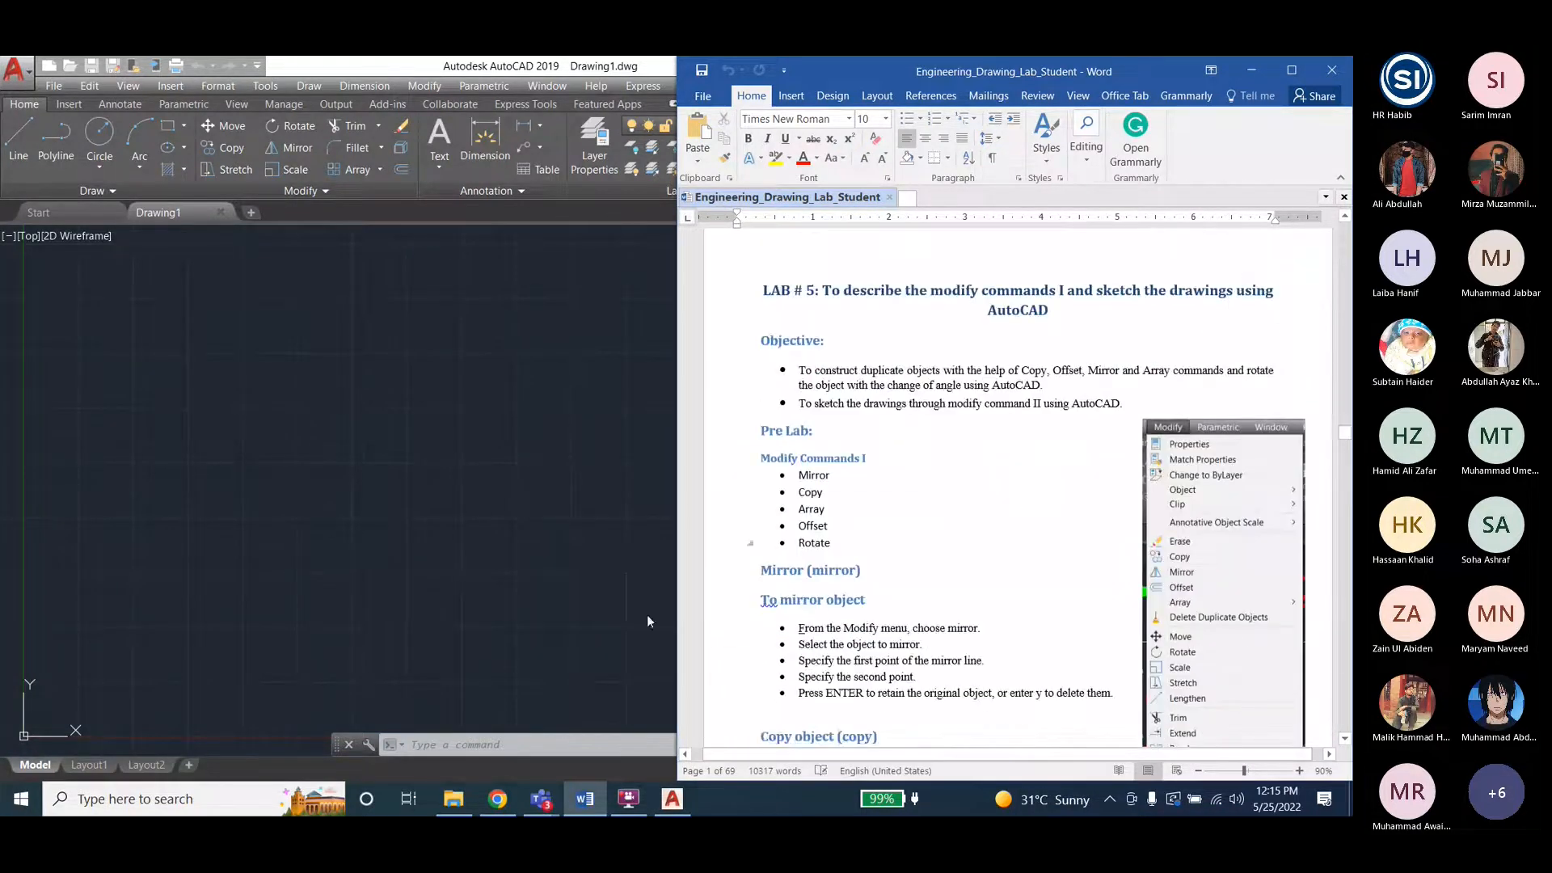
Review the Lab Session 6 objectives, AutoCAD's modify commands and the lab manual's Modify Commands I list.
left_click(497, 799)
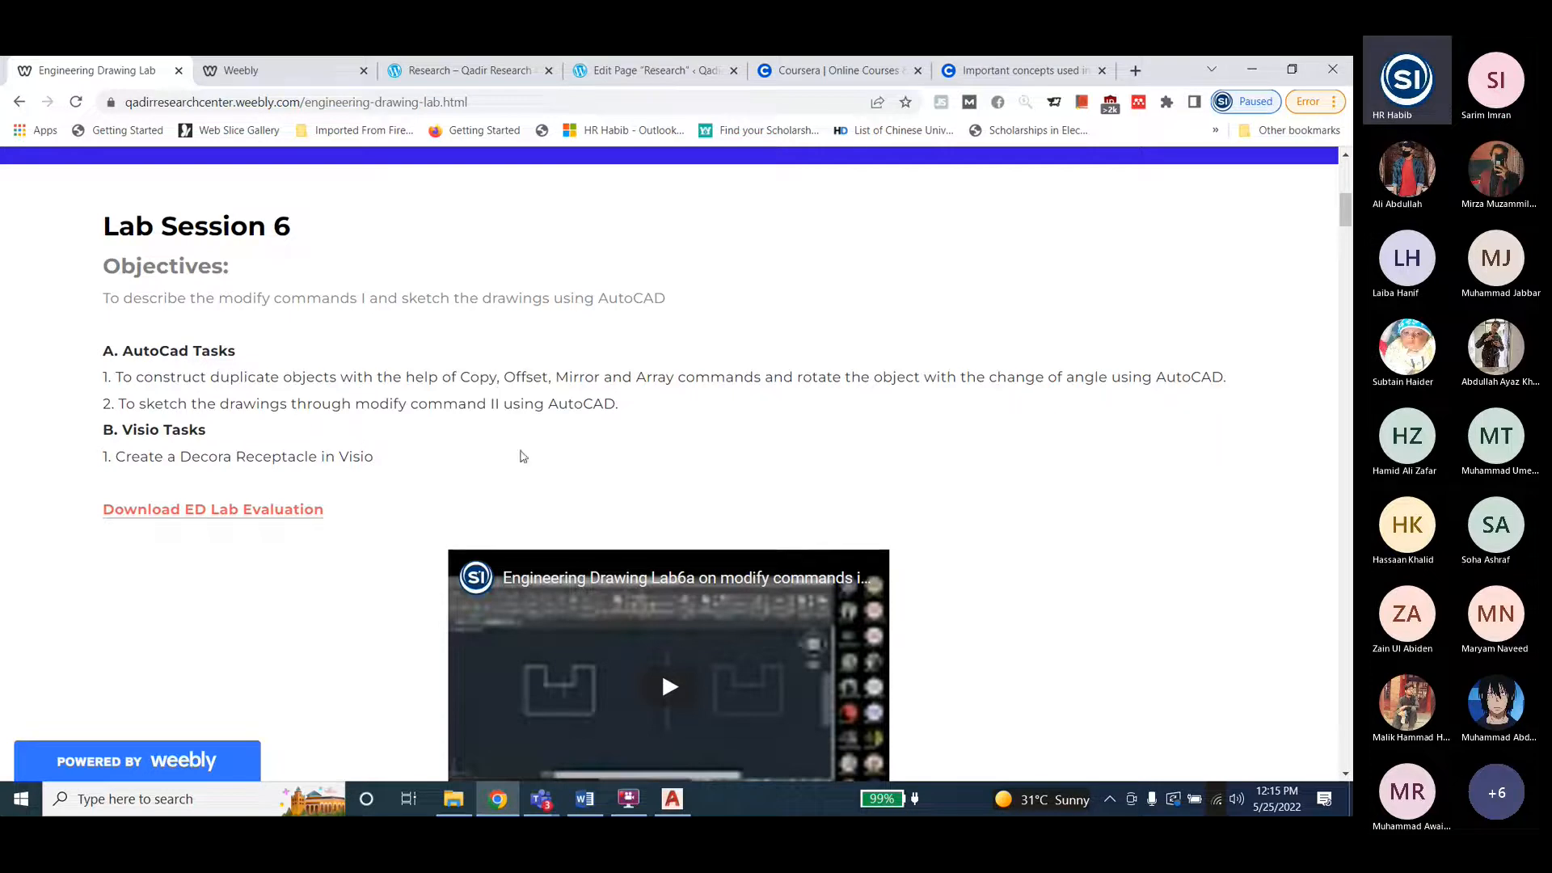
left_click(586, 801)
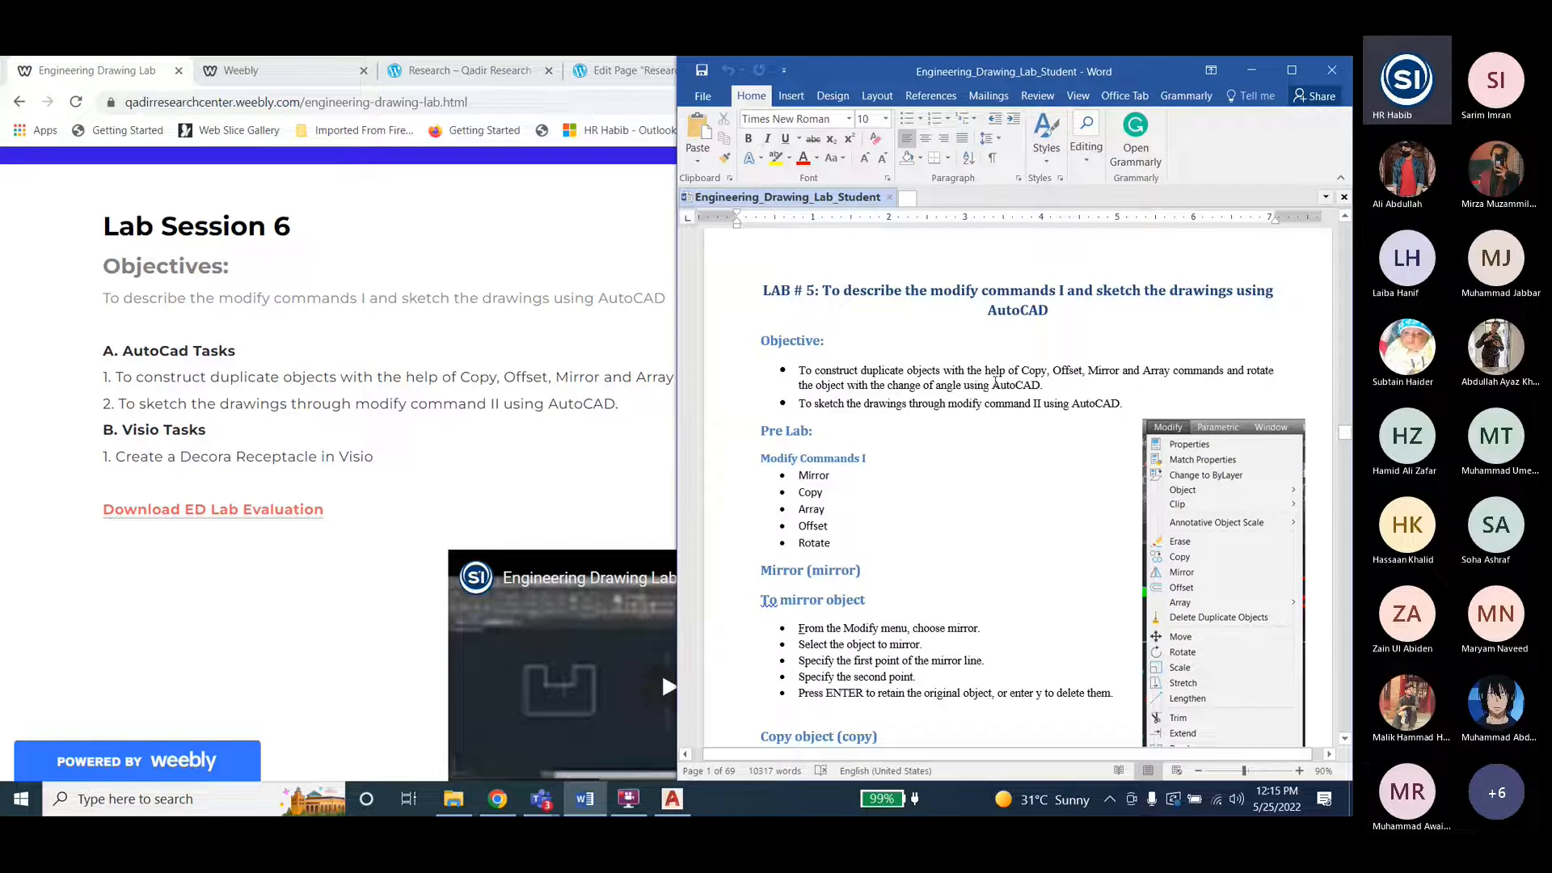
left_click(674, 800)
left_click(425, 85)
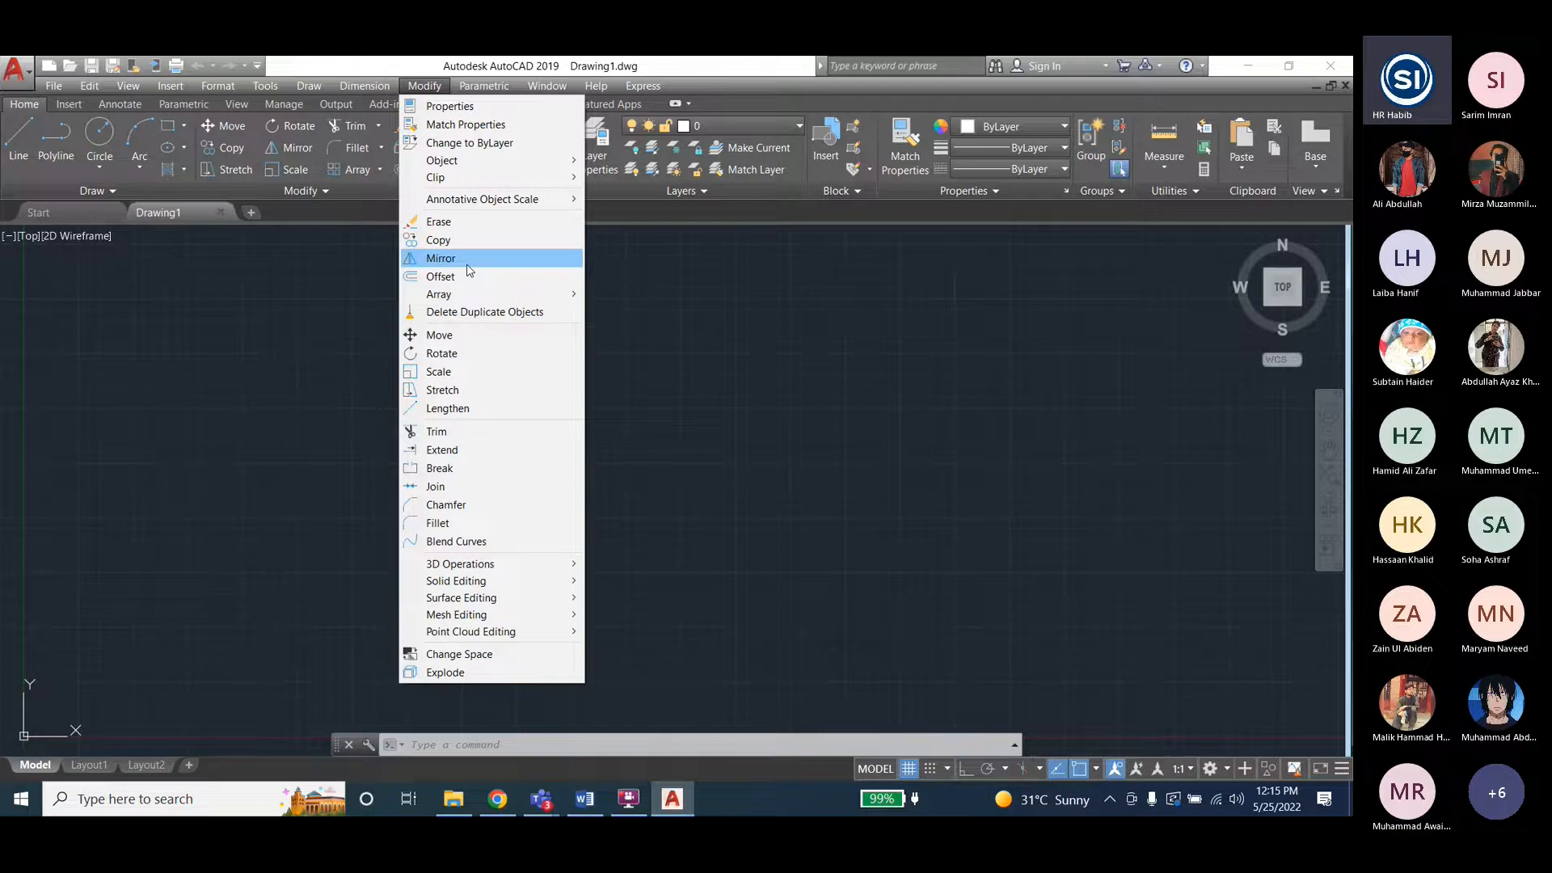
left_click(584, 799)
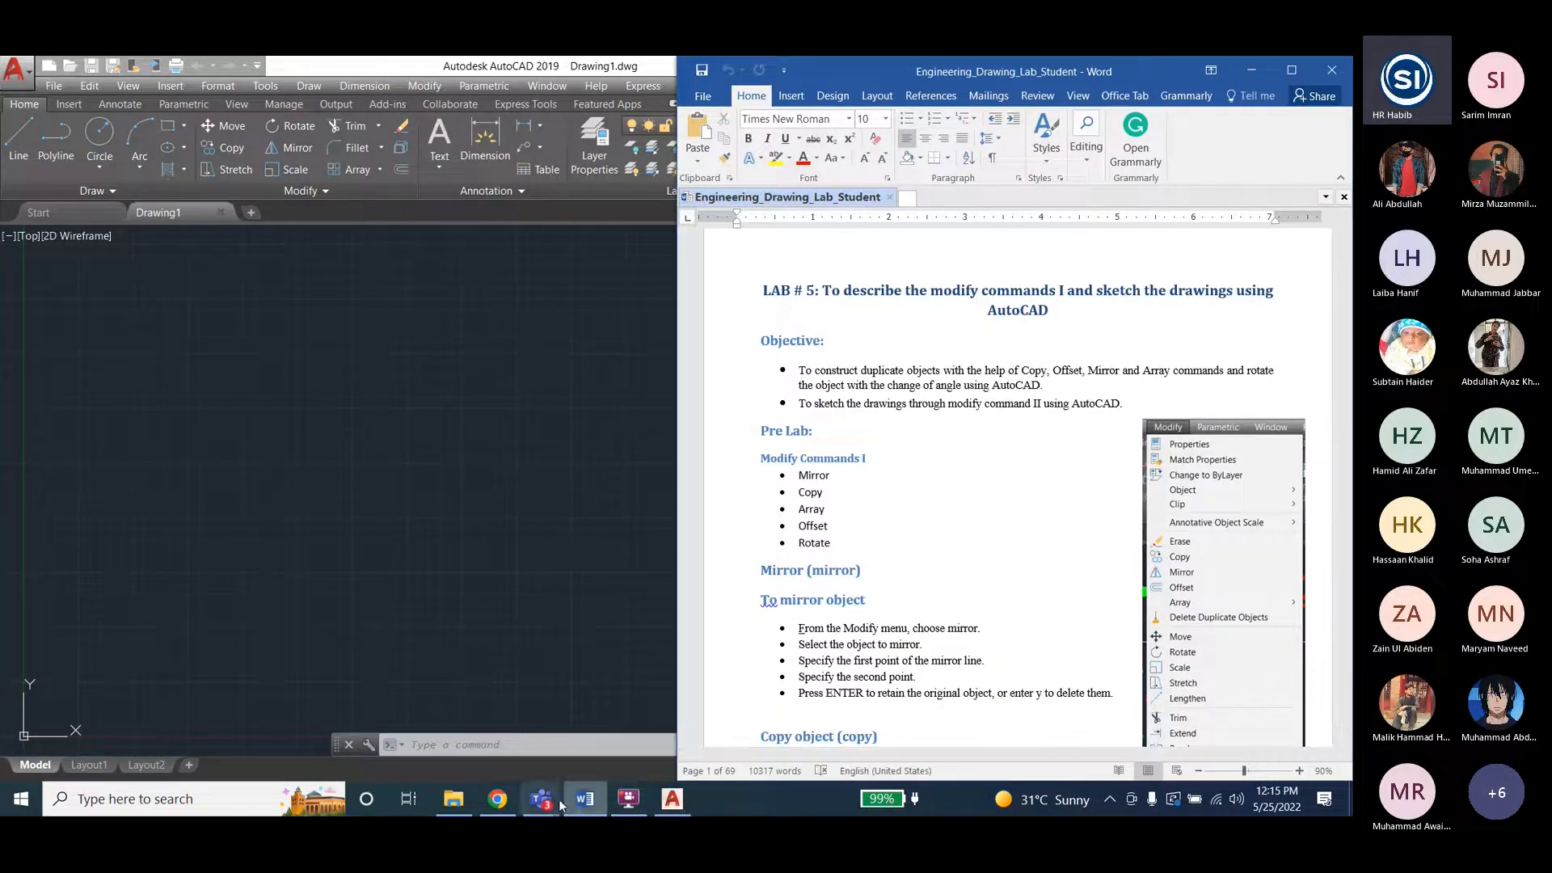
left_click(672, 798)
left_click(425, 86)
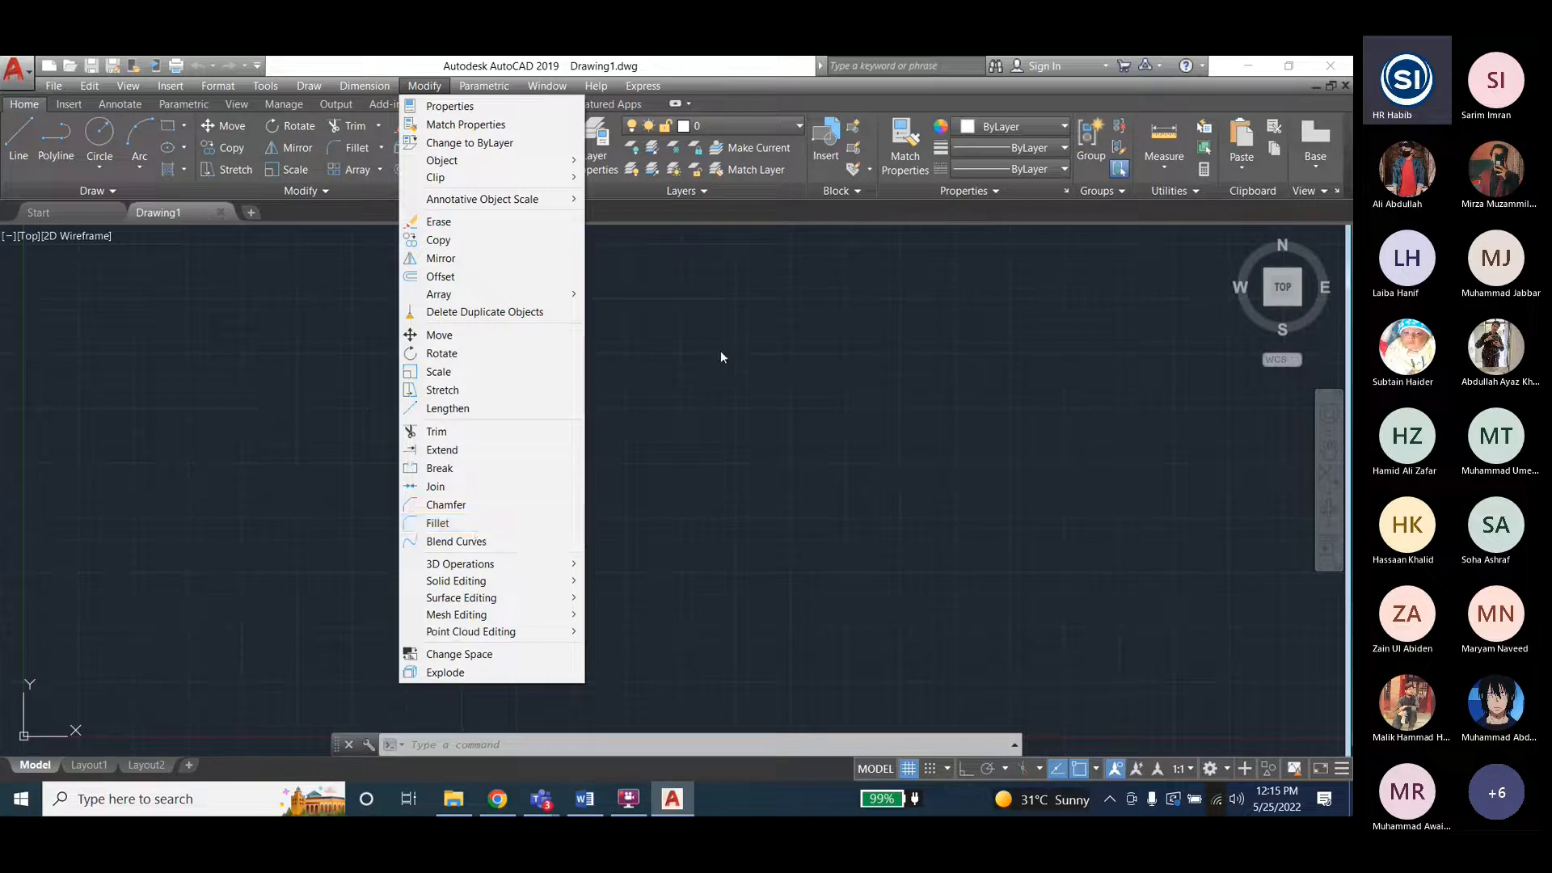
left_click(592, 801)
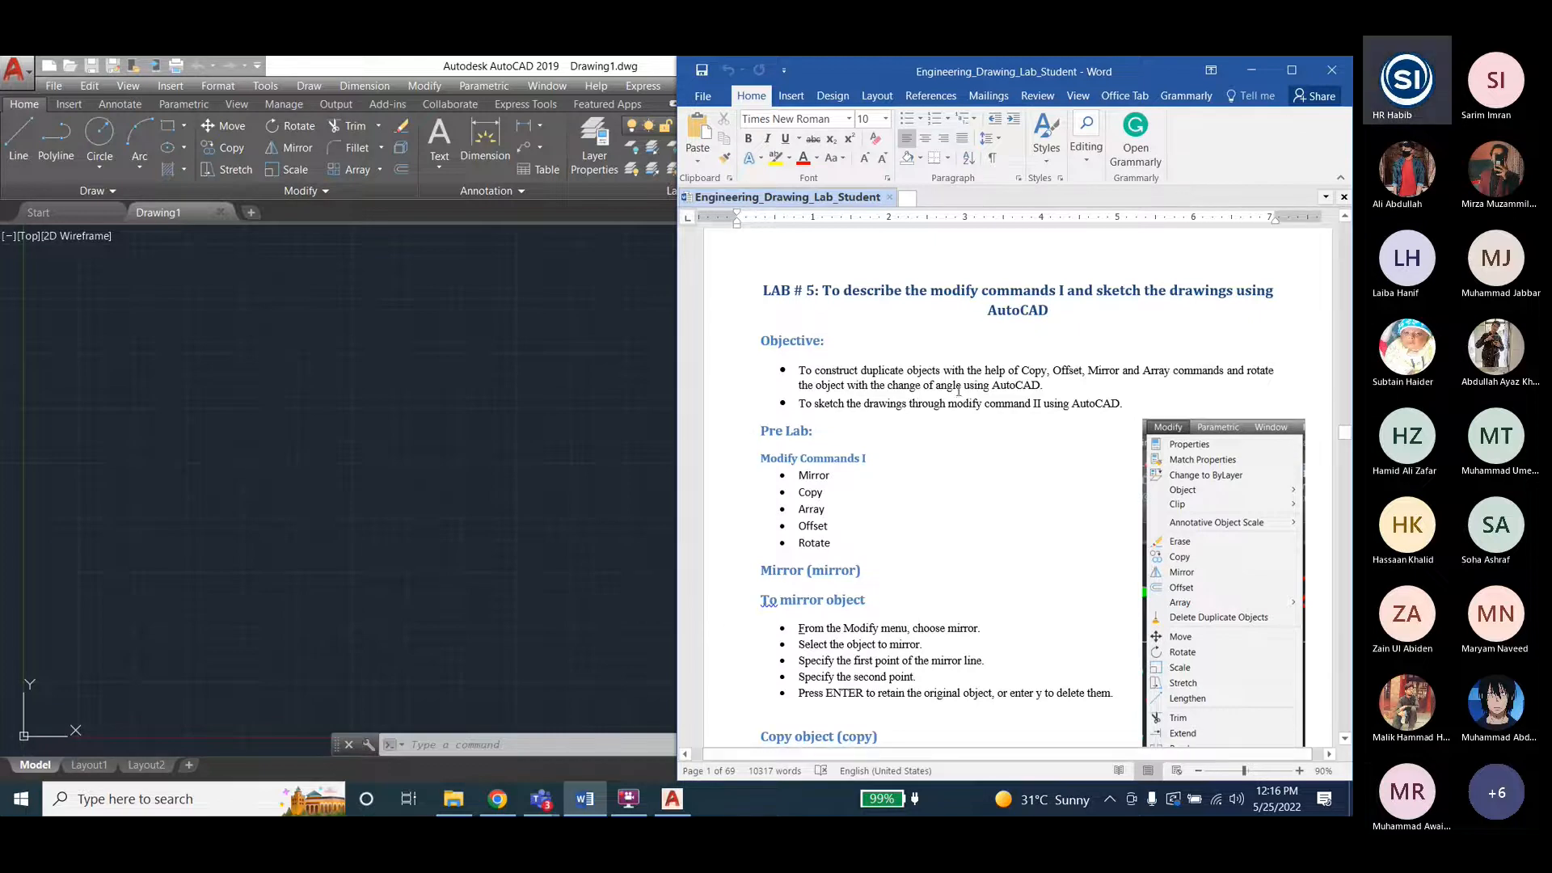
scroll(962, 396, "down", 2)
left_click_drag(798, 398, 833, 399)
left_click(827, 402)
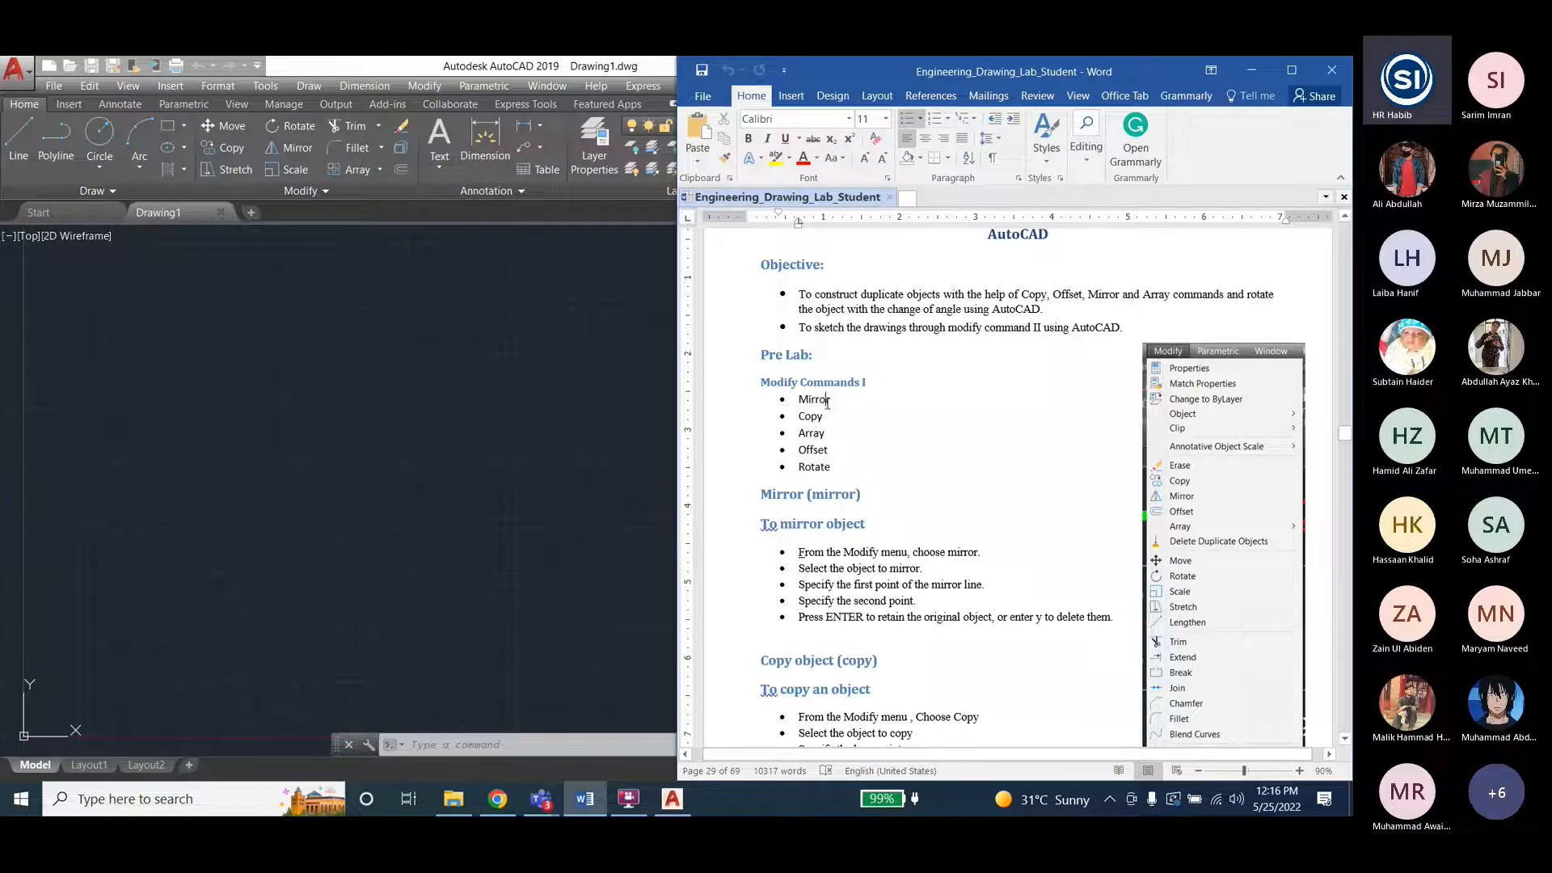
Open the Lab5 AutoCAD Tasks document from the Lab6 folder and go to the mirror exercises on page 20.
left_click(463, 801)
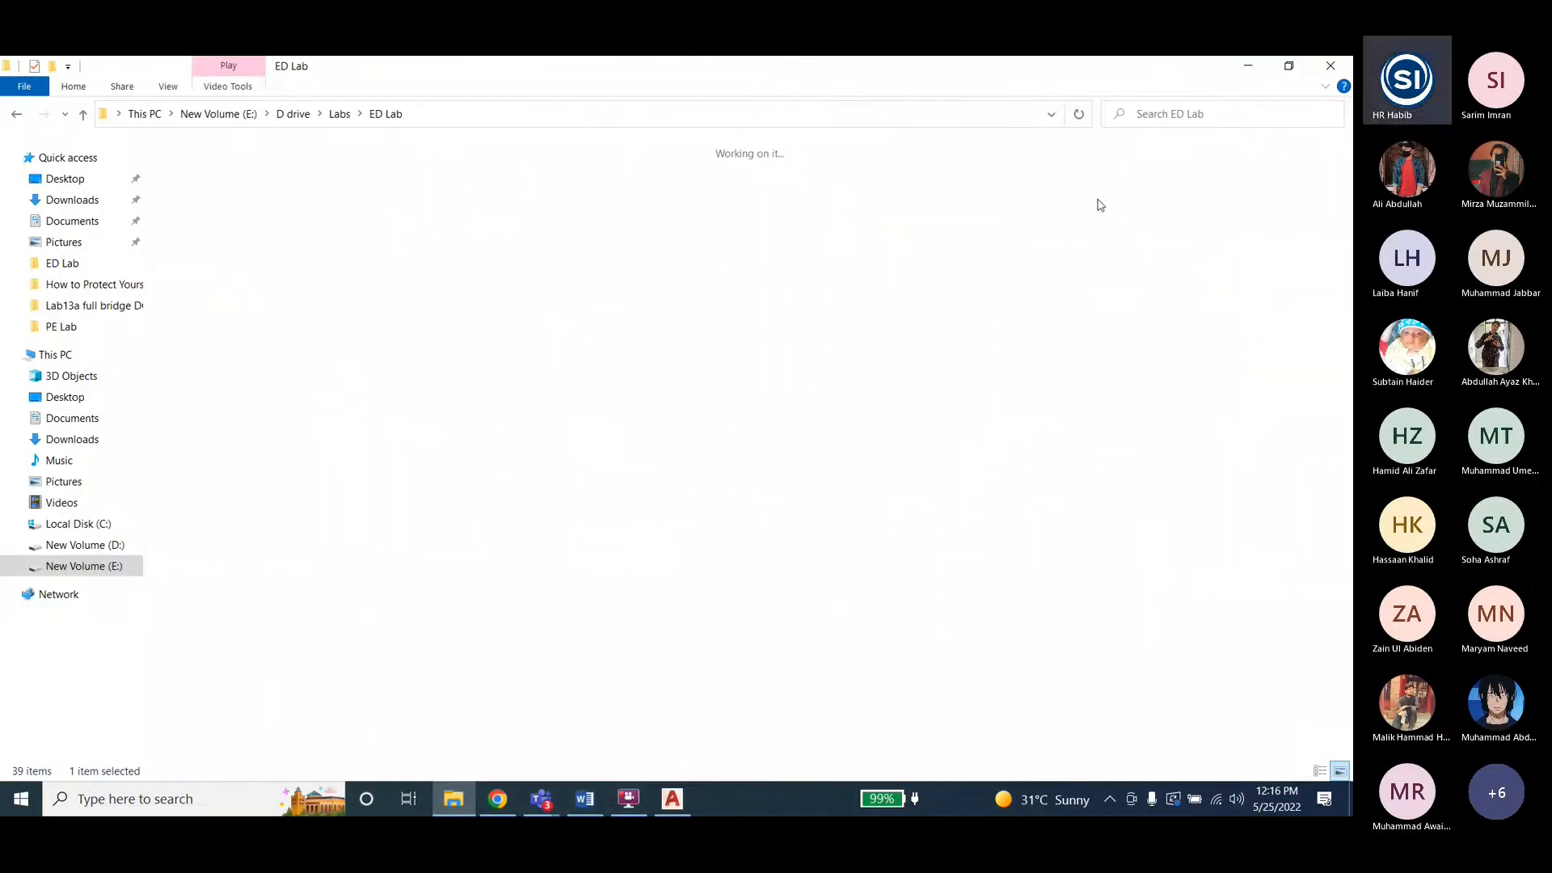
left_click(1001, 191)
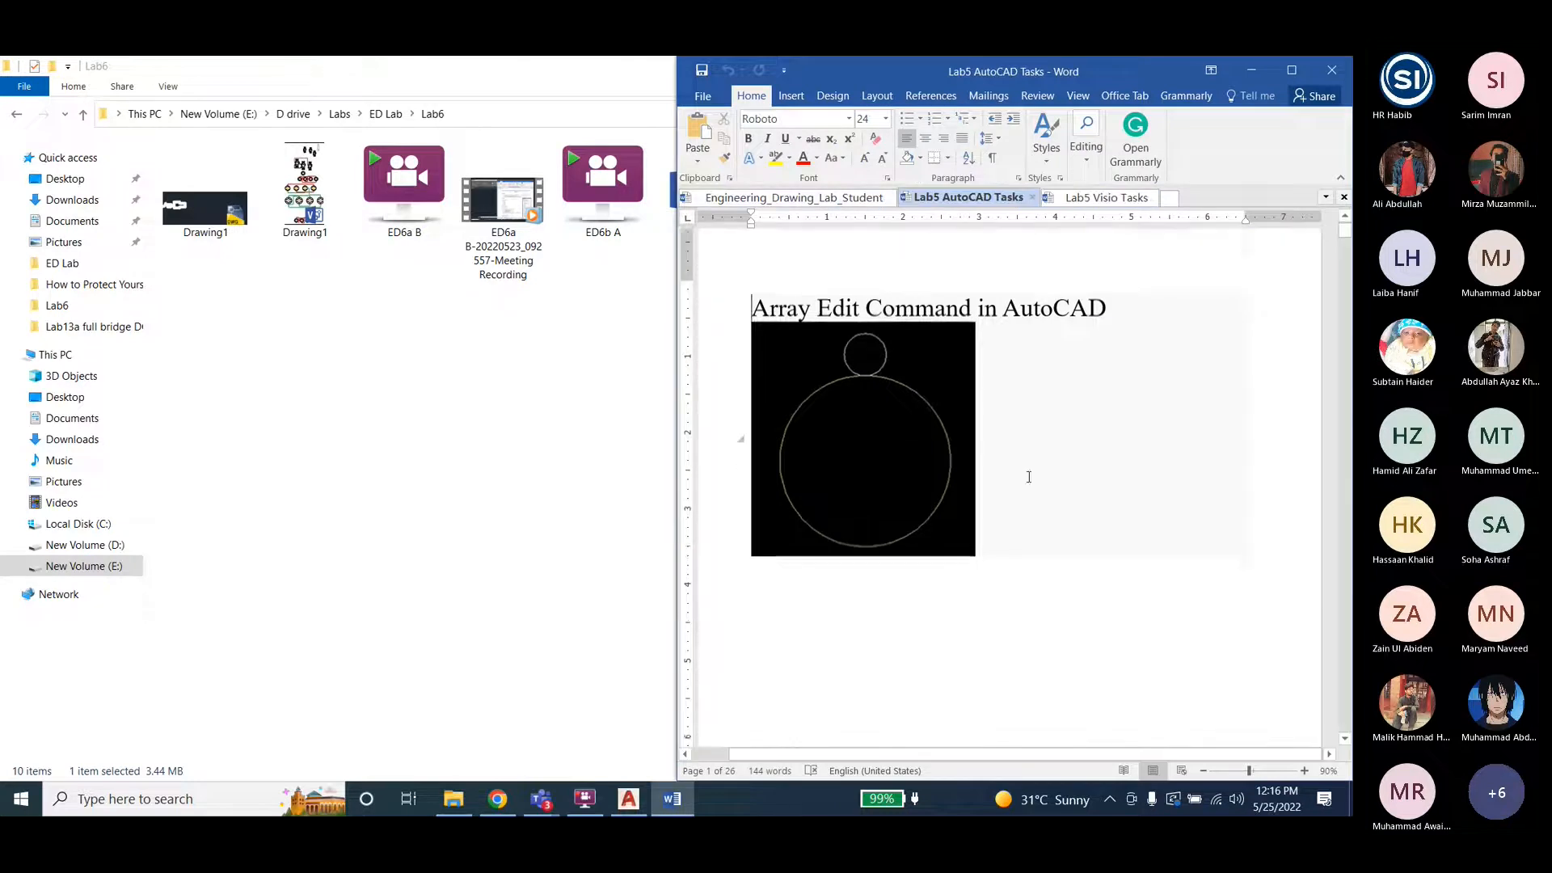
left_click_drag(1344, 235, 1346, 605)
scroll(1107, 546, "up", 2)
scroll(1072, 523, "down", 3)
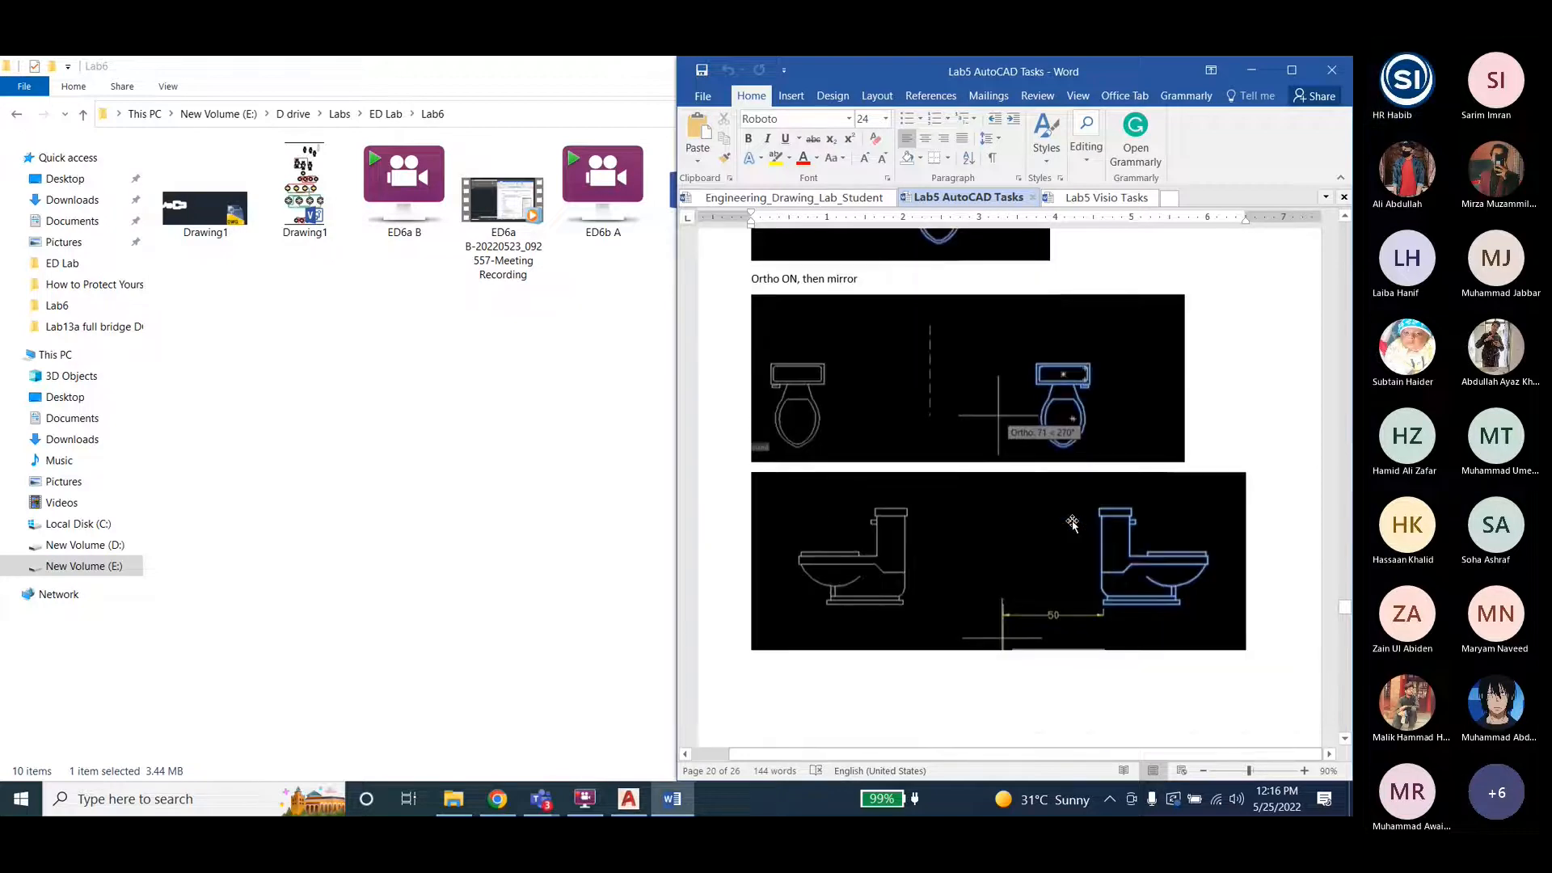
Examine the mirror exercise figures in the tasks document, enlarging the green double-door figure on page 21 to 140%.
scroll(1072, 523, "down", 5)
scroll(1051, 524, "up", 4)
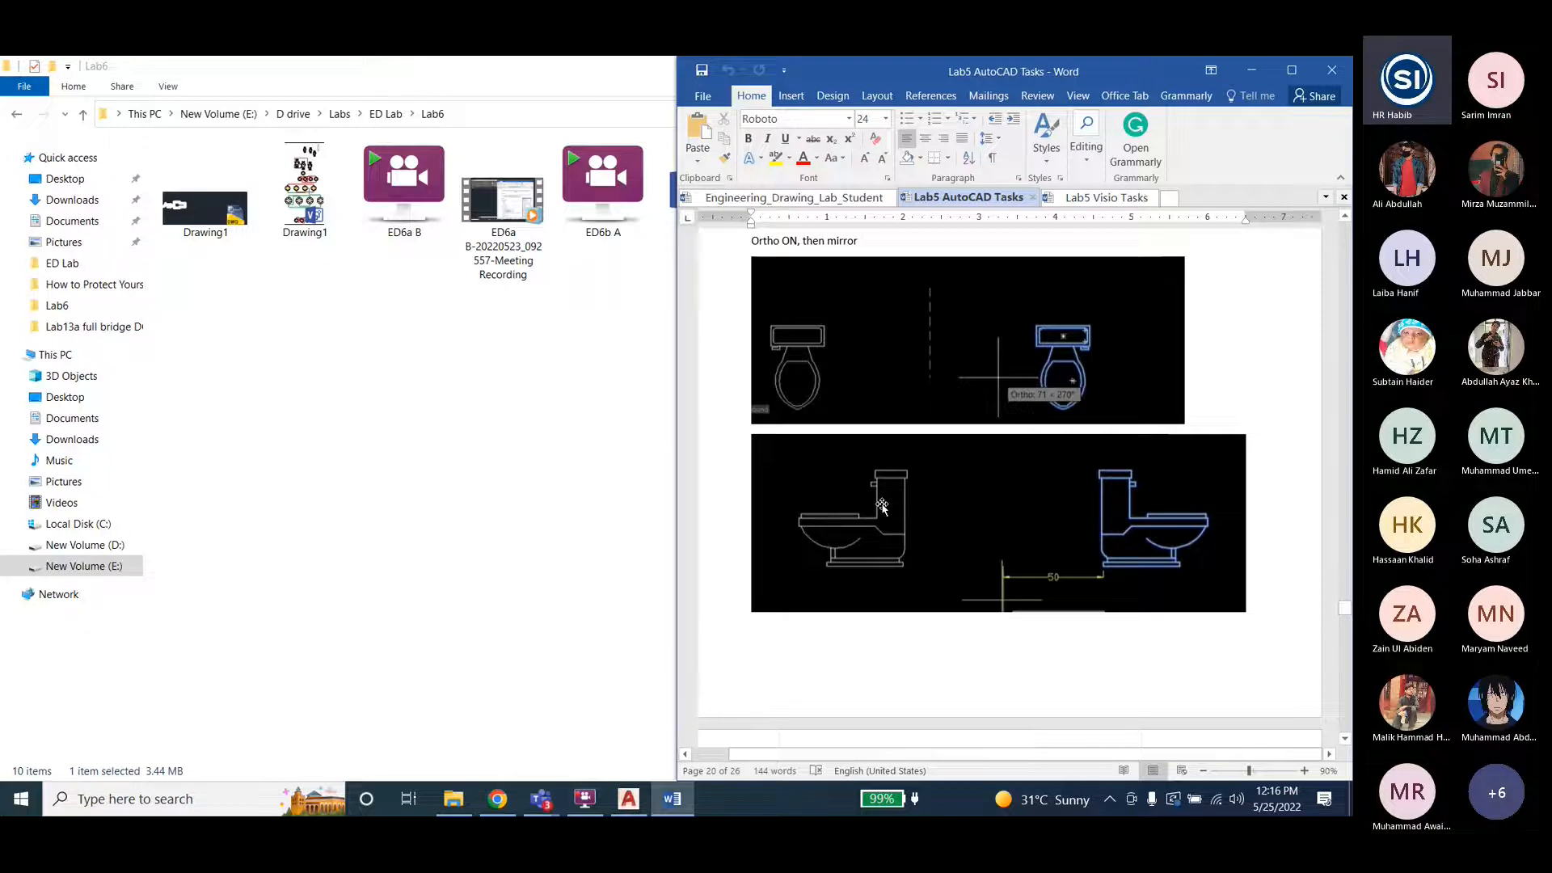
scroll(882, 507, "up", 5)
scroll(969, 581, "down", 10)
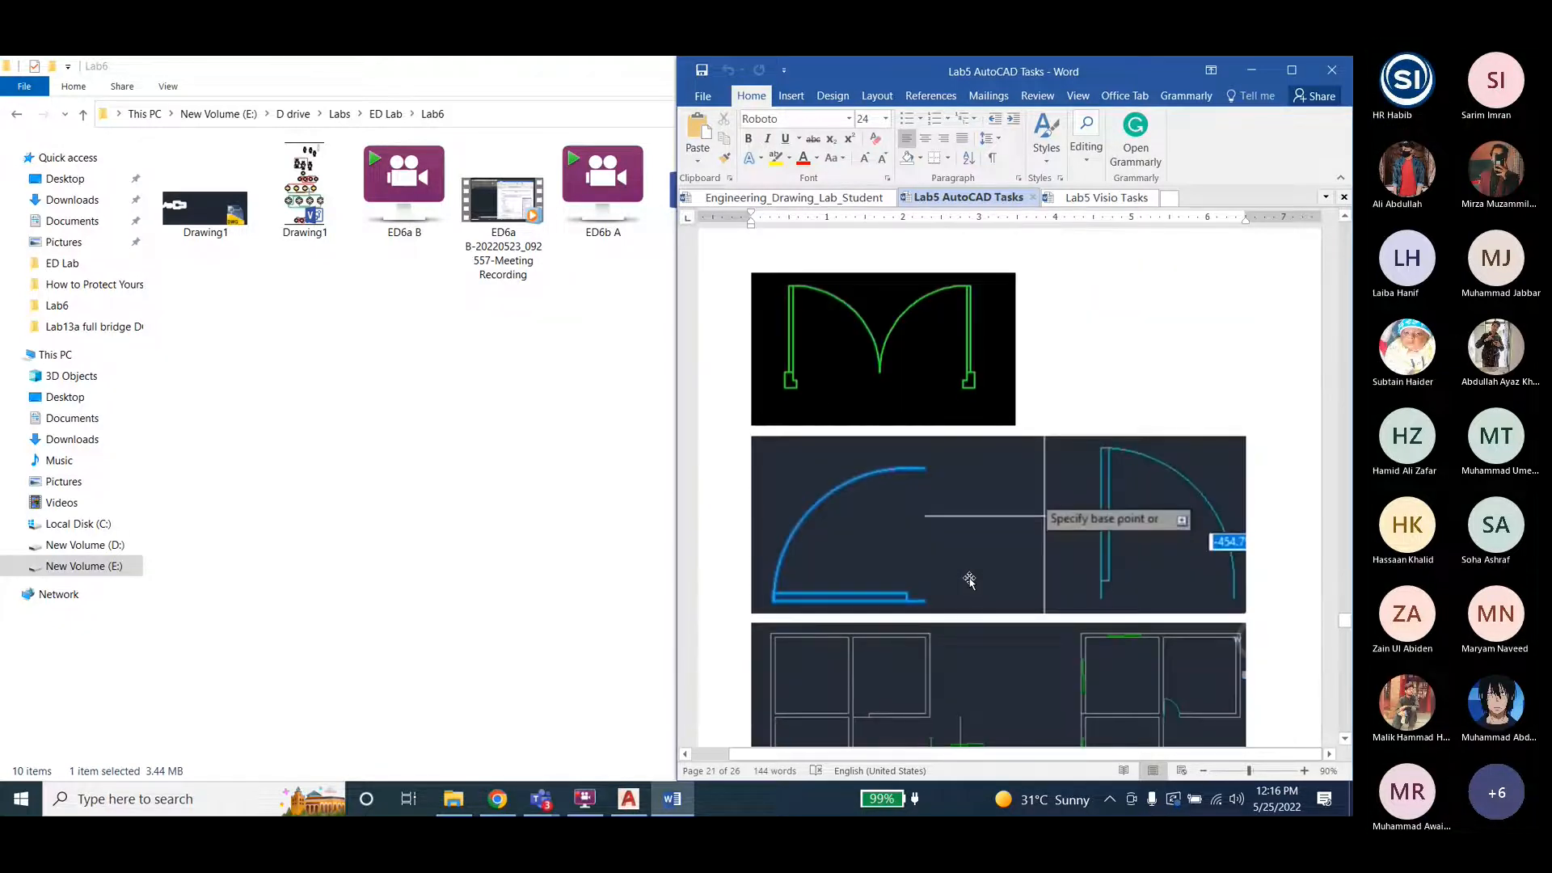
scroll(820, 368, "up", 1)
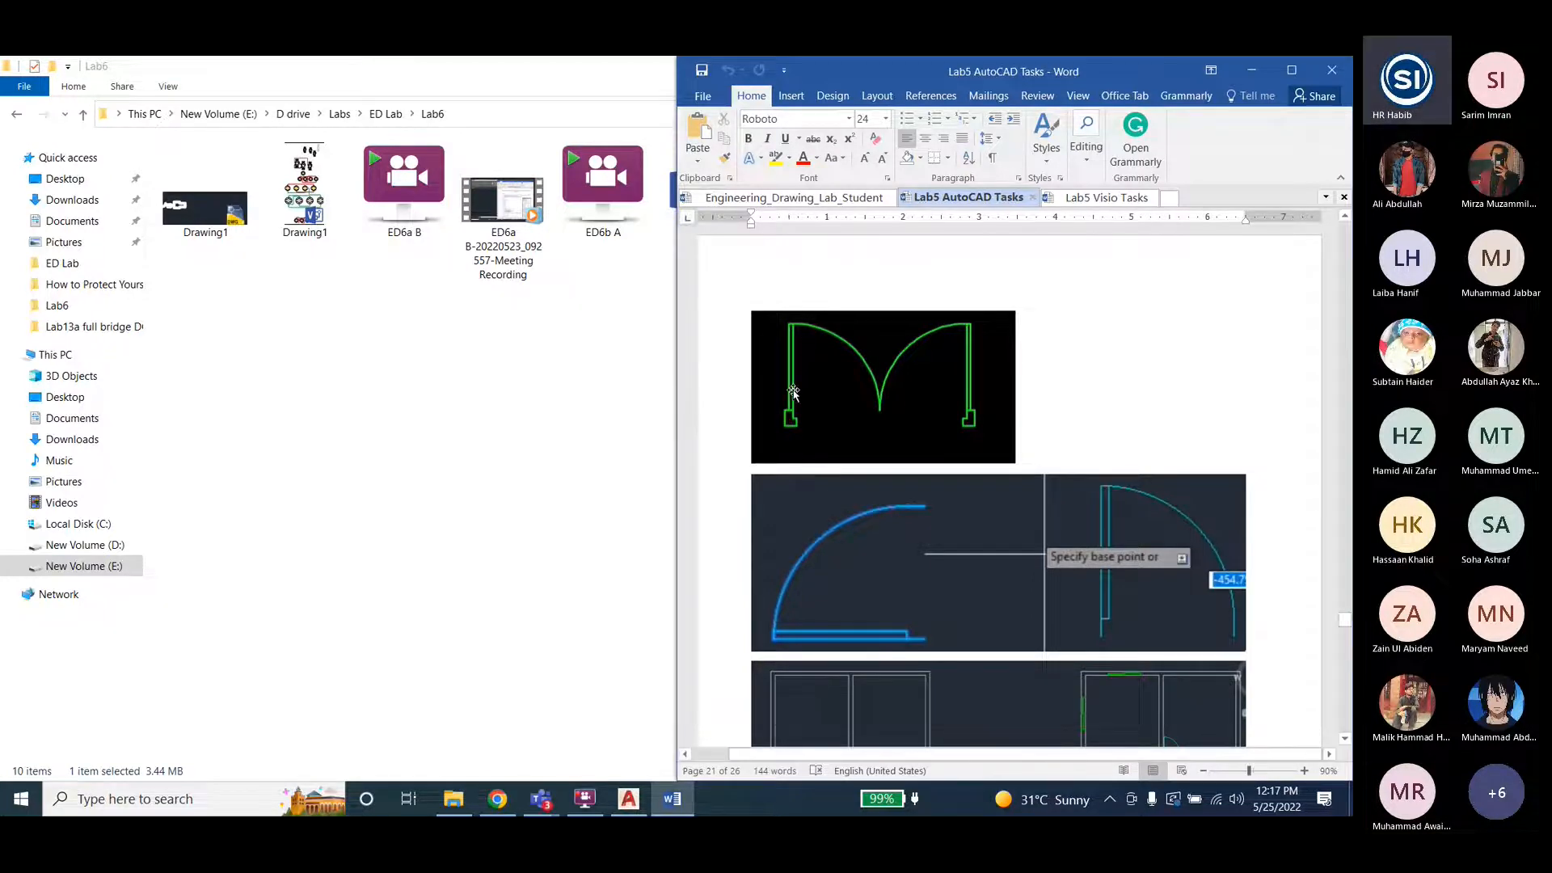
scroll(793, 420, "up", 1)
scroll(792, 380, "down", 2)
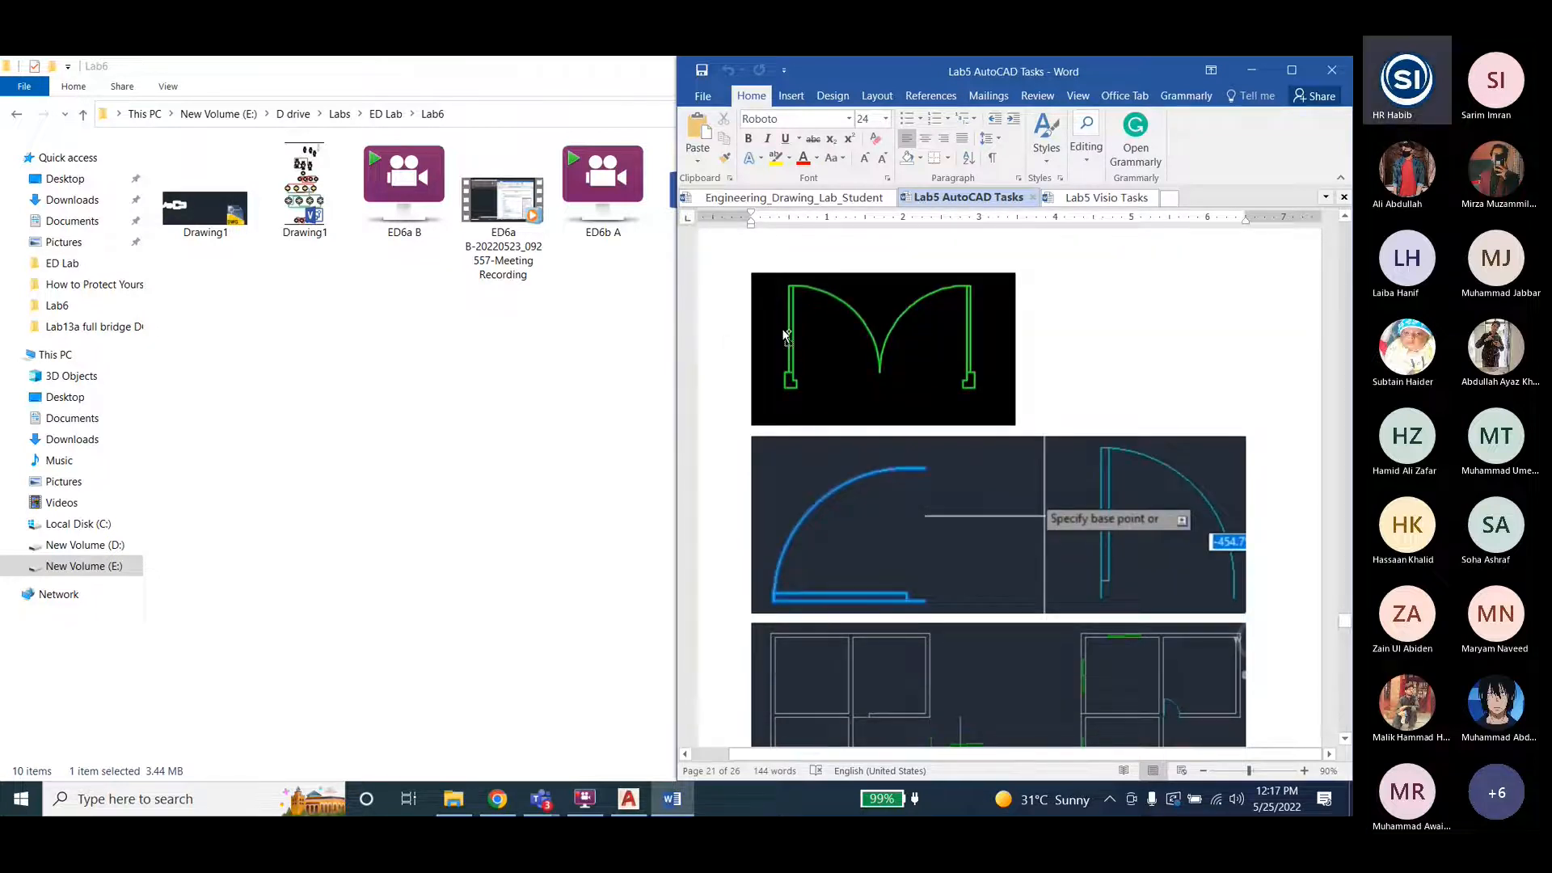
scroll(795, 362, "up", 5, "ctrl")
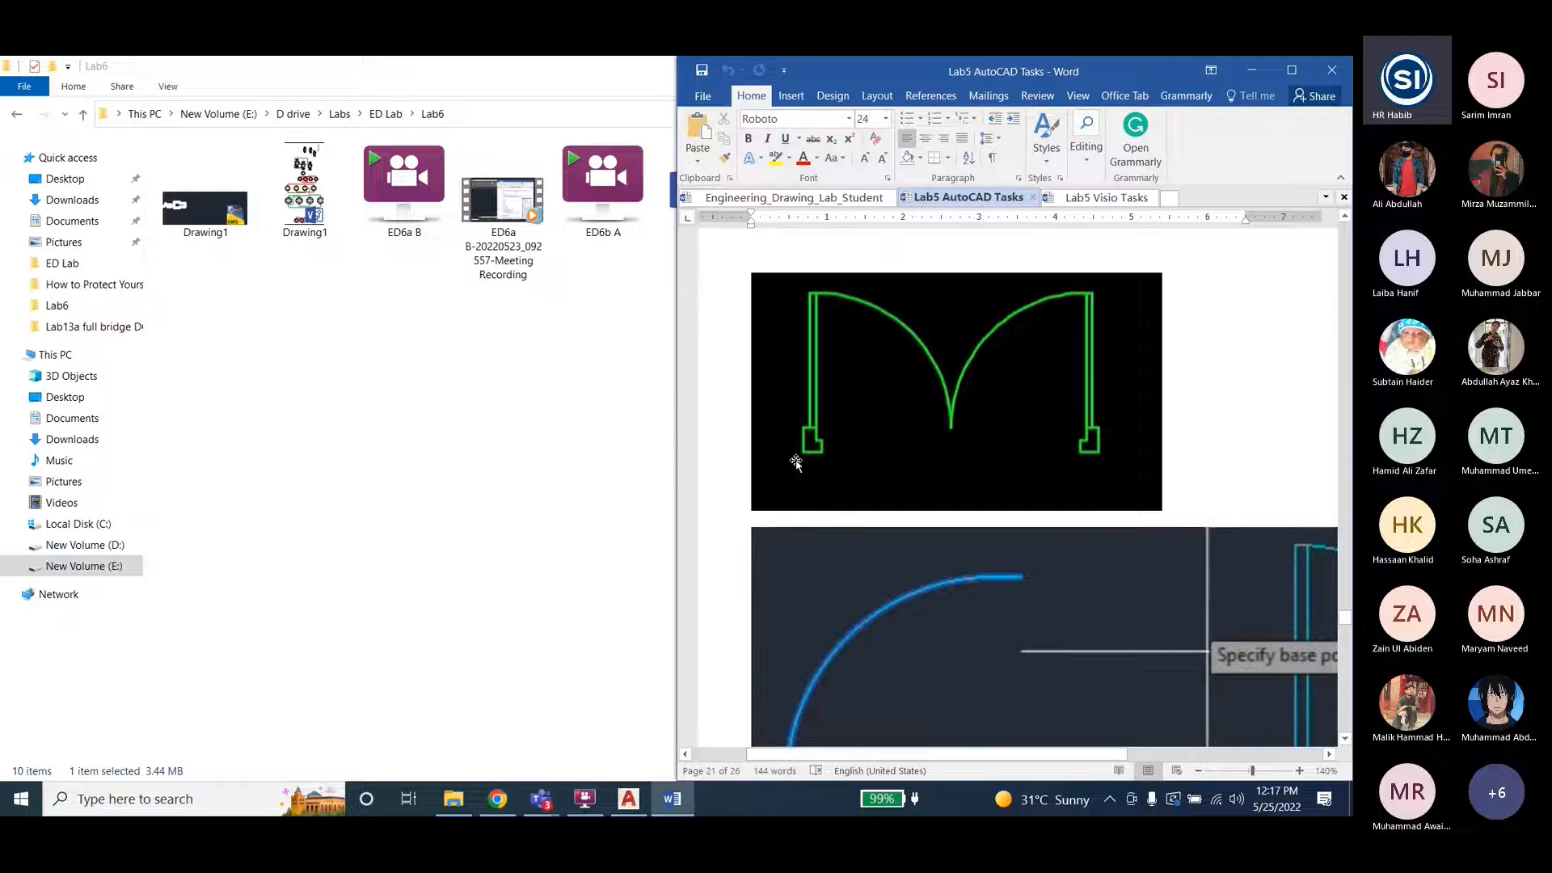
Switch to AutoCAD and fit its window into the half of the screen beside the Word document.
left_click(627, 800)
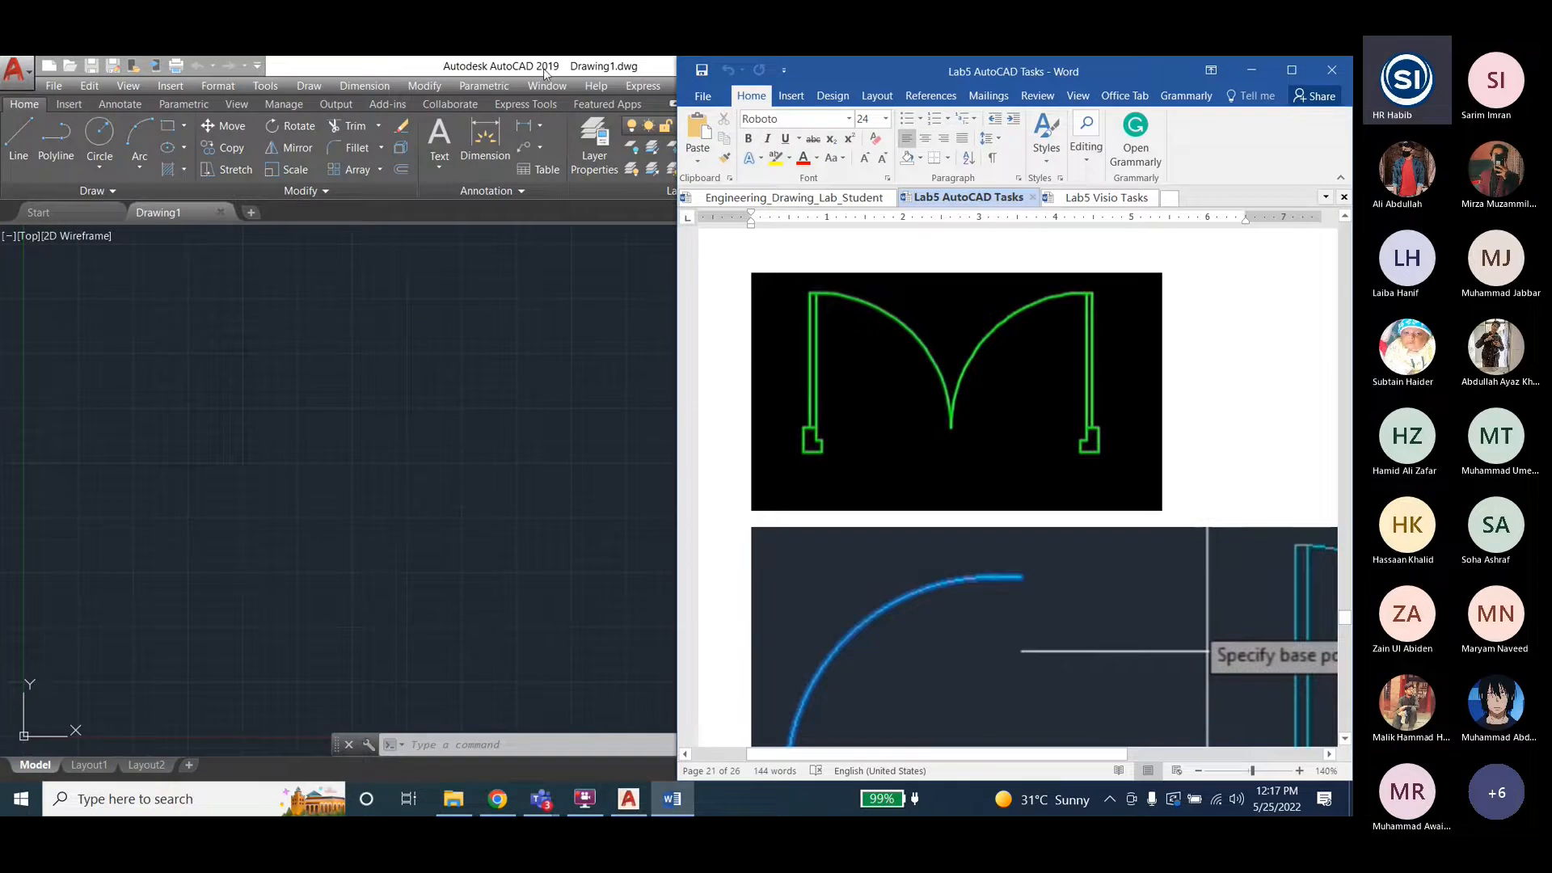
left_click(544, 71)
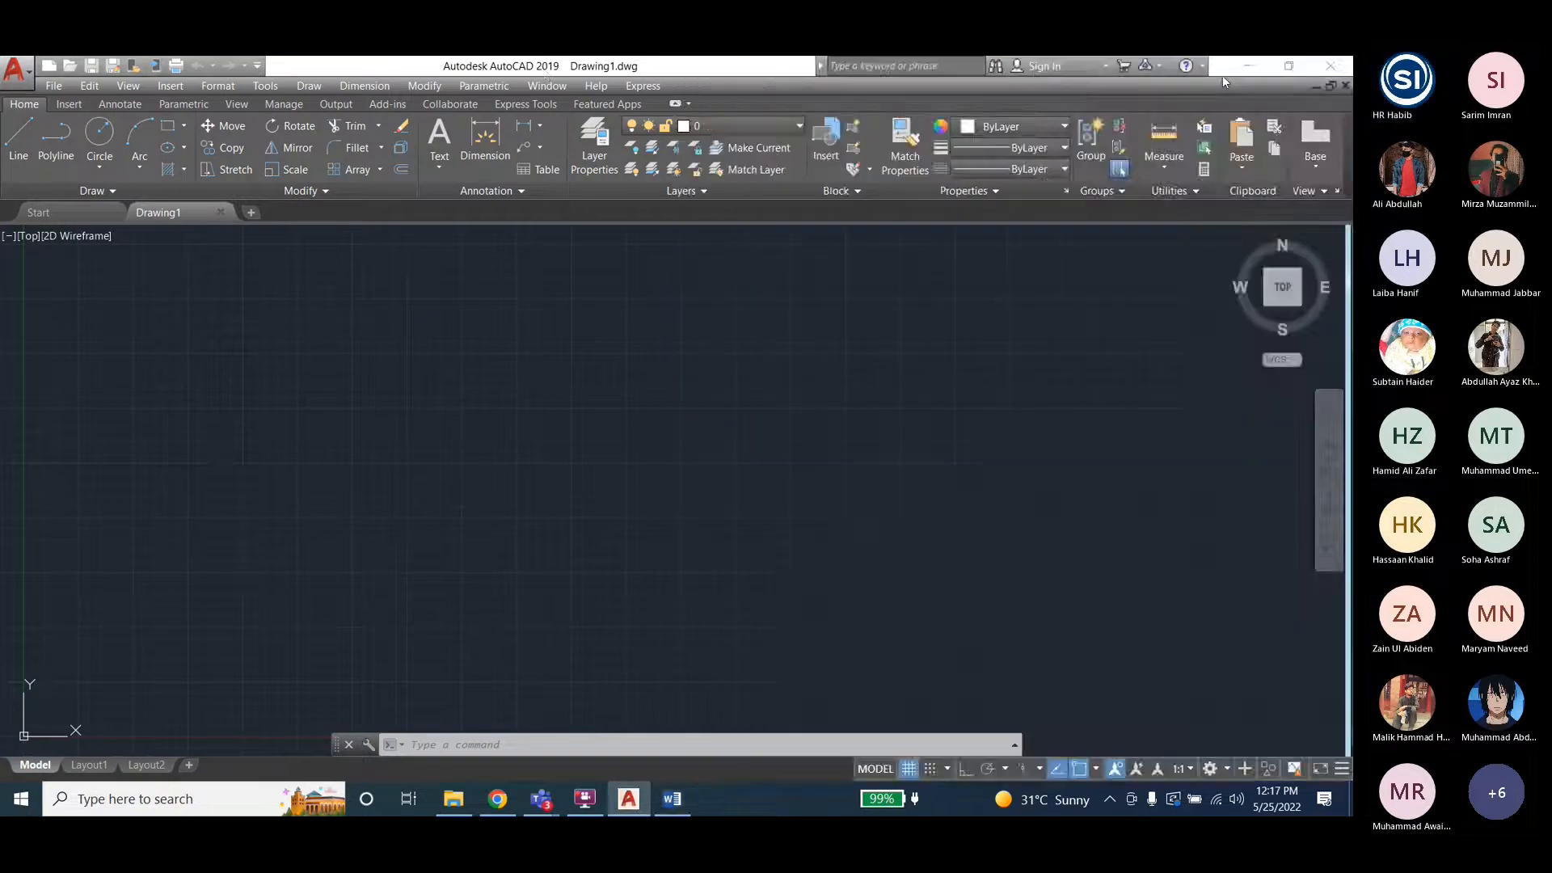
left_click_drag(1223, 68, 1, 58)
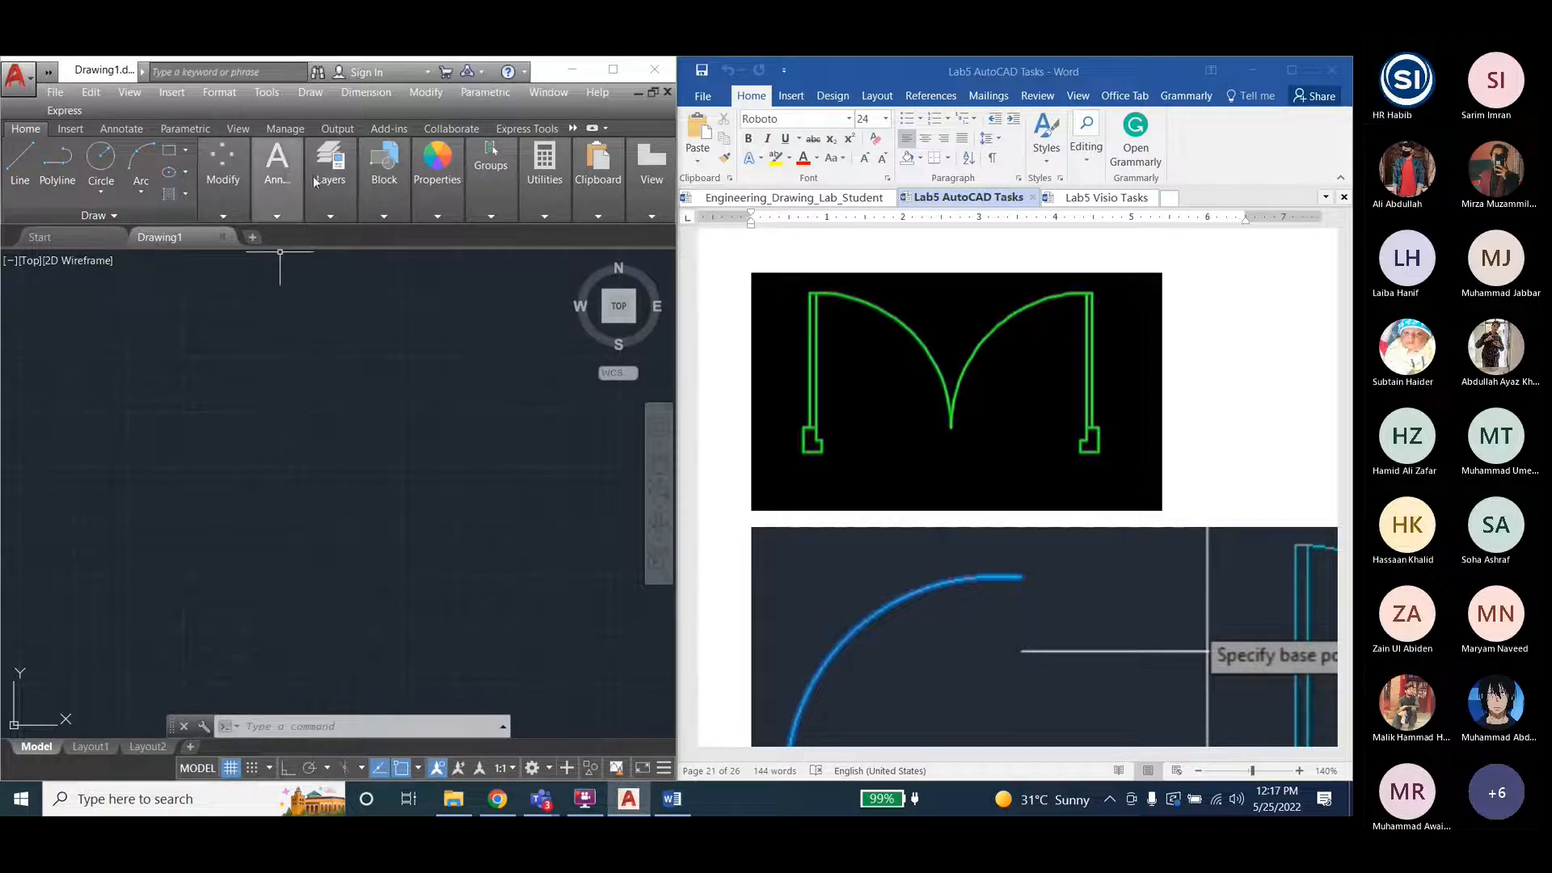
left_click(426, 93)
left_click(431, 94)
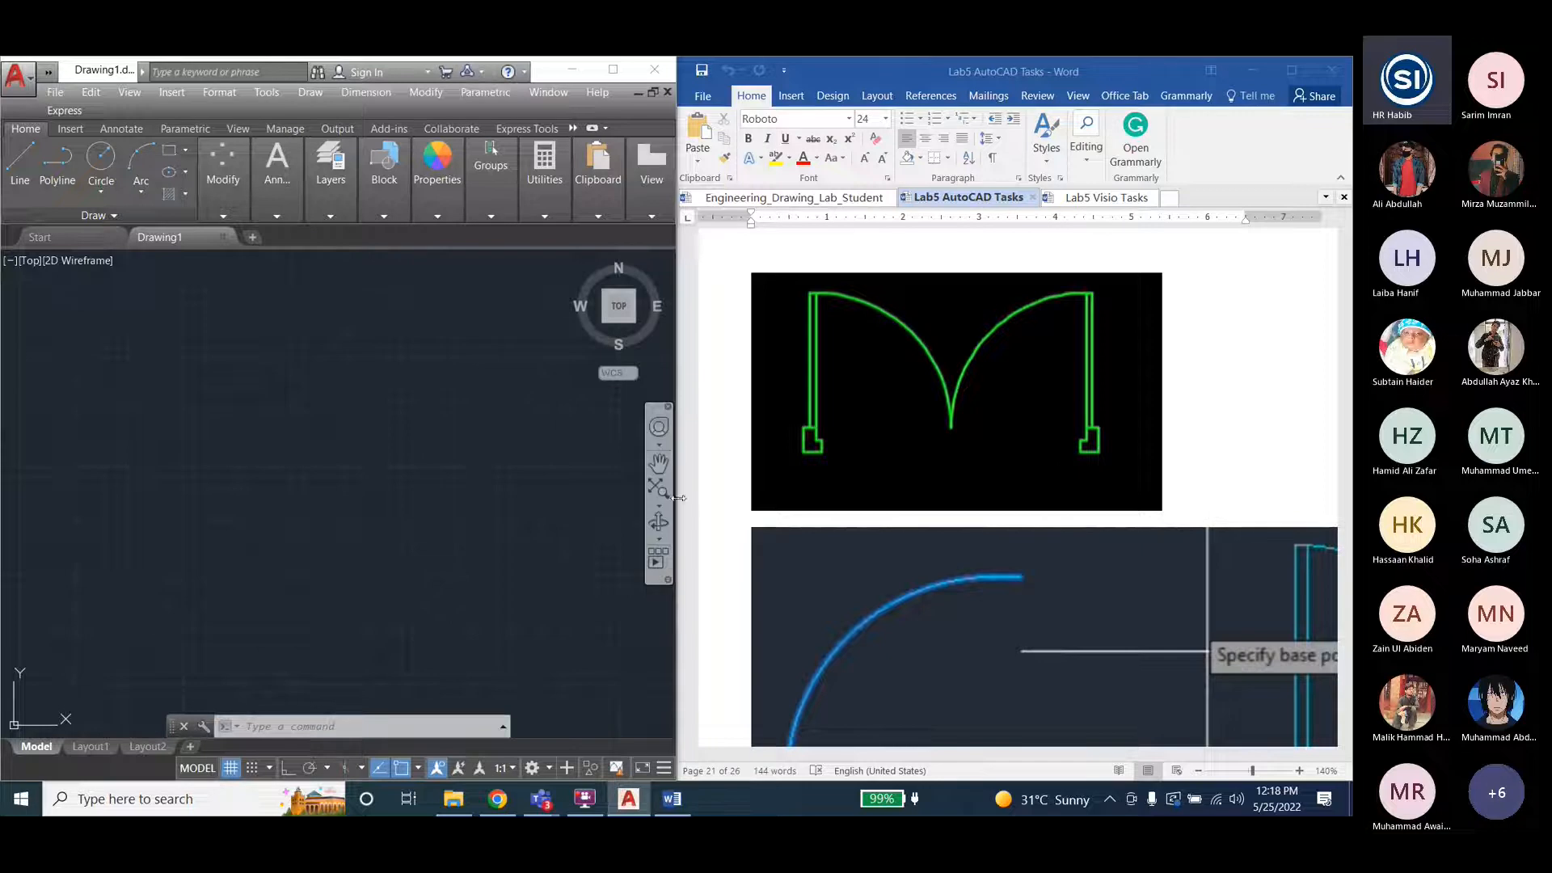
scroll(1142, 609, "down", 3)
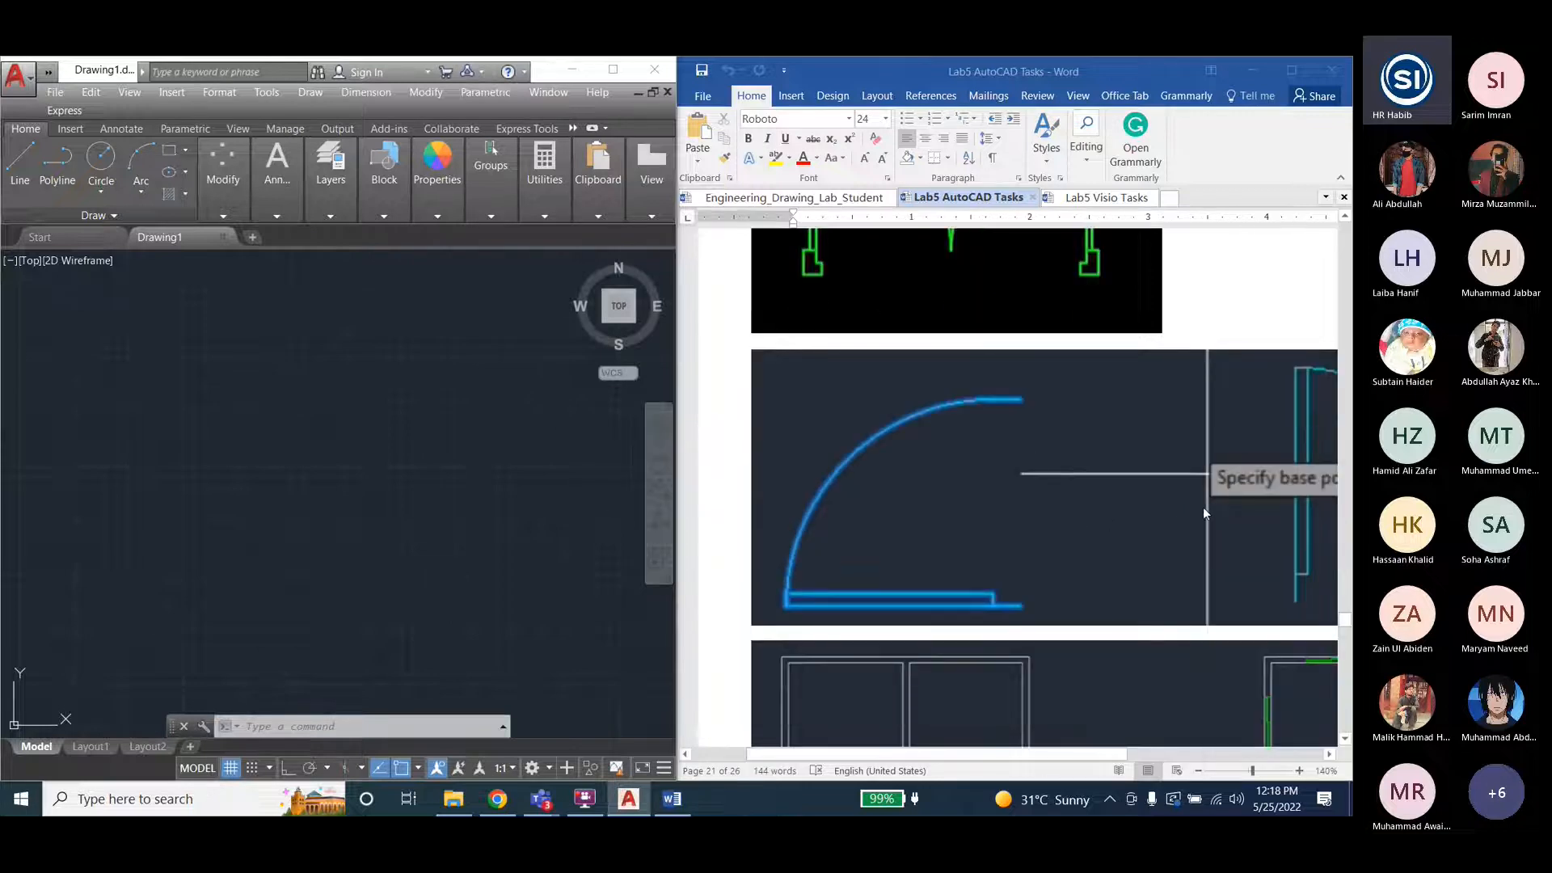
scroll(1203, 513, "up", 2)
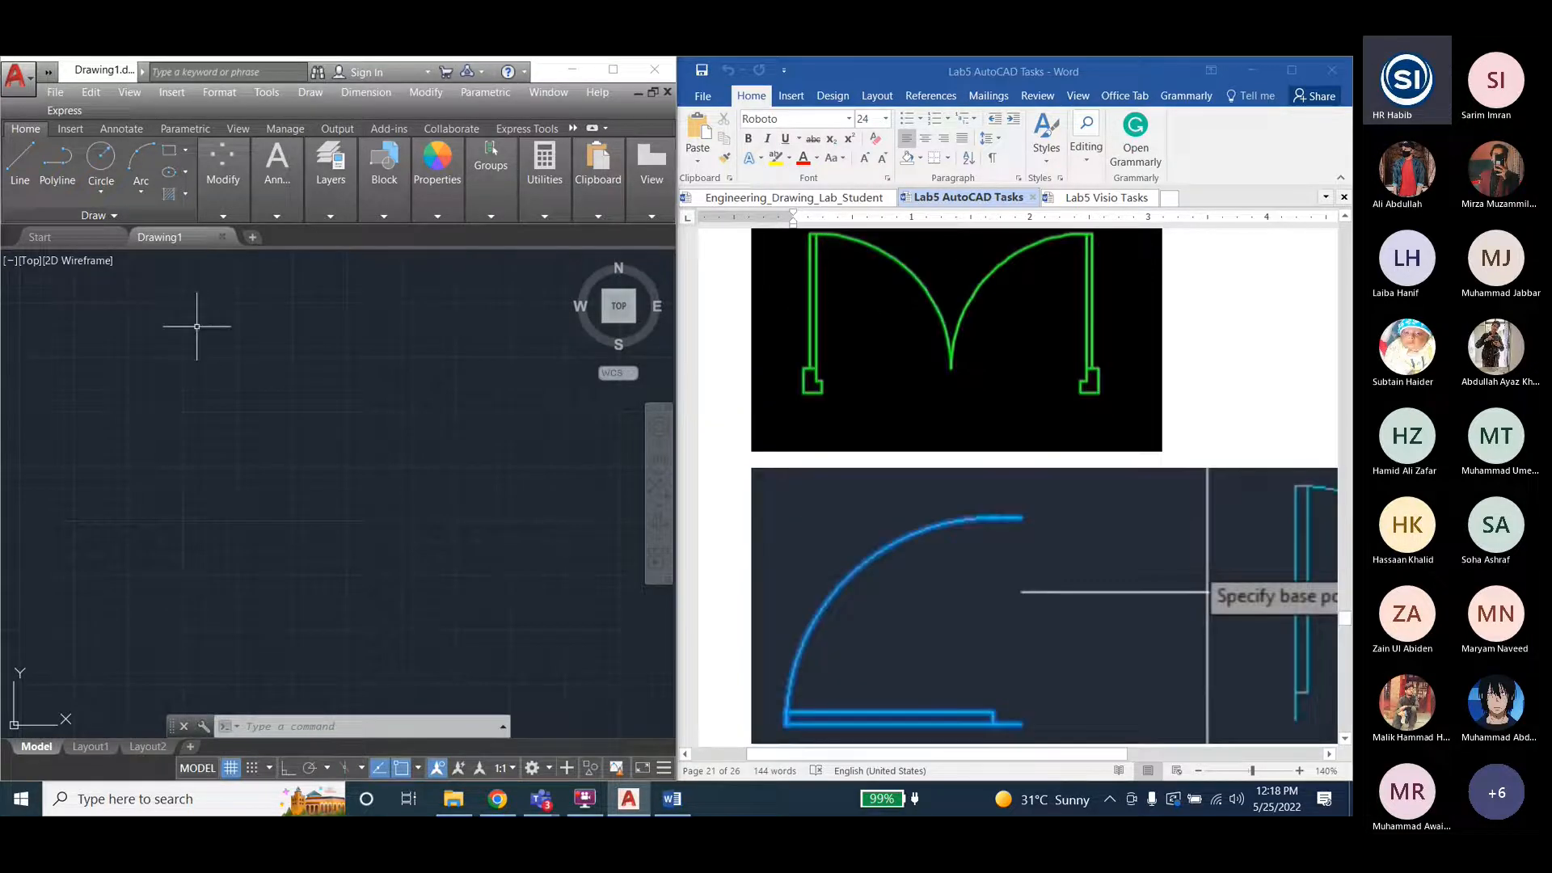
Turn on Ortho mode and draw a vertical construction line in the empty drawing.
type("l")
key("Return")
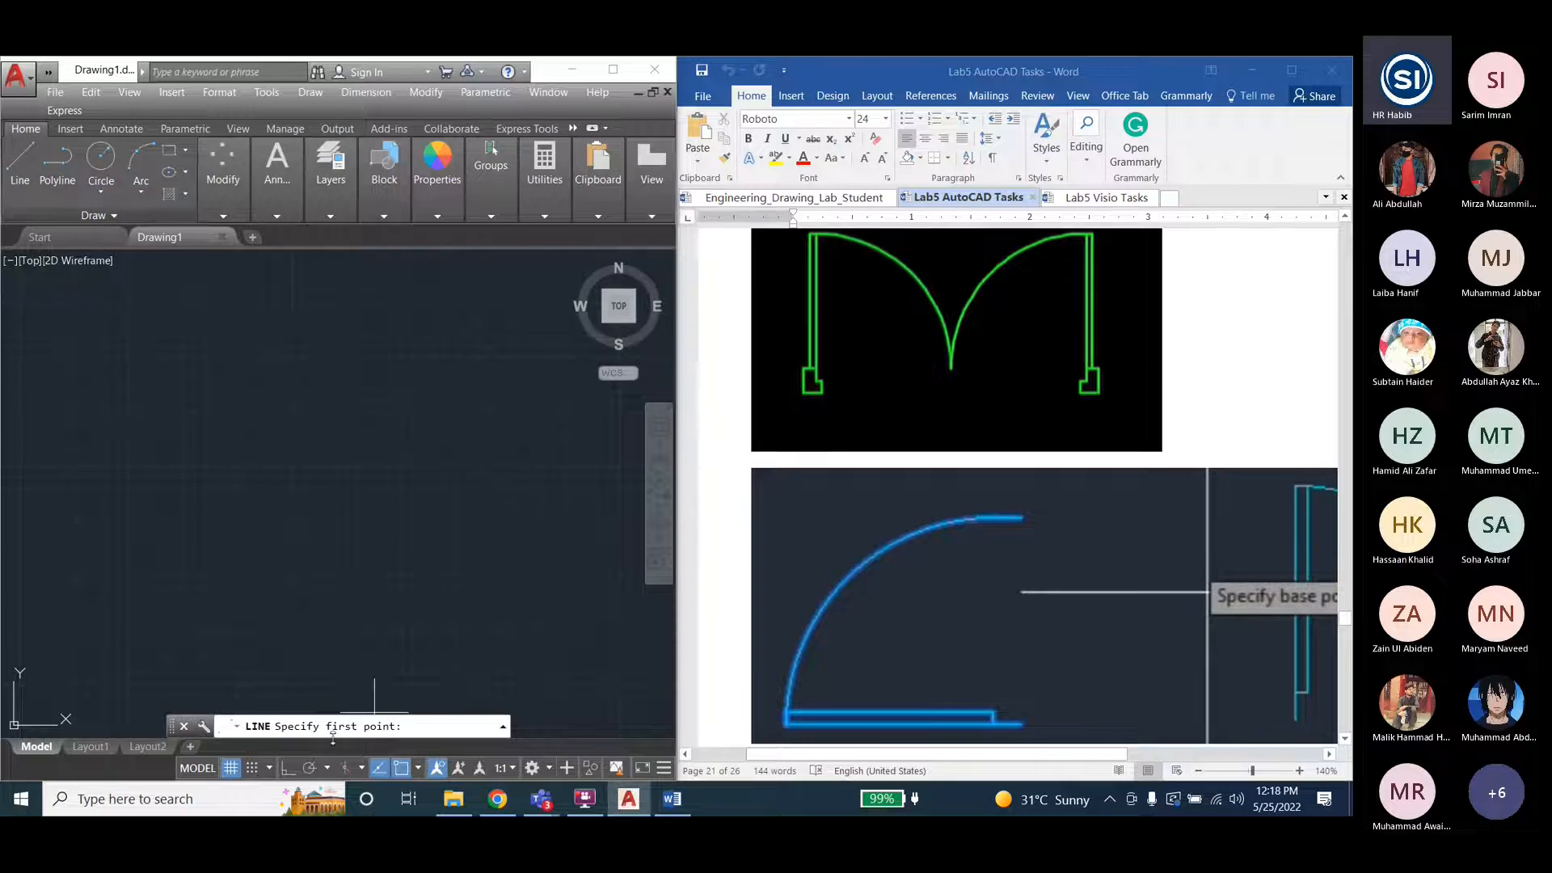
left_click(288, 768)
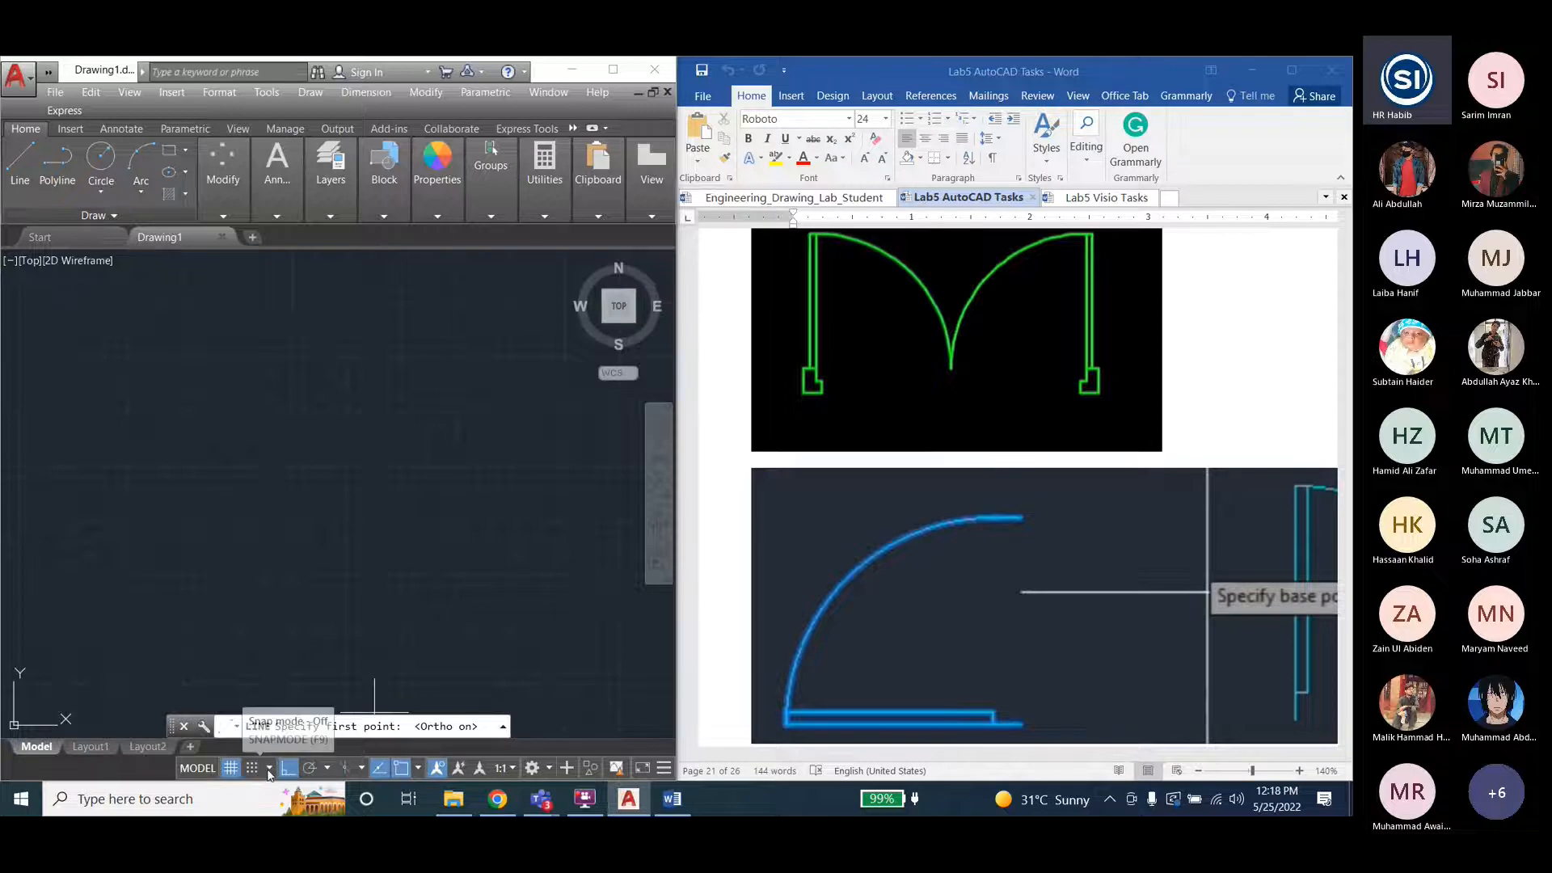
left_click(196, 336)
left_click(197, 642)
key("Escape")
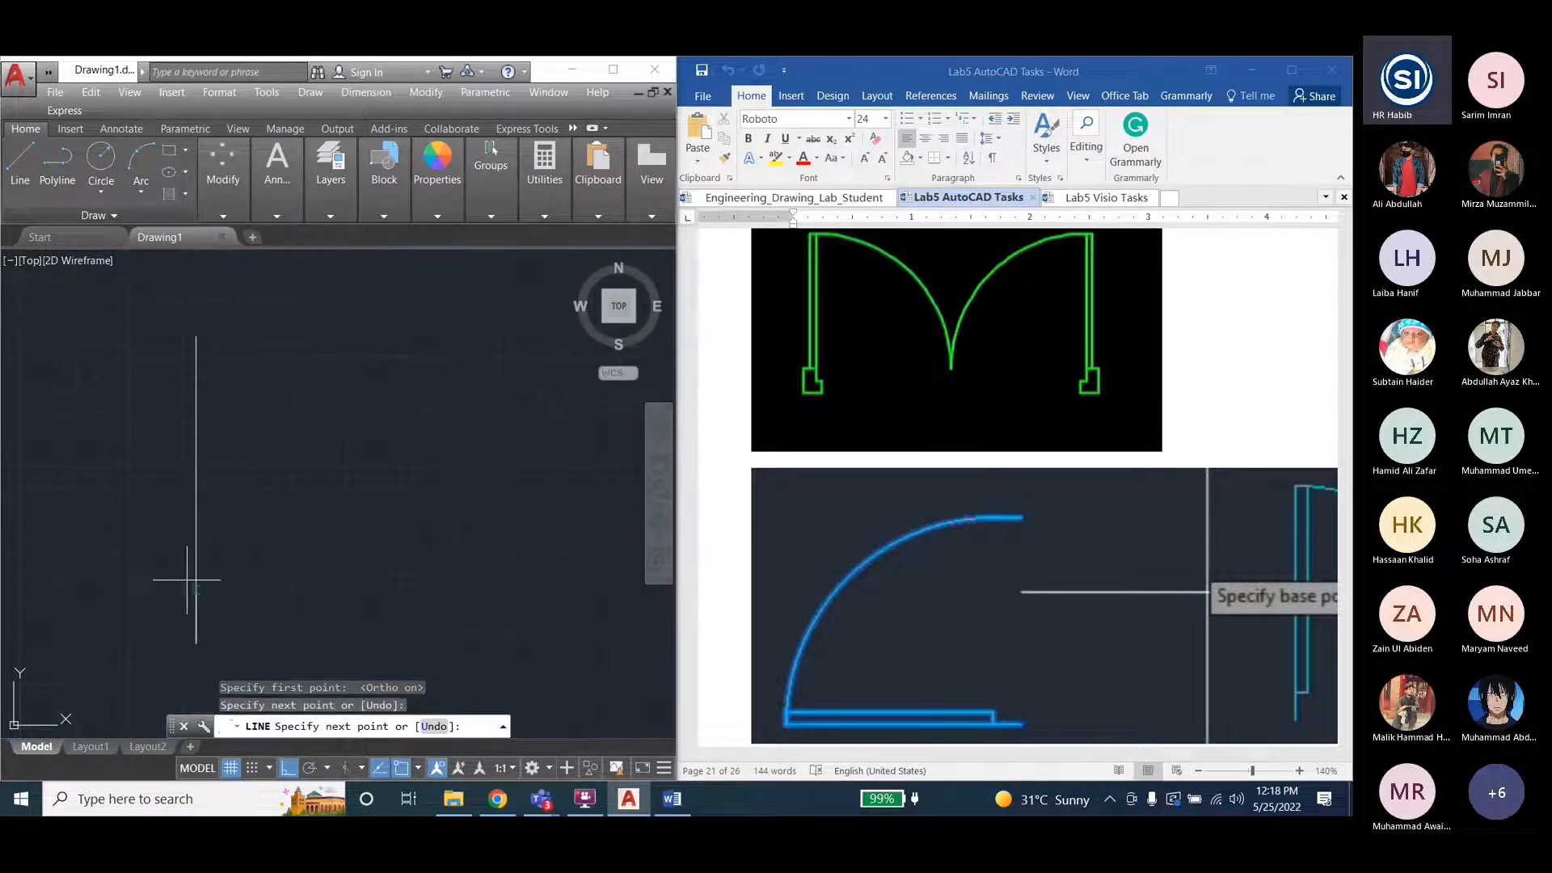
Draw a horizontal construction line crossing the middle of the vertical line.
left_click(20, 162)
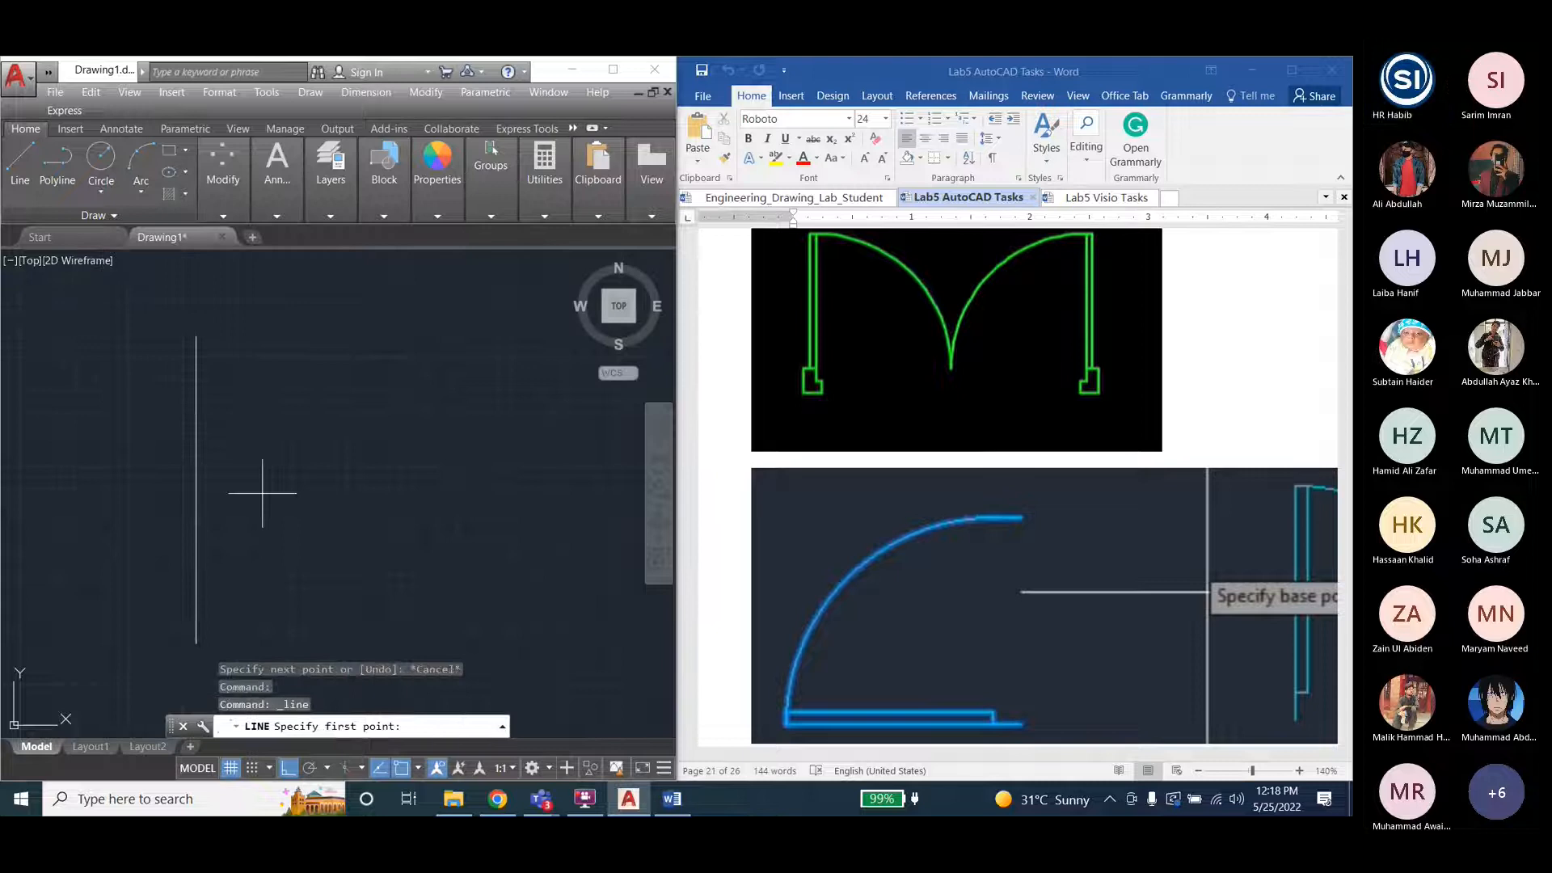
left_click(29, 490)
left_click(404, 489)
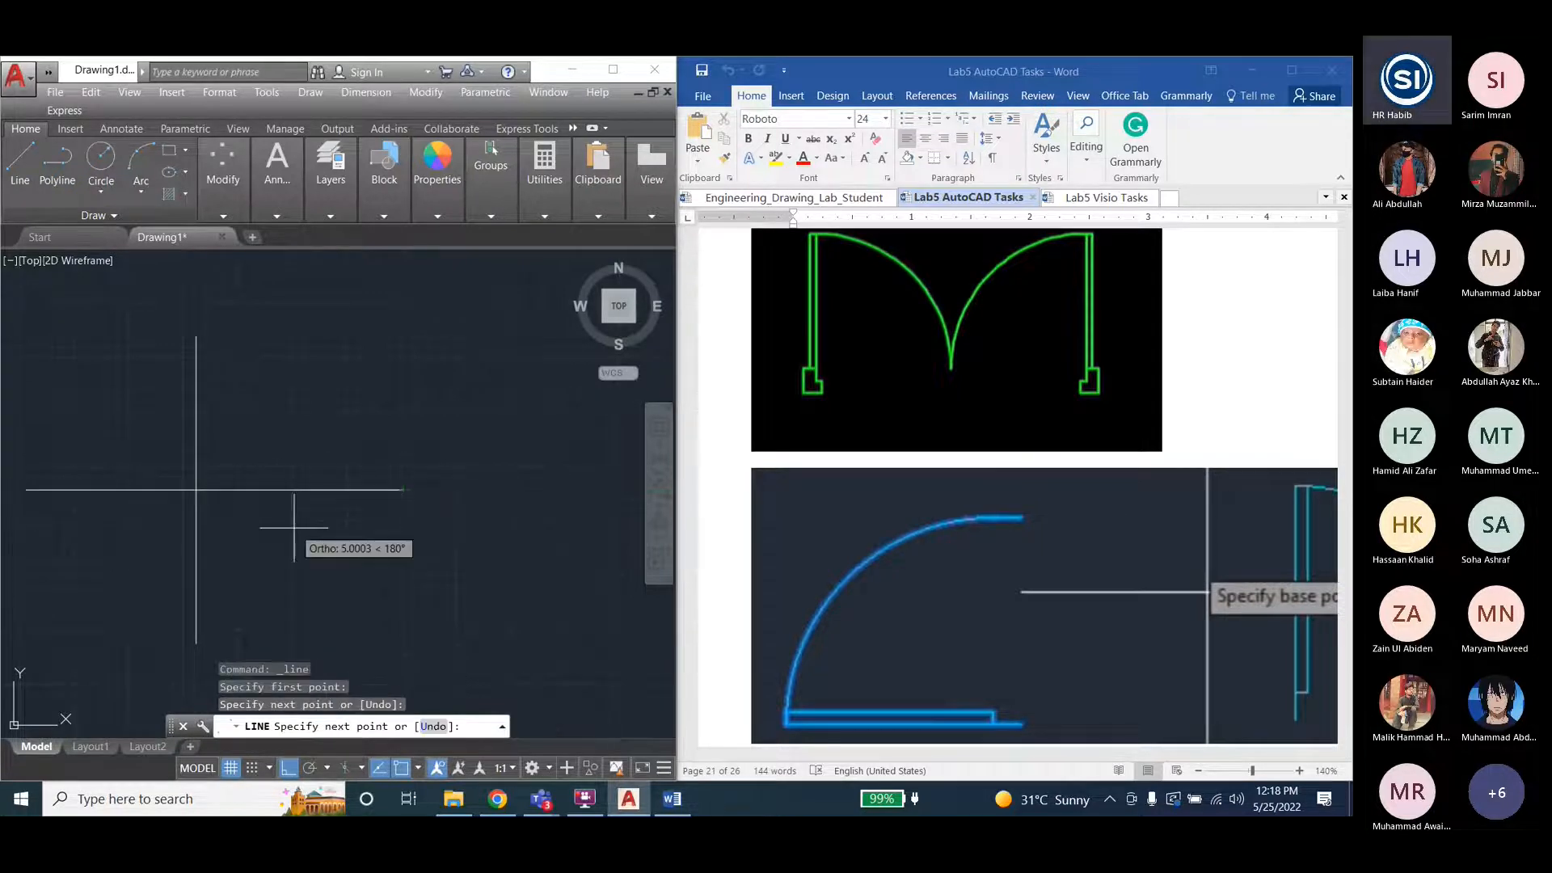
left_click(101, 162)
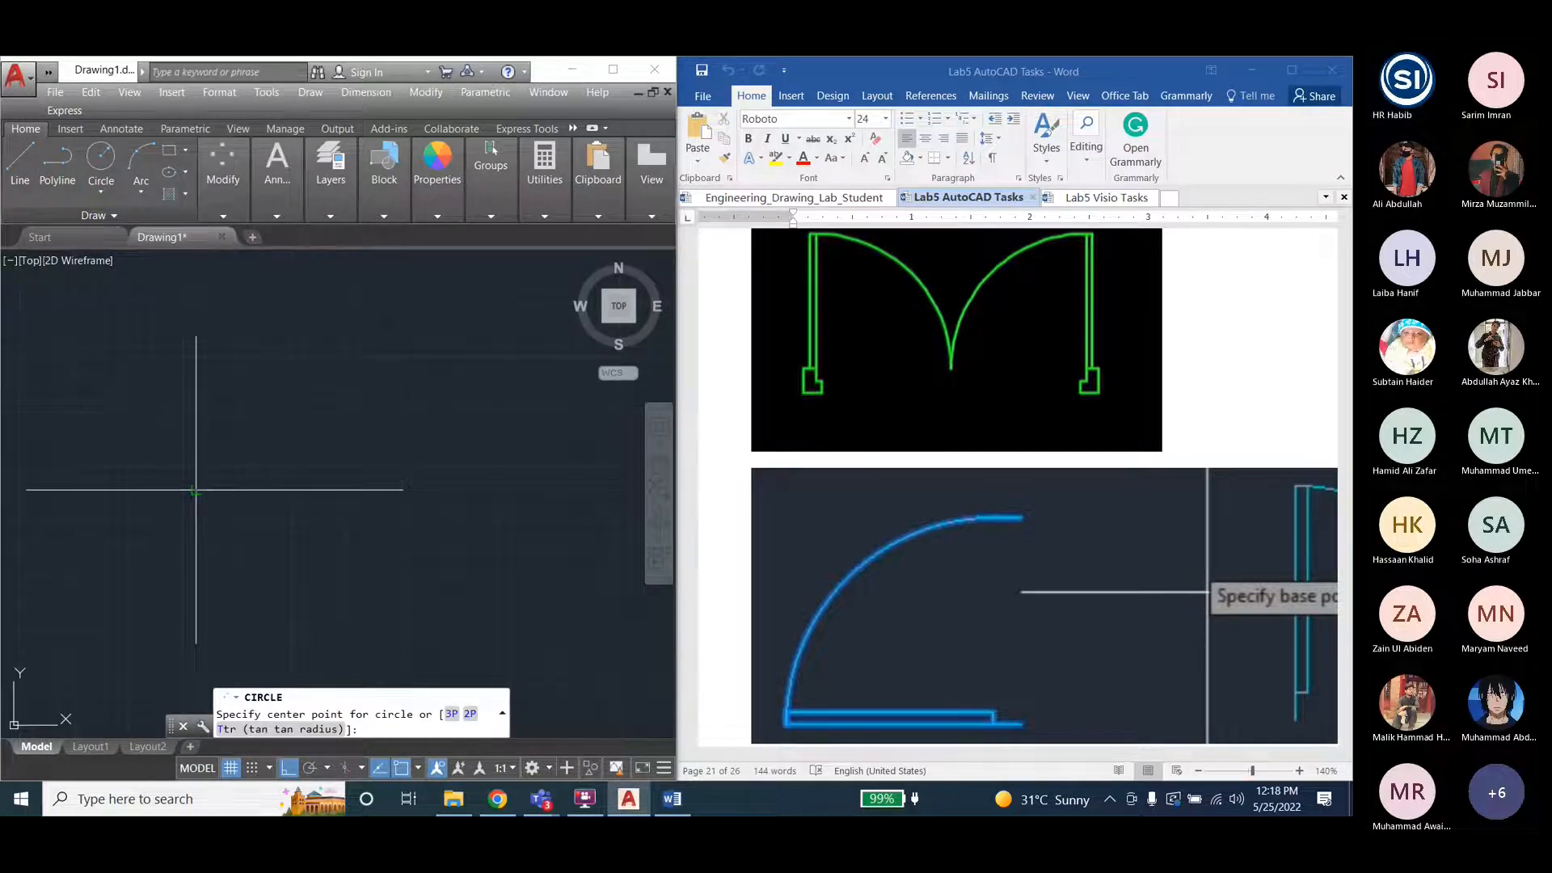
left_click(196, 490)
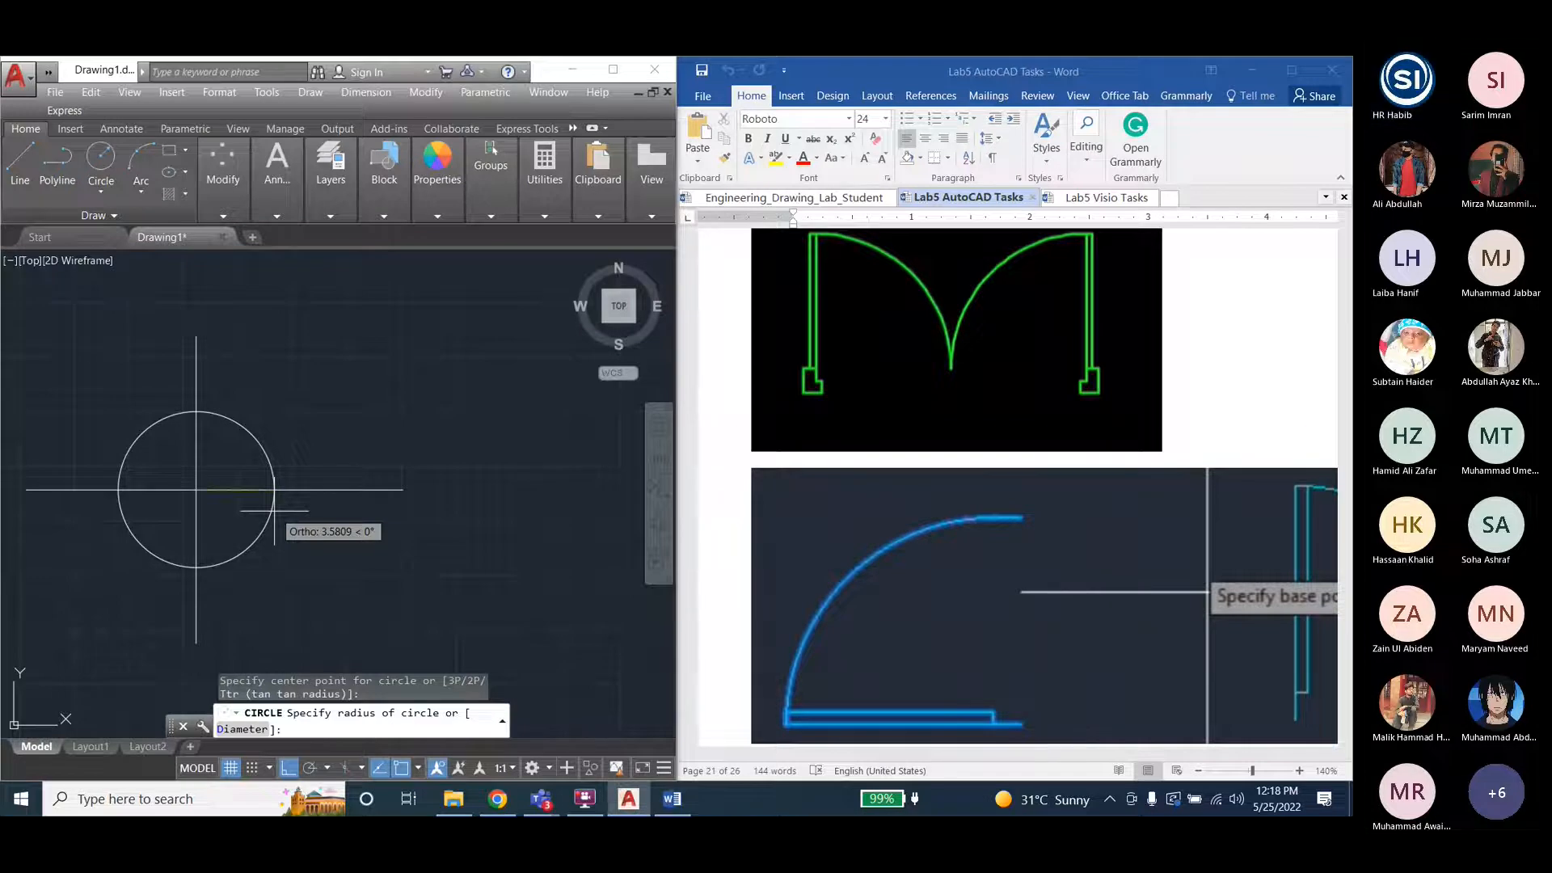
type("8")
key("Return")
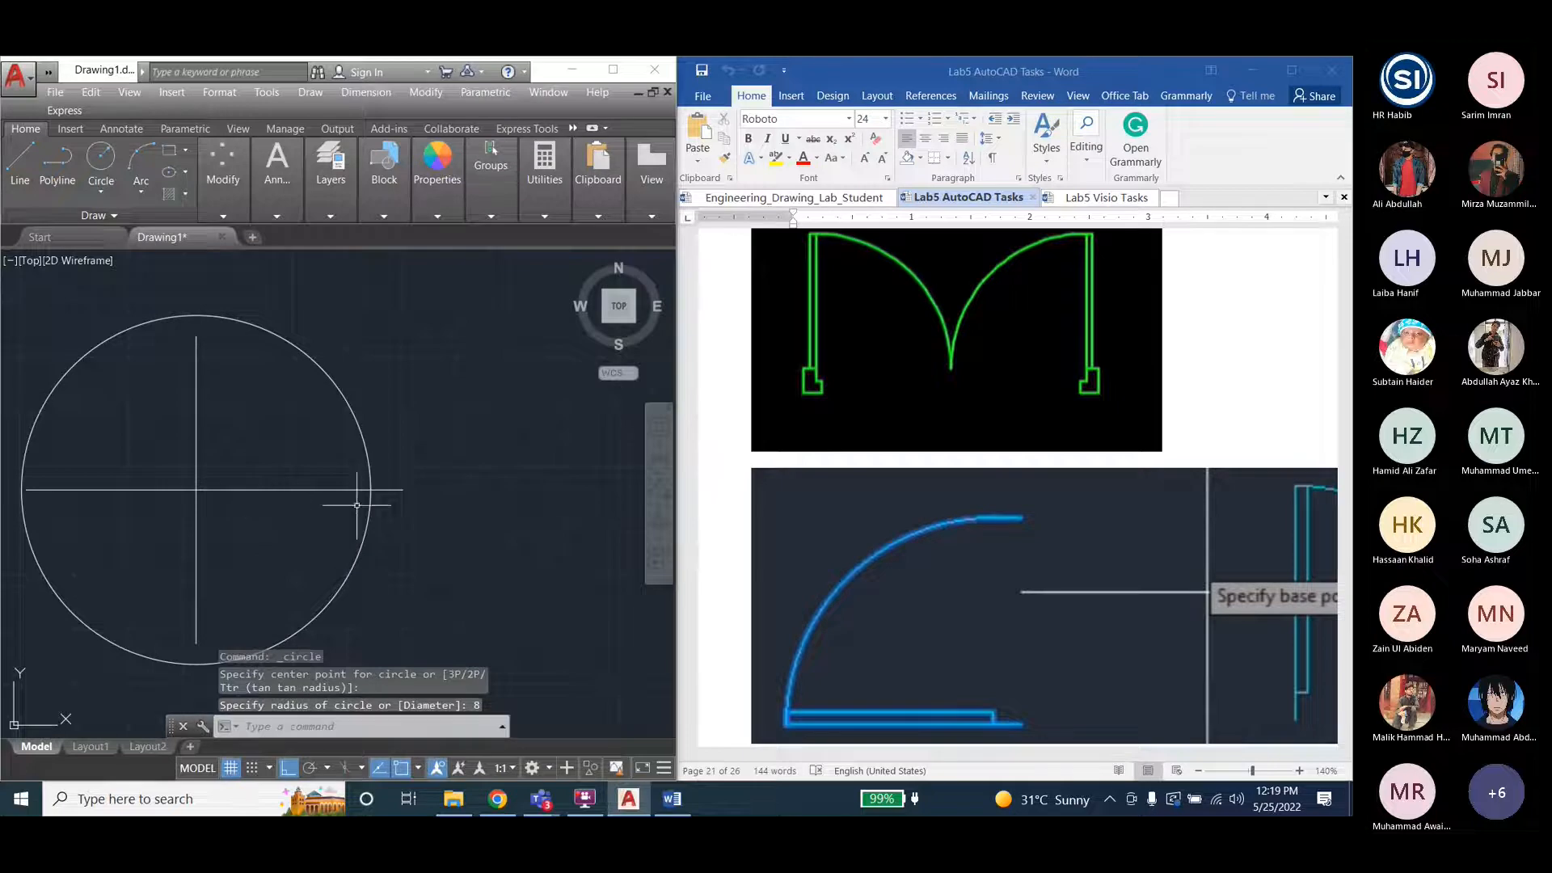
left_click(340, 394)
key("Delete")
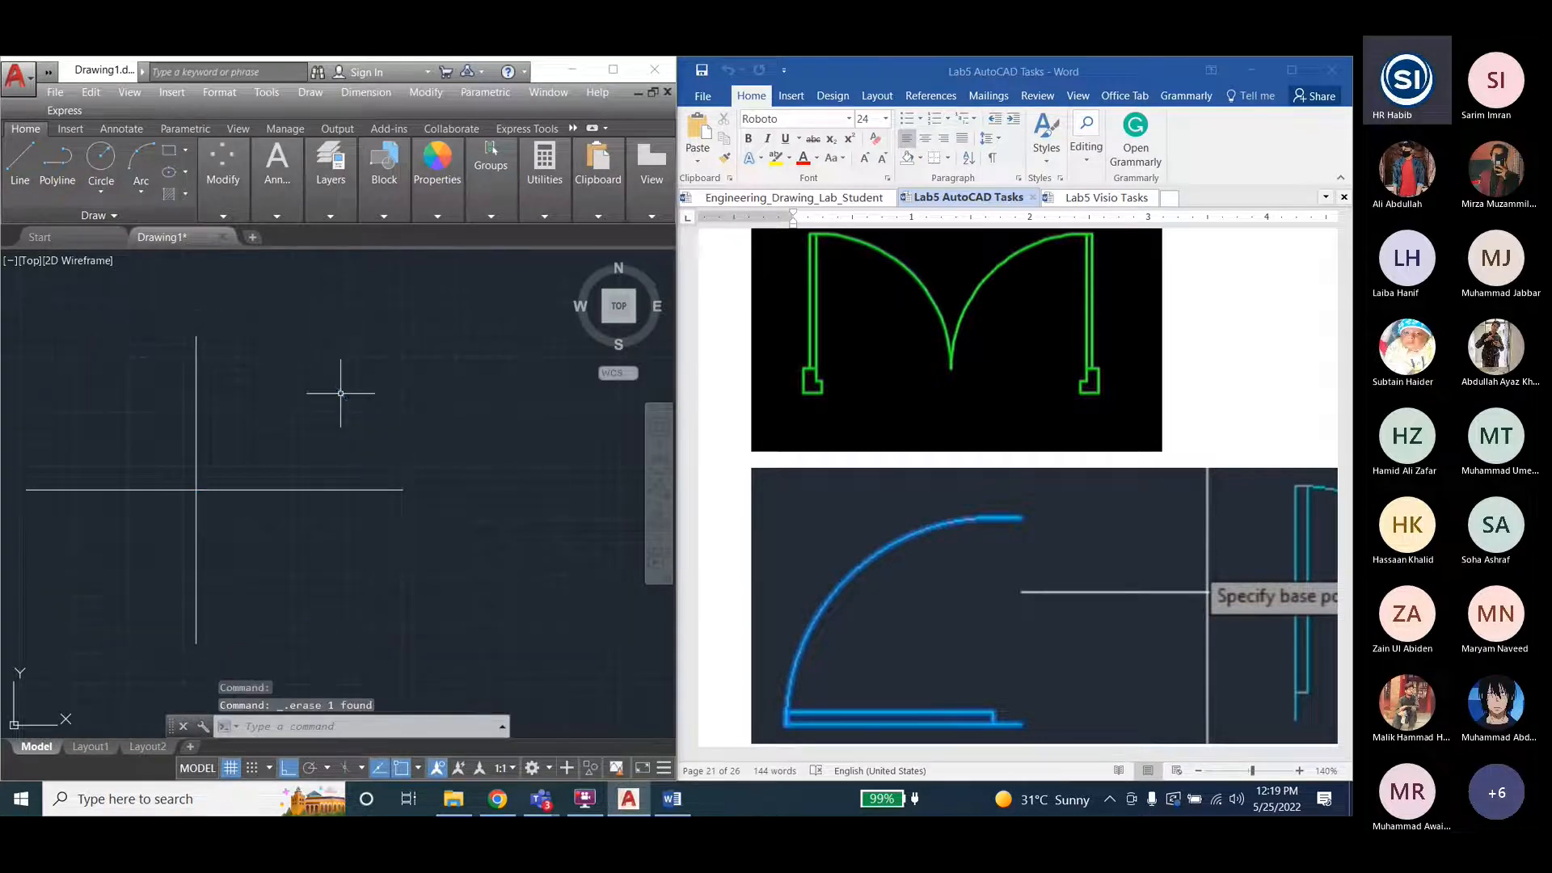
Draw a circle of radius 5 centred on the intersection of the two construction lines.
left_click(111, 192)
left_click(196, 489)
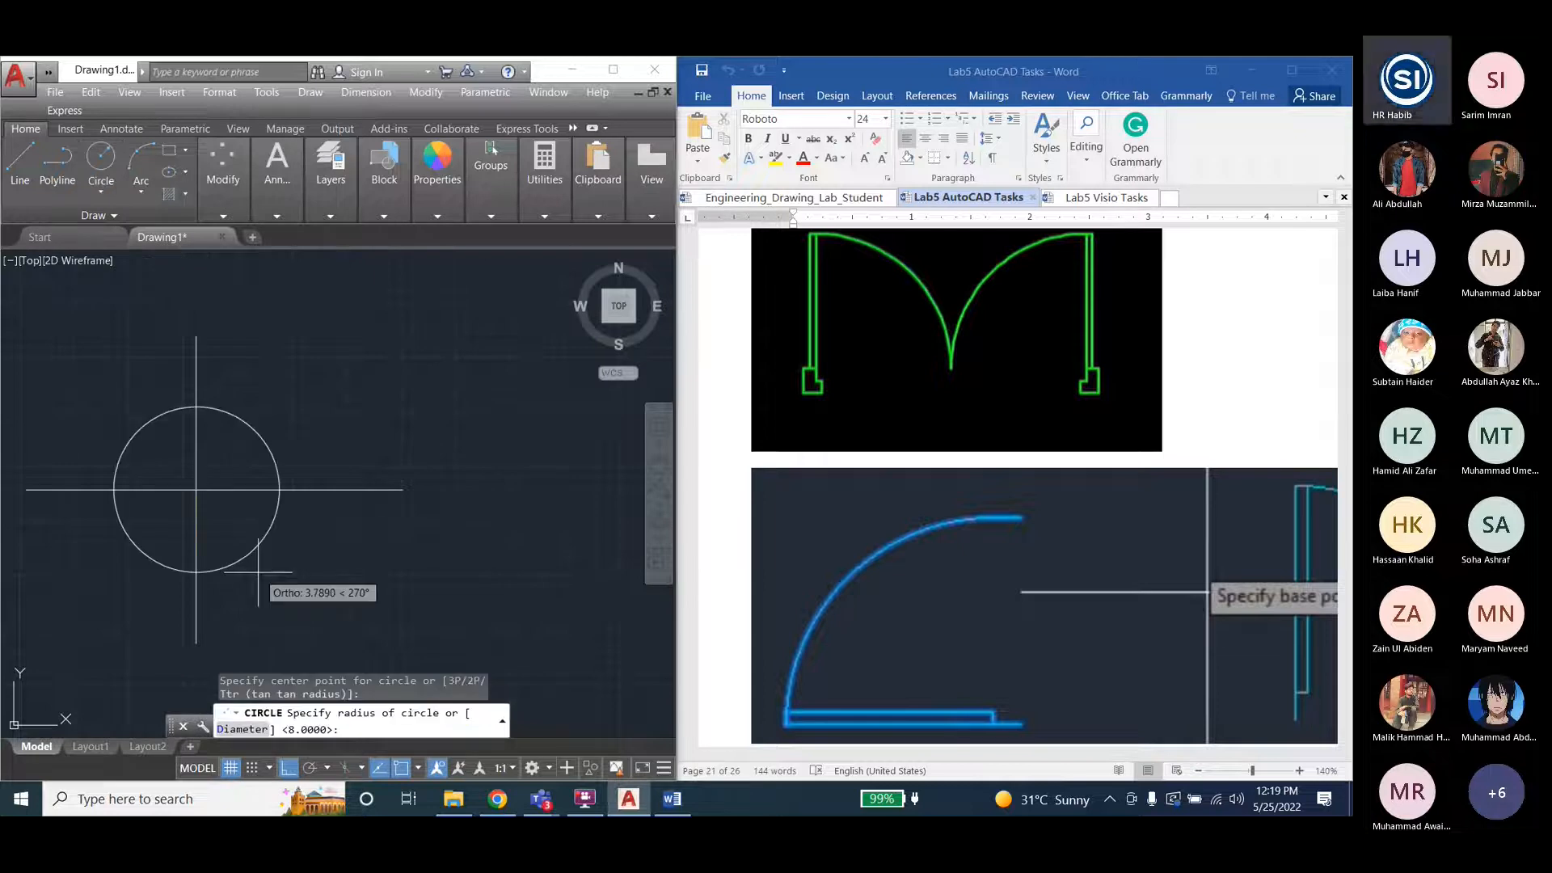
type("5")
key("Return")
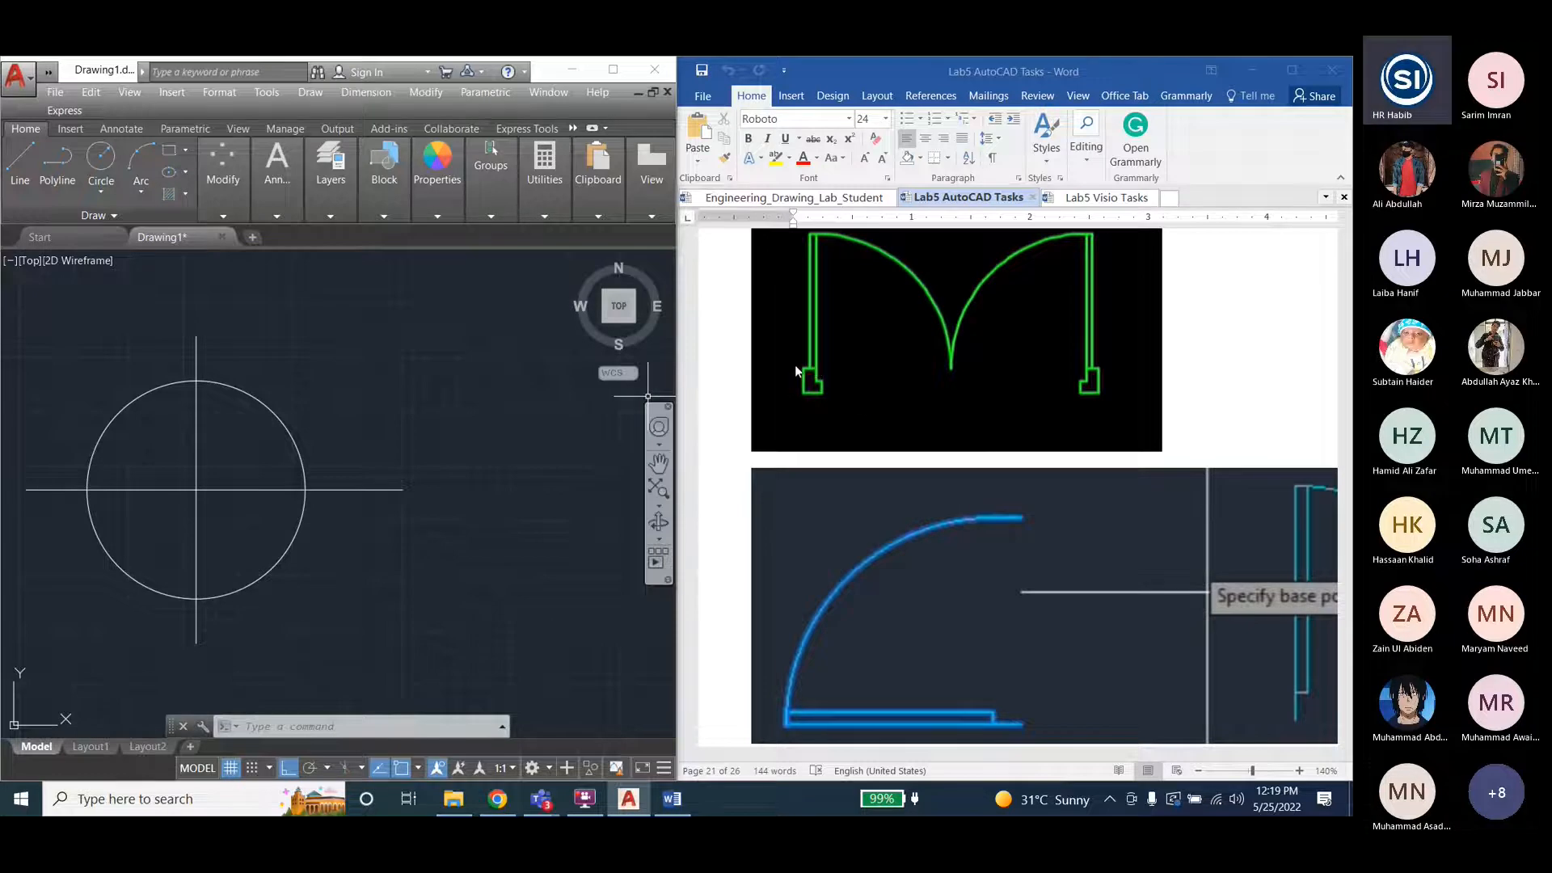
Draw a narrow leaf rectangle from the circle's top quadrant down to just above the horizontal construction line.
left_click(169, 150)
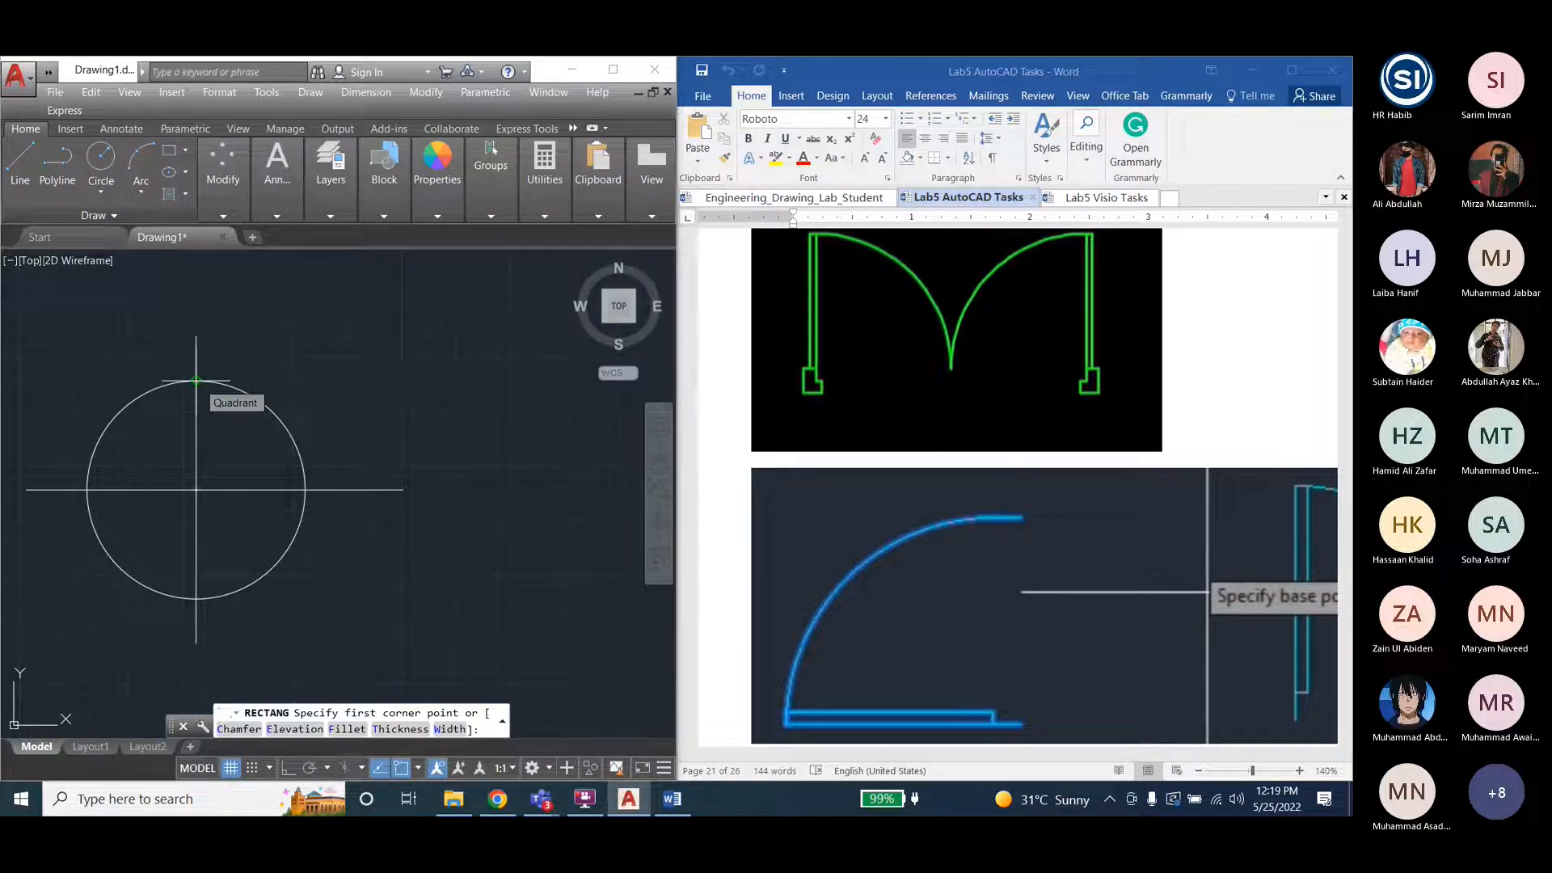
left_click(195, 380)
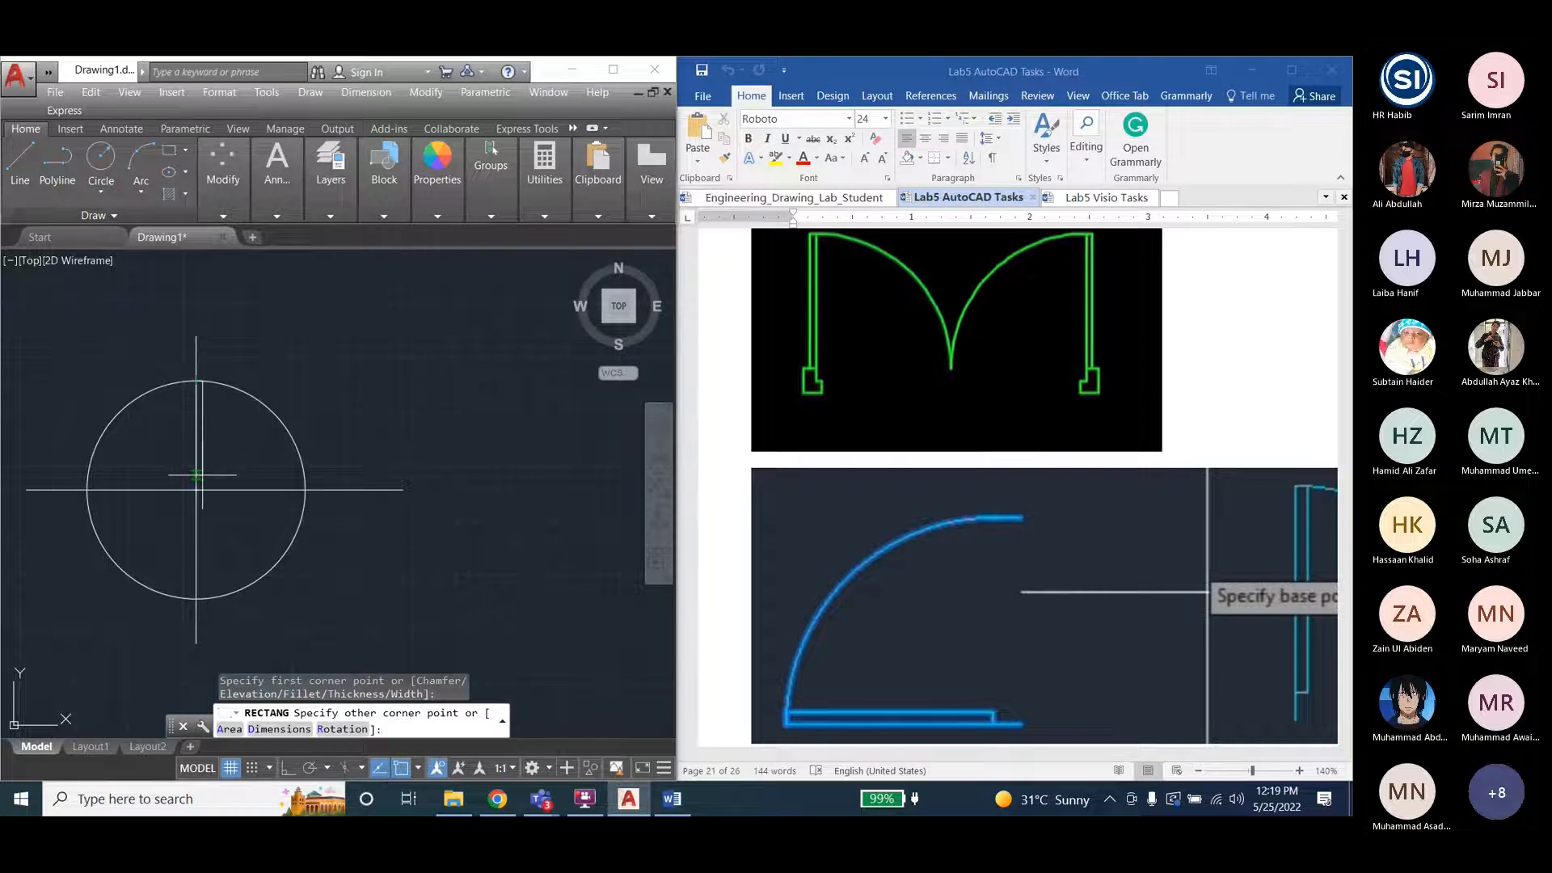
scroll(202, 487, "up", 6)
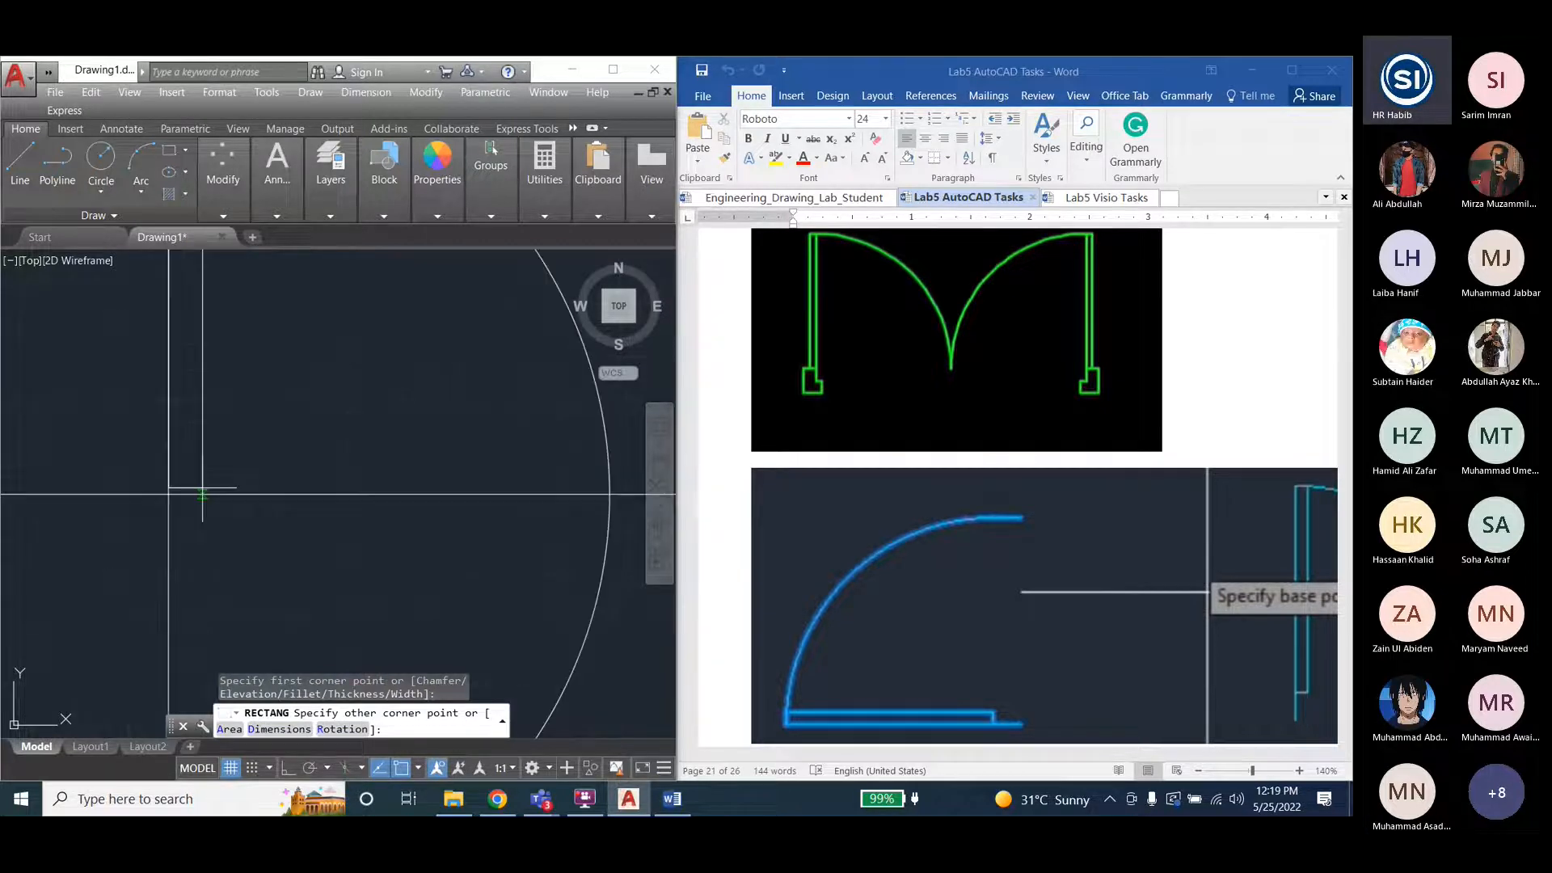
scroll(249, 543, "down", 4)
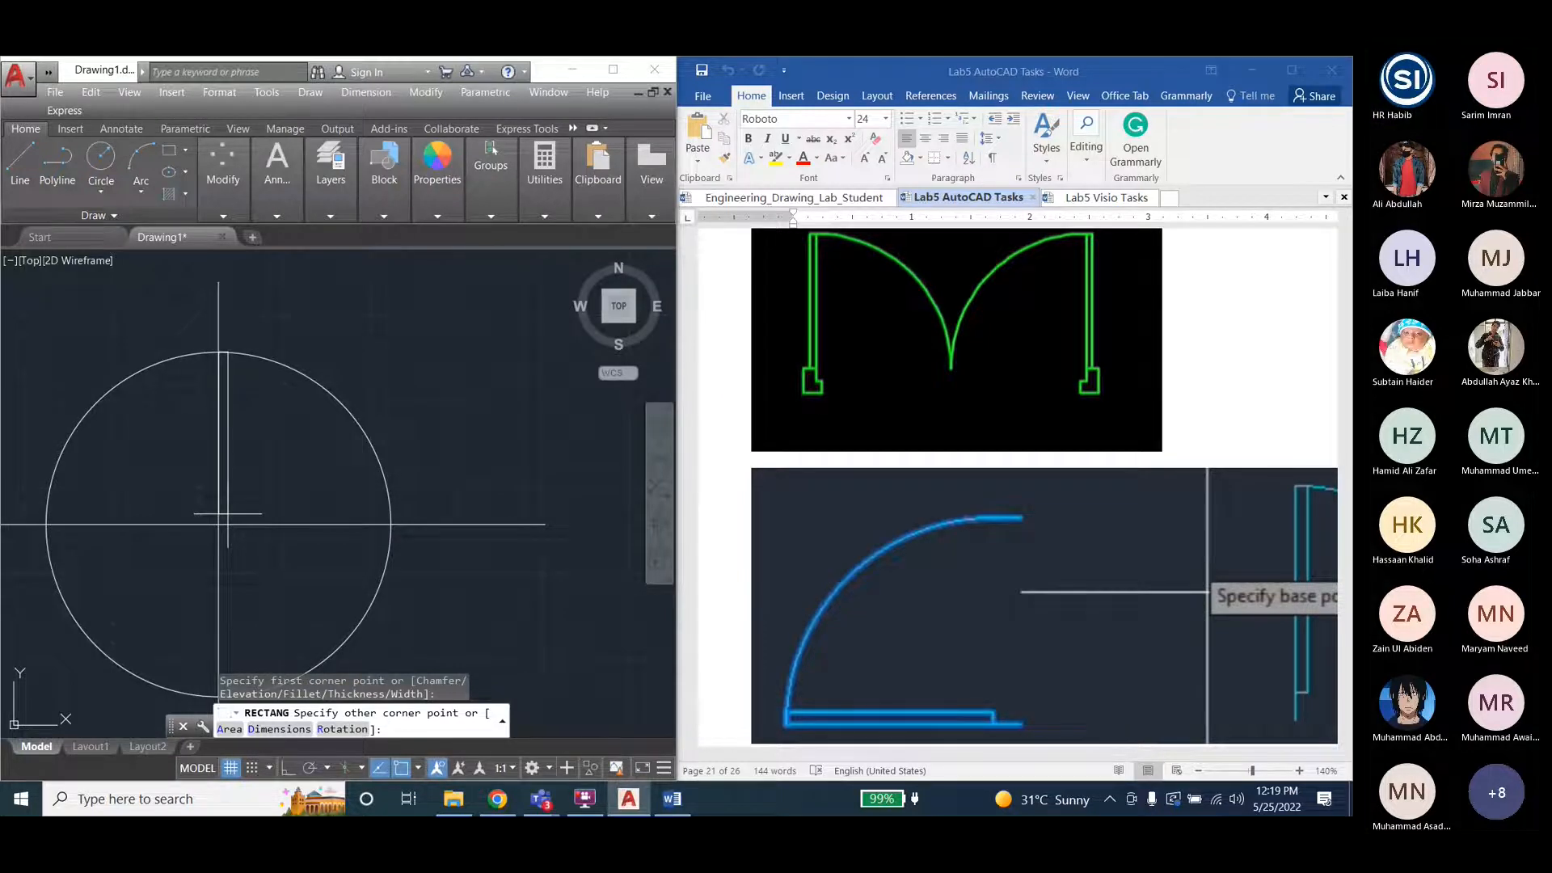
left_click(227, 514)
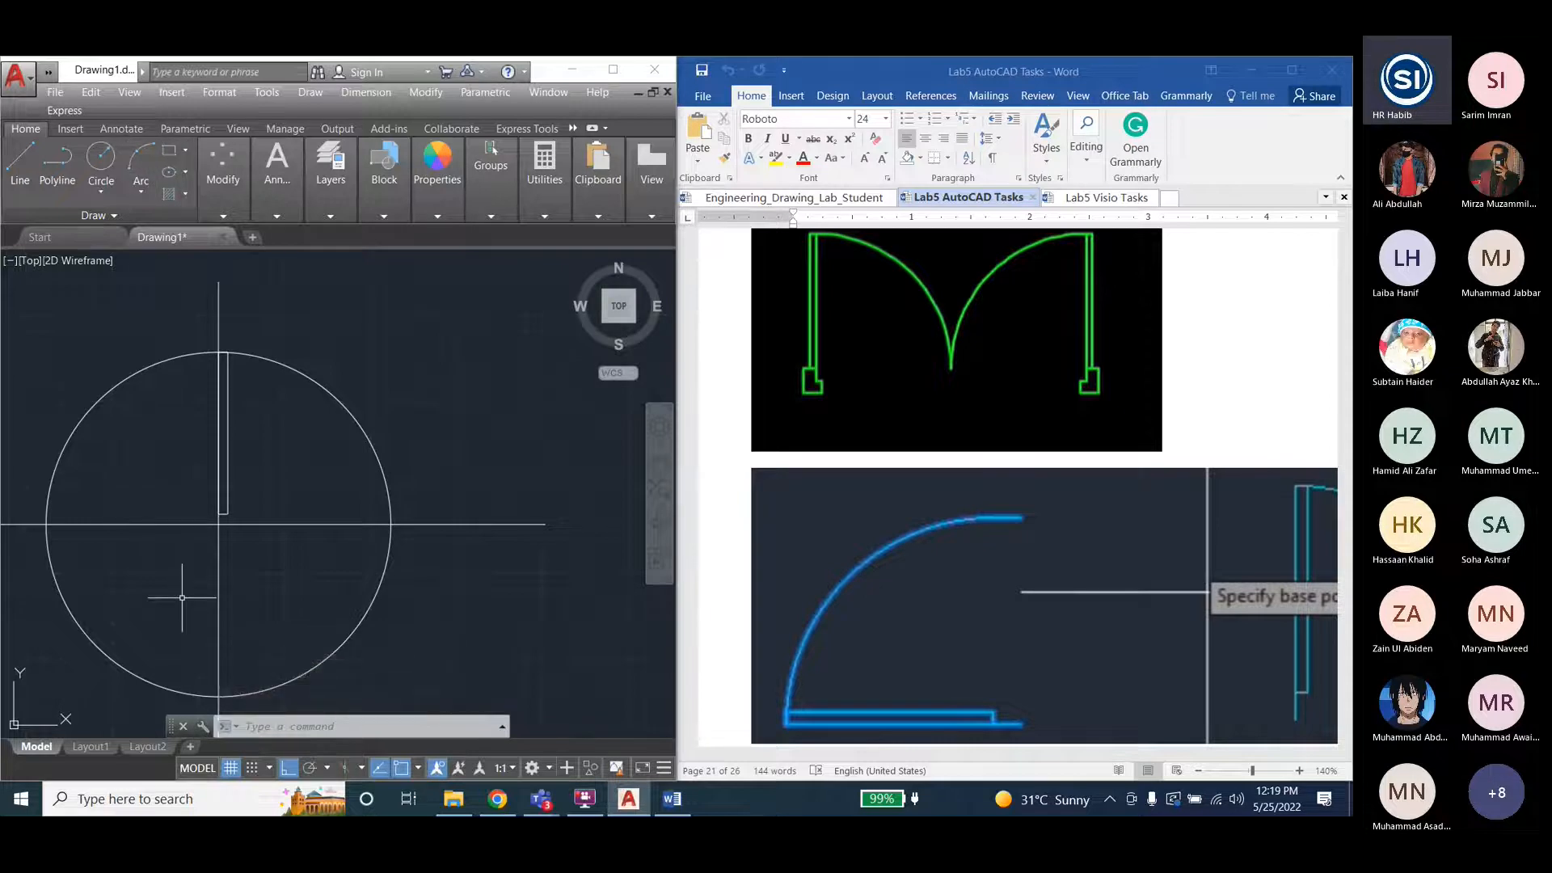
Draw a small rectangle directly below the leaf, spanning the leaf's width.
scroll(182, 591, "up", 4)
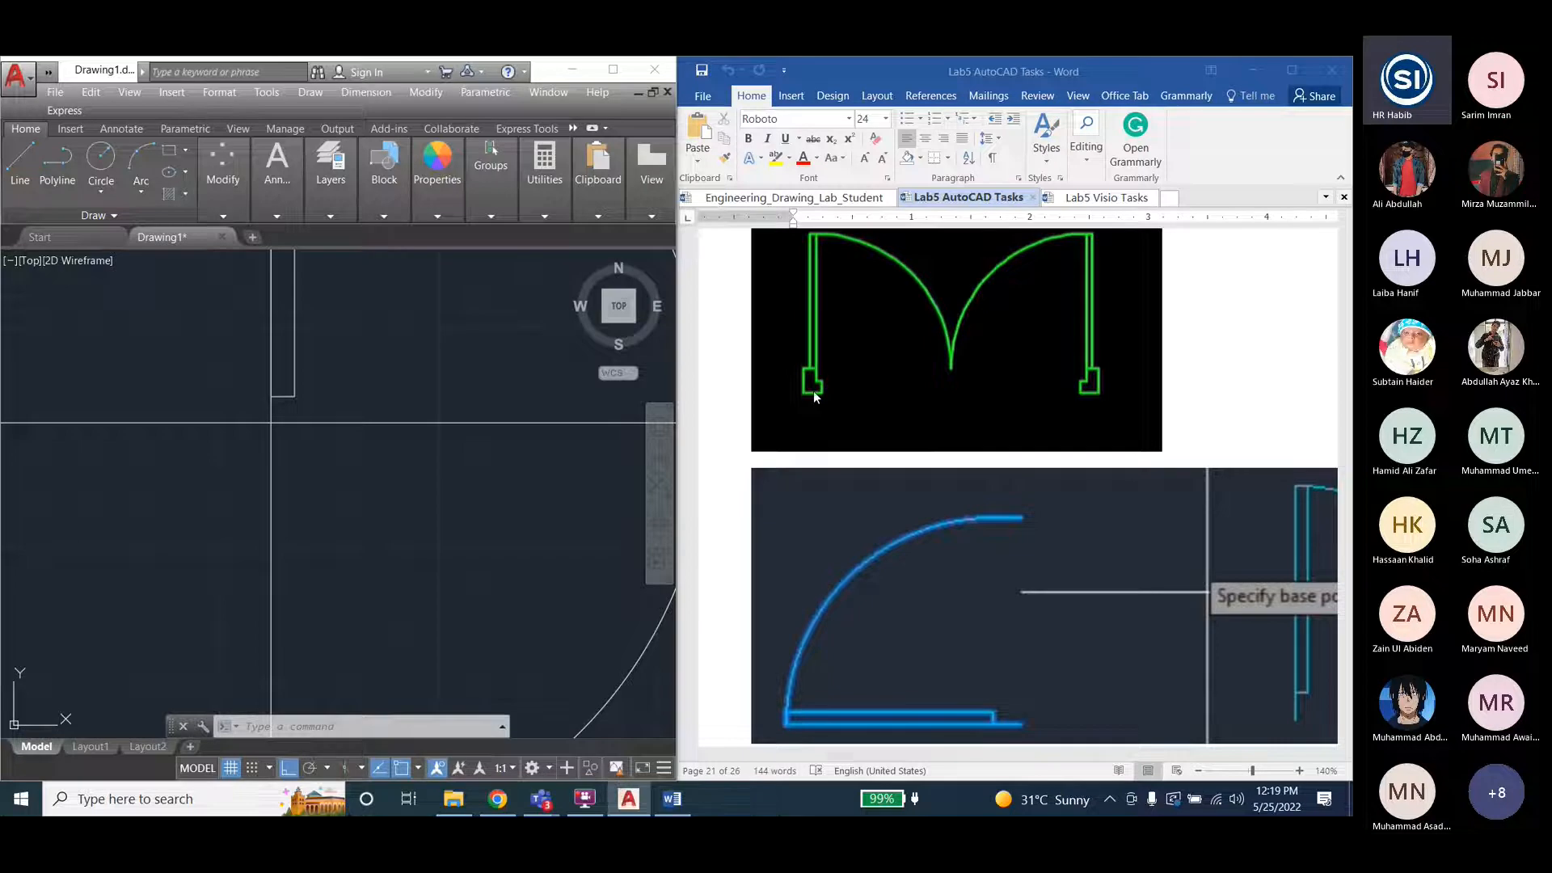
left_click(170, 151)
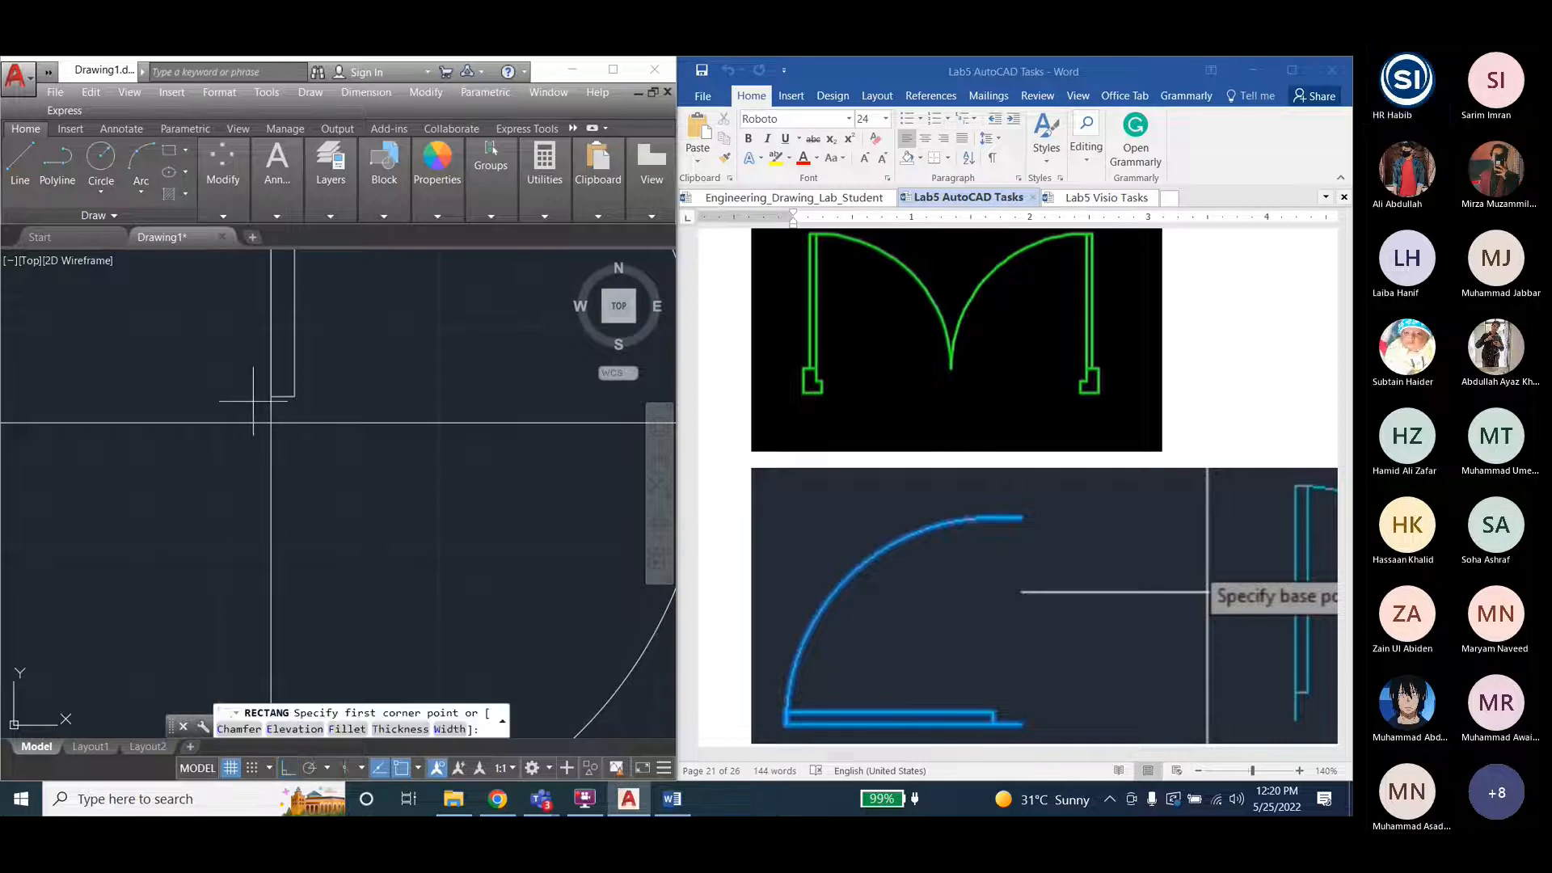
left_click(294, 396)
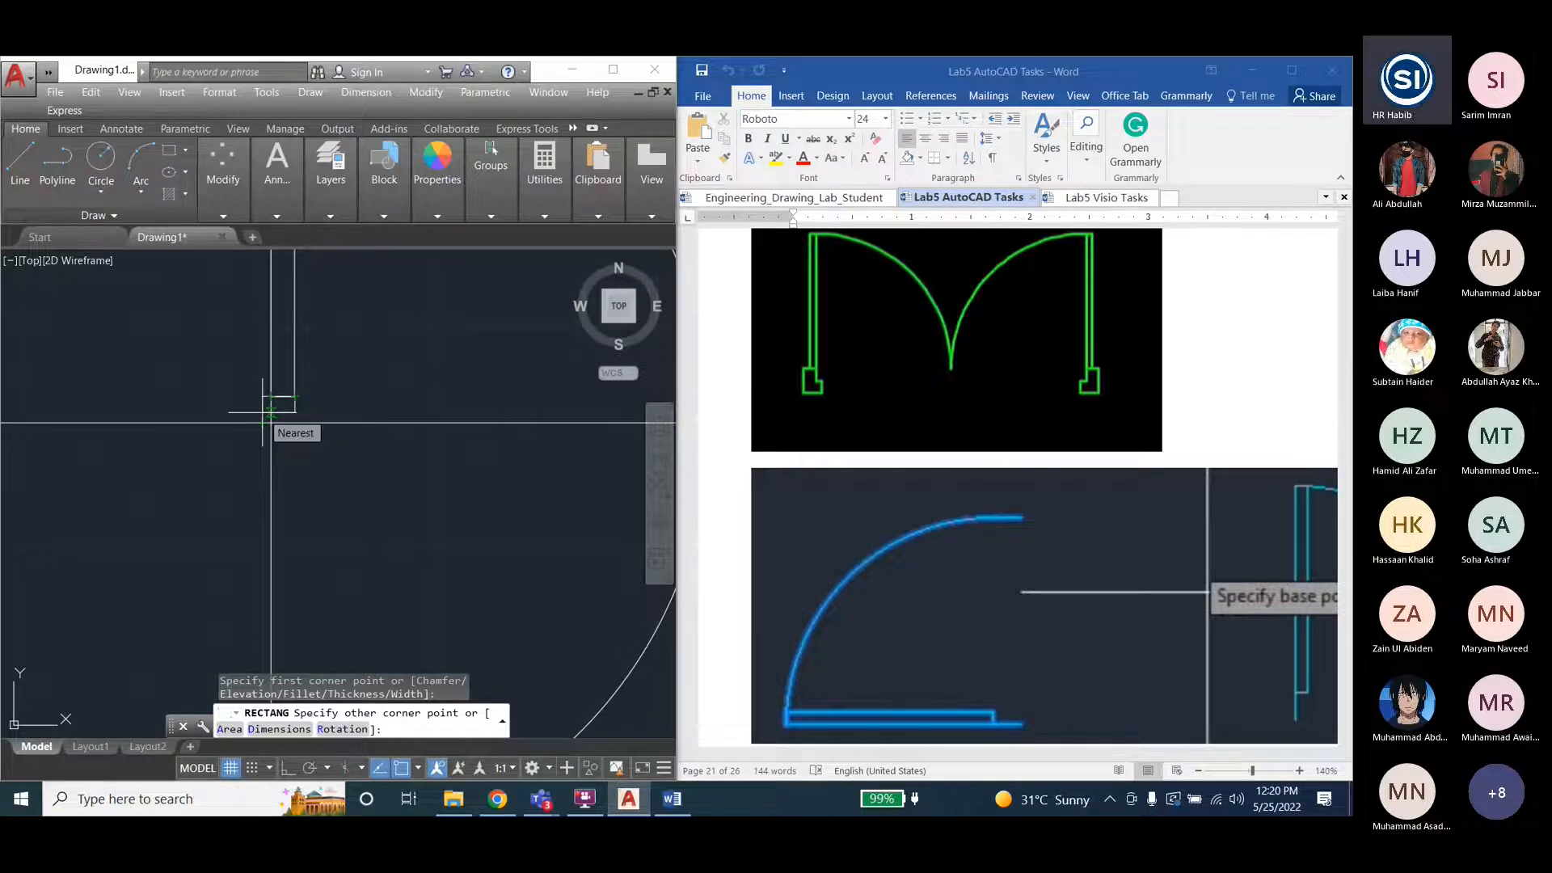
left_click(265, 411)
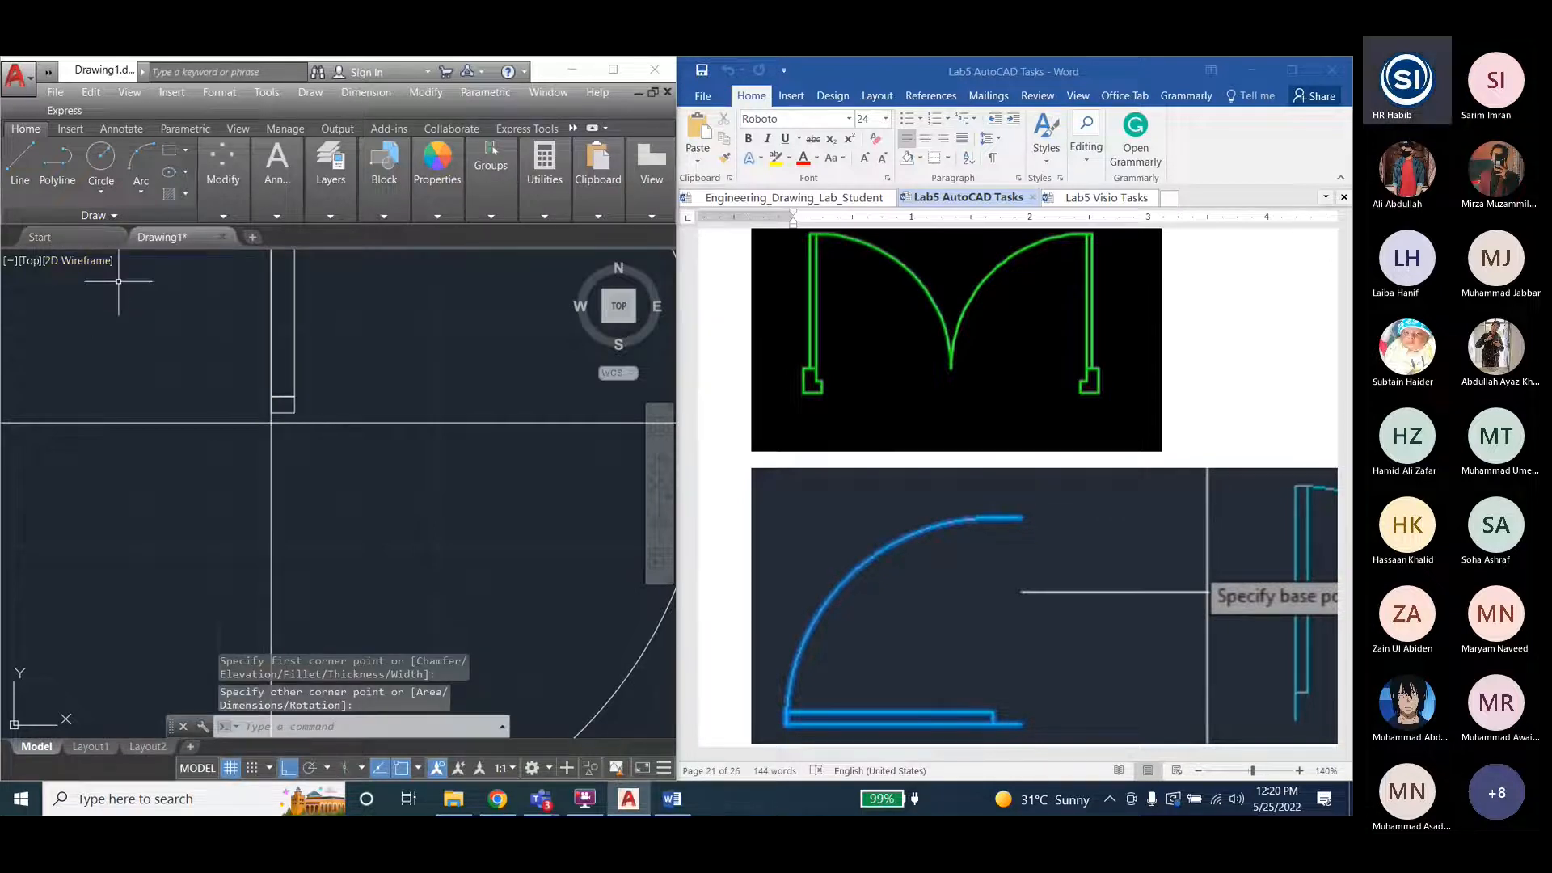
Erase the small rectangle below the leaf.
left_click(275, 408)
left_click(268, 413)
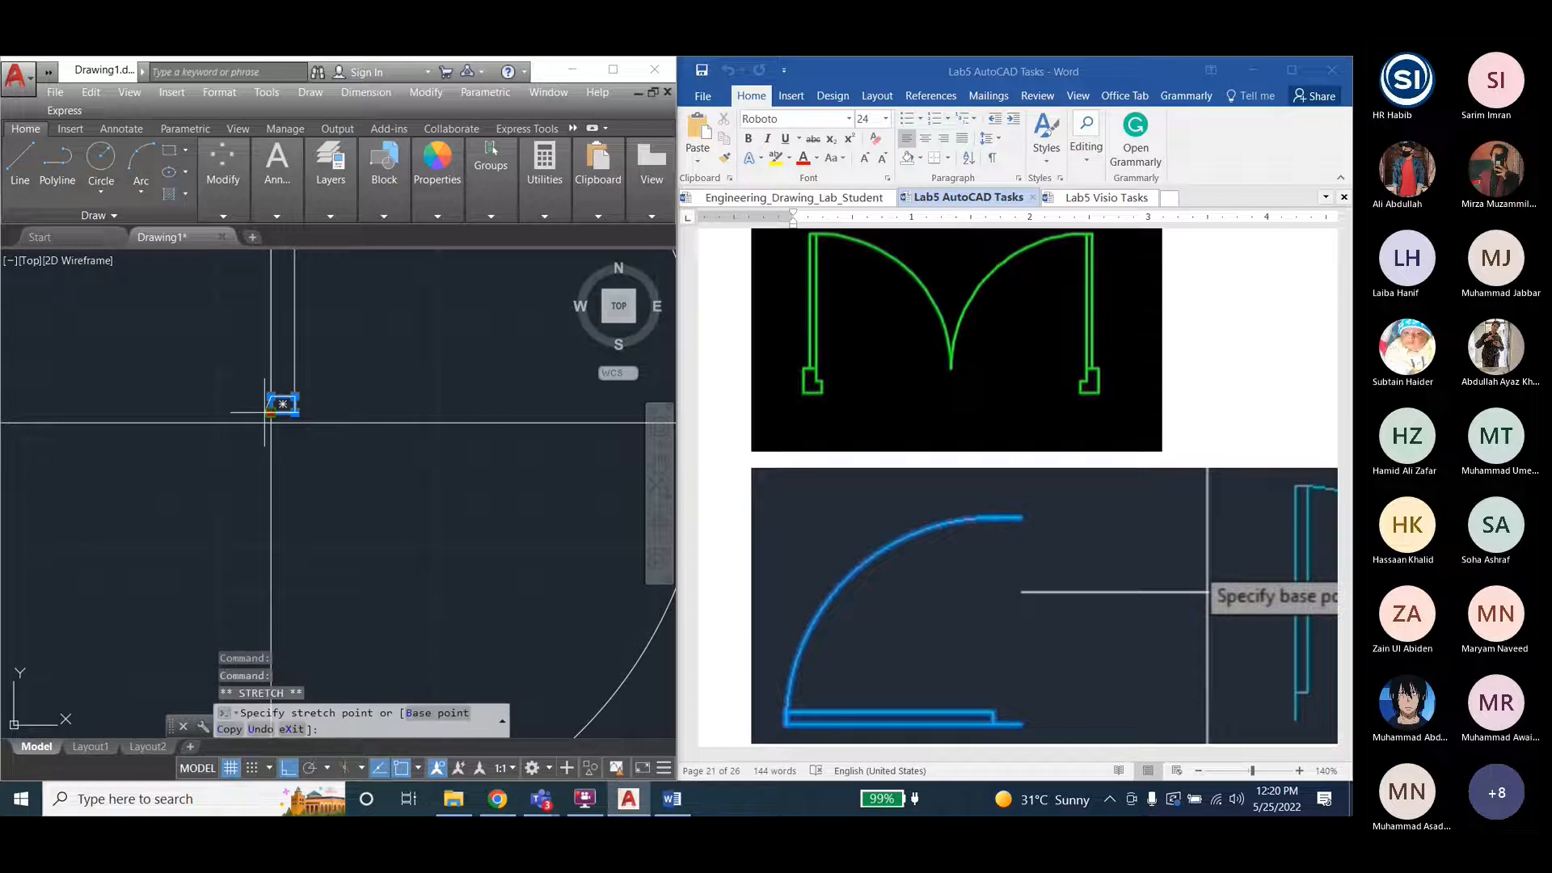
key("Escape")
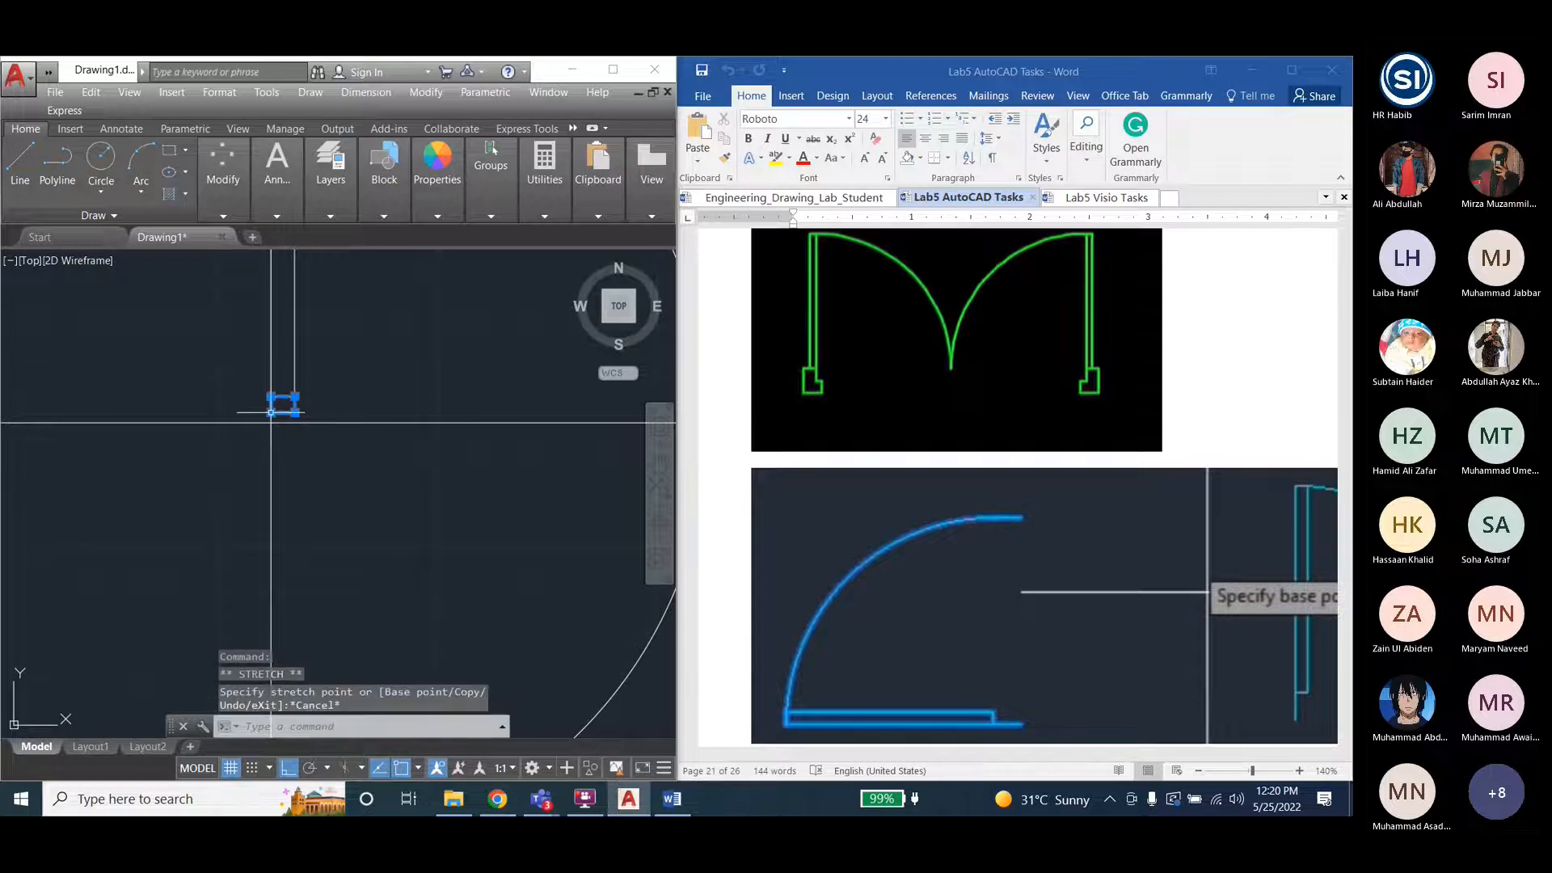
key("Delete")
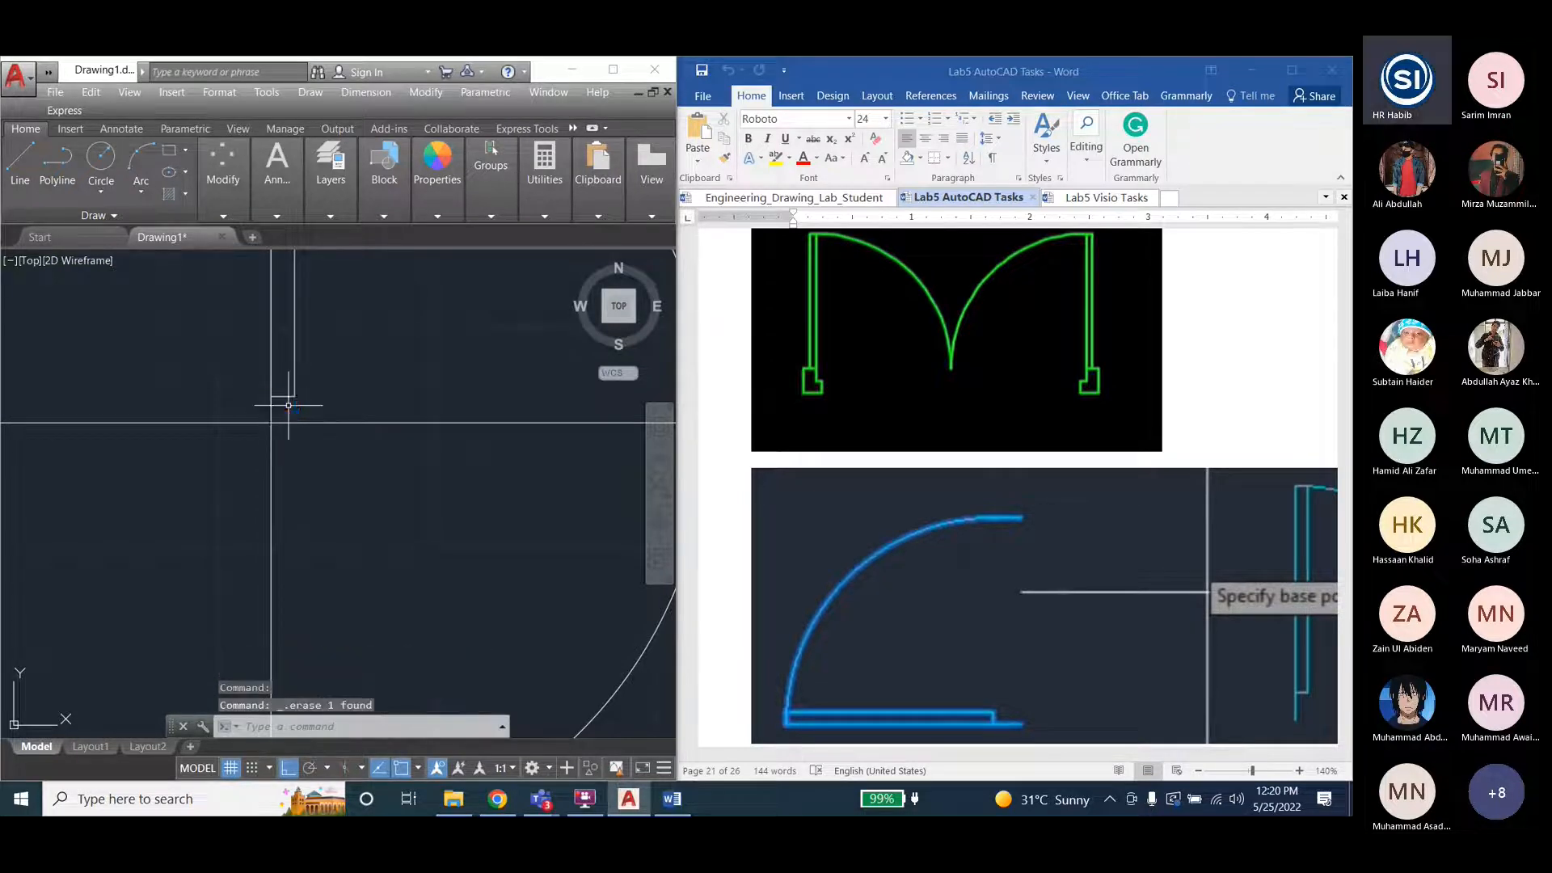
Draw a jamb rectangle from the leaf's lower right corner to the horizontal construction line, extending past the leaf's left side.
left_click(169, 150)
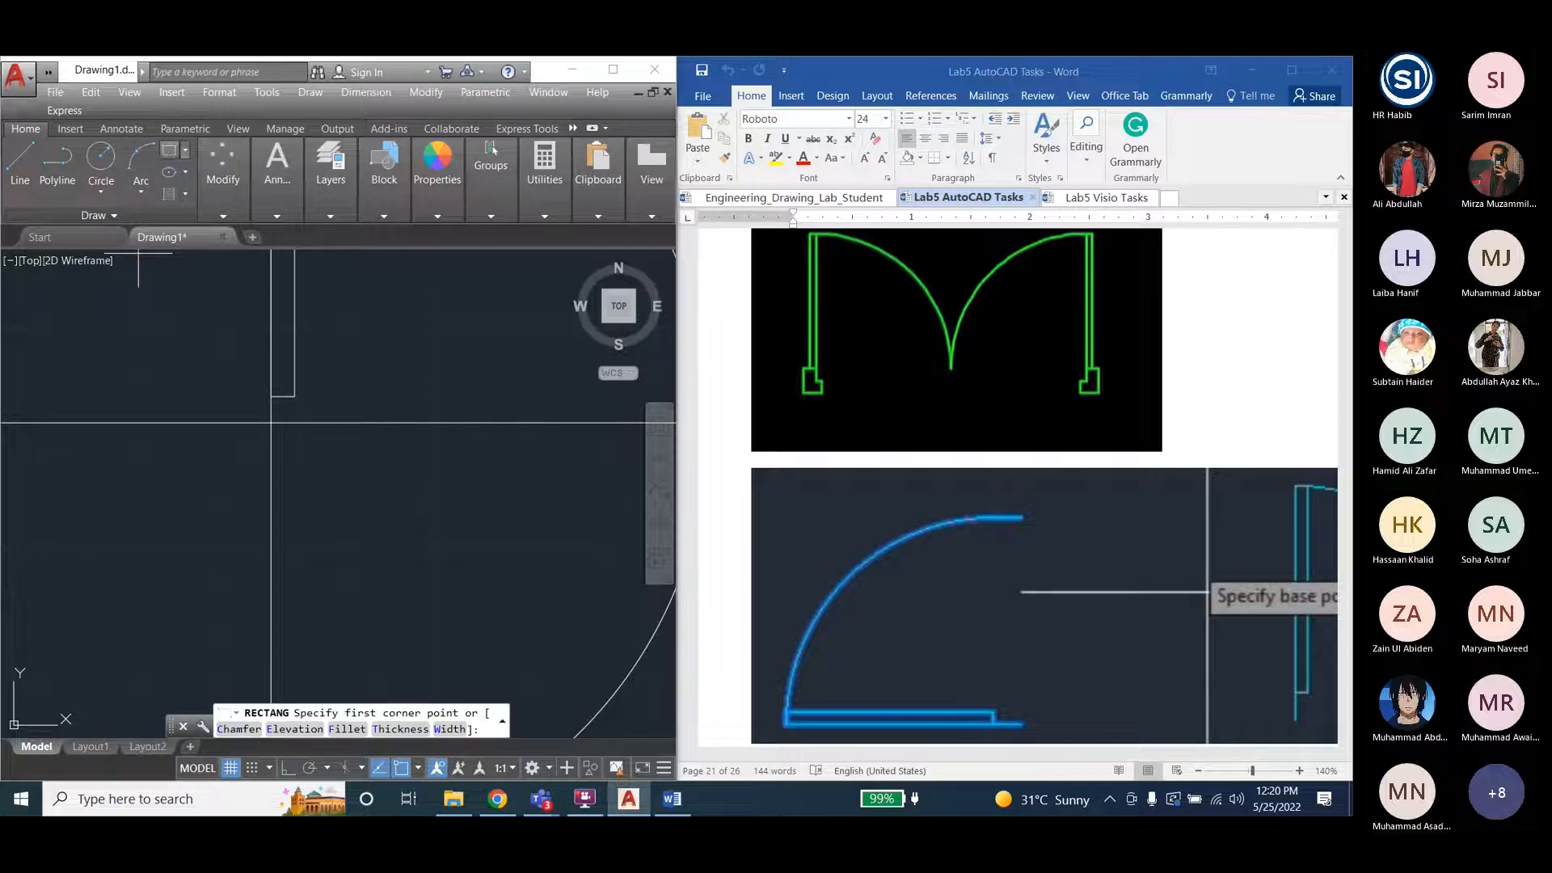
left_click(294, 397)
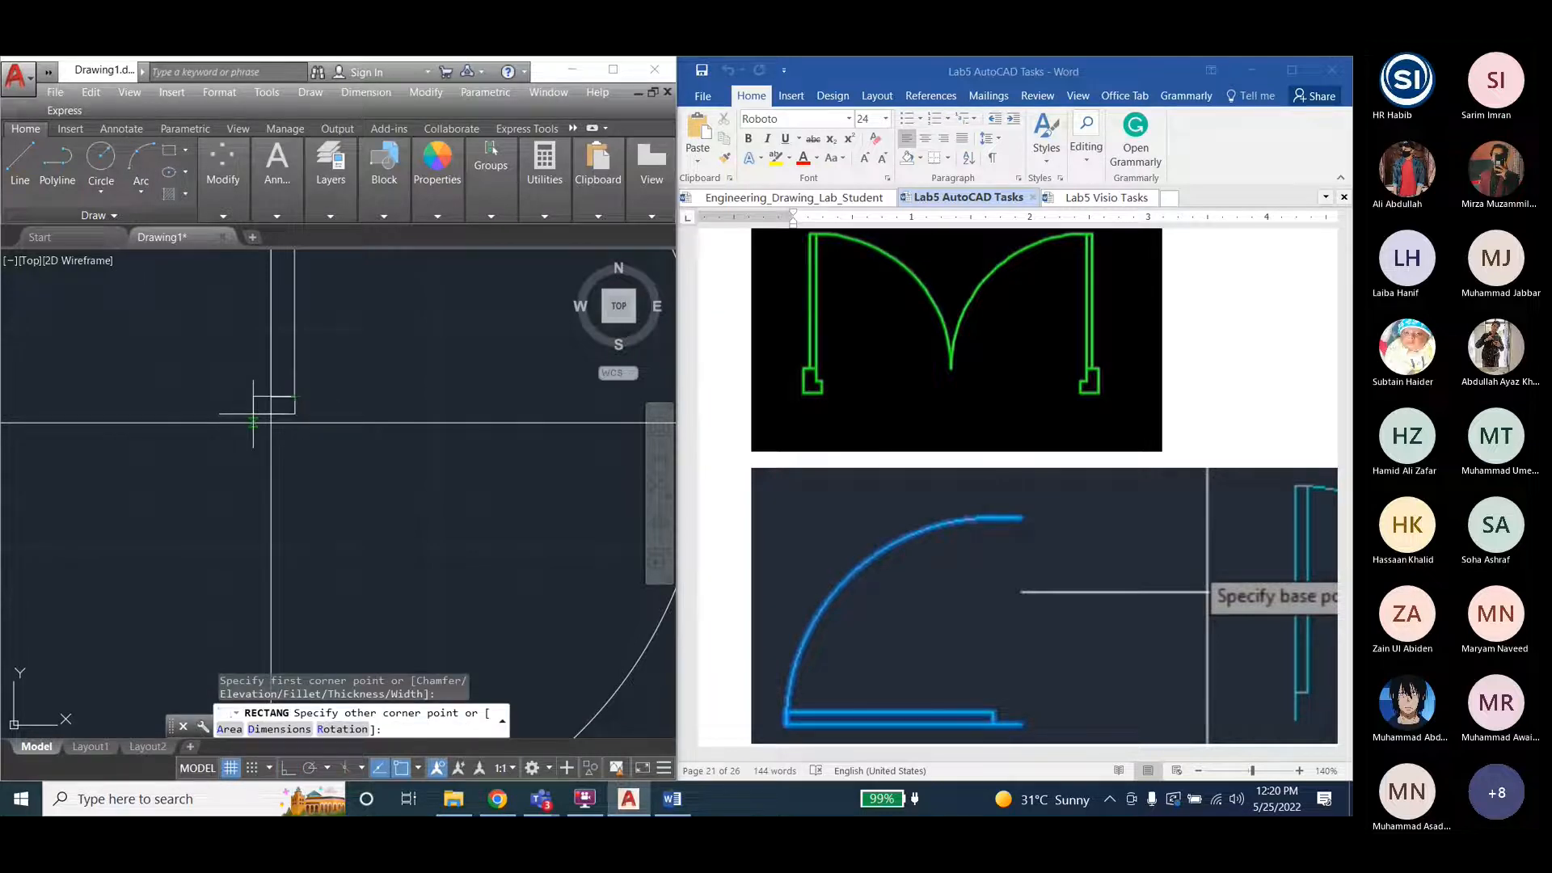
left_click(253, 421)
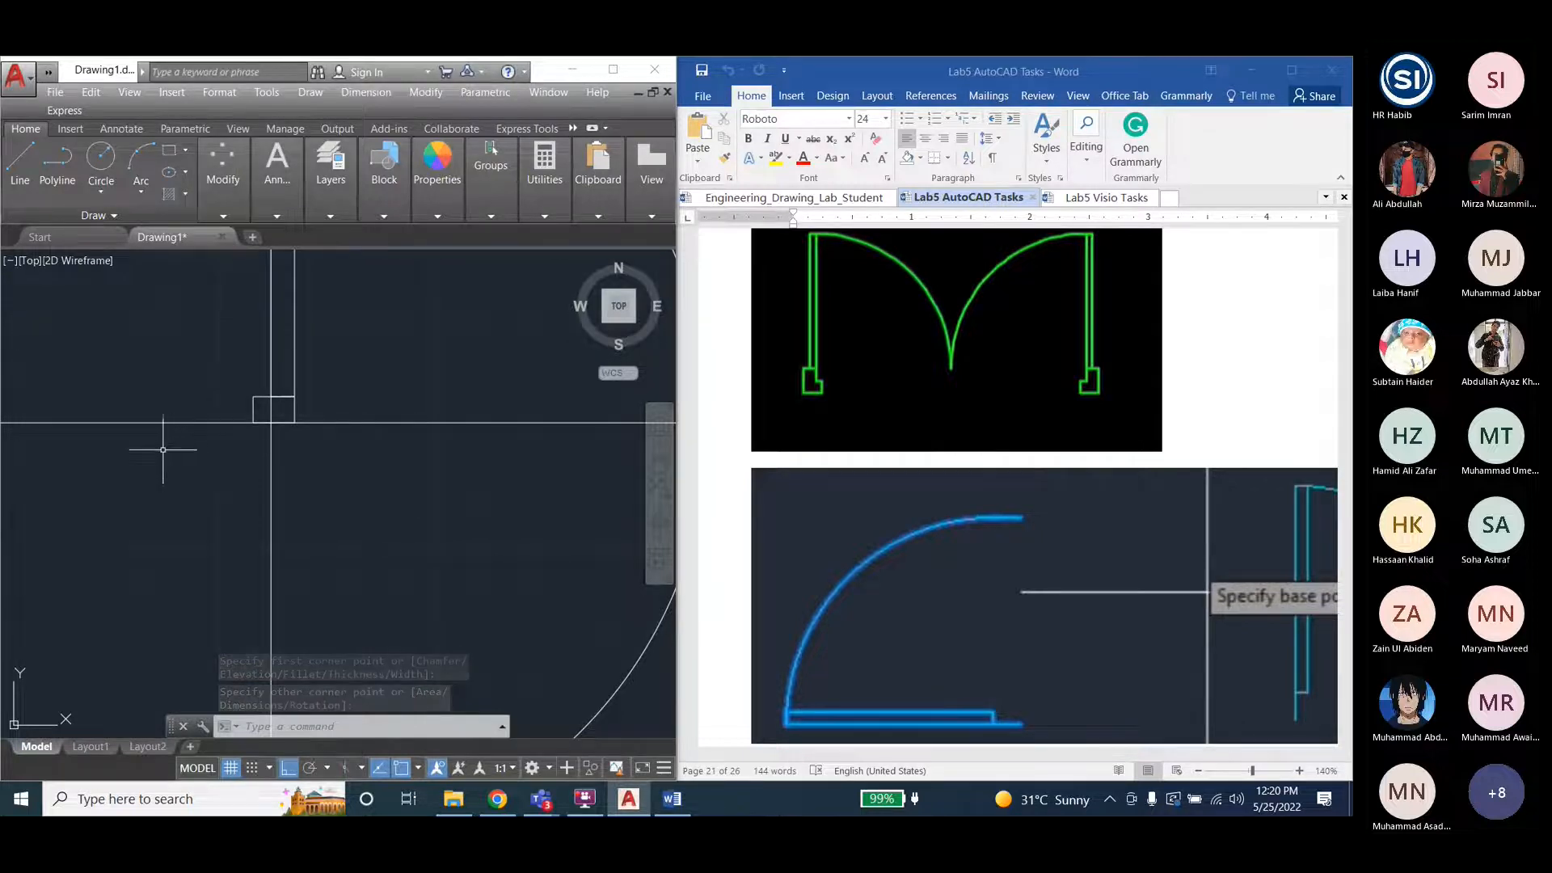
scroll(121, 453, "down", 1)
scroll(312, 527, "down", 1)
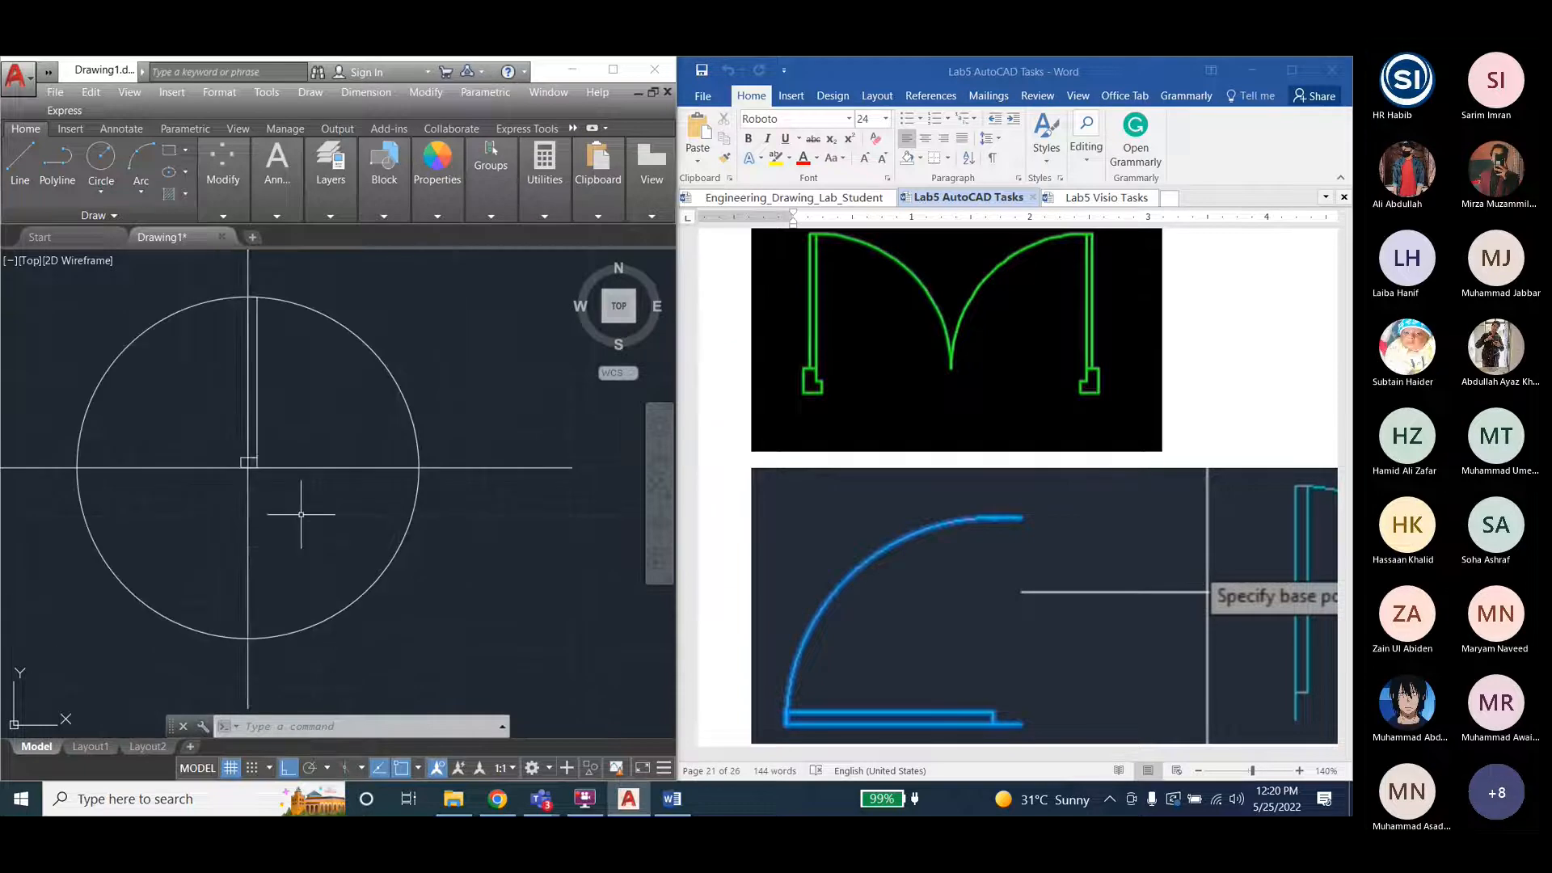
Stretch the jamb rectangle's bottom edge up to about half its height, above the horizontal construction line.
left_click(239, 456)
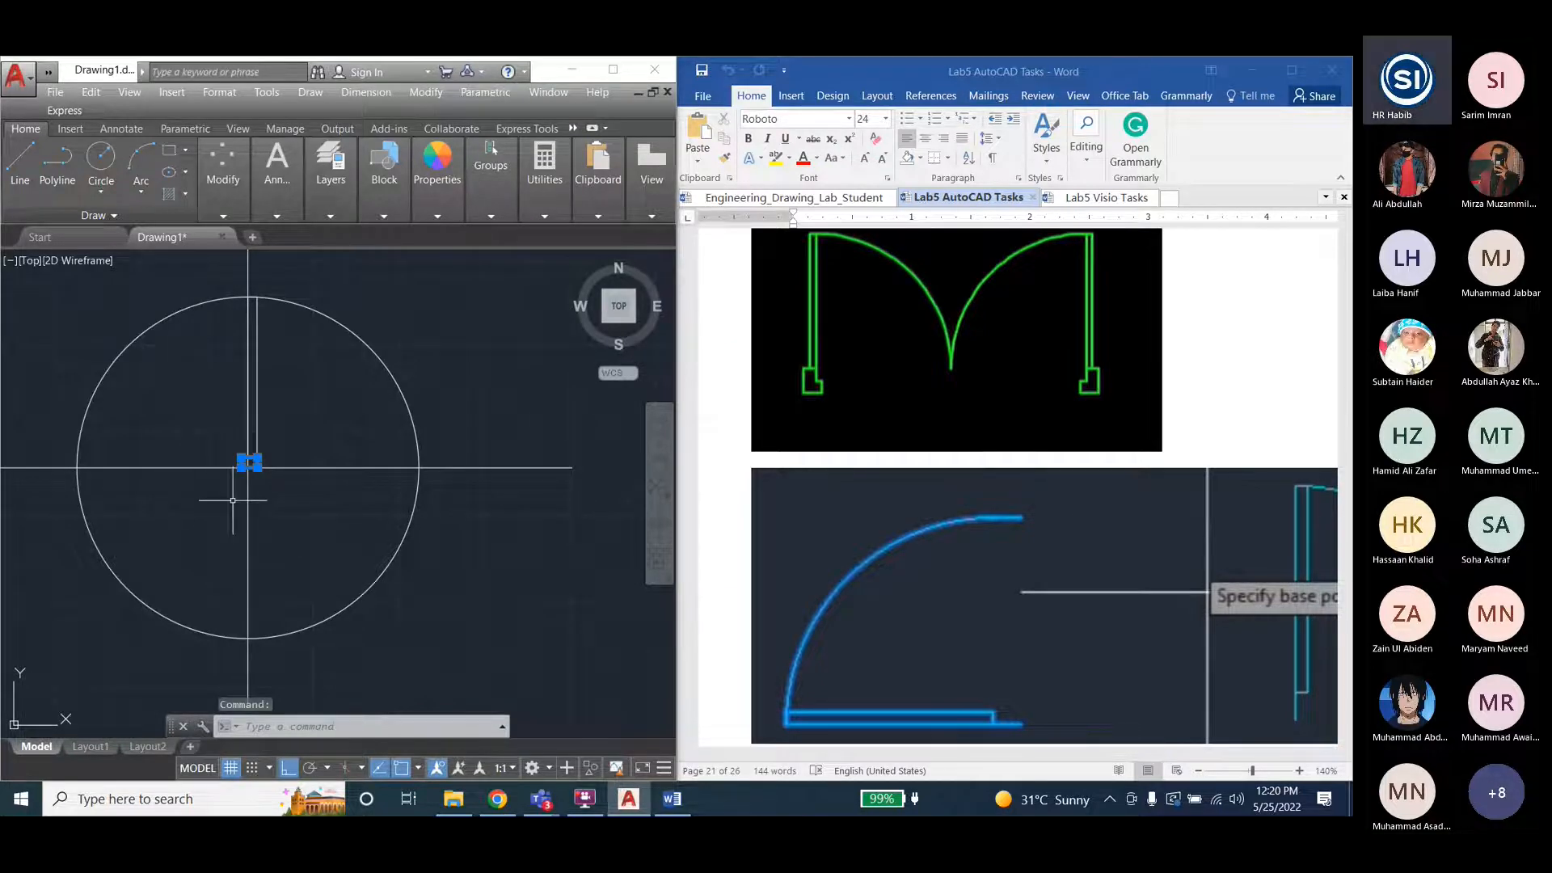
scroll(233, 501, "up", 1)
scroll(275, 485, "up", 1)
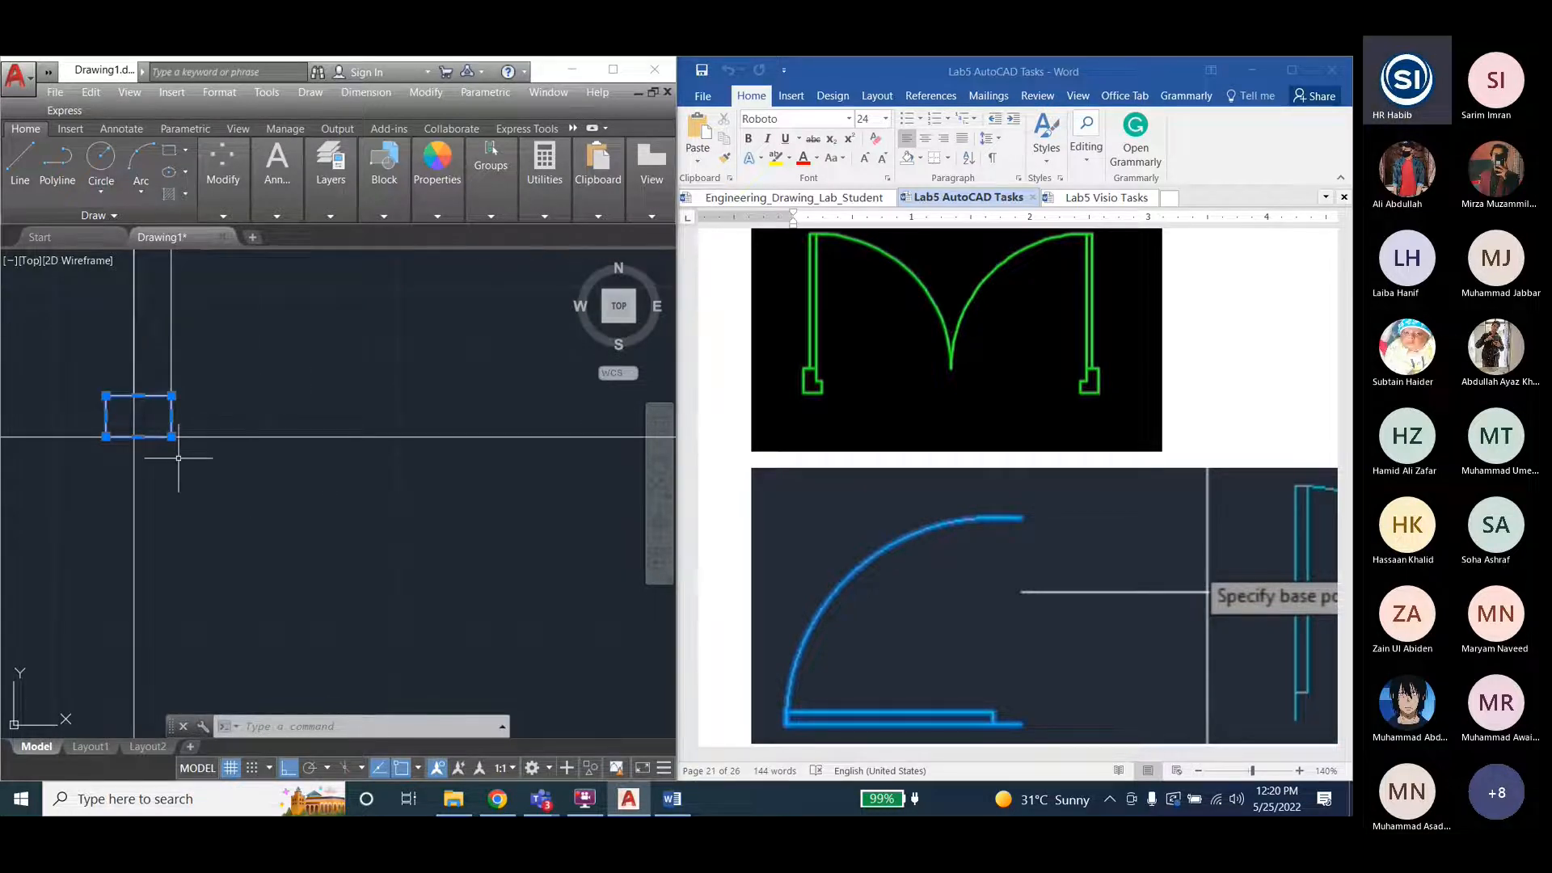
left_click(531, 768)
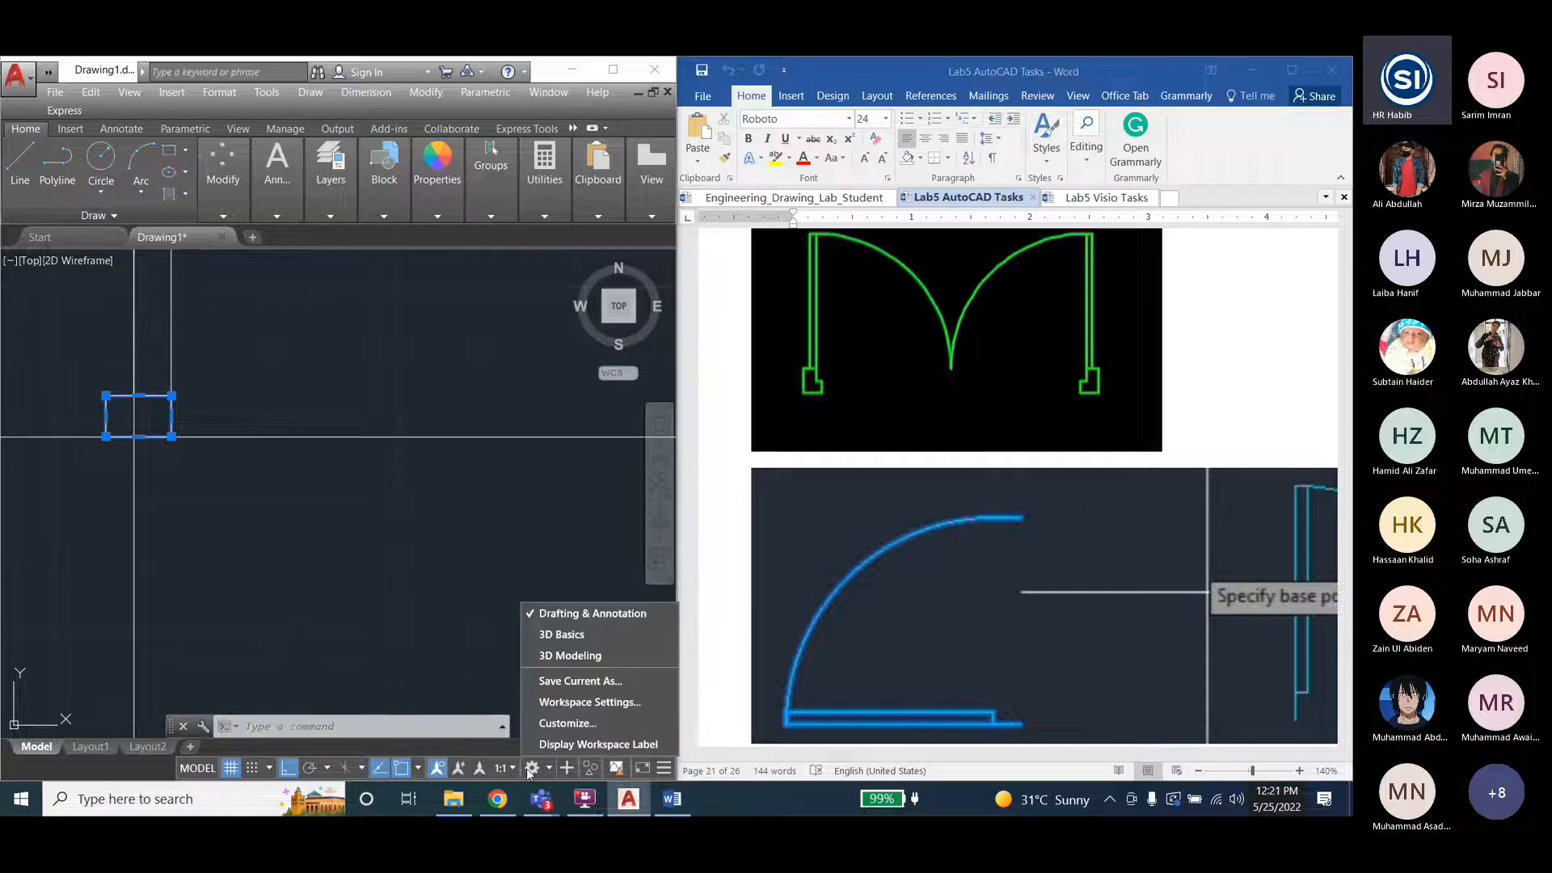
left_click(531, 768)
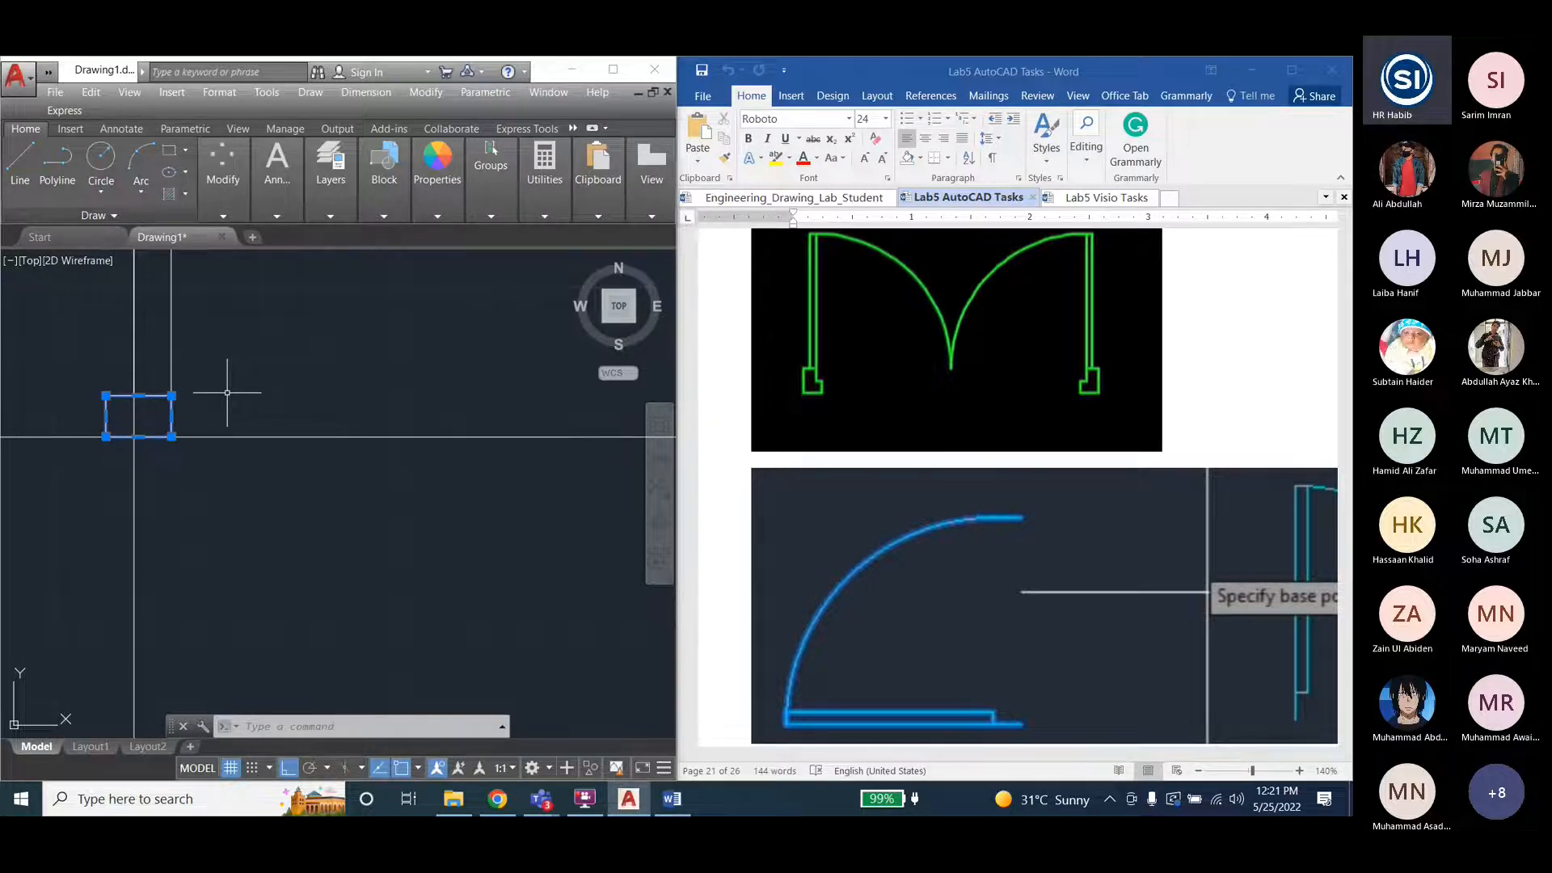
left_click(138, 436)
left_click(138, 417)
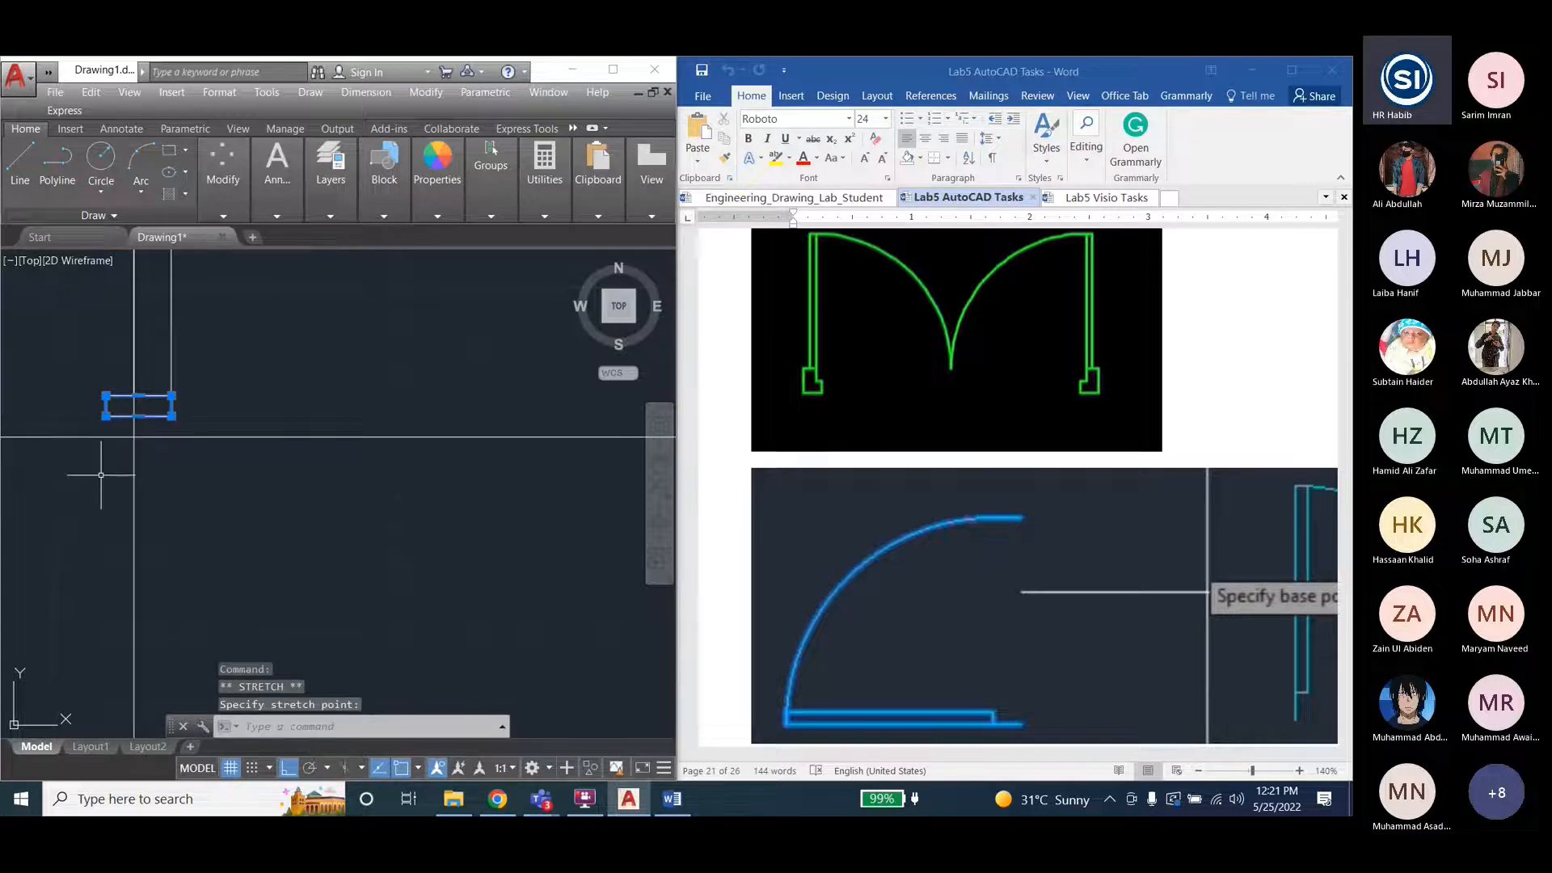
key("Escape")
key("Escape")
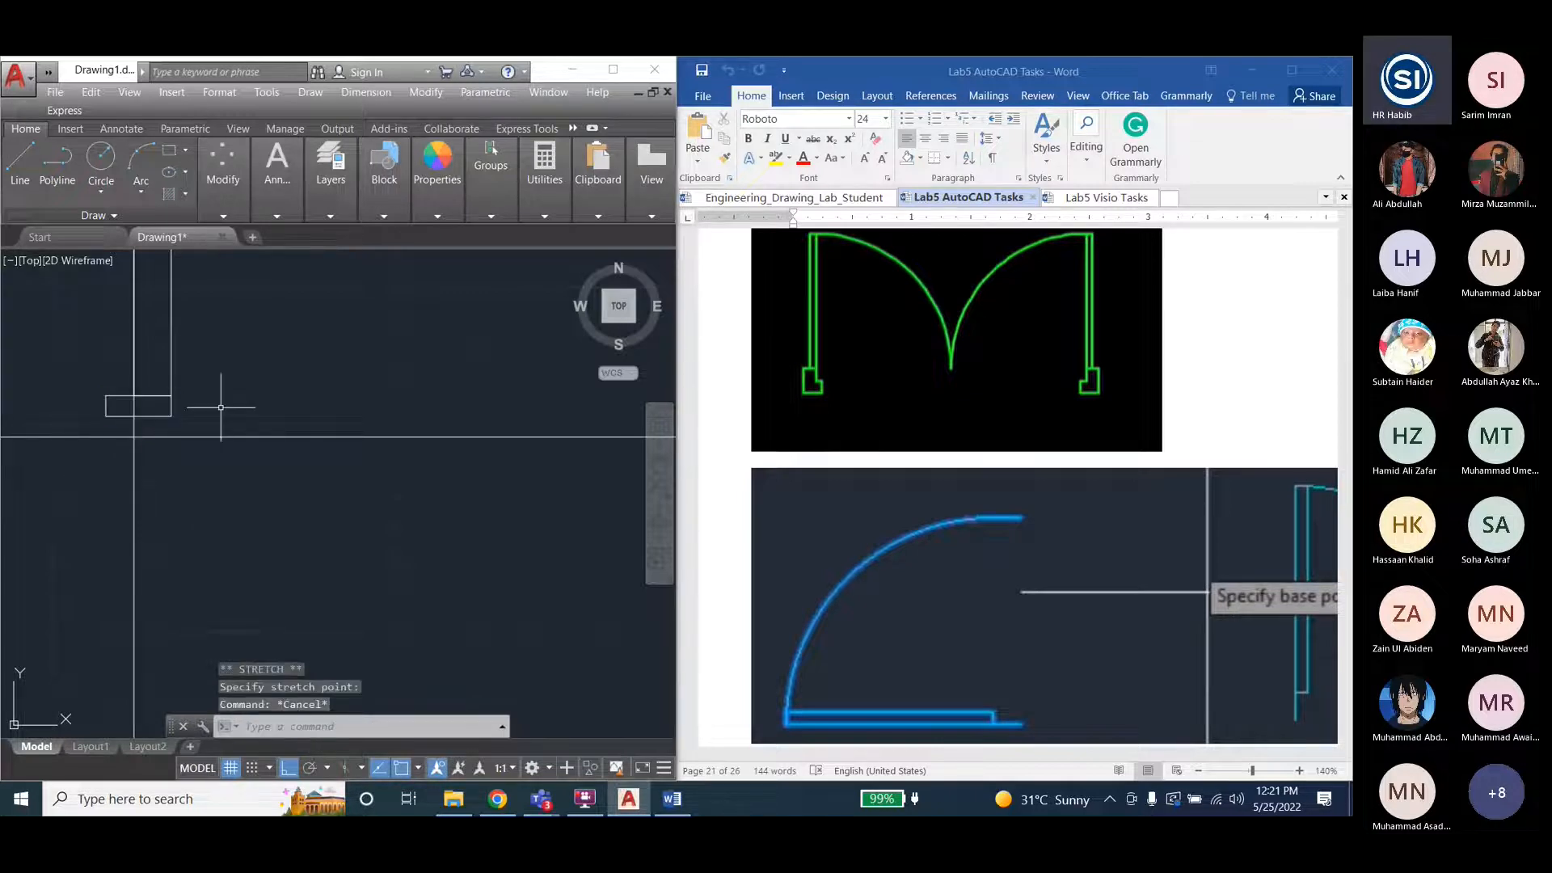
left_click(169, 151)
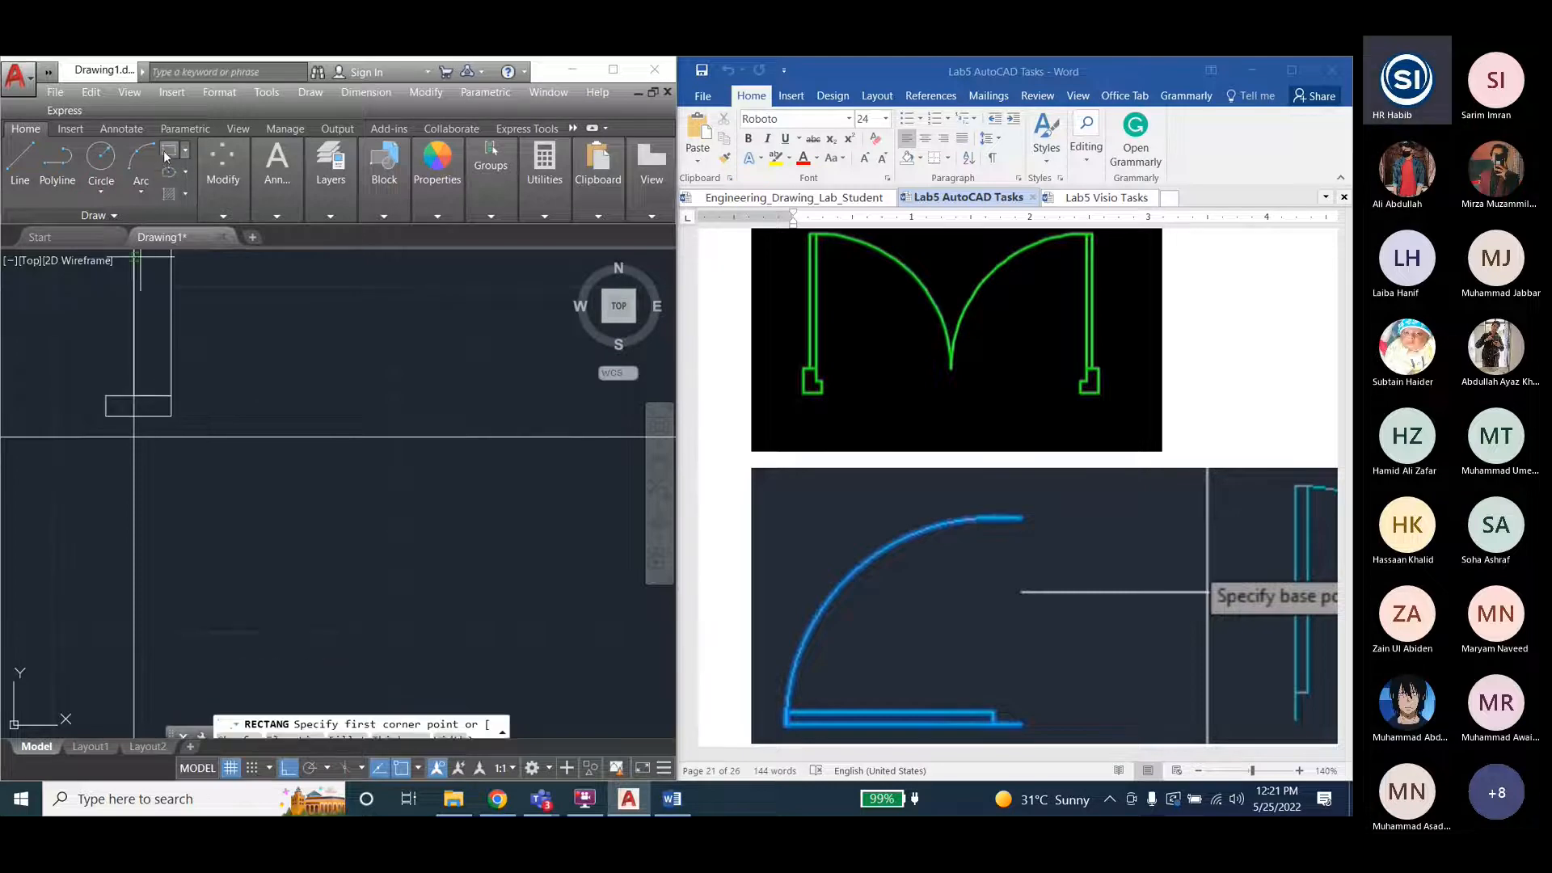
key("Escape")
key("Escape")
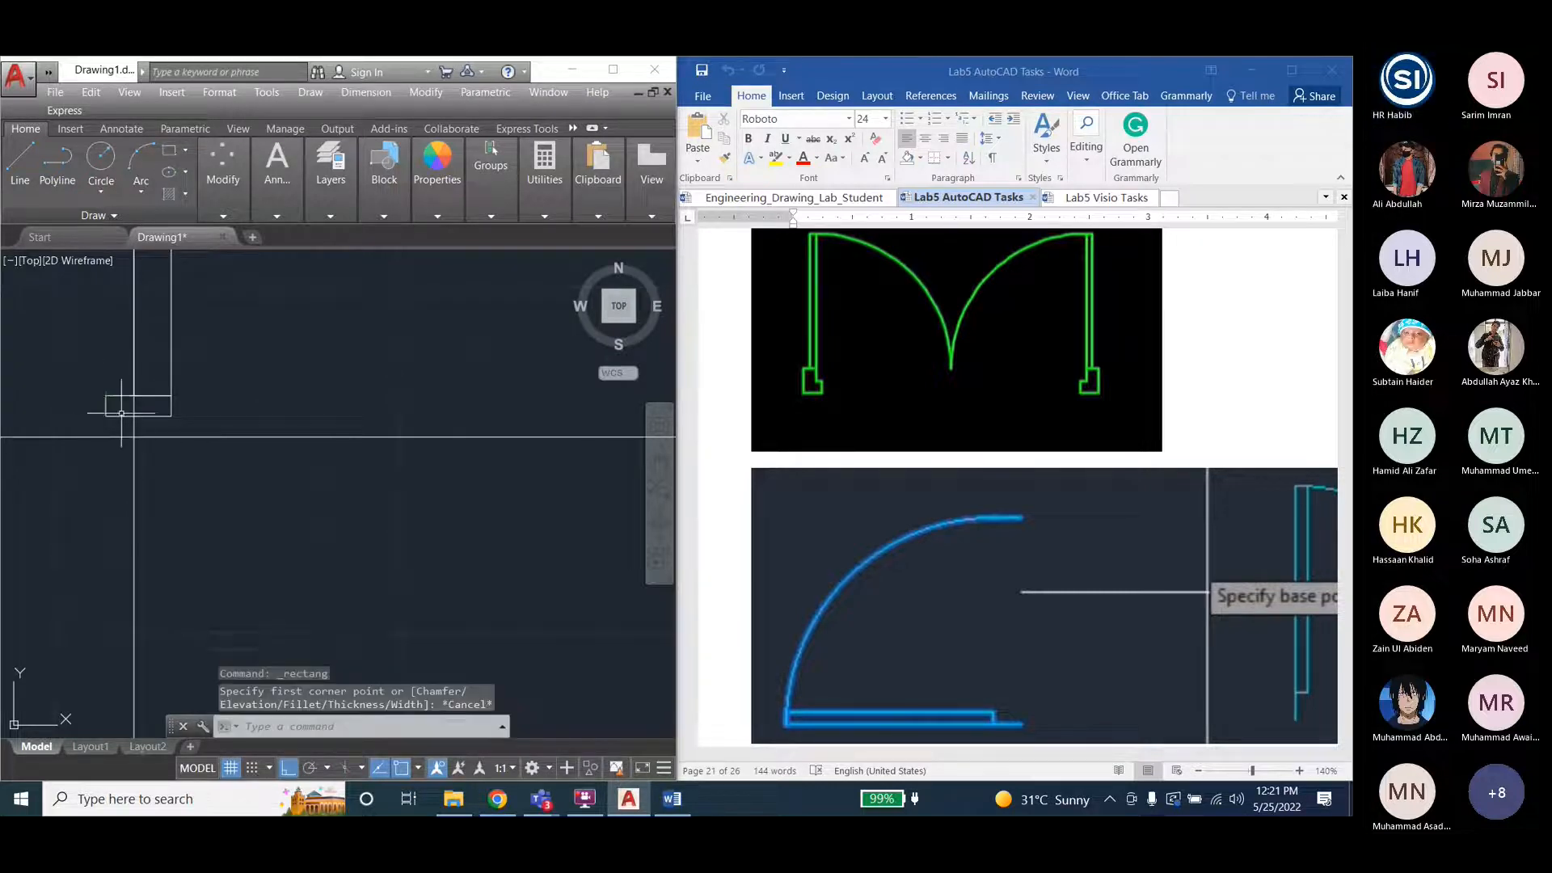
left_click(101, 420)
key("Escape")
key("Escape")
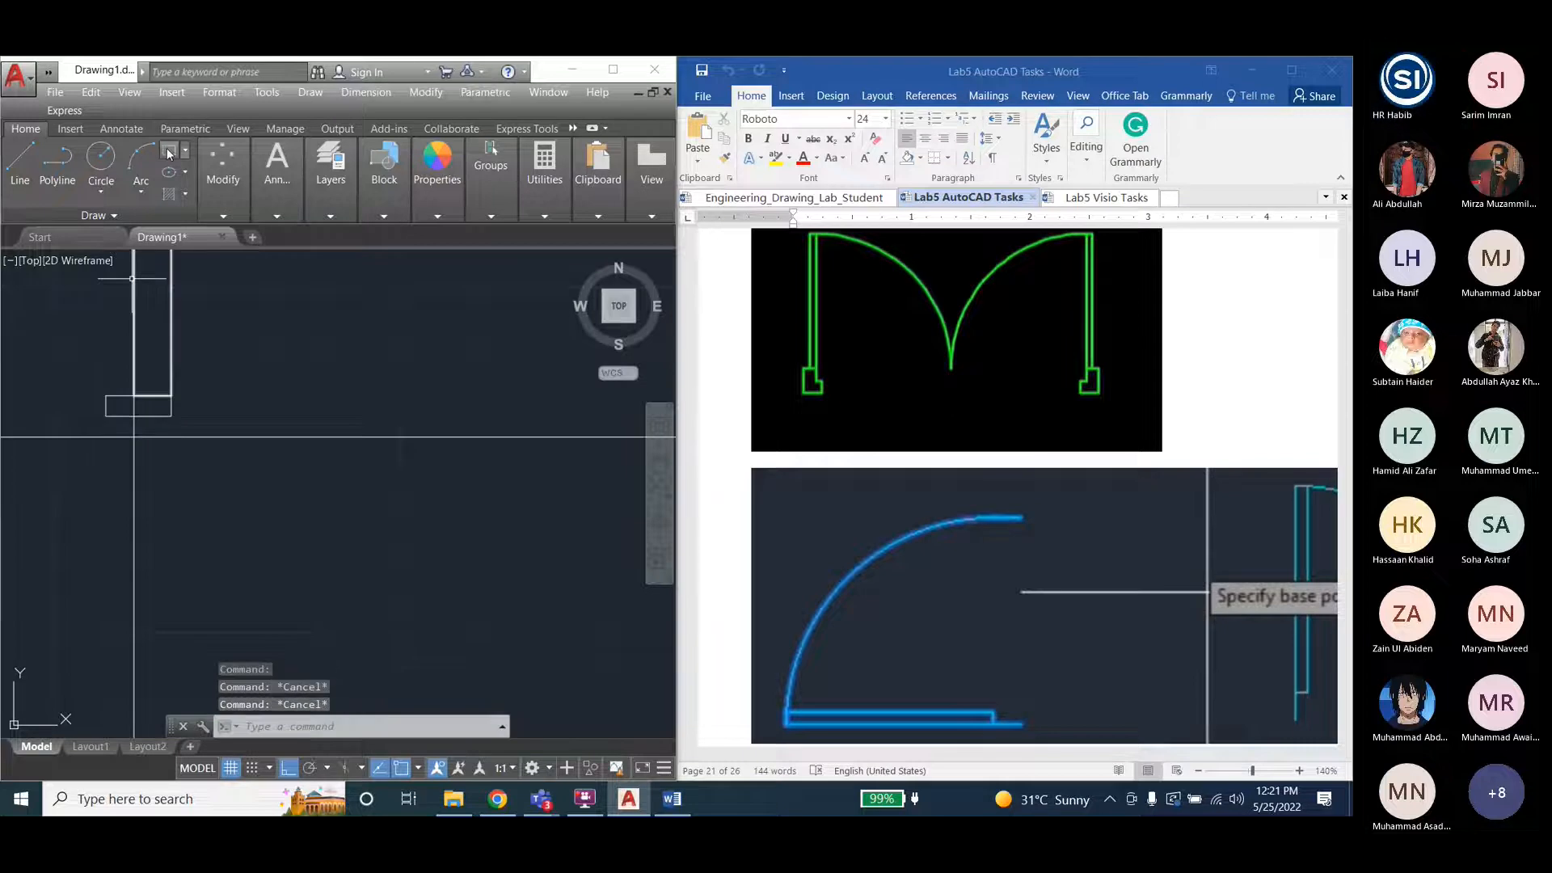
Draw a second, slightly wider rectangle from the jamb's lower left corner down to the horizontal construction line.
left_click(169, 150)
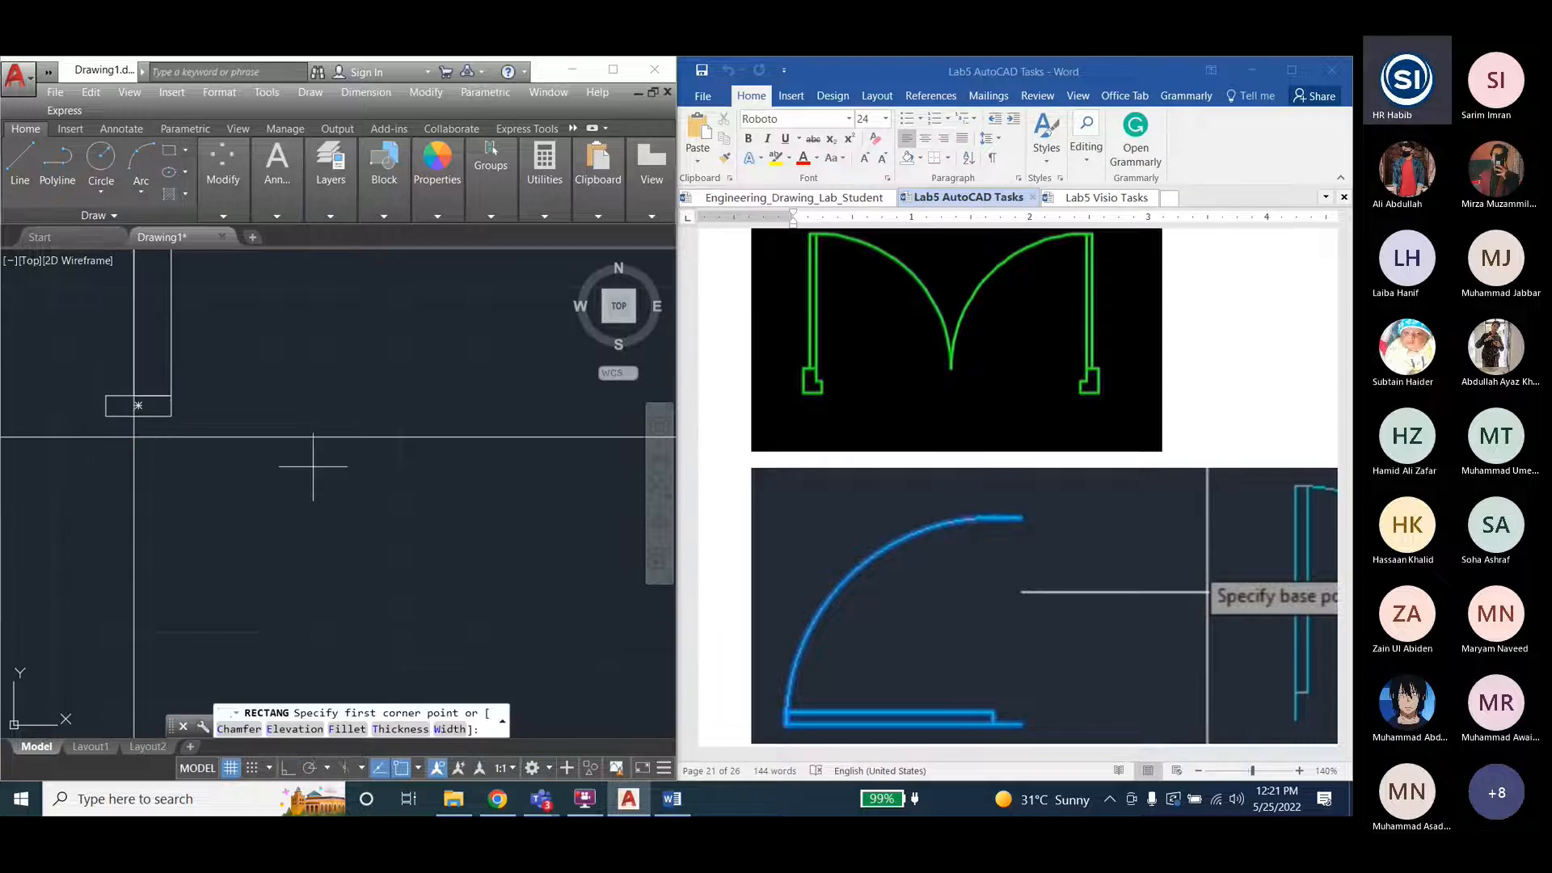
left_click(108, 417)
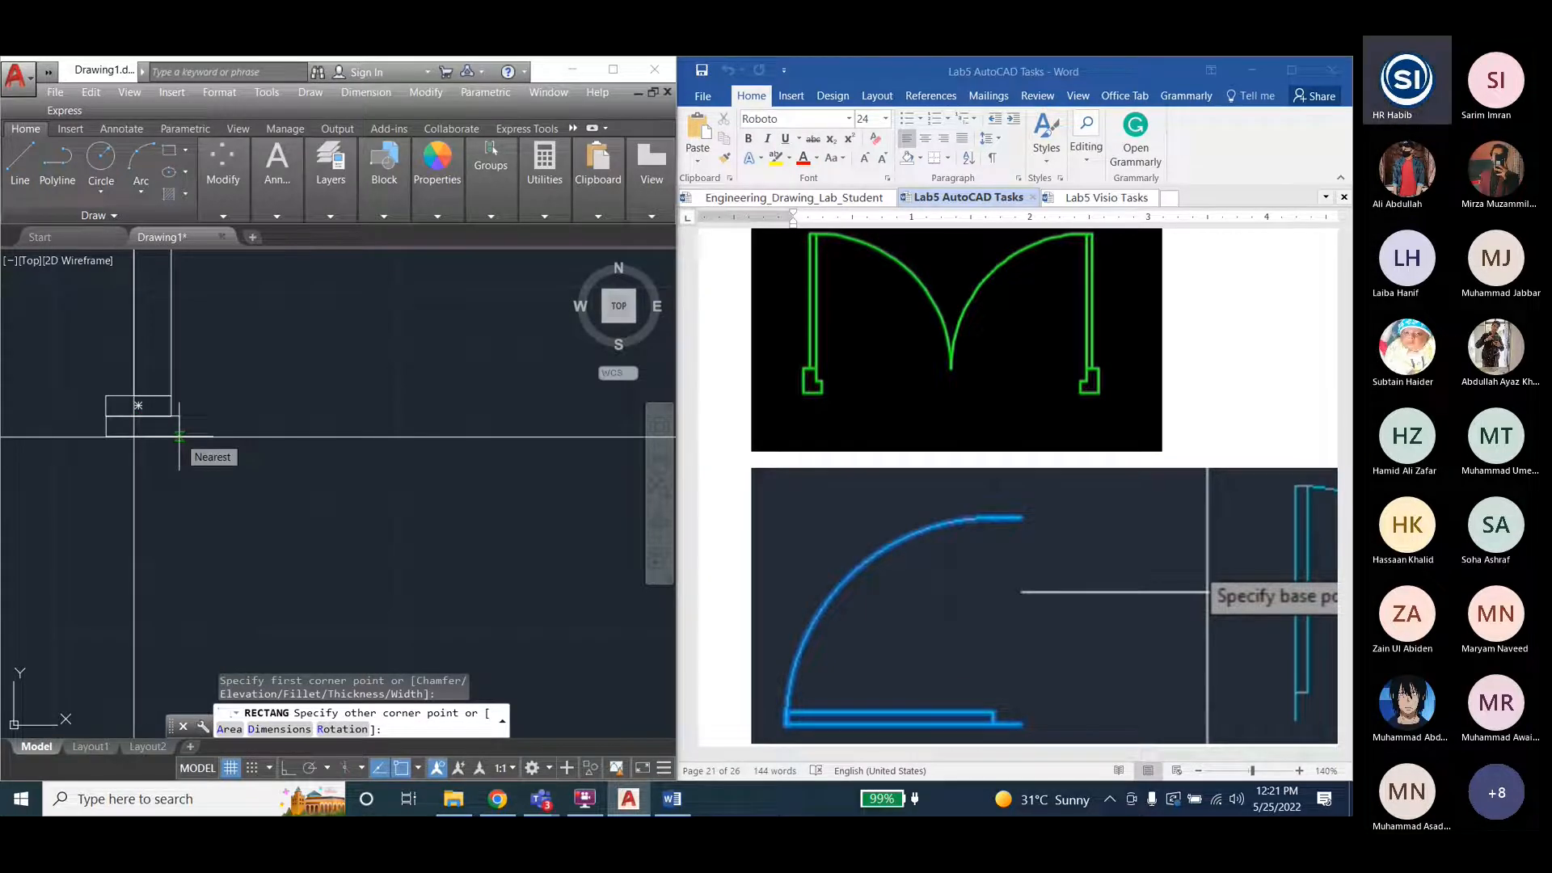
left_click(179, 437)
key("F8")
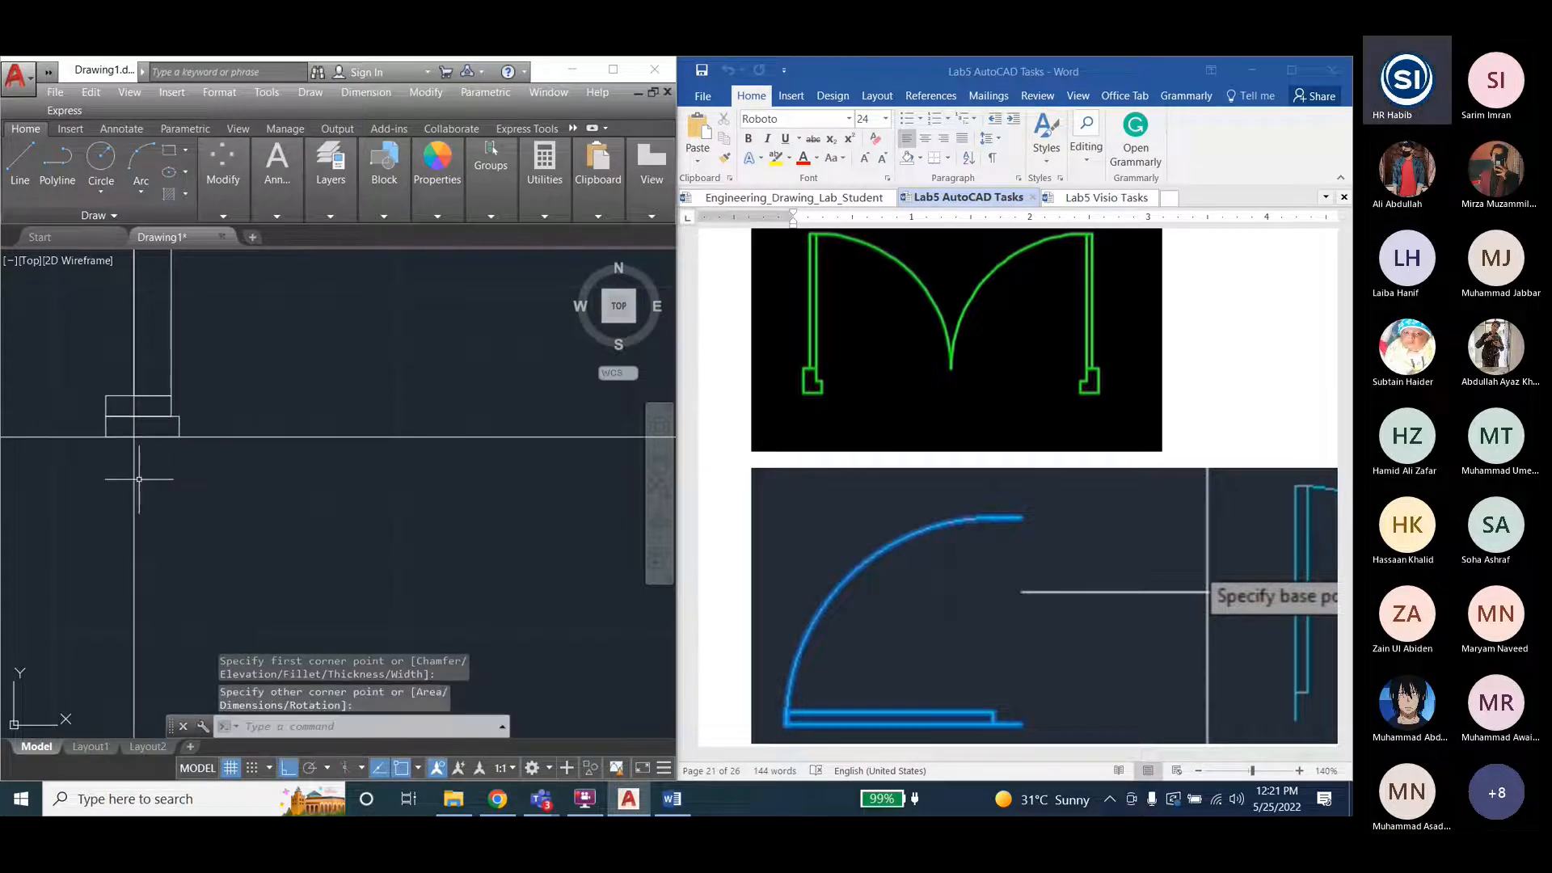
key("Escape")
key("Escape")
scroll(115, 430, "up", 2)
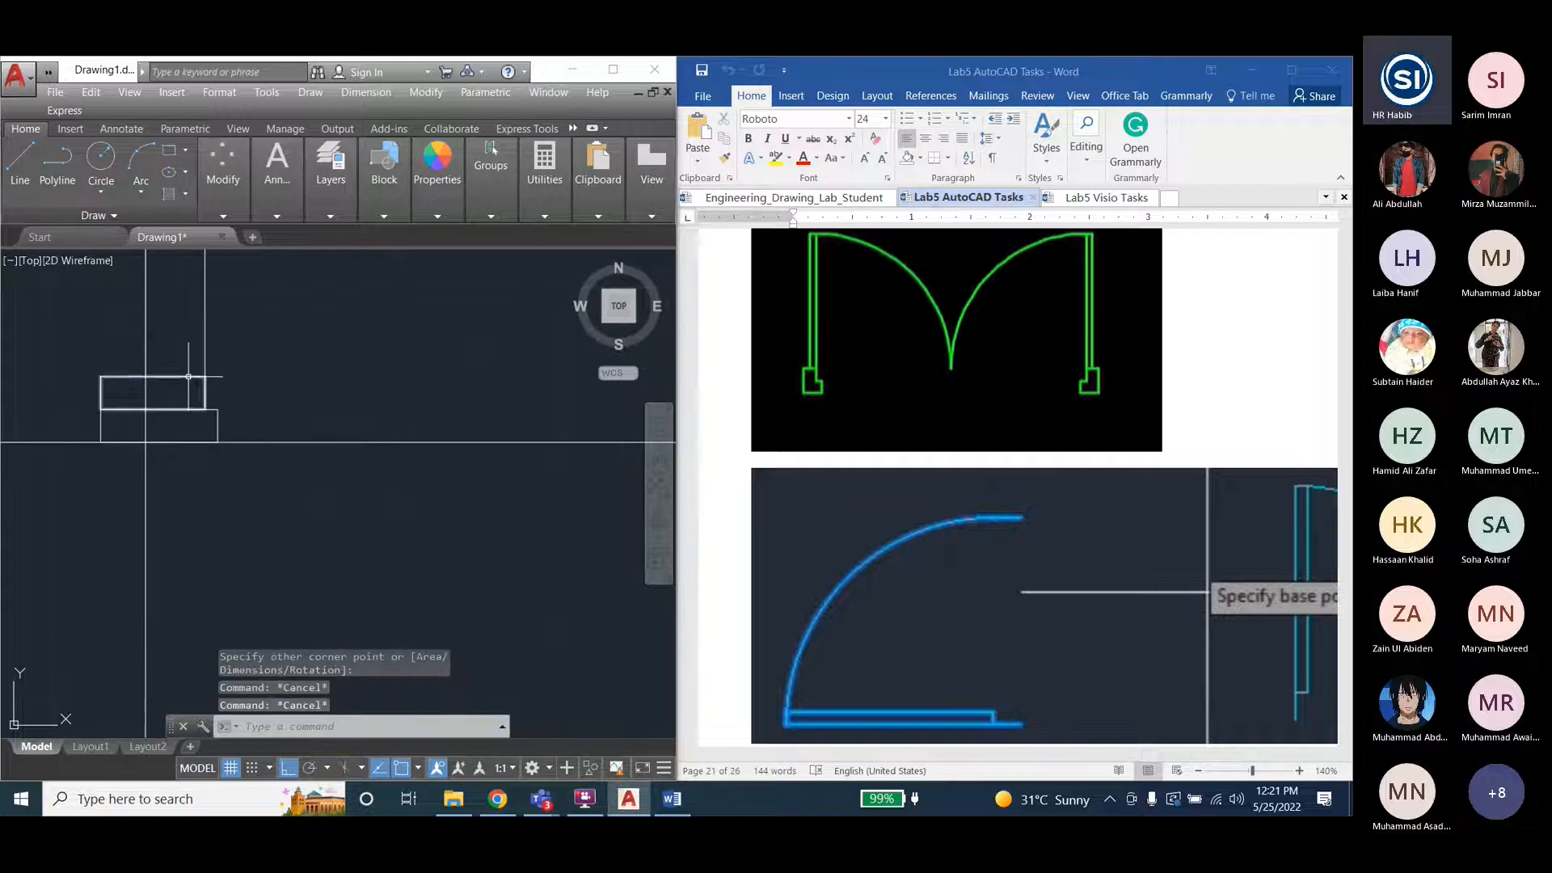
left_click(190, 377)
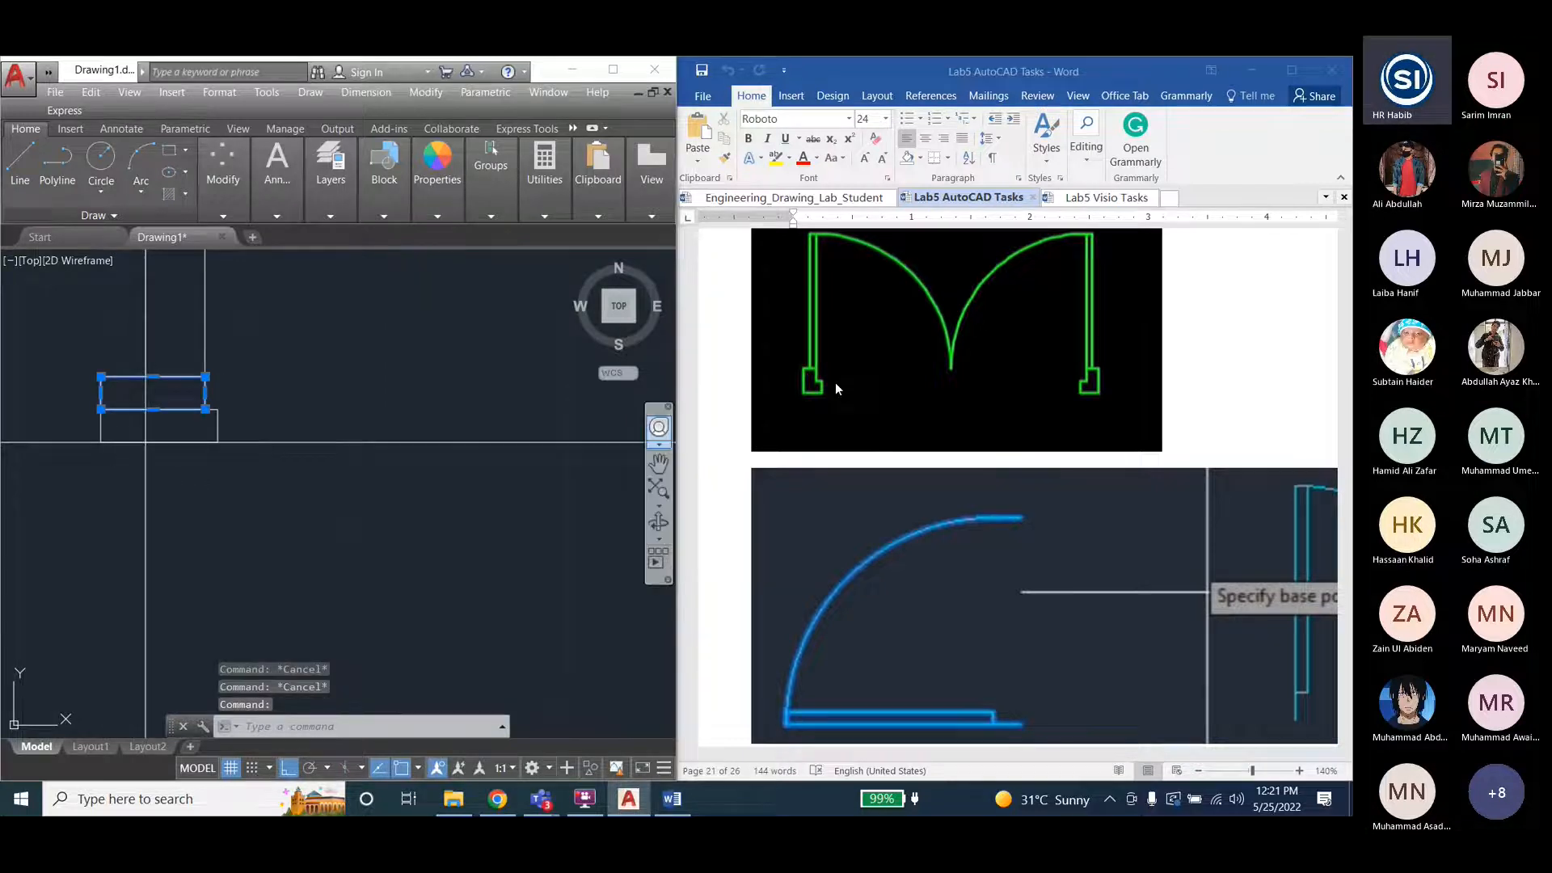
key("Escape")
left_click(186, 410)
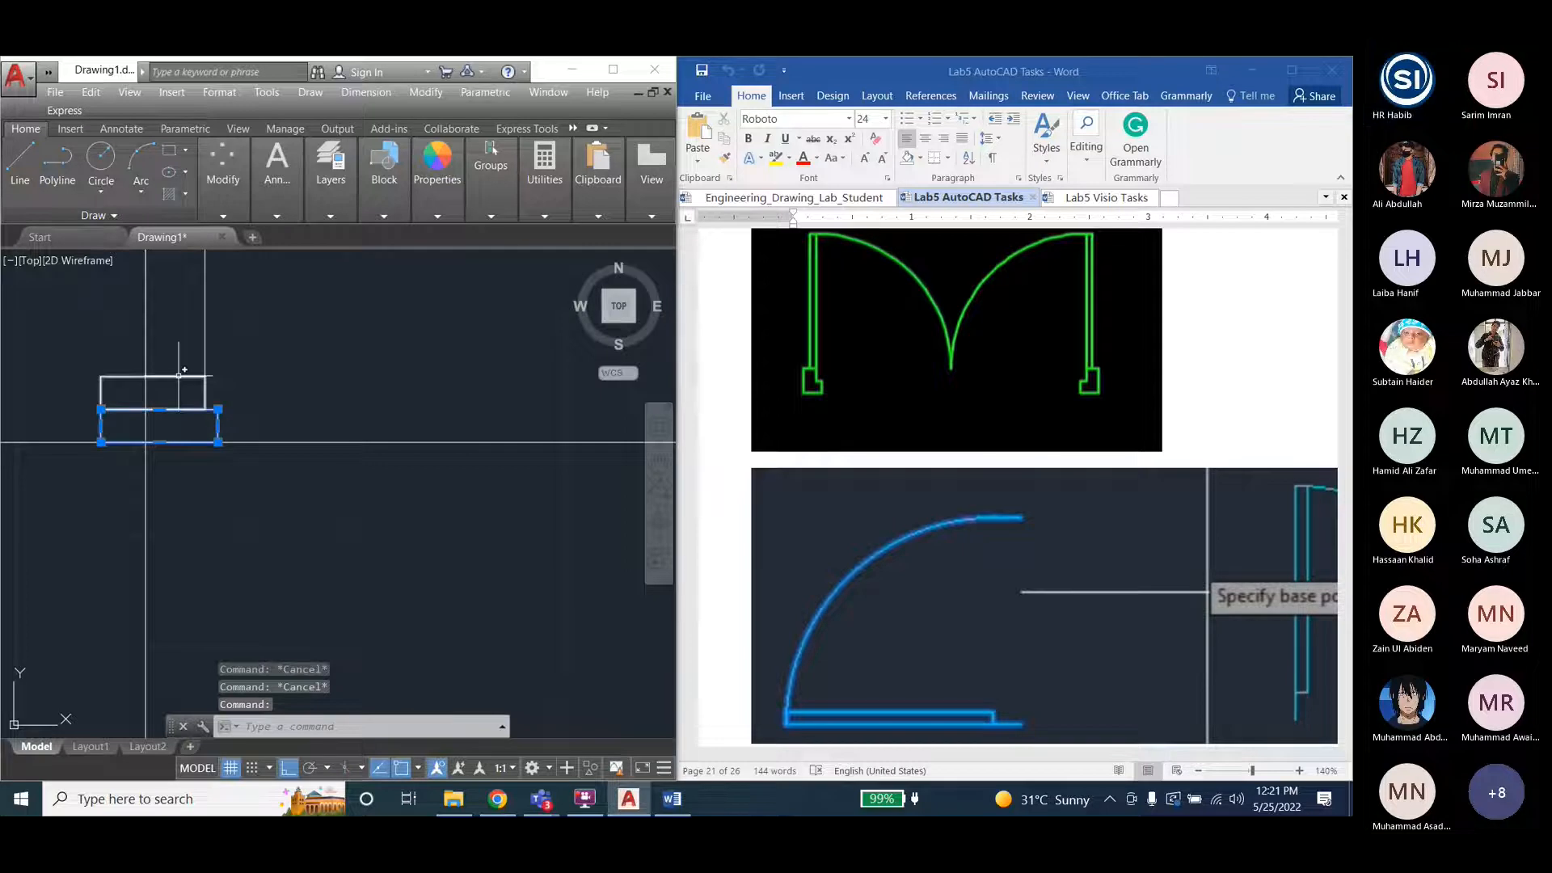
key("Escape")
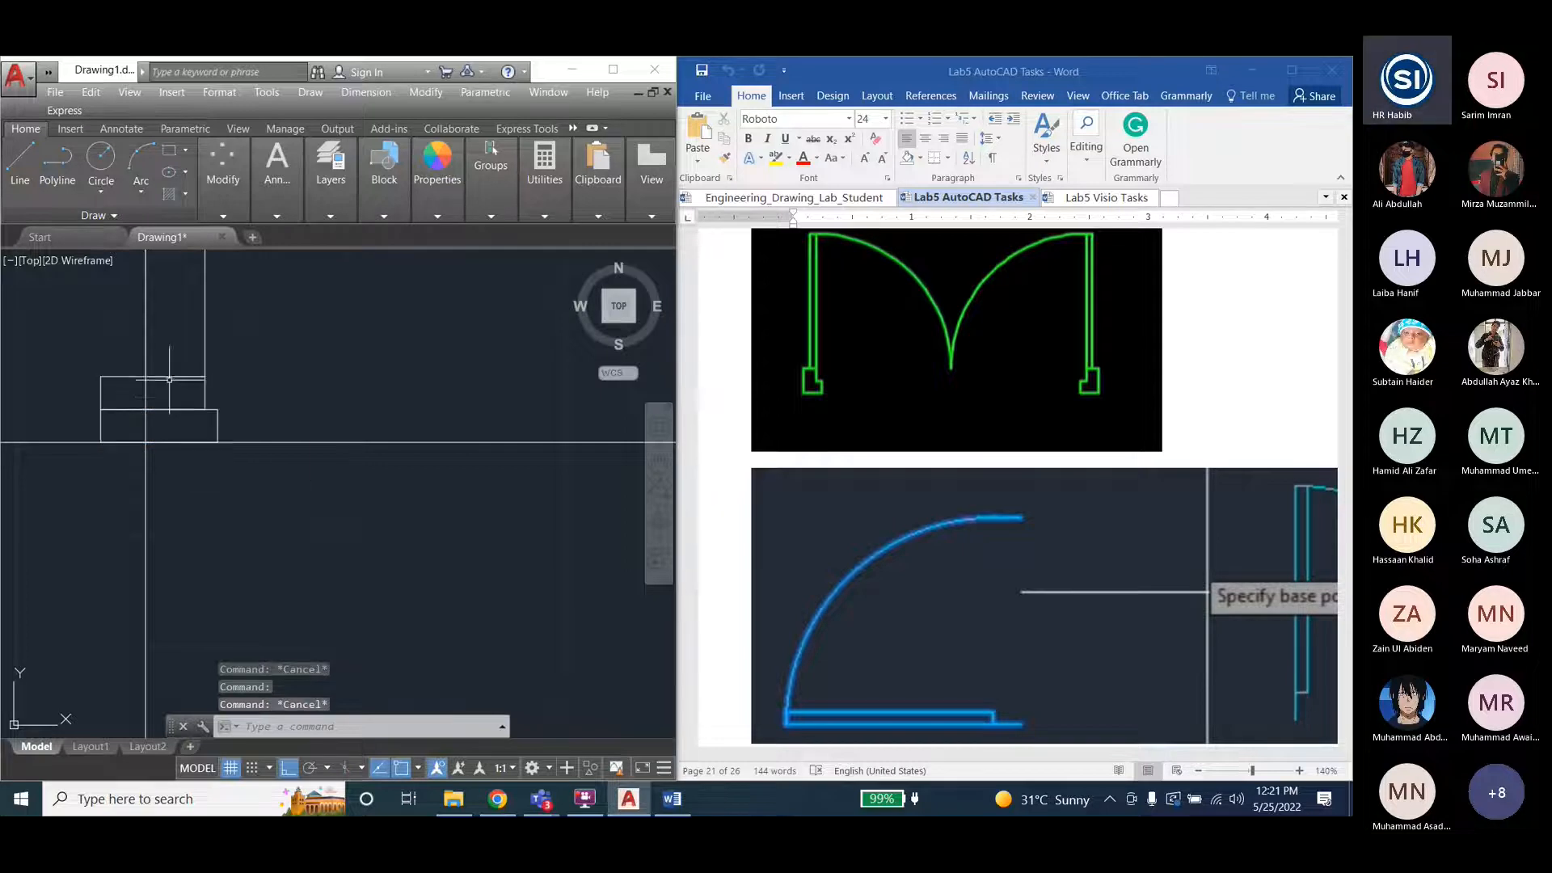
Trim away the shared edge between the two jamb rectangles, using both rectangles as cutting edges, to form the stepped jamb outline.
left_click(426, 92)
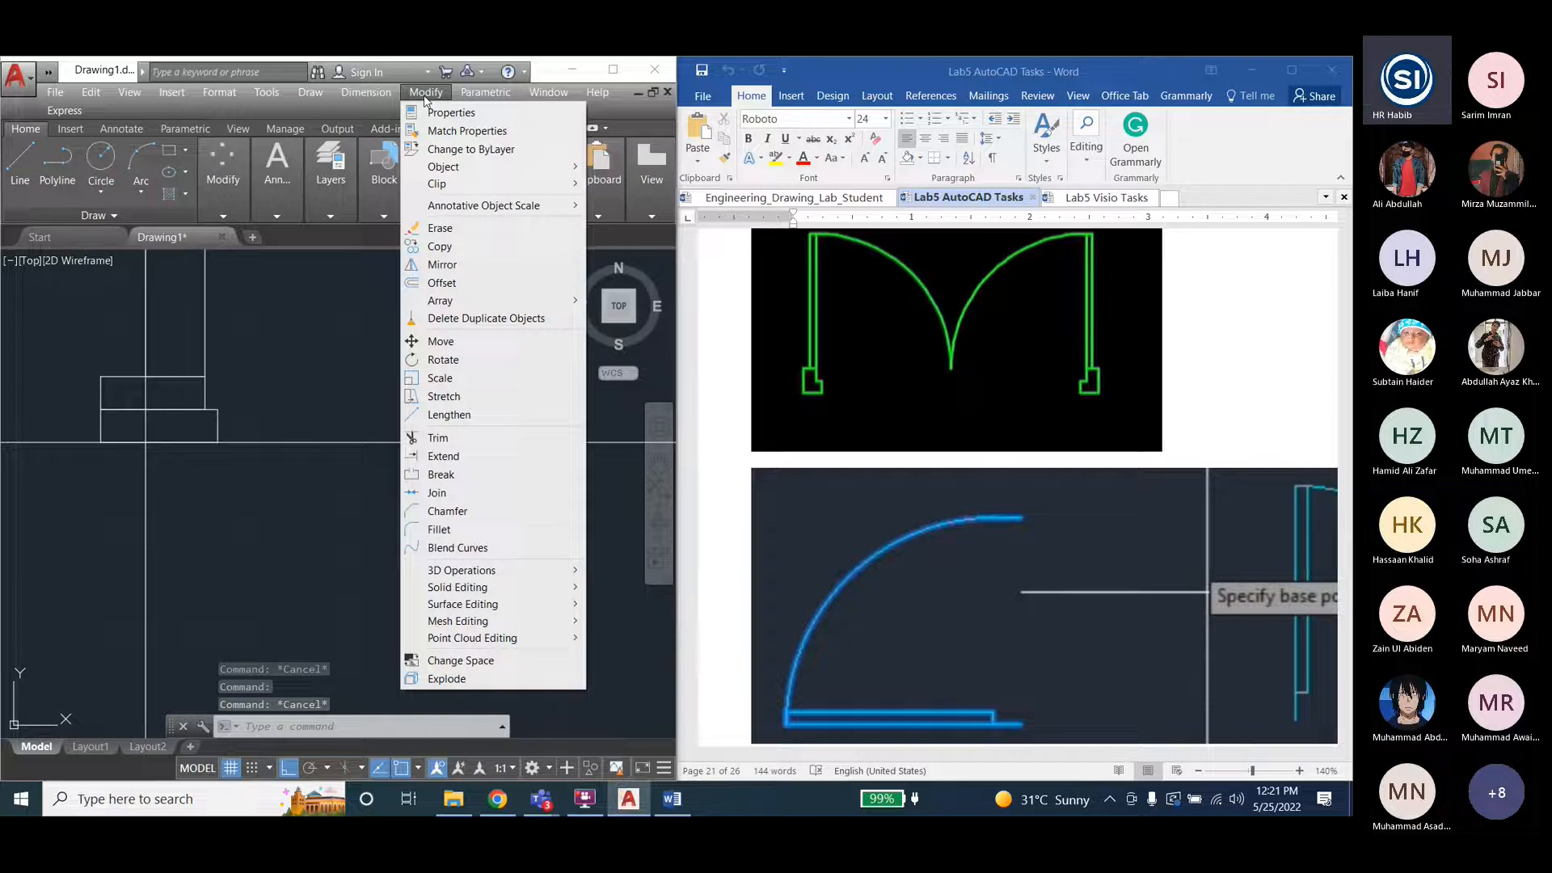
left_click(438, 437)
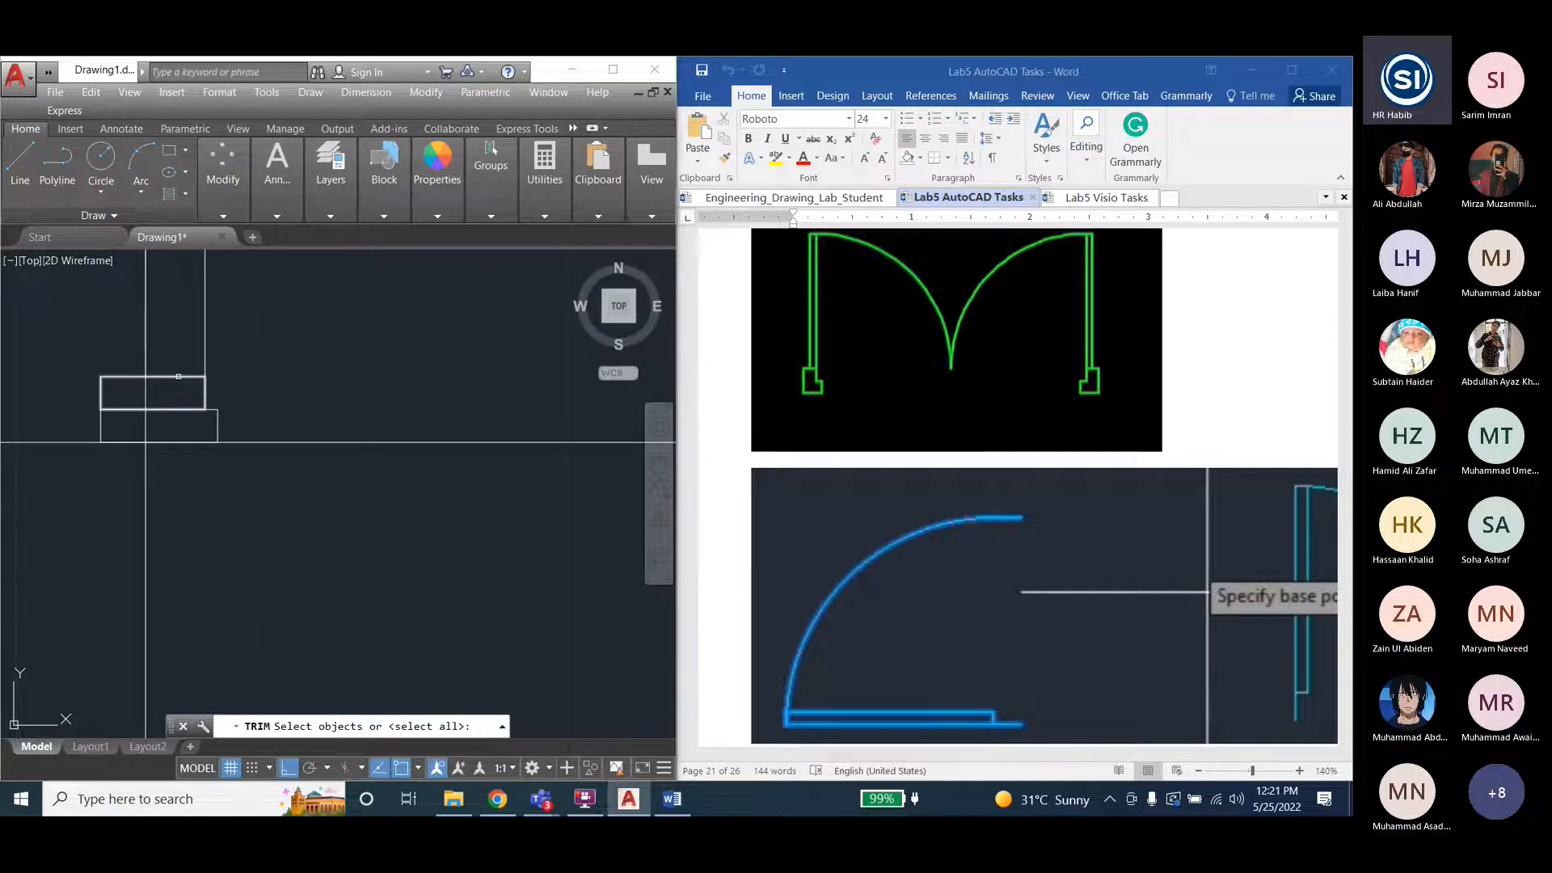
left_click(179, 377)
left_click(217, 429)
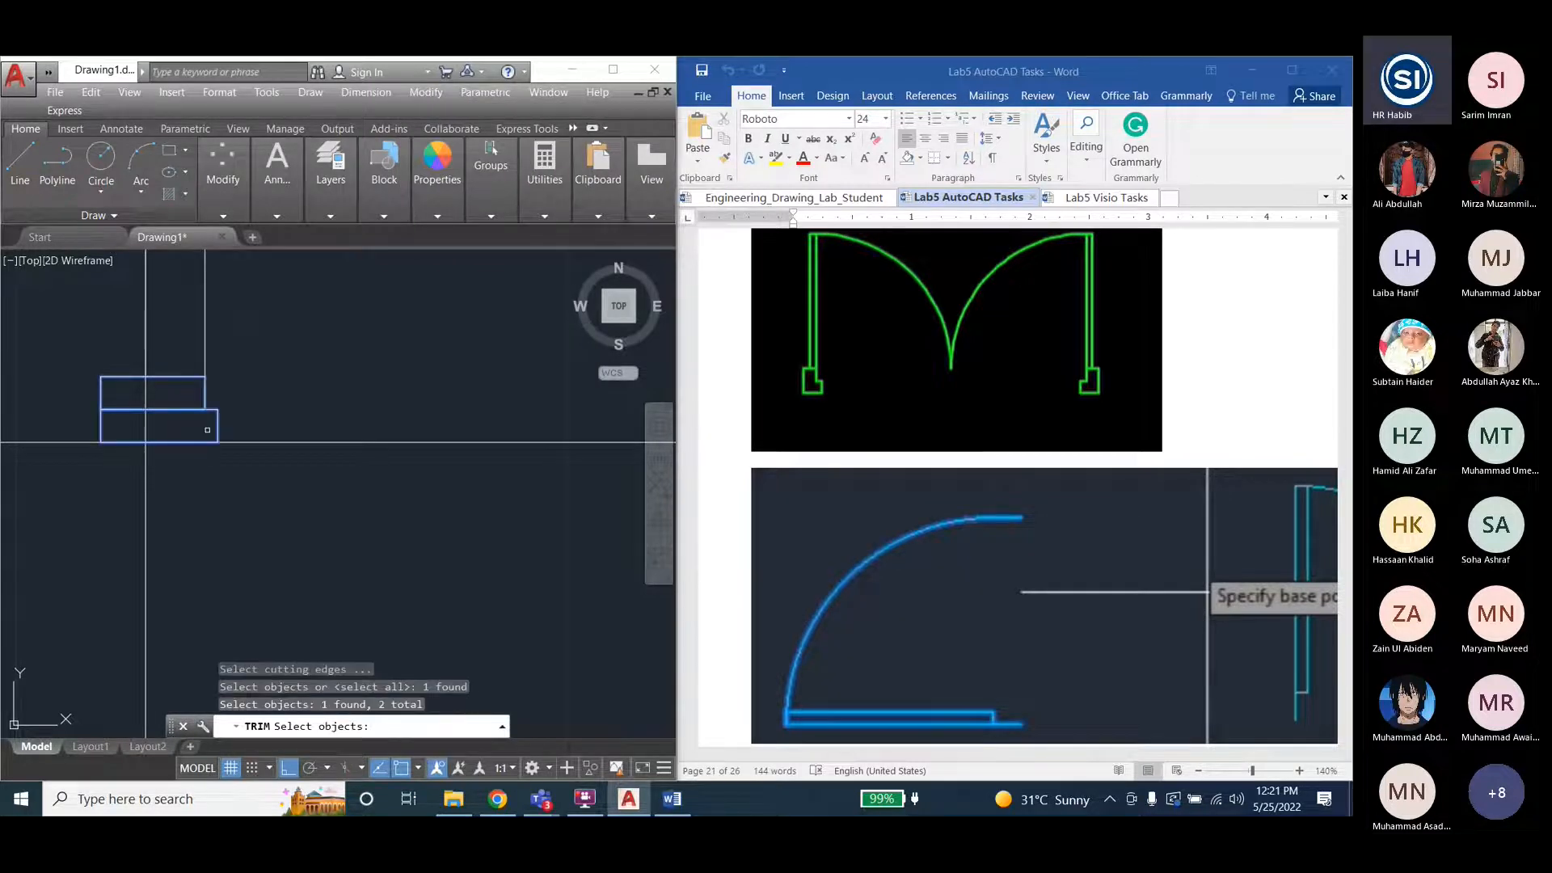
key("Return")
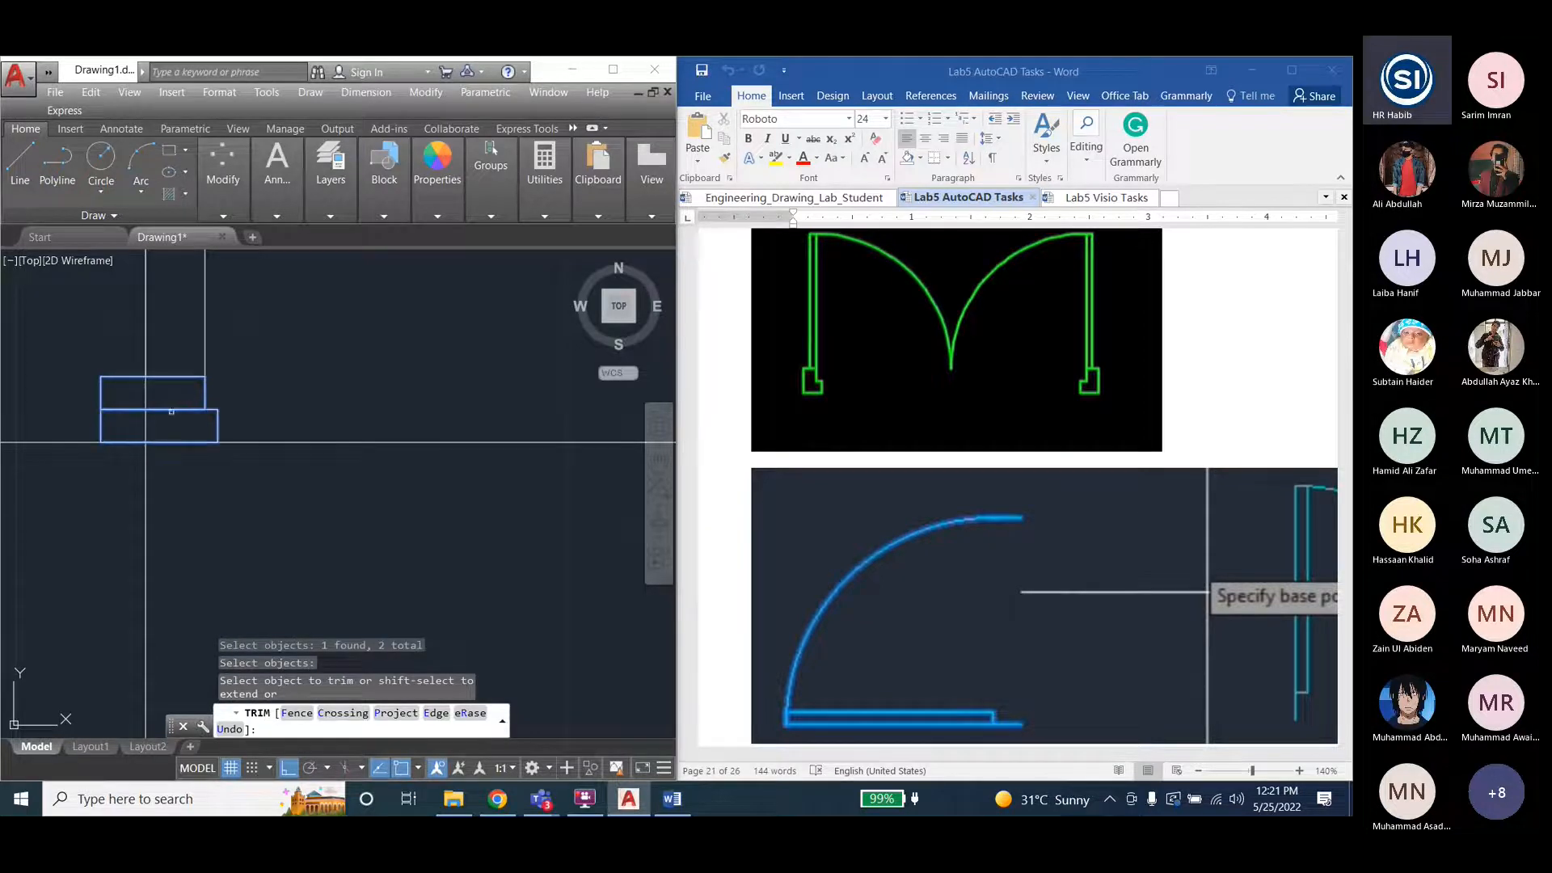
left_click(171, 412)
left_click(172, 409)
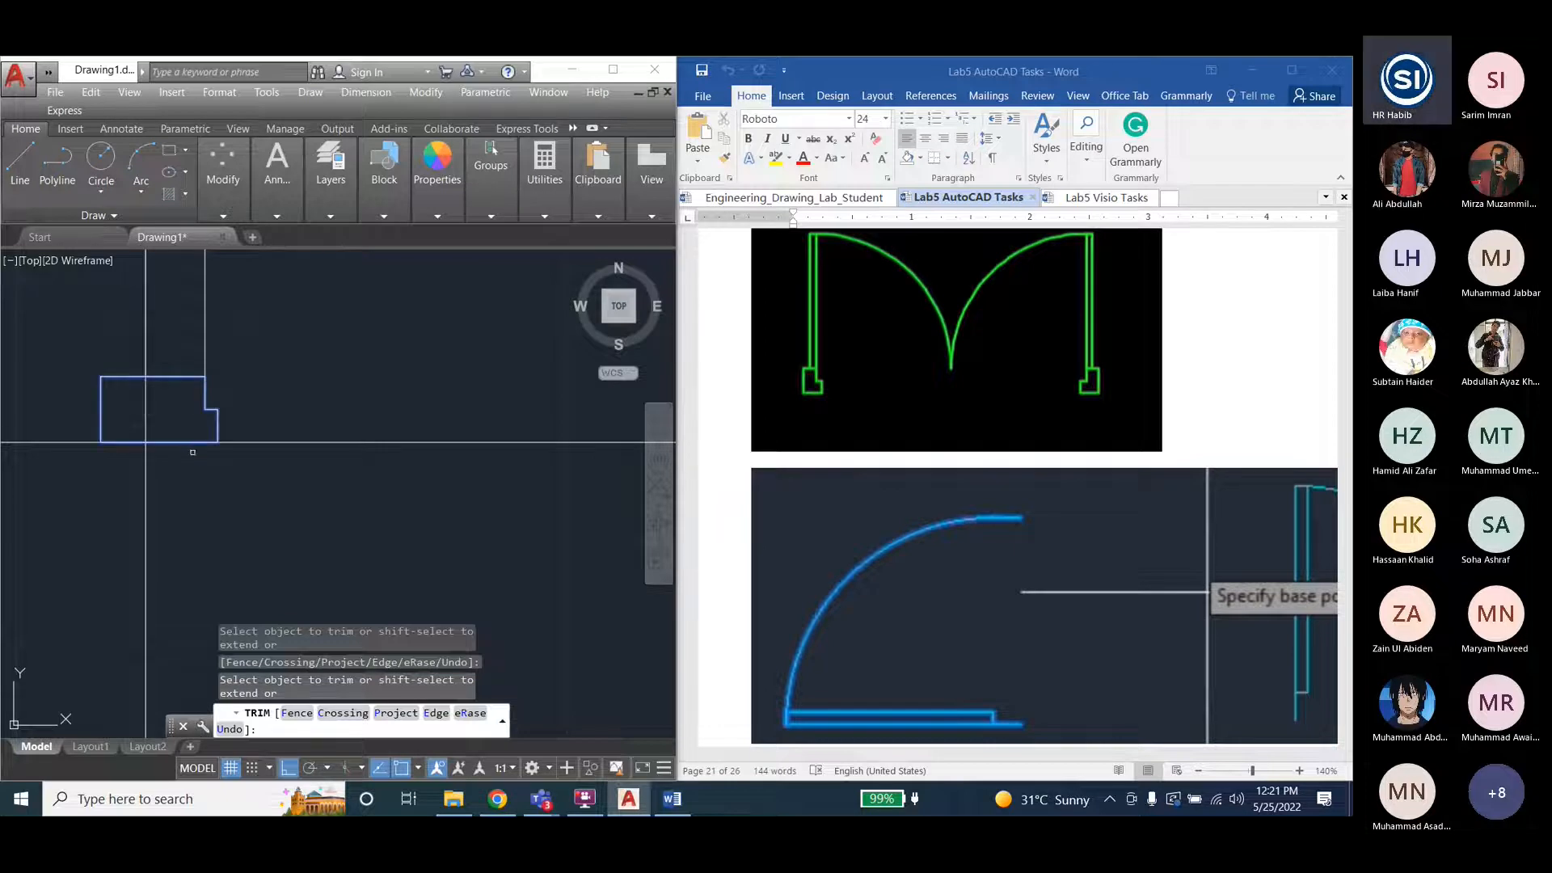
key("Escape")
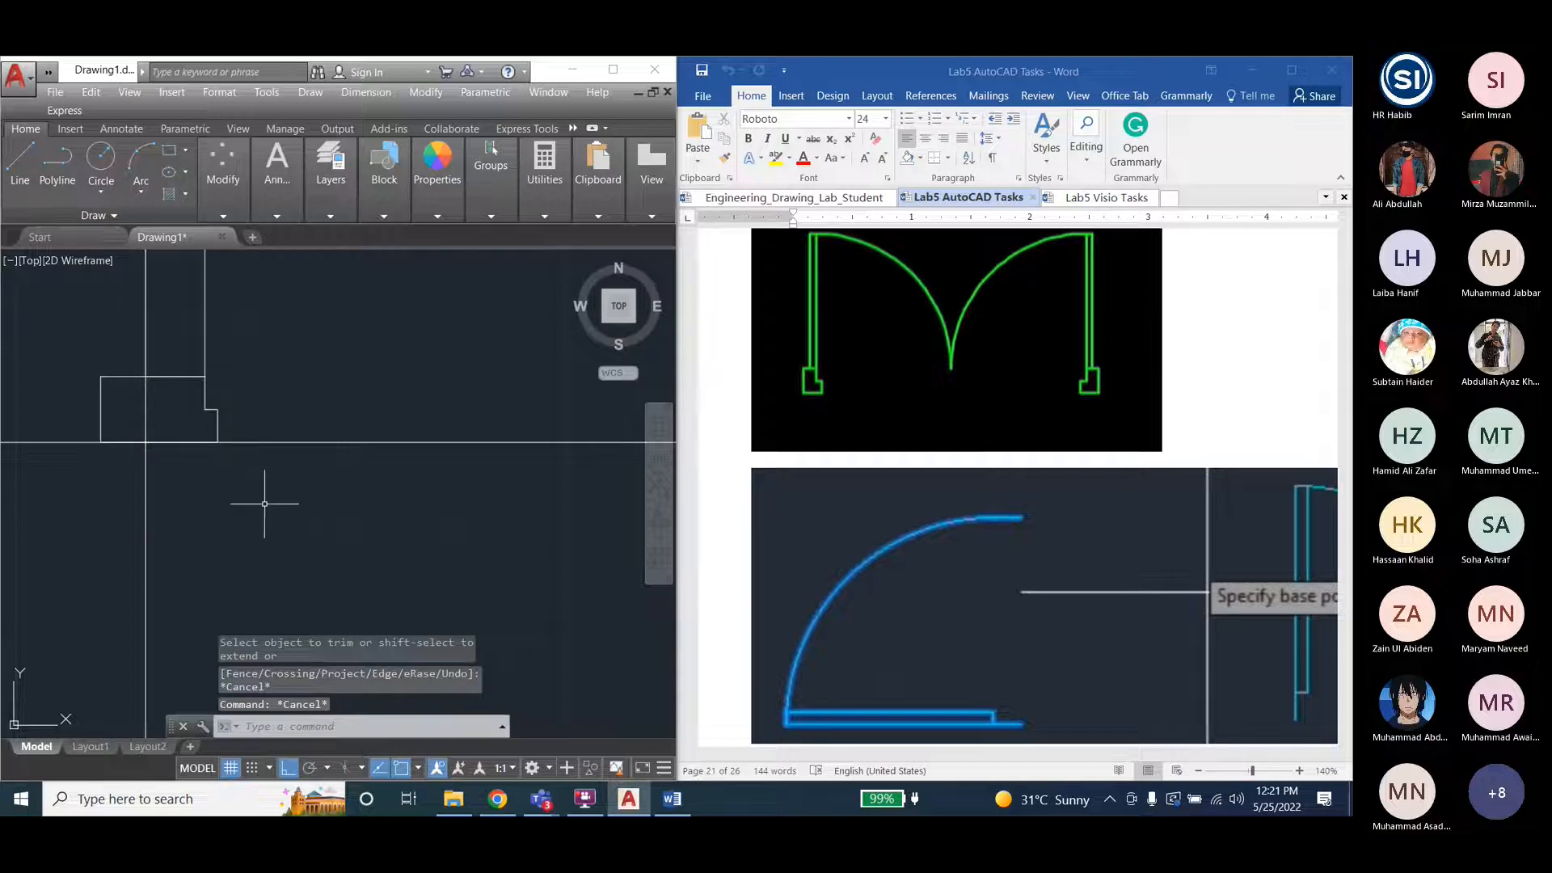
Try erasing the horizontal construction line and undo the deletion.
scroll(228, 496, "down", 3)
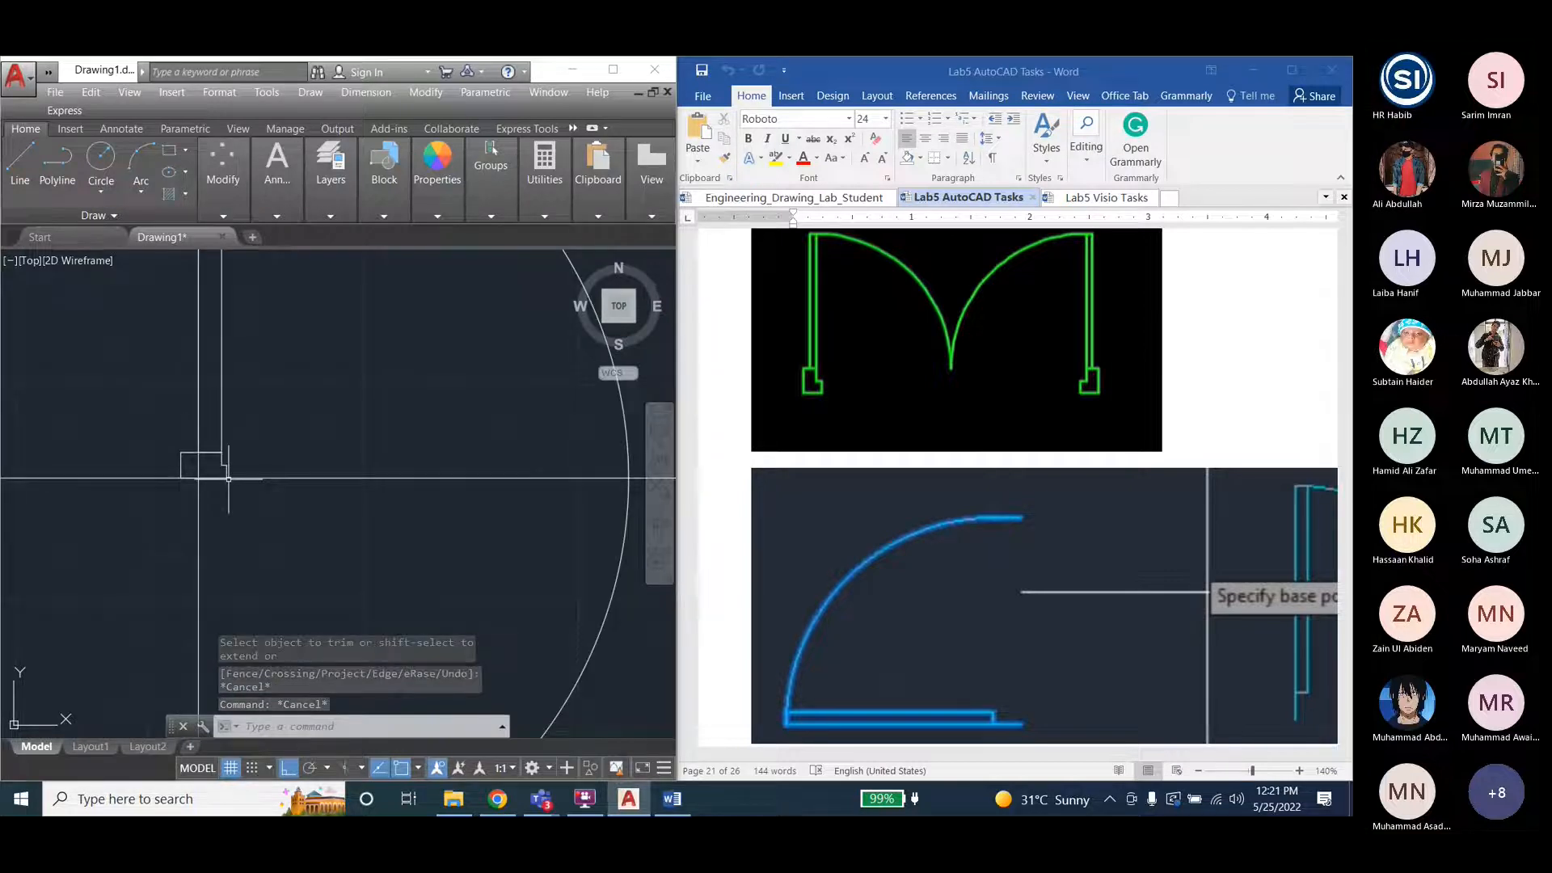
scroll(229, 479, "down", 4)
left_click(444, 471)
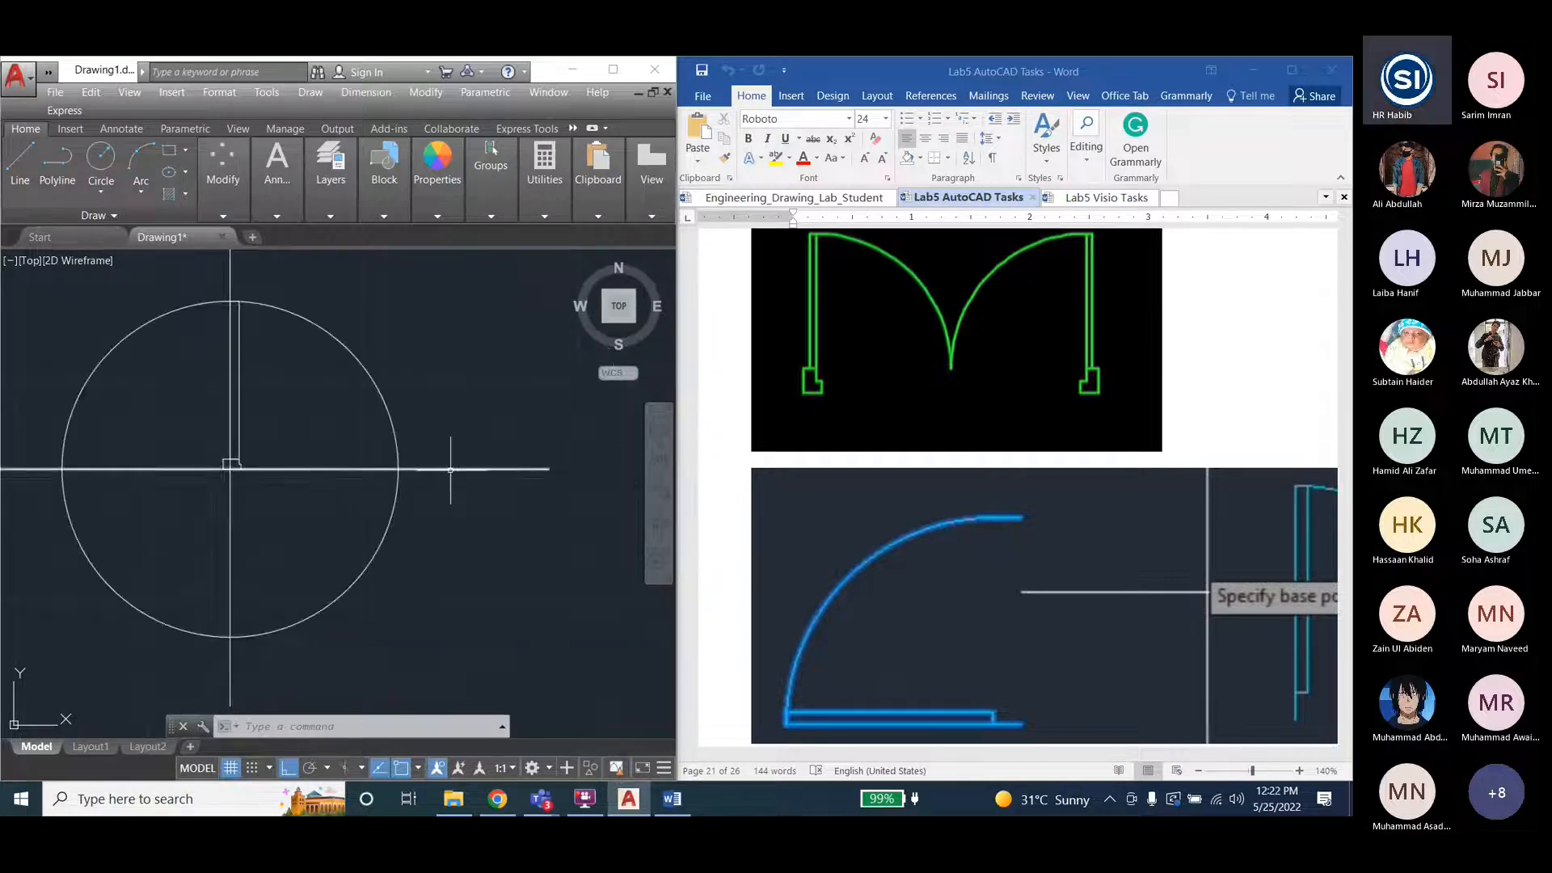
key("Delete")
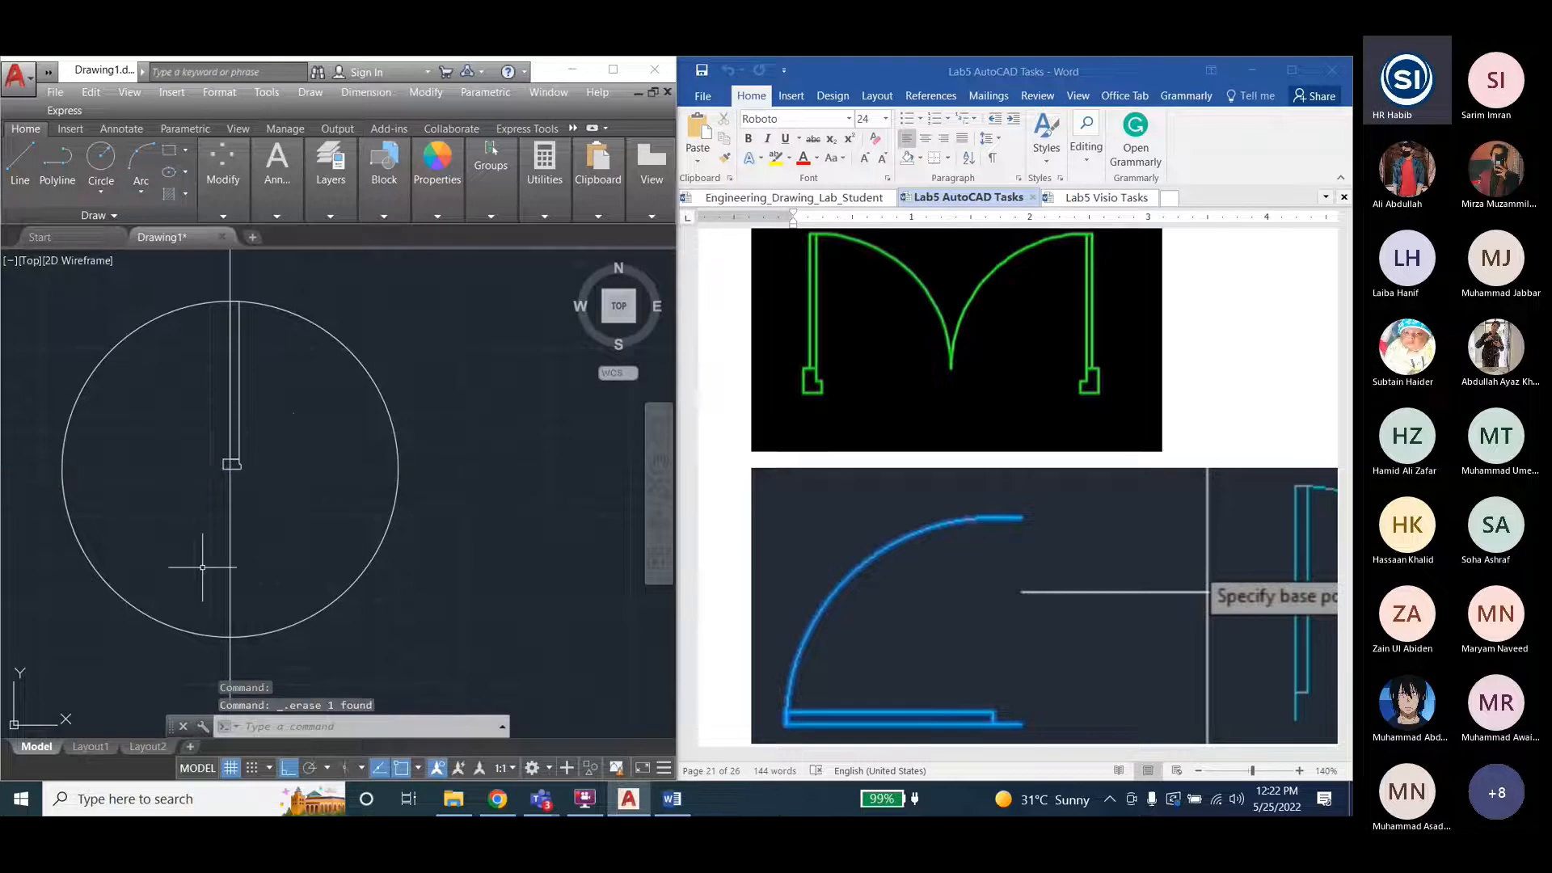
key("ctrl+z")
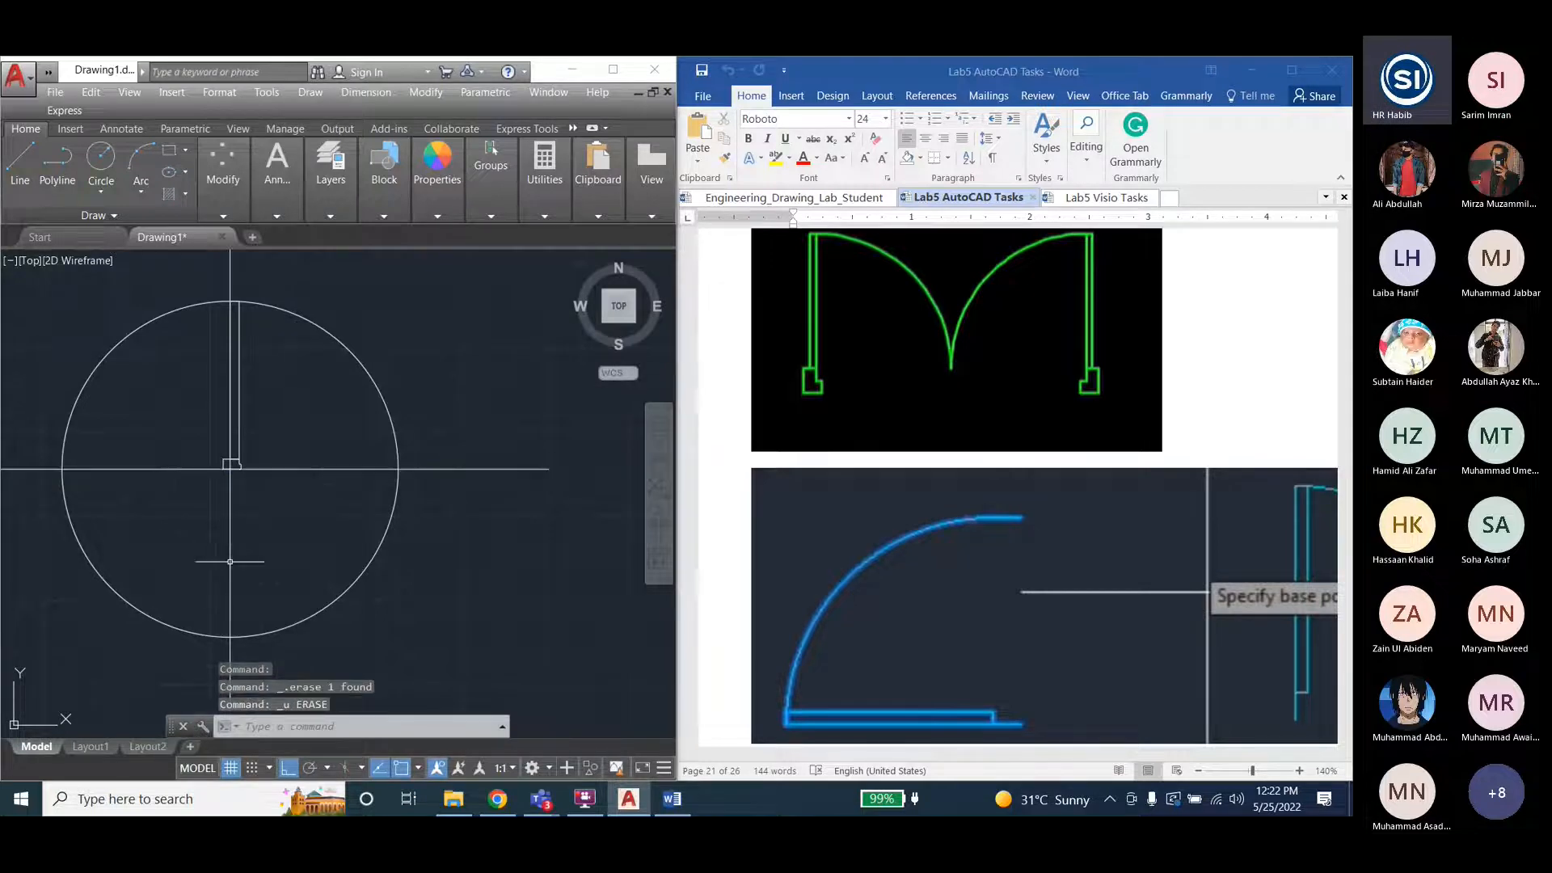
key("Escape")
key("Escape")
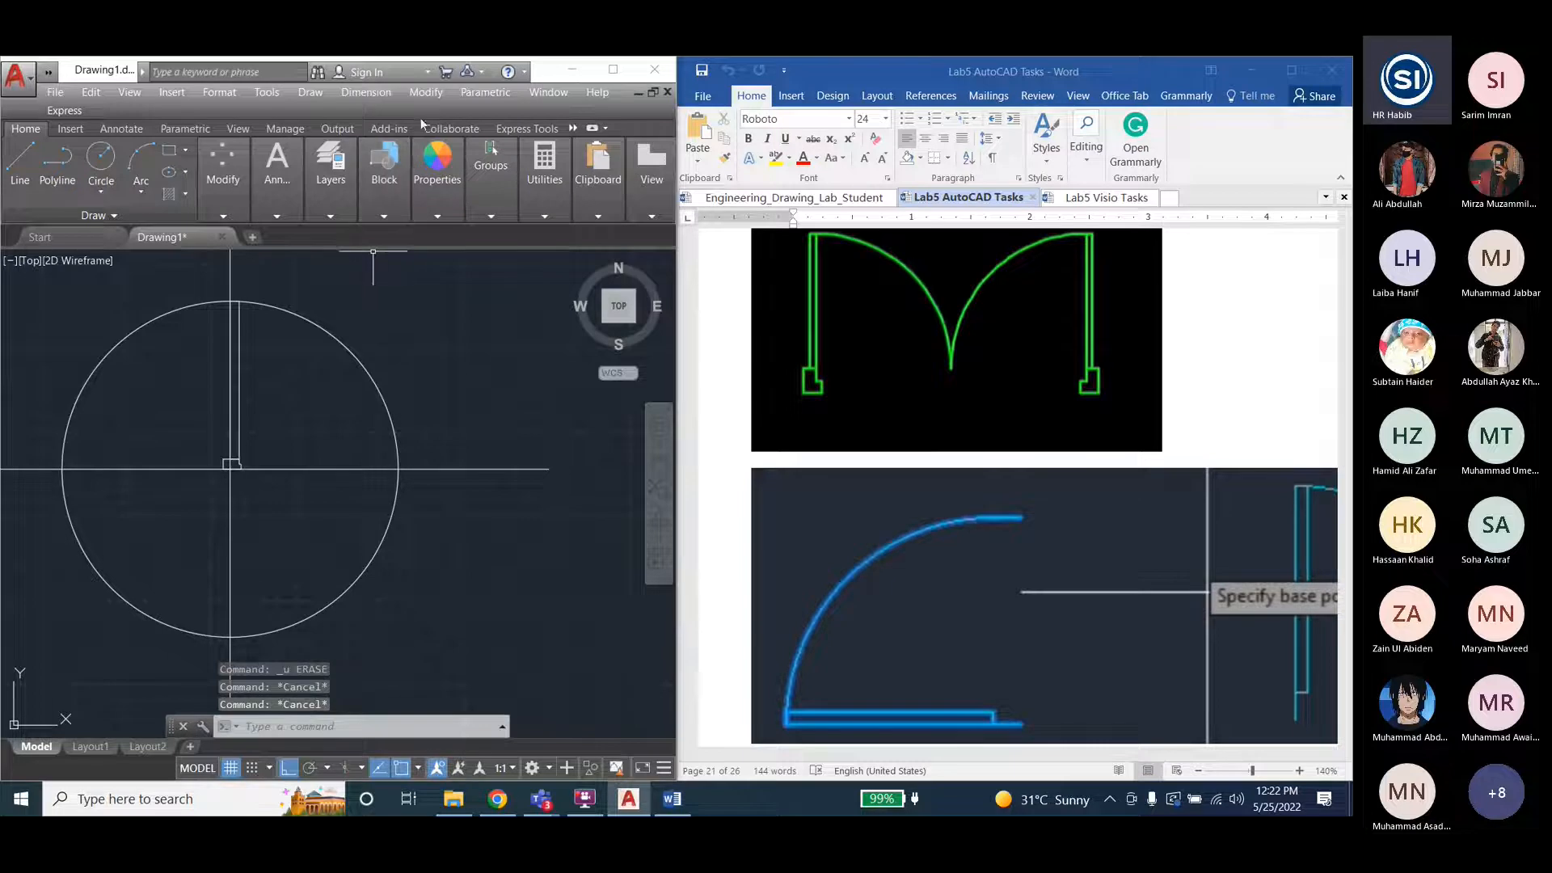
Trim the circle to its upper-right quarter arc, using the circle and both construction lines as cutting edges.
left_click(426, 92)
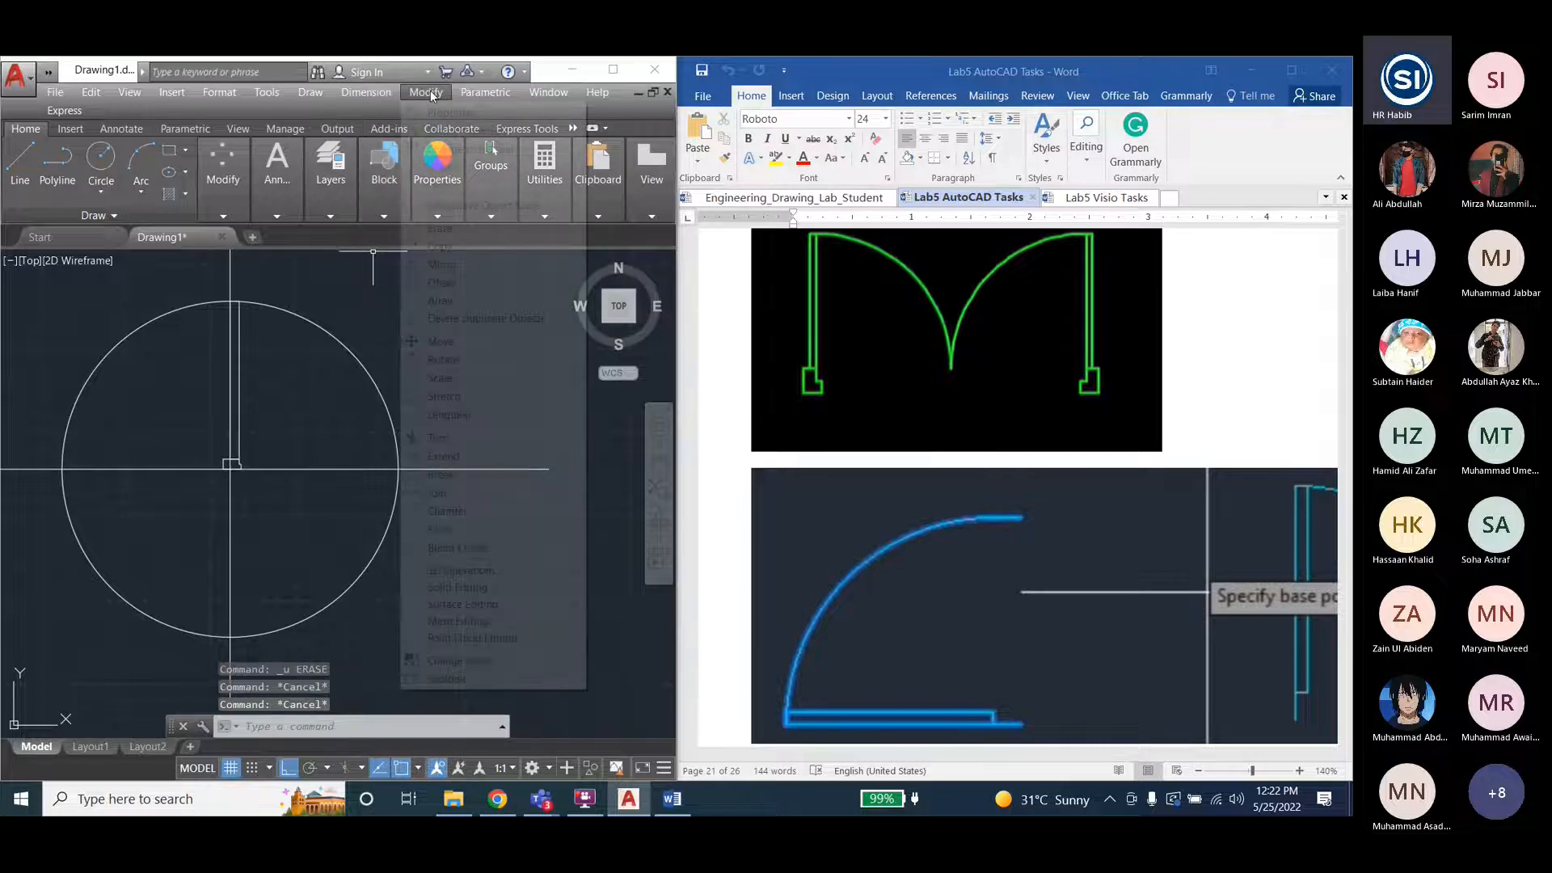
left_click(436, 437)
left_click(392, 424)
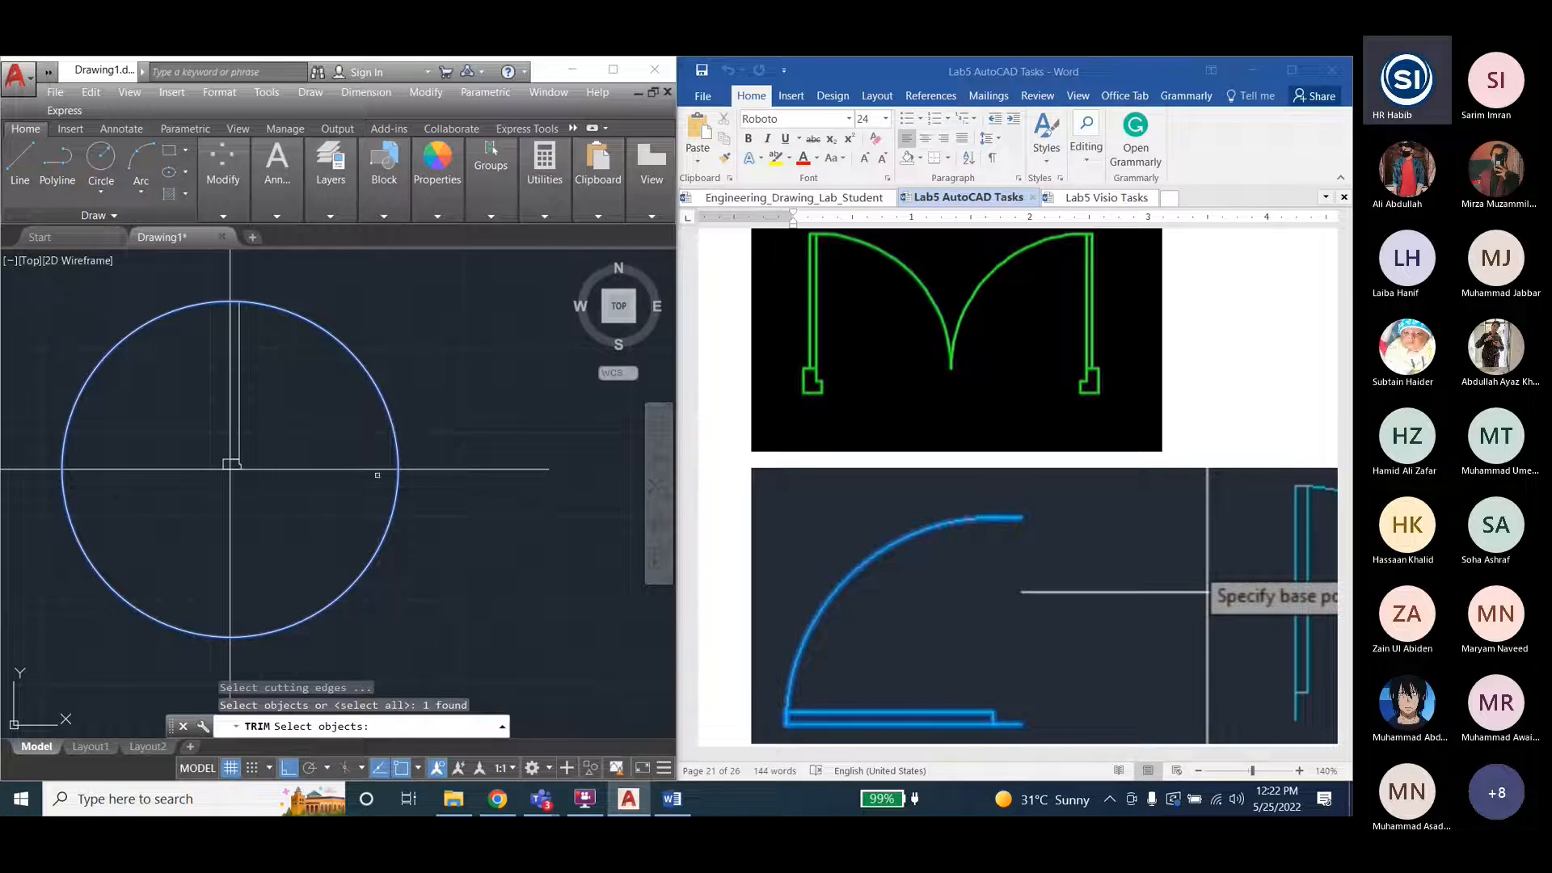
left_click(377, 469)
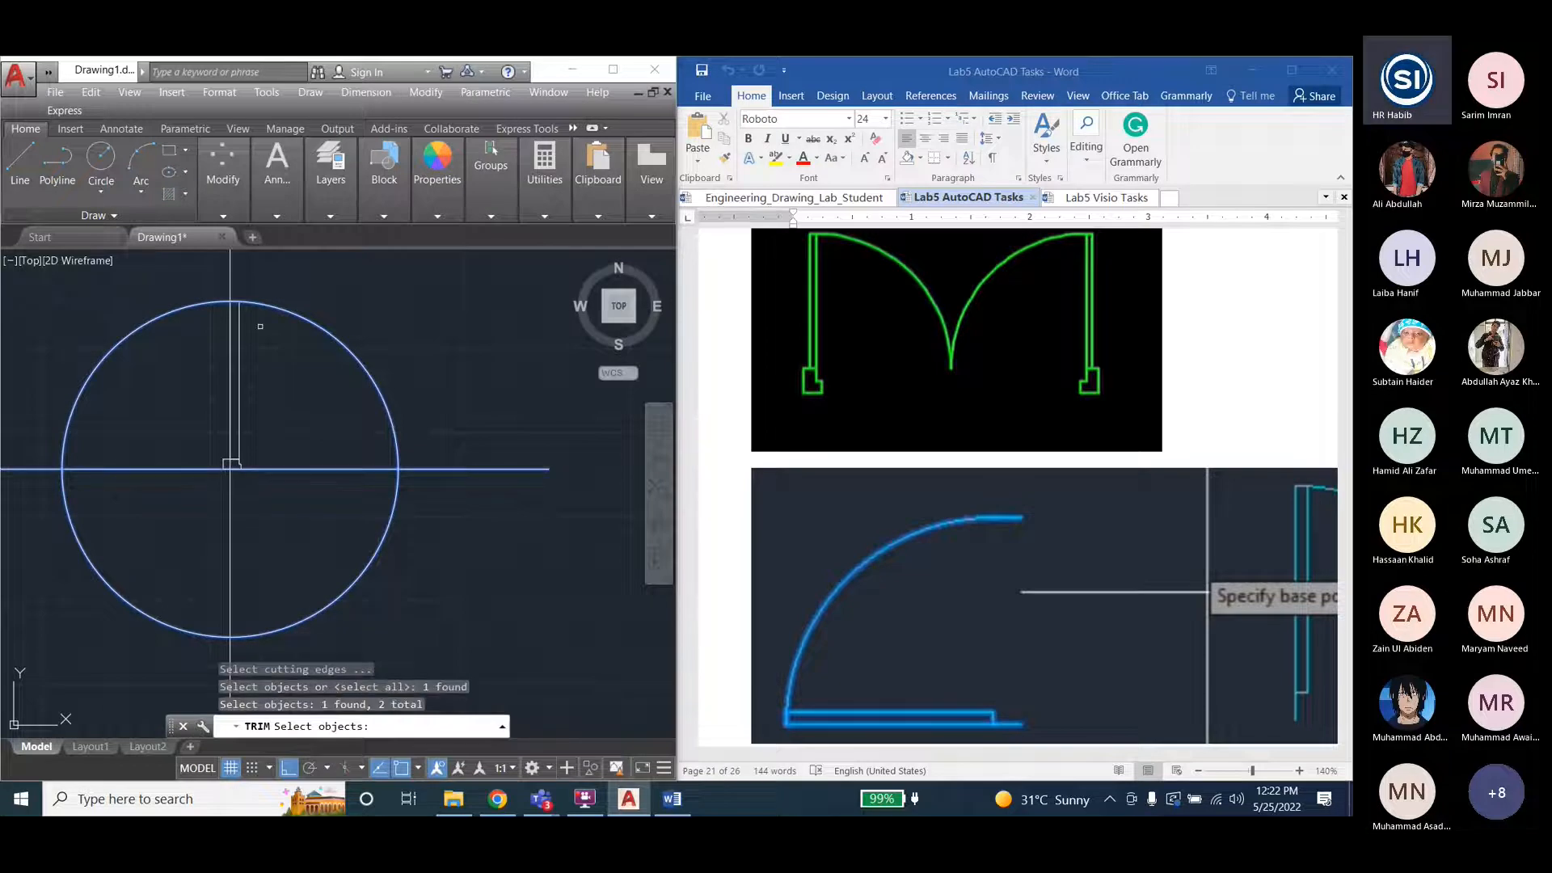
left_click(231, 279)
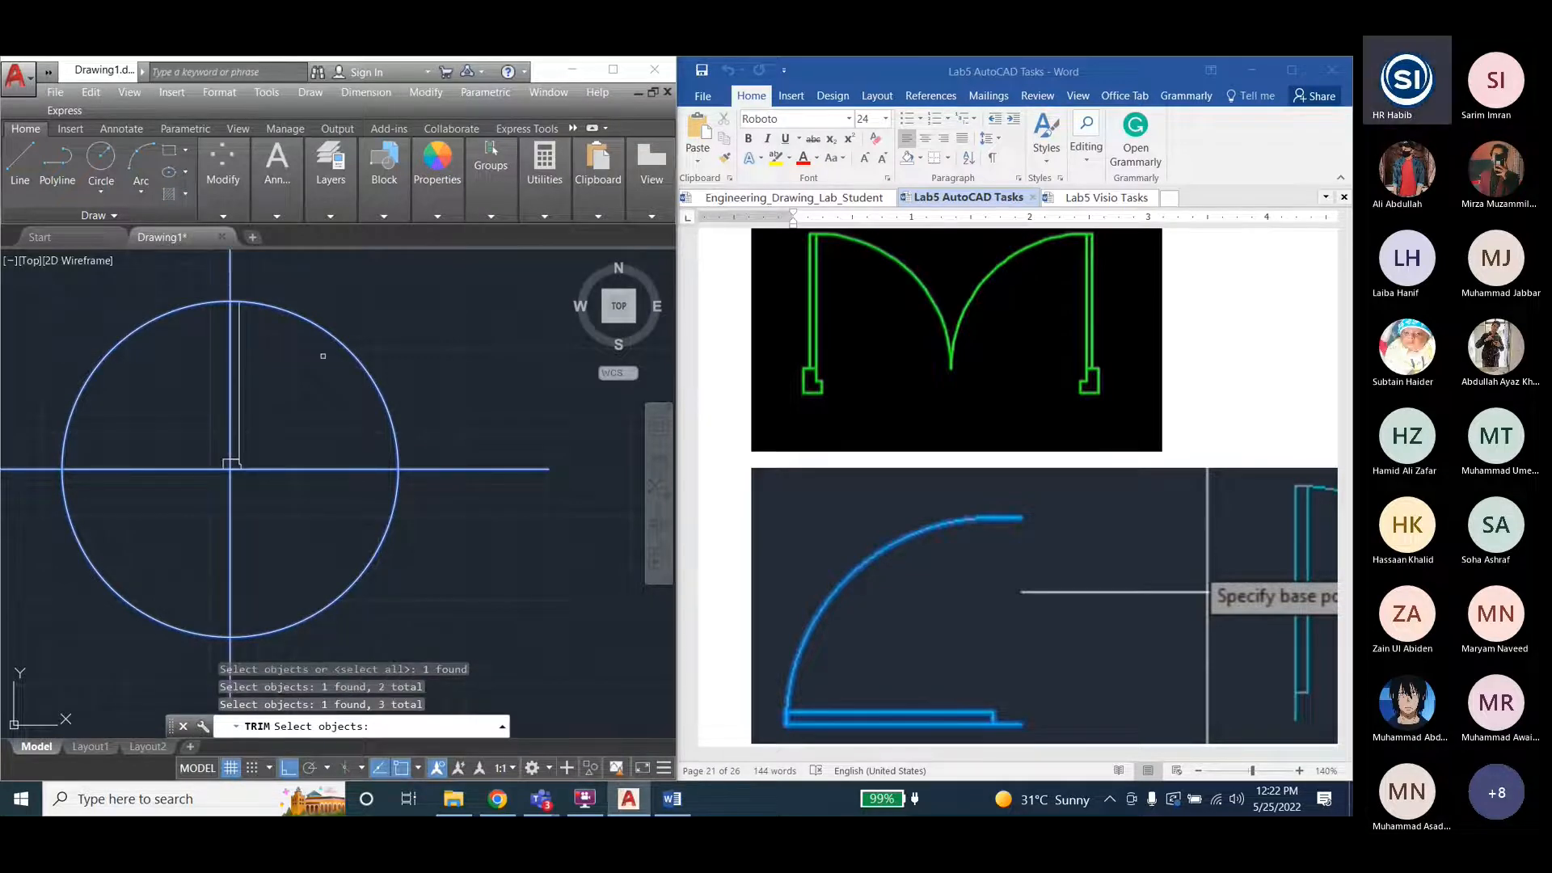
key("Return")
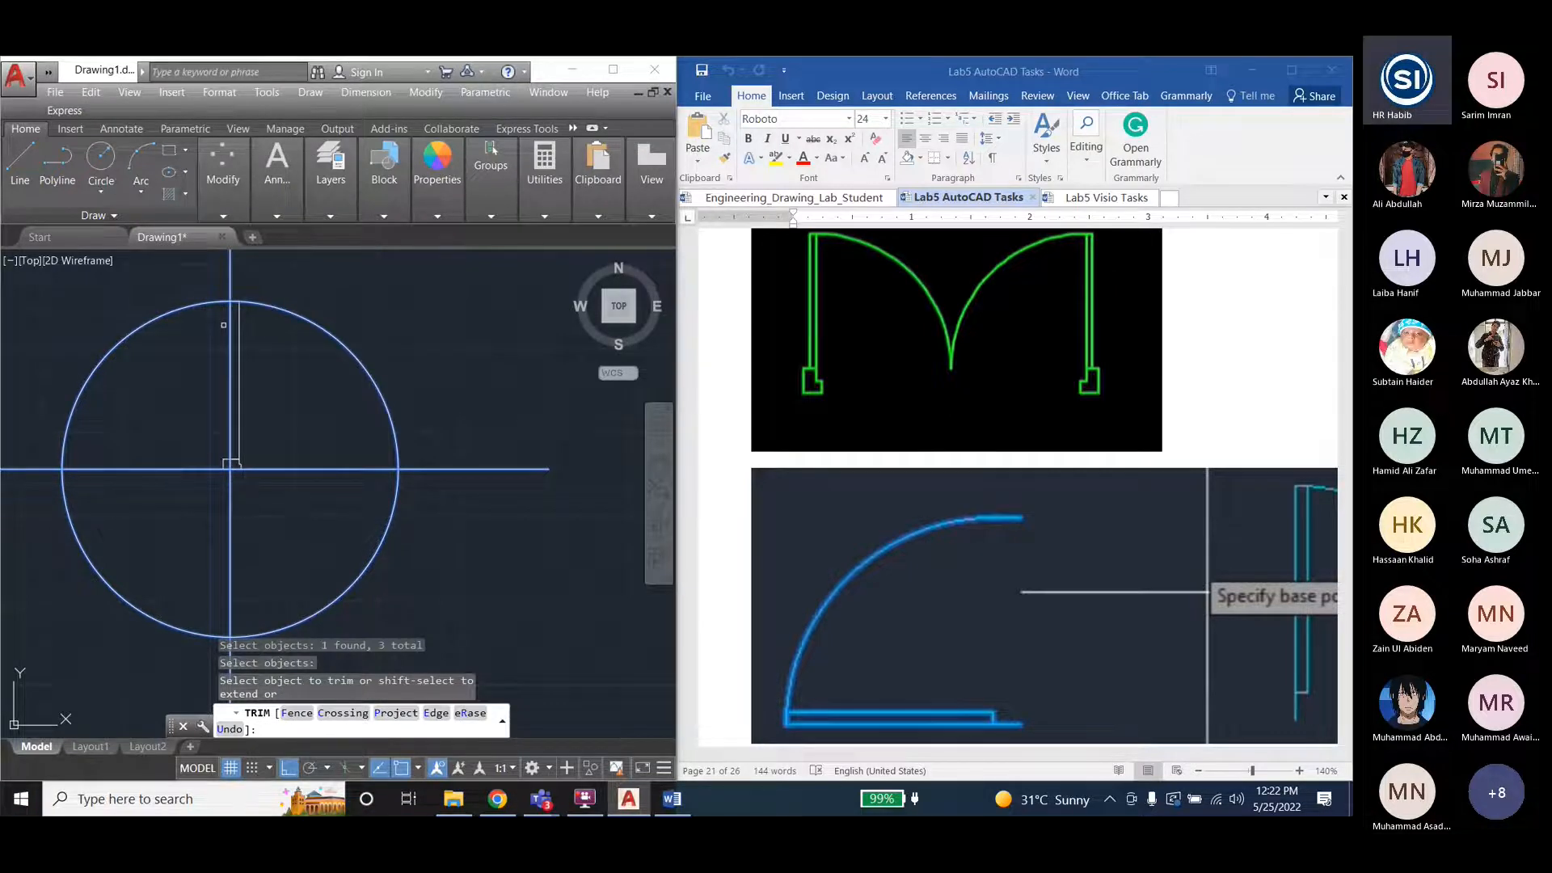
left_click(108, 583)
left_click(354, 584)
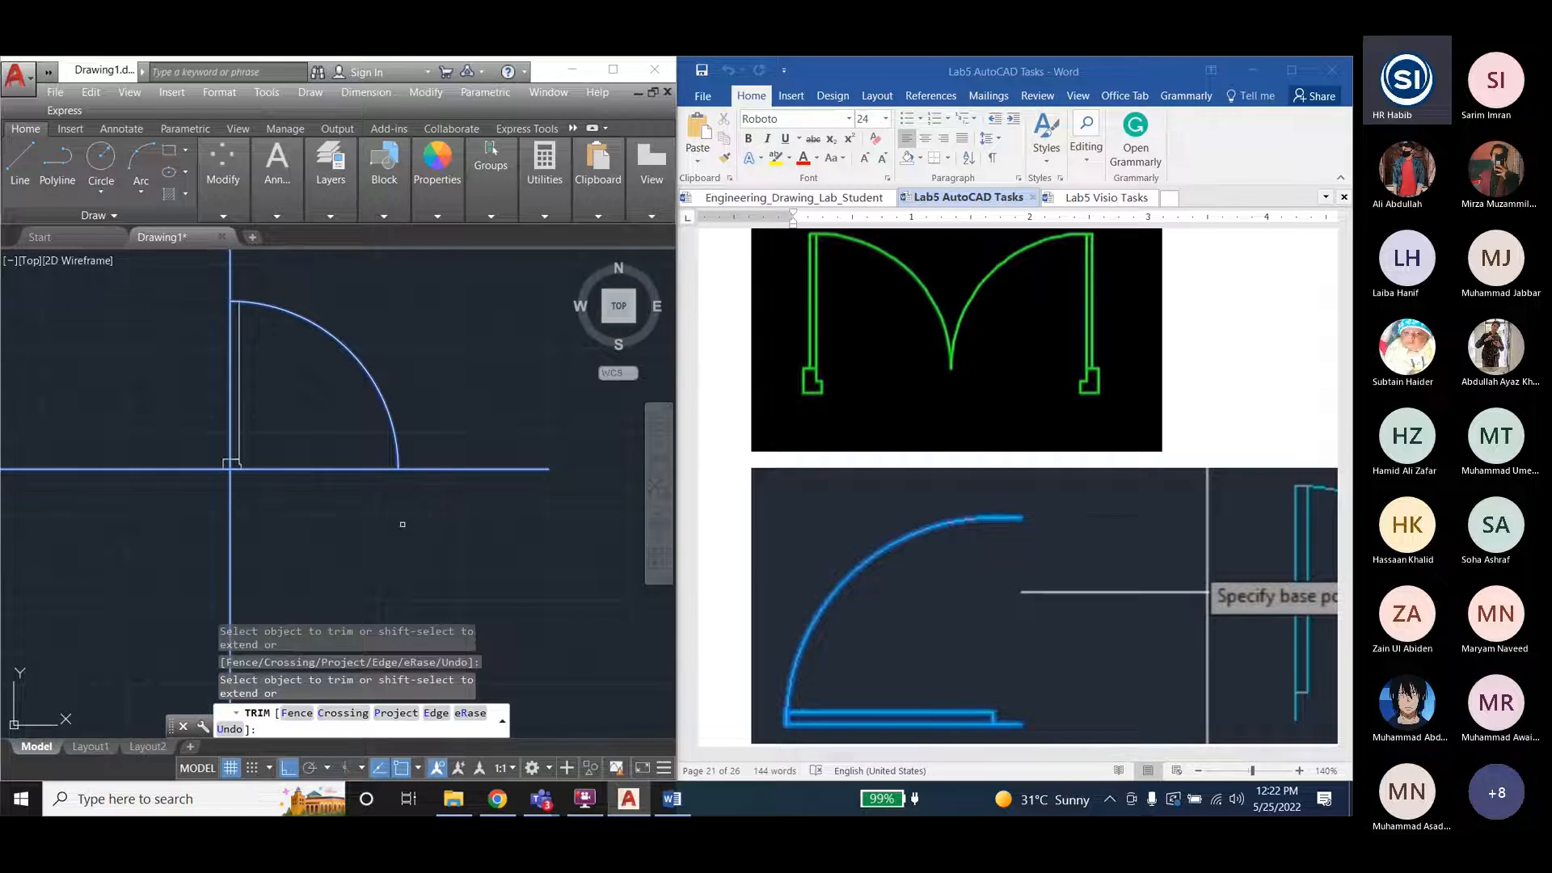
key("Escape")
key("Escape")
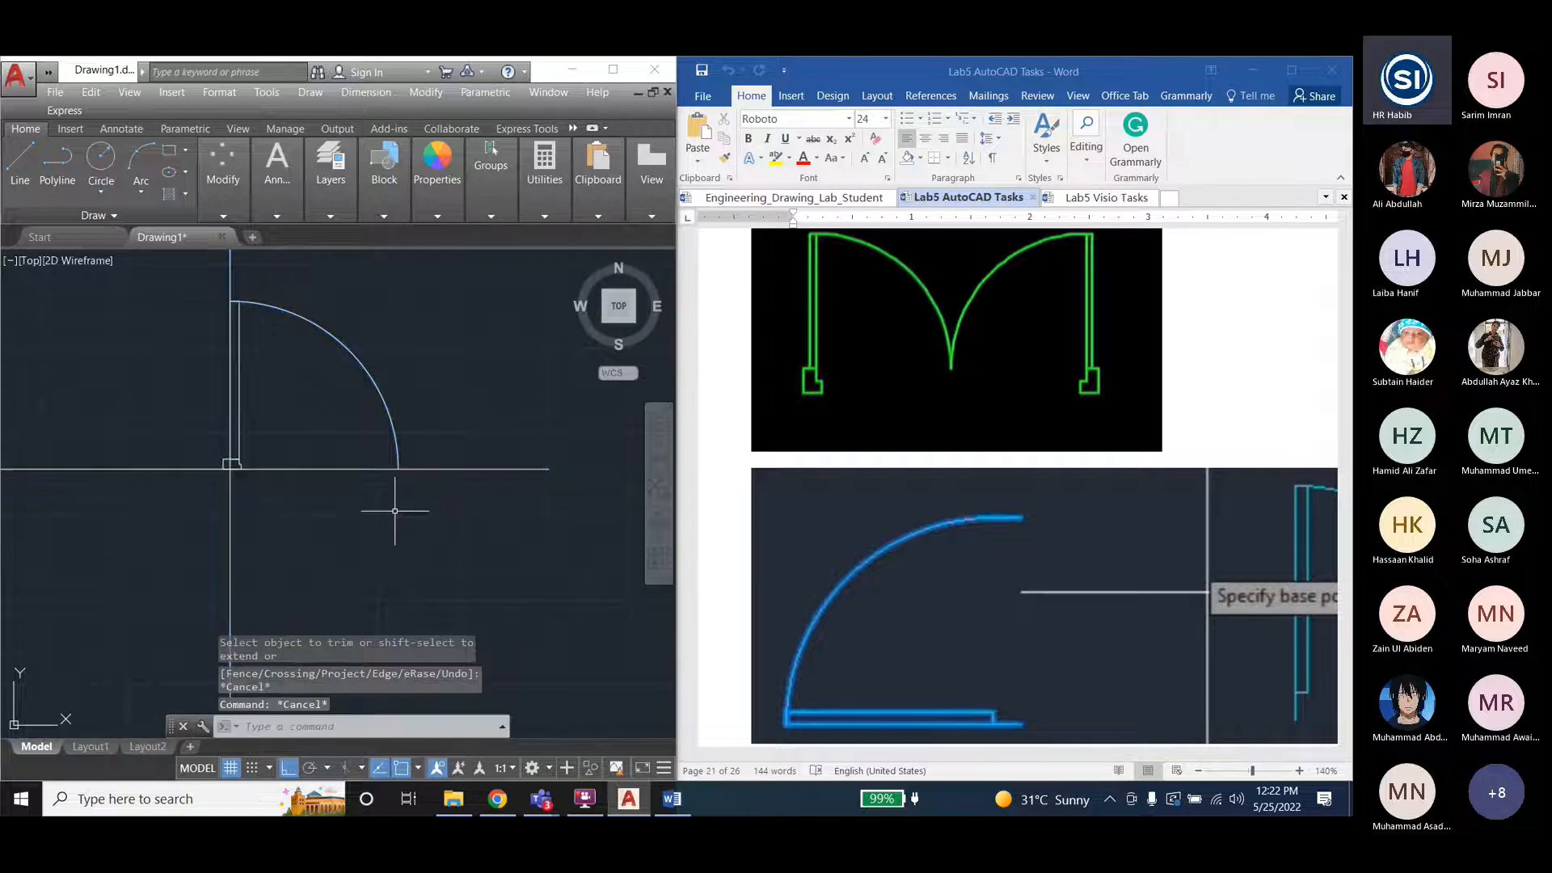
Trim the horizontal construction line beyond the arc's end and on the other side of the vertical line.
left_click(453, 469)
key("Escape")
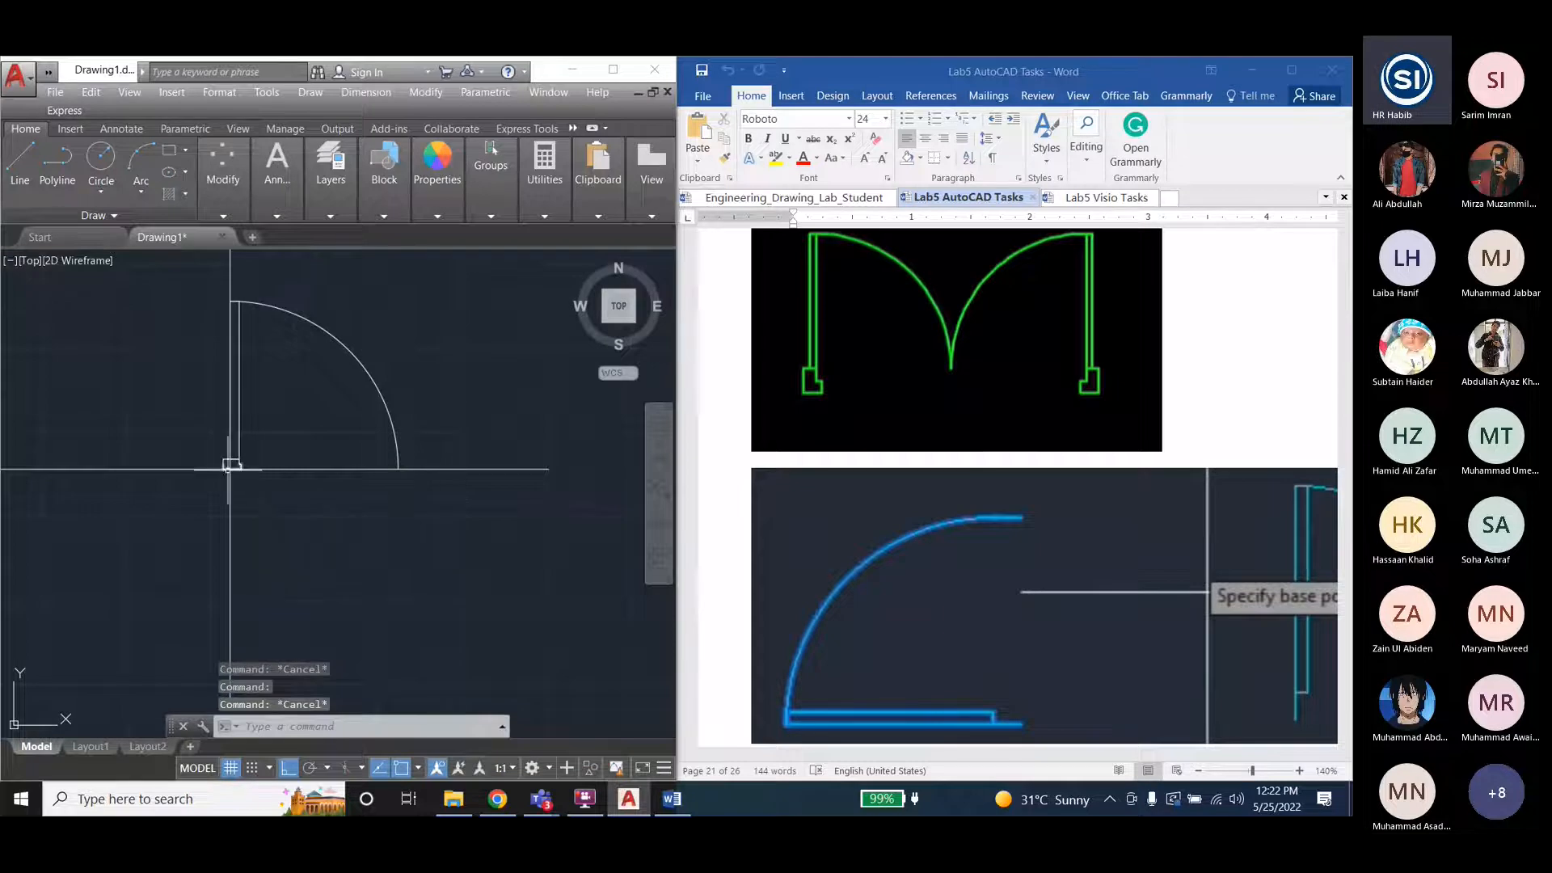
left_click(427, 92)
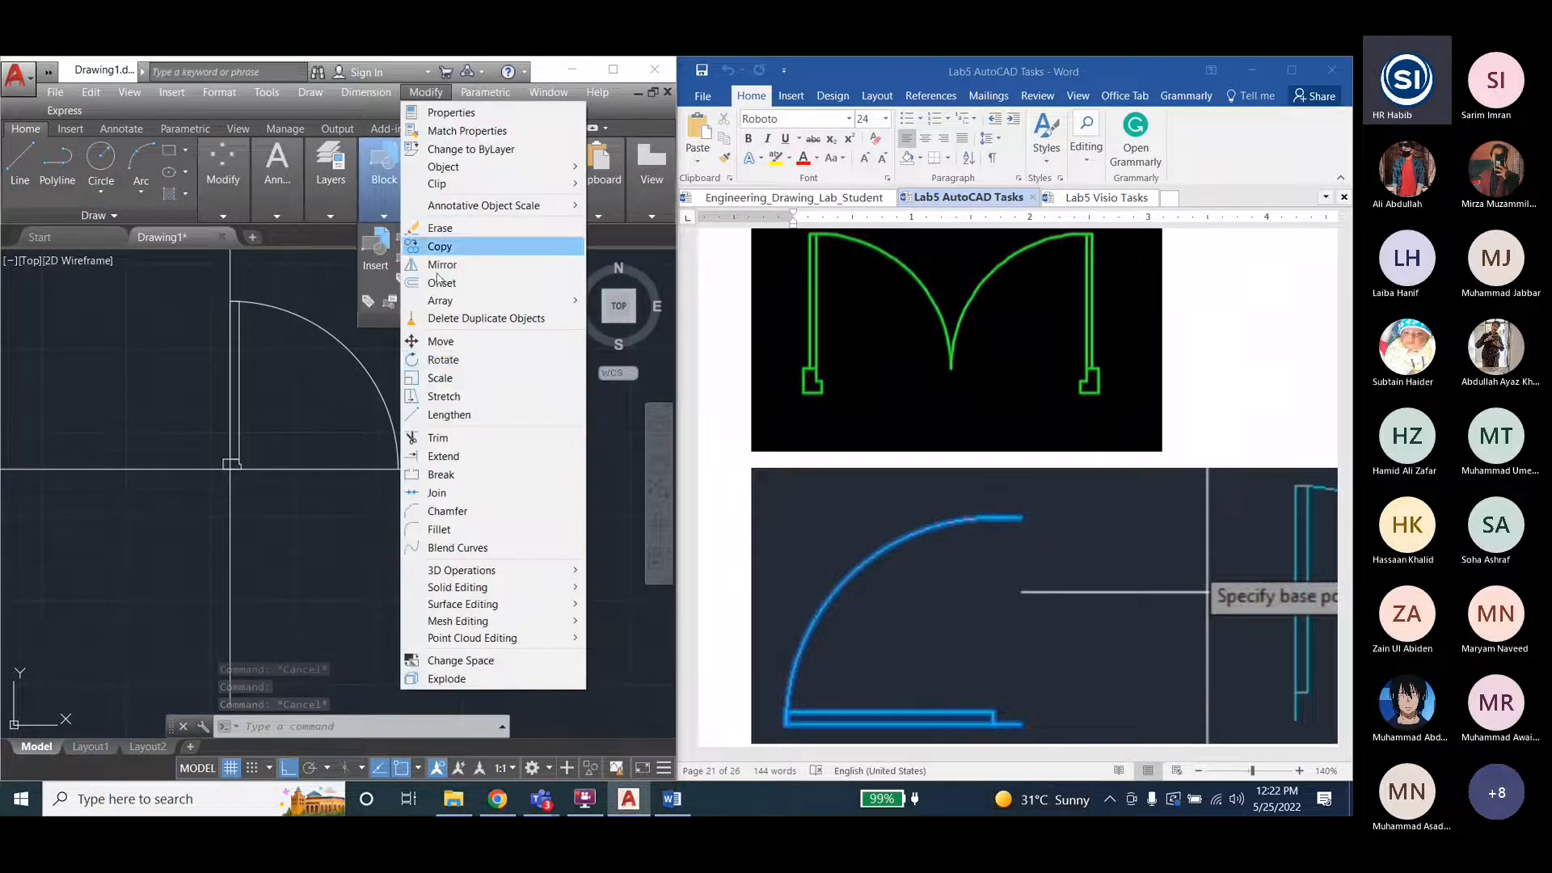
left_click(440, 439)
left_click(441, 469)
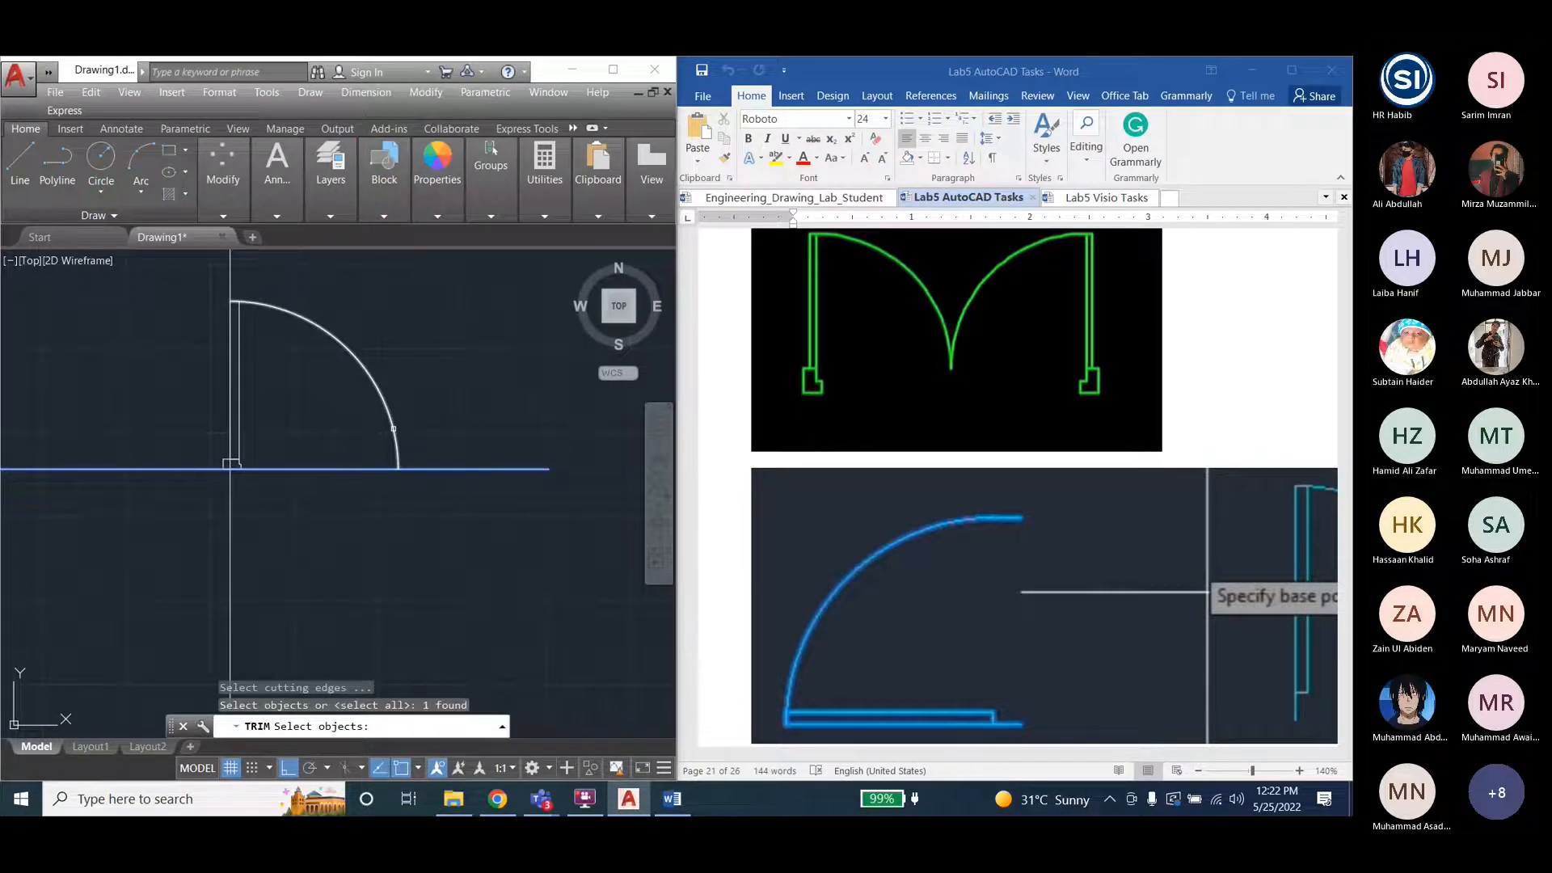
left_click(394, 428)
left_click(239, 388)
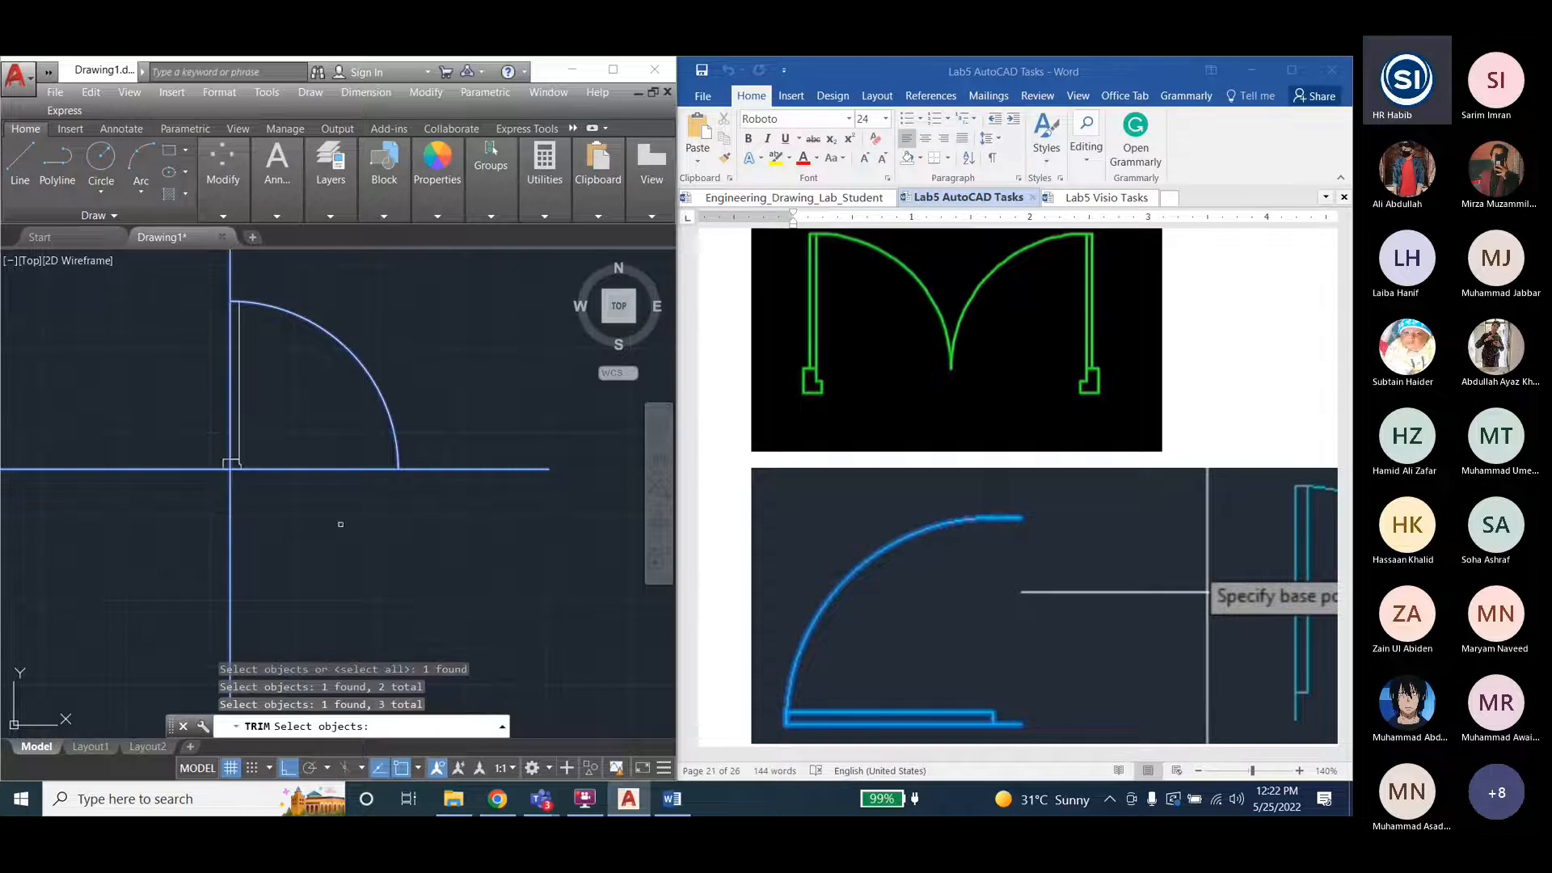
key("Return")
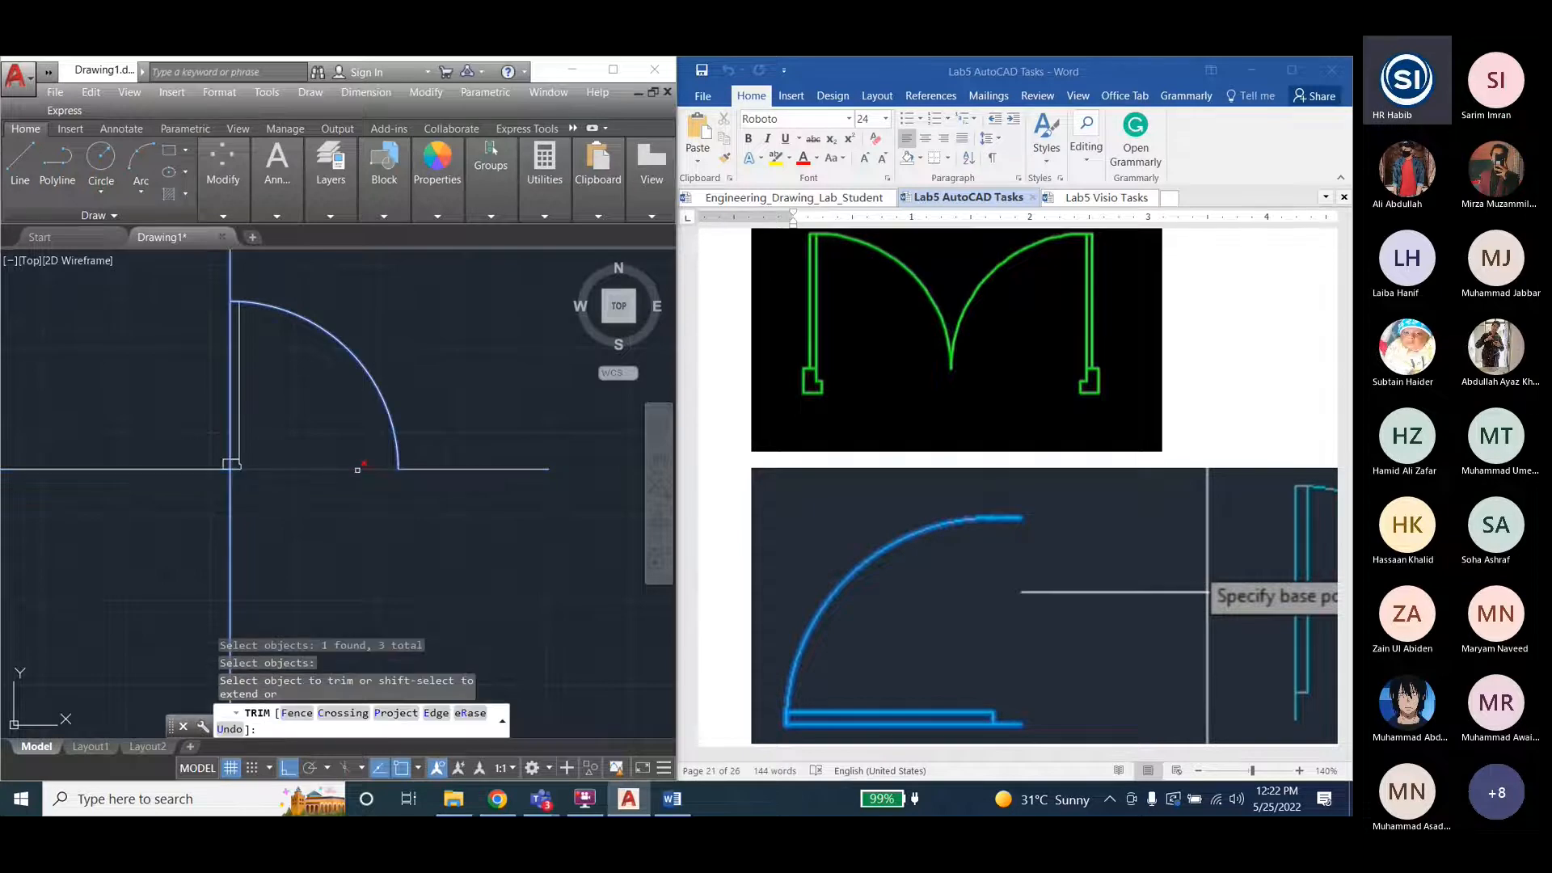
left_click(461, 468)
left_click(160, 469)
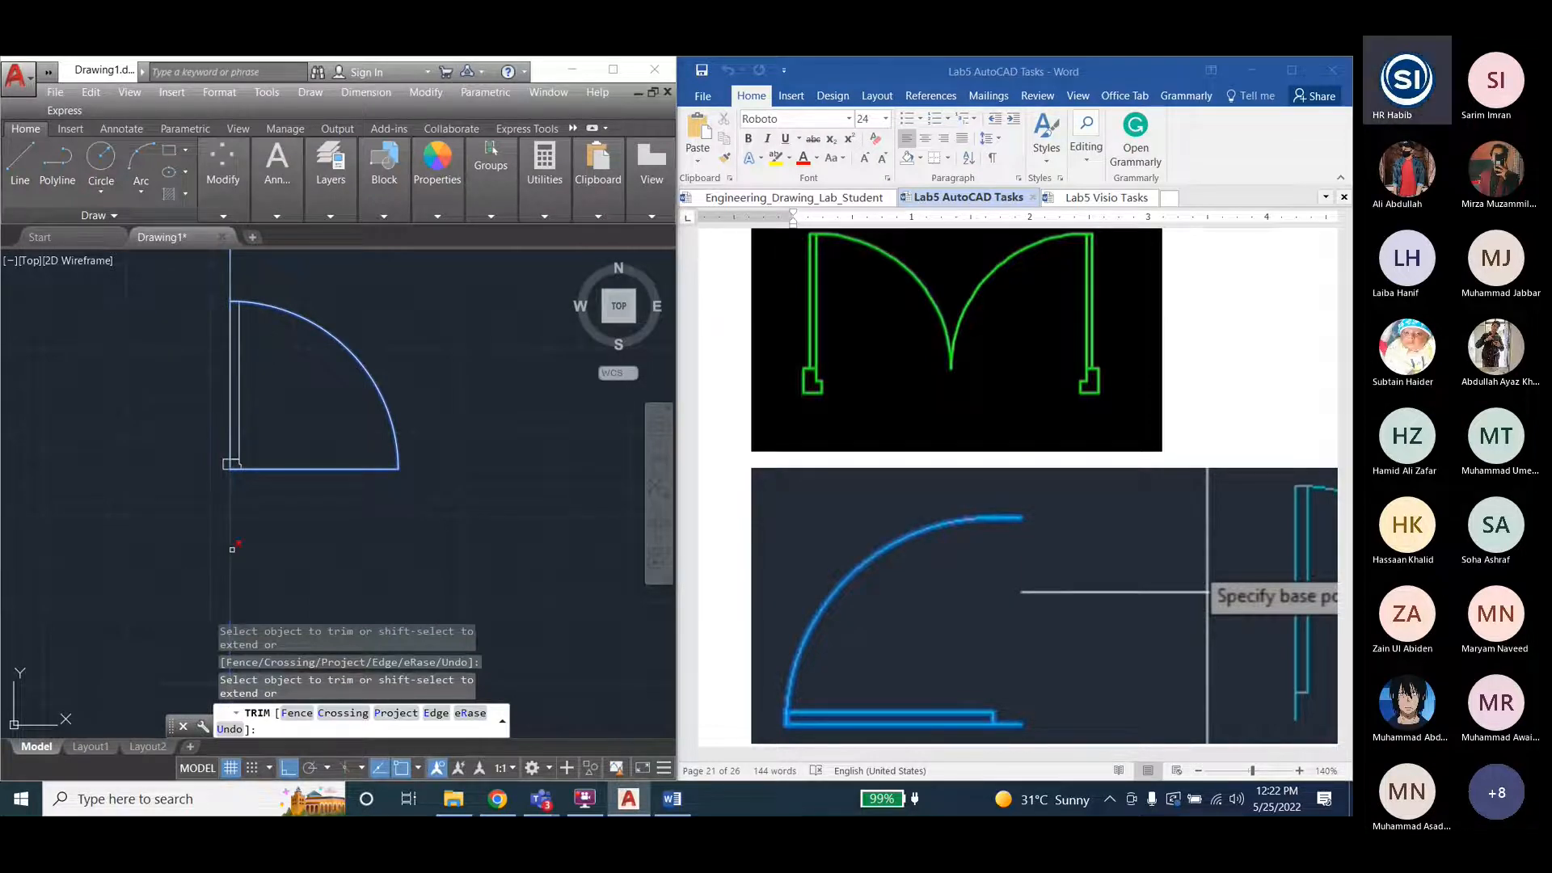
key("Escape")
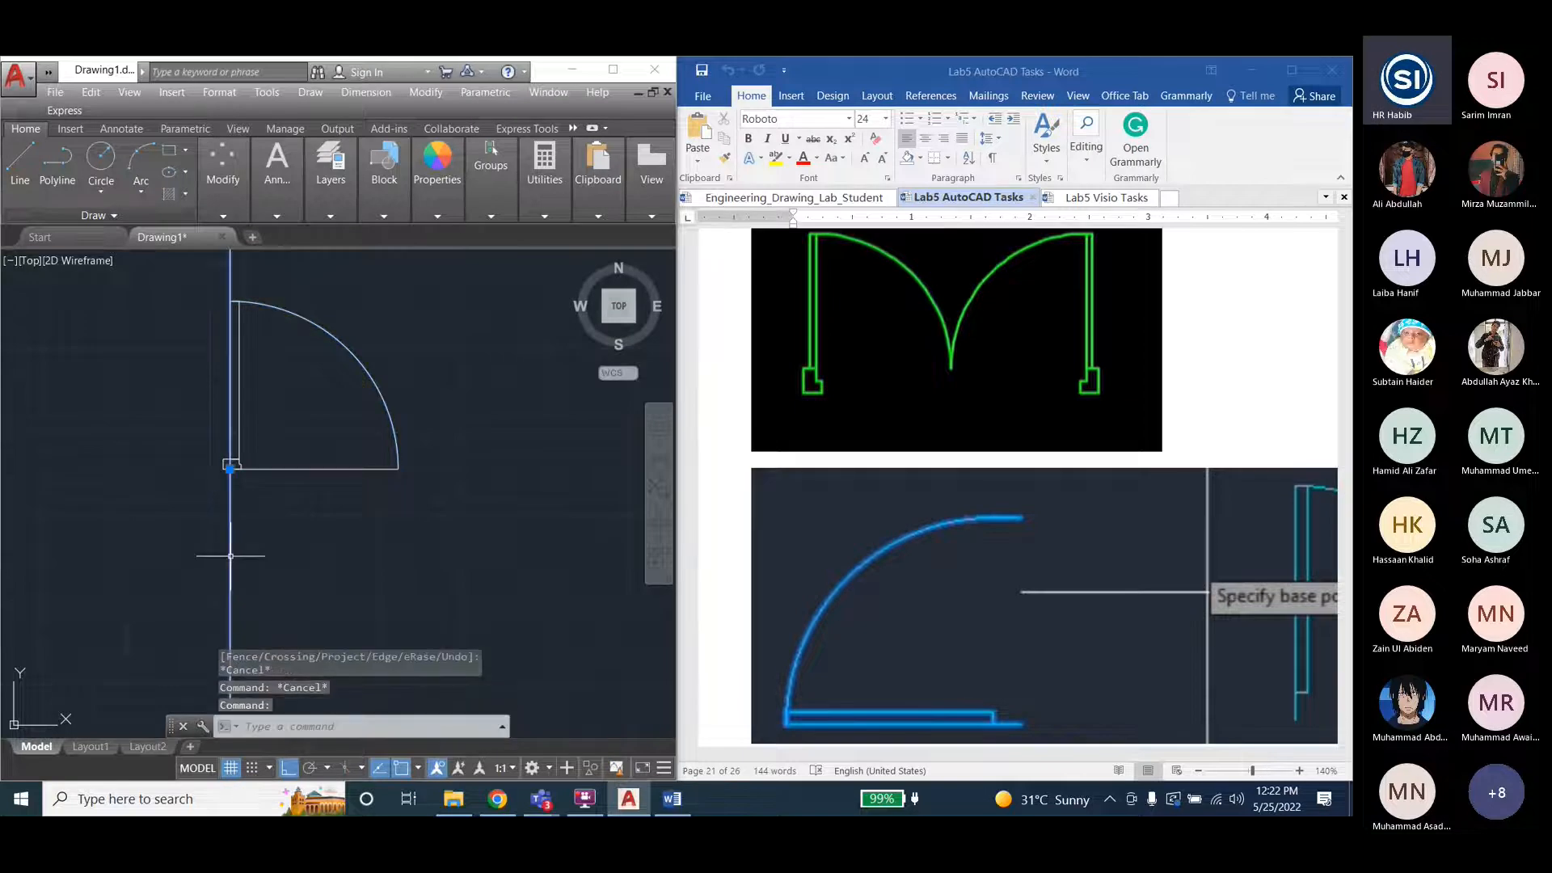
Erase the vertical construction line running through the door leaf.
key("Delete")
scroll(180, 570, "down", 4)
scroll(178, 552, "up", 4)
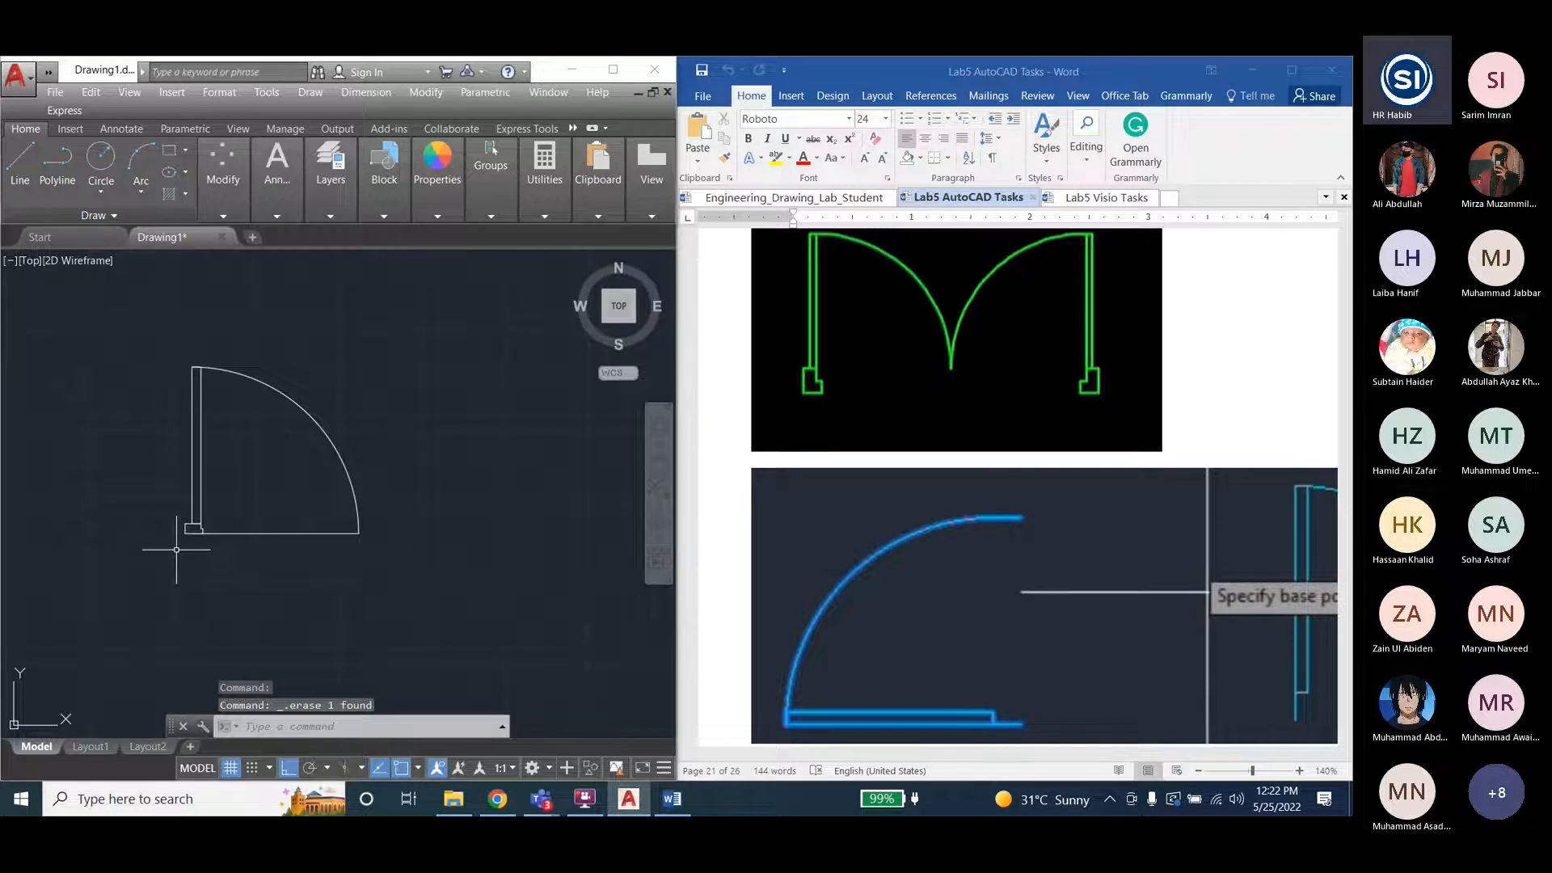
left_click(353, 500)
key("Escape")
key("Escape")
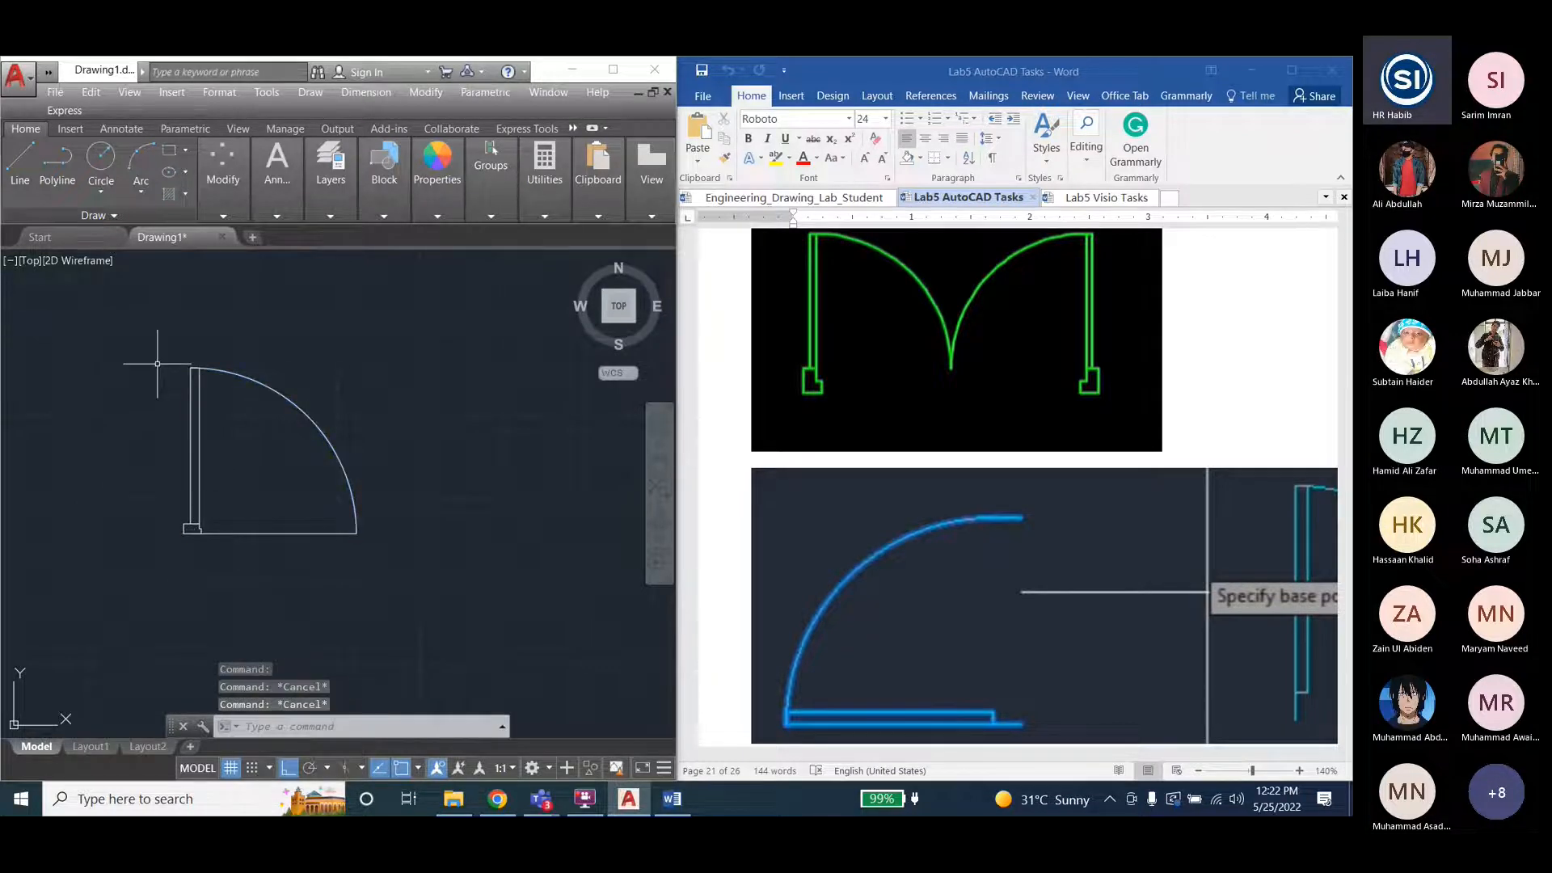
left_click(191, 396)
left_click(234, 374)
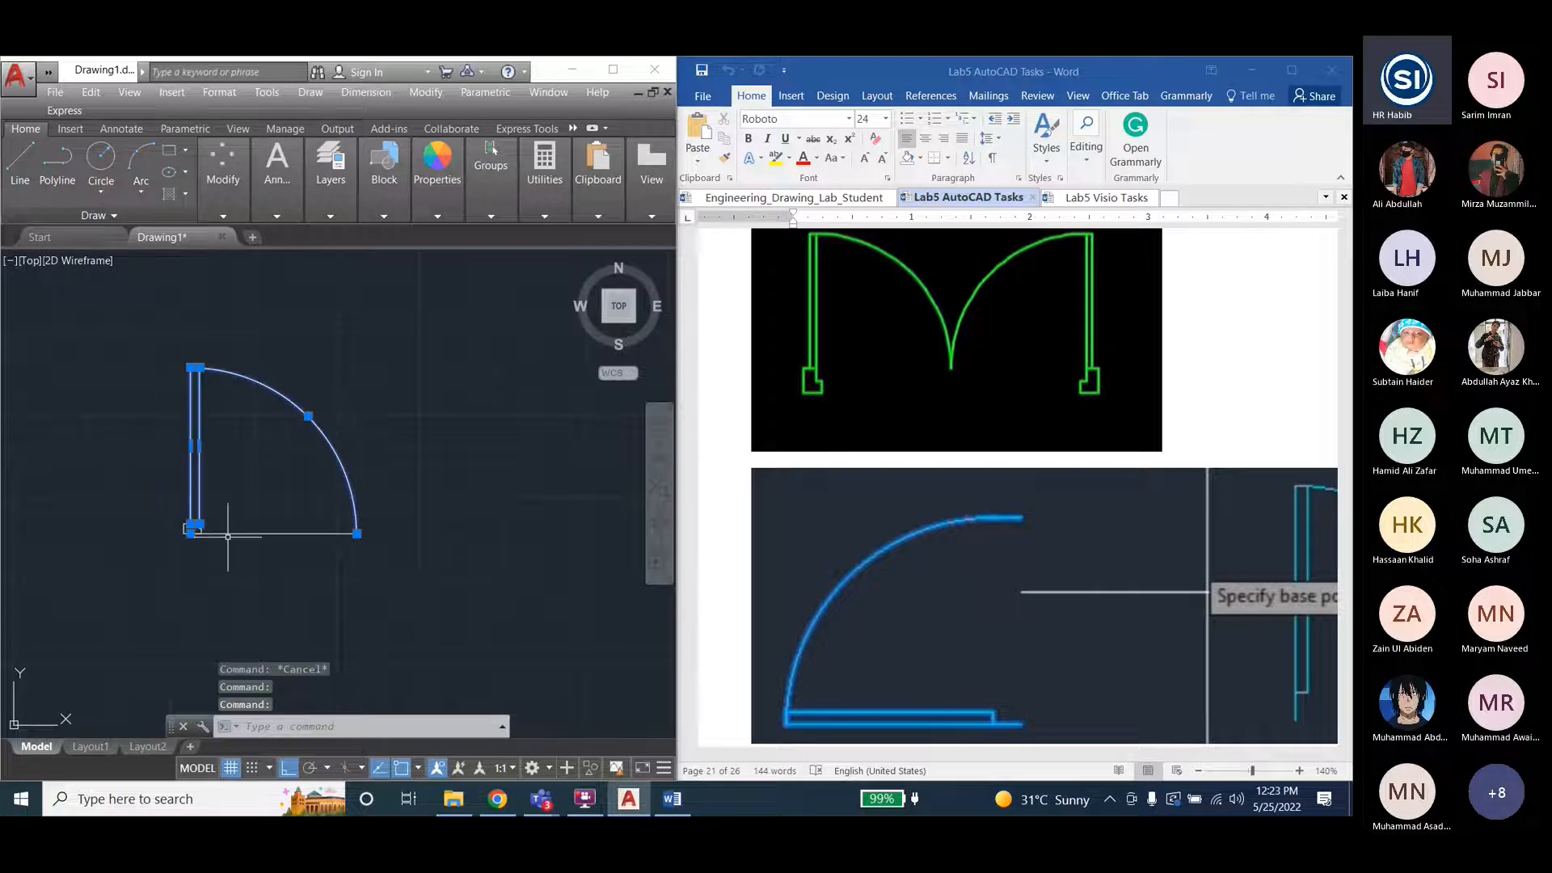
left_click(228, 536)
key("Escape")
key("Escape")
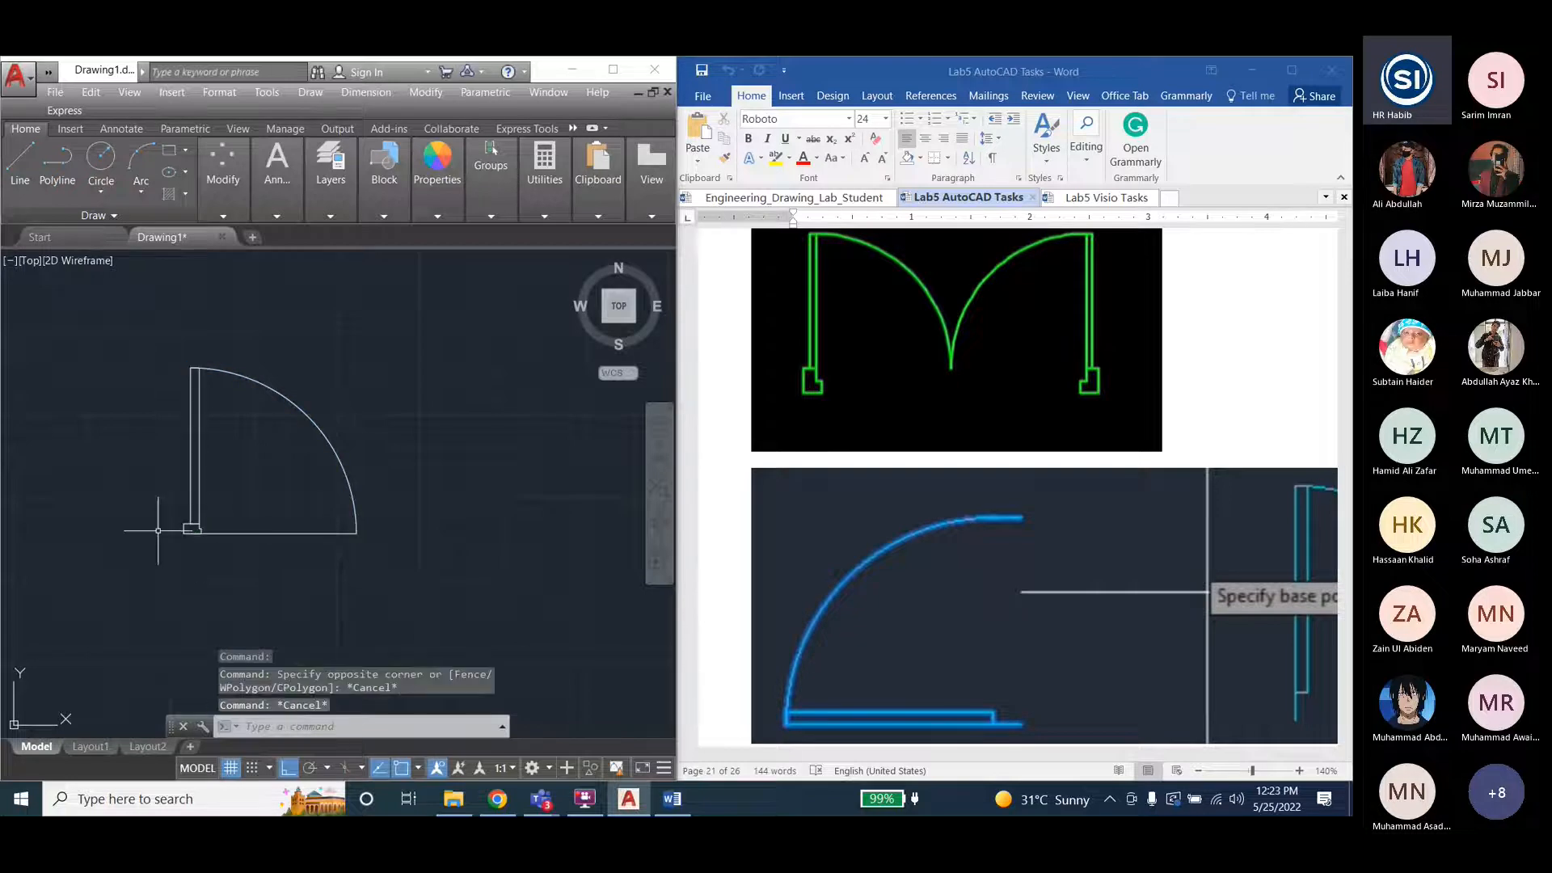
Group the leaf, stepped jamb, swing arc and base line into one object and select the group.
left_click(158, 352)
left_click(398, 547)
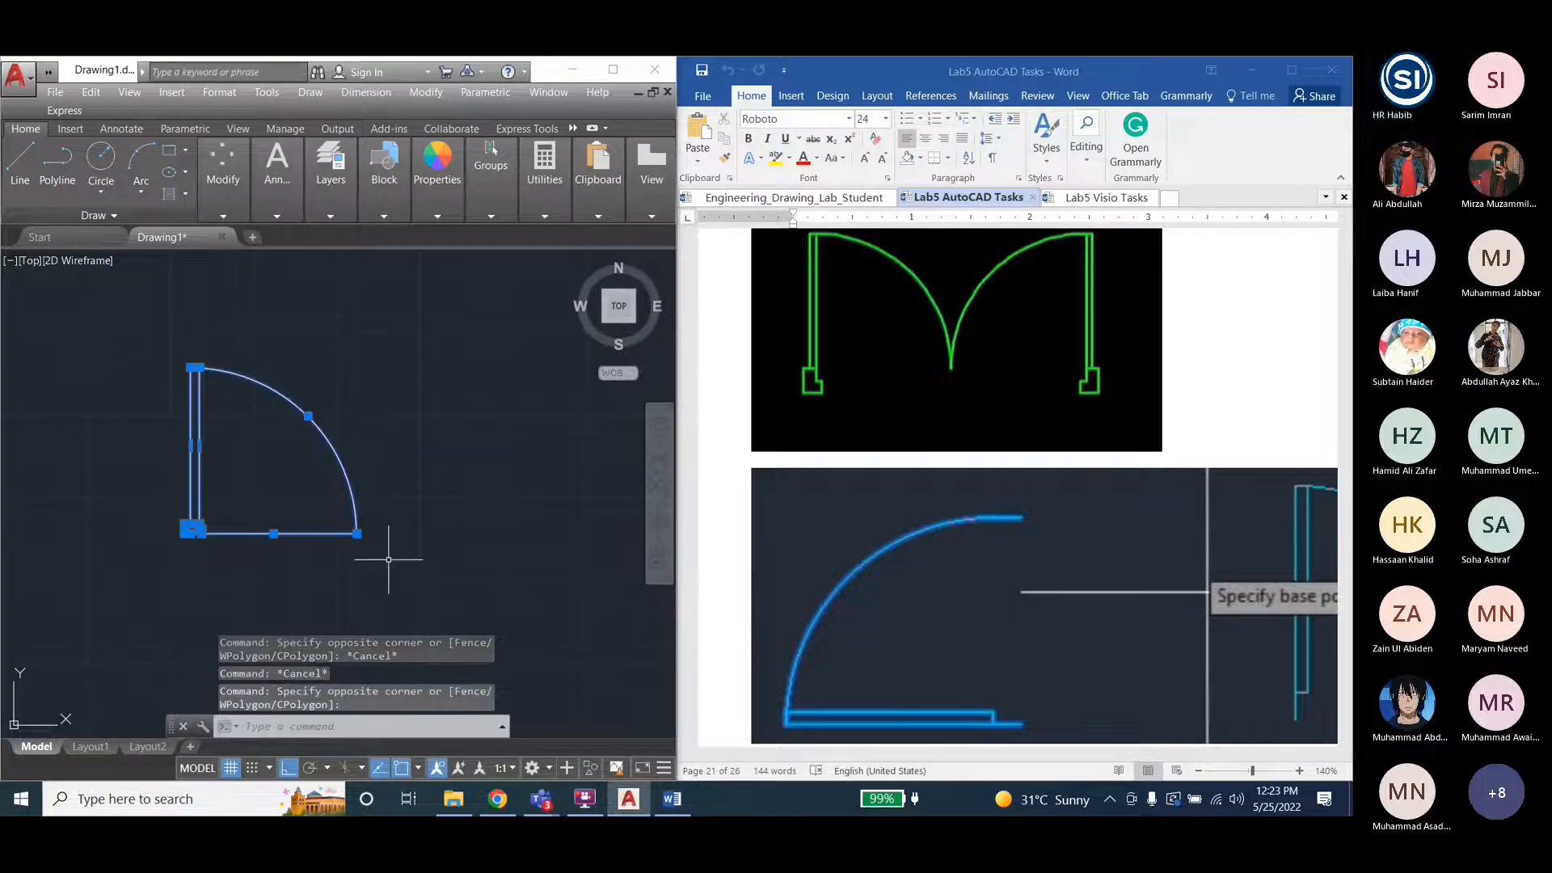
mouse_move(488, 210)
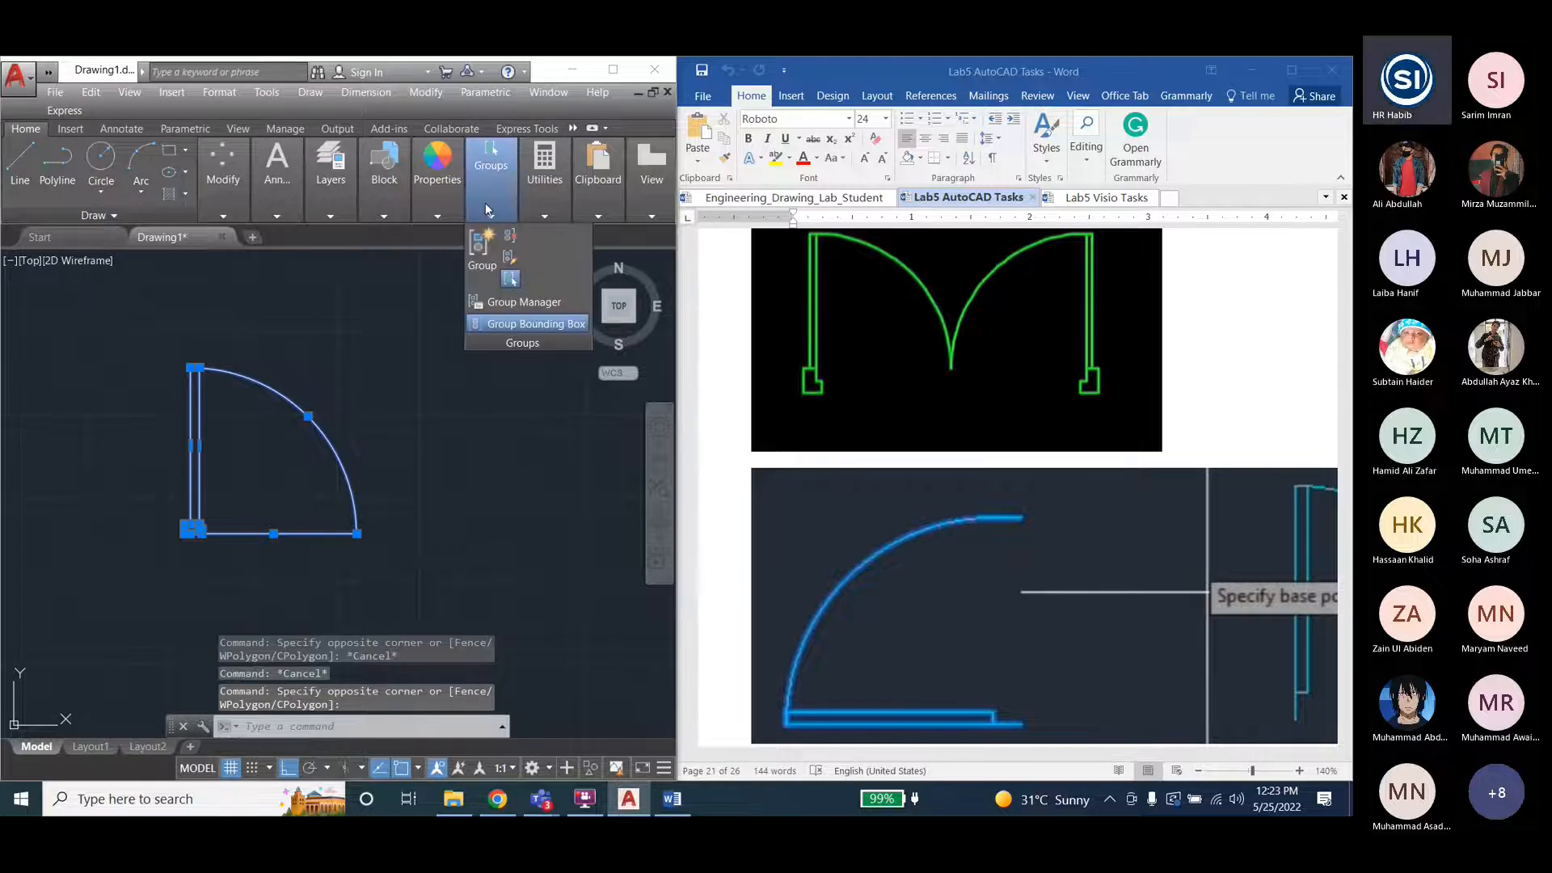
left_click(612, 74)
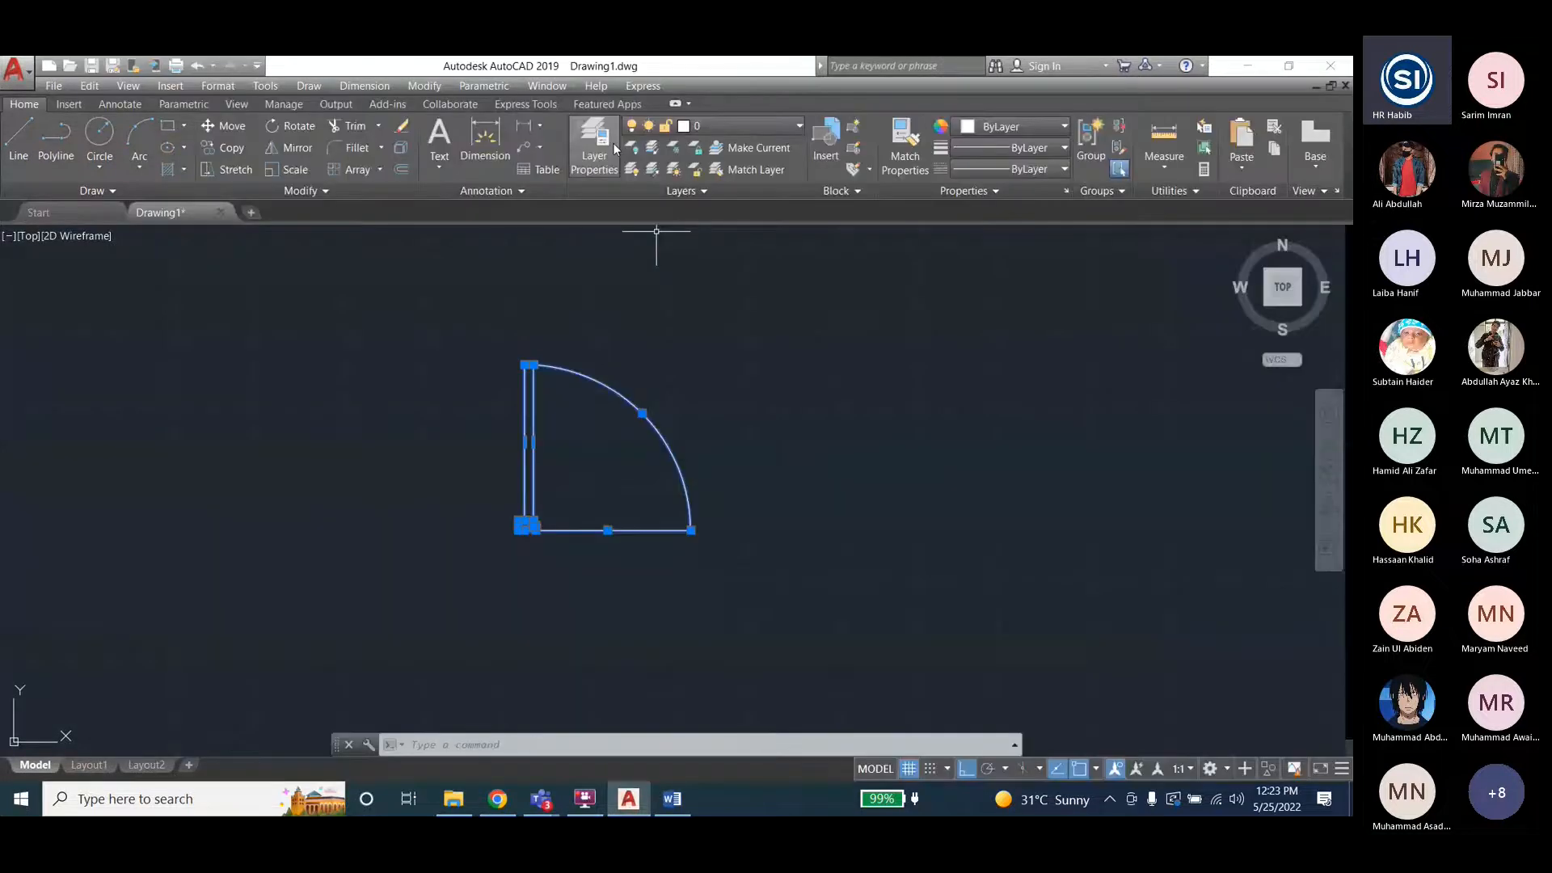
left_click(309, 86)
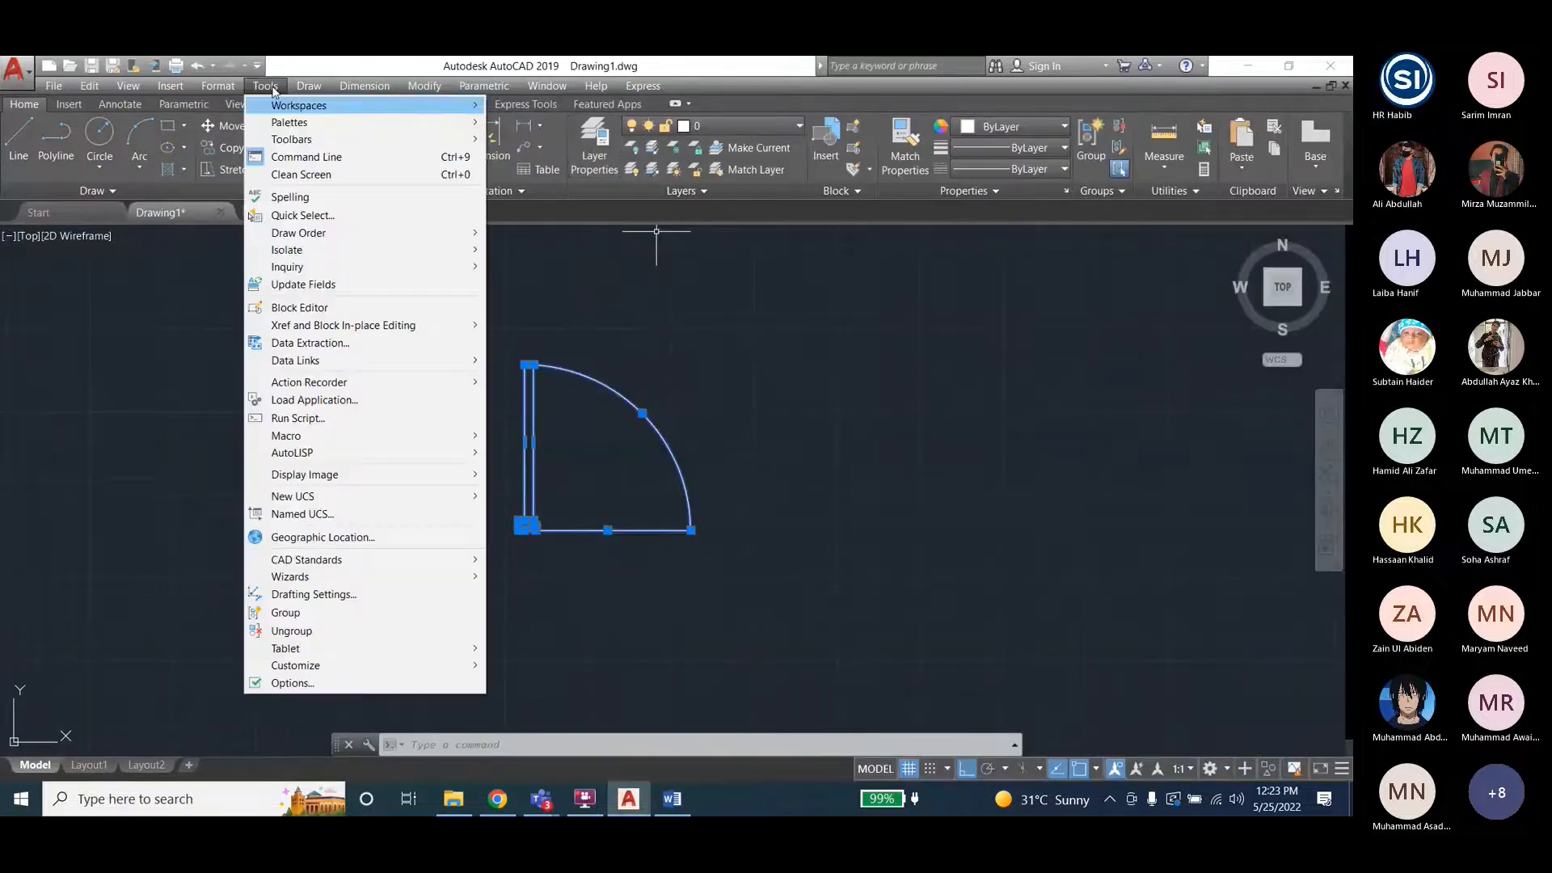
left_click(286, 616)
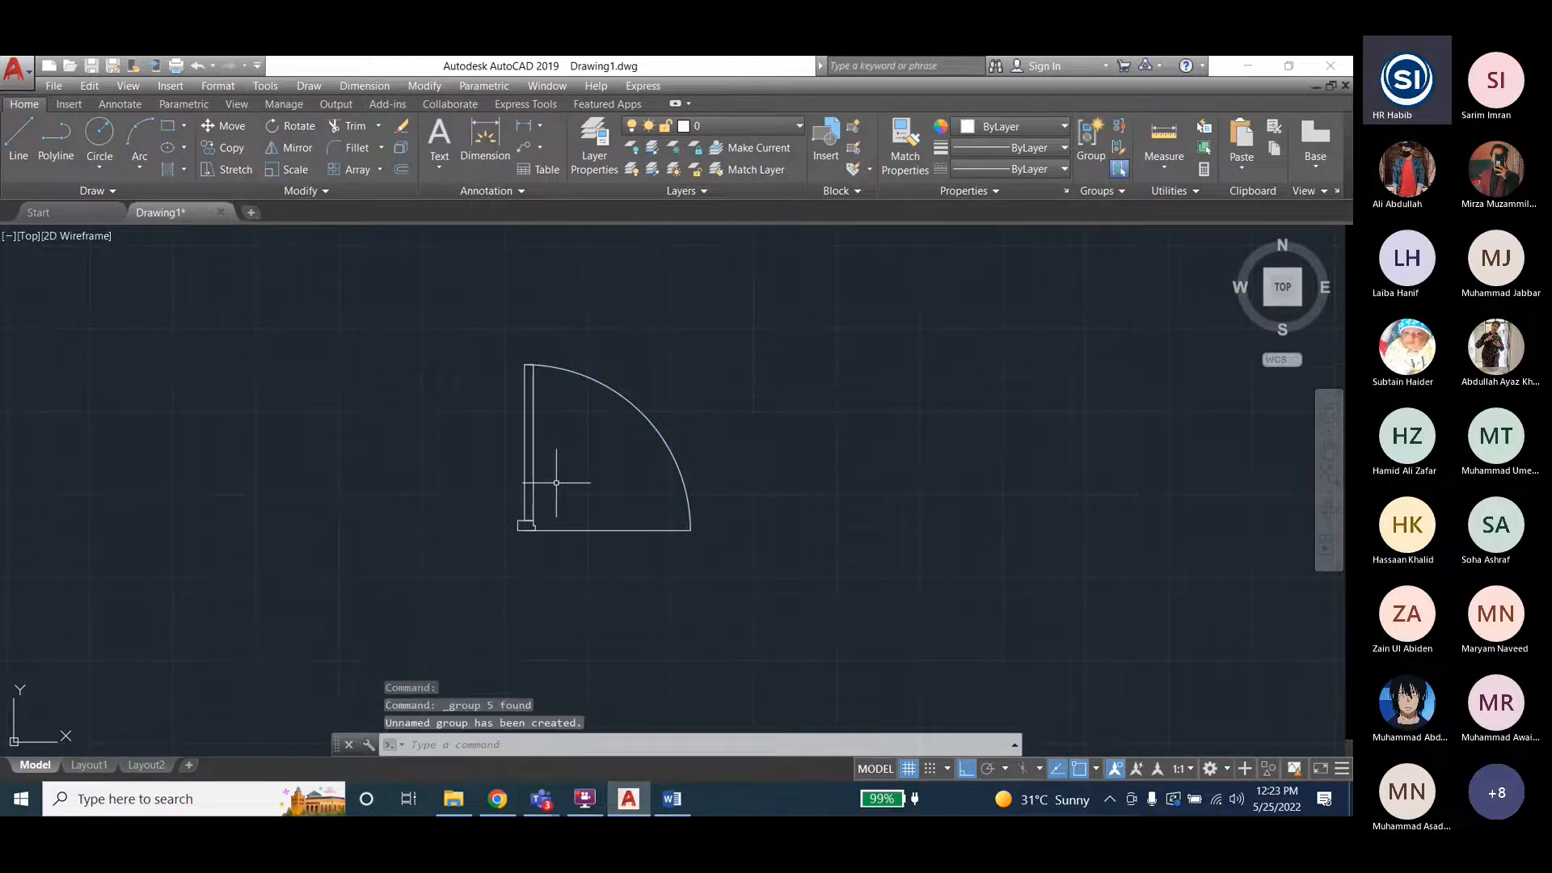
key("Escape")
left_click(636, 419)
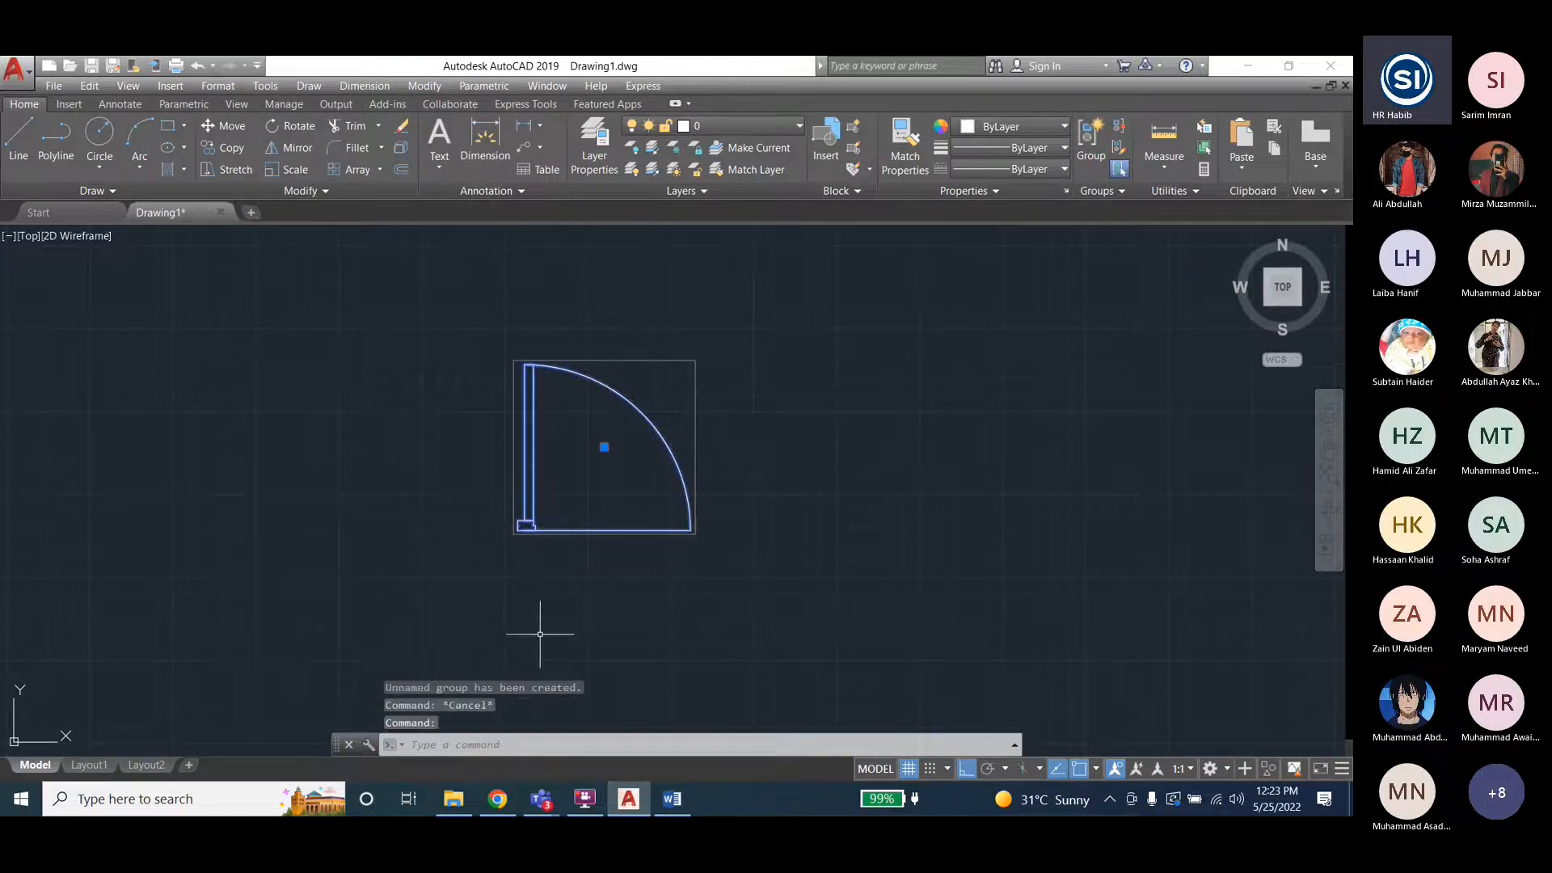
Undo the grouping of the door half and check that its arc, base line and leaf select separately.
key("Escape")
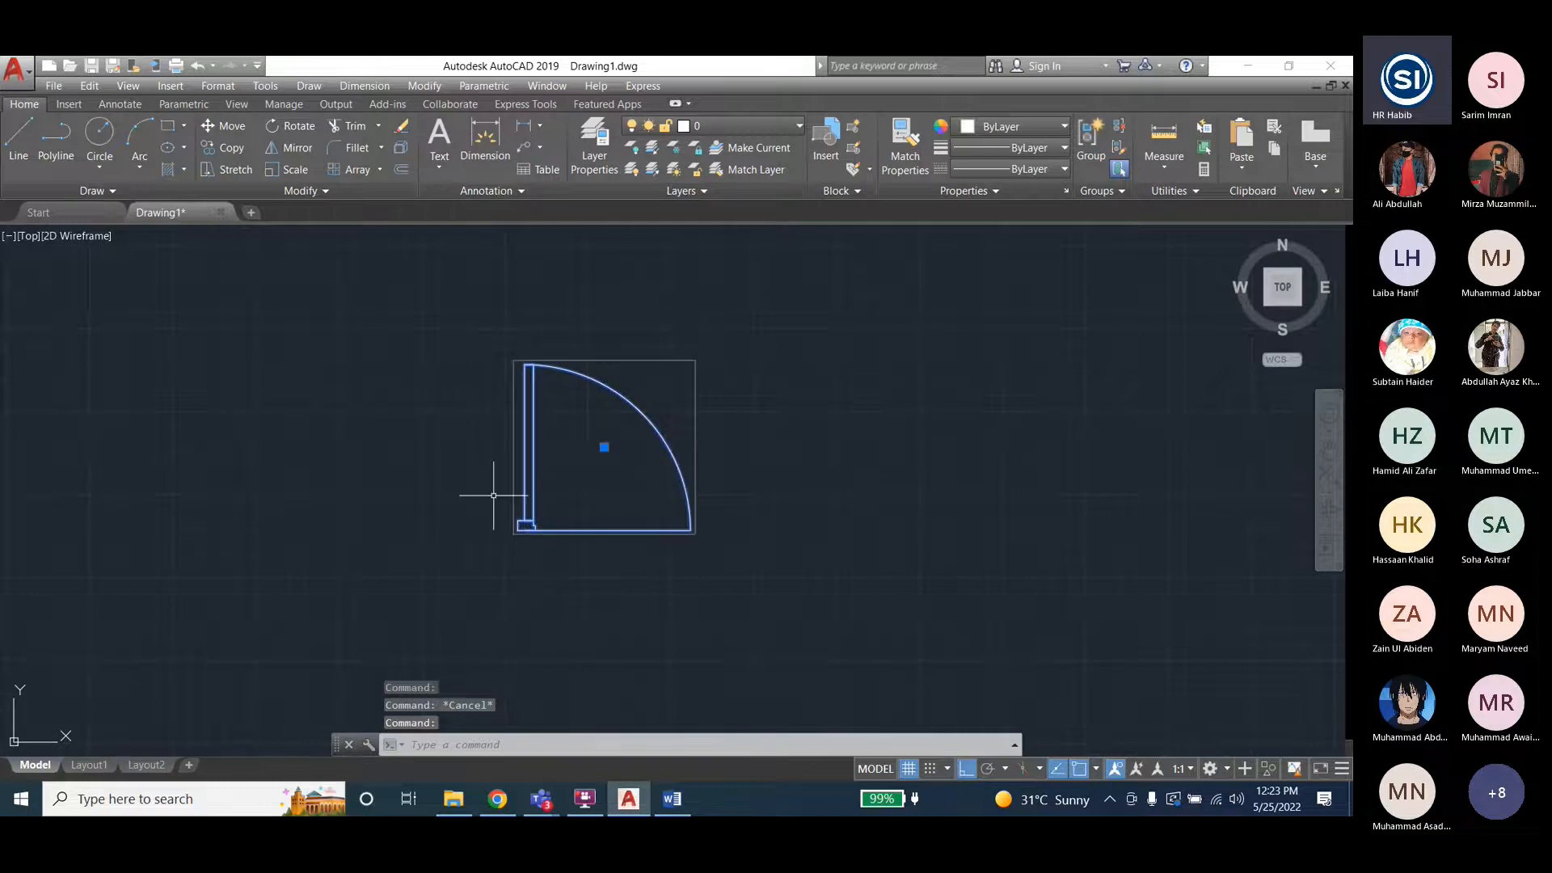
key("Escape")
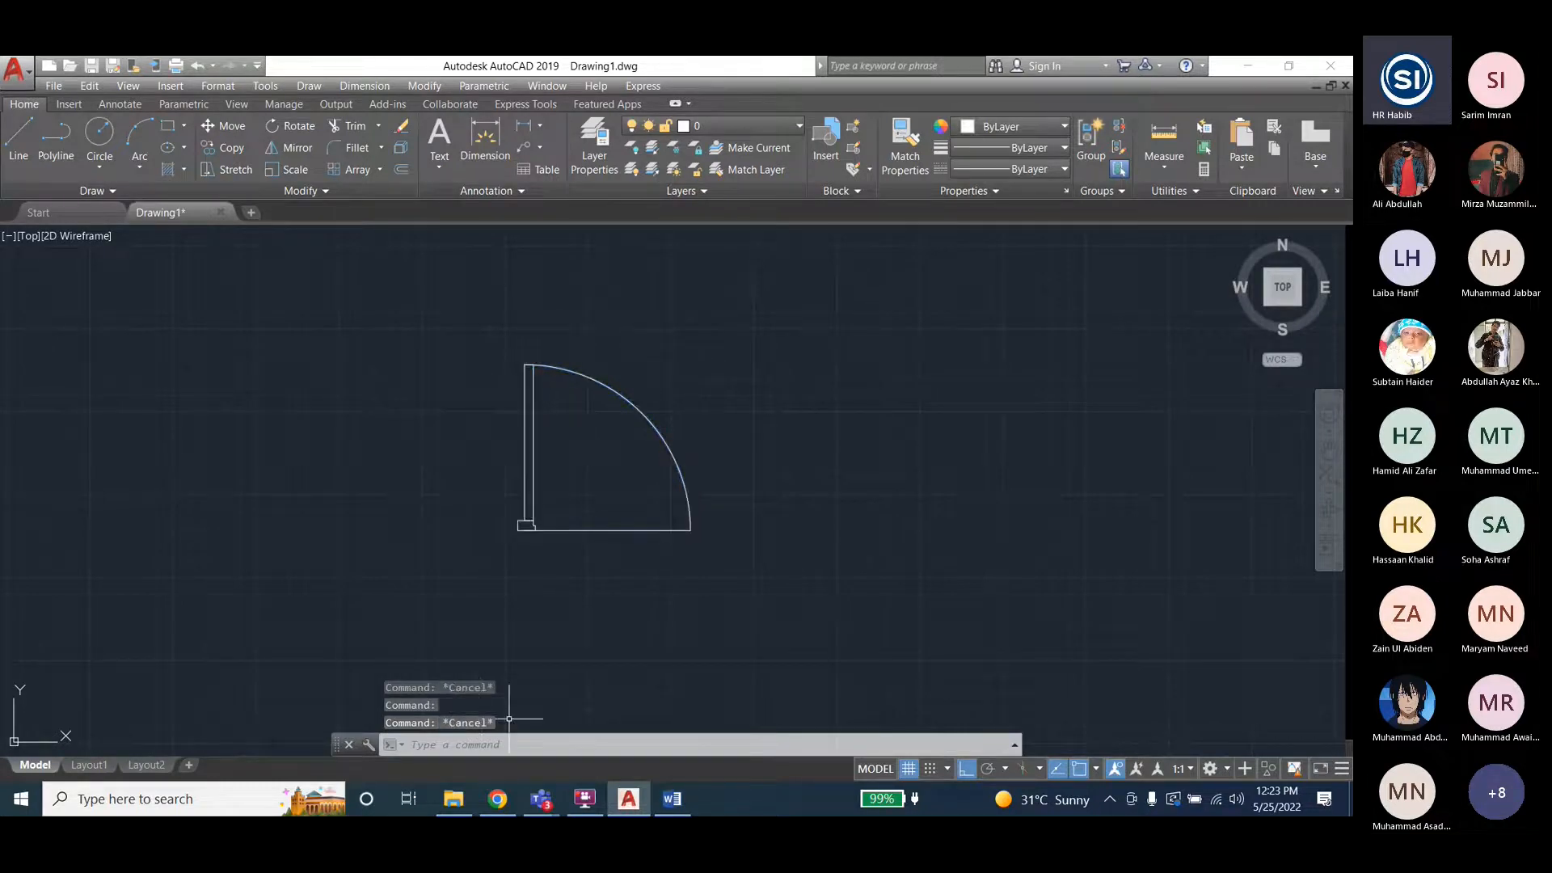
key("ctrl+z")
left_click(642, 412)
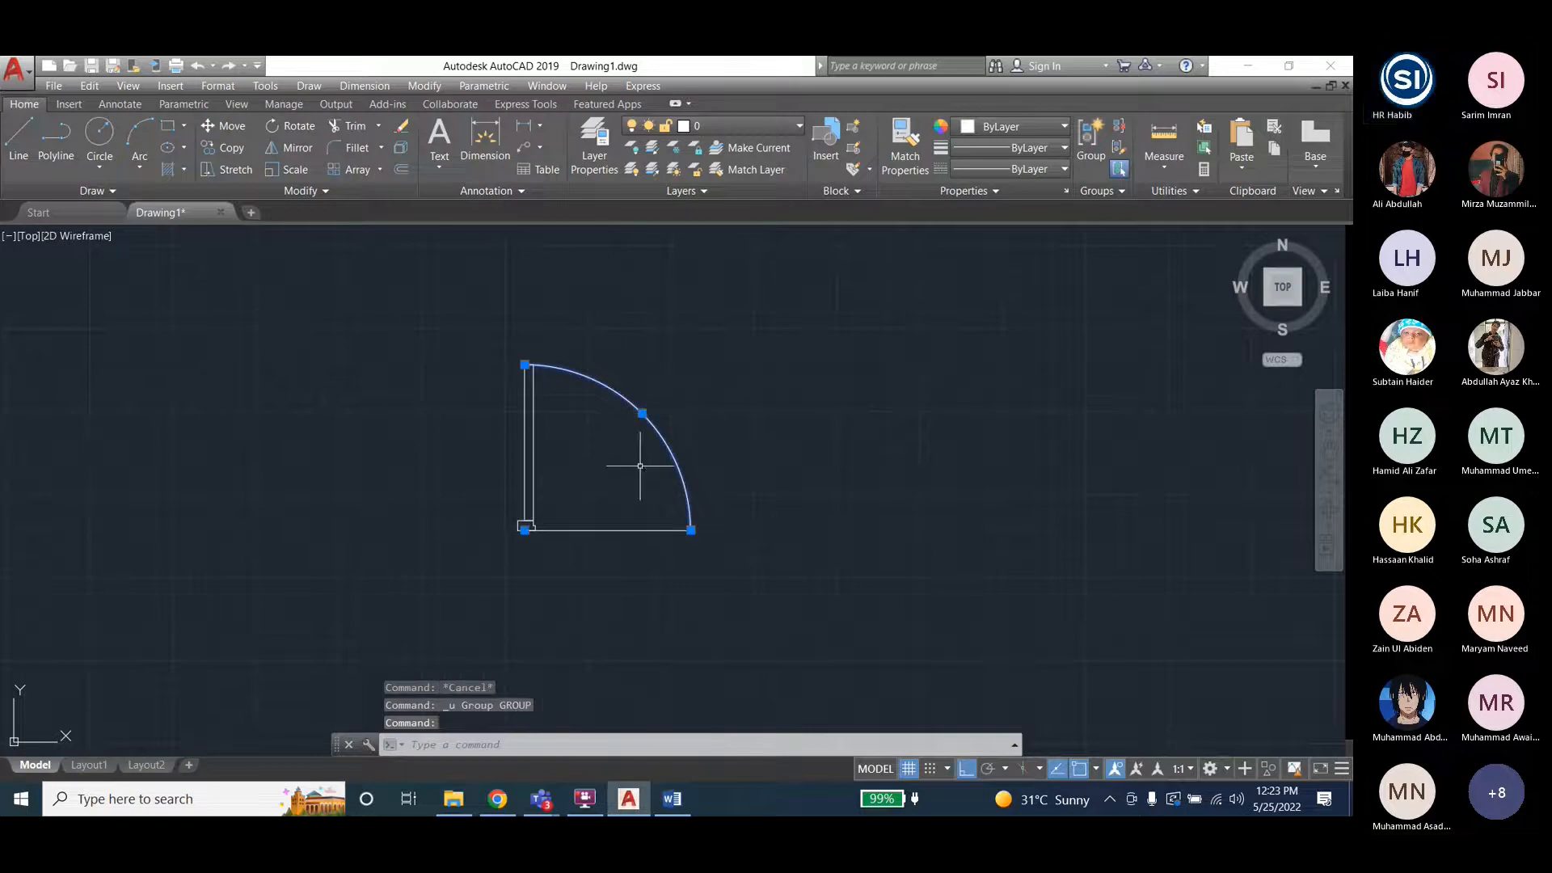
left_click(626, 530)
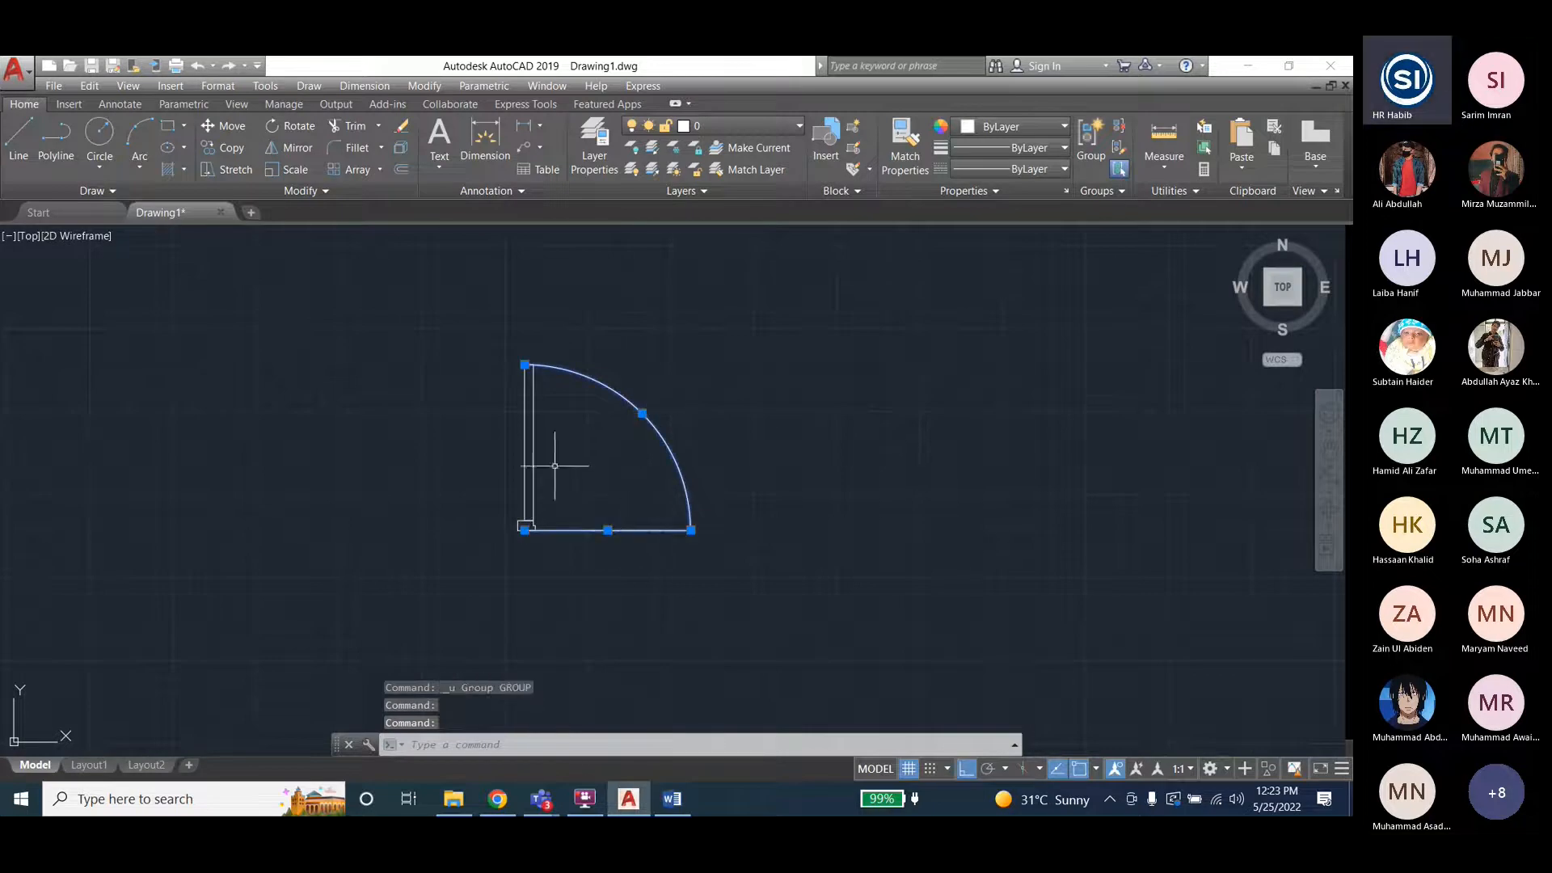
left_click(530, 452)
key("Escape")
key("Escape")
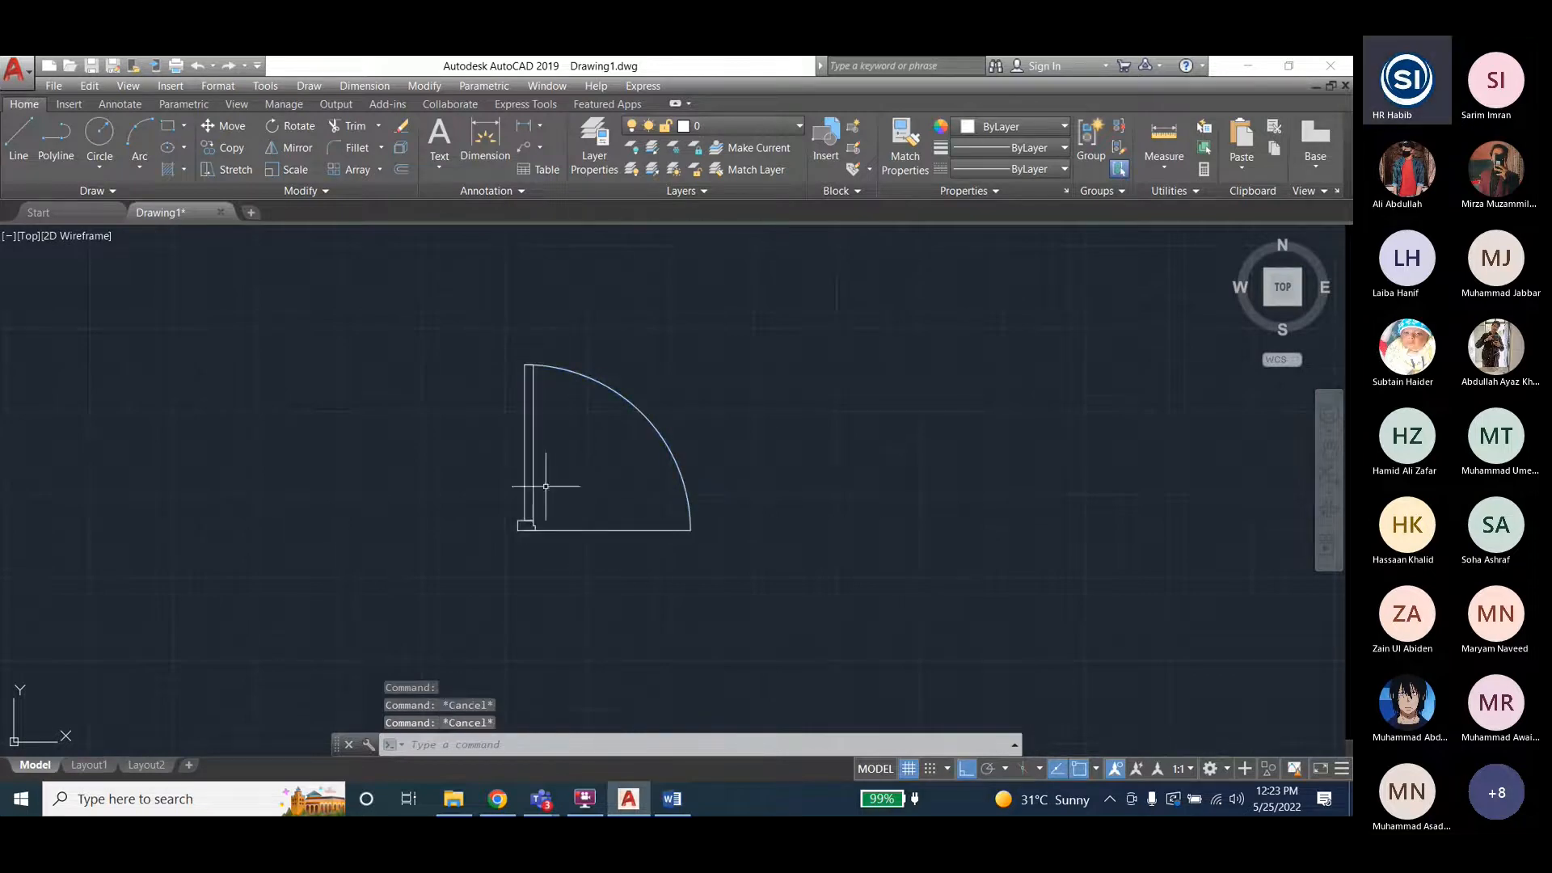
Group the leaf, stepped jamb, swing arc and base line with the GROUP command and test-select the group.
left_click(490, 344)
left_click(732, 590)
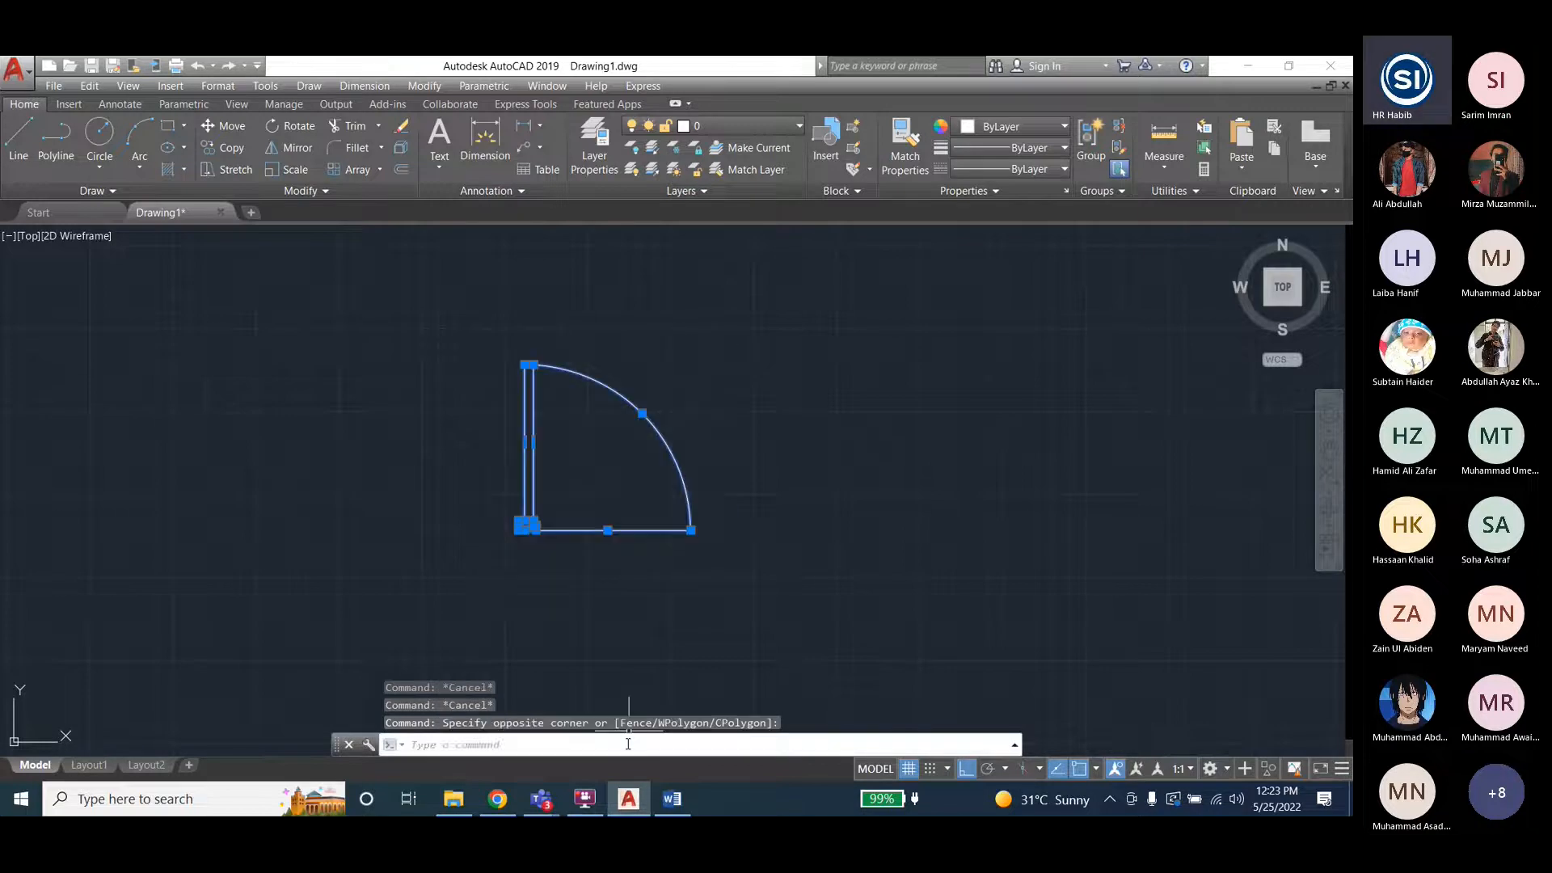
type("group")
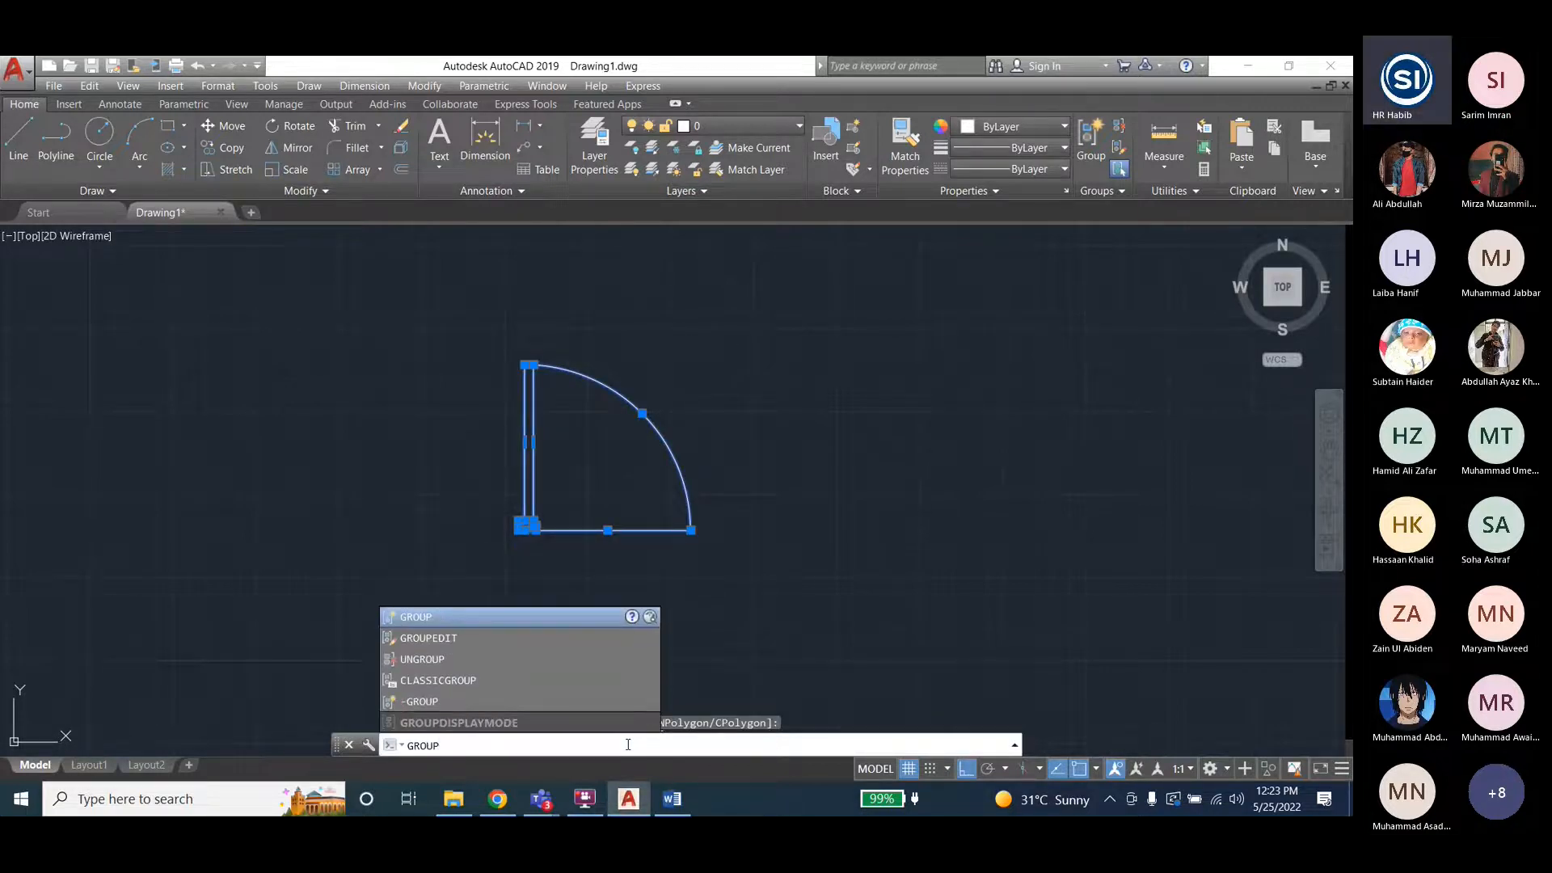
key("Return")
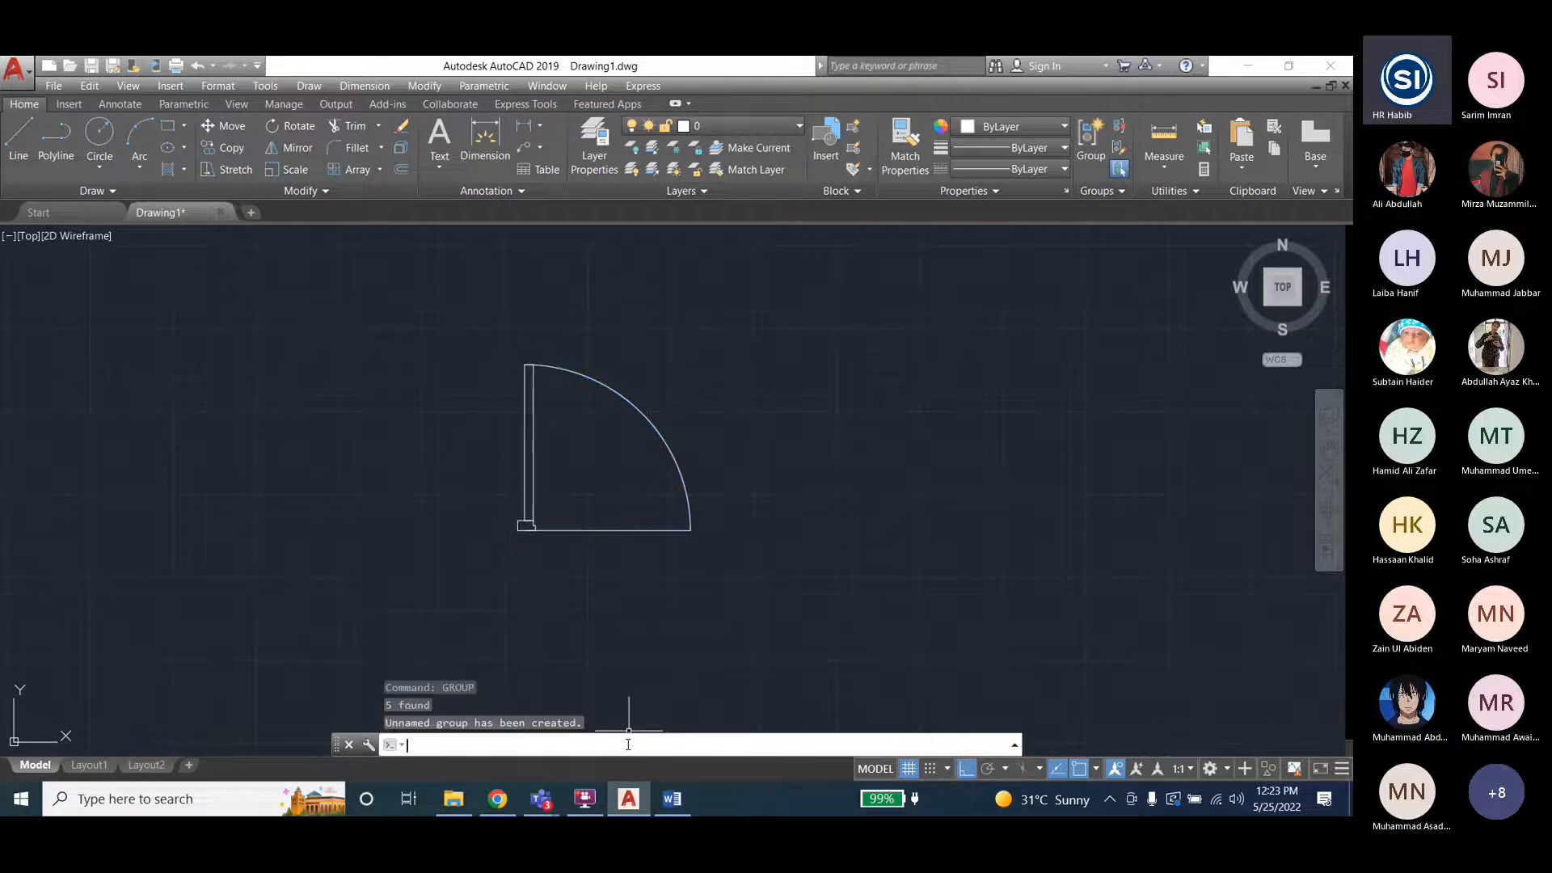
left_click(644, 410)
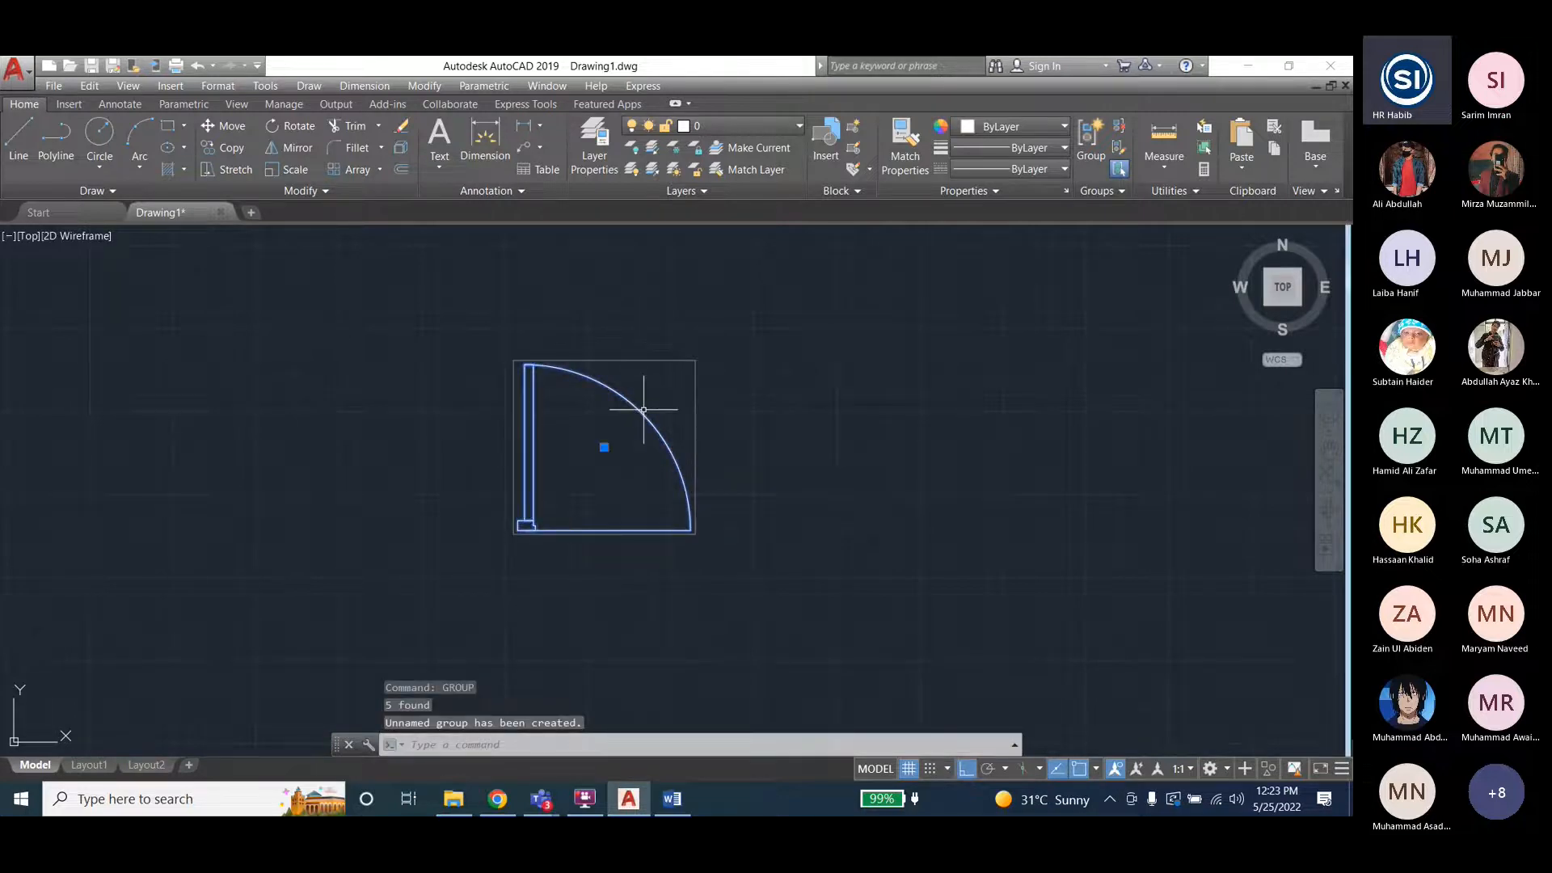
key("Escape")
key("Escape")
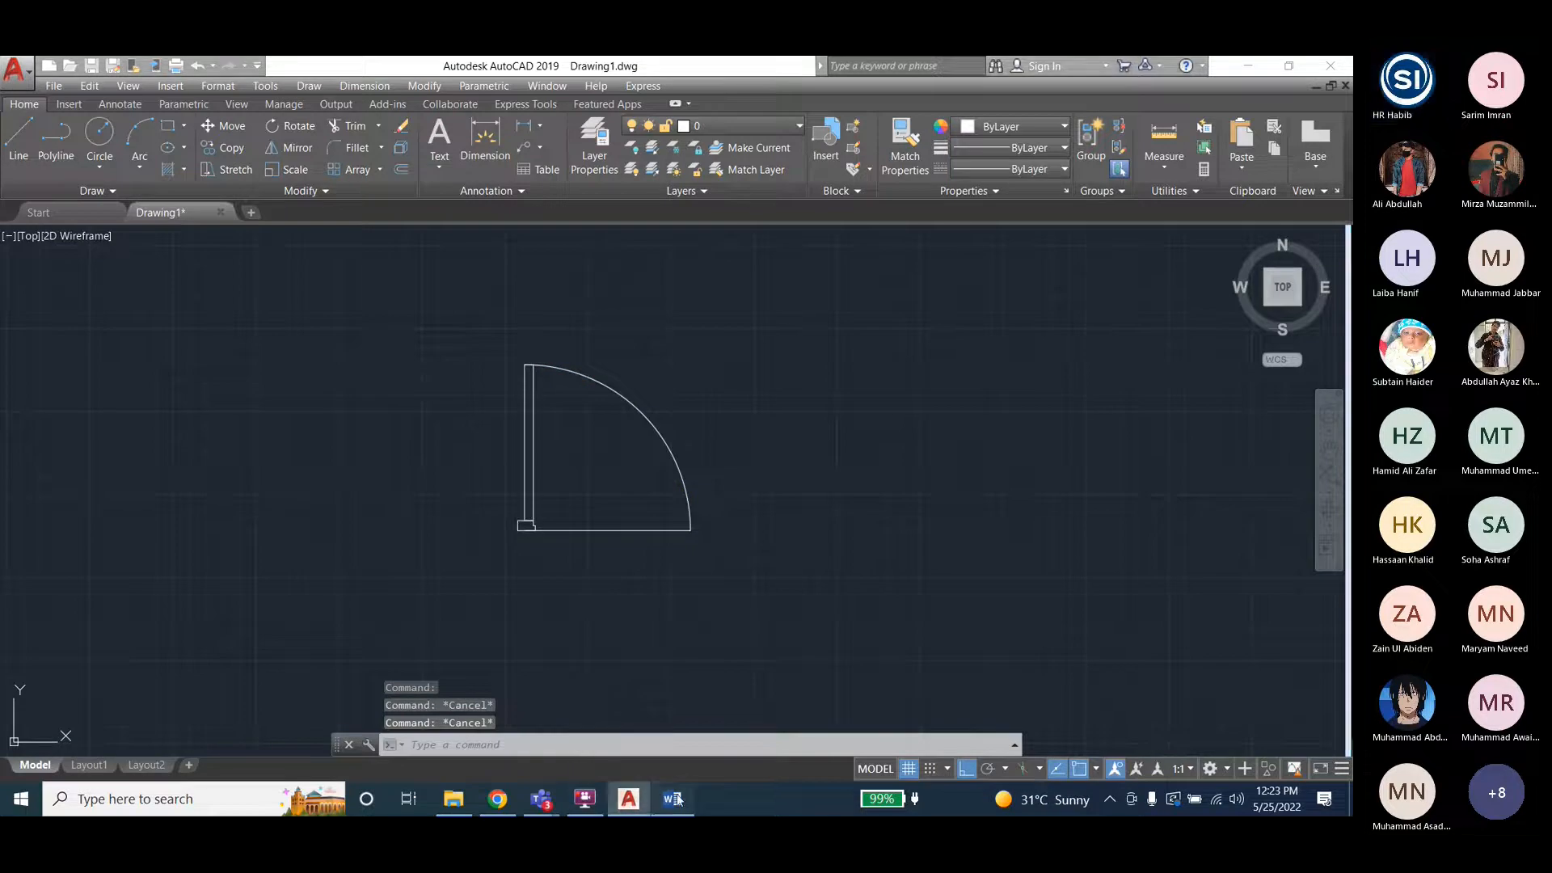
Compare the door half with the double door in the Lab5 AutoCAD Tasks Word document and undo the last grouping.
left_click(672, 799)
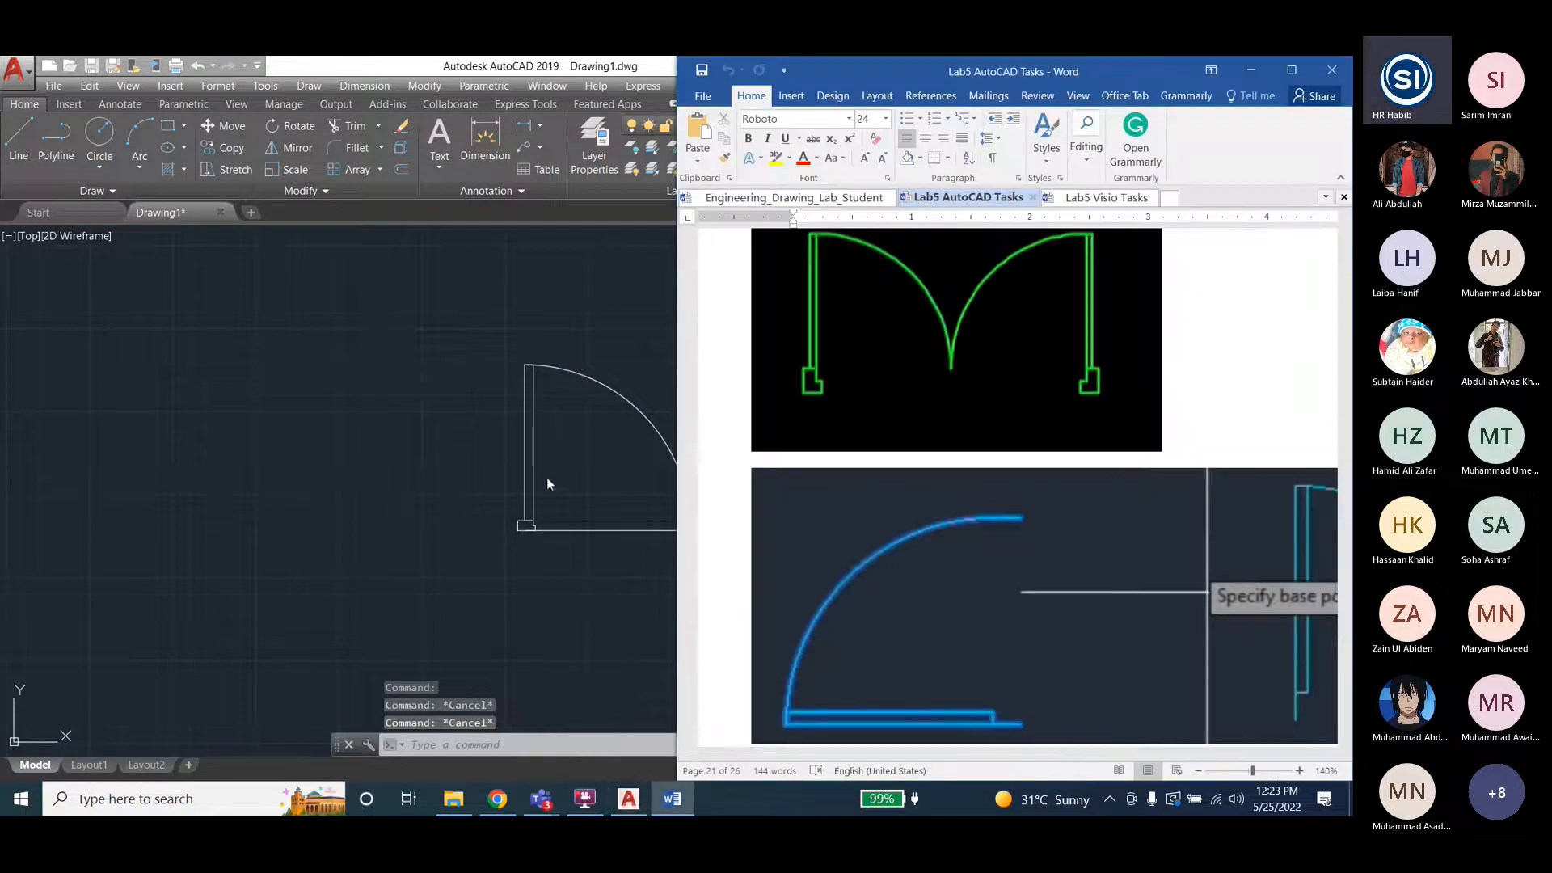
left_click(601, 531)
left_click(602, 530)
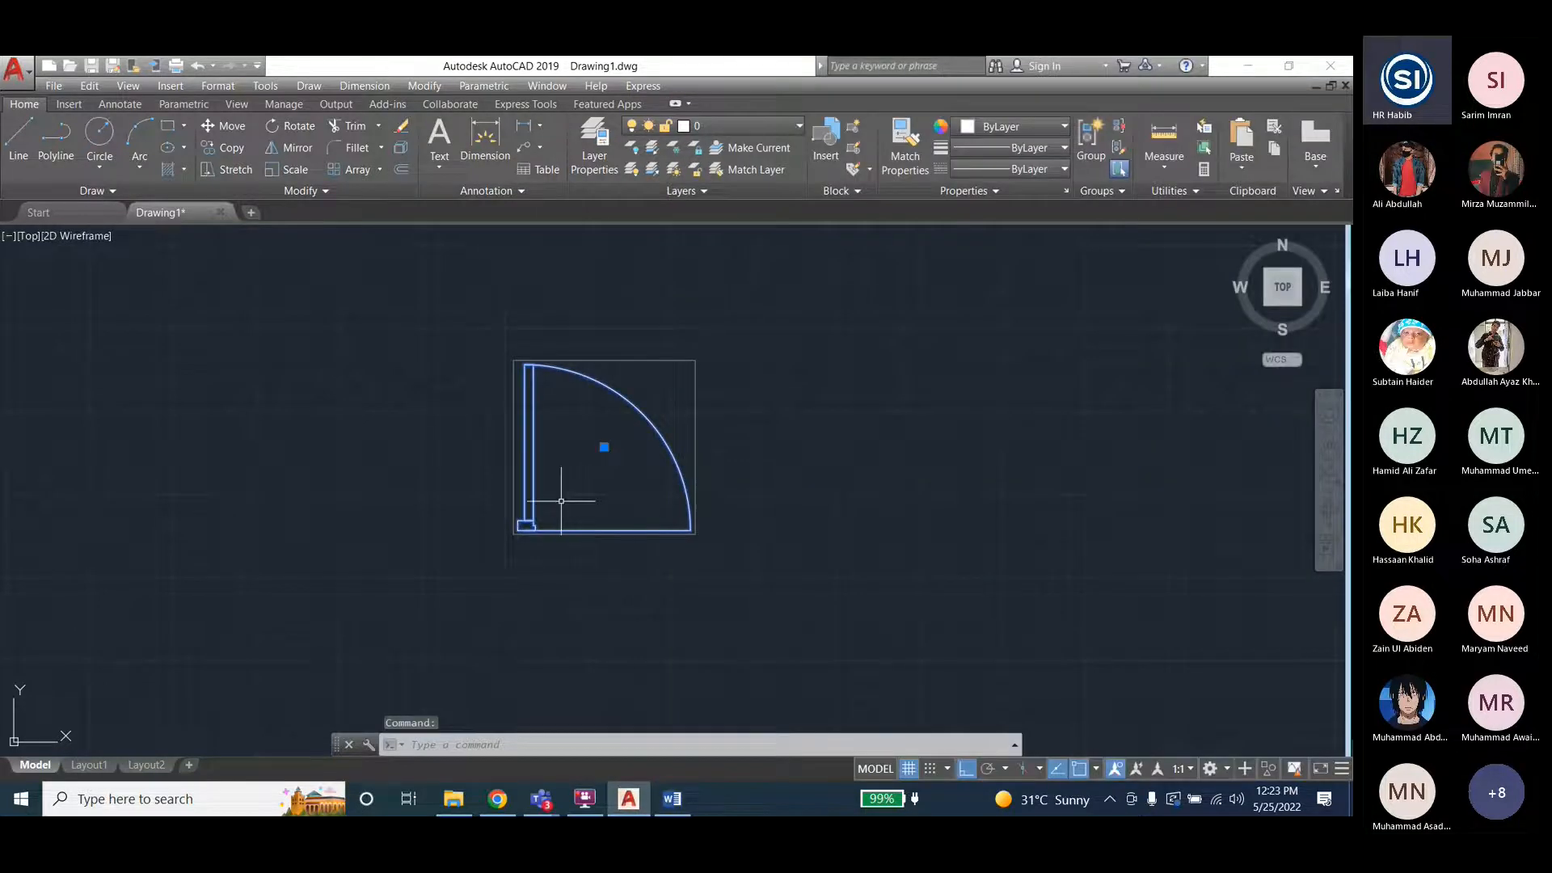
key("ctrl+z")
Try erasing the swing arc together with the base line, and undo that erasure.
left_click(645, 416)
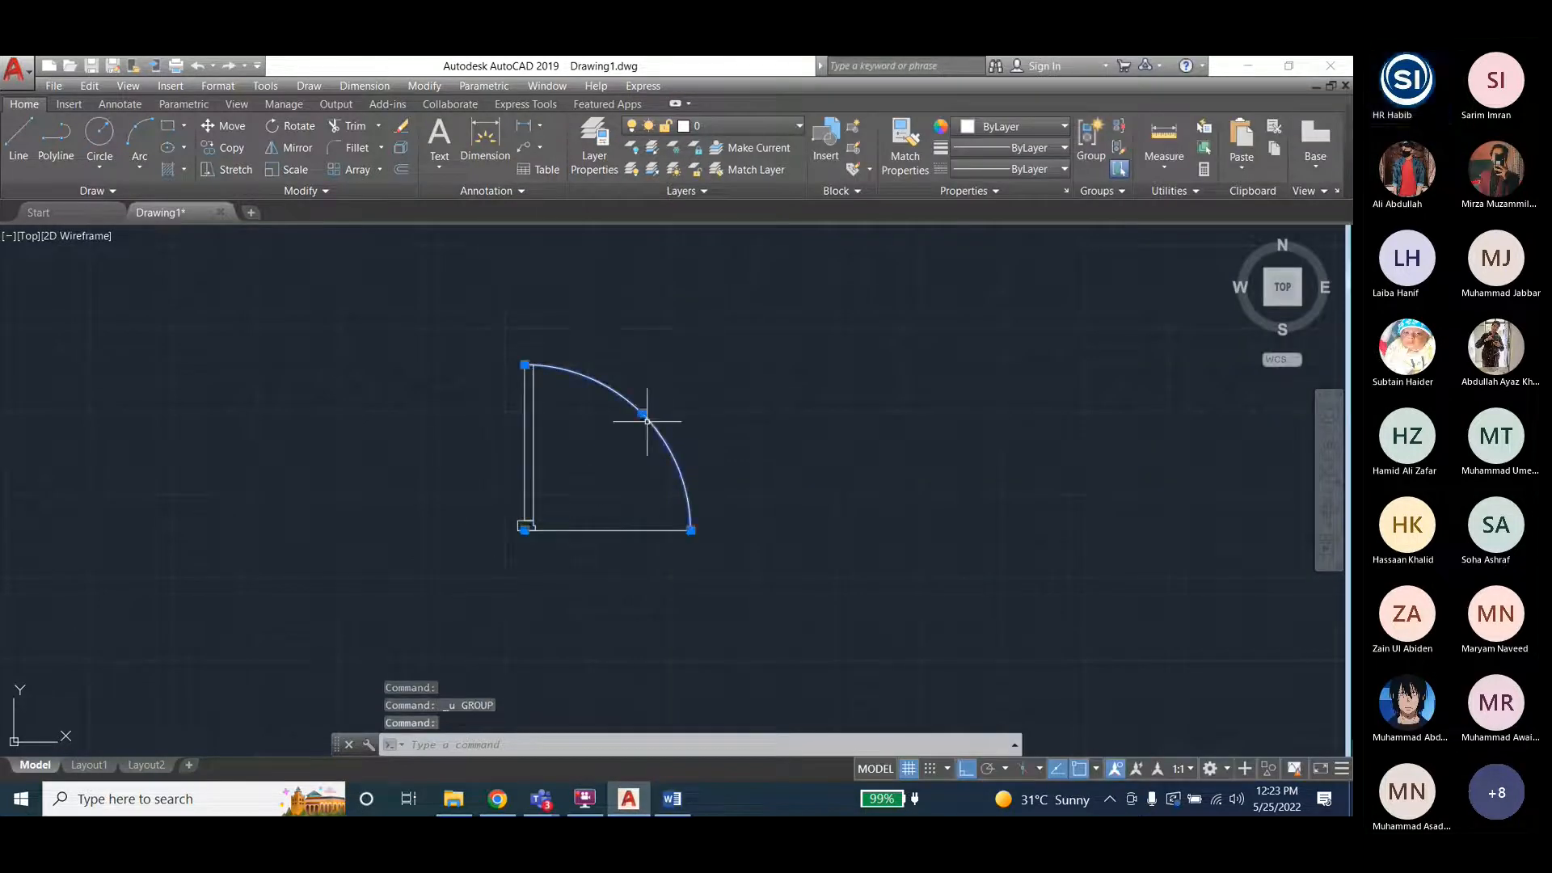
left_click(620, 530)
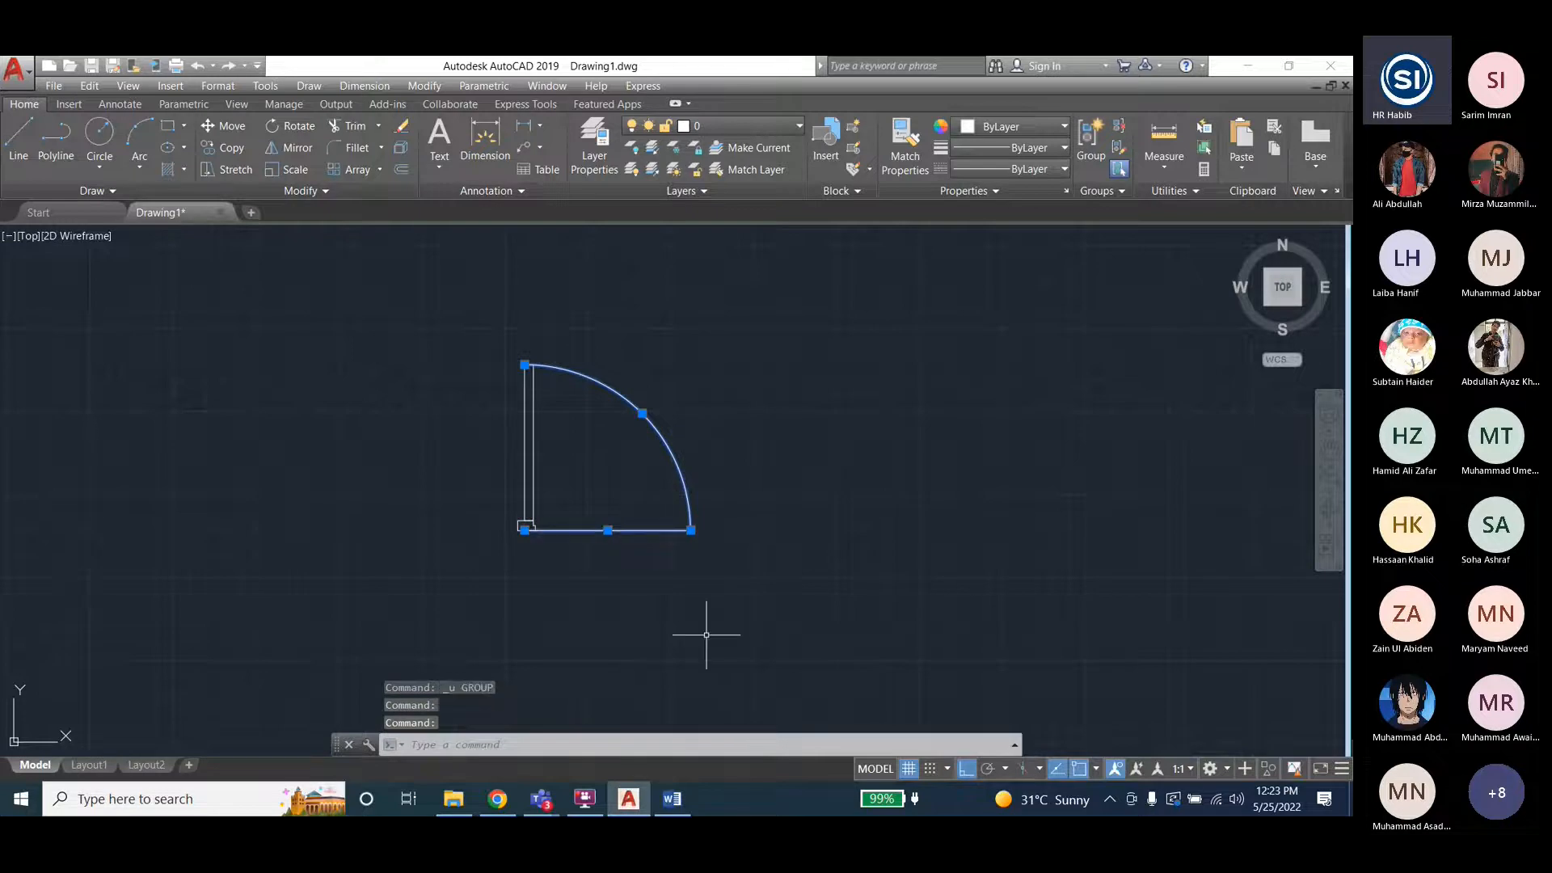
key("Delete")
key("ctrl+z")
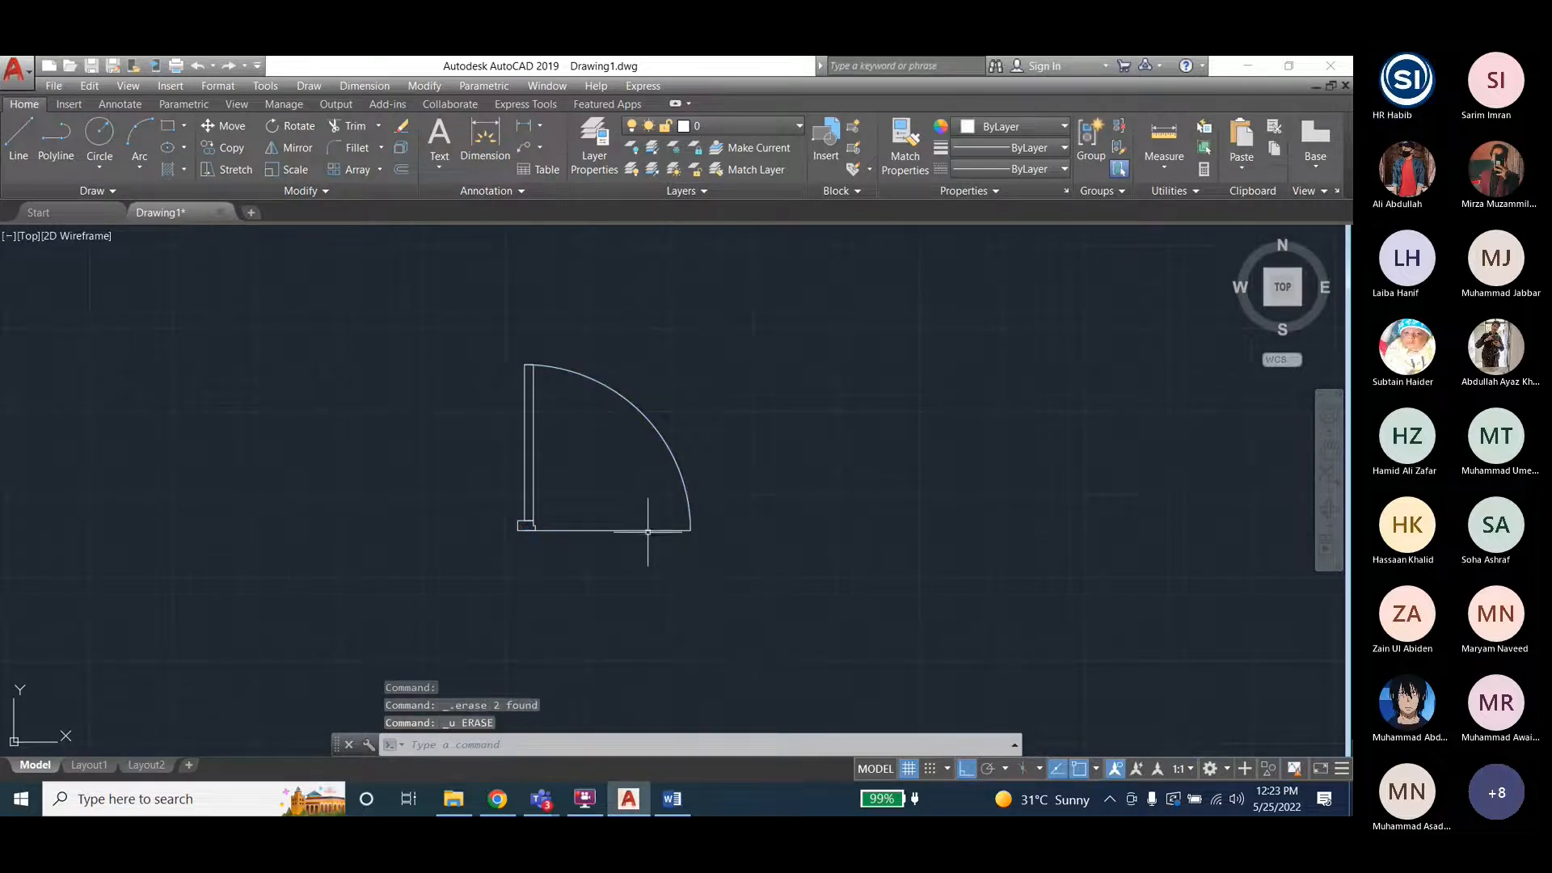
Erase only the horizontal base line and check the door half against the Lab5 AutoCAD Tasks document in Word.
left_click(649, 531)
key("Delete")
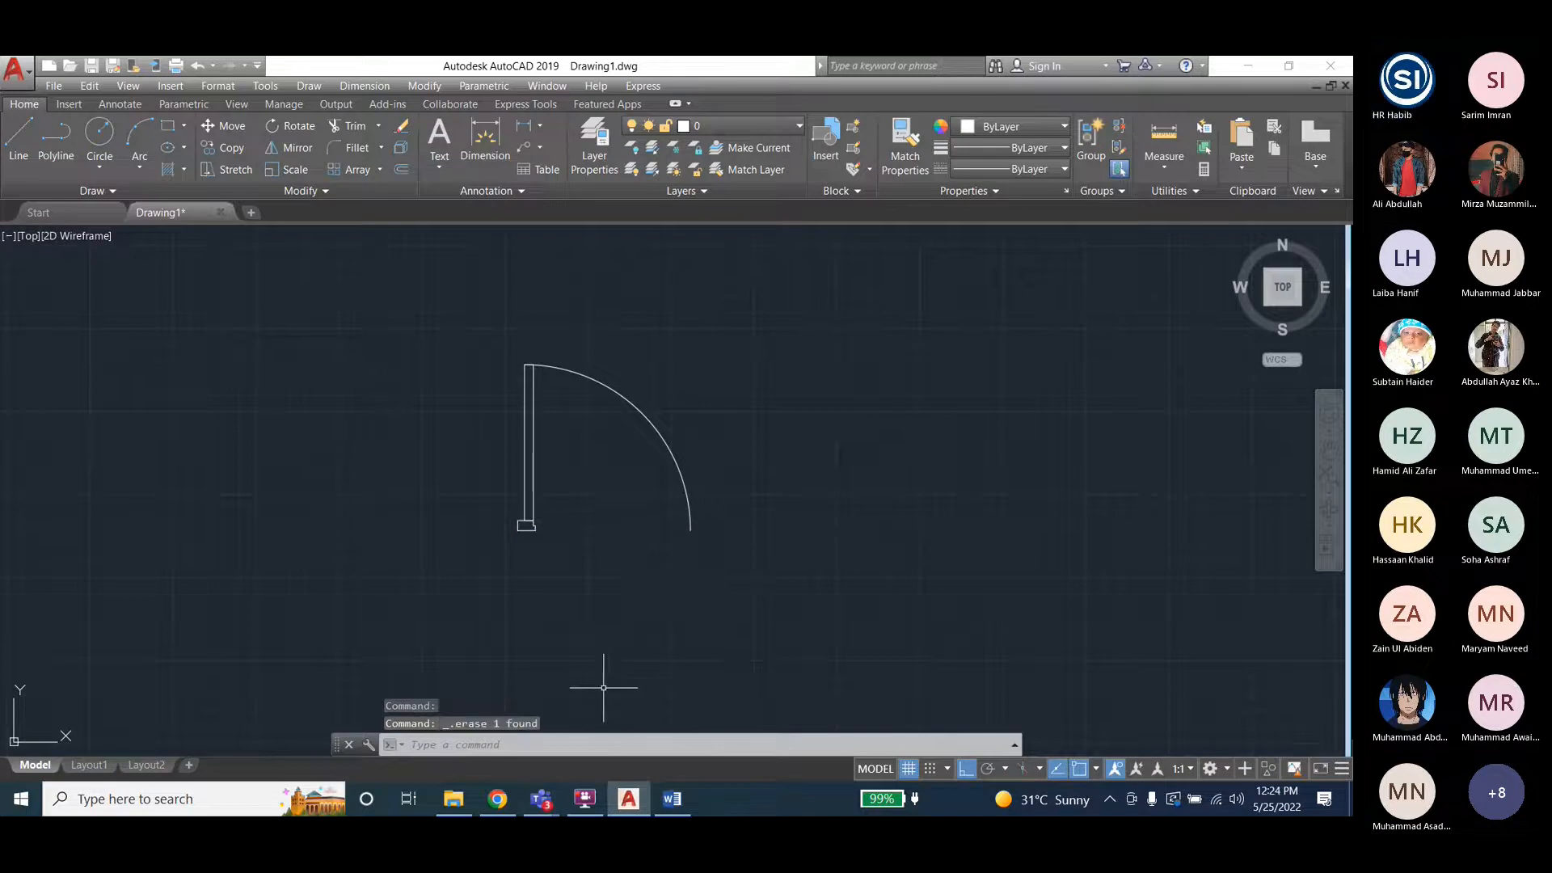
left_click(649, 805)
left_click(647, 805)
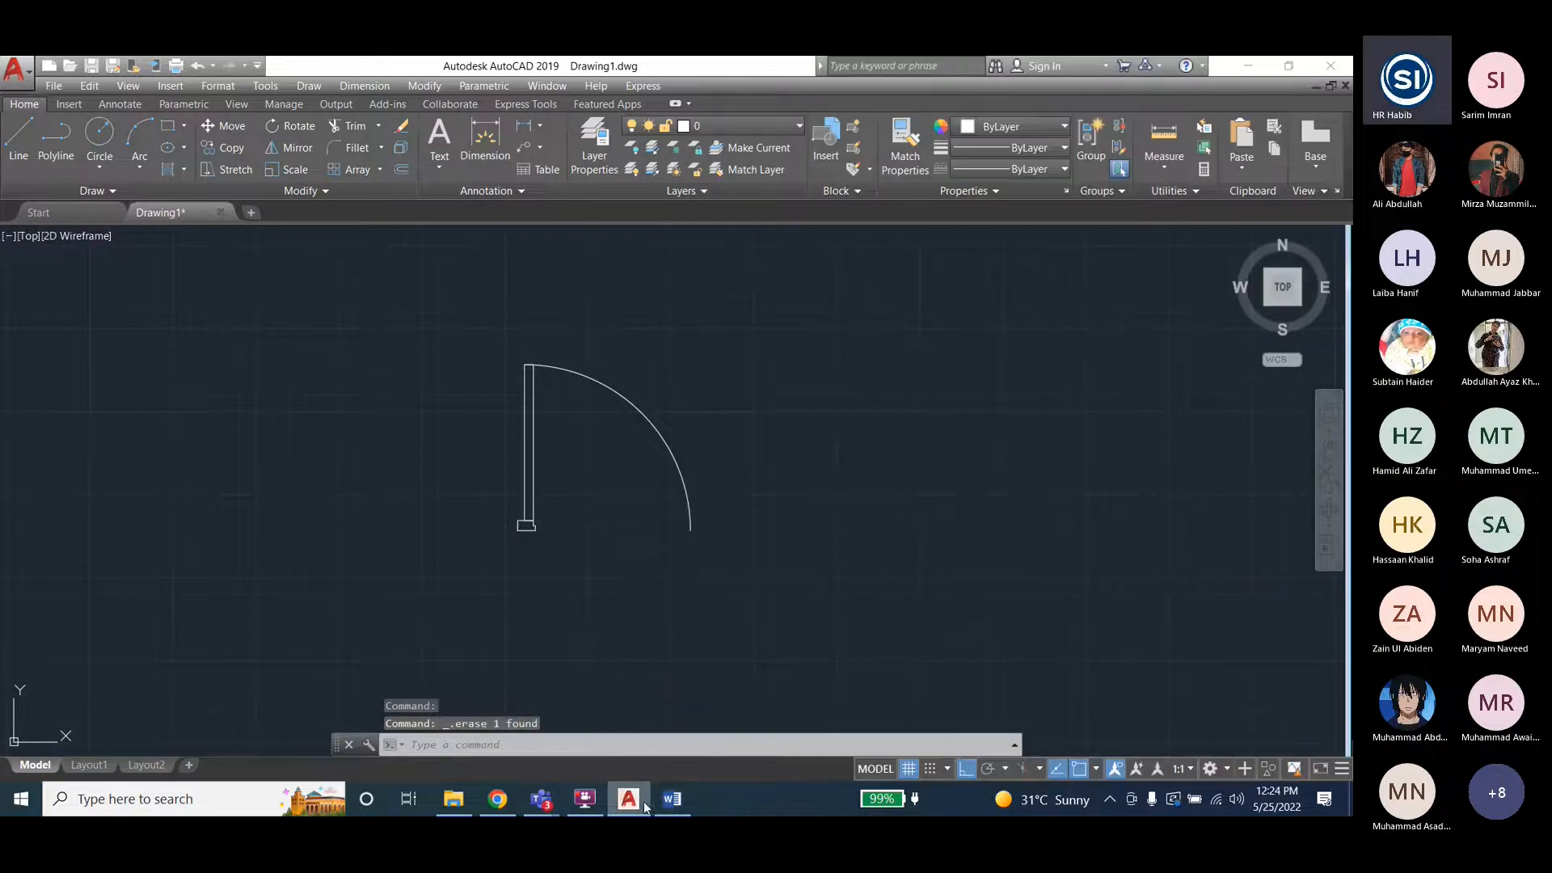
left_click(672, 800)
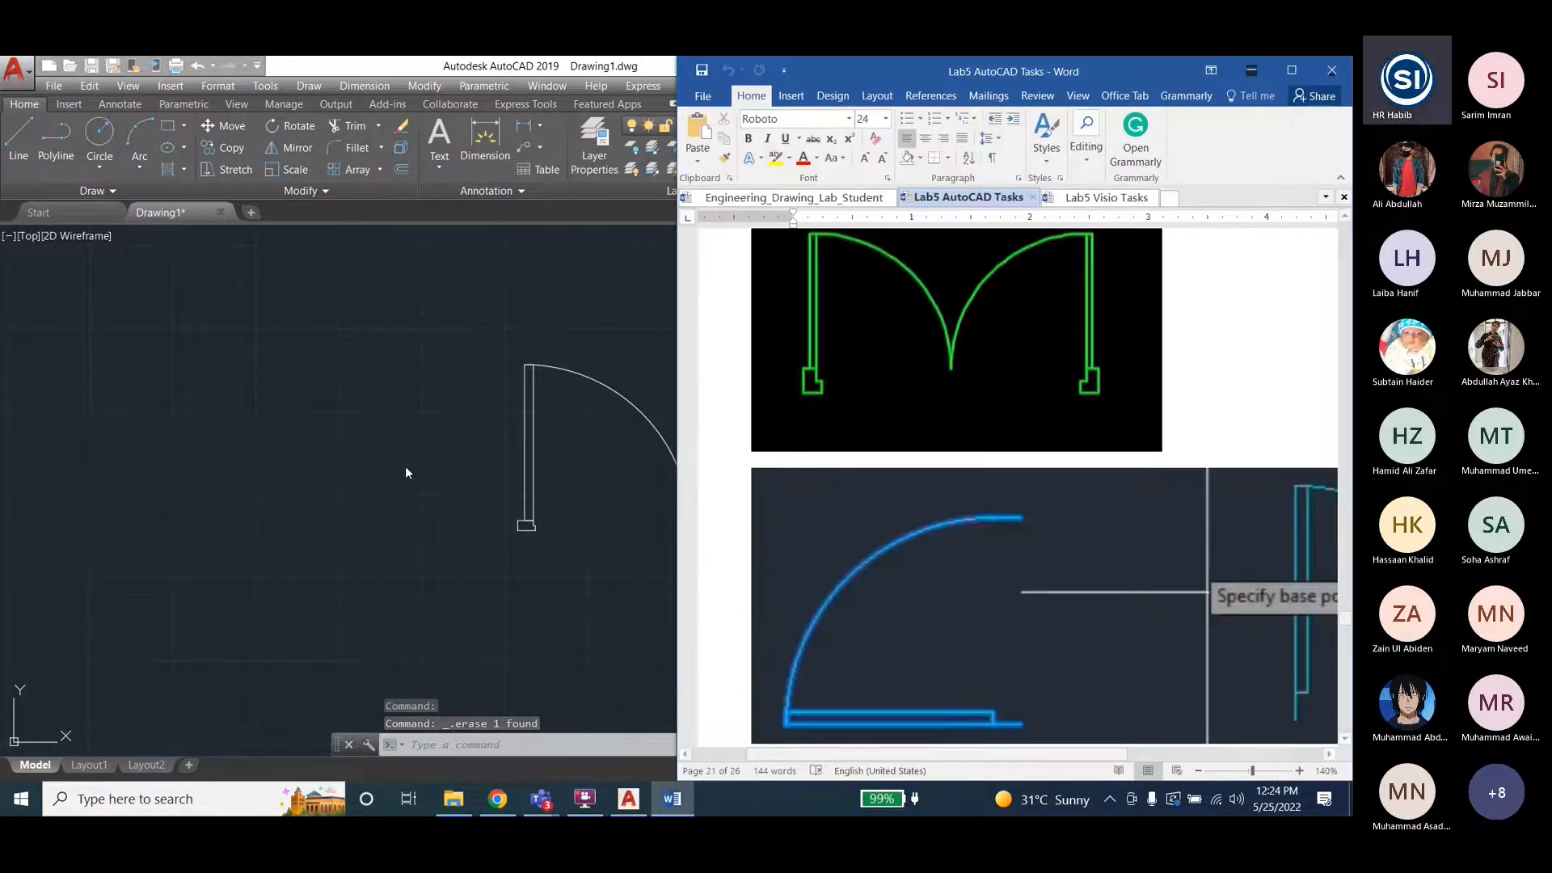
scroll(291, 458, "down", 2)
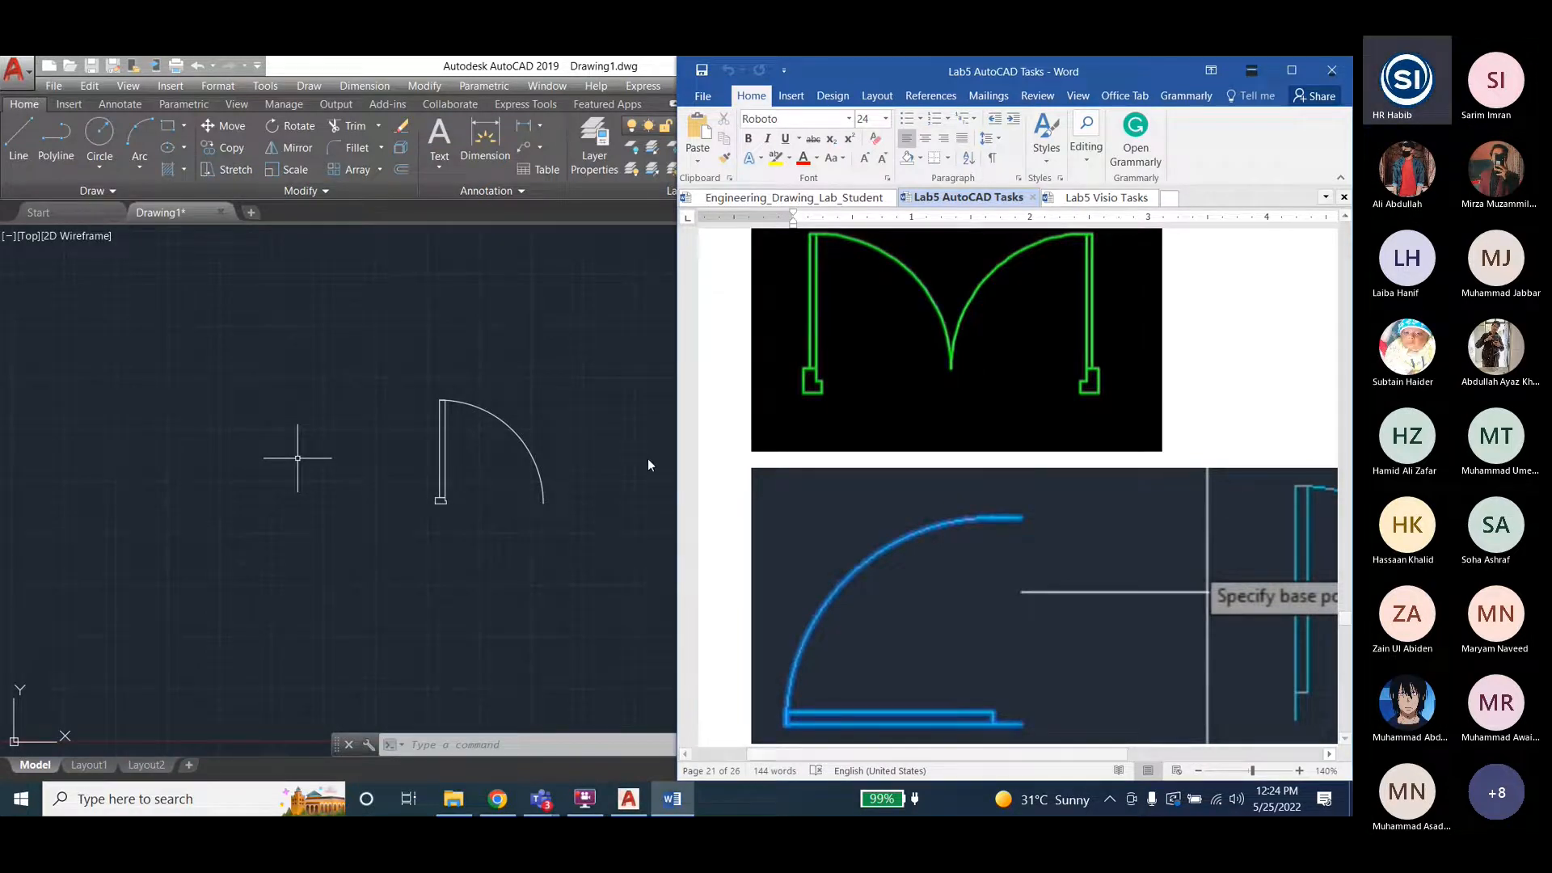
Back in AutoCAD, draw a short horizontal line crossing the swing arc just above its lower end.
left_click(546, 495)
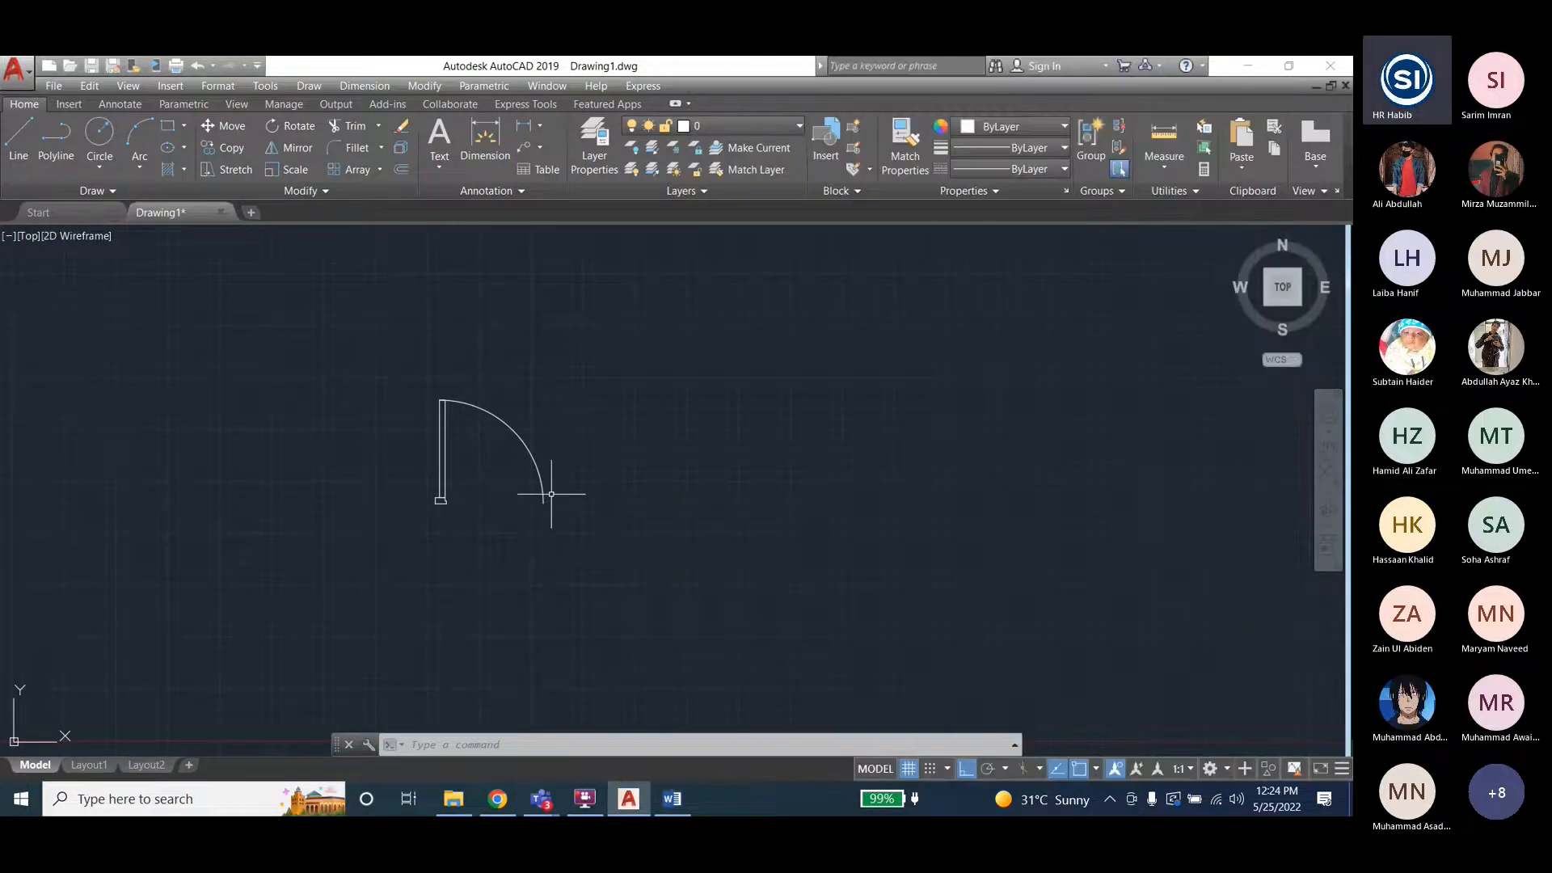
type("l")
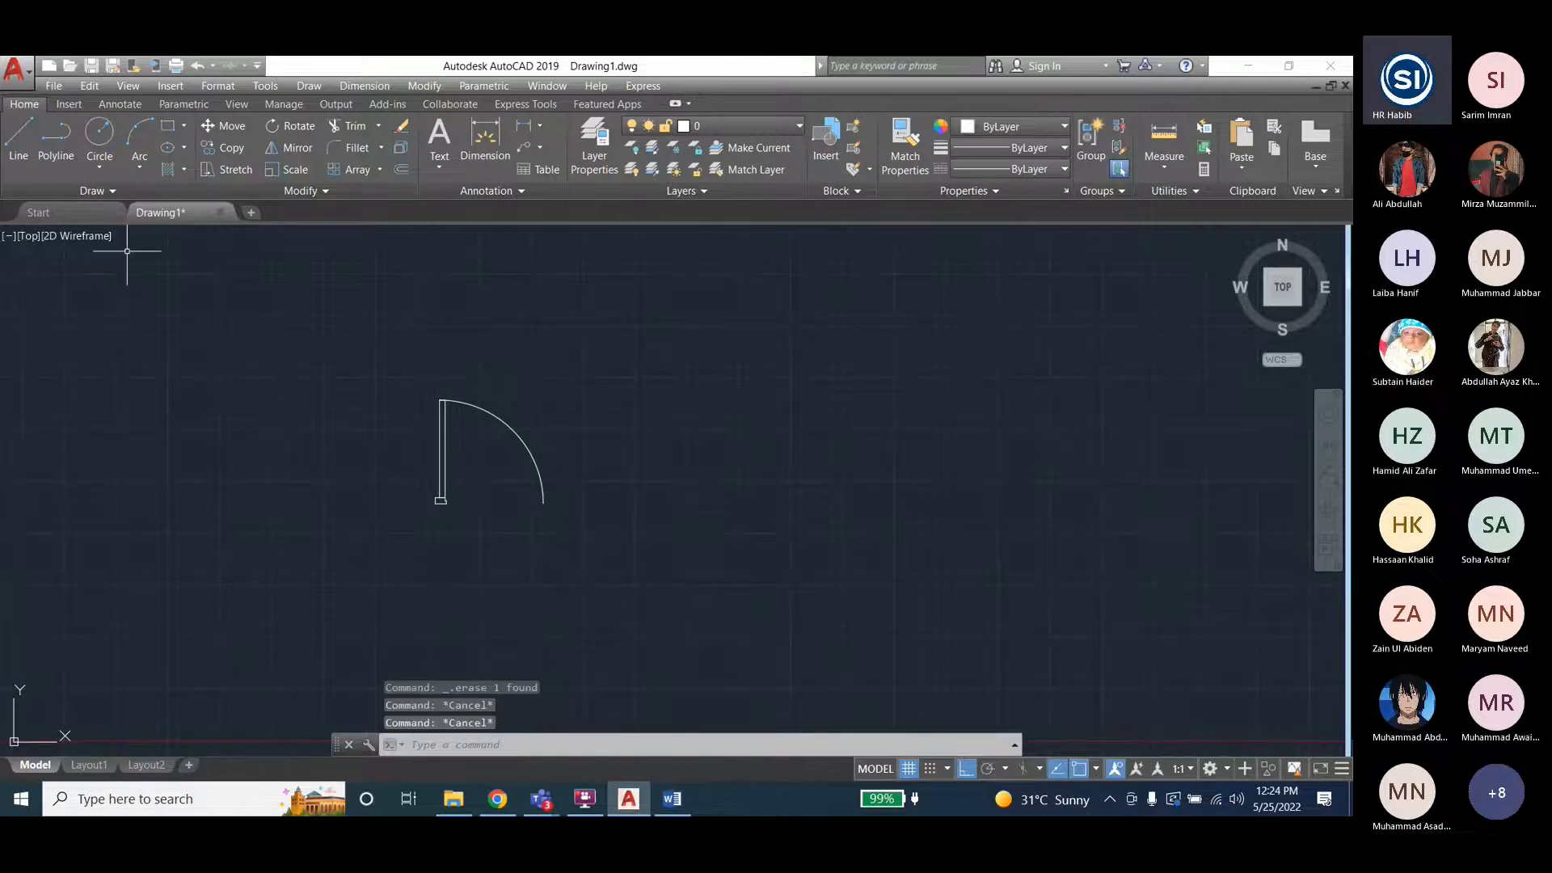
key("Return")
left_click(544, 498)
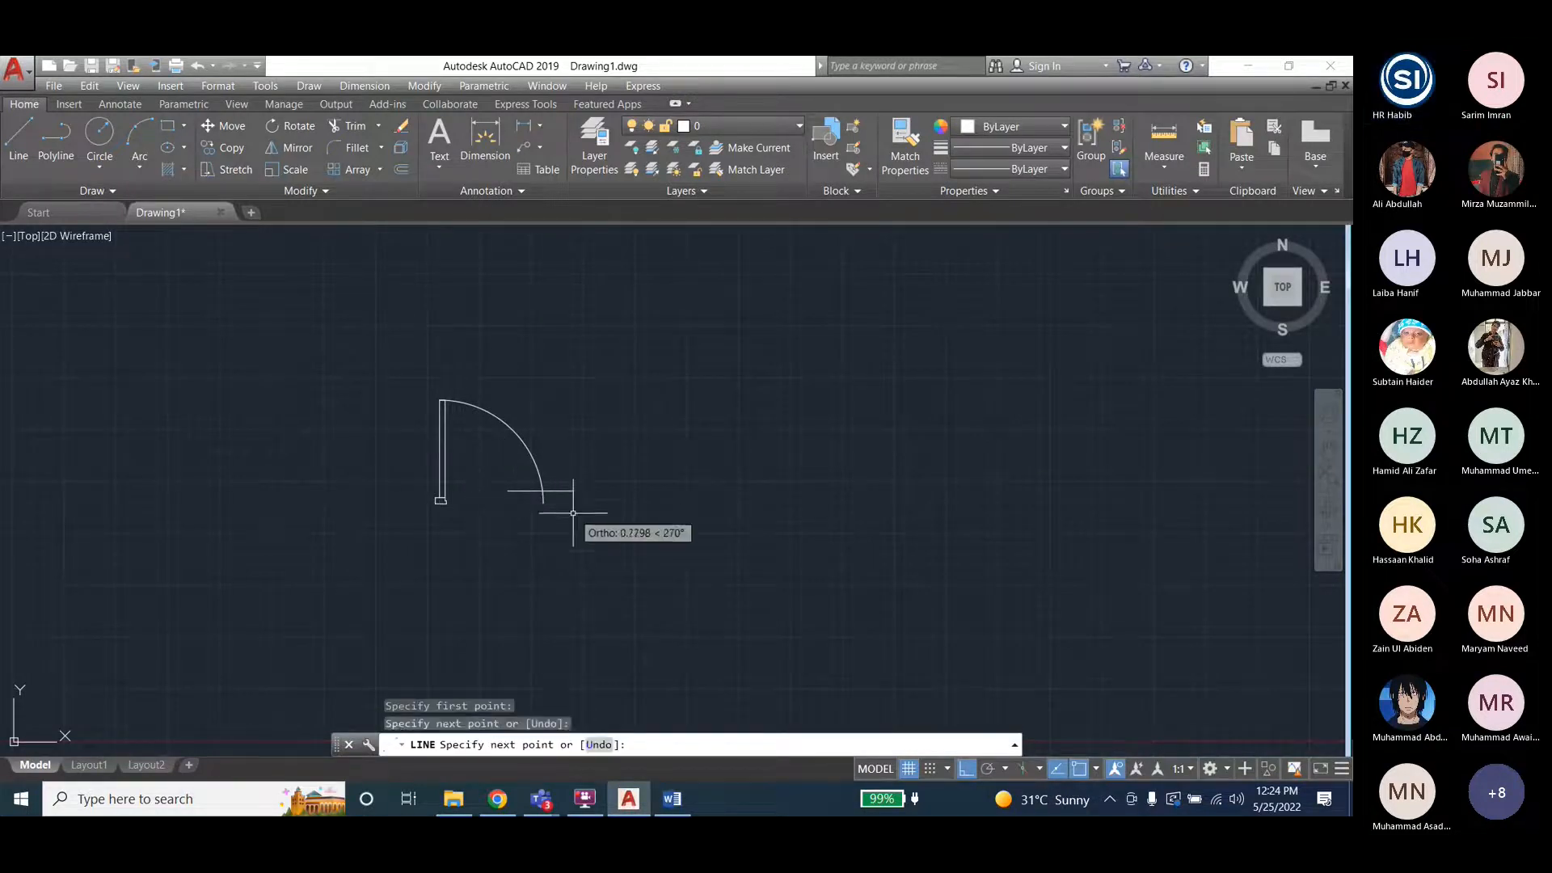
key("Escape")
key("Escape")
key("Escape")
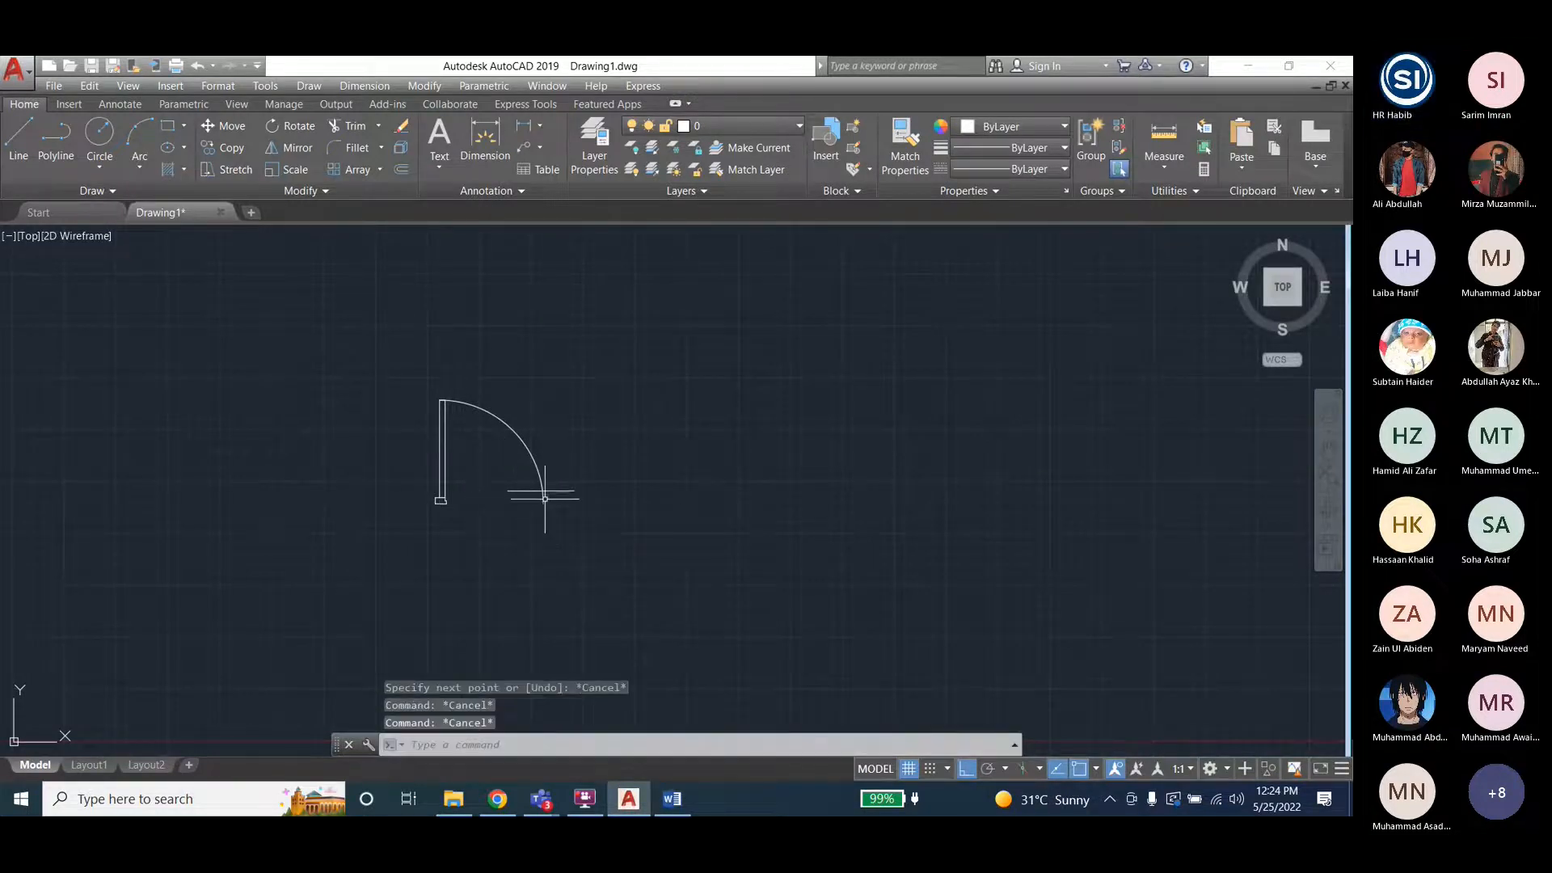
Trim the swing arc's tail below the short horizontal line and erase that cutting line.
left_click(425, 86)
left_click(437, 431)
left_click(555, 490)
left_click(554, 490)
key("Return")
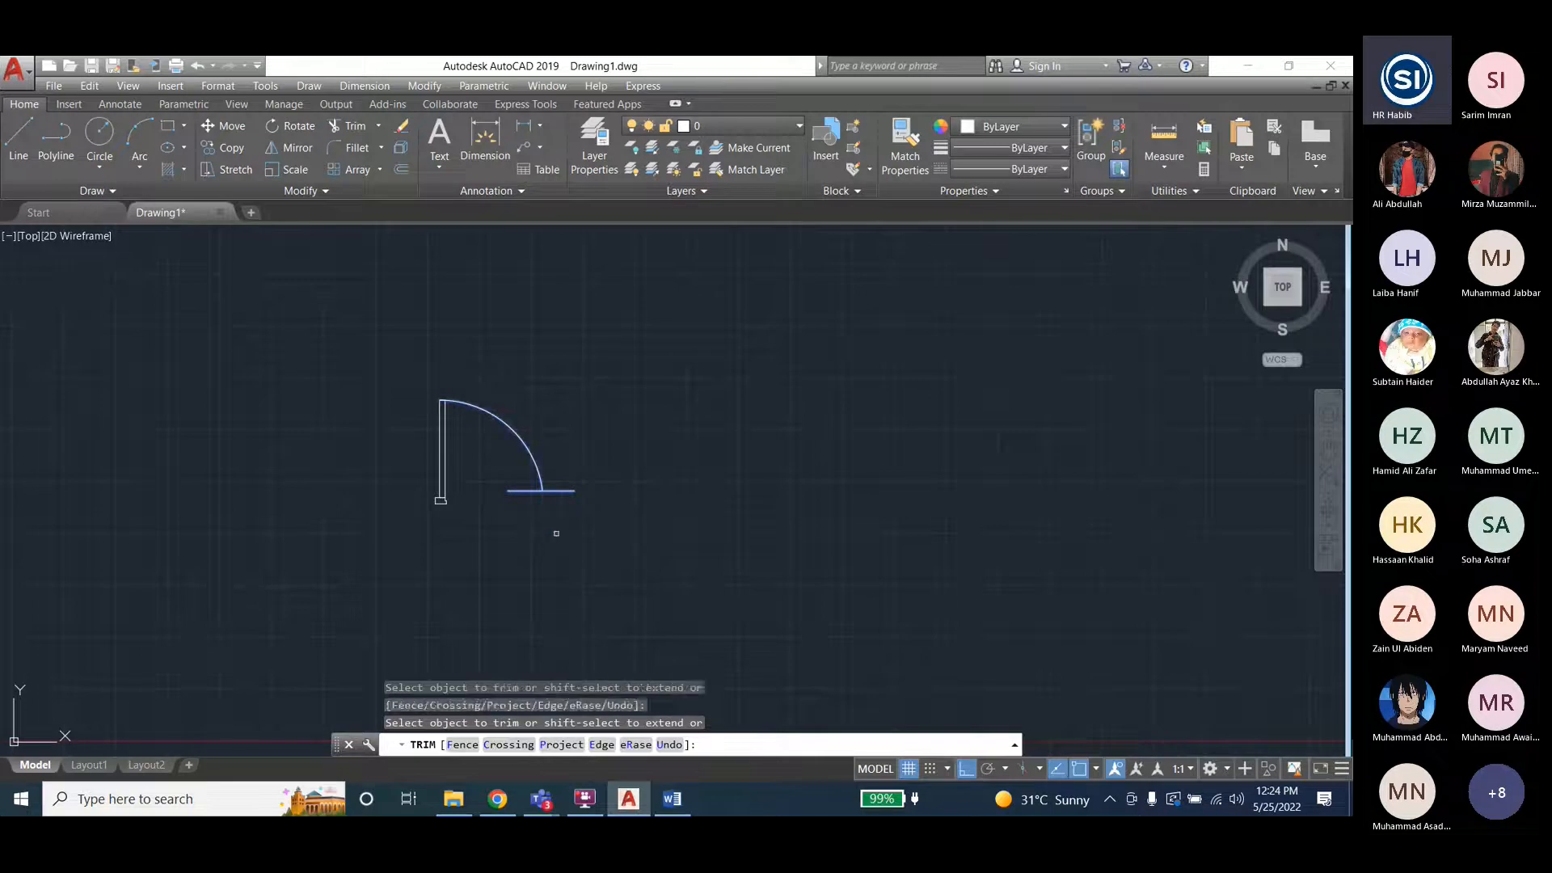
key("Escape")
key("Escape")
left_click(555, 490)
key("Delete")
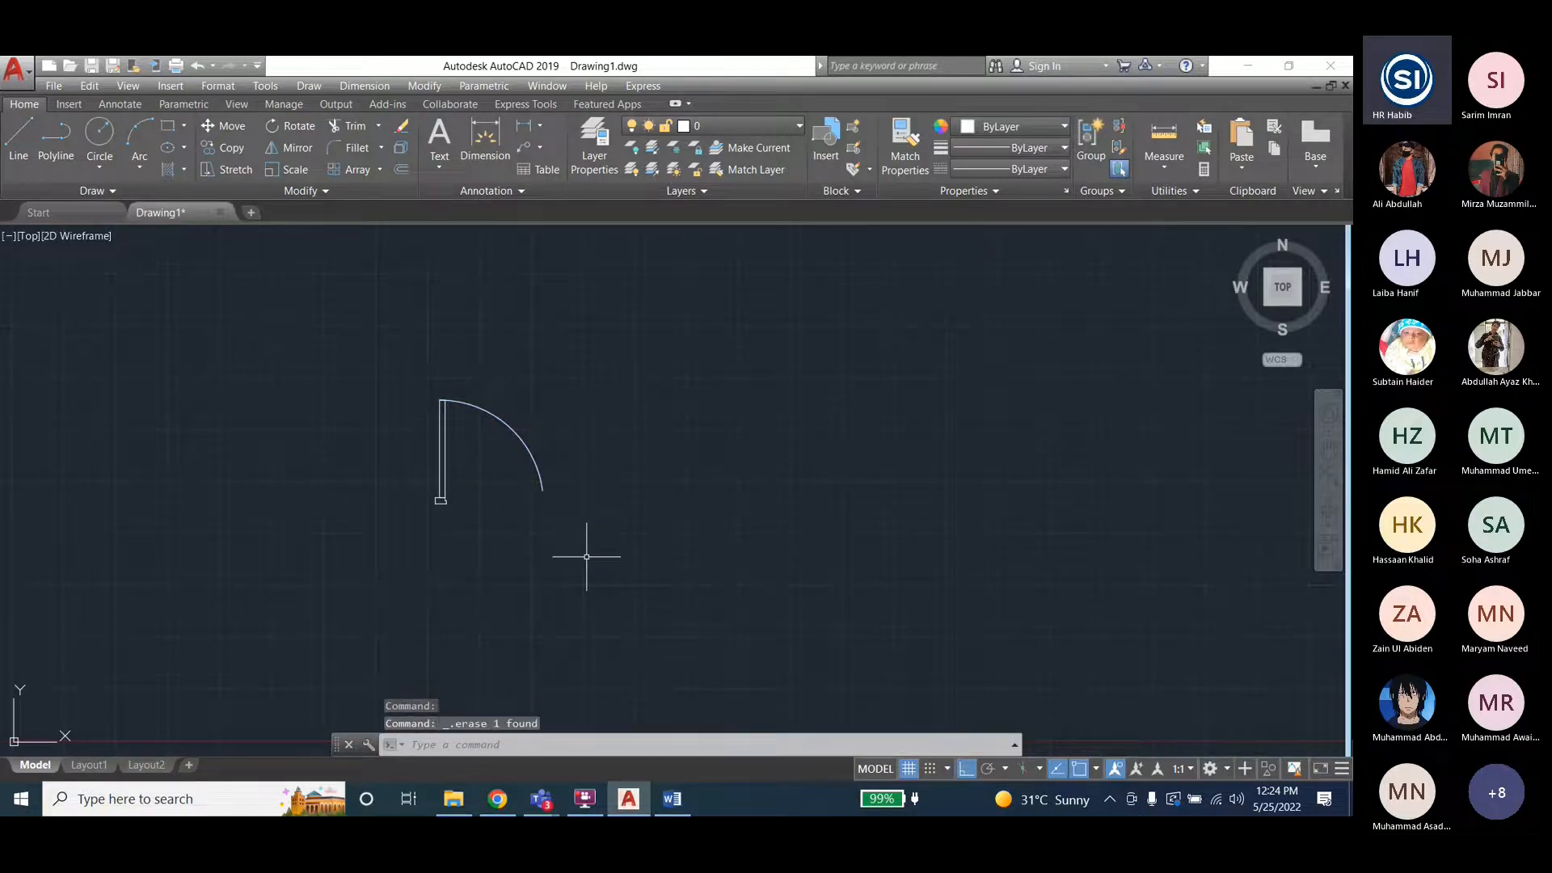
Compare the shortened swing arc with the double door picture in the Lab5 AutoCAD Tasks document.
key("alt+Tab")
key("alt+Tab")
key("alt+Tab")
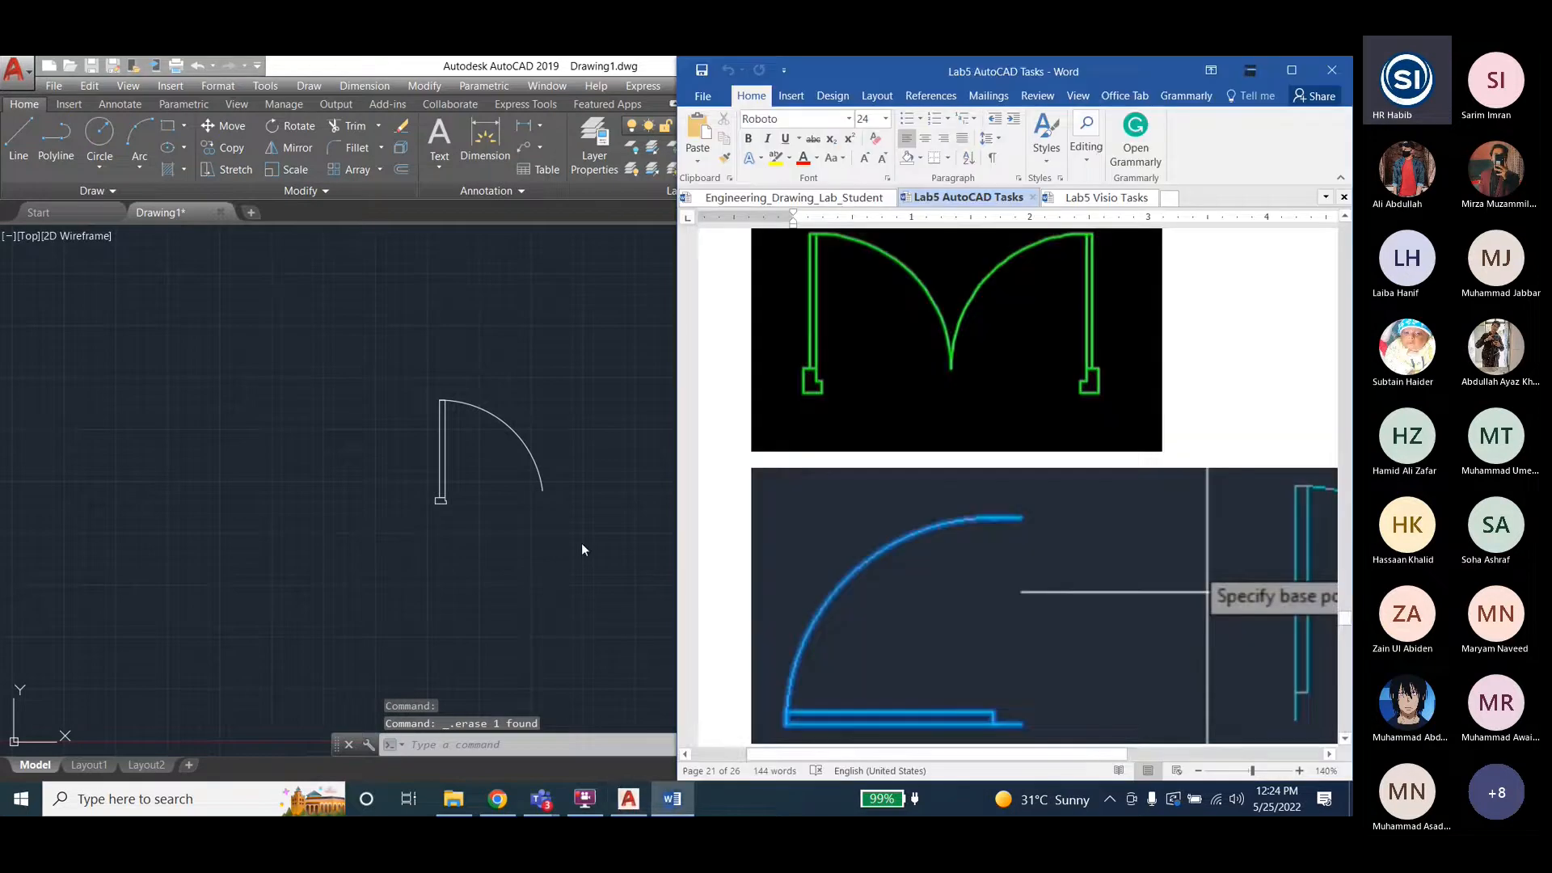
Group the door leaf, stepped jamb and shortened swing arc into one object and test-select the group.
left_click(490, 414)
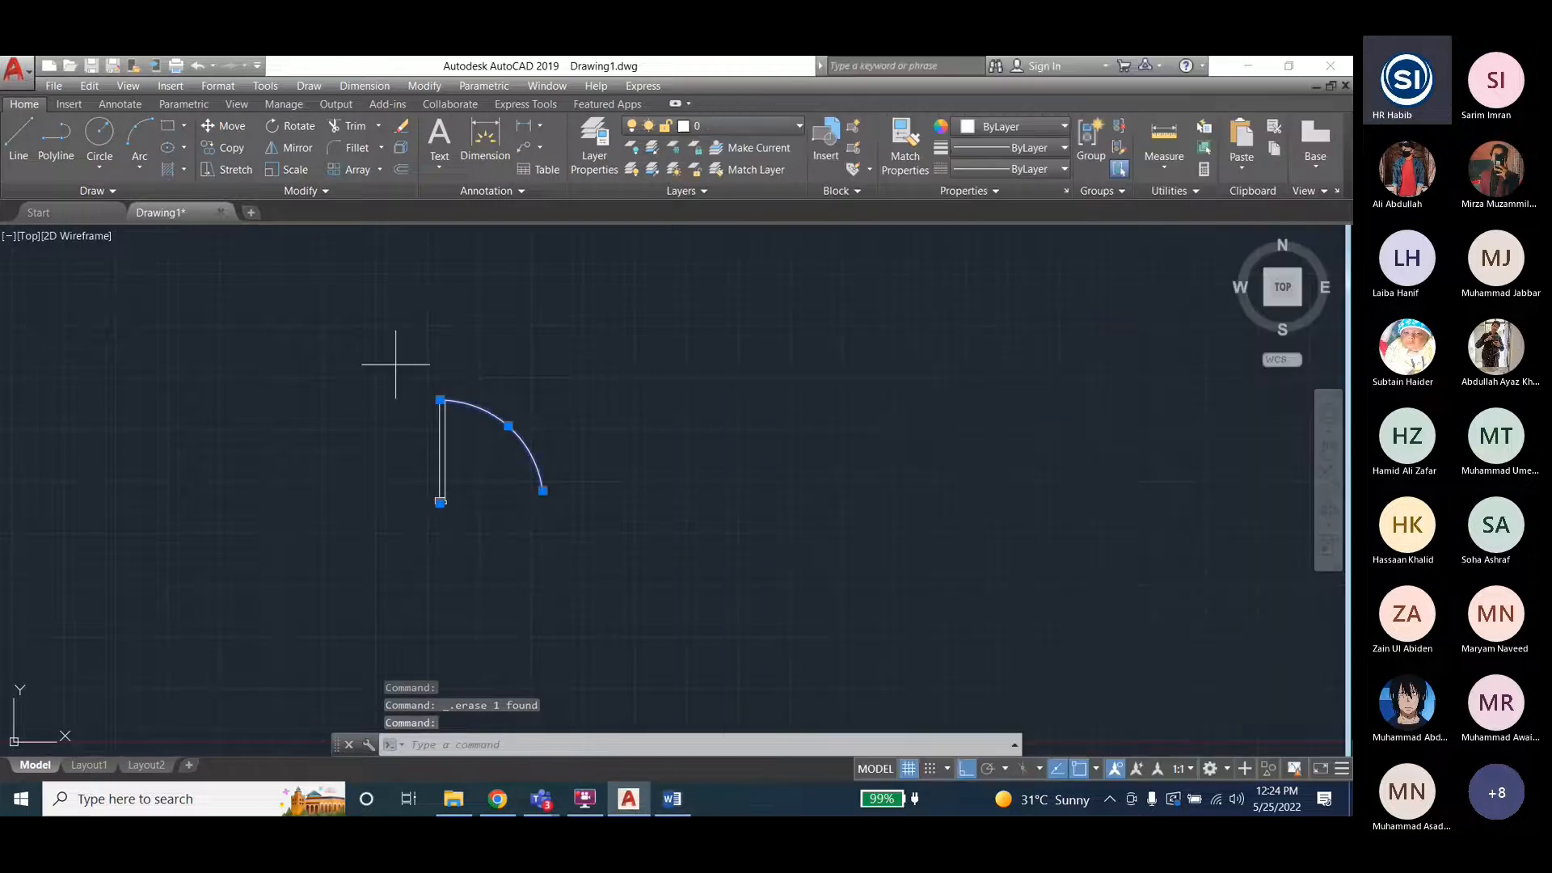
left_click(398, 383)
key("Escape")
left_click_drag(397, 383, 608, 544)
left_click(607, 544)
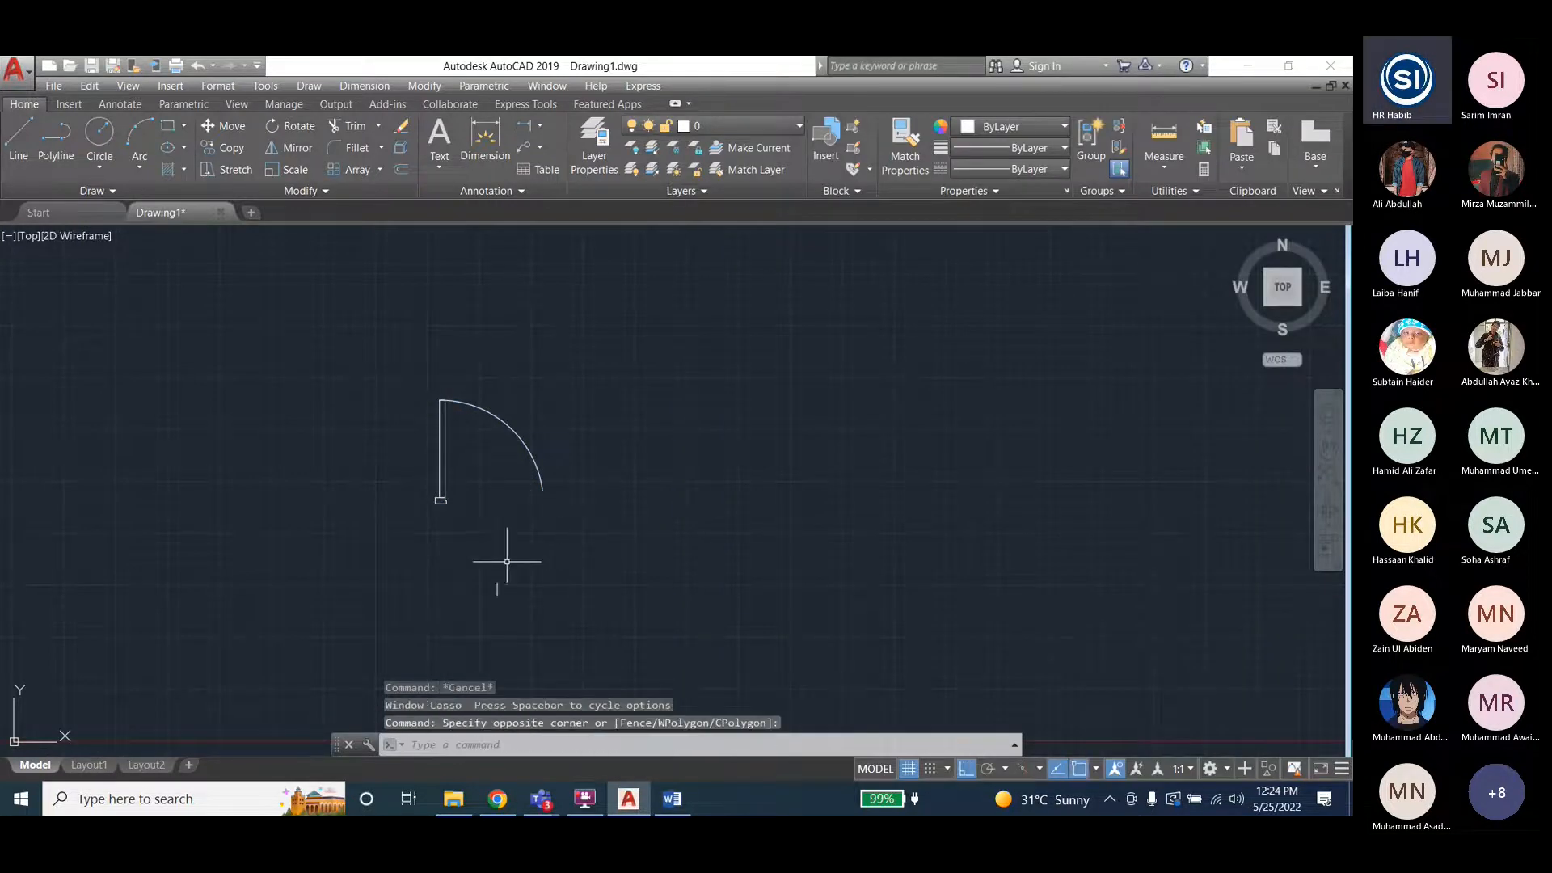
left_click(376, 358)
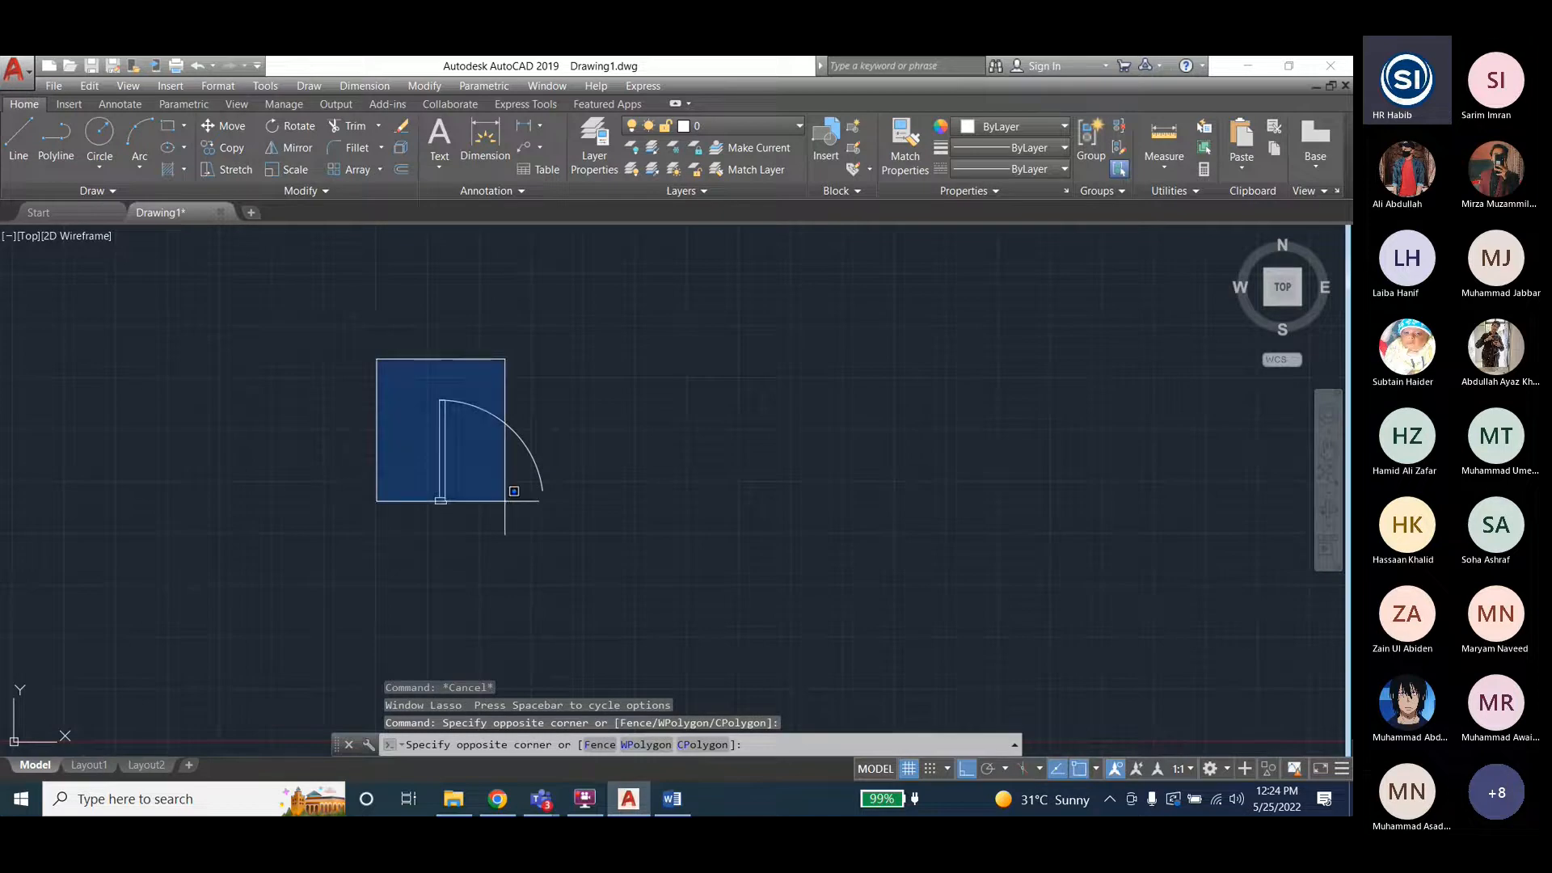
left_click(546, 533)
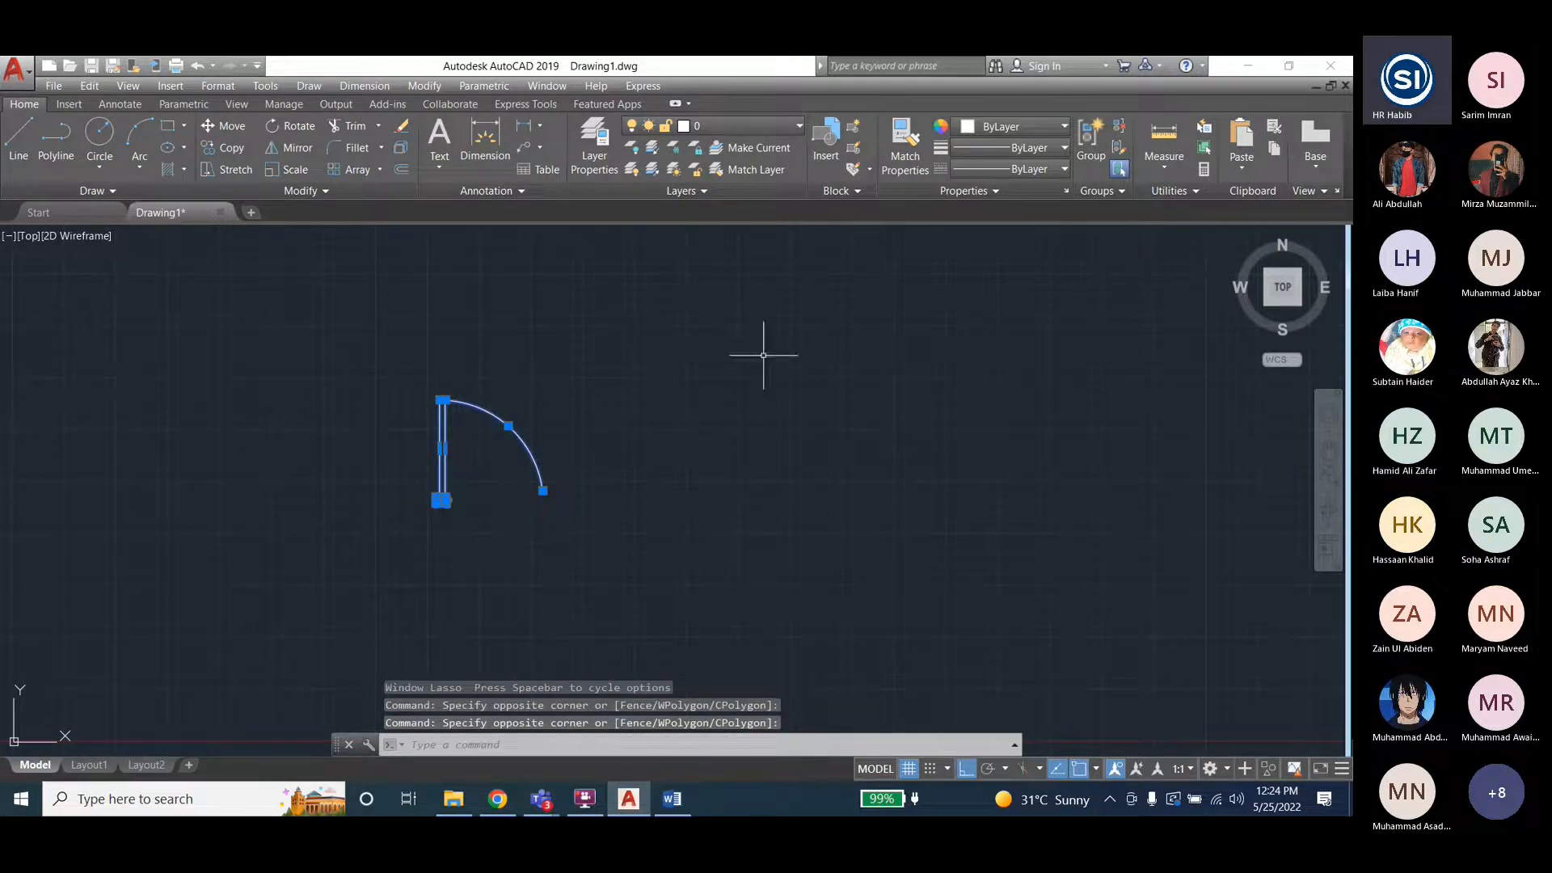
left_click(1090, 143)
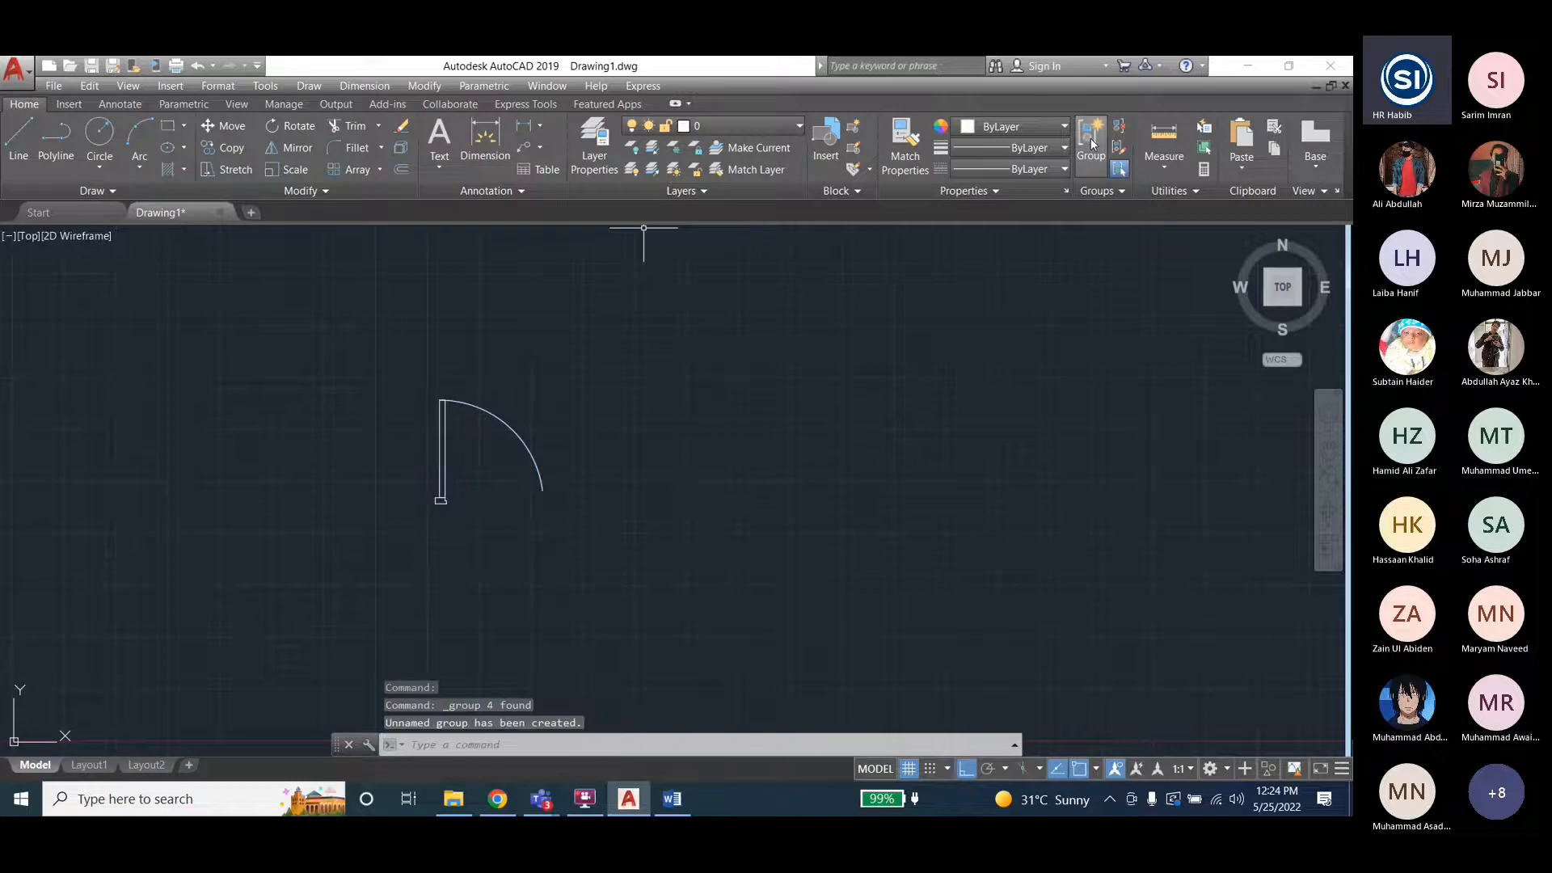
left_click(514, 432)
key("Escape")
key("Escape")
Check the double door reference in Word again and test-select the grouped door half in the drawing.
key("alt+Tab")
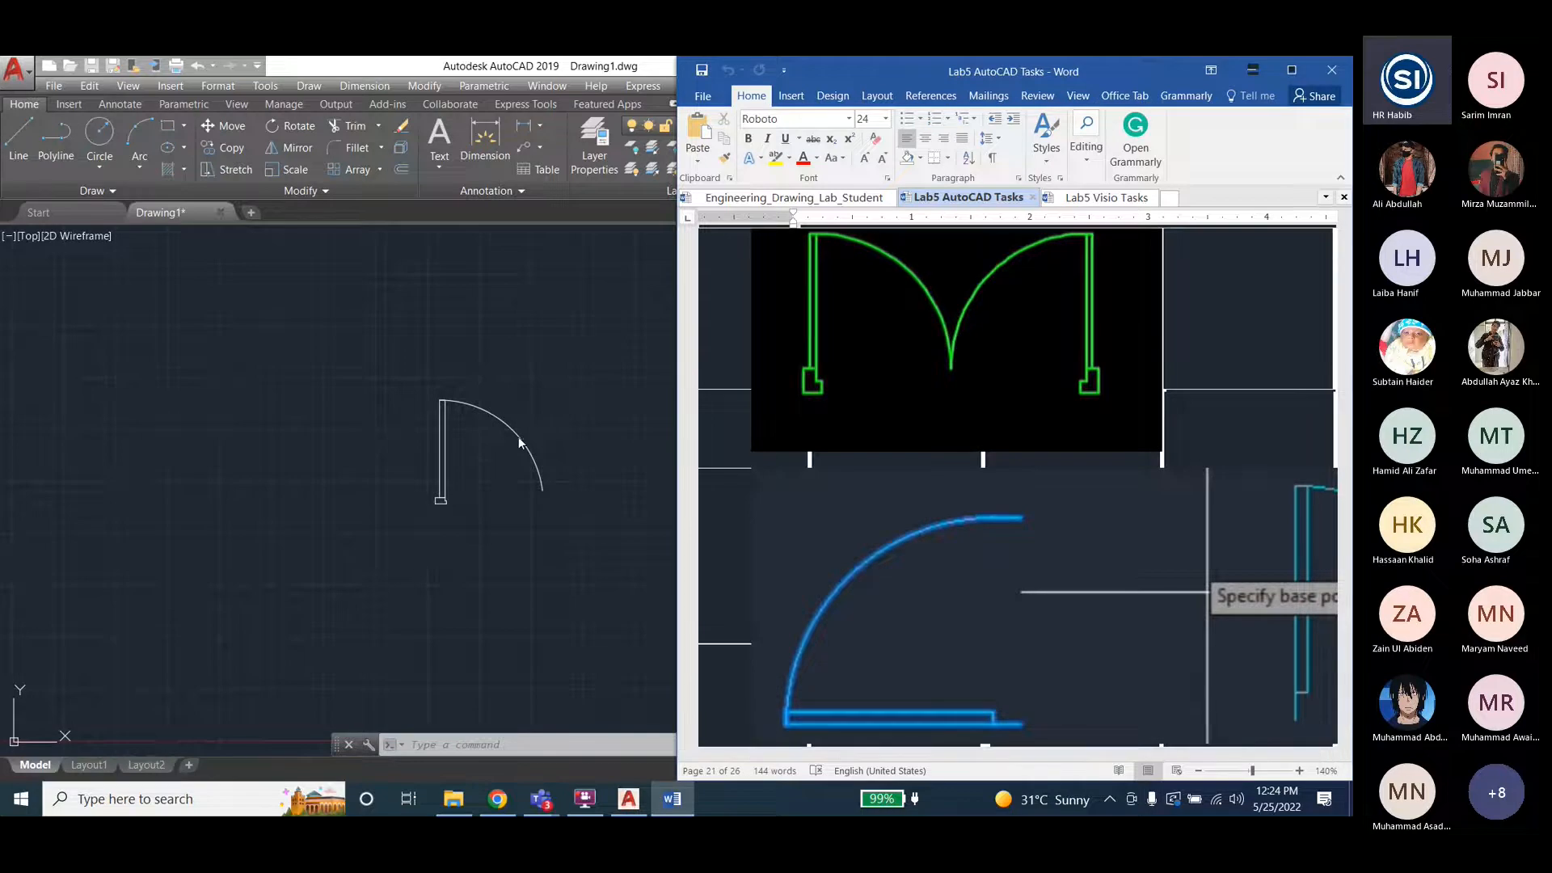
left_click(593, 406)
key("Escape")
key("Escape")
left_click(532, 453)
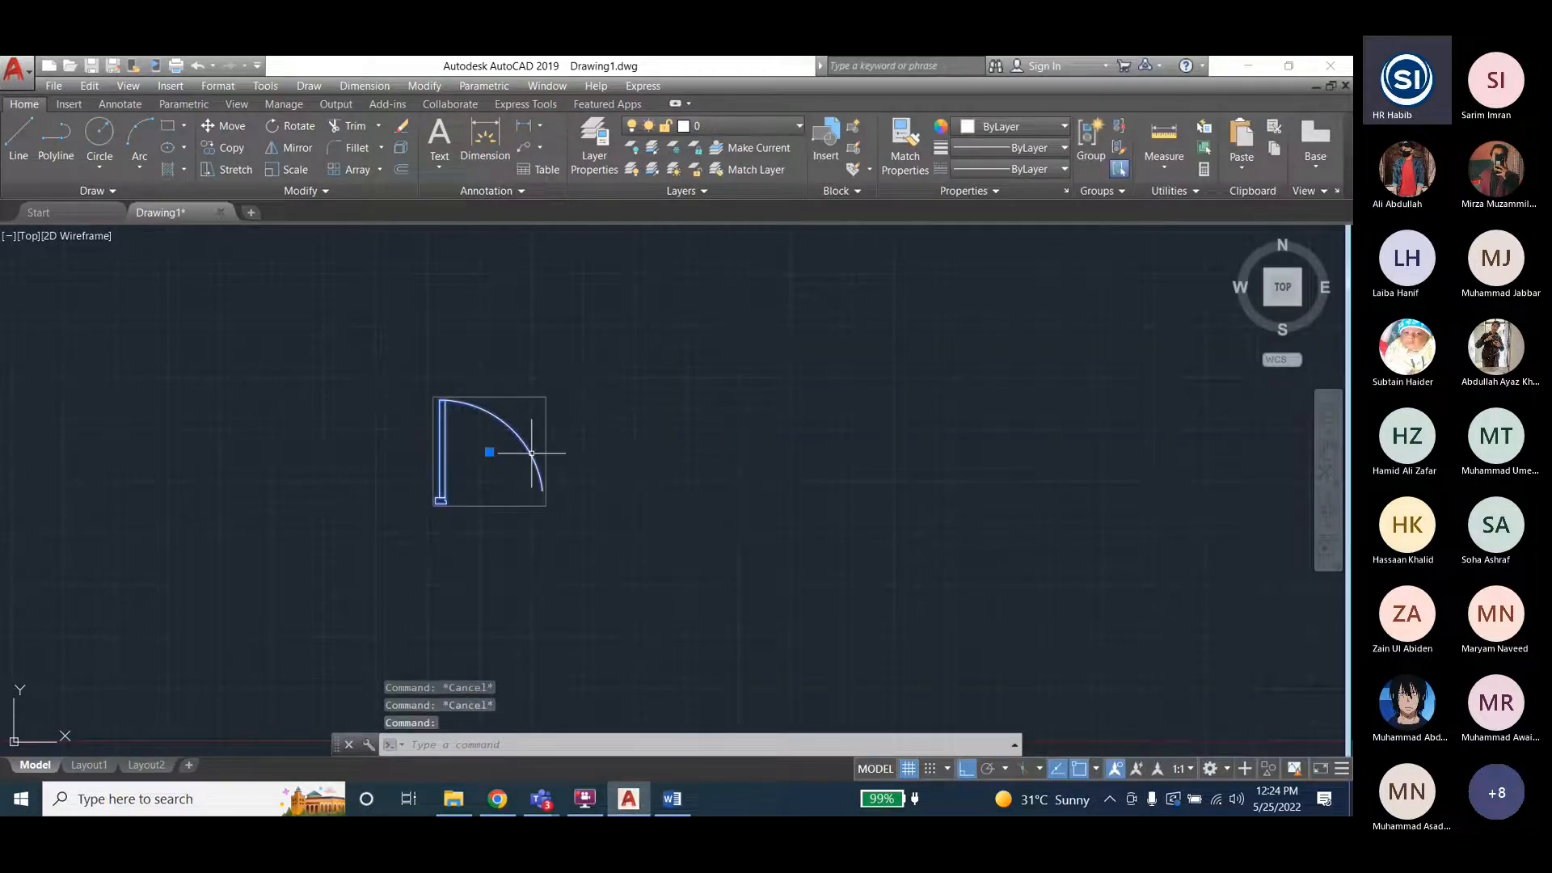
key("Escape")
Look up the modify commands and the Mirror instructions in the Engineering_Drawing_Lab_Student document in Word.
left_click(424, 85)
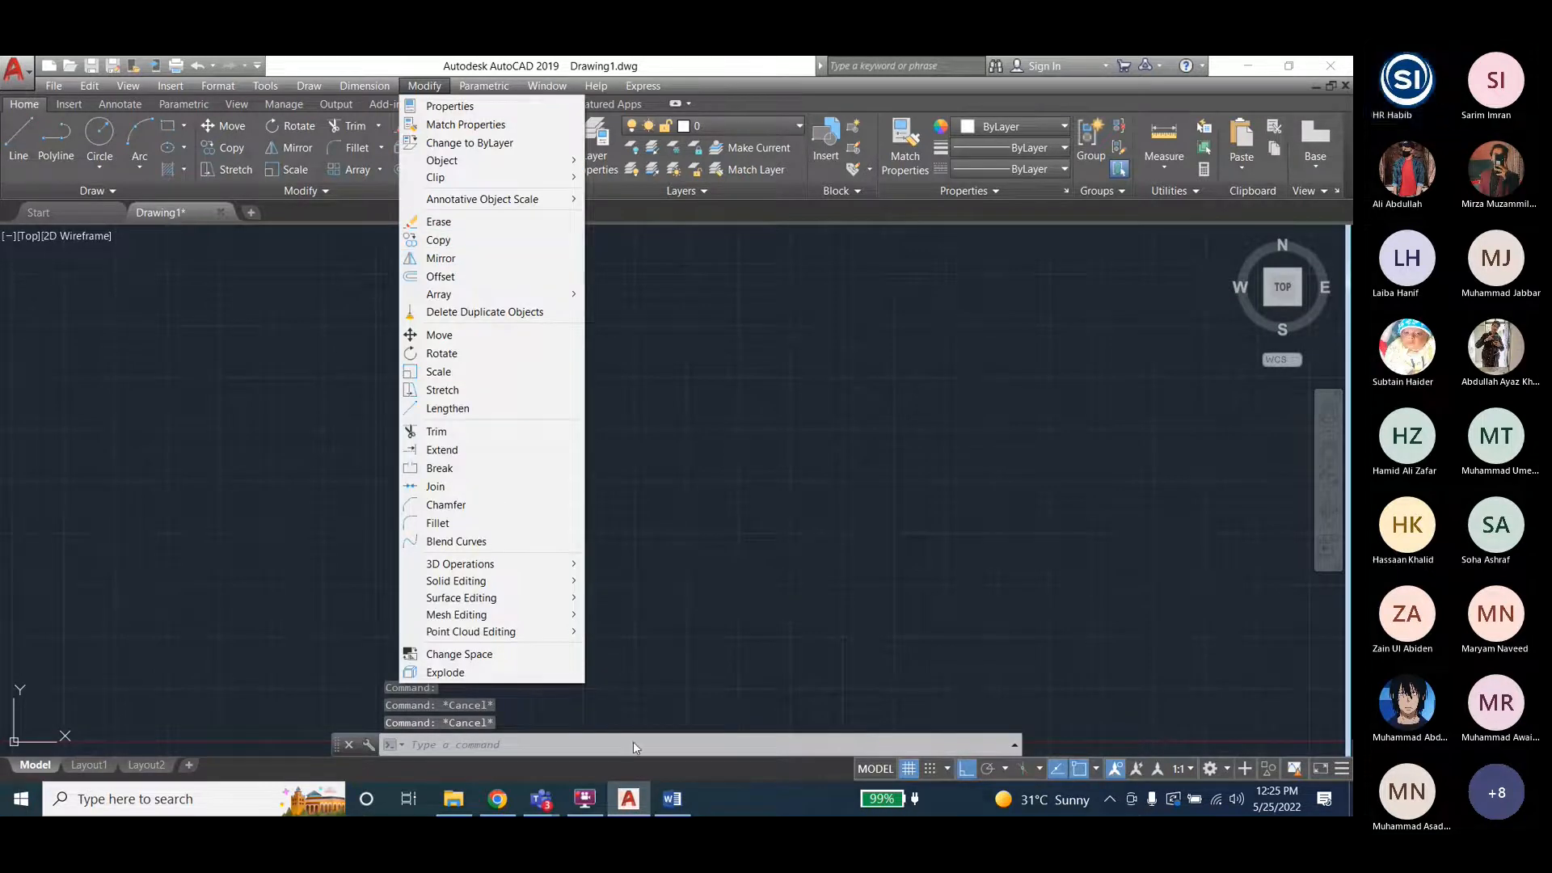
left_click(672, 799)
left_click(825, 204)
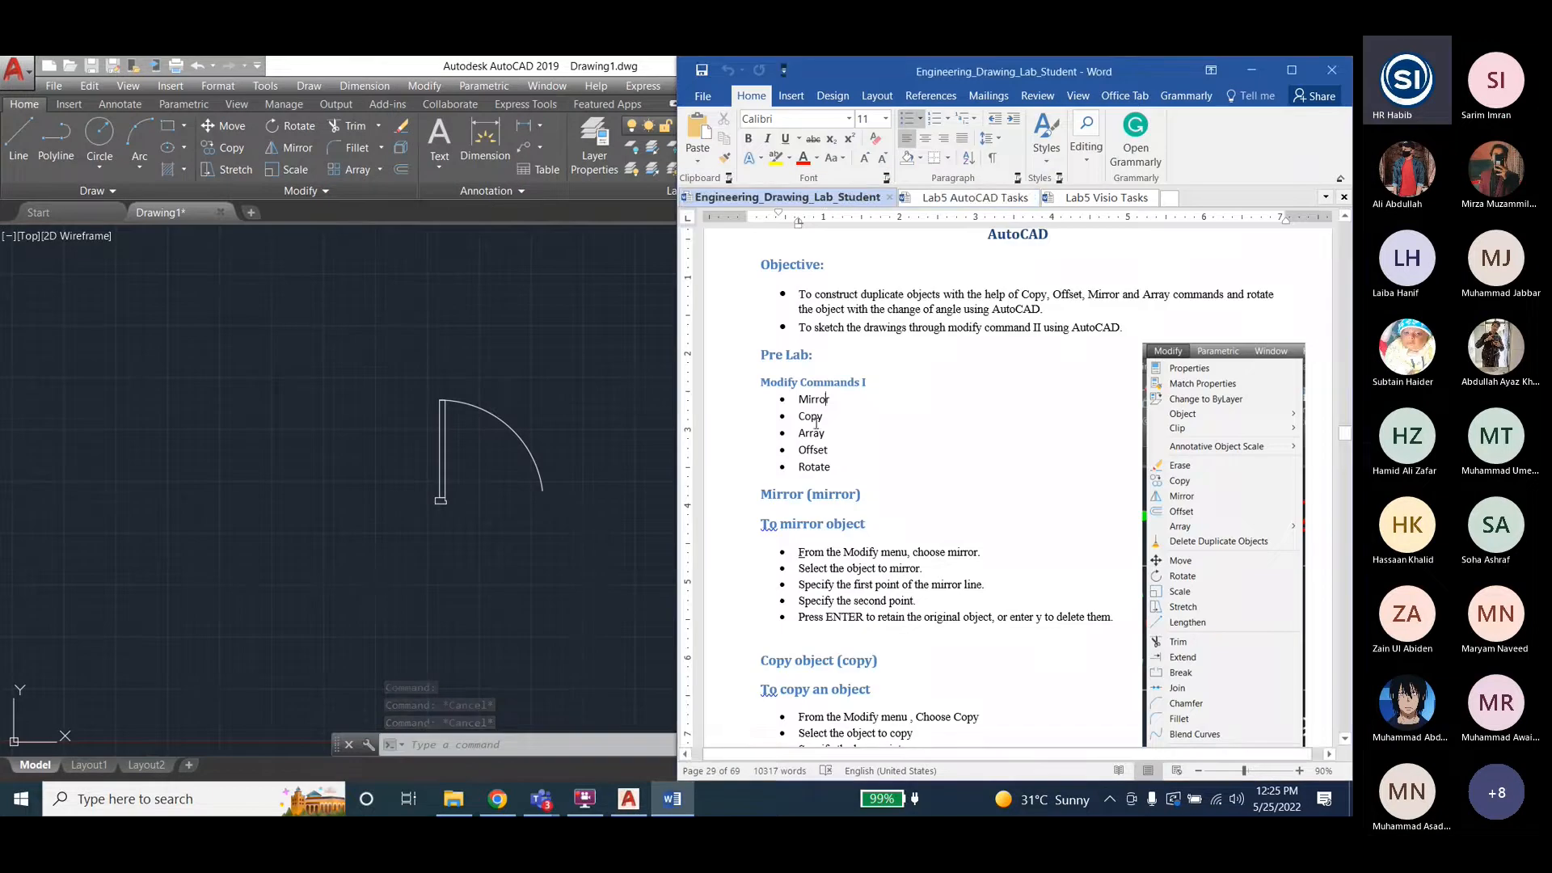
scroll(853, 483, "down", 3)
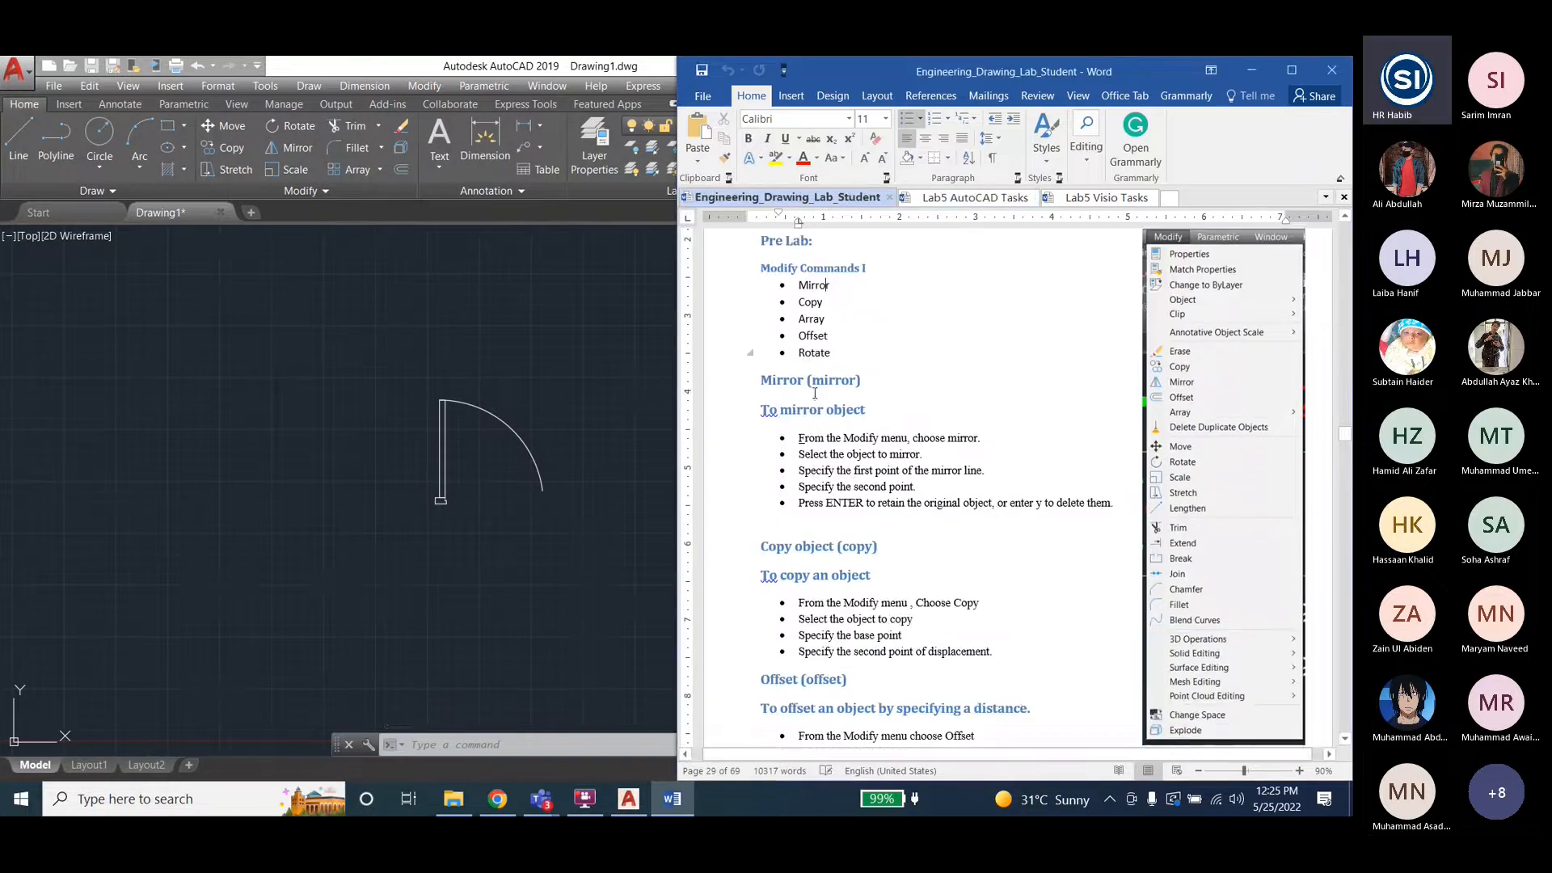
left_click(422, 86)
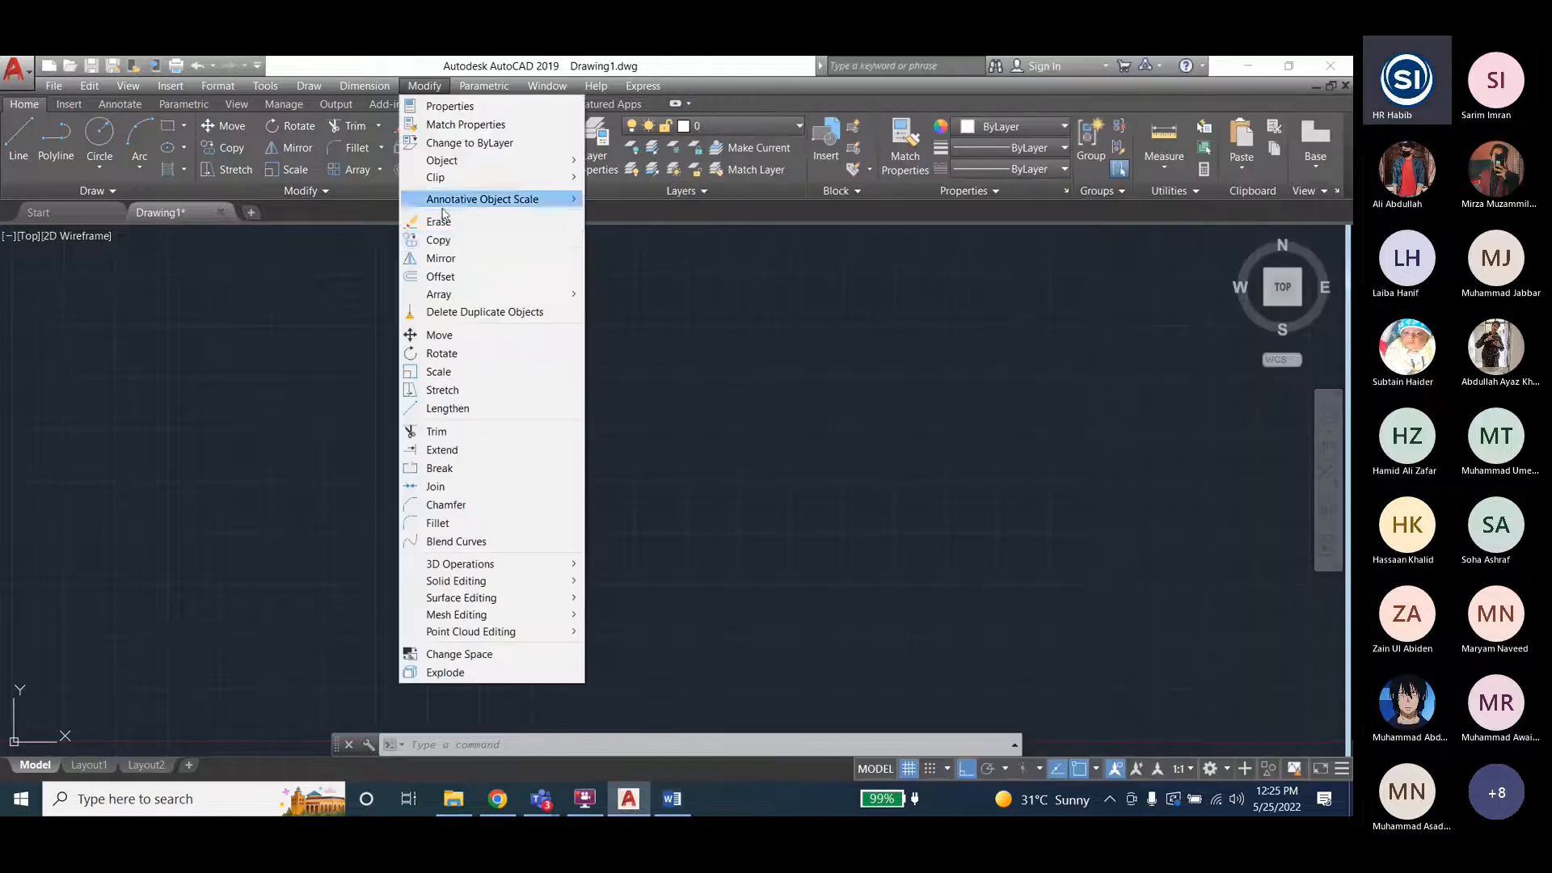
left_click(457, 262)
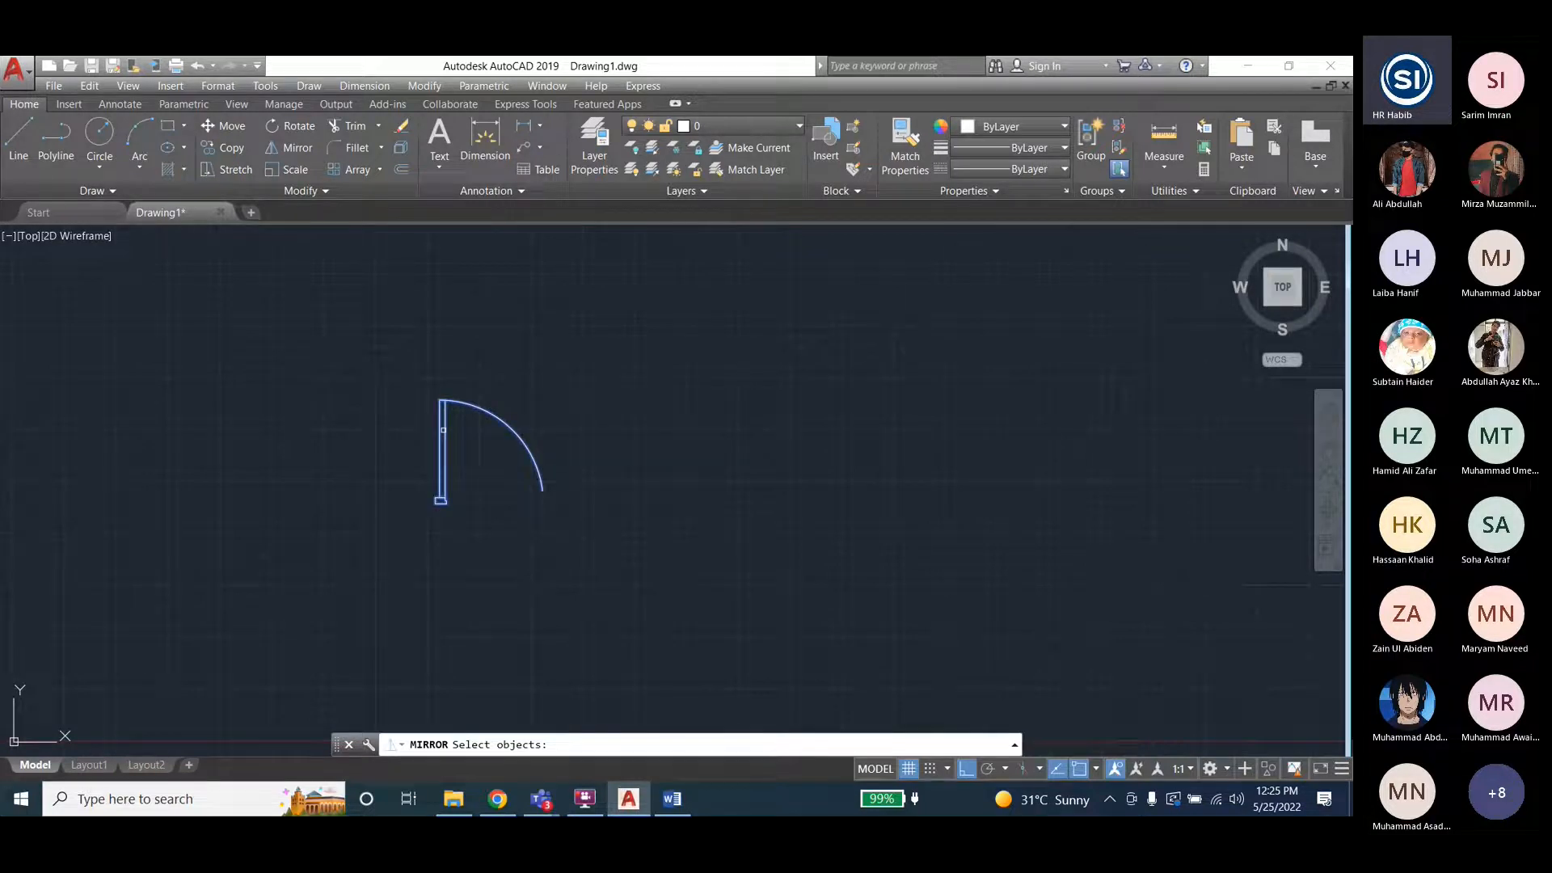
left_click(443, 430)
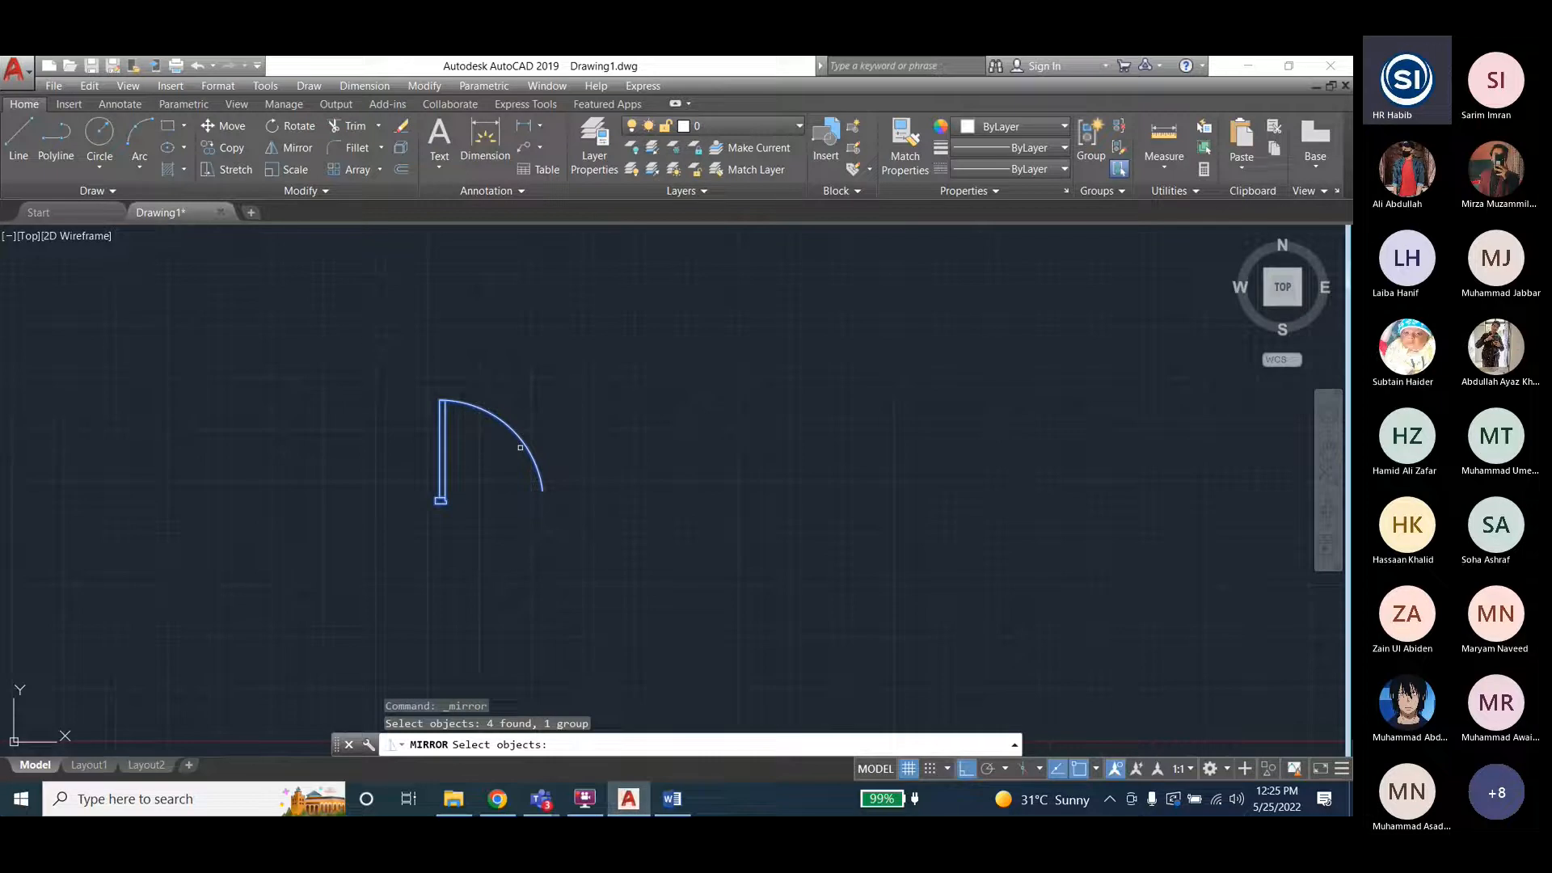
key("Return")
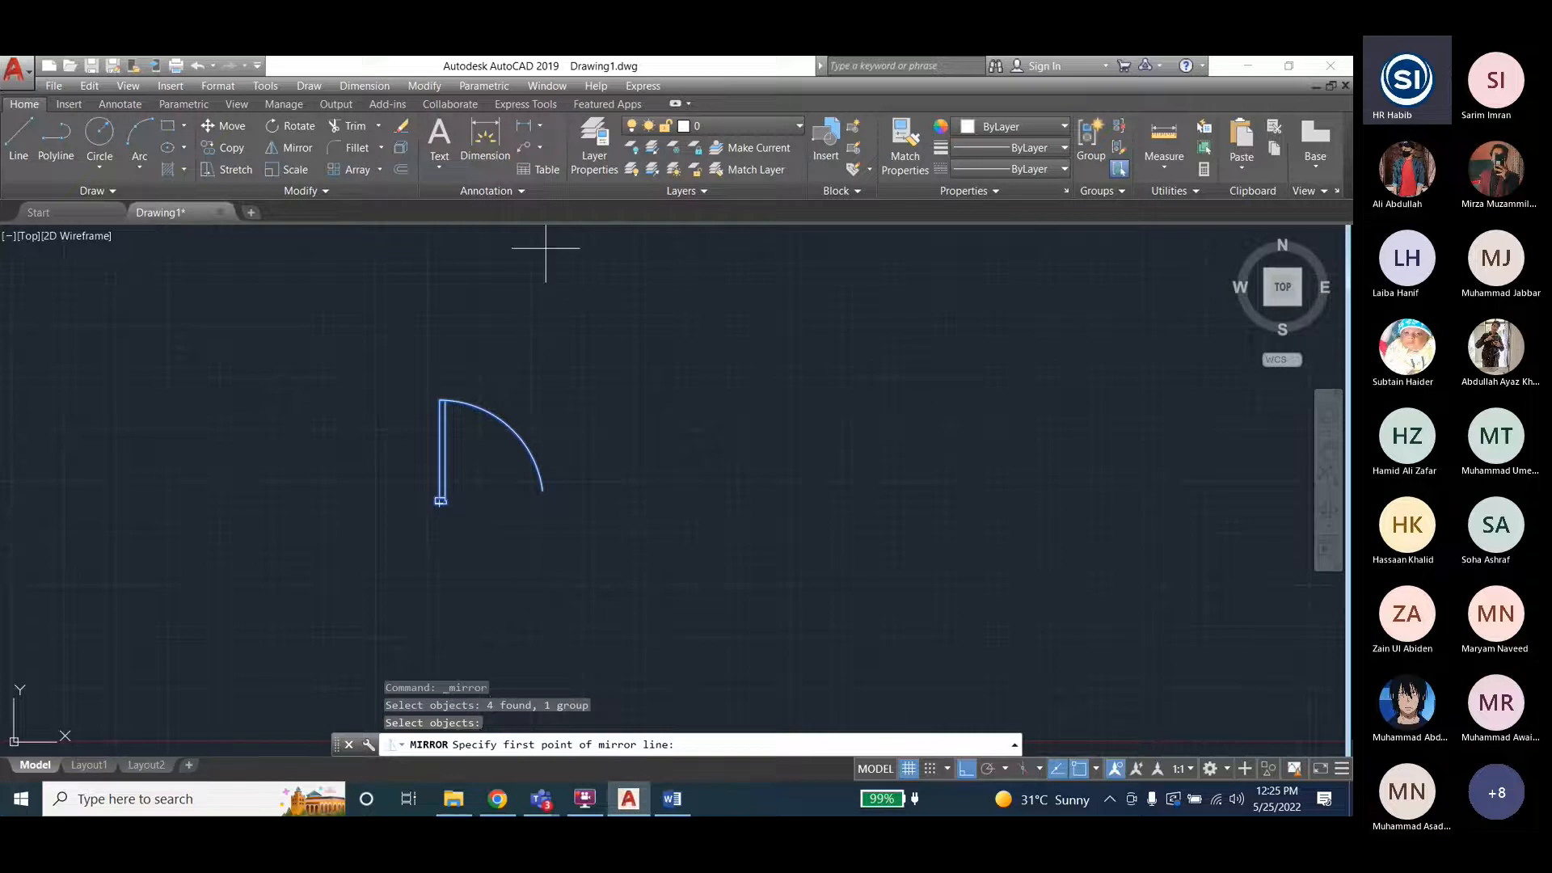
key("Escape")
key("Escape")
key("Escape")
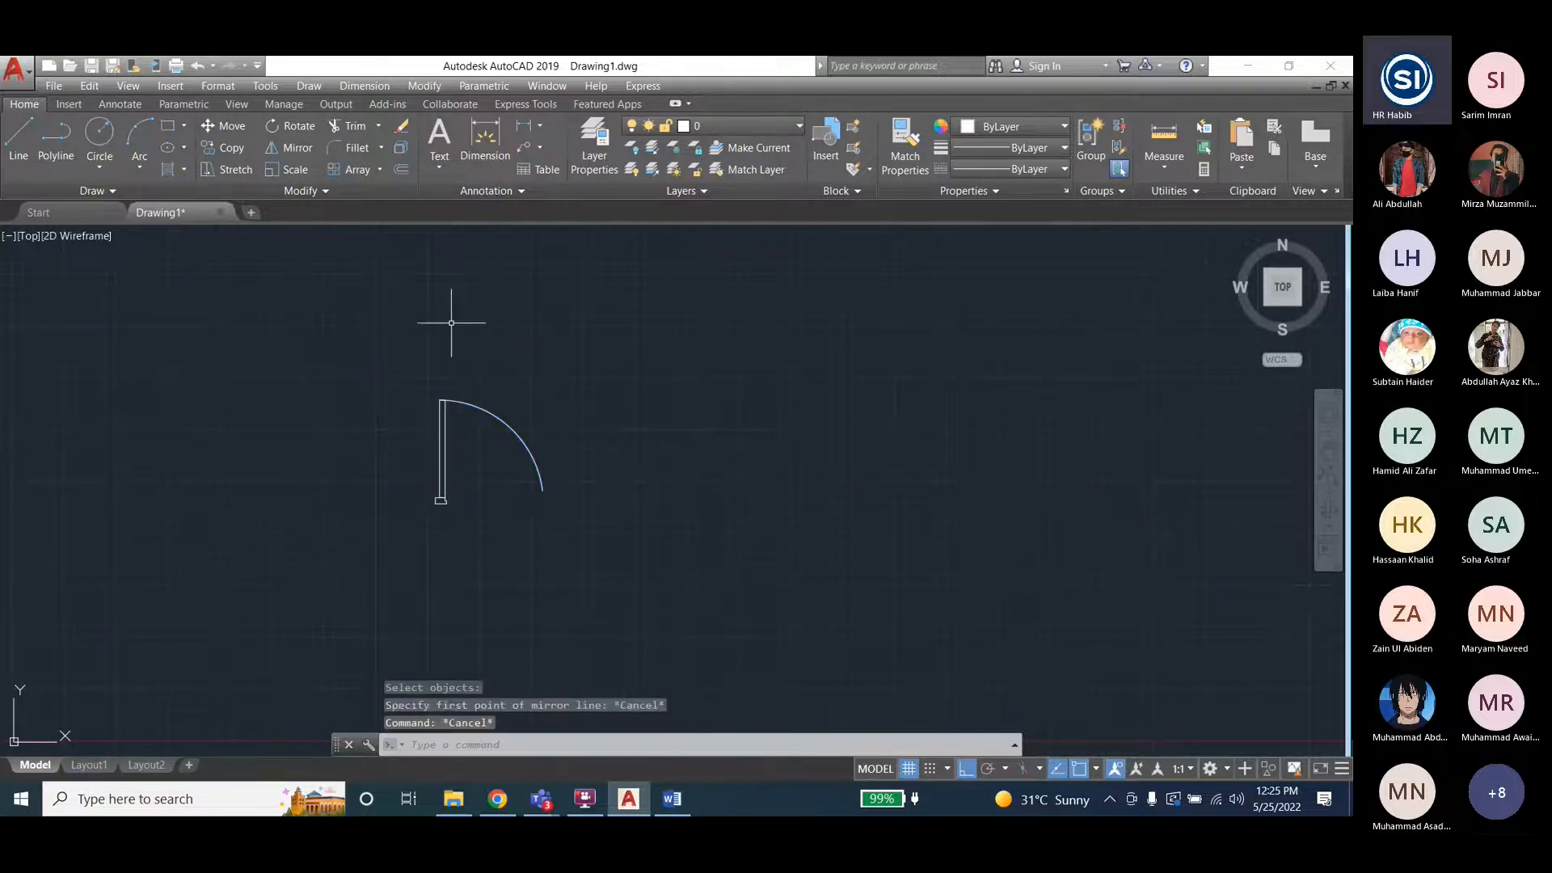
Draw a vertical line through the free end of the swing arc, extending above and below the door half.
left_click(18, 137)
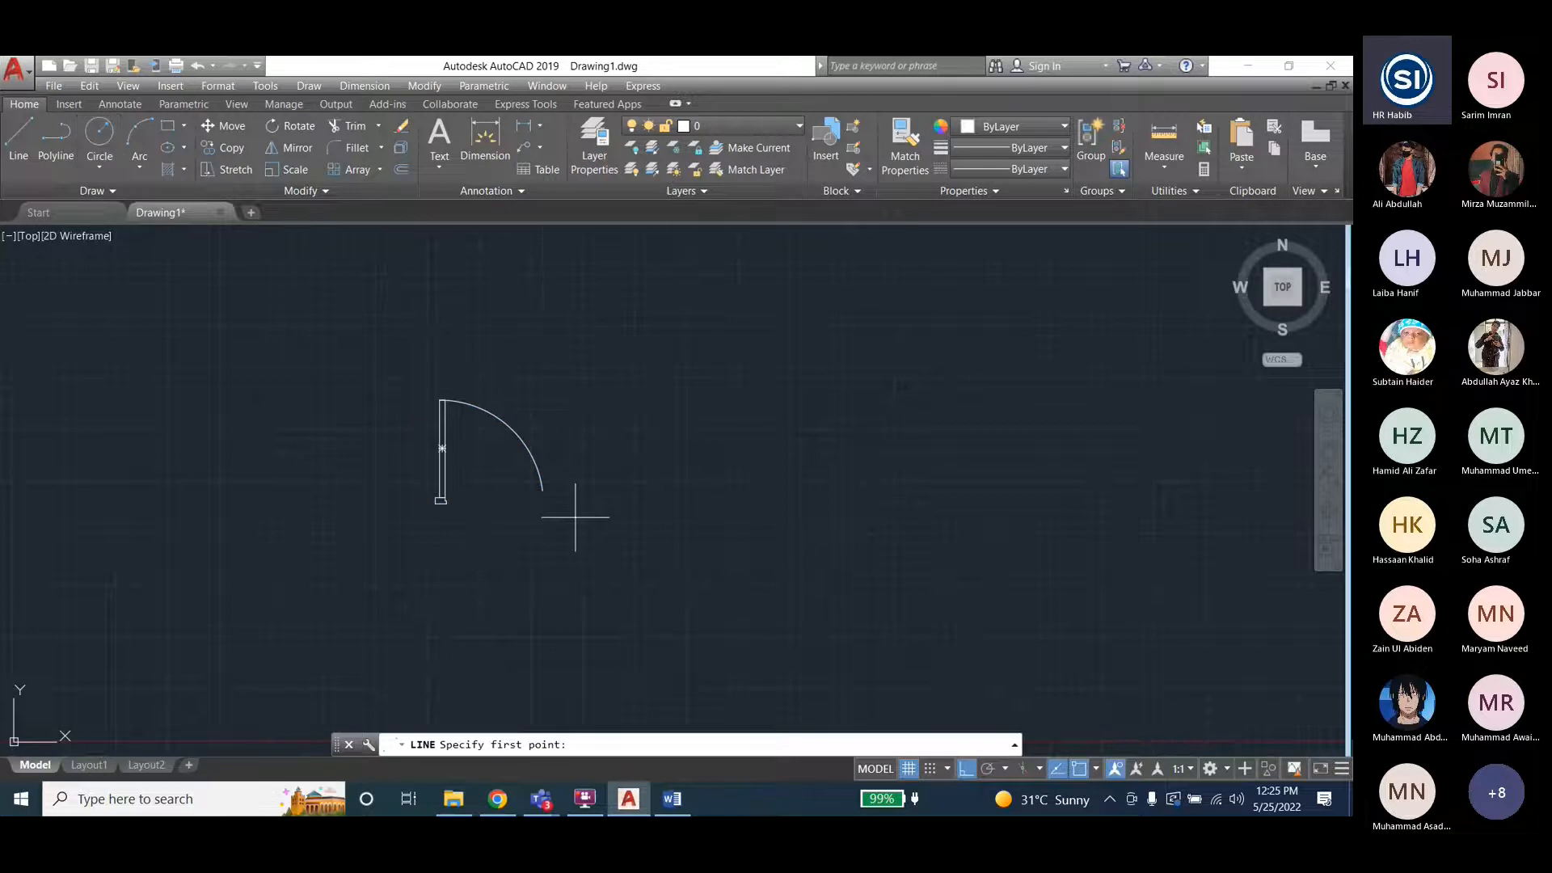
left_click(542, 311)
left_click(541, 633)
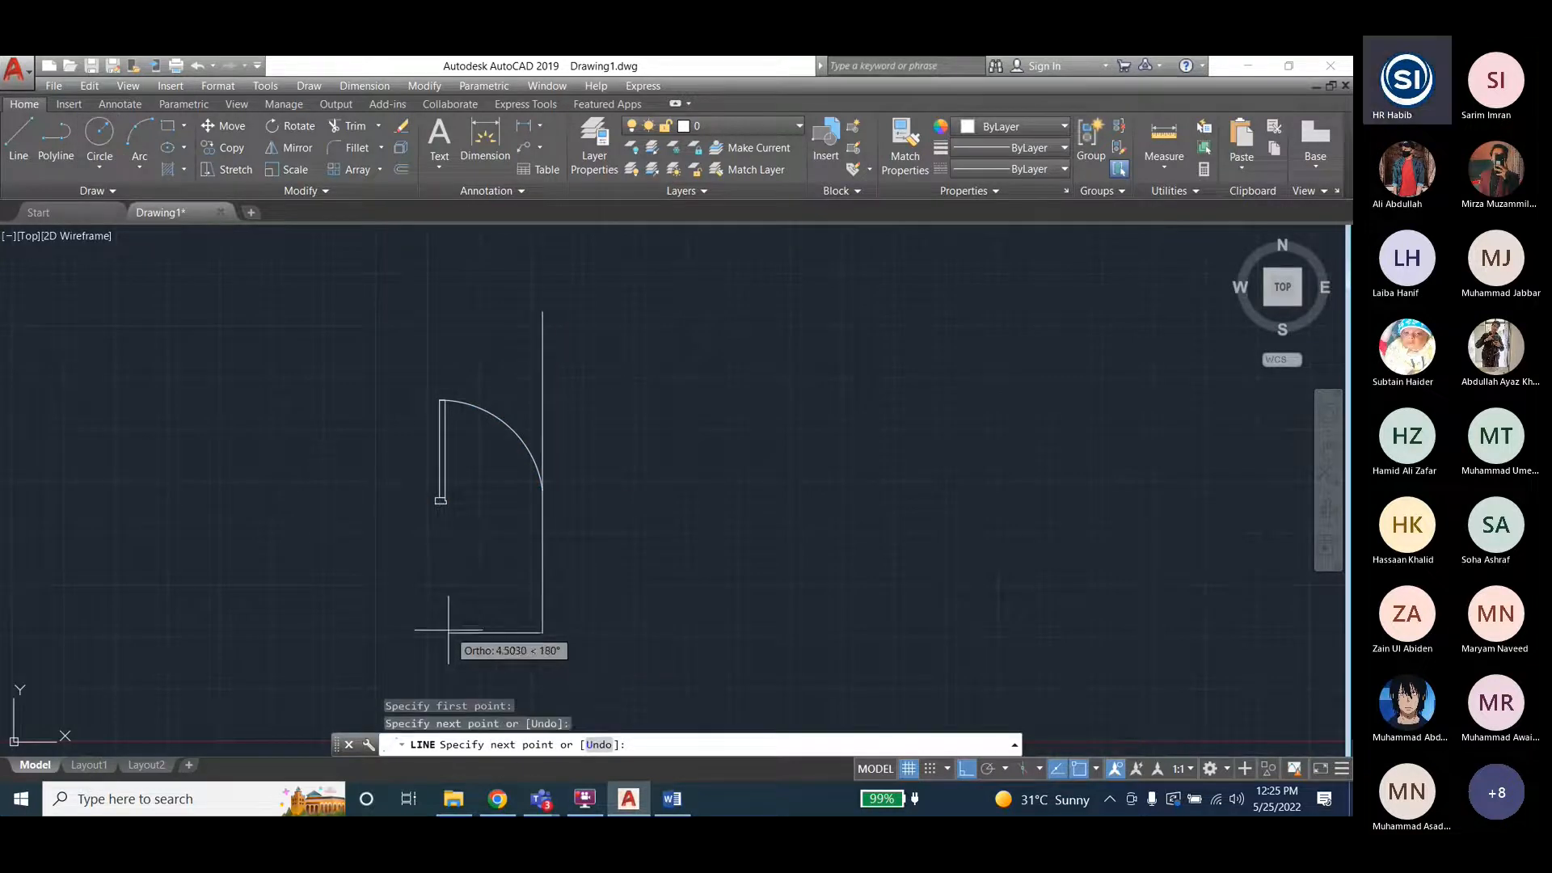
key("Escape")
key("Escape")
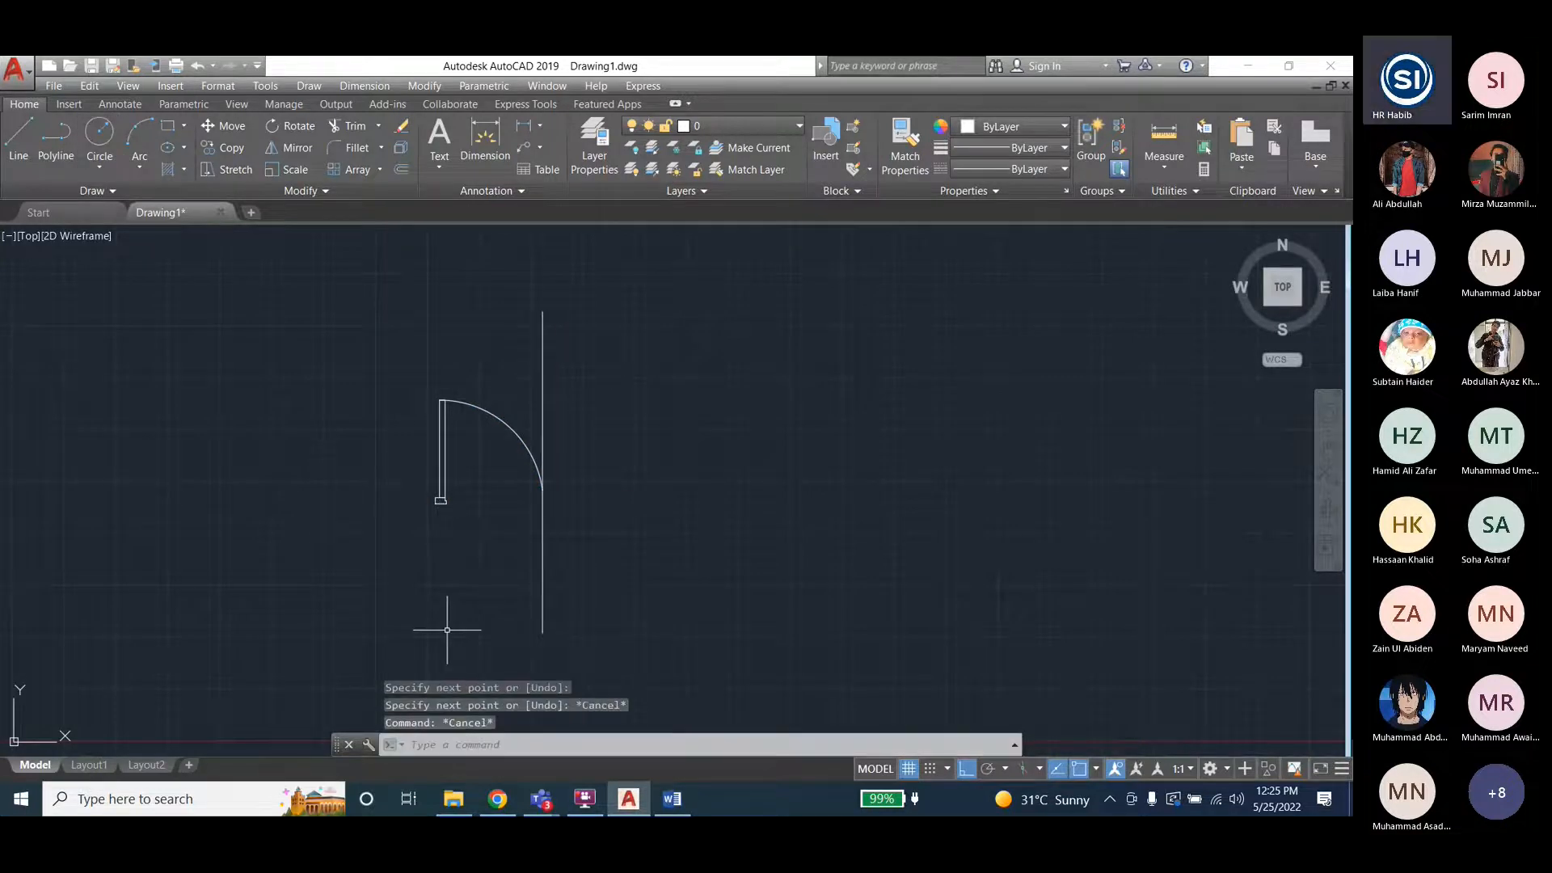
Draw a horizontal line along the top of the door leaf, extending past both sides and crossing the vertical line.
left_click(20, 142)
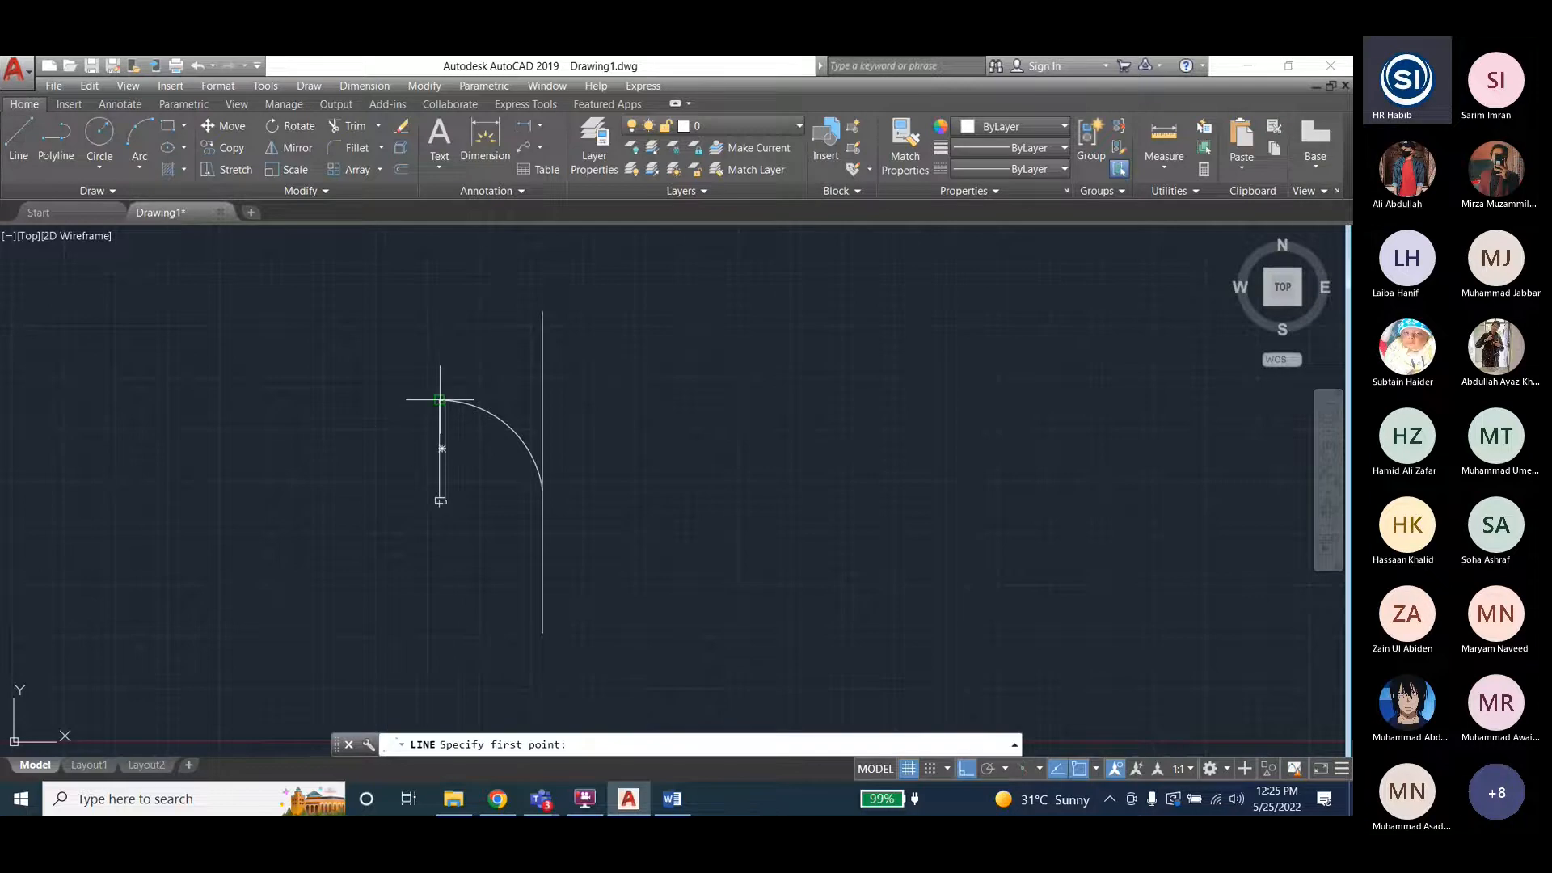
left_click(228, 399)
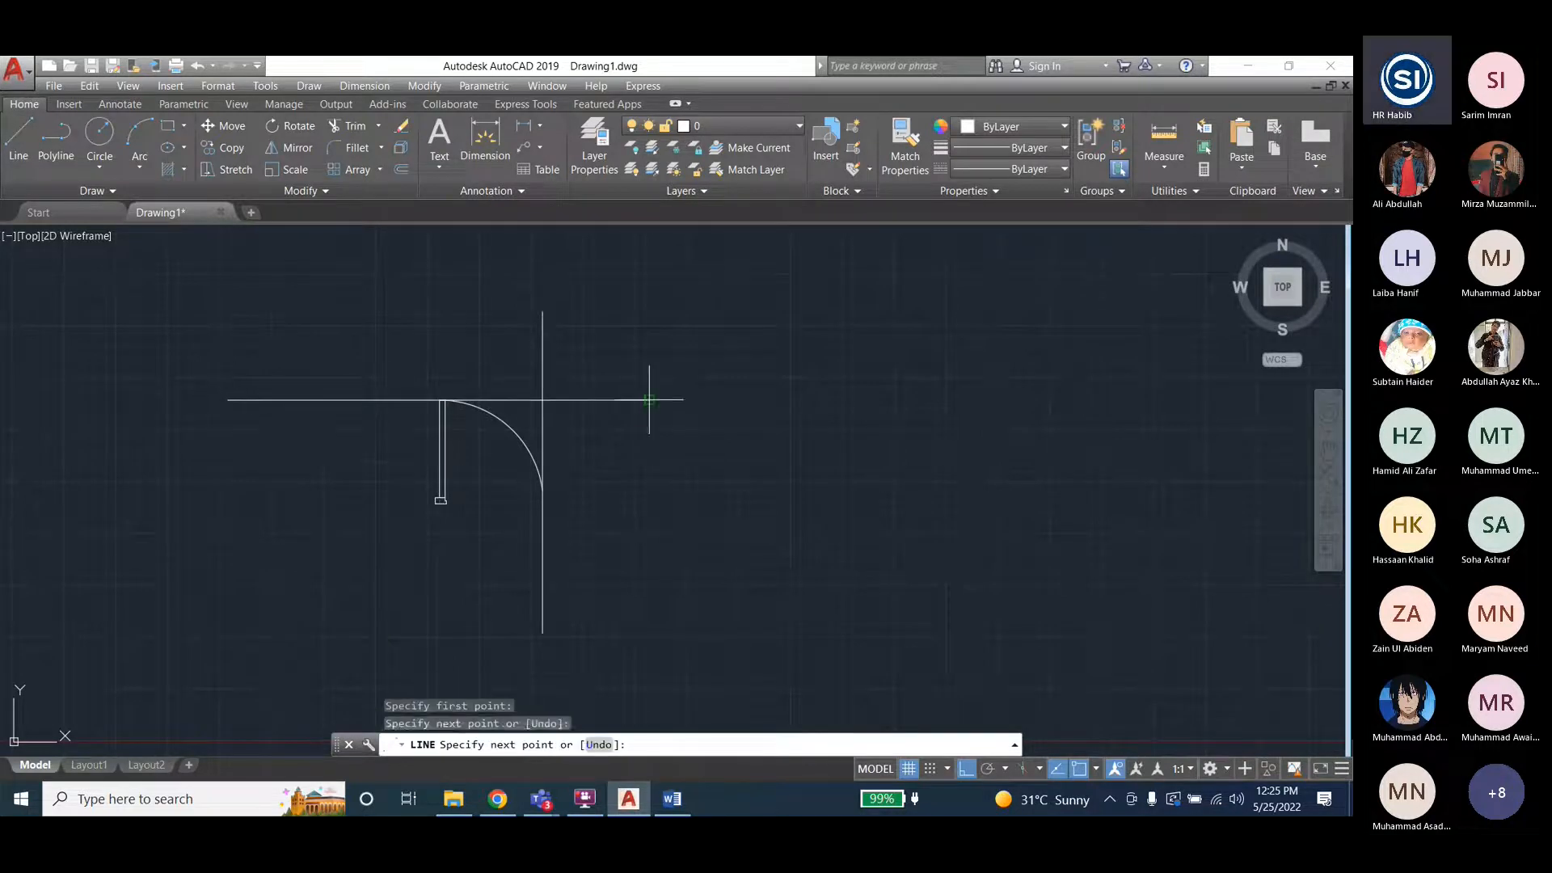
left_click(648, 399)
key("Escape")
key("Escape")
key("Escape")
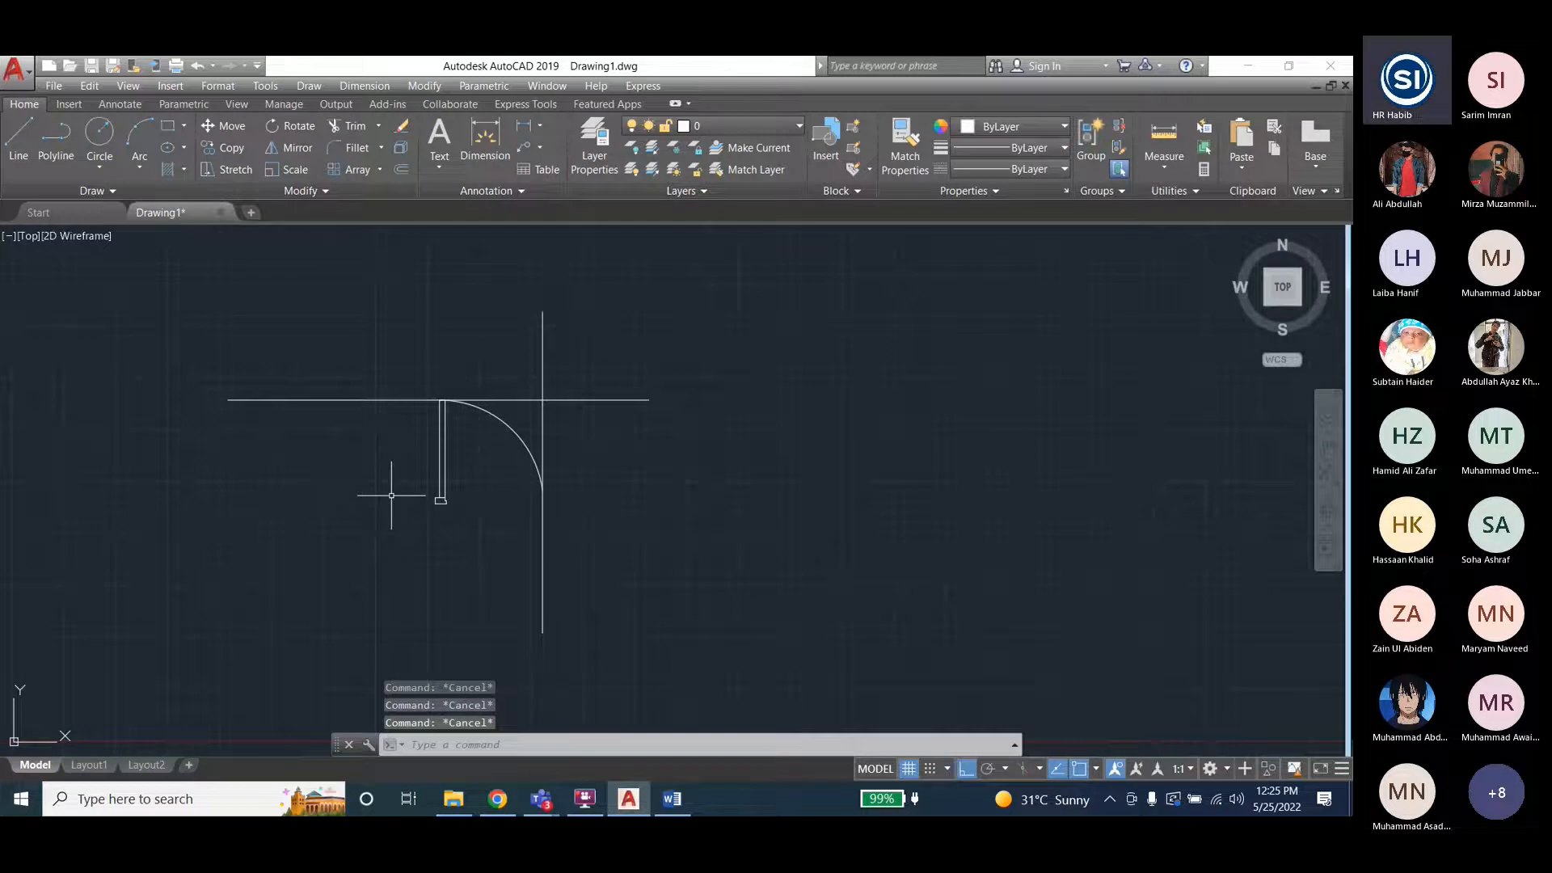
Set the color of the grouped door half to Blue.
left_click(446, 430)
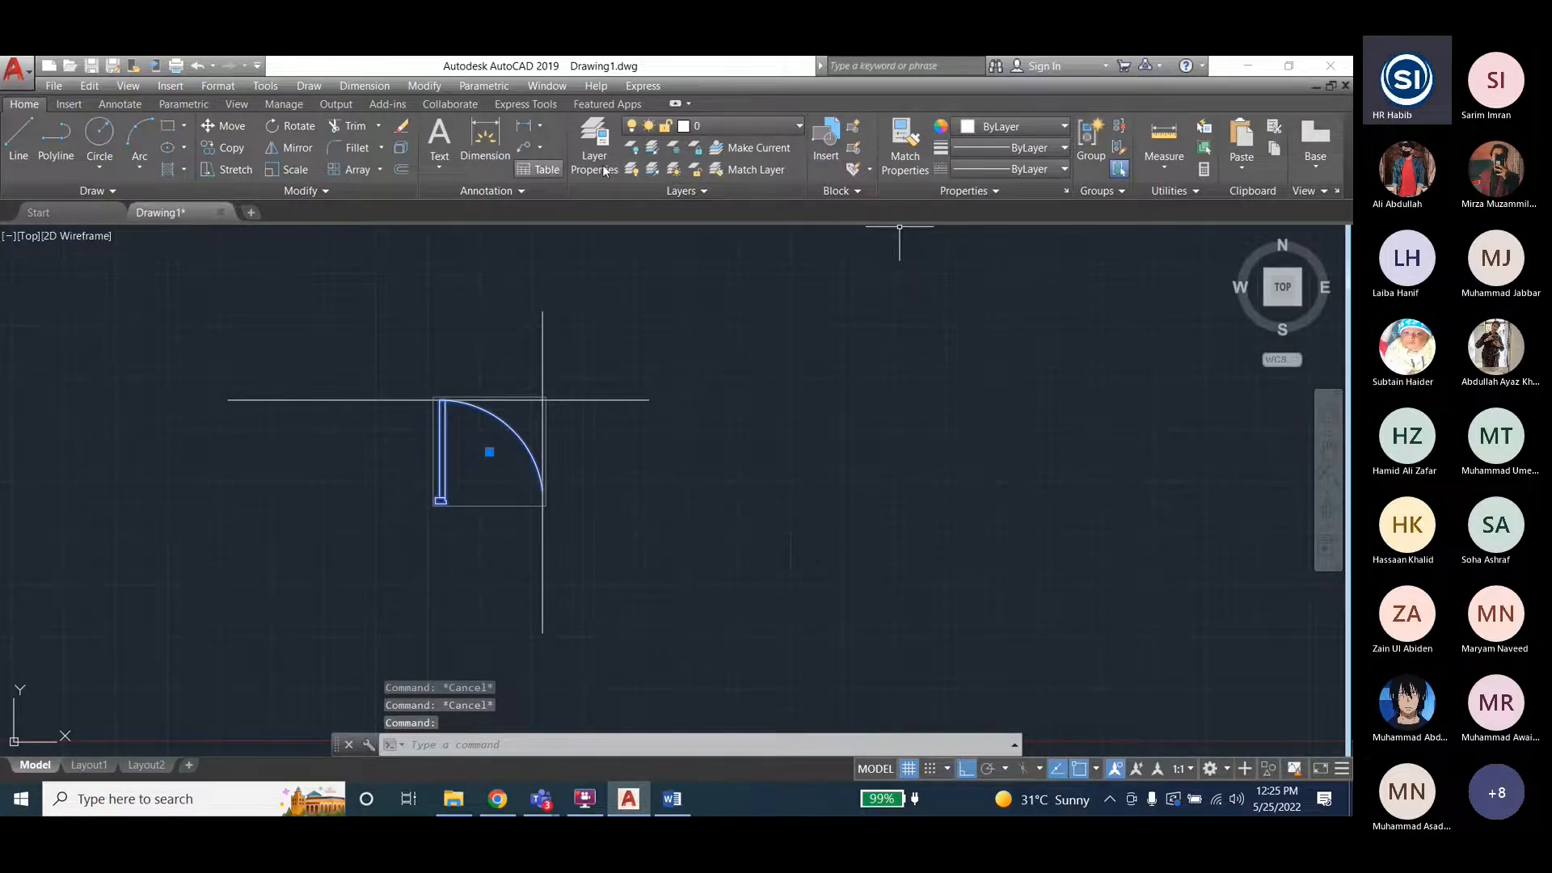
left_click(993, 129)
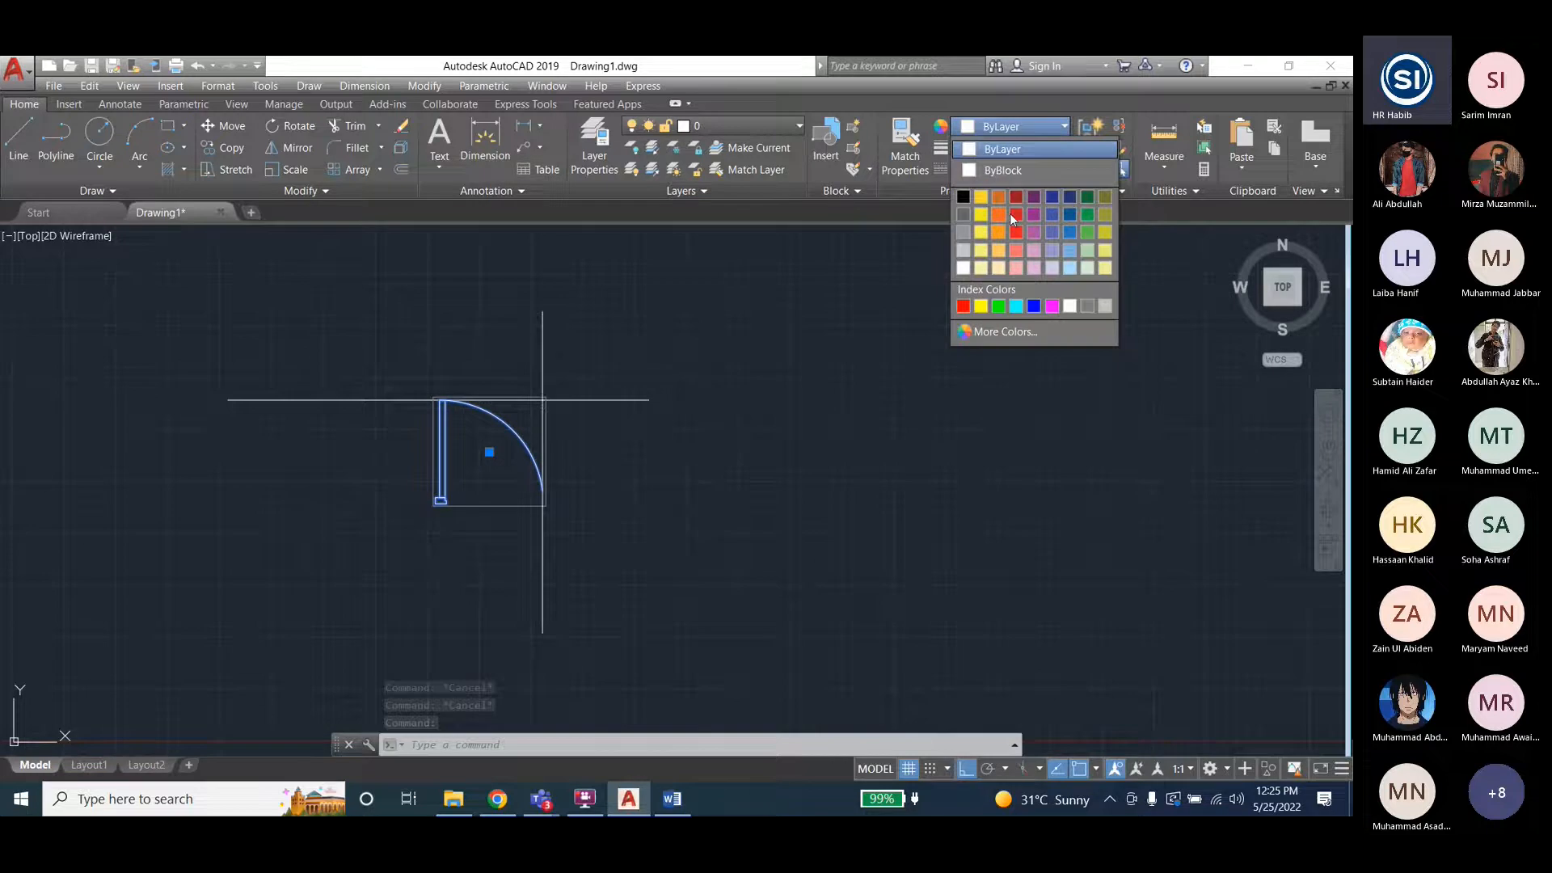
left_click(1034, 307)
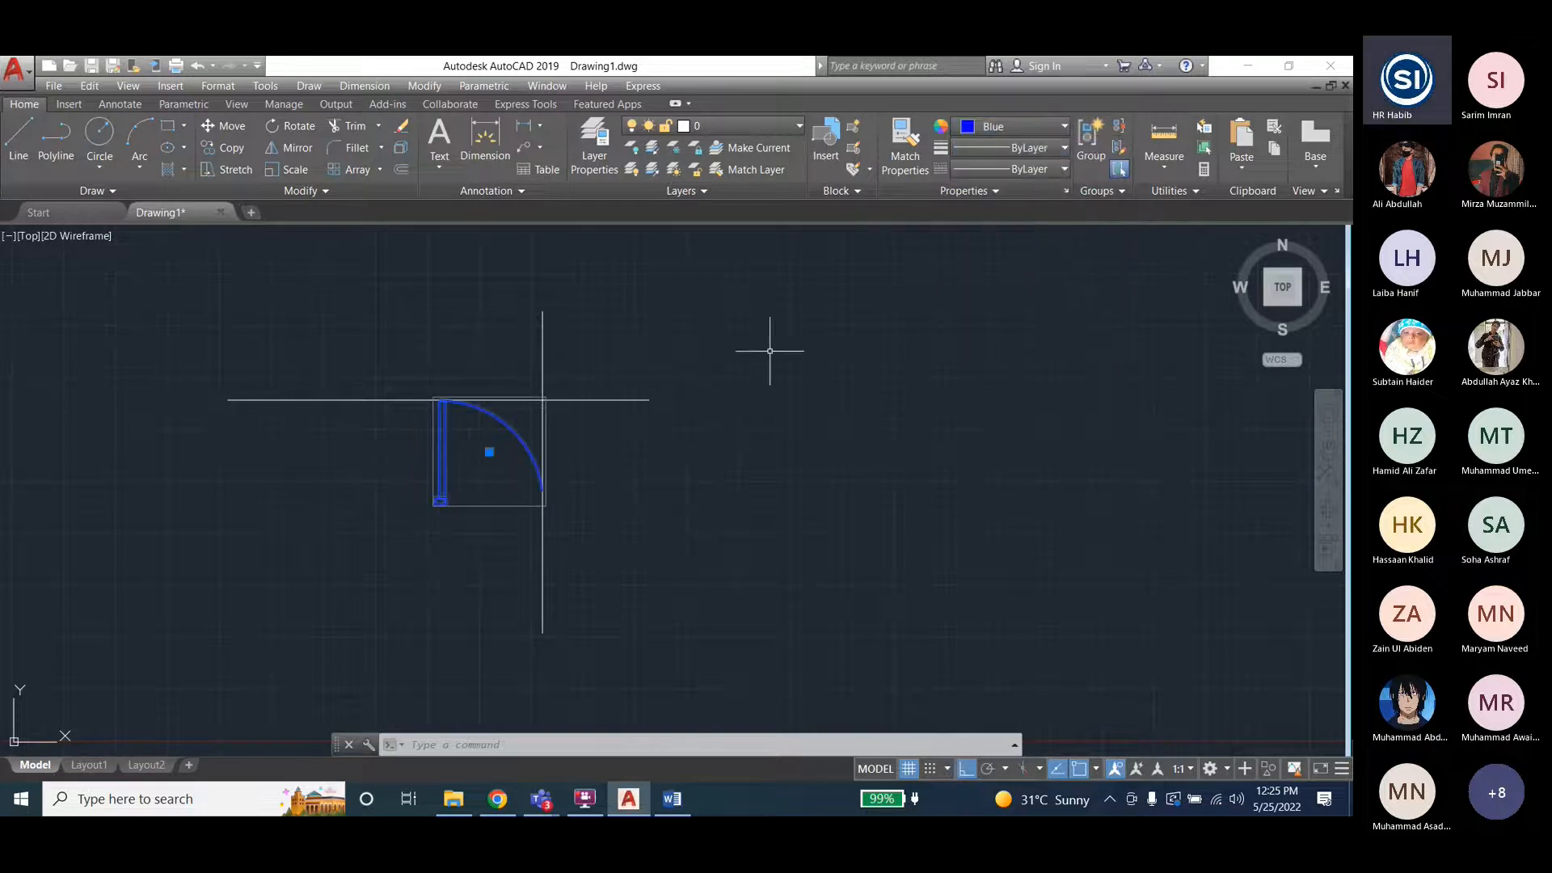
Try thicknesses of 5 and 15 on the grouped door half and settle on a thickness of 20 in its properties.
right_click(443, 438)
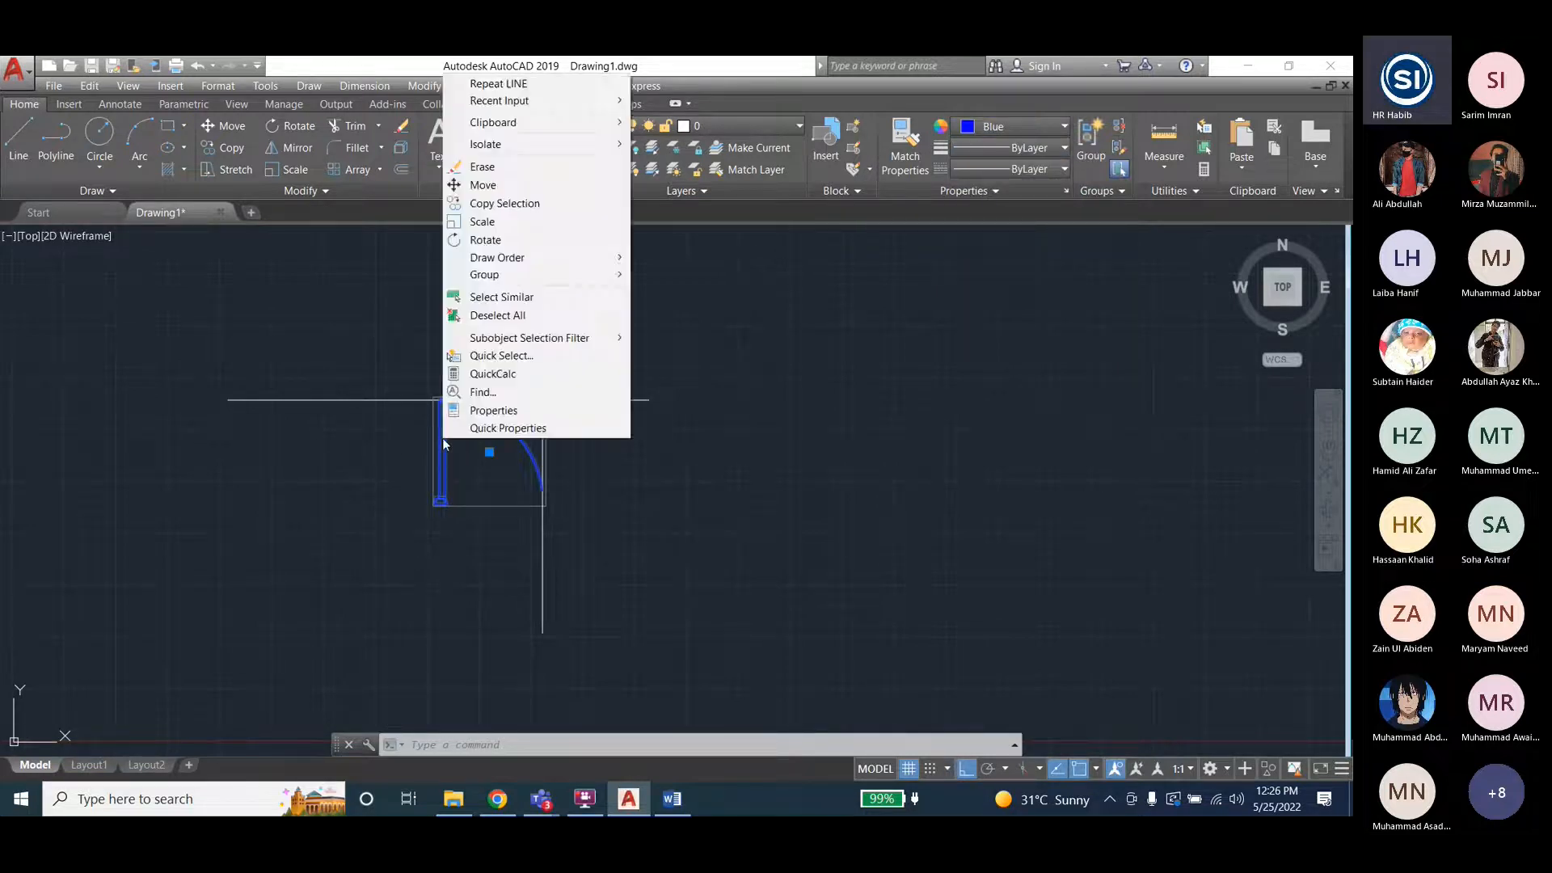
left_click(469, 427)
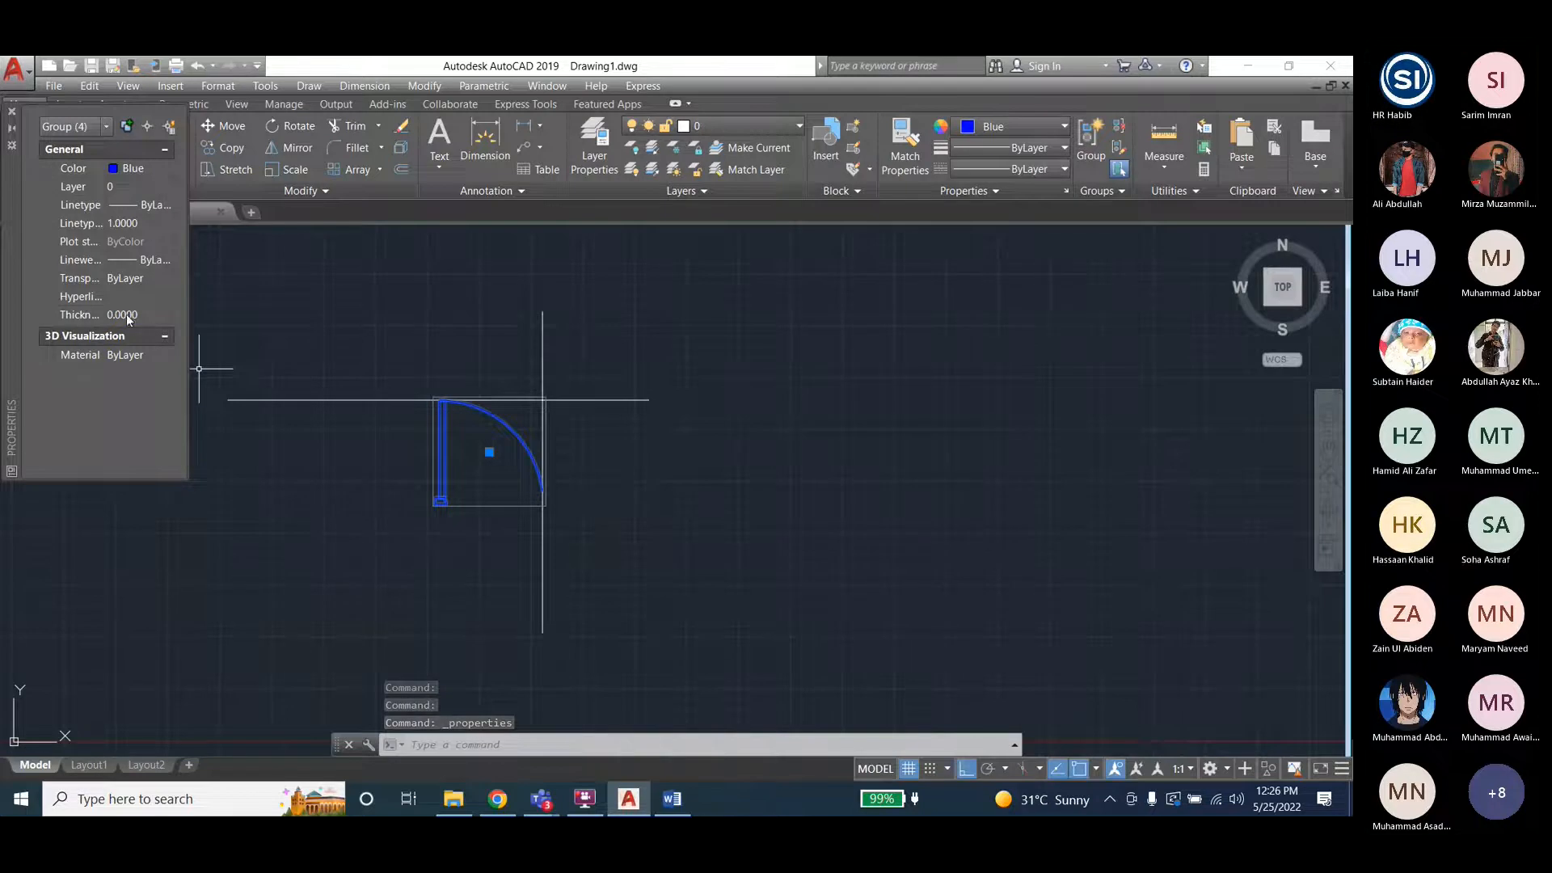
left_click(139, 316)
type("5")
key("Return")
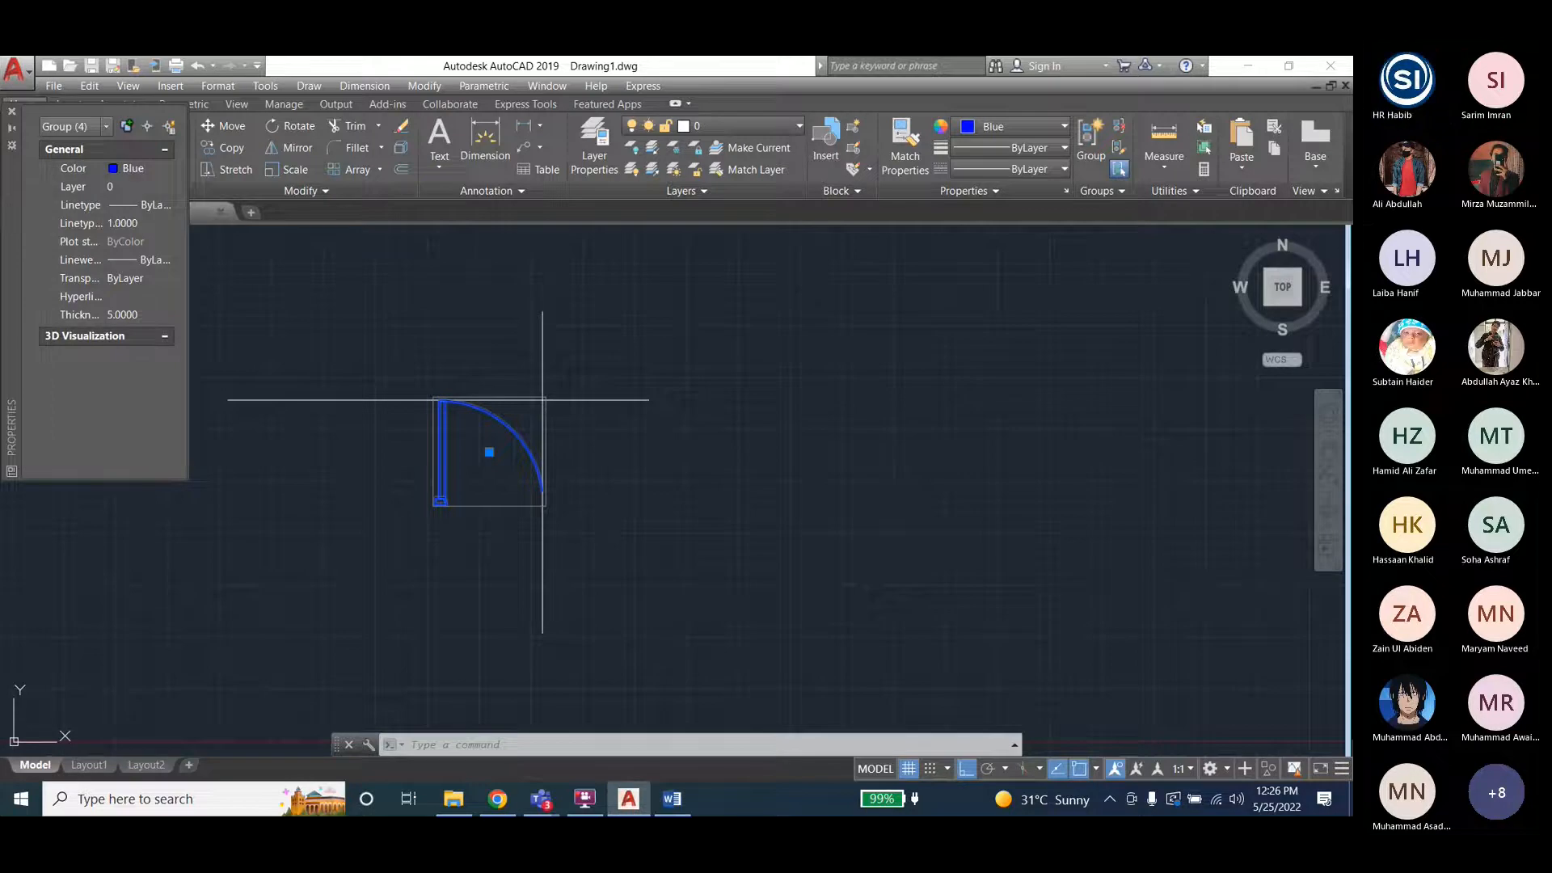
left_click(139, 315)
type("15")
key("Return")
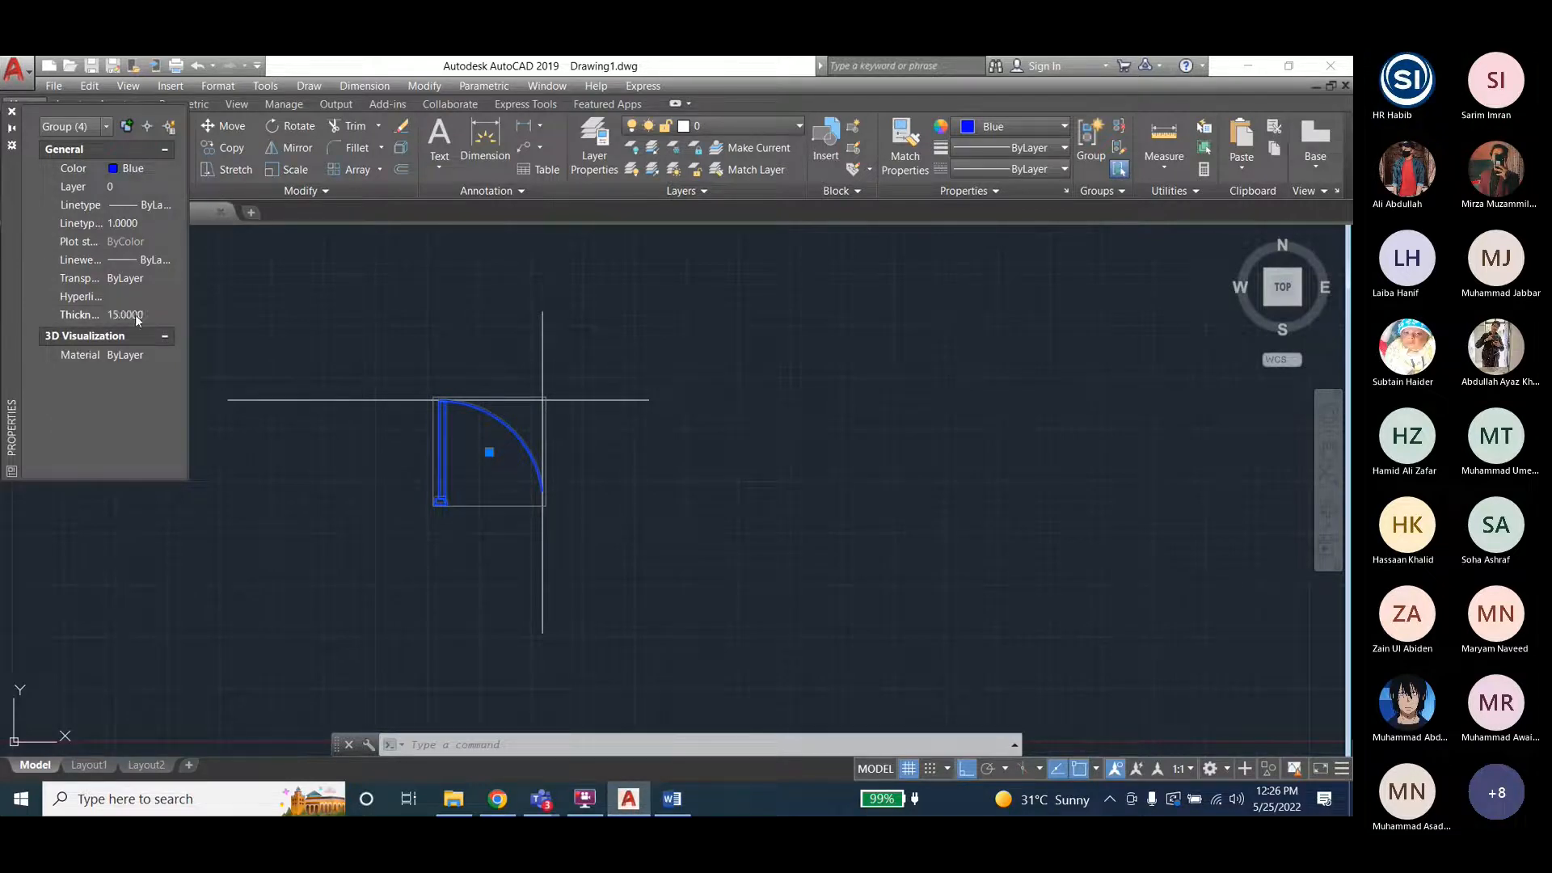
left_click(137, 316)
type("20")
key("Return")
left_click(365, 564)
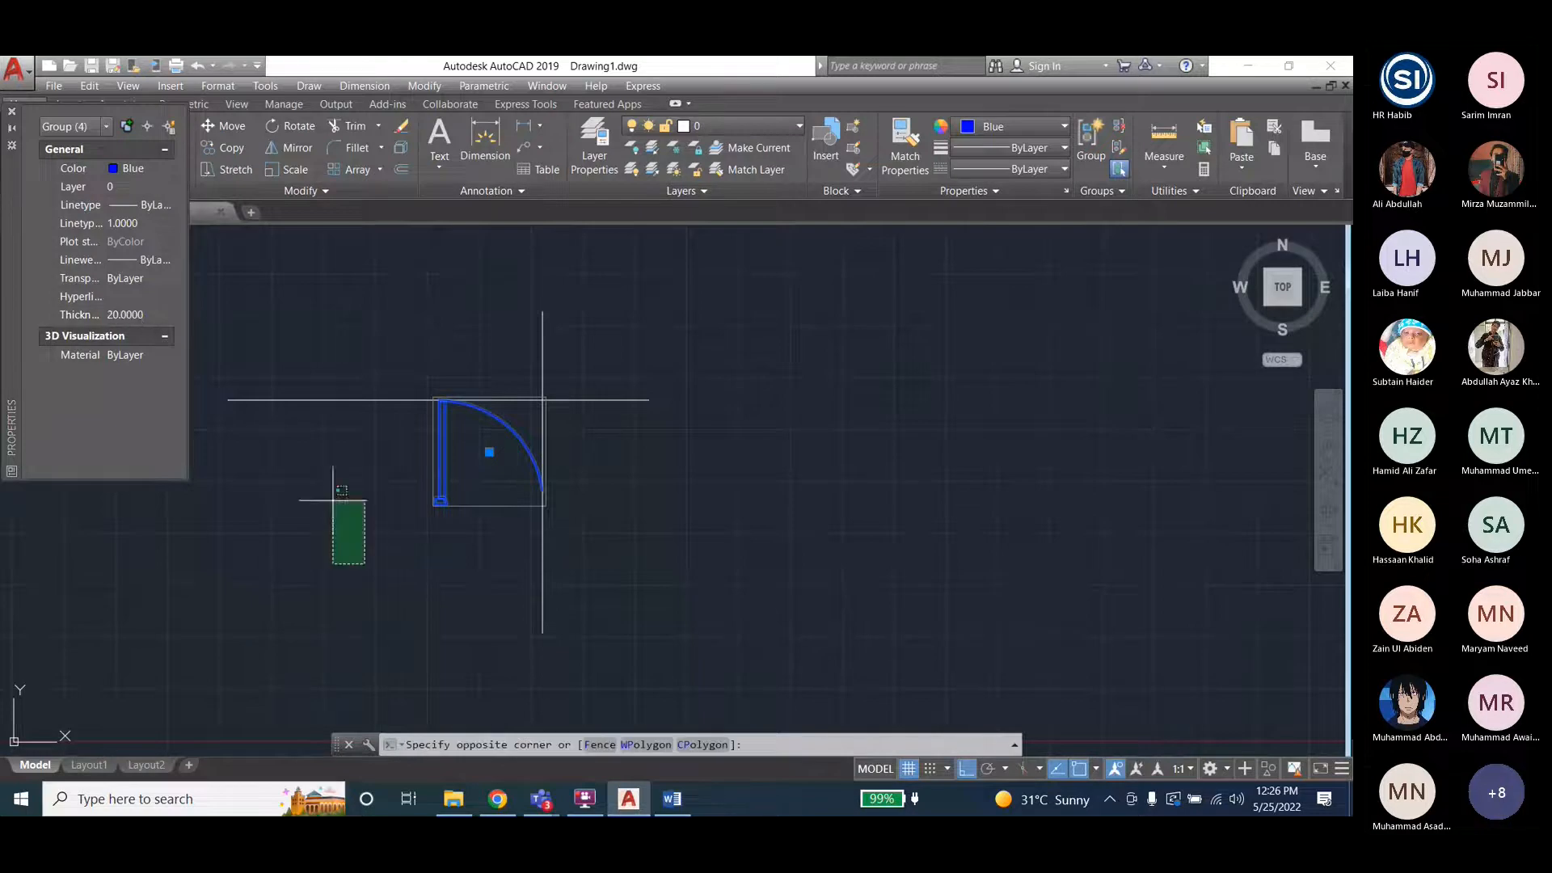
left_click(194, 367)
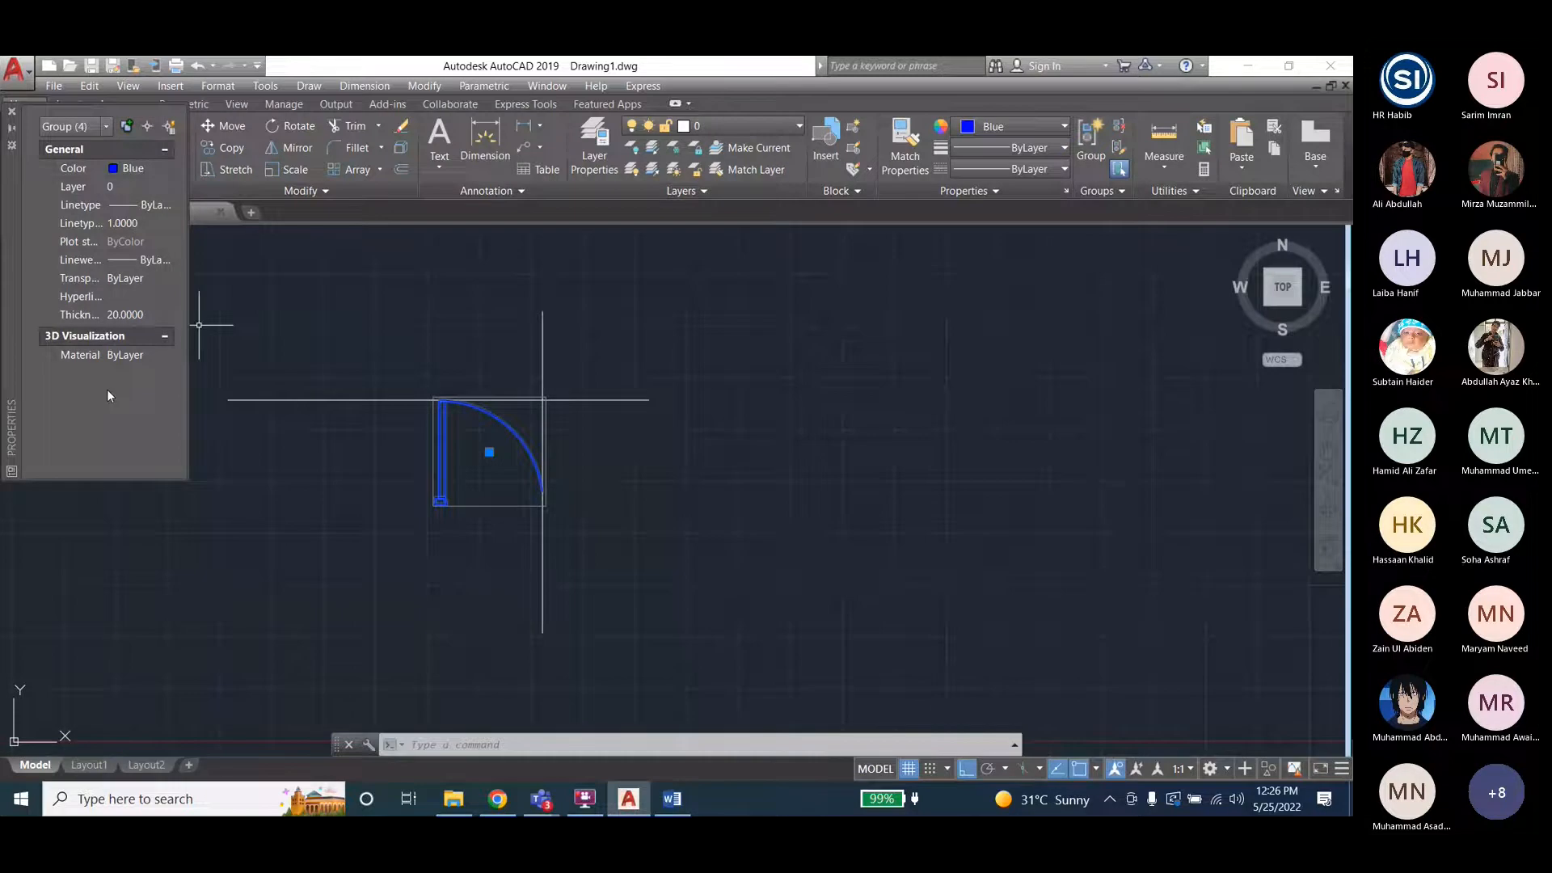
key("ctrl+1")
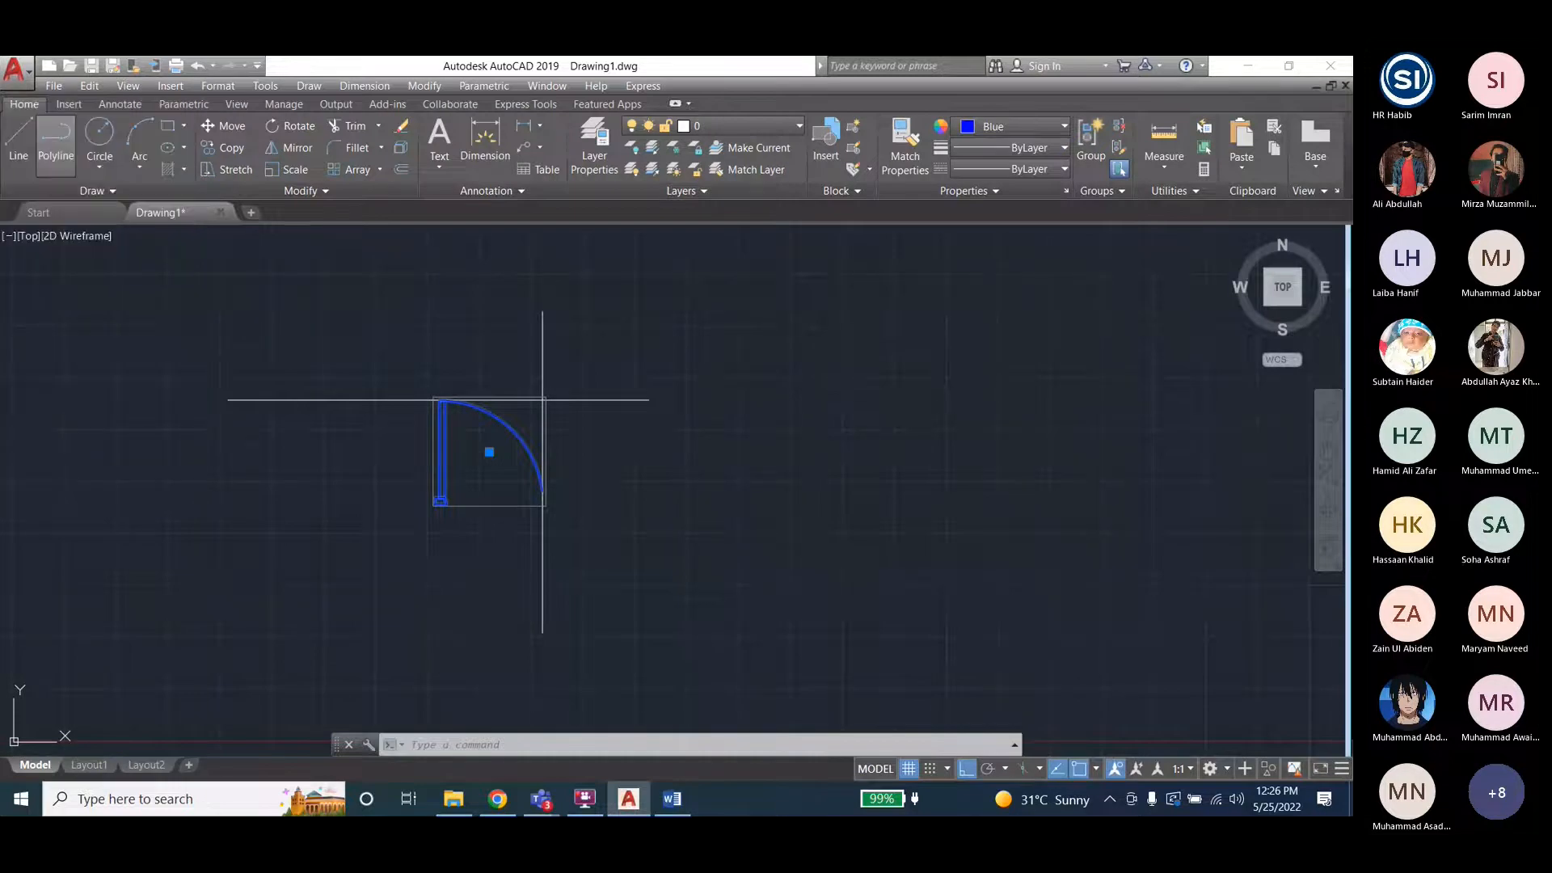
key("Escape")
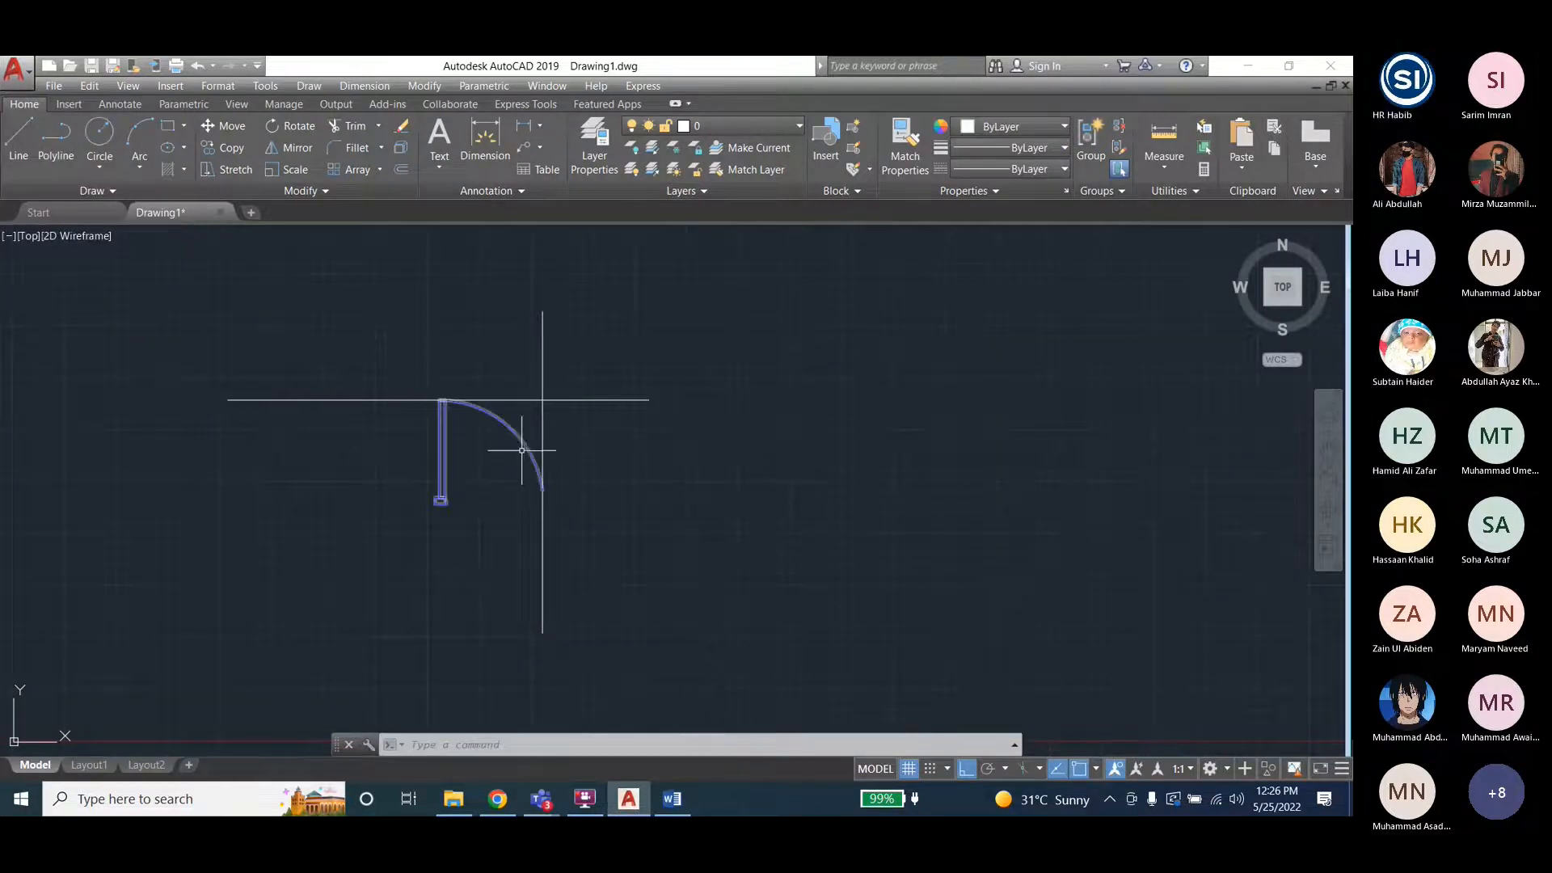
Set the current lineweight to 1.20 mm and turn on Display Lineweight in the lineweight settings.
left_click(526, 450)
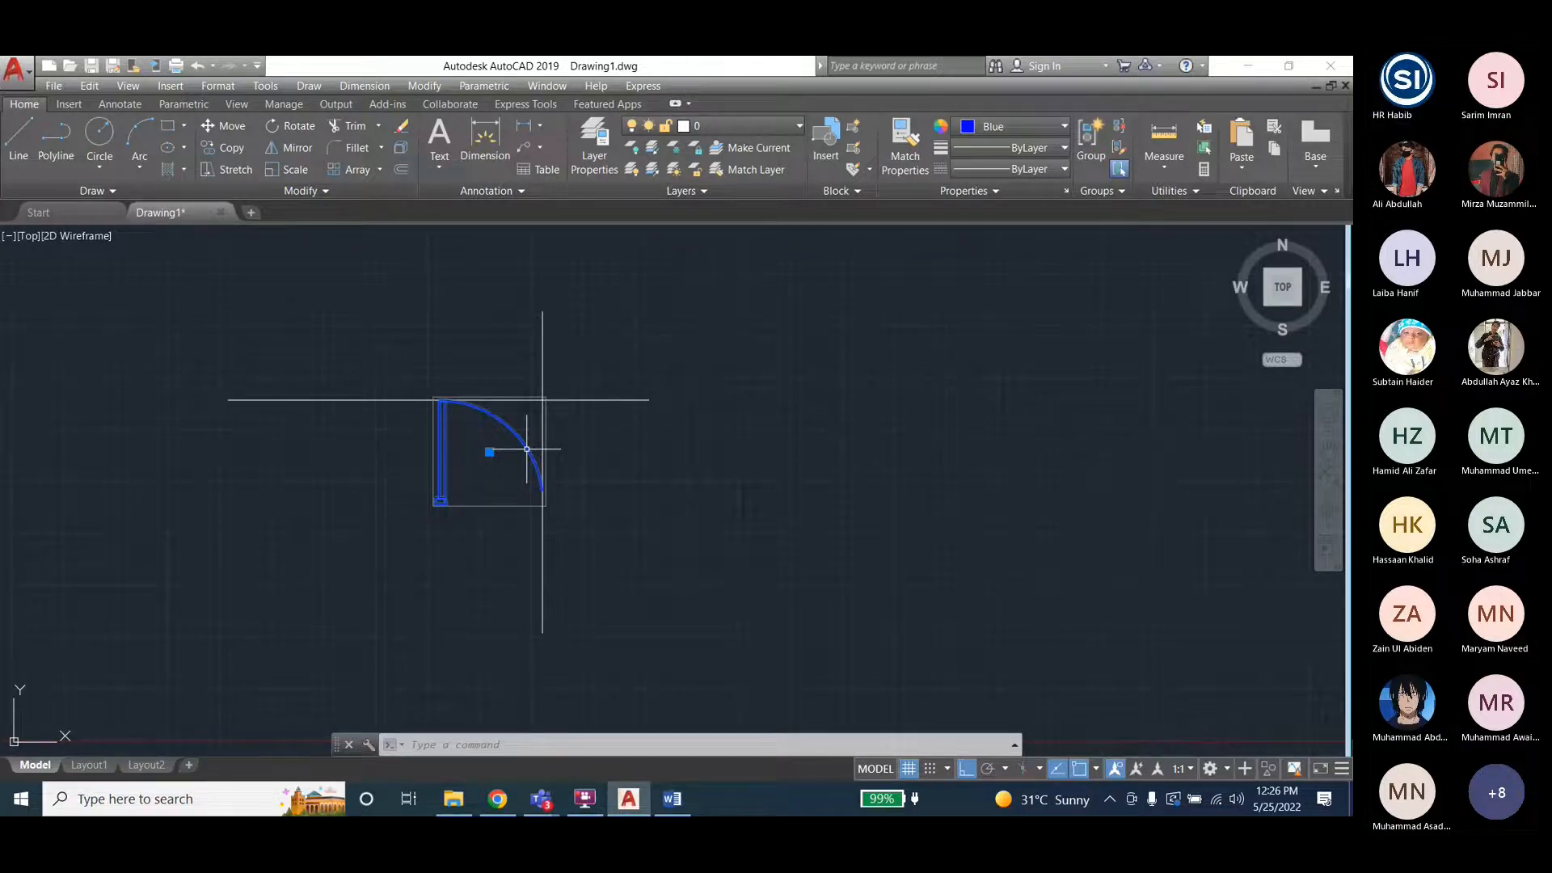
left_click(1021, 168)
left_click(994, 186)
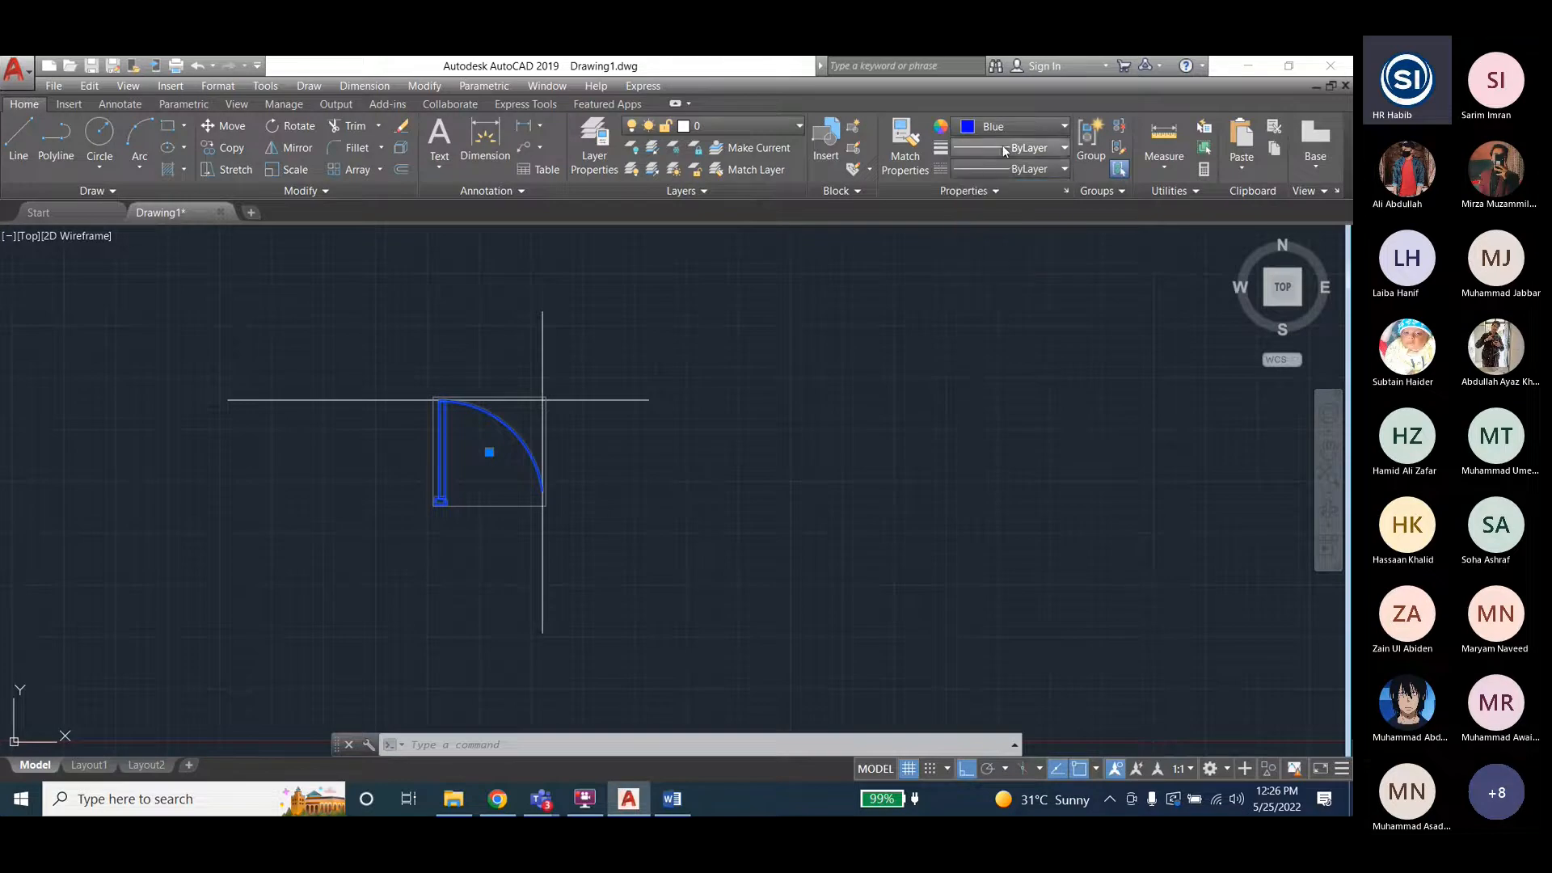
left_click(1002, 148)
left_click(997, 400)
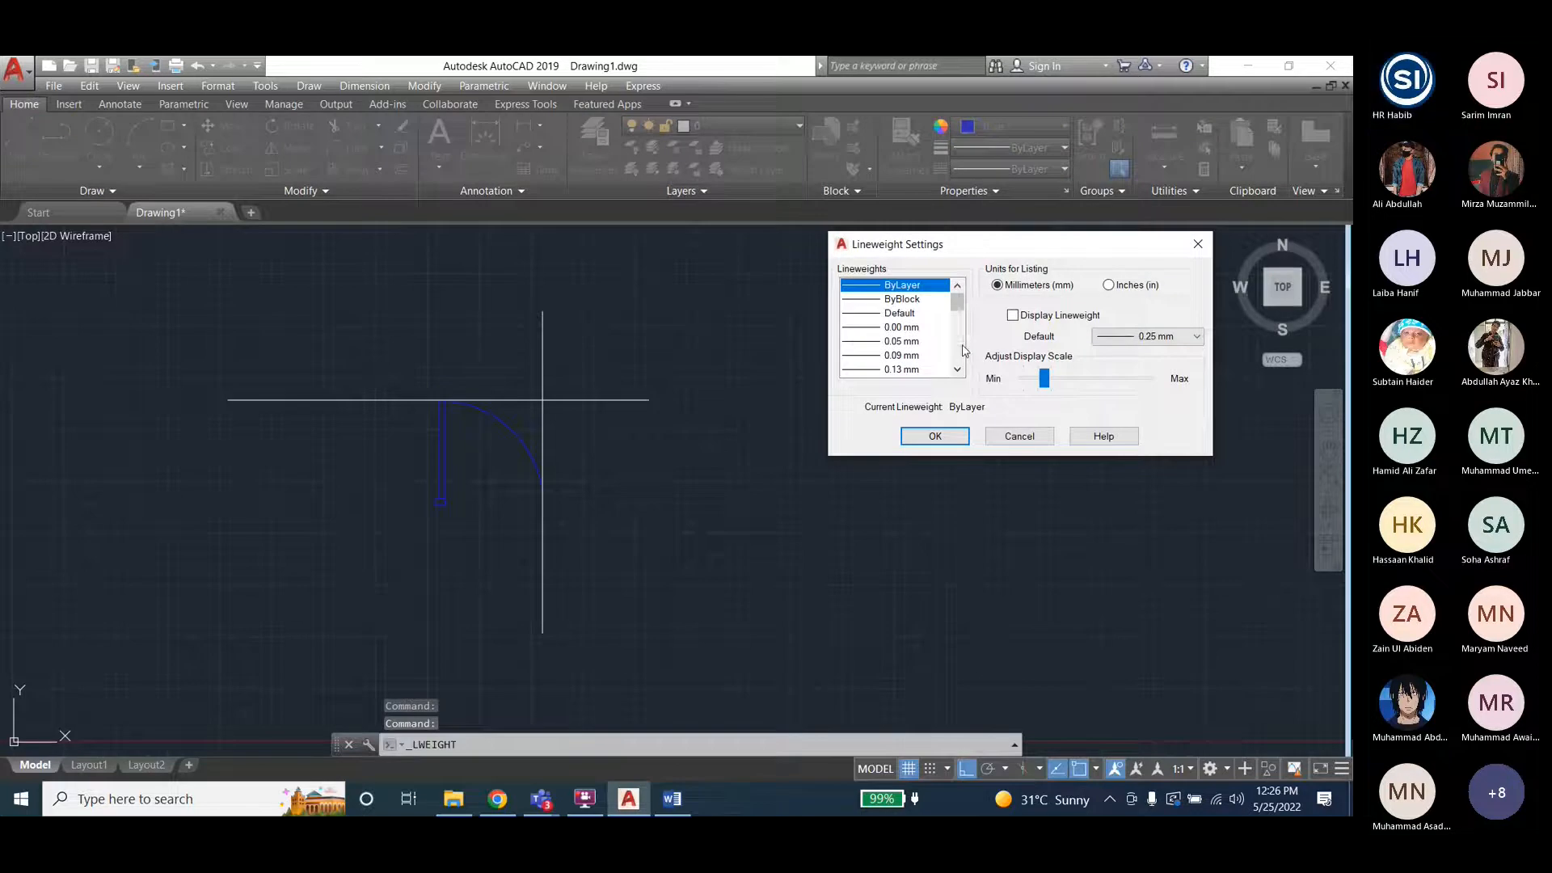
scroll(930, 324, "down", 7)
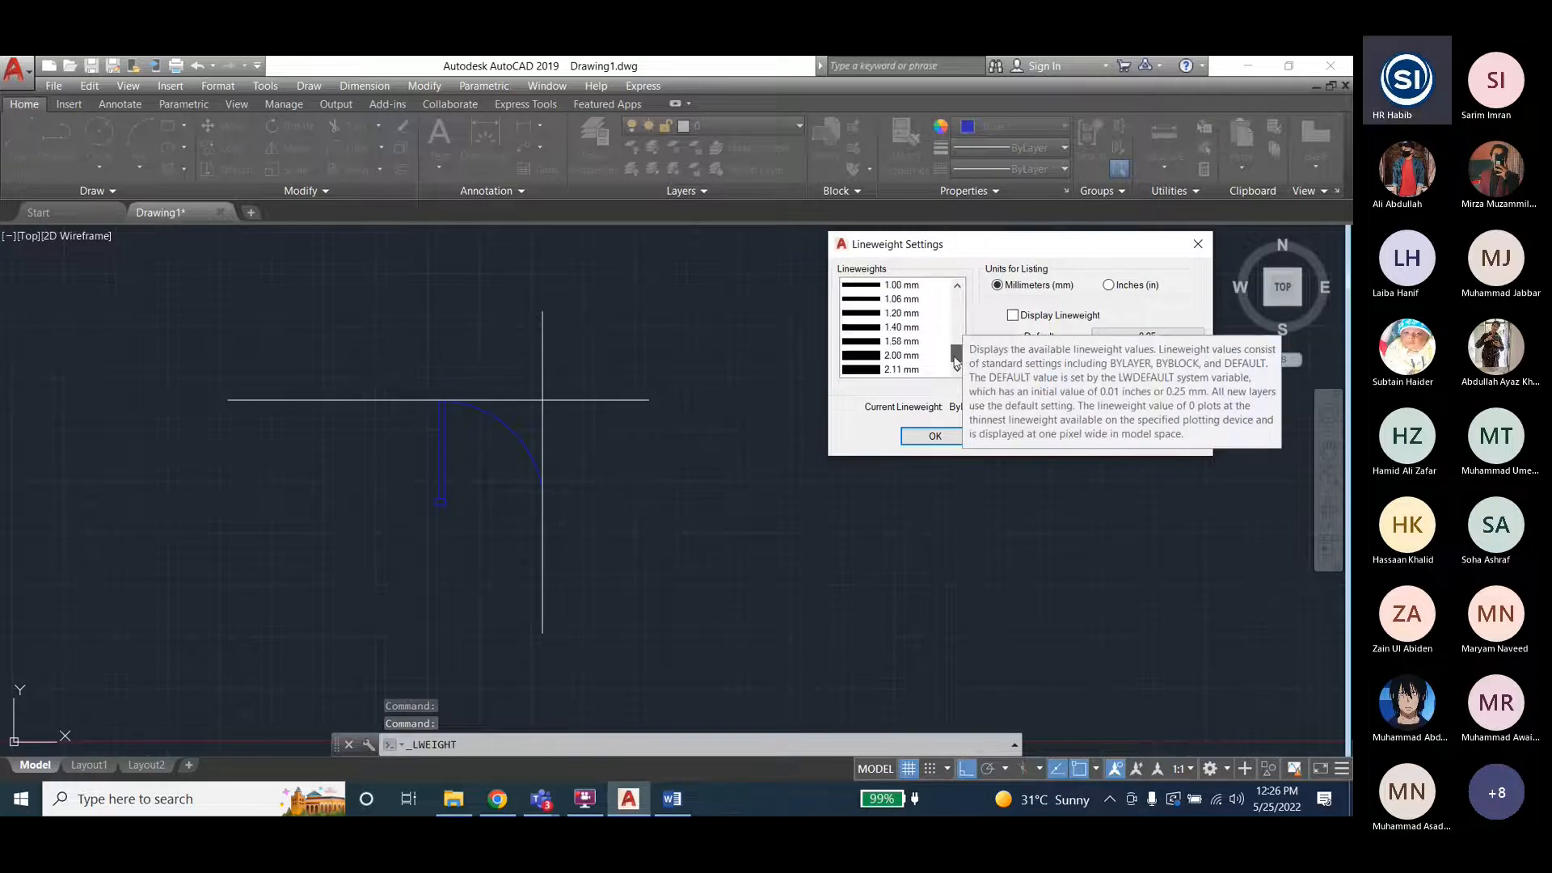
left_click(902, 313)
left_click(1014, 316)
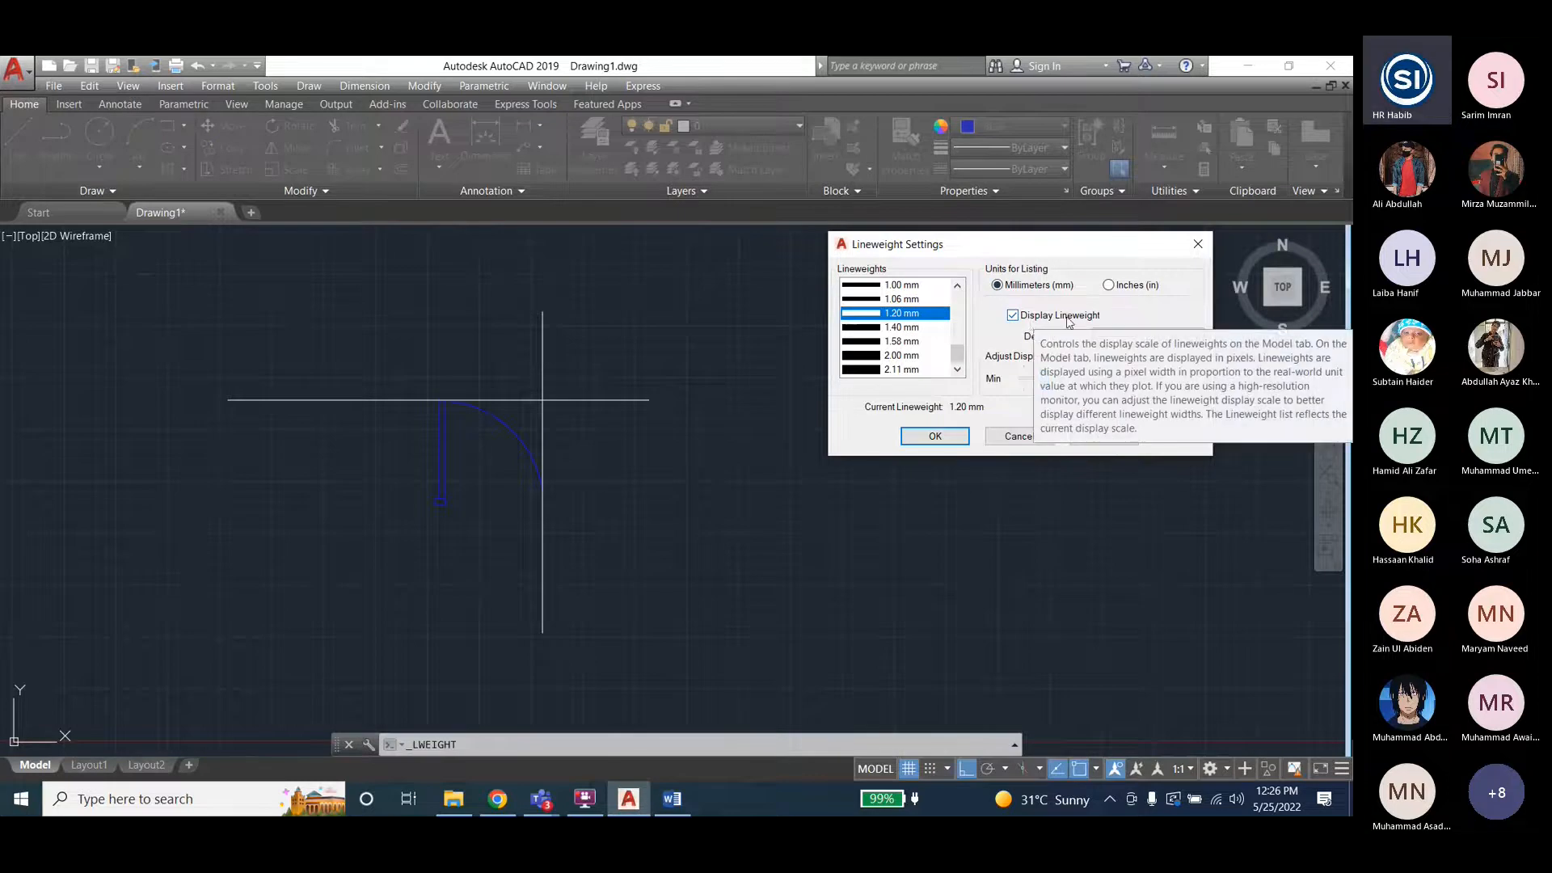
left_click(934, 435)
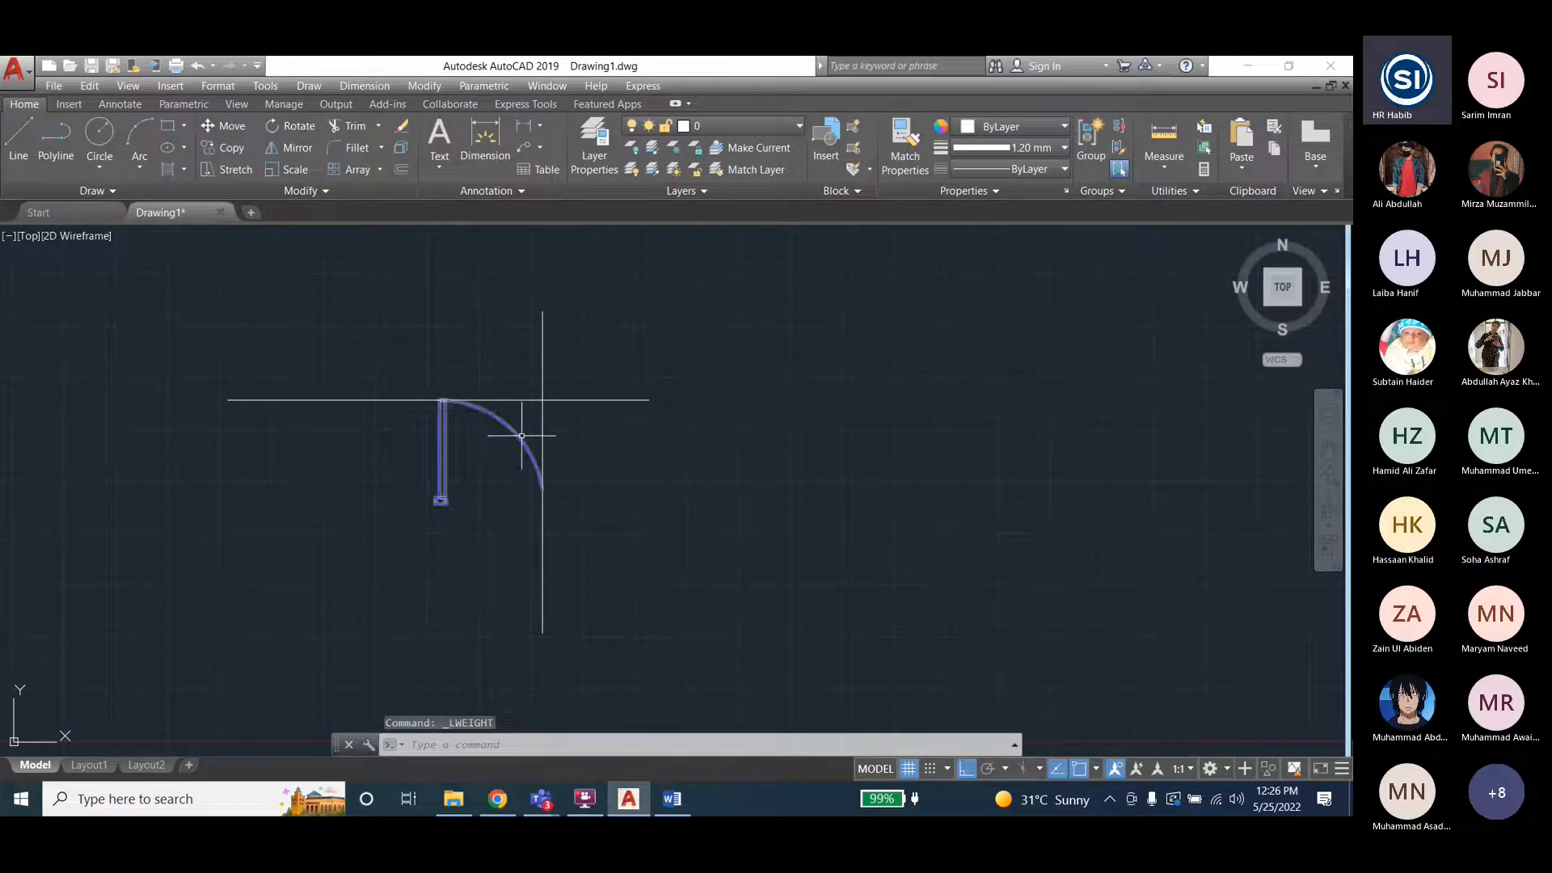
left_click(997, 149)
left_click(998, 148)
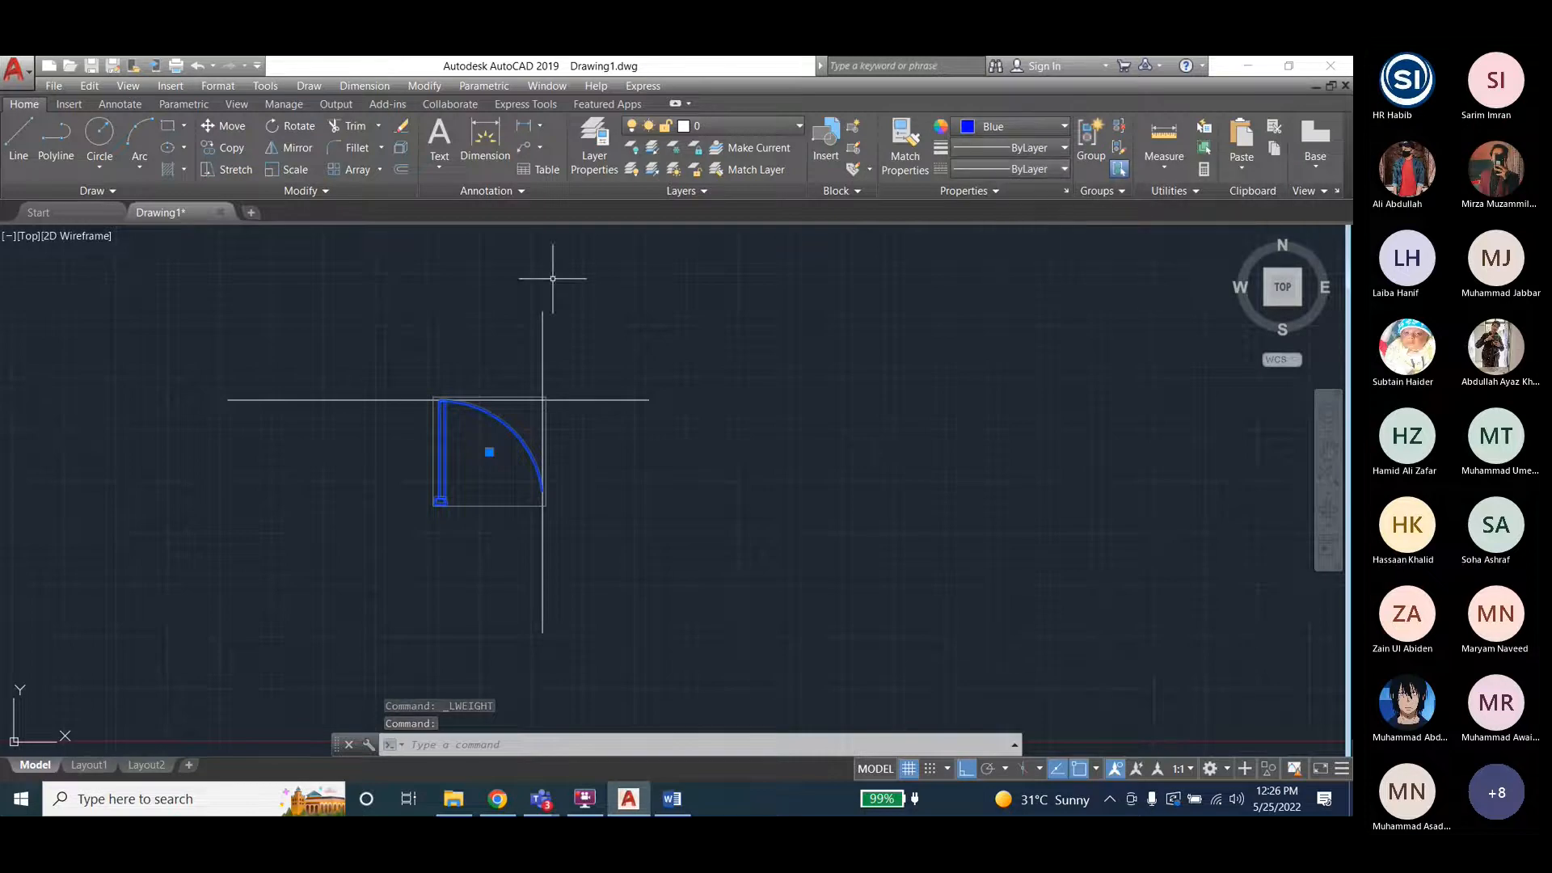
key("Escape")
key("Escape")
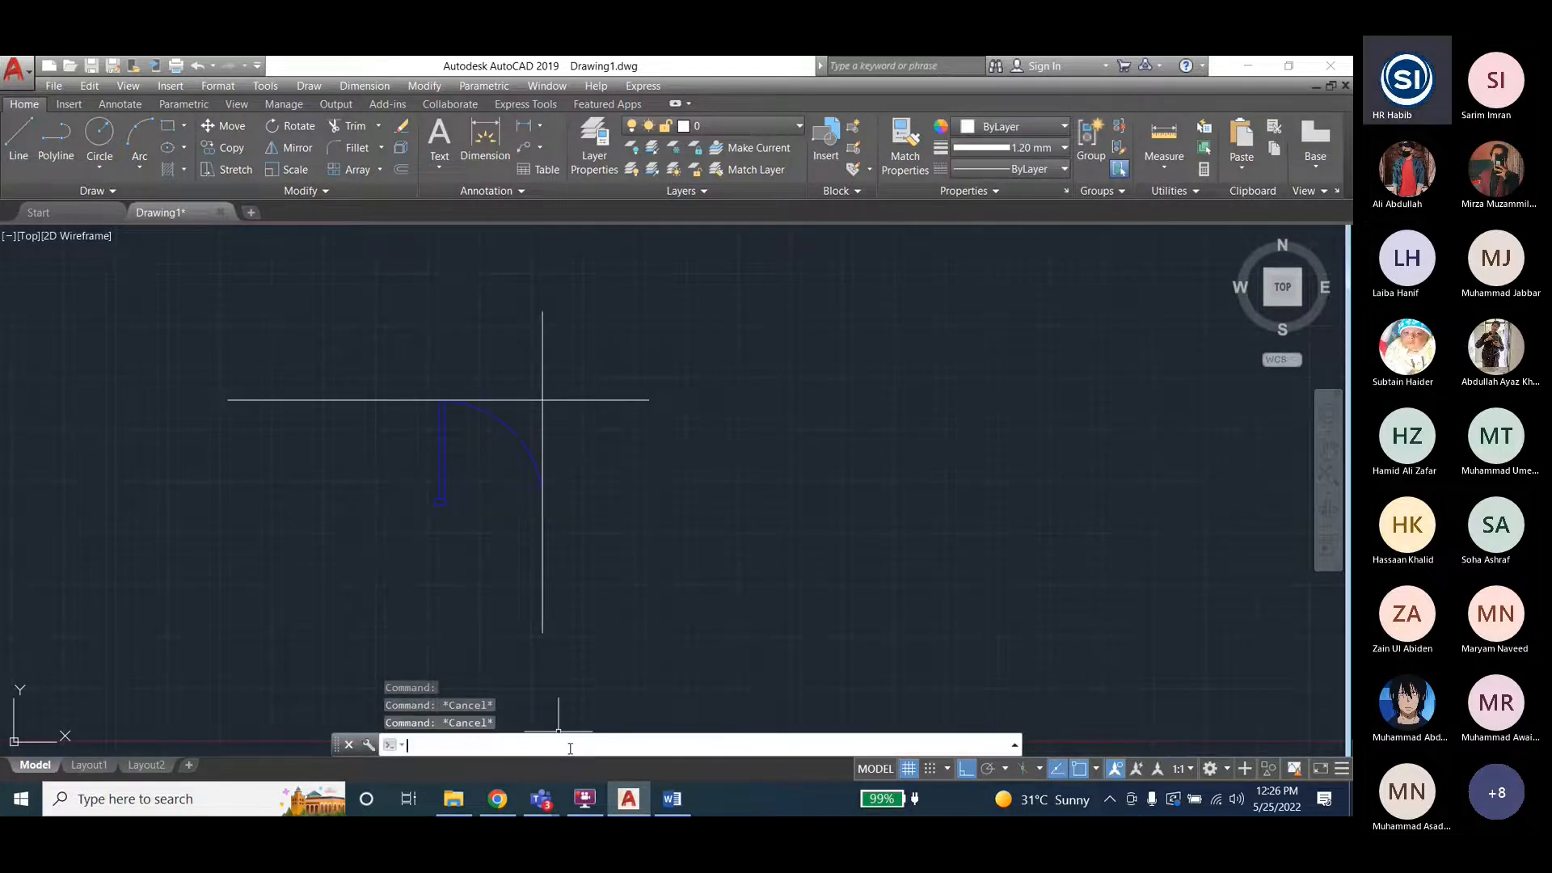
type("UPDATE")
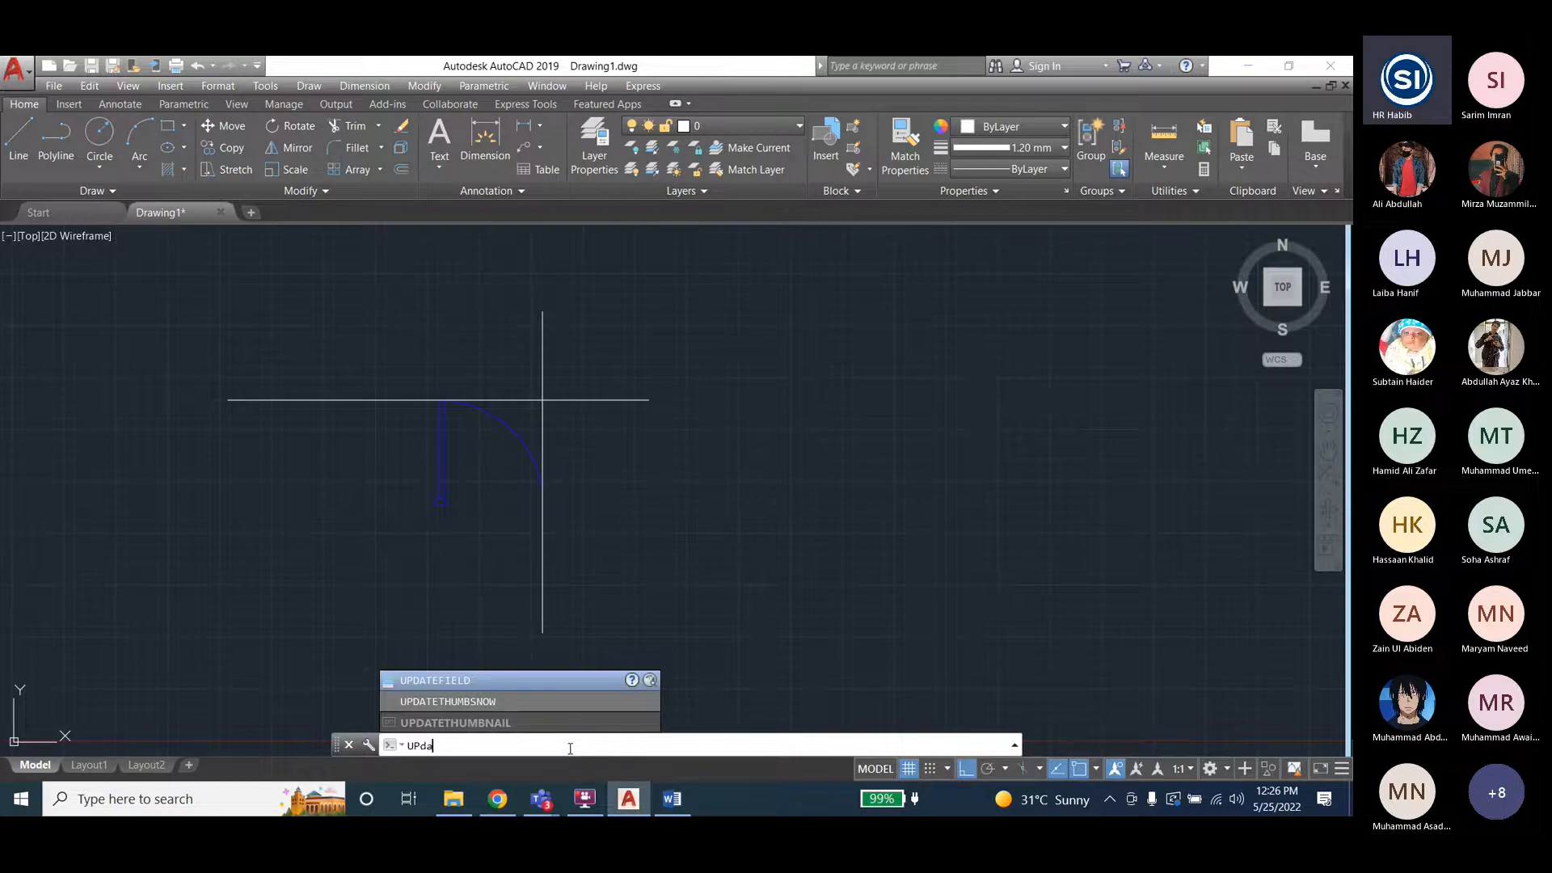
key("Escape")
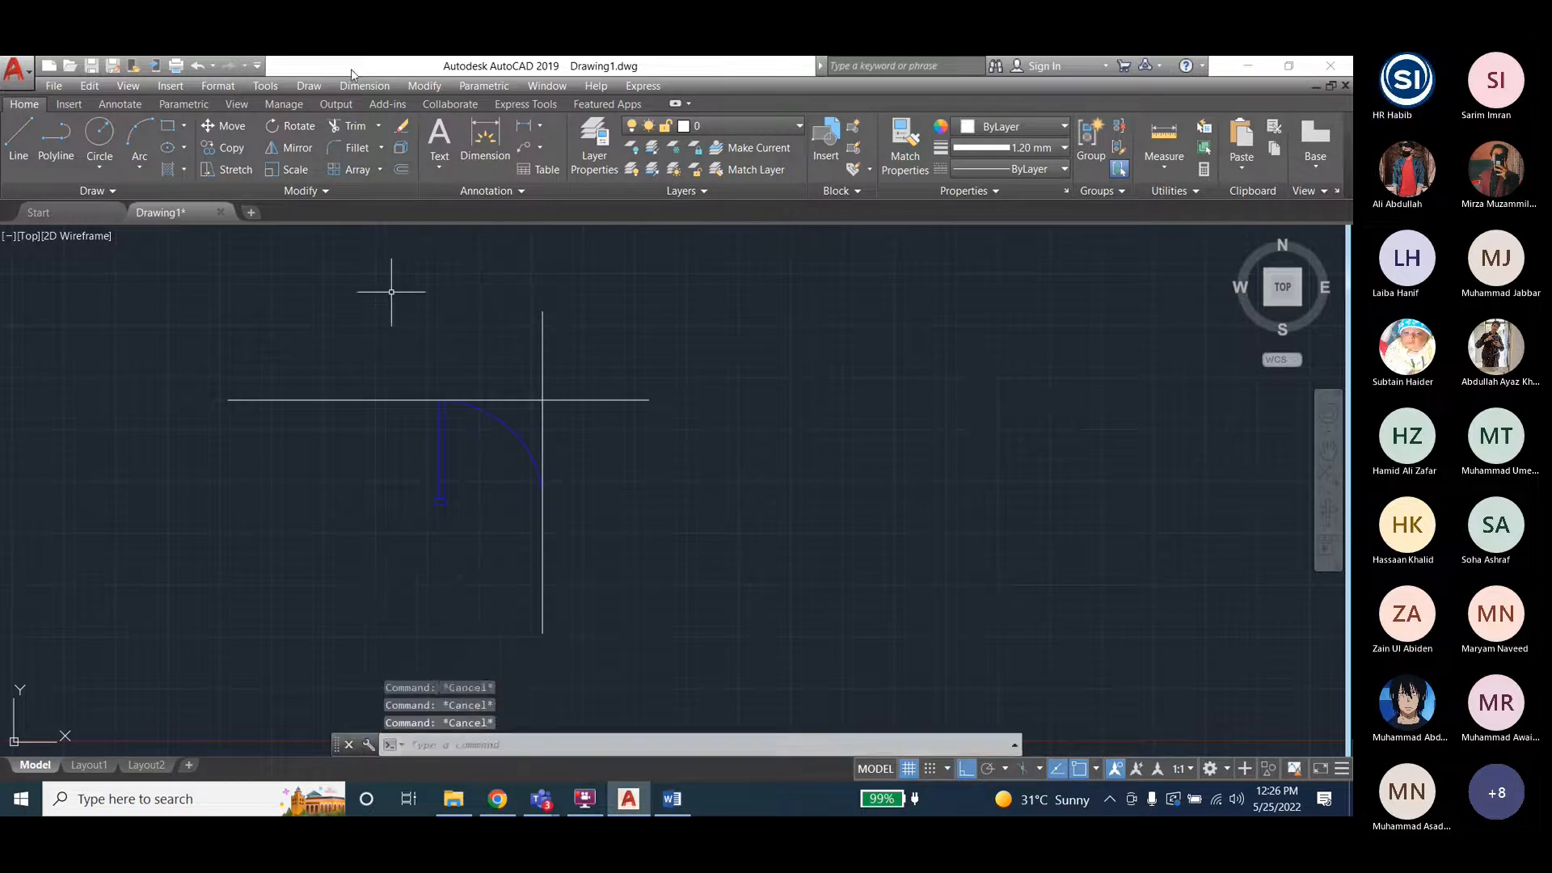
left_click(365, 86)
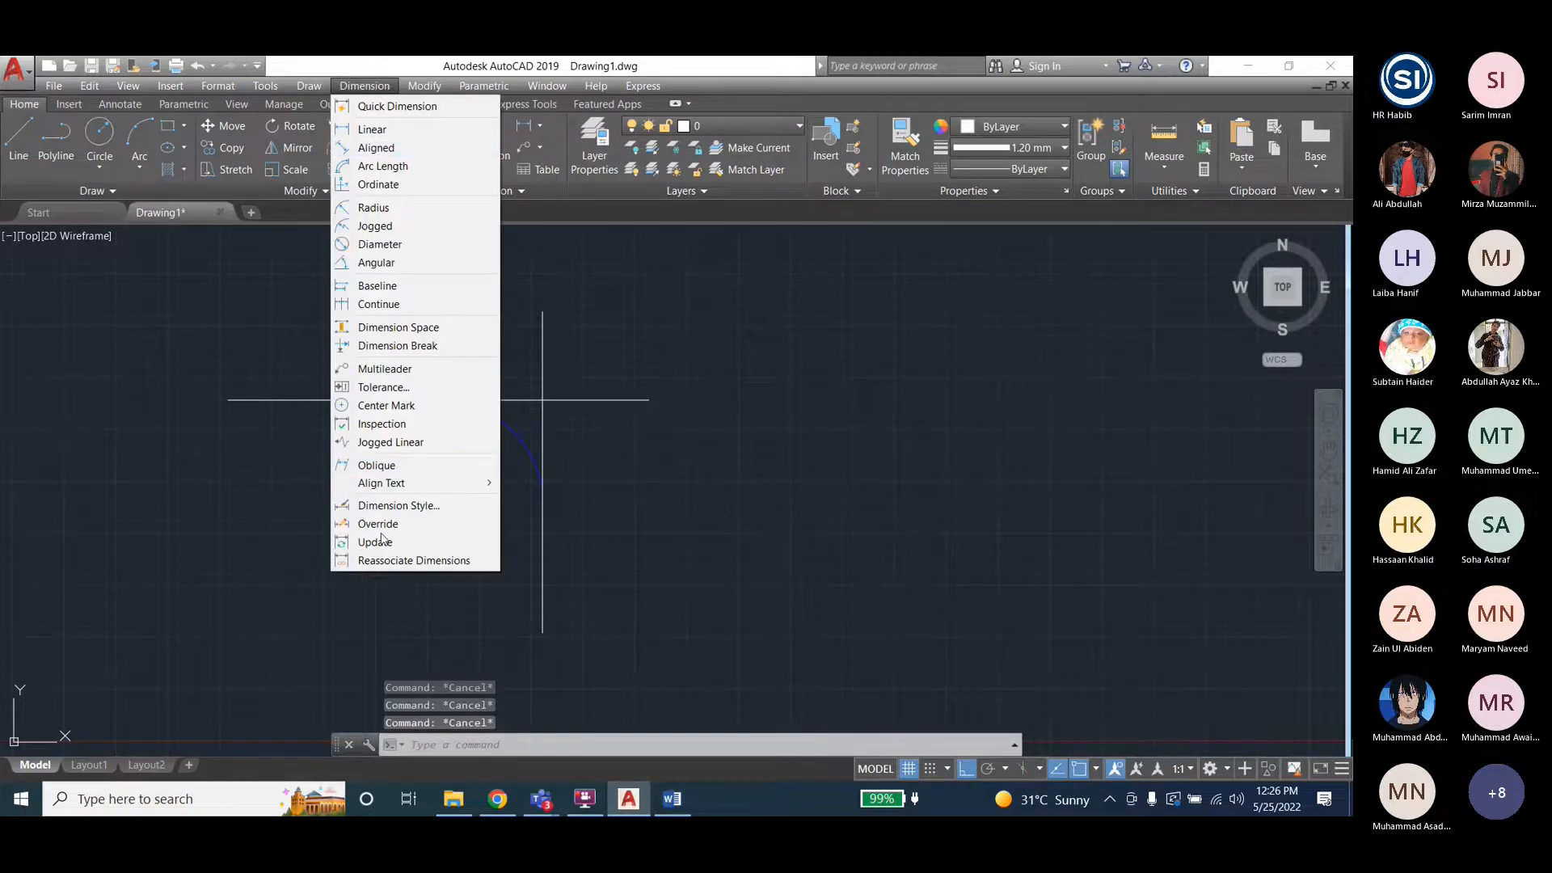
left_click(617, 389)
left_click(1017, 170)
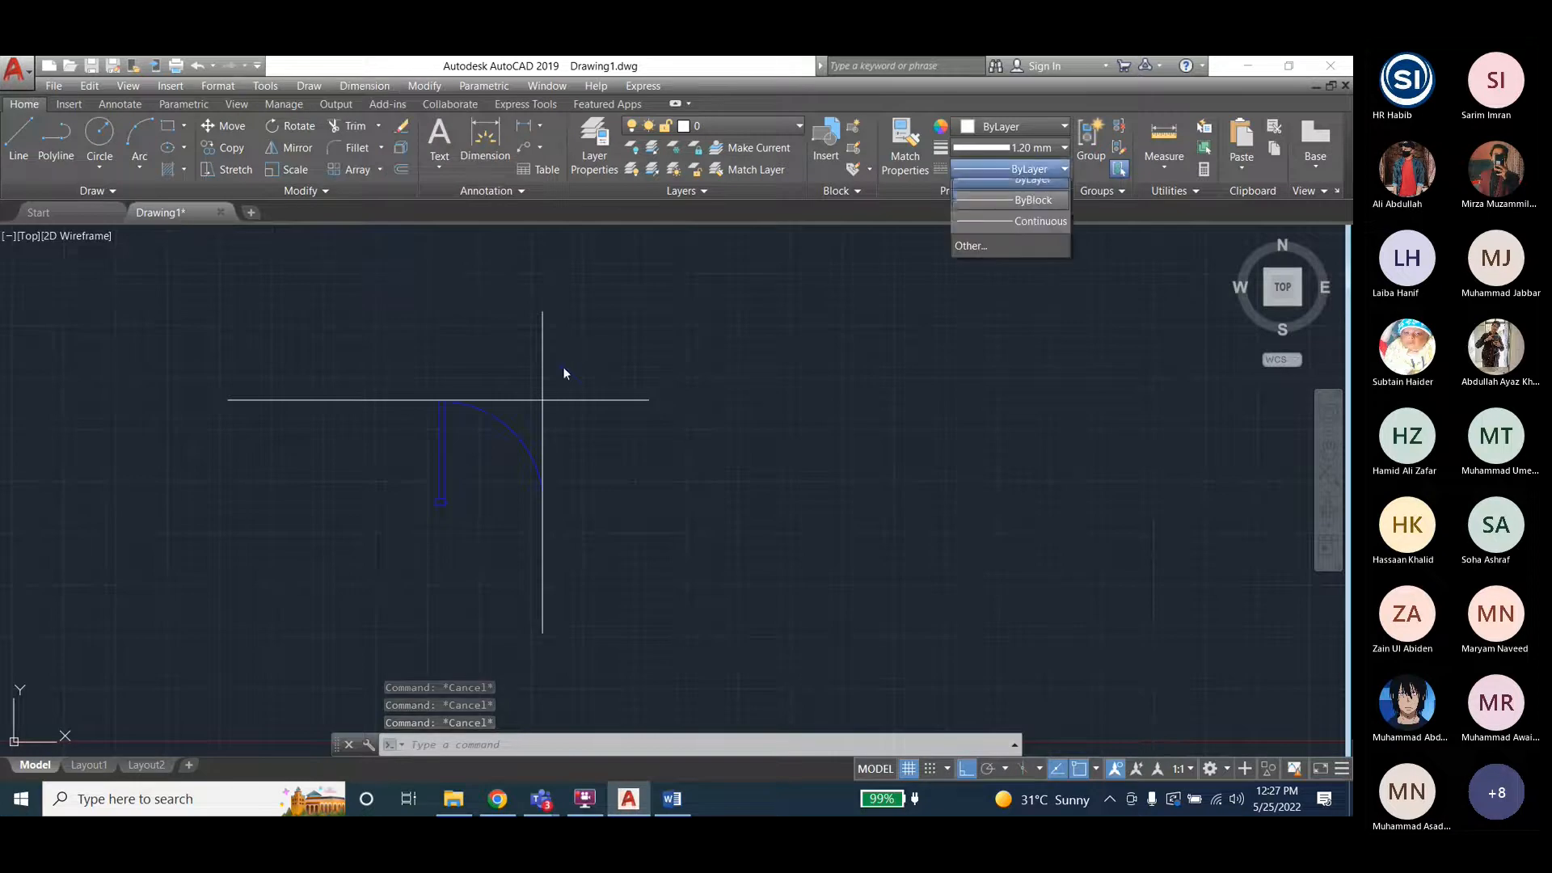
Set the default lineweight to 1.06 mm in the lineweight settings.
left_click(499, 418)
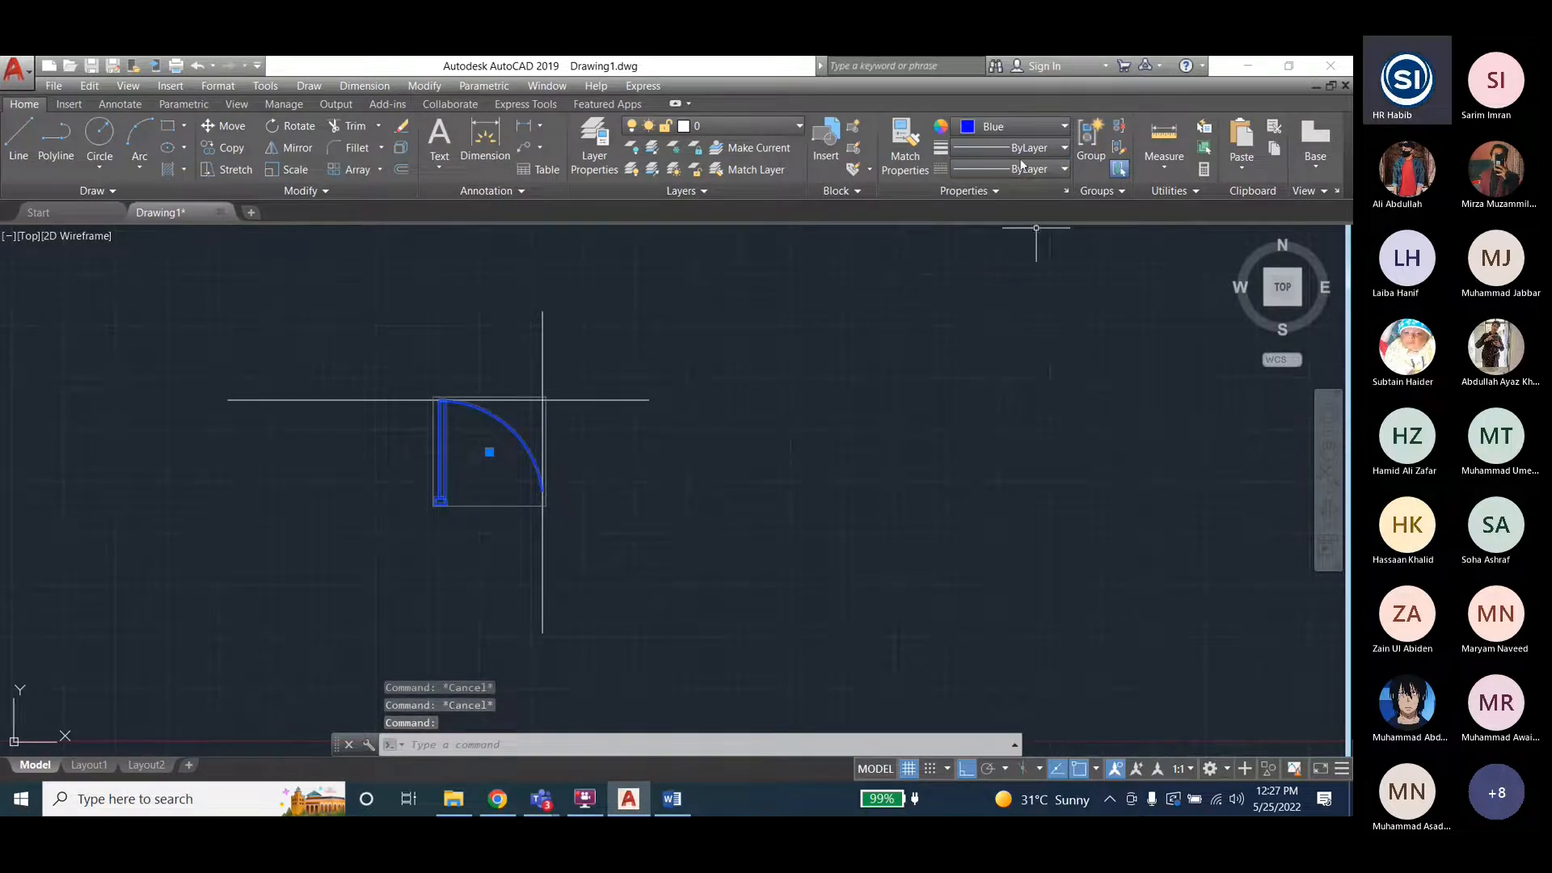
key("Escape")
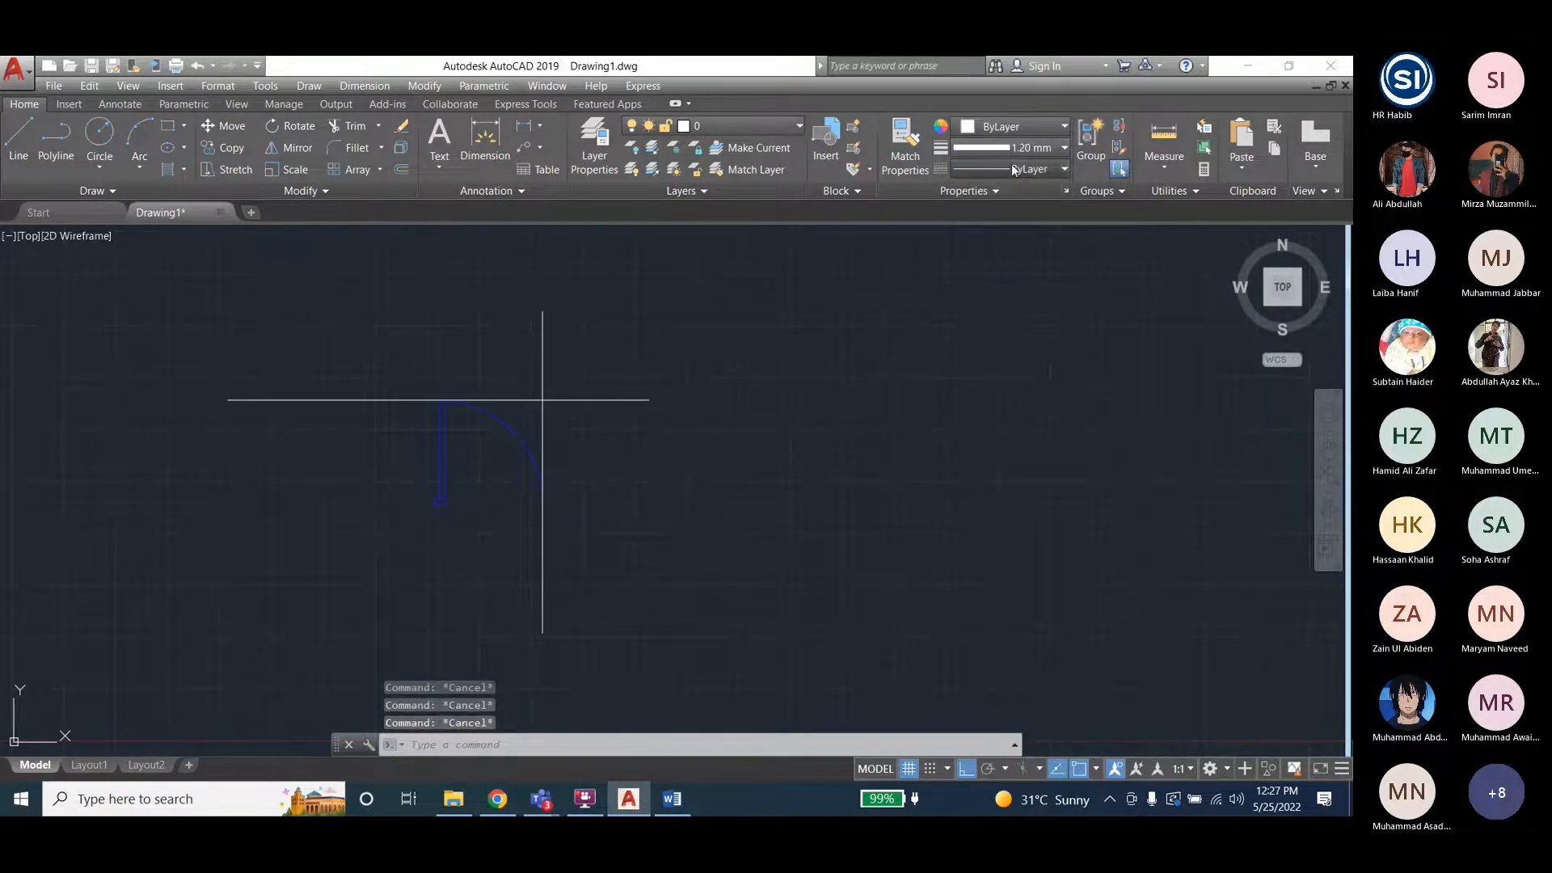
left_click(1025, 169)
left_click(996, 185)
left_click(1006, 151)
left_click(1005, 399)
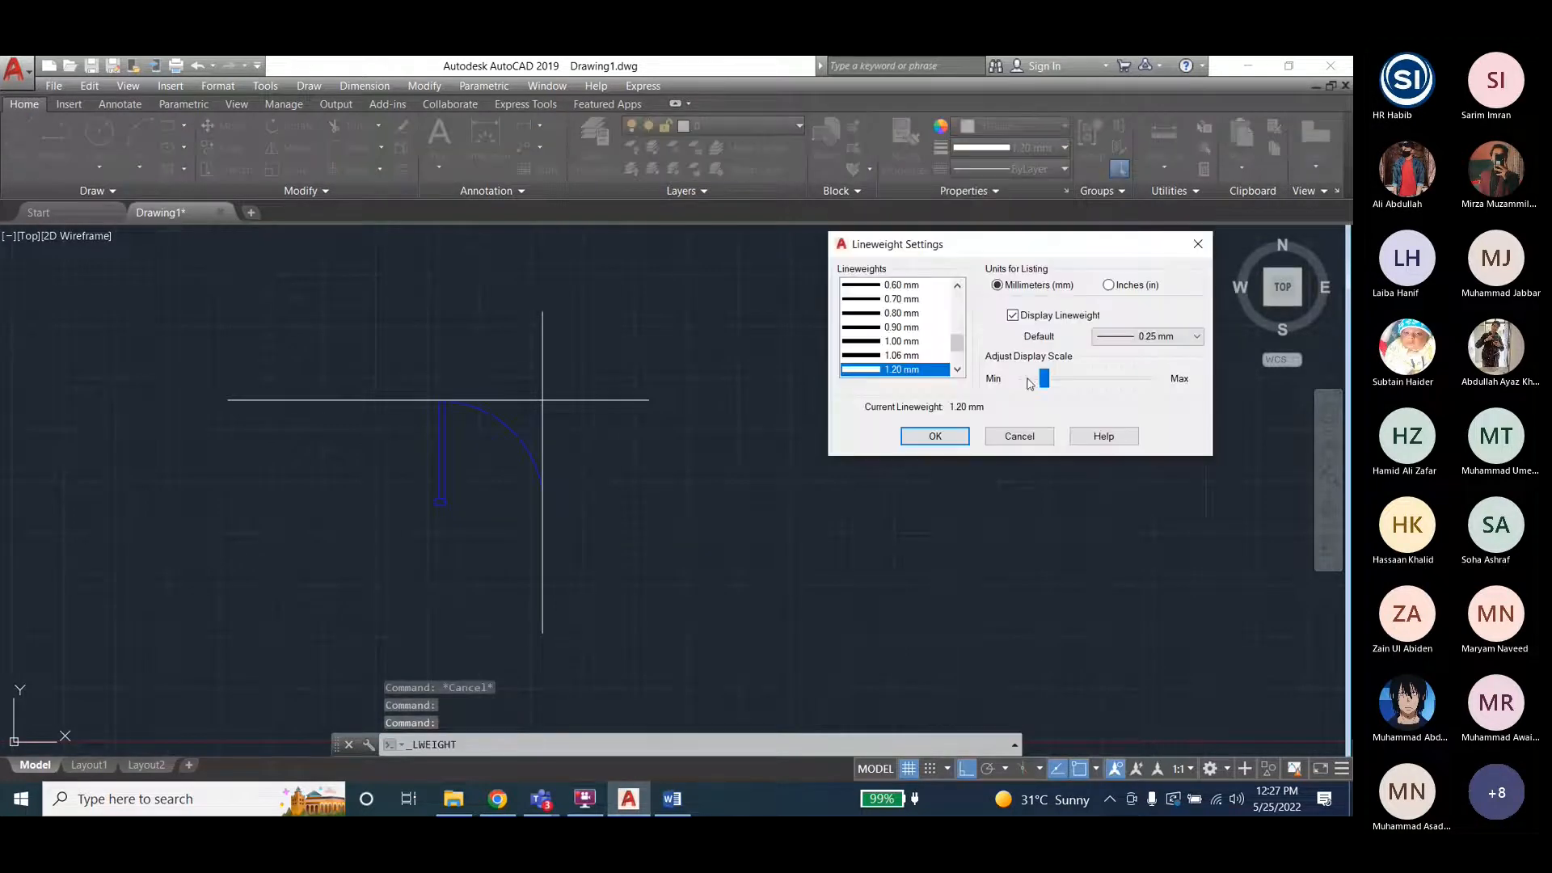
left_click(1154, 337)
scroll(1155, 409, "down", 2)
left_click(1154, 422)
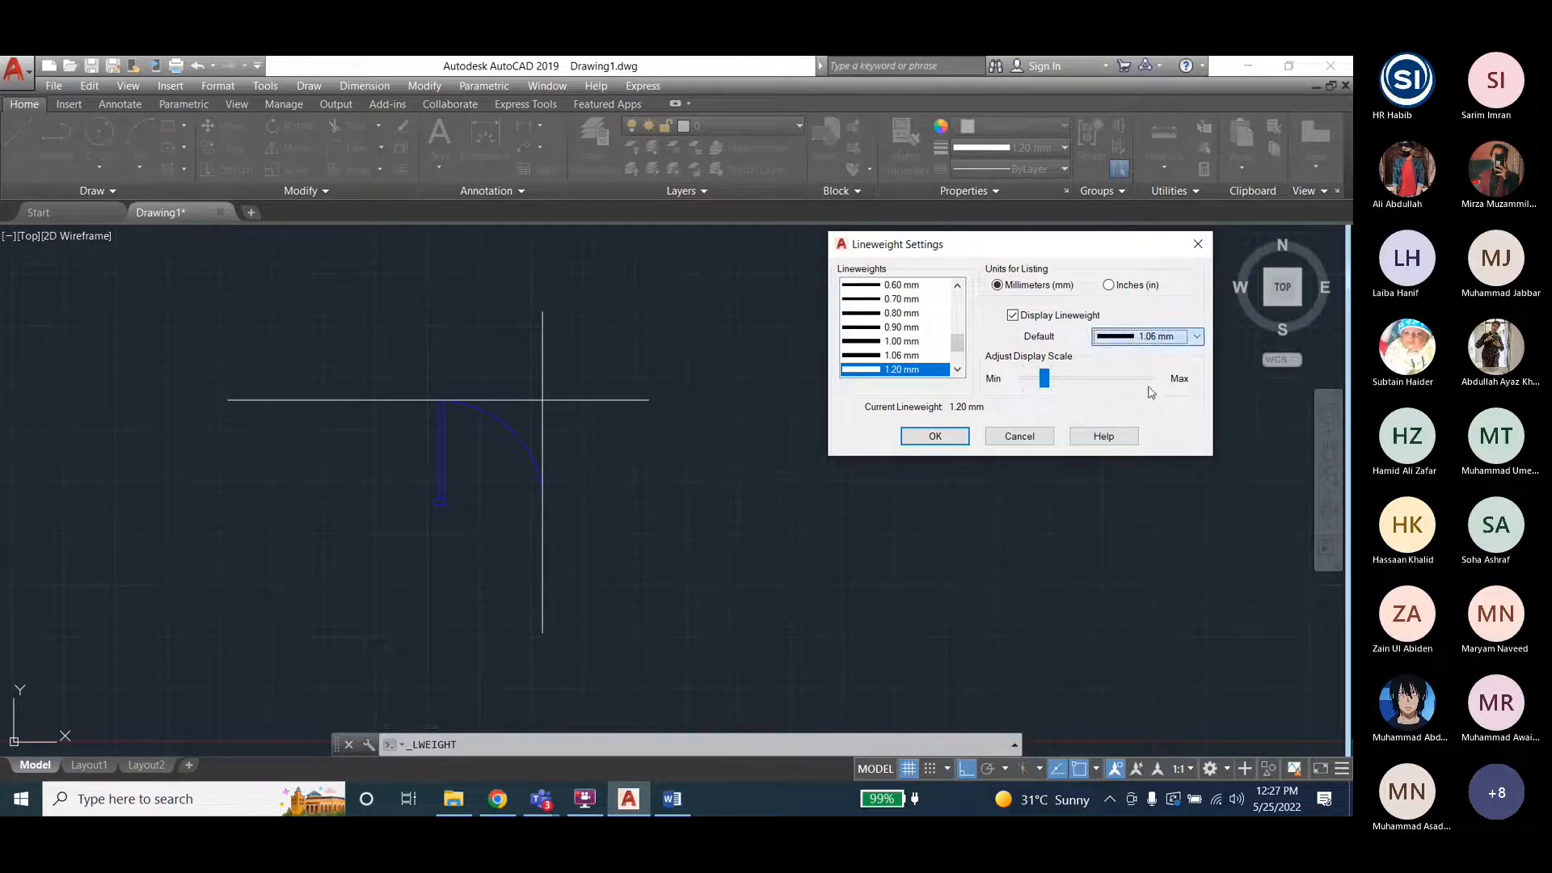
left_click(935, 436)
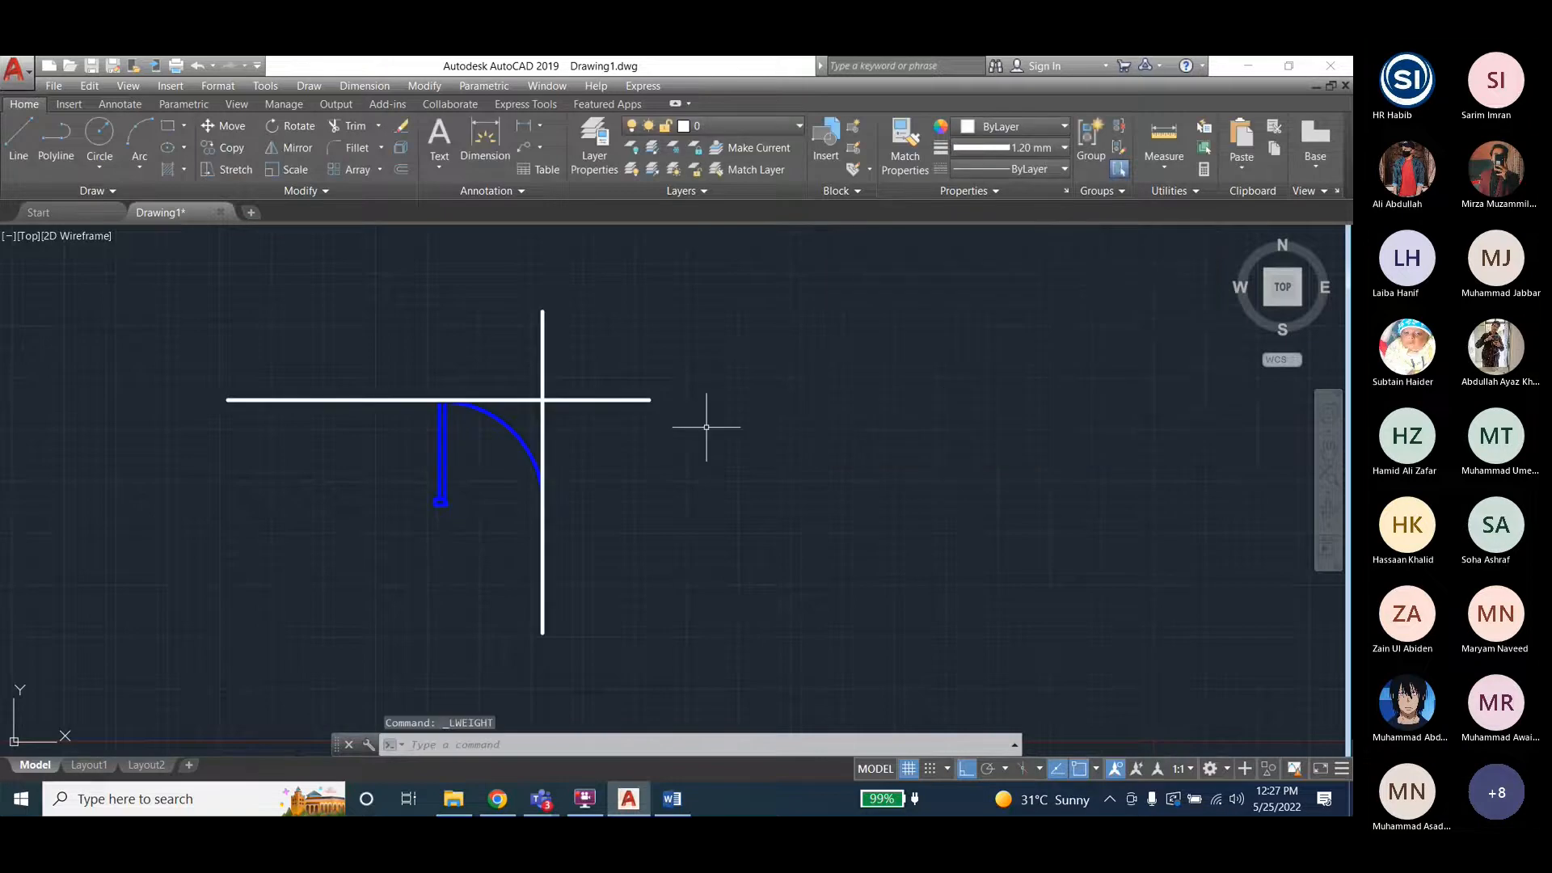
key("Escape")
key("Escape")
key("Escape")
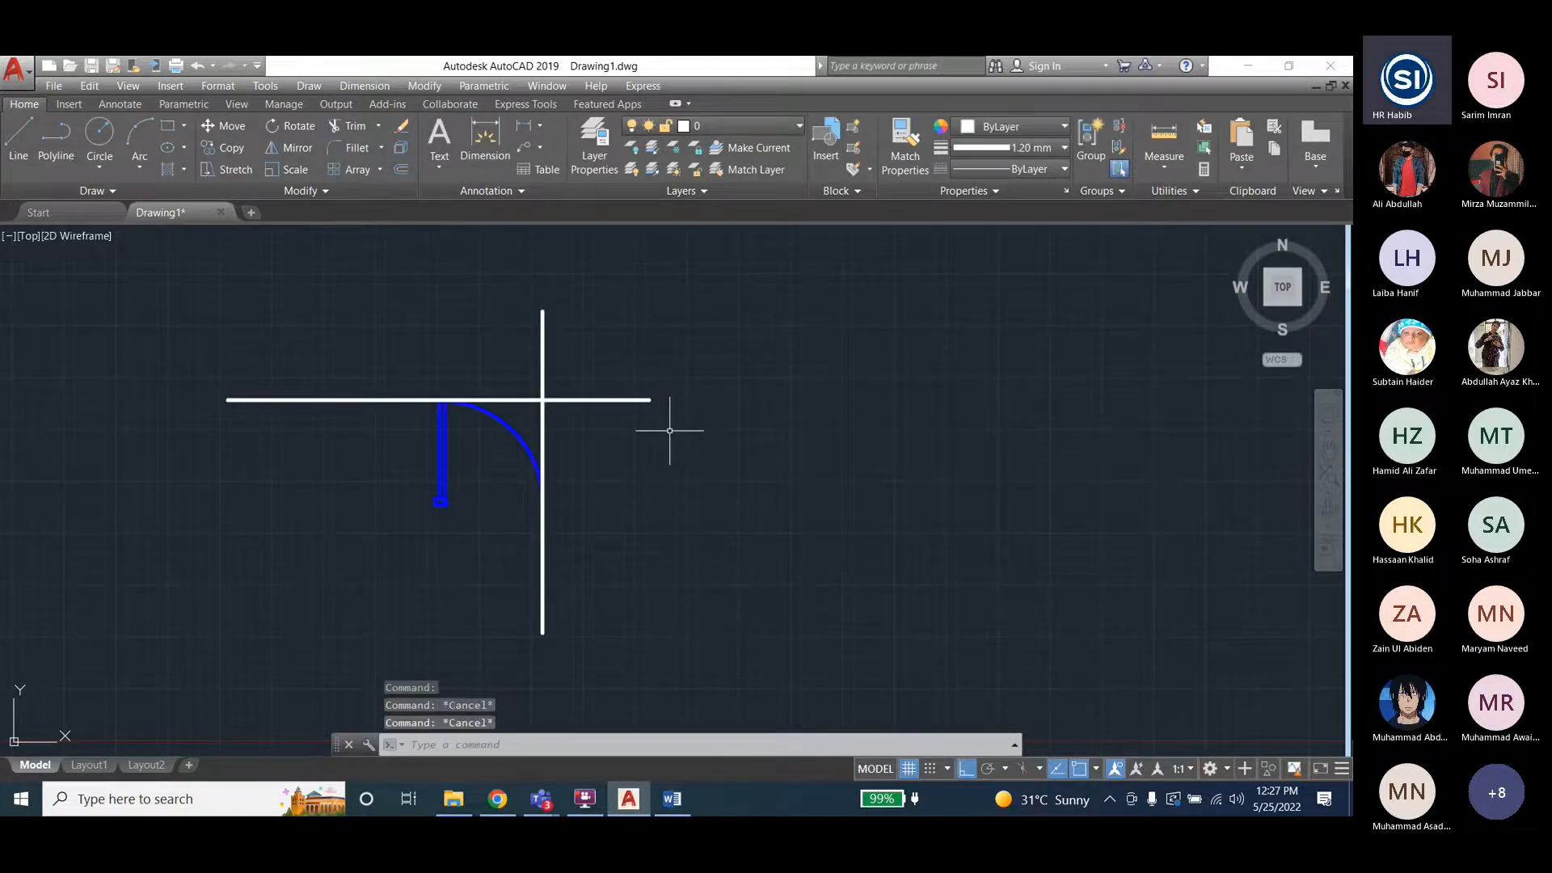
left_click(671, 428)
key("Escape")
left_click(543, 386)
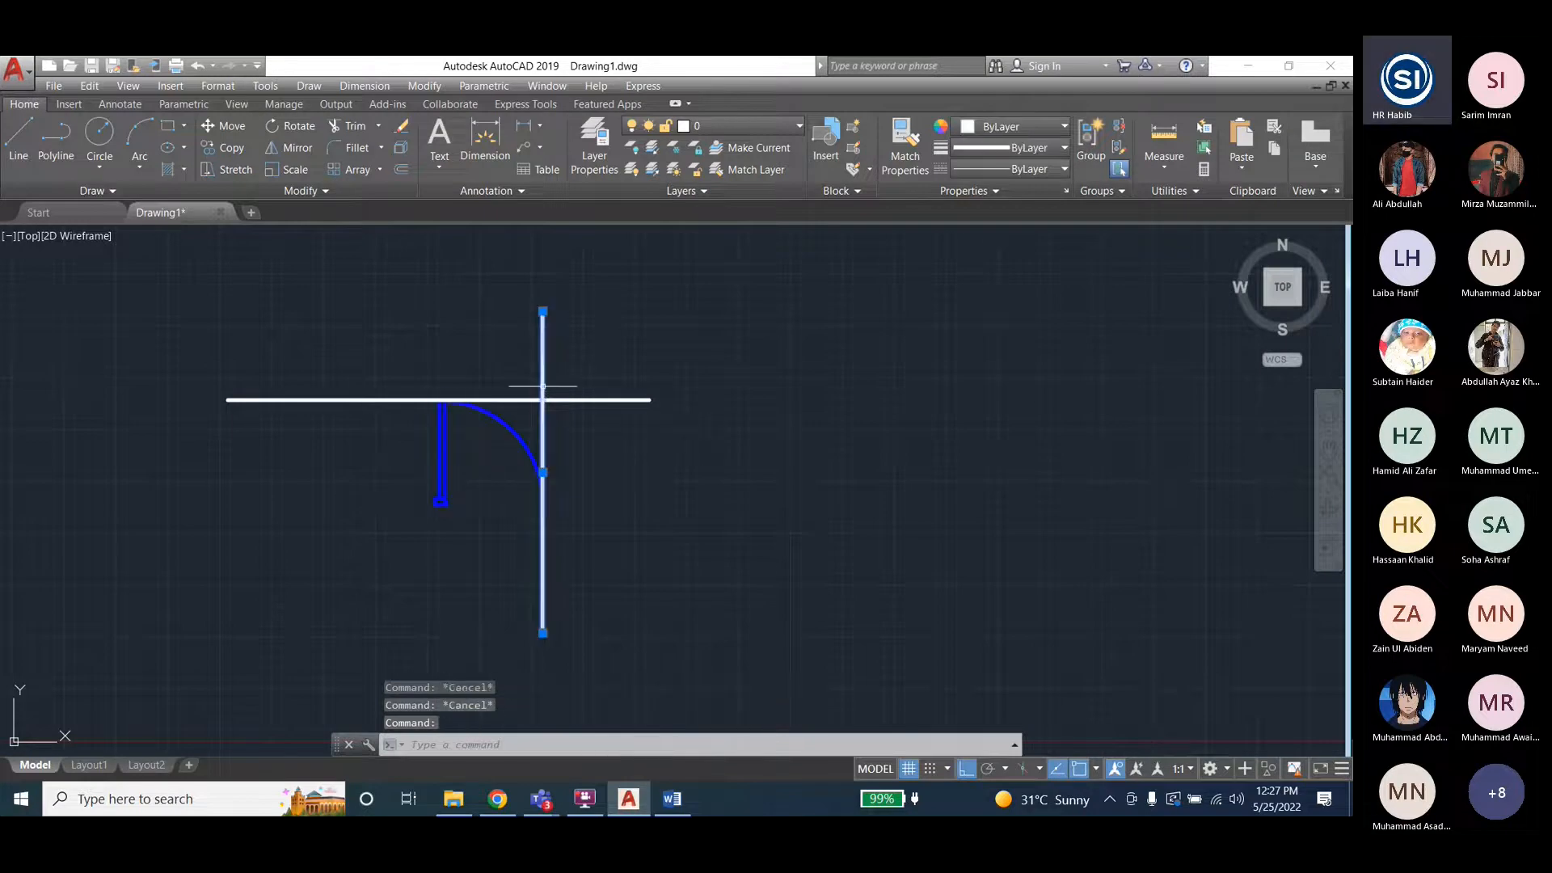
key("Escape")
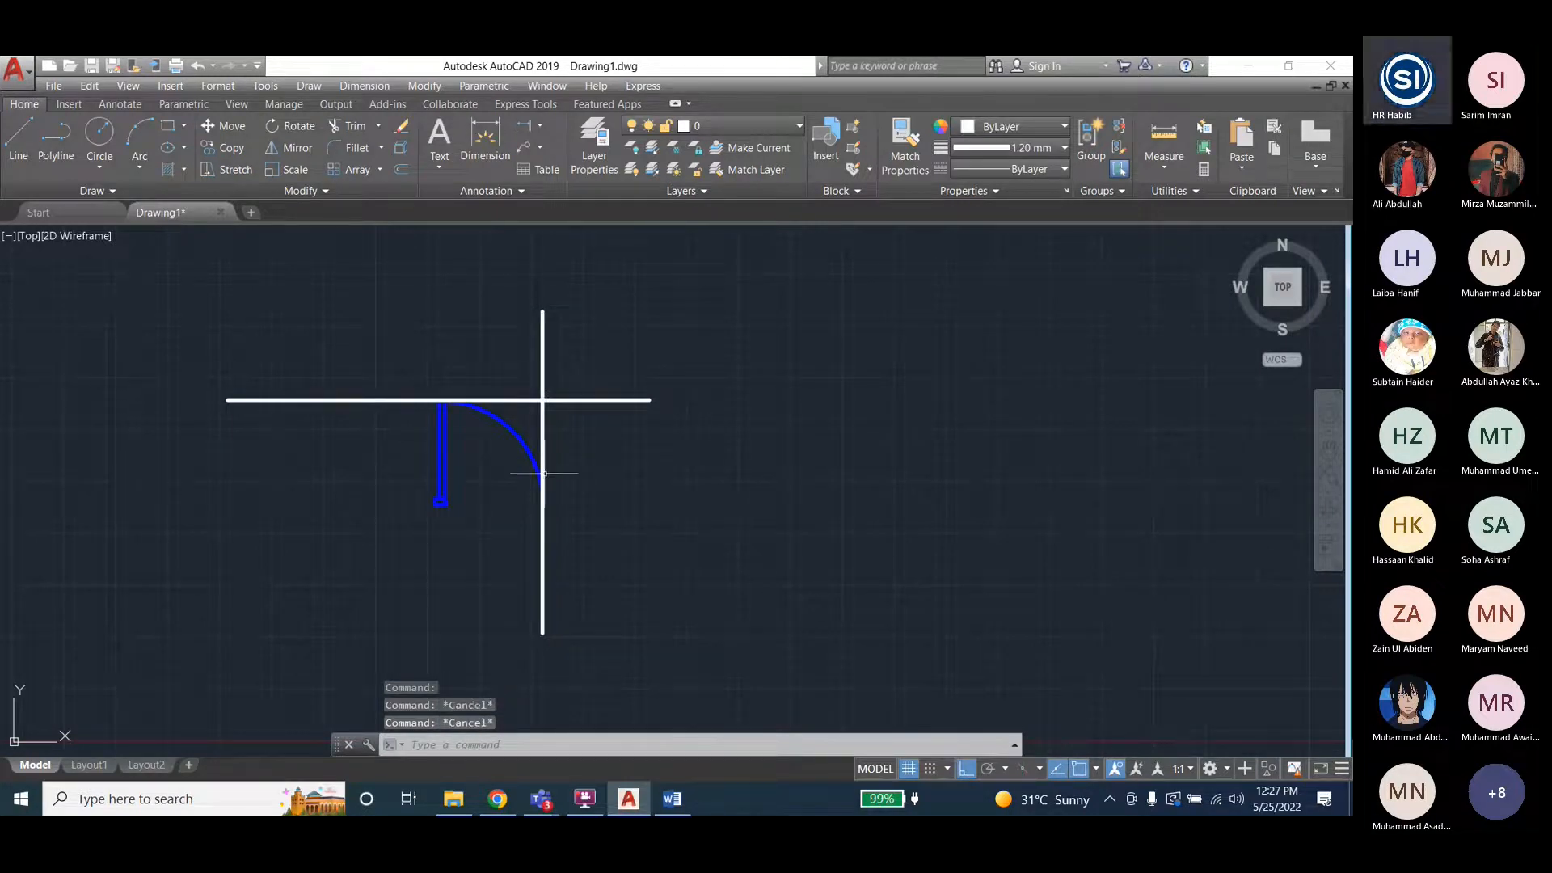
left_click(424, 86)
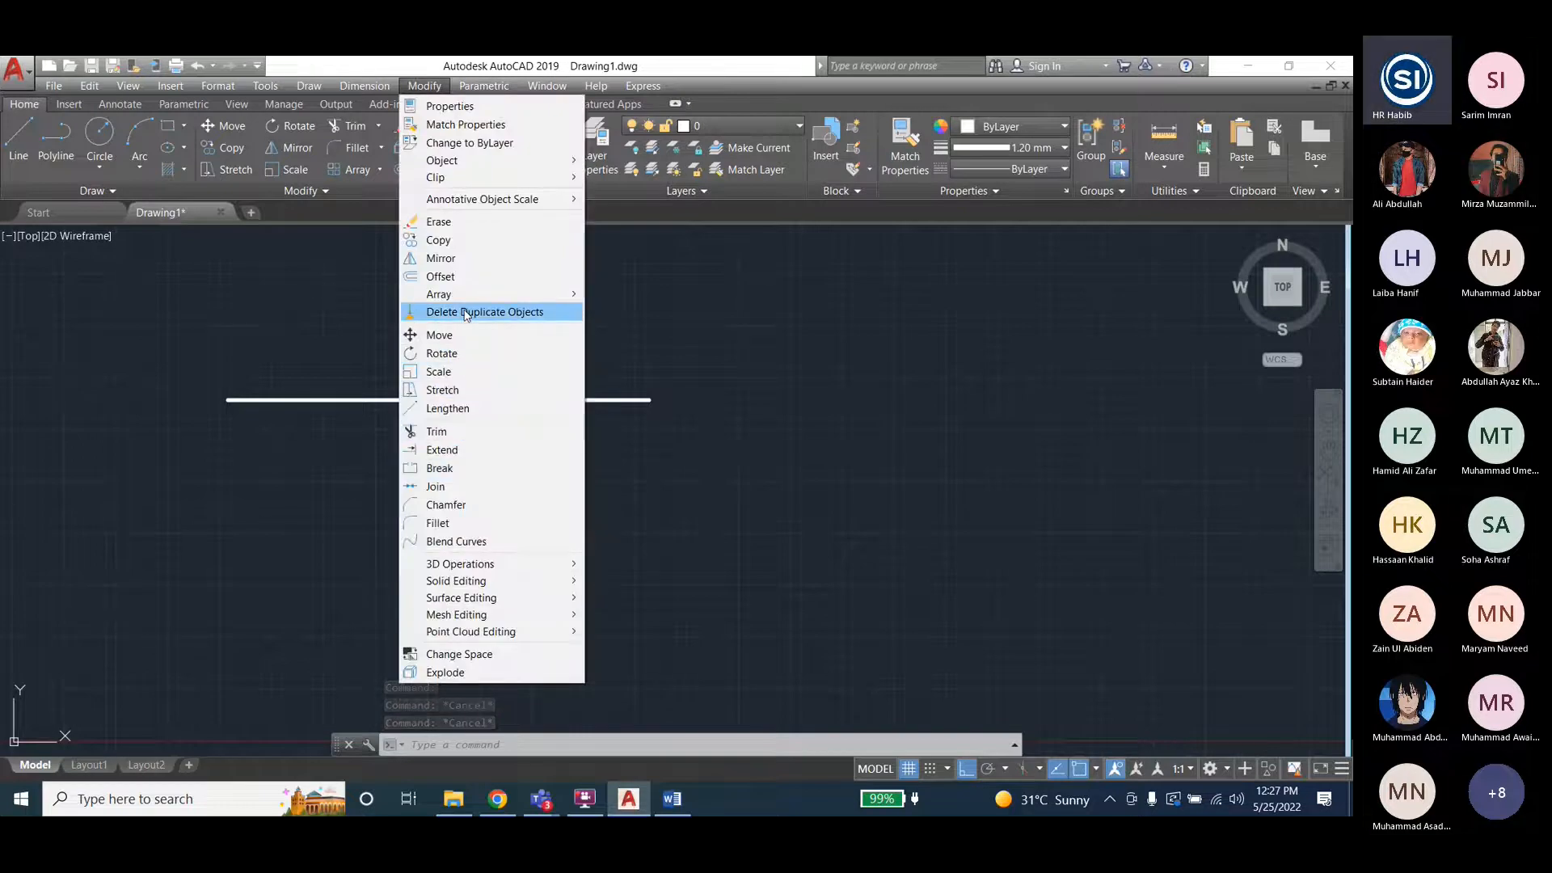
left_click(441, 258)
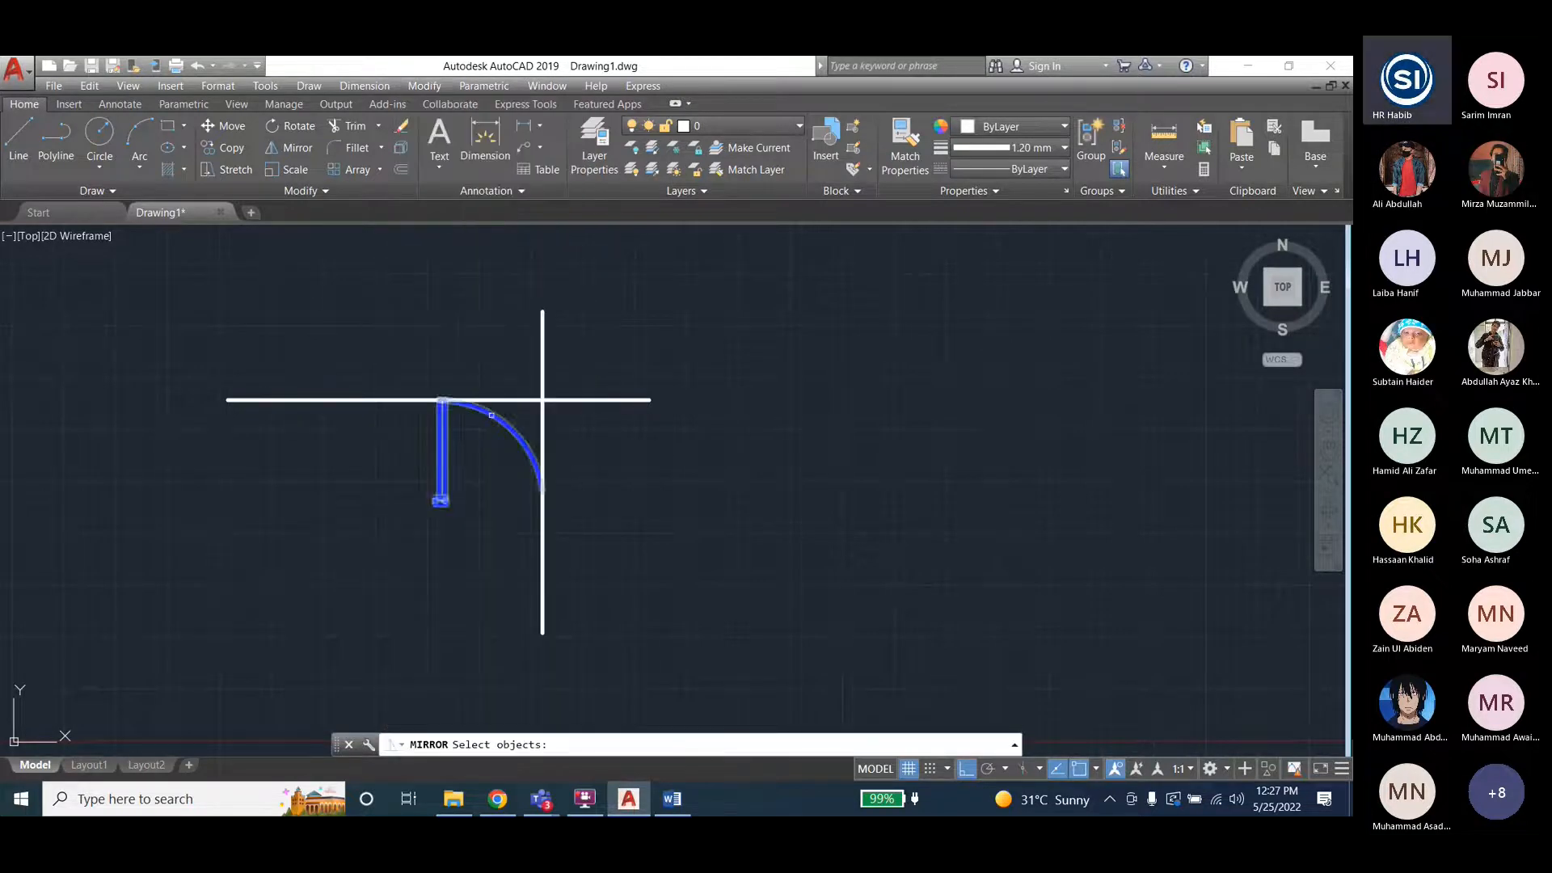
left_click(491, 415)
key("Return")
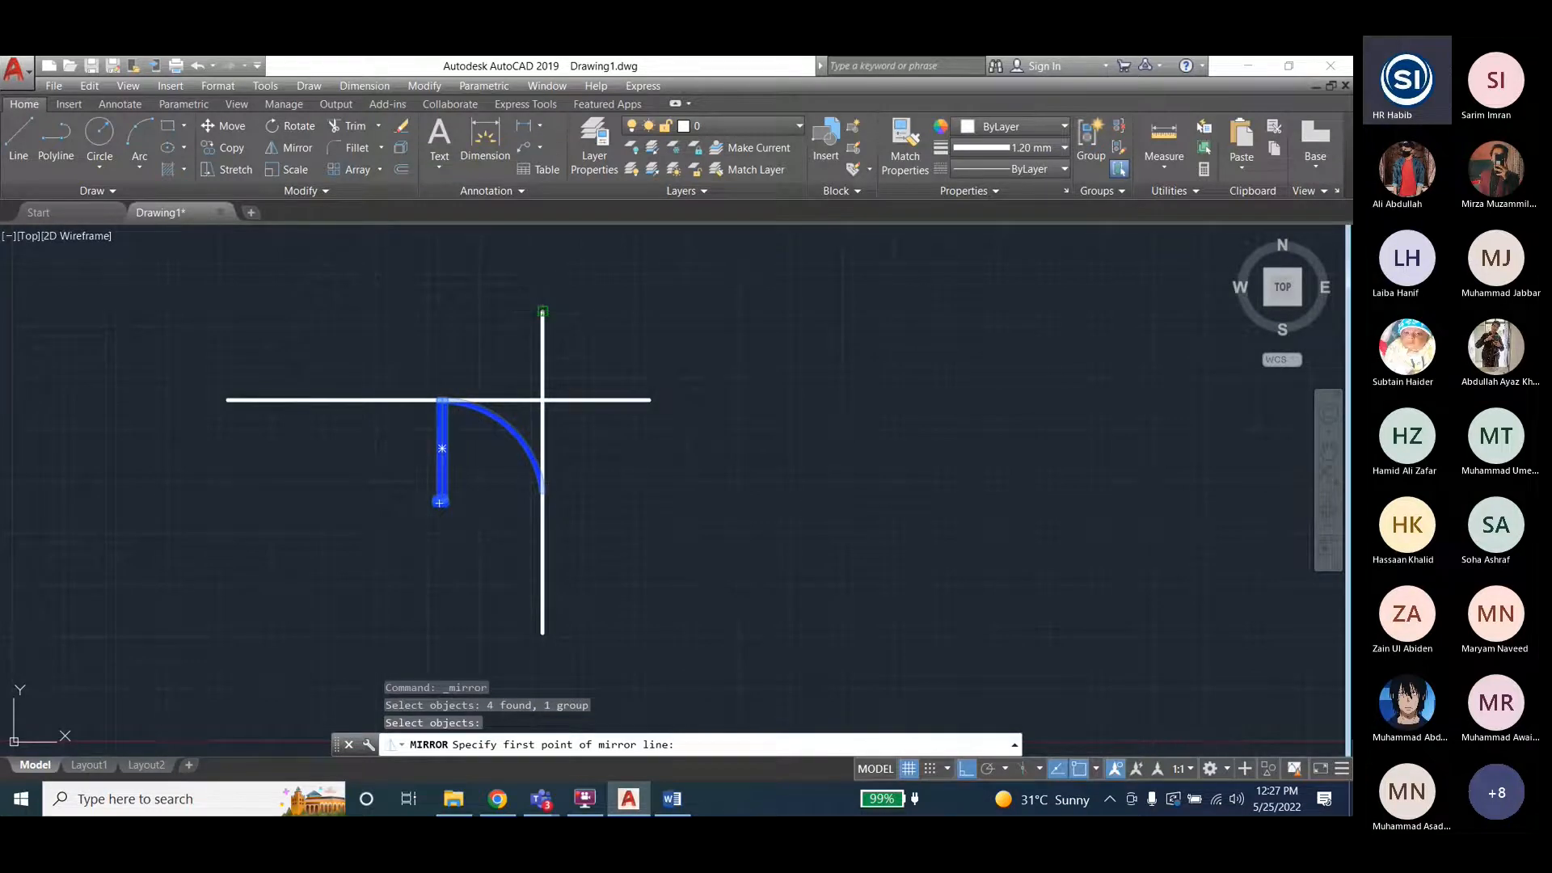
left_click(543, 312)
left_click(542, 633)
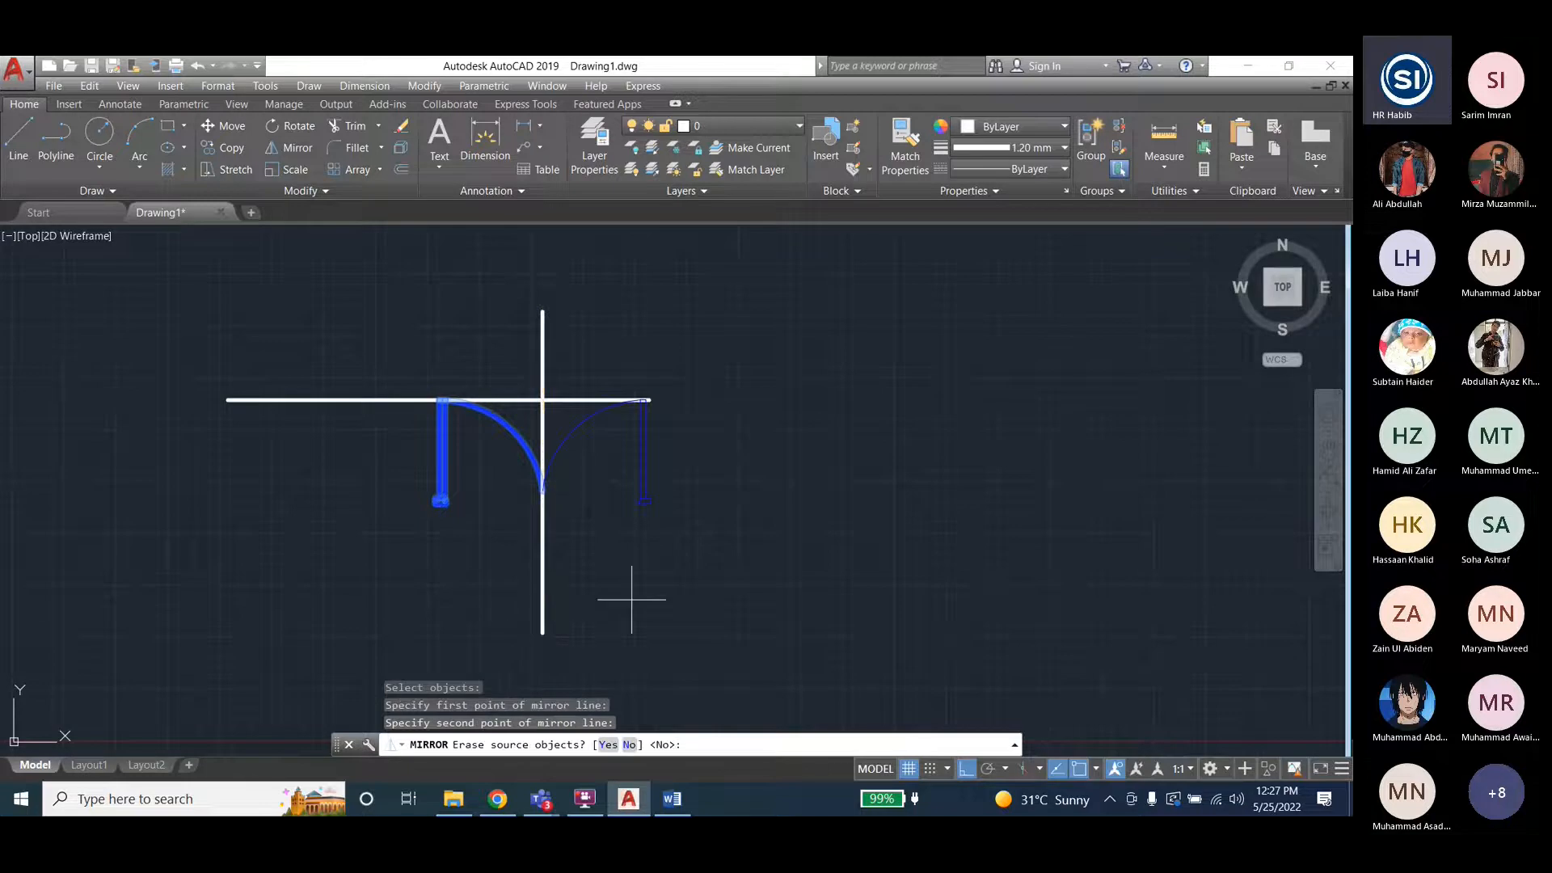
key("Escape")
key("Escape")
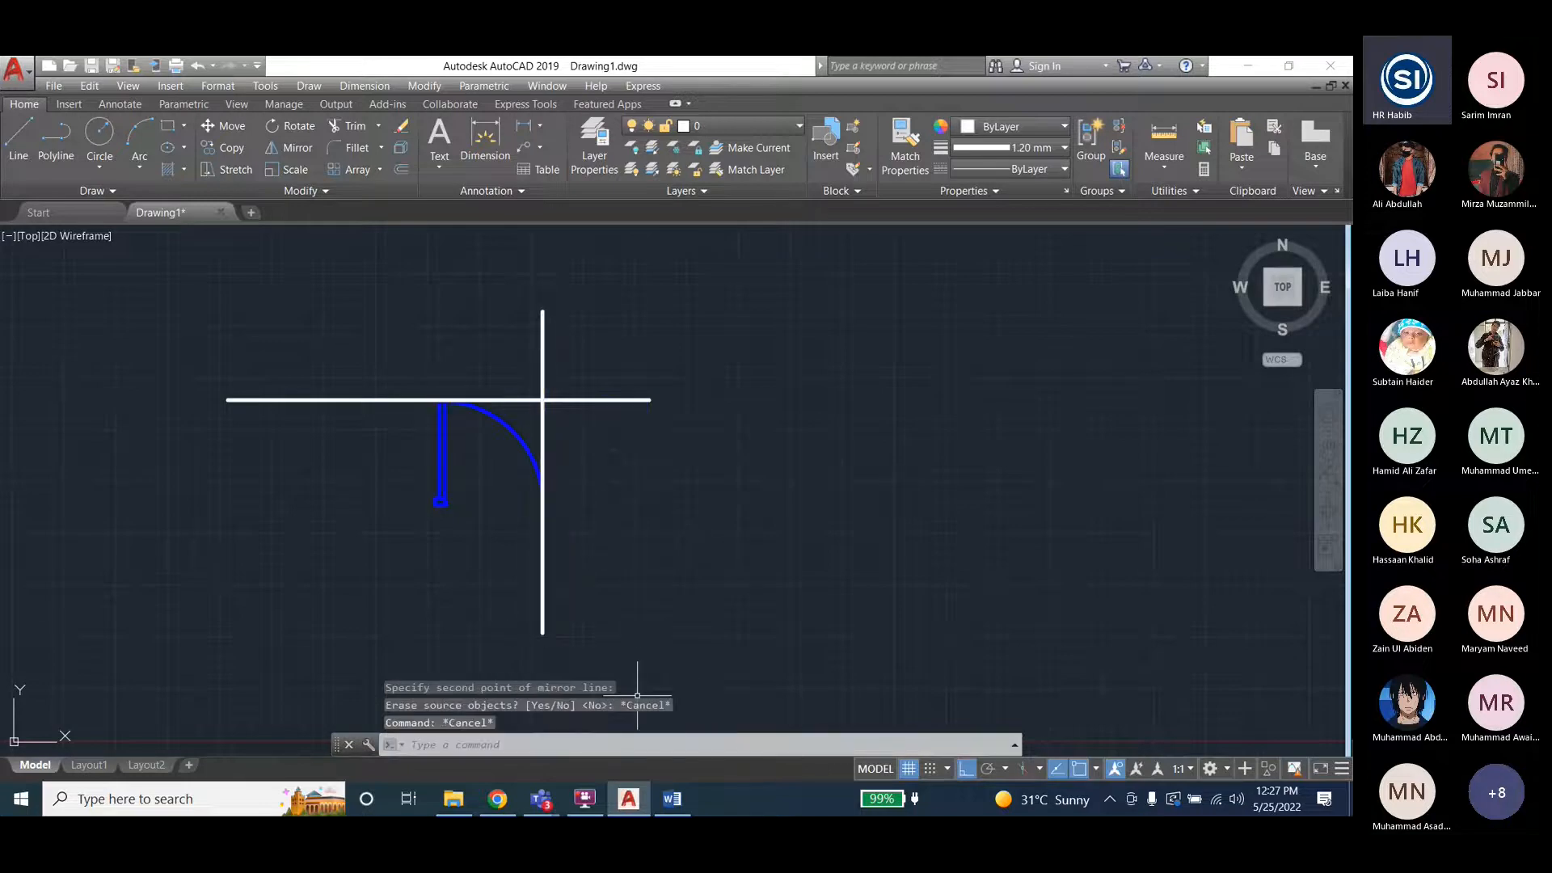
key("Escape")
Mirror the grouped door half across the vertical reference line, keeping the source objects.
left_click(424, 85)
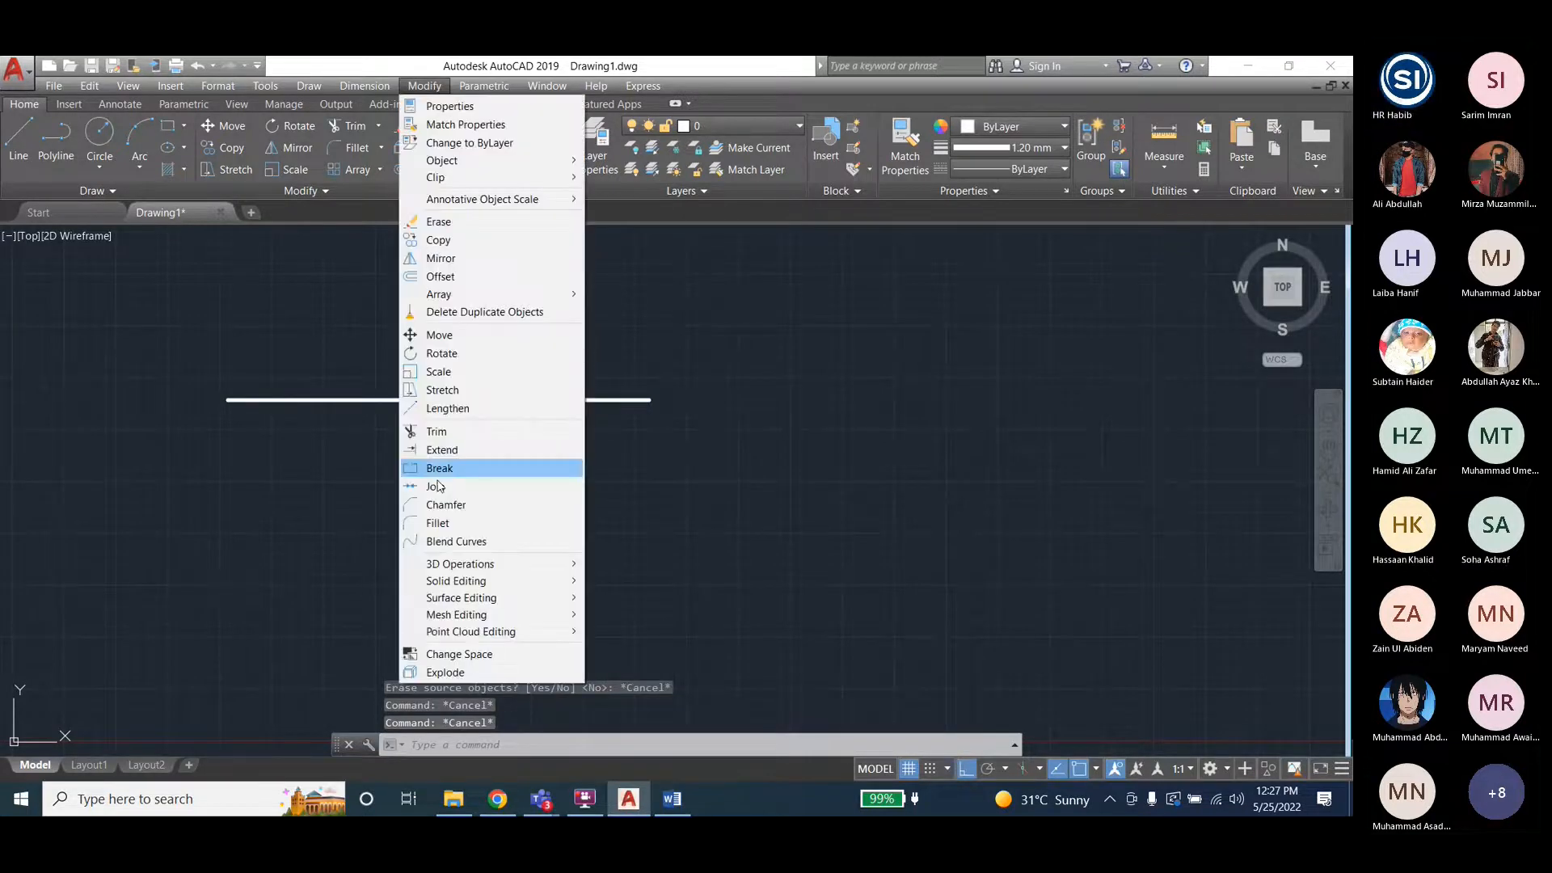
left_click(441, 258)
left_click(444, 472)
key("Return")
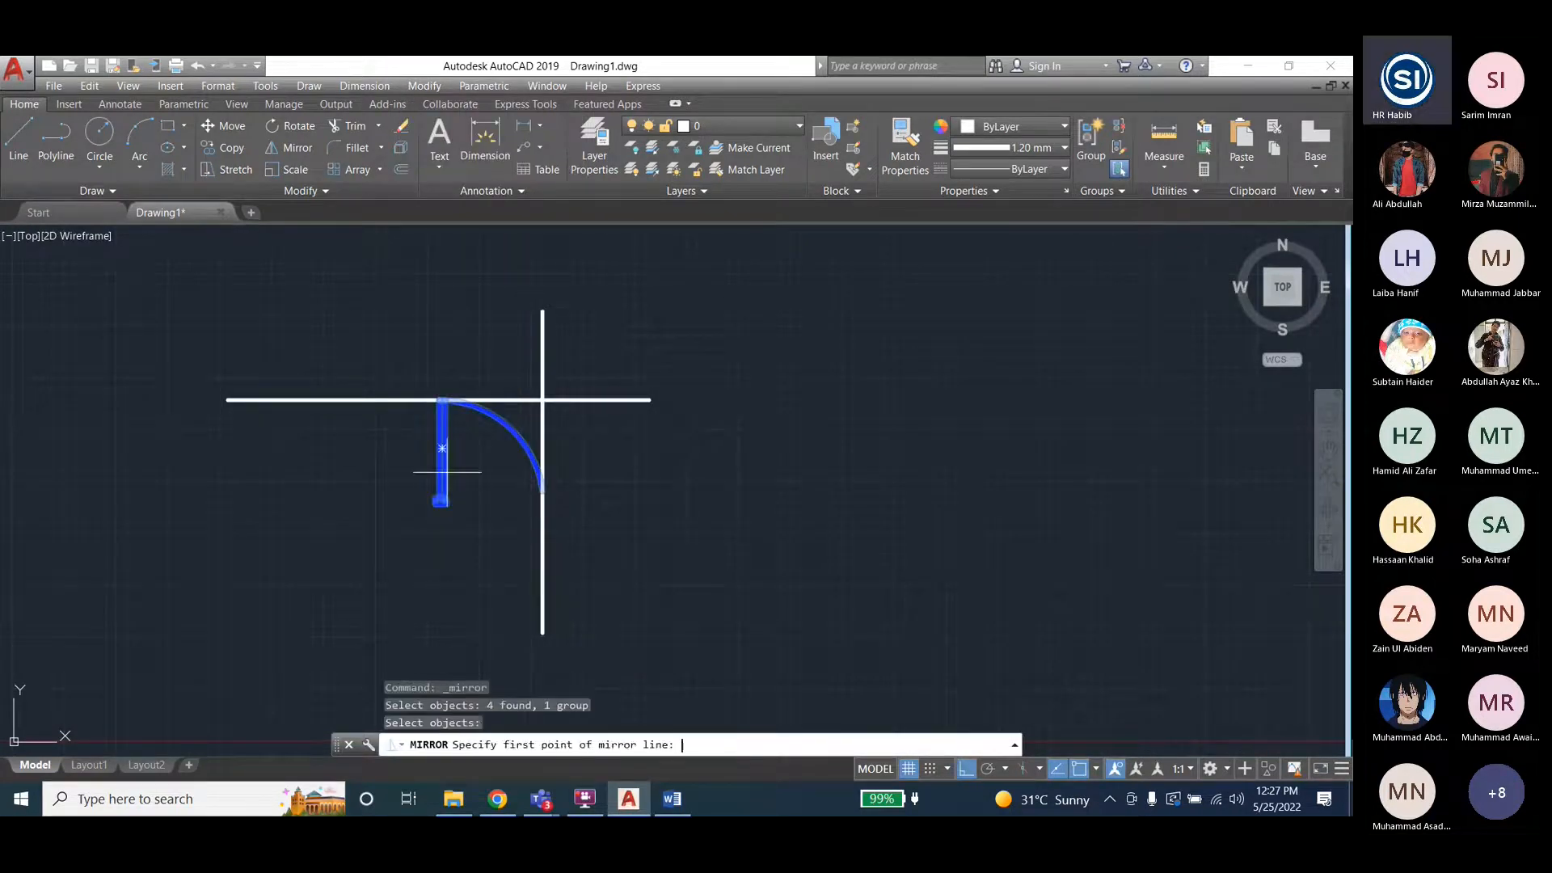
left_click(543, 312)
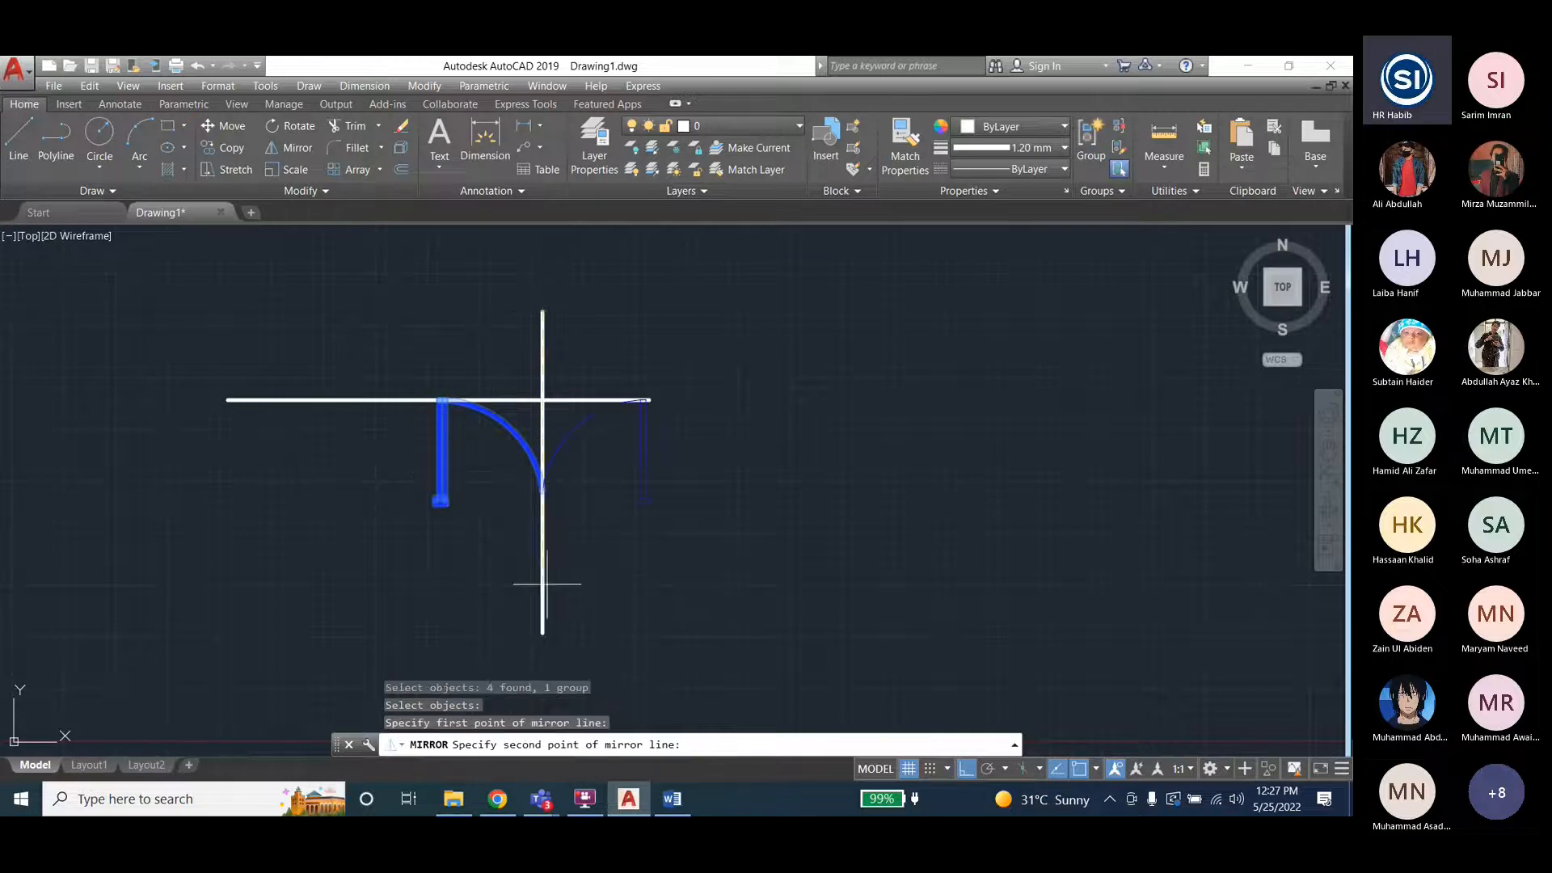
left_click(545, 631)
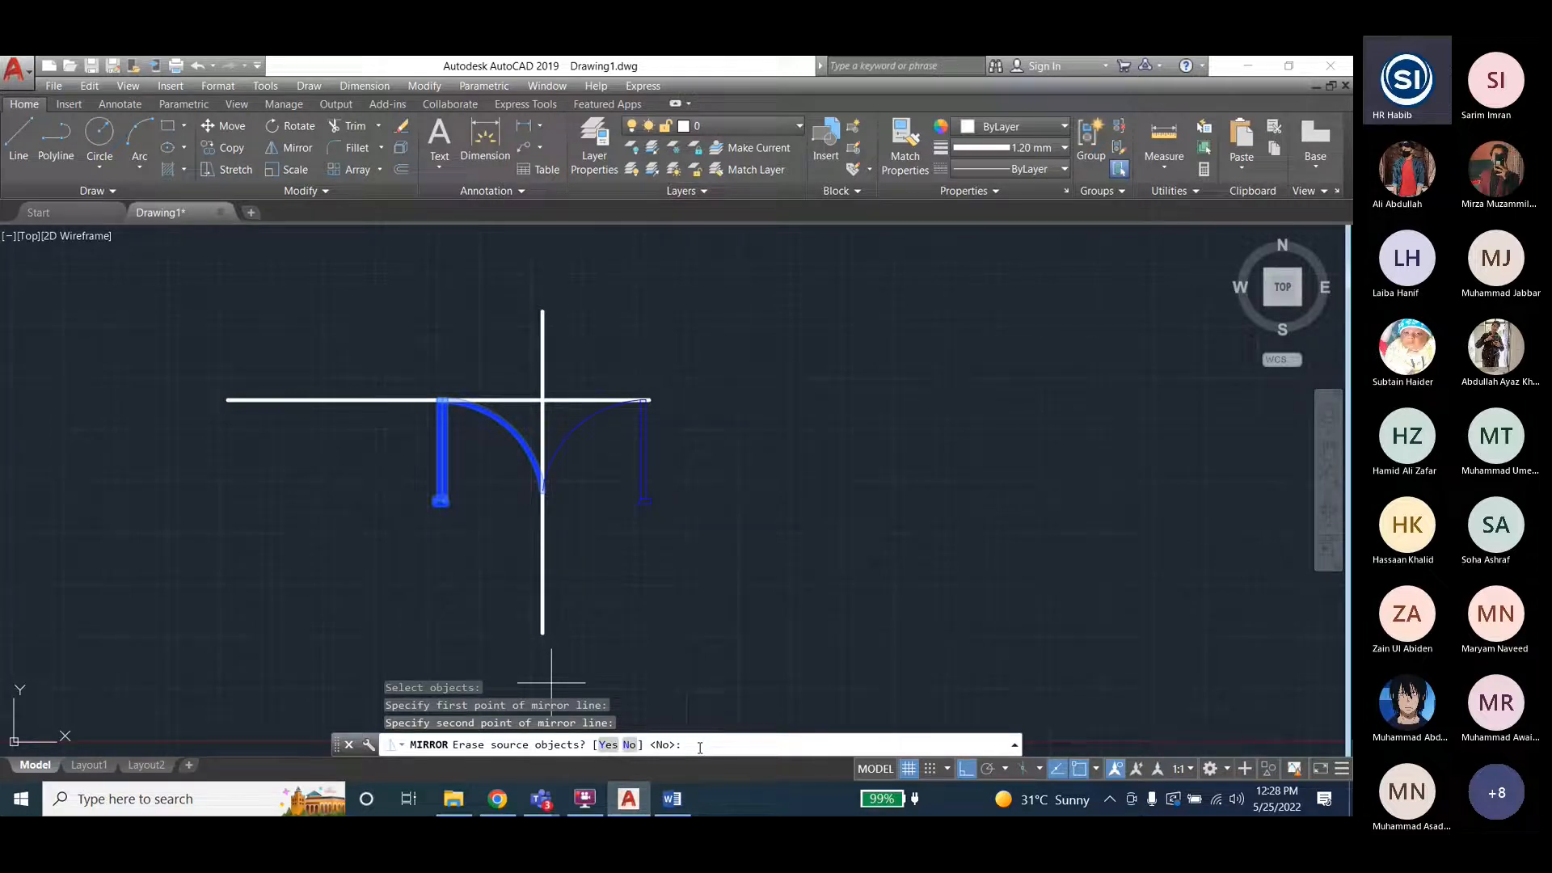
key("Return")
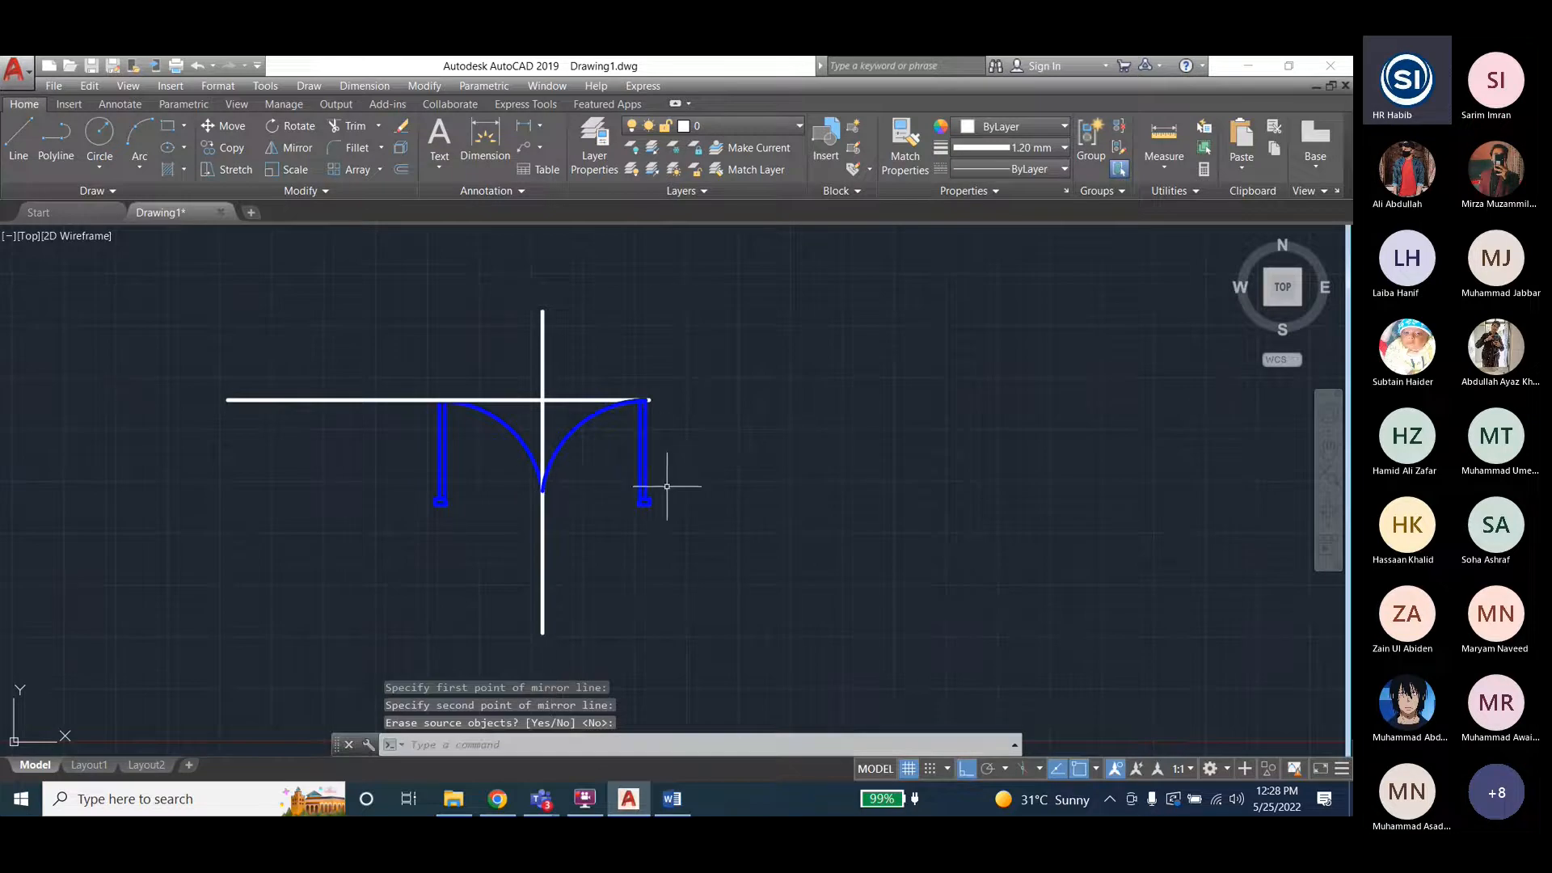
key("Escape")
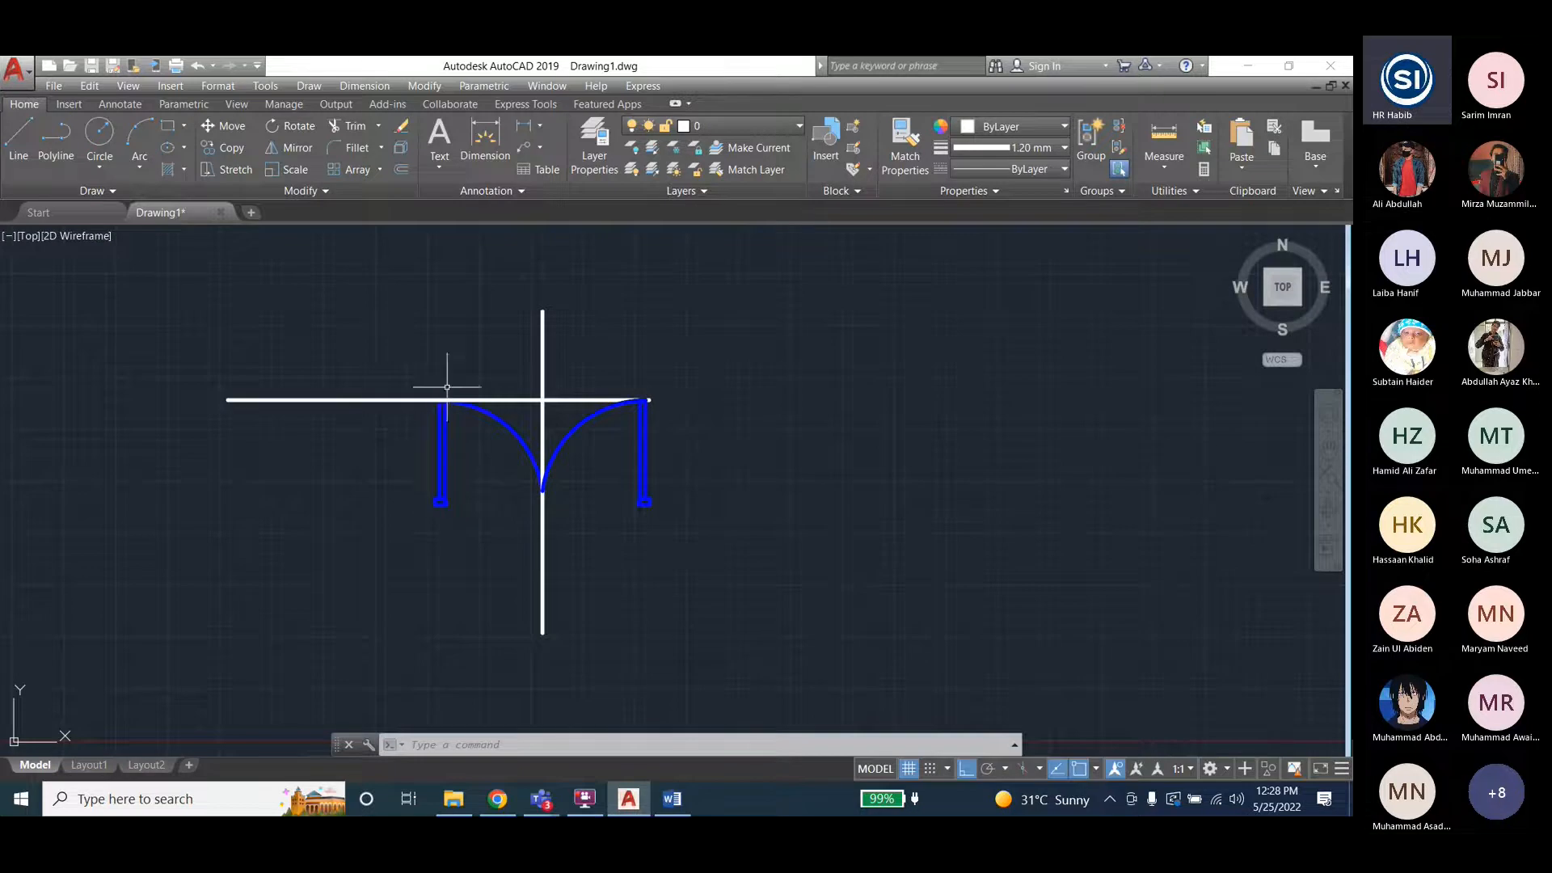
Mirror both door halves across the horizontal reference line, keeping the source objects.
left_click(425, 86)
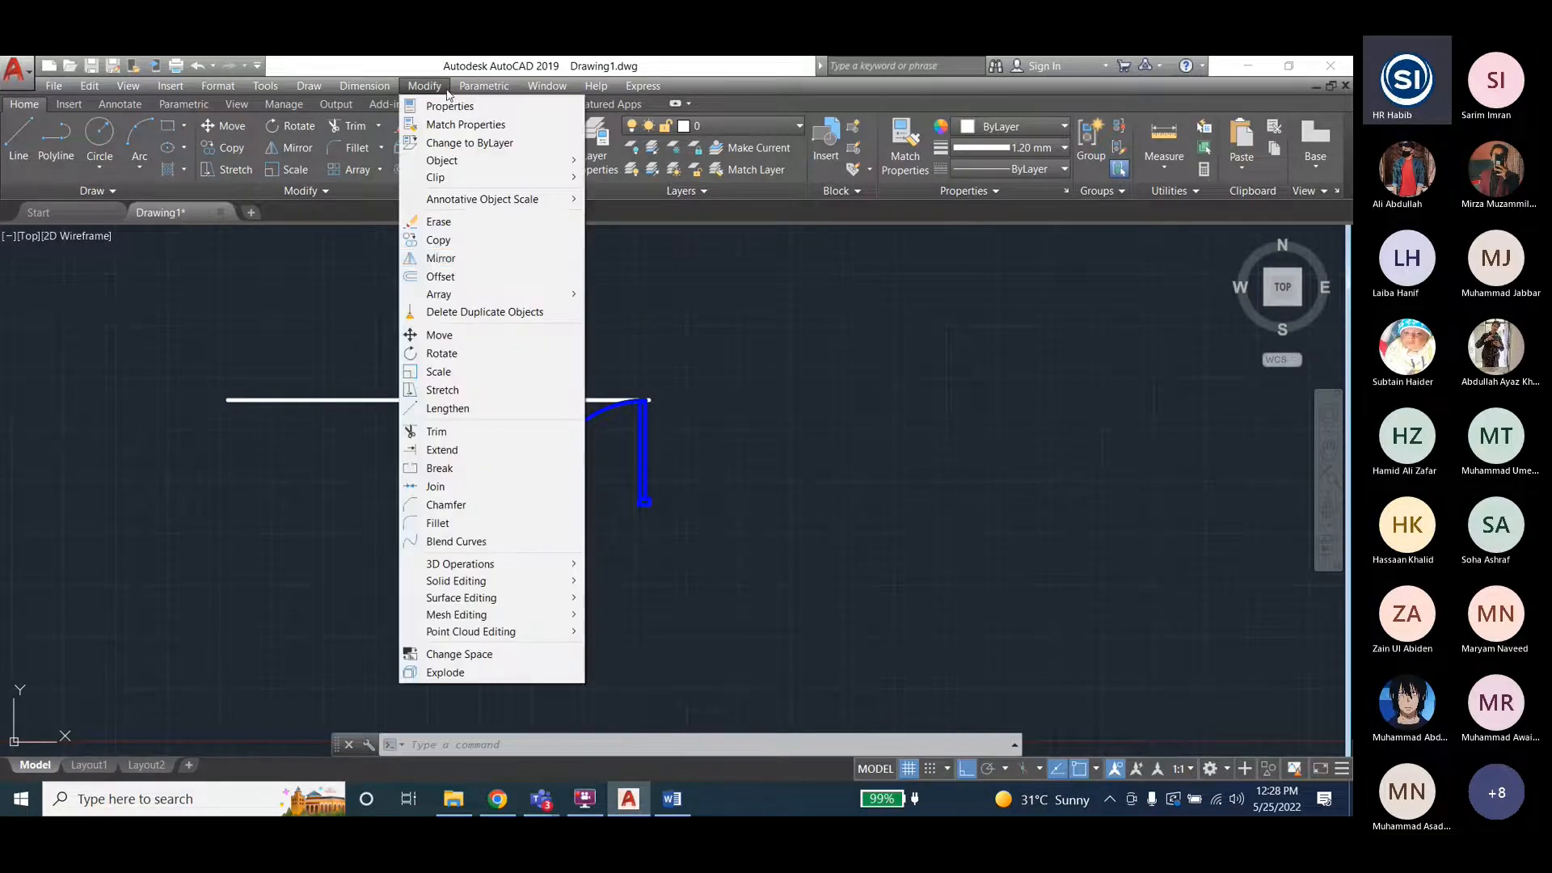
left_click(453, 258)
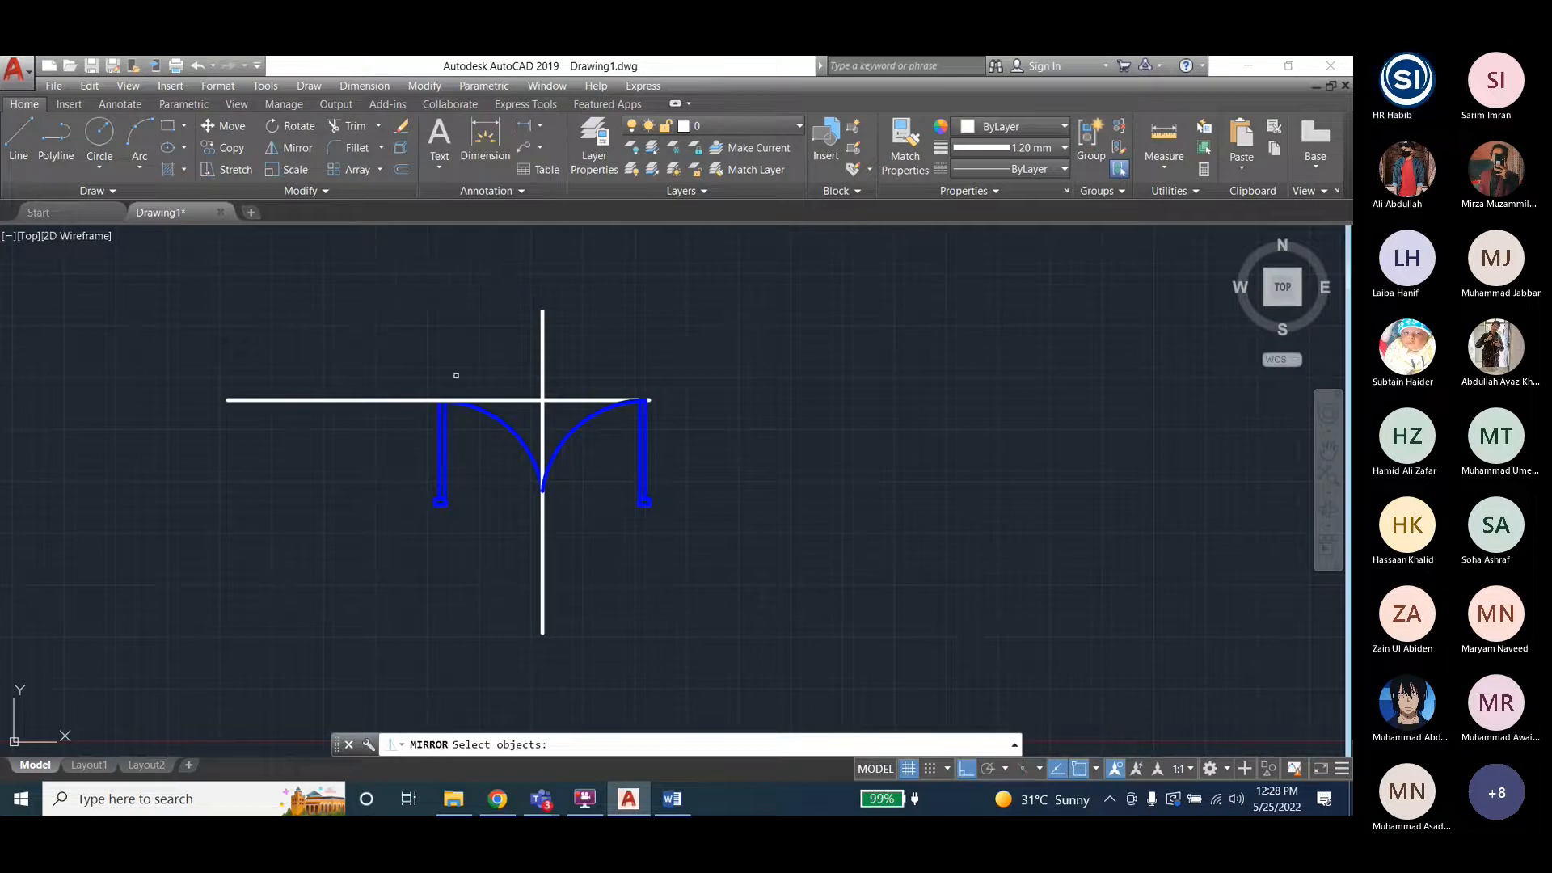
left_click(582, 421)
left_click(582, 422)
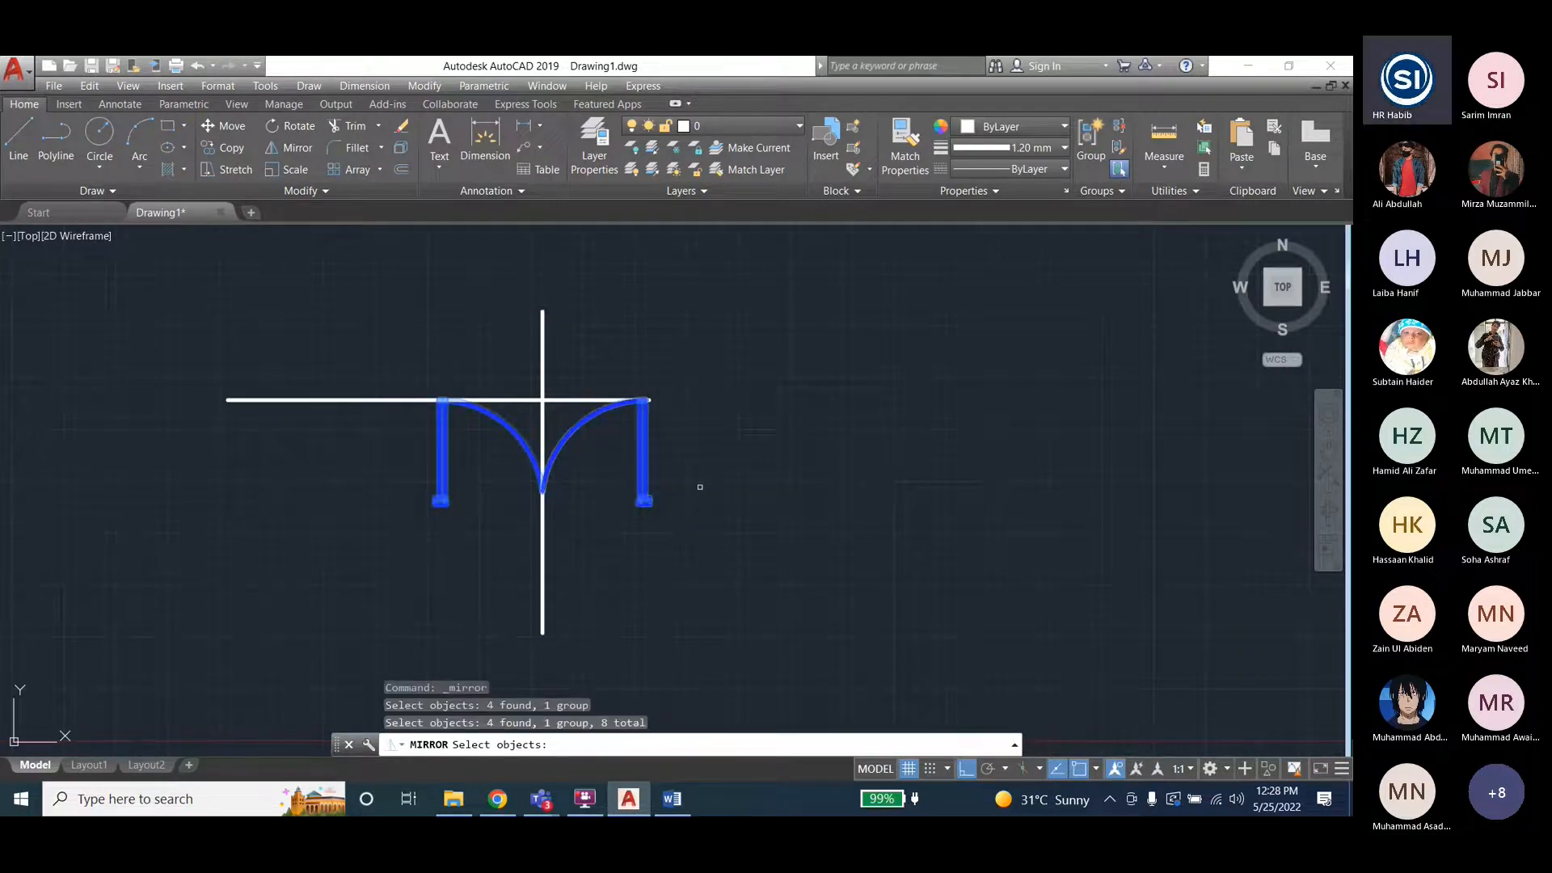
key("Return")
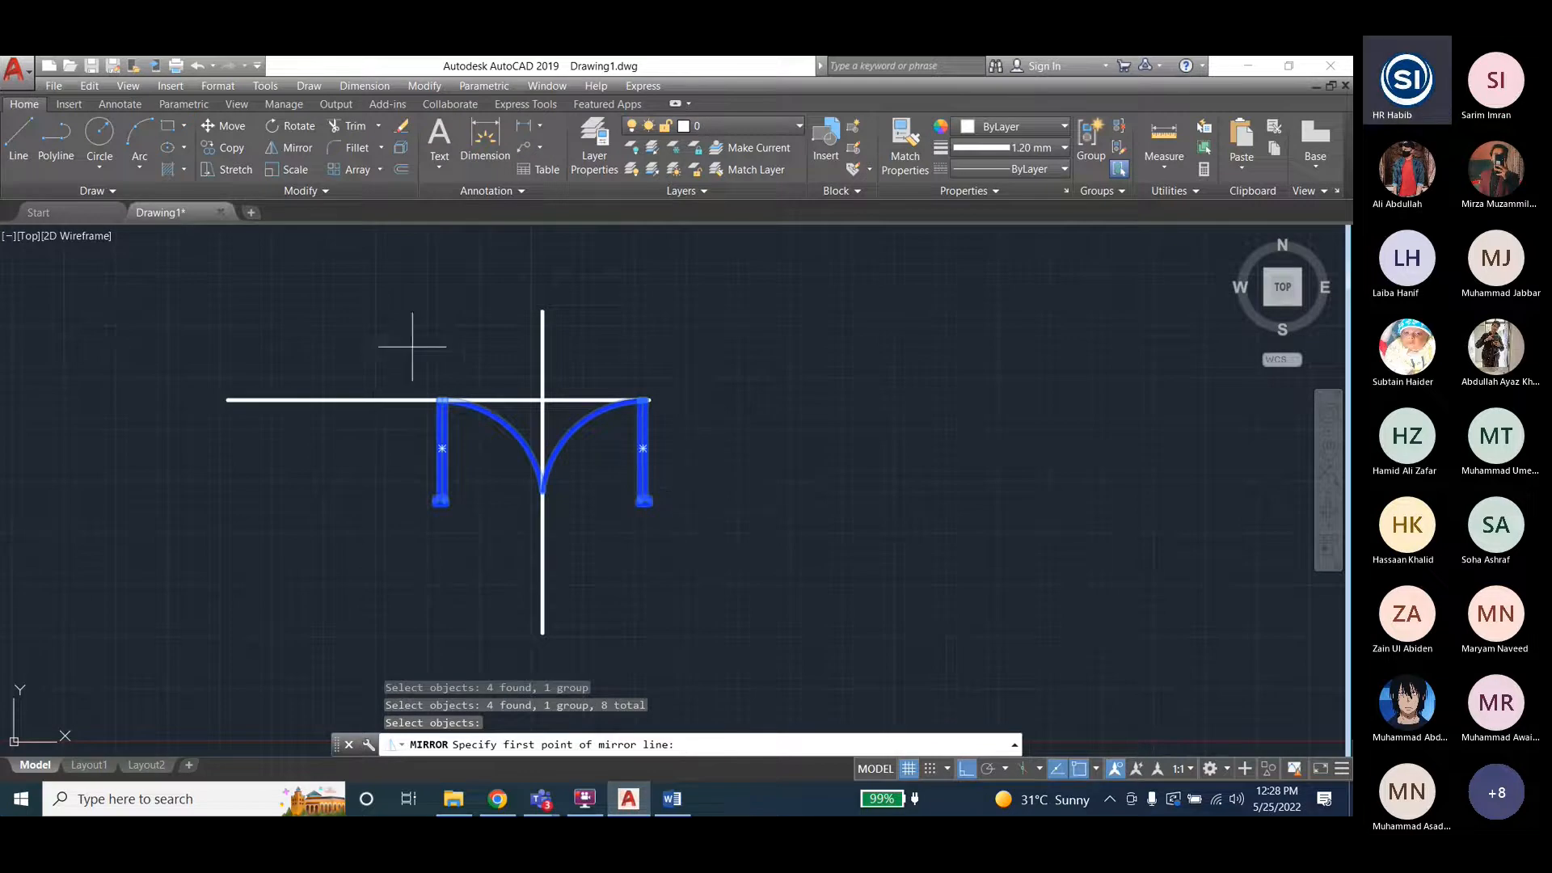
left_click(237, 400)
left_click(586, 364)
key("Return")
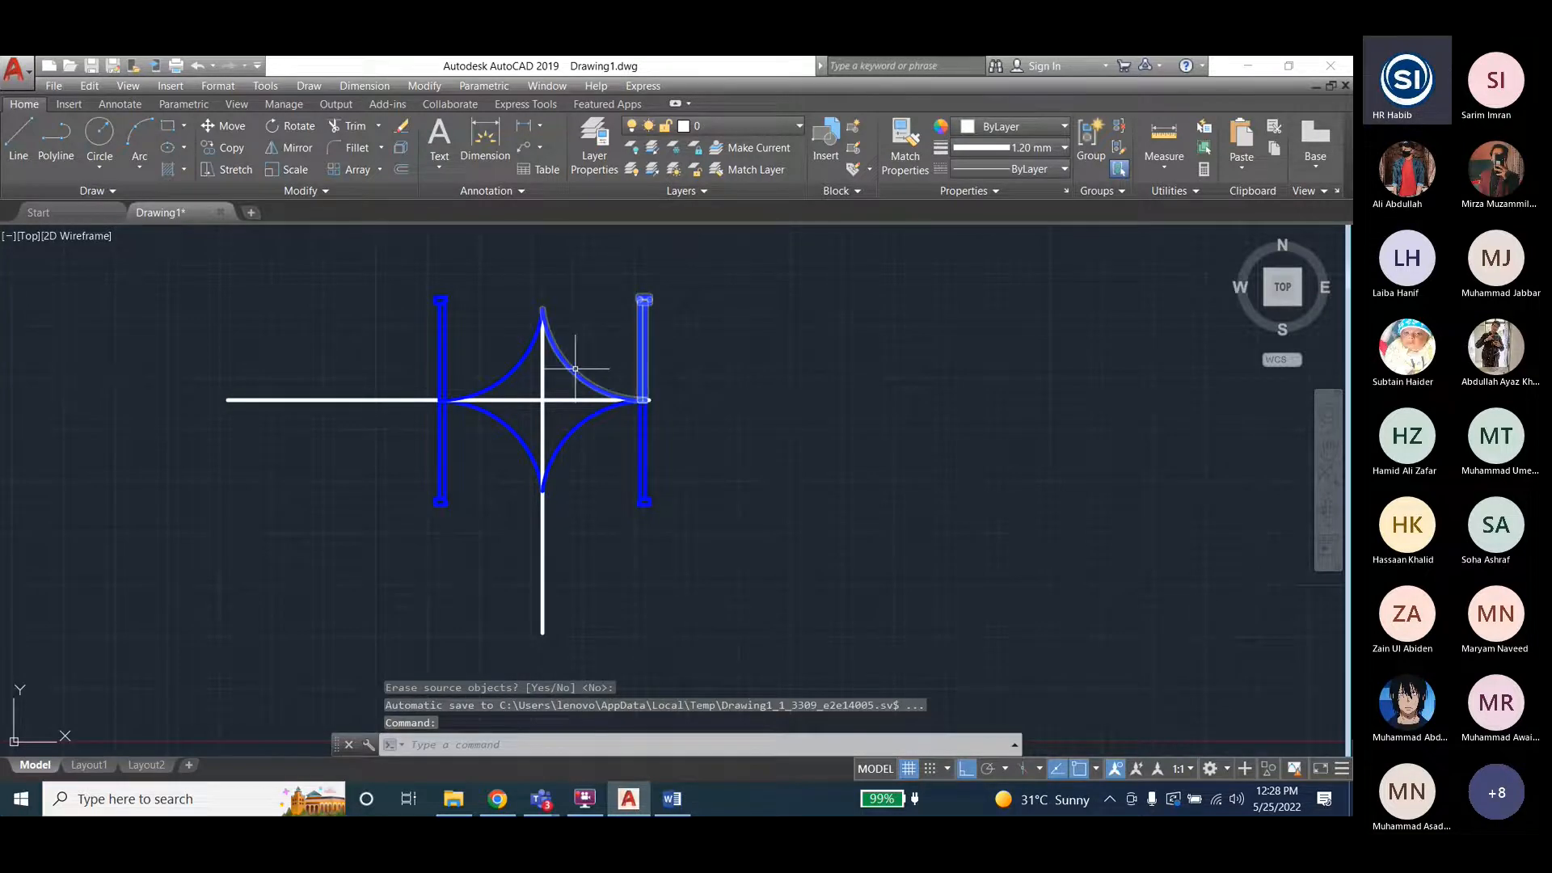
Delete the upper mirrored door halves, both reference lines and the lower right door half, leaving only the original half.
key("Delete")
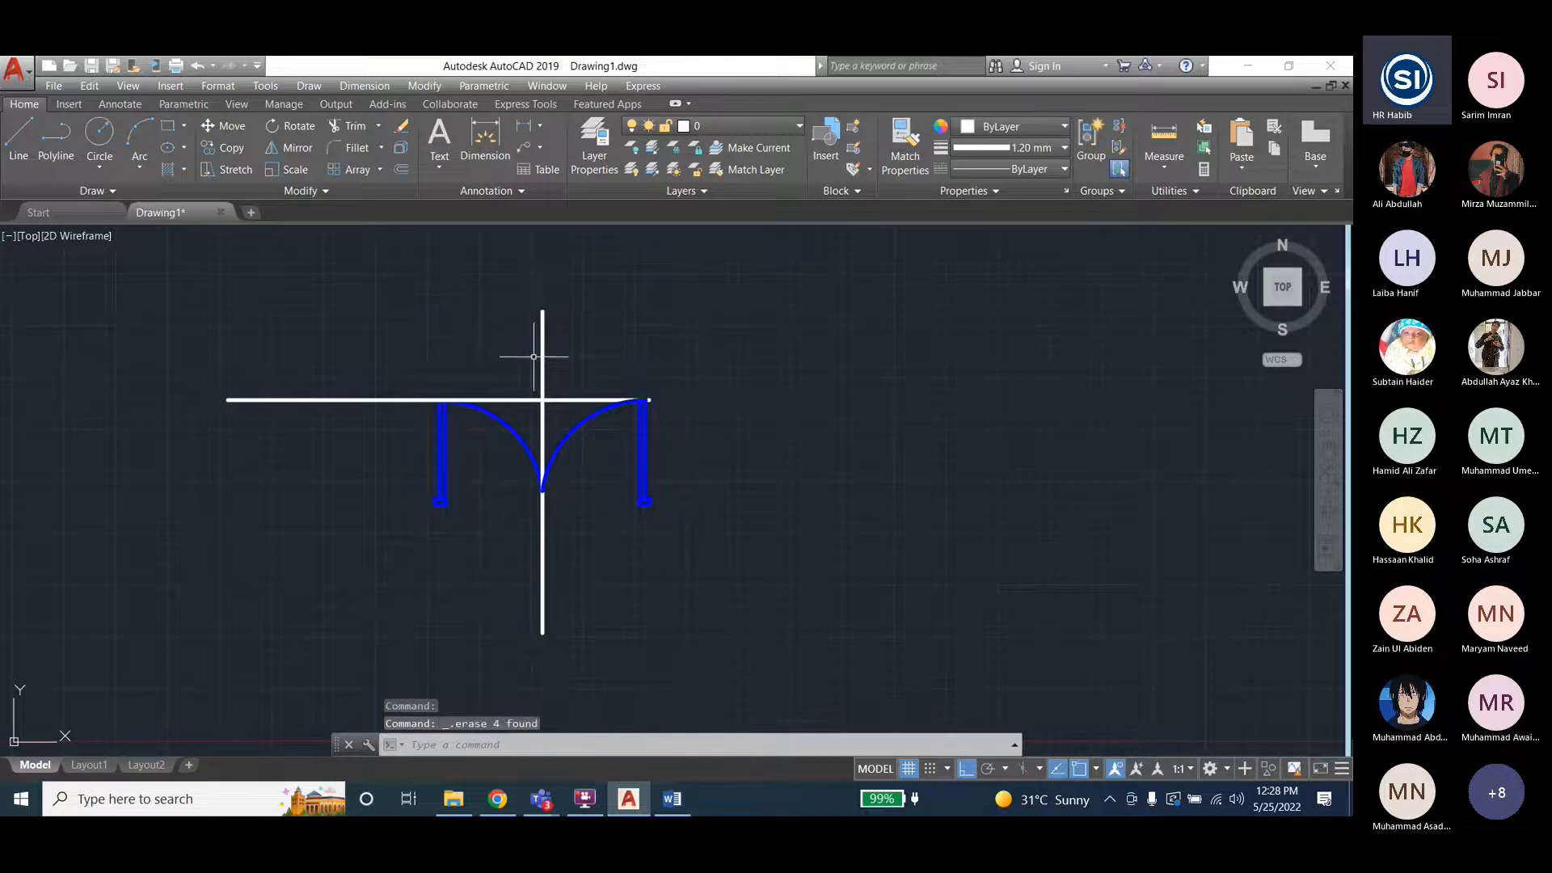
left_click(544, 358)
key("Delete")
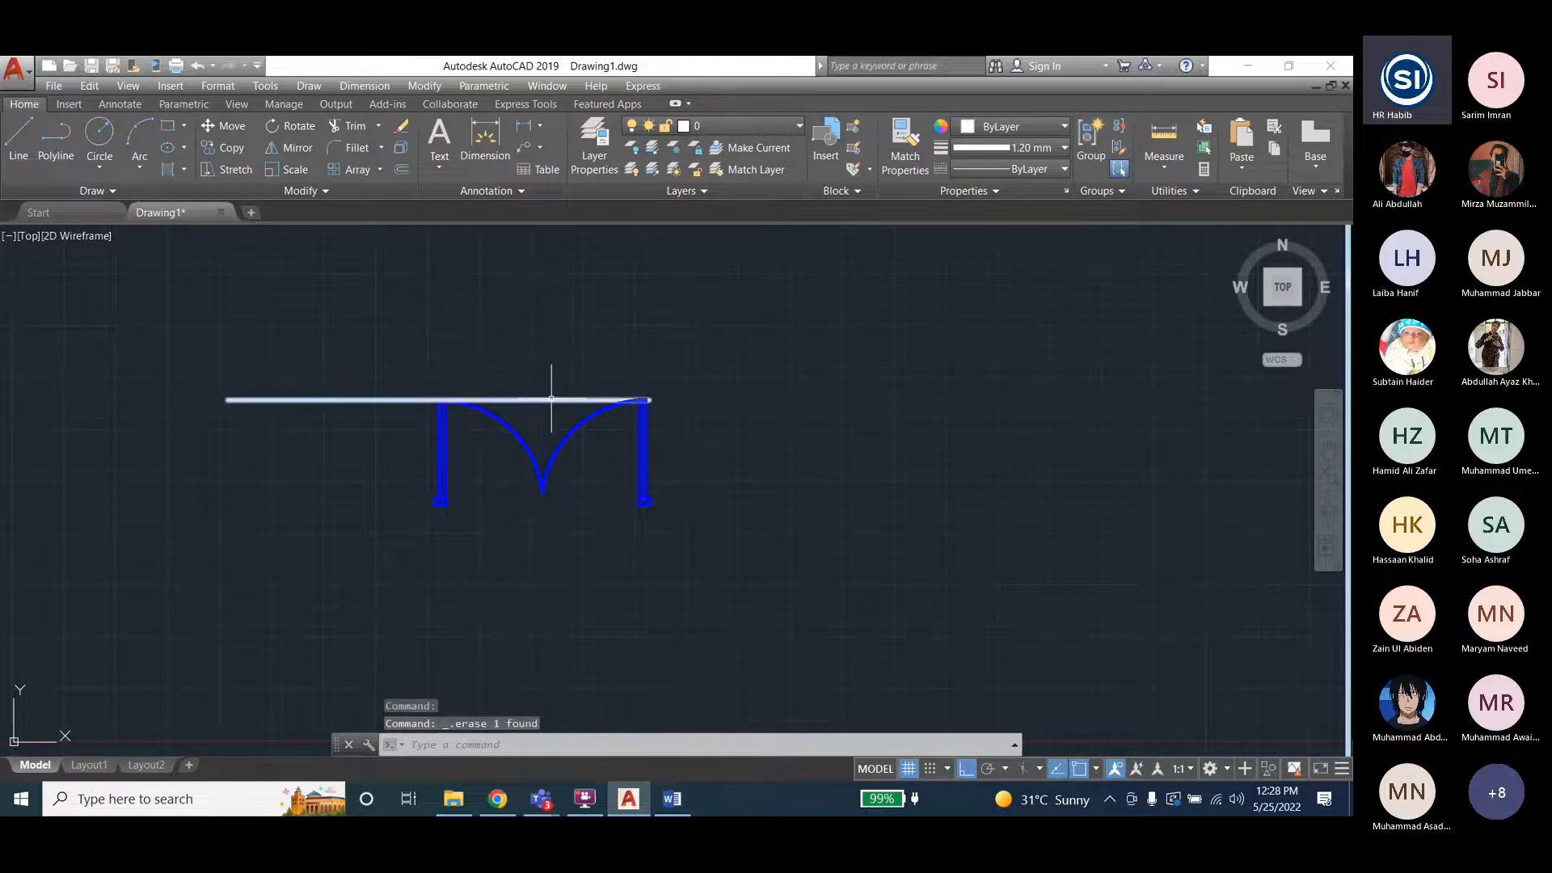
left_click(555, 399)
key("Delete")
left_click(609, 410)
key("Delete")
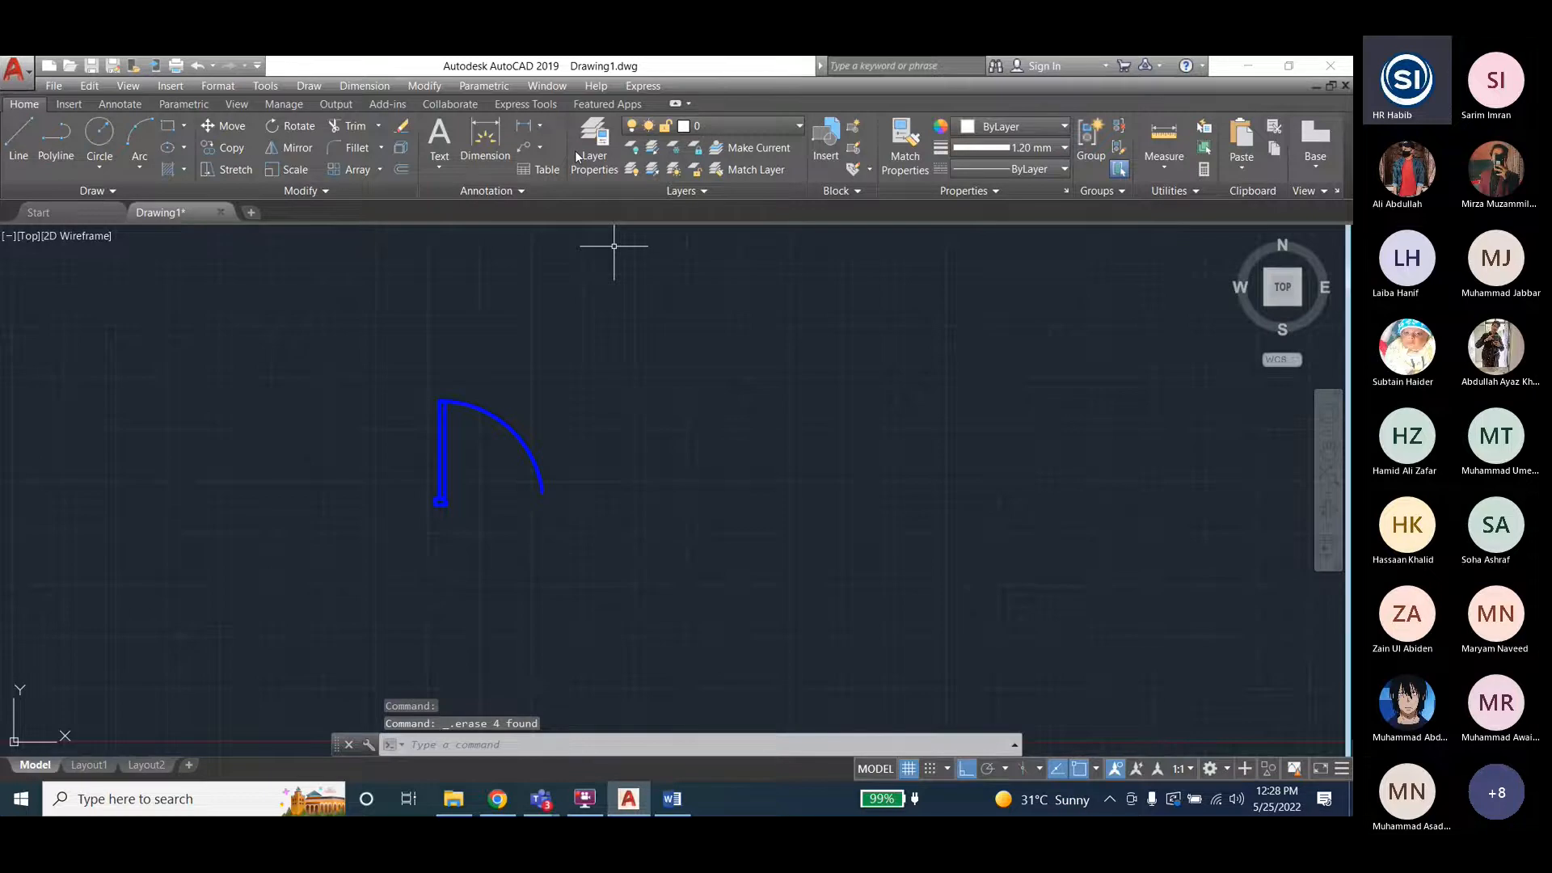
Turn Ortho off and mirror the door half about a vertical line through the free end of its arc, keeping the source.
left_click(963, 772)
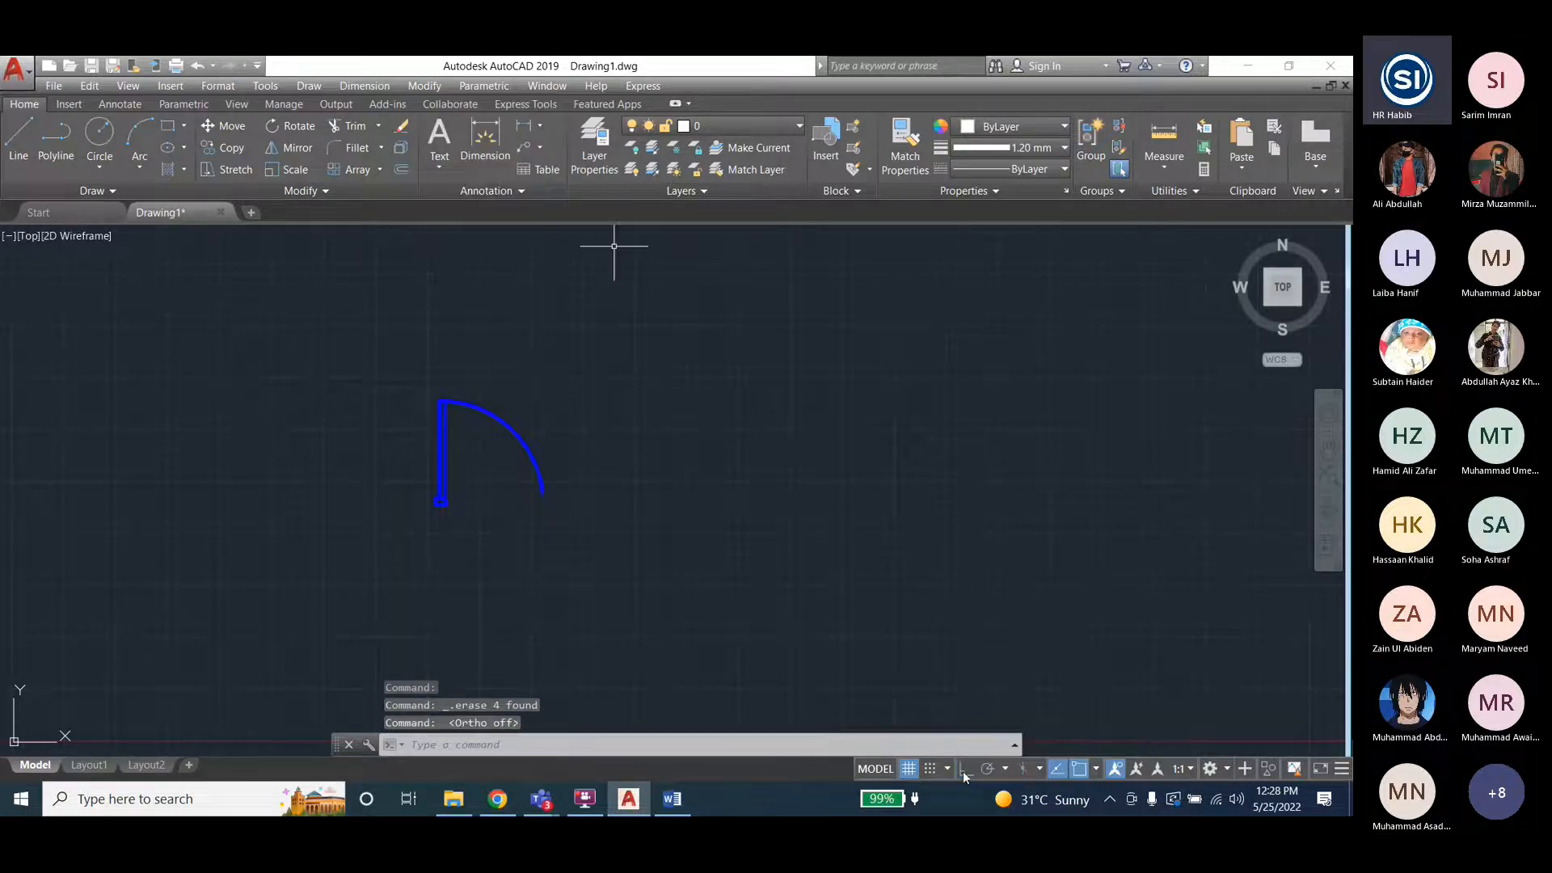
left_click(436, 85)
left_click(442, 258)
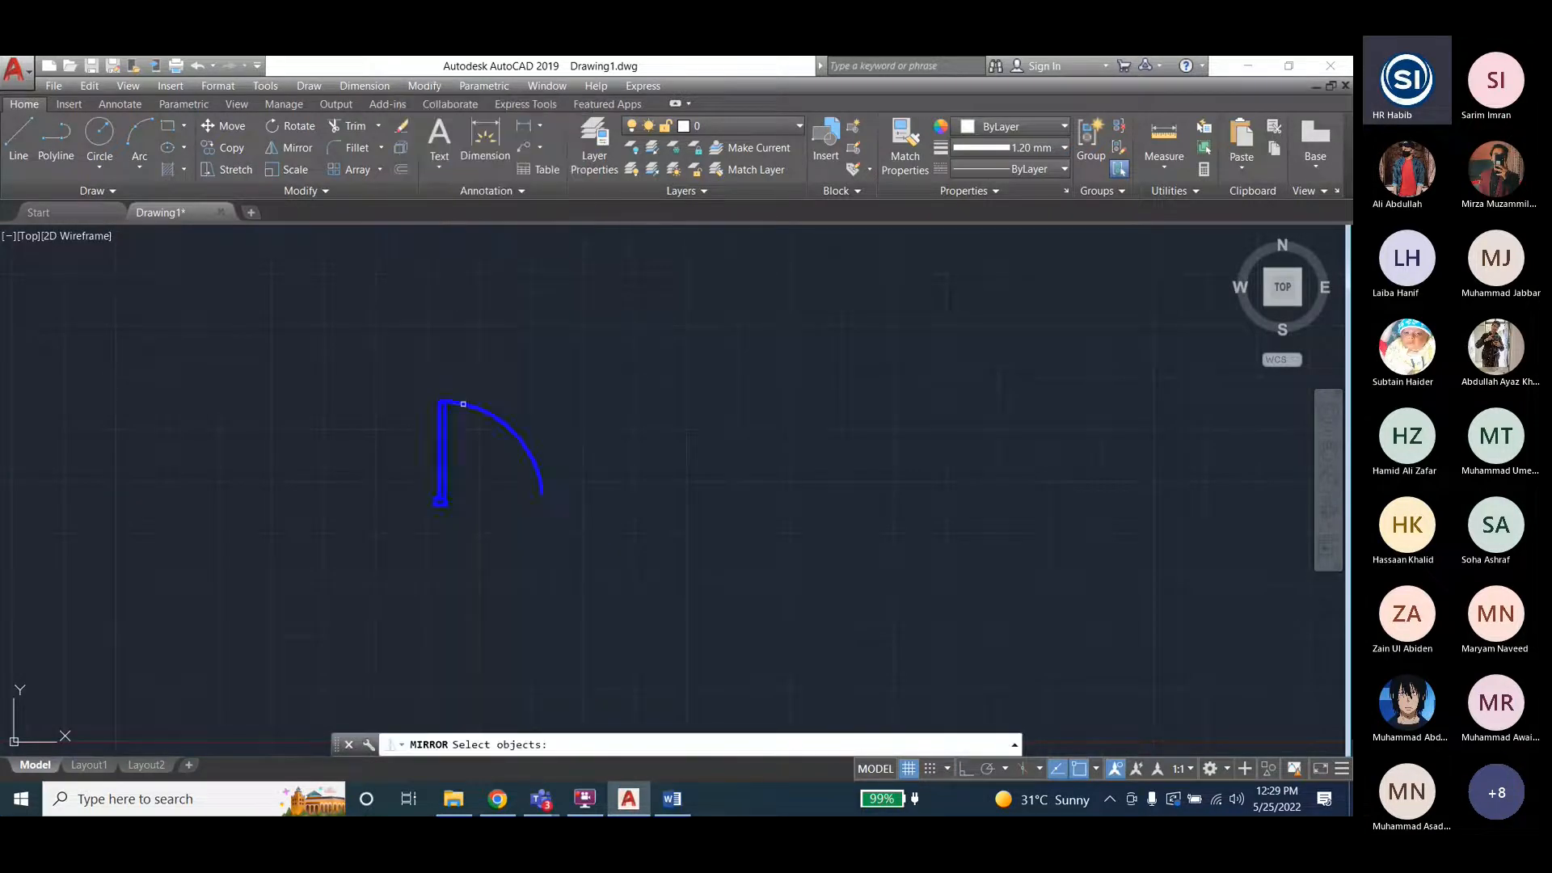
left_click(463, 402)
key("Return")
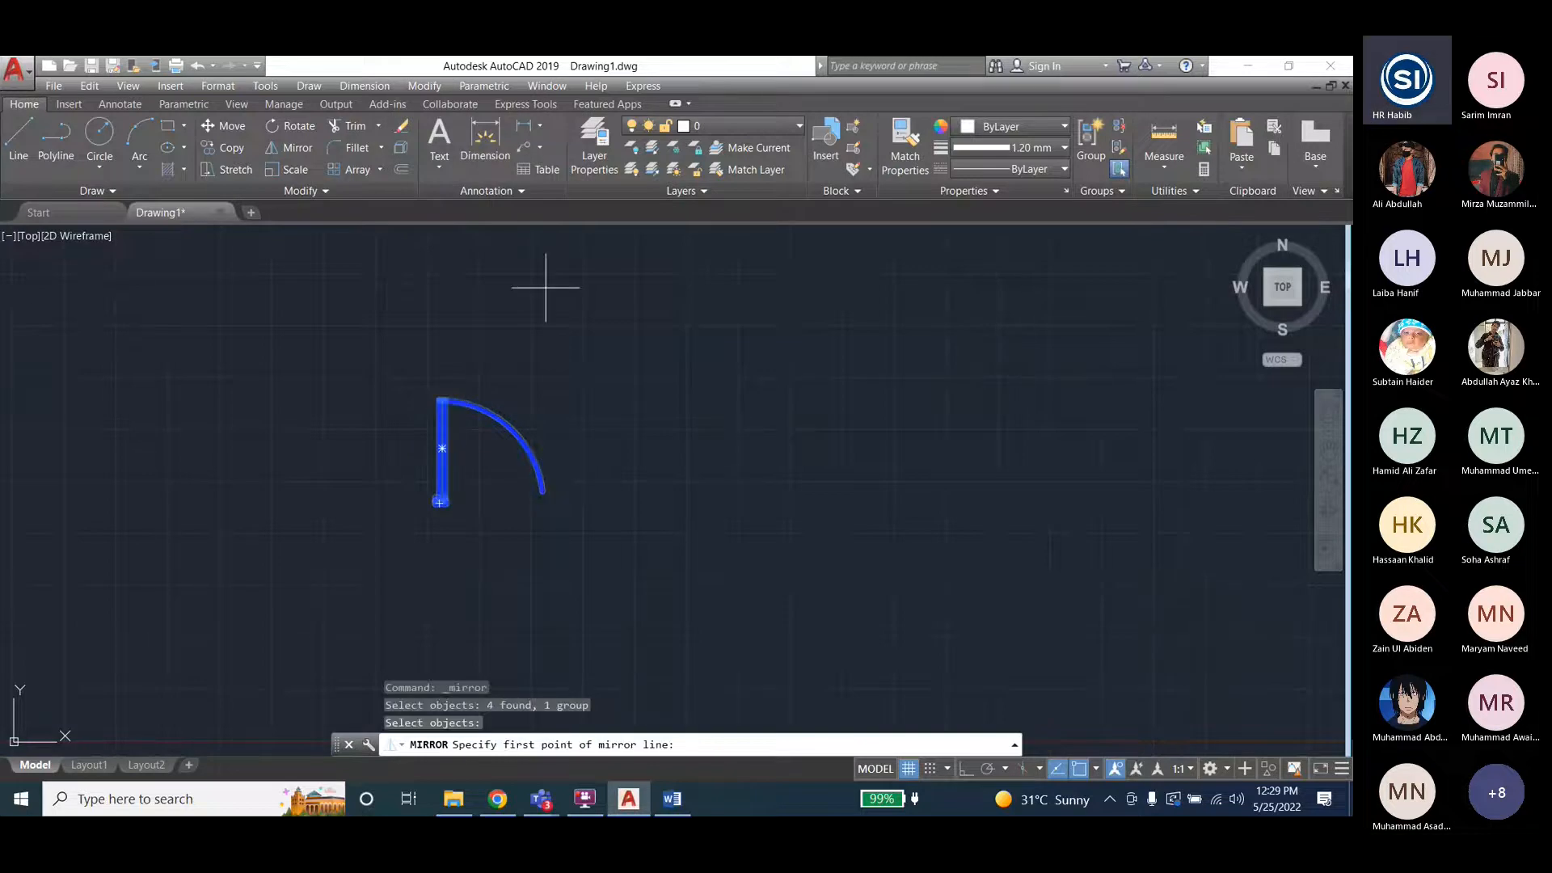
left_click(543, 482)
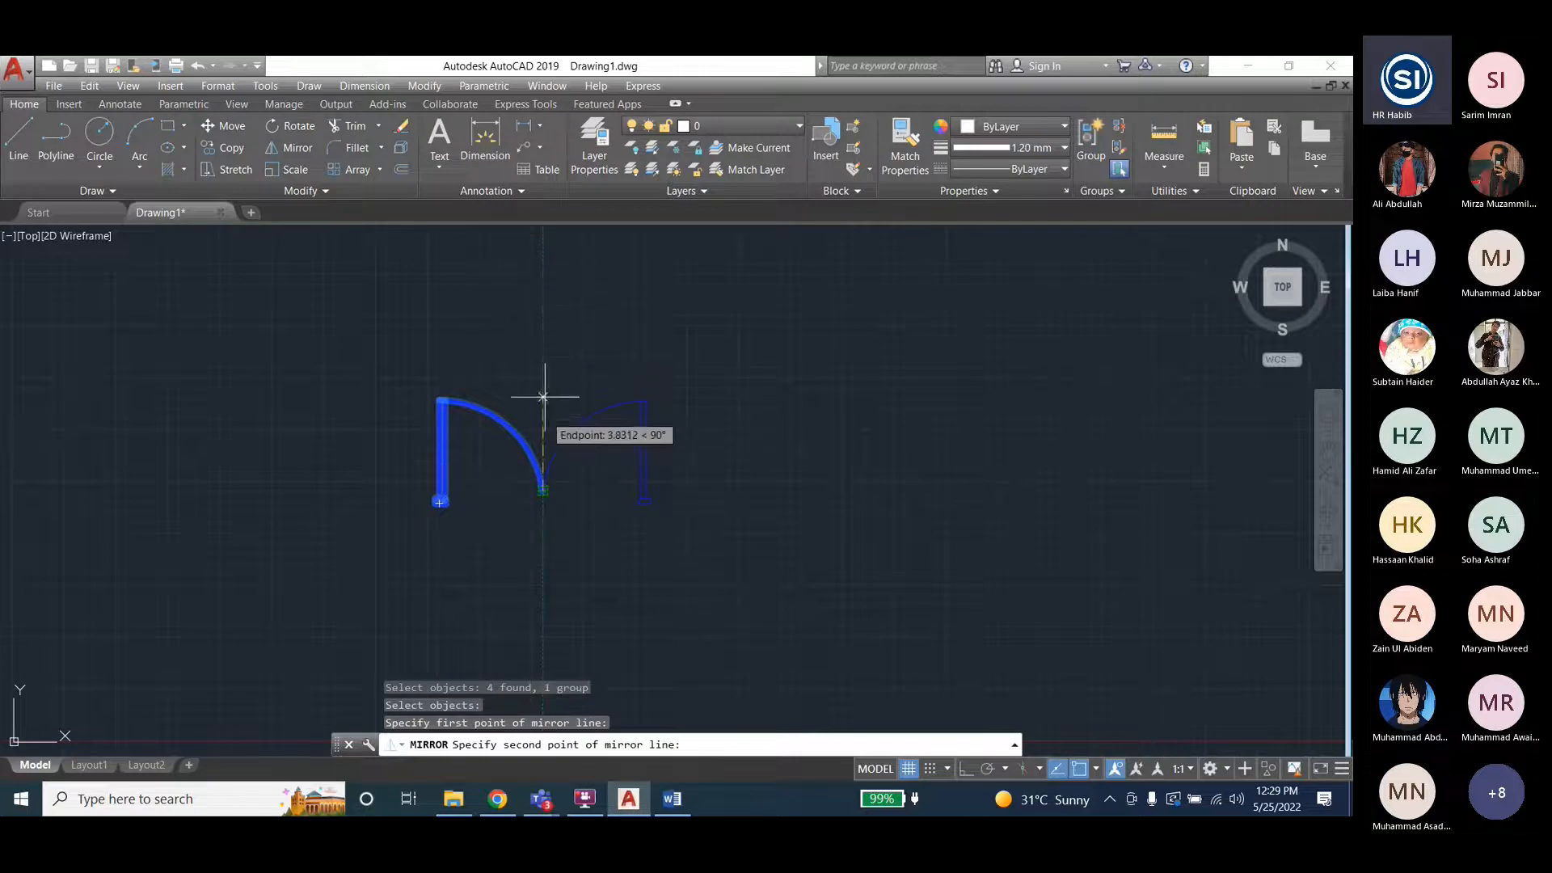
left_click(543, 296)
key("Return")
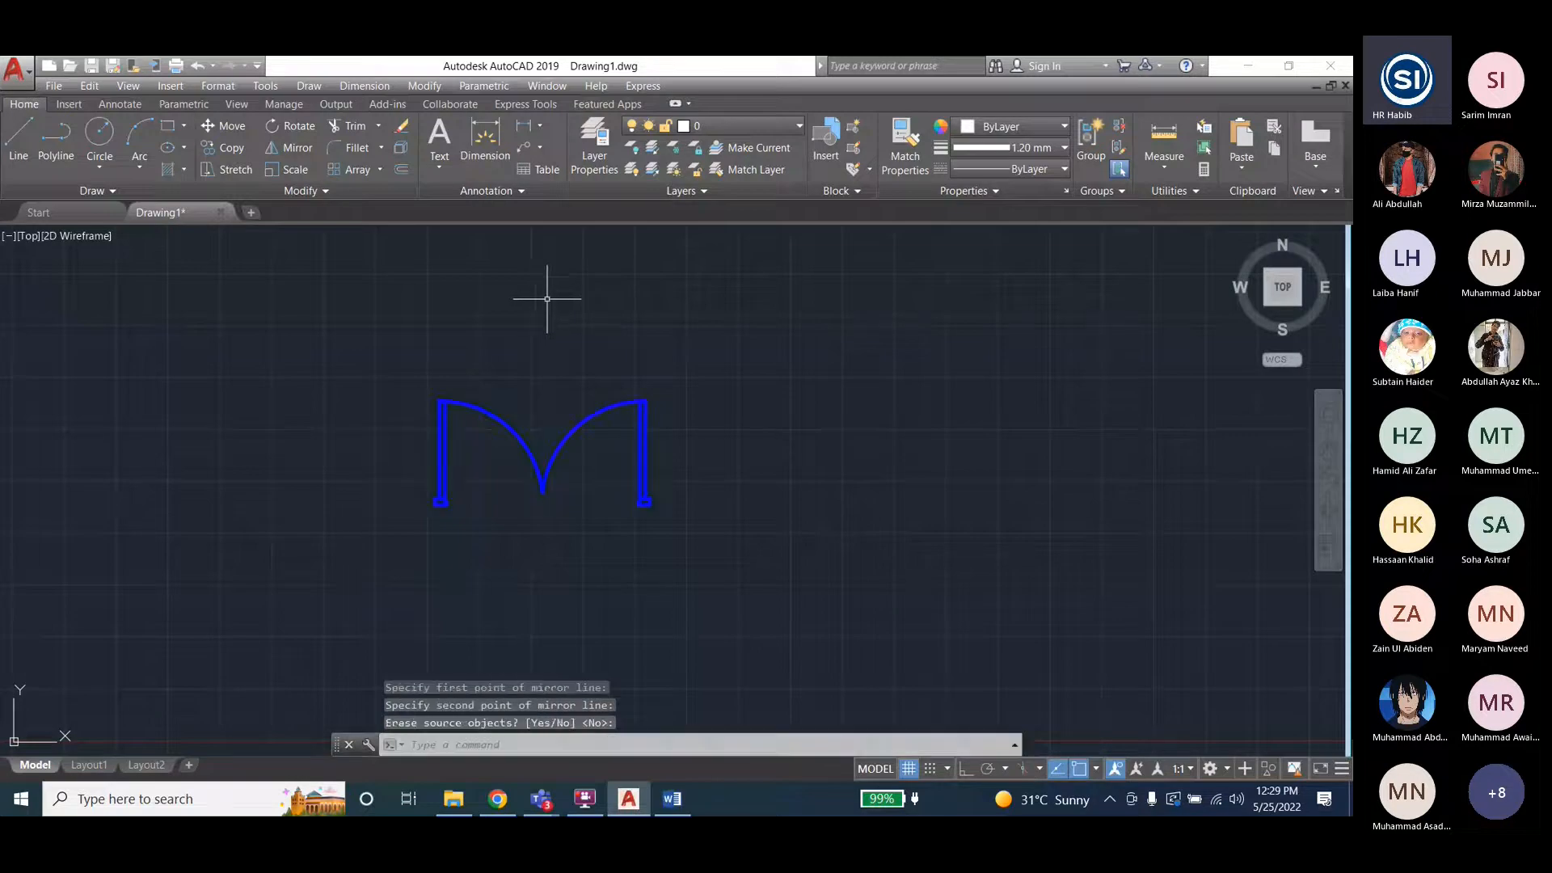
Delete the mirrored right door half.
left_click(634, 401)
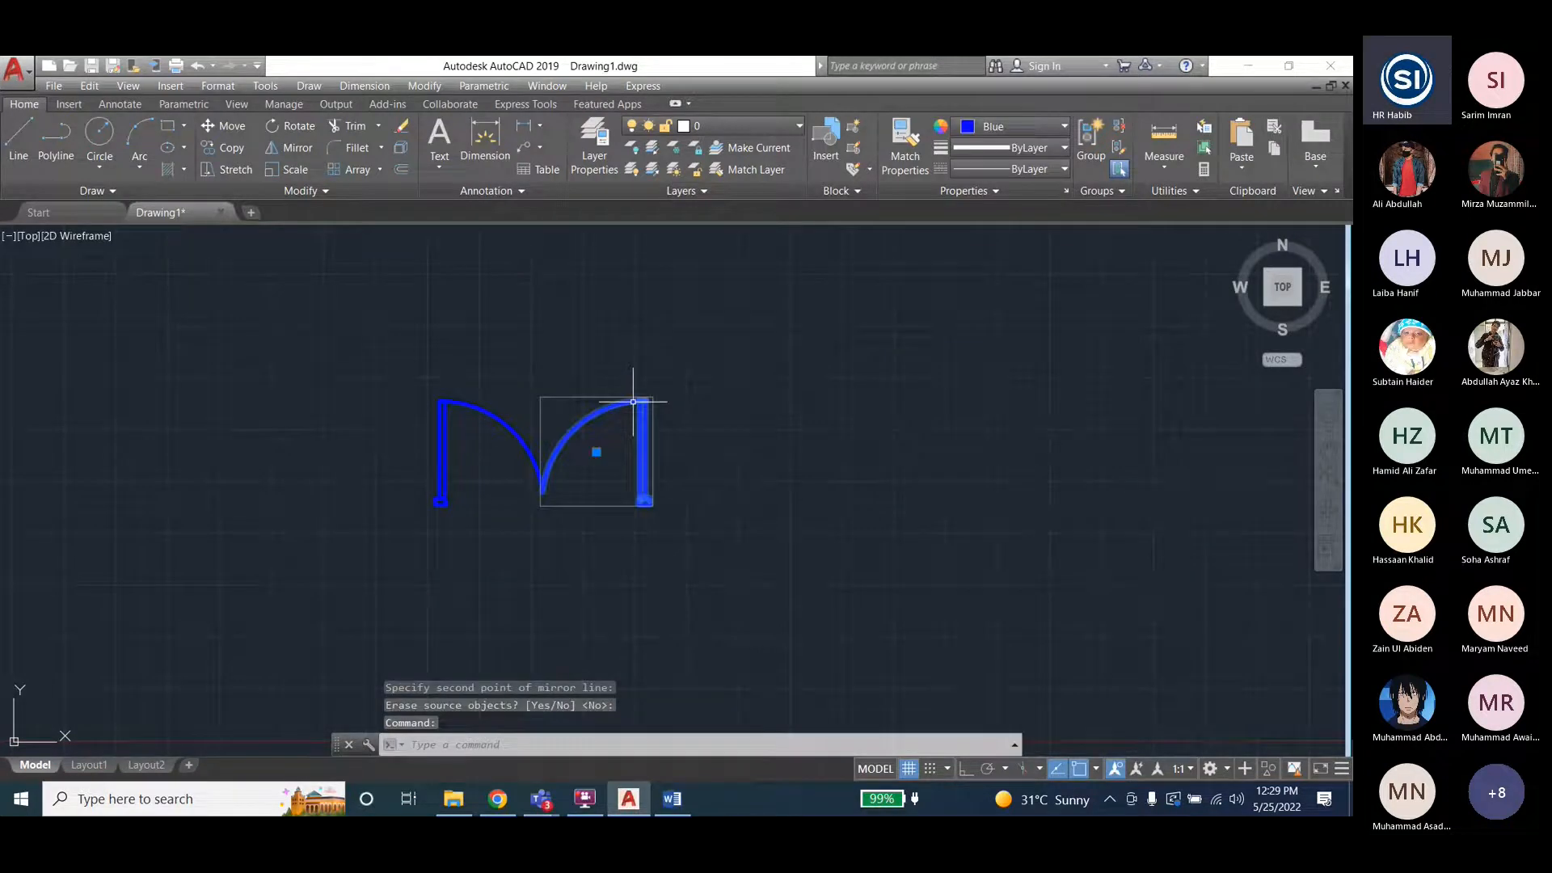
key("Delete")
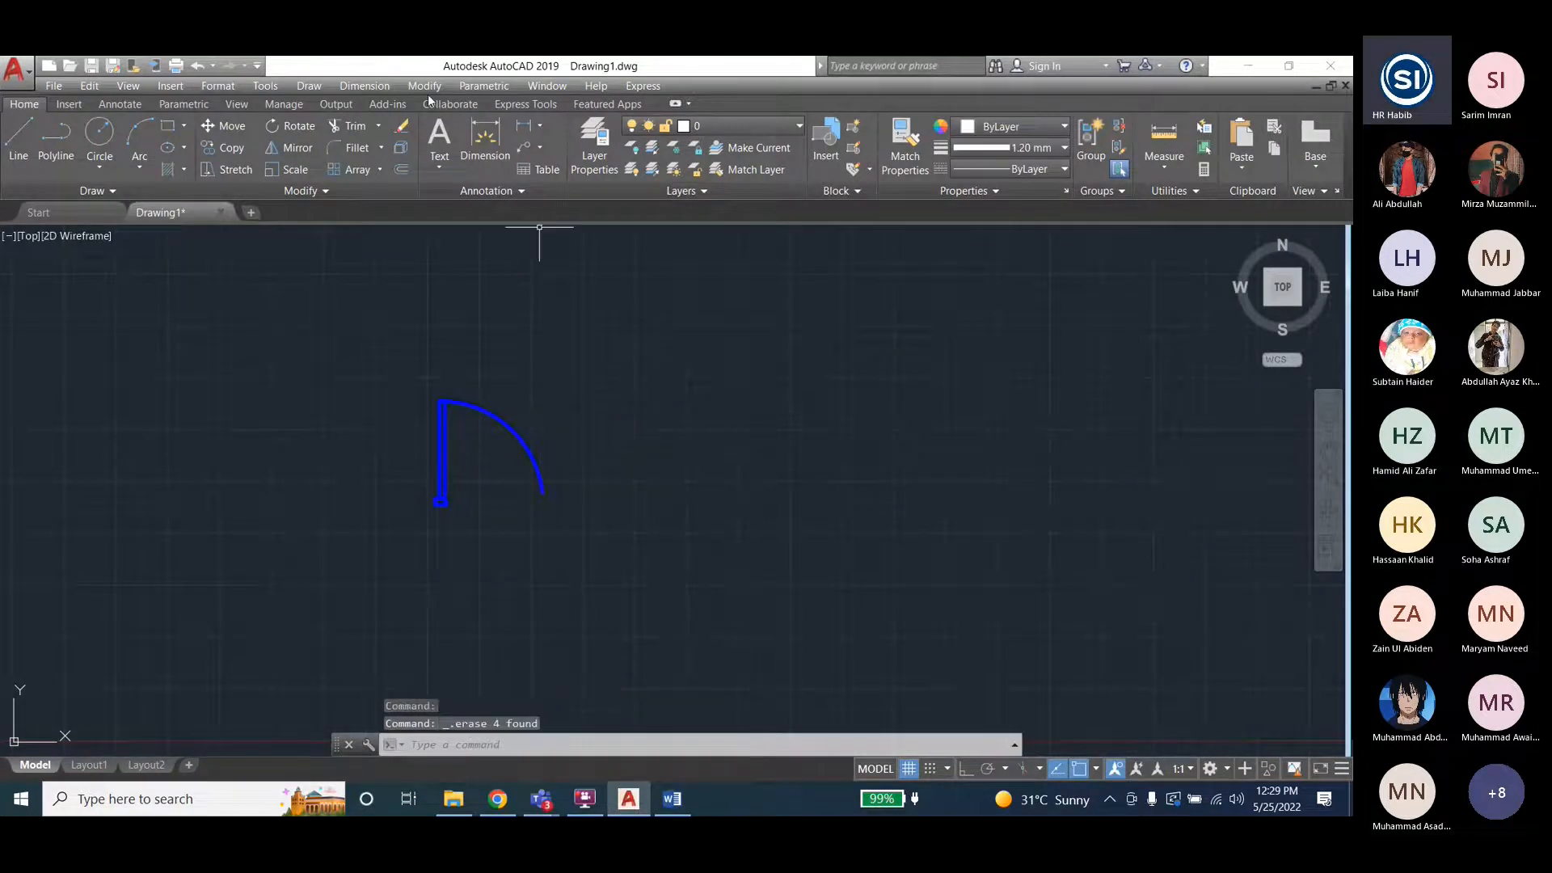
left_click(425, 86)
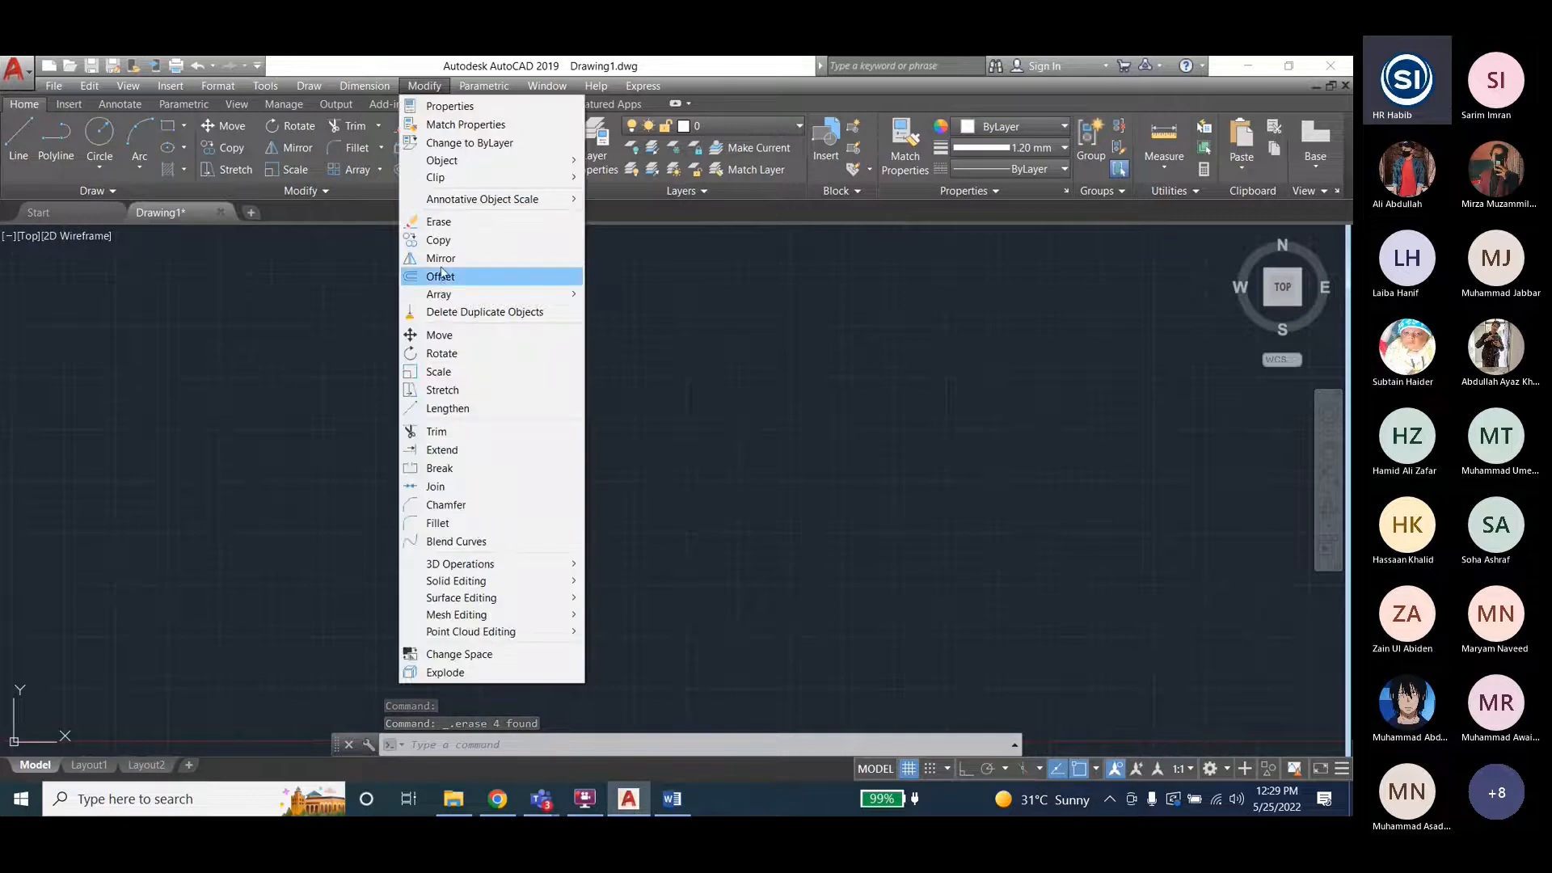
left_click(441, 258)
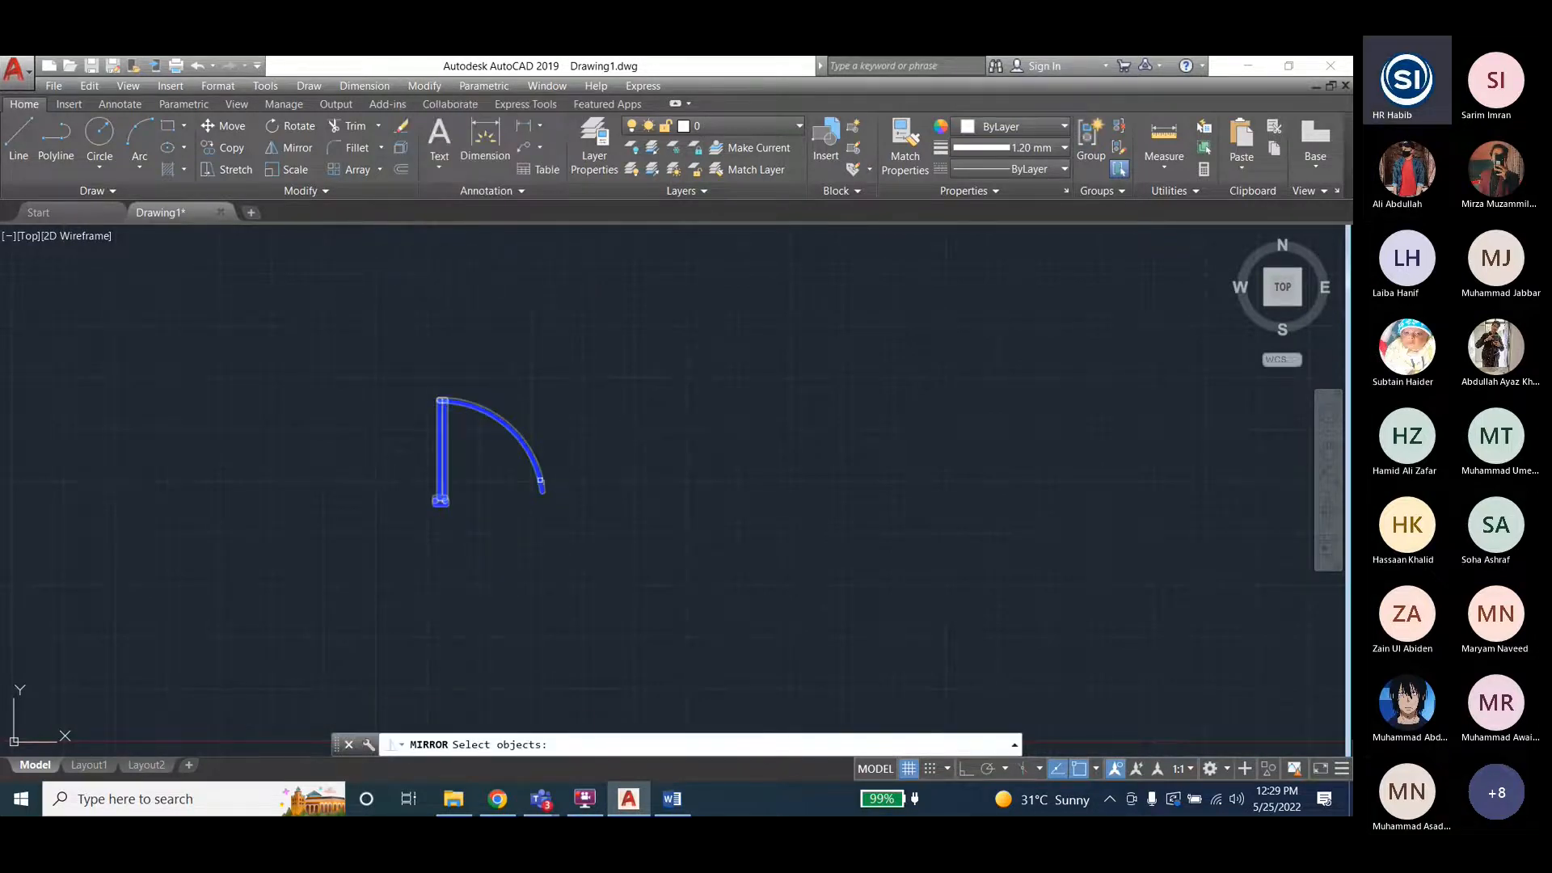
left_click(541, 482)
key("Return")
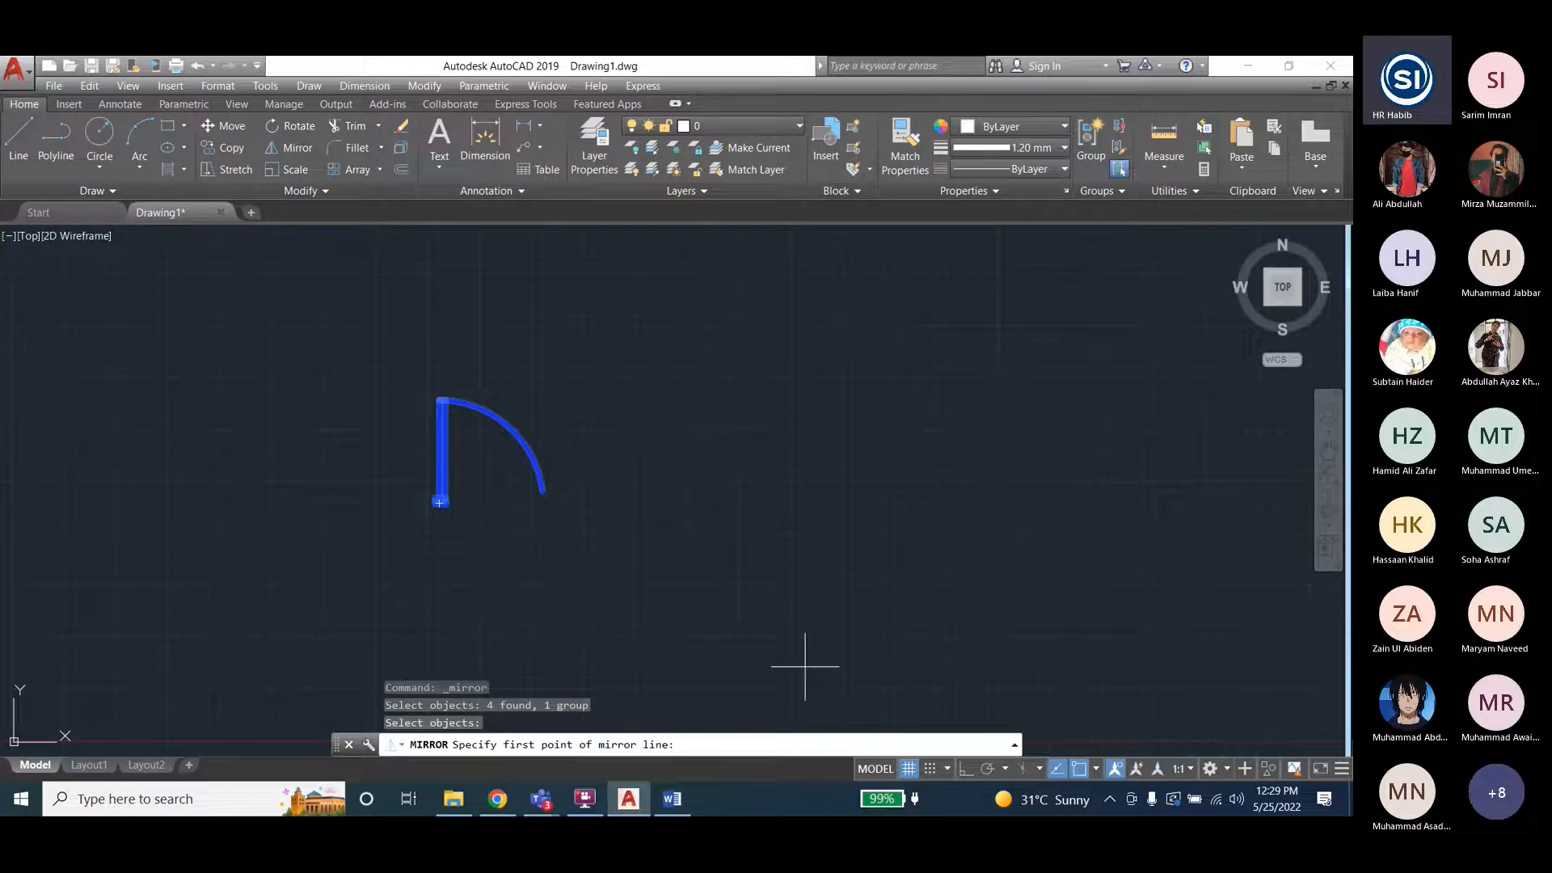
left_click(966, 768)
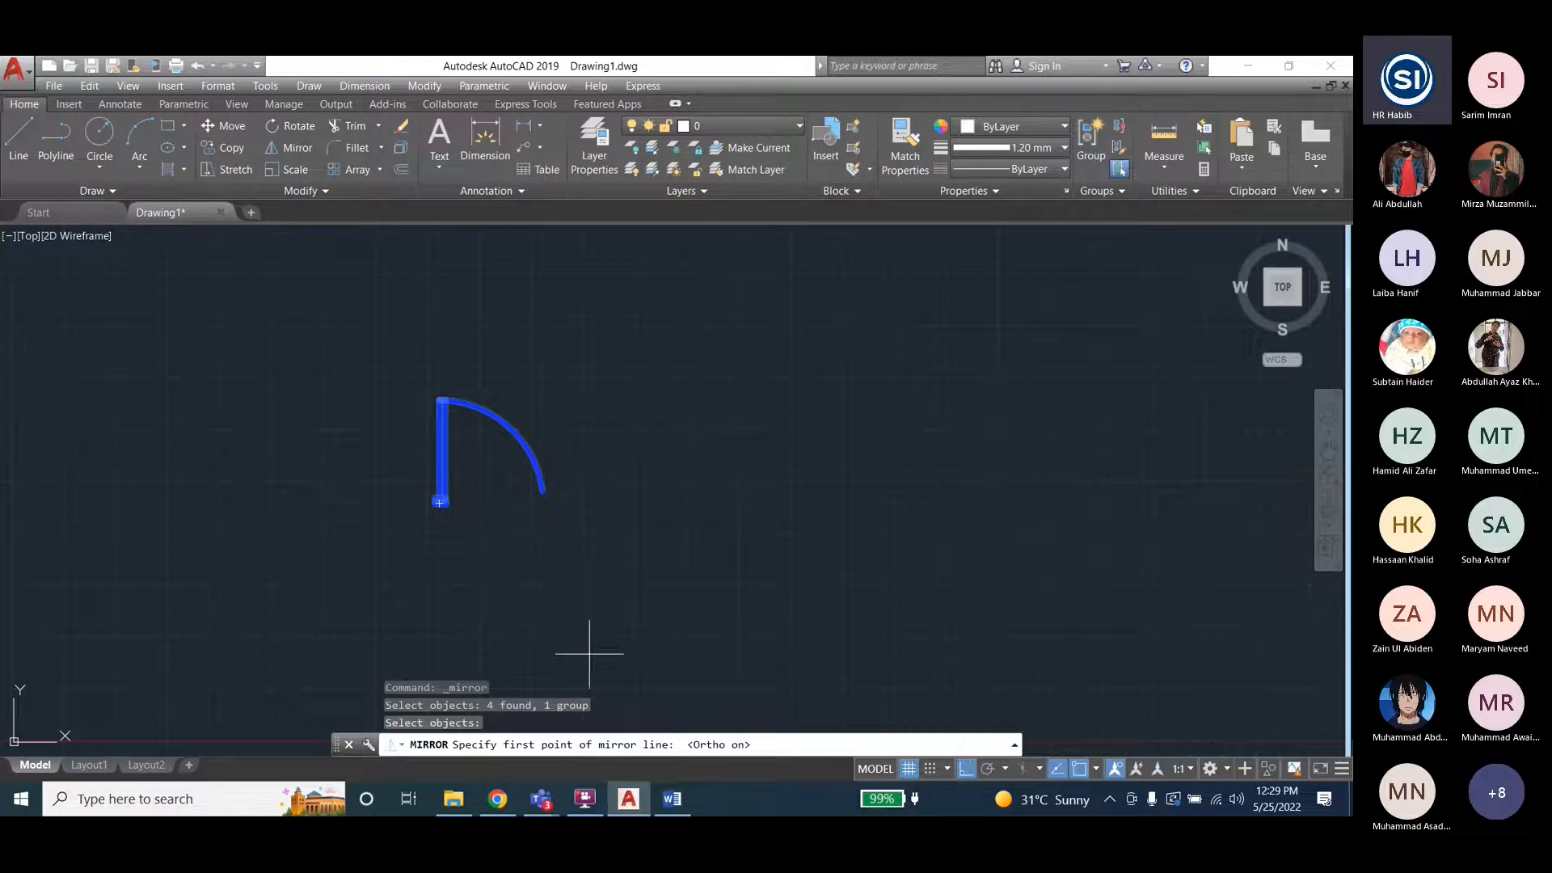
left_click(541, 489)
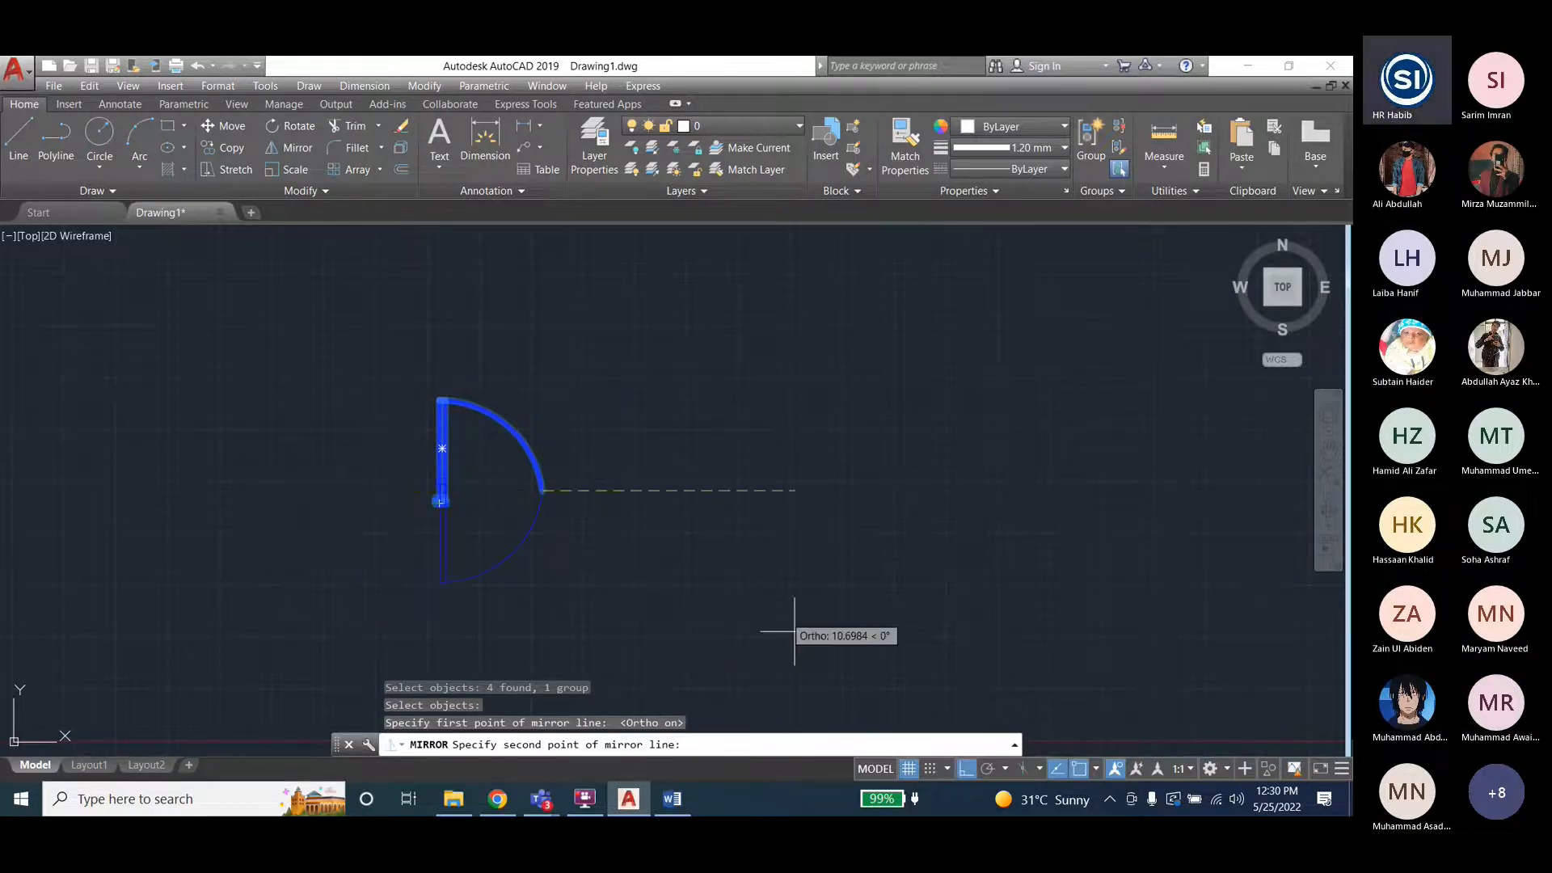
left_click(963, 773)
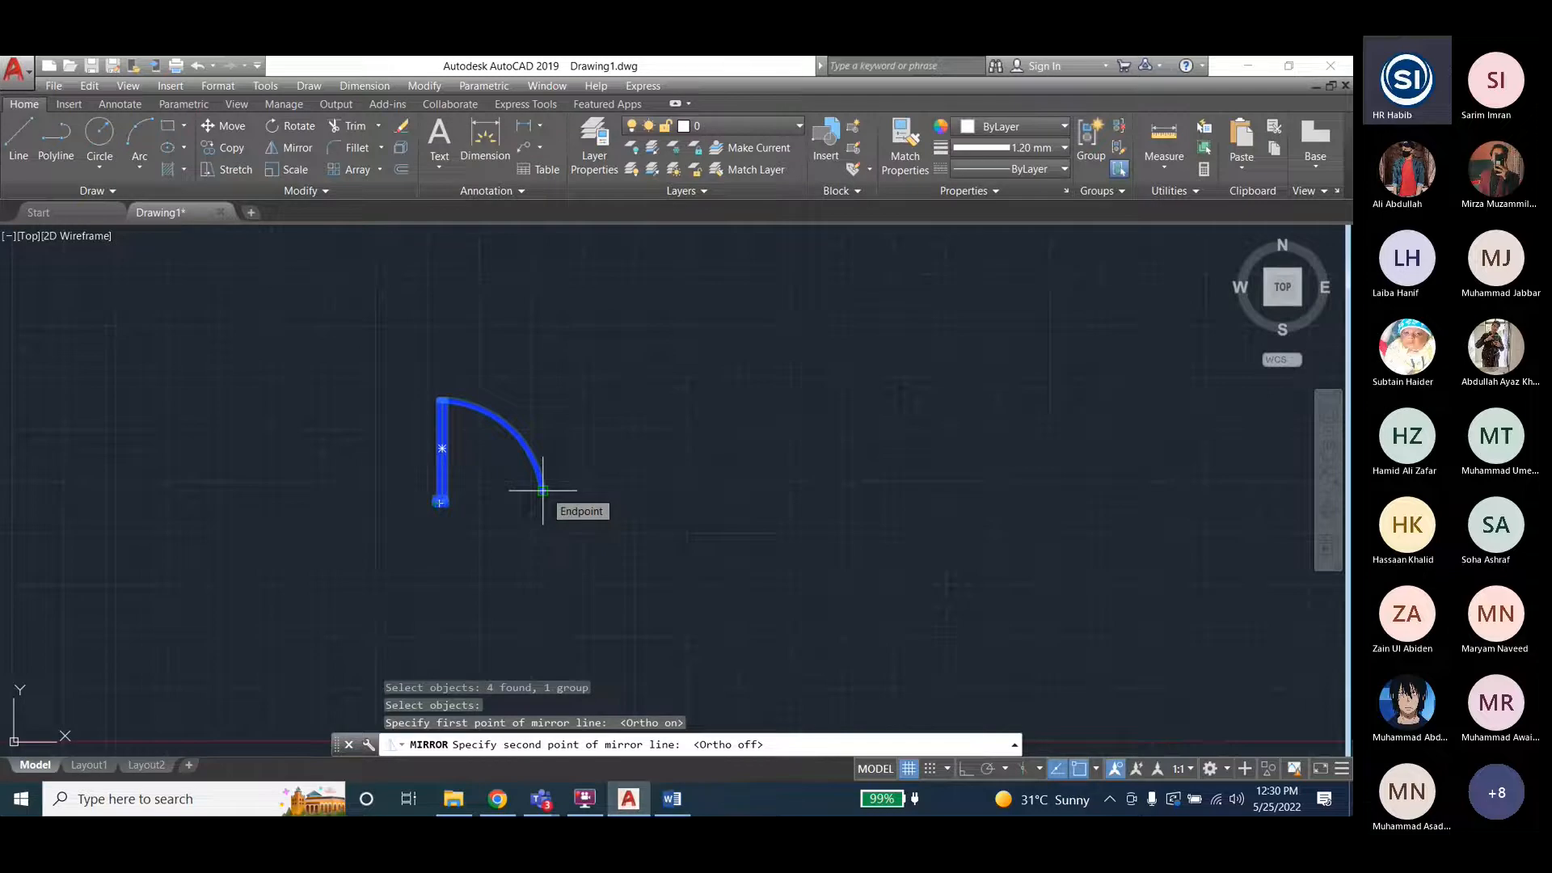
type("0")
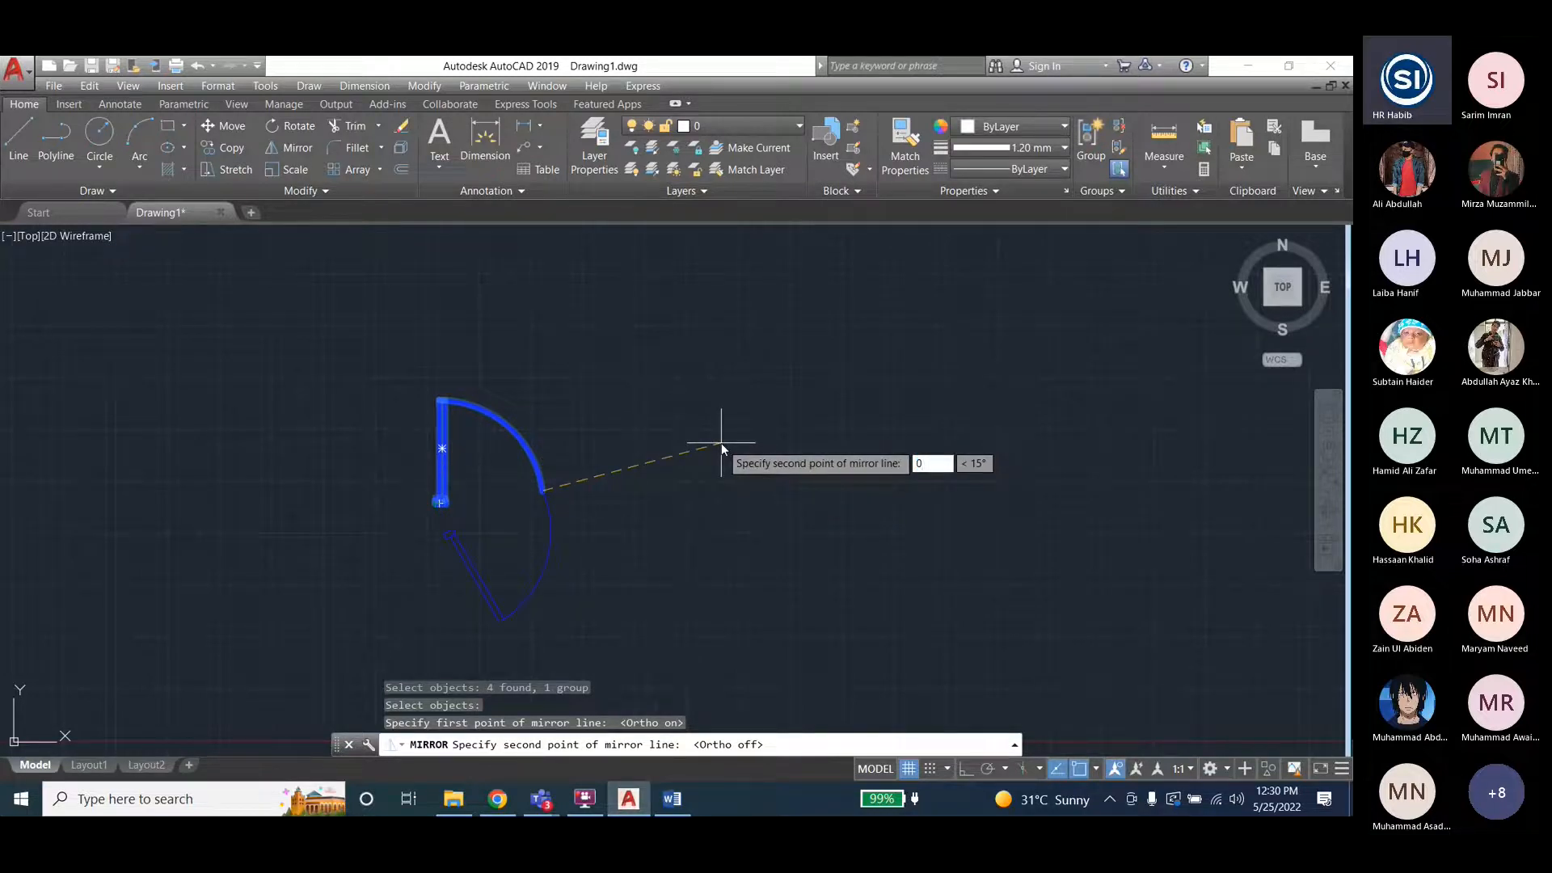
key("Tab")
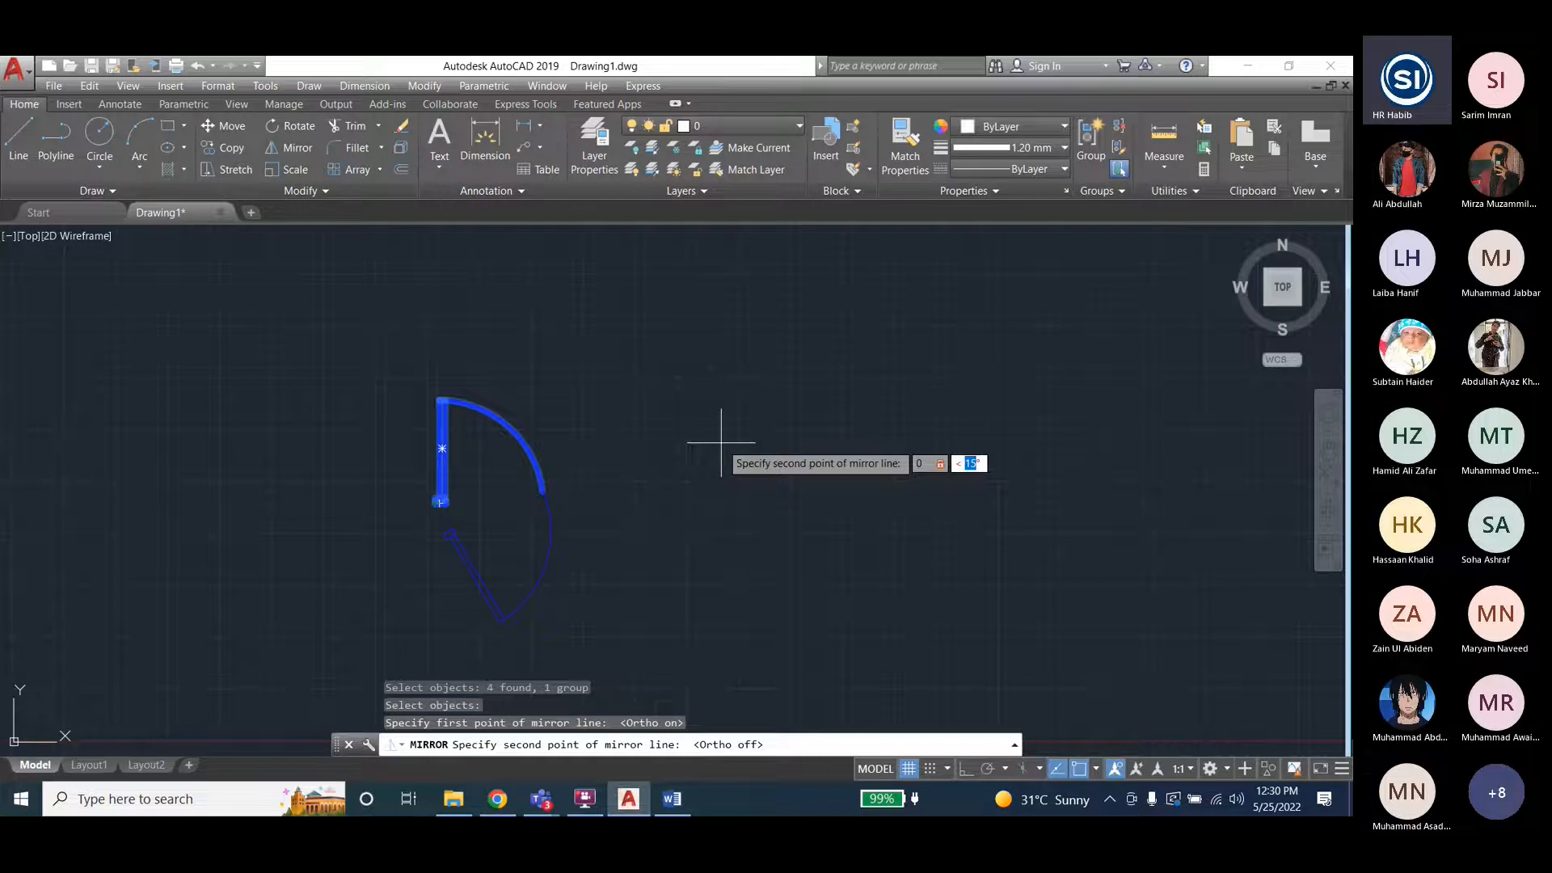
type("45")
key("BackSpace")
key("BackSpace")
key("Escape")
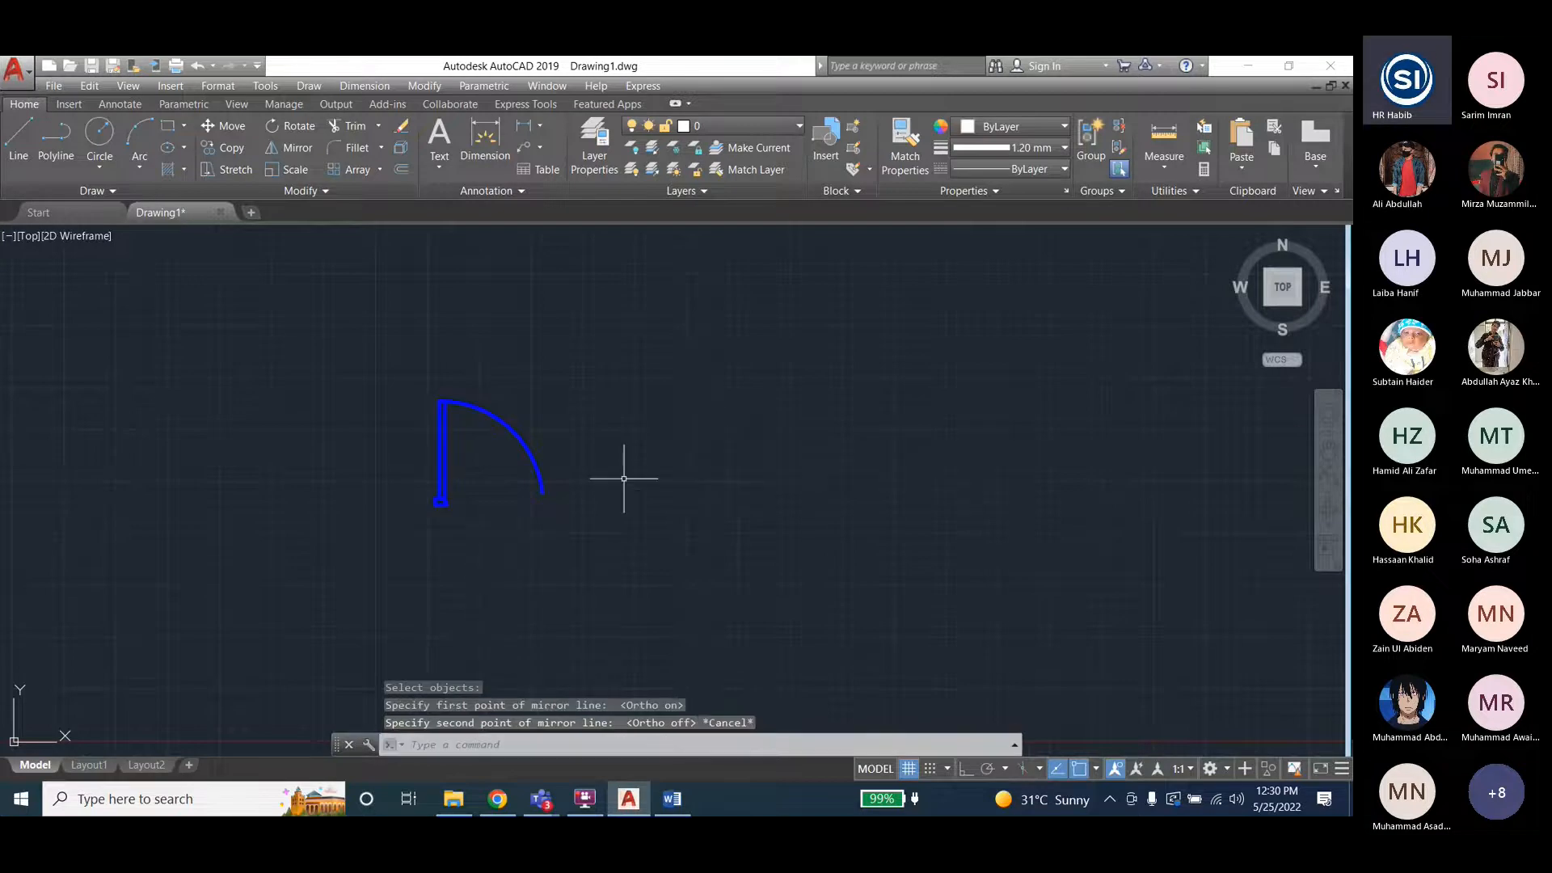
Try to mirror the door half from its arc's free end with the second point at @0<70, keeping the source objects.
left_click(440, 86)
left_click(452, 257)
left_click(523, 440)
key("Return")
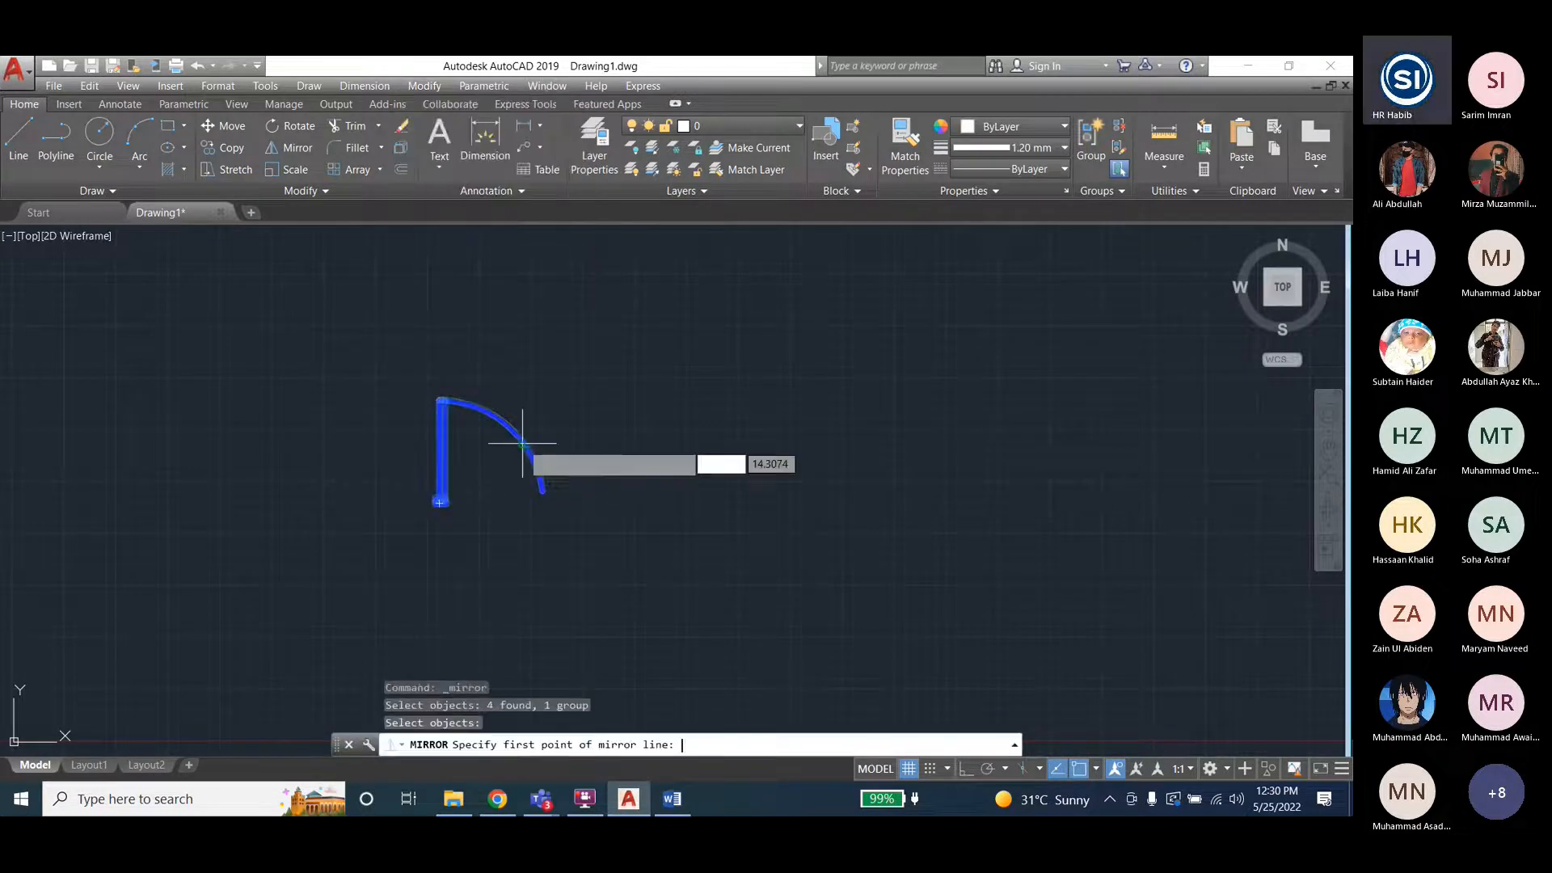
left_click(543, 485)
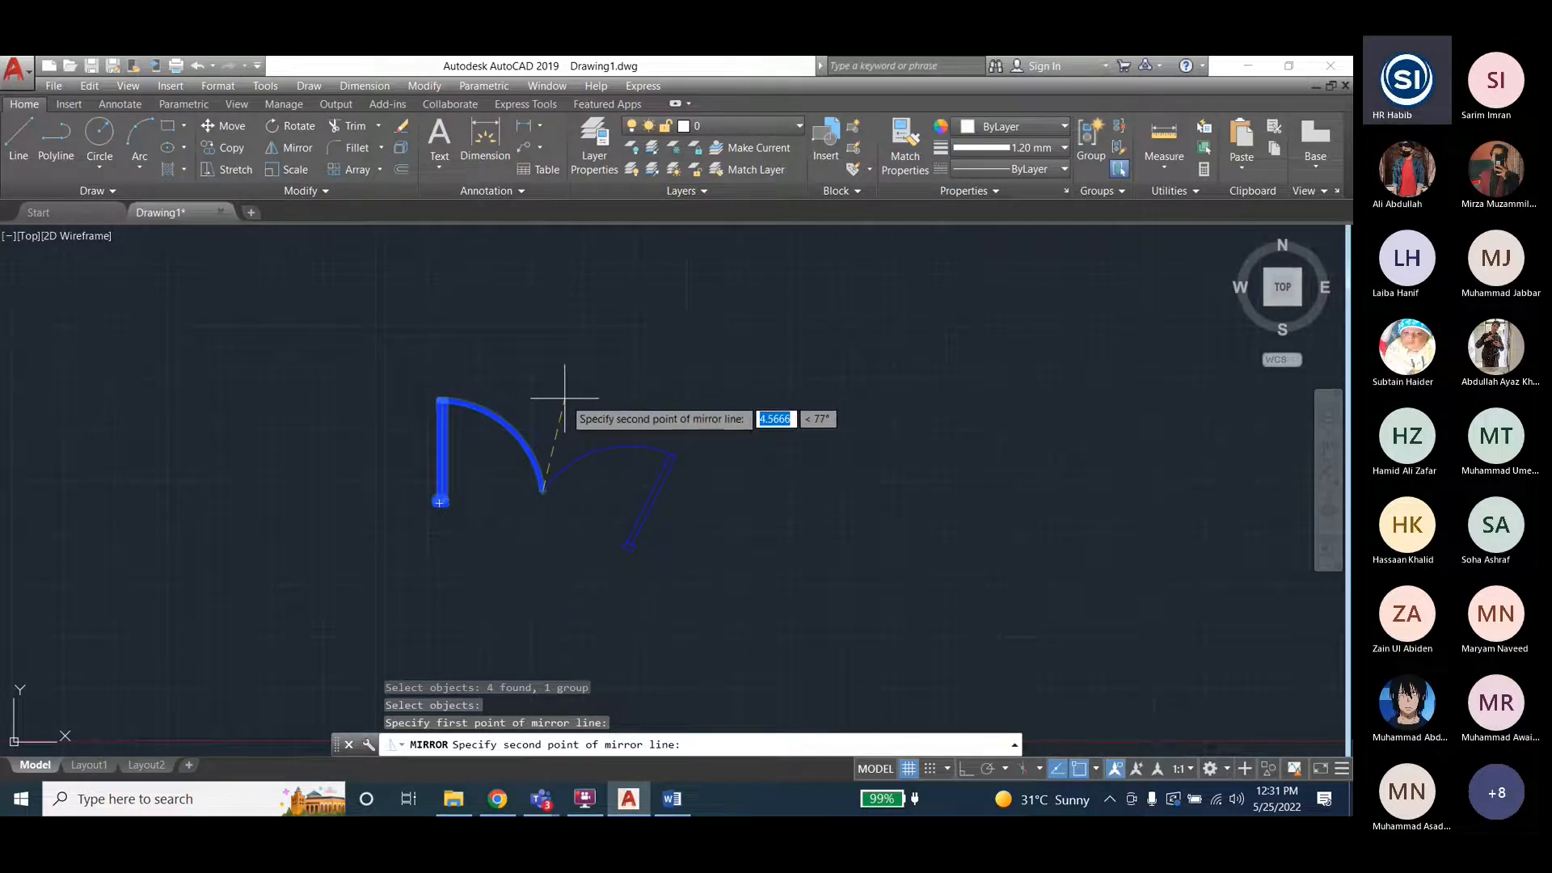
type("0")
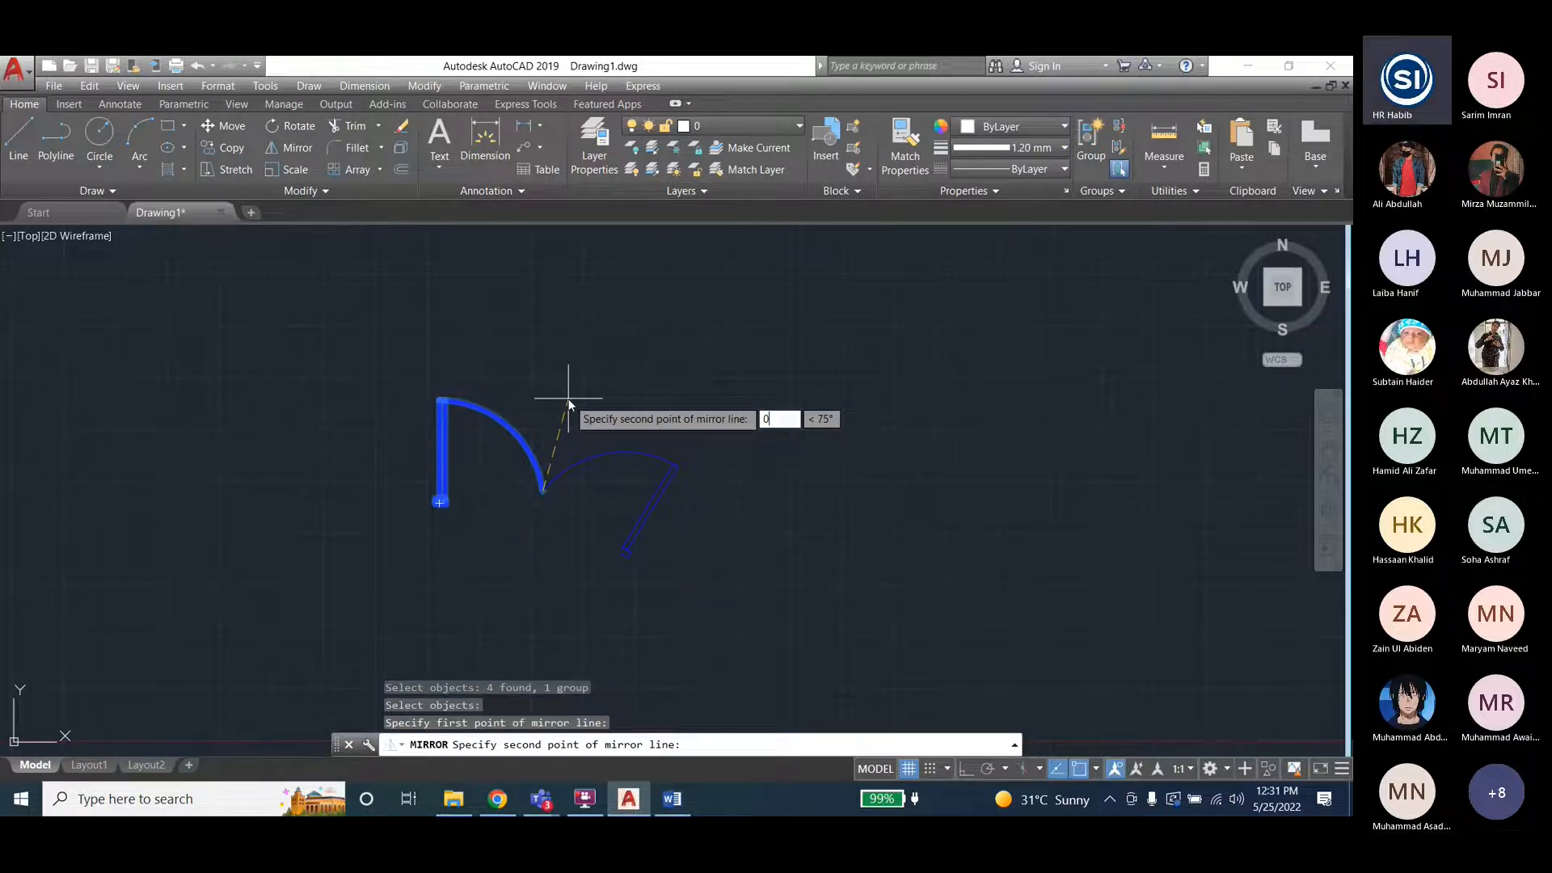
key("Tab")
type("70")
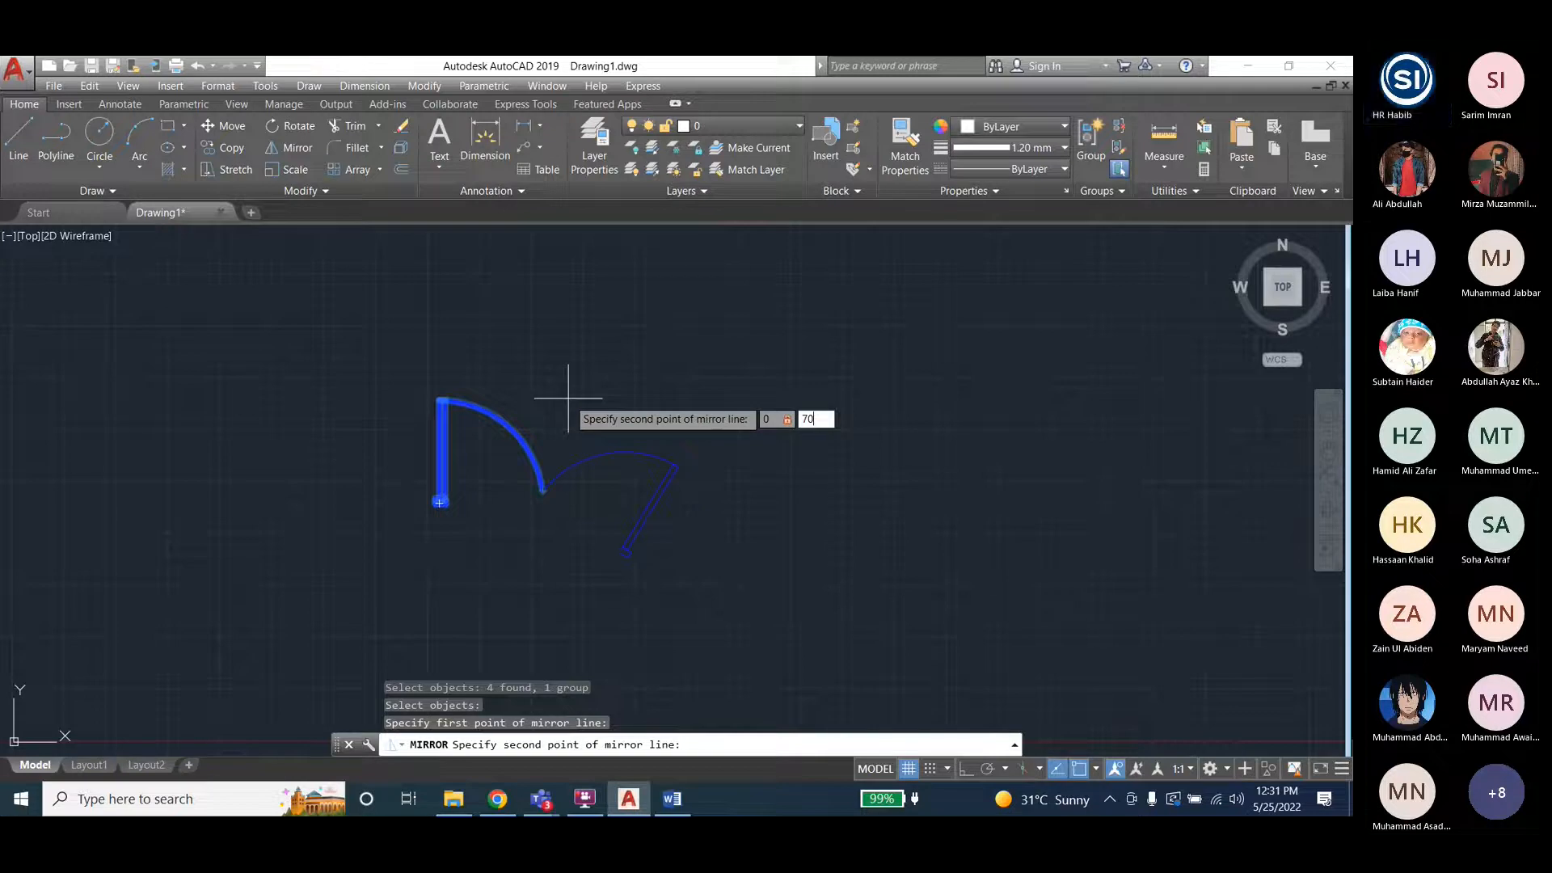
key("Return")
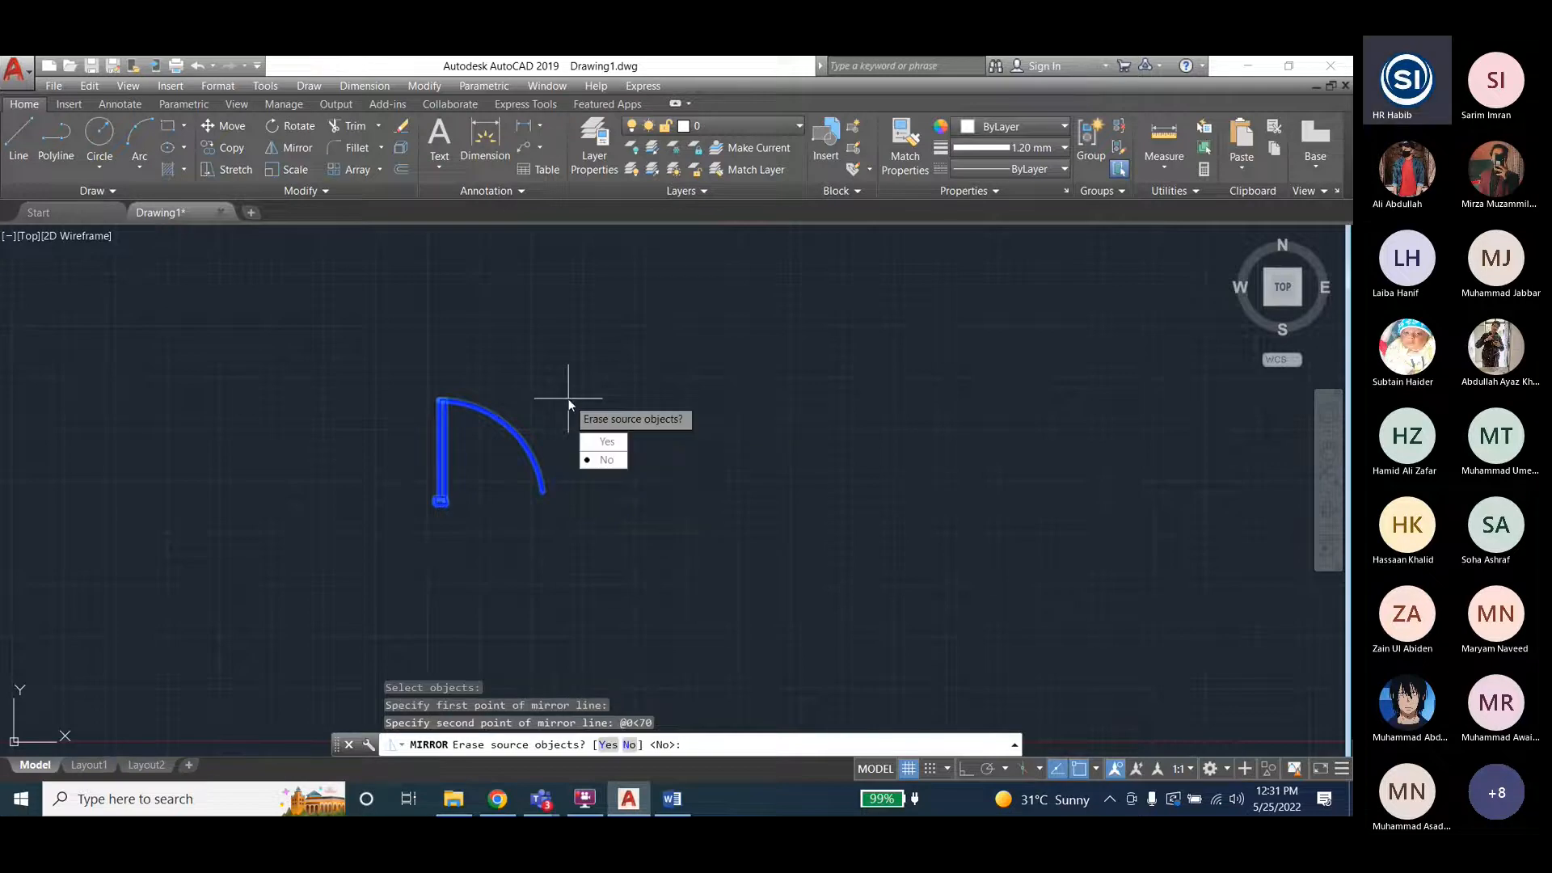
left_click(603, 461)
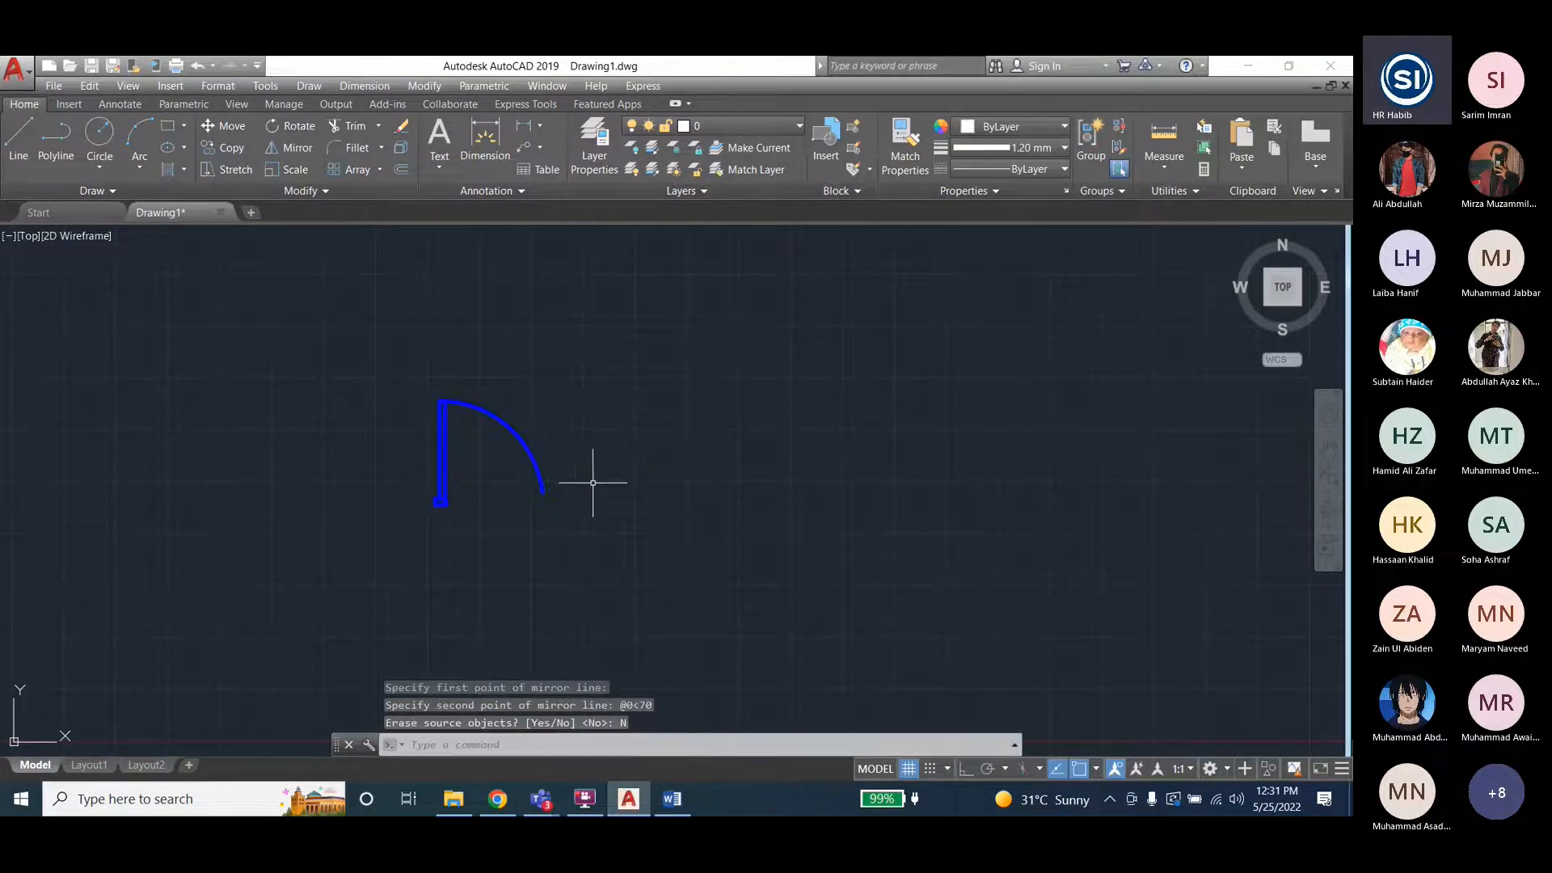
key("Return")
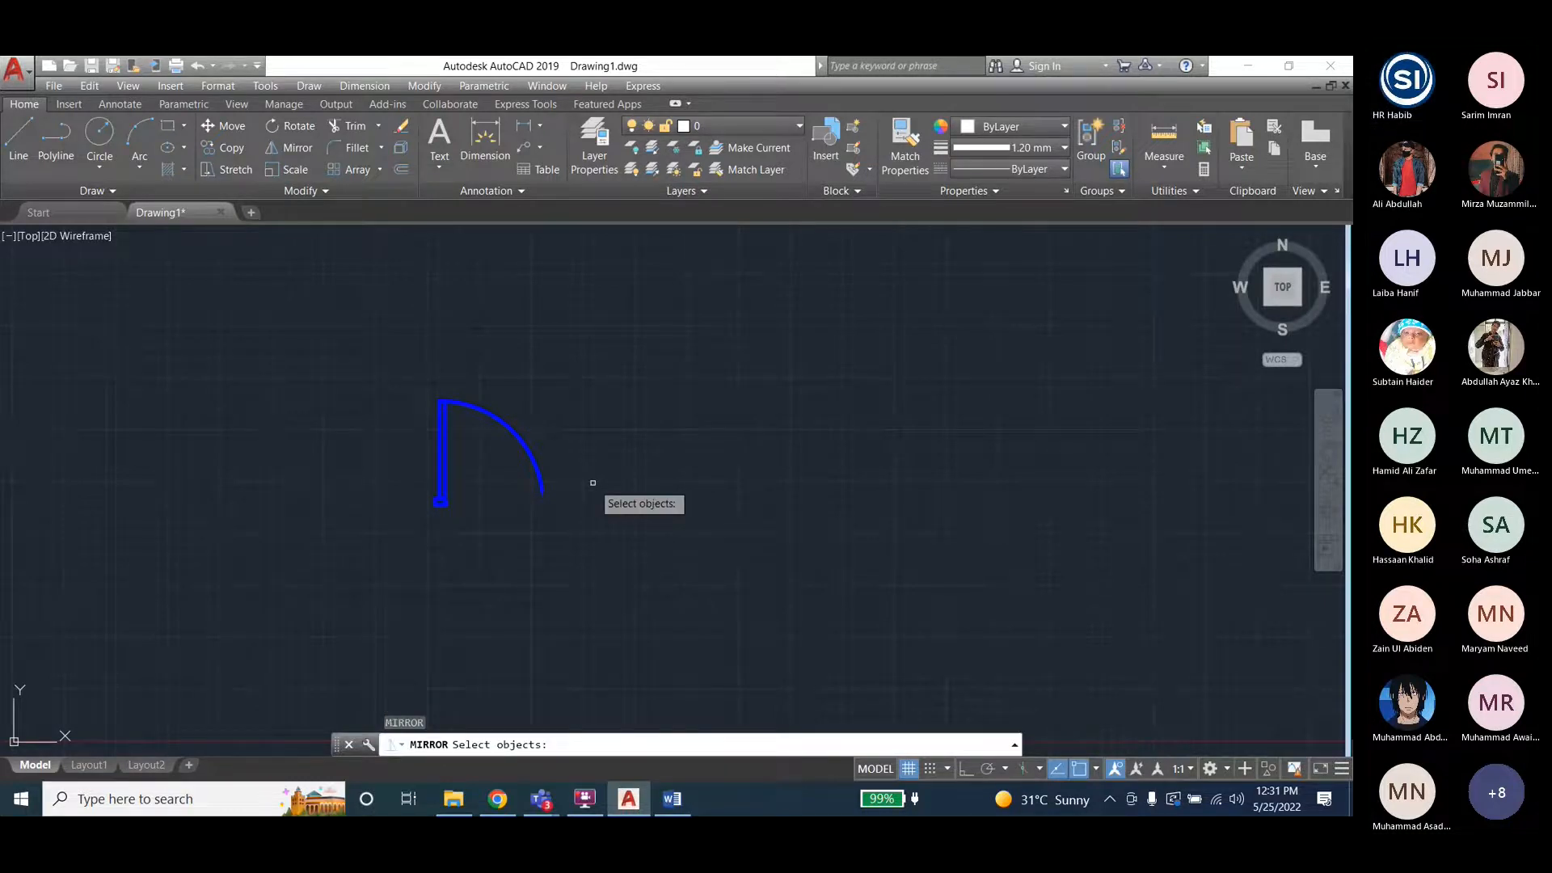
left_click(424, 86)
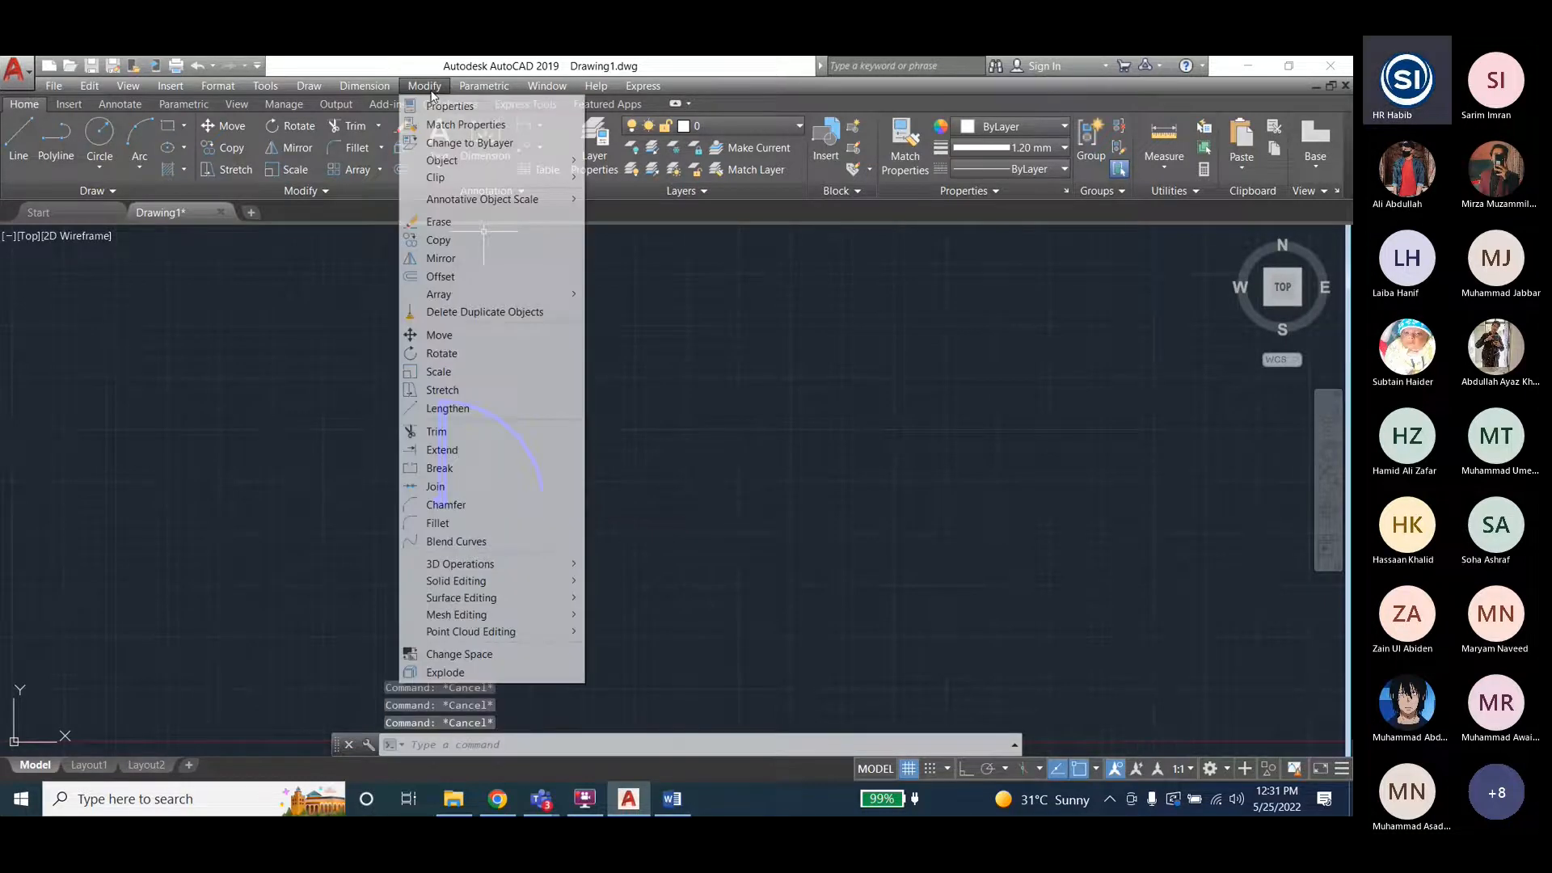
left_click(455, 260)
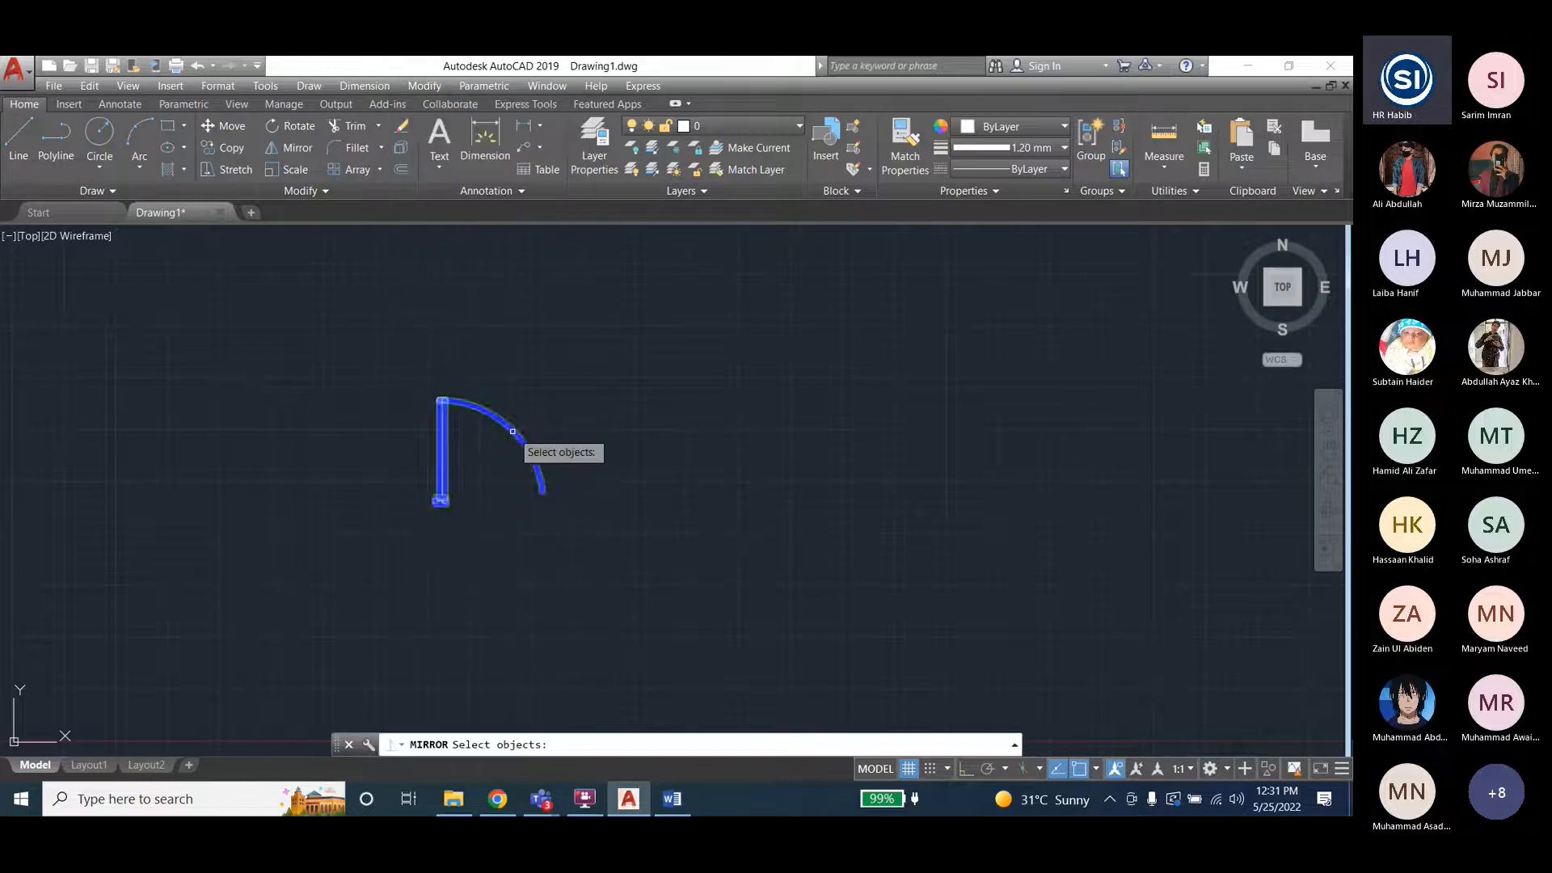
left_click(512, 431)
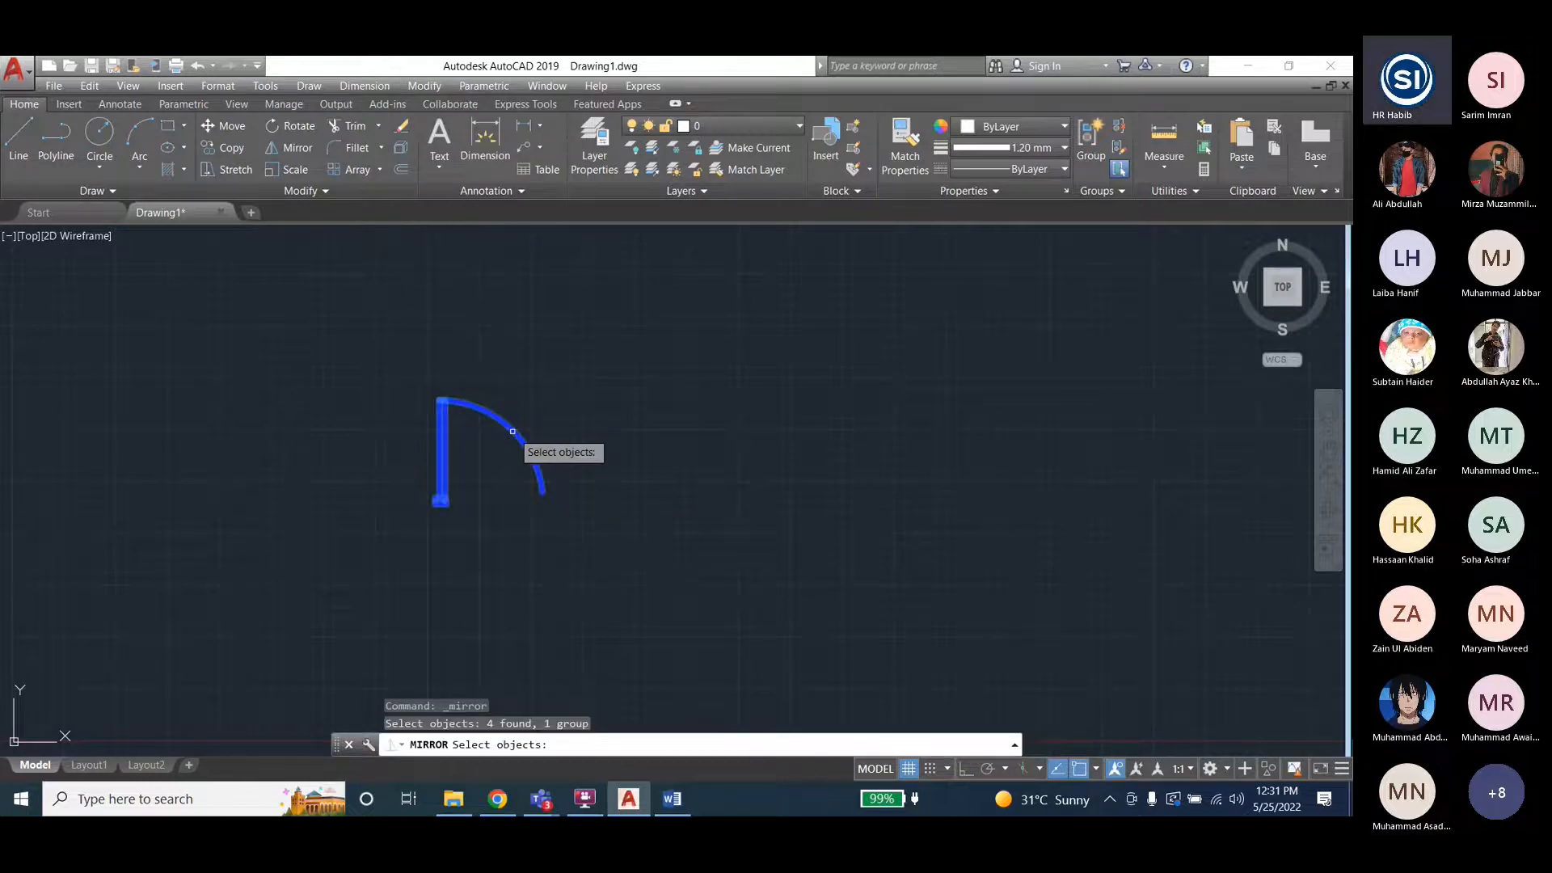
key("Return")
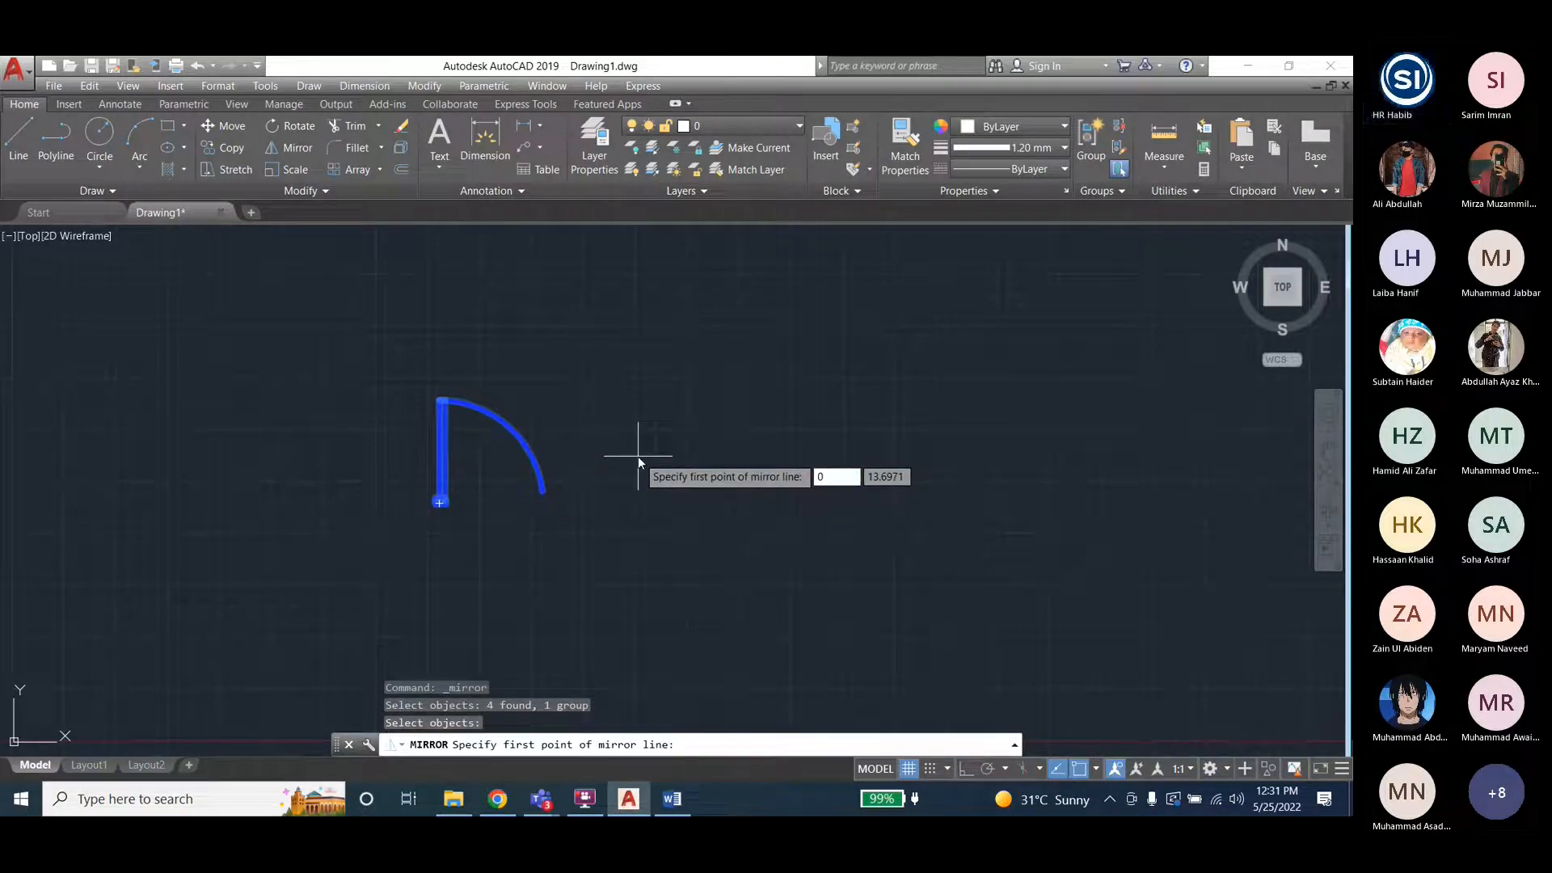
type("0<90")
key("Return")
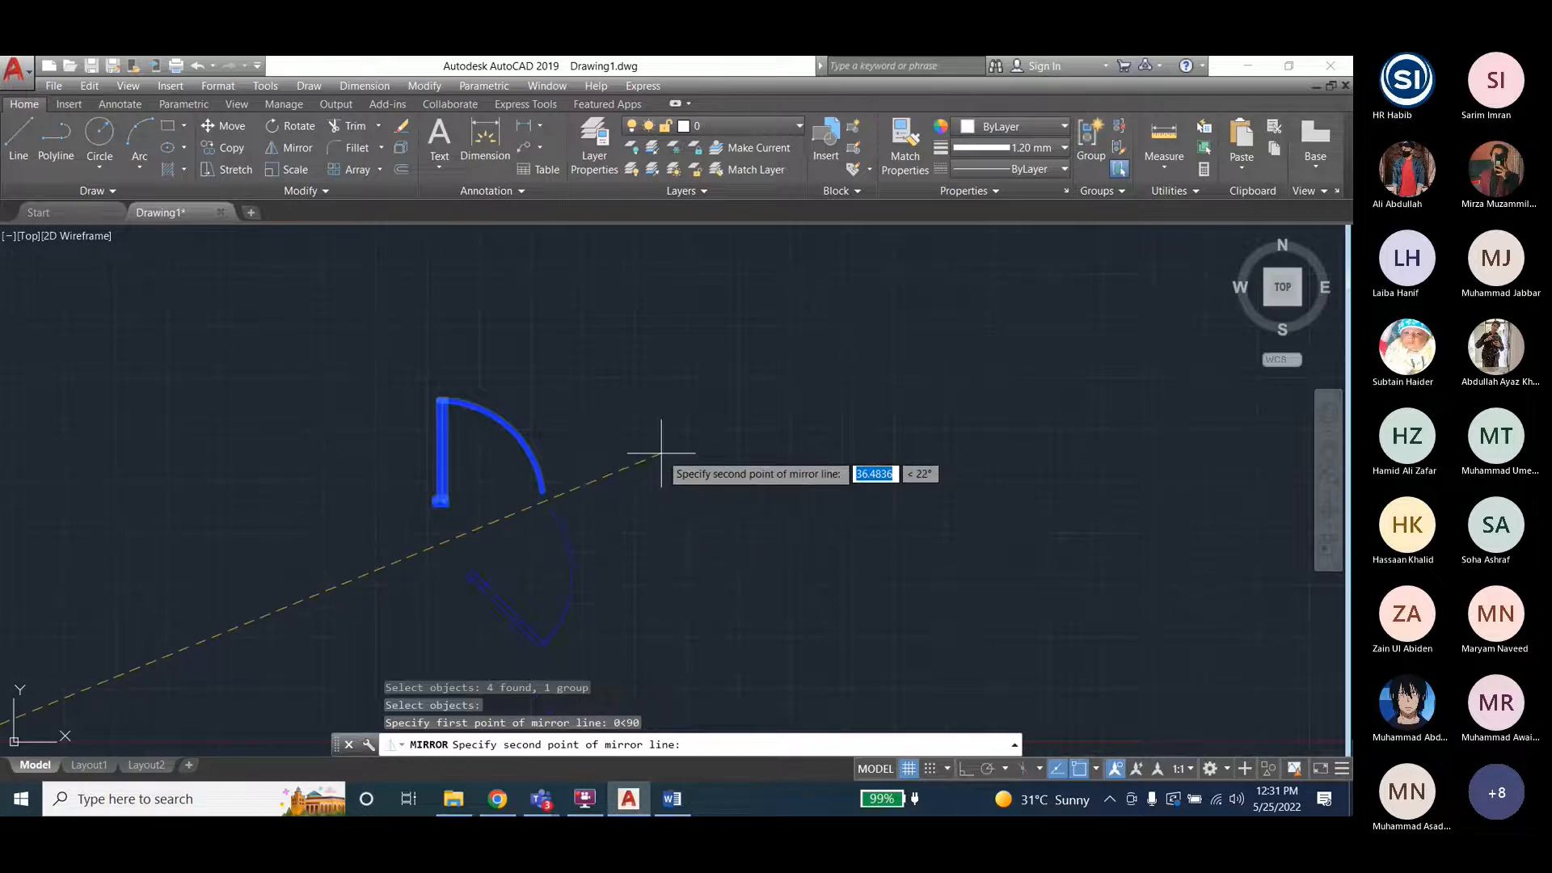
scroll(662, 452, "down", 3)
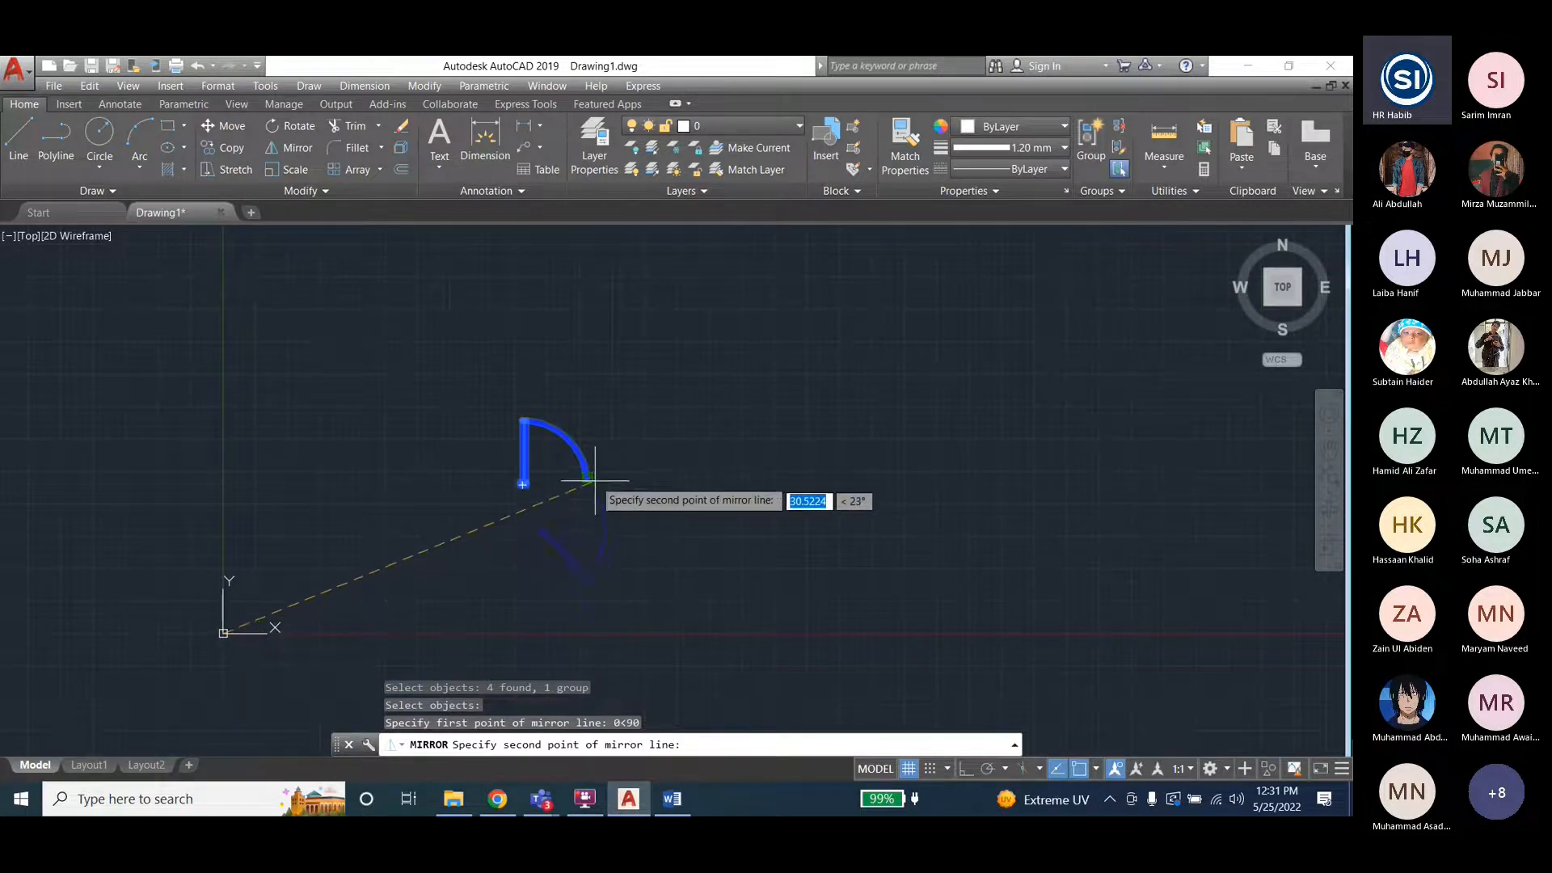
key("Escape")
key("Escape")
key("Escape")
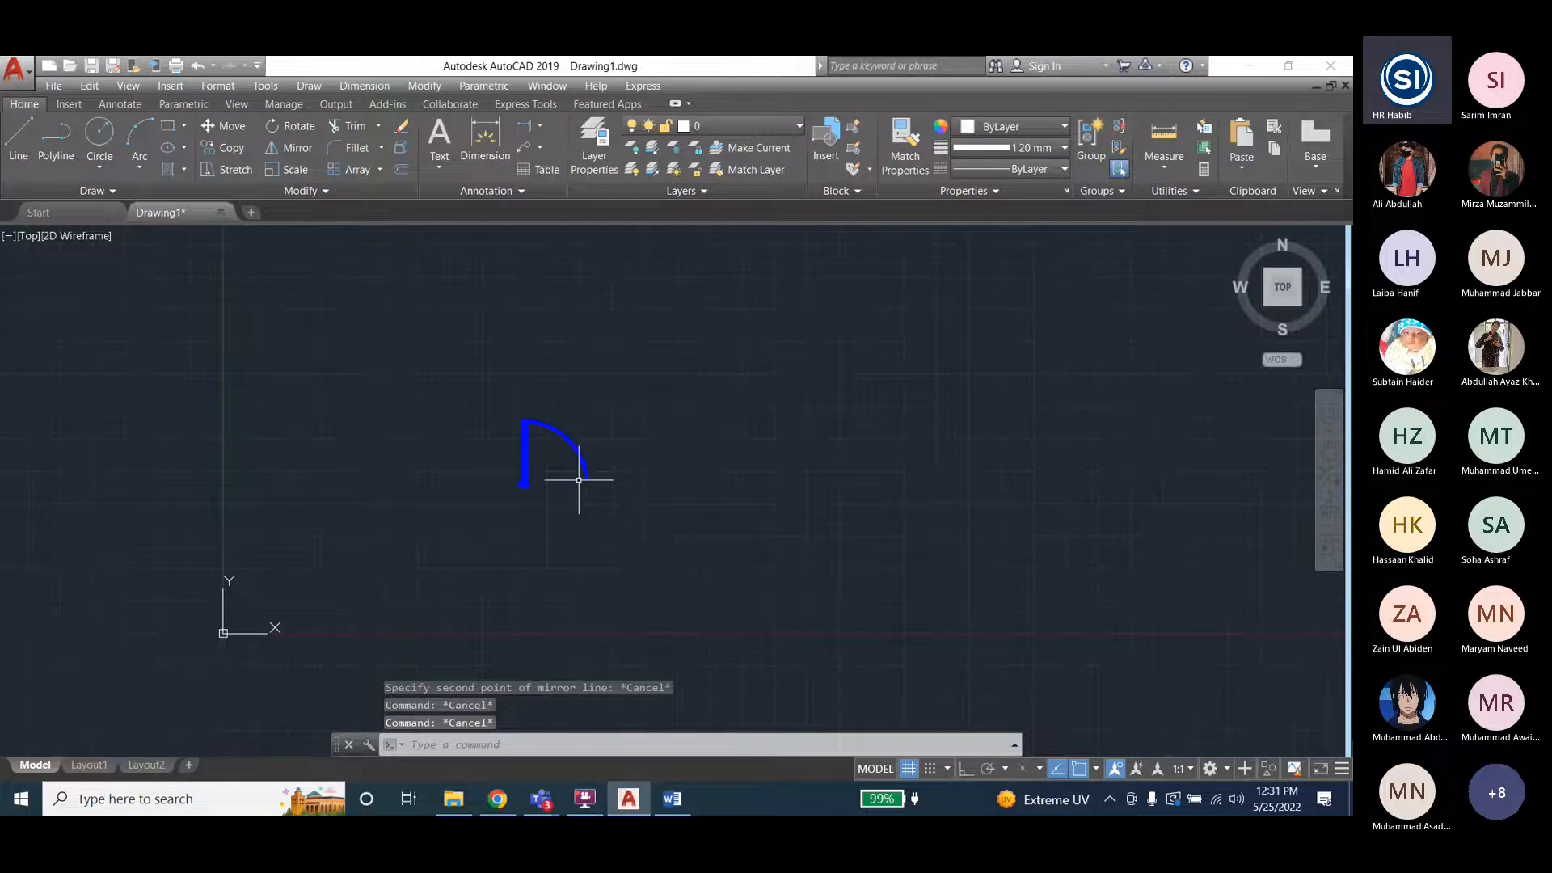
type("l")
key("Return")
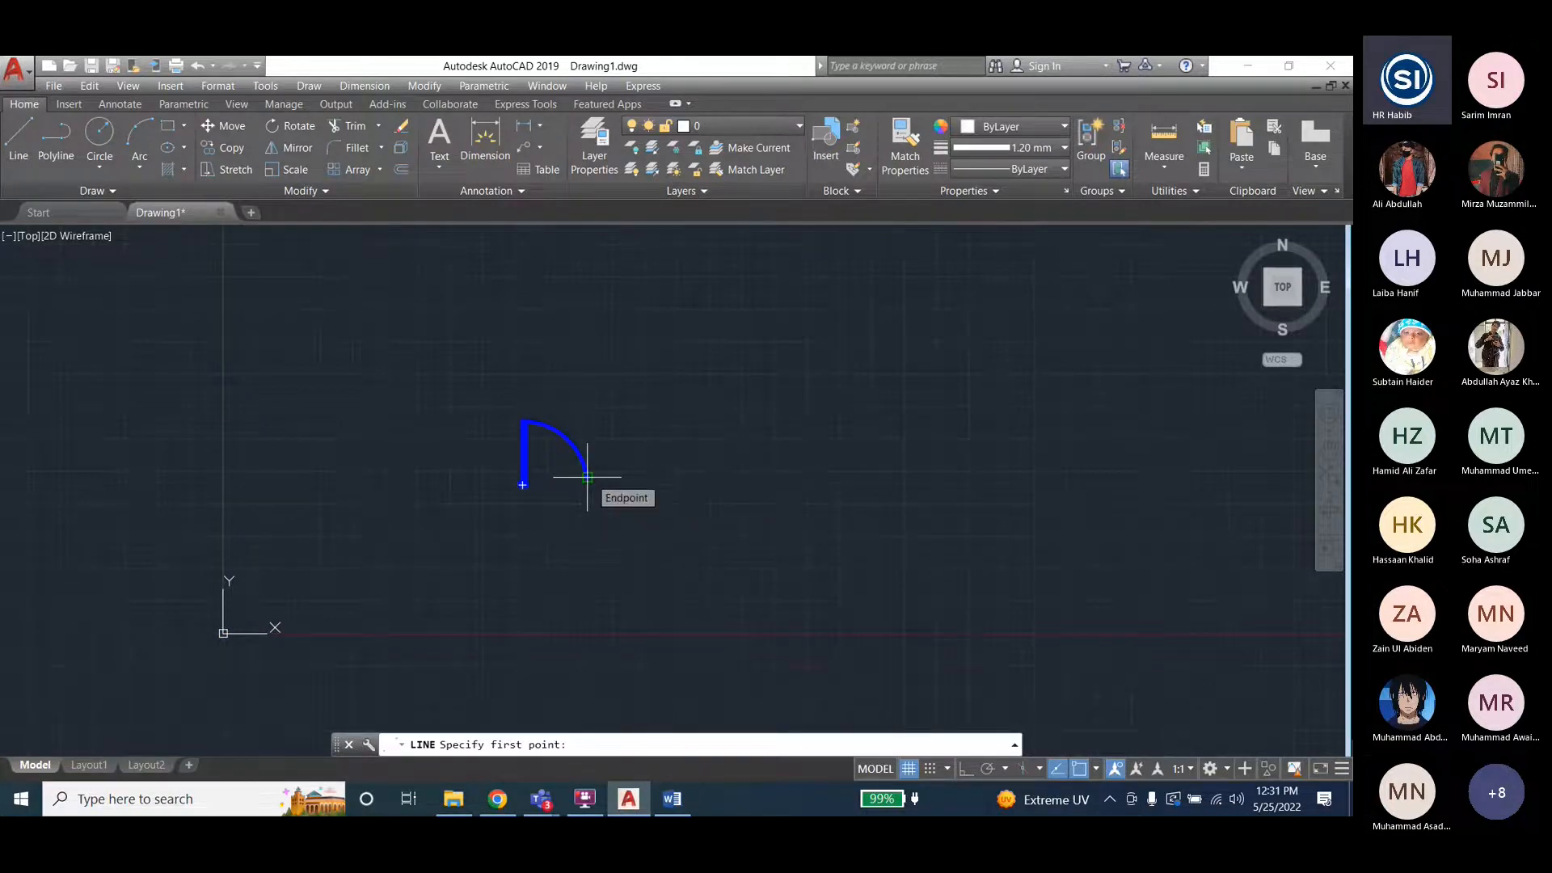
key("Escape")
key("Escape")
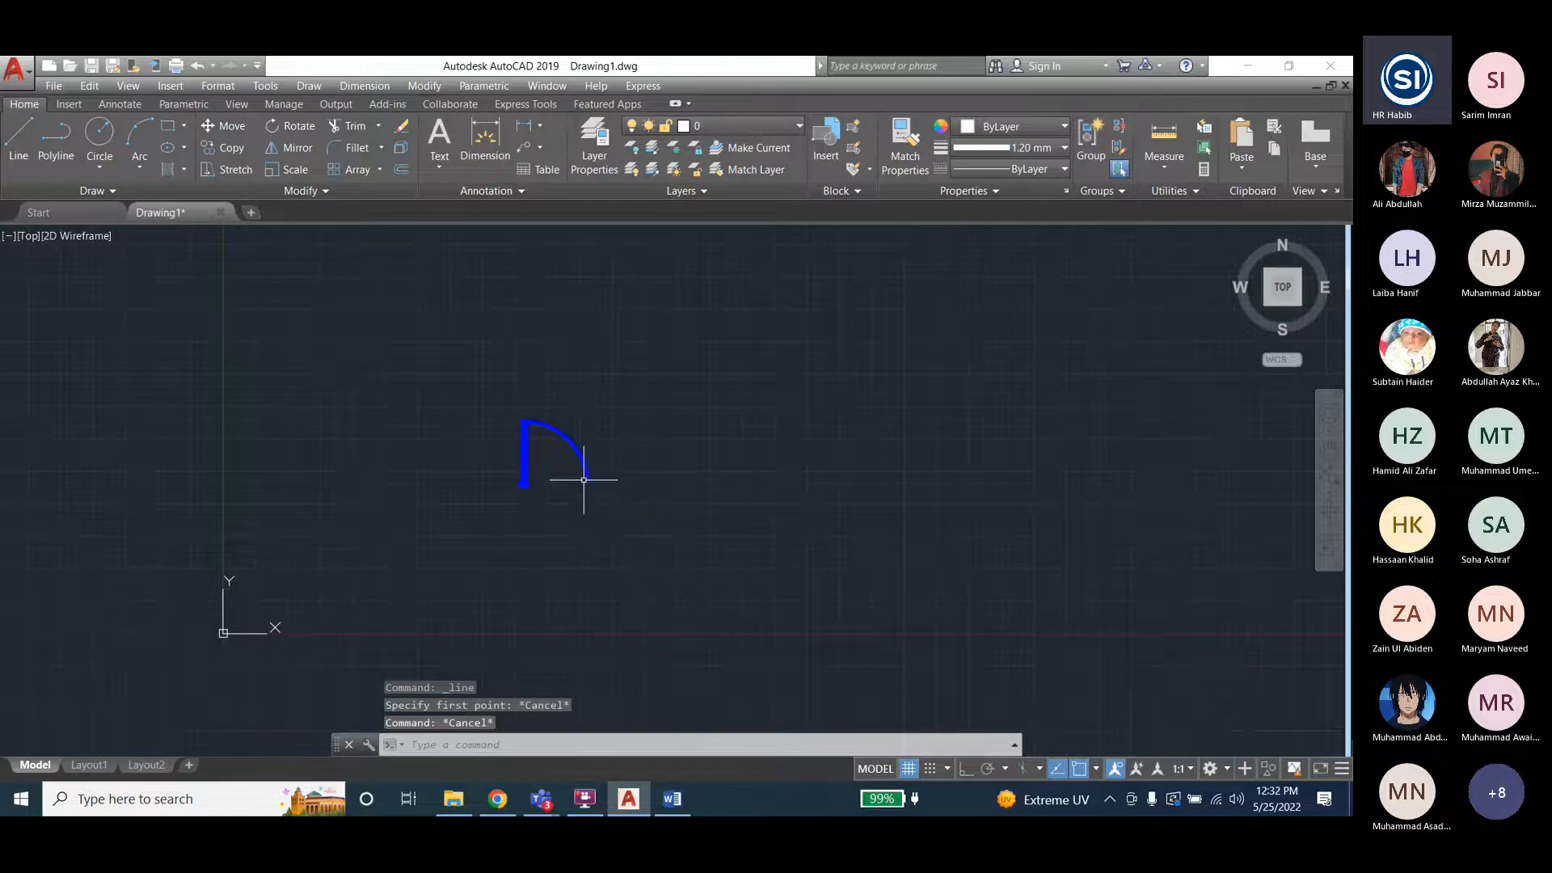
type("l")
key("Return")
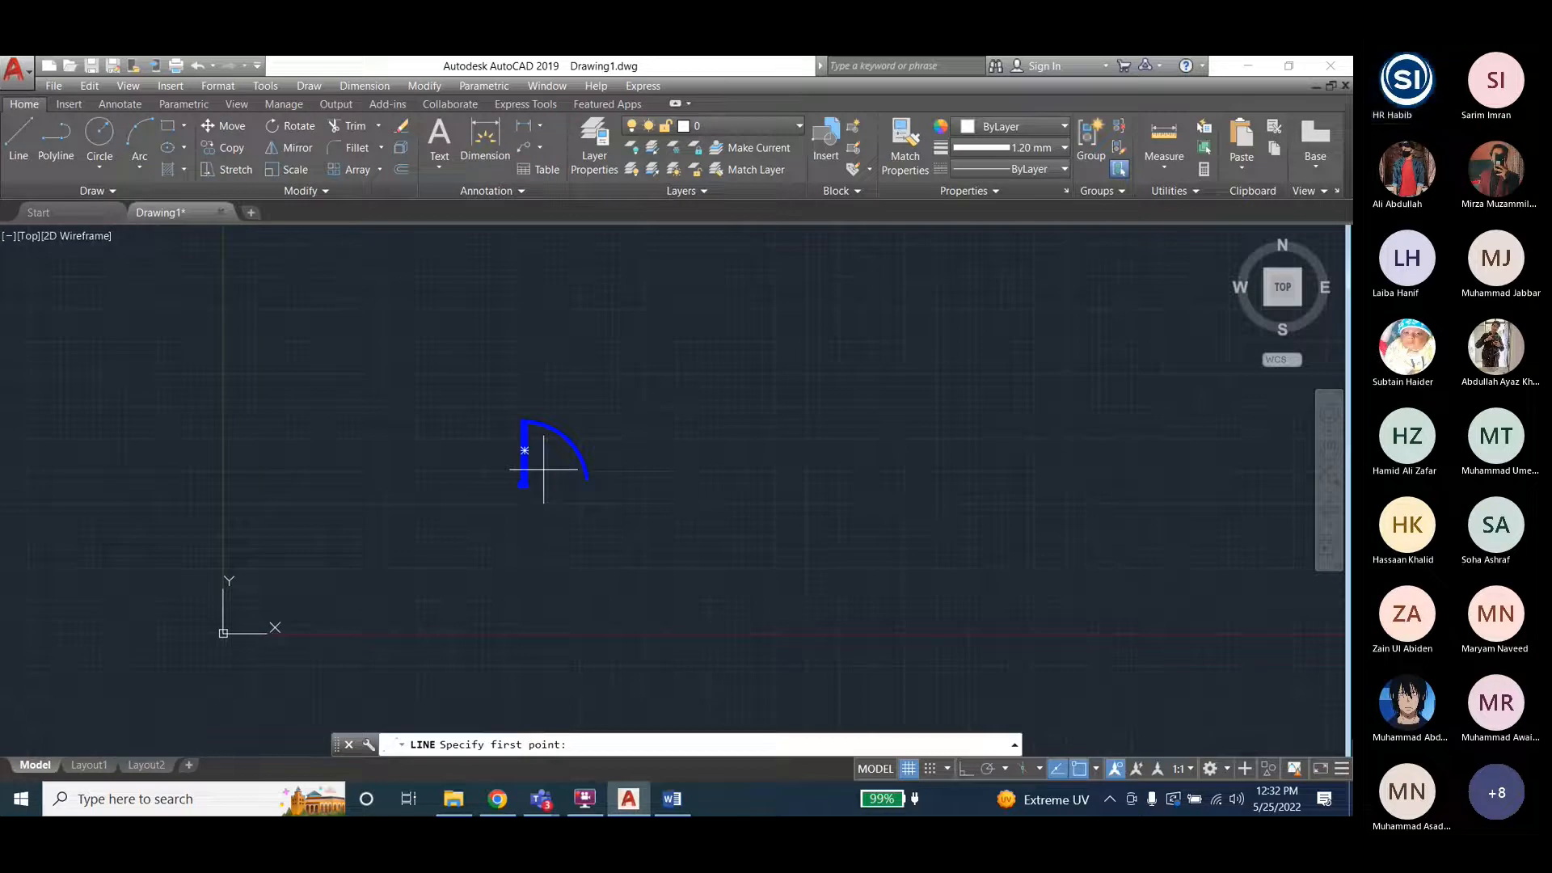
left_click(588, 477)
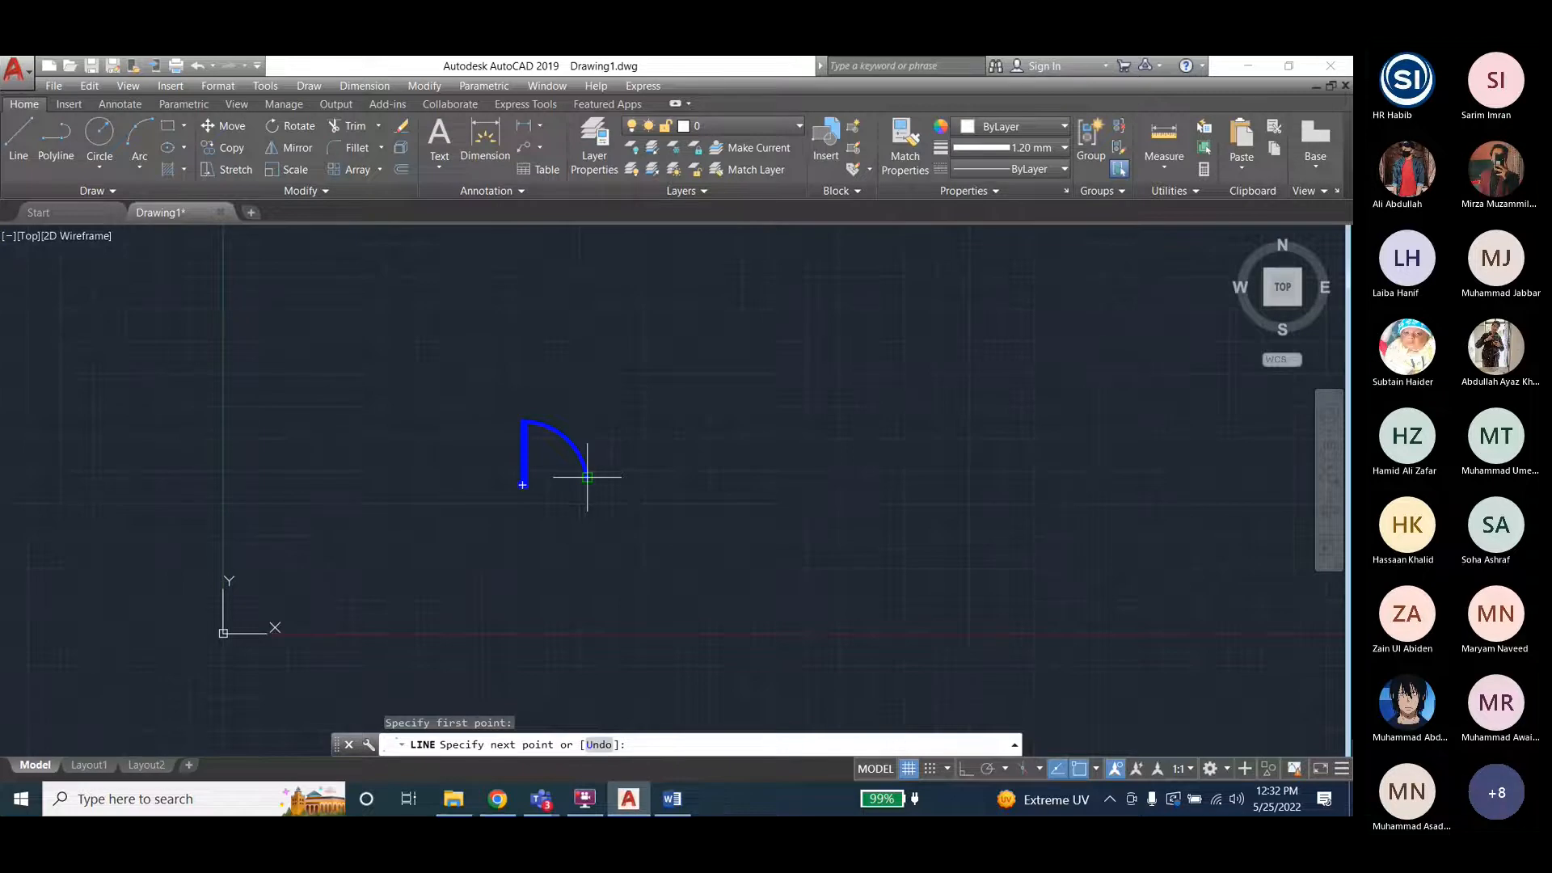
key("Escape")
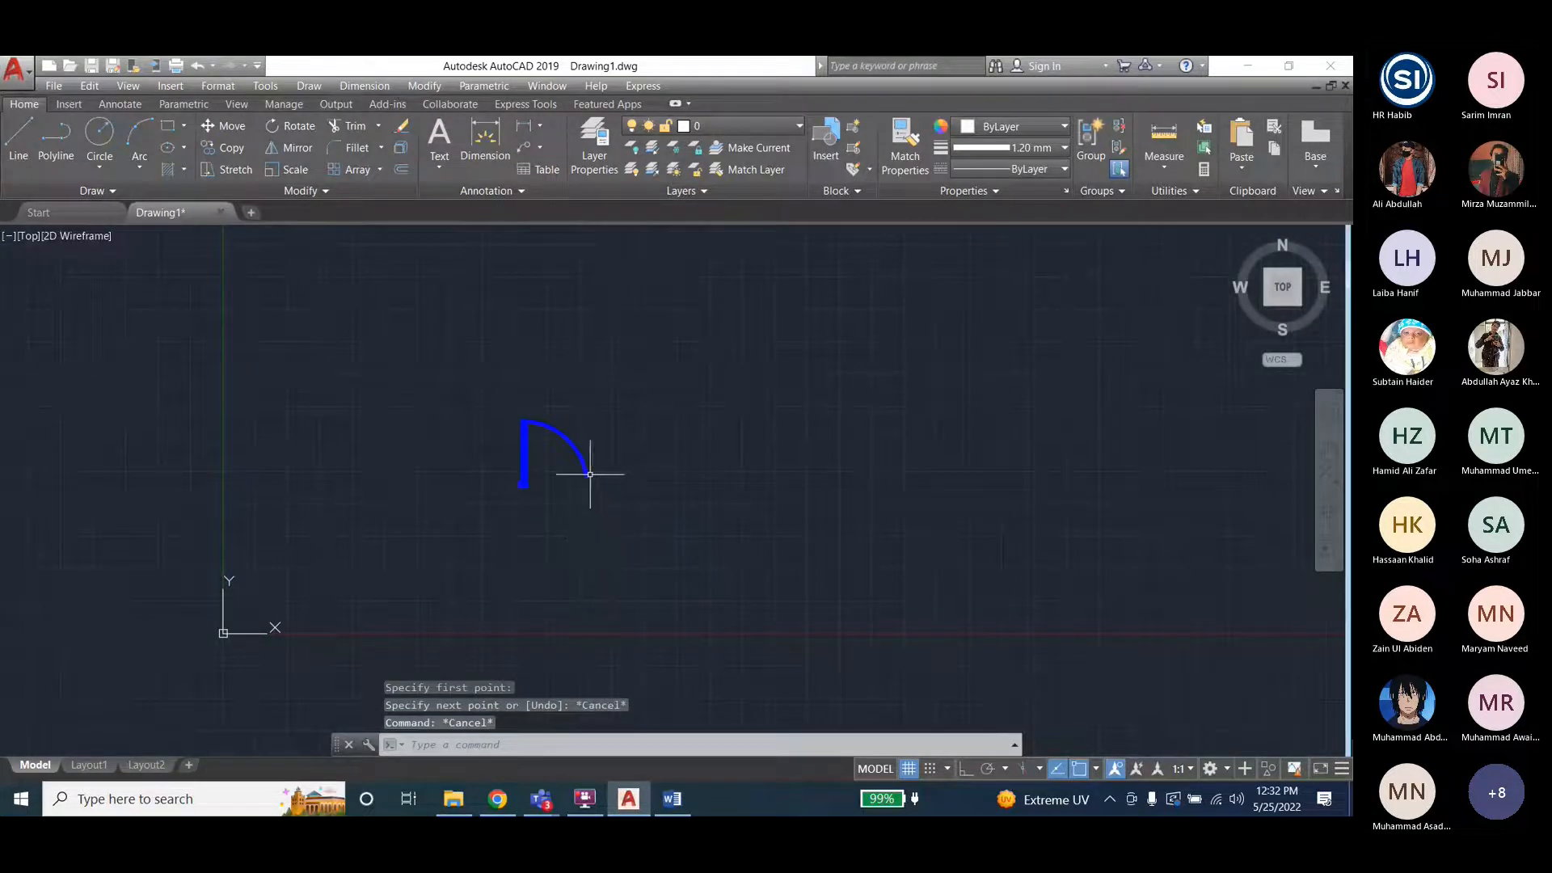
left_click(588, 475)
key("Escape")
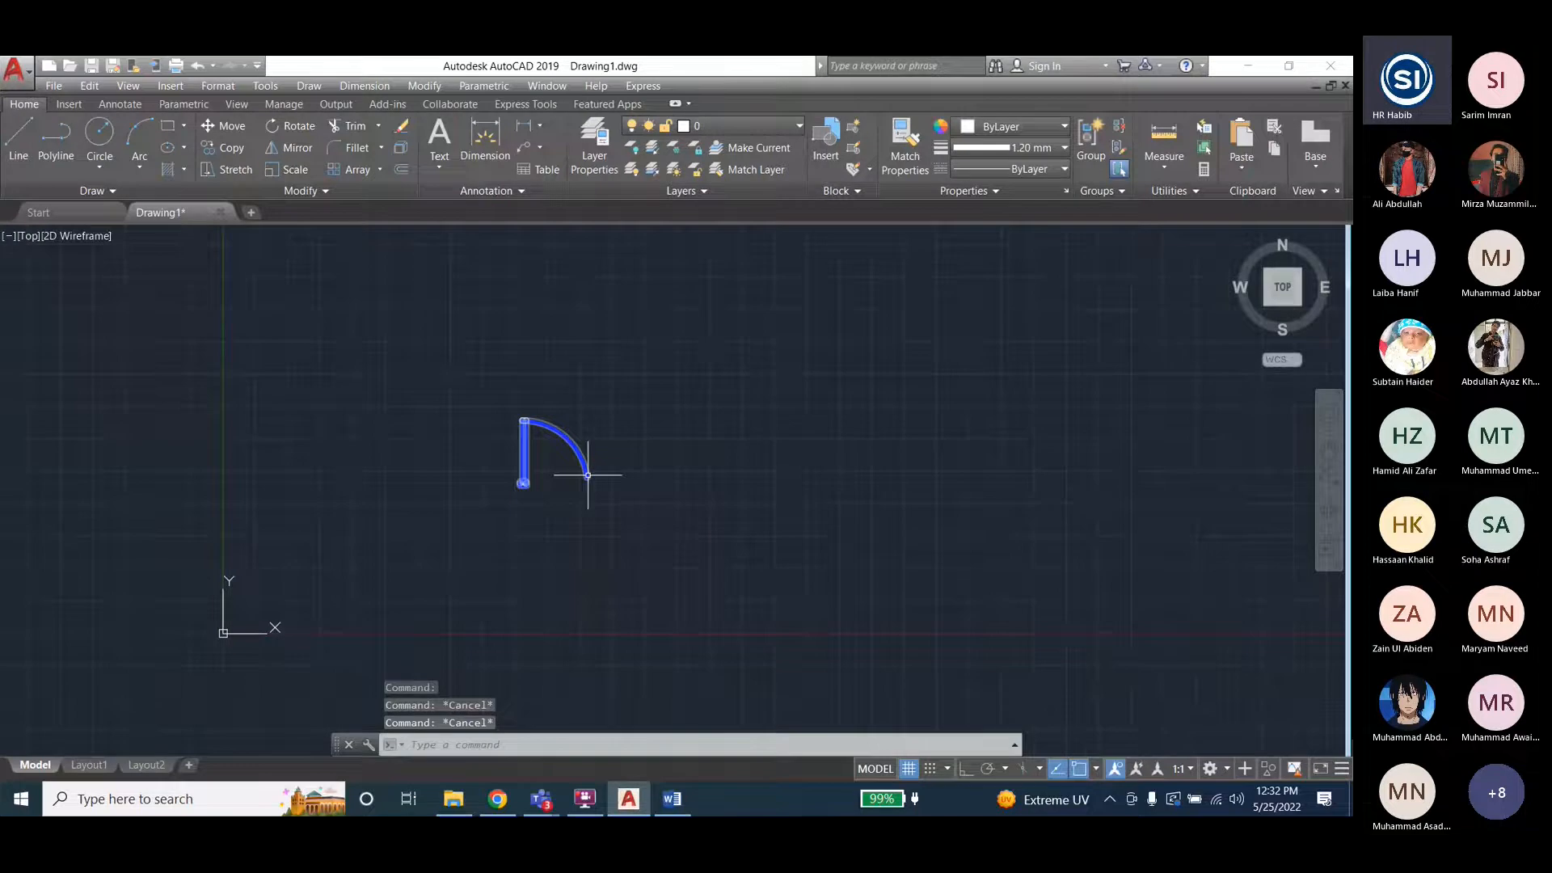
type("l")
key("Return")
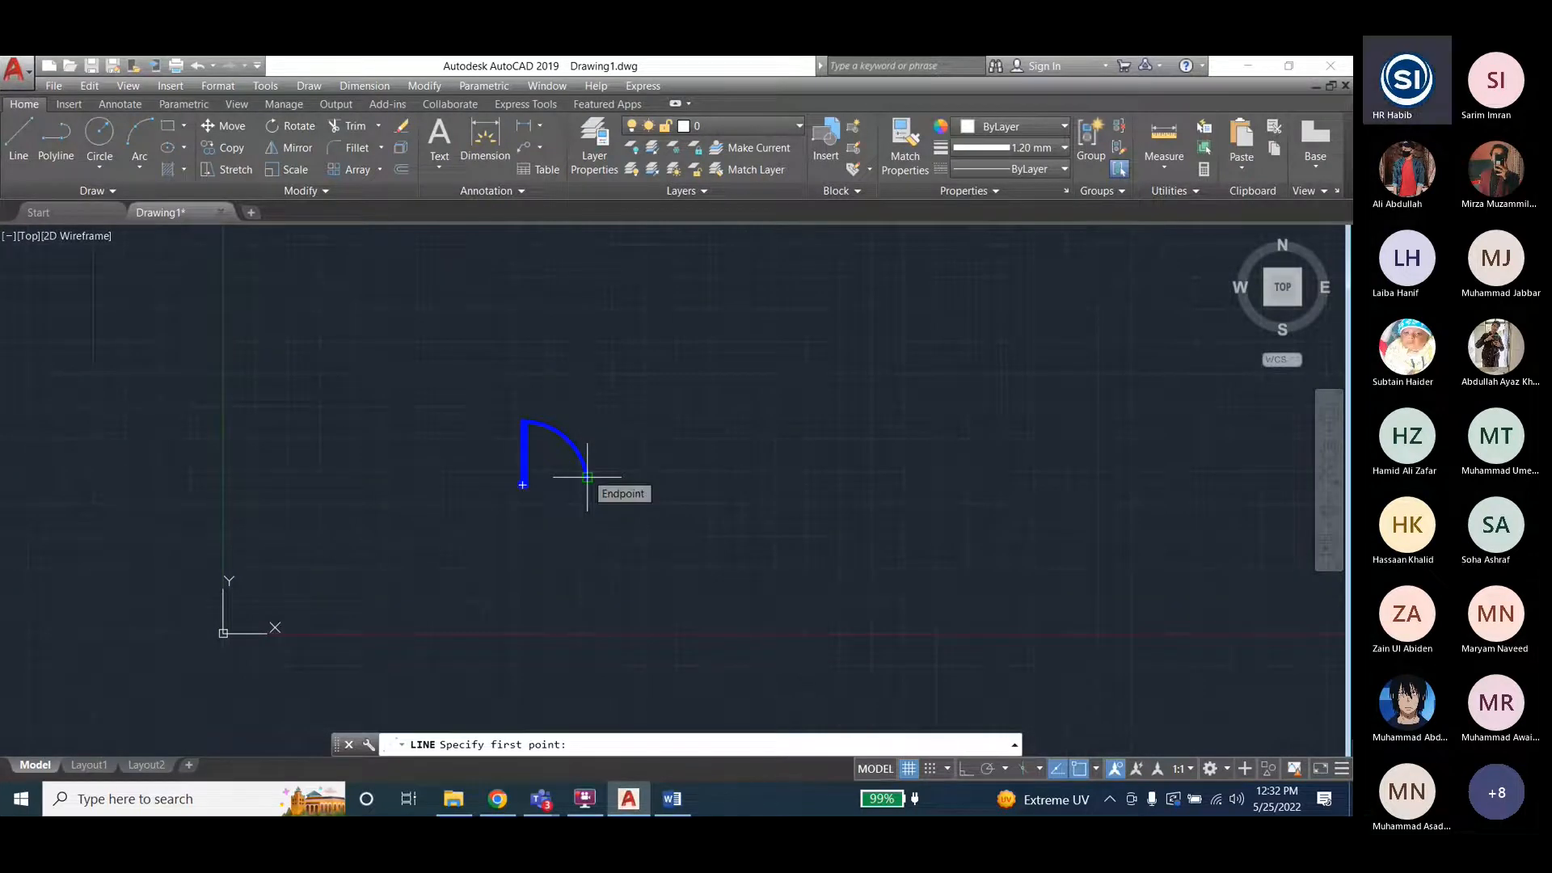
key("Escape")
key("Escape")
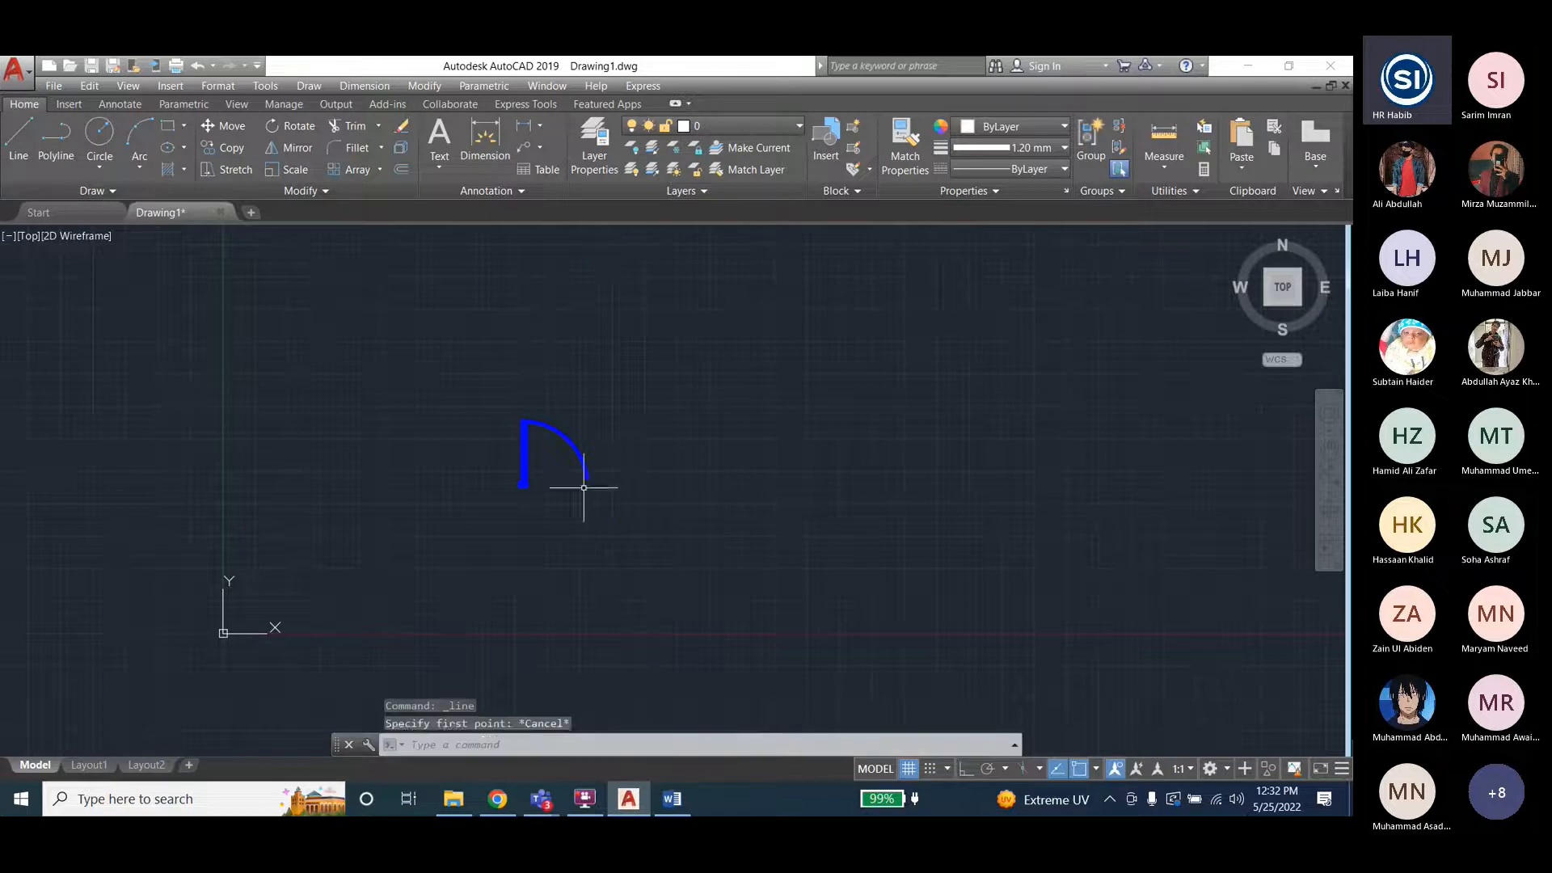
Add an ordinate dimension at the free end of the door's arc, with its leader running straight down.
left_click(375, 82)
left_click(380, 184)
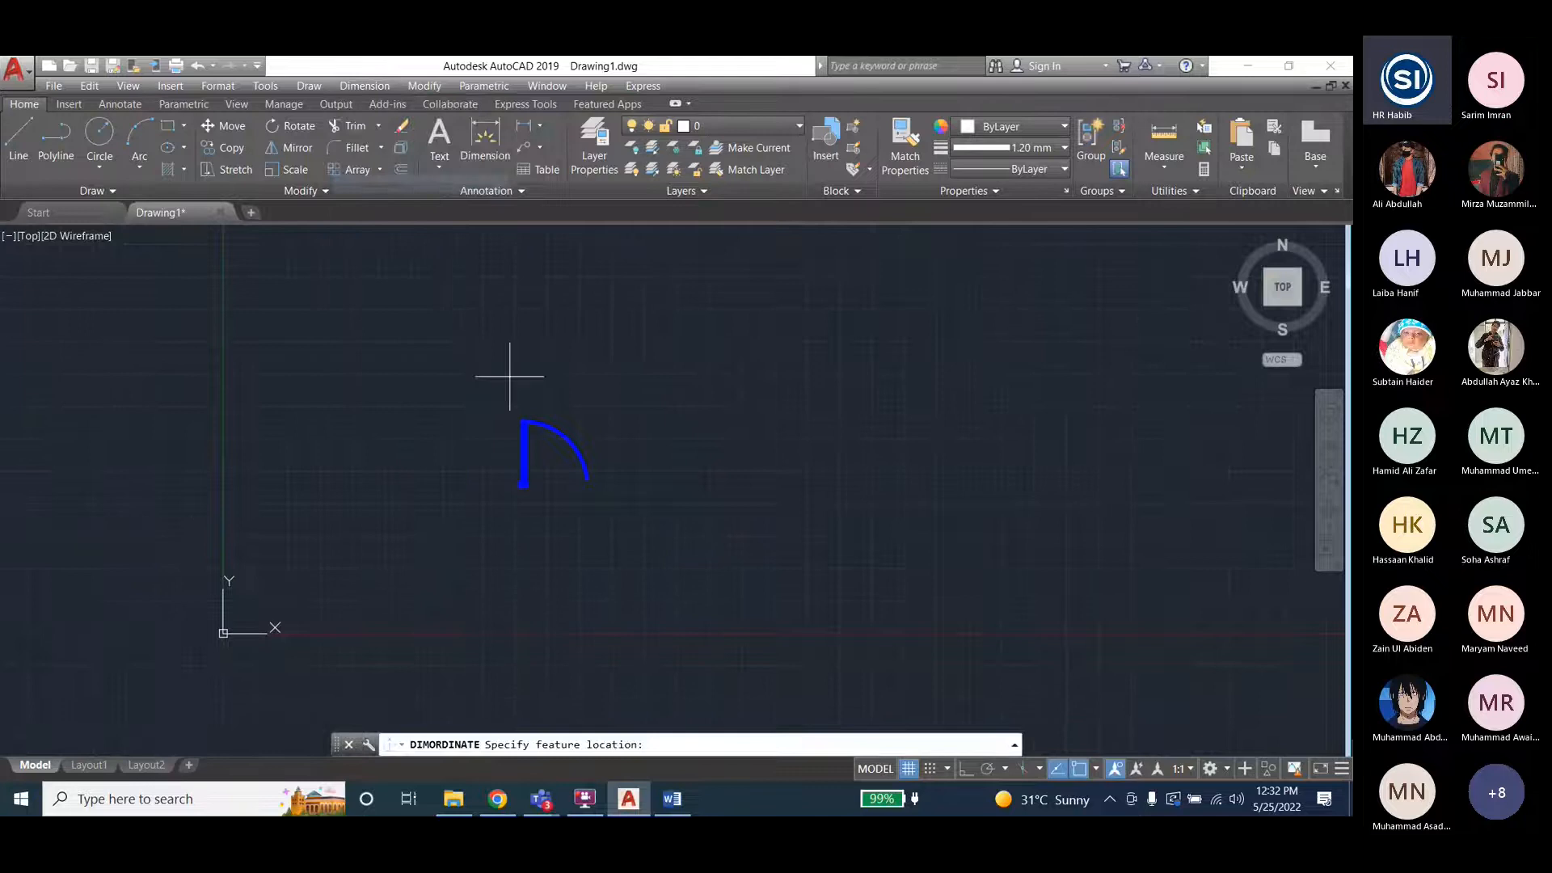
left_click(587, 477)
left_click(587, 568)
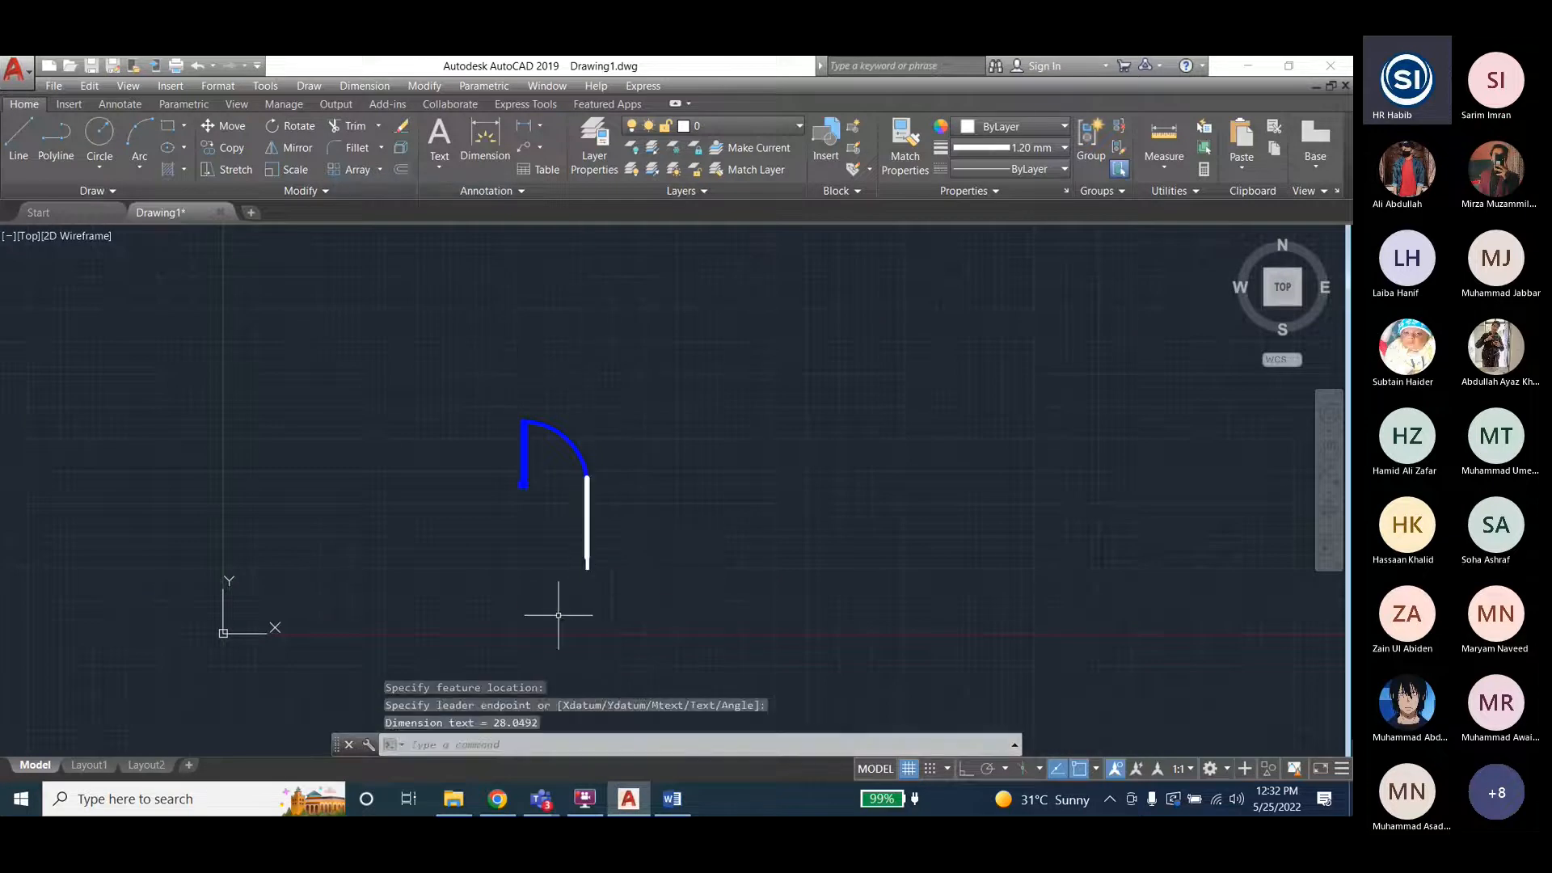
scroll(590, 526, "up", 5)
scroll(595, 528, "down", 5)
scroll(595, 527, "up", 4)
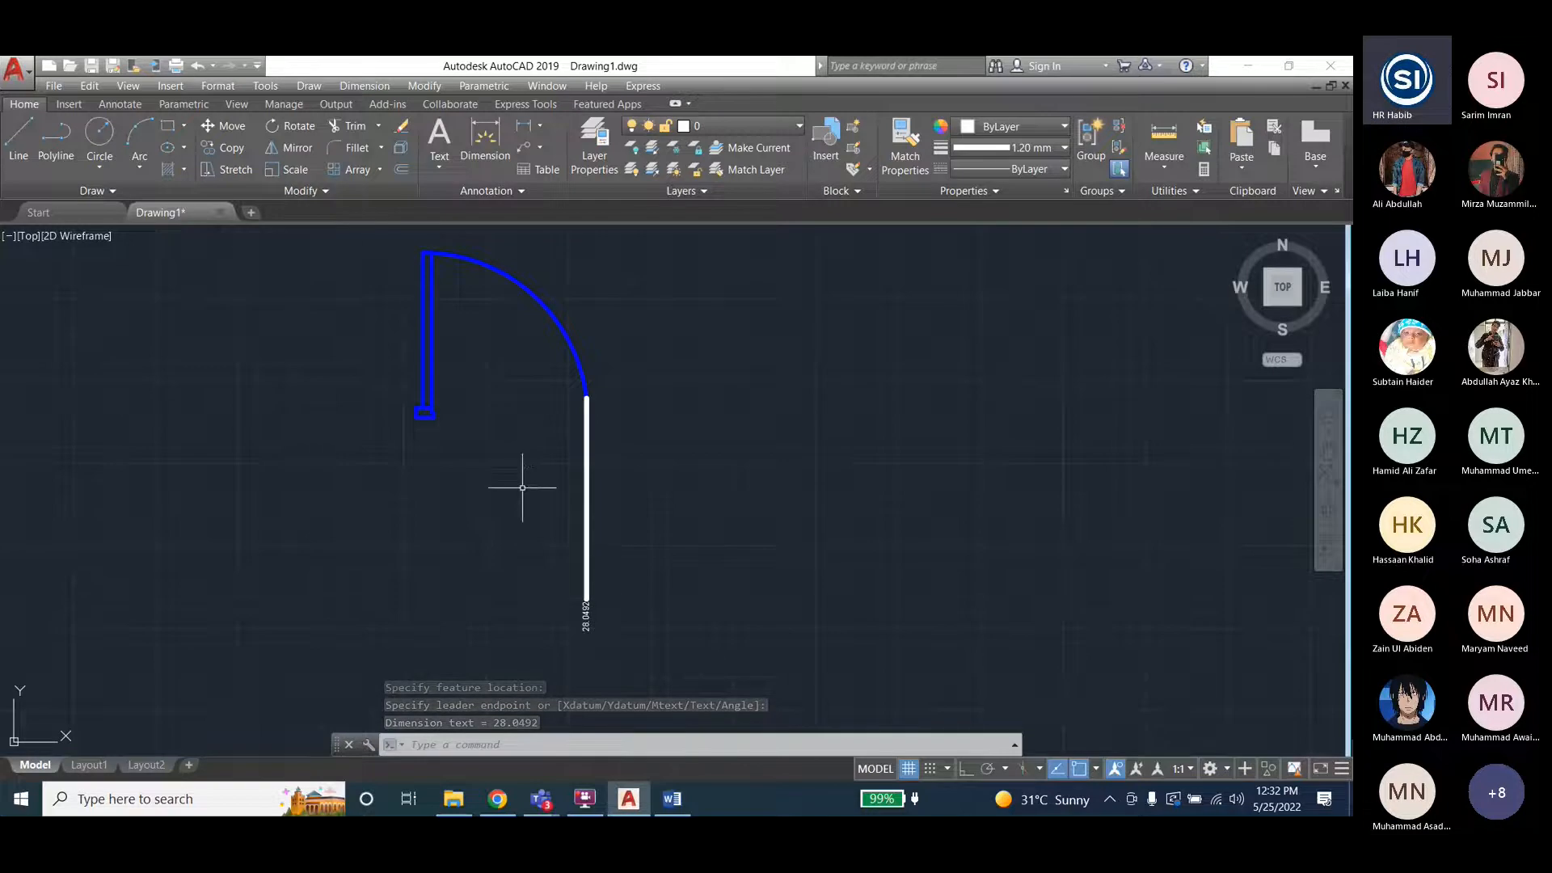
Add an ordinate dimension at the free end of the door's arc, with its leader running to the right.
left_click(361, 86)
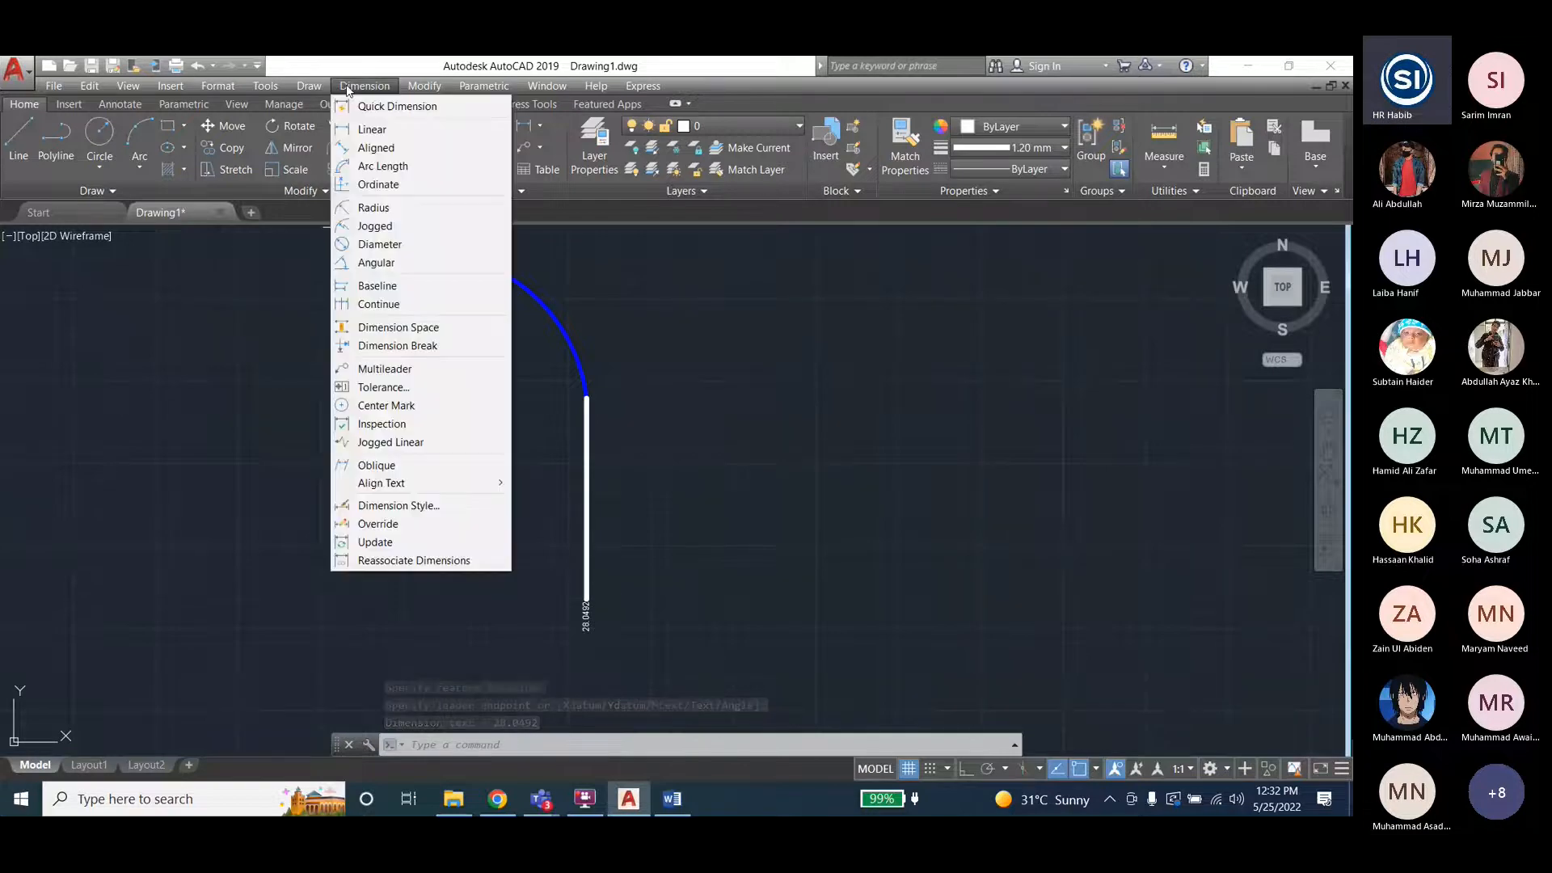
left_click(374, 186)
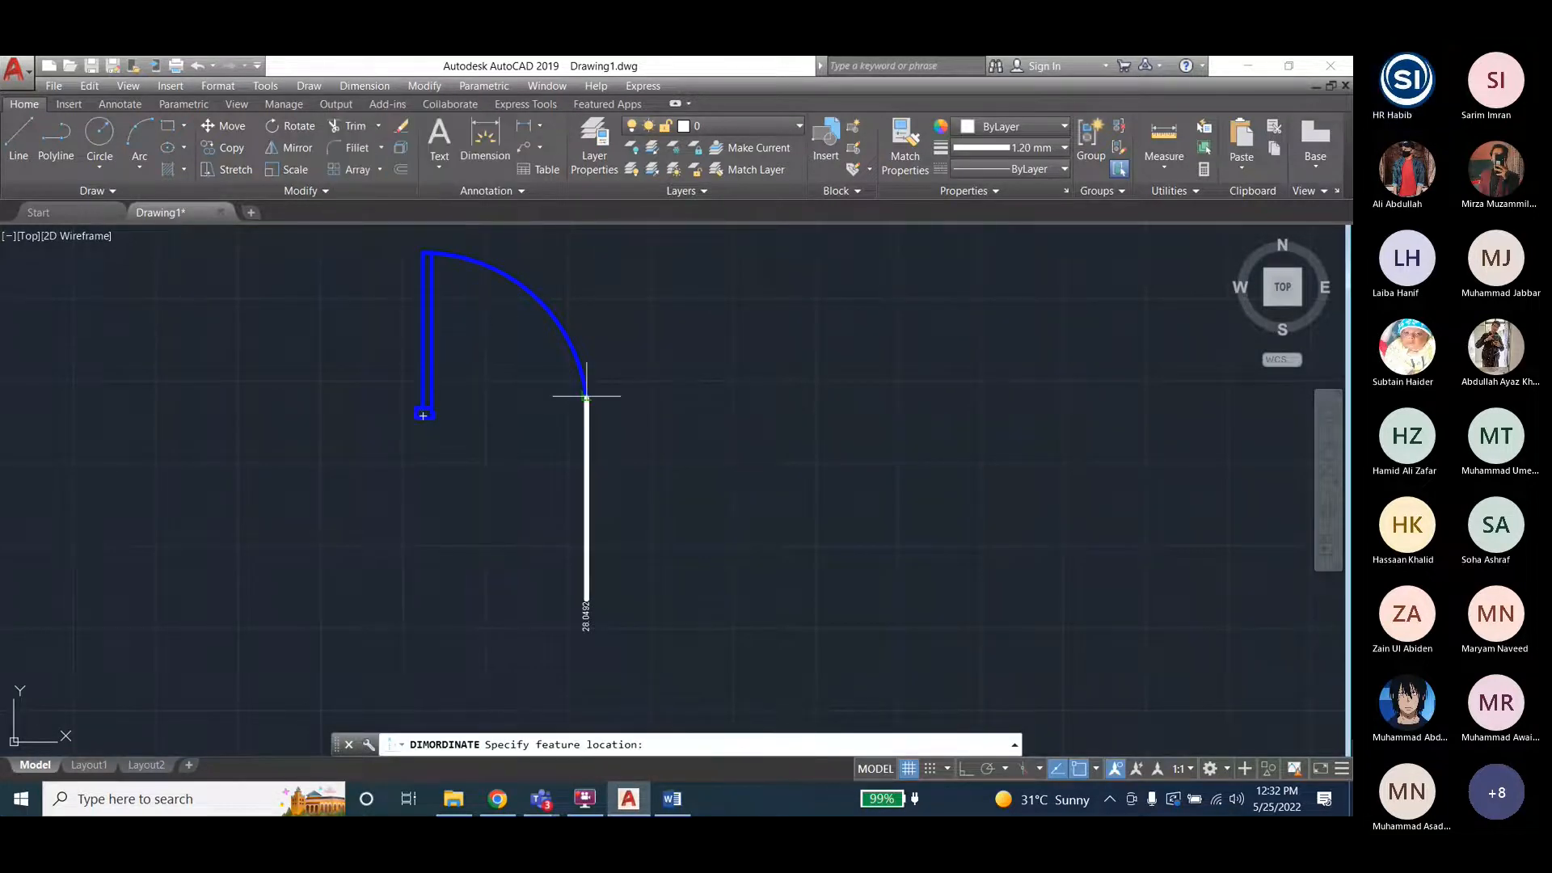
left_click(587, 396)
left_click(697, 404)
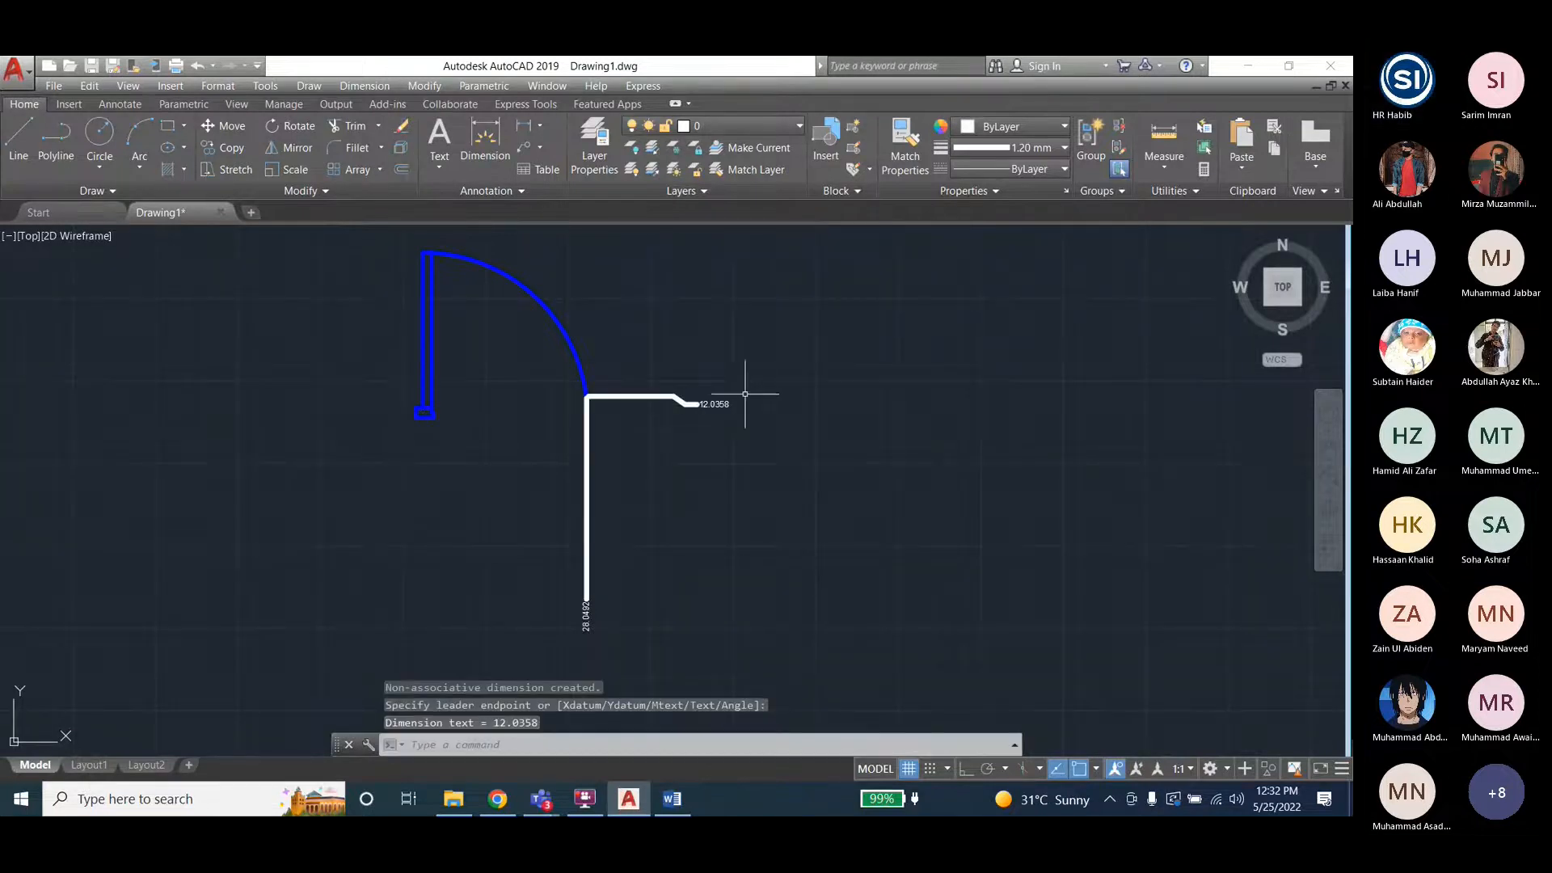
scroll(695, 394, "up", 2)
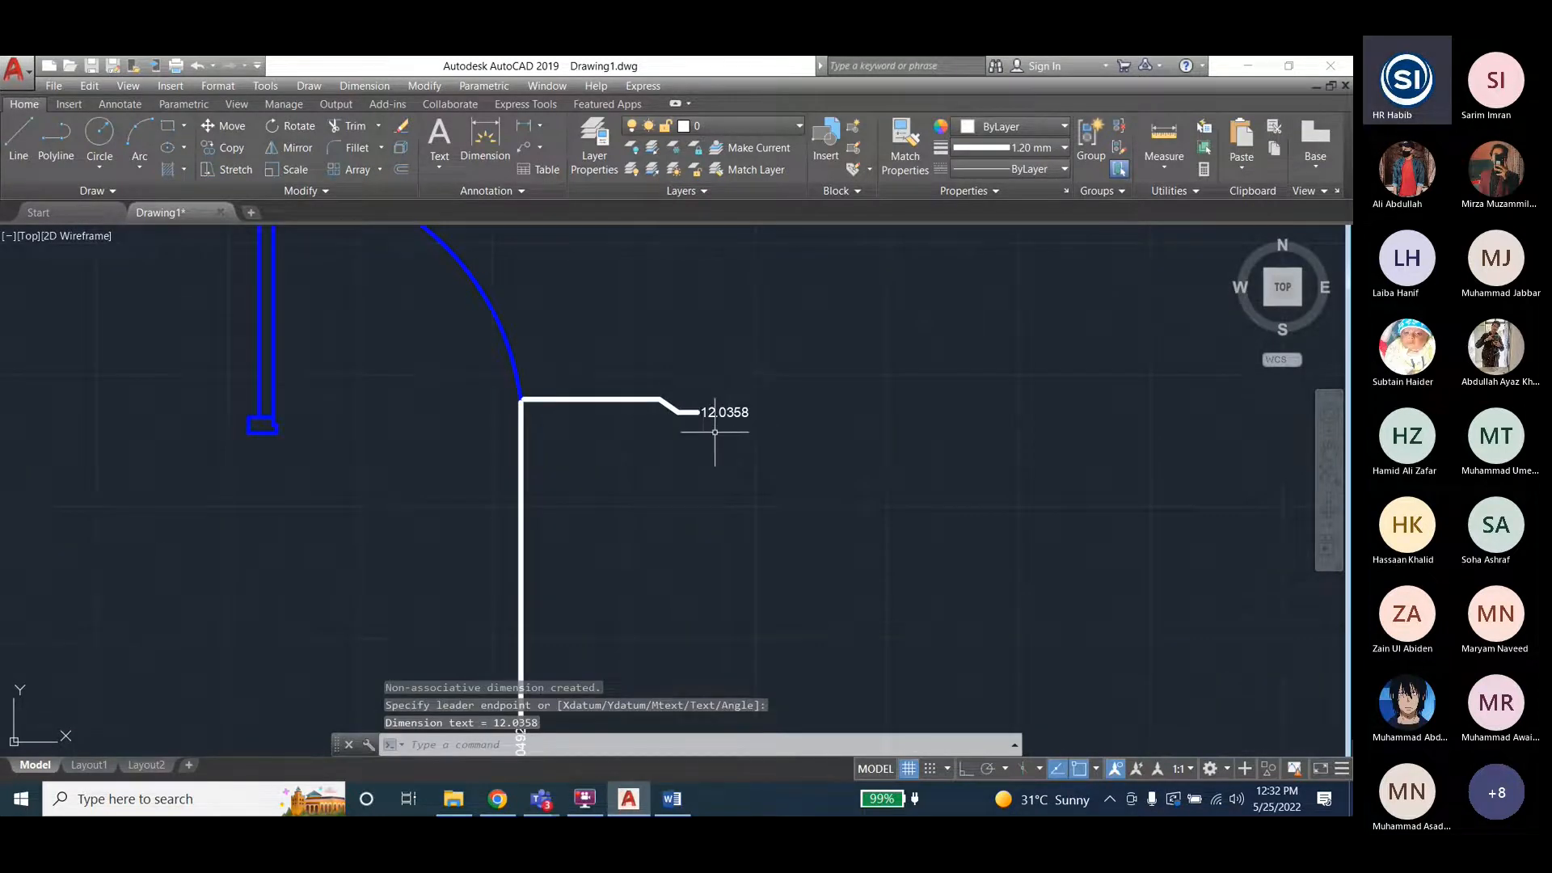
scroll(715, 429, "down", 2)
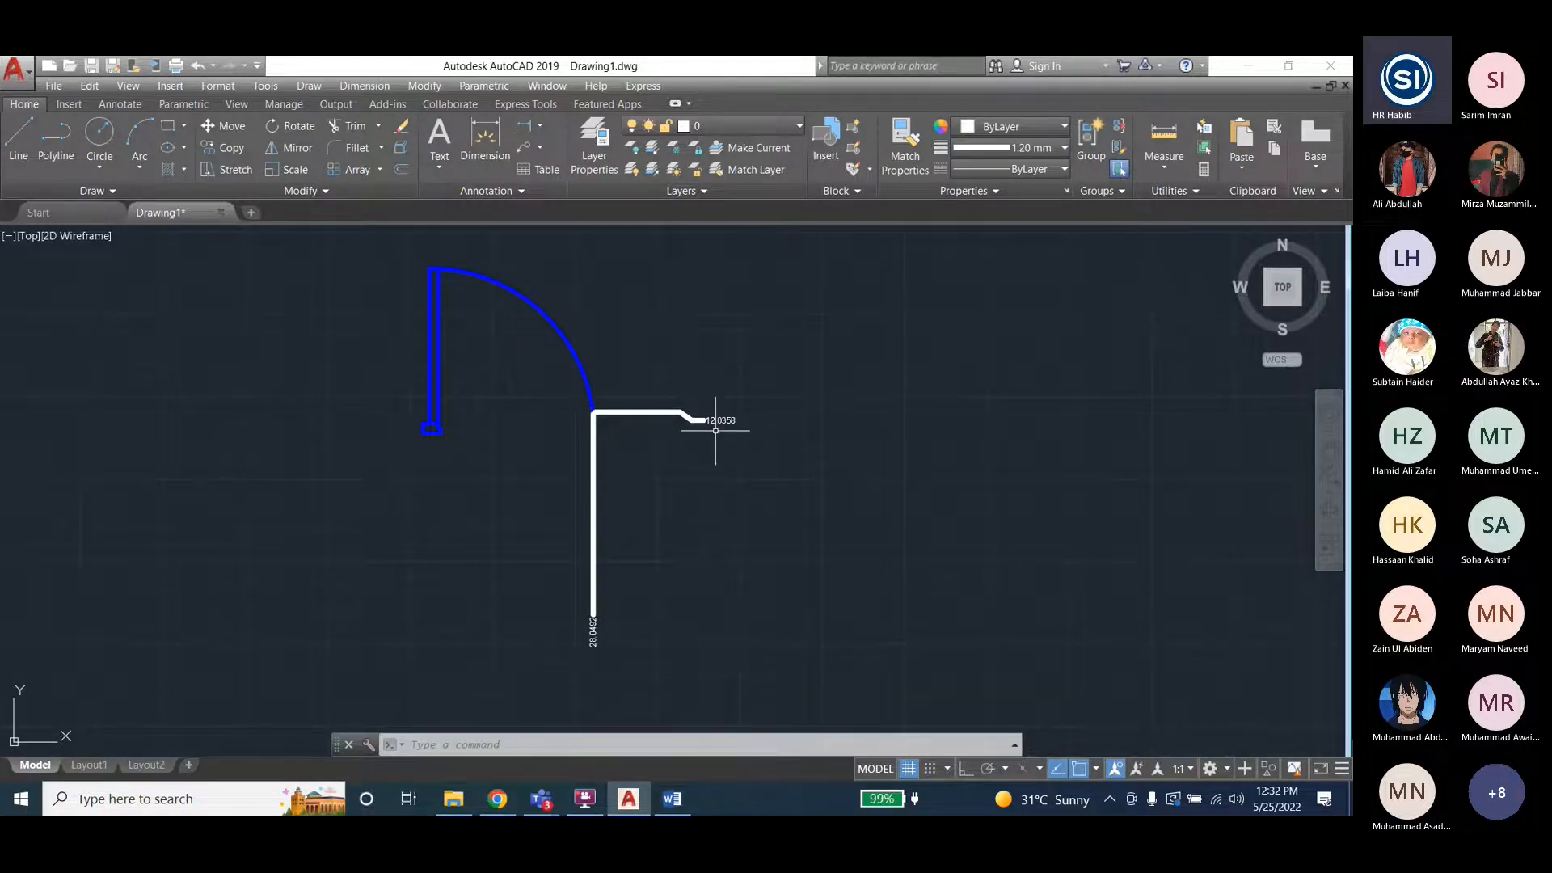
Delete both ordinate dimensions at the free end of the door's arc.
left_click(595, 444)
key("Delete")
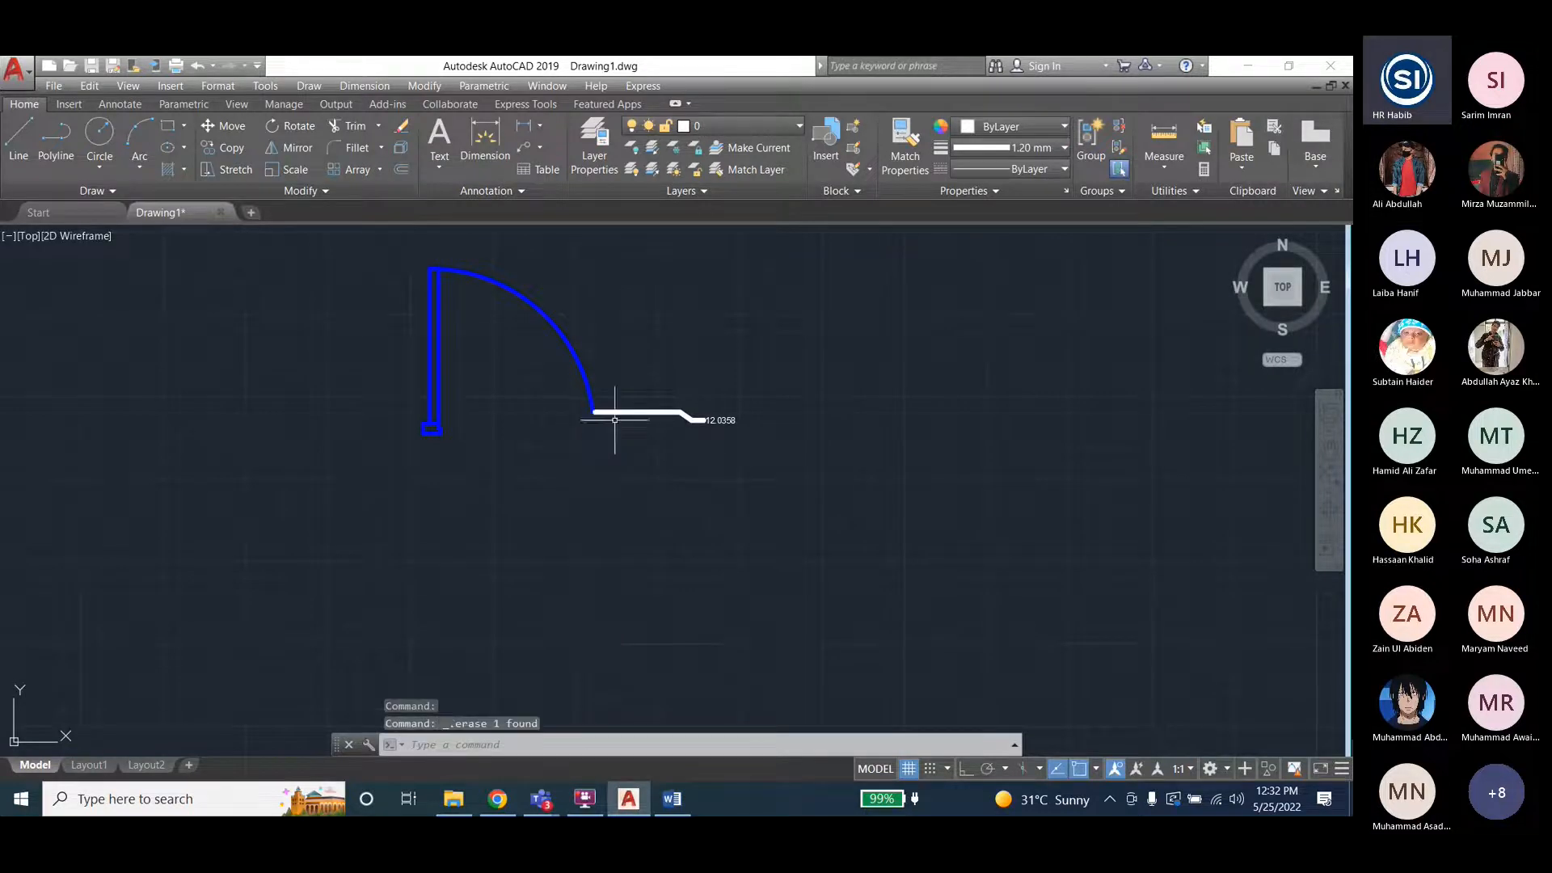
scroll(450, 636, "down", 1)
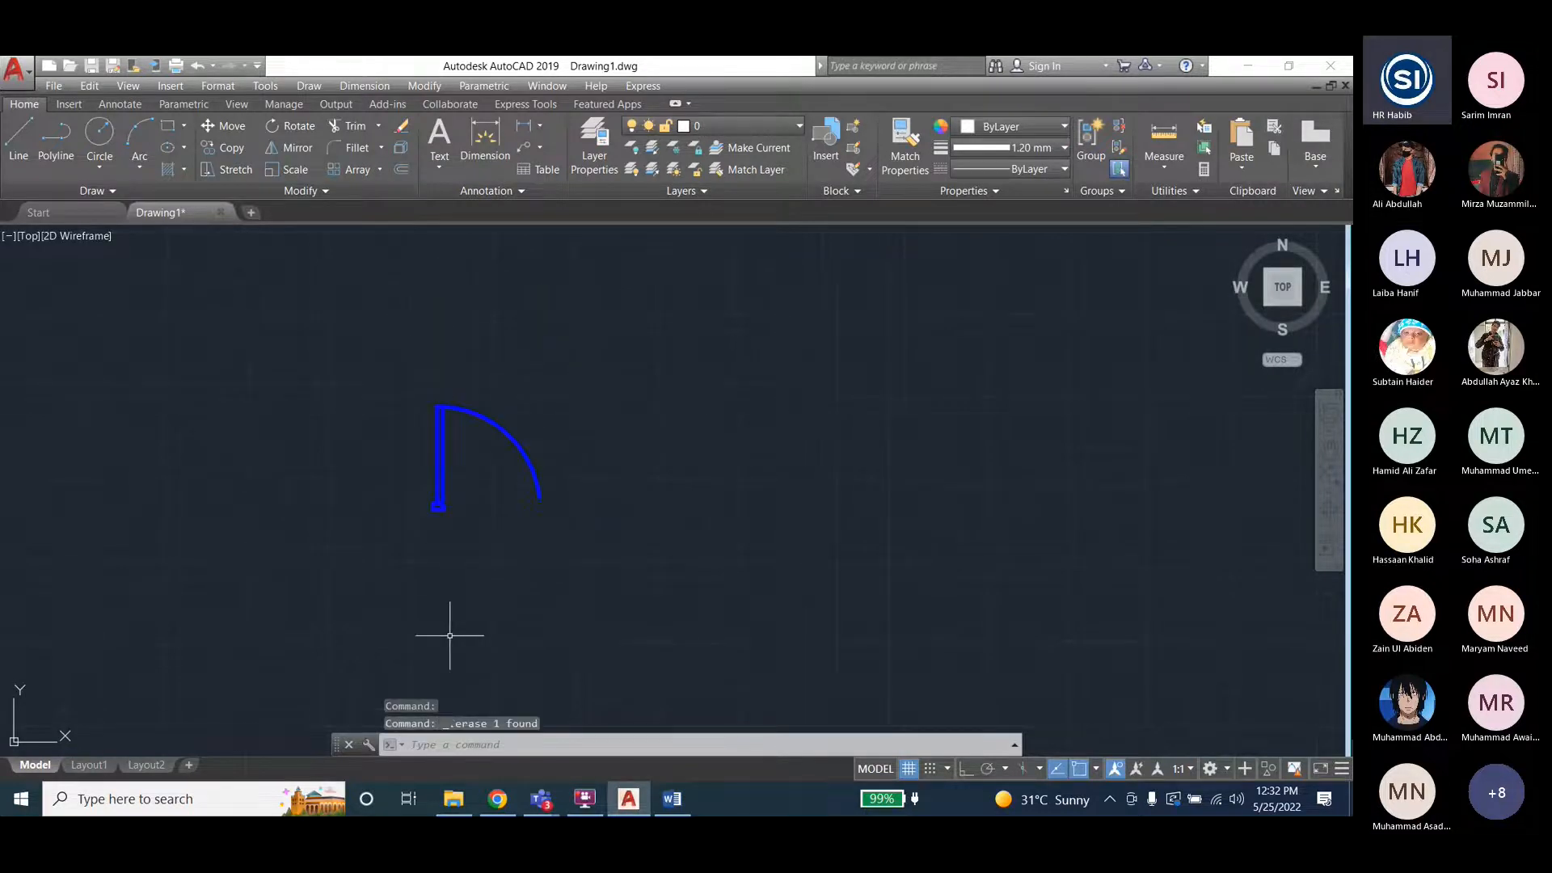
Mirror the door half about the line from 28,12 to 28,20, keeping the source objects.
left_click(425, 86)
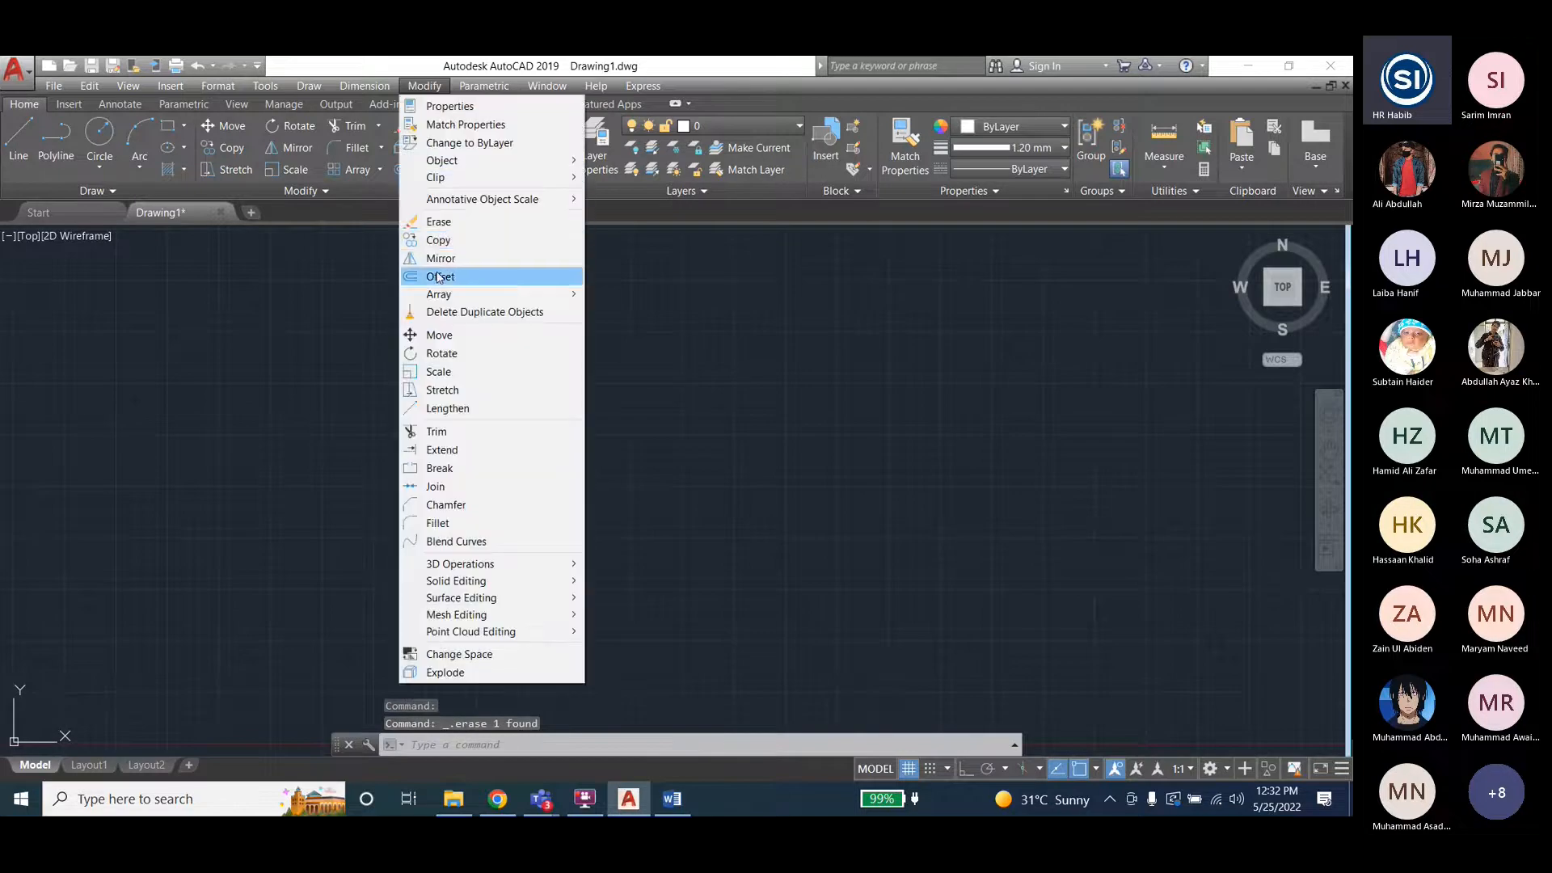
left_click(440, 258)
left_click(520, 445)
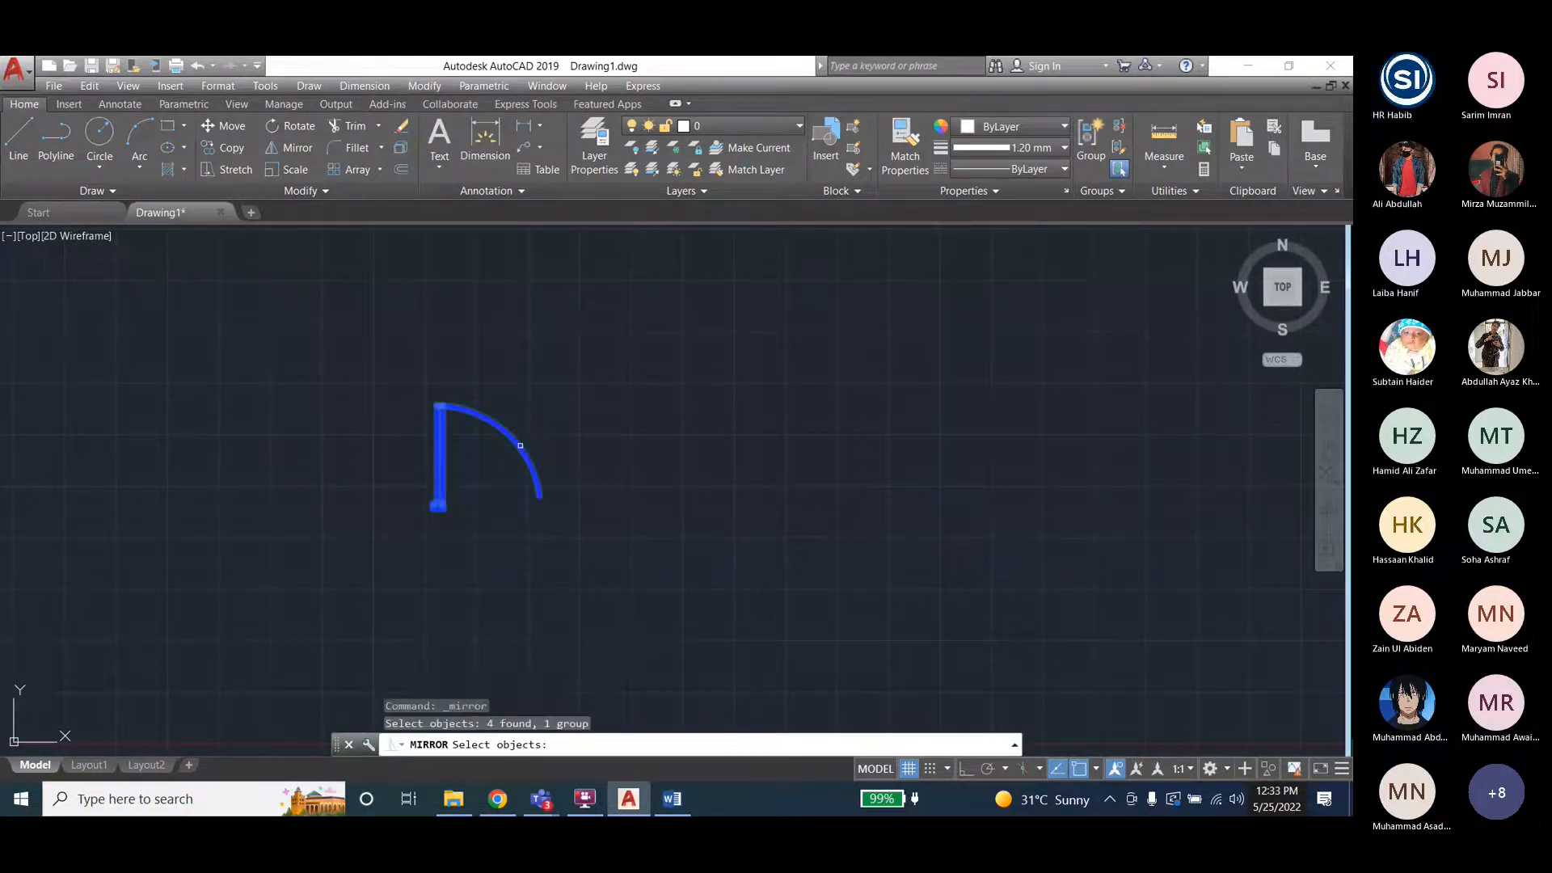
key("Return")
scroll(469, 495, "up", 4)
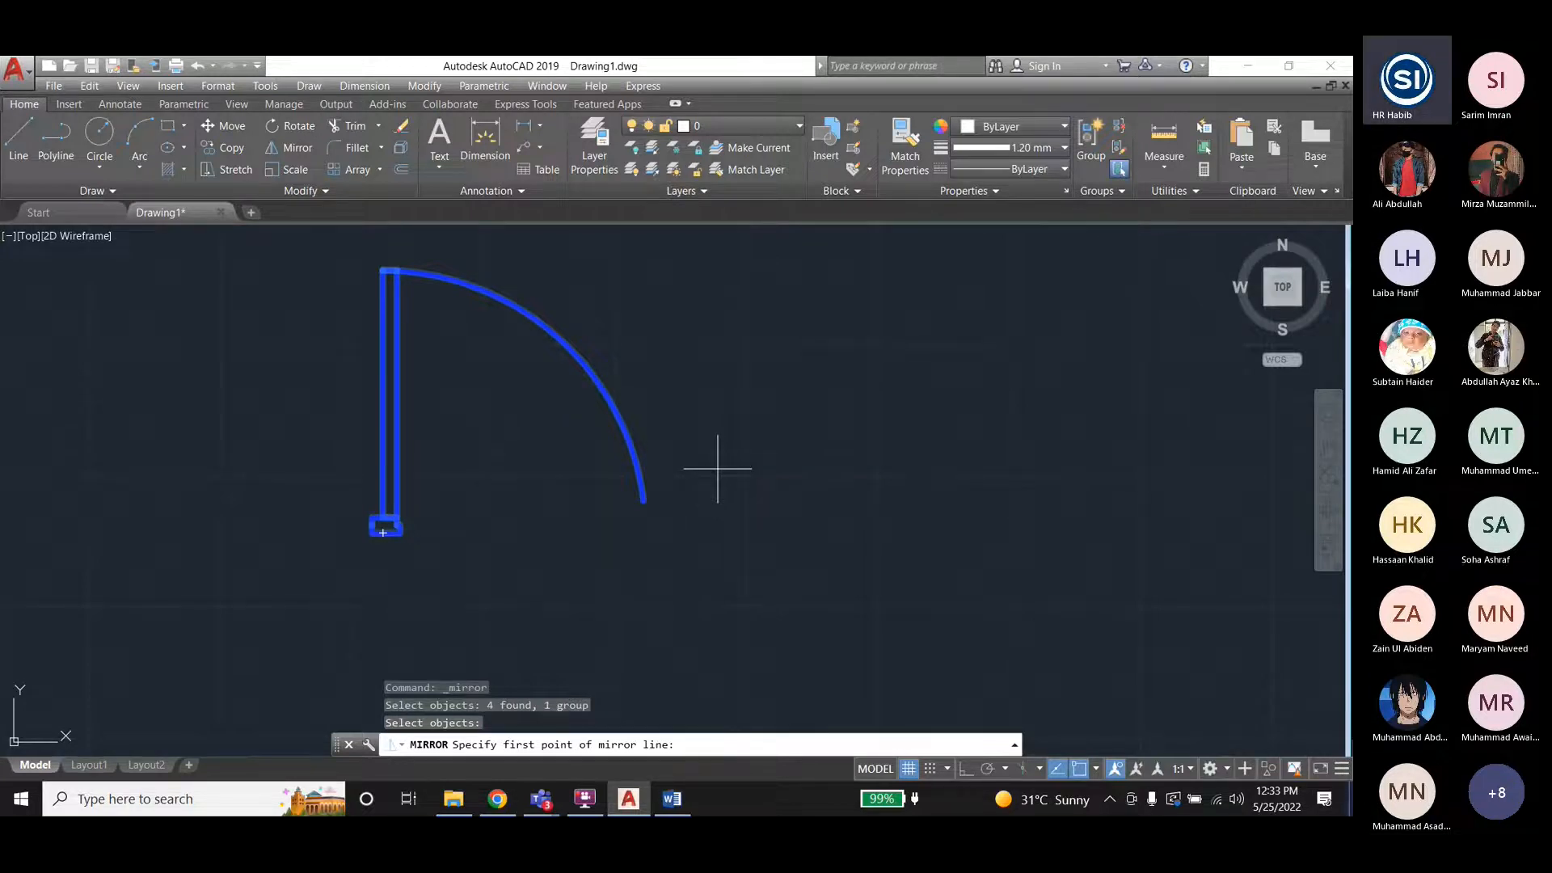
type("28,12")
key("Return")
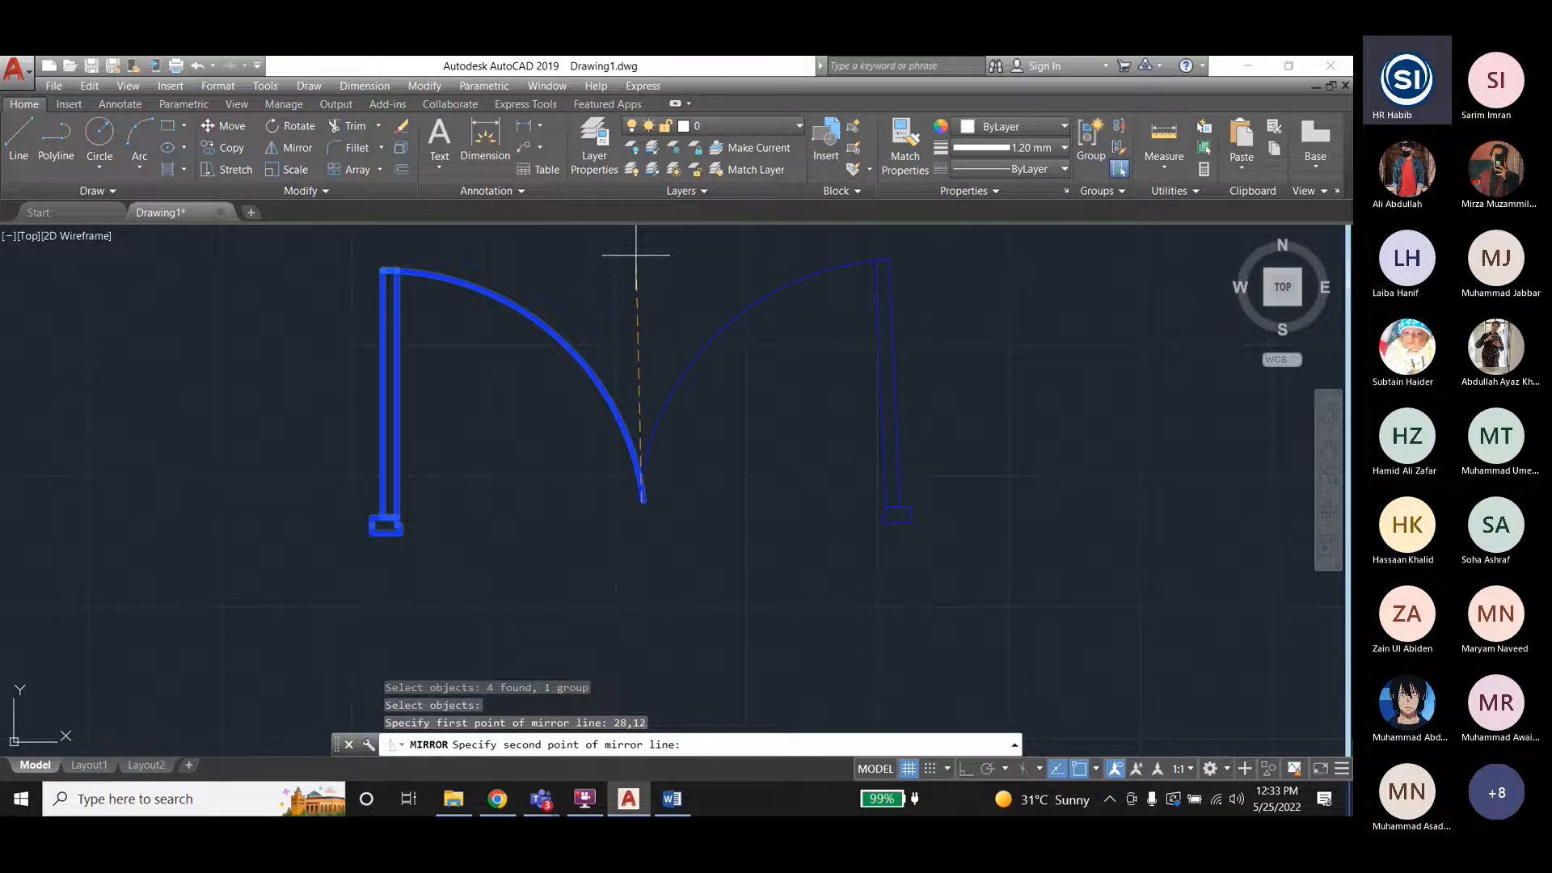
type("28,20")
key("Return")
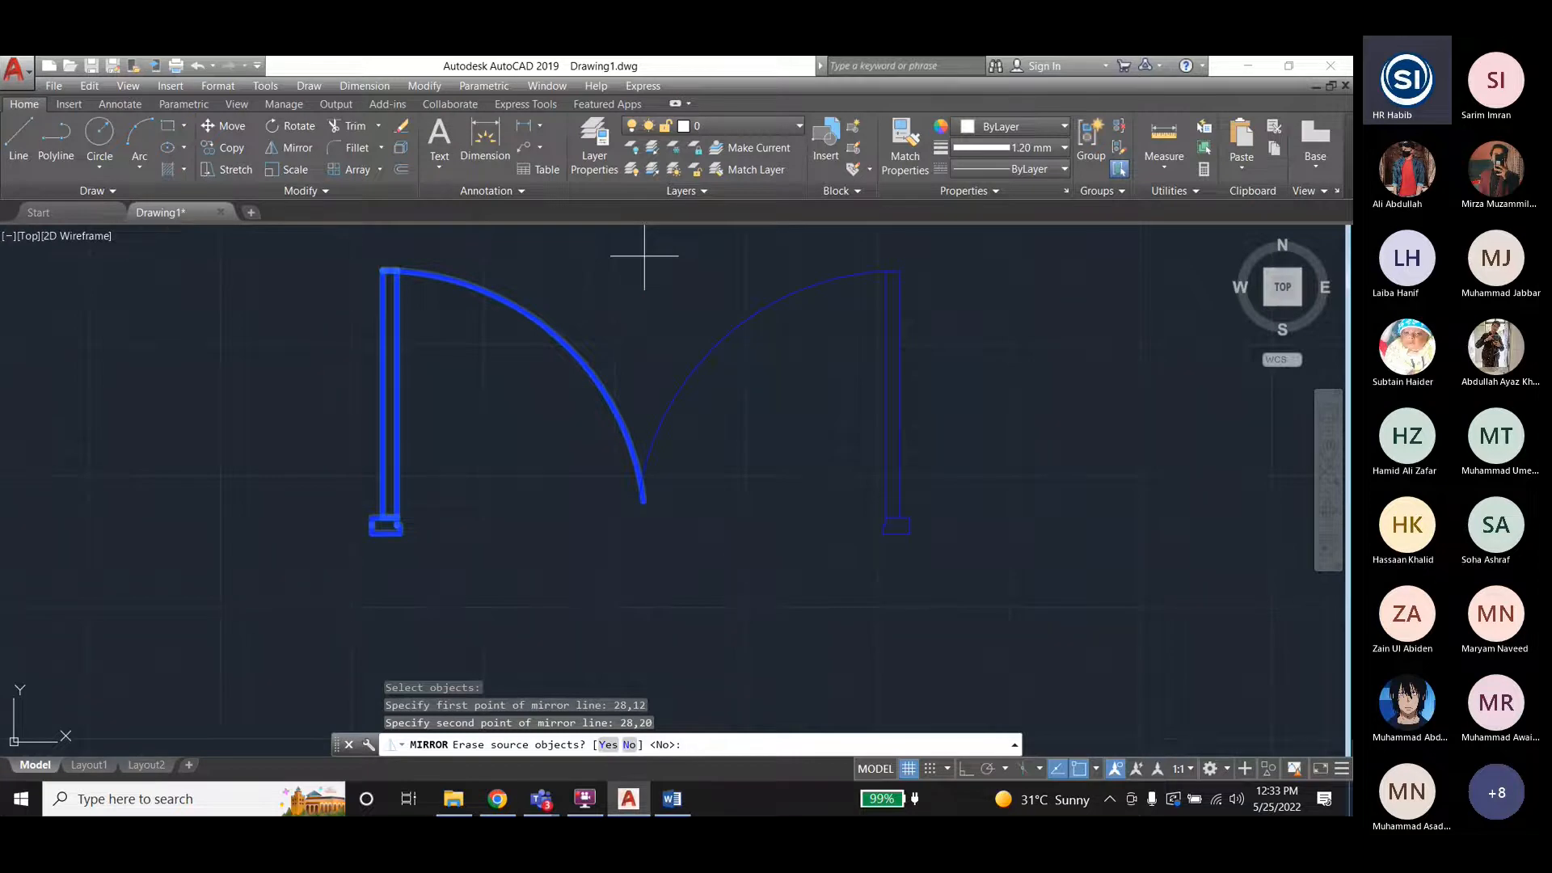
key("Return")
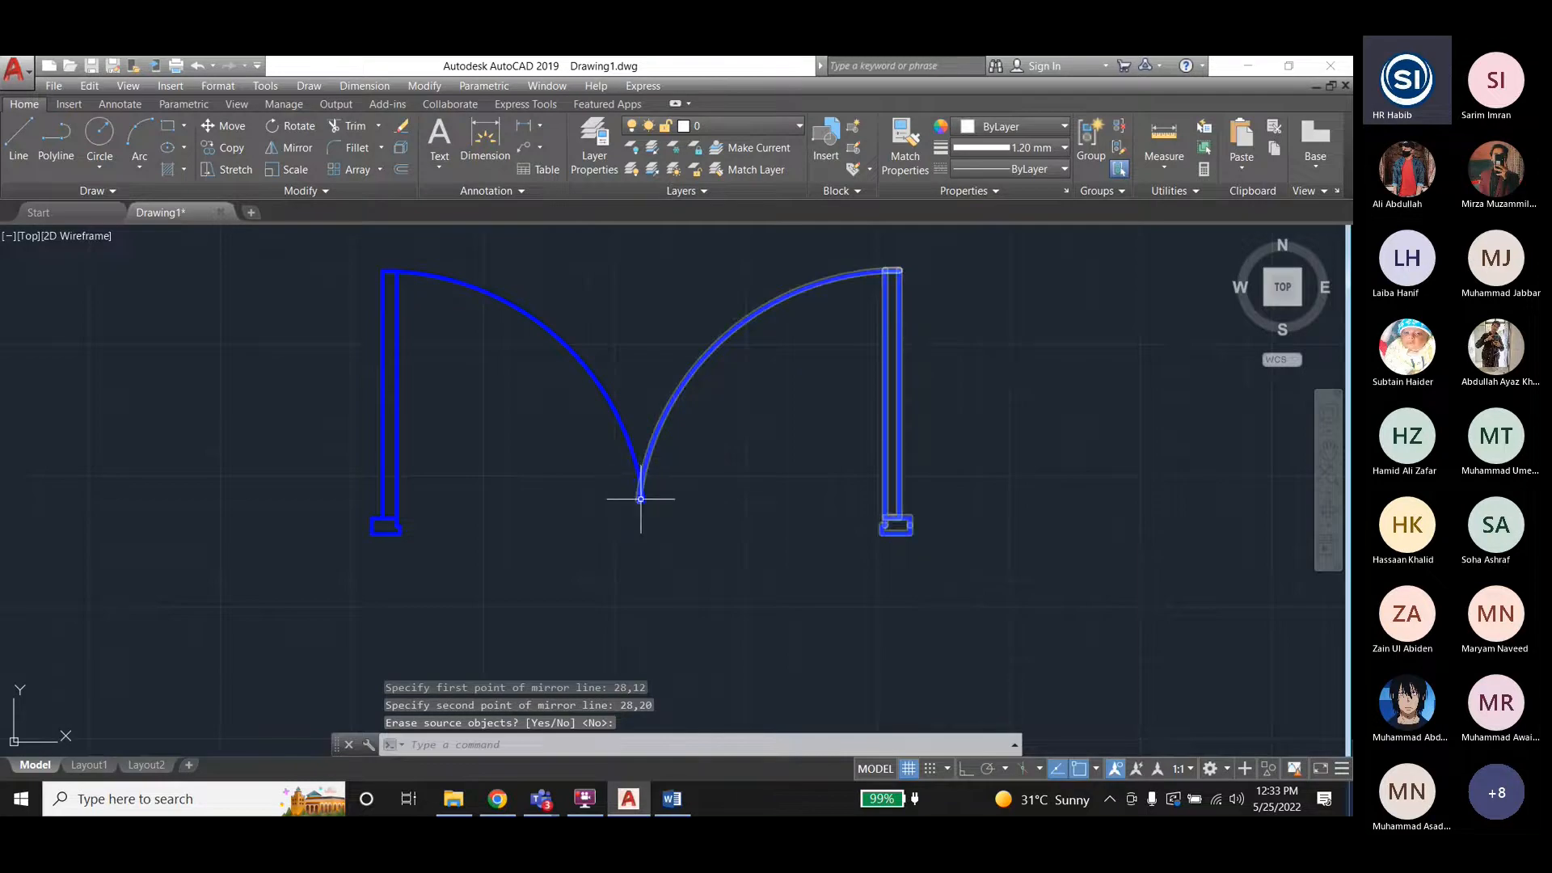
scroll(631, 501, "up", 4)
scroll(639, 508, "down", 6)
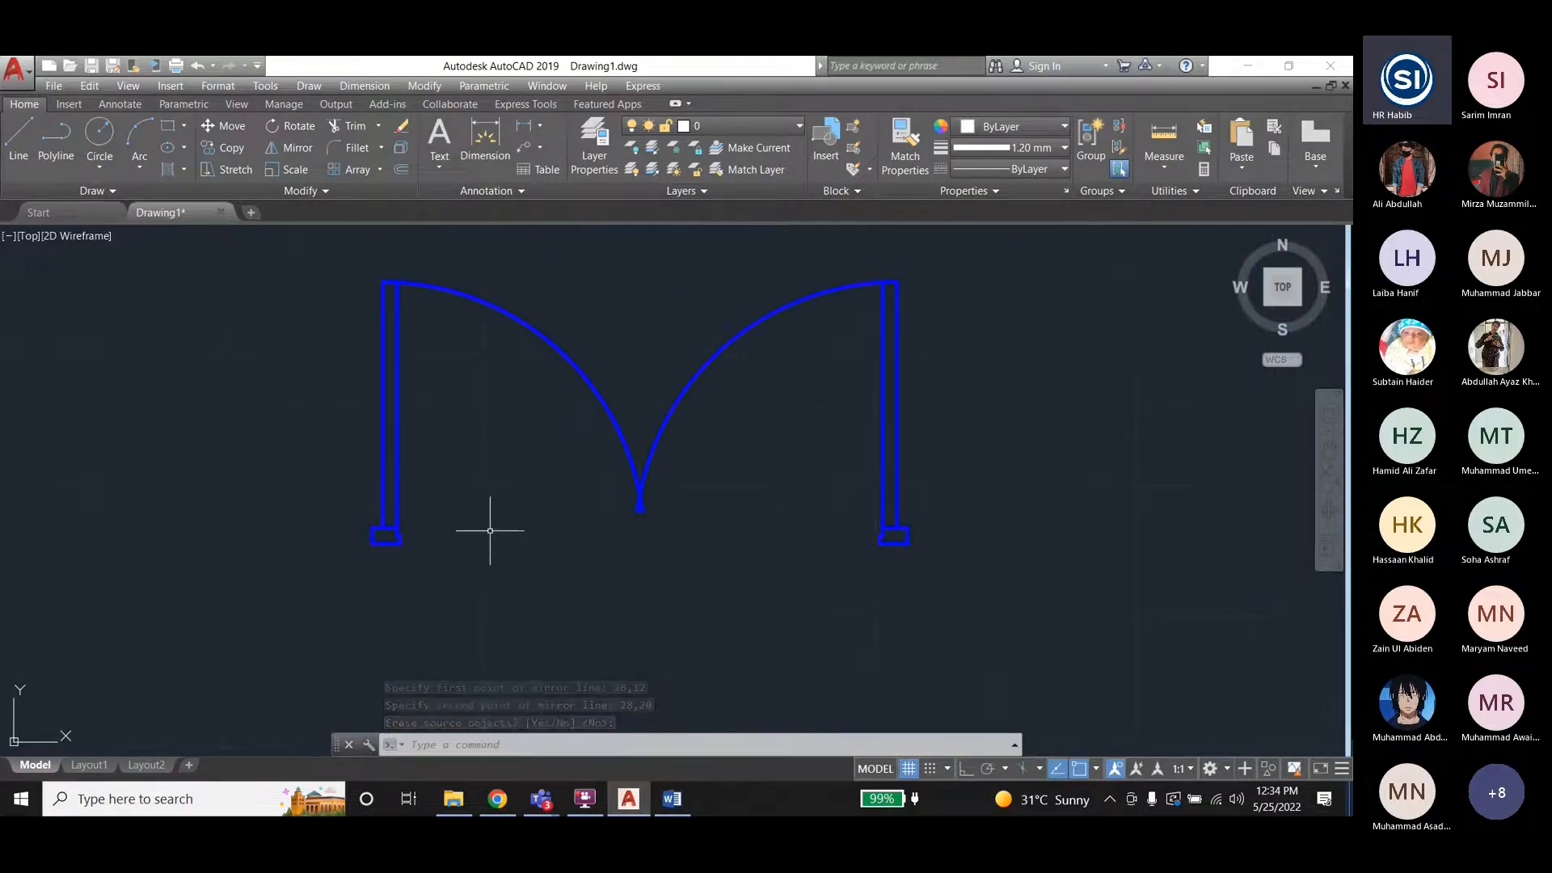
Delete the right door half produced by the coordinate-based mirror.
left_click(686, 390)
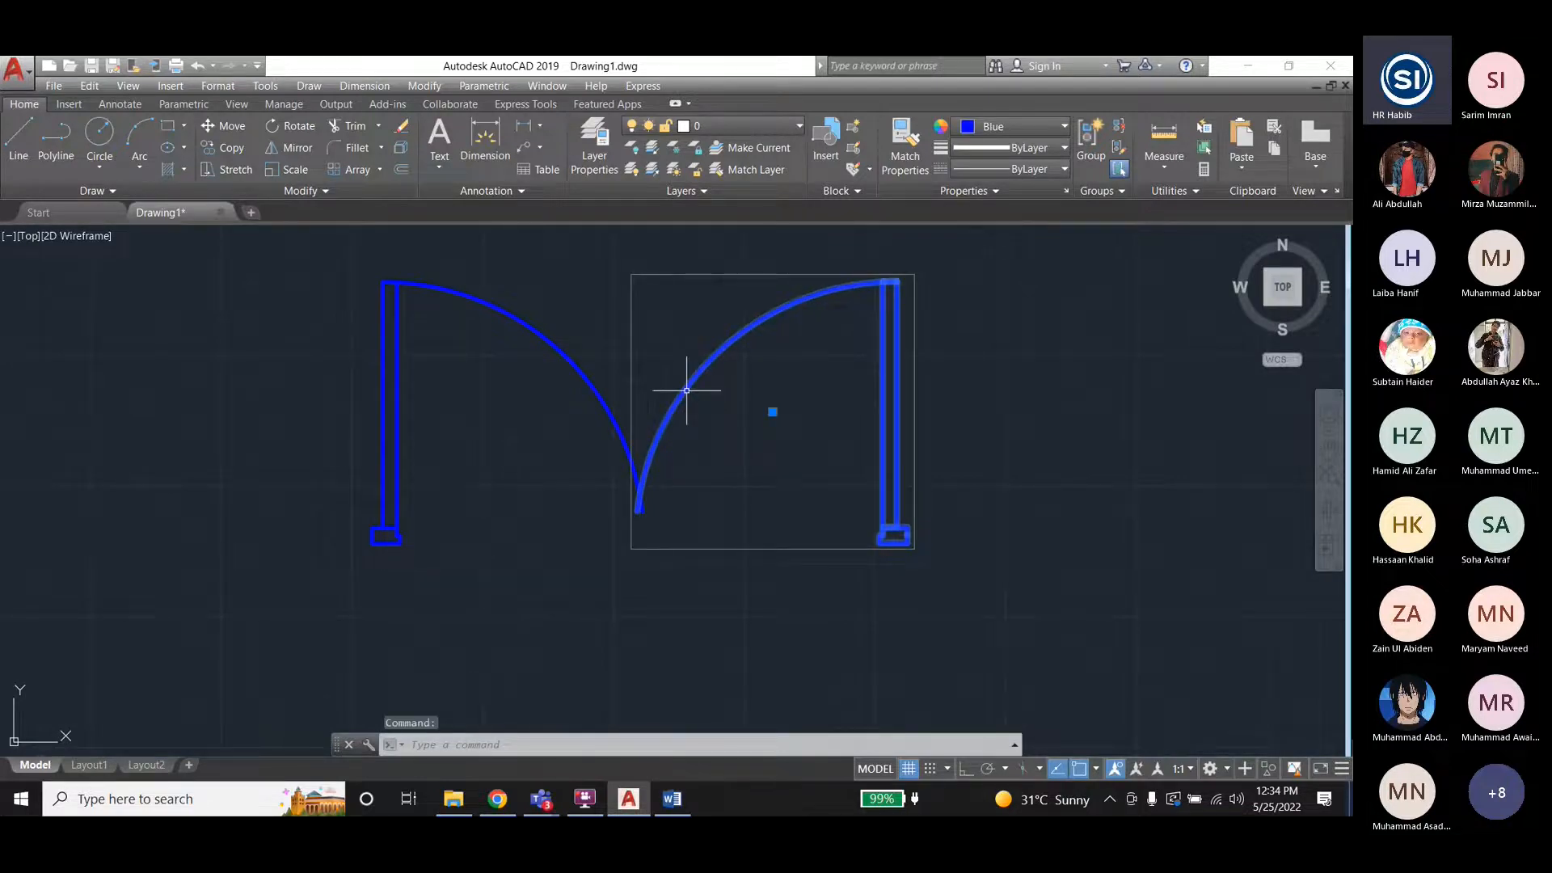
key("Delete")
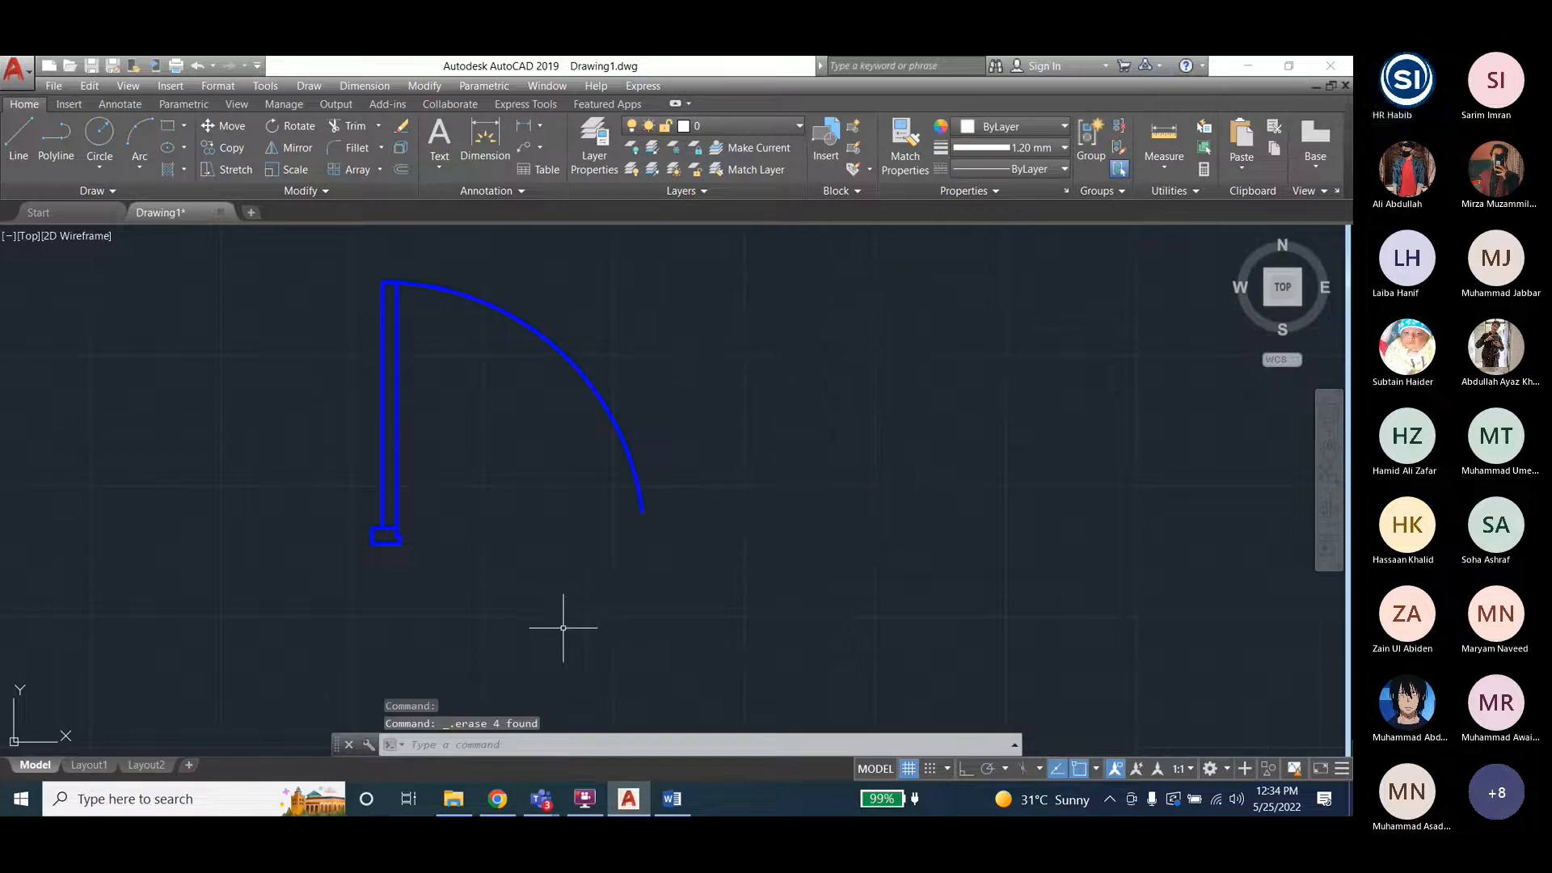
scroll(358, 435, "down", 1)
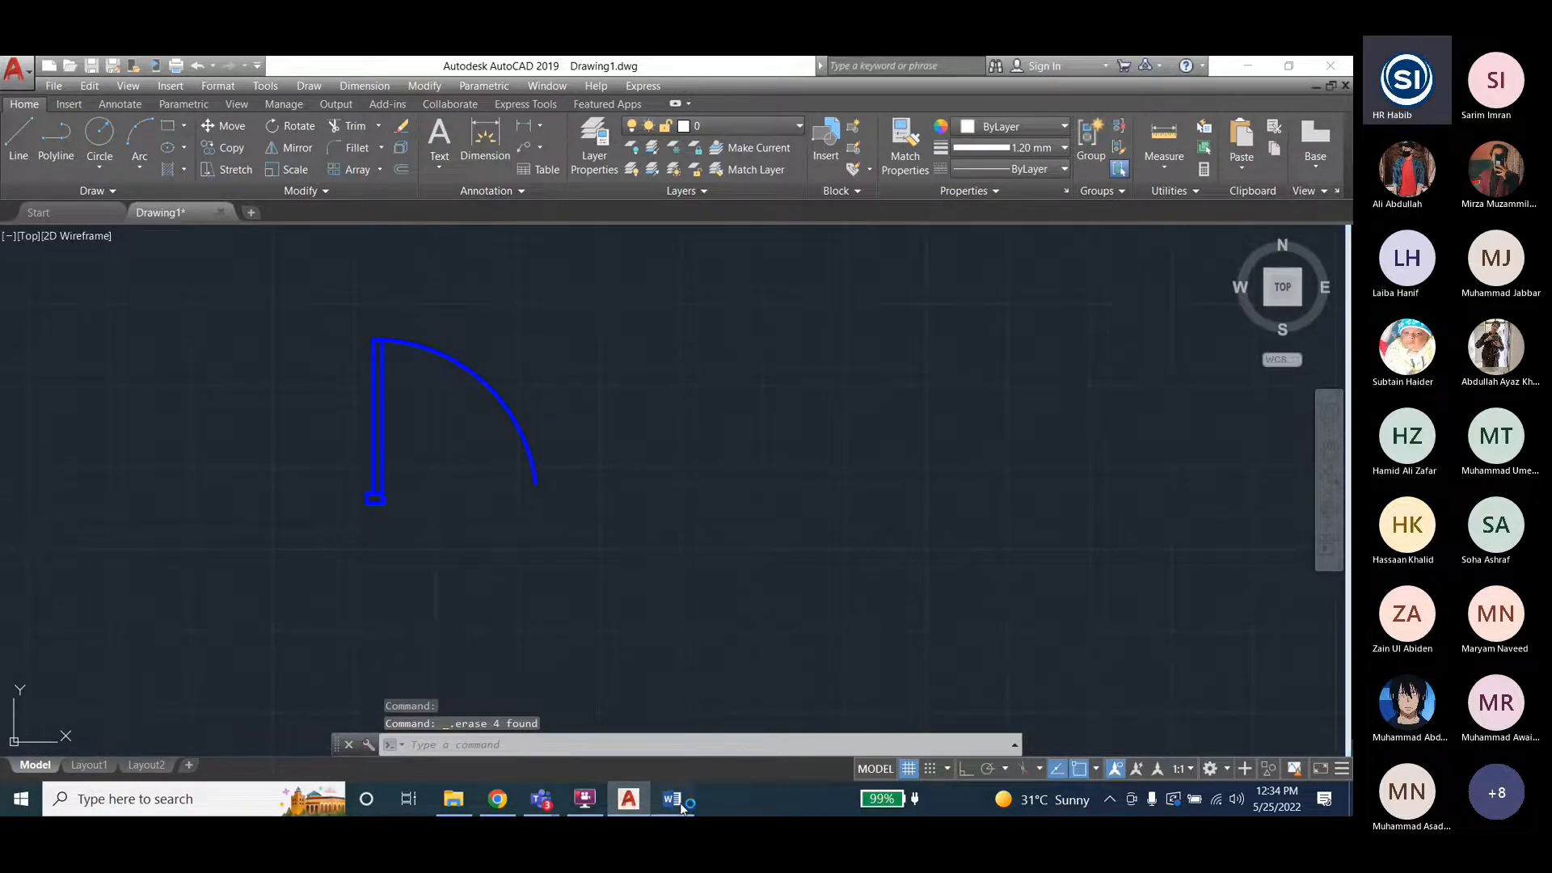
left_click(682, 809)
left_click_drag(762, 434, 833, 434)
left_click(816, 462)
Mirror the door half about a vertical line picked from the arc's free end, keeping the source objects.
left_click(506, 408)
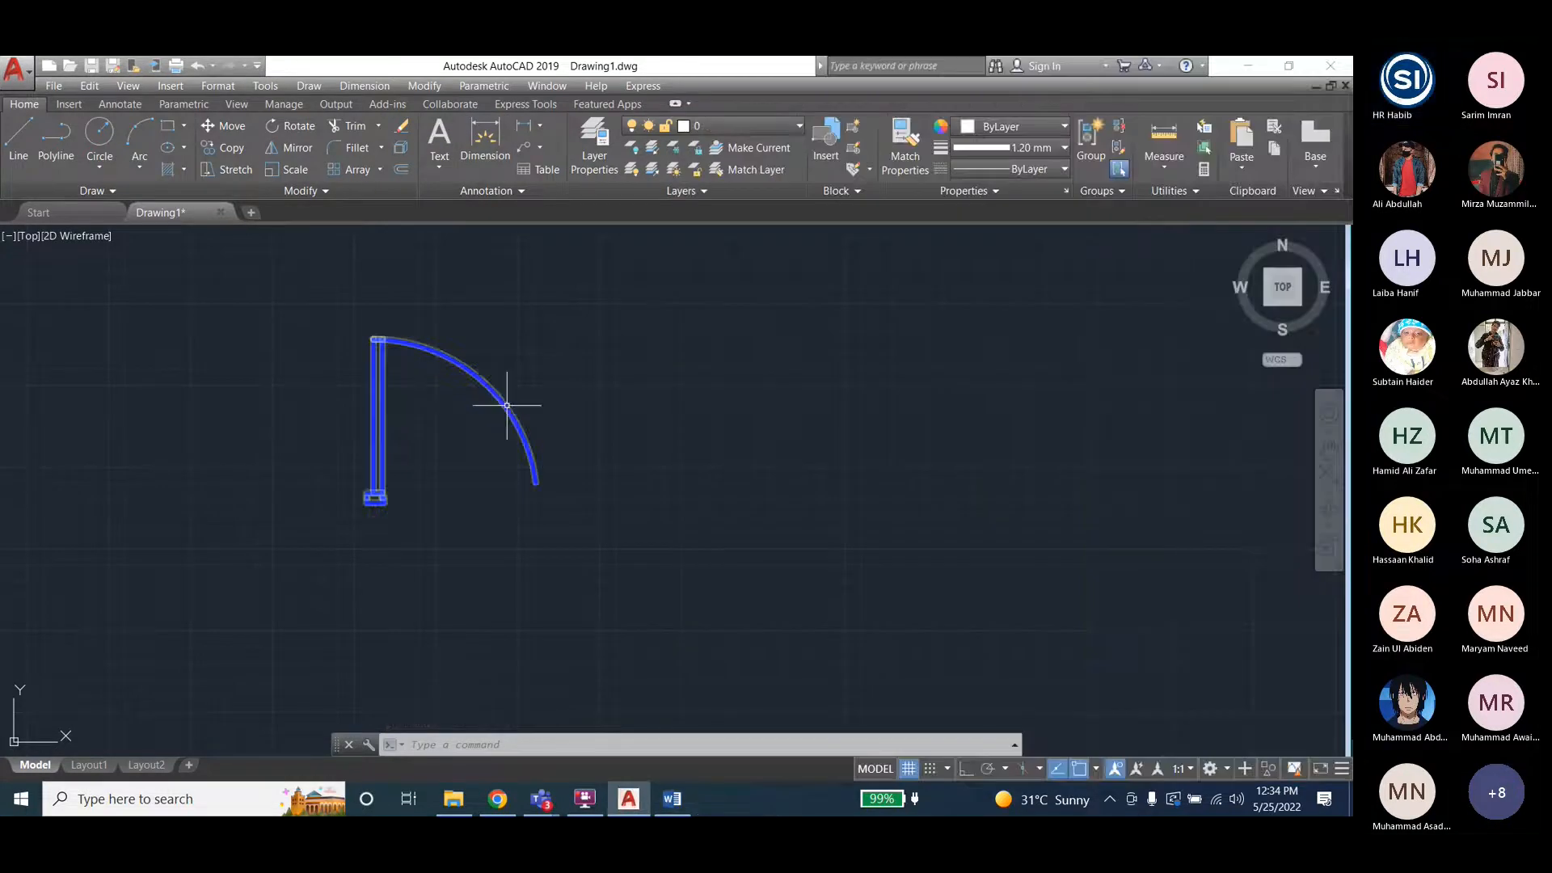
left_click(424, 86)
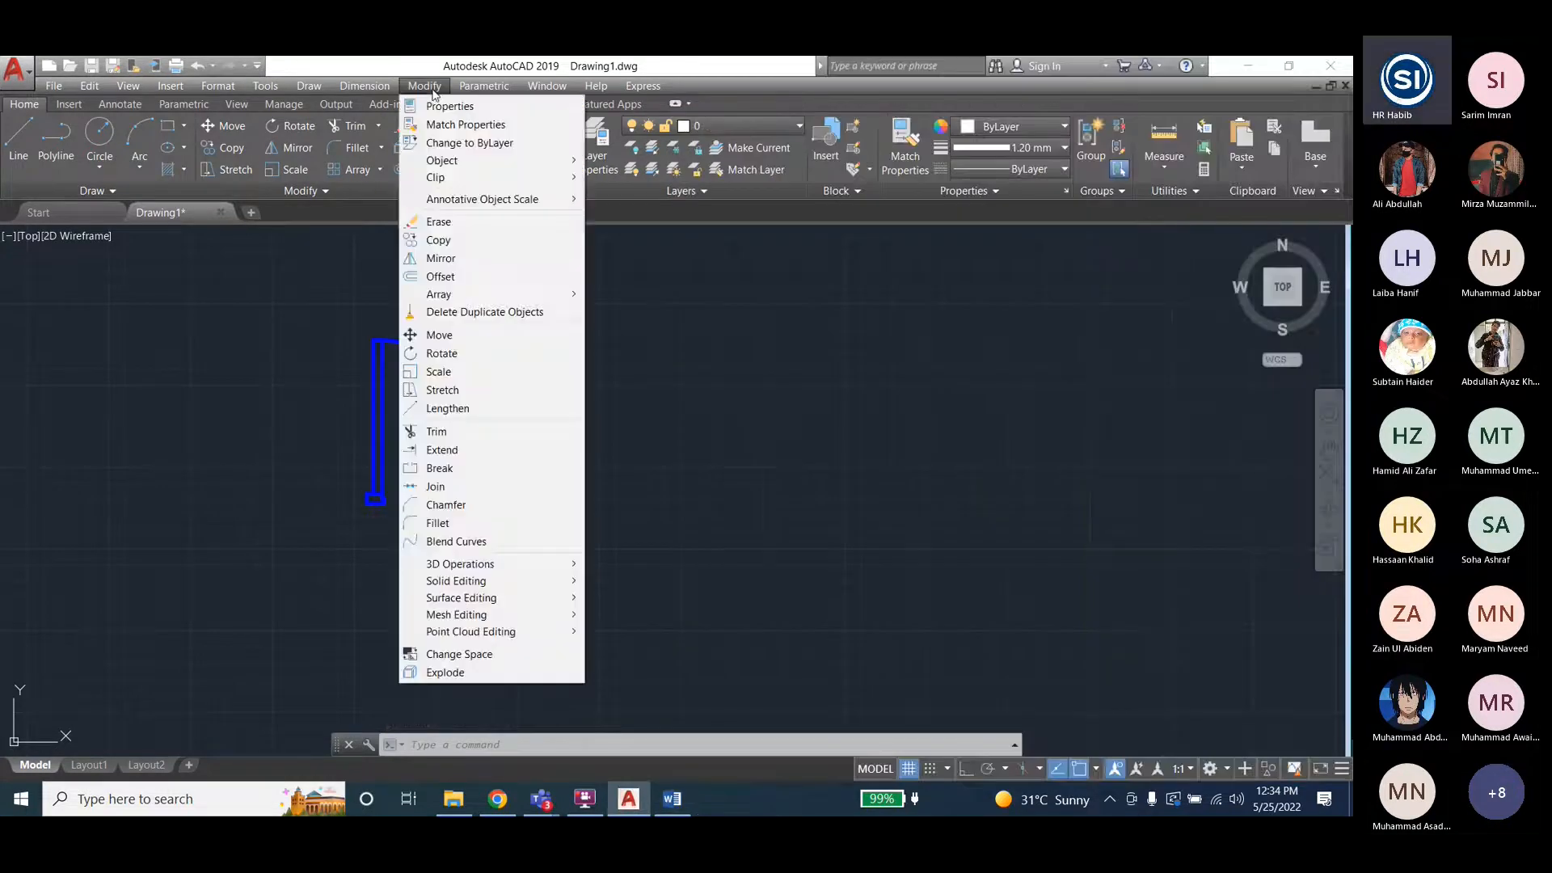
left_click(441, 258)
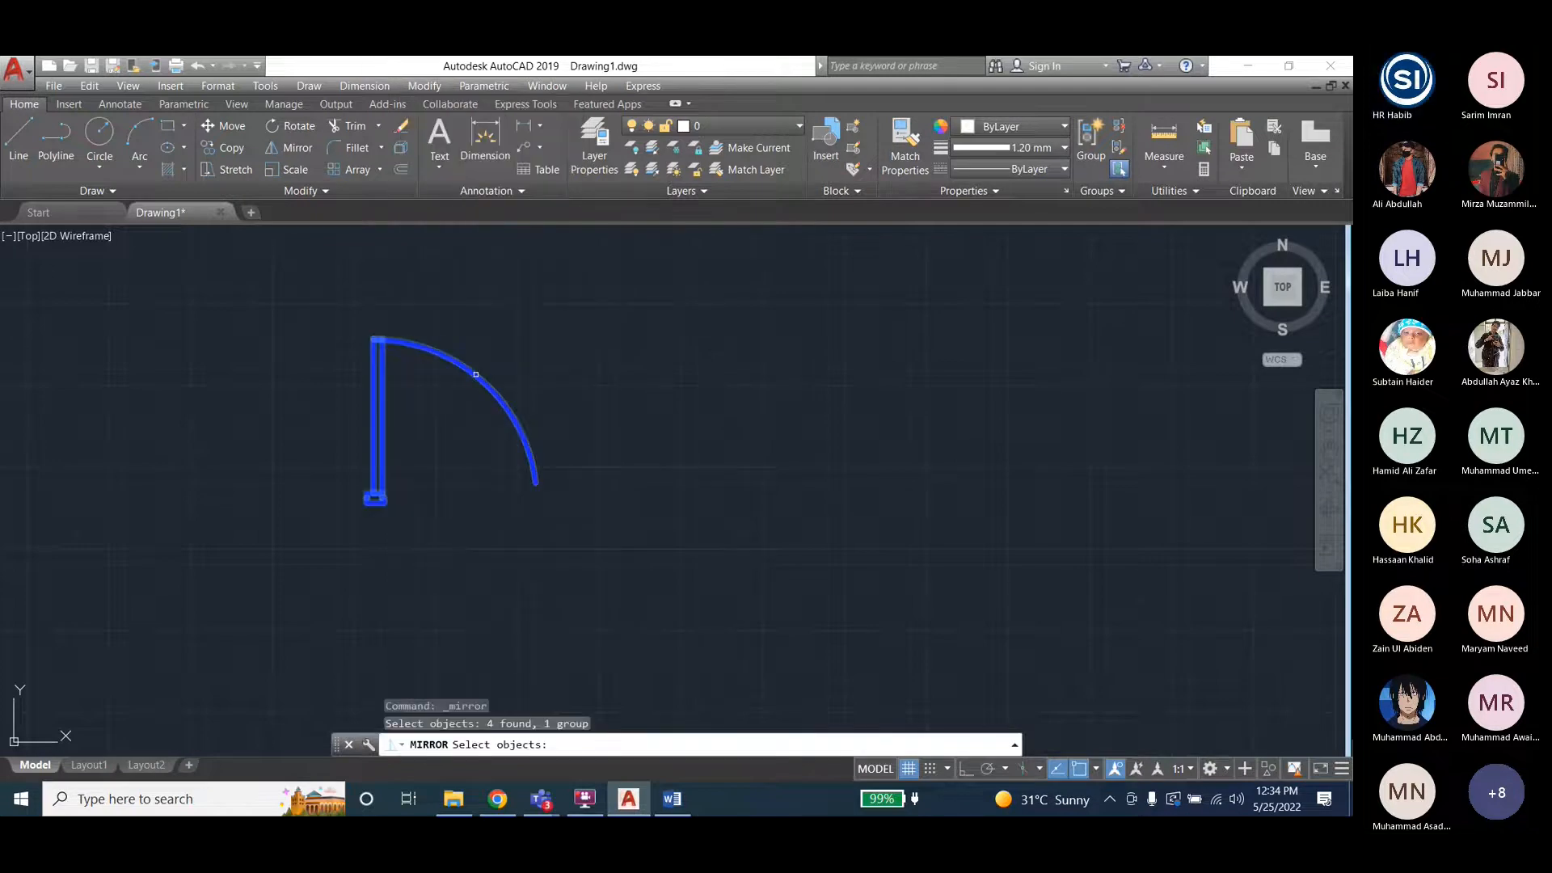
key("Return")
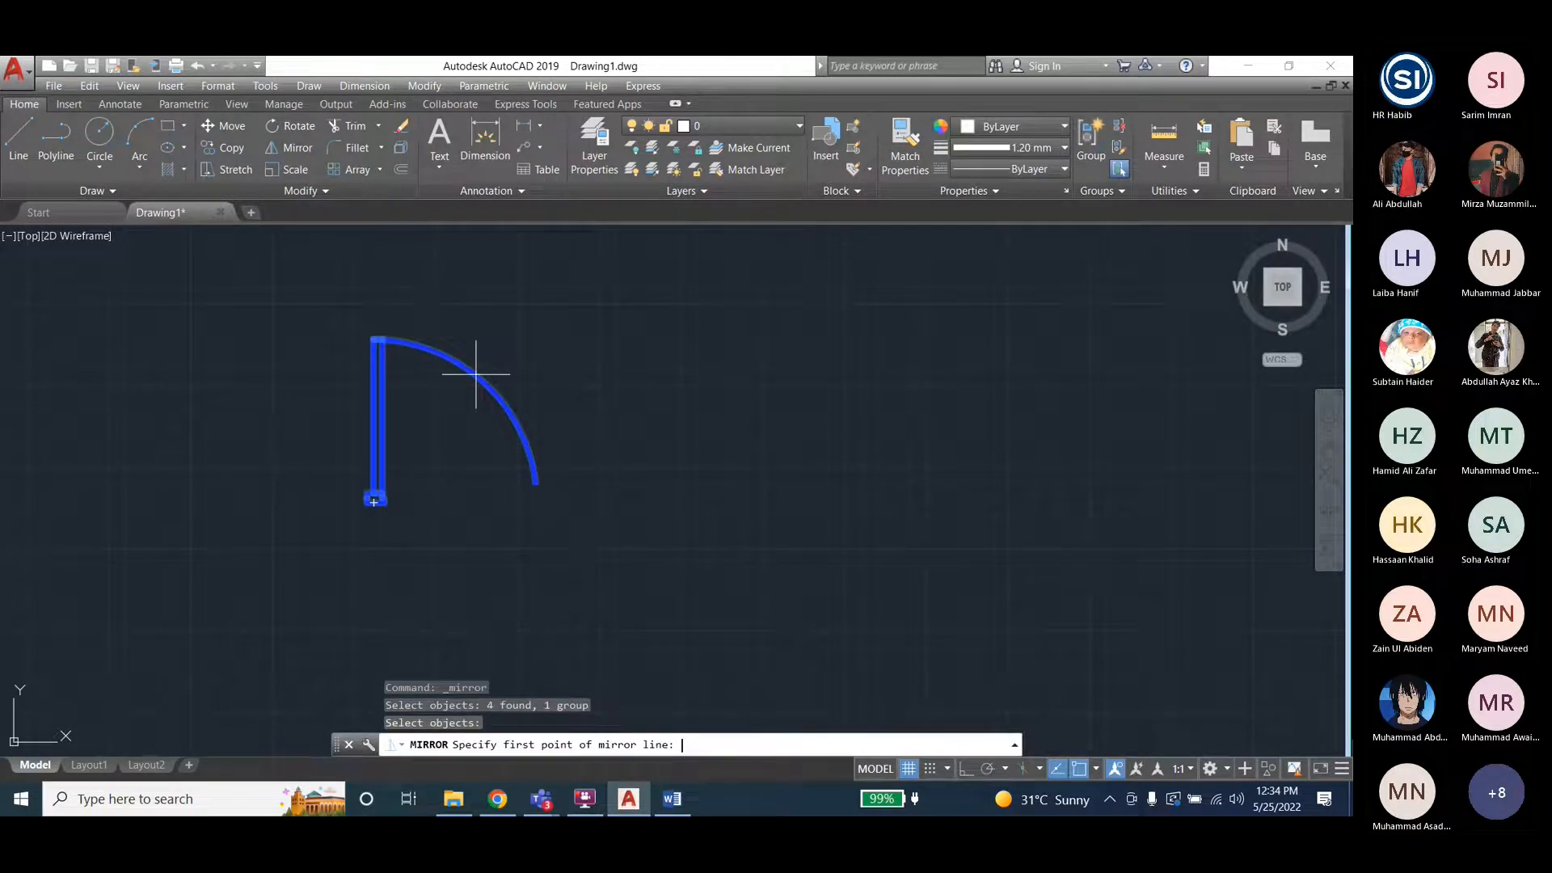
left_click(537, 483)
left_click(537, 294)
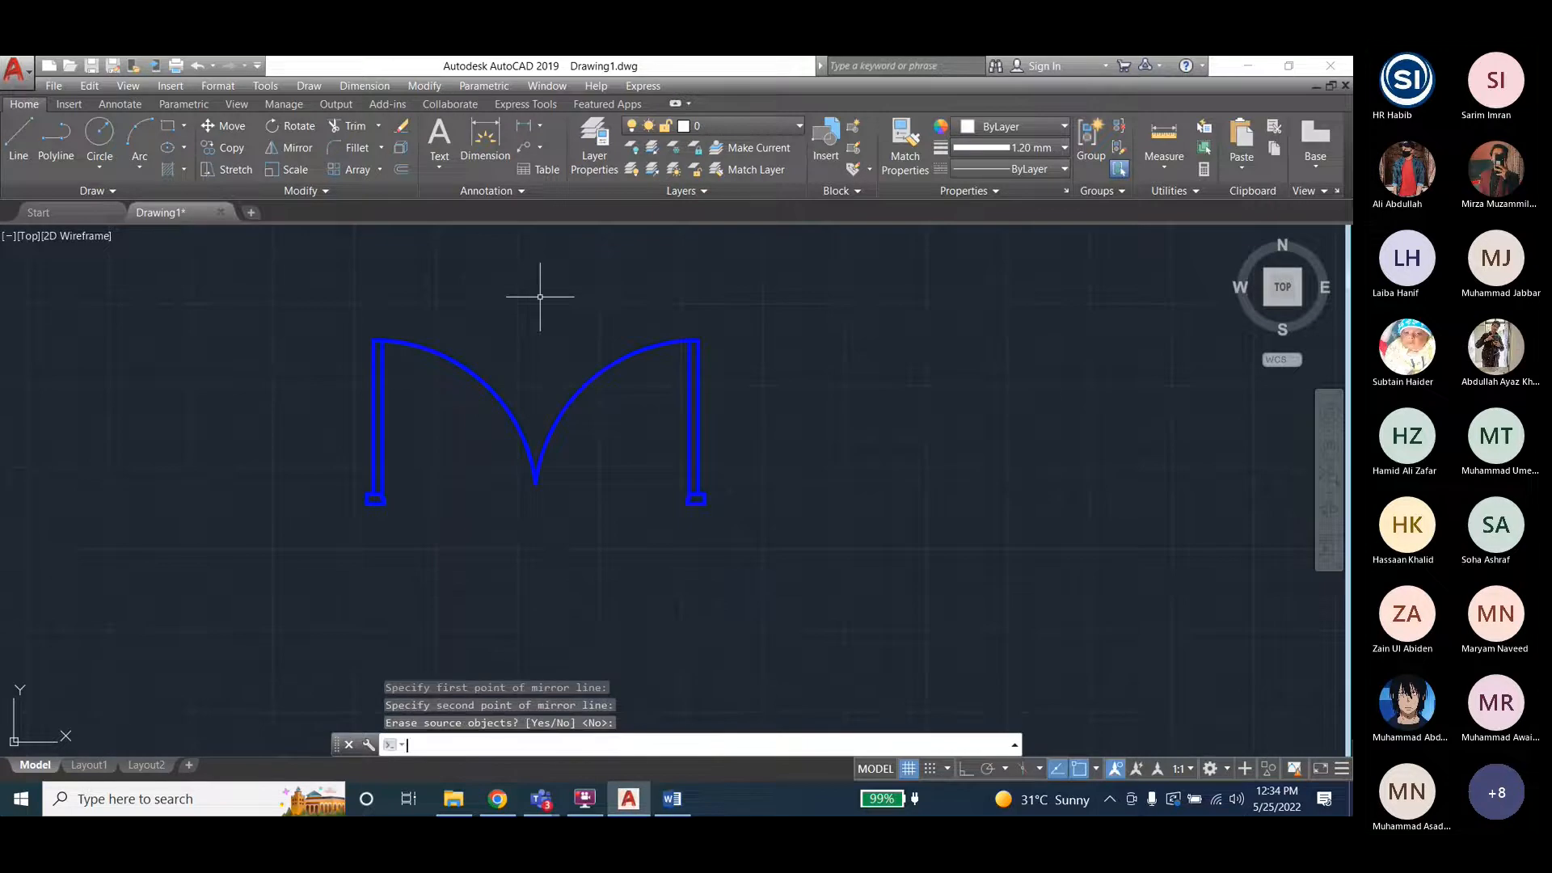
key("Return")
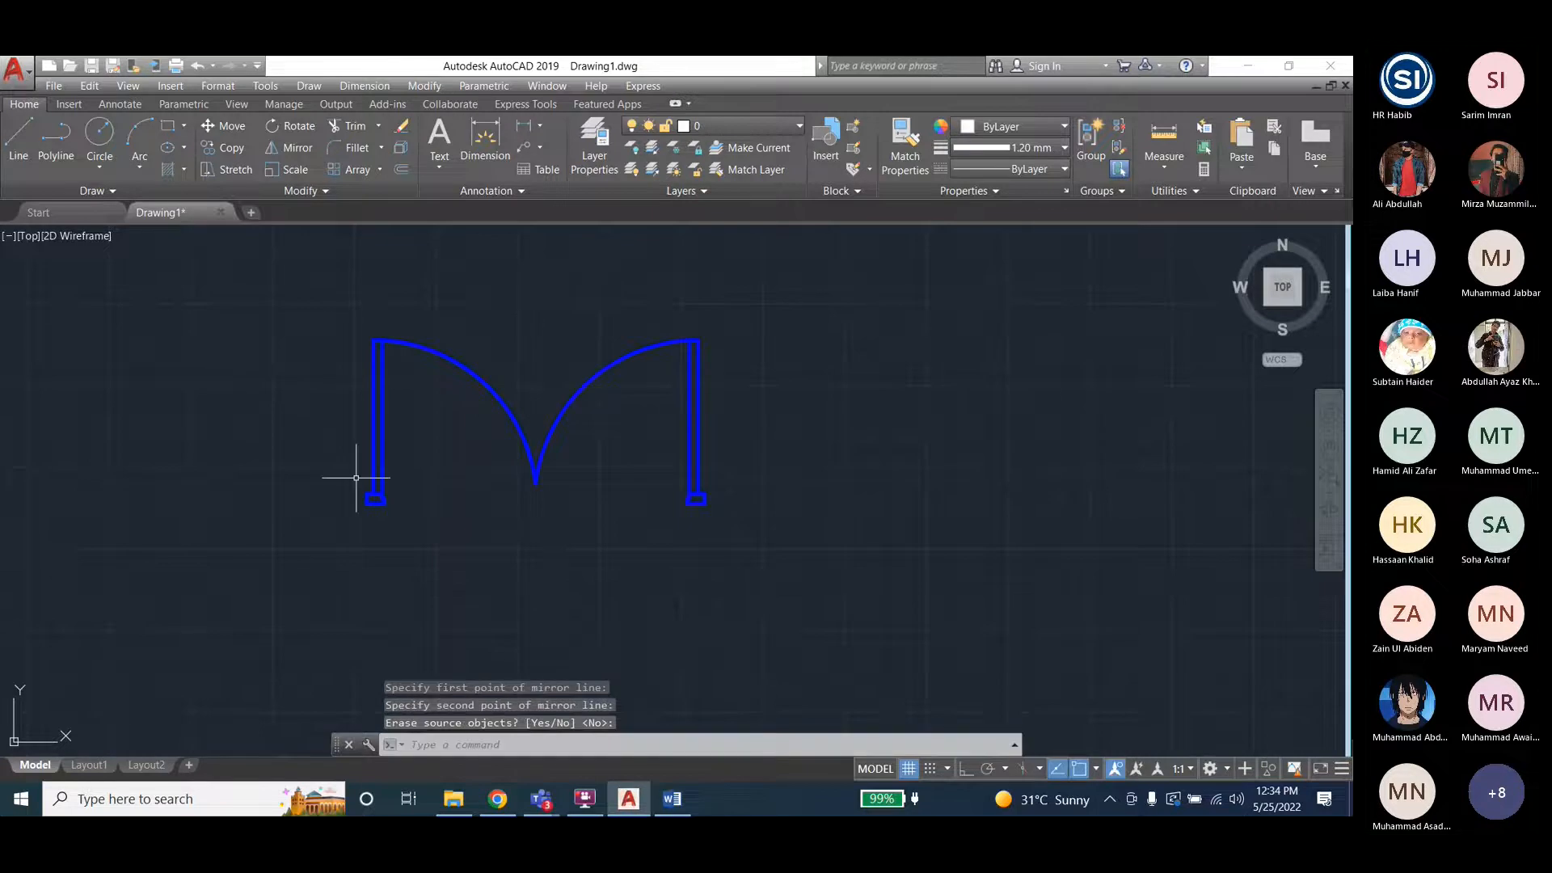
left_click(419, 86)
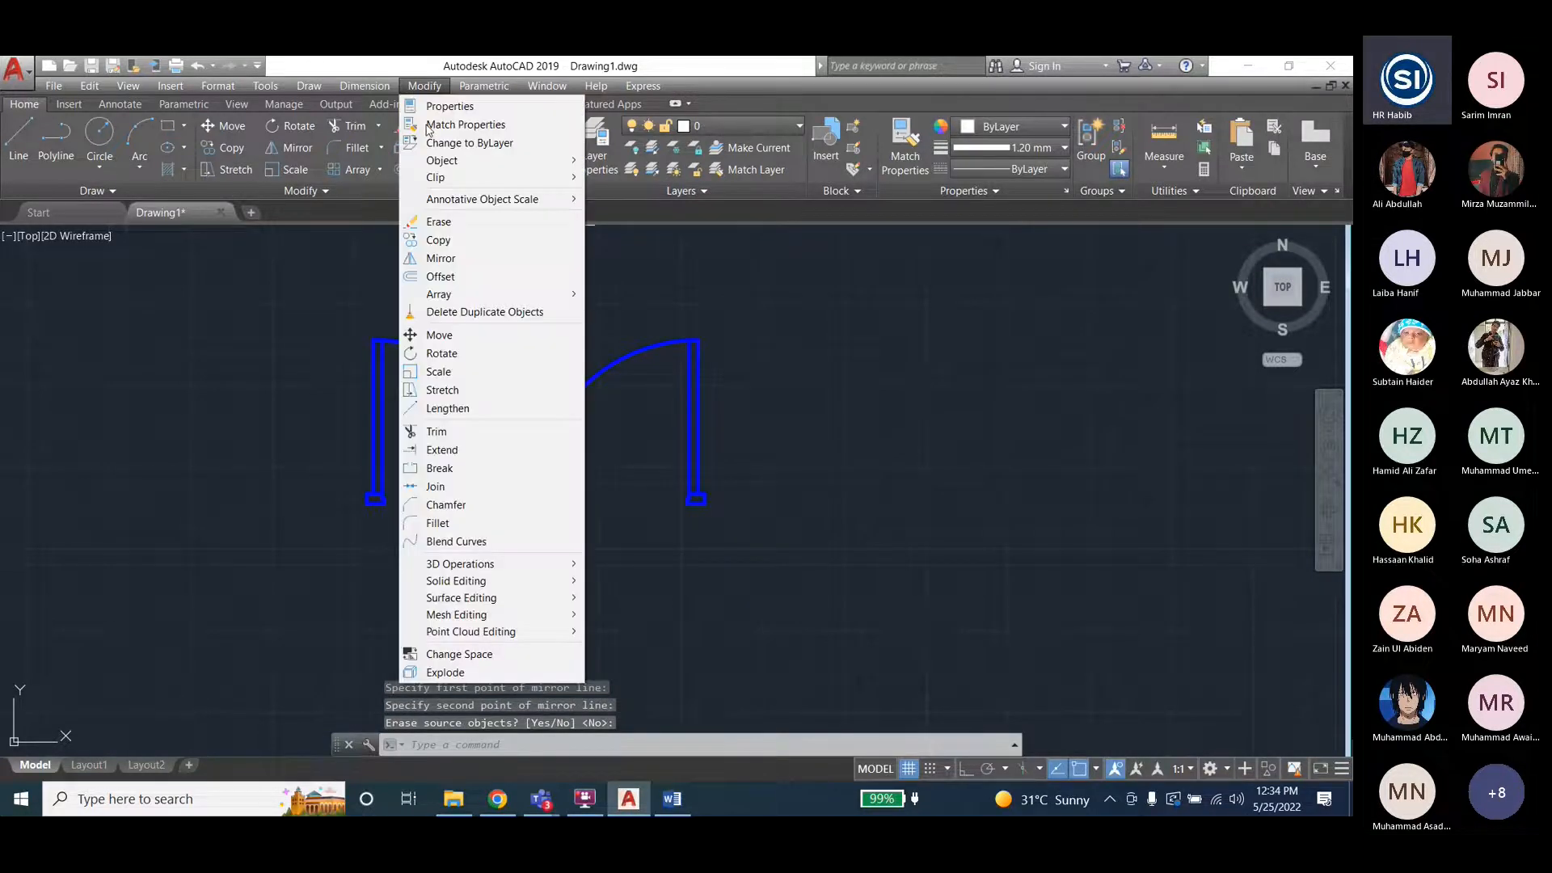
left_click(441, 241)
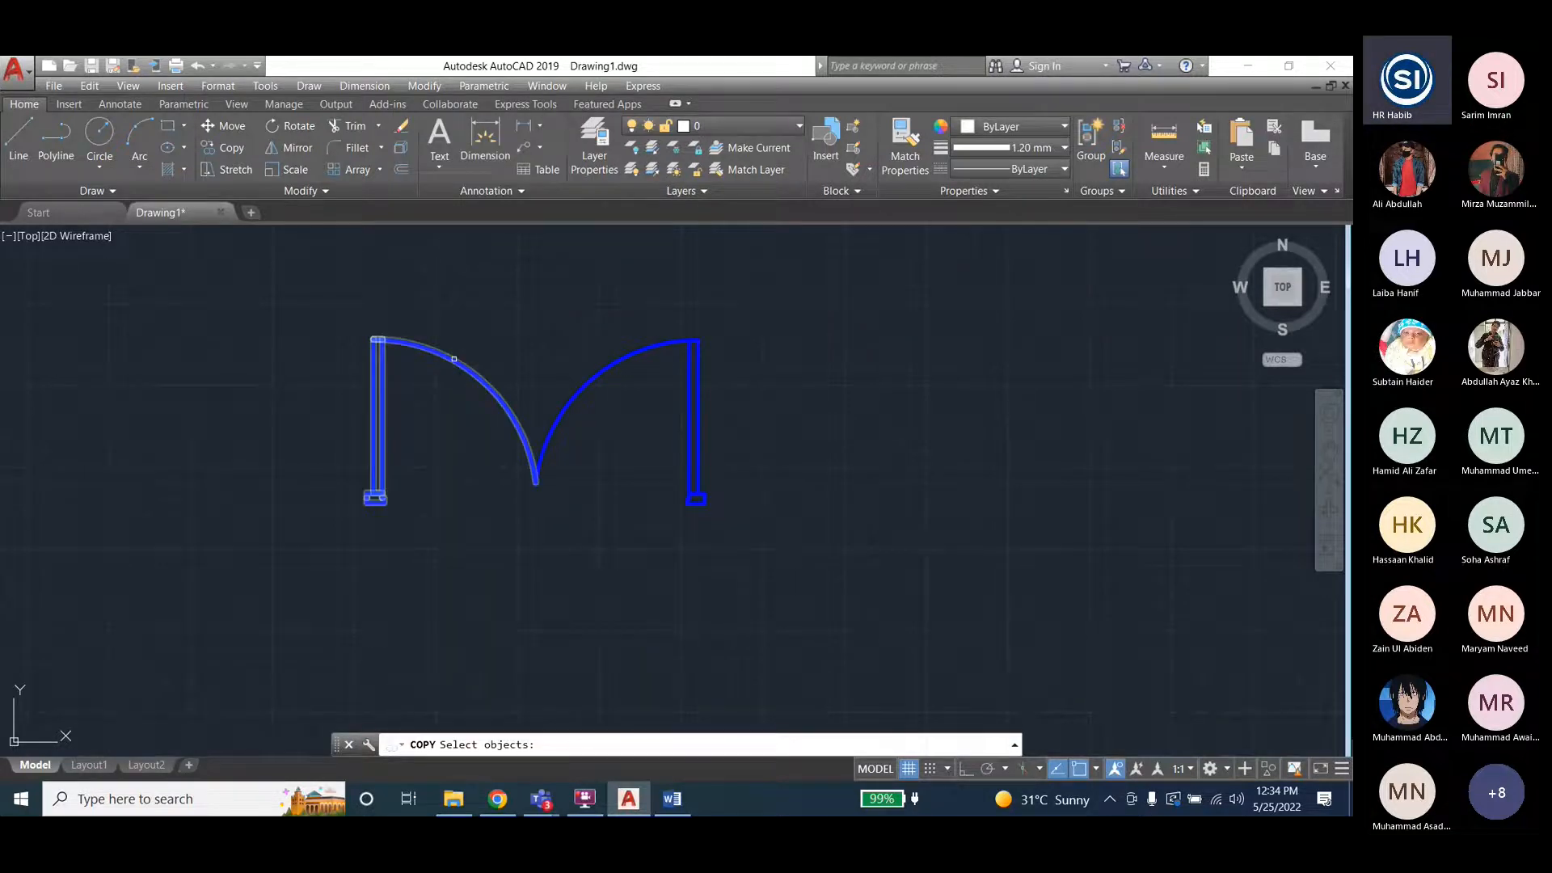
scroll(291, 423, "down", 2)
scroll(167, 301, "down", 2)
key("Escape")
Draw a large rectangle to the right of the double door, about three times the door's width and height.
left_click(170, 127)
left_click(634, 328)
left_click(1020, 534)
key("Escape")
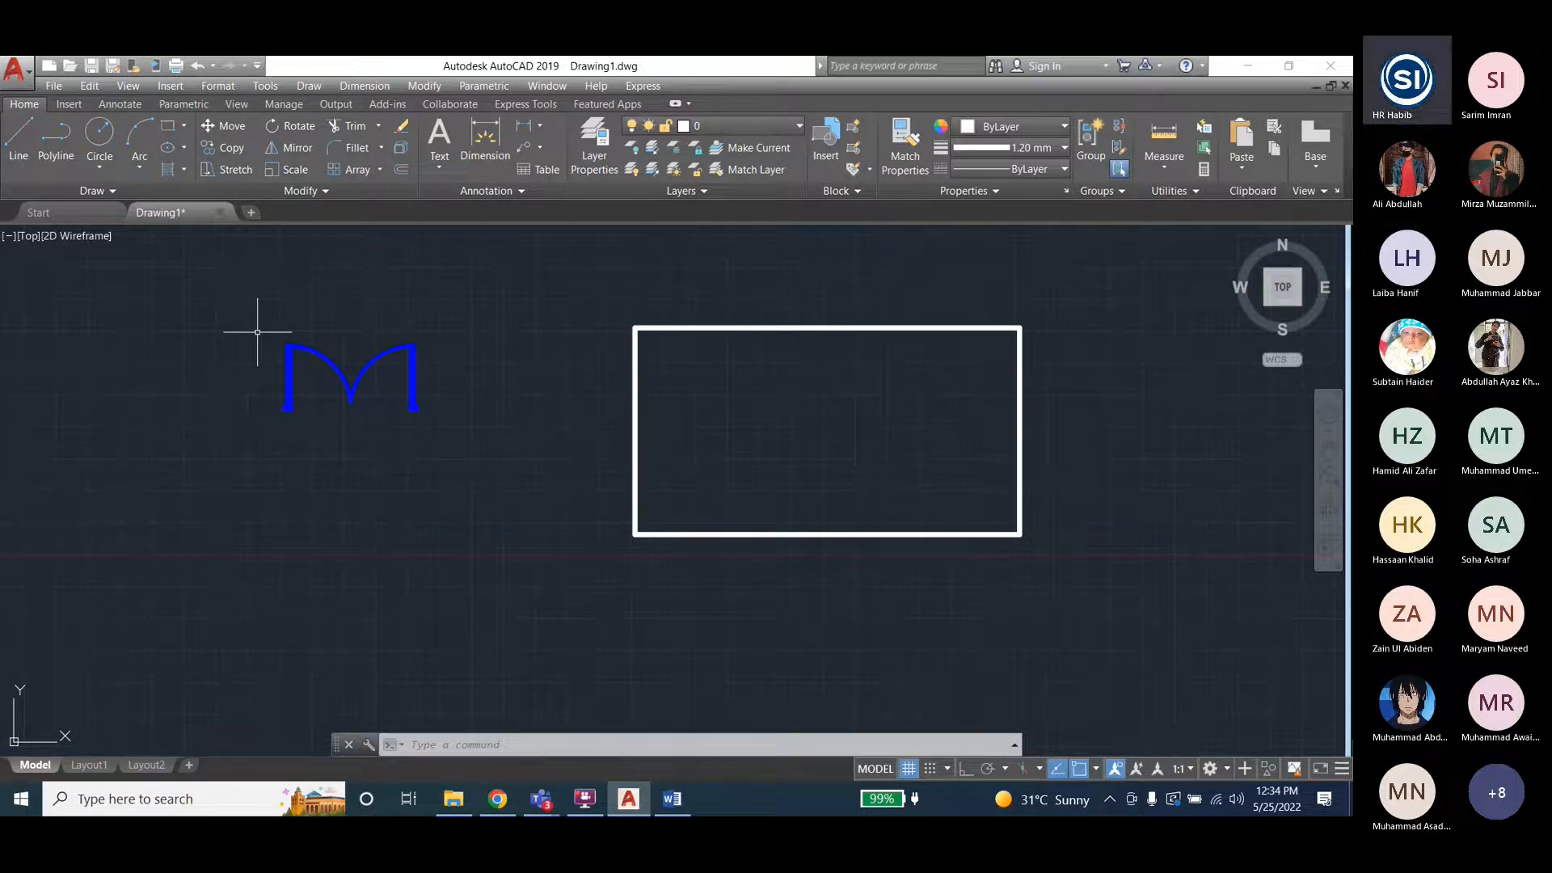
Copy both door halves from the left post's bottom corner onto the rectangle's bottom edge, near its lower-left corner, with Ortho off.
left_click(425, 85)
left_click(441, 240)
left_click(320, 361)
left_click(327, 357)
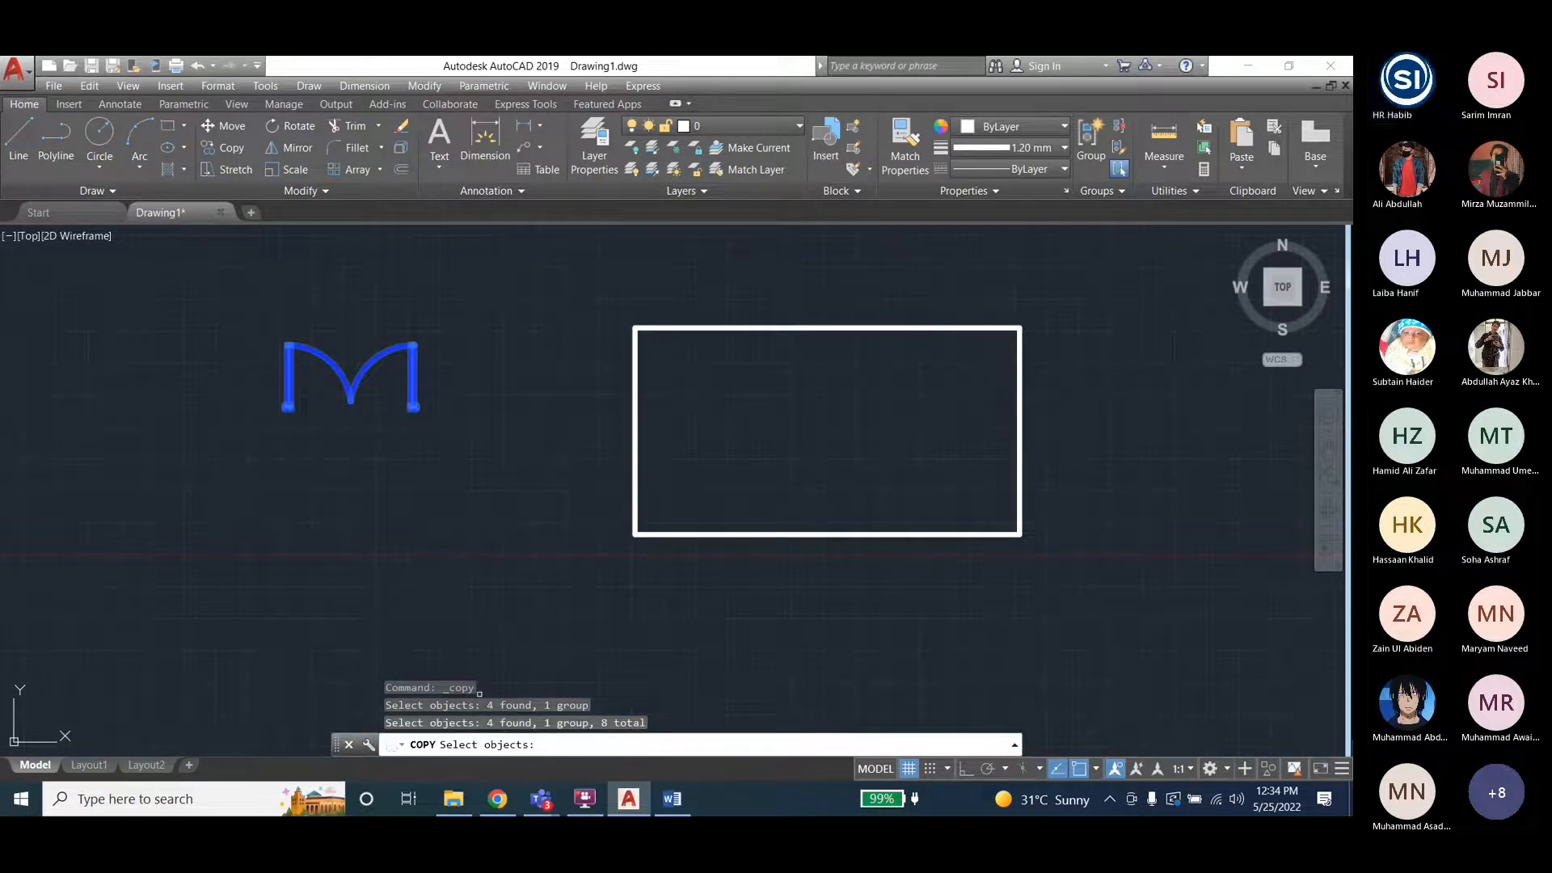
key("Return")
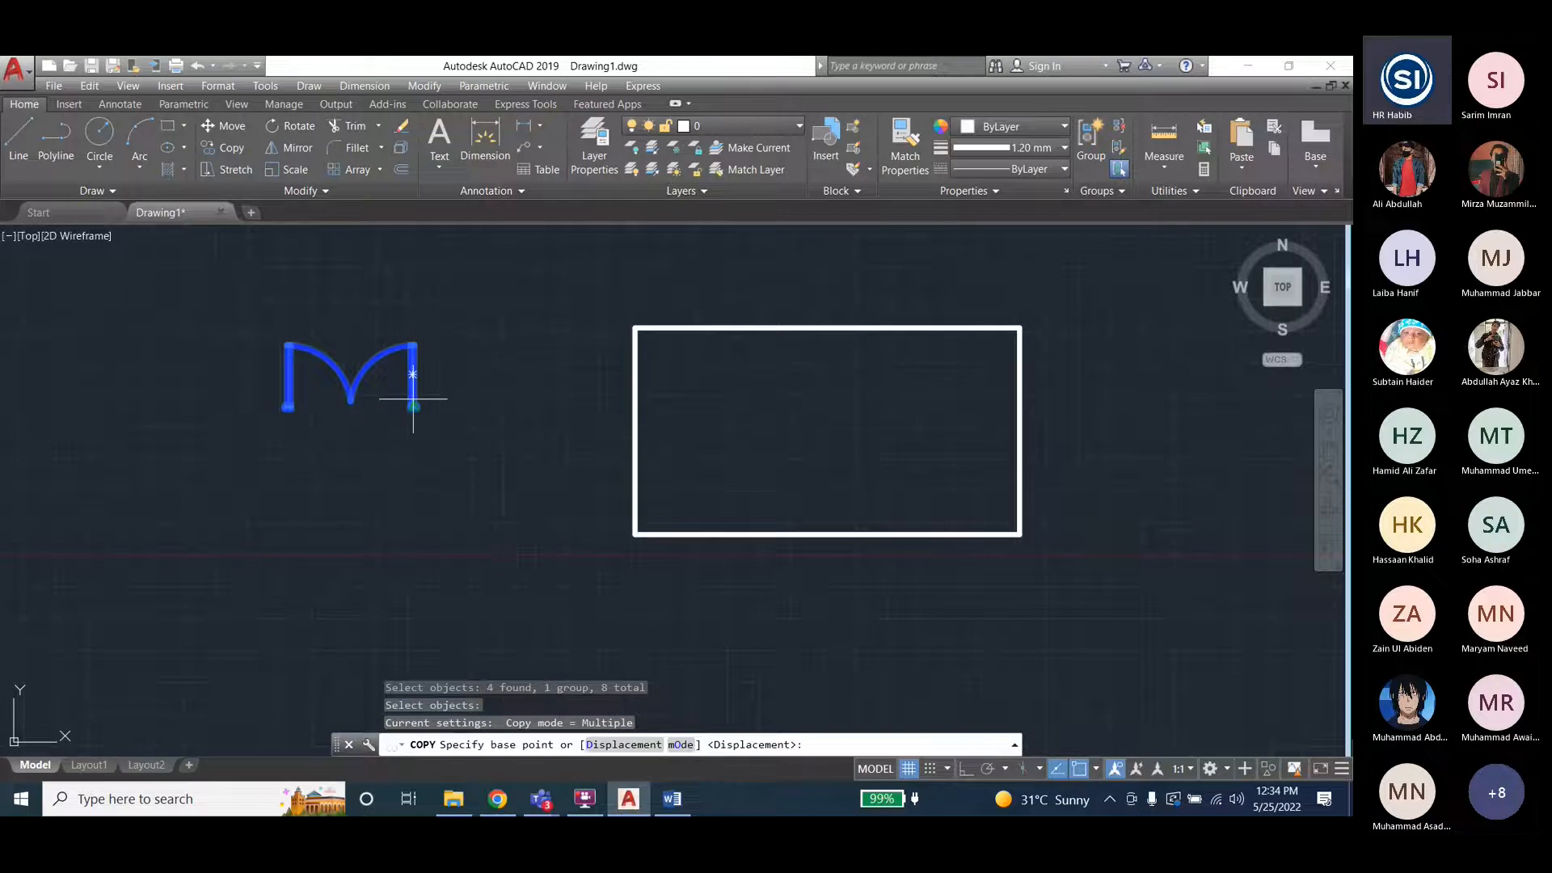
scroll(279, 409, "up", 4)
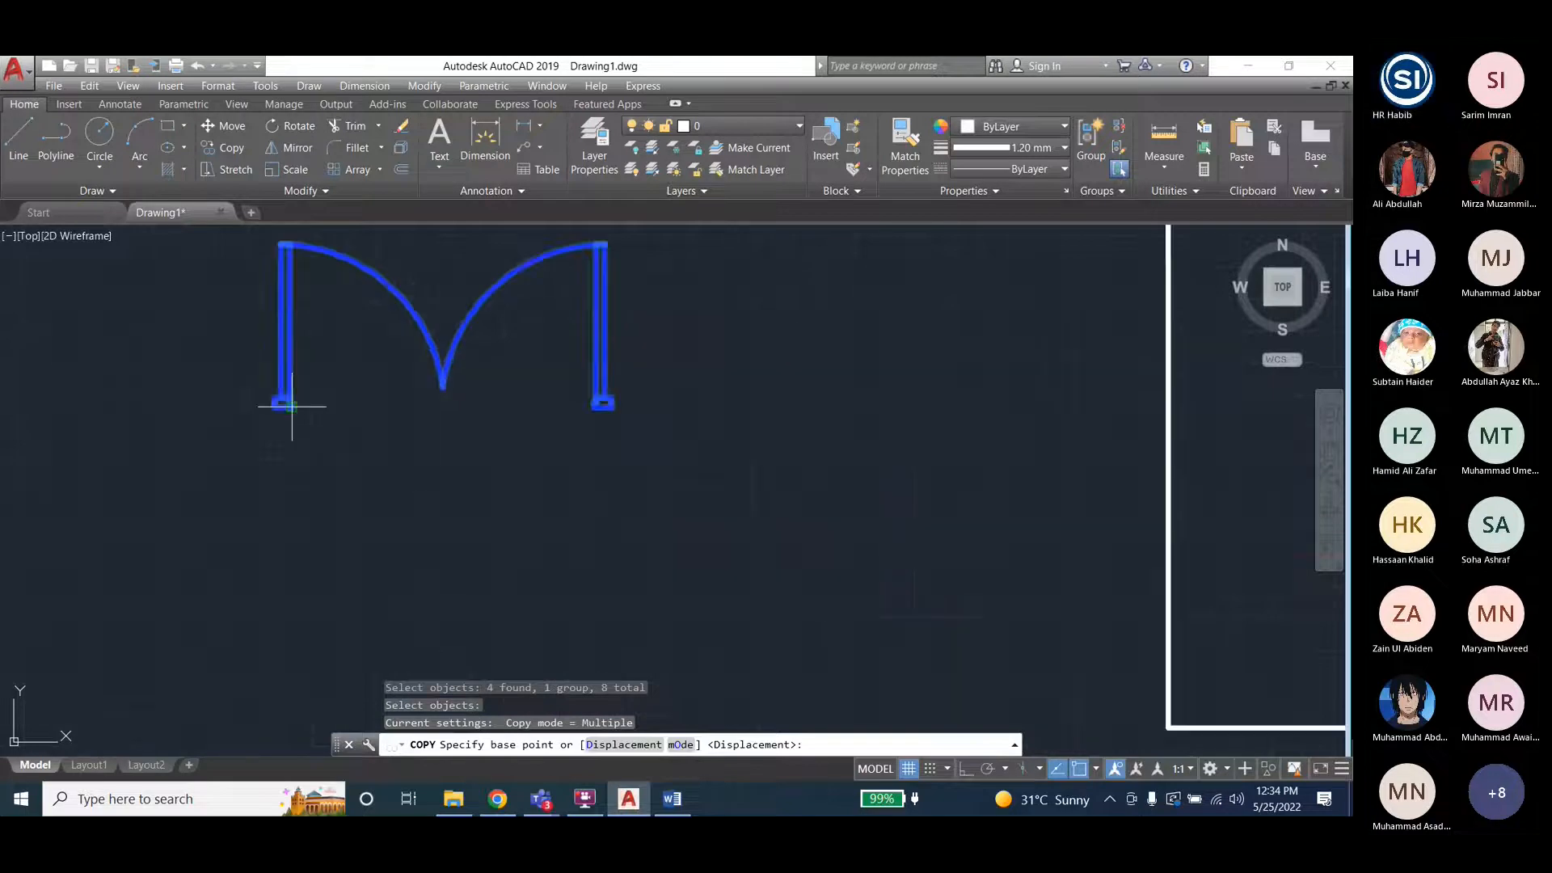
scroll(276, 409, "down", 2)
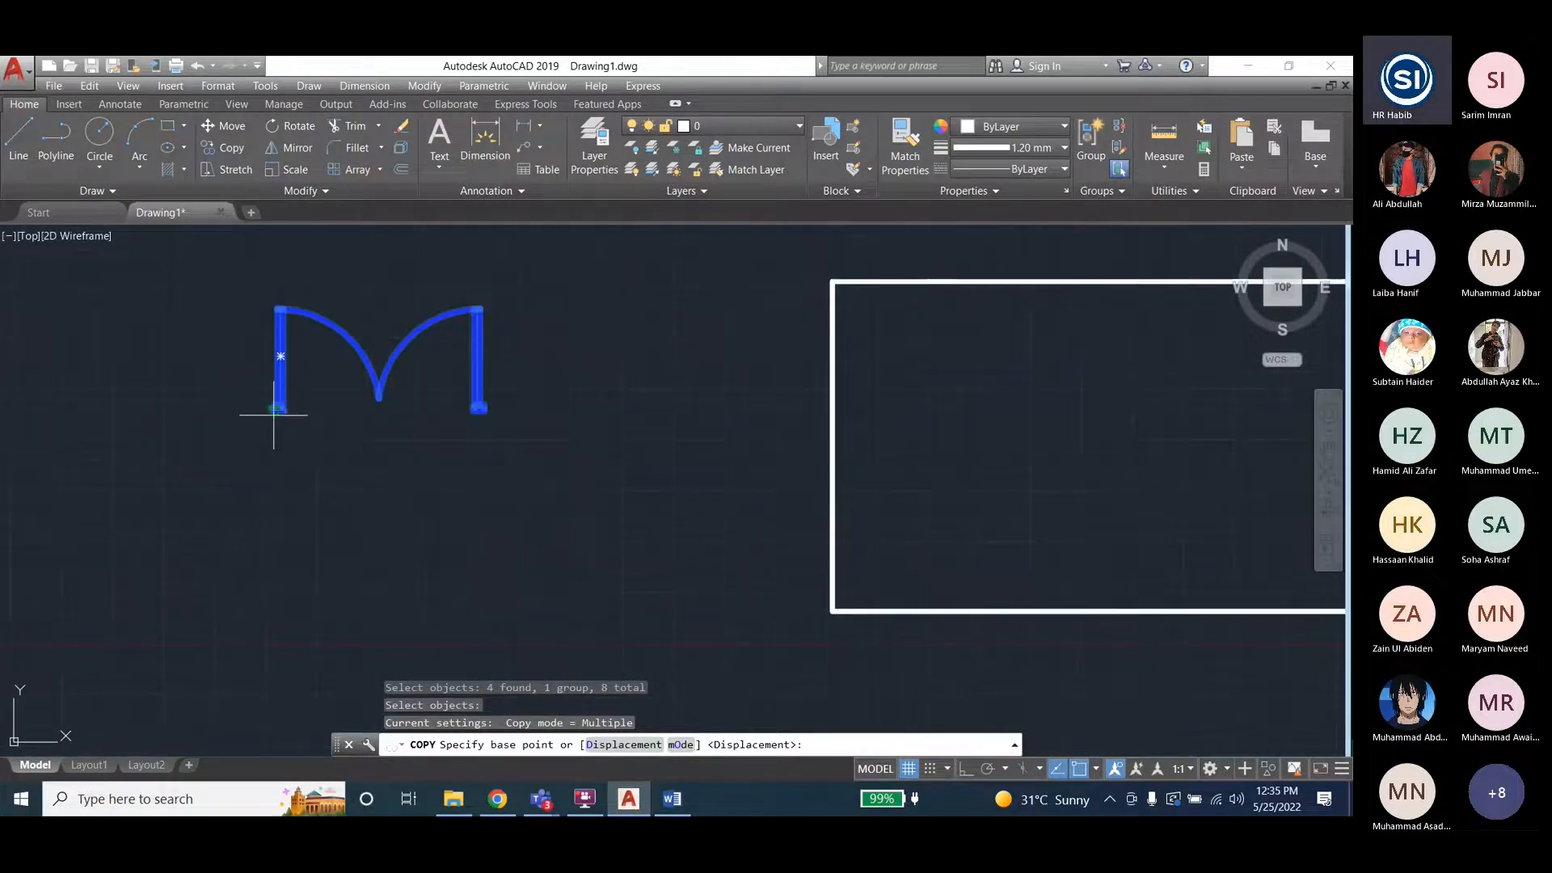
left_click(275, 410)
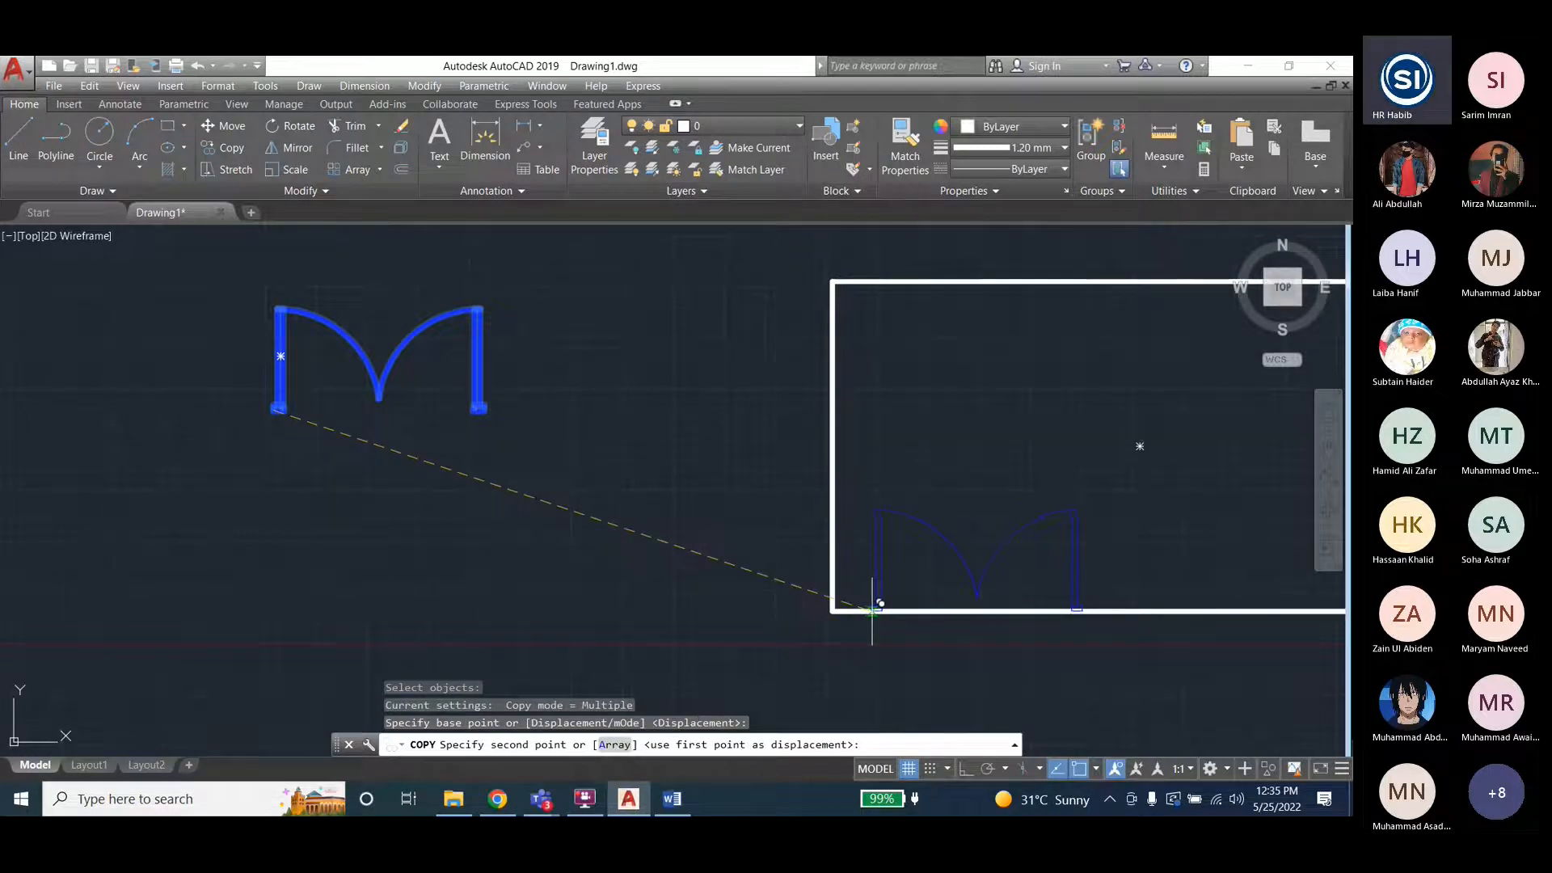
left_click(966, 768)
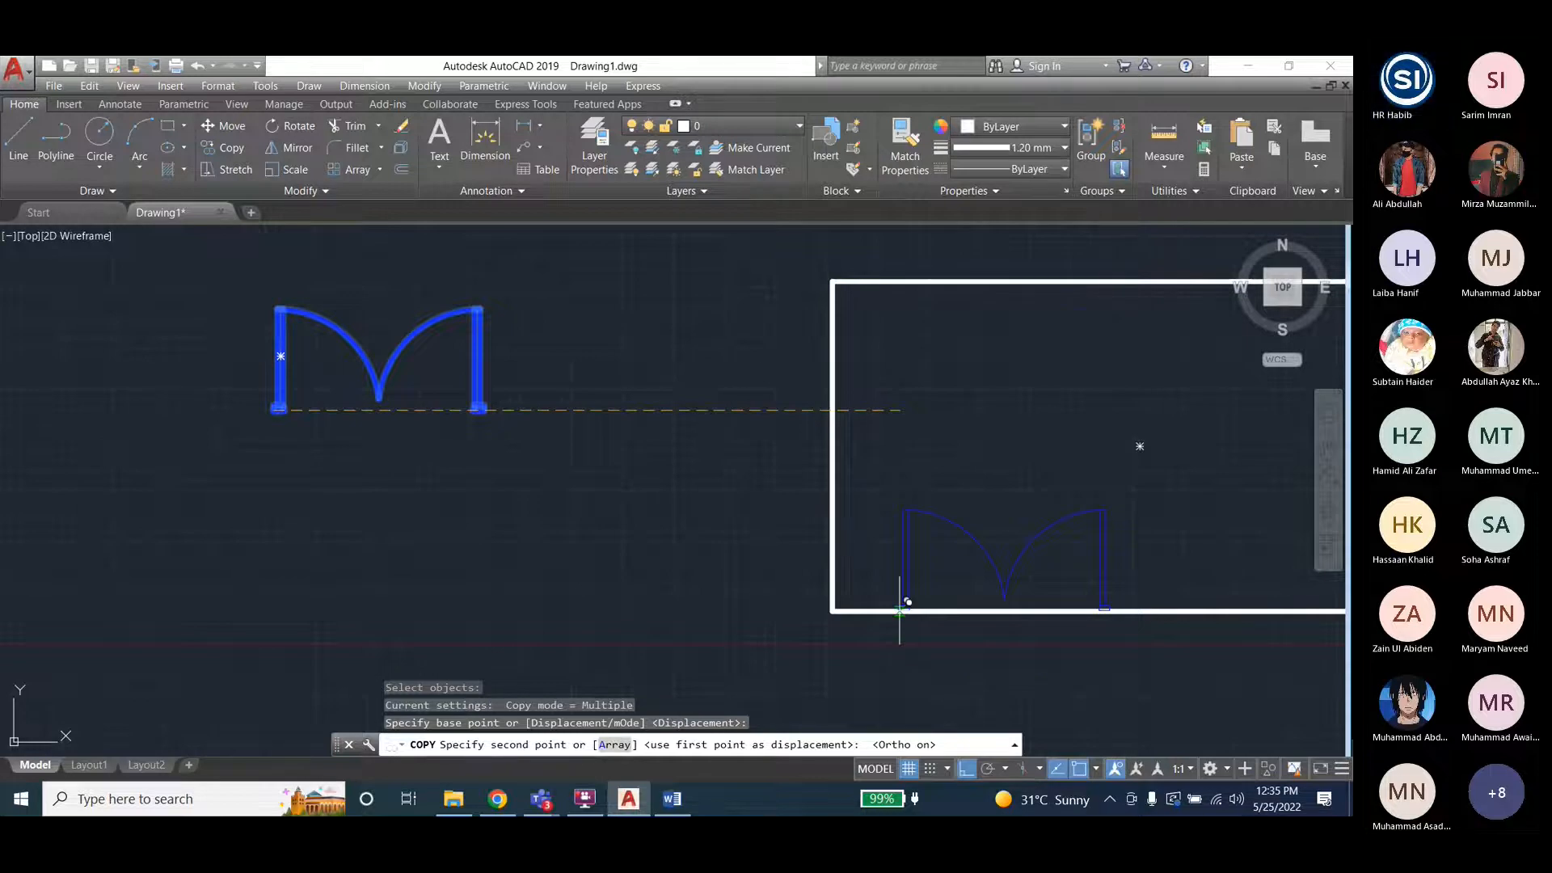
left_click(967, 771)
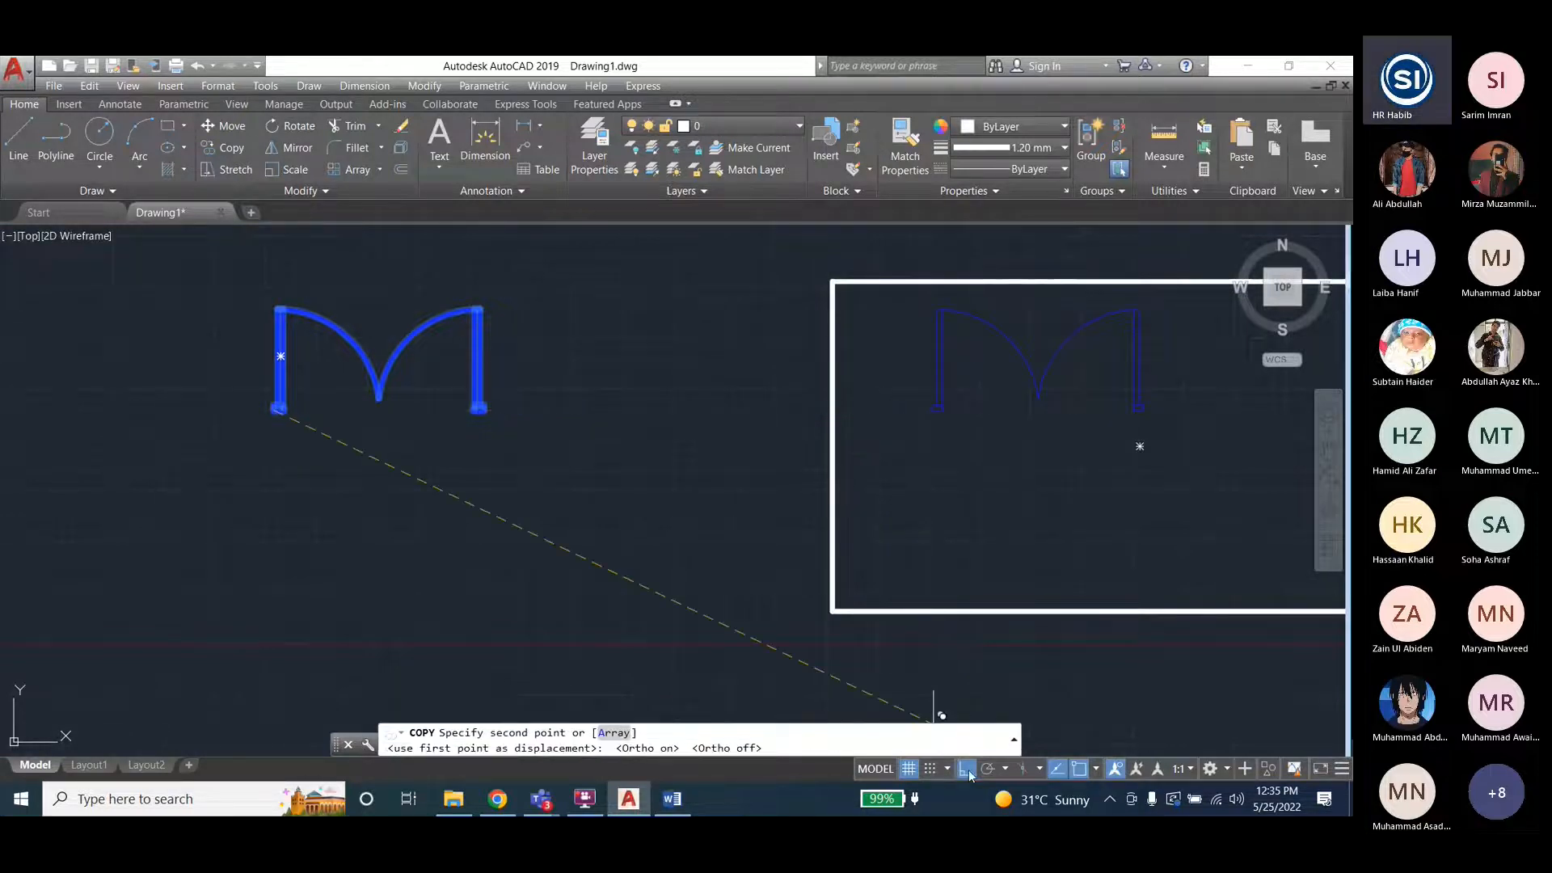
left_click(876, 610)
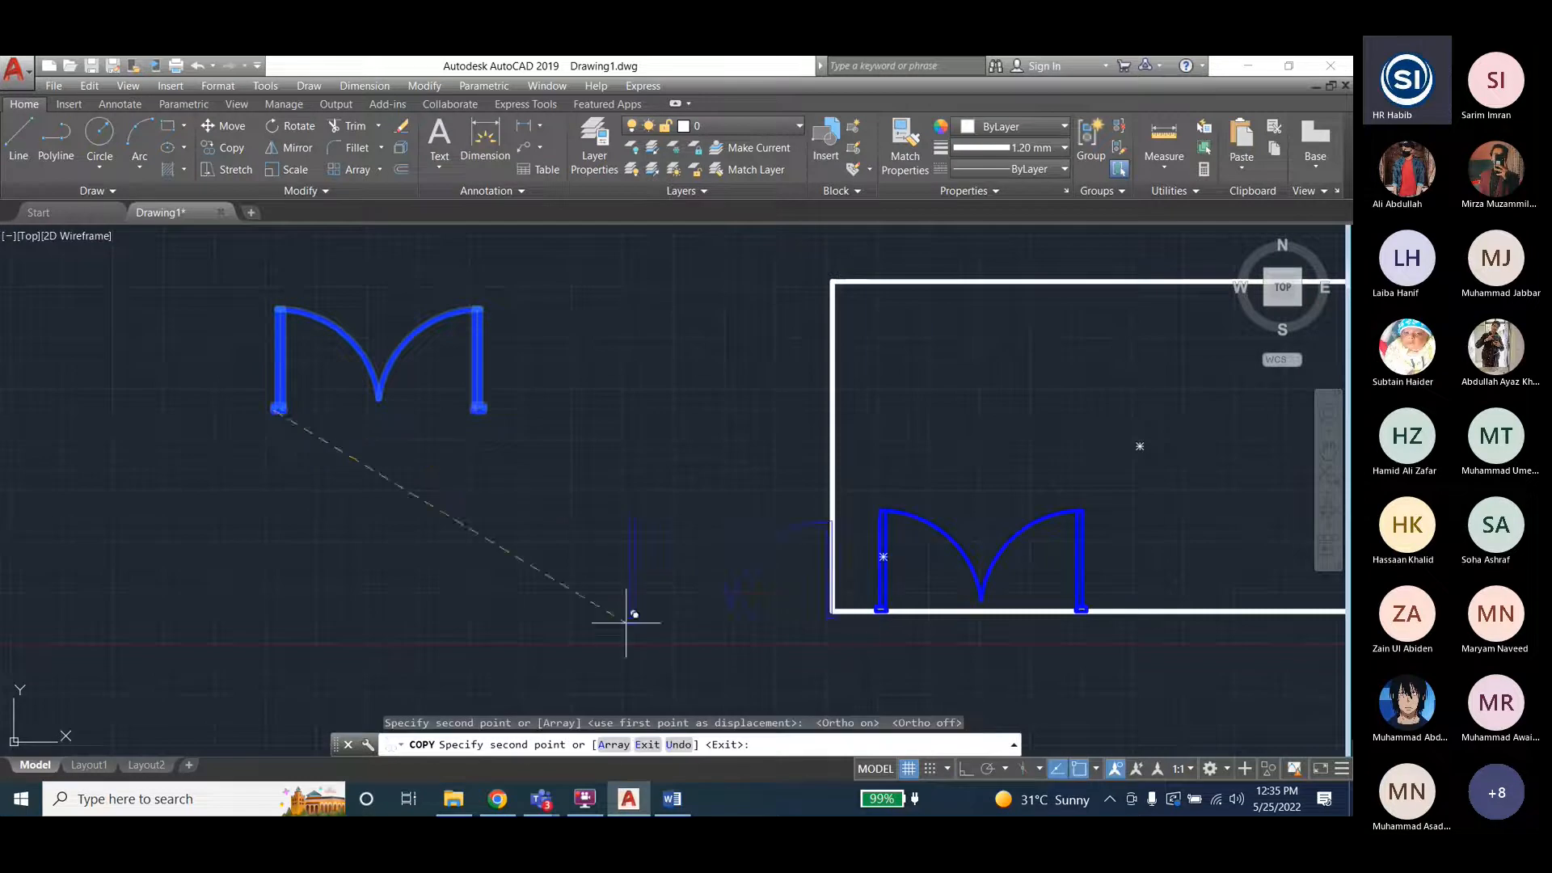
scroll(227, 553, "down", 2)
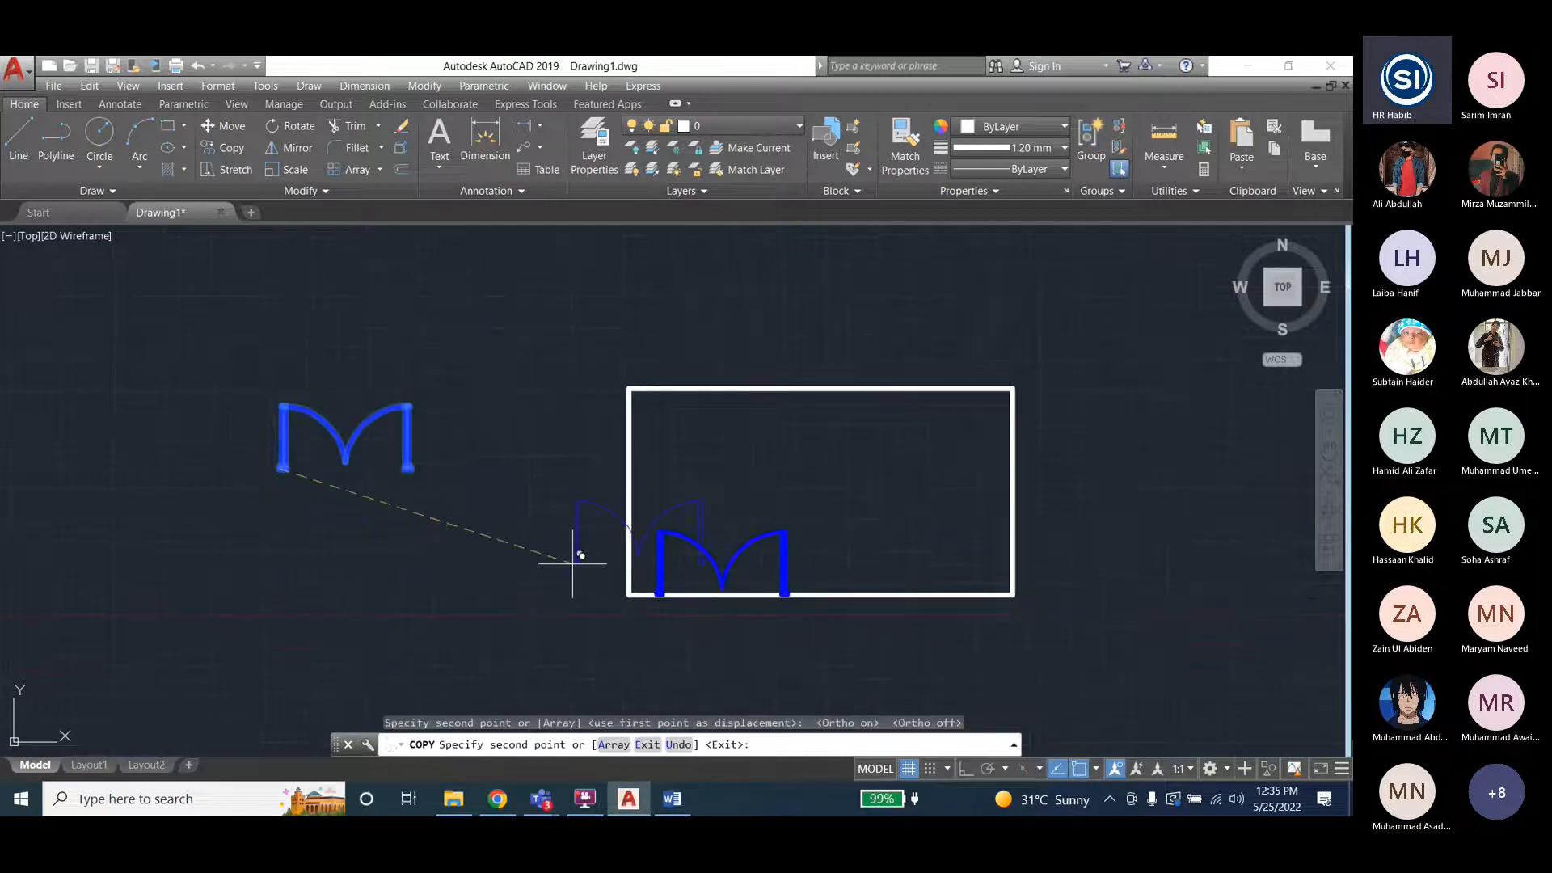
key("Escape")
key("Escape")
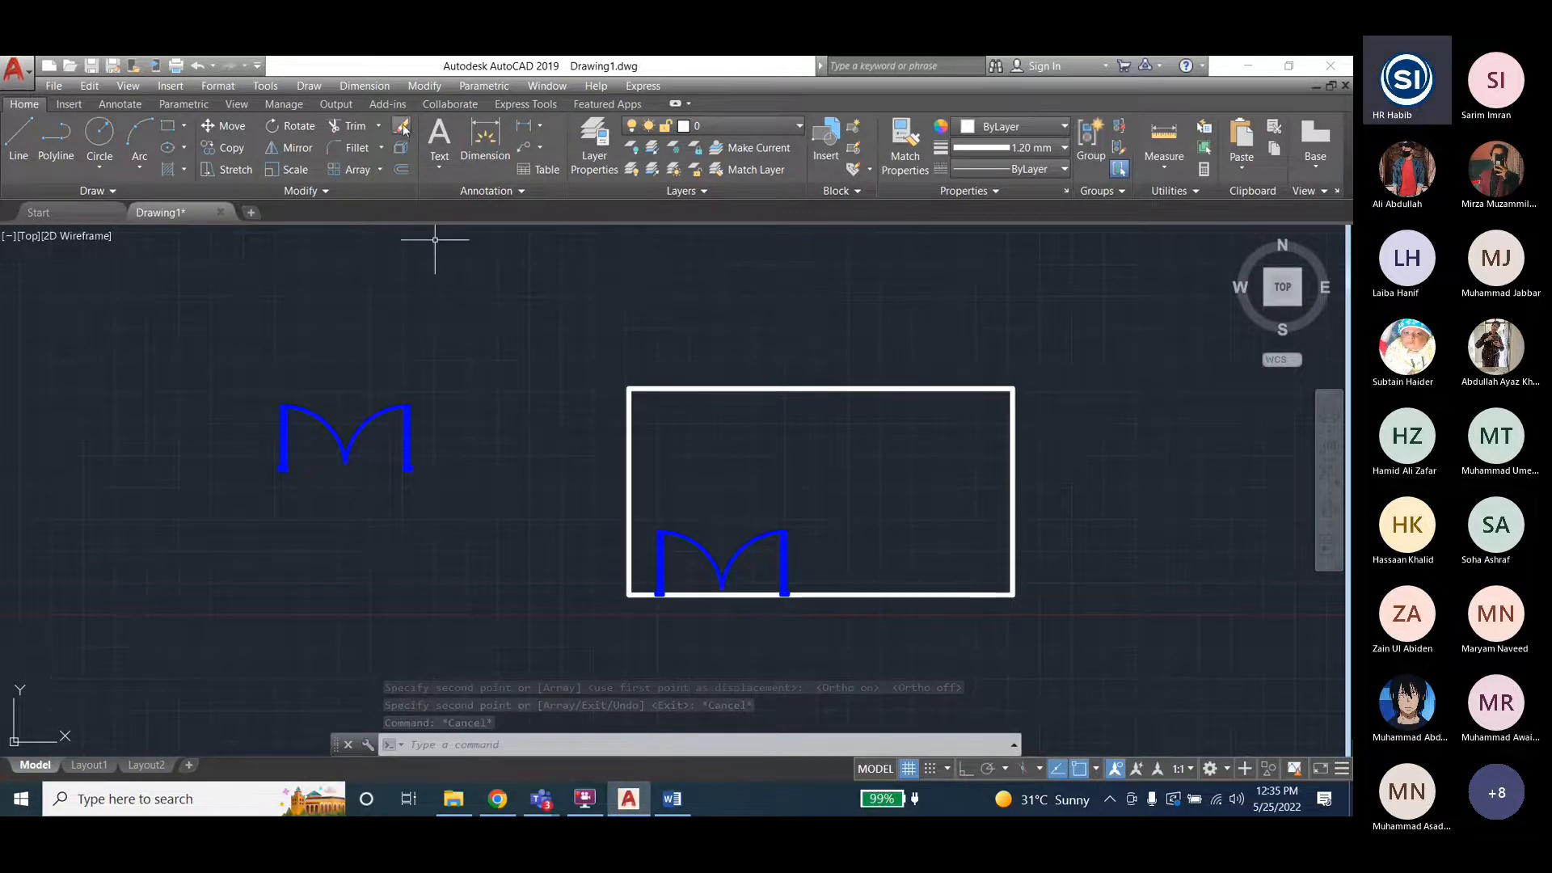
left_click(424, 86)
left_click(439, 240)
left_click(783, 557)
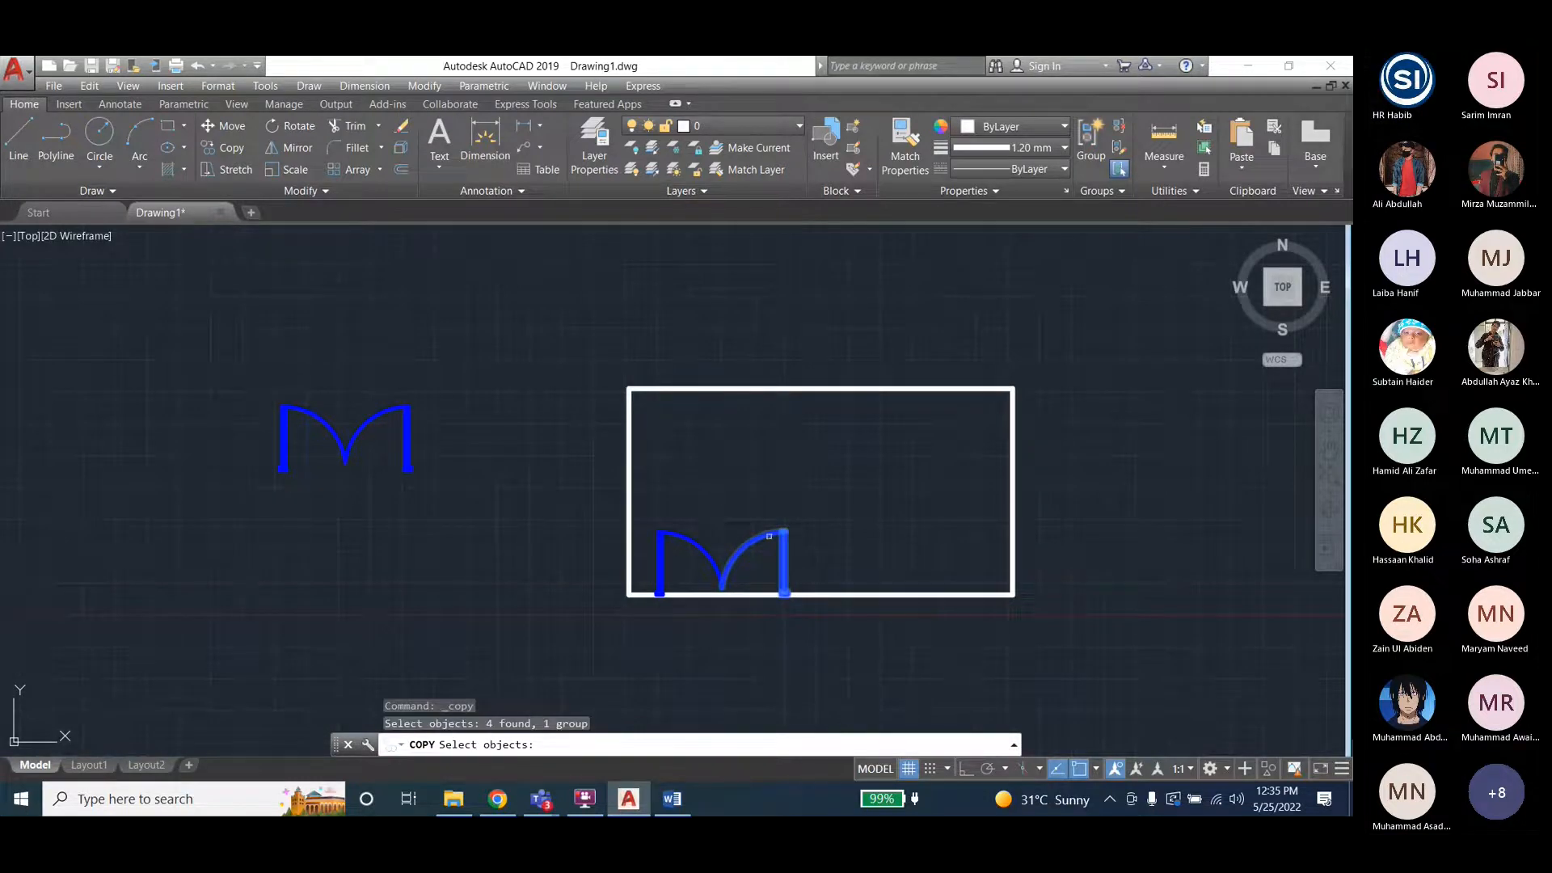
key("Escape")
key("Escape")
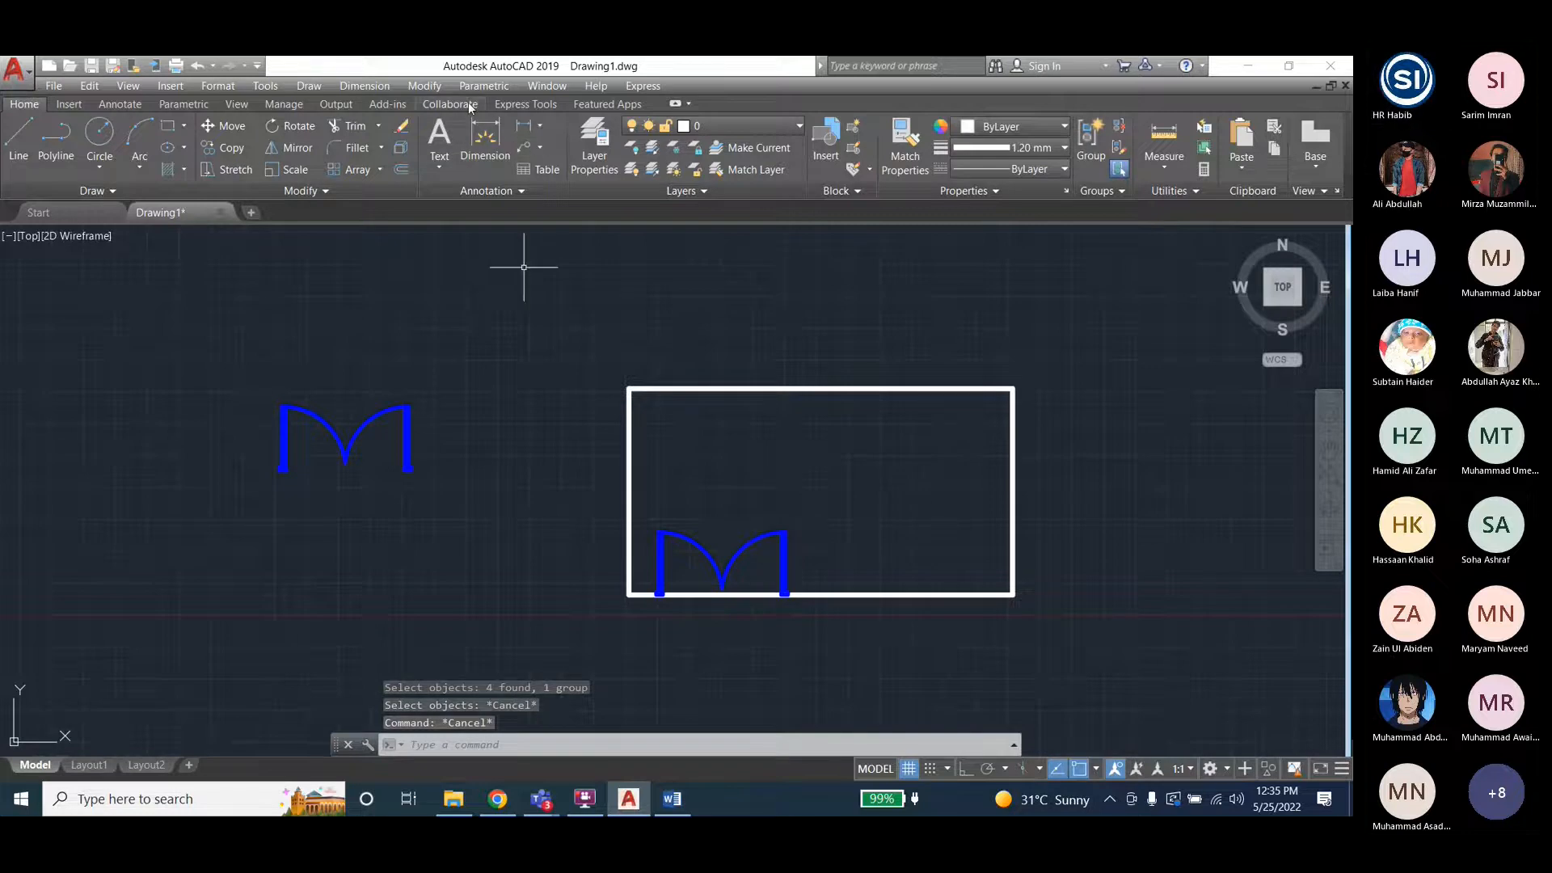
Copy the right door half from its post's bottom corner along the rectangle's bottom edge to near the lower-right corner, with Ortho on.
left_click(425, 86)
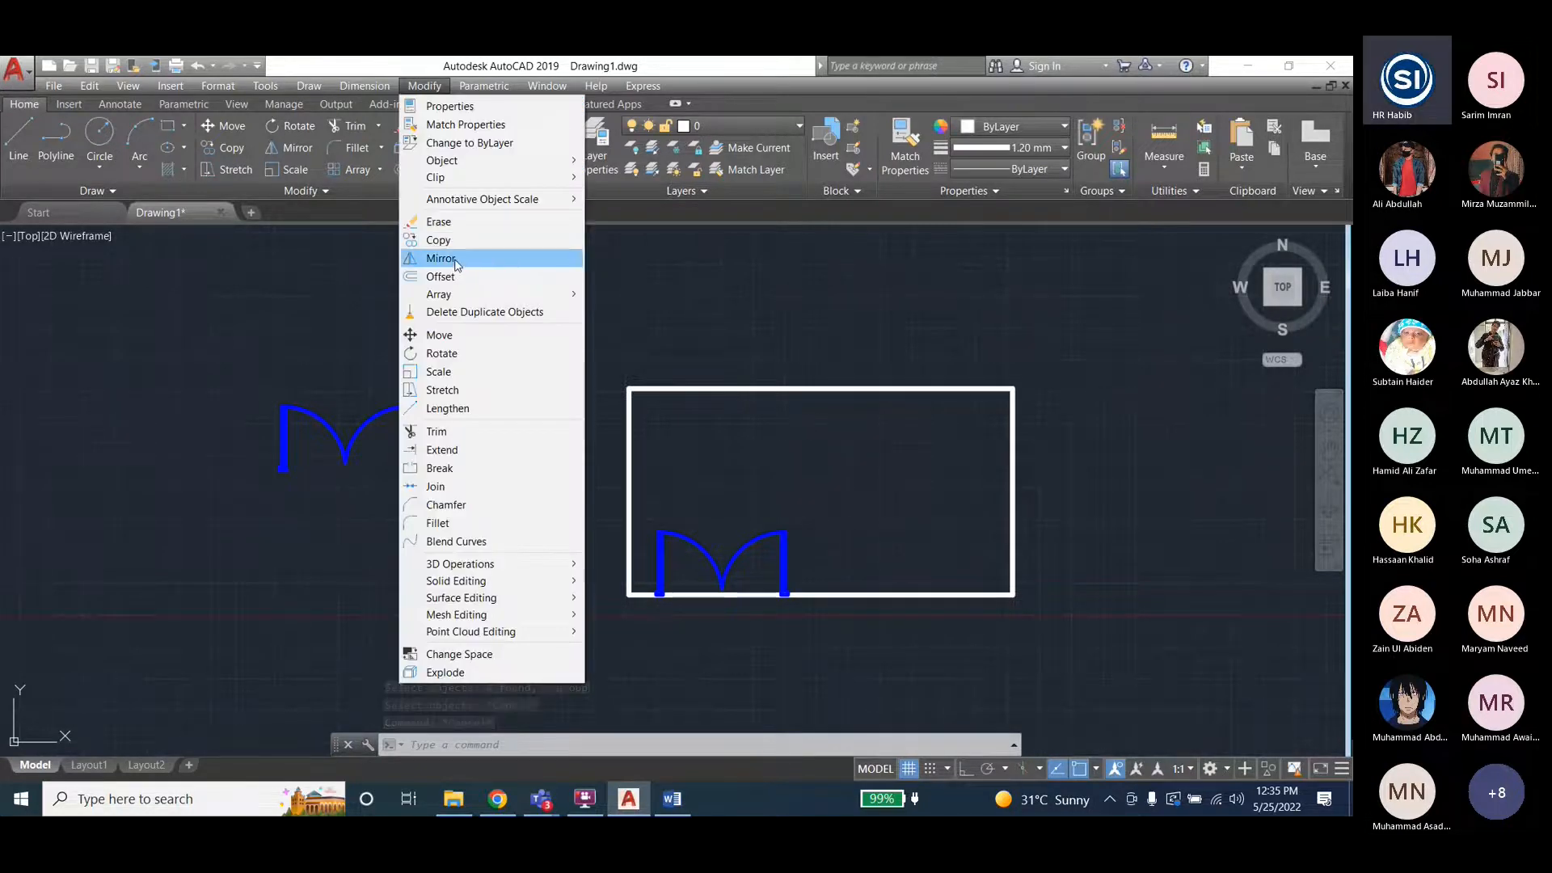
left_click(447, 241)
left_click(784, 555)
key("Return")
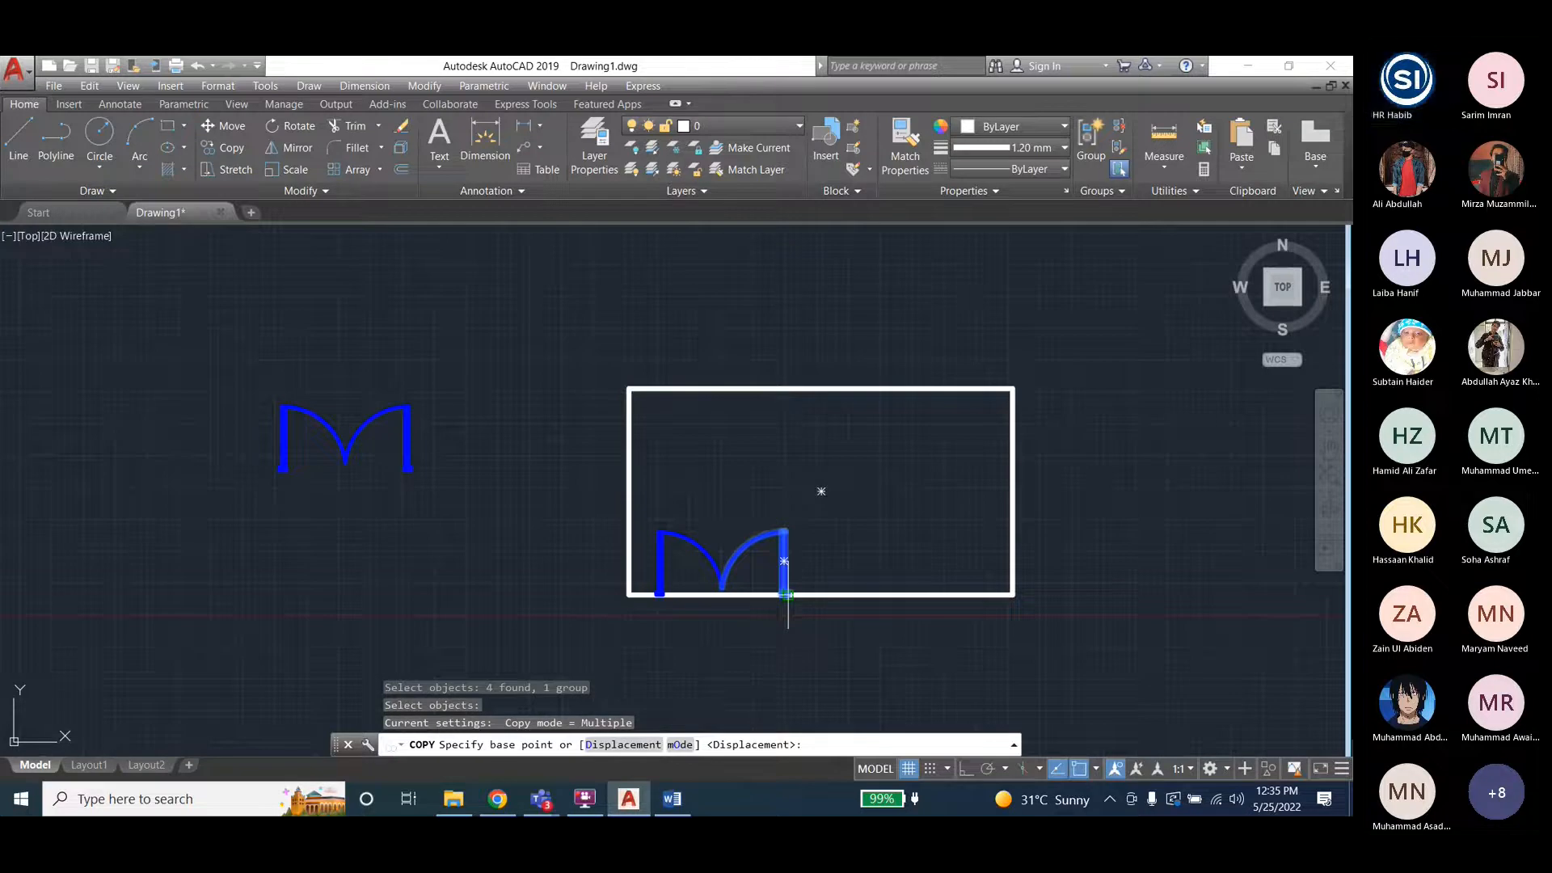
scroll(786, 597, "up", 4)
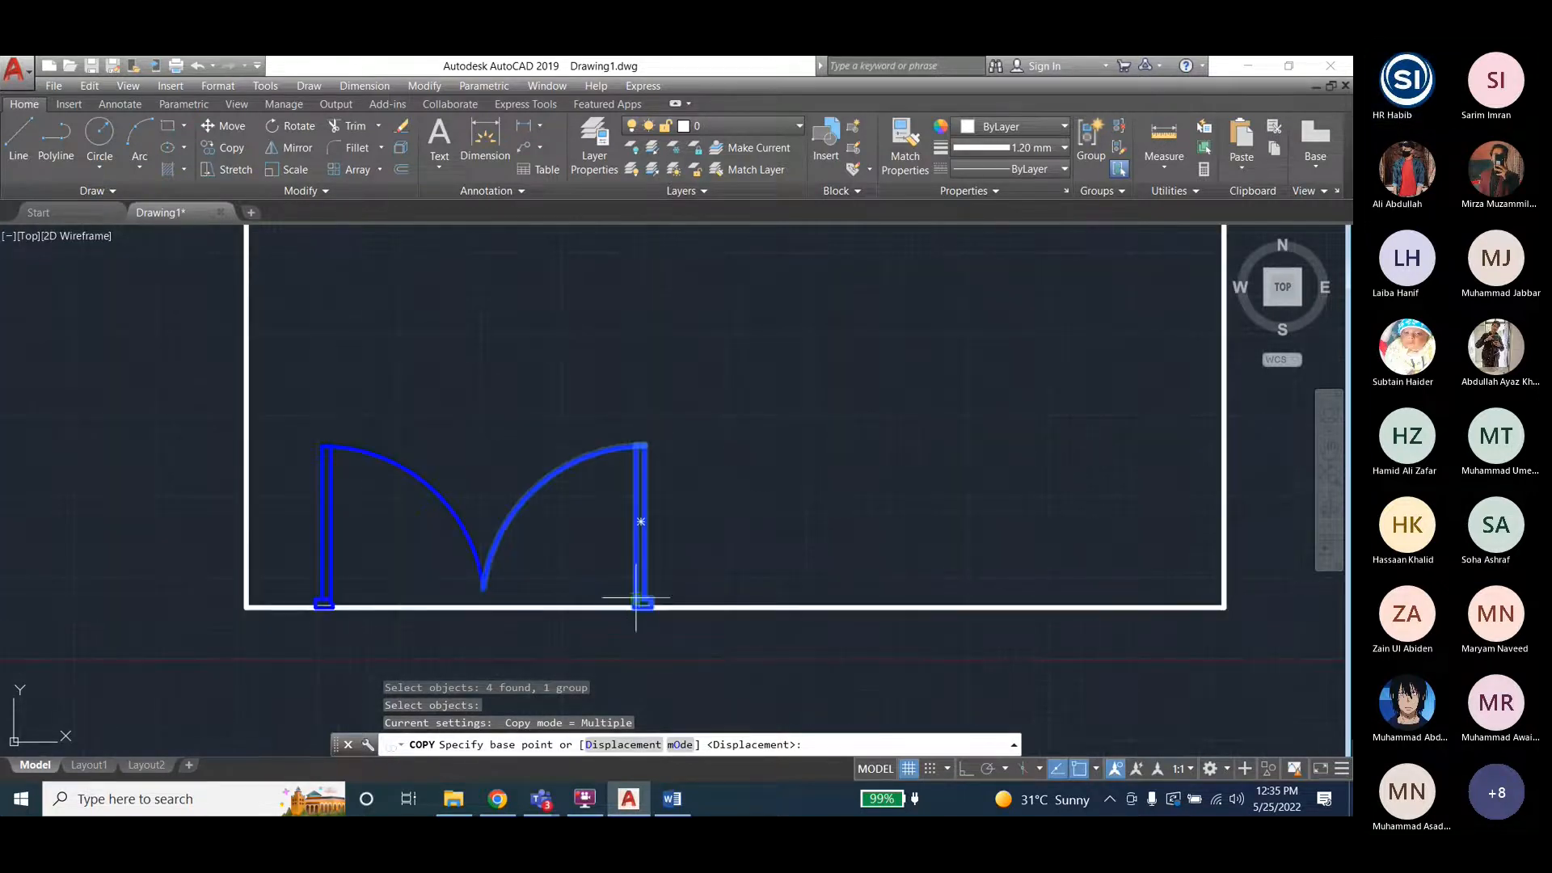
left_click(653, 605)
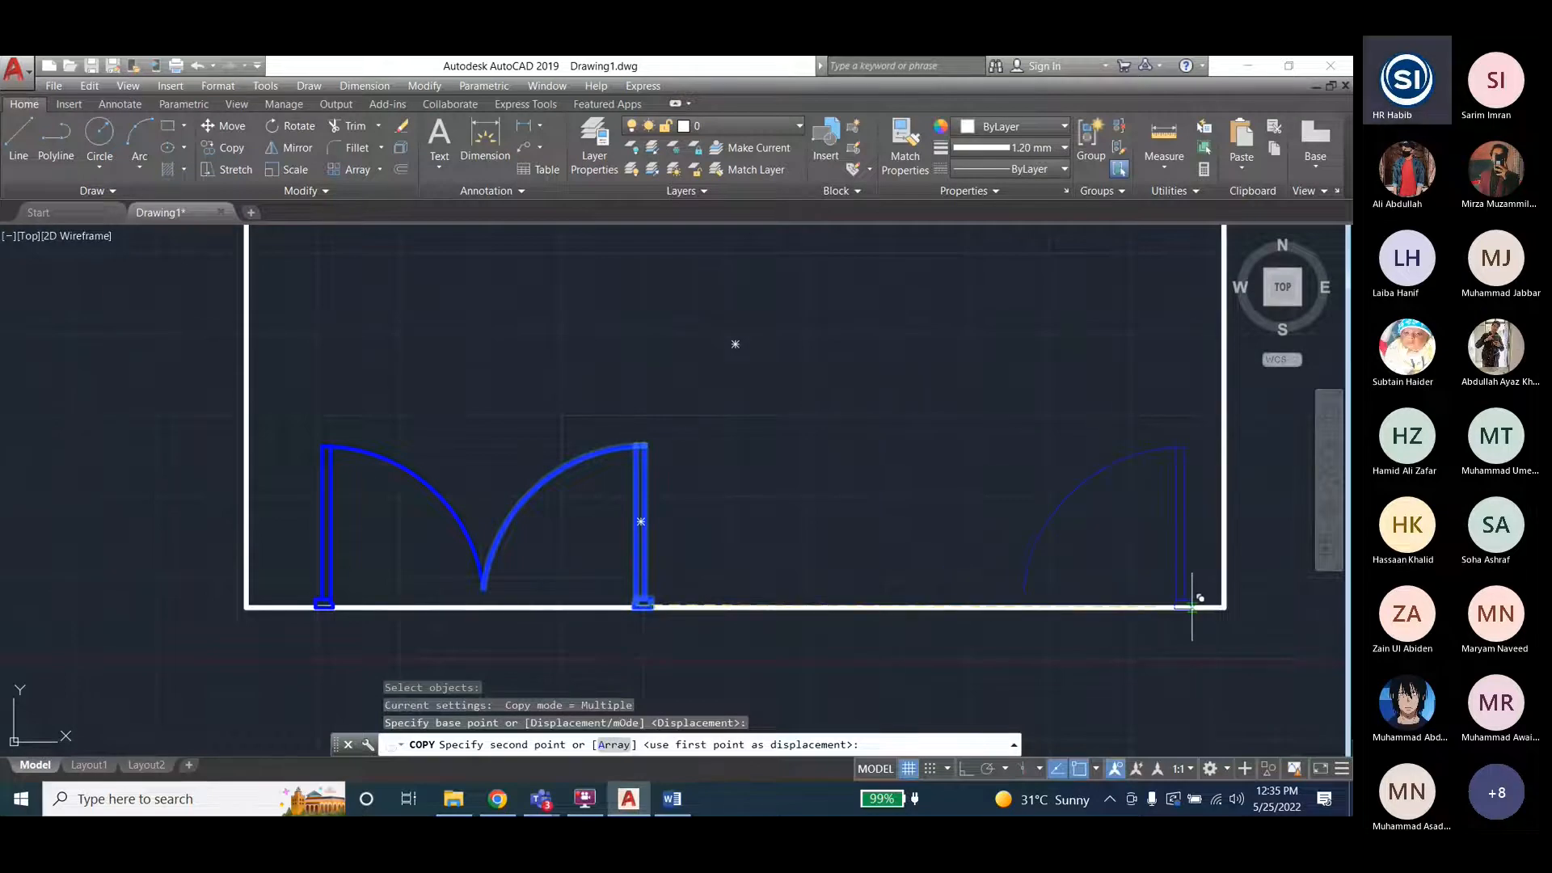
left_click(967, 768)
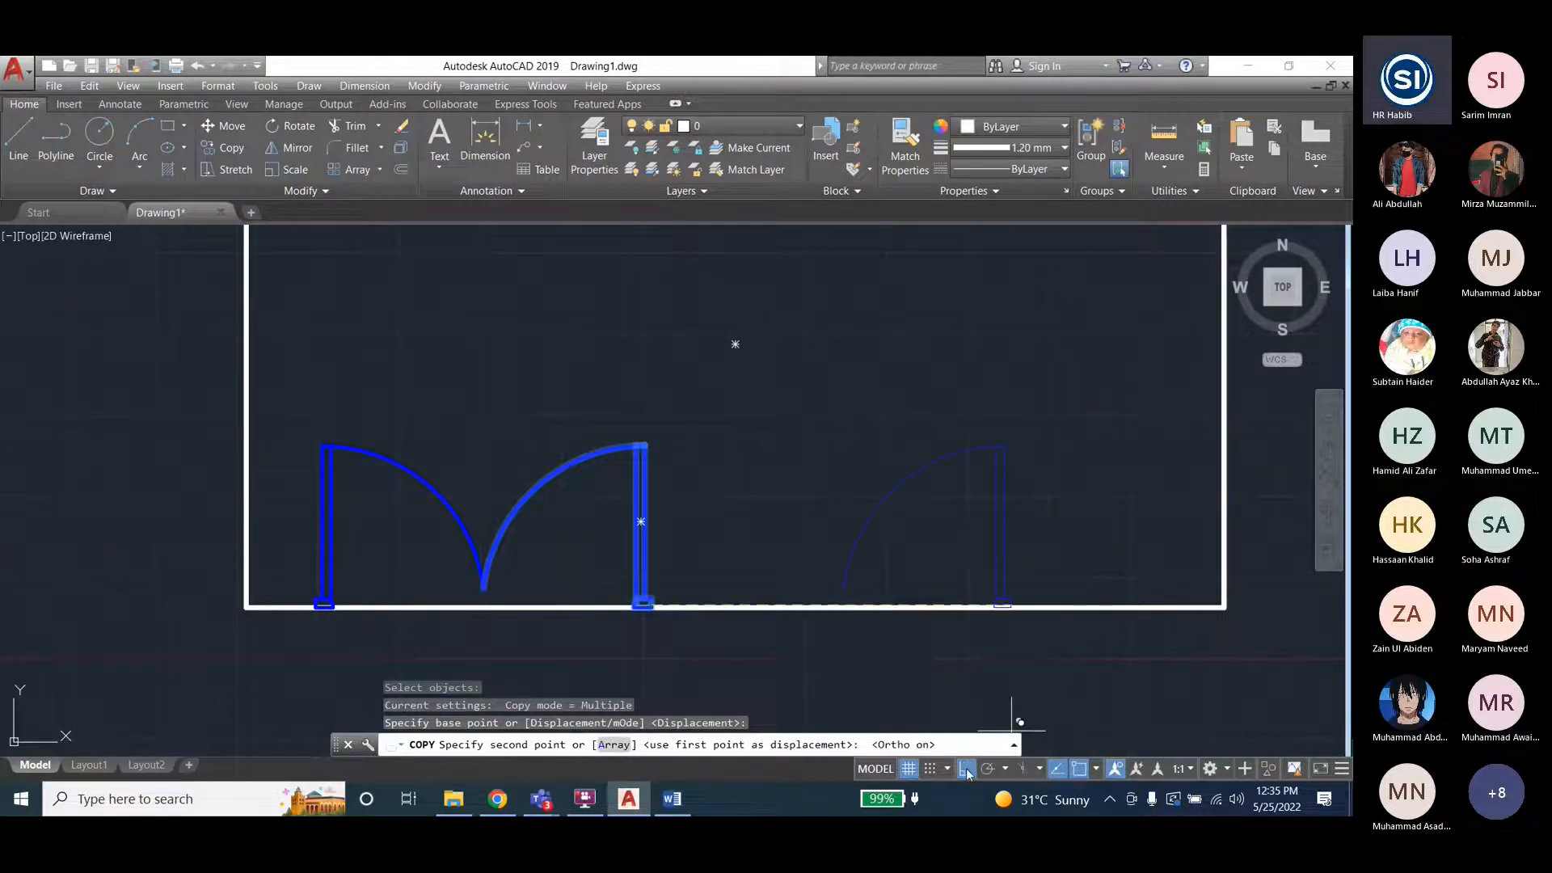
left_click(1194, 606)
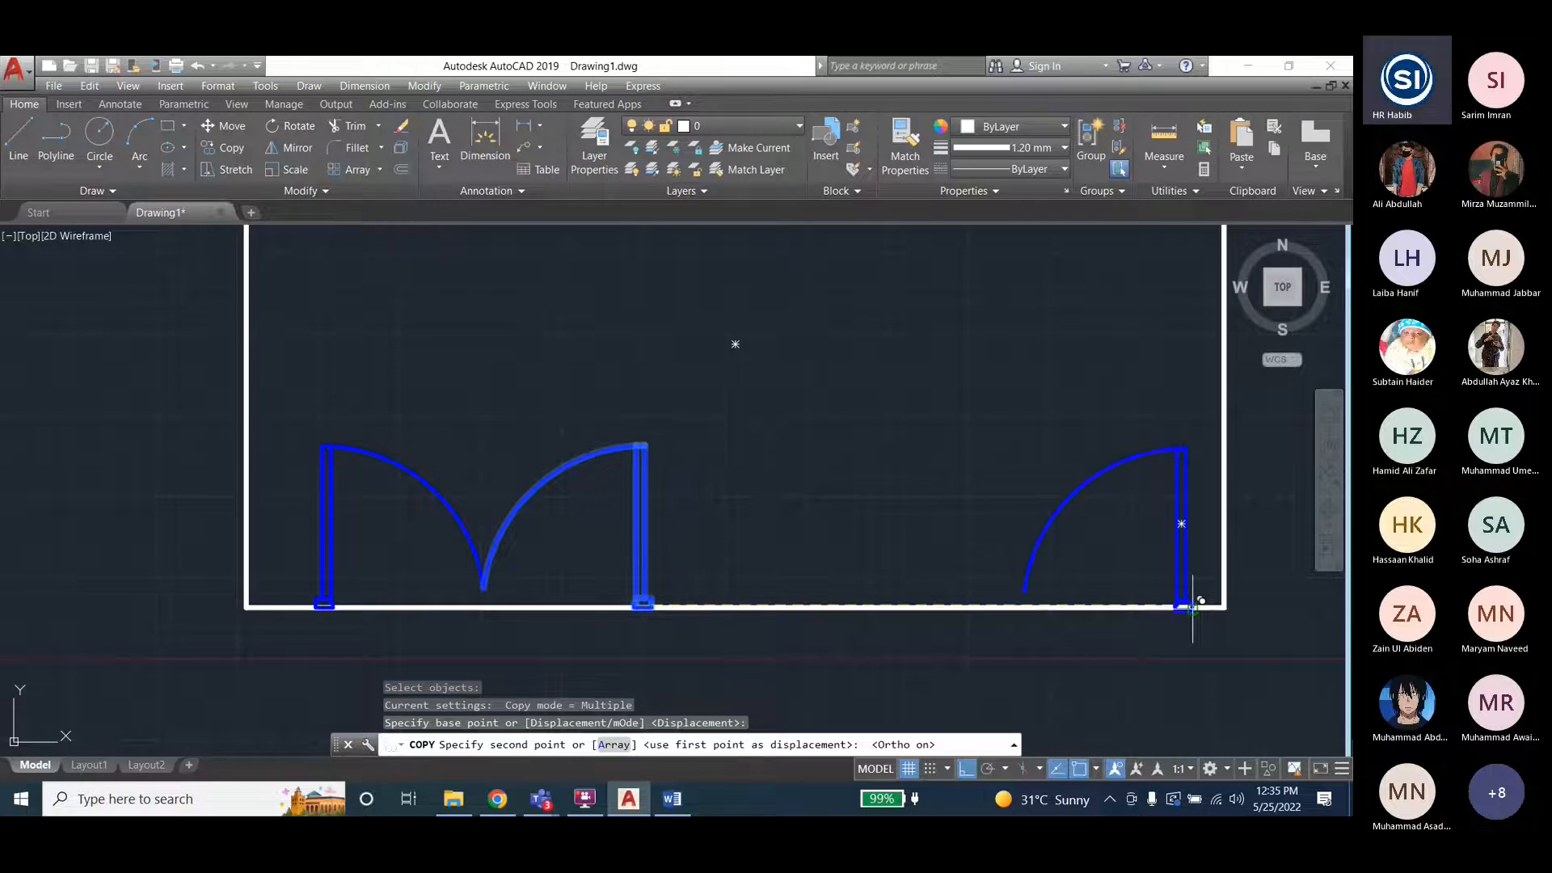
key("Escape")
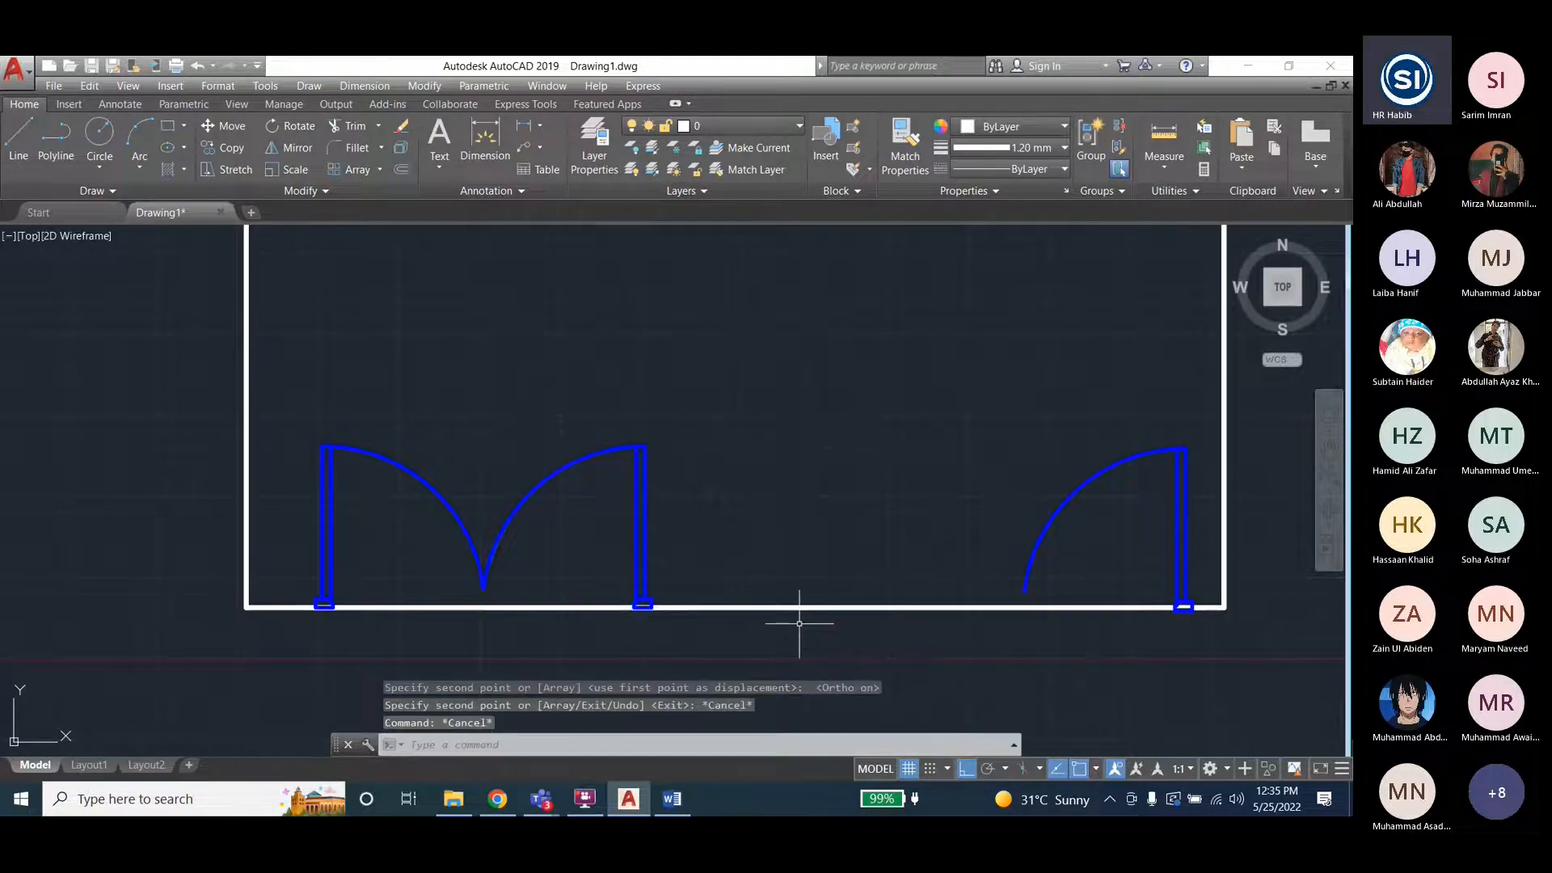
scroll(267, 538, "down", 3)
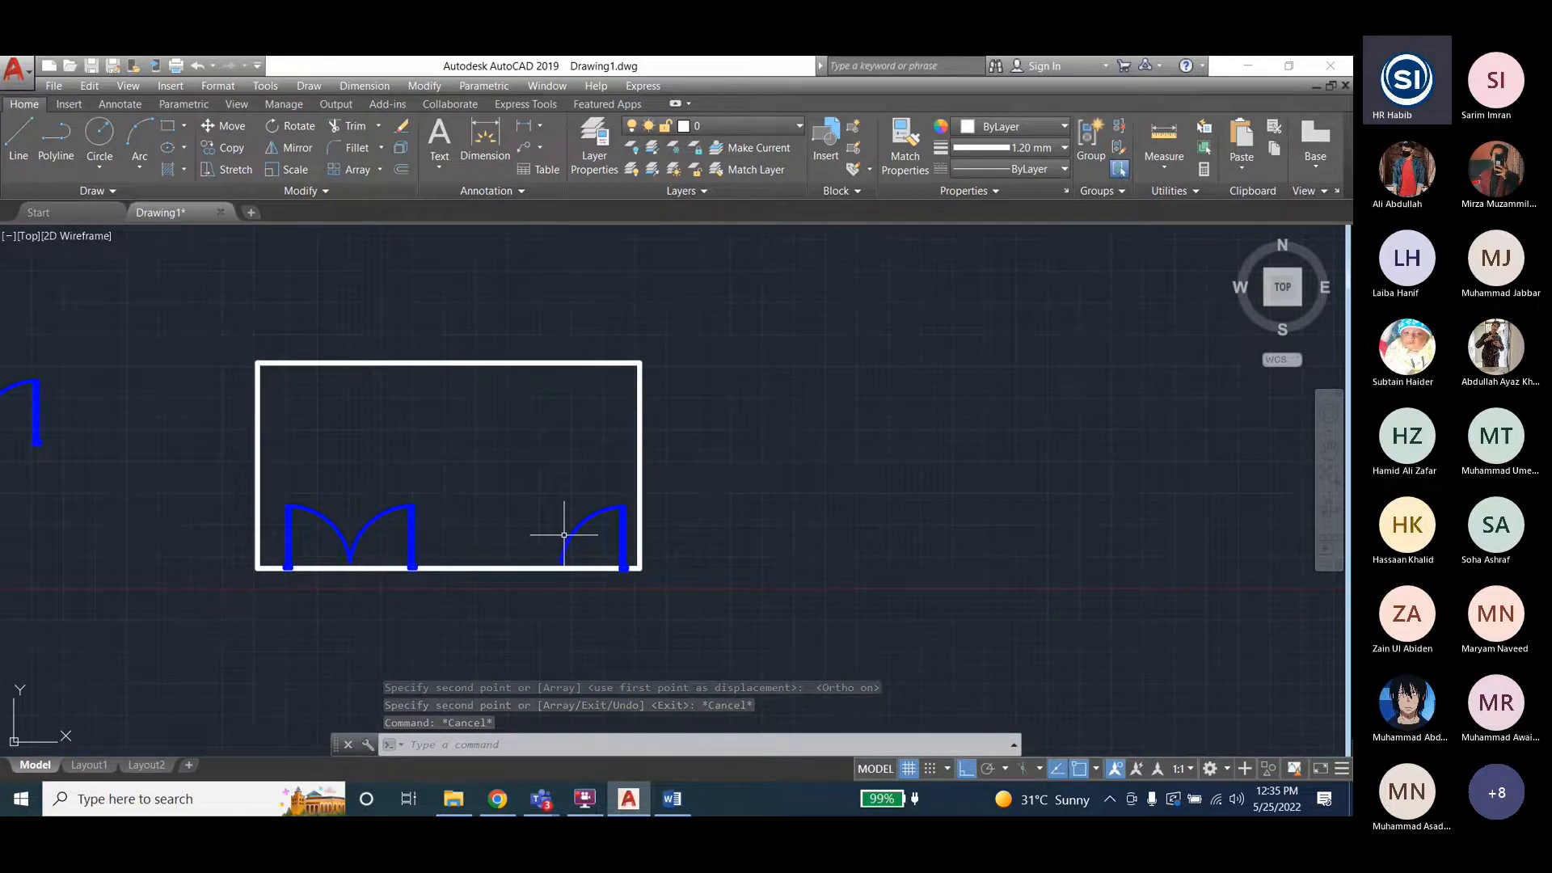
Switch to the Word lab manual to read the Offset instructions, and return to AutoCAD.
key("alt+Tab")
scroll(901, 534, "down", 3)
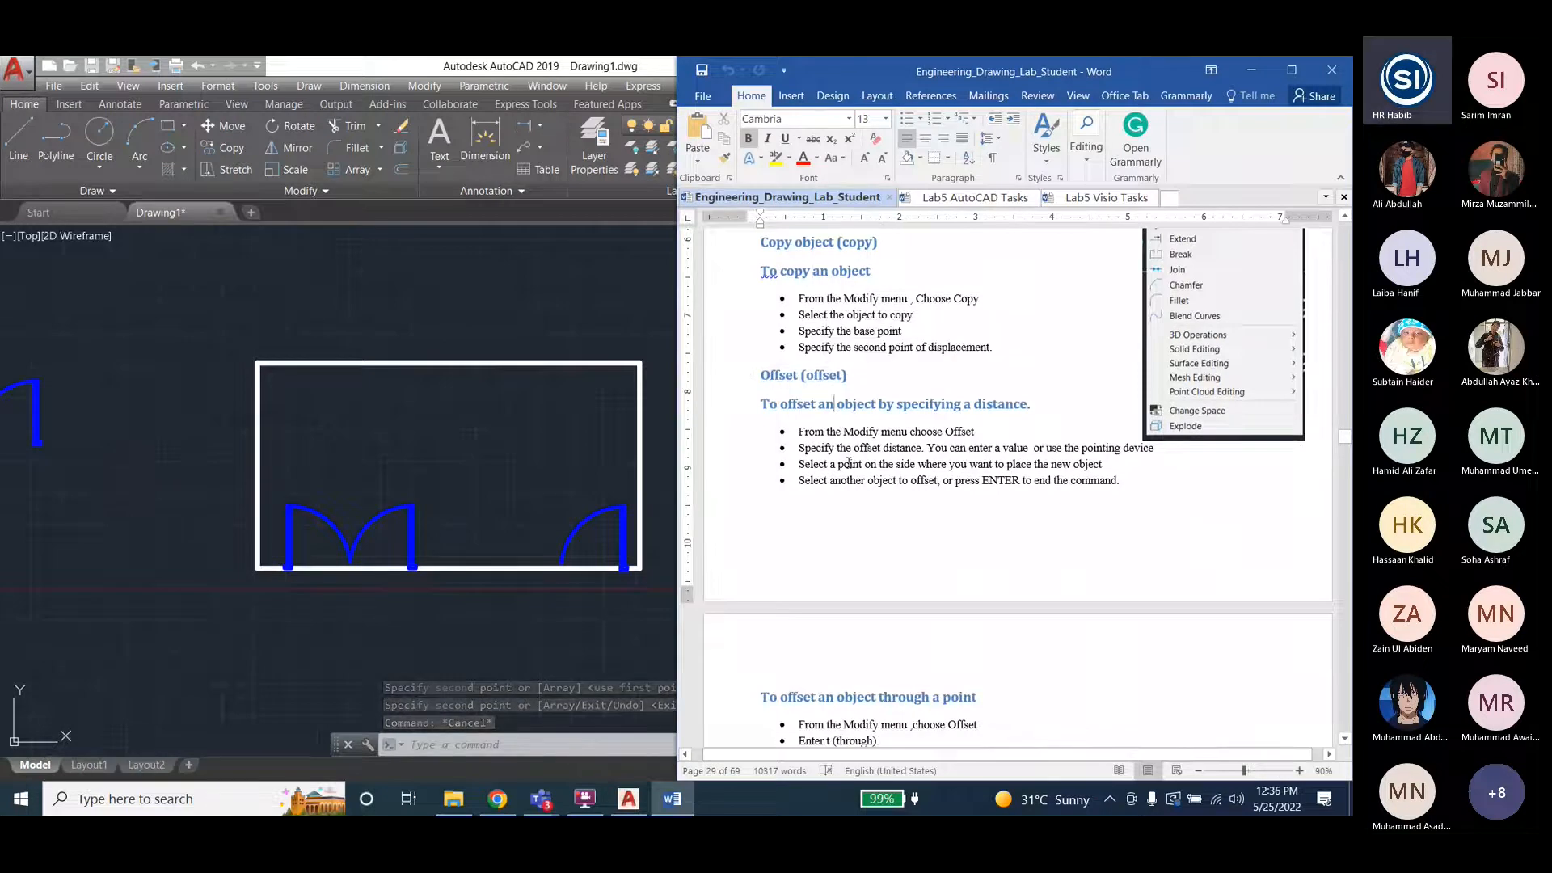
key("alt+Tab")
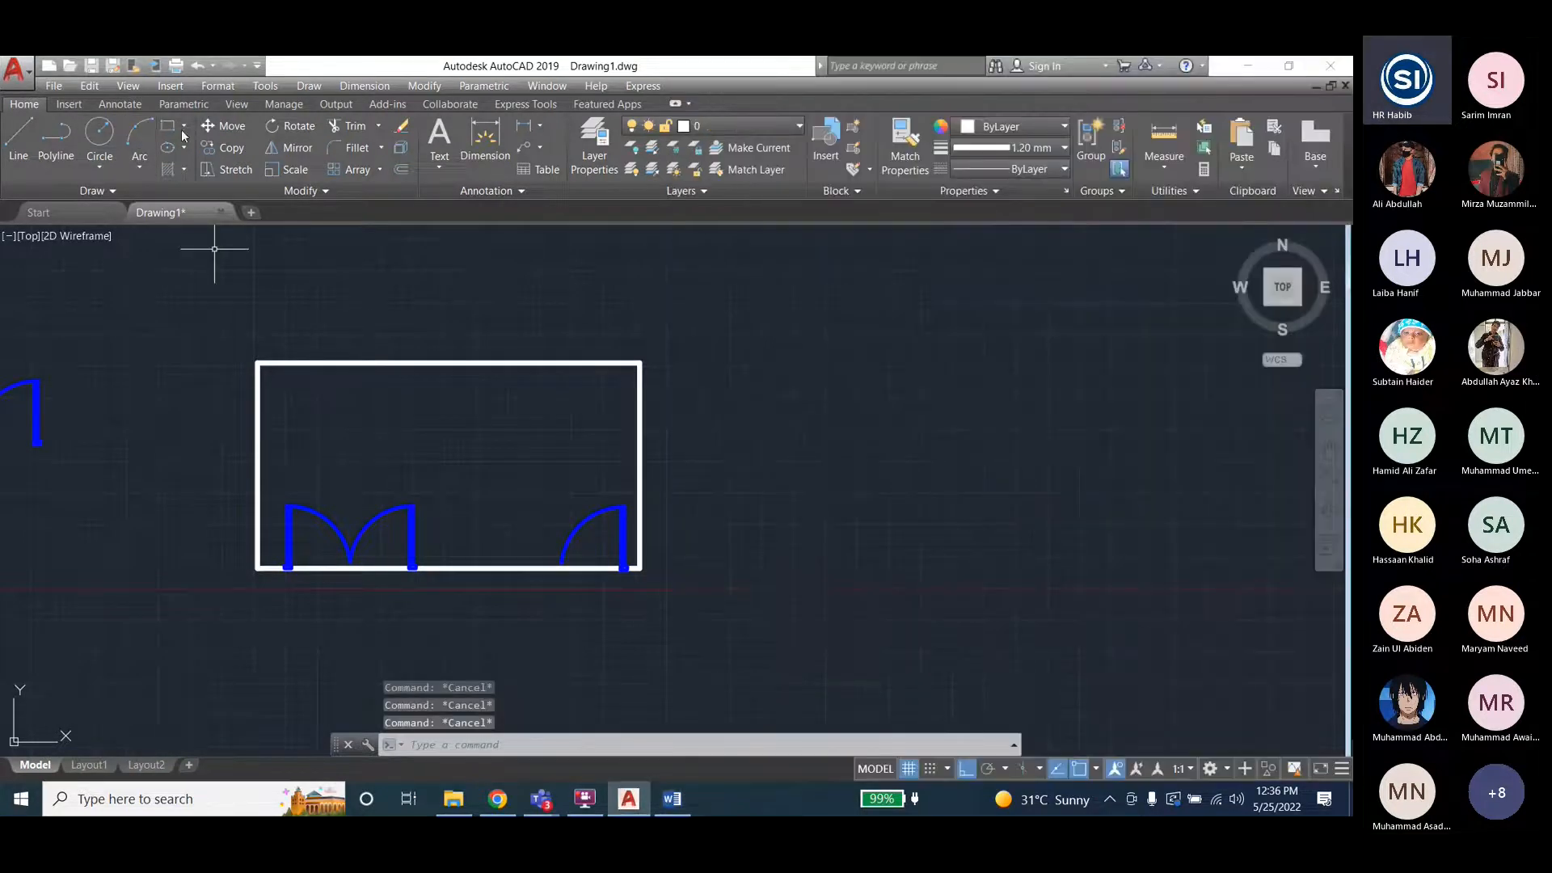
Draw a second rectangle to the right of the one with doors, about one and a half times its width and height.
left_click(167, 125)
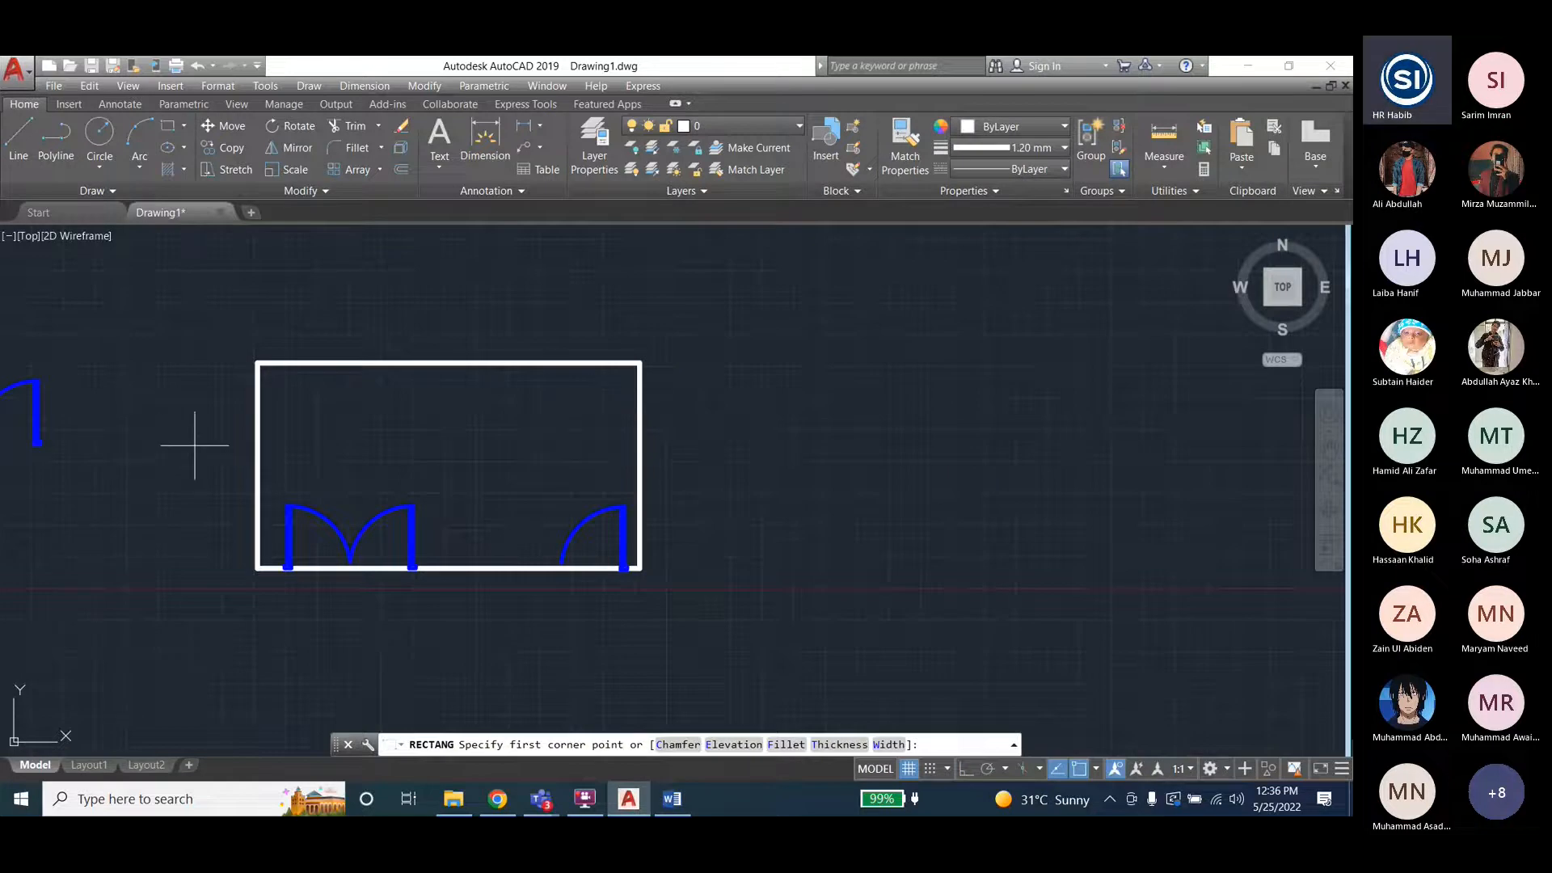
key("Escape")
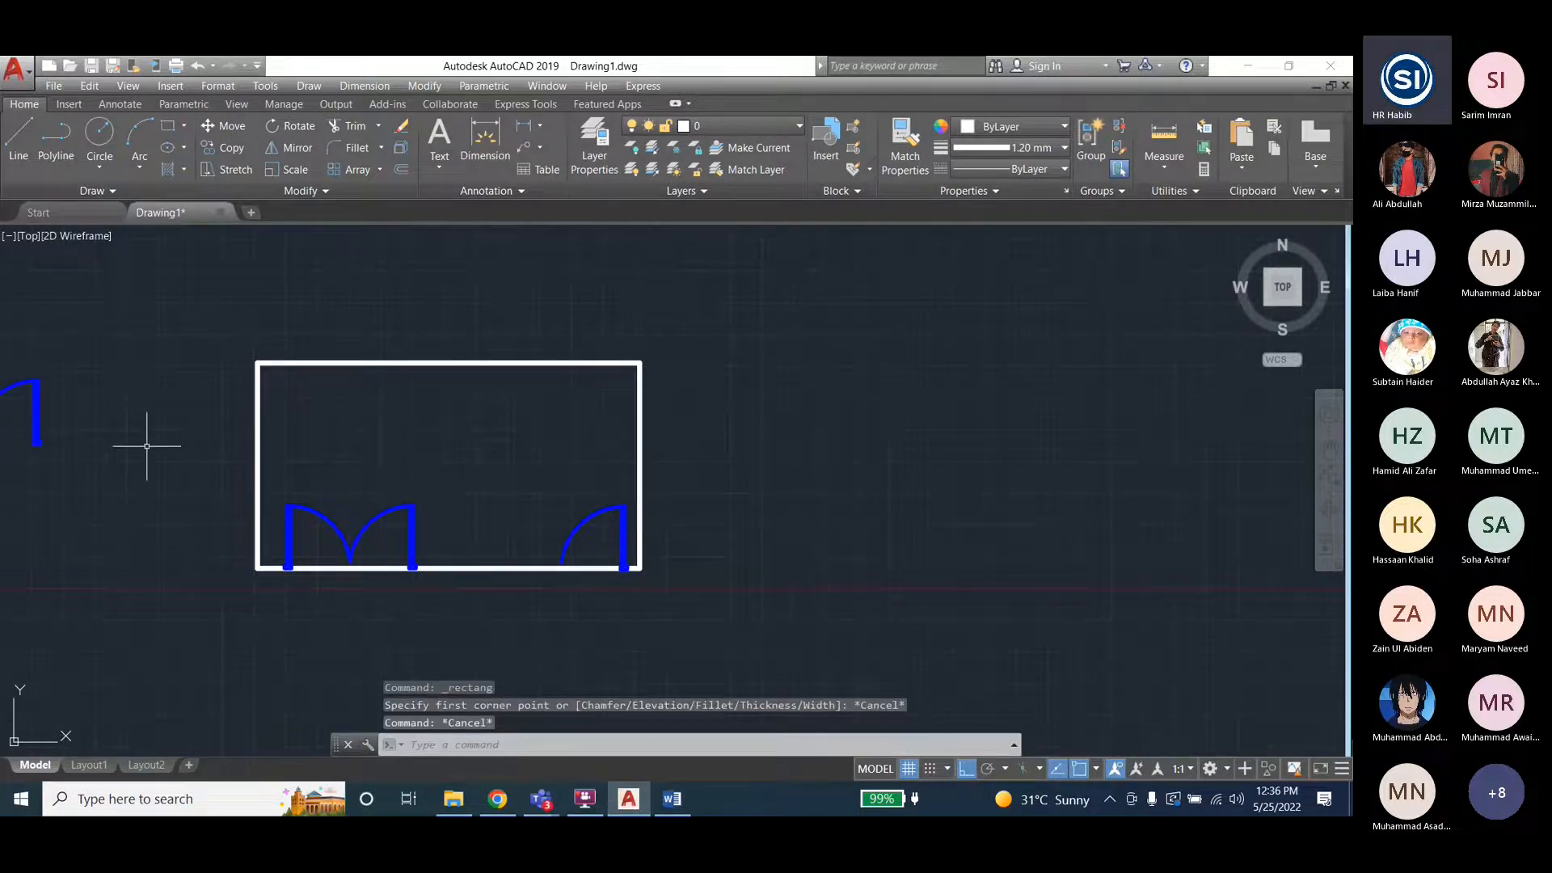
scroll(146, 445, "down", 2)
key("Return")
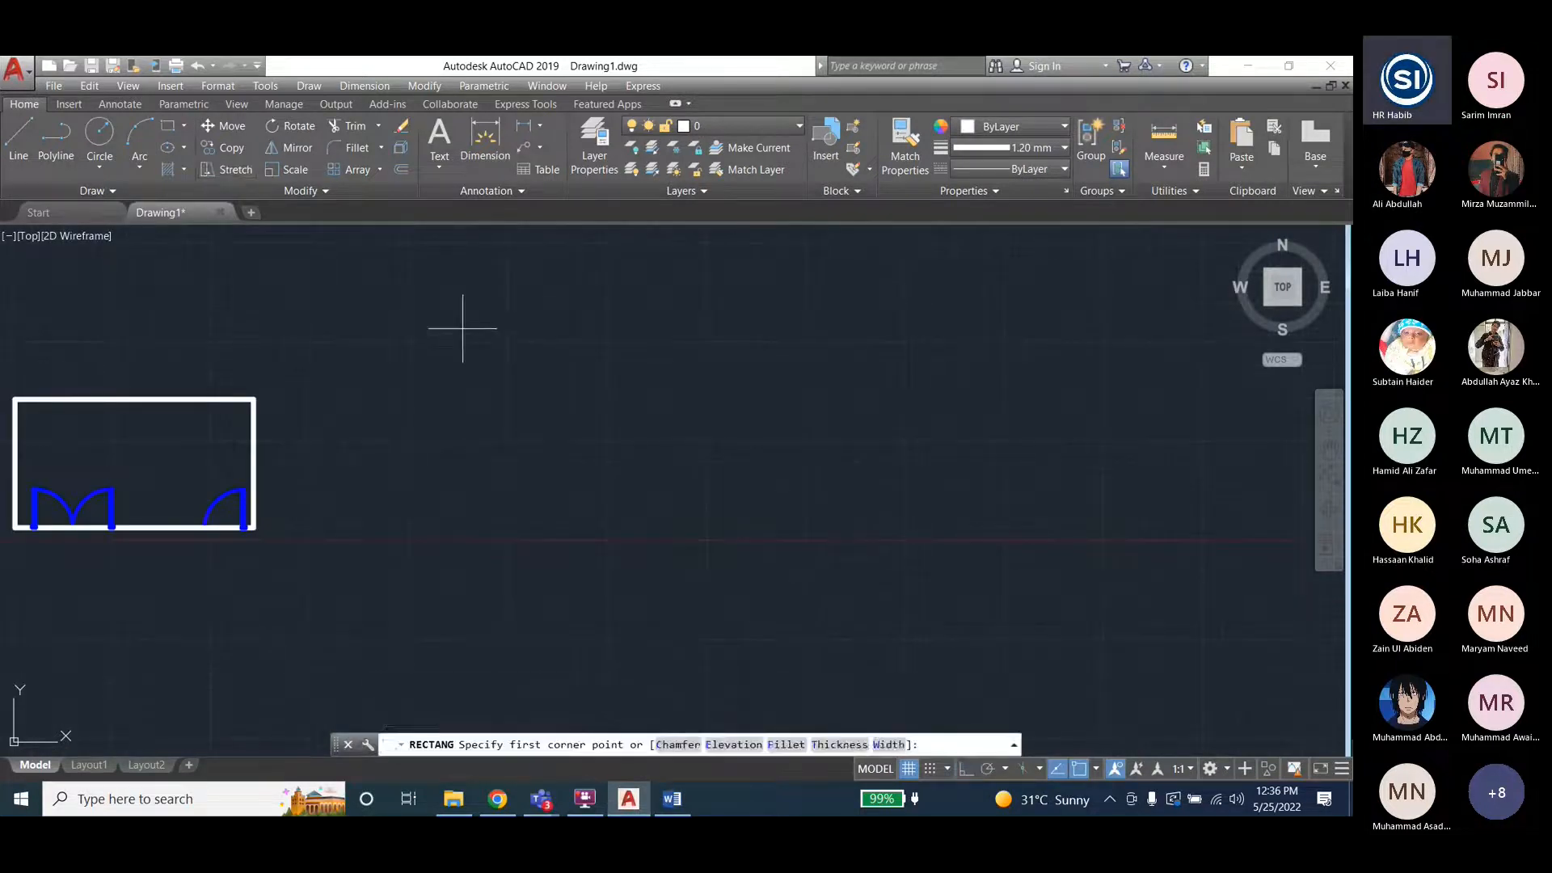
left_click(472, 337)
left_click(850, 536)
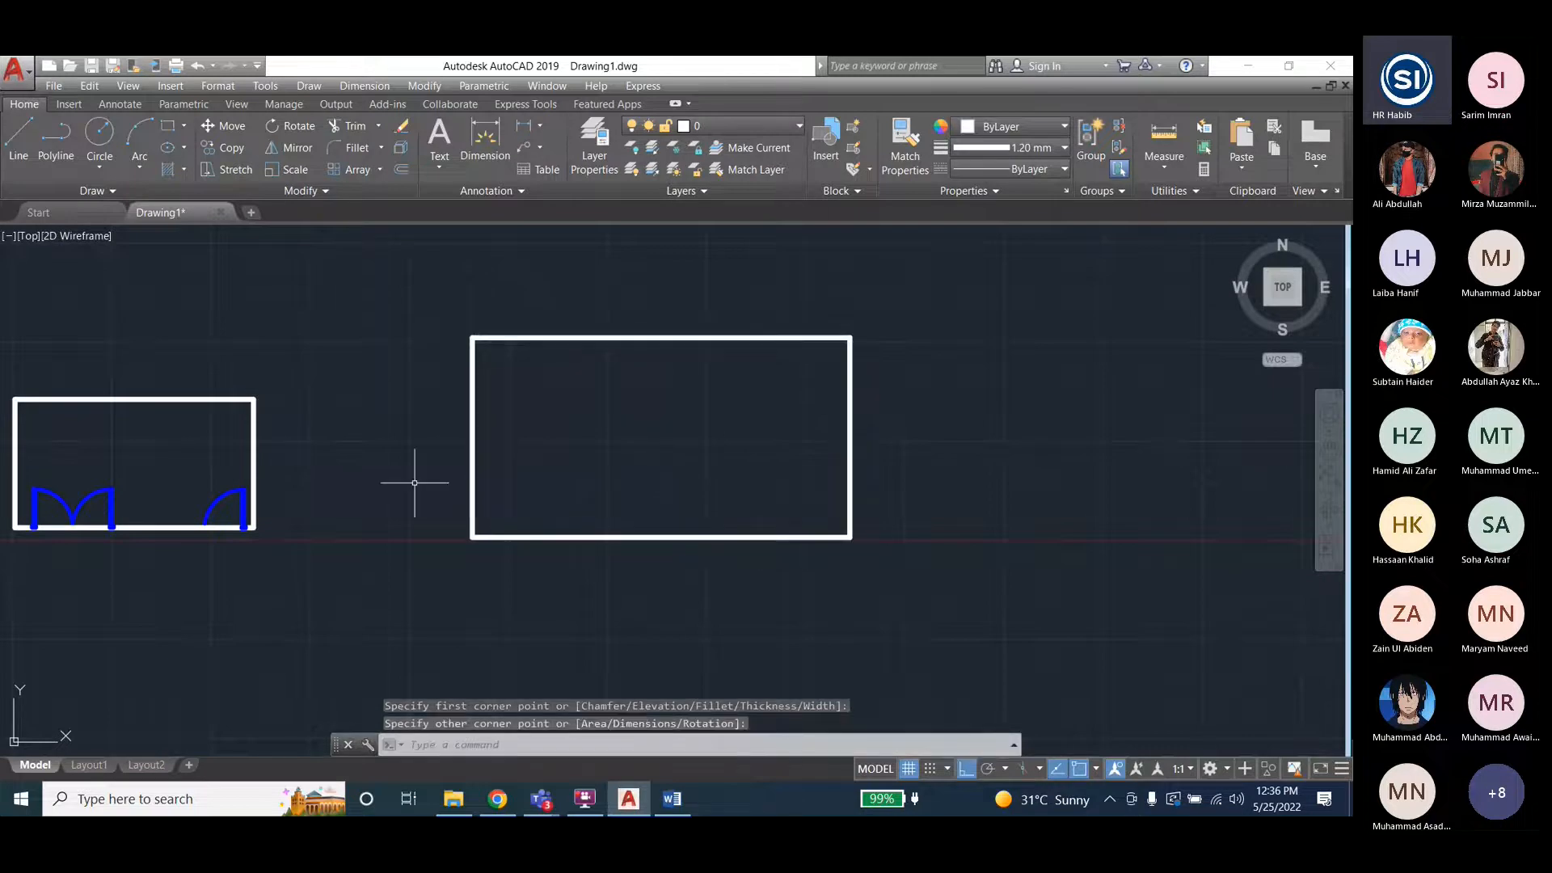
key("Escape")
key("Escape")
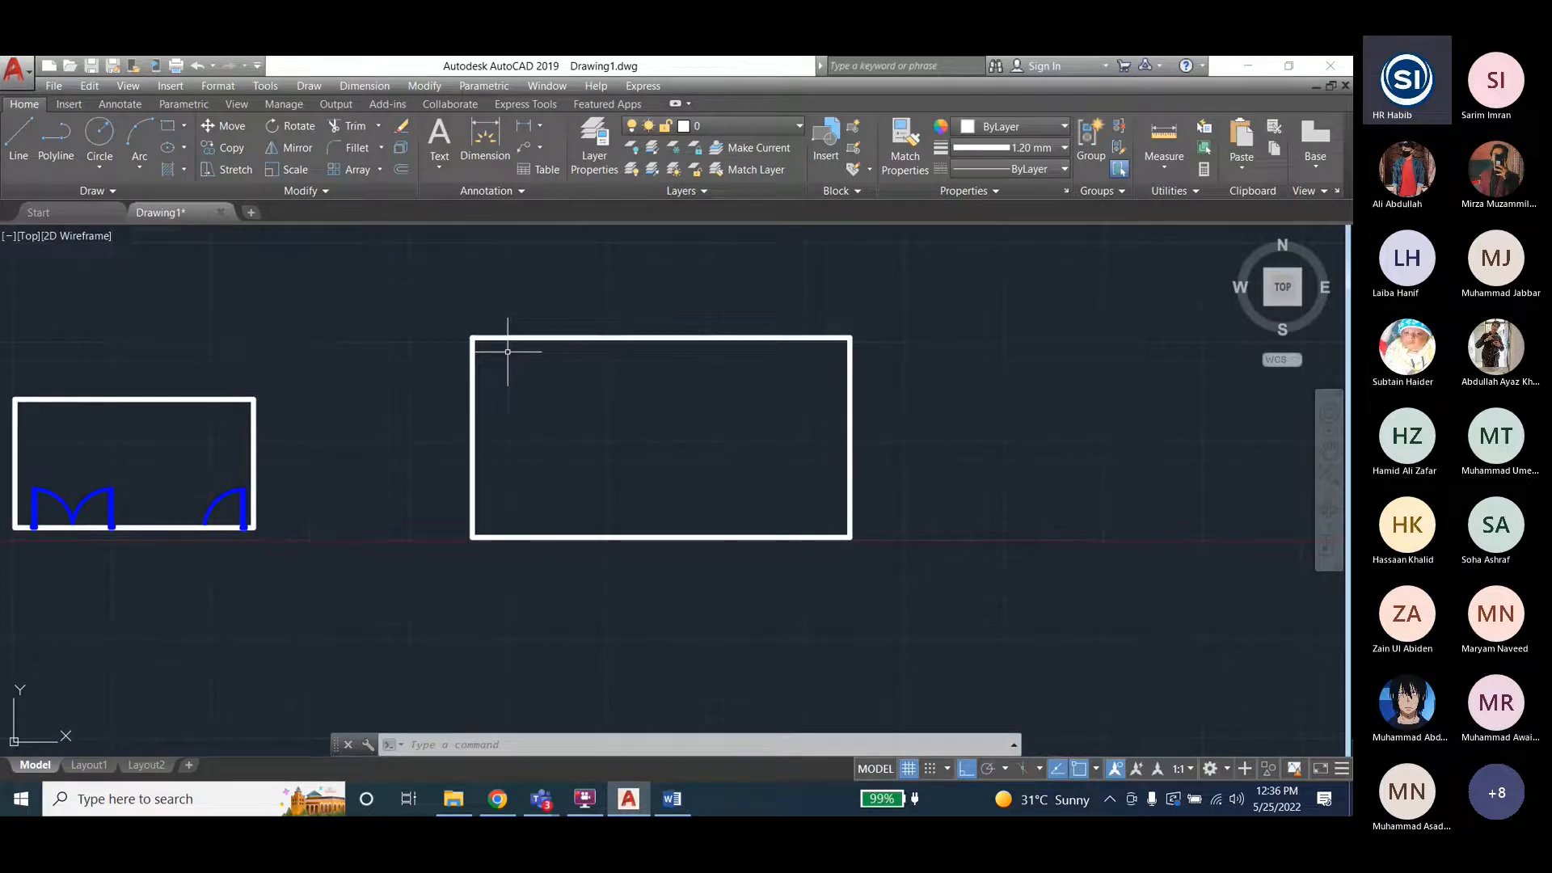
Set the Offset distance to 2 and select the new rectangle, ending the command without placing an offset.
left_click(425, 85)
left_click(435, 273)
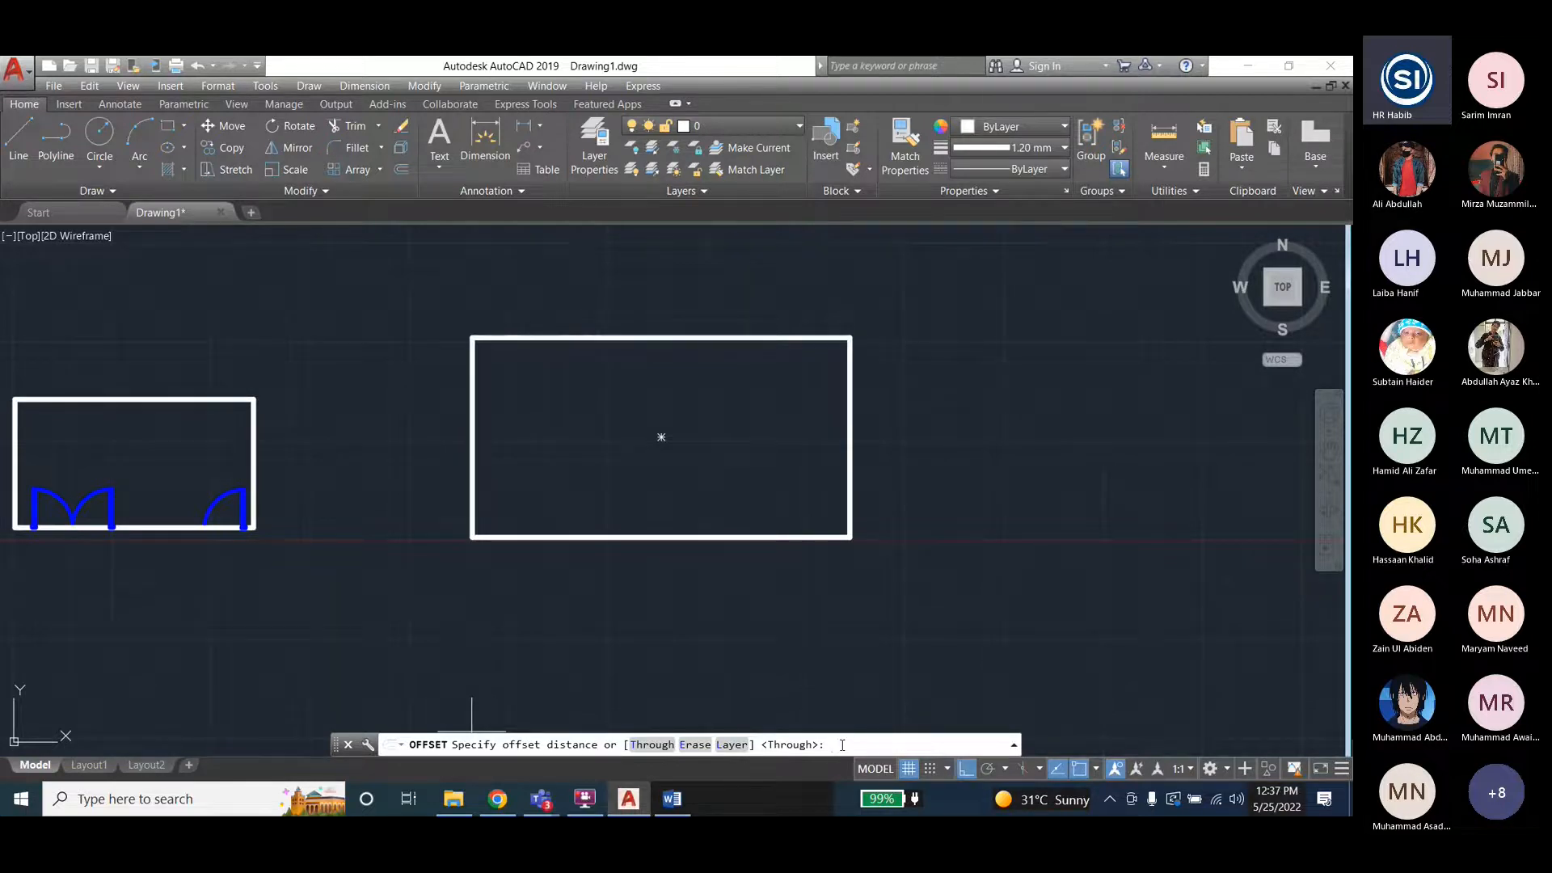
type("2")
key("Return")
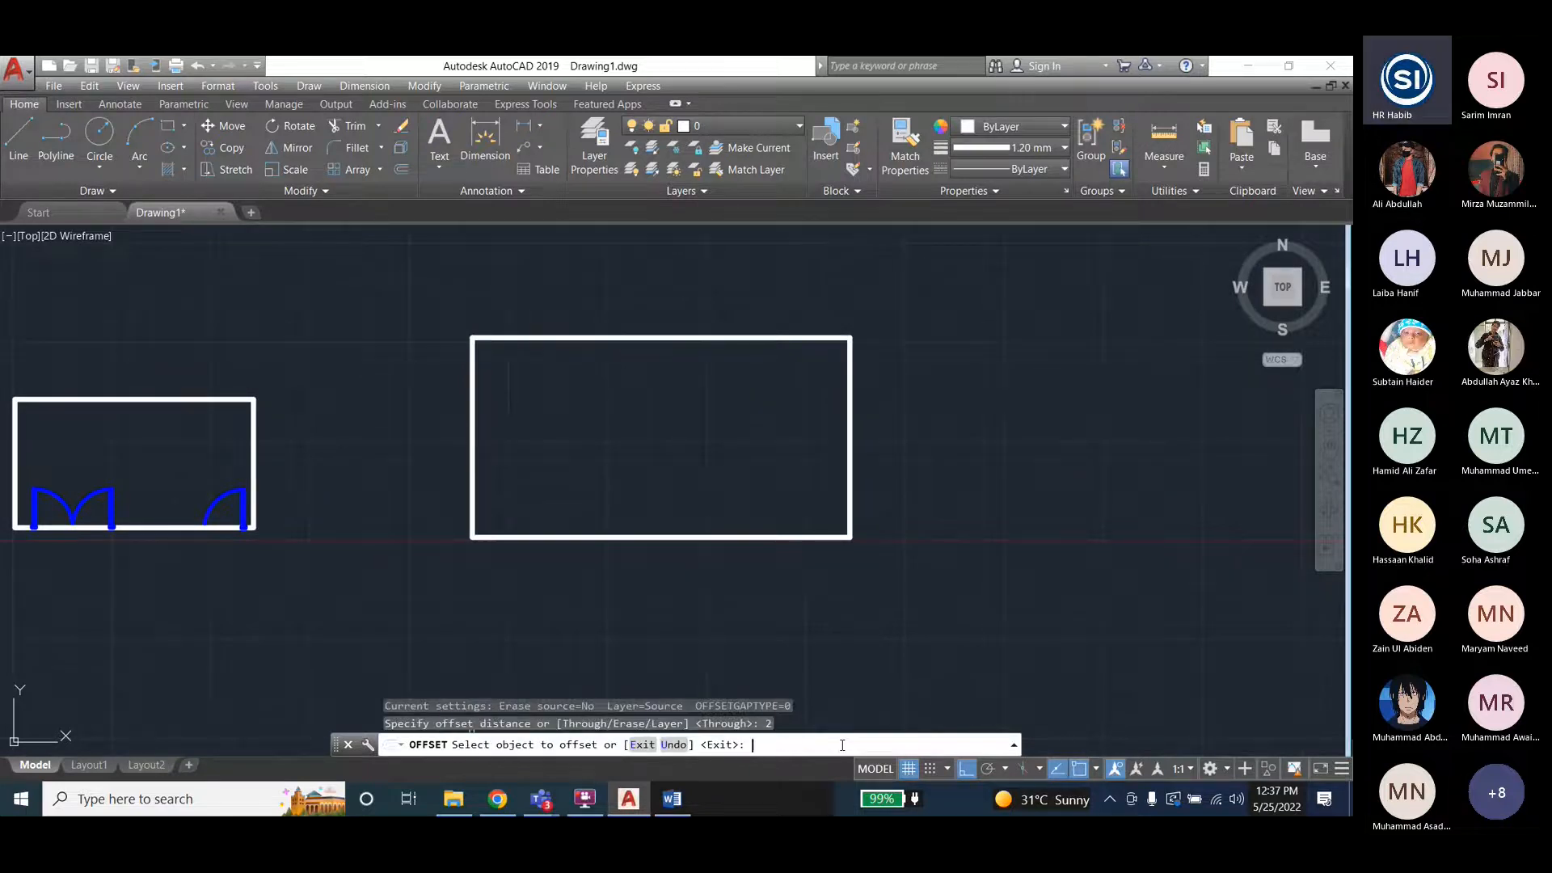
left_click(642, 337)
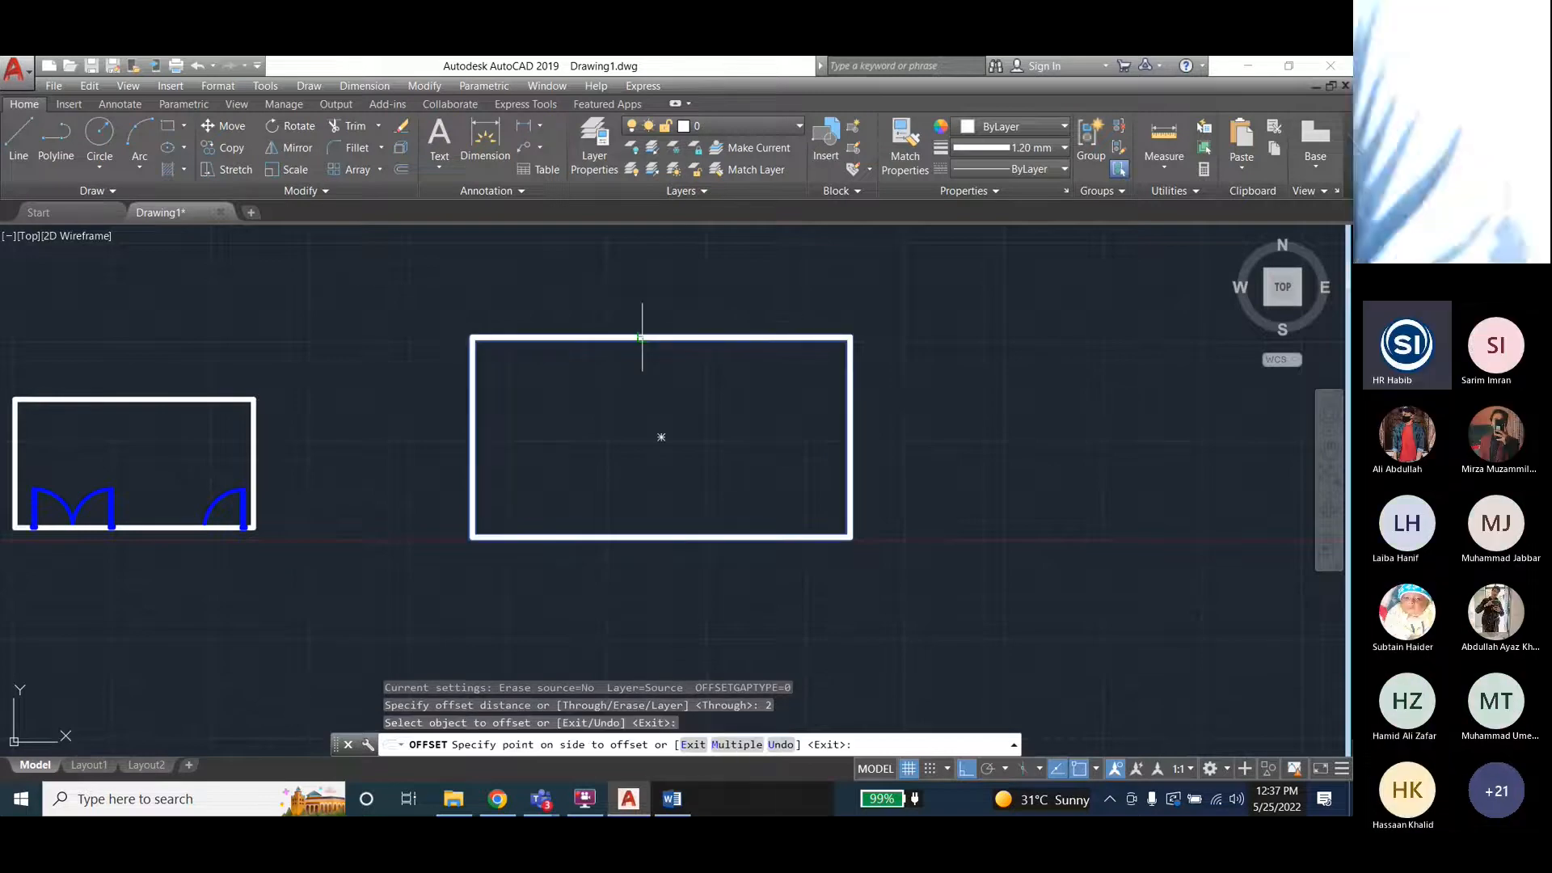
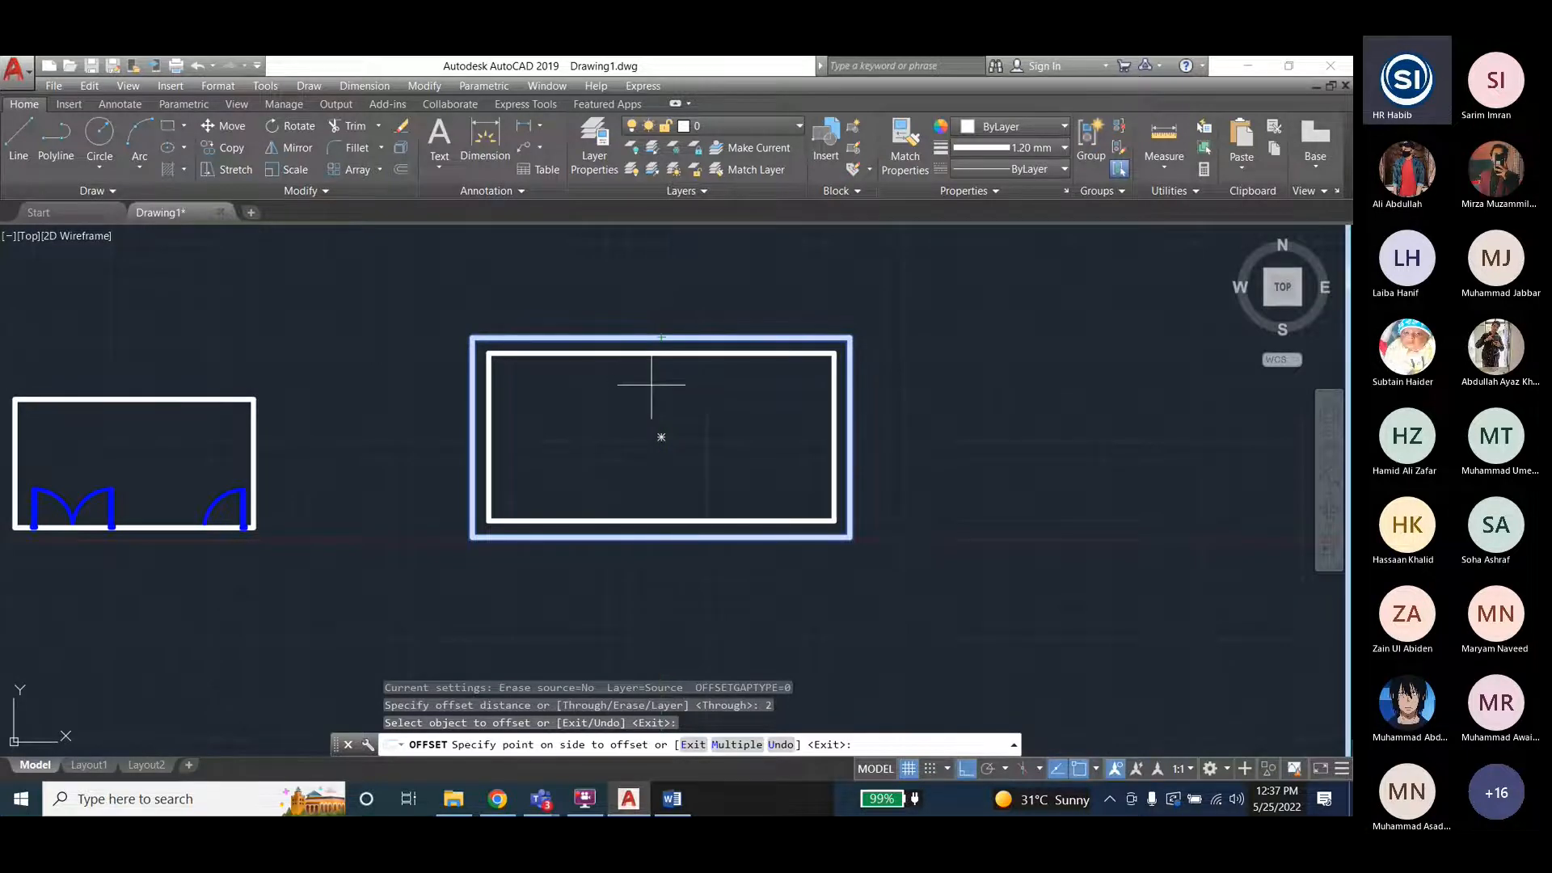
key("Return")
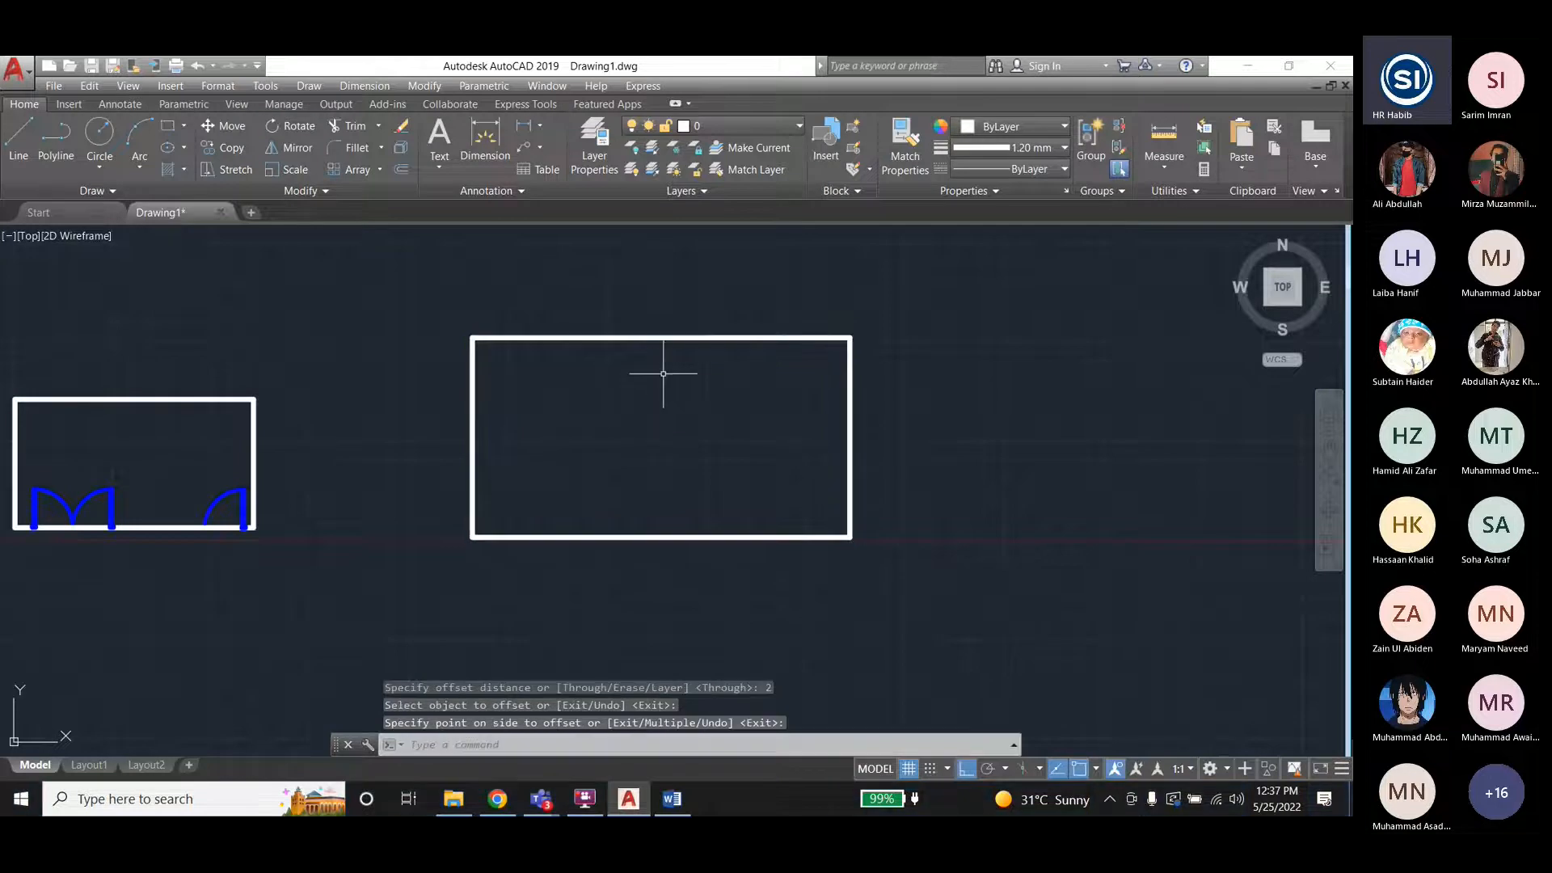
key("Escape")
key("Escape")
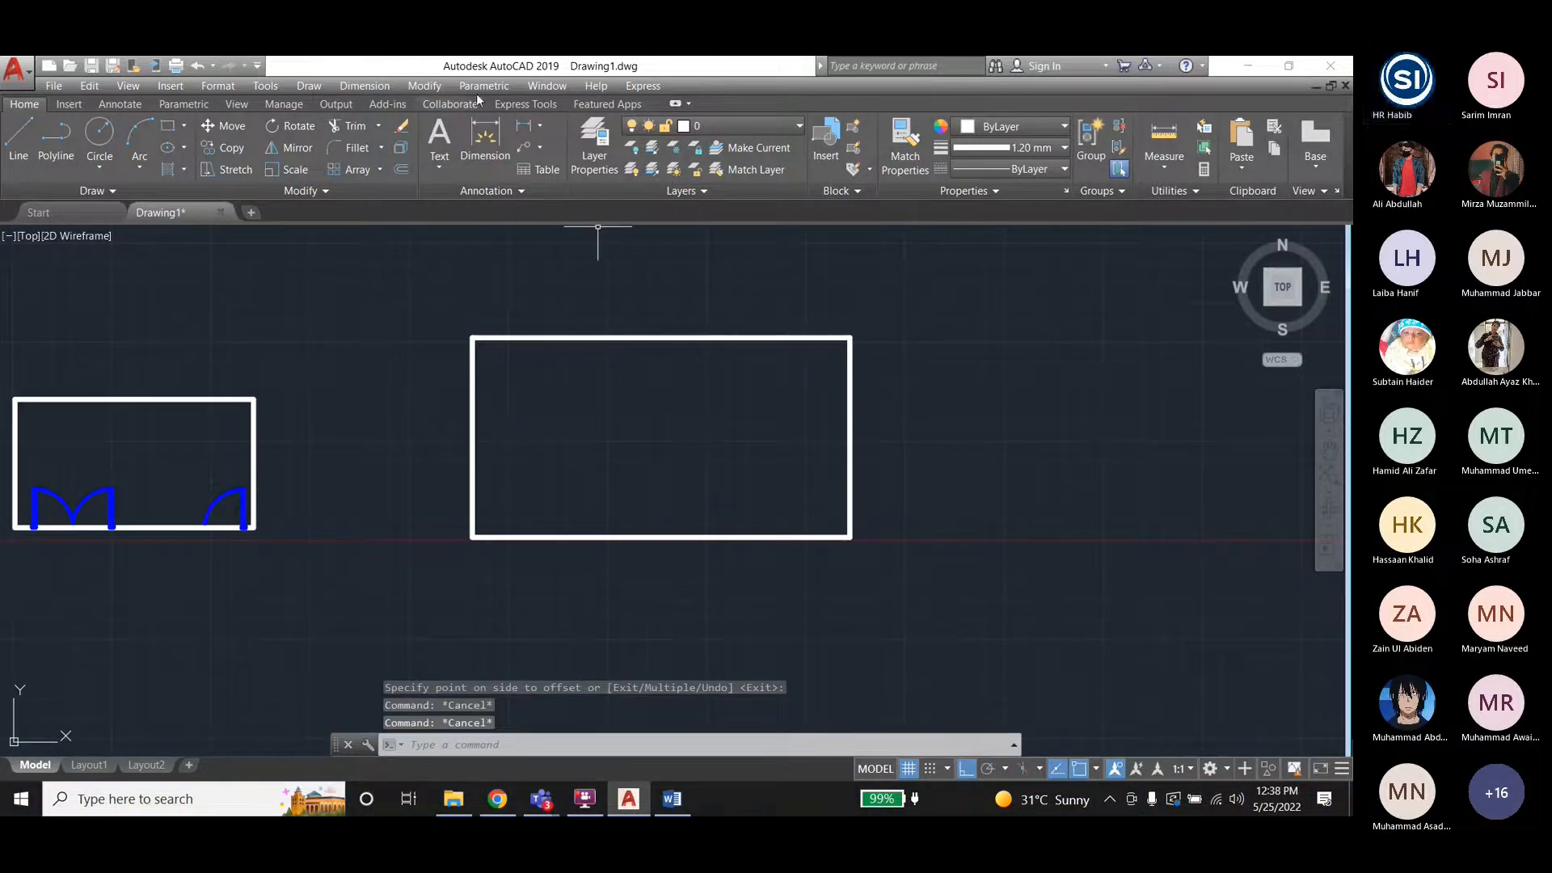
Offset the new rectangle inward by a distance of 2.
left_click(419, 84)
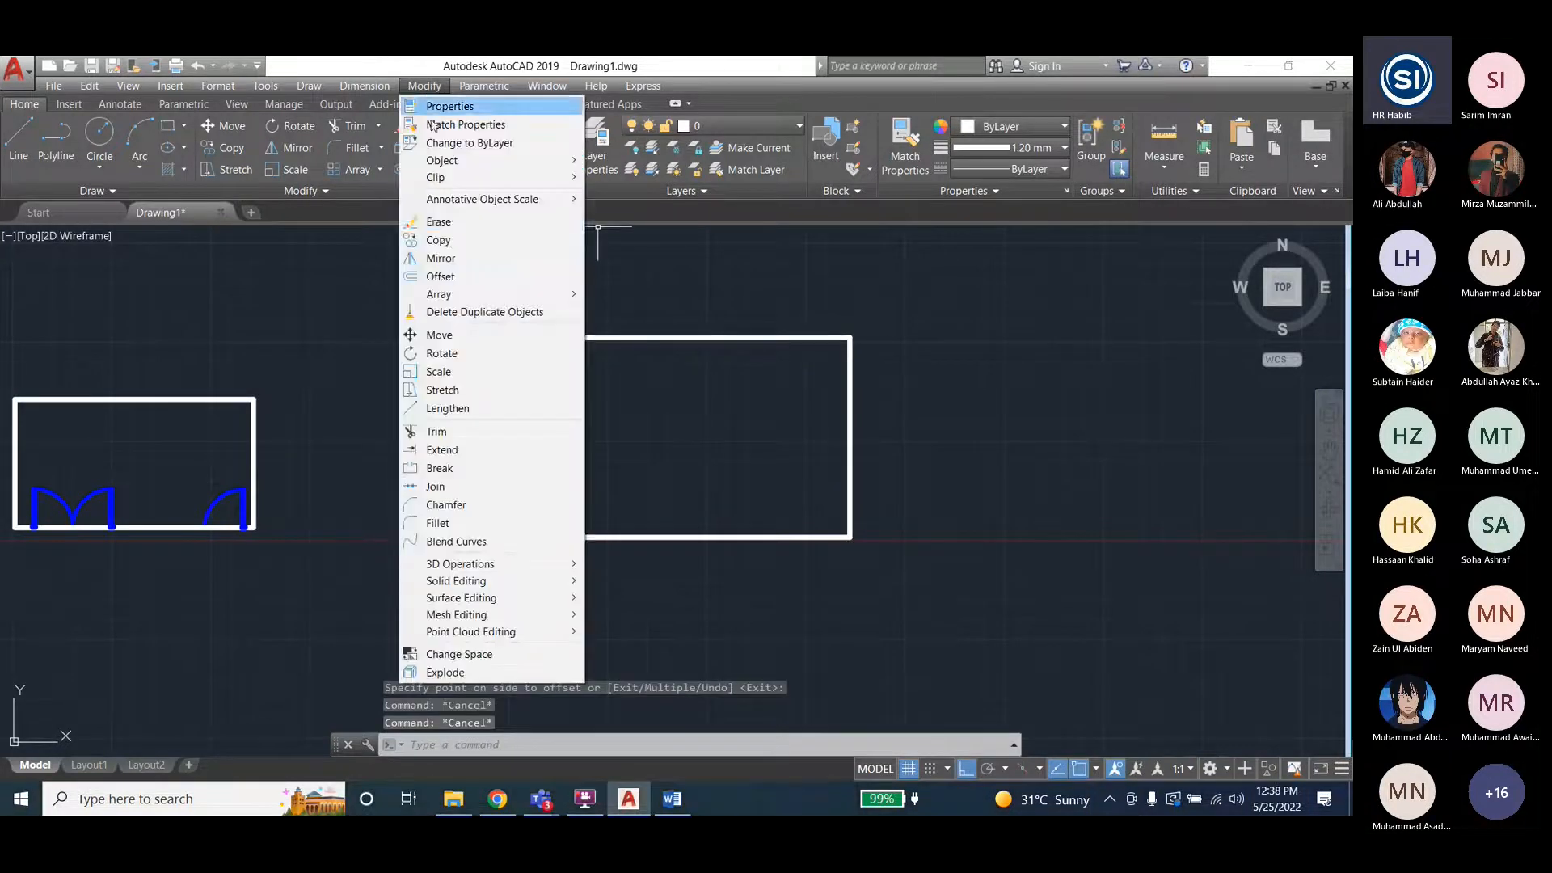
left_click(453, 277)
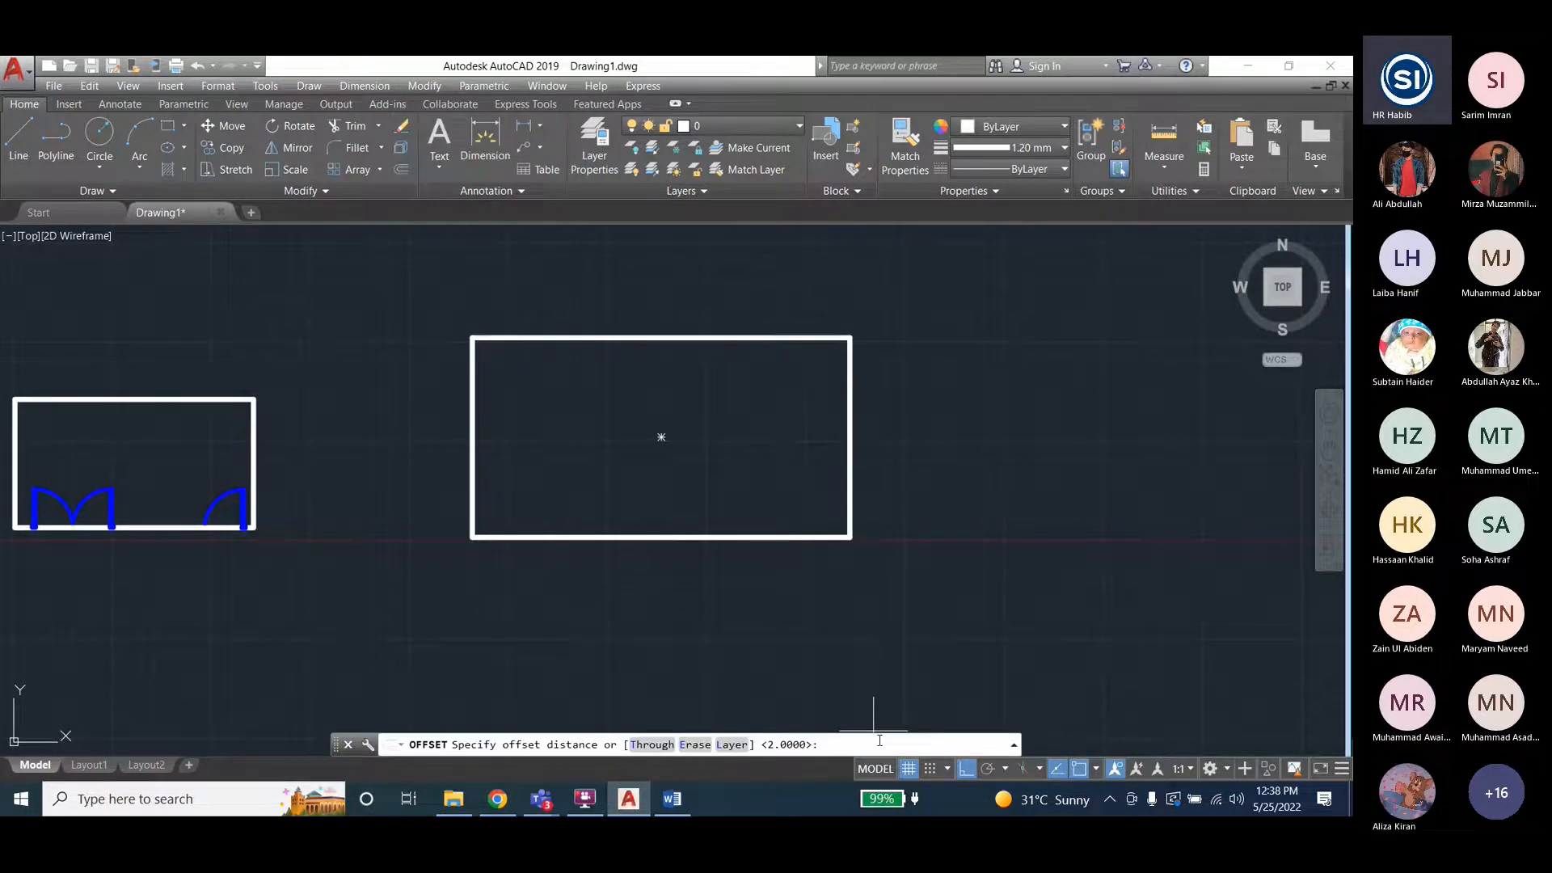
key("Return")
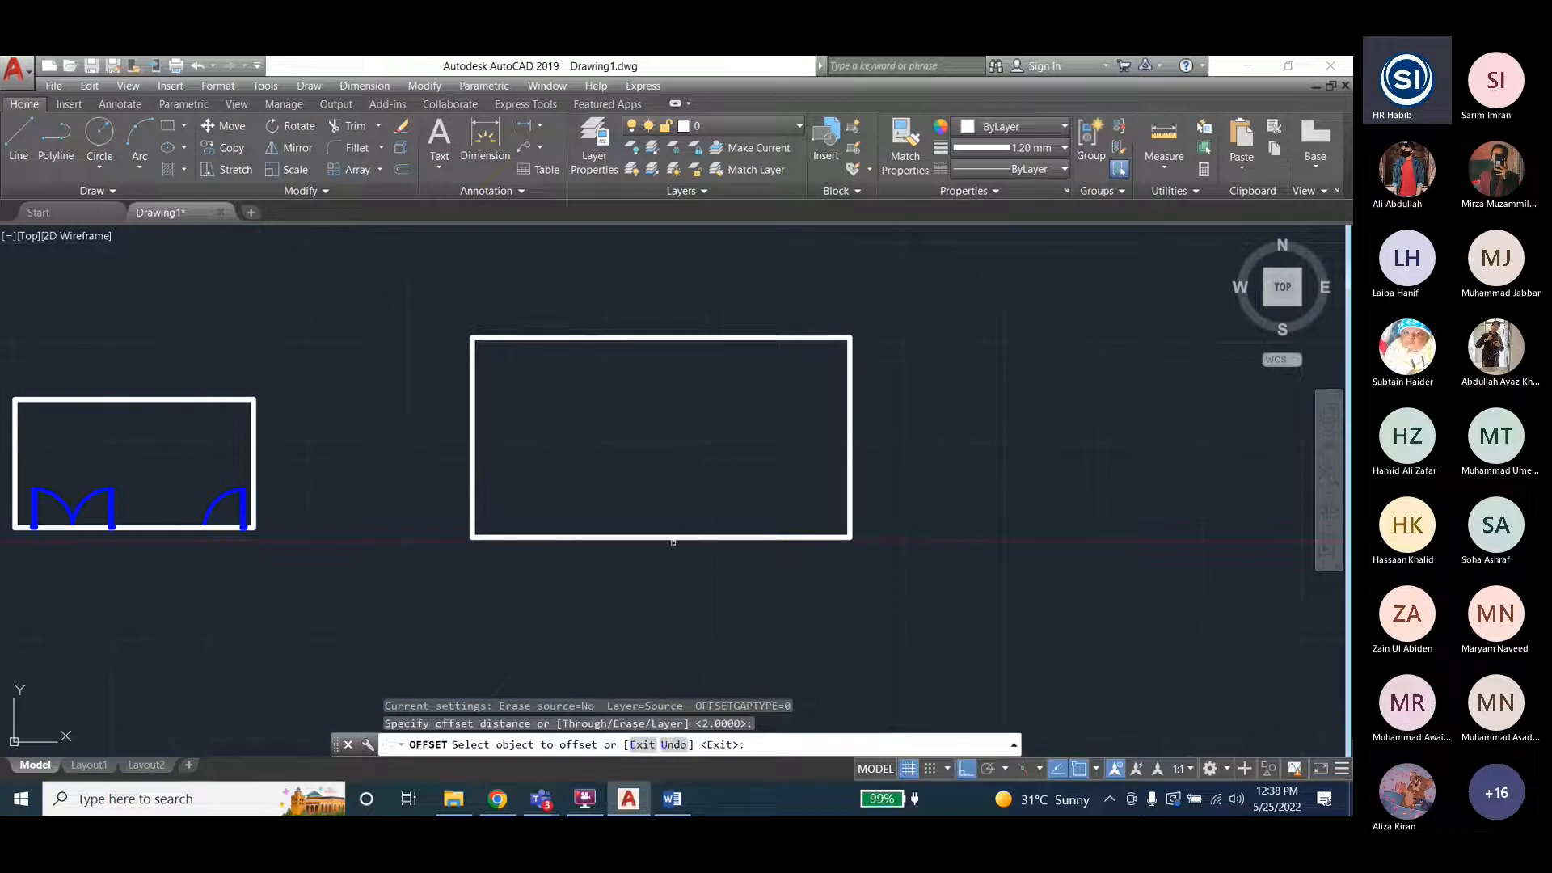
left_click(796, 336)
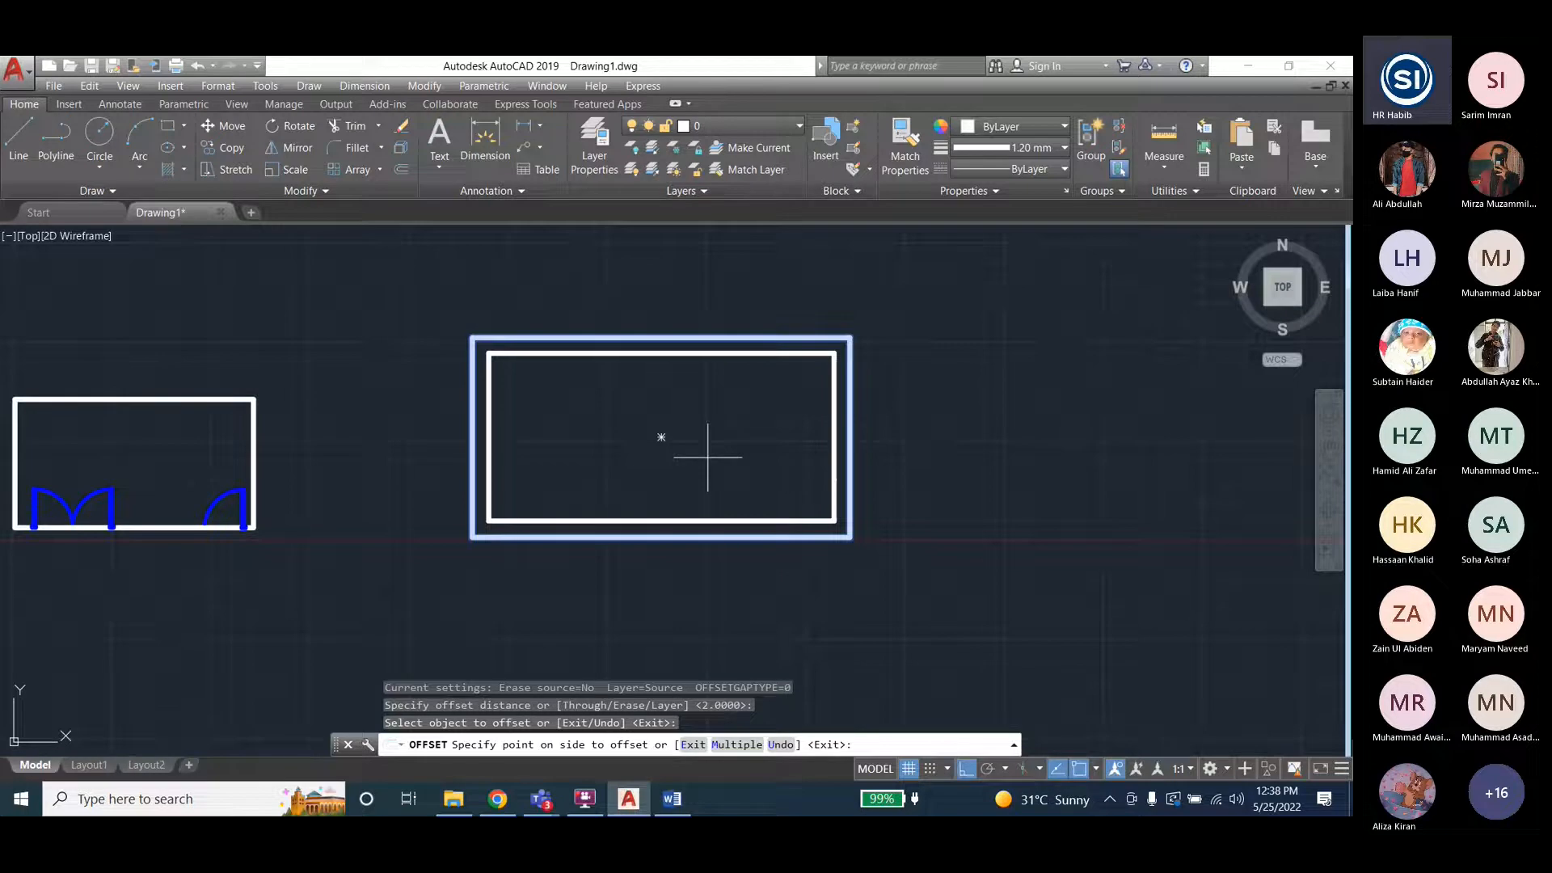
left_click(709, 455)
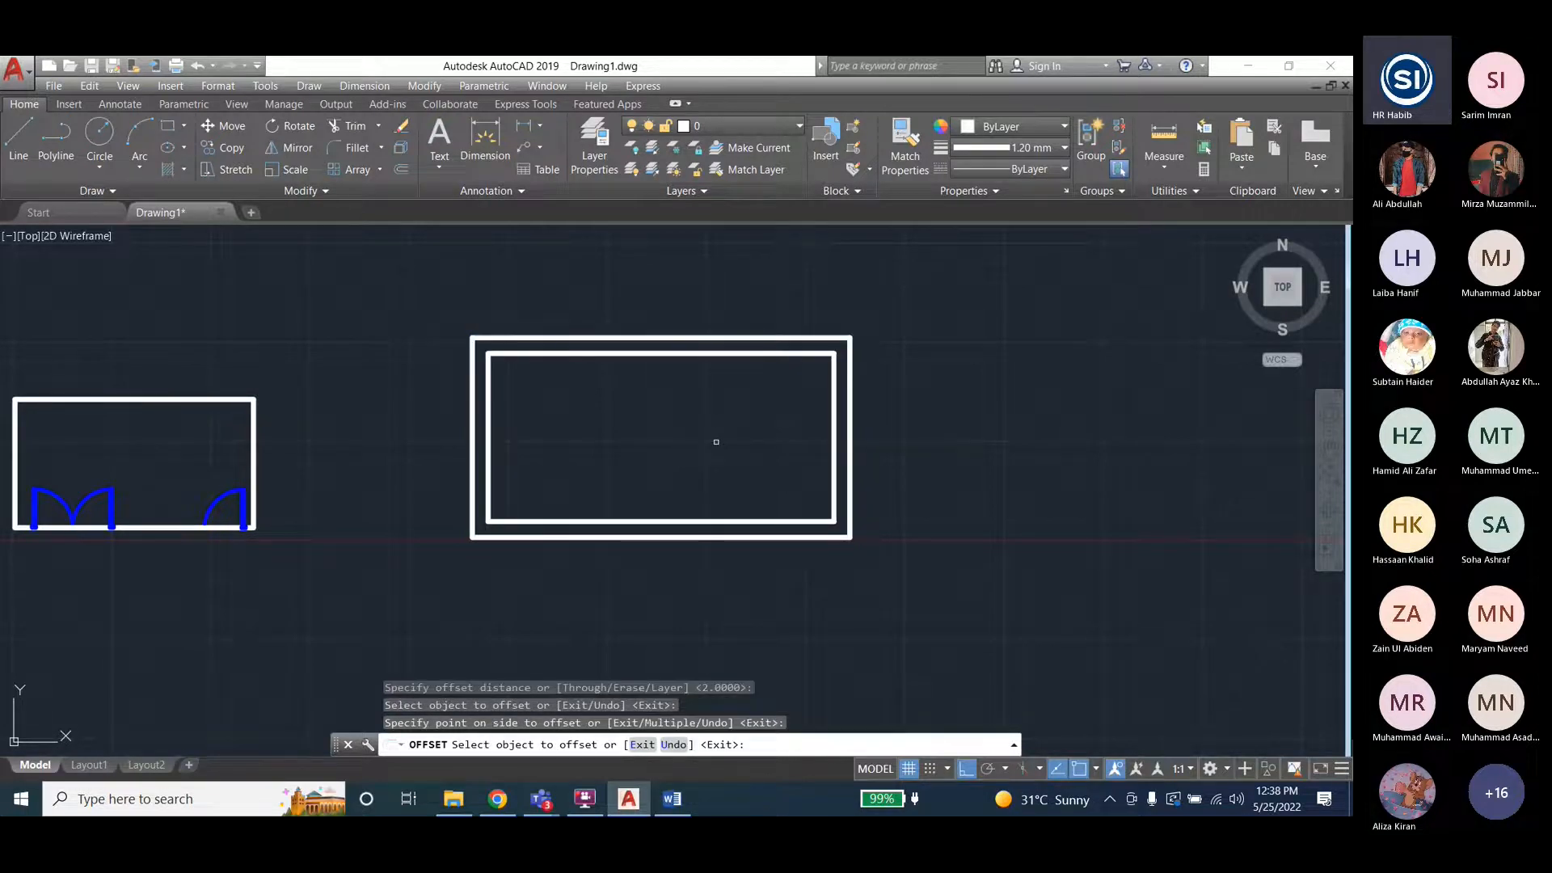
key("Return")
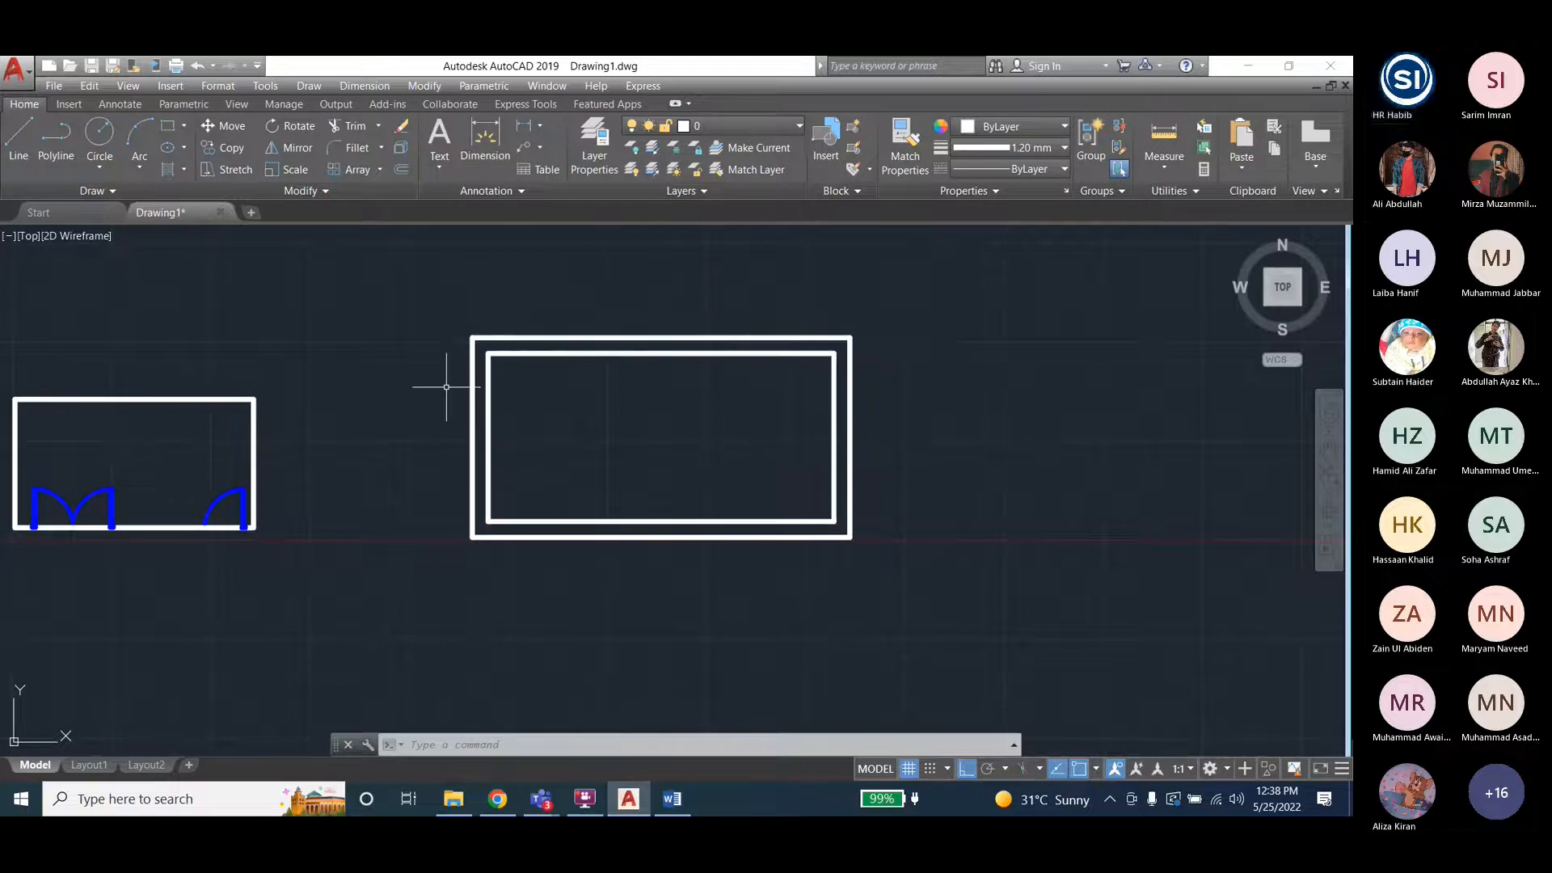
Hatch the band between the outer and inner rectangles on the right with the SOLID pattern.
left_click(299, 86)
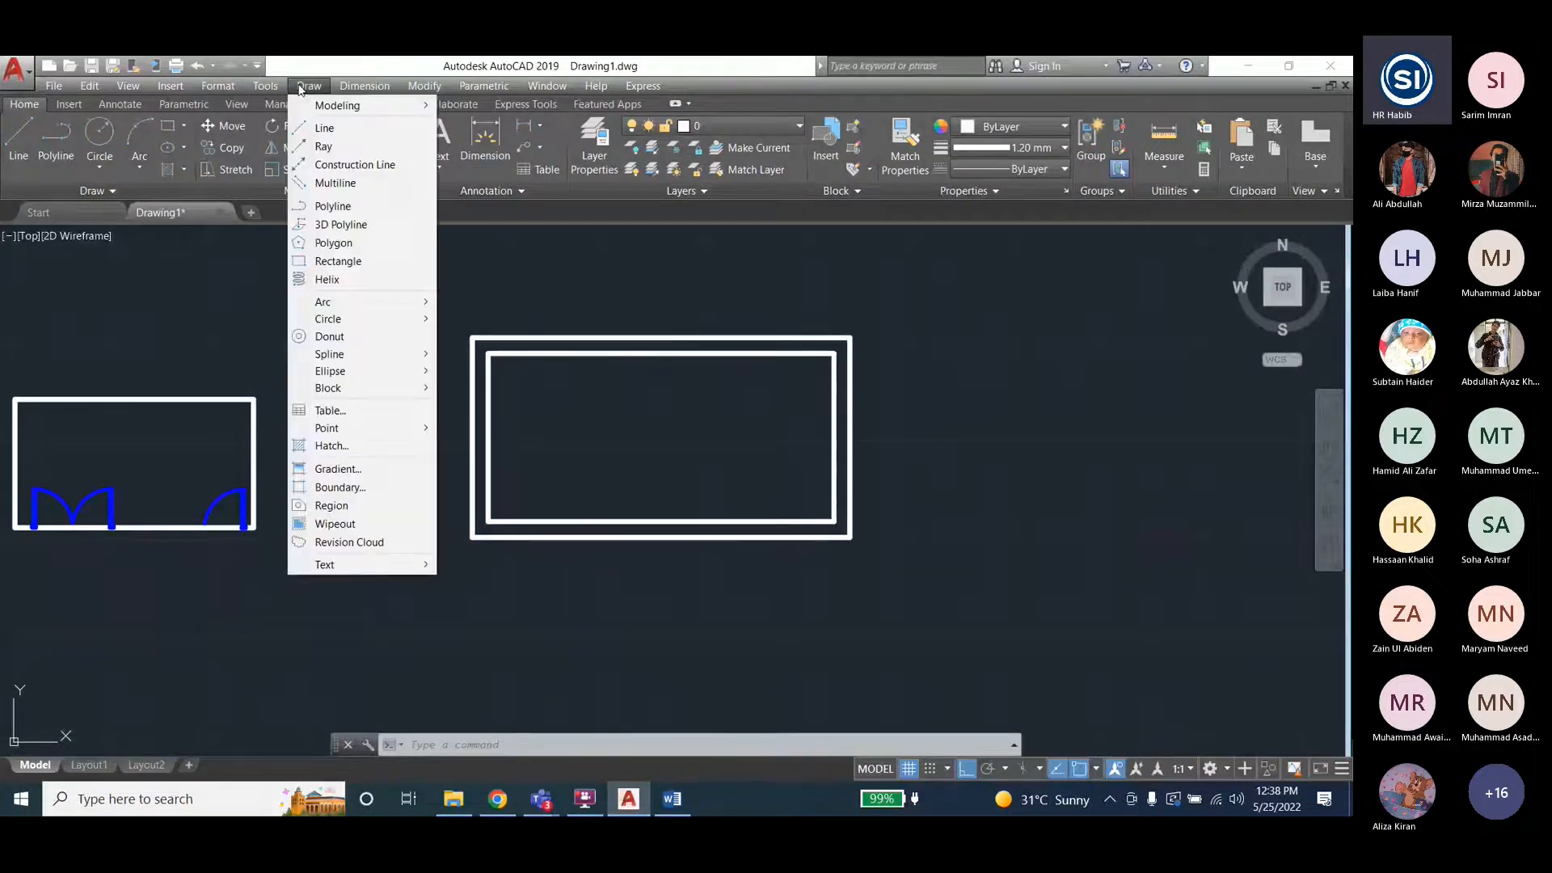
left_click(353, 450)
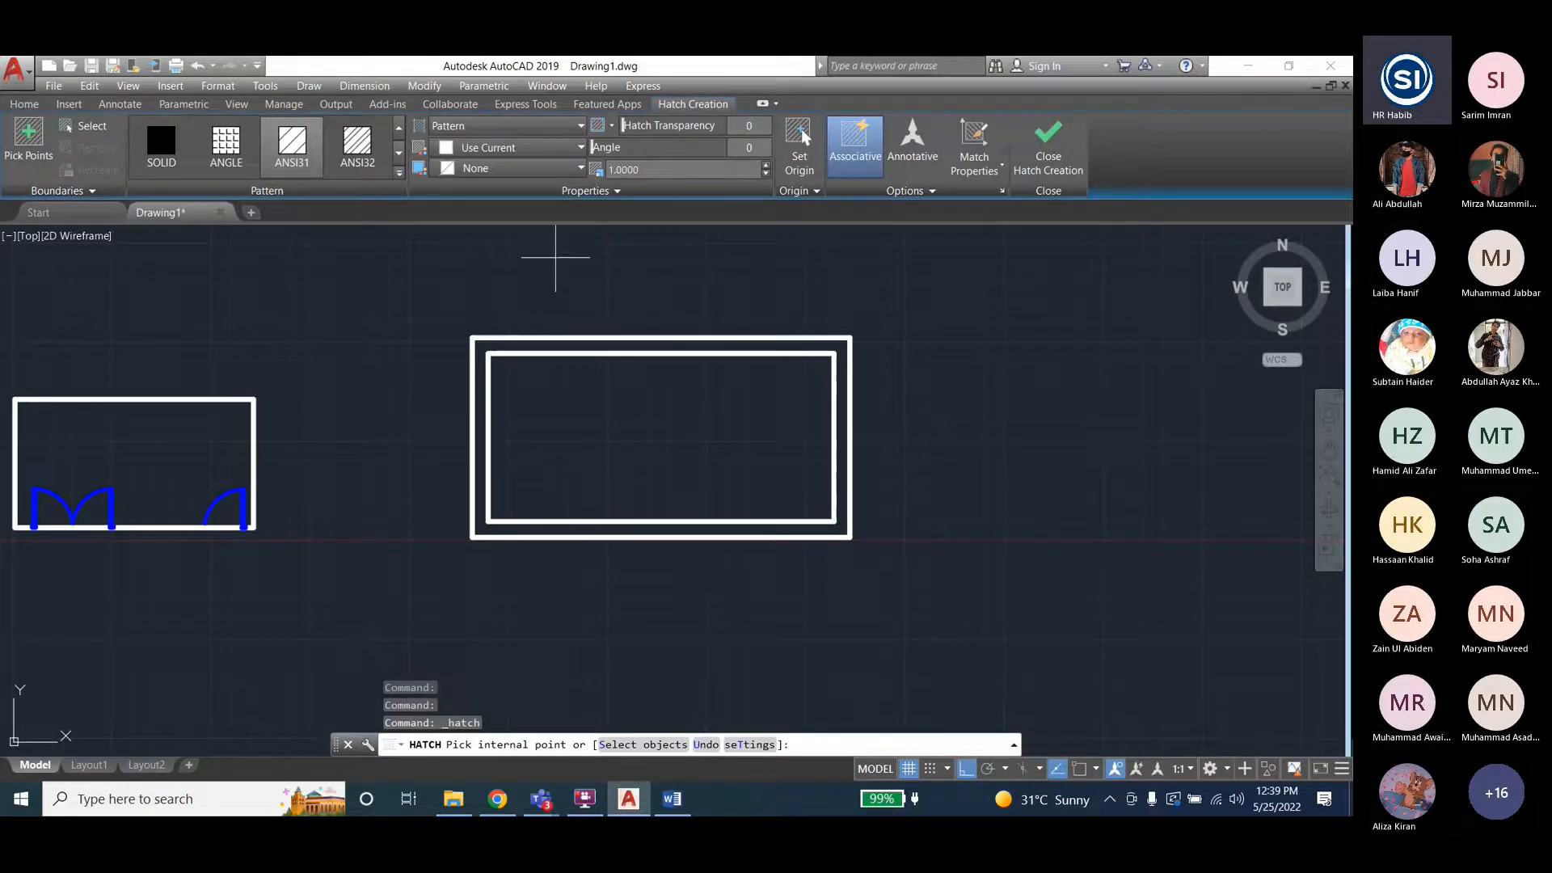
left_click(34, 140)
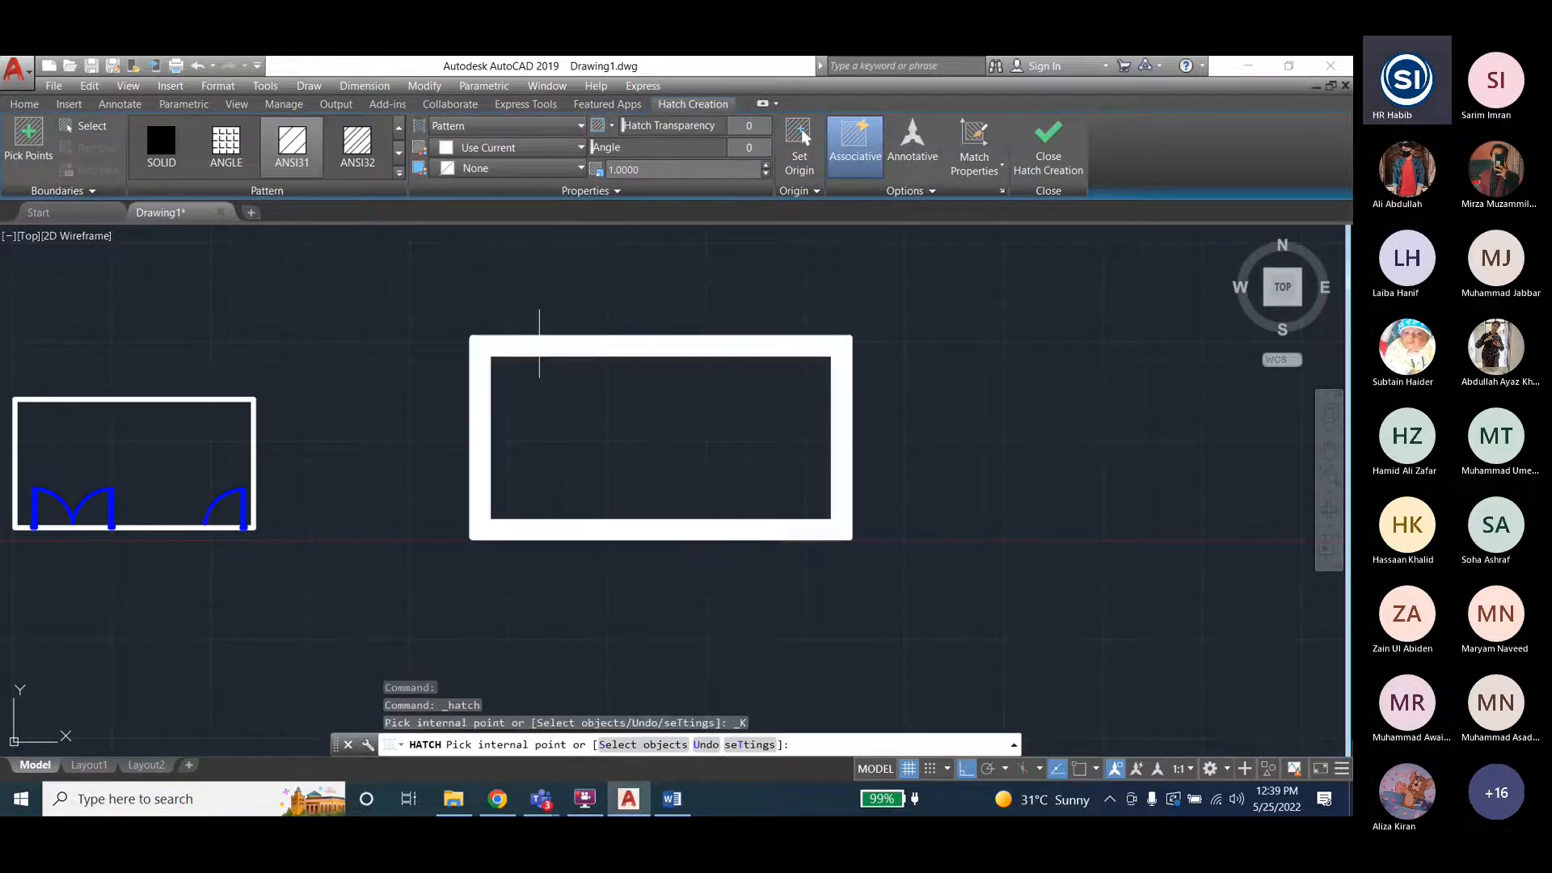
left_click(539, 346)
left_click(315, 153)
left_click(164, 154)
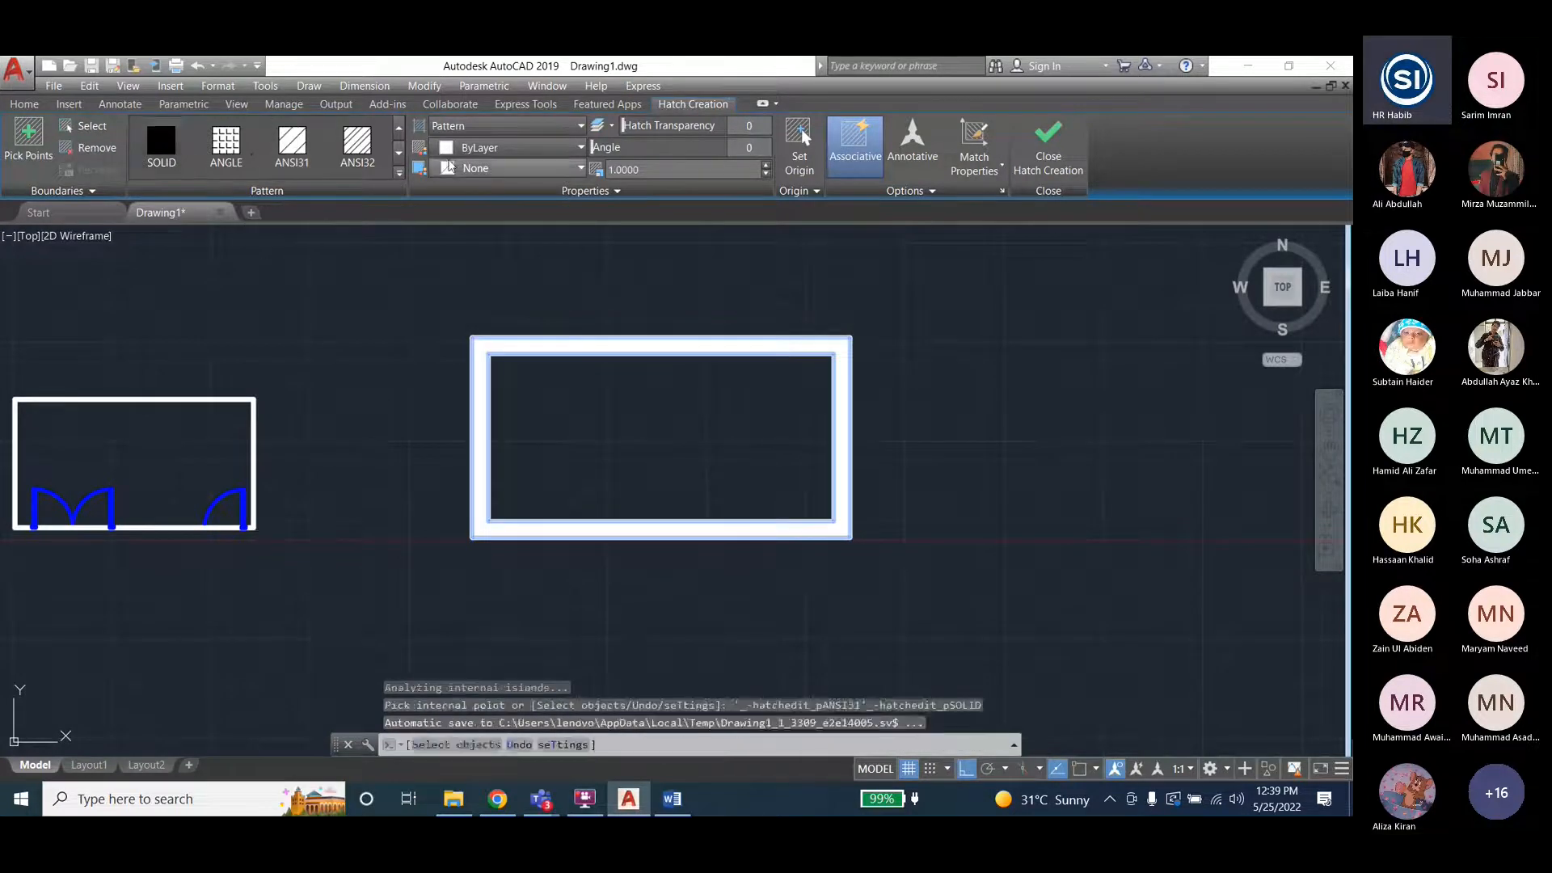
Set the wall hatch's color to red 237,31,36 and finish the hatch.
left_click(518, 147)
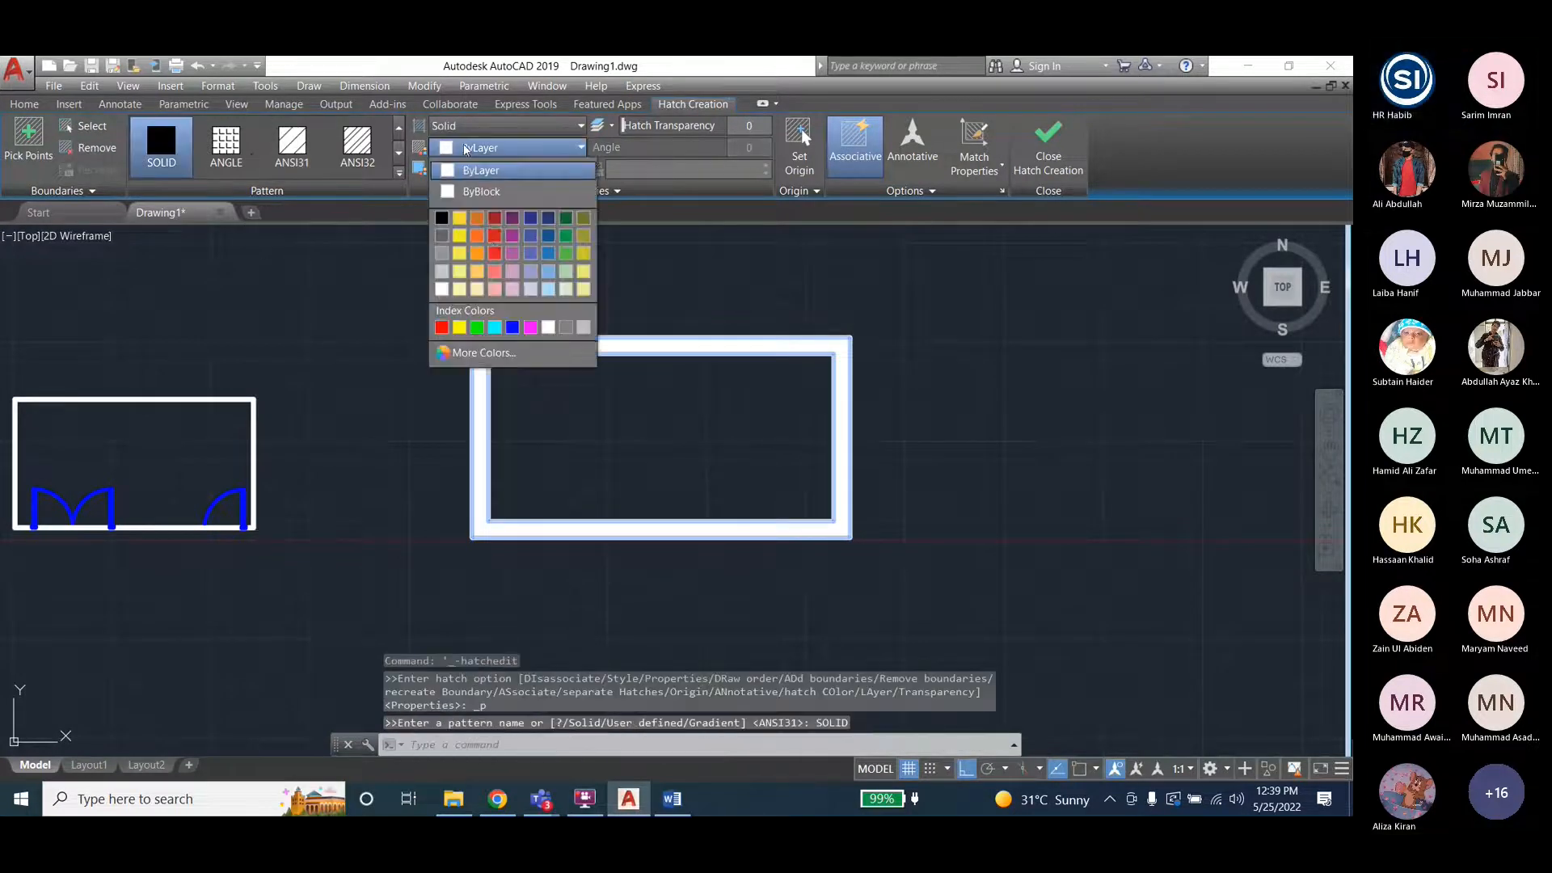
left_click(494, 253)
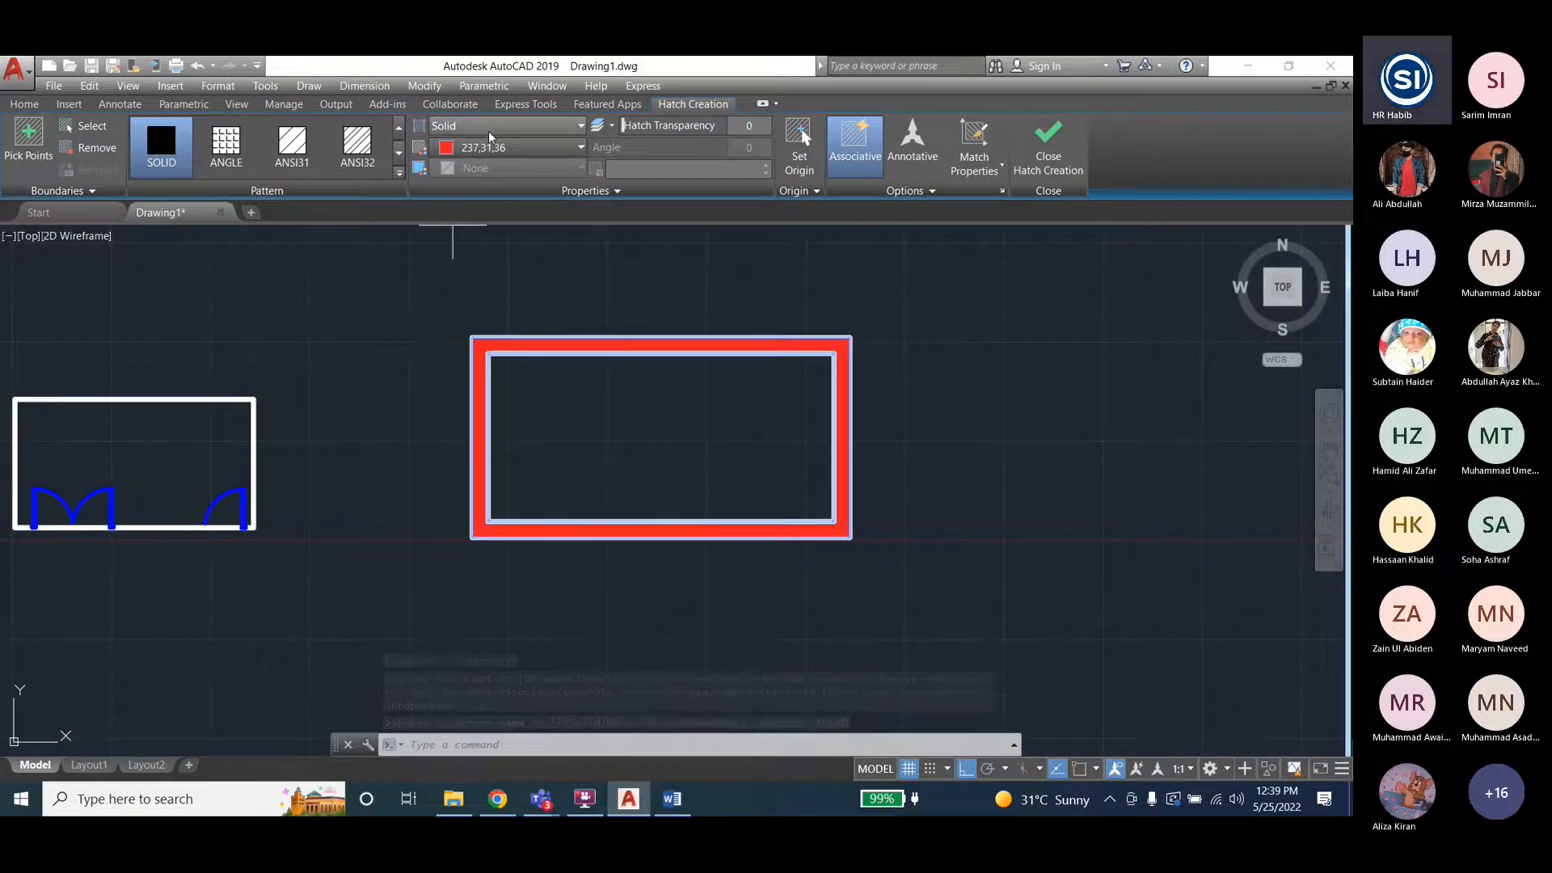
key("Escape")
key("Escape")
key("Escape")
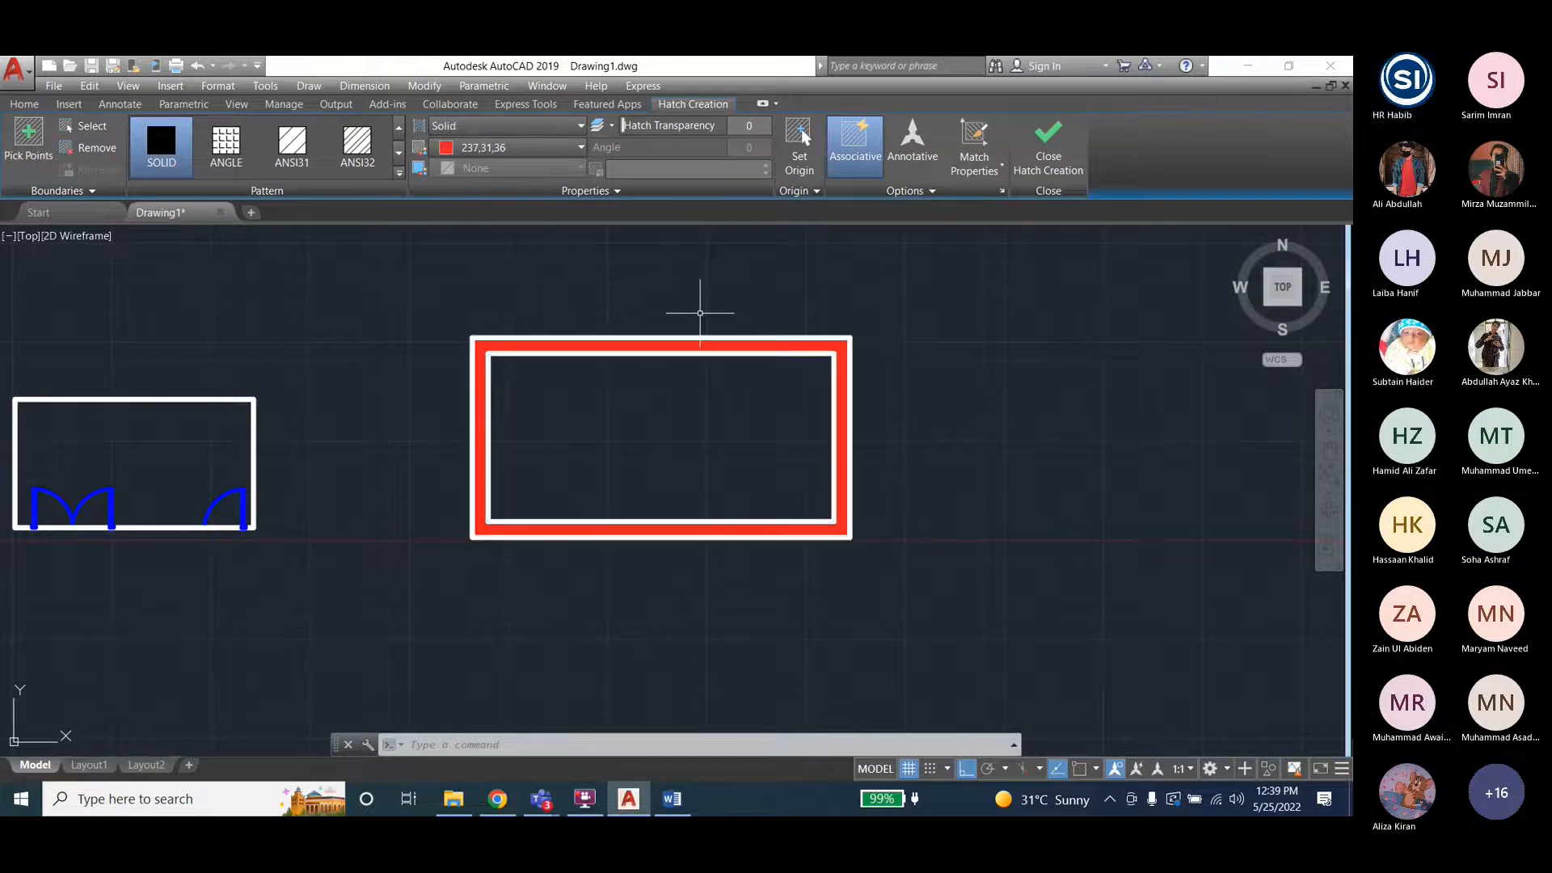
scroll(839, 404, "down", 2)
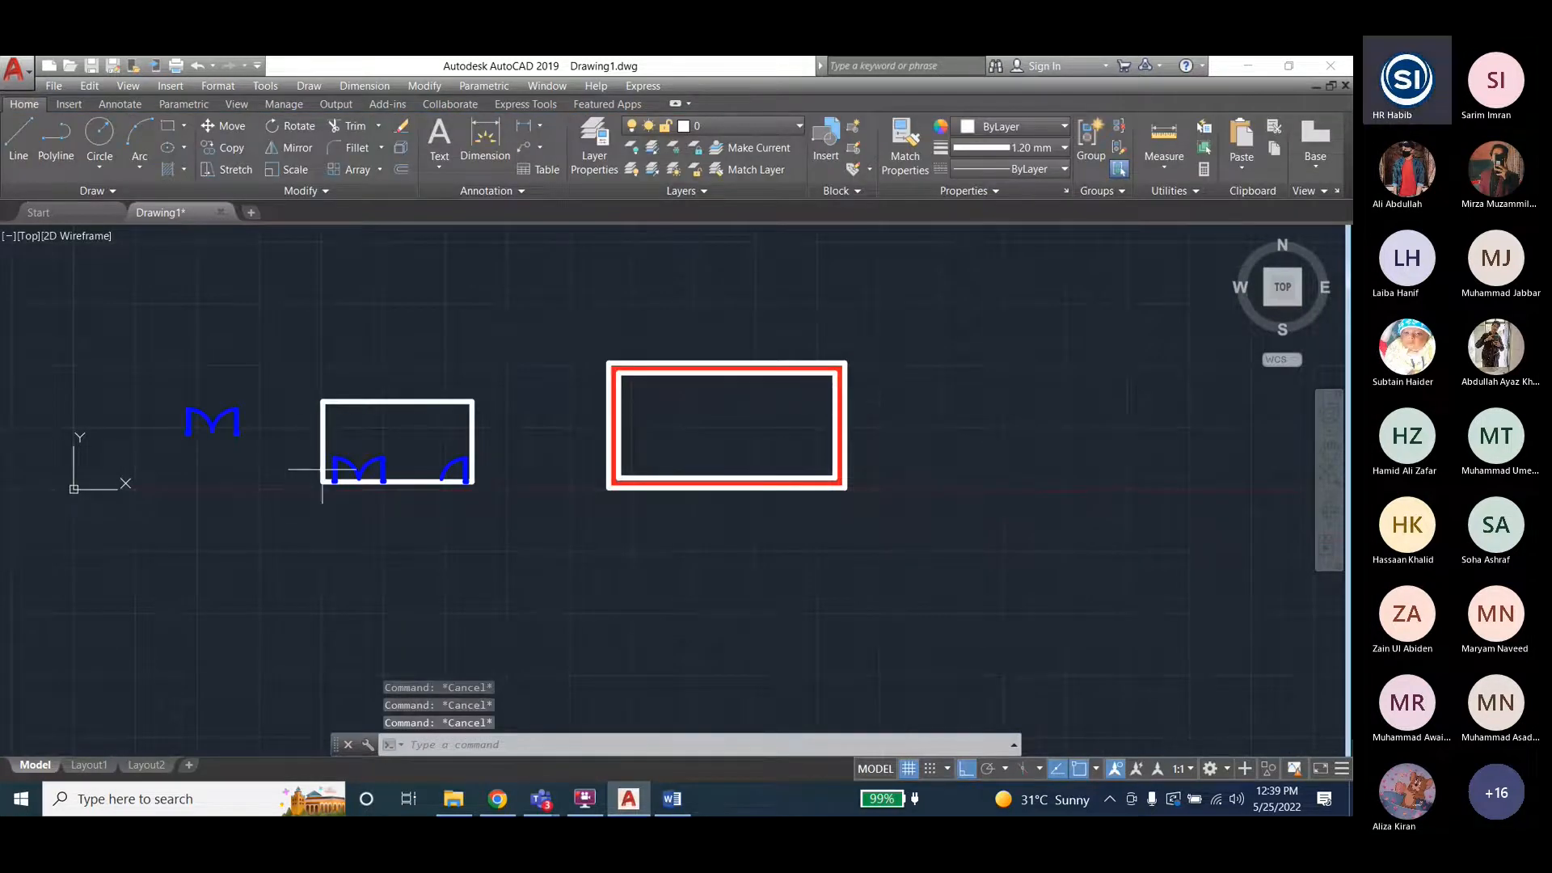
Switch to the Word lab manual, read past the Array section to the Rotate instructions, and return to AutoCAD.
left_click(672, 799)
scroll(891, 455, "down", 1)
scroll(891, 455, "down", 3)
left_click_drag(793, 479, 857, 477)
left_click_drag(773, 525, 873, 512)
scroll(872, 543, "down", 1)
scroll(872, 542, "down", 2)
scroll(895, 524, "down", 5)
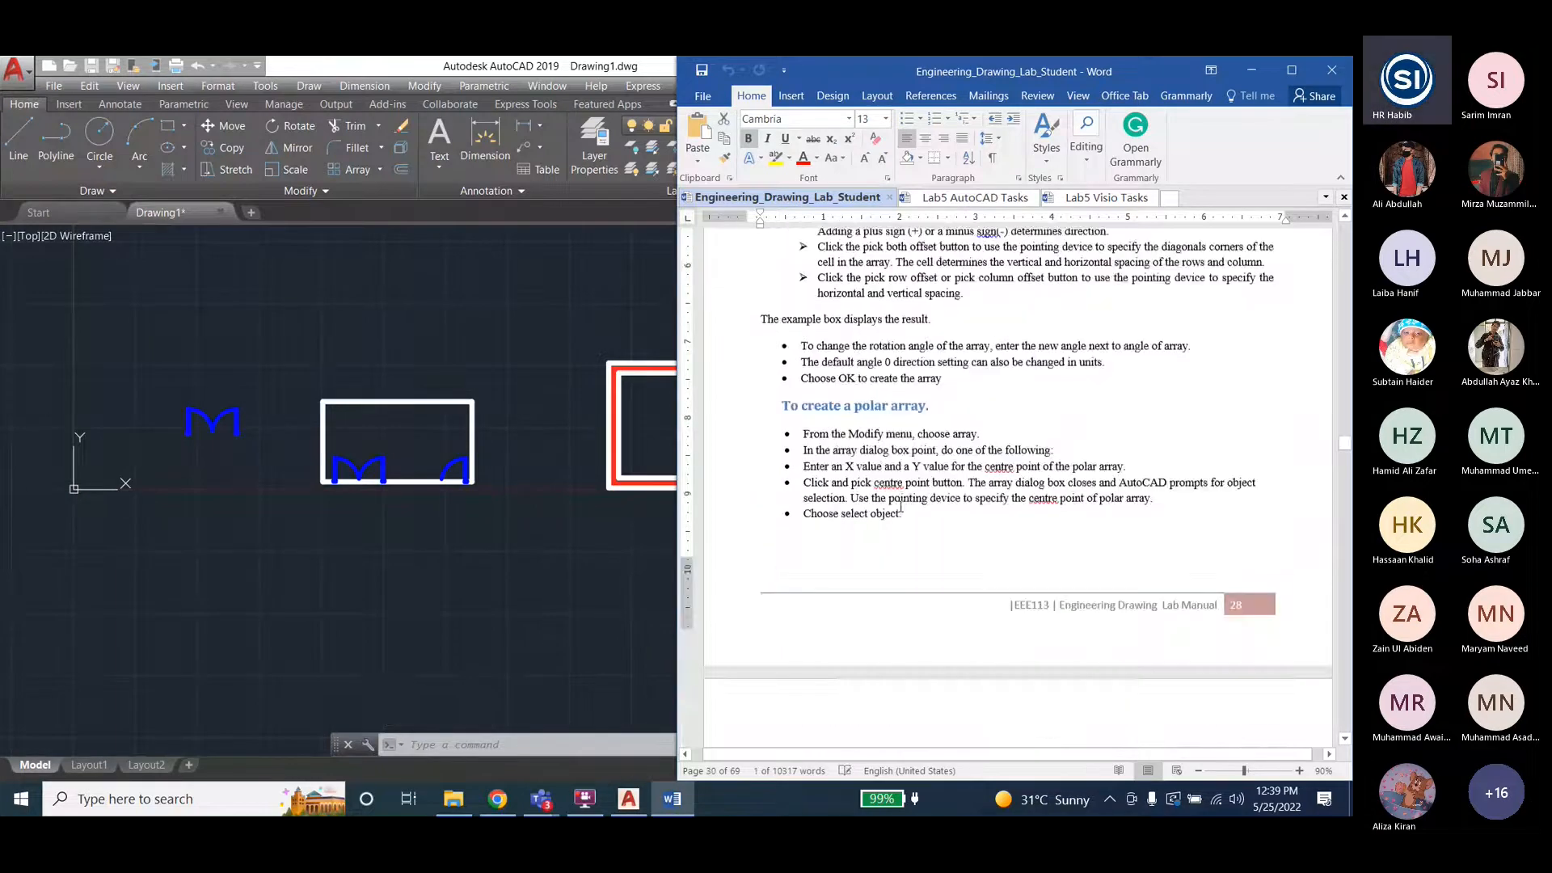
scroll(897, 483, "up", 1)
scroll(897, 483, "down", 10)
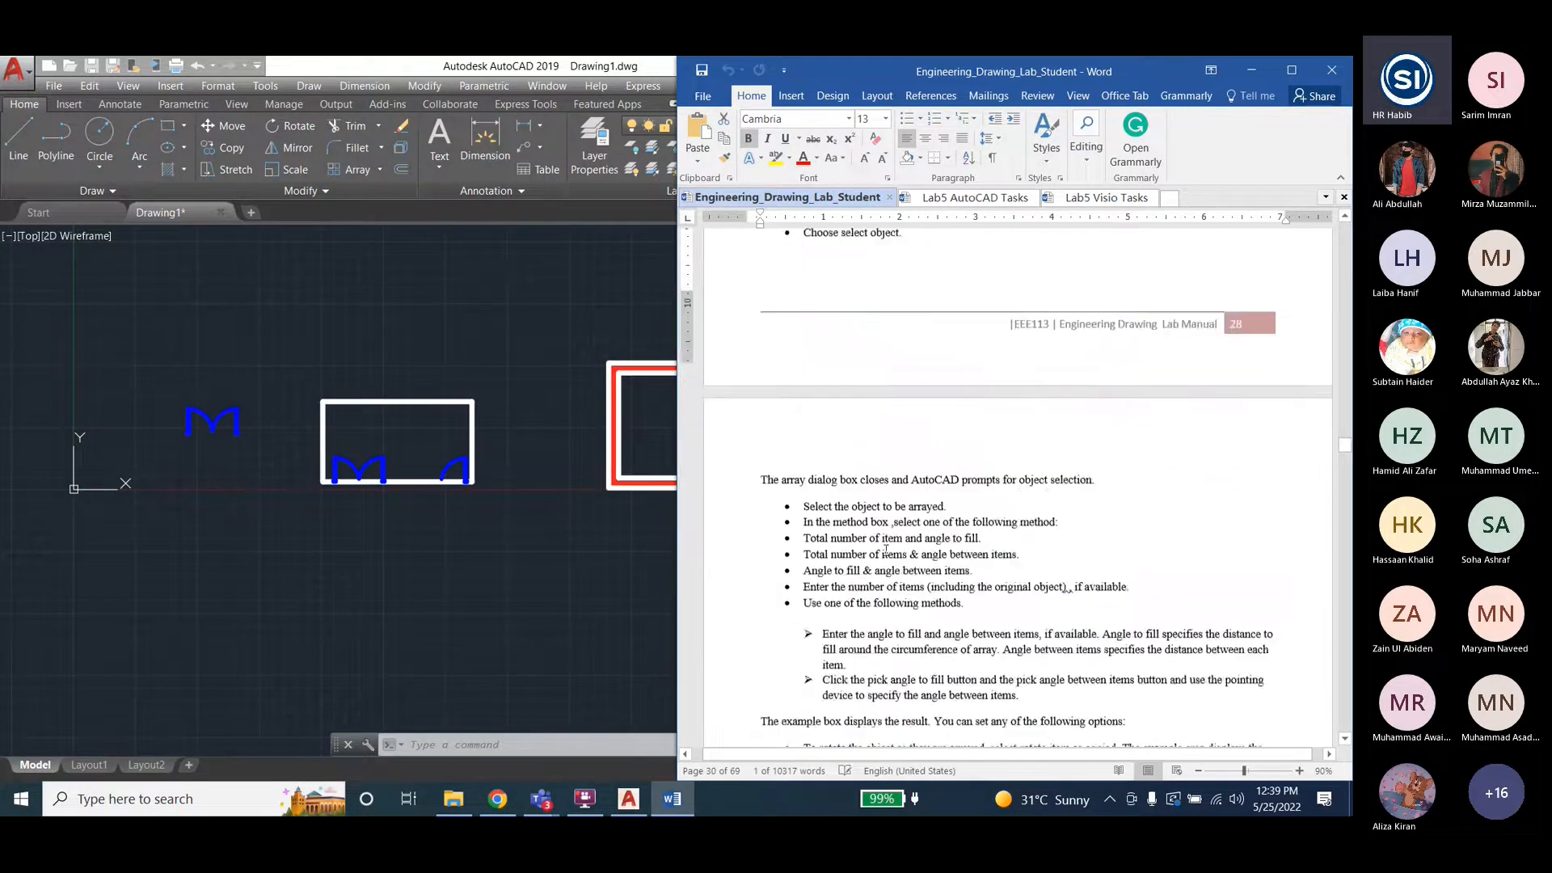
scroll(887, 550, "down", 2)
triple_click(820, 412)
left_click(822, 439)
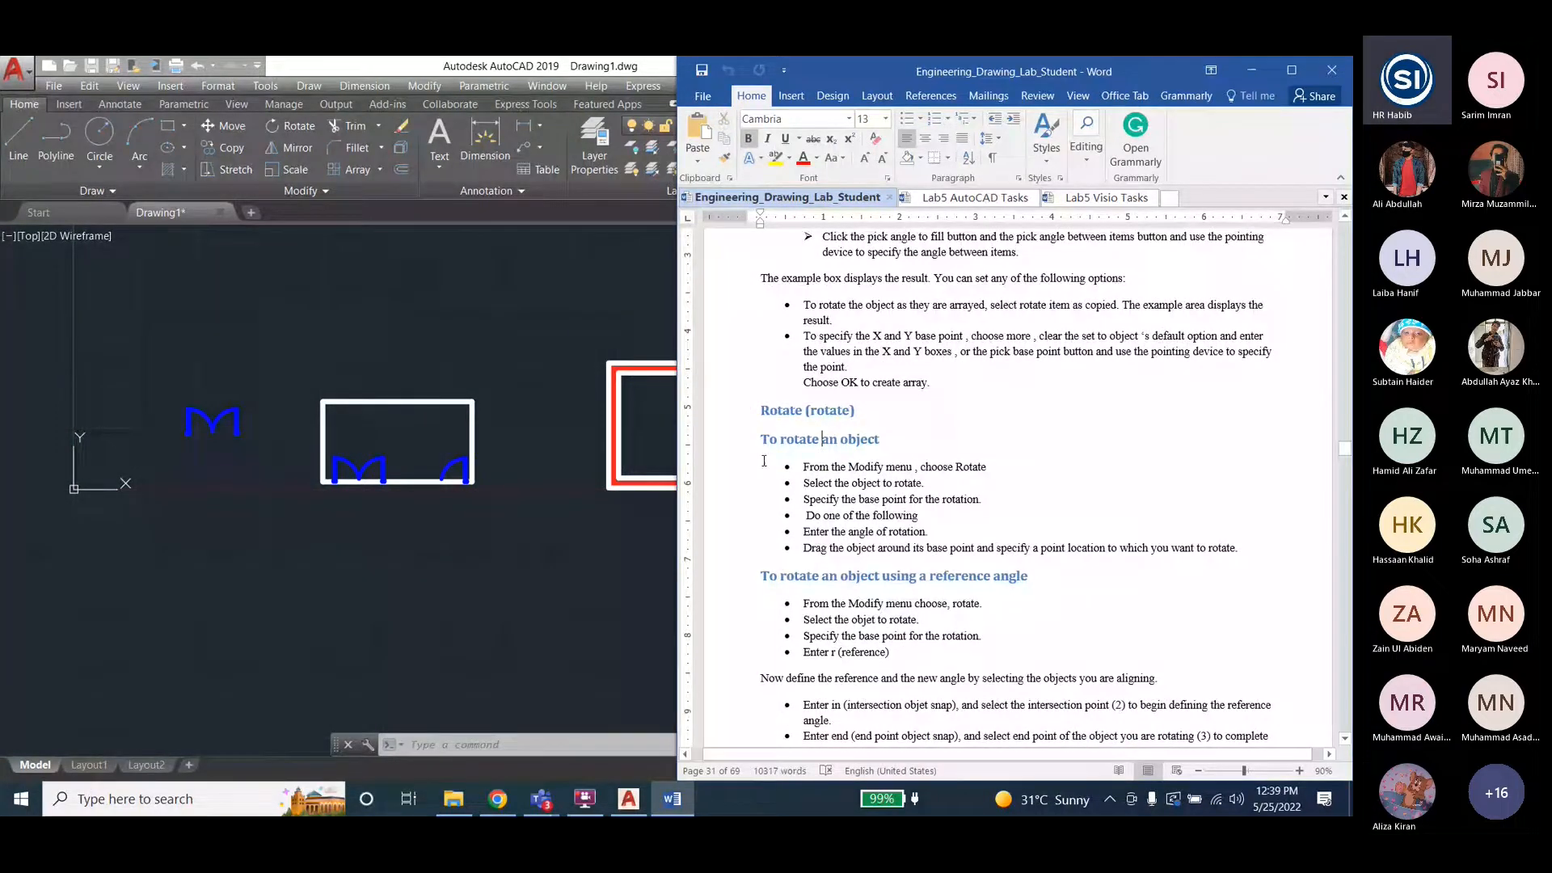
left_click_drag(762, 413, 849, 438)
left_click(849, 437)
left_click(329, 208)
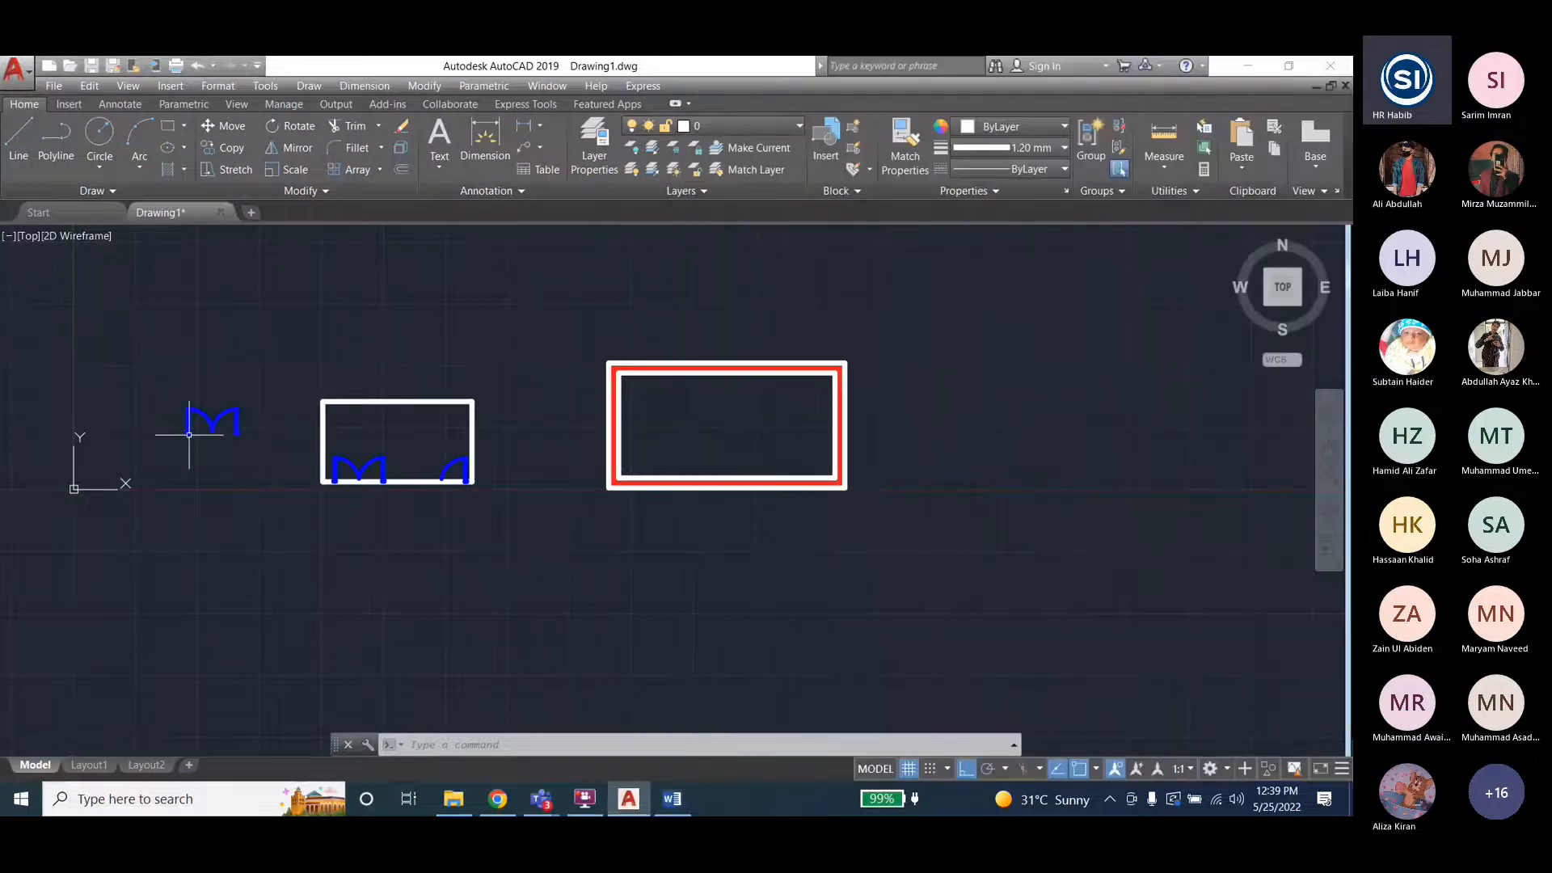
Start rotating the right leaf of the standalone double door about its frame's lower-right corner, with Ortho on.
scroll(189, 434, "up", 6)
key("Escape")
key("Escape")
key("Escape")
scroll(450, 391, "up", 2)
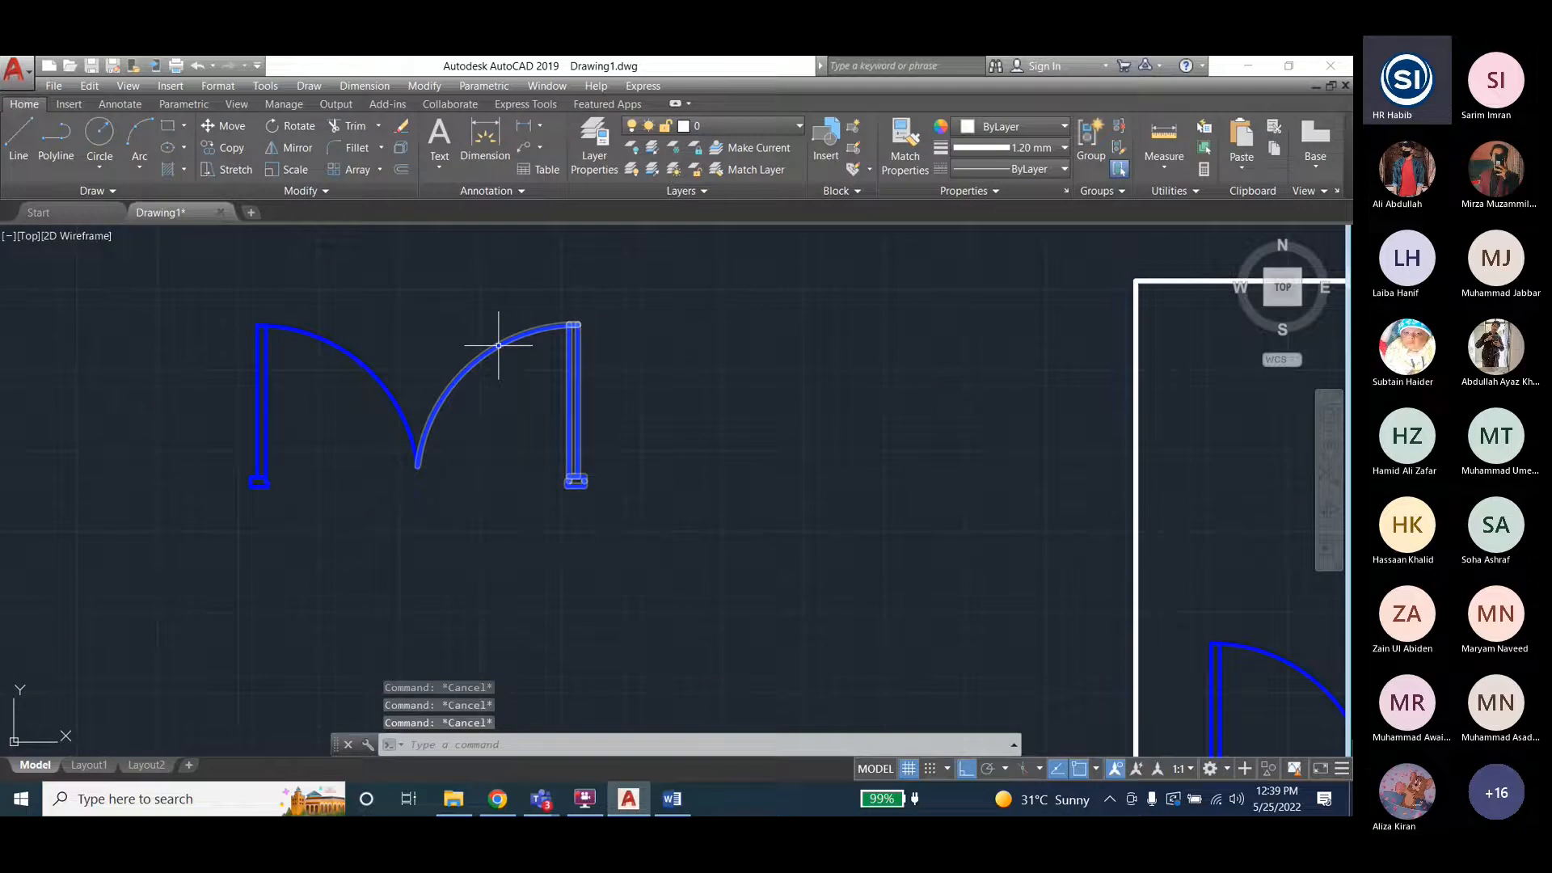
scroll(279, 493, "down", 4)
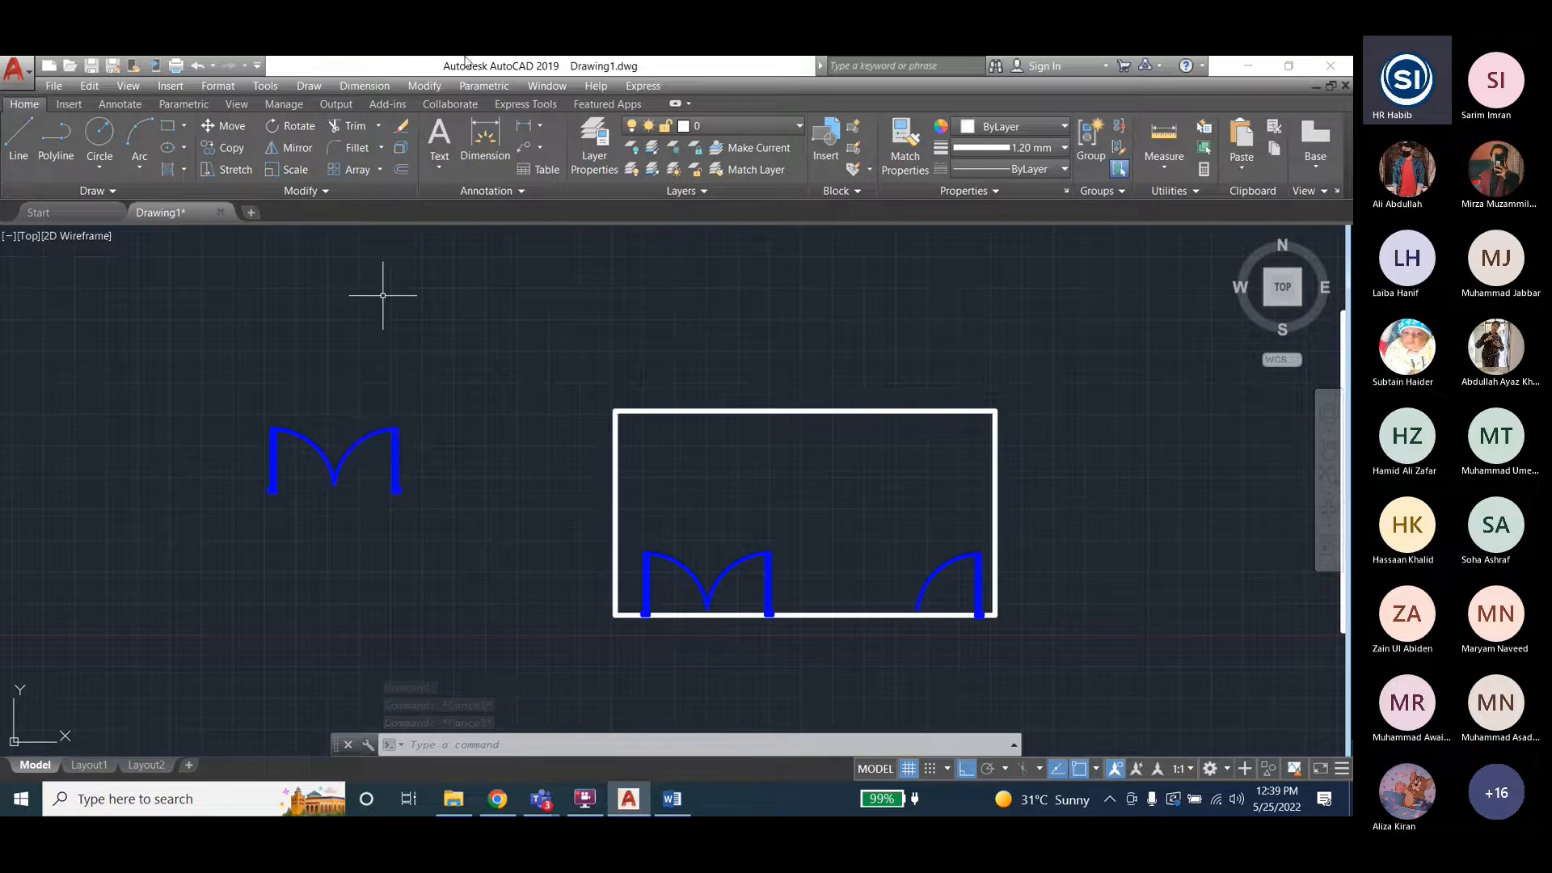
left_click(425, 86)
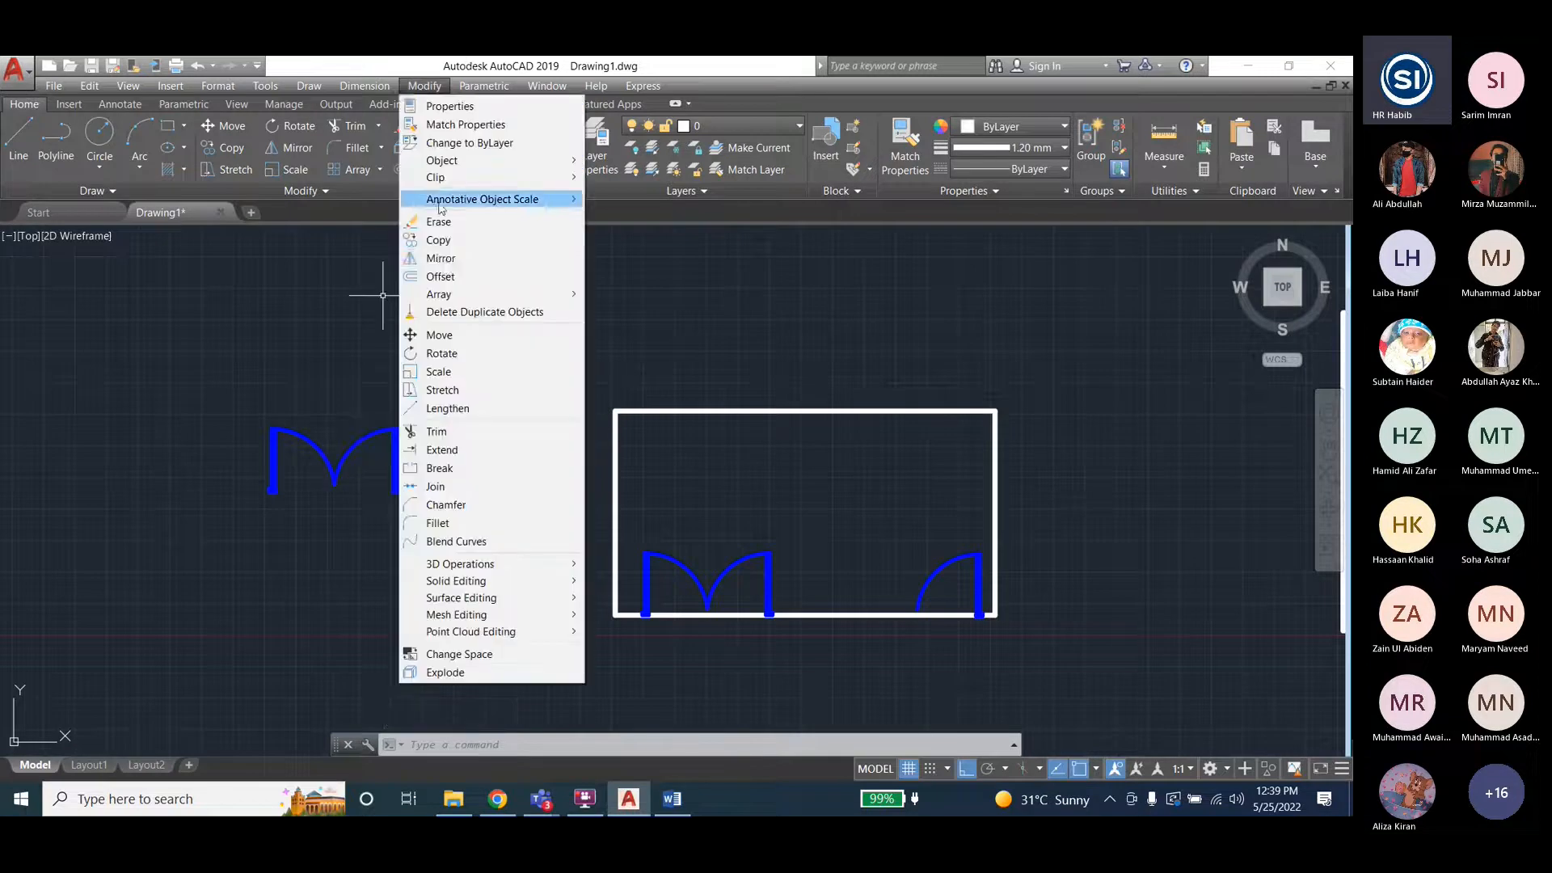
left_click(441, 353)
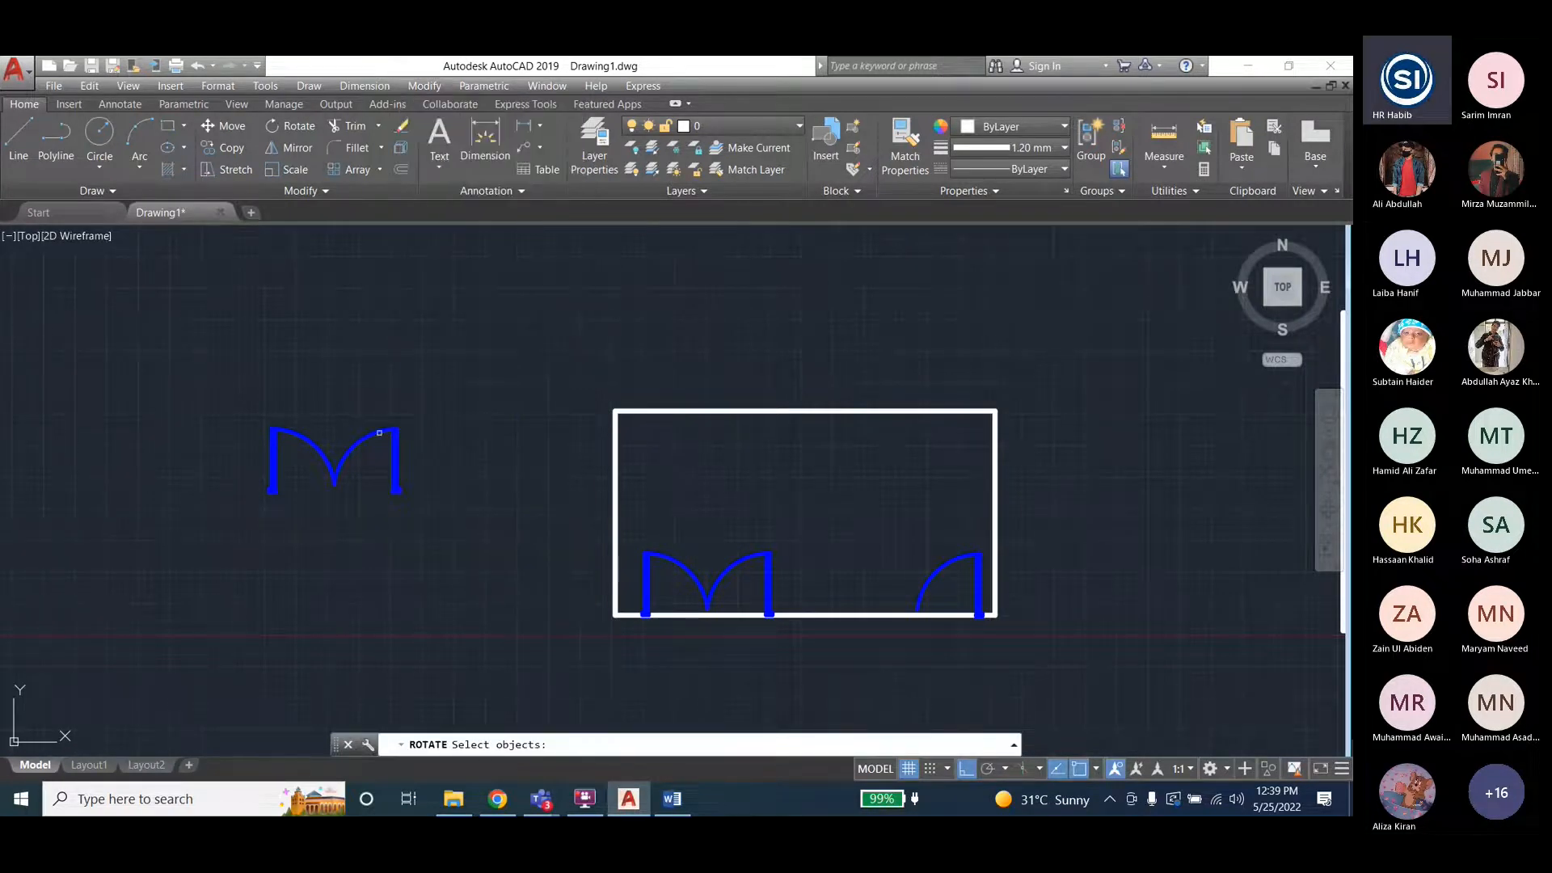
left_click(382, 430)
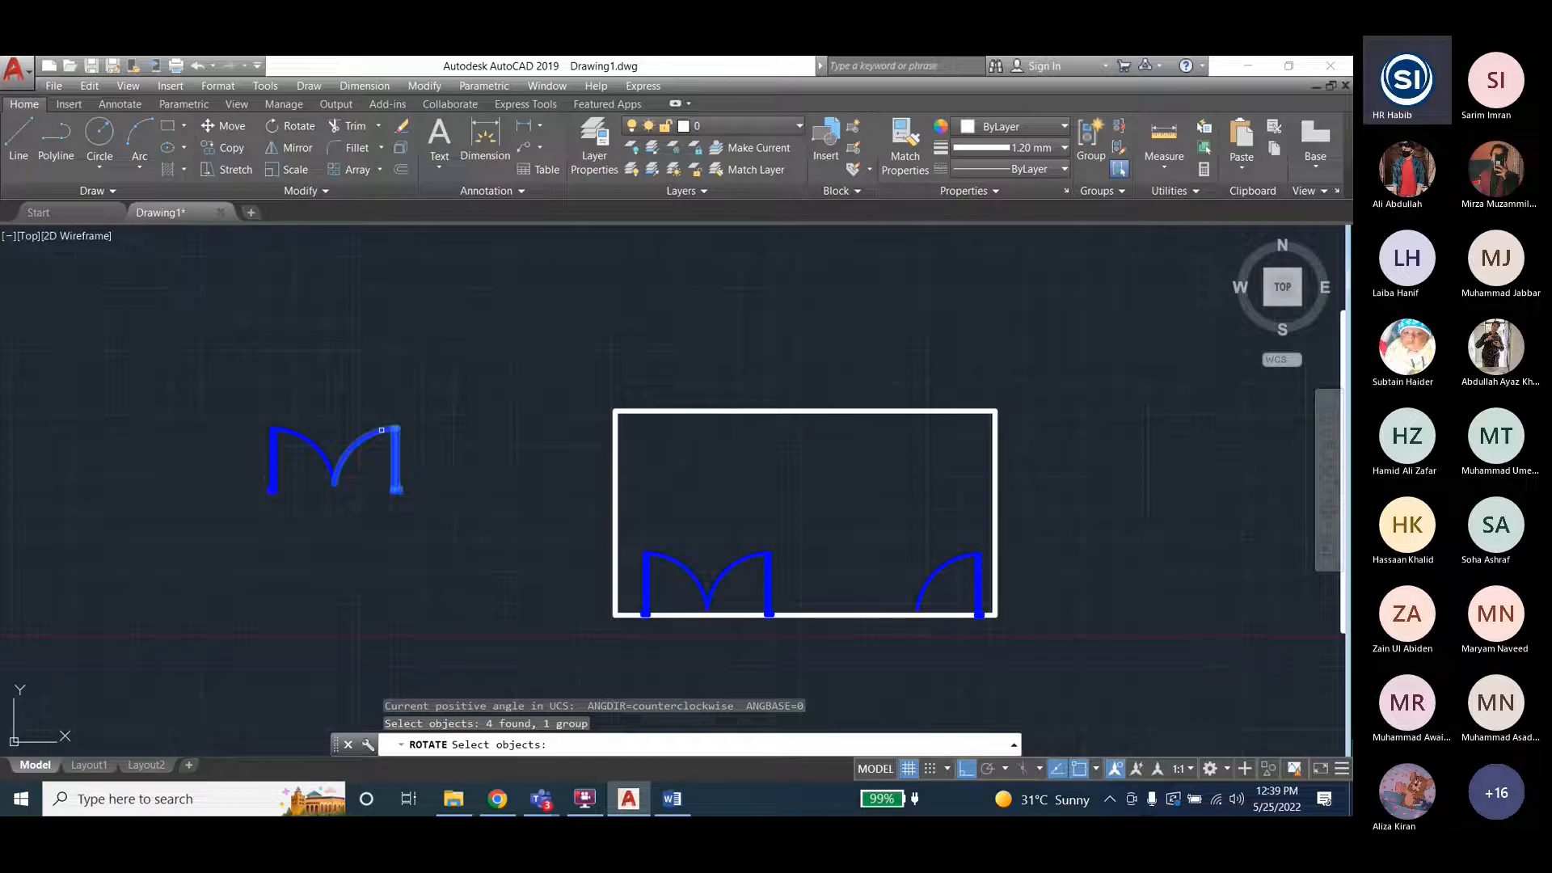
key("Return")
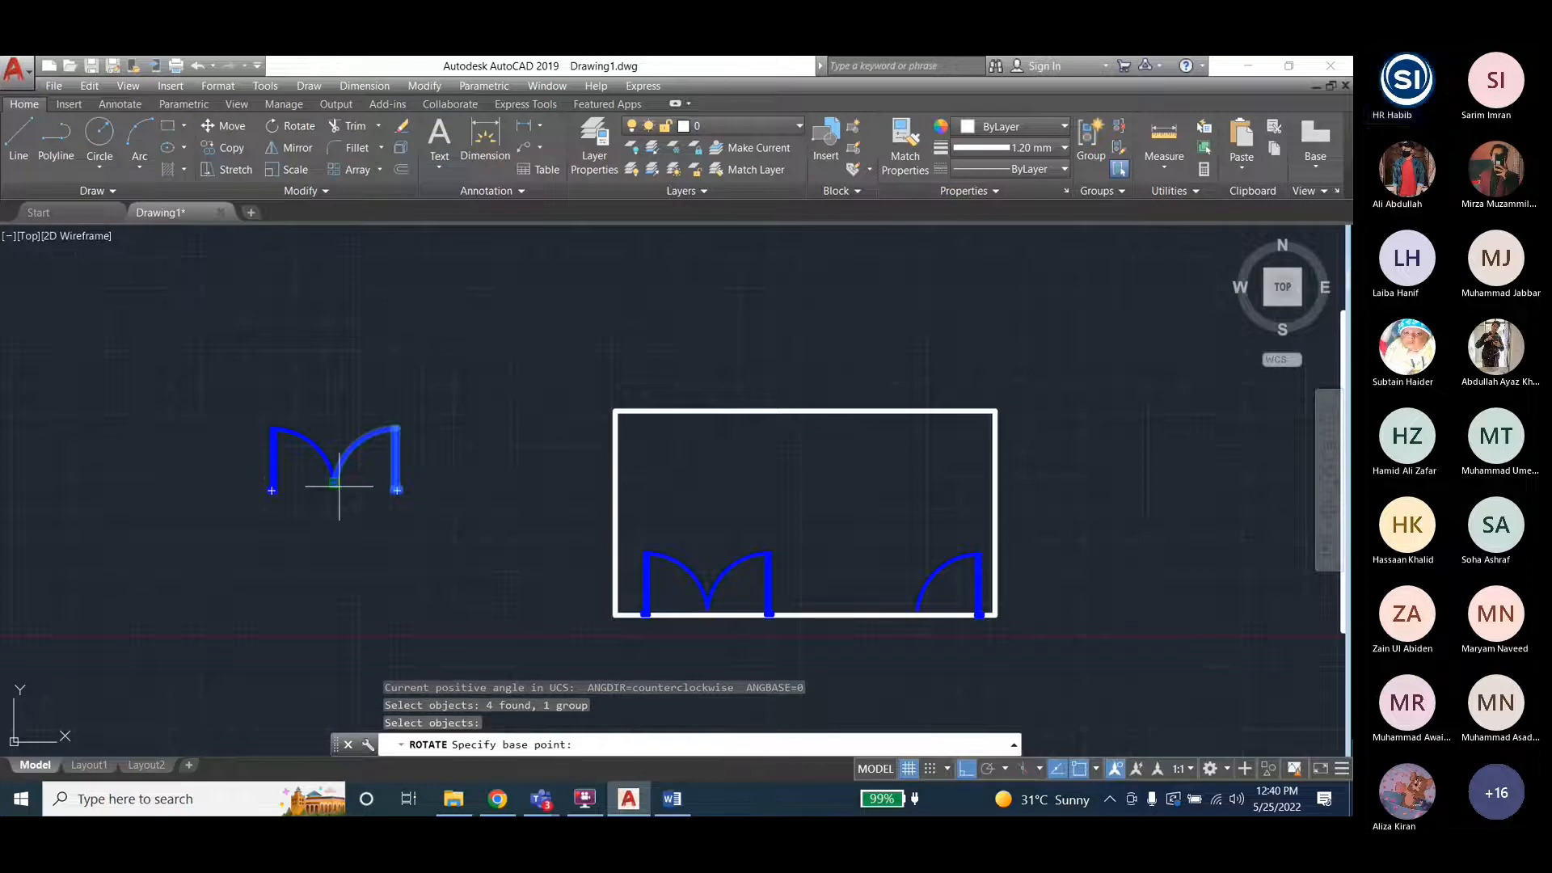
scroll(399, 490, "up", 5)
left_click(397, 477)
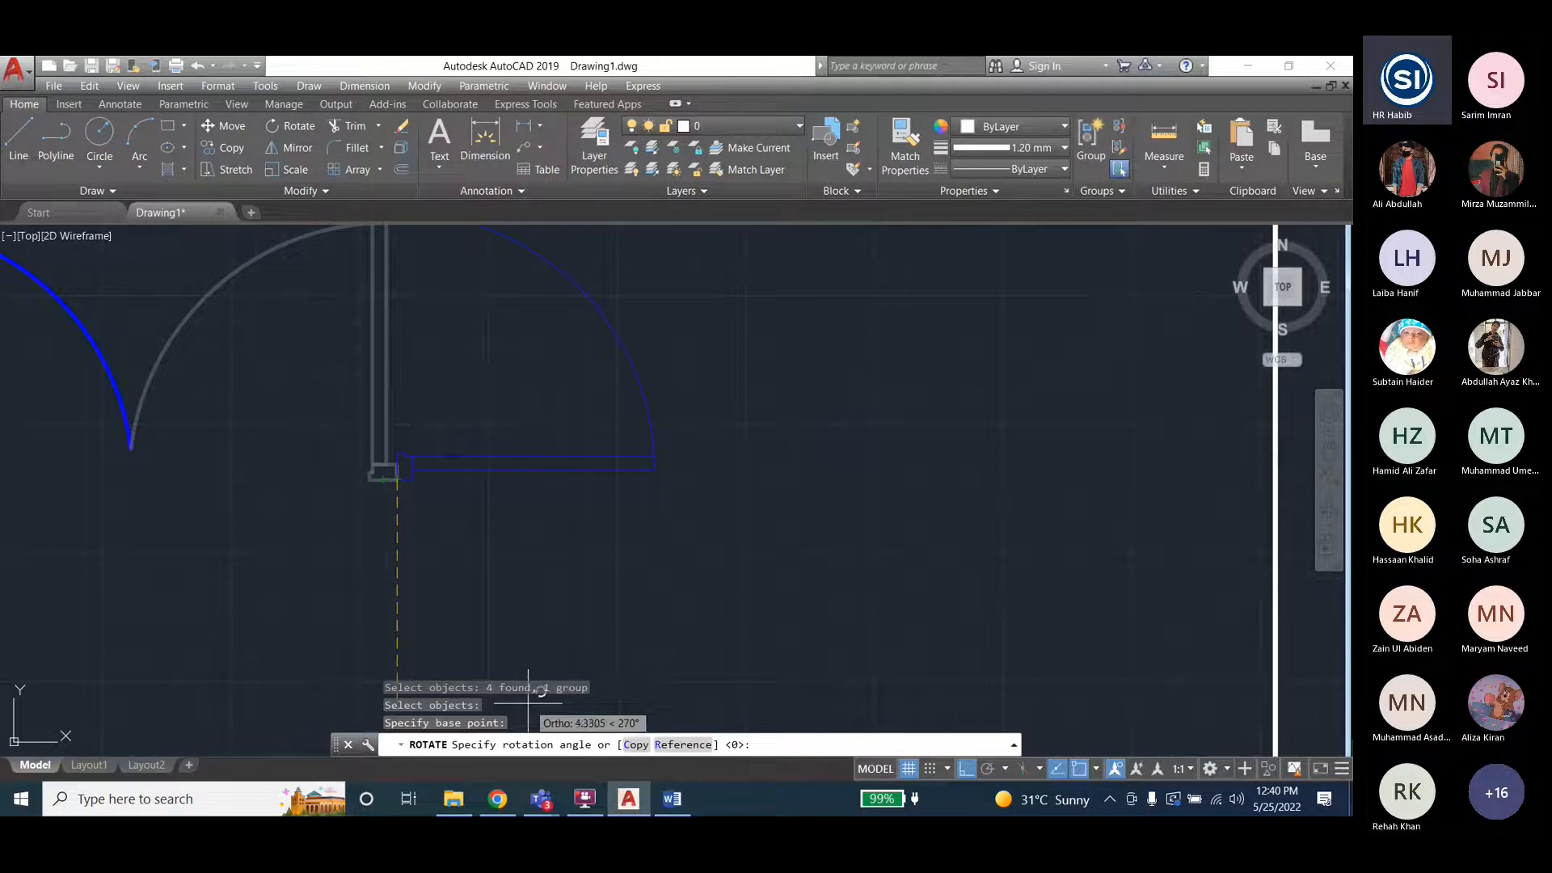
left_click(965, 768)
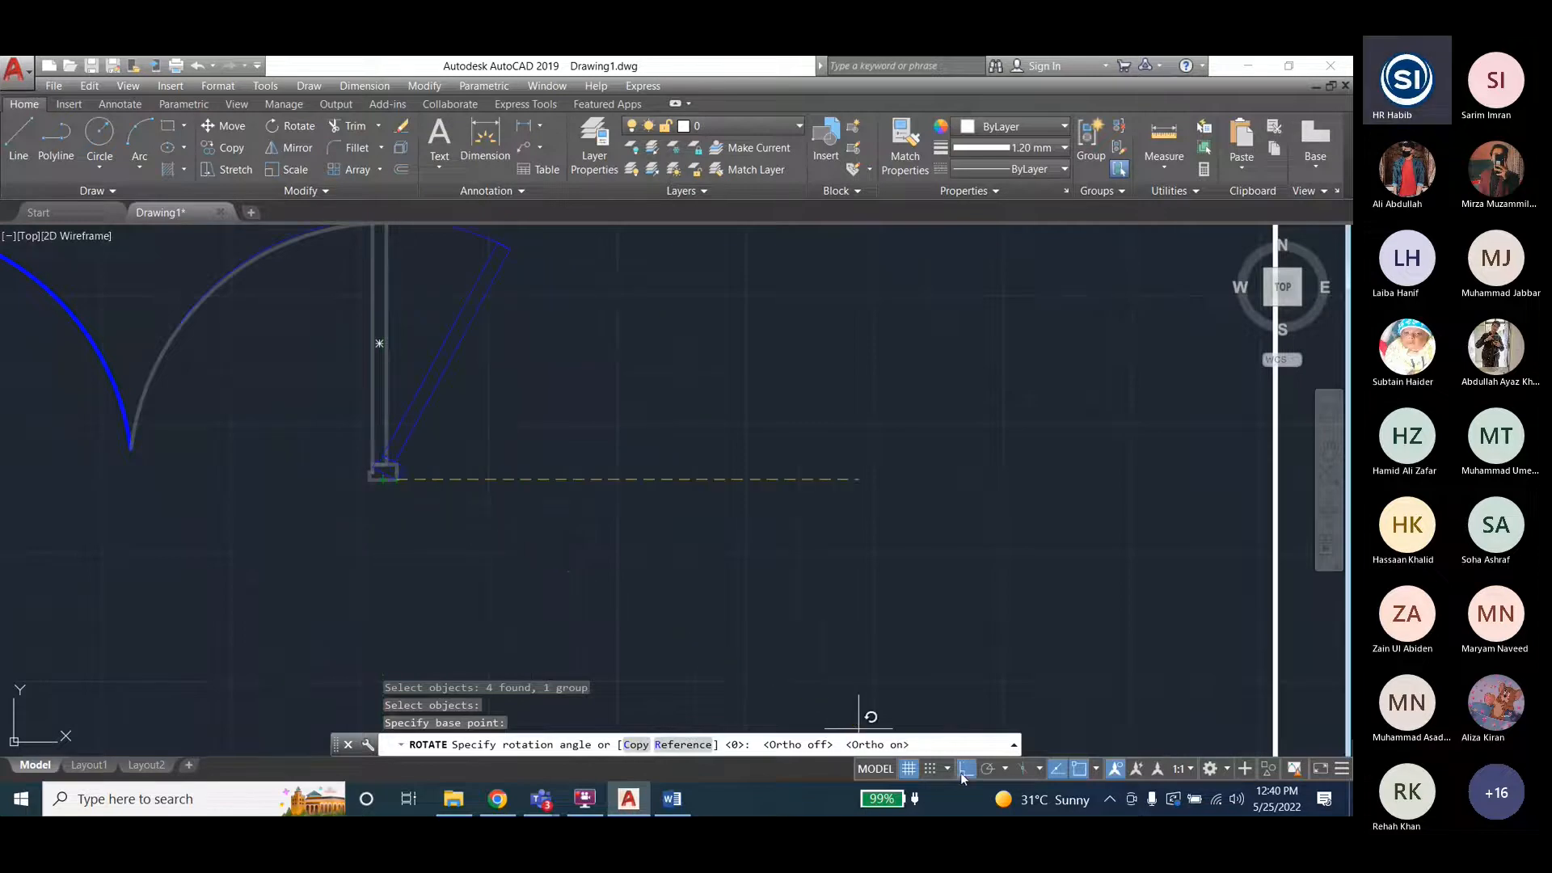
scroll(501, 541, "down", 2)
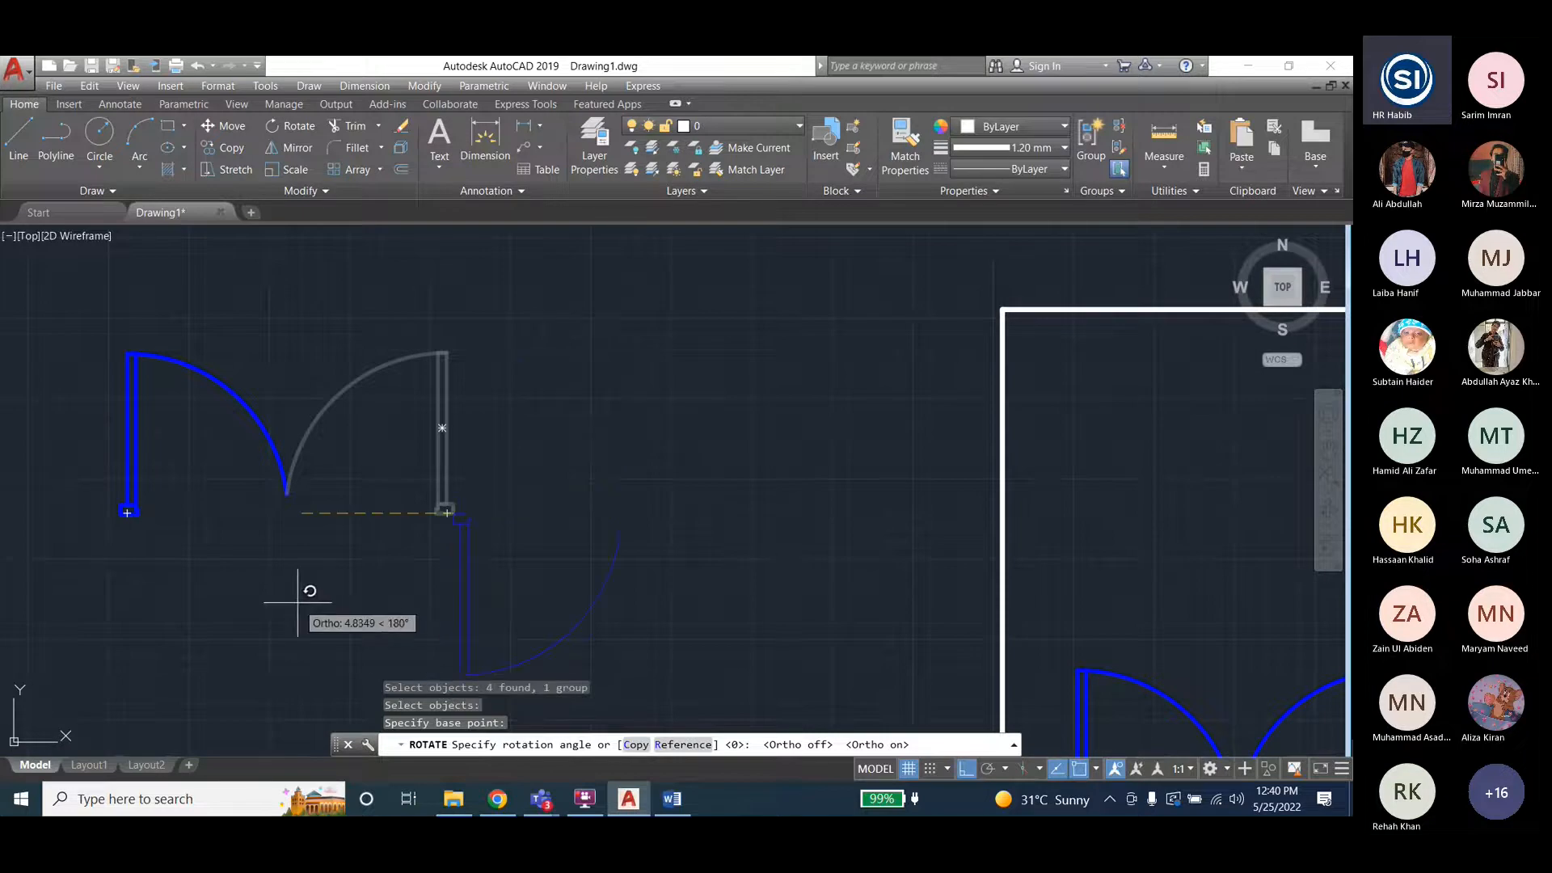
Rotate the right door leaf by 270 degrees about its hinge corner with ortho turned off.
key("F8")
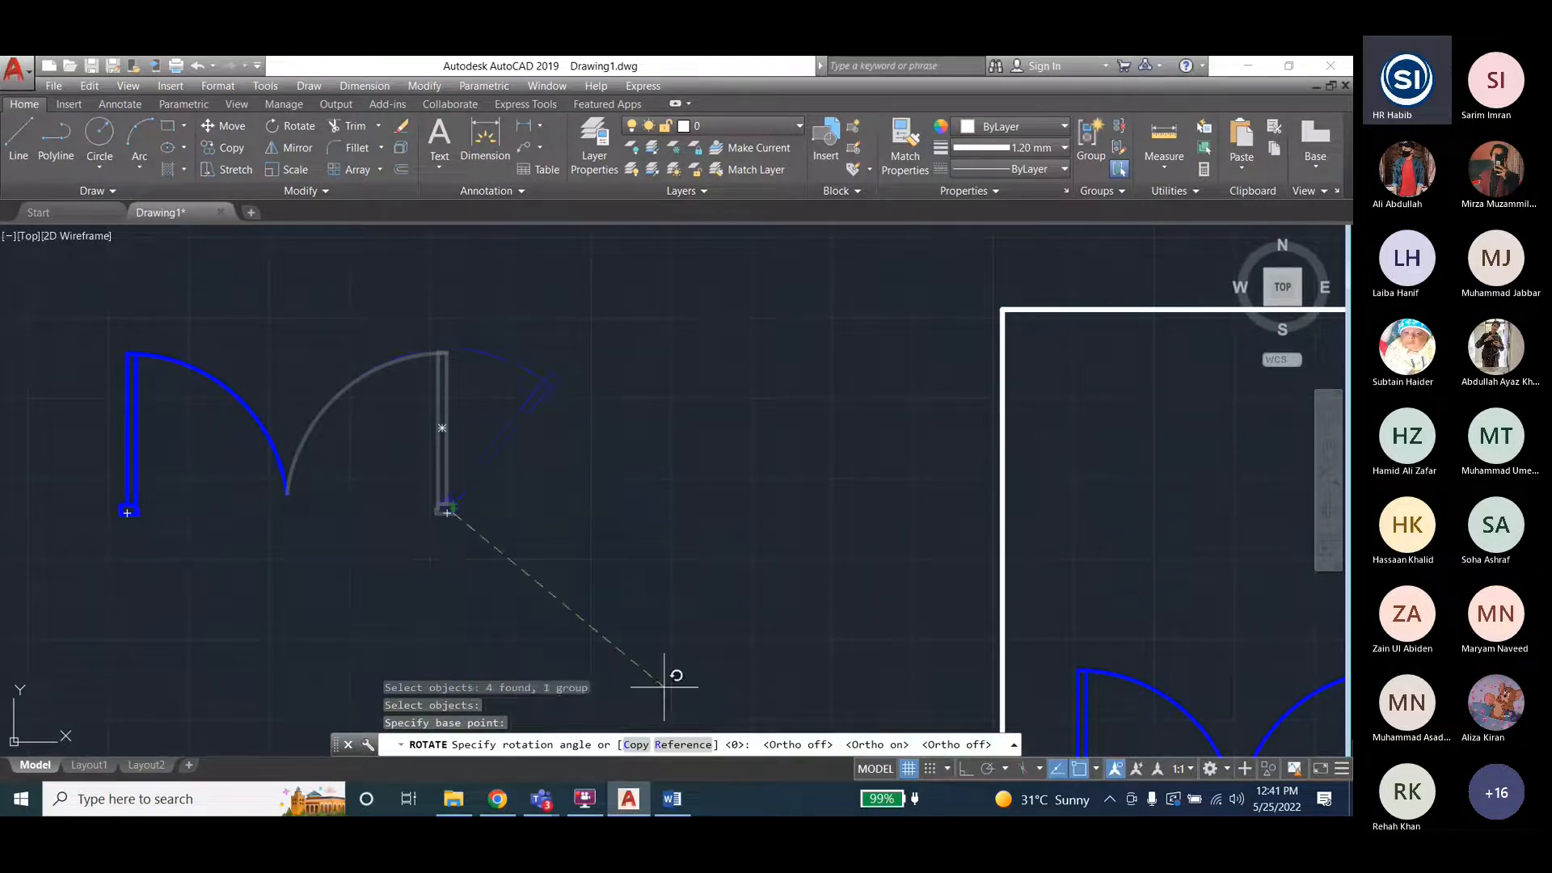
type("7")
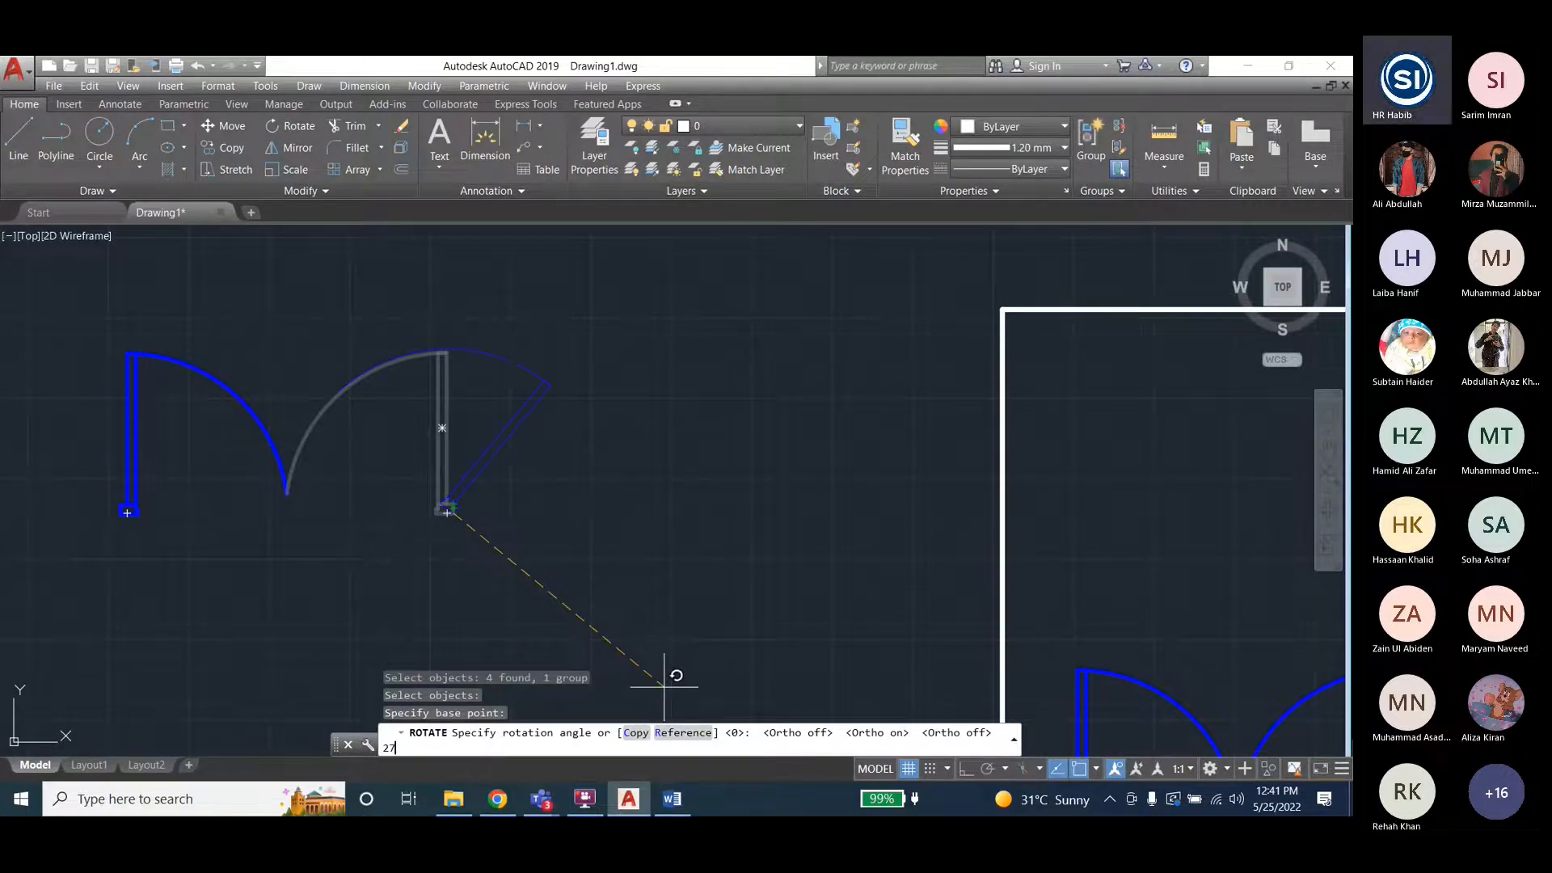
type("0")
key("Return")
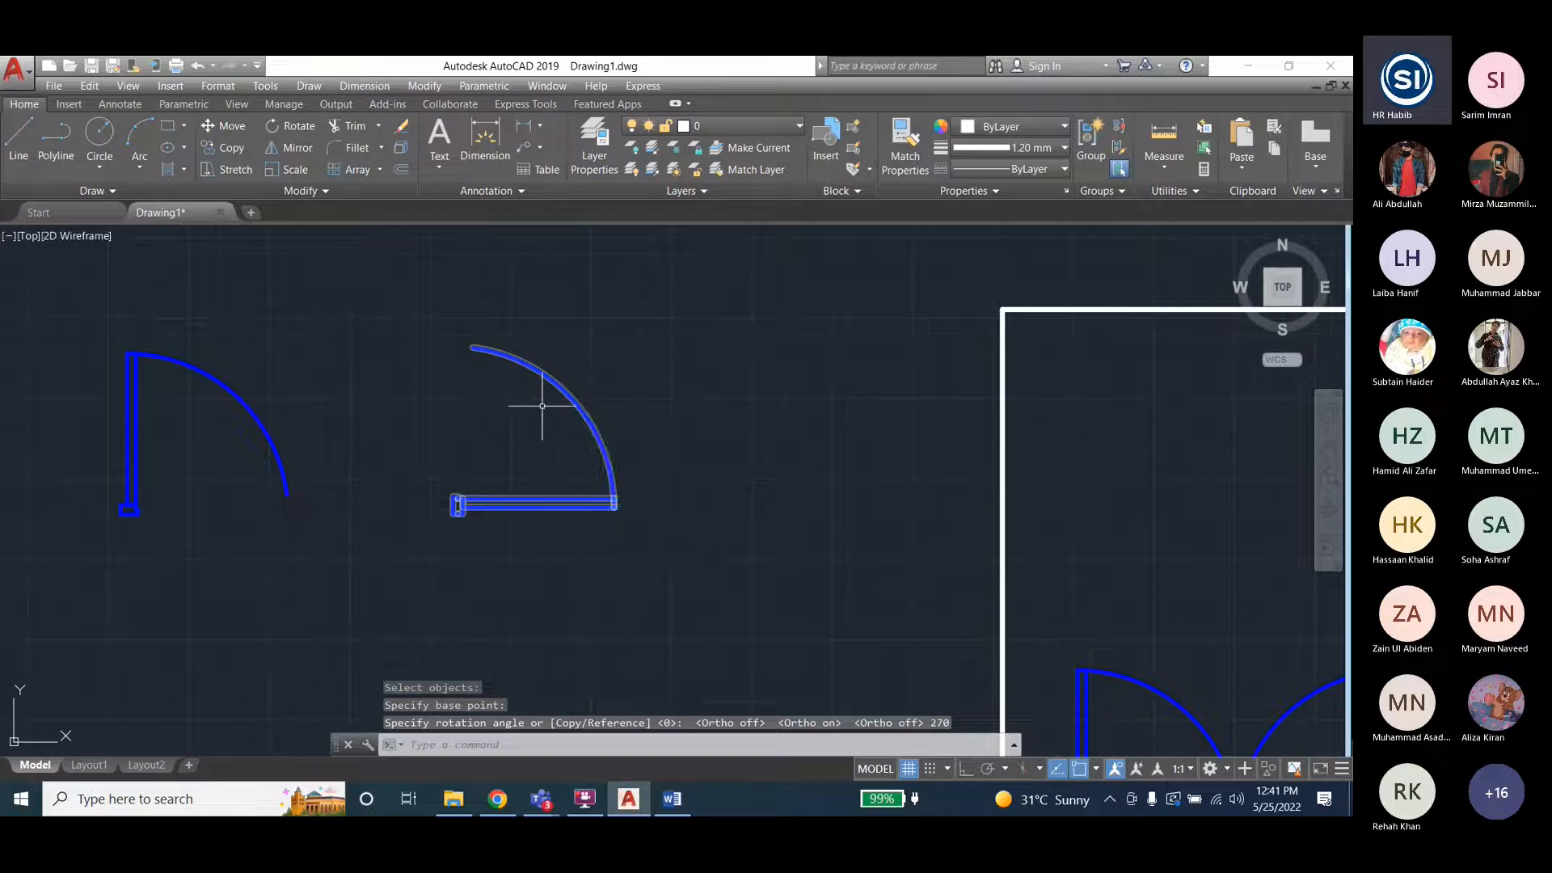
scroll(274, 409, "down", 2)
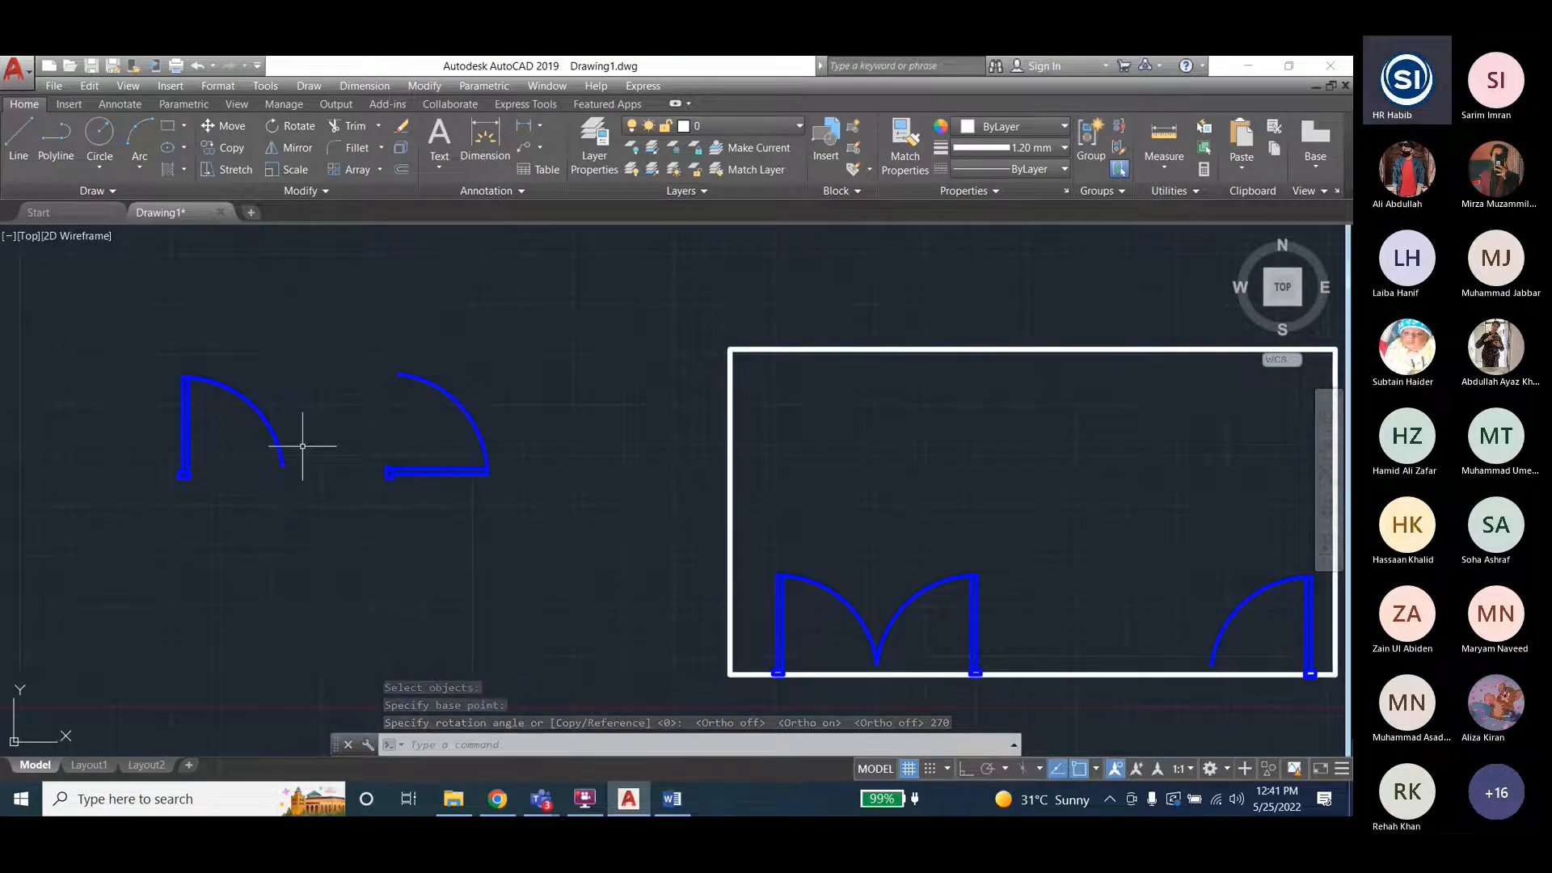
Undo the rotation of the single door leaf and clear any active selection.
scroll(302, 446, "up", 2)
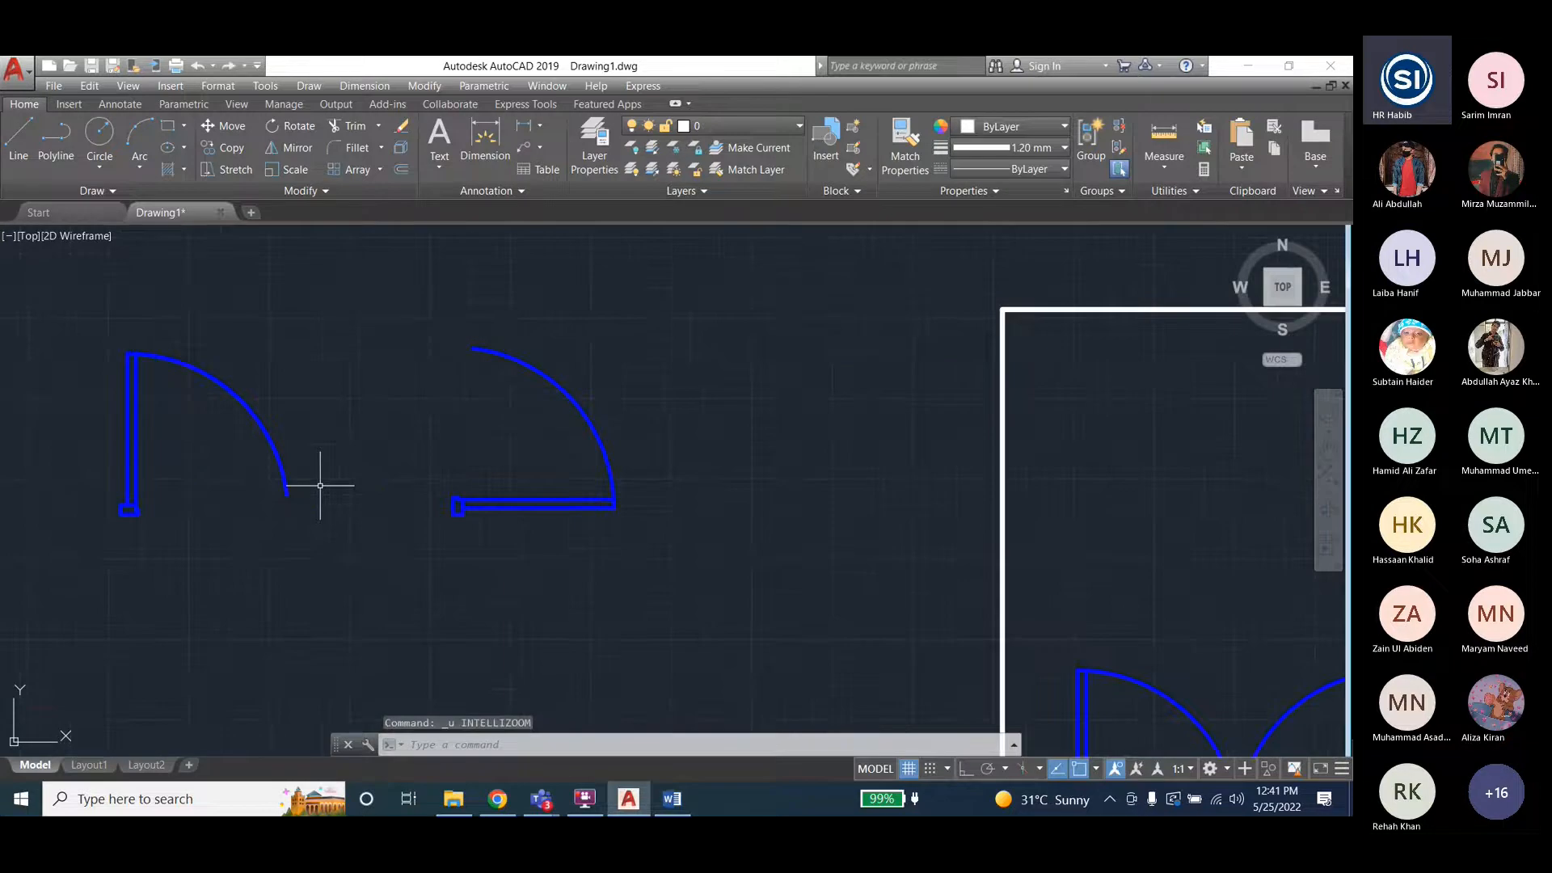
key("ctrl+z")
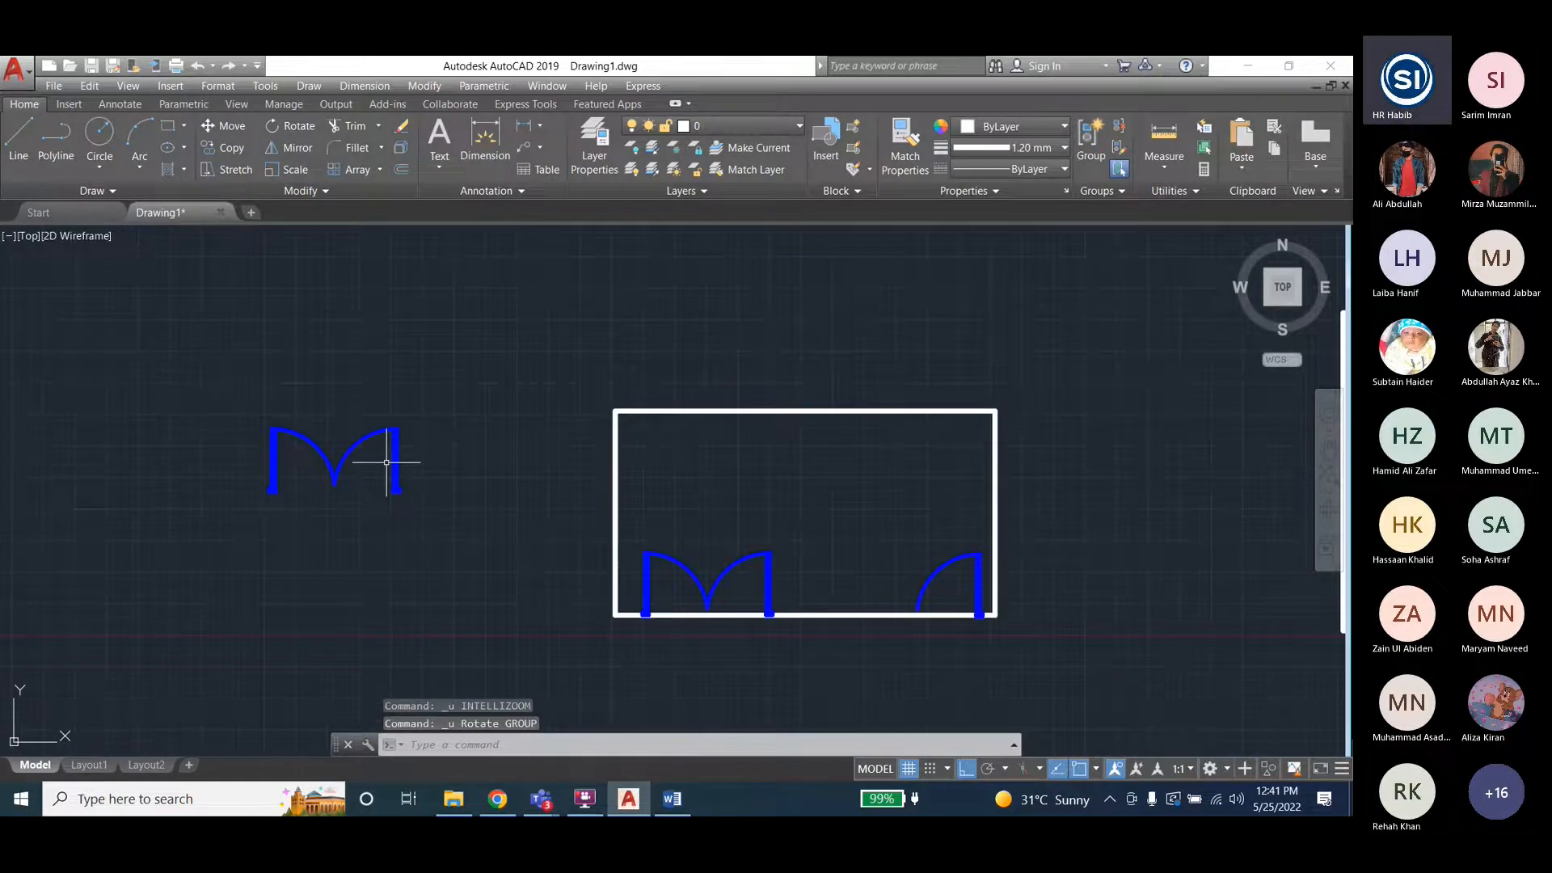
left_click(226, 449)
key("Escape")
key("Escape")
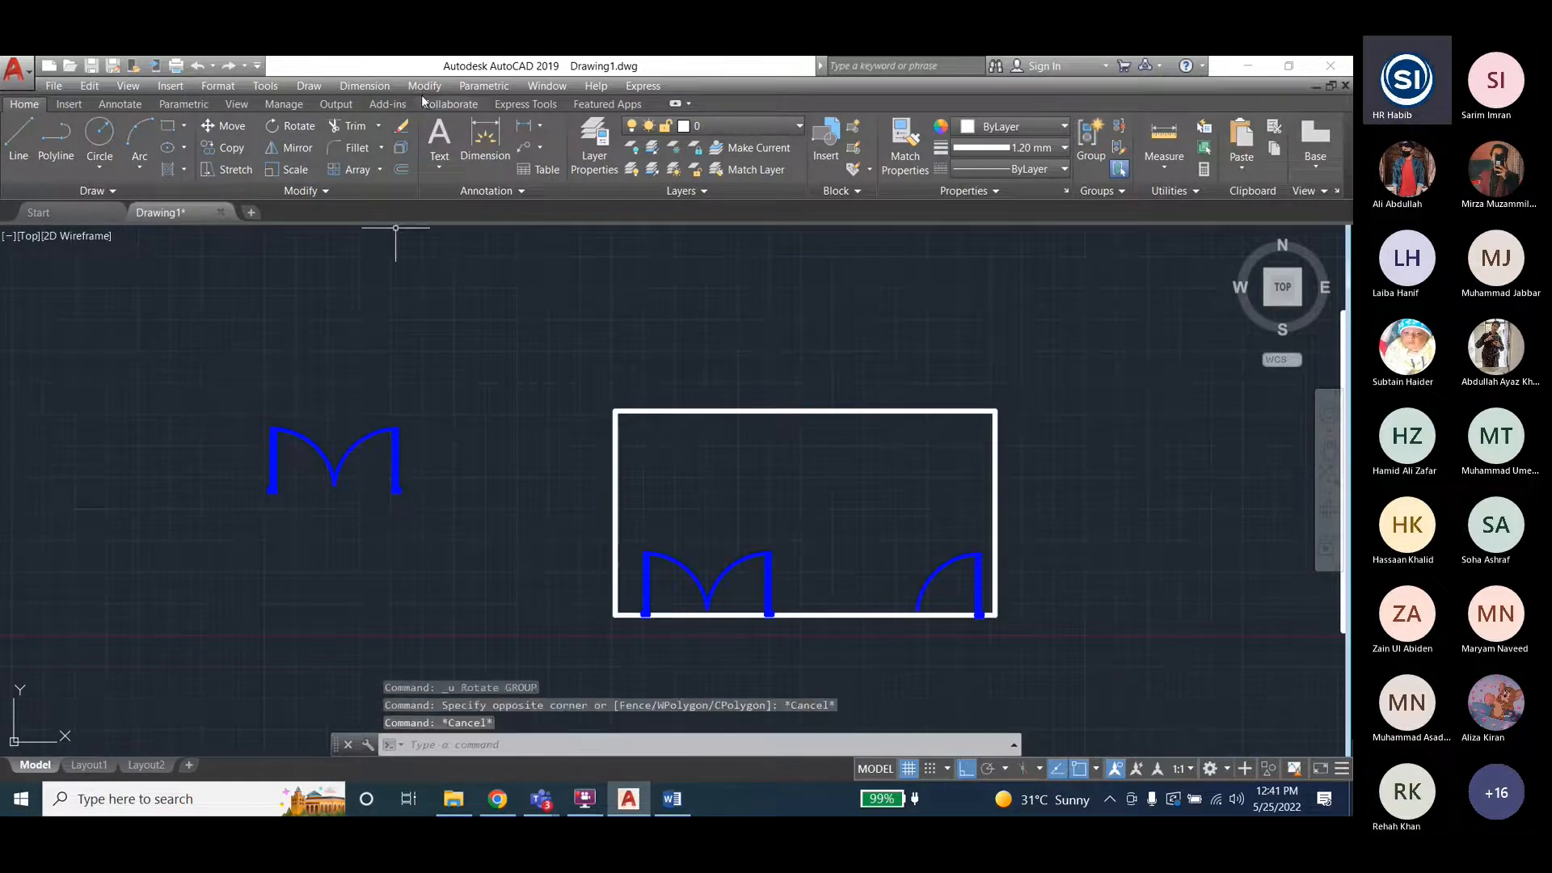
Rotate the whole loose double door by 270 degrees about the right leaf's lower hinge corner, using ortho.
left_click(425, 86)
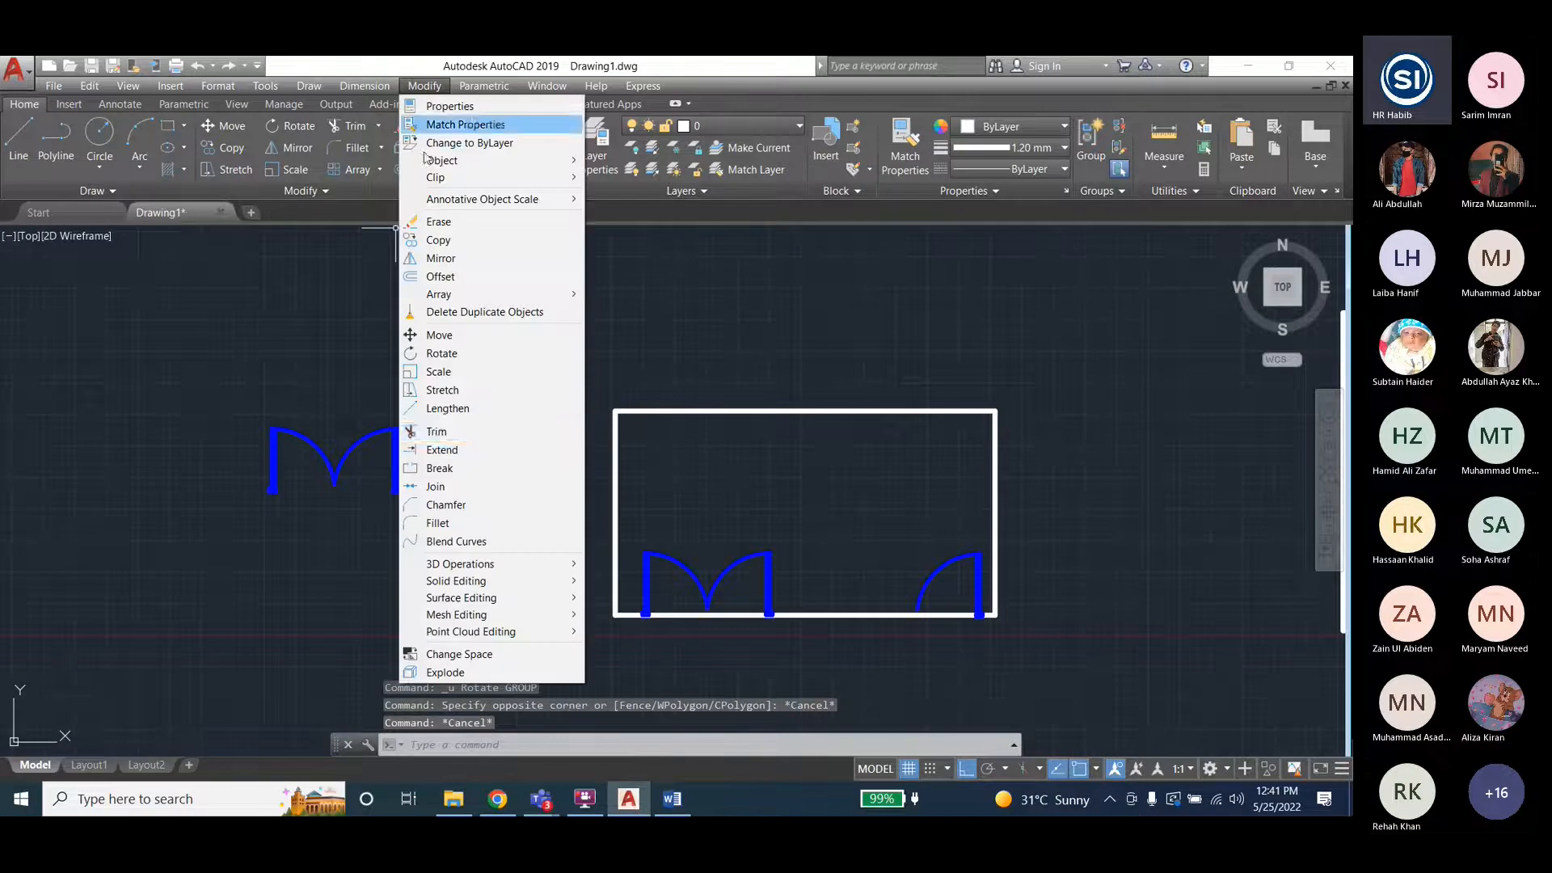
left_click(437, 353)
left_click(249, 402)
left_click(457, 524)
key("Return")
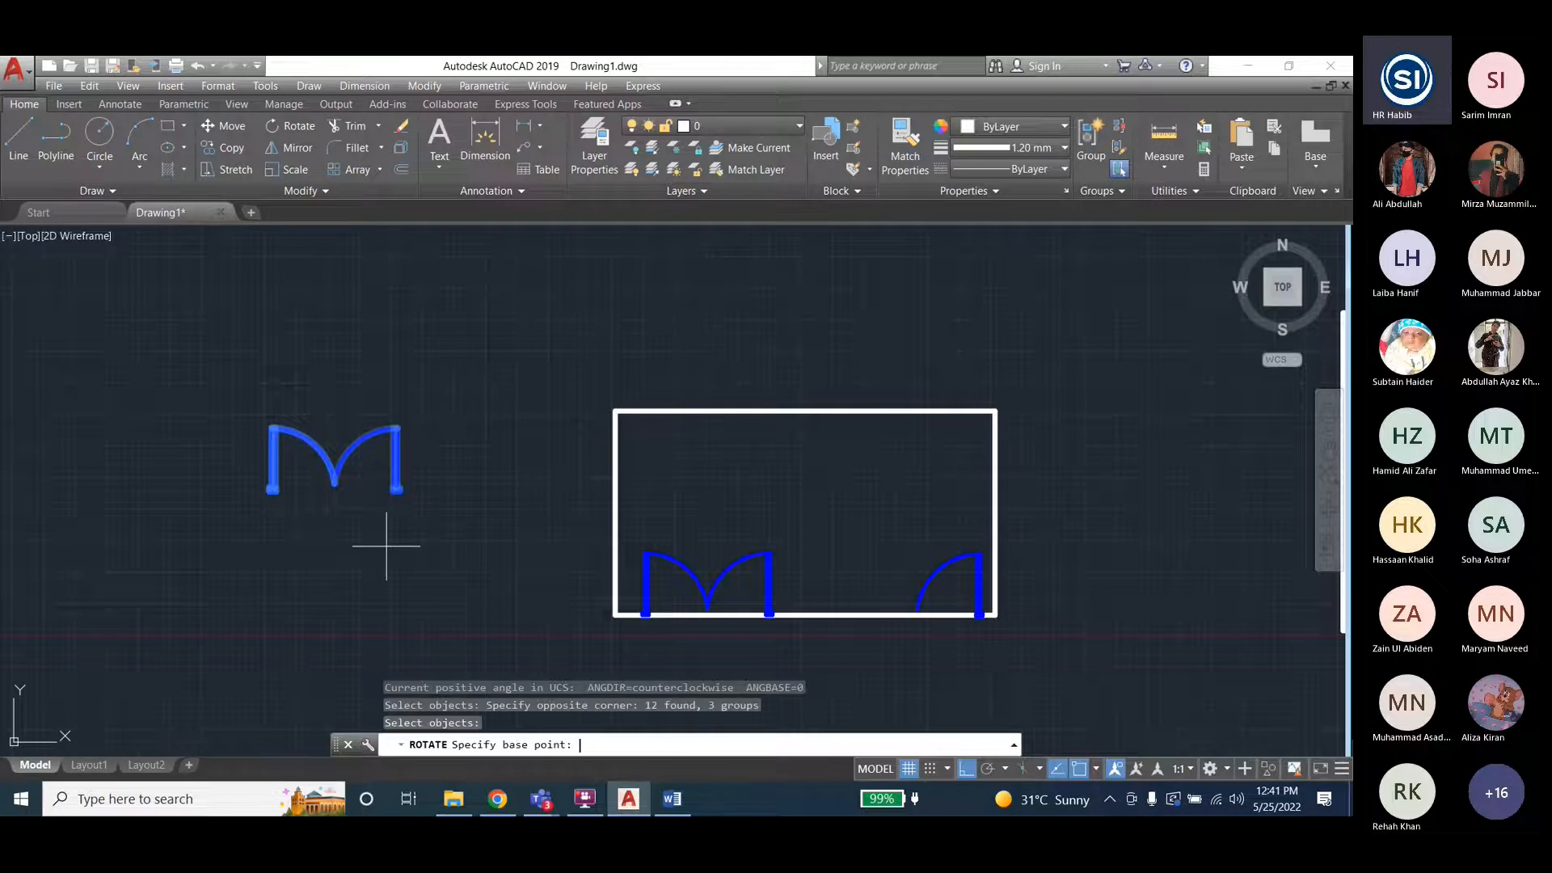
scroll(386, 486, "up", 3)
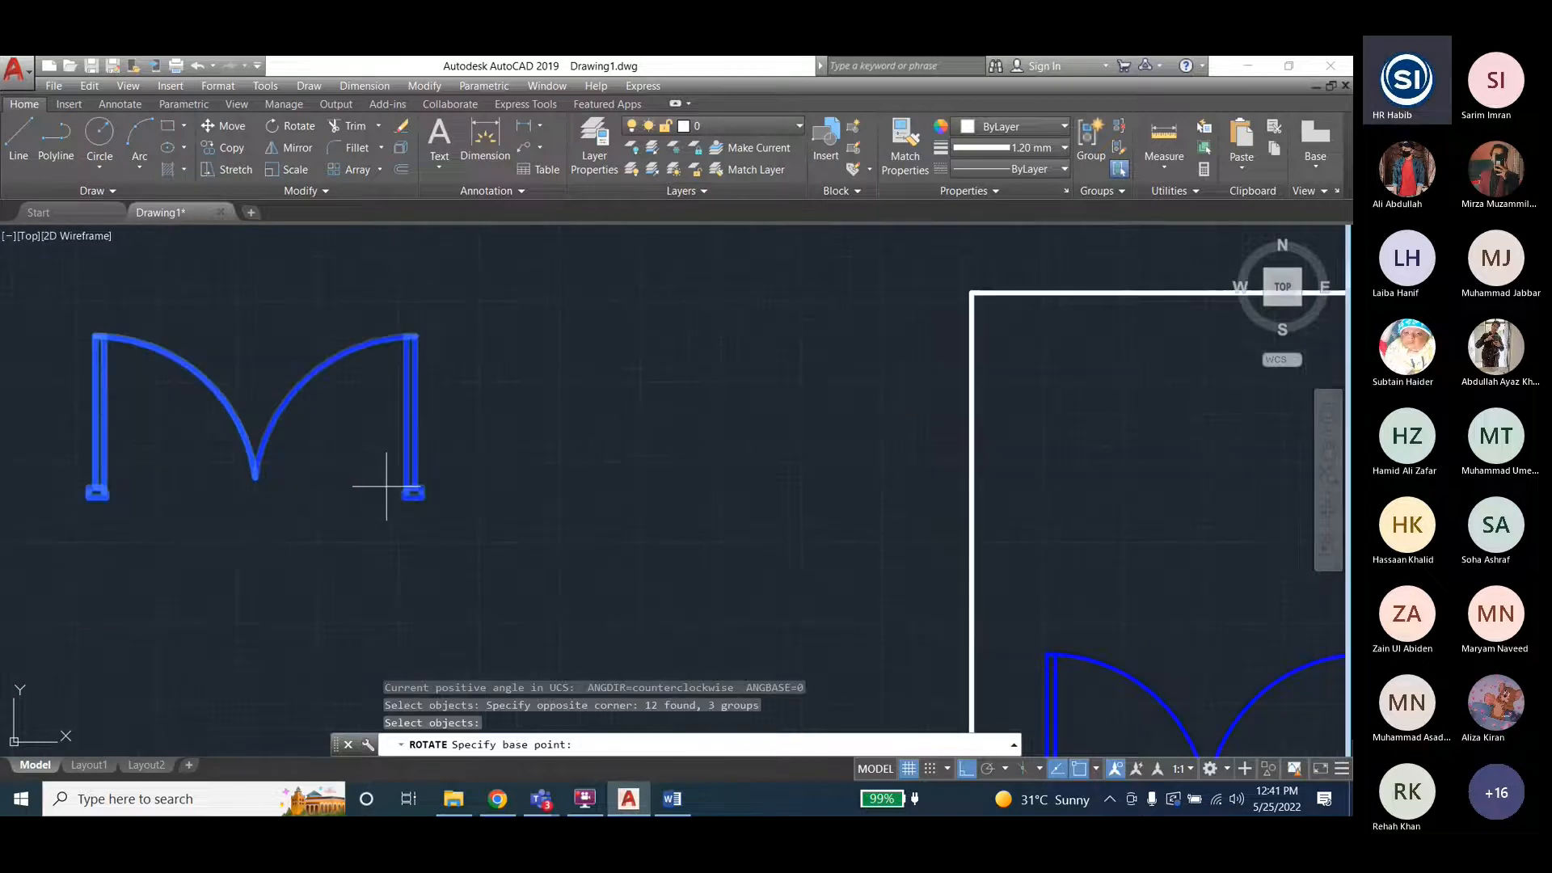
left_click(421, 492)
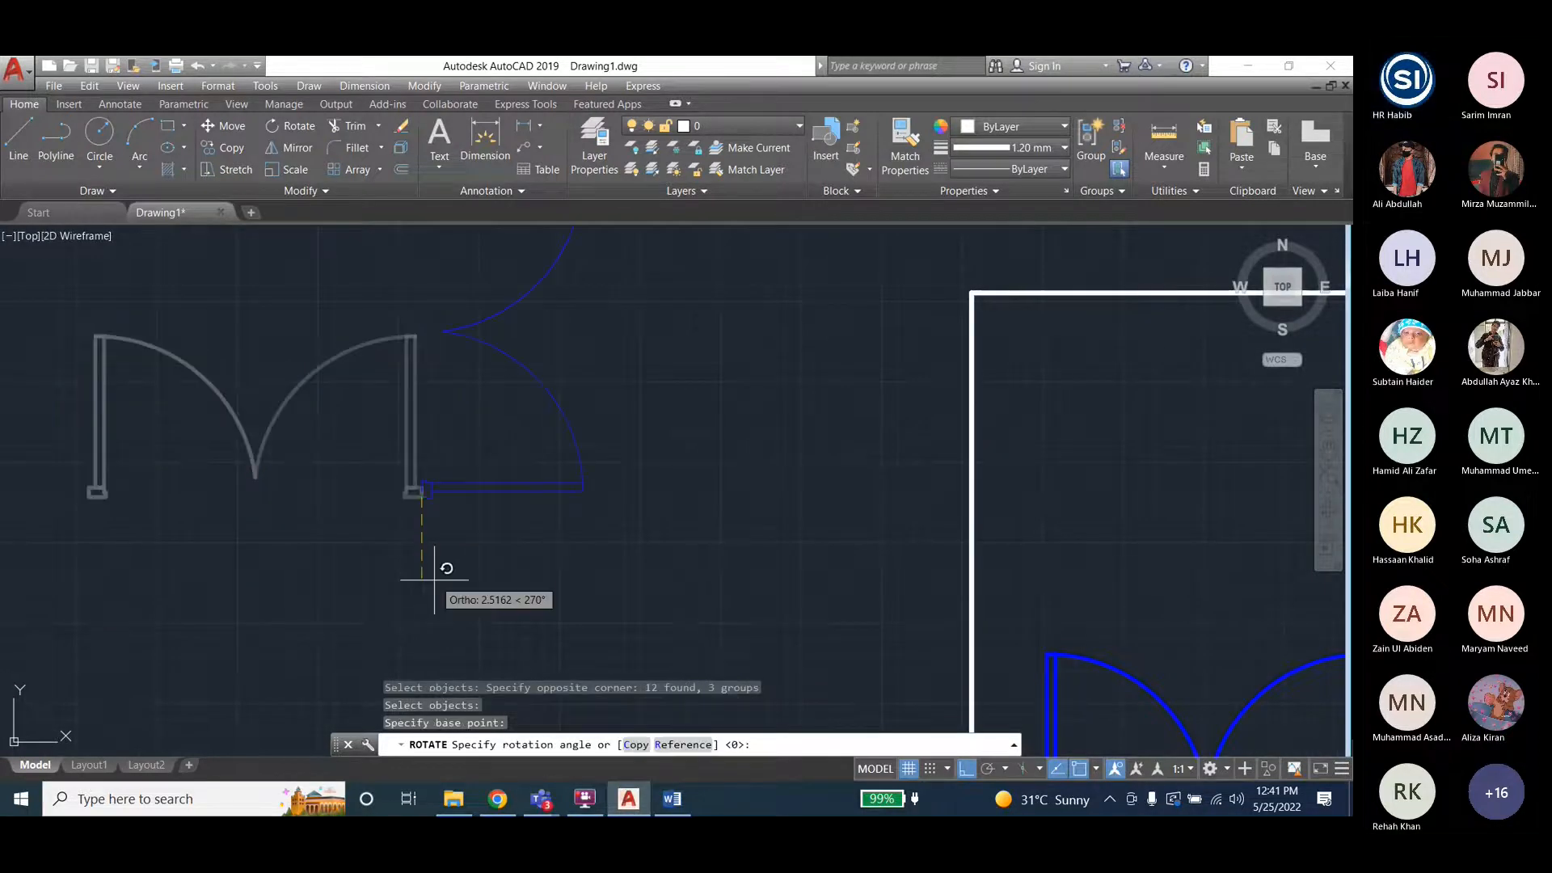
scroll(438, 563, "down", 2)
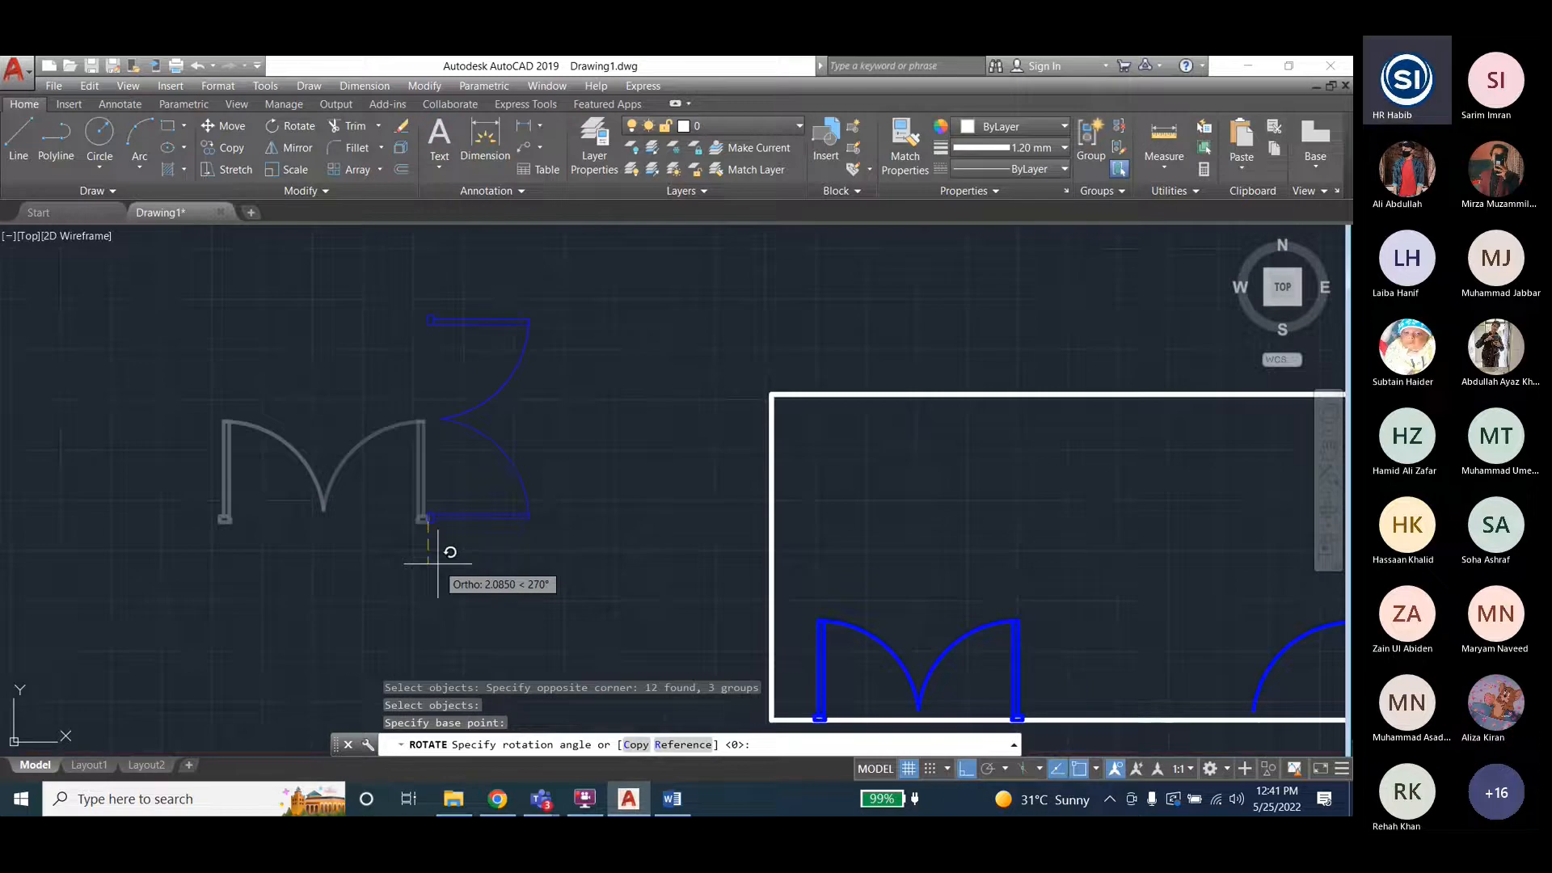
left_click(438, 563)
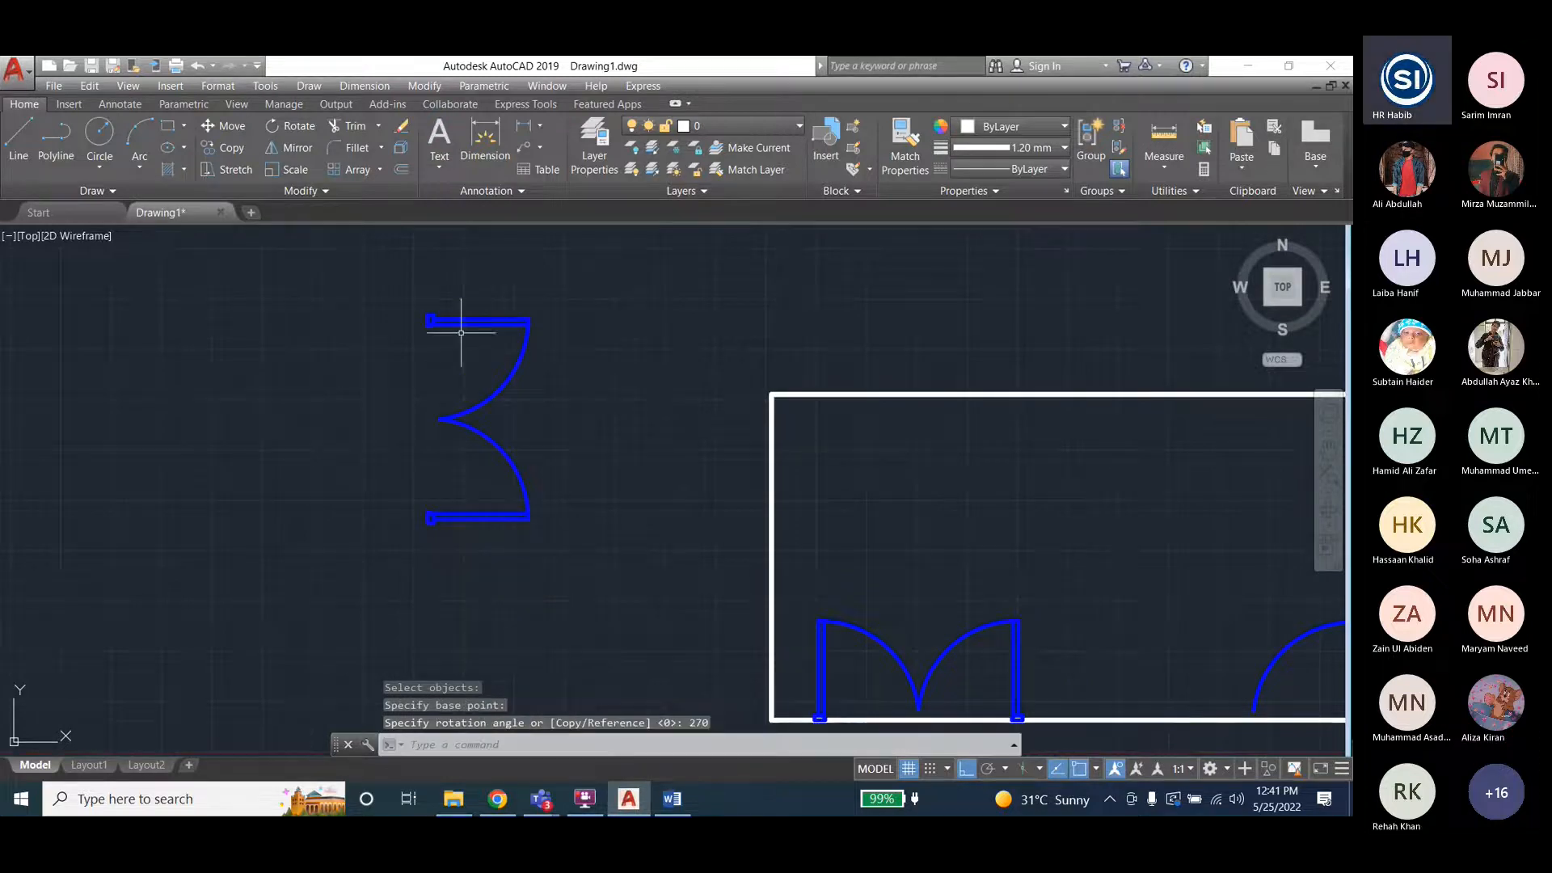
Move the rotated double door by its upper hinge corner to the upper-left inner corner of the white room rectangle, with ortho off.
scroll(256, 352, "down", 2)
left_click(329, 304)
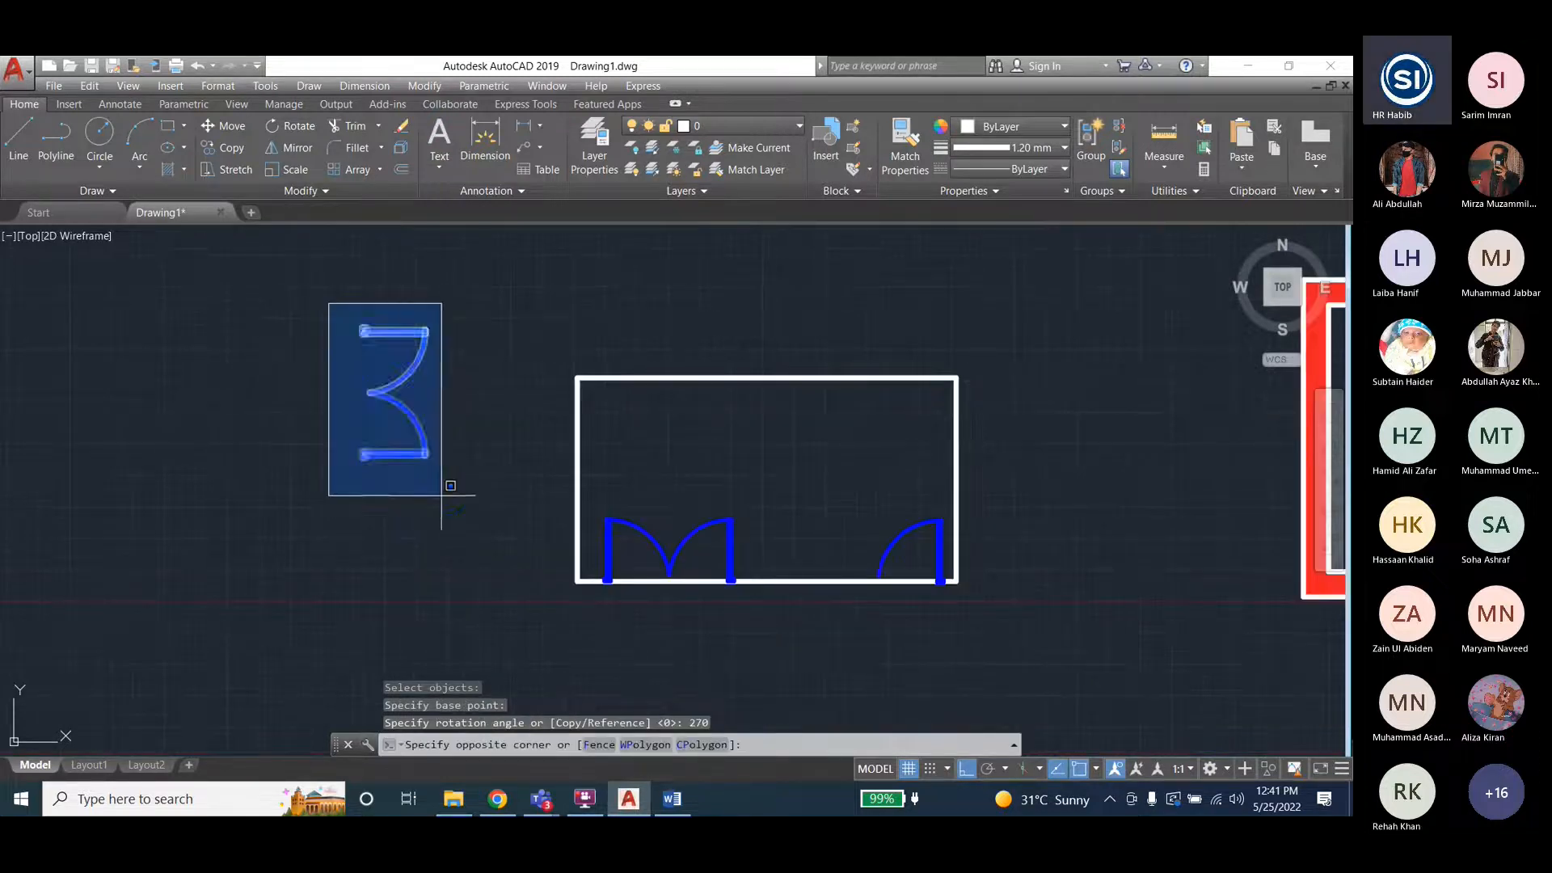
left_click(445, 502)
left_click(430, 85)
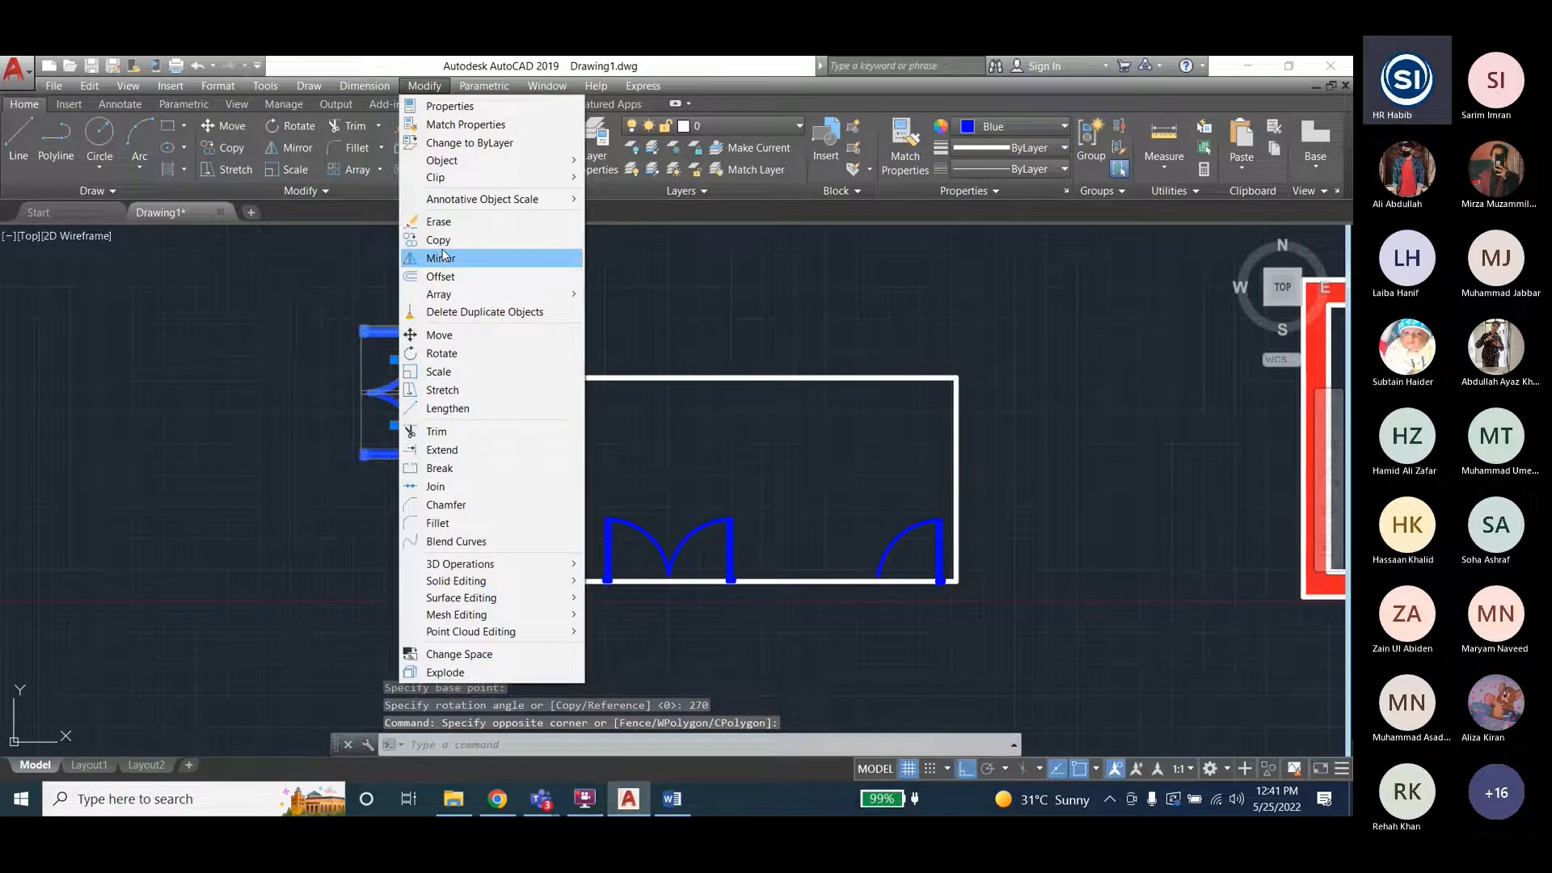
left_click(462, 343)
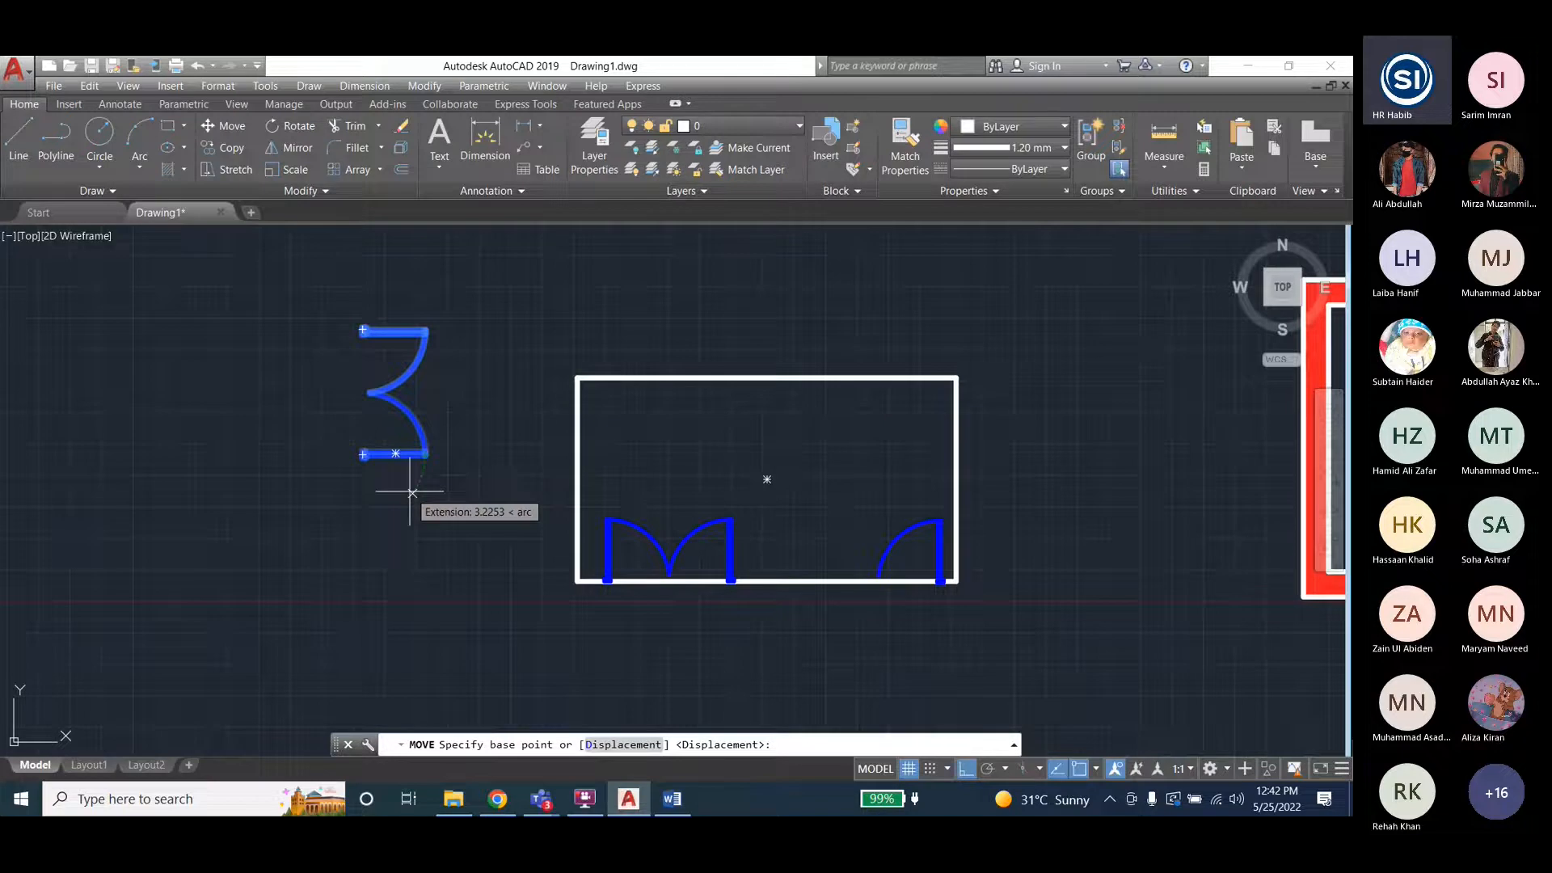
scroll(412, 493, "up", 2)
scroll(693, 433, "down", 2)
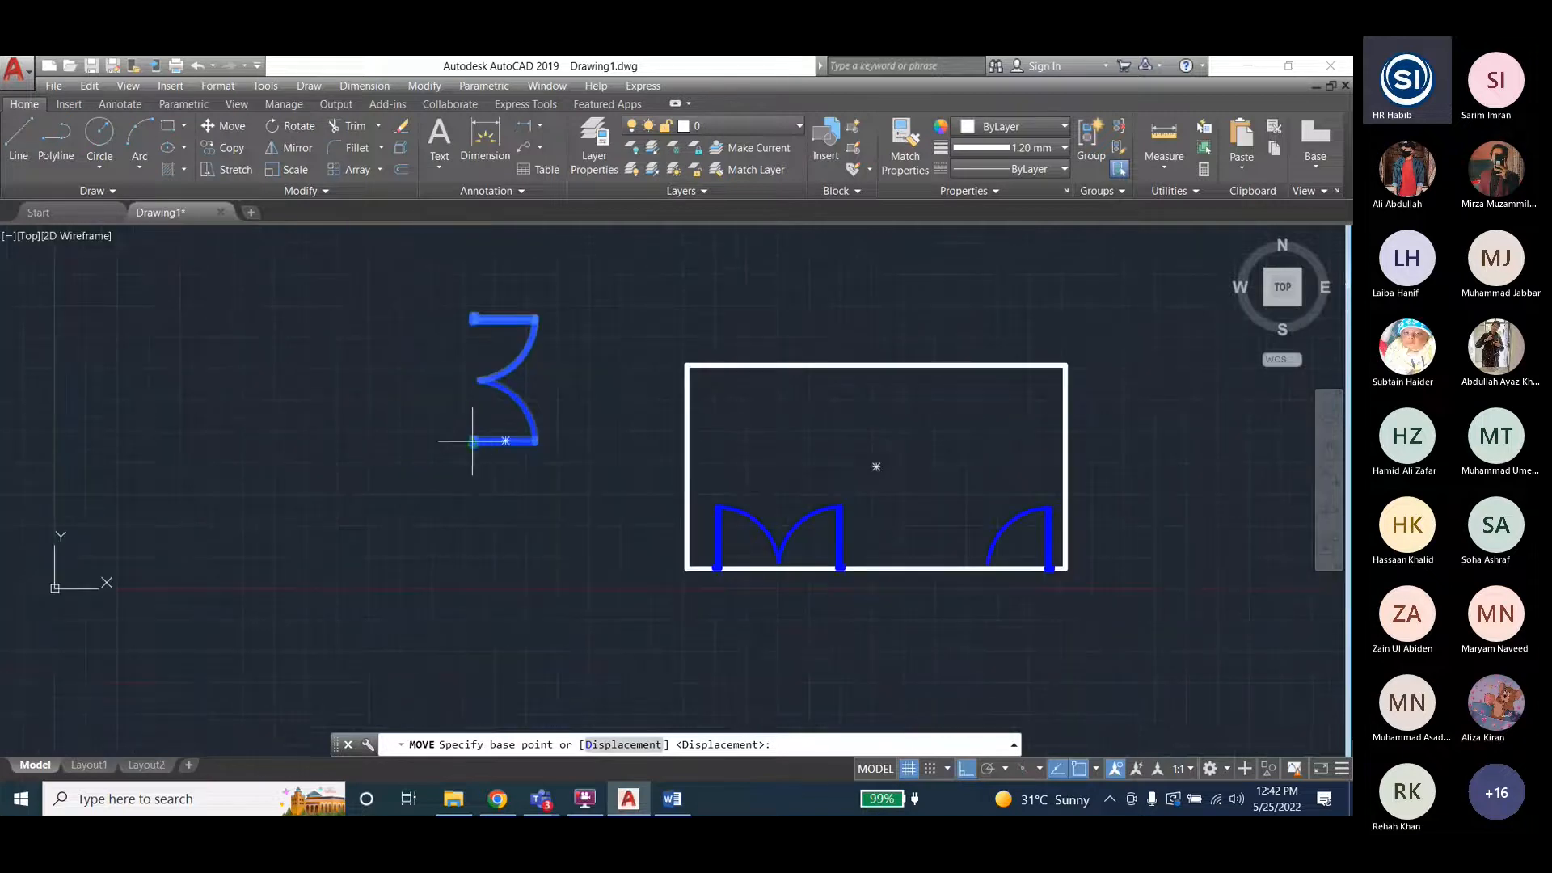
scroll(476, 443, "up", 3)
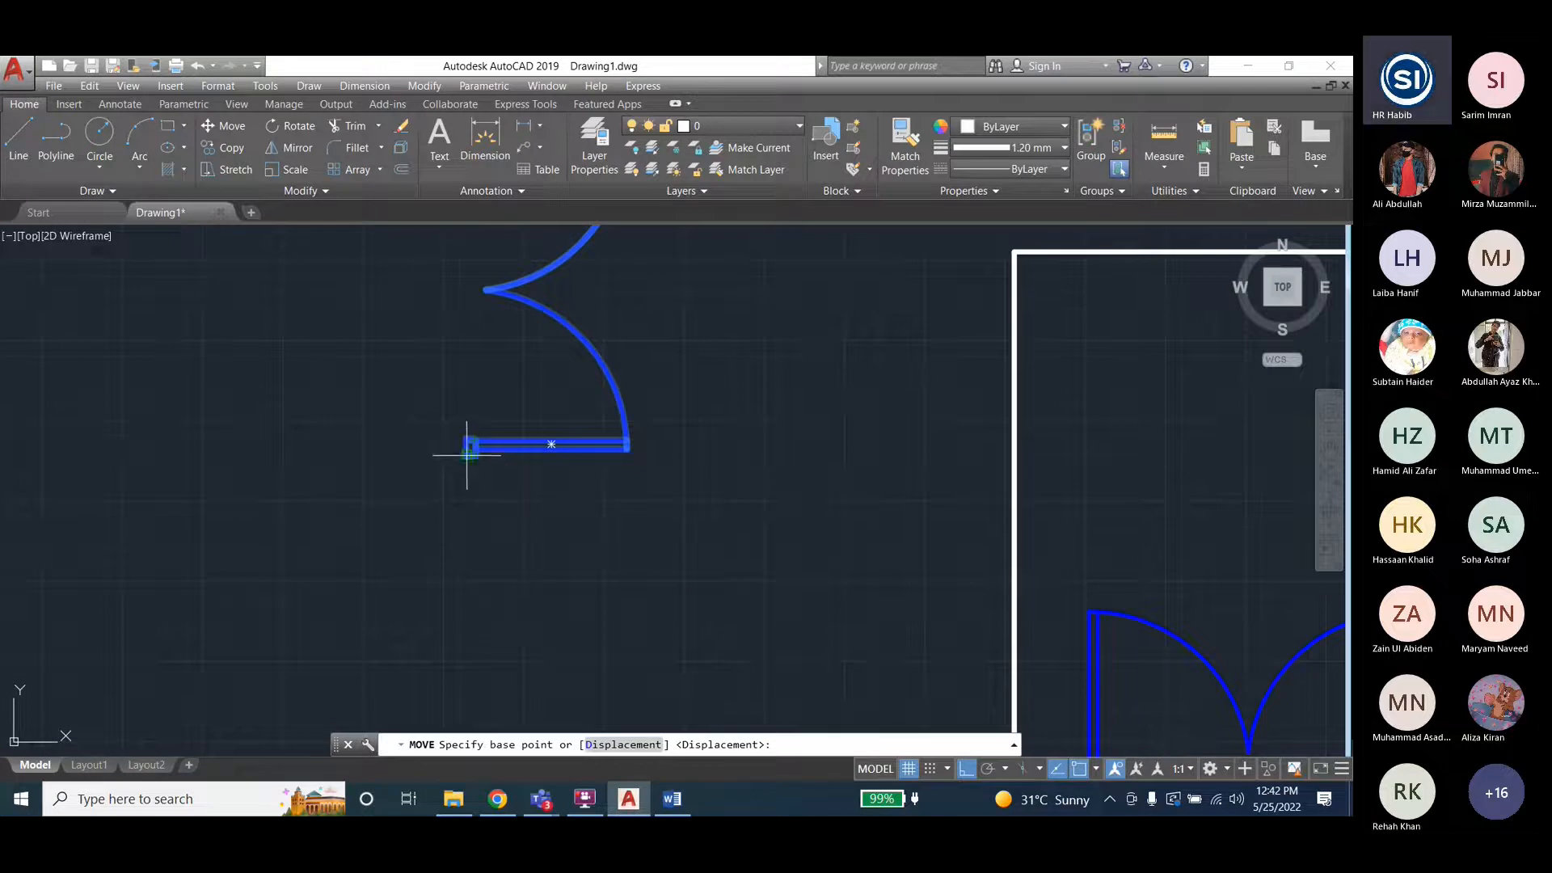
scroll(566, 534, "down", 2)
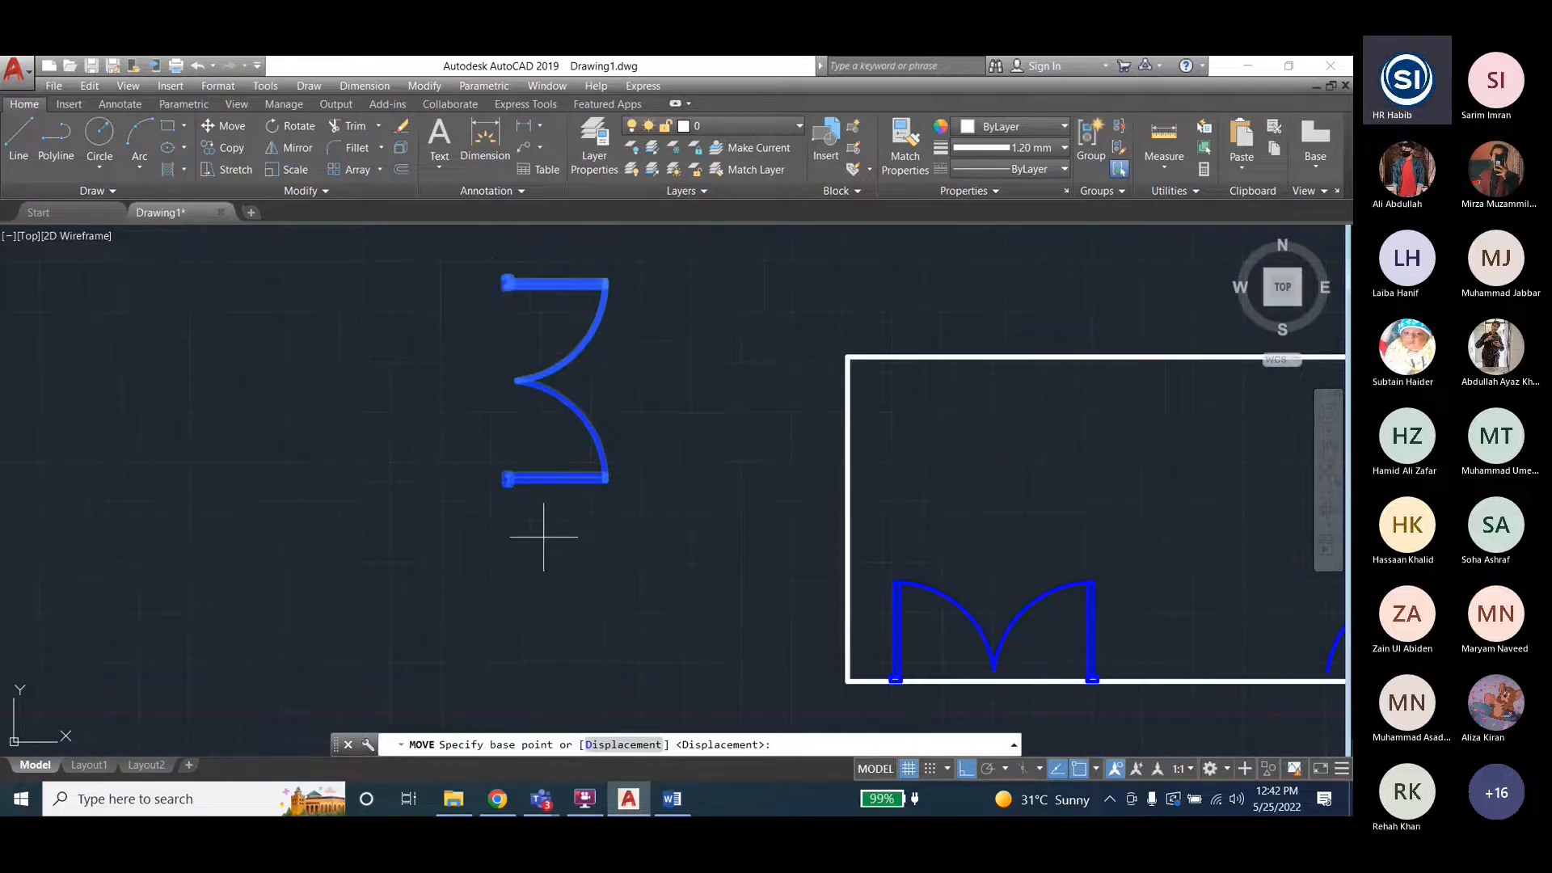
scroll(492, 291, "up", 3)
left_click(507, 282)
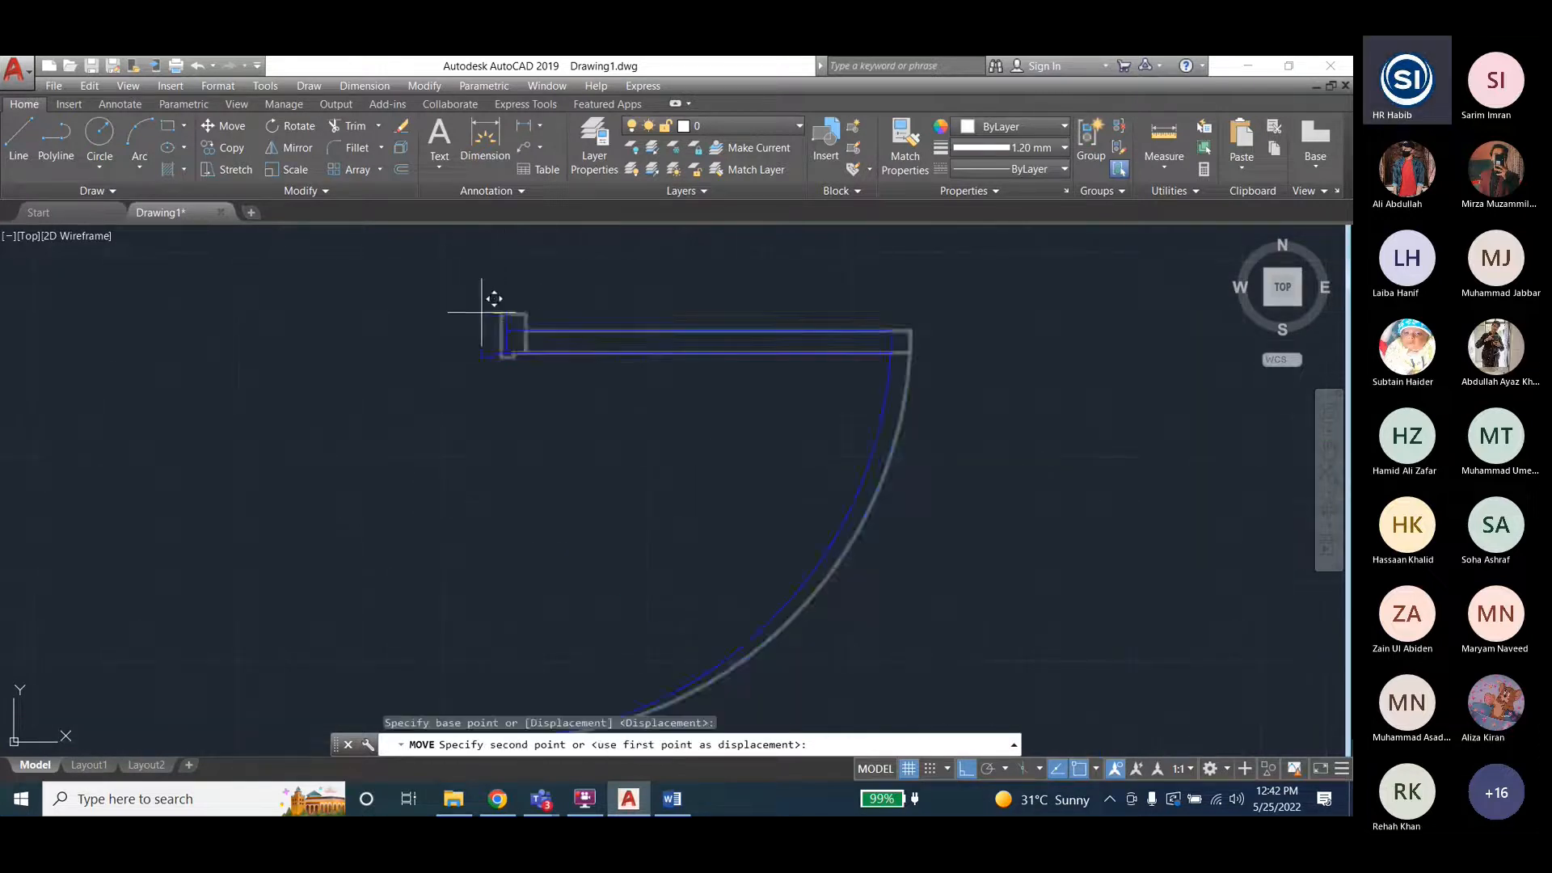
scroll(420, 311, "down", 3)
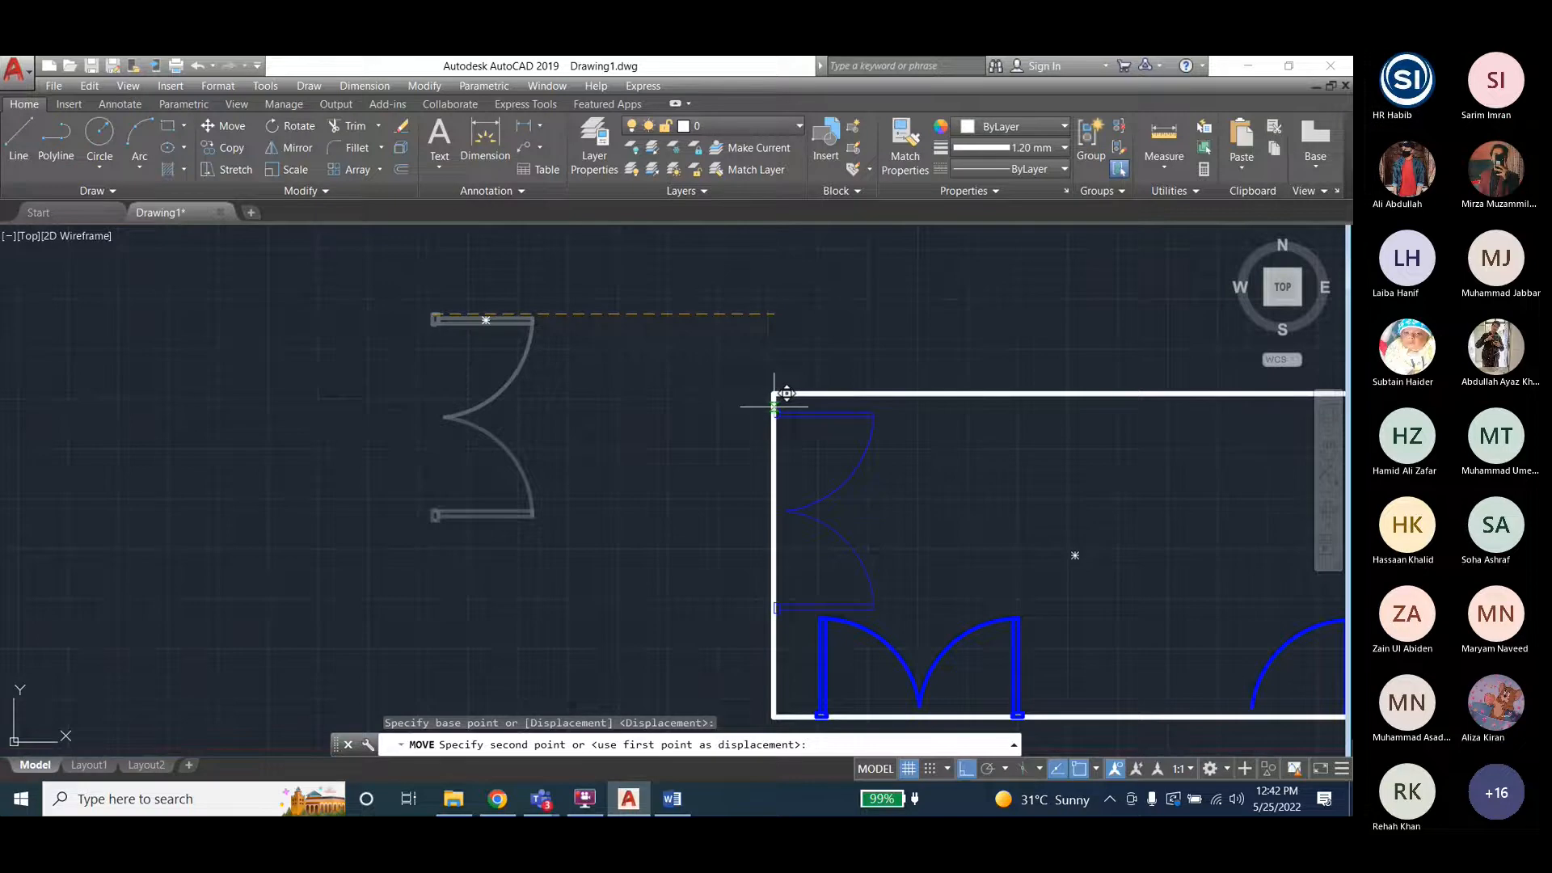
left_click(966, 768)
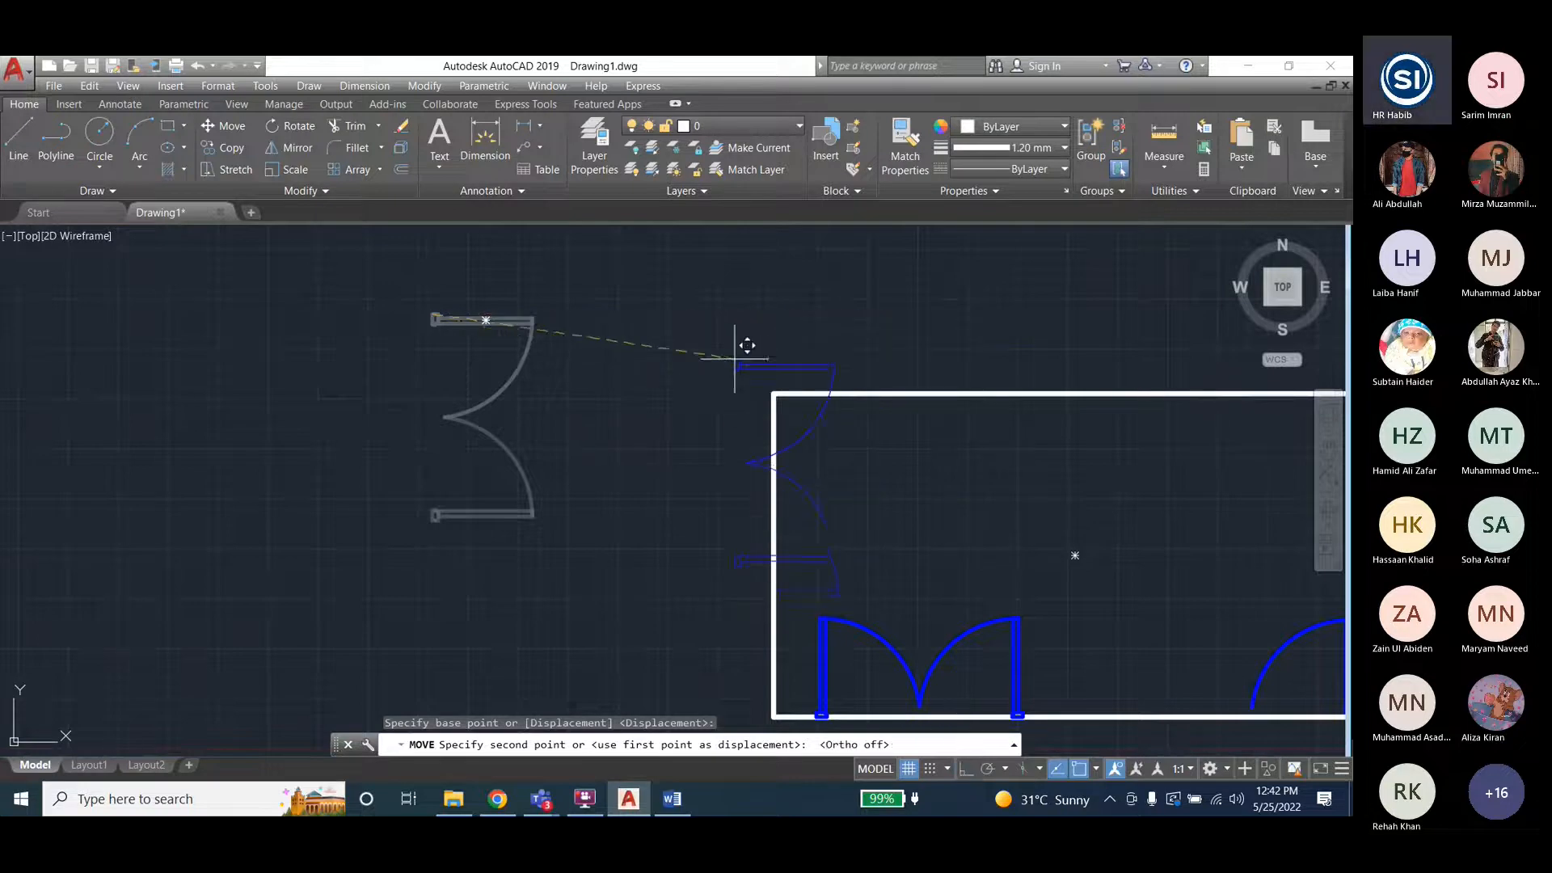
left_click(776, 399)
scroll(160, 333, "down", 4)
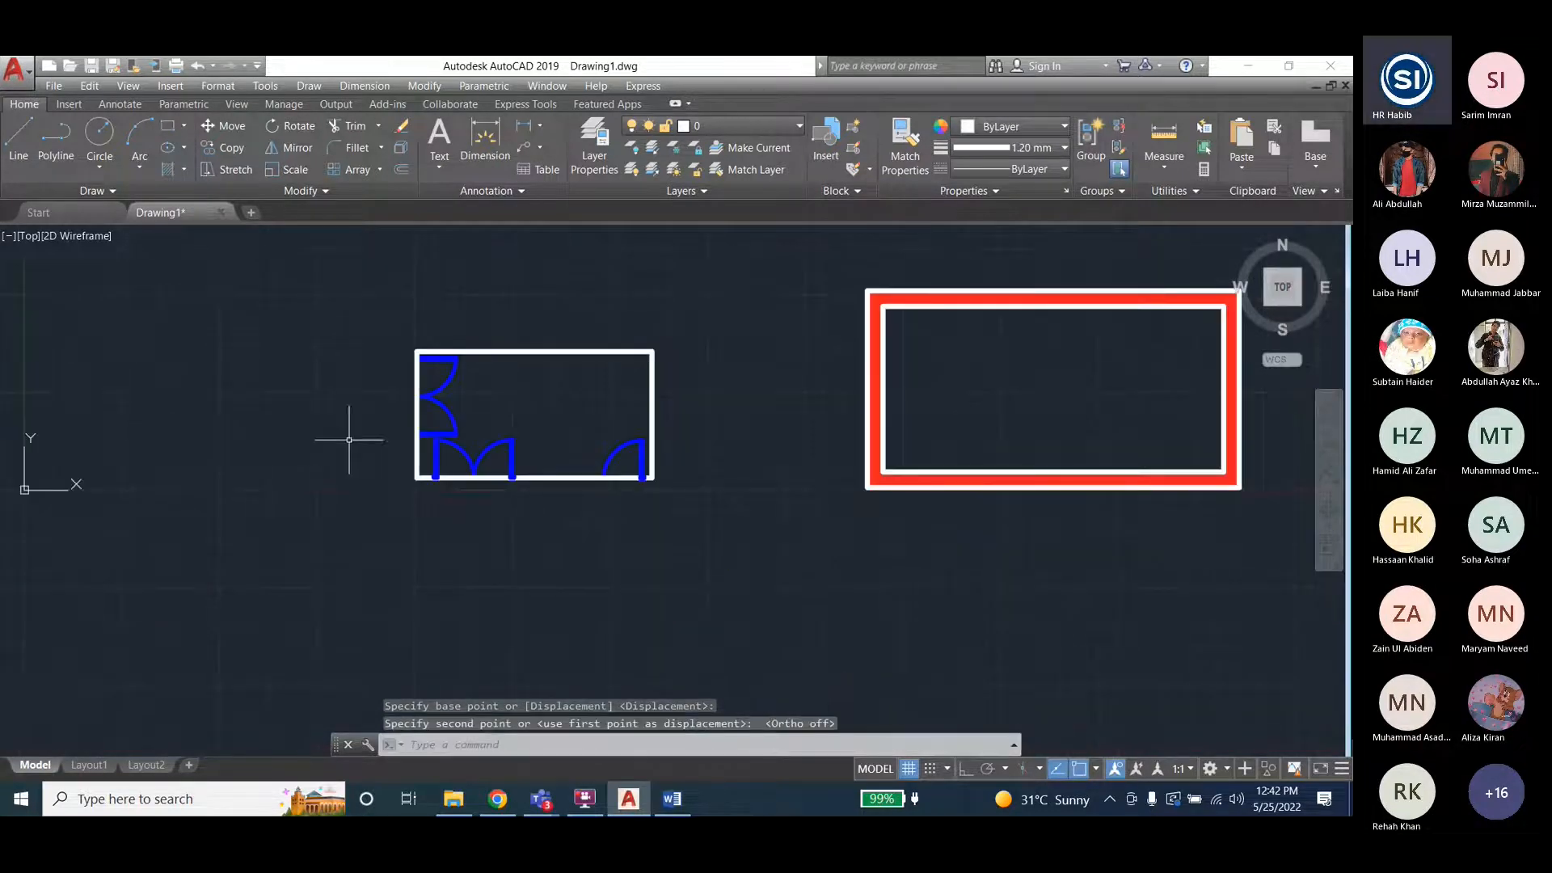
scroll(294, 558, "down", 1)
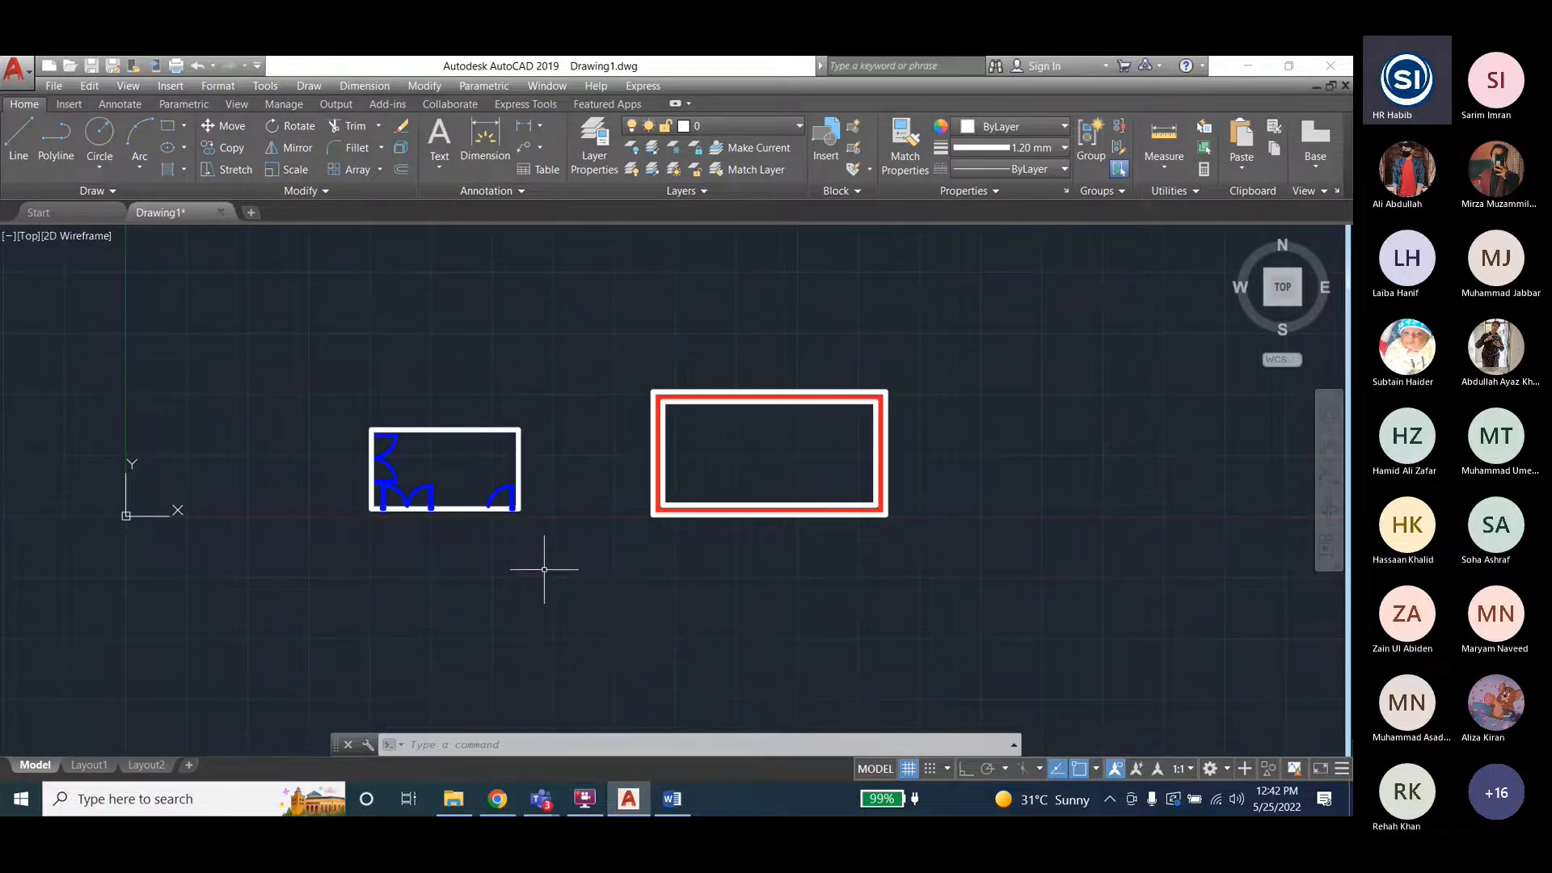
Switch to Word and go to the Array section of the Engineering_Drawing_Lab_Student document.
left_click(675, 801)
scroll(975, 518, "up", 6)
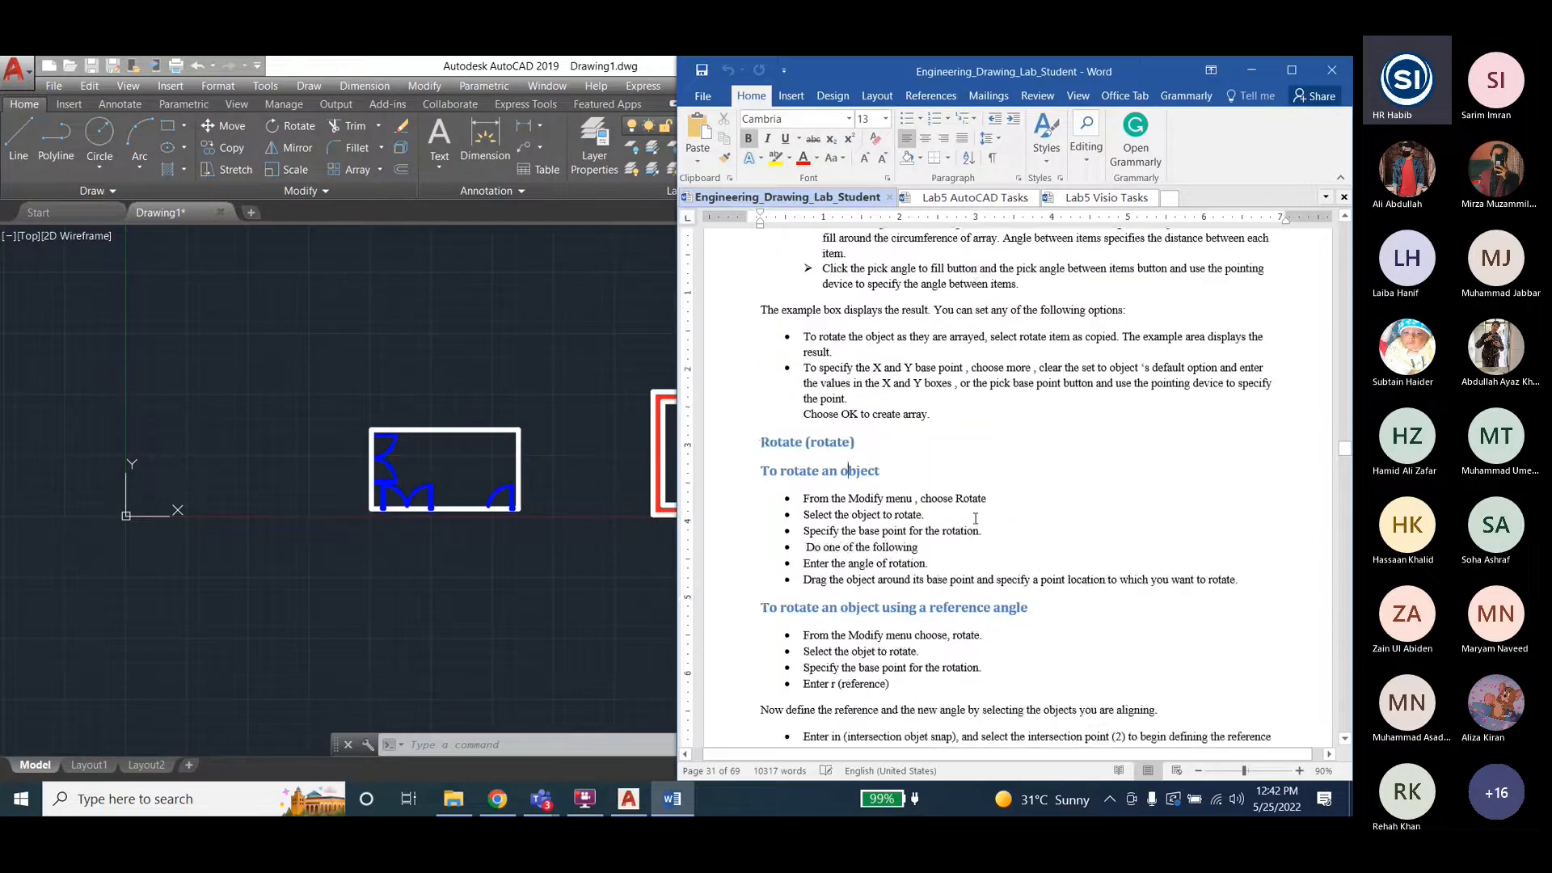
scroll(975, 518, "up", 5)
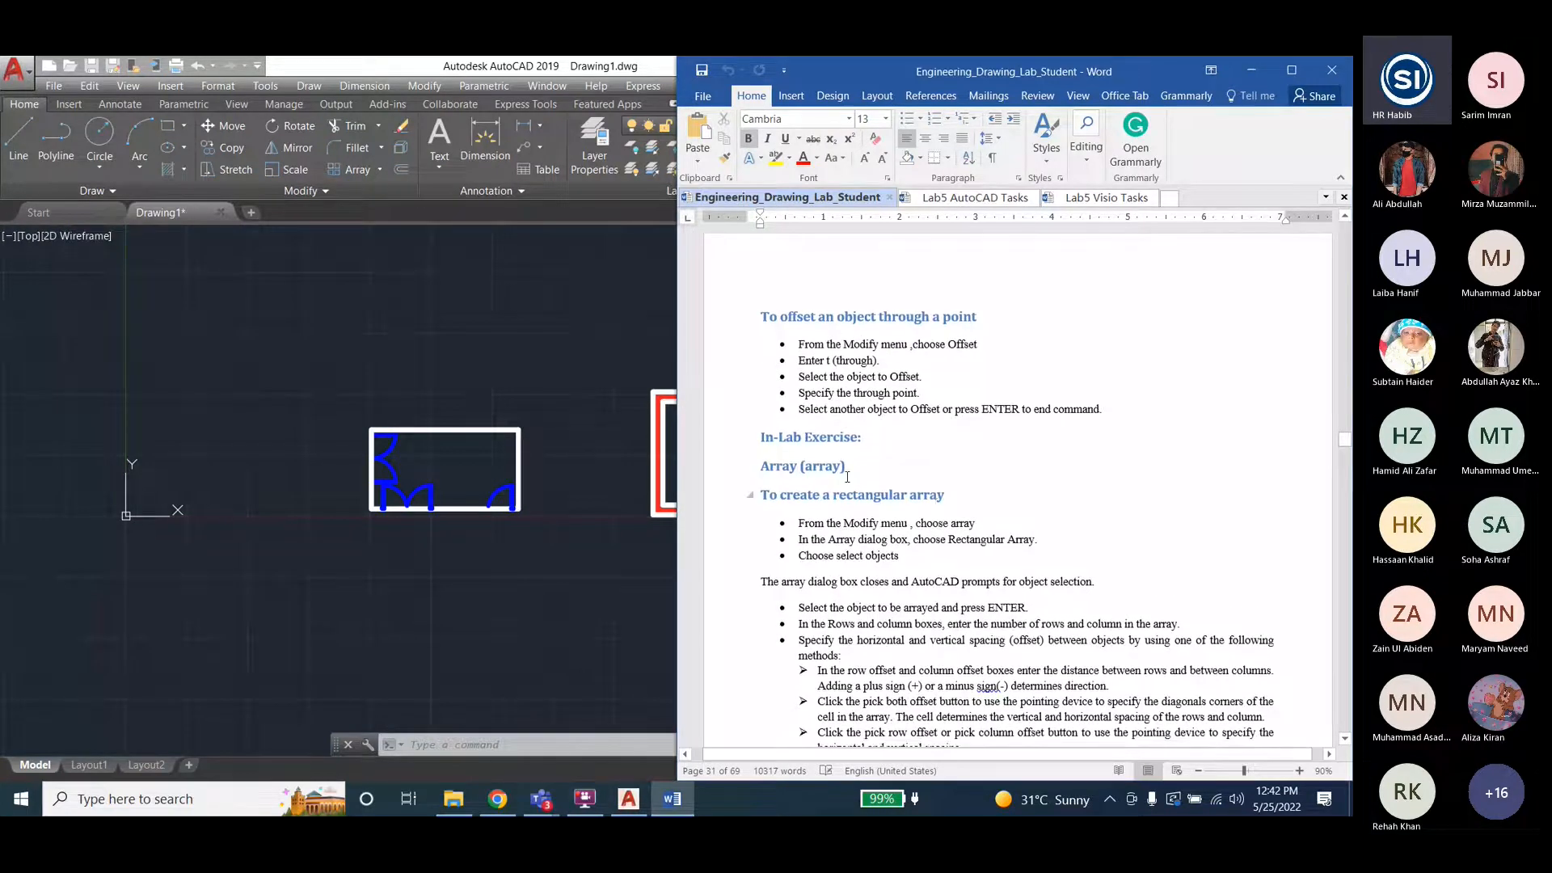
left_click(825, 467)
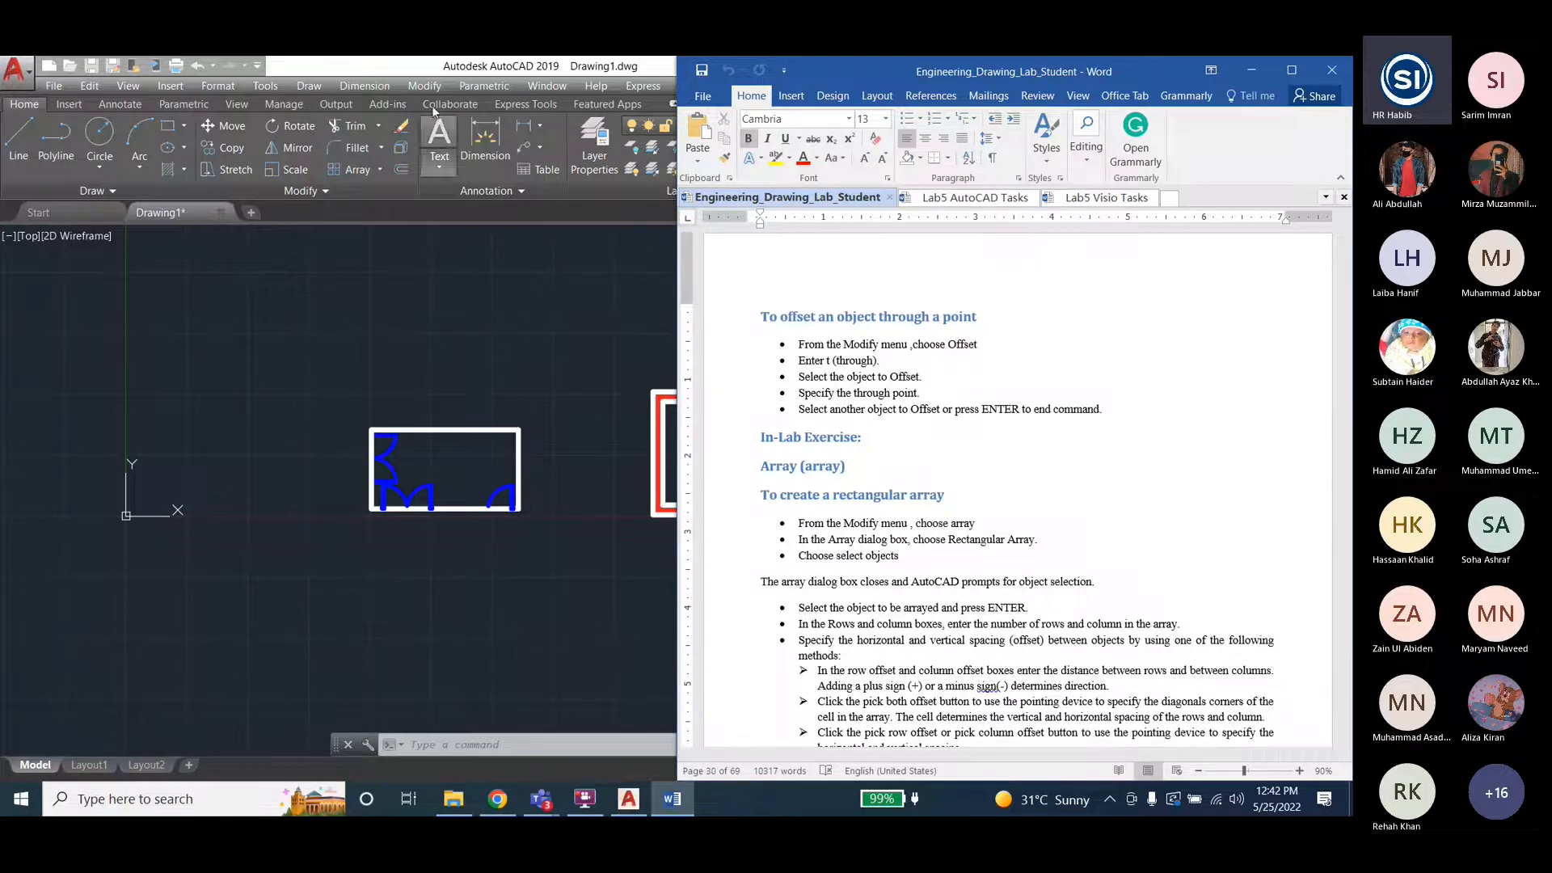
left_click(342, 69)
scroll(123, 341, "down", 7)
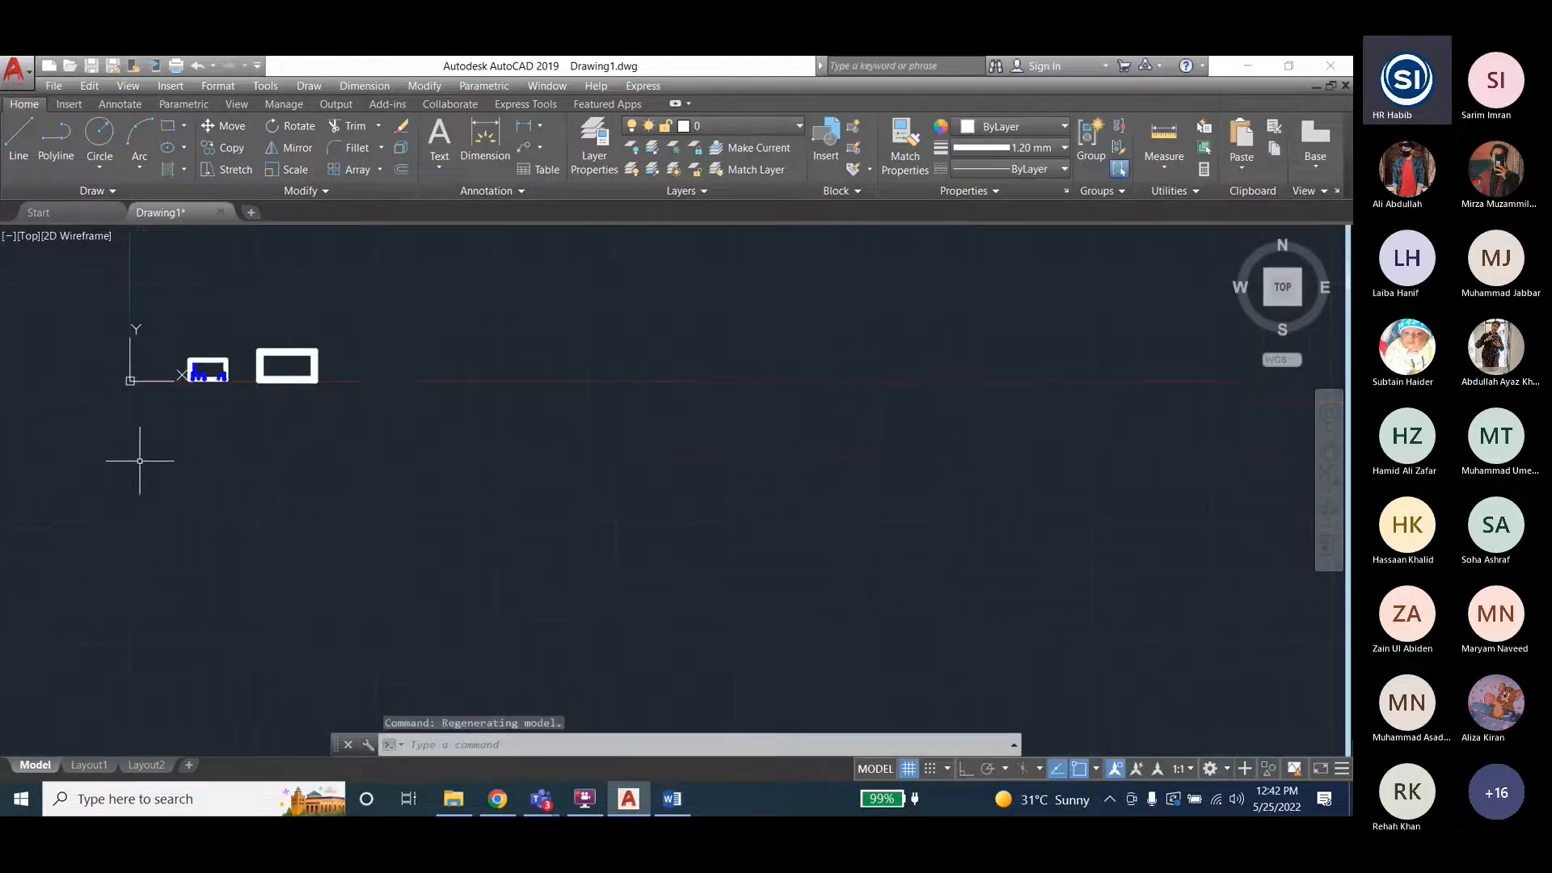
scroll(254, 630, "down", 6)
scroll(259, 512, "up", 2)
scroll(259, 515, "up", 4)
scroll(176, 702, "up", 4)
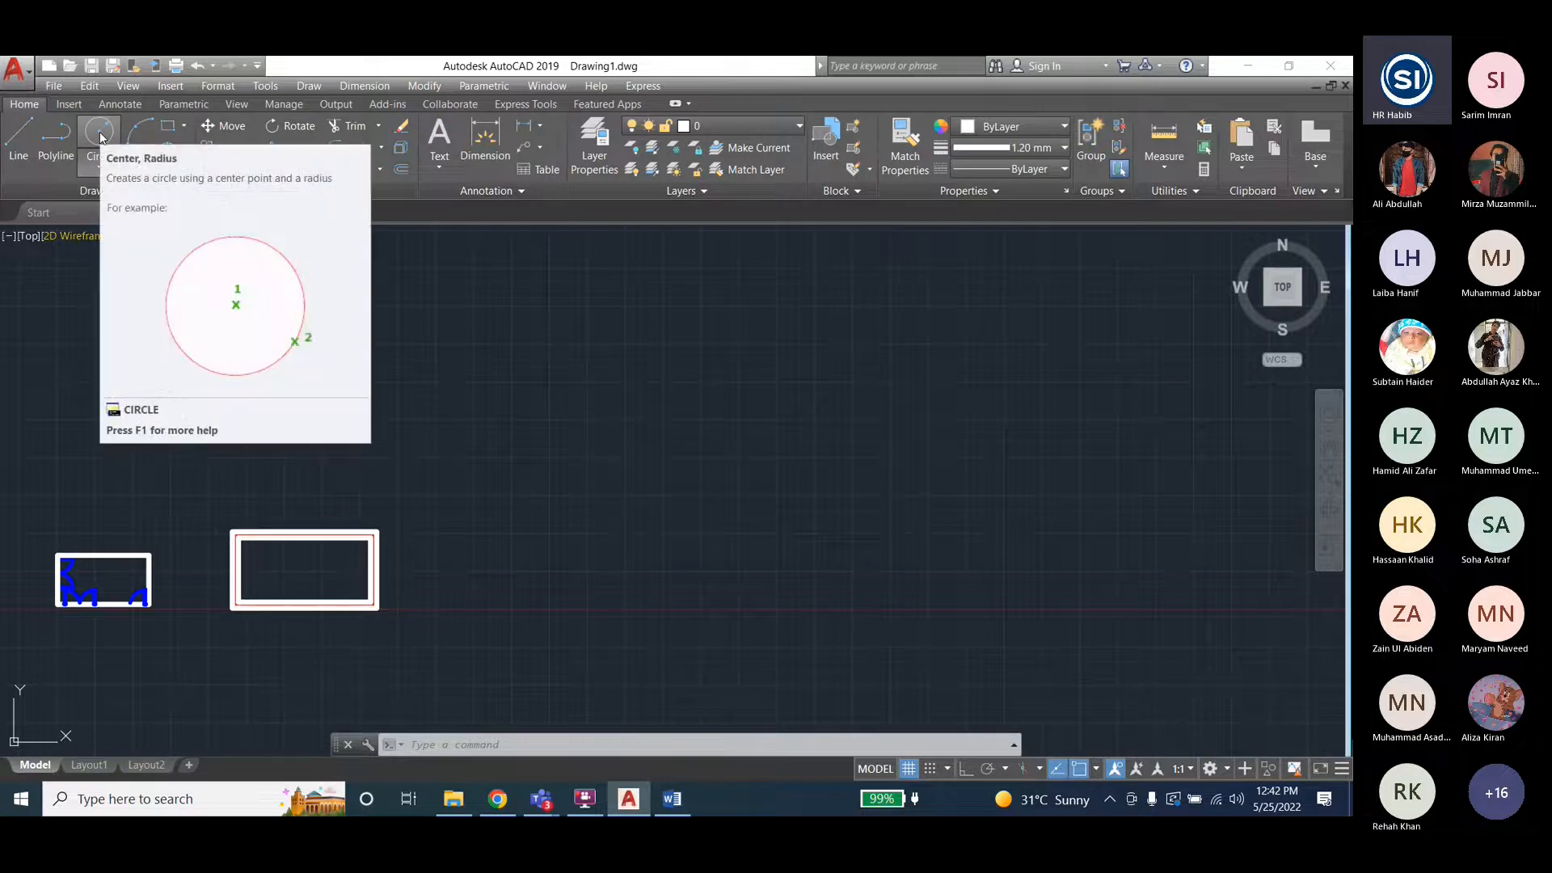
Switch to the Lab5 AutoCAD Tasks document in Word and look through its illustrations for the array example.
left_click(672, 798)
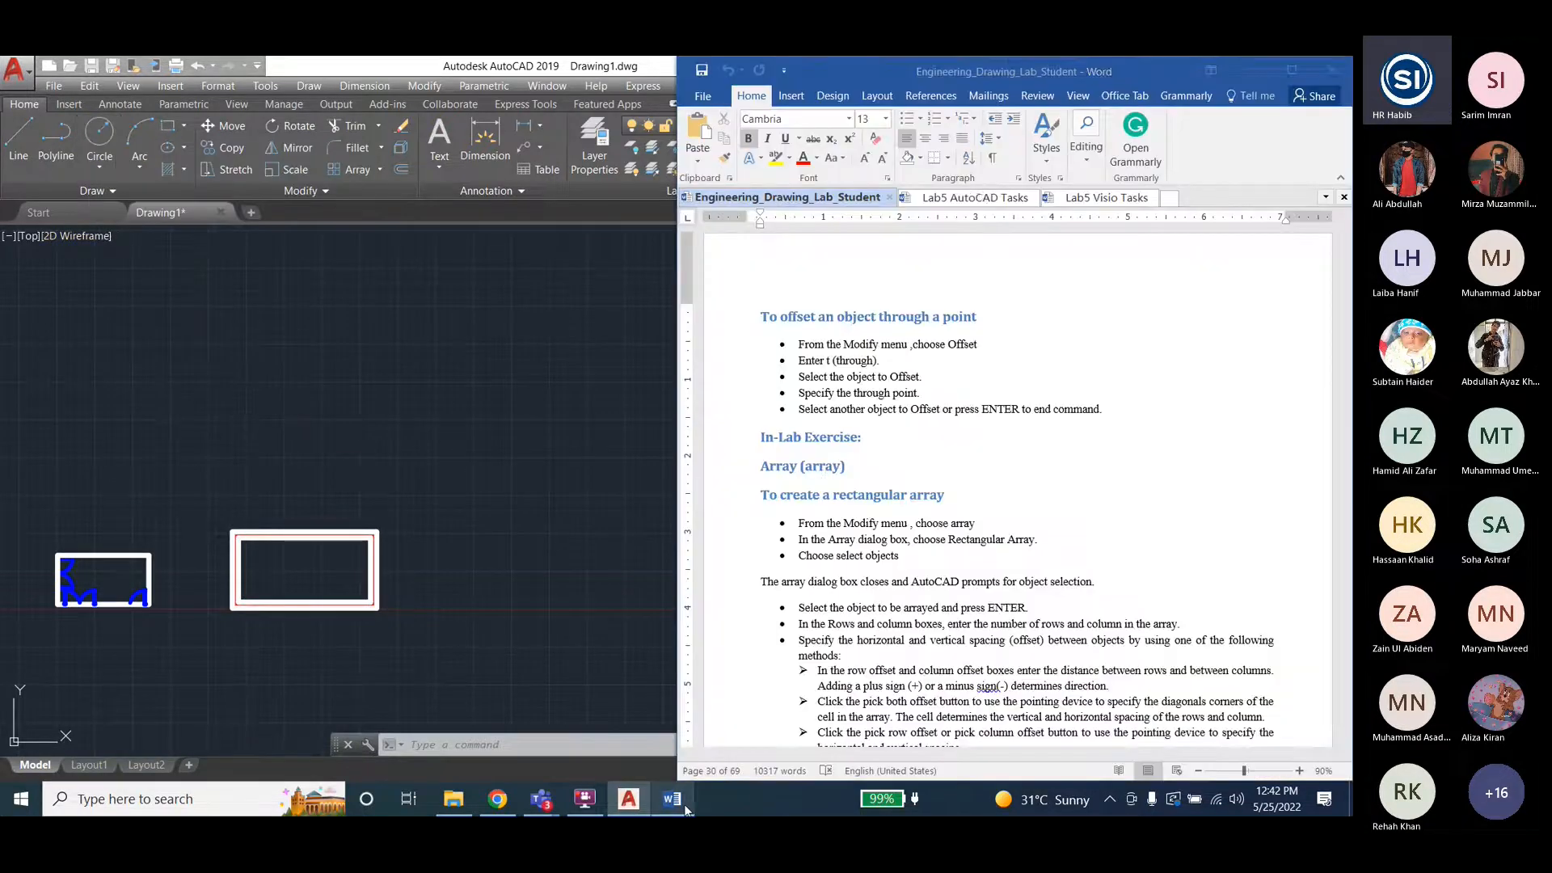
left_click(980, 197)
scroll(1106, 460, "down", 4)
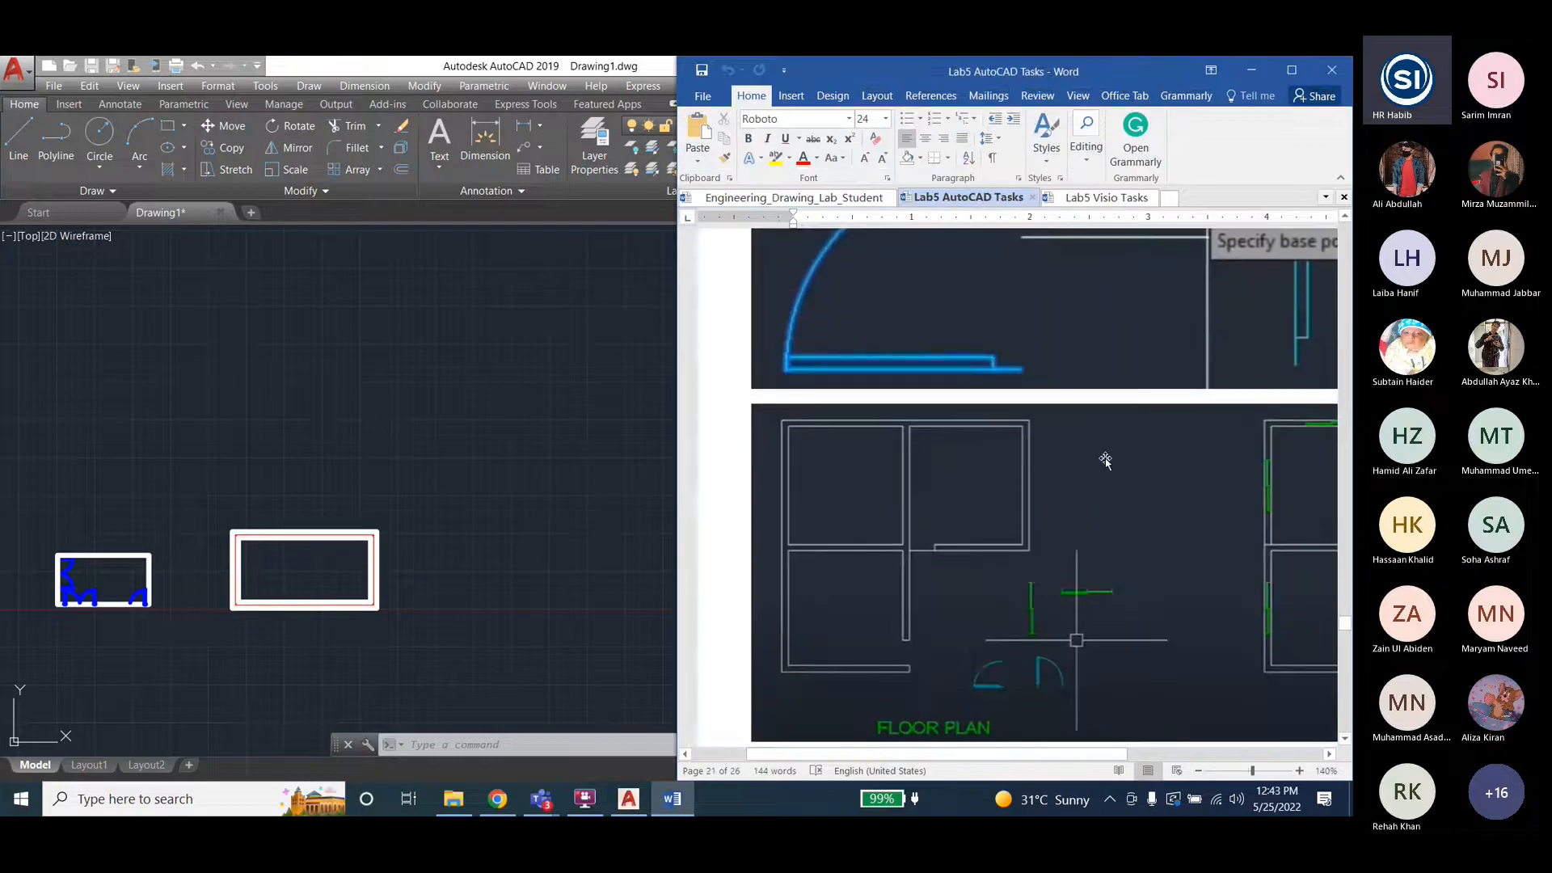
scroll(1064, 542, "down", 7, "ctrl")
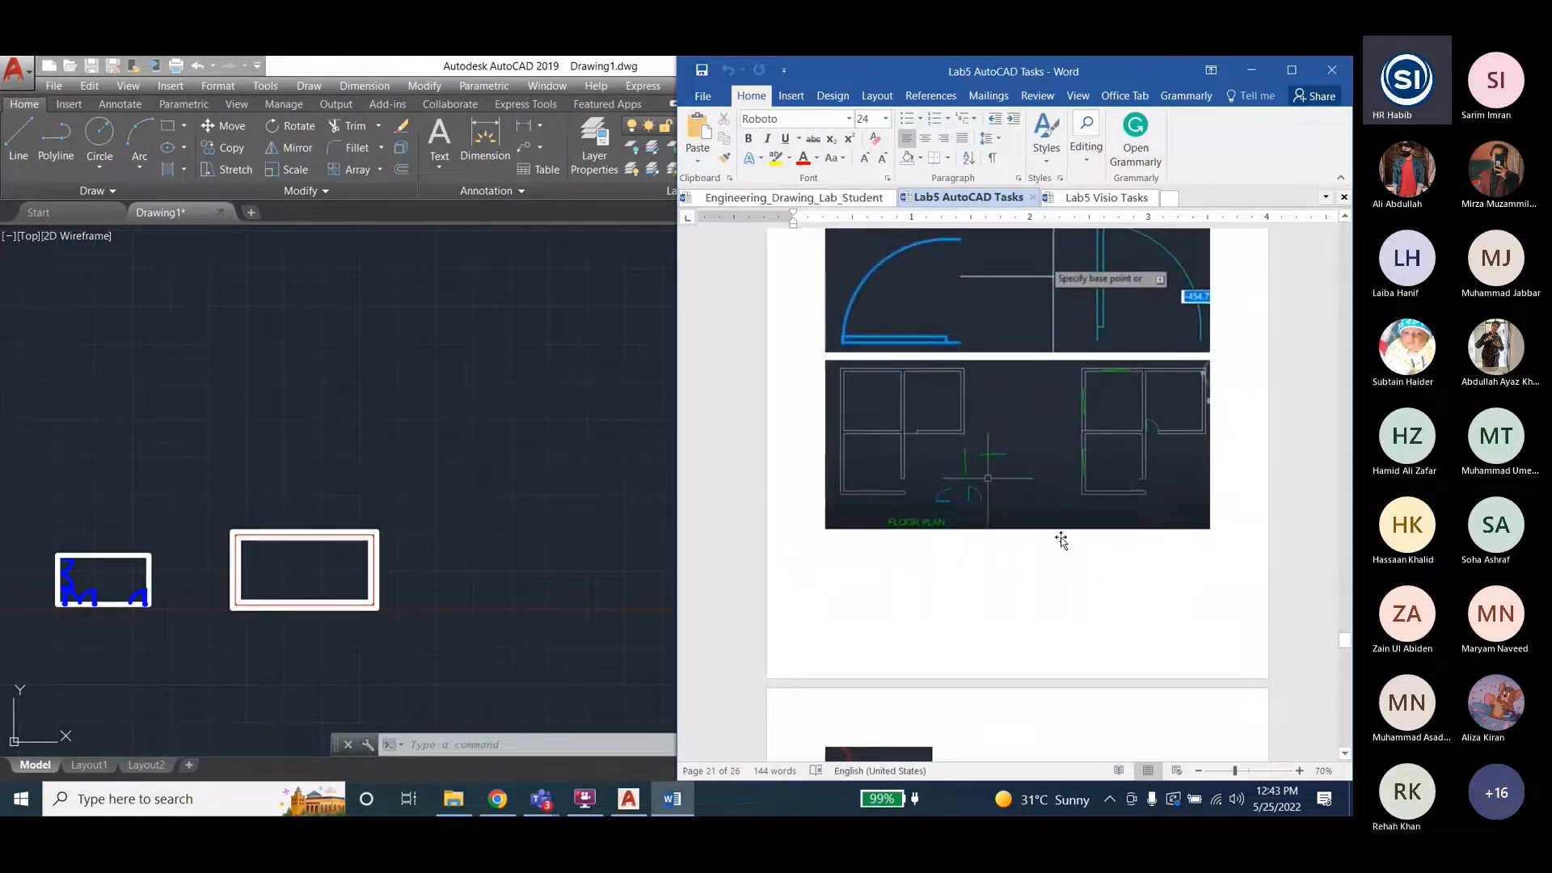
scroll(1062, 541, "down", 10)
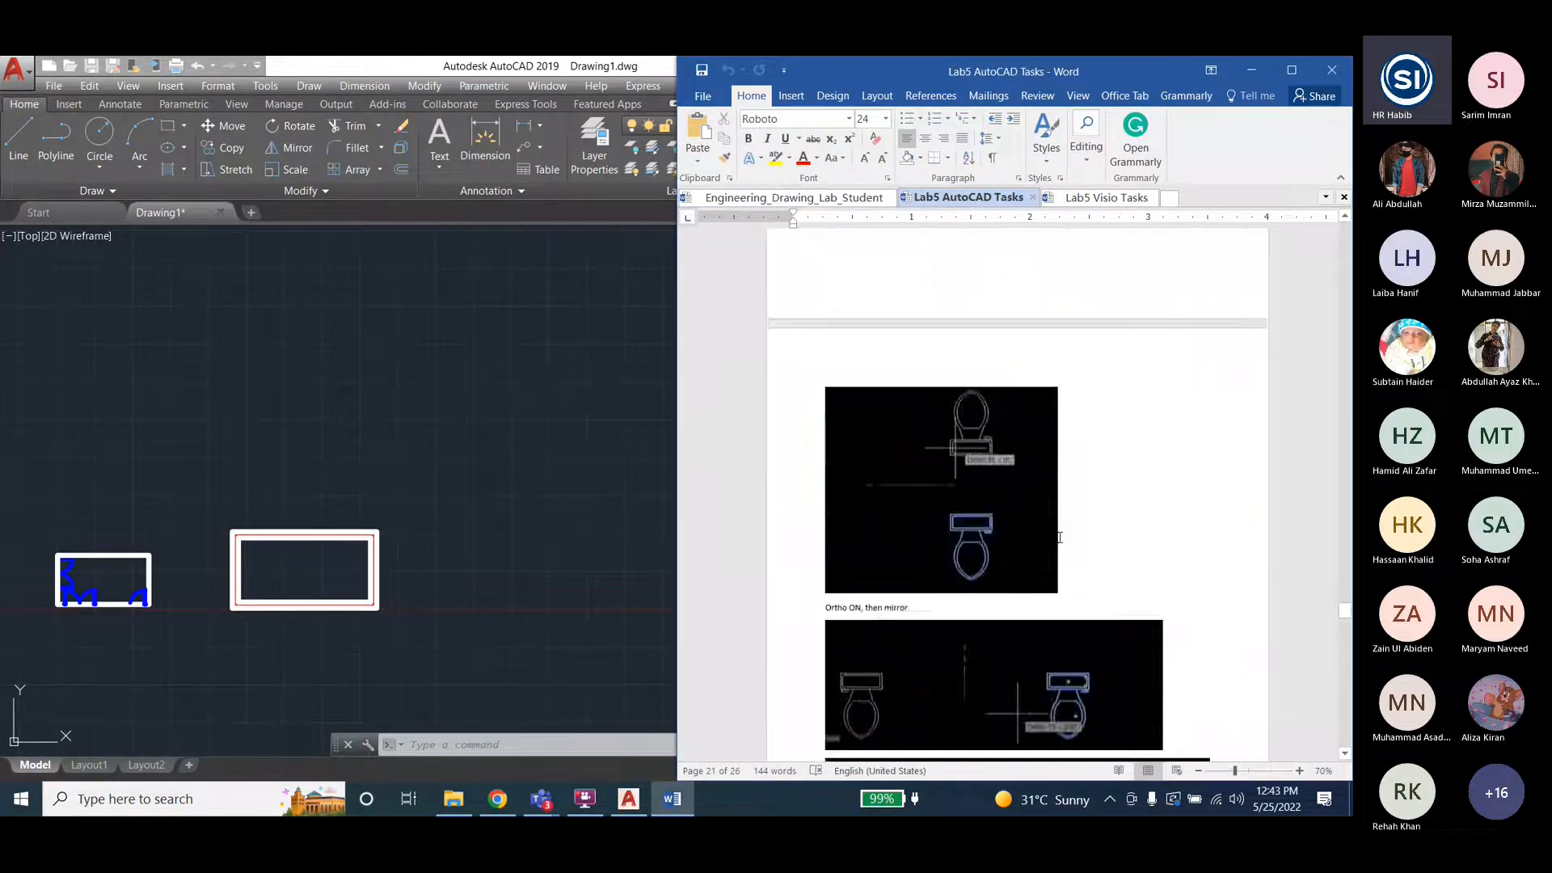
scroll(1059, 538, "down", 10)
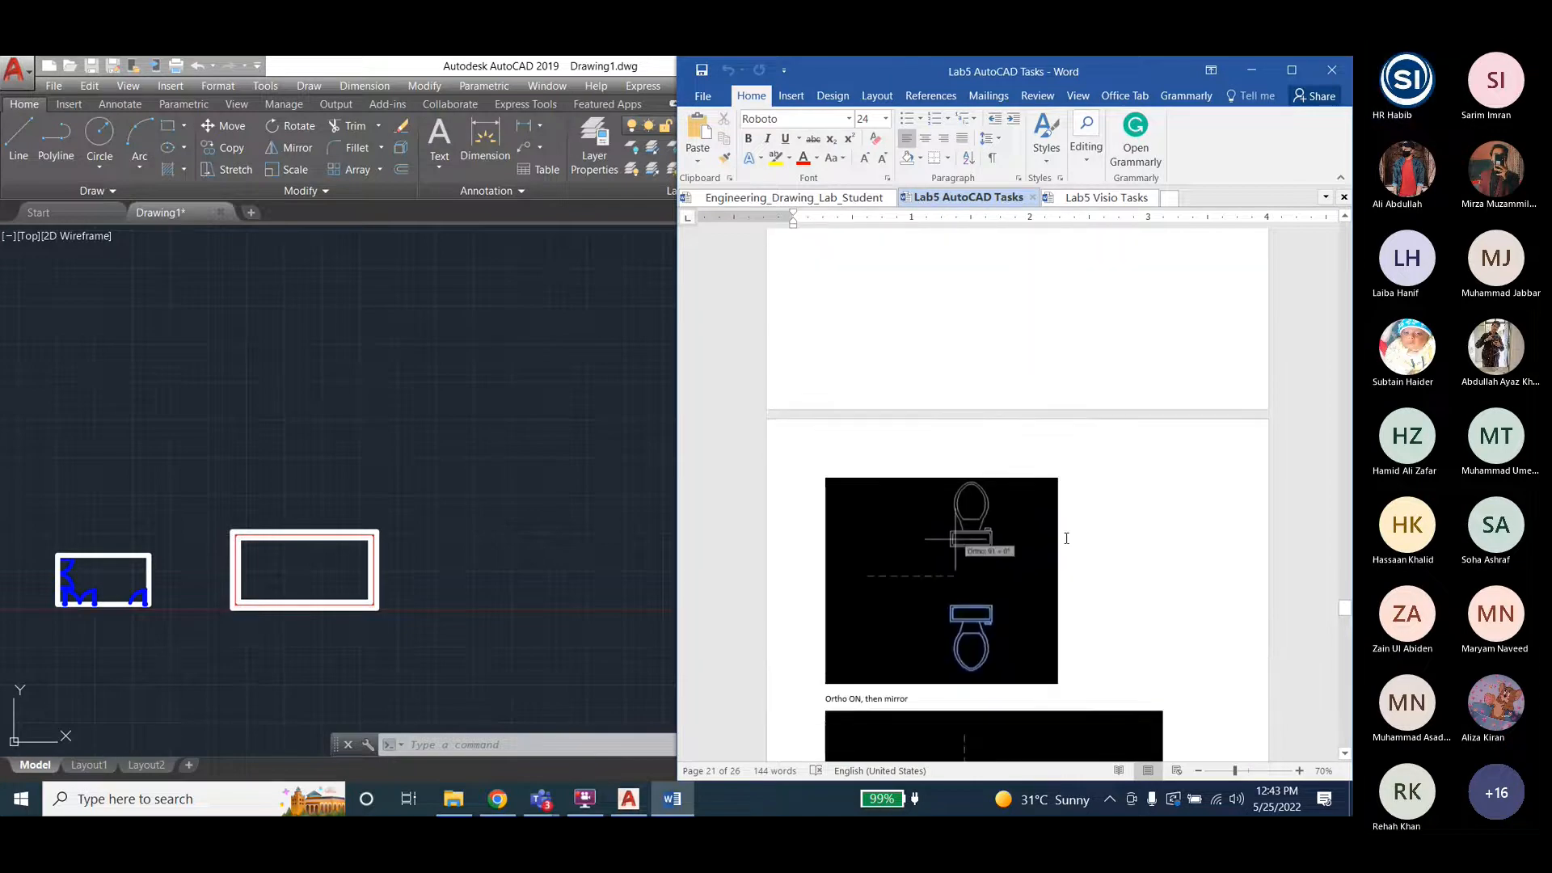
scroll(1067, 538, "up", 3)
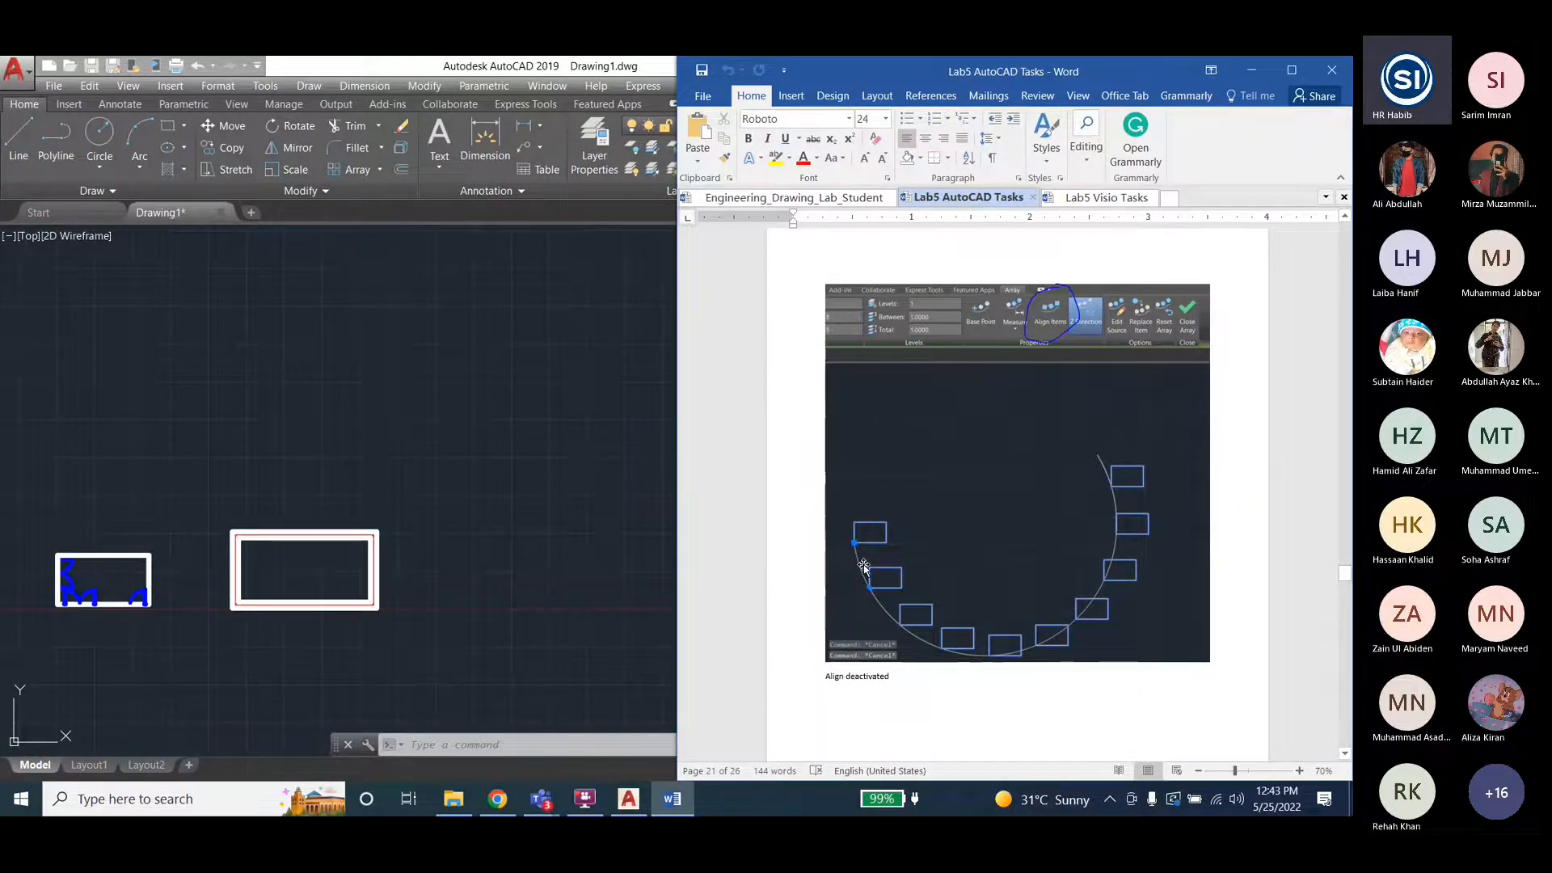
Look through the rectangular array illustrations and the edit-source and arrayclose notes in the Lab5 AutoCAD Tasks document.
scroll(968, 593, "up", 6)
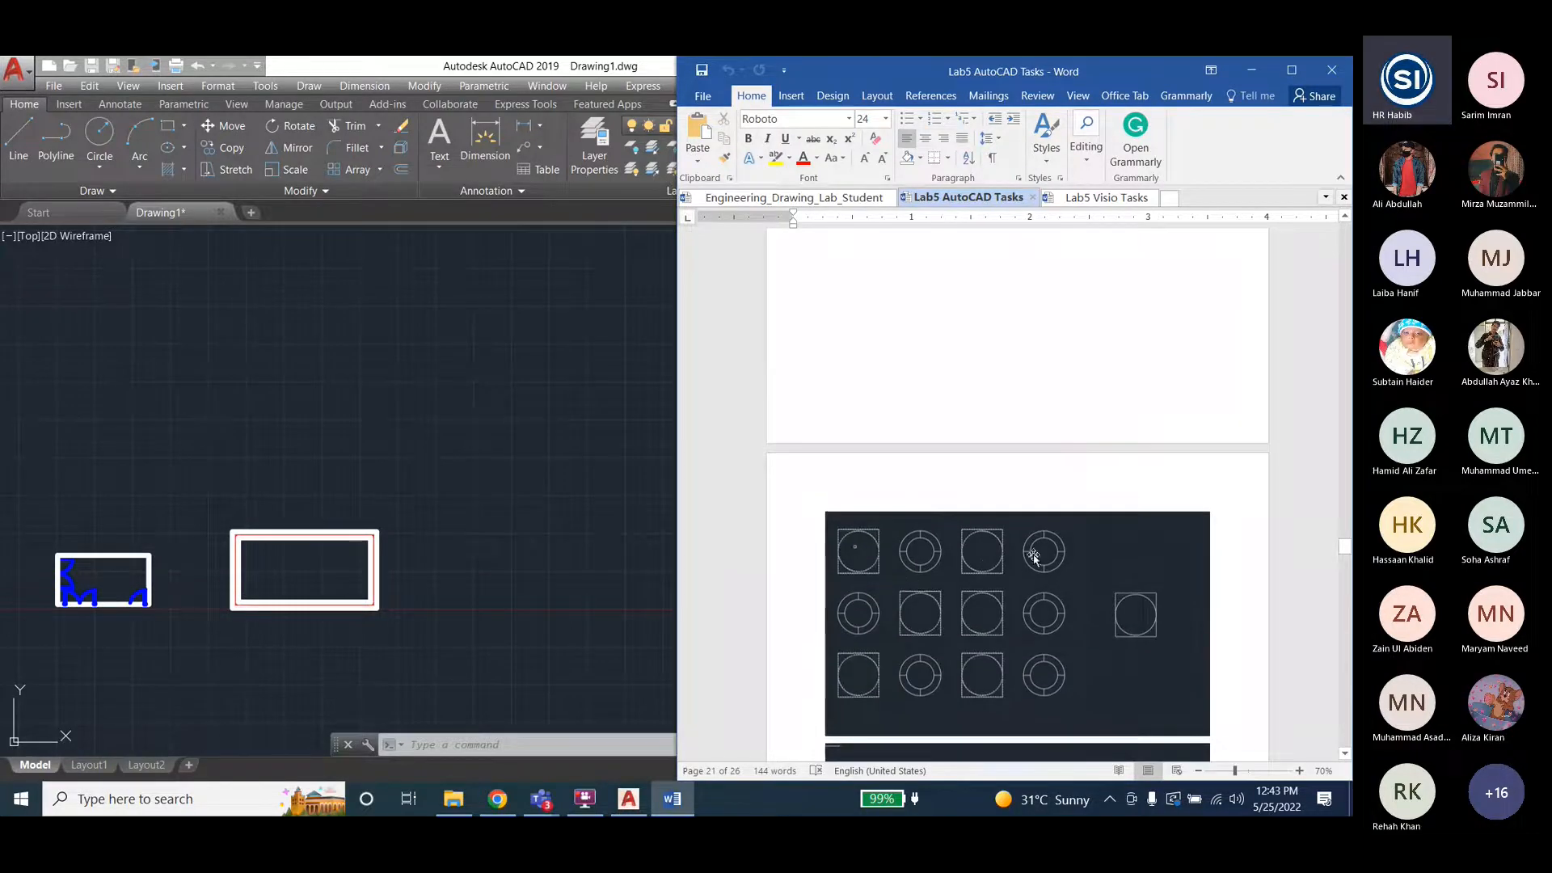
scroll(1034, 557, "up", 5)
scroll(981, 582, "down", 8)
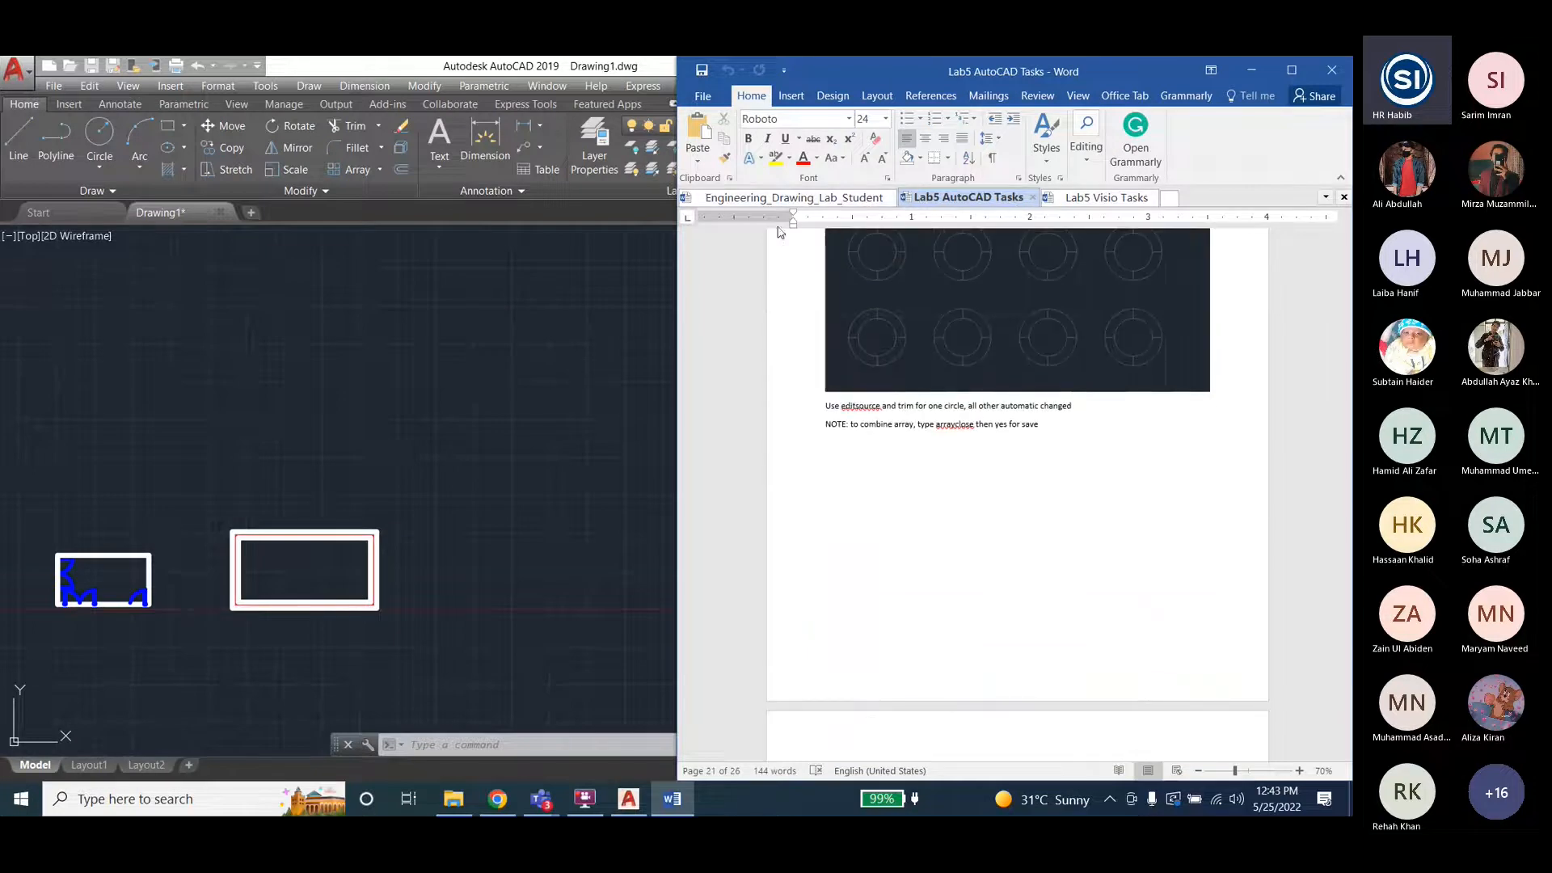
scroll(991, 506, "down", 3)
Switch to AutoCAD and draw a circle with a radius of about 15.18 above the white rectangles.
left_click(384, 186)
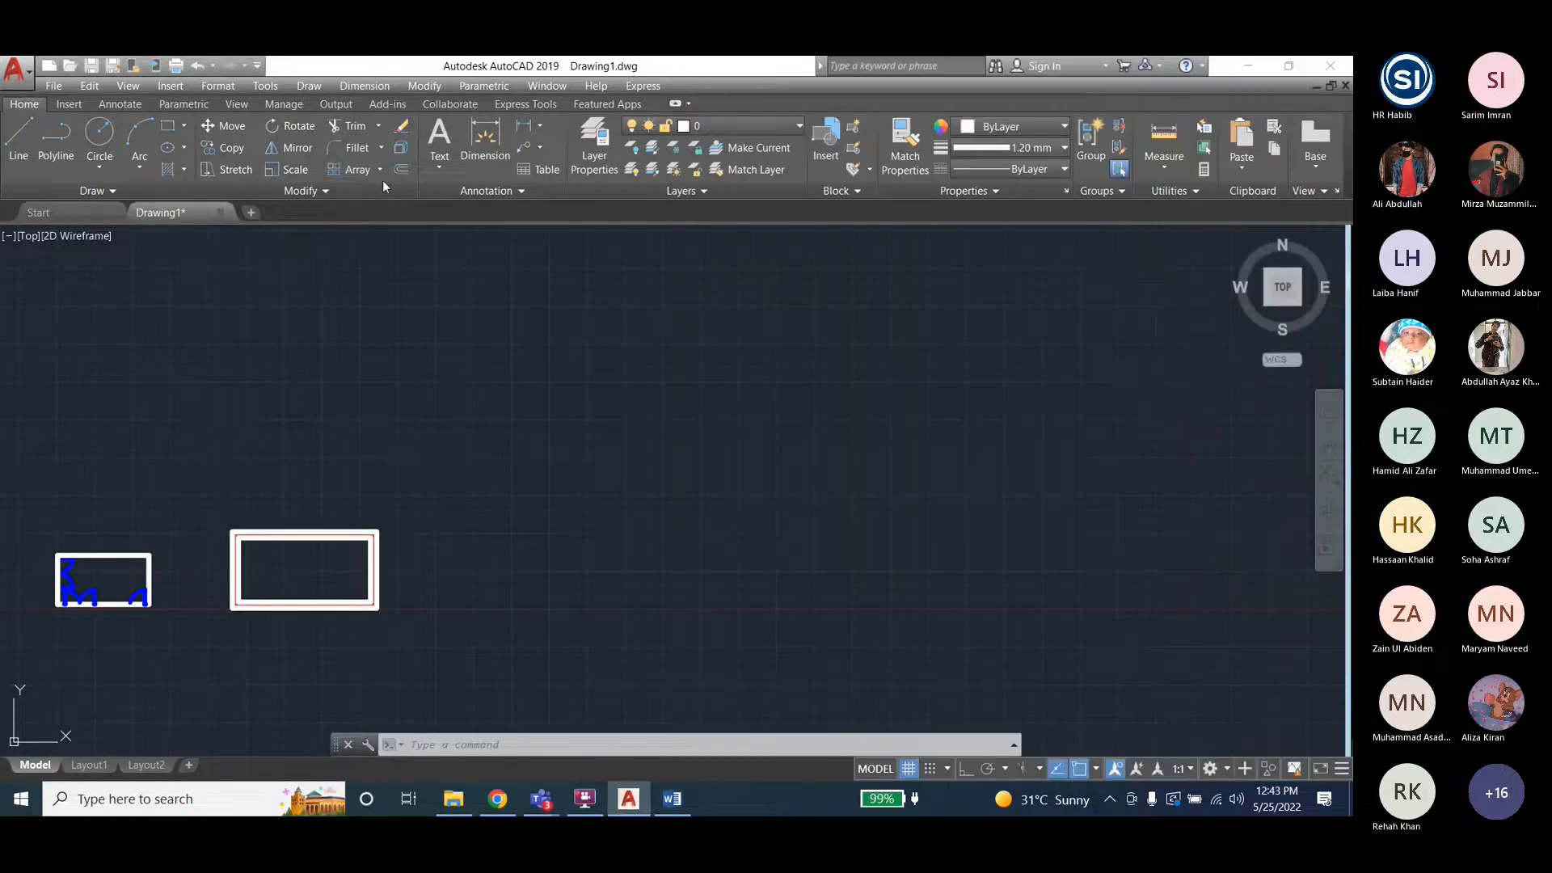
left_click(99, 137)
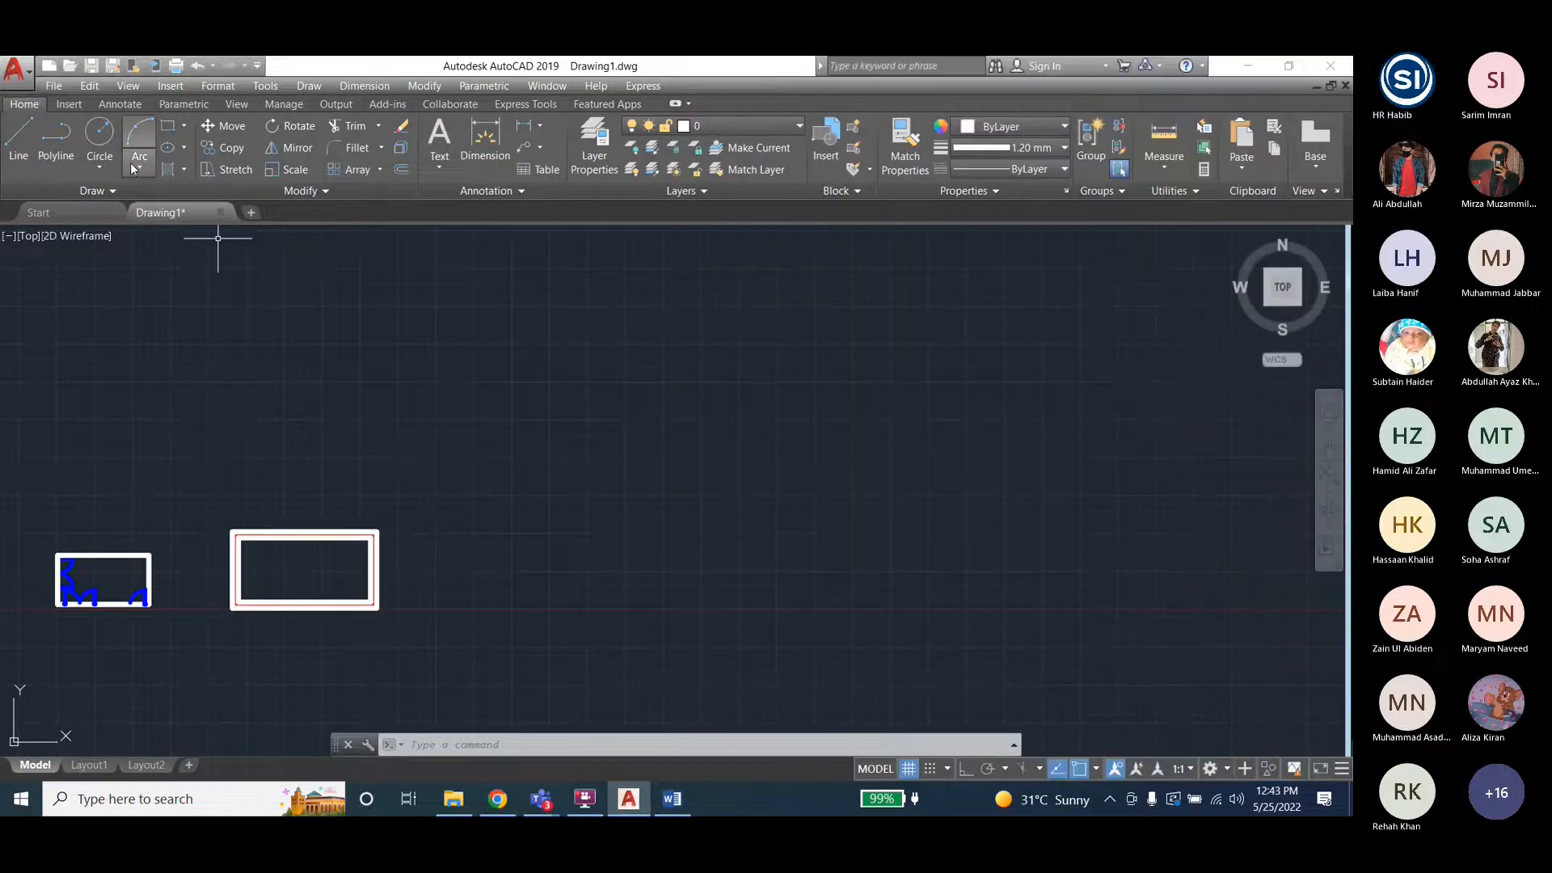
left_click(396, 336)
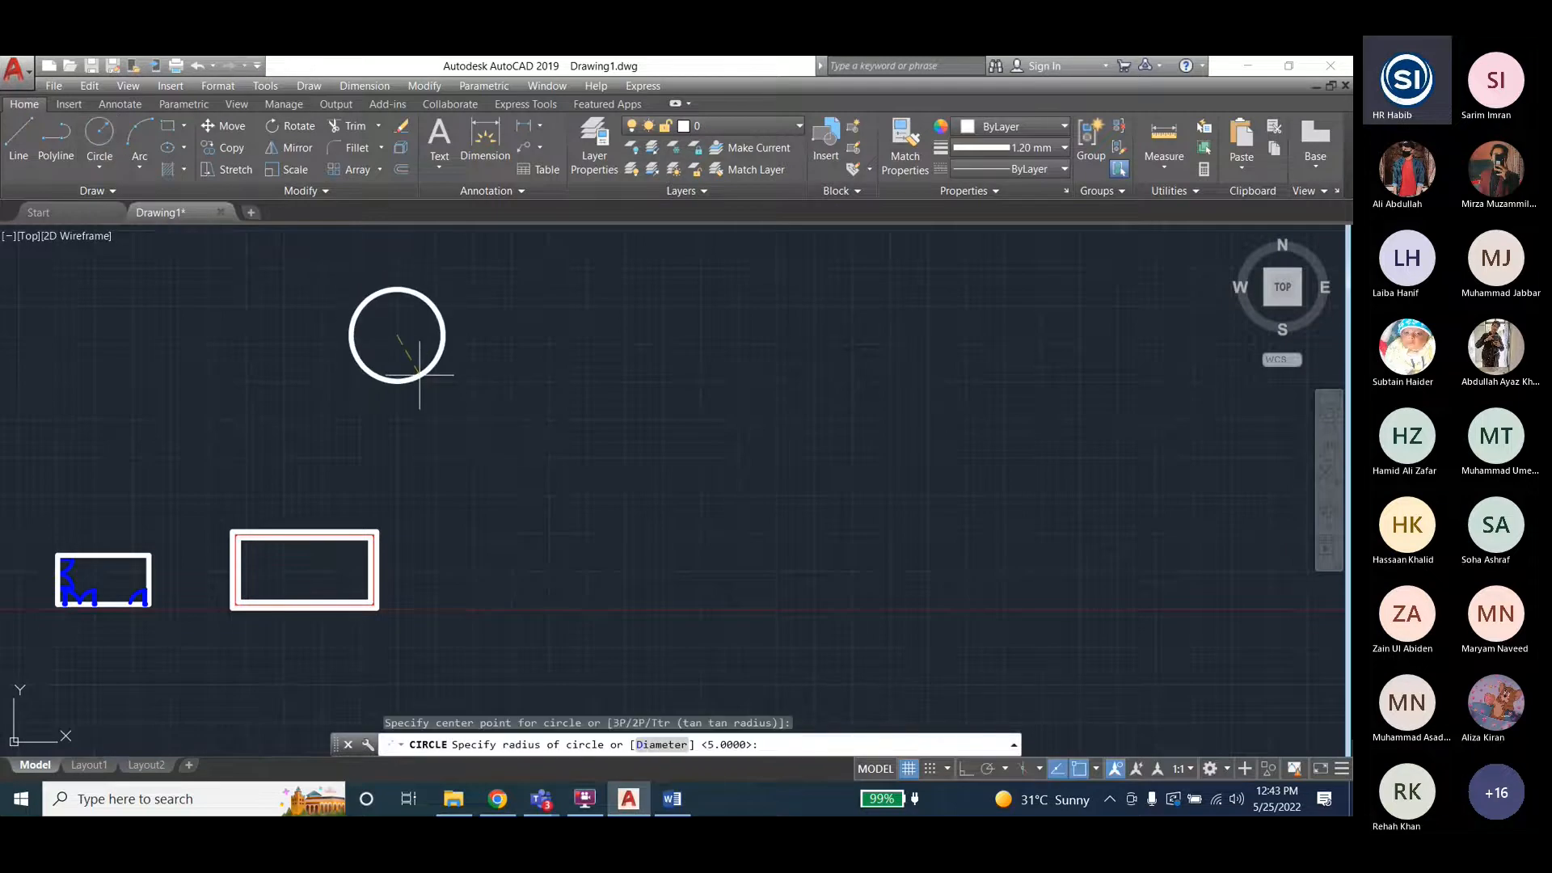
left_click(423, 374)
scroll(322, 455, "down", 2)
left_click(416, 86)
mouse_move(440, 294)
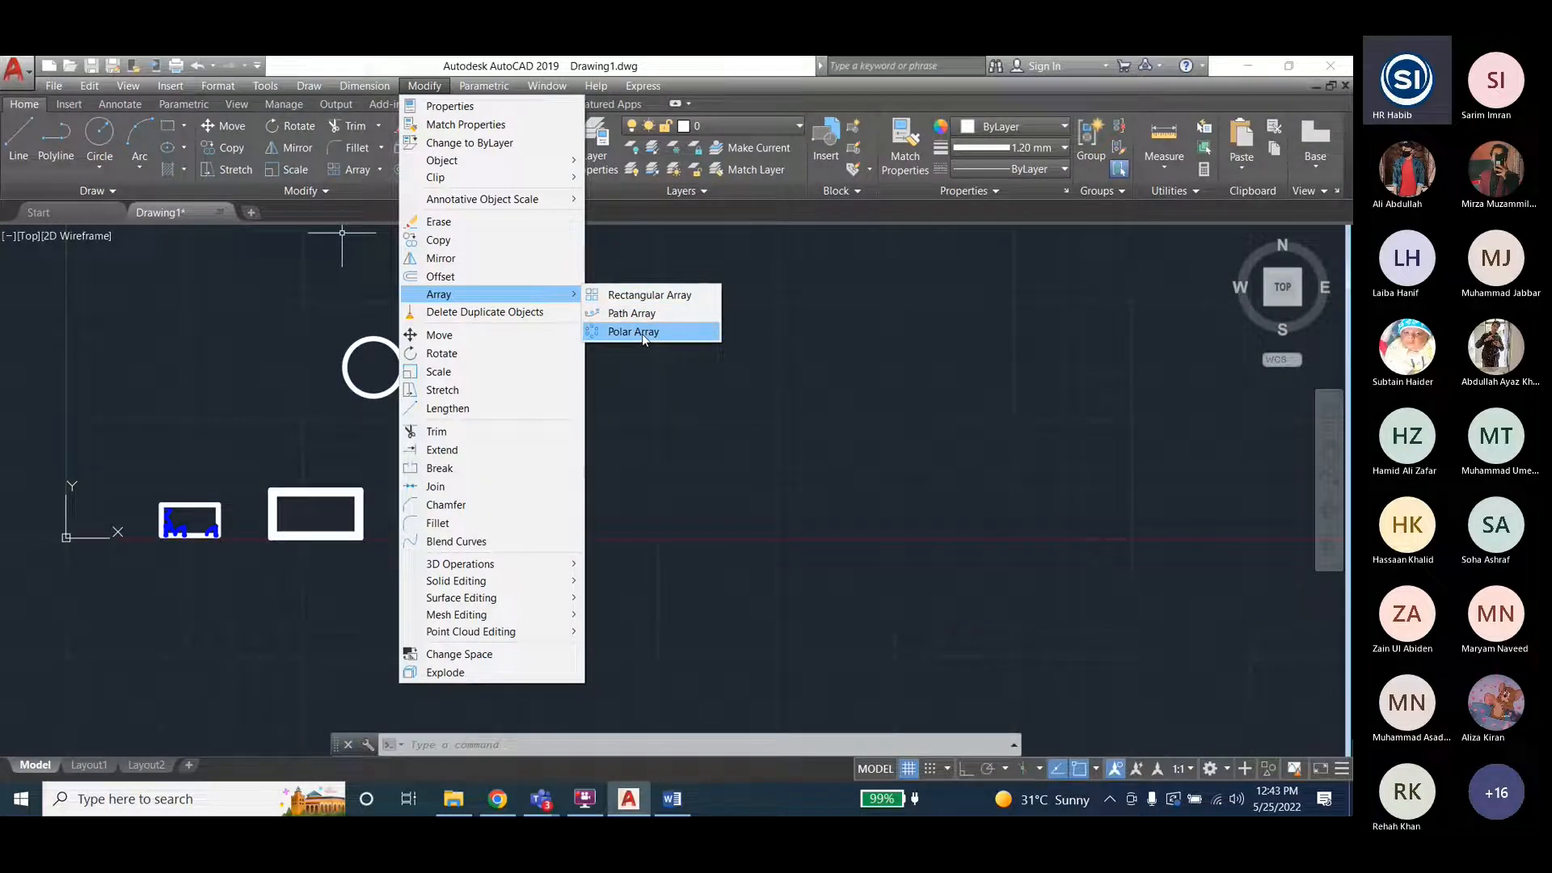
left_click(641, 295)
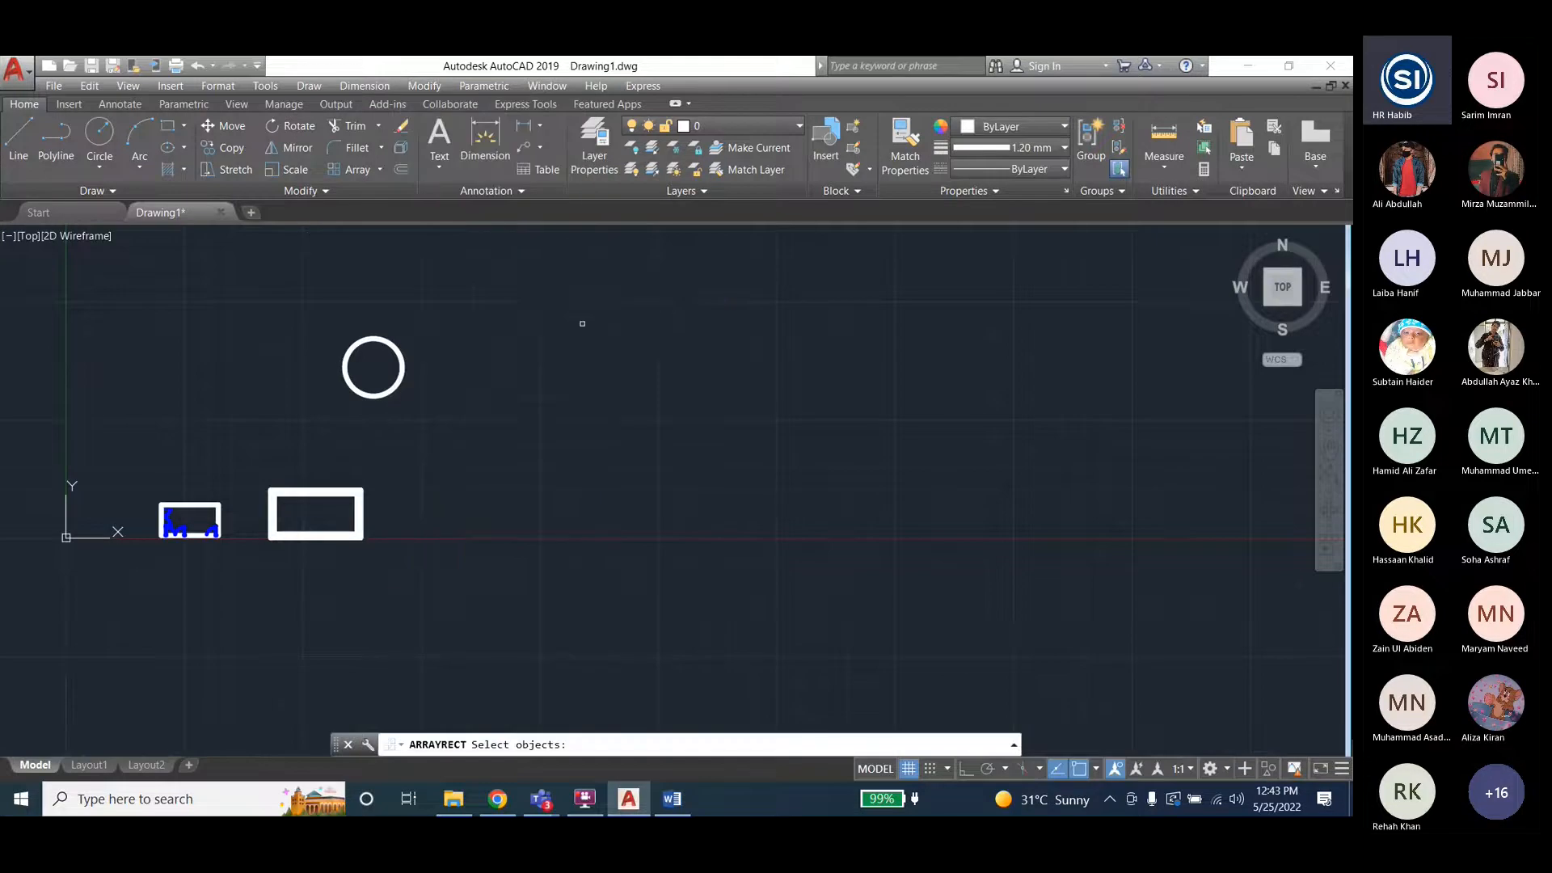
left_click(403, 368)
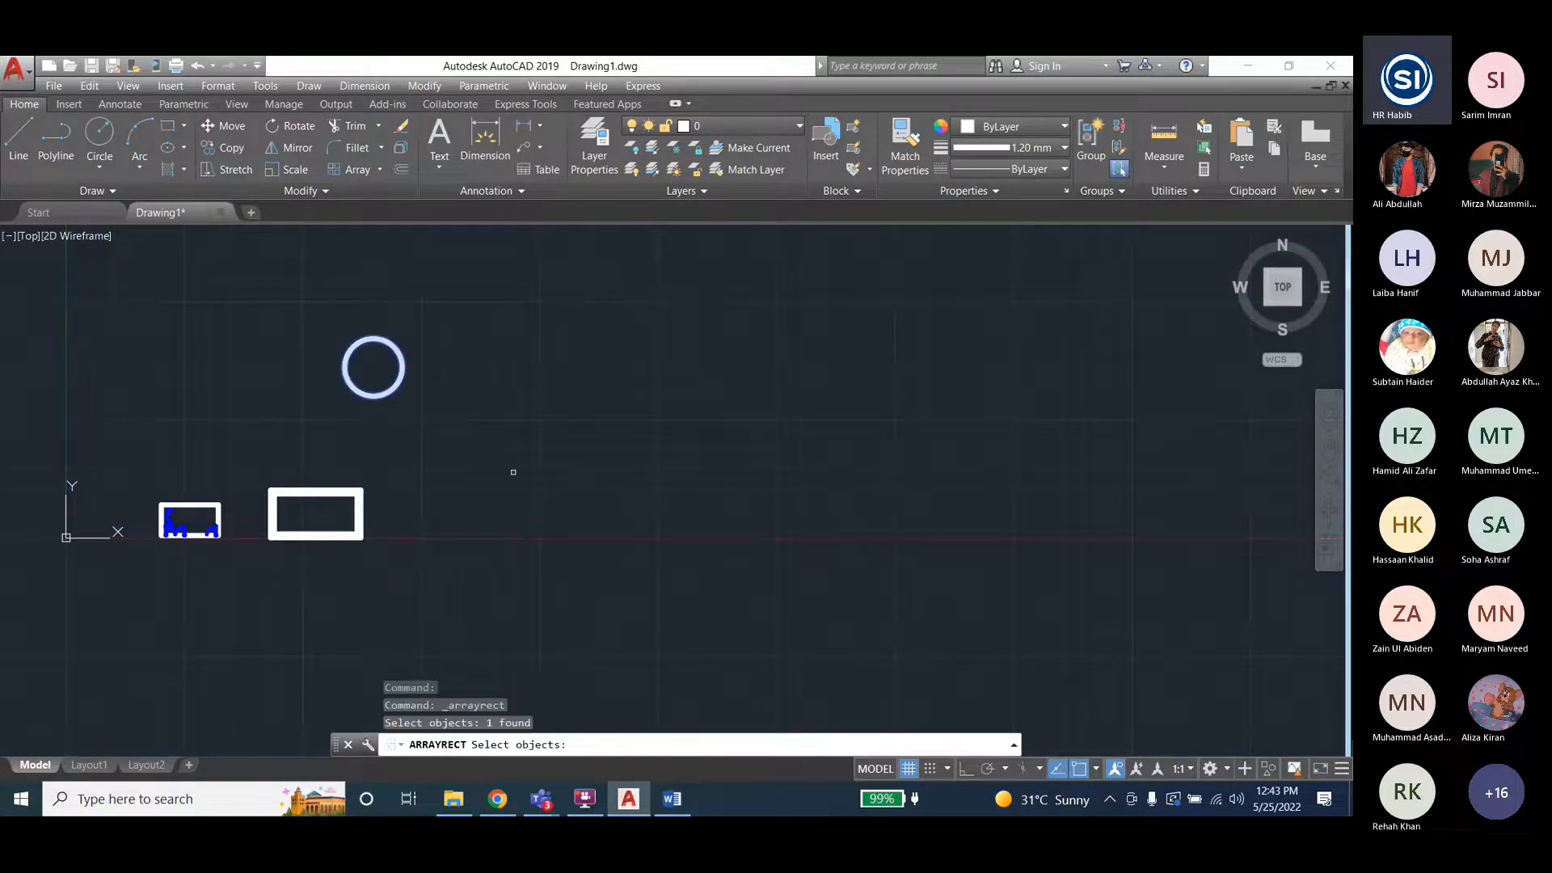
key("Escape")
key("Escape")
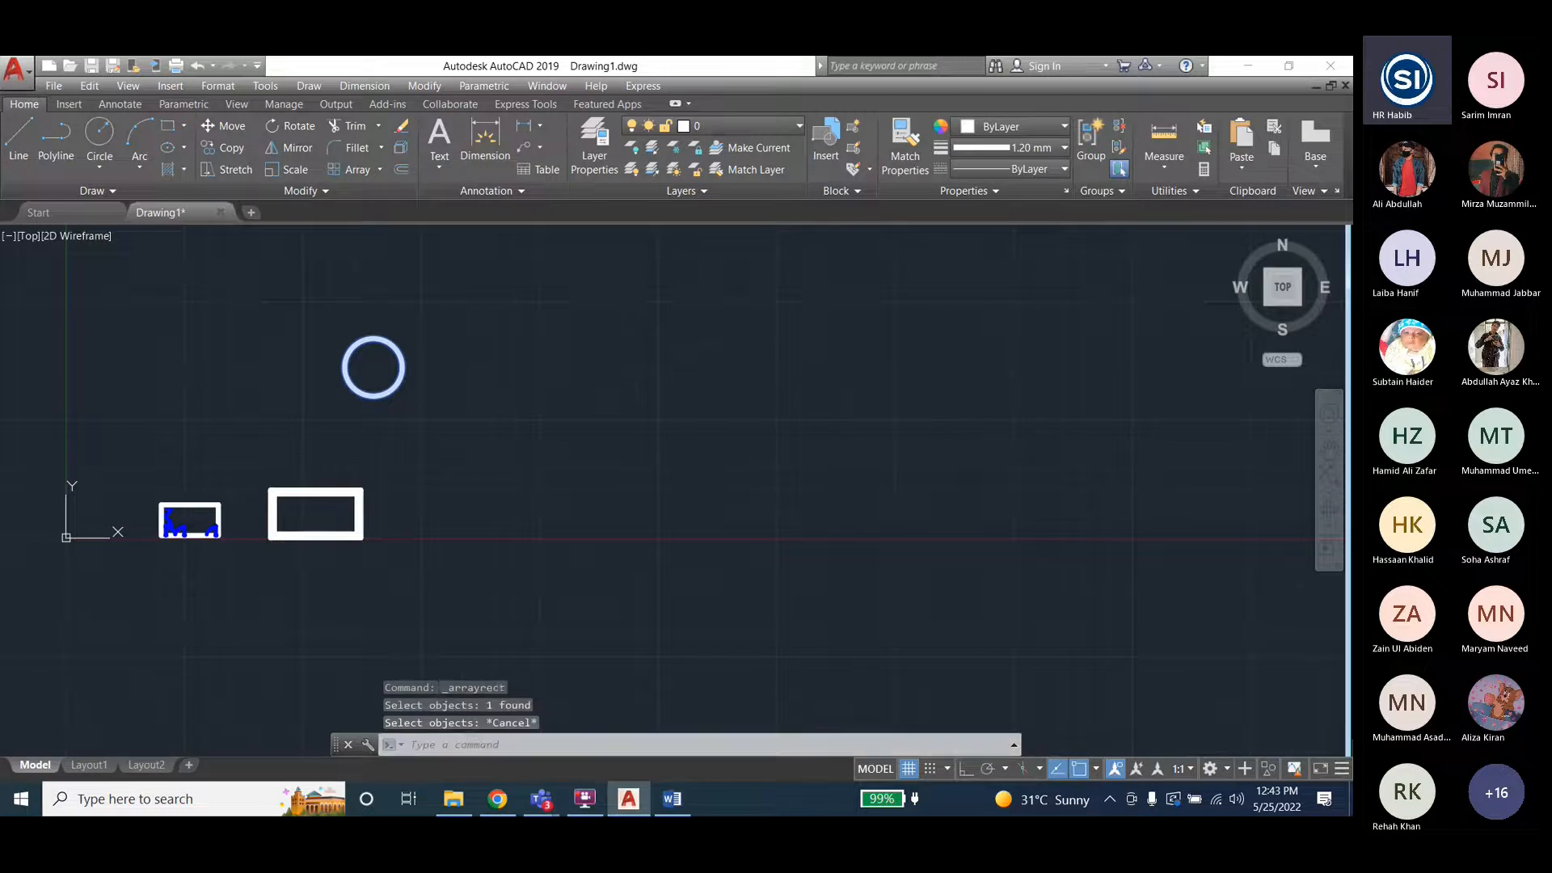
Try to draw a smaller circle centred on the existing circle.
left_click(168, 126)
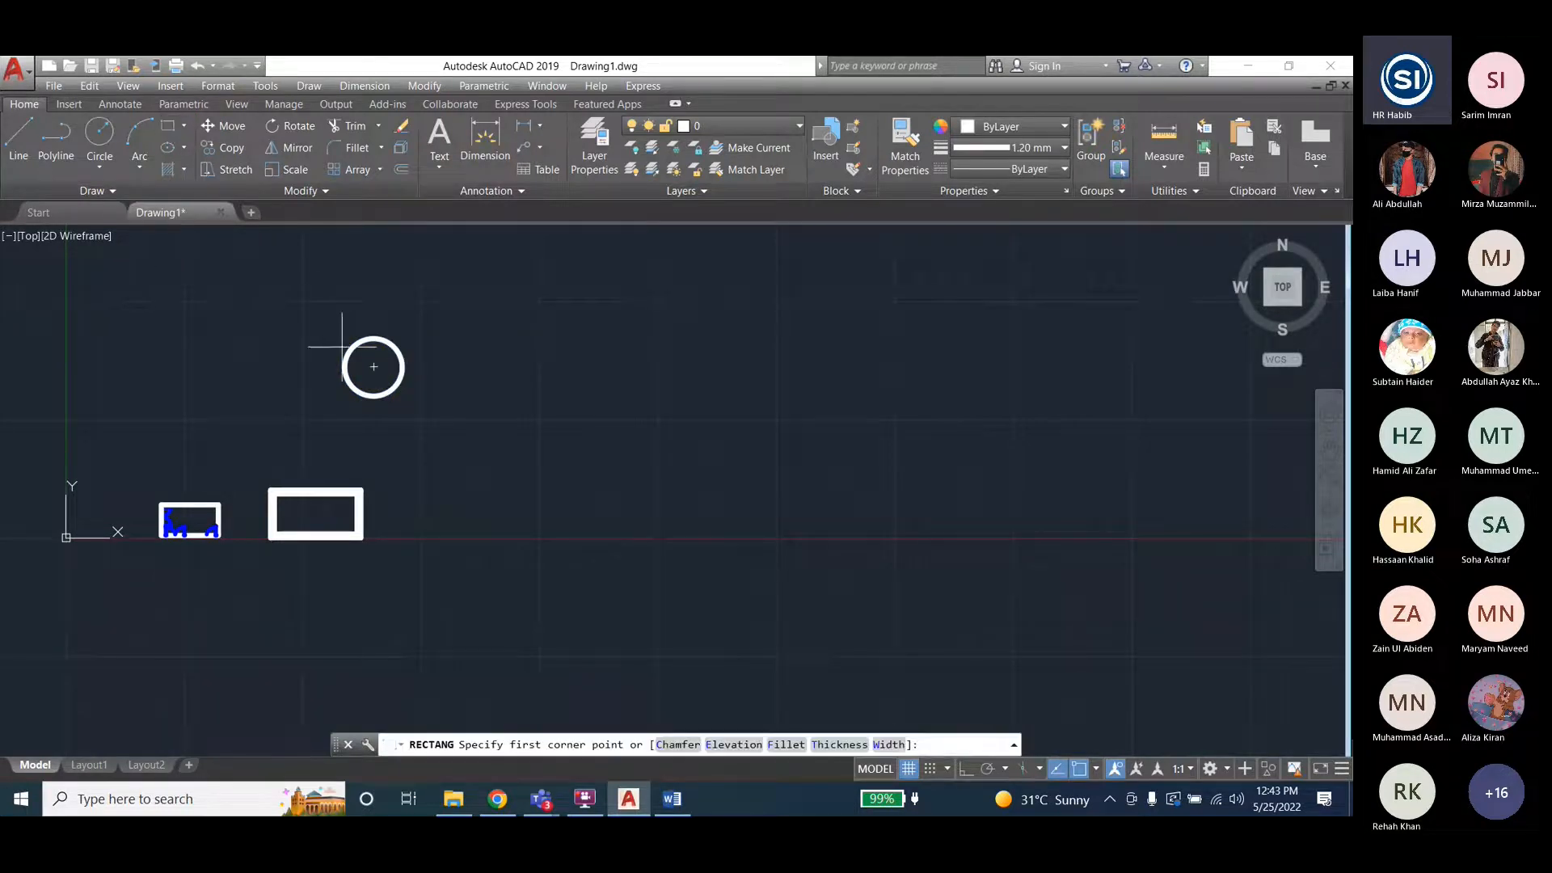
left_click(99, 133)
left_click(373, 367)
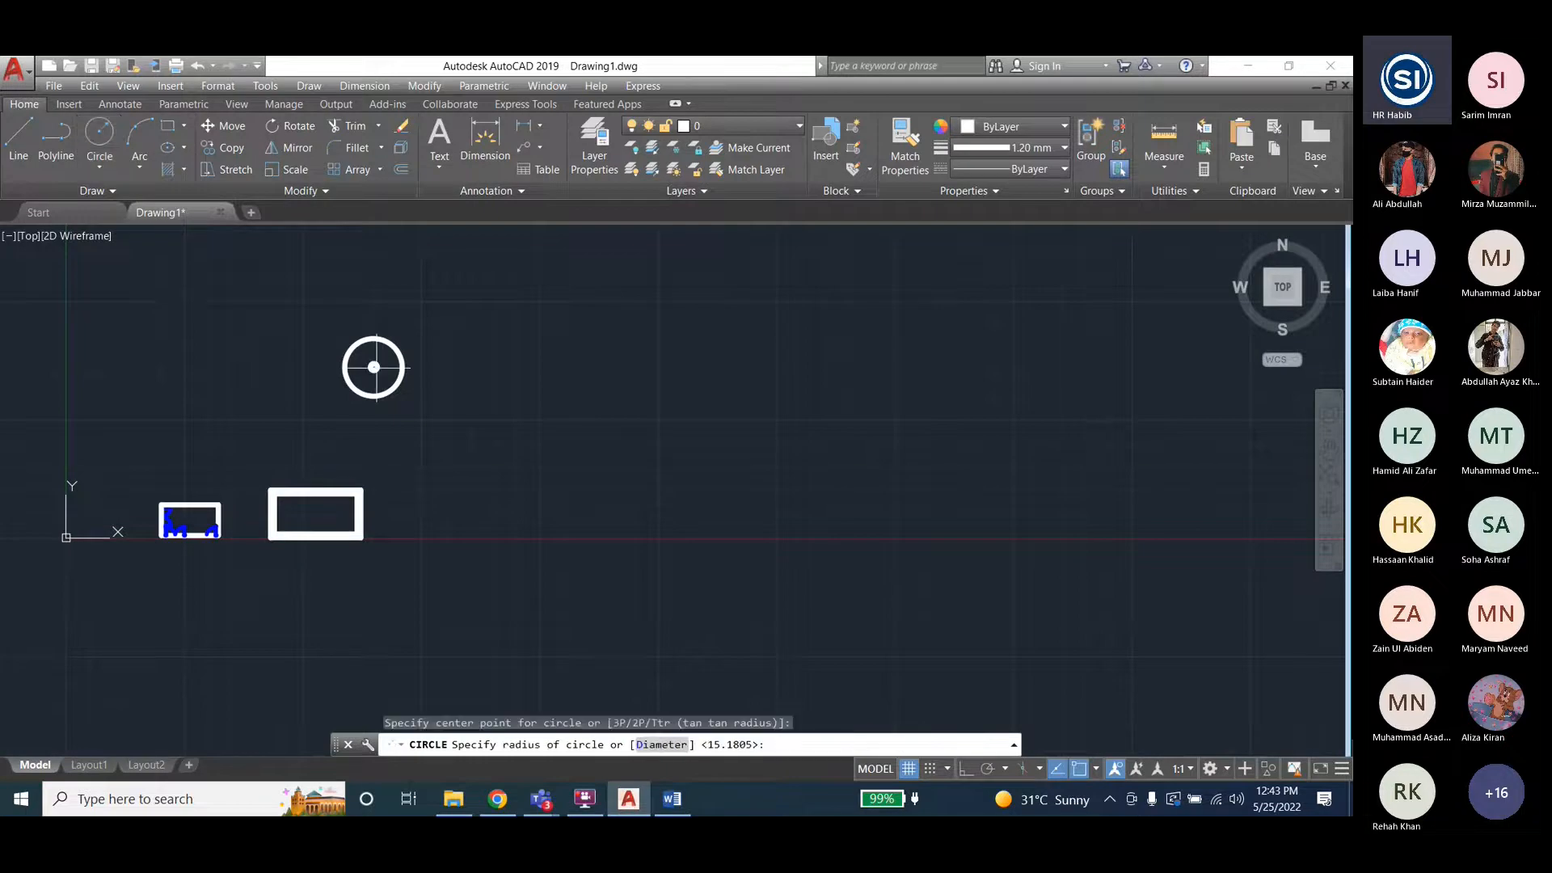
key("Escape")
key("Escape")
key("Escape")
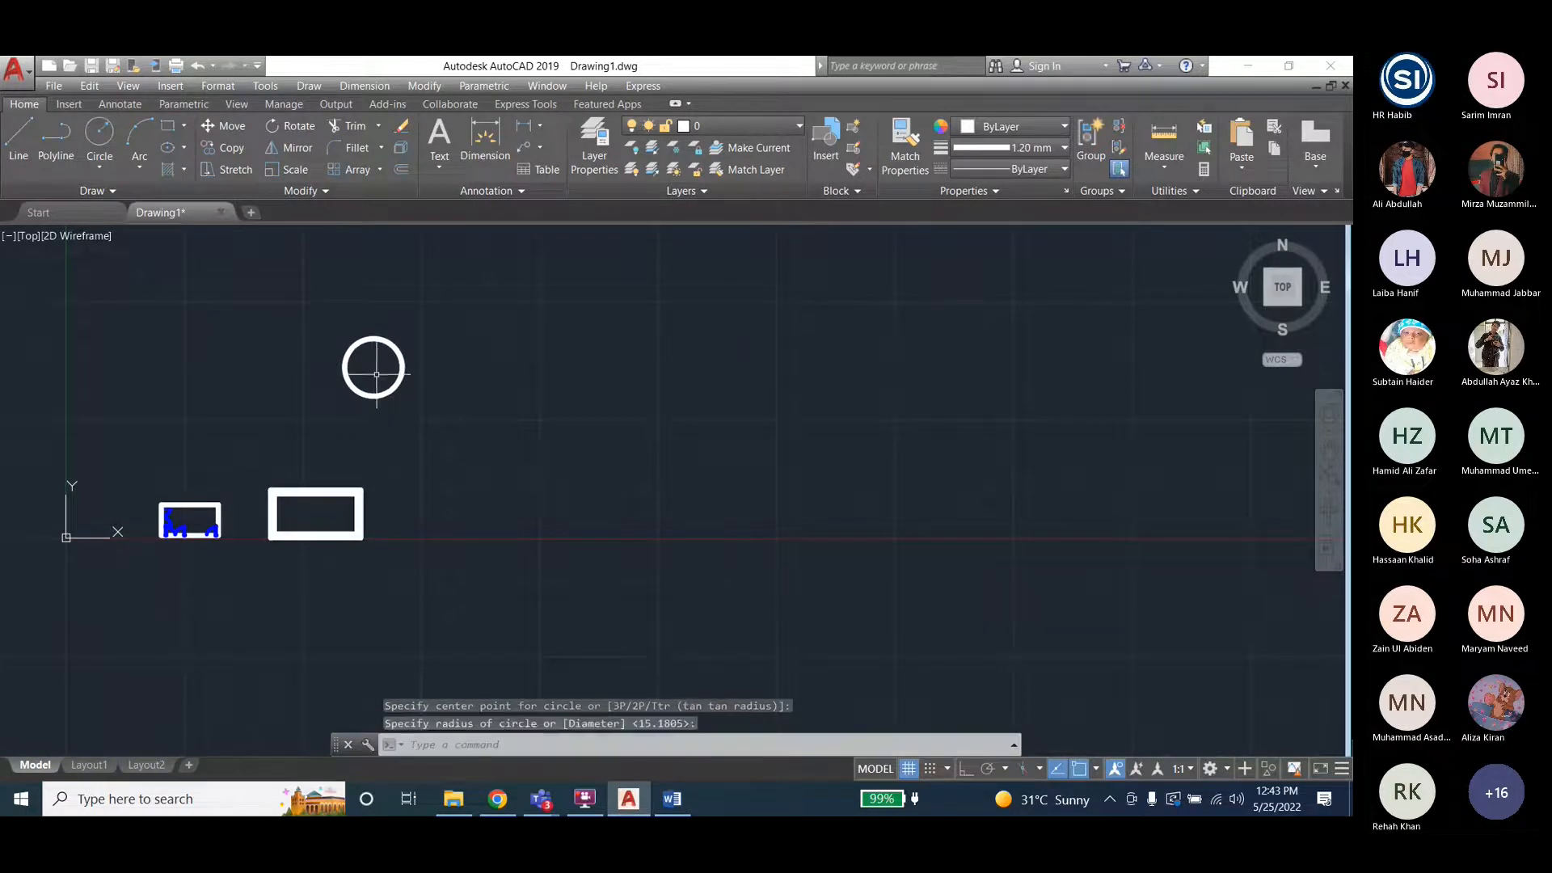
left_click(99, 133)
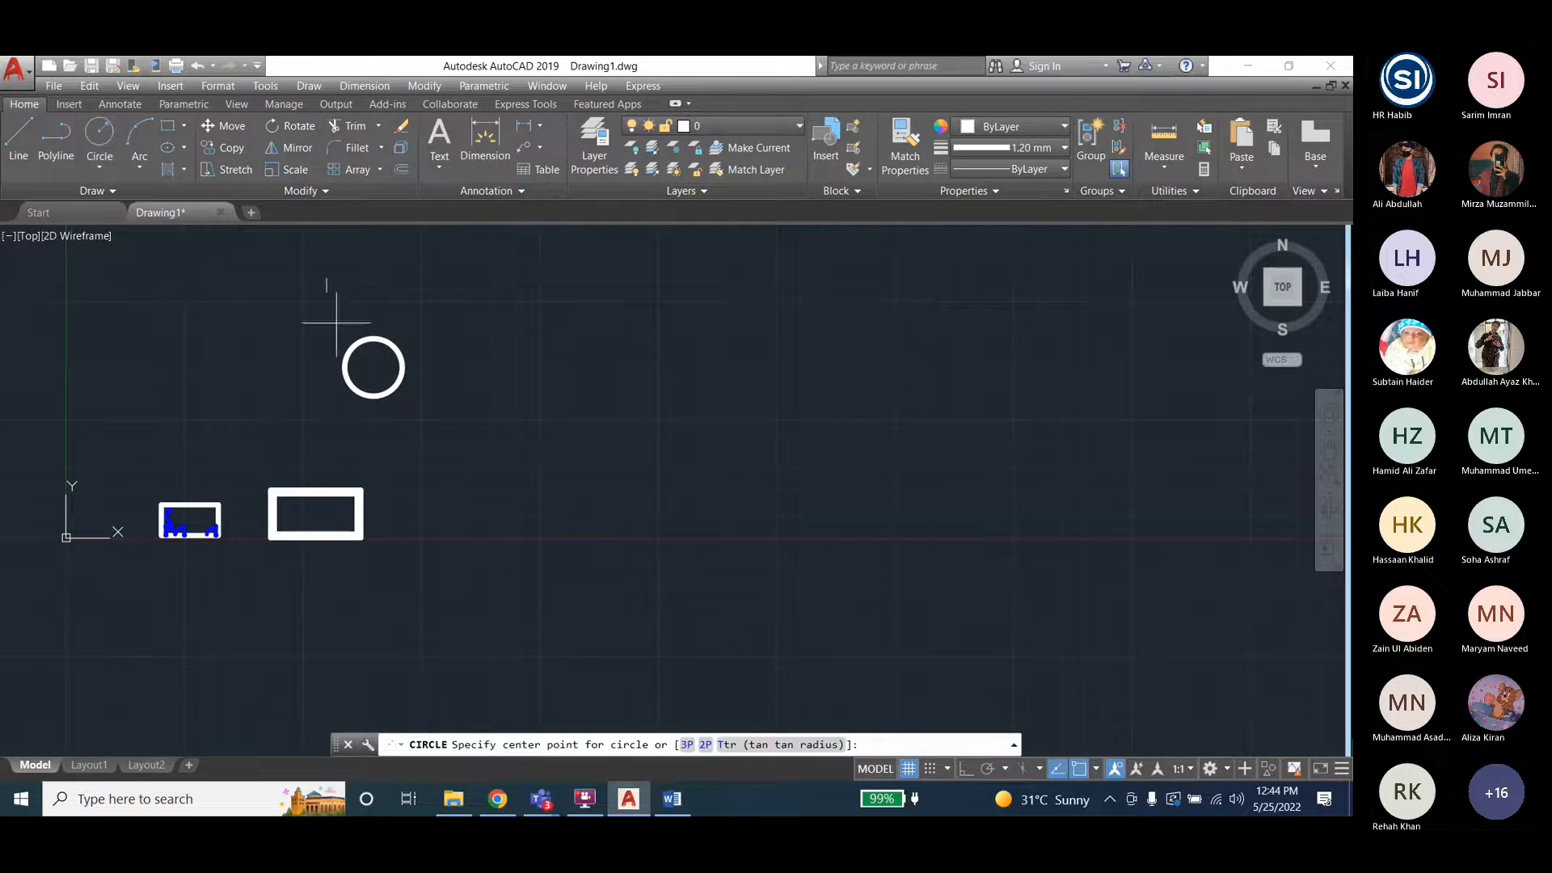
left_click(373, 367)
key("Return")
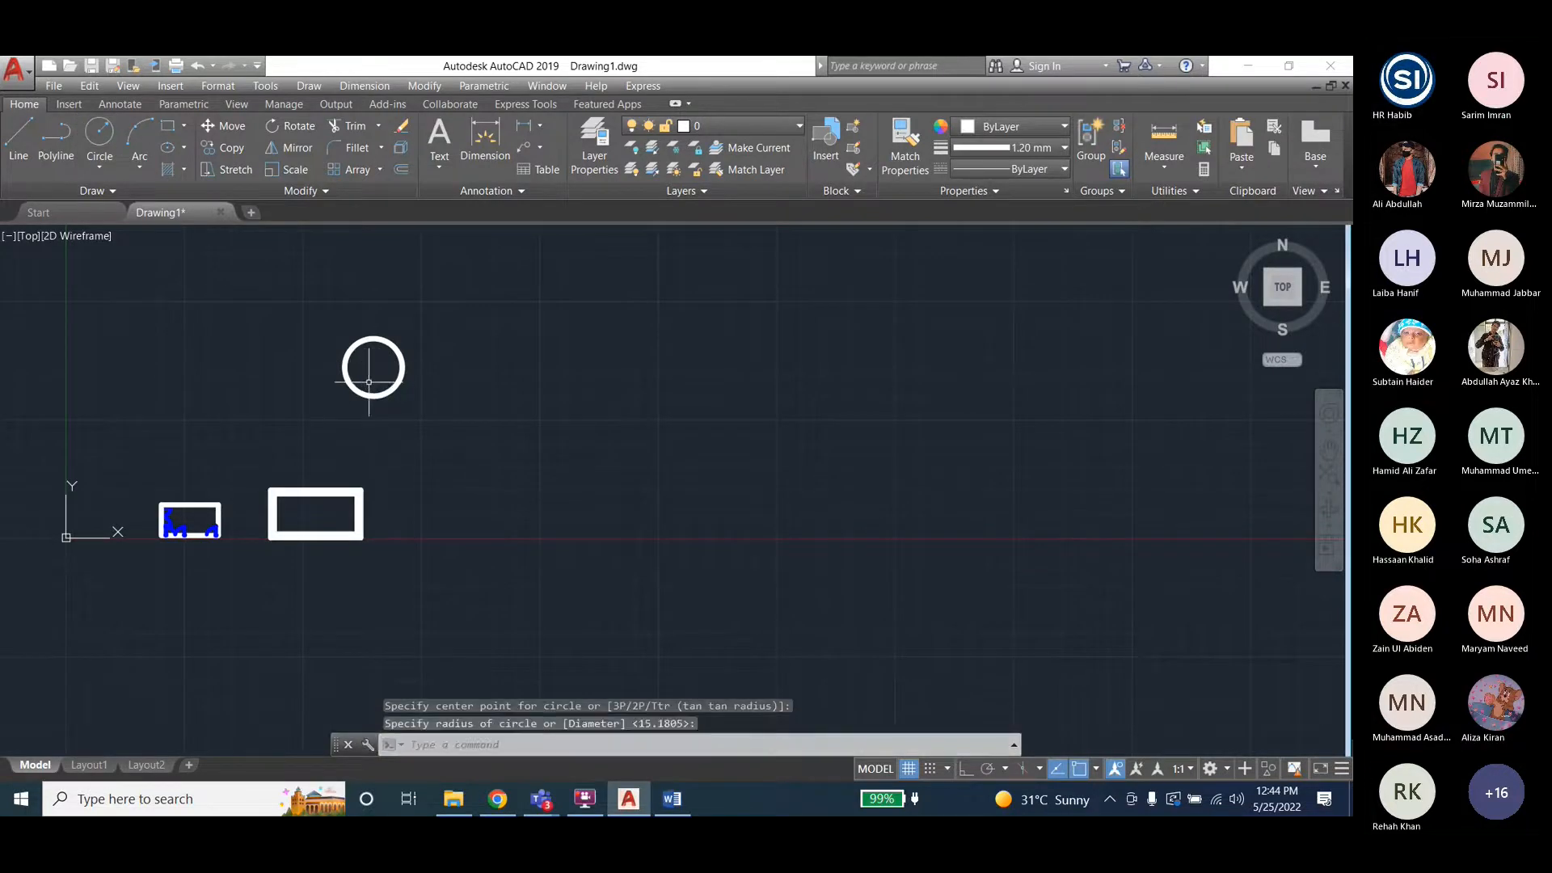
key("Escape")
key("Escape")
Draw a smaller concentric circle inside the existing one, at about three quarters of its radius.
scroll(385, 363, "up", 4)
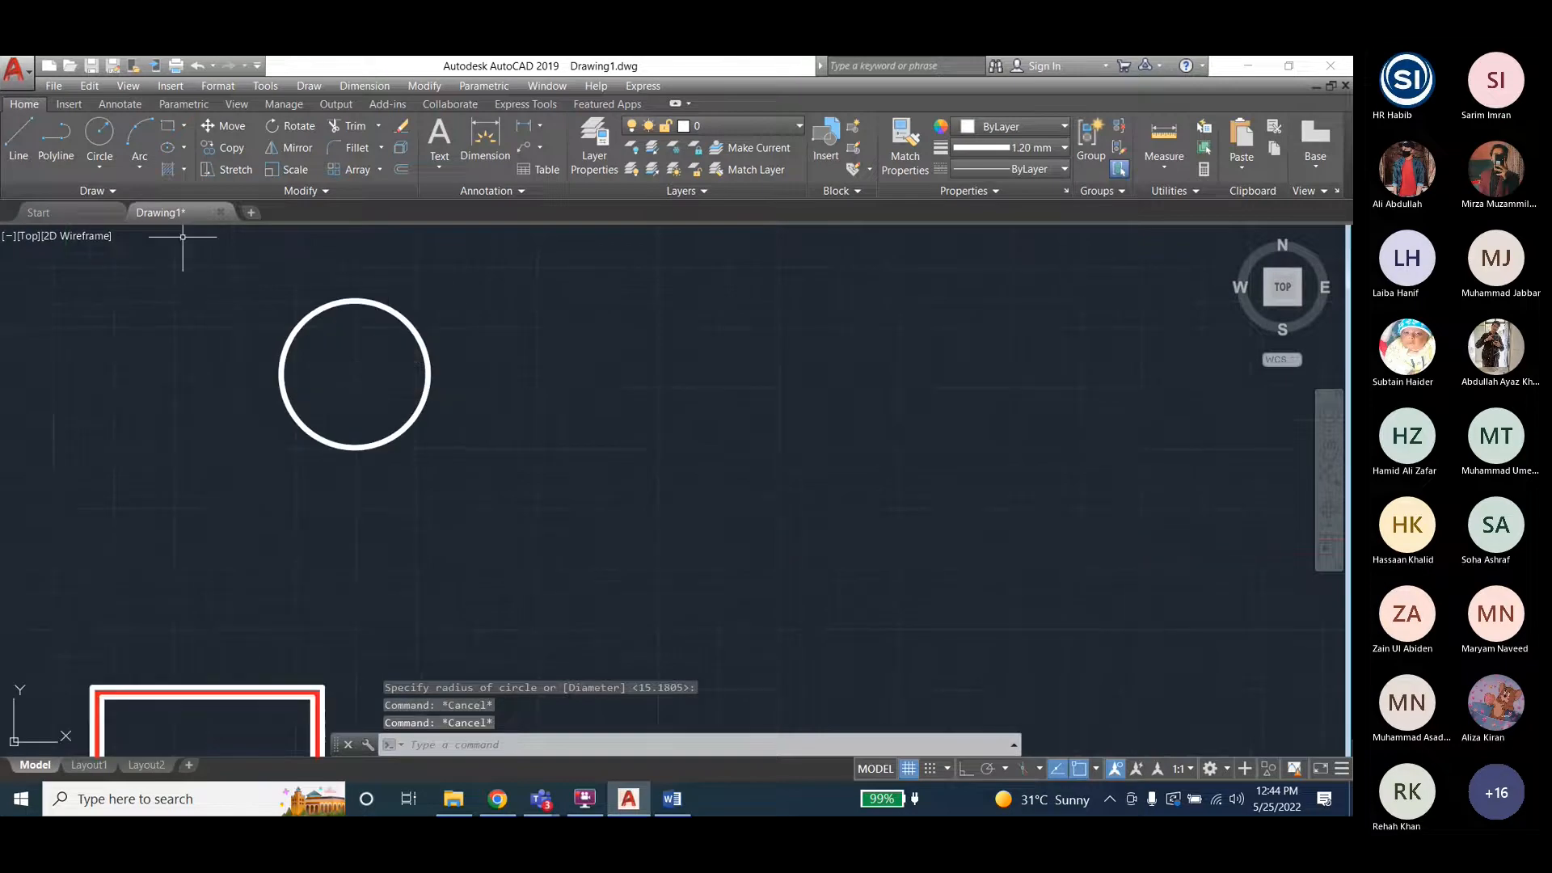
key("Return")
left_click(353, 373)
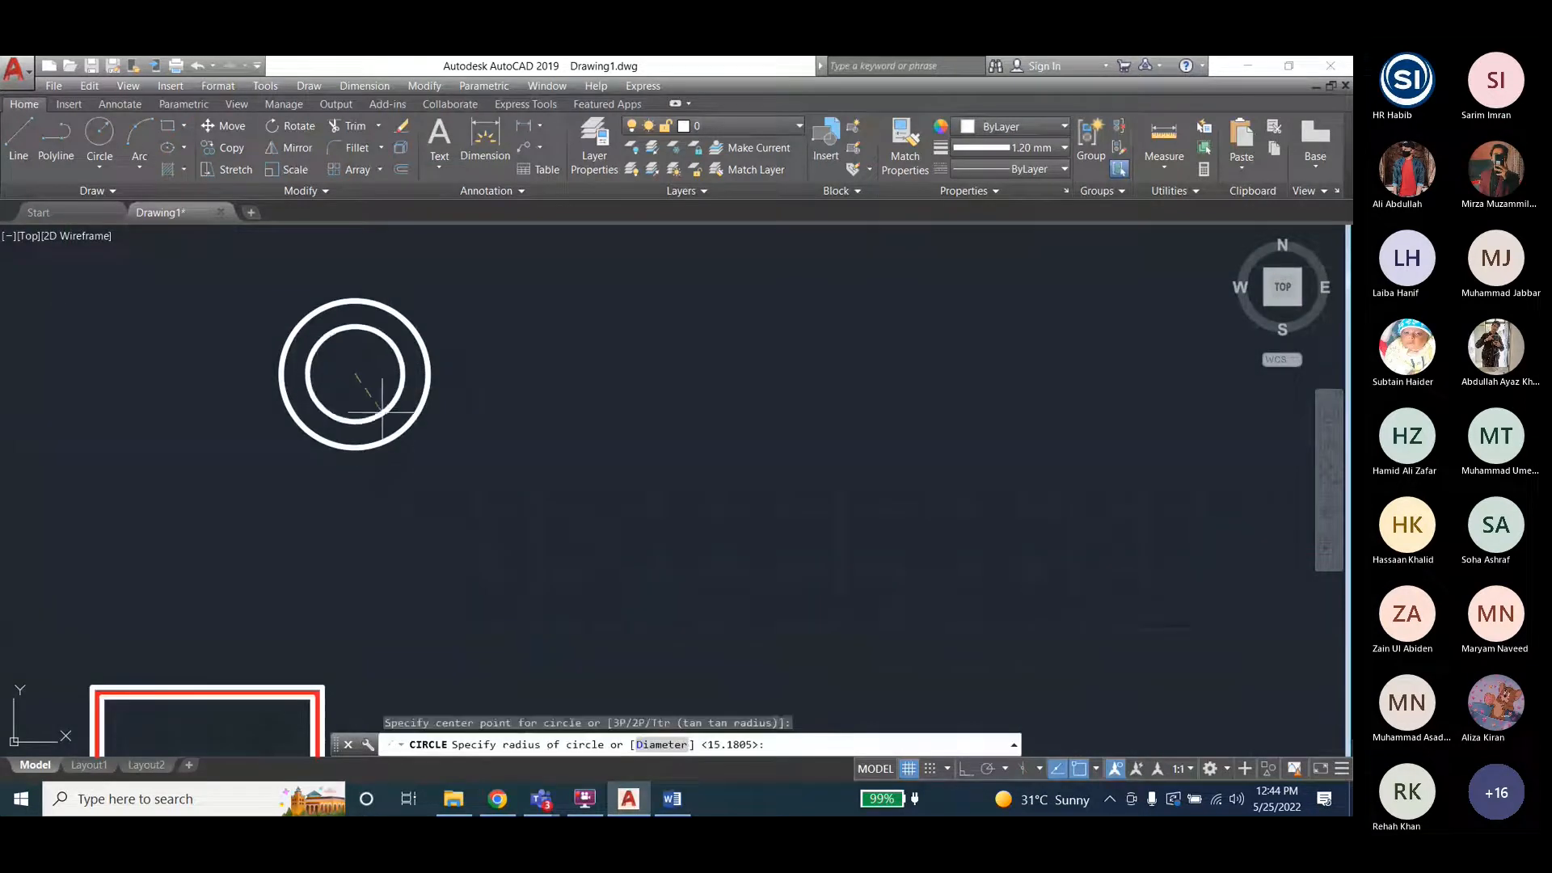
left_click(341, 427)
key("Escape")
key("Escape")
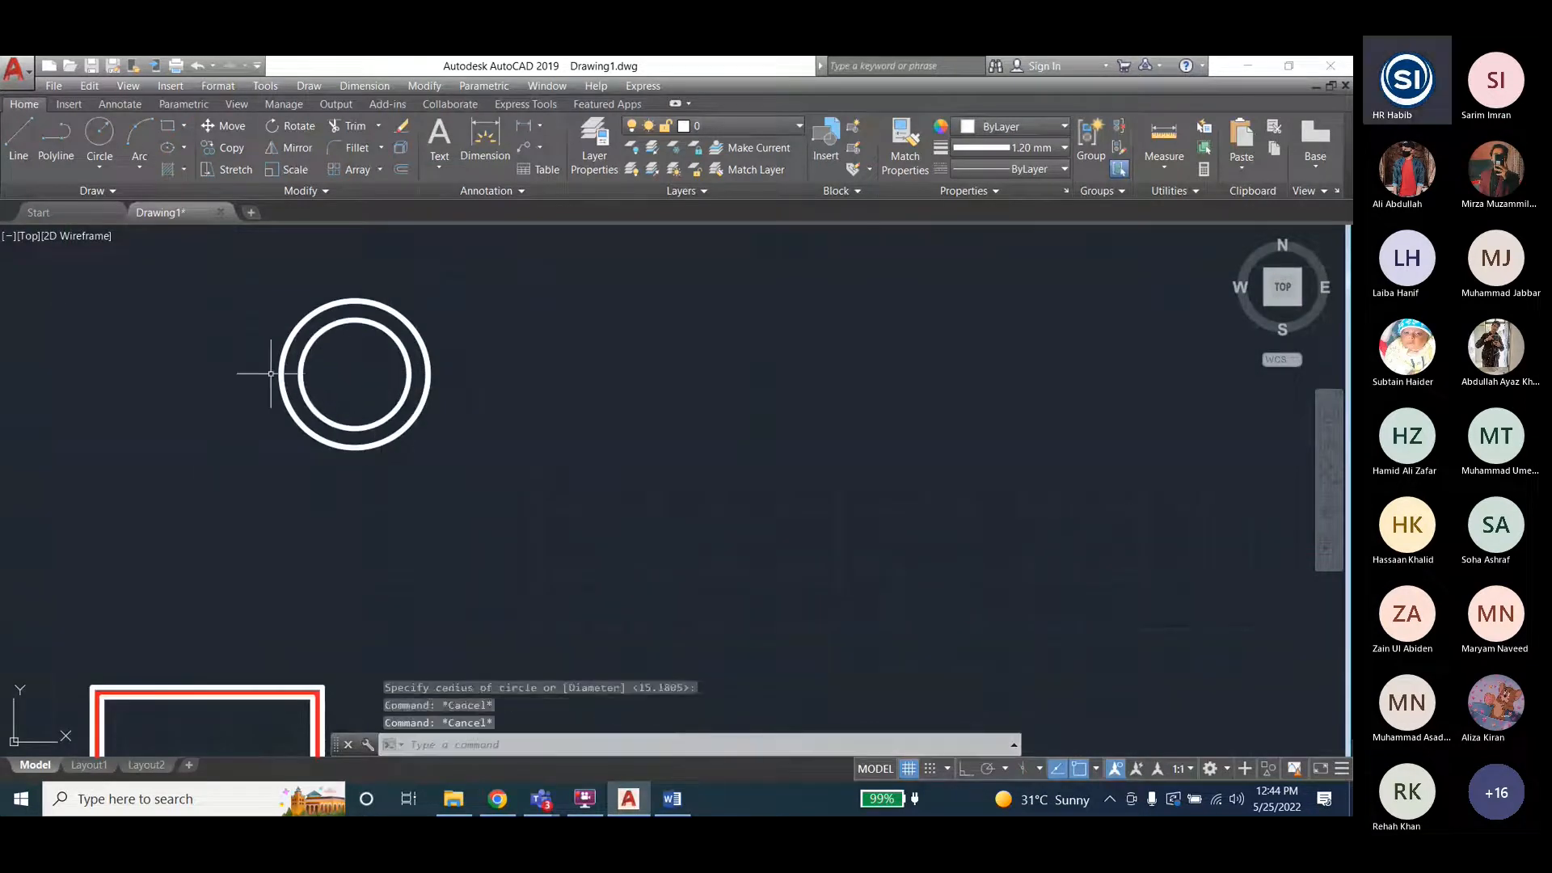
Fill the ring between the two circles with a solid hatch in green 19,155,72.
left_click(324, 86)
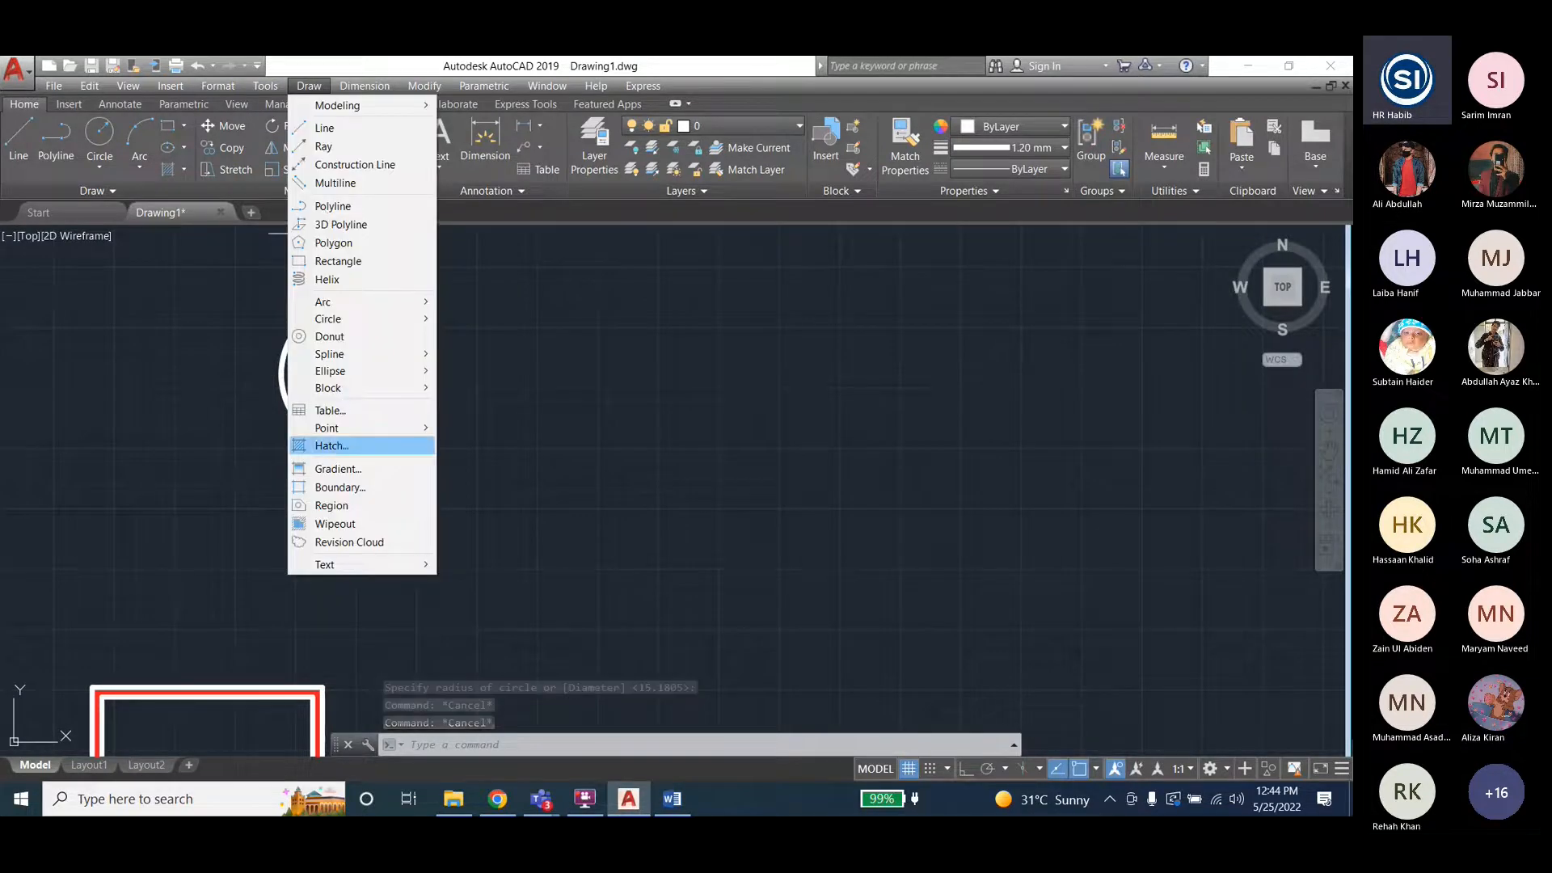
left_click(332, 445)
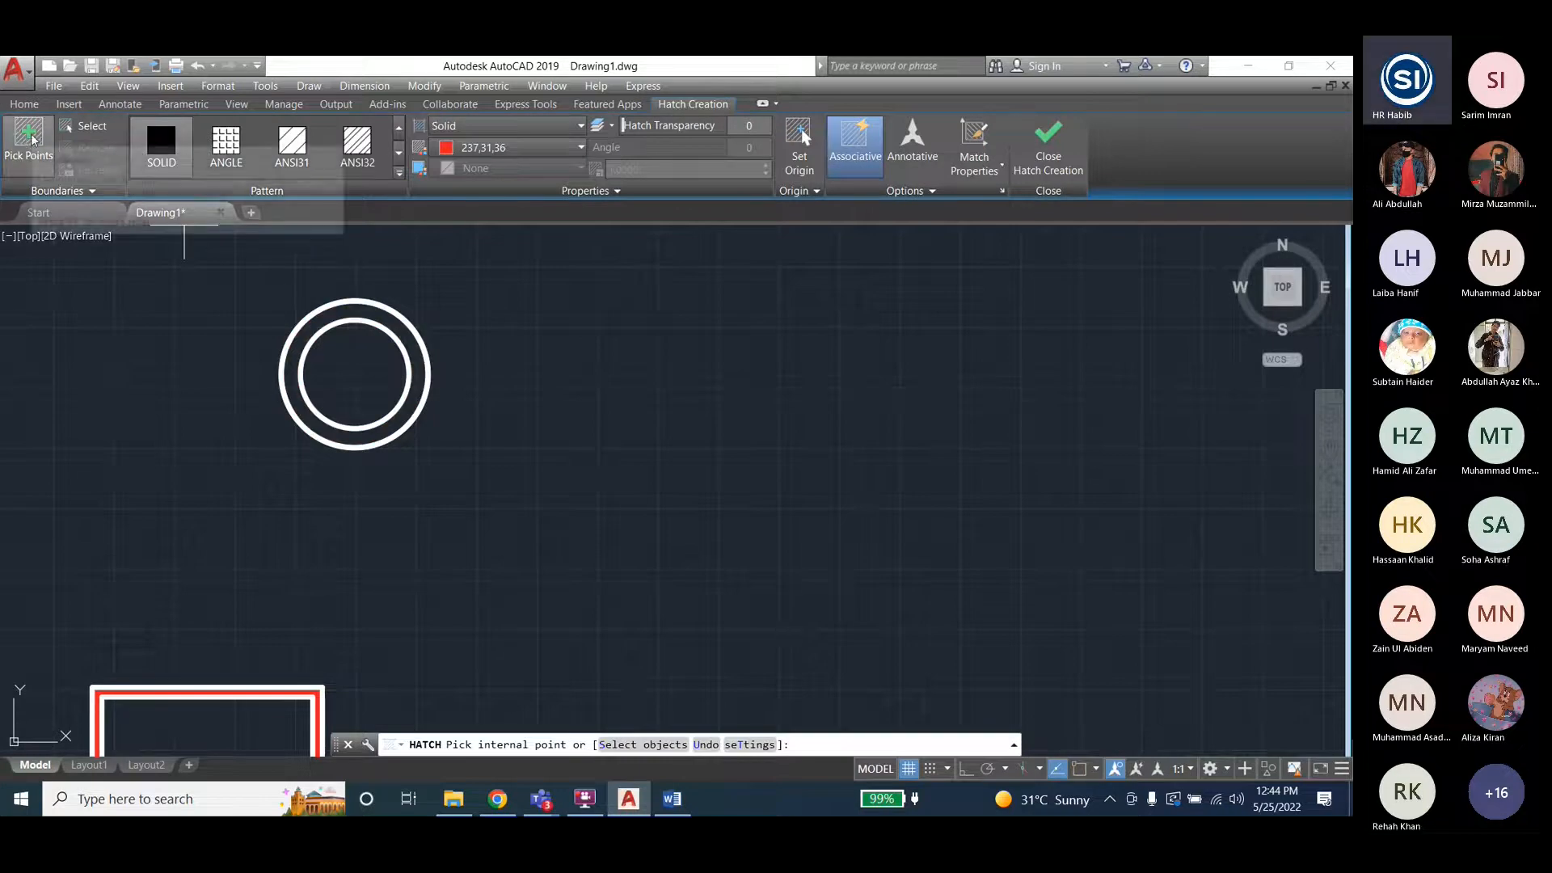
left_click(357, 312)
left_click(511, 147)
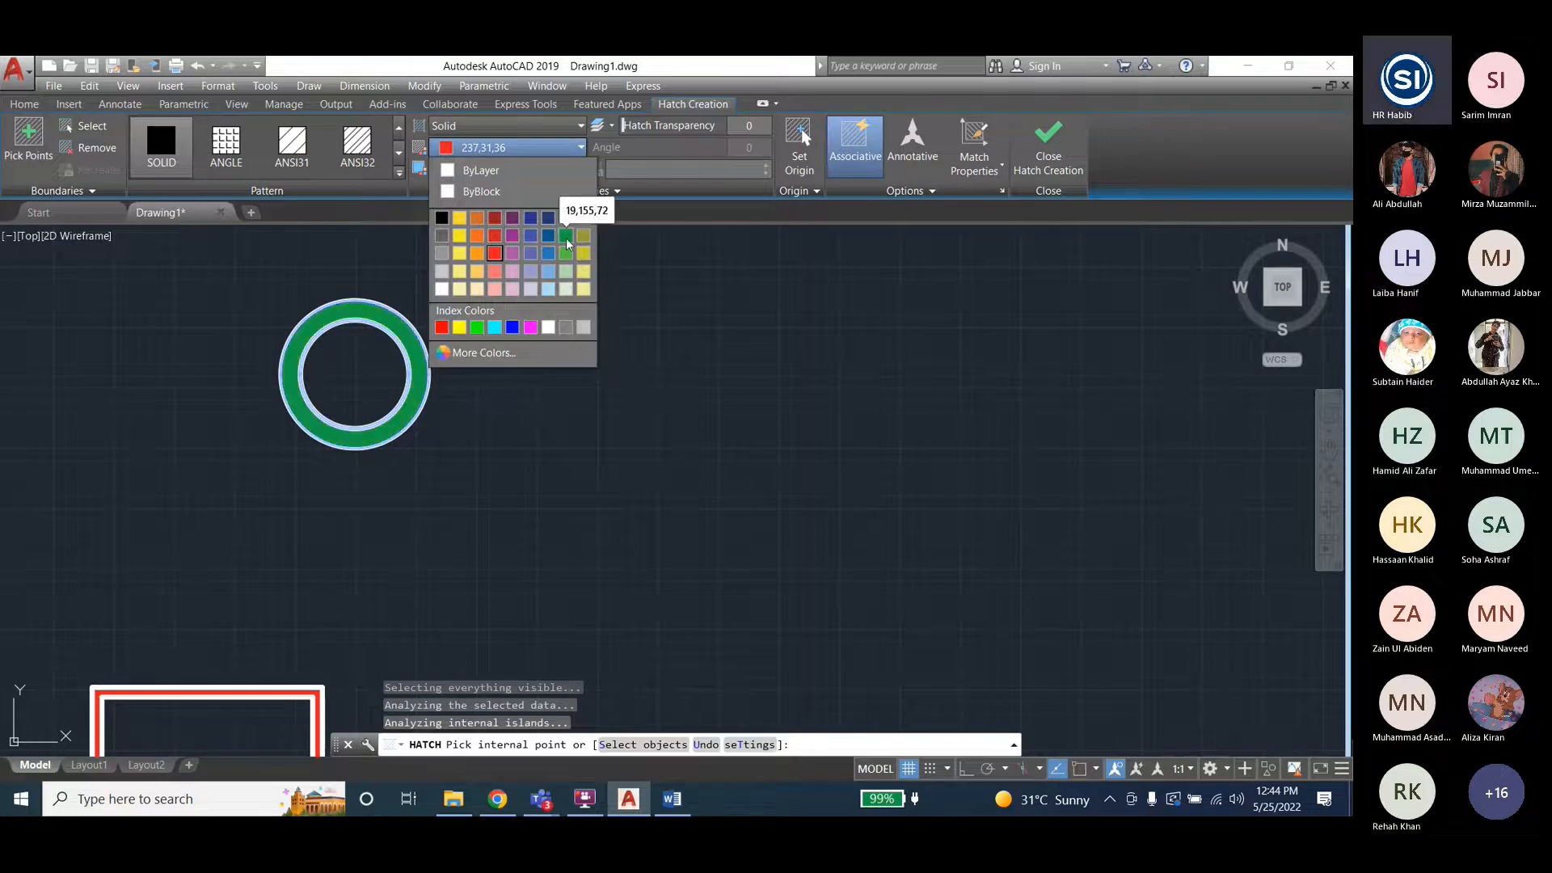
left_click(566, 236)
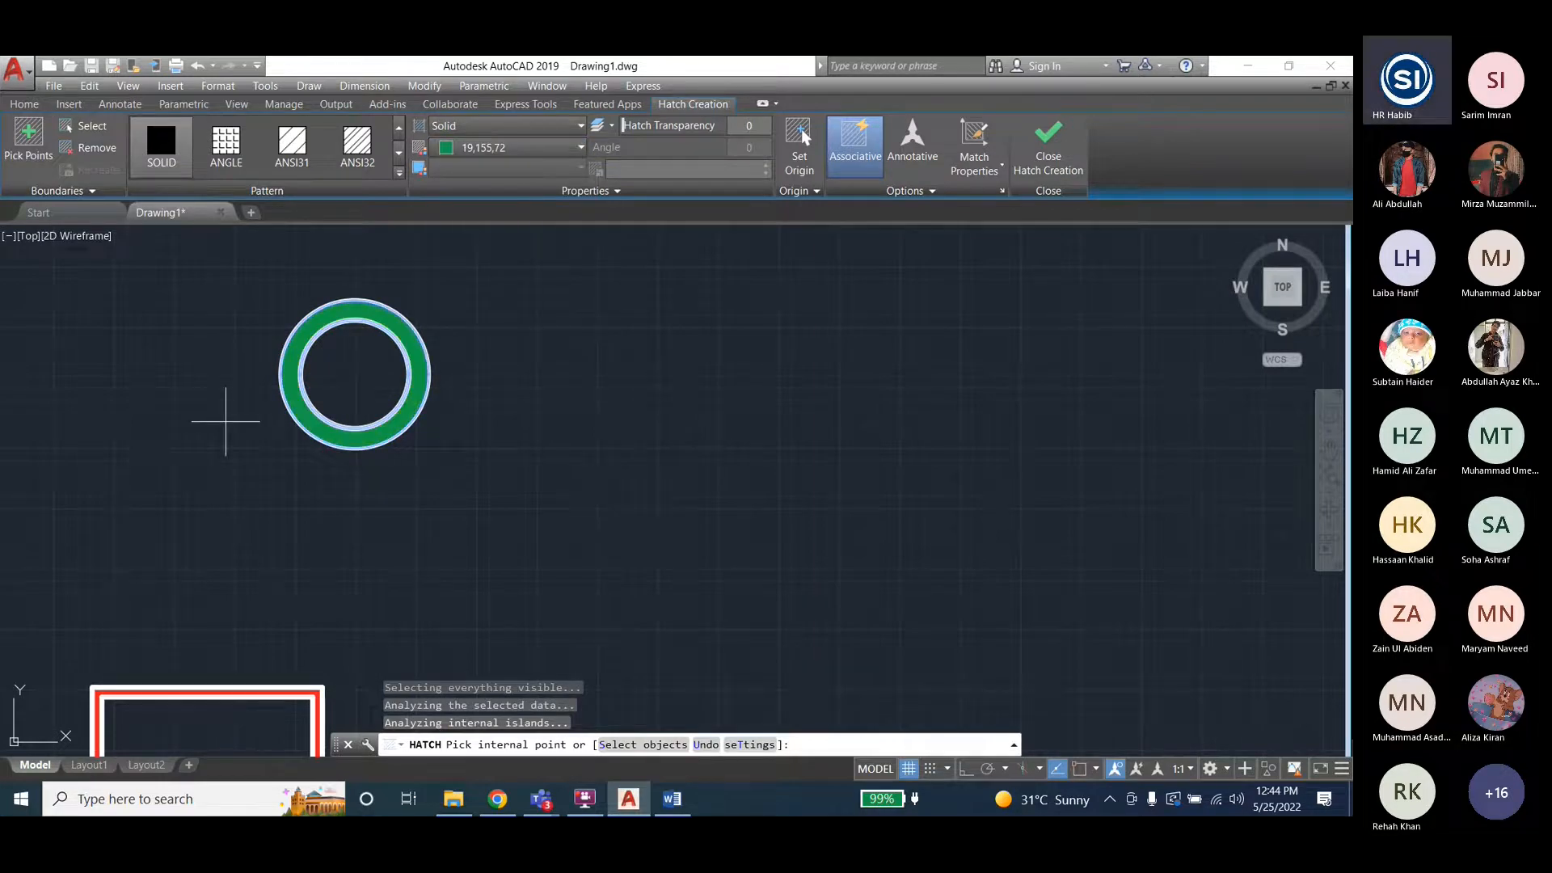
key("Escape")
key("Escape")
key("Escape")
scroll(226, 421, "down", 1)
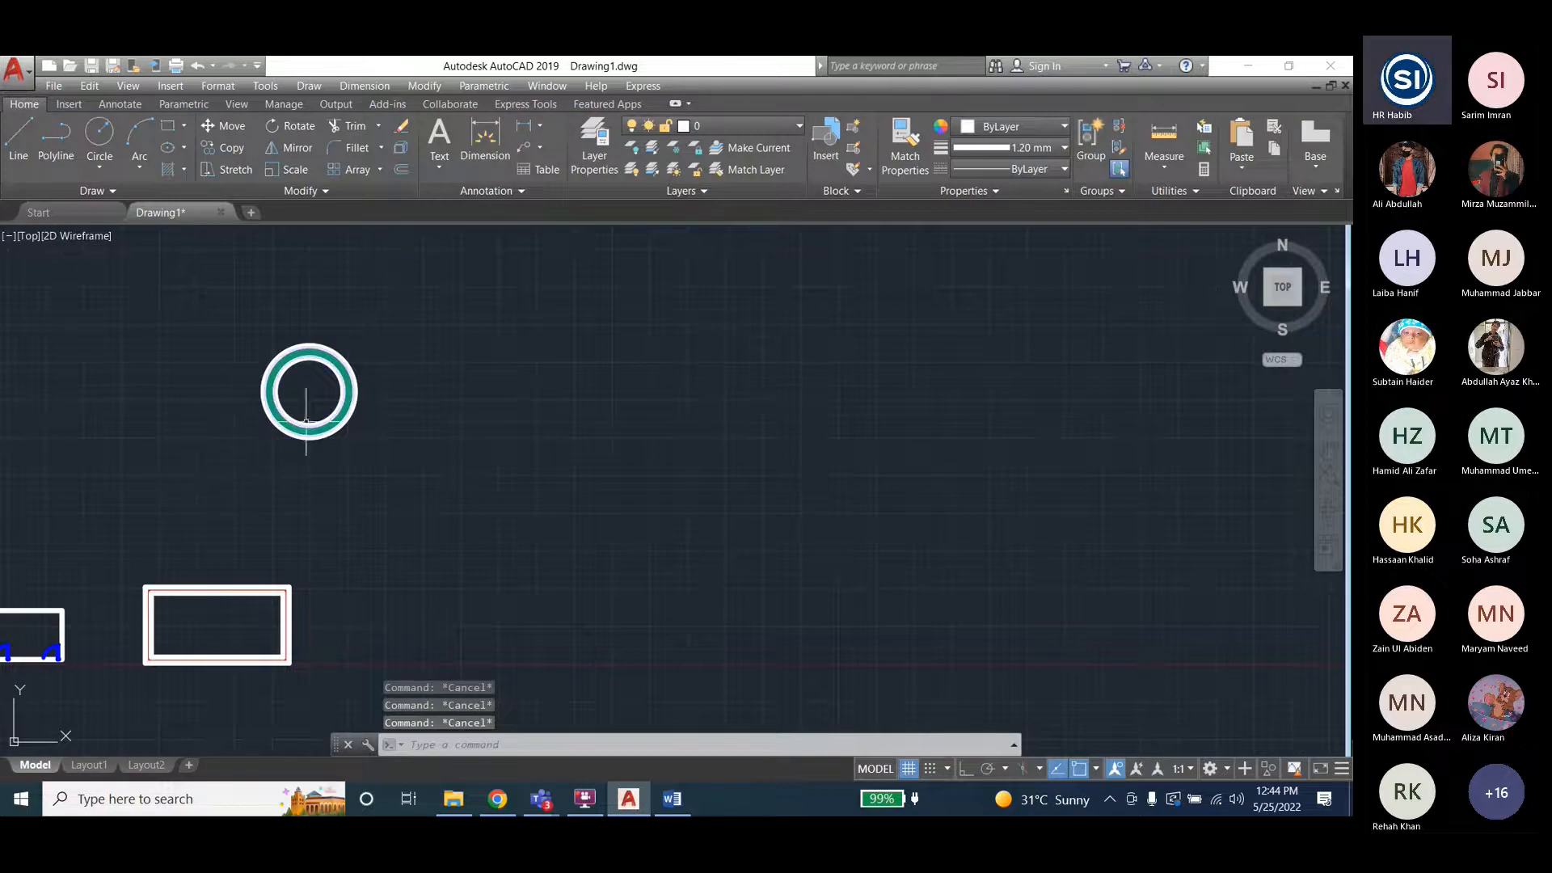
scroll(129, 517, "down", 1)
scroll(215, 466, "up", 1)
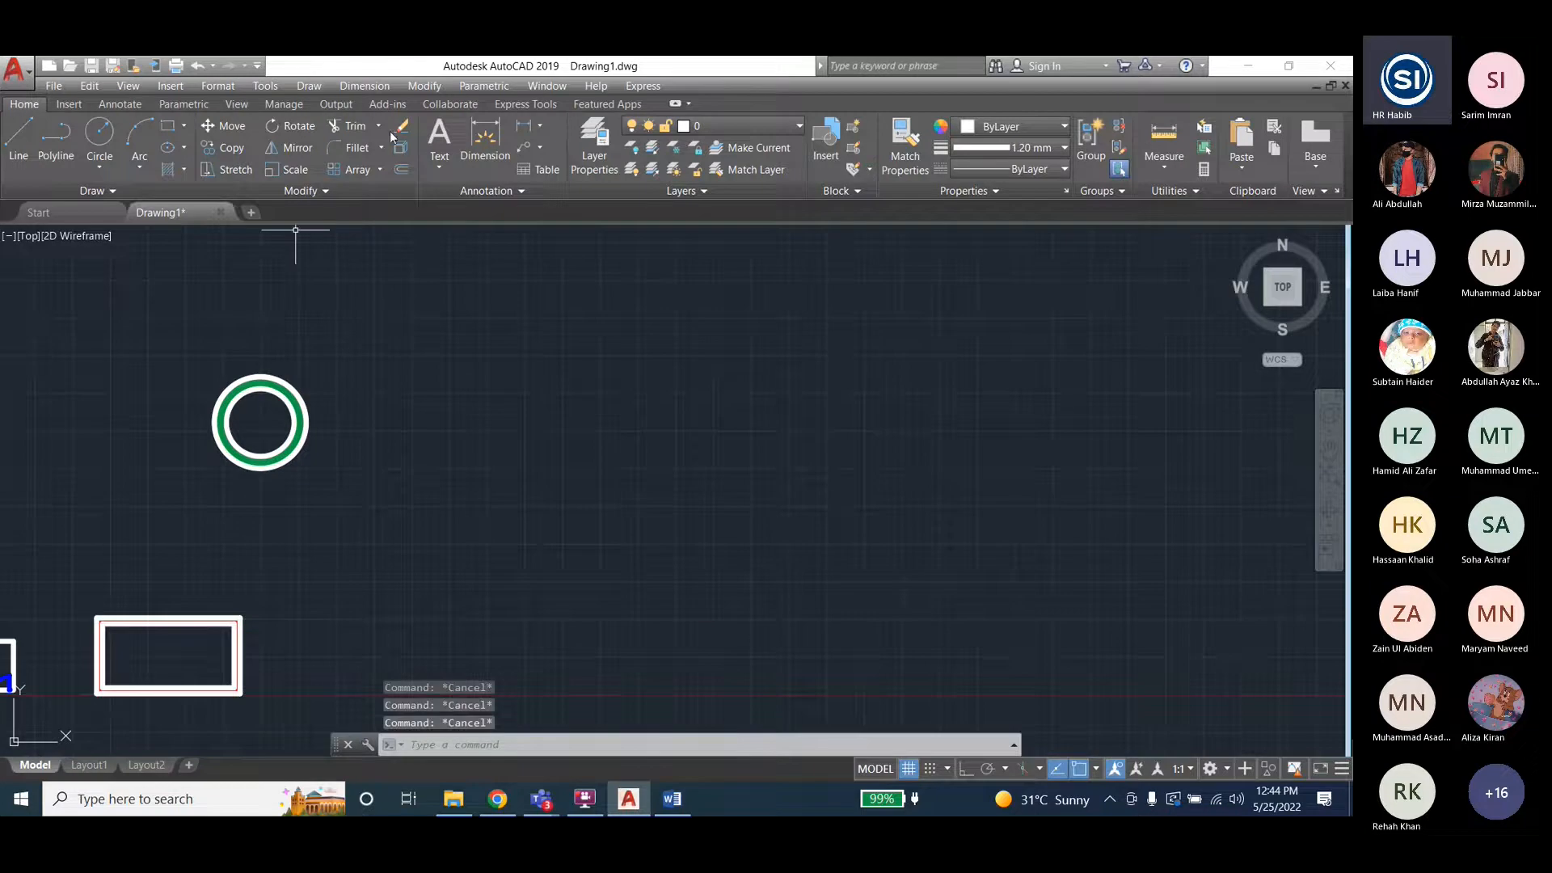
left_click(420, 86)
left_click(307, 298)
key("Escape")
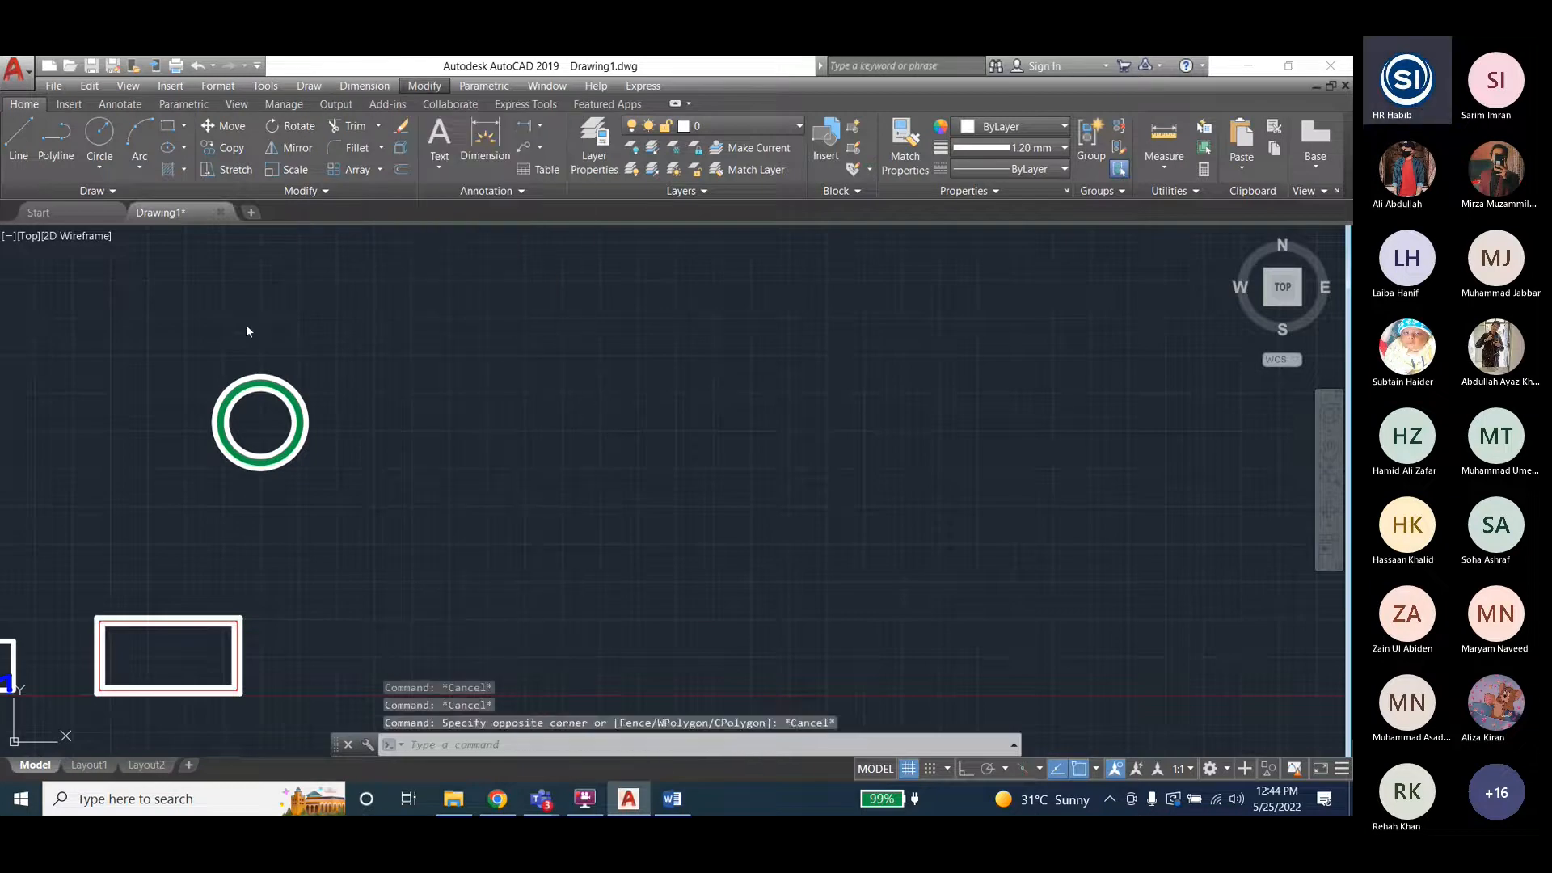
Group the concentric circles together with their green hatch.
left_click(171, 347)
left_click(366, 507)
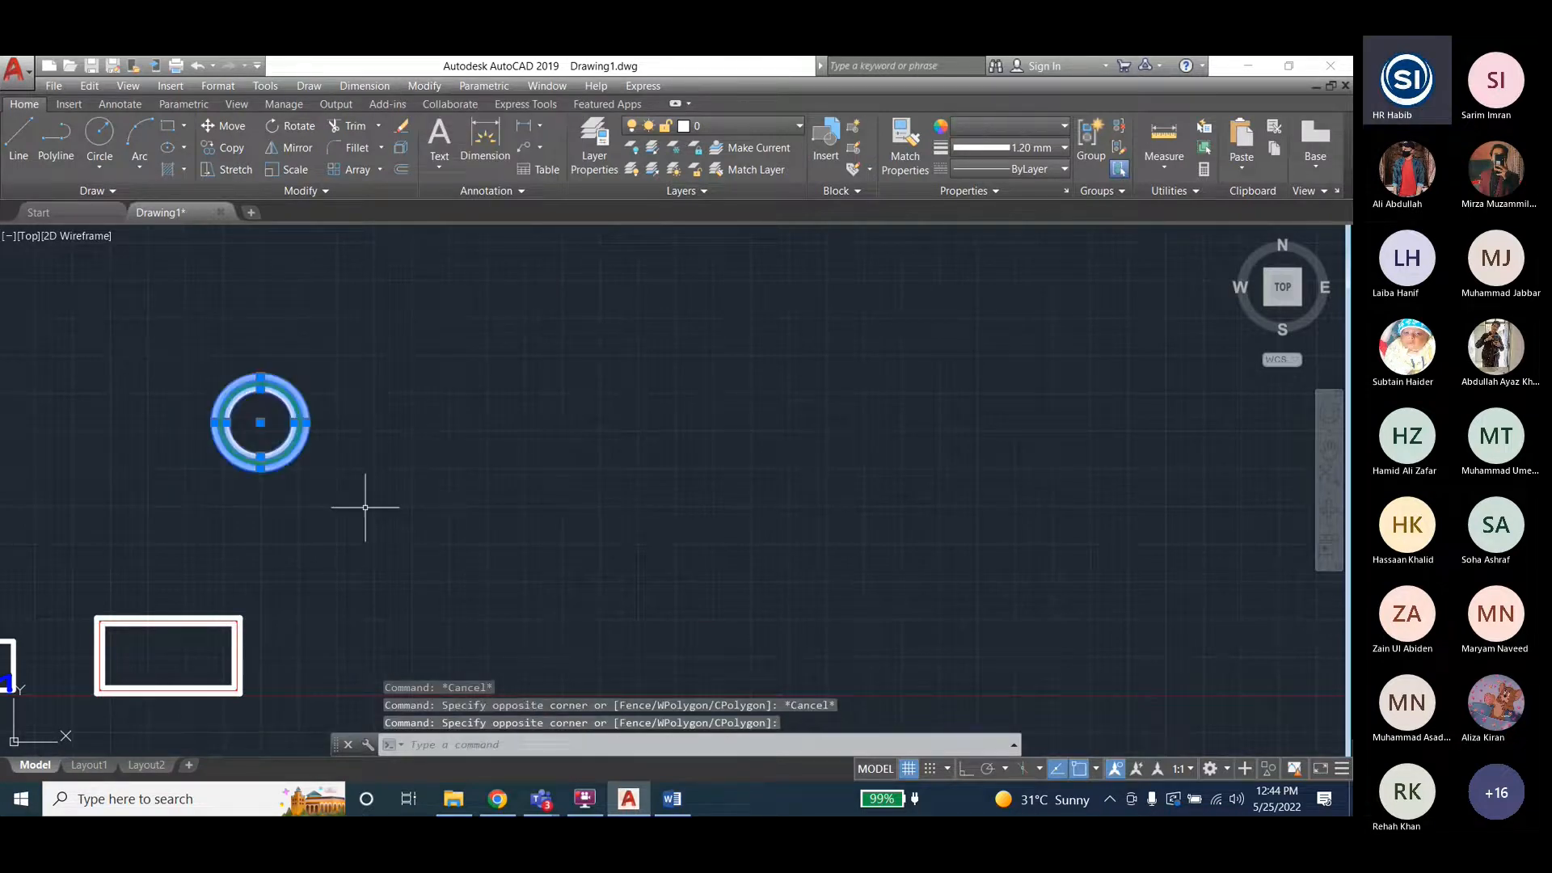
left_click(1091, 136)
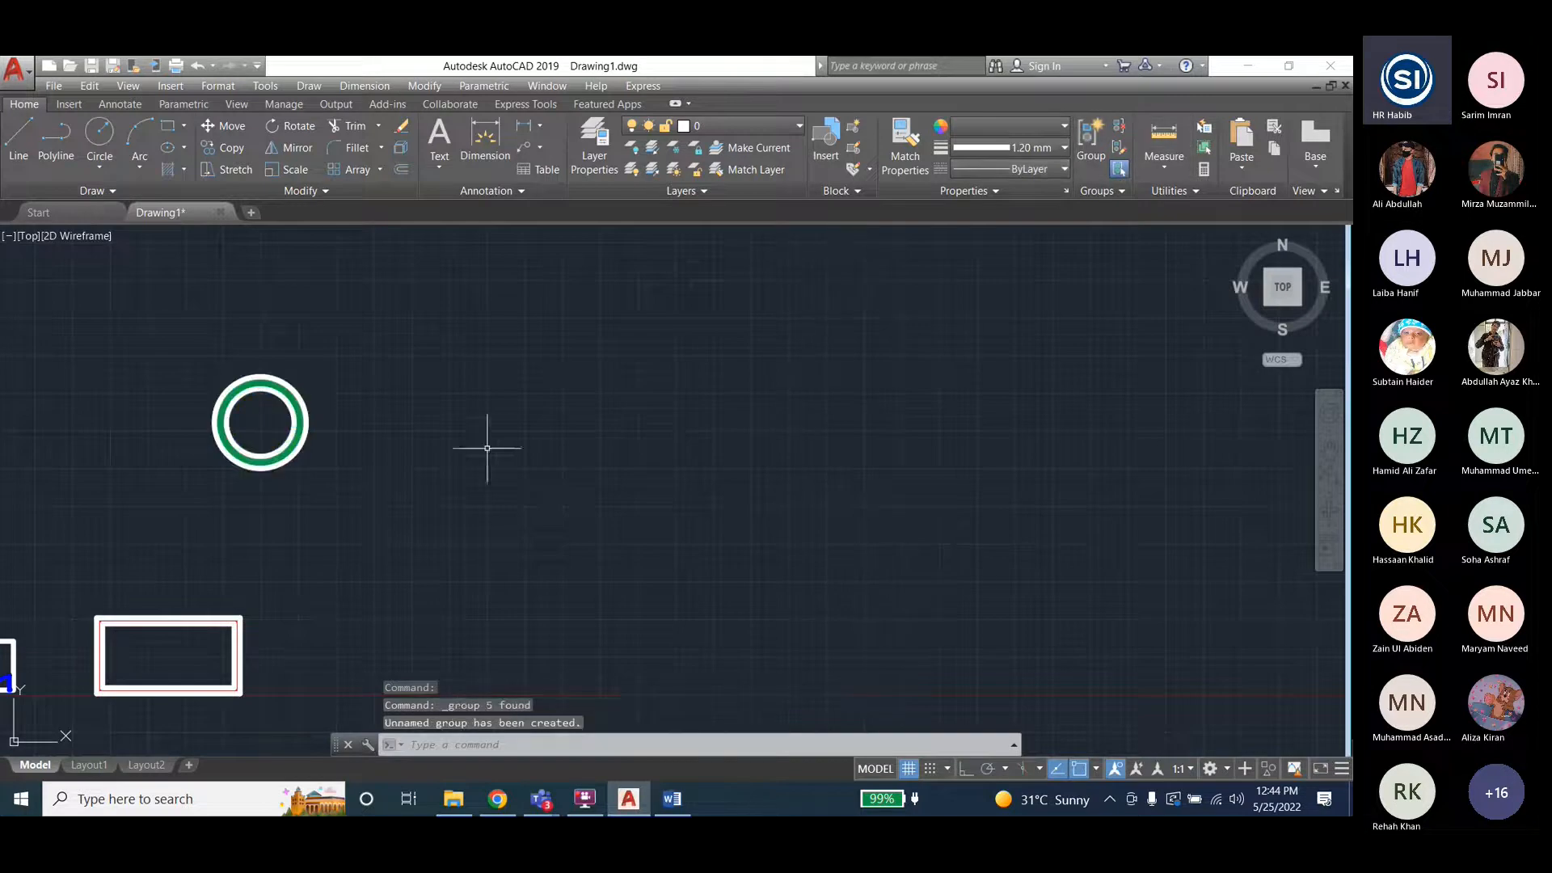
left_click(363, 423)
key("Escape")
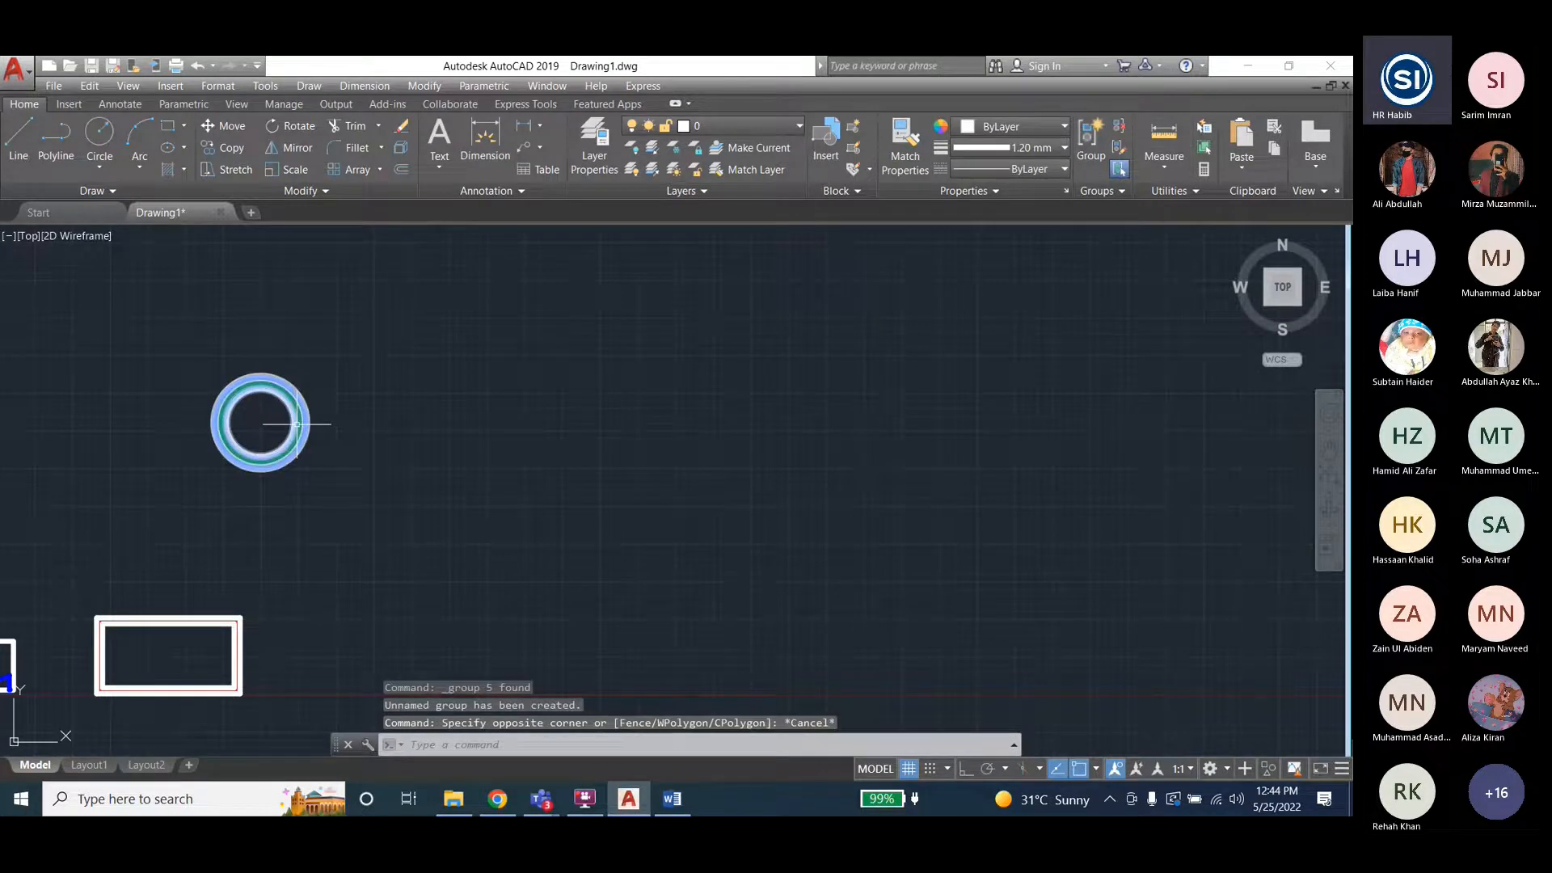
Create a rectangular array of the grouped green ring, using the default four columns and three rows.
left_click(424, 85)
mouse_move(436, 291)
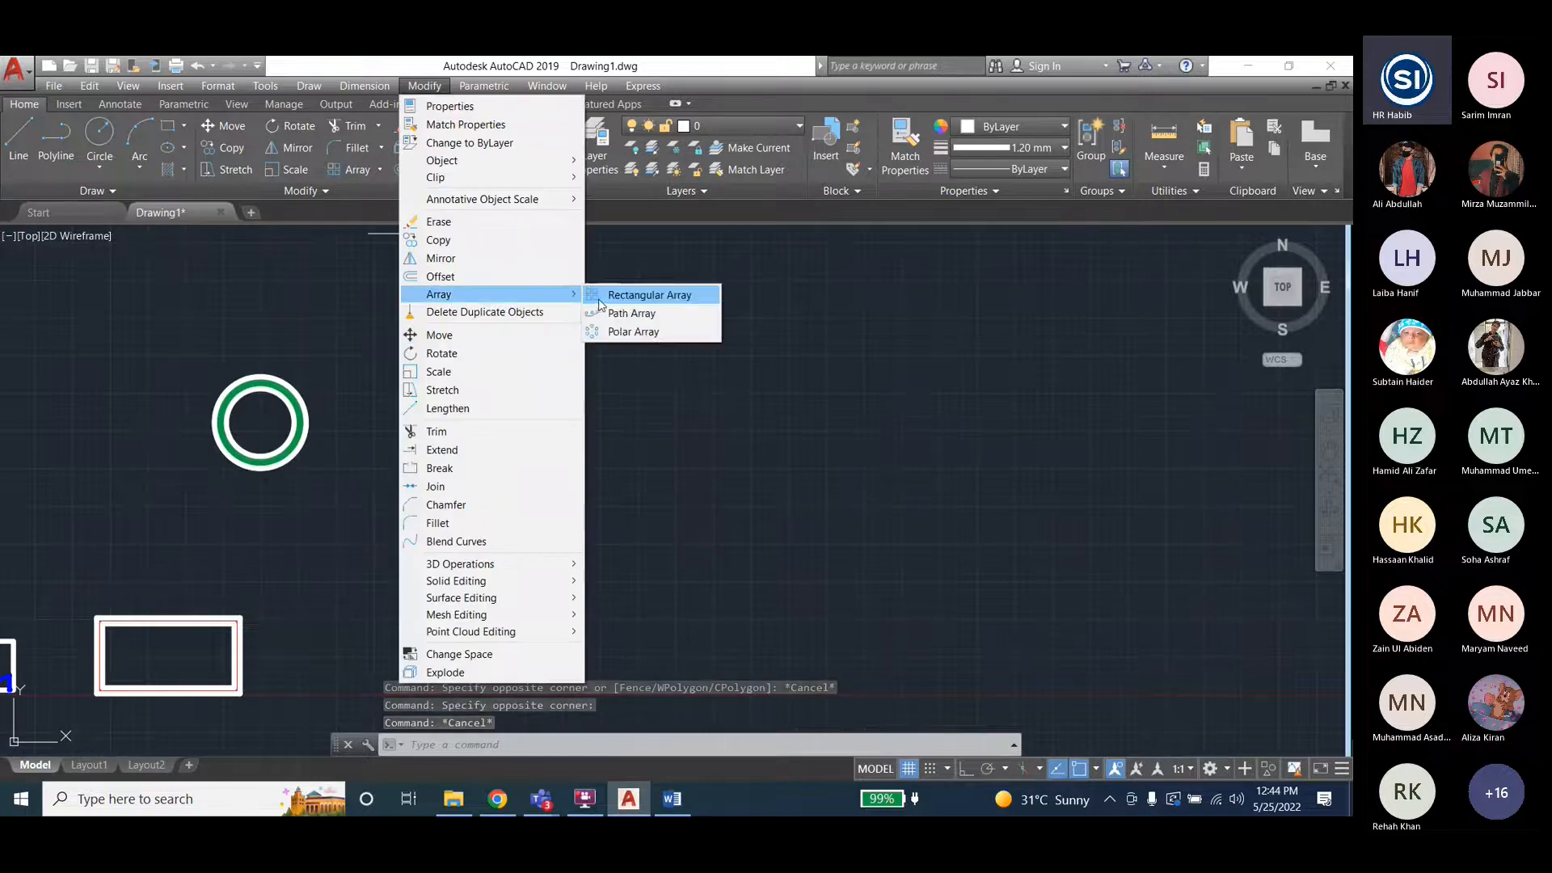
left_click(643, 291)
left_click(303, 408)
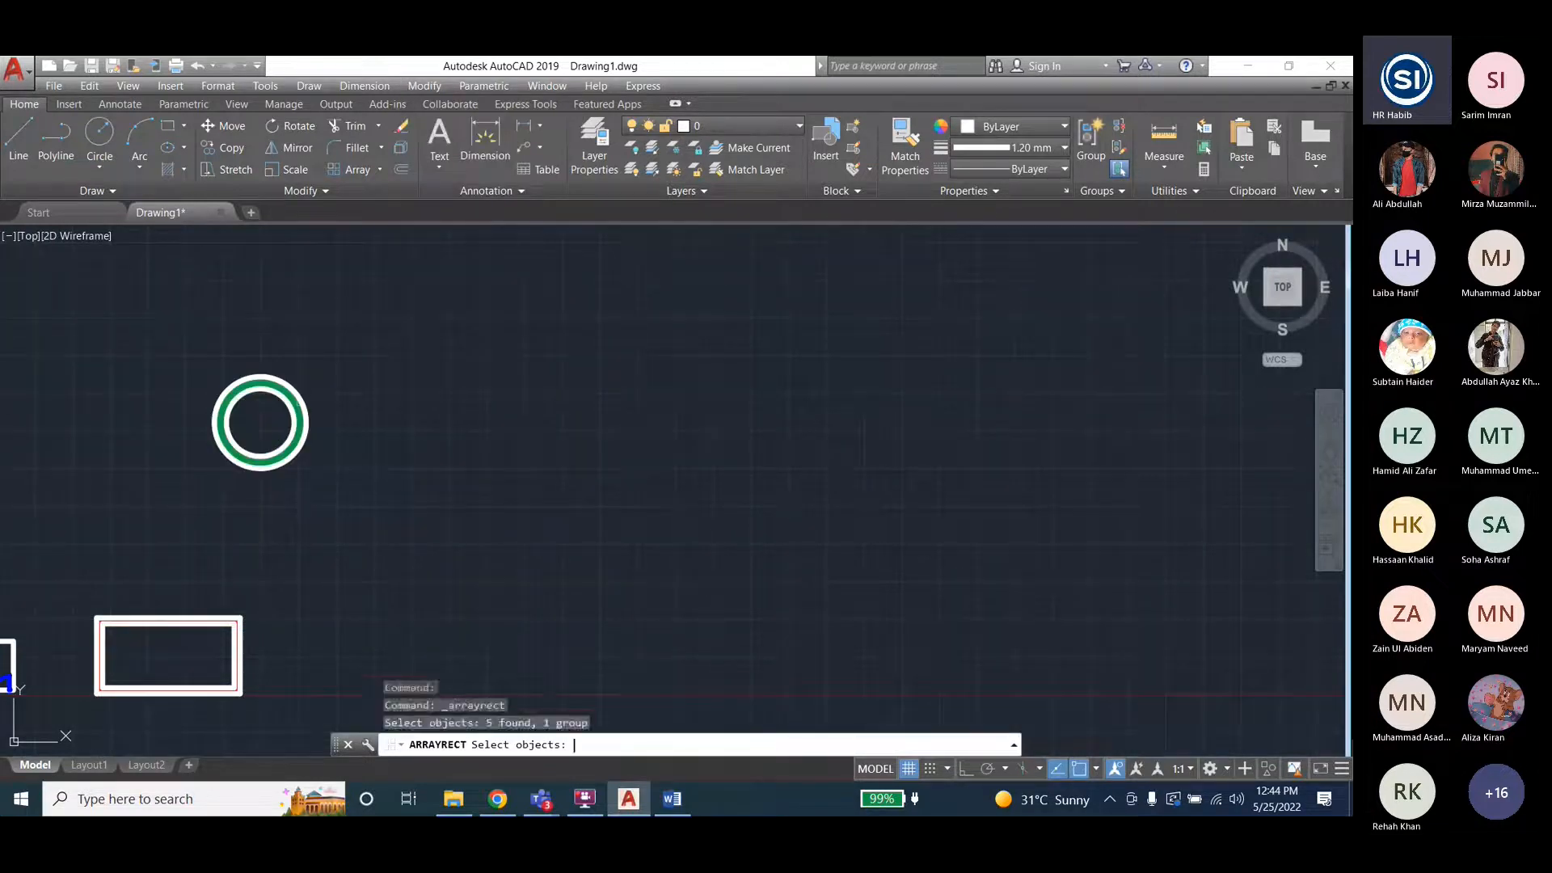
key("Return")
scroll(433, 491, "down", 2)
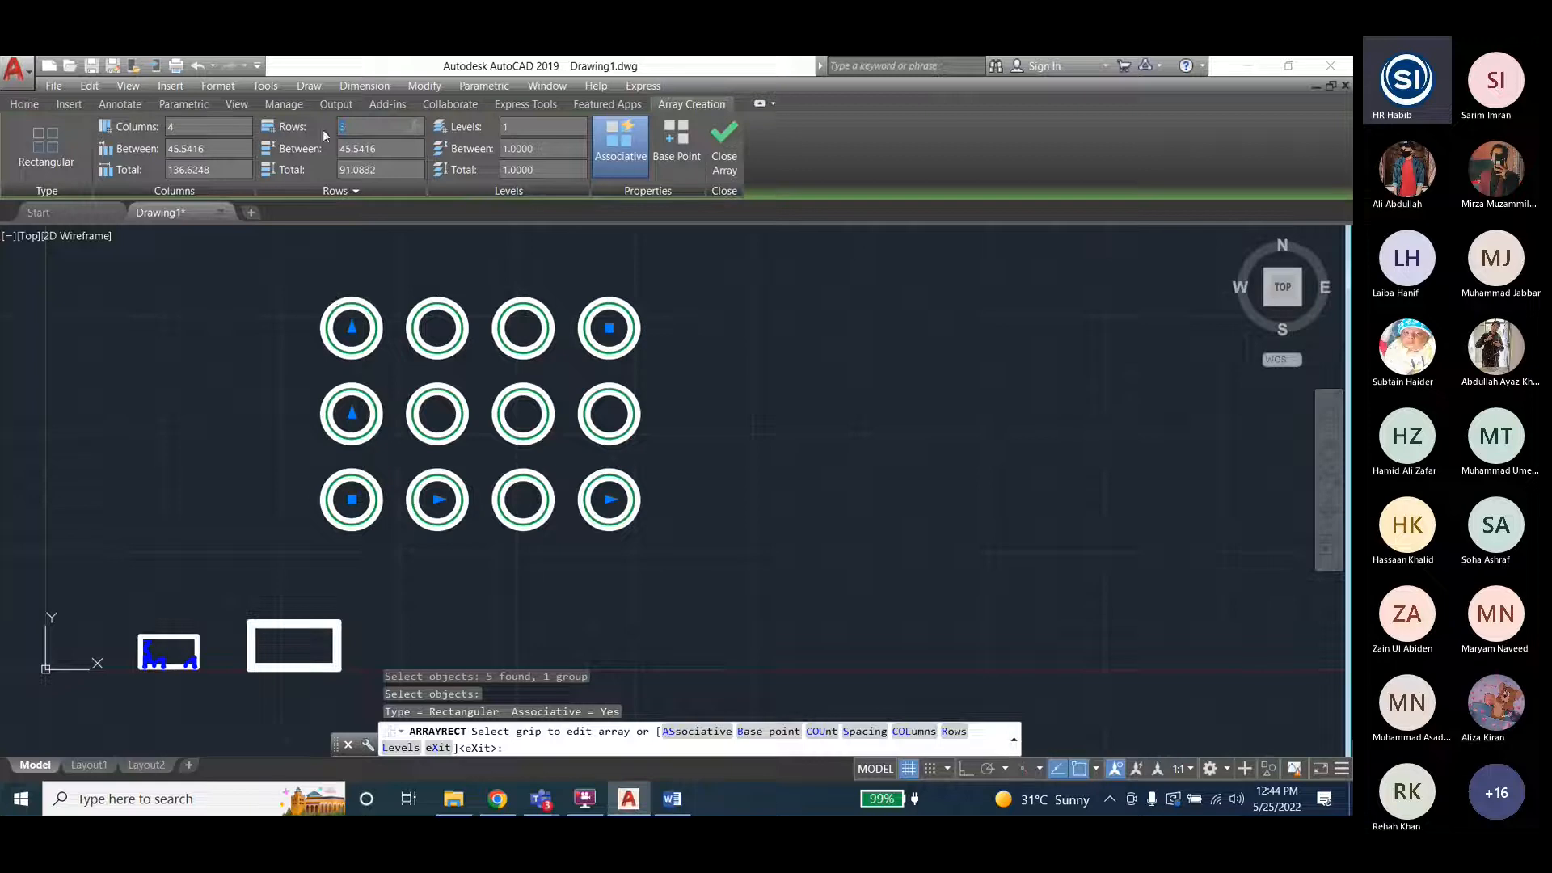
Set the number of rows in the ring array to 5.
type("5")
key("Return")
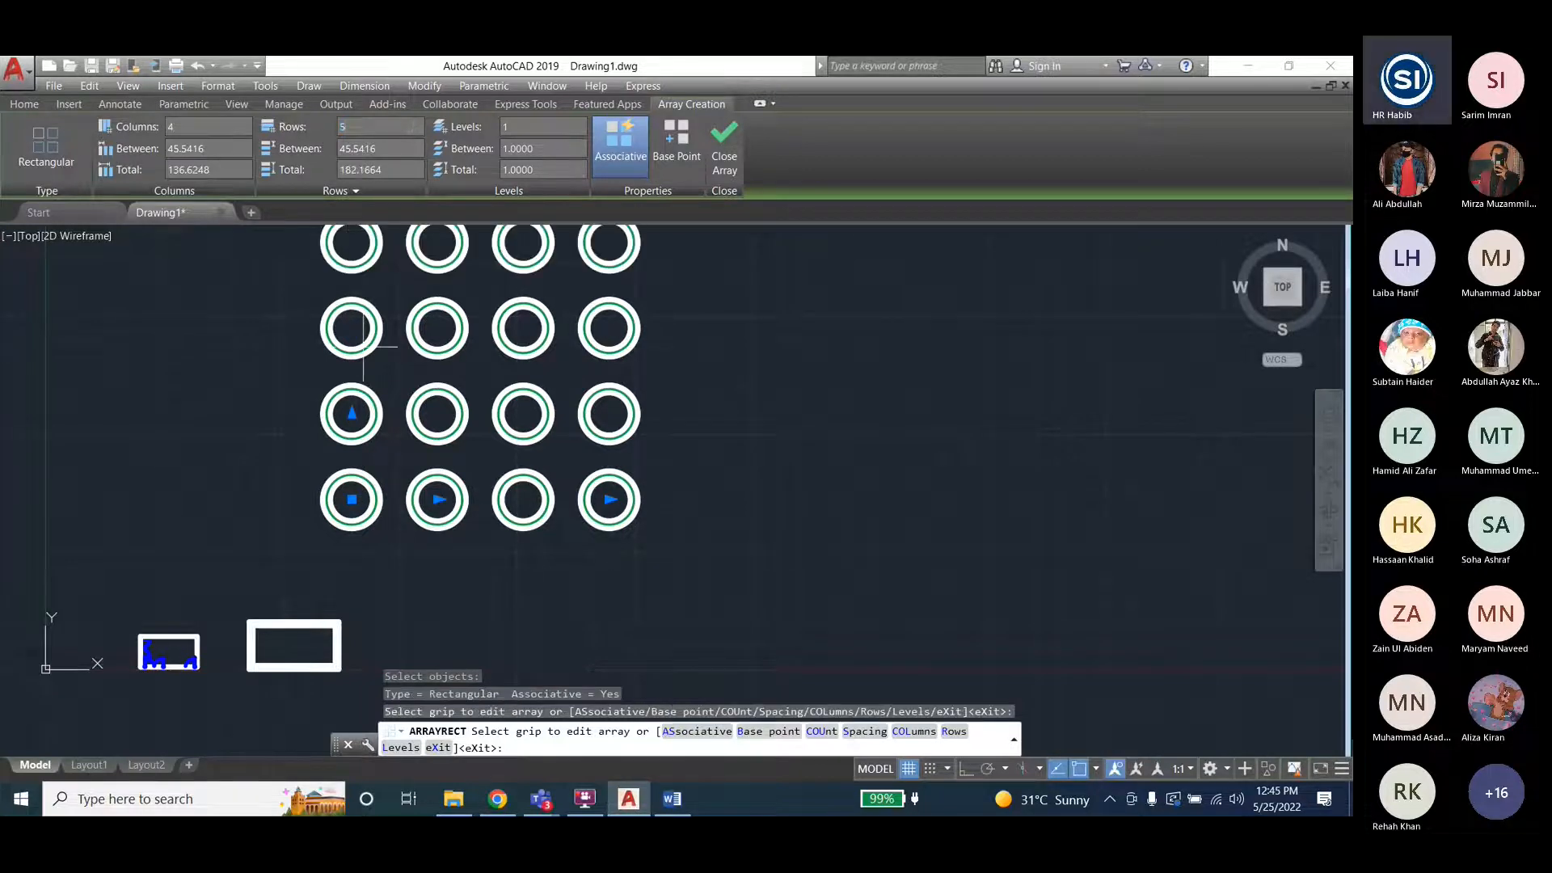
scroll(554, 458, "down", 2)
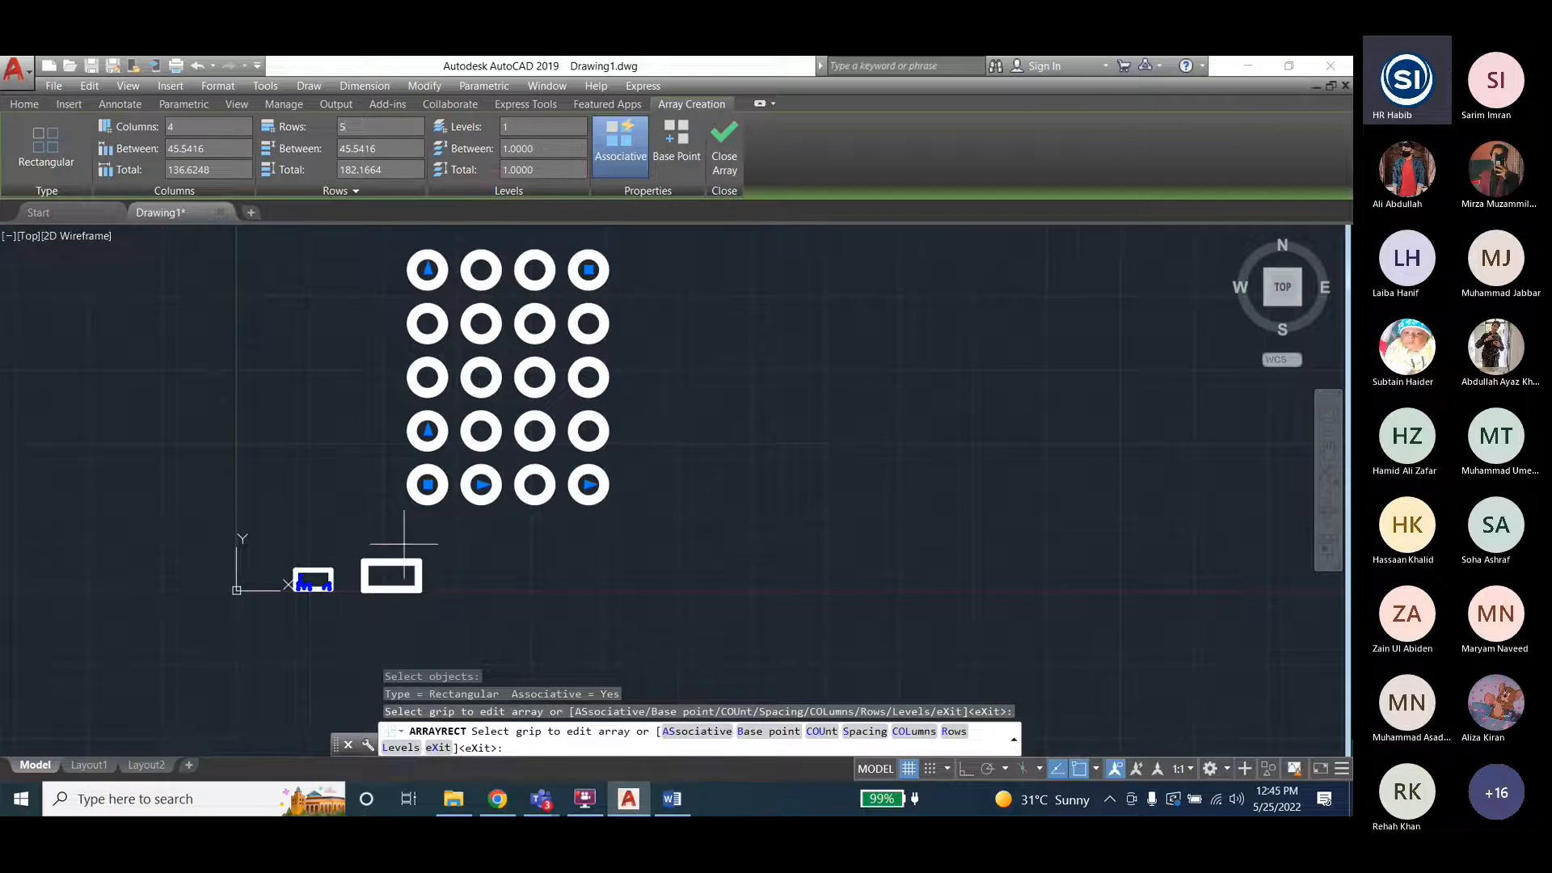
scroll(392, 581, "down", 2)
Change the ring array to 2 rows.
scroll(391, 431, "up", 4)
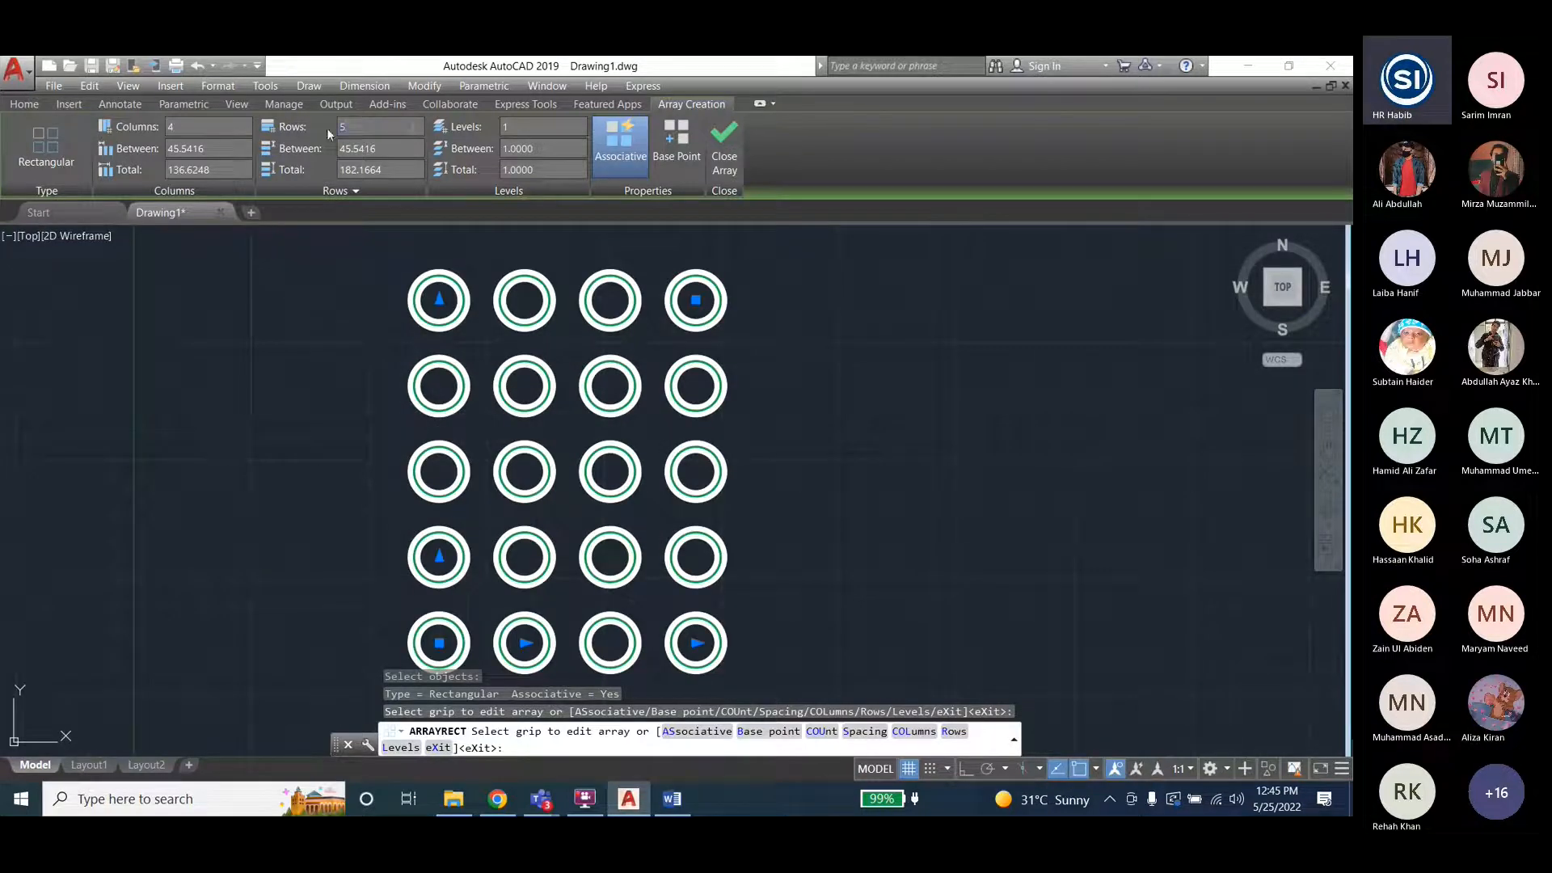
key("Return")
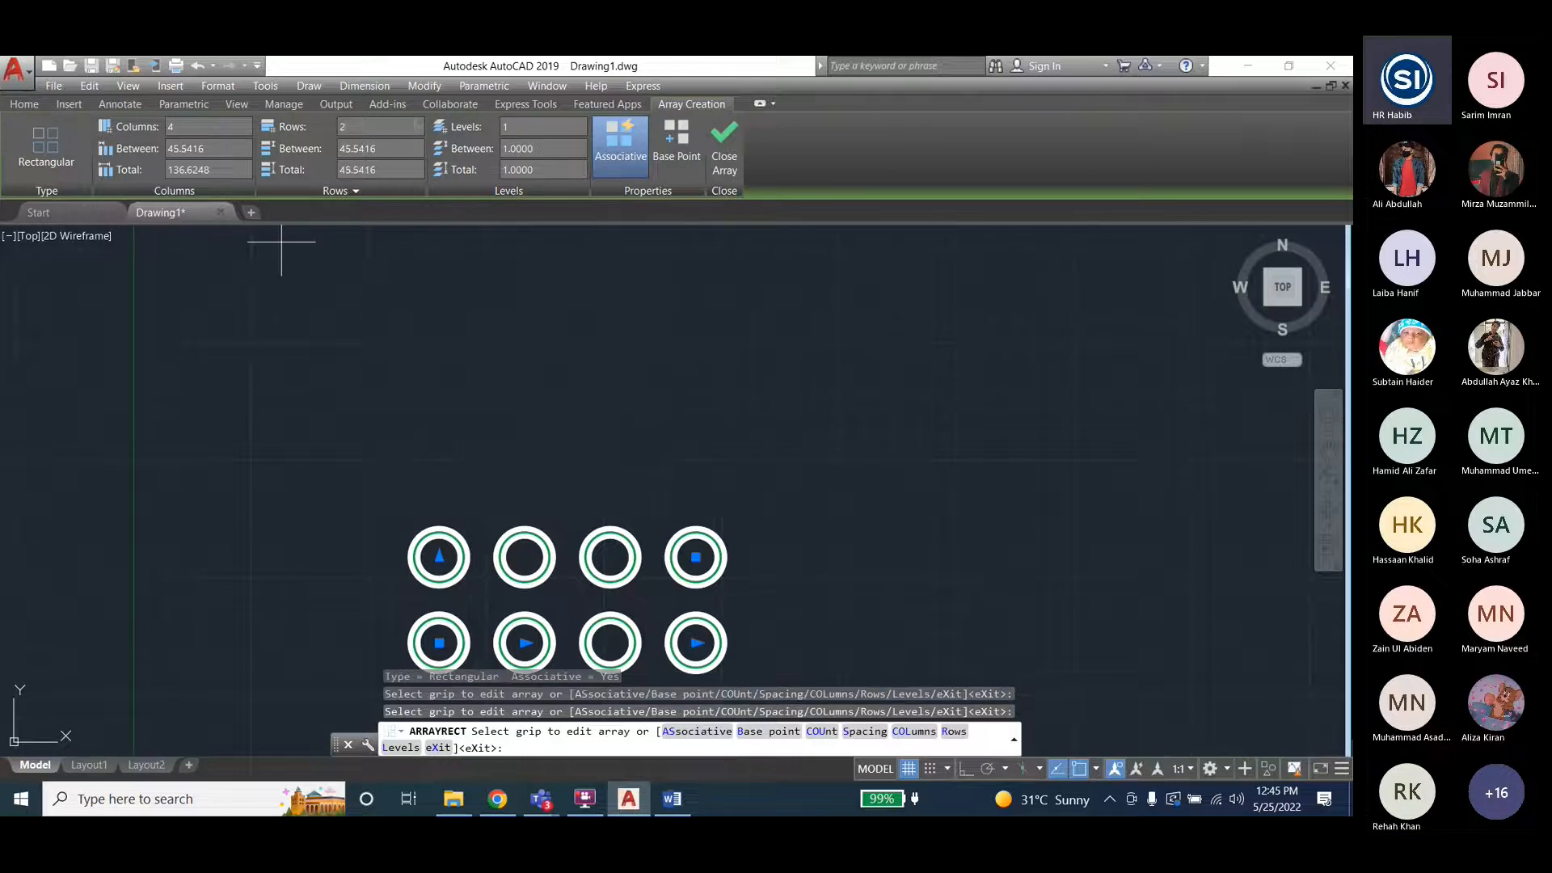
scroll(382, 342, "down", 4)
scroll(385, 393, "up", 2)
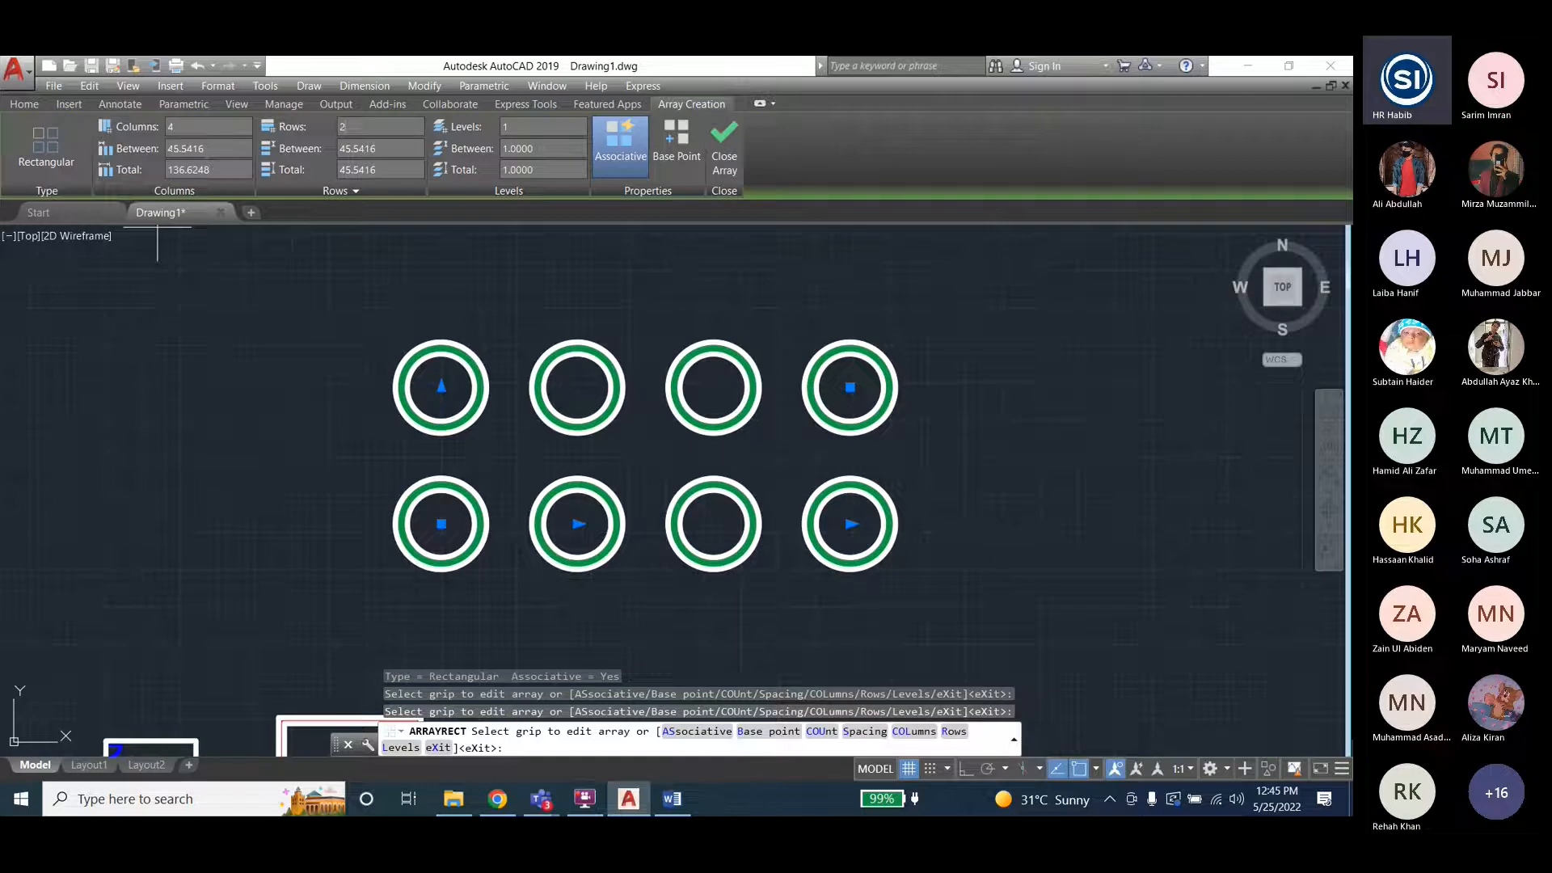
Set the ring array's column spacing to 30.
left_click(182, 149)
type("30.")
key("Return")
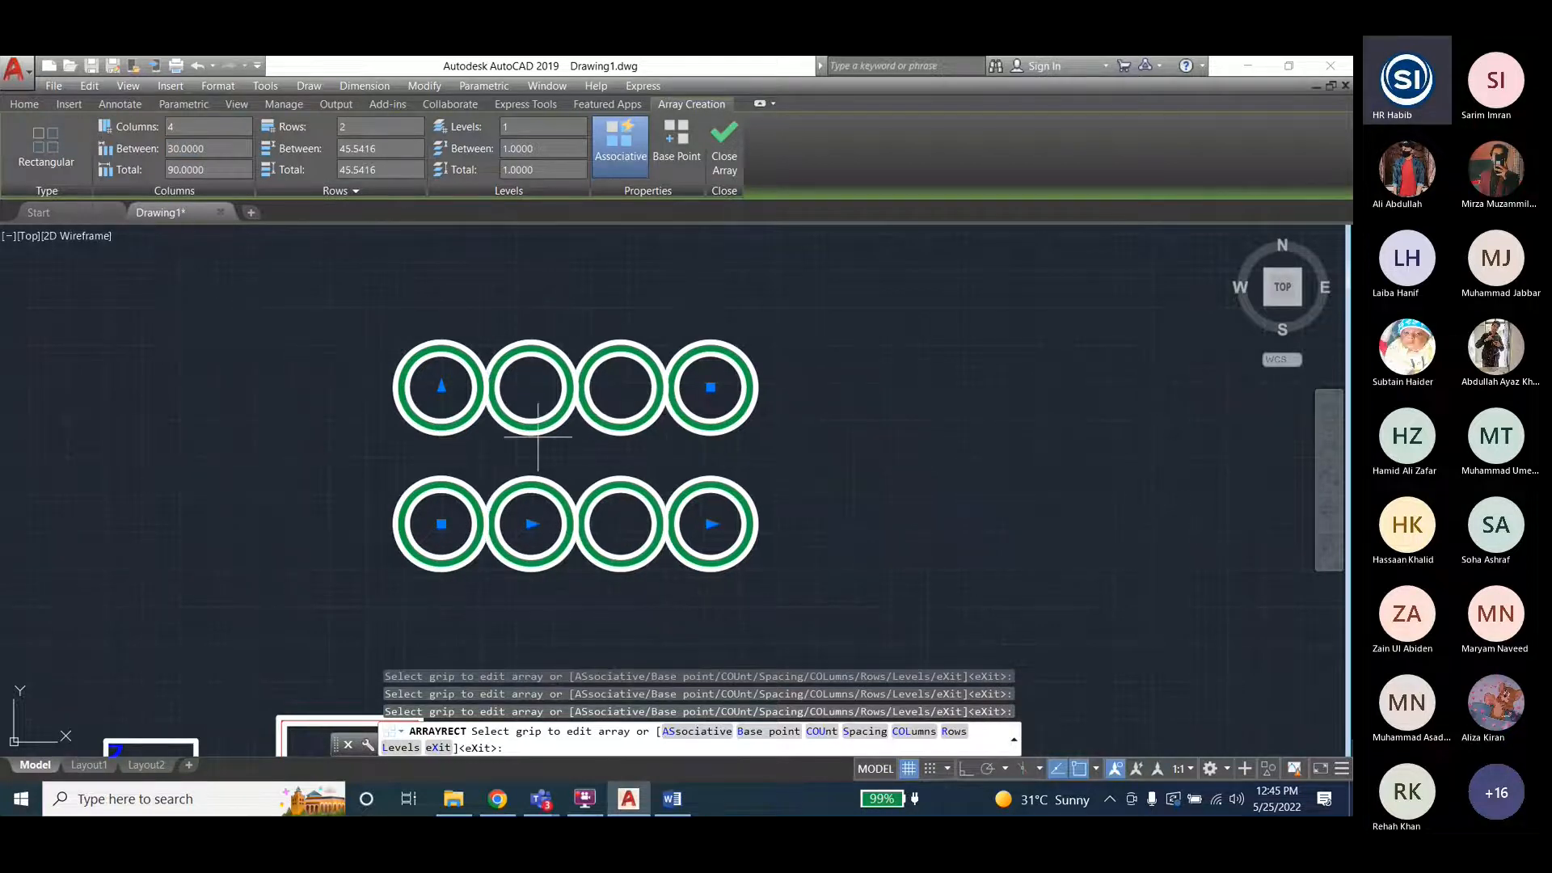
Set the distance between the ring array's columns to 40.
left_click(242, 148)
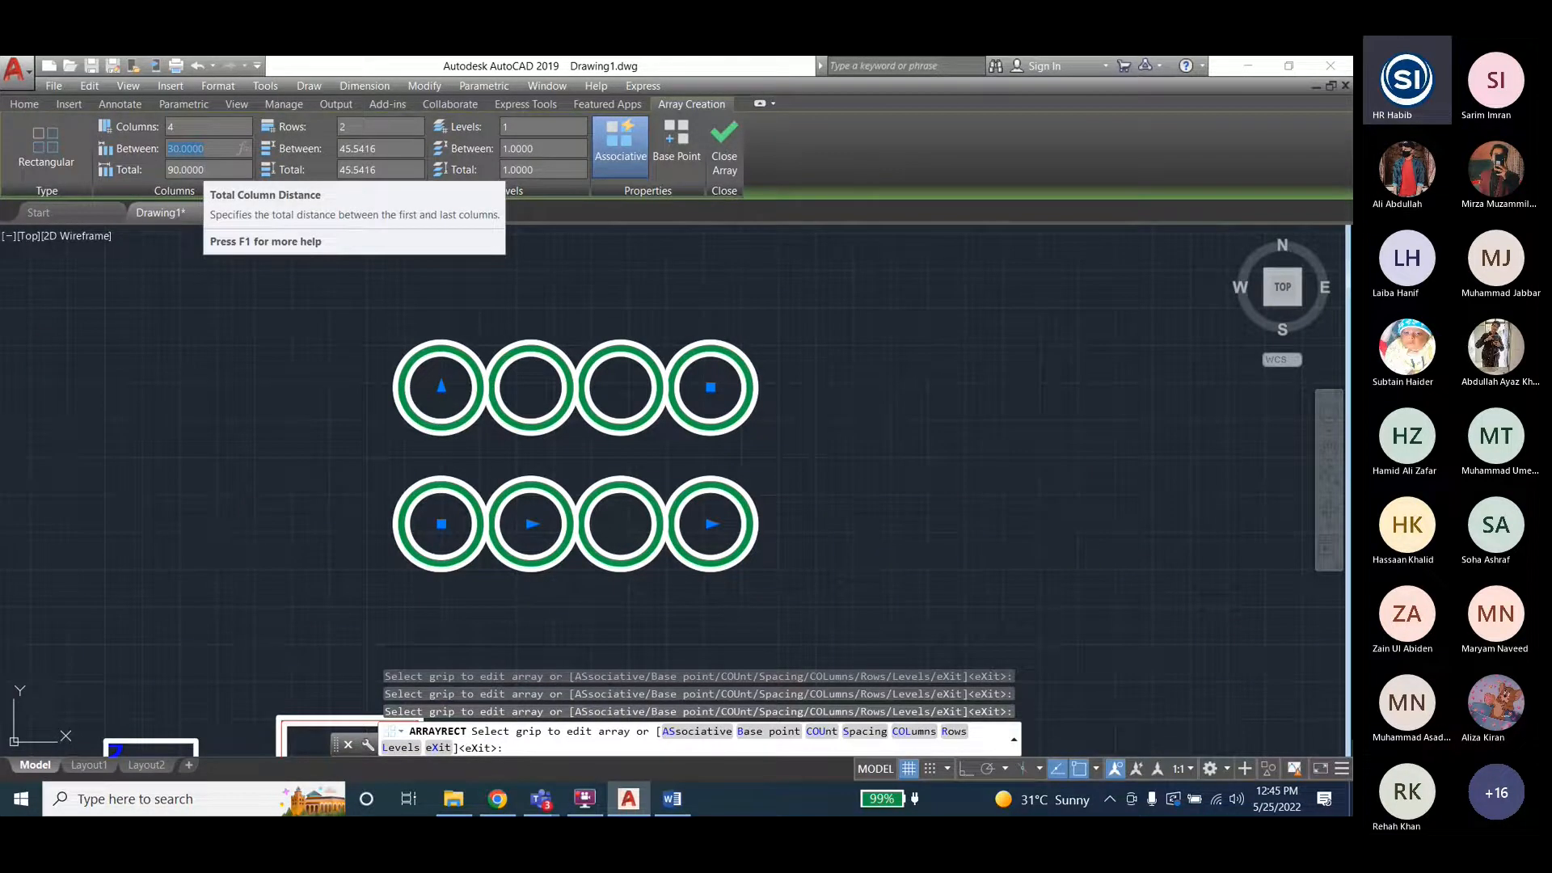
type("40")
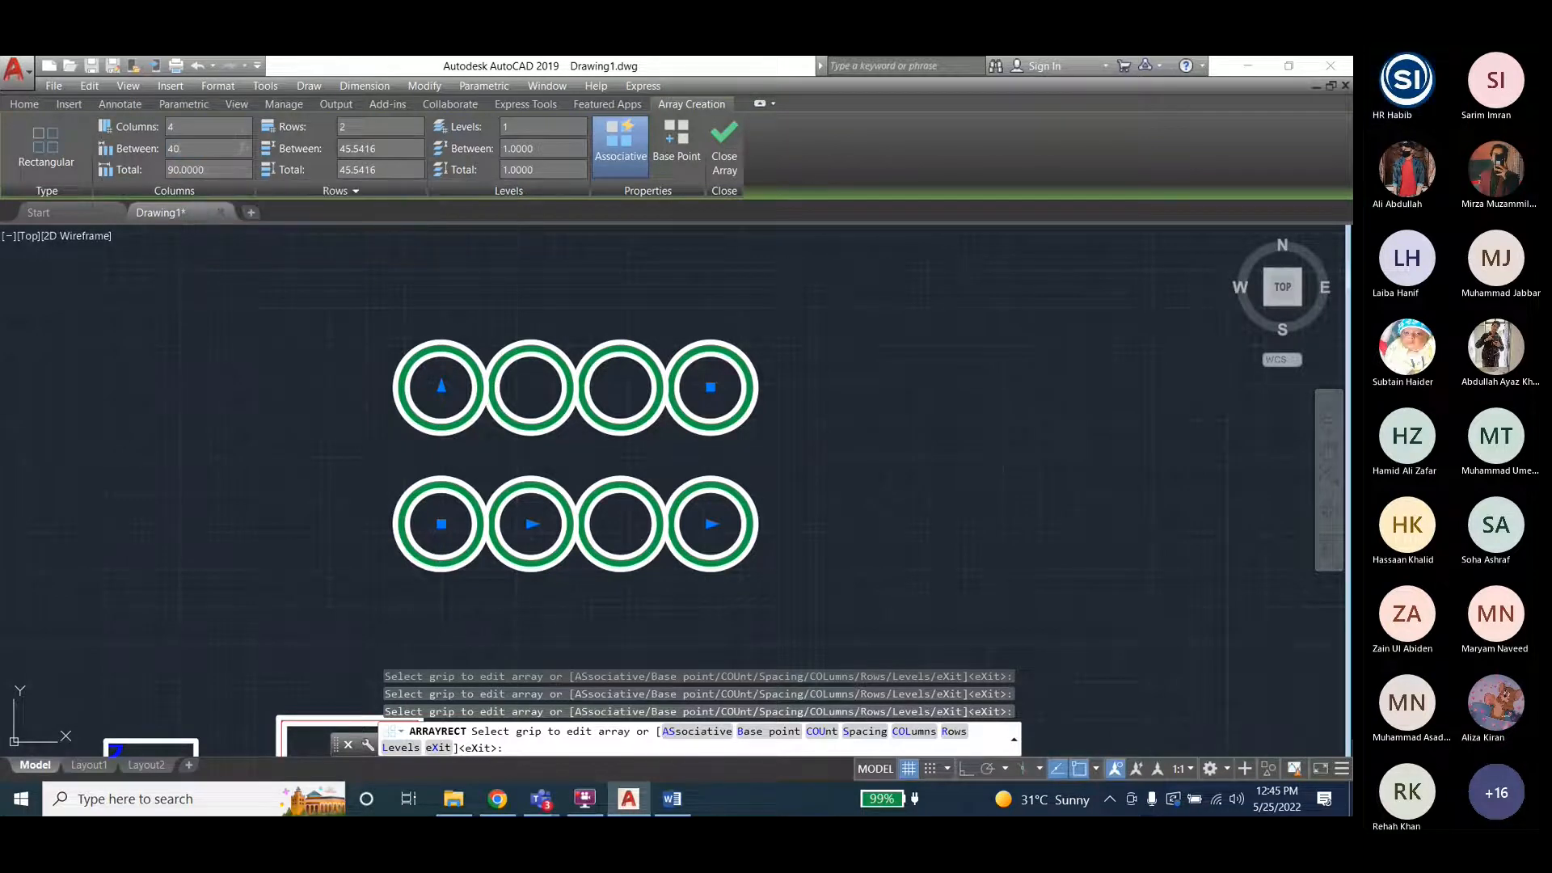
key("Return")
Set the ring array's row spacing to 30.
left_click(329, 148)
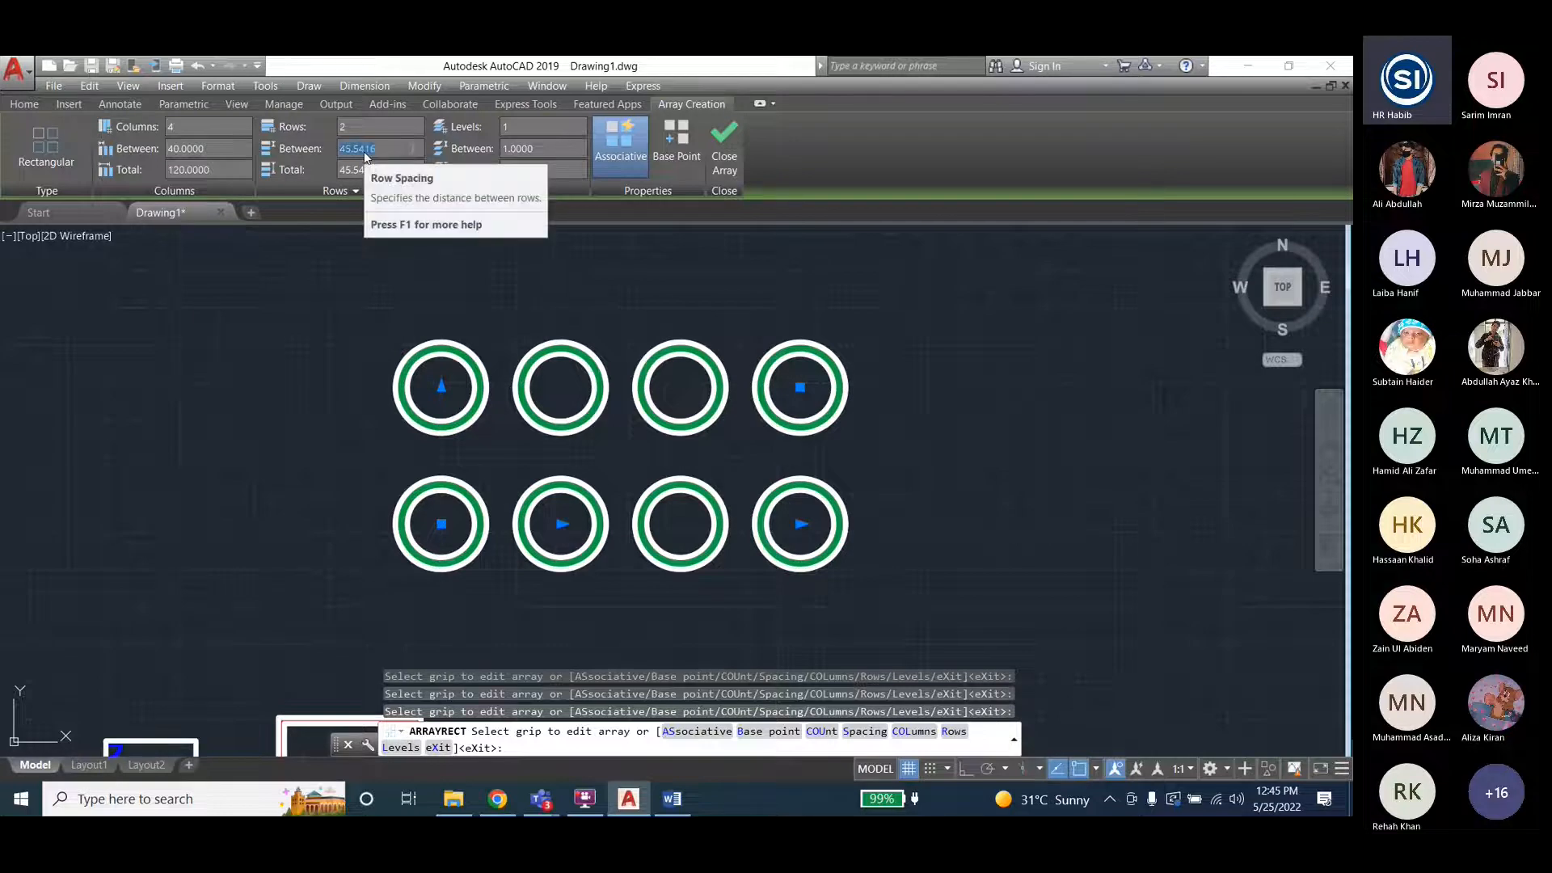
type("30")
key("Return")
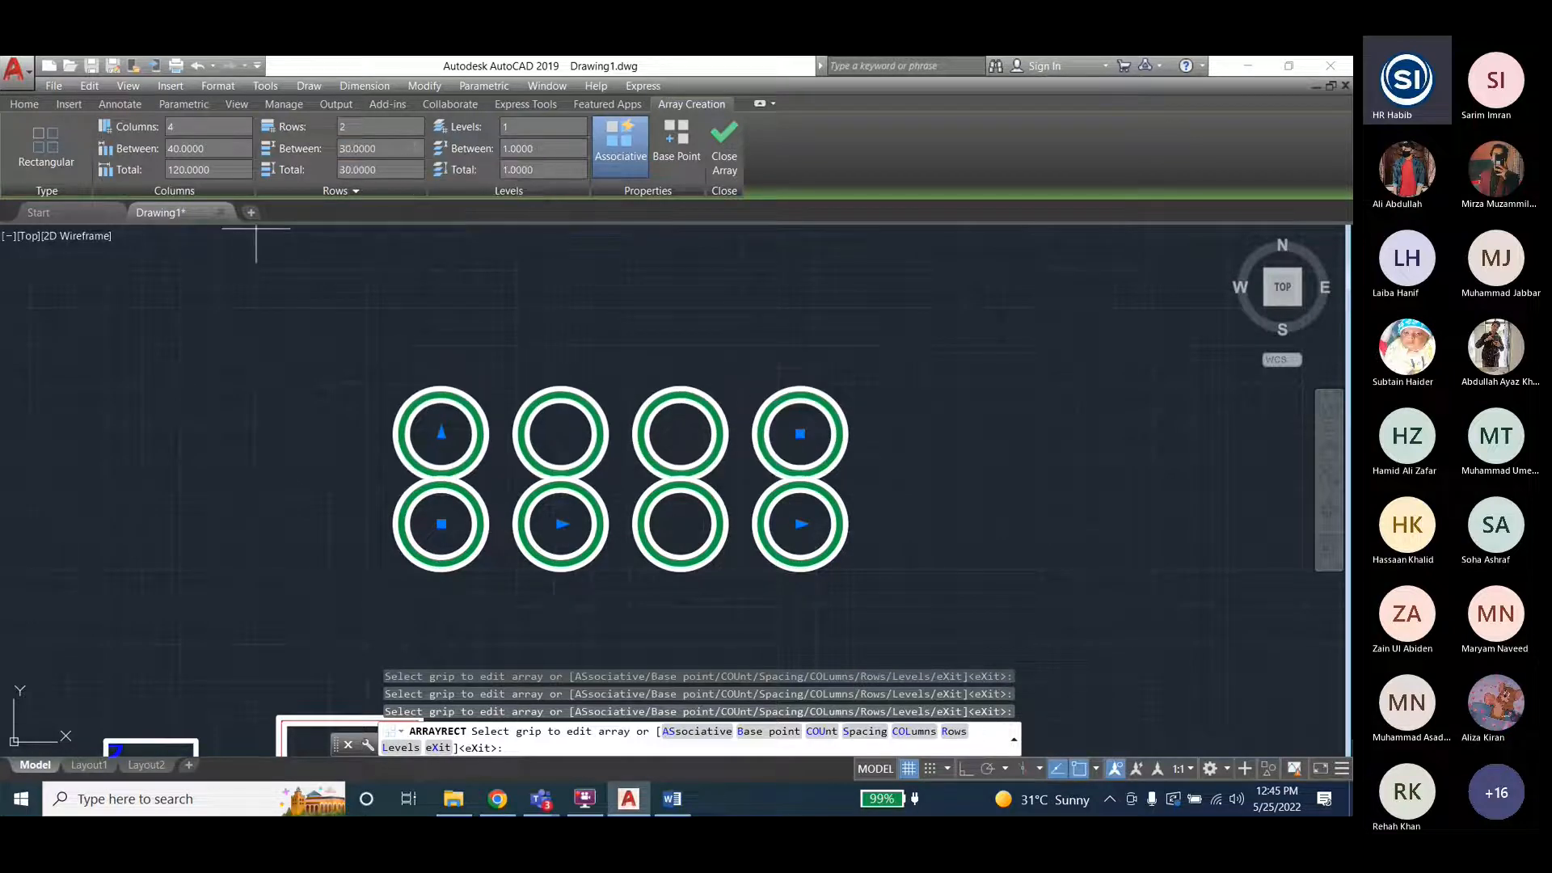
Set the distance between the ring array's rows to 40 and finish the array.
left_click(298, 147)
type("40")
key("Return")
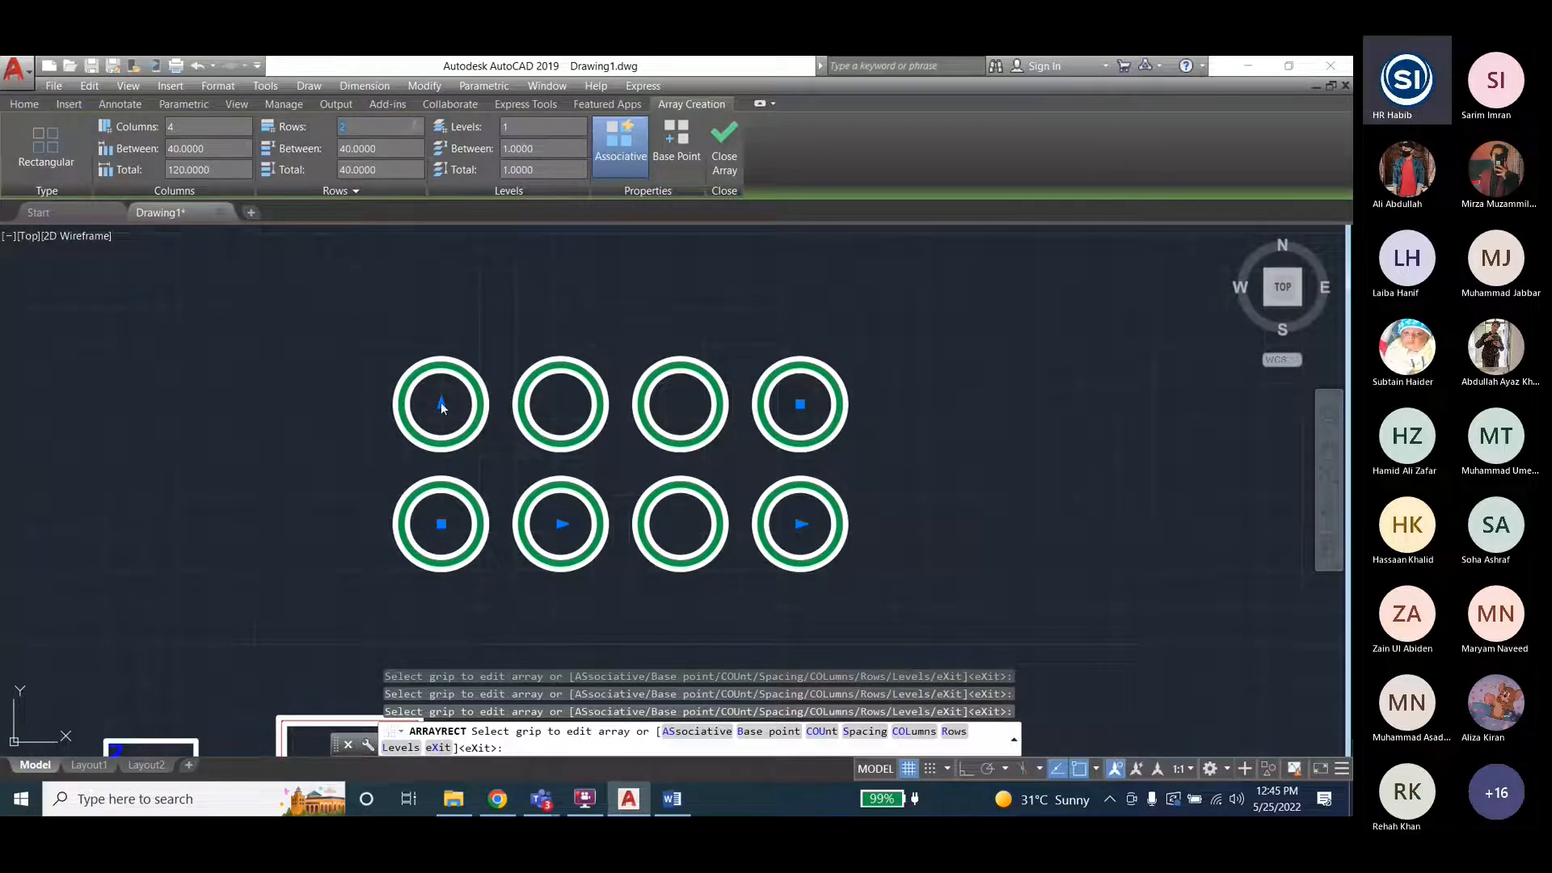
key("Escape")
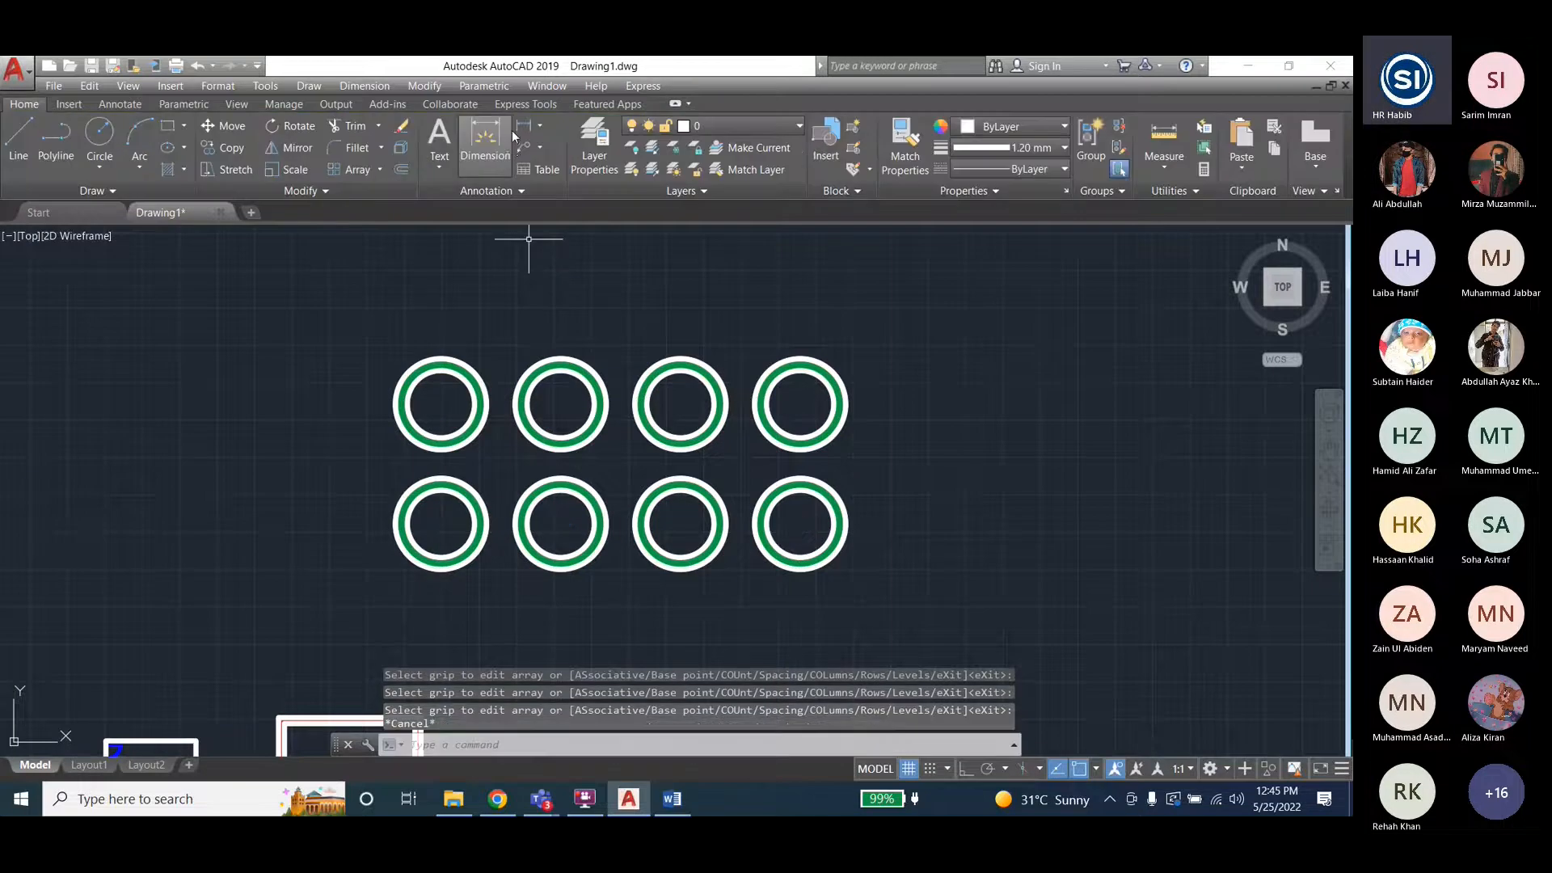
Select the finished ring array to review its editing options, and deselect it without changes.
left_click(540, 437)
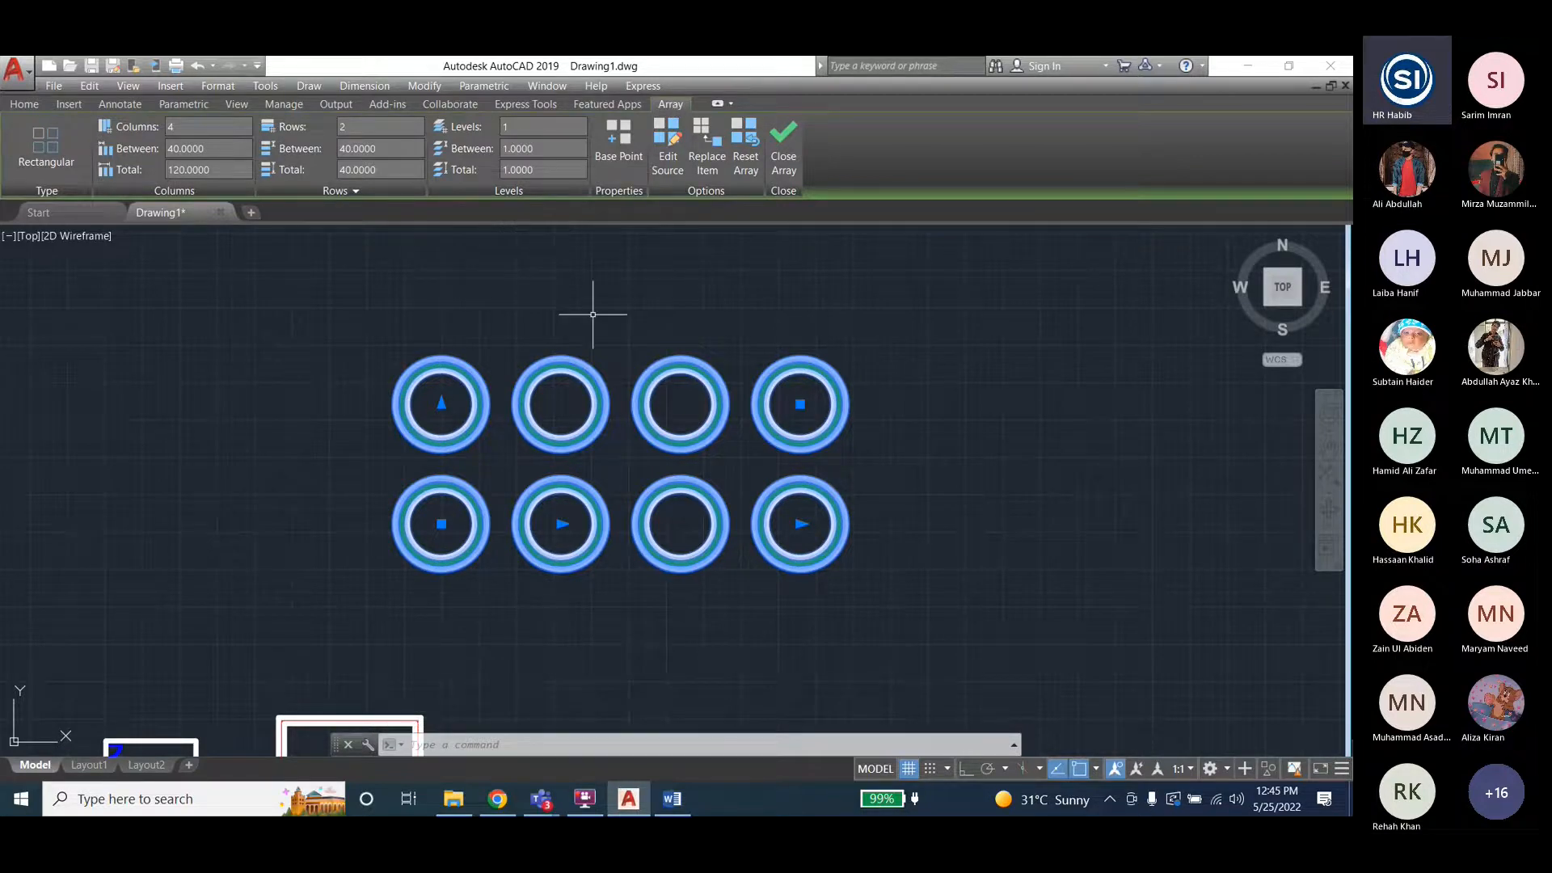
left_click(783, 139)
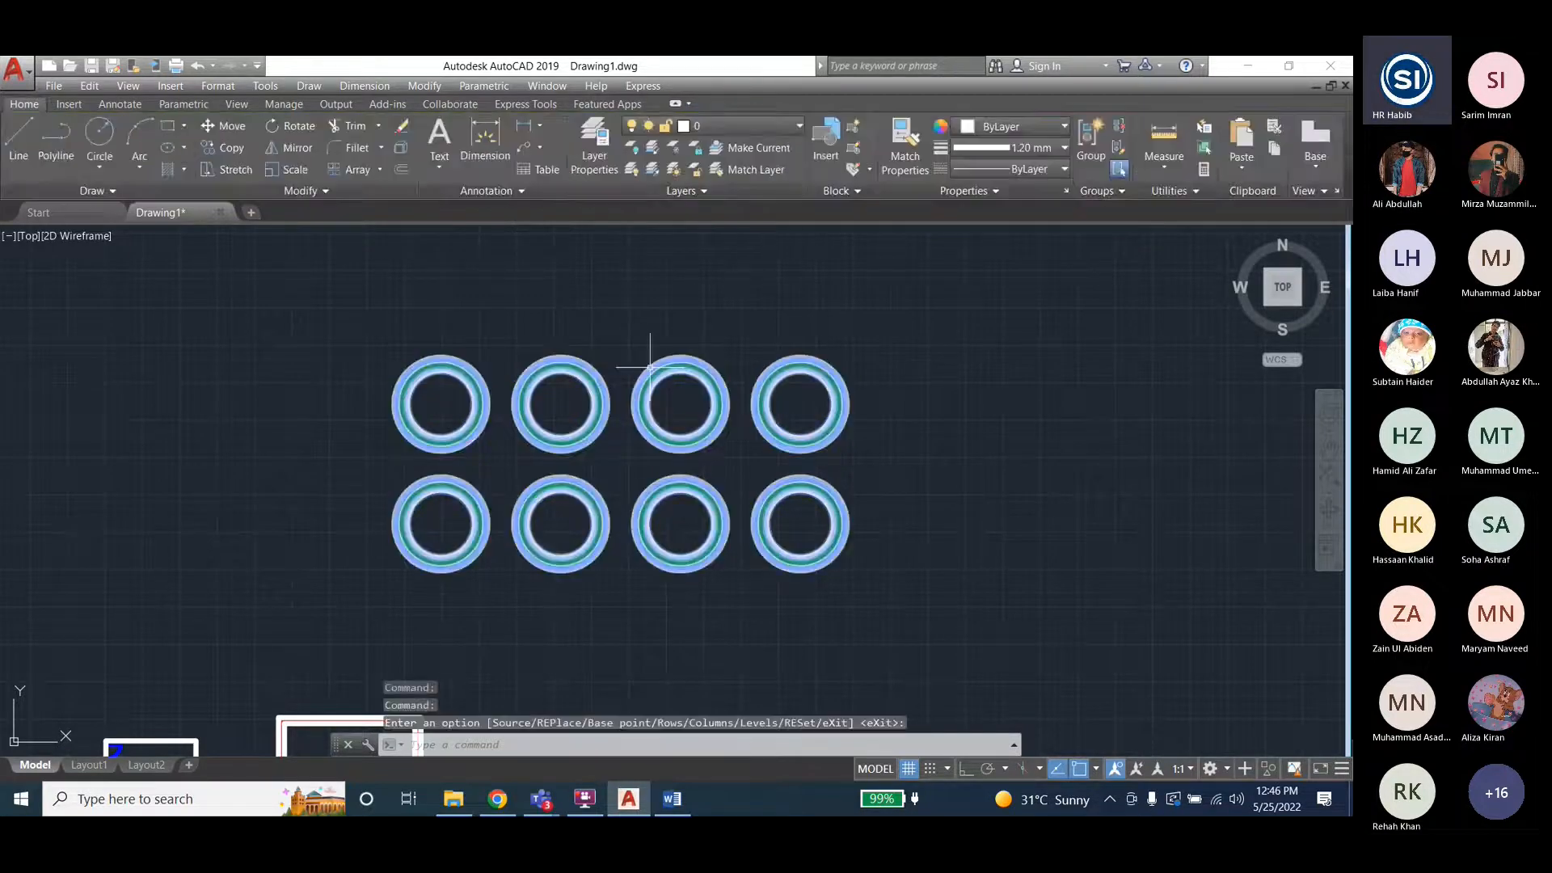
left_click(657, 359)
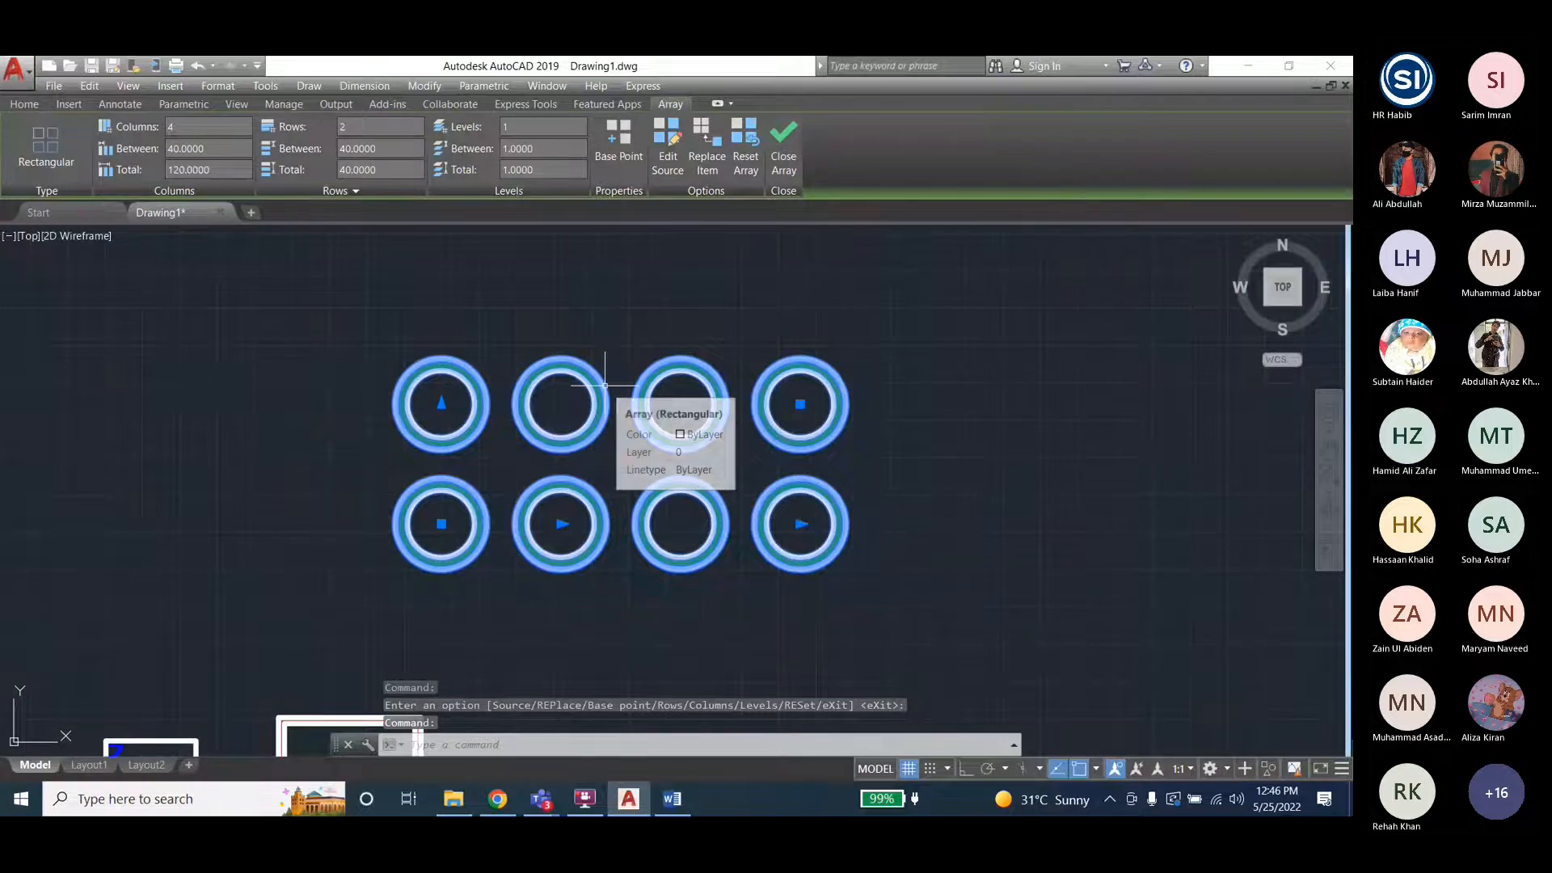
key("Escape")
key("Escape")
key("Escape")
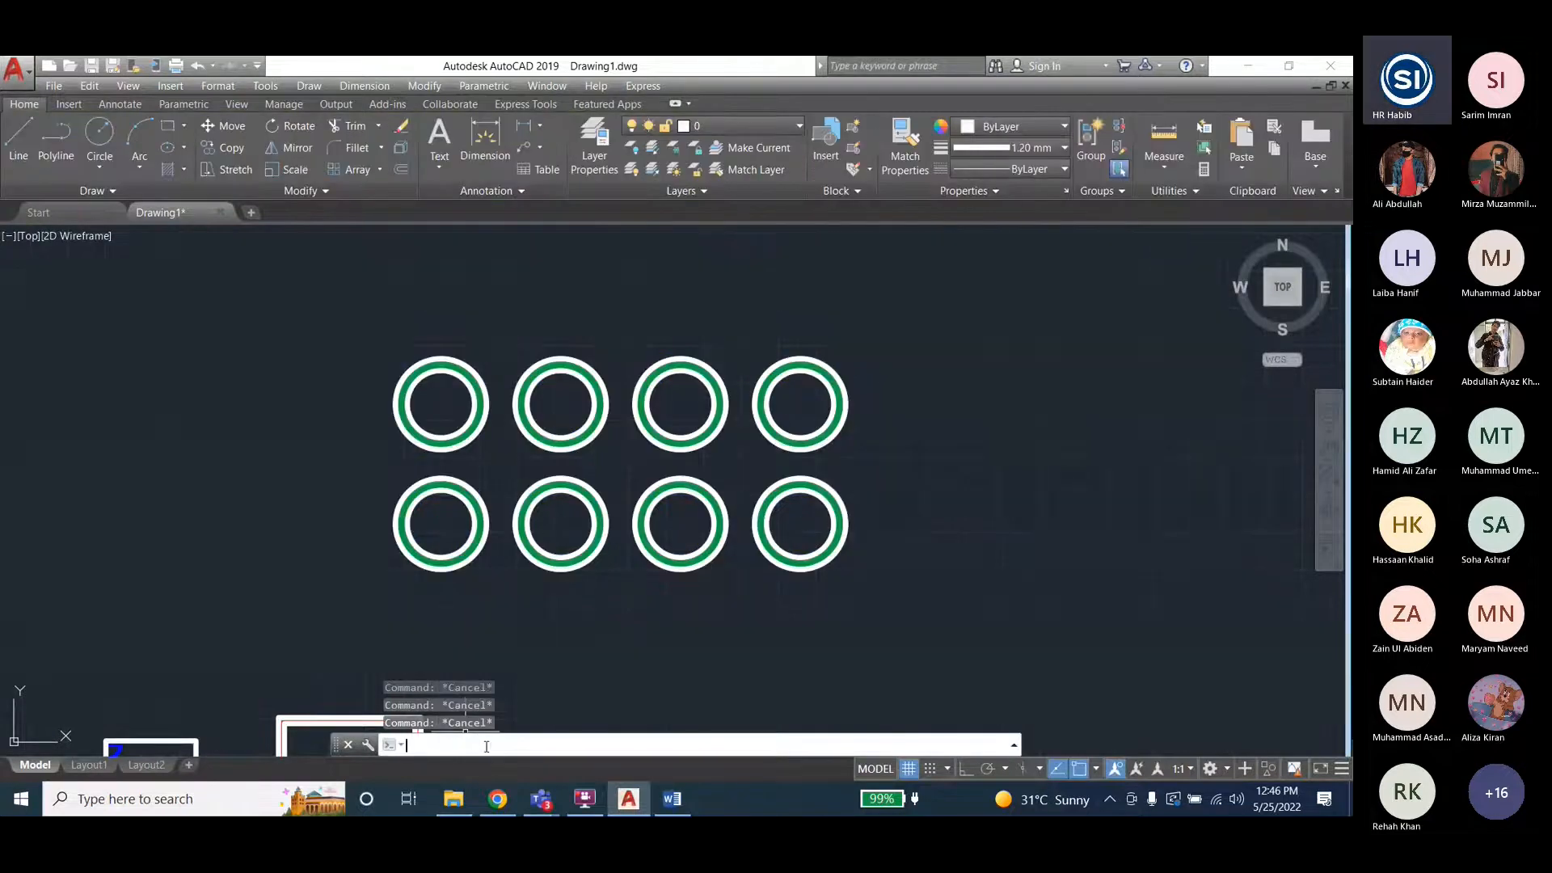
Run ARRAYEDIT on the ring array to show its command options, and exit without editing.
type("arrayedit")
key("Return")
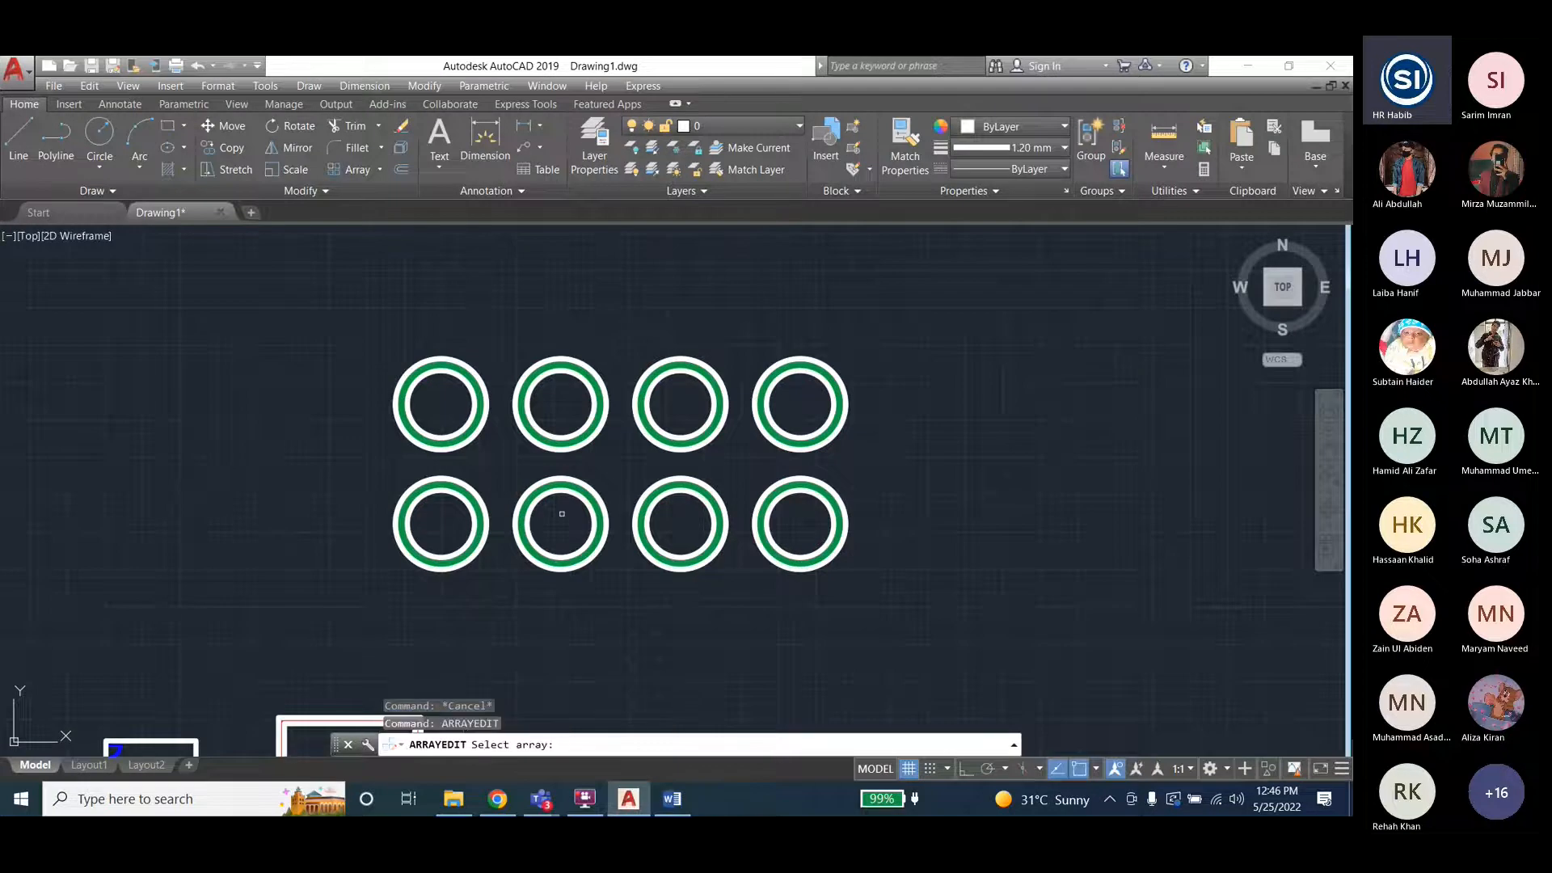
left_click(592, 493)
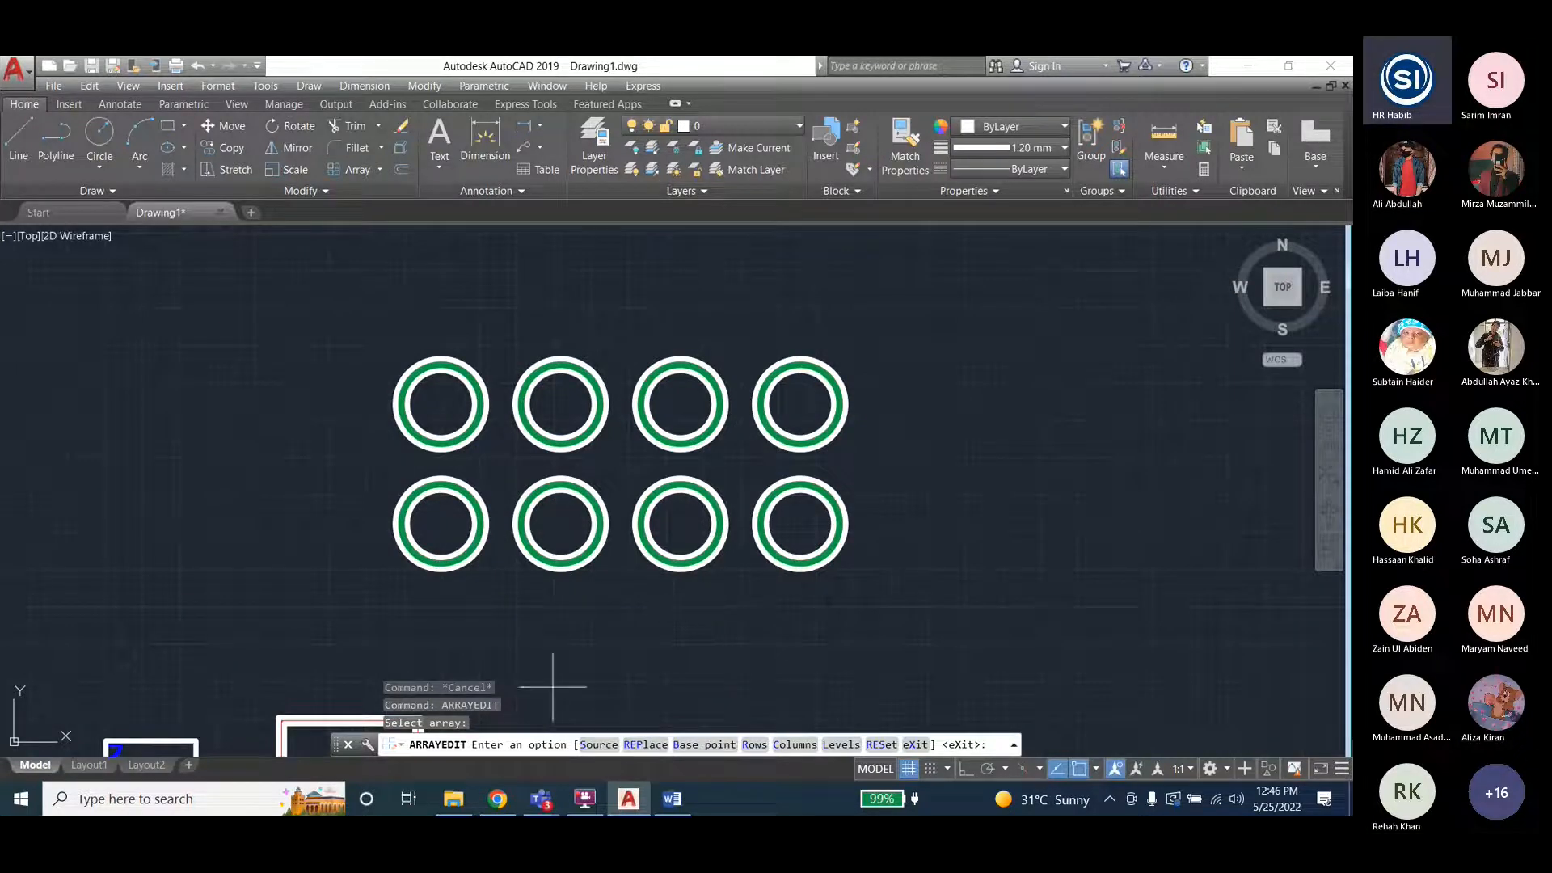
key("Escape")
key("Escape")
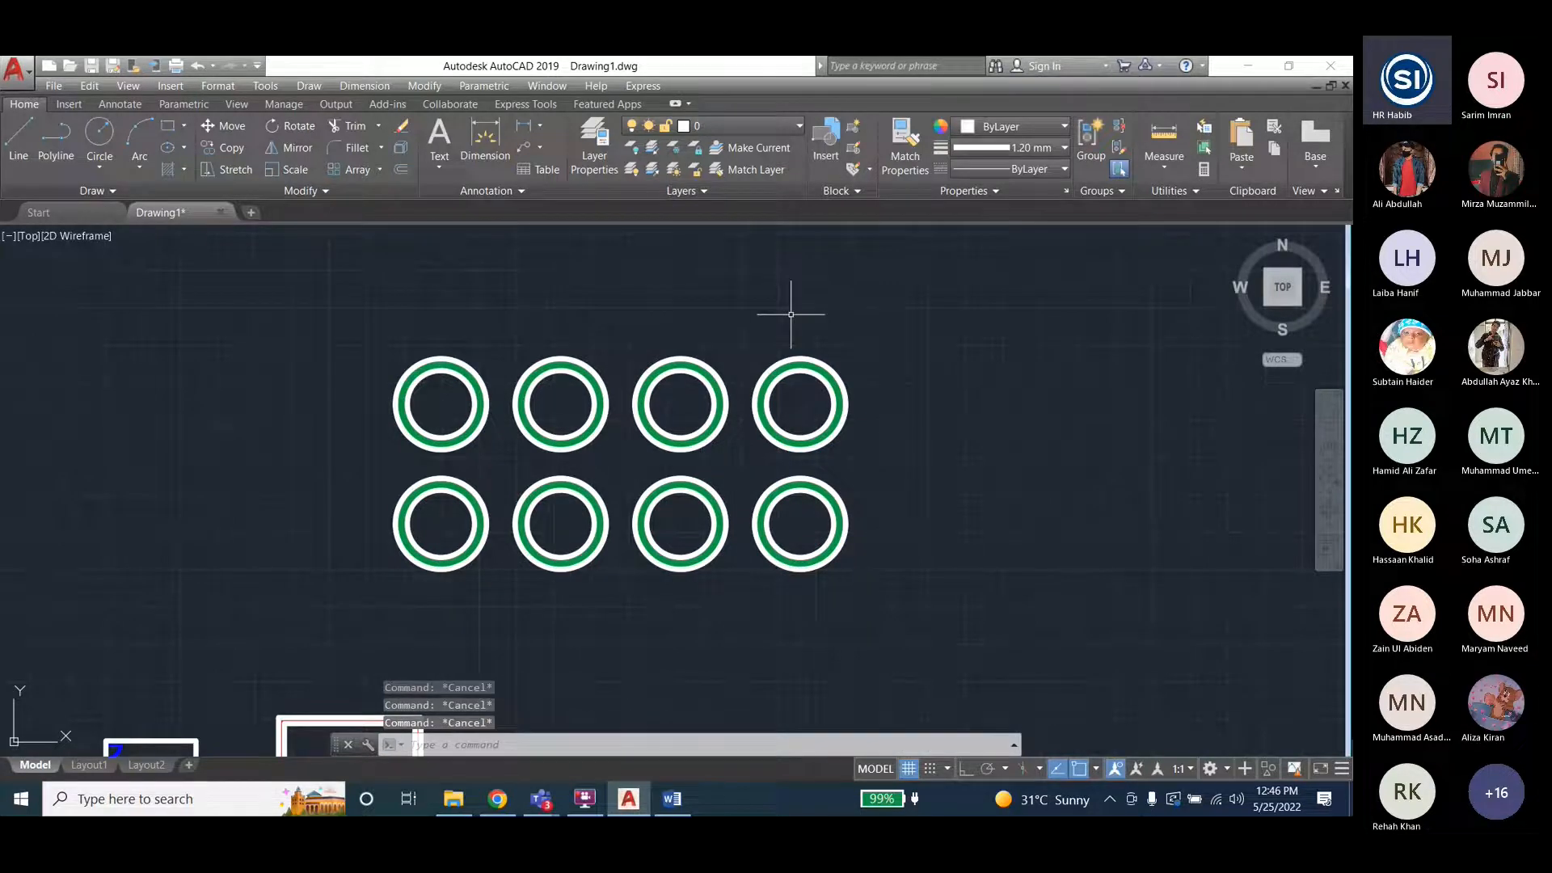
Switch to the isometric home view and set the ring array's level count to 20.
left_click(792, 363)
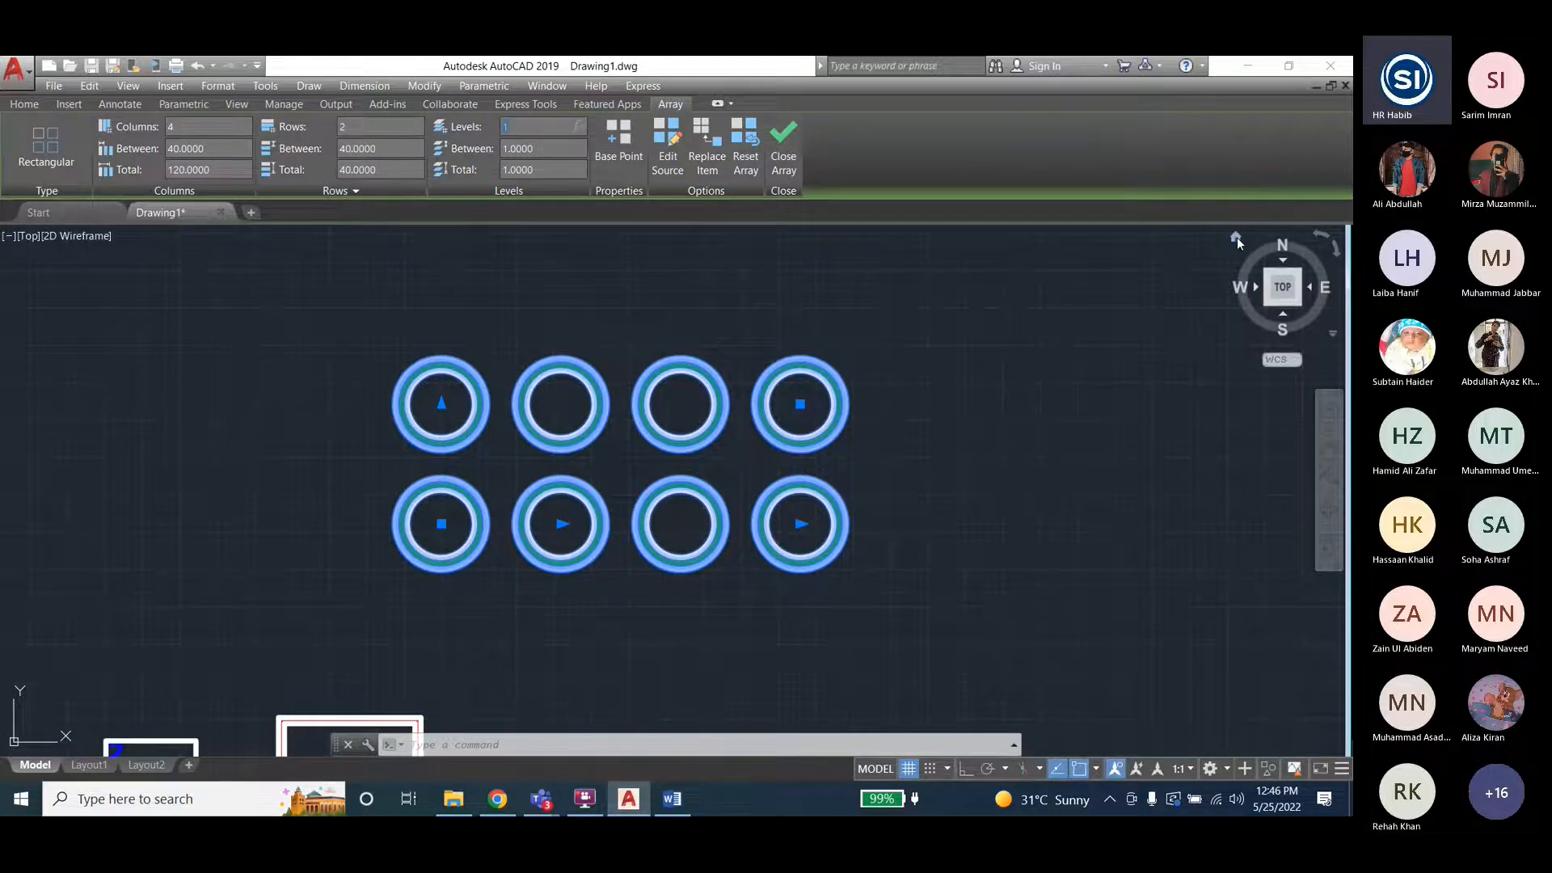
left_click(1237, 236)
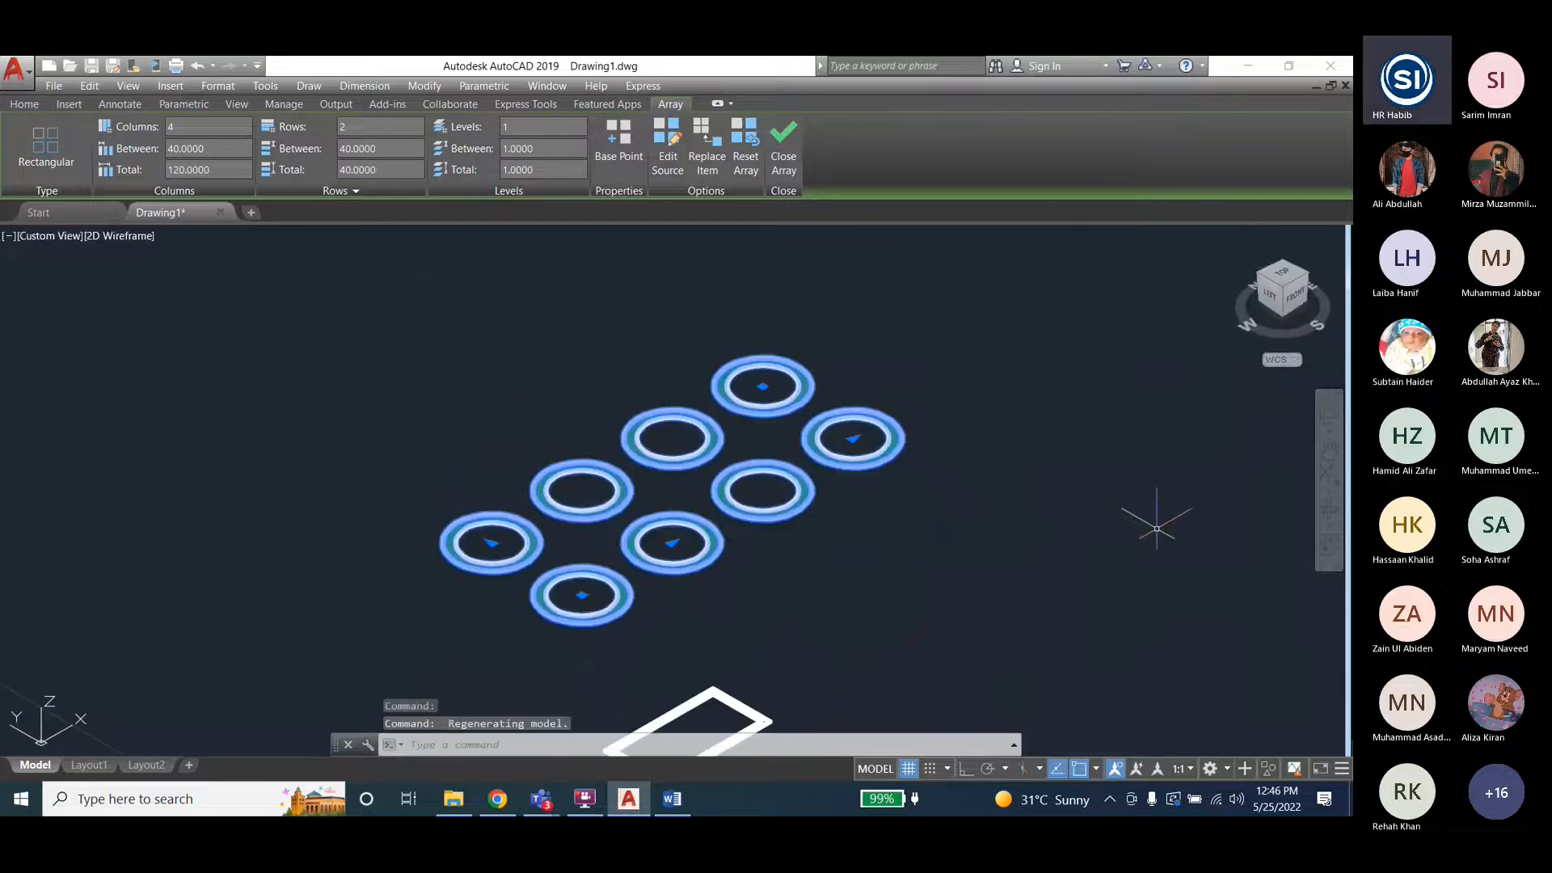
key("Escape")
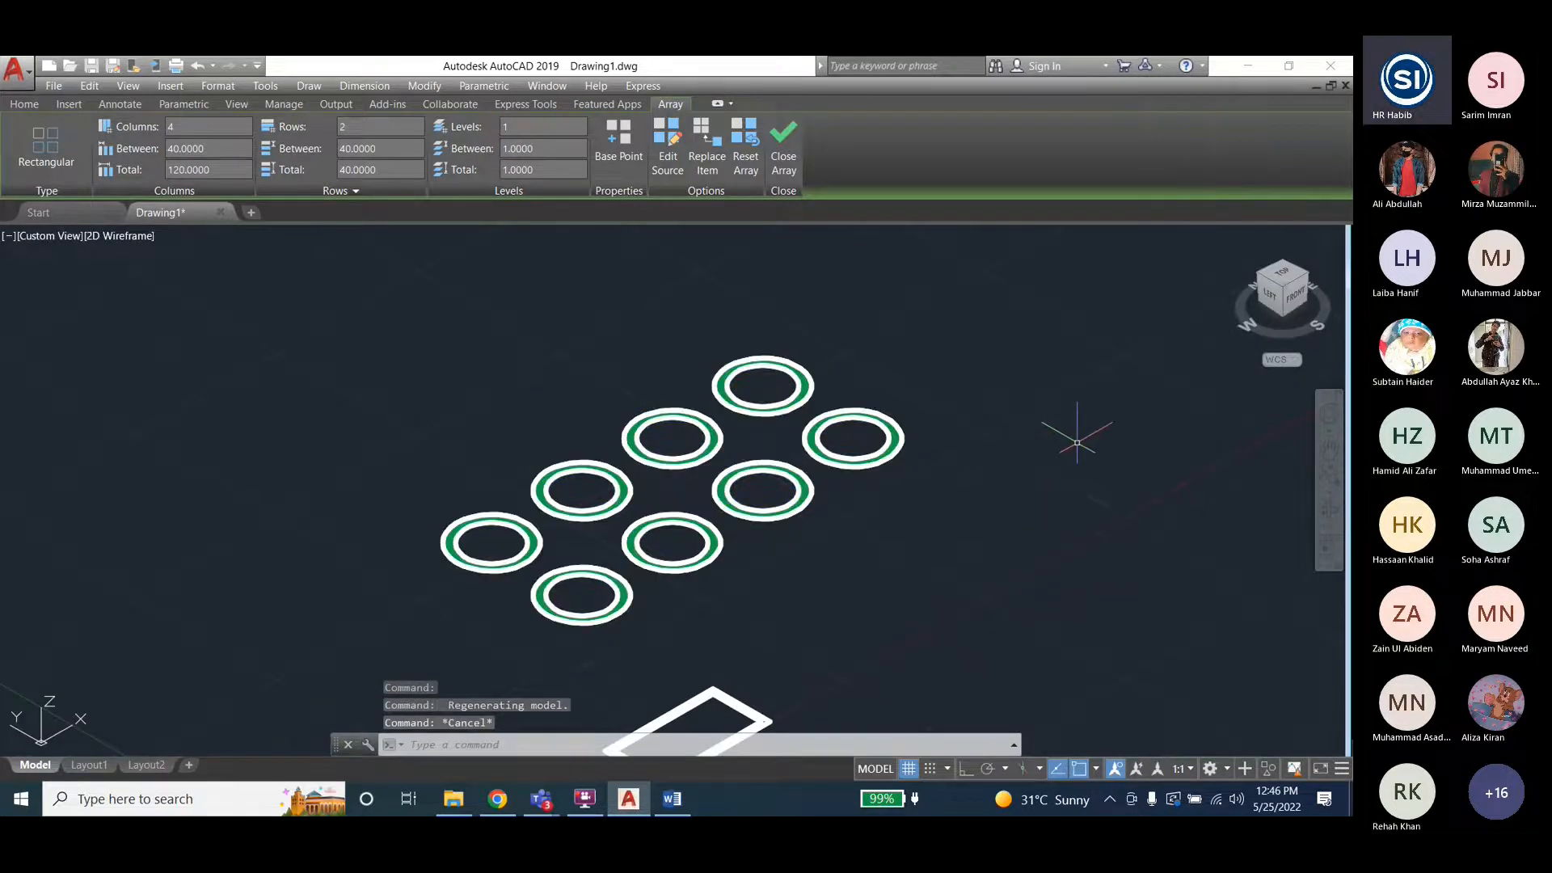
left_click(904, 416)
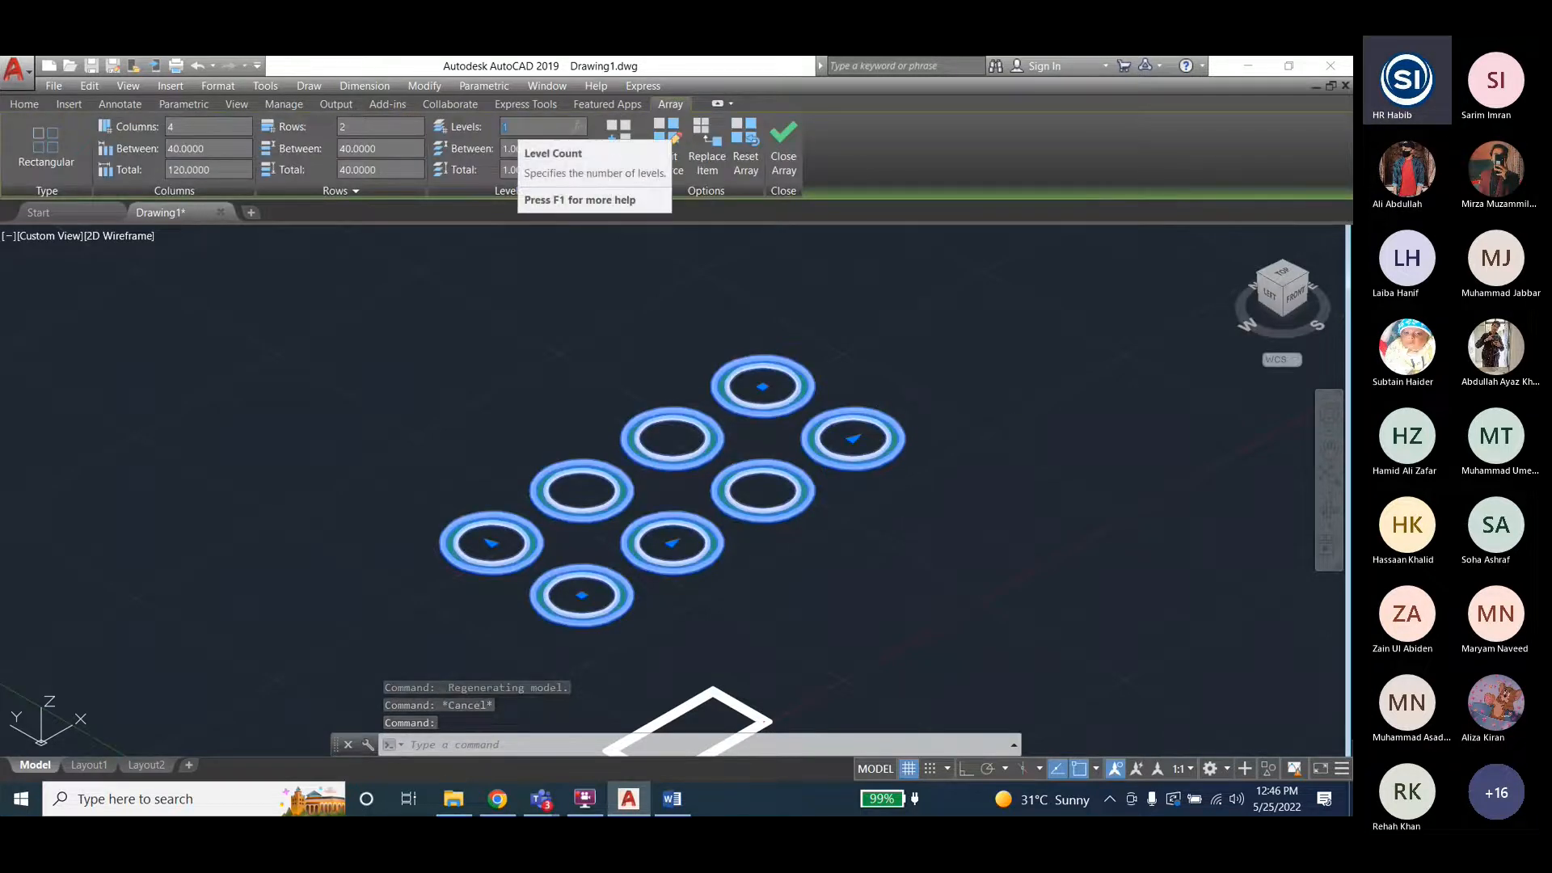
type("20")
left_click(509, 277)
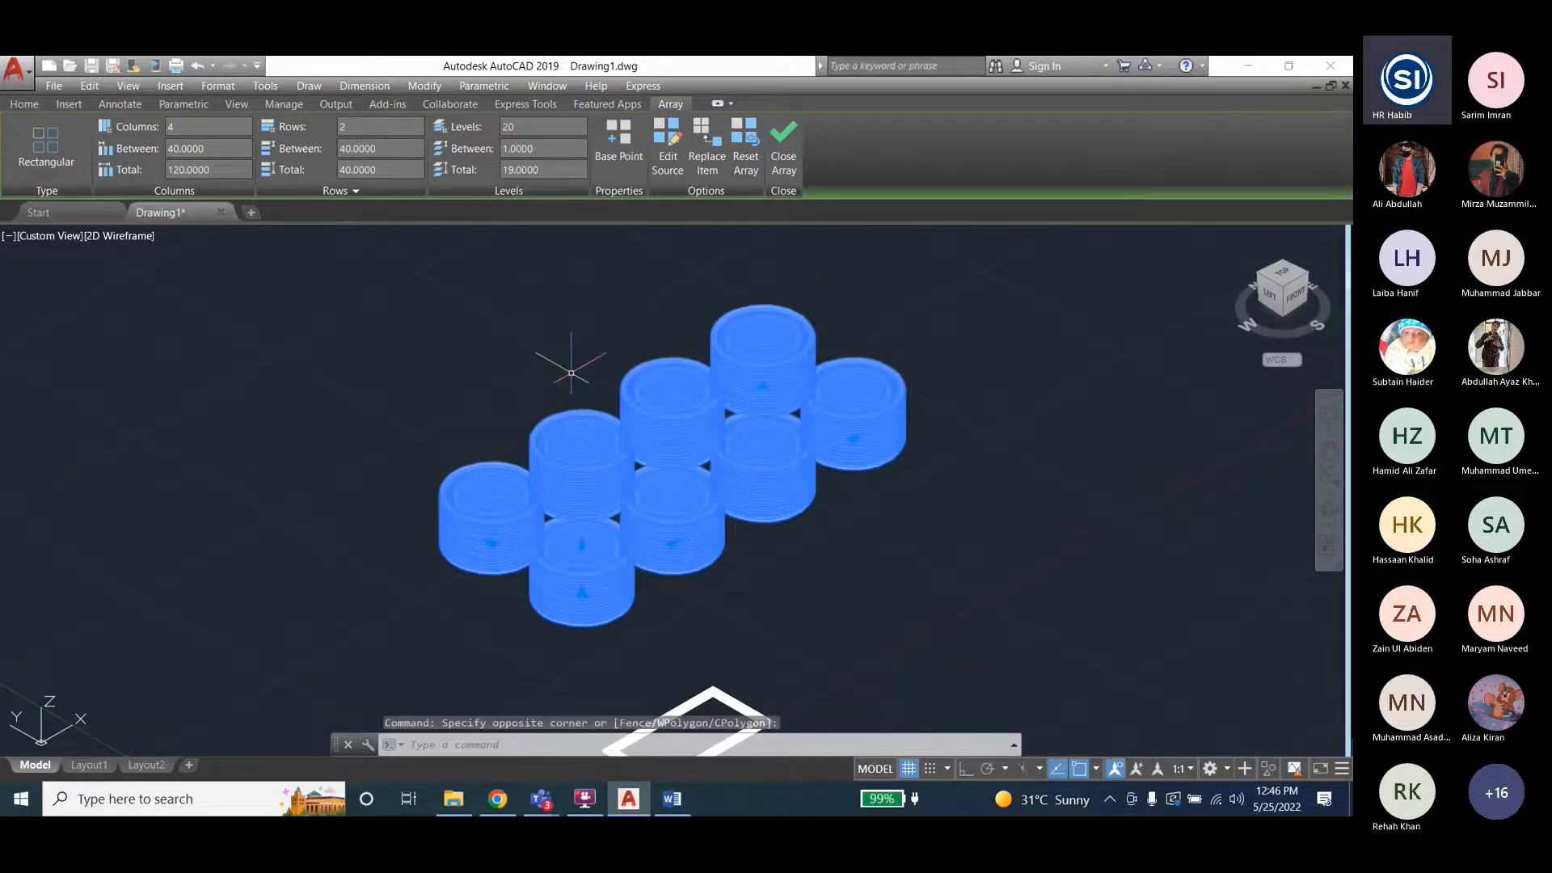
Set the ring array's level count to 1 and return to the top view.
left_click(530, 129)
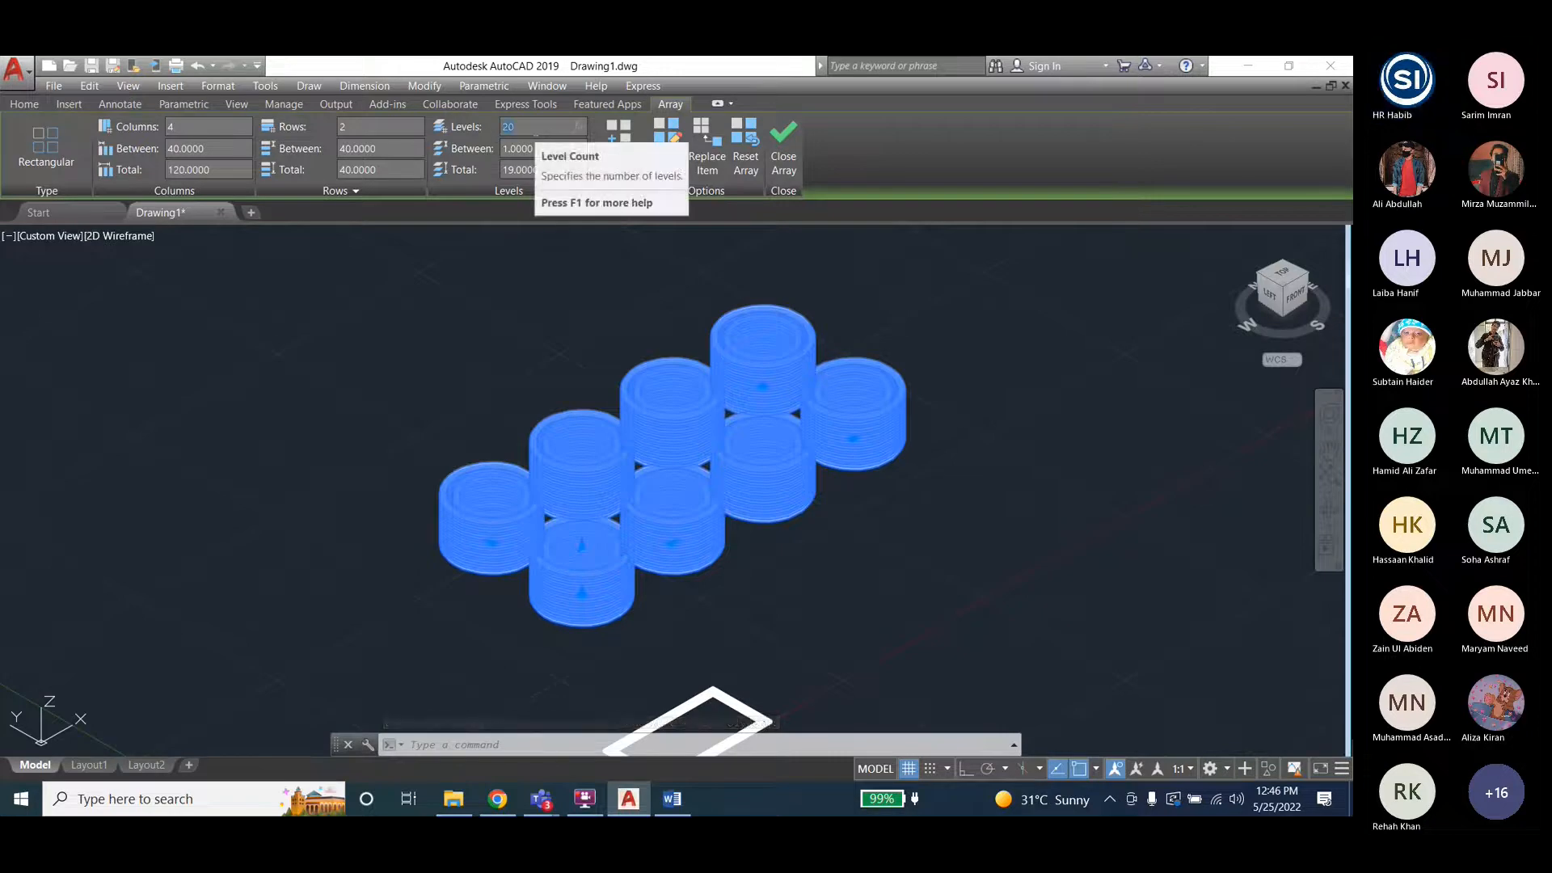
type("1")
key("Return")
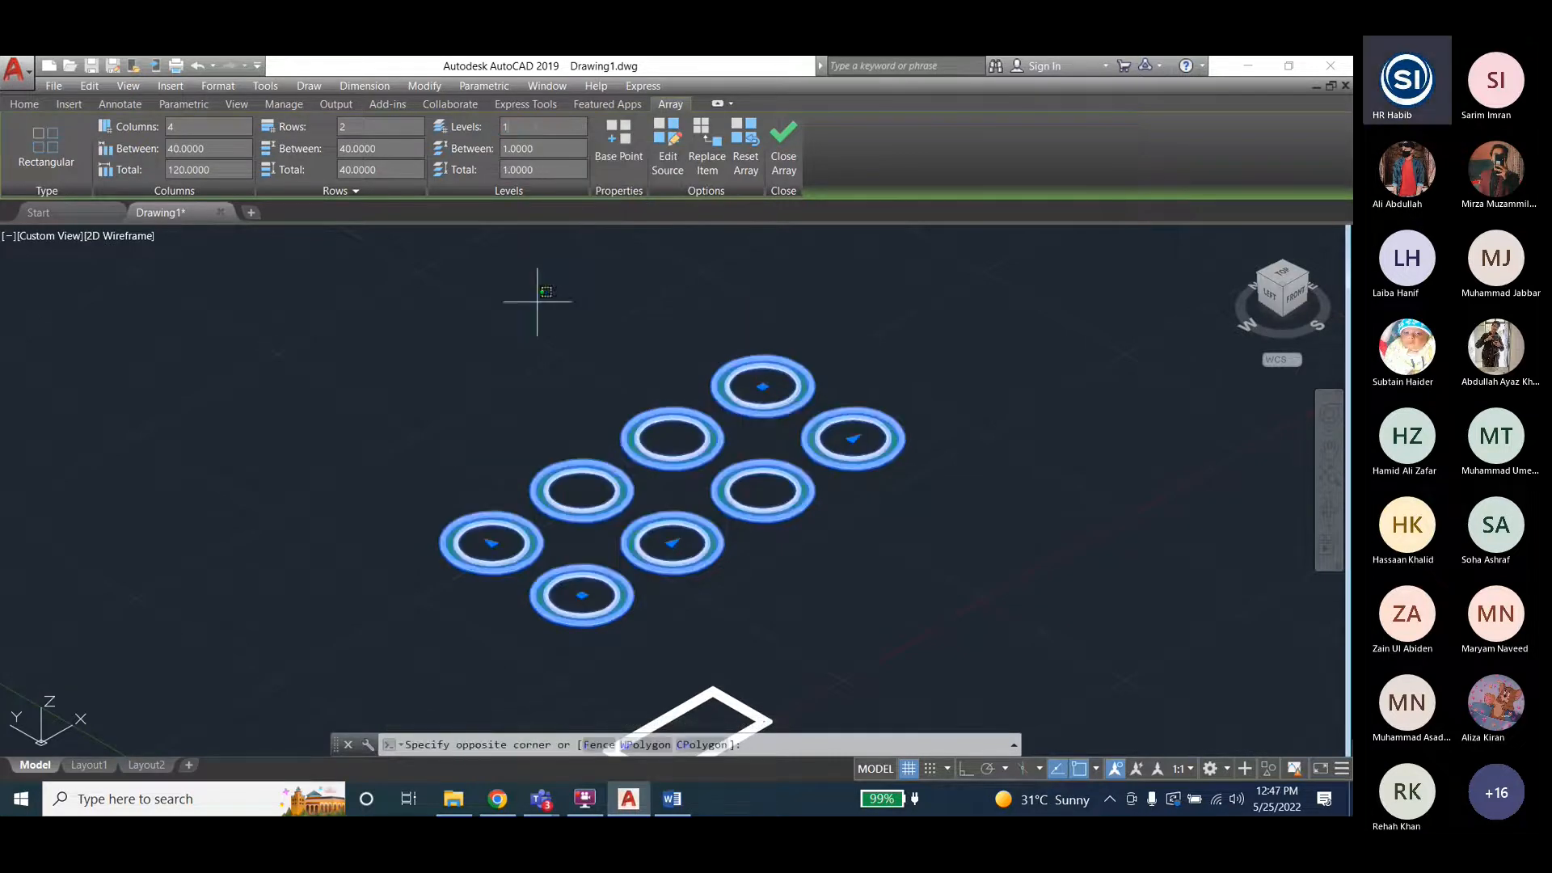
left_click(1134, 271)
left_click(1278, 275)
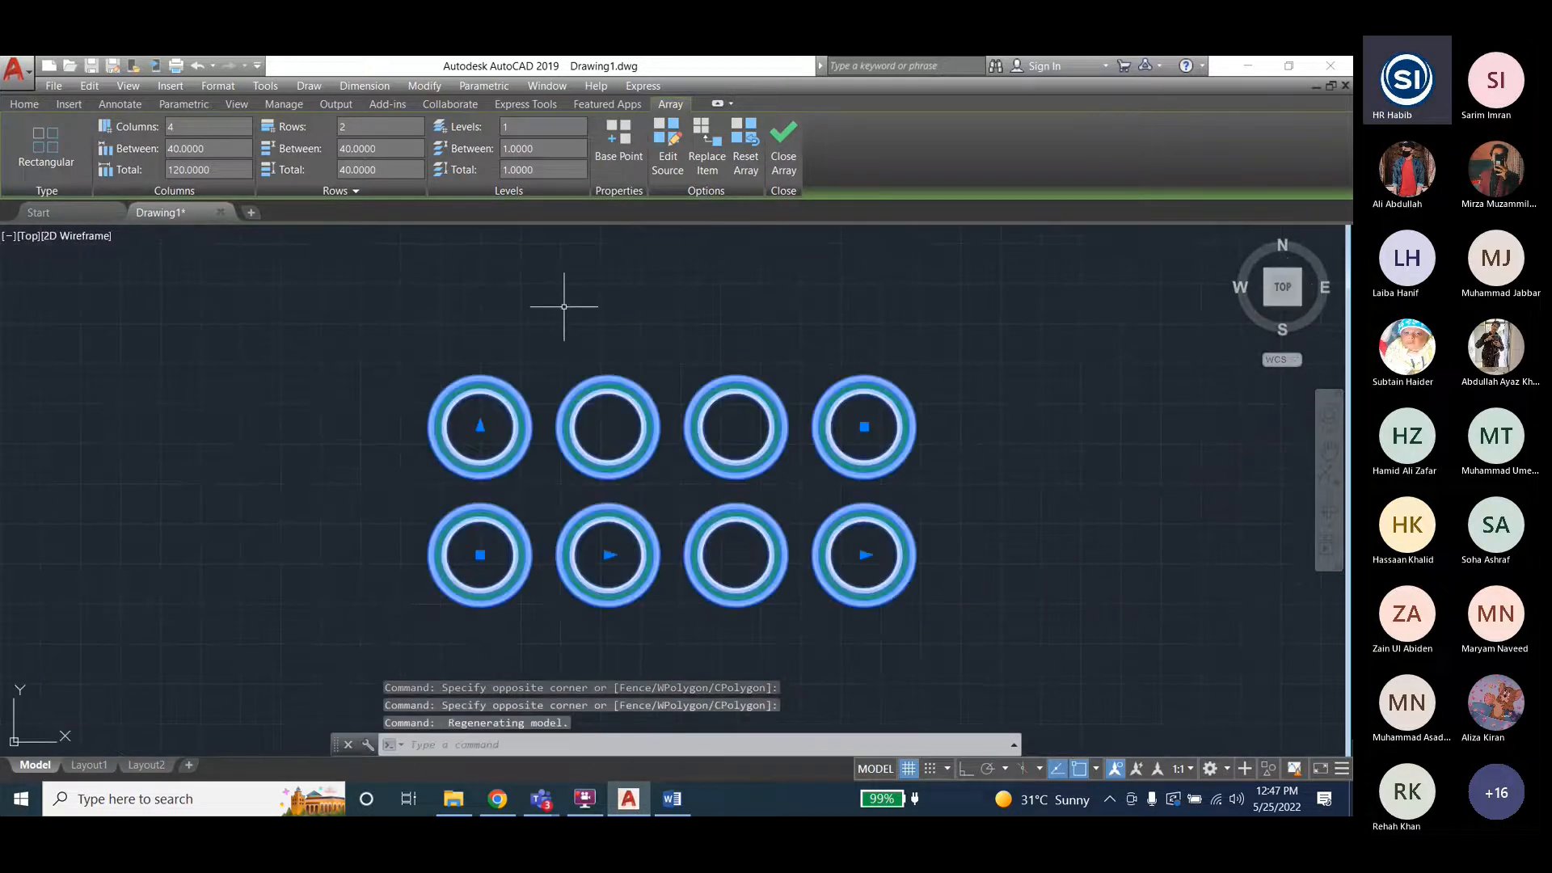
key("Escape")
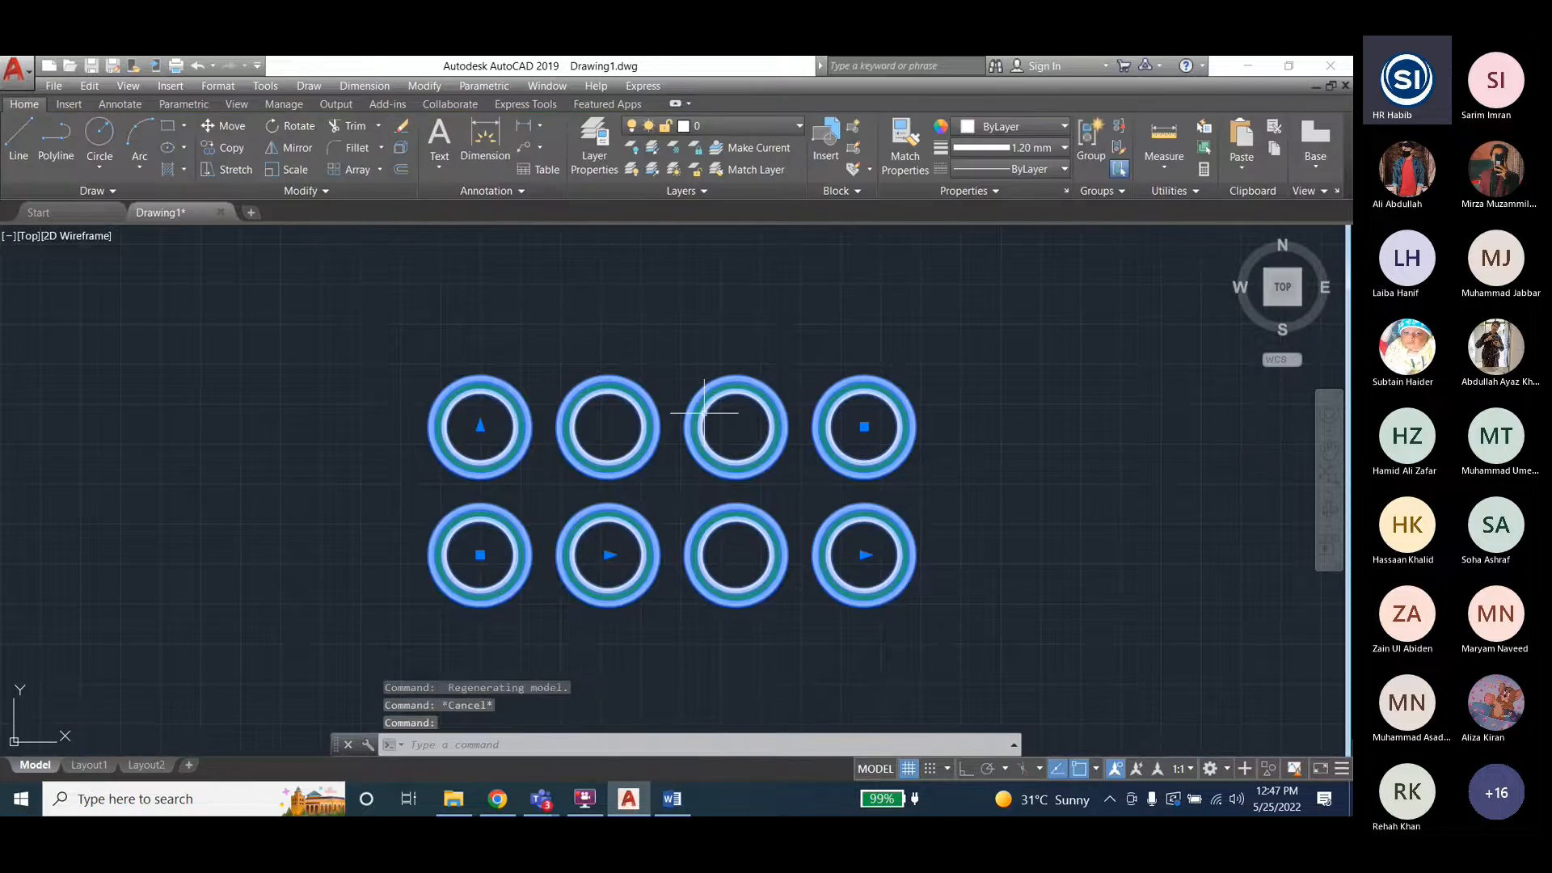
Examine the selected ring array's options and compare its isometric and top views.
left_click(704, 413)
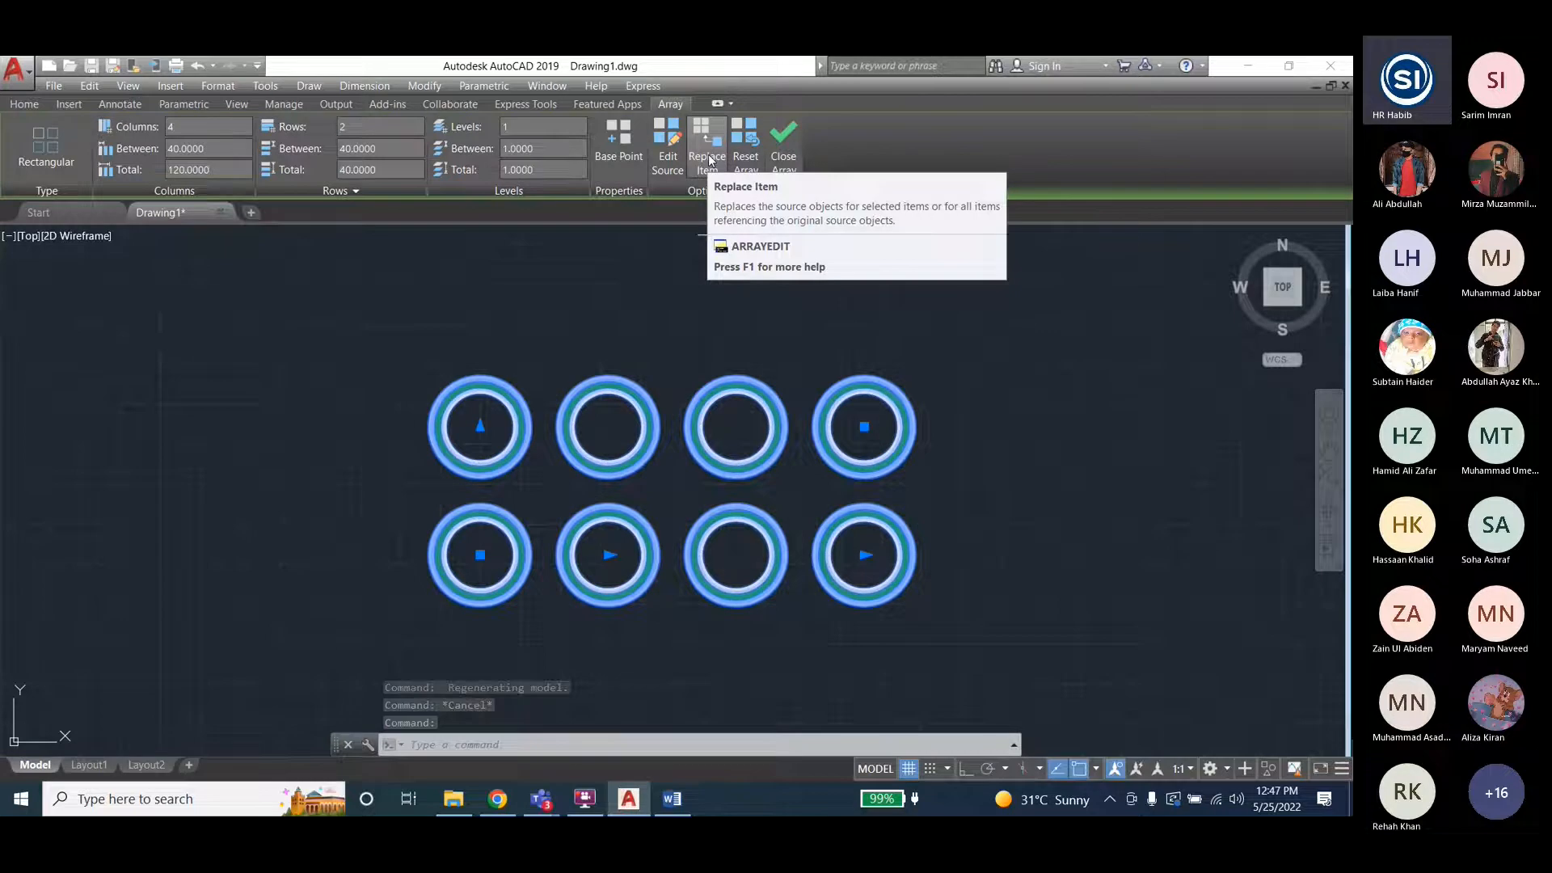
scroll(491, 279, "down", 2)
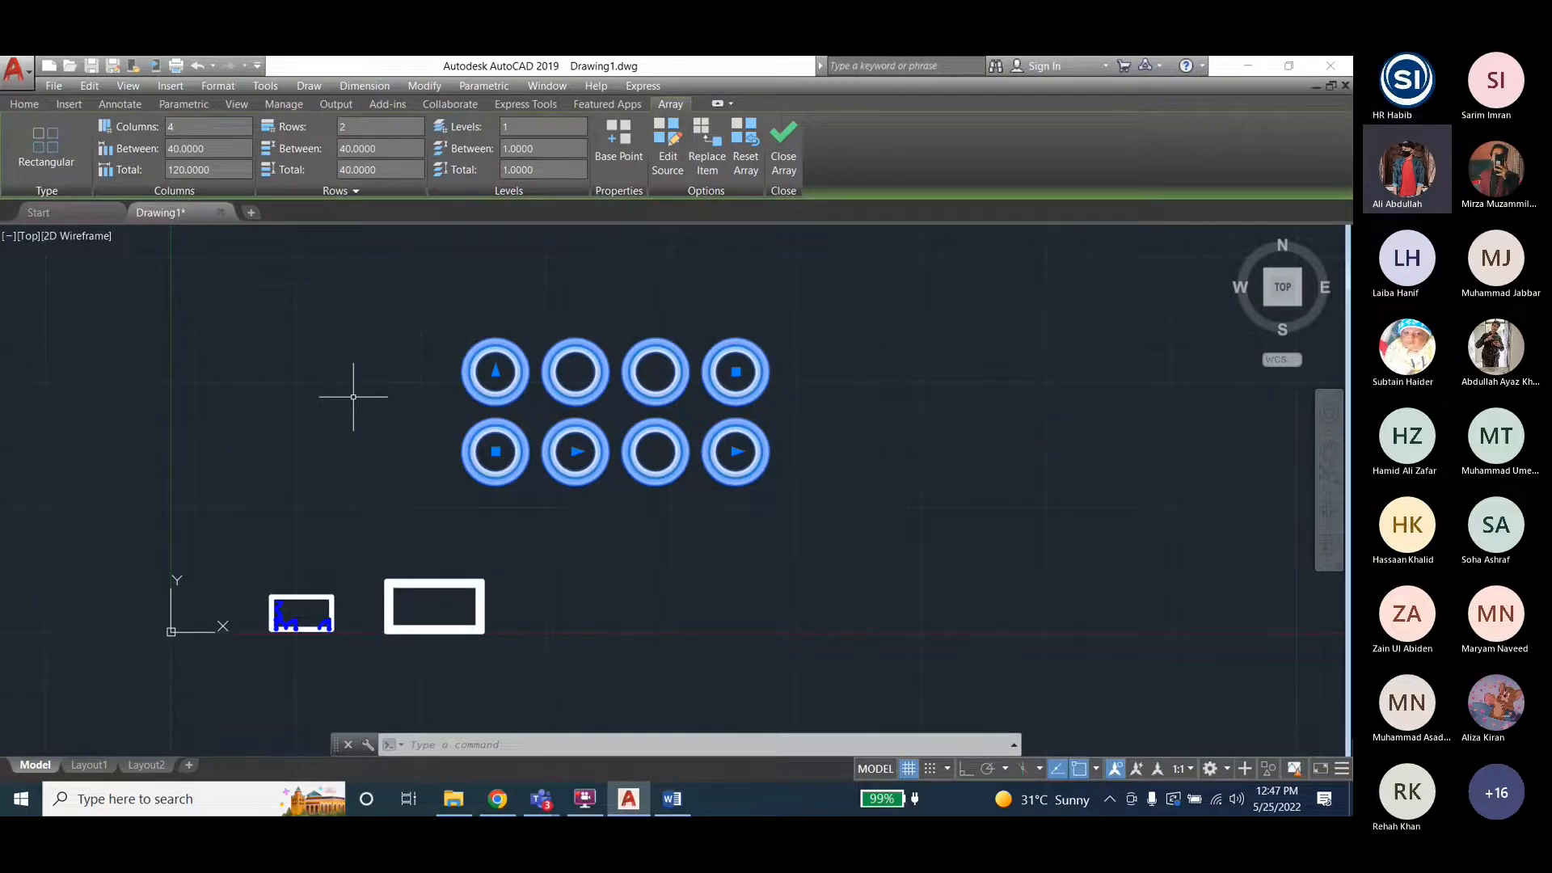
key("Escape")
key("Escape")
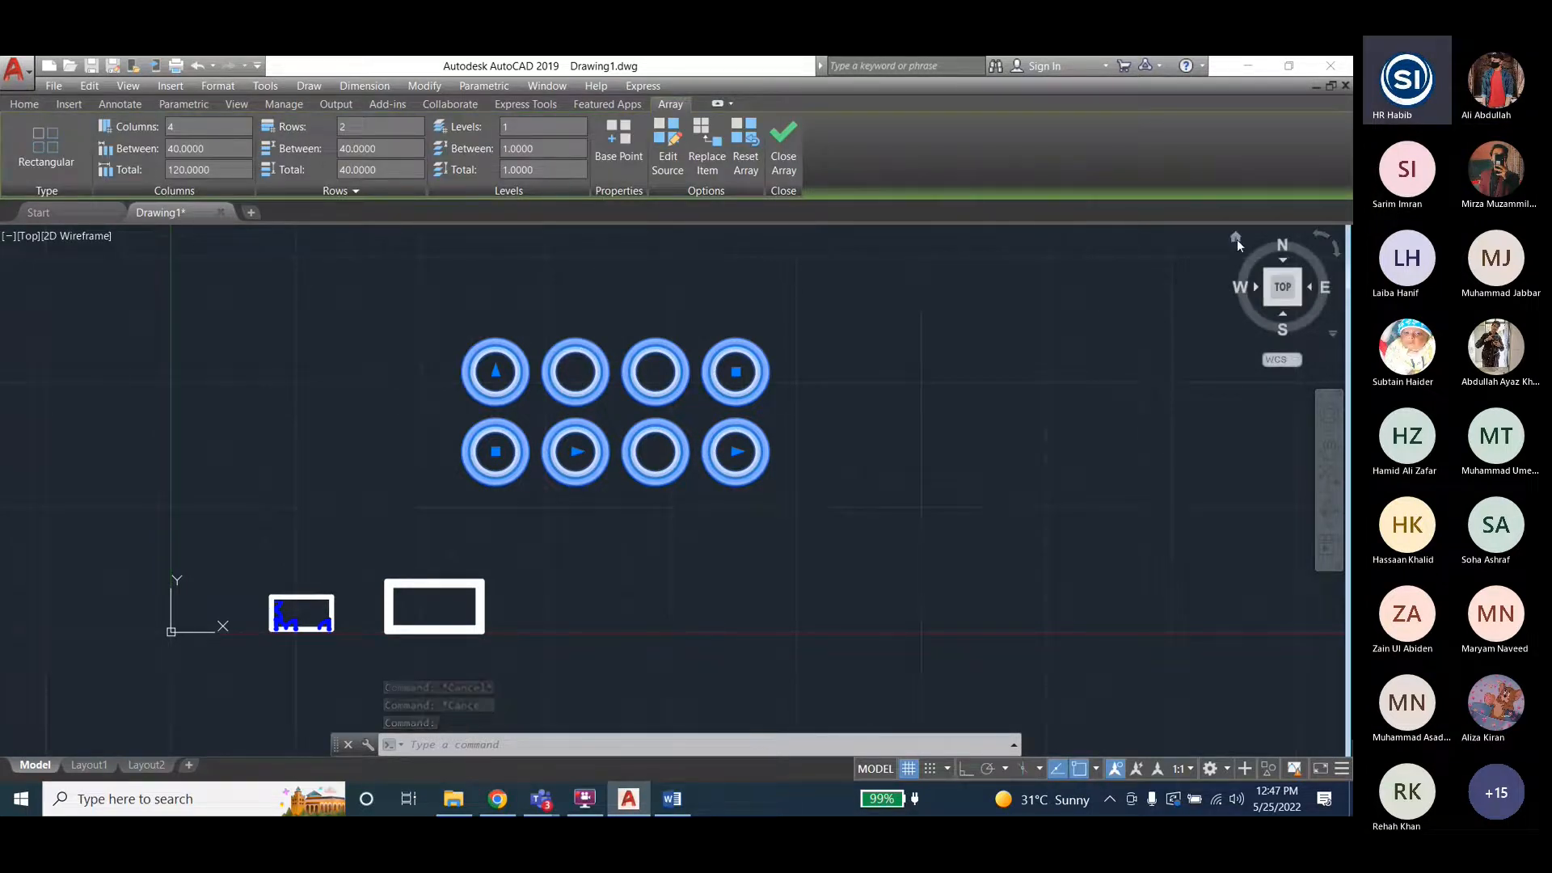
left_click(1236, 238)
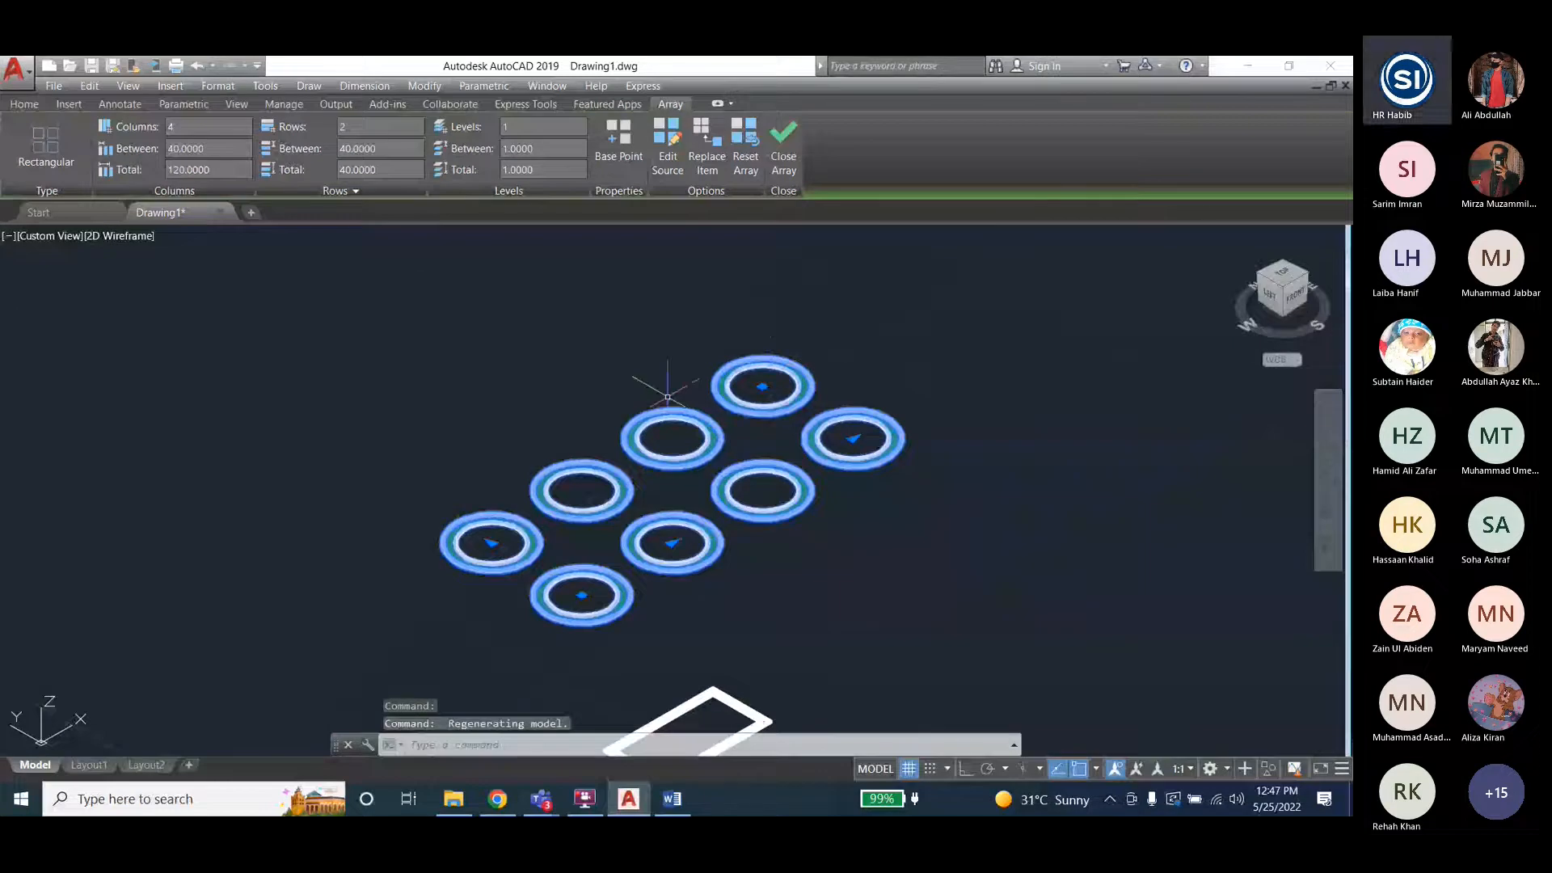
left_click(1282, 279)
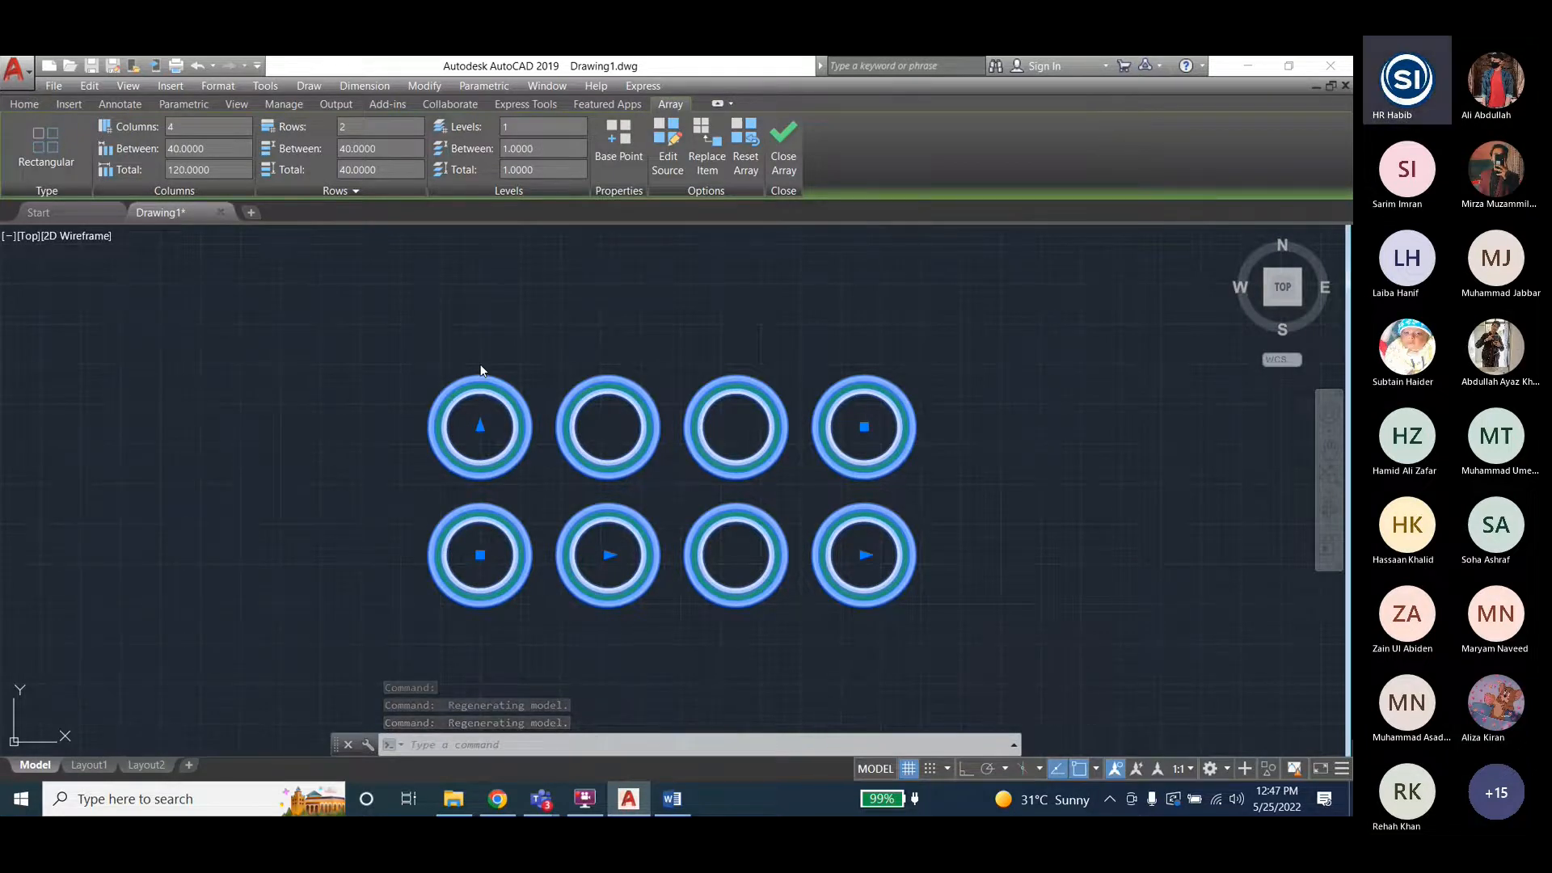
key("Escape")
key("Escape")
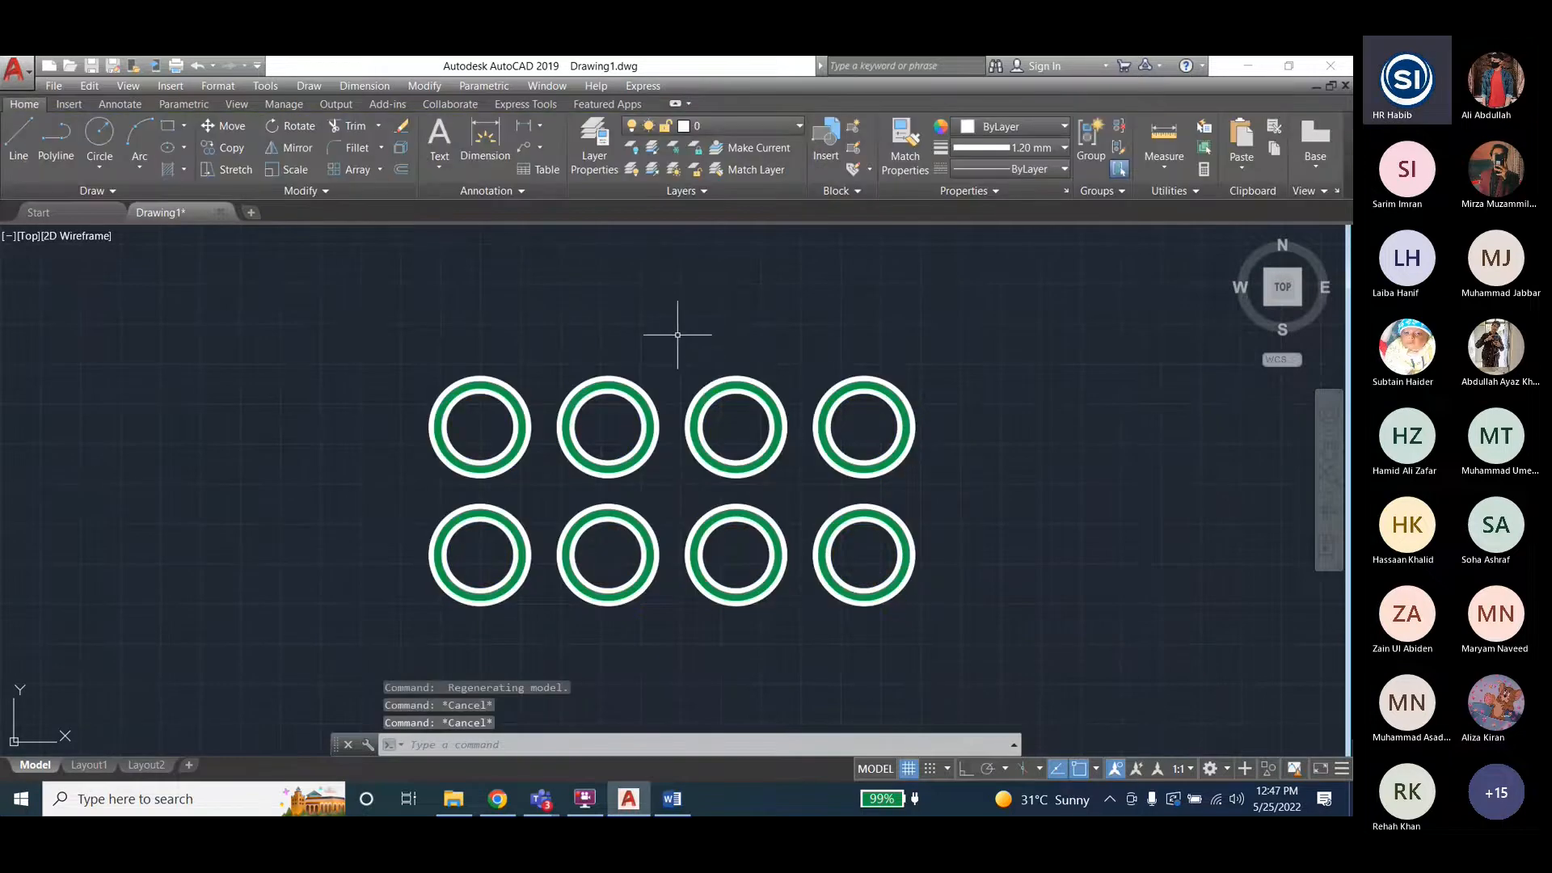
Open the array's source objects for editing, using the ring in the first column of the upper row.
left_click(720, 392)
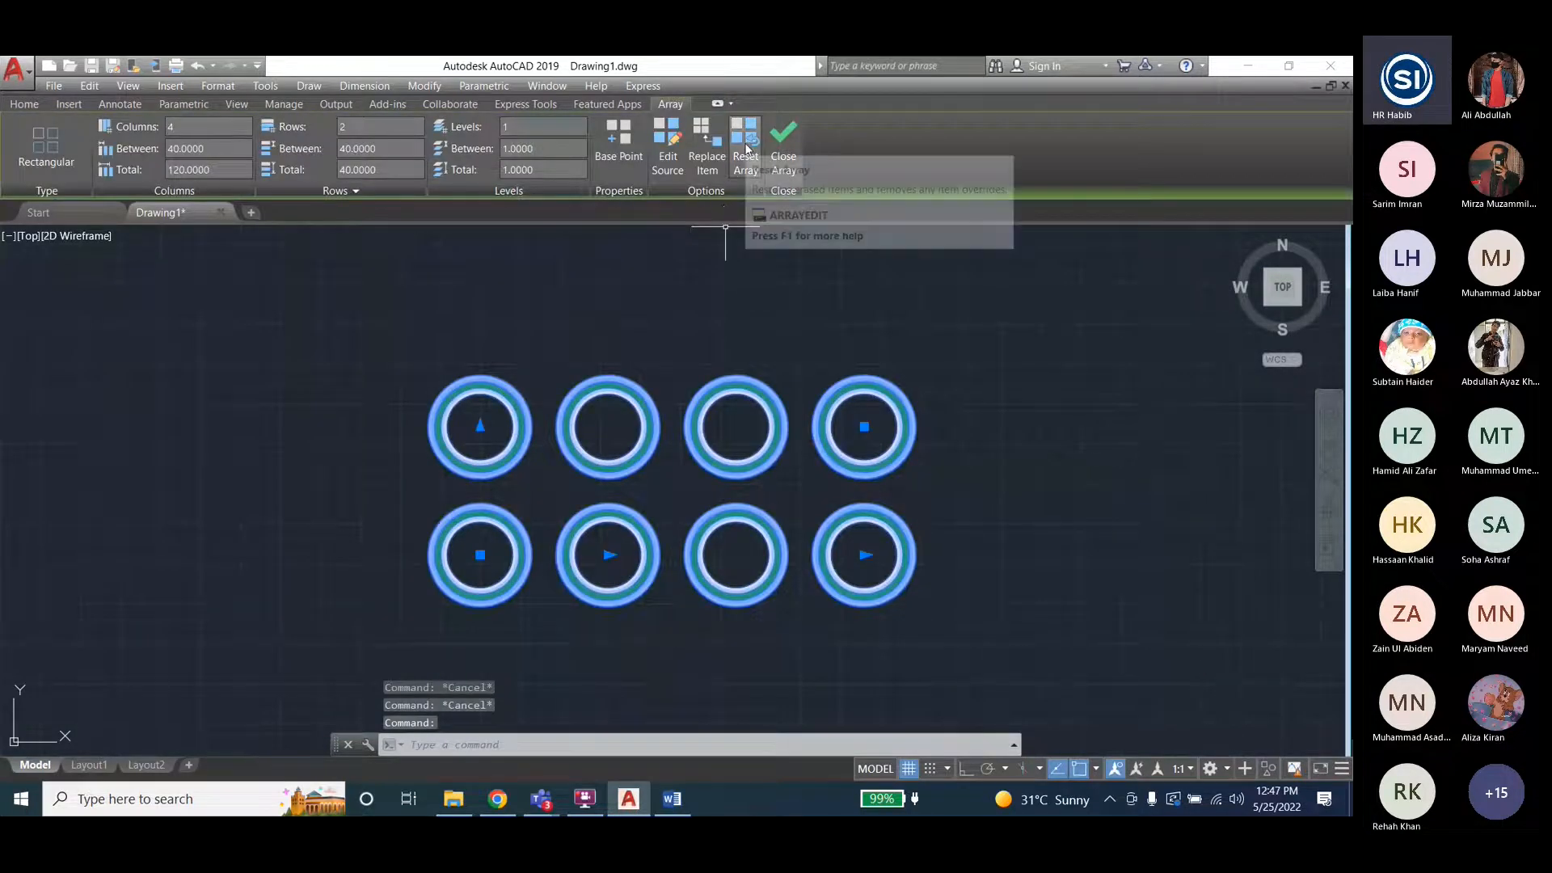
left_click(700, 158)
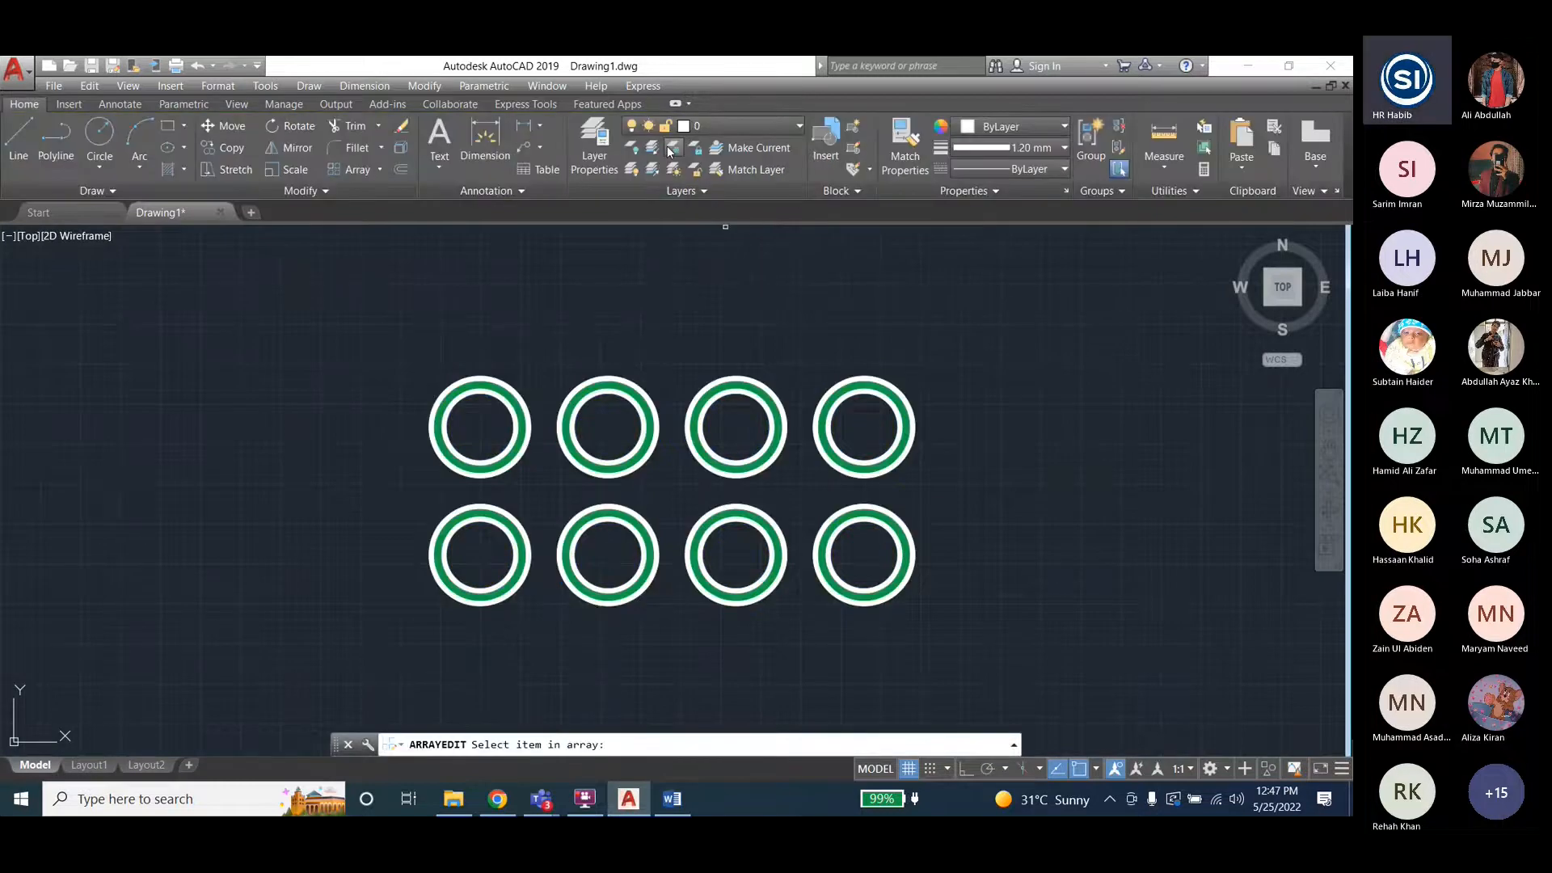
left_click(510, 423)
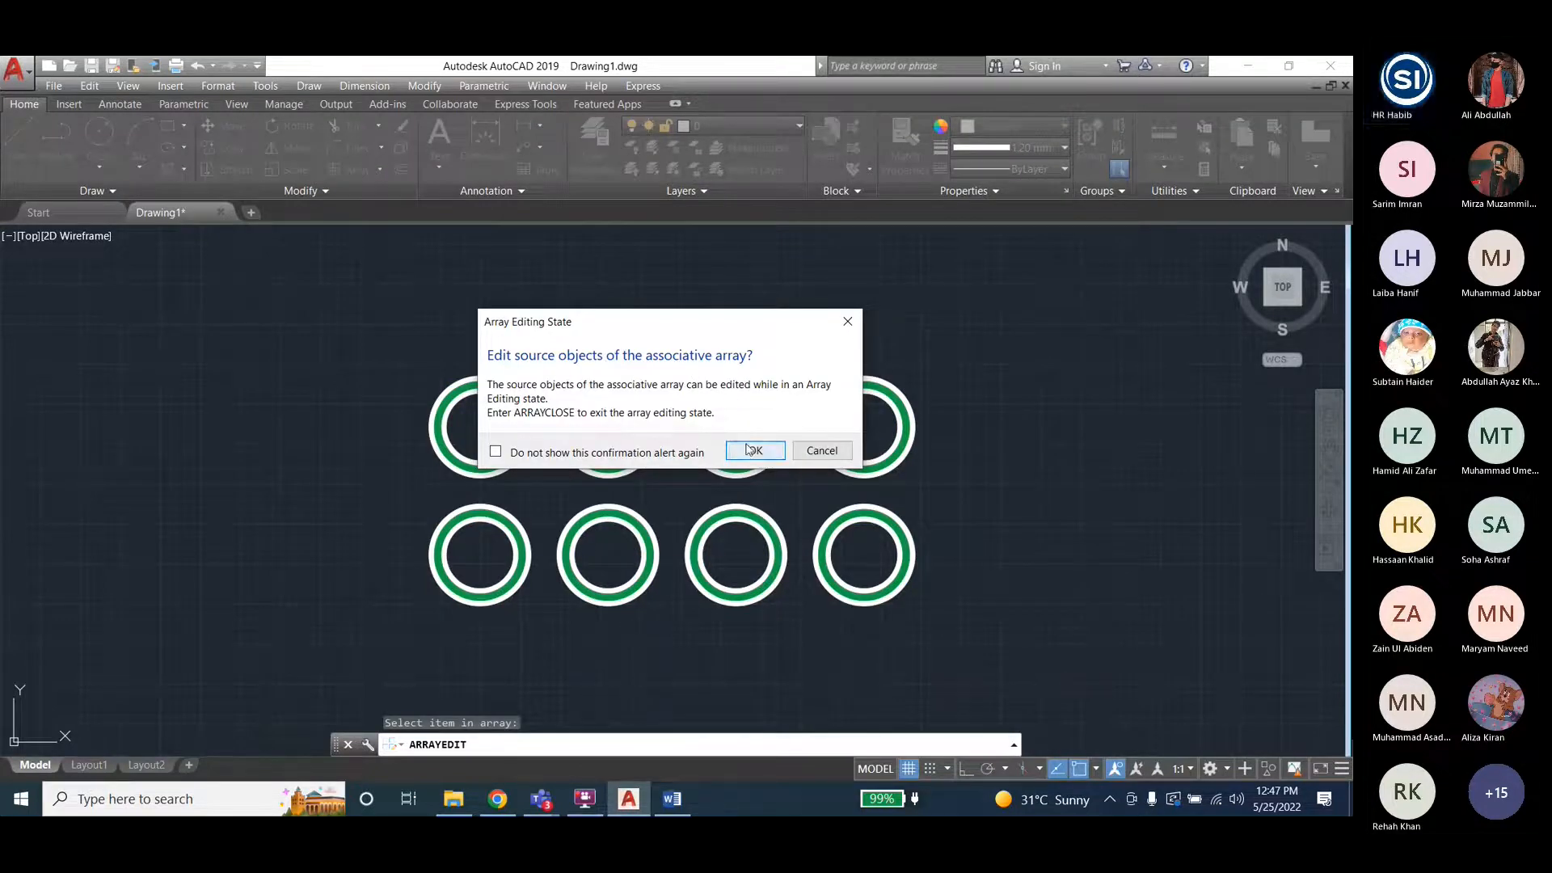
left_click(749, 448)
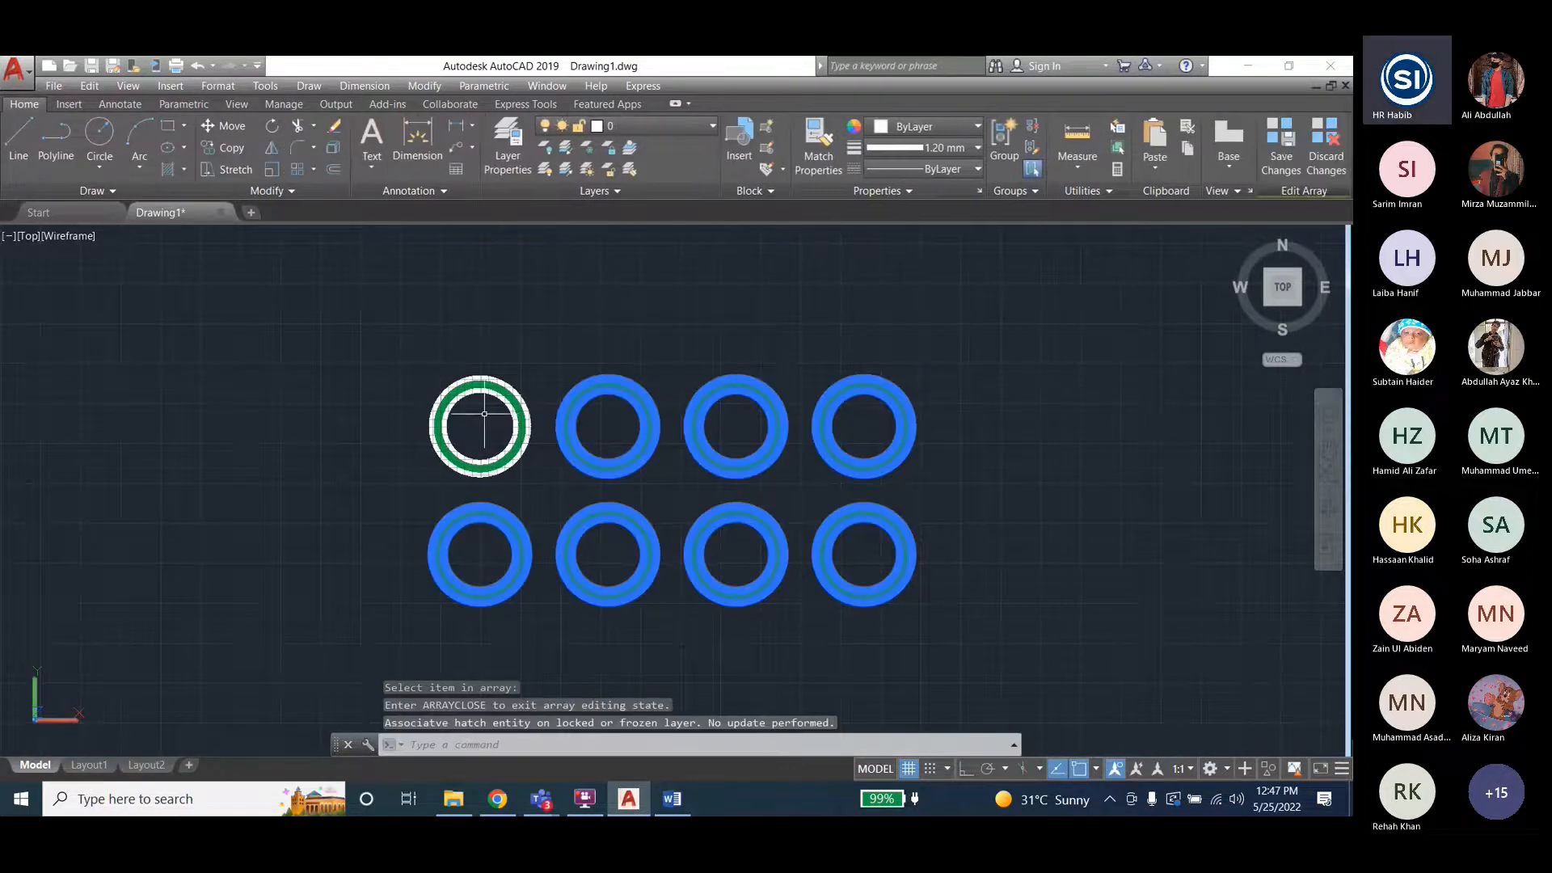
Draw a horizontal line from the source ring's center to the right edge of its inner circle.
left_click(24, 141)
left_click(480, 425)
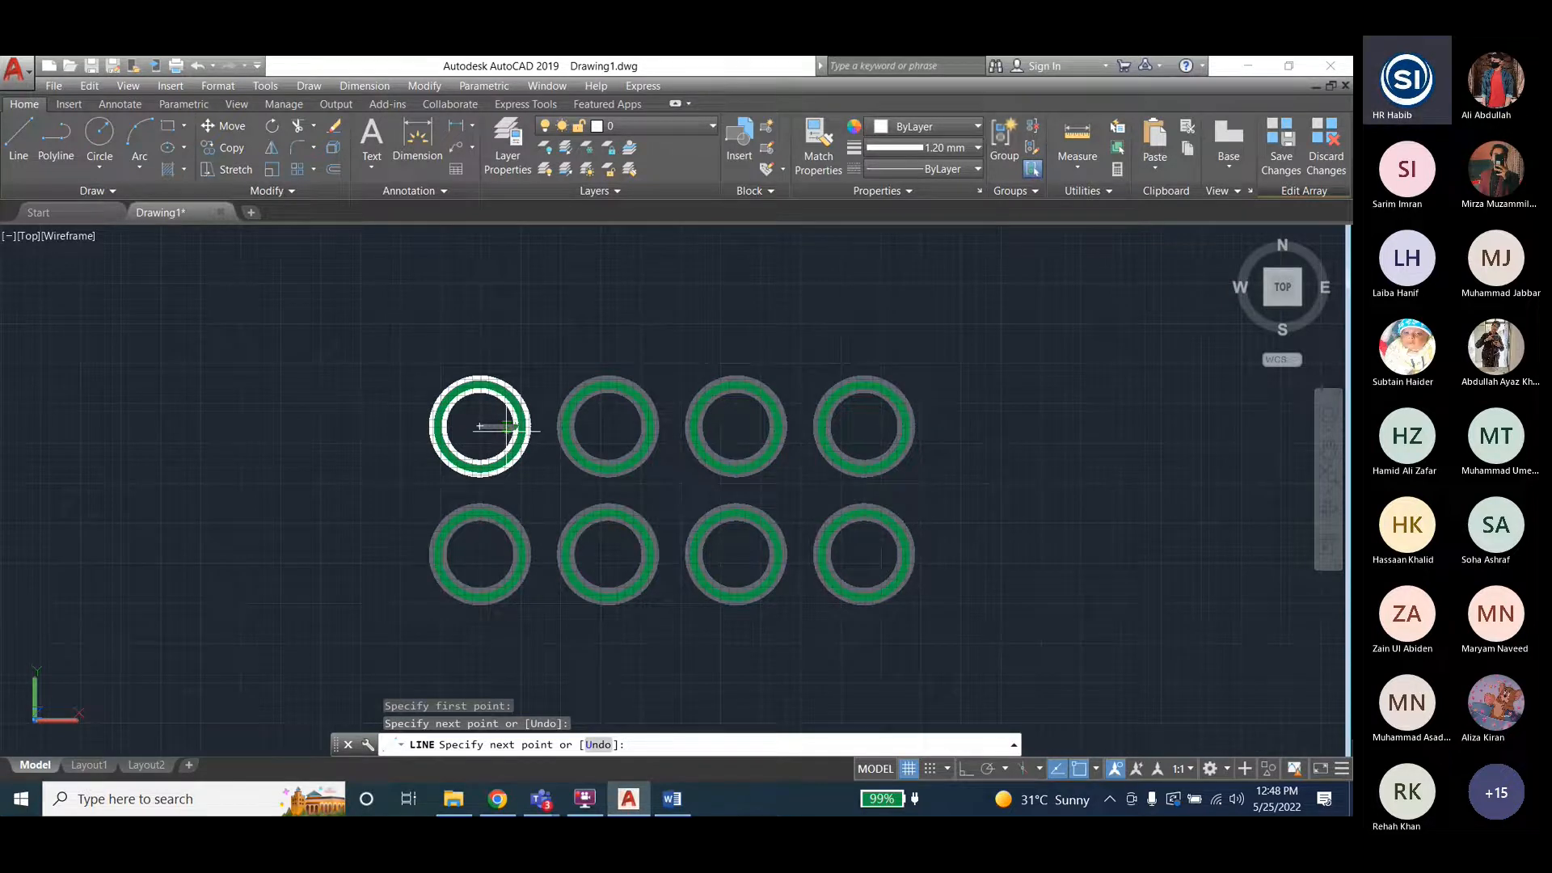
key("Escape")
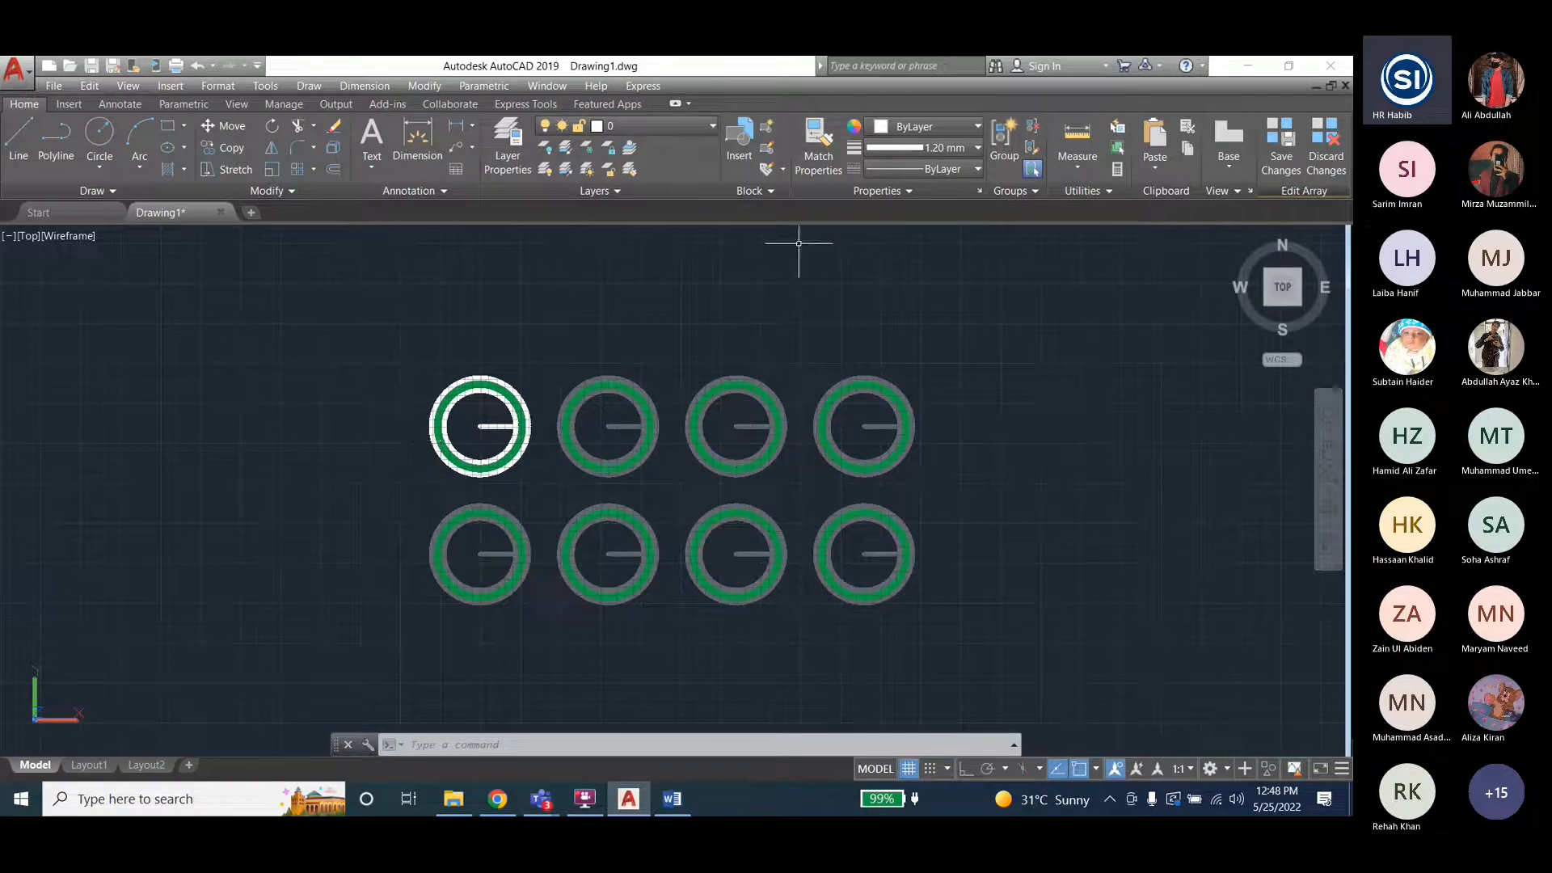
Draw a vertical line from the source ring's center up to the top edge of its inner circle.
left_click(19, 142)
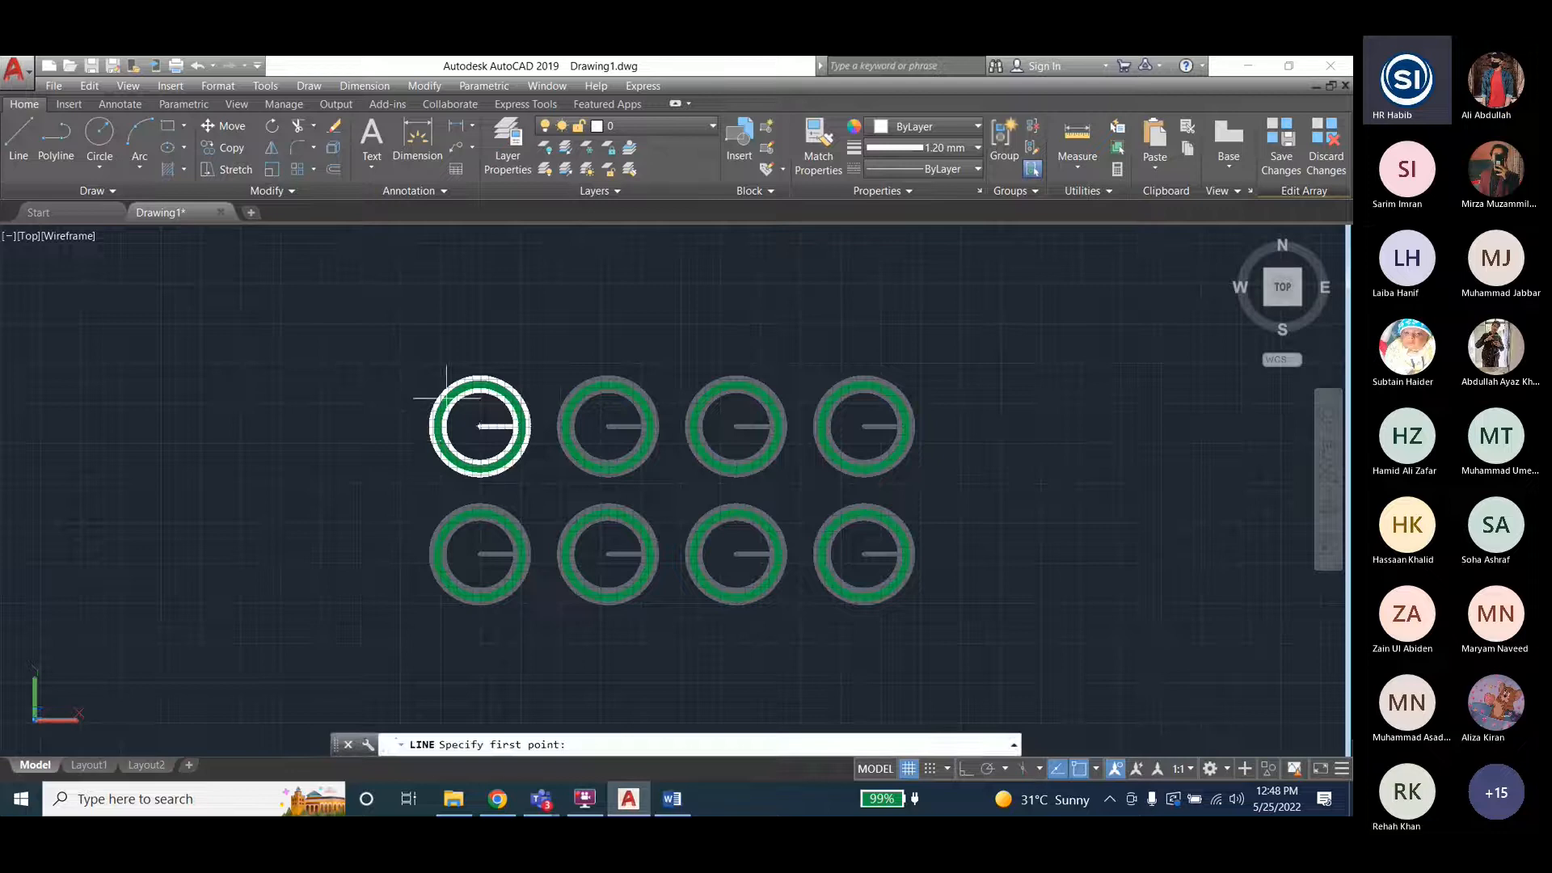
left_click(481, 426)
left_click(482, 390)
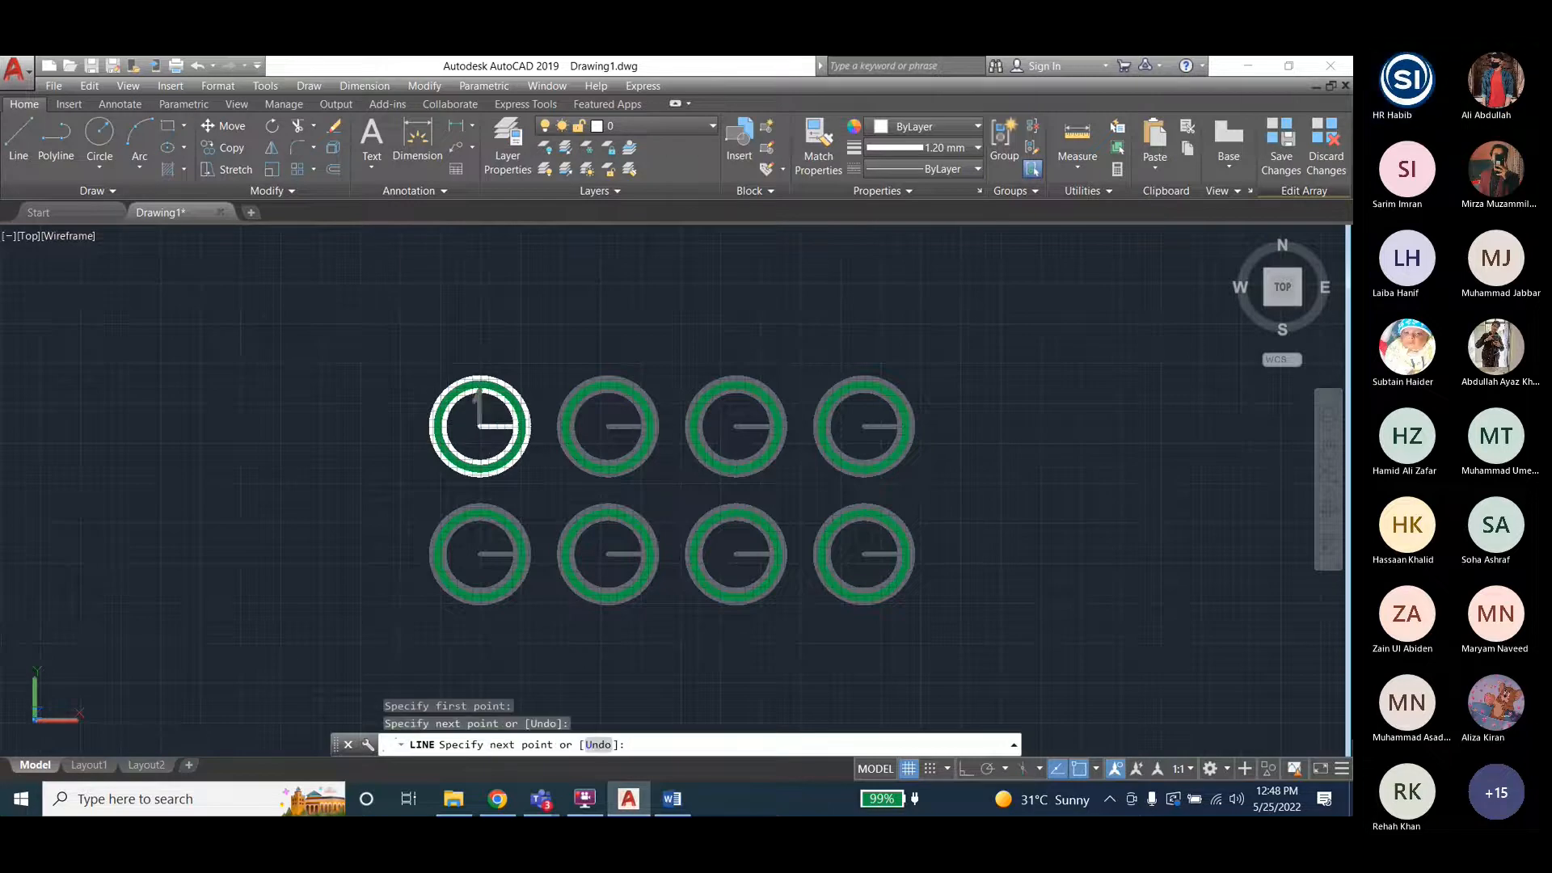
key("Escape")
key("Escape")
Draw a horizontal line from the source ring's center to the left edge of its inner circle.
left_click(19, 141)
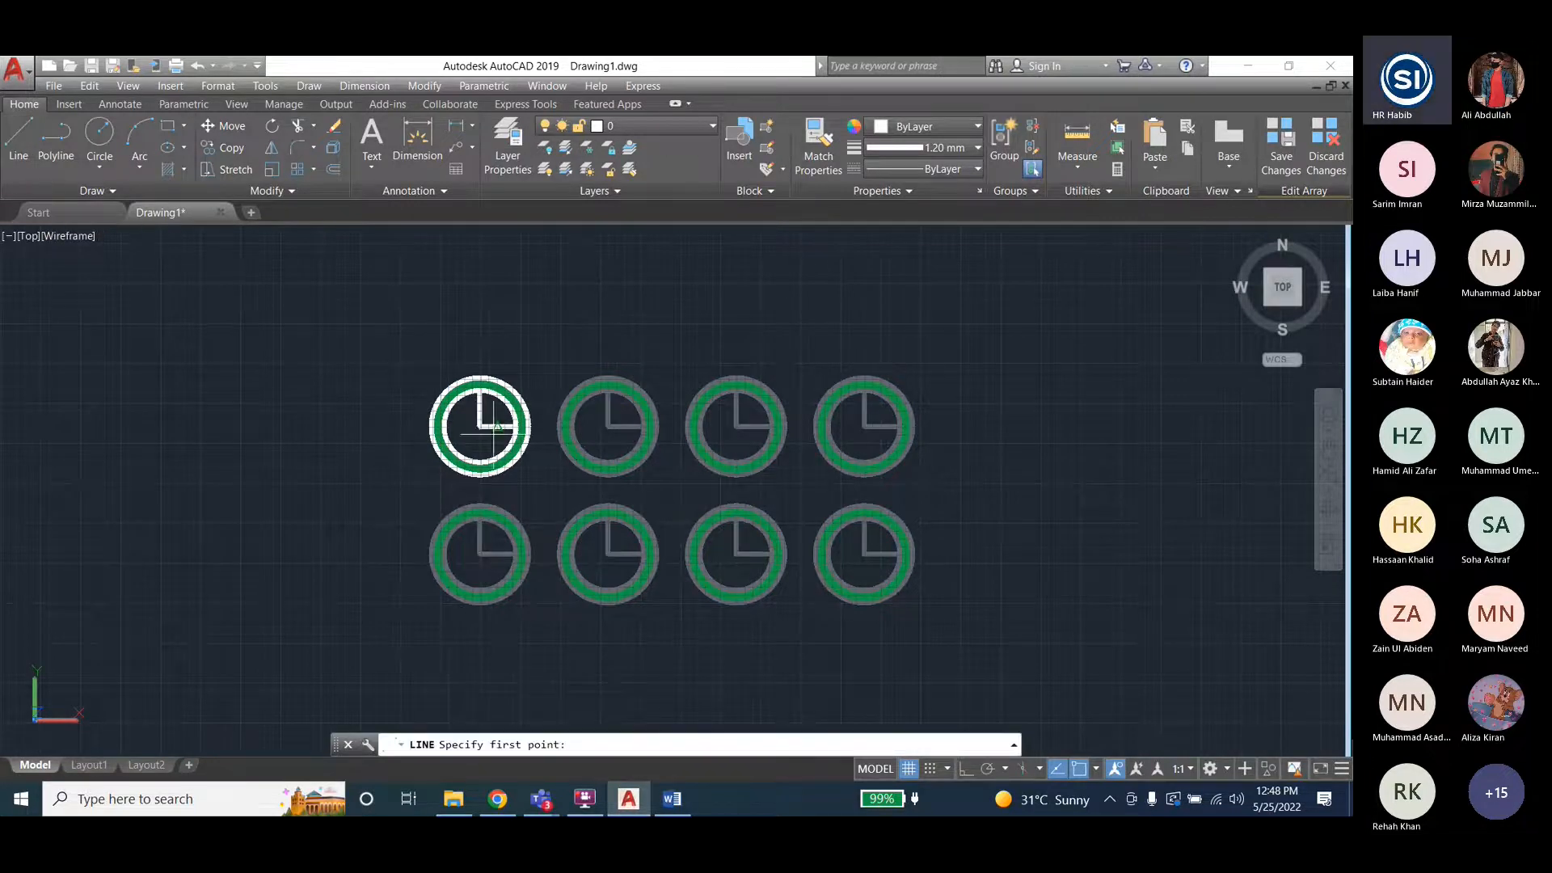
left_click(480, 426)
left_click(436, 426)
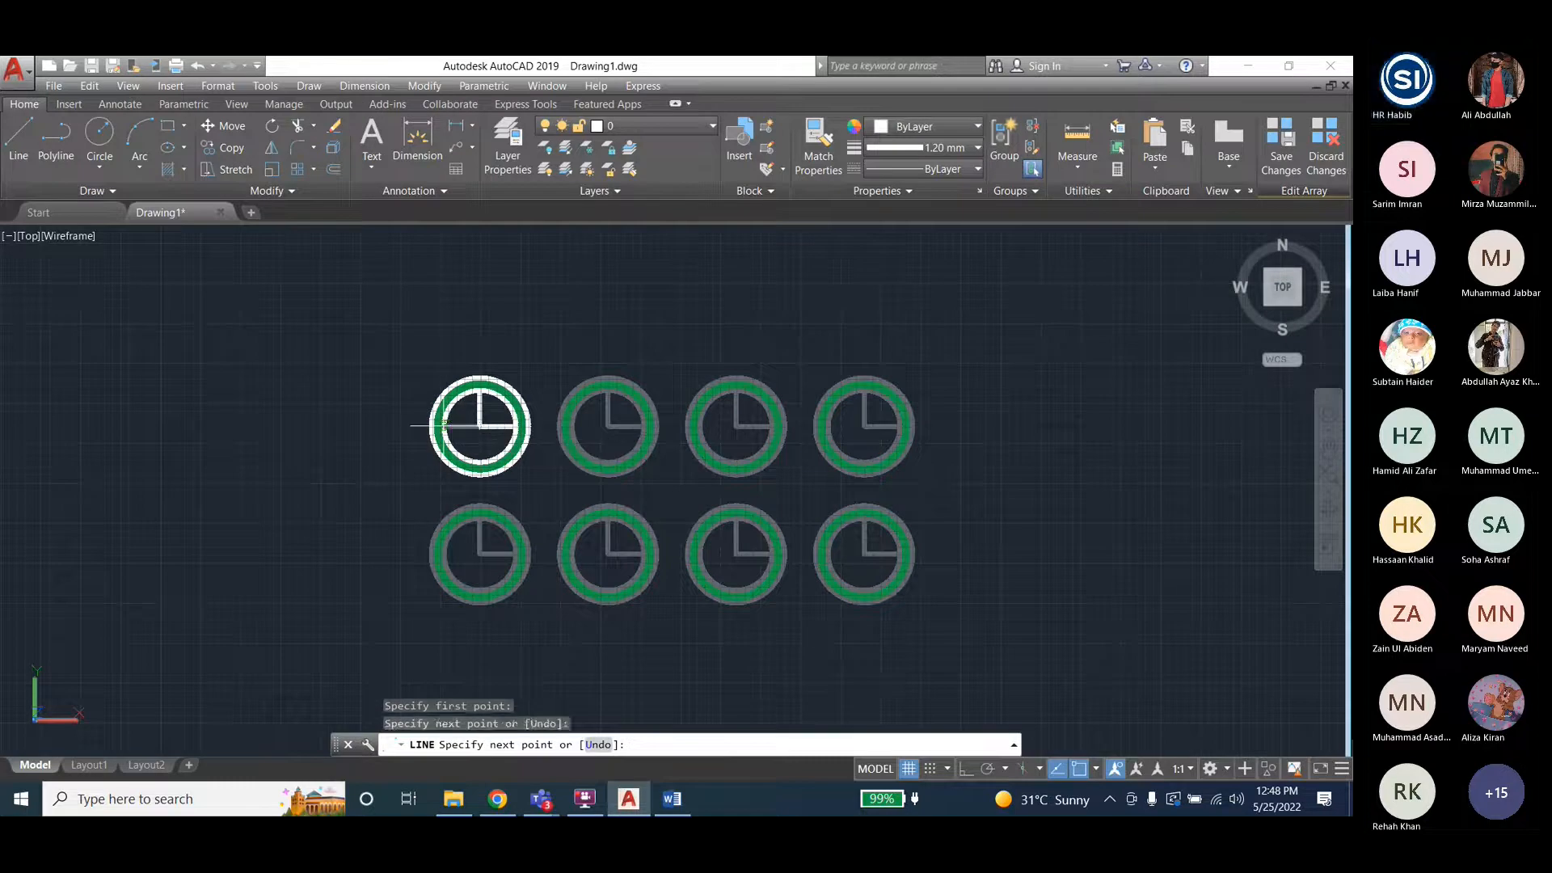
key("Escape")
Draw a vertical line from the source ring's center down to the bottom edge of its inner circle.
left_click(20, 141)
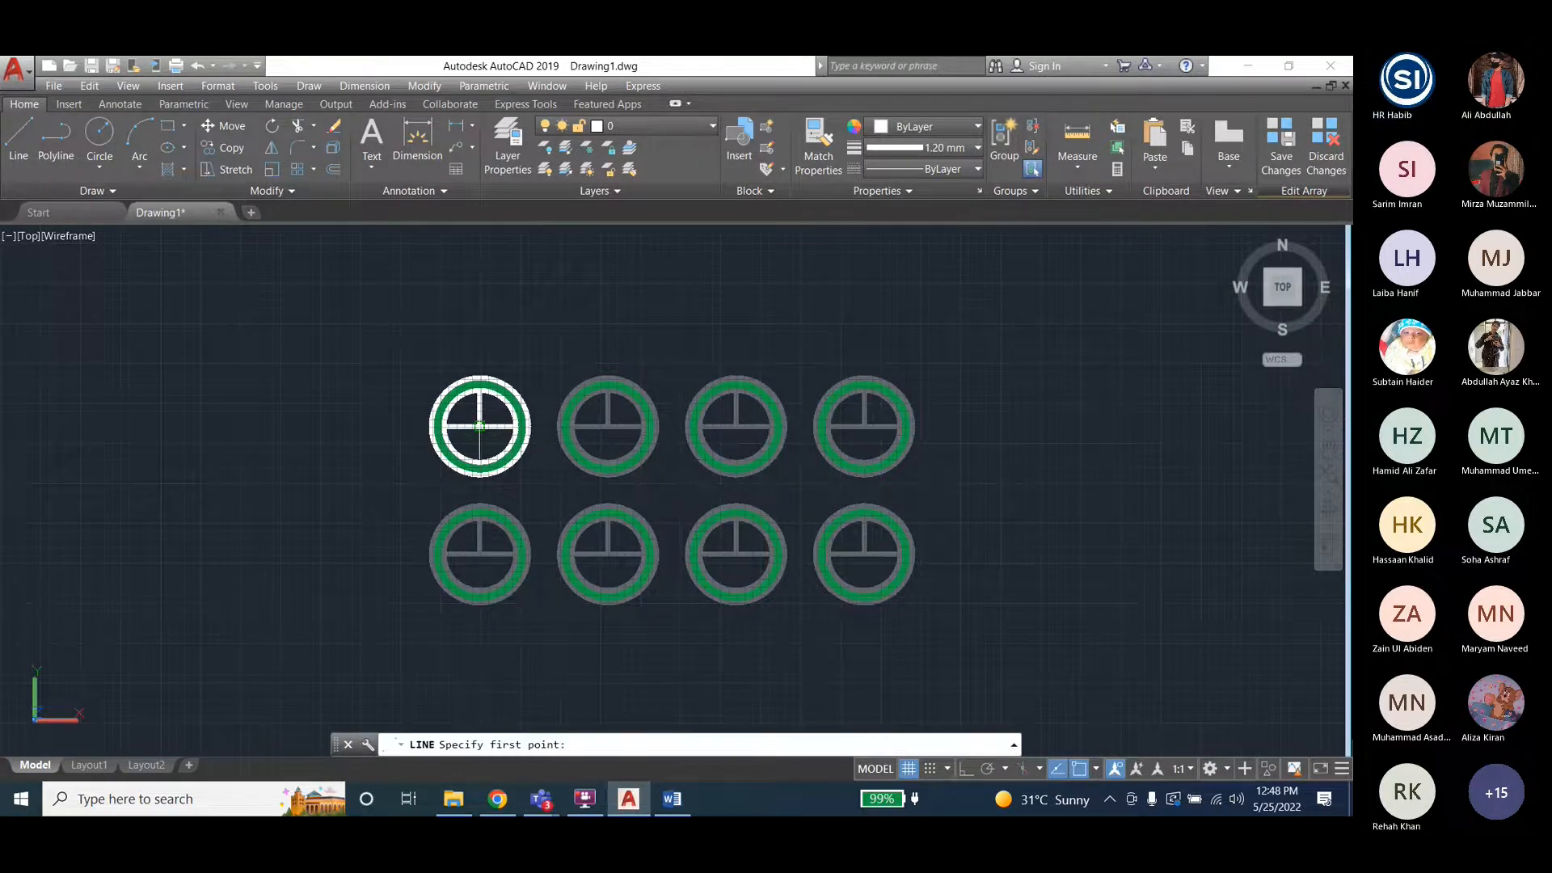
left_click(480, 426)
left_click(480, 476)
key("Escape")
key("Escape")
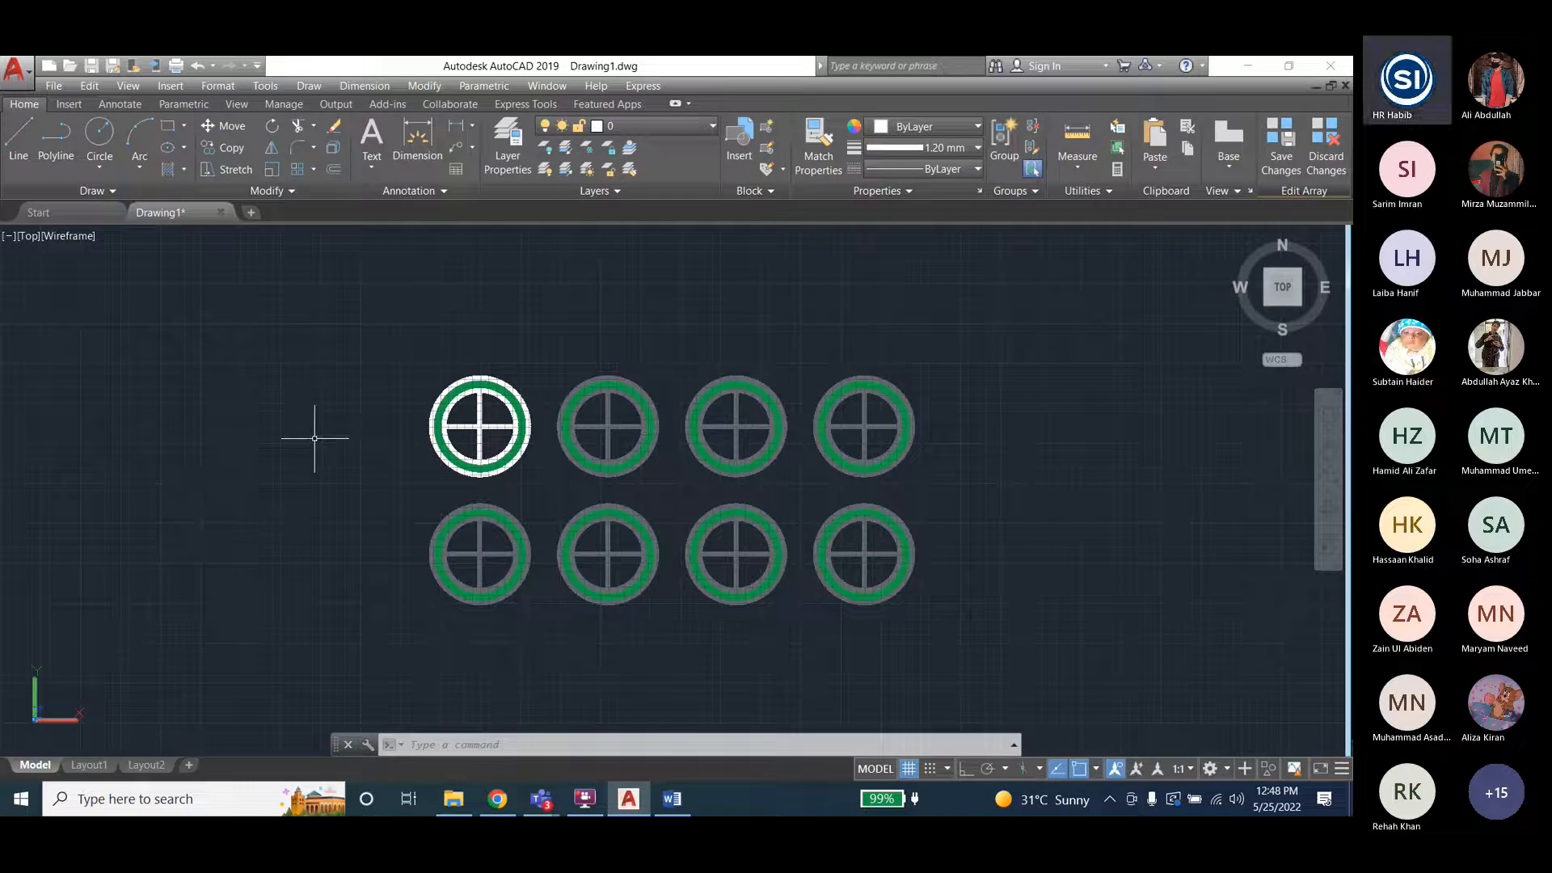
key("Escape")
key("Escape")
Save the source object edits so the cross lines apply to all rings in the array.
left_click(475, 386)
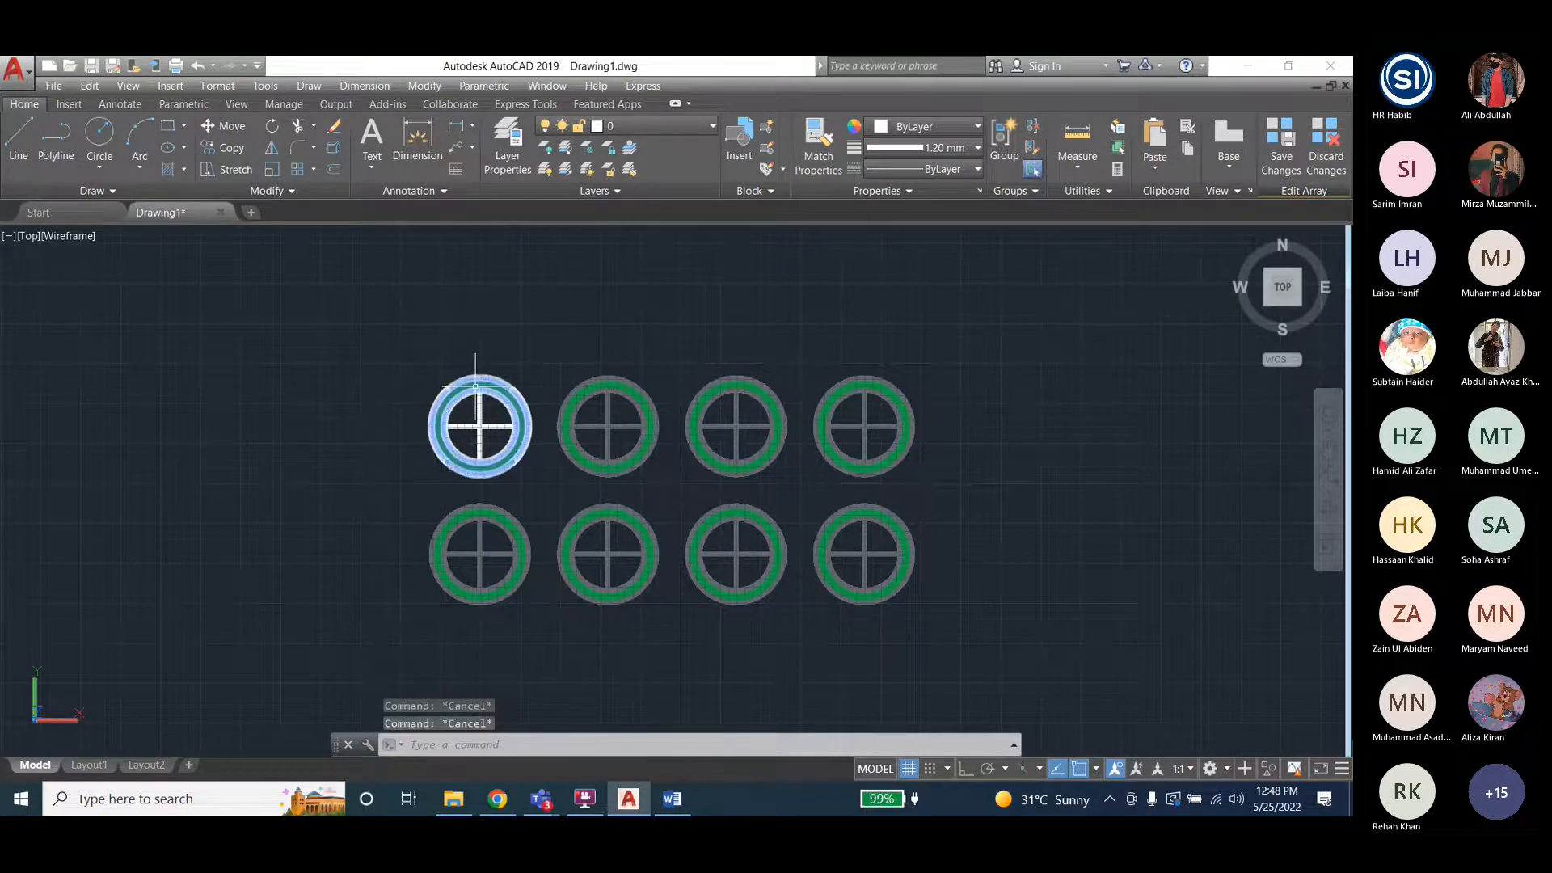
left_click(476, 387)
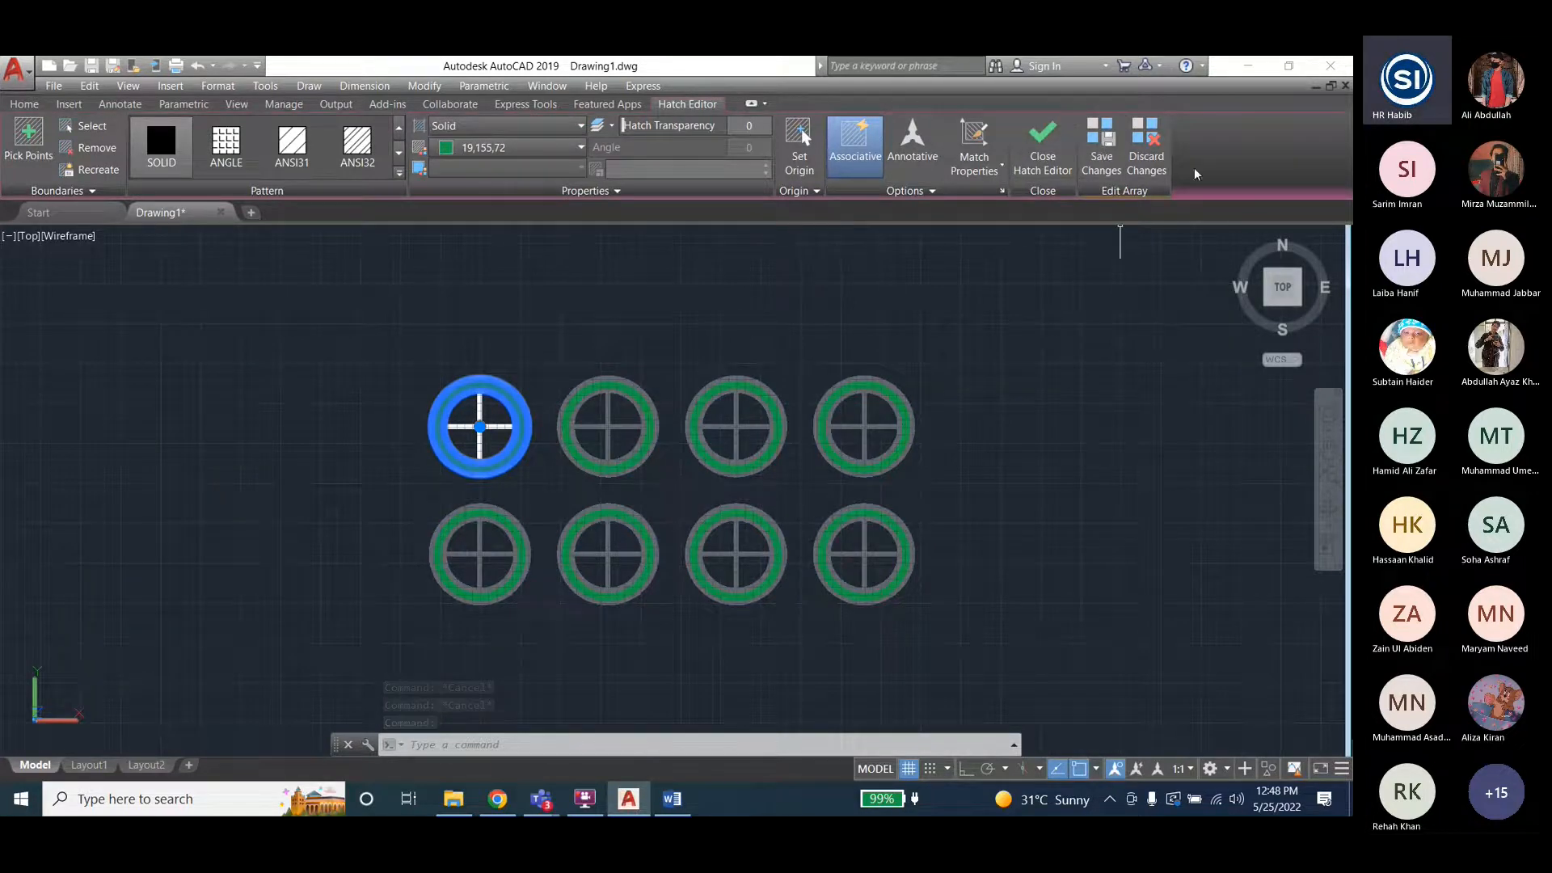
left_click(1112, 156)
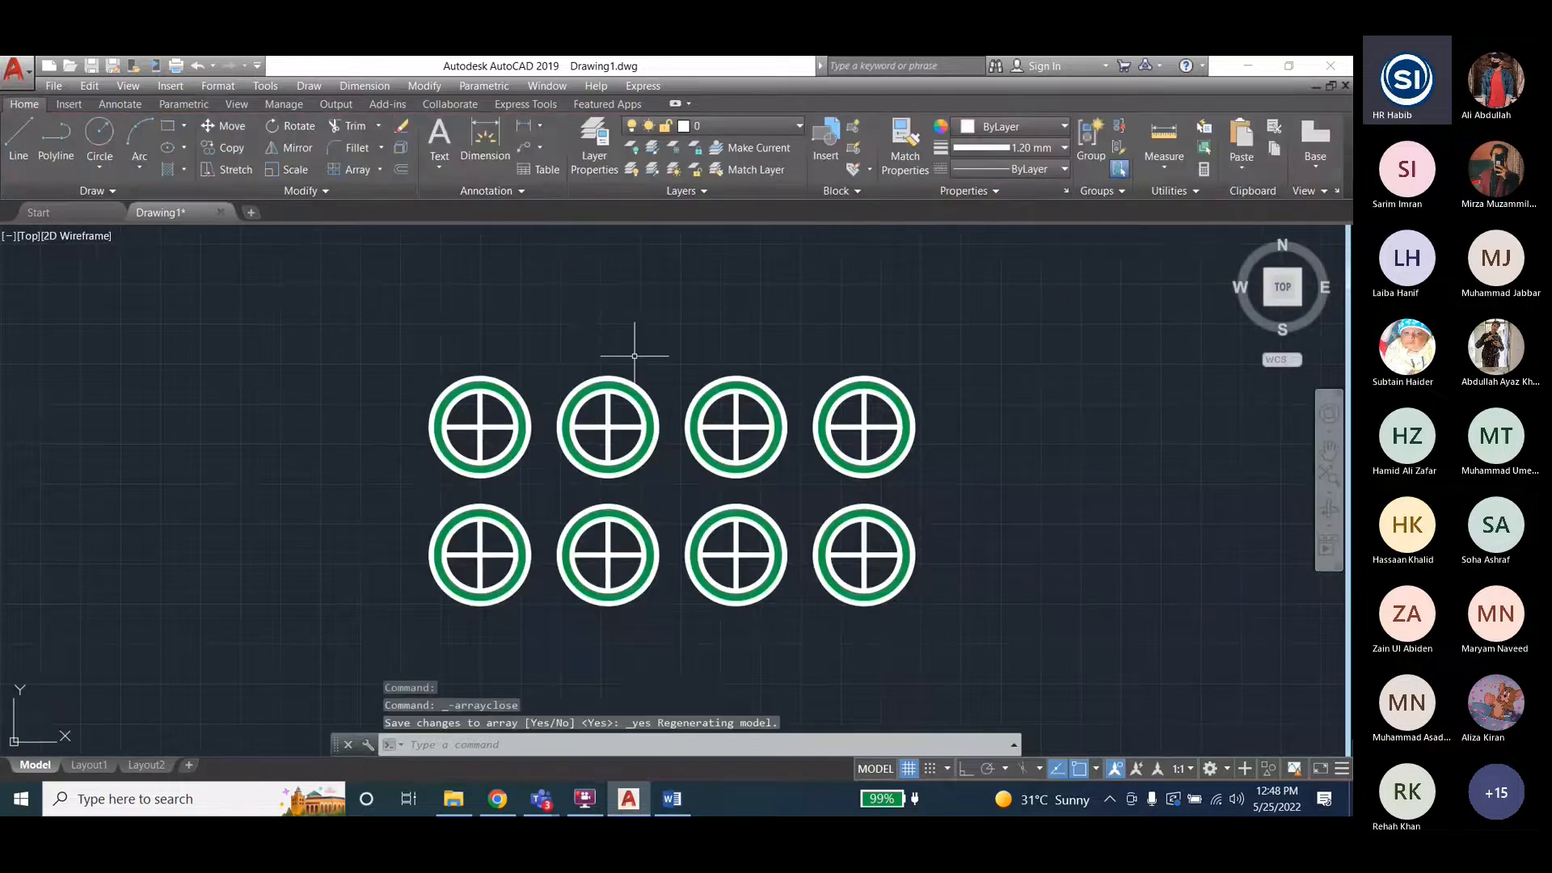
left_click(636, 380)
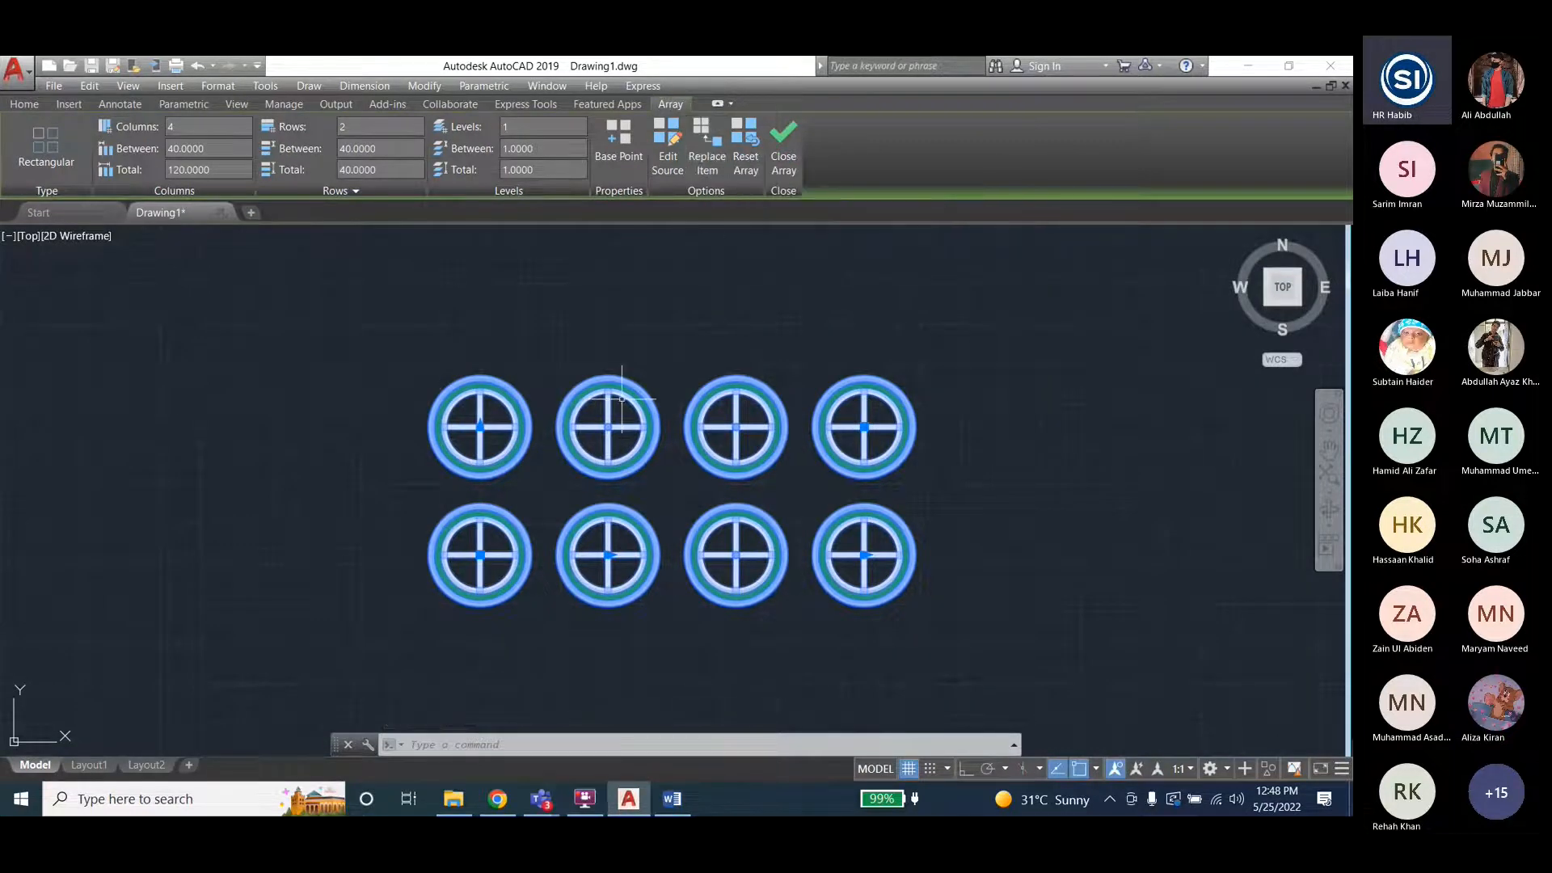
key("Escape")
key("Escape")
left_click(99, 137)
left_click(210, 311)
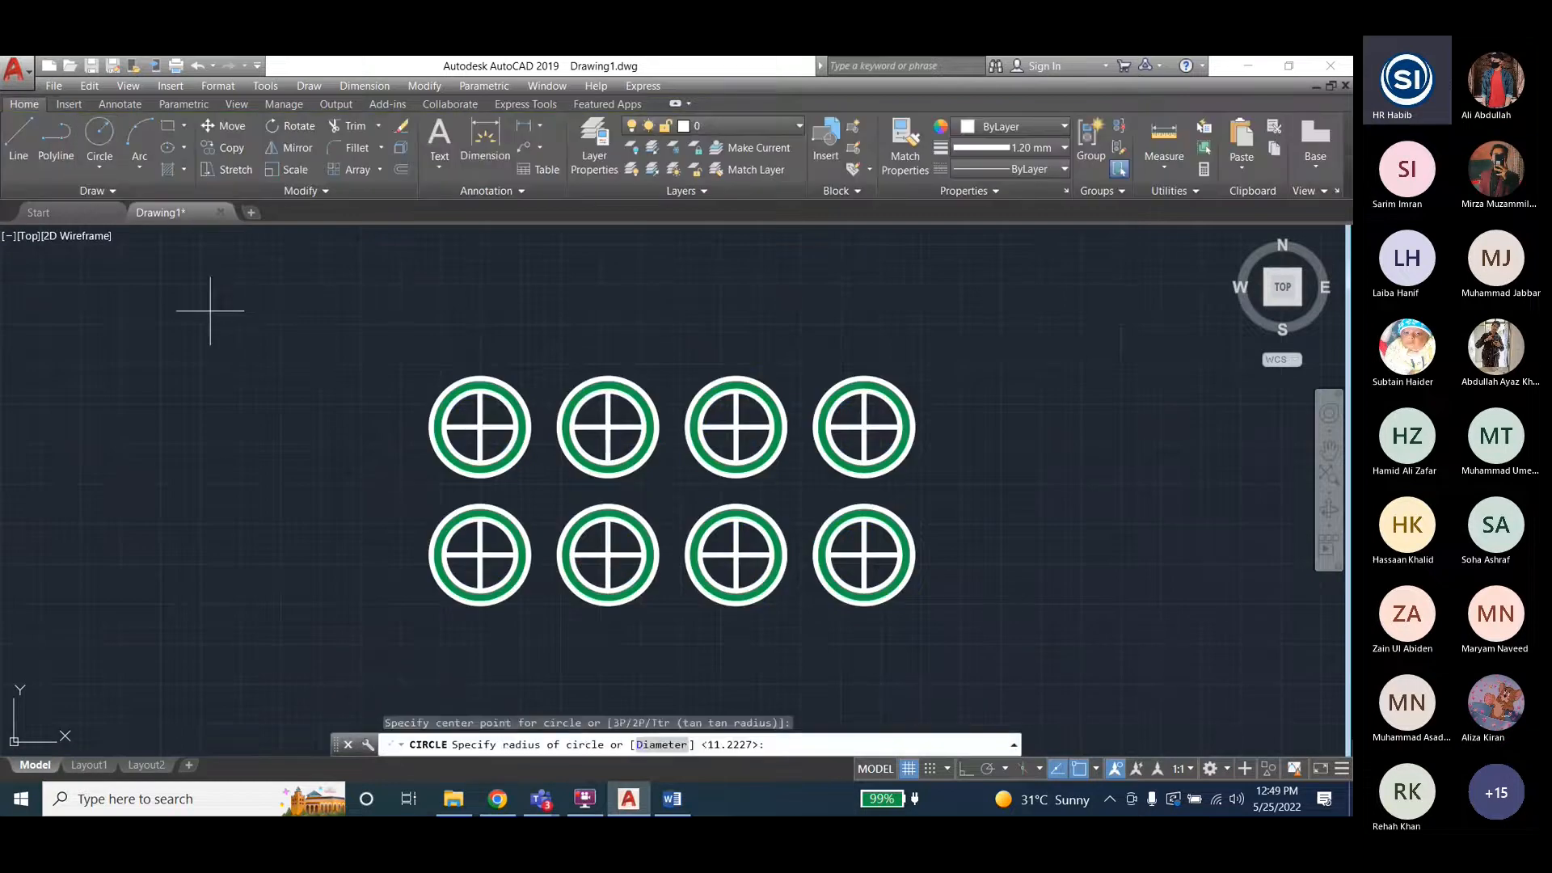
left_click(243, 346)
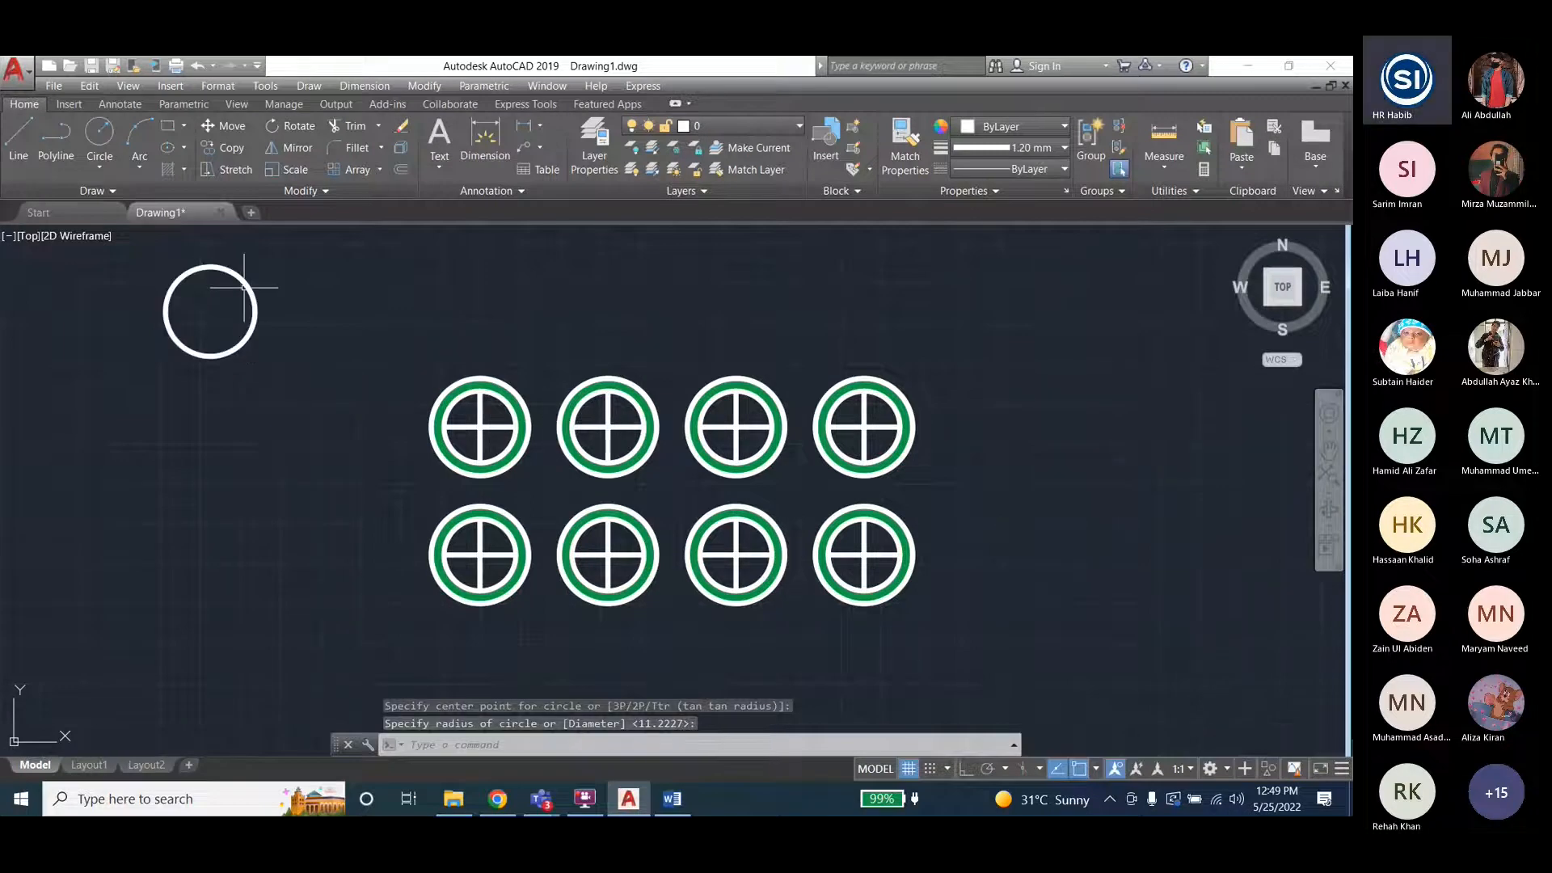
key("ctrl+z")
Draw a small rectangle in the empty area west of the ring array, beside its upper row.
left_click(169, 125)
left_click(175, 385)
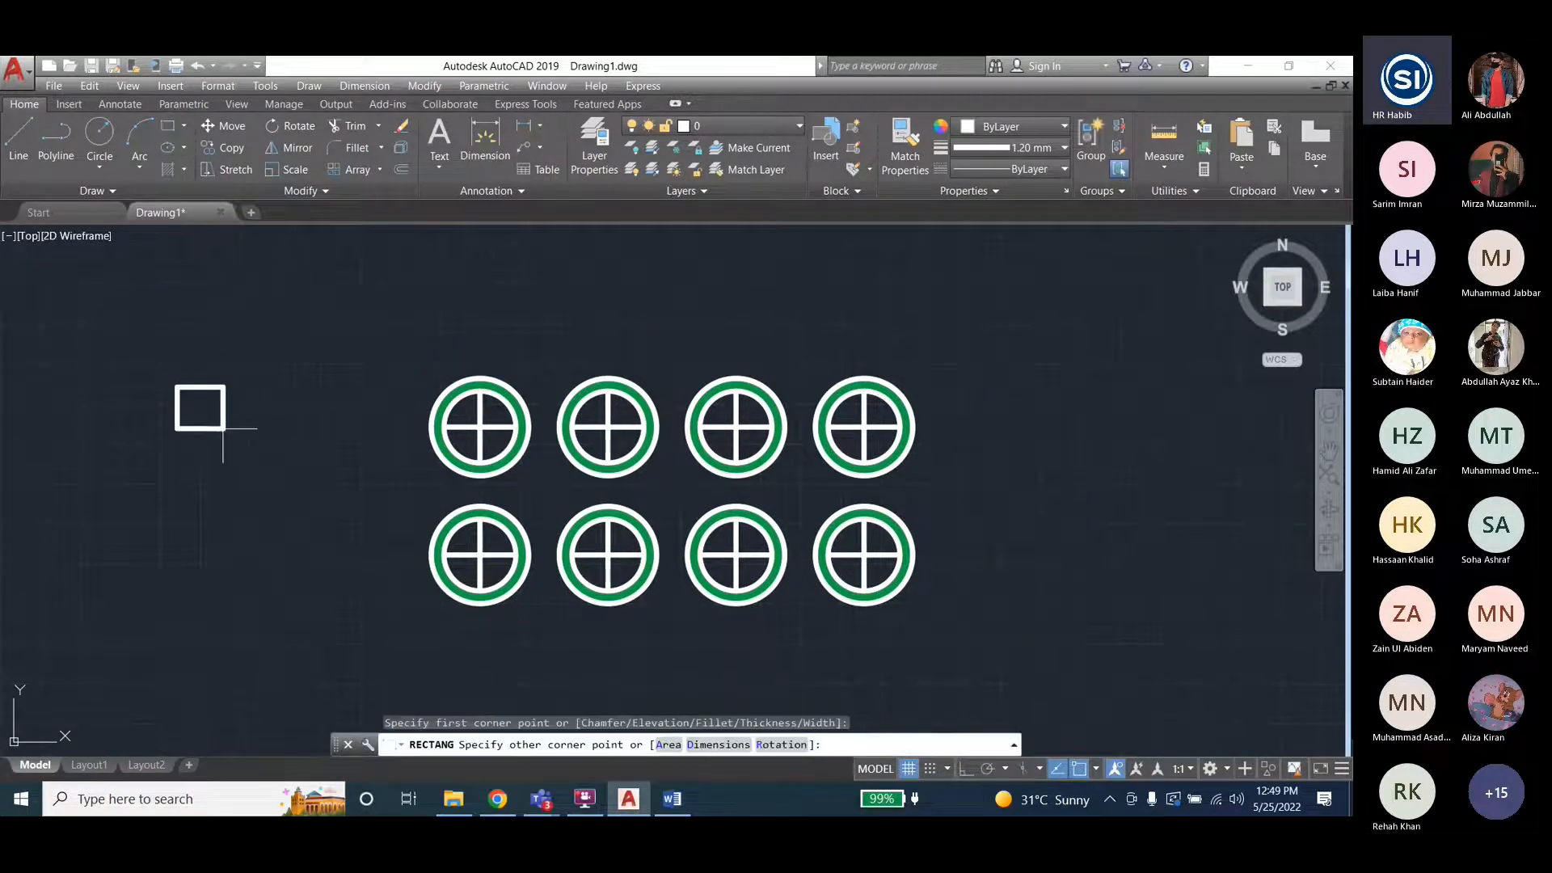
left_click(257, 458)
key("Escape")
key("Escape")
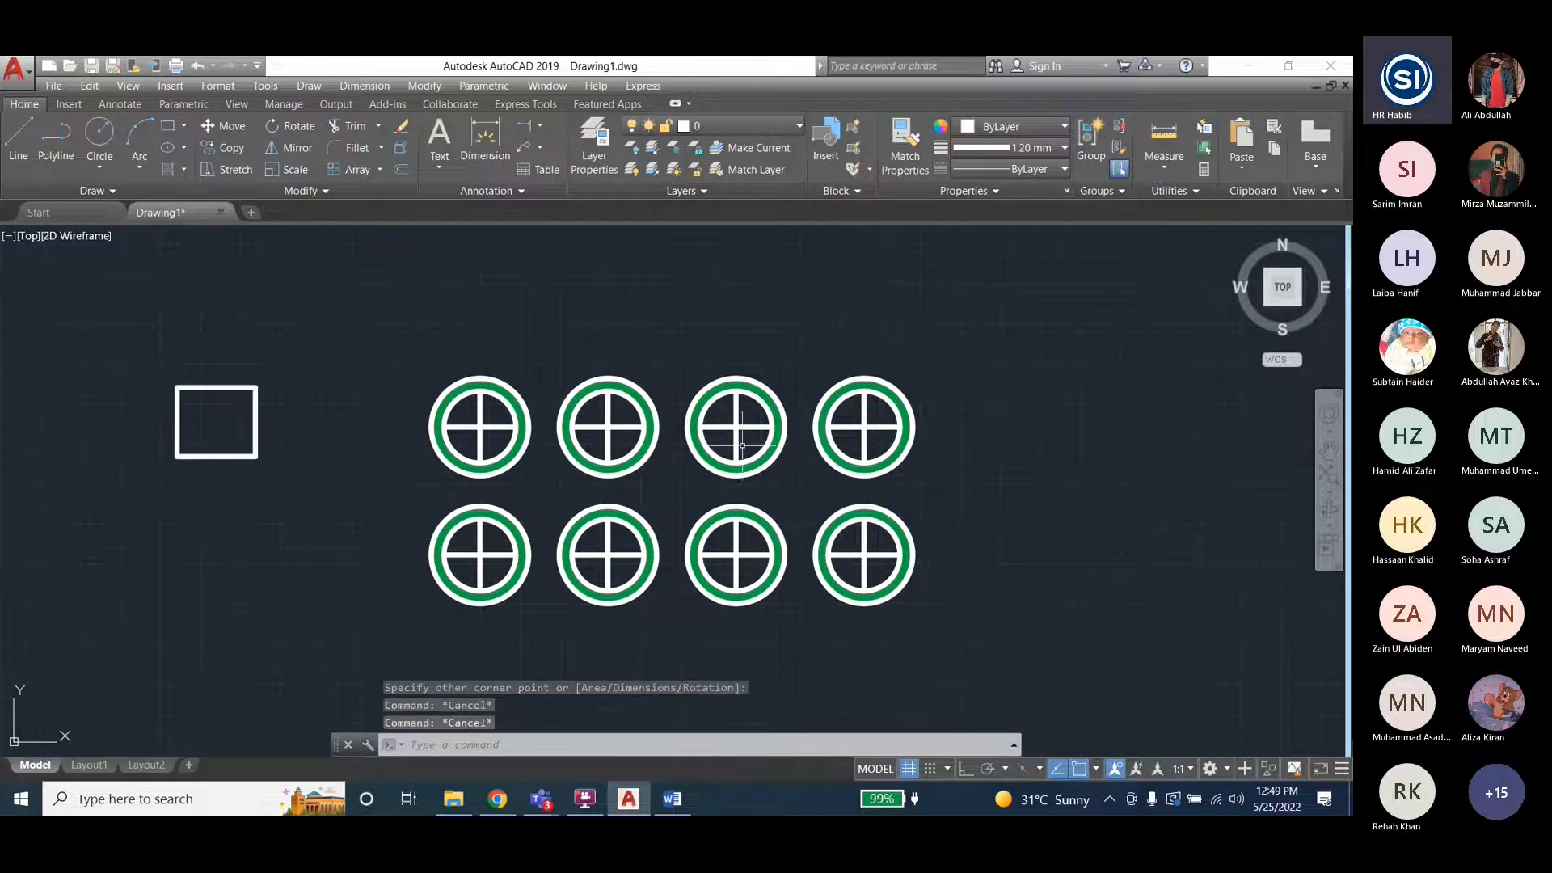
Start replacing items in the ring array, using the standalone rectangle as the replacement object and its centroid as the base point.
left_click(433, 404)
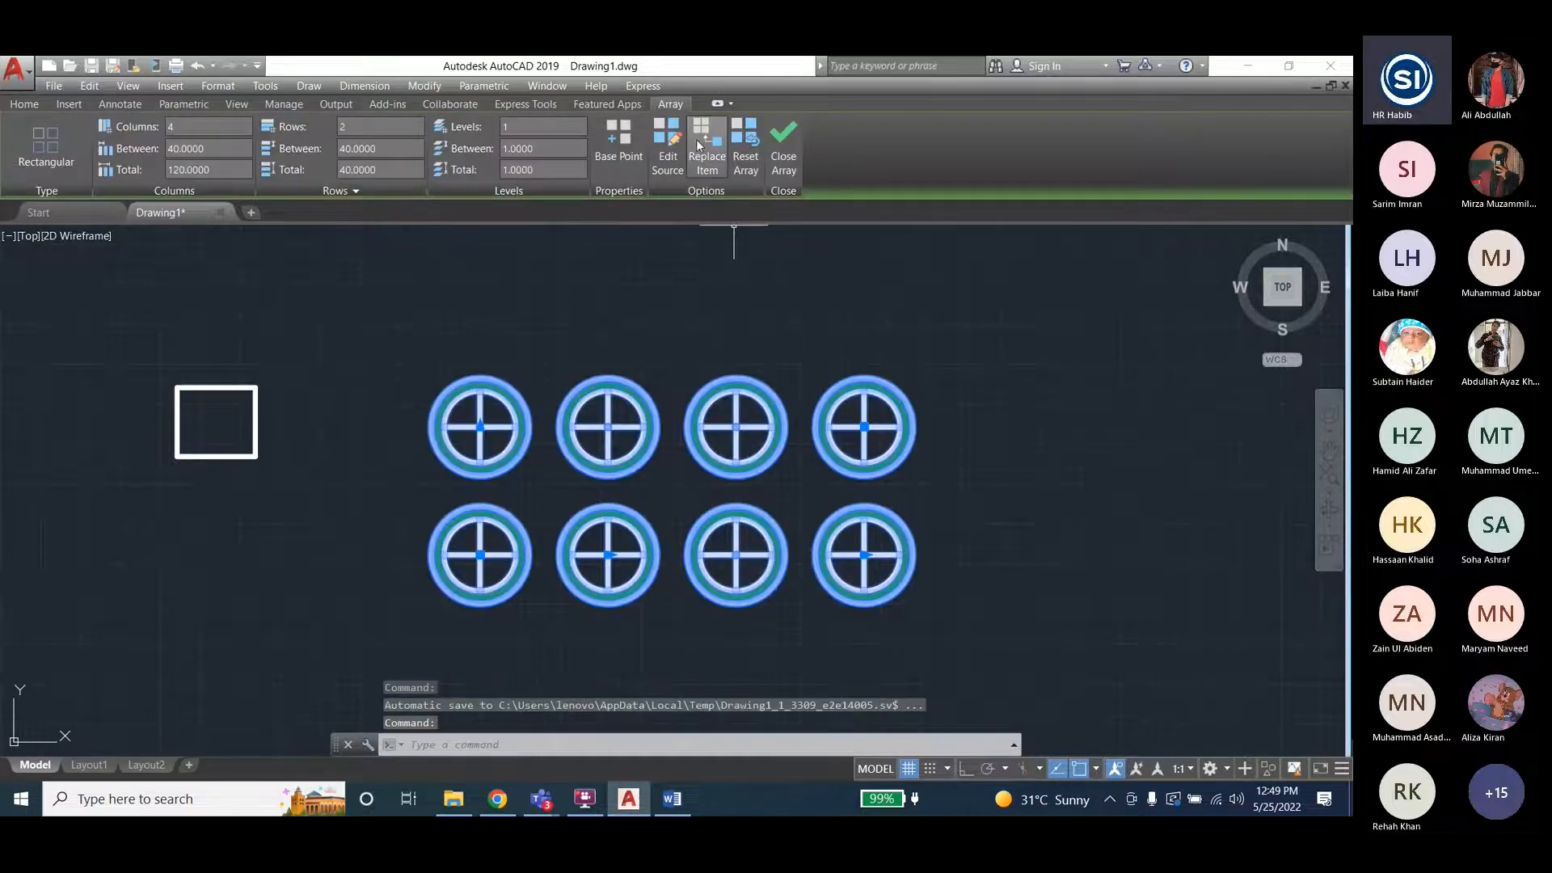
left_click(700, 146)
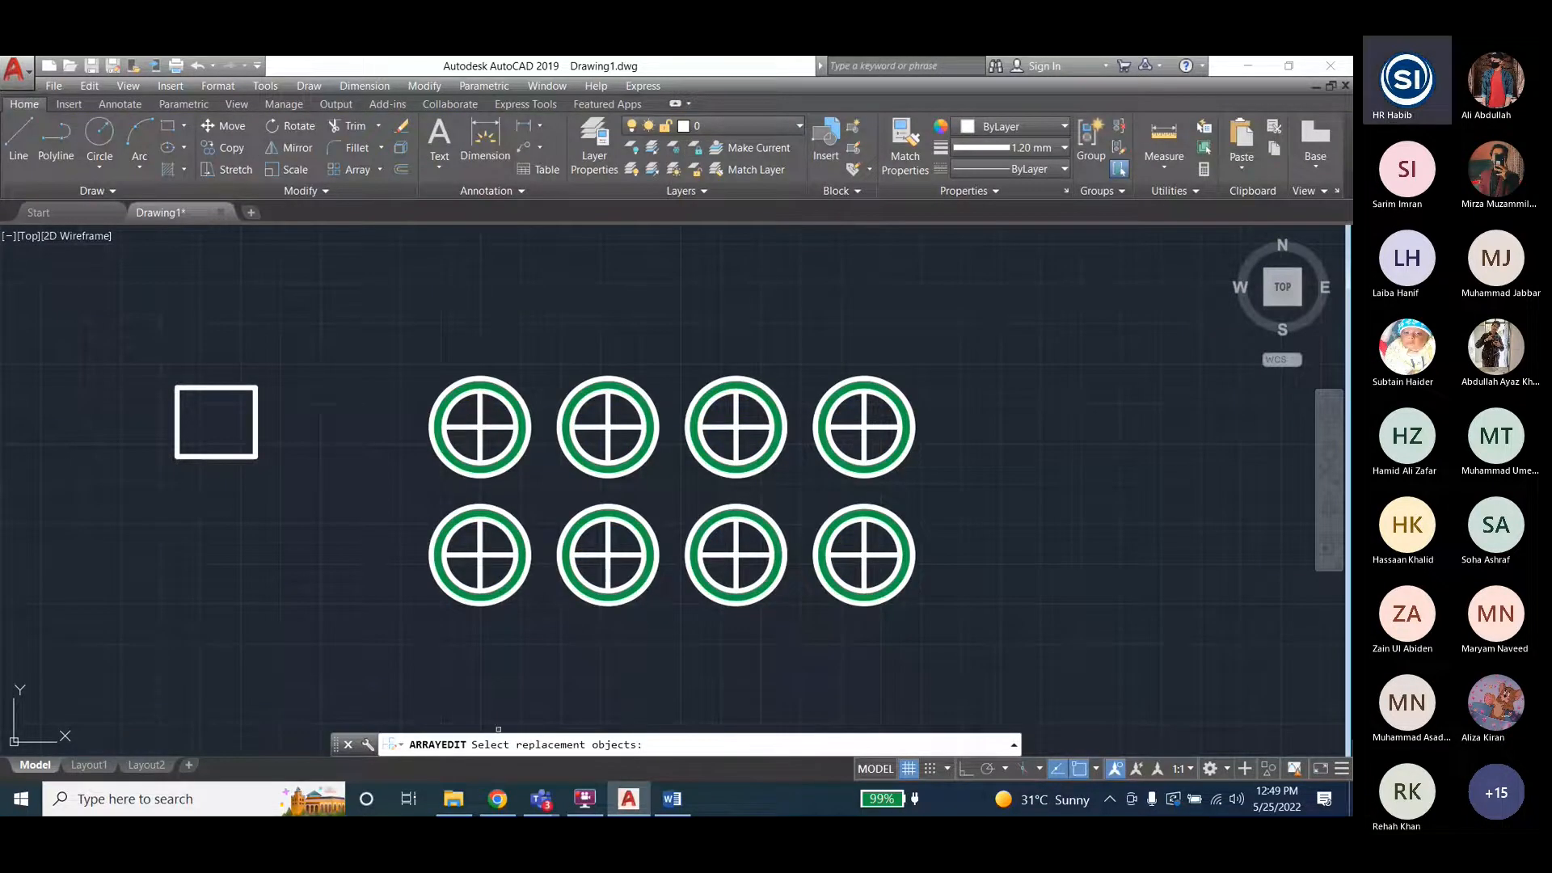
left_click(256, 395)
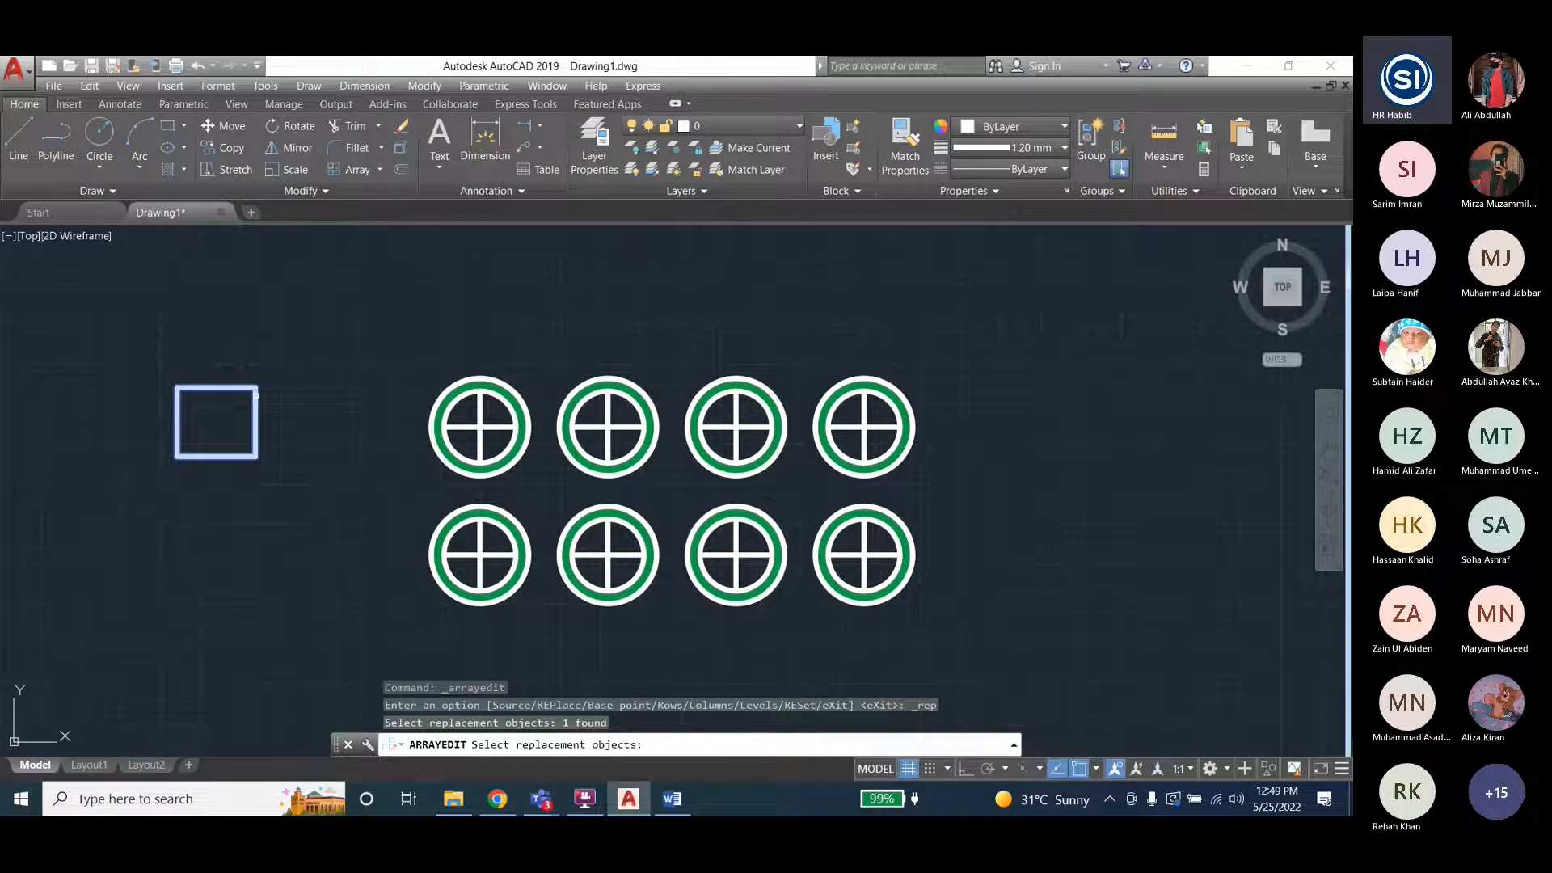
key("Return")
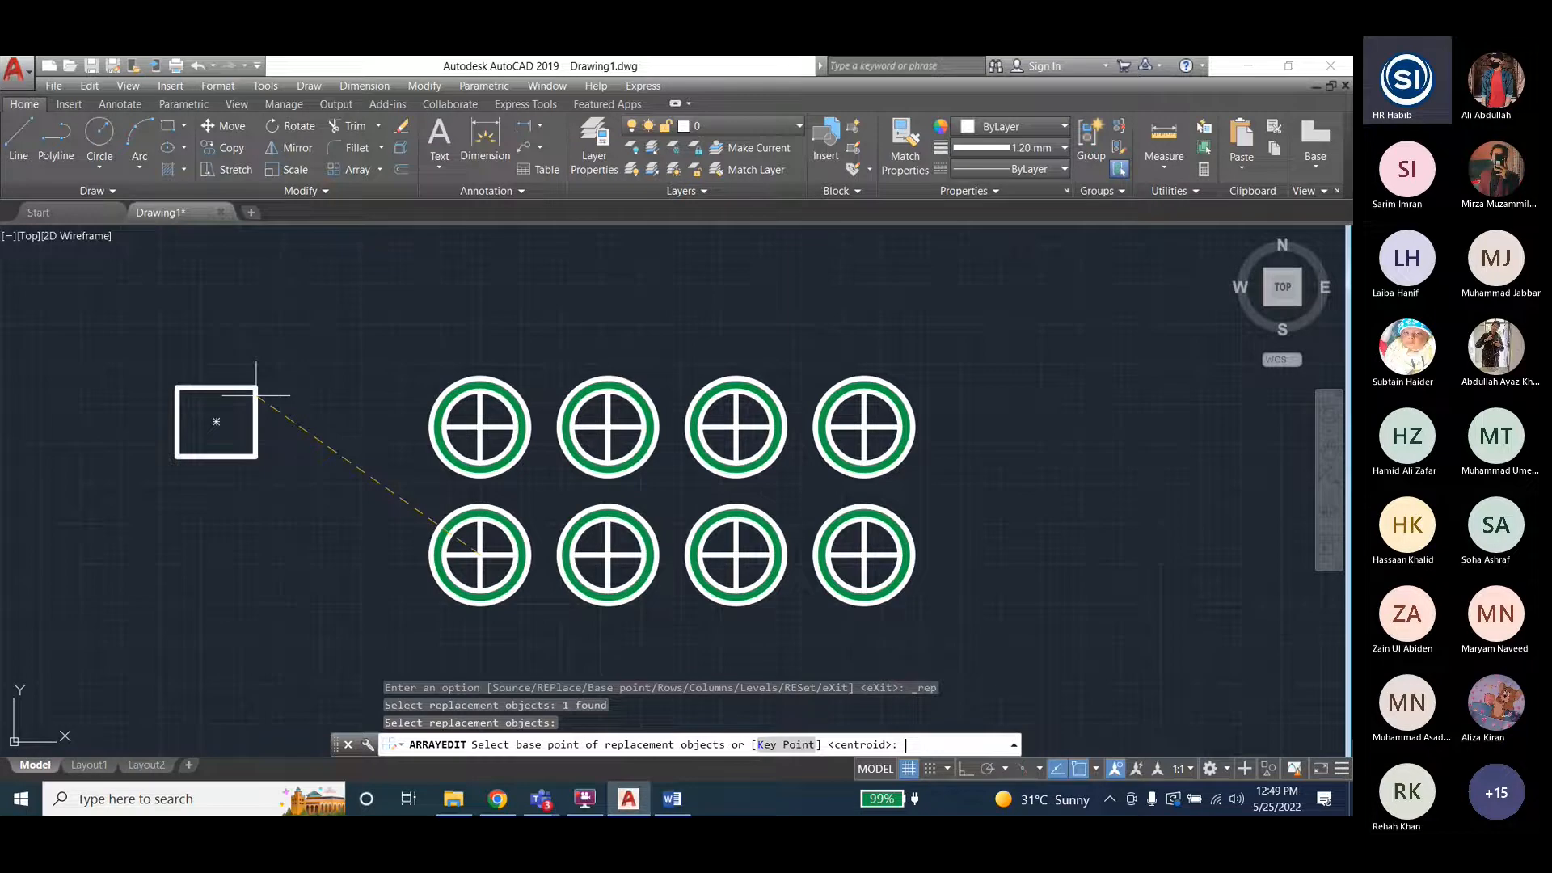
scroll(395, 412, "down", 2)
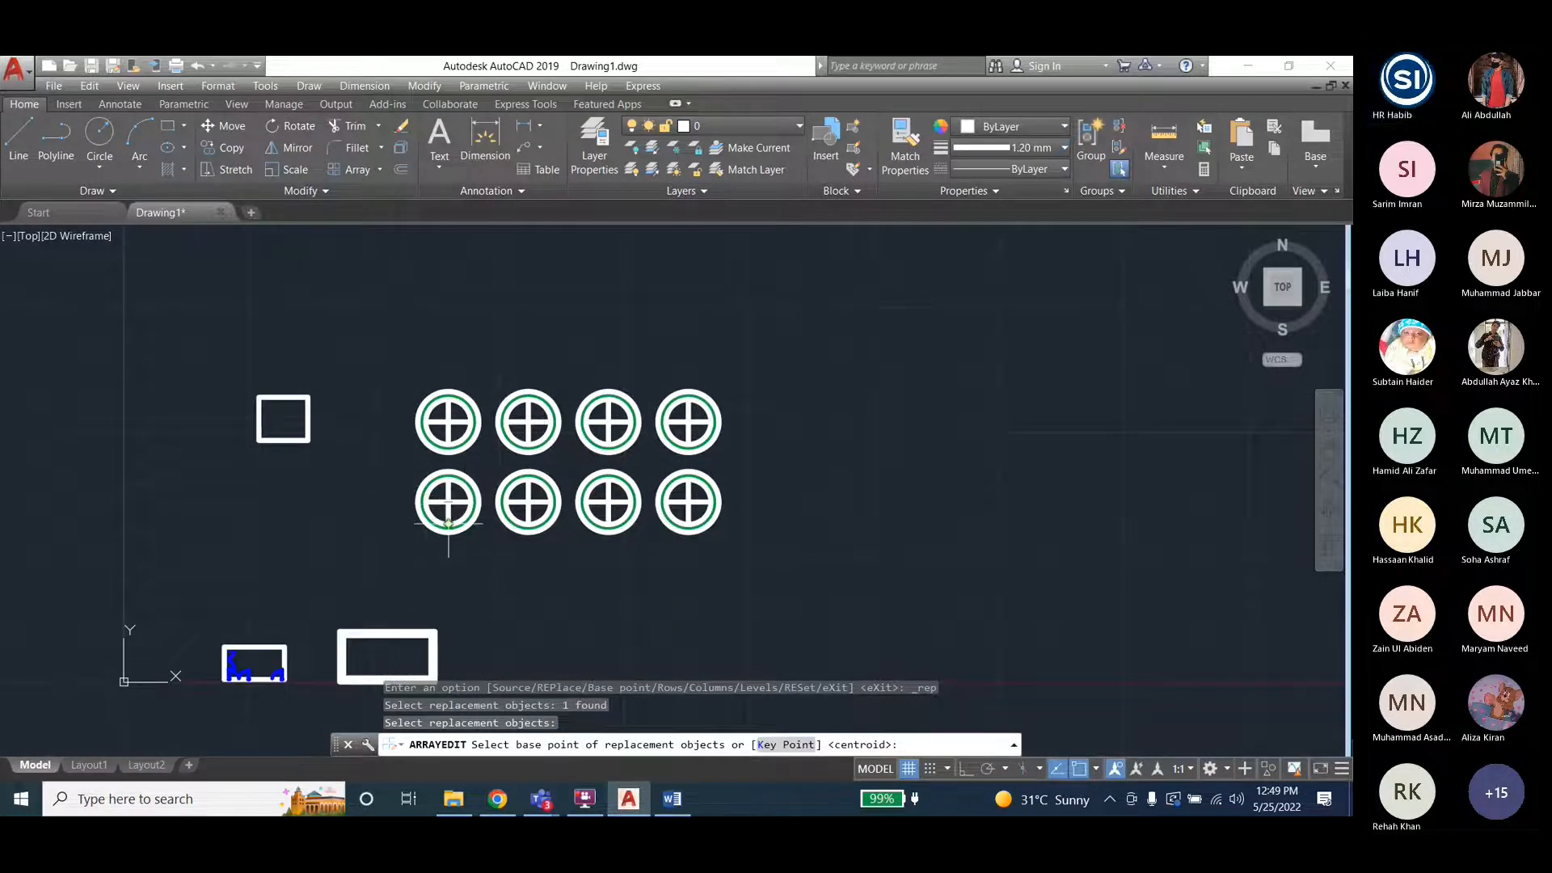
scroll(447, 502, "up", 6)
scroll(444, 502, "down", 4)
scroll(433, 482, "down", 2)
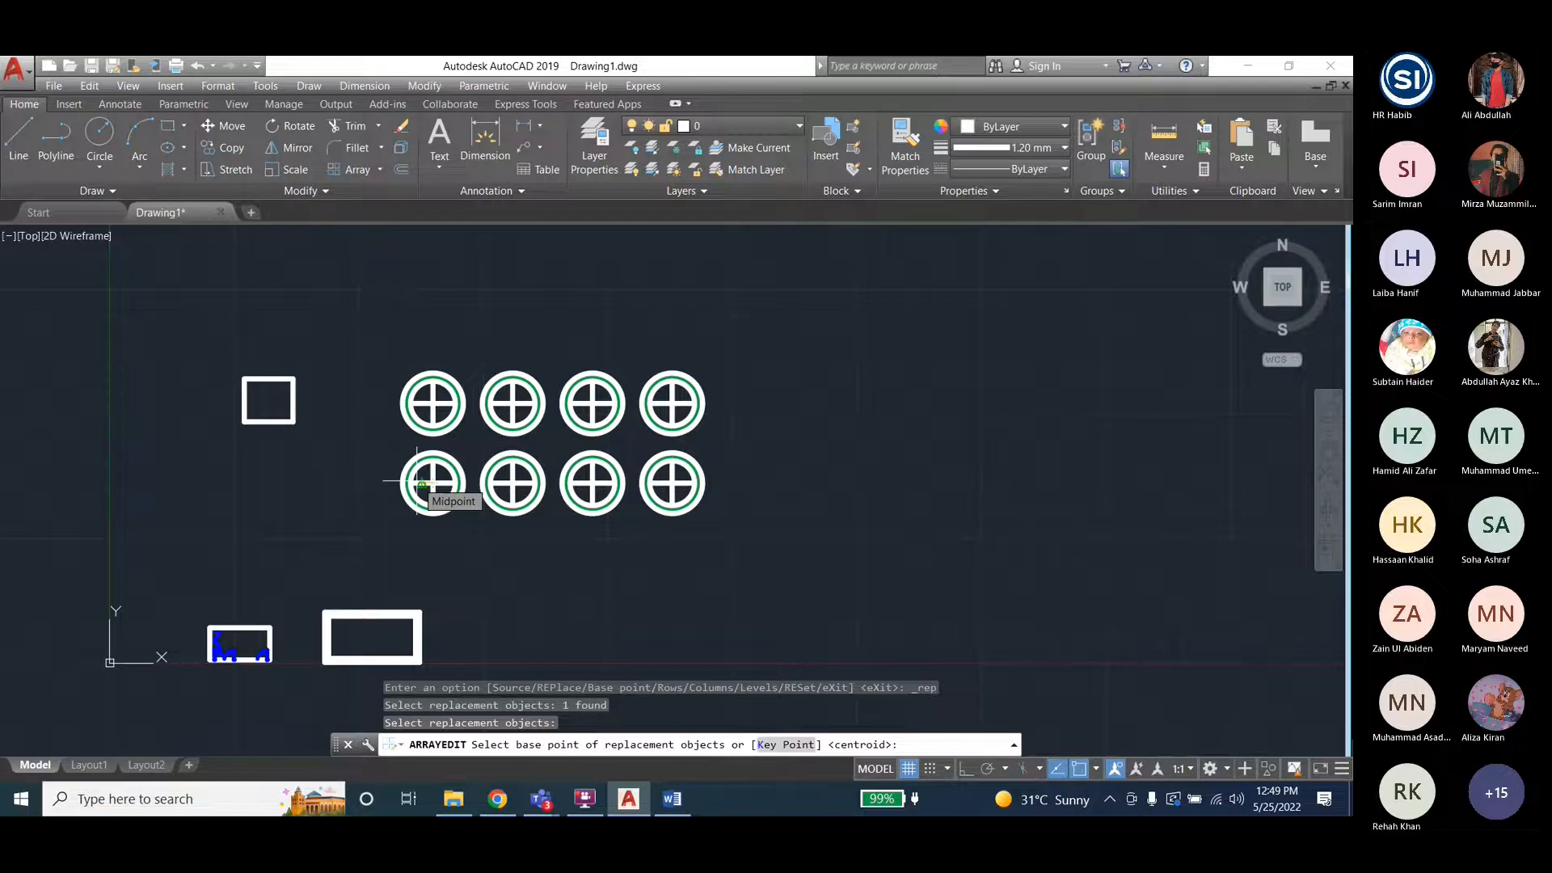
left_click(421, 484)
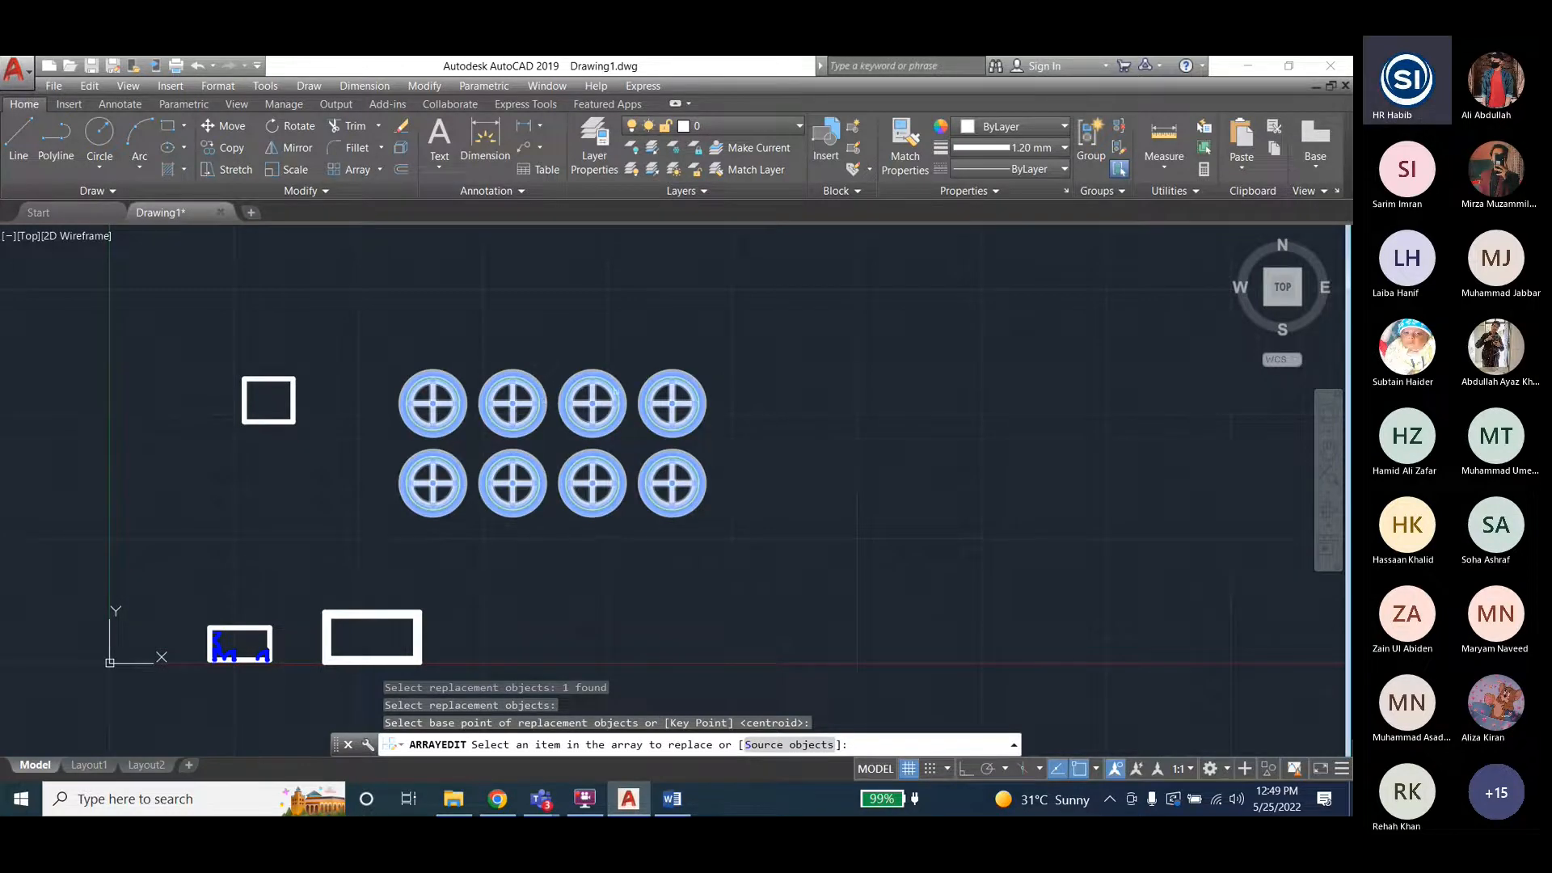
Replace the first and third rings of the upper row and the second ring of the lower row, and close the array.
left_click(582, 408)
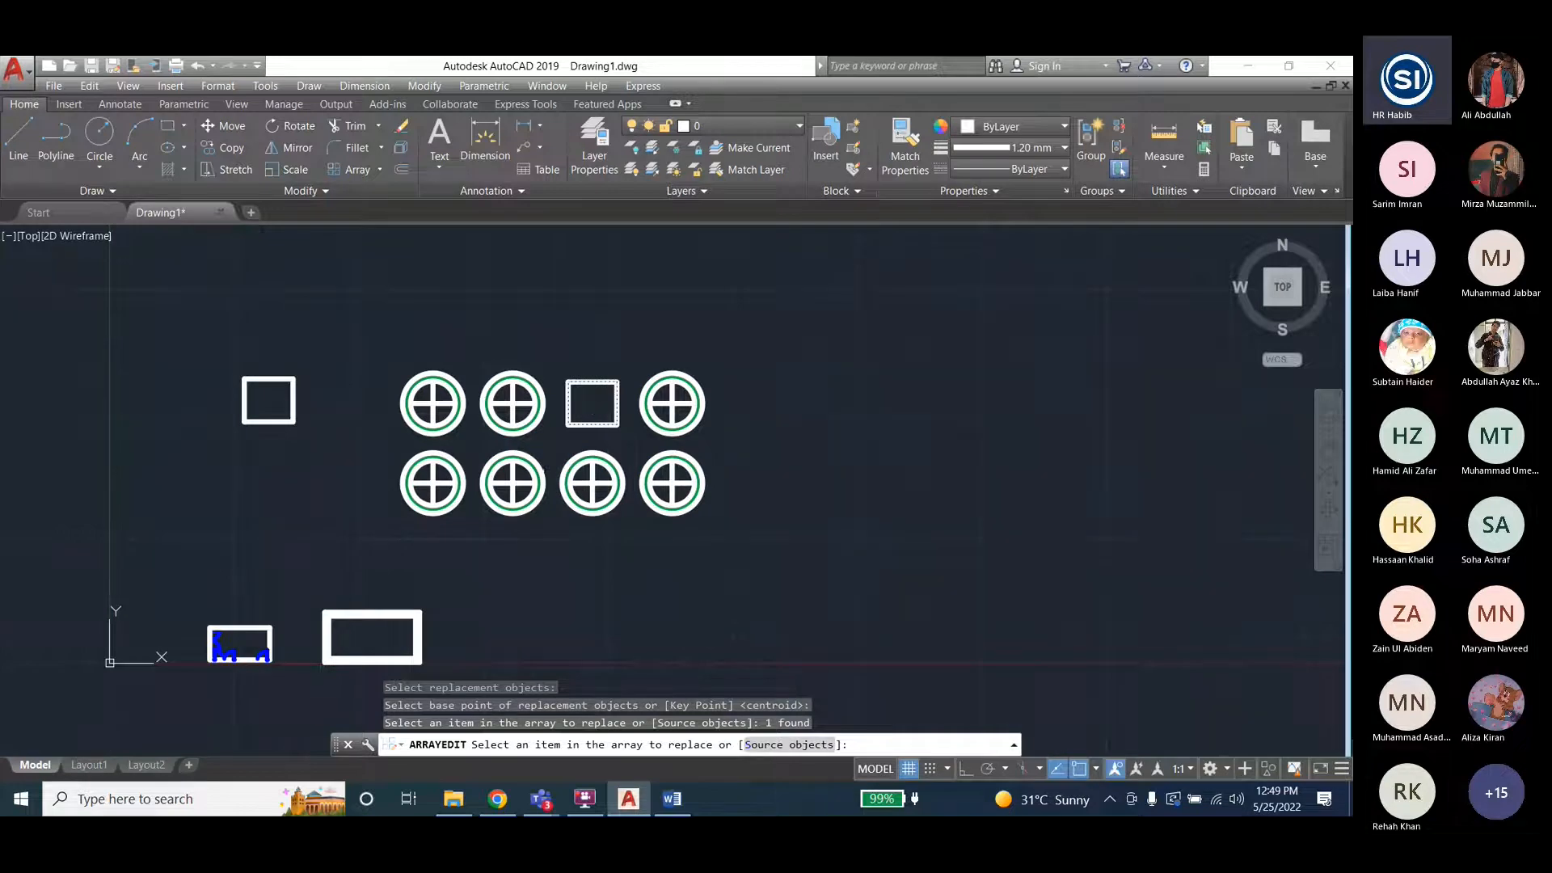
left_click(513, 485)
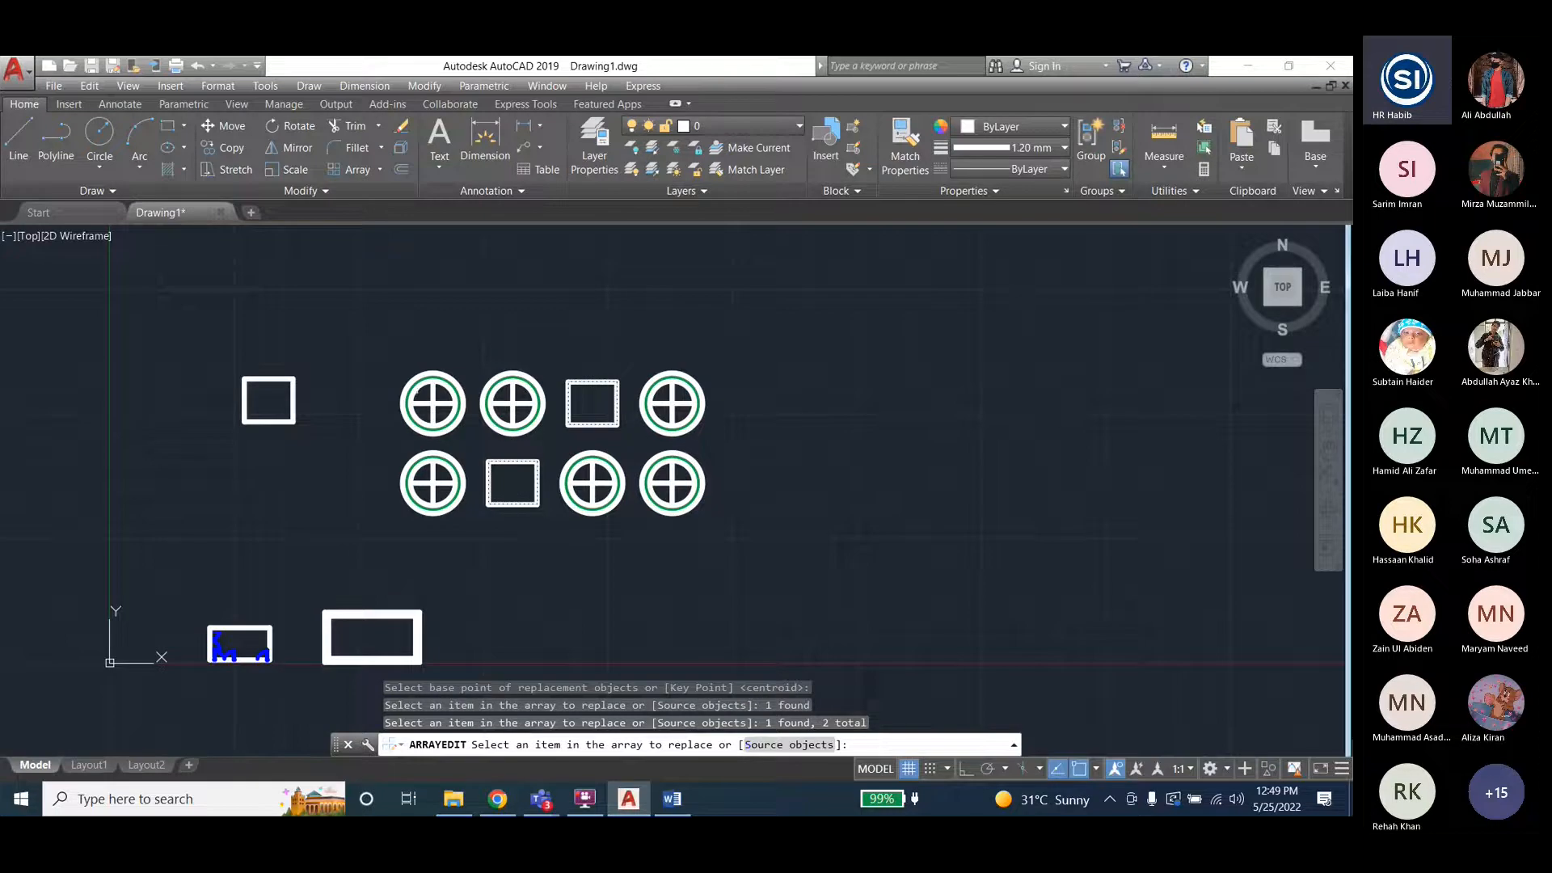
left_click(433, 404)
key("Escape")
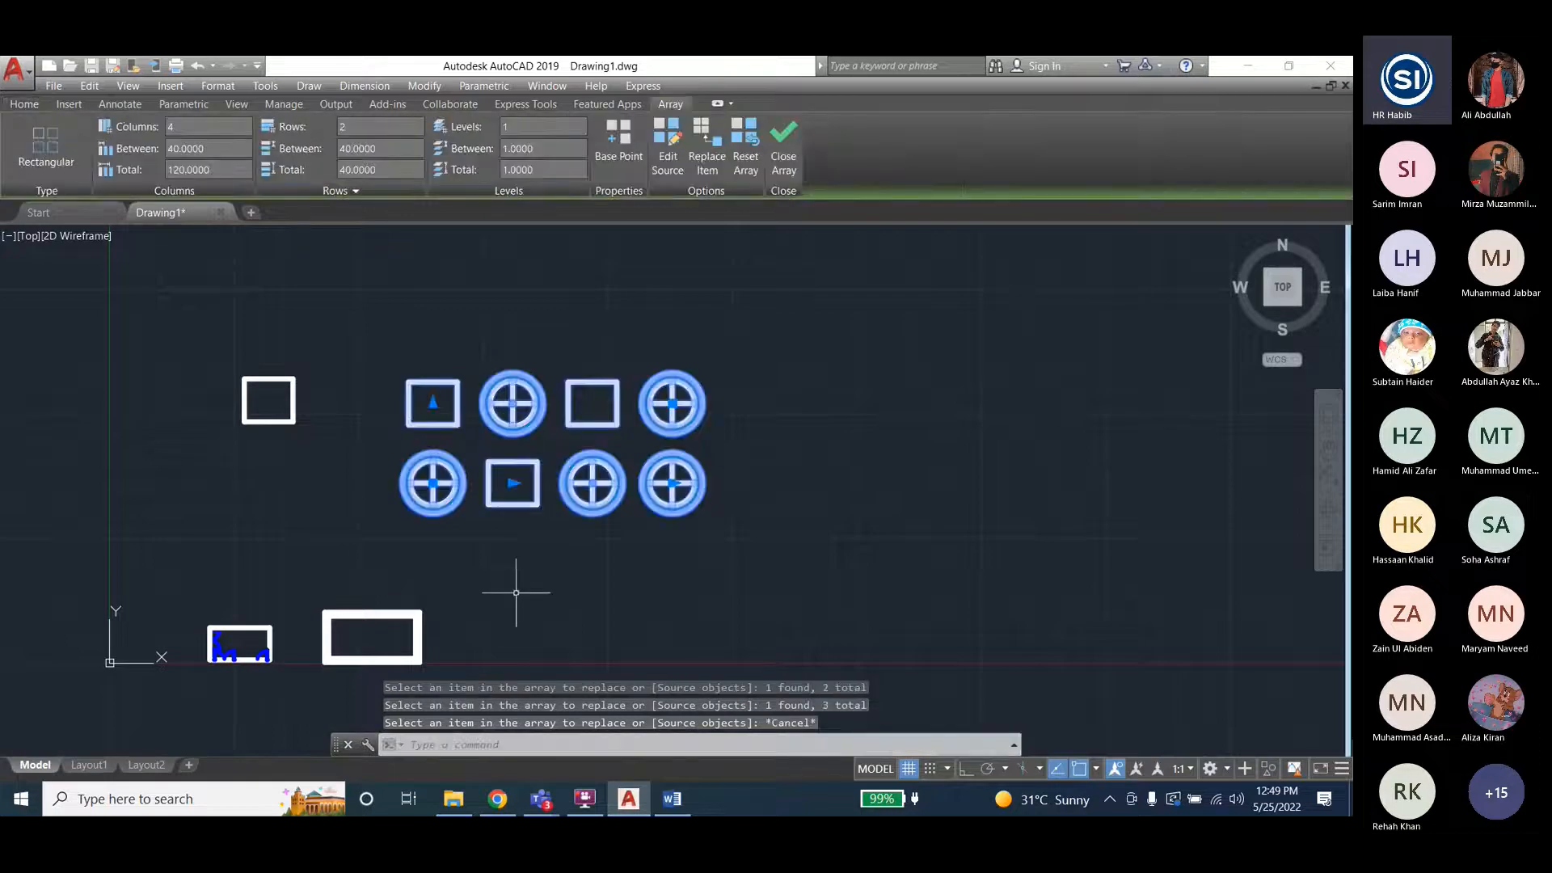
left_click(783, 154)
scroll(479, 454, "up", 2)
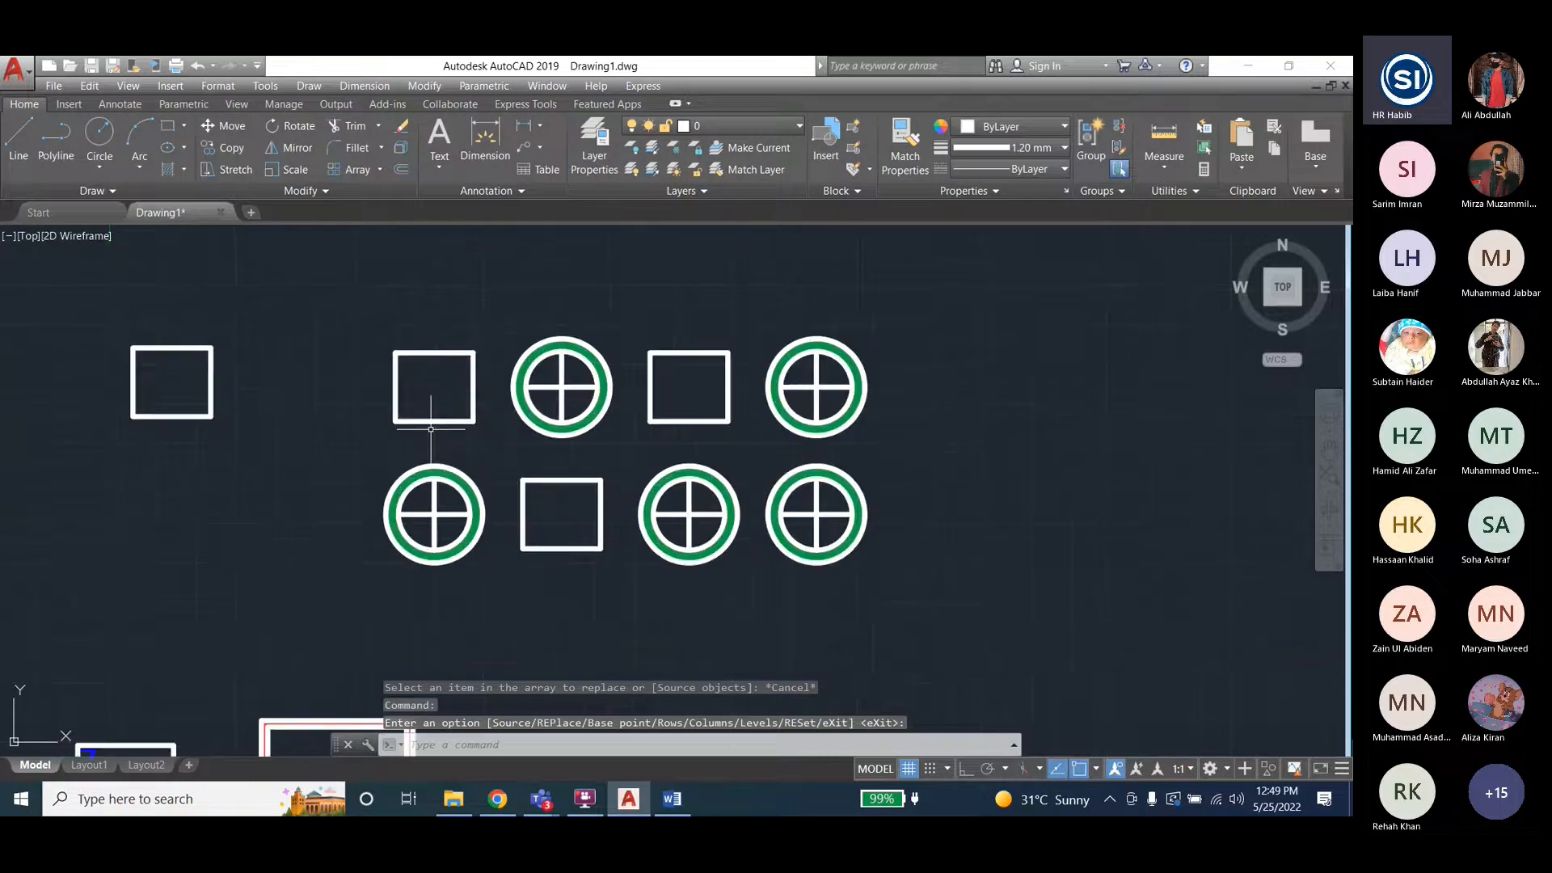
scroll(431, 429, "up", 2)
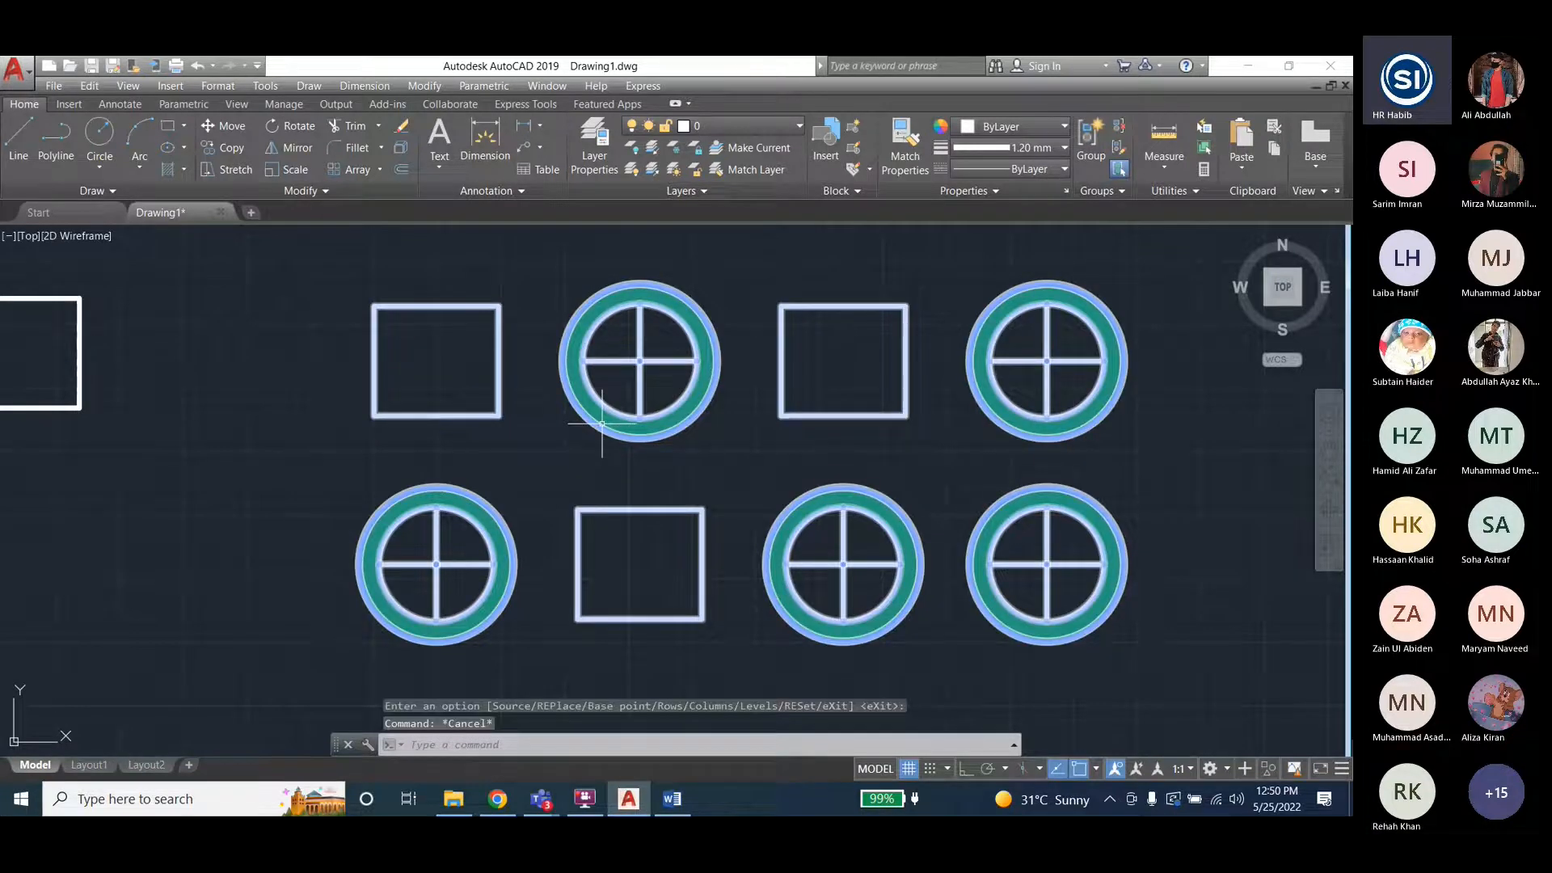
left_click(602, 422)
left_click(708, 149)
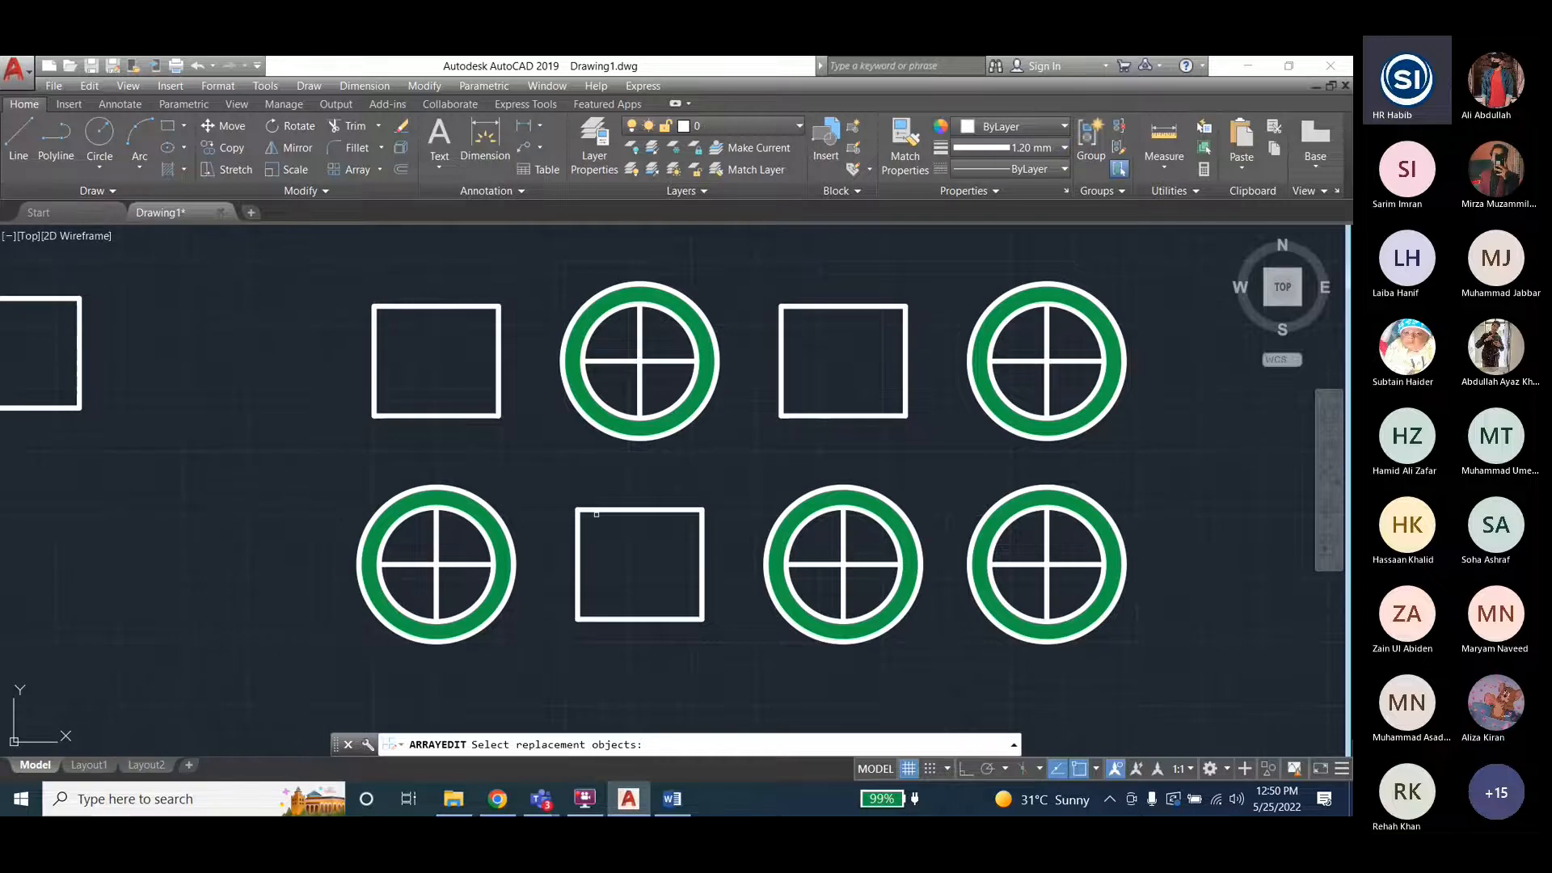
scroll(622, 514, "down", 2)
key("Escape")
key("Escape")
key("Escape")
Draw a circle with a radius of about 15.7 below the standalone rectangle, and a smaller concentric circle inside it.
left_click(99, 135)
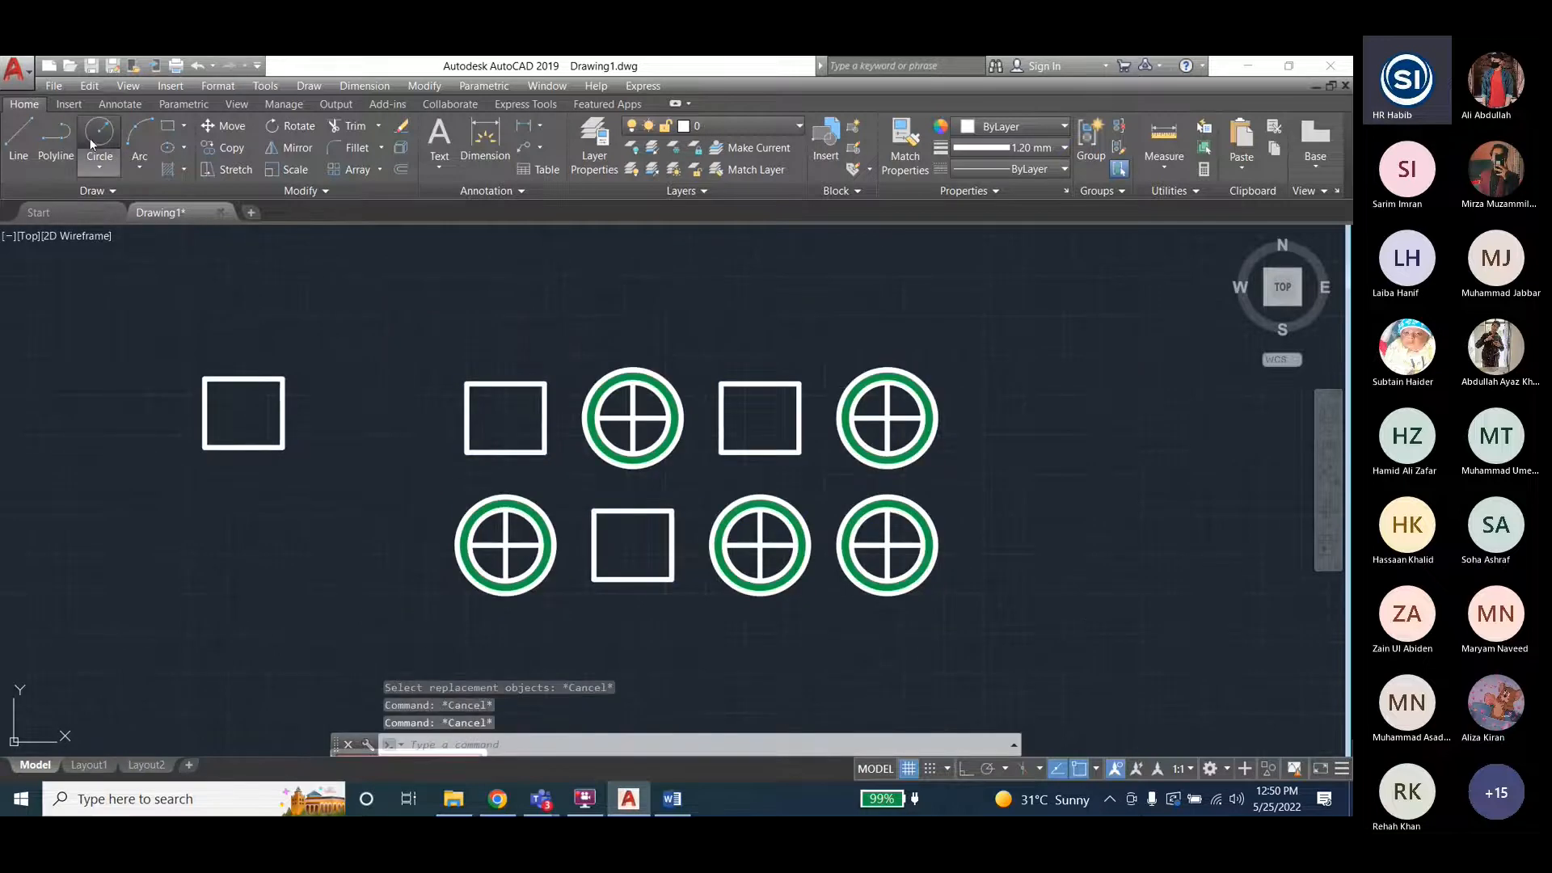
left_click(242, 524)
key("Escape")
key("Escape")
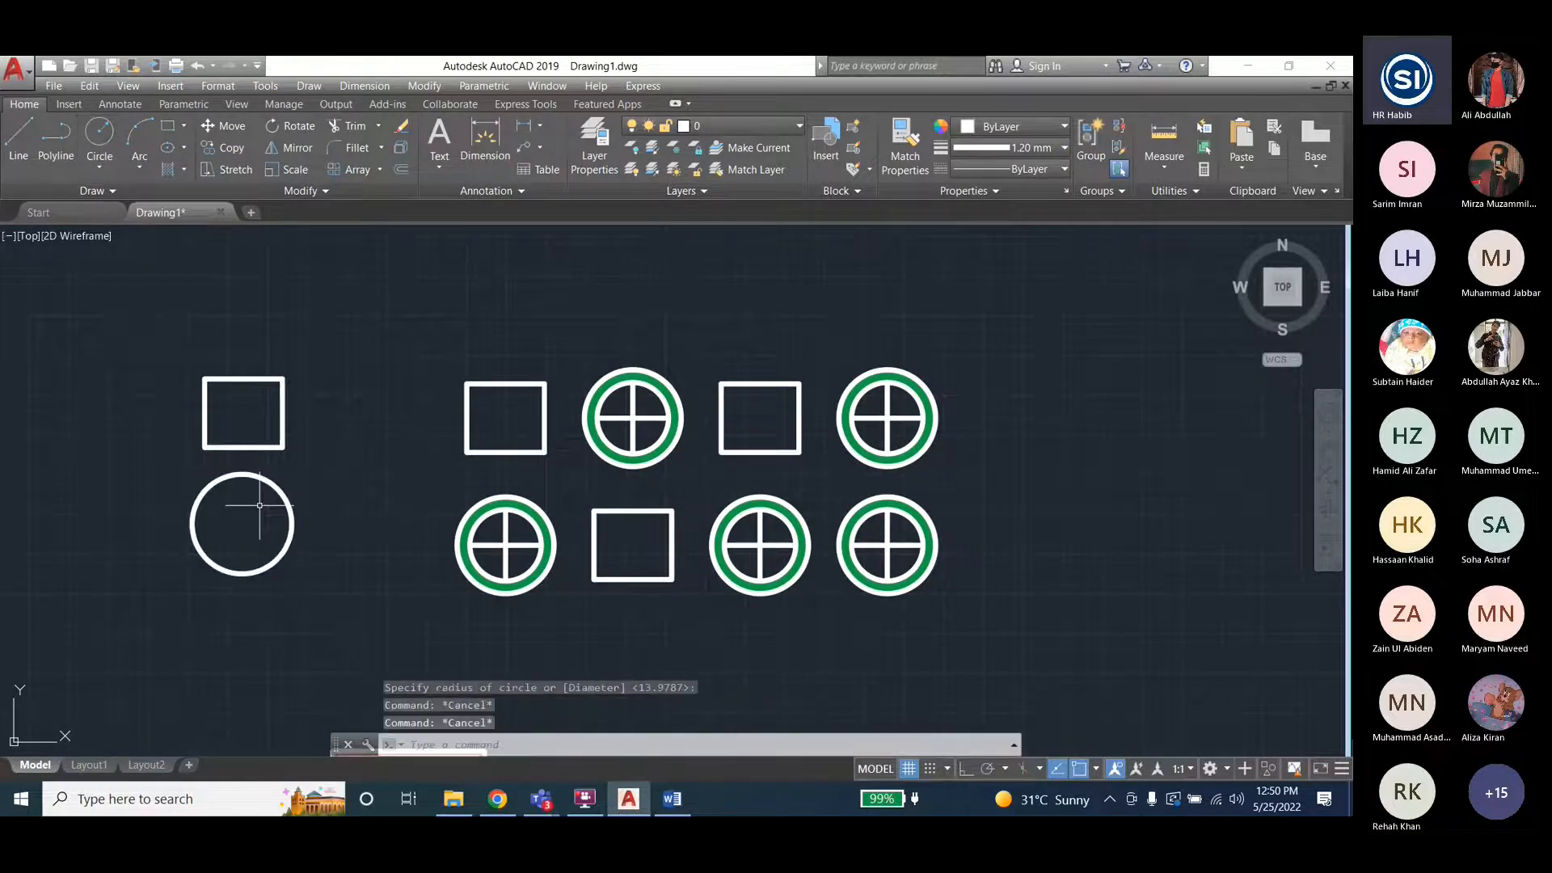
left_click(98, 135)
left_click(242, 524)
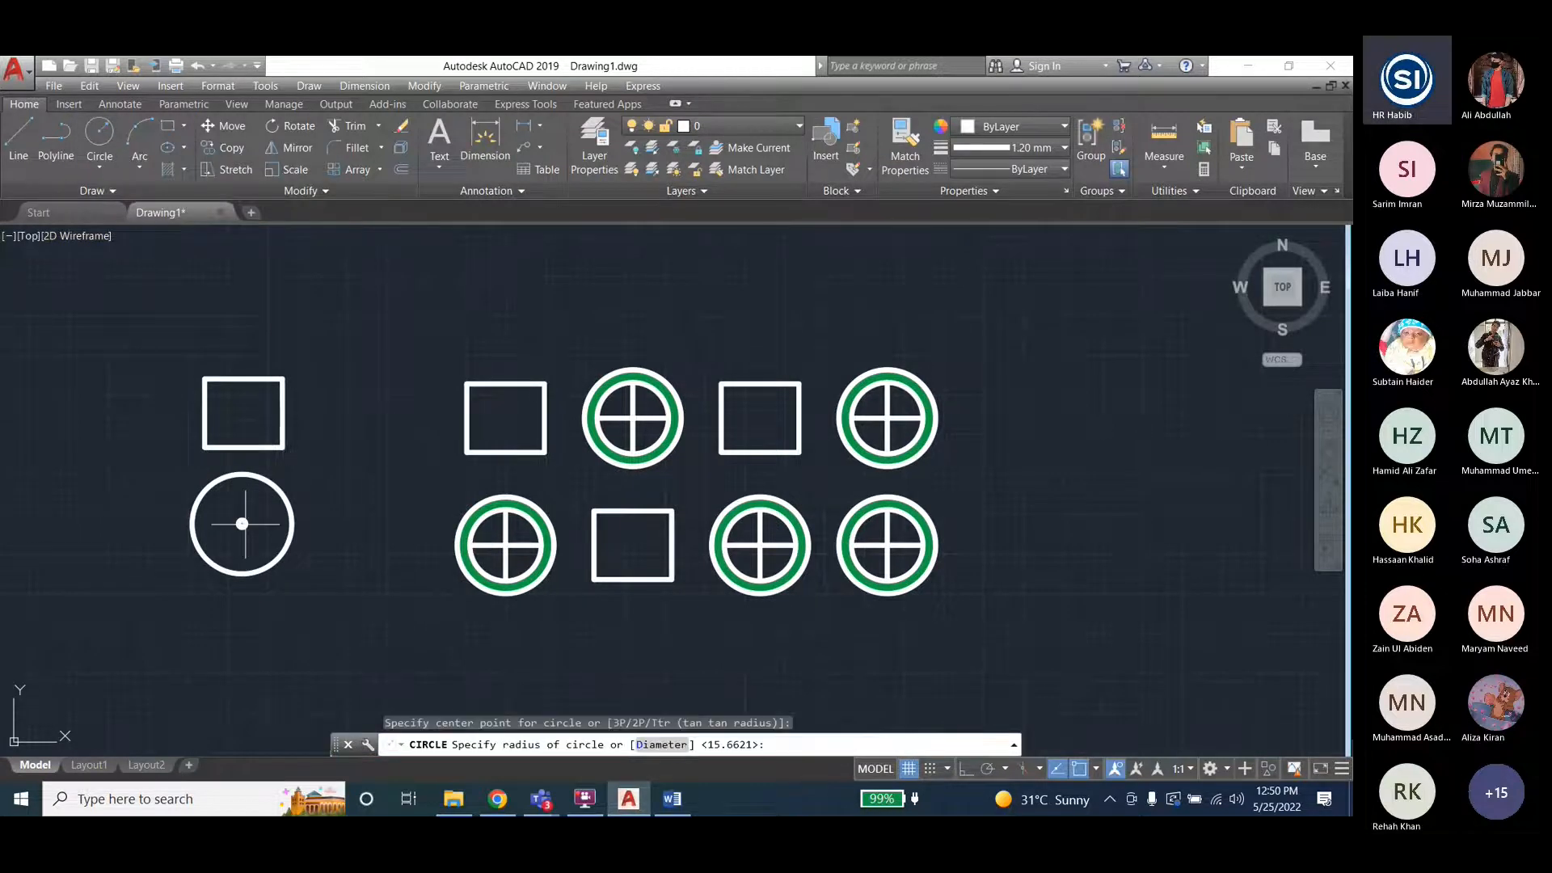
left_click(212, 519)
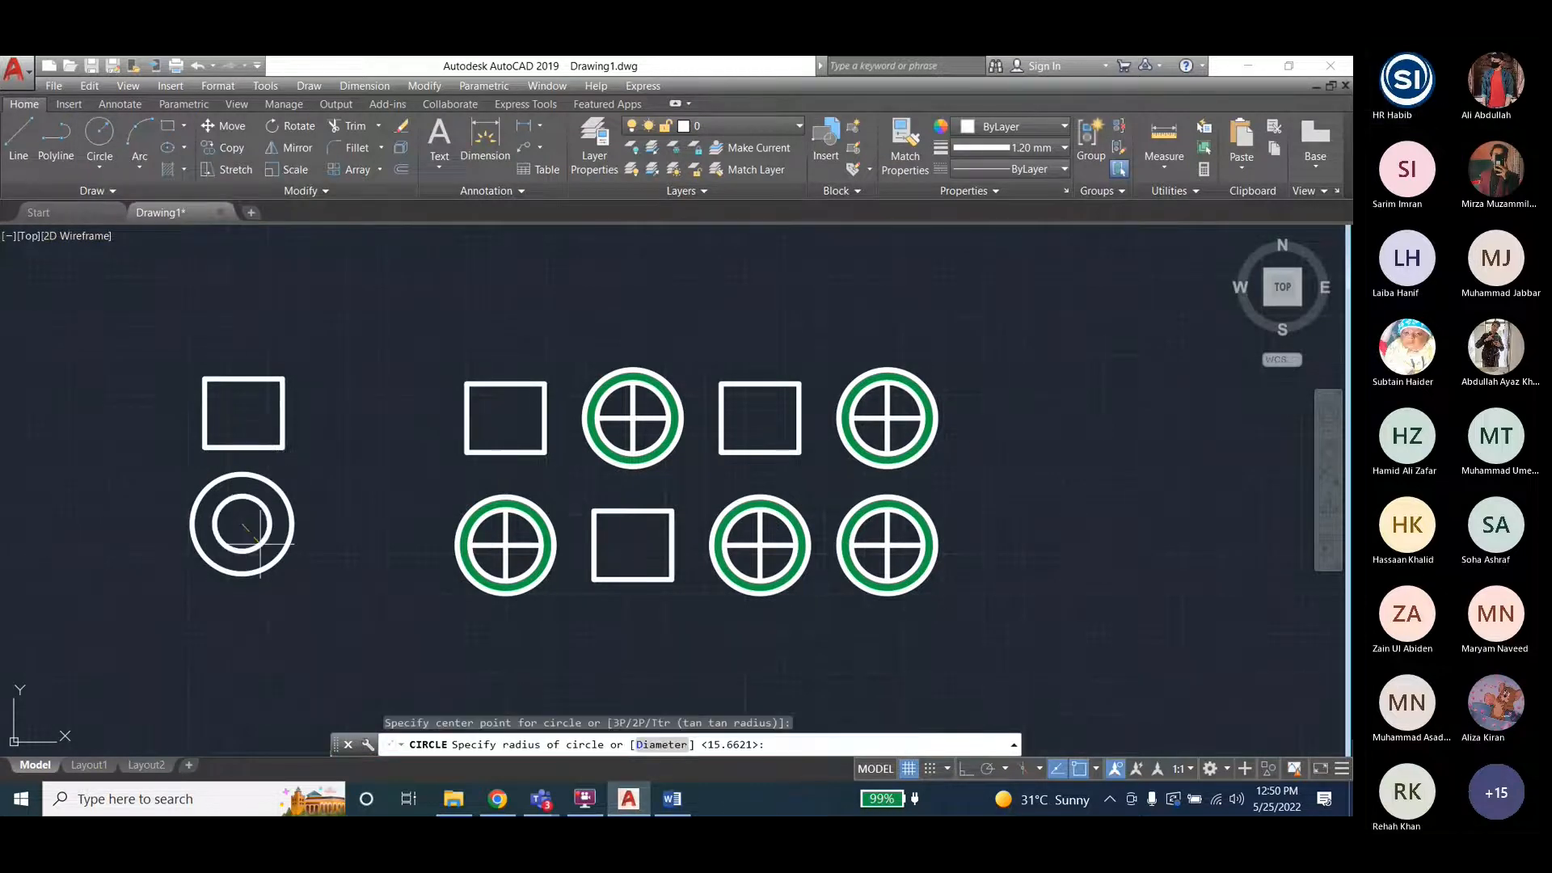
Connect the two concentric circles with short horizontal lines at their right and left quadrants.
left_click(20, 133)
left_click(270, 524)
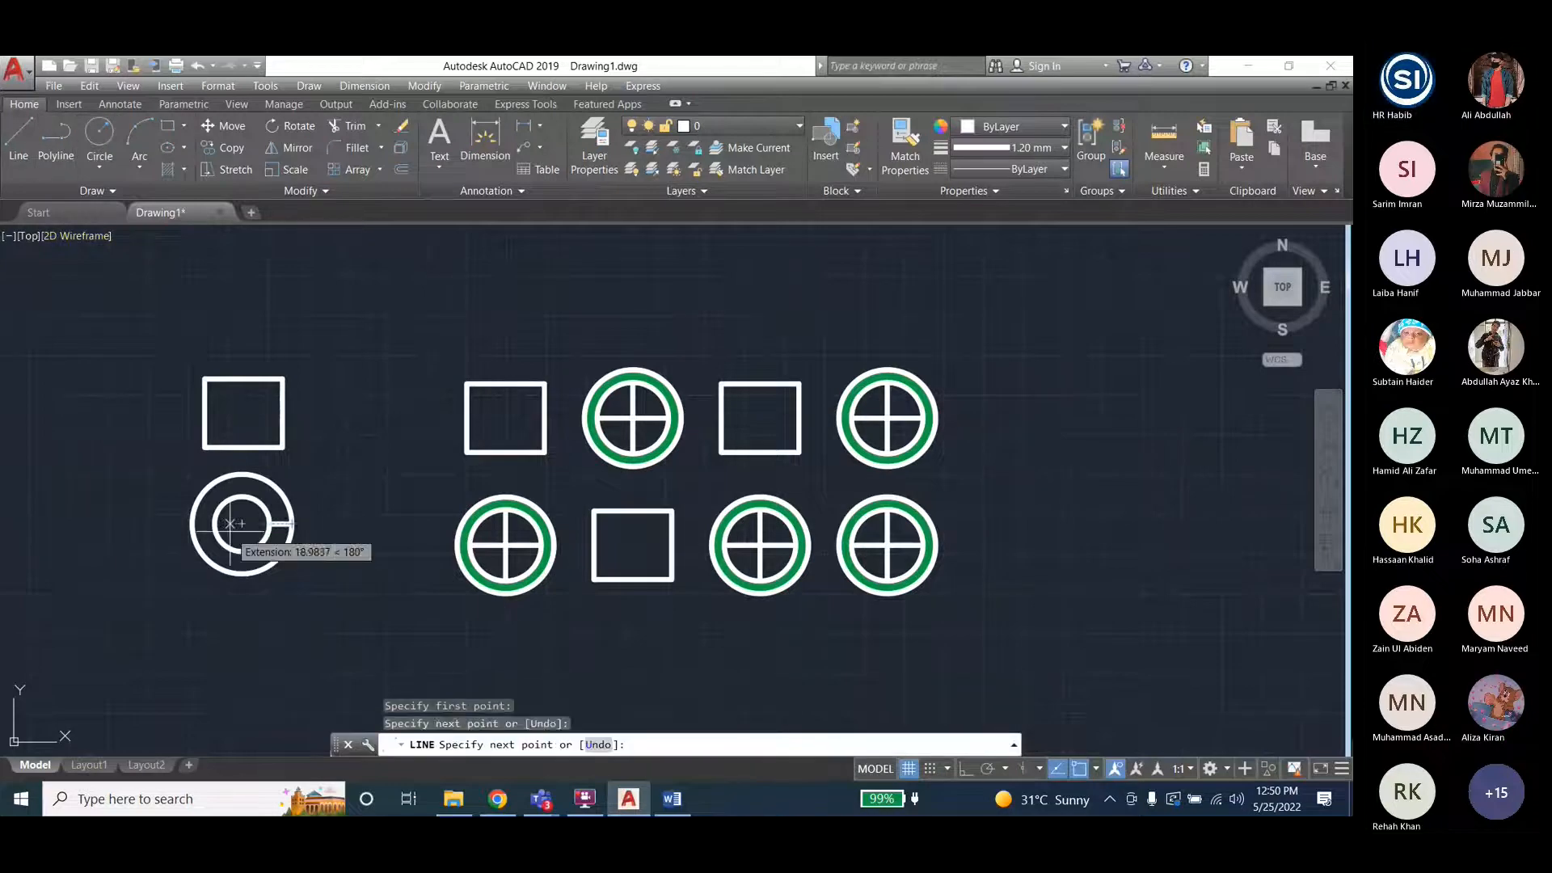
left_click(294, 524)
key("Escape")
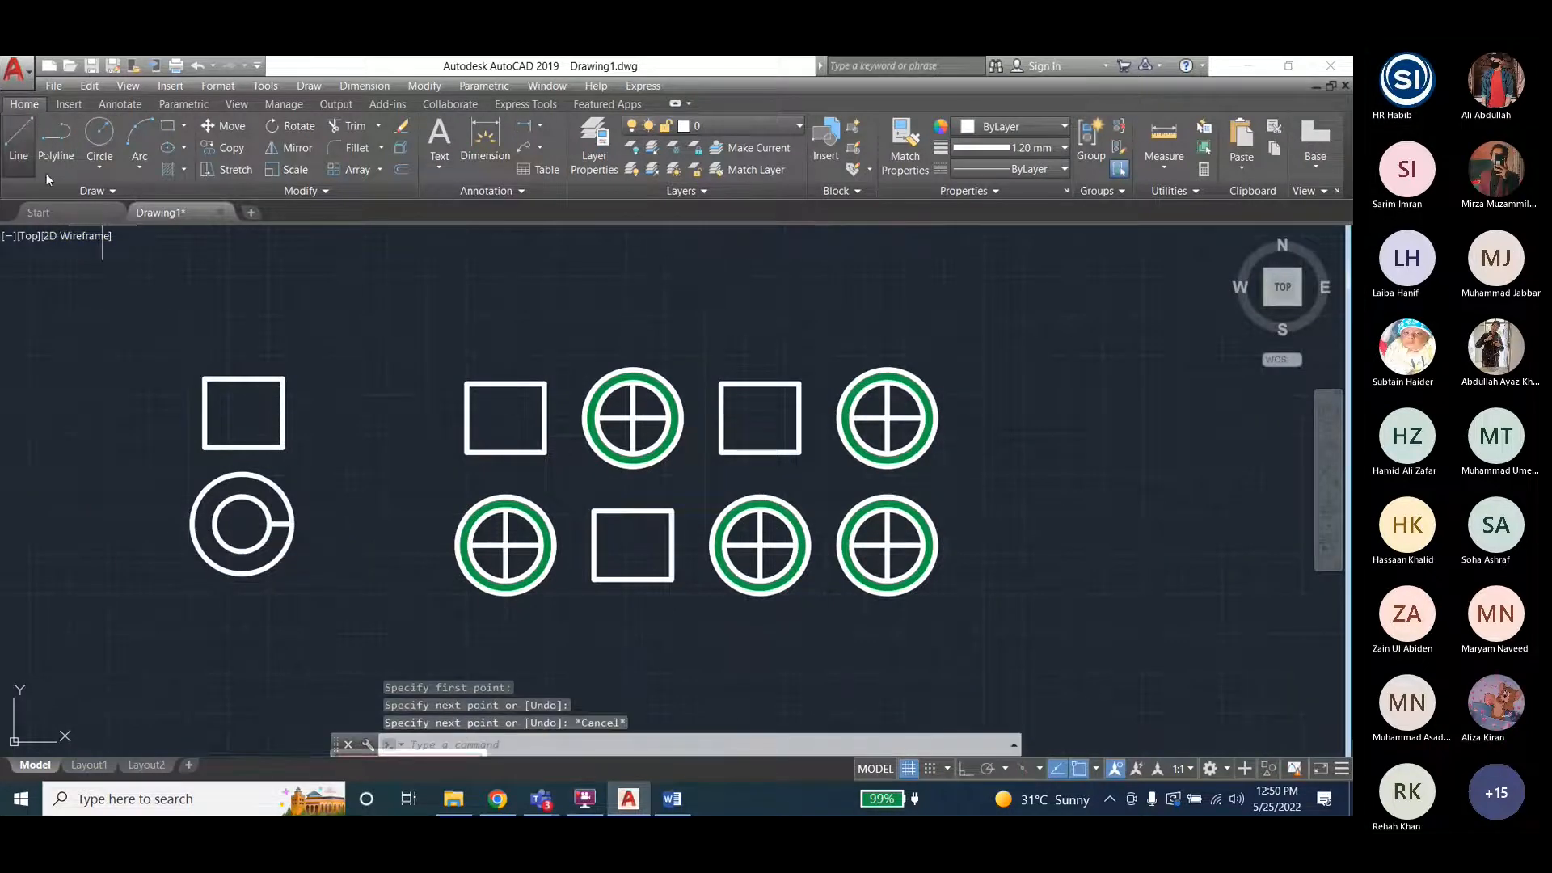
left_click(23, 154)
left_click(213, 524)
left_click(192, 524)
key("Escape")
Connect the two concentric circles with short vertical lines at their top and bottom quadrants.
key("space")
left_click(242, 474)
left_click(242, 495)
key("Escape")
left_click(19, 142)
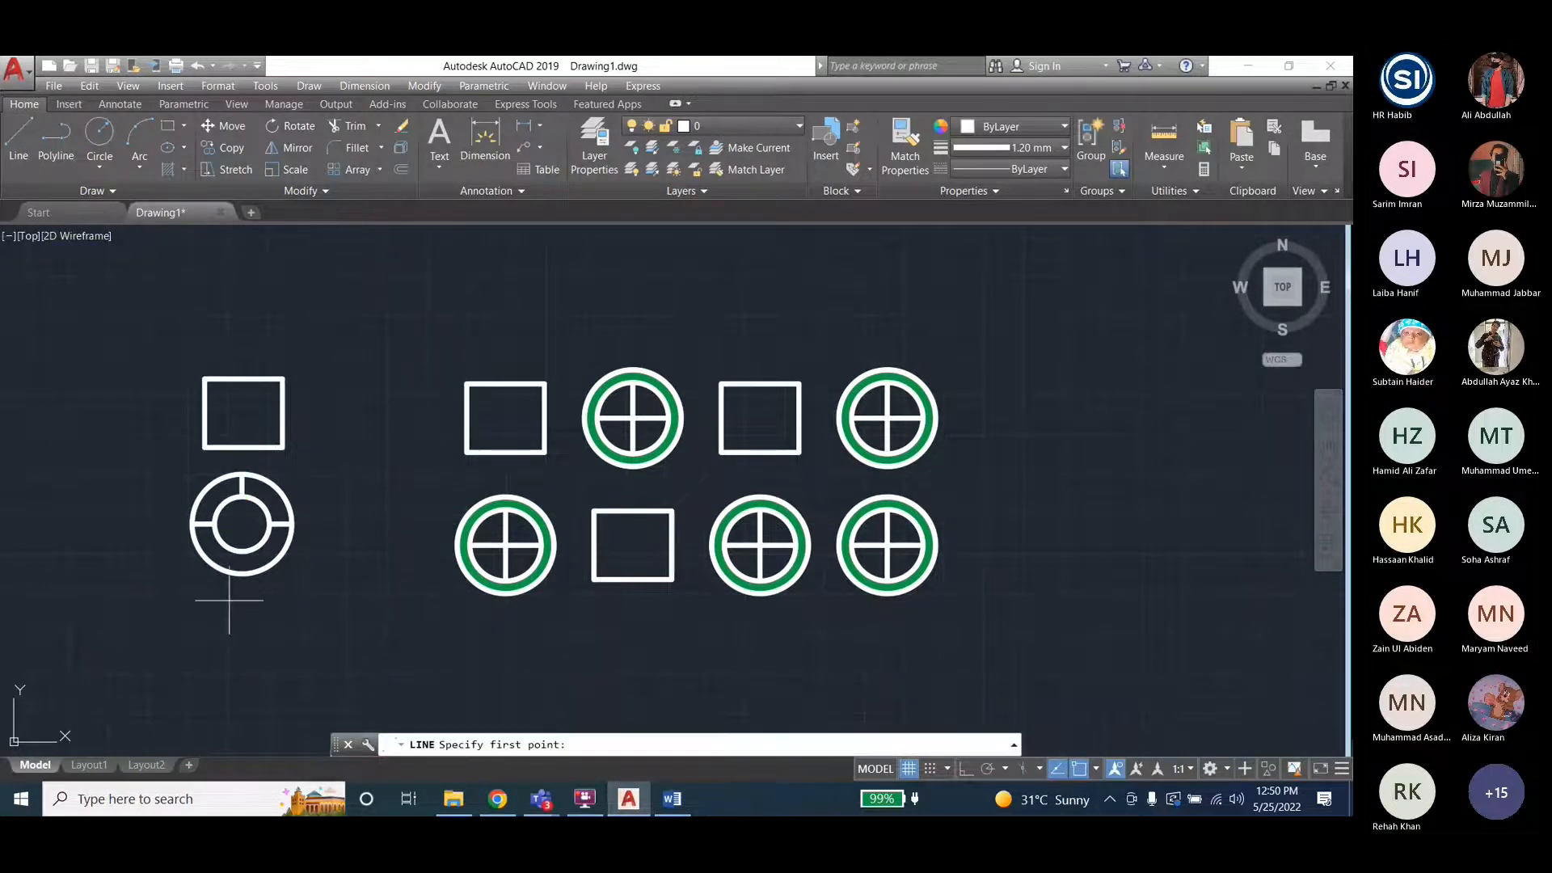
left_click(242, 553)
left_click(242, 576)
key("Escape")
key("Escape")
Group the two concentric circles and their four connecting lines below the standalone rectangle into one object.
left_click(173, 468)
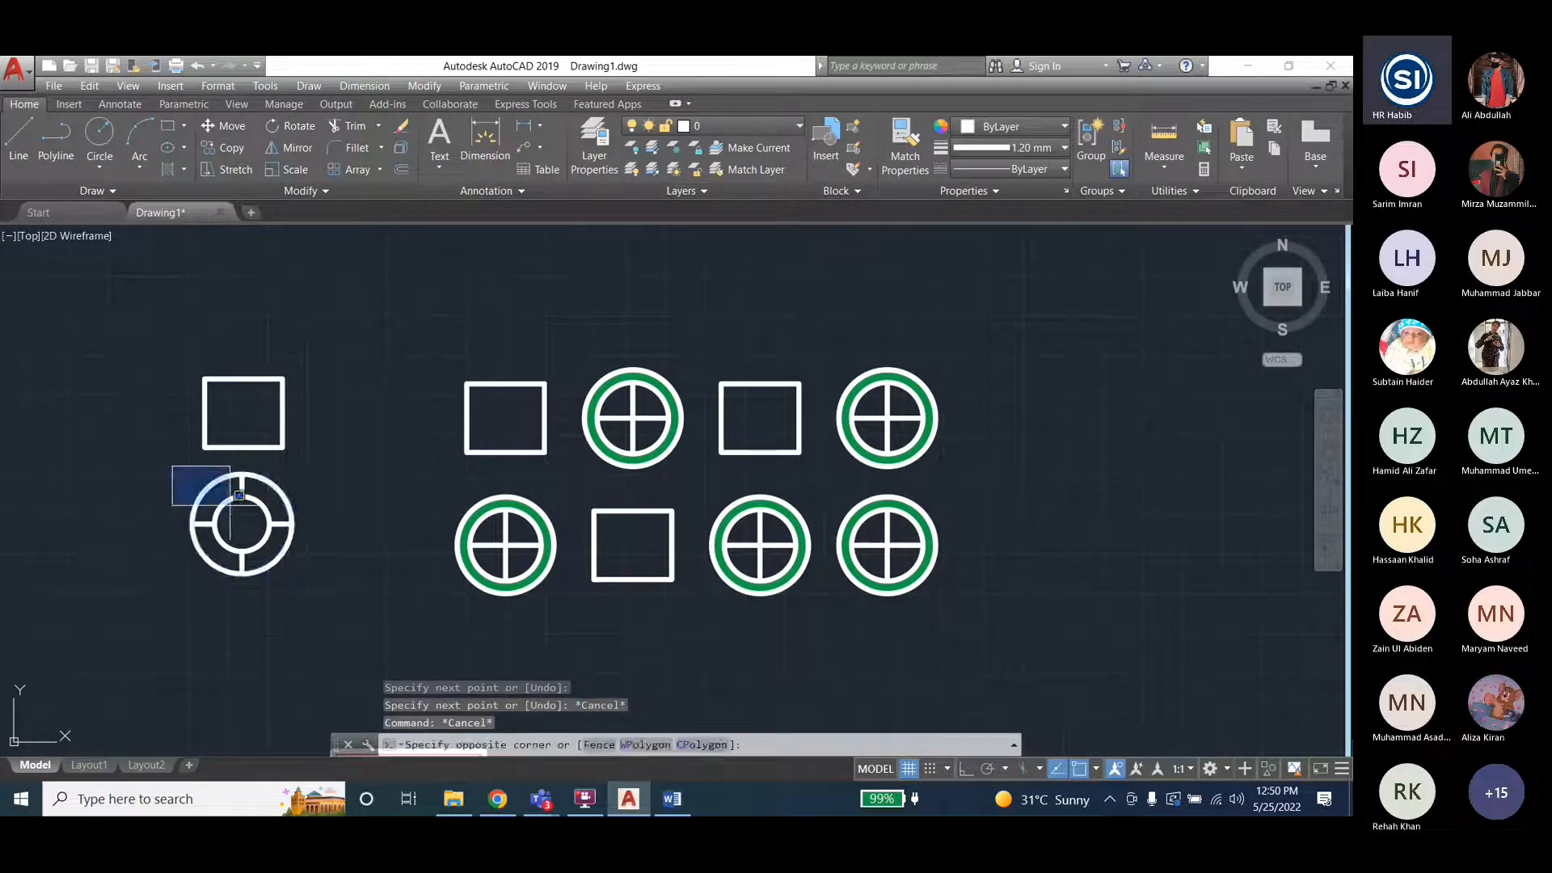
left_click(325, 596)
left_click(1091, 141)
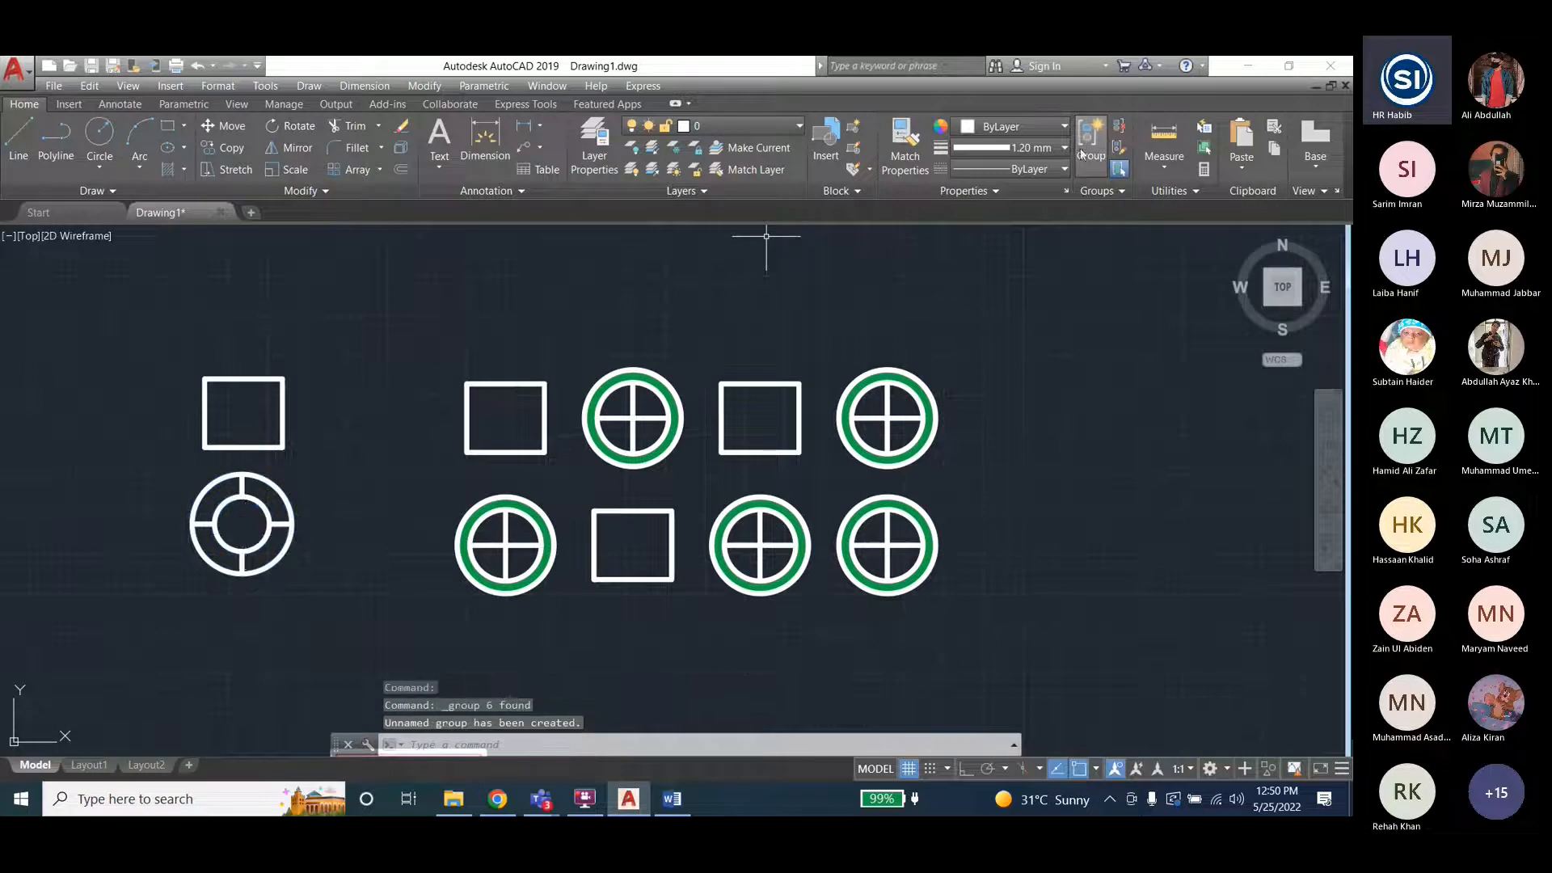
key("Escape")
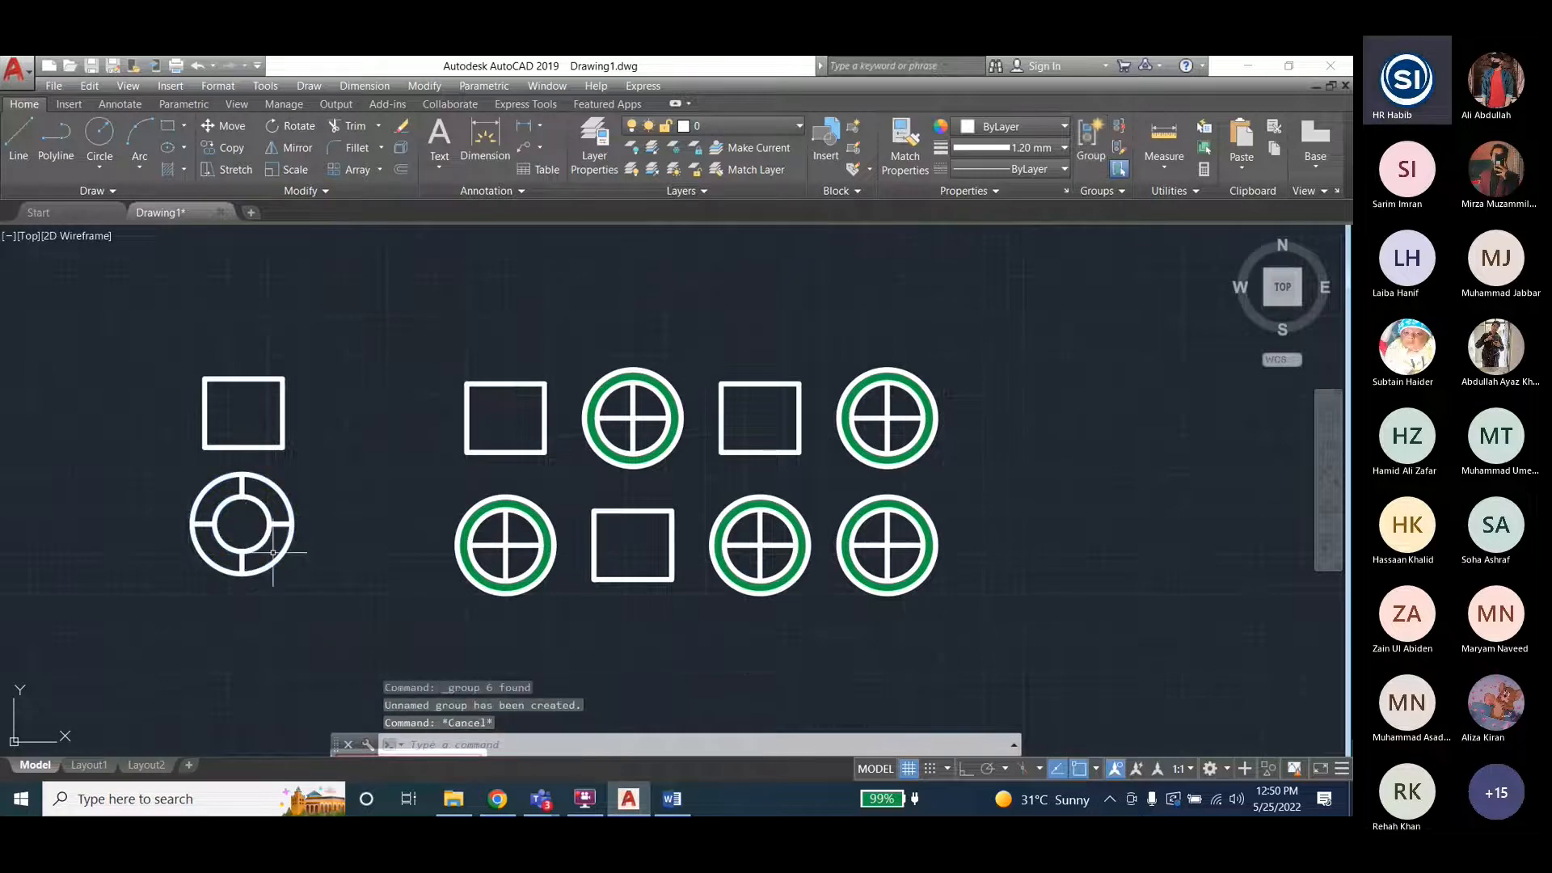
key("Escape")
key("Escape")
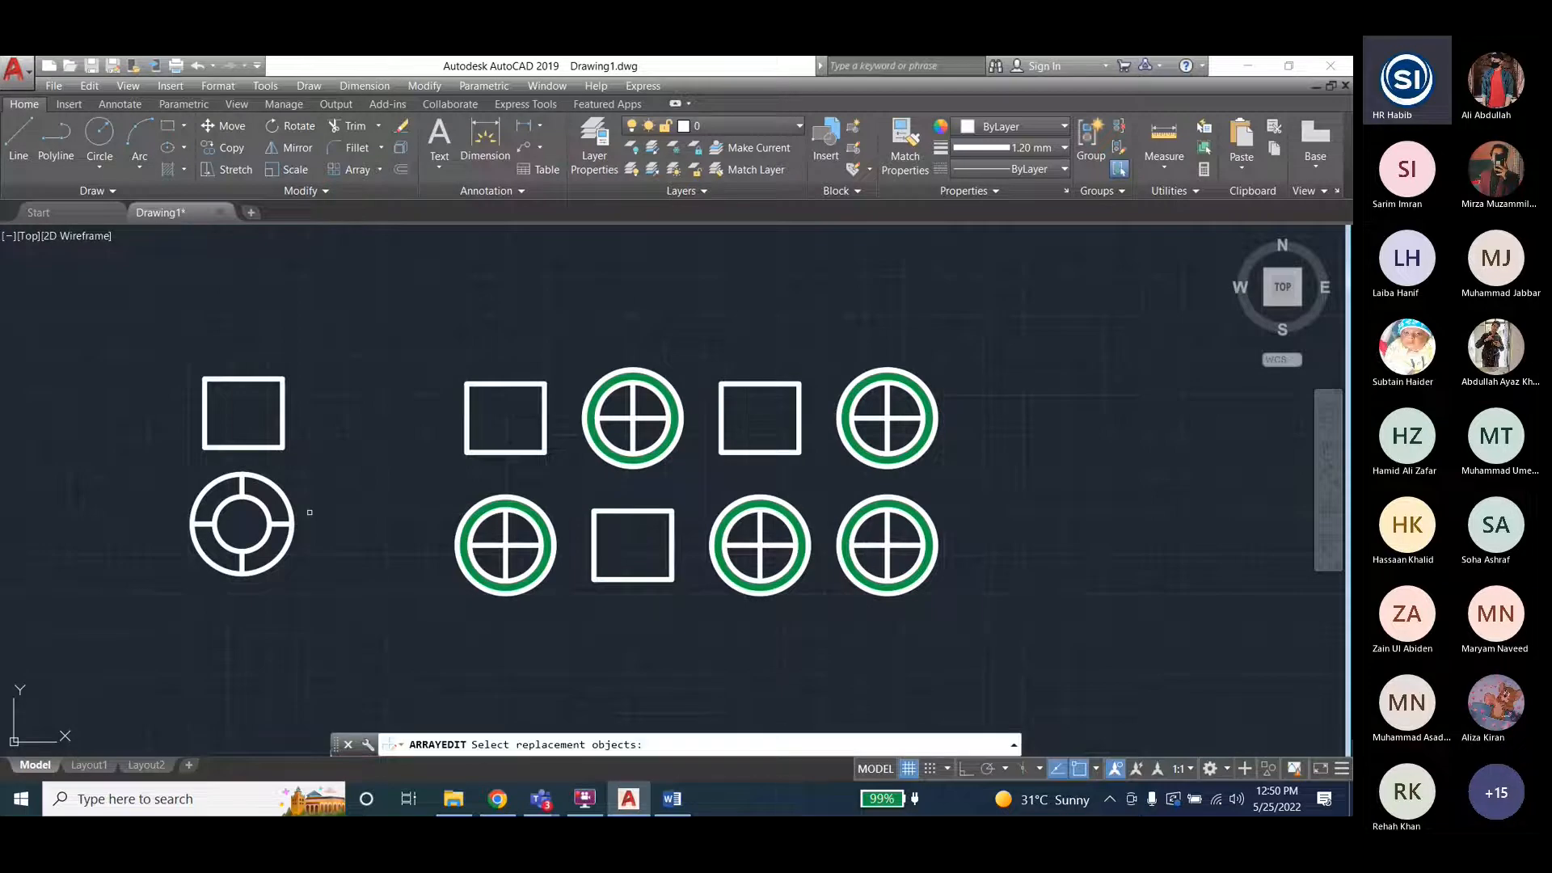
Replace the upper row's third item and the lower row's first and fourth items with the grouped spoked ring, using its centroid as base point.
left_click(292, 518)
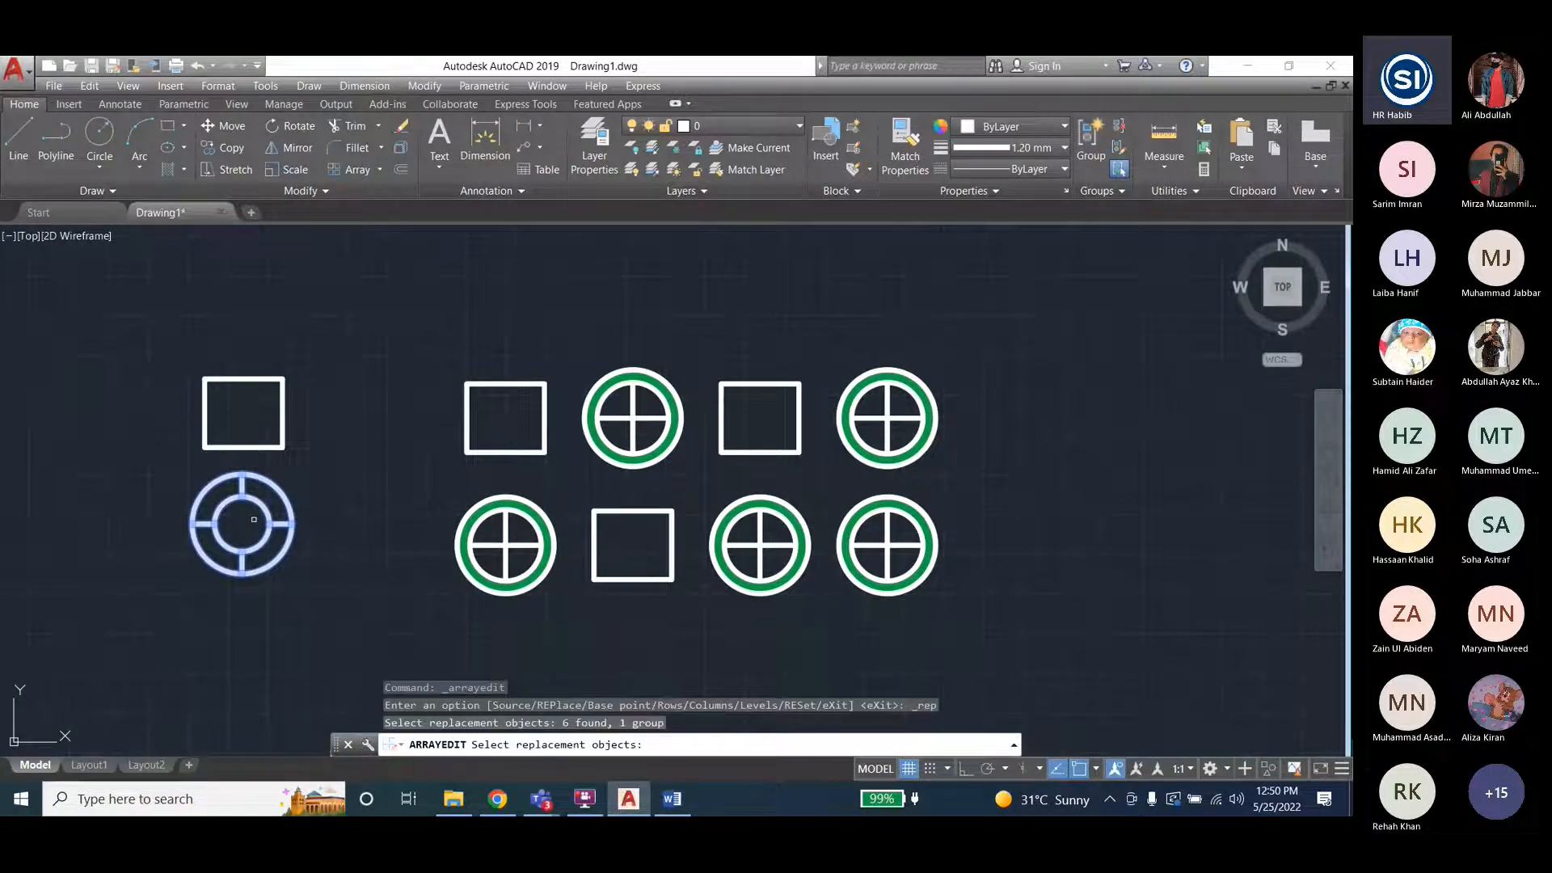
key("Return")
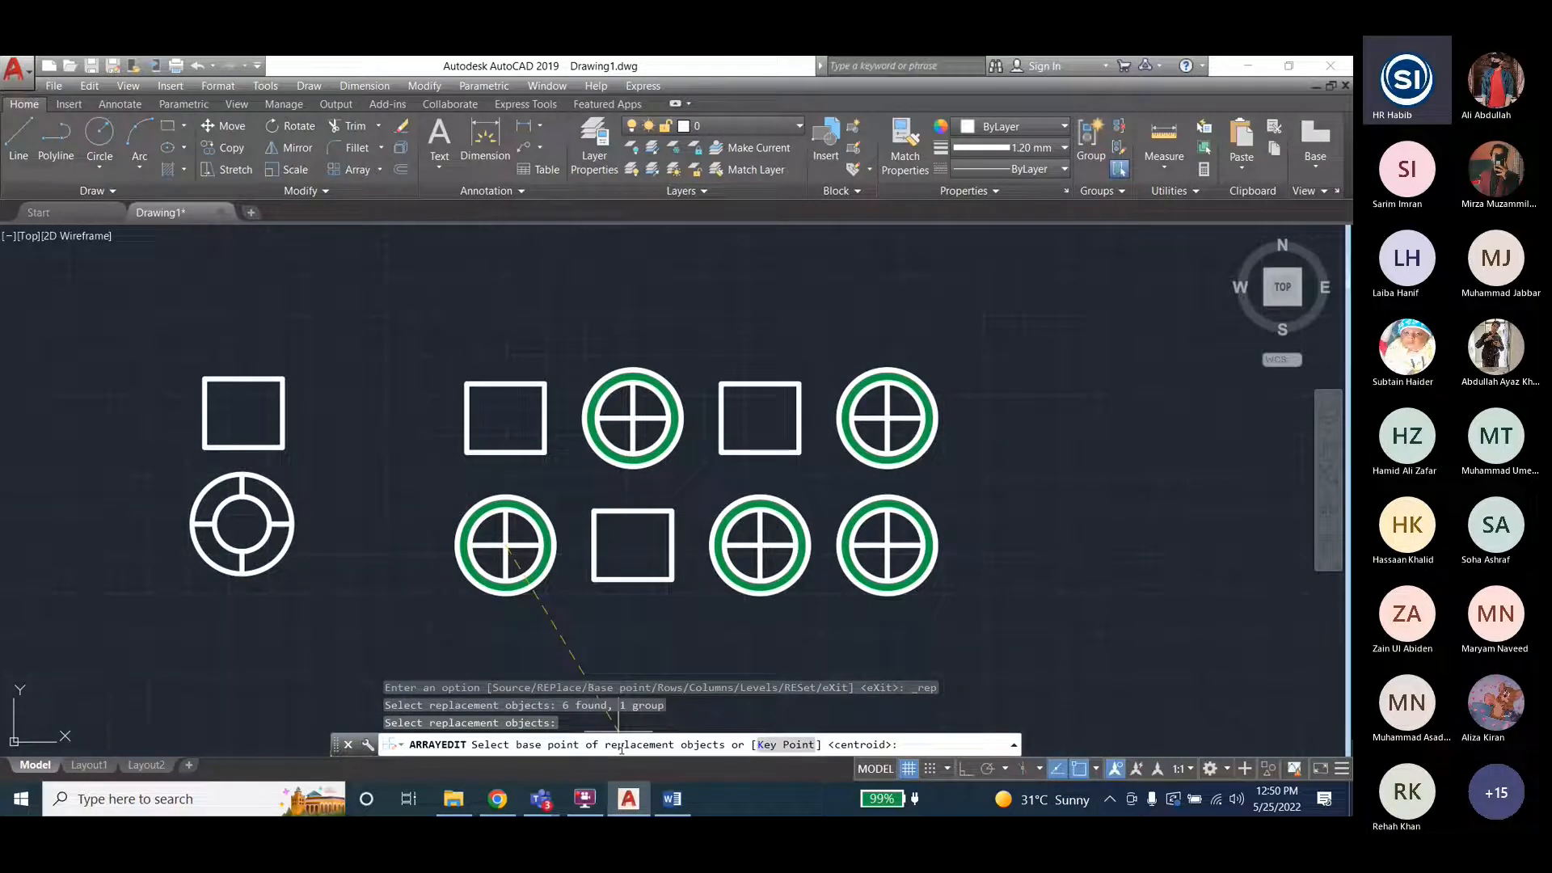
key("Return")
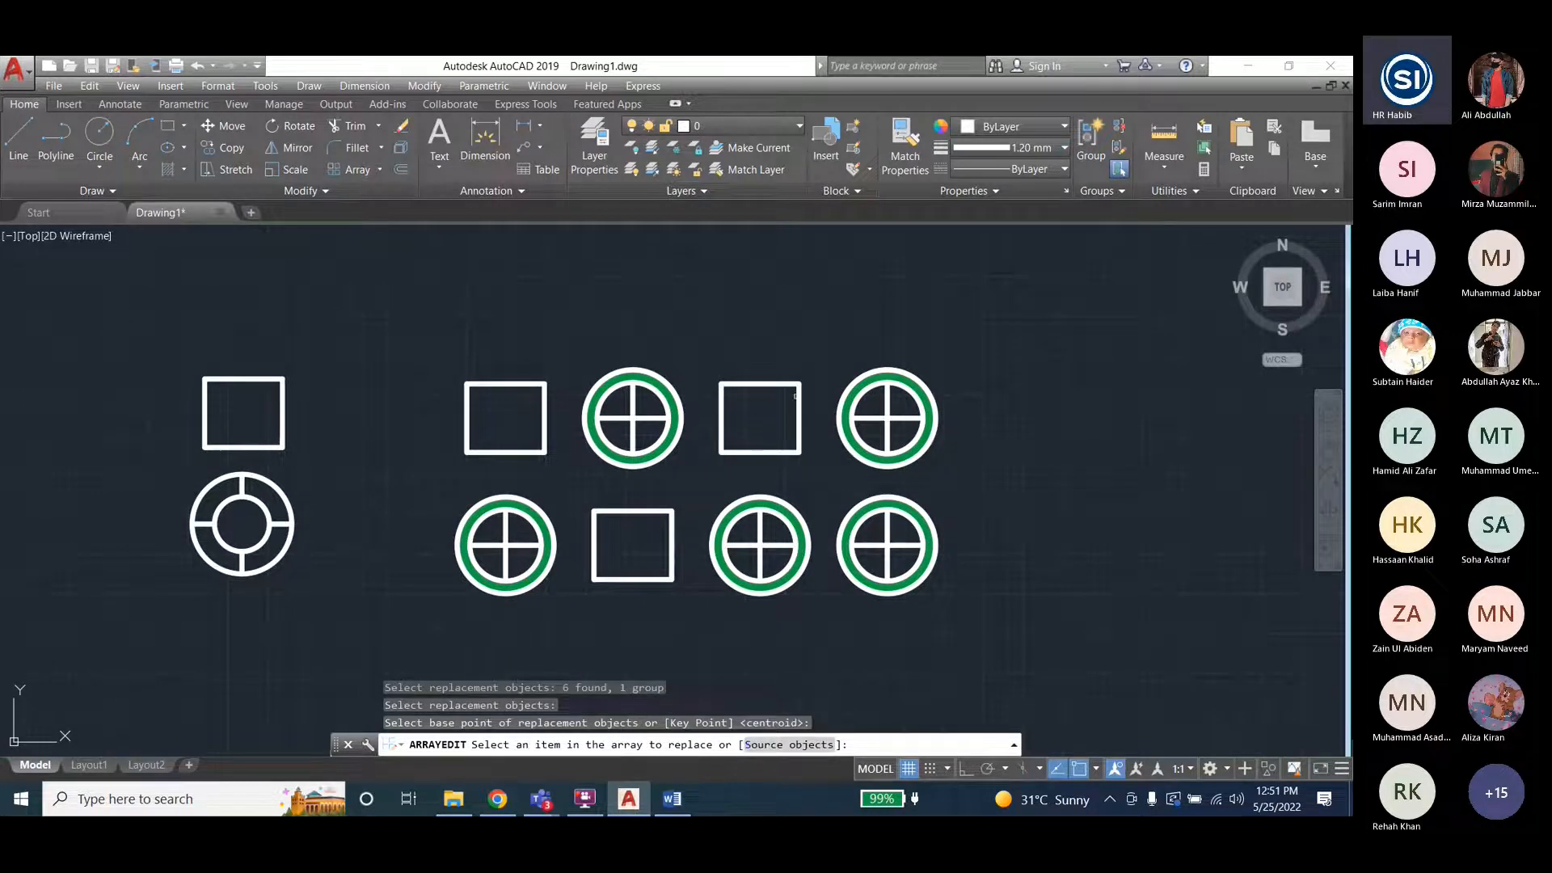
left_click(795, 395)
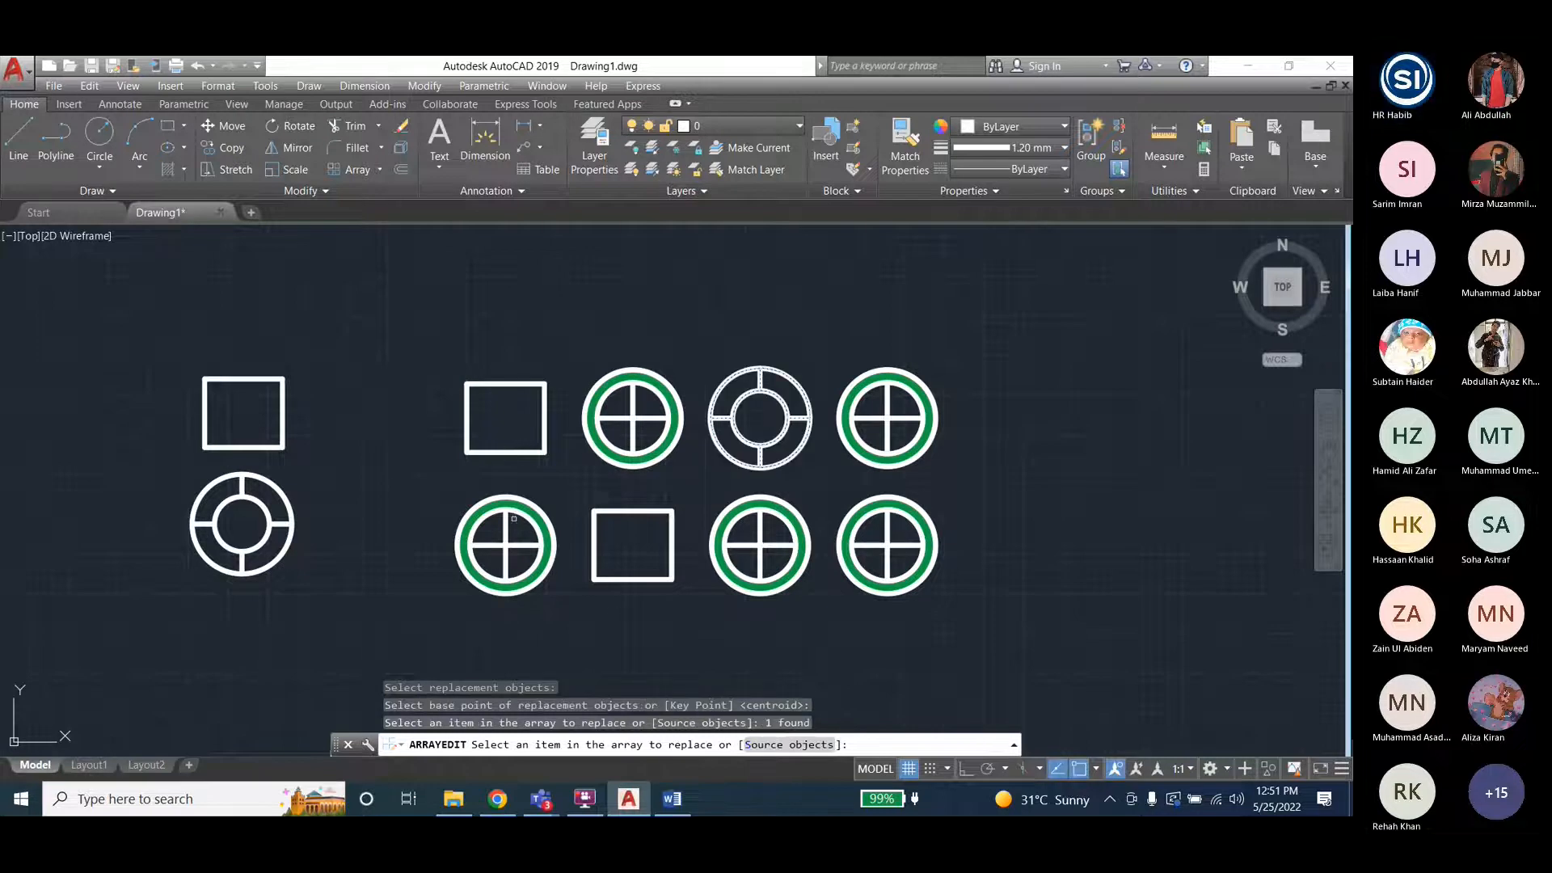
left_click(522, 588)
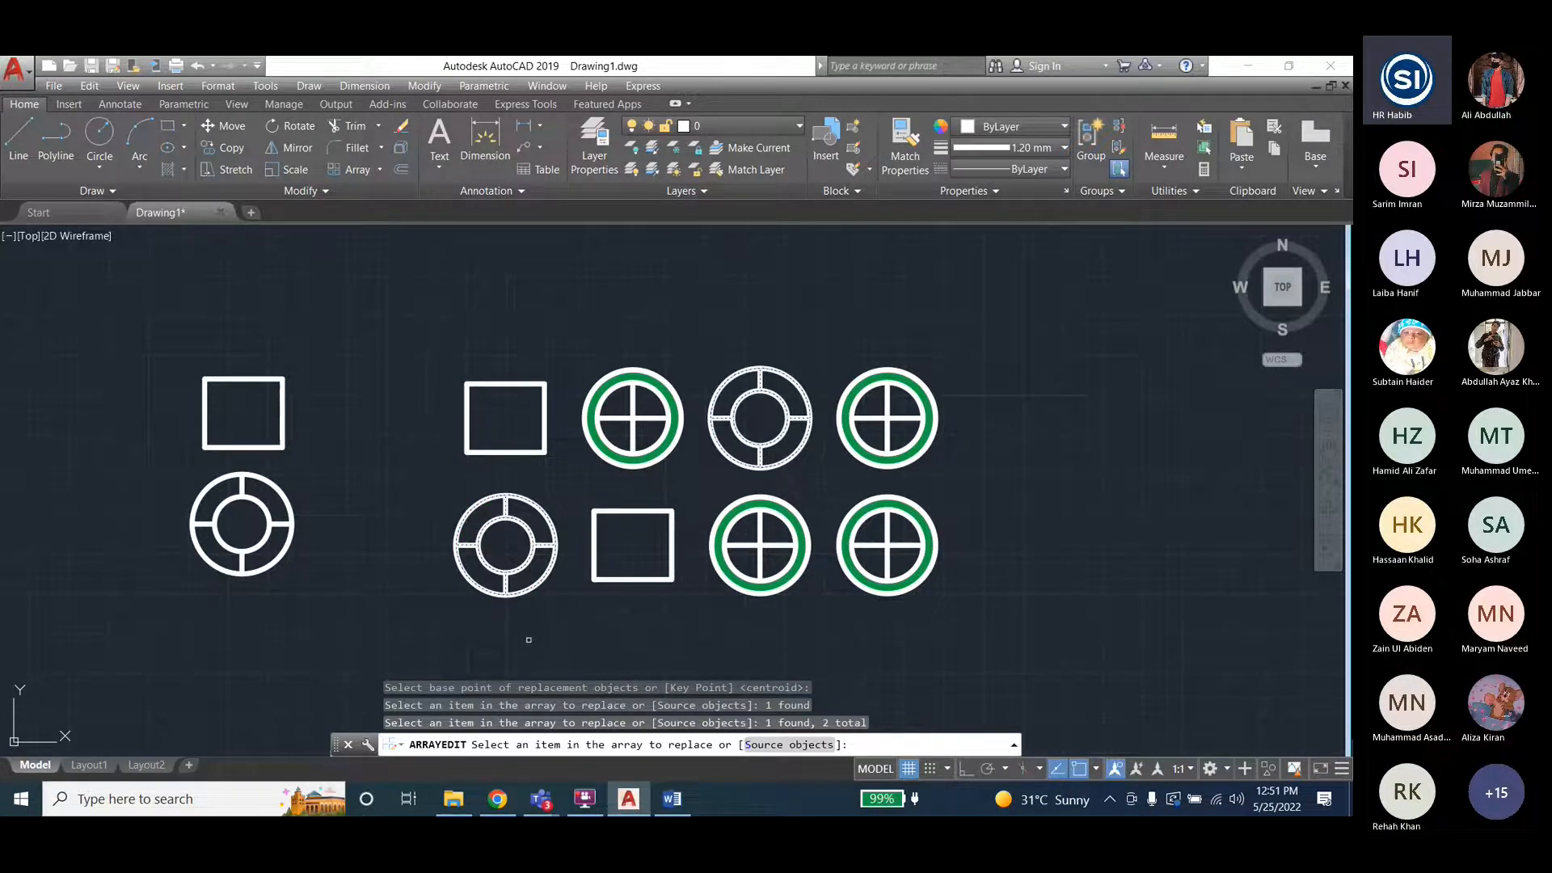
left_click(904, 592)
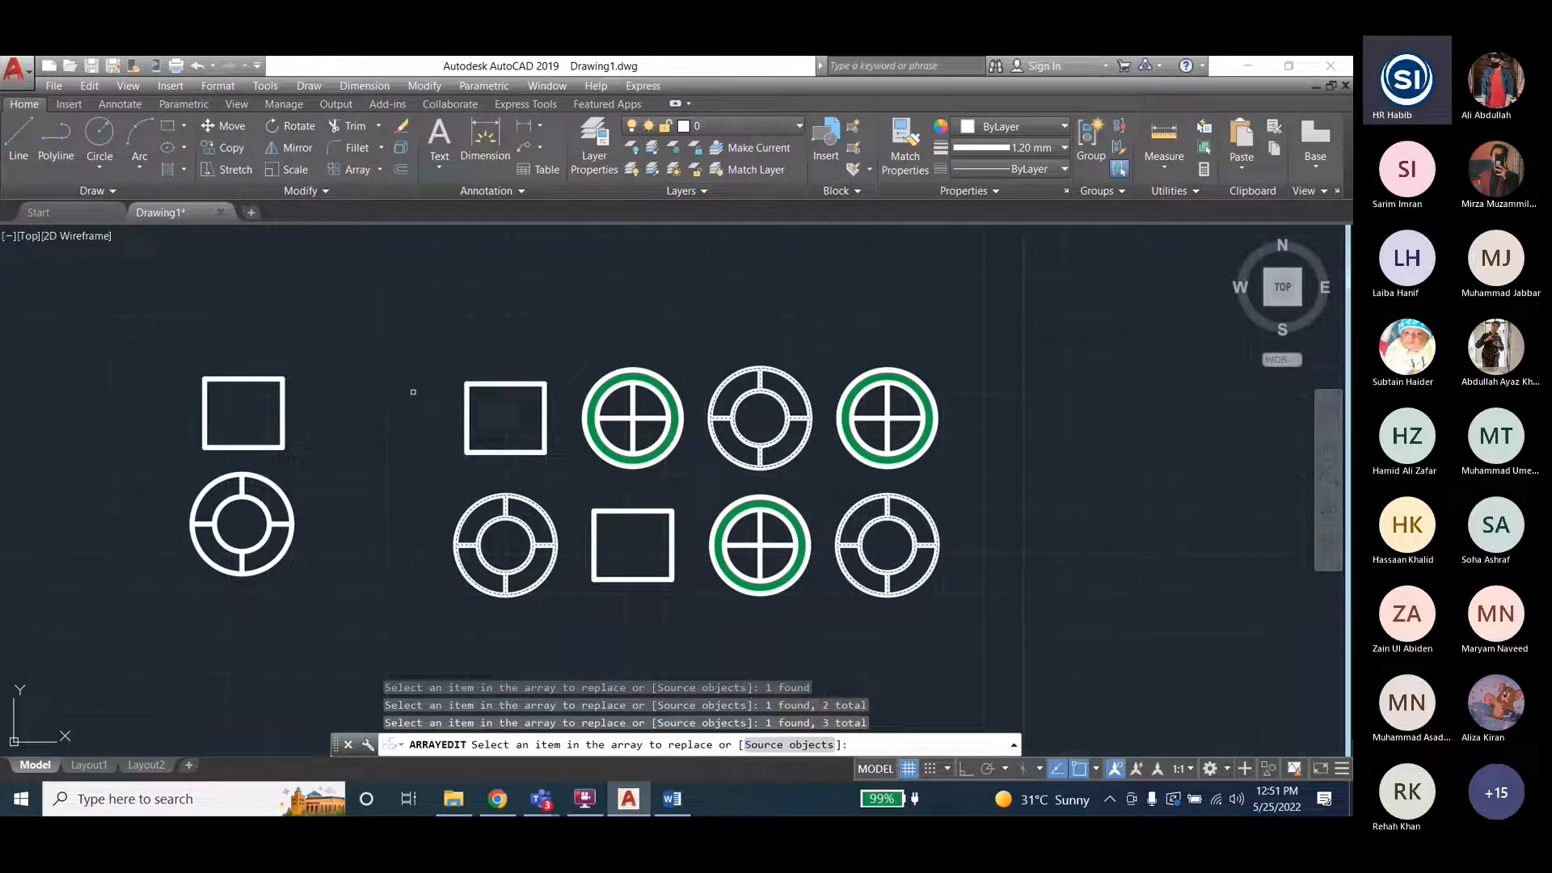
key("Escape")
key("Escape")
key("Escape")
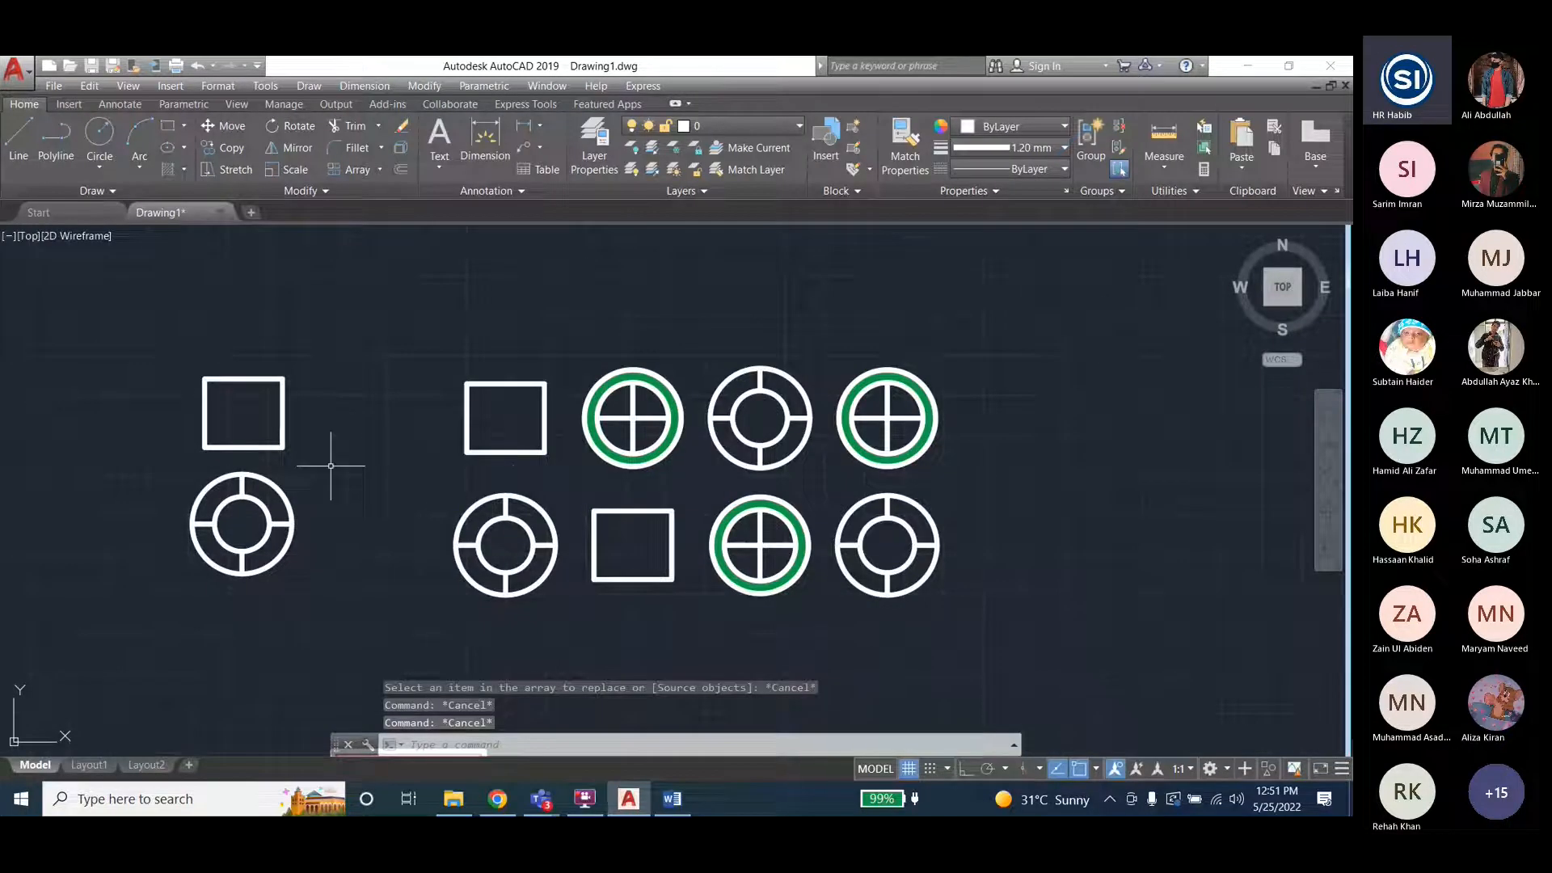
key("Escape")
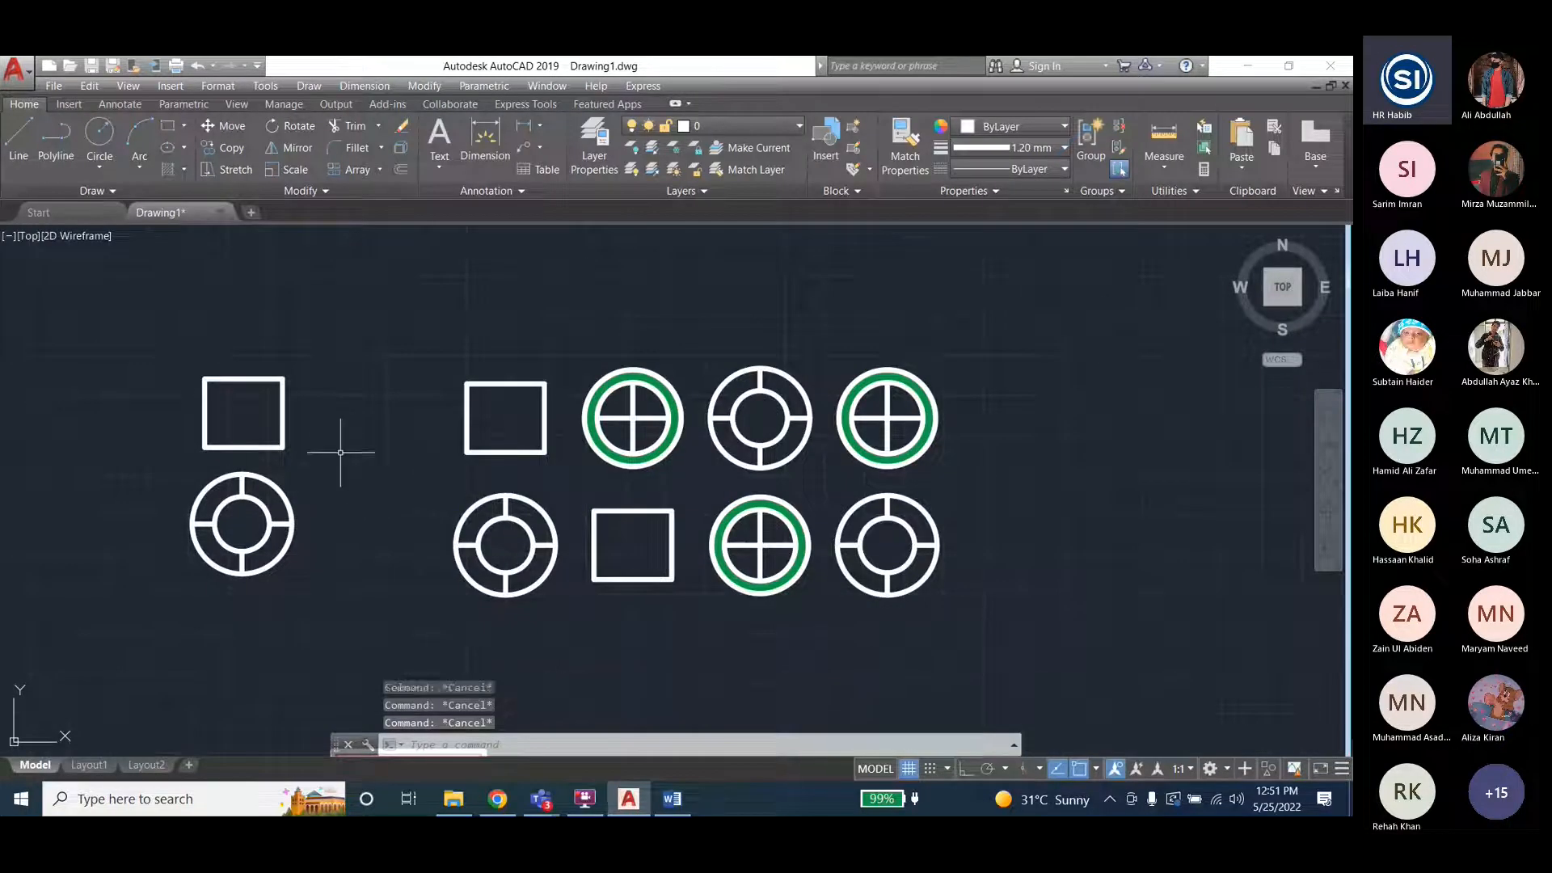
Edit the array with ARRAYEDIT to have 3 rows spaced 35 apart with an incrementing elevation of 0.5.
scroll(156, 509, "up", 2)
scroll(119, 508, "down", 2)
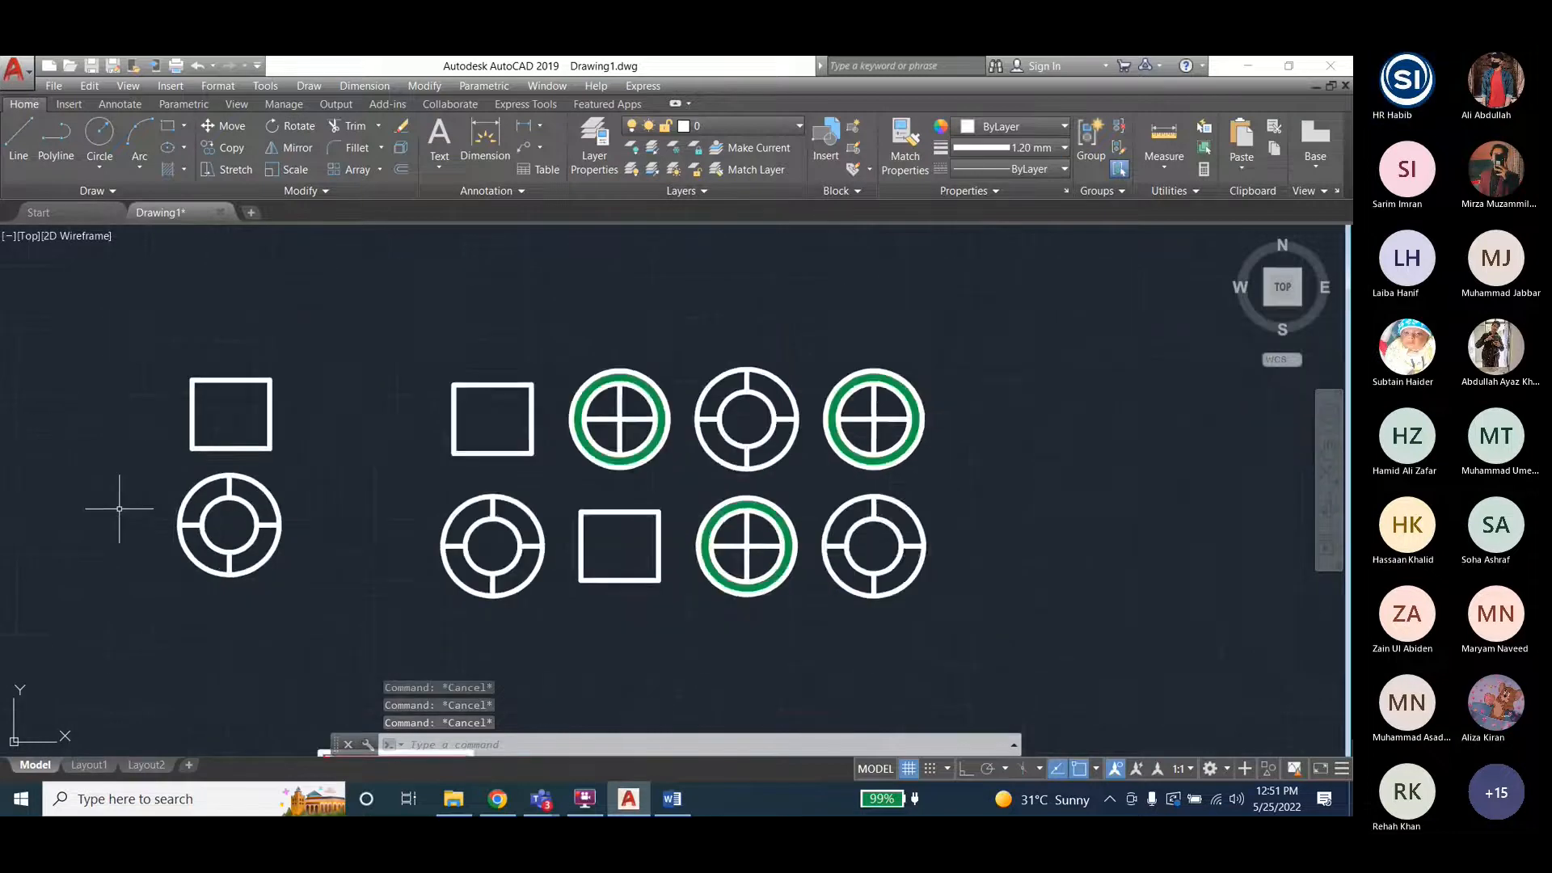
scroll(119, 508, "down", 2)
scroll(287, 485, "up", 2)
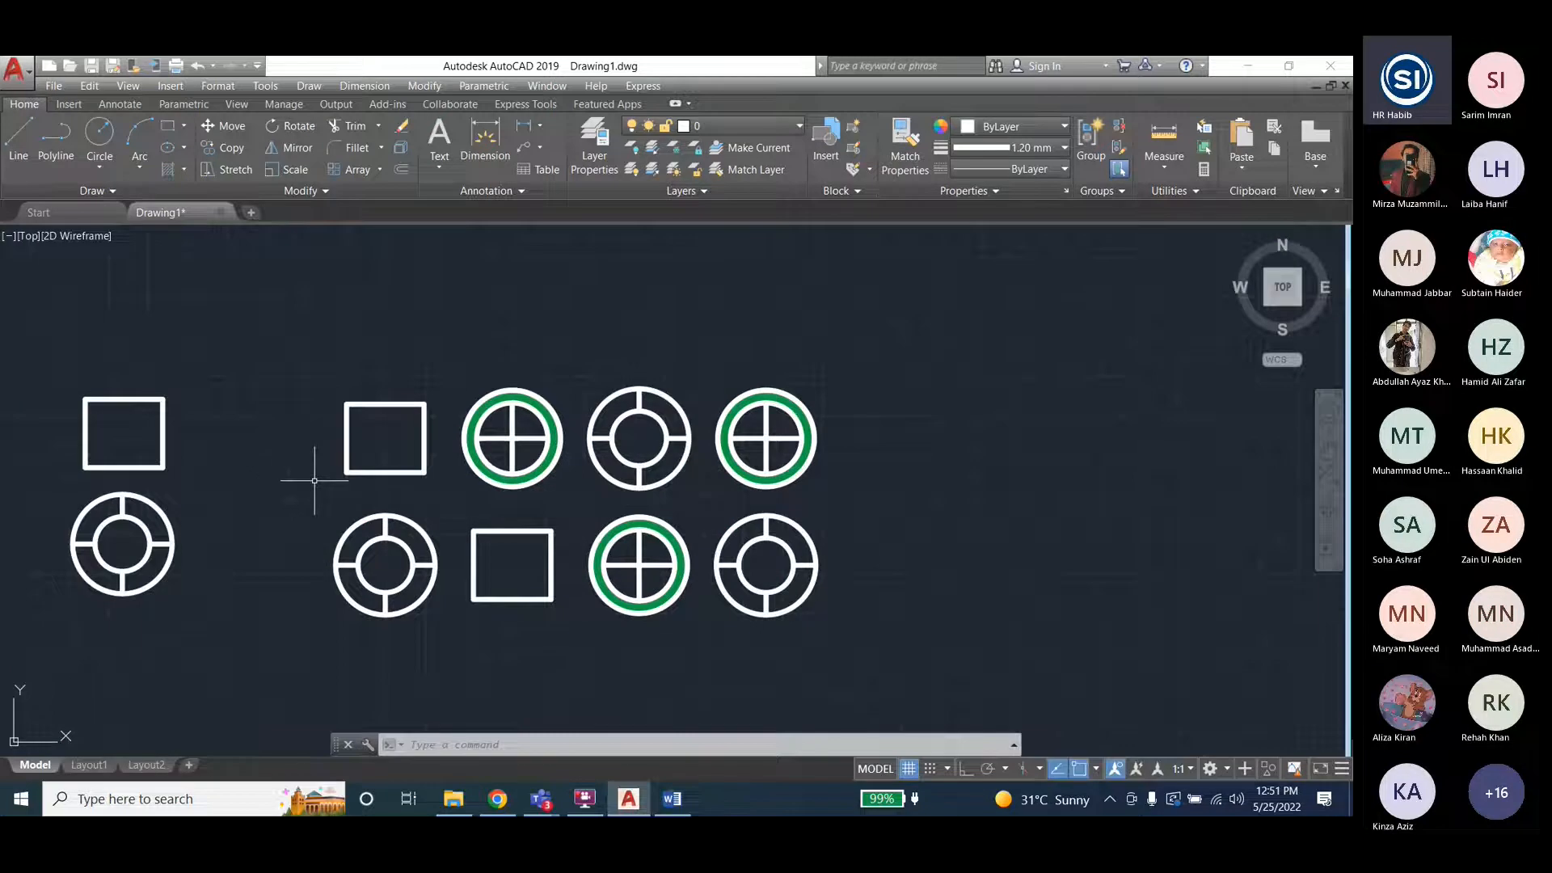
left_click(455, 742)
type("arrayedit")
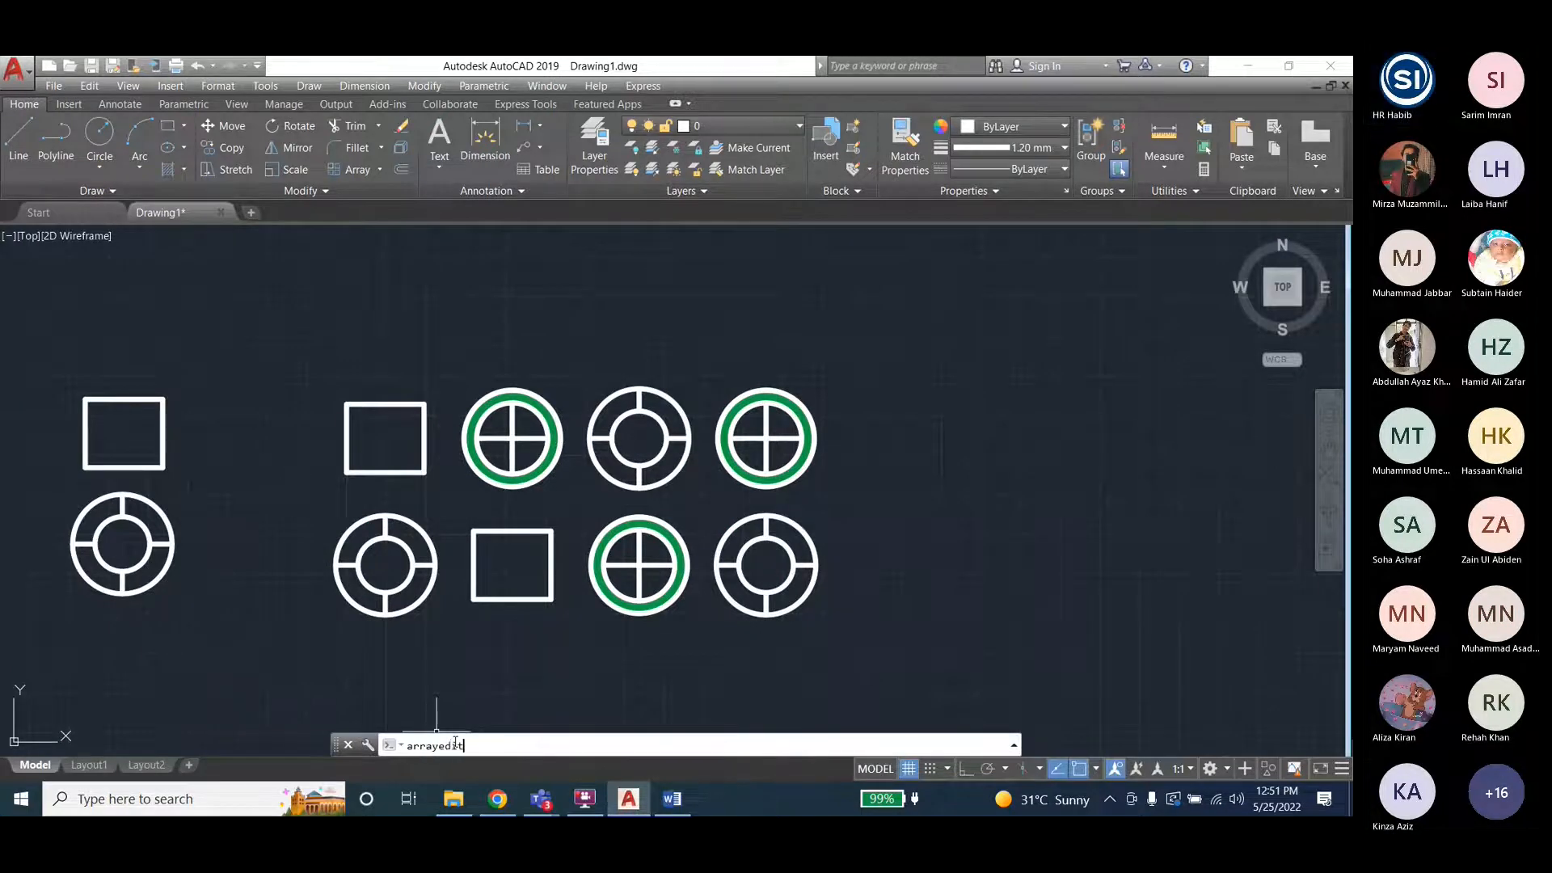
key("Return")
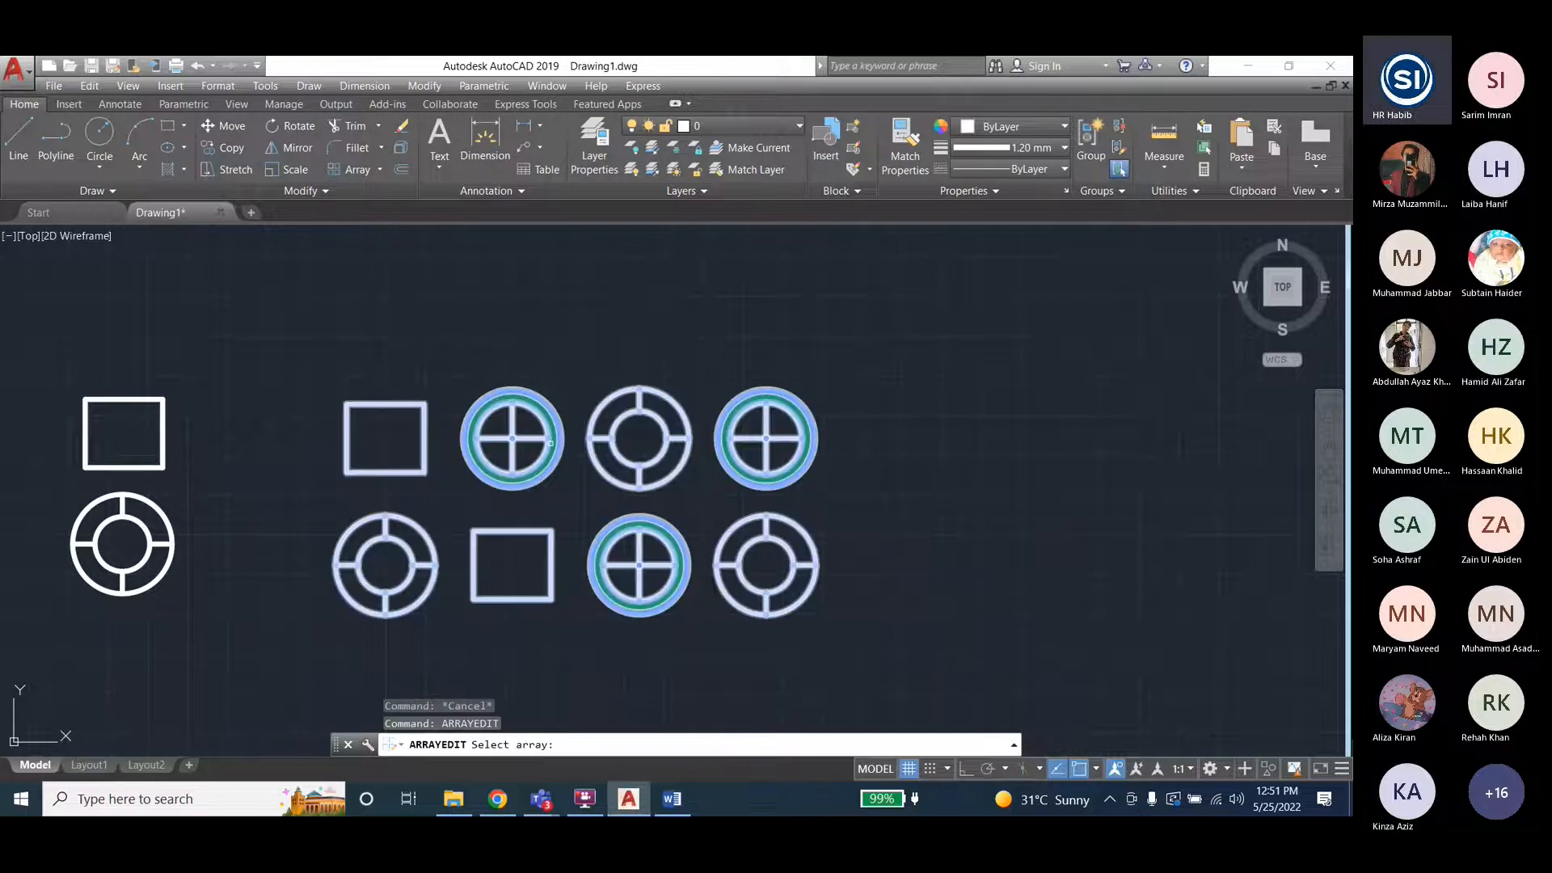
left_click(551, 443)
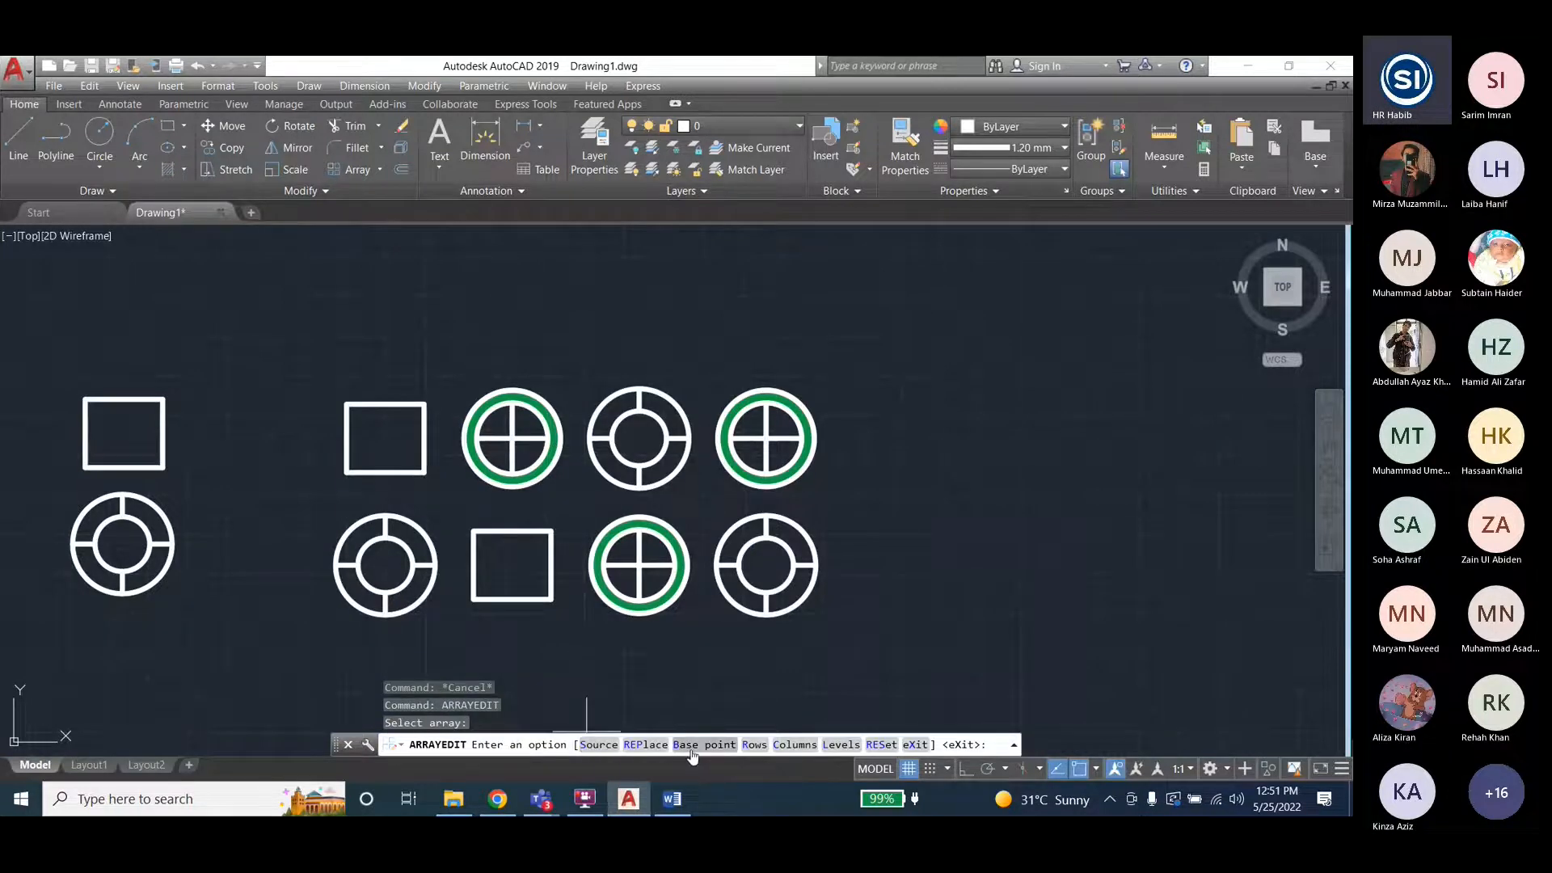
left_click(754, 745)
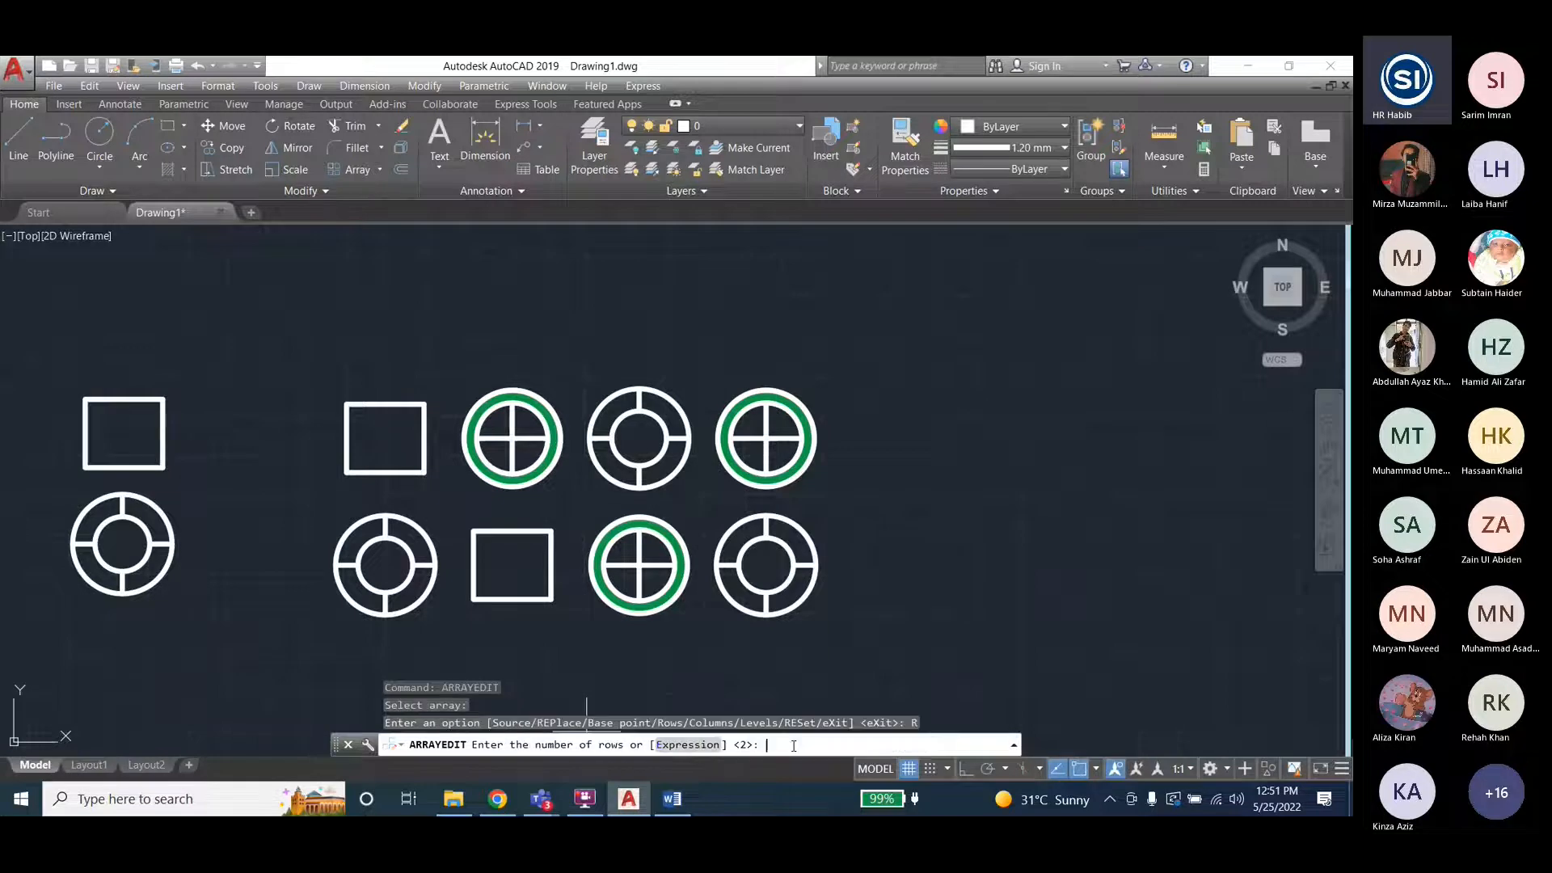
type("3")
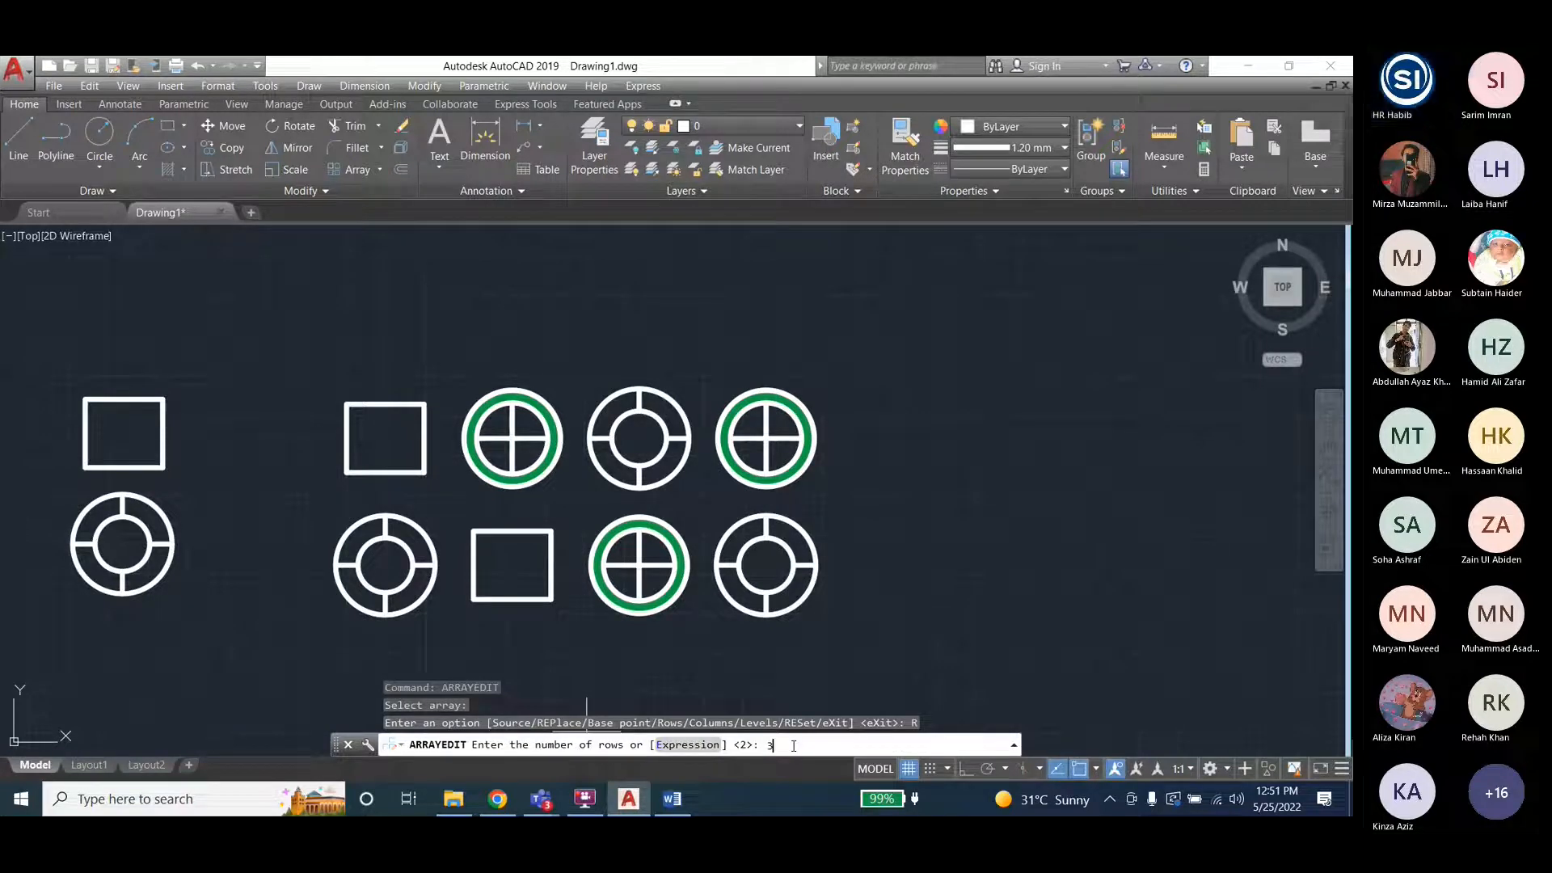
key("Return")
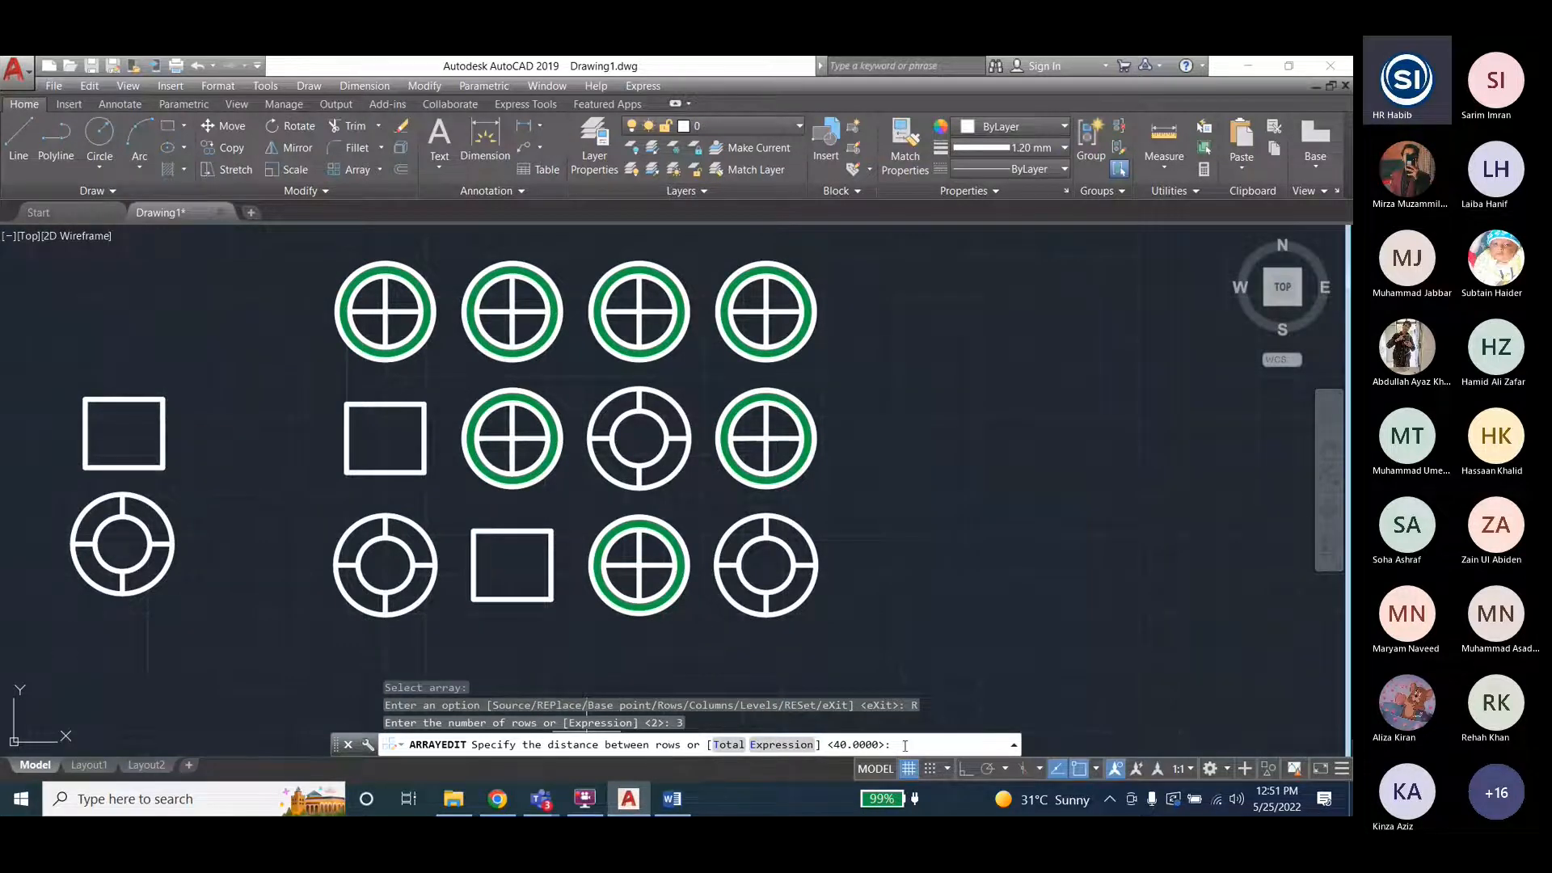
type("35")
key("Return")
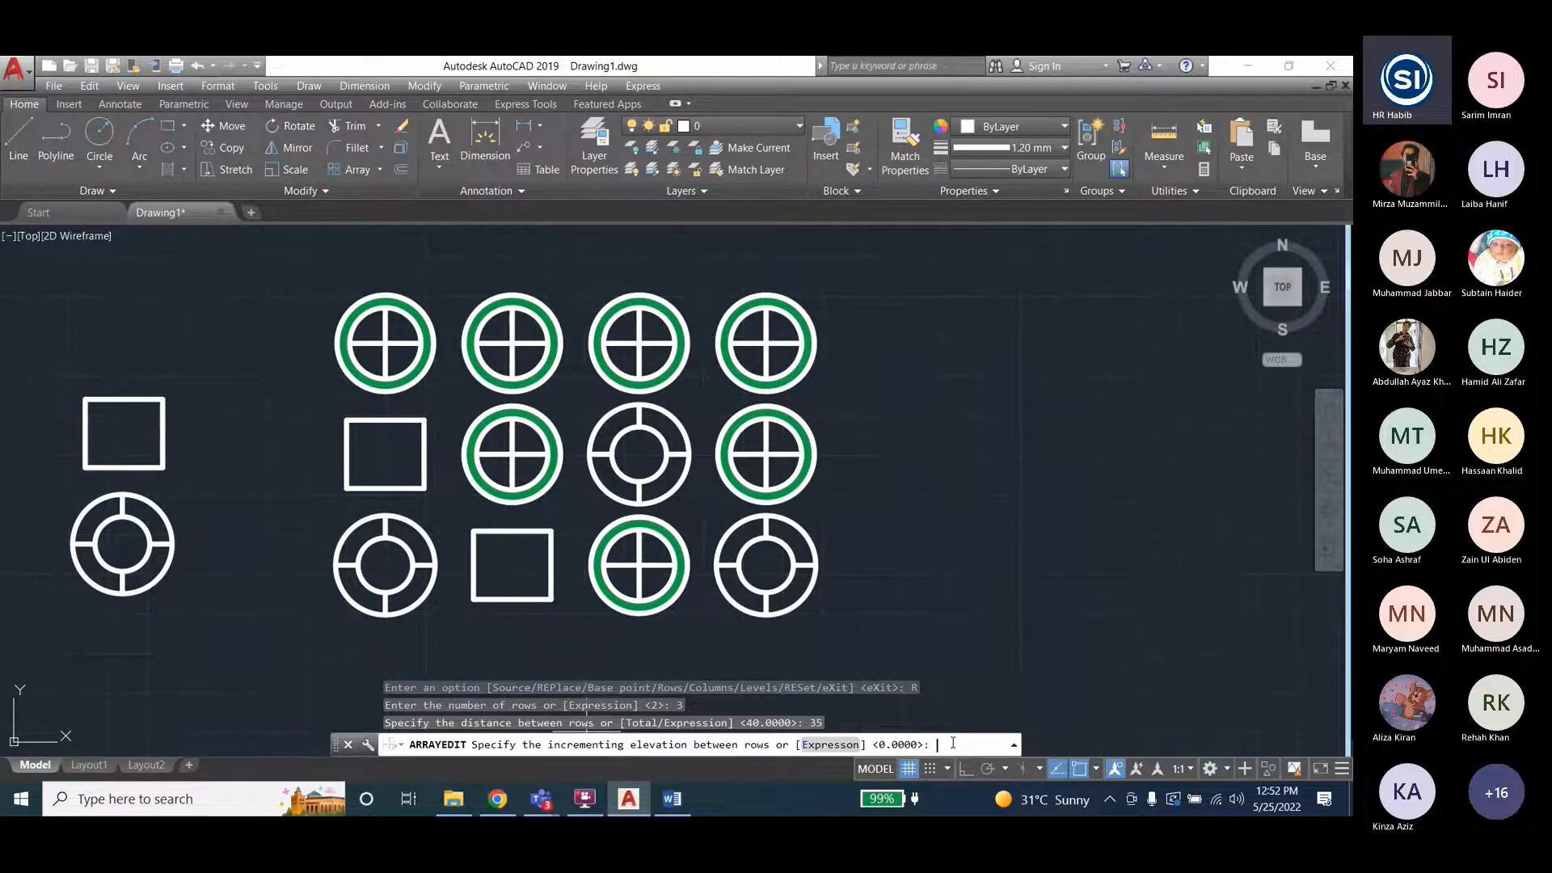
key("Return")
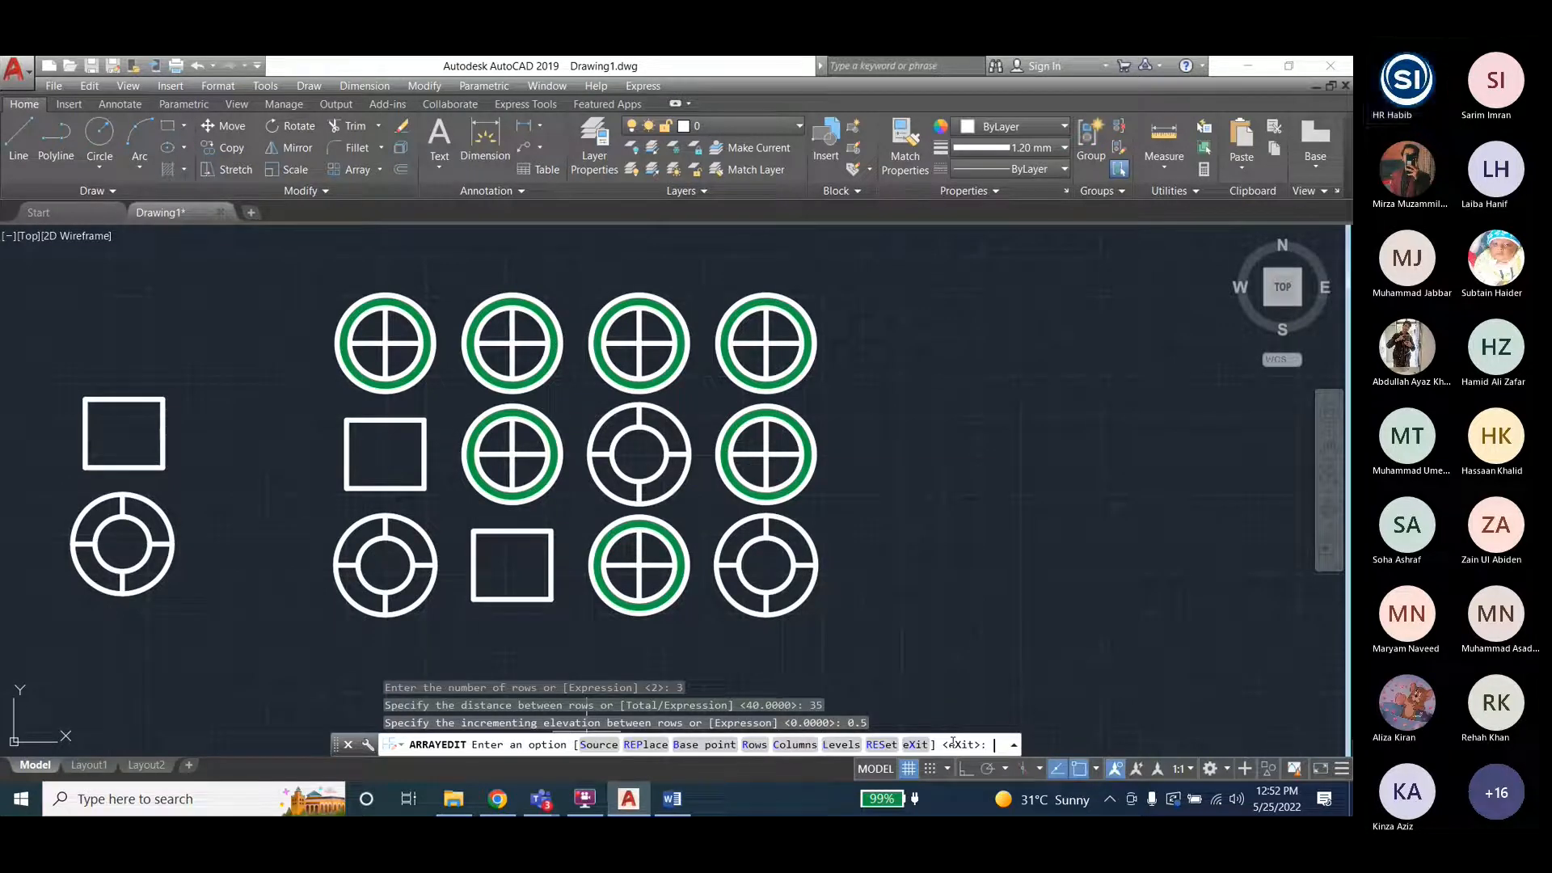
Set the array to 5 columns spaced 35 apart and exit the array editing command.
left_click(784, 746)
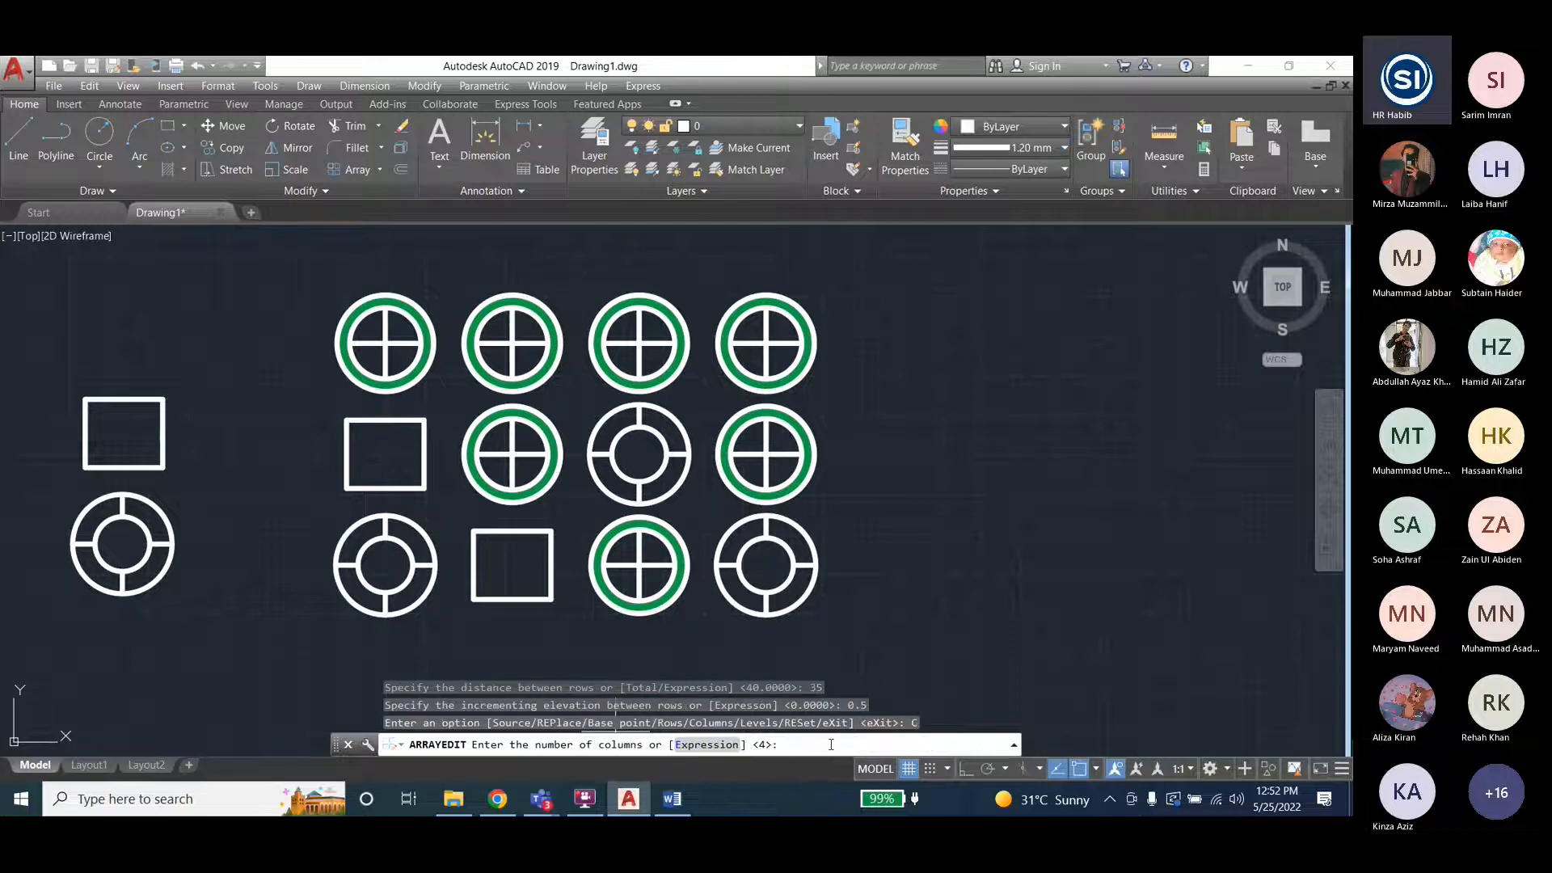
type("5")
key("Return")
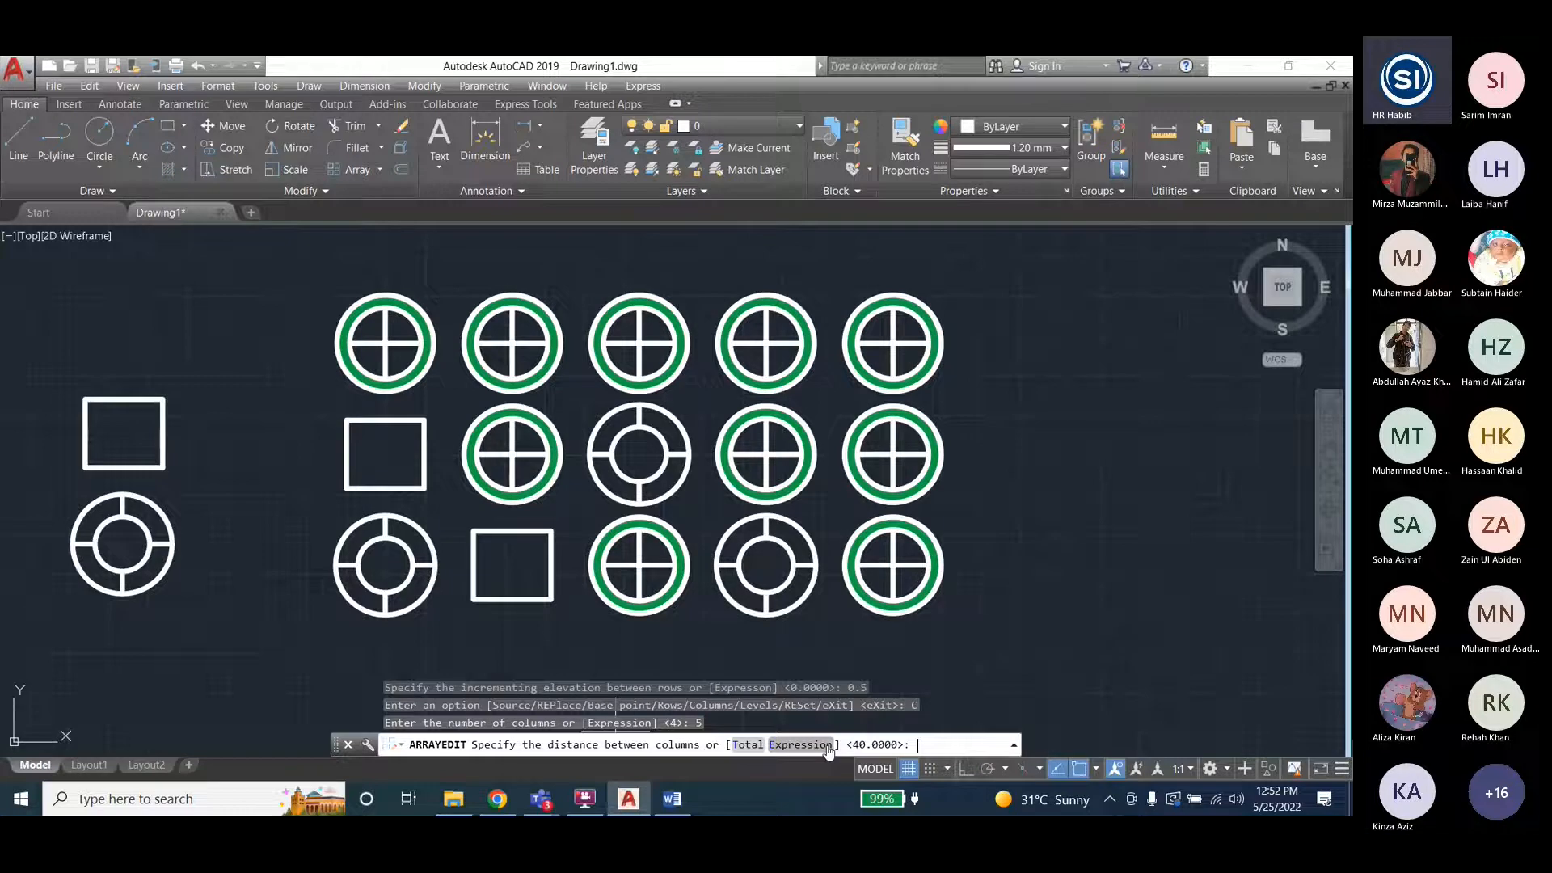
type("35")
key("Return")
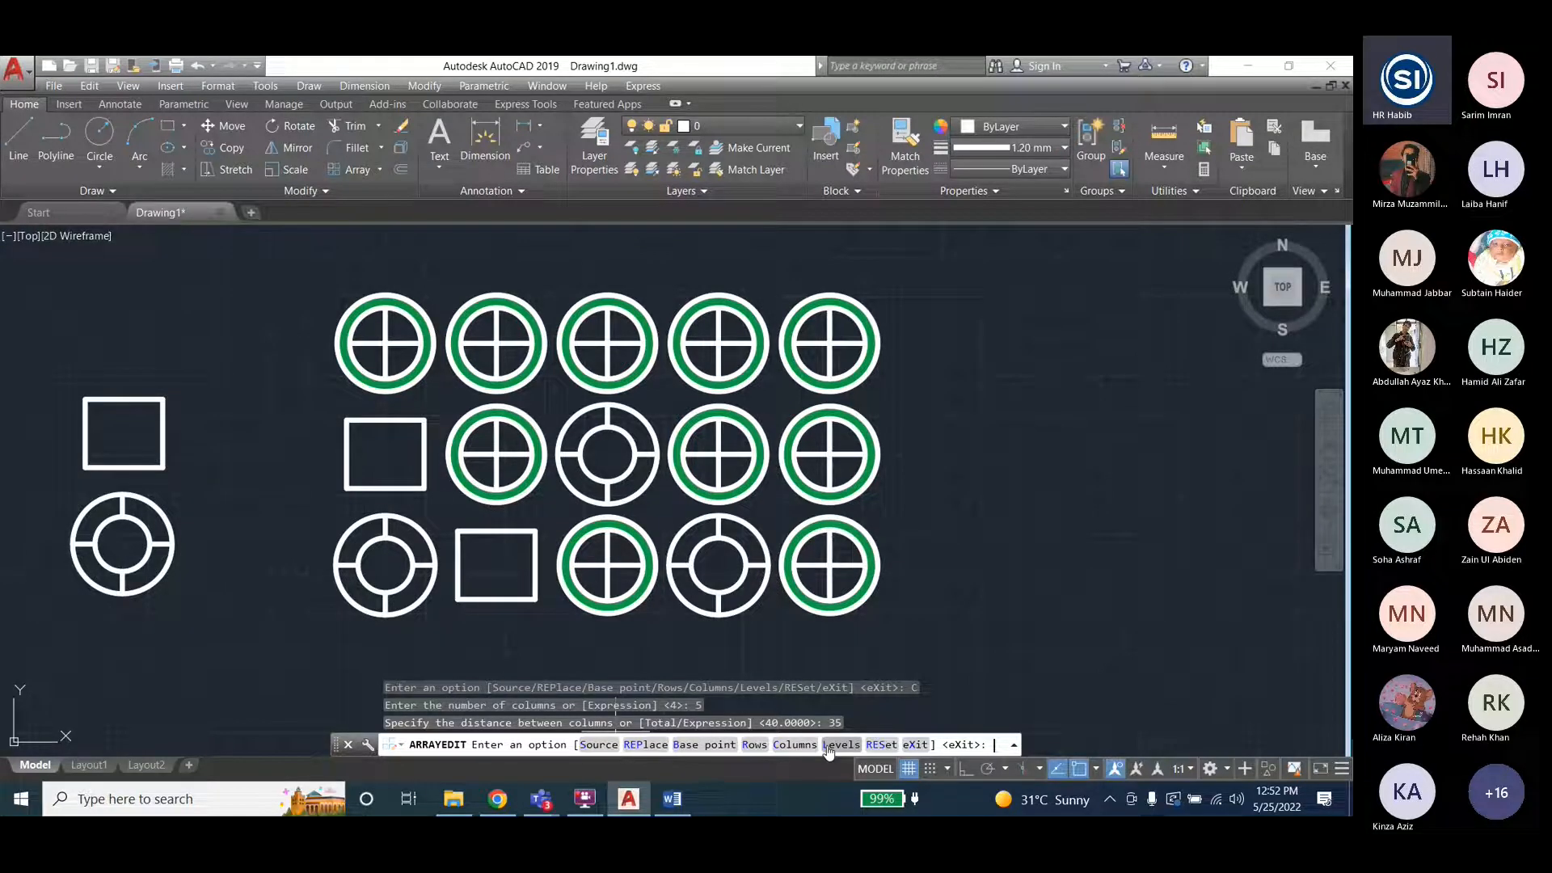
key("Return")
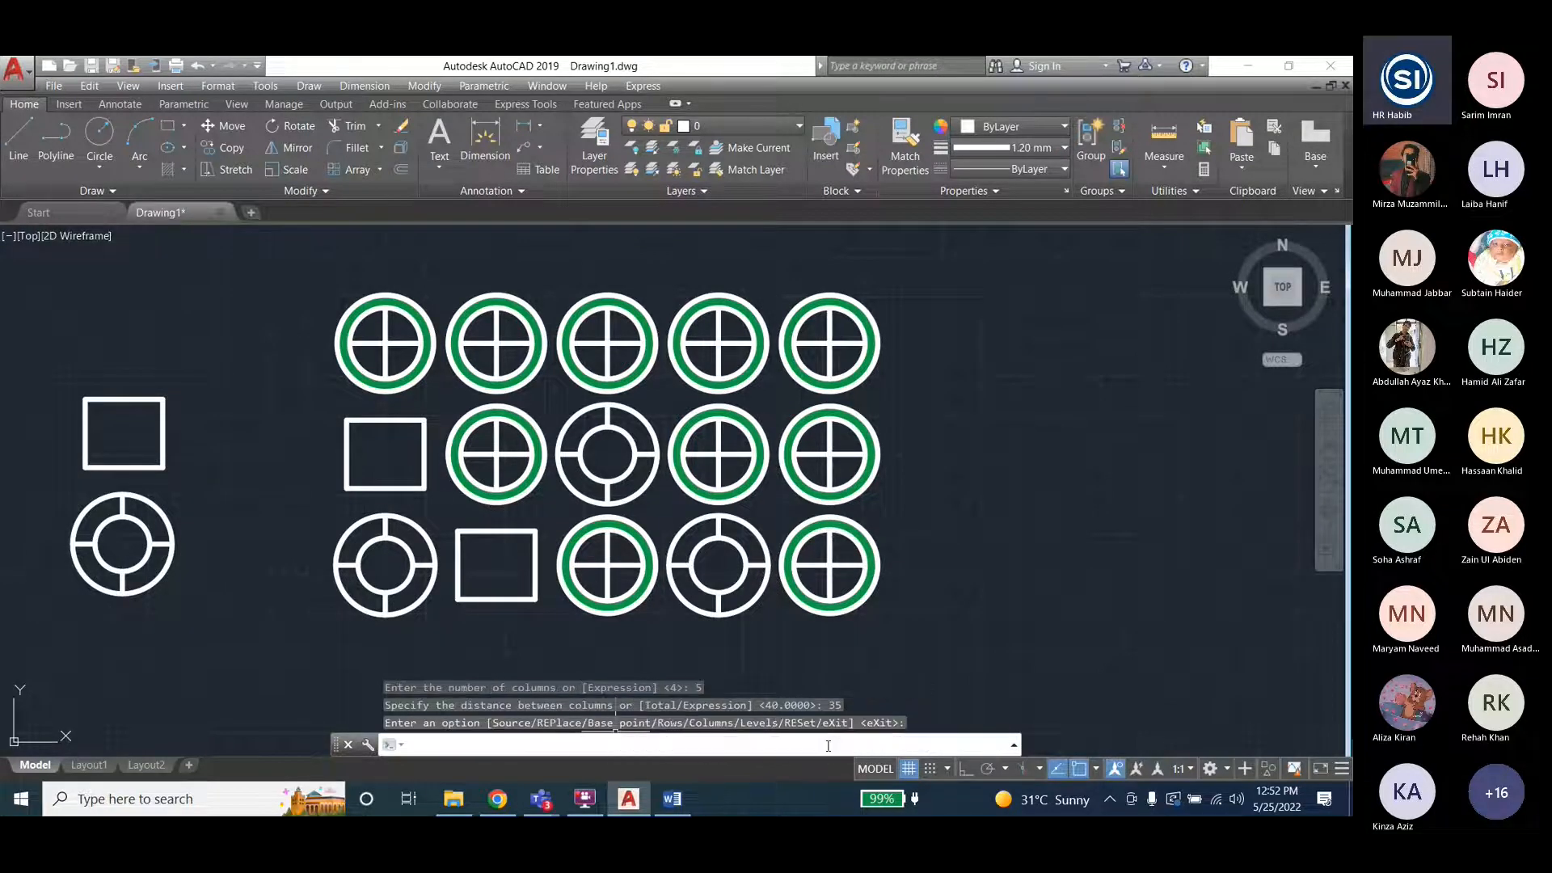
key("Escape")
key("Escape")
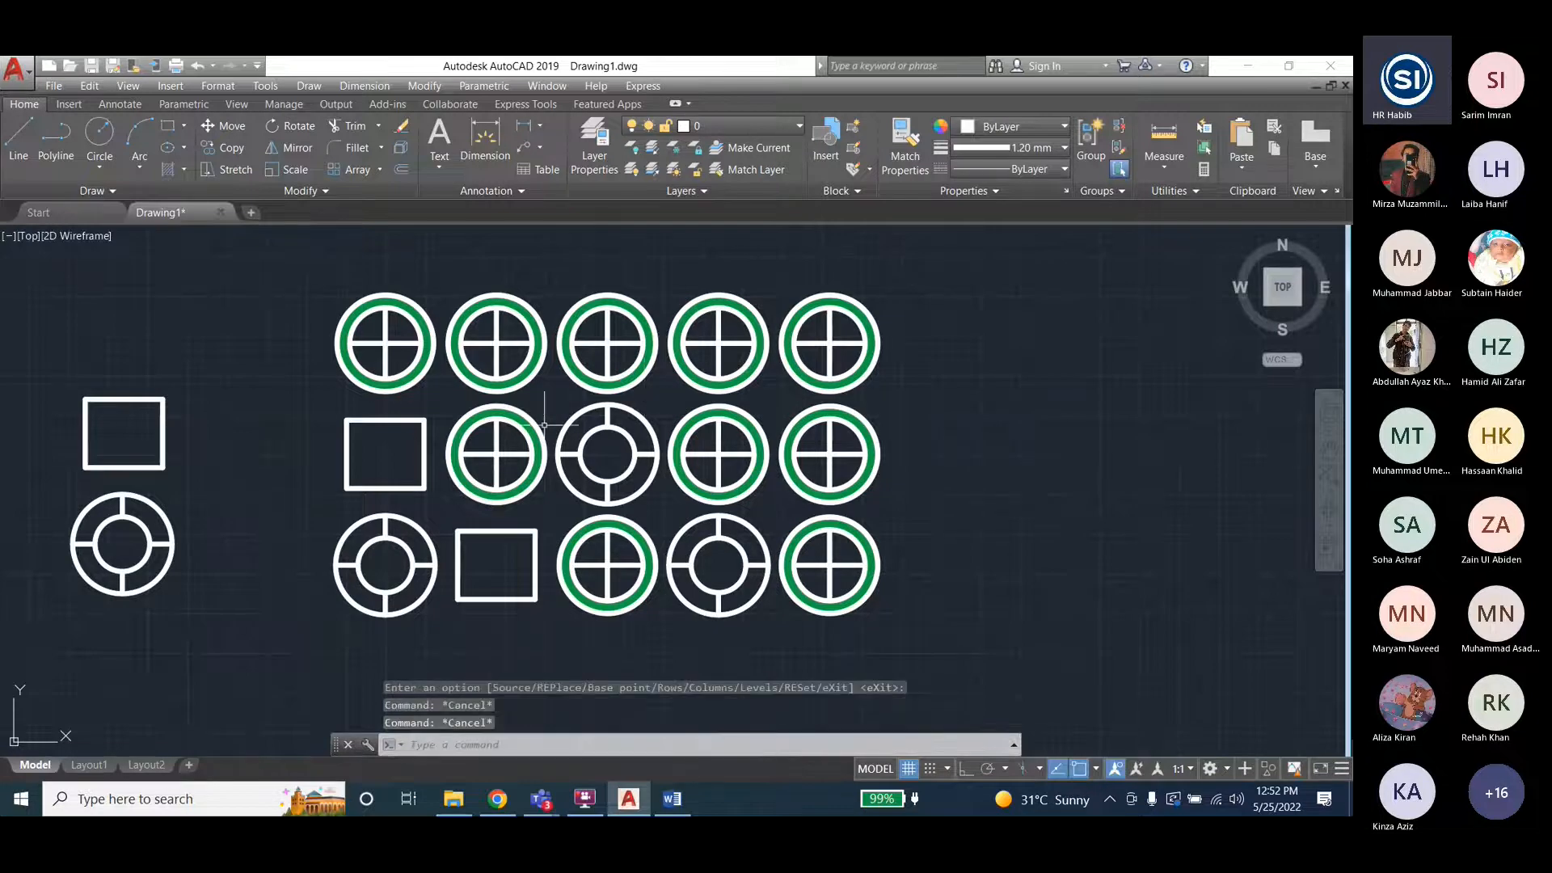
Set the rectangular array's column count to 4 and deselect it.
left_click(577, 378)
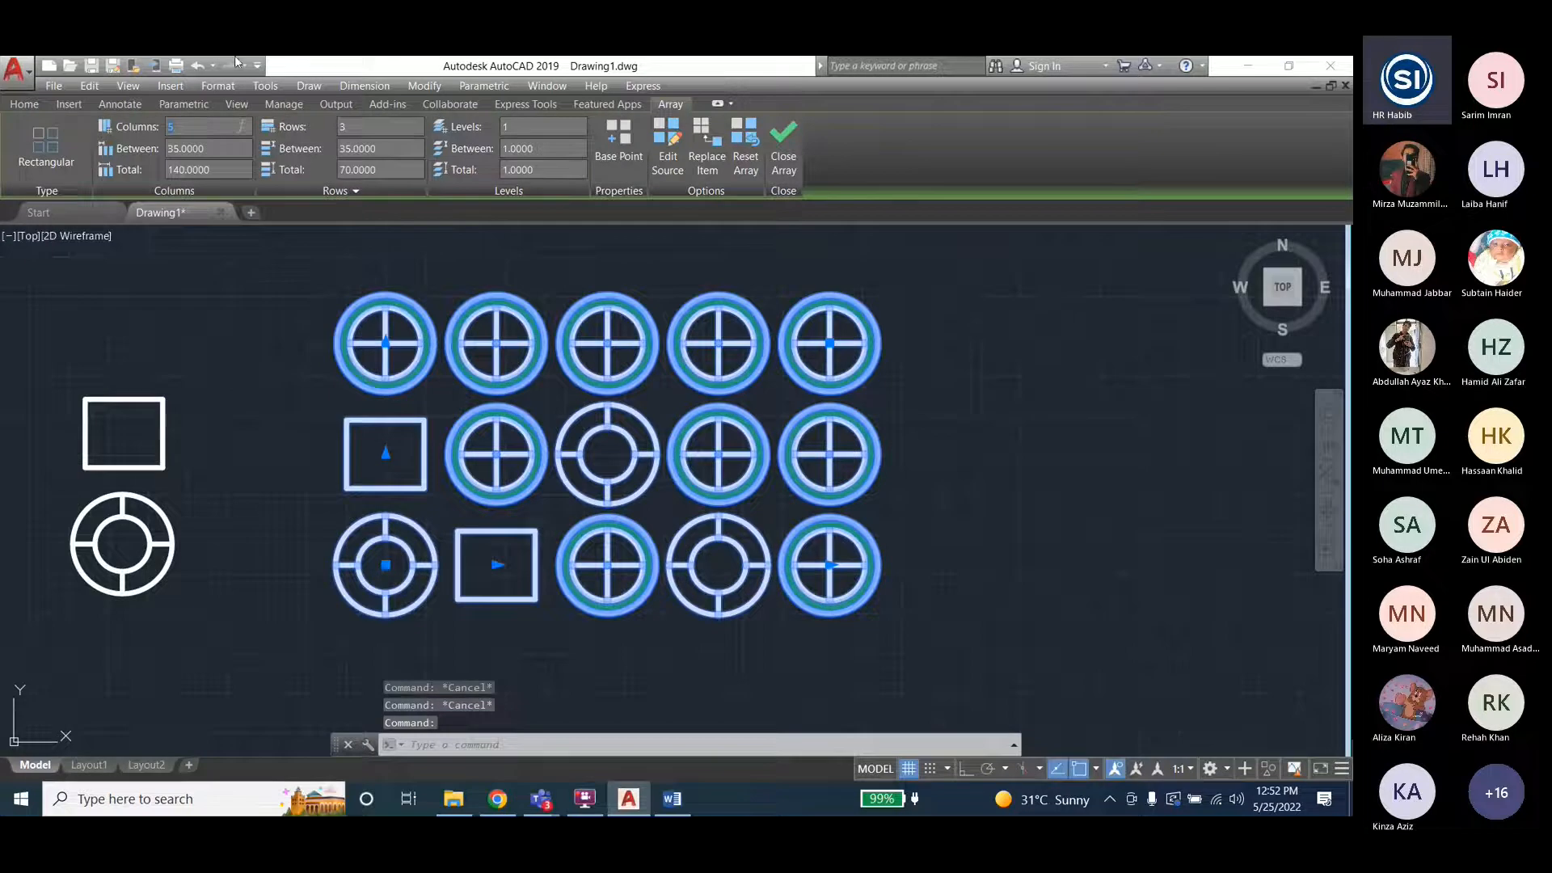
type("4")
key("Tab")
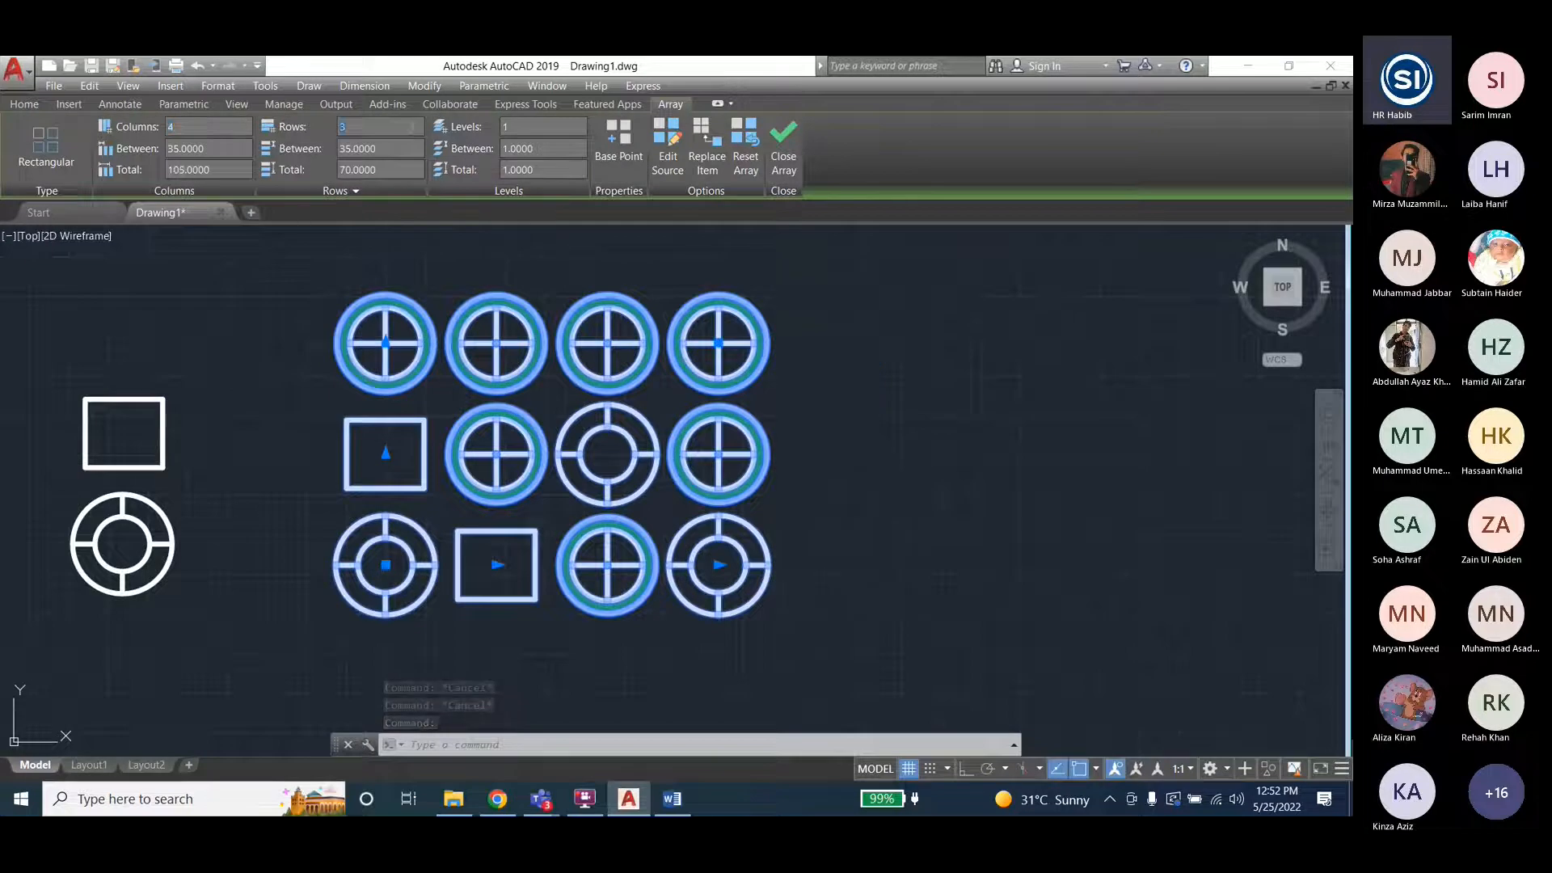
key("Escape")
key("Escape")
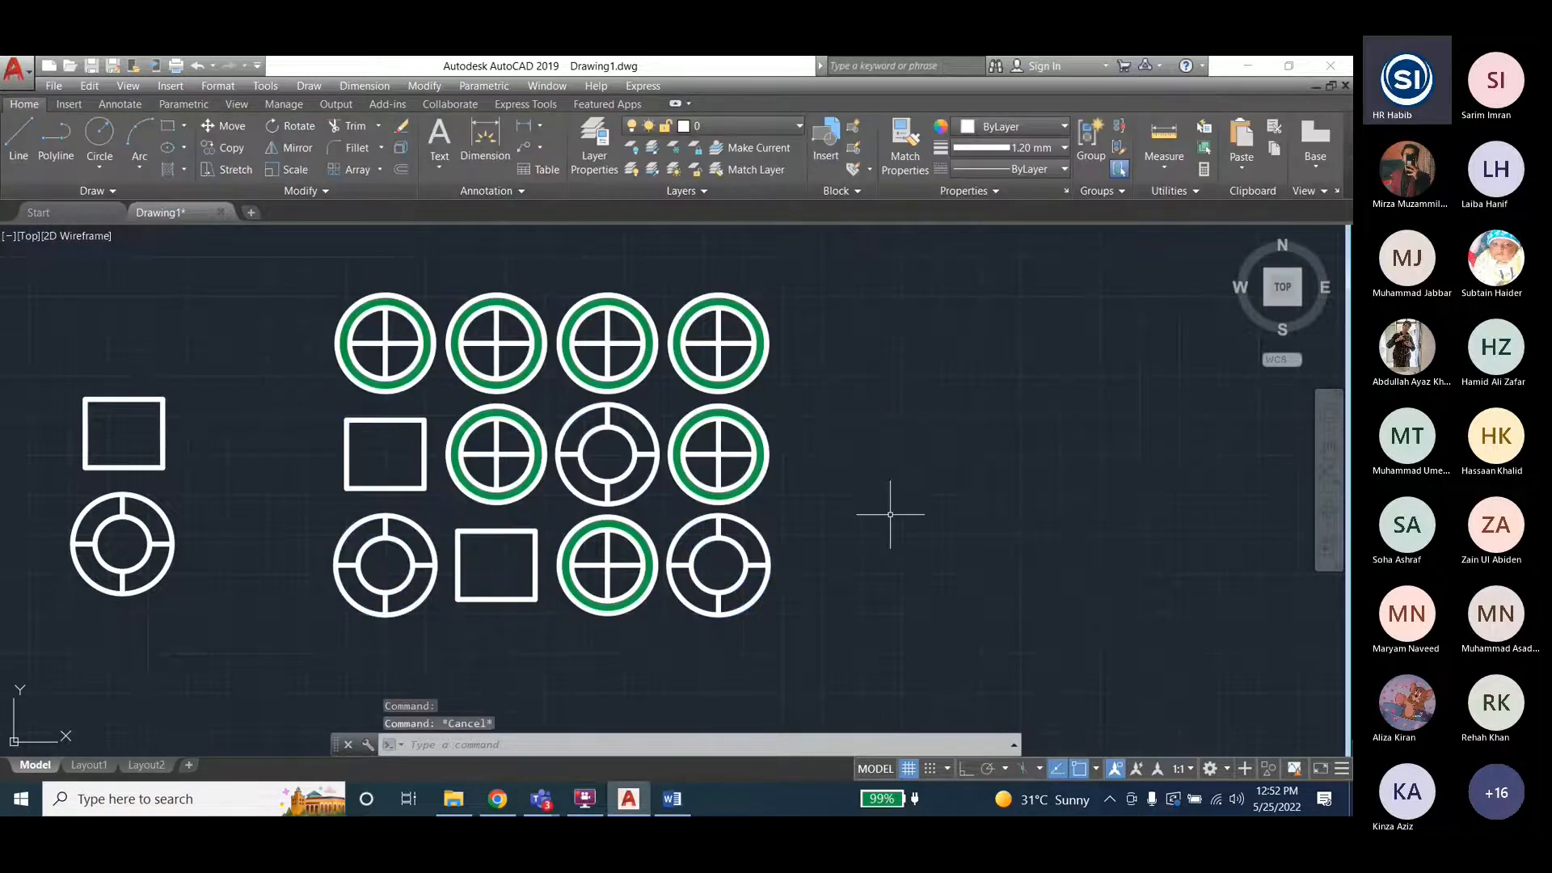
left_click(555, 443)
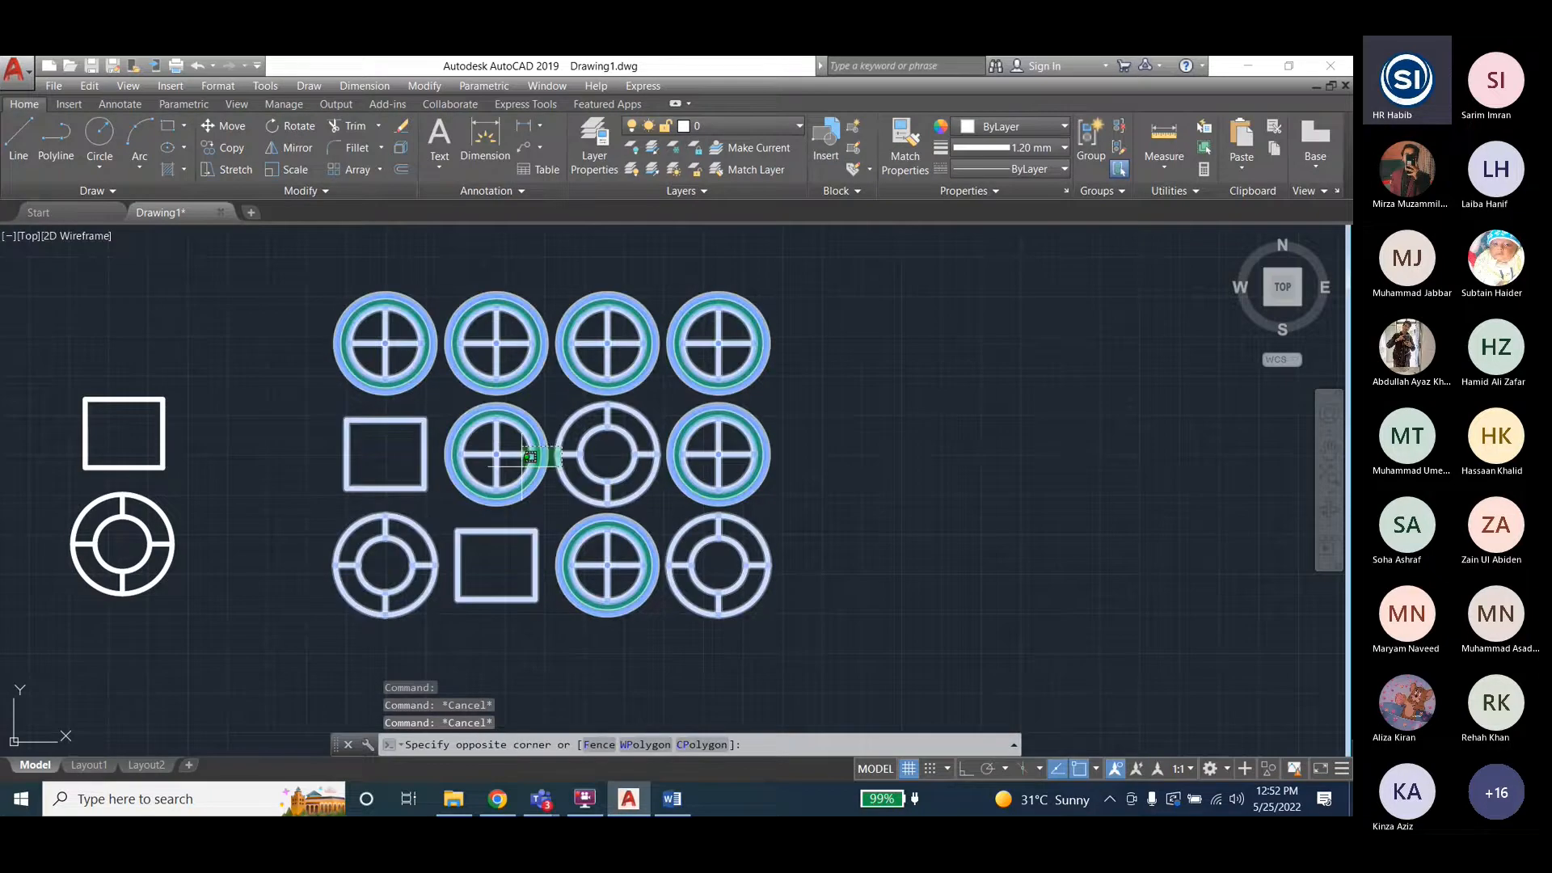
left_click(553, 451)
key("Escape")
key("Escape")
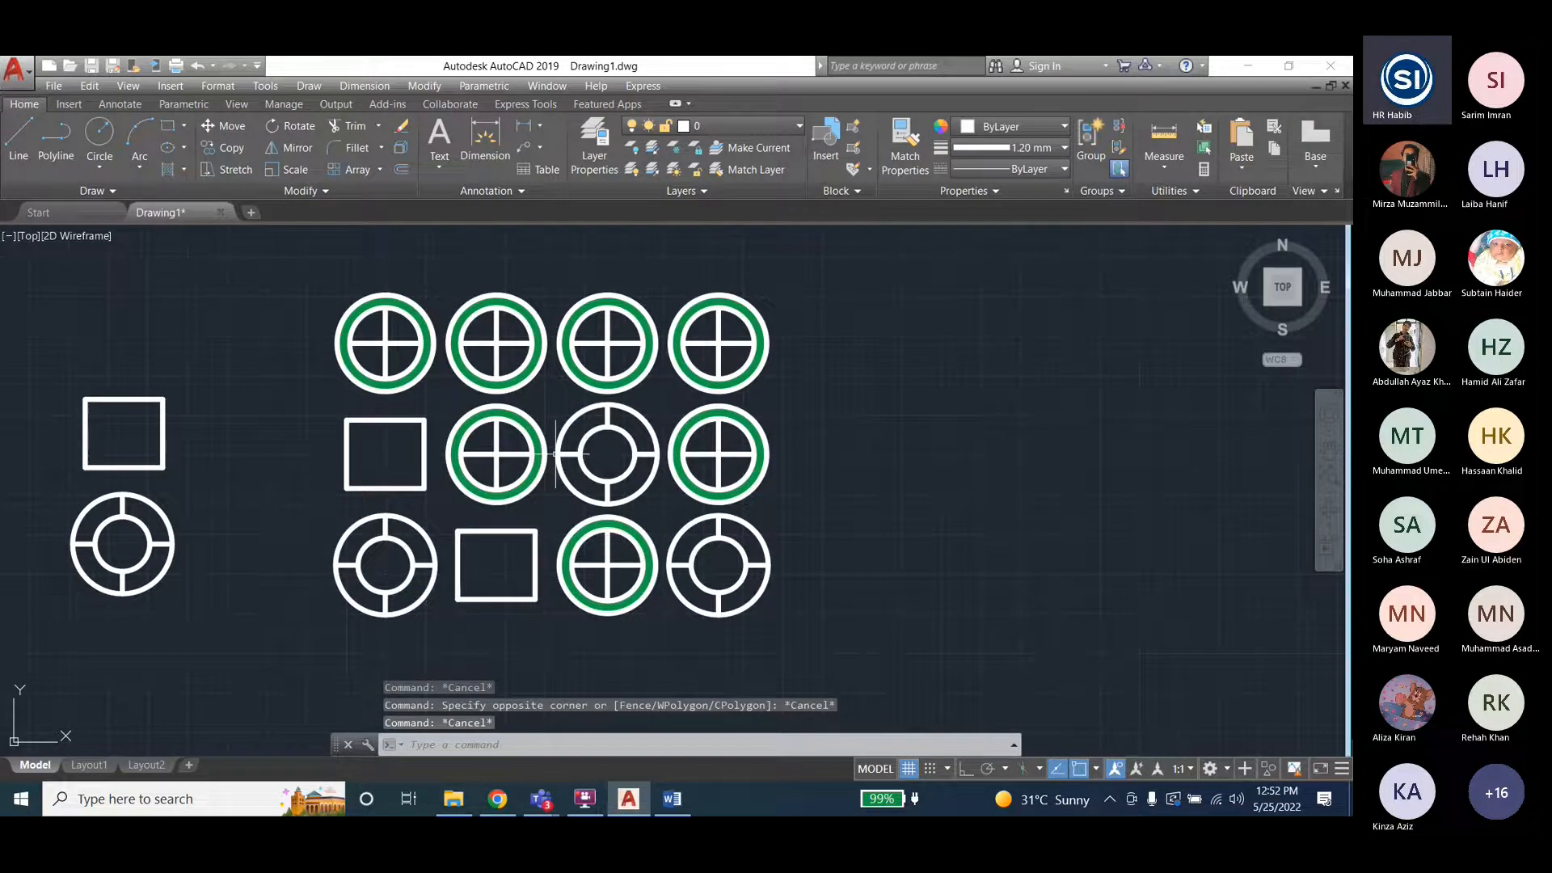
Extend the array to 7 columns directly in the drawing using its column-count grip.
left_click(553, 453)
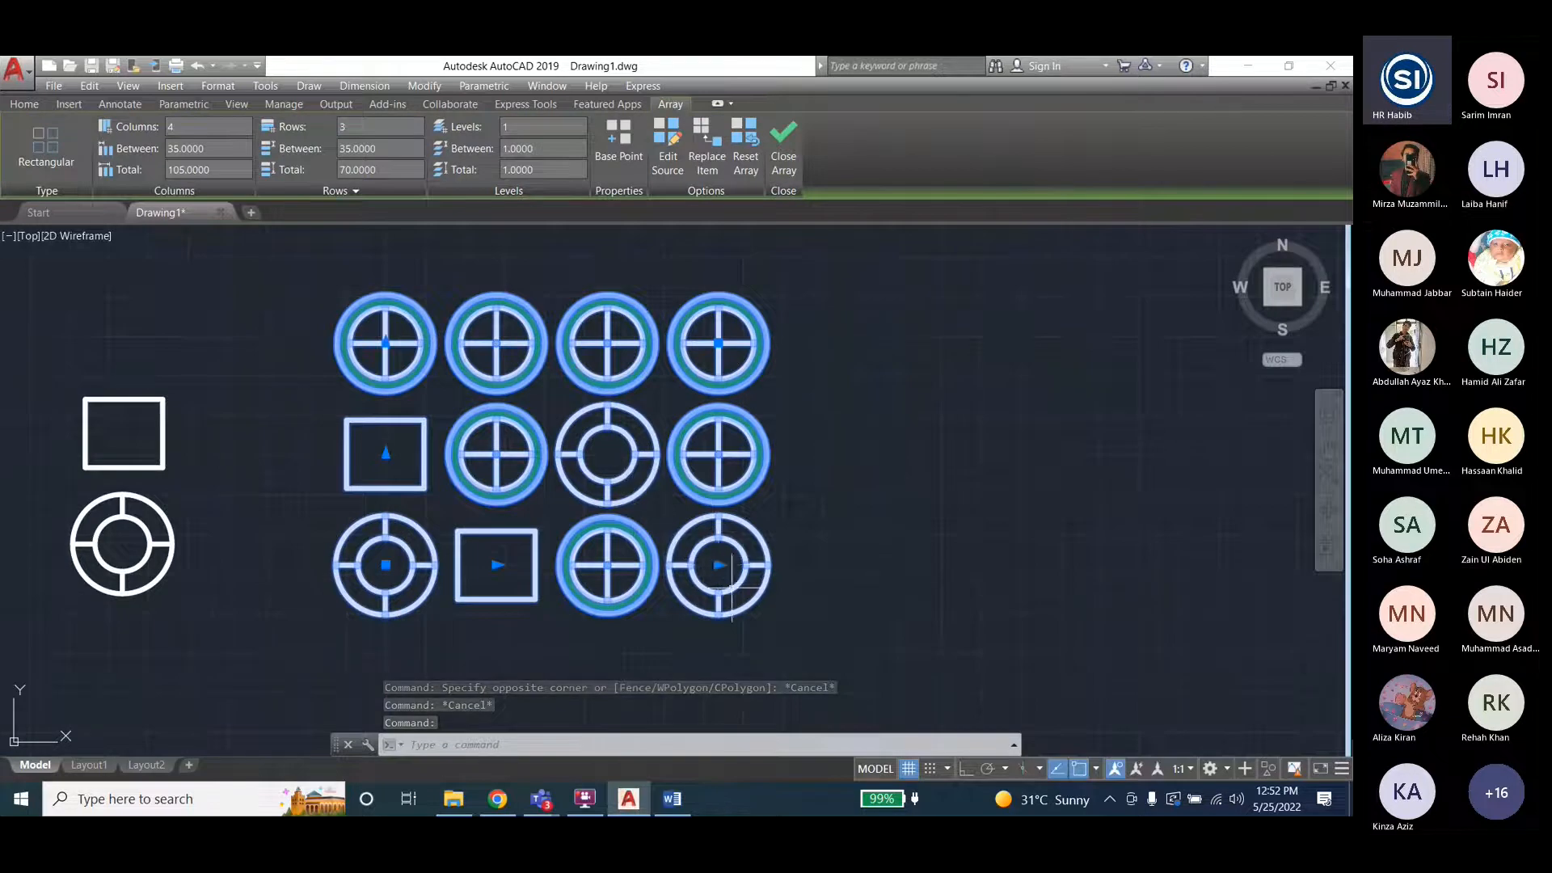
left_click(720, 564)
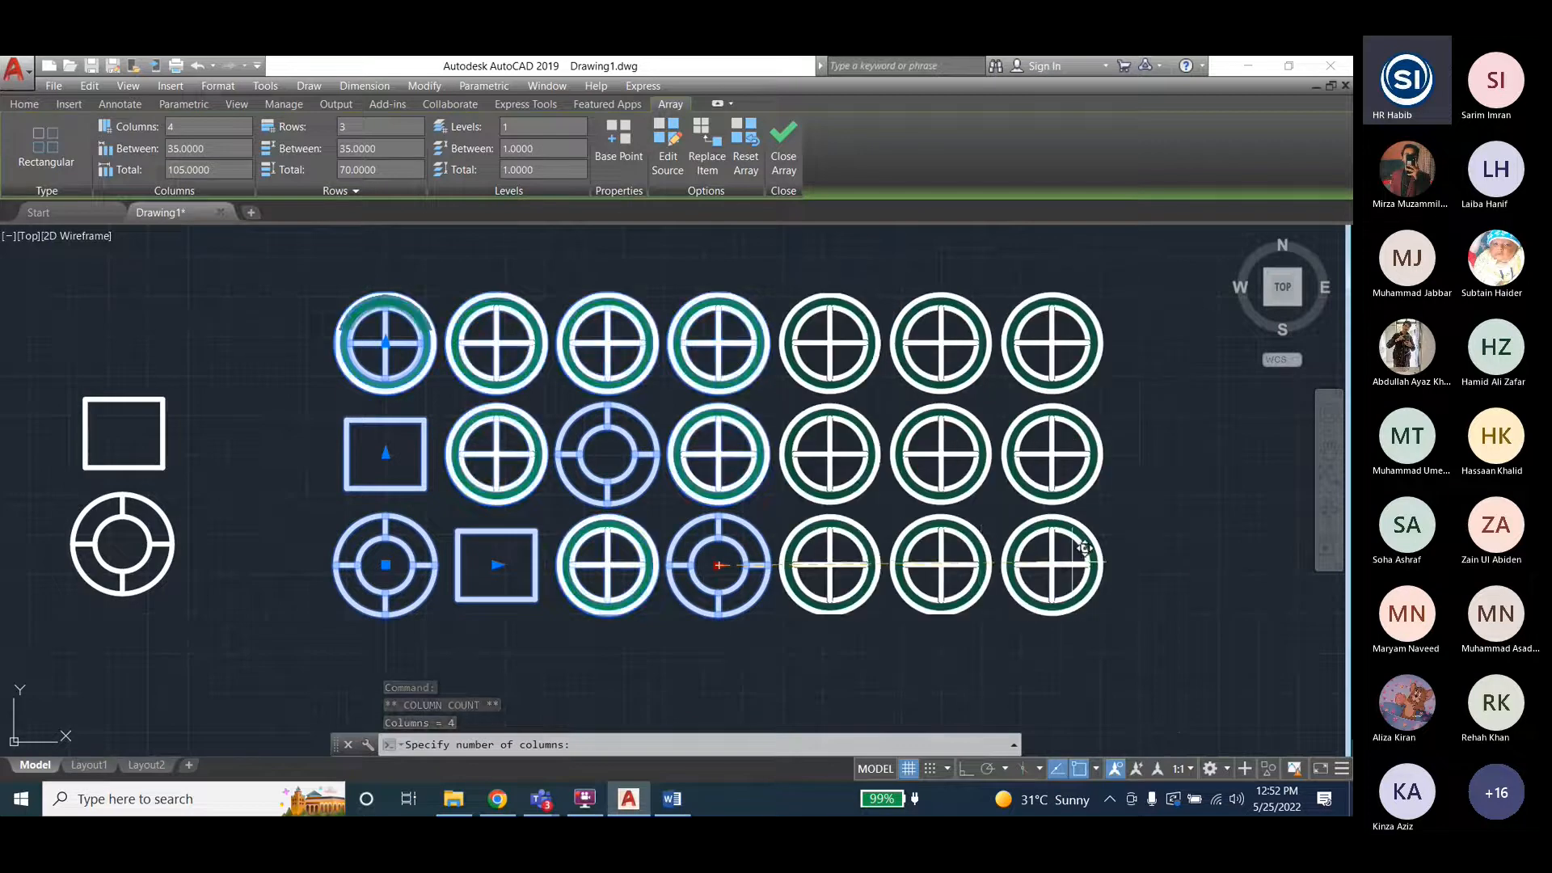
left_click(1082, 550)
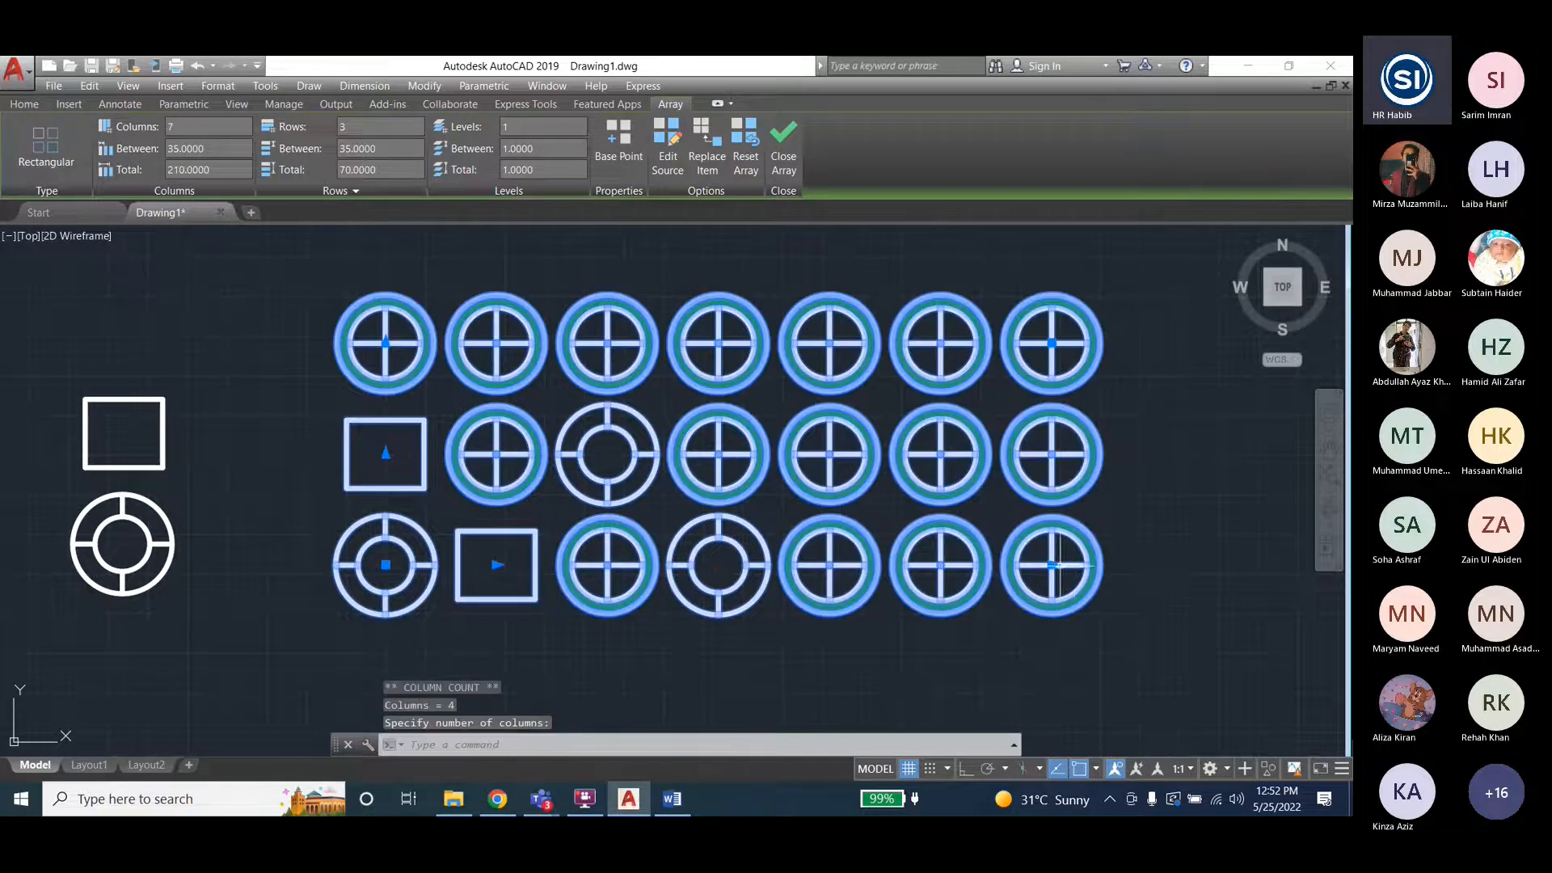
left_click(1053, 566)
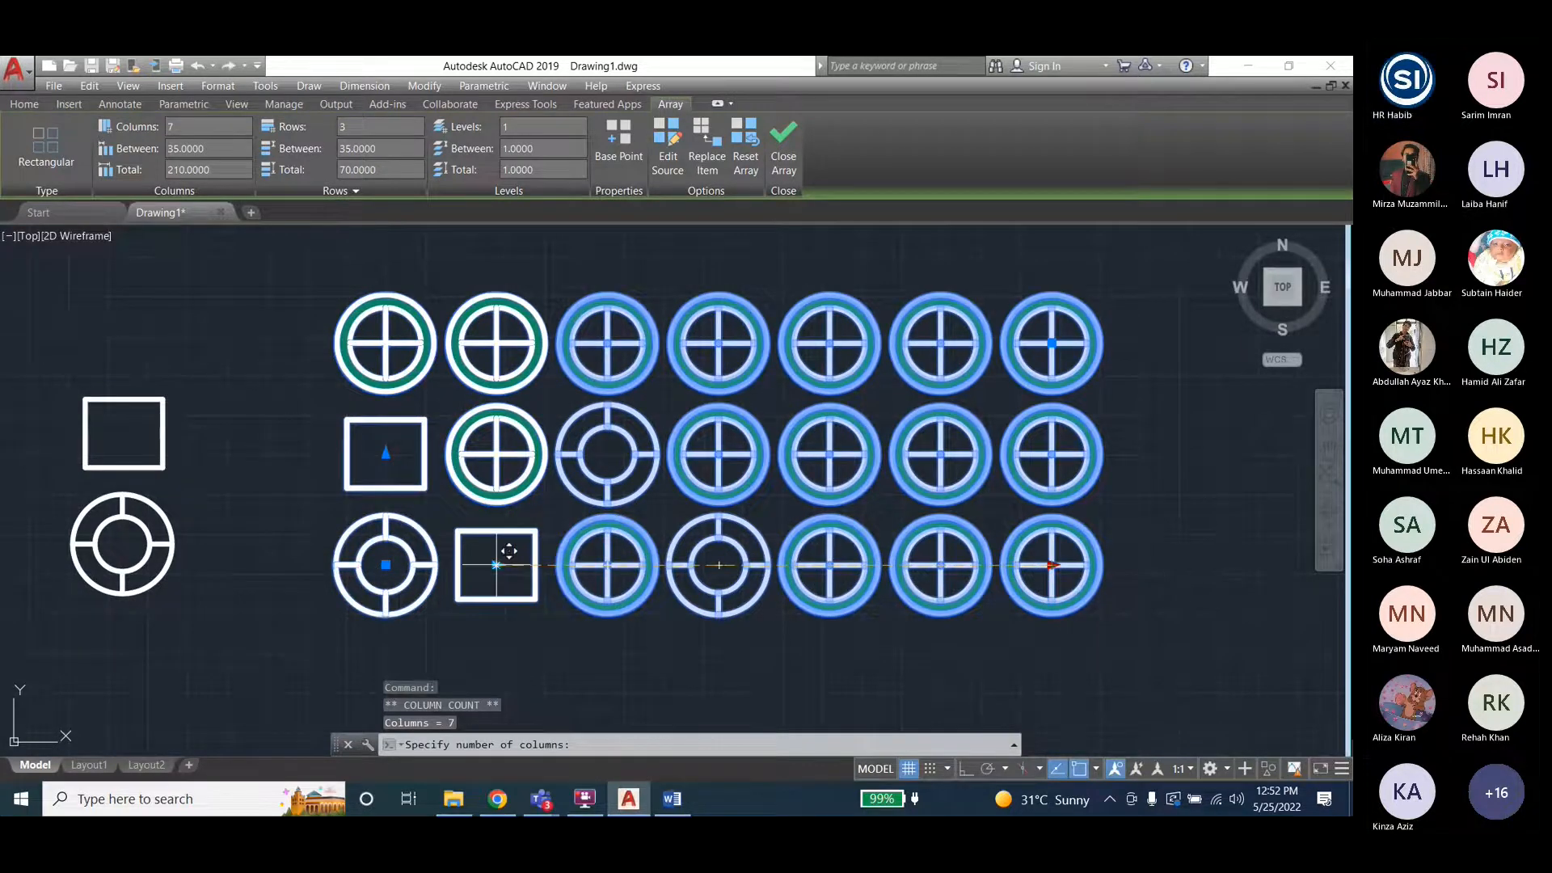
key("Escape")
key("Escape")
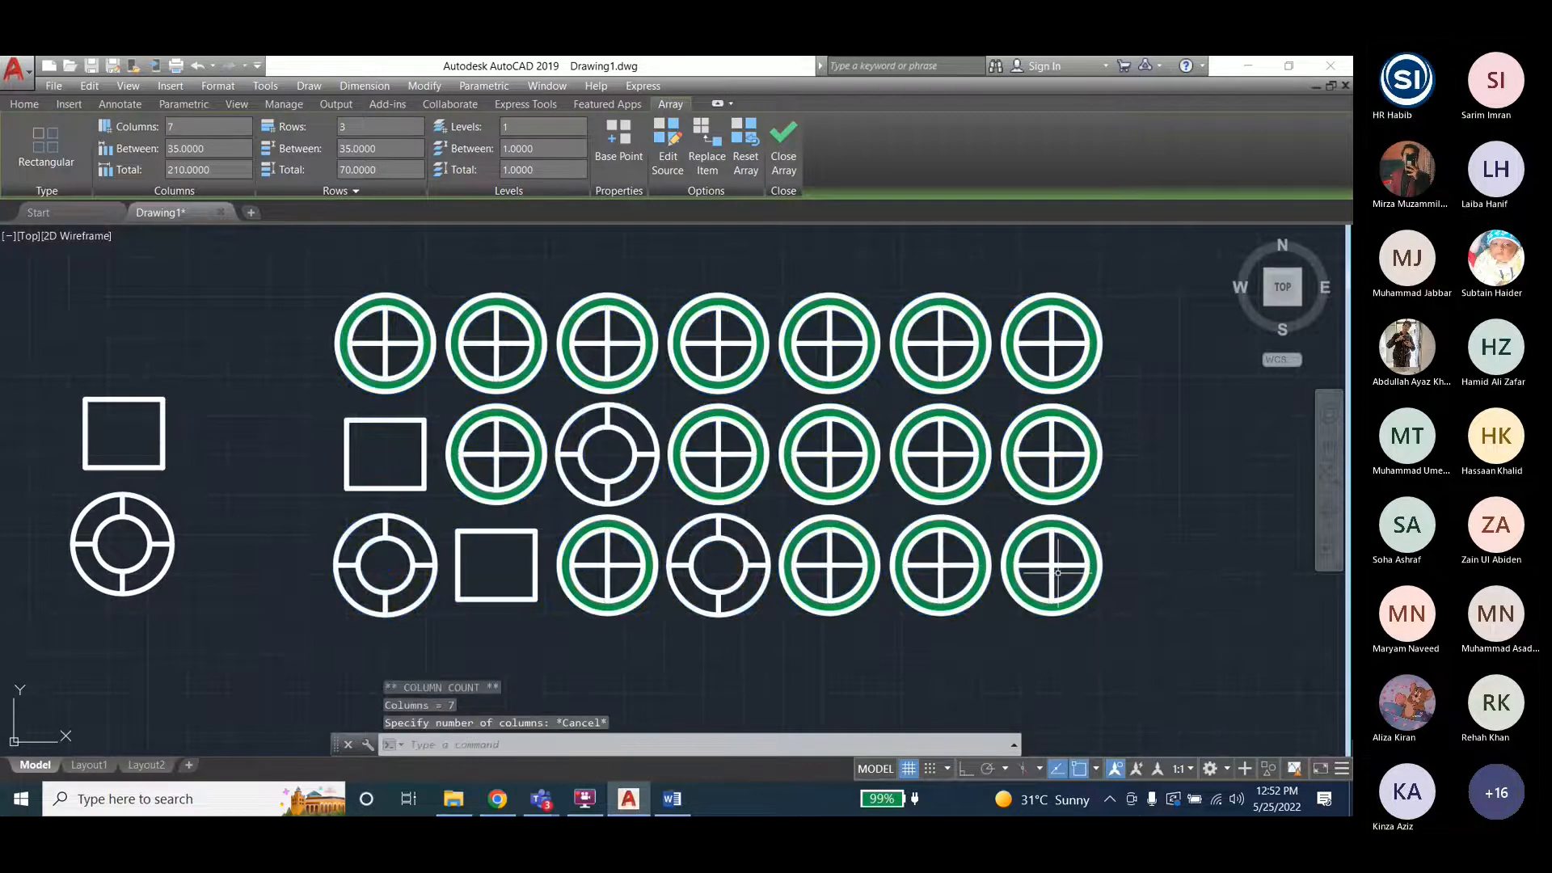
left_click(1052, 566)
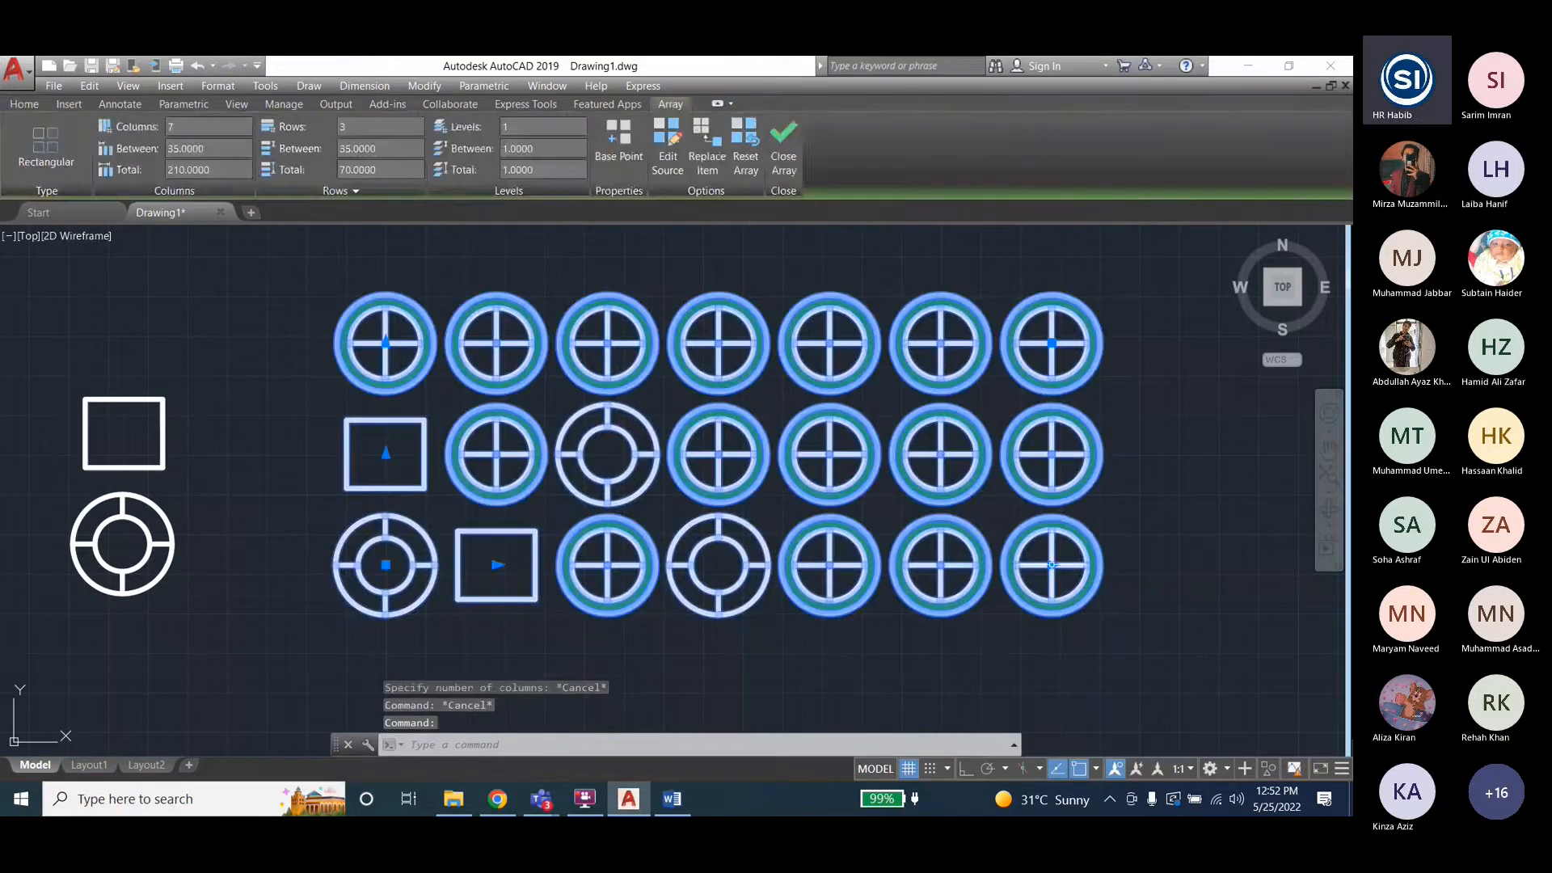
key("Escape")
left_click(1061, 559)
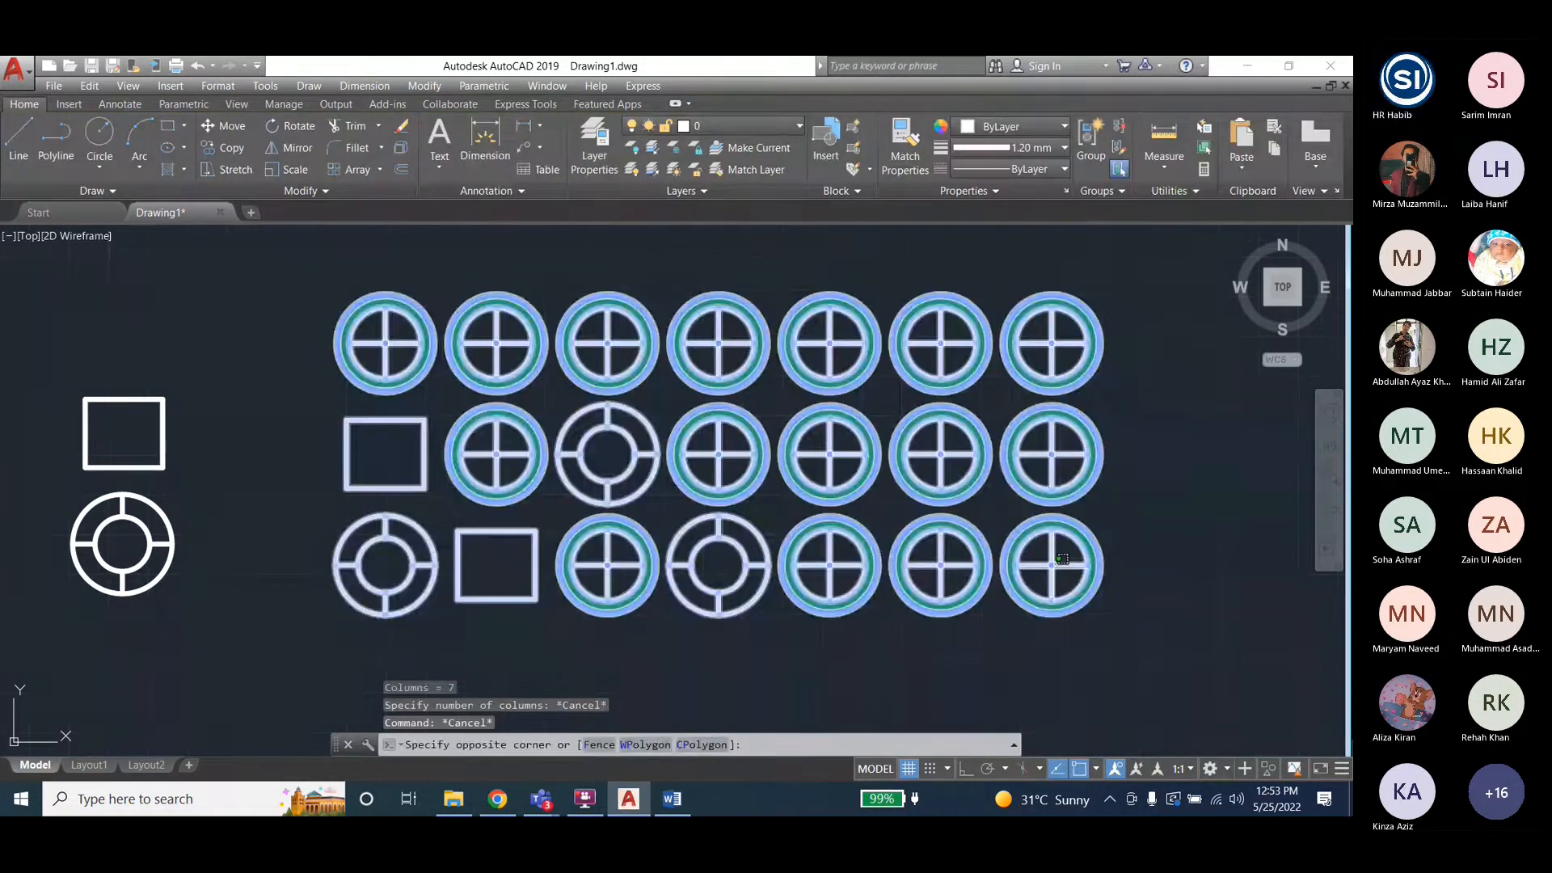
left_click(1049, 563)
left_click(1052, 565)
left_click(1051, 565)
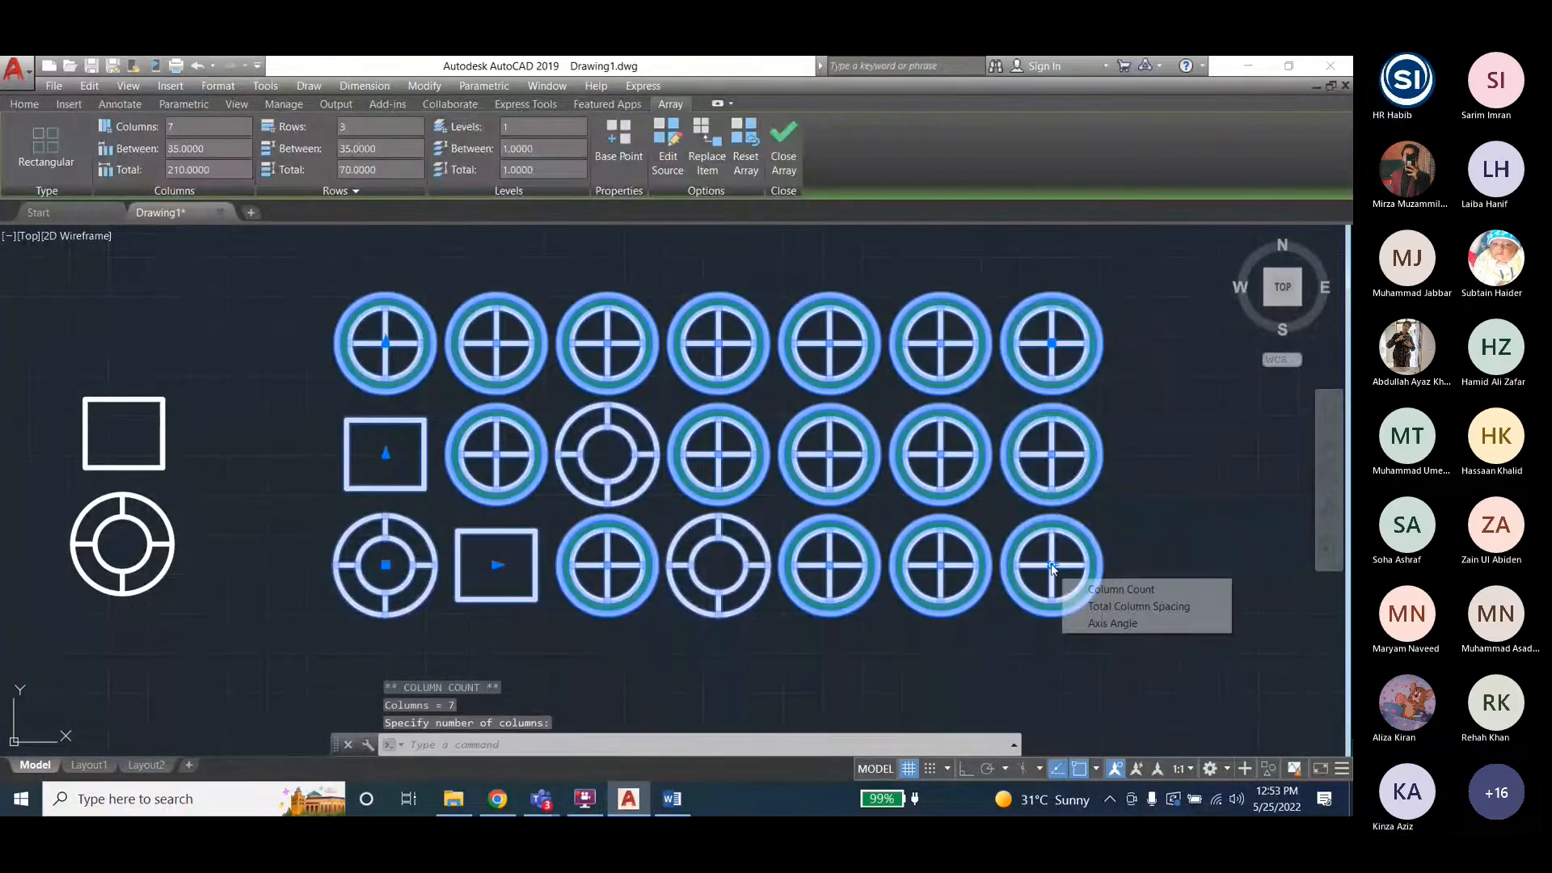
left_click(1052, 565)
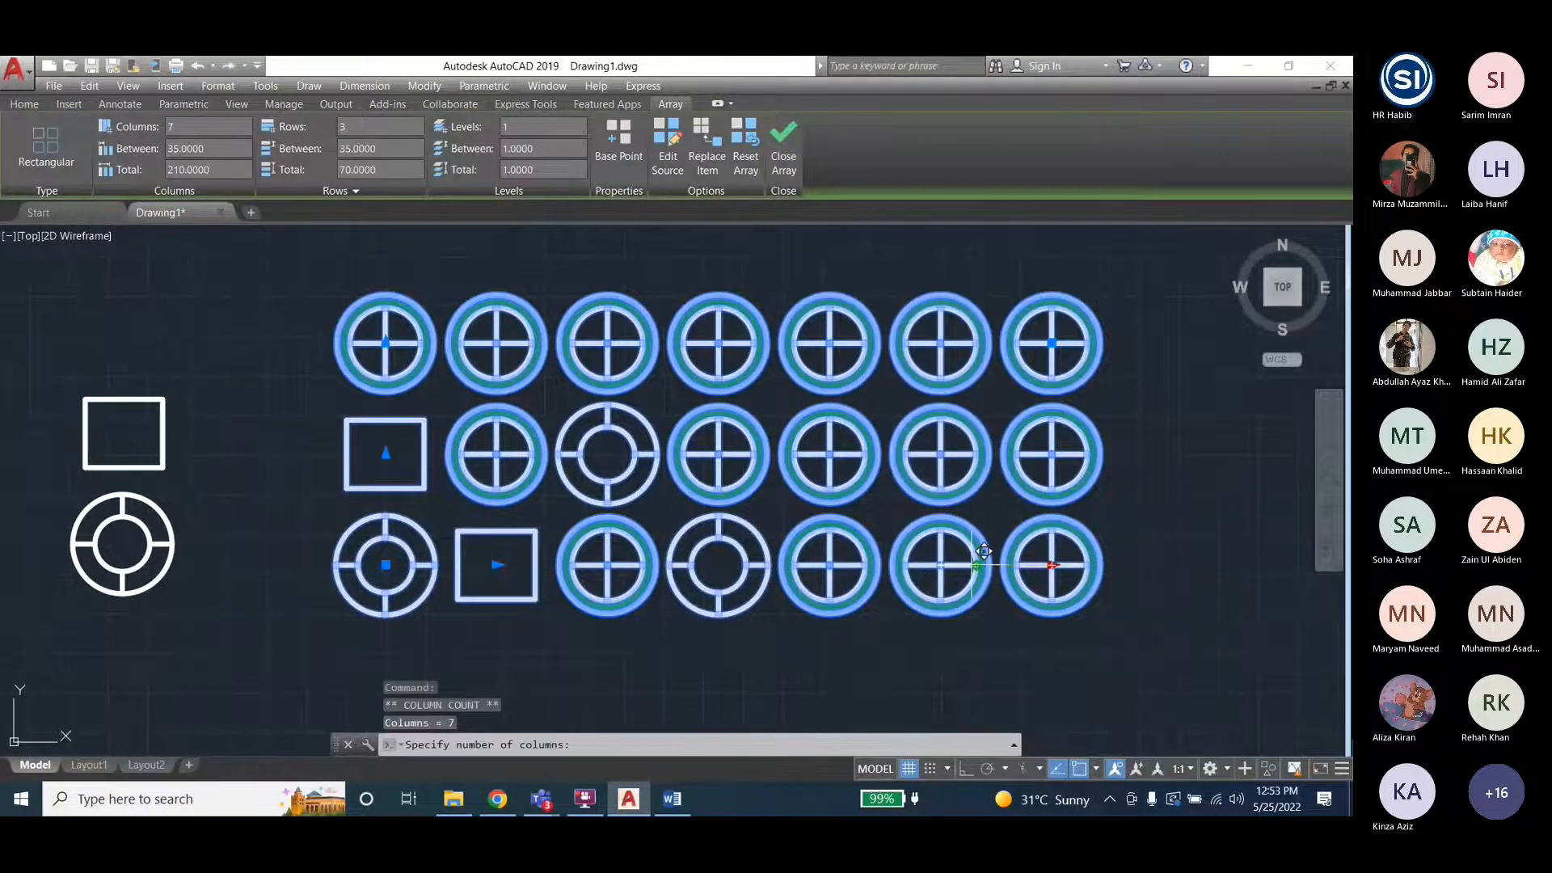
key("Escape")
key("Escape")
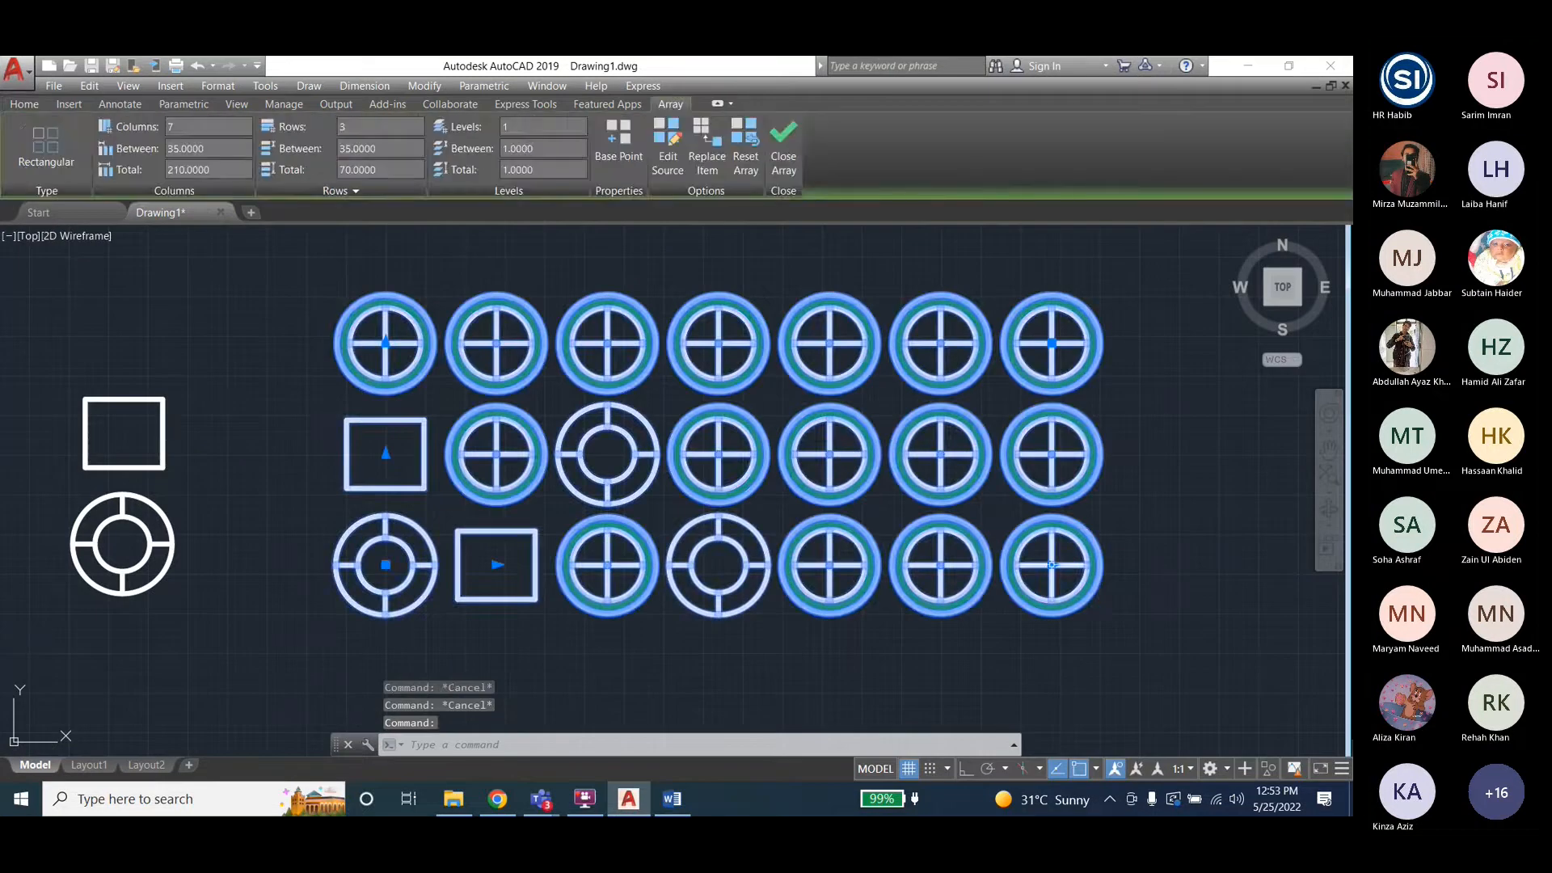
left_click(1052, 565)
key("Escape")
key("Escape")
key("Escape")
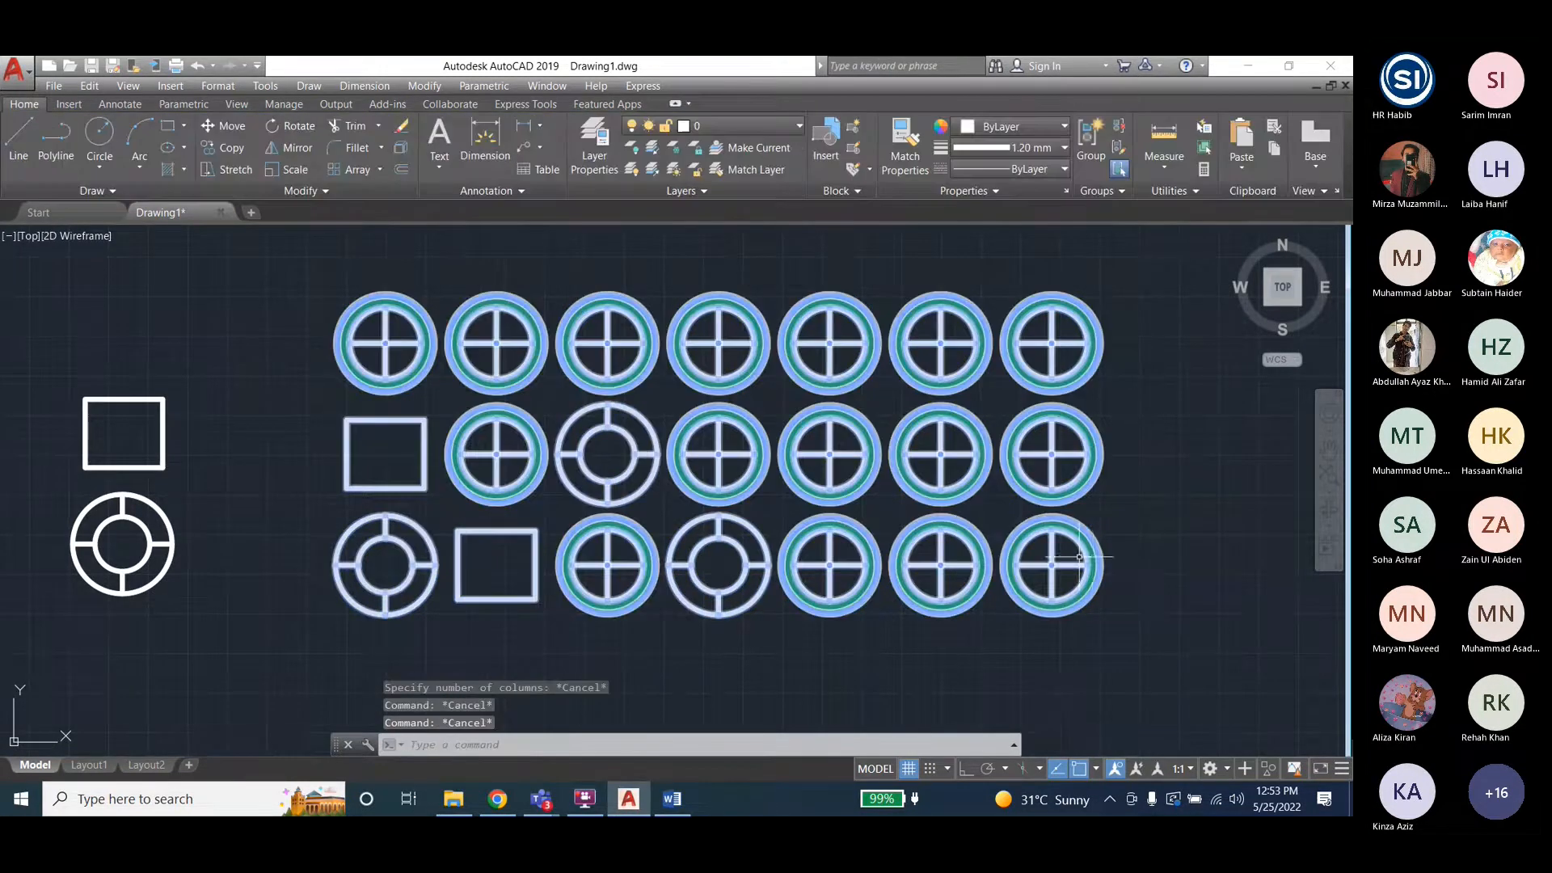
left_click(1045, 565)
left_click(1054, 571)
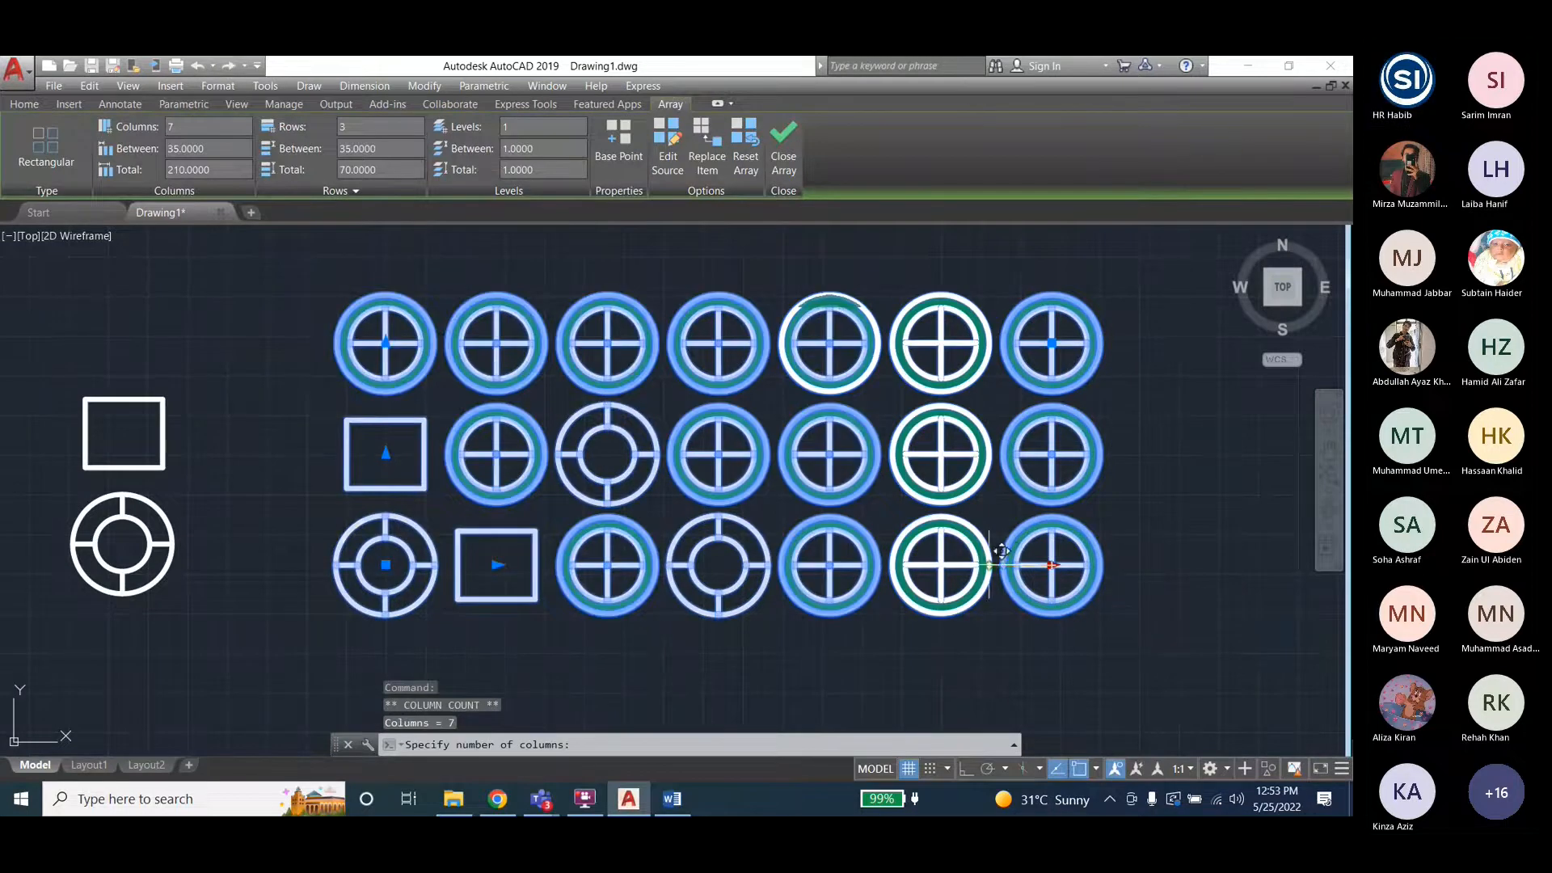
key("Escape")
key("Escape")
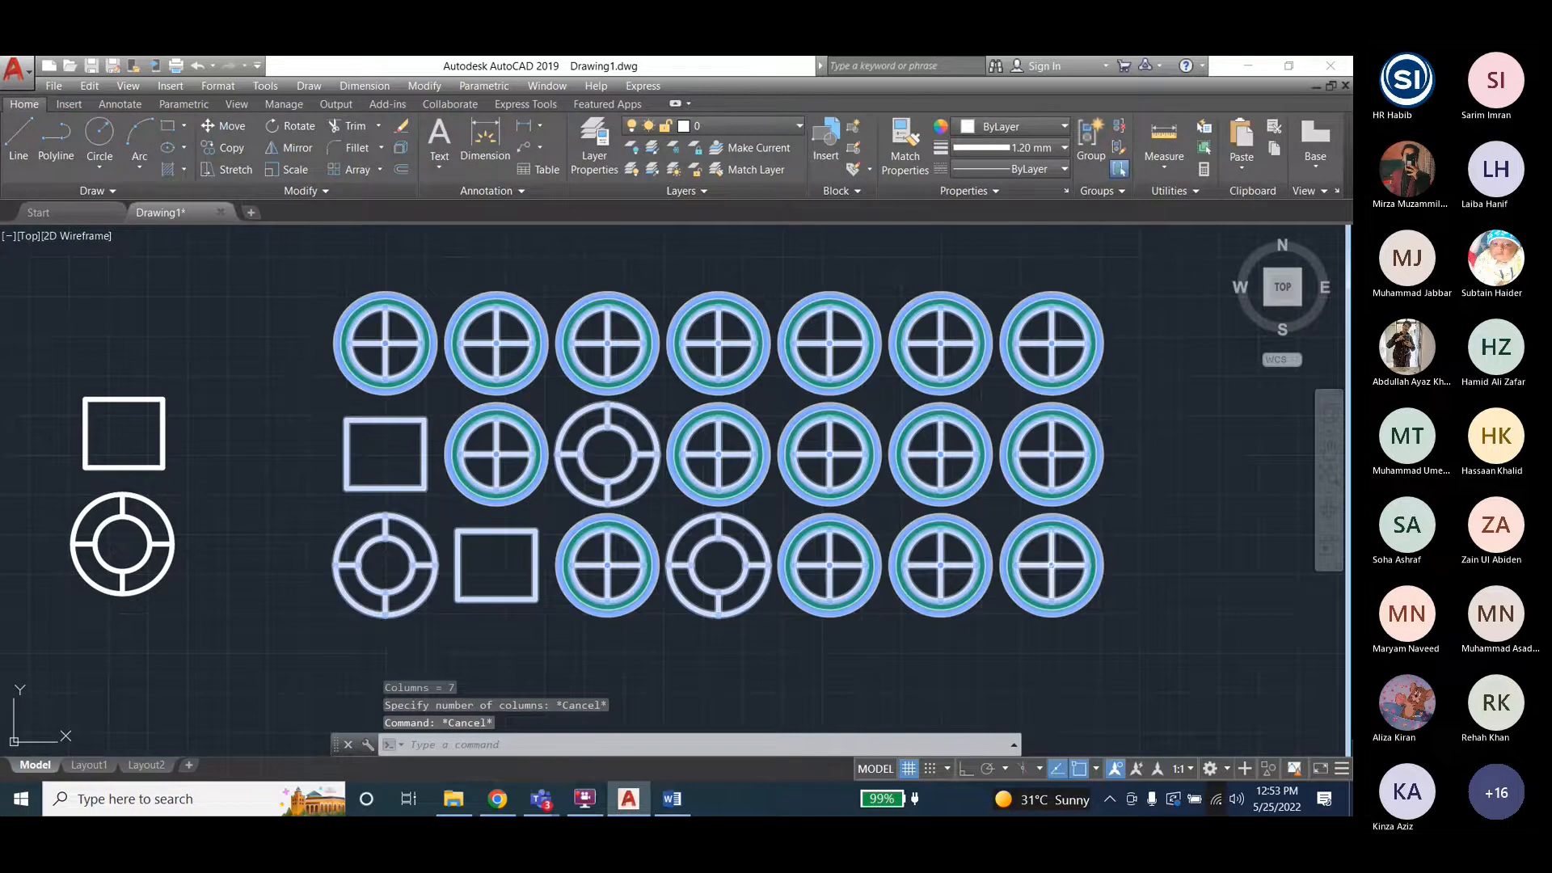
Reduce the rectangular array to 3 columns directly in the drawing with its column-count grip.
left_click(1075, 558)
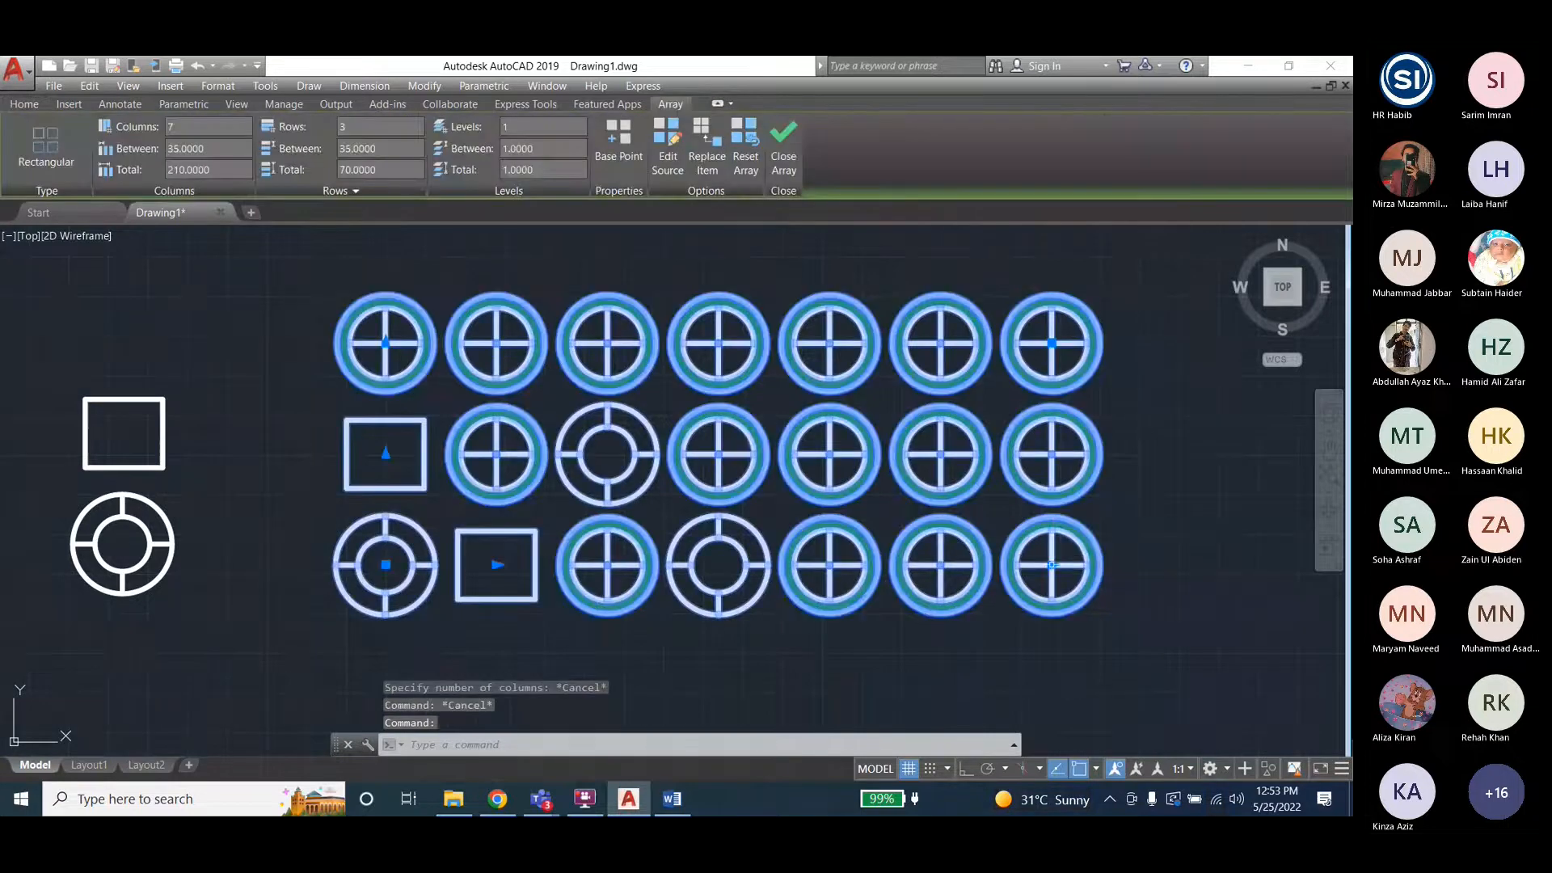
left_click(1052, 565)
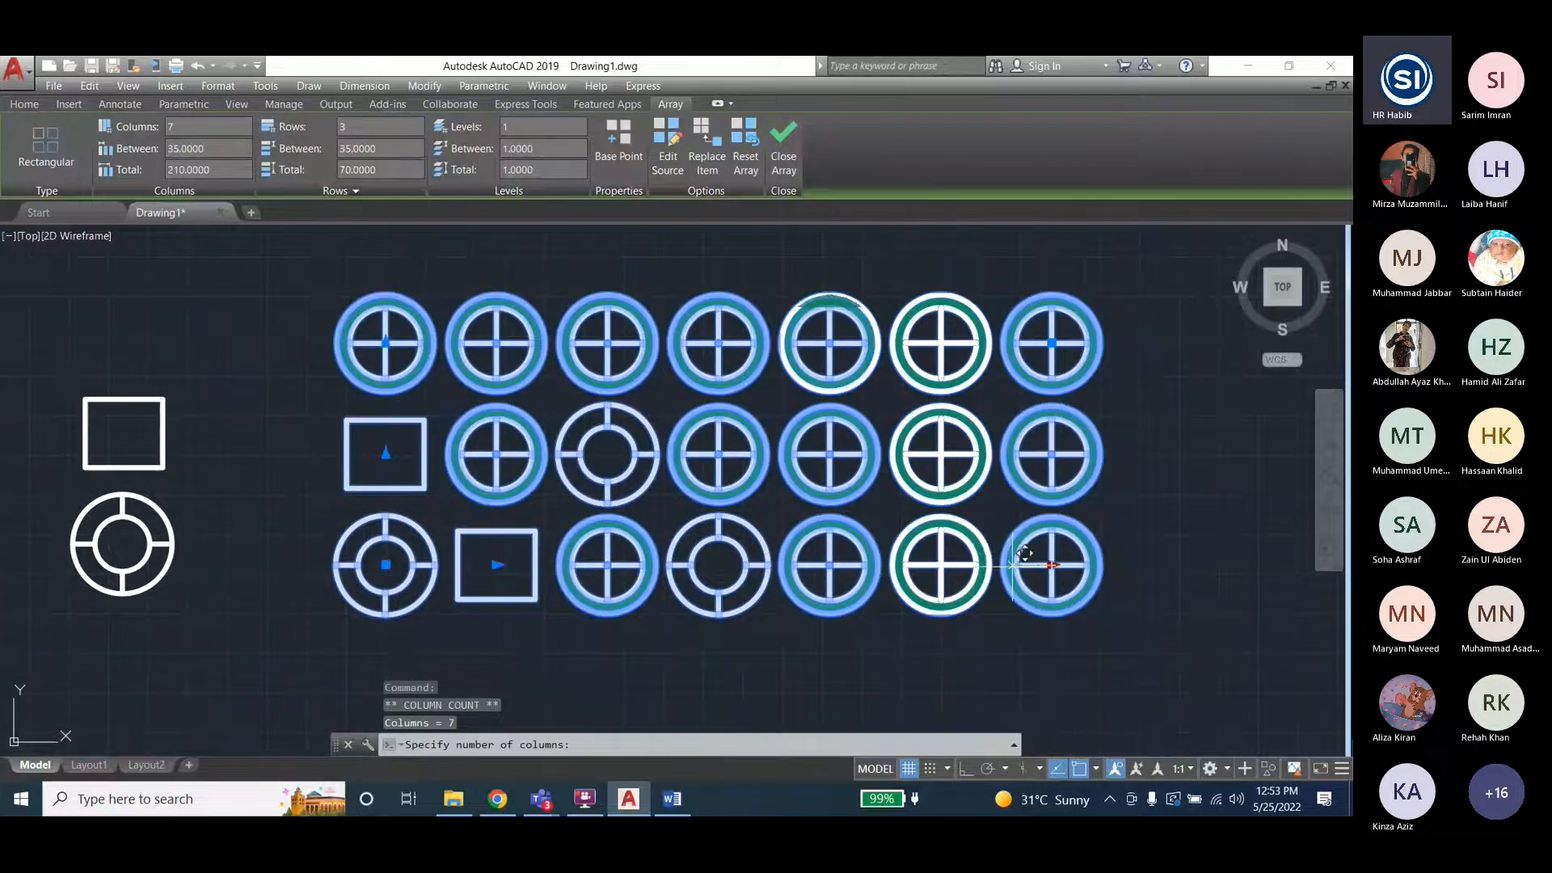
left_click(608, 603)
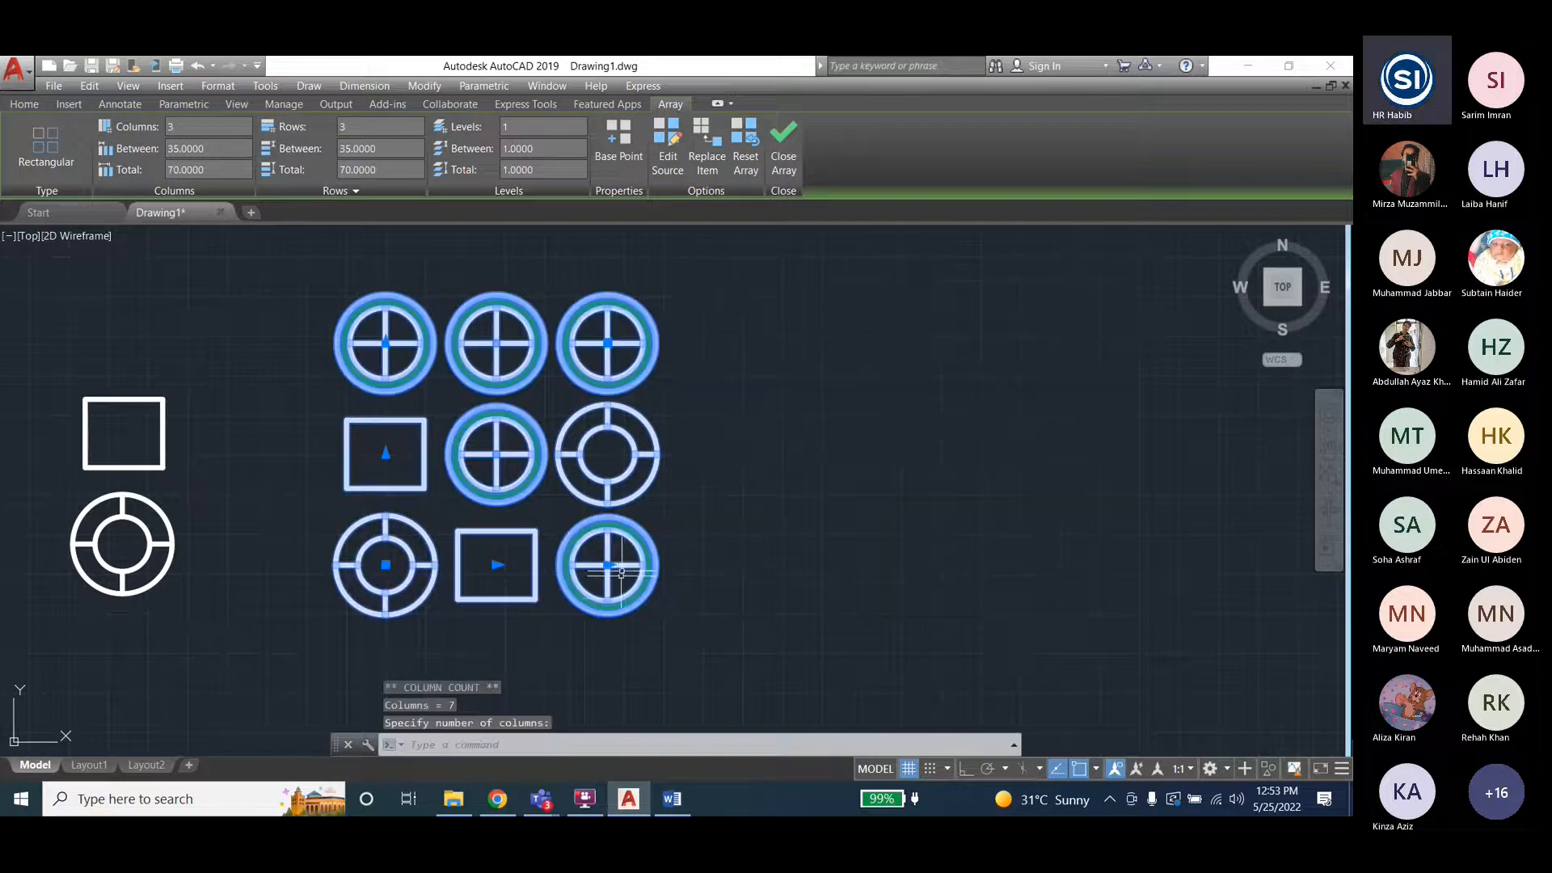
Extend the array to 6 columns with its column-count grip and bring it back to 5 columns.
left_click(612, 565)
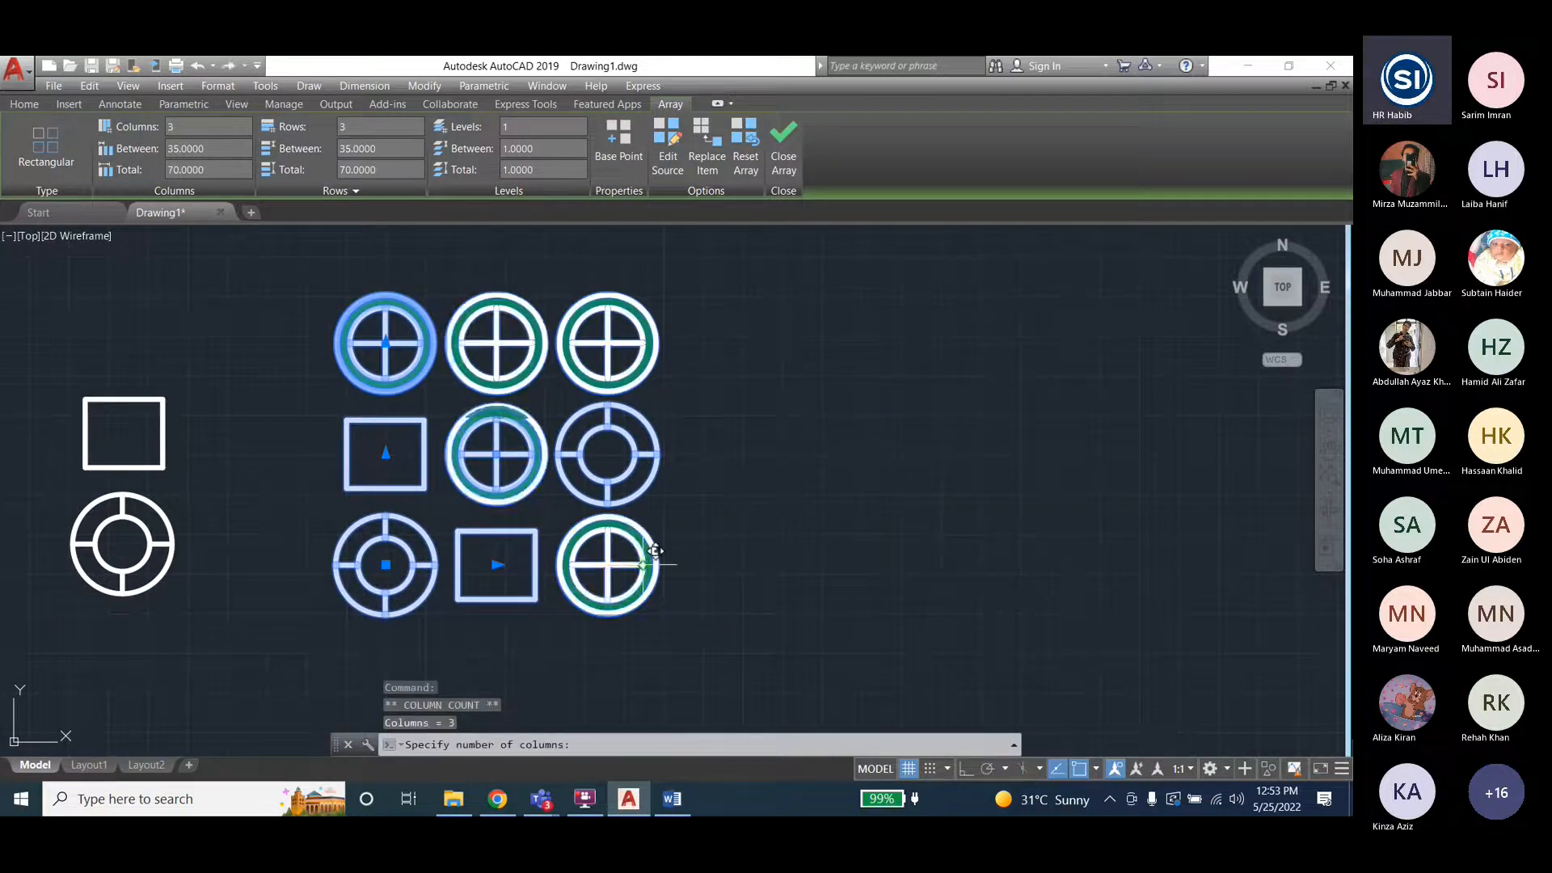
left_click(941, 565)
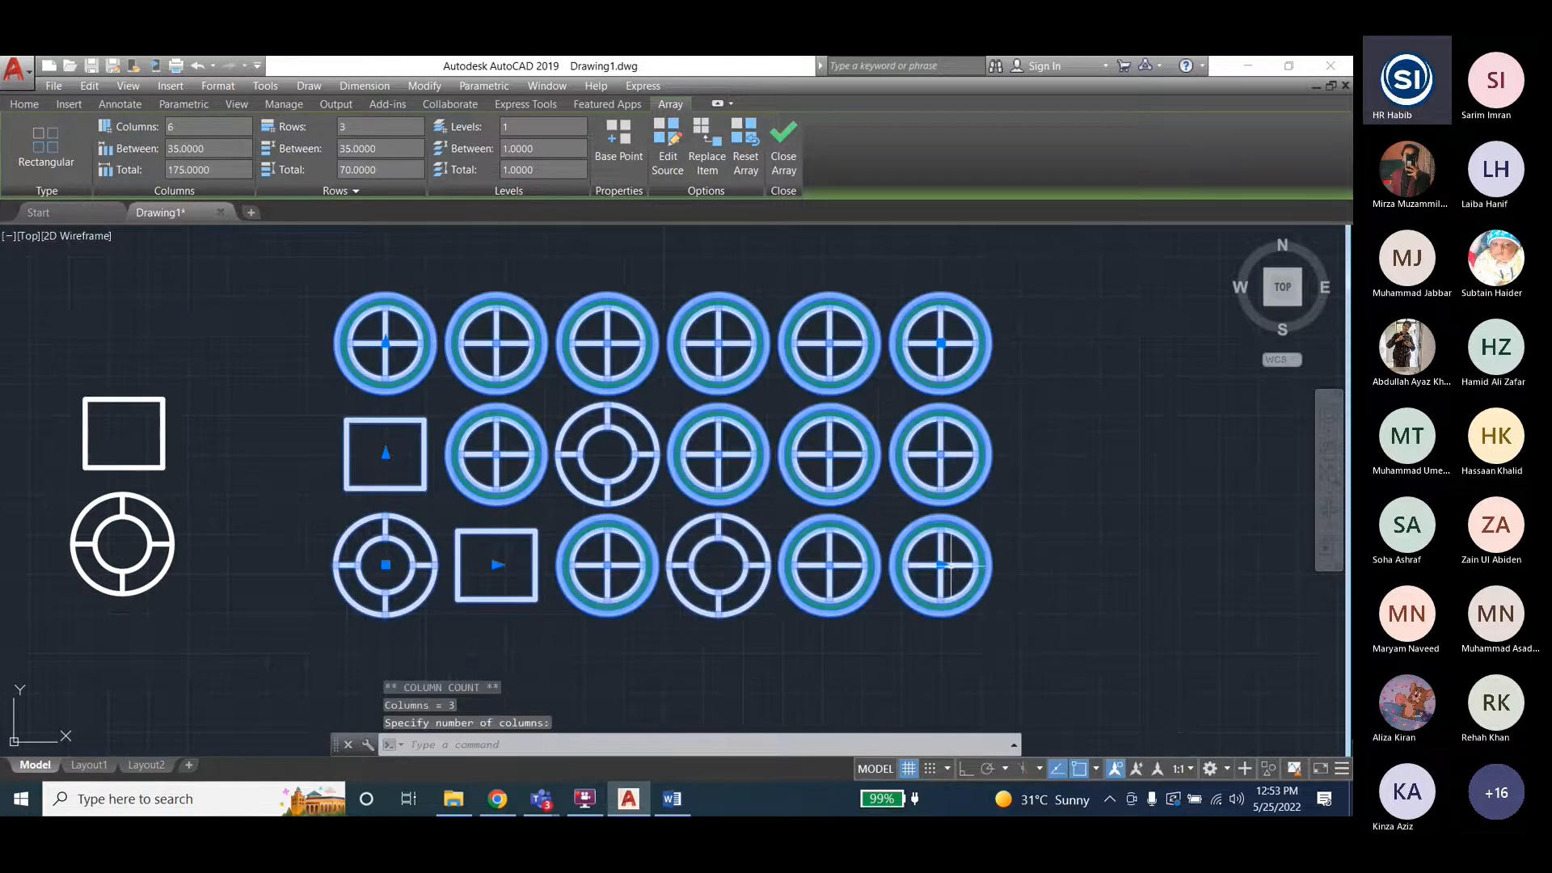
left_click(940, 564)
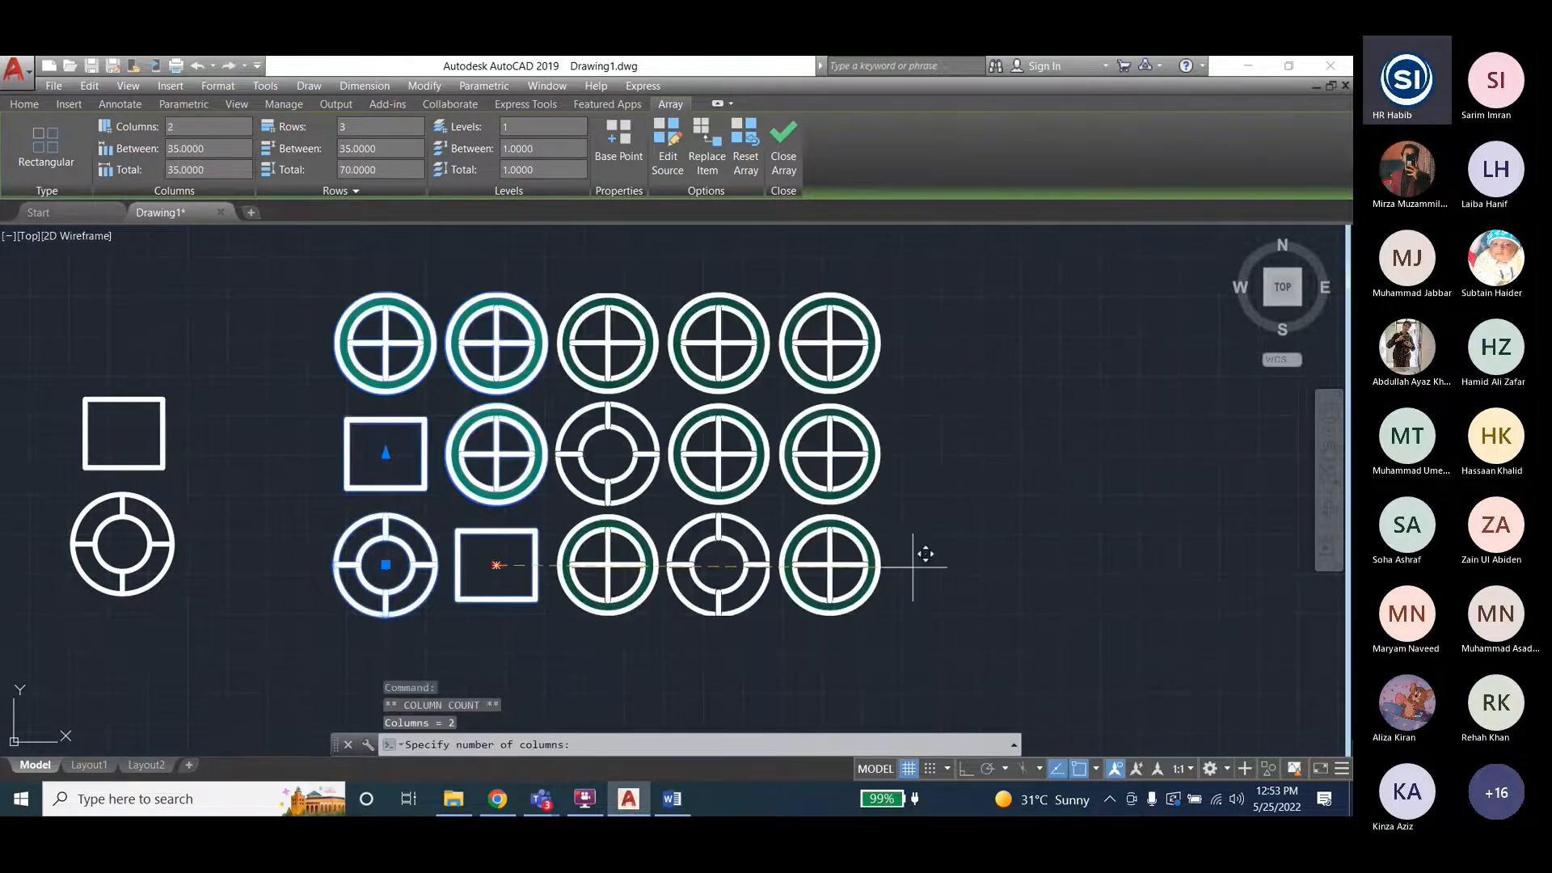
left_click(920, 550)
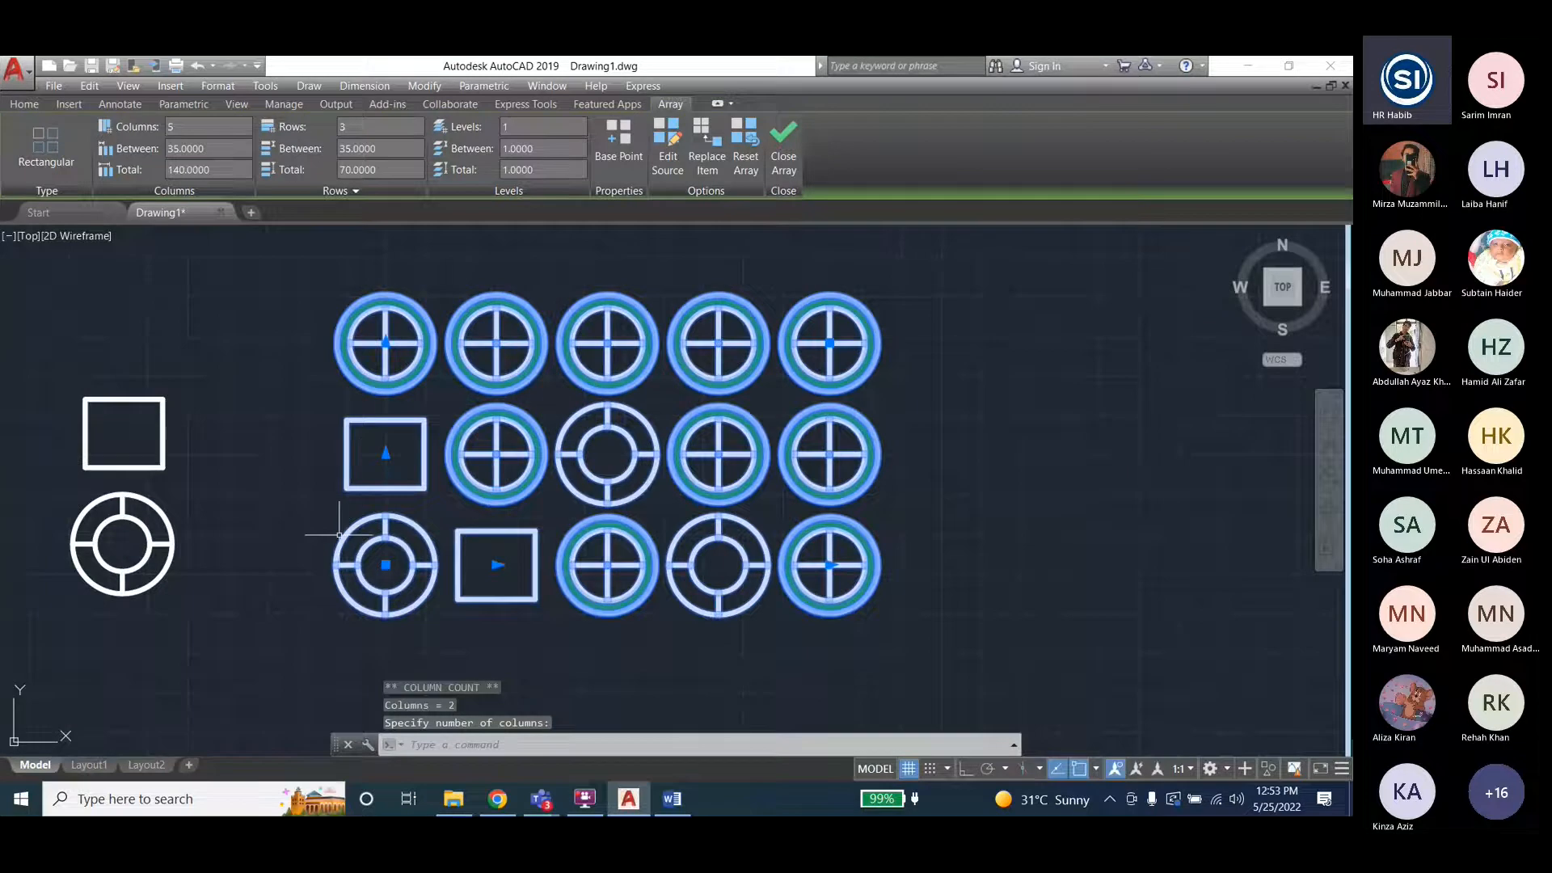
Try reducing the array to a single row with its row-count grip and undo the grip edits.
scroll(307, 526, "down", 1)
left_click(349, 409)
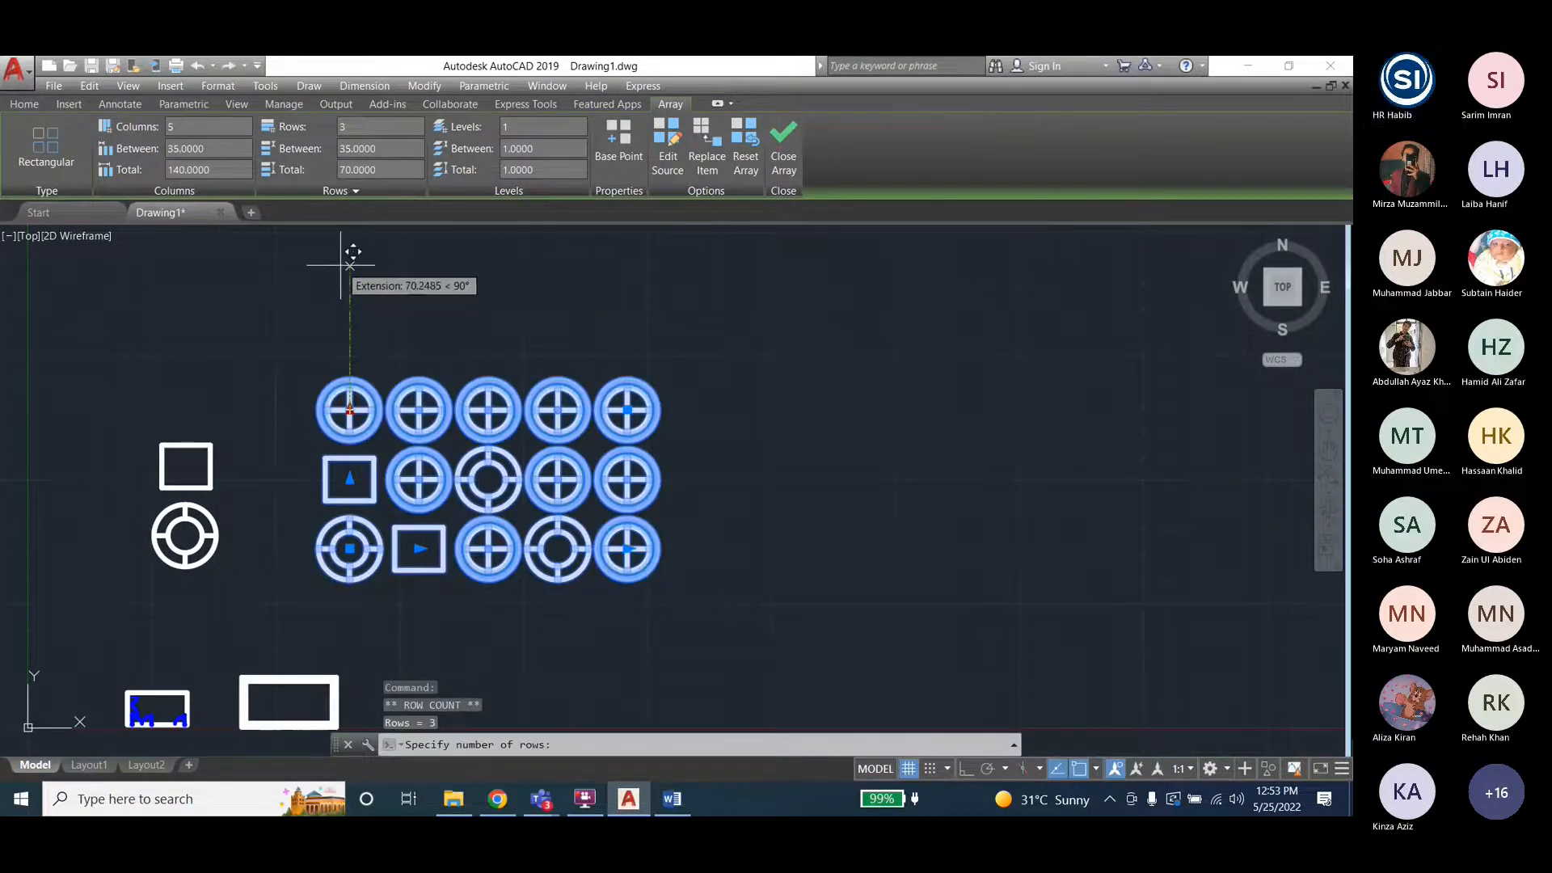
left_click(340, 496)
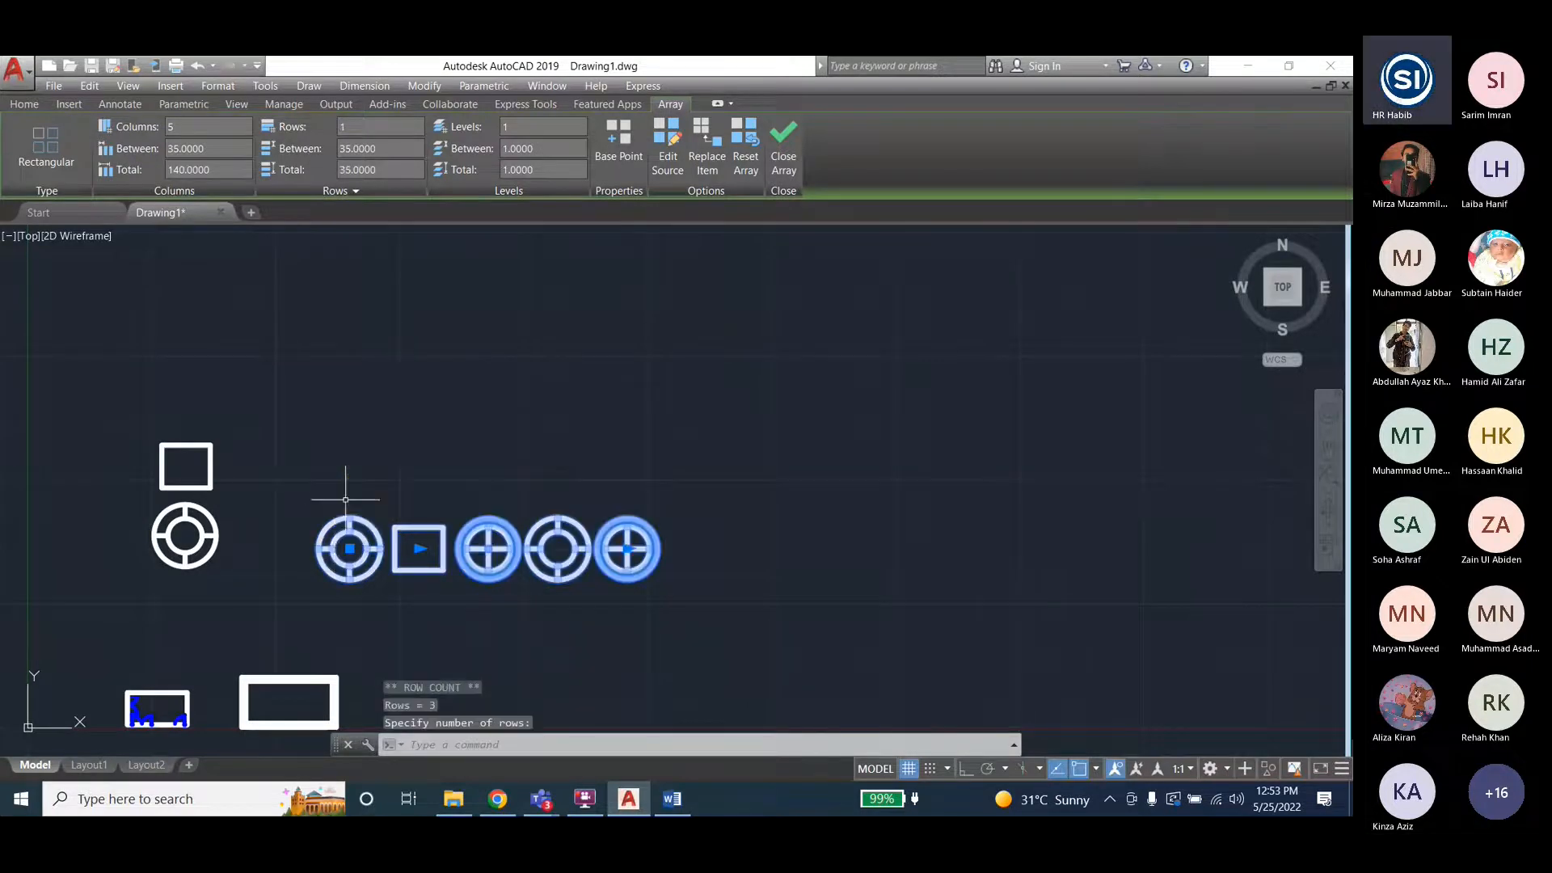
left_click(350, 549)
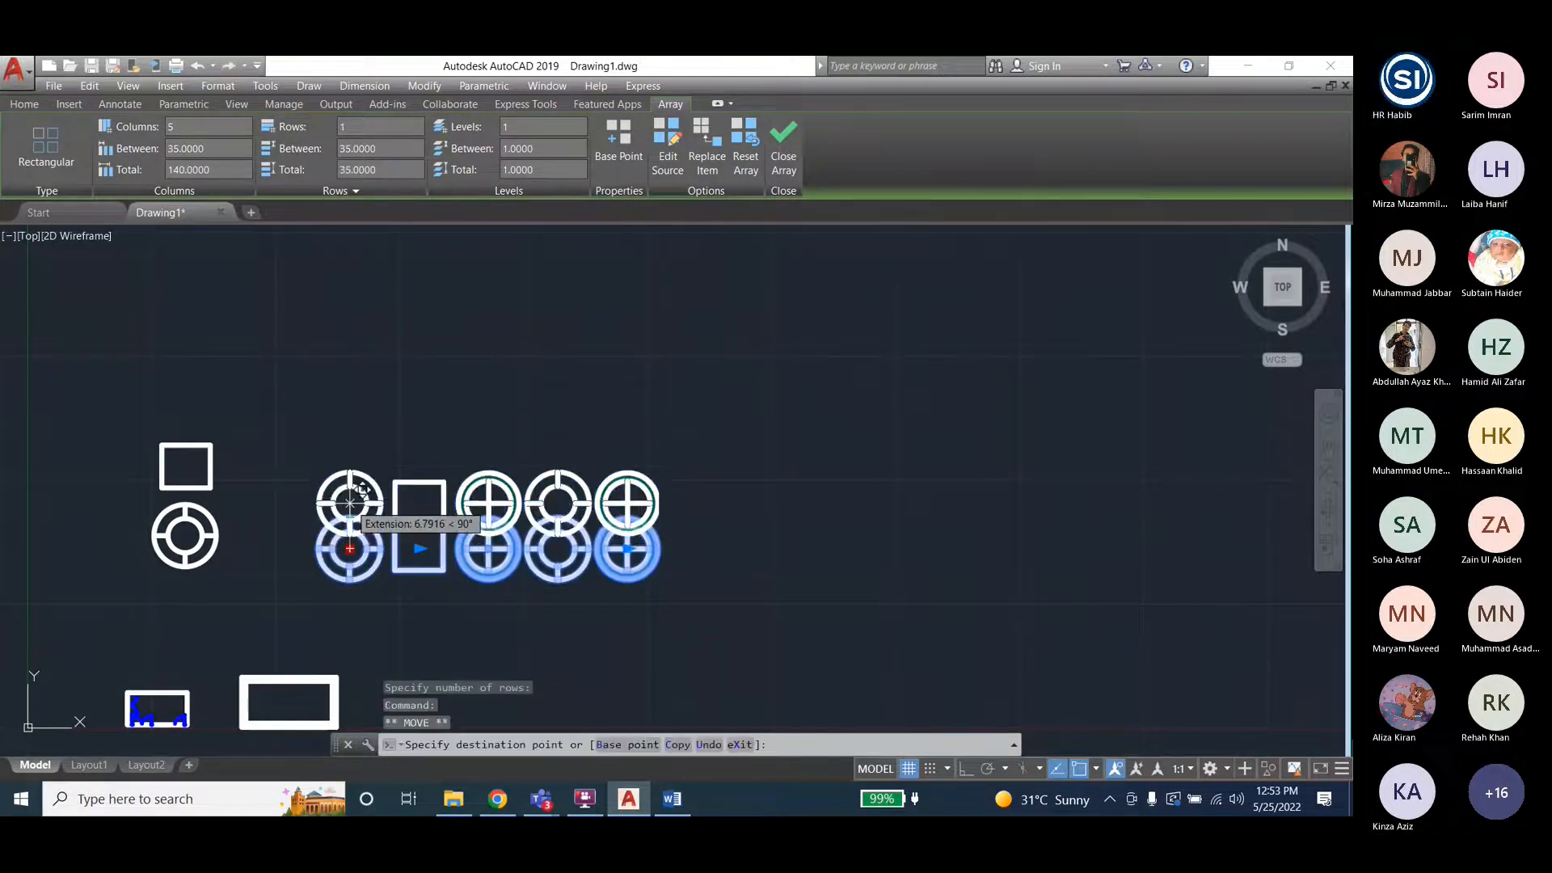
key("Escape")
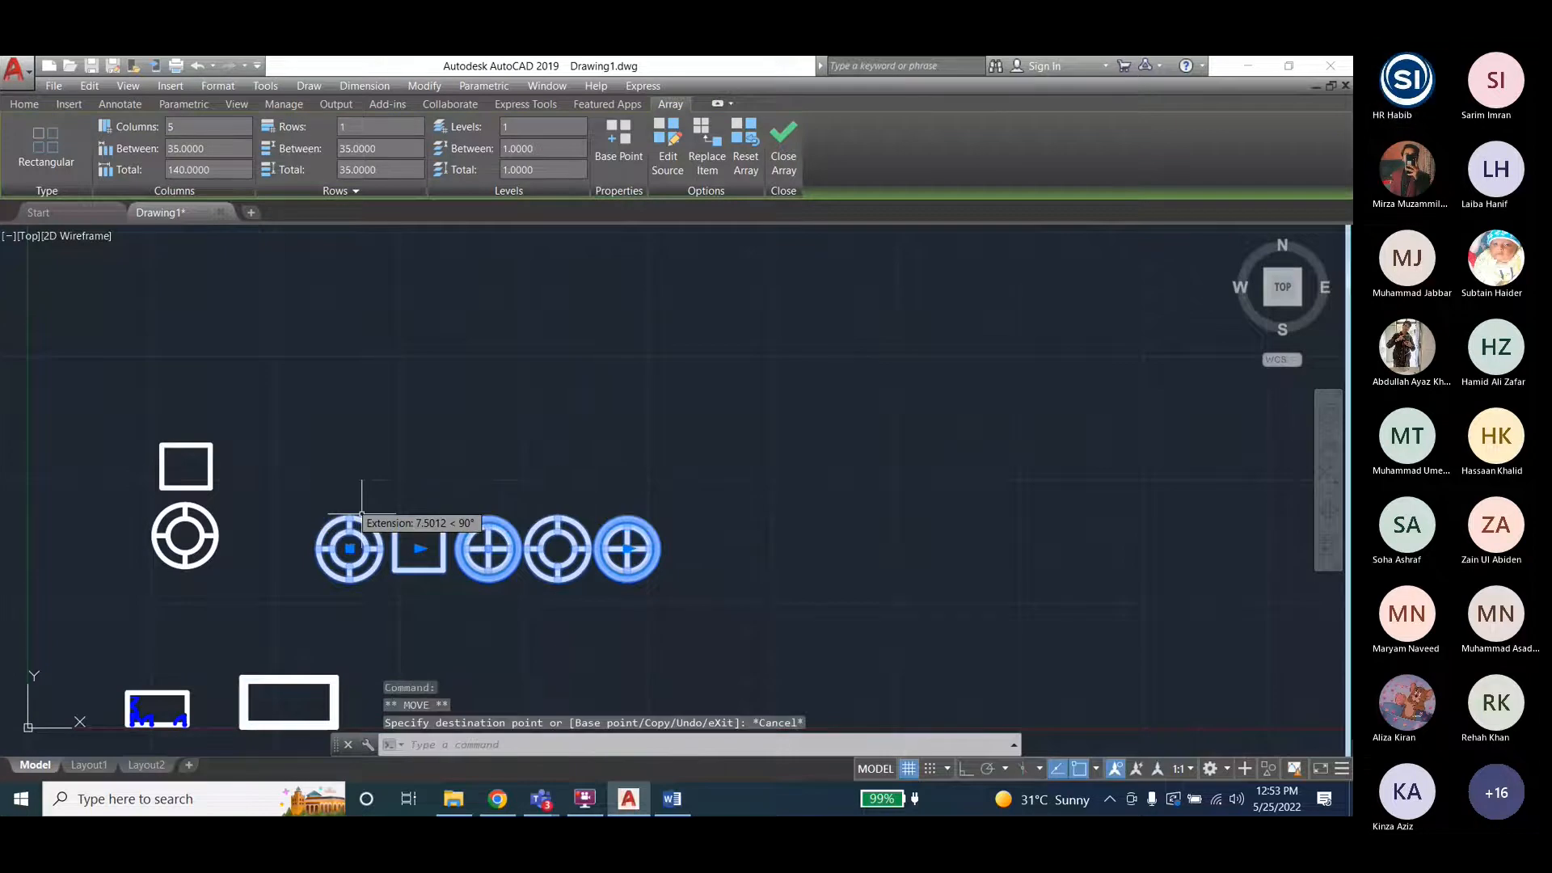
key("Escape")
key("ctrl+z")
key("ctrl+z")
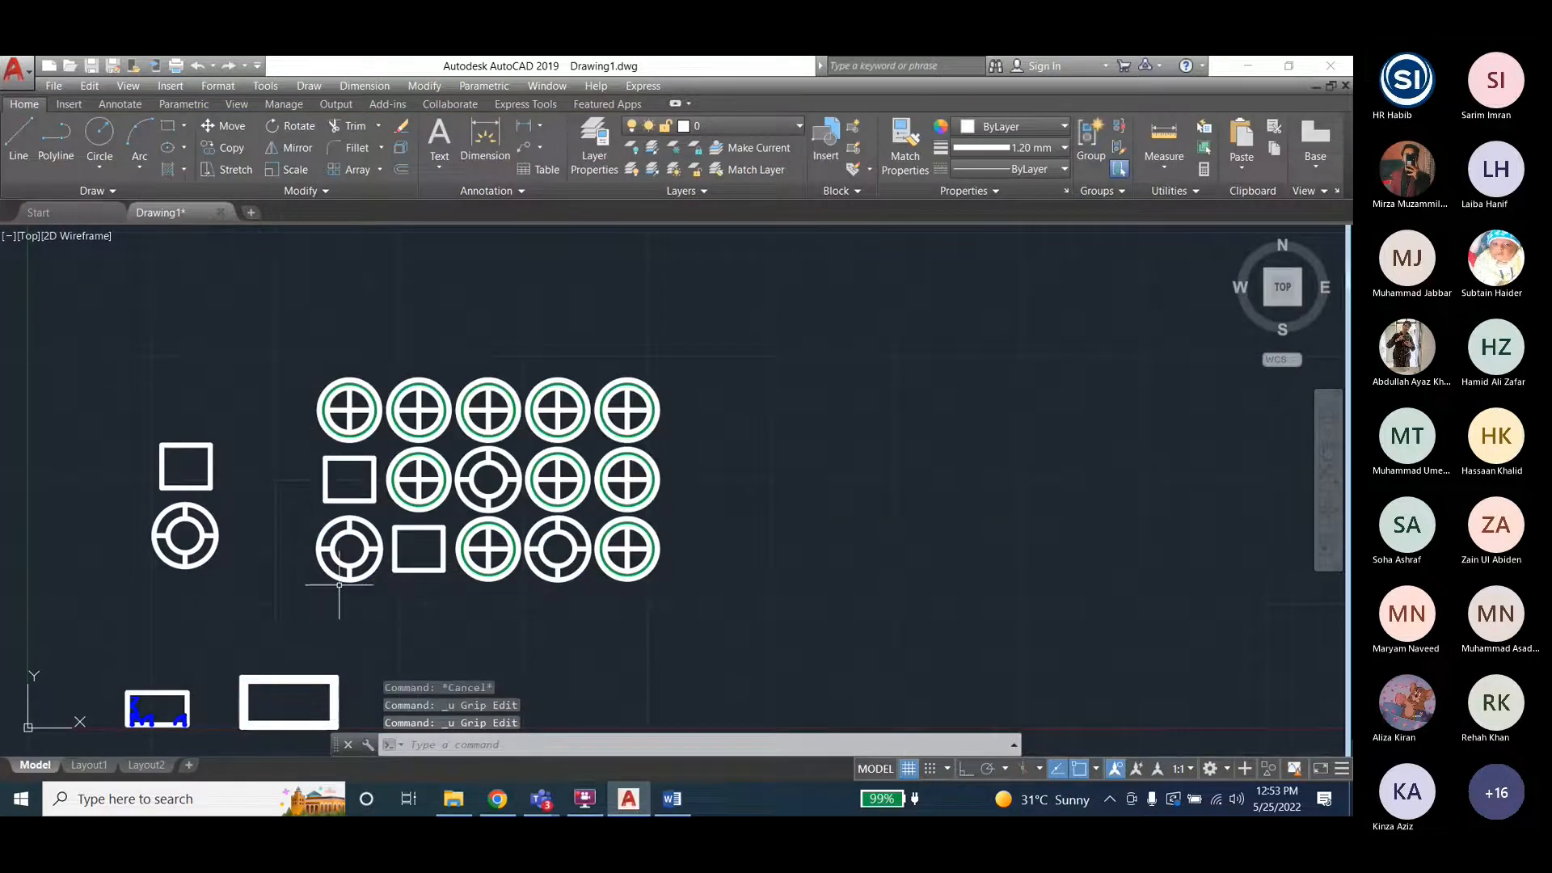
Extend the array to 4 rows with its row-count grip and deselect it.
key("Escape")
left_click(371, 409)
left_click(349, 409)
key("Escape")
left_click(372, 557)
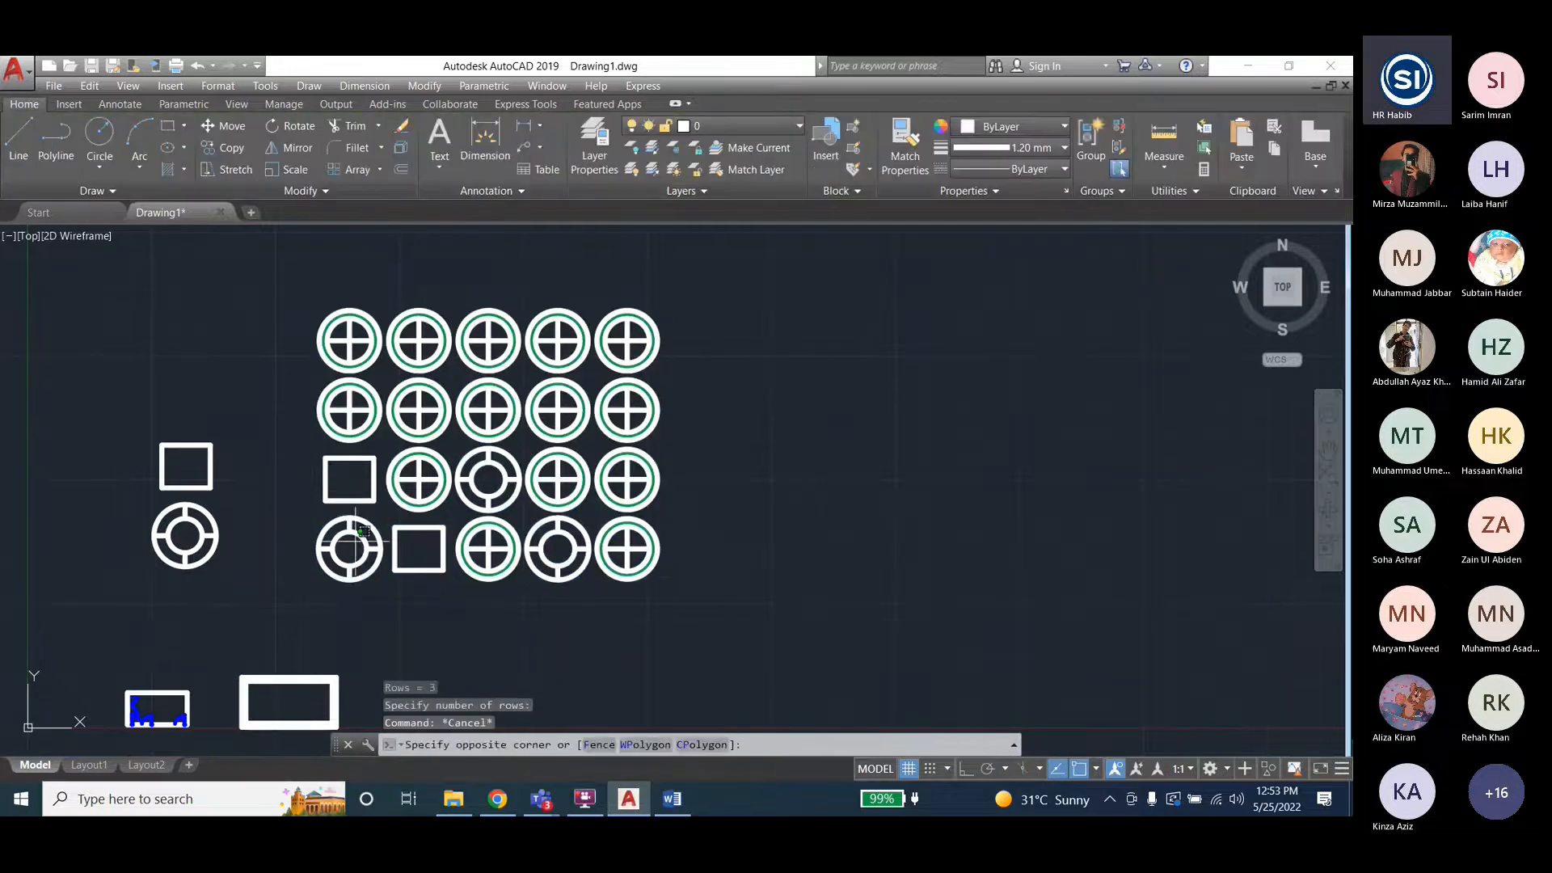
key("Escape")
left_click(372, 549)
key("Escape")
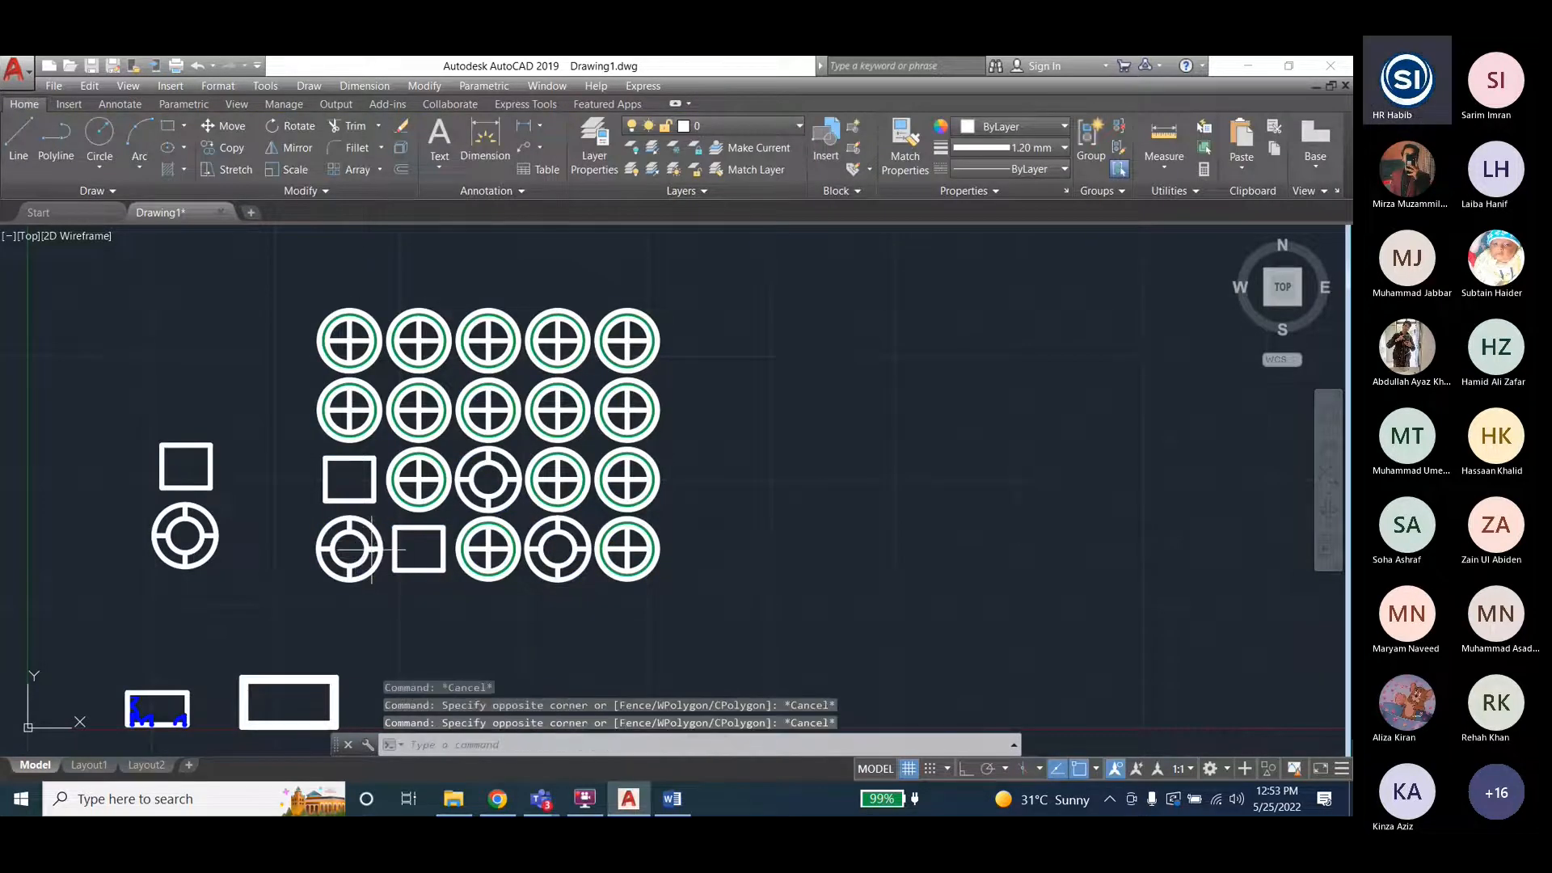
Widen the spacing between the array's rows to about 75.6 with the row-spacing grip.
left_click(366, 548)
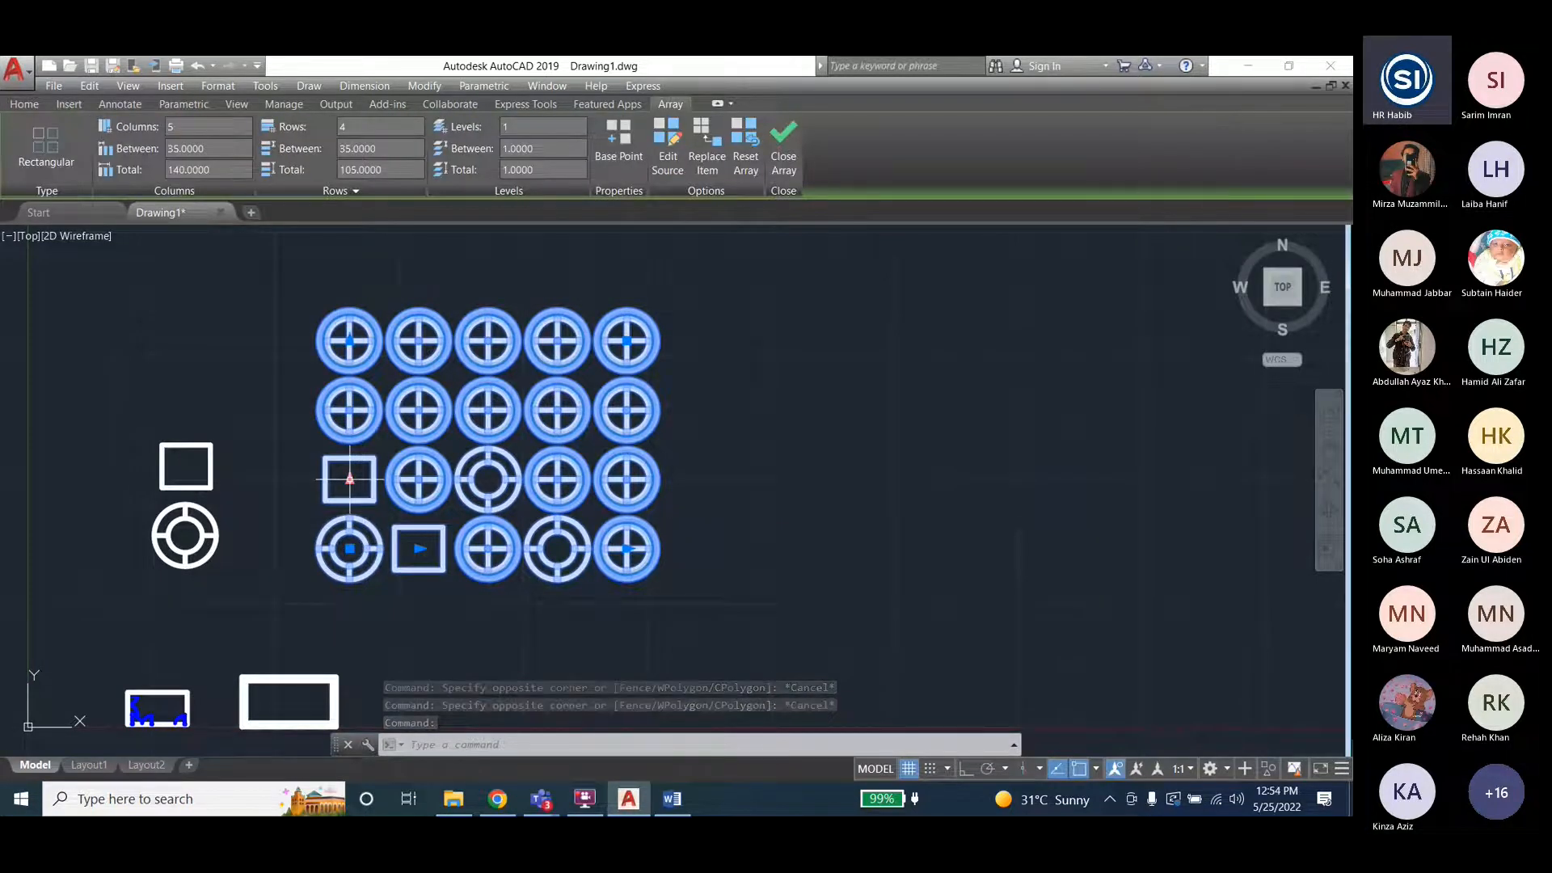
left_click(349, 479)
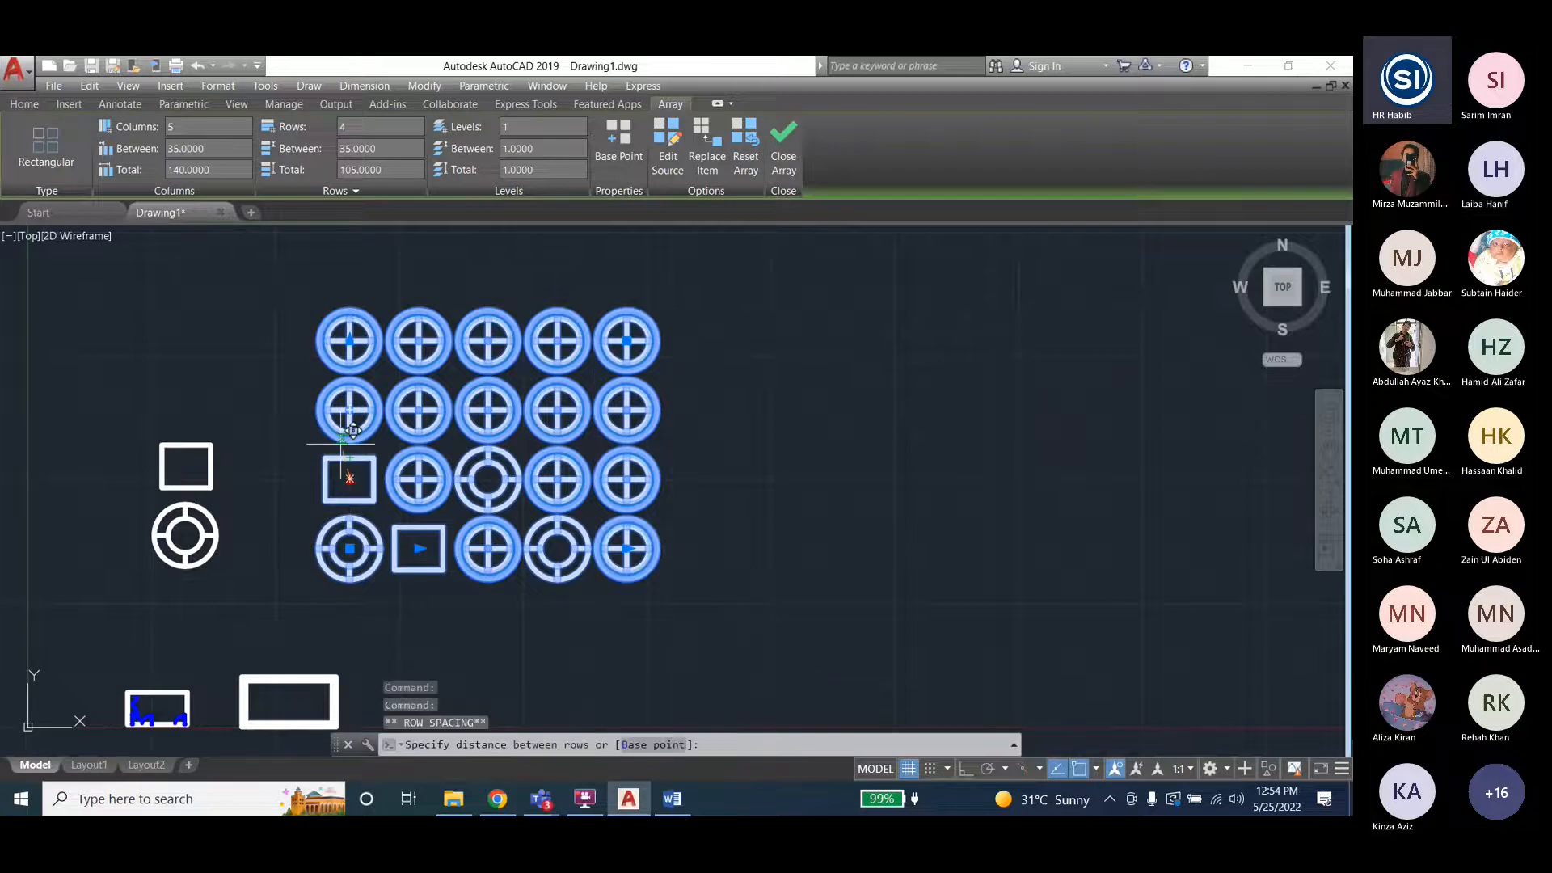
left_click(349, 398)
scroll(365, 565, "down", 2)
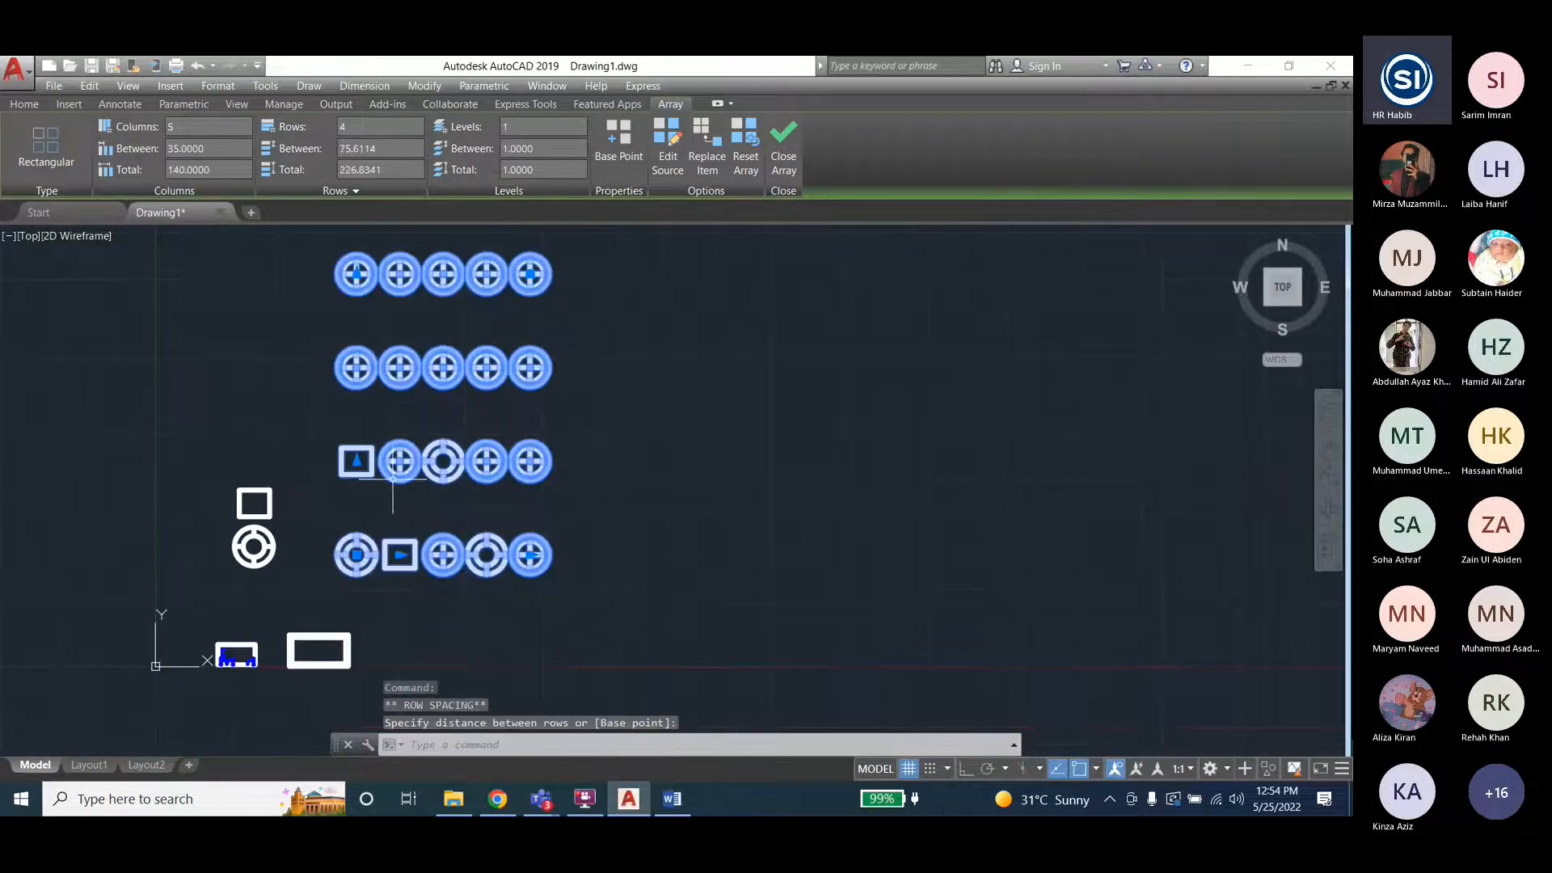
Widen the spacing between the array's columns to about 117.1 with the column-spacing grip and deselect the array.
left_click(434, 555)
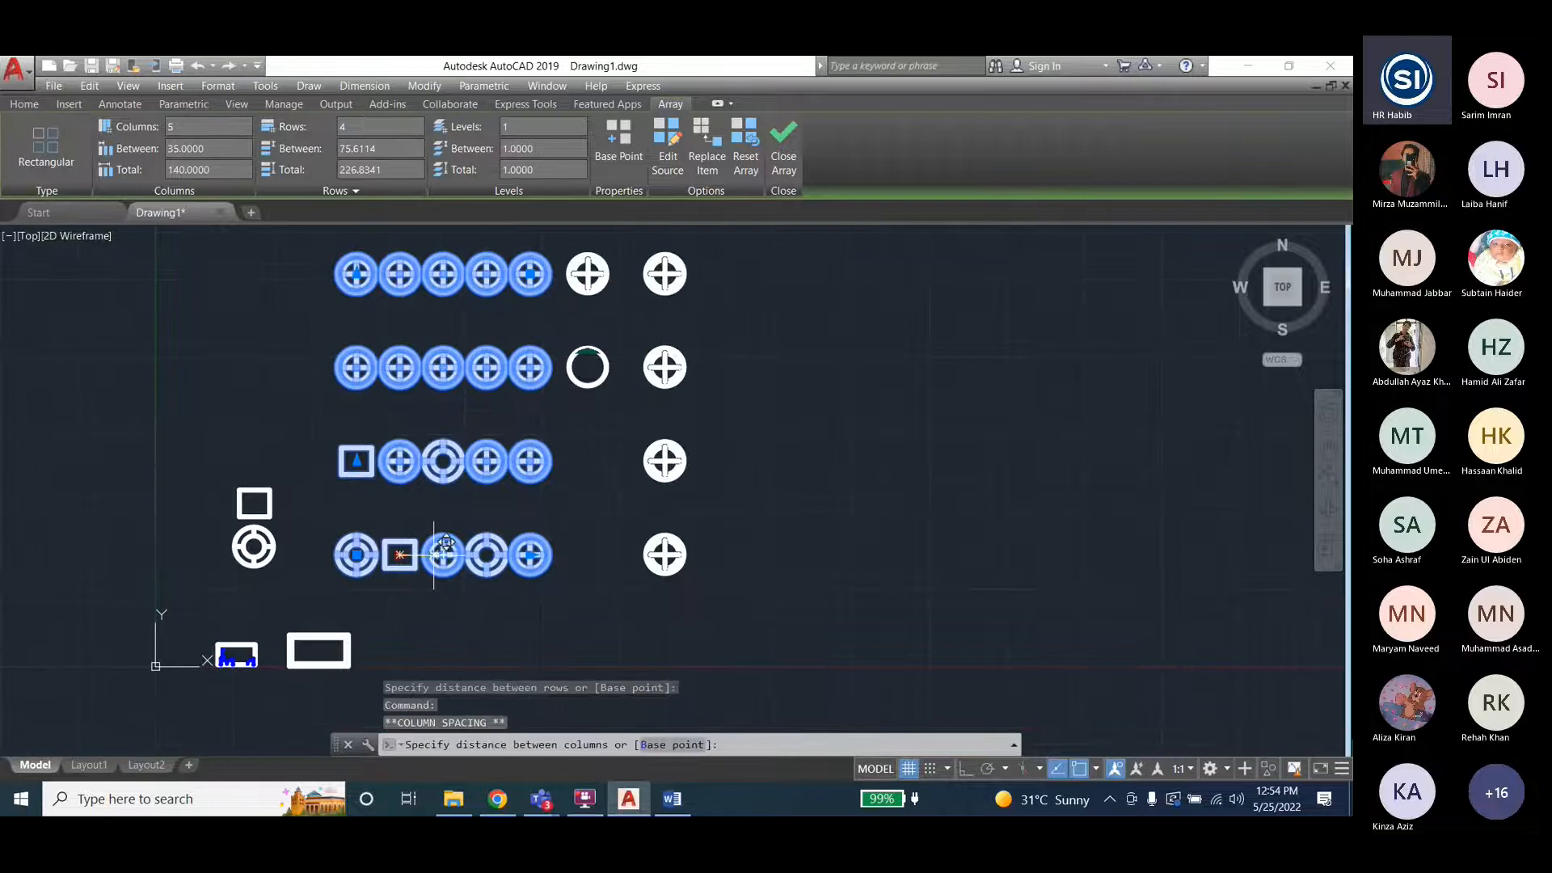
left_click(501, 555)
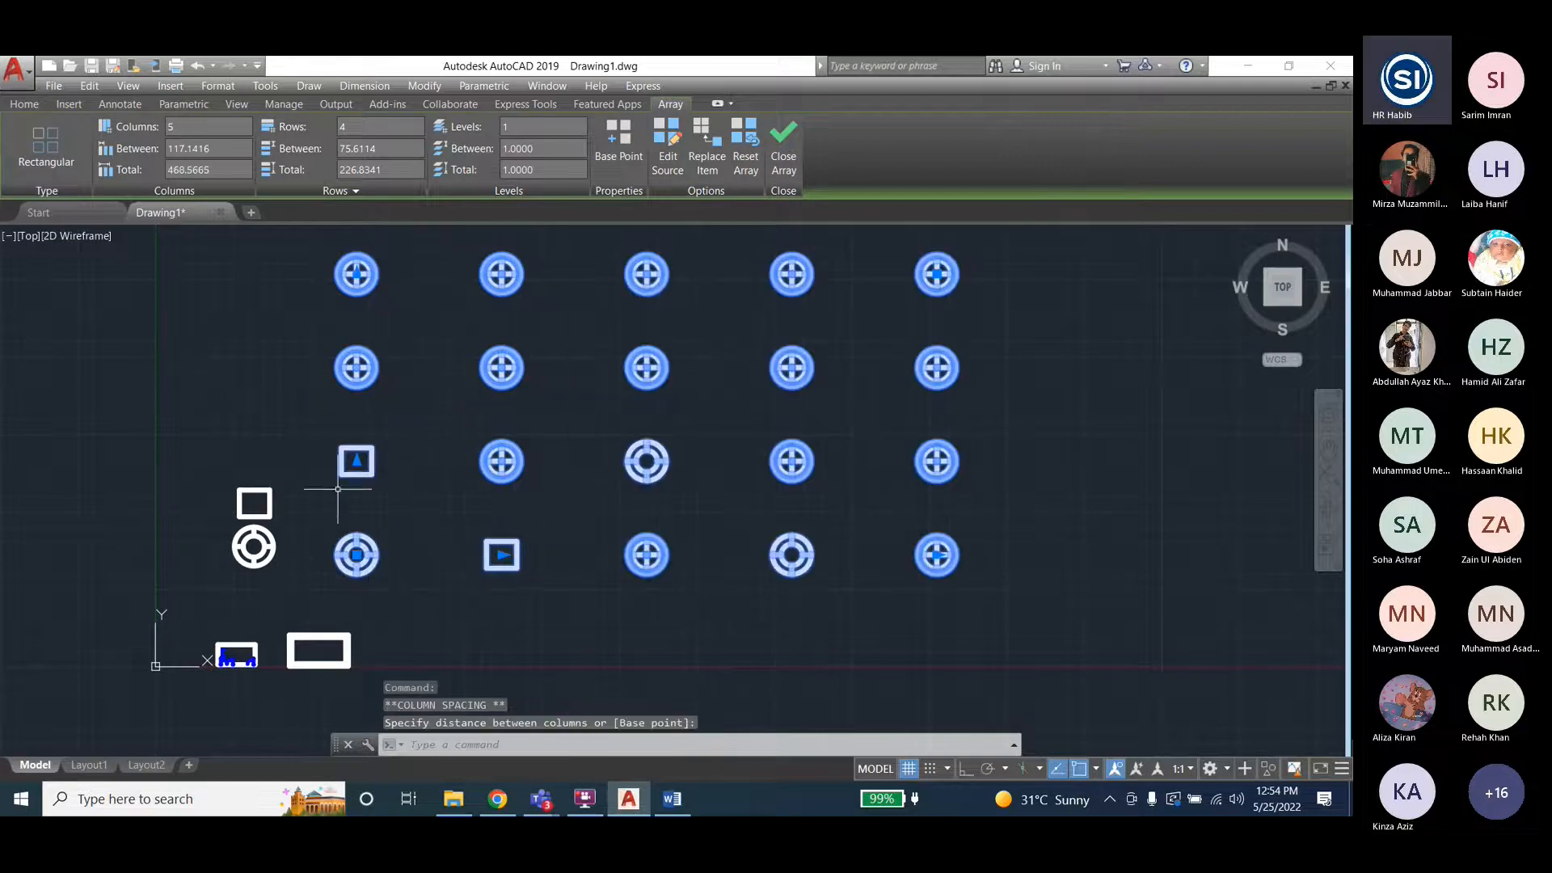
key("Escape")
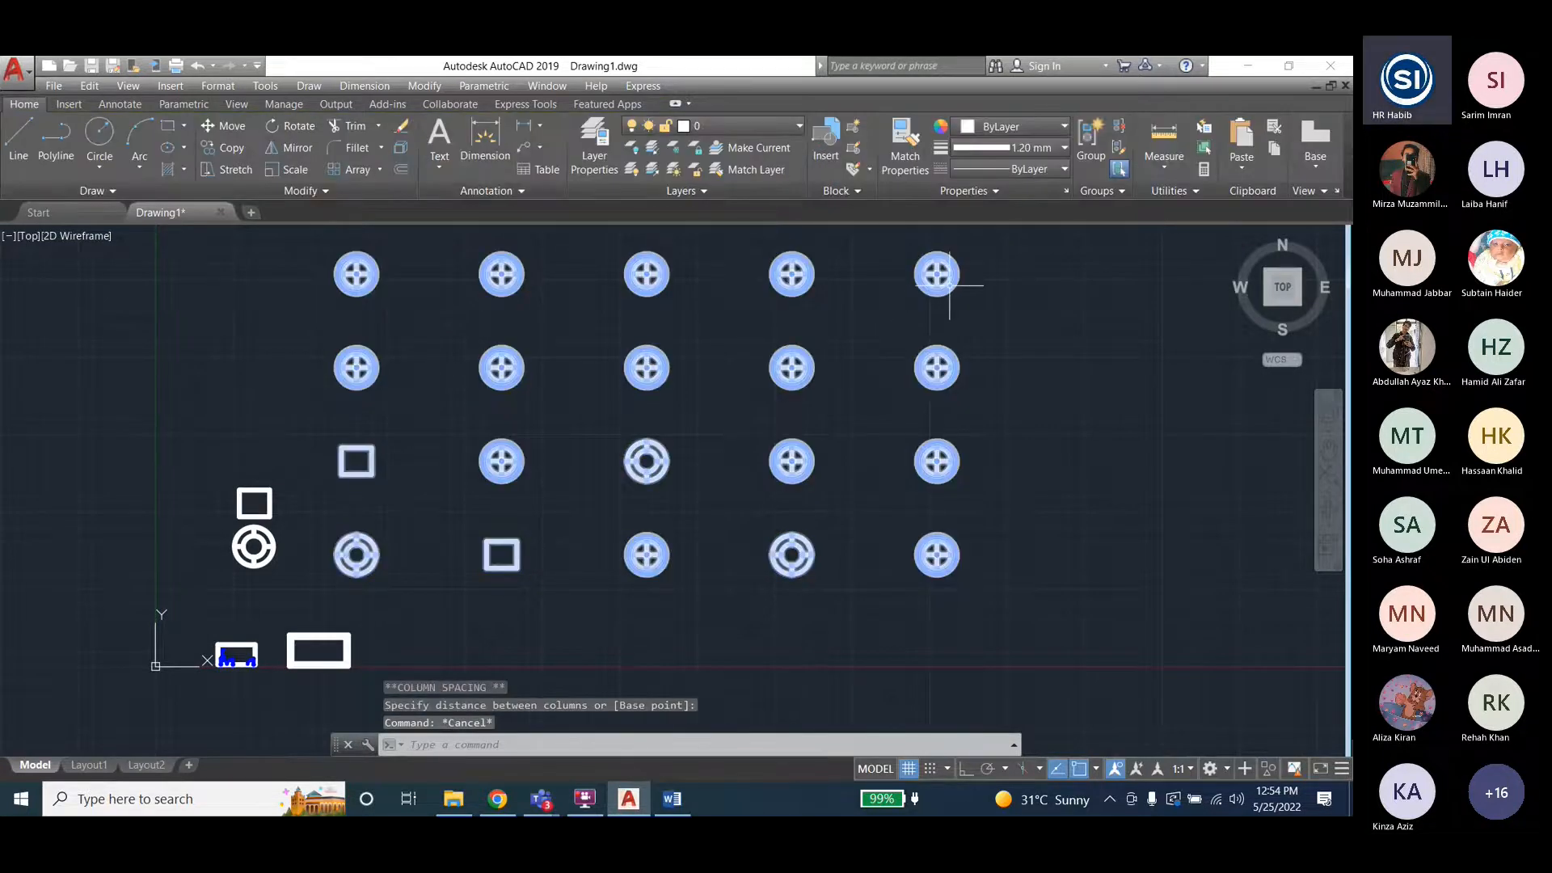
Use the array's corner grip to shrink it to 2 rows and 2 columns and expand it to 3 rows and 4 columns.
left_click(950, 285)
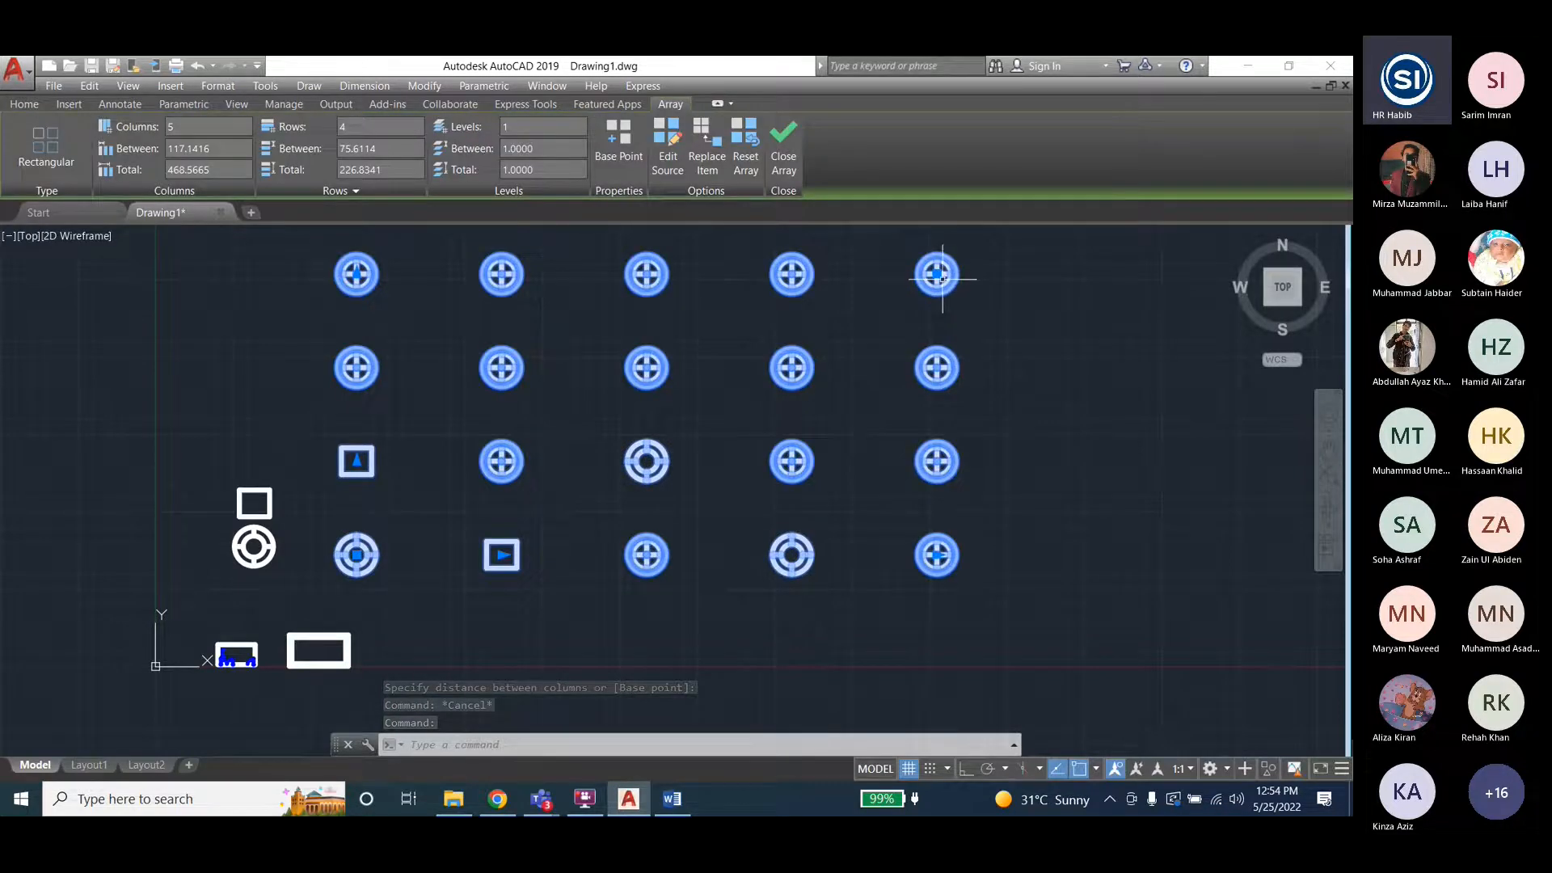
mouse_move(938, 275)
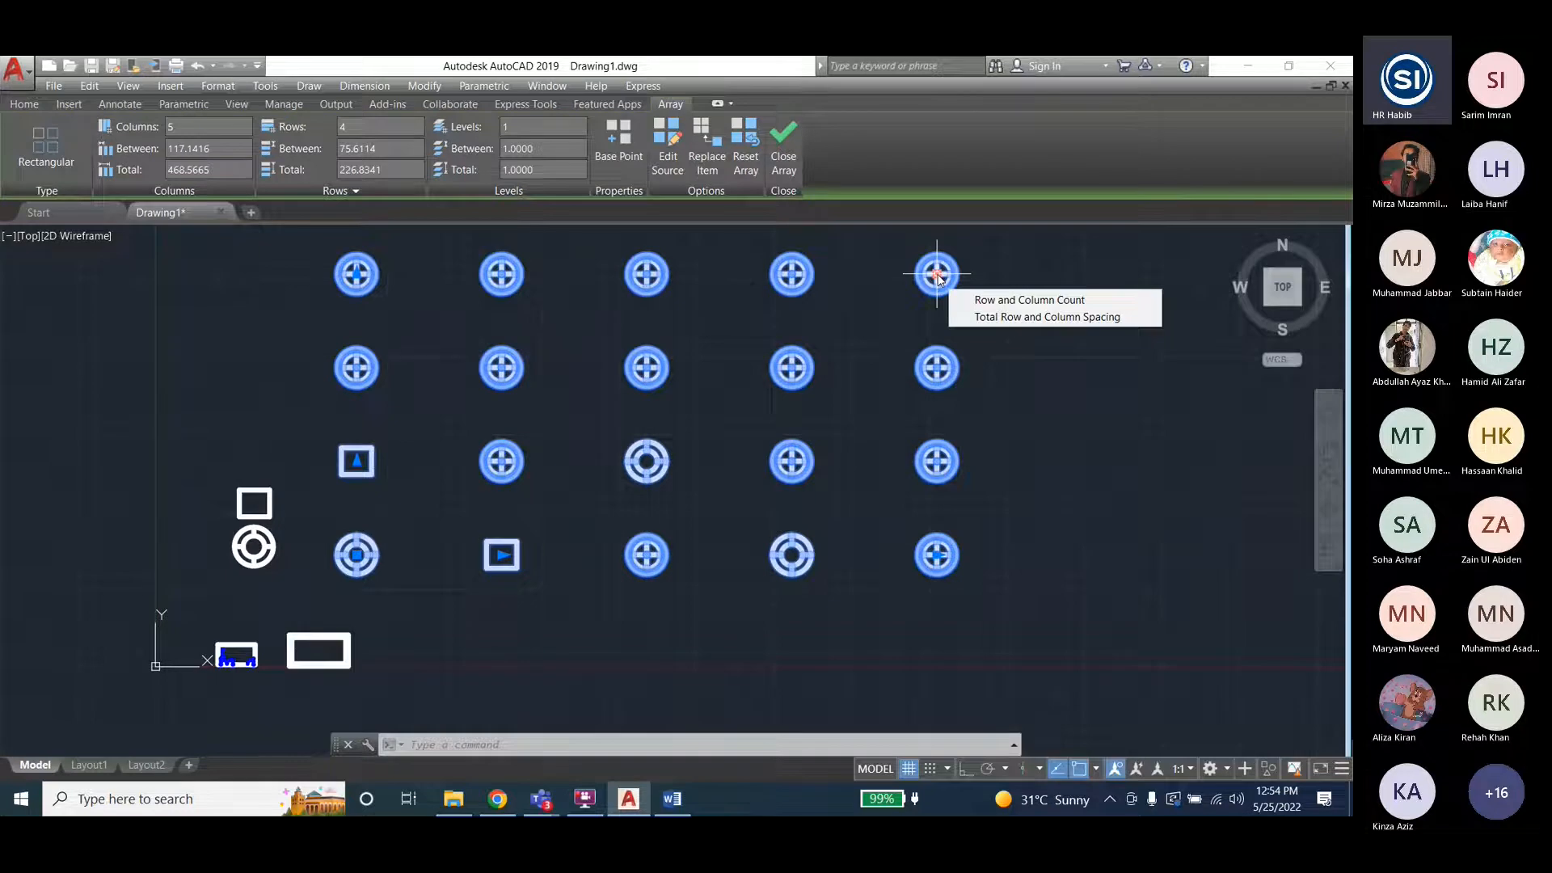
left_click(937, 275)
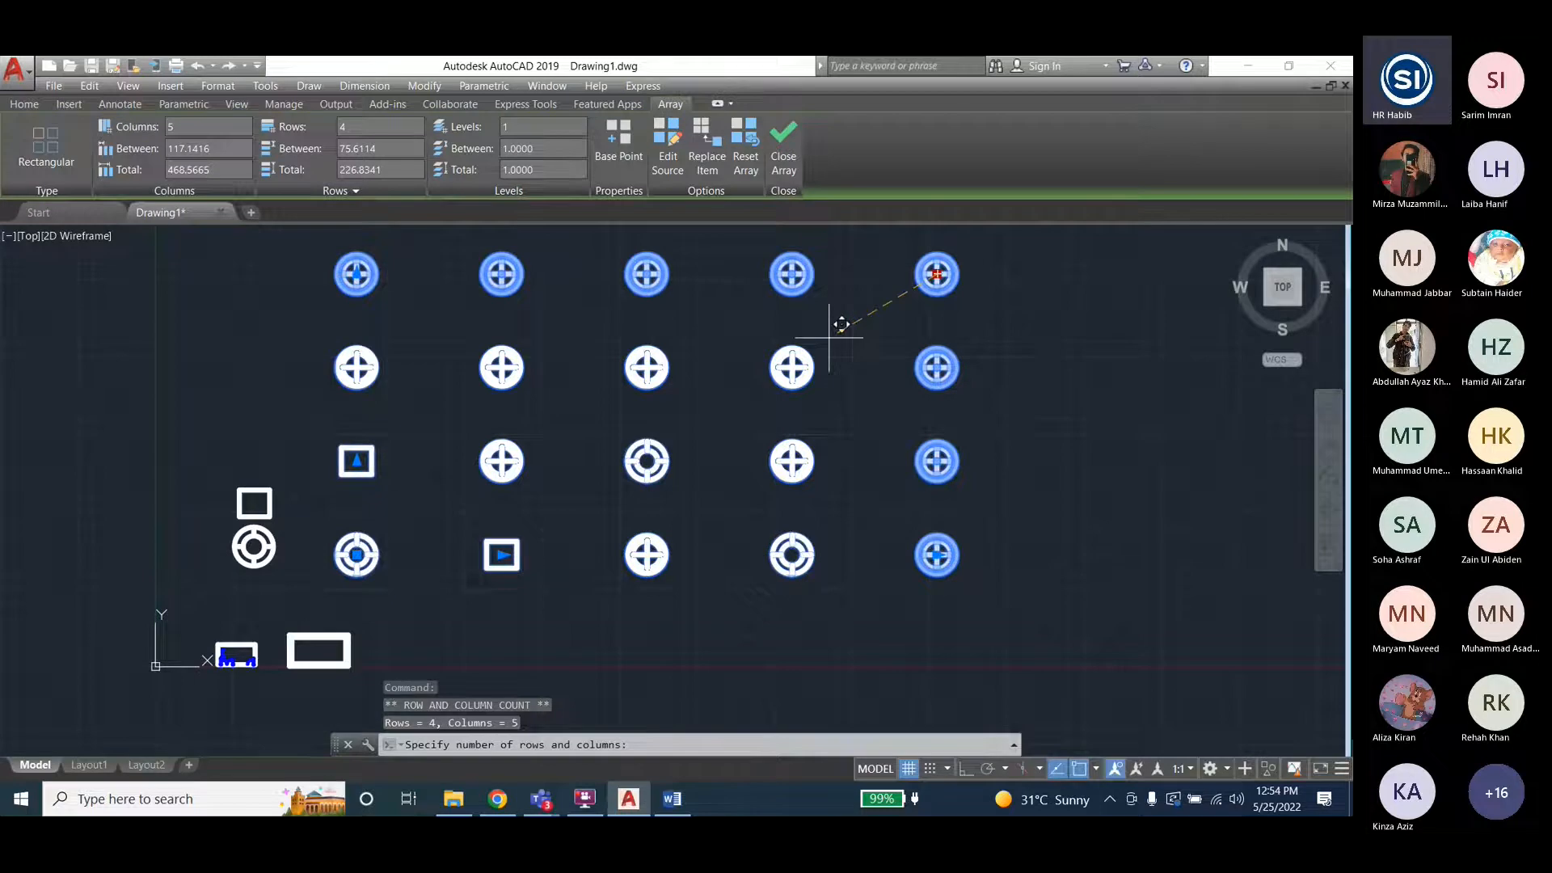
left_click(480, 475)
left_click(479, 475)
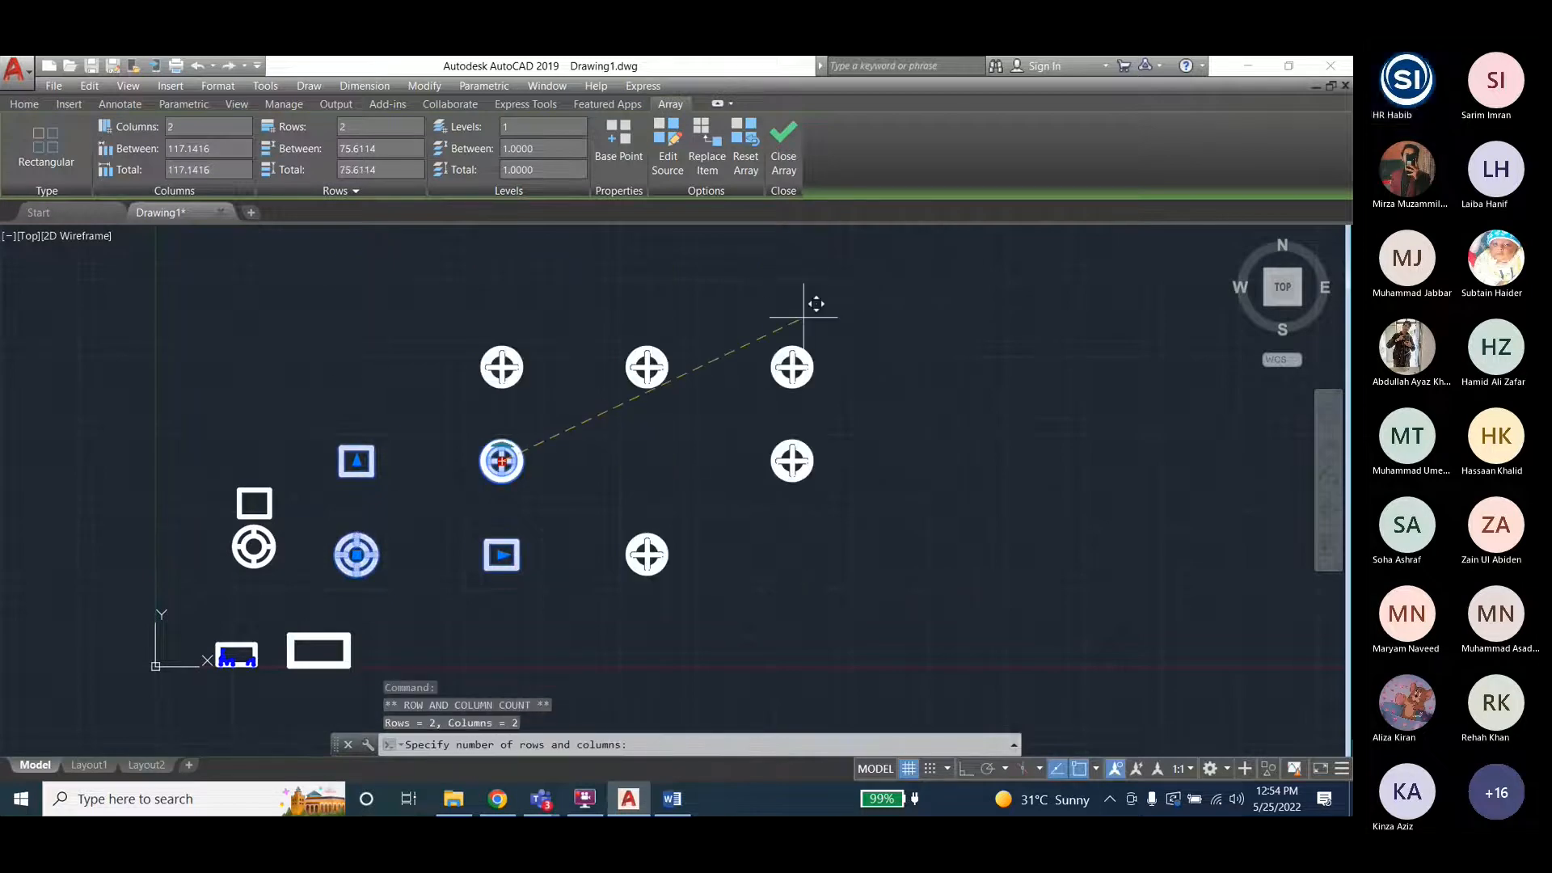
left_click(851, 299)
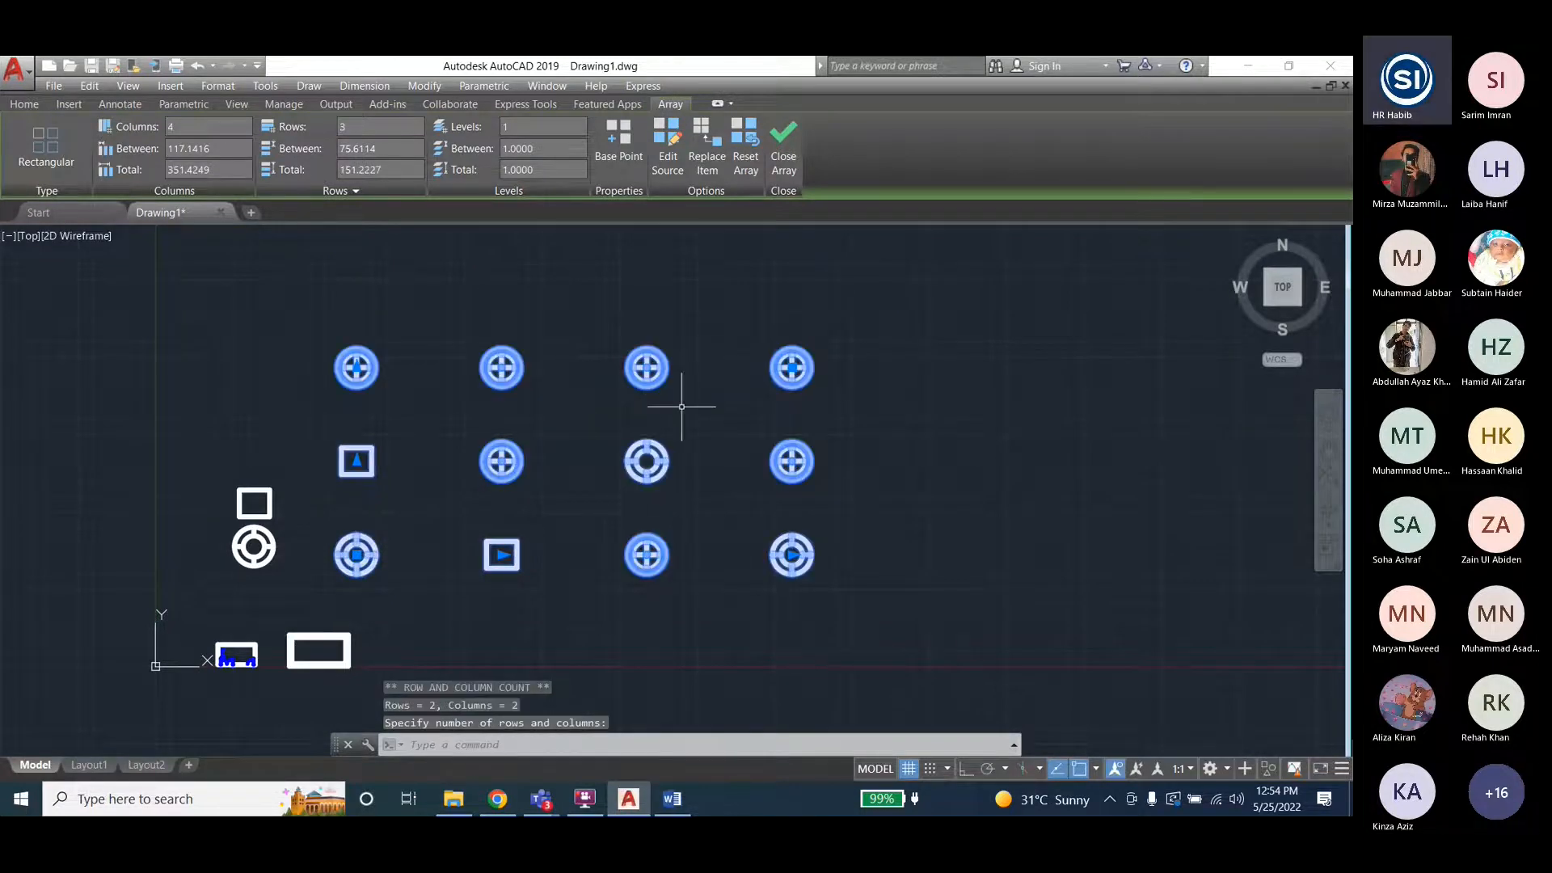
Extend the array to 4 rows while keeping 4 columns with its corner grip, and deselect it.
left_click(793, 368)
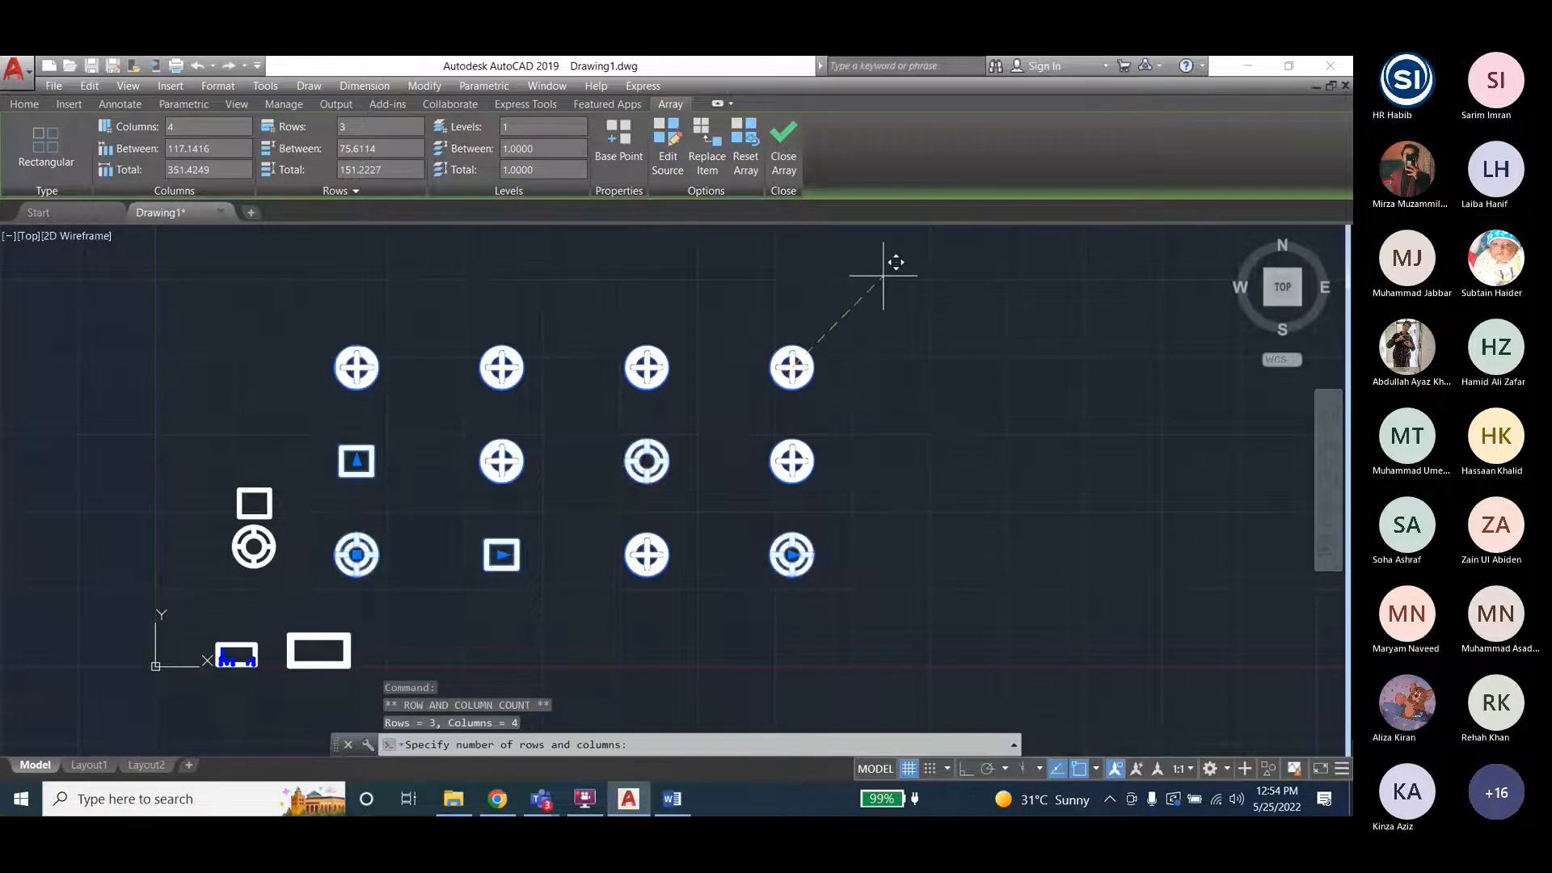
left_click(796, 364)
left_click(792, 368)
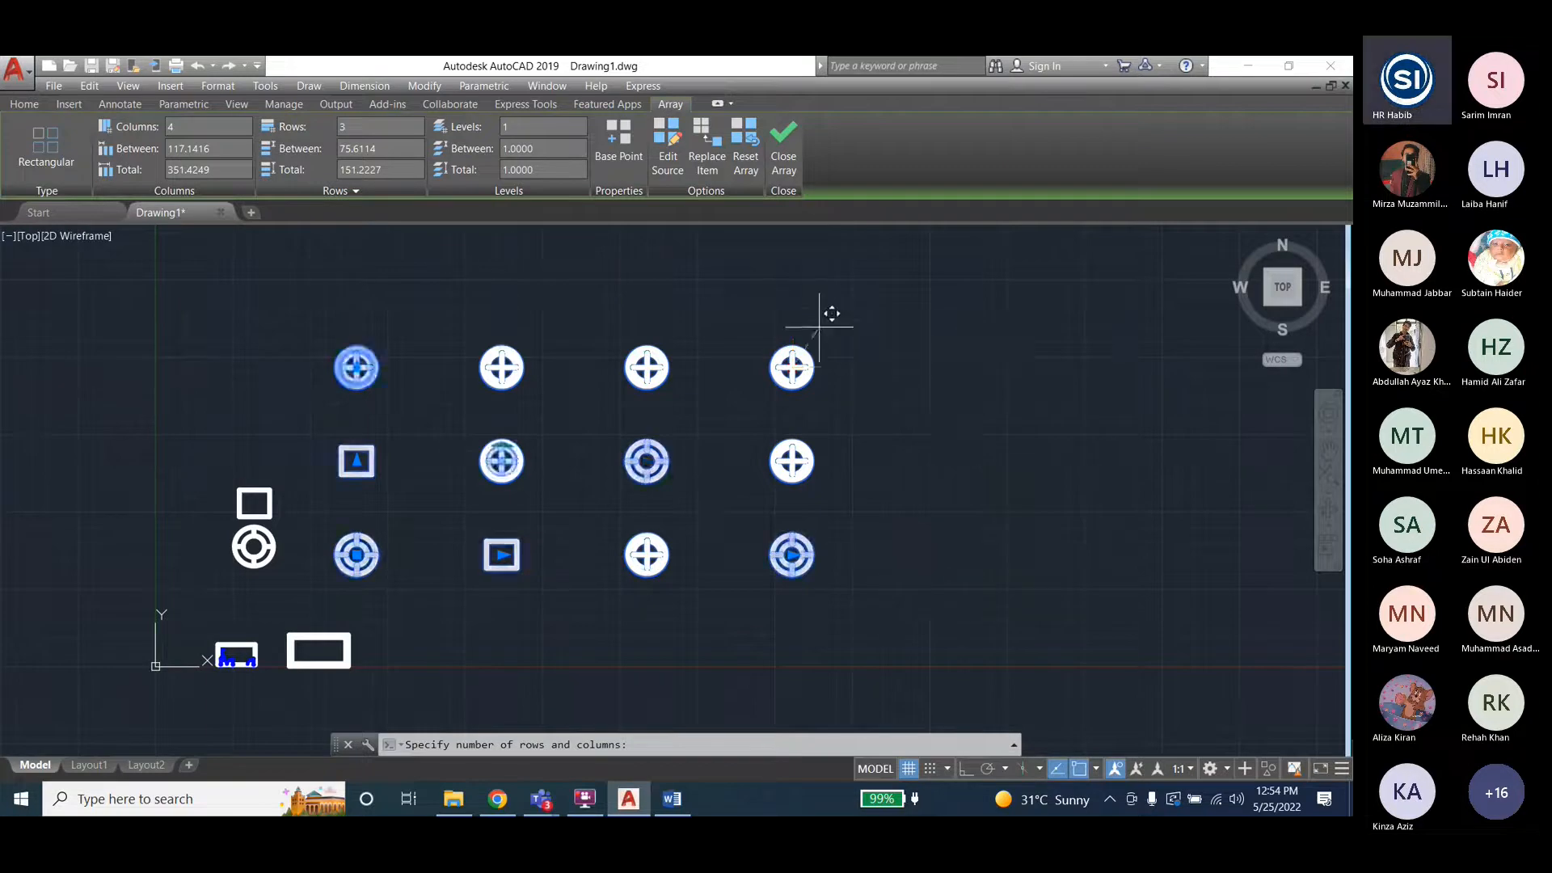
left_click(797, 269)
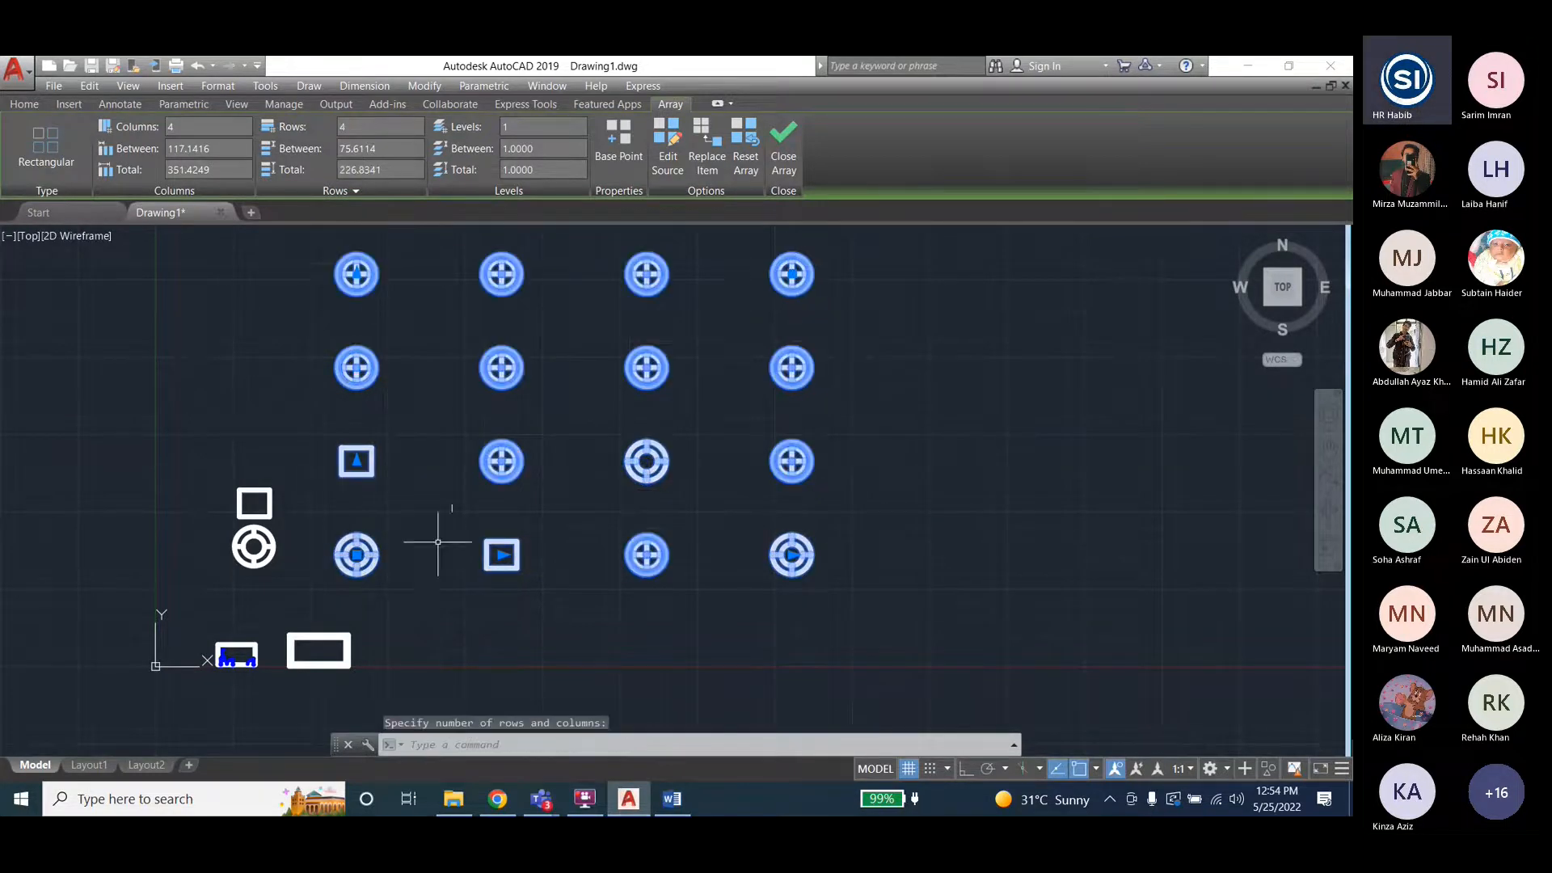
key("Escape")
key("Escape")
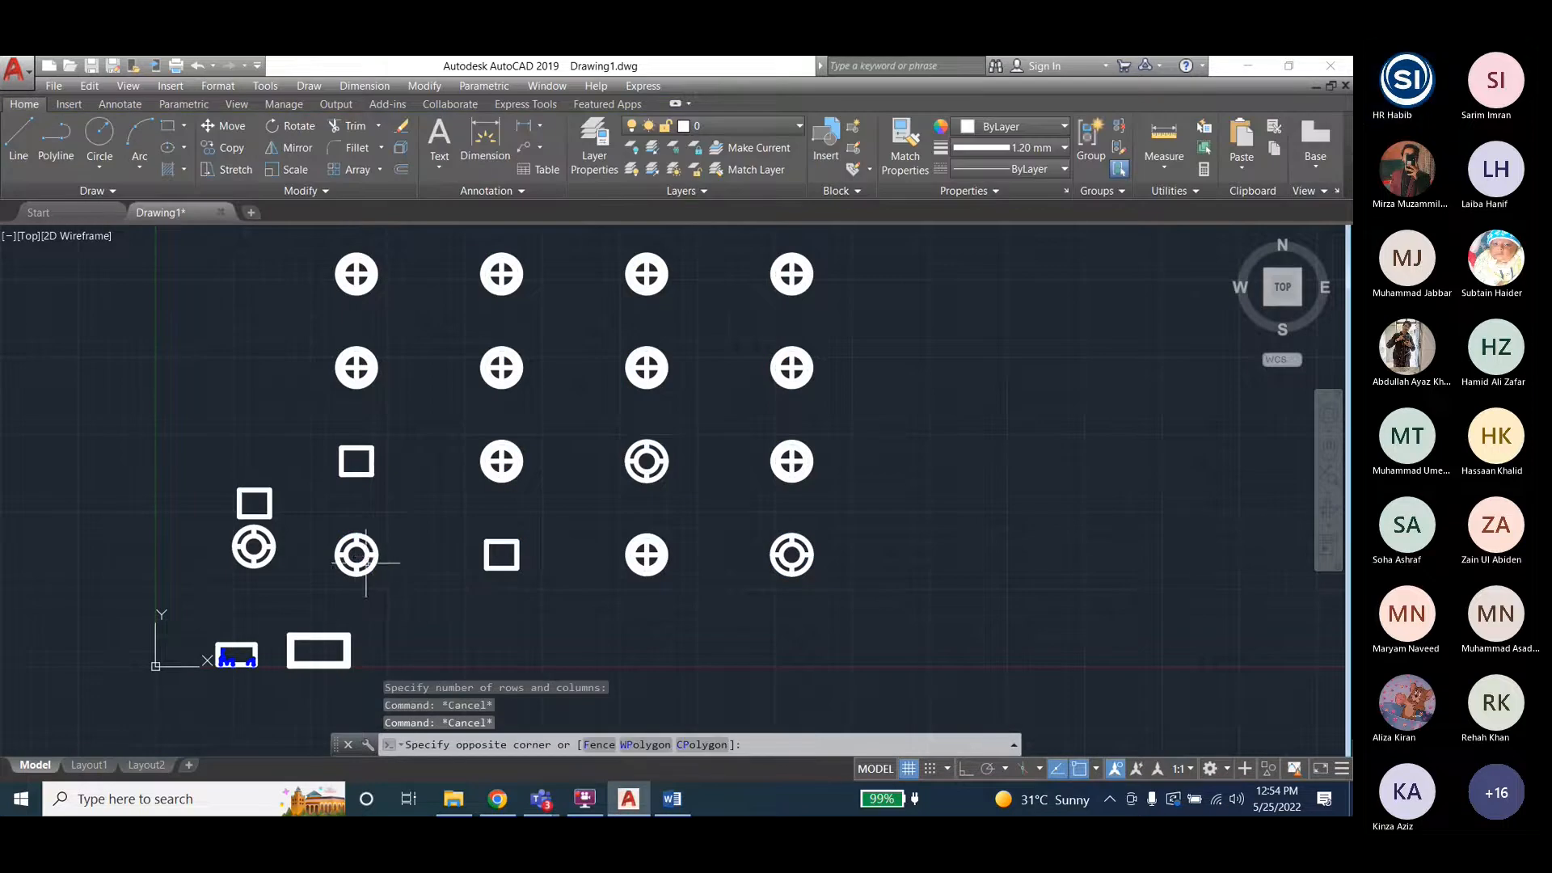
Try moving the whole array freely toward the lower right with its base grip, and undo the move.
left_click(355, 555)
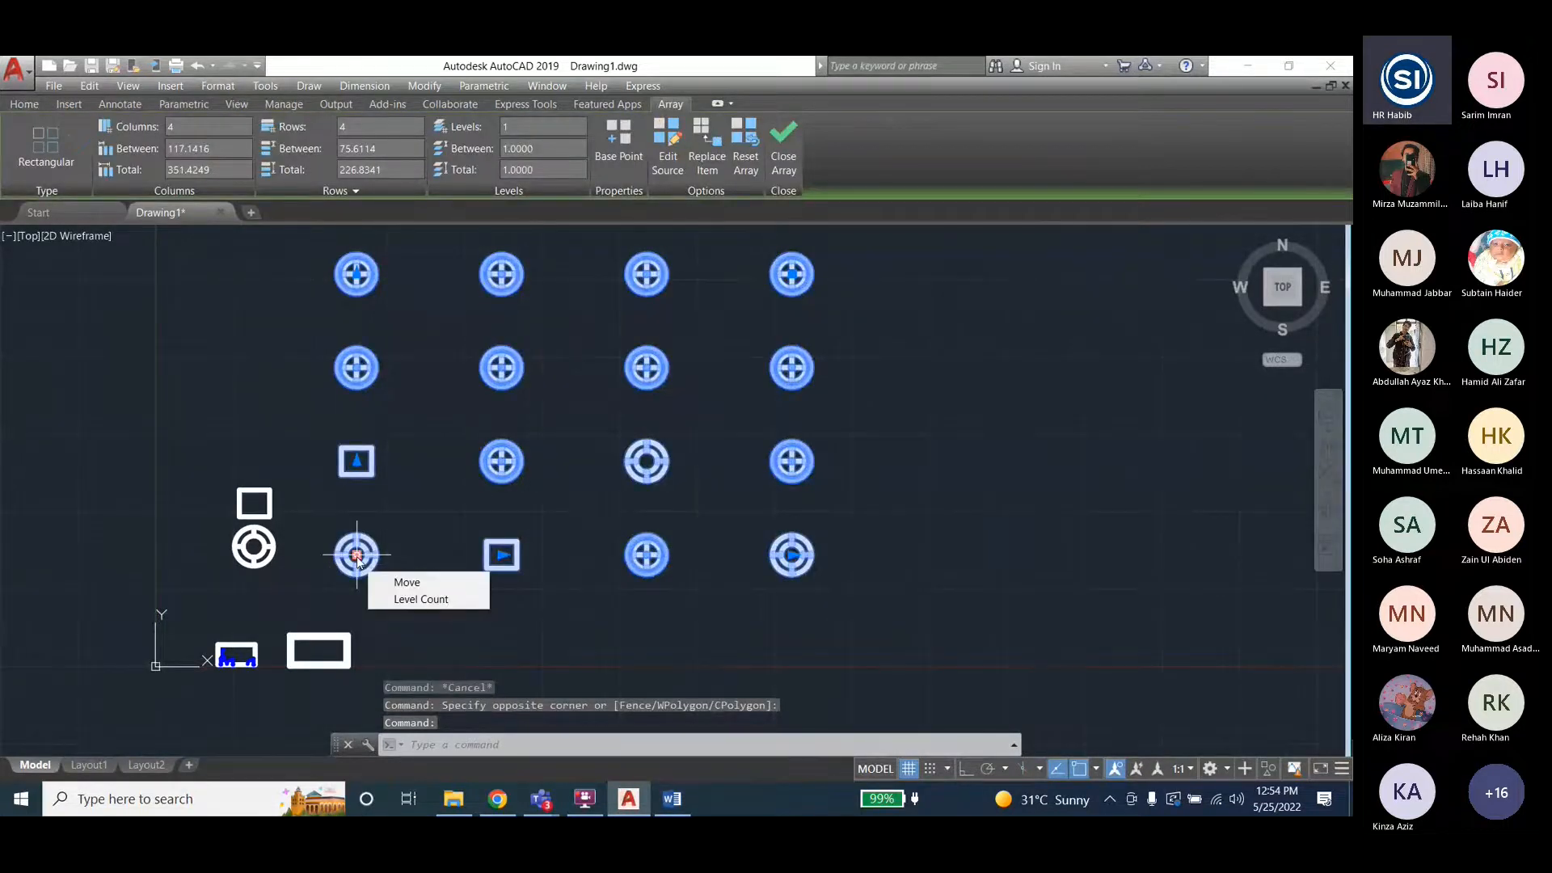
left_click(357, 555)
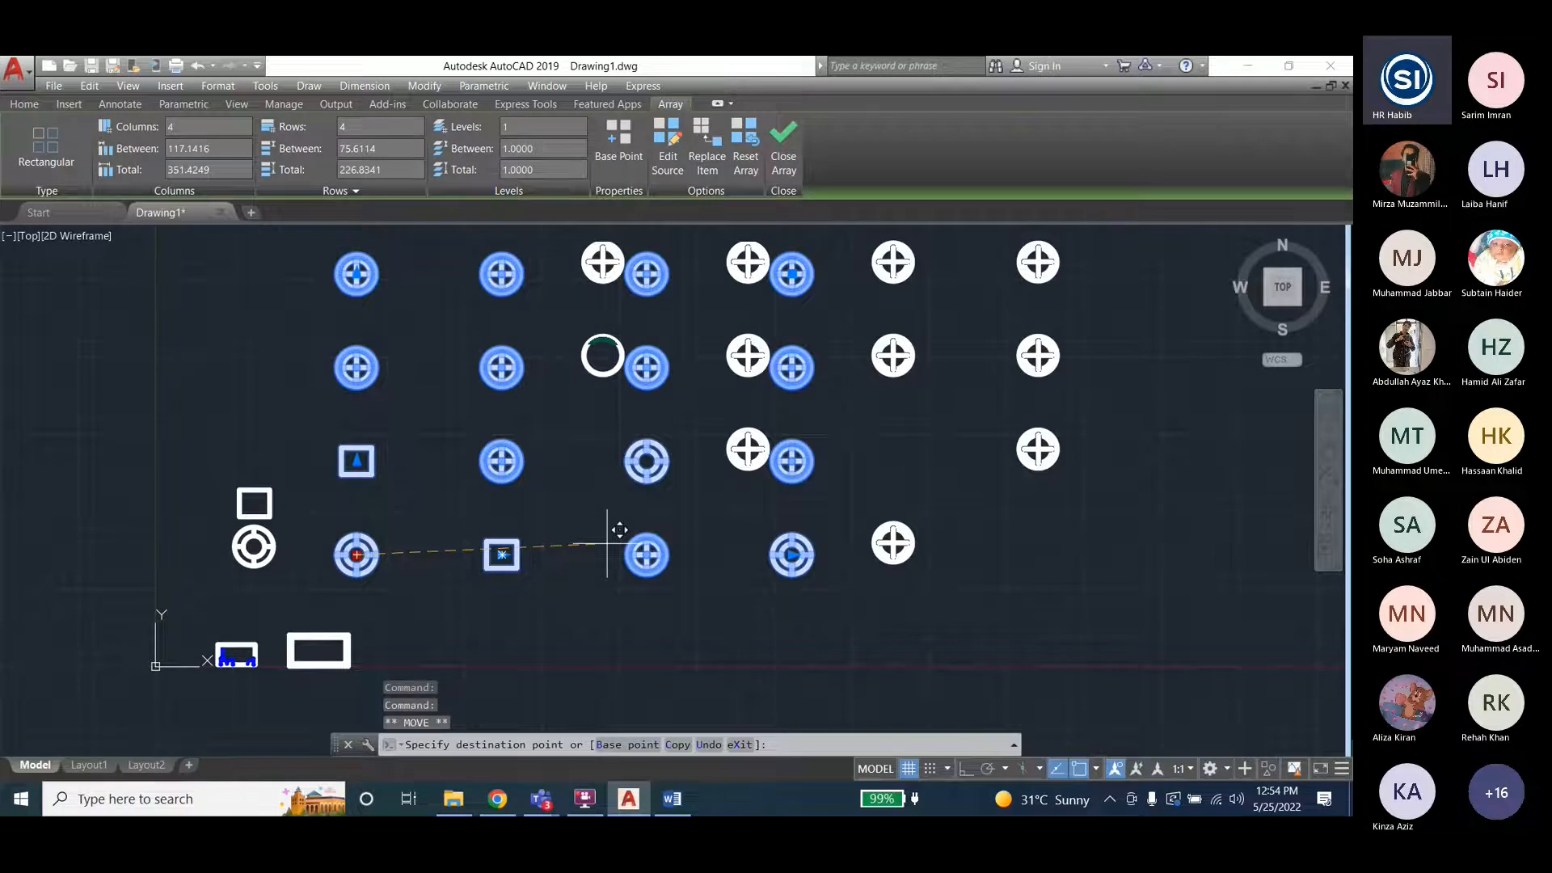
left_click(693, 614)
key("Escape")
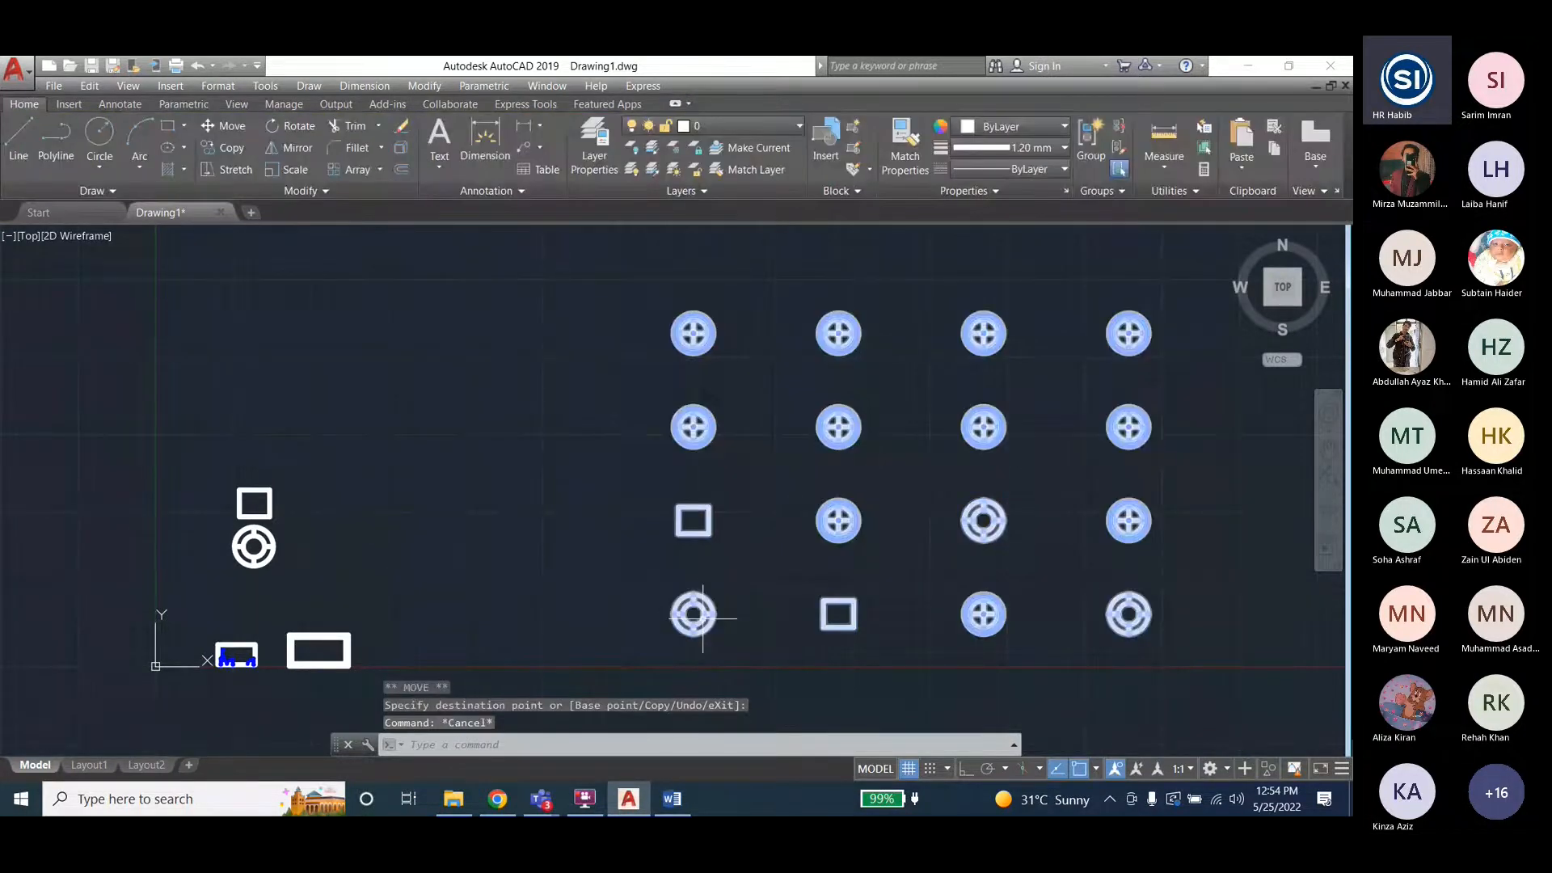
key("ctrl+z")
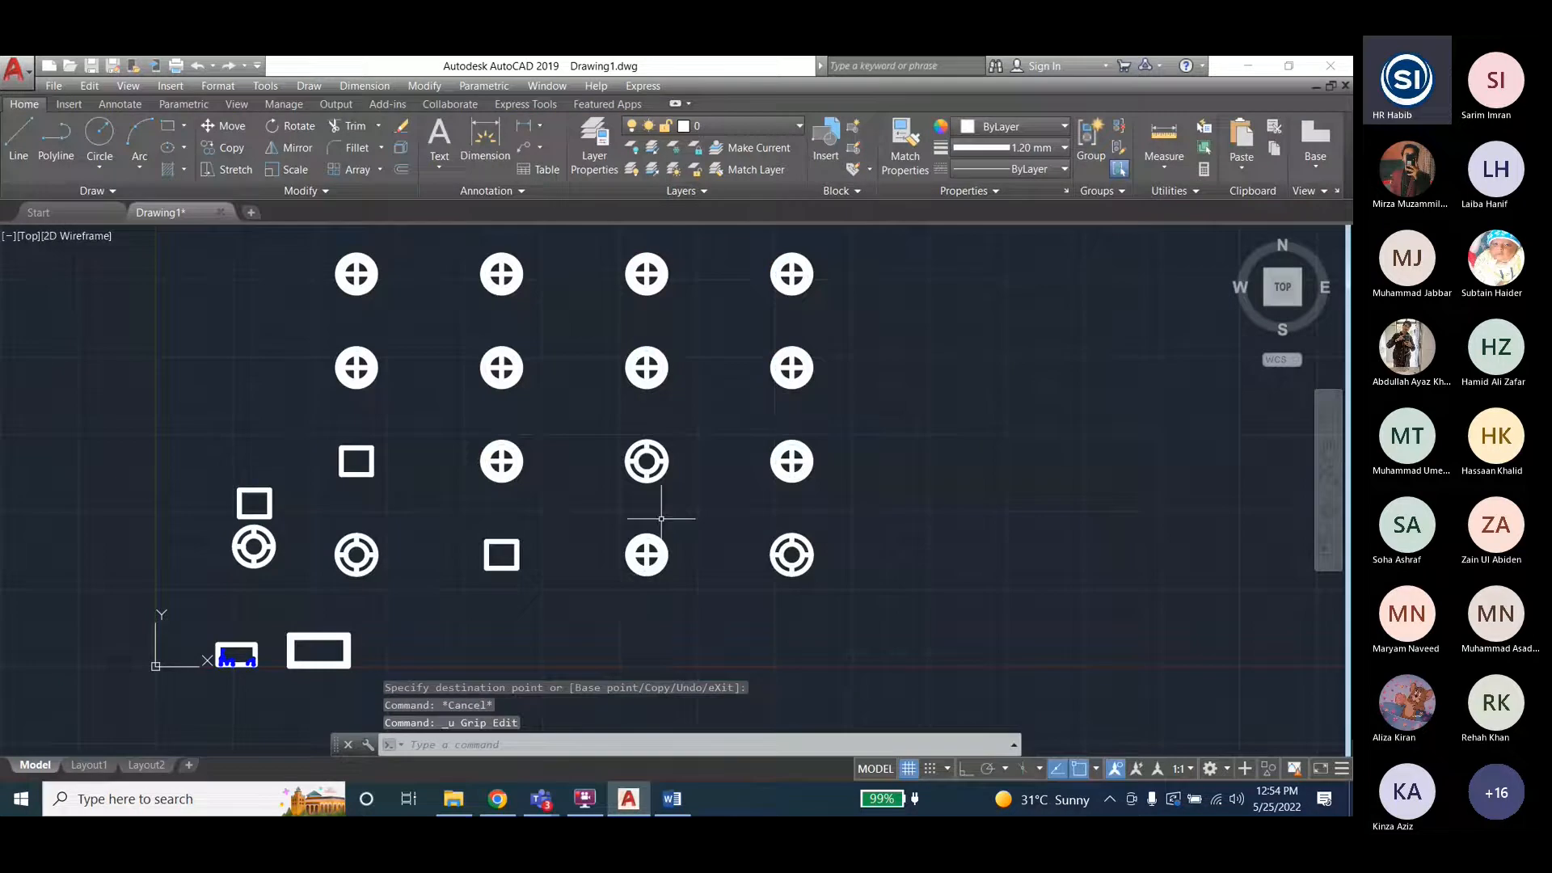
Turn Ortho mode on and move the whole array horizontally to the right with its base grip, leaving it deselected.
left_click(966, 769)
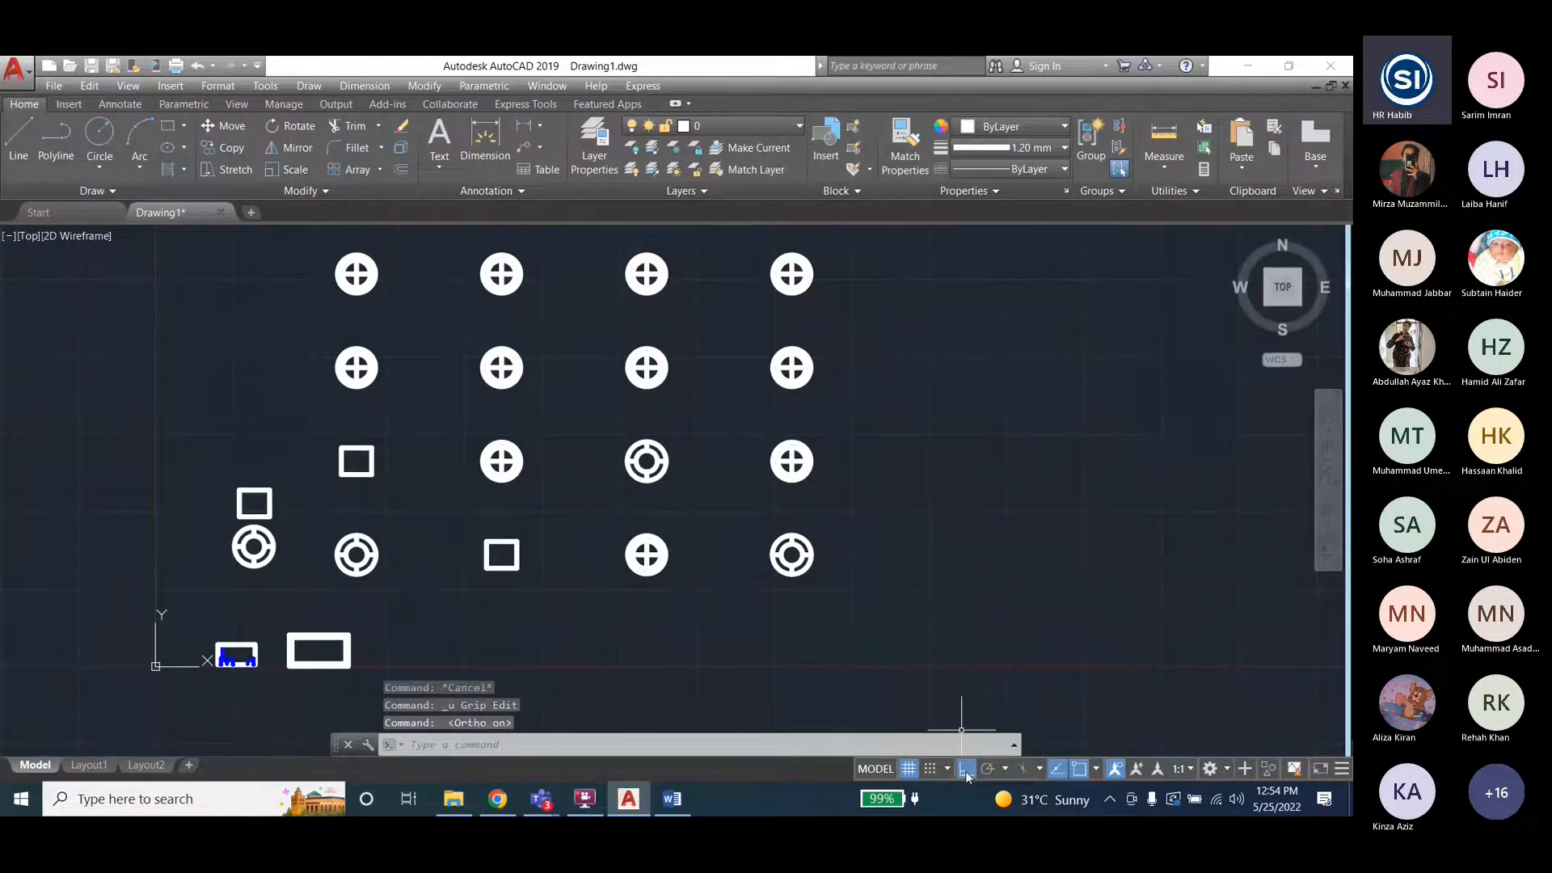
left_click(356, 555)
left_click(357, 555)
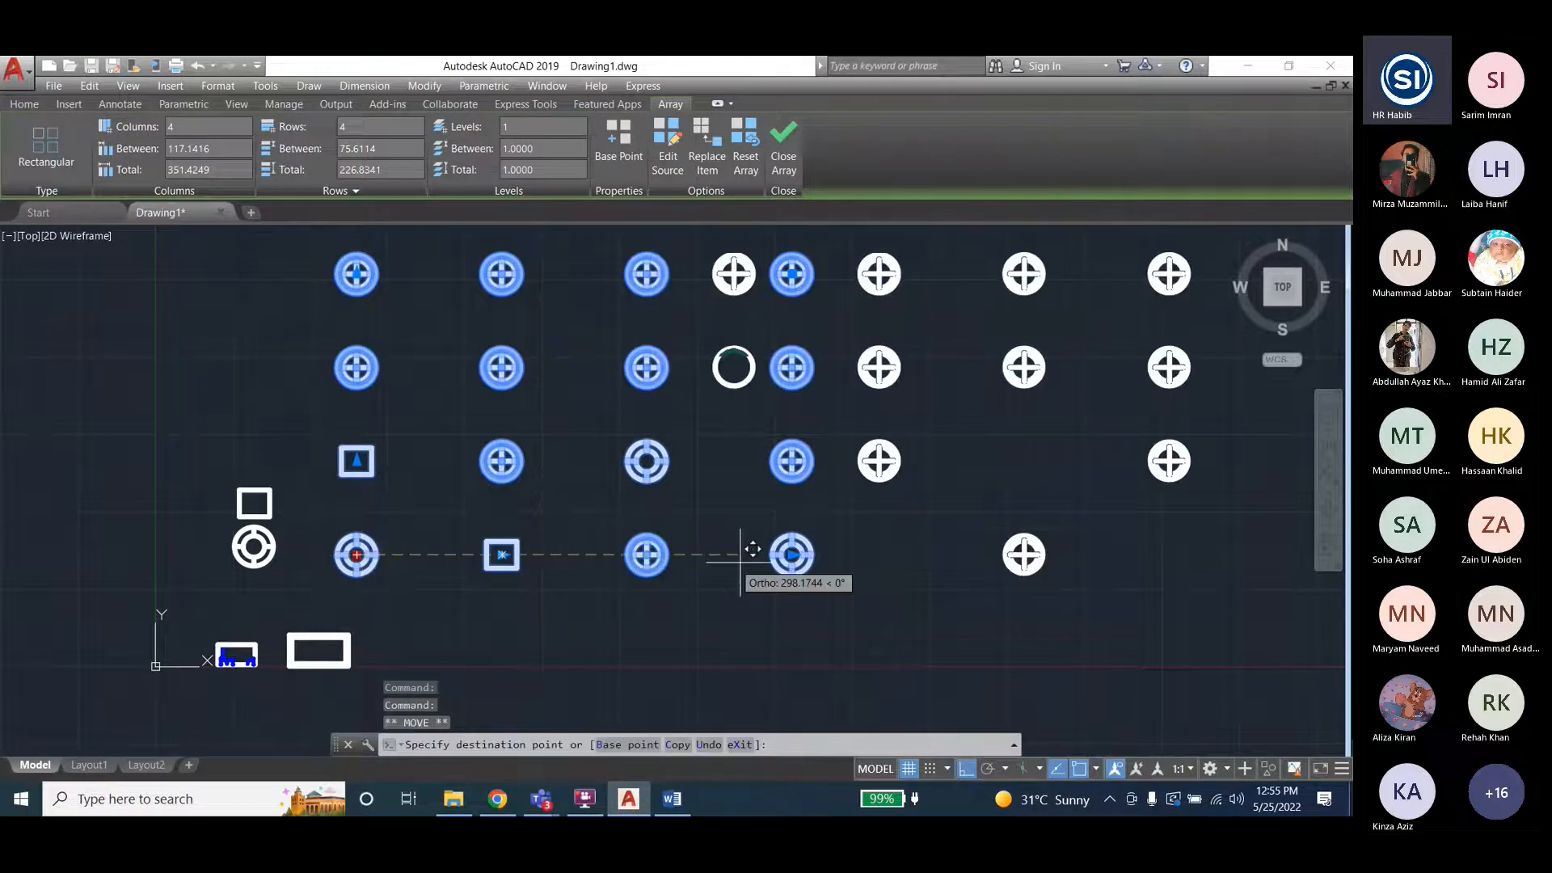
scroll(631, 609, "down", 1)
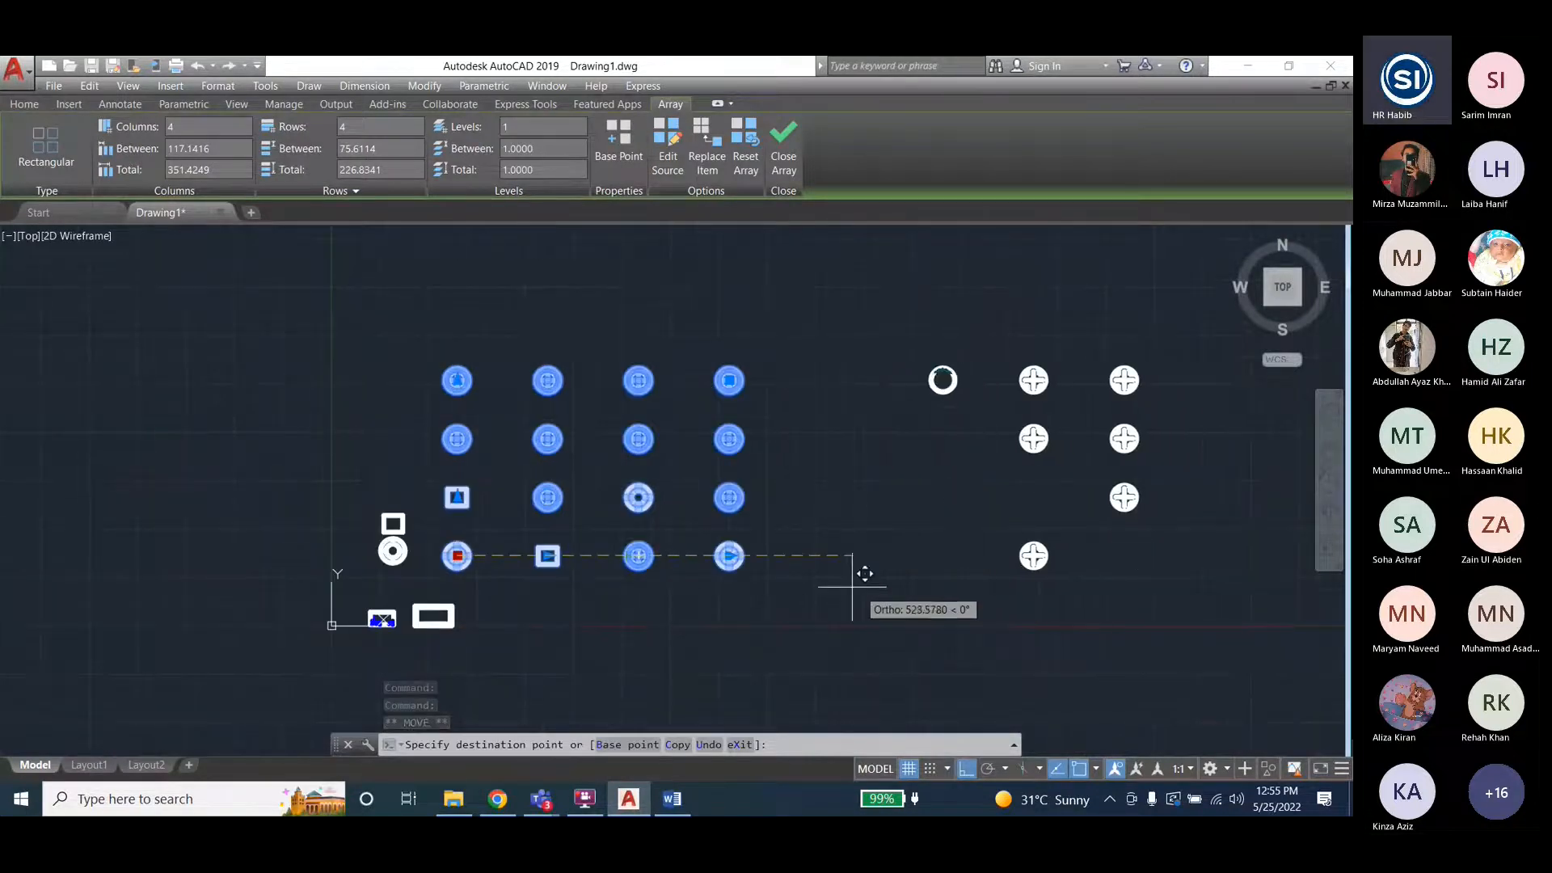
scroll(513, 408, "down", 1)
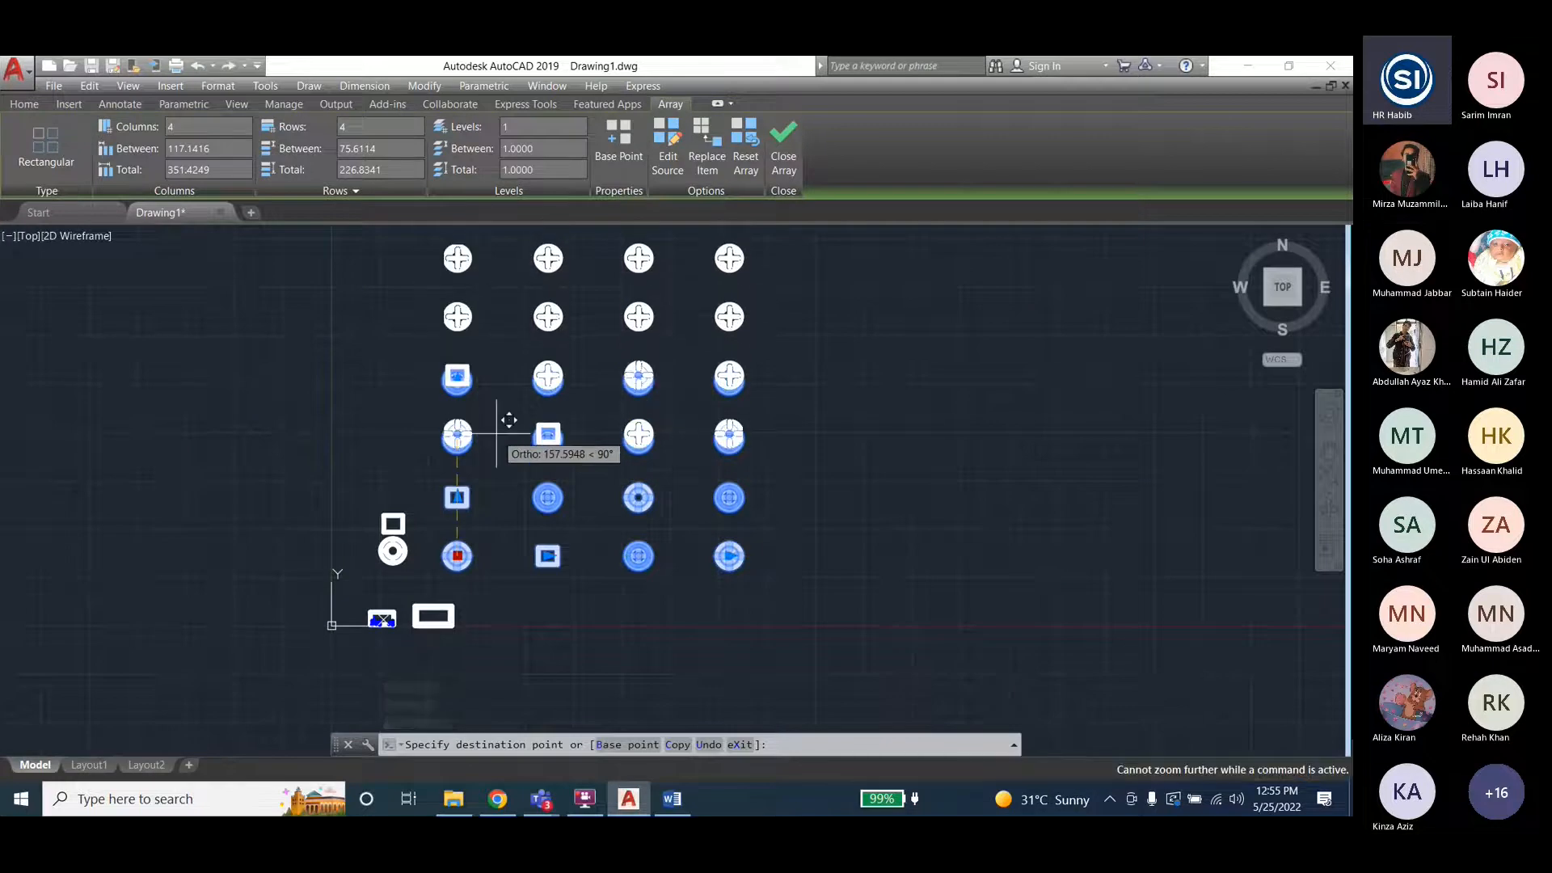
left_click(853, 554)
key("Escape")
key("Escape")
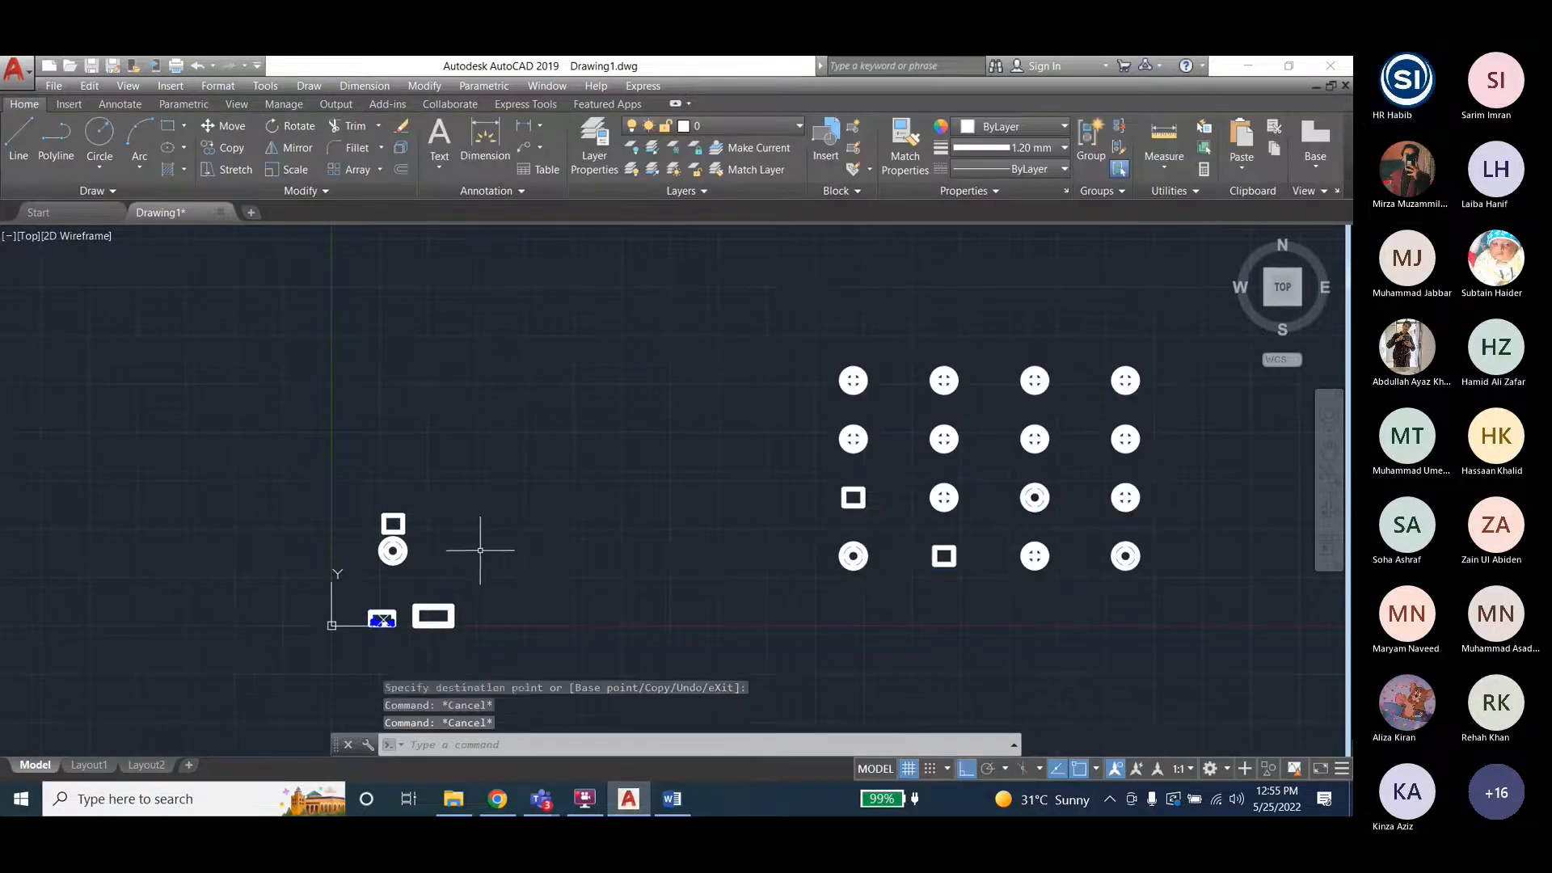
scroll(194, 571, "down", 1)
scroll(561, 542, "up", 1)
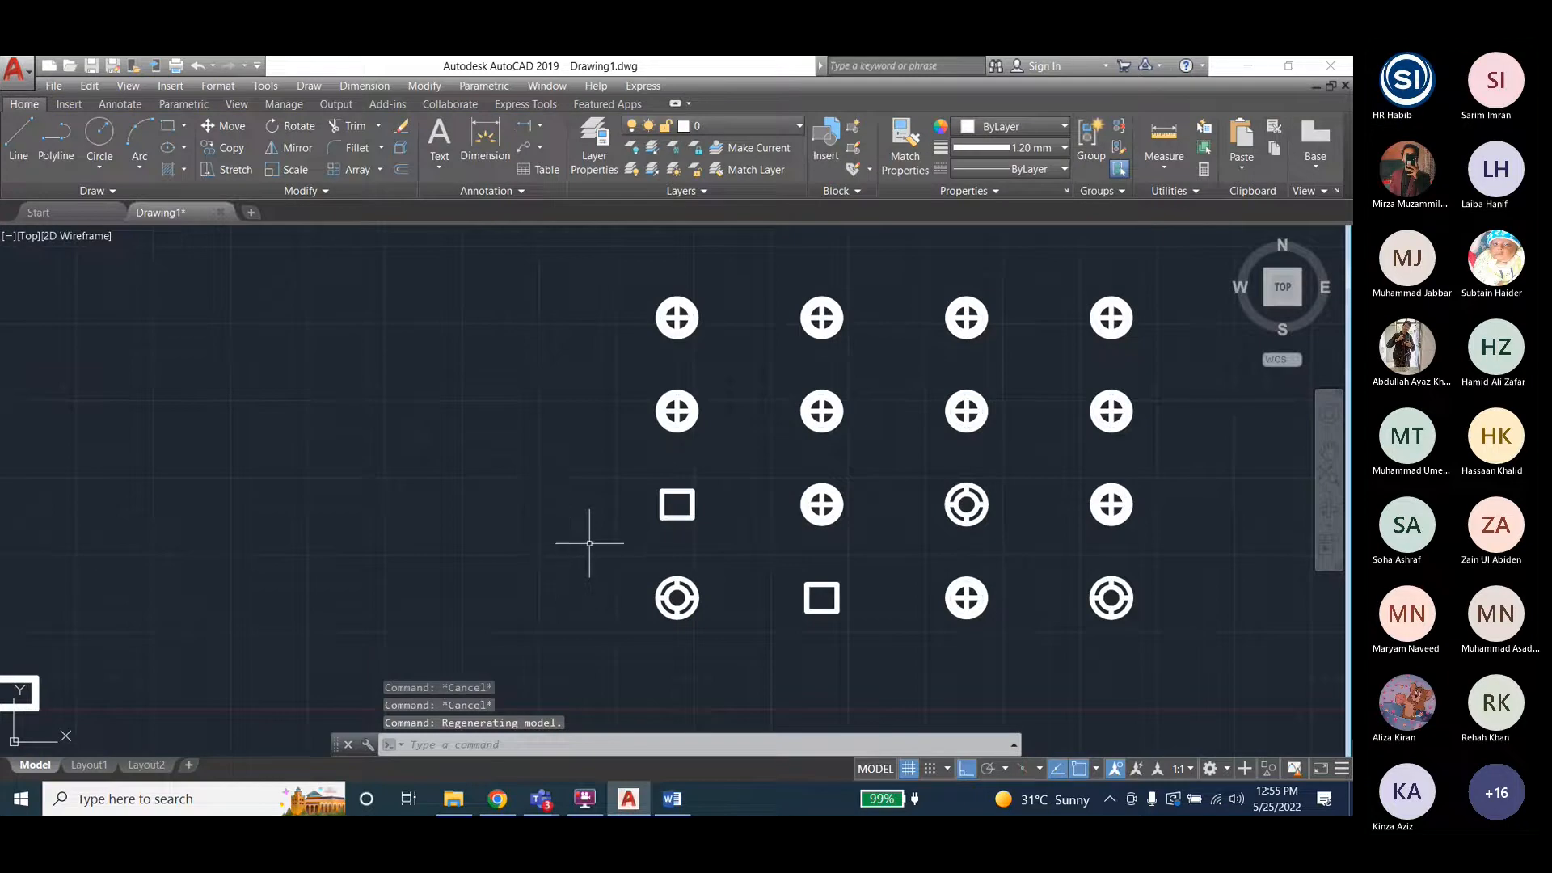
scroll(201, 530, "down", 4)
scroll(598, 465, "up", 6)
scroll(506, 538, "down", 2)
scroll(495, 537, "up", 2)
scroll(536, 602, "down", 2)
scroll(537, 596, "up", 2)
scroll(606, 555, "down", 2)
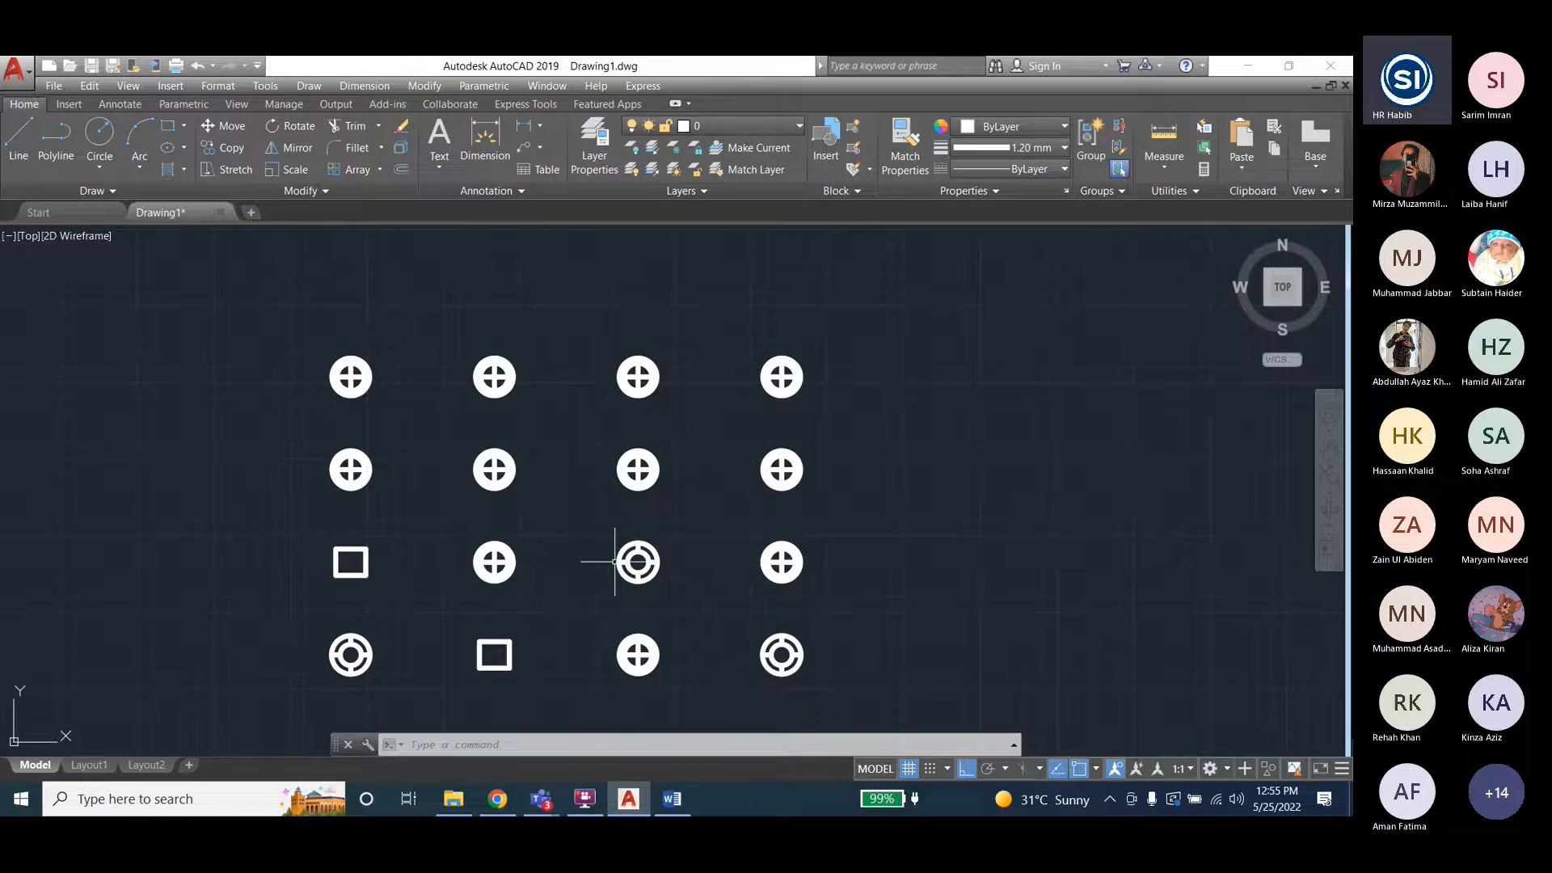
Turn Ortho mode off.
left_click(966, 769)
key("Escape")
key("Escape")
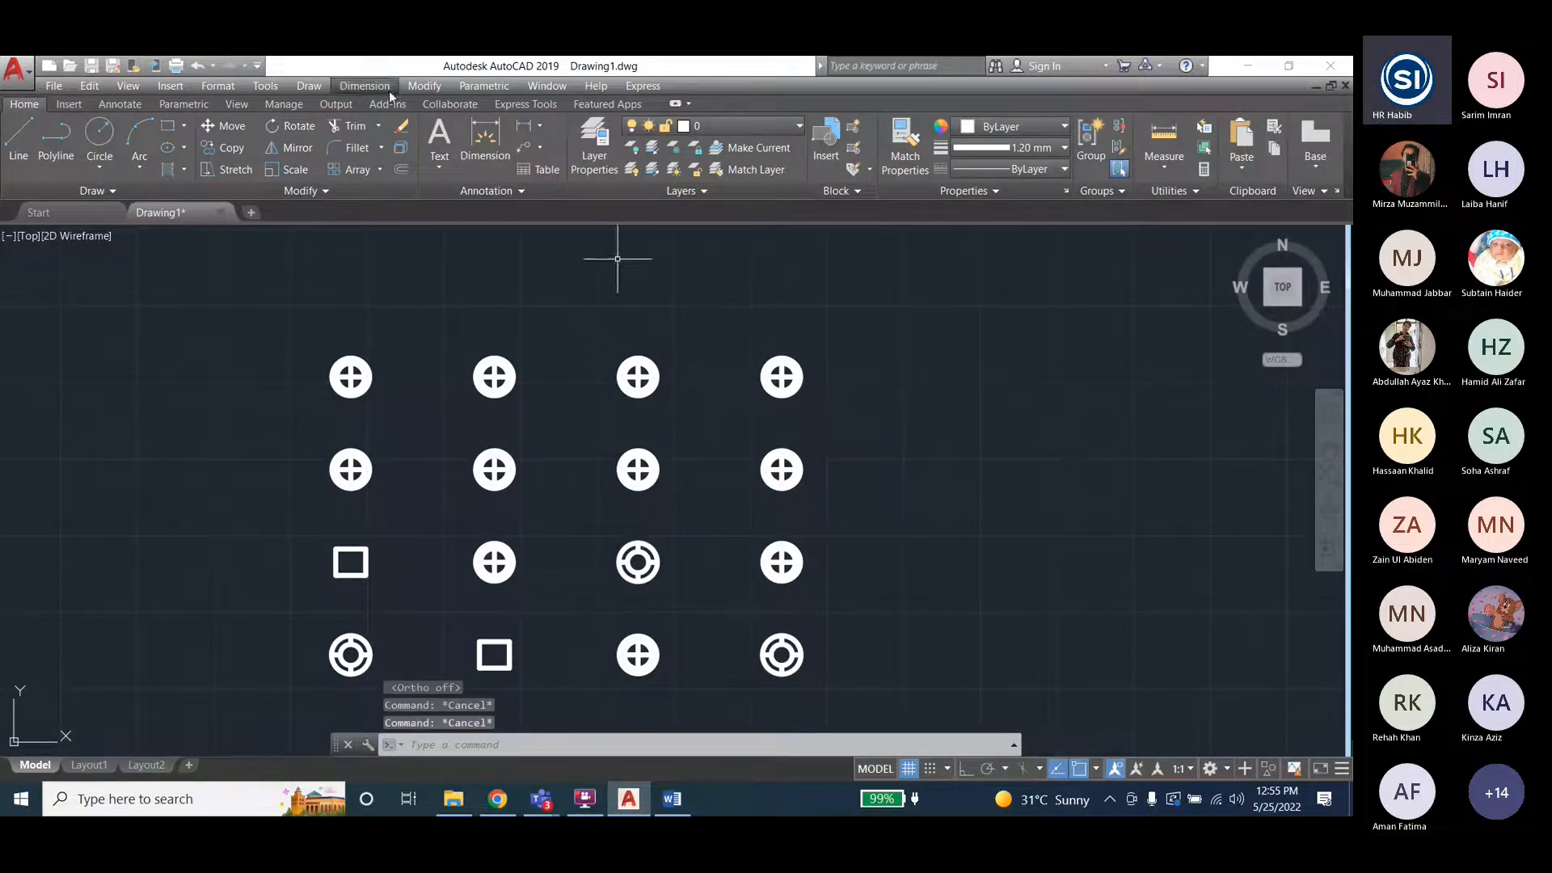
key("ctrl+a")
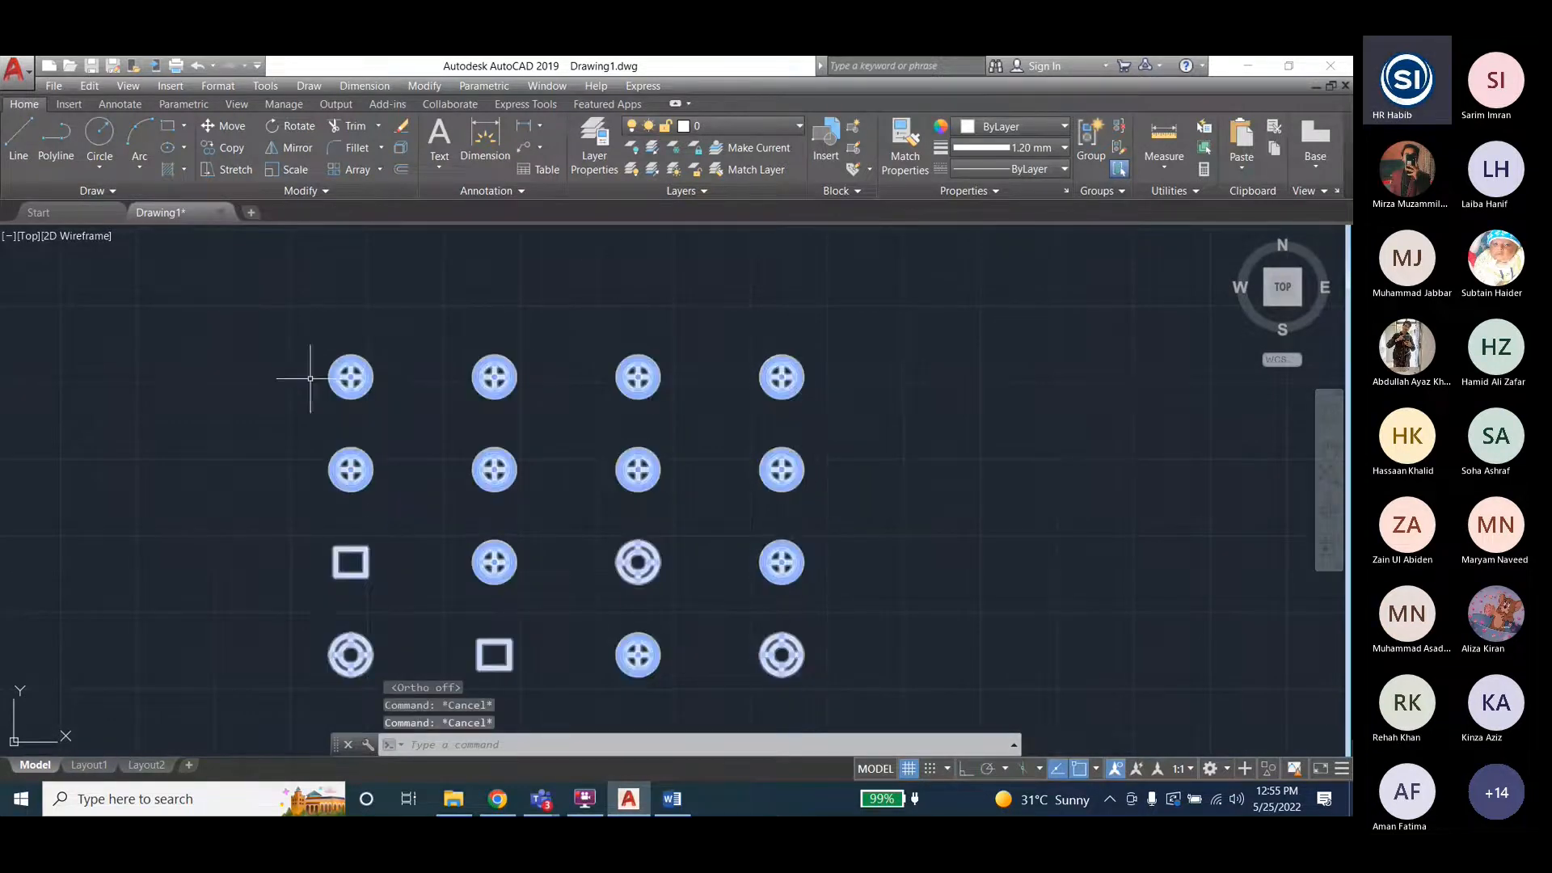
key("Escape")
scroll(310, 379, "down", 2)
middle_click_drag(877, 403, 589, 388)
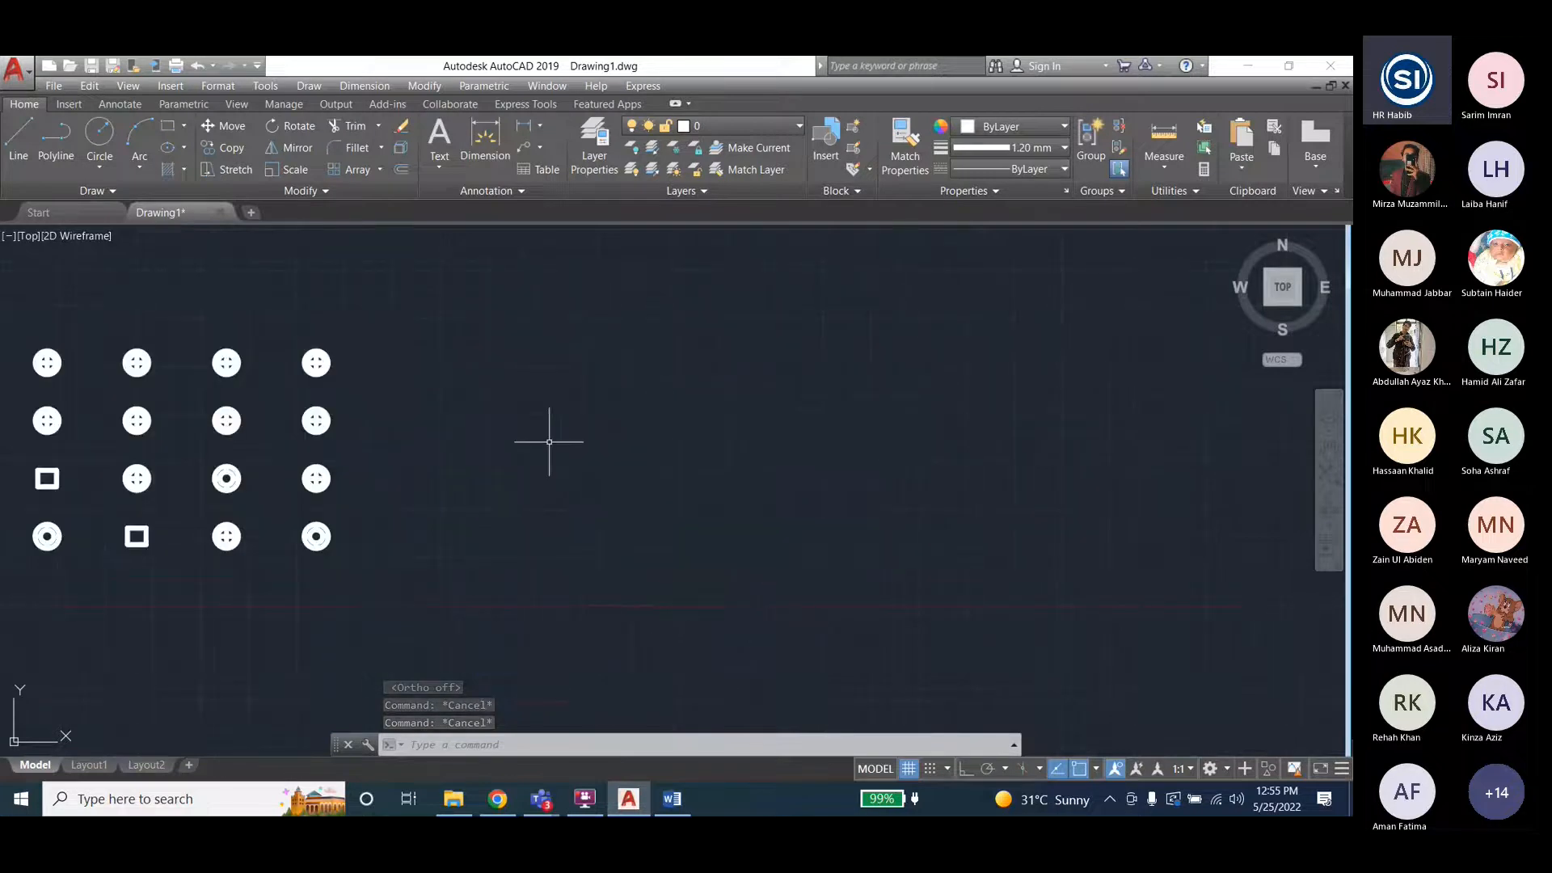
scroll(548, 441, "up", 2)
scroll(536, 419, "down", 4)
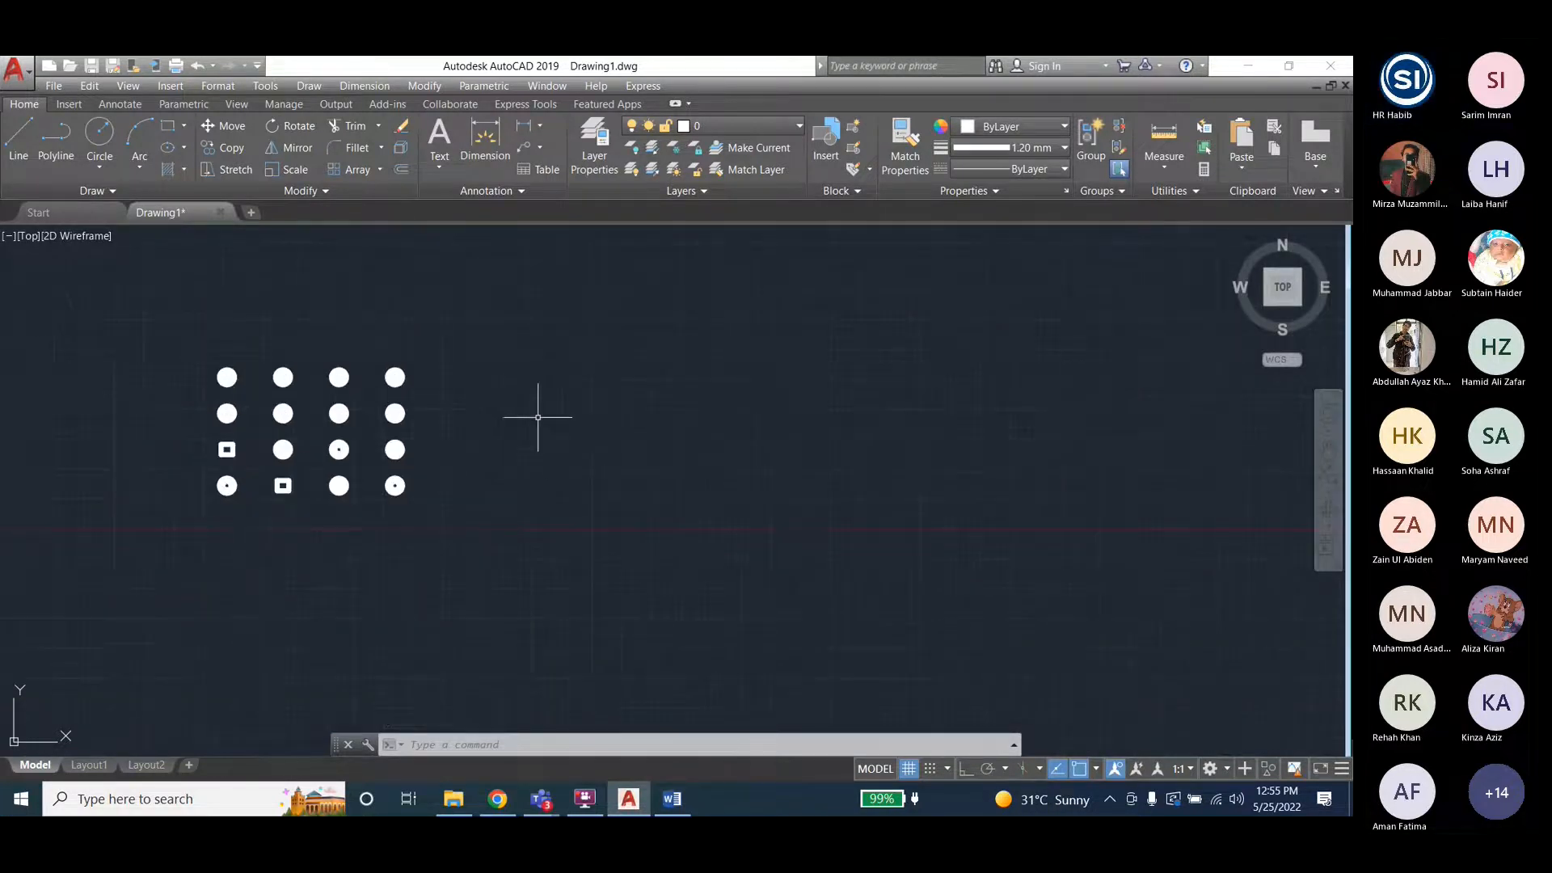
scroll(223, 424, "up", 2)
scroll(415, 429, "up", 2)
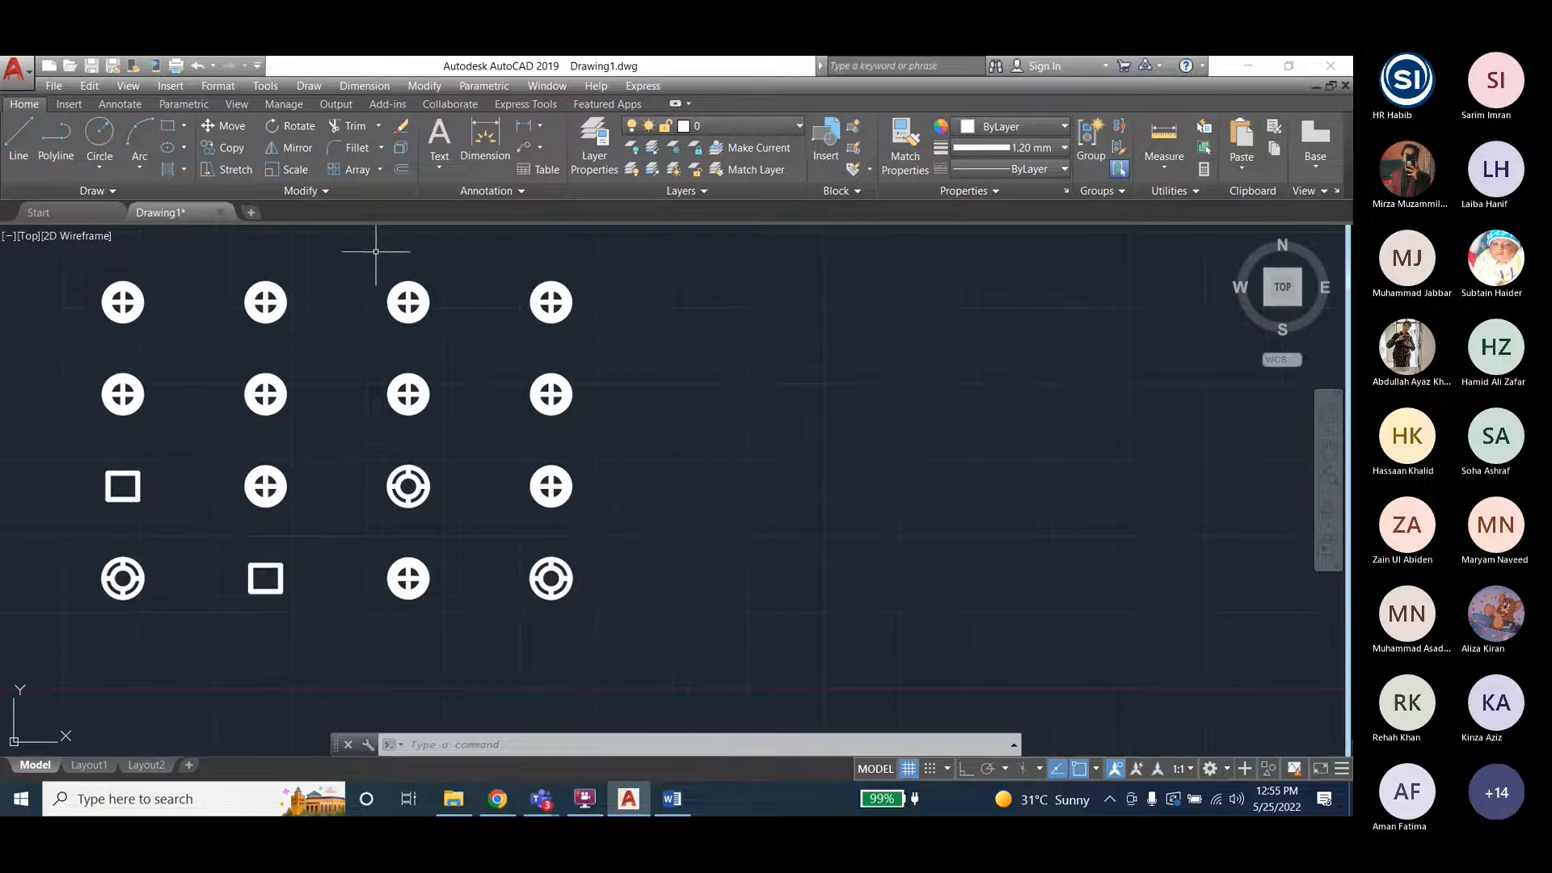
scroll(241, 415, "down", 2)
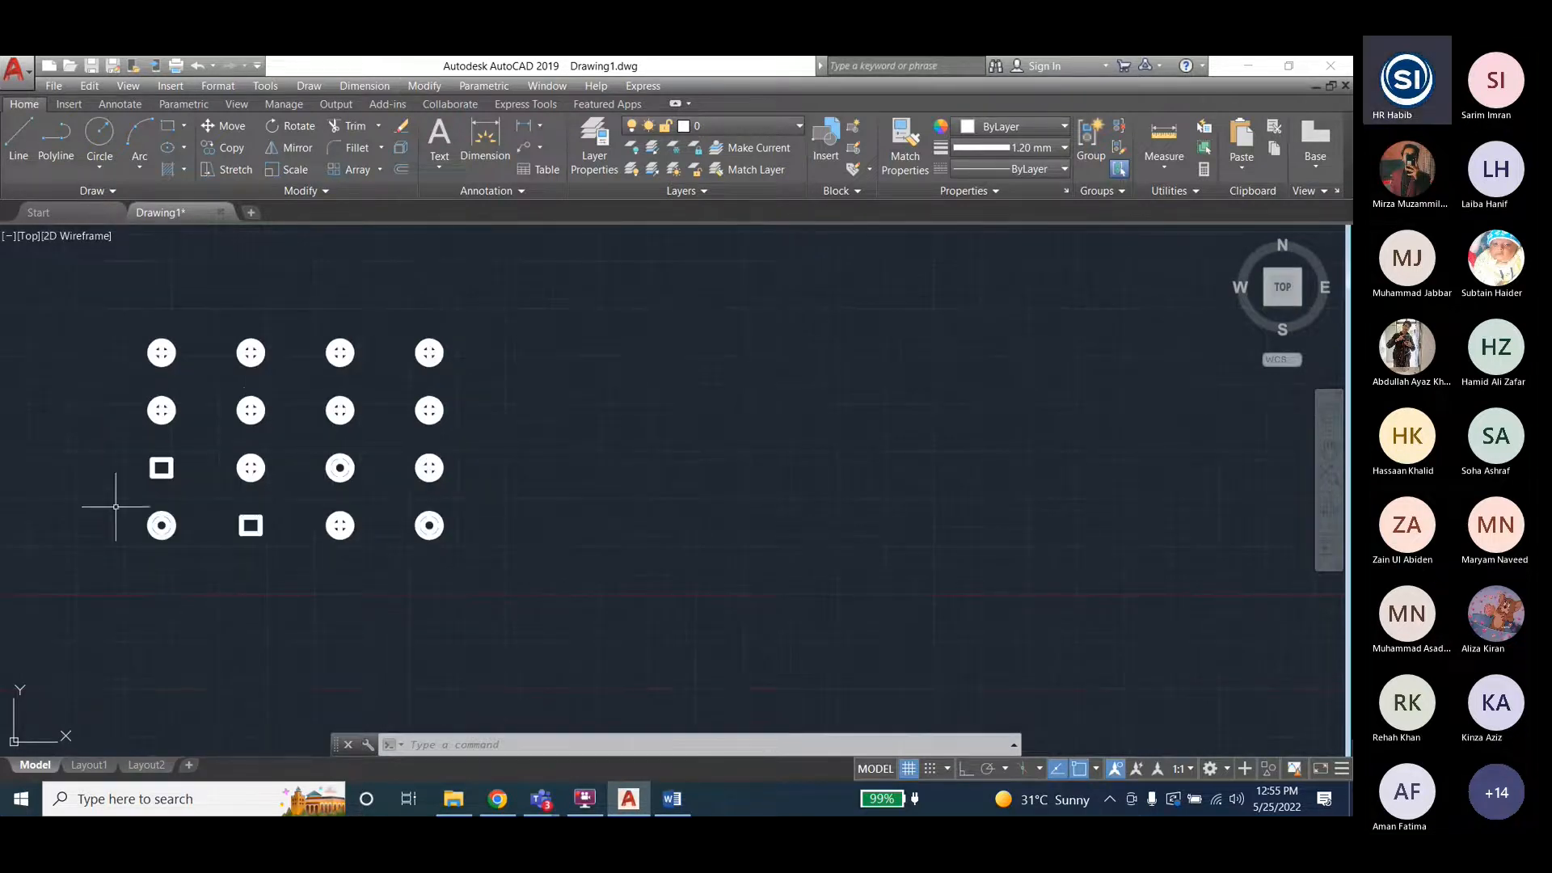
scroll(129, 509, "down", 2)
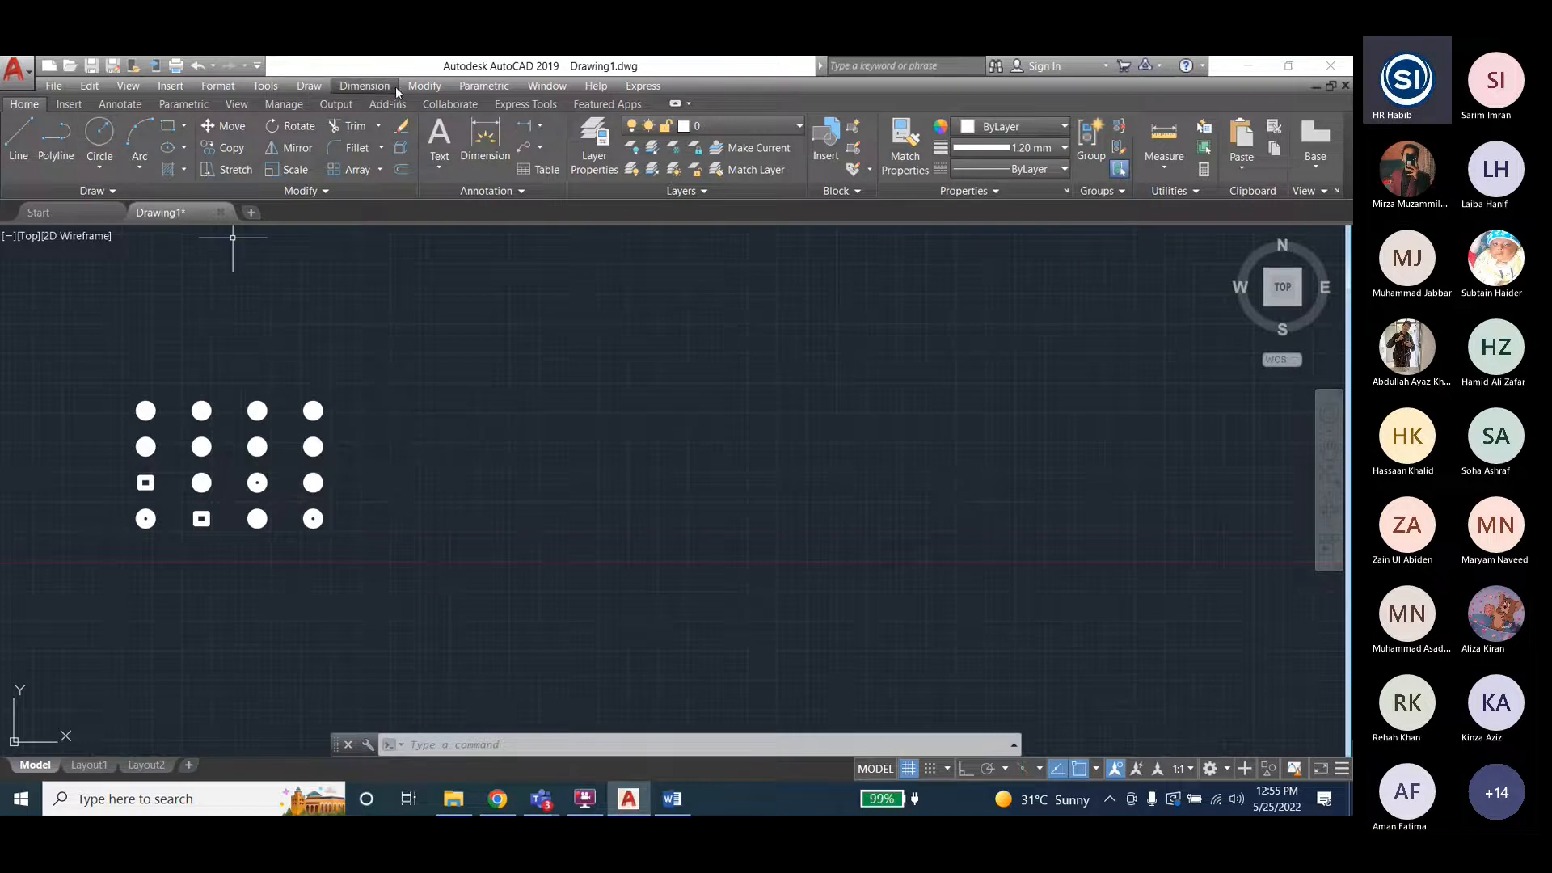
Review the available array types, including the Path Array and Polar Array commands.
left_click(424, 86)
mouse_move(465, 295)
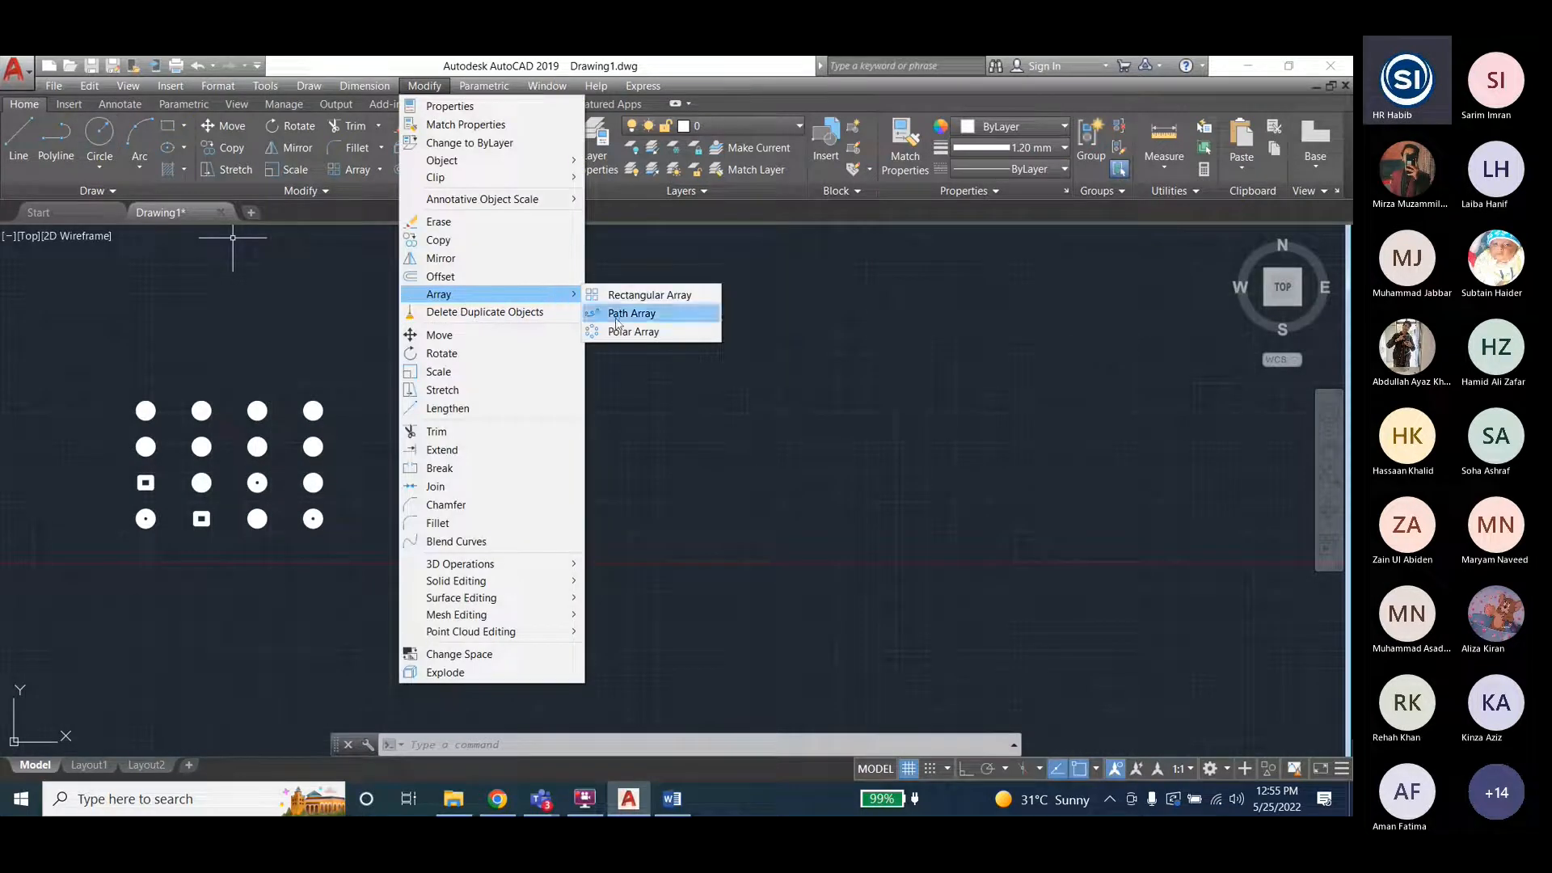
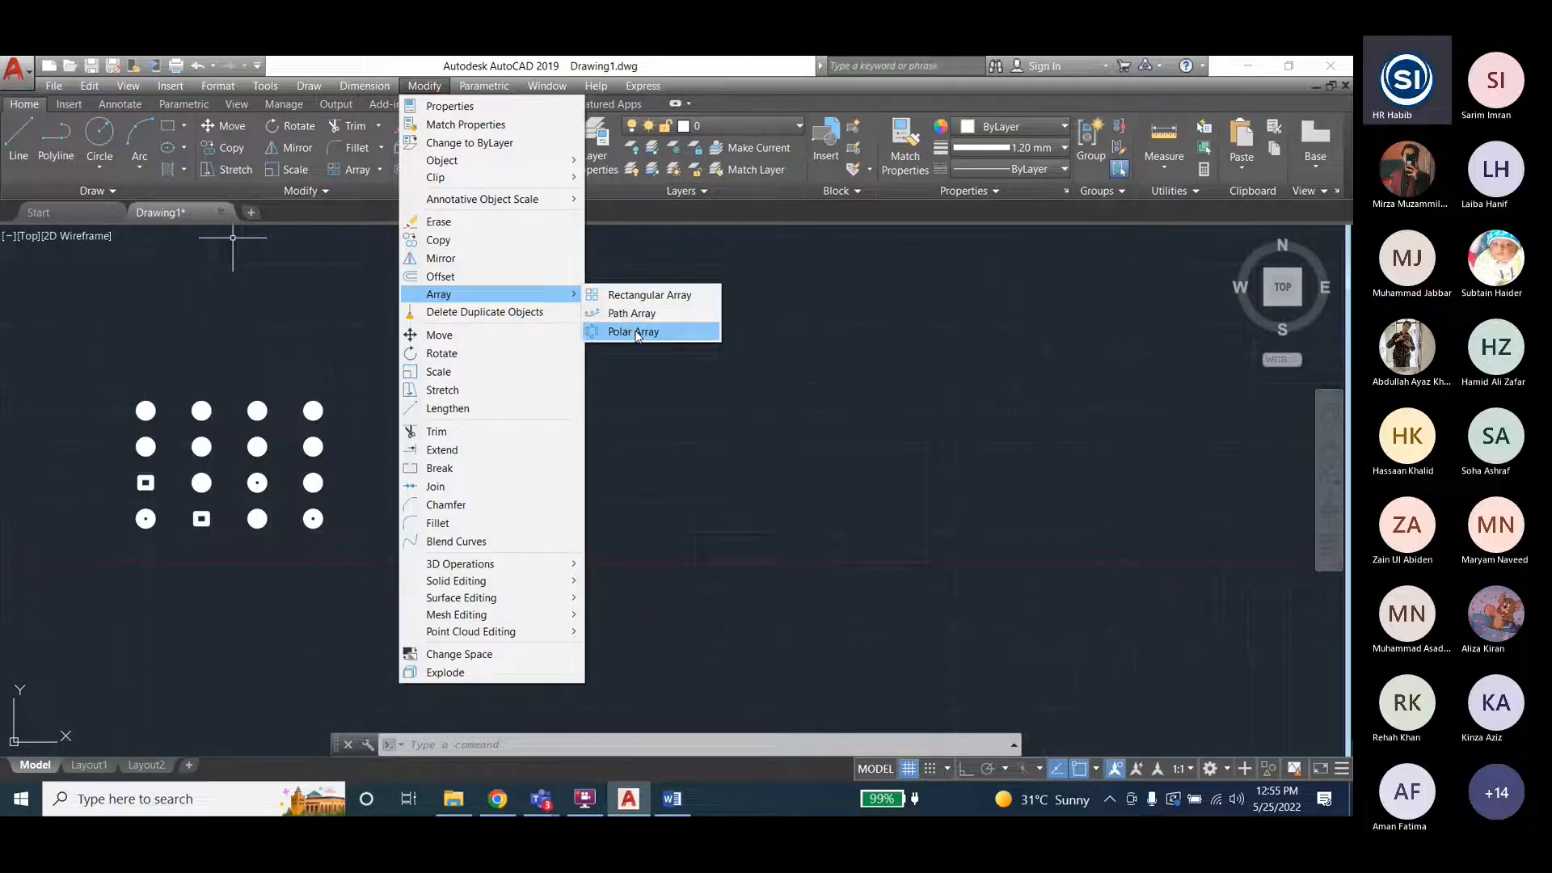
left_click(150, 194)
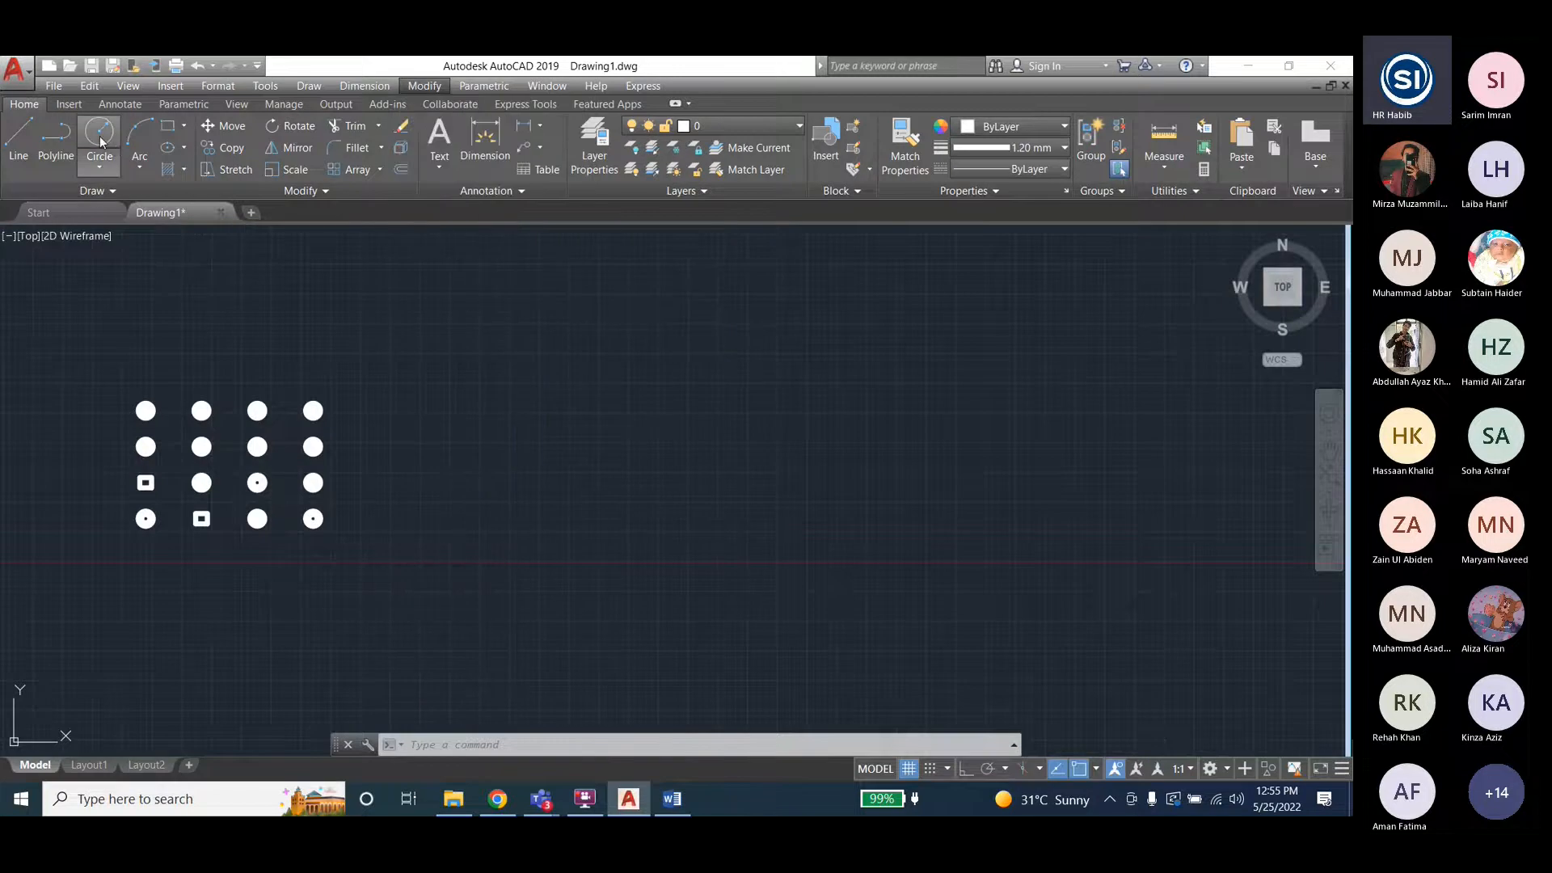
Draw a large circle in the empty area to the right of the rectangular array.
left_click(101, 141)
left_click(695, 386)
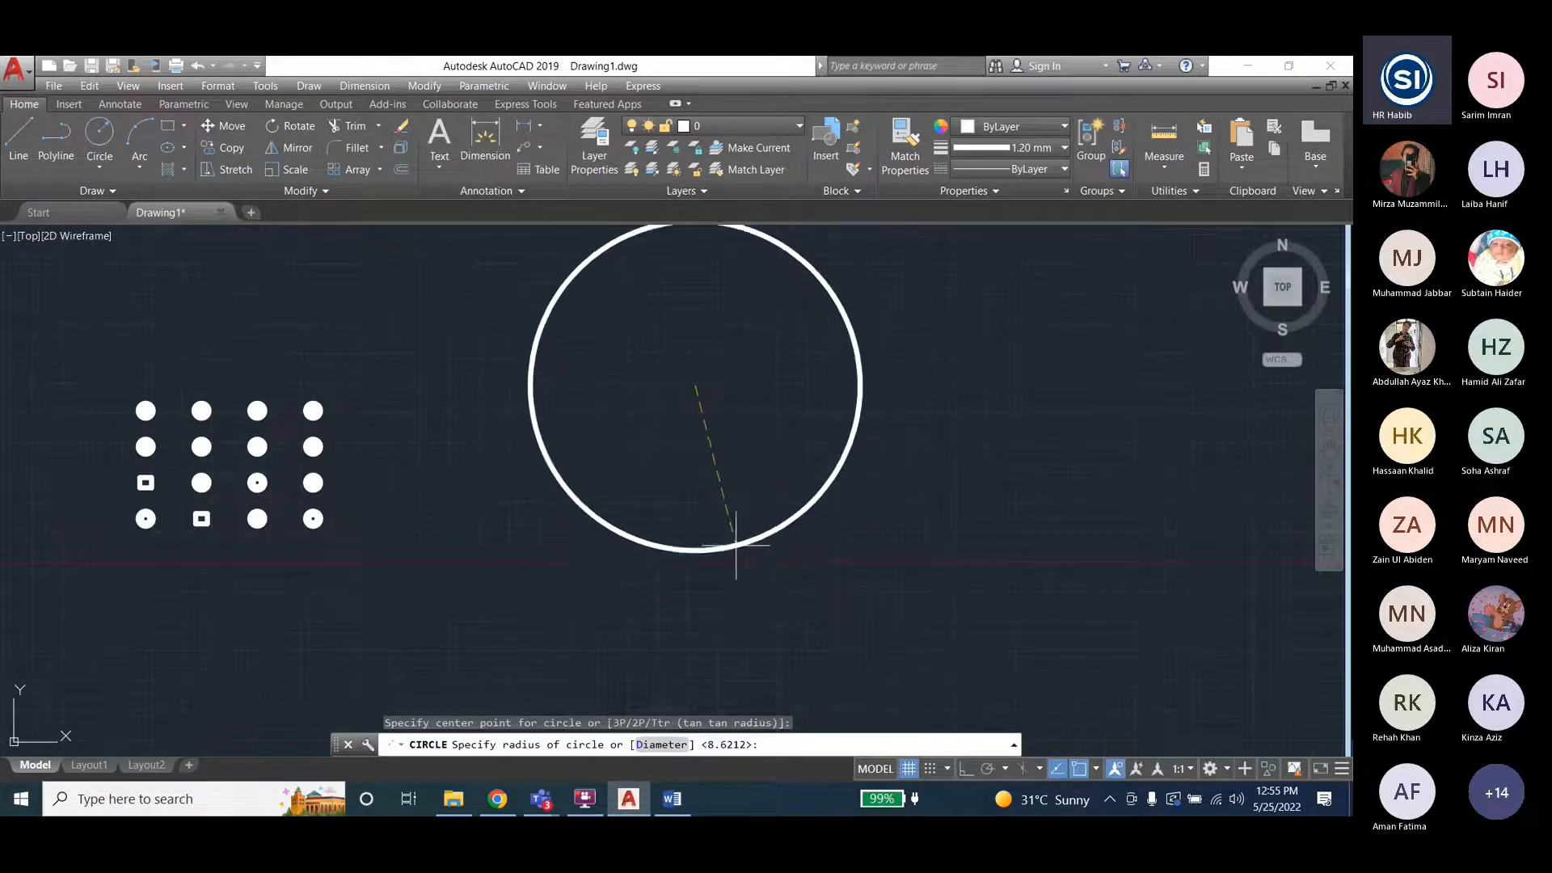
scroll(730, 536, "down", 2)
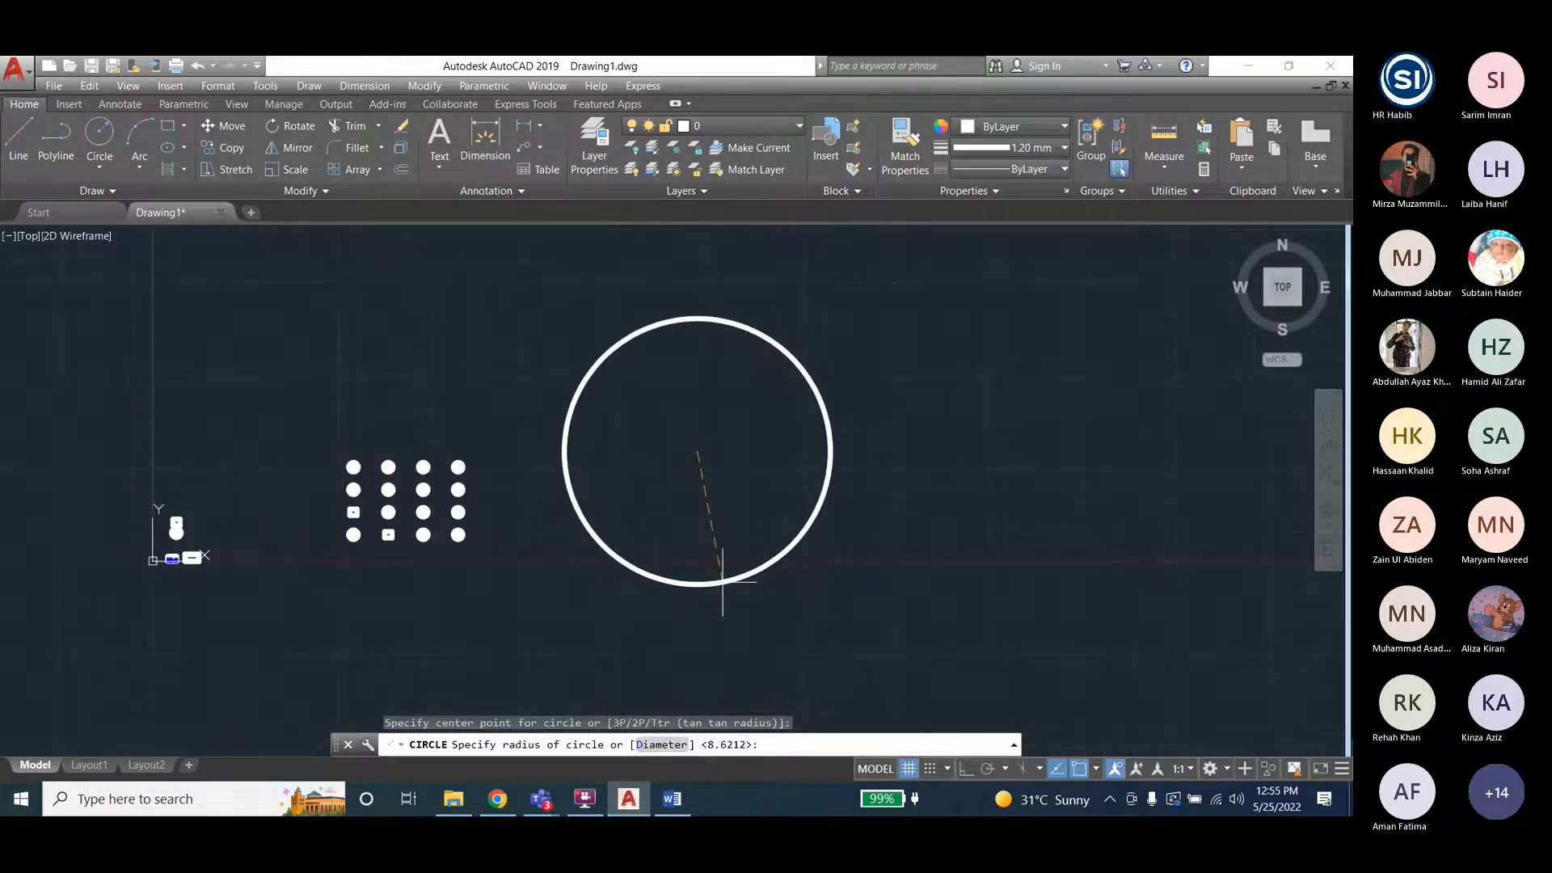
left_click(732, 631)
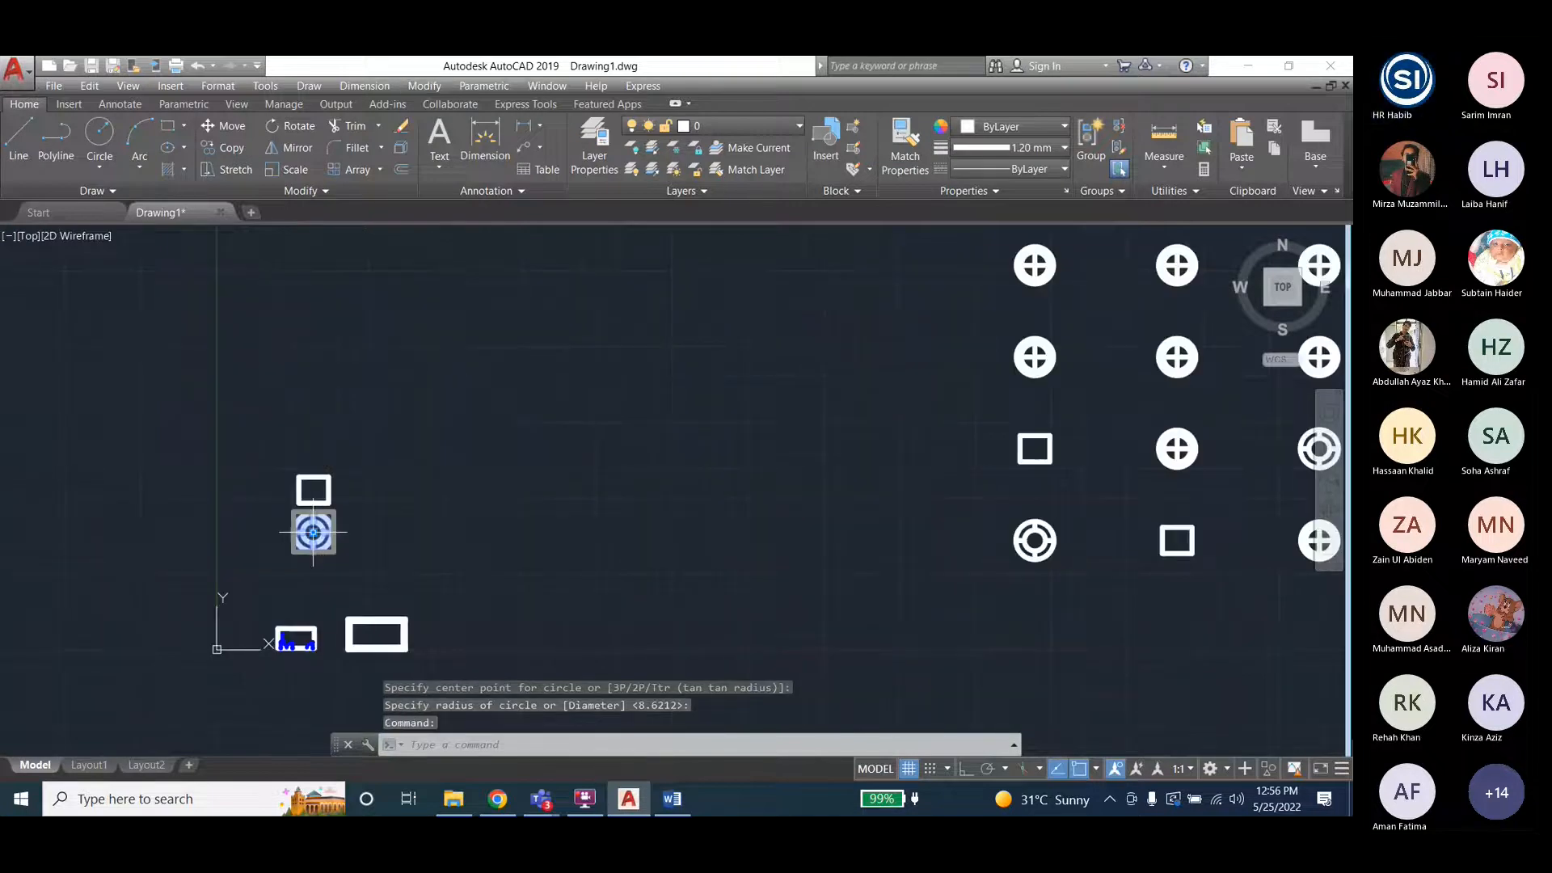
Move the original concentric-circle block with its centre grip to the empty space above and left of the array, and deselect it.
left_click(312, 531)
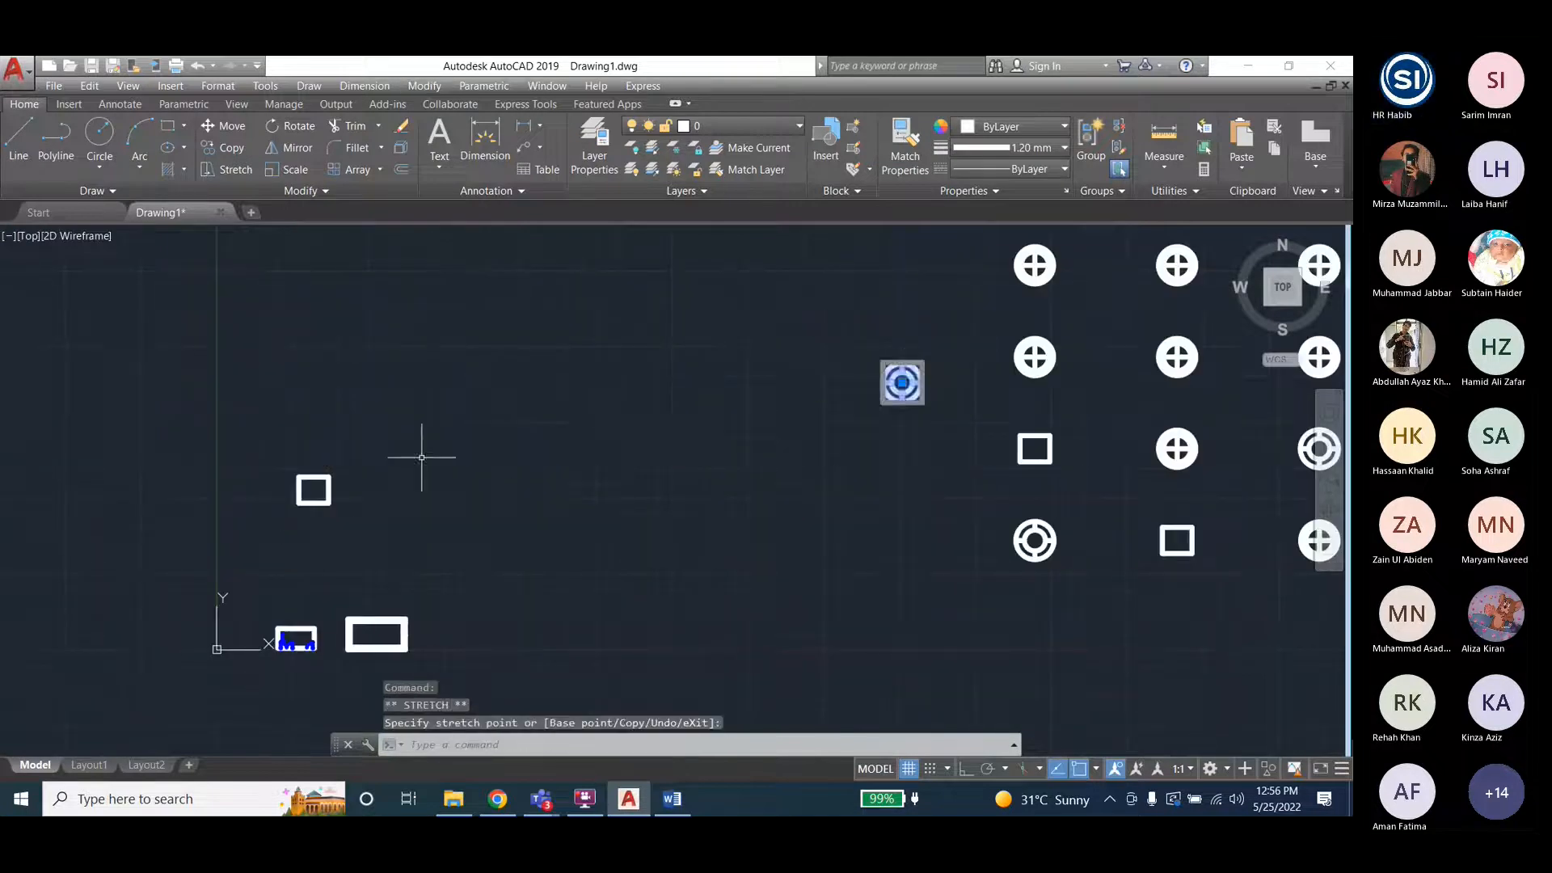
scroll(166, 508, "down", 4)
scroll(166, 511, "down", 2)
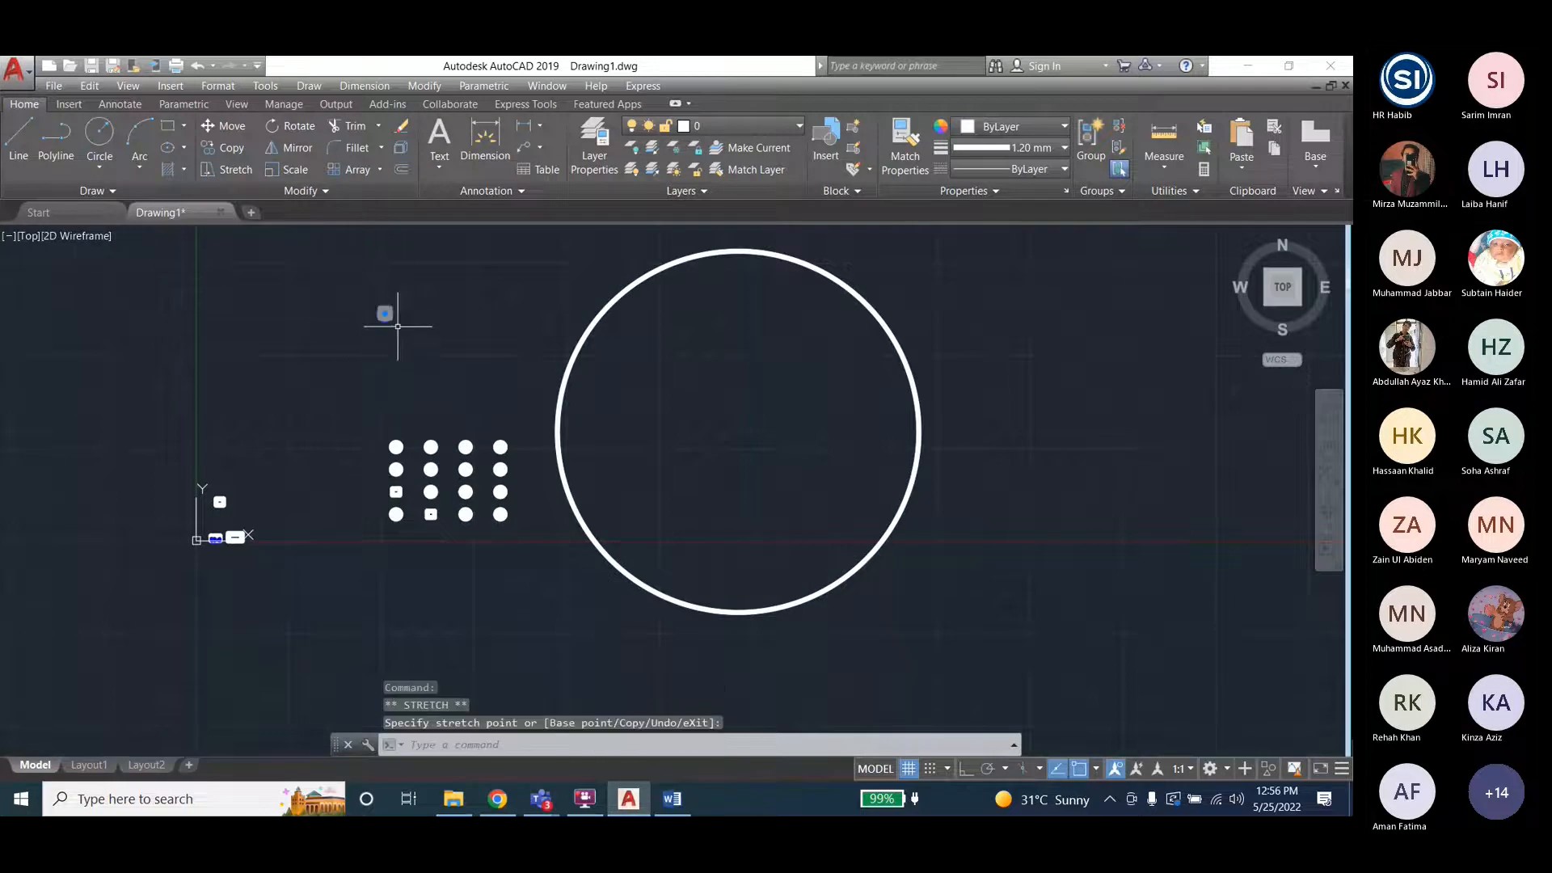
scroll(394, 323, "up", 3)
scroll(382, 352, "up", 2)
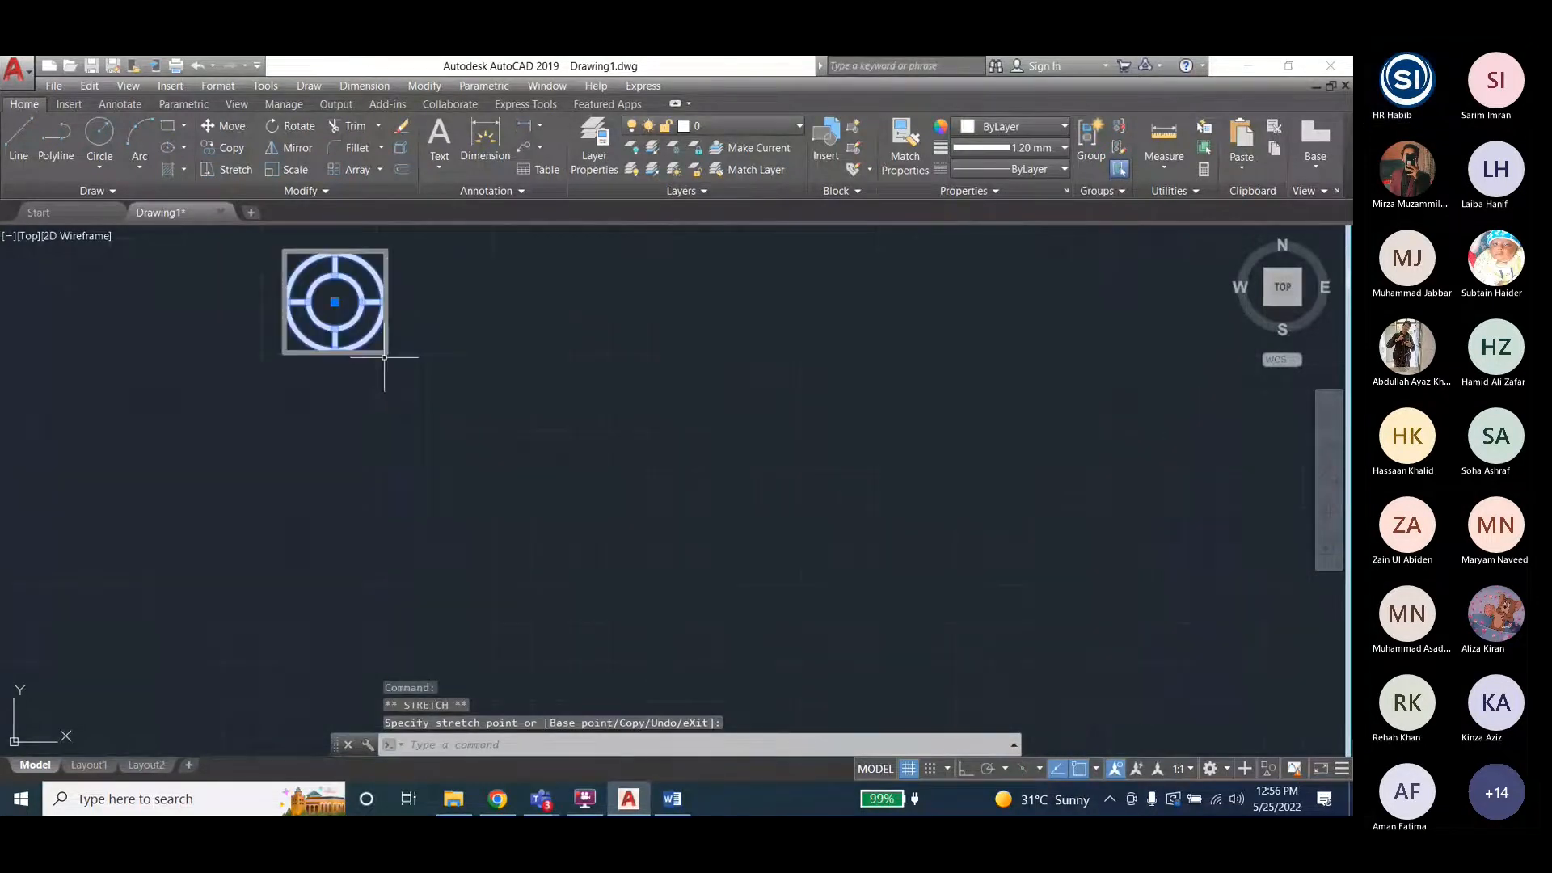
scroll(386, 360, "up", 2)
left_click(387, 348)
key("Escape")
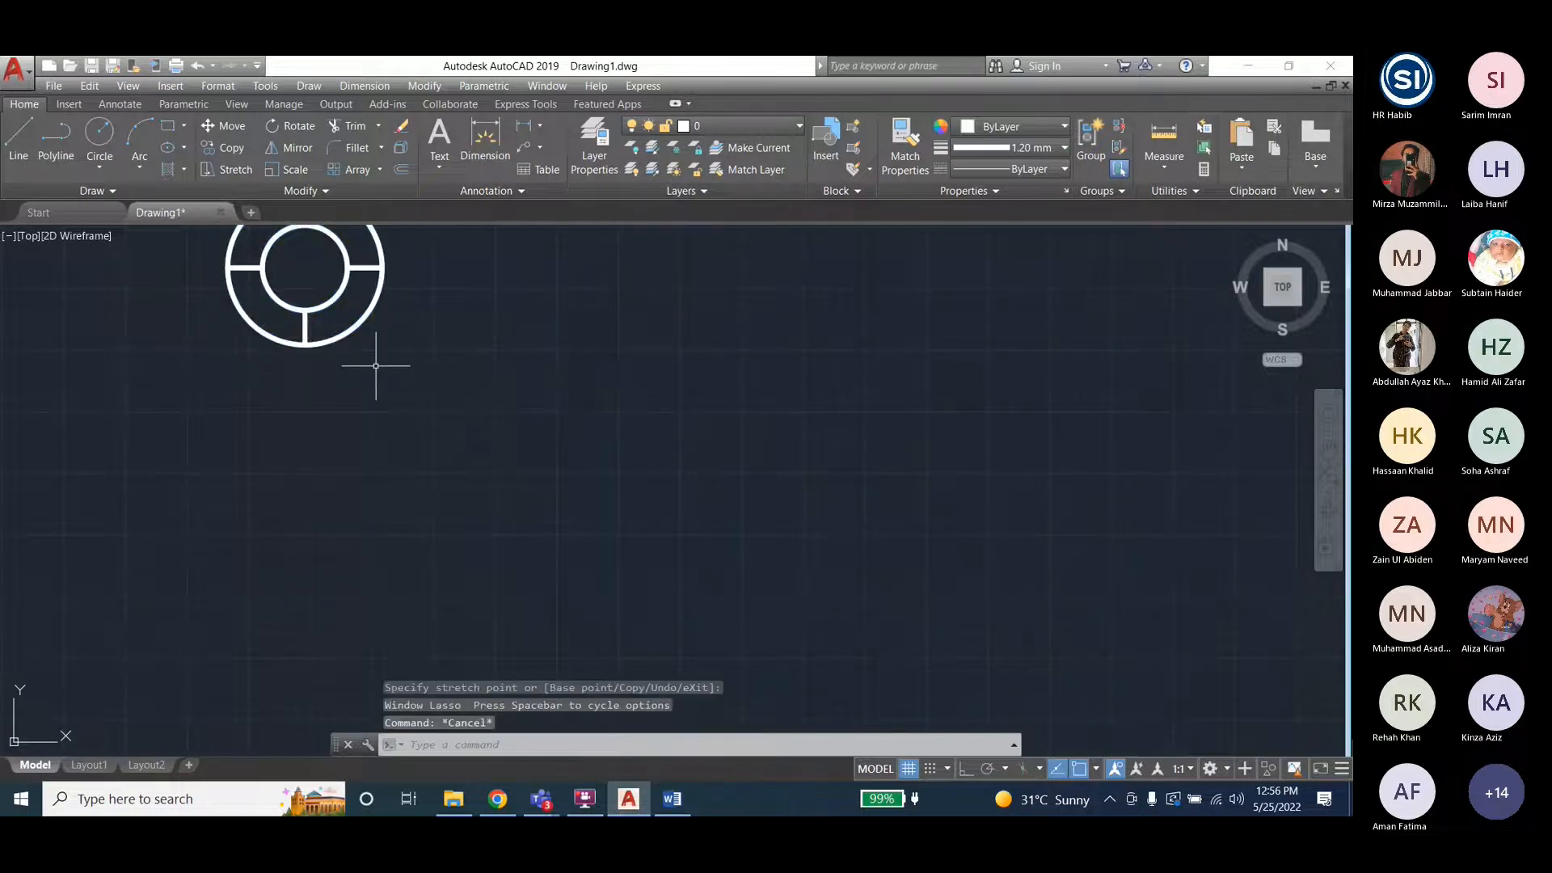
Scale the concentric-circle block above the rectangular array by a factor of 2 about its centre.
scroll(218, 391, "down", 6)
left_click(240, 384)
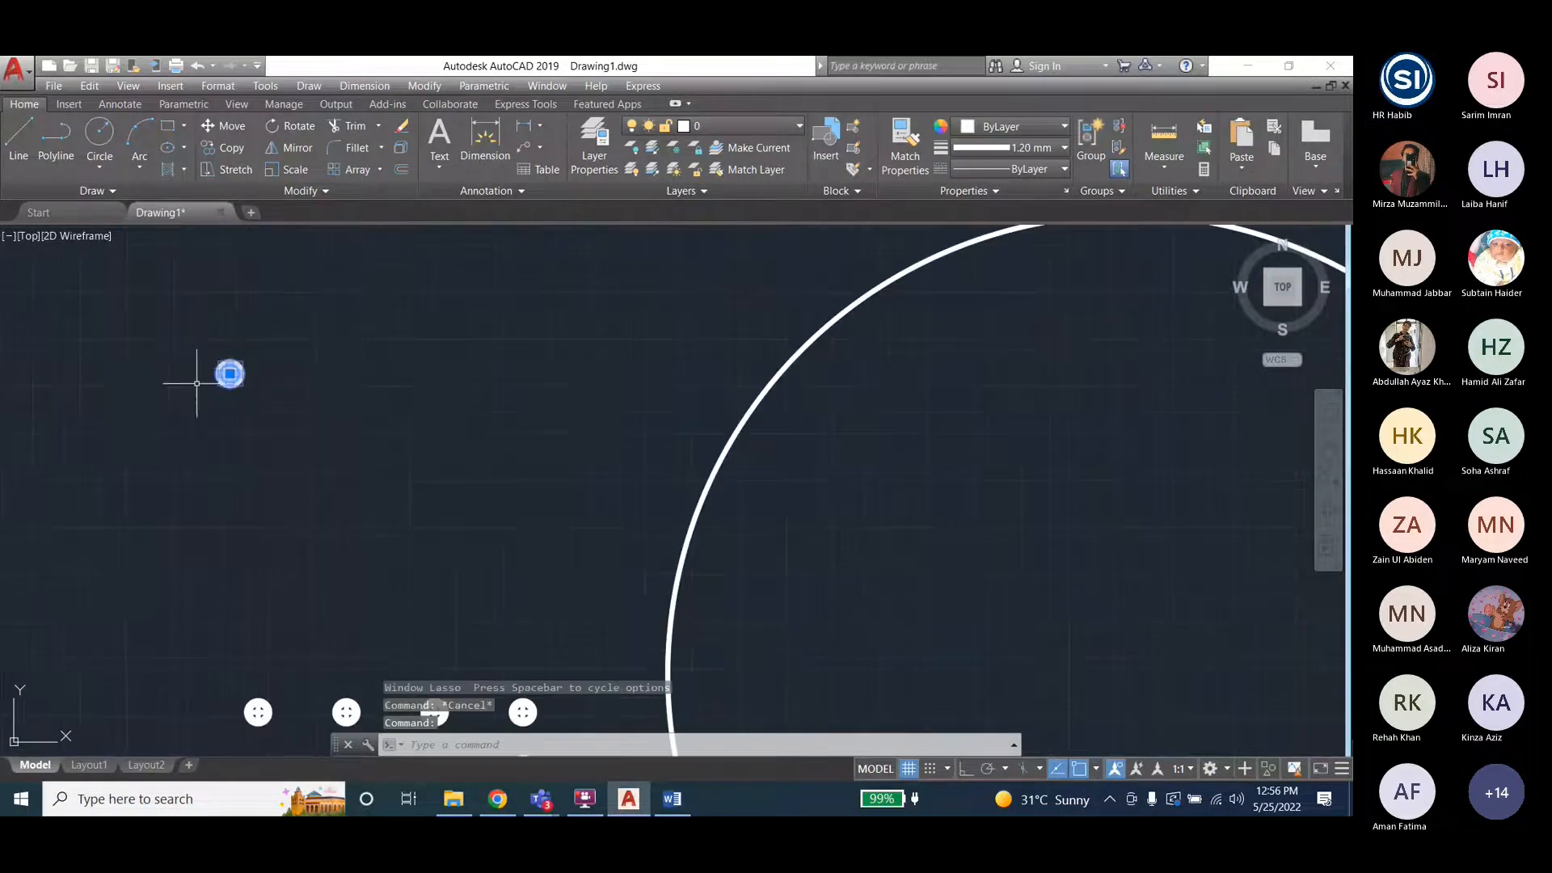
scroll(203, 368, "up", 5)
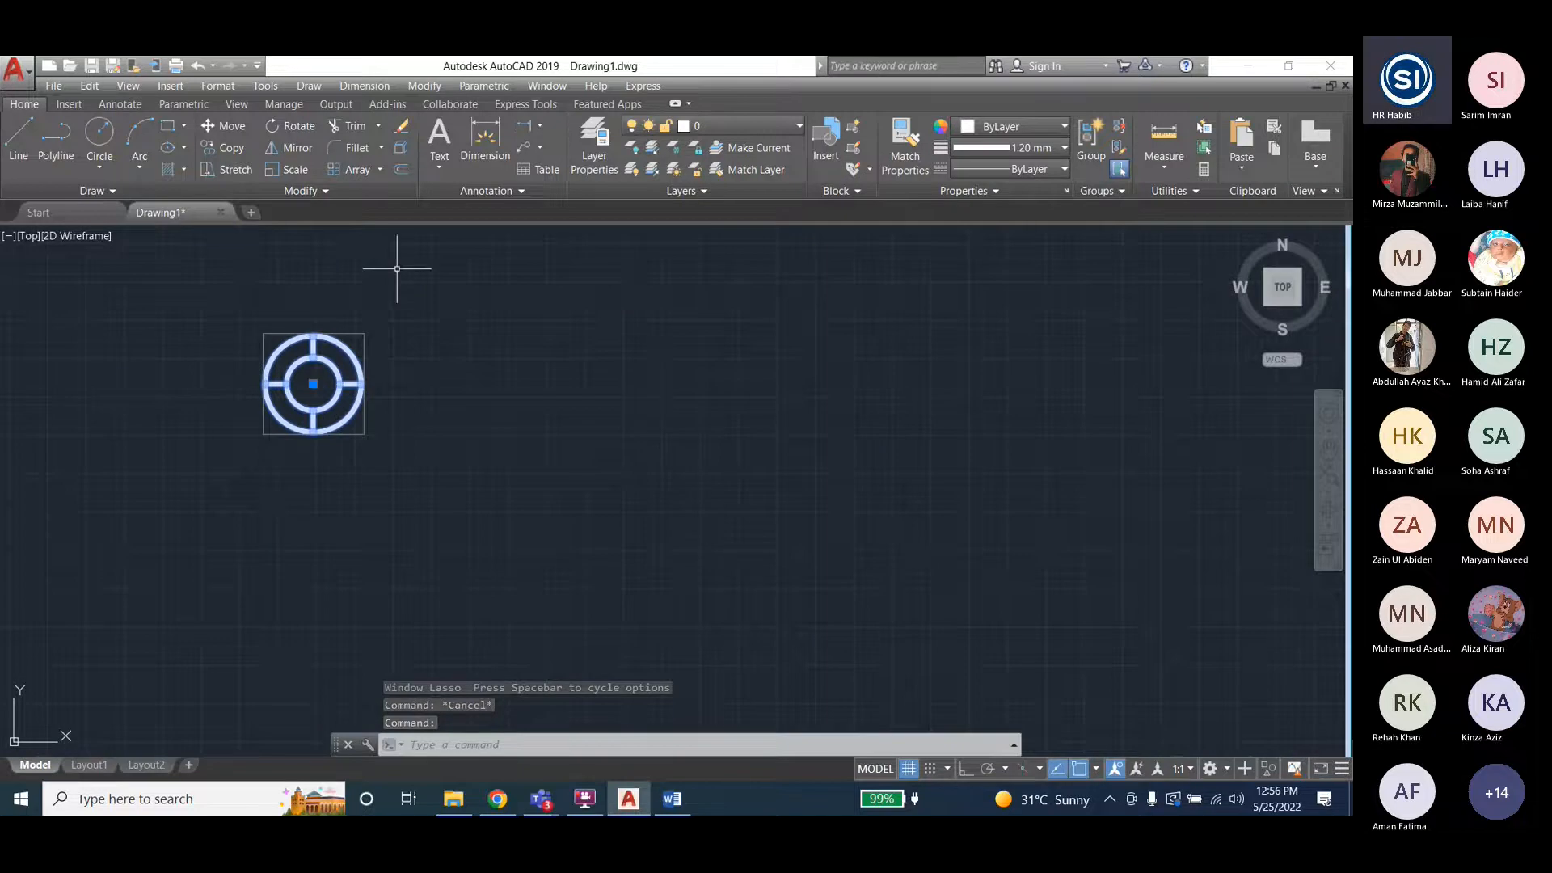
left_click(425, 85)
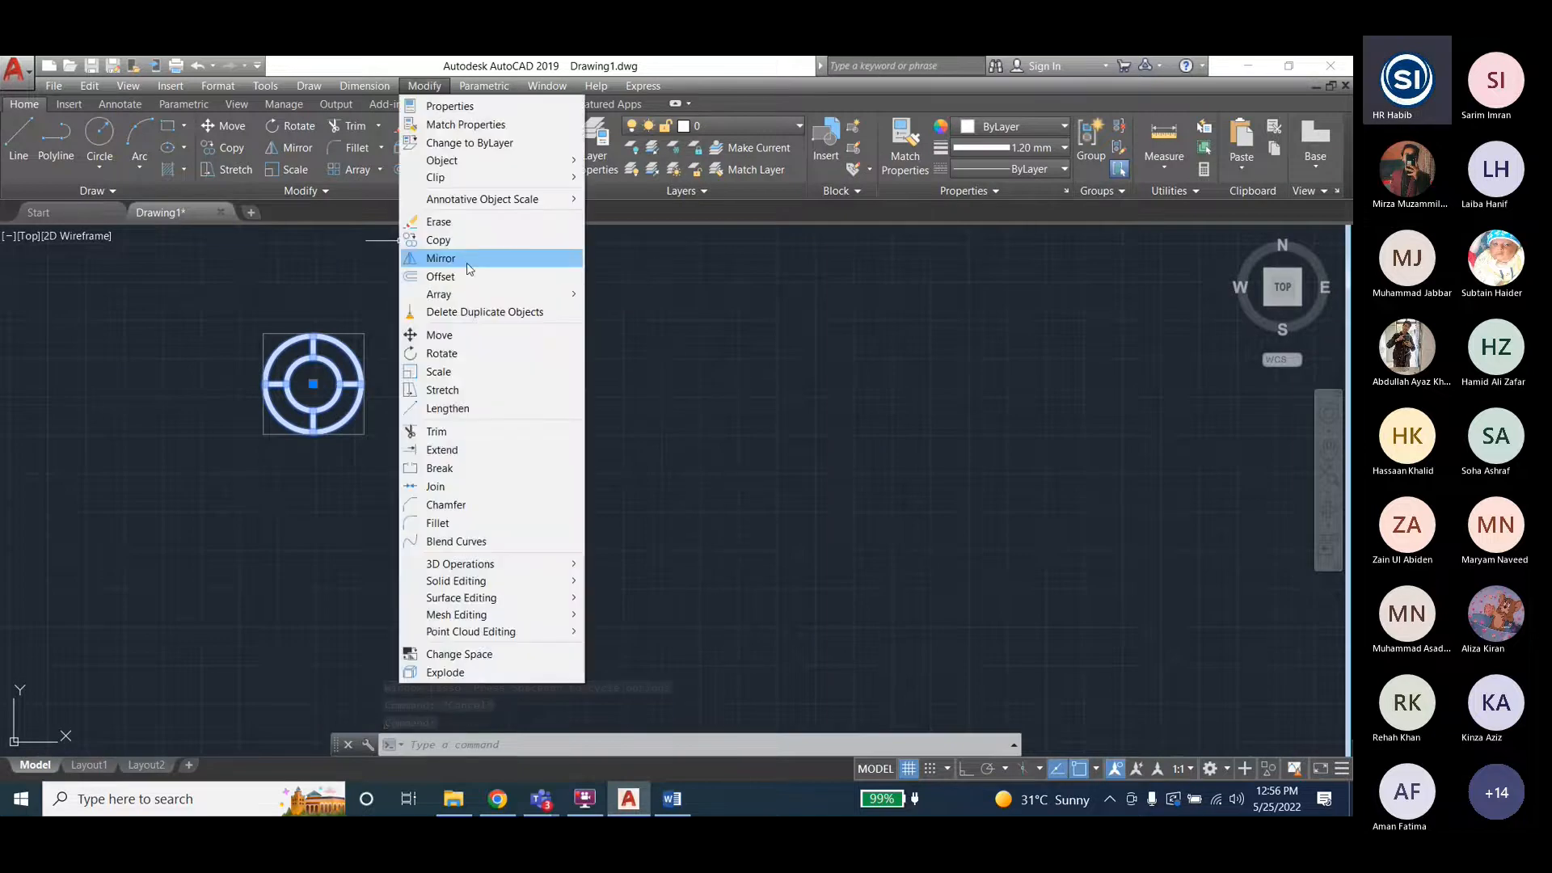
left_click(442, 372)
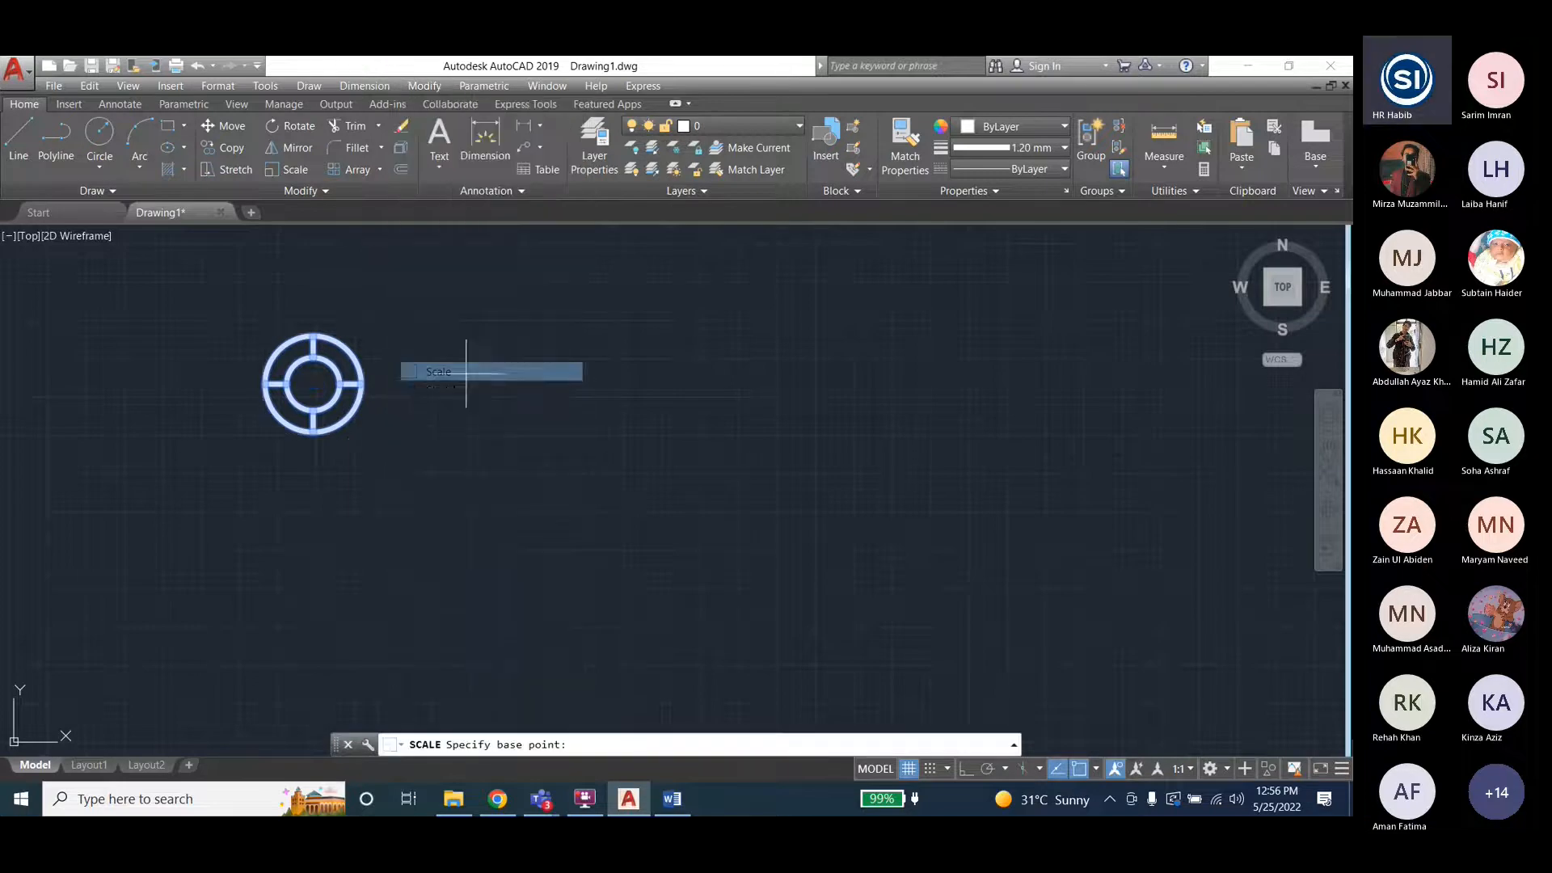
left_click(314, 384)
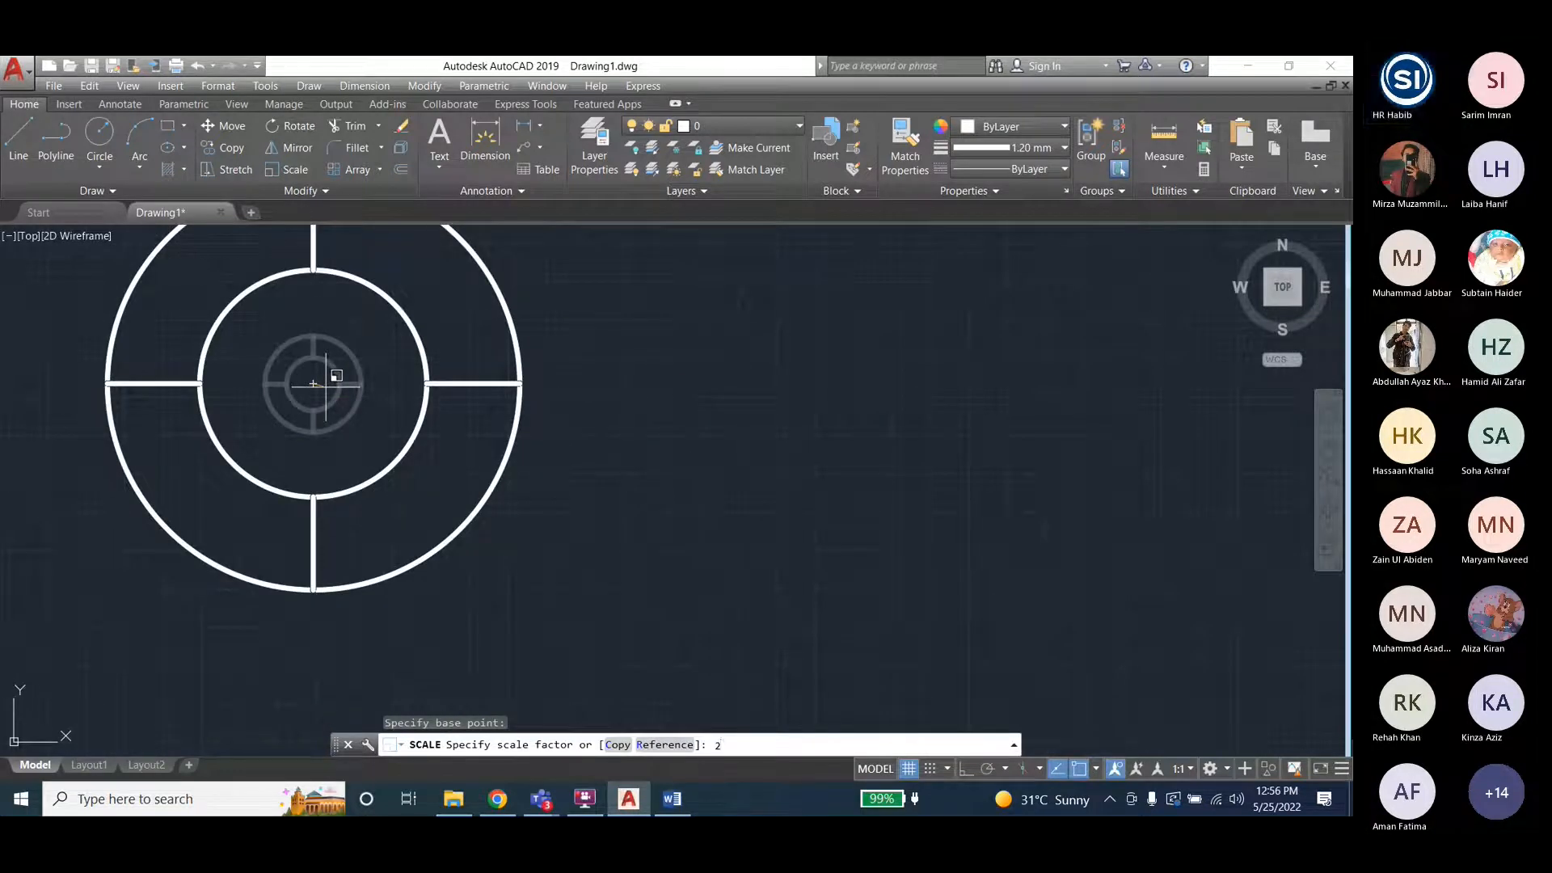
key("Return")
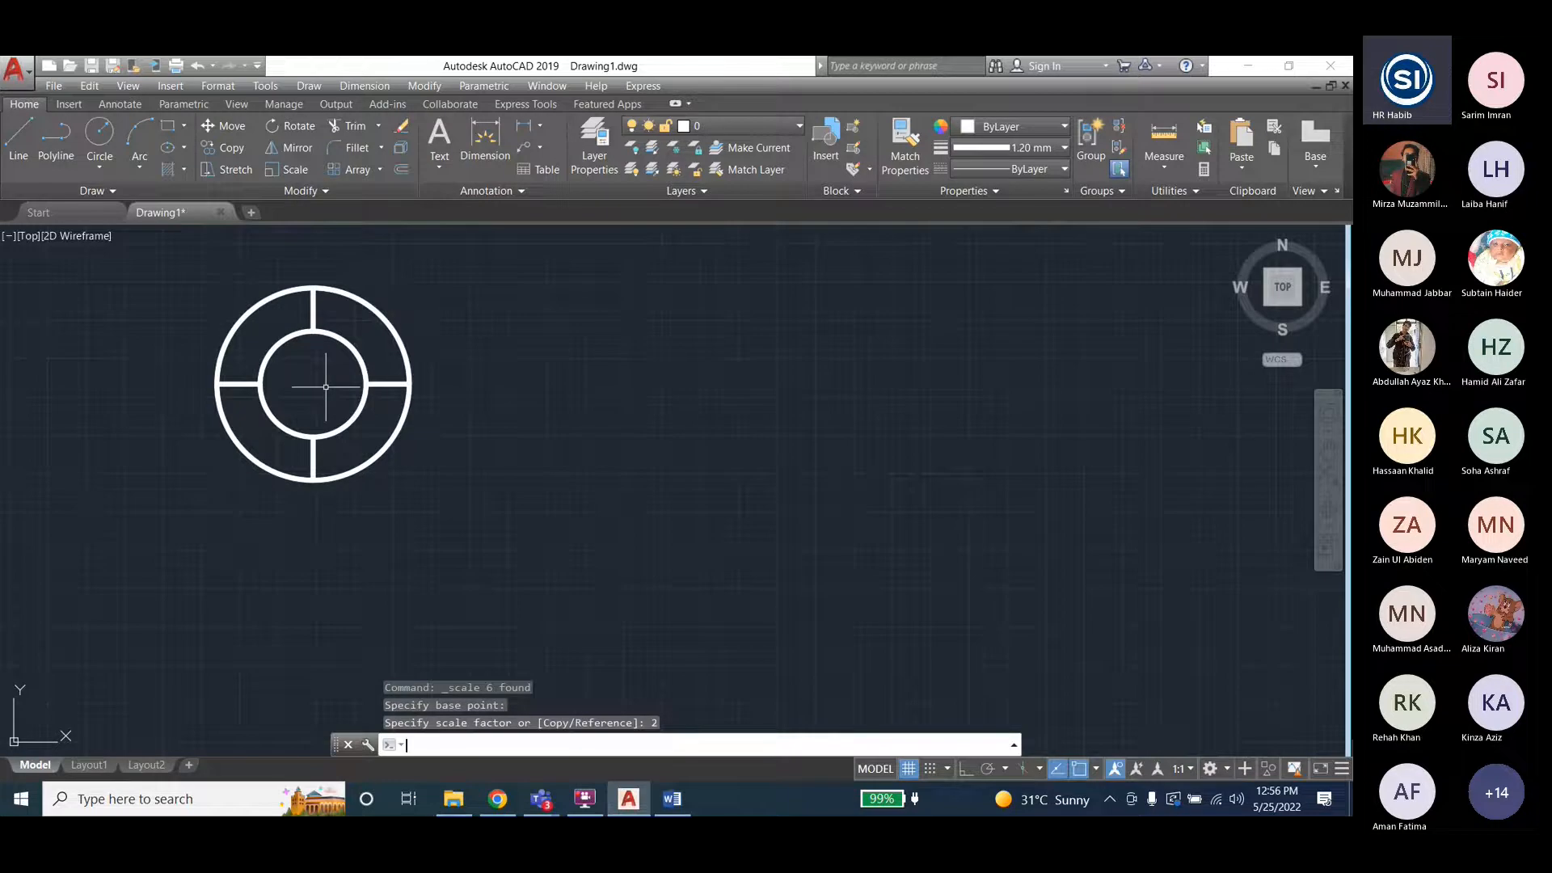
Scale the concentric-circle block again by a factor of 5, using its centre as the base point.
left_click(424, 86)
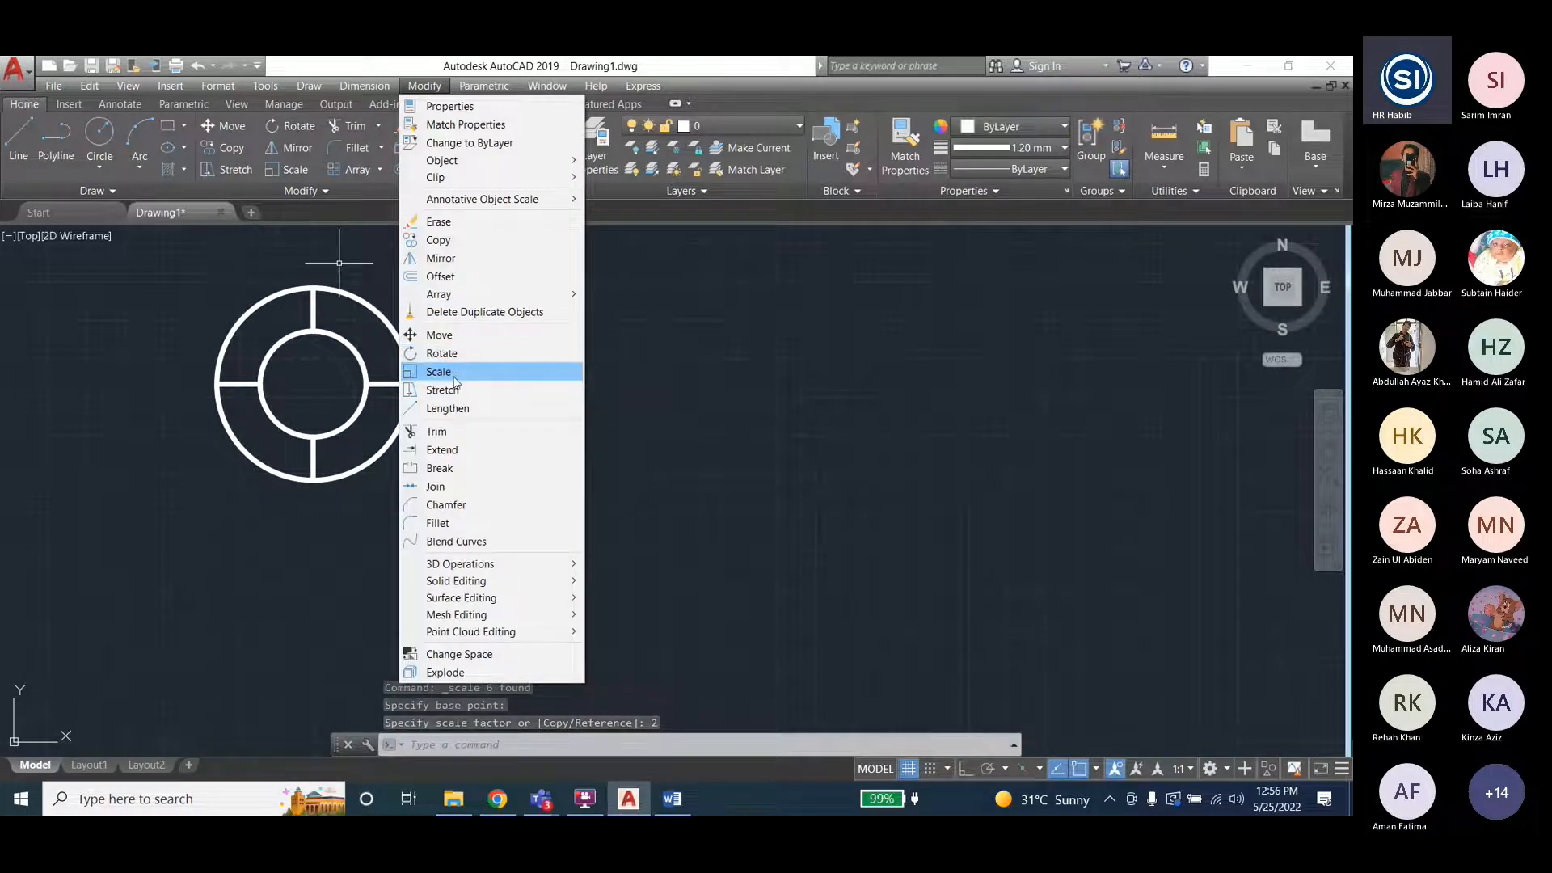
left_click(226, 409)
scroll(153, 414, "down", 8)
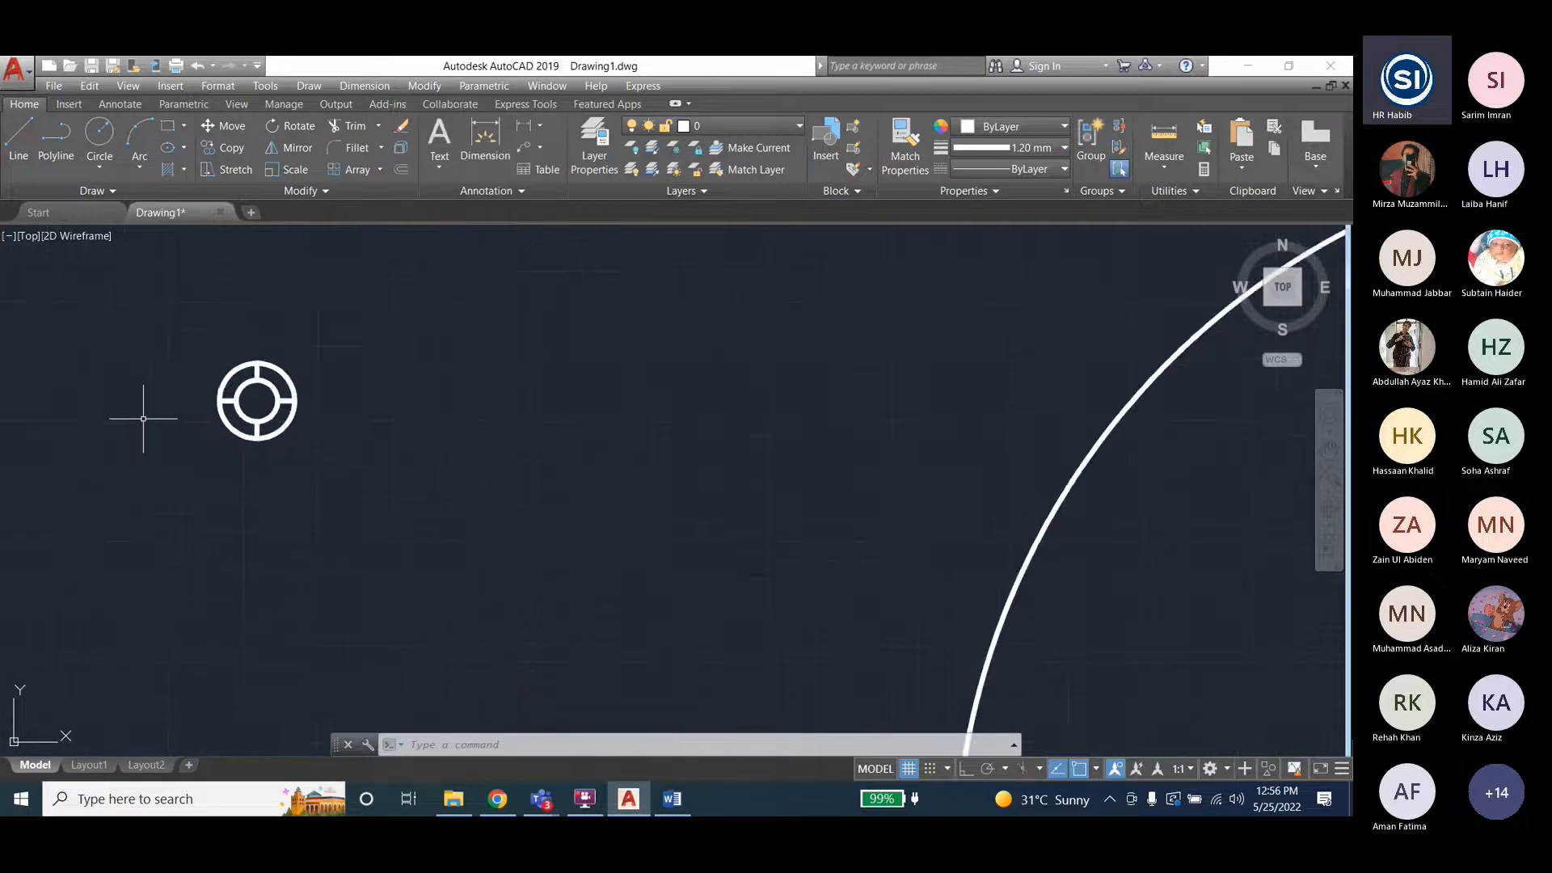
scroll(154, 408, "down", 3)
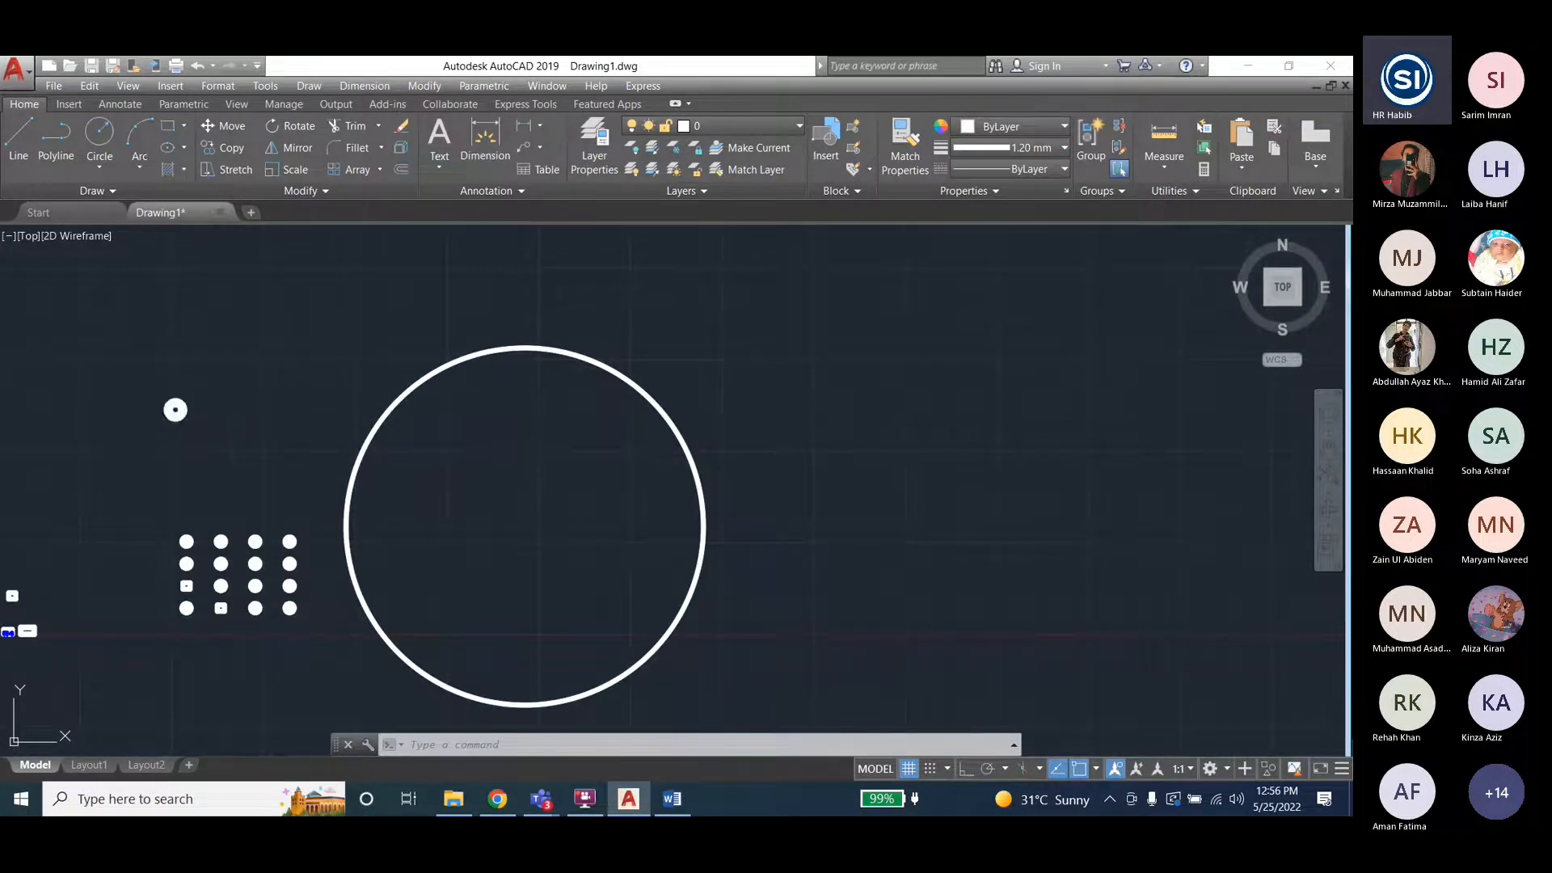
left_click(175, 410)
left_click(435, 85)
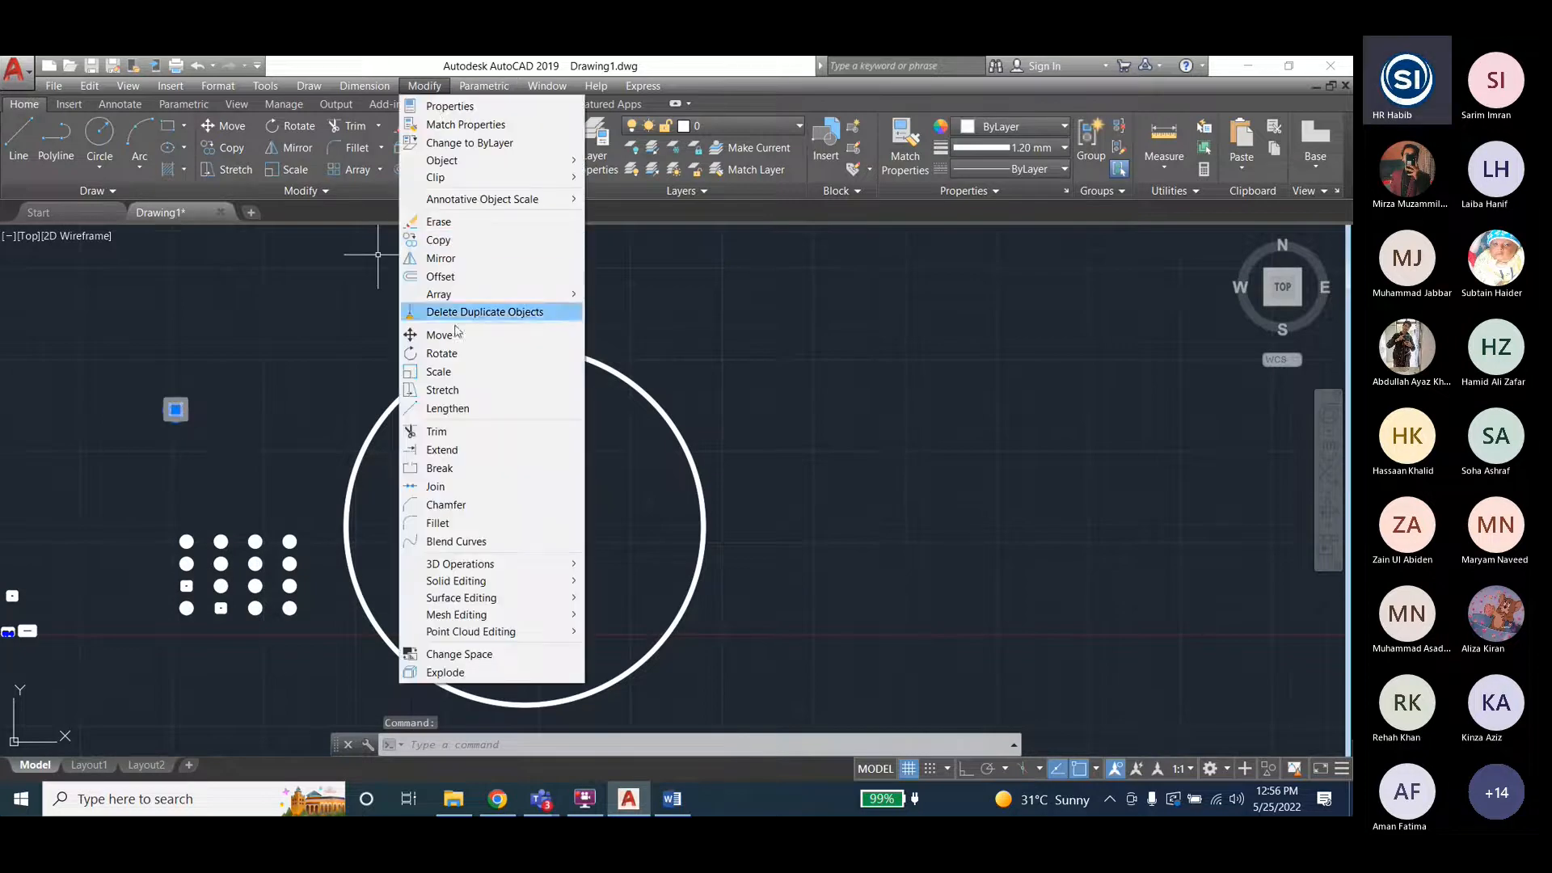
left_click(441, 371)
scroll(175, 410, "up", 6)
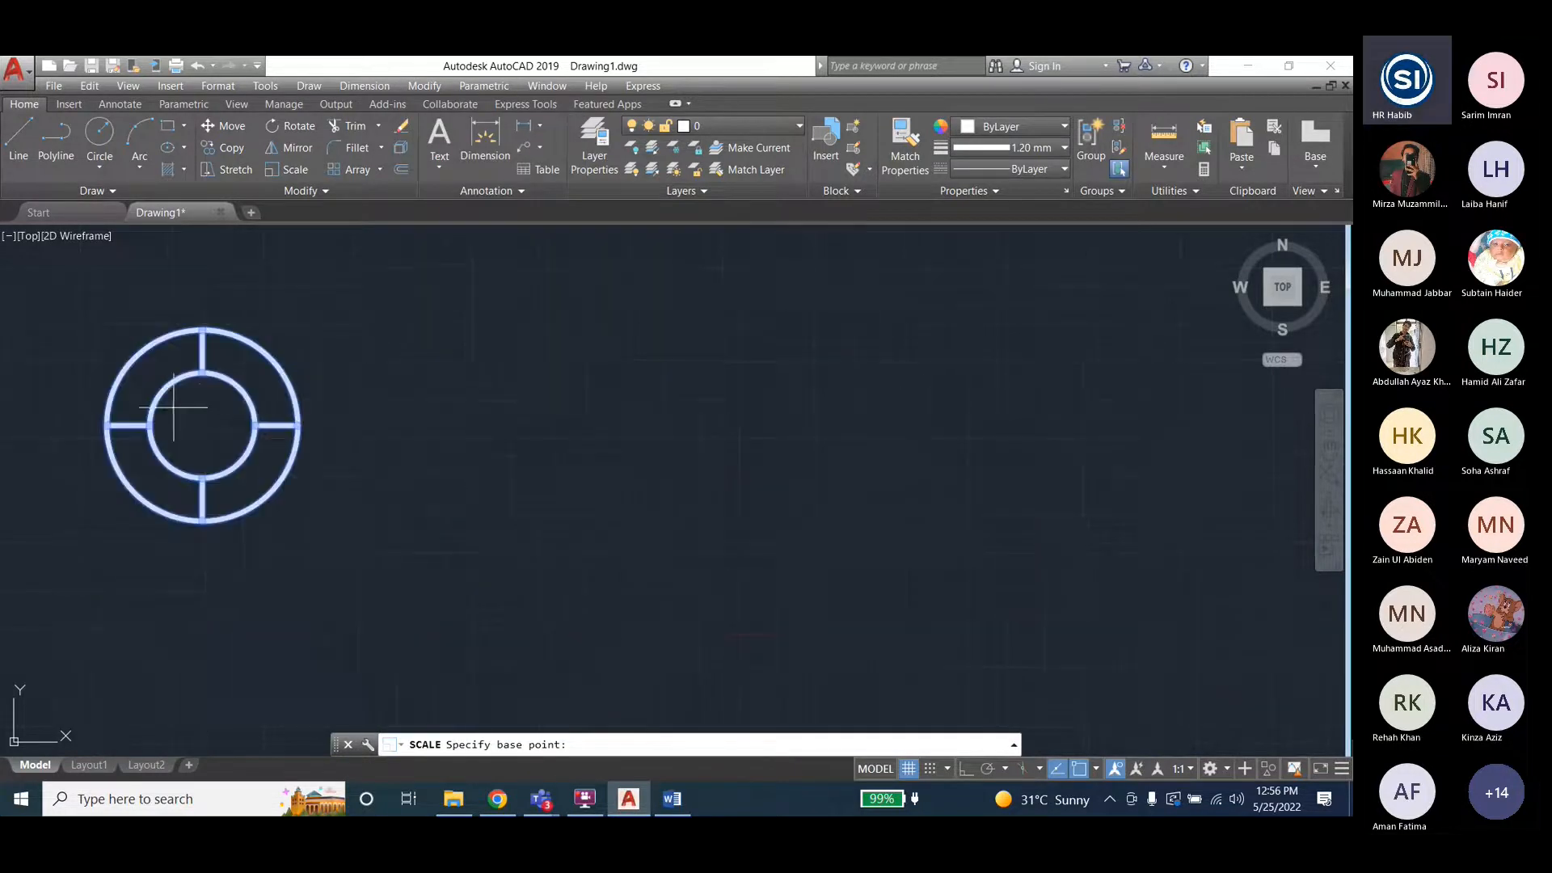
left_click(203, 424)
scroll(208, 426, "down", 5)
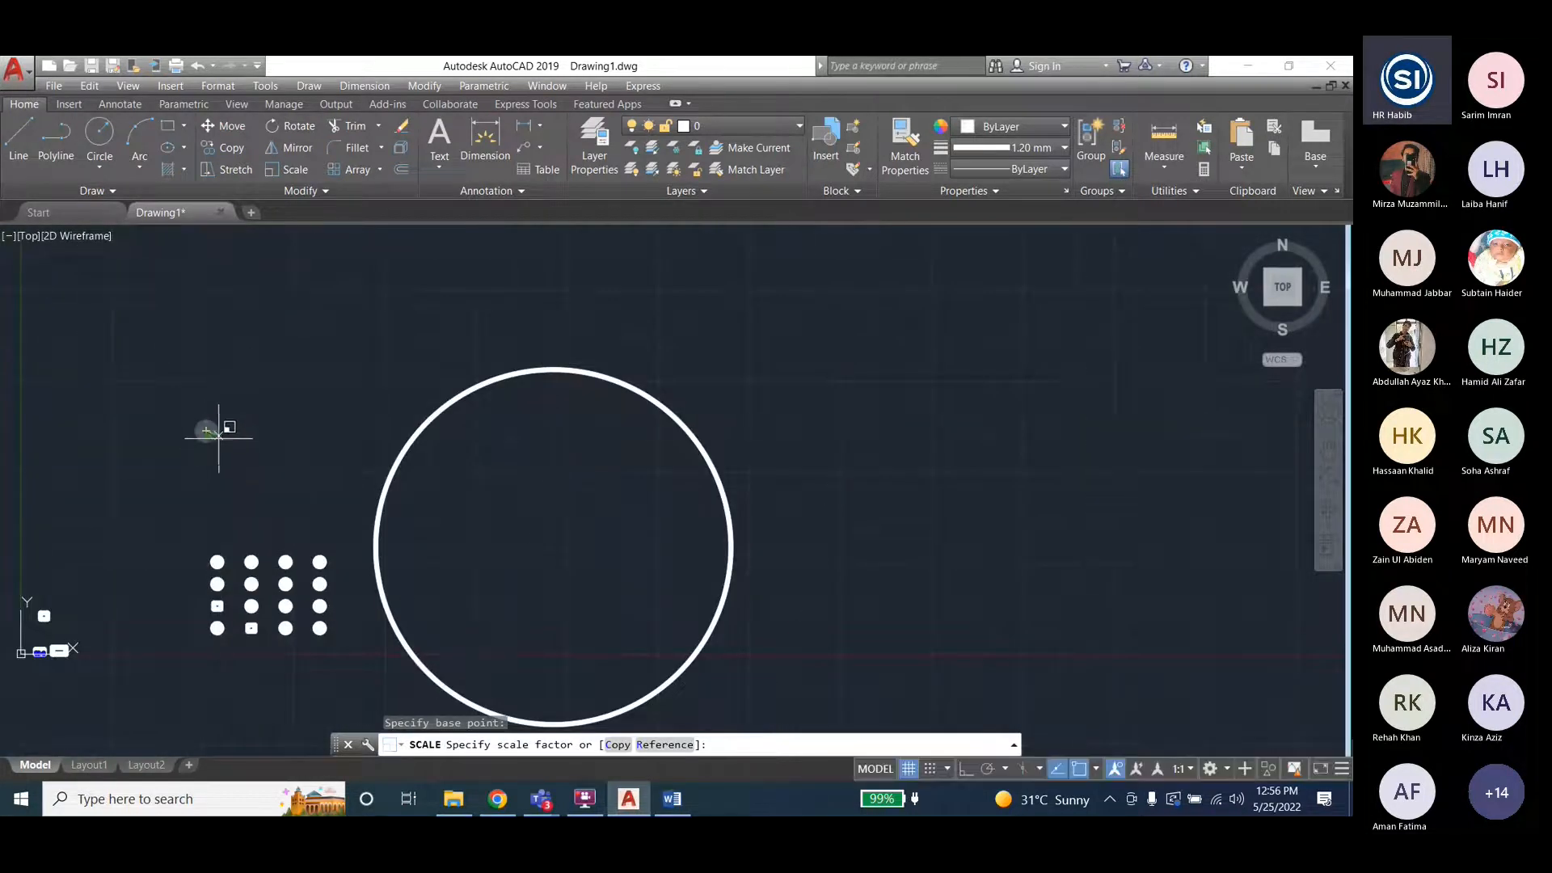
type("5")
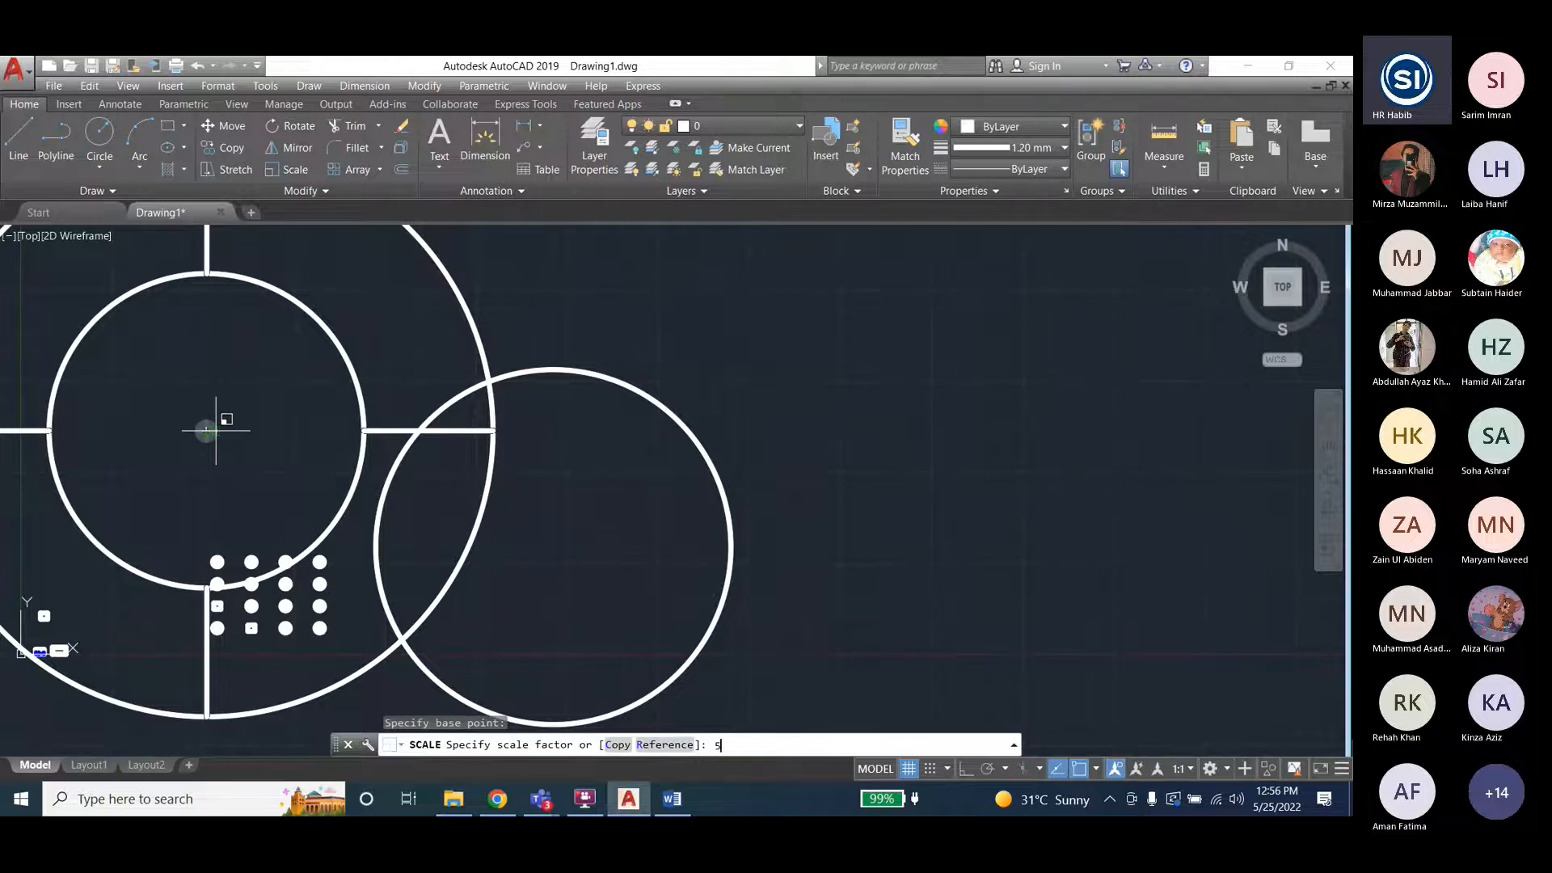
key("Return")
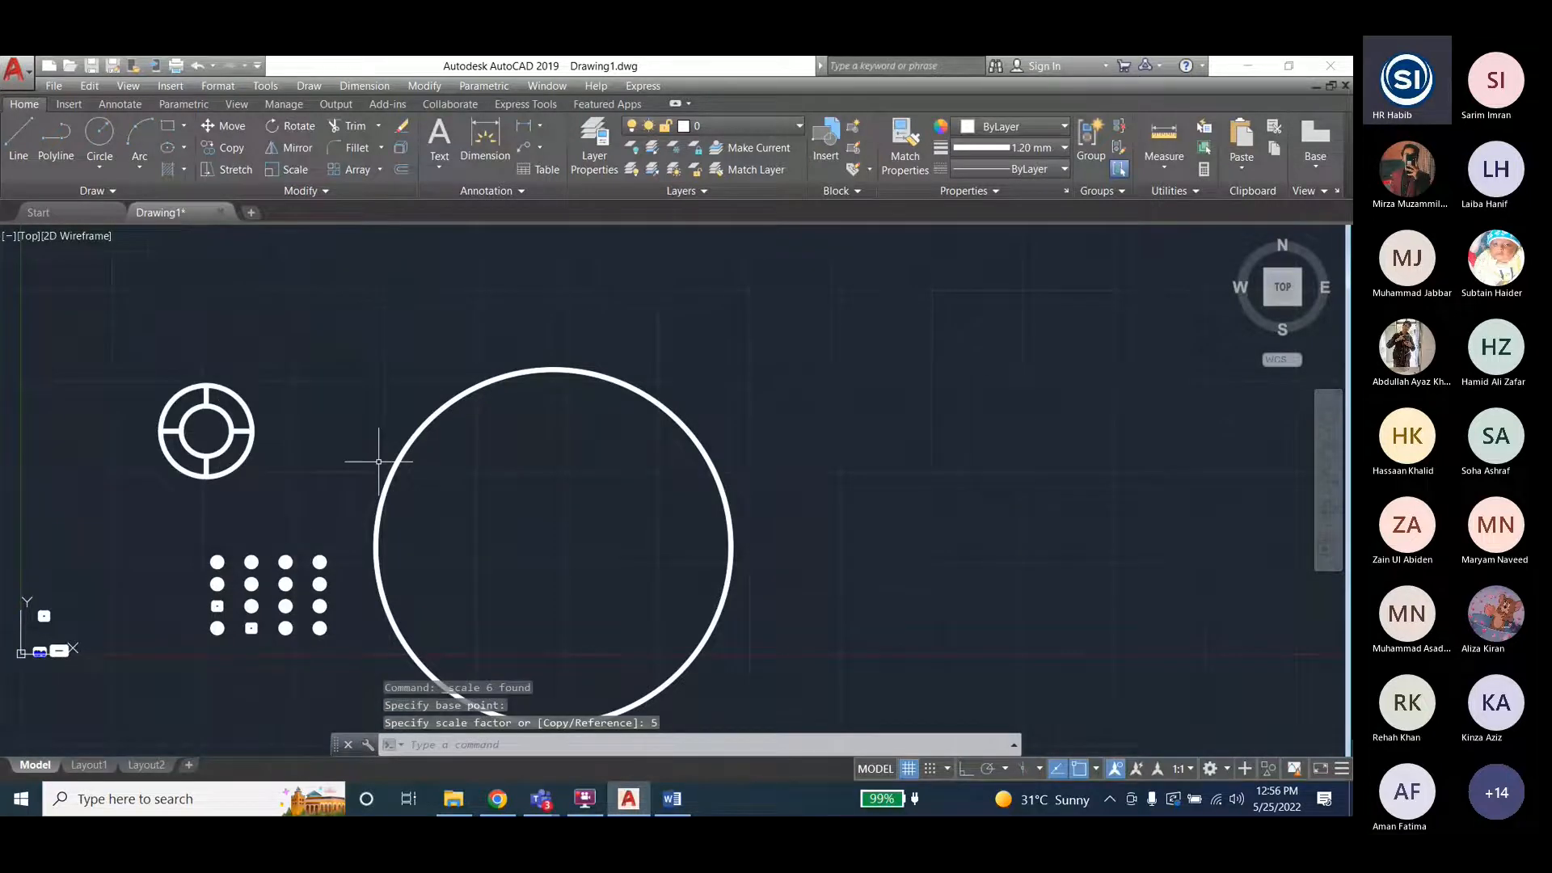
Move the large circle by its centre up and to the right, farther away from the rectangular array.
scroll(515, 339, "down", 2)
left_click(341, 504)
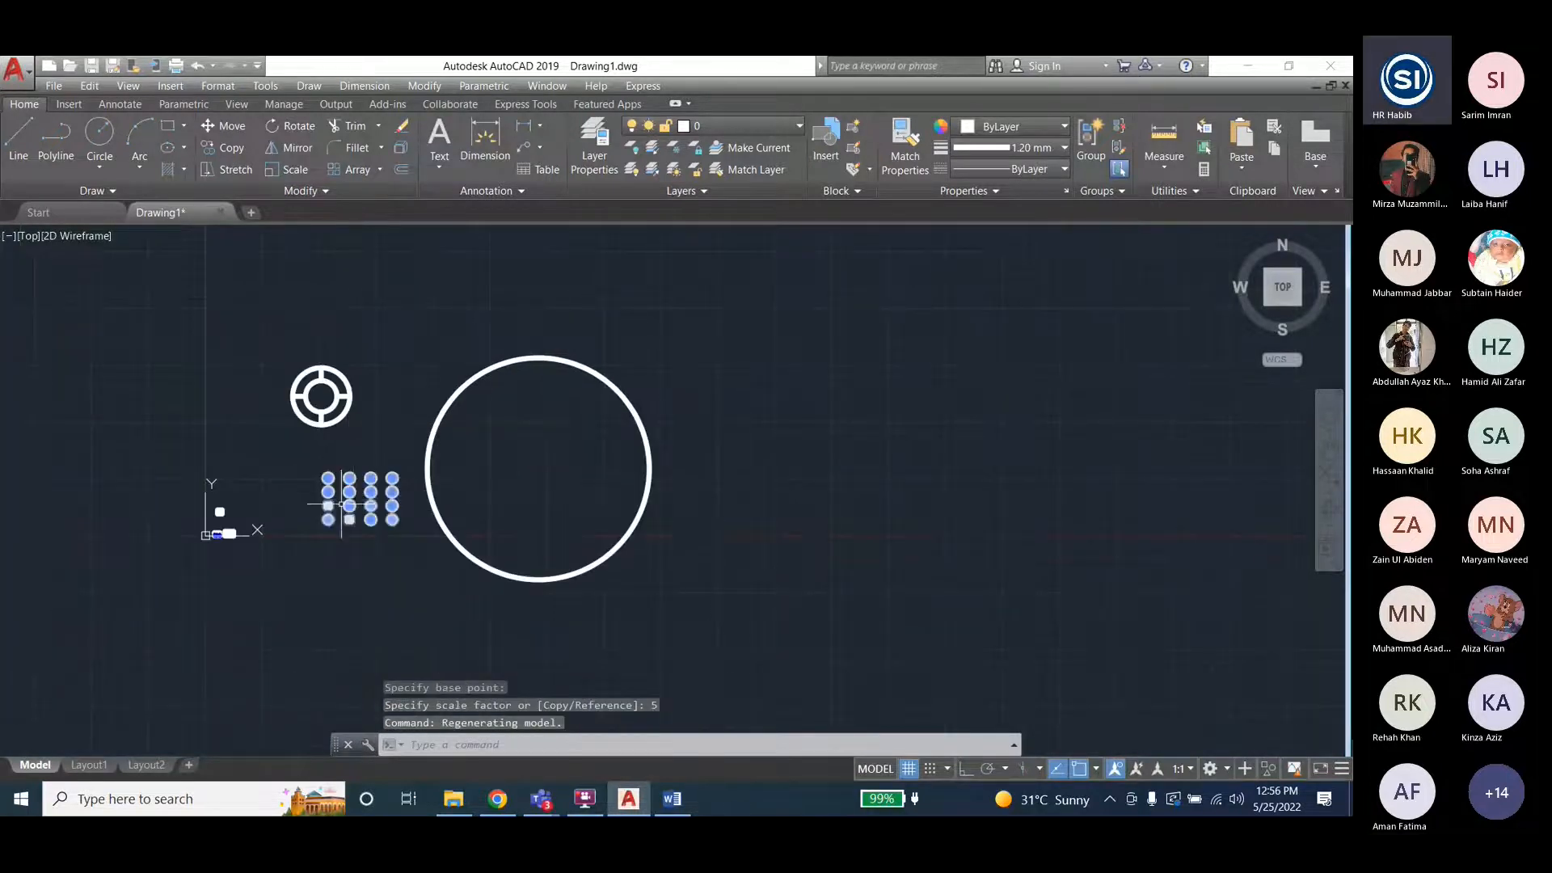
left_click(478, 377)
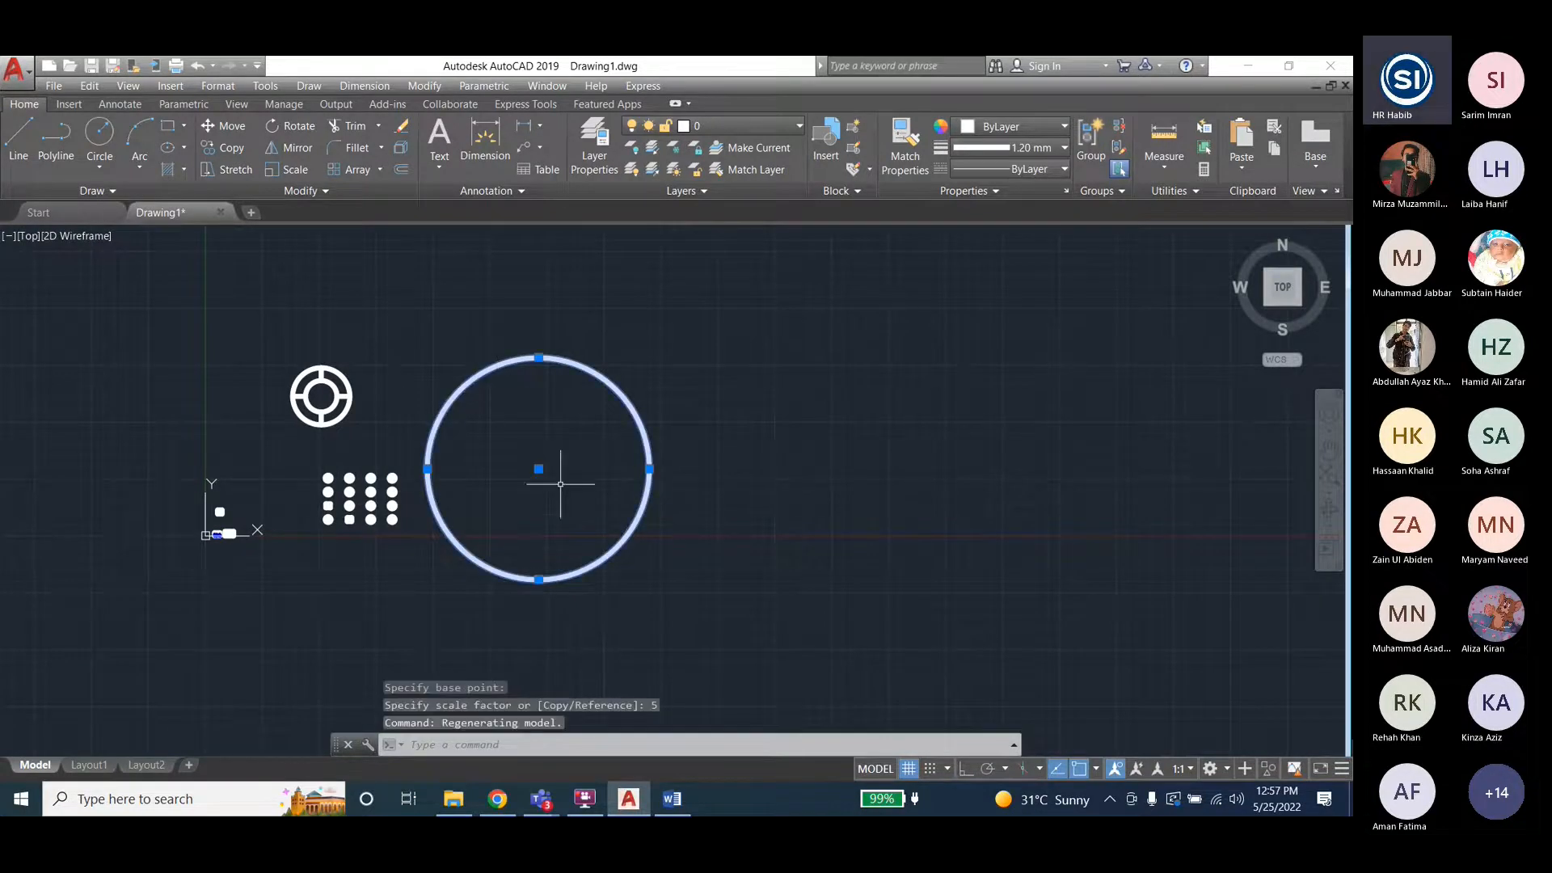
left_click(419, 86)
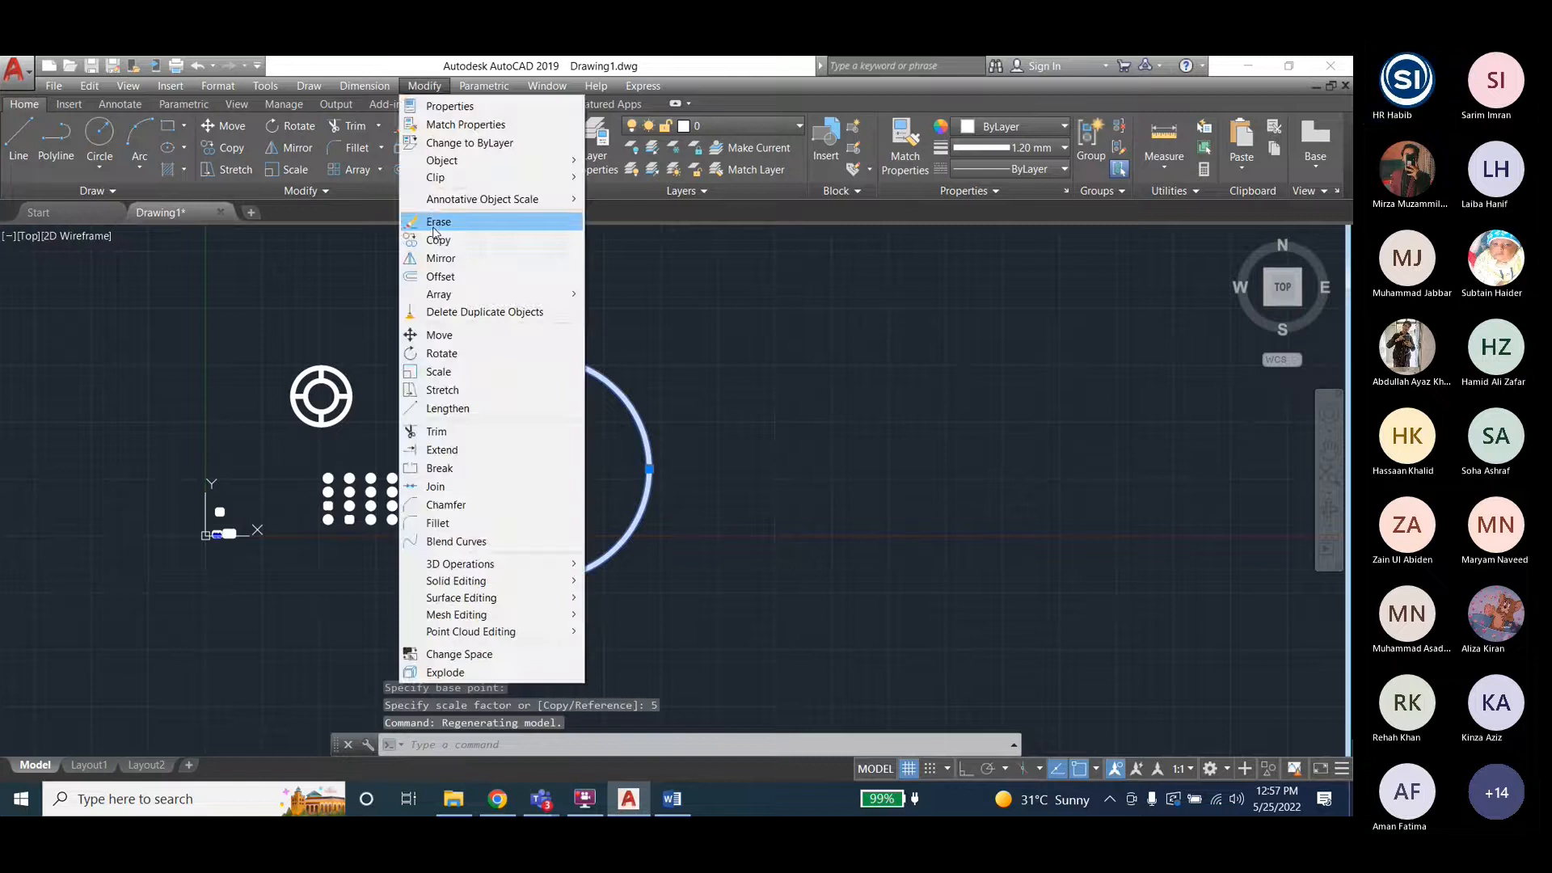
left_click(437, 329)
left_click(536, 464)
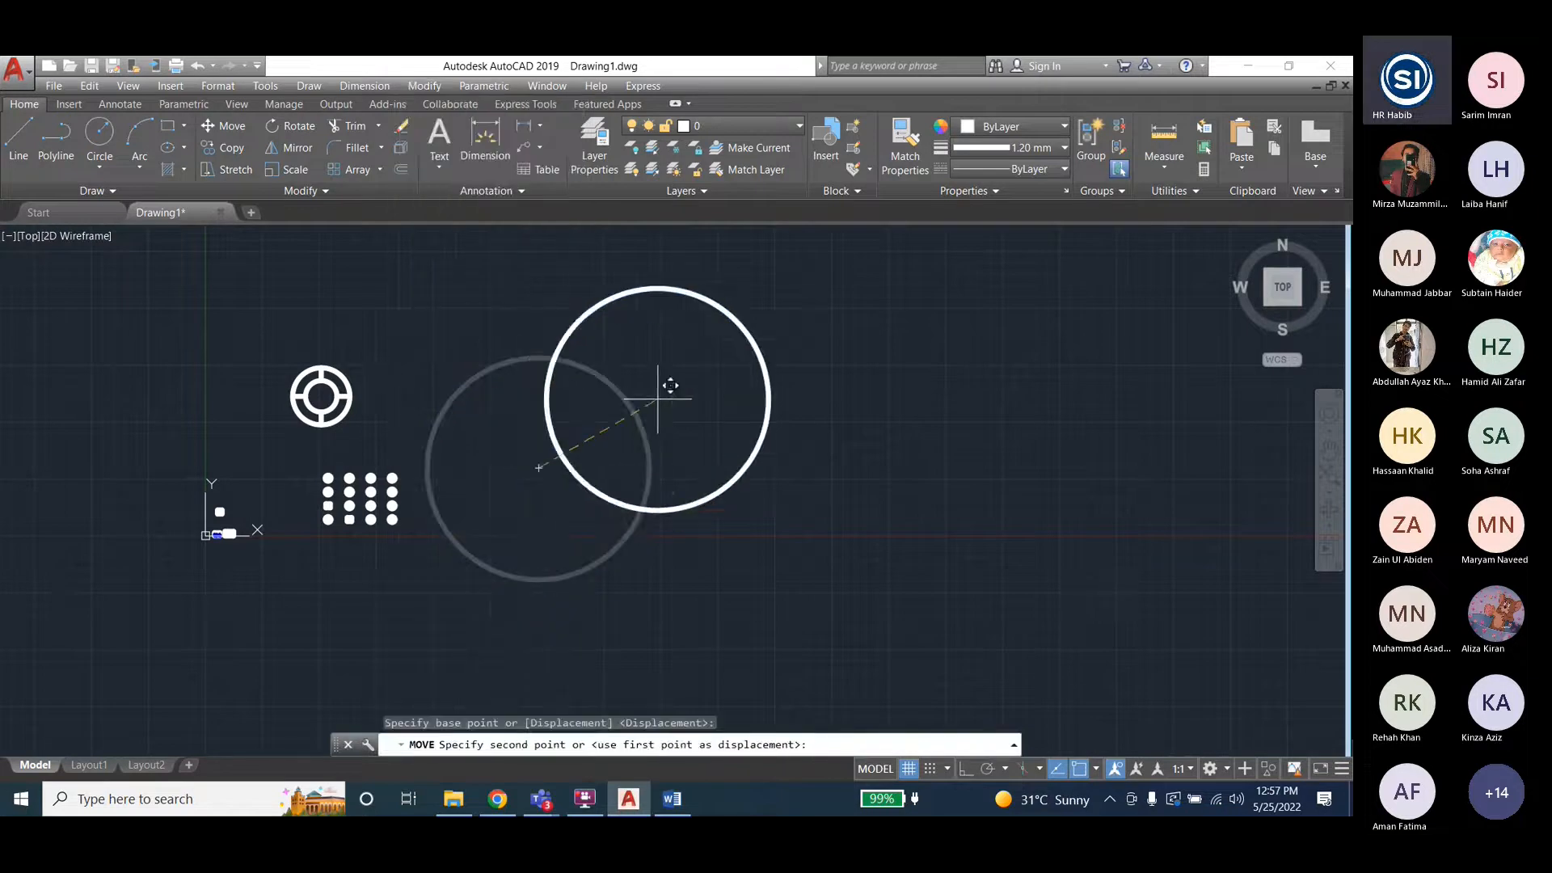
left_click(688, 397)
scroll(307, 582, "down", 2)
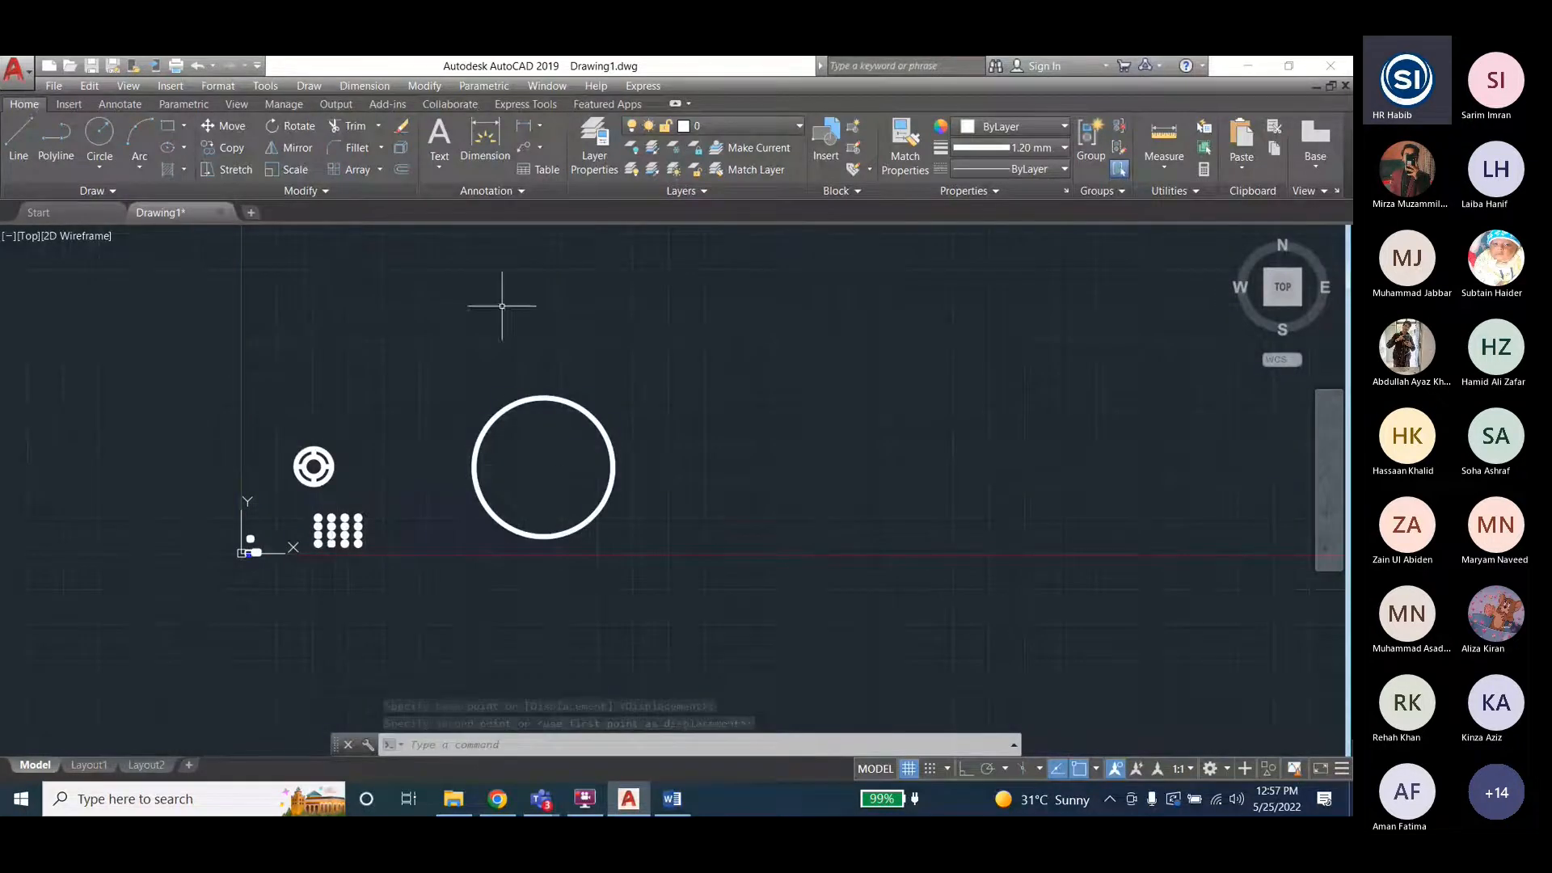
Move the concentric-circle block from its lowest point onto the top quadrant of the large circle.
scroll(510, 428, "up", 2)
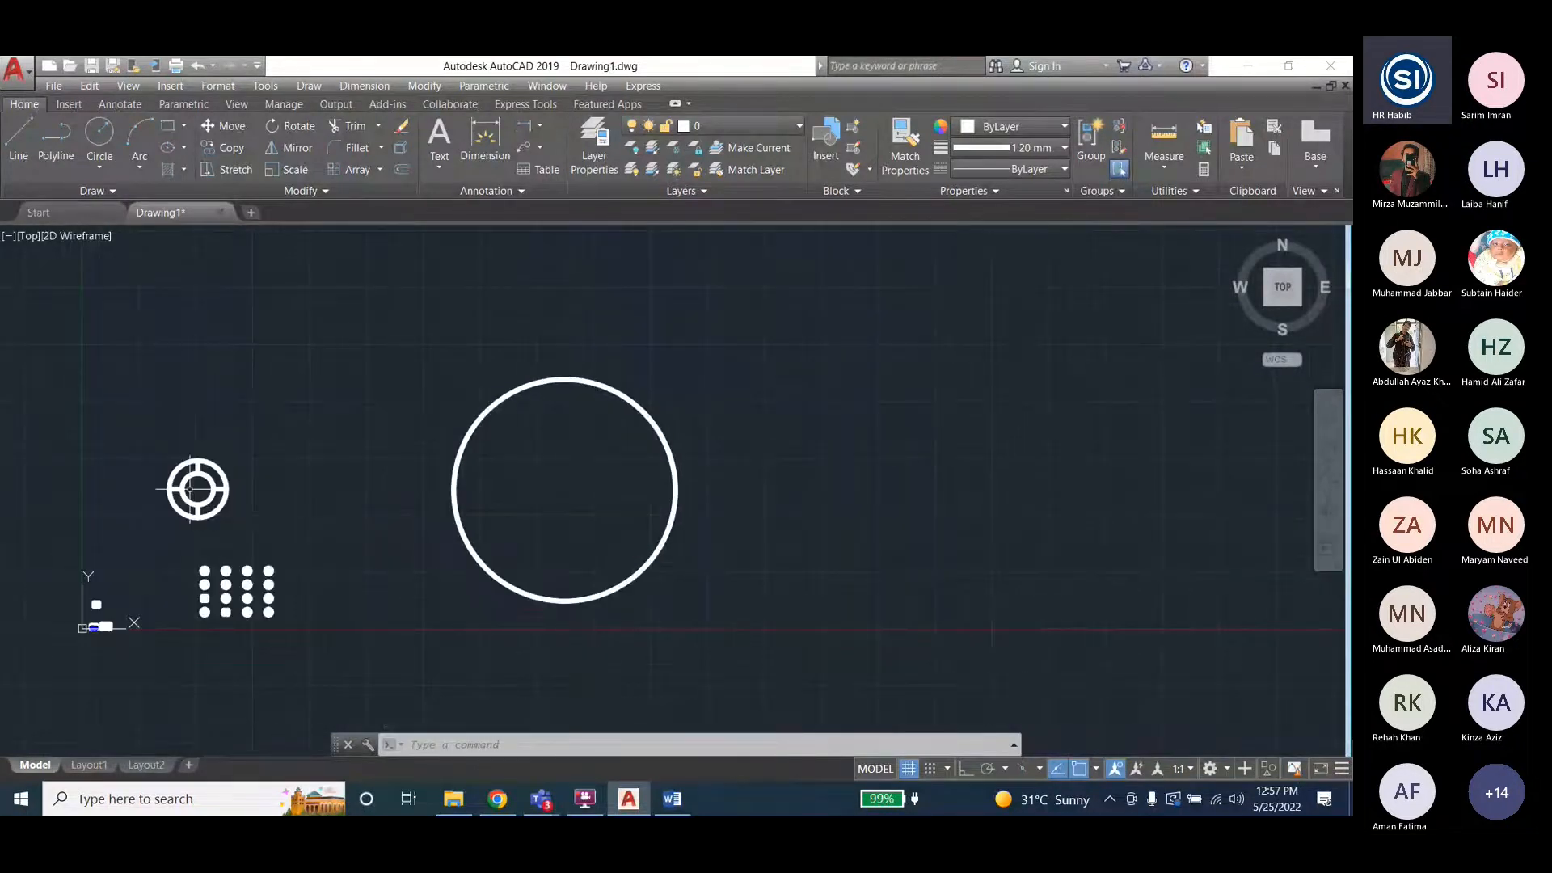
left_click(425, 86)
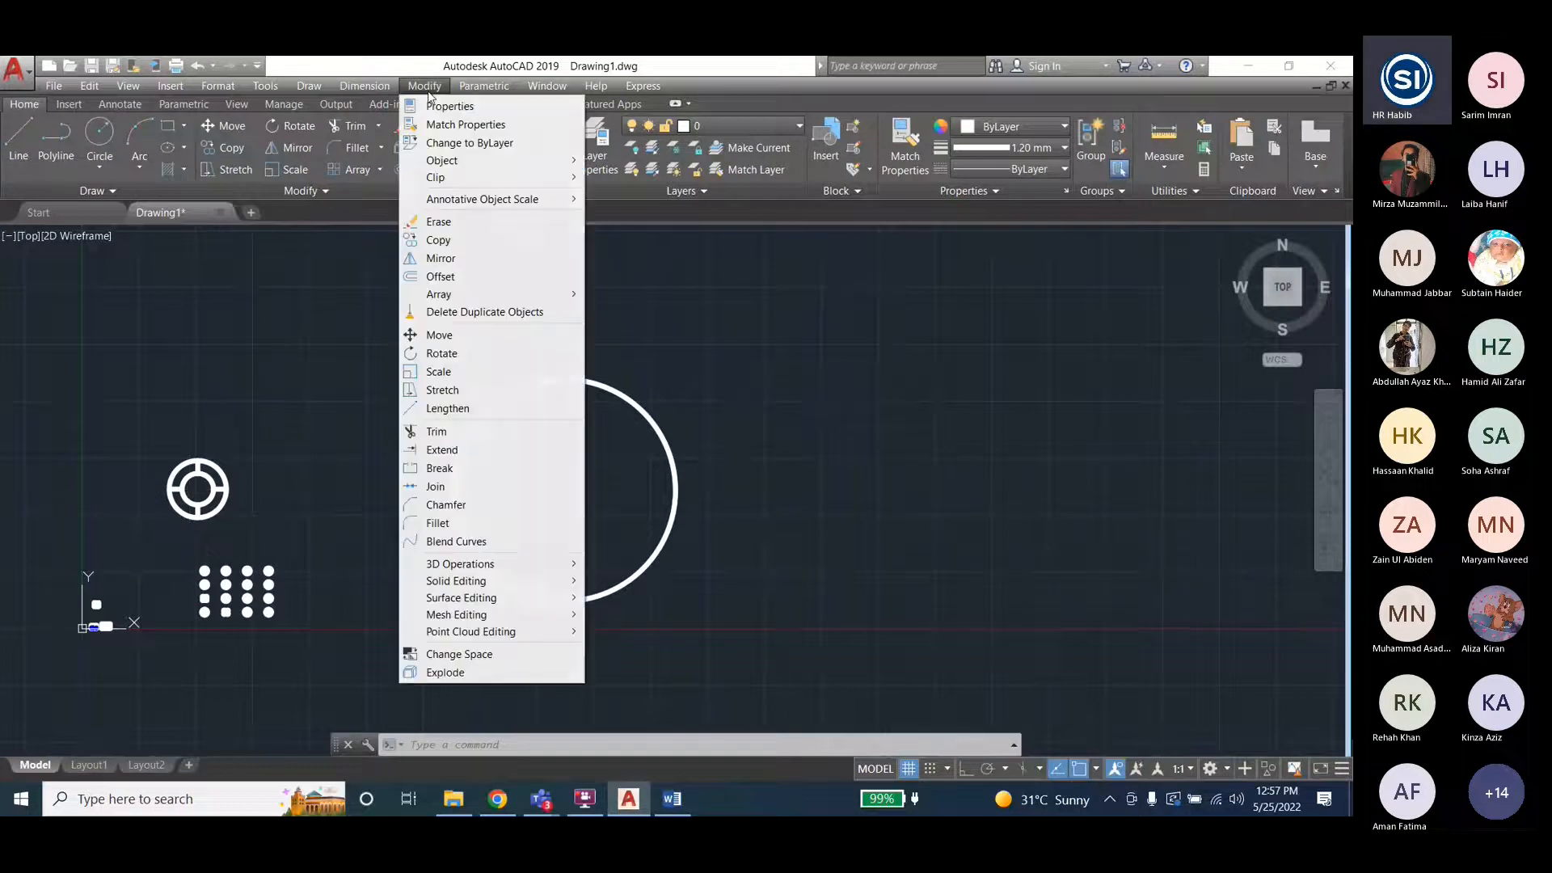
left_click(439, 335)
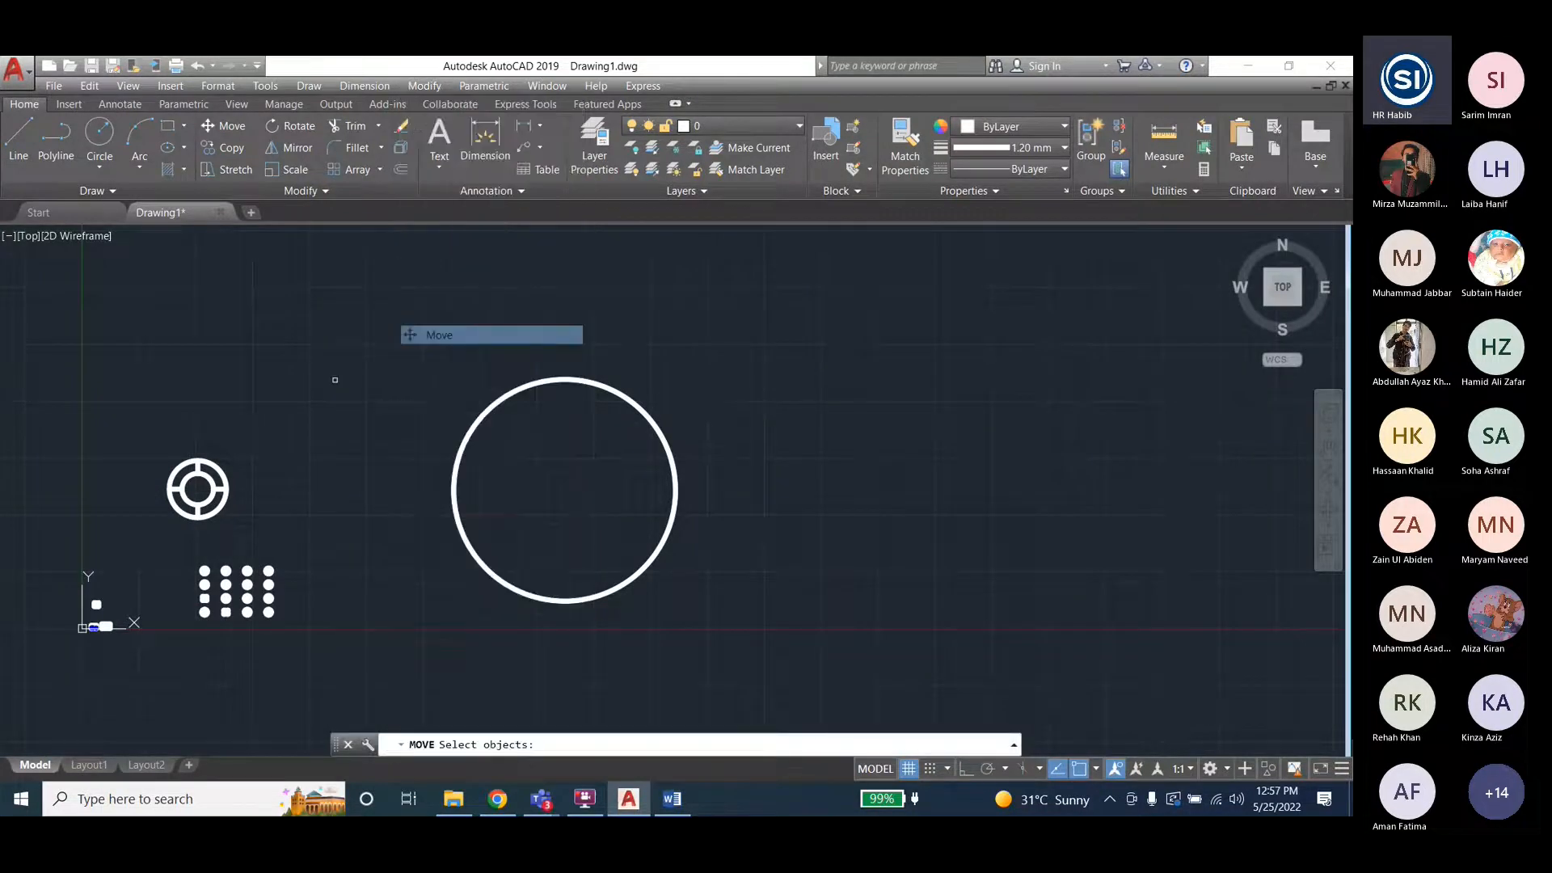
left_click(200, 488)
key("Return")
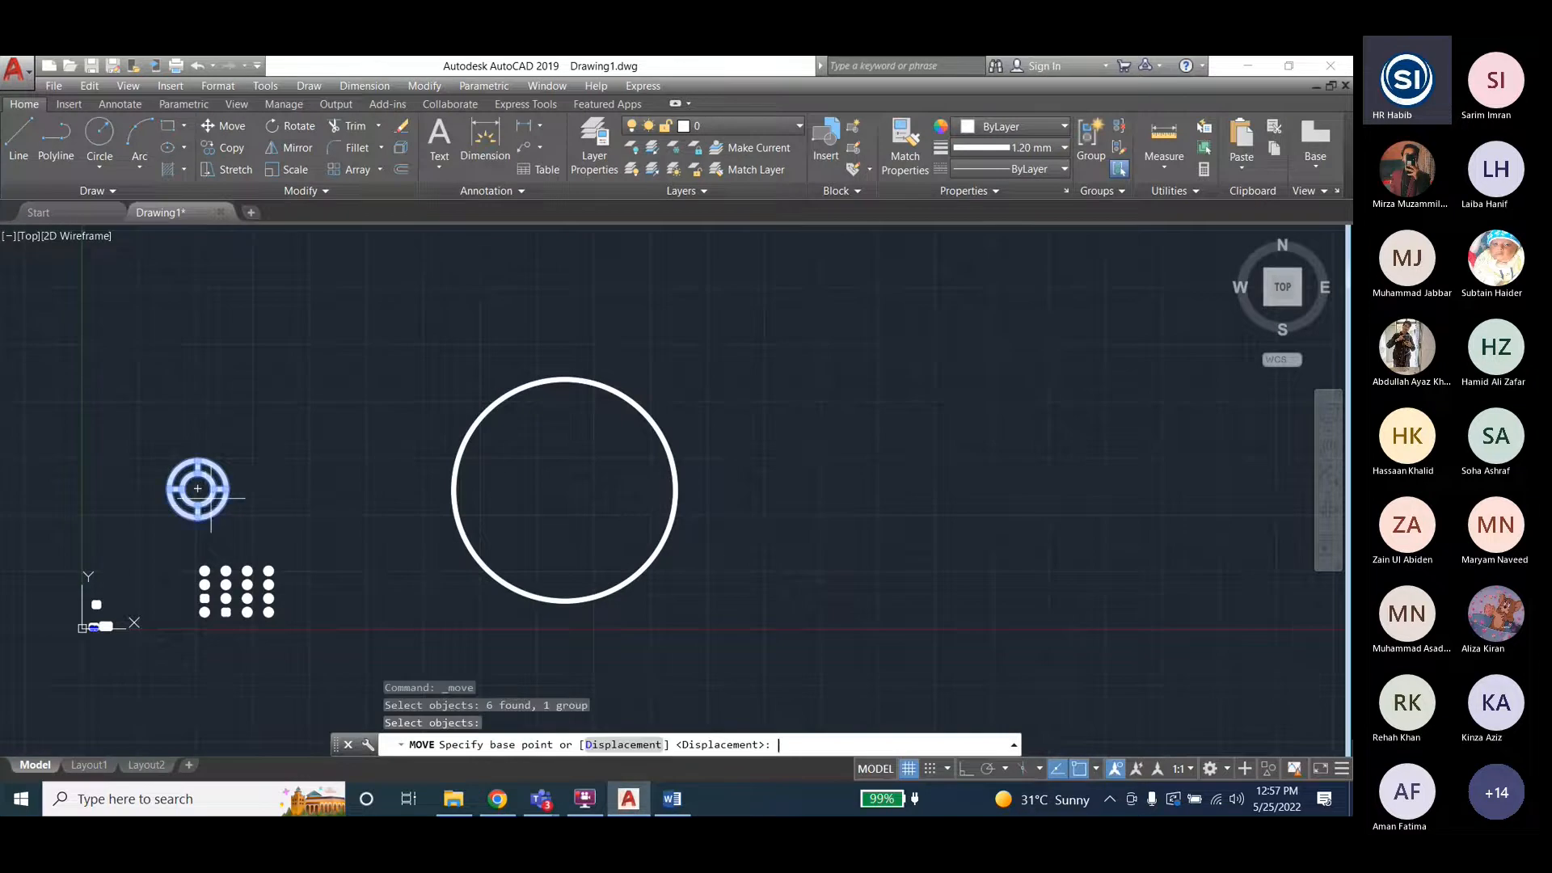
scroll(198, 493, "up", 3)
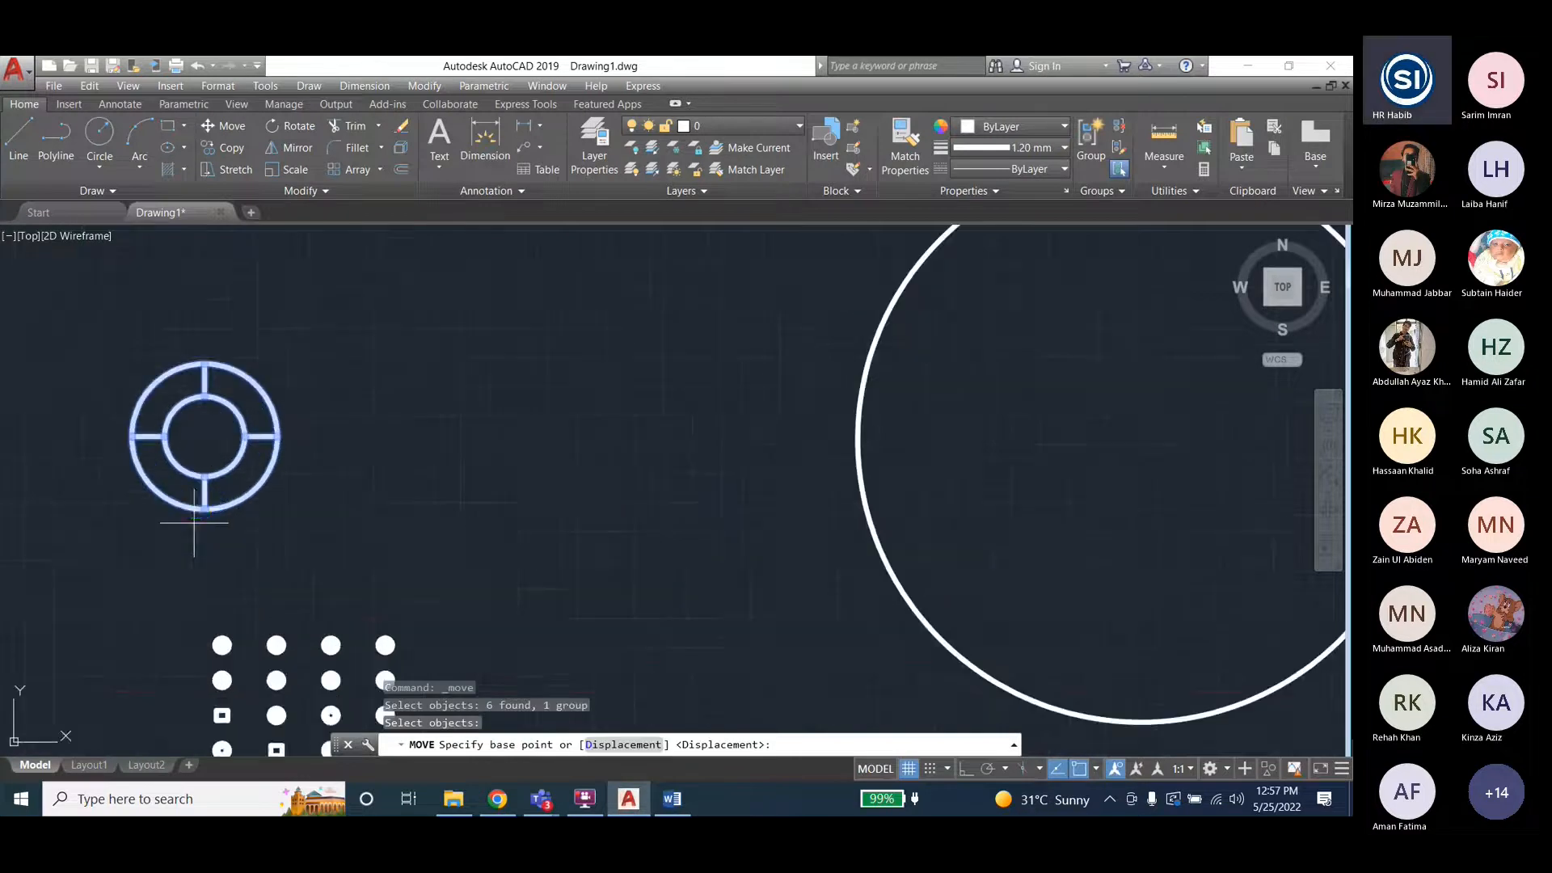
left_click(203, 495)
scroll(202, 497, "down", 3)
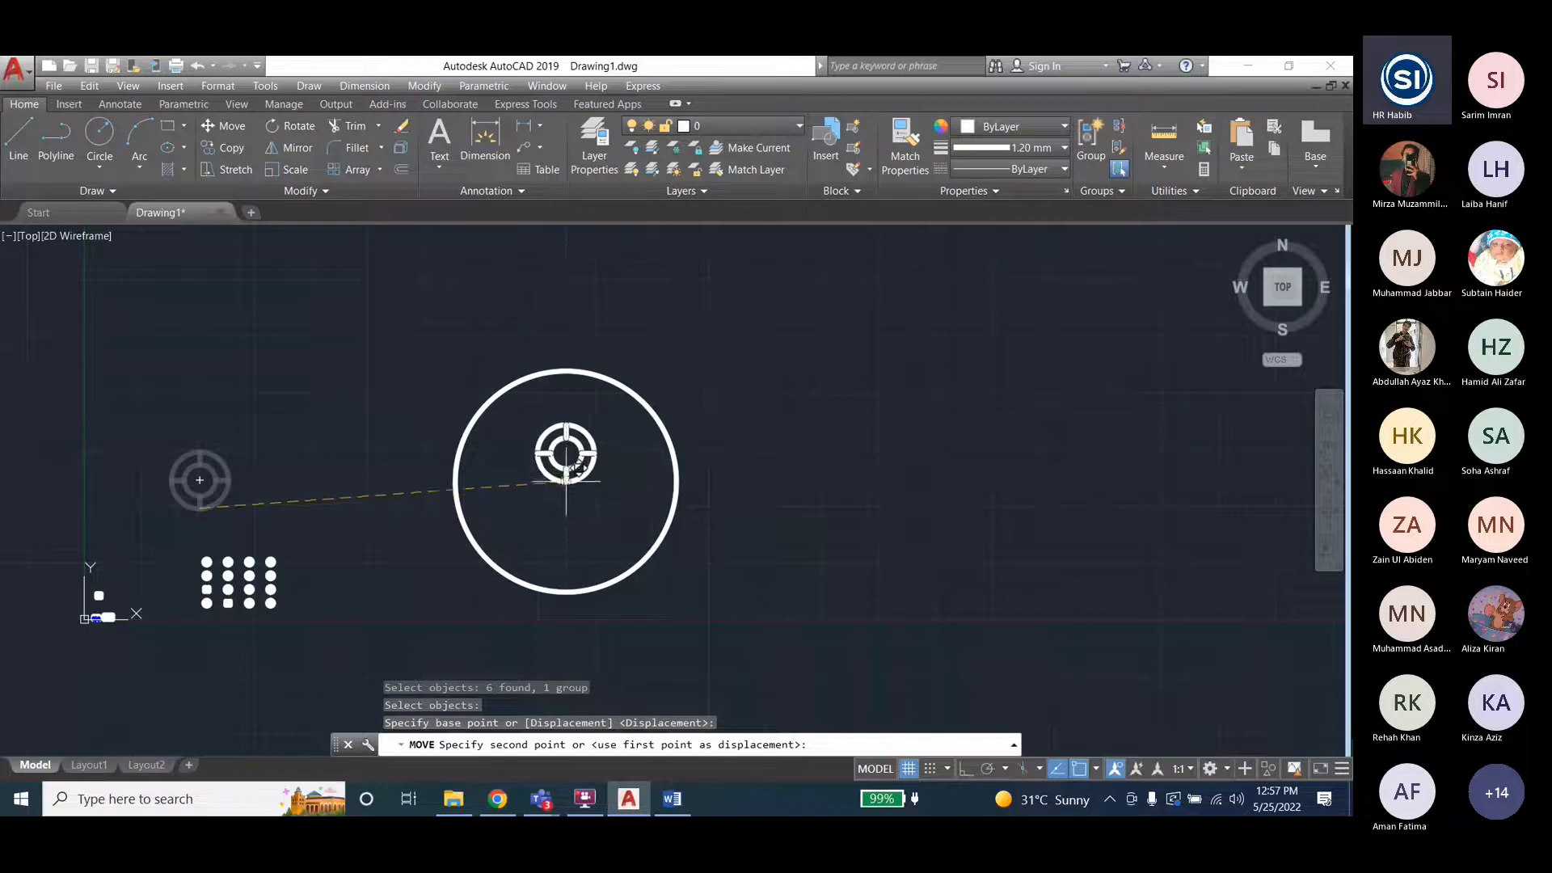
left_click(566, 369)
scroll(289, 385, "down", 2)
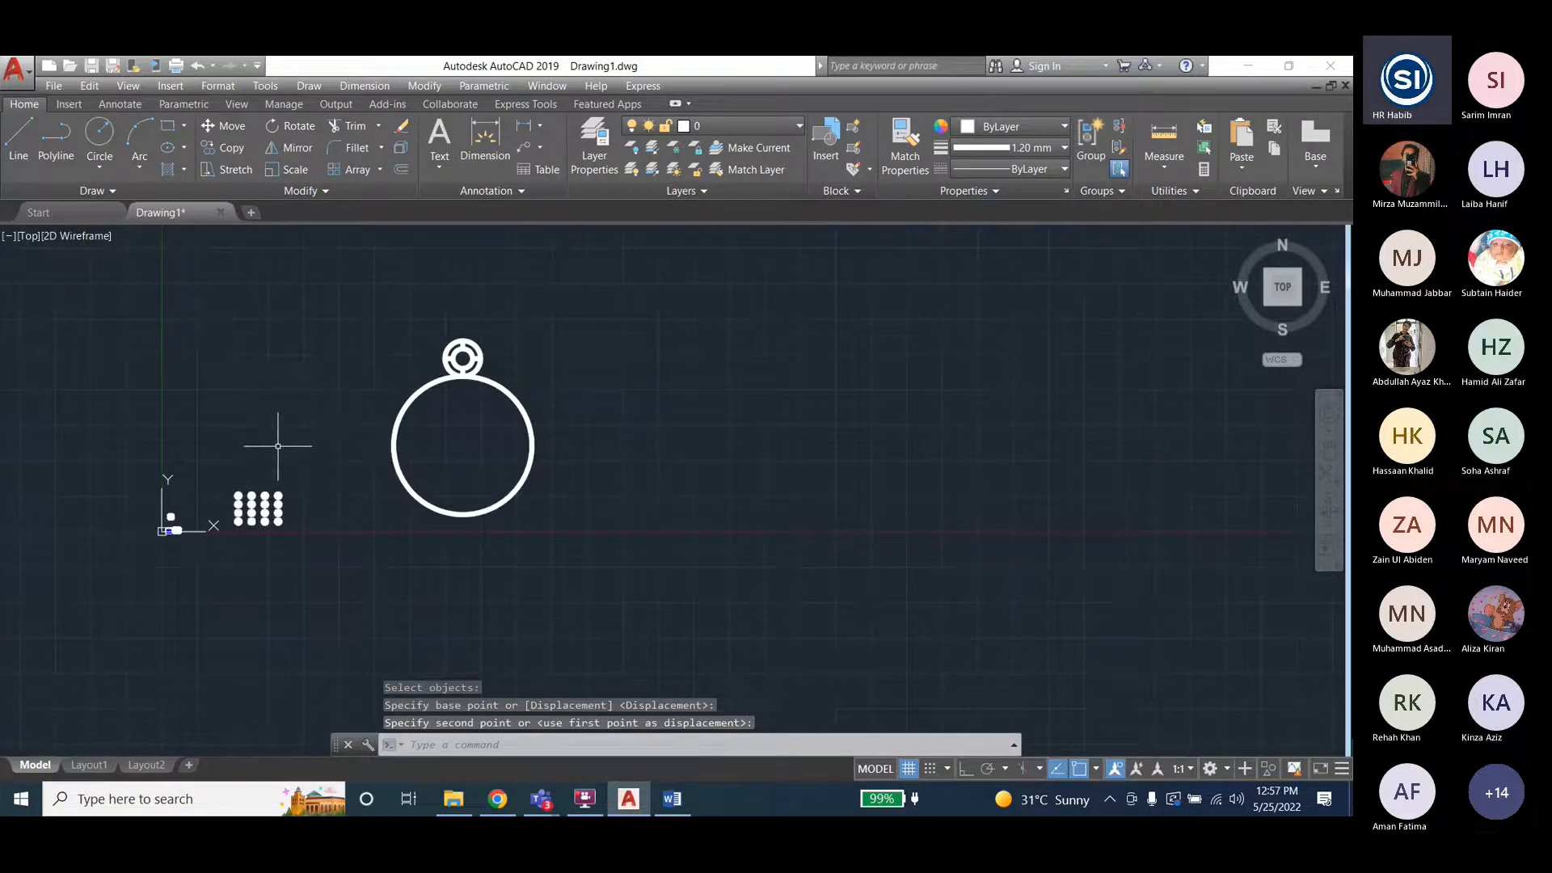
Create a polar array of the concentric-circle block around the large circle's centre.
scroll(269, 435, "up", 2)
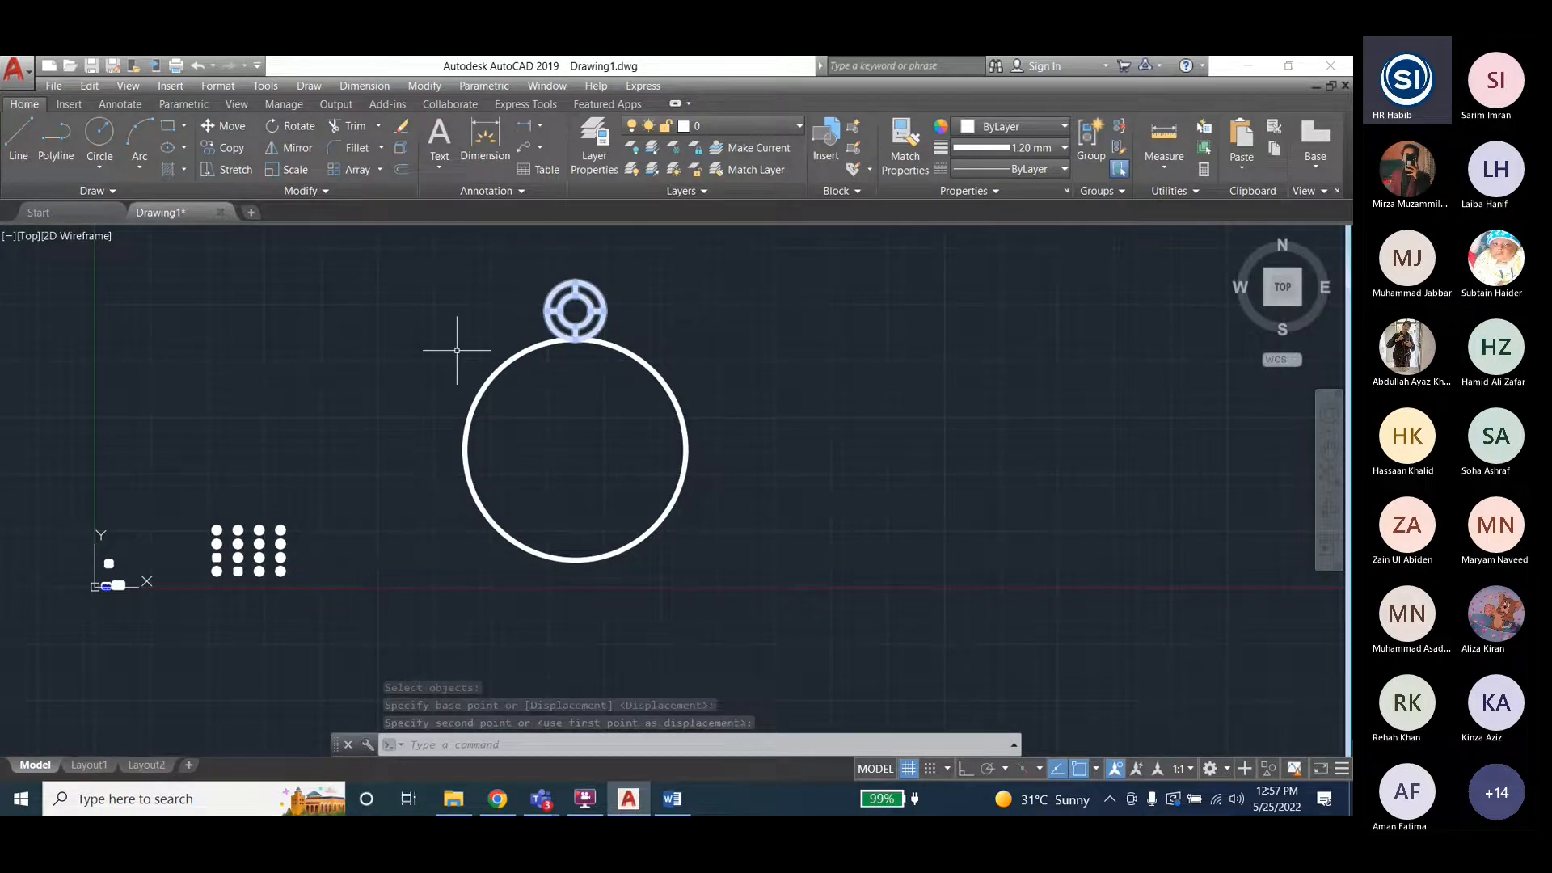
left_click(425, 86)
mouse_move(485, 294)
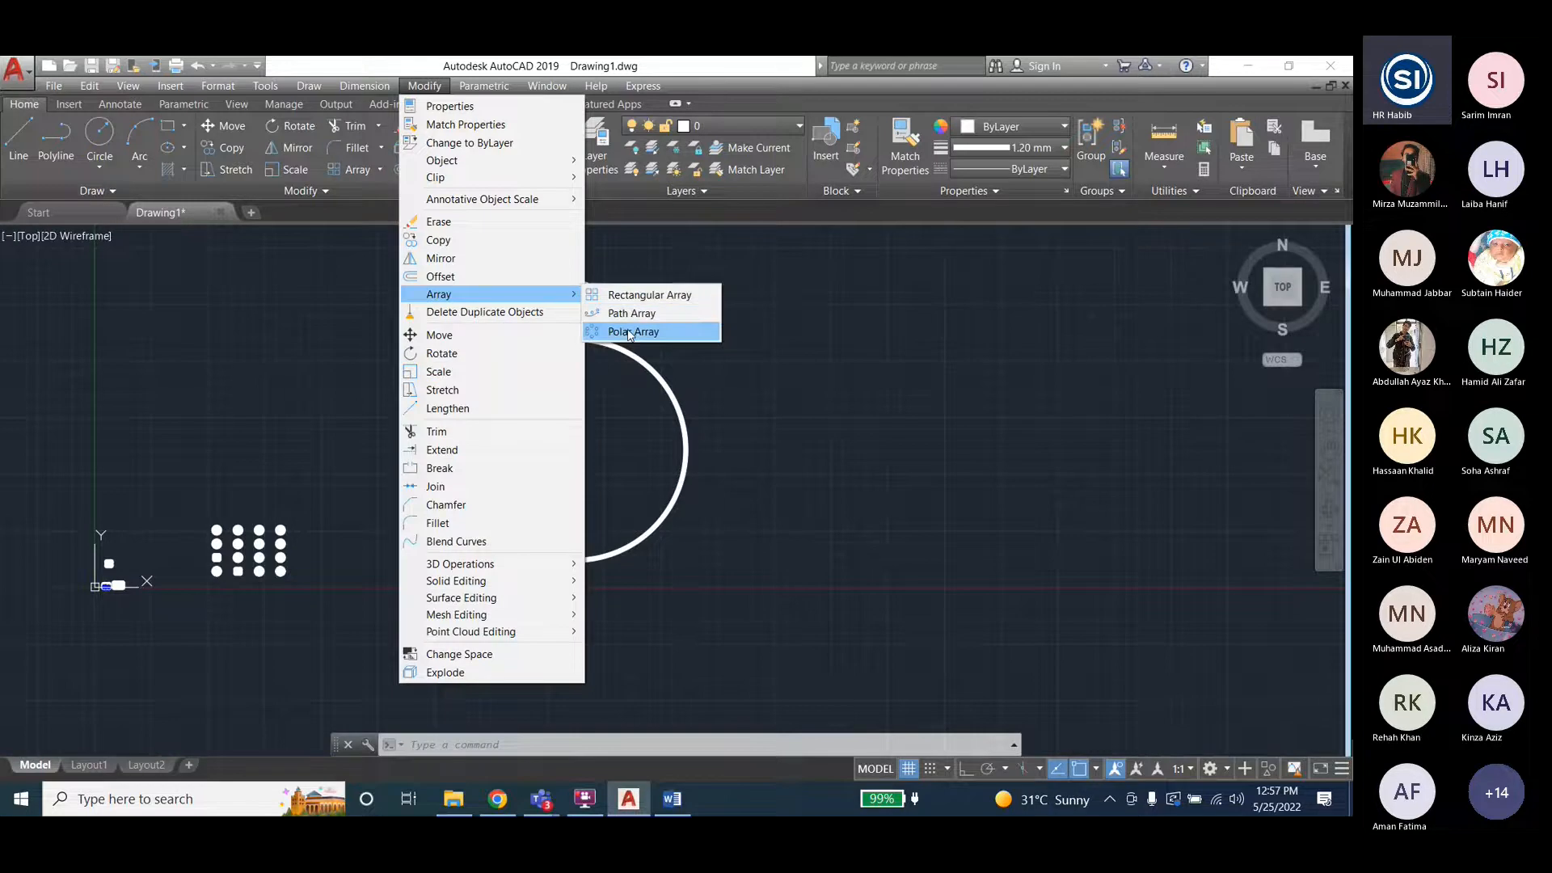
left_click(629, 332)
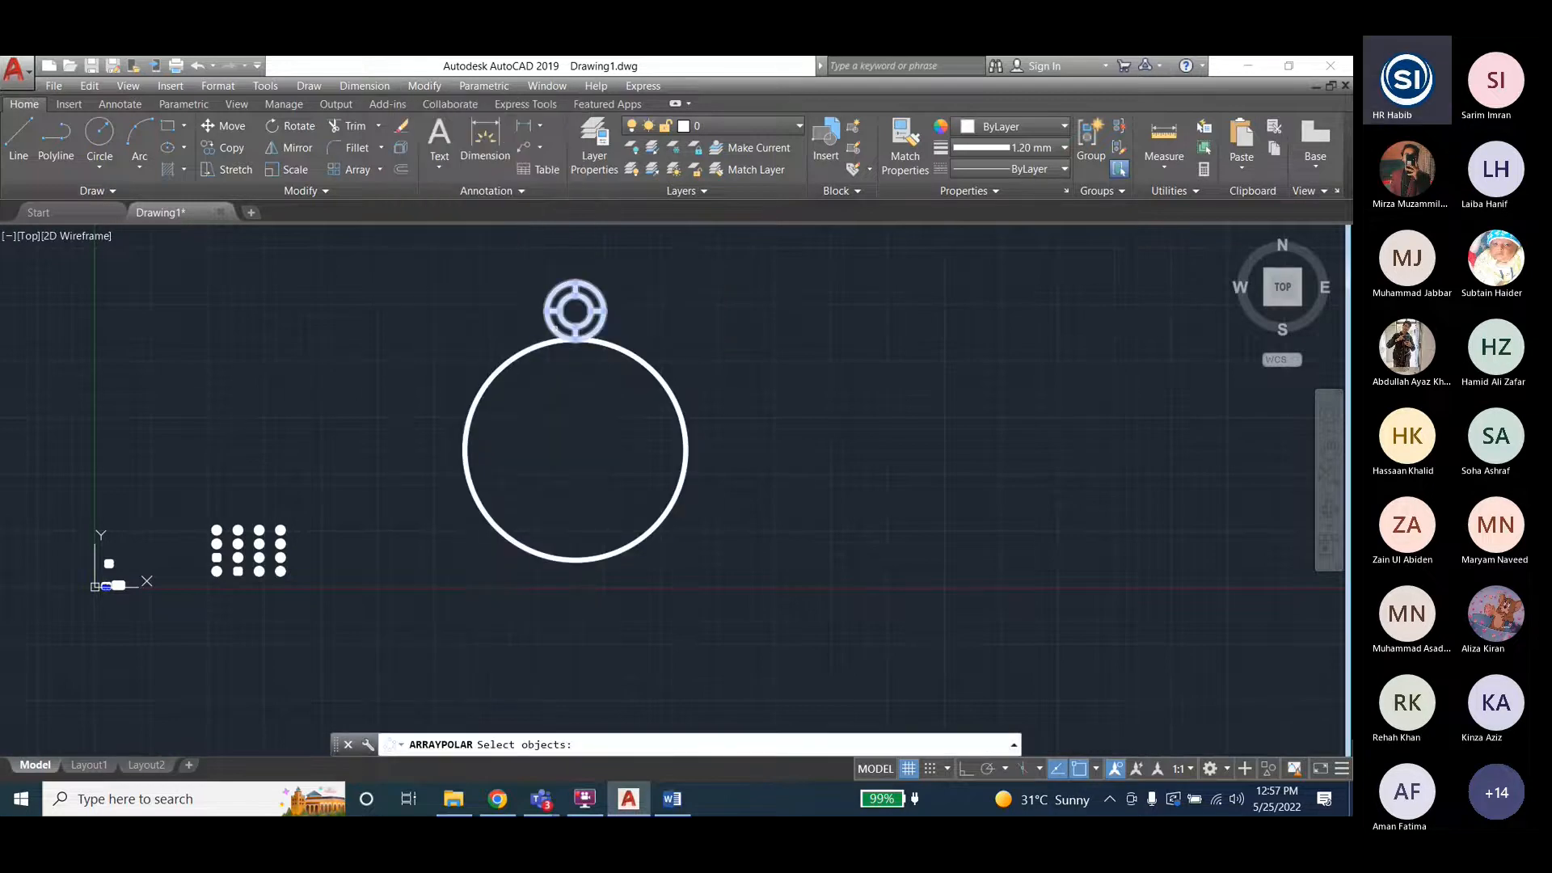
left_click(575, 311)
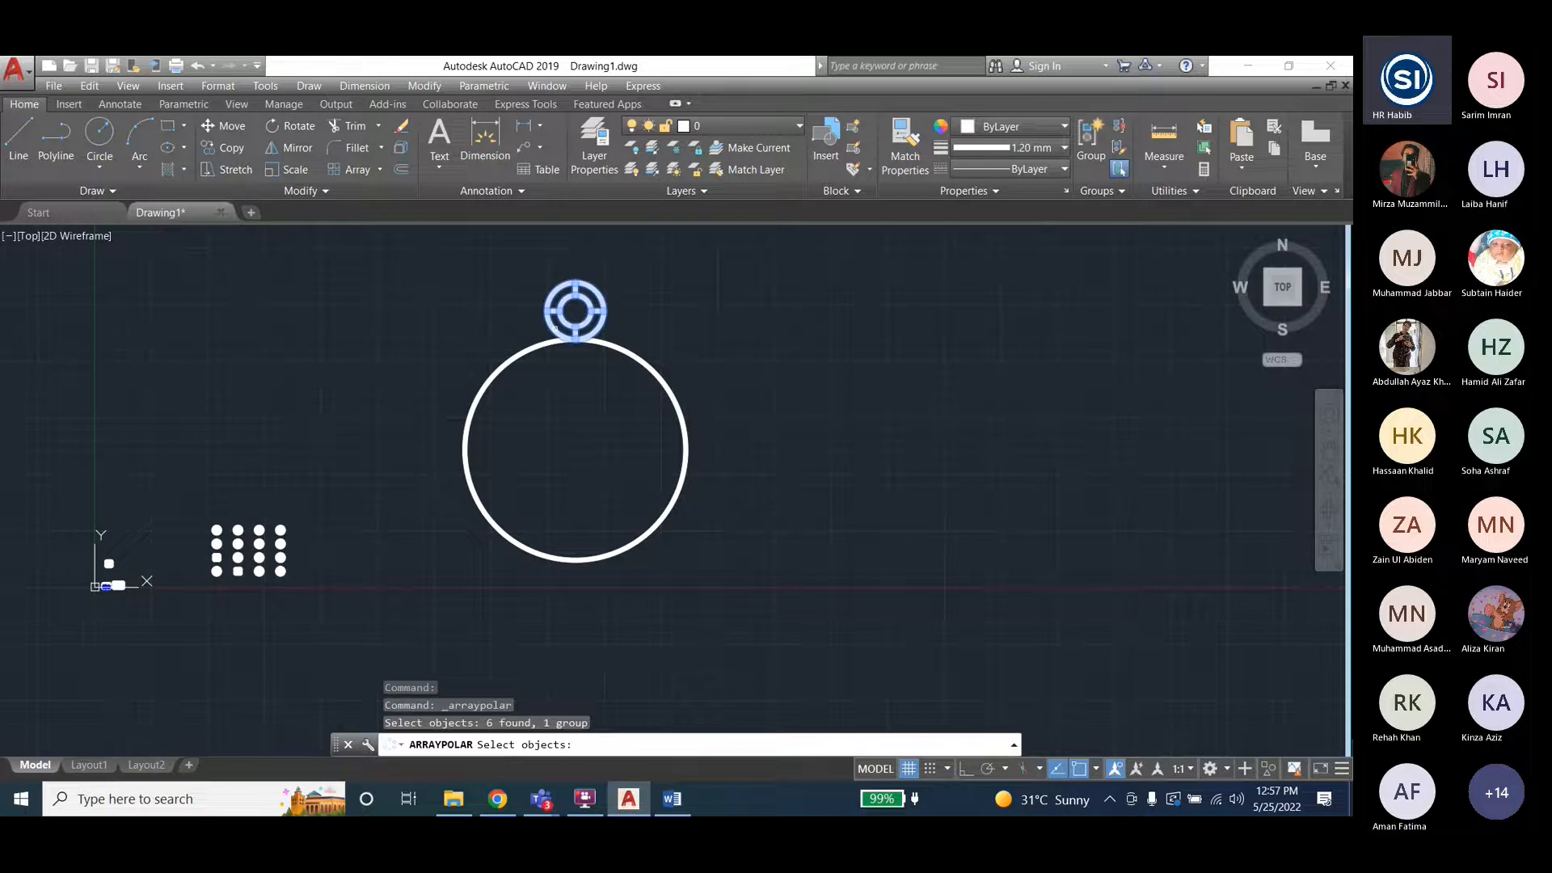
key("Return")
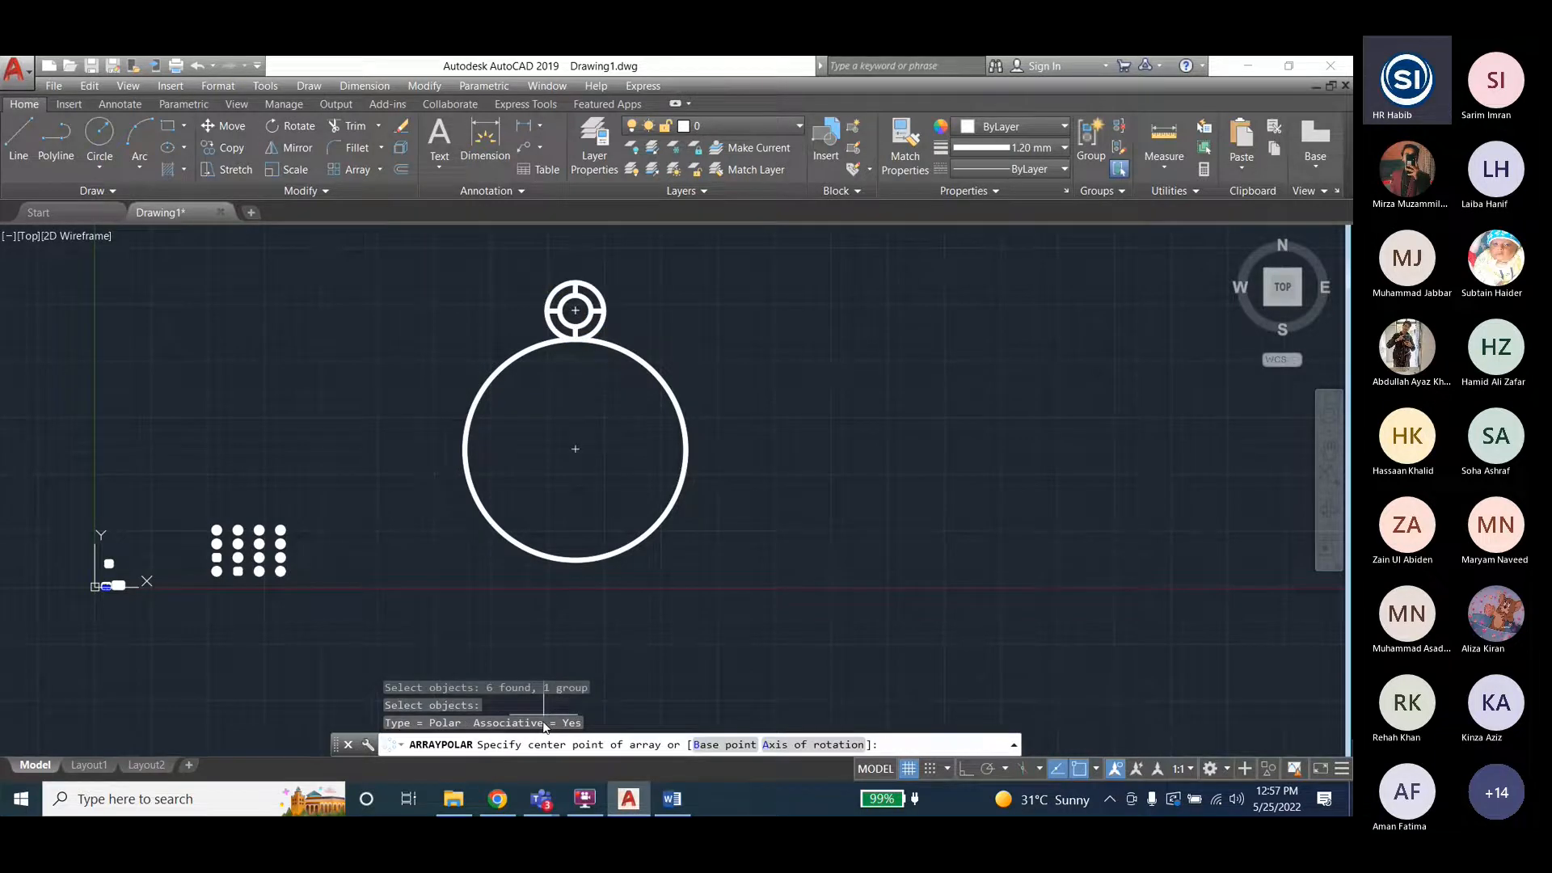
left_click(575, 448)
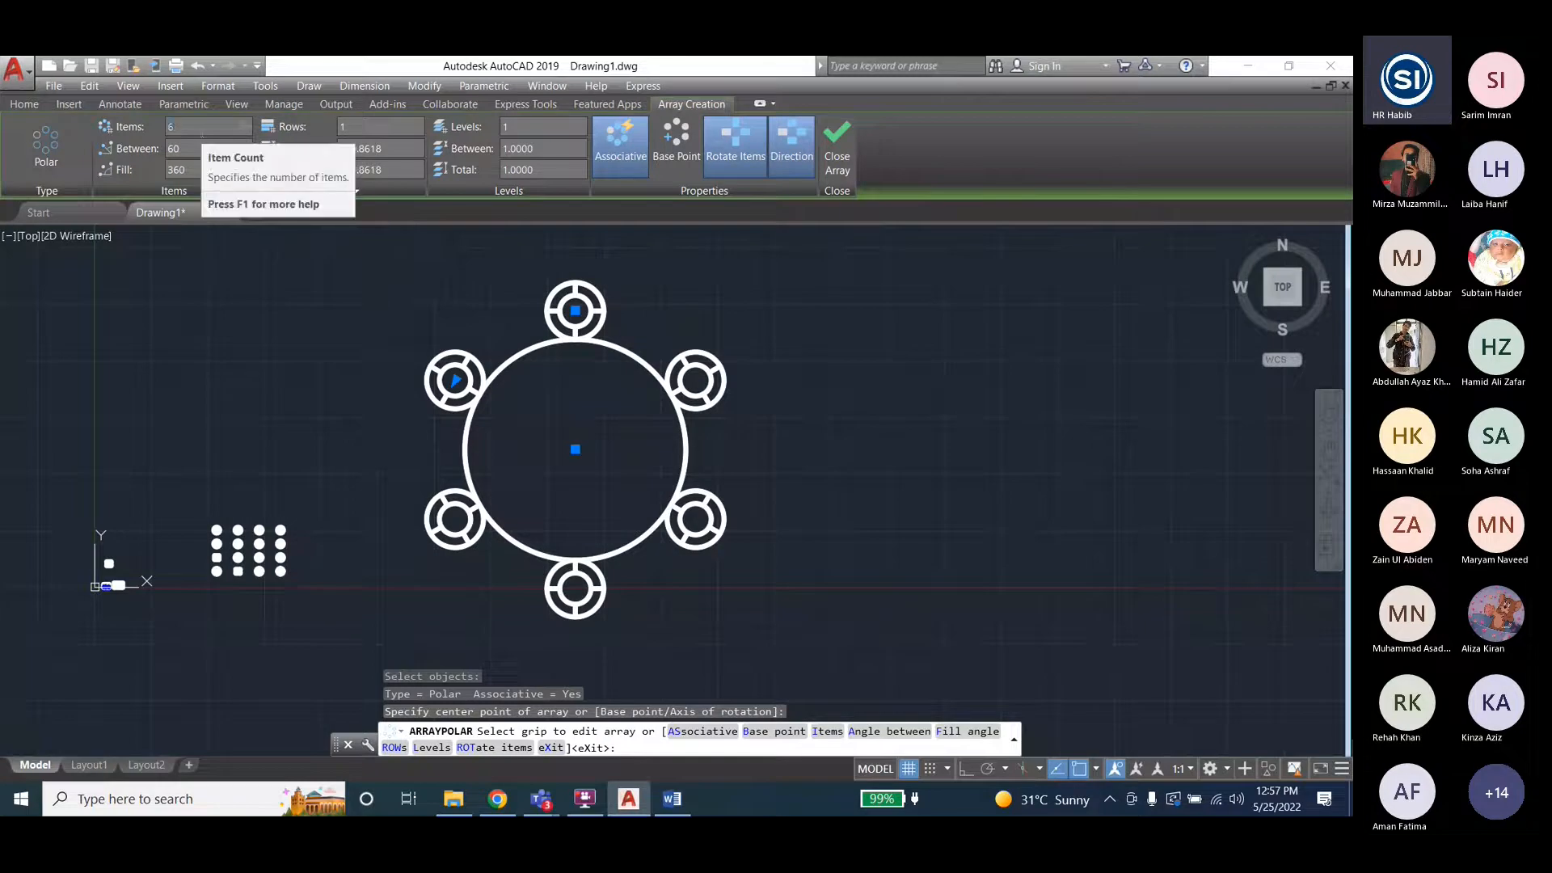
Set the polar array's item count to 8.
left_click(208, 126)
type("8")
key("Return")
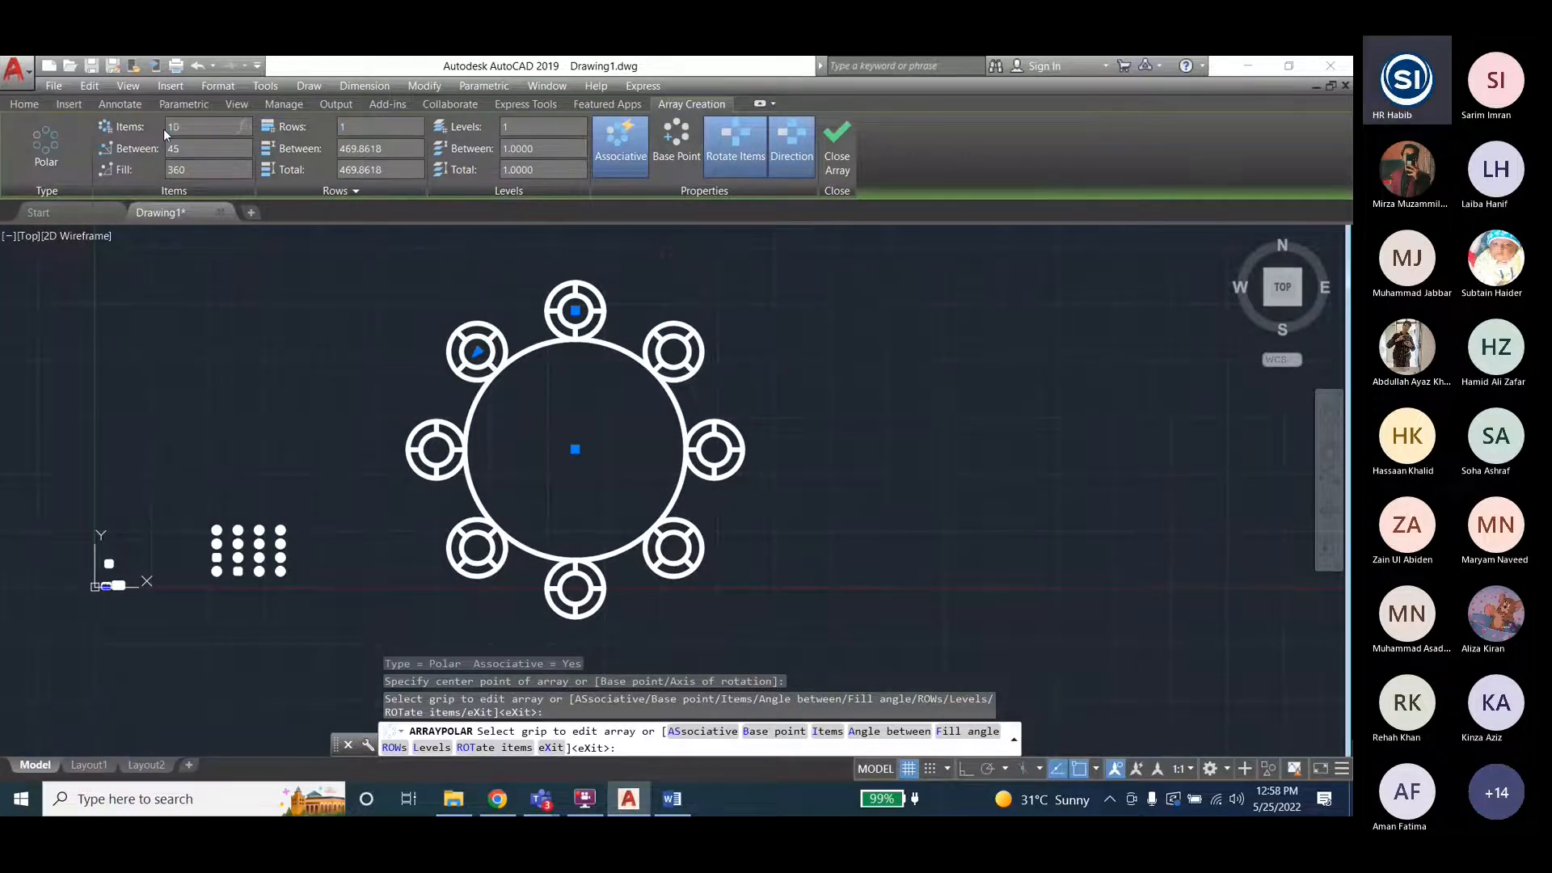
Set the polar array to 10 items and 2 rows.
key("Tab")
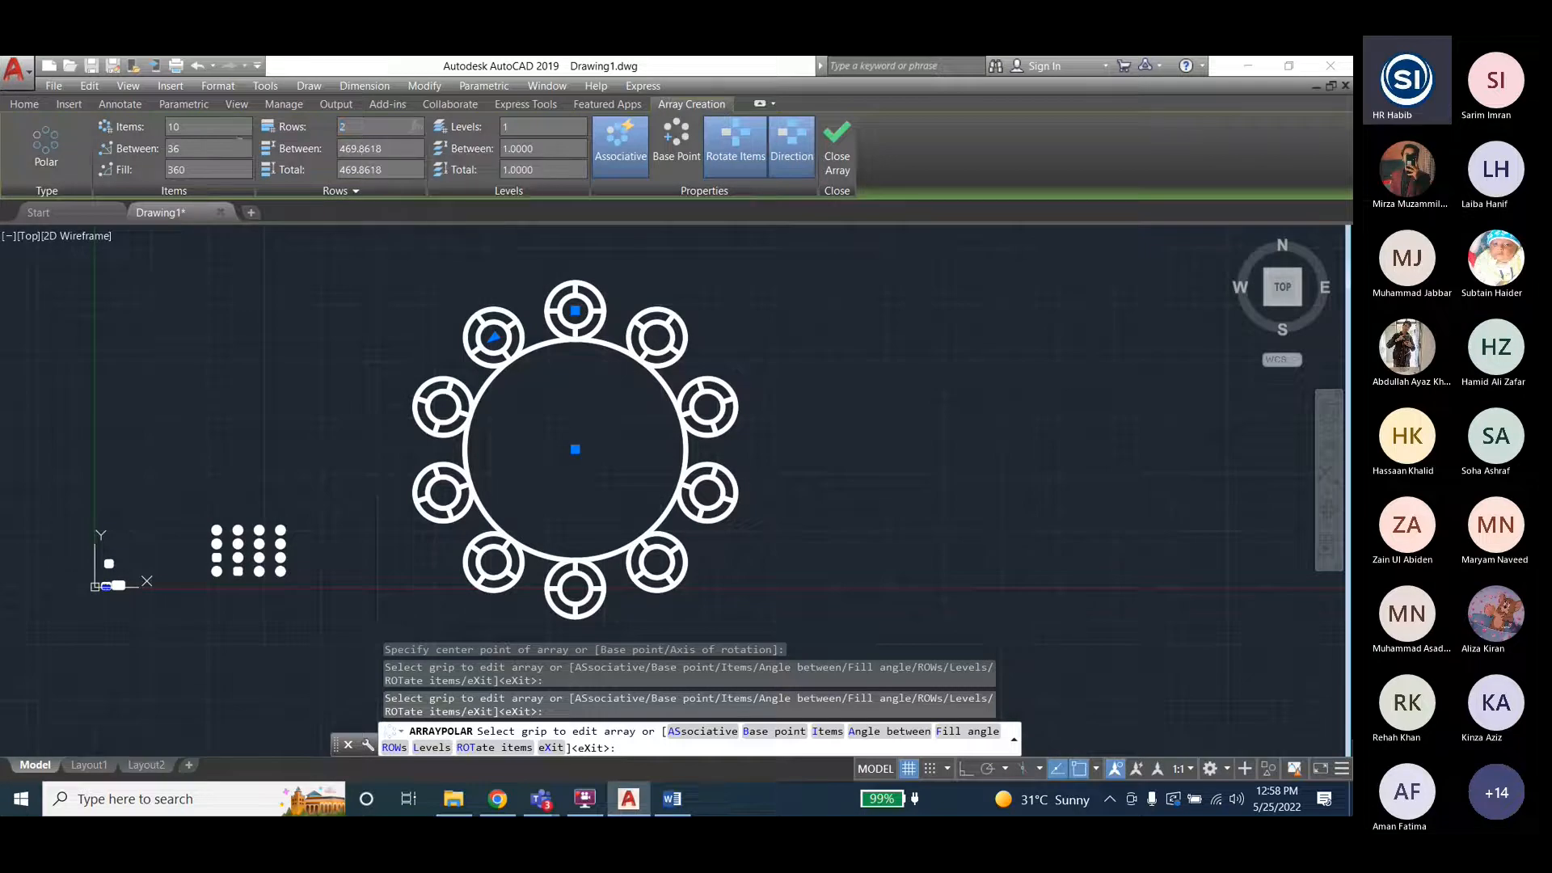
key("Return")
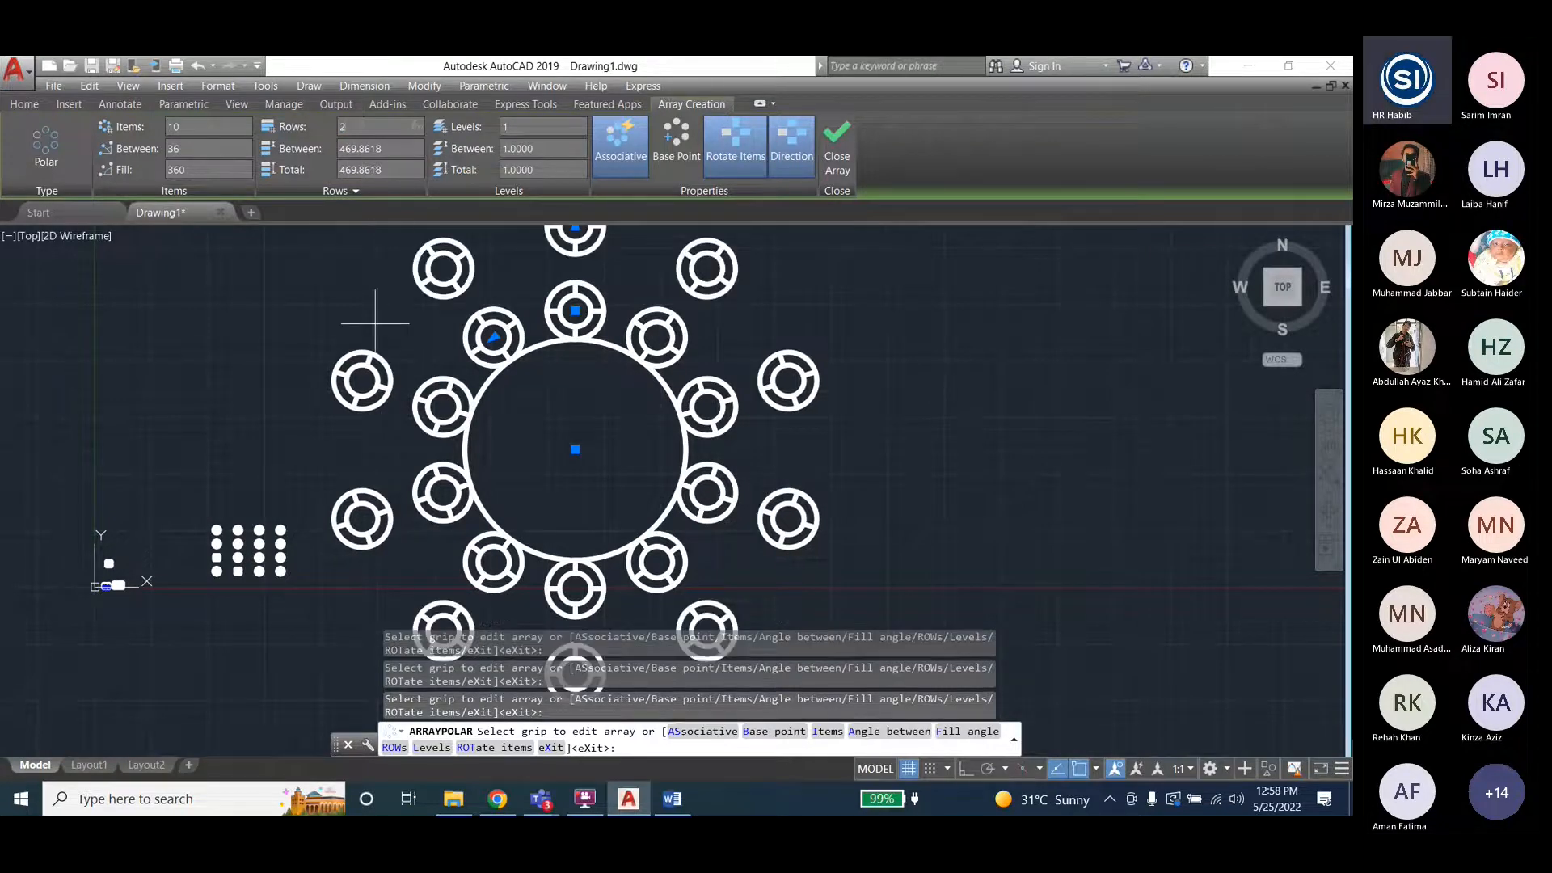
Set the polar array's row count to 5.
scroll(375, 322, "down", 2)
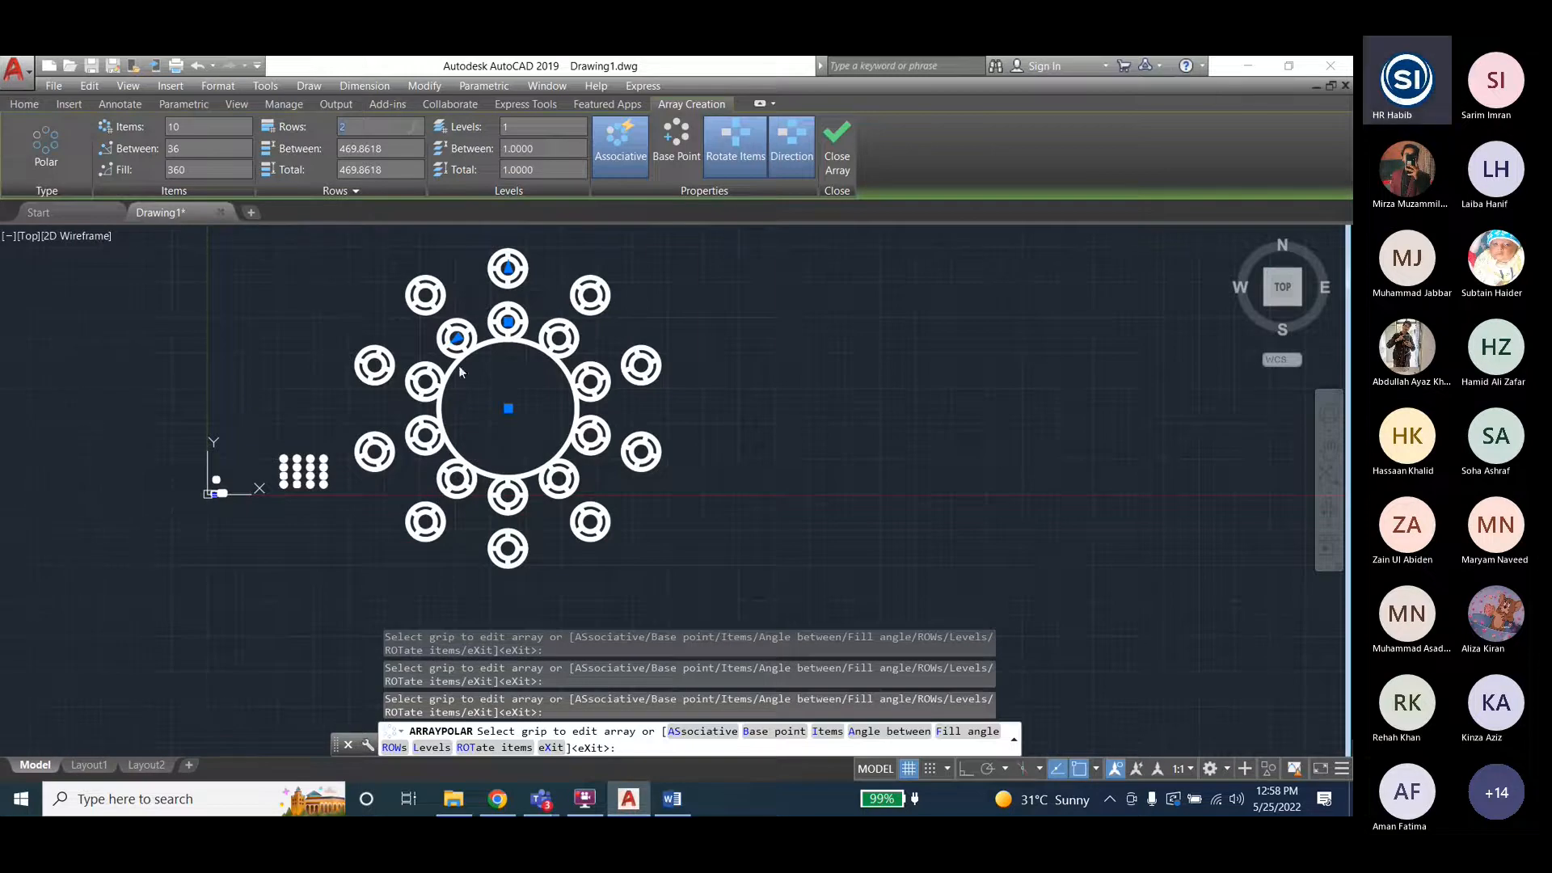
scroll(460, 368, "down", 2)
type("5")
key("Return")
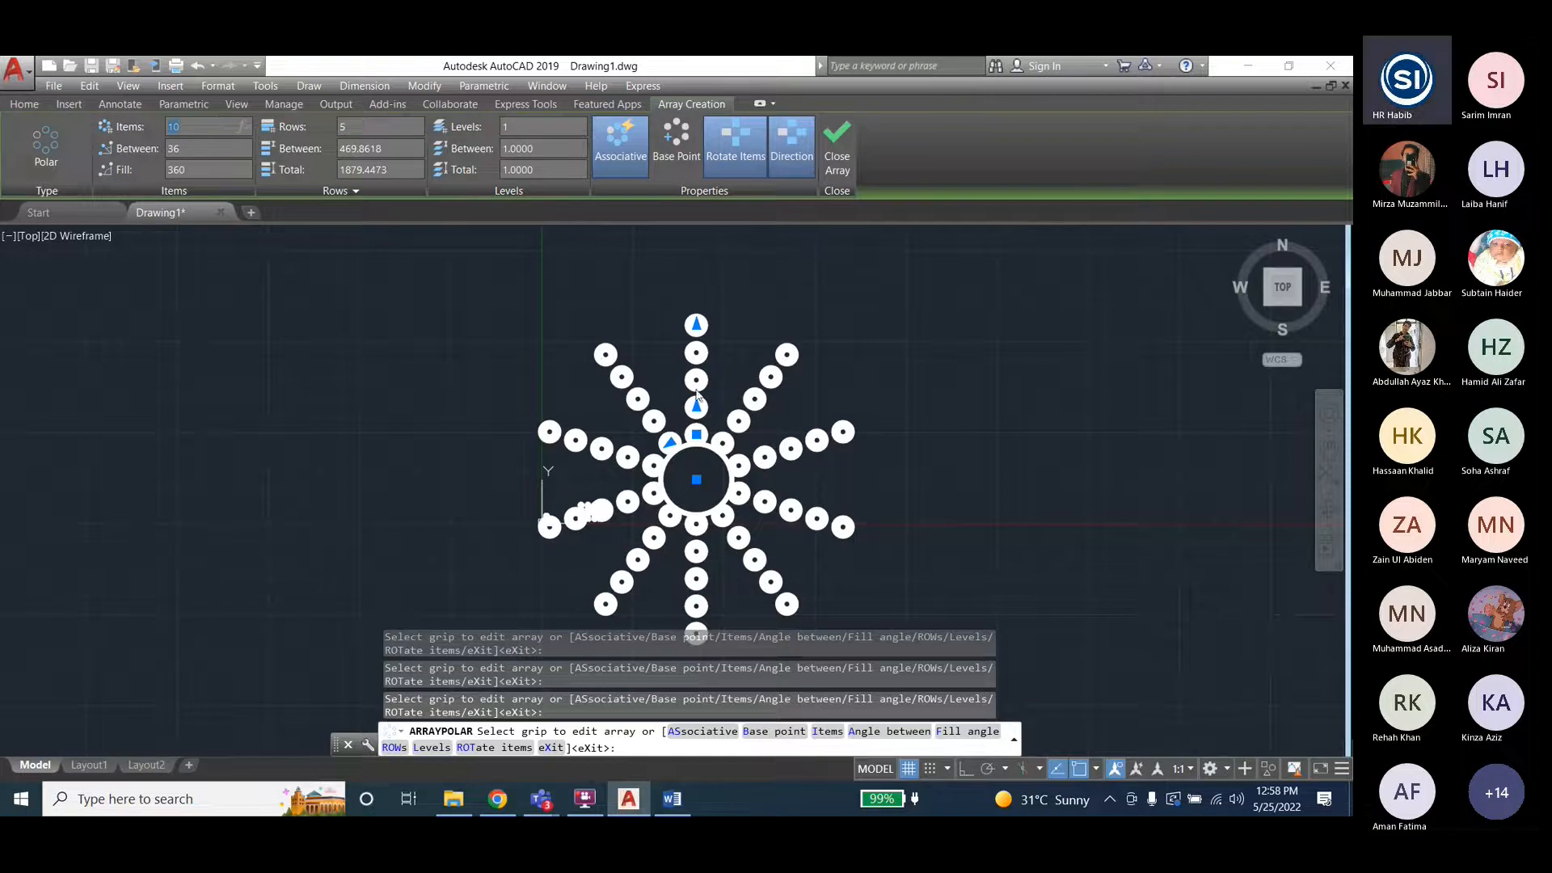
scroll(719, 433, "up", 3)
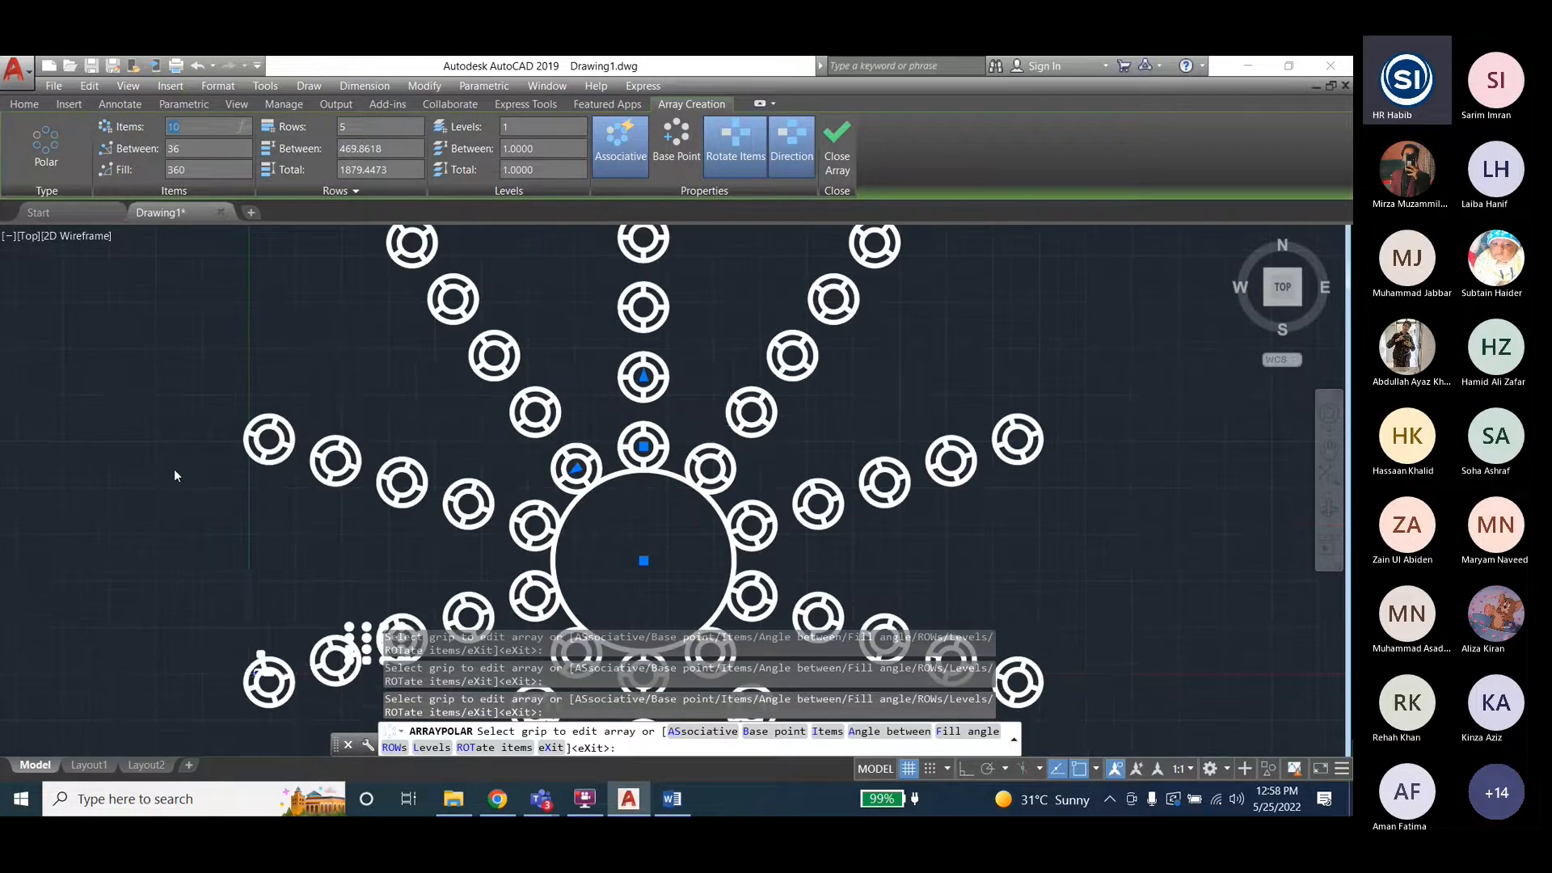
Set the polar array's row count to 1 so only a single ring of blocks surrounds the large circle.
scroll(175, 472, "down", 3)
scroll(394, 527, "down", 2)
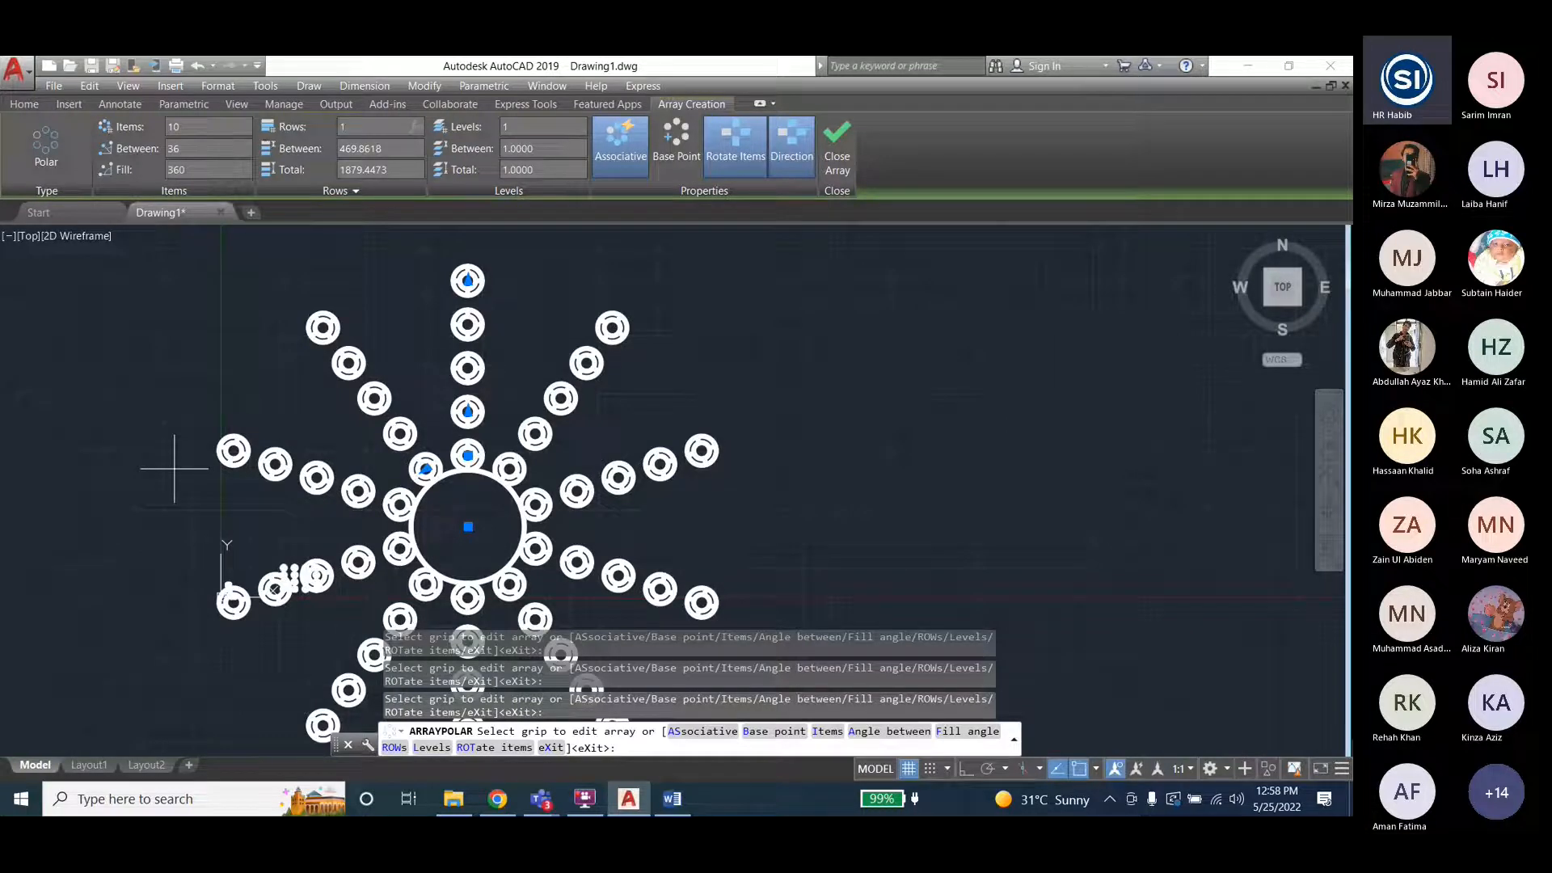
key("Tab")
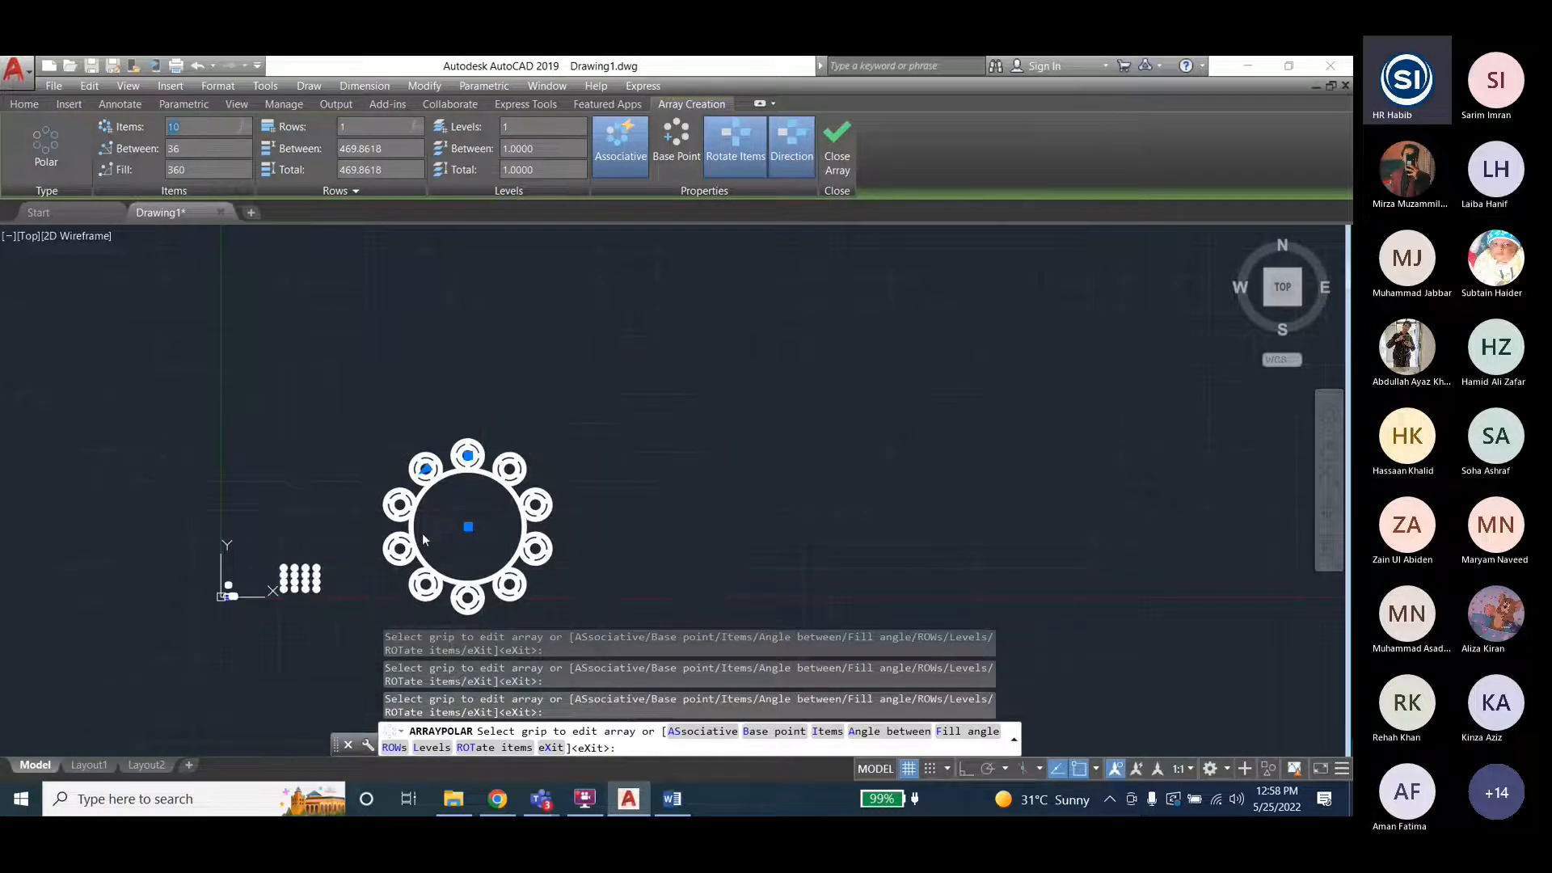
scroll(422, 532, "up", 4)
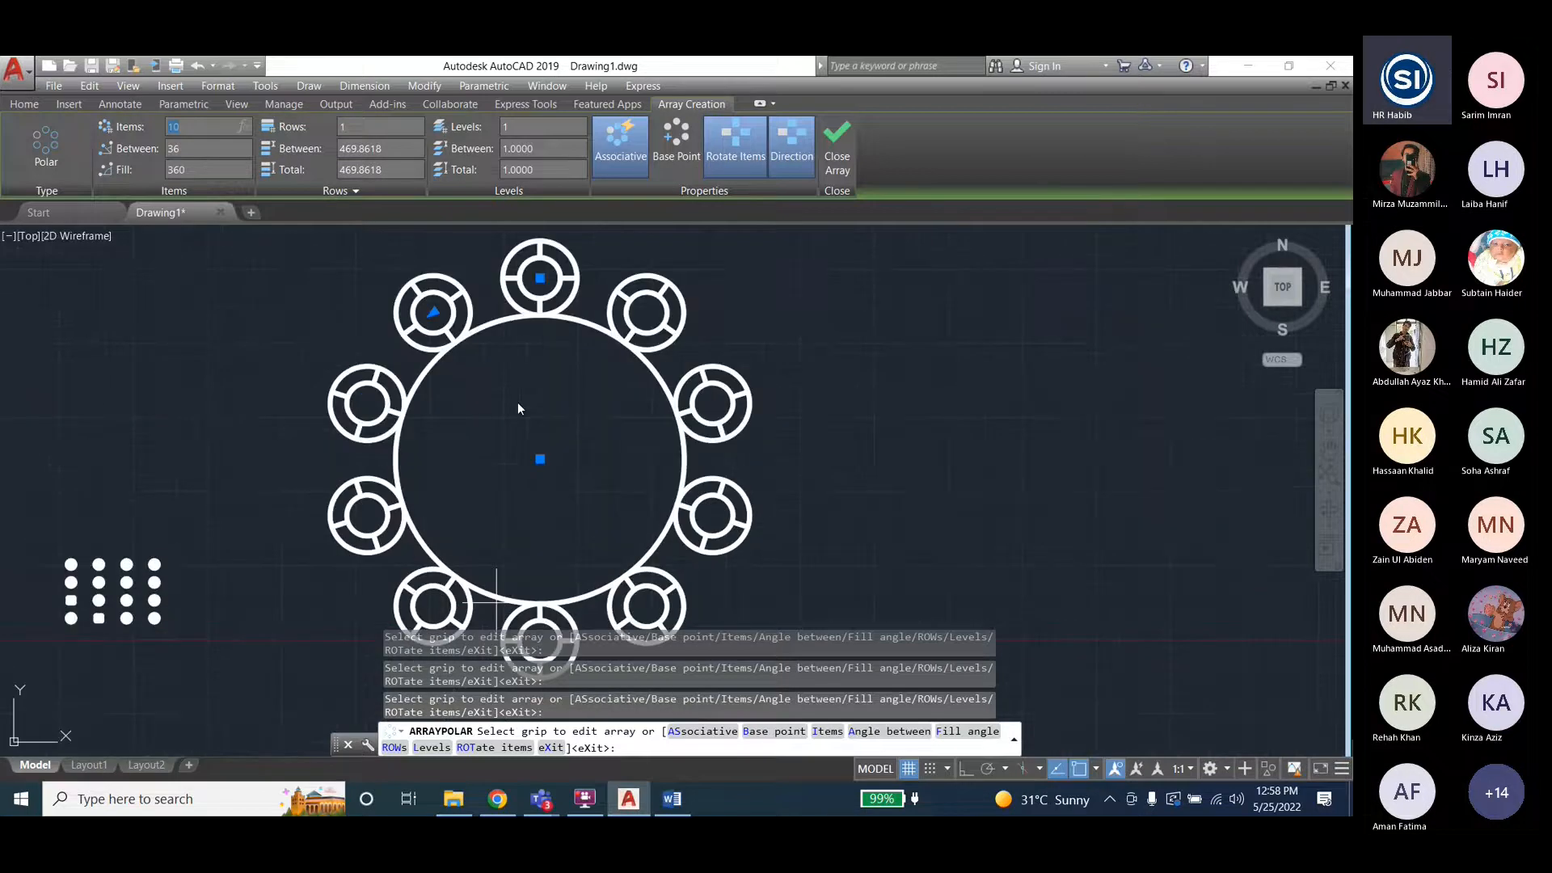
Set the angle between the polar array's items to 20 degrees.
key("Tab")
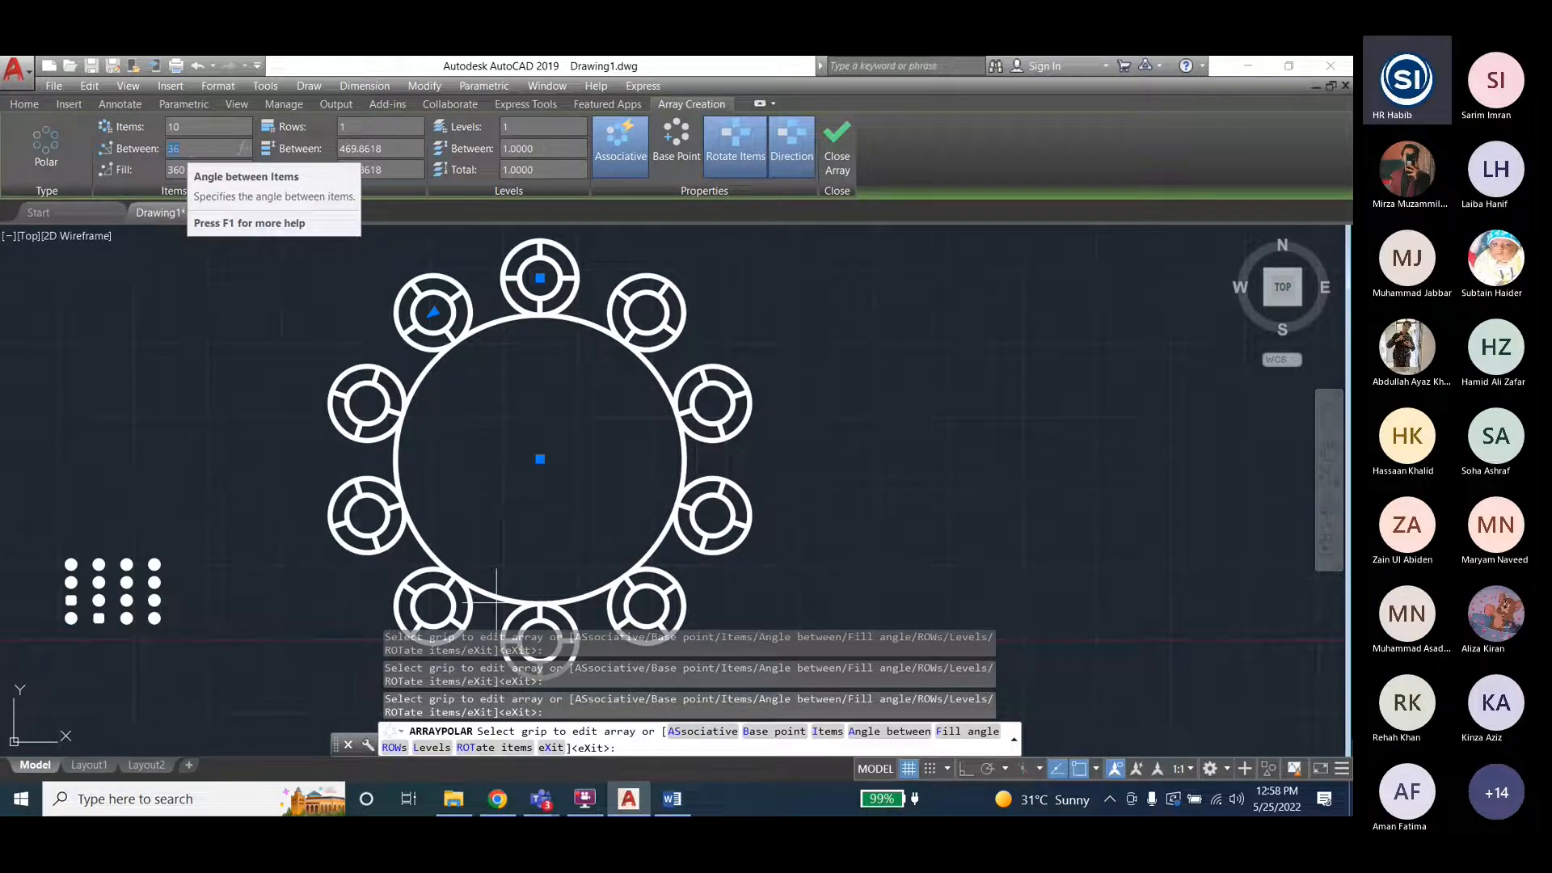
type("20")
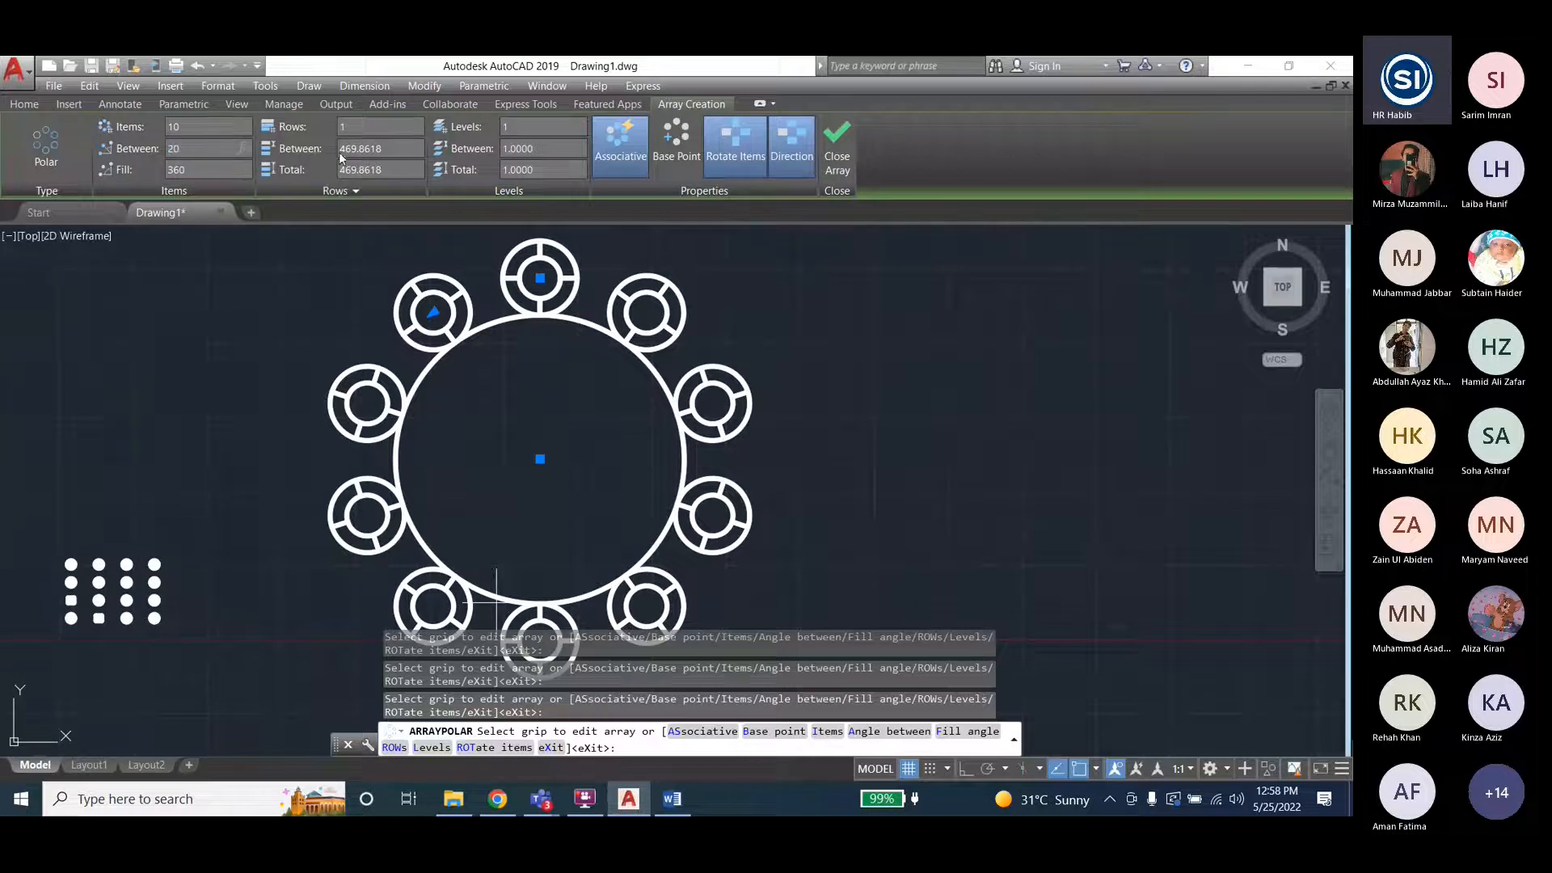
left_click(408, 149)
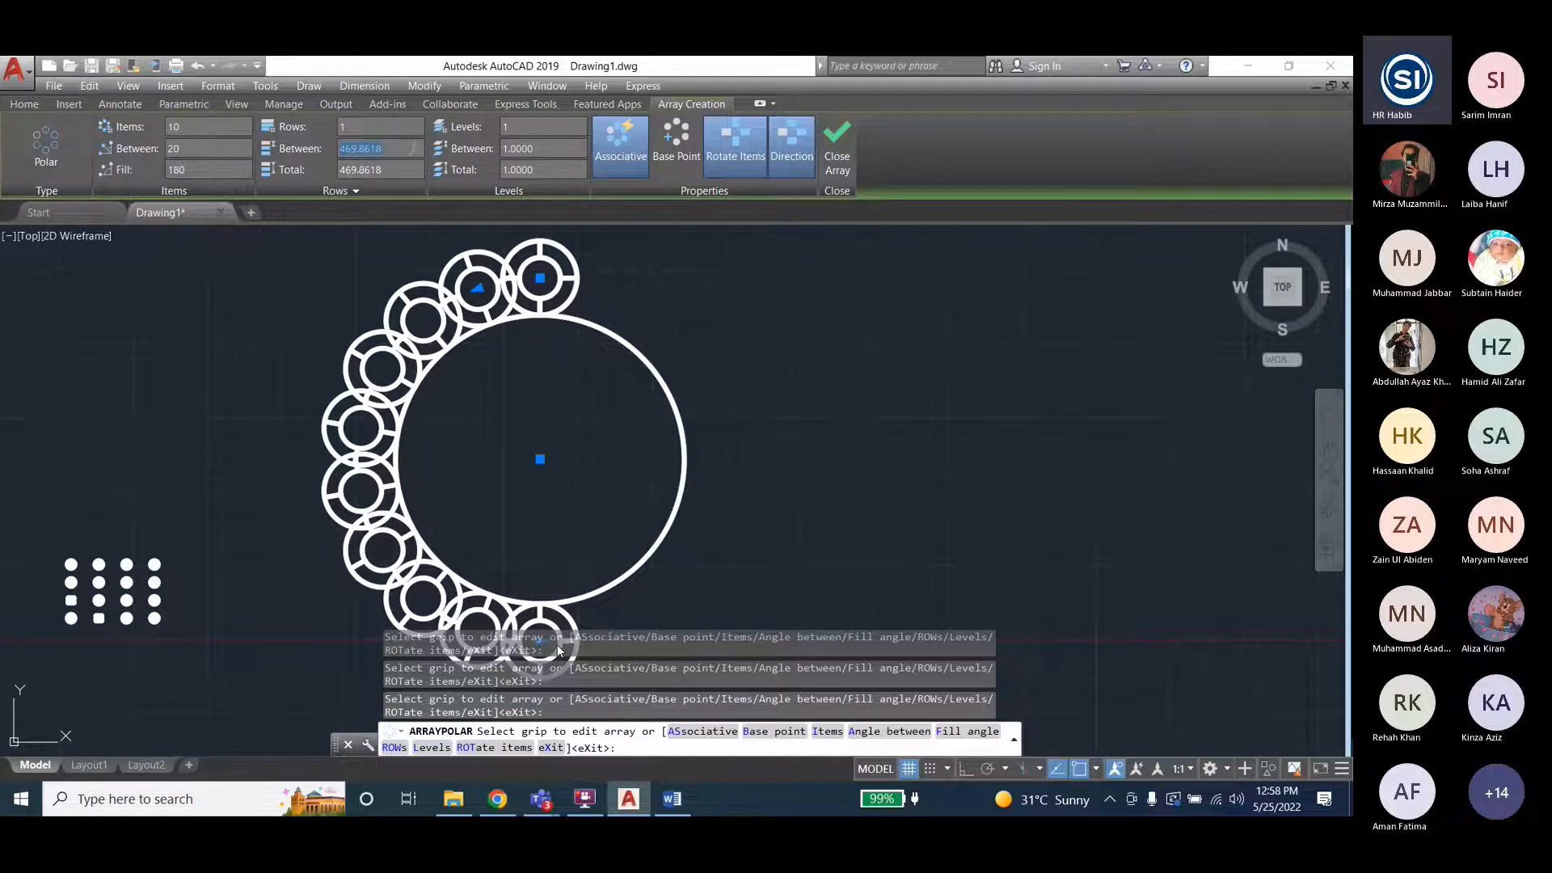
Set the polar array's item count to 15.
left_click(243, 127)
type("15")
key("Tab")
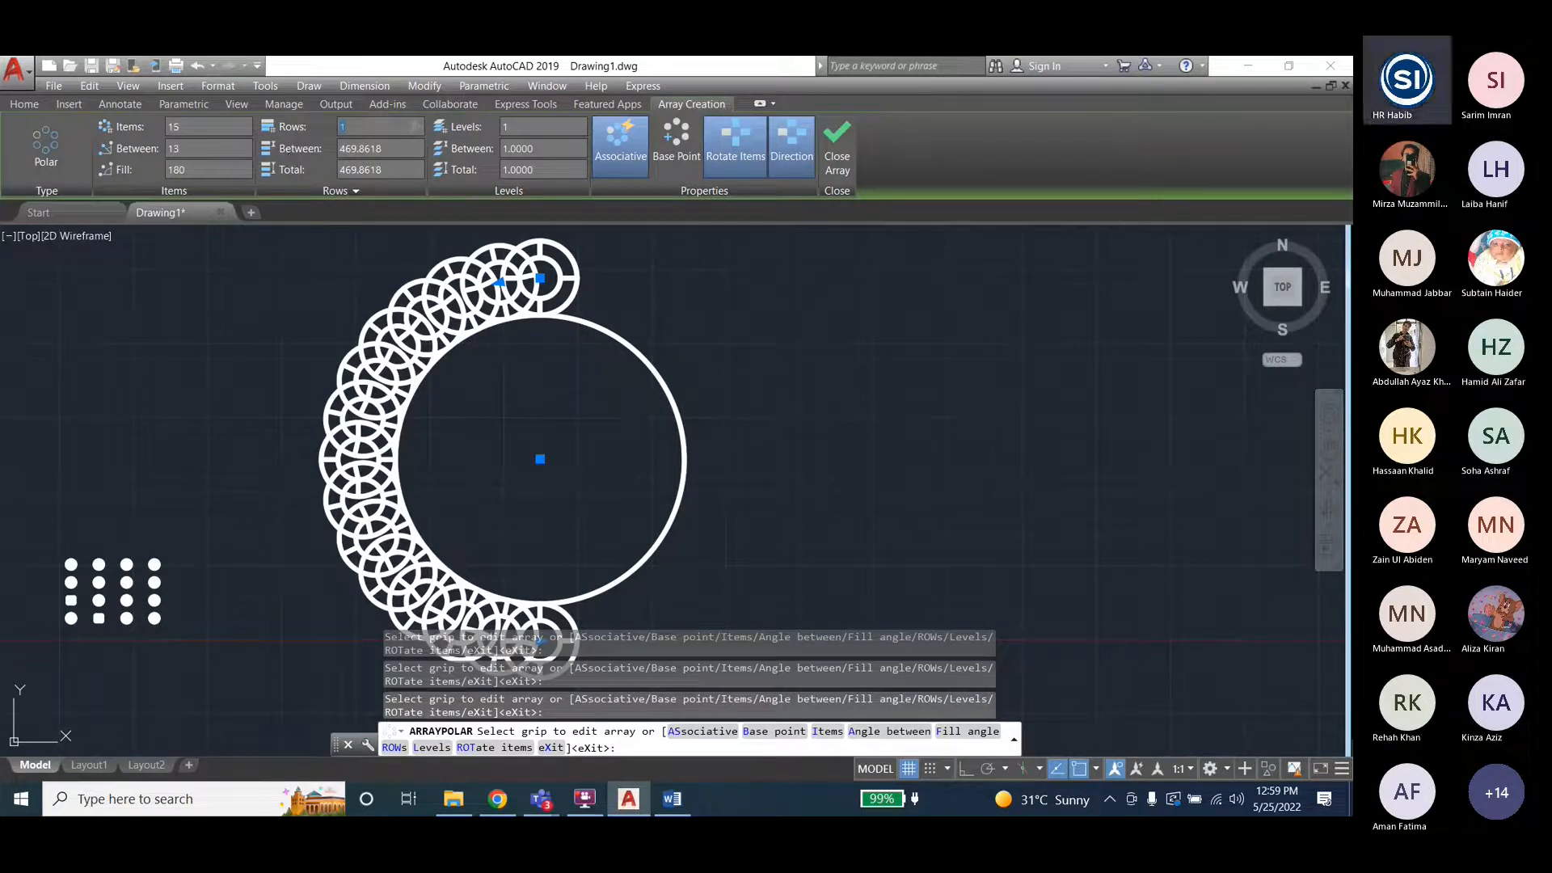
Set the polar array to 10 items with a fill angle of 360 degrees.
left_click(167, 170)
left_click(170, 127)
type("10")
key("Return")
left_click(190, 176)
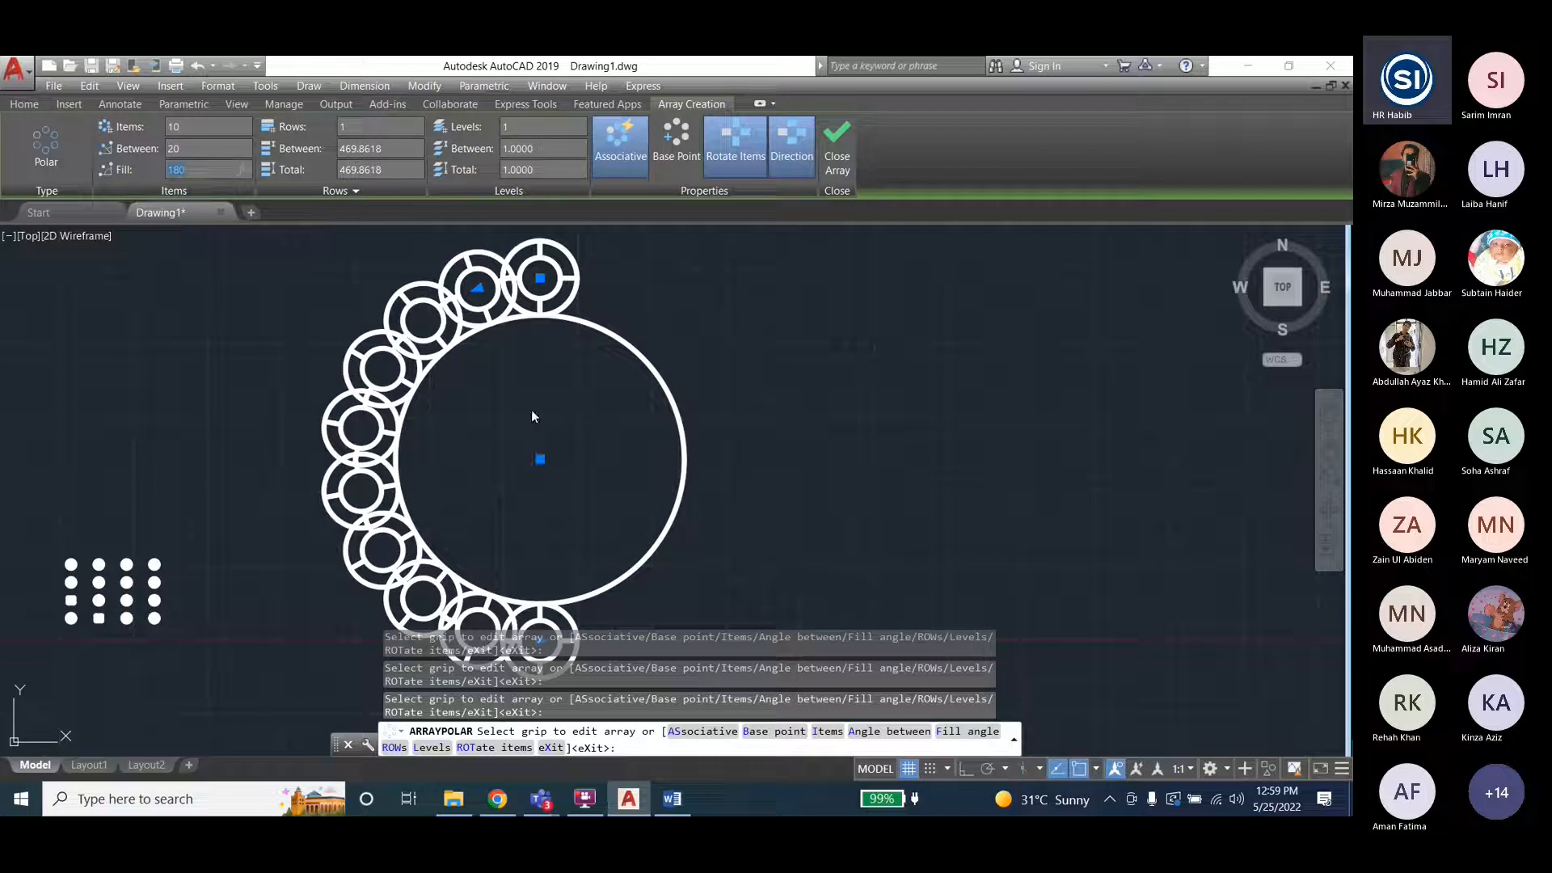
type("360")
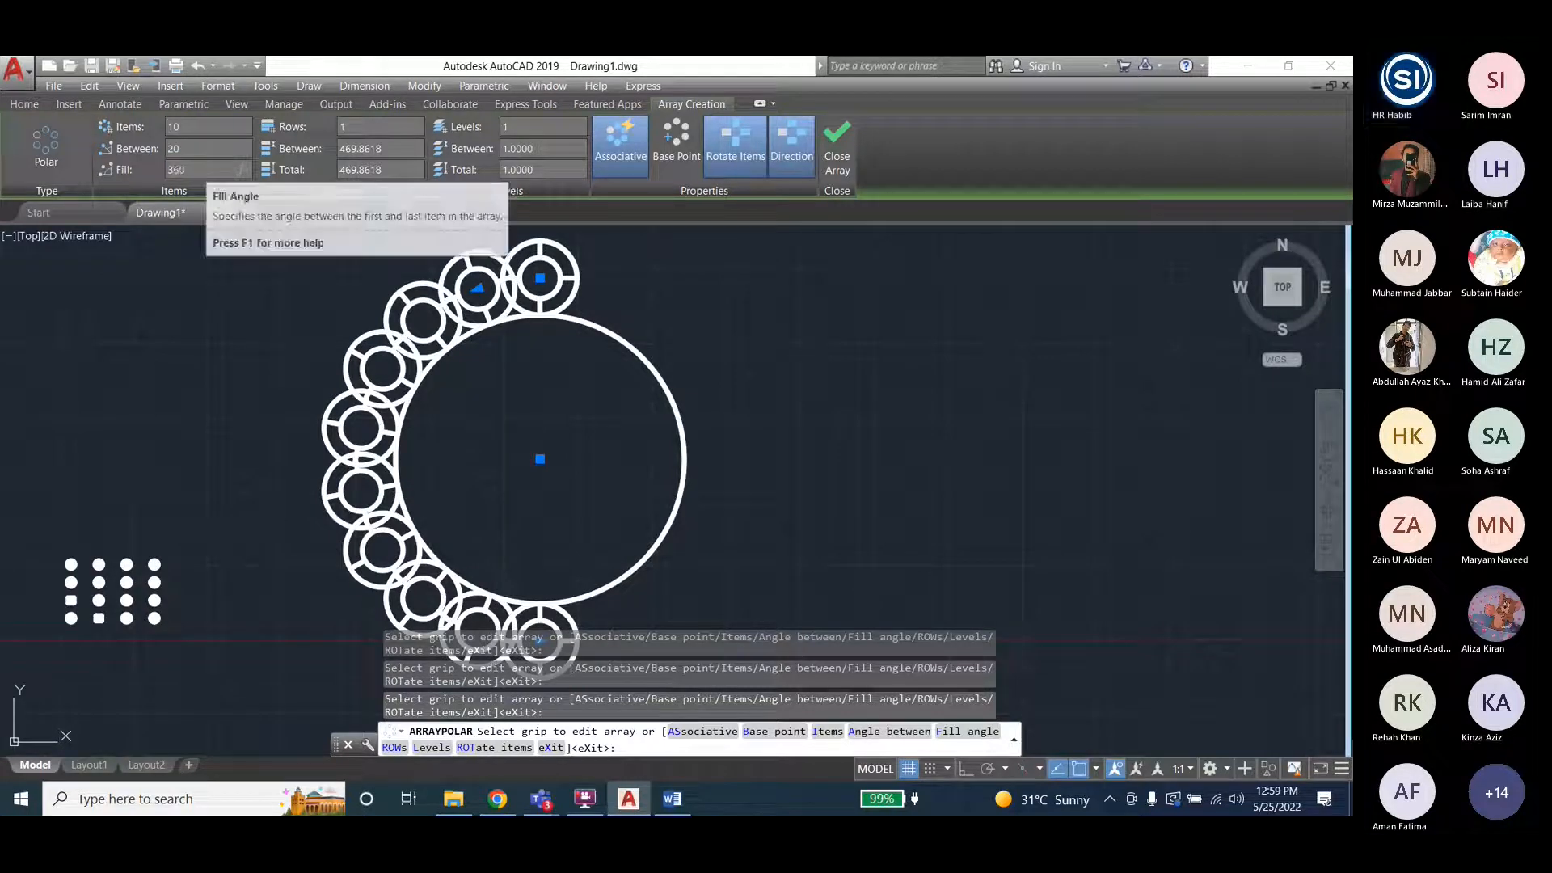
key("Return")
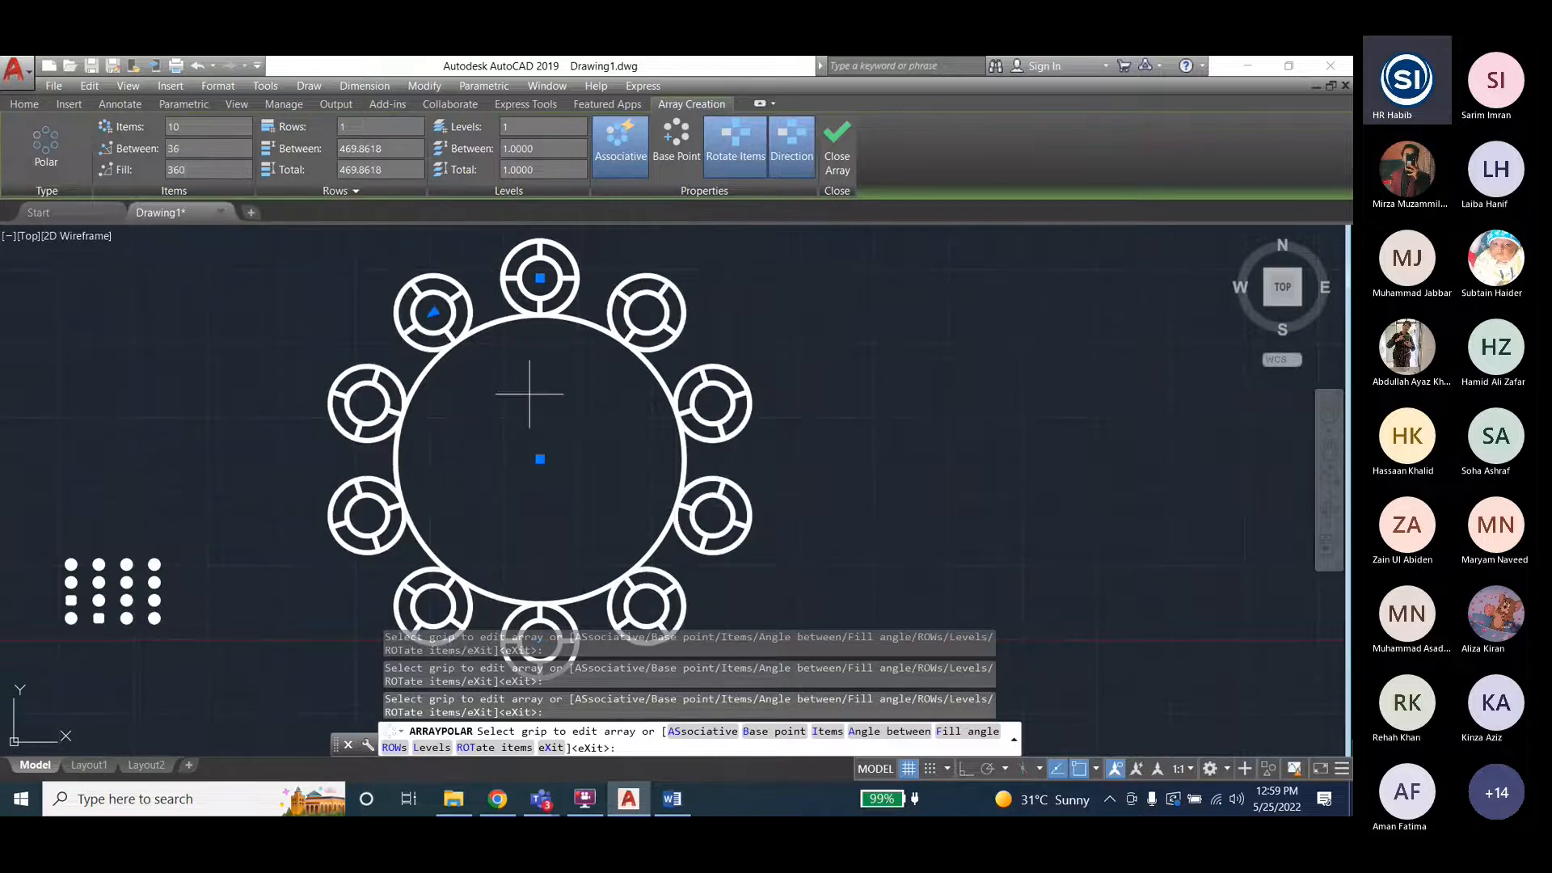
Review the item angle and fill angle of the polar array and finish creating the array.
left_click(173, 148)
left_click(179, 148)
left_click_drag(192, 151, 154, 152)
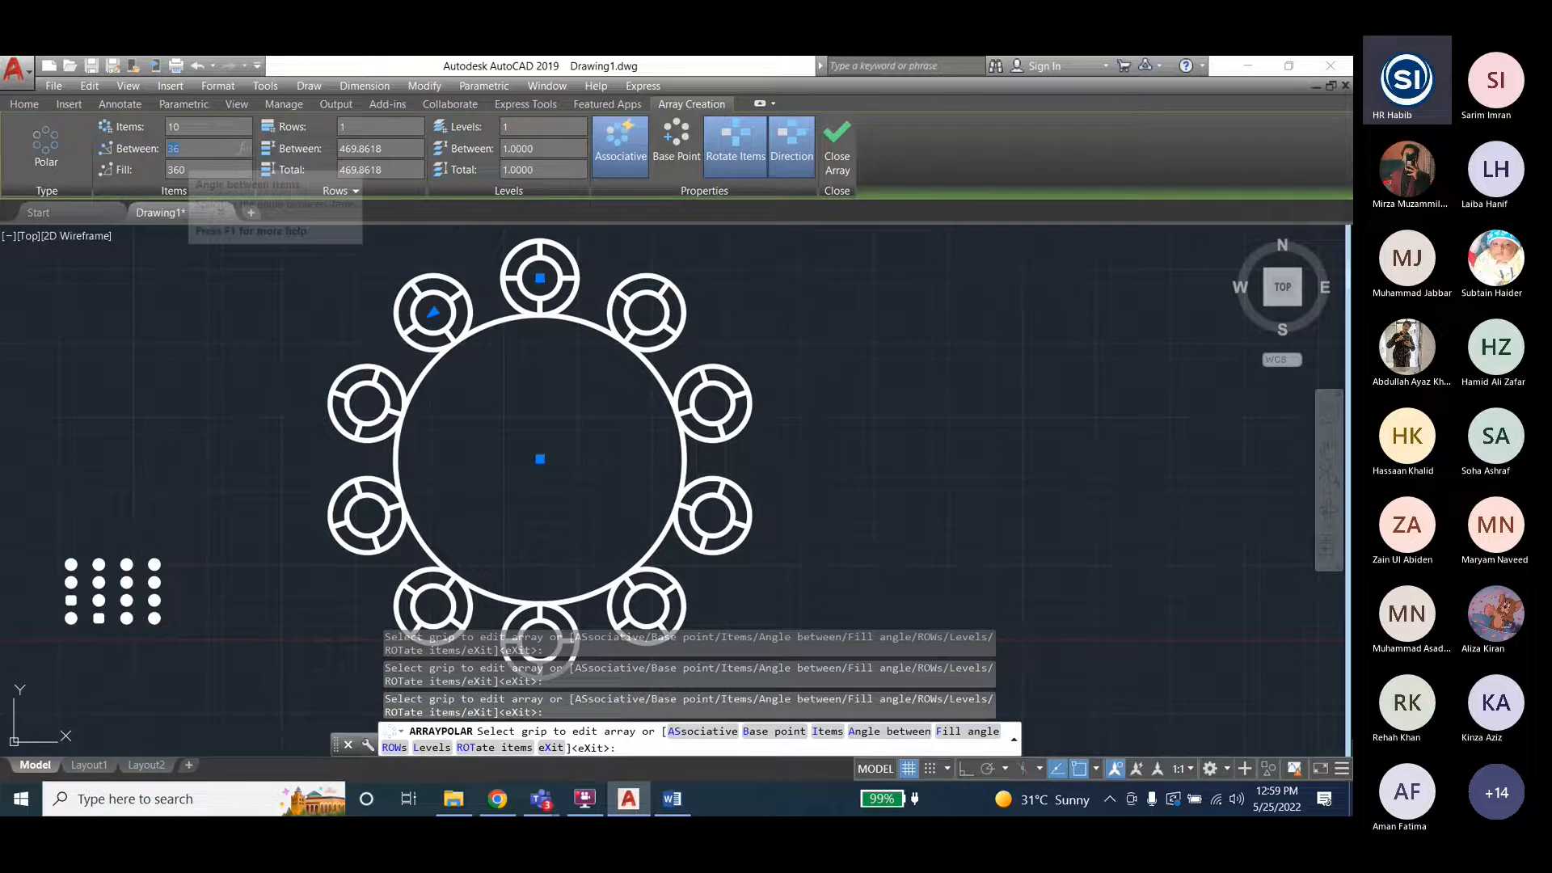
left_click(184, 171)
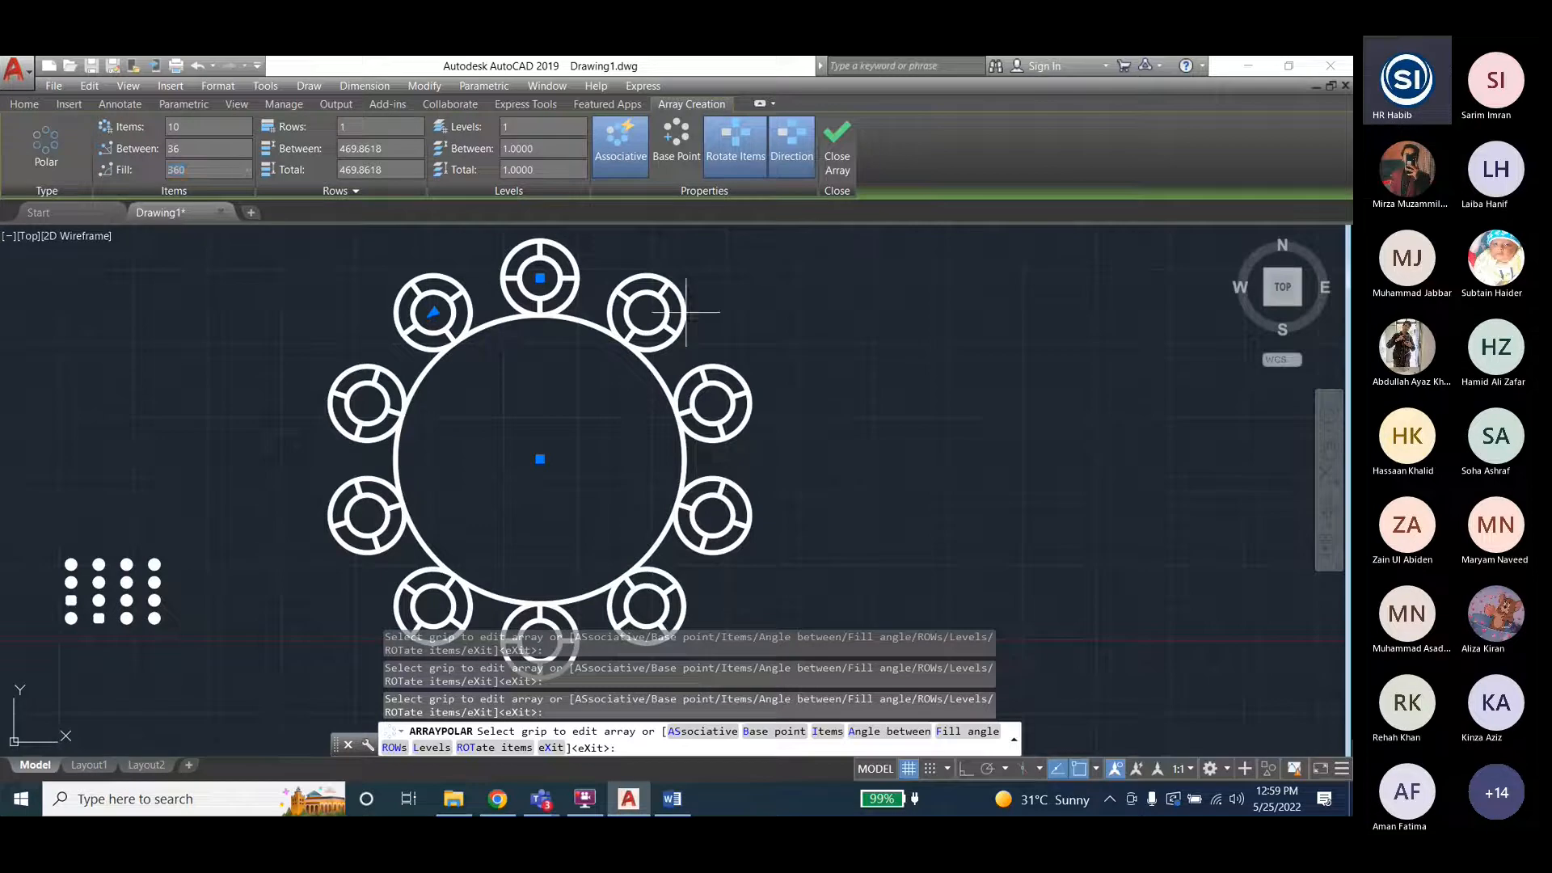
left_click(839, 164)
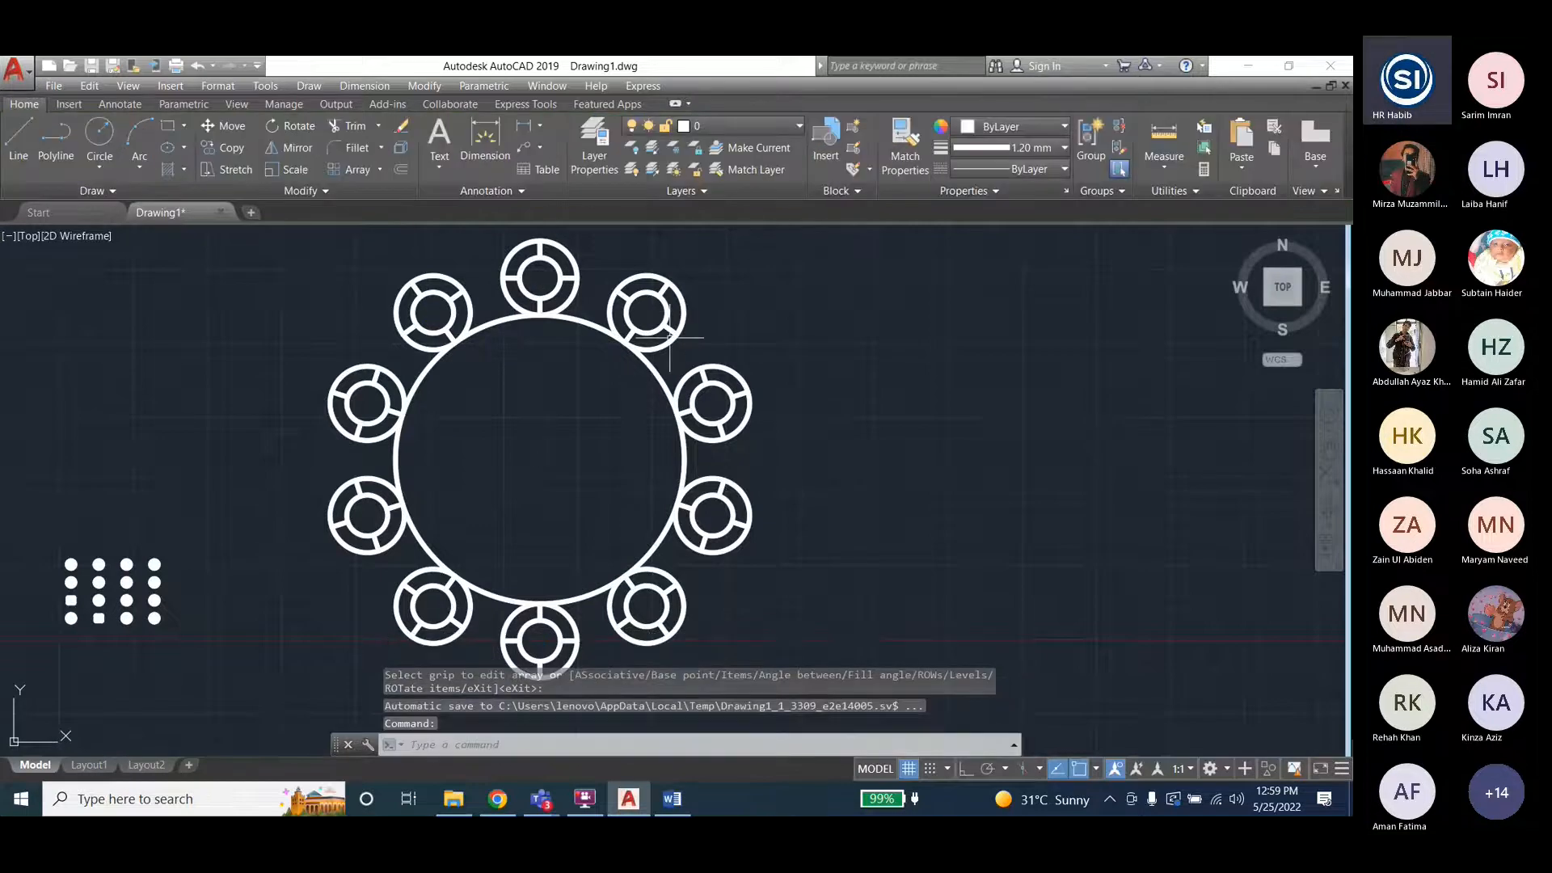
Select the finished polar array to check that its blocks behave as one object, and clear the selection.
left_click(673, 334)
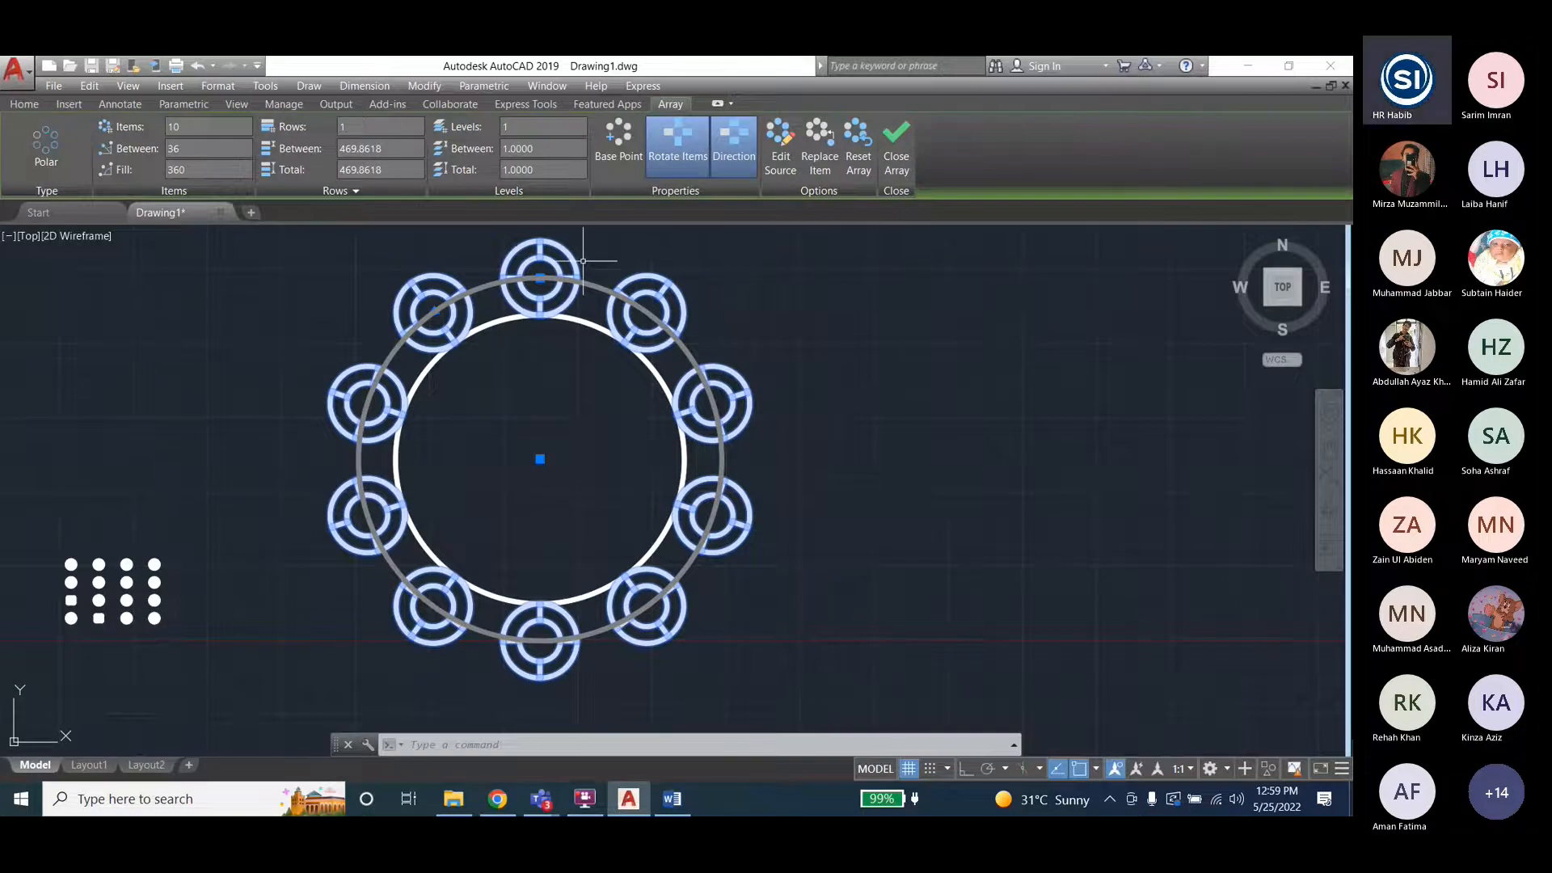
key("Escape")
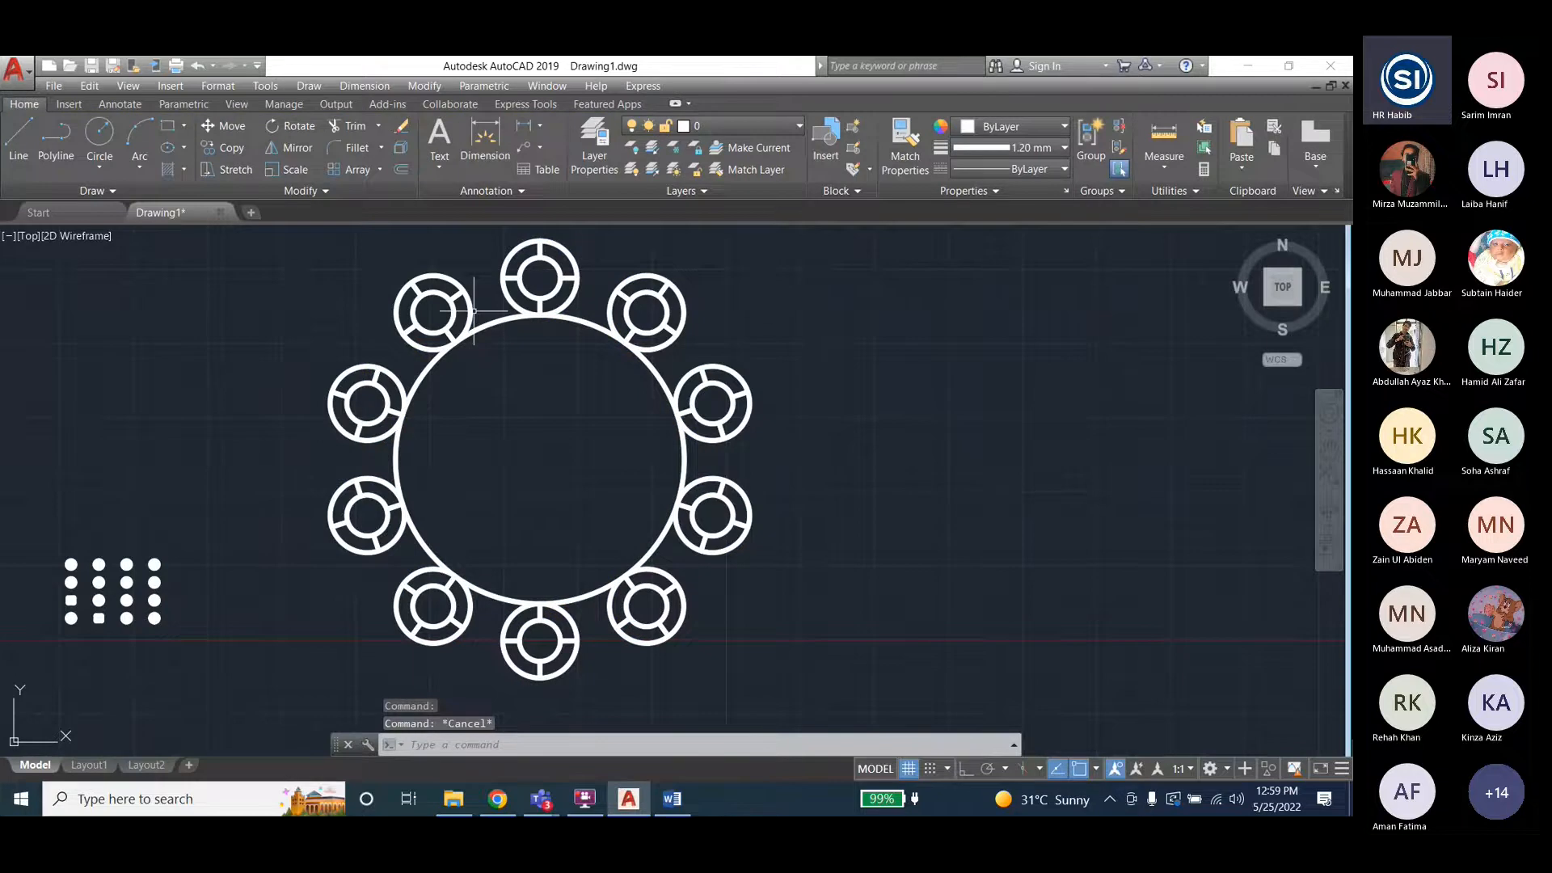
left_click(474, 310)
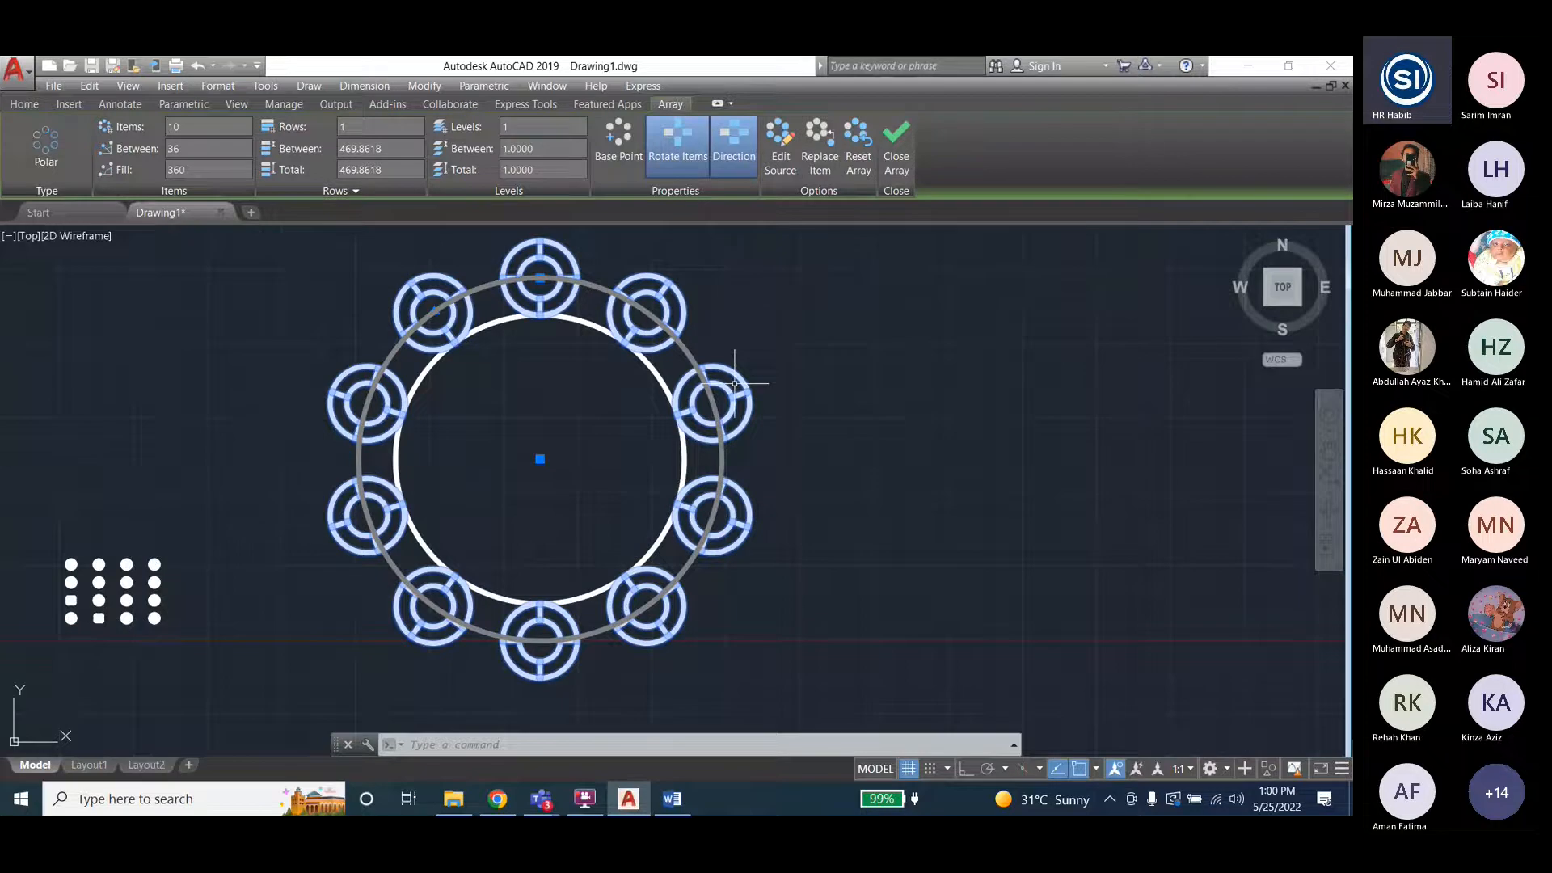
key("Escape")
key("Escape")
scroll(173, 641, "down", 2)
scroll(166, 598, "up", 5)
scroll(153, 574, "up", 4)
scroll(139, 583, "down", 8)
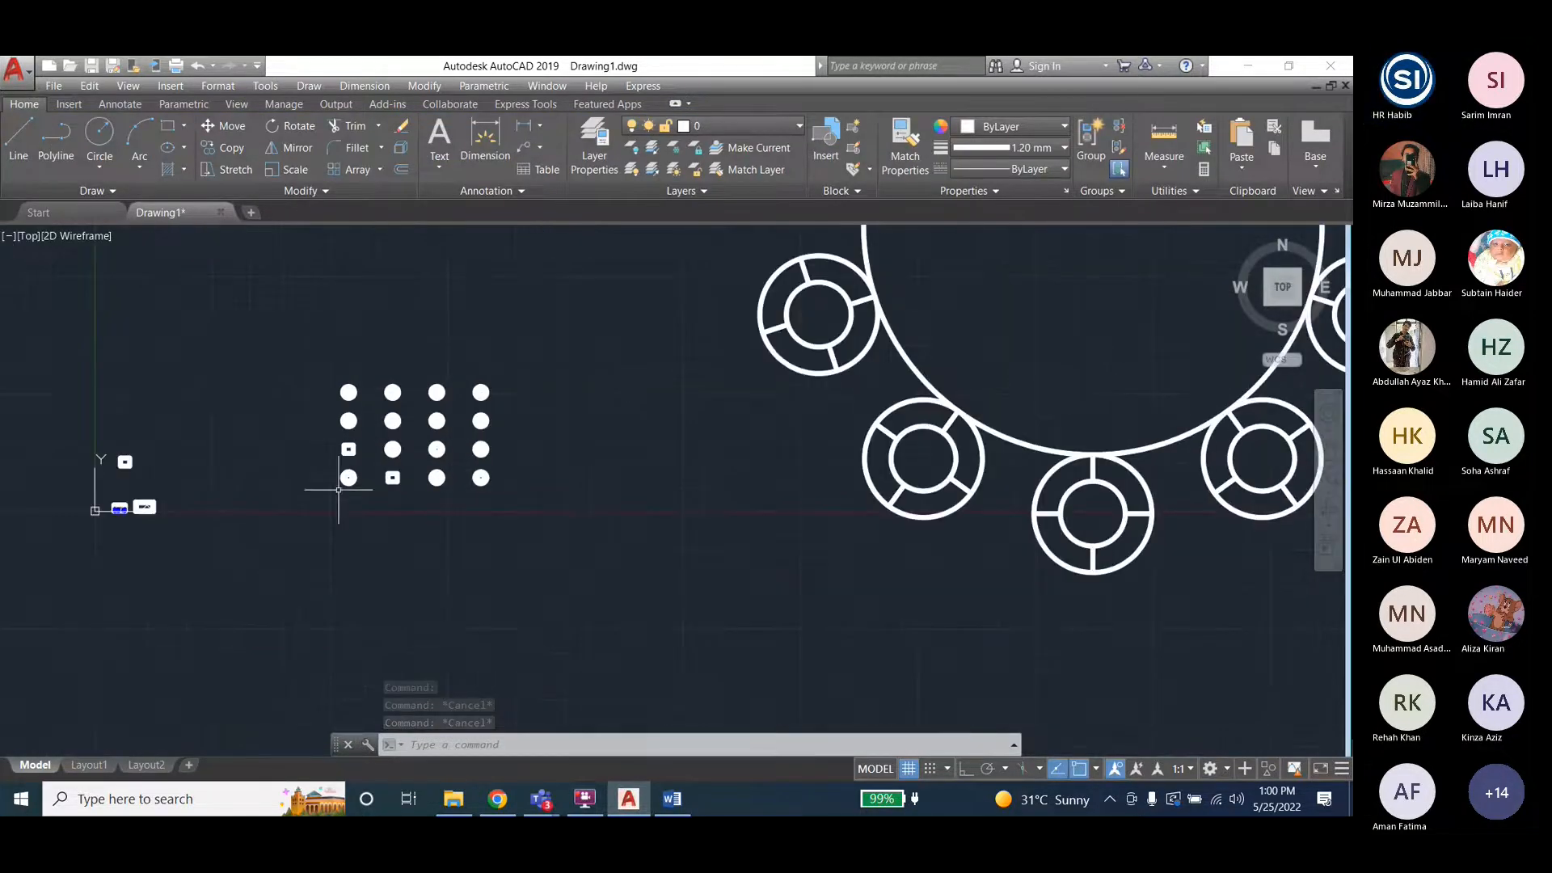
scroll(444, 475, "up", 5)
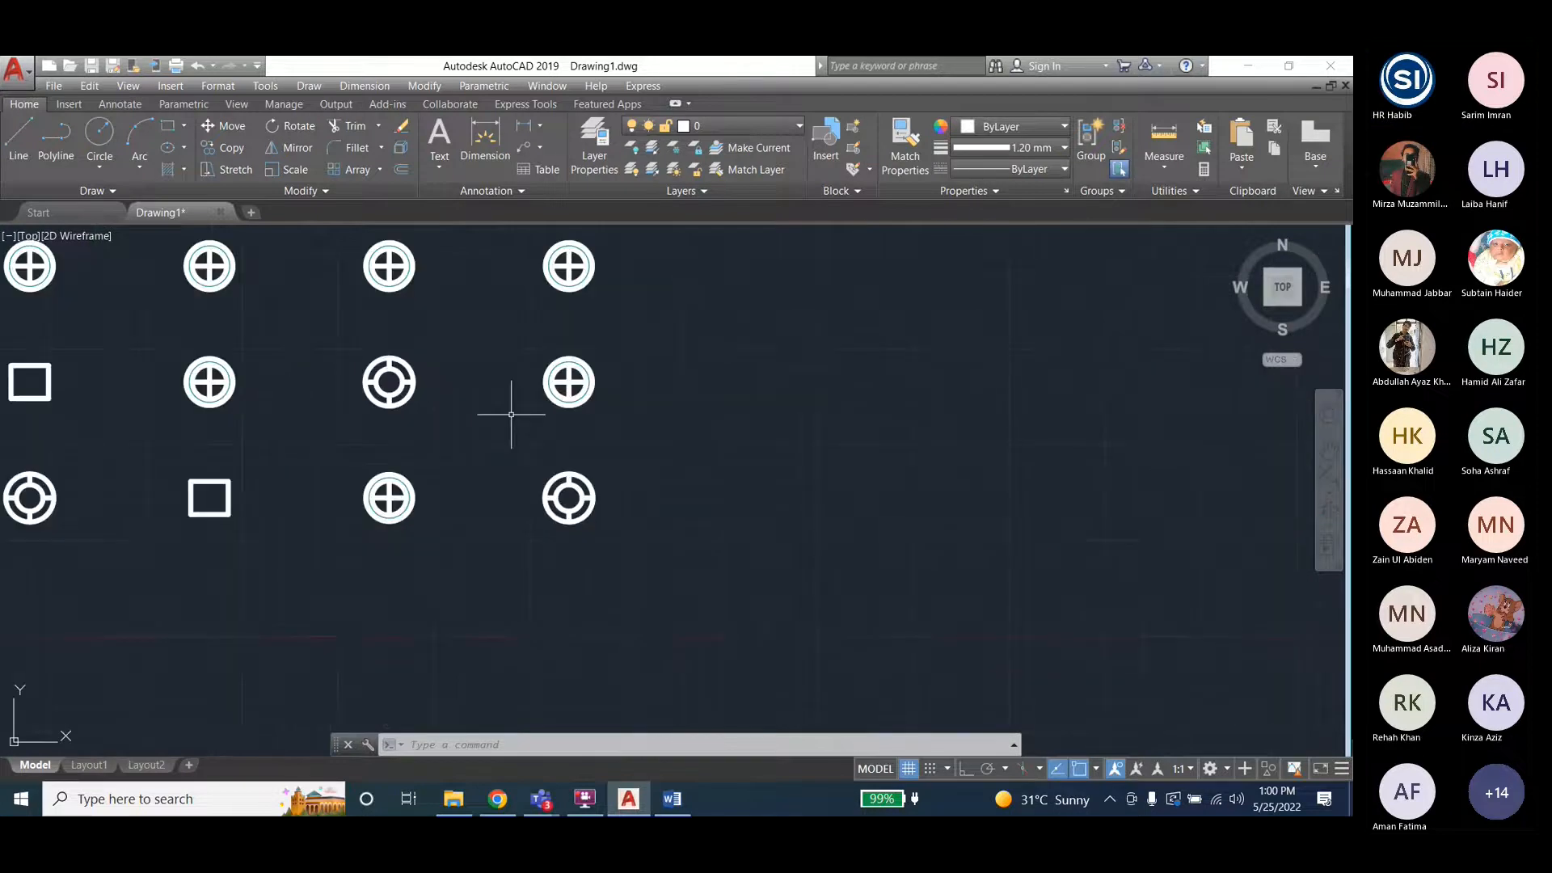
scroll(533, 408, "up", 4)
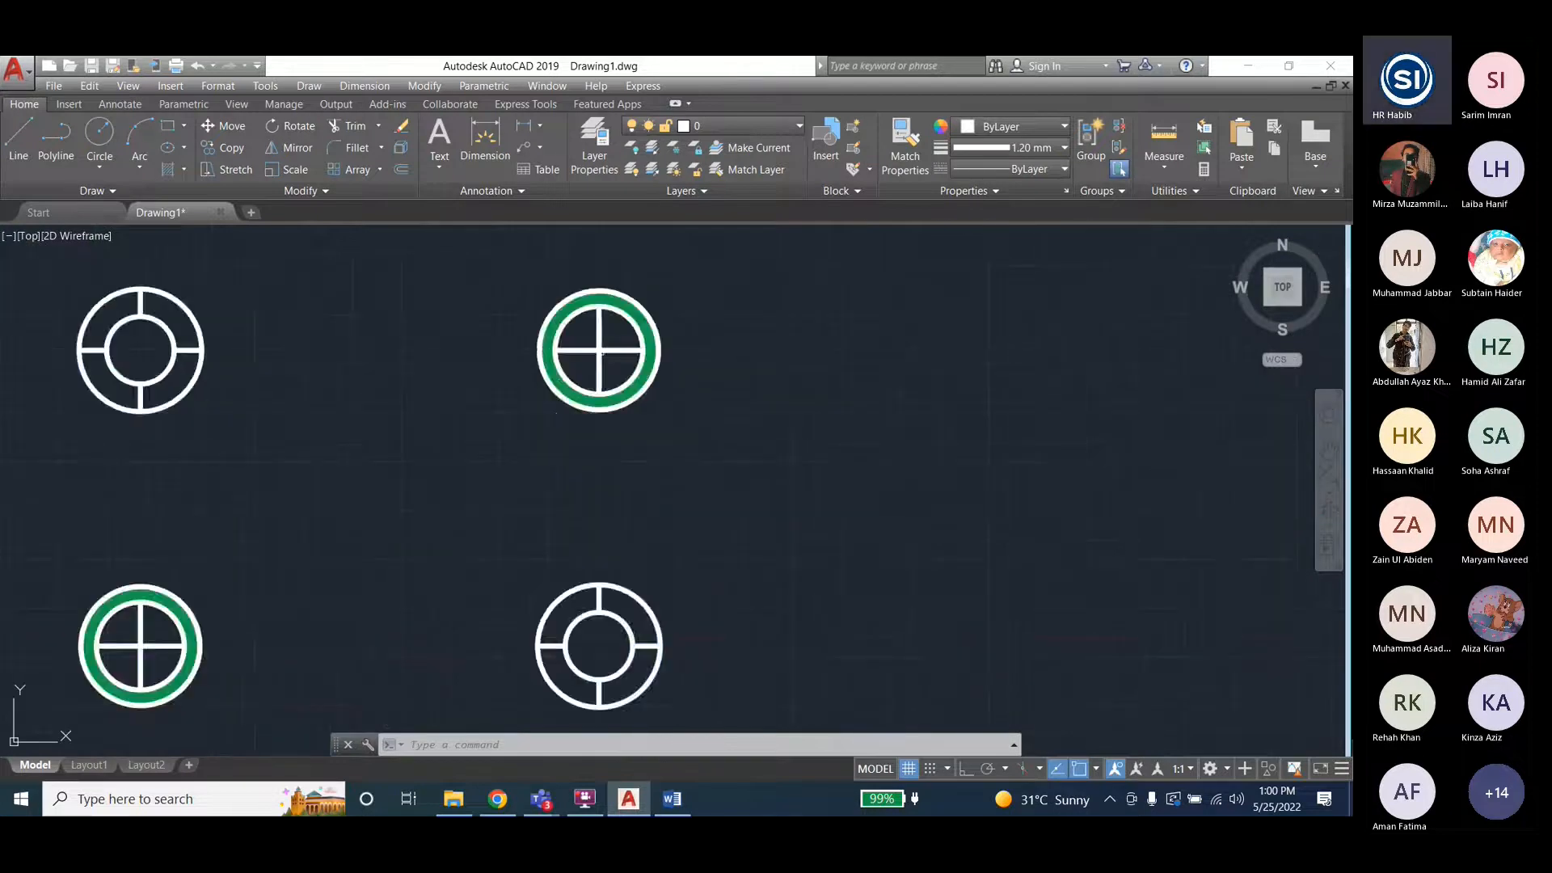
left_click(441, 86)
left_click(445, 370)
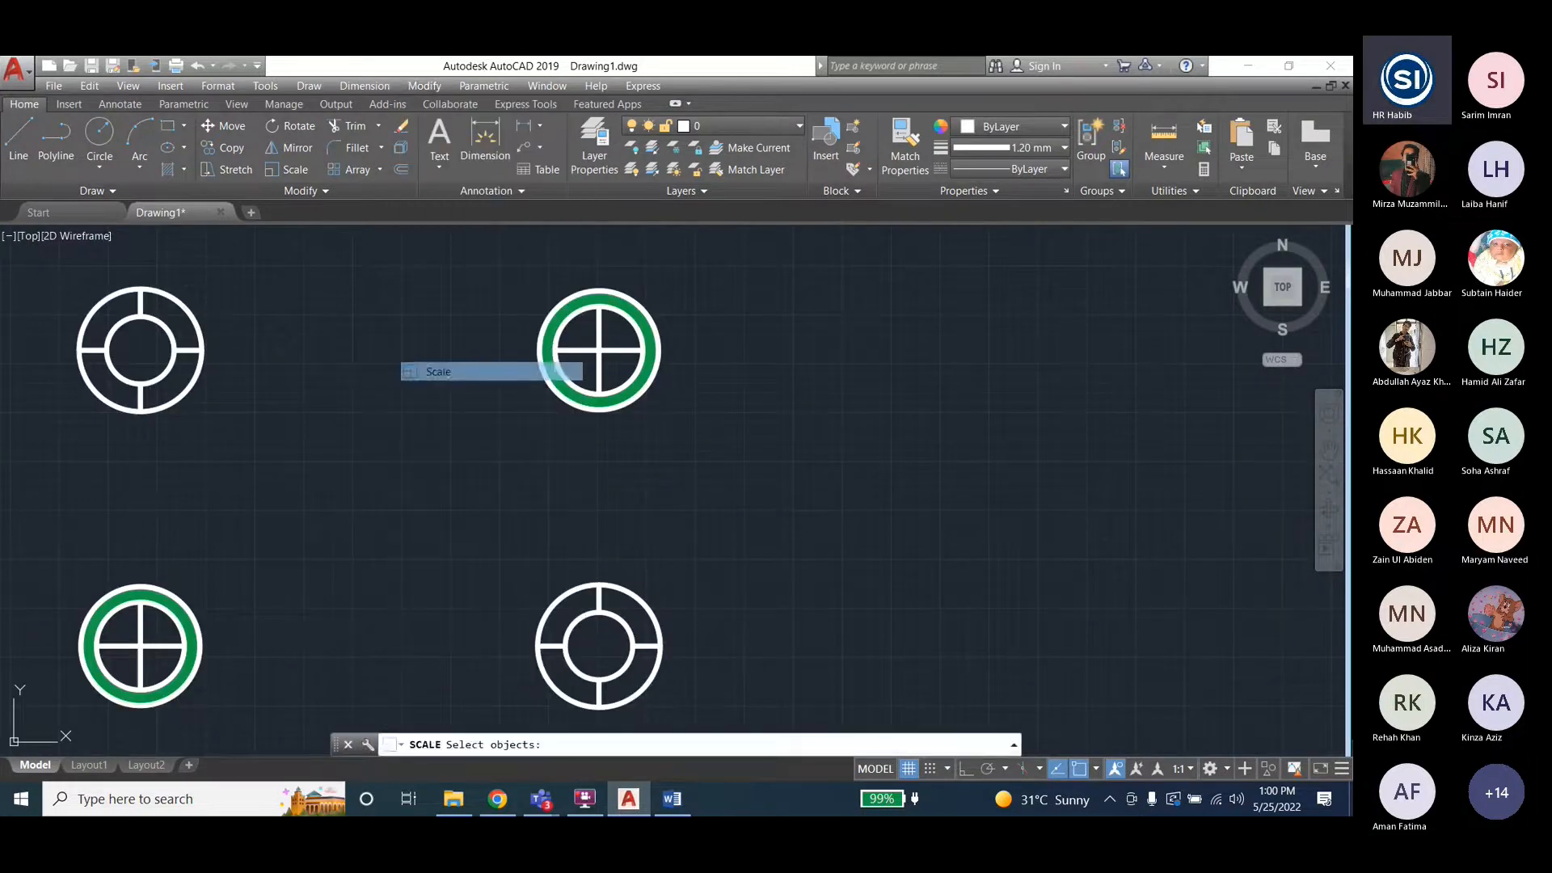
key("Escape")
key("Escape")
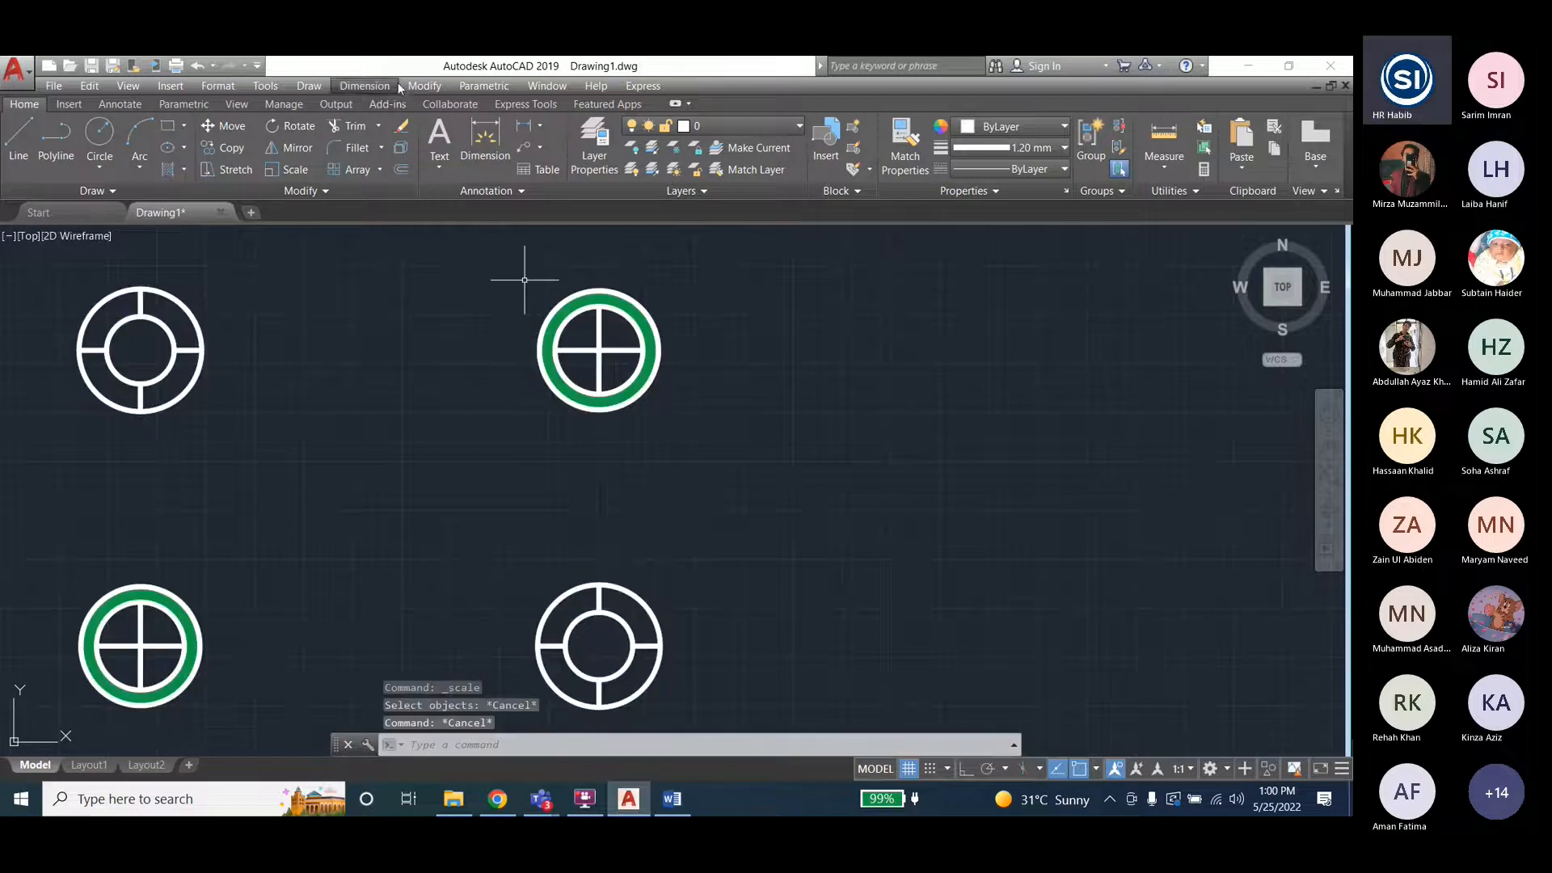
Try to copy a single green-ringed circle of the rectangular array, using a point near its centre as base point.
left_click(425, 86)
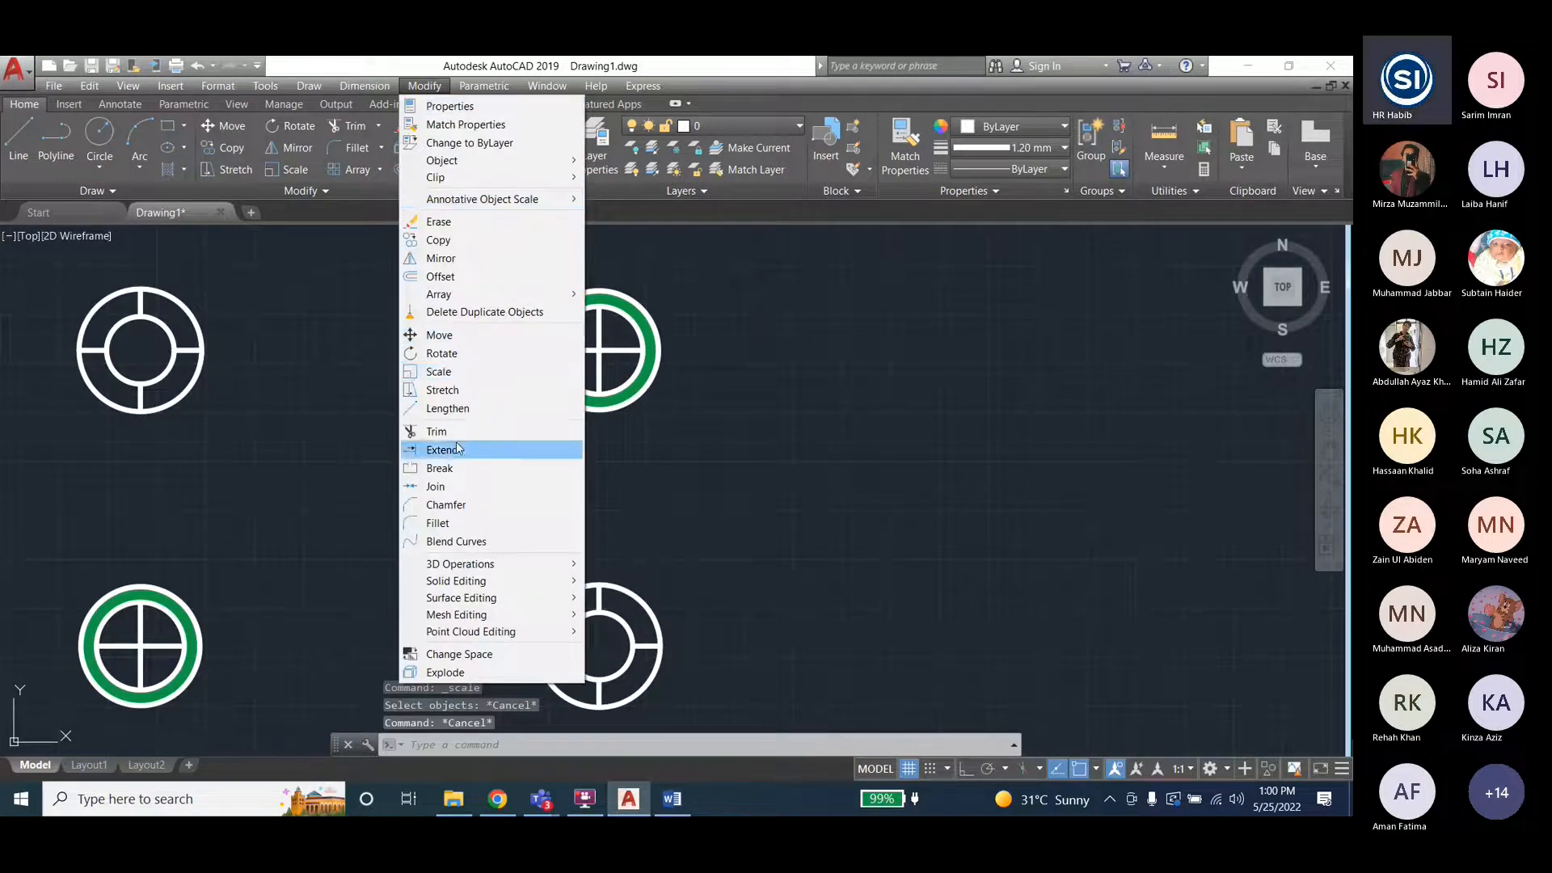
left_click(440, 240)
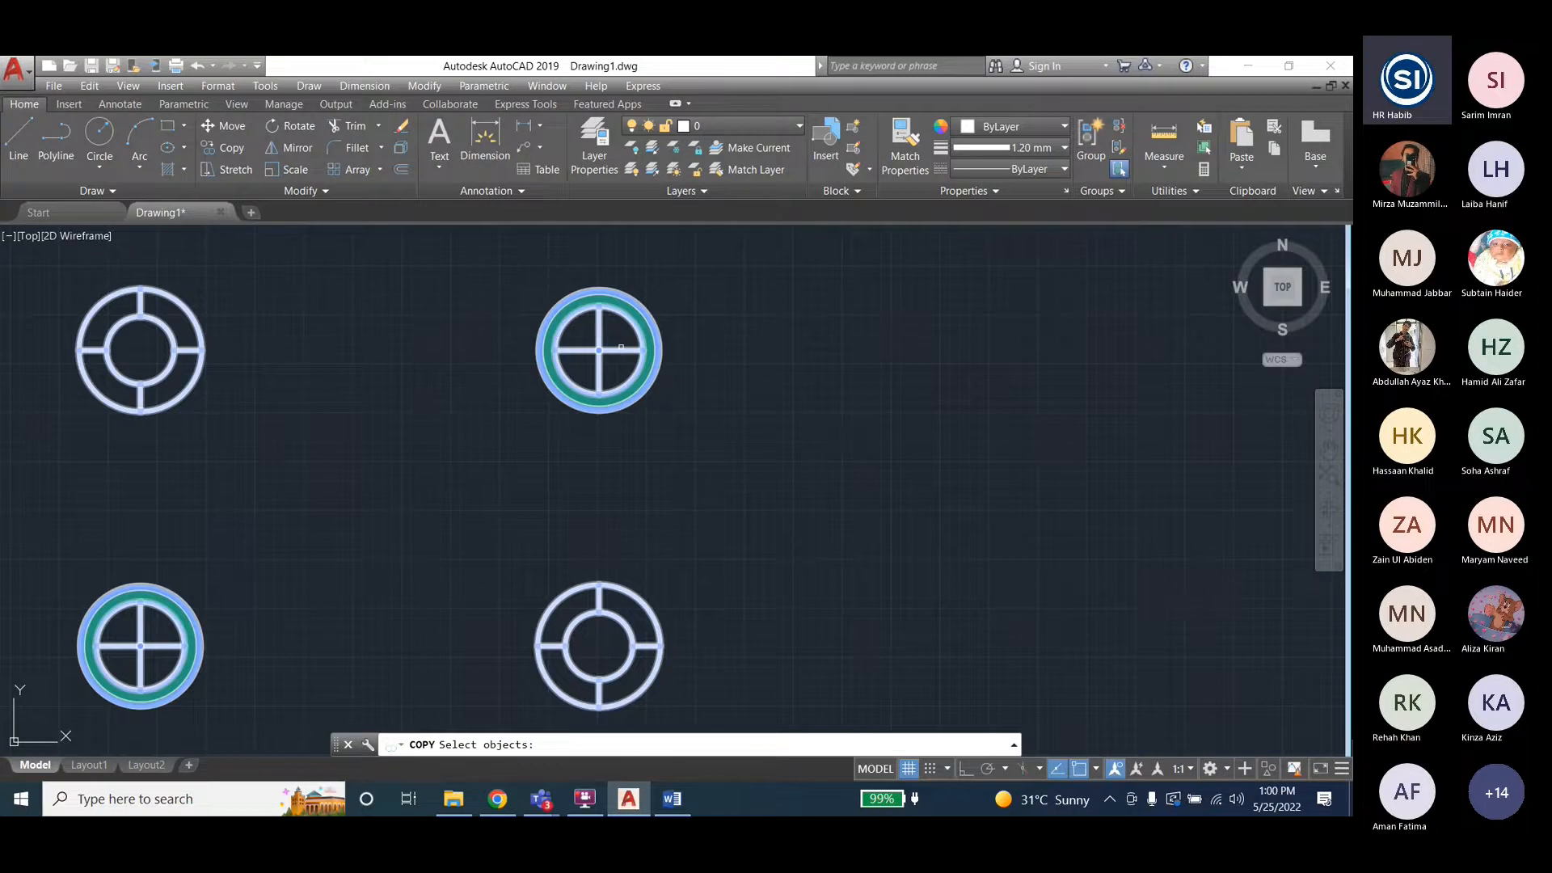
left_click(611, 351)
key("Return")
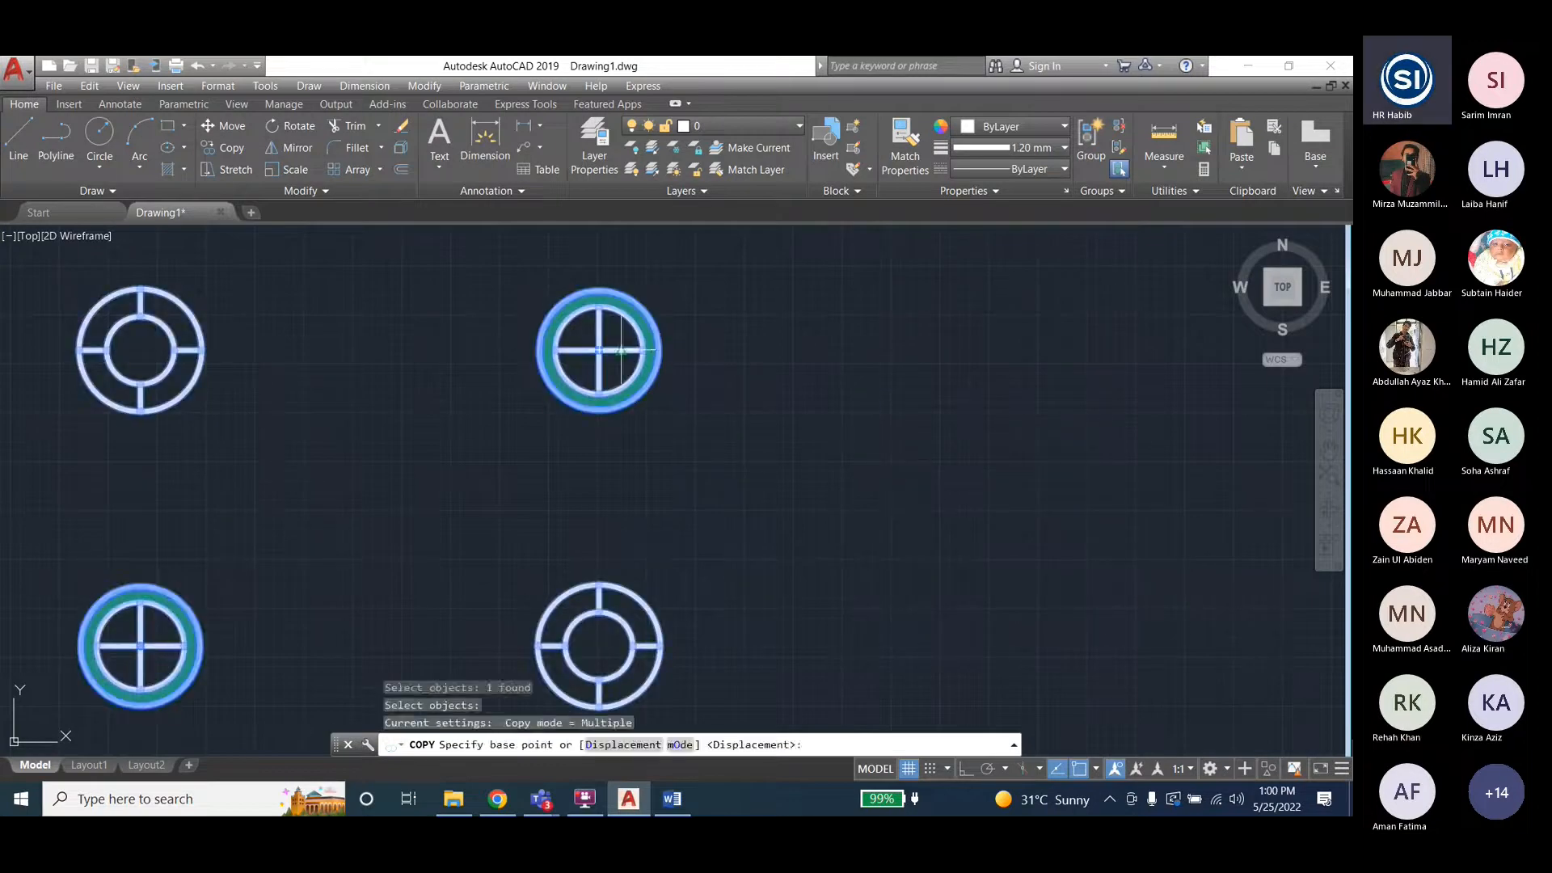
left_click(611, 351)
scroll(365, 426, "down", 4)
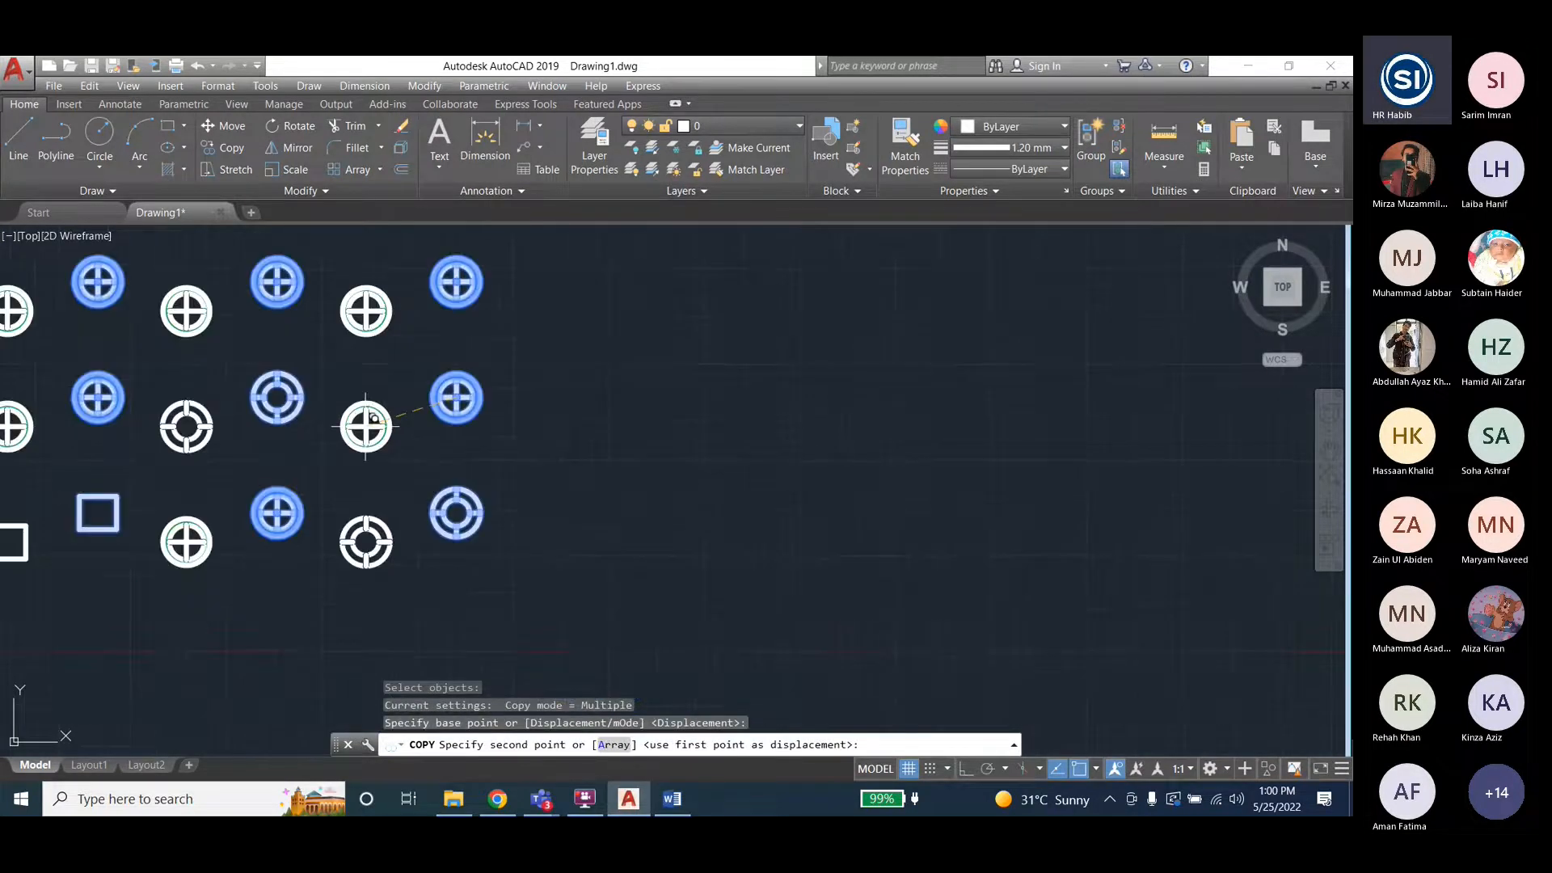
key("Escape")
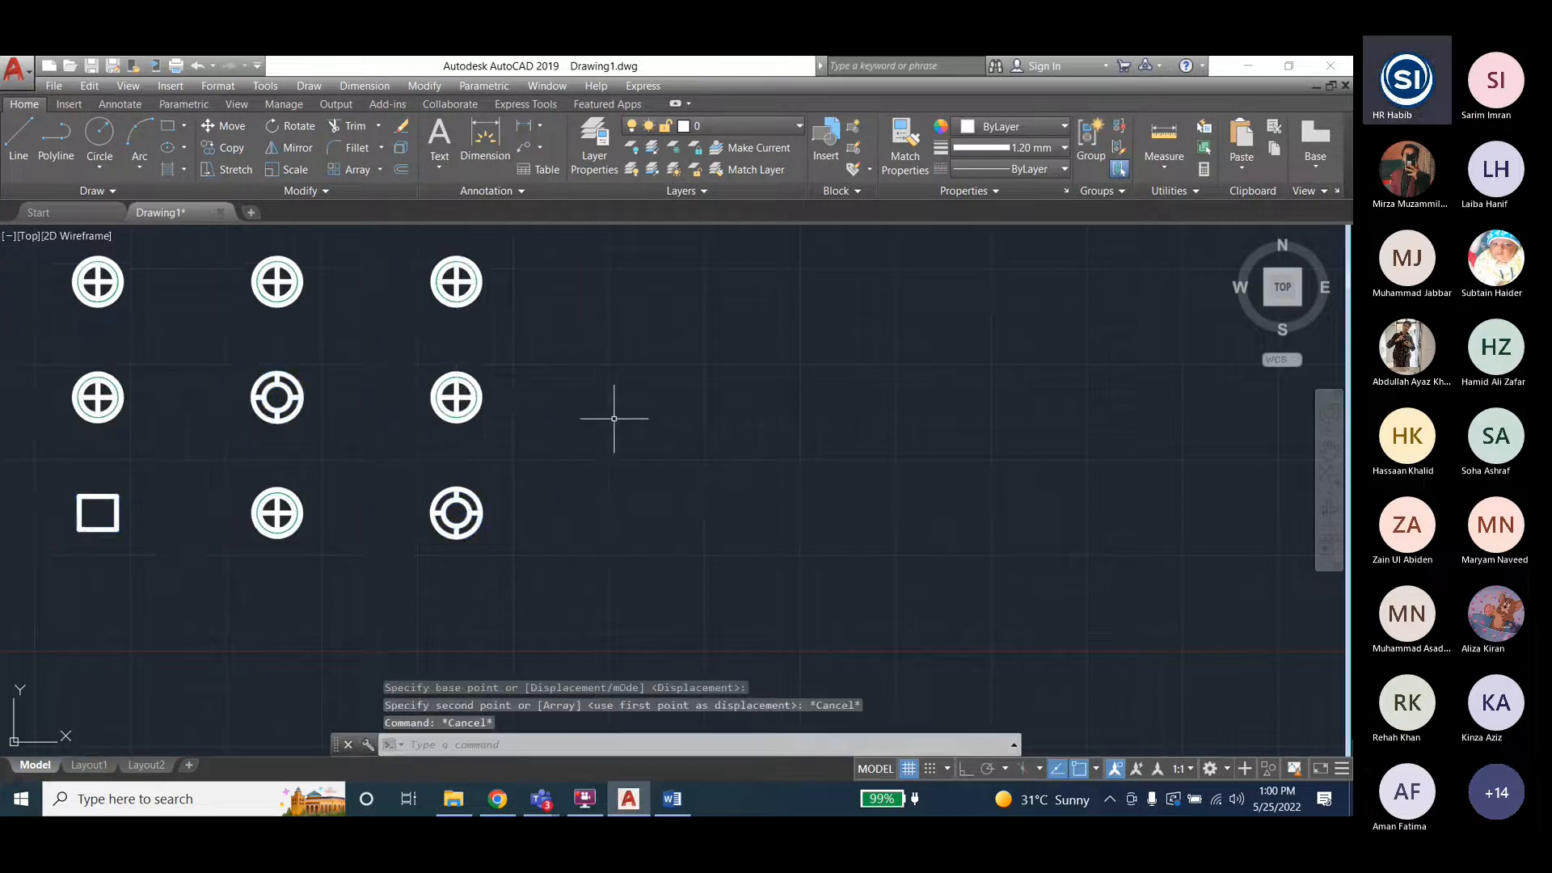
Select the rectangular array to inspect its column and row settings, and clear the selection.
left_click(476, 400)
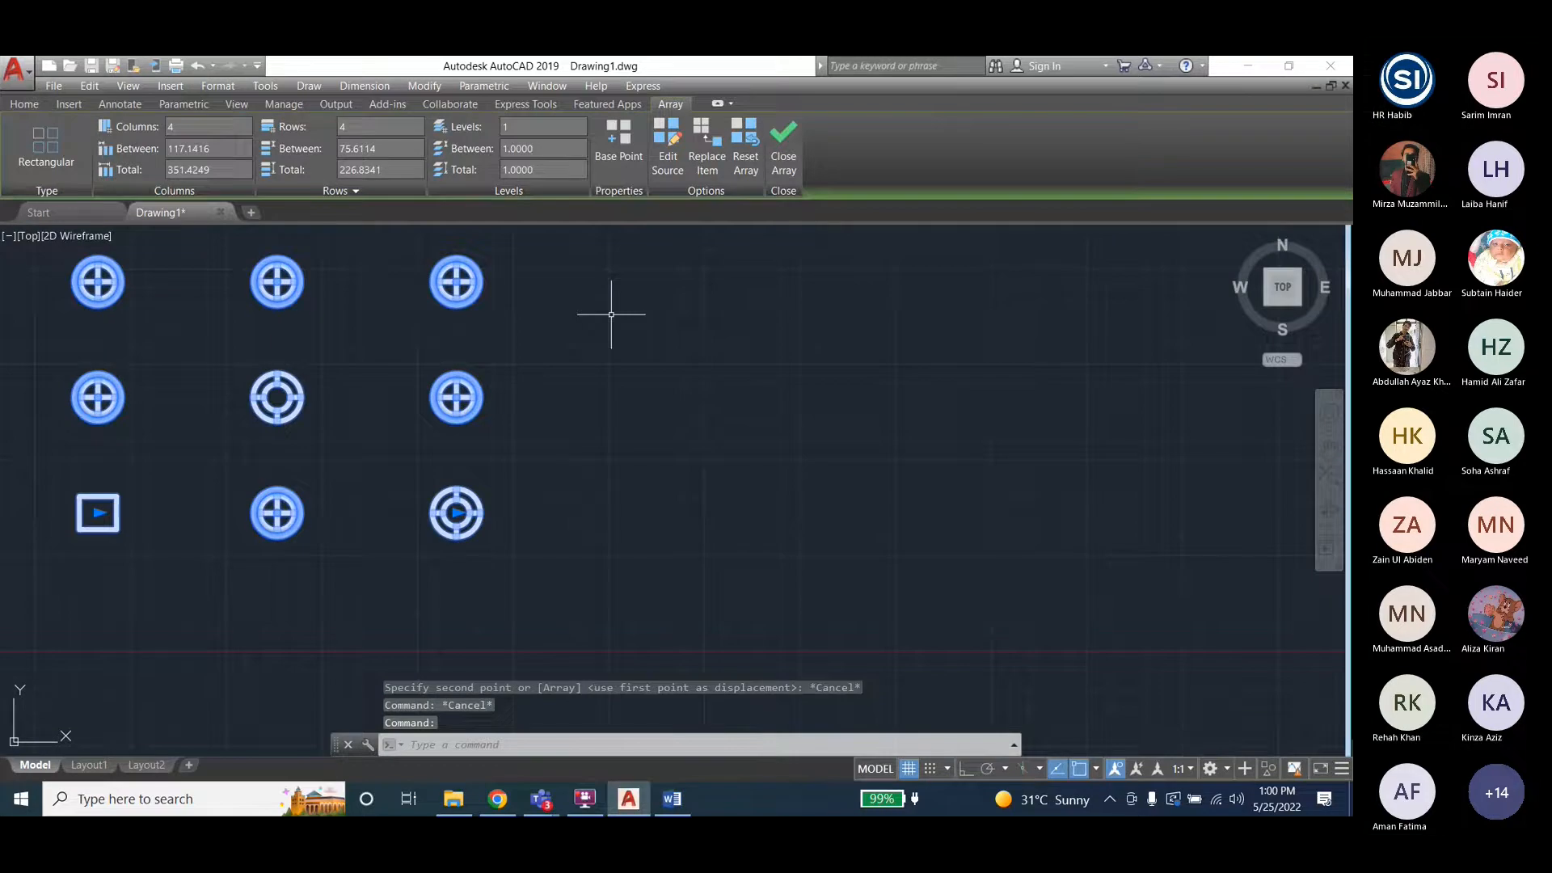
scroll(547, 458, "down", 2)
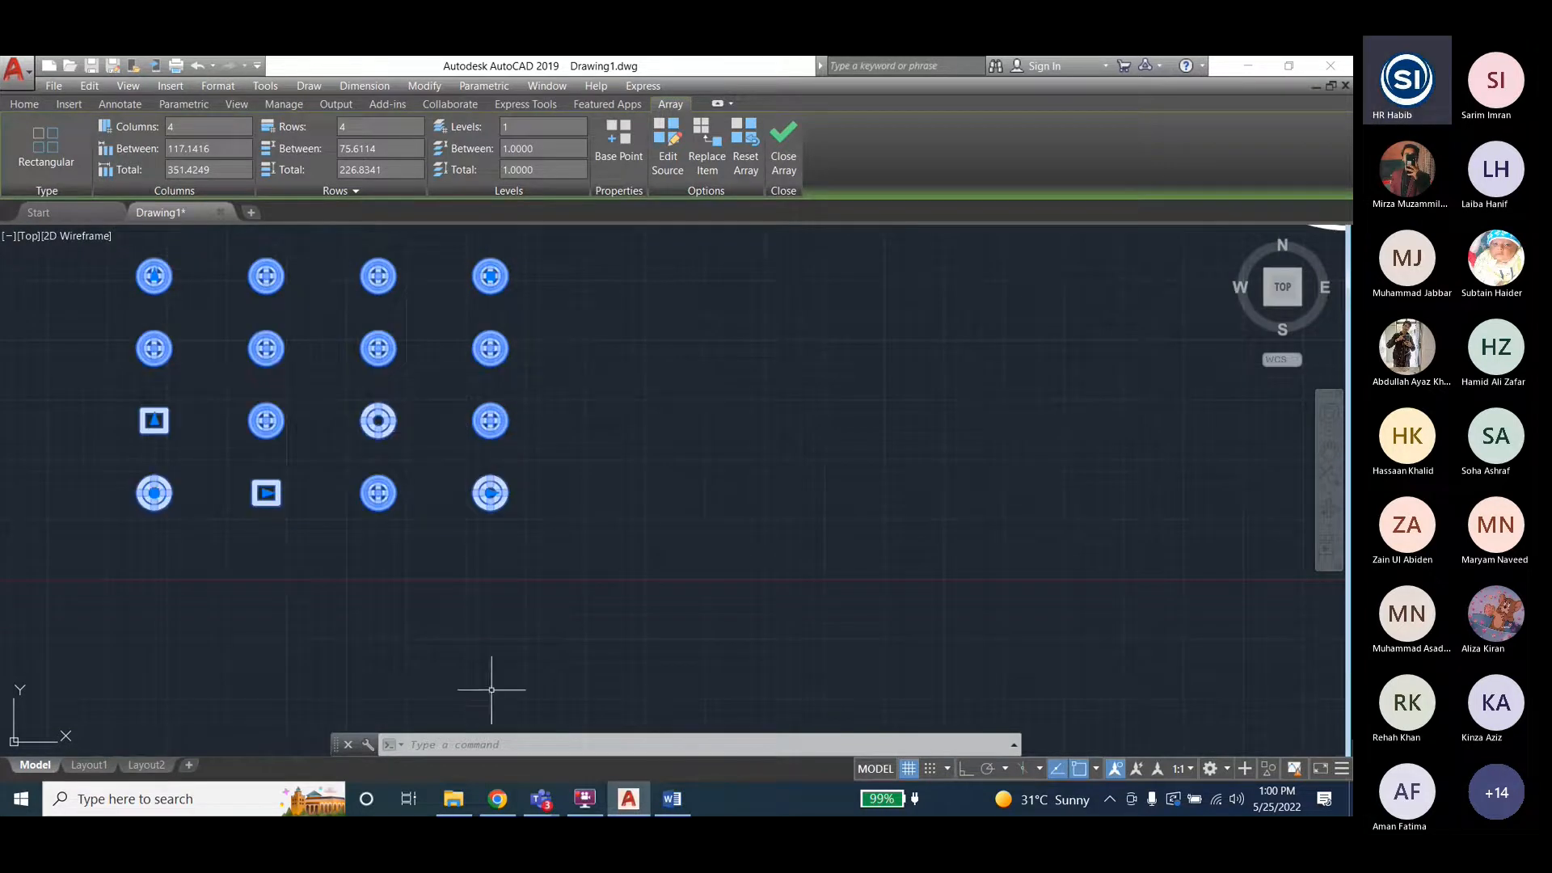
key("Escape")
key("Escape")
Try to edit the rectangular array with the ARRAYEDIT command.
left_click(497, 742)
type("a")
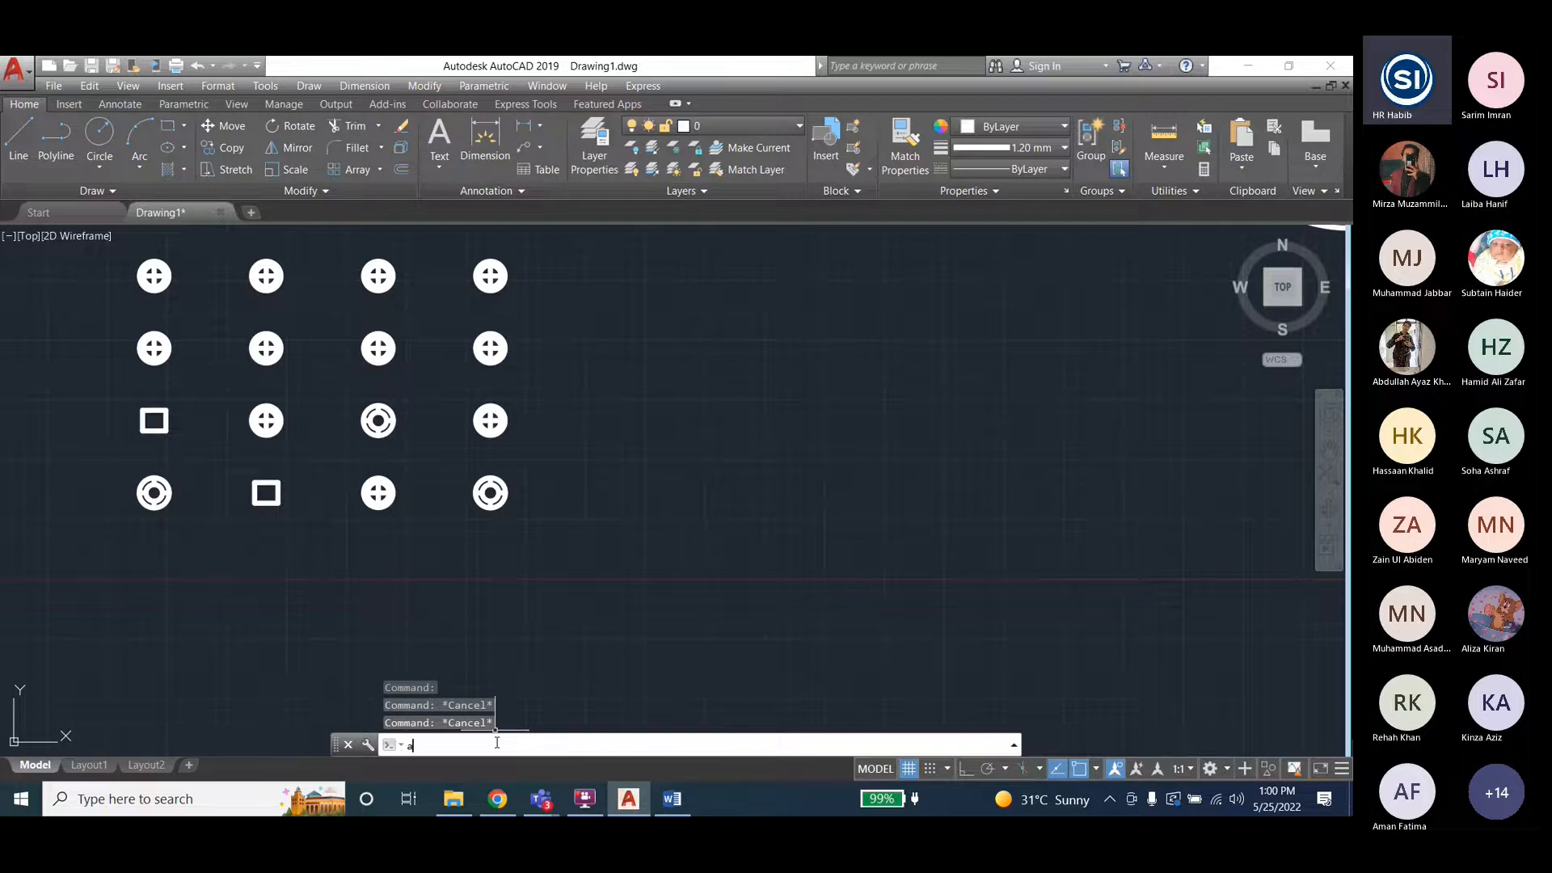
type("rrayedit")
key("Return")
left_click(496, 430)
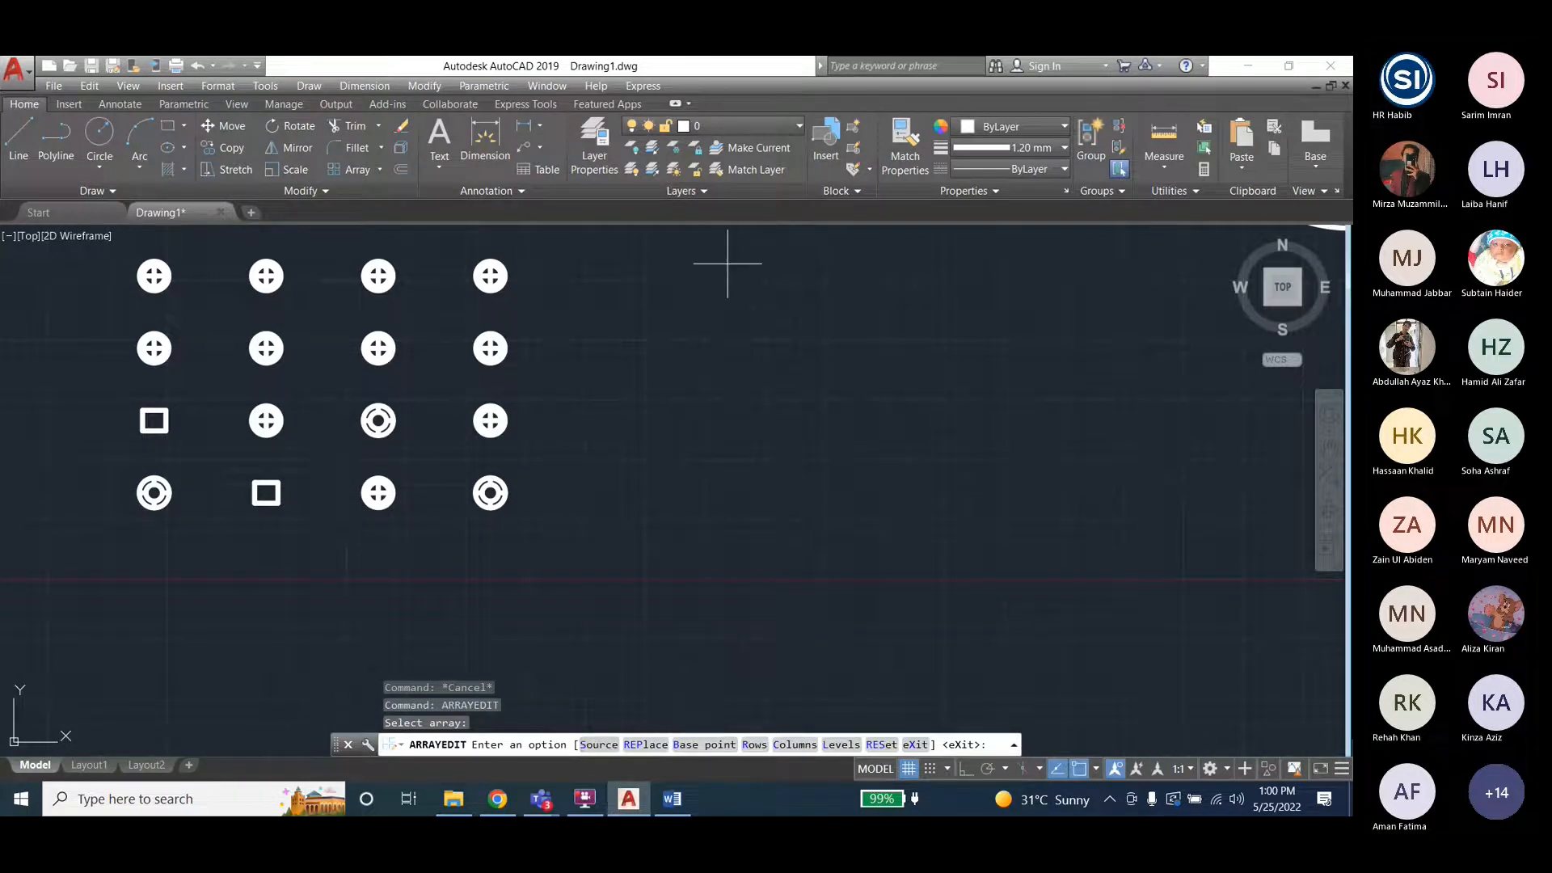
key("Escape")
Select the rectangular array and examine its items alongside the other shapes in the drawing.
left_click(489, 350)
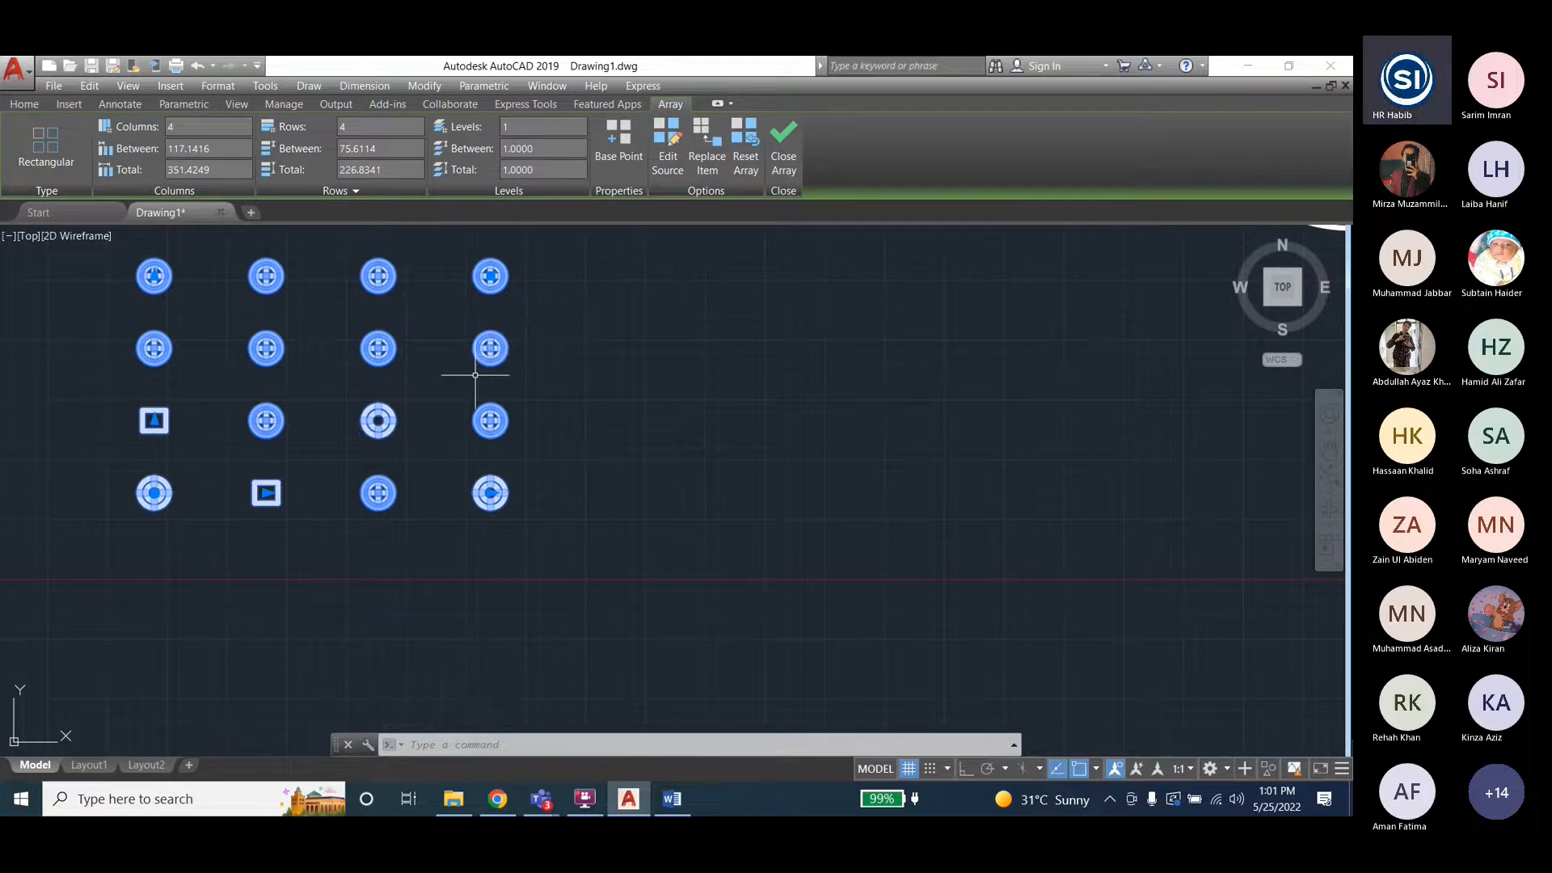
scroll(475, 375, "down", 5)
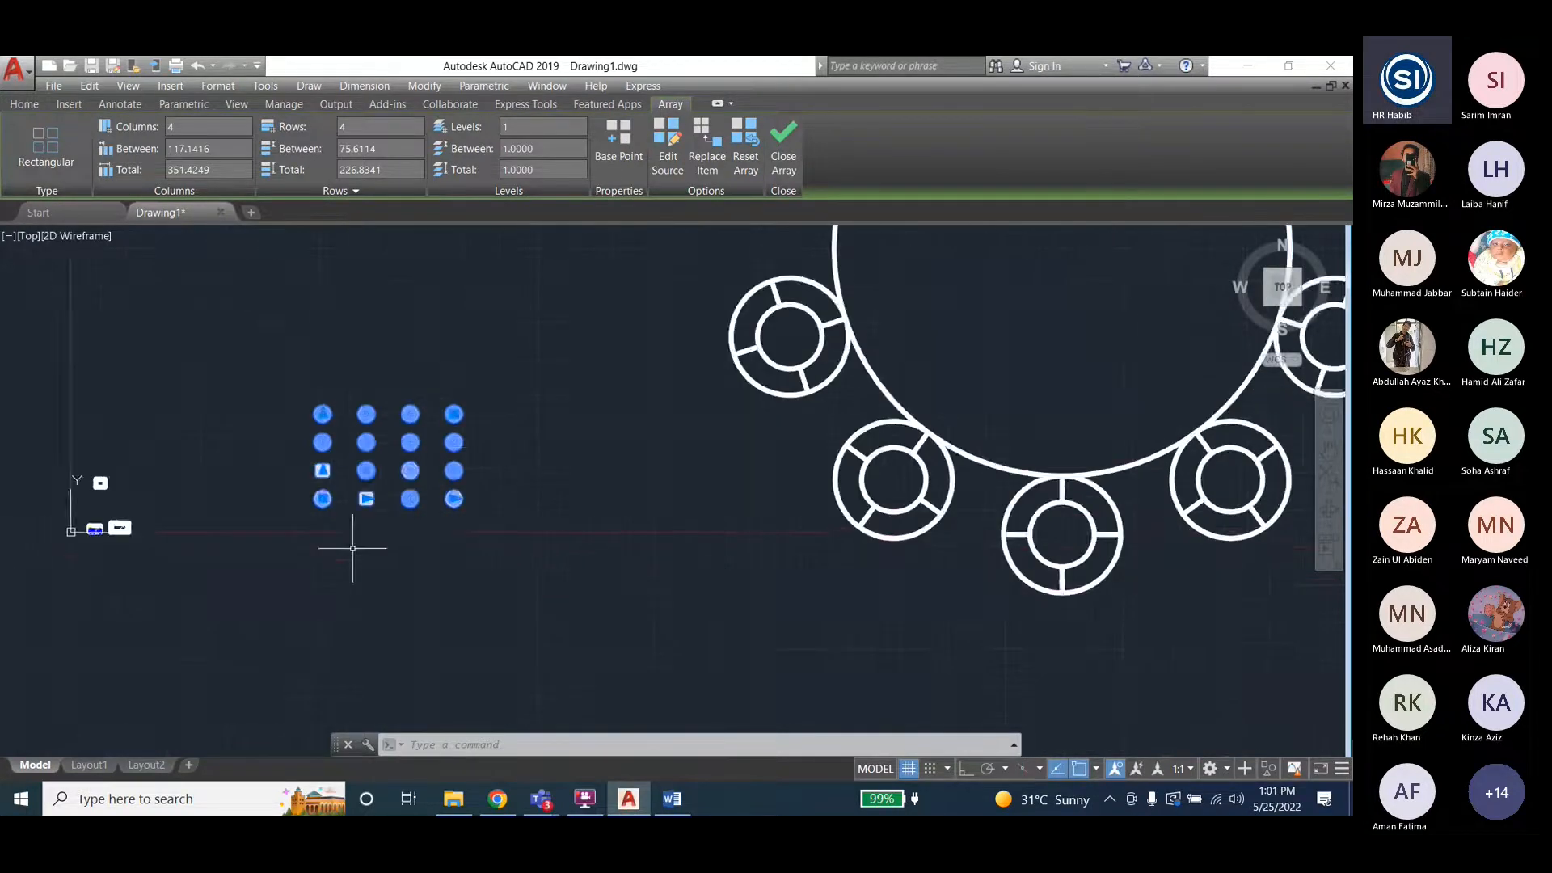
scroll(191, 520, "up", 5)
scroll(229, 502, "up", 2)
scroll(224, 508, "down", 6)
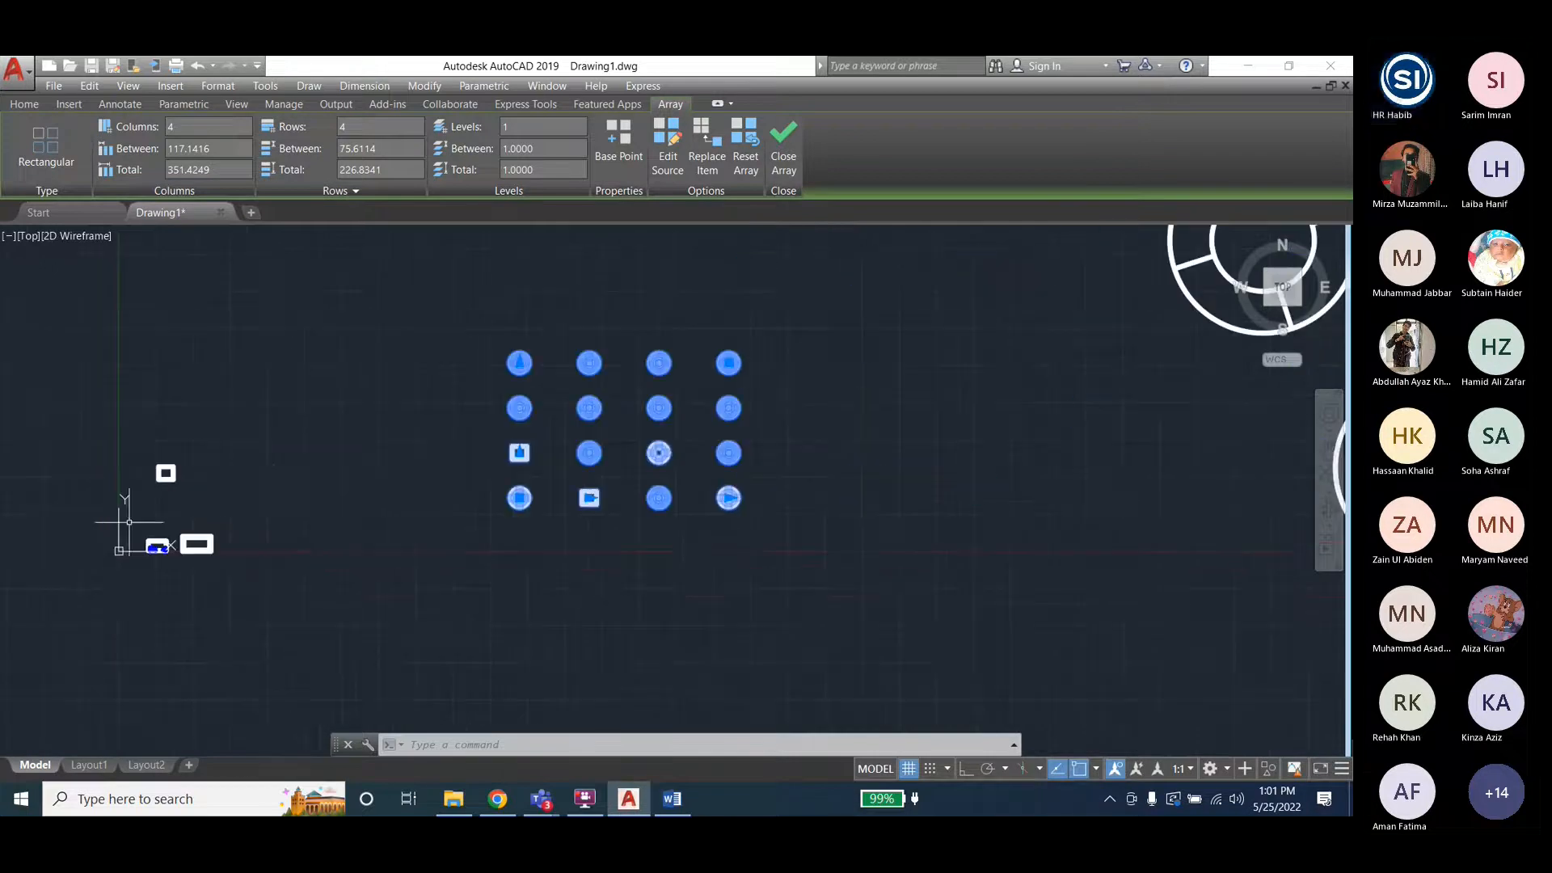
scroll(500, 443, "up", 5)
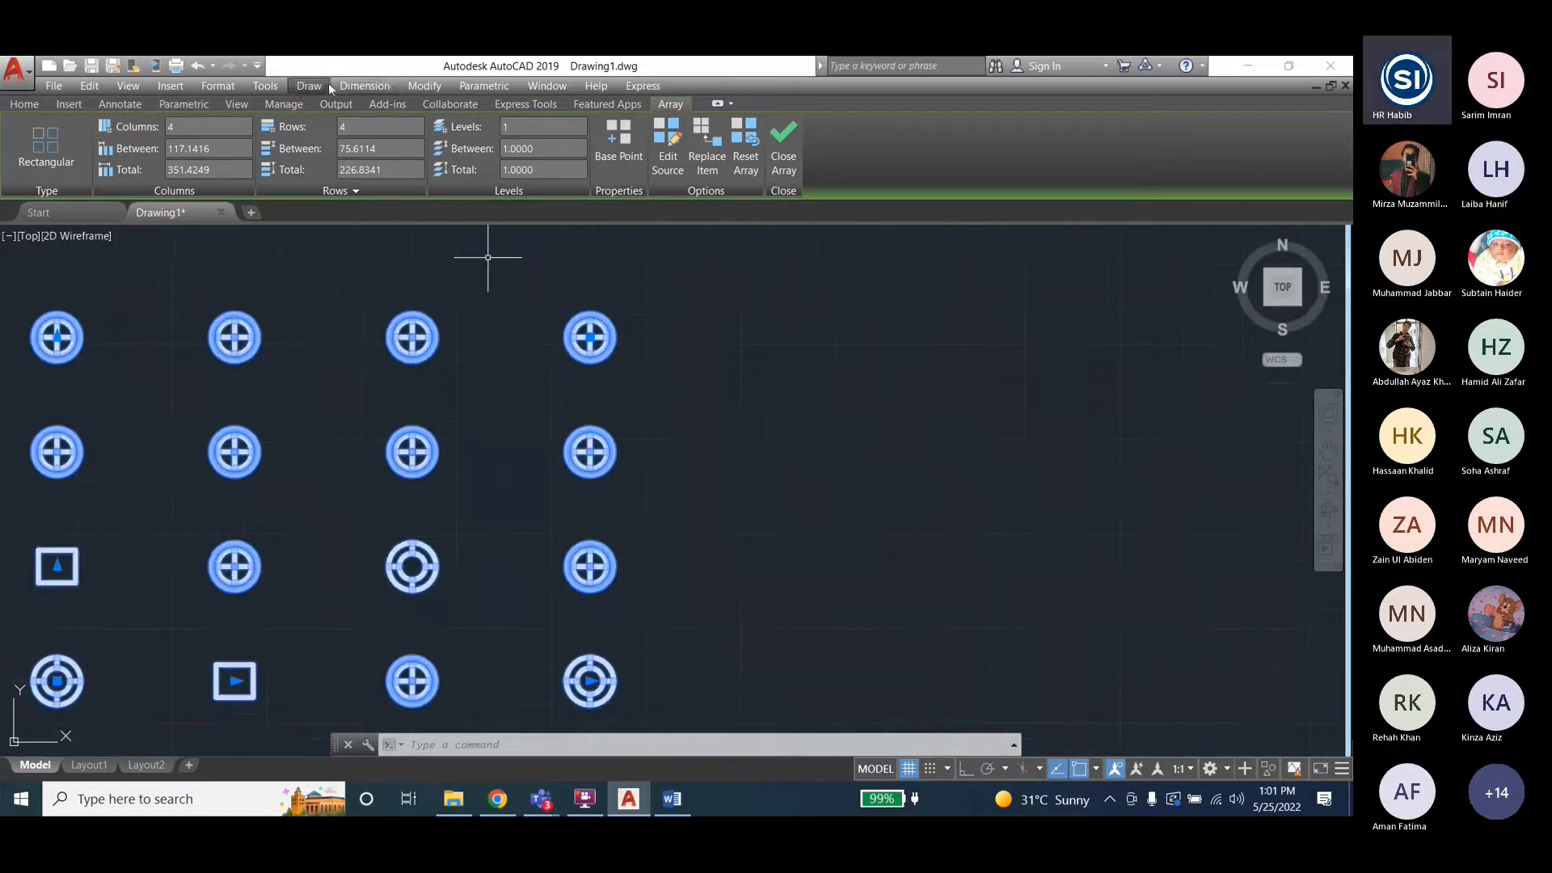
left_click(365, 86)
mouse_move(409, 89)
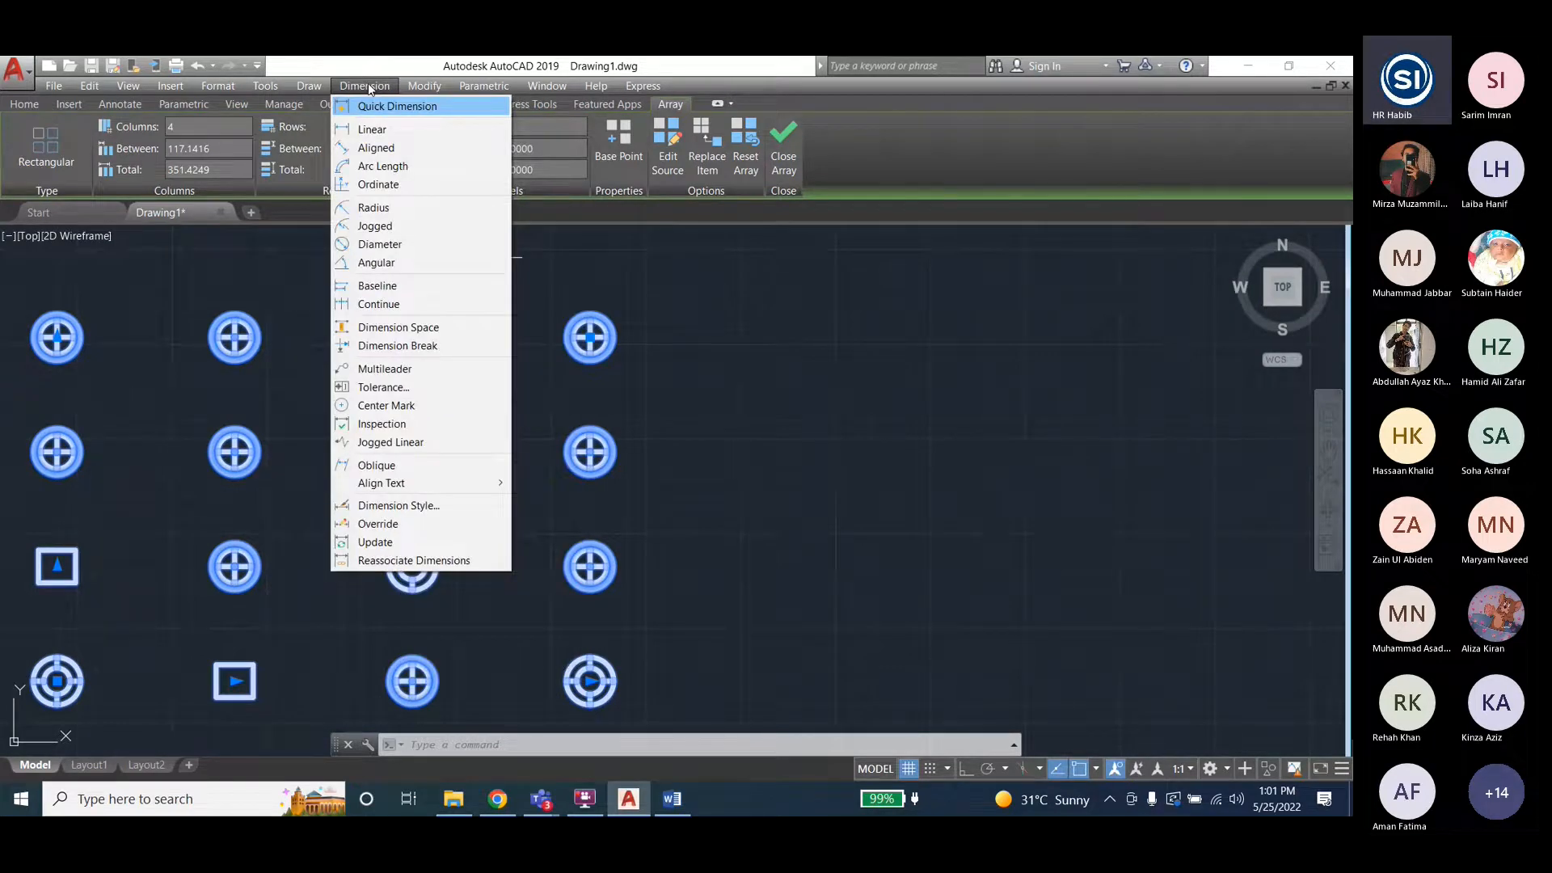
mouse_move(476, 88)
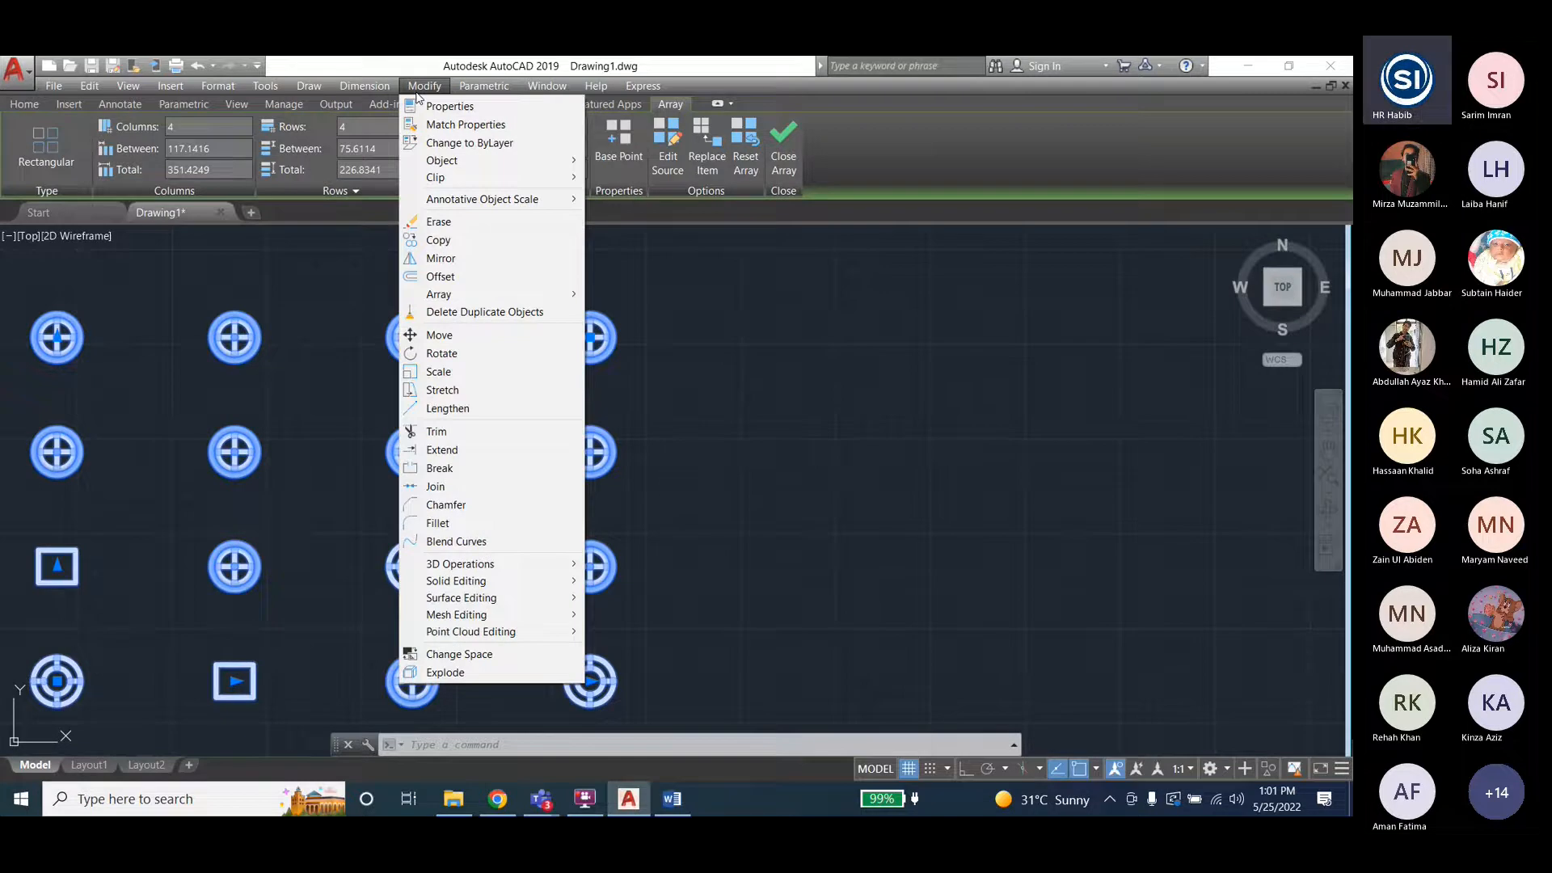
mouse_move(548, 87)
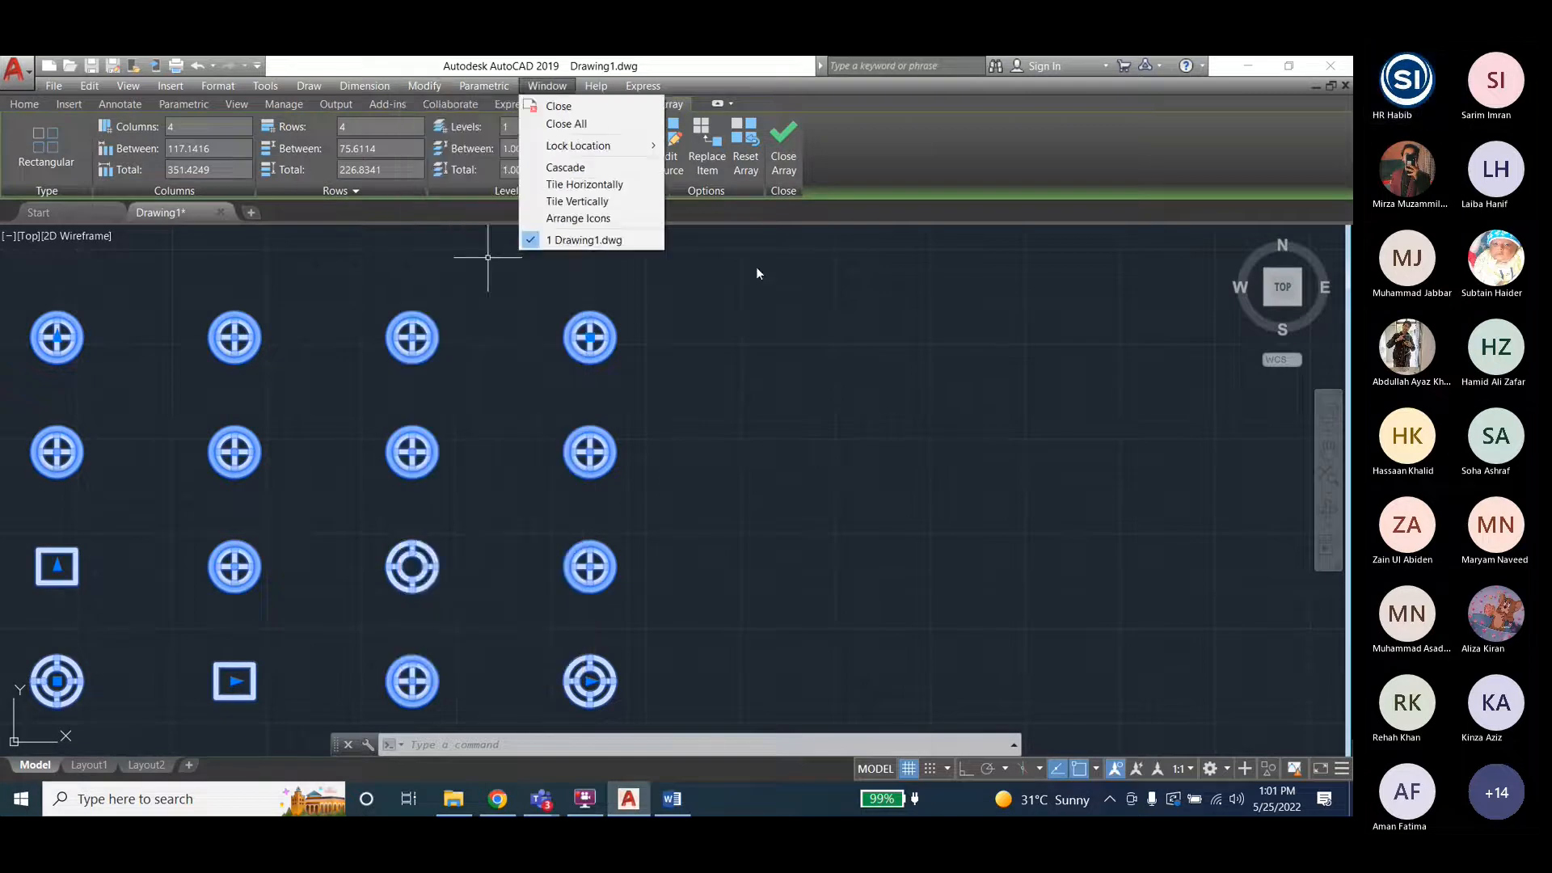
left_click(622, 499)
key("Escape")
key("Escape")
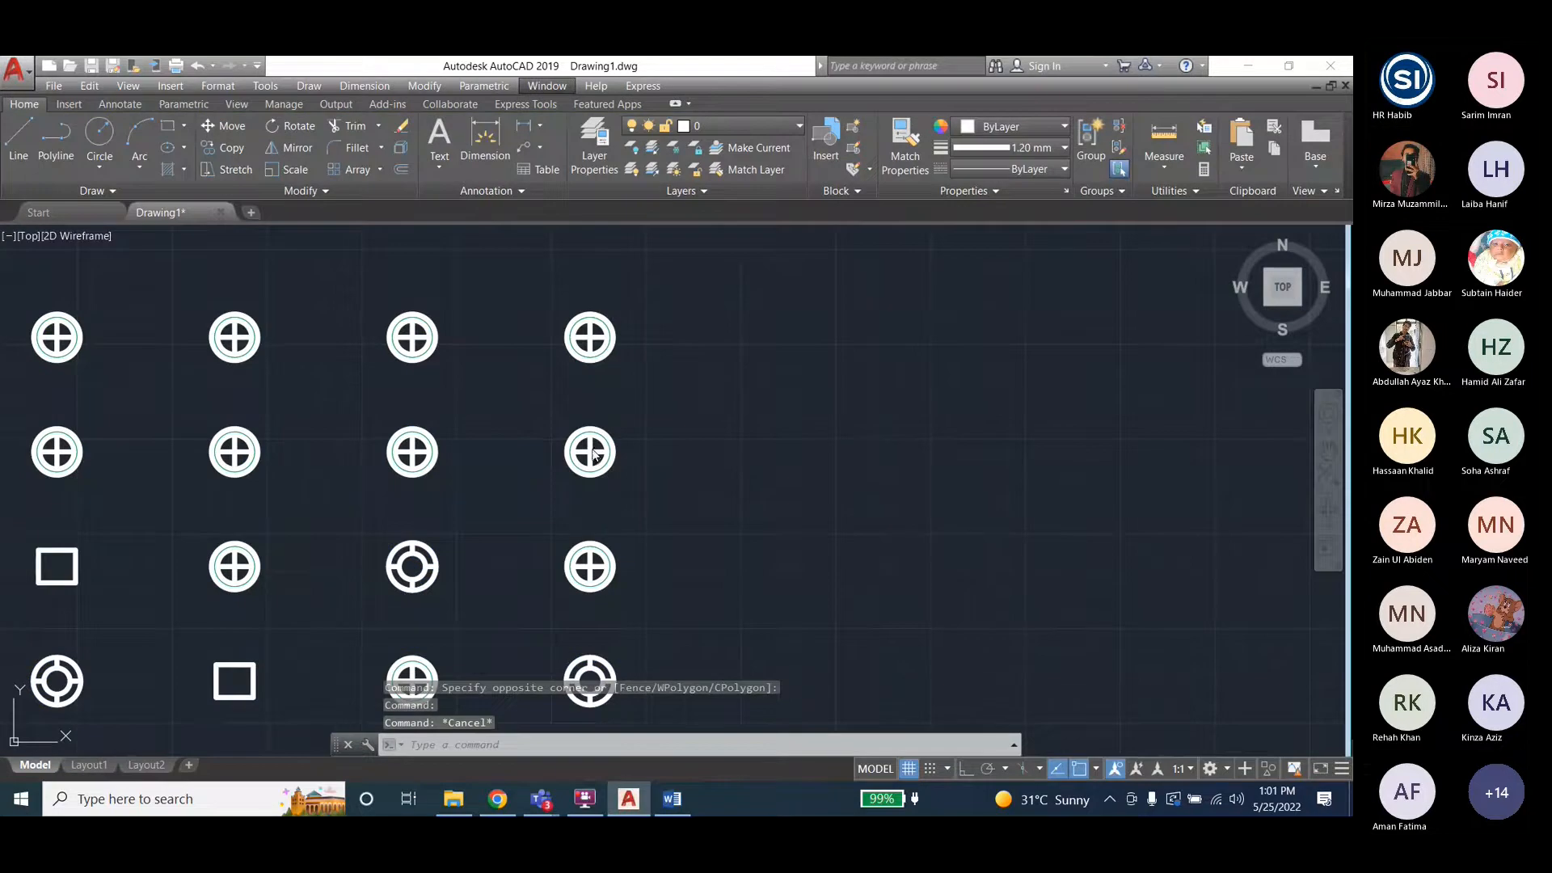
Open the rectangular array's source objects for editing, picking the item at the end of its top row and accepting the array editing state.
left_click(595, 455)
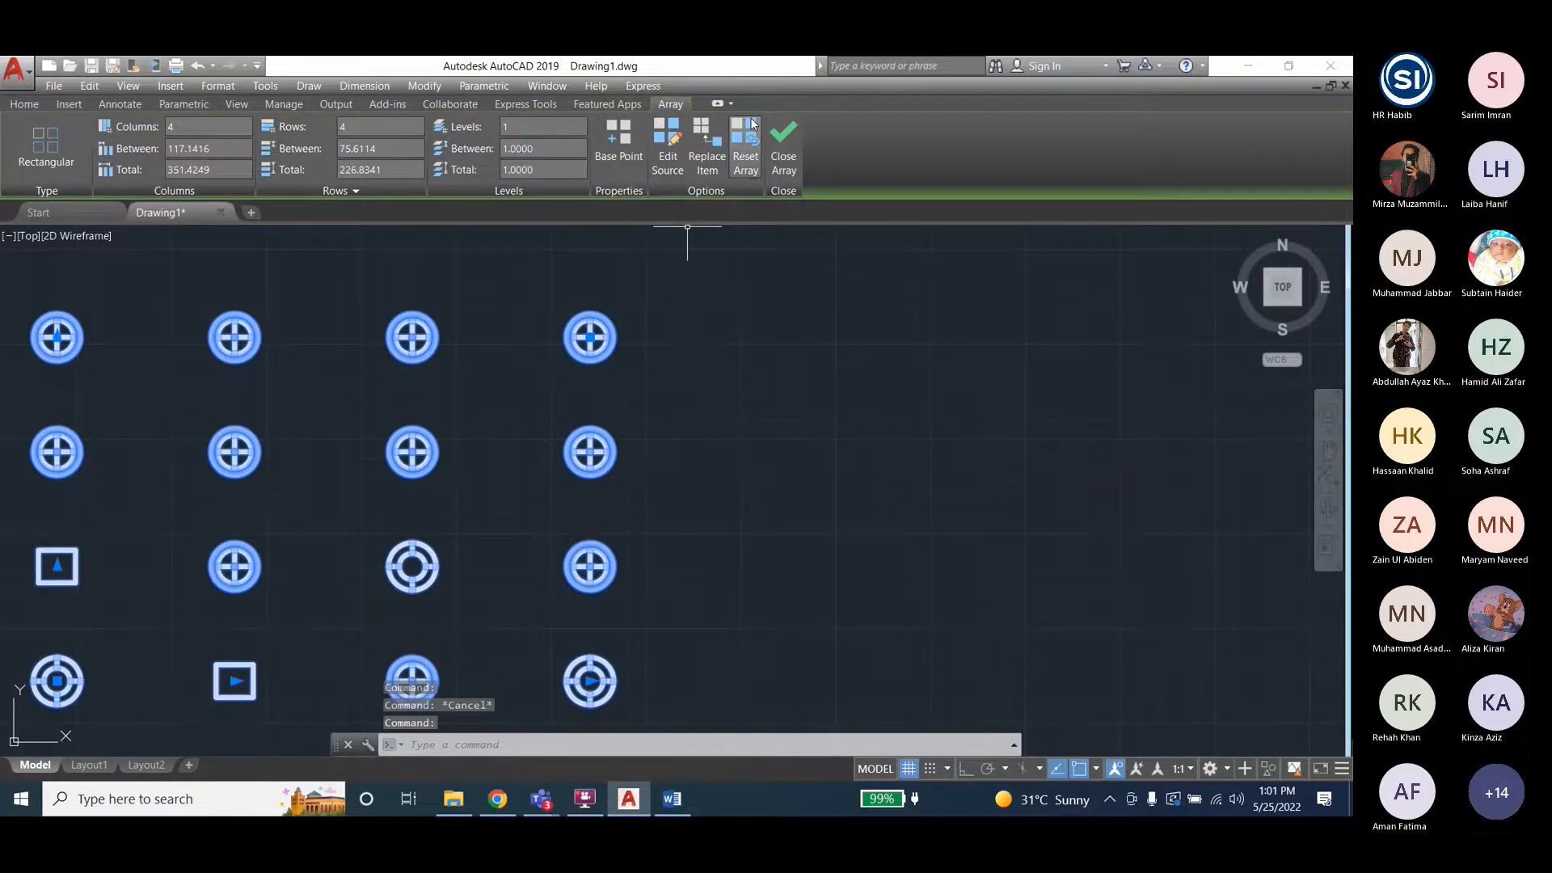
left_click(668, 141)
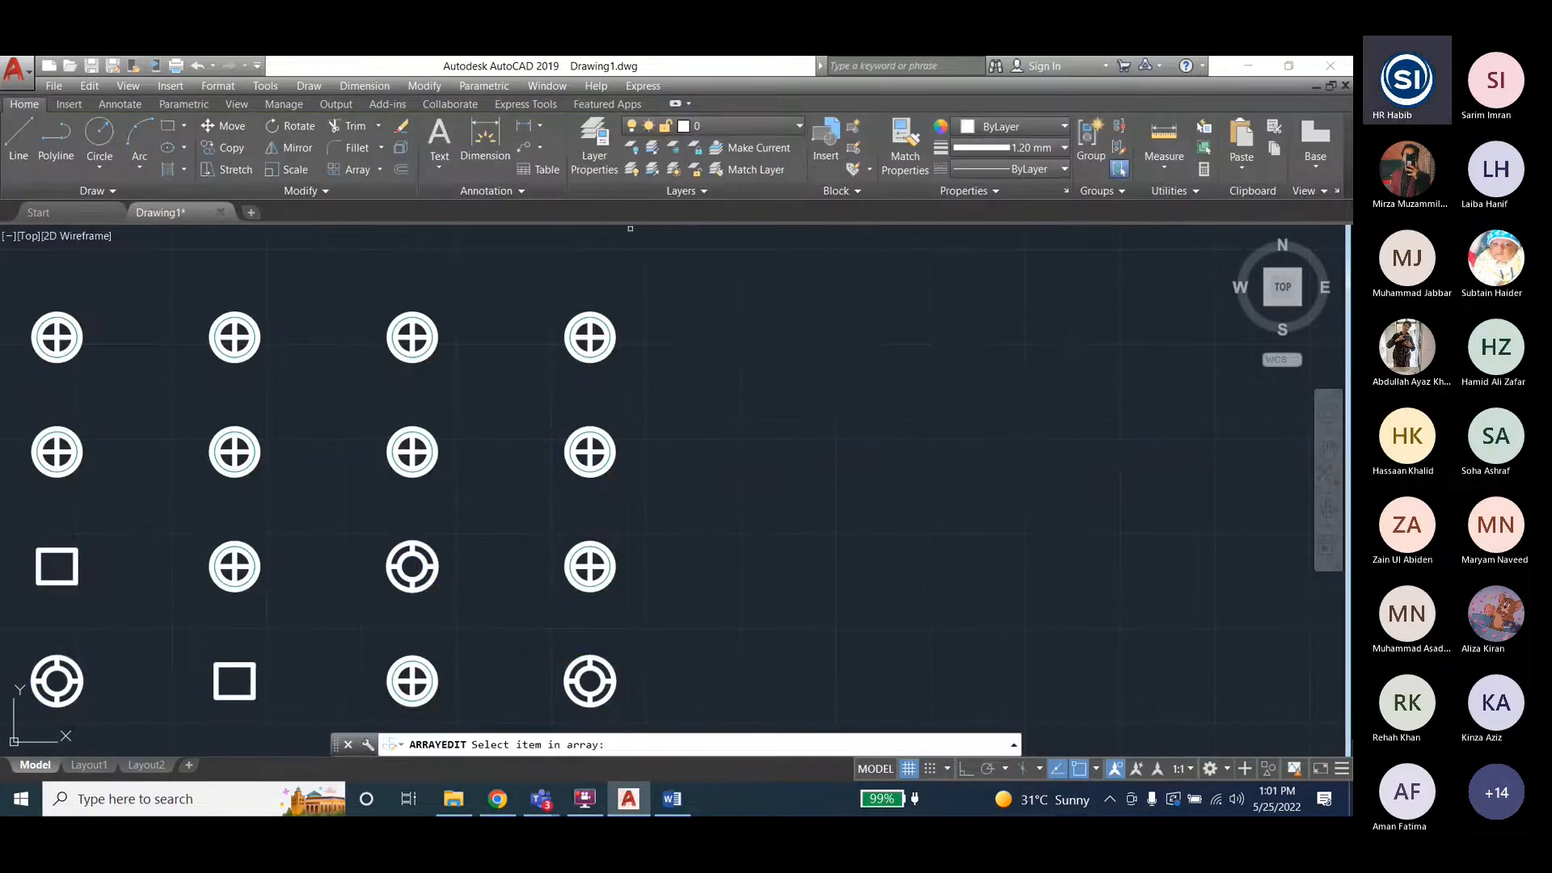
left_click(617, 334)
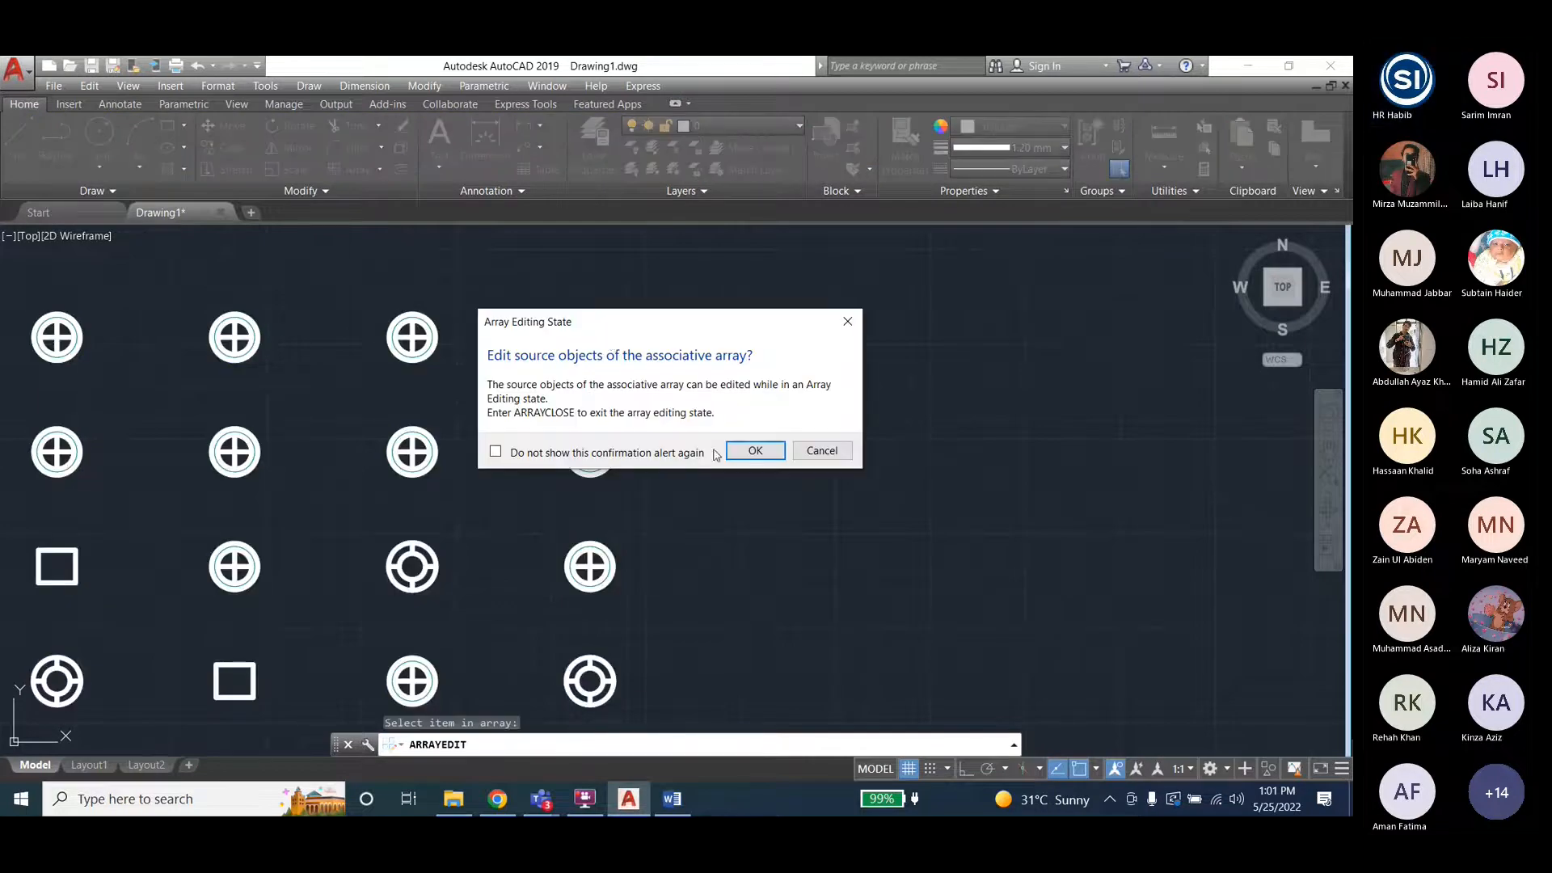
left_click(744, 447)
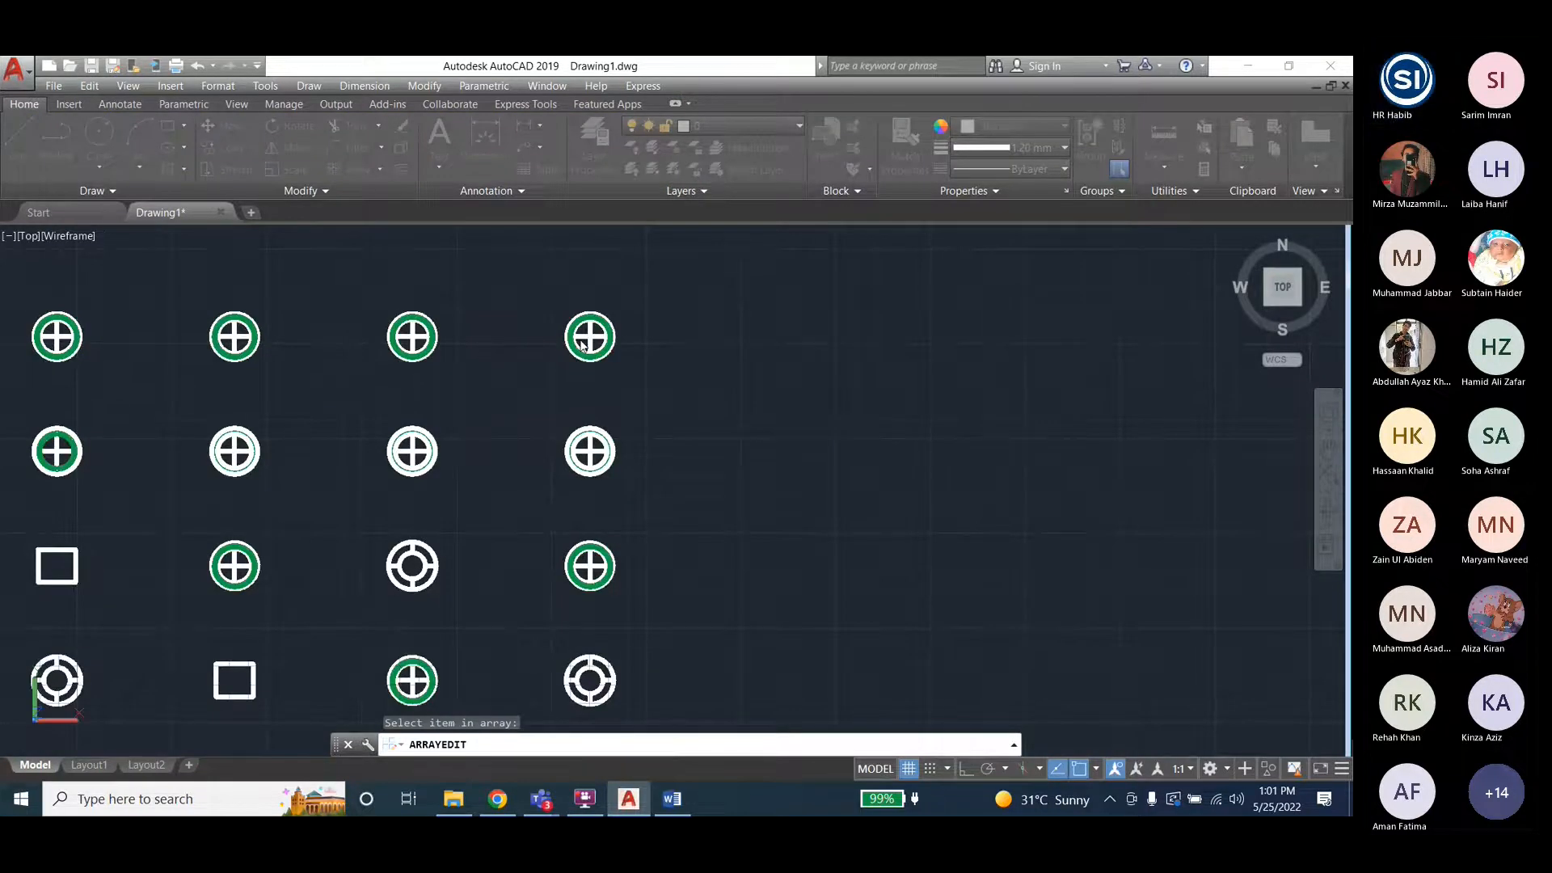
left_click(583, 352)
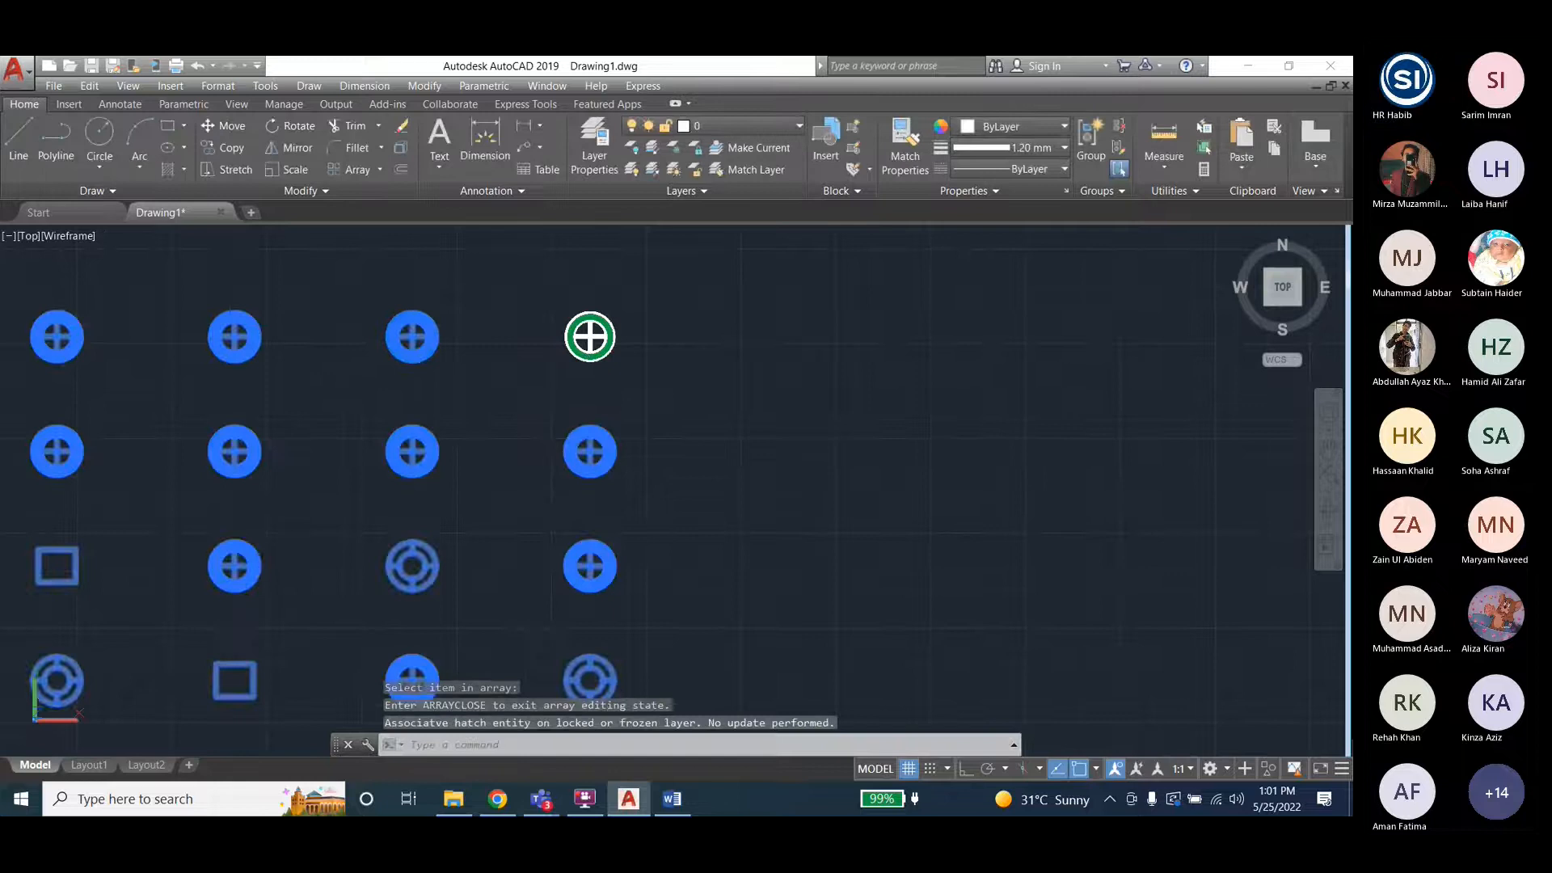
left_click(599, 456)
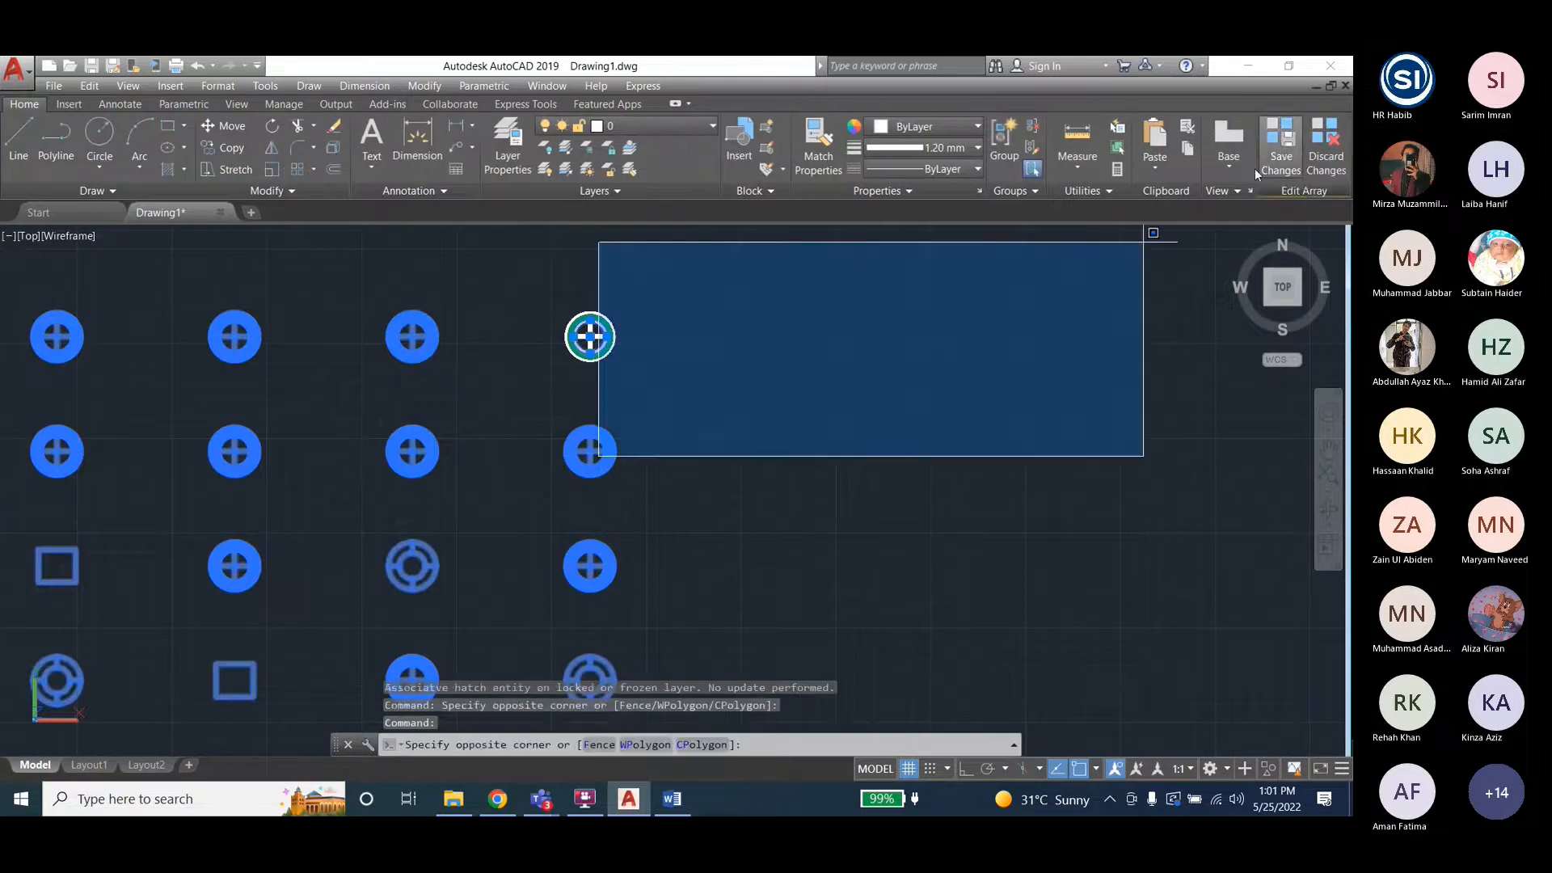
left_click(1232, 167)
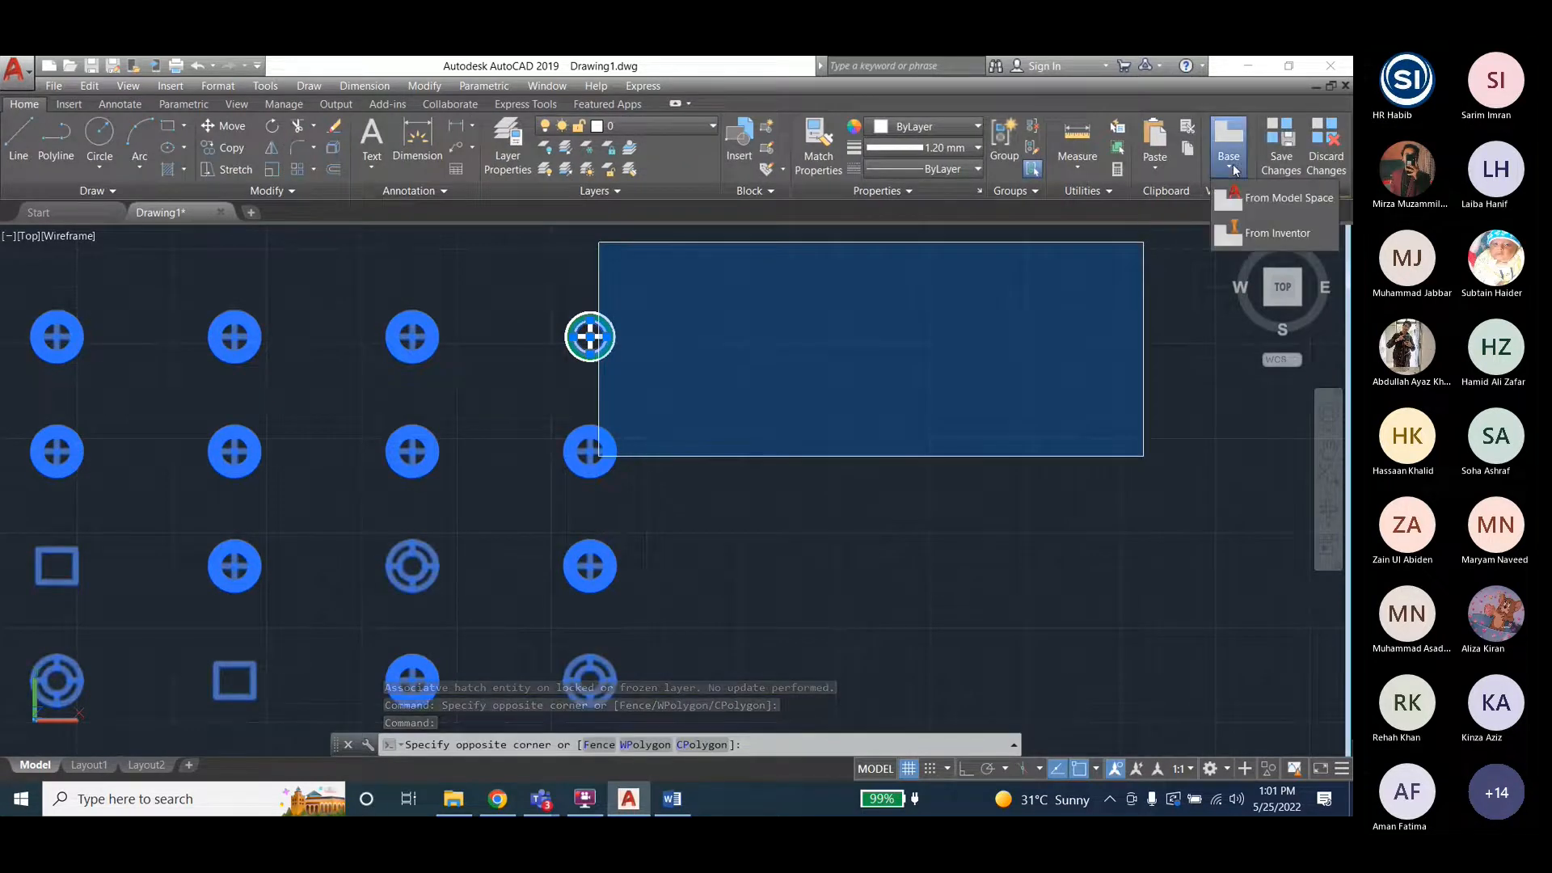
Leave the array source editing mode and discard the changes made to the array.
left_click(1234, 170)
left_click(624, 286)
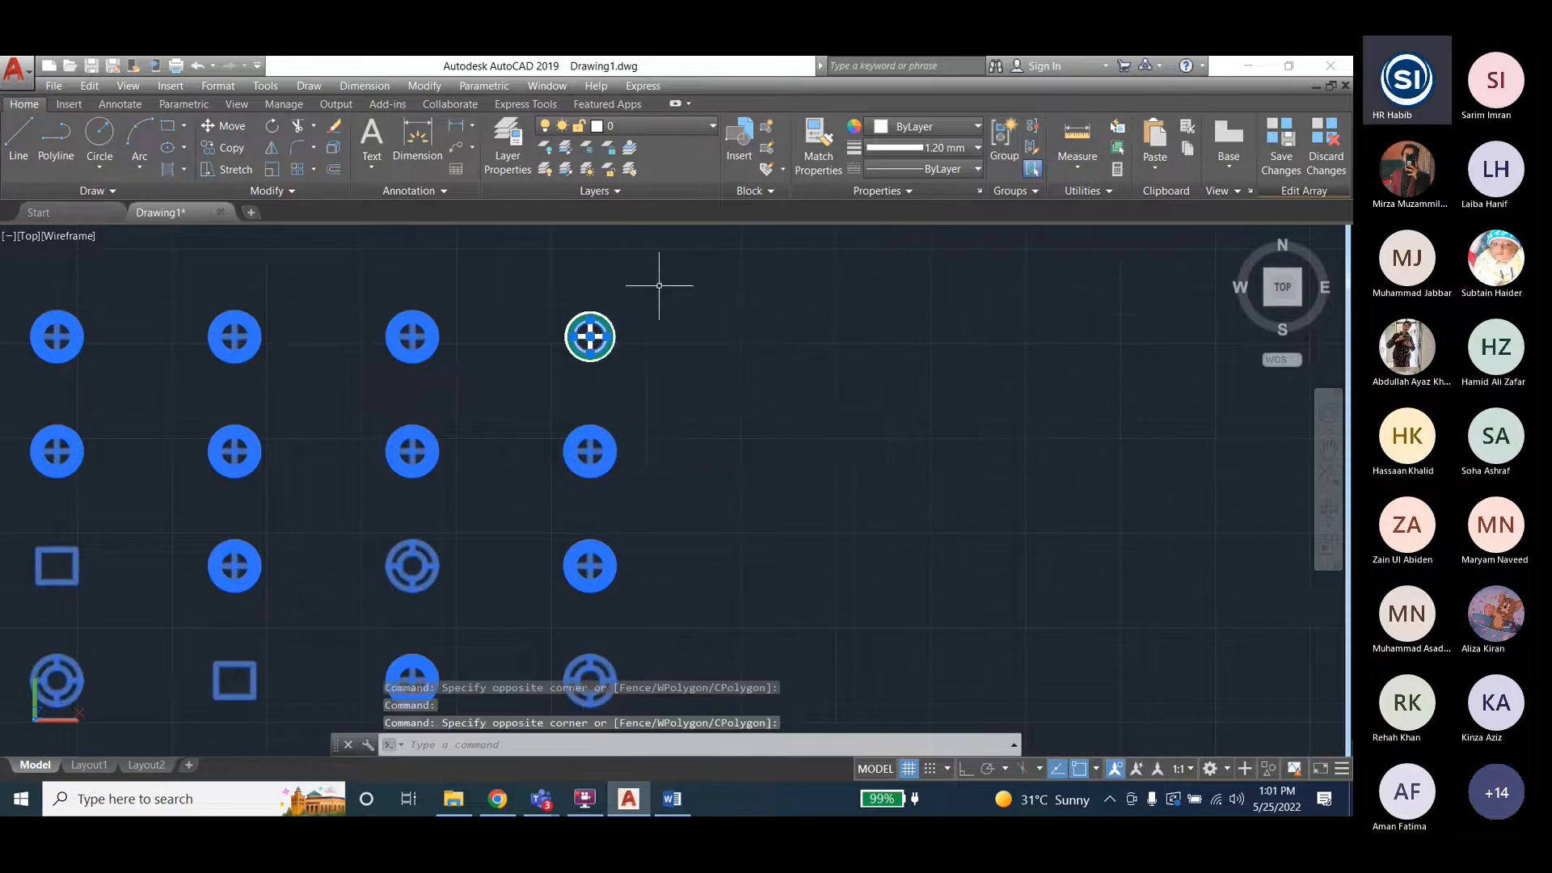
left_click(1326, 149)
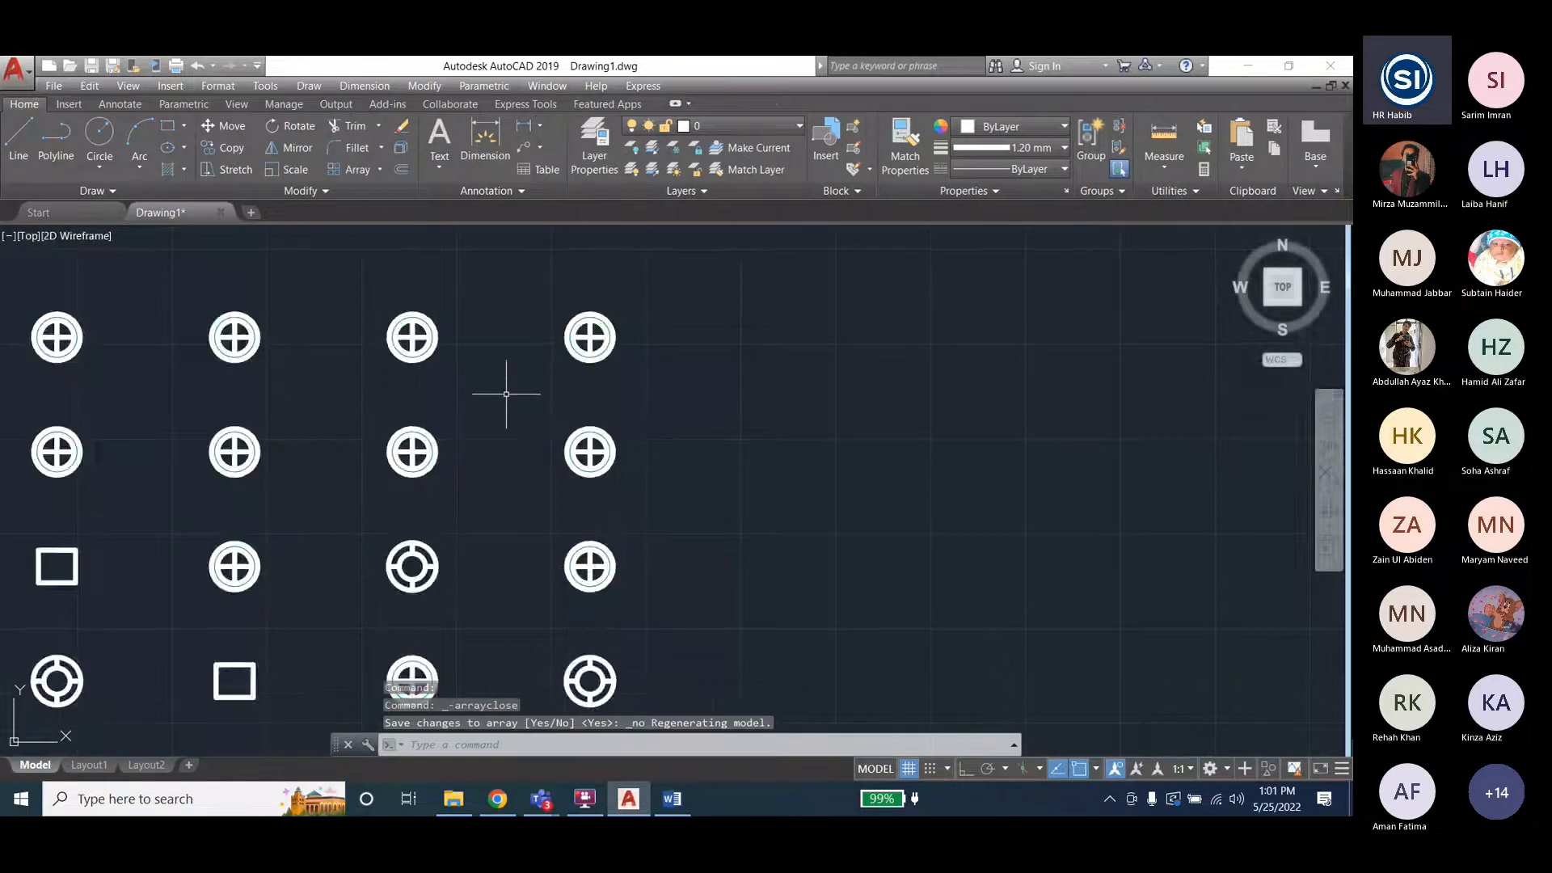
scroll(506, 394, "down", 4)
scroll(277, 434, "up", 4)
scroll(422, 418, "down", 2)
scroll(481, 363, "up", 2)
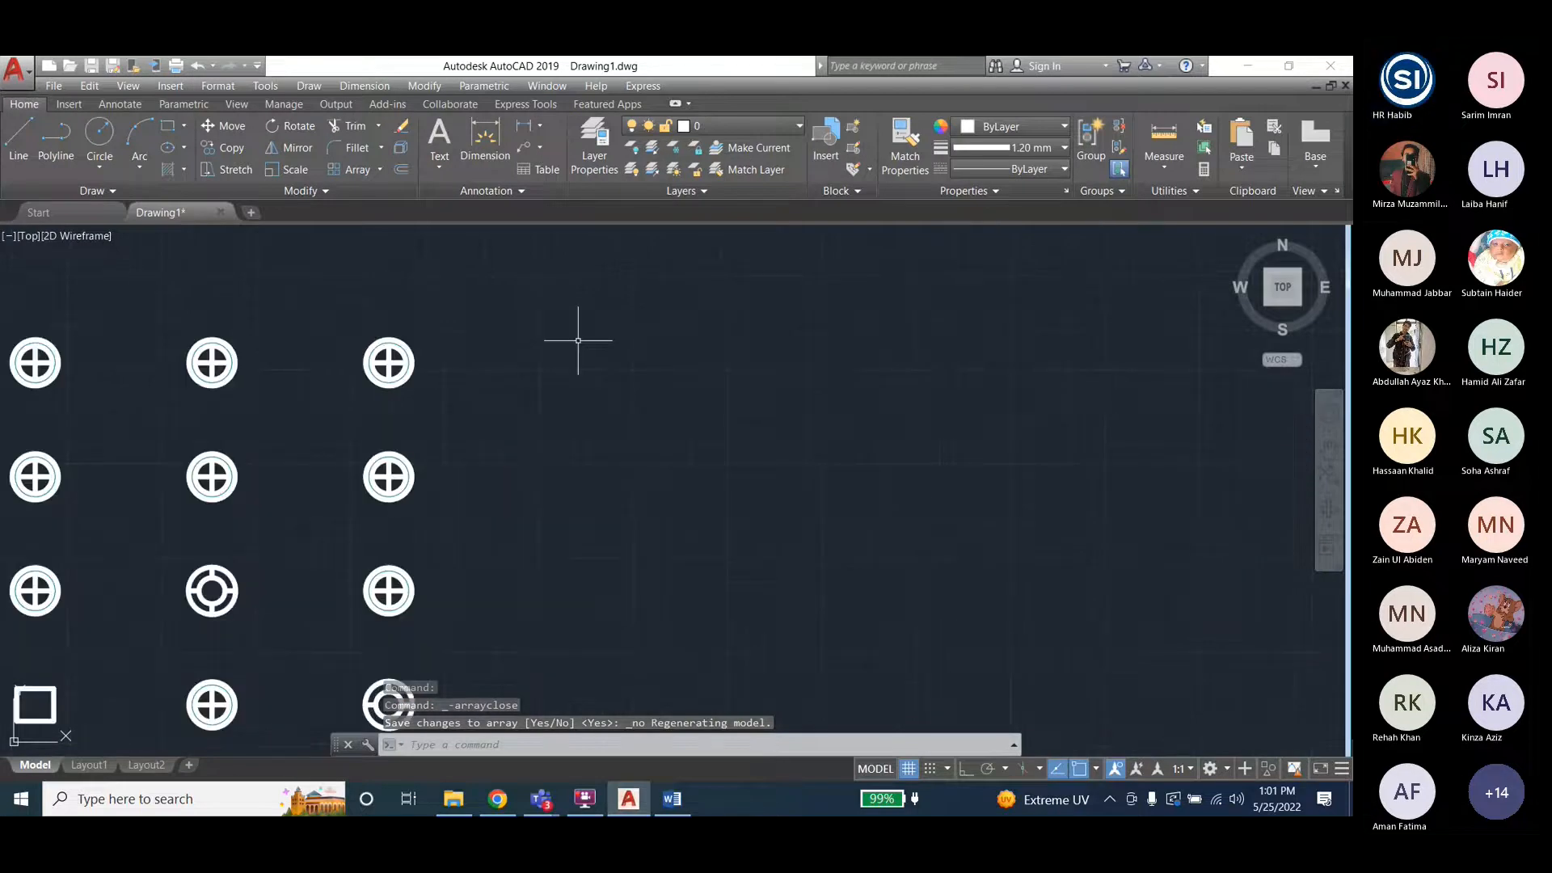
key("Escape")
key("Escape")
Select the 4 by 4 circle array to view its array editing options, and clear the selection.
scroll(530, 363, "down", 2)
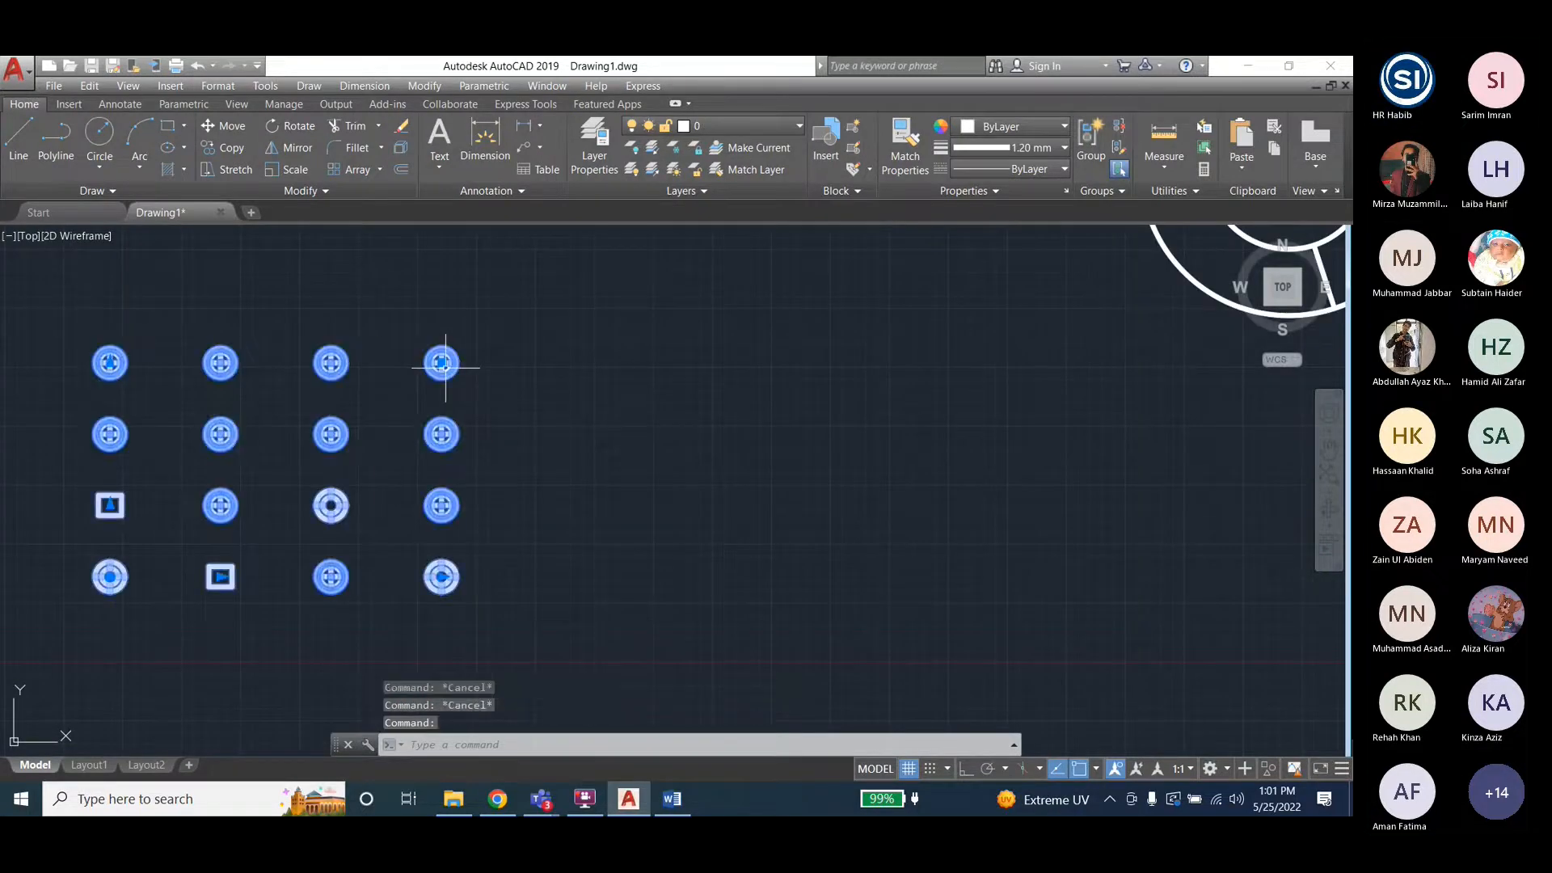
left_click(443, 364)
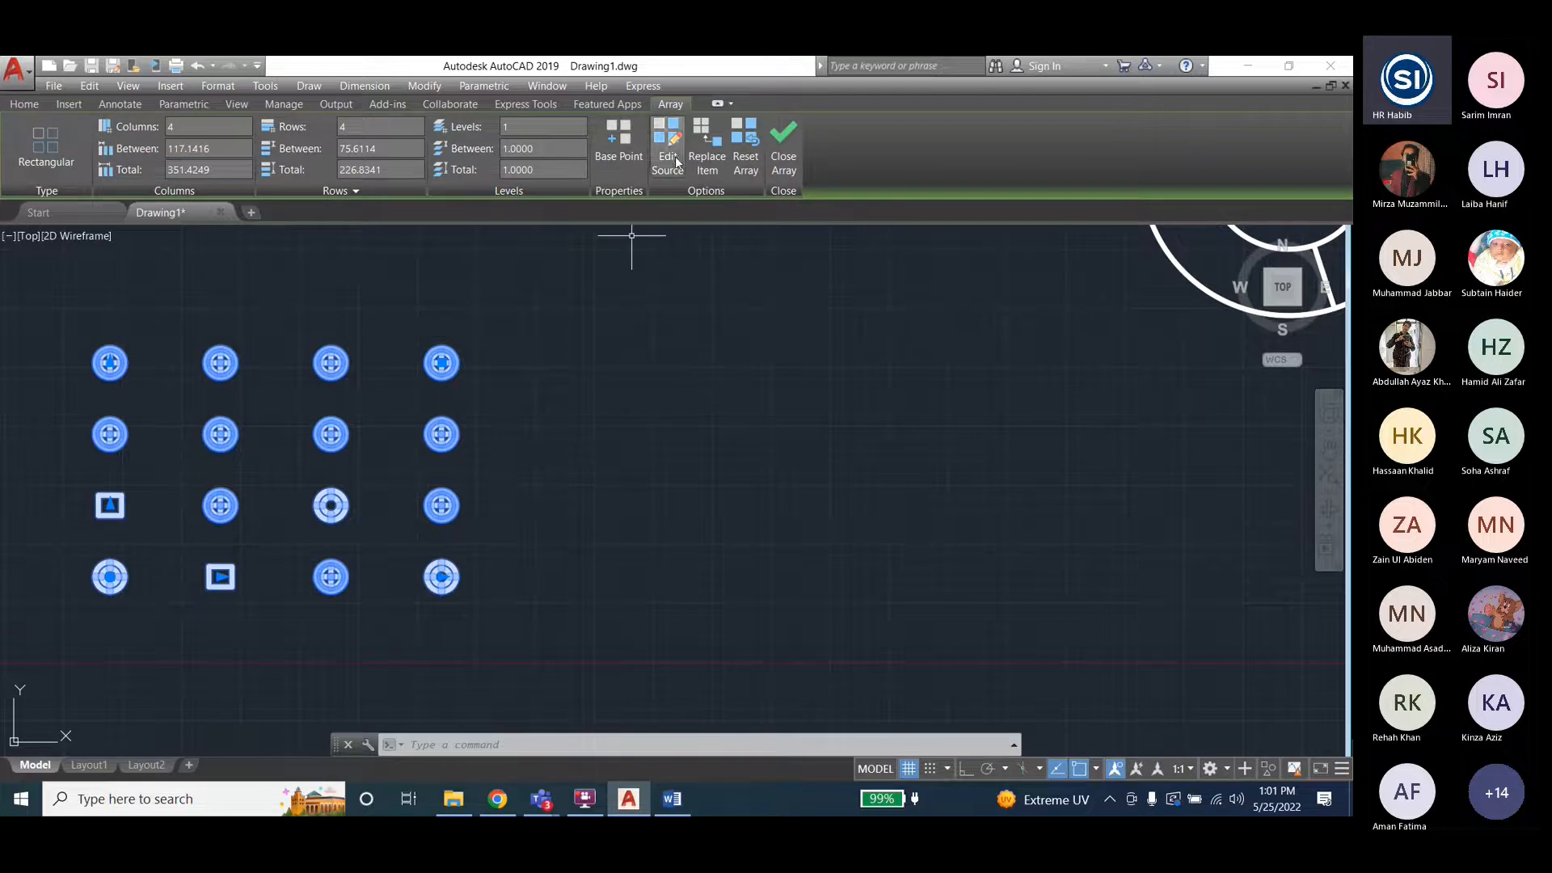
key("Escape")
key("Escape")
scroll(130, 495, "down", 2)
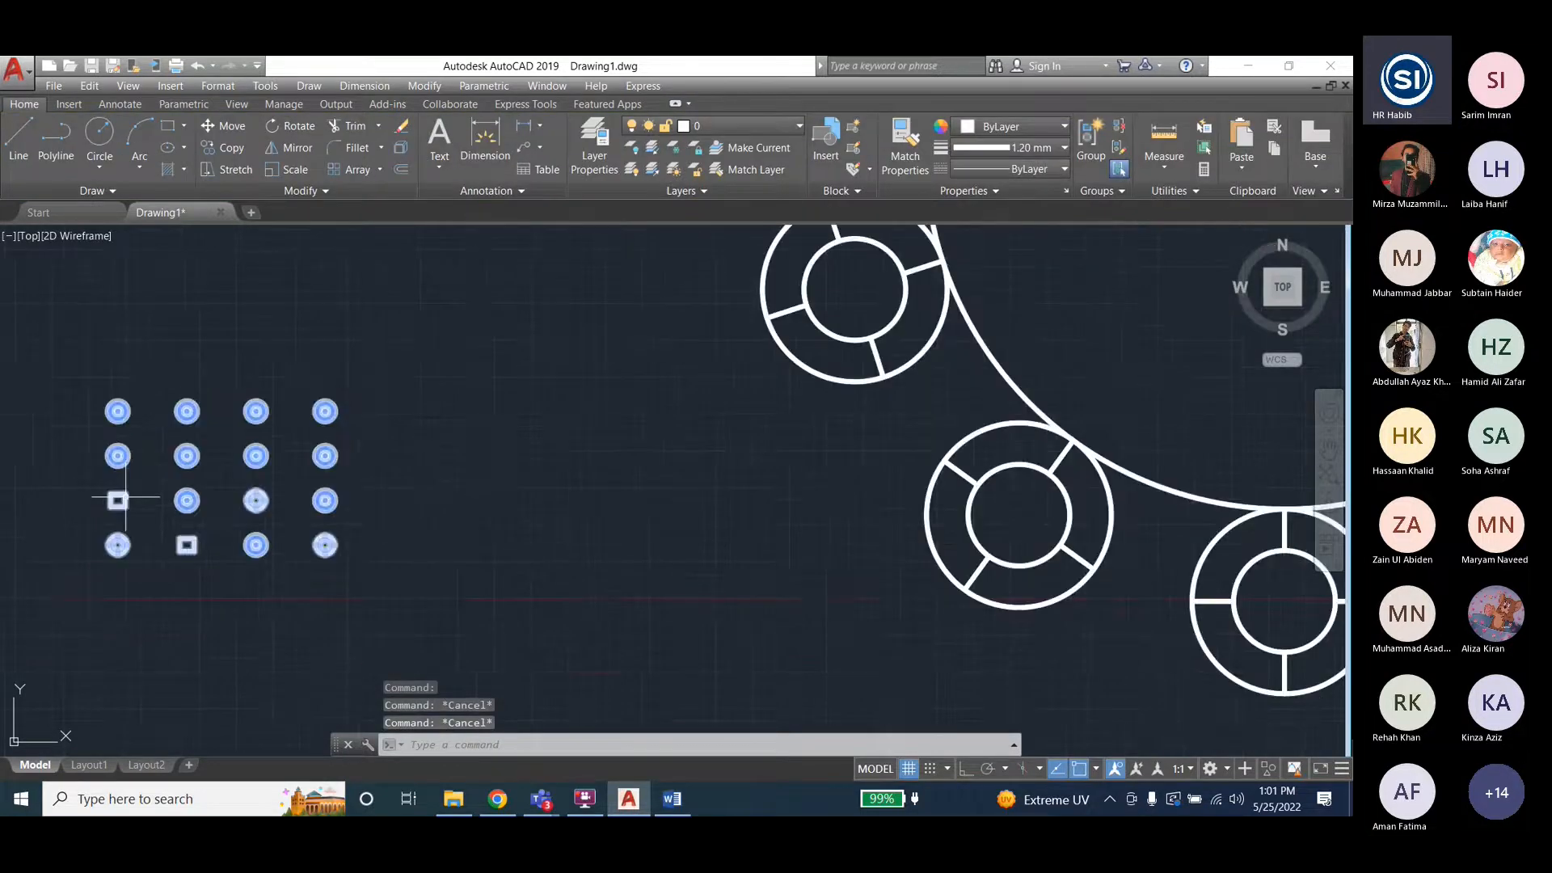
Create a non-associative rectangular array of the single square above the small rectangles, with 4 columns and 3 rows.
scroll(121, 501, "down", 4)
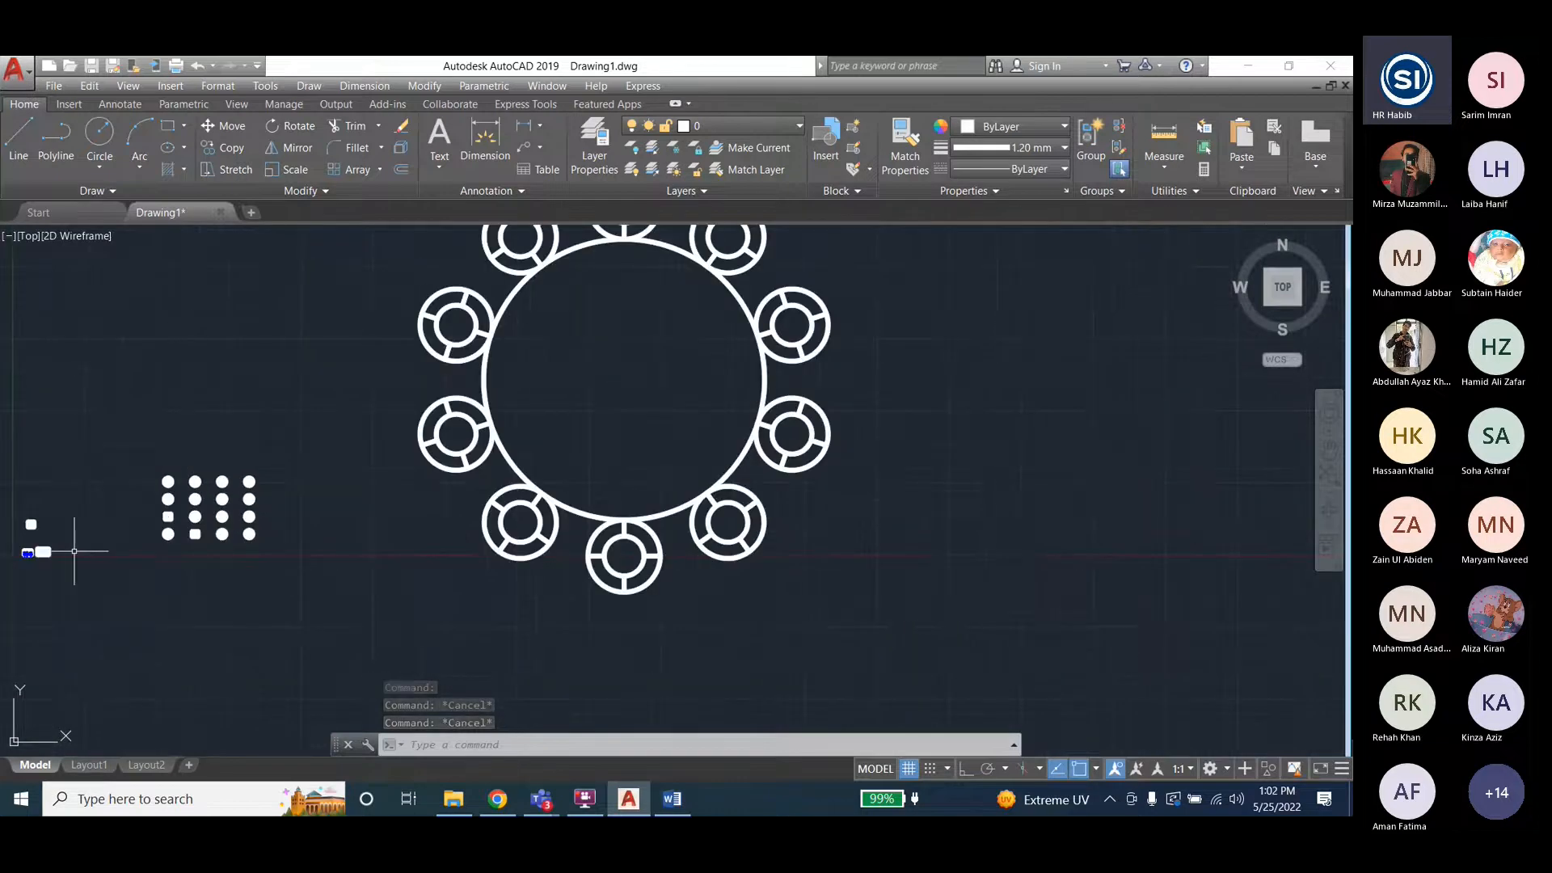
scroll(74, 550, "up", 5)
scroll(121, 537, "down", 2)
left_click(134, 398)
left_click(425, 86)
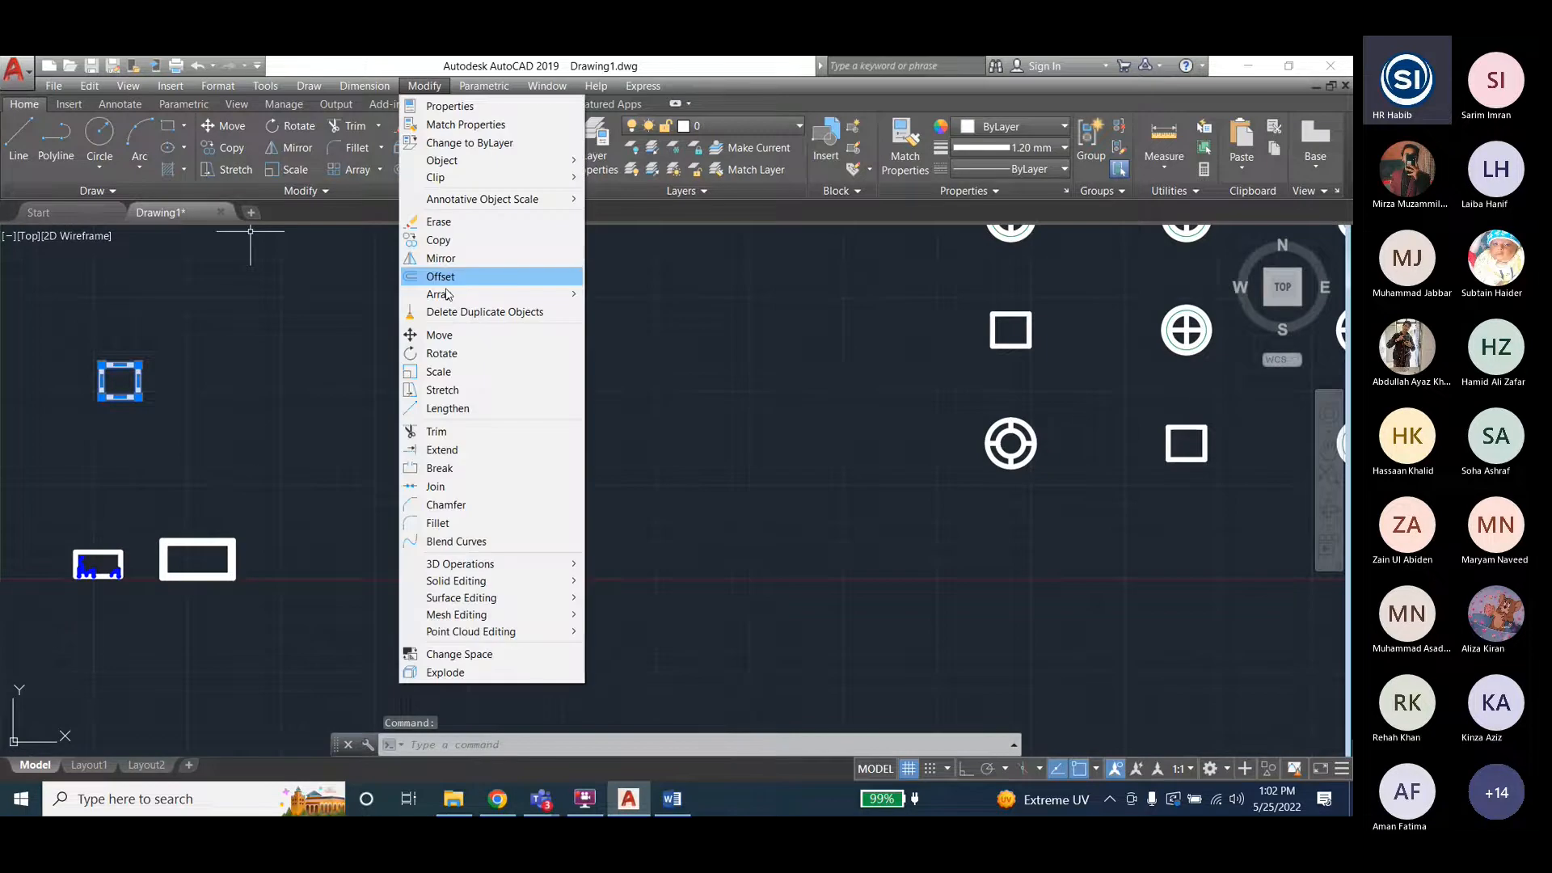
mouse_move(447, 294)
left_click(643, 292)
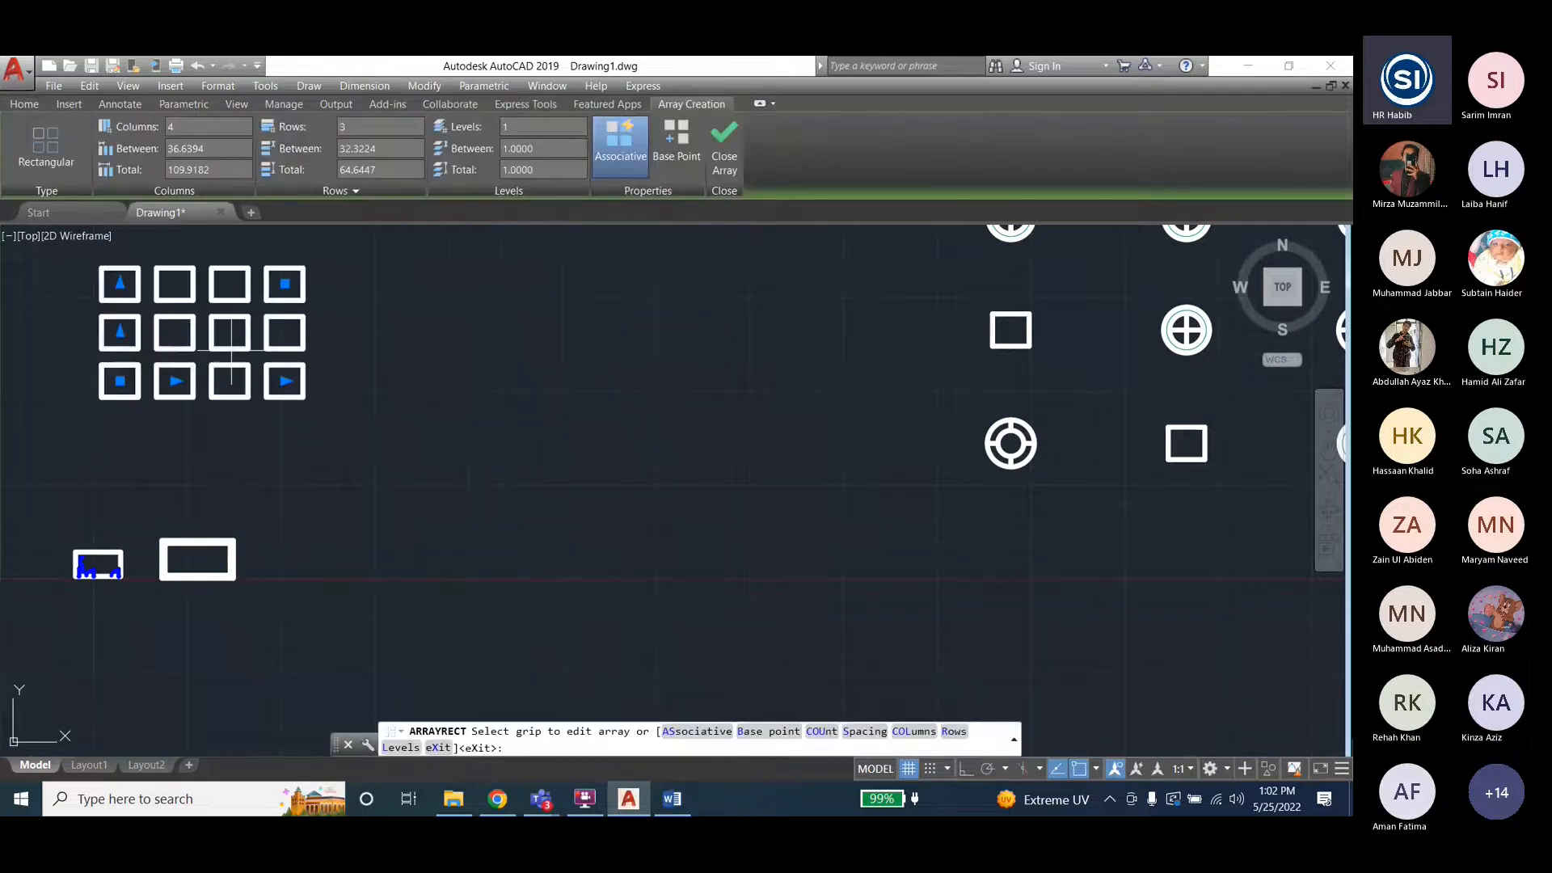
left_click(620, 145)
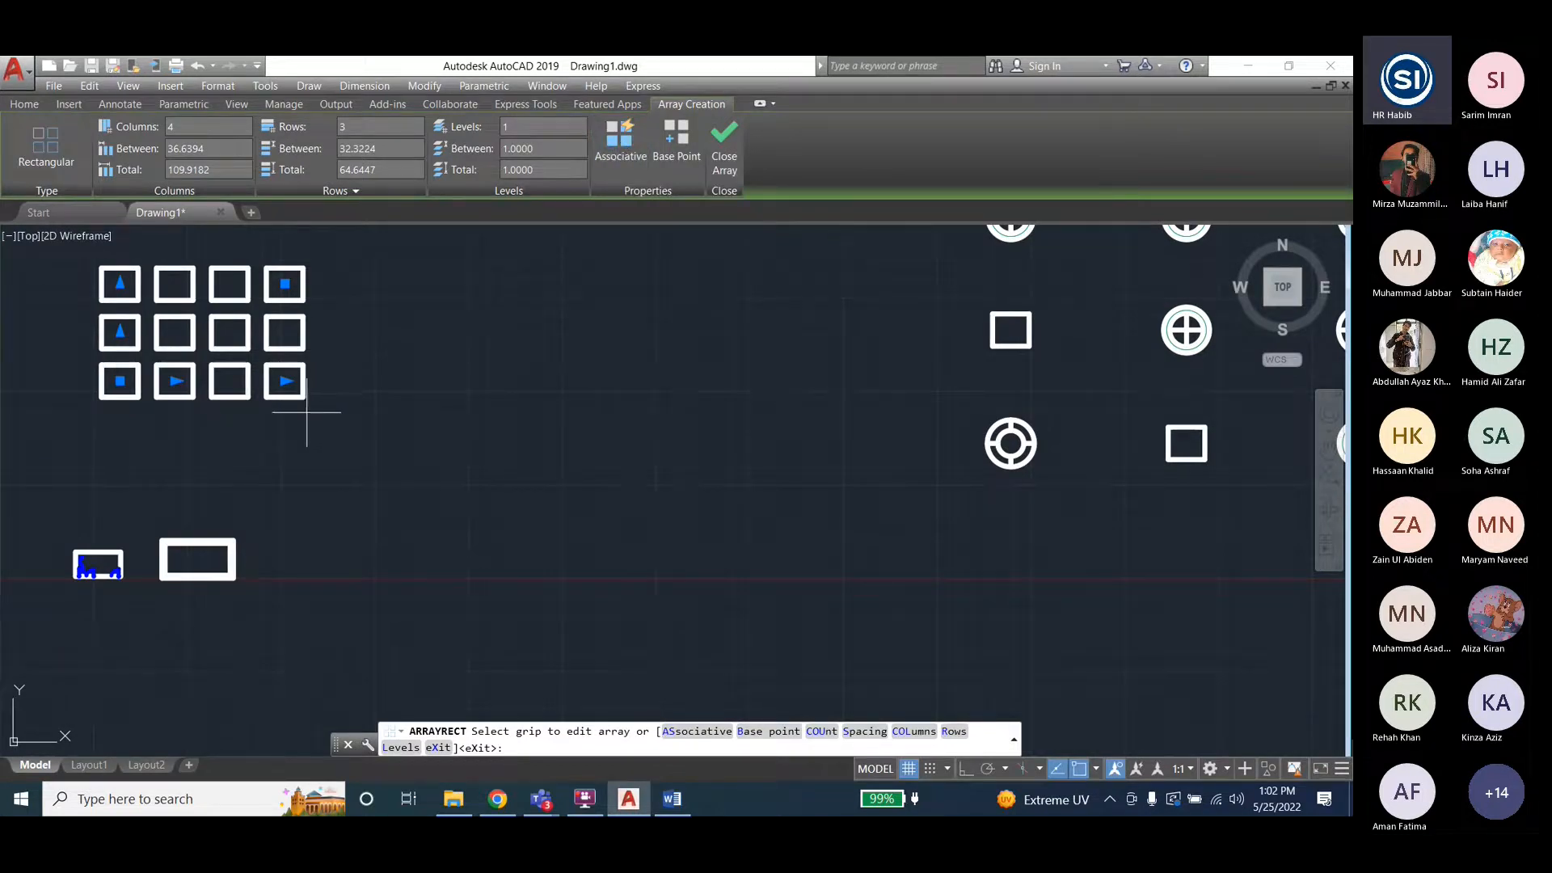
scroll(209, 508, "down", 2)
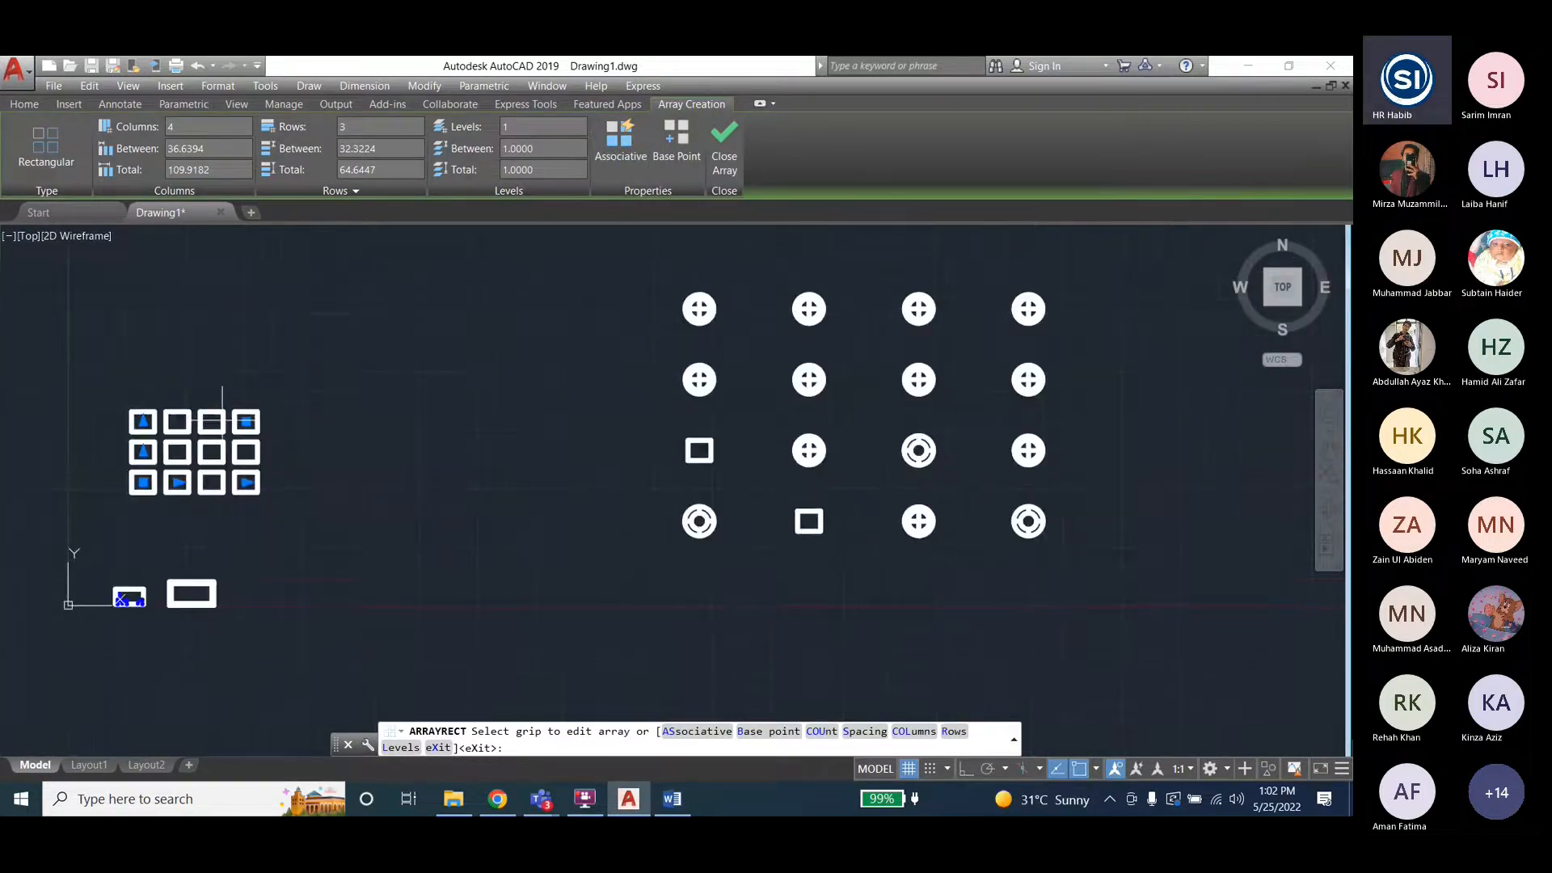
scroll(222, 422, "up", 3)
left_click(725, 147)
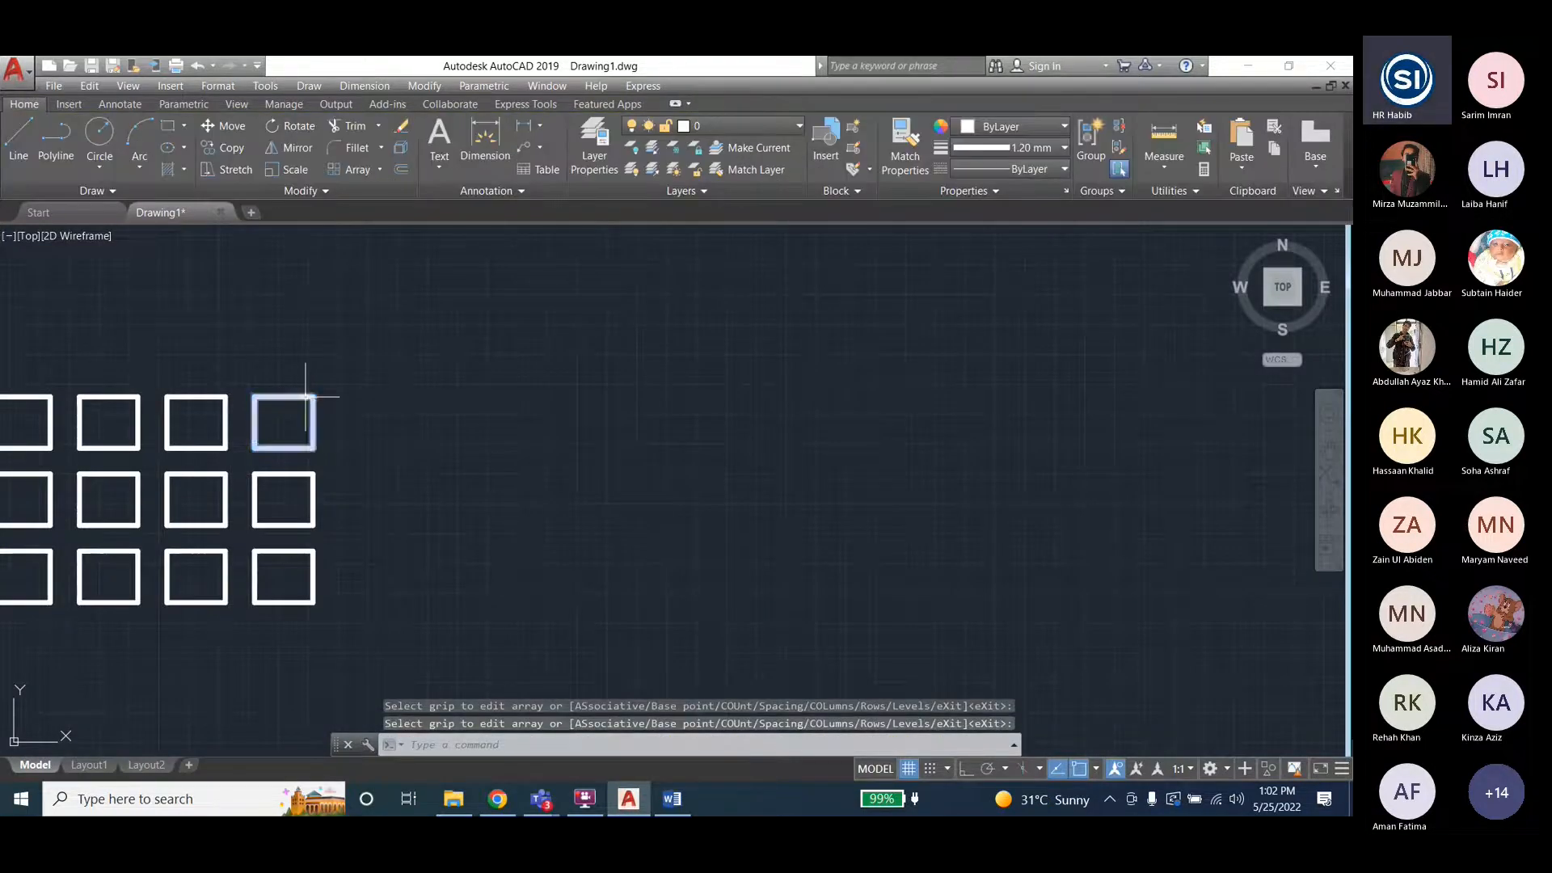
Copy the square in the array's upper-right corner from its centre to six scattered positions beside the array.
left_click(307, 397)
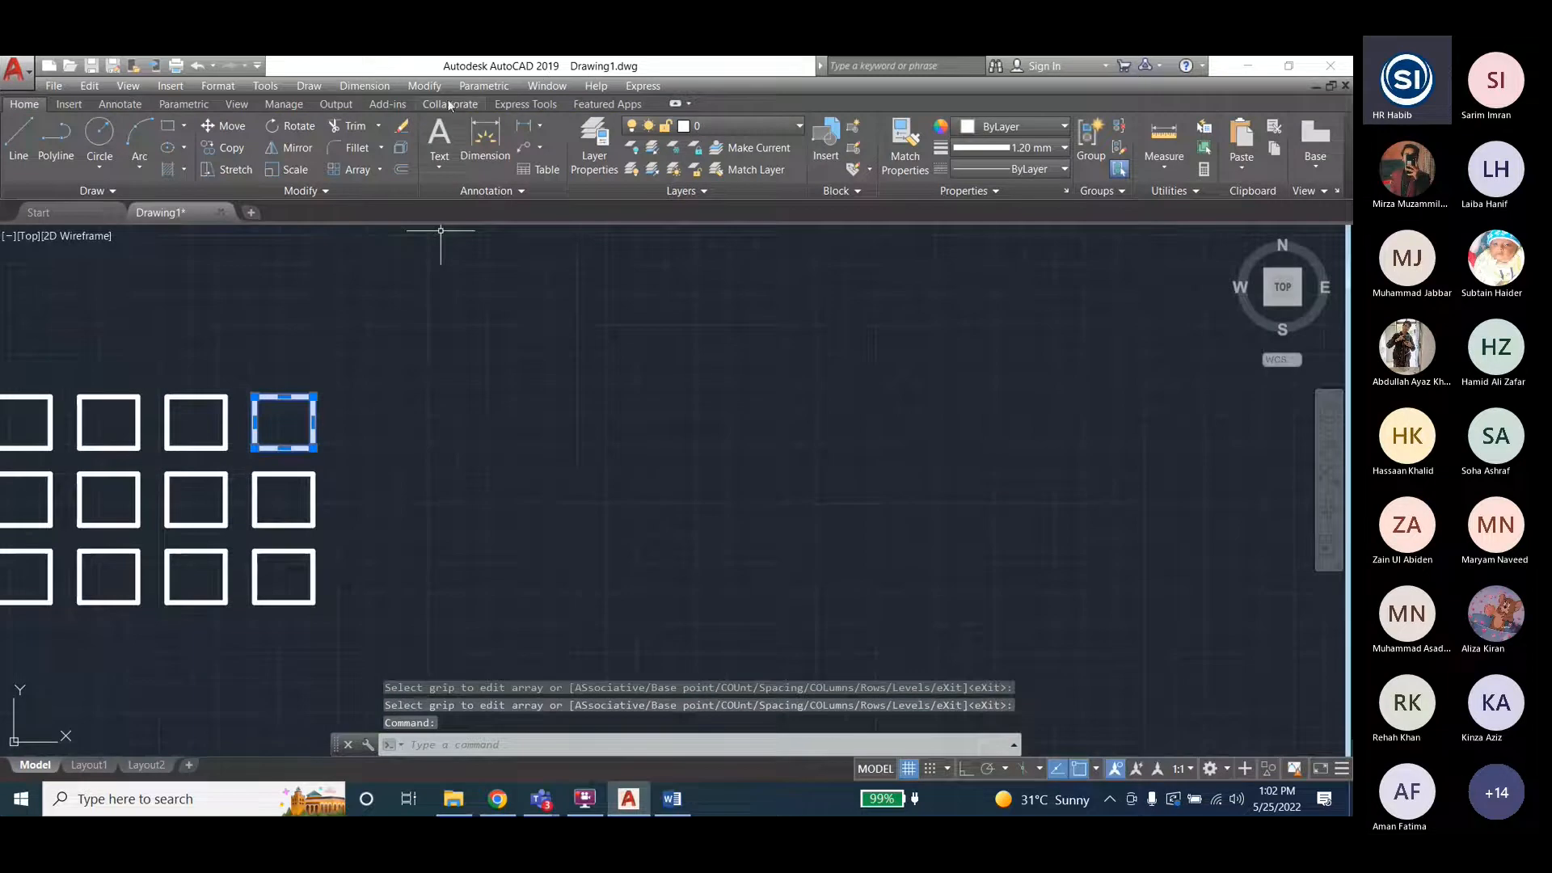
left_click(422, 86)
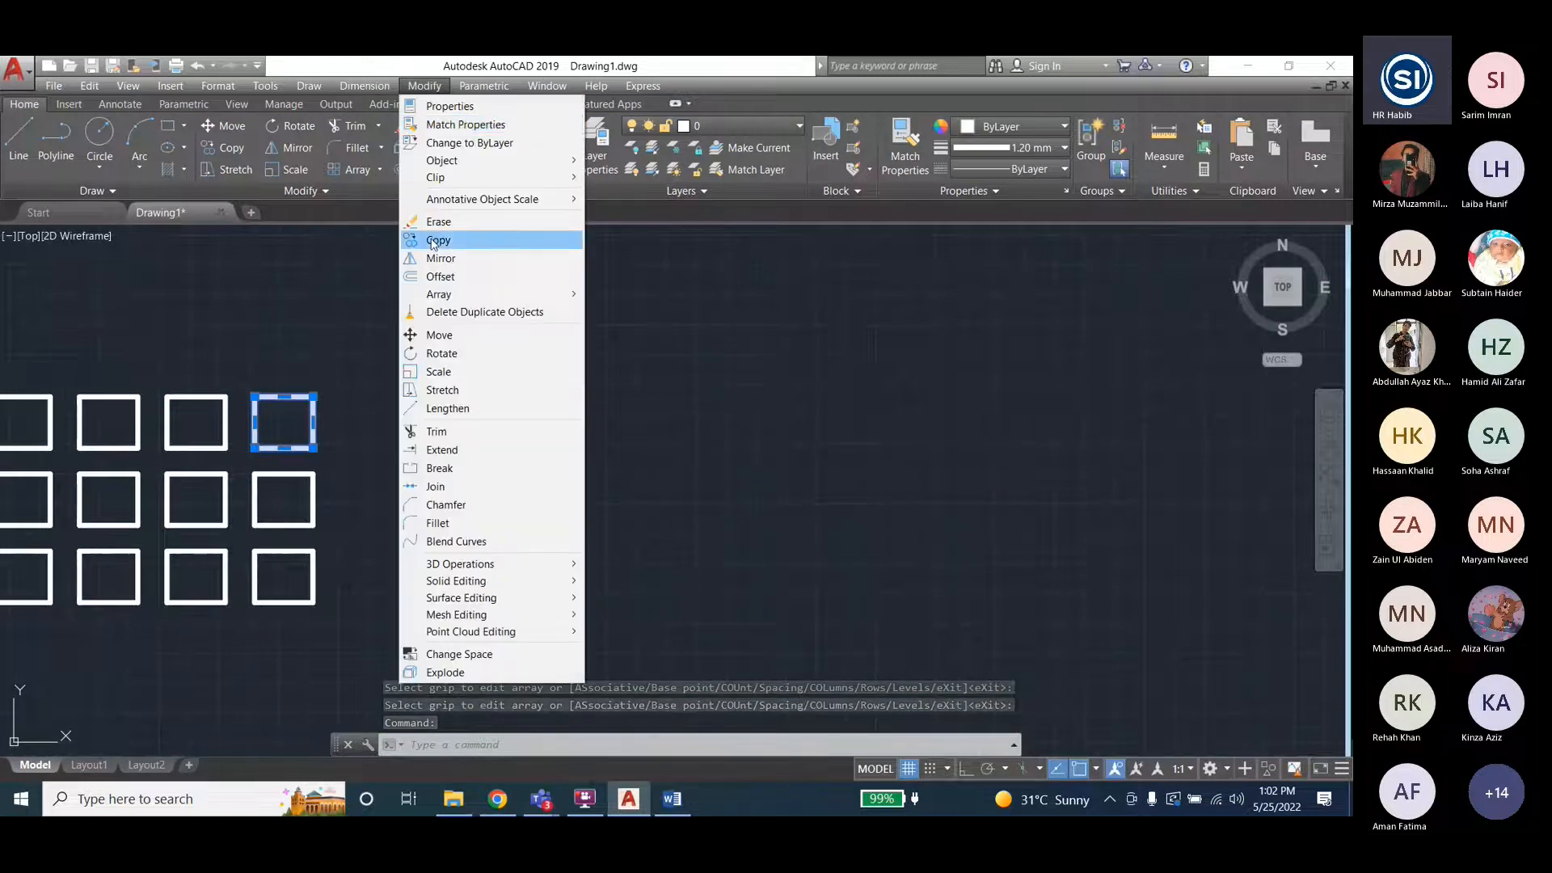
left_click(437, 240)
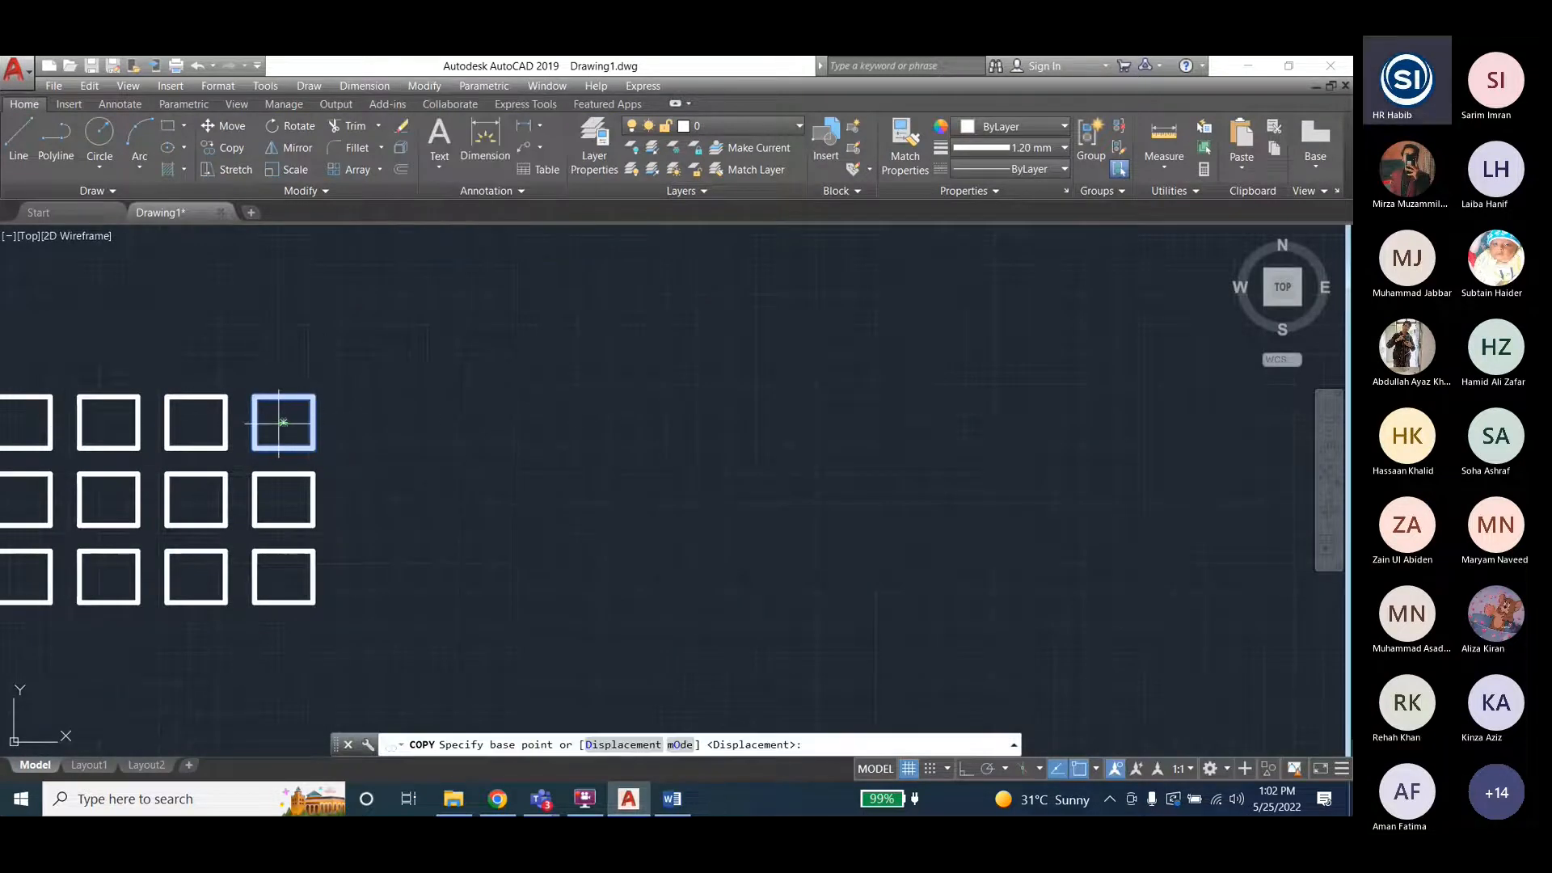
left_click(283, 422)
left_click(618, 369)
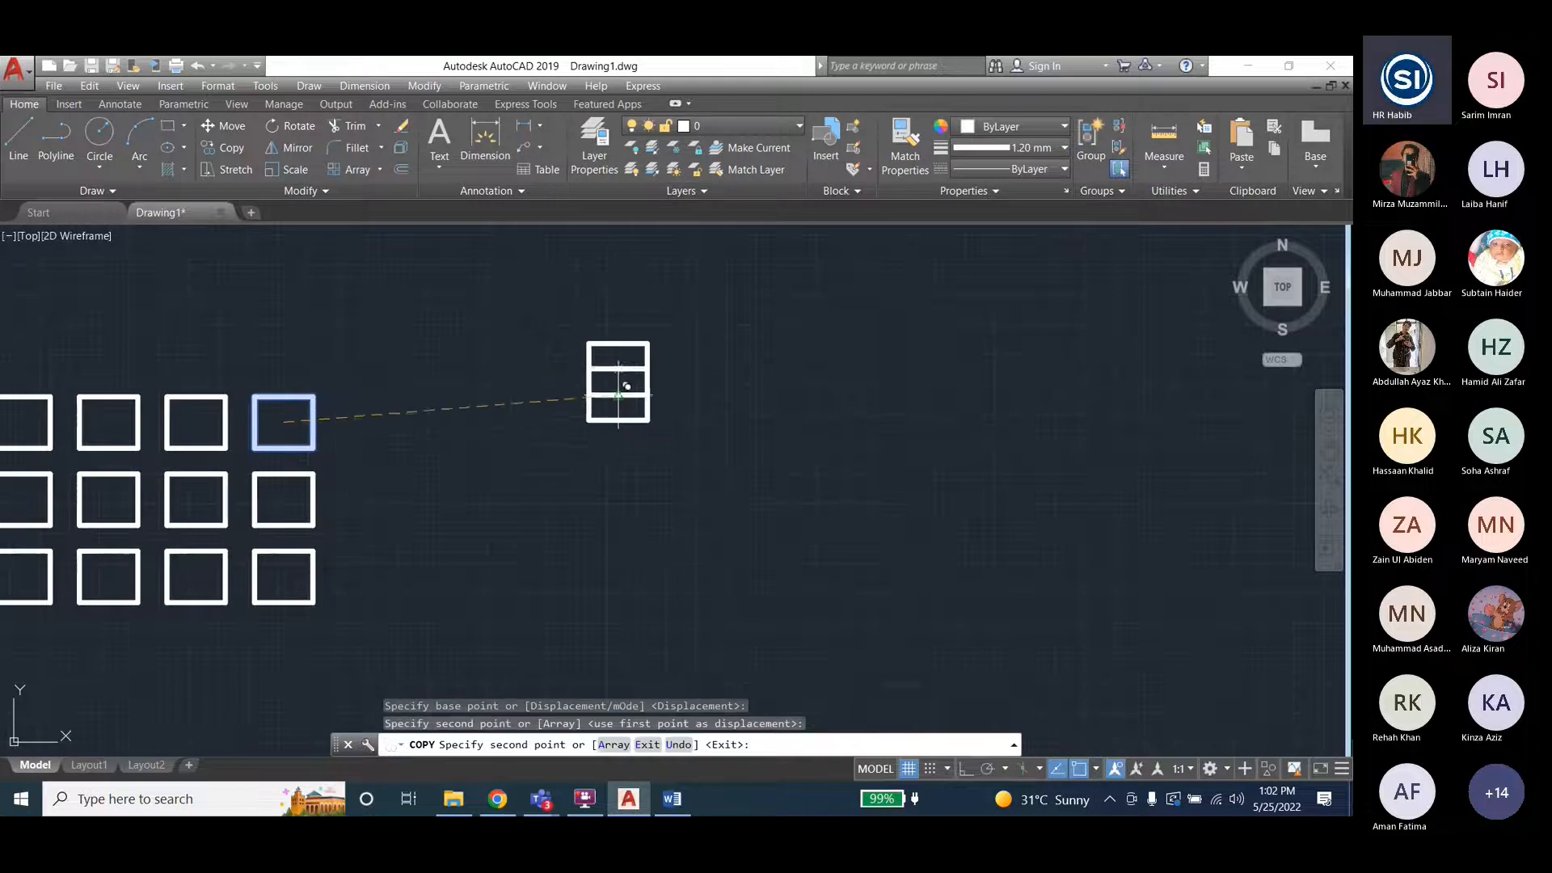
left_click(627, 507)
left_click(532, 576)
left_click(496, 441)
left_click(467, 309)
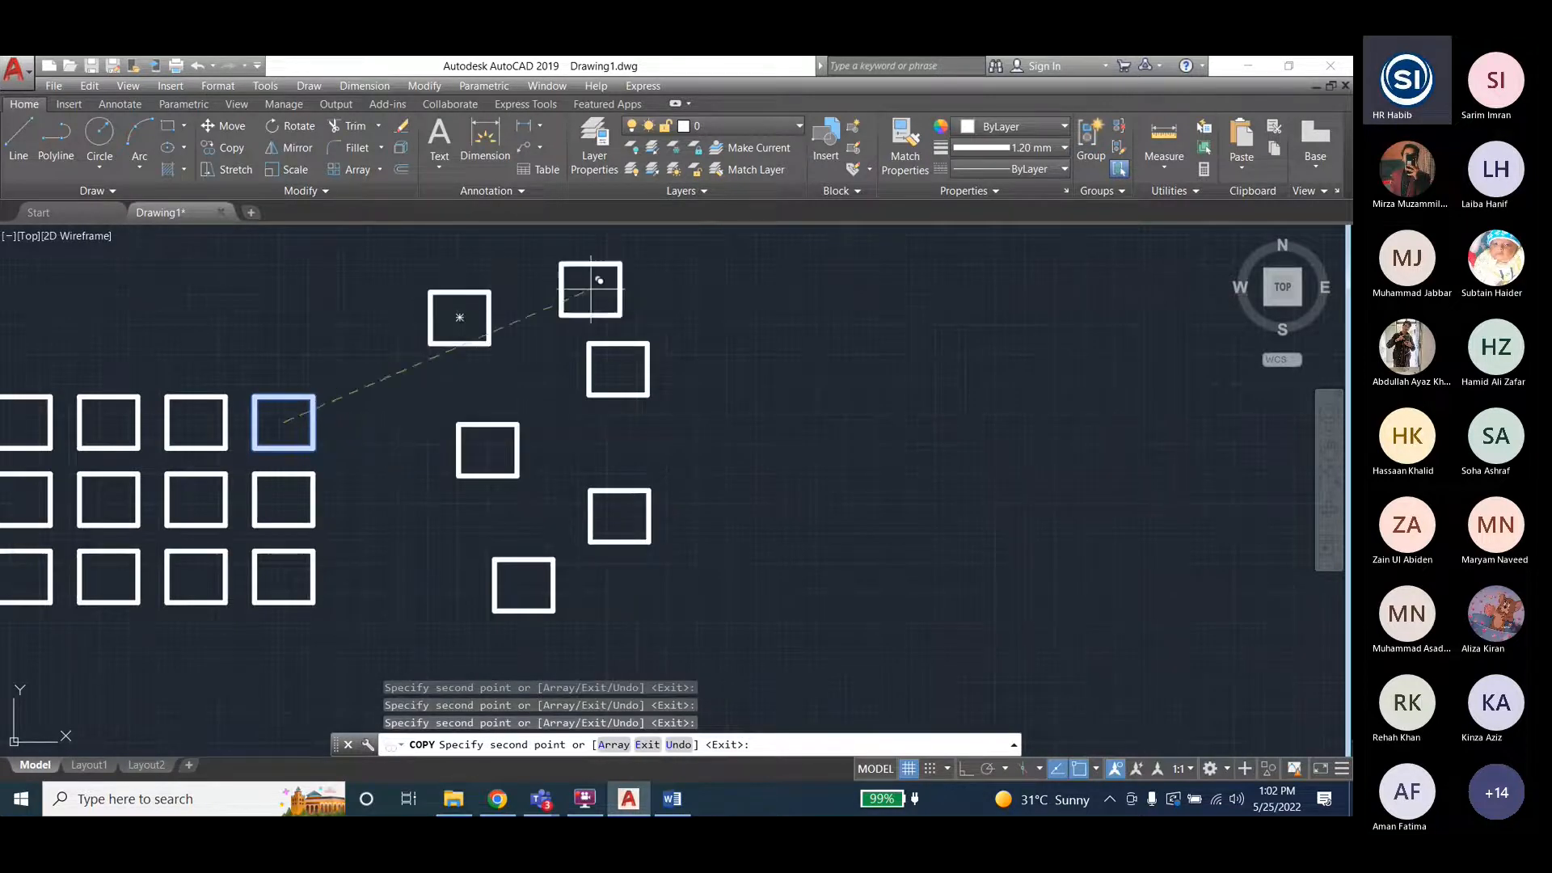
left_click(697, 288)
key("Escape")
key("Escape")
scroll(200, 428, "down", 4)
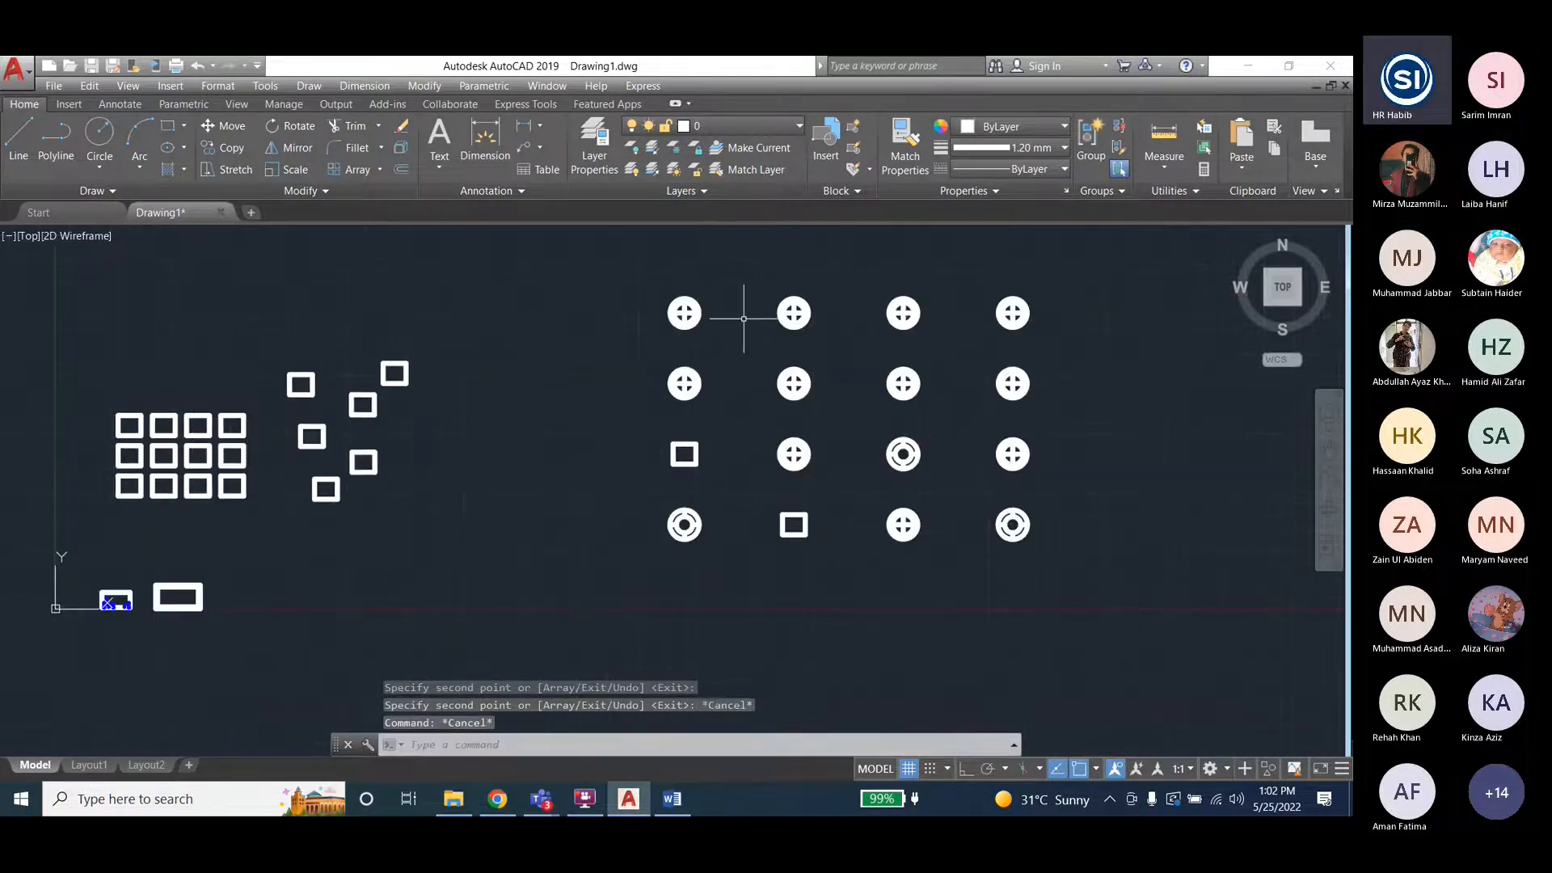
Examine the 4 by 4 circle array as one associative object and check its array editing options.
left_click(558, 354)
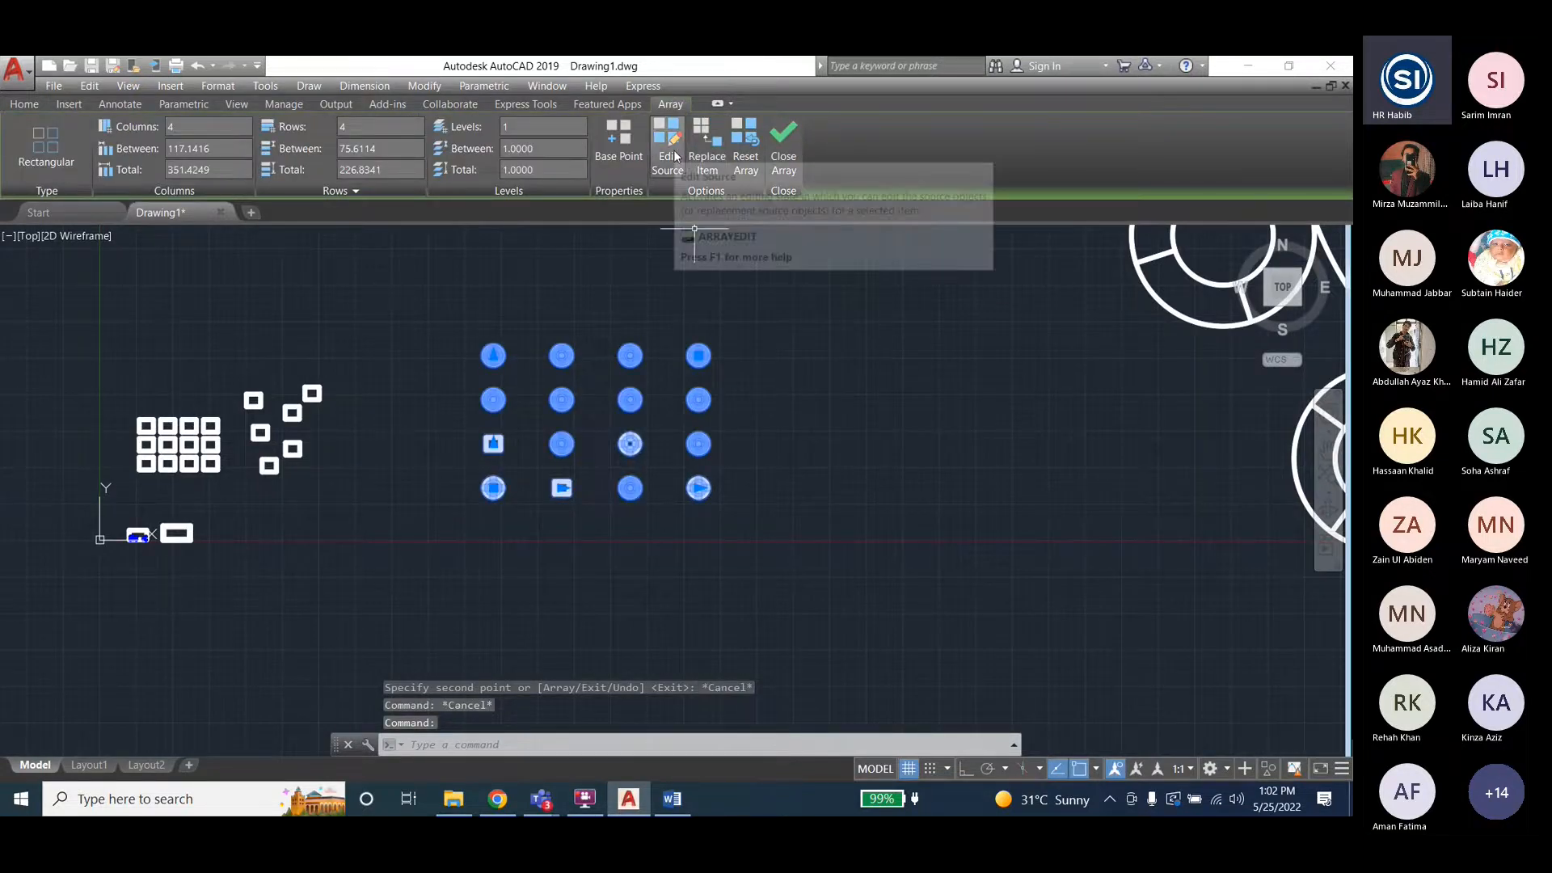
scroll(631, 437, "up", 2)
scroll(544, 415, "up", 4)
scroll(496, 451, "down", 2)
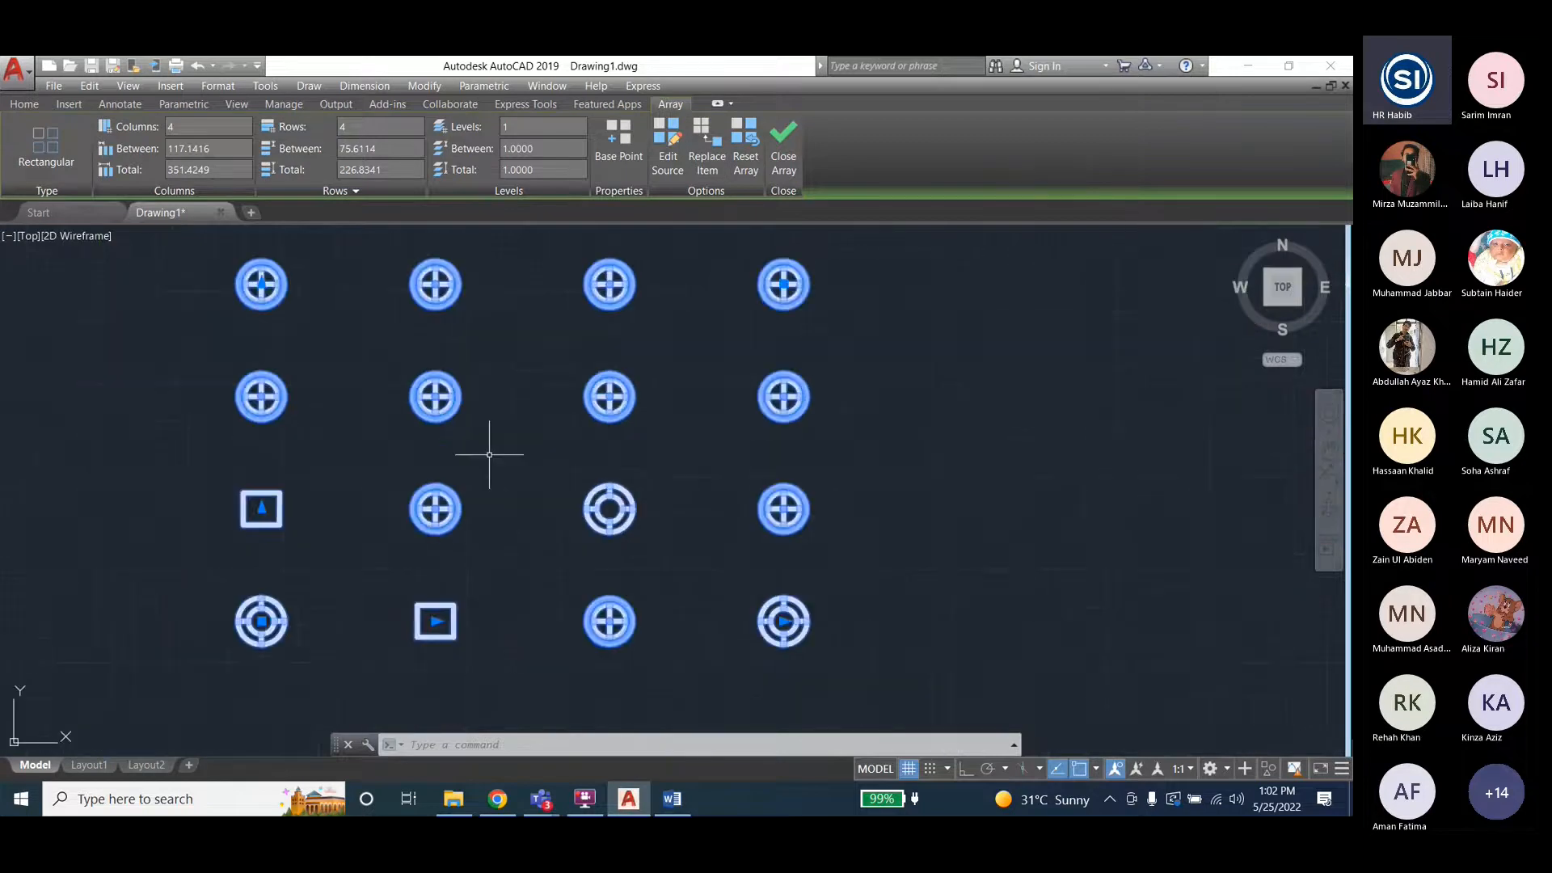
key("Escape")
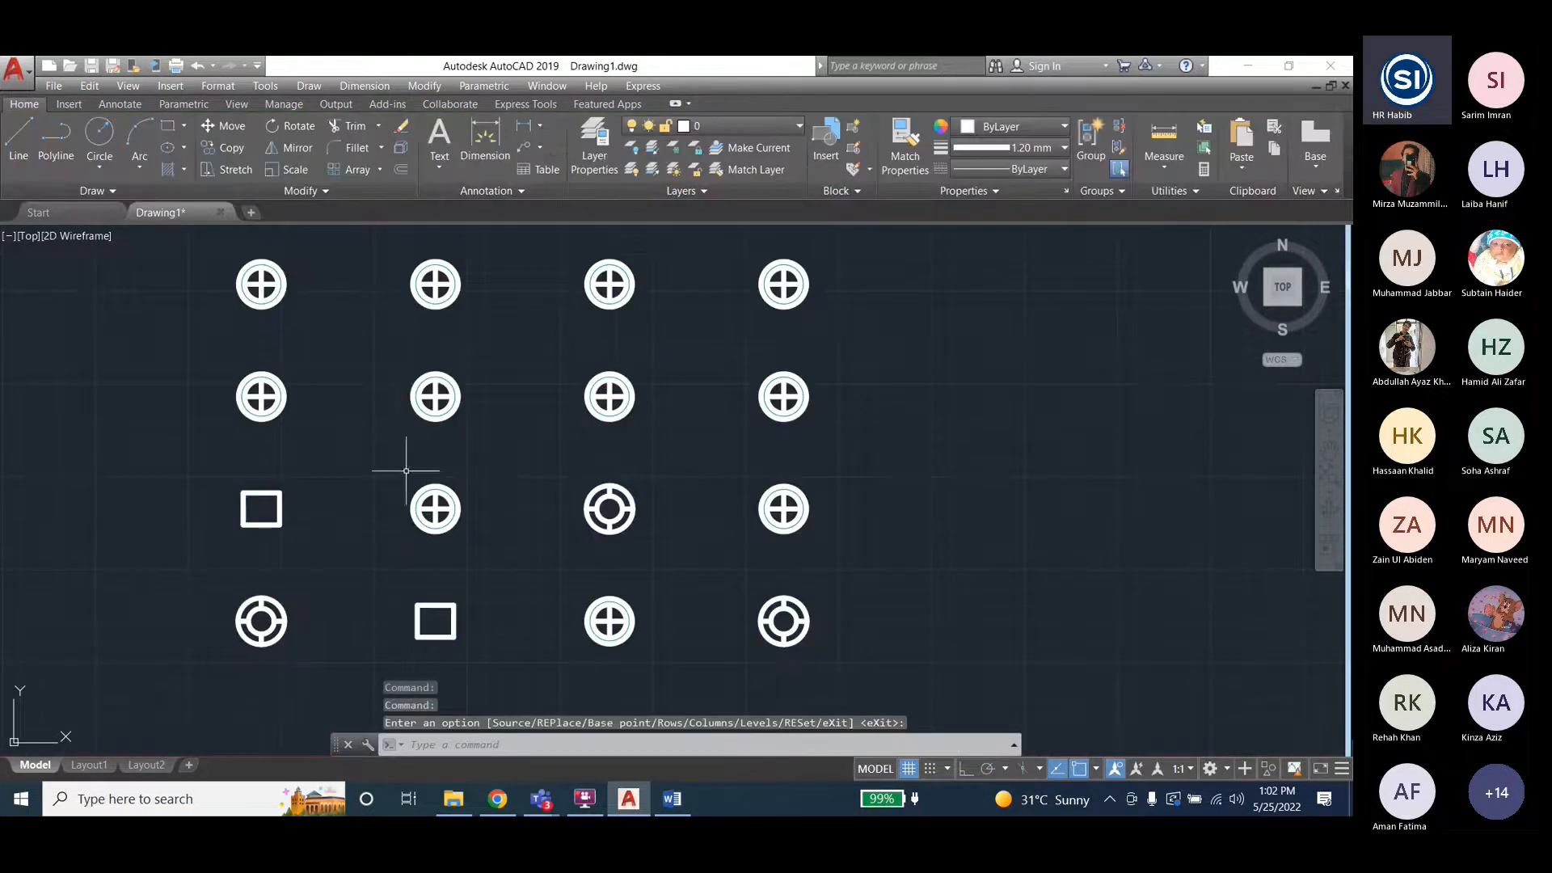
scroll(517, 501, "down", 1)
scroll(582, 388, "up", 2)
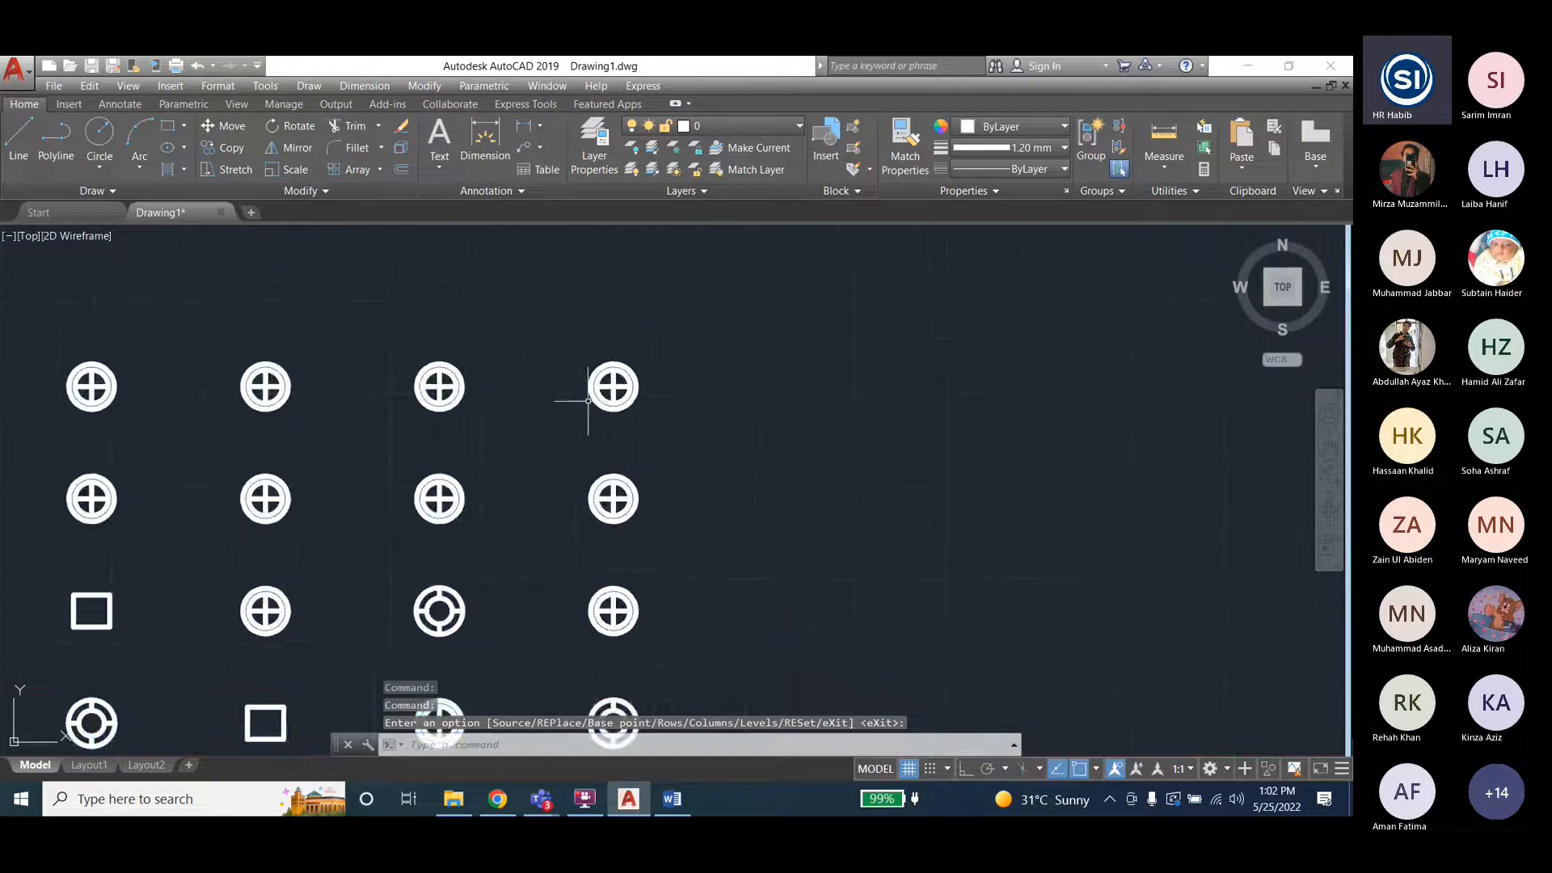
left_click(587, 376)
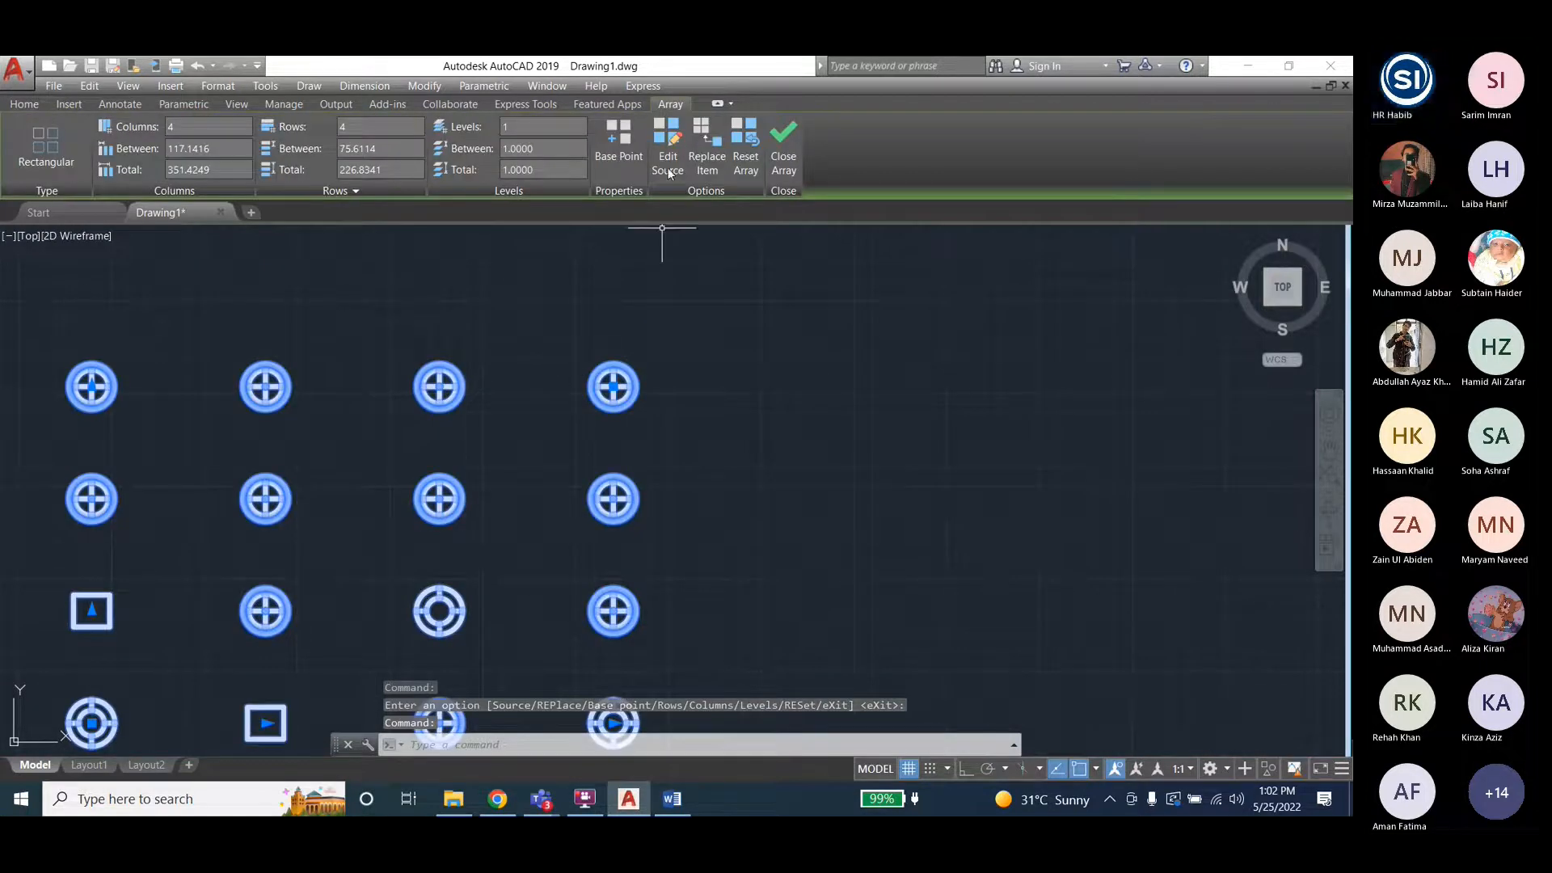
scroll(686, 322, "down", 1)
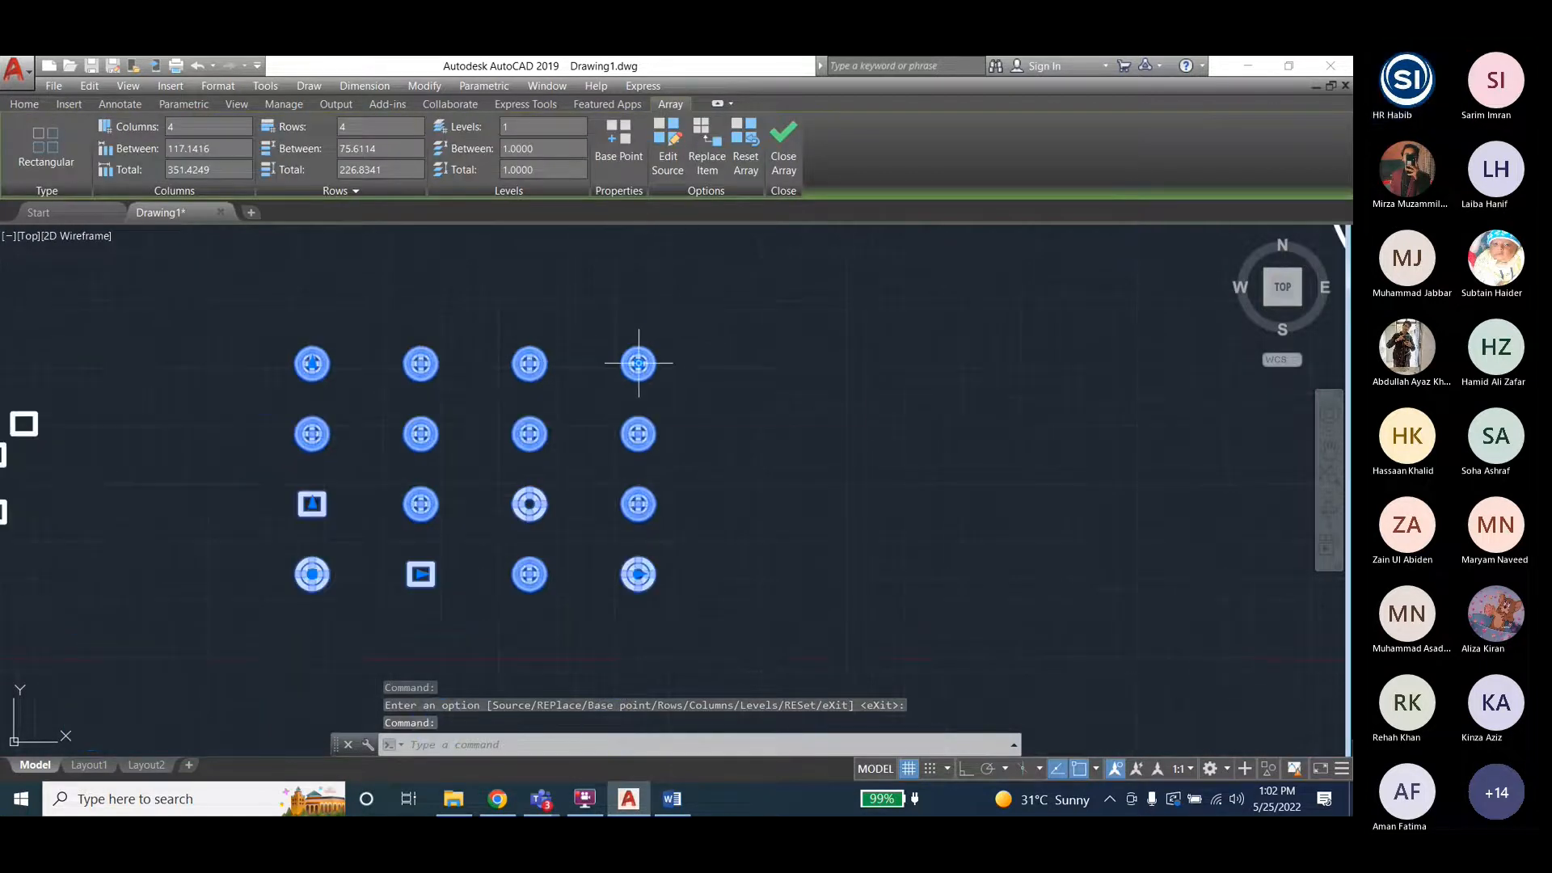
scroll(202, 380, "down", 1)
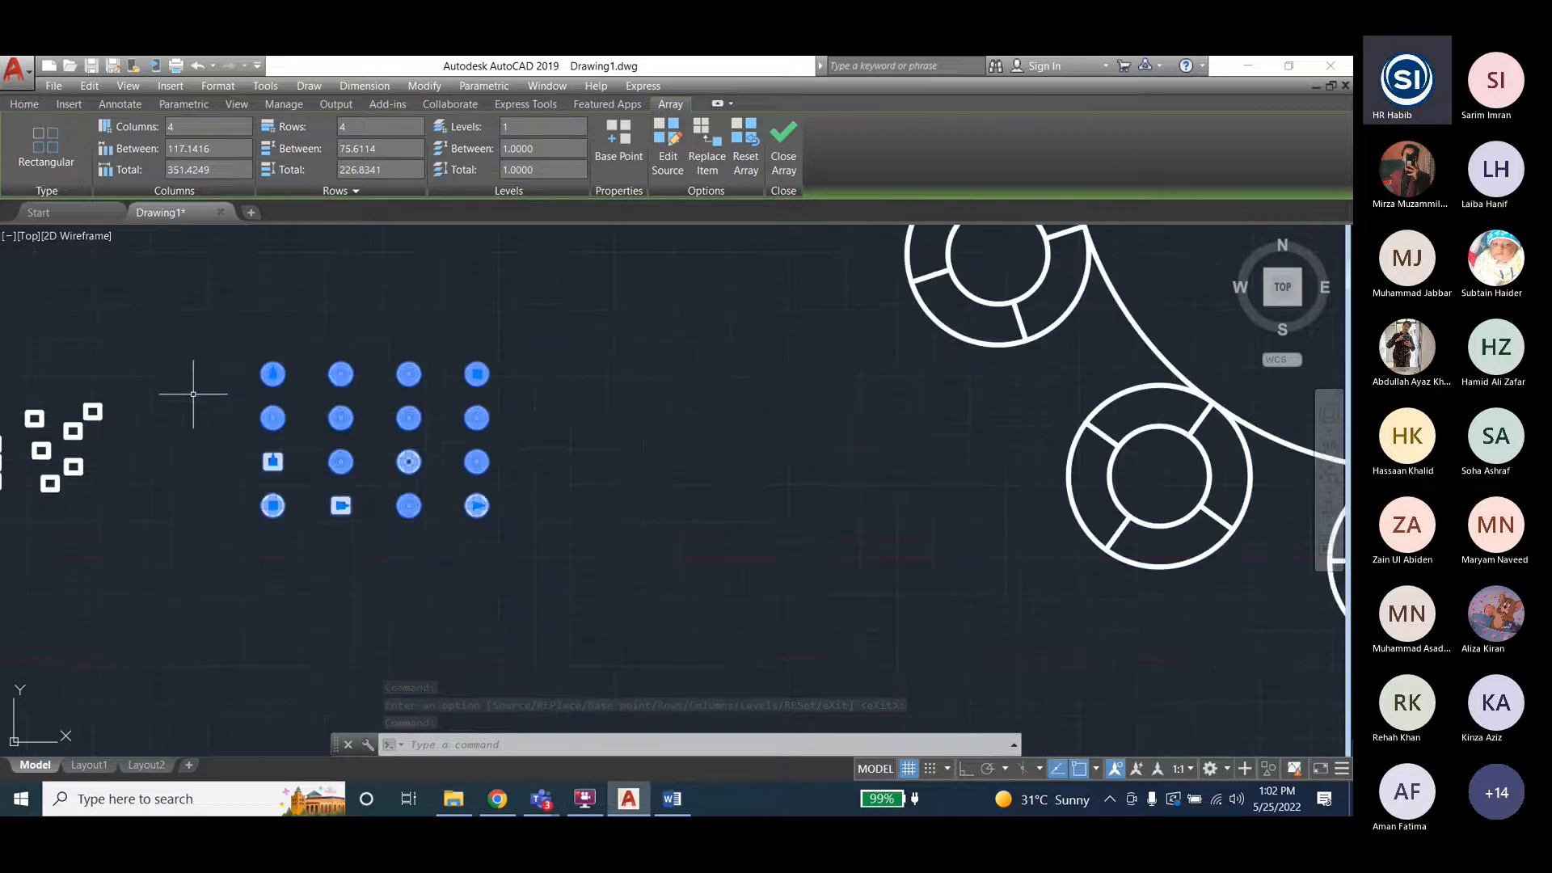
key("Escape")
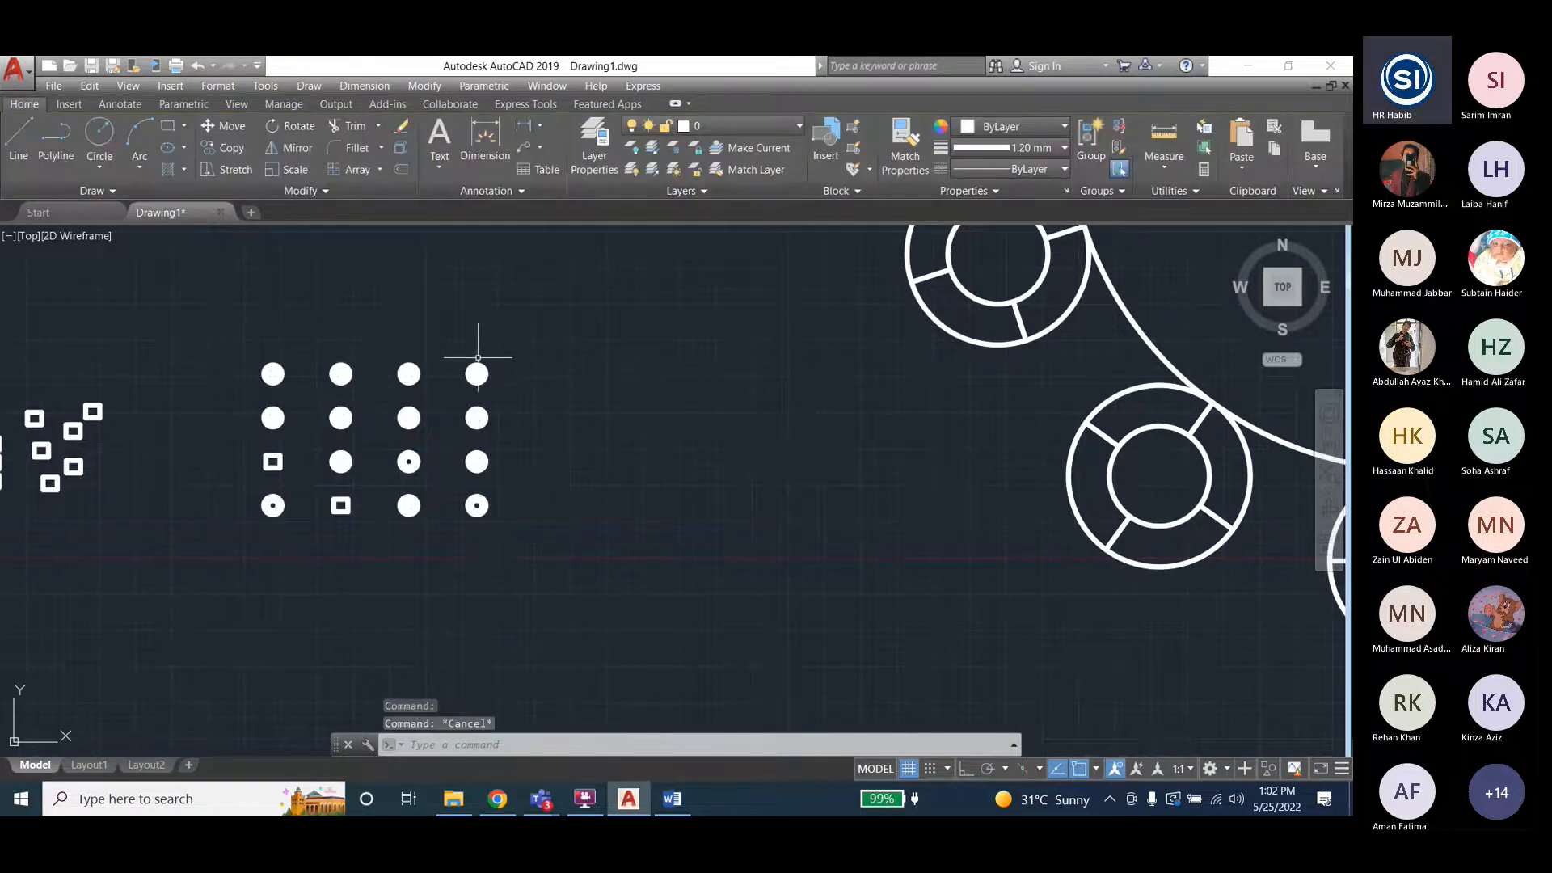
Copy the whole 4 by 4 circle array to the empty space between the original and the large ring of circles.
left_click(477, 372)
left_click(424, 86)
left_click(443, 240)
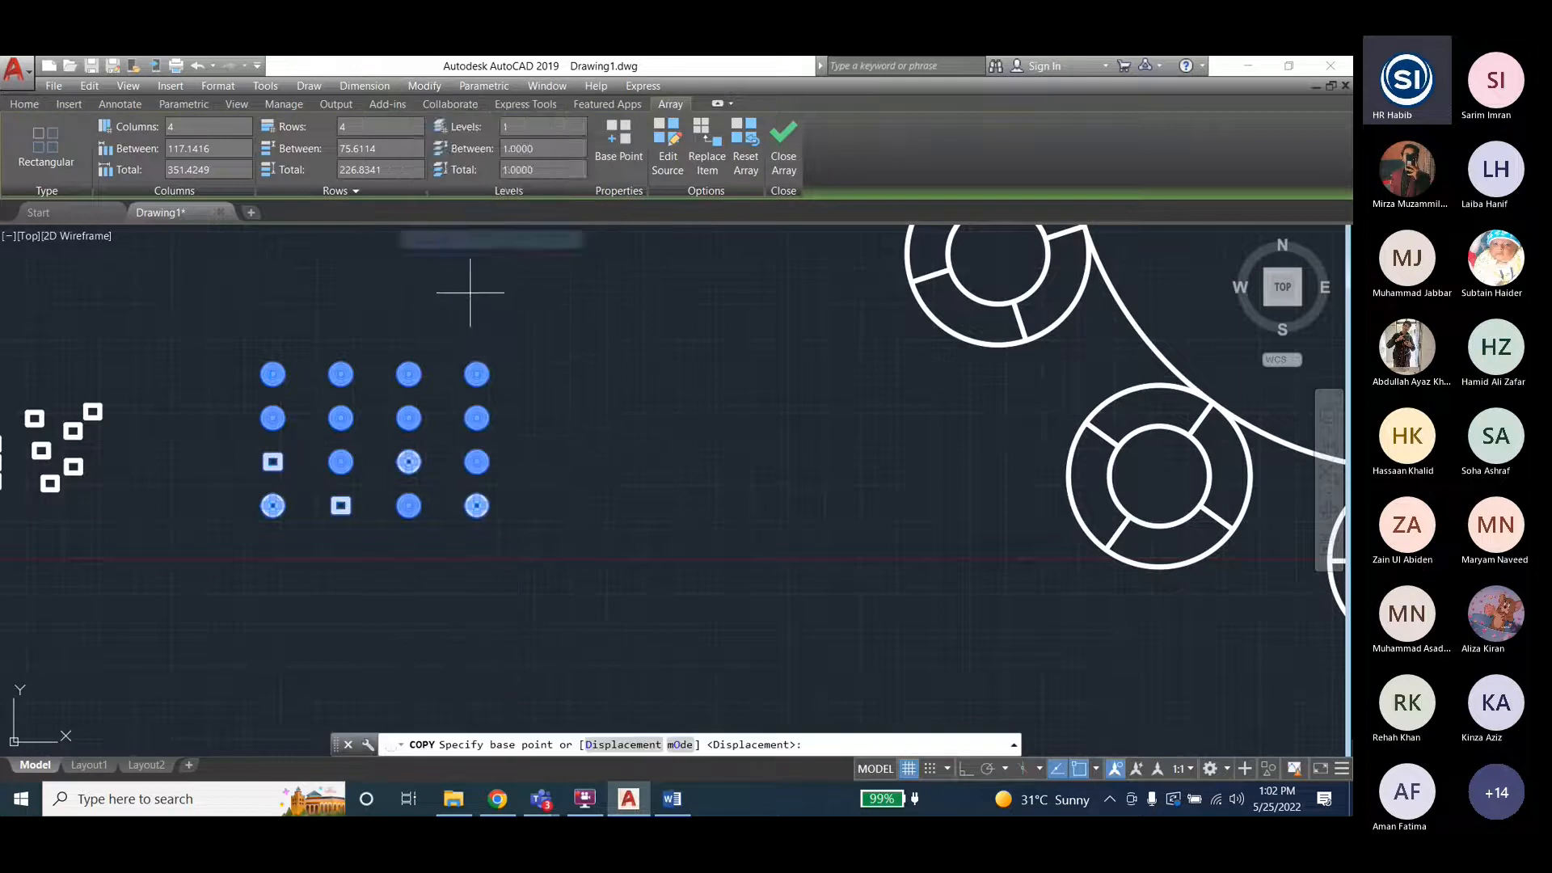
left_click(475, 374)
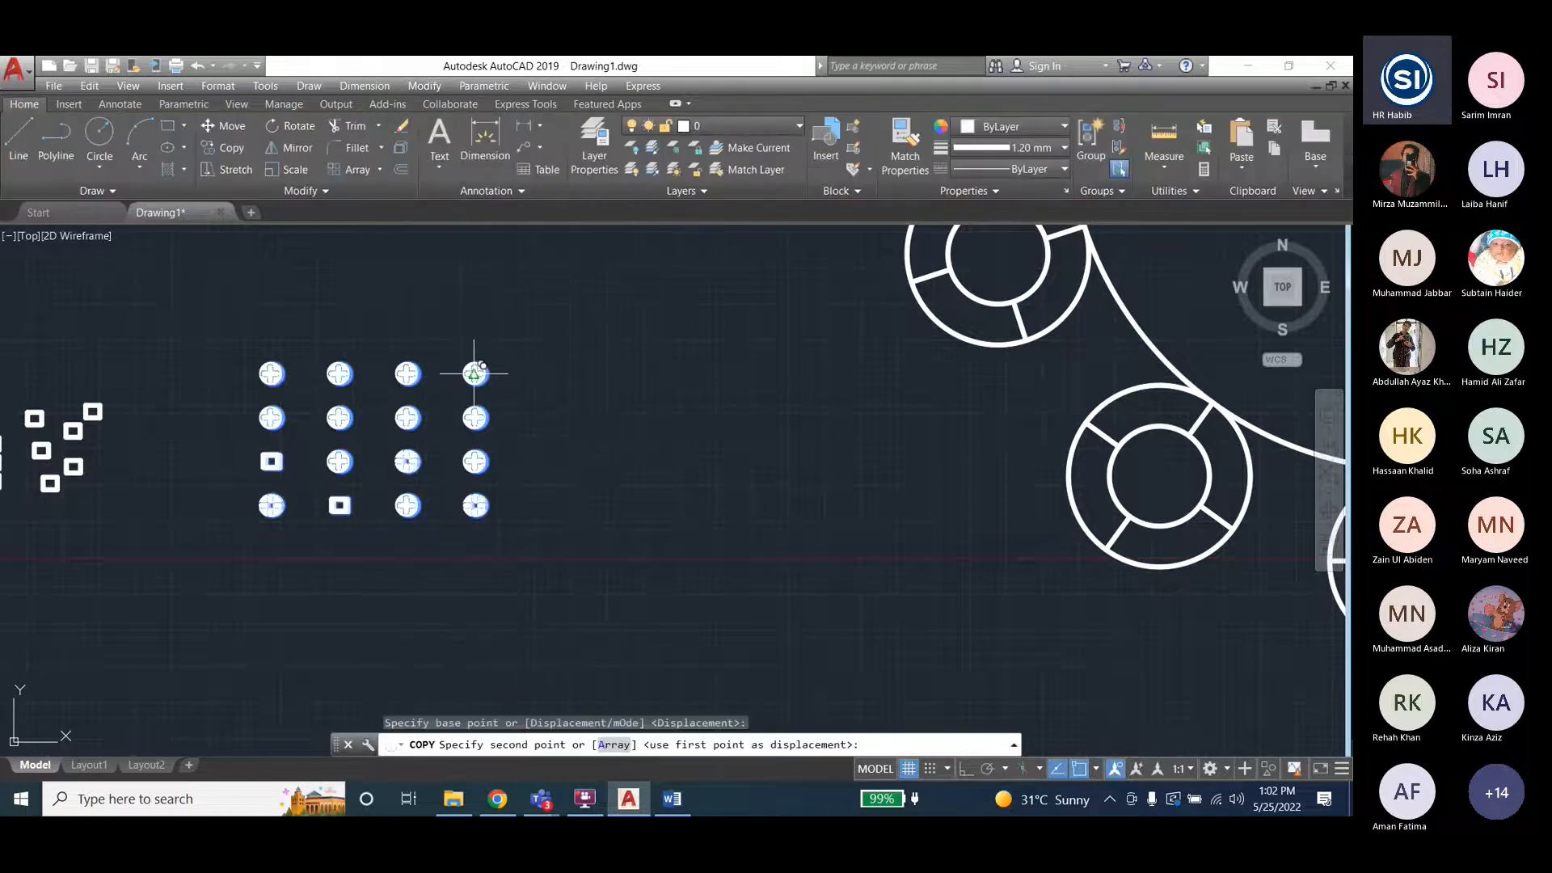
left_click(770, 377)
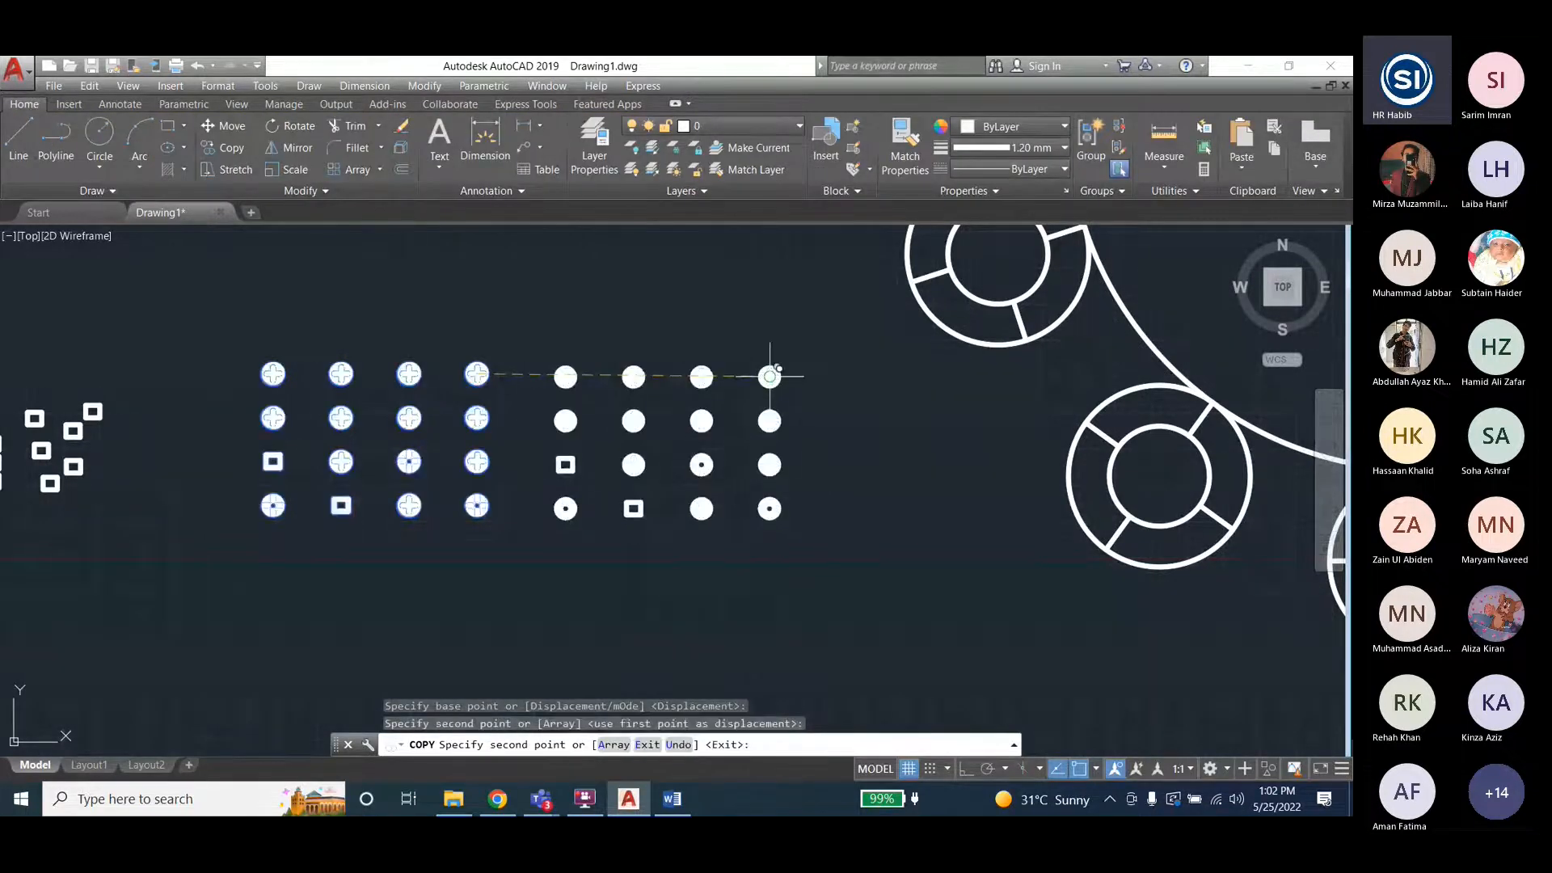
key("Escape")
key("Escape")
Select the copied circle array to check that its items act as one object, and clear the selection.
mouse_move(537, 343)
left_mouse_down()
mouse_move(676, 582)
mouse_move(790, 450)
mouse_move(745, 364)
mouse_move(803, 337)
mouse_move(780, 371)
left_mouse_up()
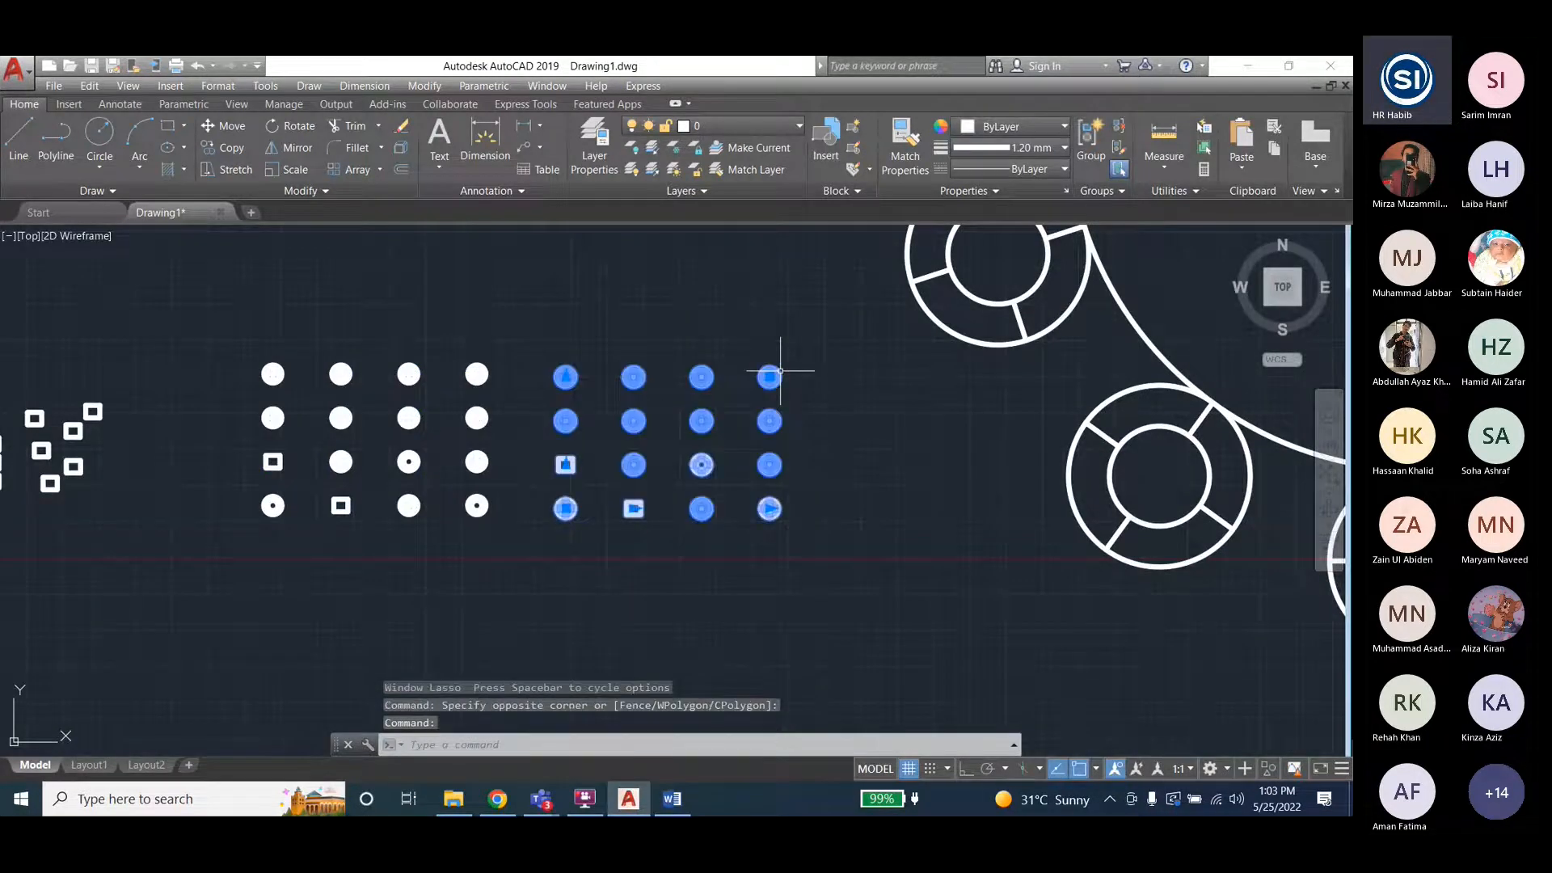
key("Escape")
key("Escape")
scroll(780, 371, "down", 3)
scroll(703, 242, "up", 5)
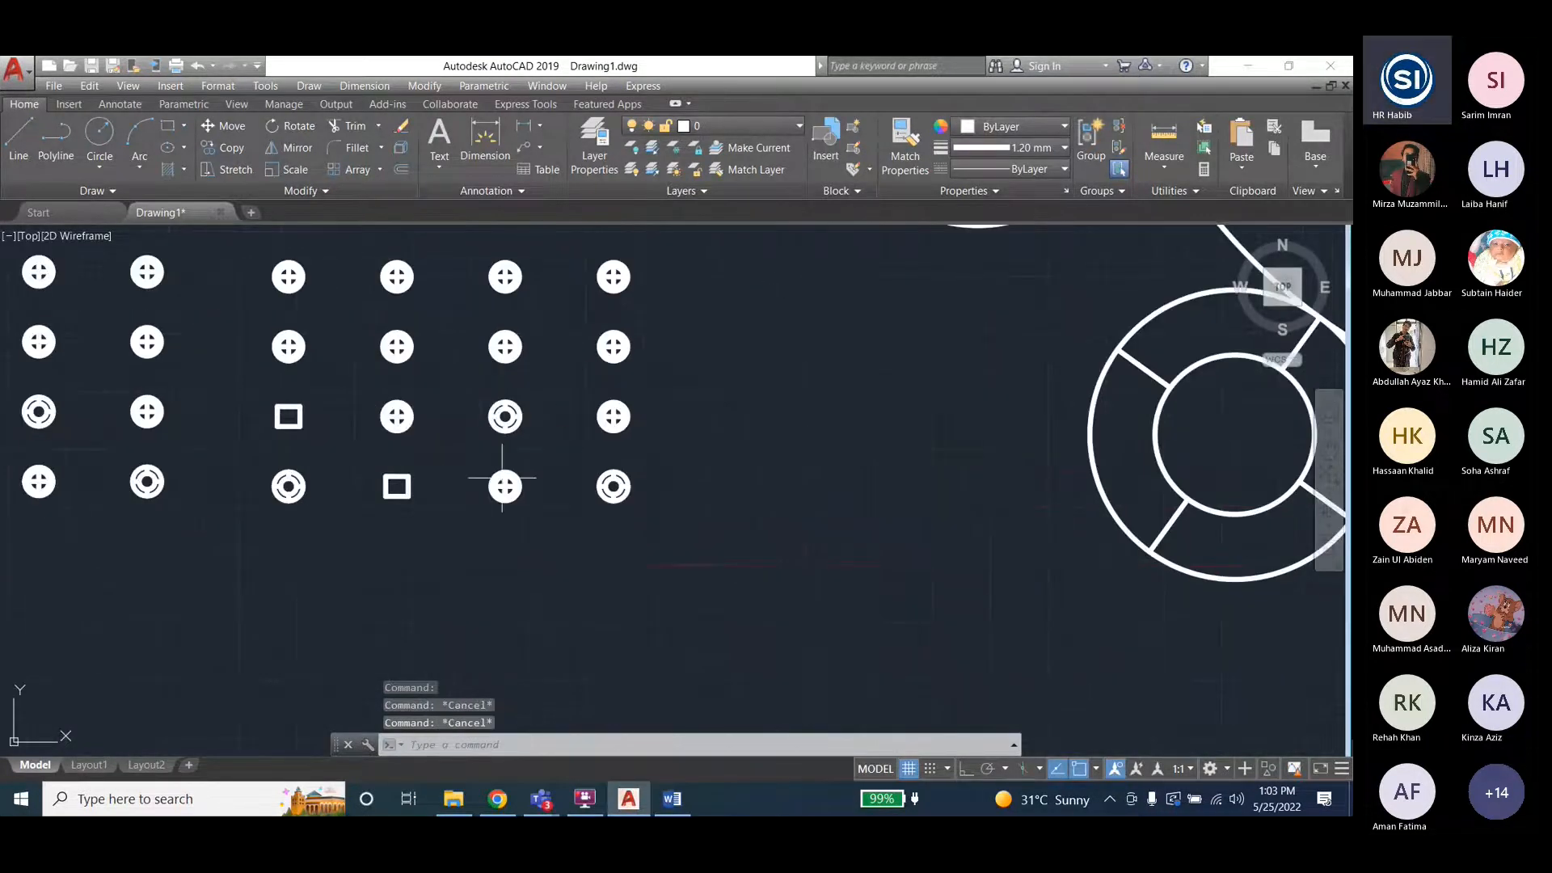
Erase the copied 4 by 4 circle array beside the original.
left_click(697, 234)
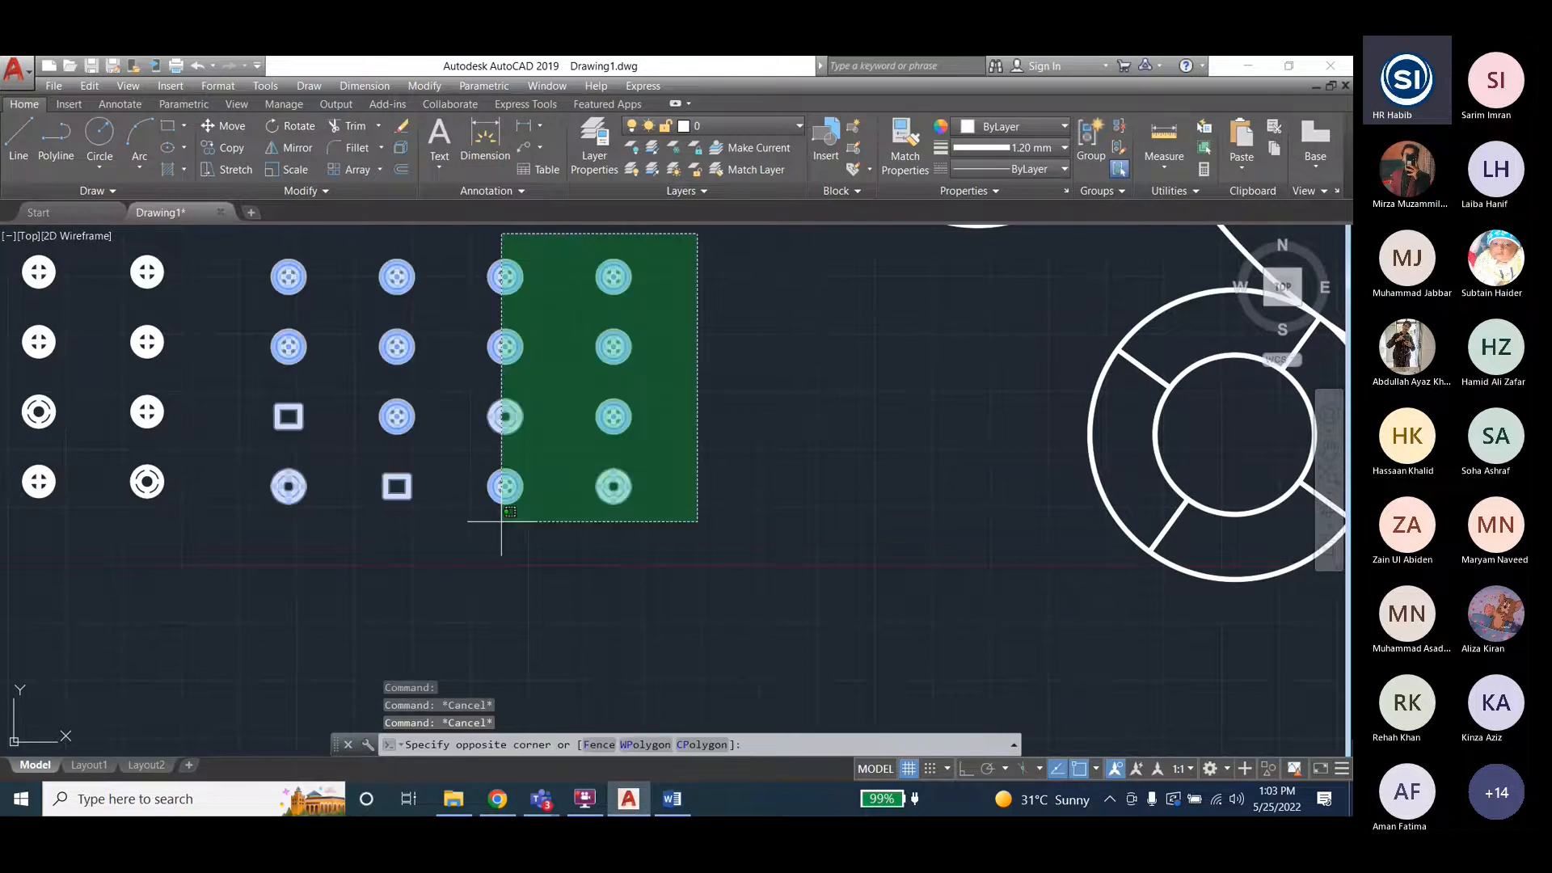
left_click(501, 520)
key("Delete")
scroll(717, 415, "down", 2)
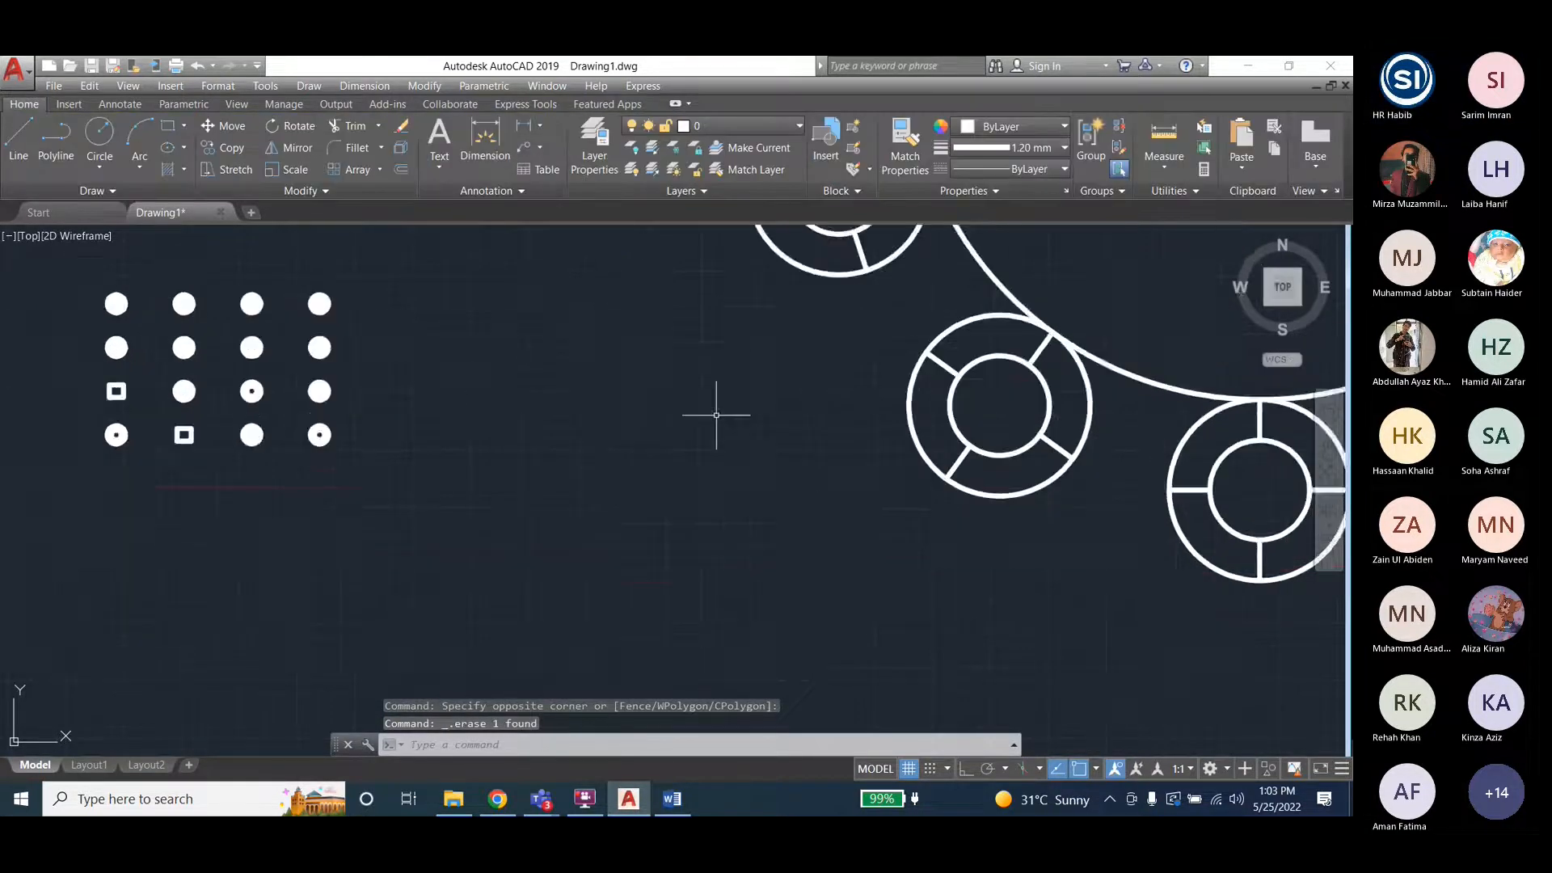
scroll(450, 440, "down", 2)
scroll(312, 377, "up", 2)
scroll(325, 378, "up", 2)
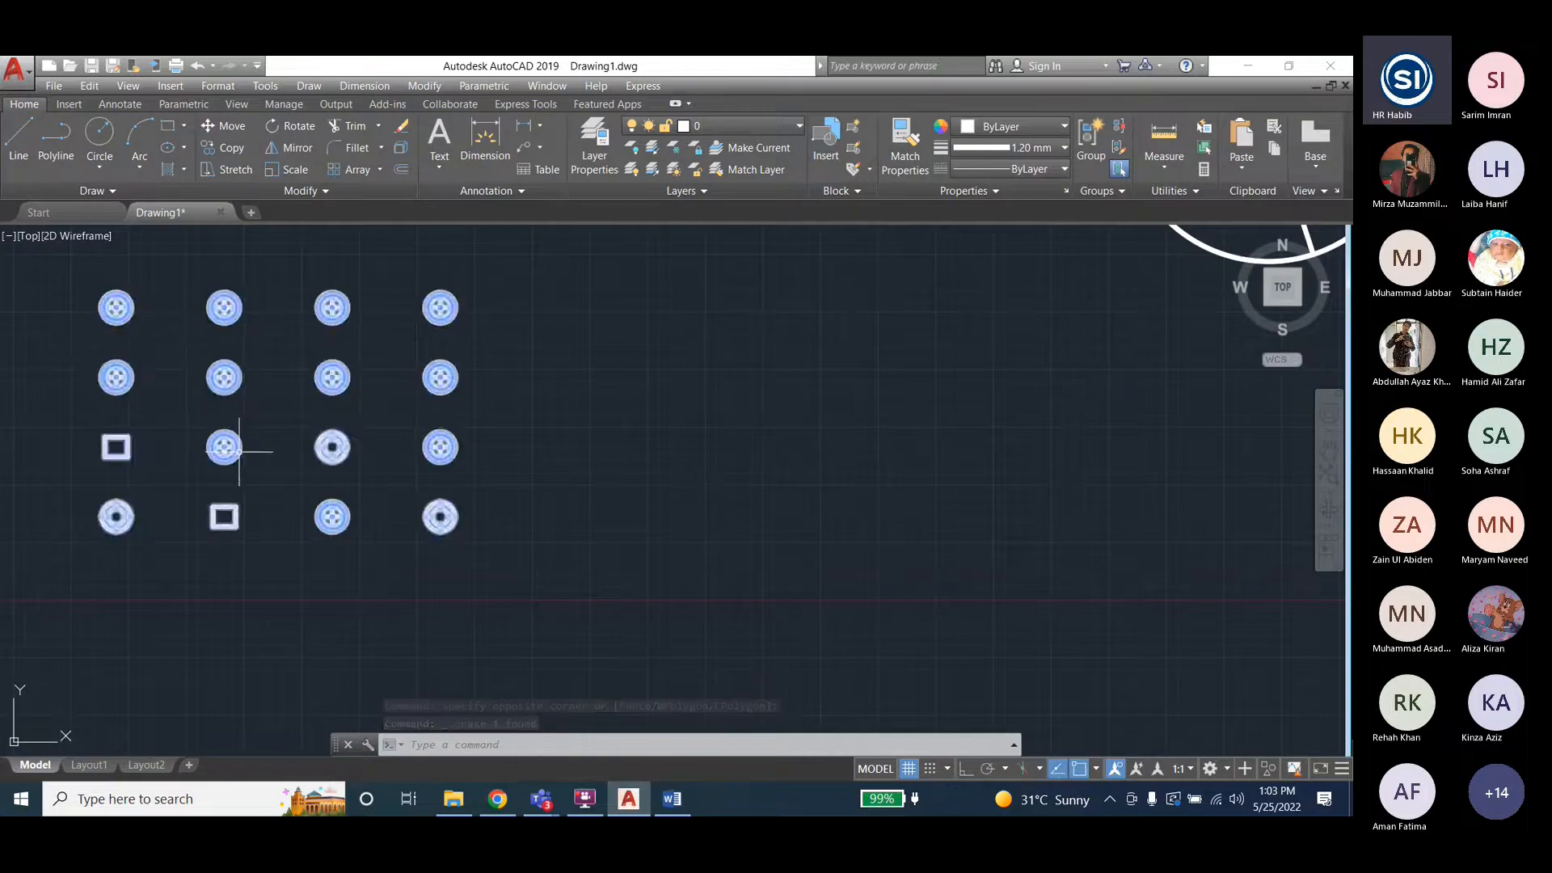
key("Escape")
key("Escape")
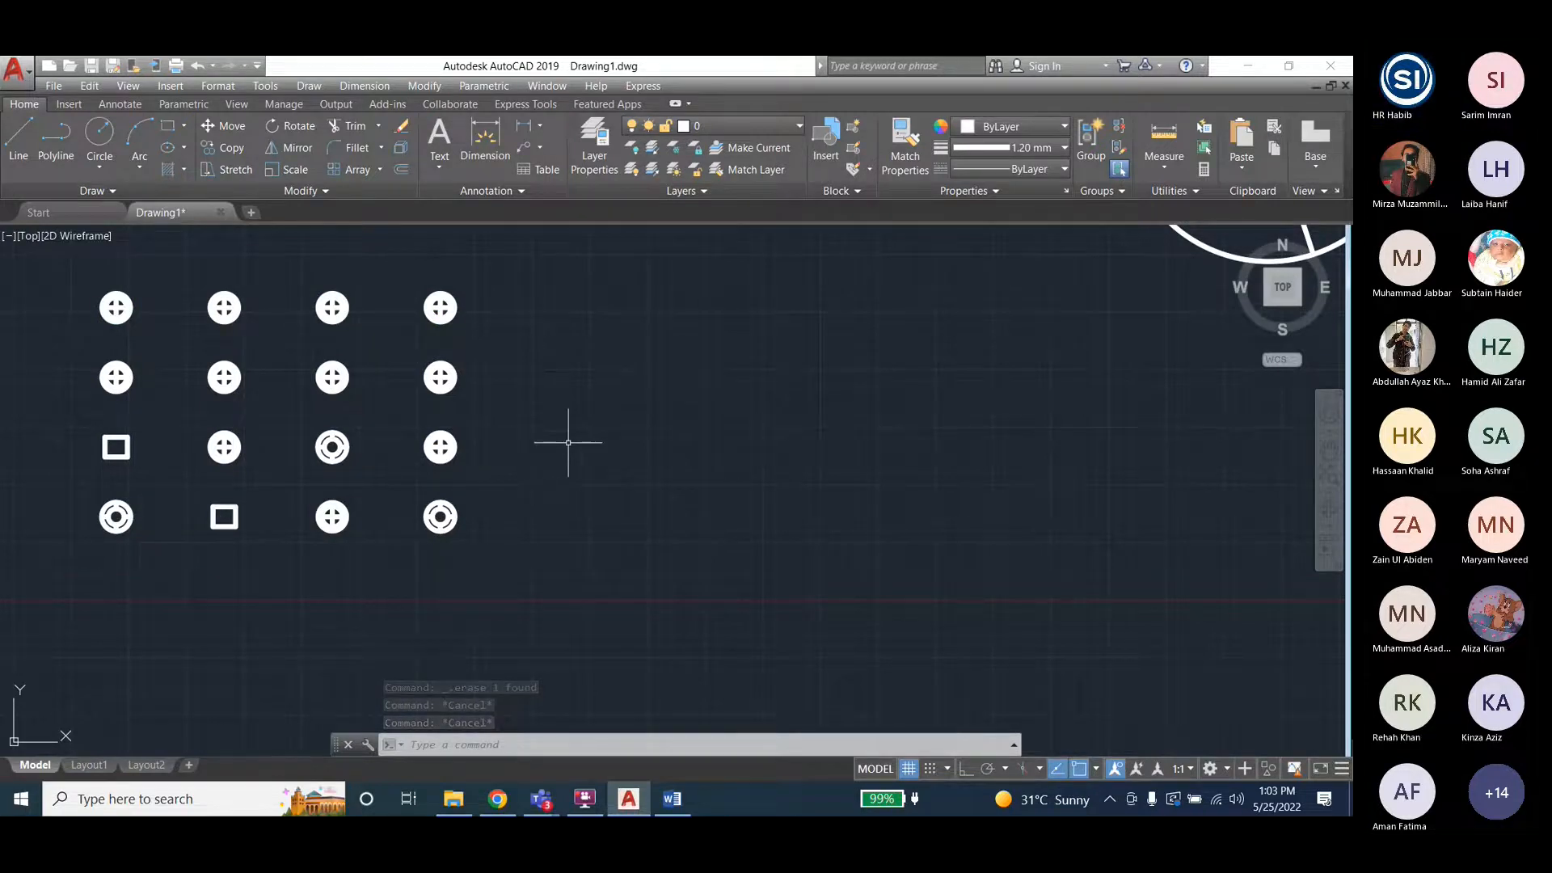
Try to ungroup the 4 by 4 circle array, and leave the Ungroup command.
scroll(233, 477, "up", 2)
scroll(242, 517, "down", 2)
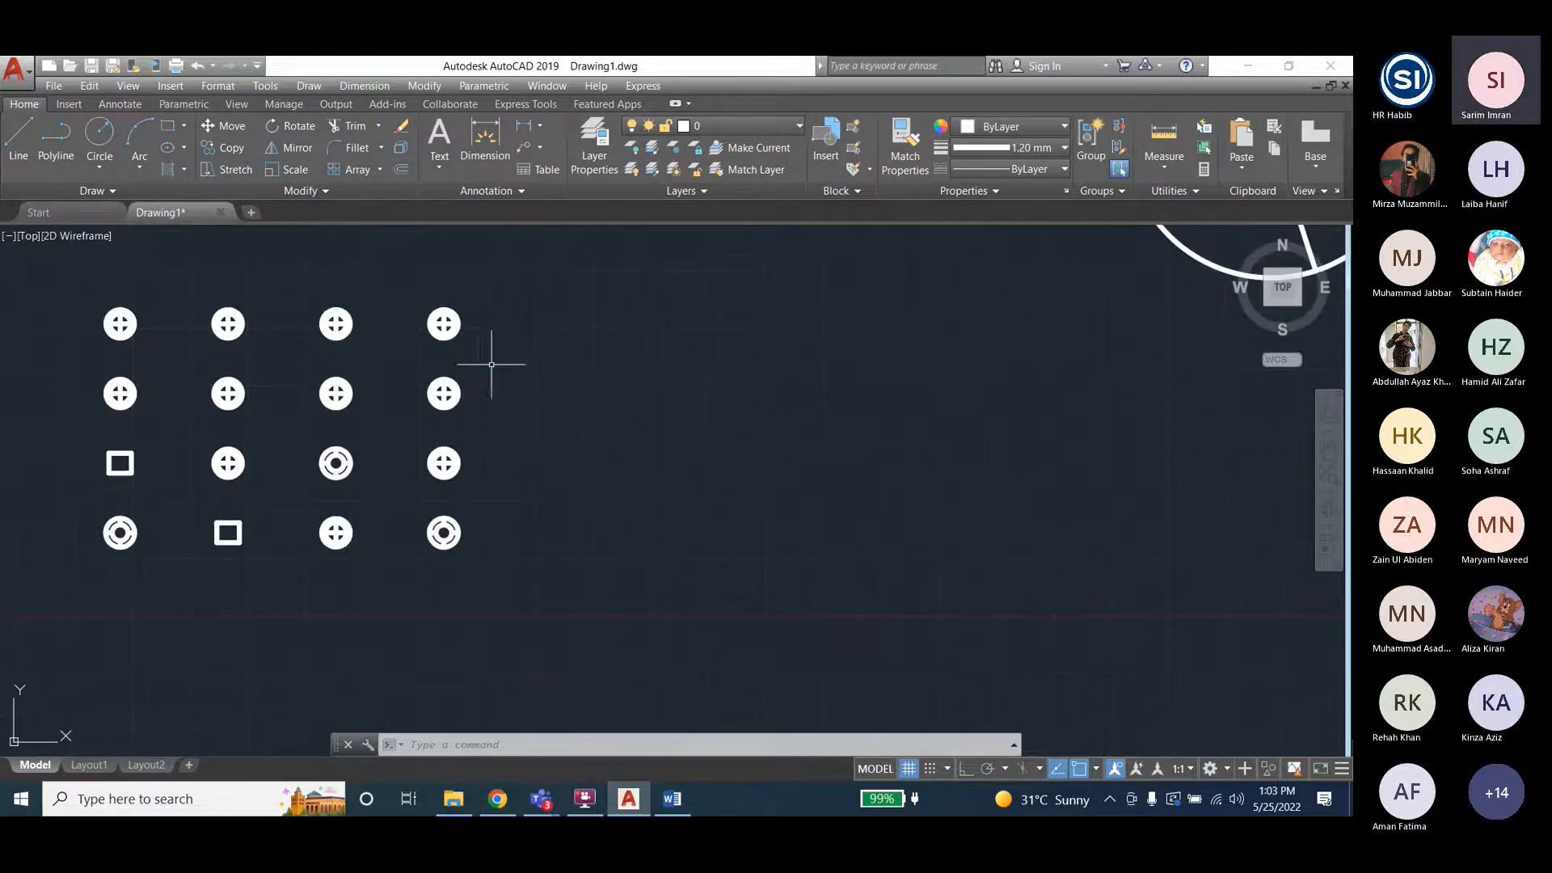
left_click(459, 391)
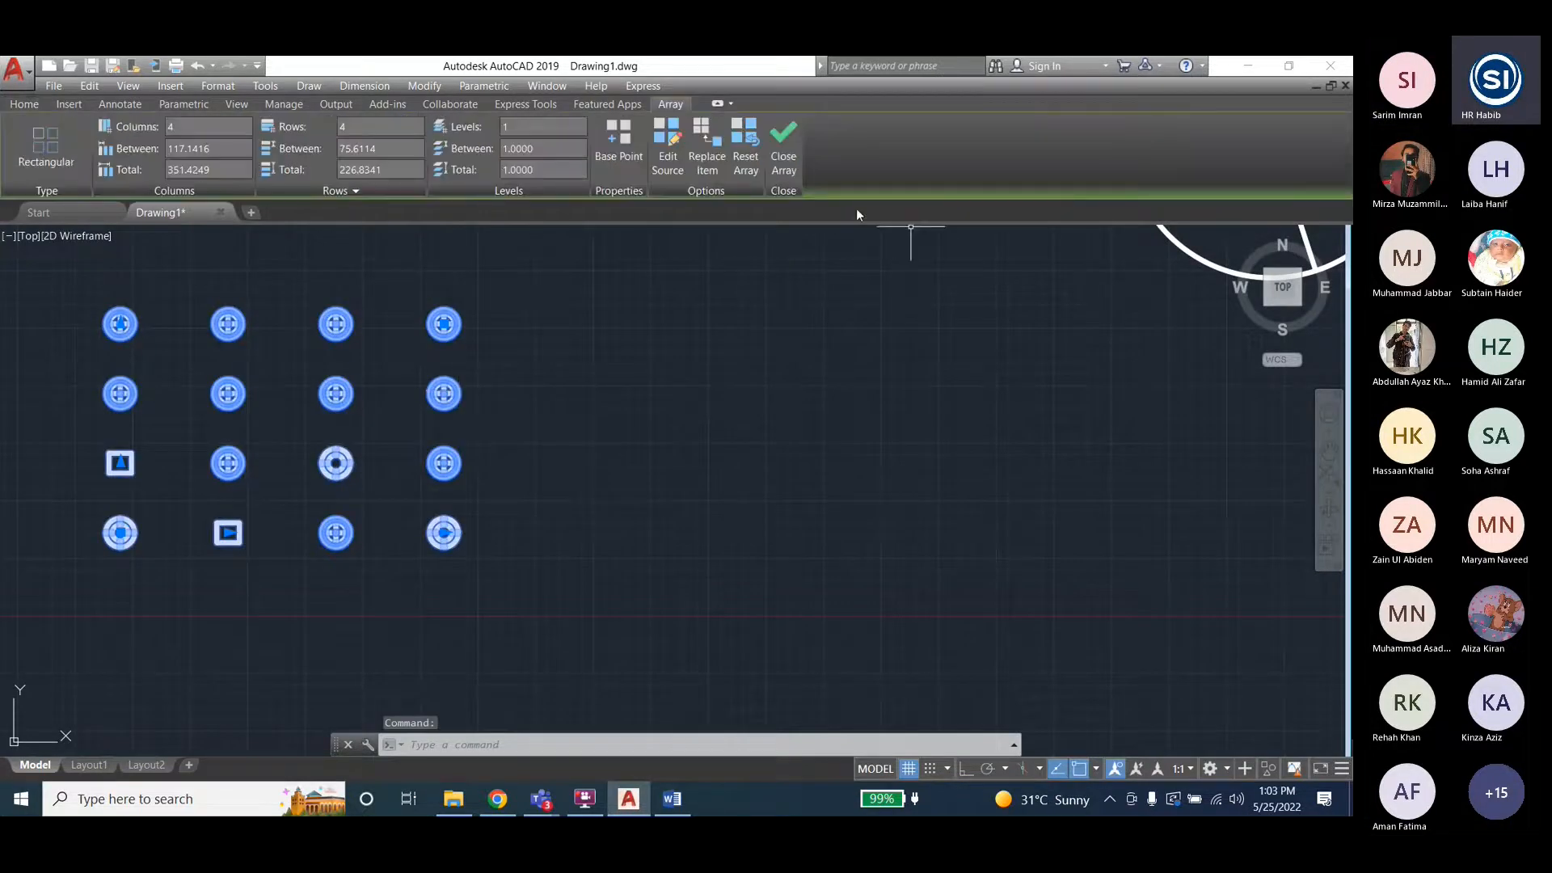
left_click(28, 105)
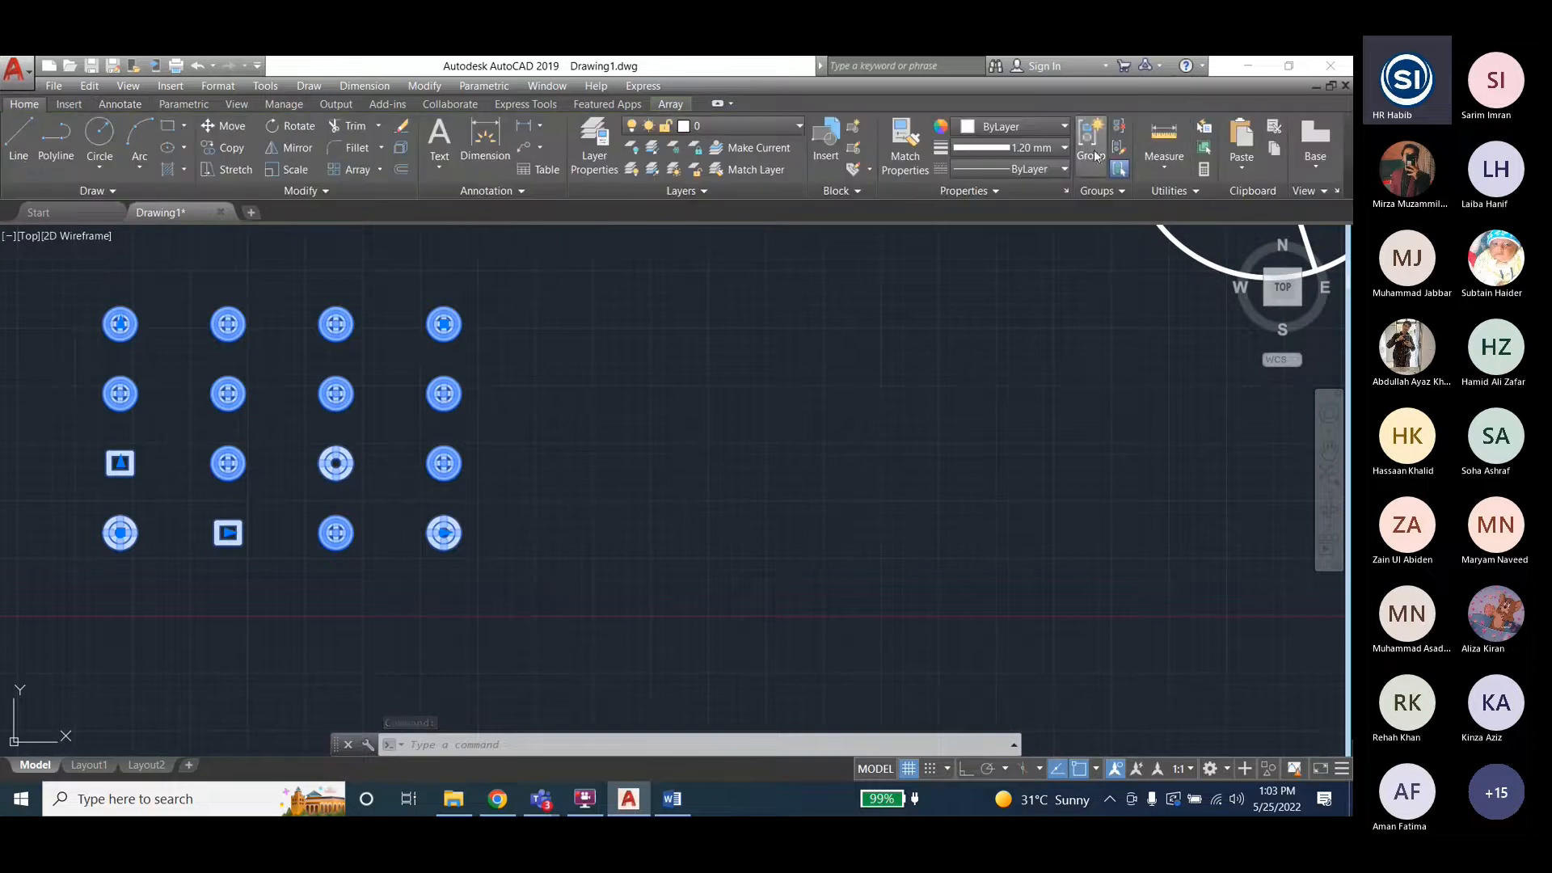
left_click(1119, 126)
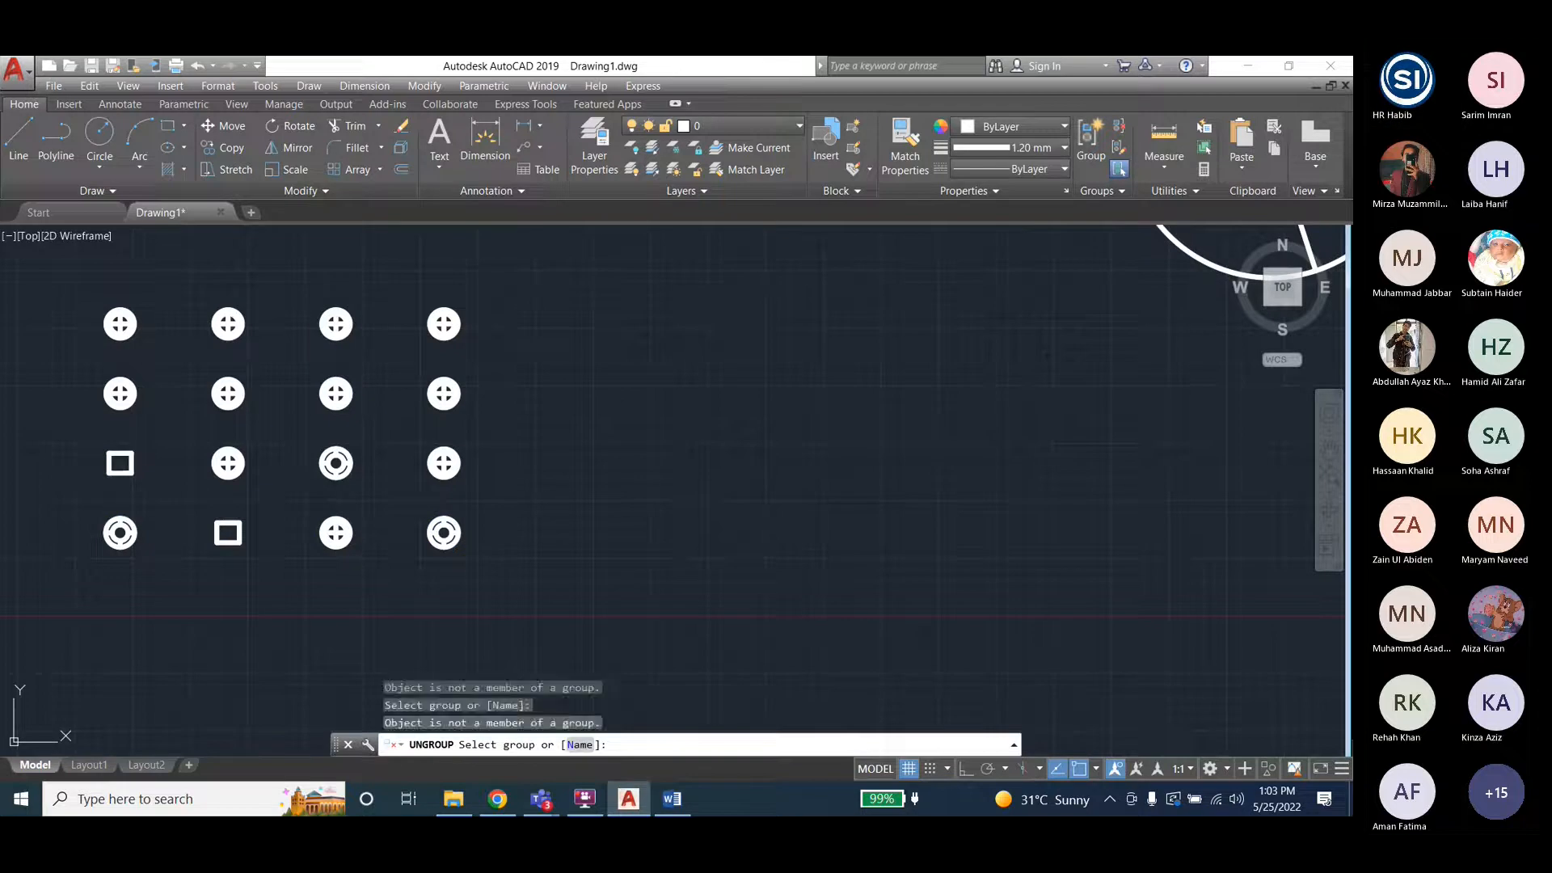
left_click(488, 304)
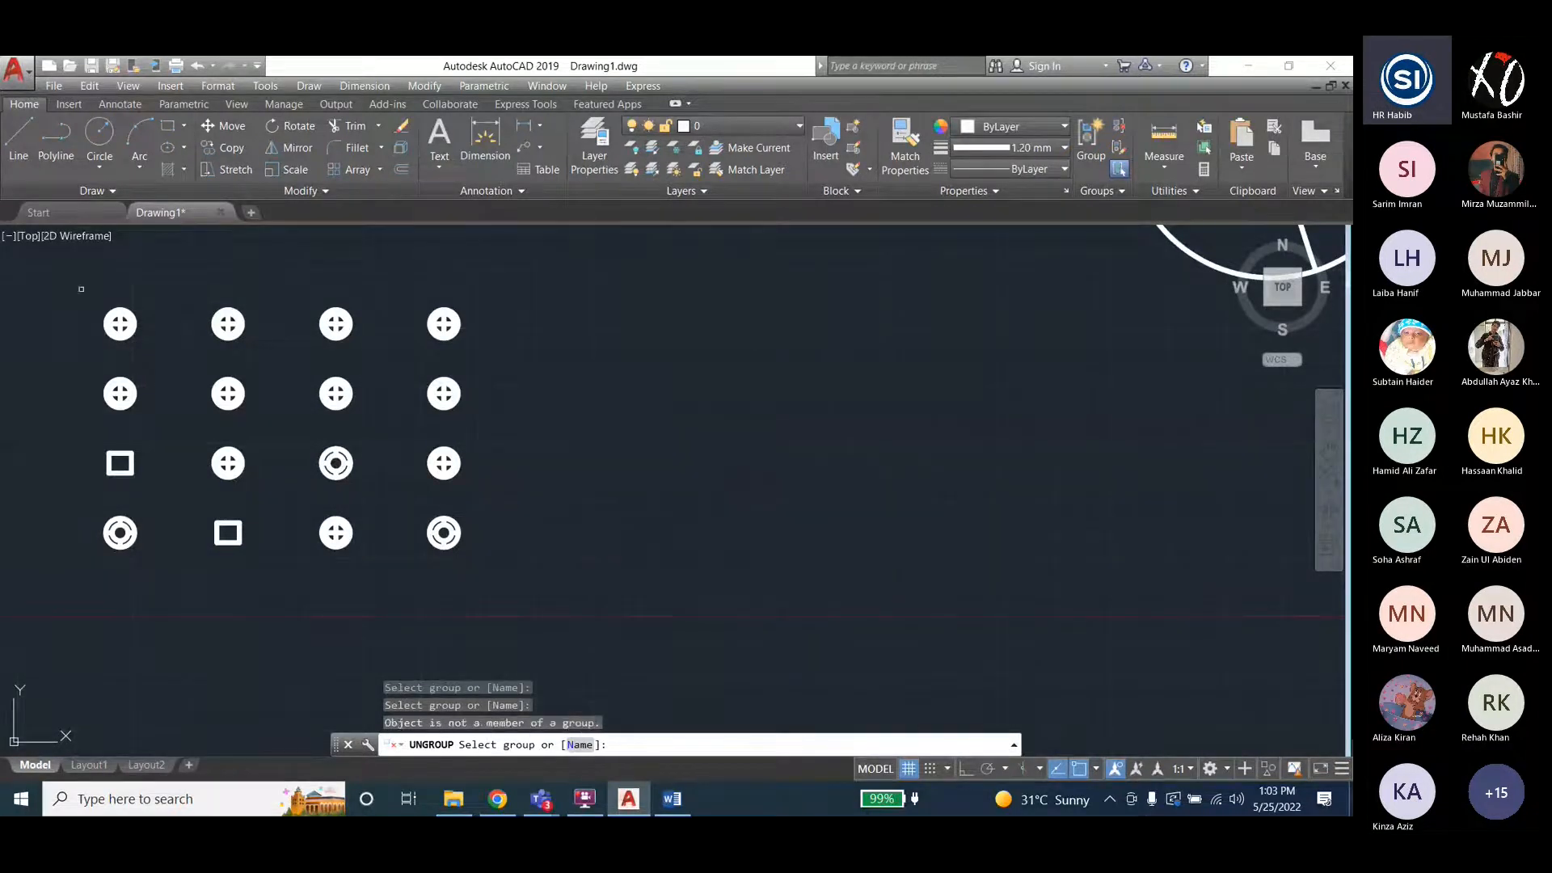
left_click(584, 551)
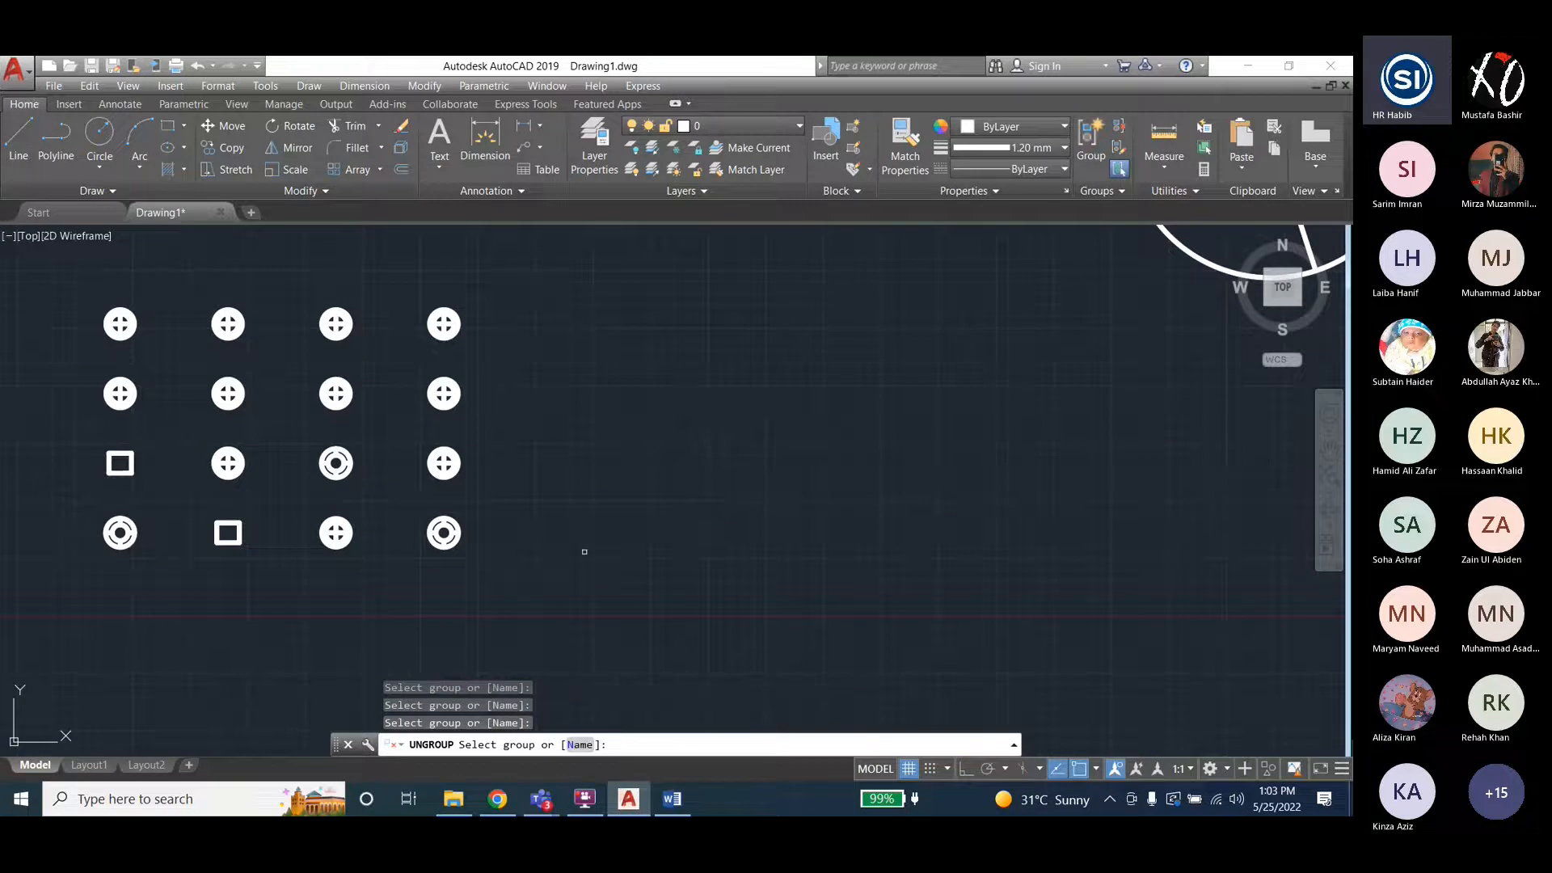
key("Escape")
key("Escape")
key("Escape")
key("Escape")
Put the 4 by 4 array into an unnamed group, select it to check, and ungroup it again.
scroll(700, 513, "down", 5)
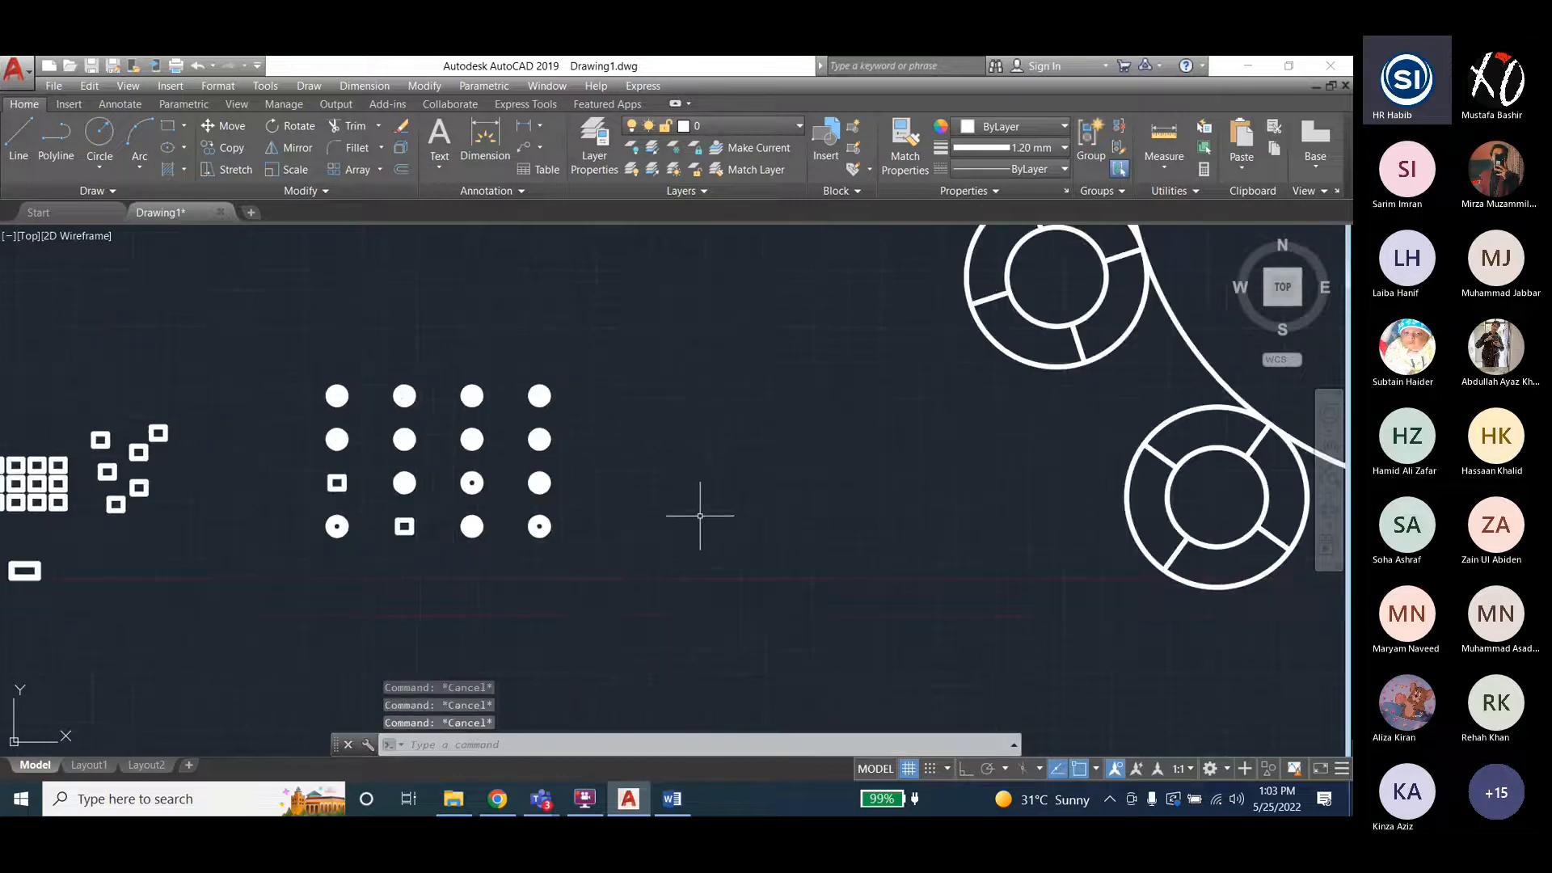
scroll(527, 527, "up", 4)
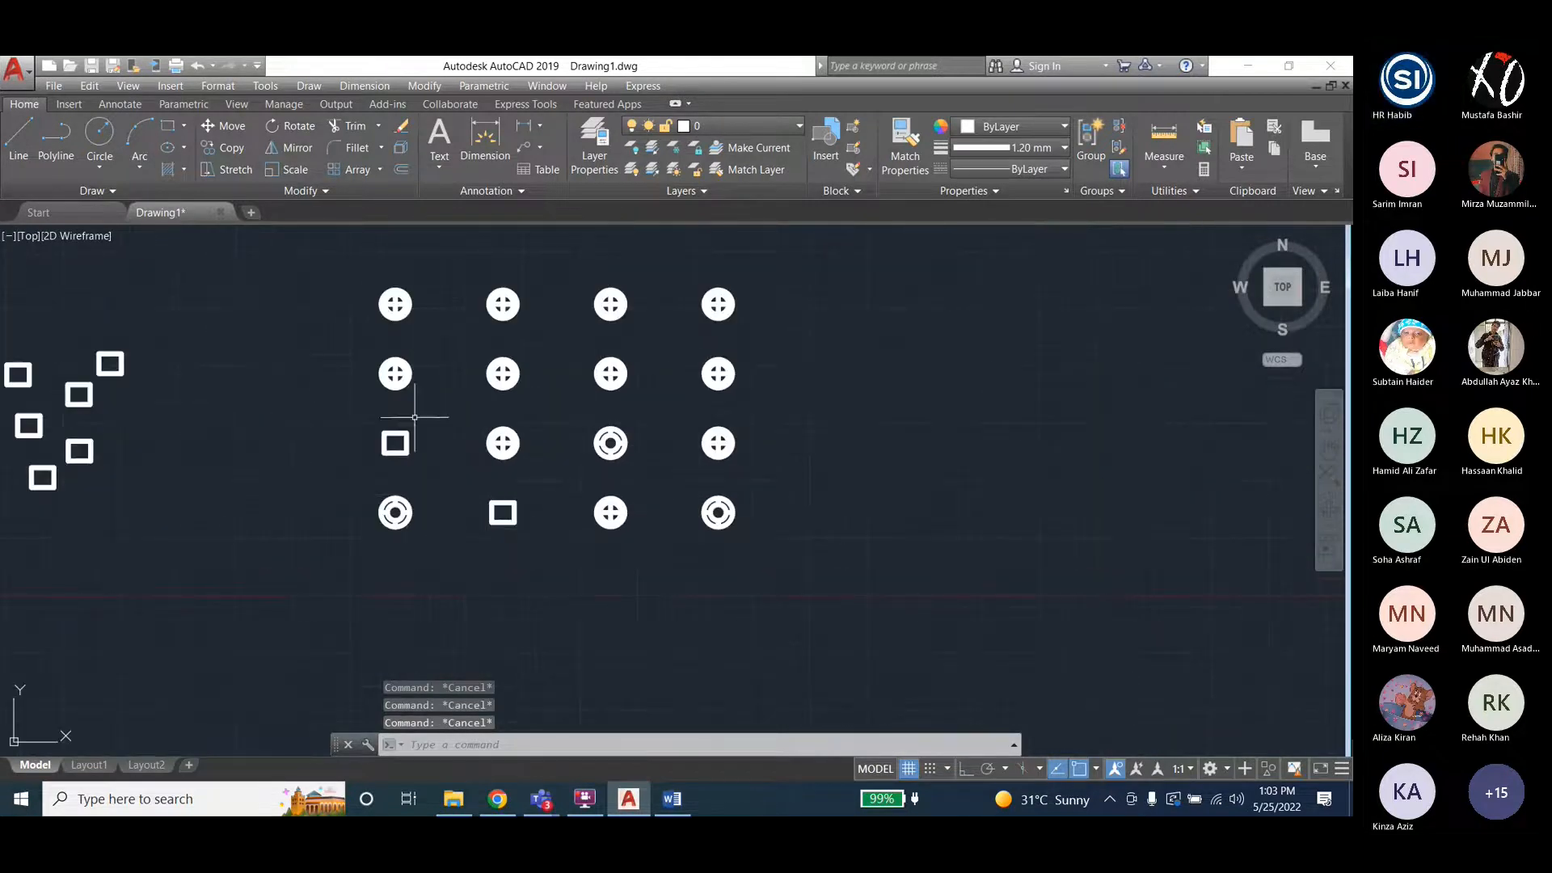
mouse_move(316, 262)
left_mouse_down()
mouse_move(737, 455)
mouse_move(893, 557)
mouse_move(896, 572)
mouse_move(832, 580)
left_mouse_up()
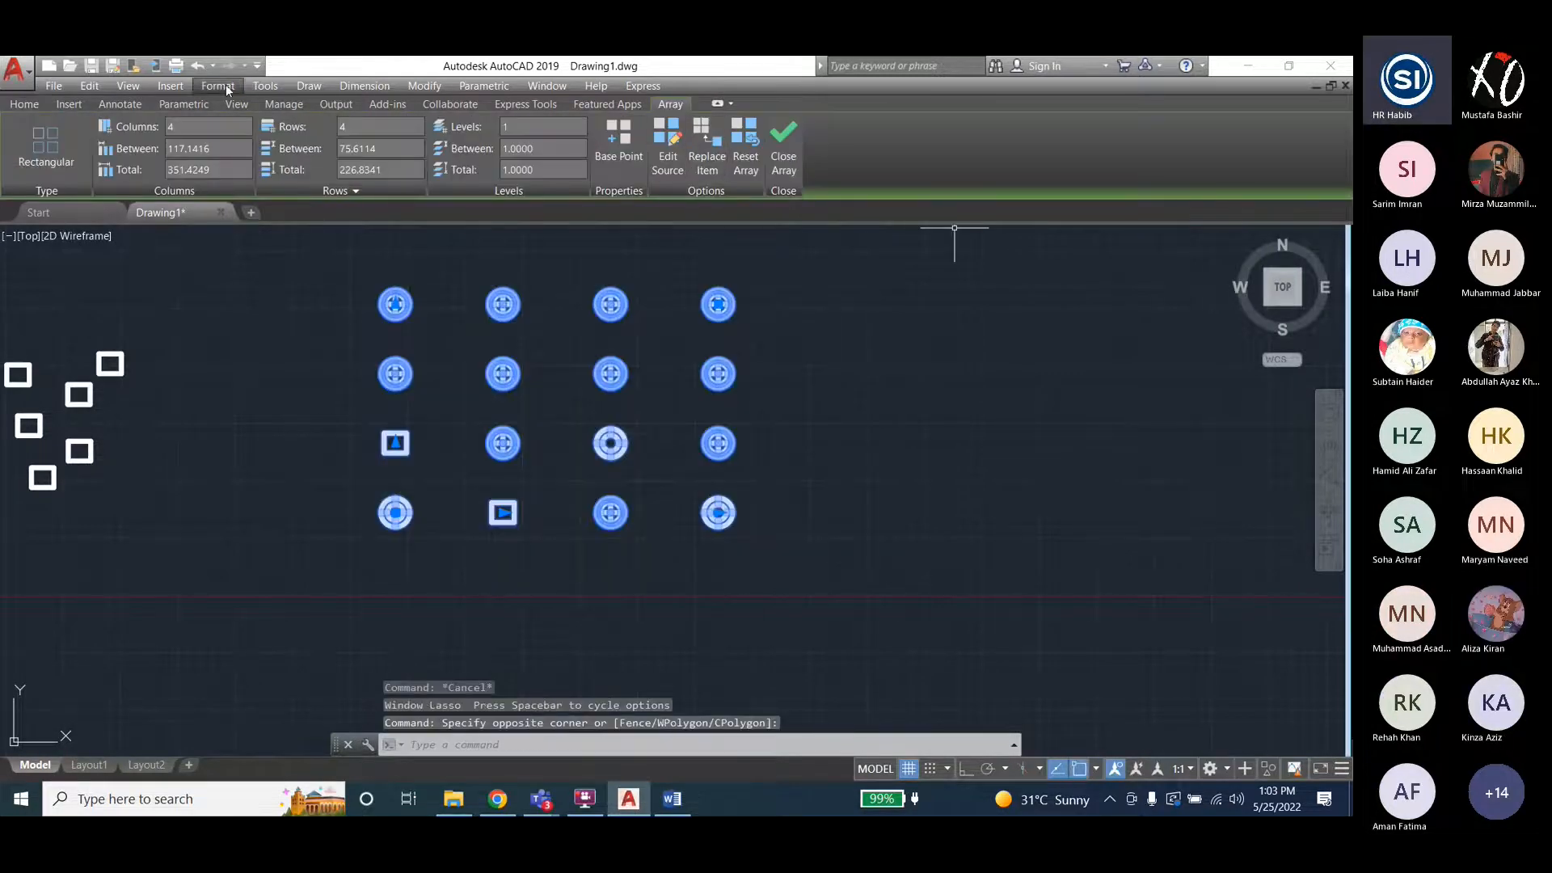
left_click(24, 103)
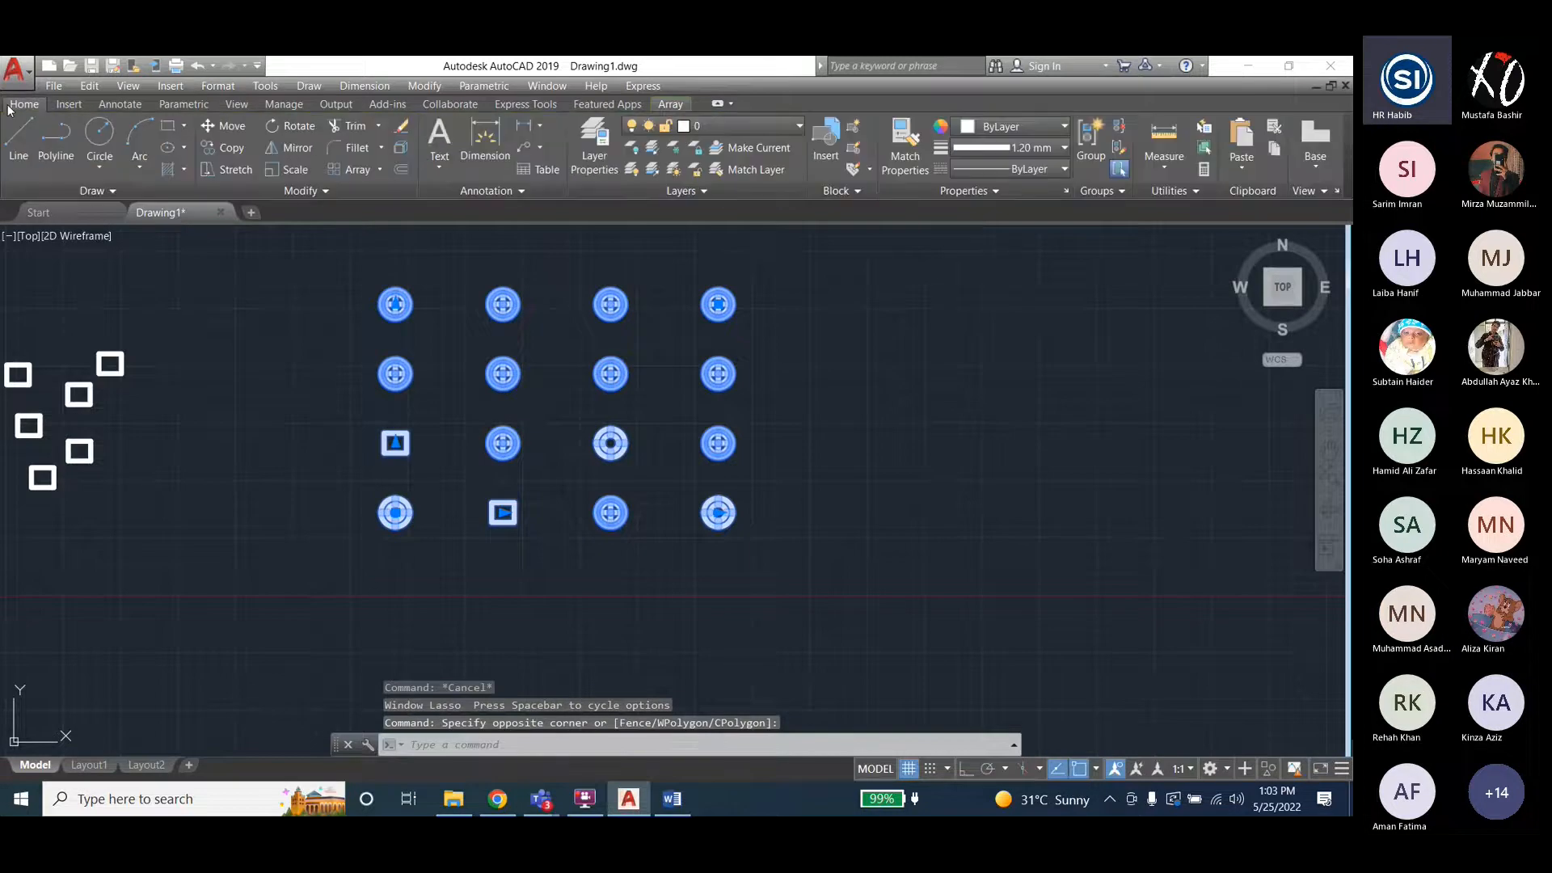
left_click(1096, 148)
left_click(610, 372)
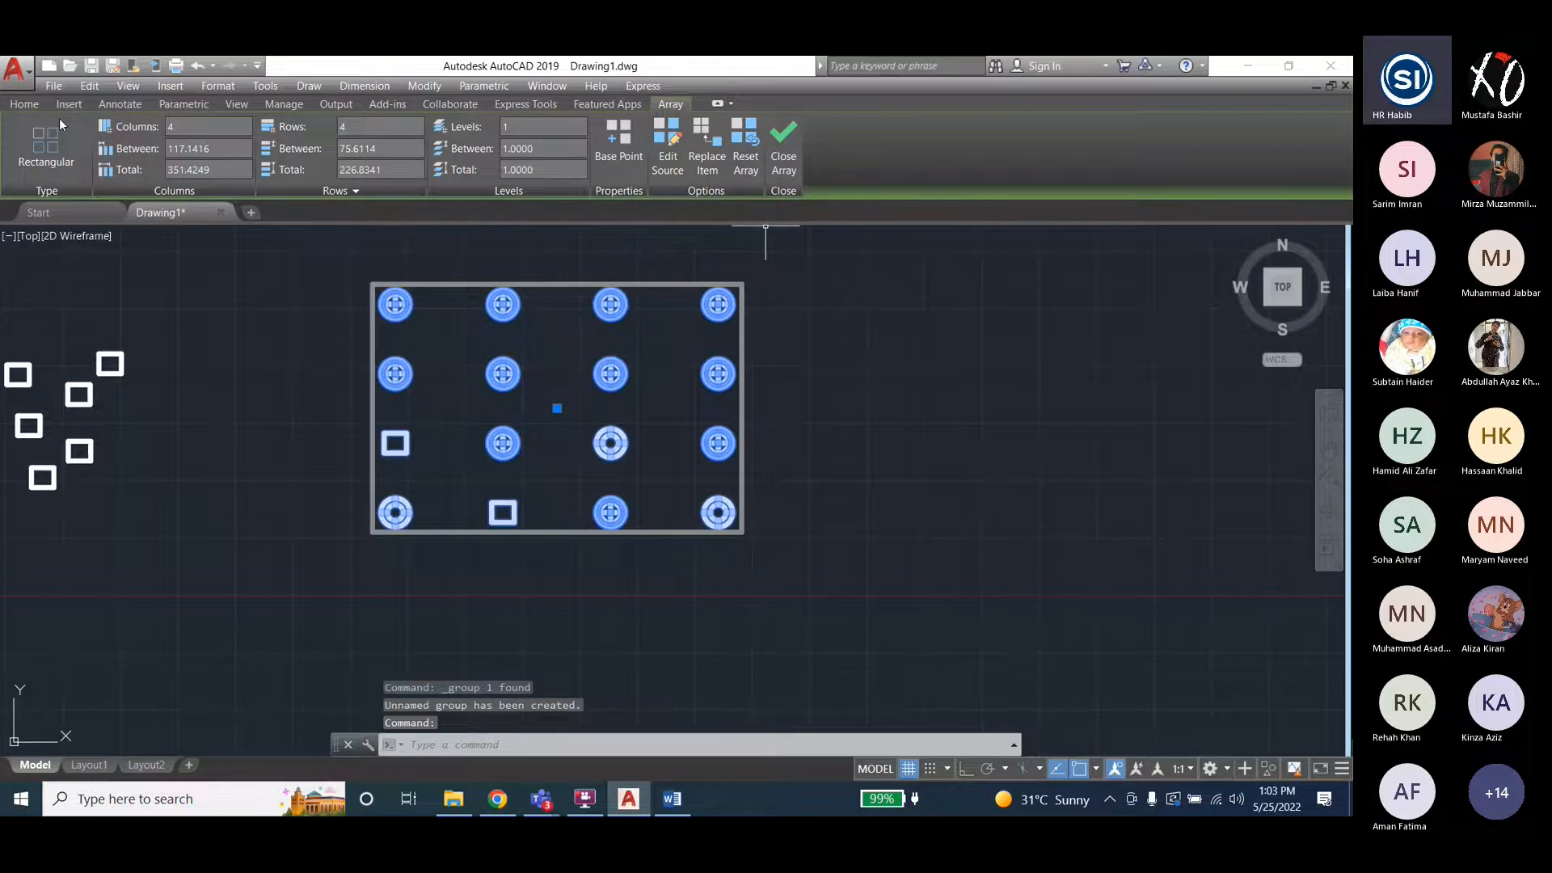
key("Escape")
left_click(1121, 135)
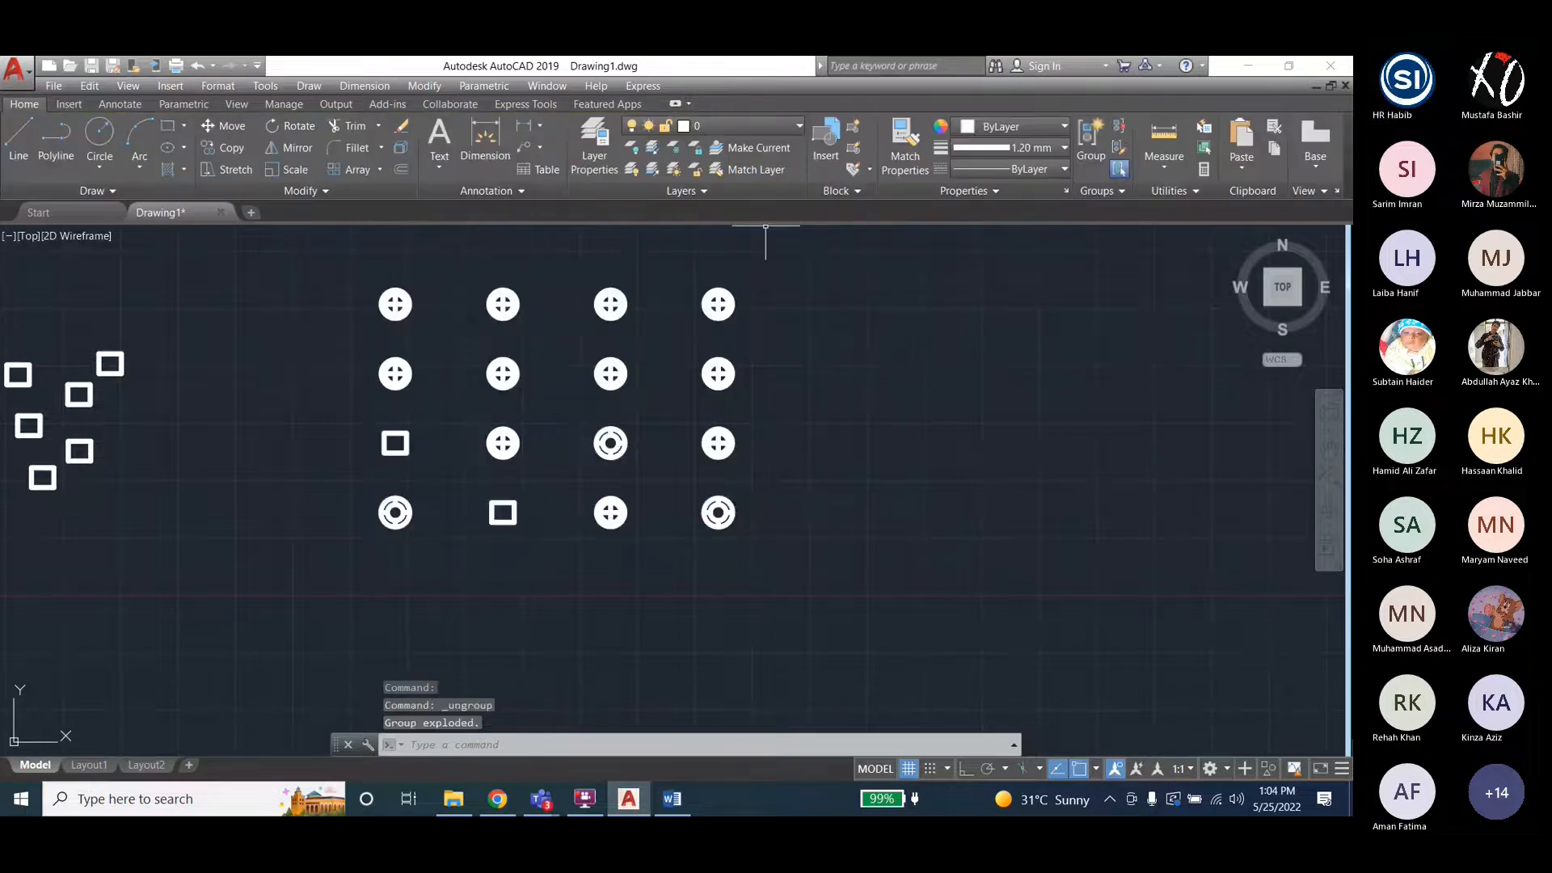
Reset the 4 by 4 rectangular array to restore its replaced items, and close array editing.
left_click(610, 373)
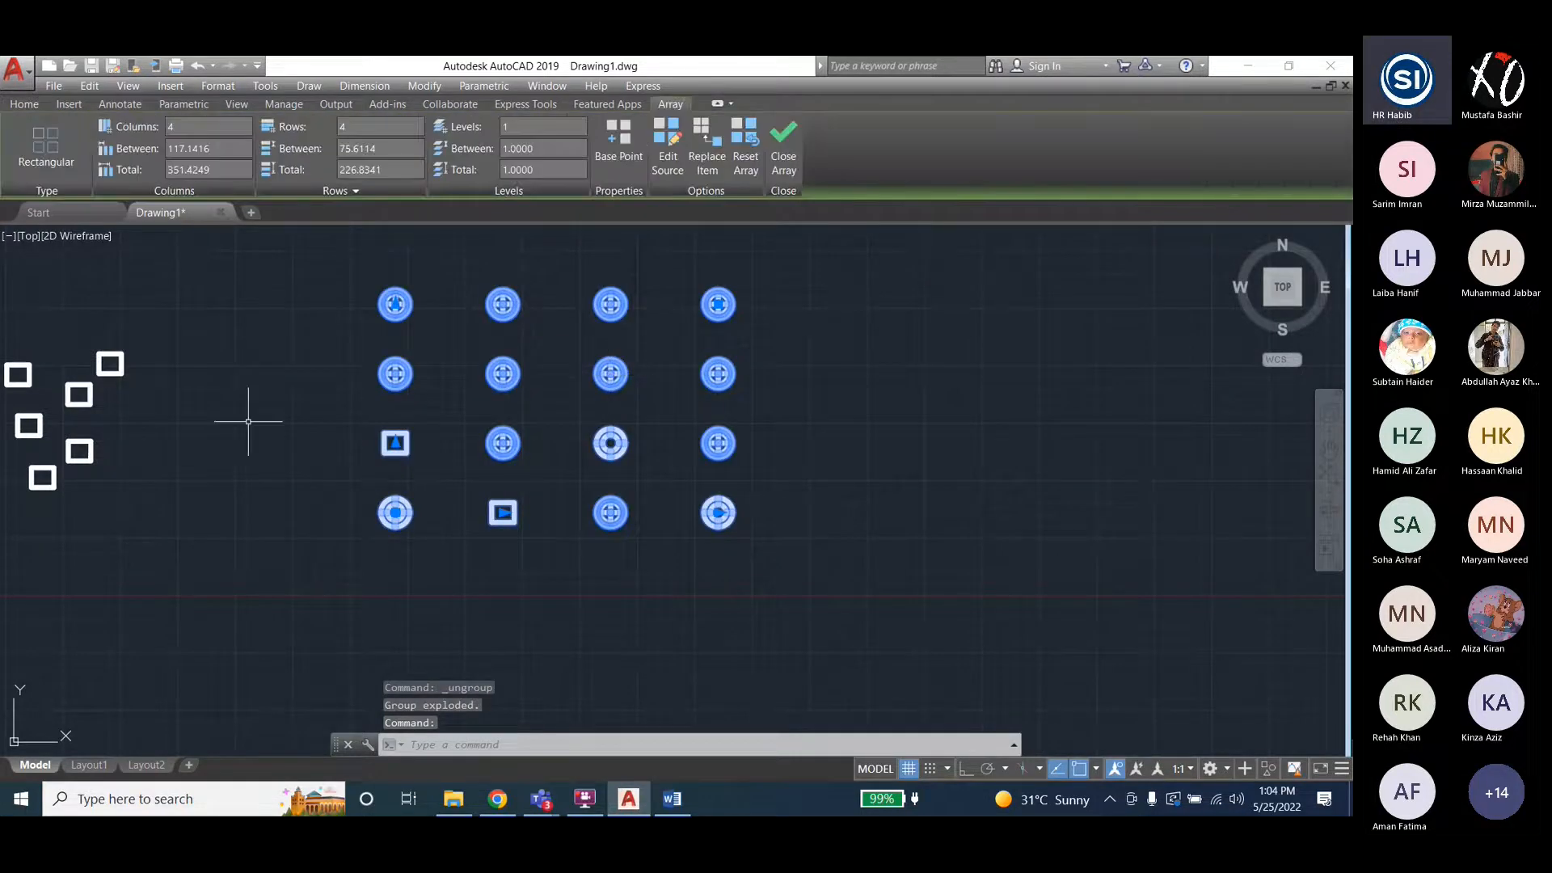
left_click(751, 152)
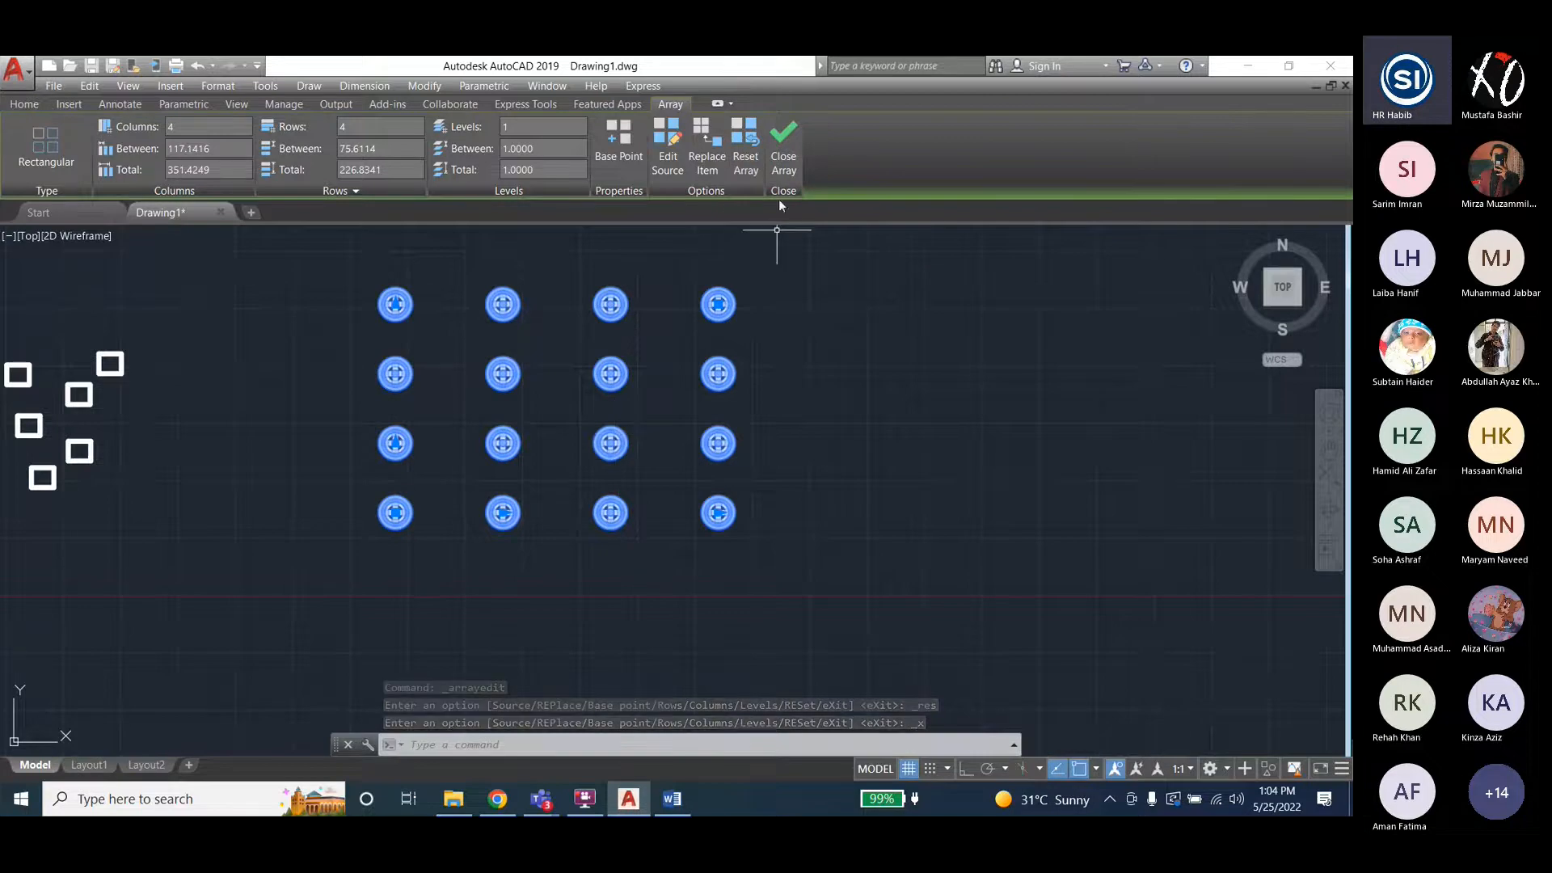
left_click(781, 150)
scroll(440, 417, "down", 3)
scroll(501, 380, "up", 6)
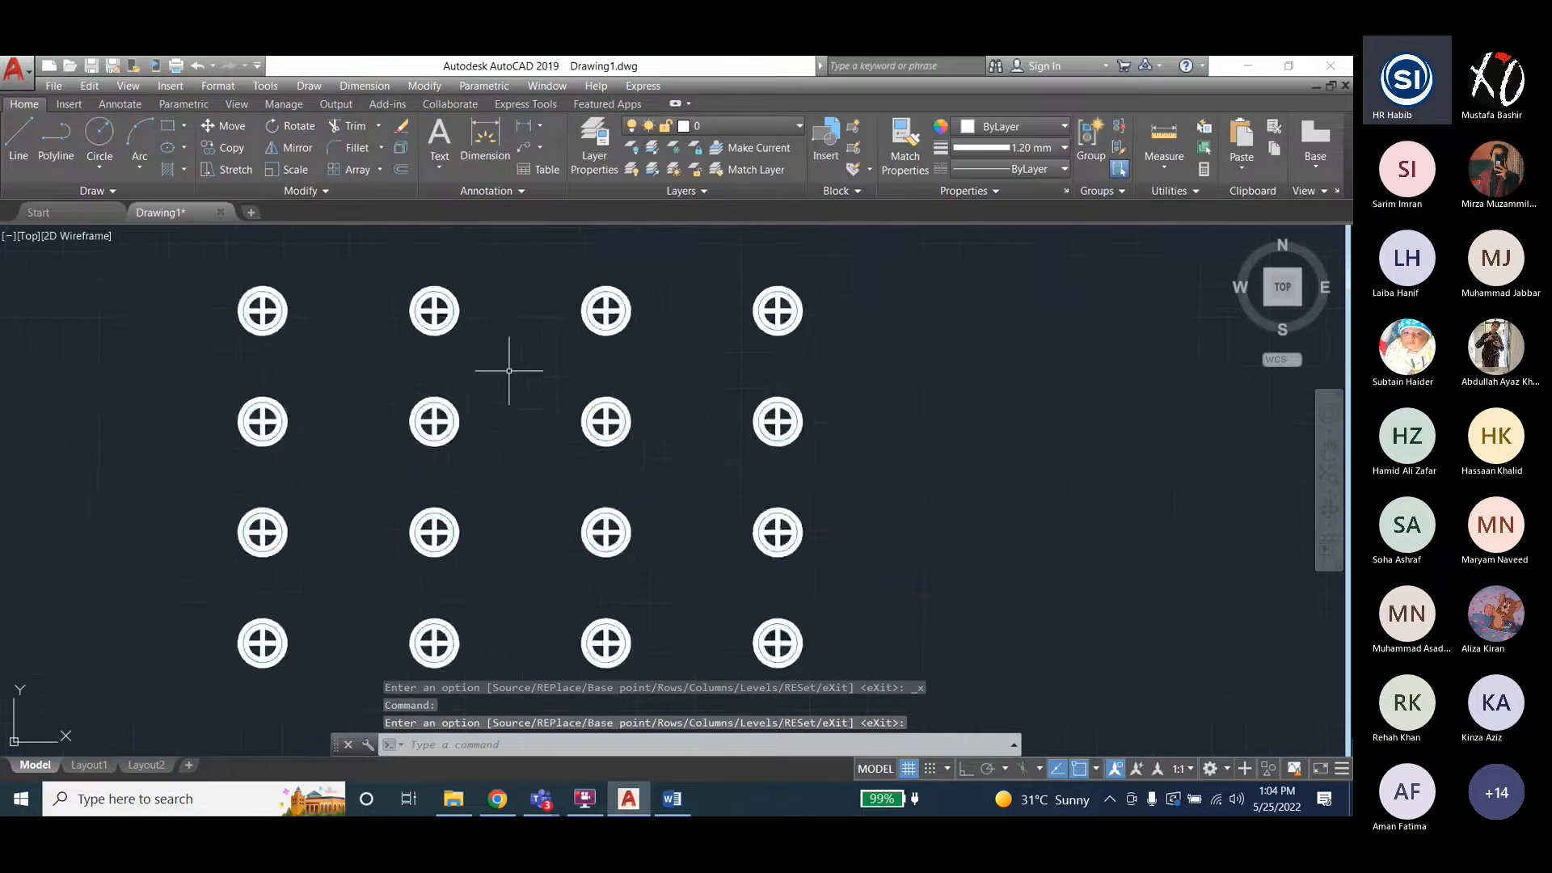
scroll(444, 453, "down", 4)
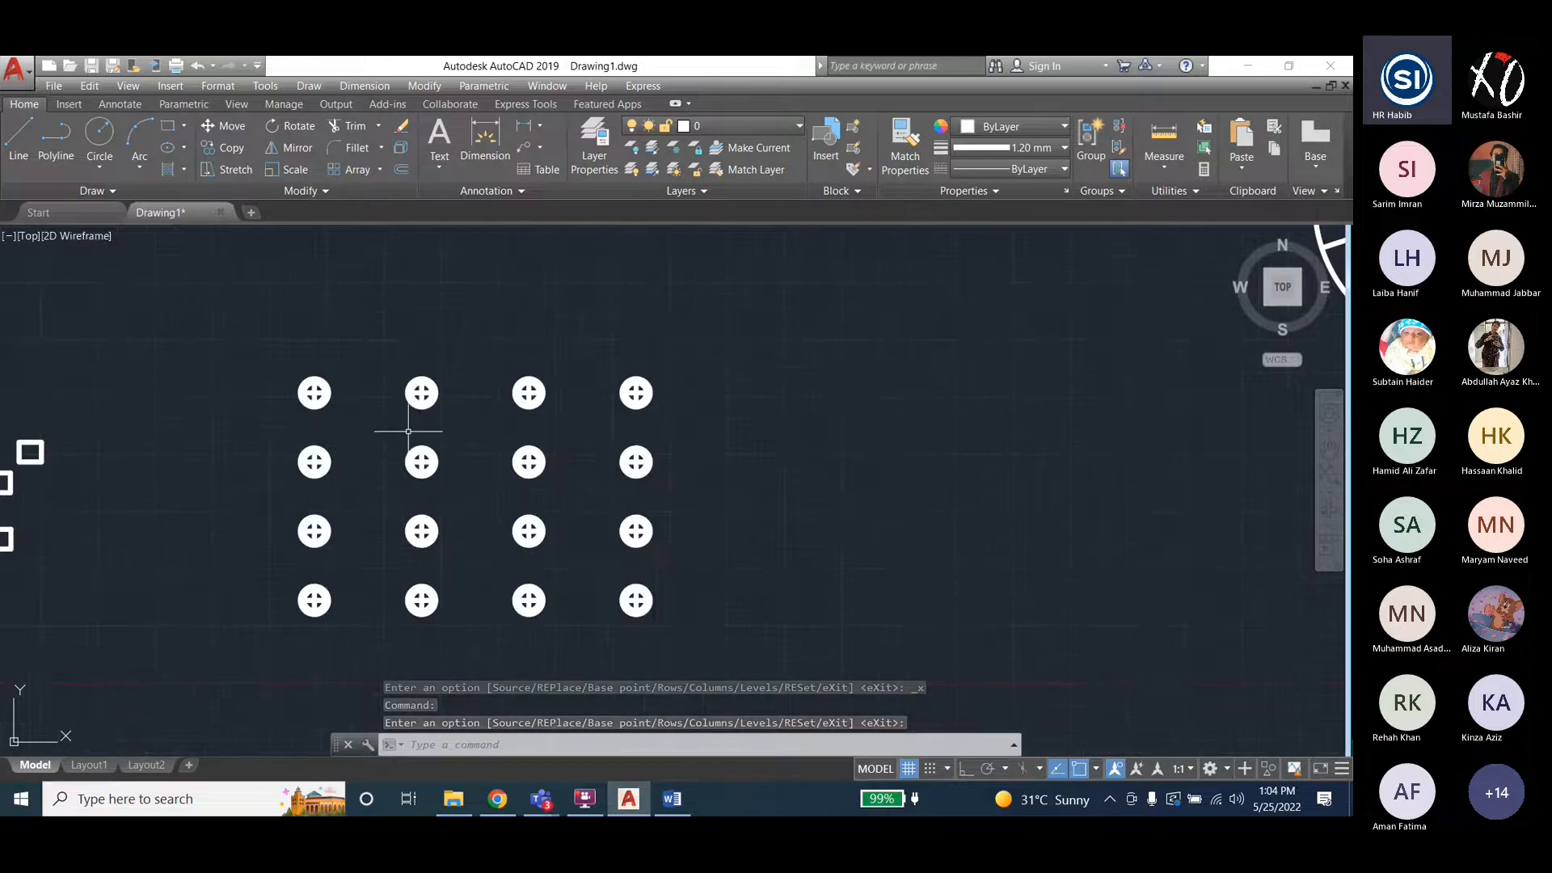
scroll(409, 433, "up", 4)
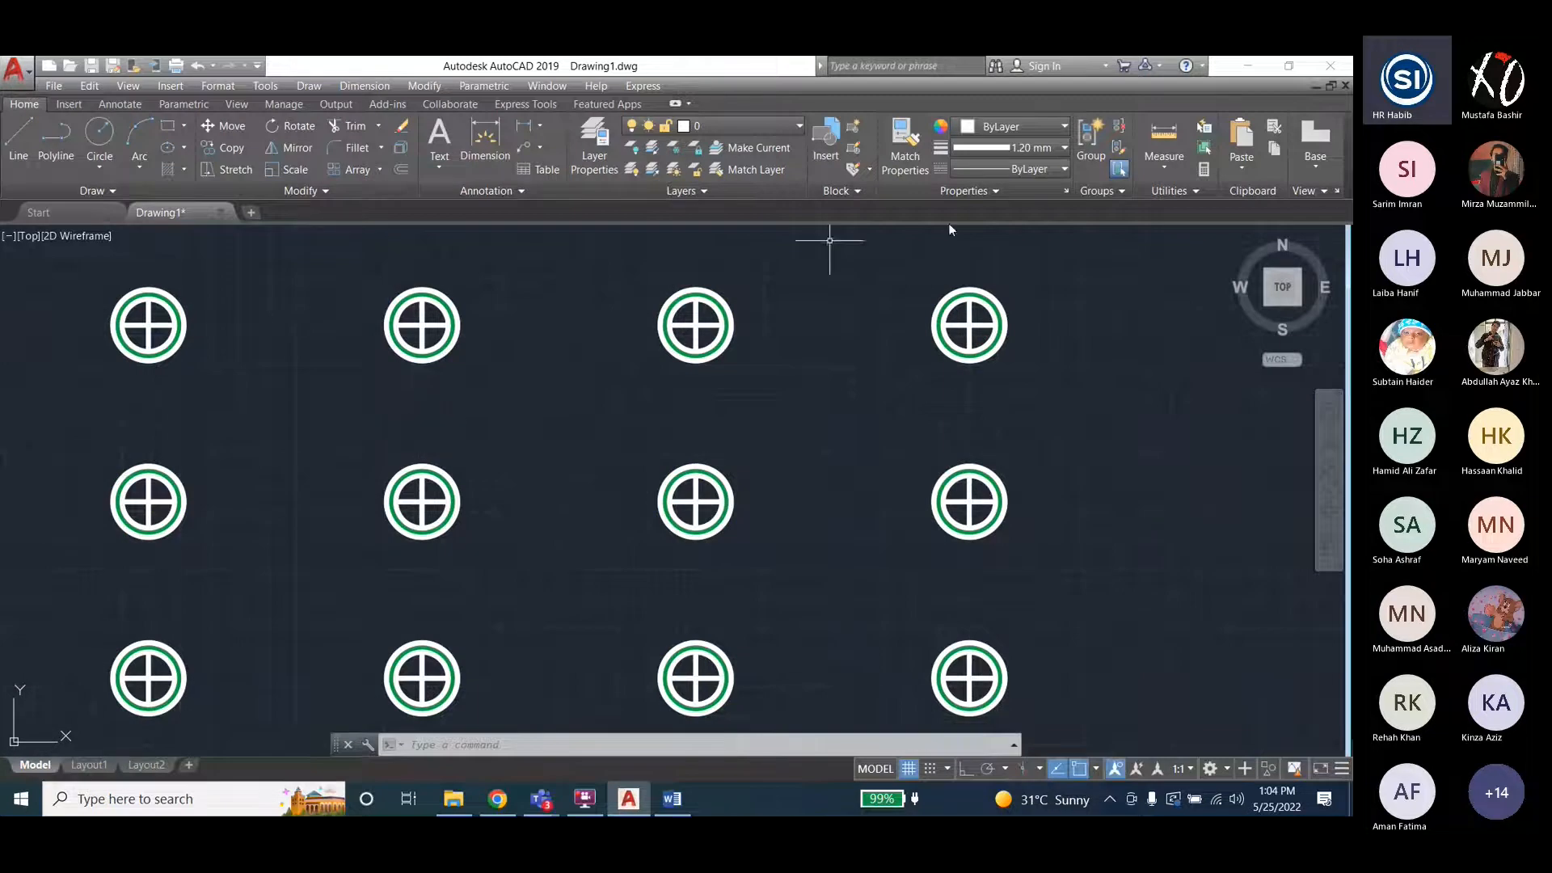
scroll(380, 403, "down", 2)
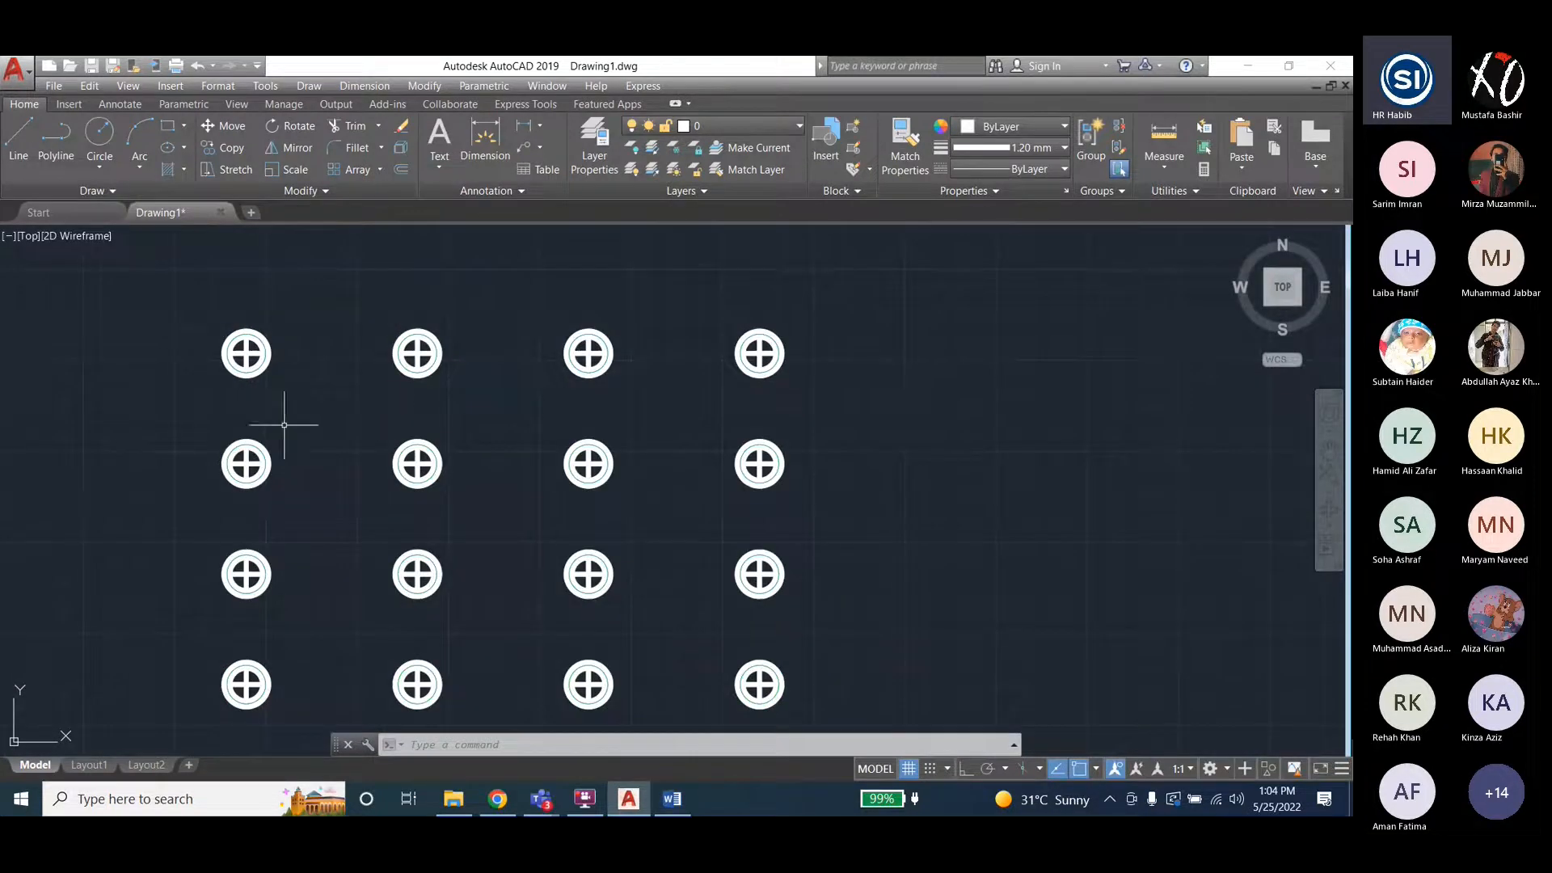
scroll(283, 423, "down", 1)
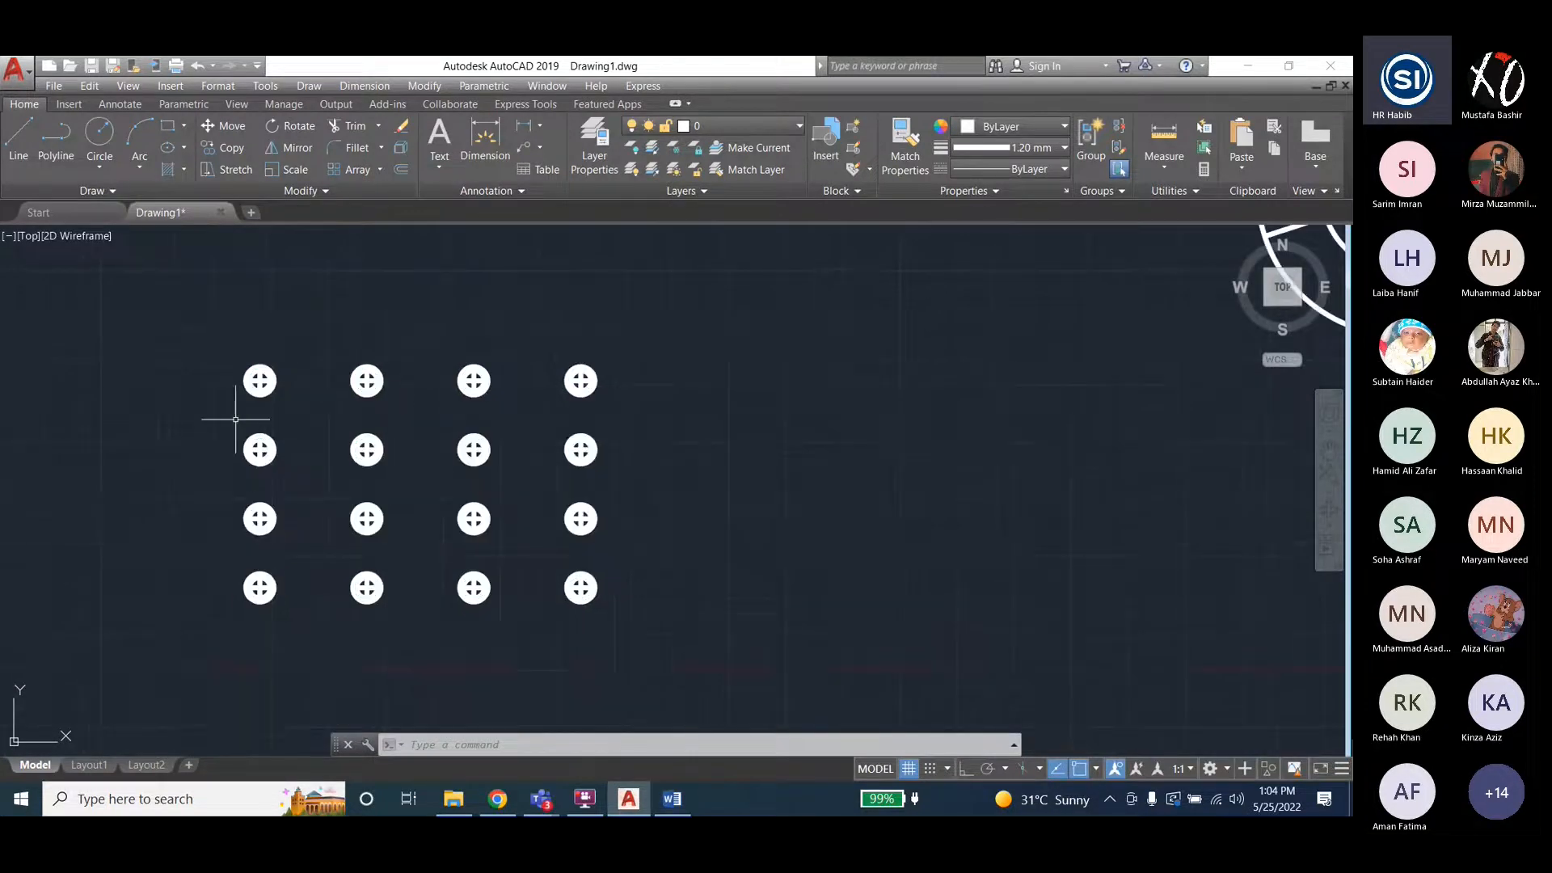
Copy the loose rectangle nearest the 4 by 4 array from its centre to the empty space before the large ring of circles.
scroll(236, 419, "down", 2)
scroll(105, 485, "up", 5)
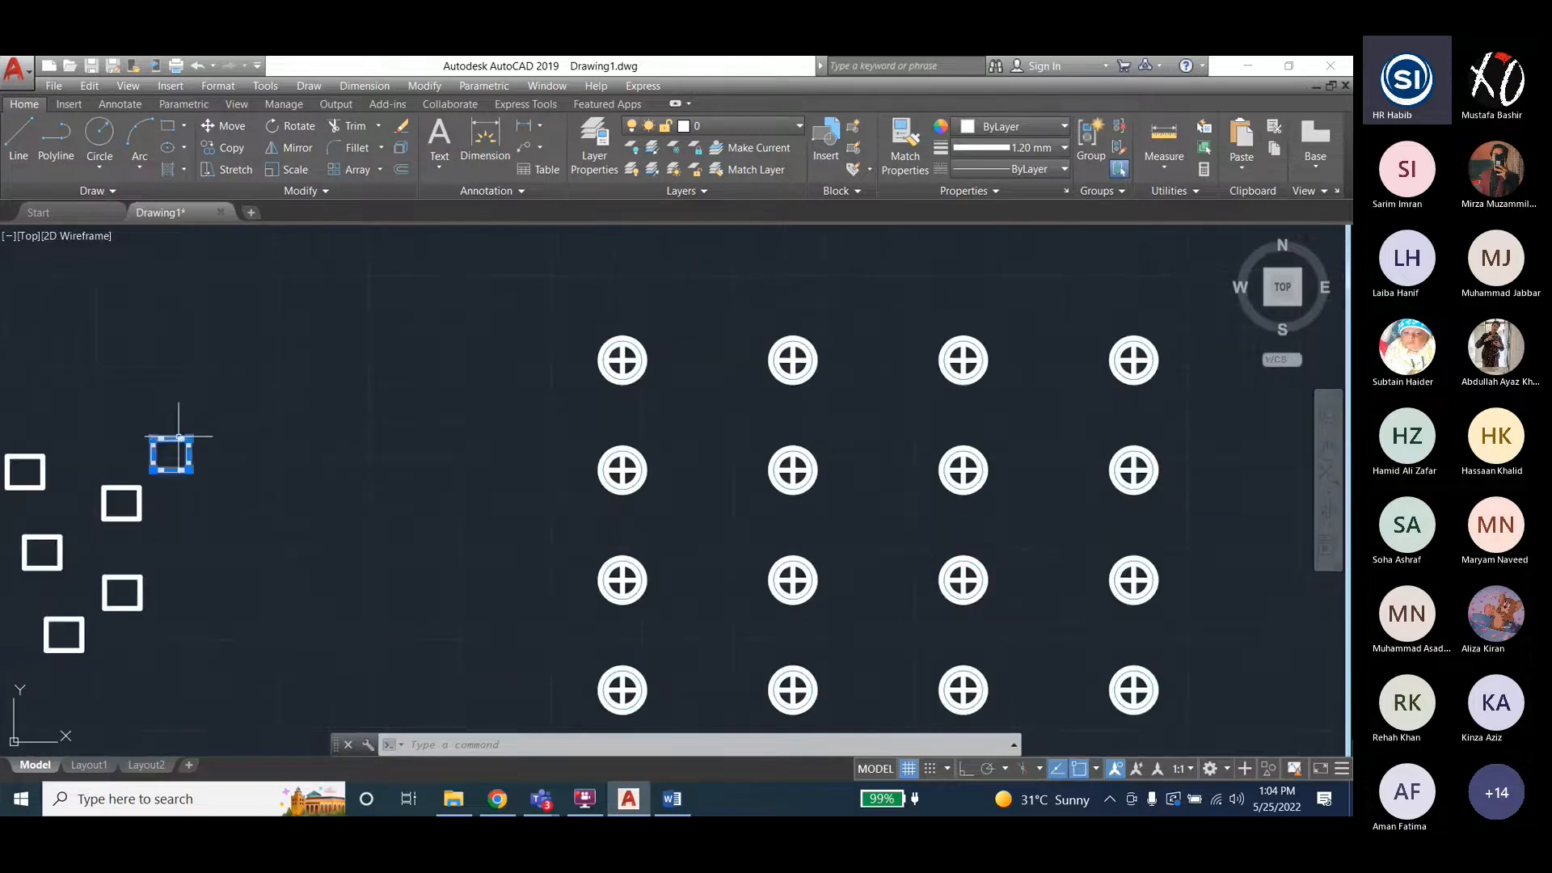
left_click(178, 437)
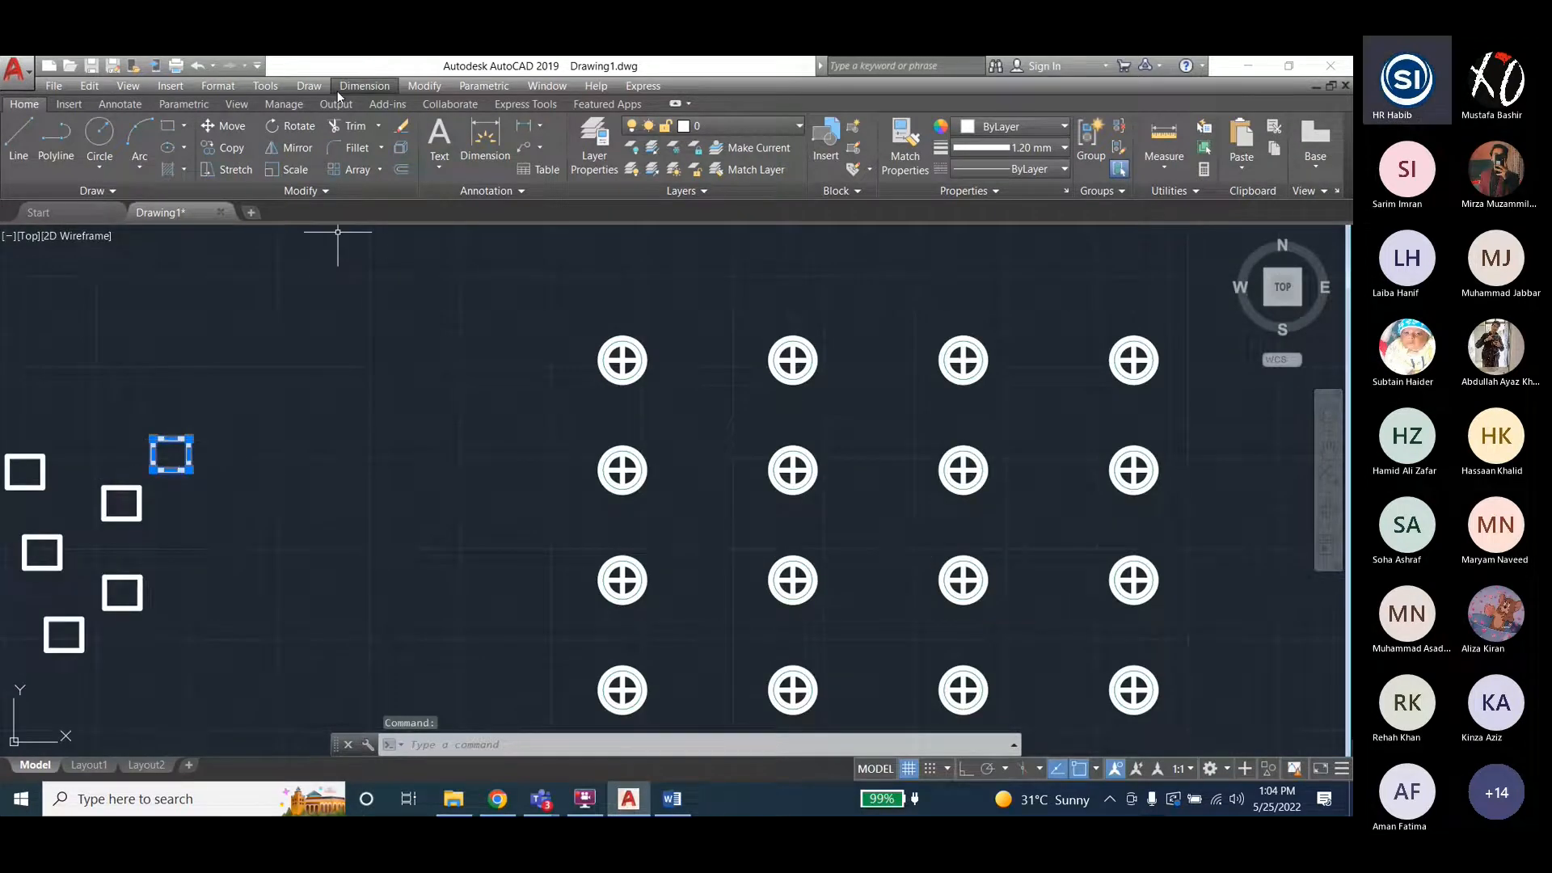
left_click(424, 86)
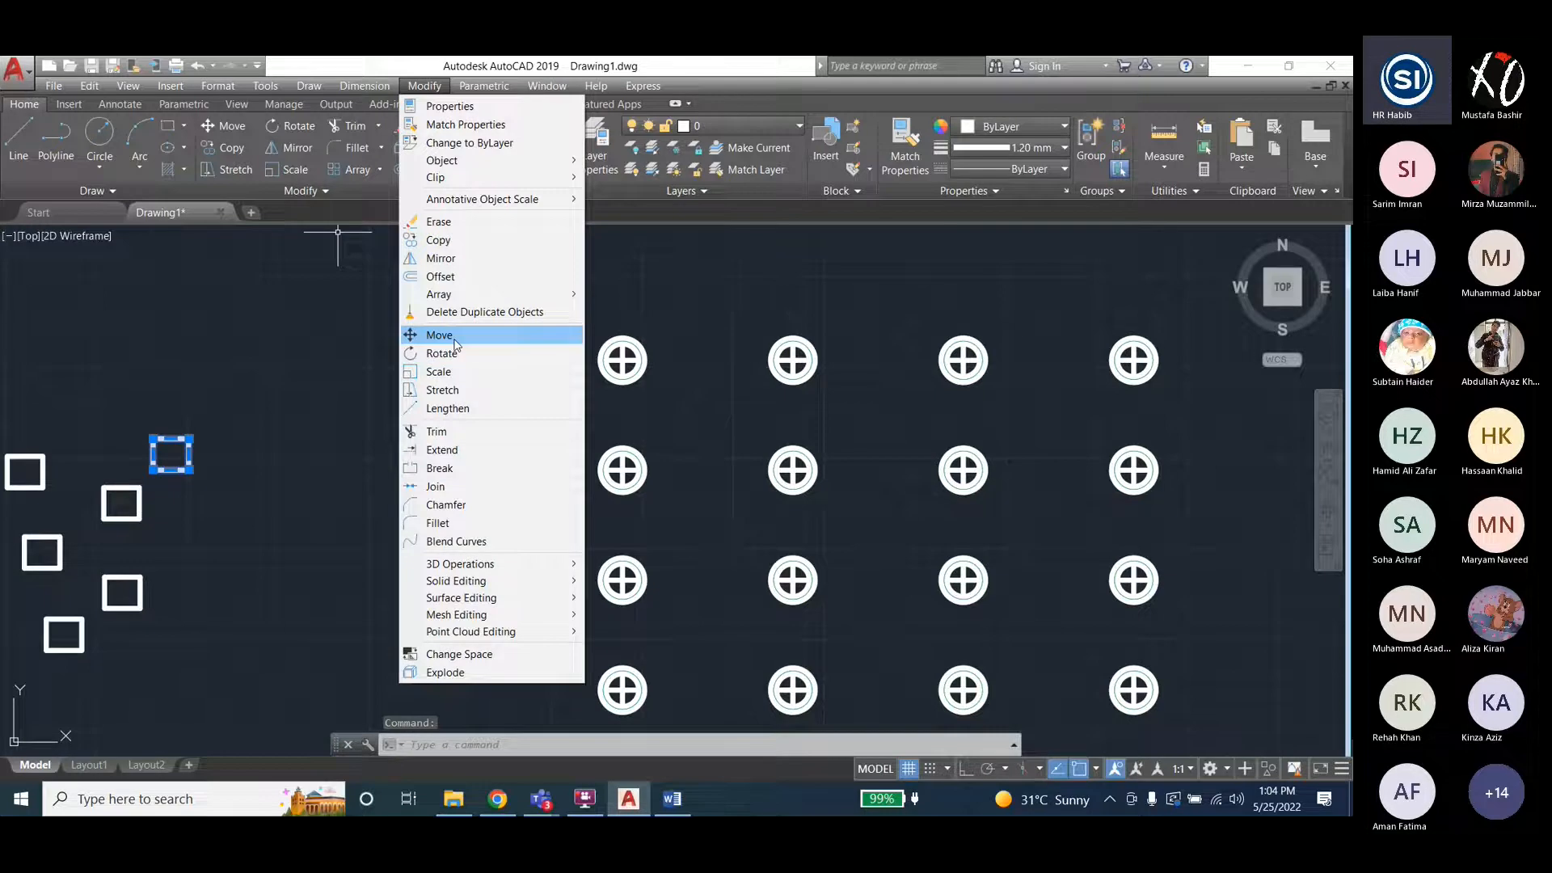
left_click(438, 240)
left_click(171, 454)
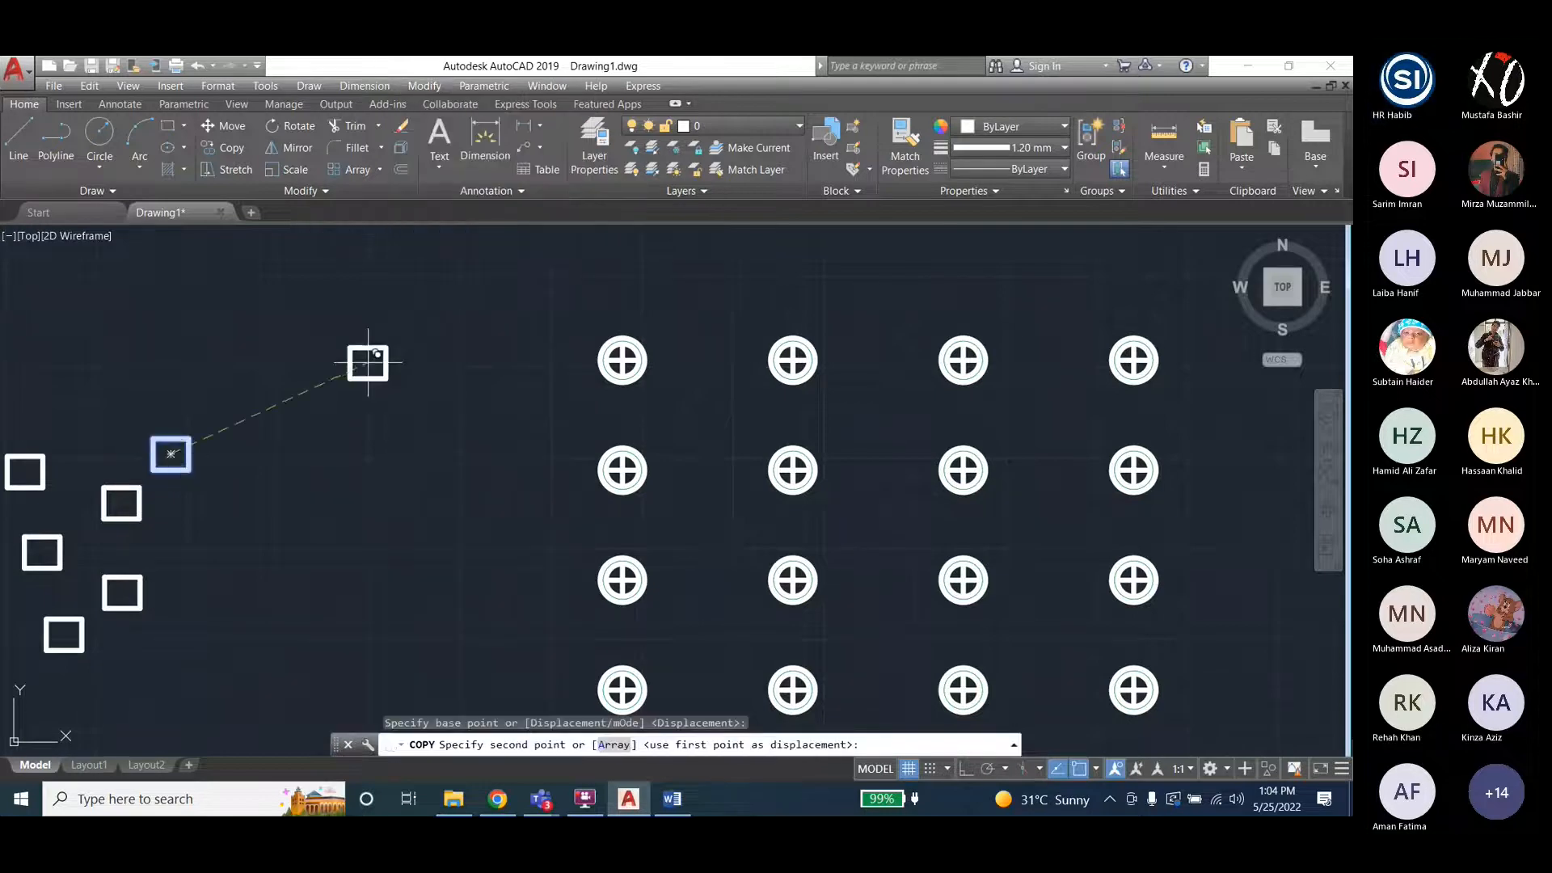
scroll(368, 361, "down", 6)
left_click(525, 350)
scroll(267, 497, "down", 4)
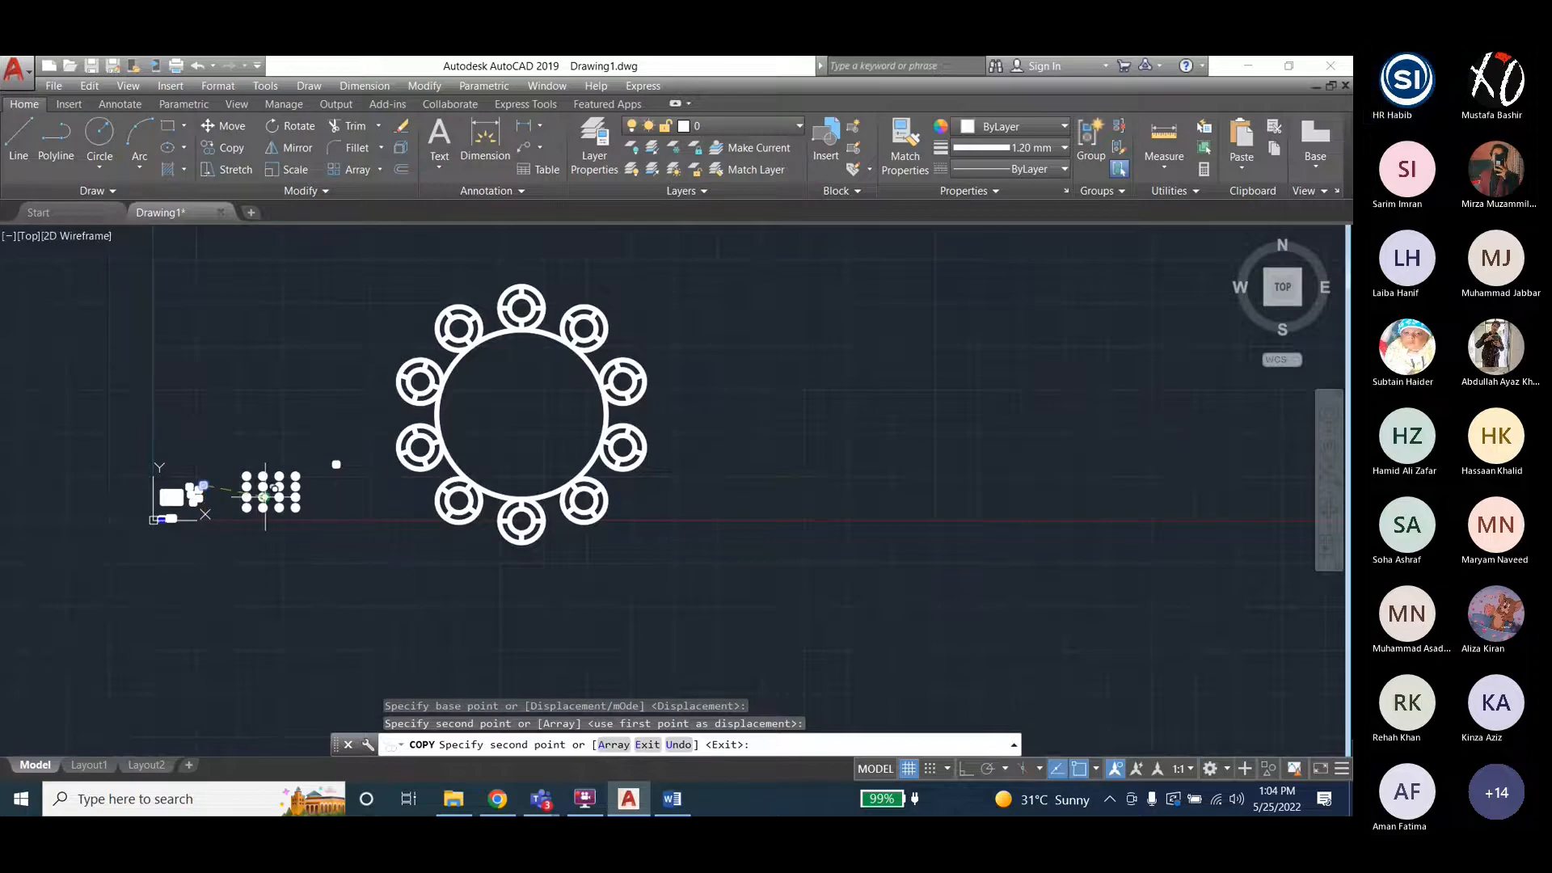
key("Escape")
Scale the copied rectangle by a factor of 5 about its centre.
scroll(333, 455, "up", 6)
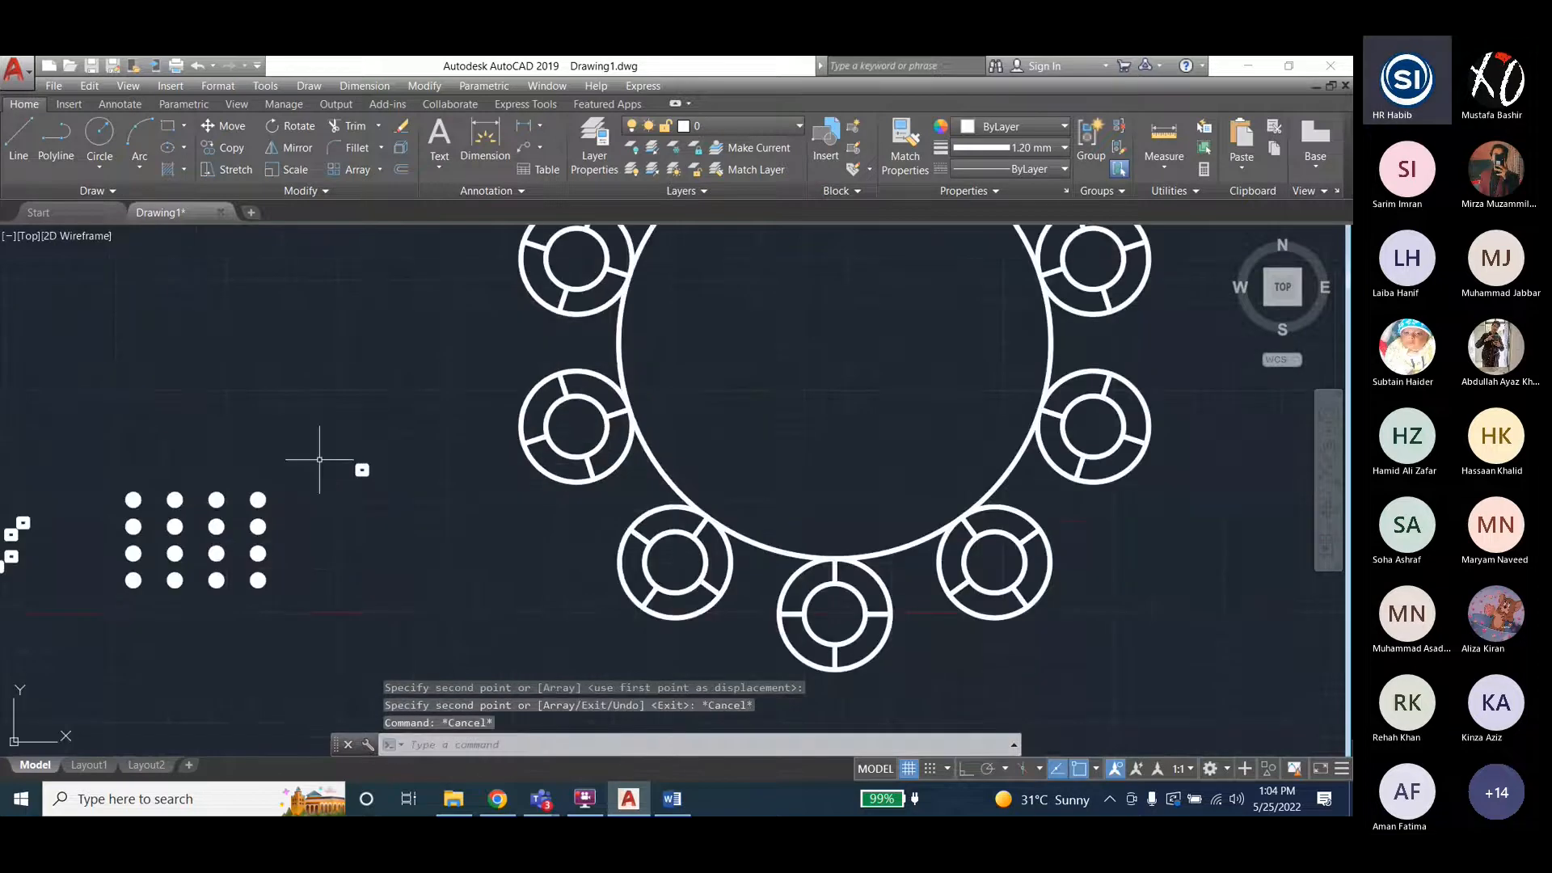
left_click(424, 85)
left_click(441, 369)
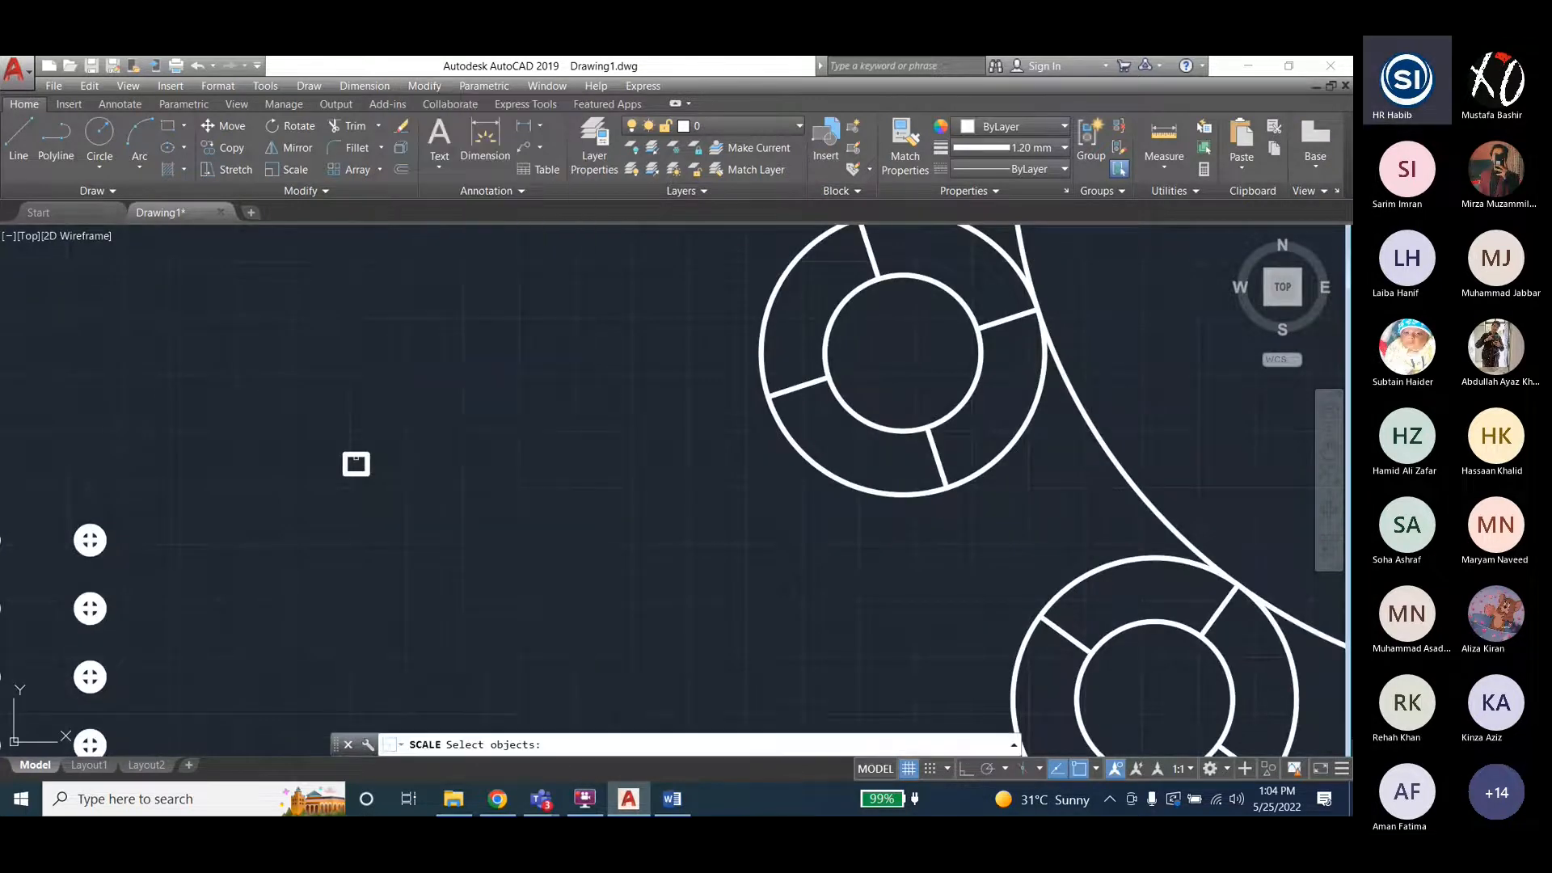
left_click(356, 464)
key("Return")
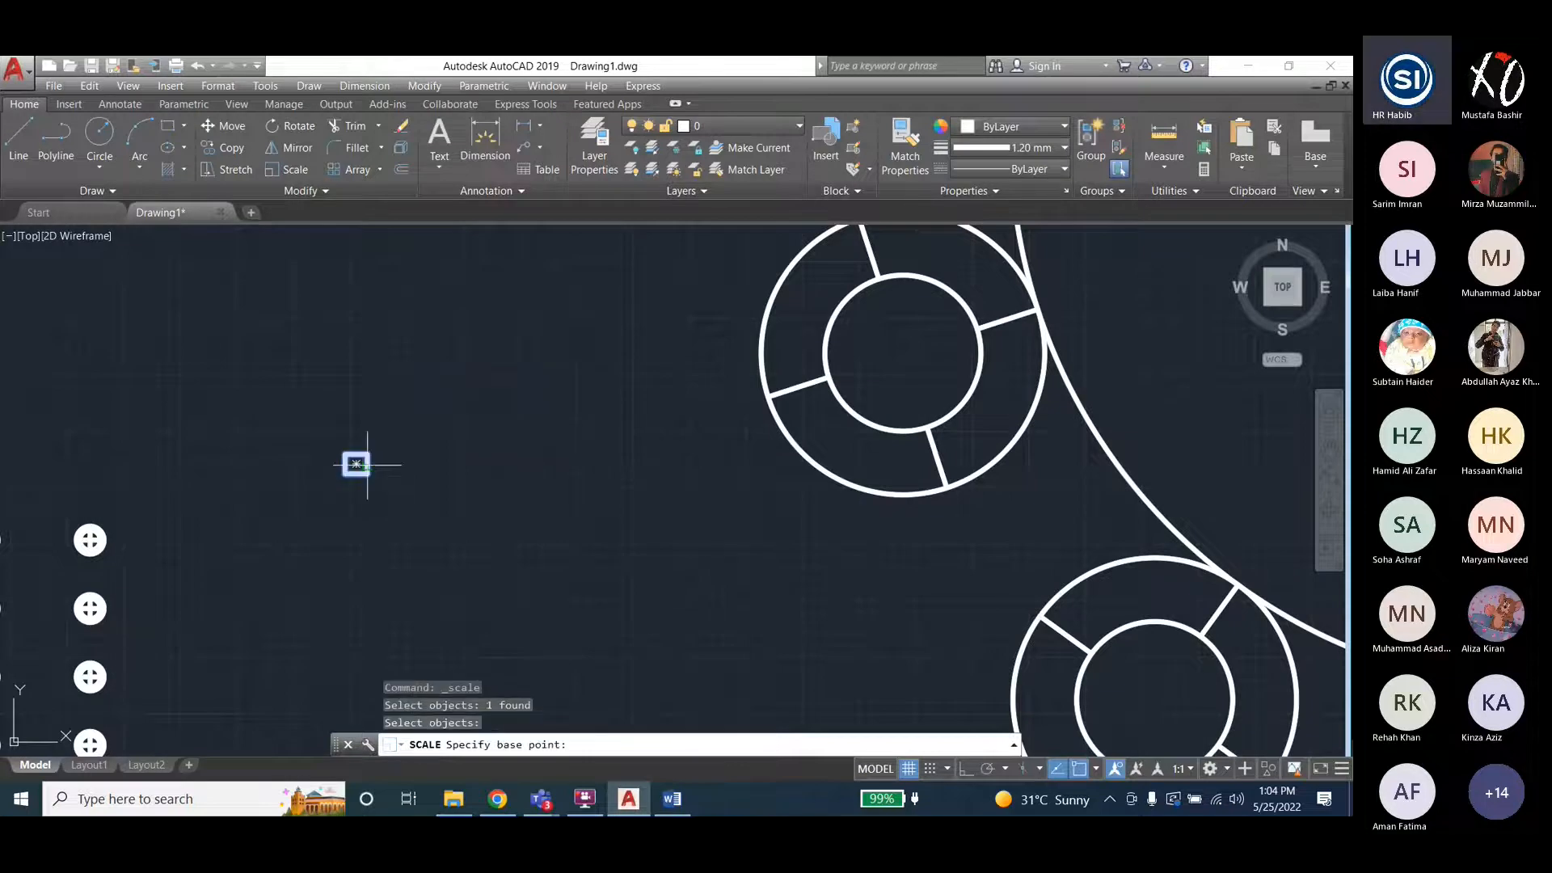
scroll(356, 462, "up", 5)
left_click(366, 438)
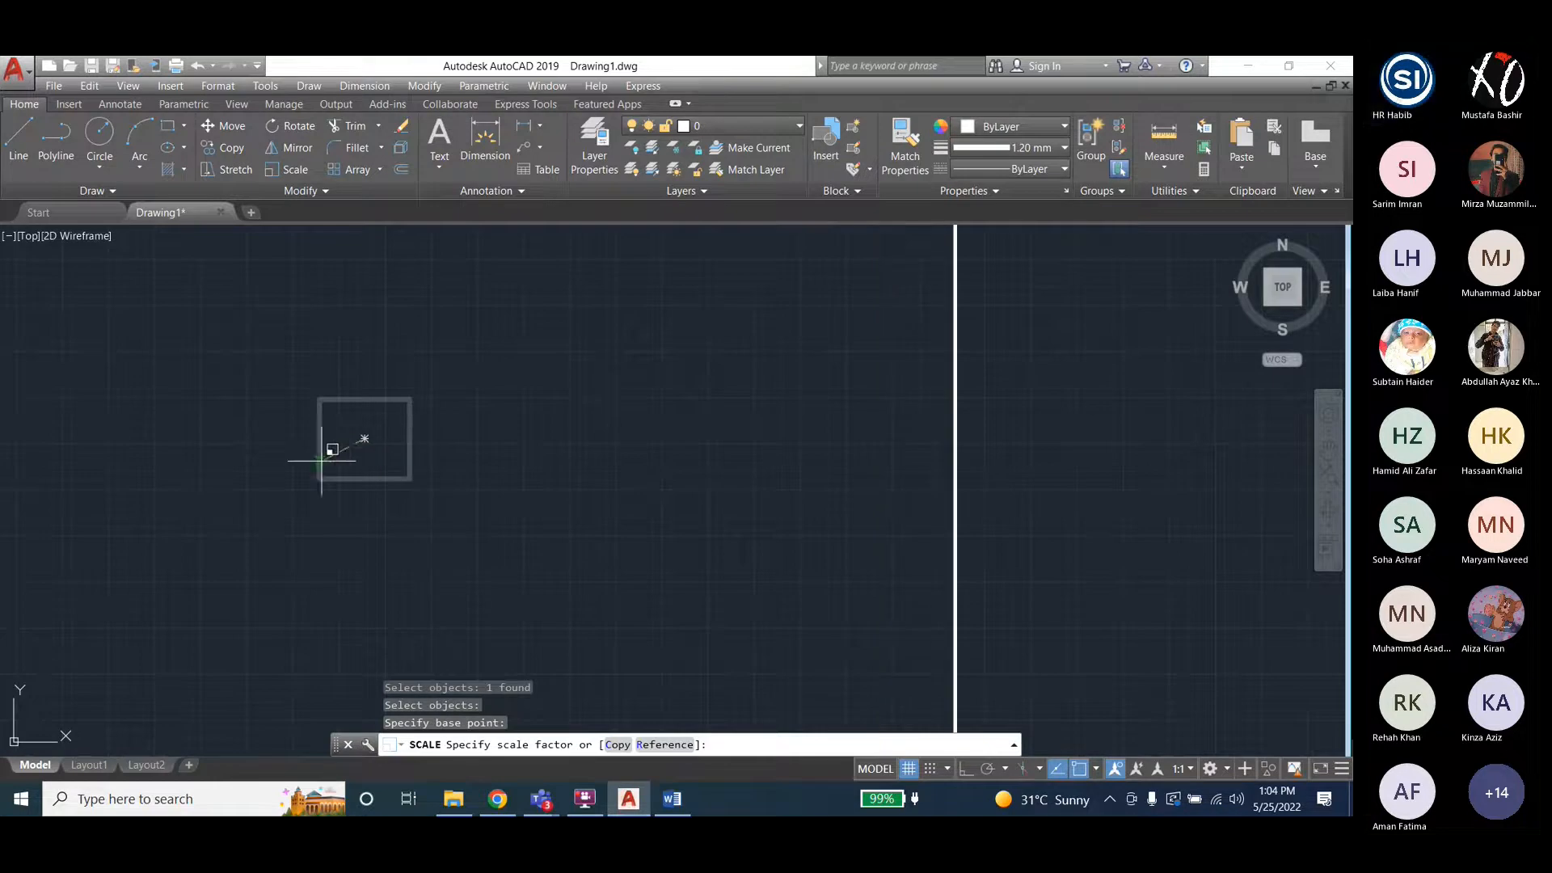
type("5")
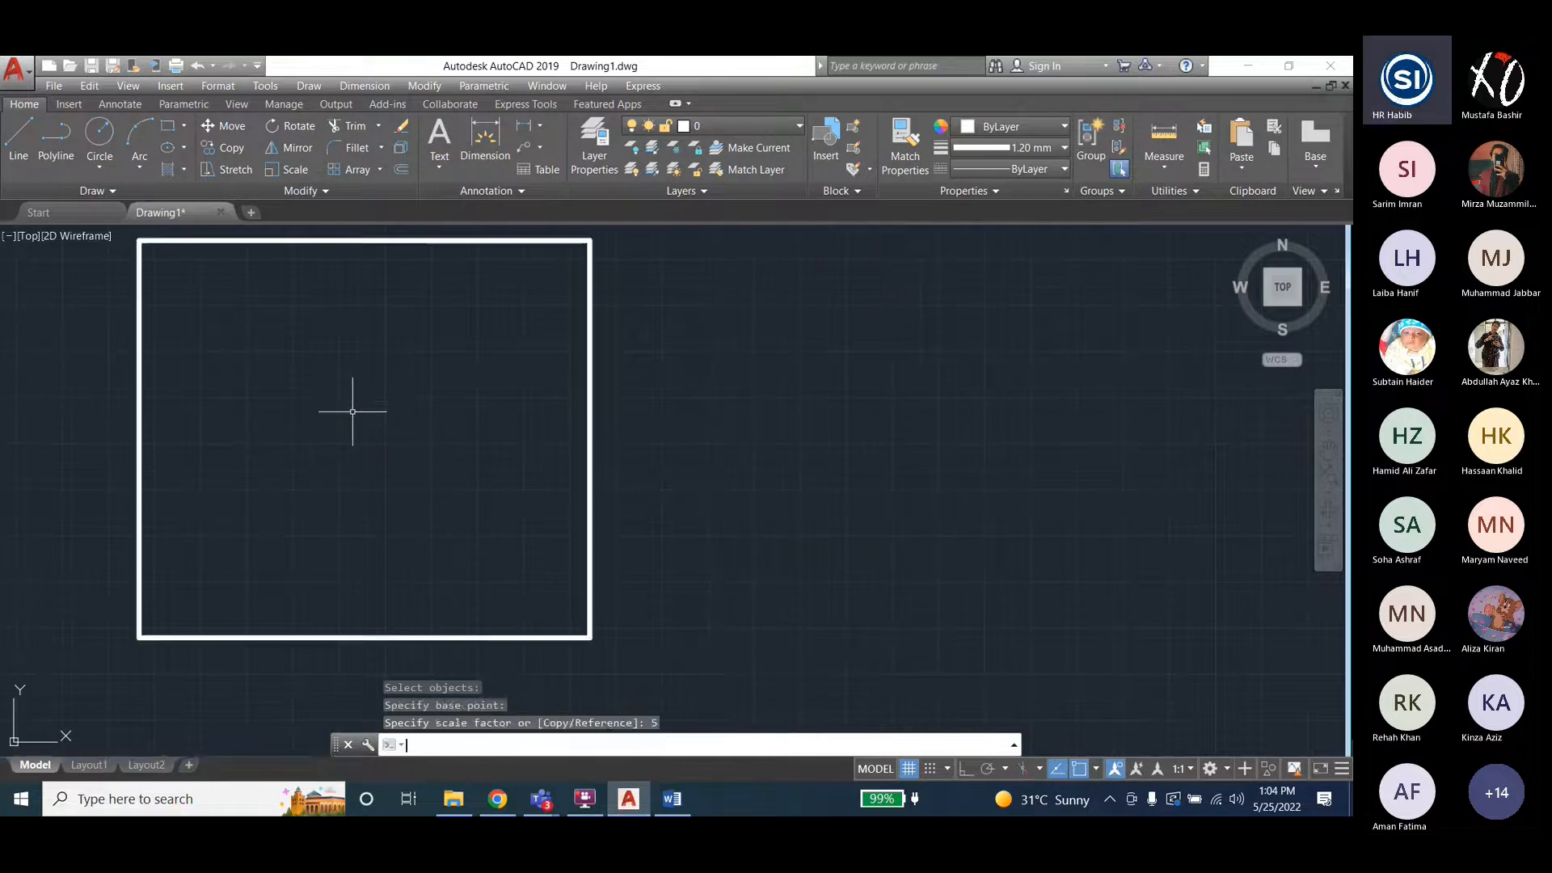
key("Return")
scroll(119, 457, "down", 8)
scroll(232, 513, "down", 3)
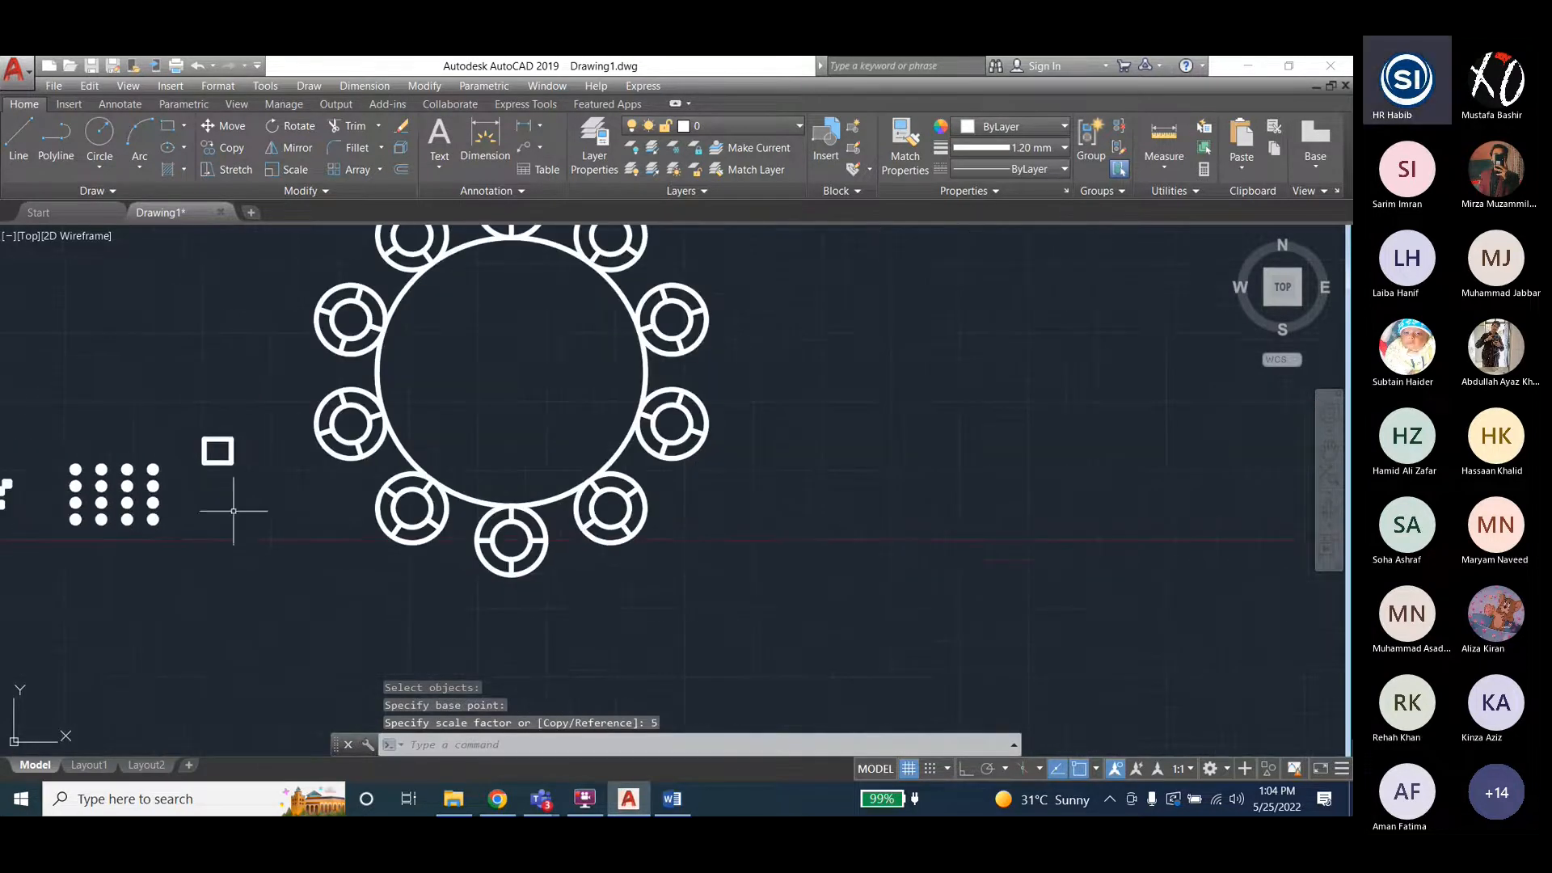
Replace five circle items spaced around the polar array with the scaled rectangle, using the rectangle's centroid as base point.
scroll(243, 461, "down", 2)
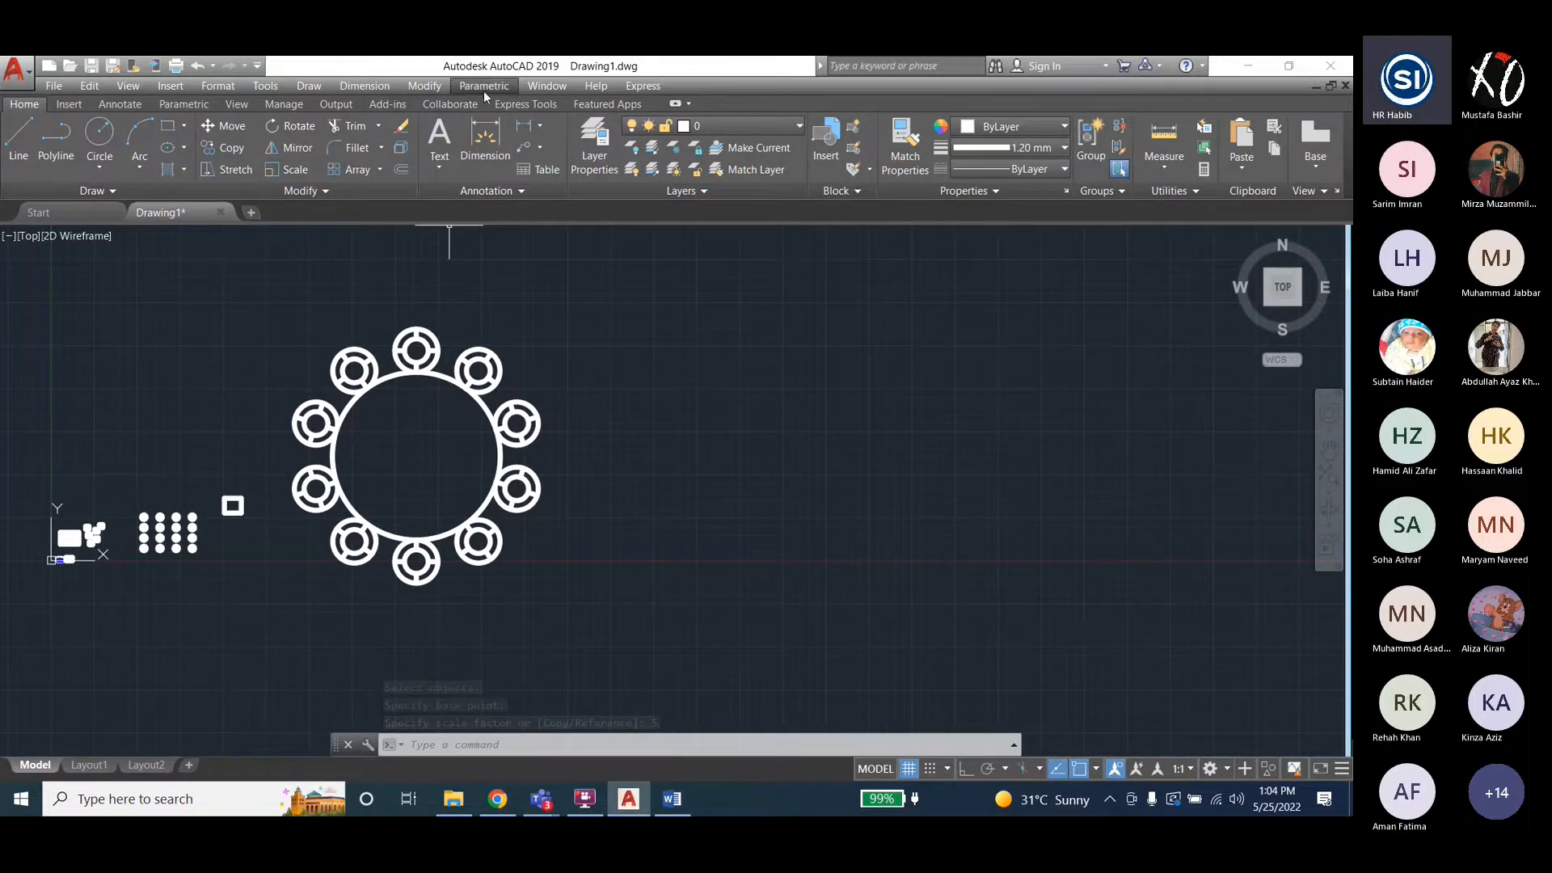
left_click(472, 364)
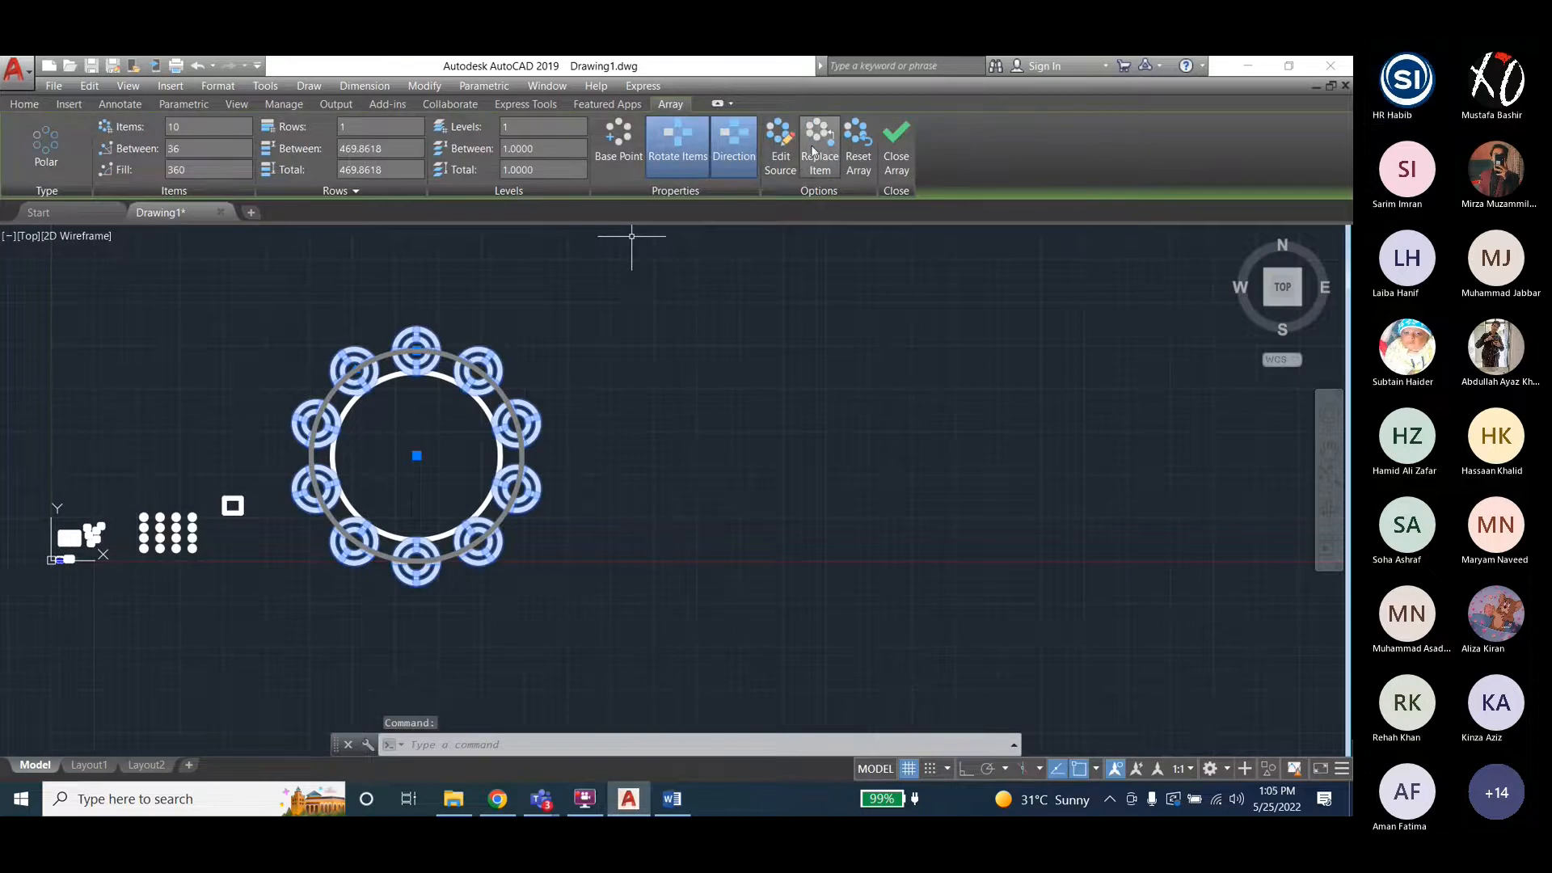
left_click(818, 152)
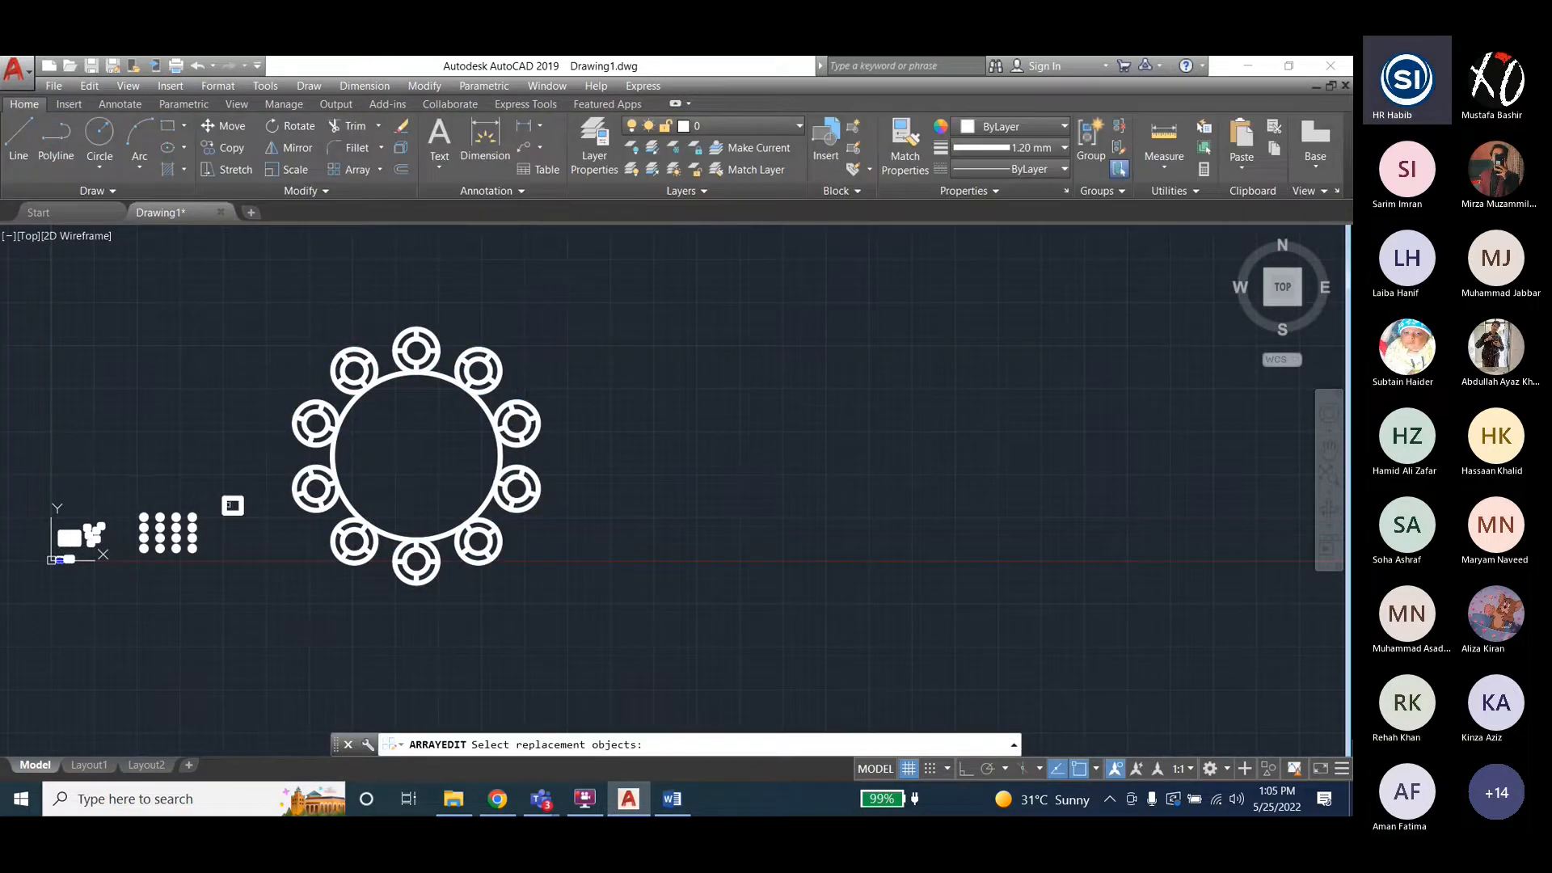
left_click(232, 505)
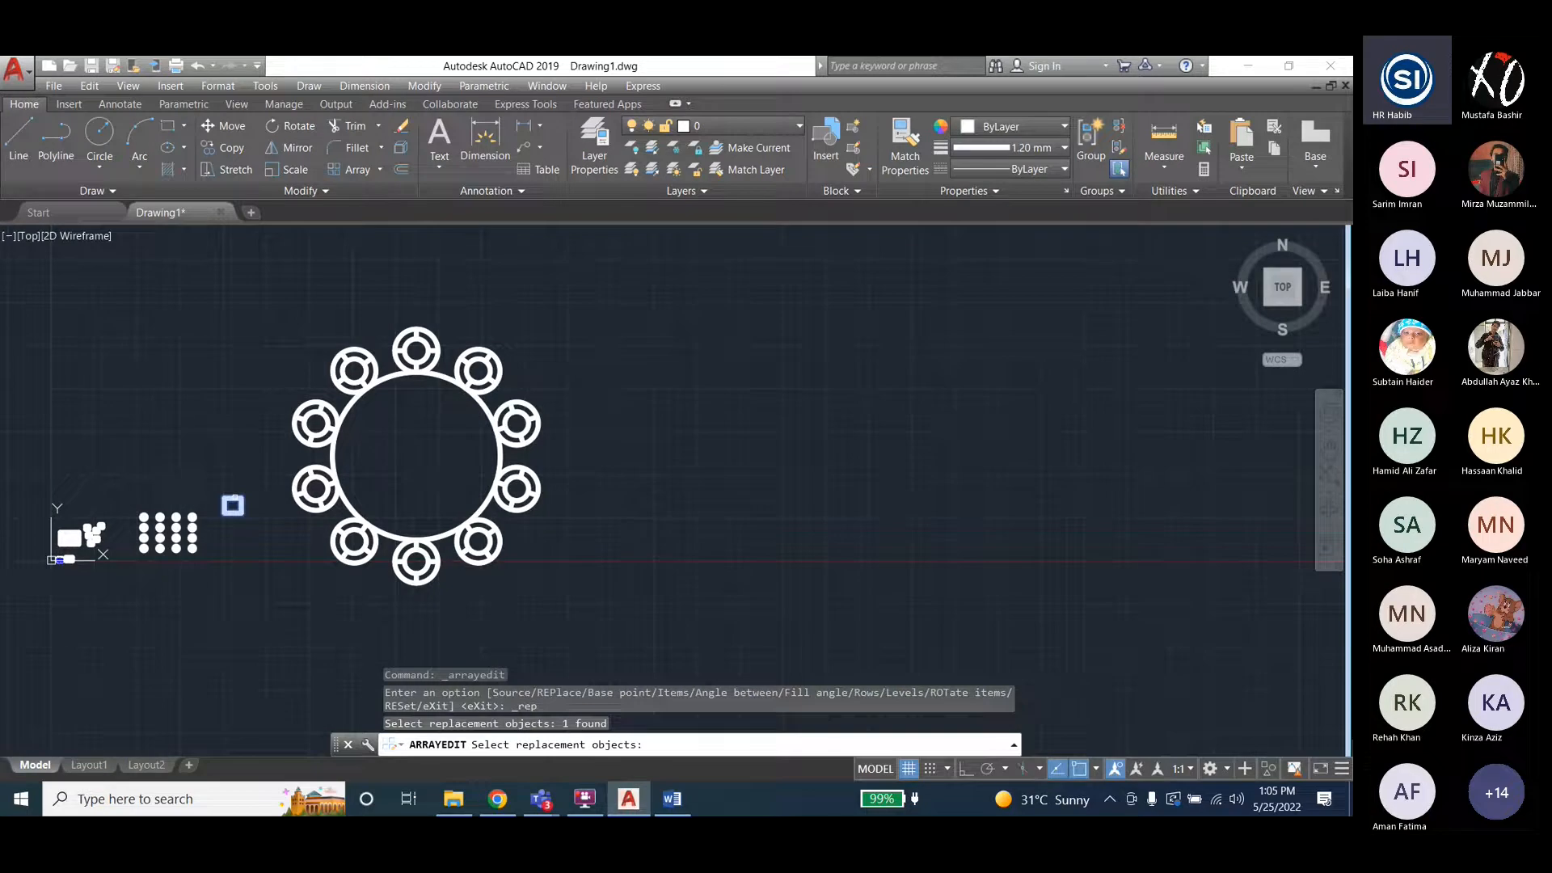
key("Return")
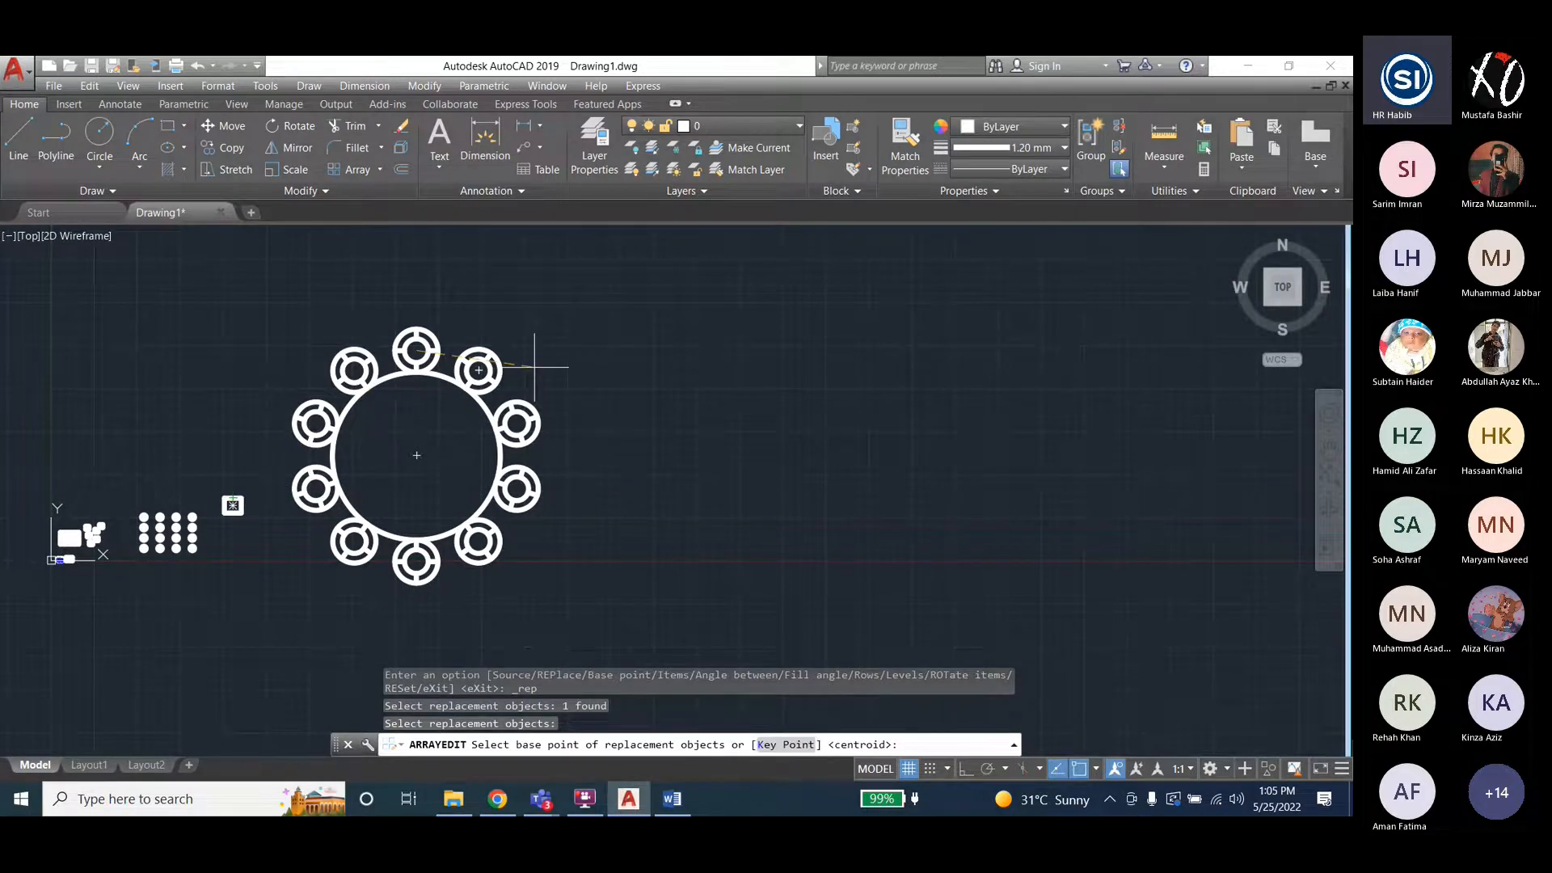
key("Return")
left_click(496, 369)
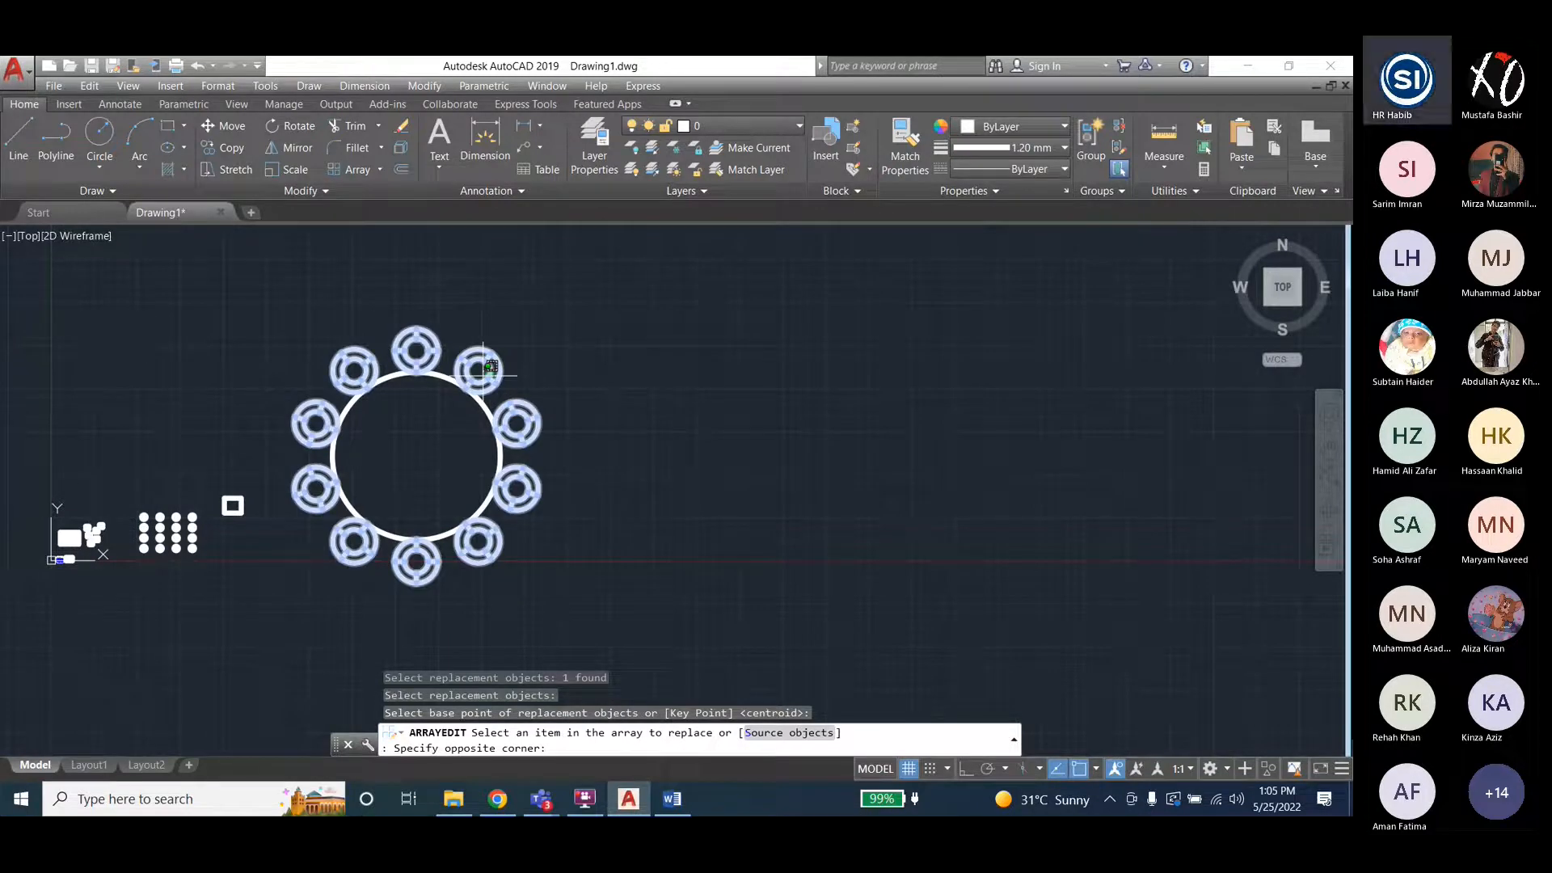
left_click(484, 367)
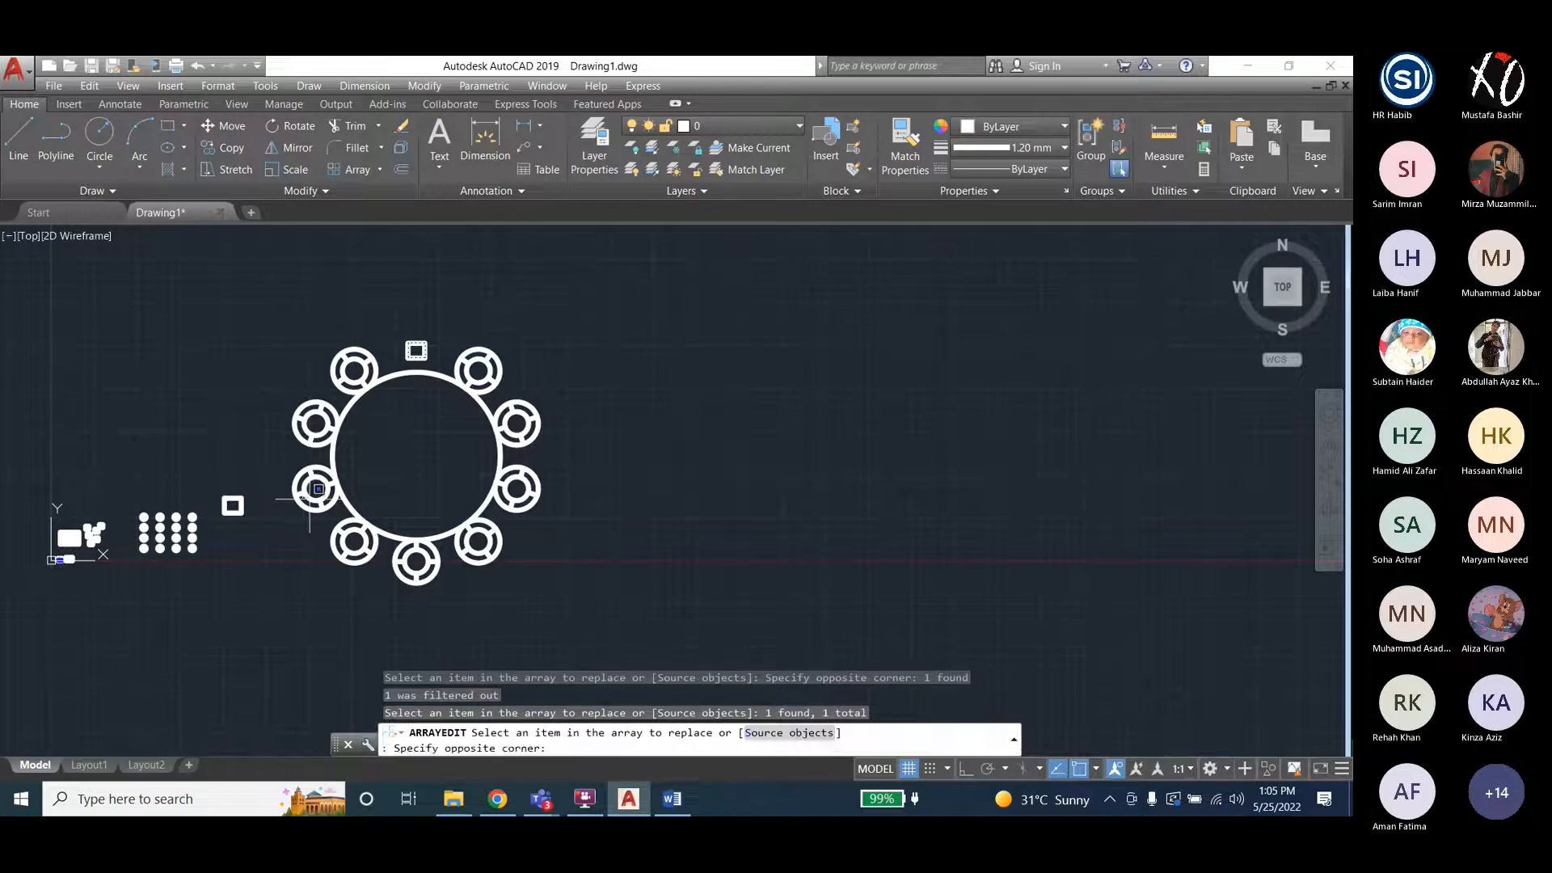
left_click(315, 488)
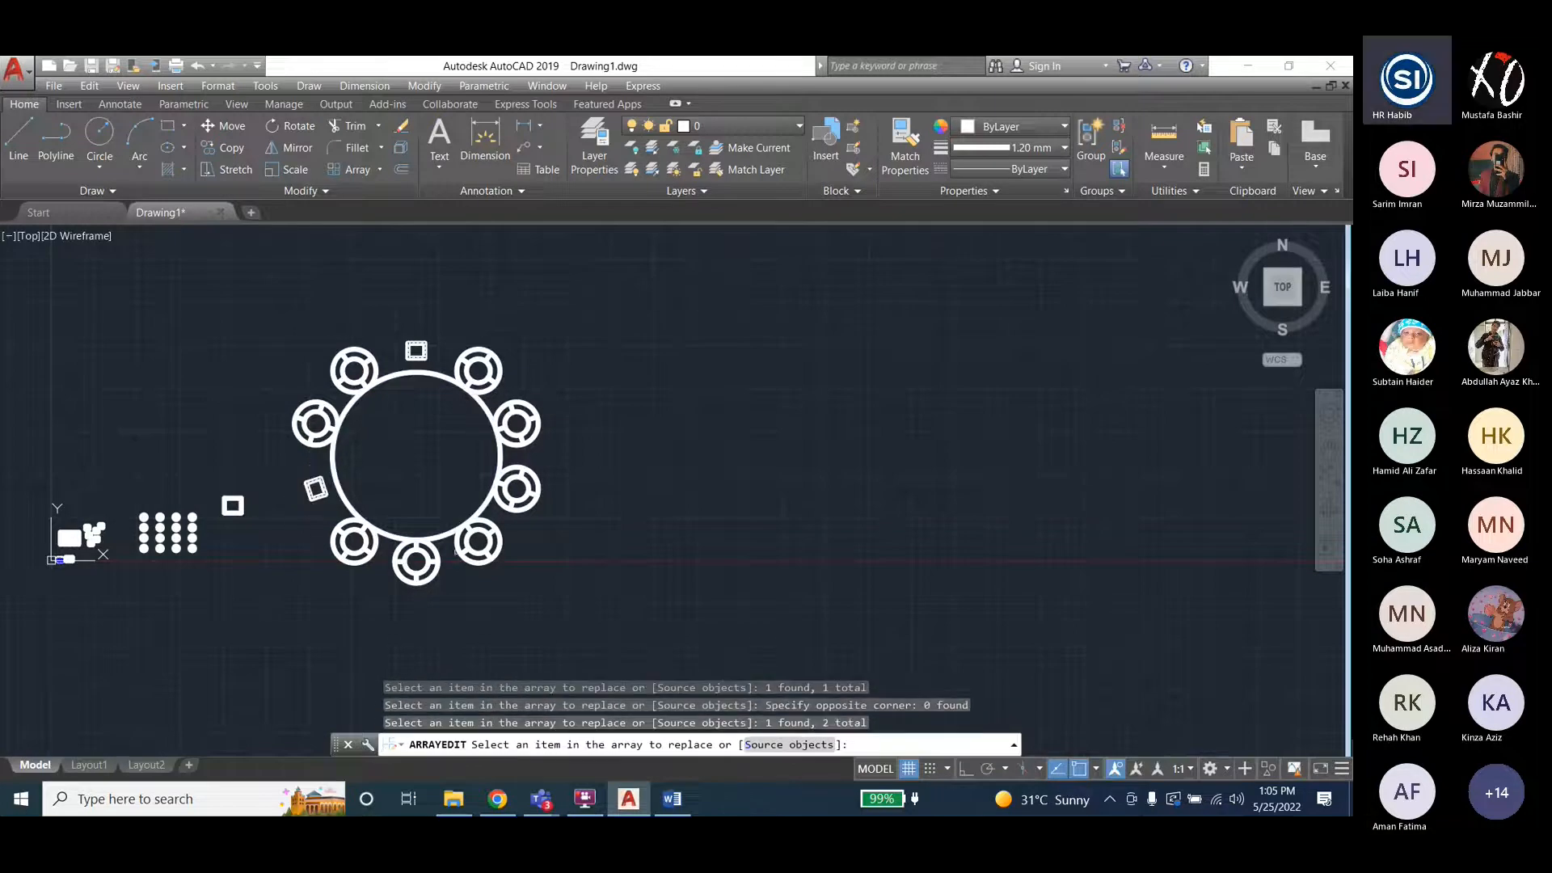
left_click(478, 542)
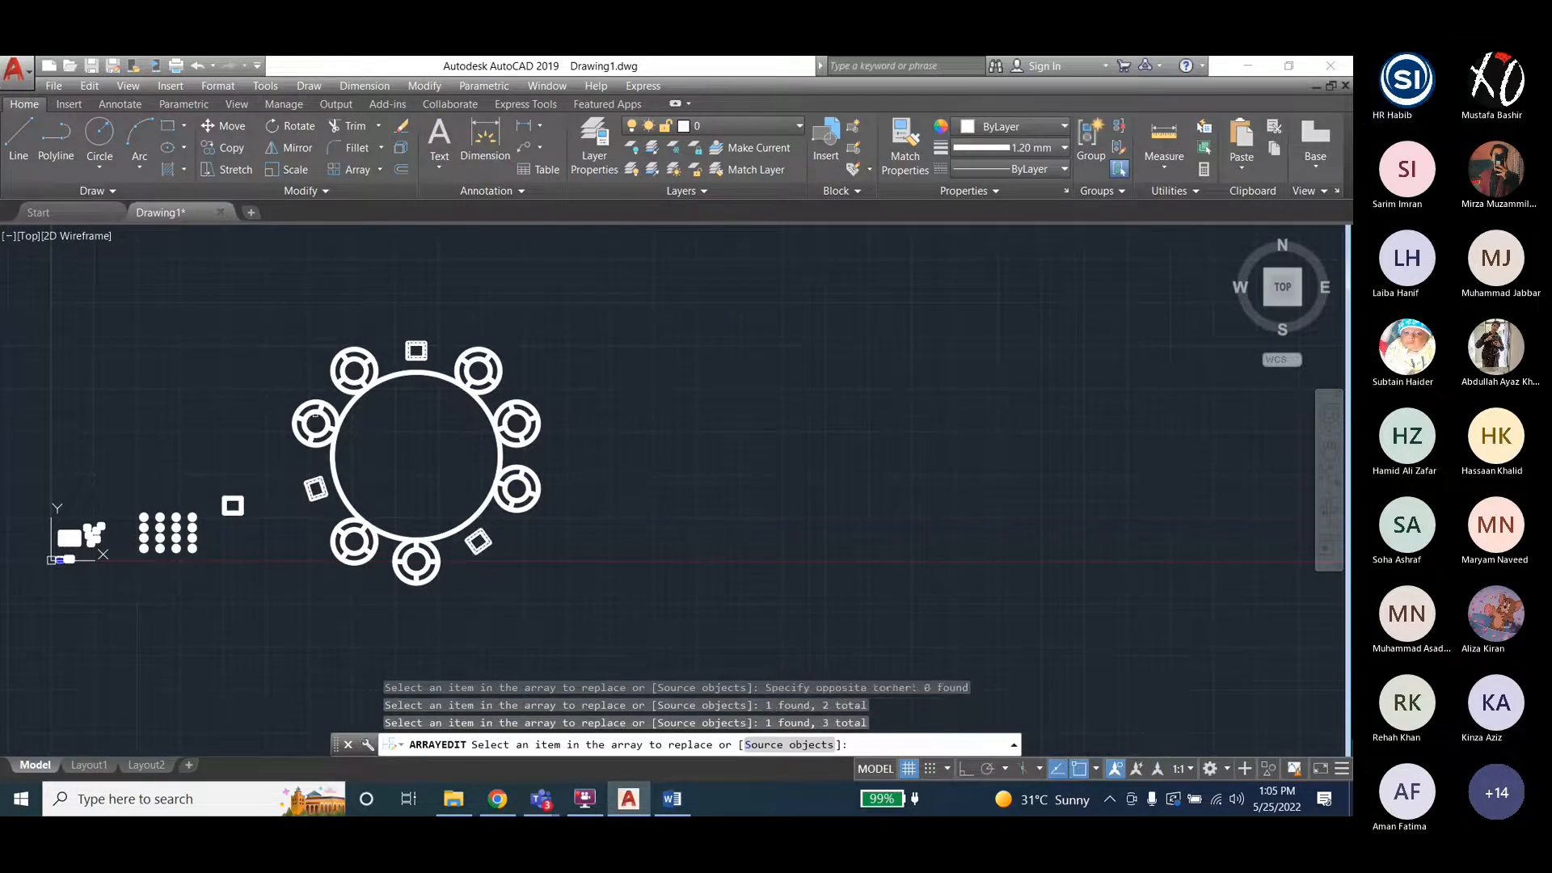
left_click(354, 370)
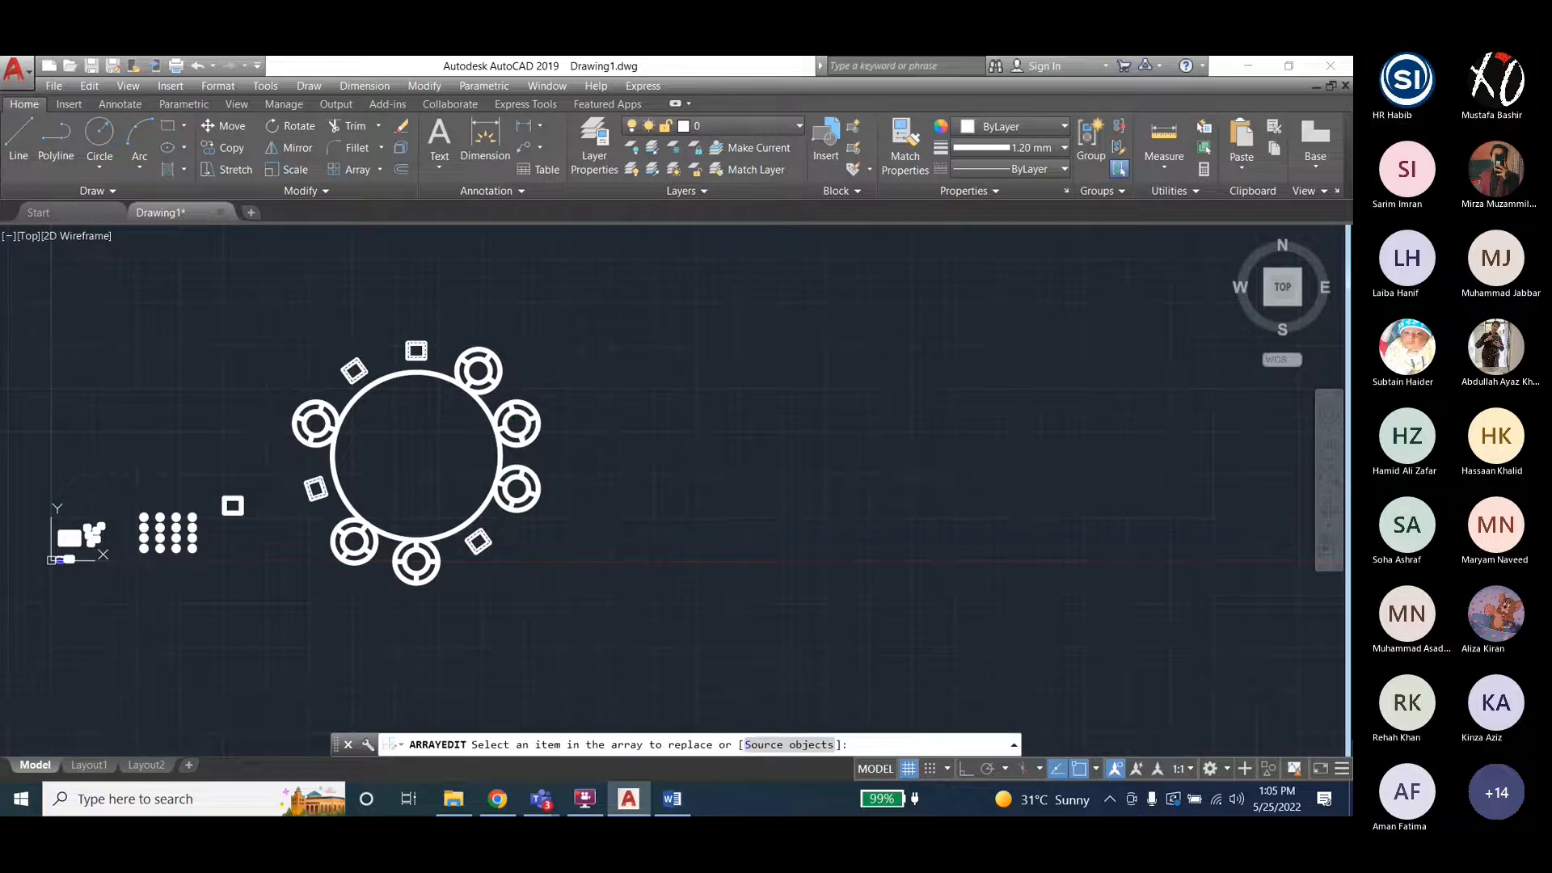
left_click(517, 424)
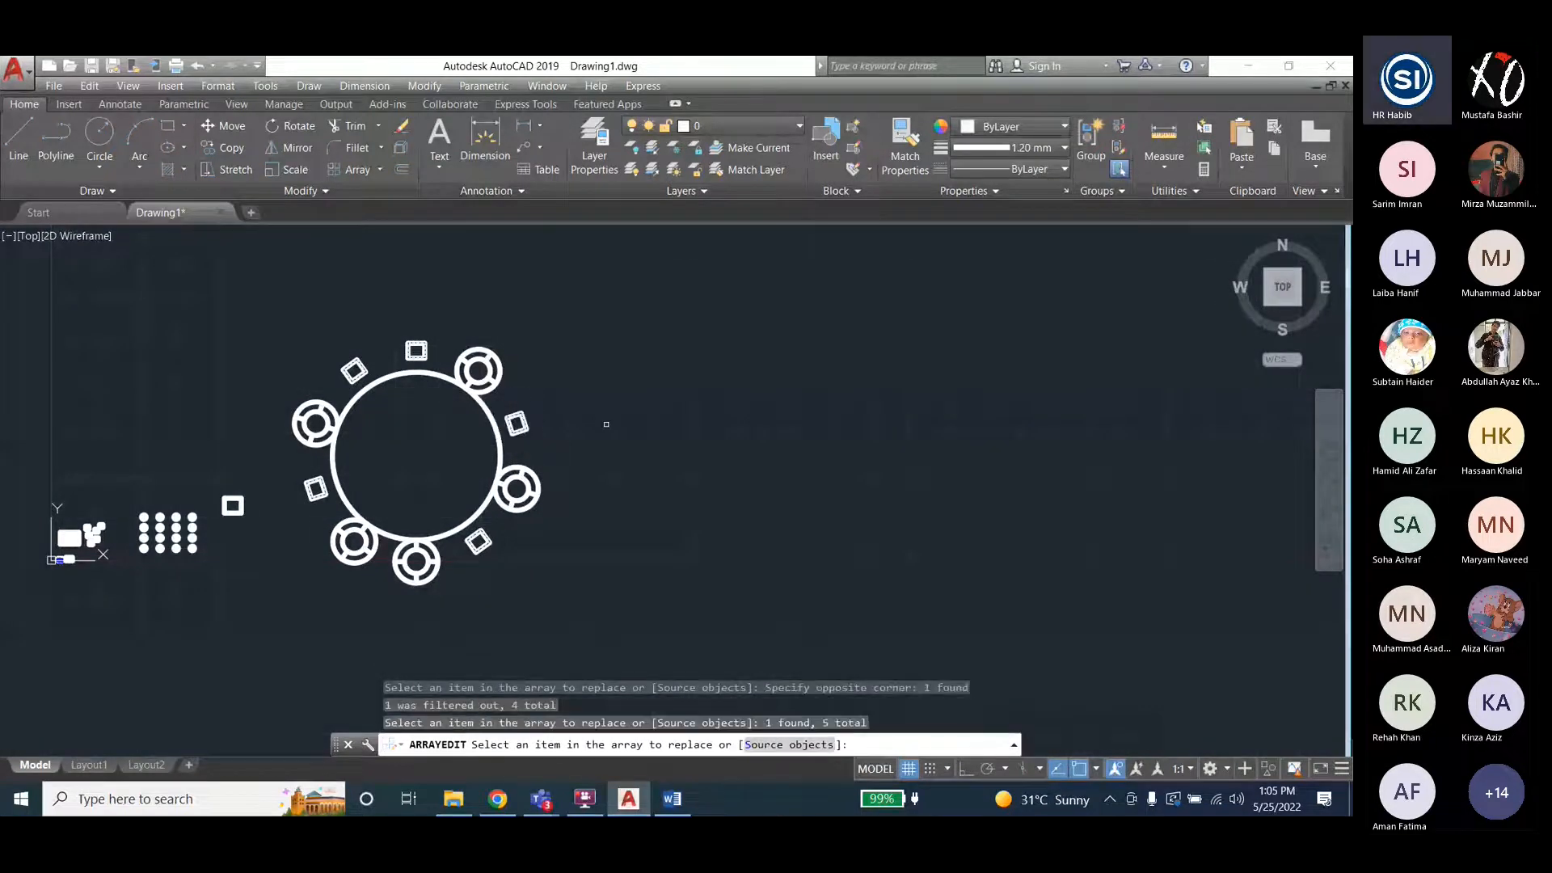
key("Escape")
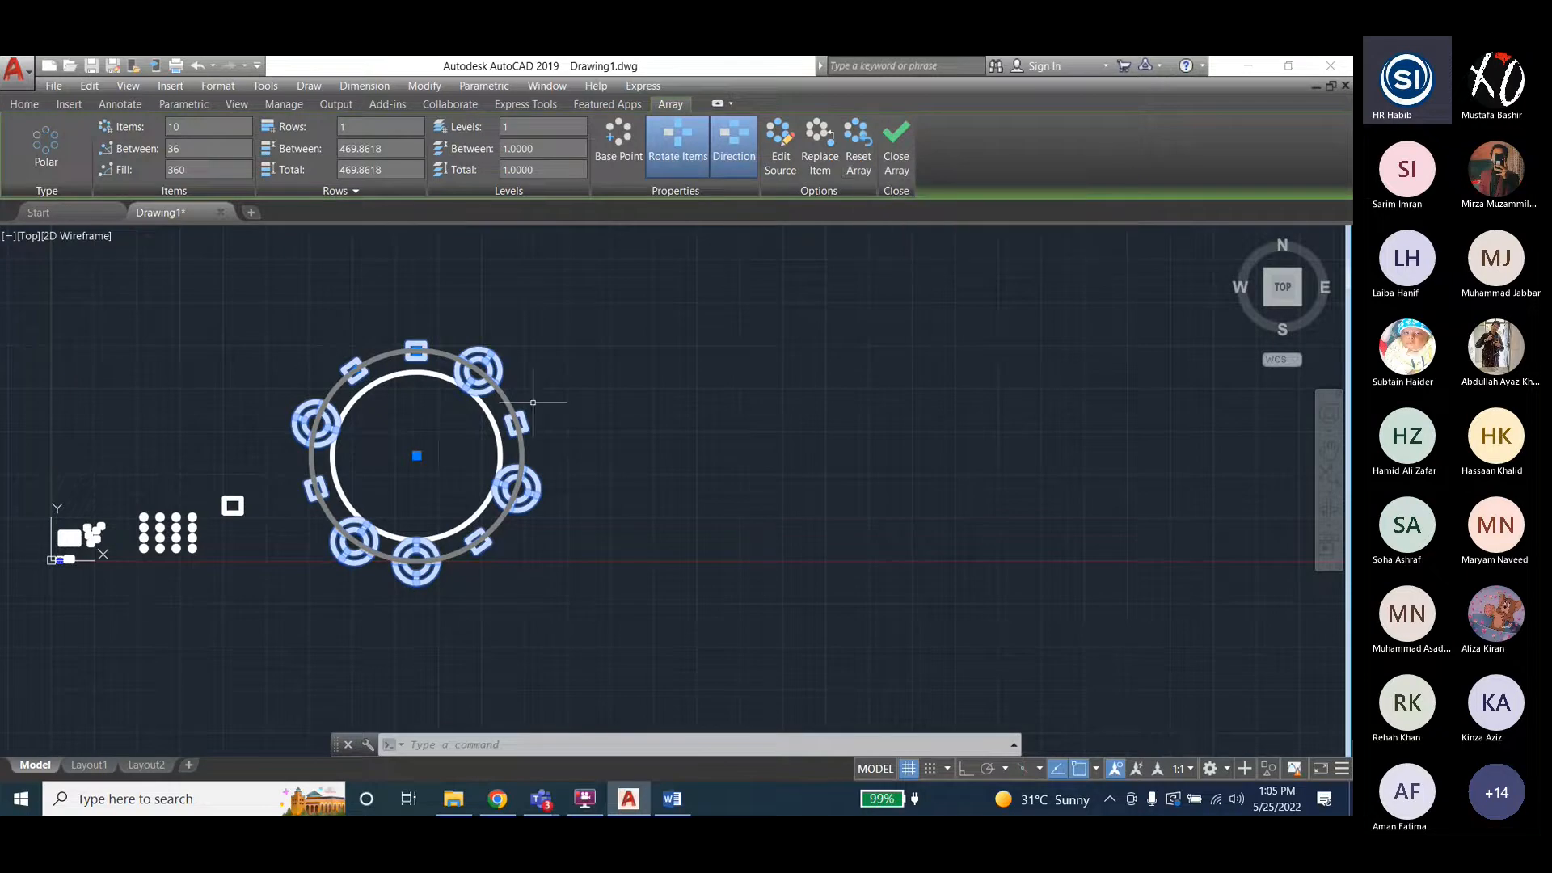
Open the source of the replacement rectangle at the top of the polar array for editing.
left_click(781, 145)
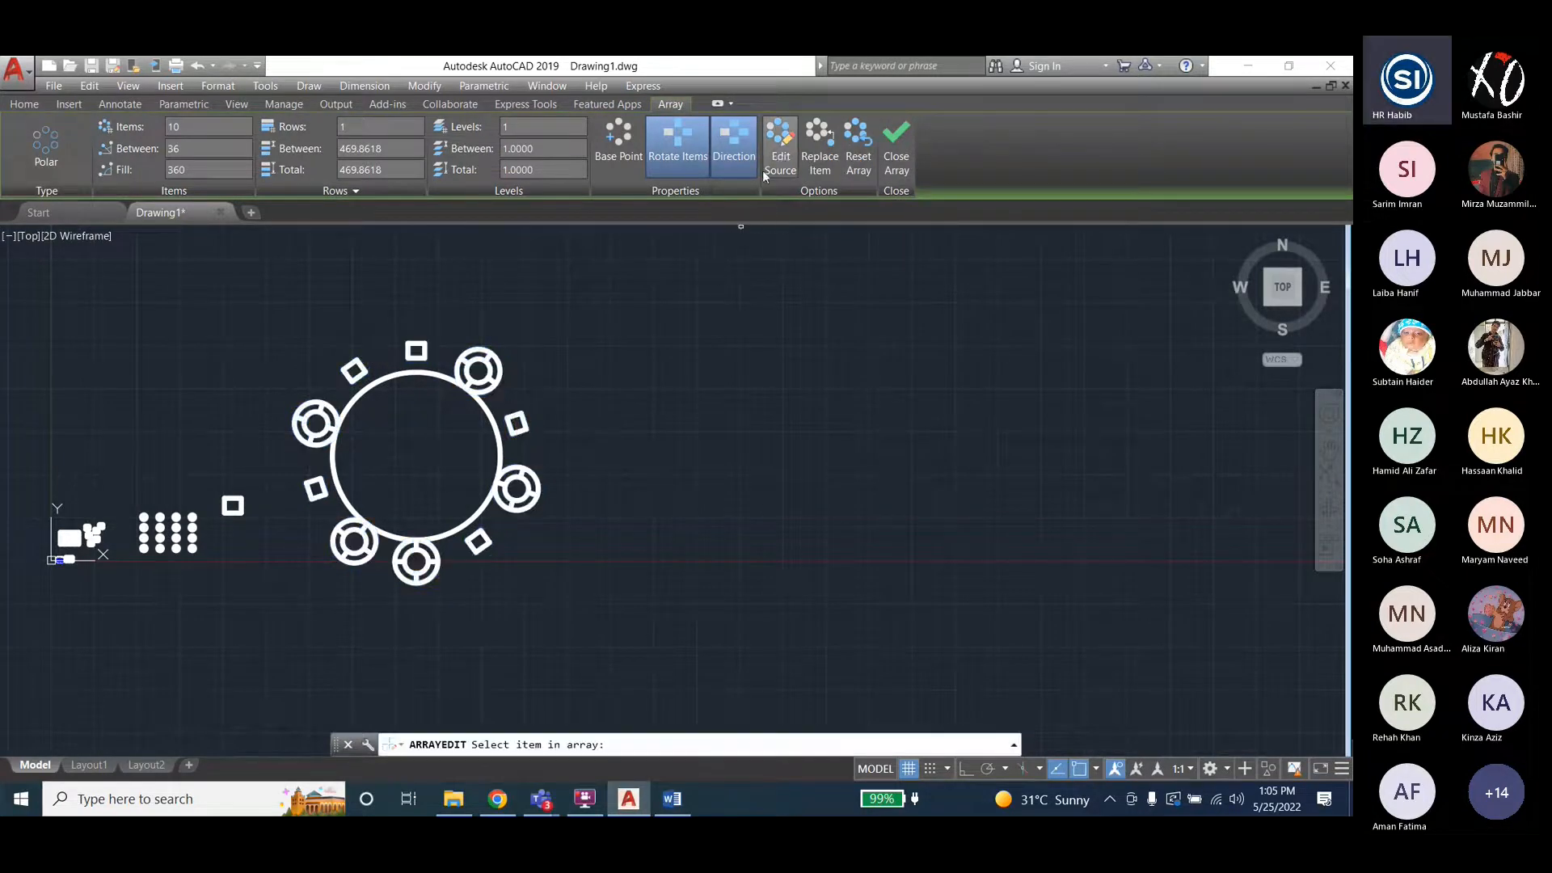
scroll(408, 367, "up", 4)
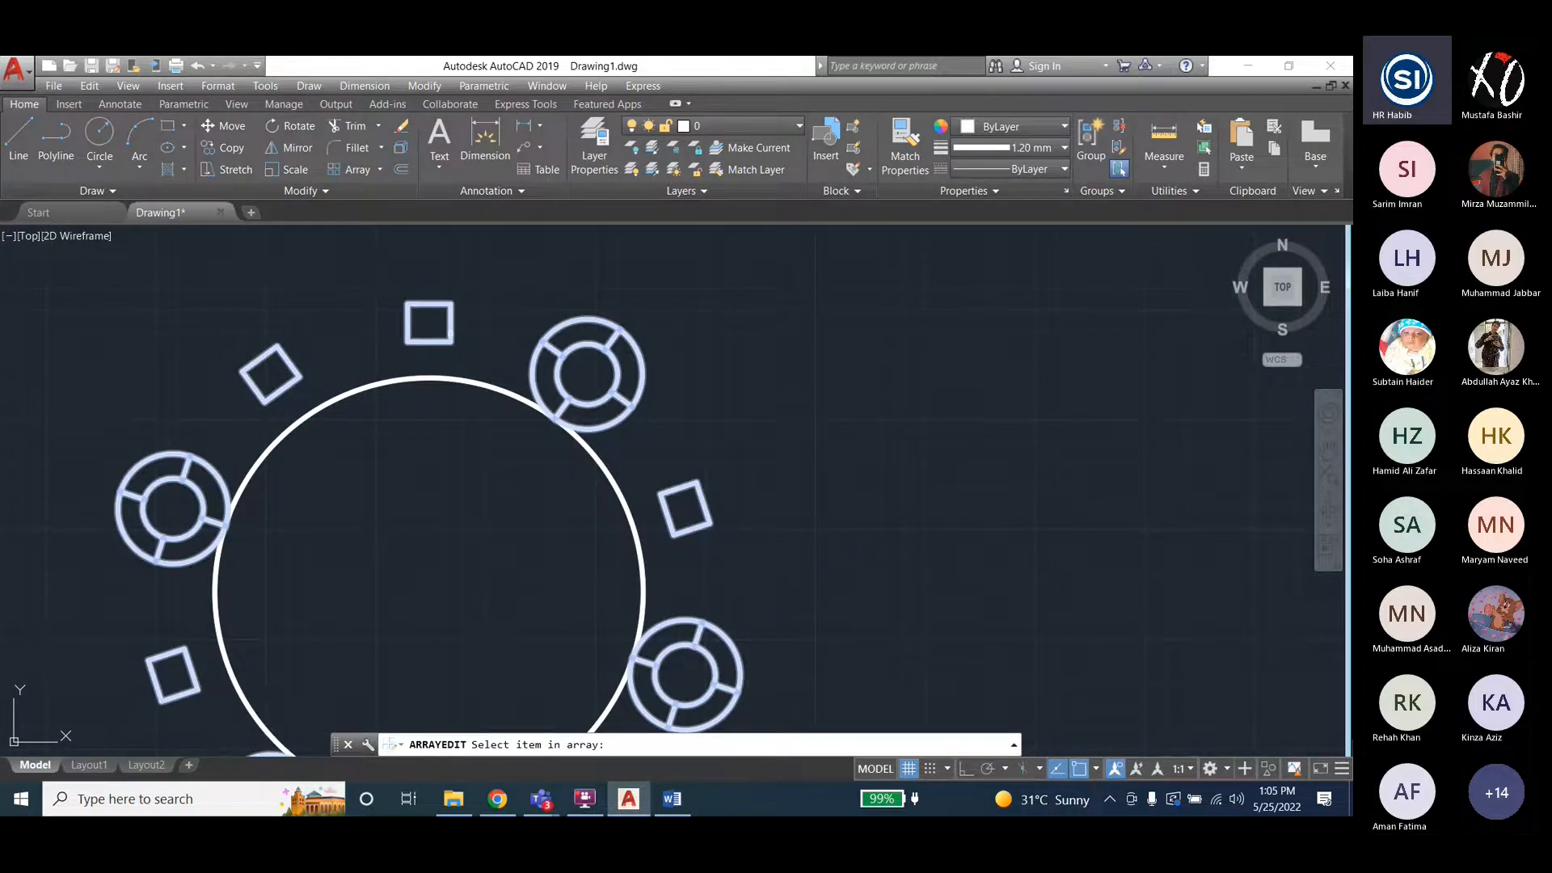
left_click(451, 333)
left_click(755, 450)
Draw two crossing diagonal lines between the opposite corners of the source rectangle.
type("l")
key("Return")
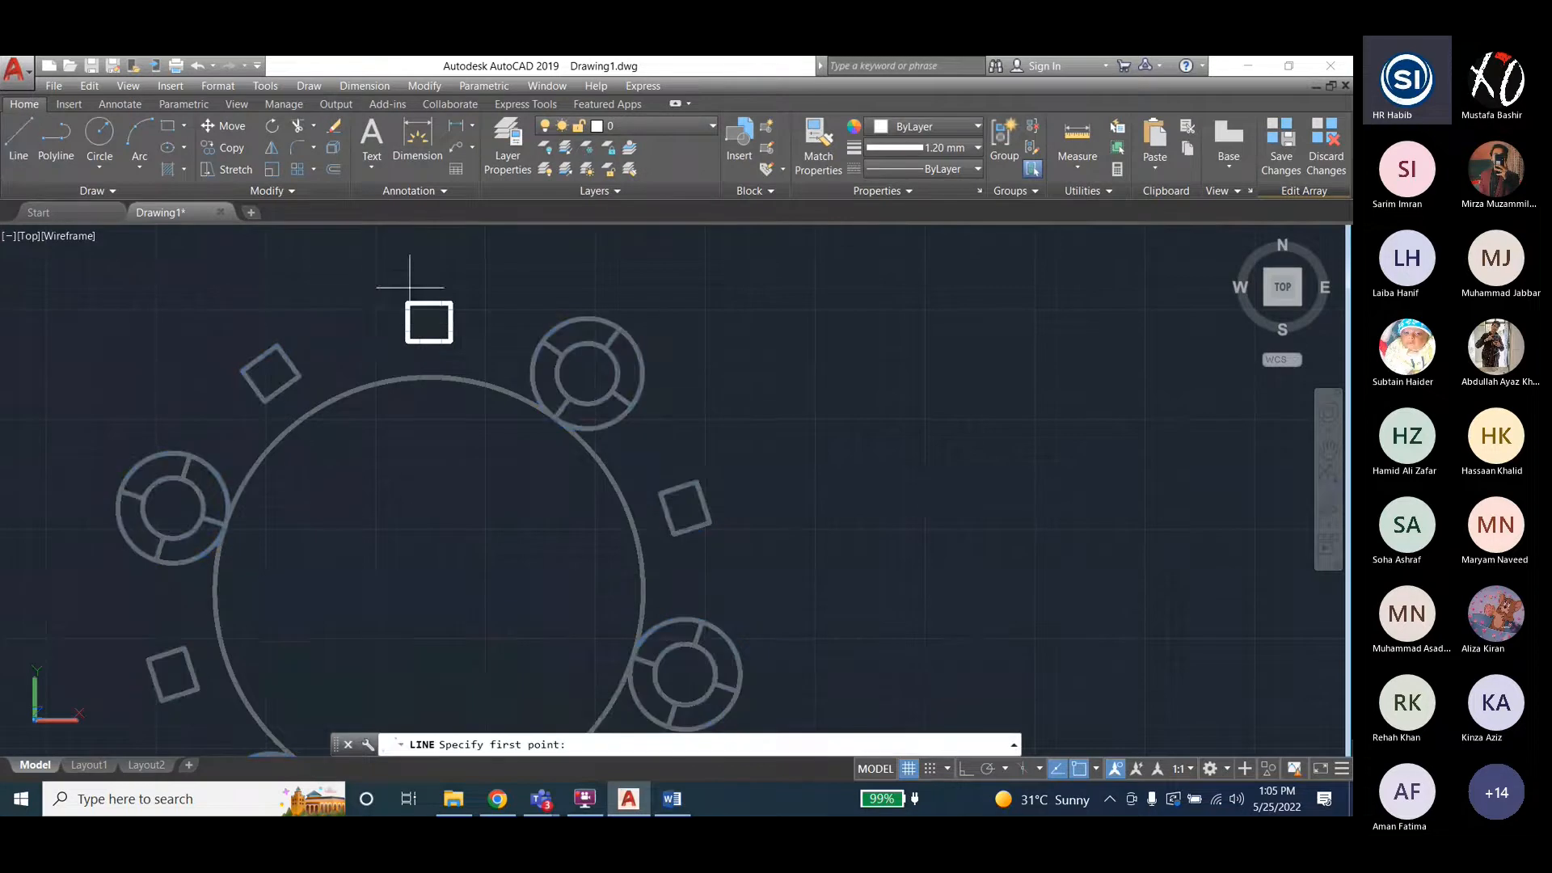
left_click(450, 303)
left_click(406, 343)
key("Return")
key("Return")
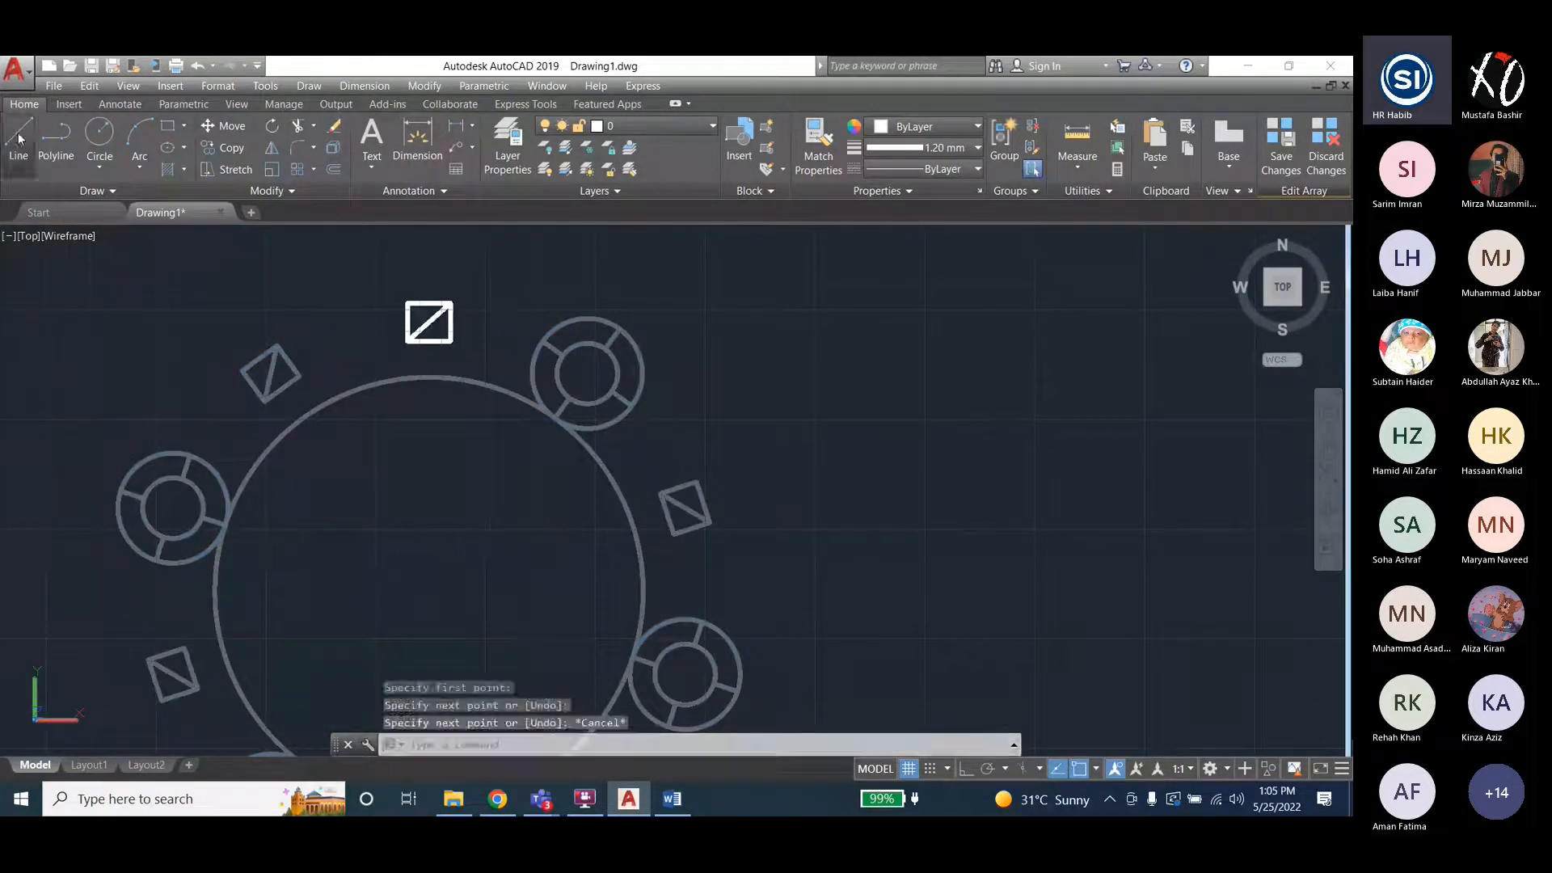
left_click(407, 303)
left_click(452, 342)
key("Escape")
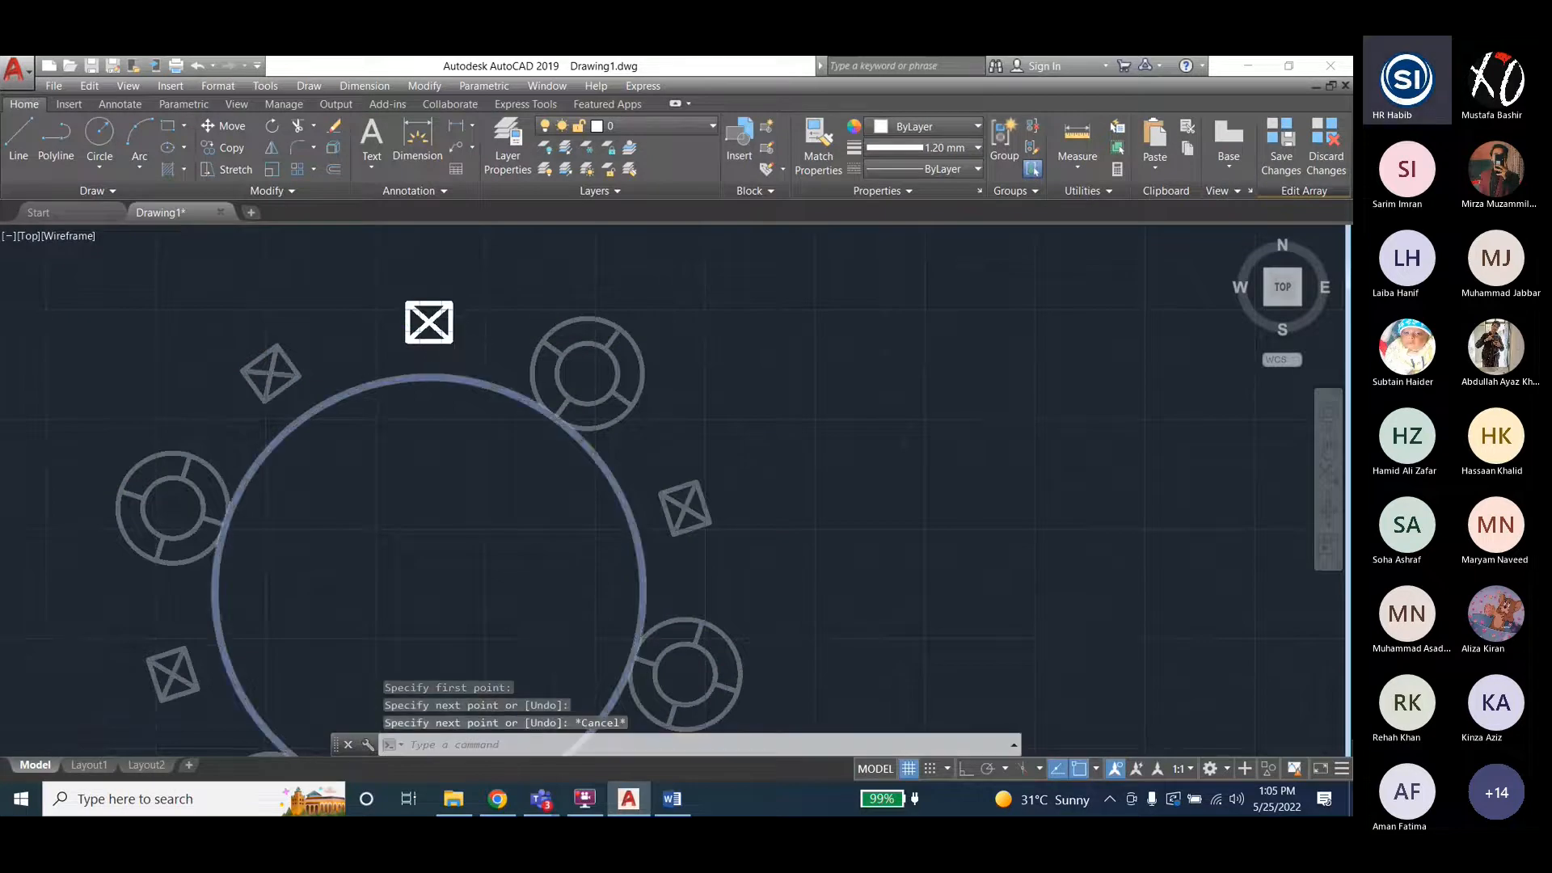
Leave source editing, reset the polar array to its original circle items, and close array editing.
scroll(645, 486, "down", 2)
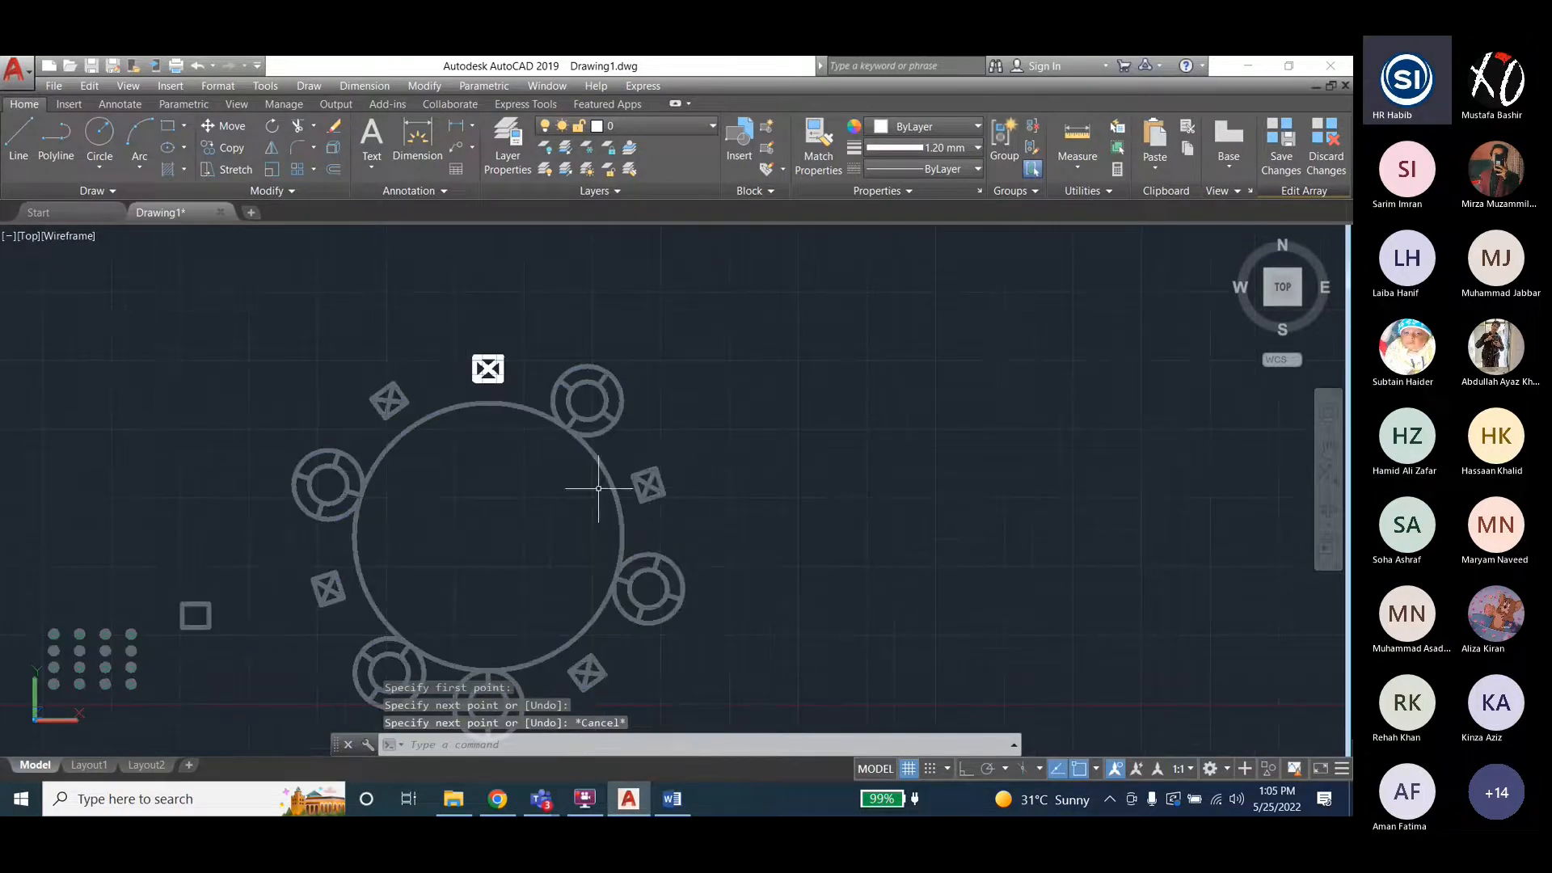
scroll(398, 506, "up", 3)
scroll(406, 422, "down", 8)
scroll(455, 544, "up", 3)
scroll(426, 409, "up", 1)
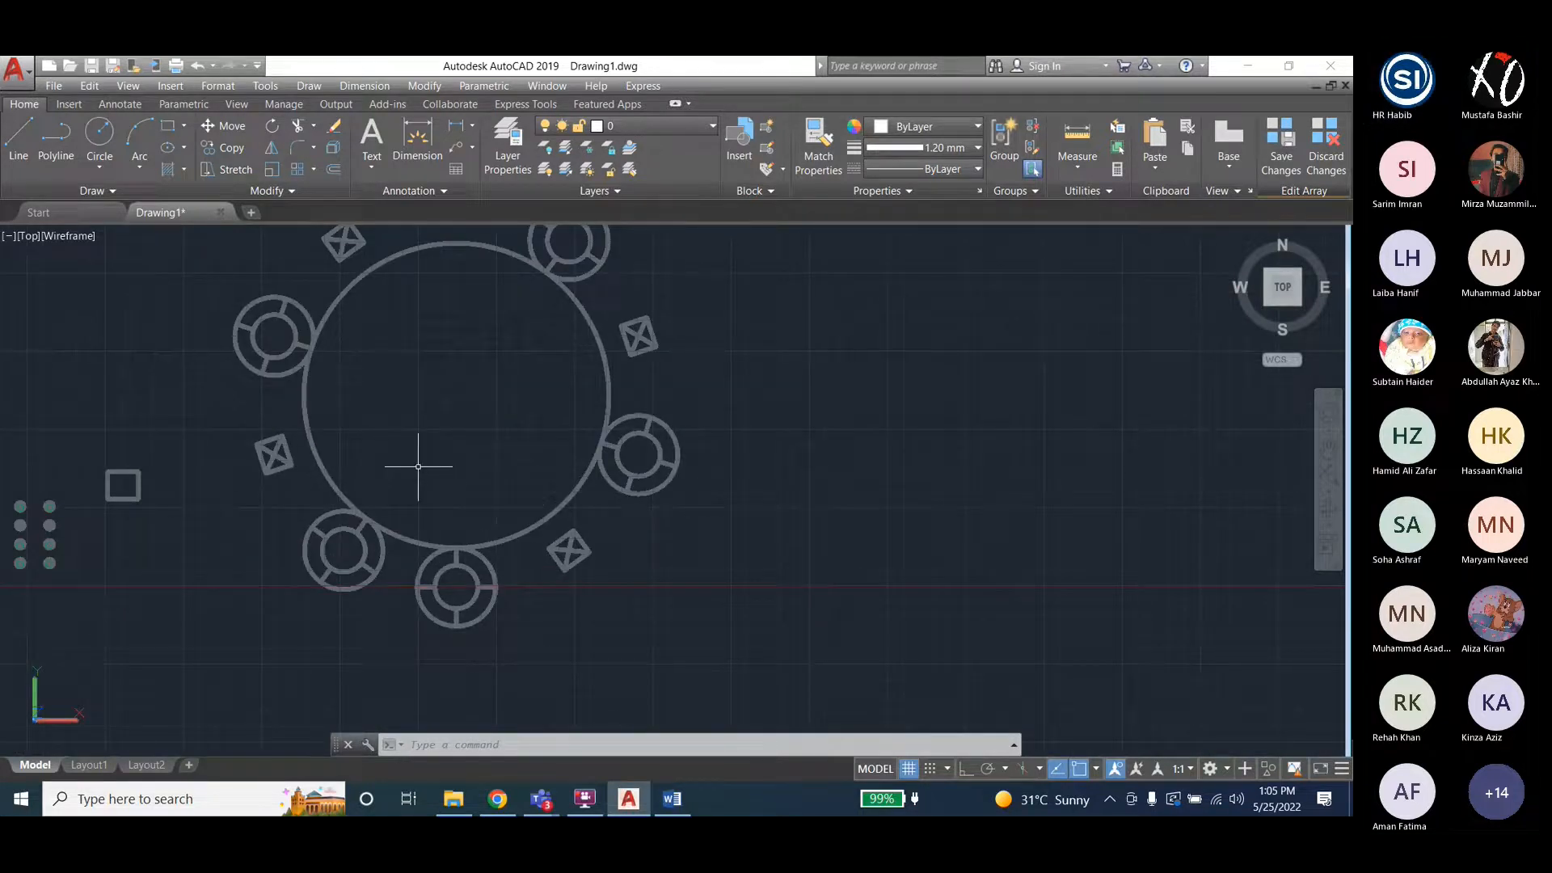
scroll(451, 354, "down", 2)
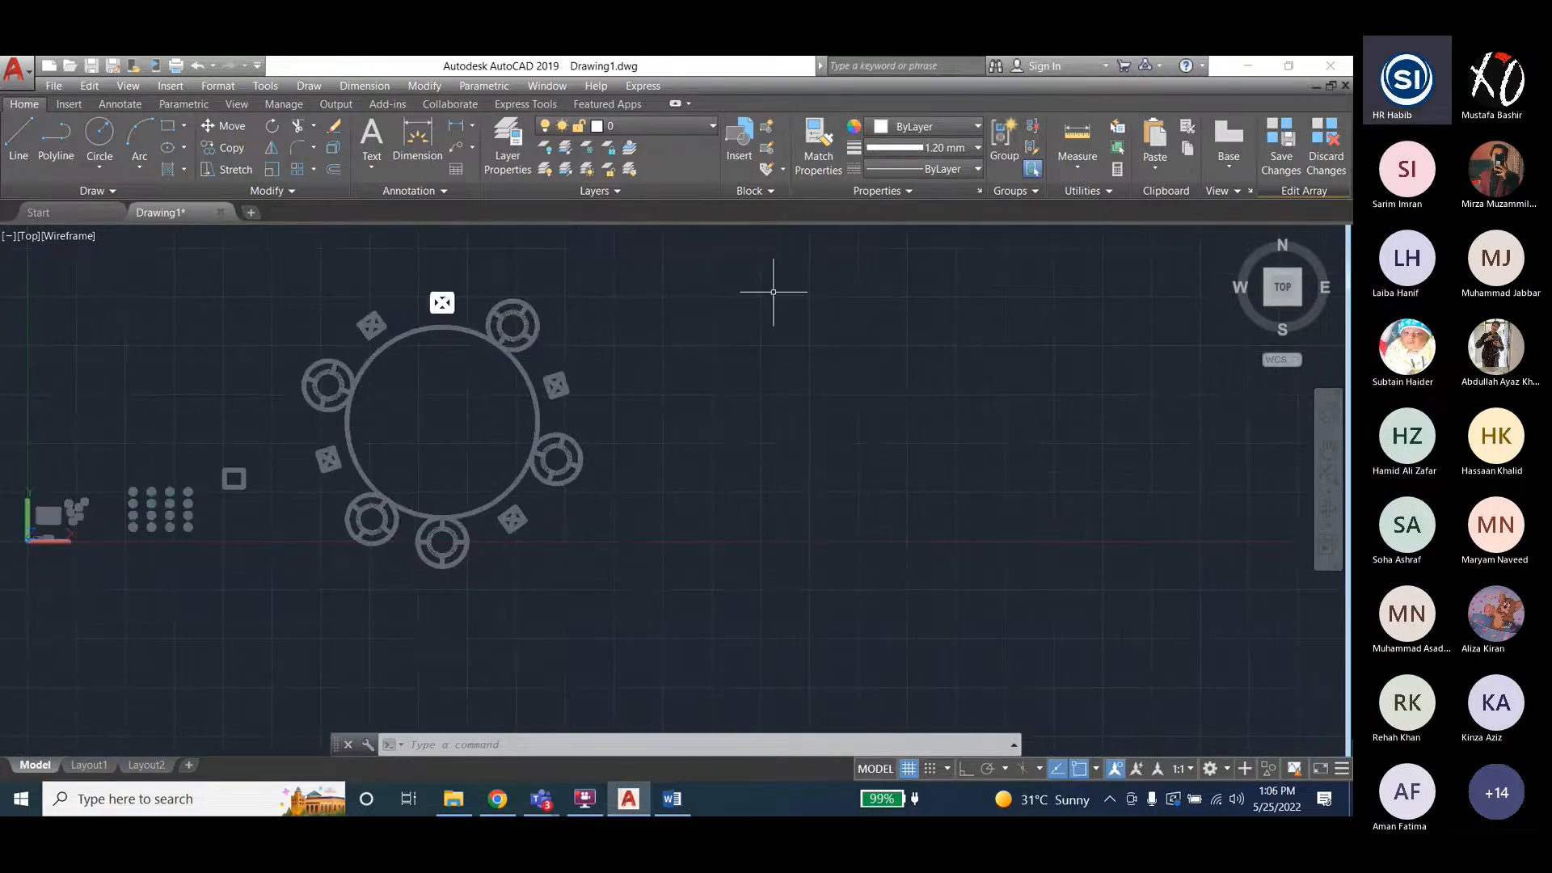
left_click(517, 327)
key("Escape")
key("Escape")
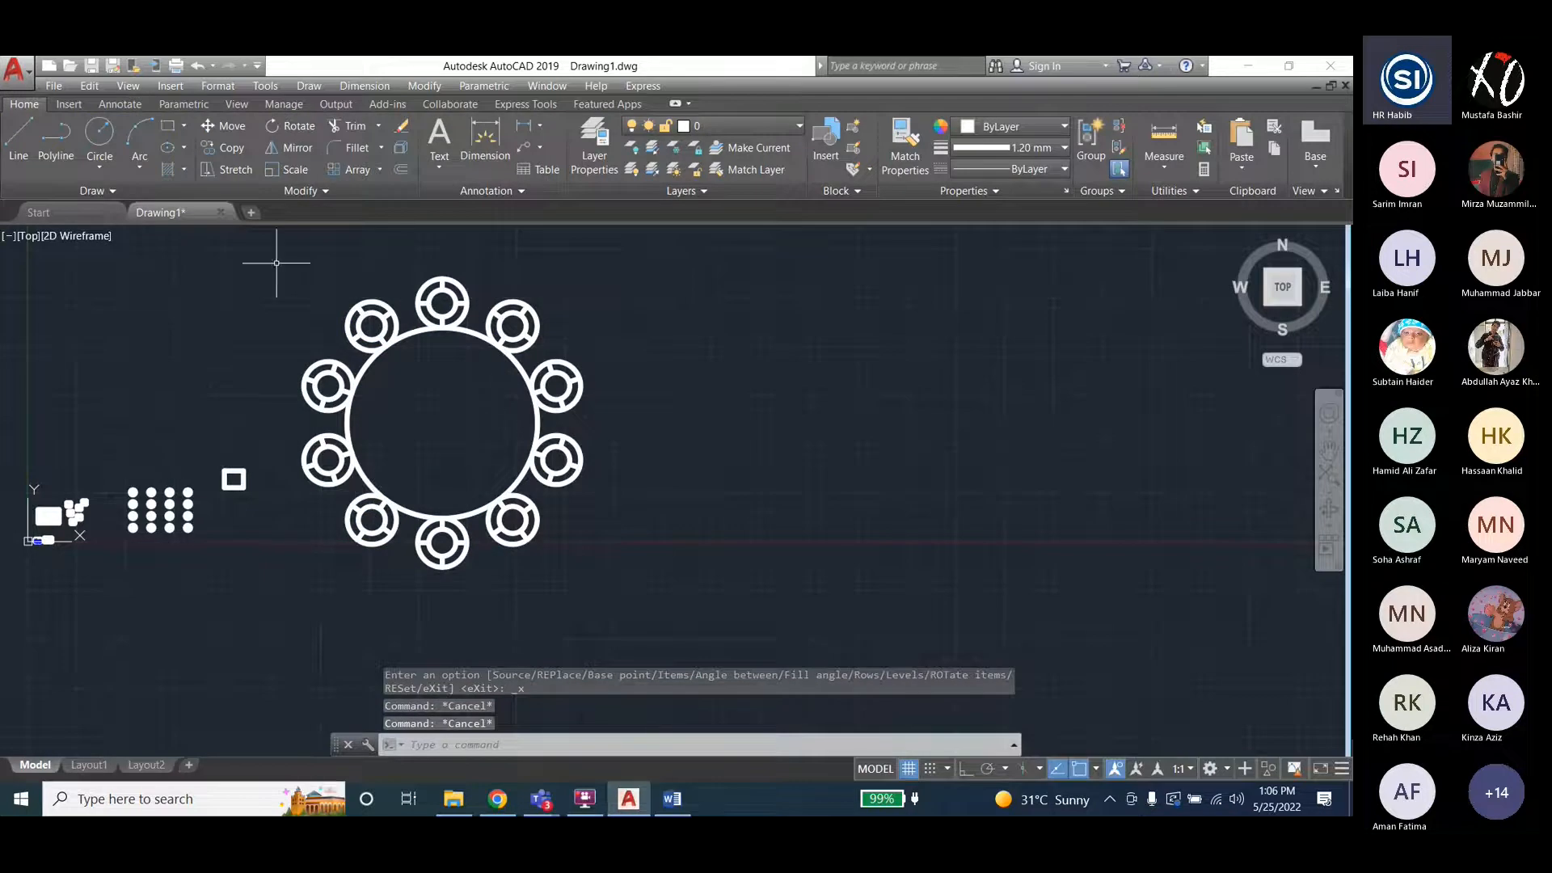
Hatch the large central circle with a solid fill in green 19,155,72.
left_click(309, 86)
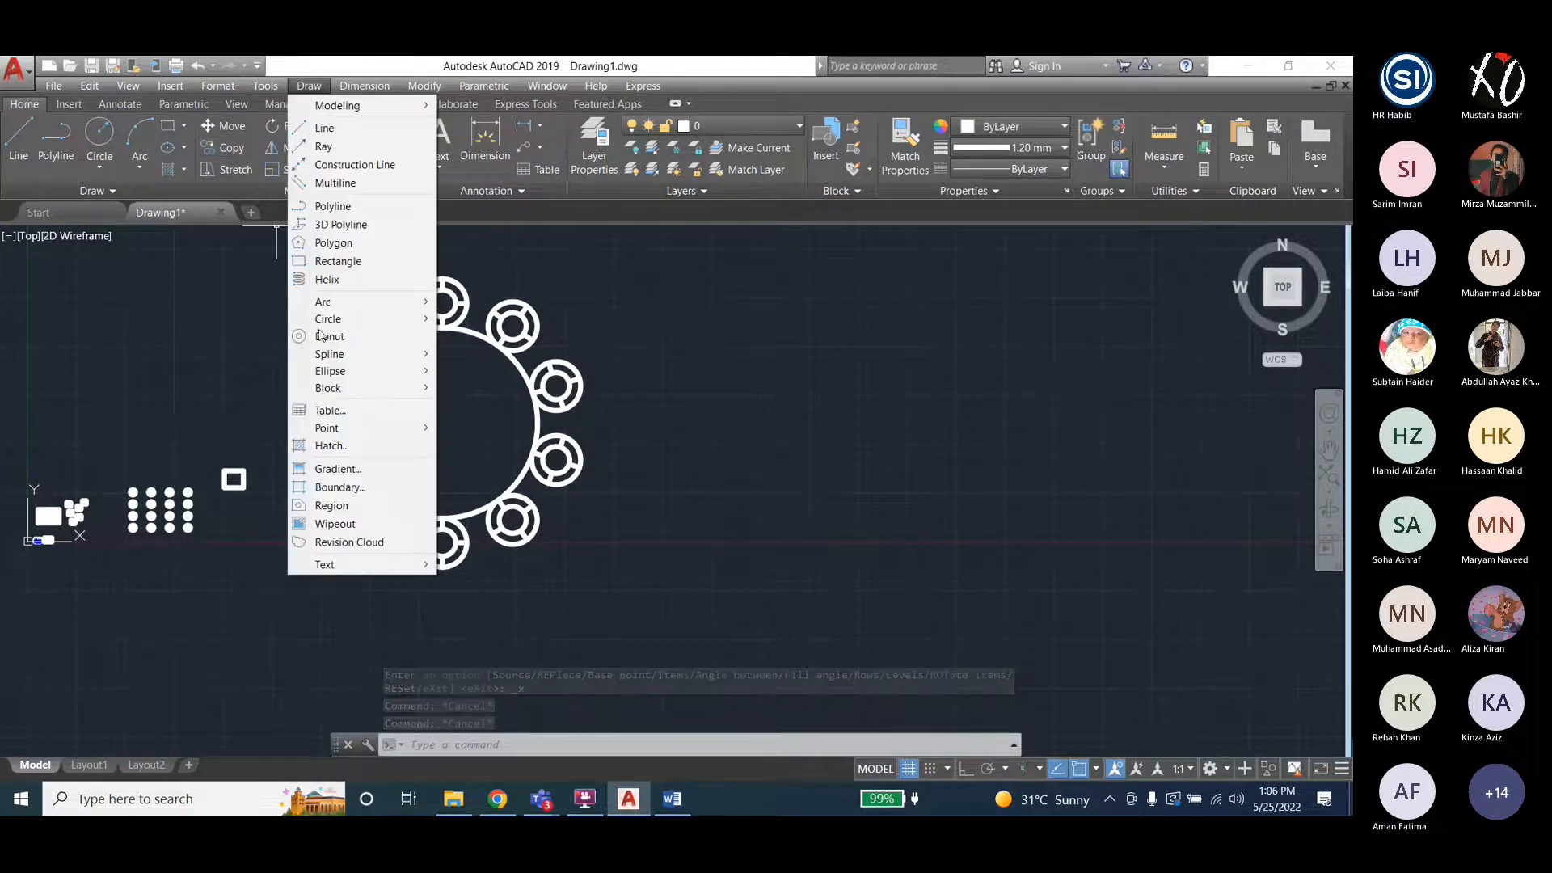
left_click(327, 446)
left_click(442, 439)
left_click(581, 147)
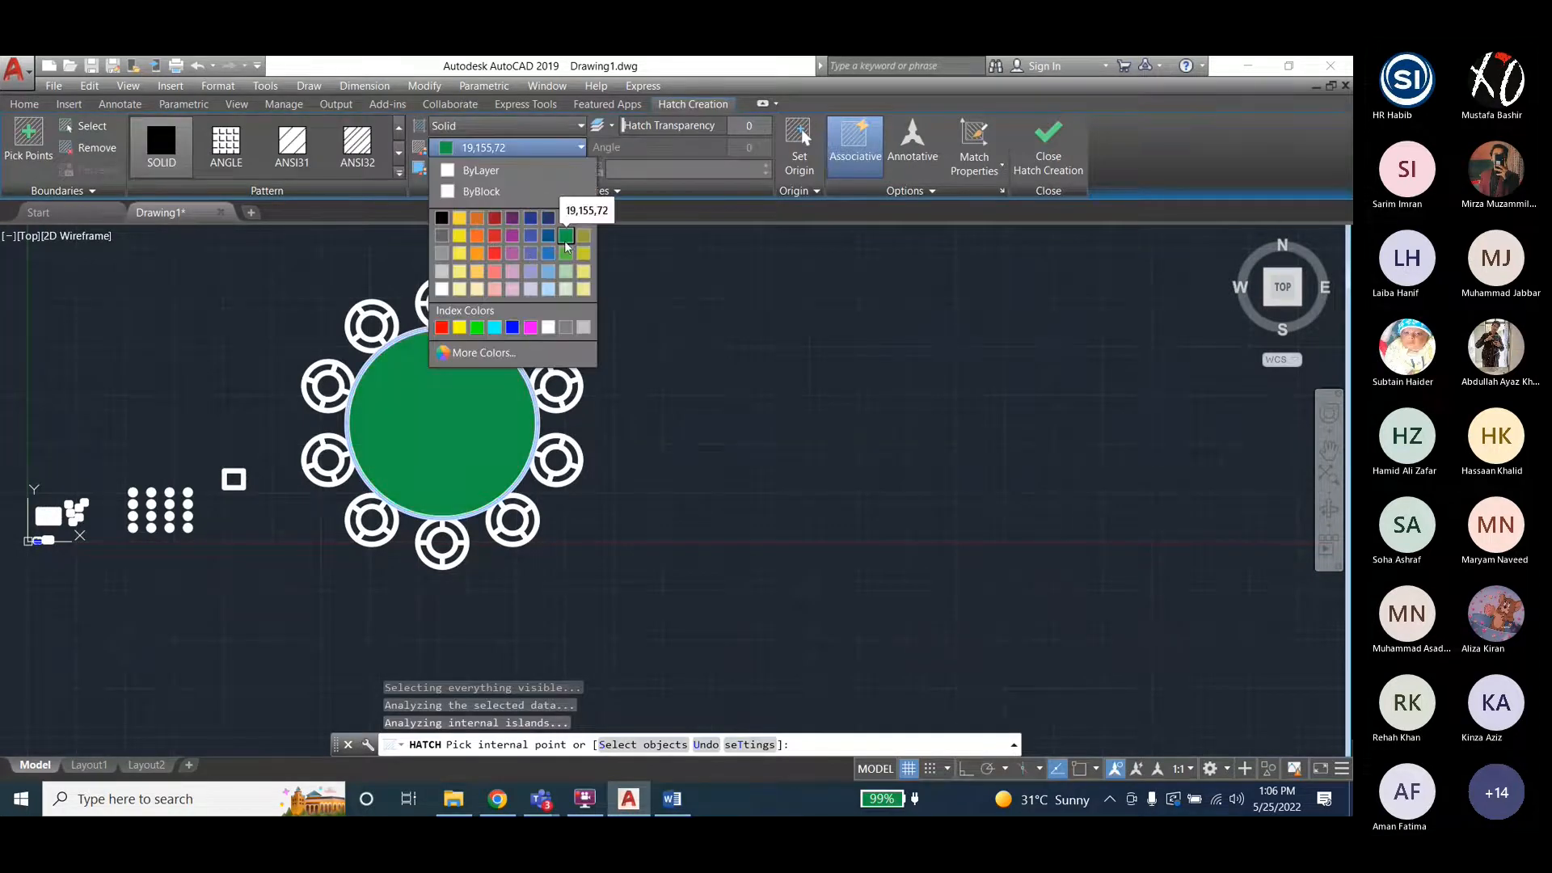
left_click(565, 235)
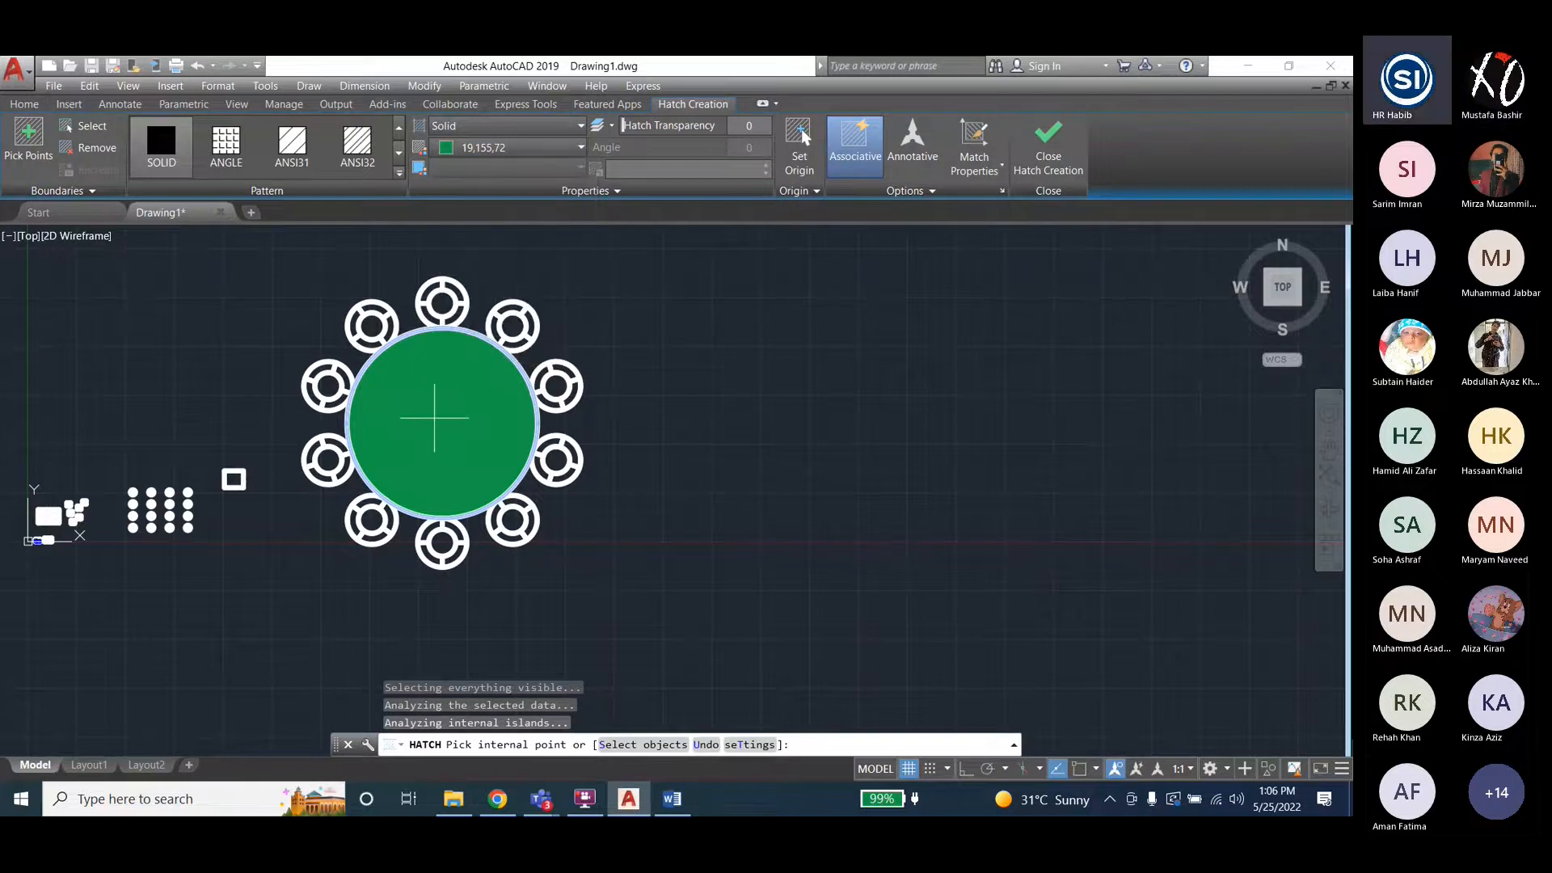
Try the AR-B816 pattern, set the circle's hatch pattern to ANSI38, and finish the hatch.
left_click(399, 172)
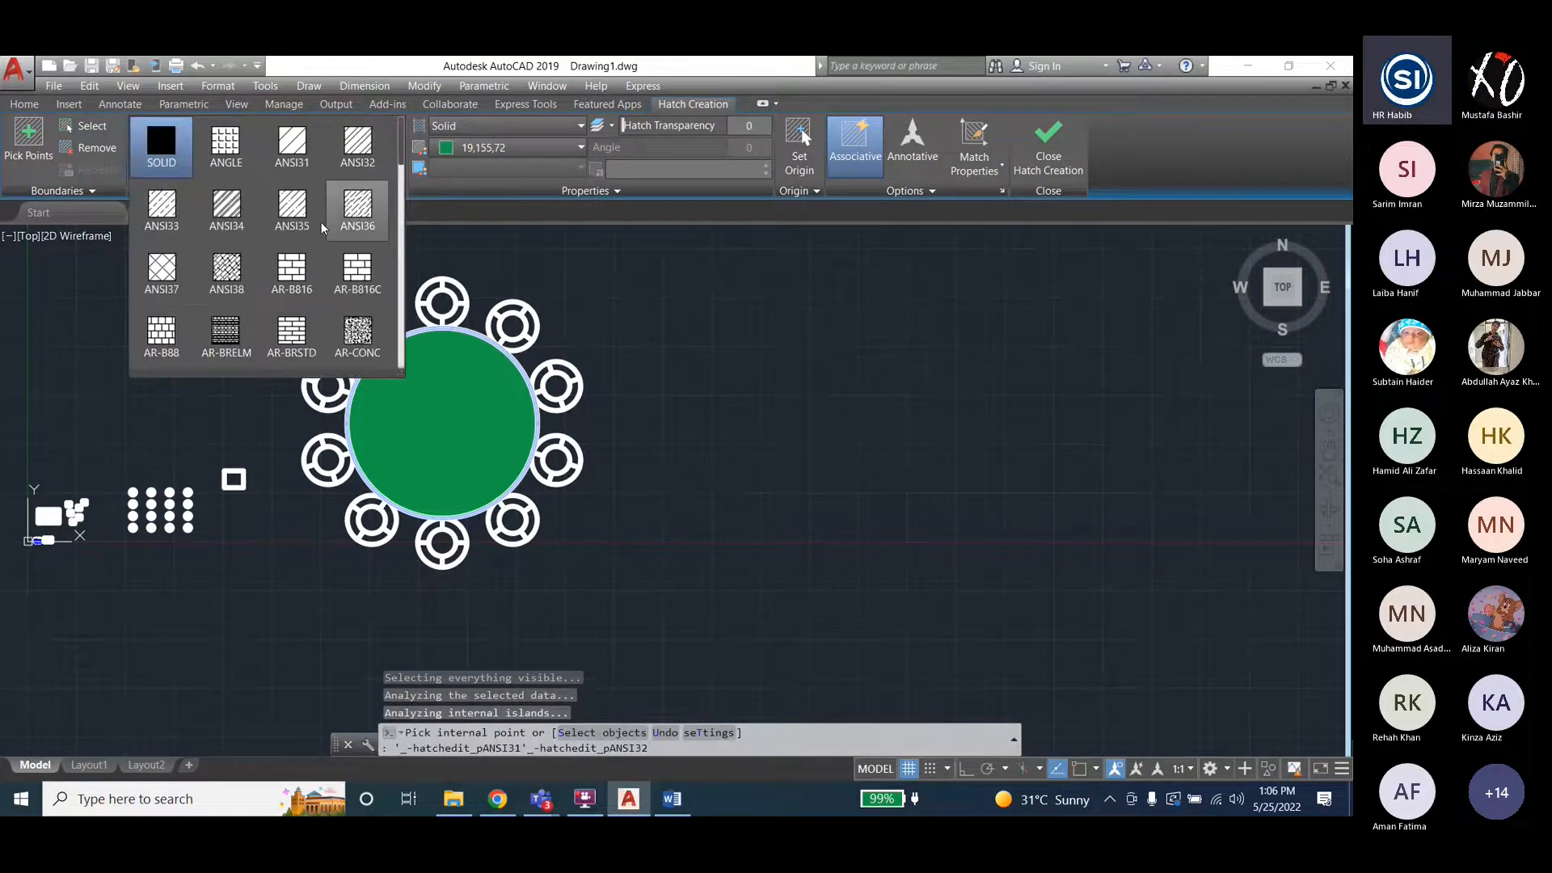
left_click(227, 267)
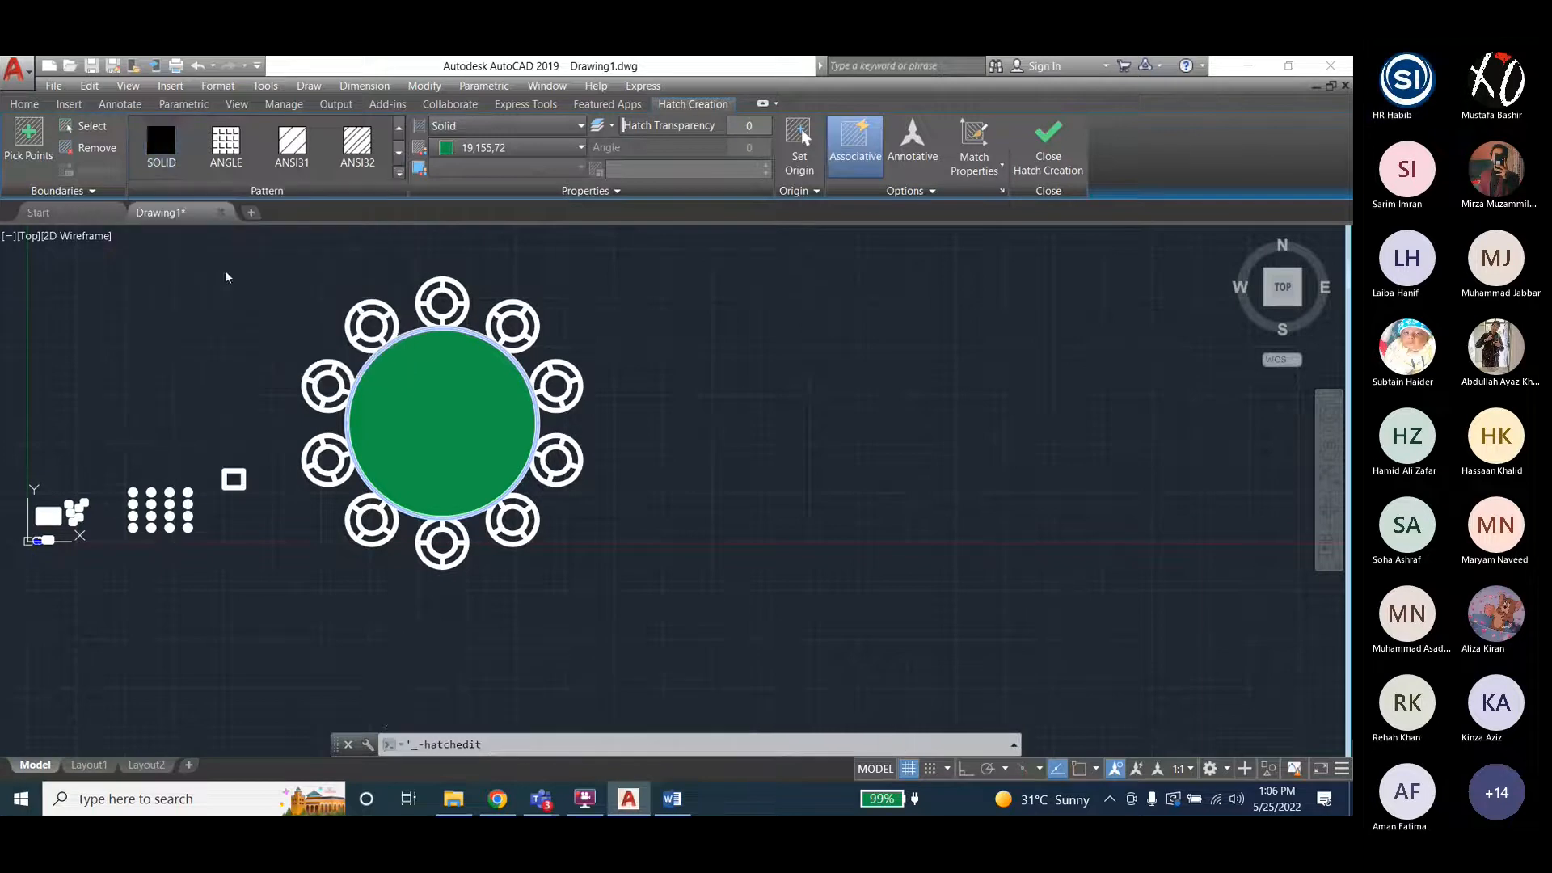
left_click(398, 178)
left_click(292, 268)
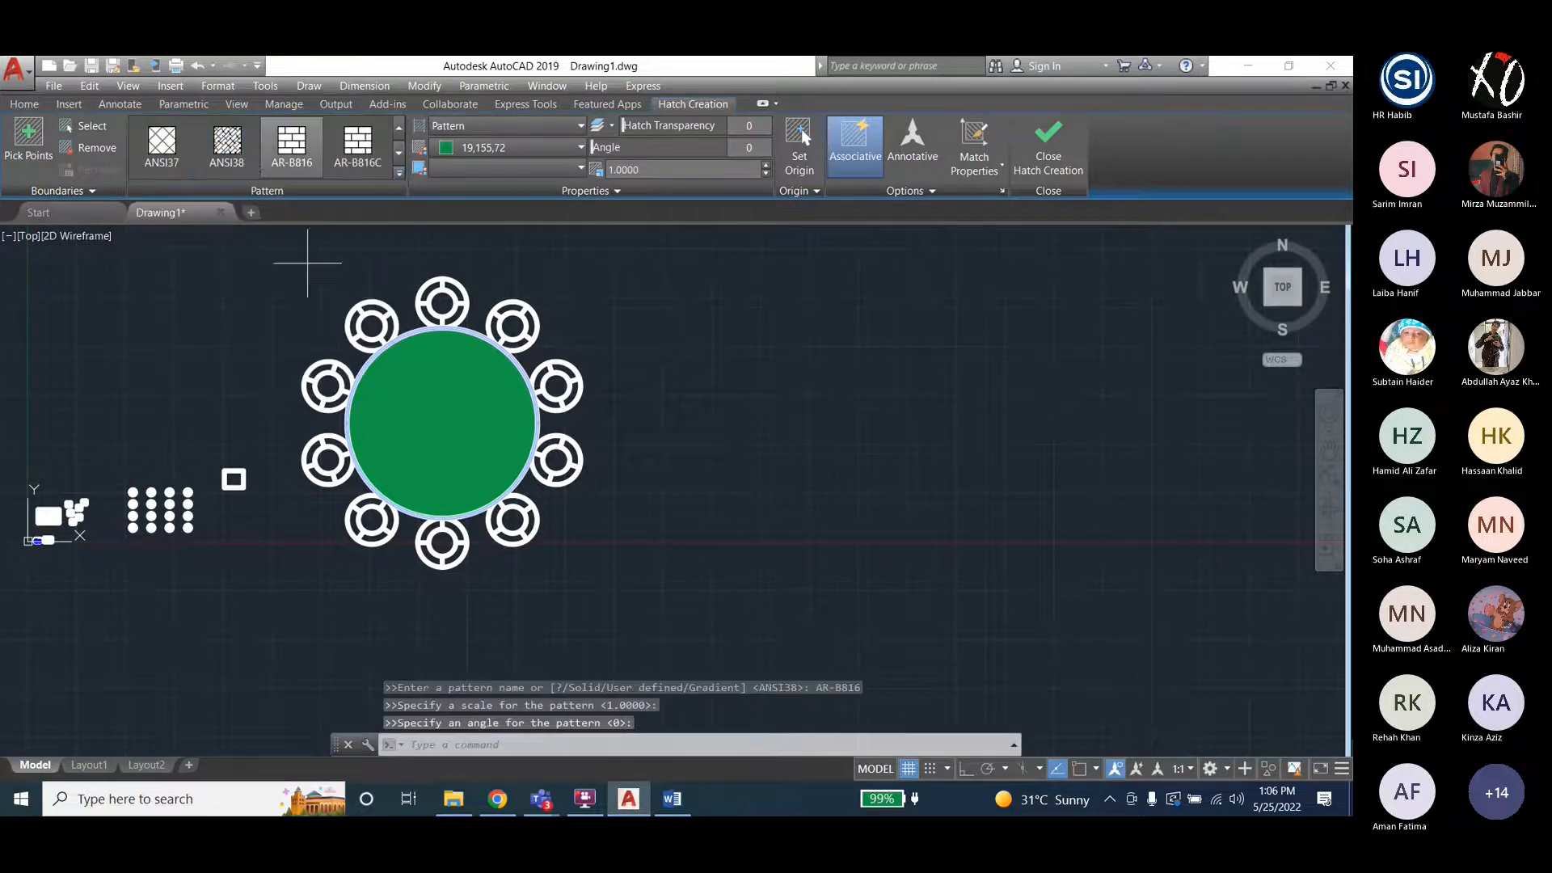
left_click(229, 150)
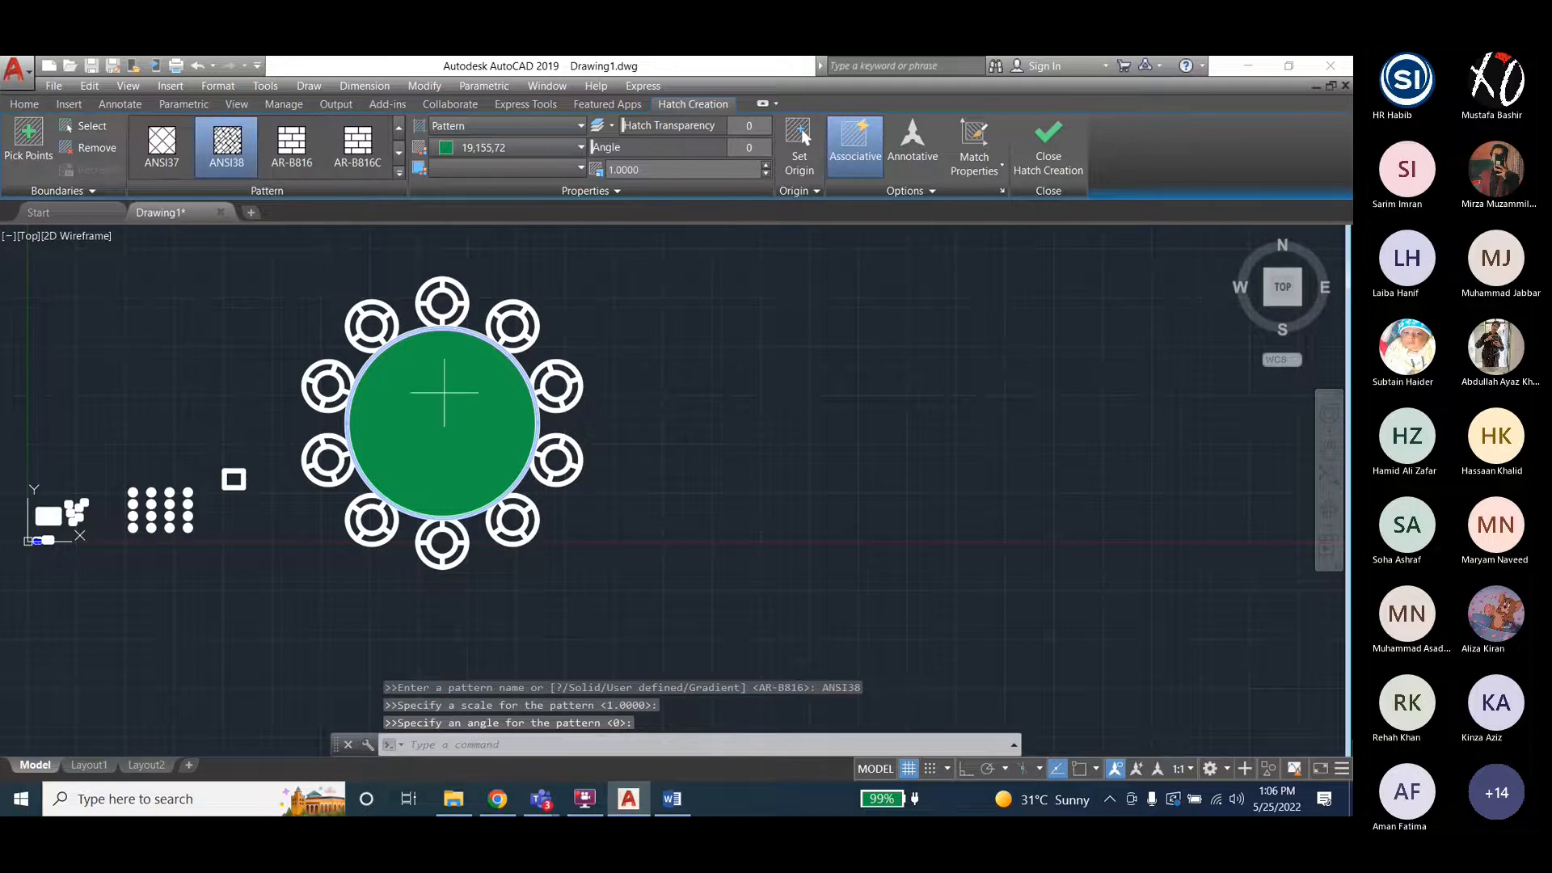
left_click(444, 392)
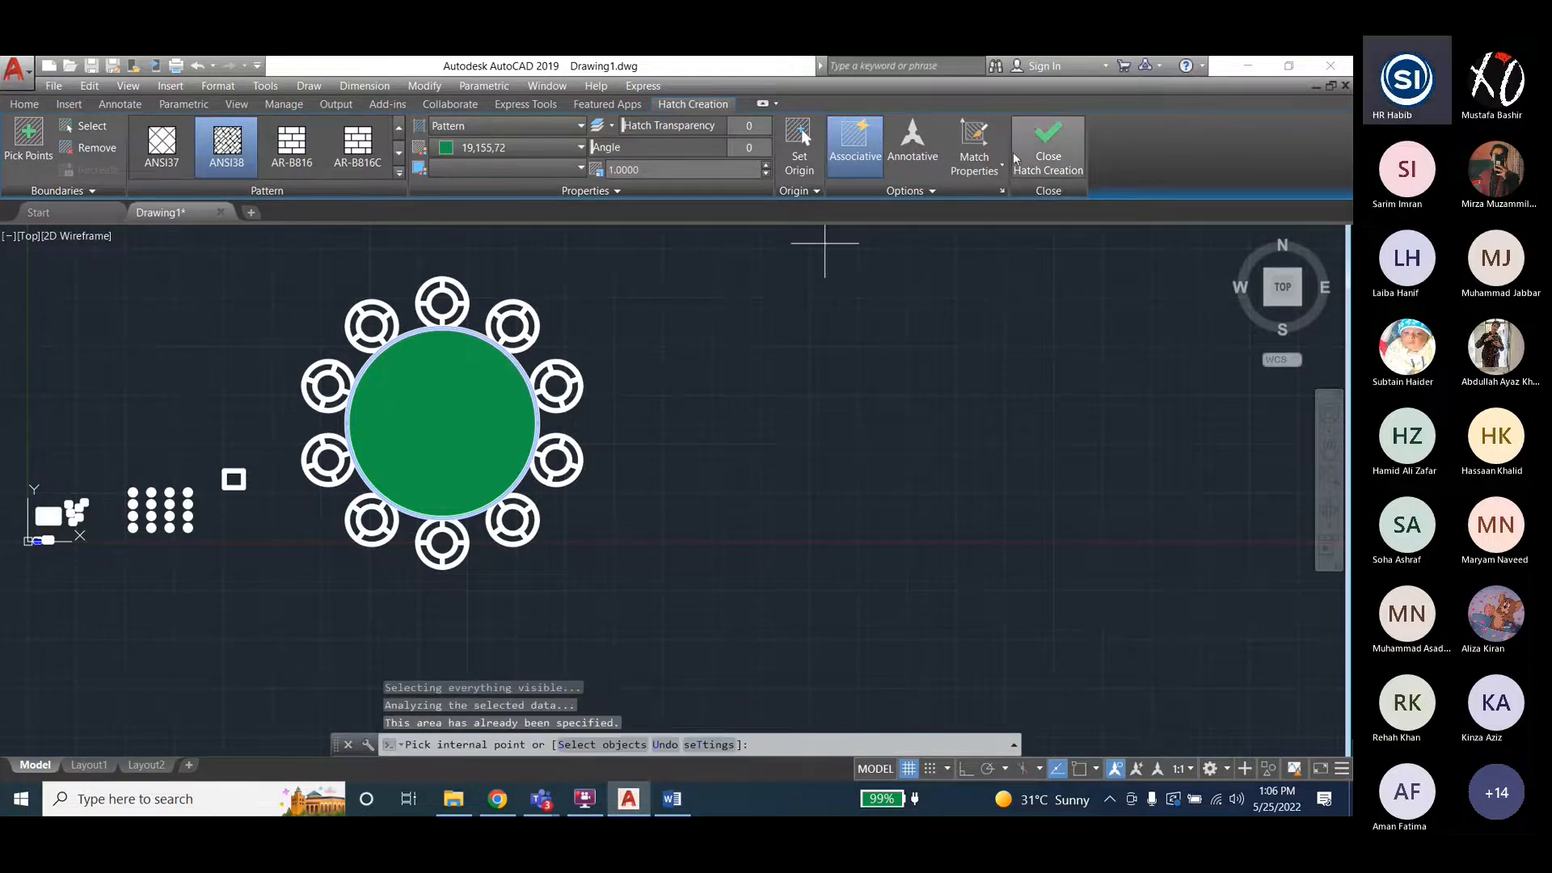
left_click(1062, 157)
key("Escape")
key("Escape")
key("Escape")
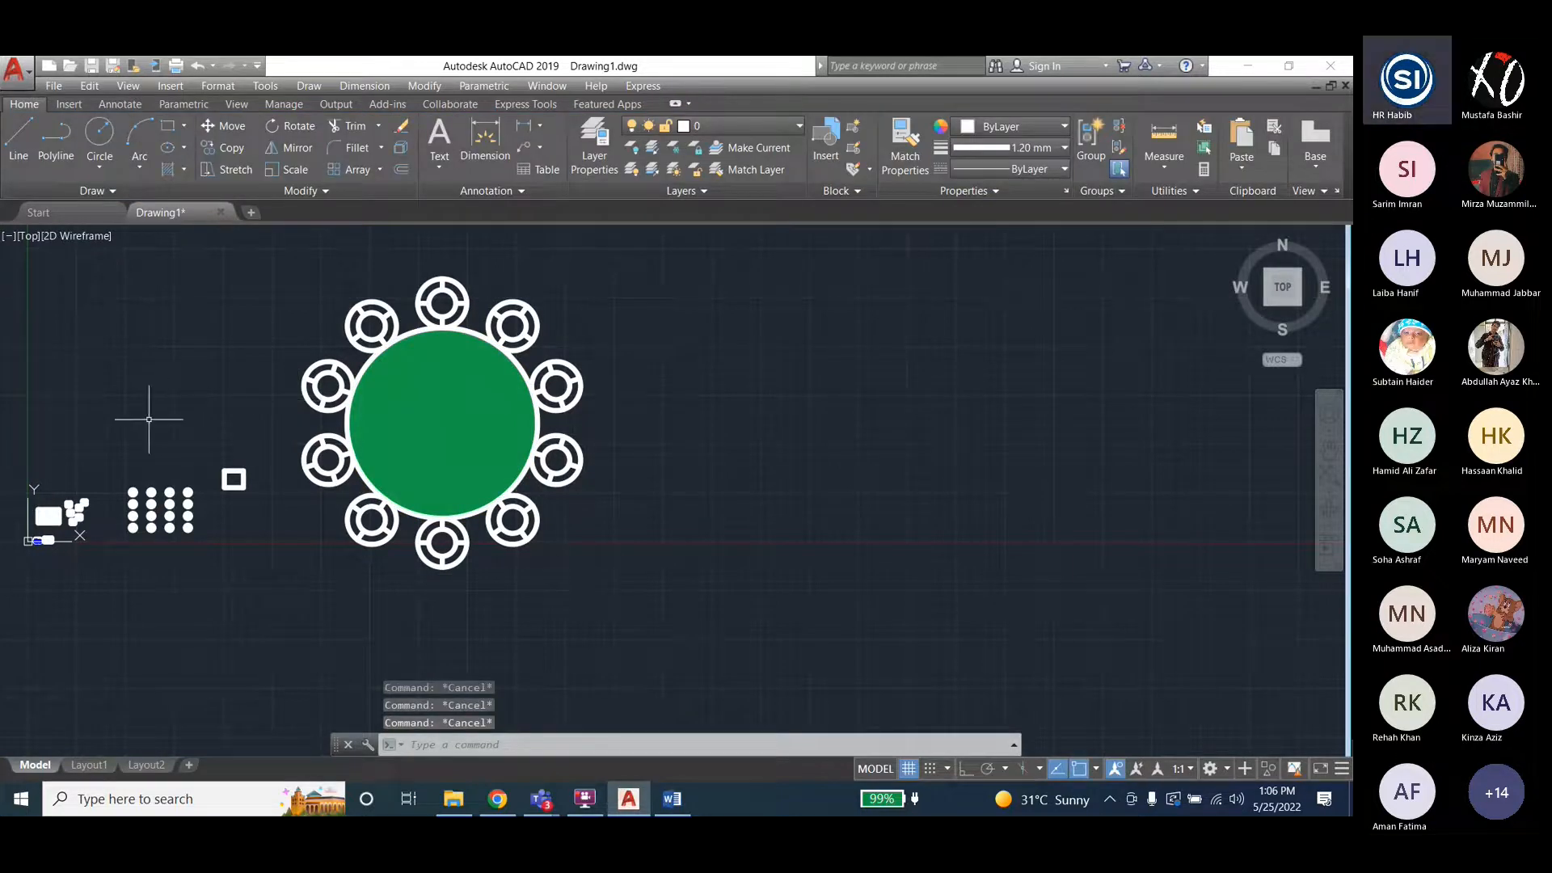
Switch to Word to check the array notes in the Lab5 AutoCAD Tasks document, and return to AutoCAD.
left_click(672, 799)
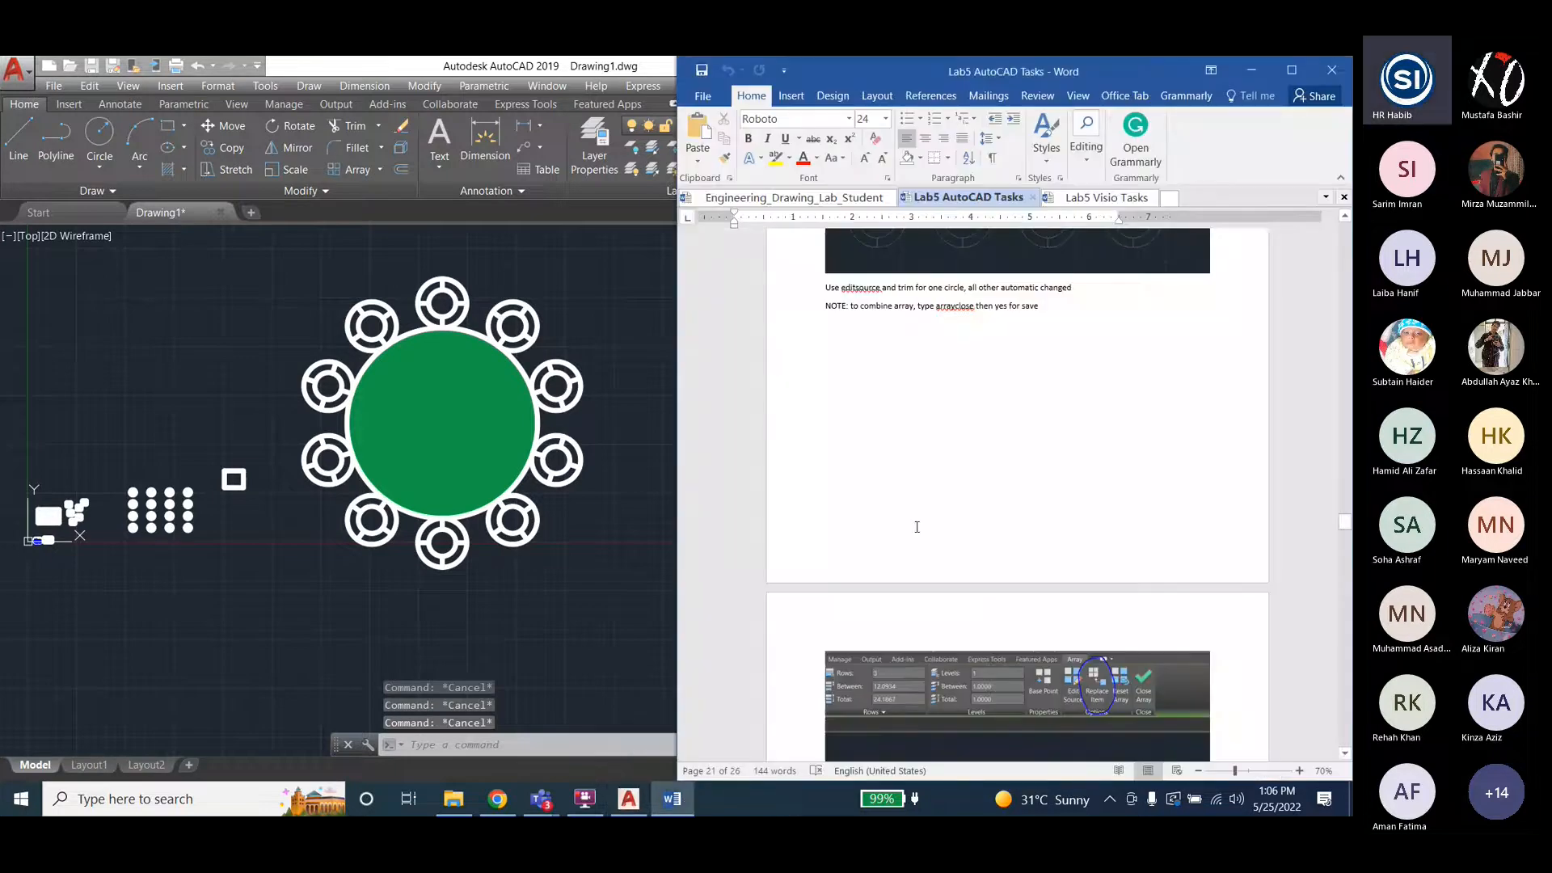
left_click(1252, 71)
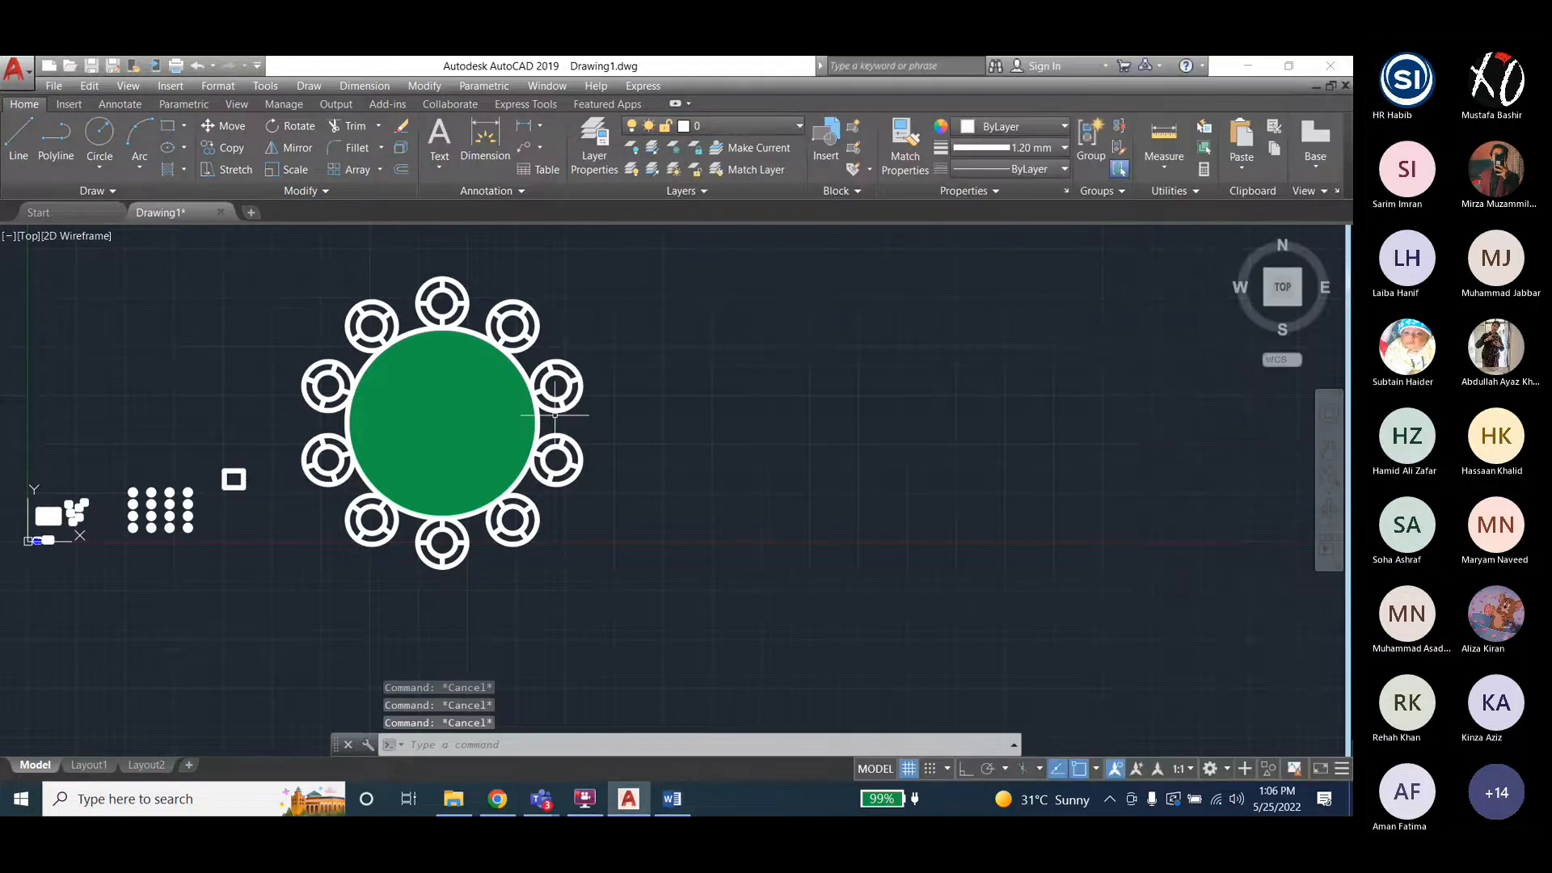
left_click(672, 798)
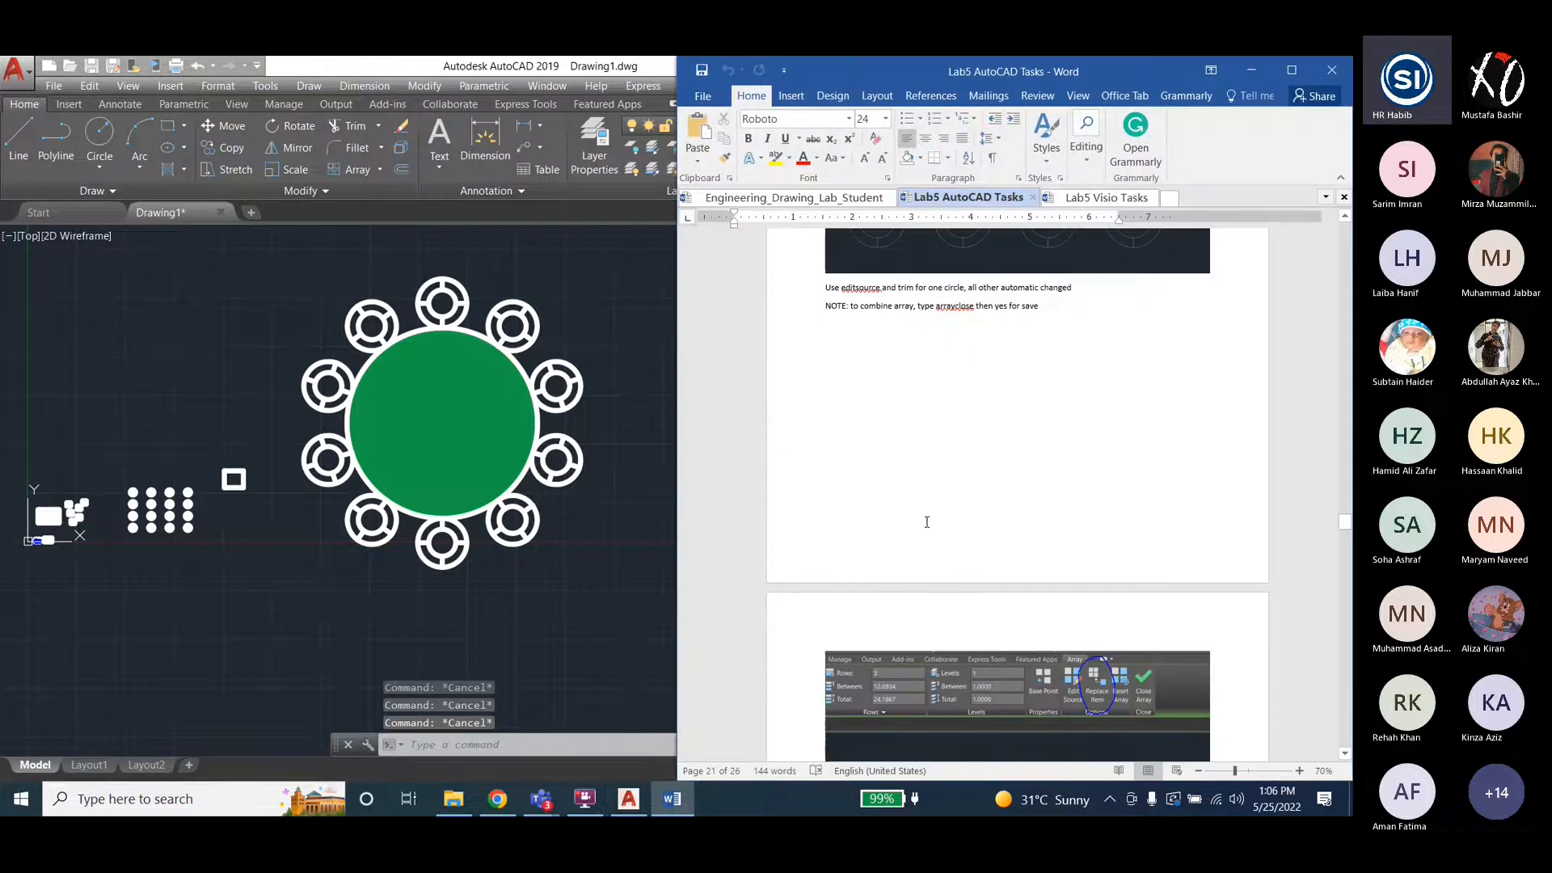
left_click(356, 77)
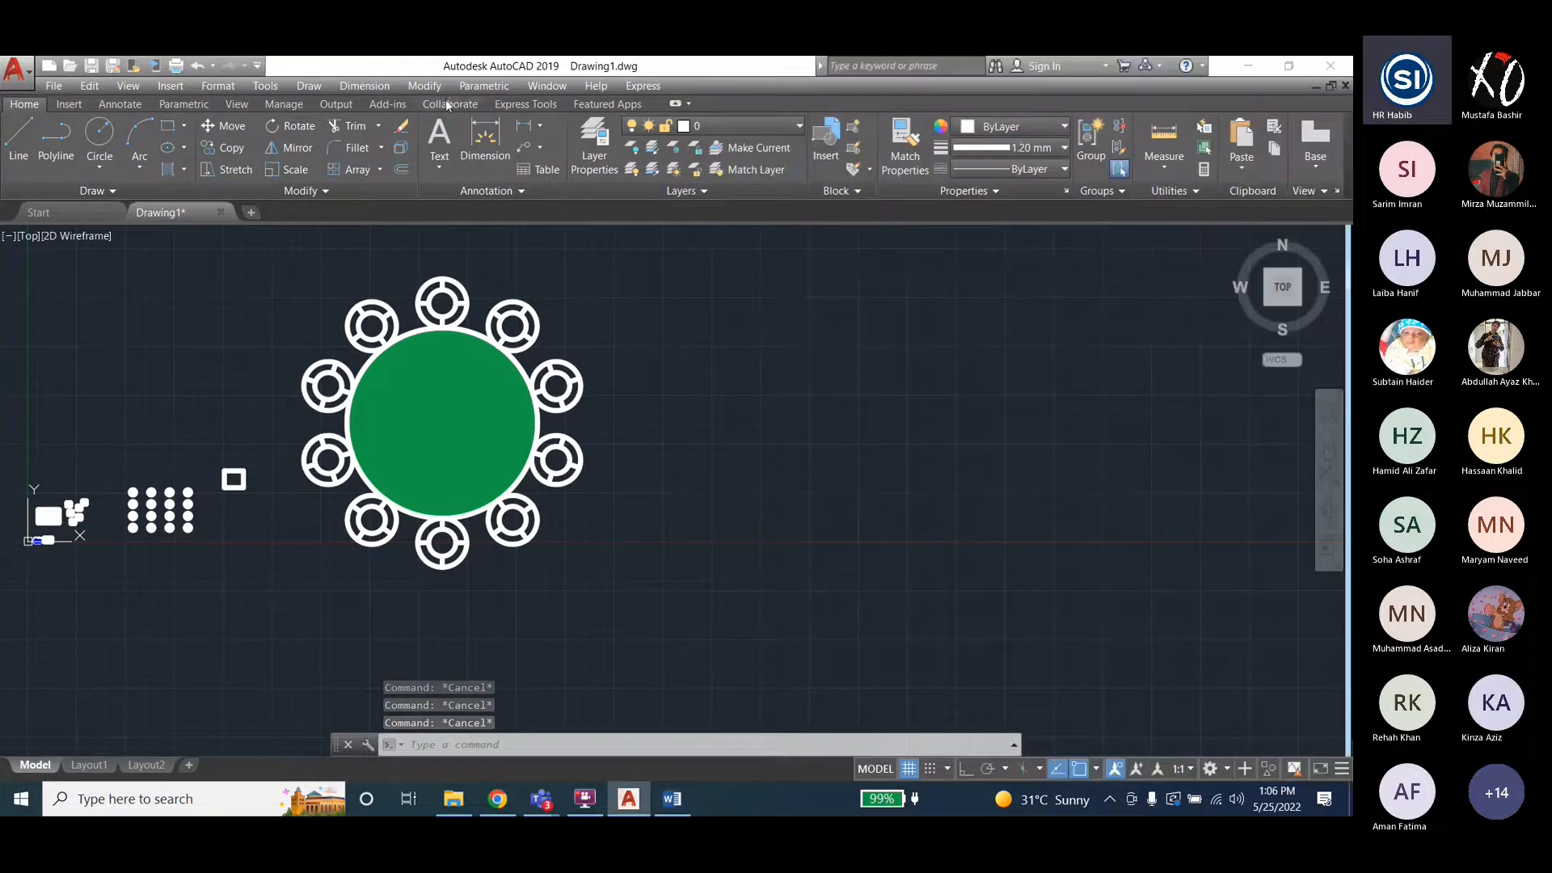
left_click(425, 86)
mouse_move(455, 294)
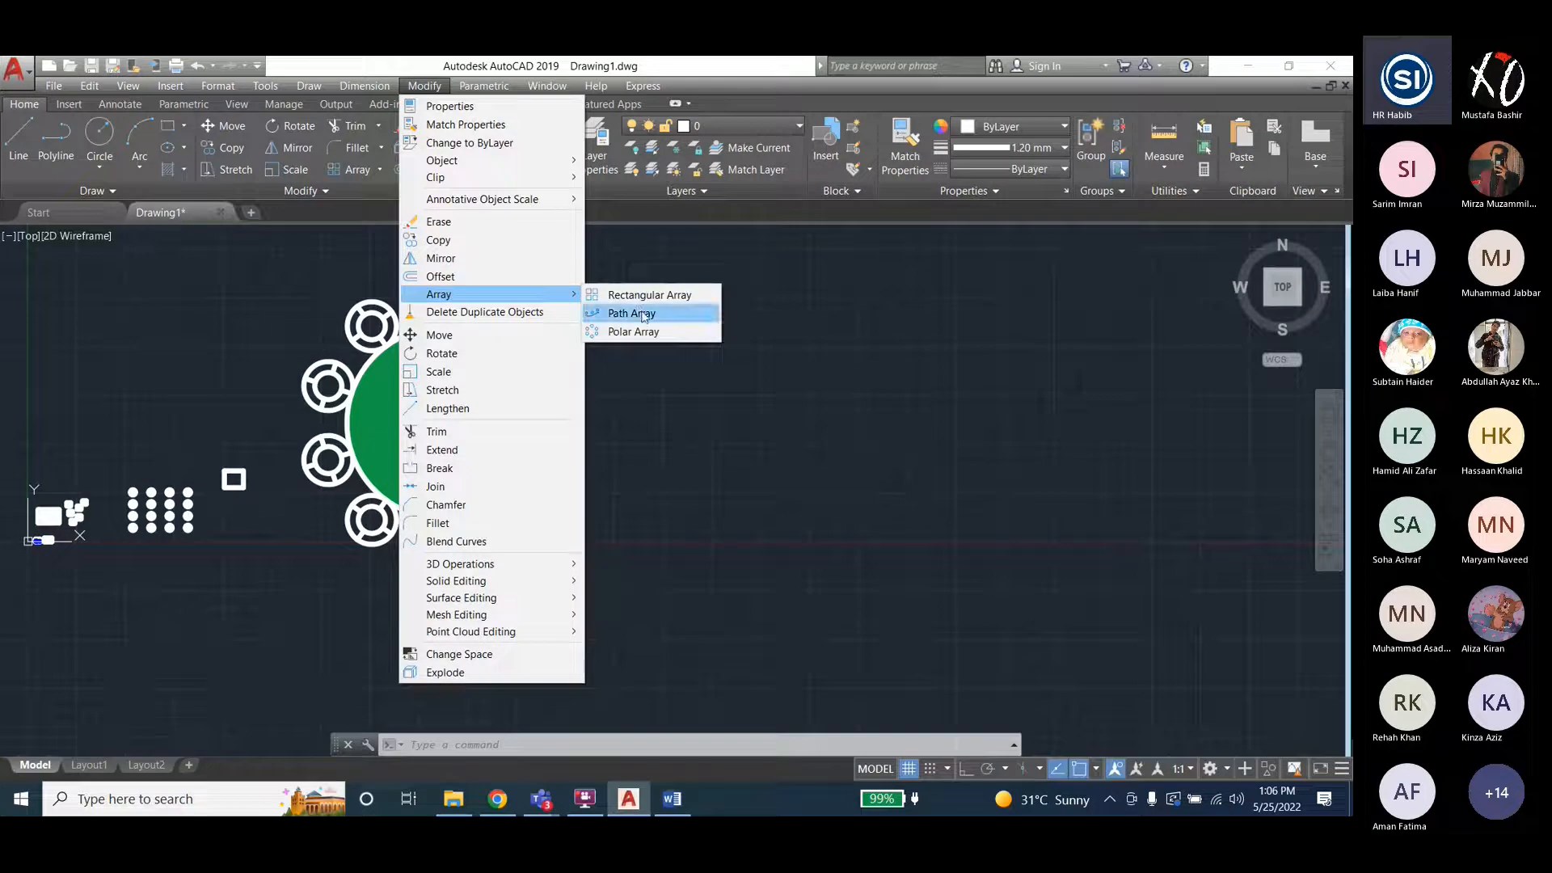
left_click(389, 347)
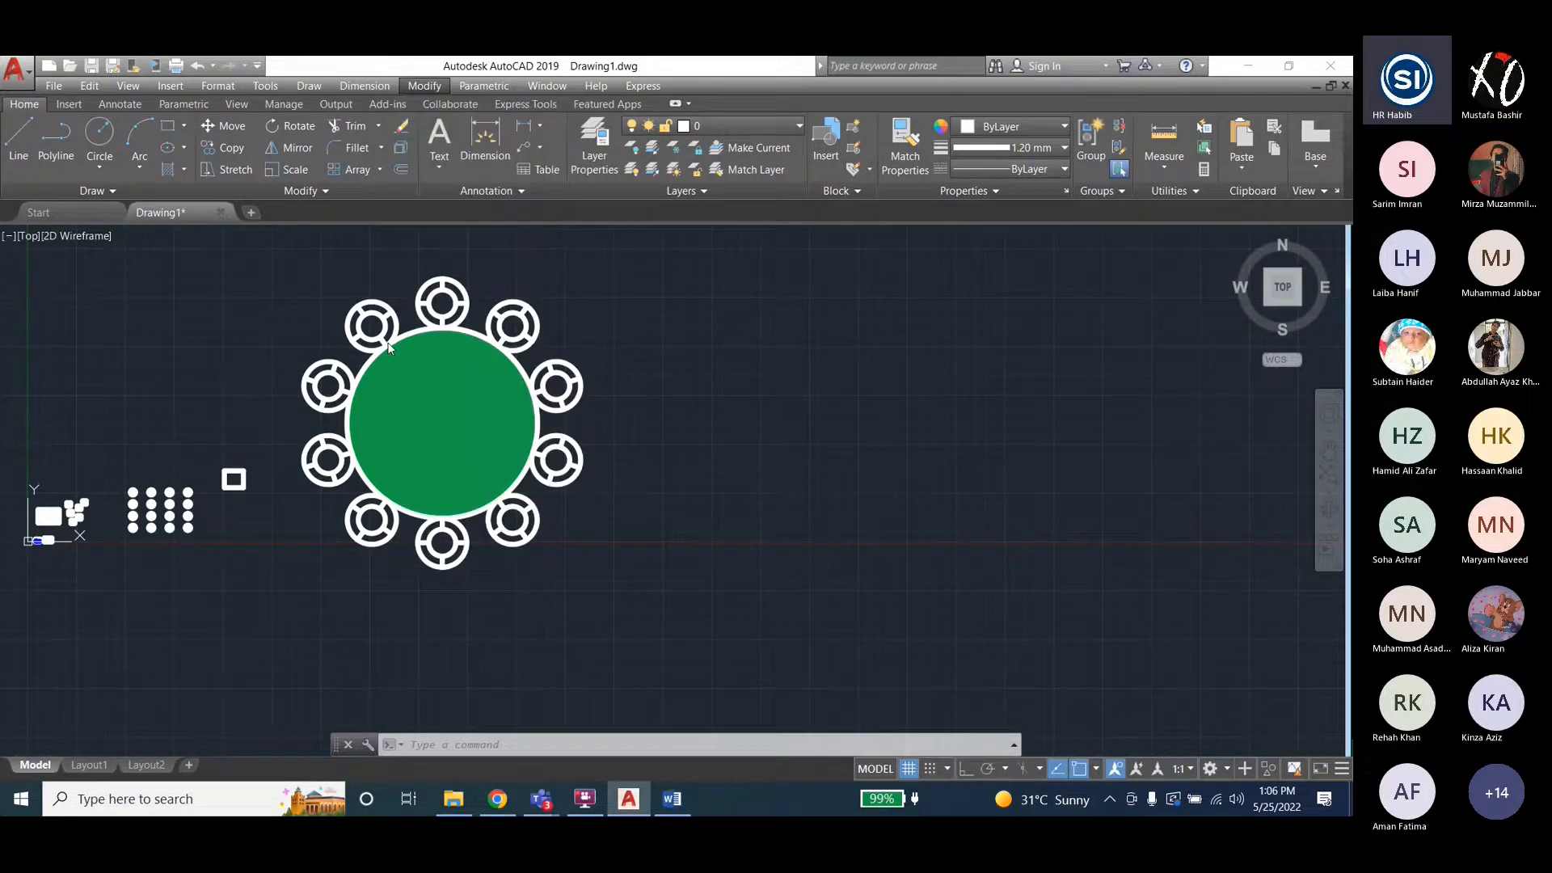
Draw a three-point arc in the empty area east of the round table, and erase it.
left_click(139, 136)
left_click(619, 597)
left_click(757, 419)
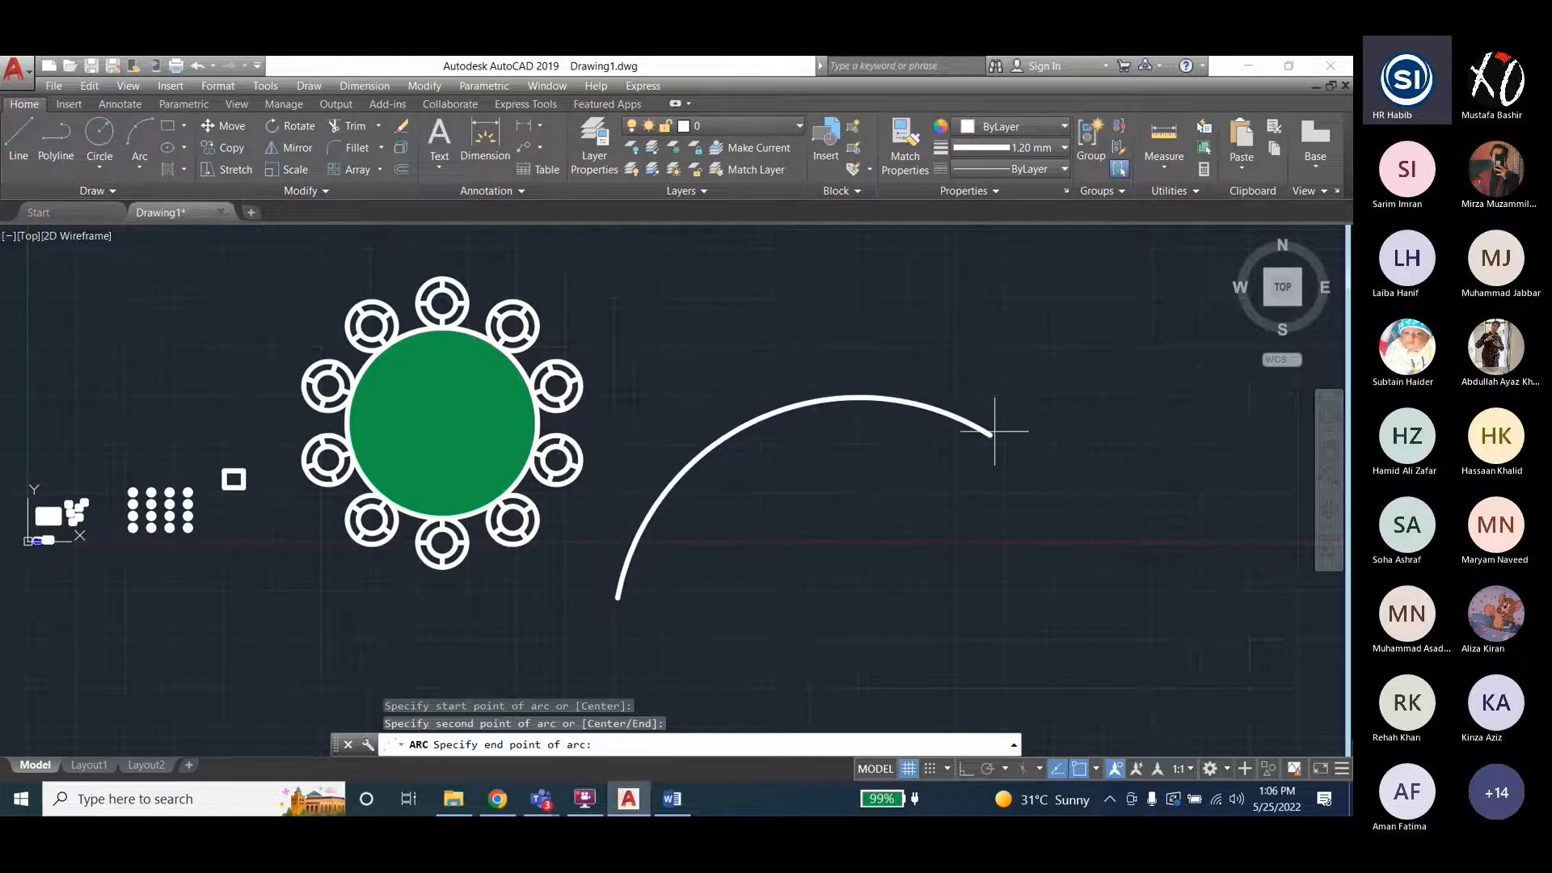
left_click(1019, 400)
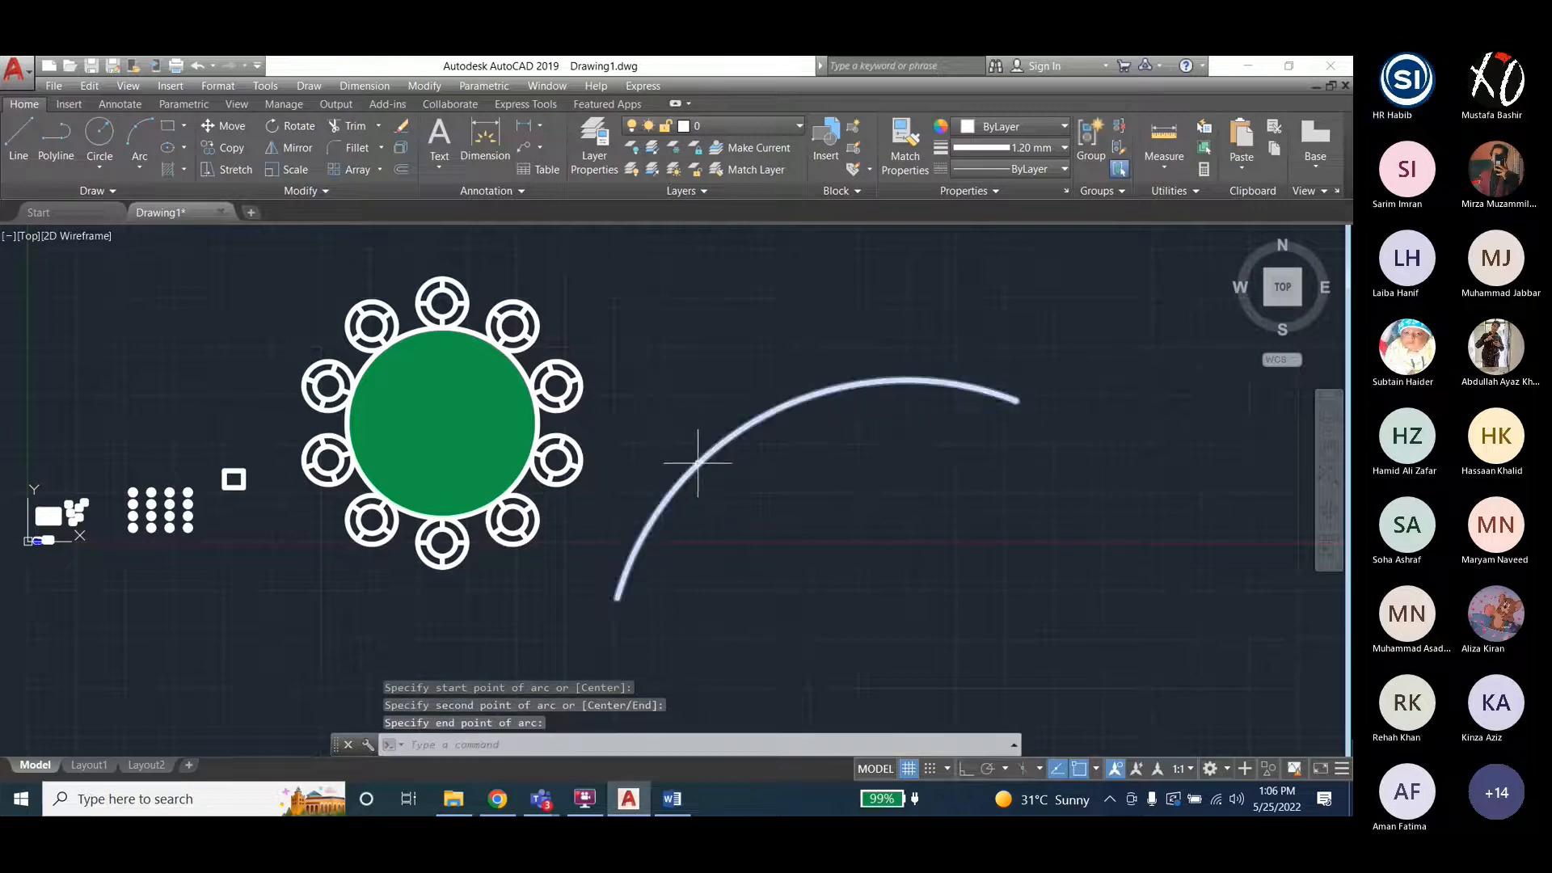
left_click(698, 463)
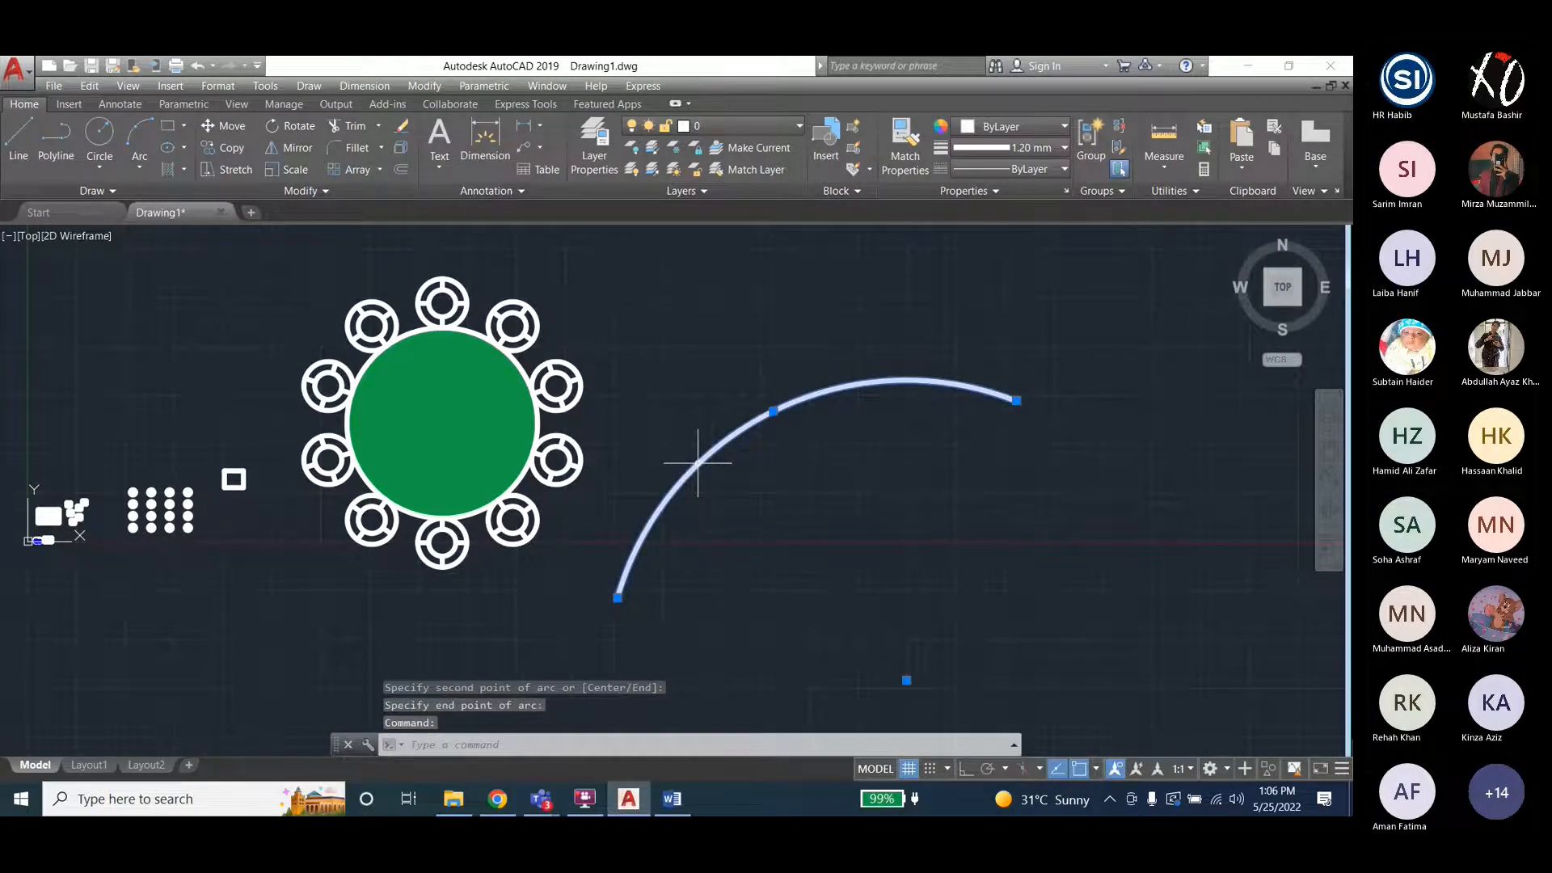
key("Delete")
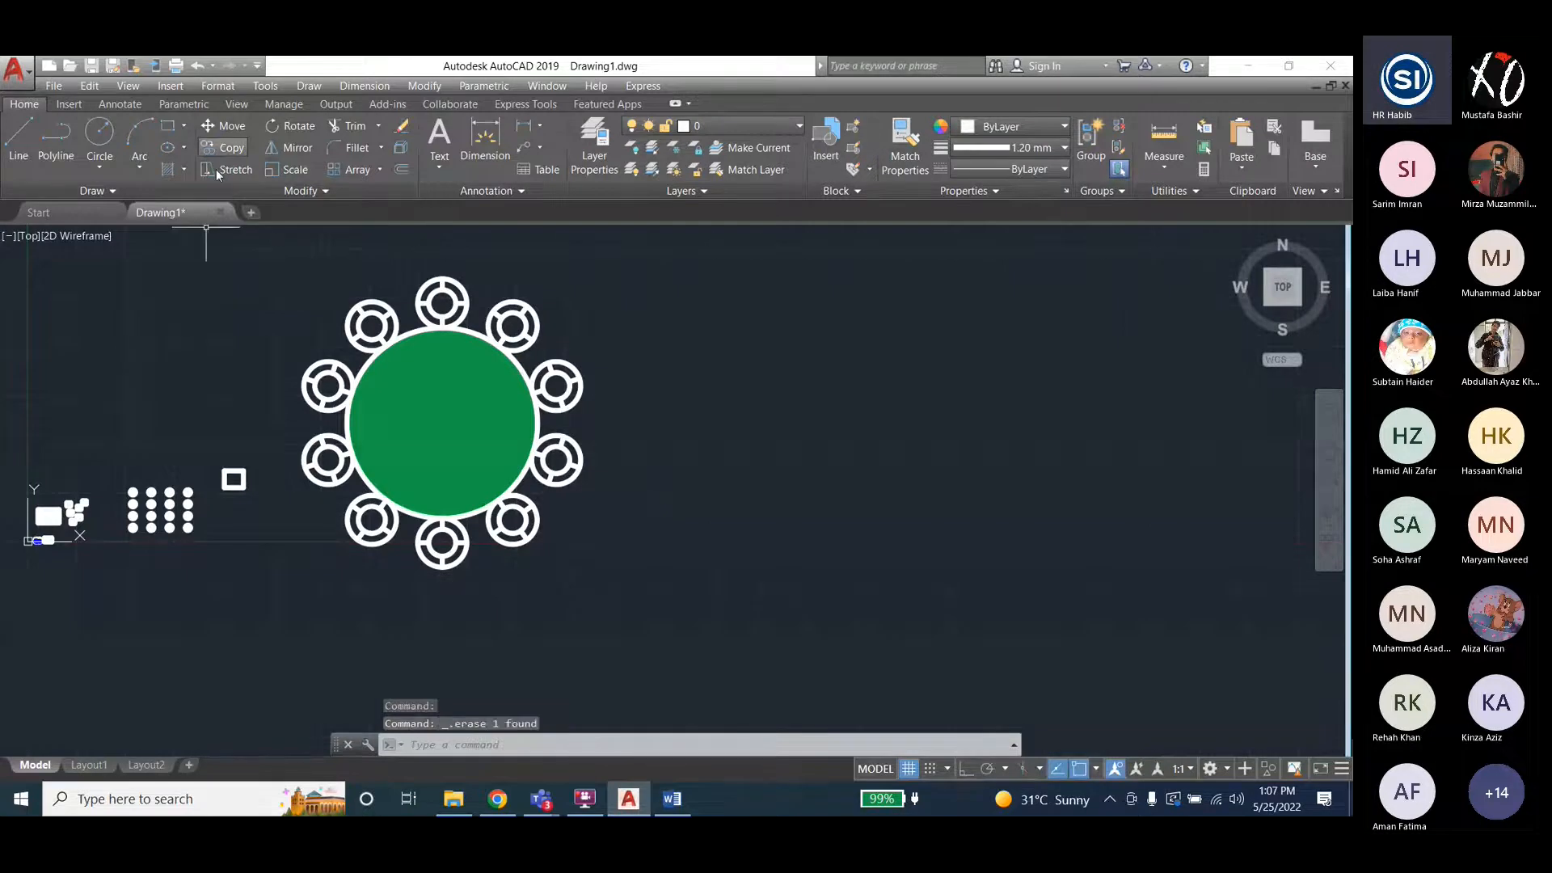
Draw a three-segment zigzag polyline east of the round table, and erase it.
type("pl")
key("Return")
left_click(631, 523)
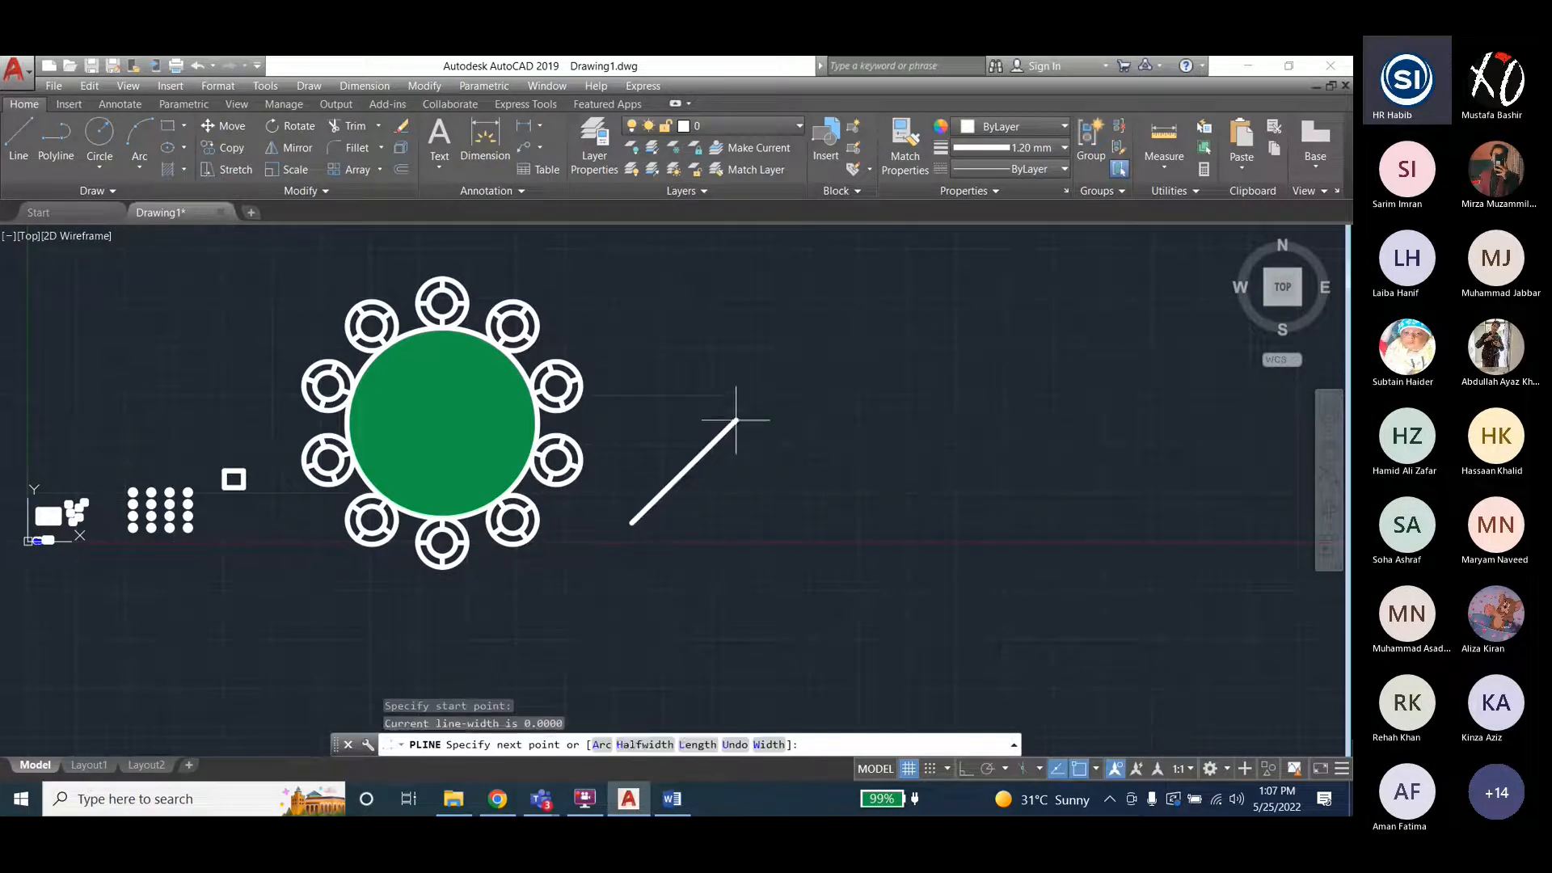
left_click(736, 421)
left_click(851, 579)
left_click(1009, 402)
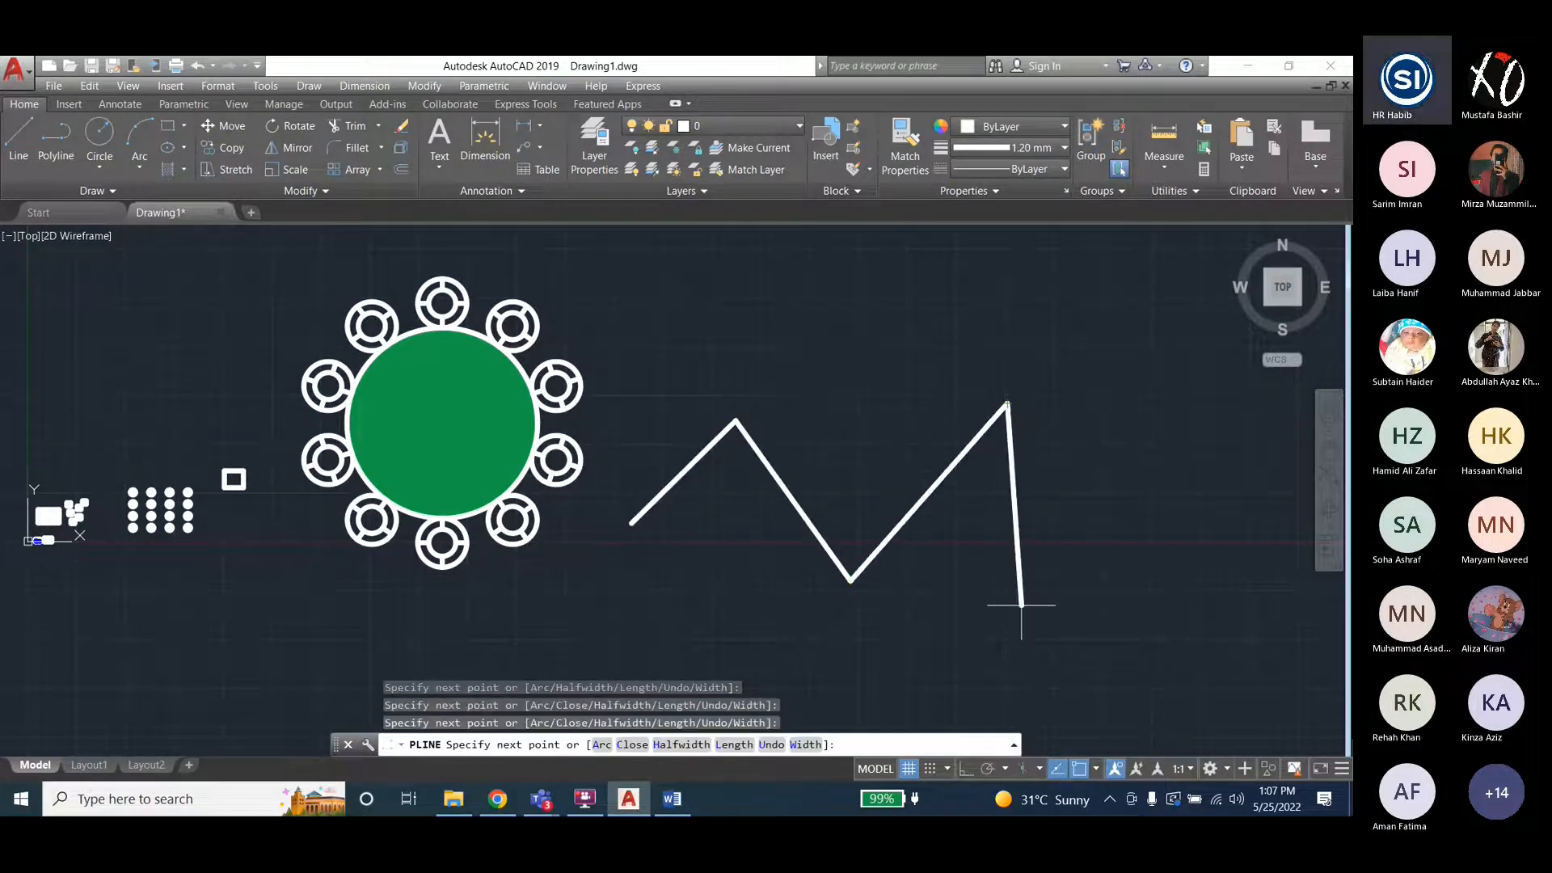
key("Escape")
left_click(798, 507)
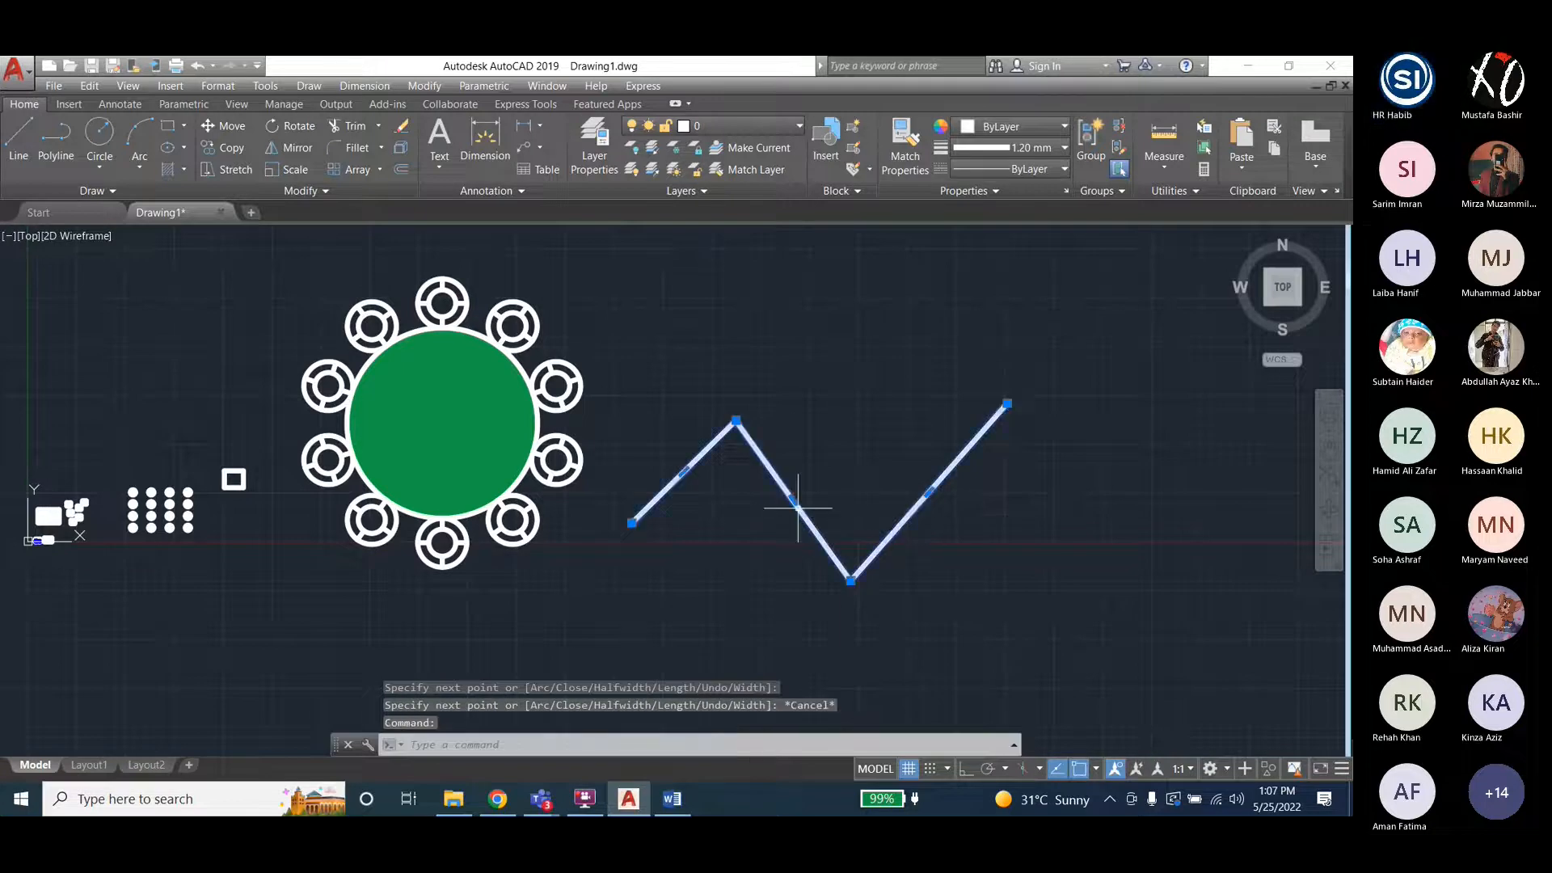
key("Delete")
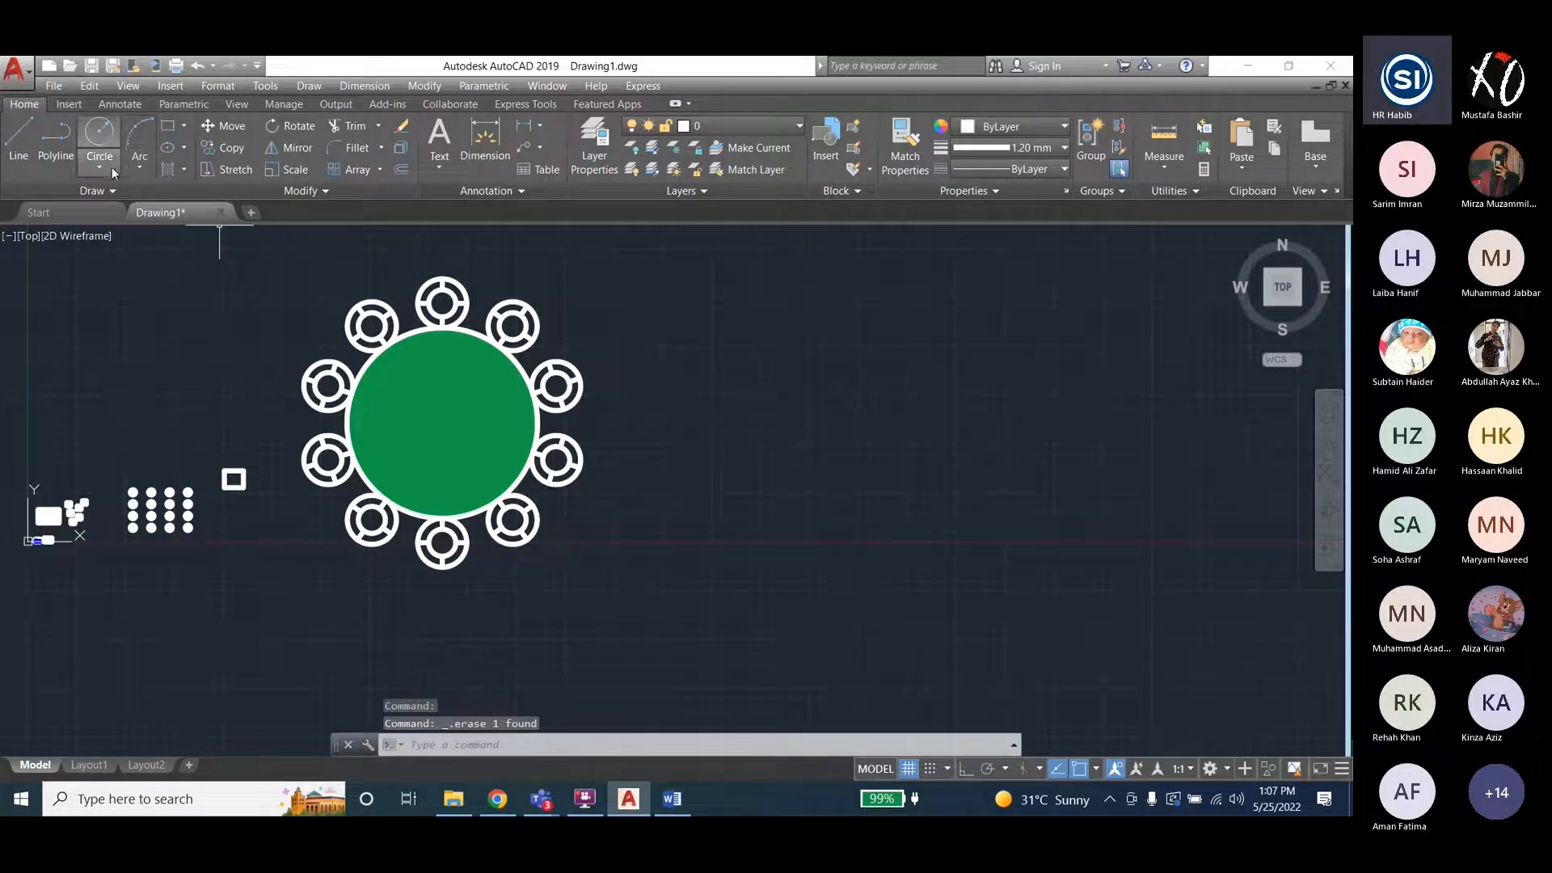
left_click(138, 170)
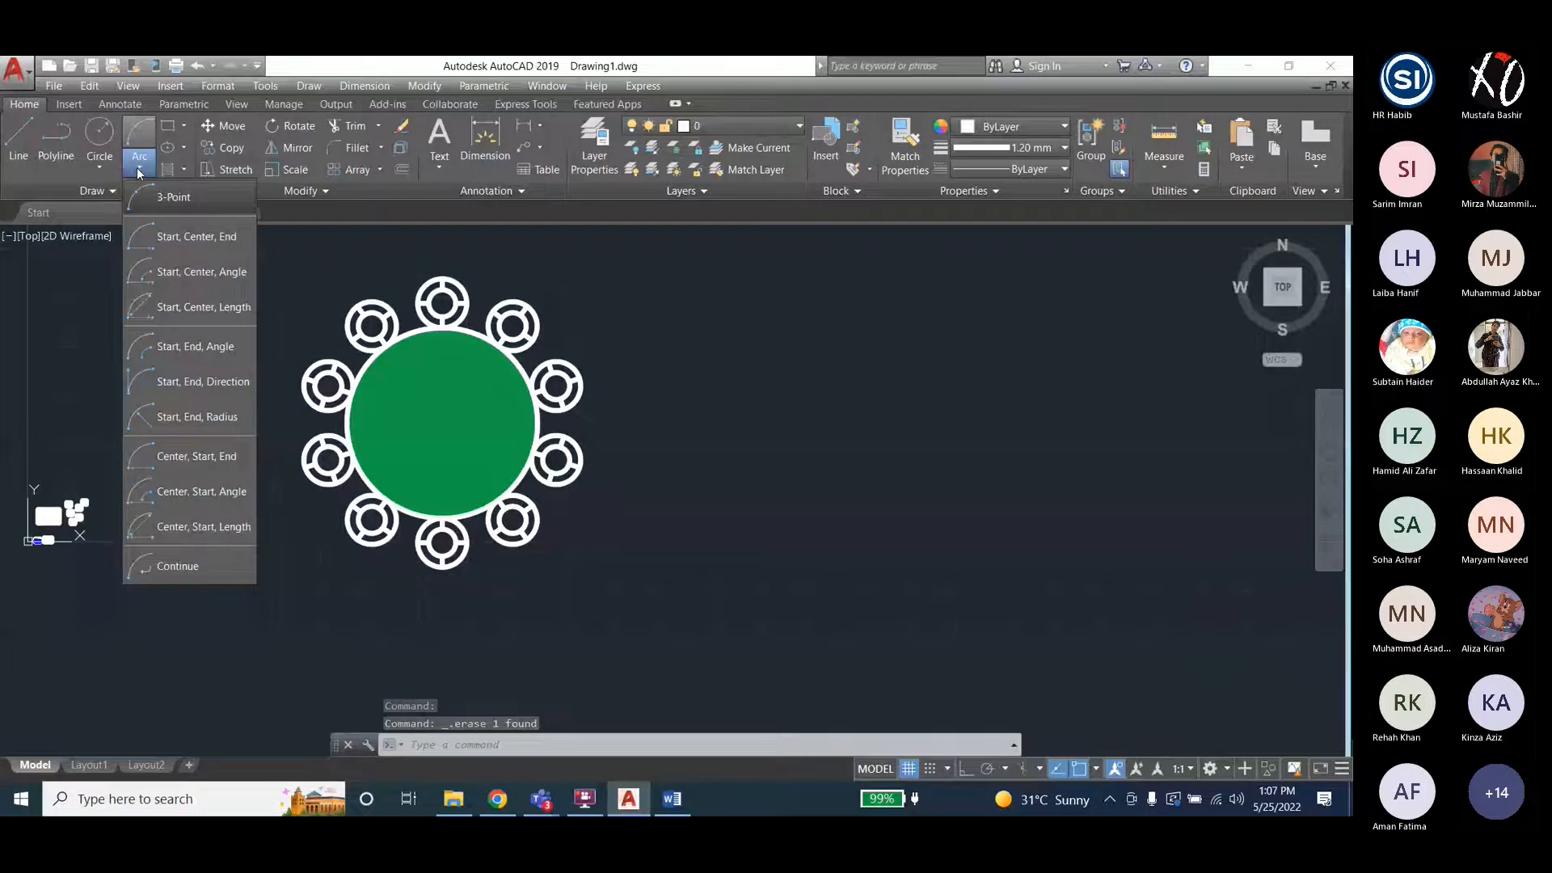
left_click(308, 85)
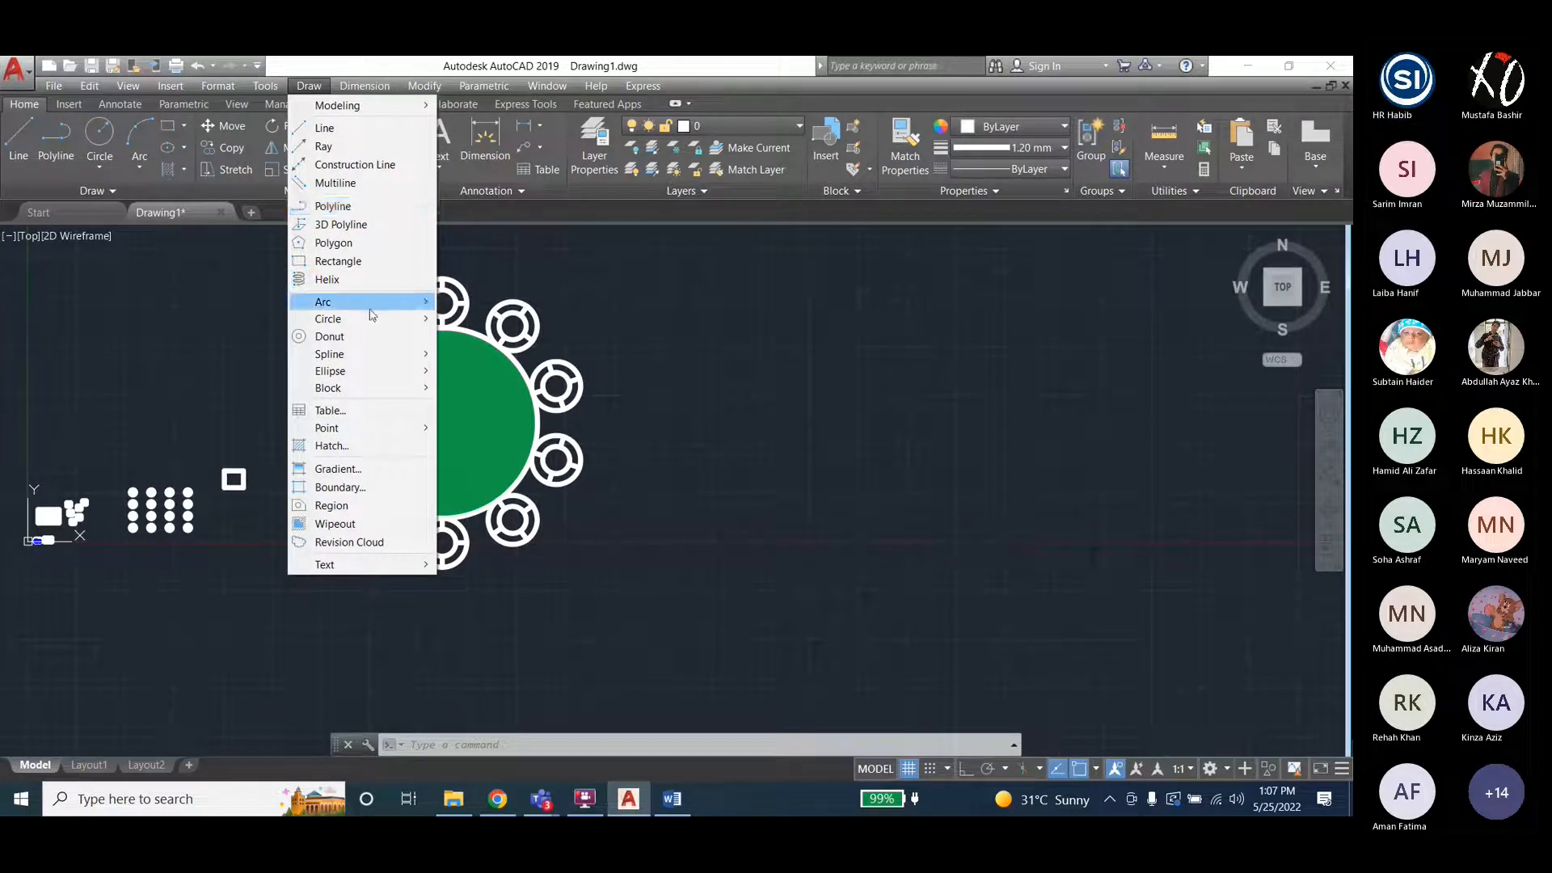
mouse_move(373, 355)
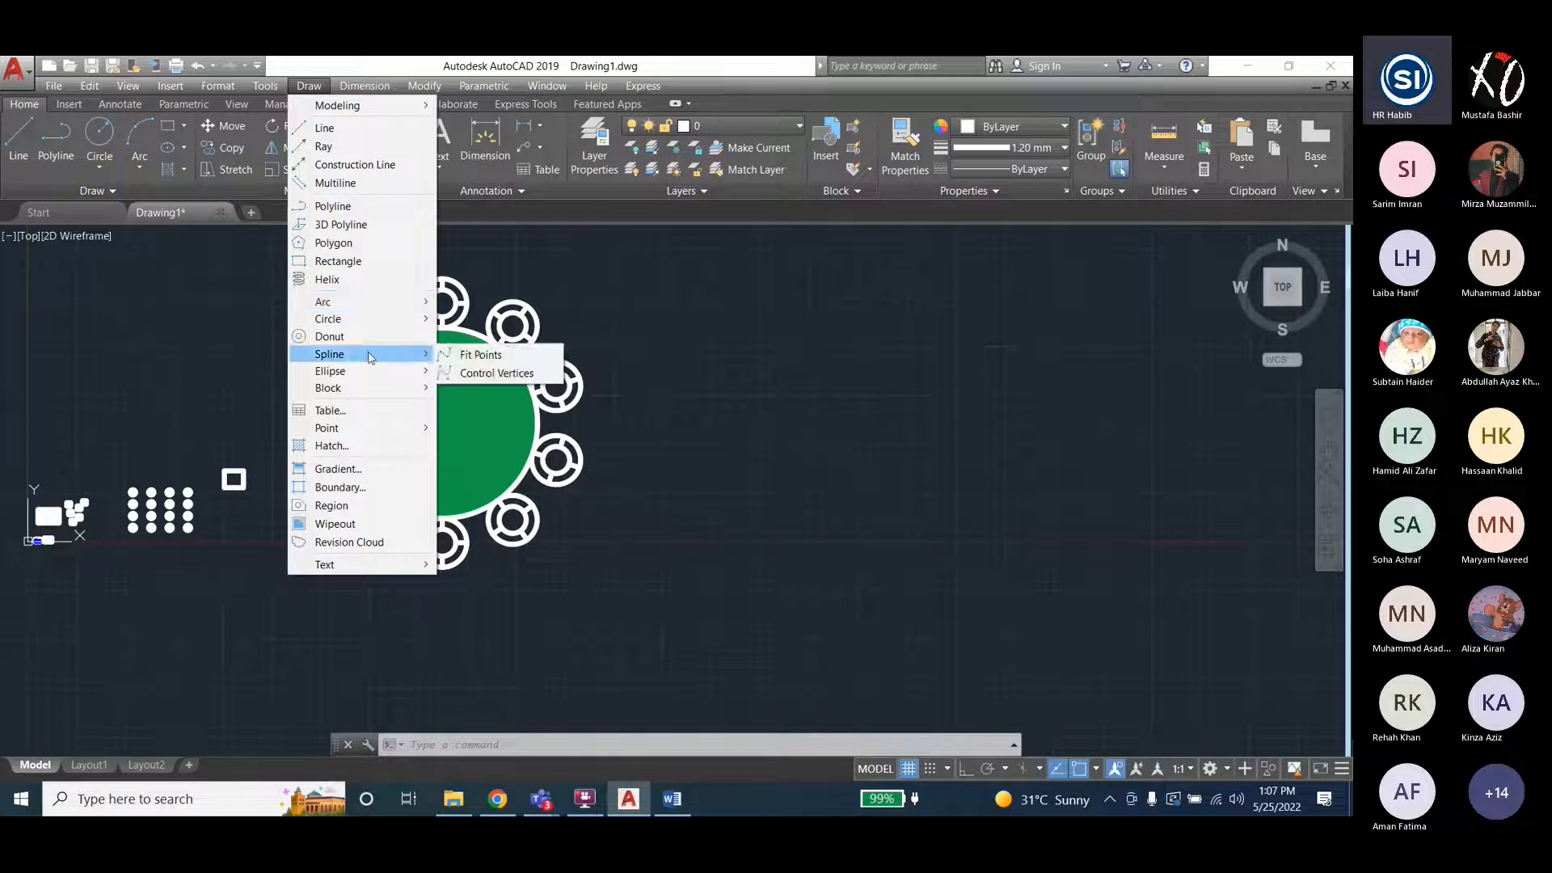
left_click(499, 373)
left_click(633, 599)
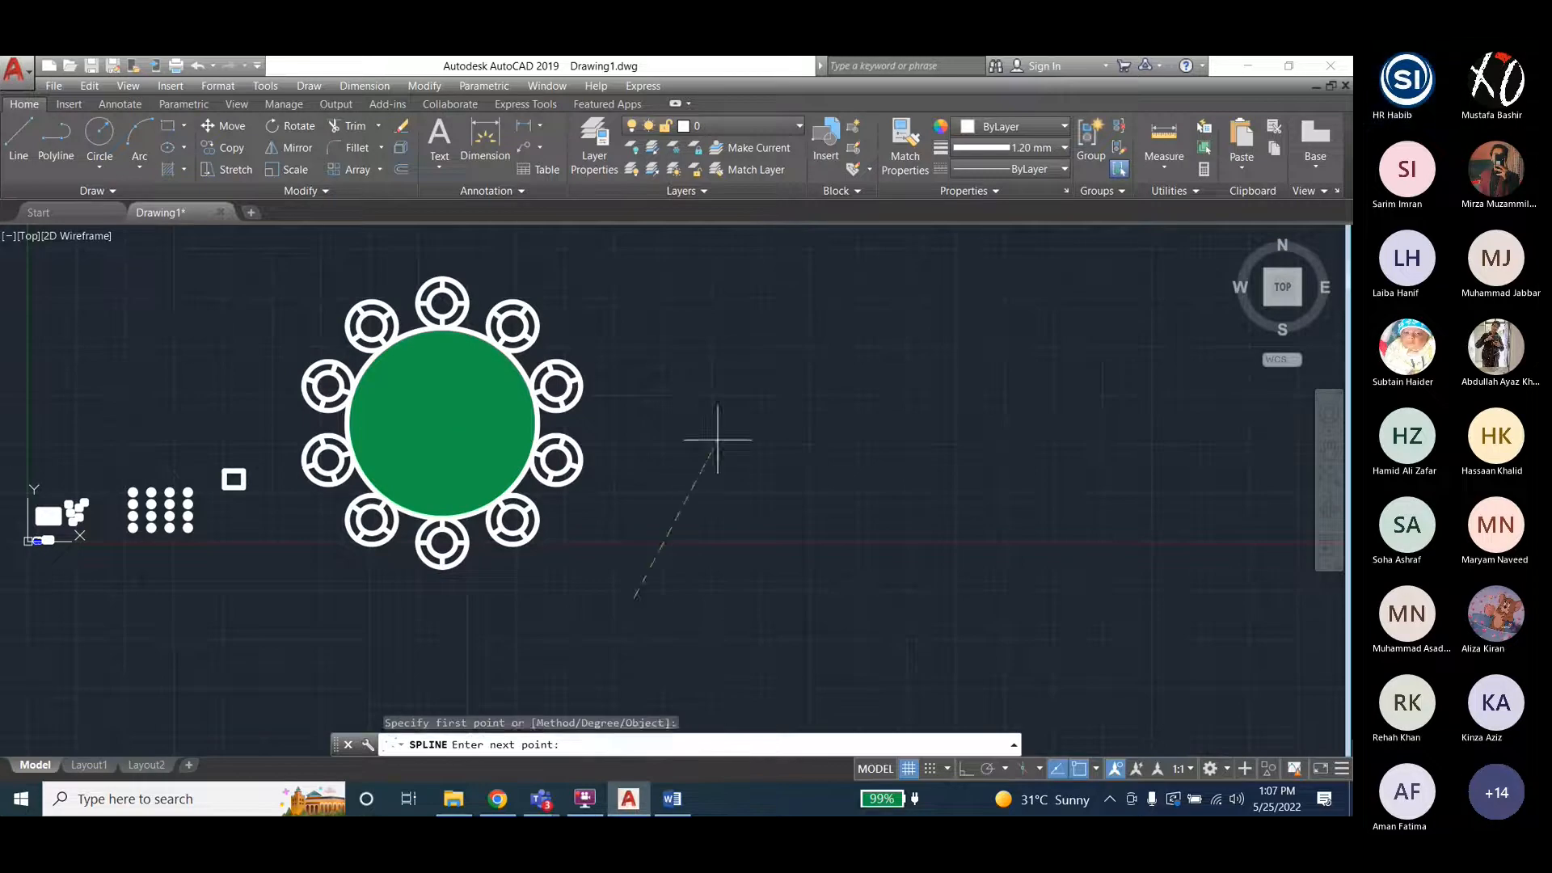
left_click(717, 441)
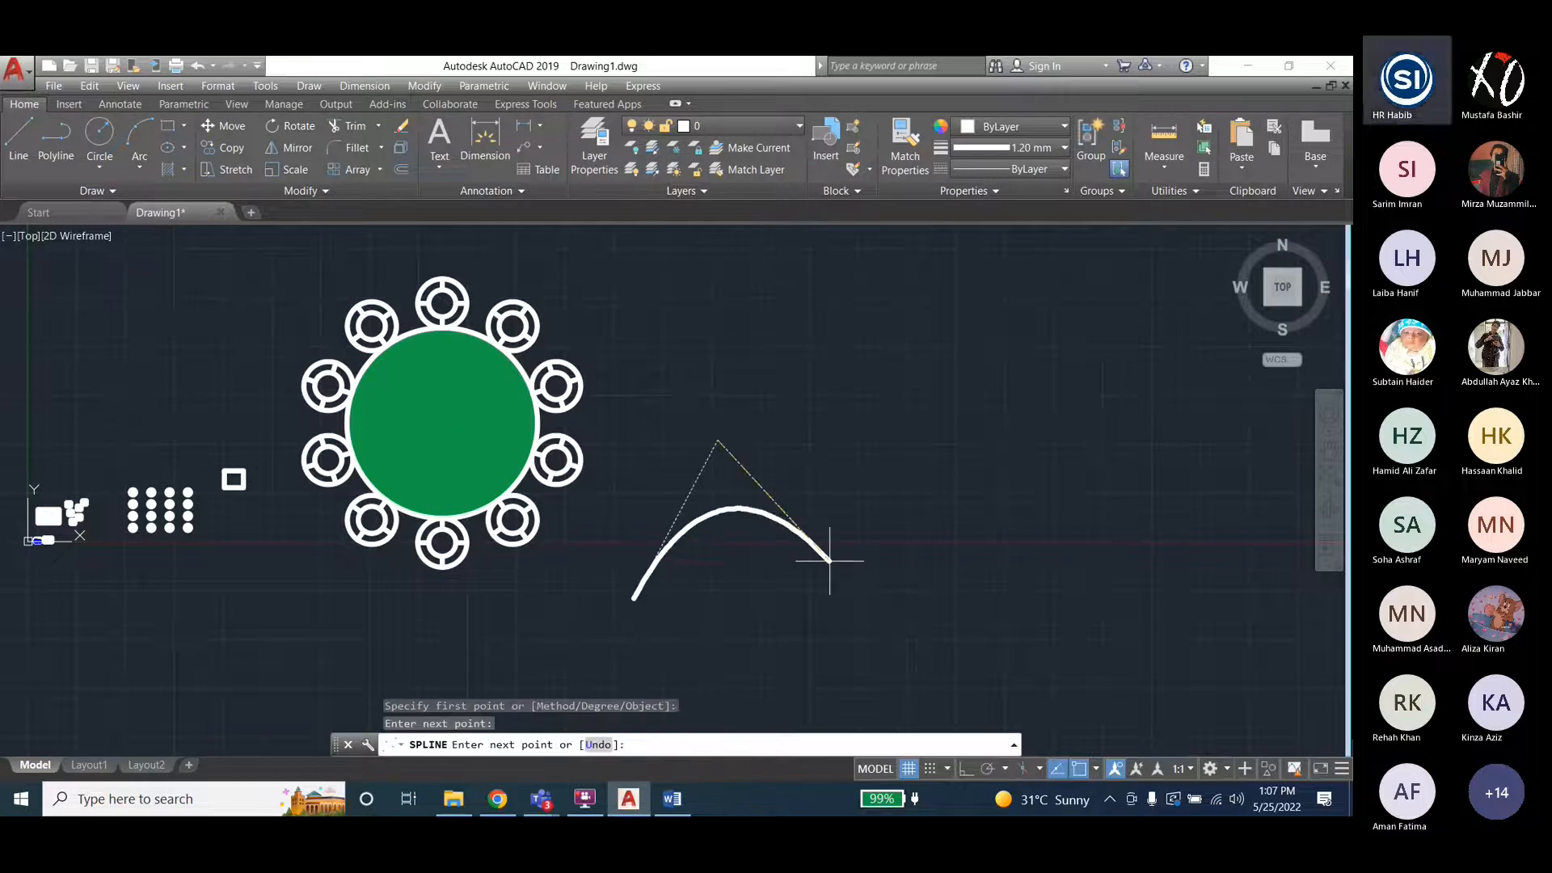
left_click(830, 560)
left_click(1001, 503)
left_click(940, 282)
left_click(1033, 263)
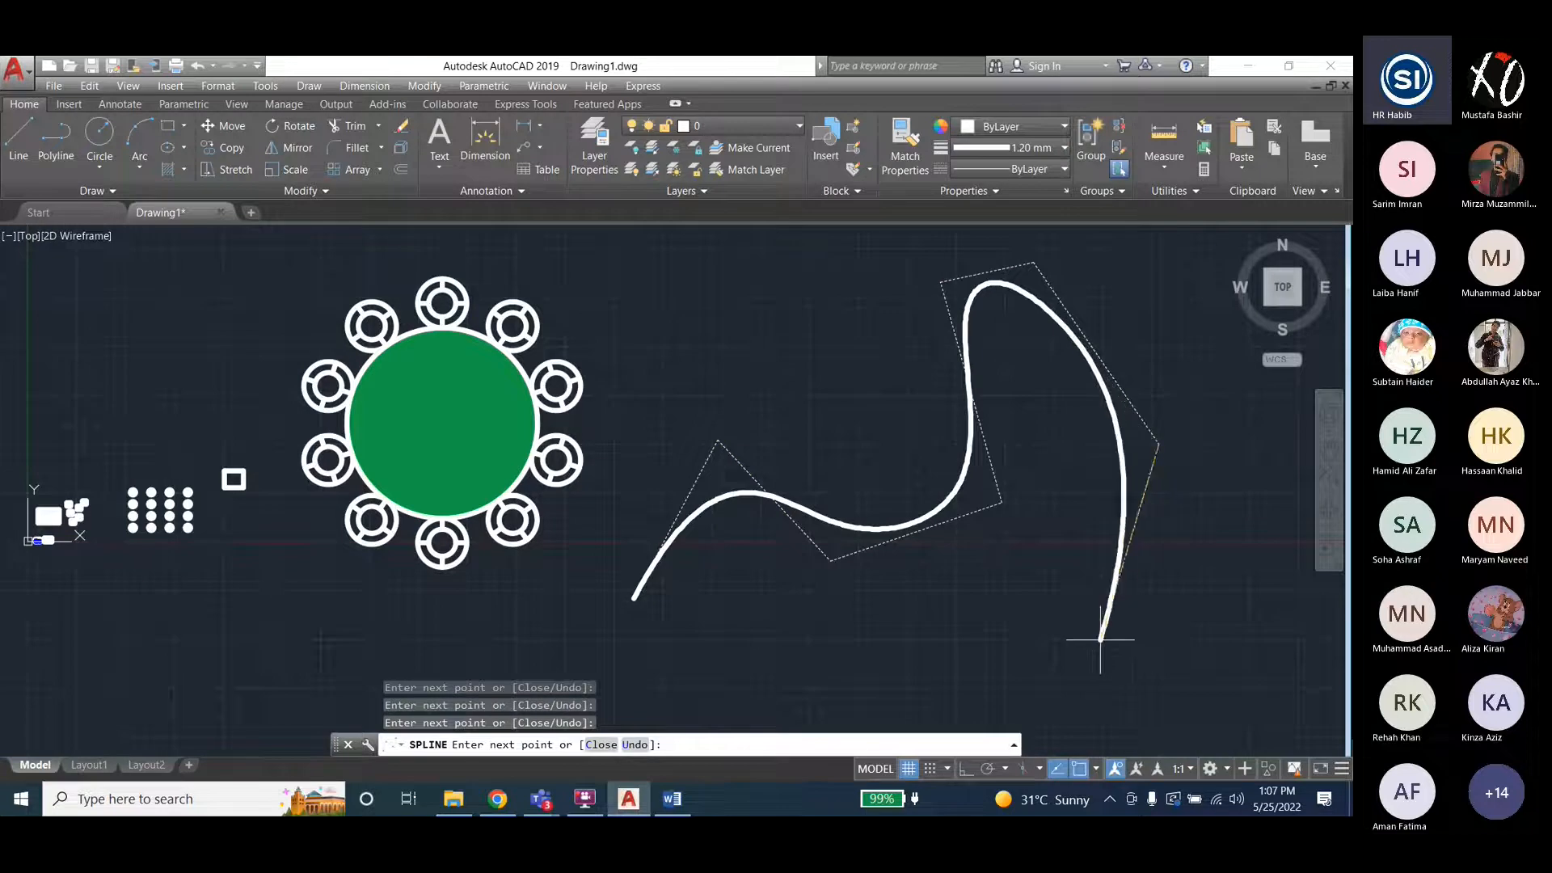
key("Escape")
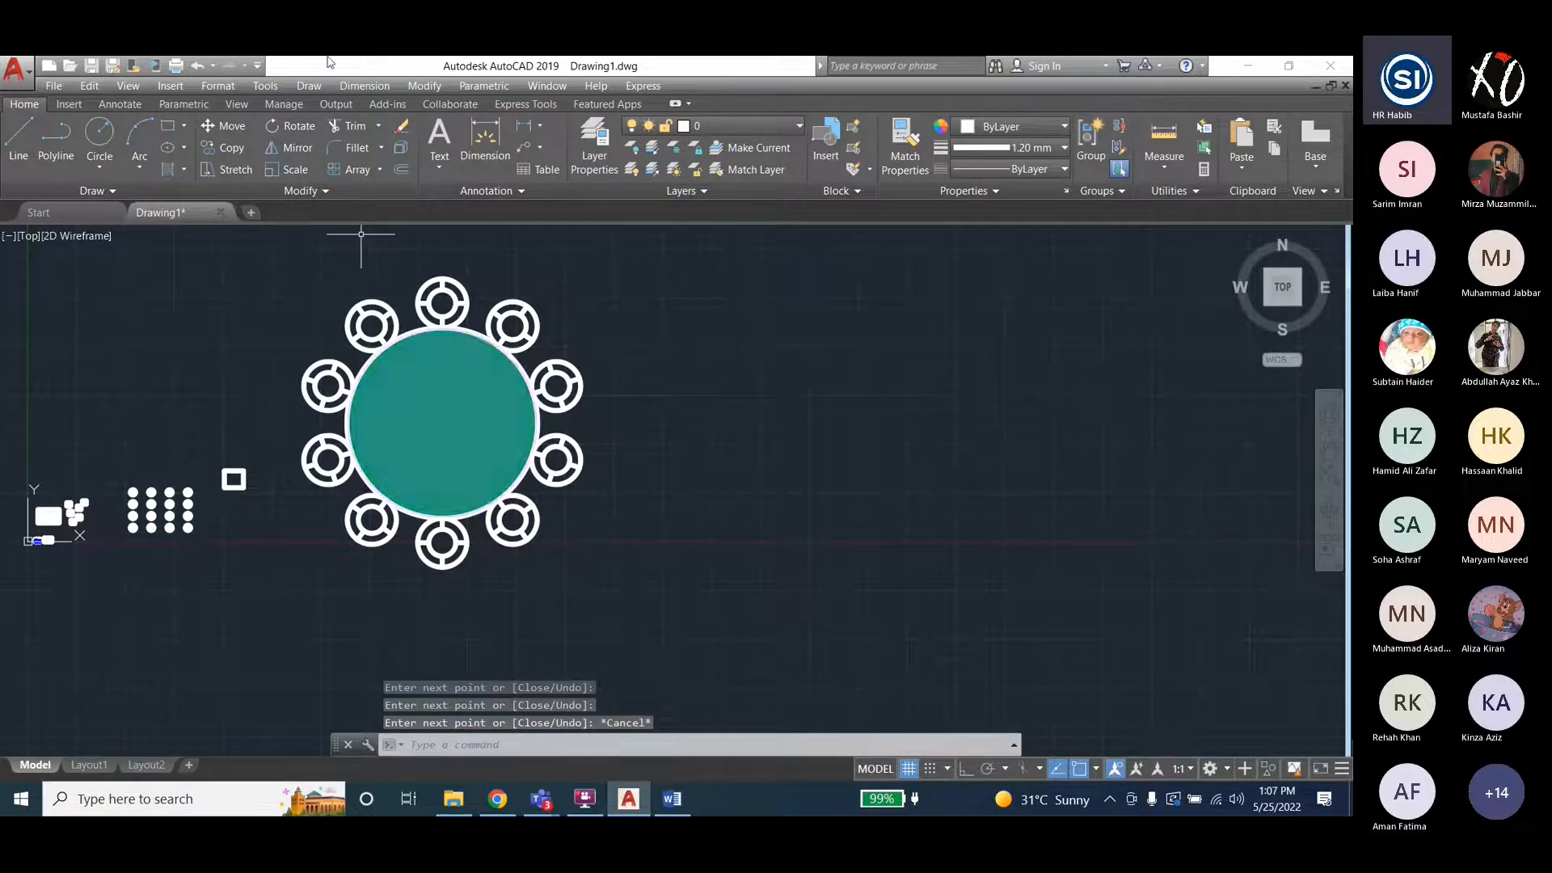
left_click(321, 87)
mouse_move(388, 354)
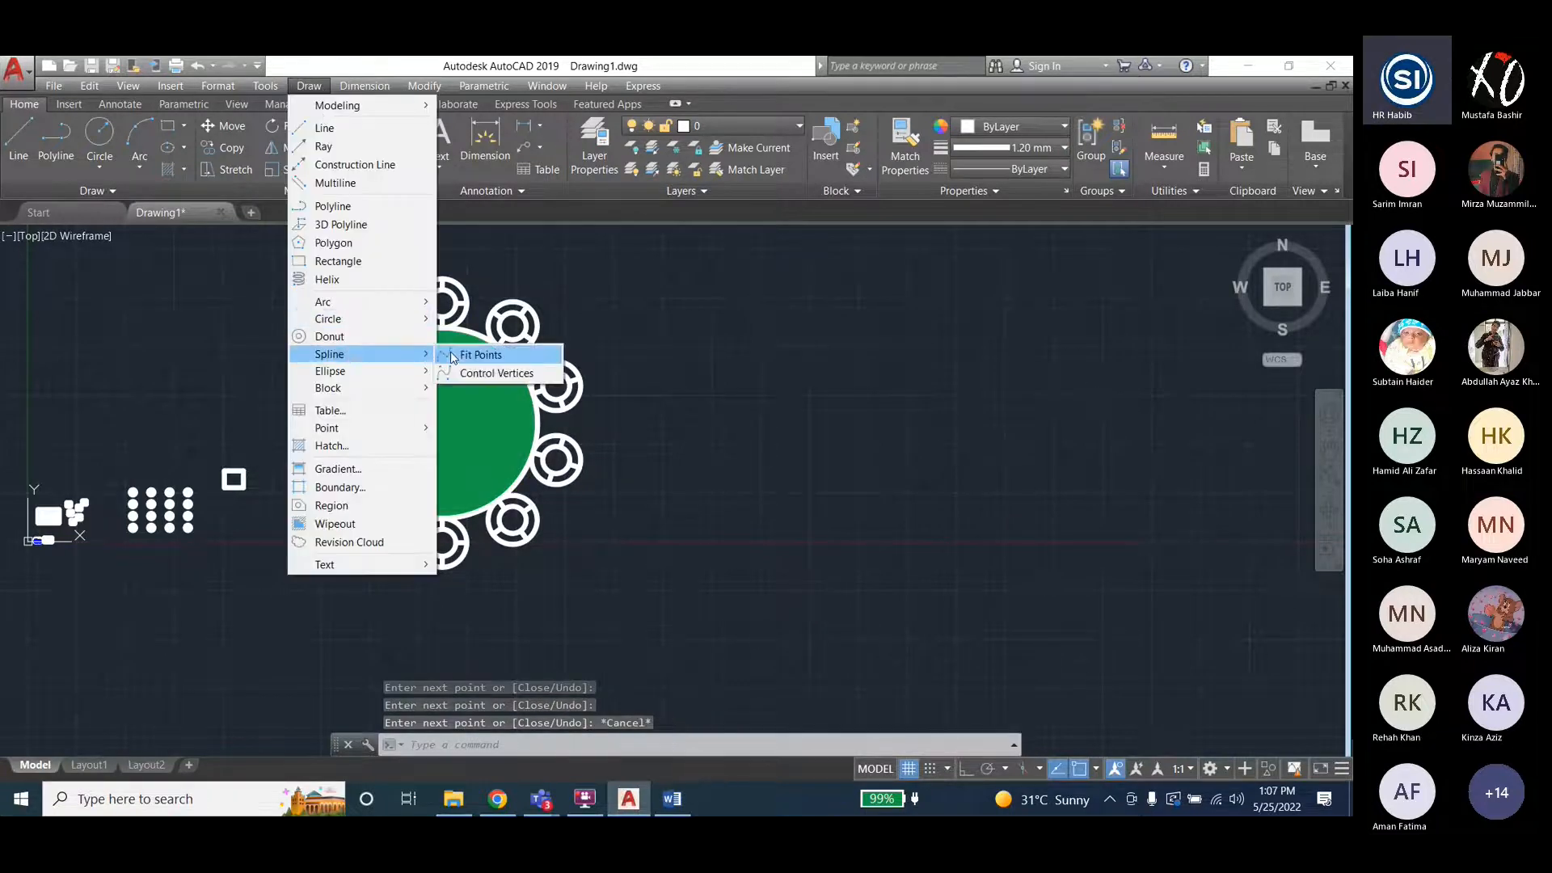
left_click(489, 373)
left_click(647, 556)
left_click(734, 375)
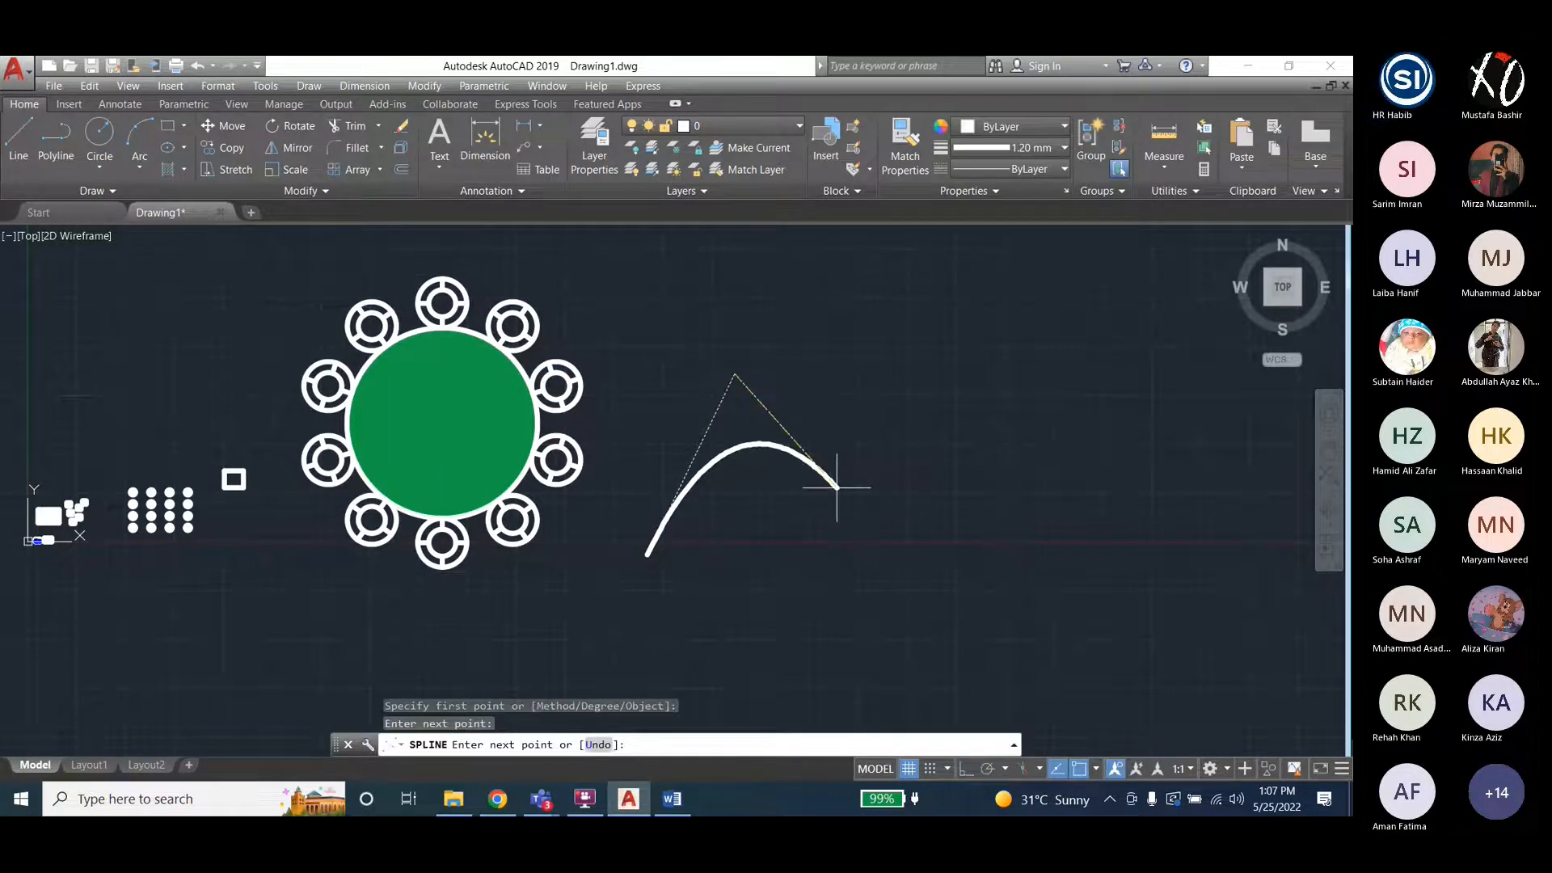
left_click(967, 580)
left_click(974, 298)
left_click(1089, 265)
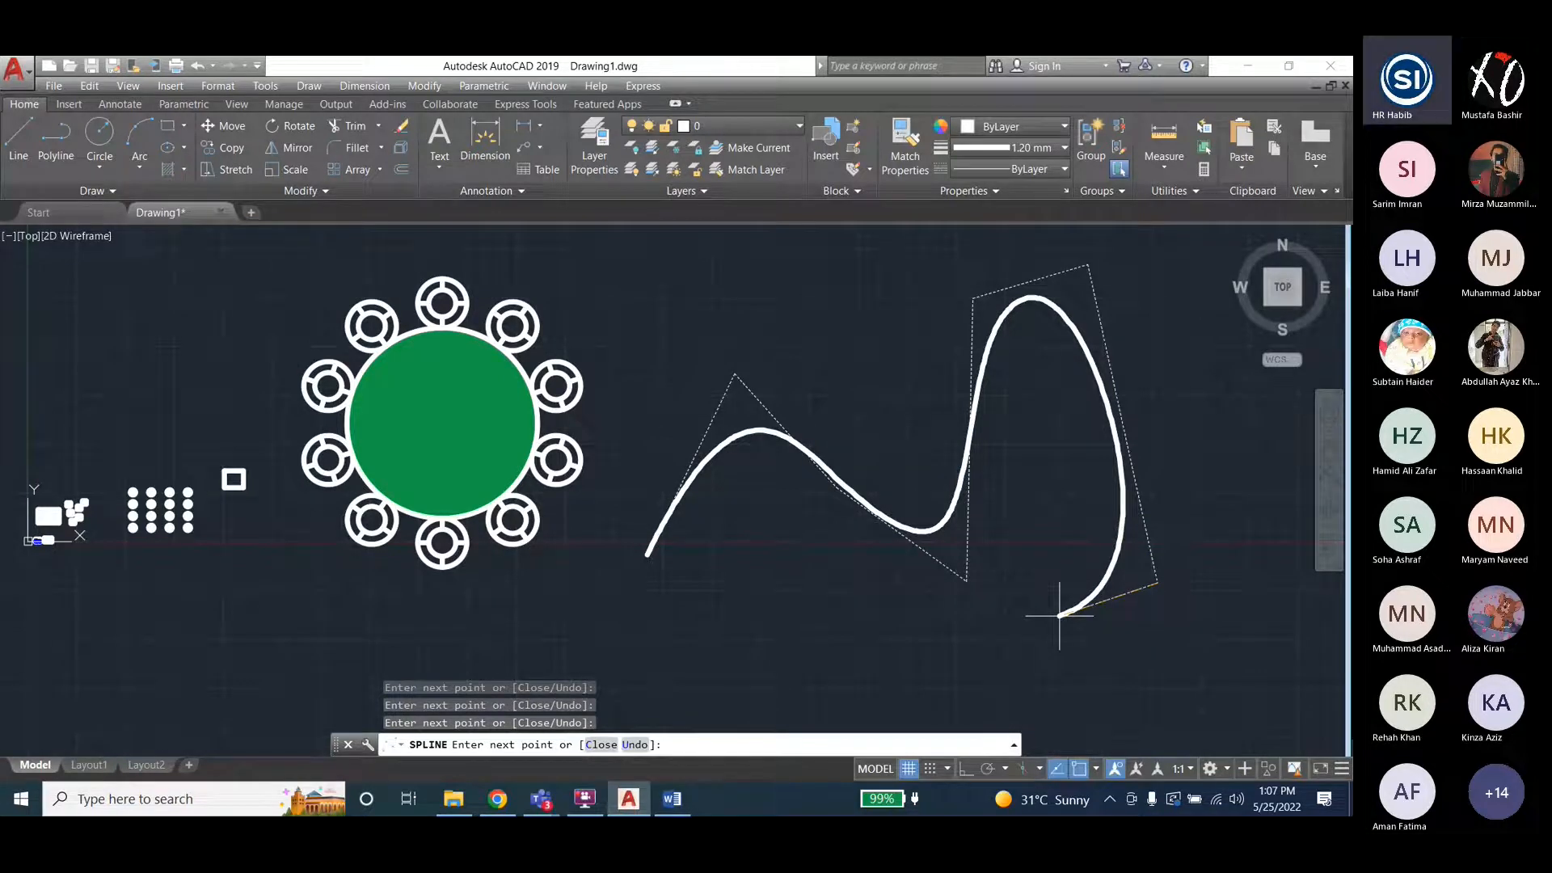
key("Escape")
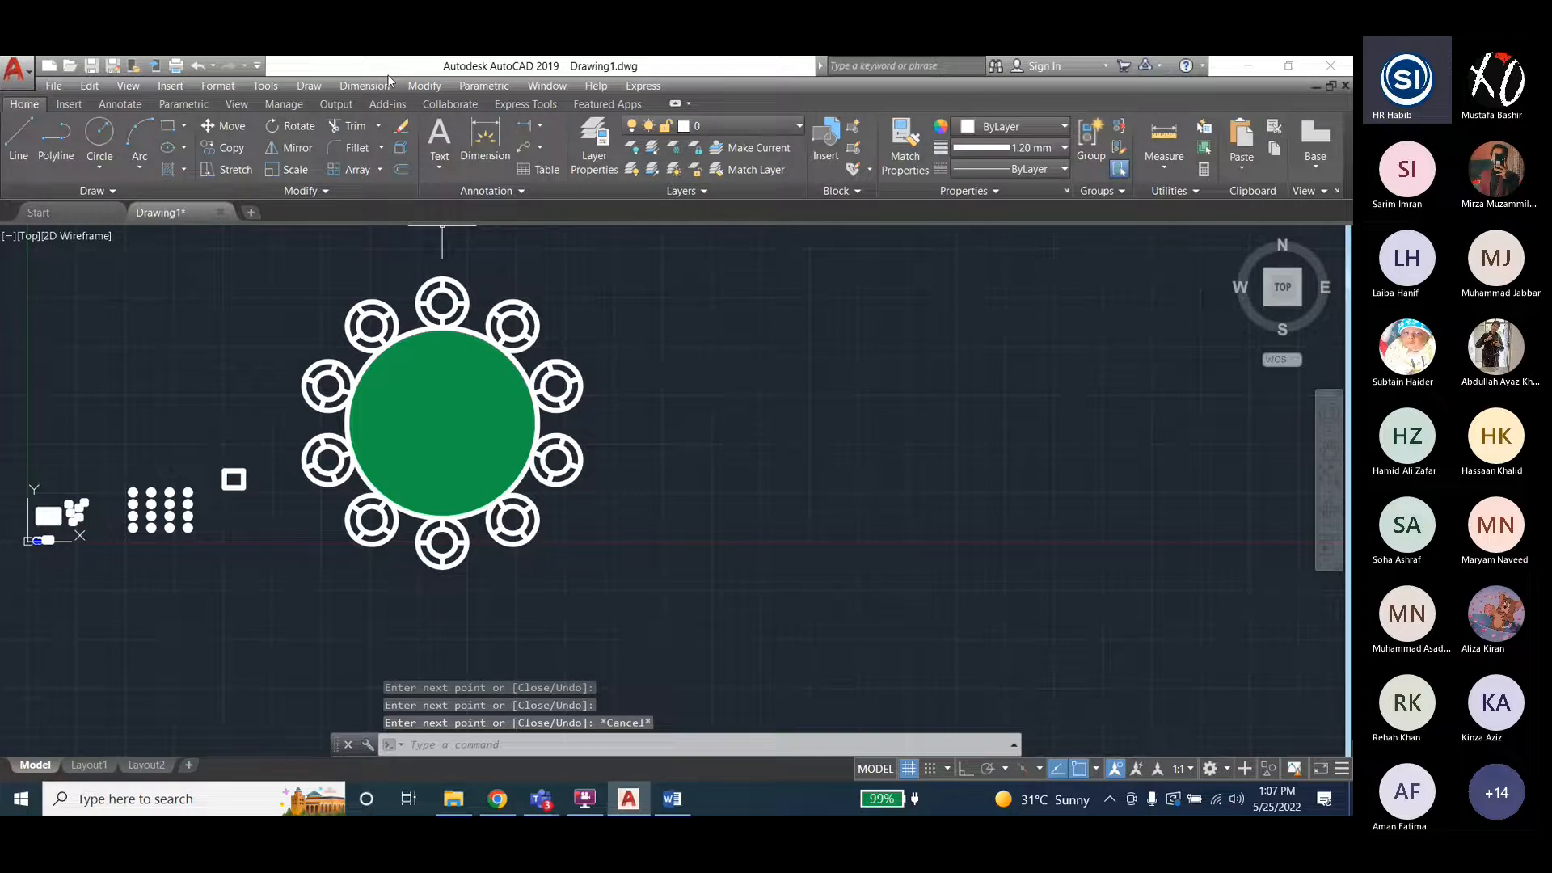
Draw an open wavy spline with seven control vertices in the empty area east of the round table.
left_click(309, 86)
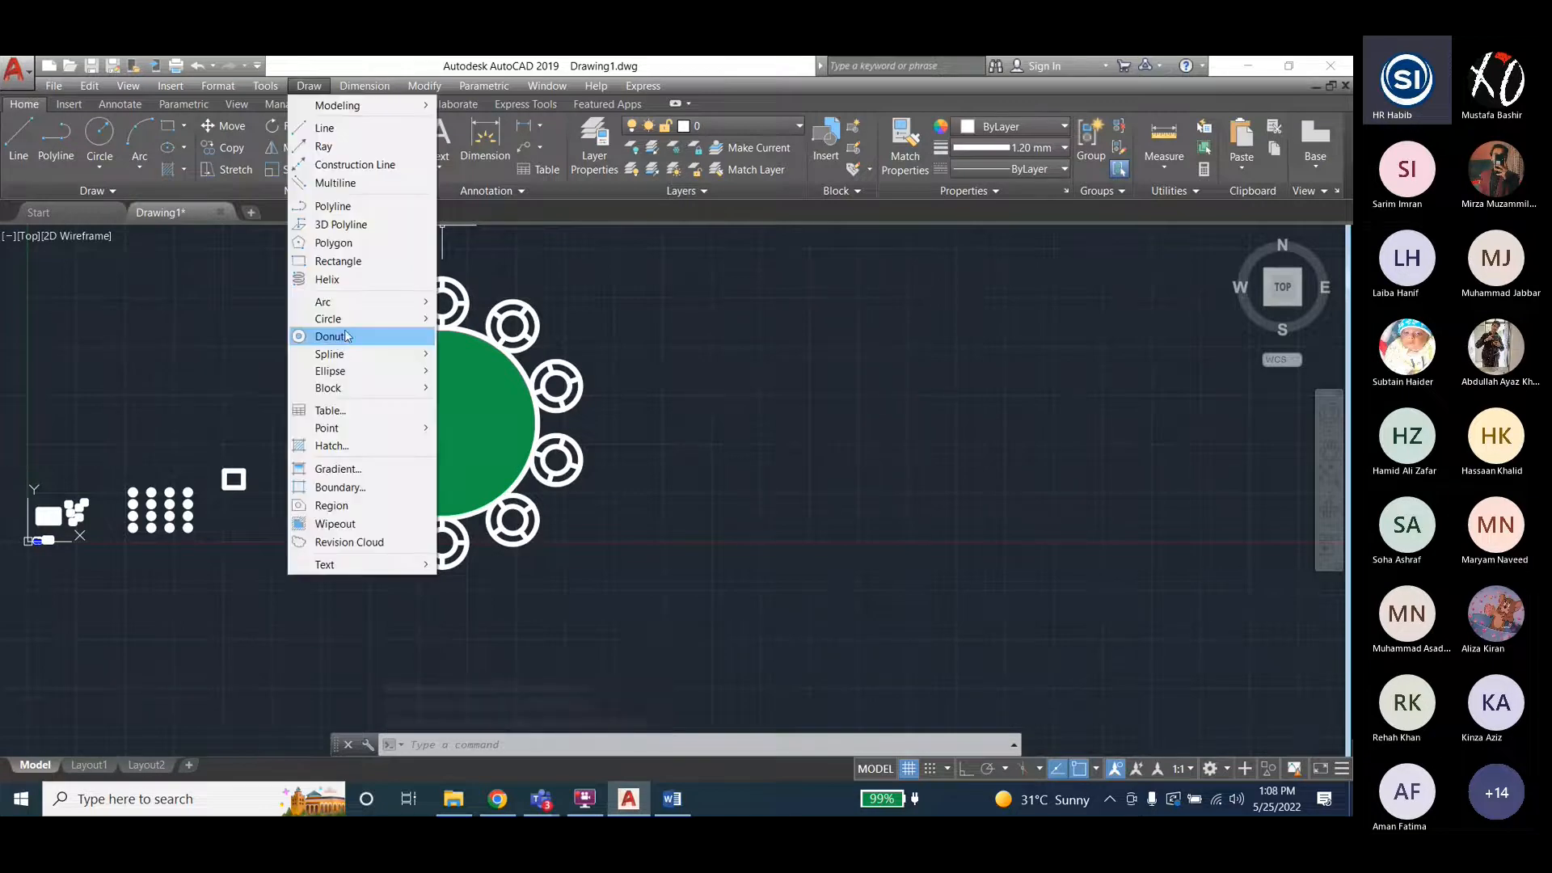
left_click(477, 372)
left_click(638, 564)
left_click(703, 391)
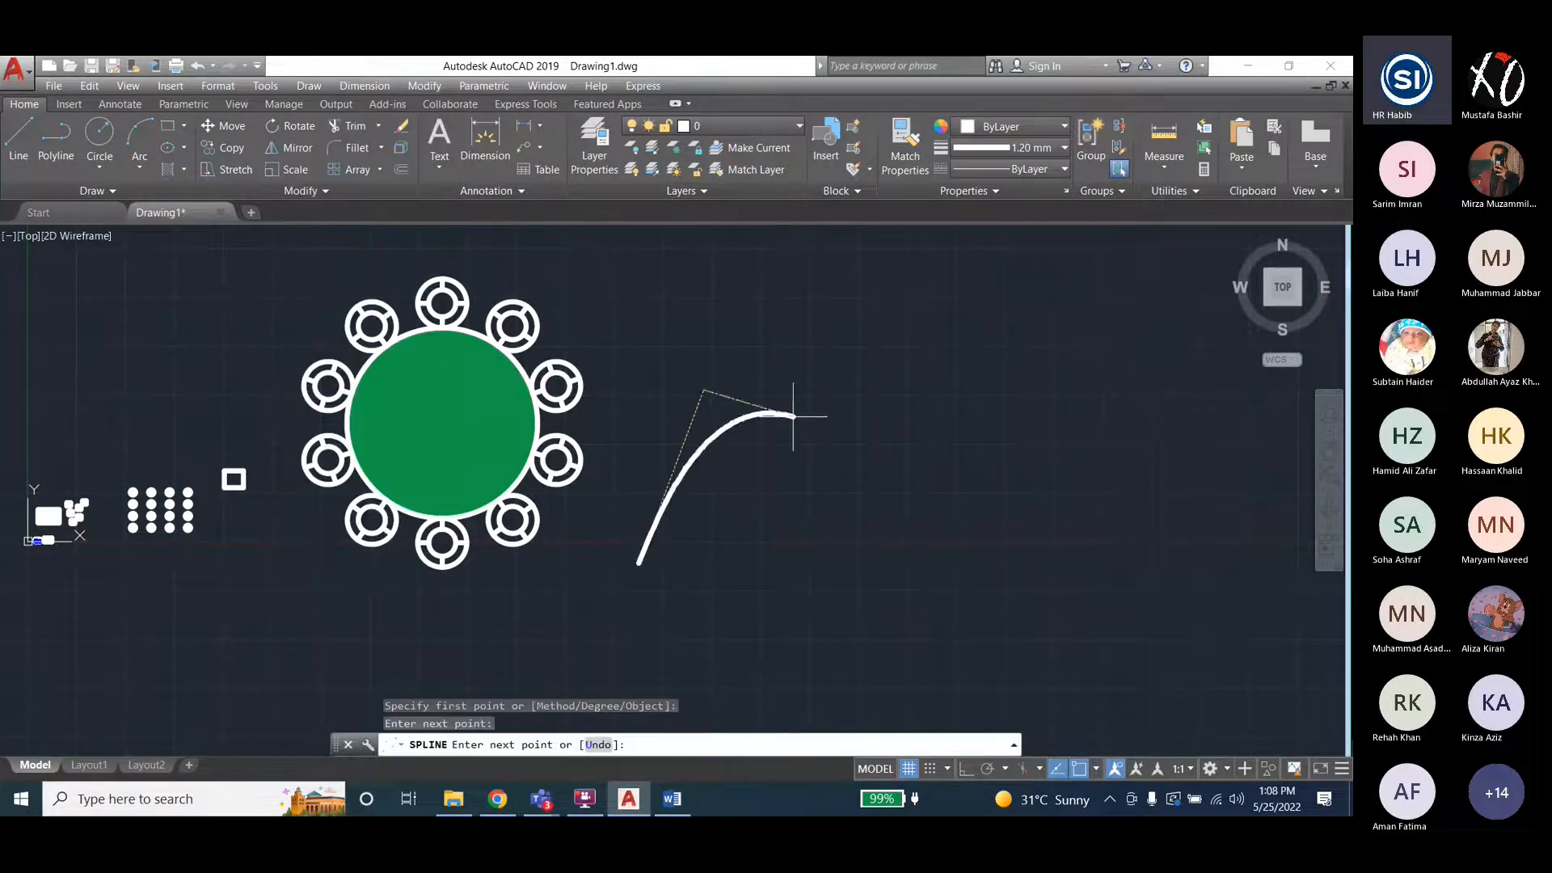
left_click(839, 624)
left_click(846, 282)
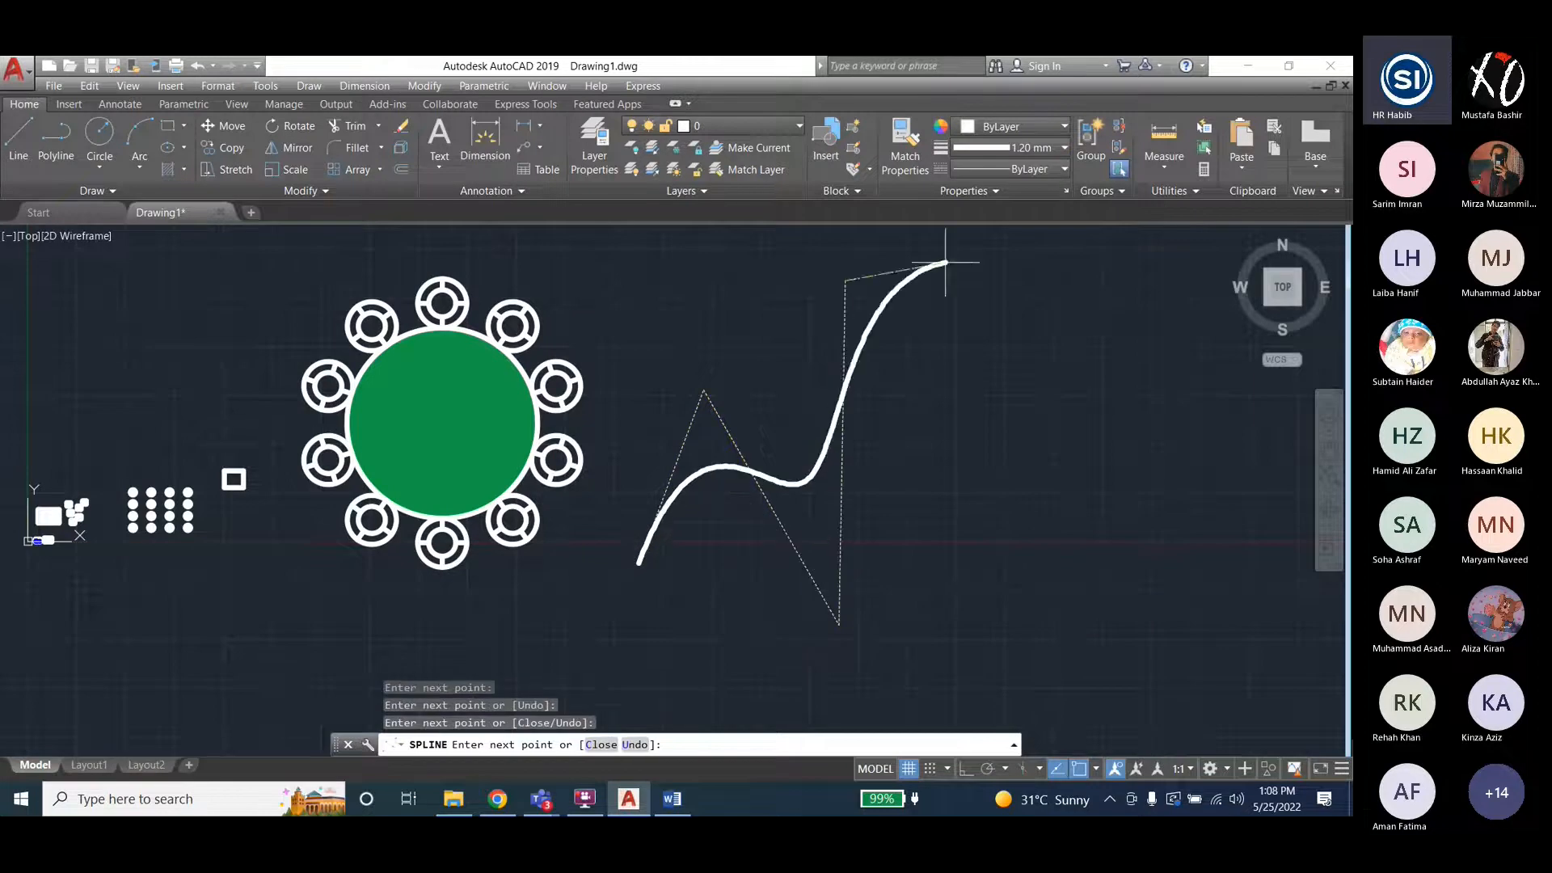
left_click(975, 624)
left_click(1151, 592)
left_click(1135, 322)
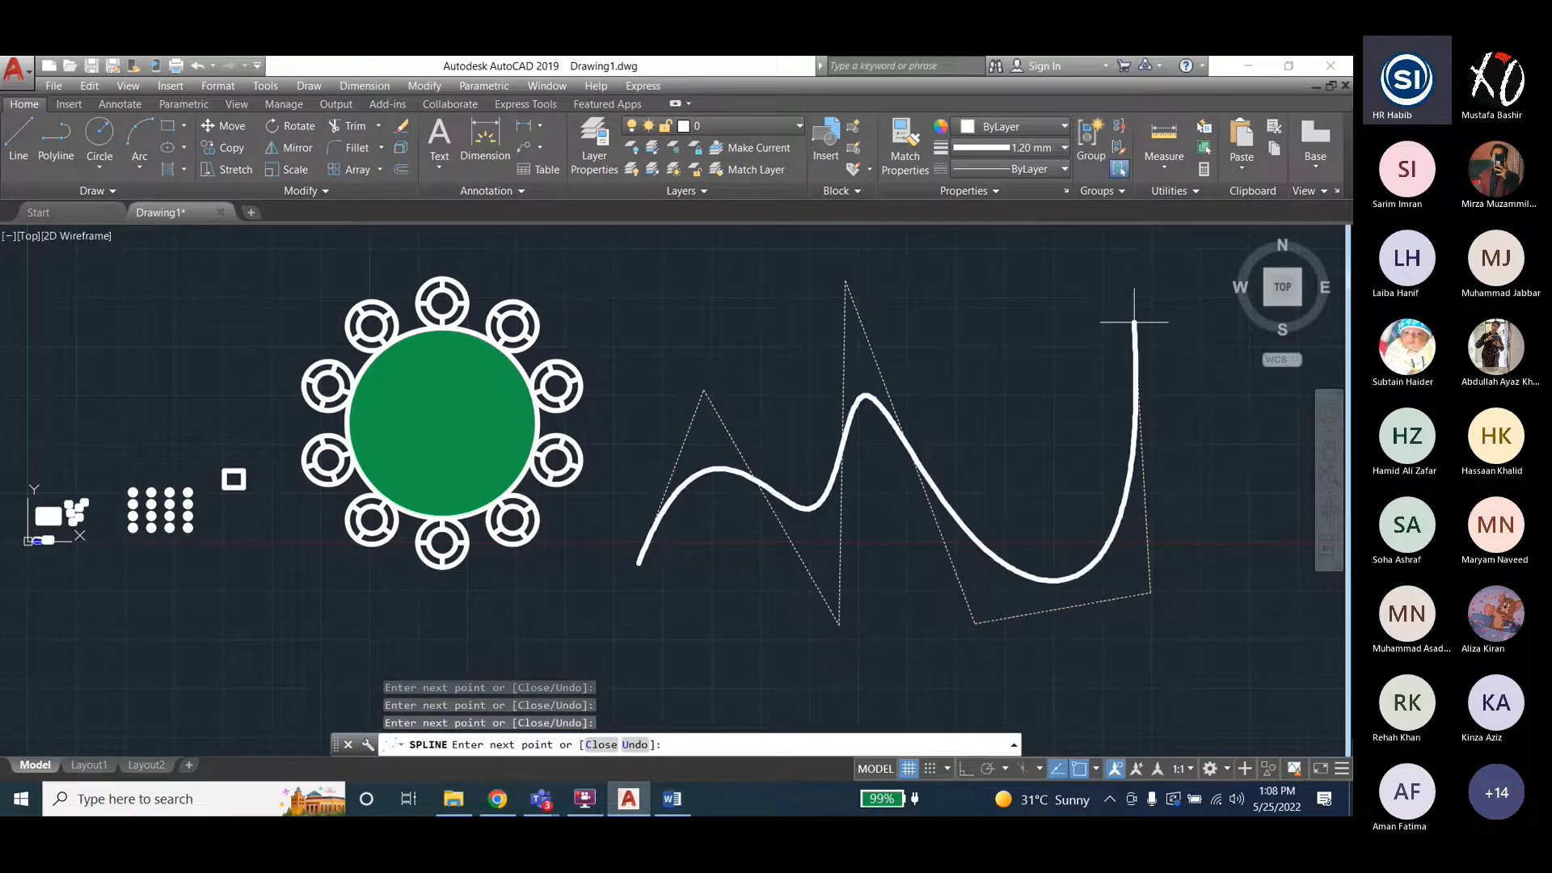
key("Return")
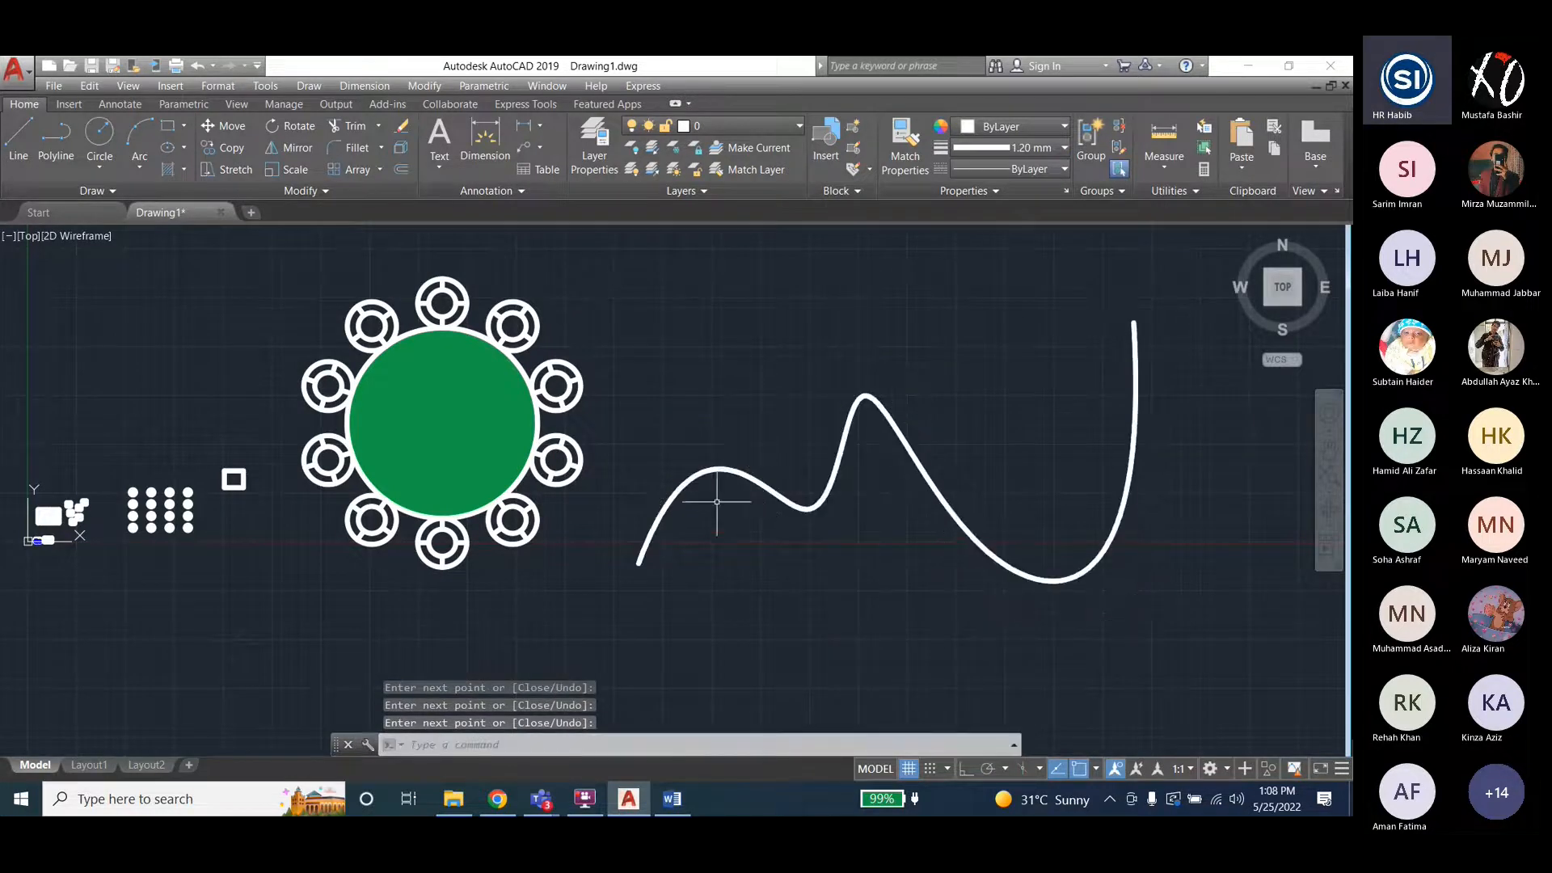
left_click(234, 480)
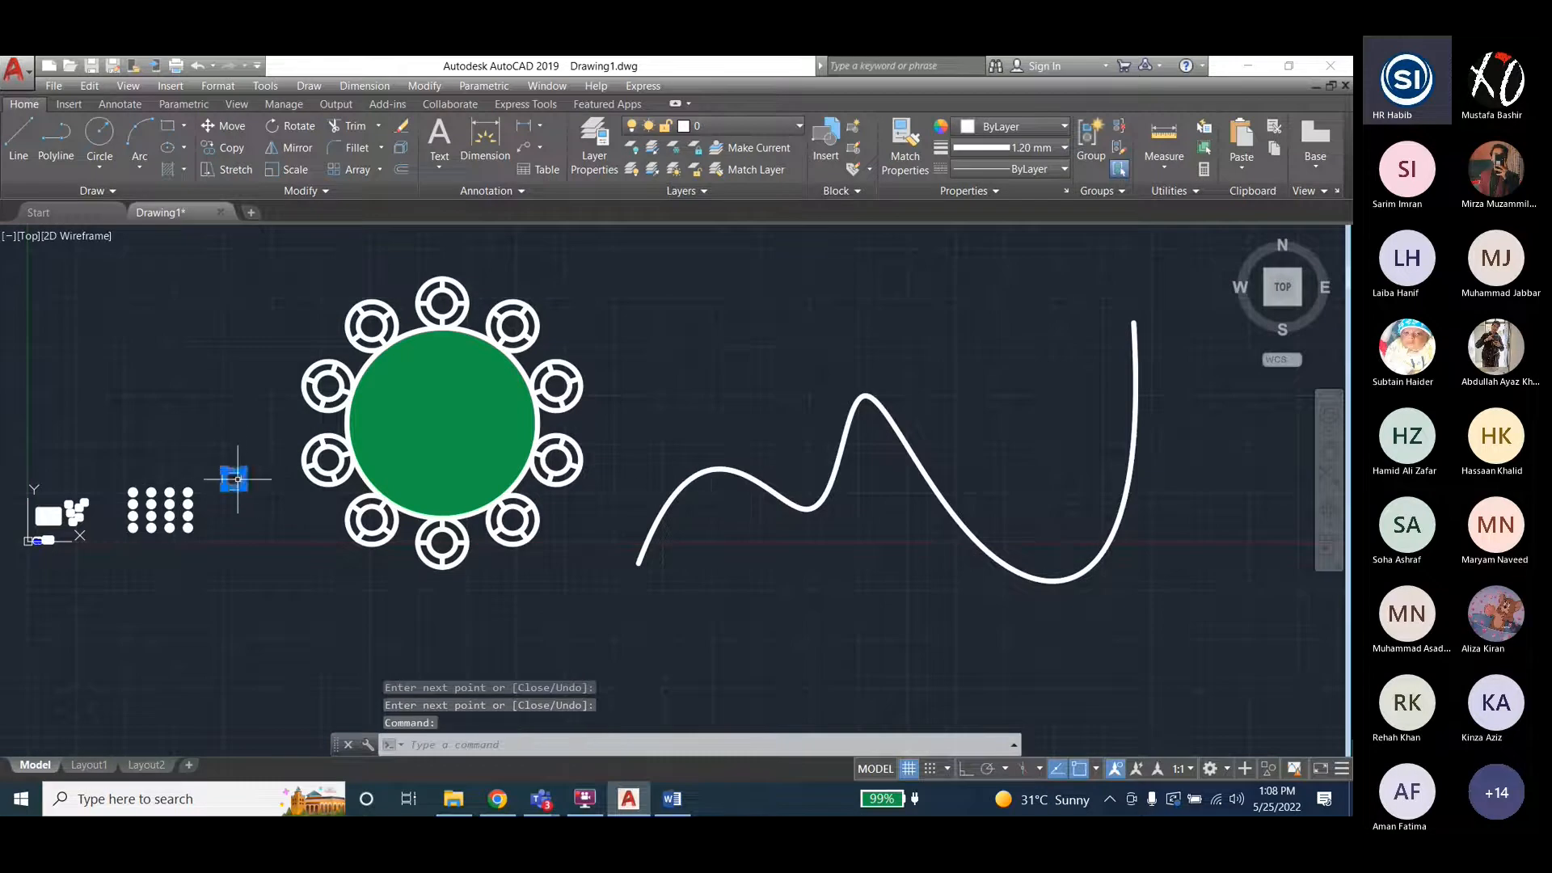
key("Escape")
left_click(428, 87)
left_click(227, 460)
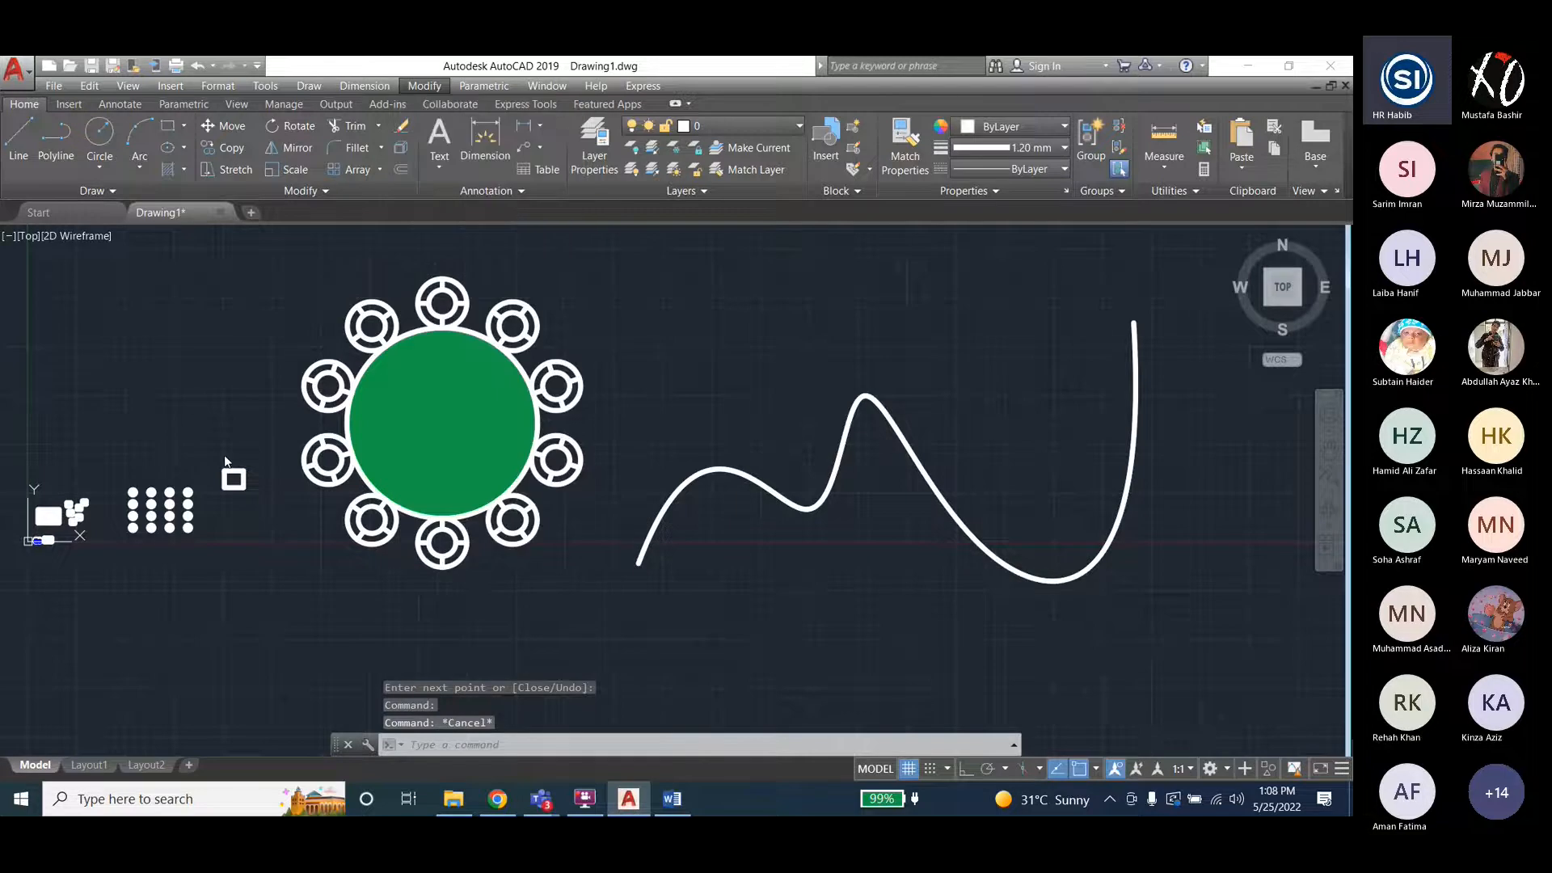
Copy the small square from its centre to the start point of the wavy spline.
left_click(424, 86)
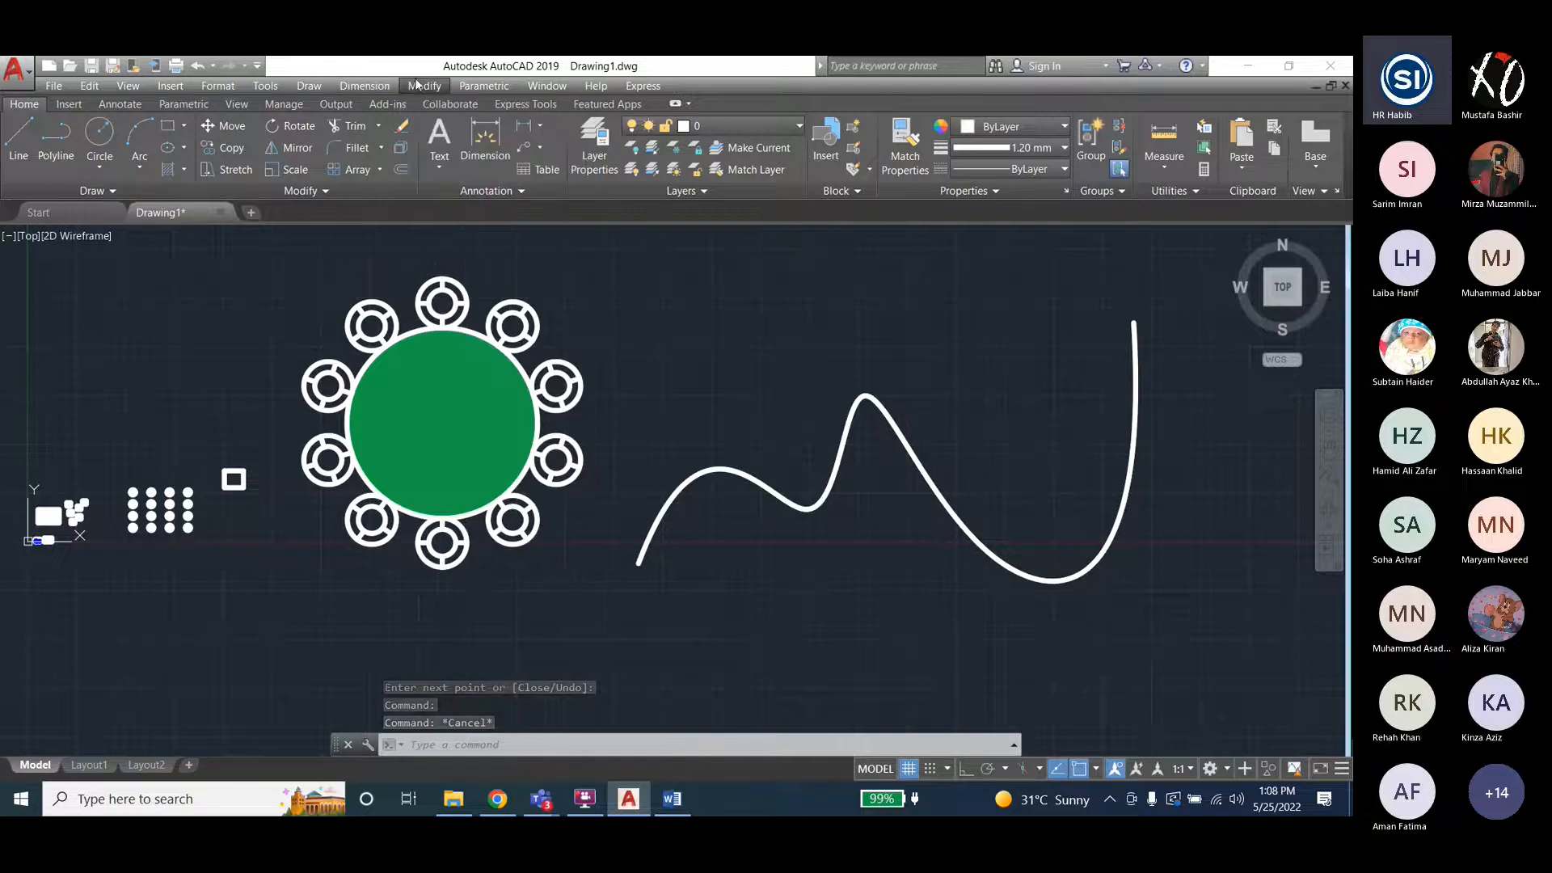
left_click(438, 241)
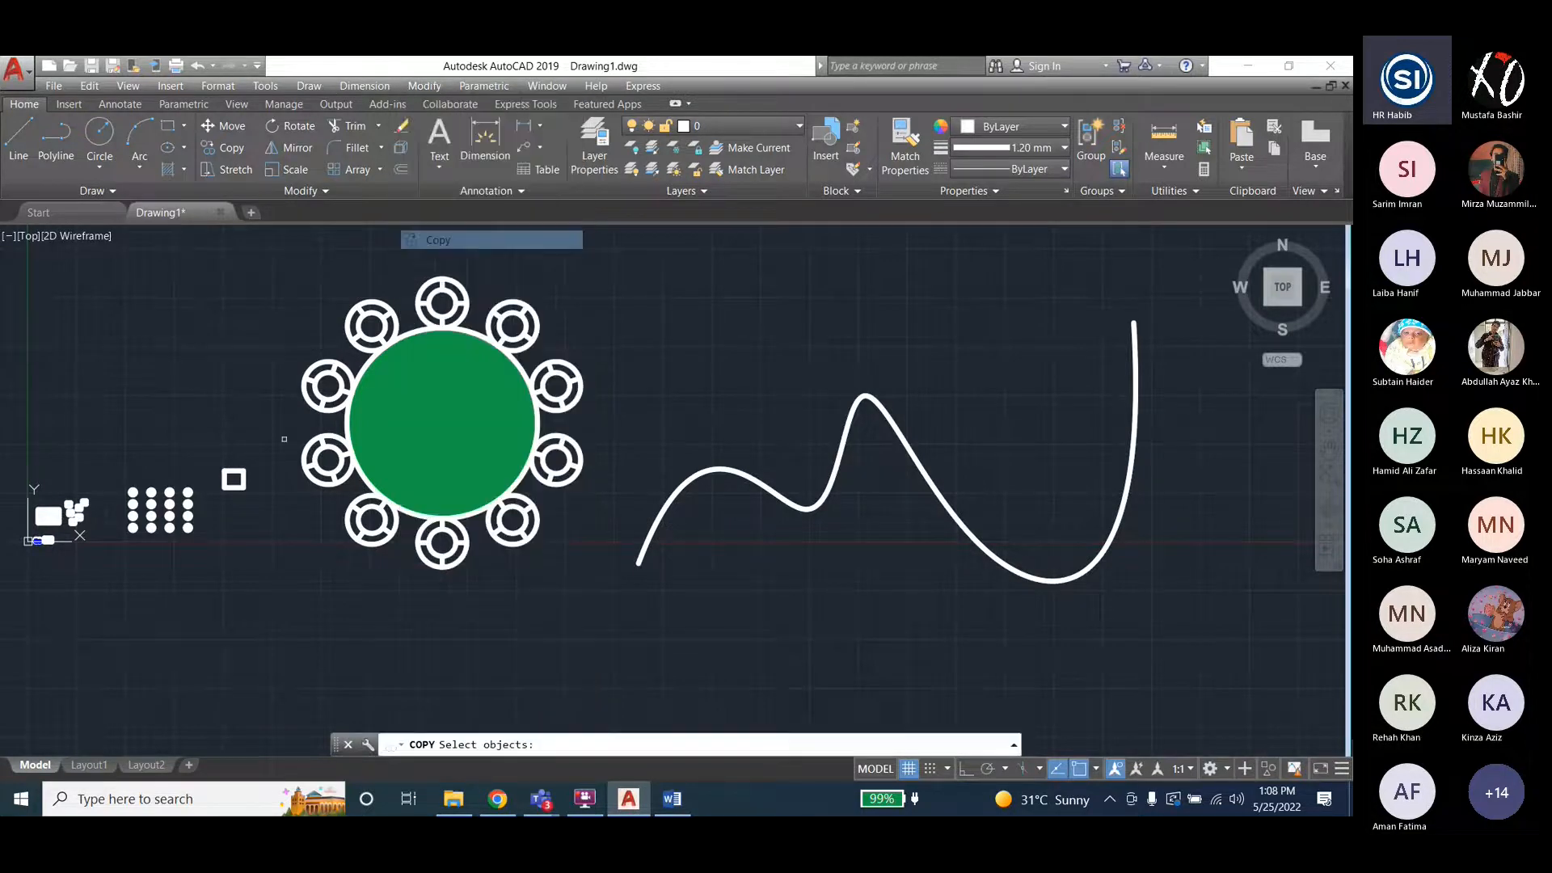
left_click(233, 479)
key("Return")
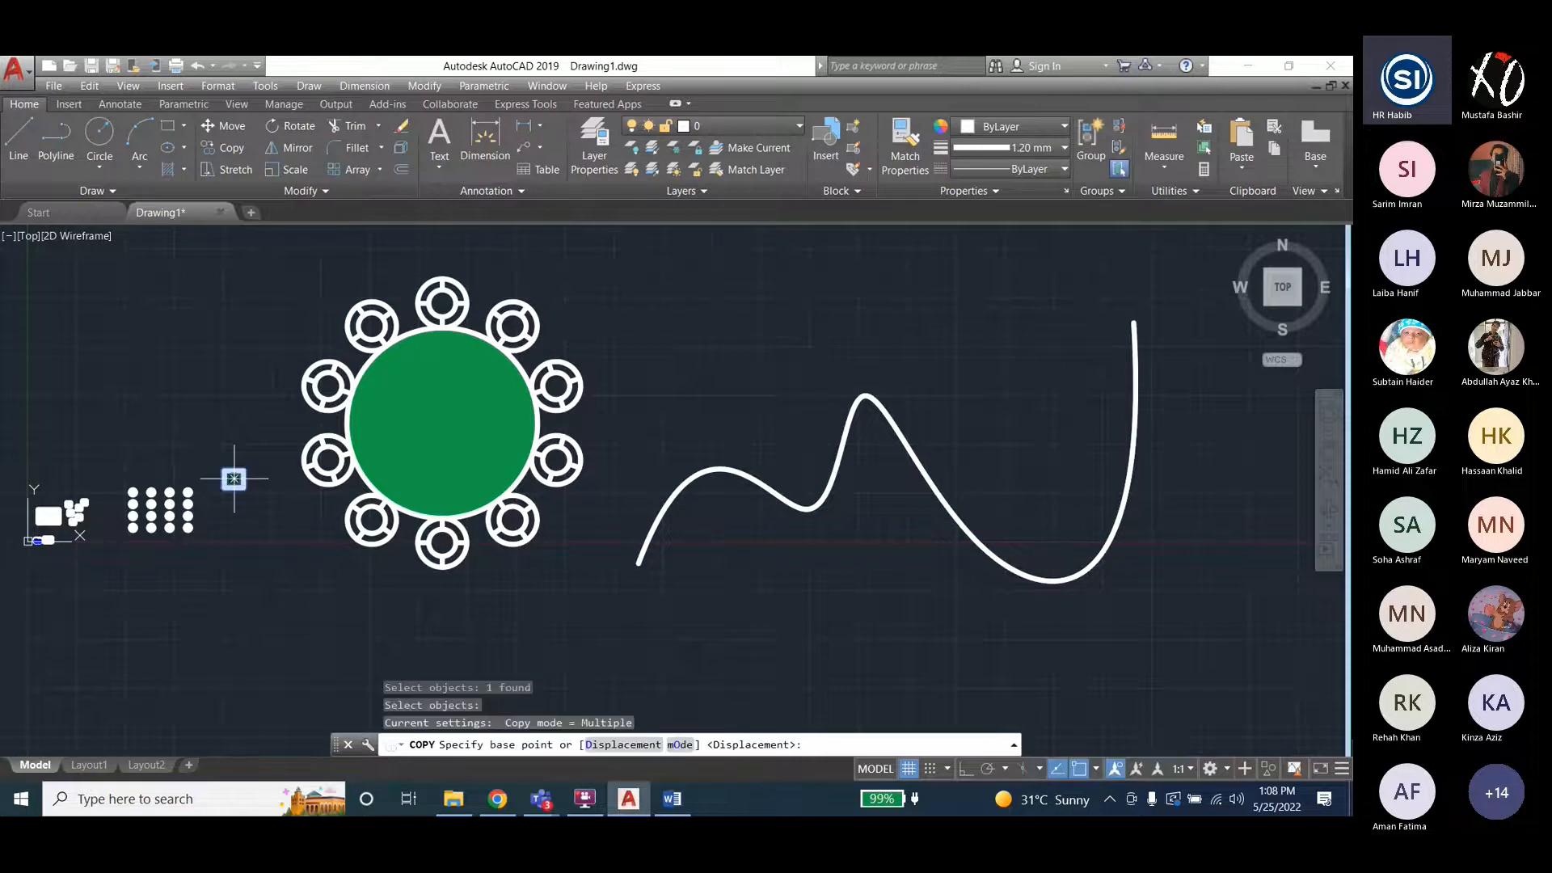
left_click(233, 479)
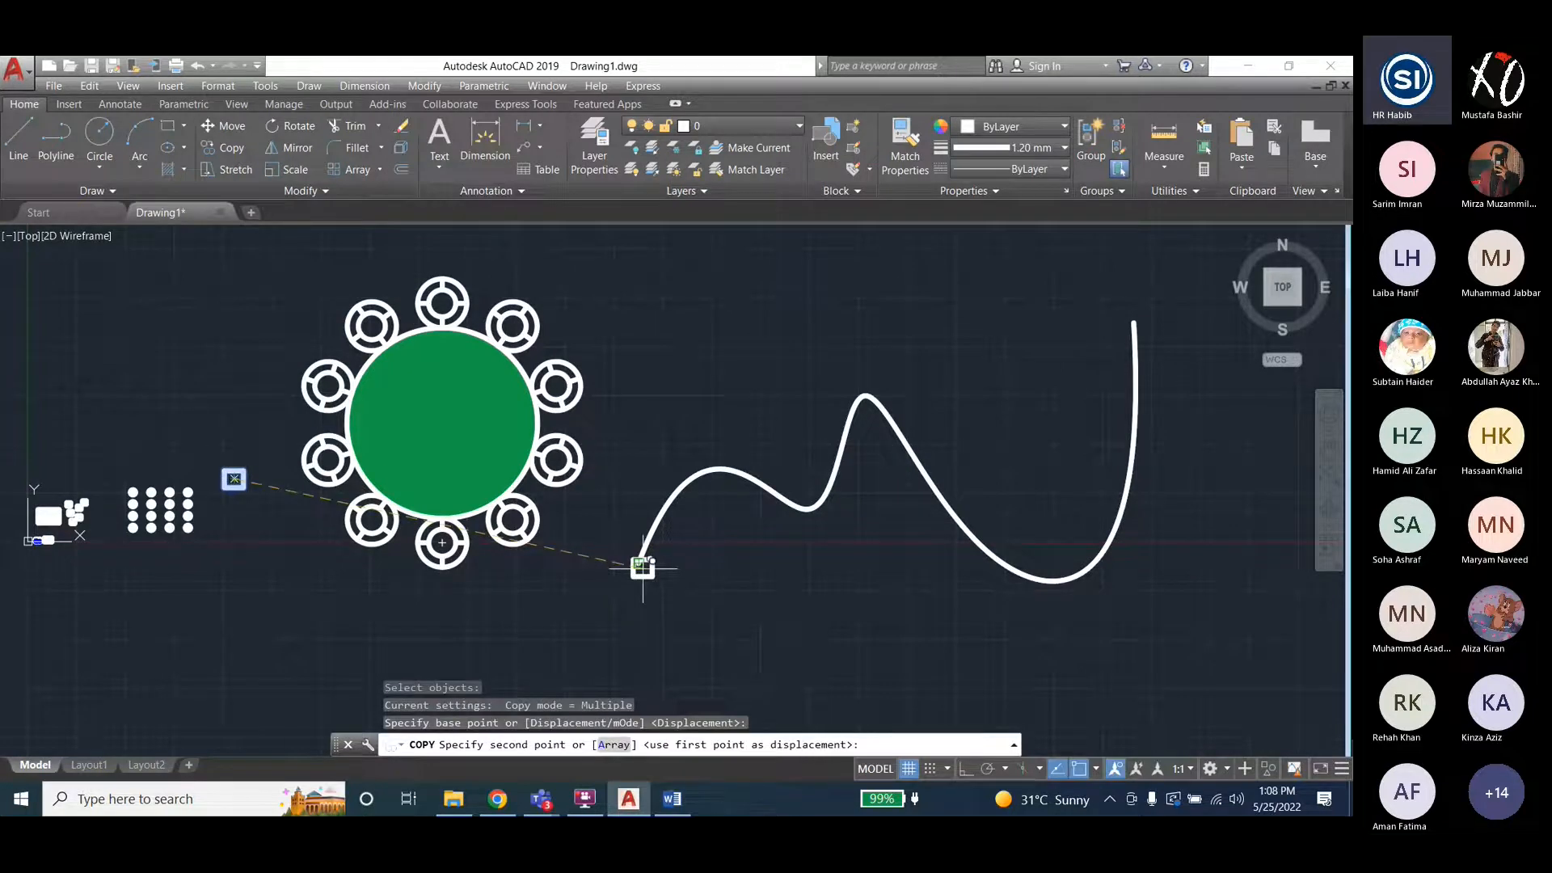
scroll(642, 566, "up", 5)
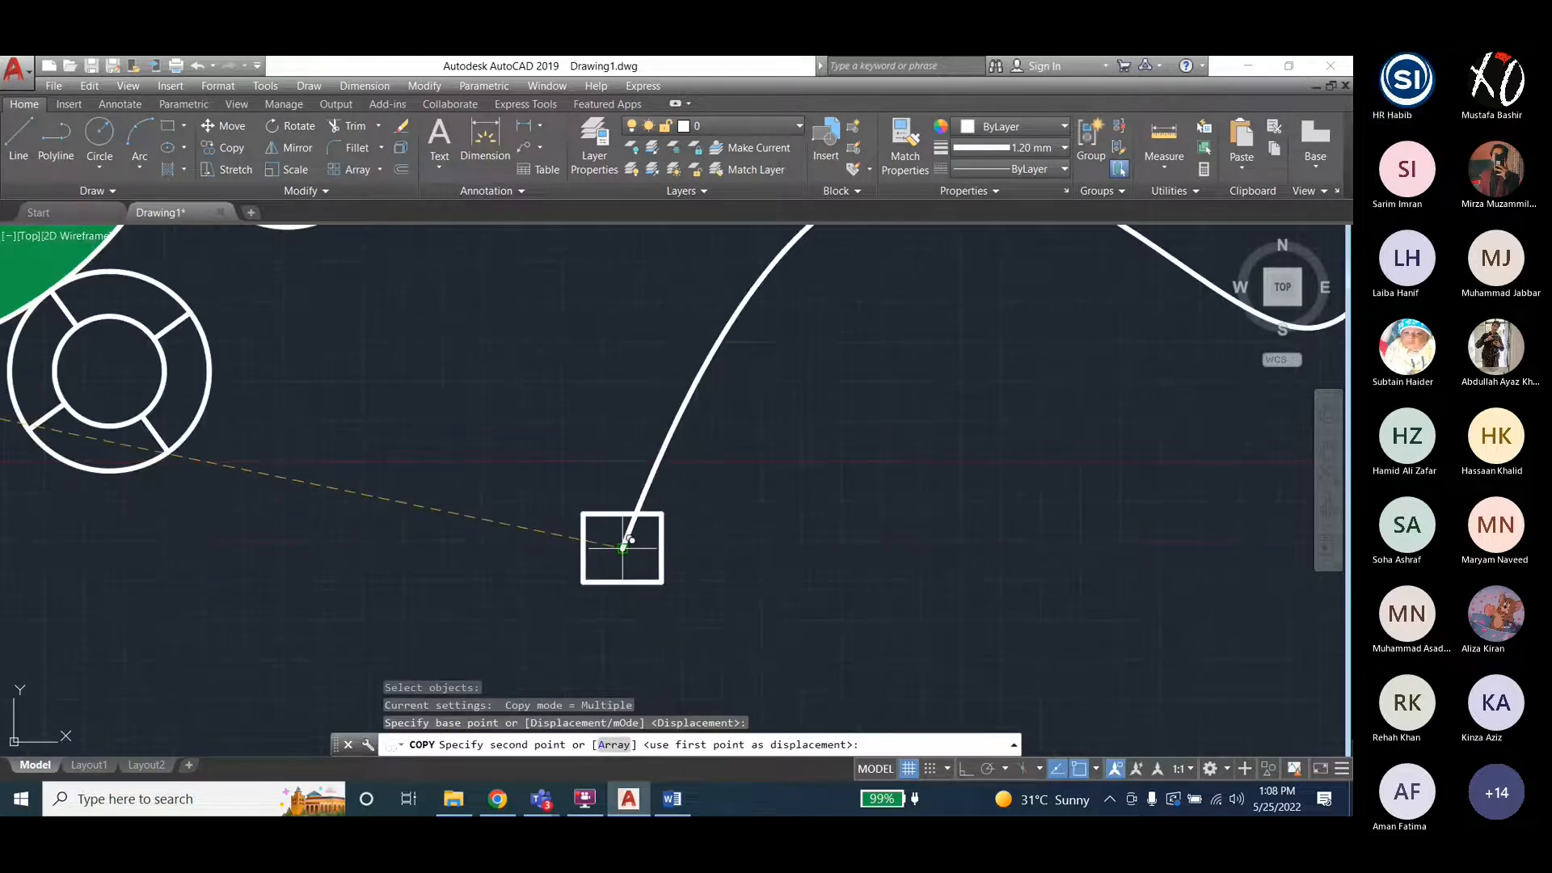
left_click(622, 549)
scroll(548, 521, "down", 6)
key("Escape")
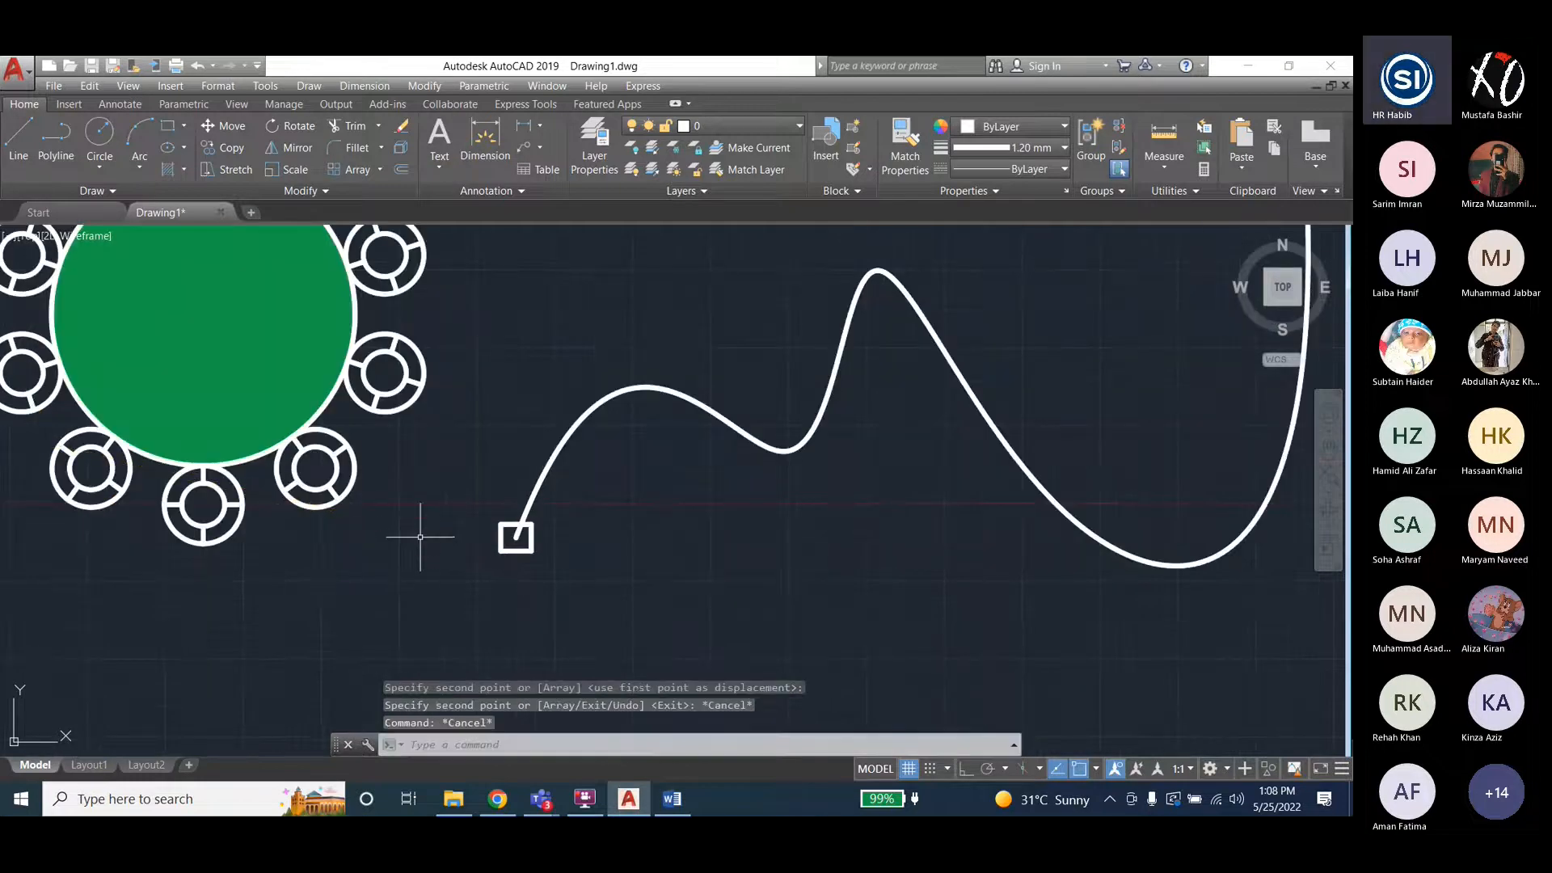
Create a path array of the small square along the wavy spline east of the round table.
scroll(356, 541, "down", 3)
left_click(414, 85)
left_click(632, 313)
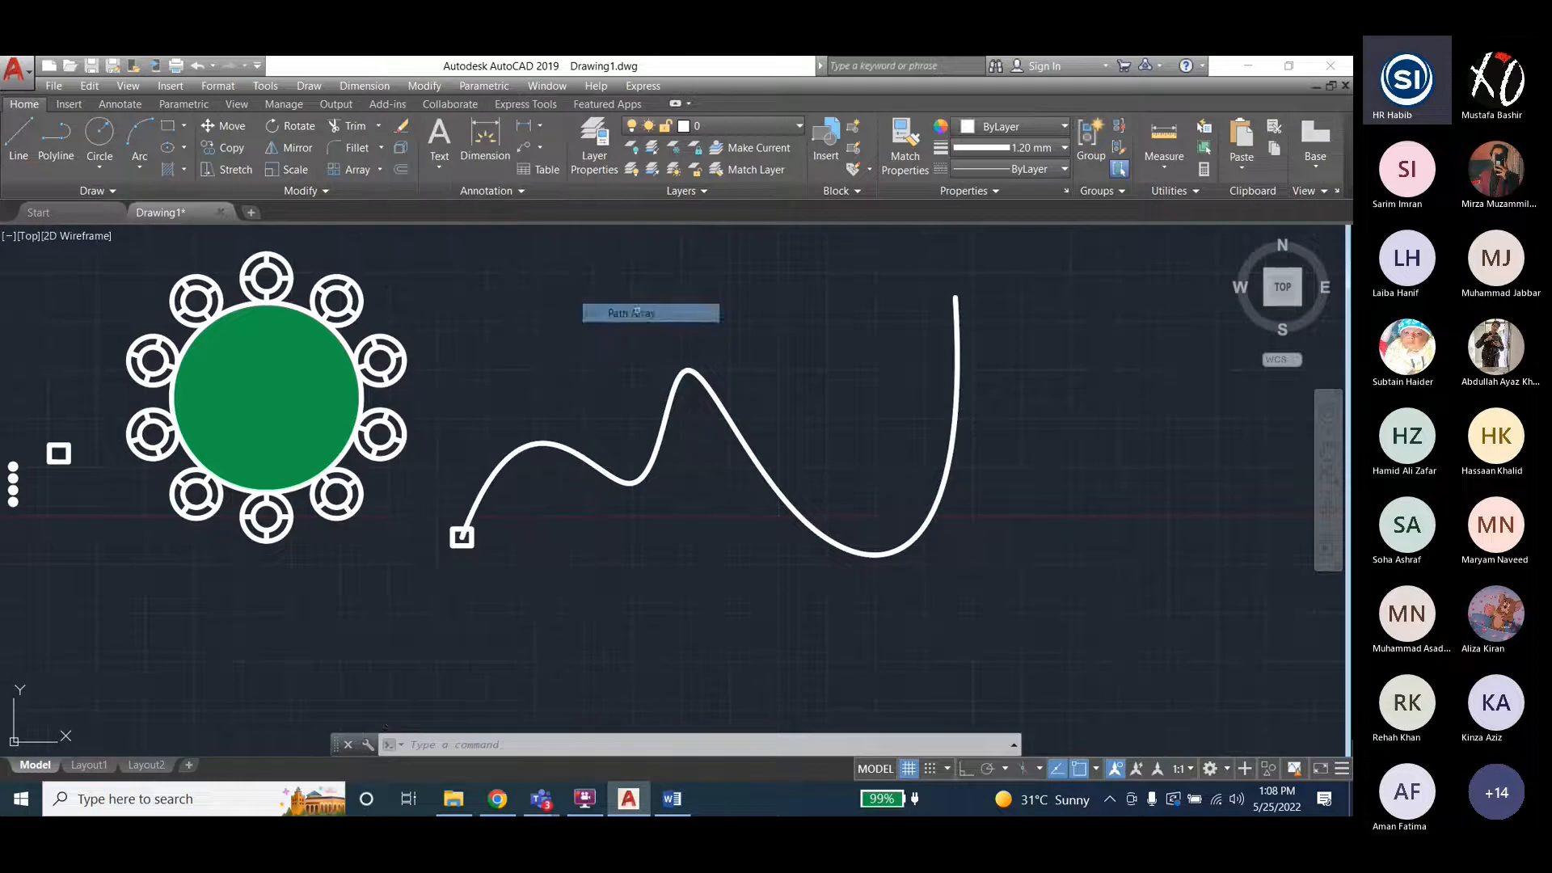
left_click(485, 536)
left_click(473, 544)
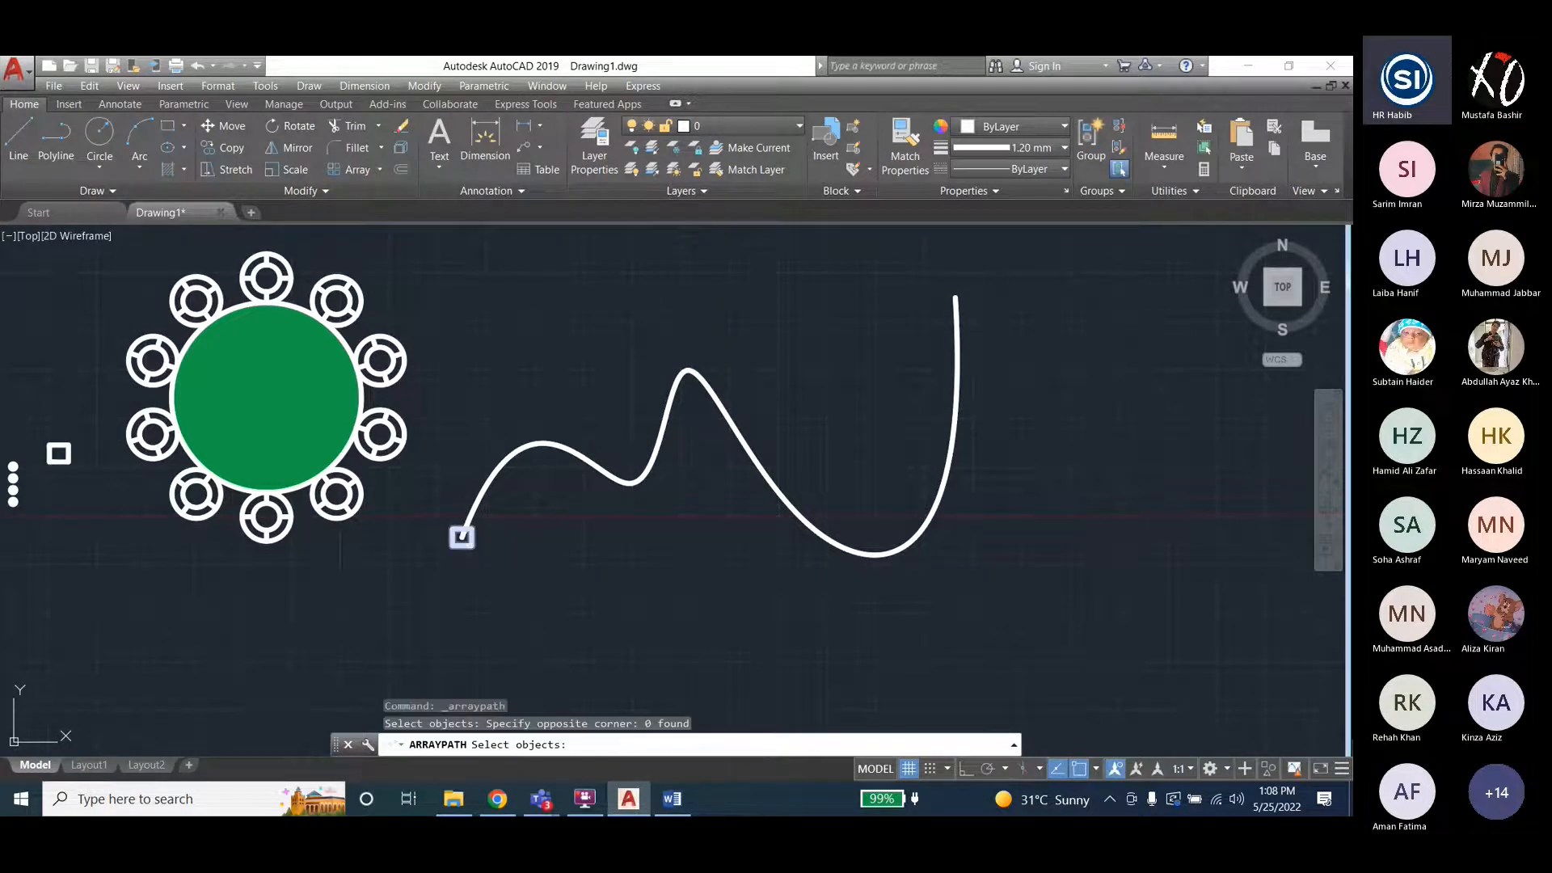
left_click(461, 537)
key("Return")
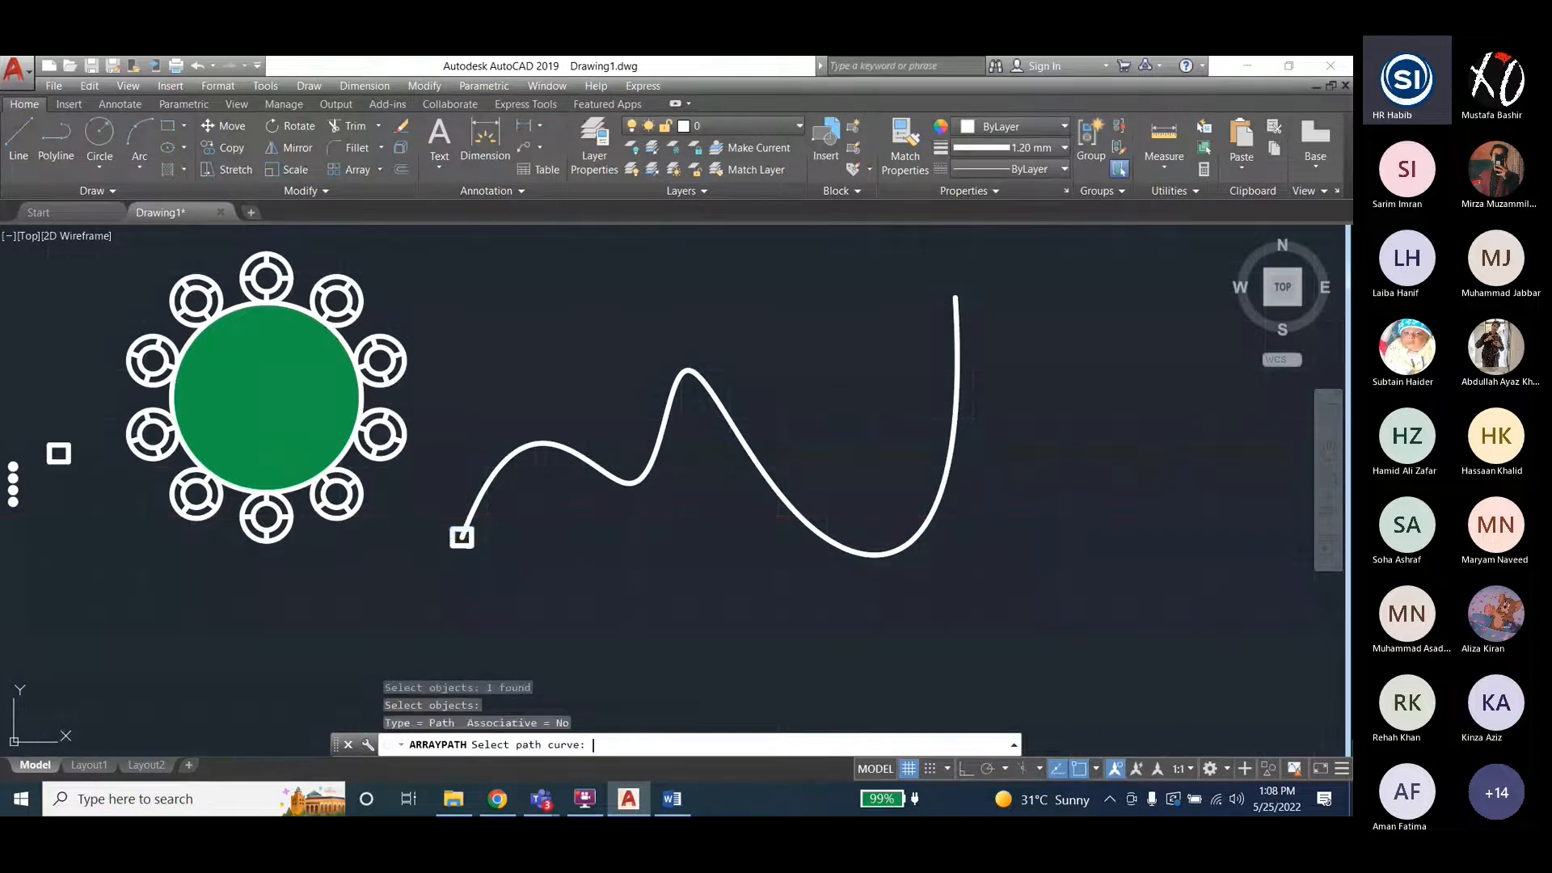
left_click(469, 521)
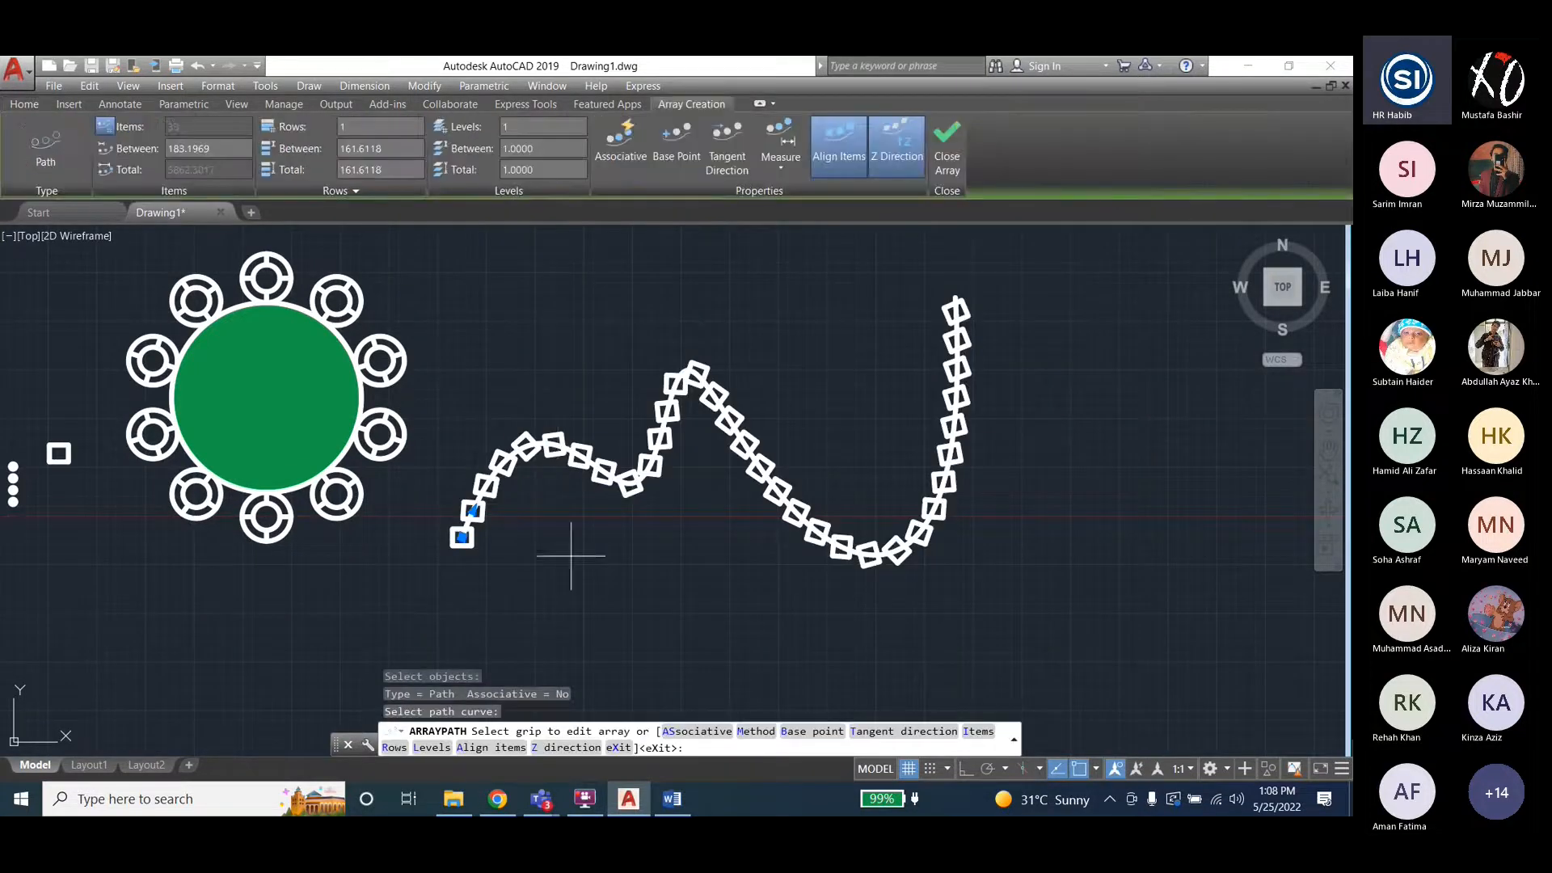
scroll(417, 567, "down", 1)
scroll(469, 544, "up", 2)
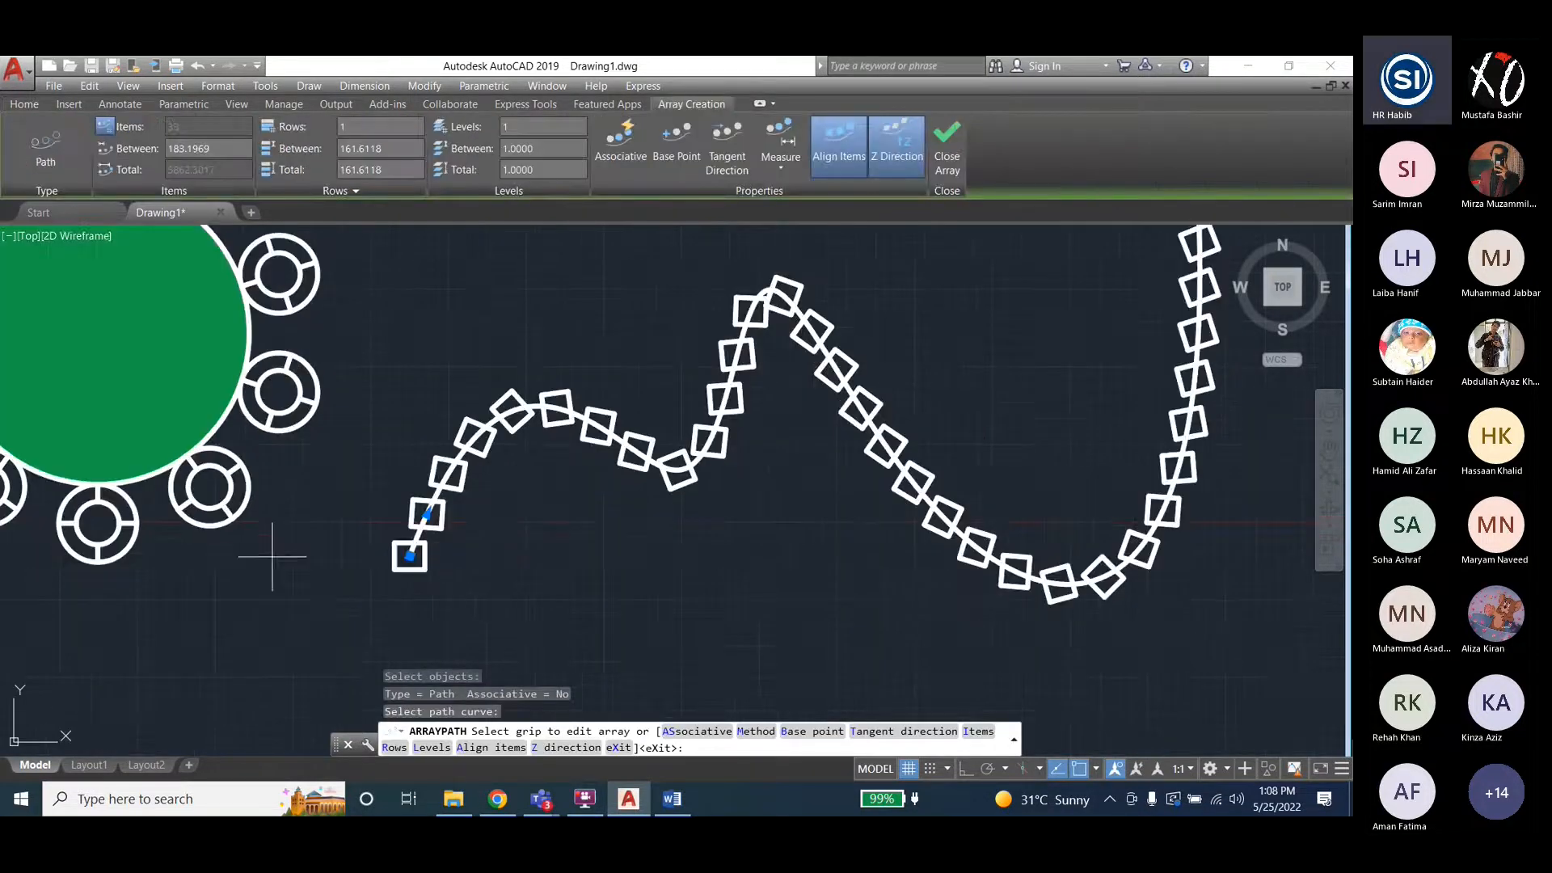
scroll(480, 531, "down", 2)
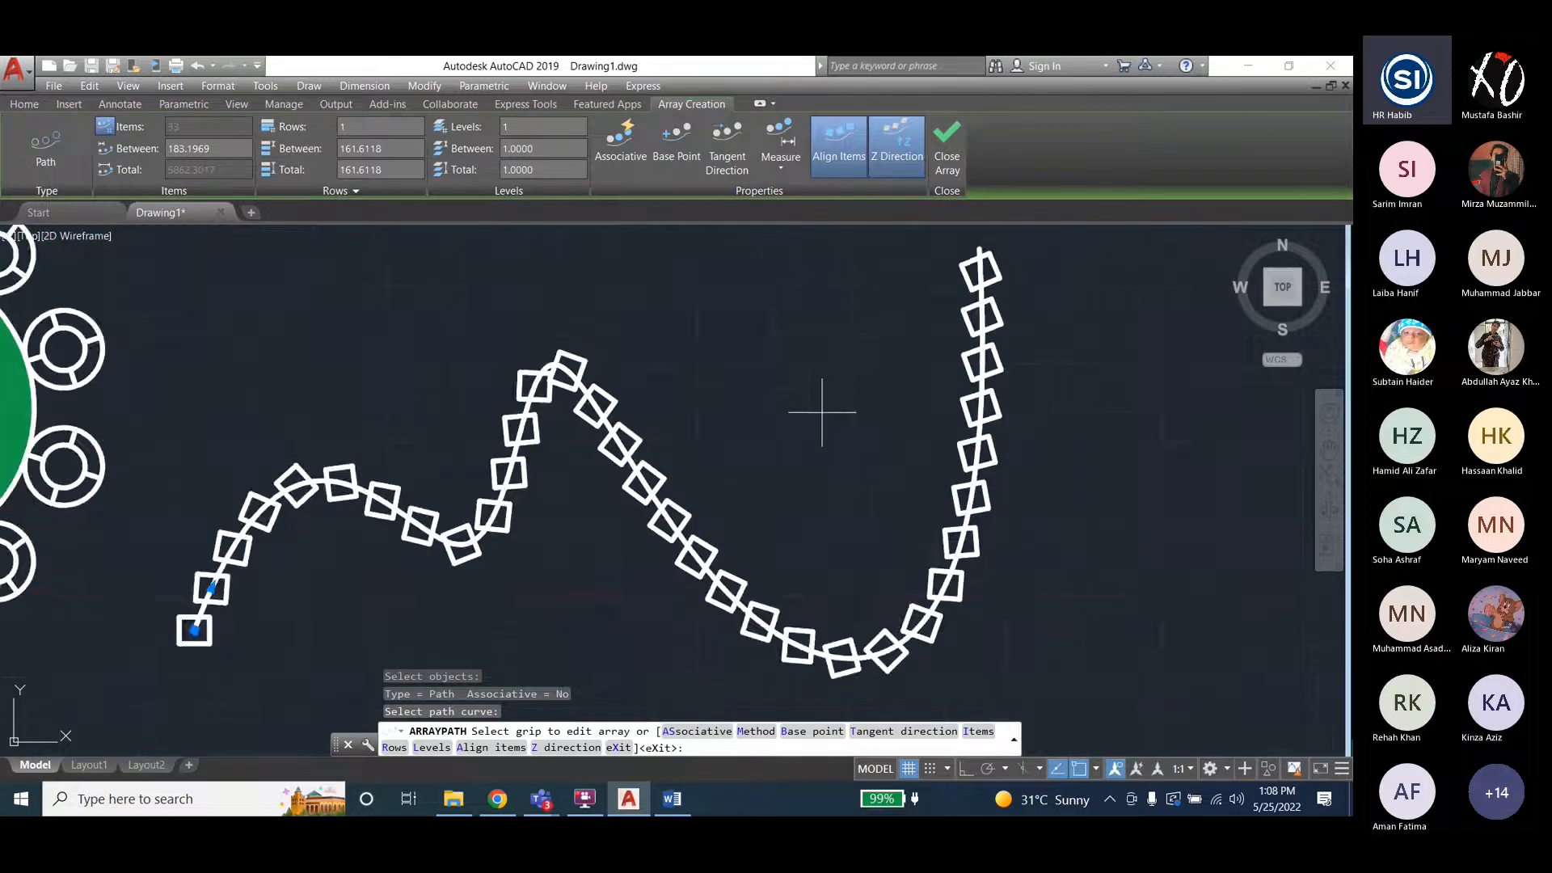
scroll(550, 407, "up", 1)
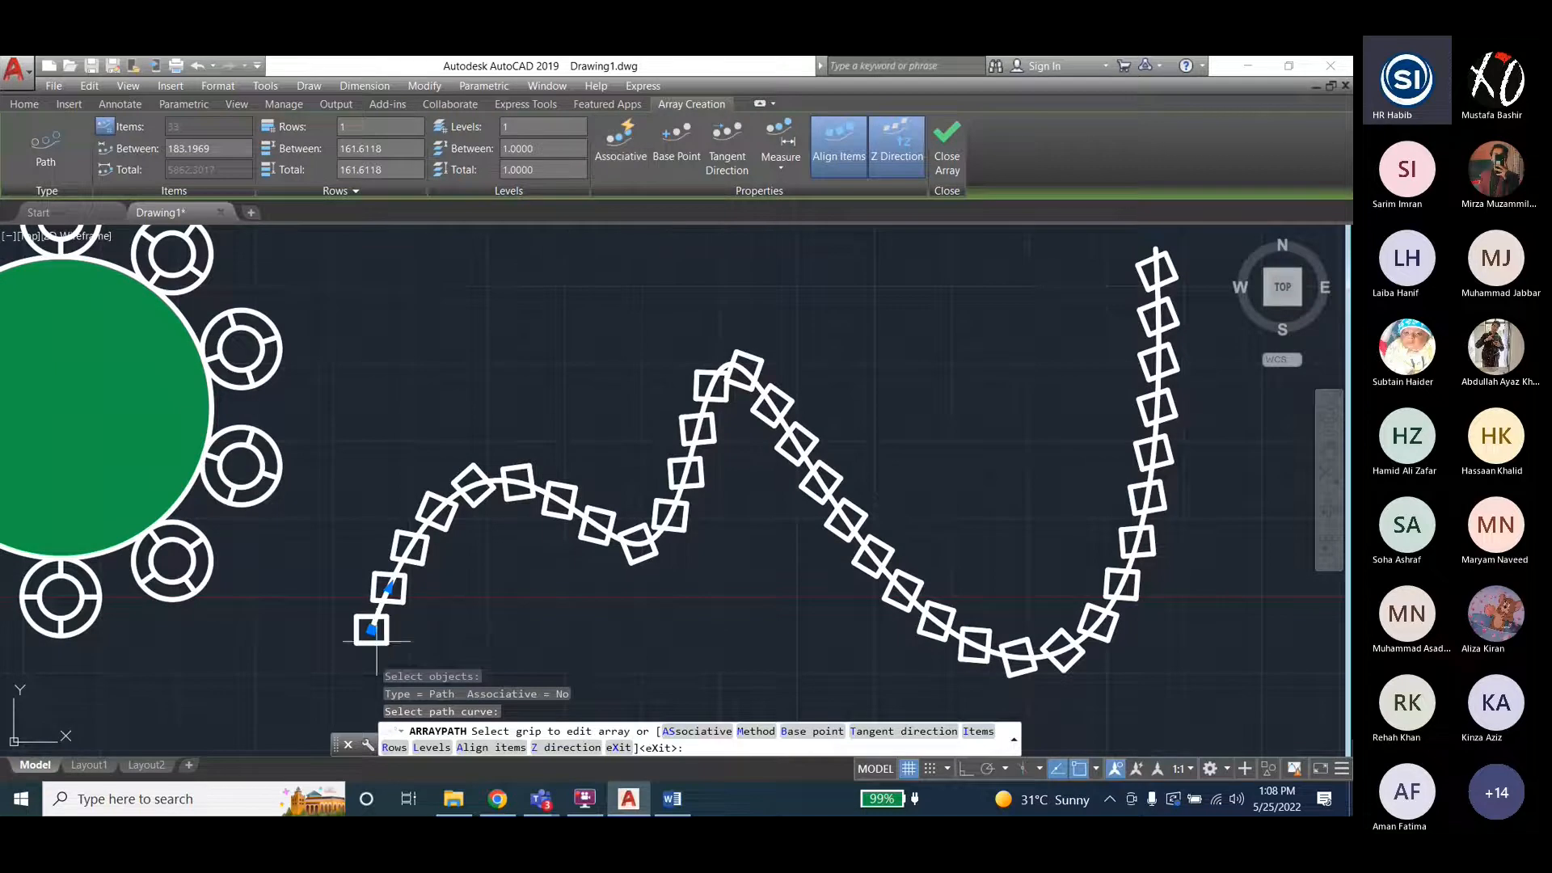
Try the Associative option and the Tangent Direction option on the path array of squares.
left_click(611, 149)
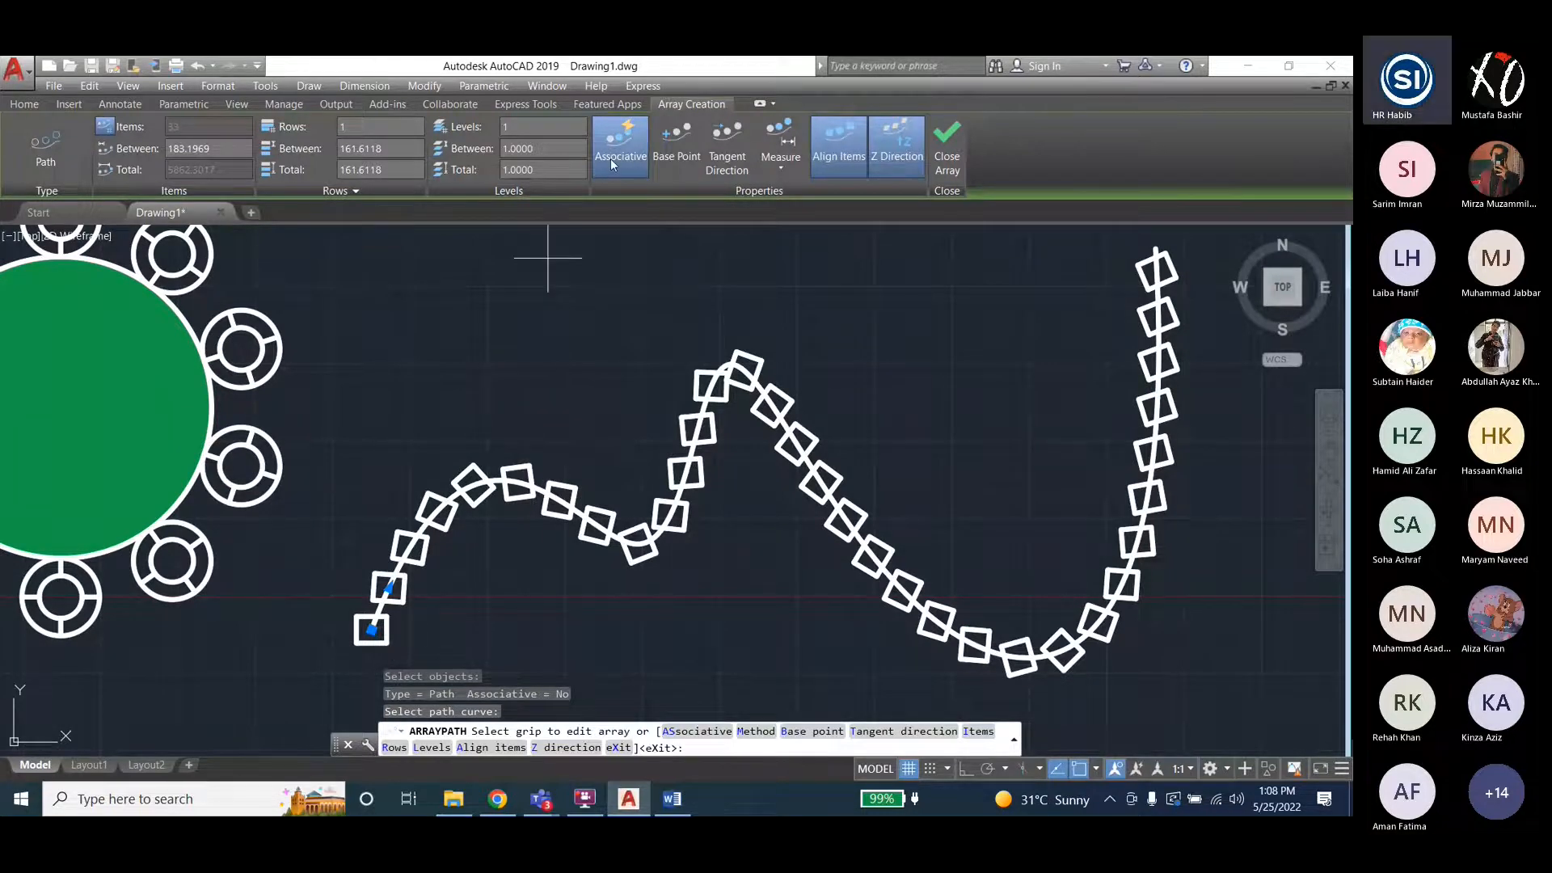
left_click(723, 171)
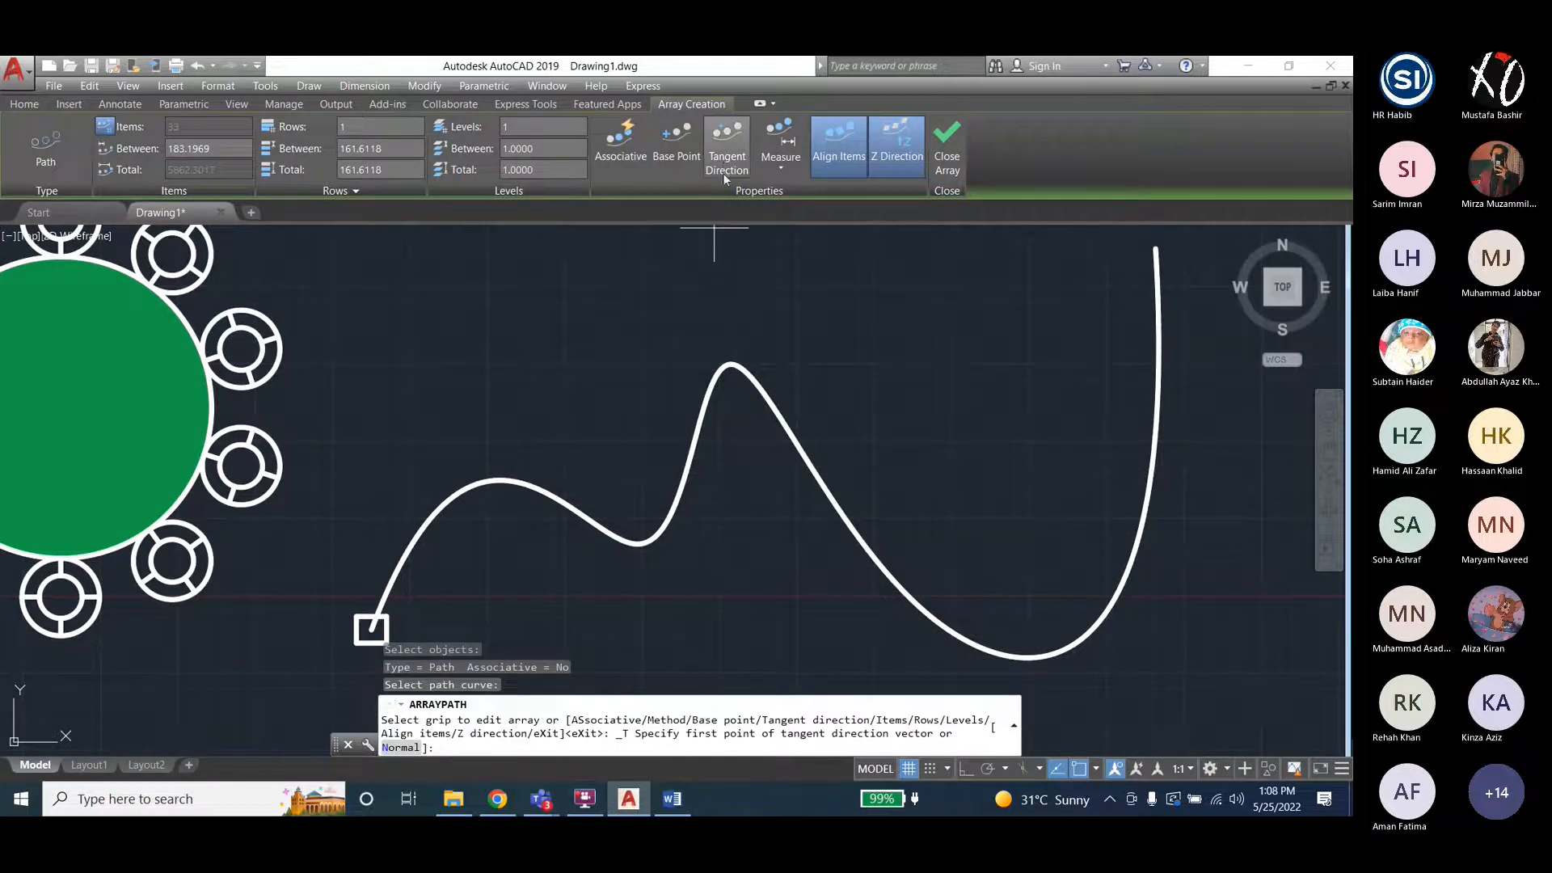
left_click(724, 172)
left_click(724, 170)
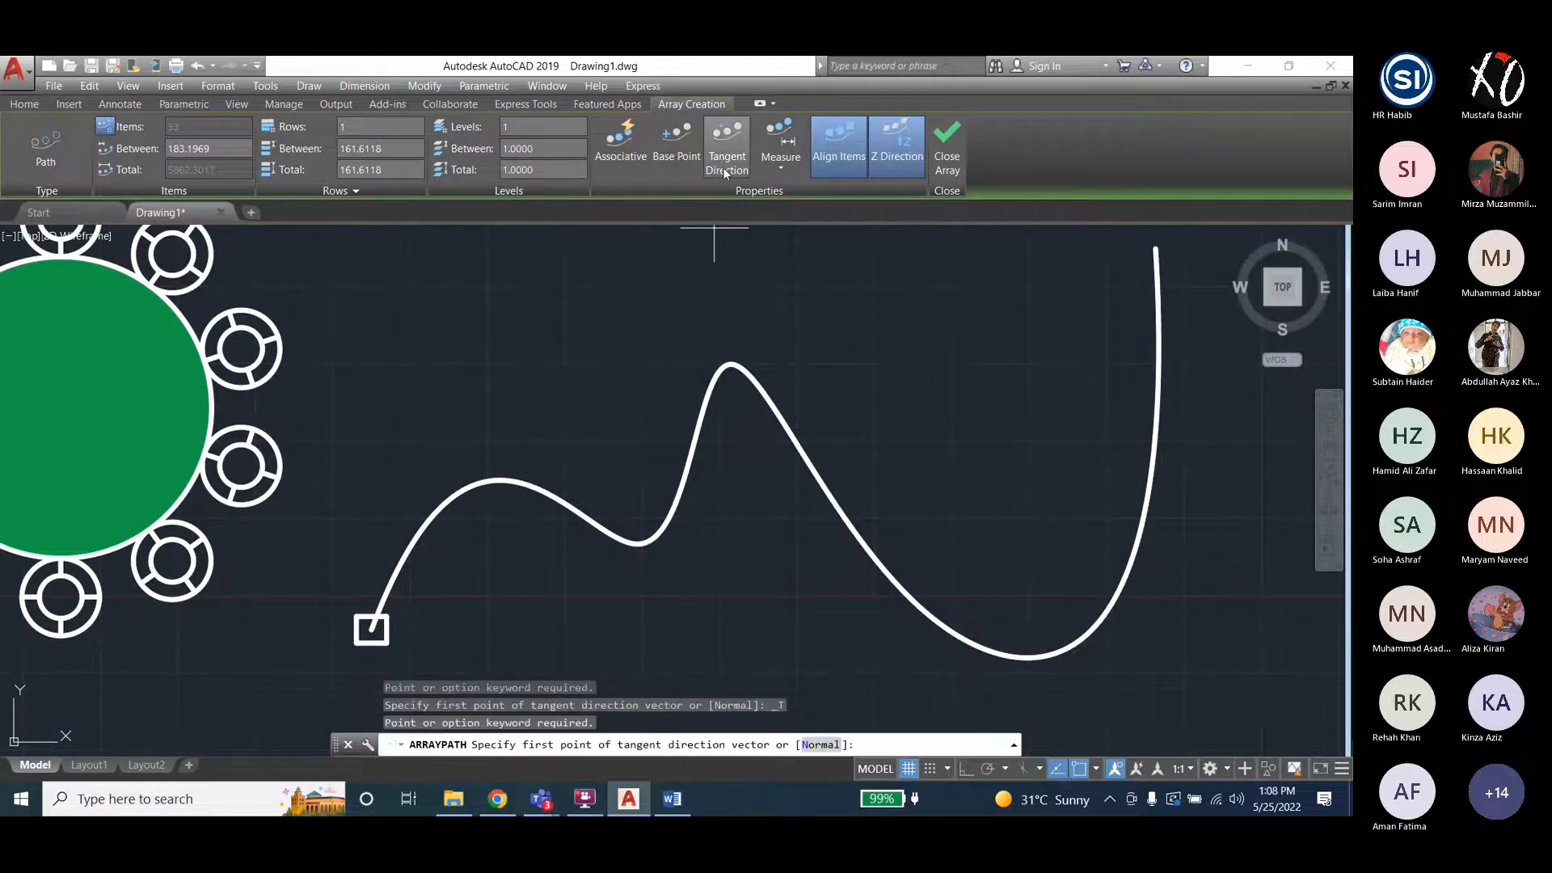
Compare the Divide and Measure methods for the path array, and finish the array with Divide.
left_click(781, 167)
left_click(787, 191)
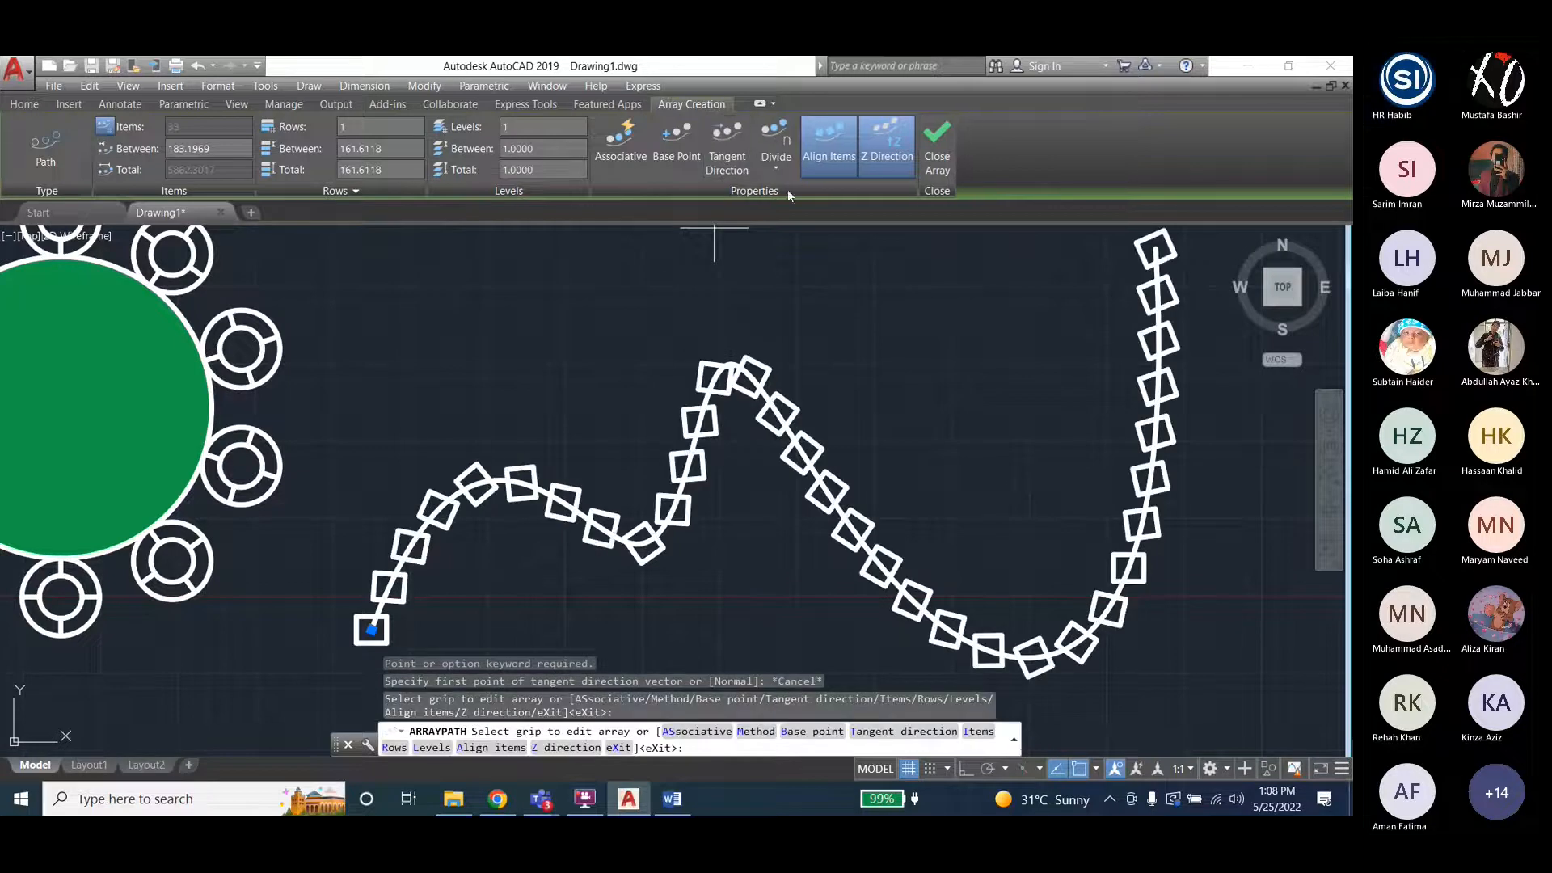
left_click(779, 170)
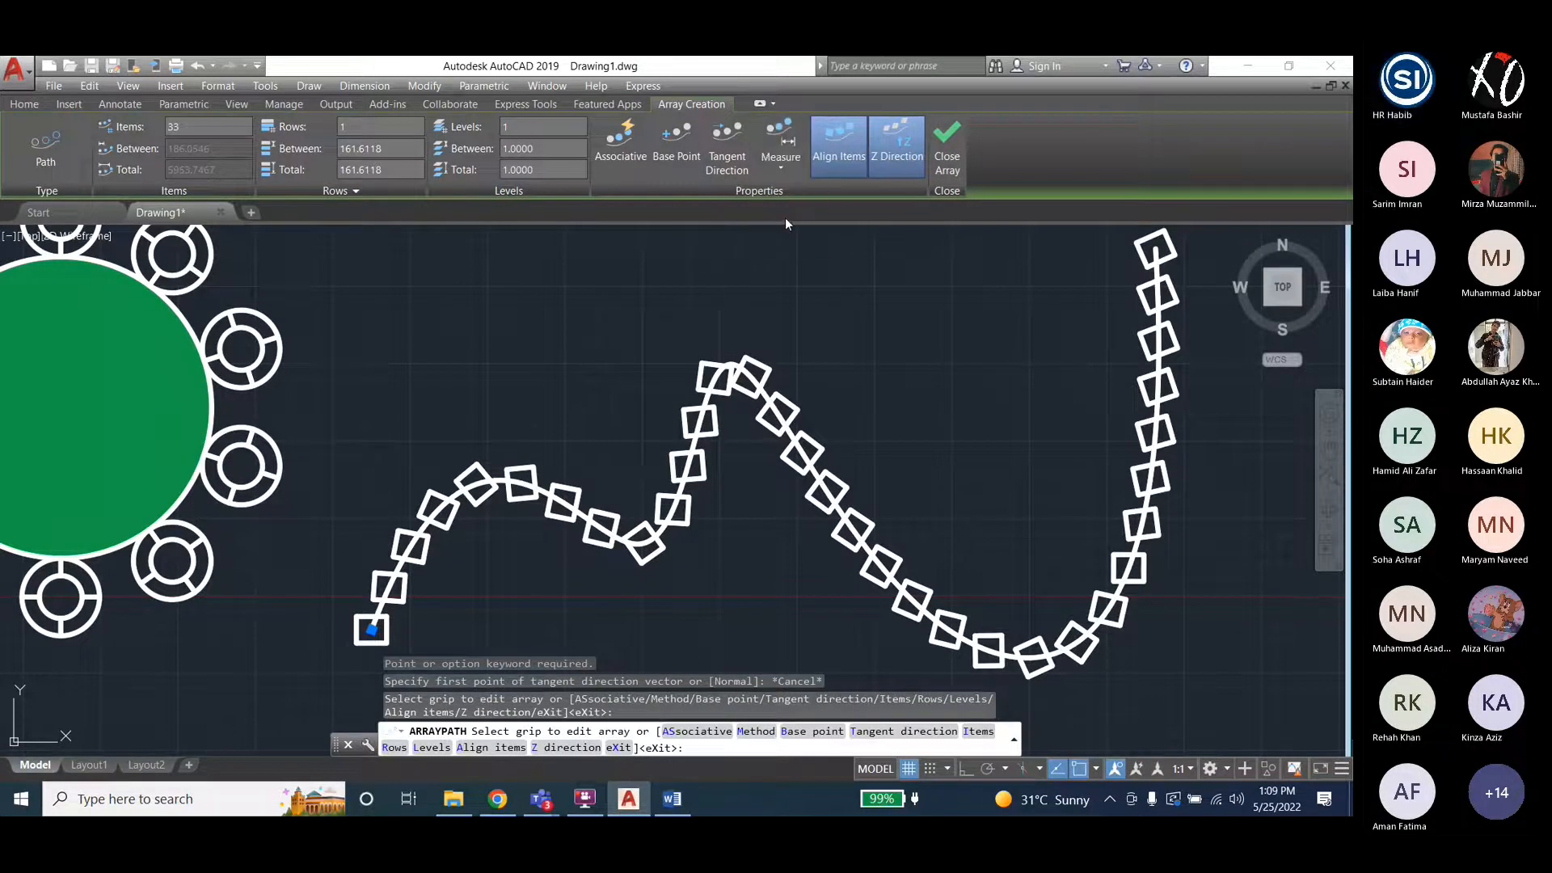
left_click(784, 217)
left_click(784, 168)
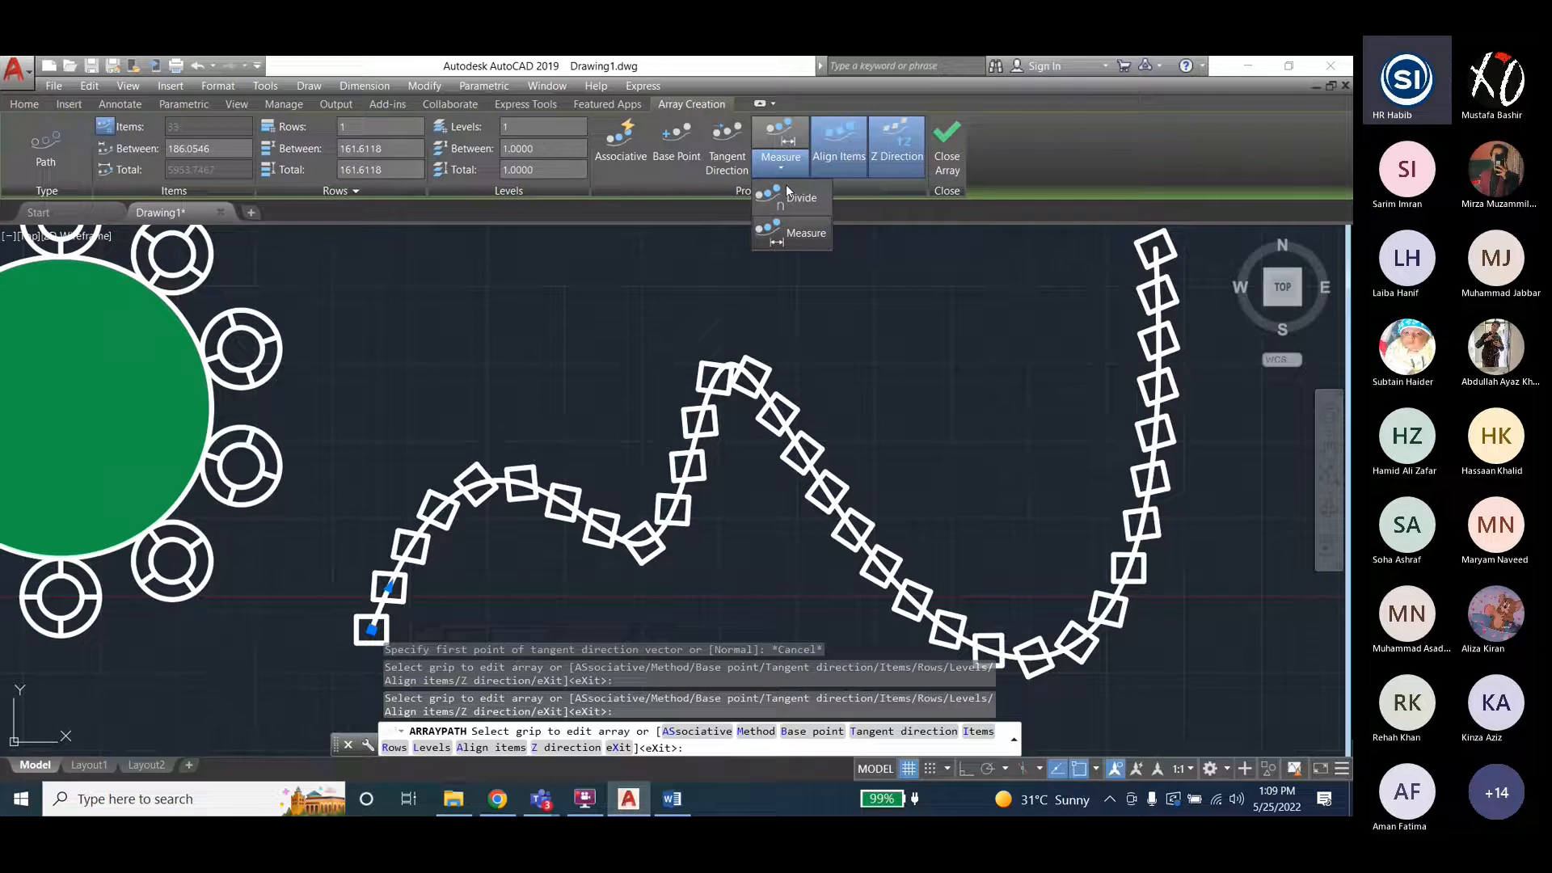
key("Escape")
key("Escape")
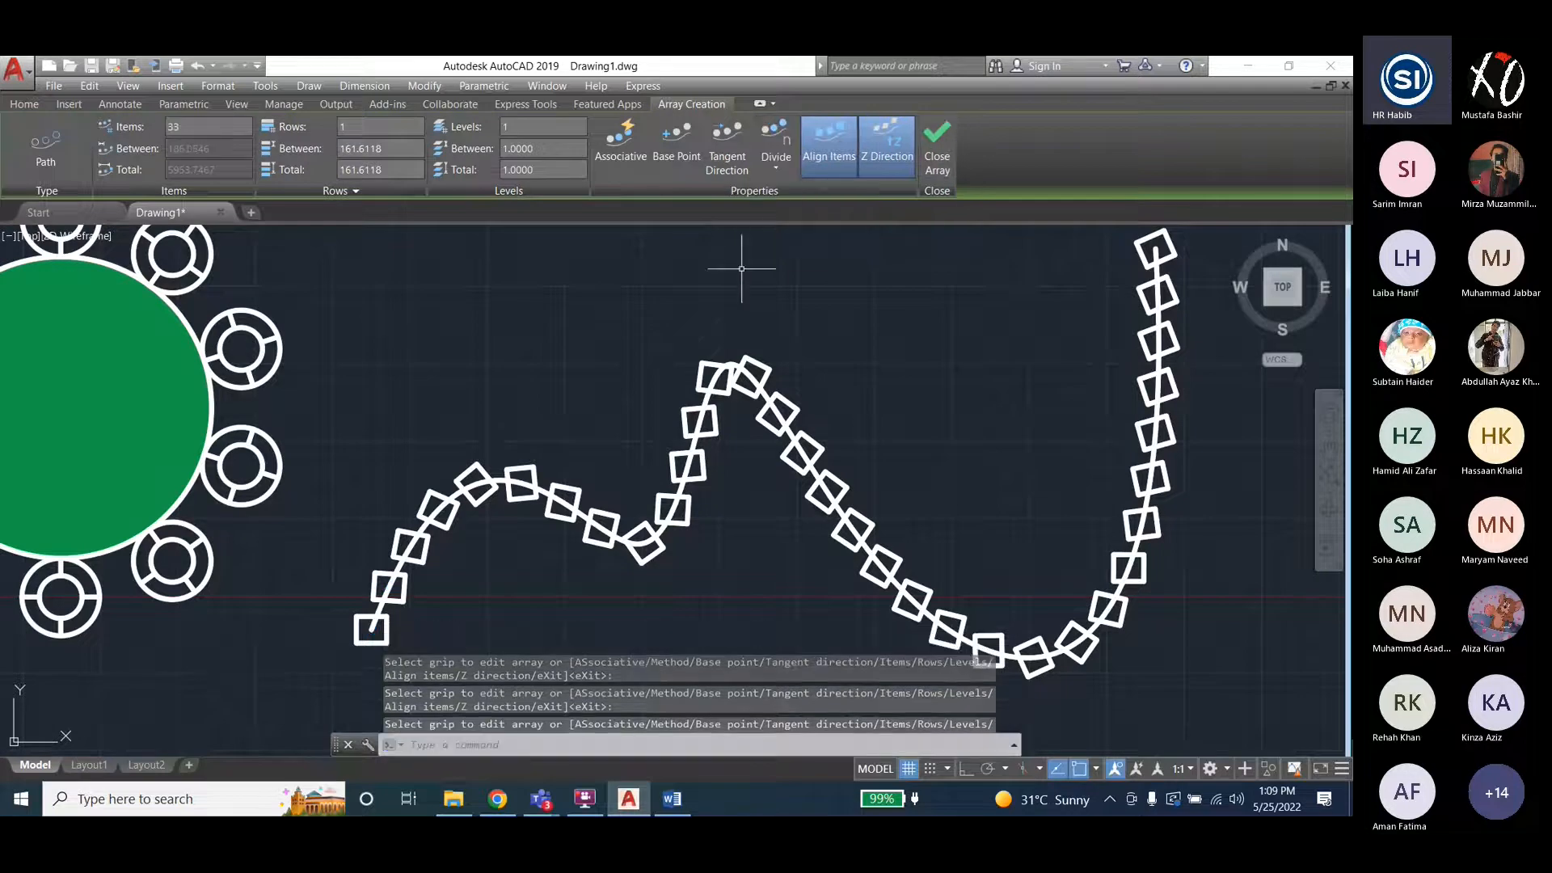
scroll(450, 426, "down", 2)
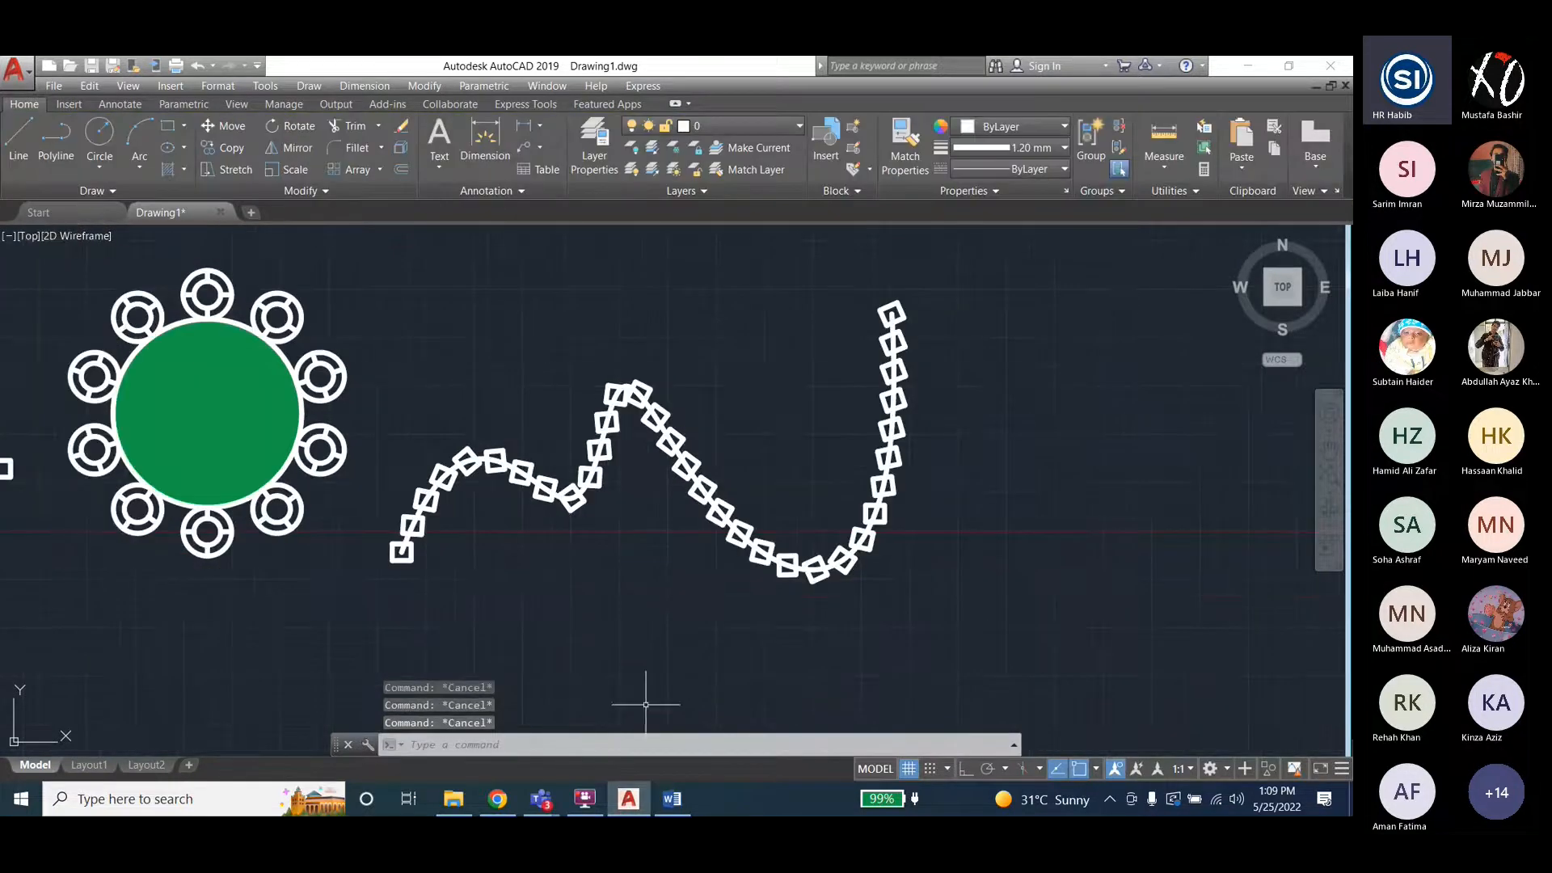
left_click(672, 799)
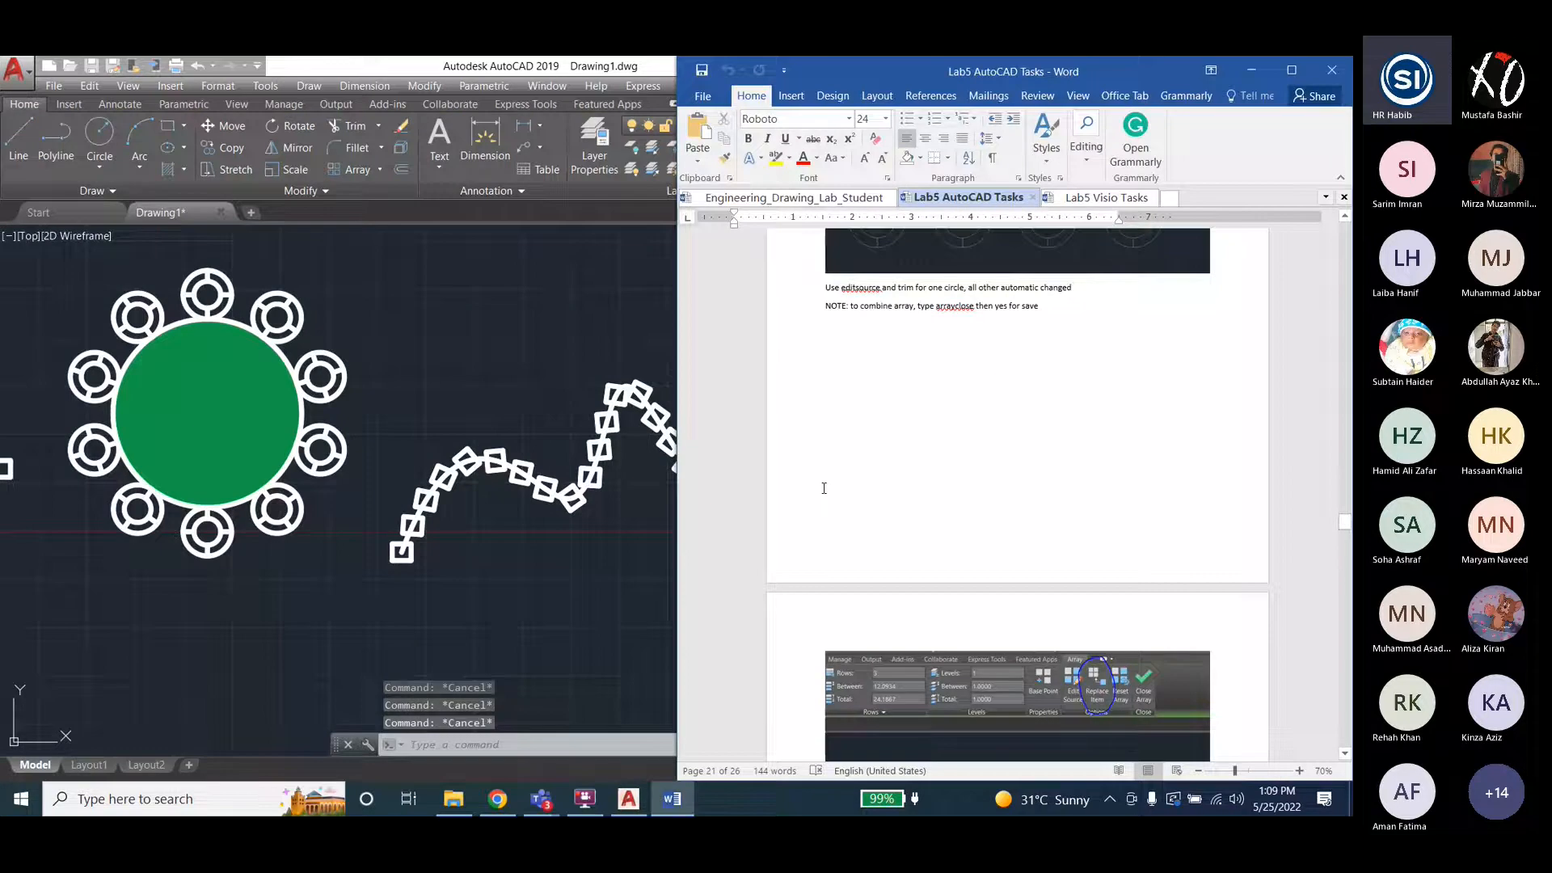
left_click(400, 66)
left_click(425, 86)
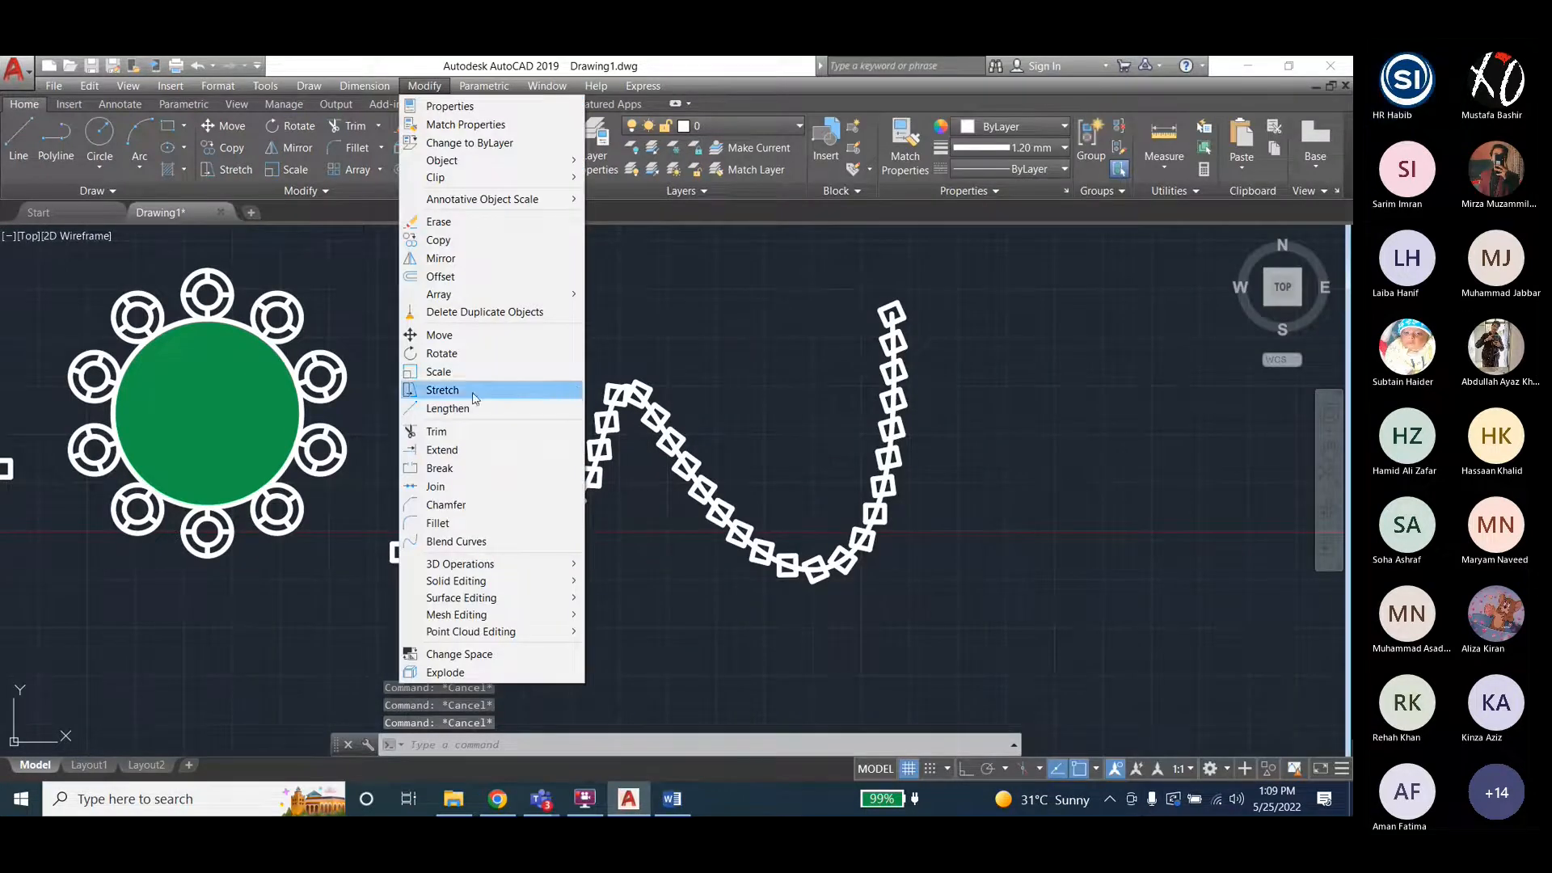
mouse_move(517, 294)
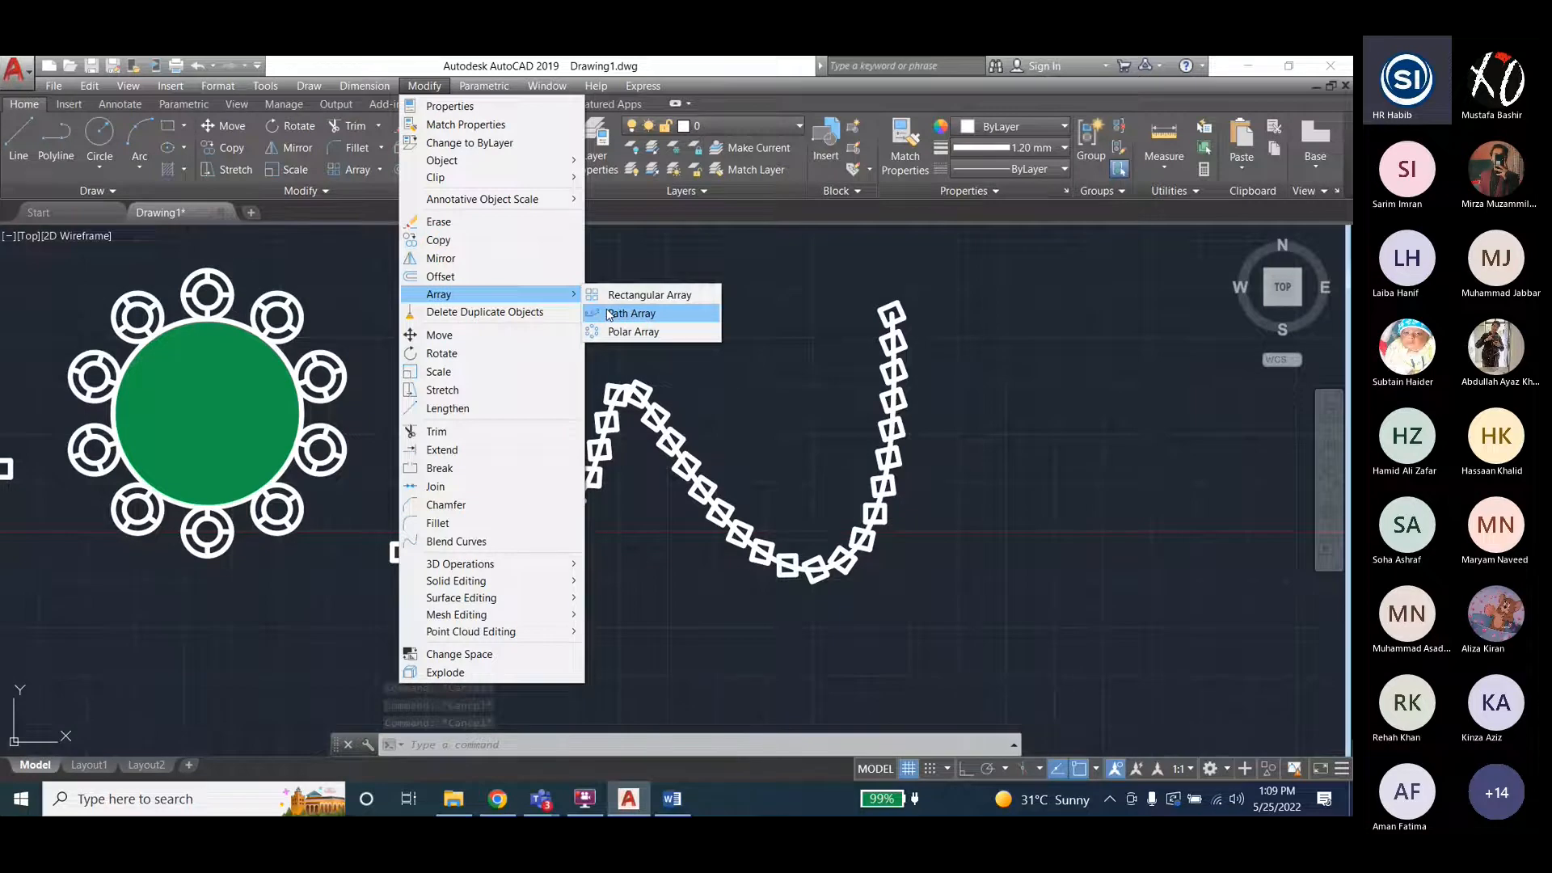
key("Escape")
Switch to Word and examine the path array example, and Lab Tasks 1 and 2 with Fig 5.1 and Fig 5.2 in the lab manual.
left_click(671, 799)
scroll(1018, 423, "down", 10)
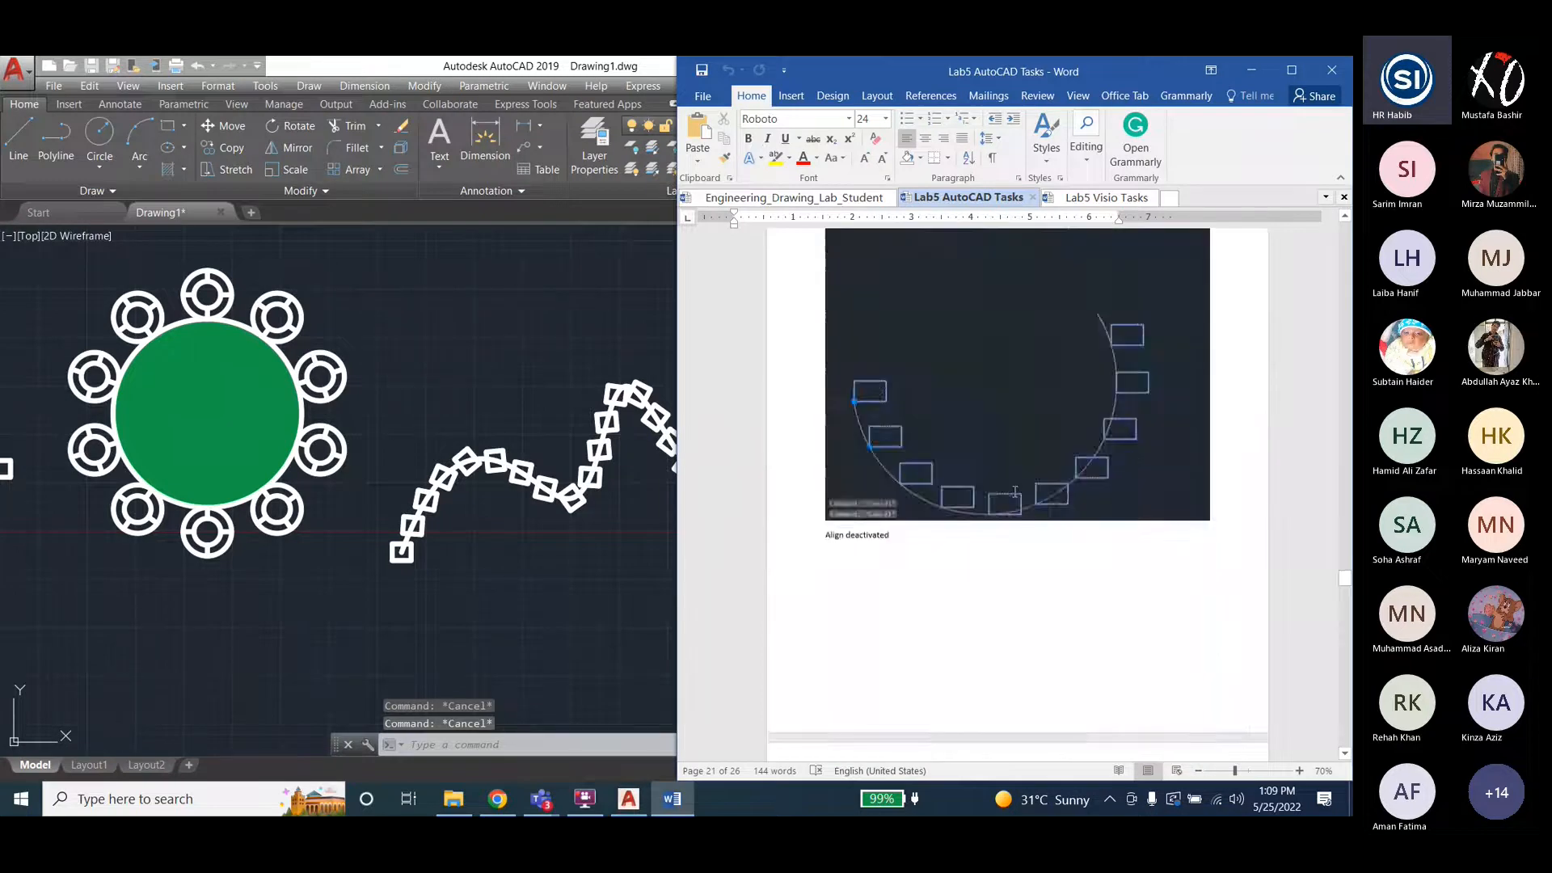
scroll(1014, 491, "down", 5)
key("alt+Tab")
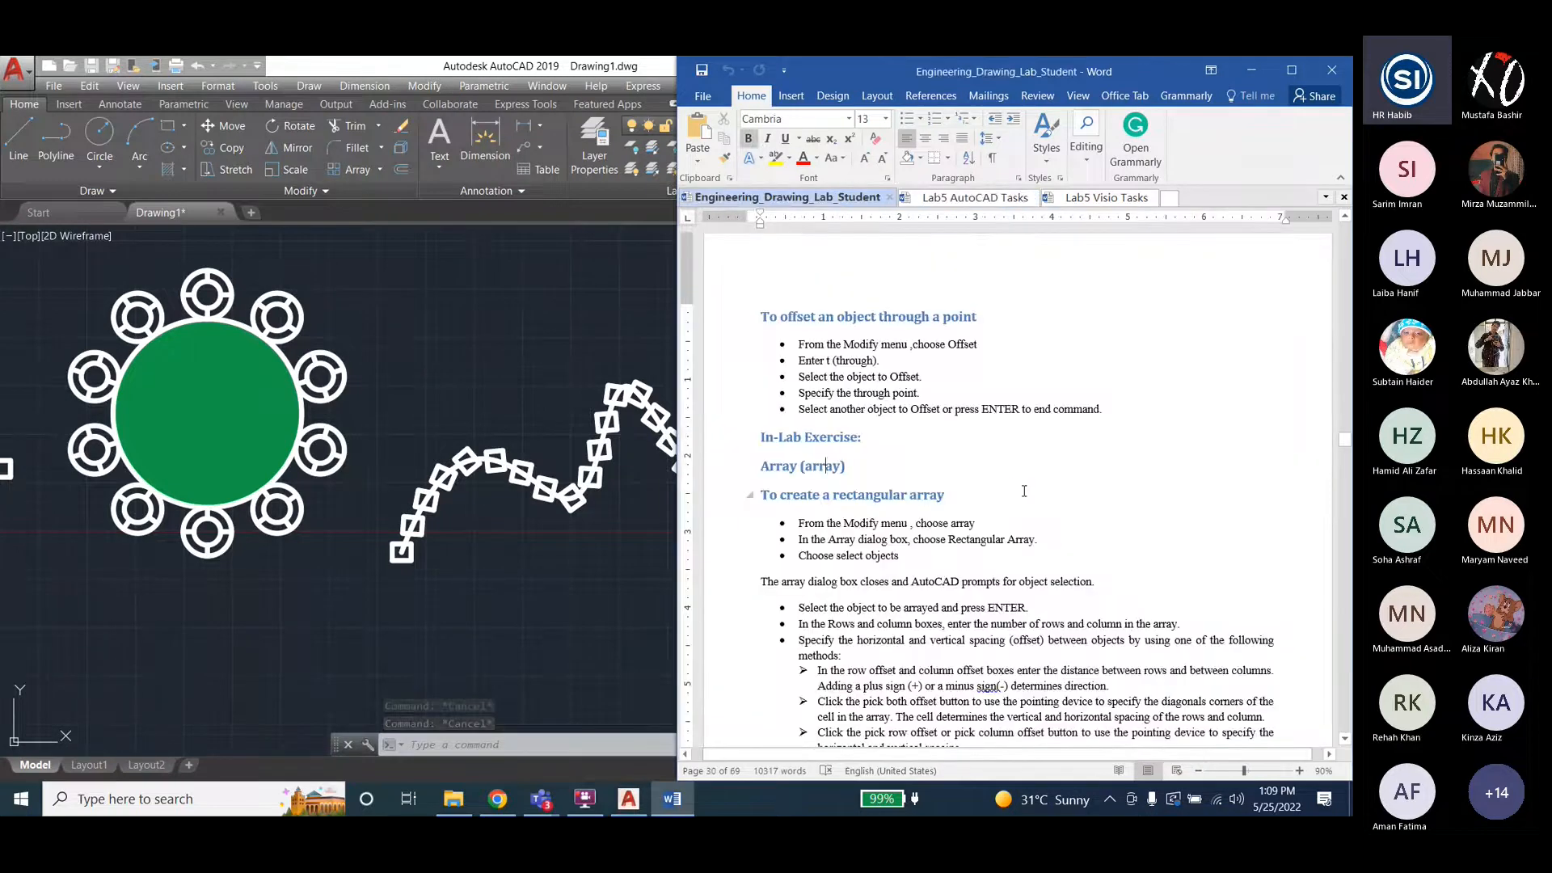
scroll(1028, 493, "down", 15)
scroll(1031, 492, "down", 10)
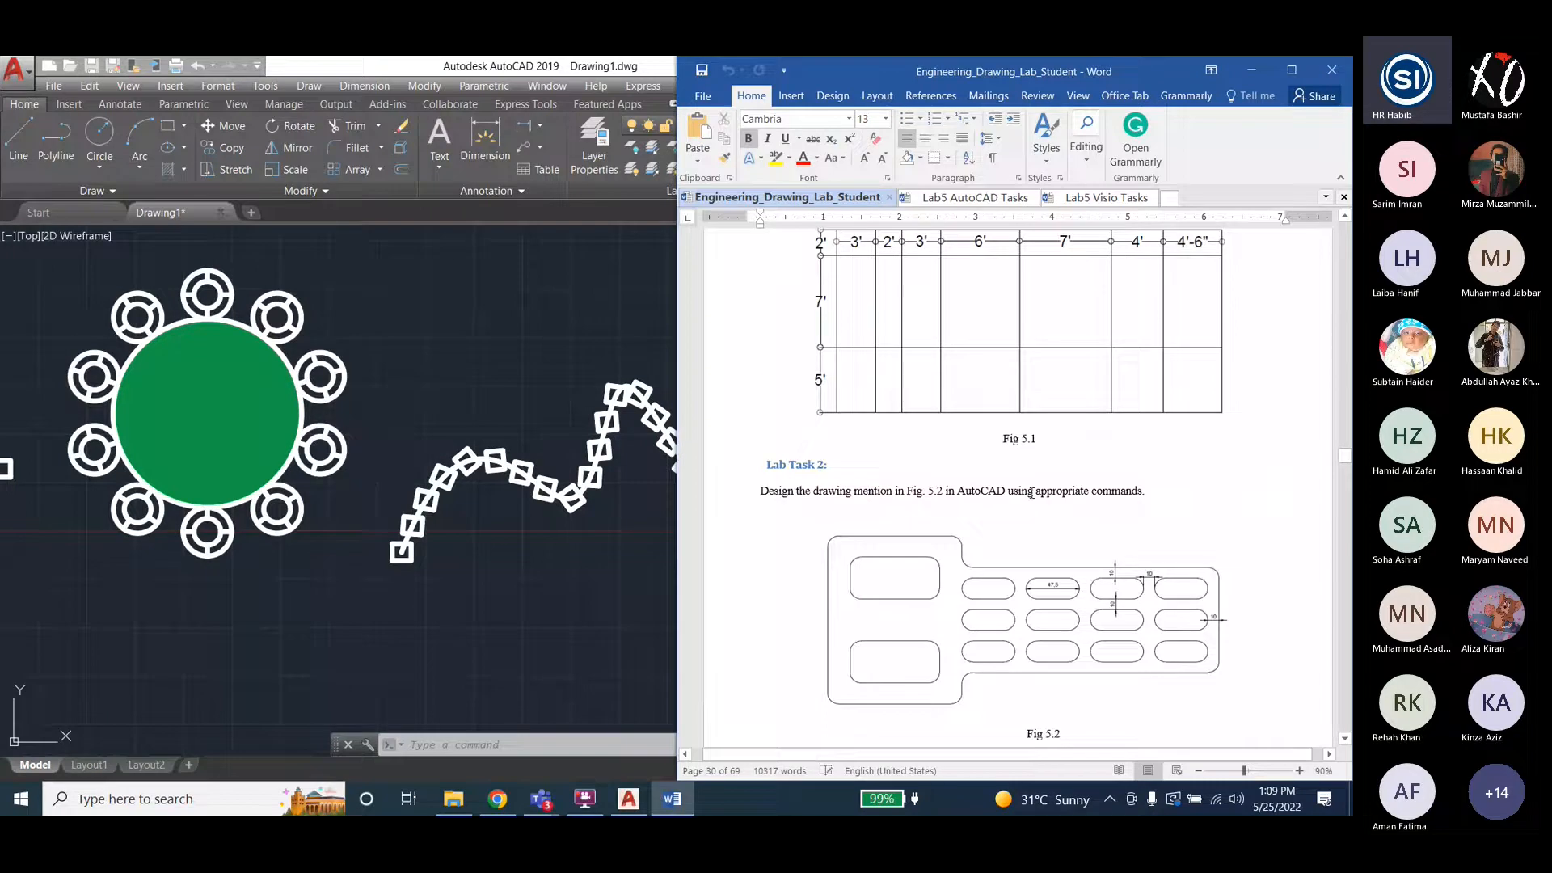
scroll(1032, 493, "up", 2)
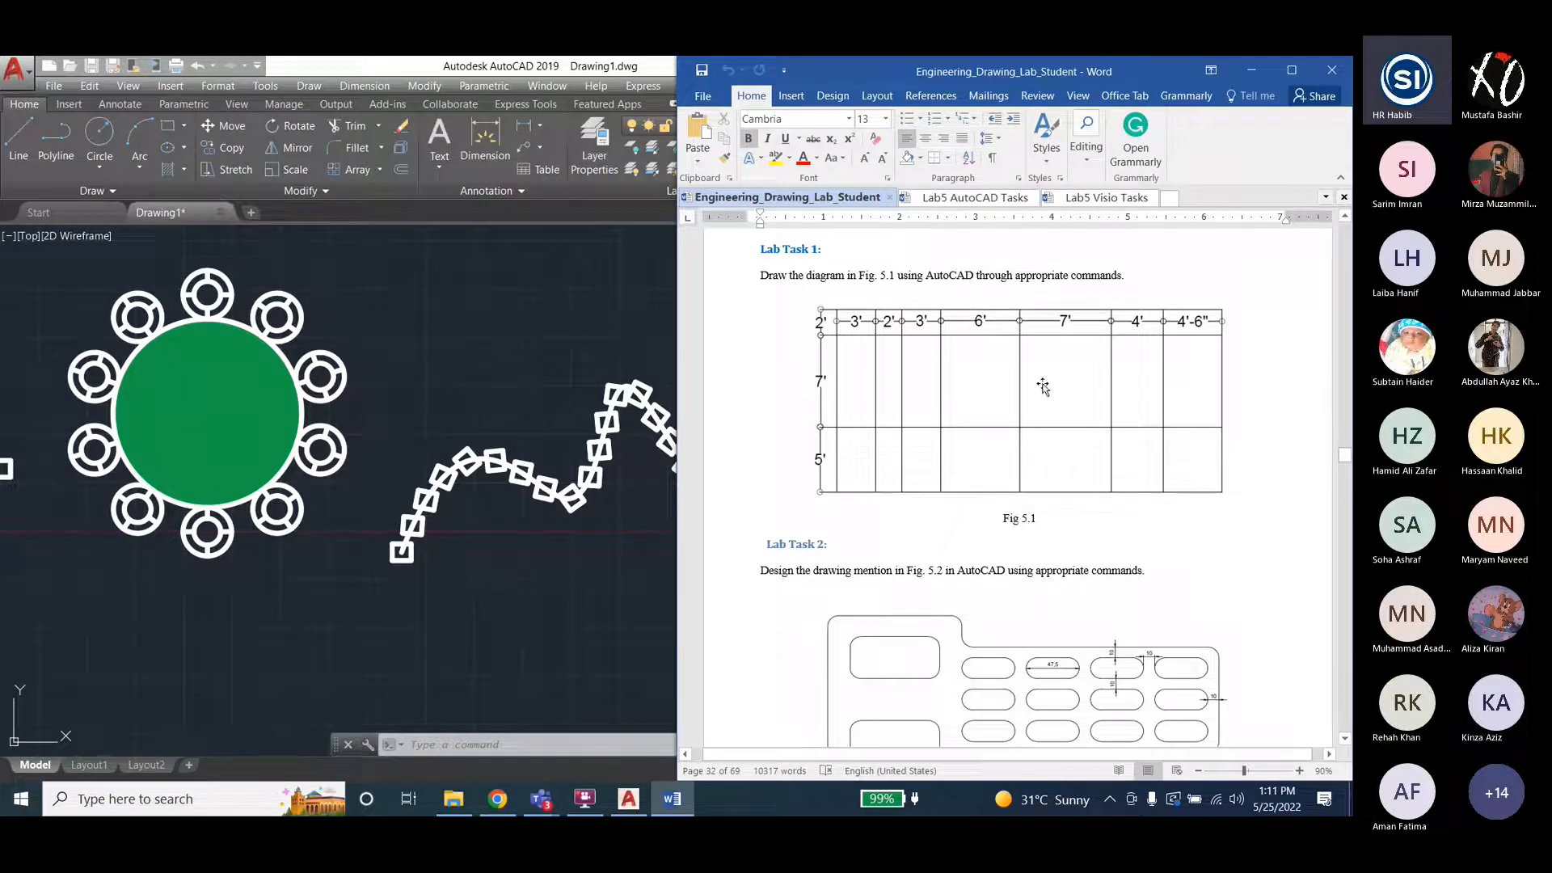
scroll(919, 525, "down", 3)
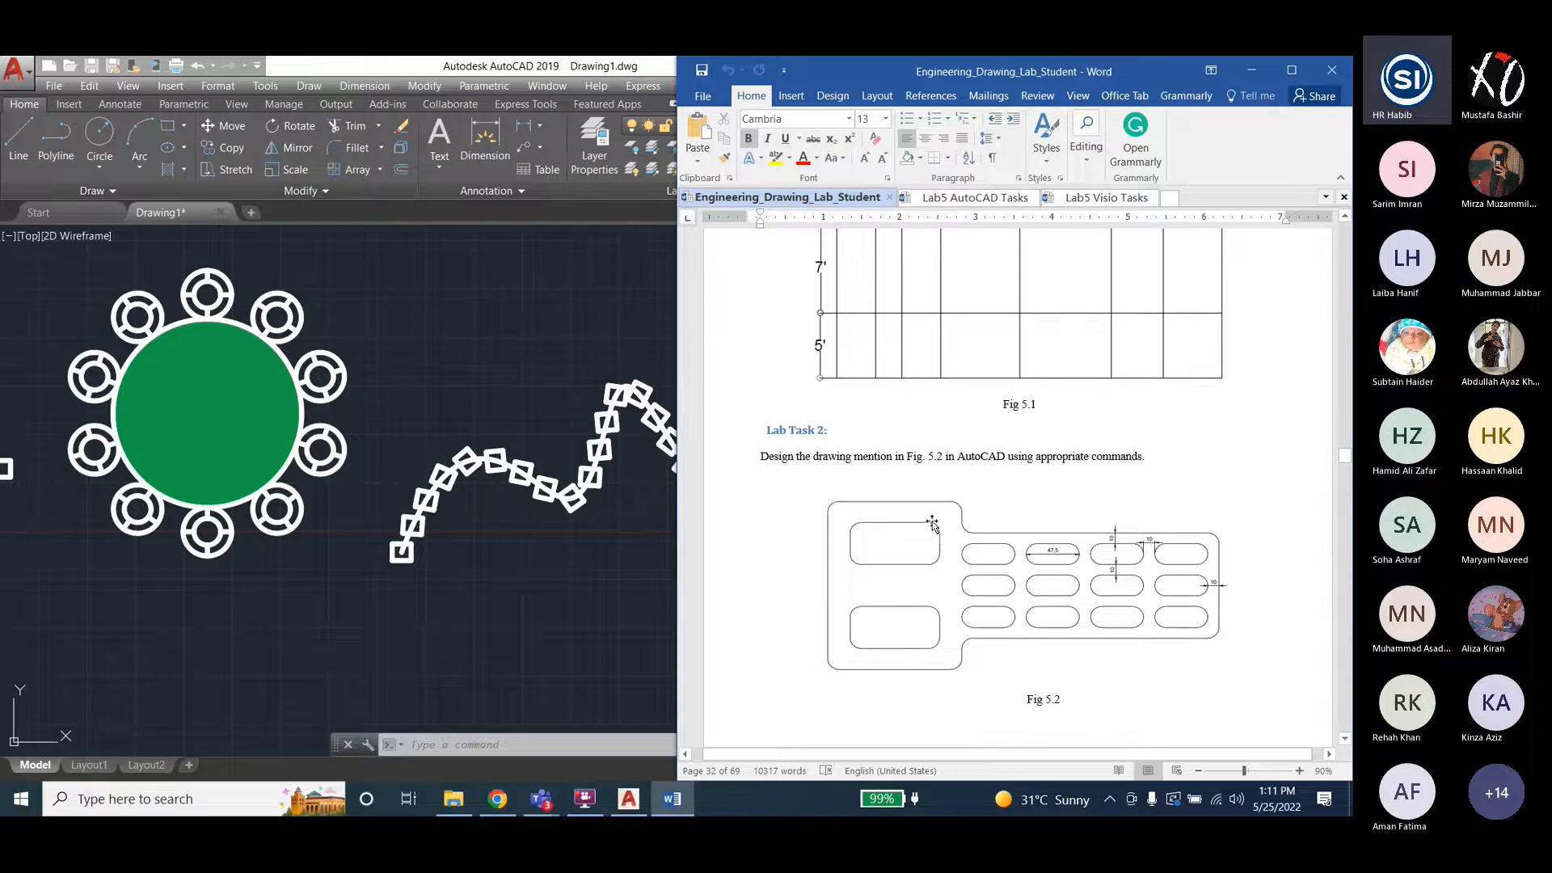
Switch back to AutoCAD and draw a nearly square rectangle in the empty area northeast of the wavy path array.
left_click(429, 86)
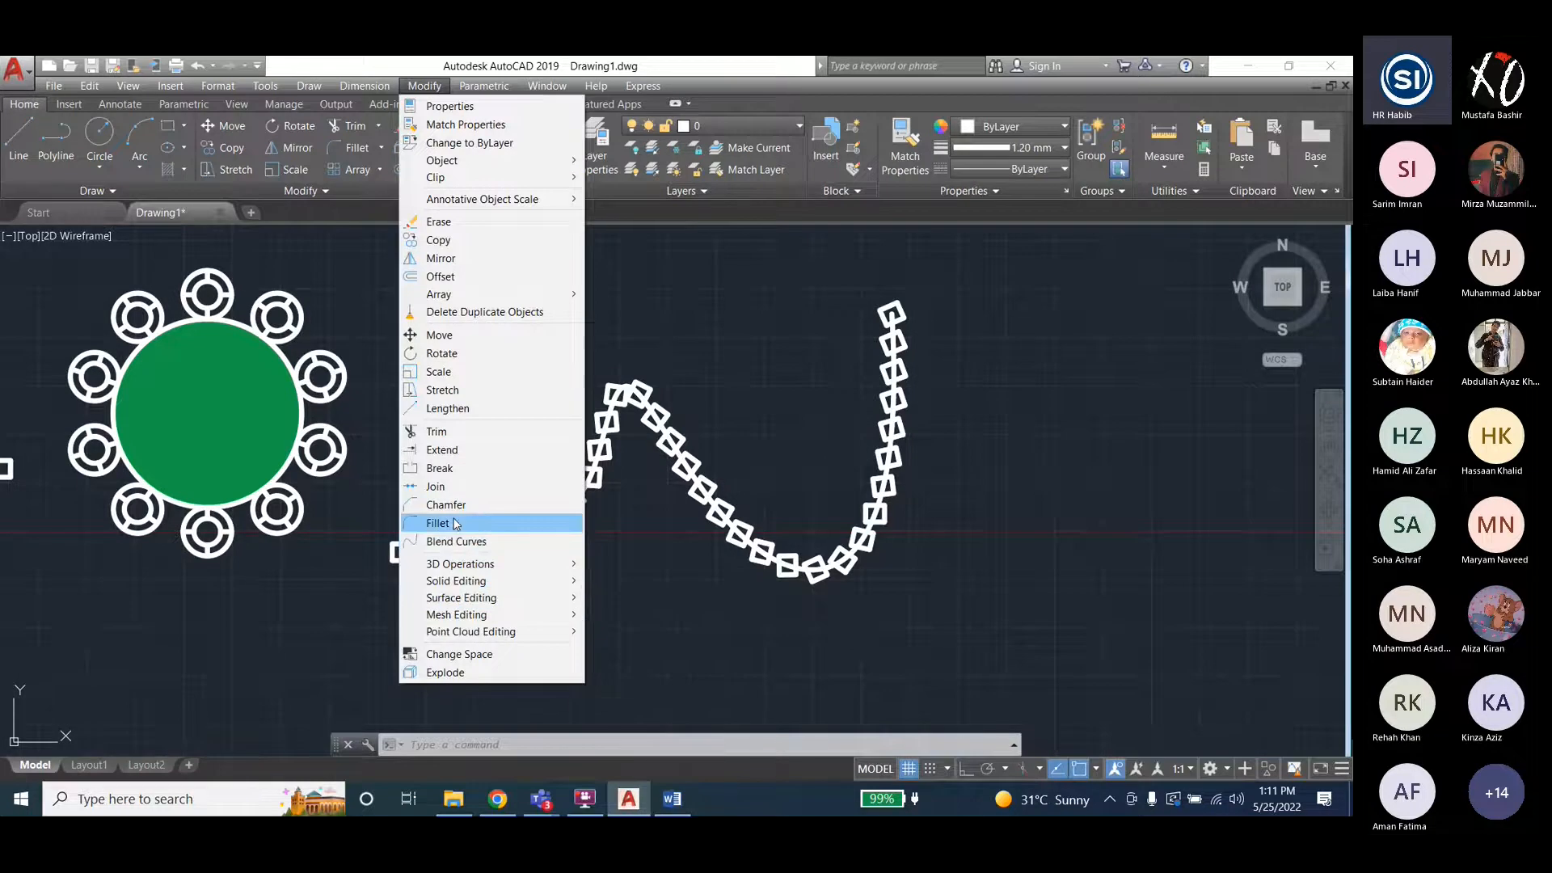
left_click(169, 129)
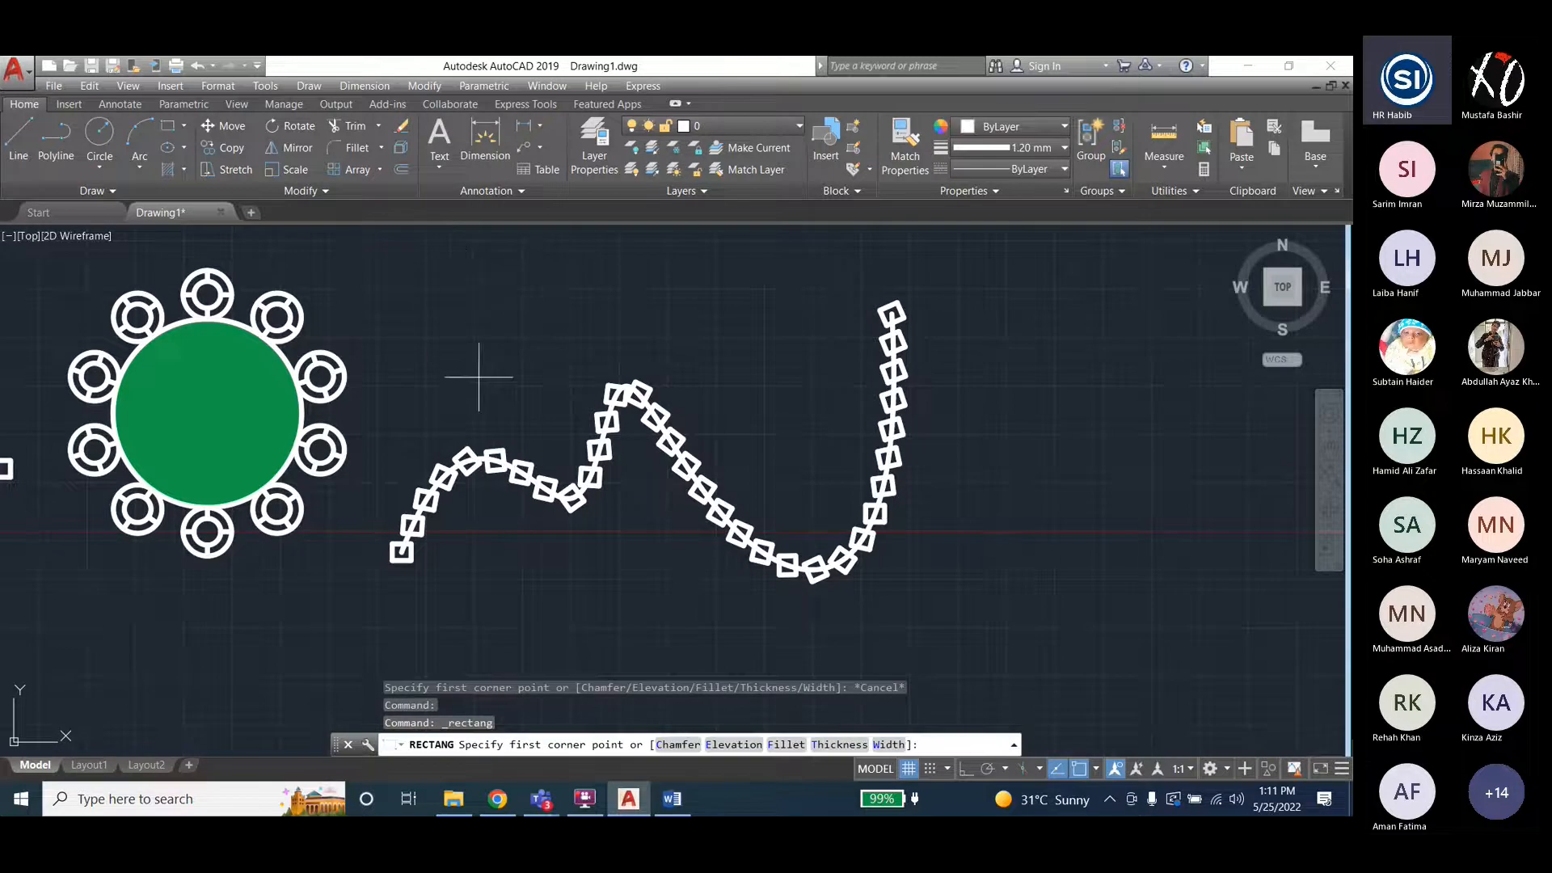
scroll(402, 354, "down", 2)
scroll(555, 388, "down", 5)
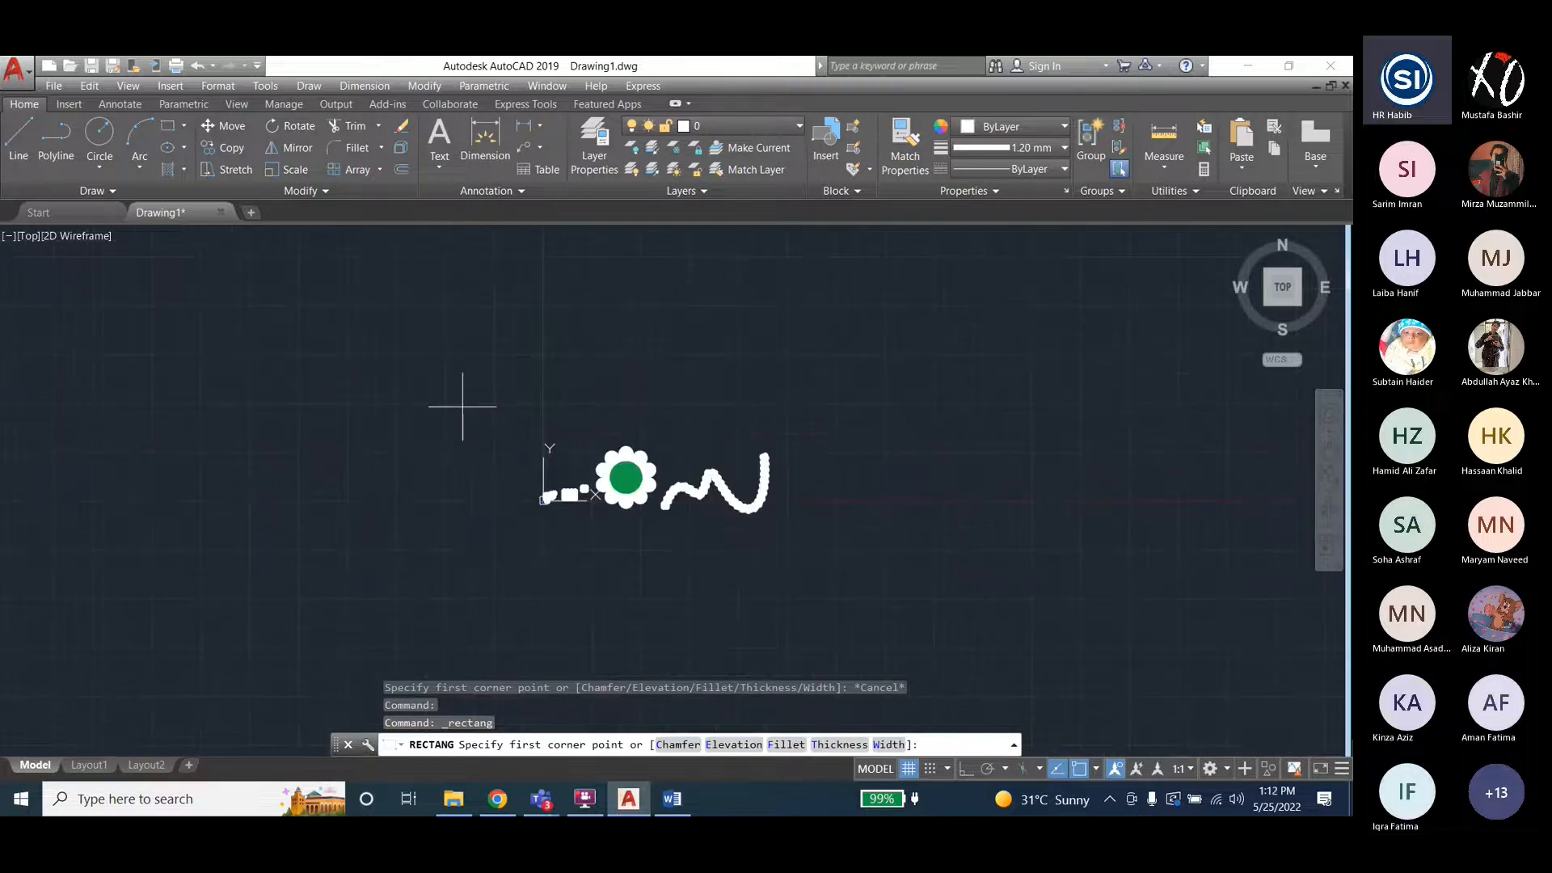
scroll(482, 416, "up", 2)
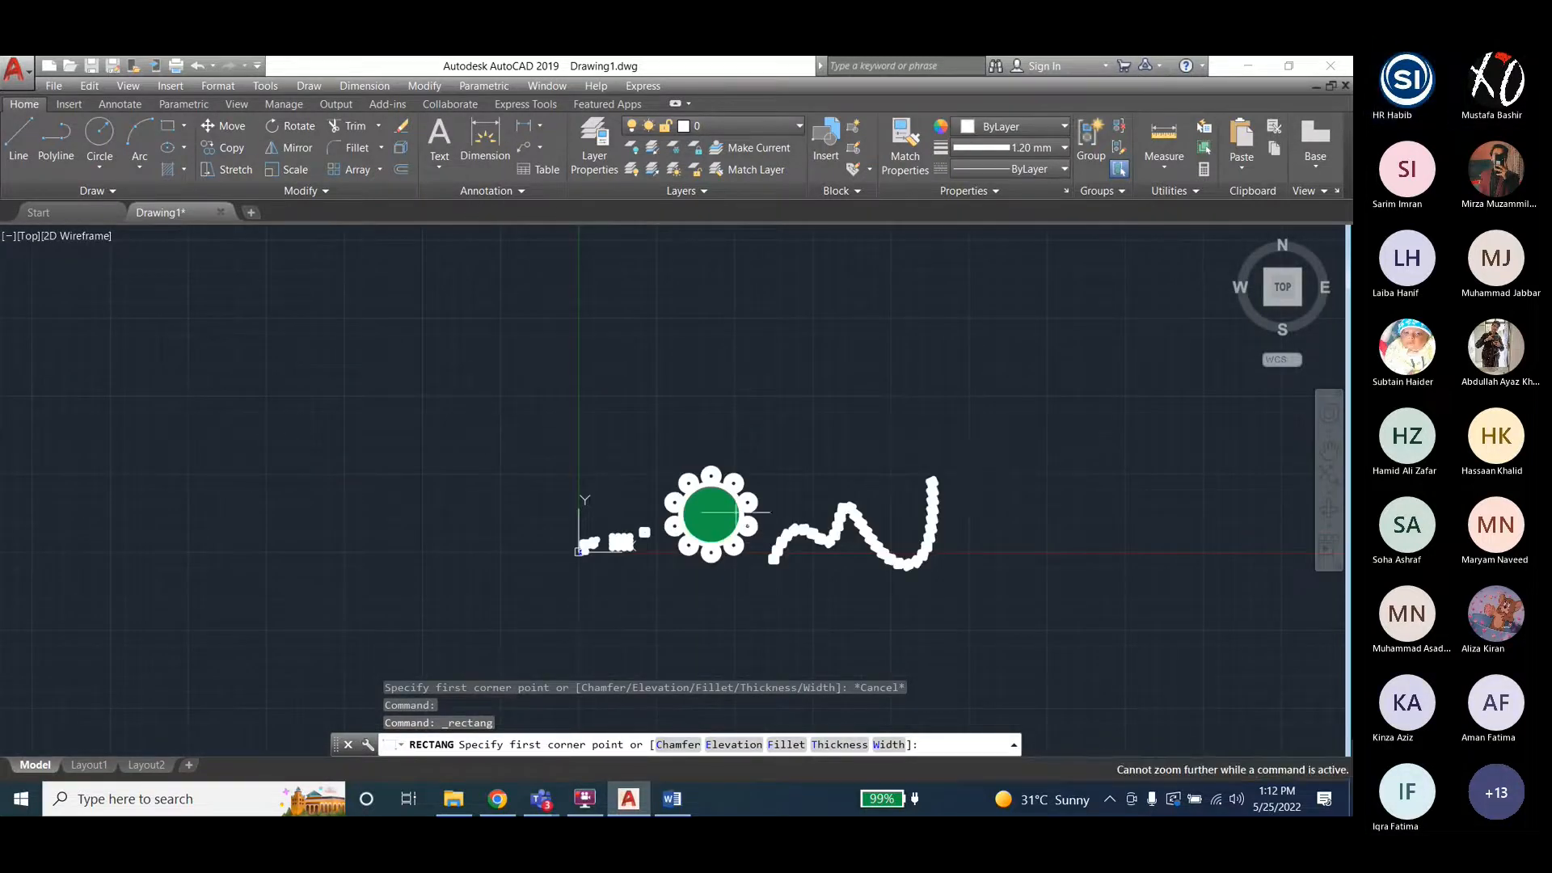
scroll(535, 484, "up", 4)
scroll(333, 489, "down", 4)
scroll(994, 444, "up", 5)
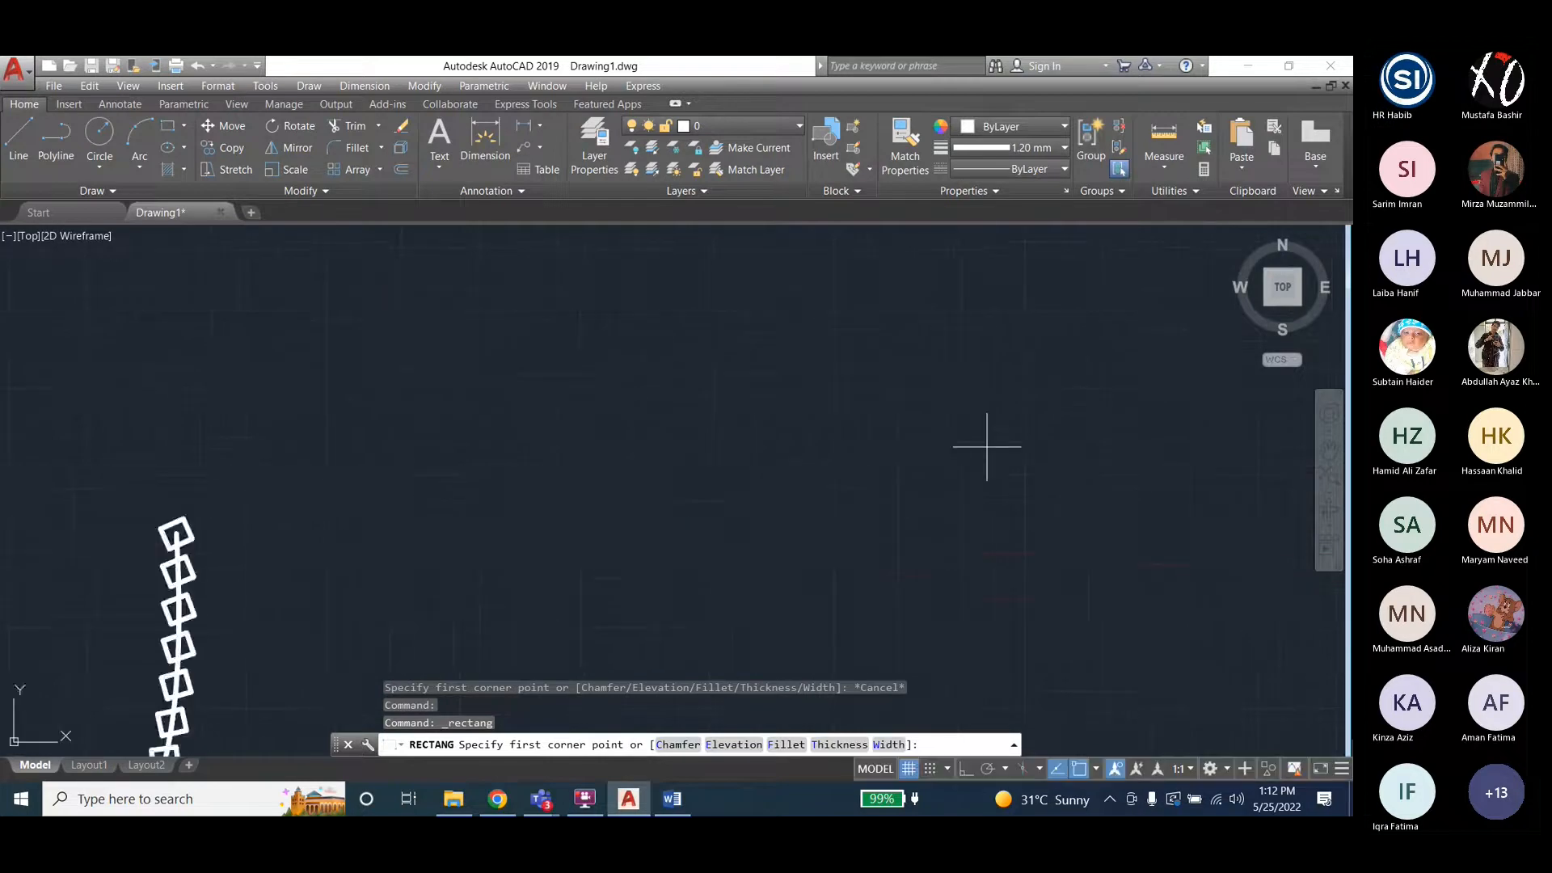
scroll(774, 468, "down", 1)
scroll(594, 454, "up", 2)
left_click(519, 327)
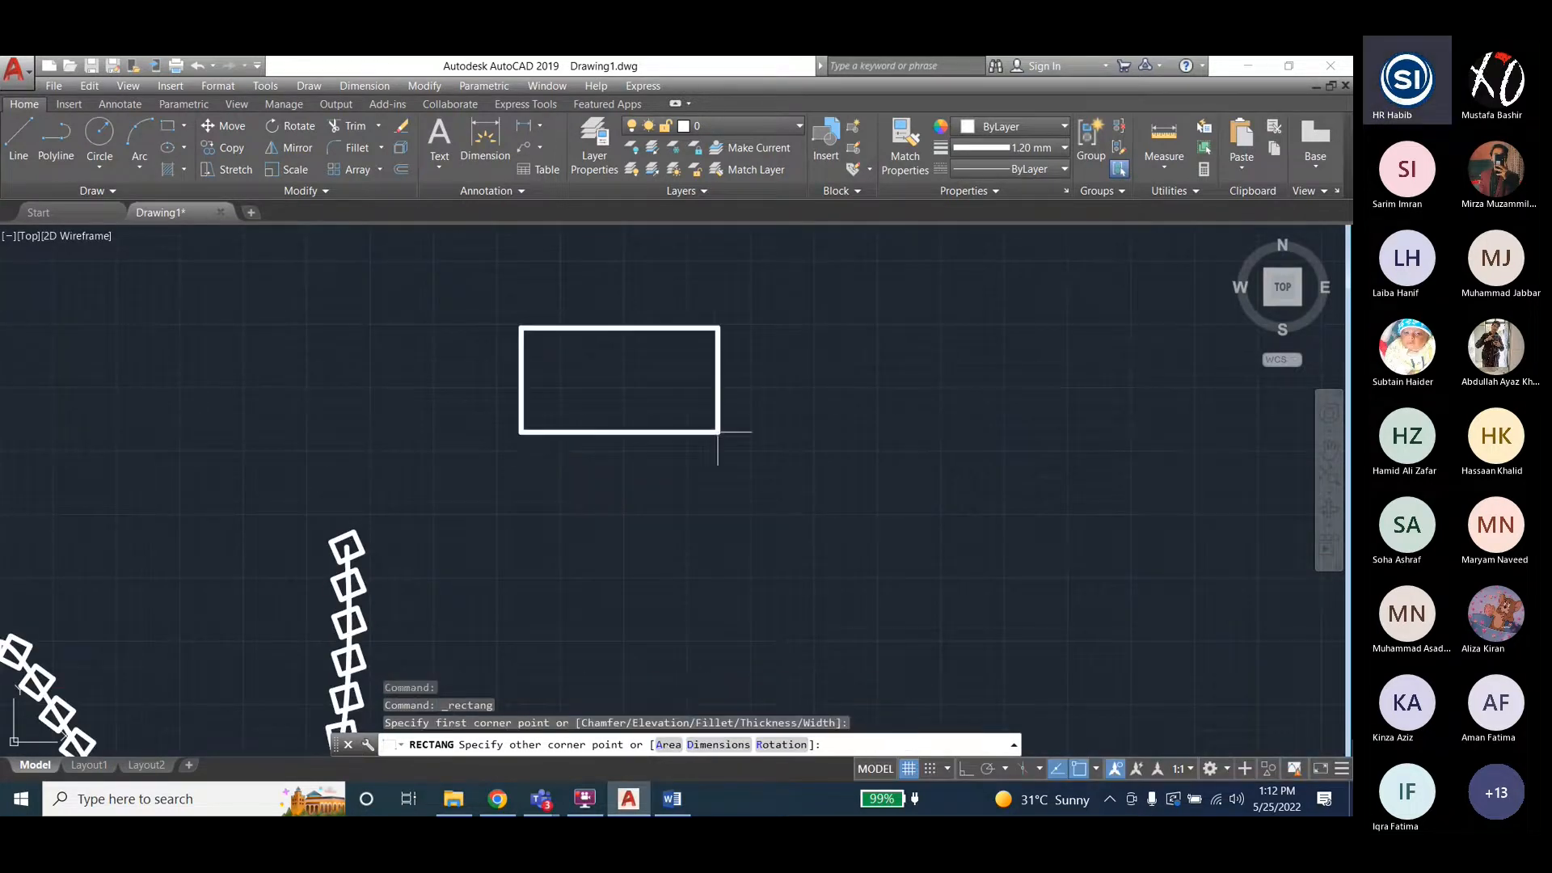
left_click(690, 519)
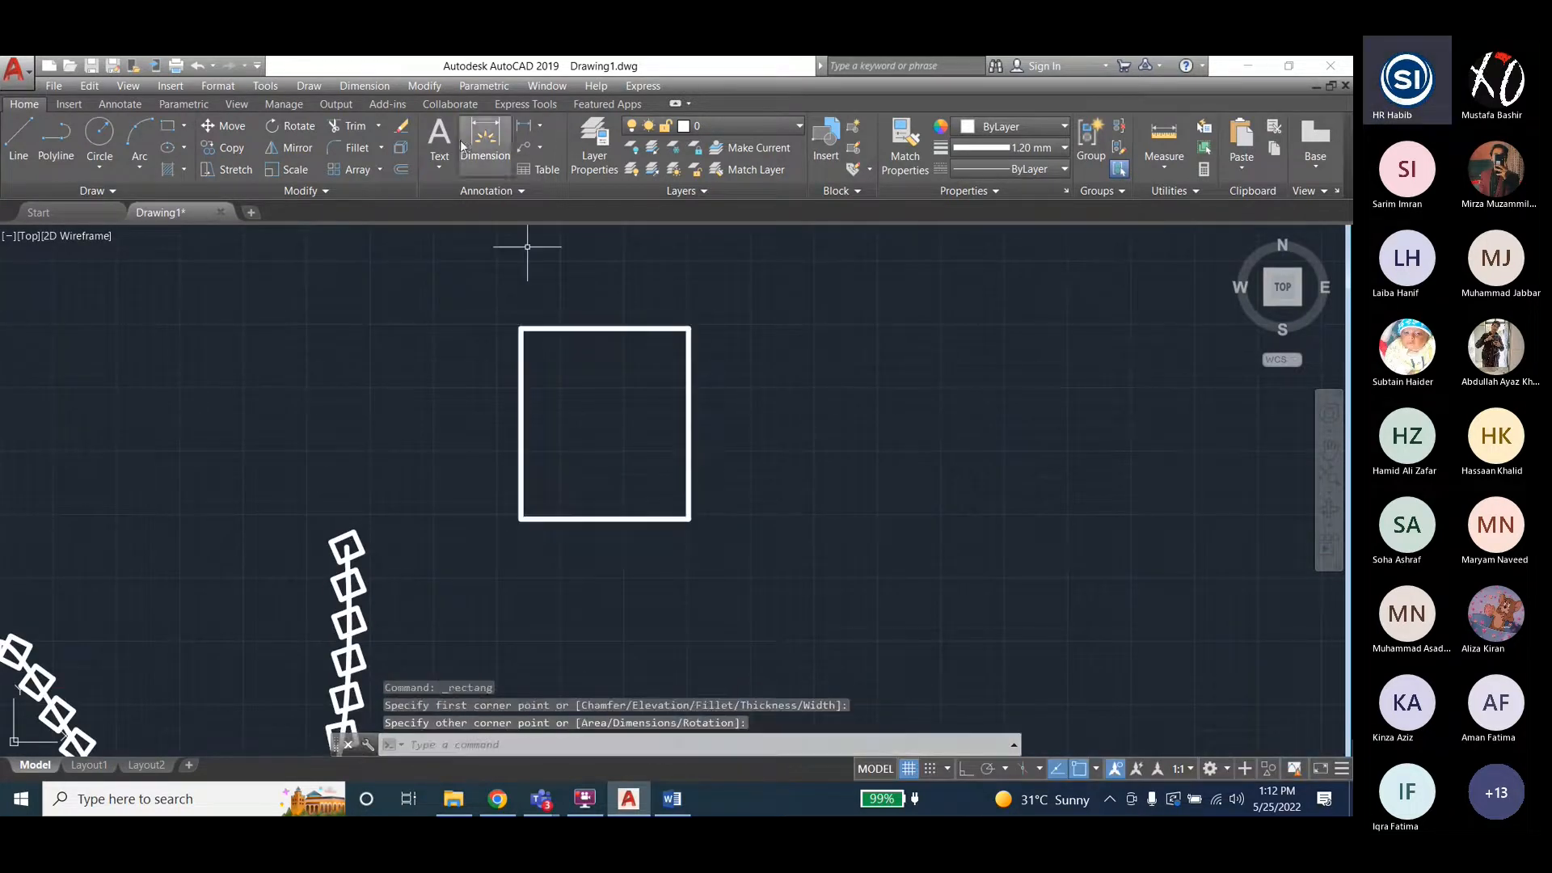
Draw a second, shorter rectangle extending east from the east edge of the nearly square rectangle.
left_click(168, 127)
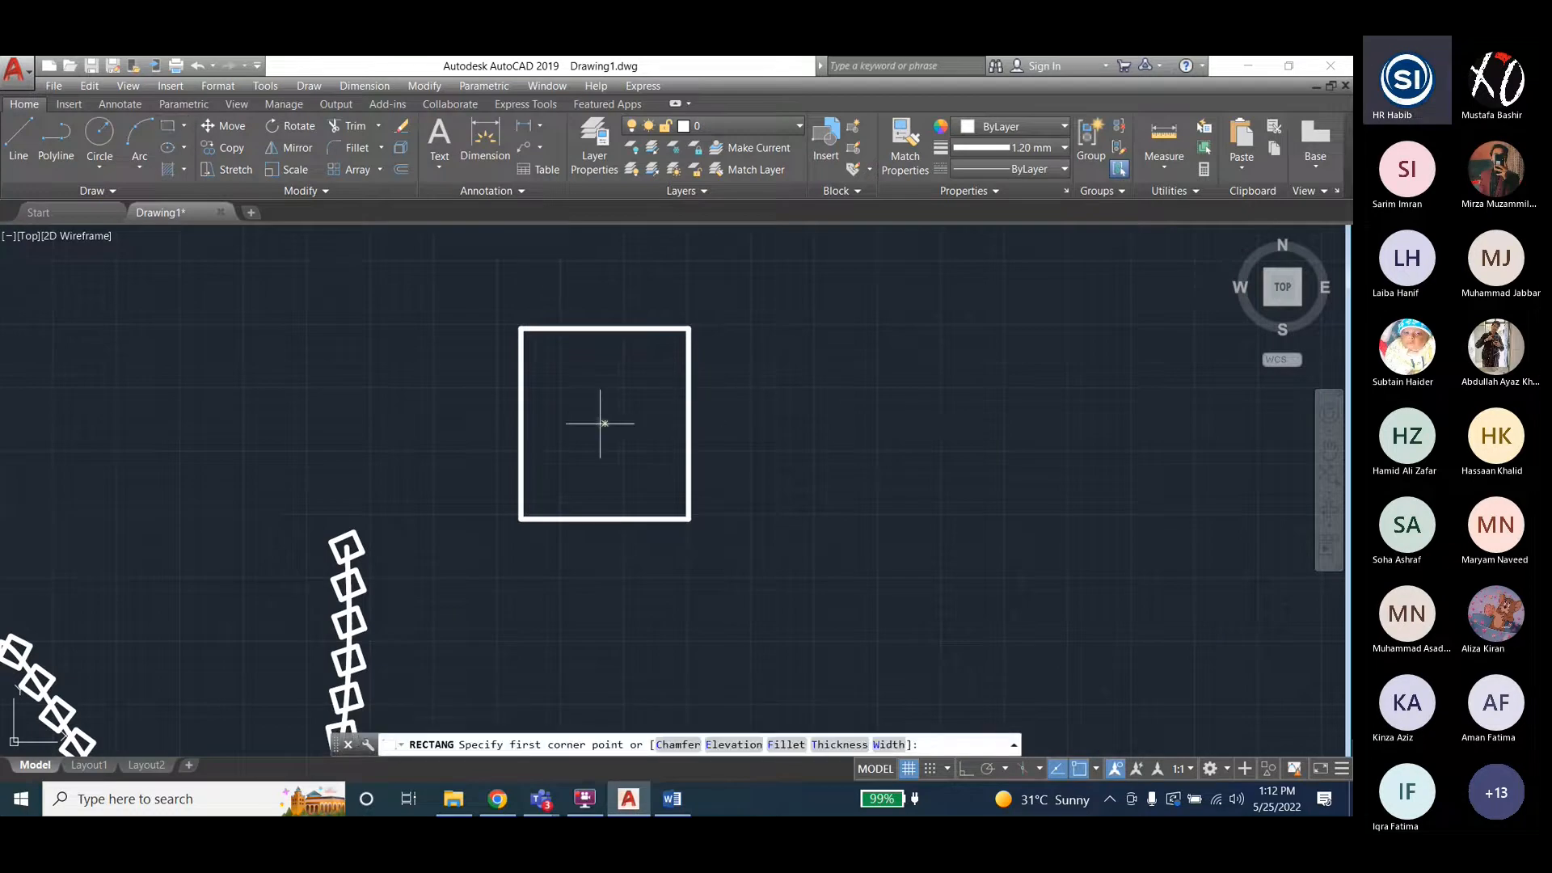
left_click(691, 366)
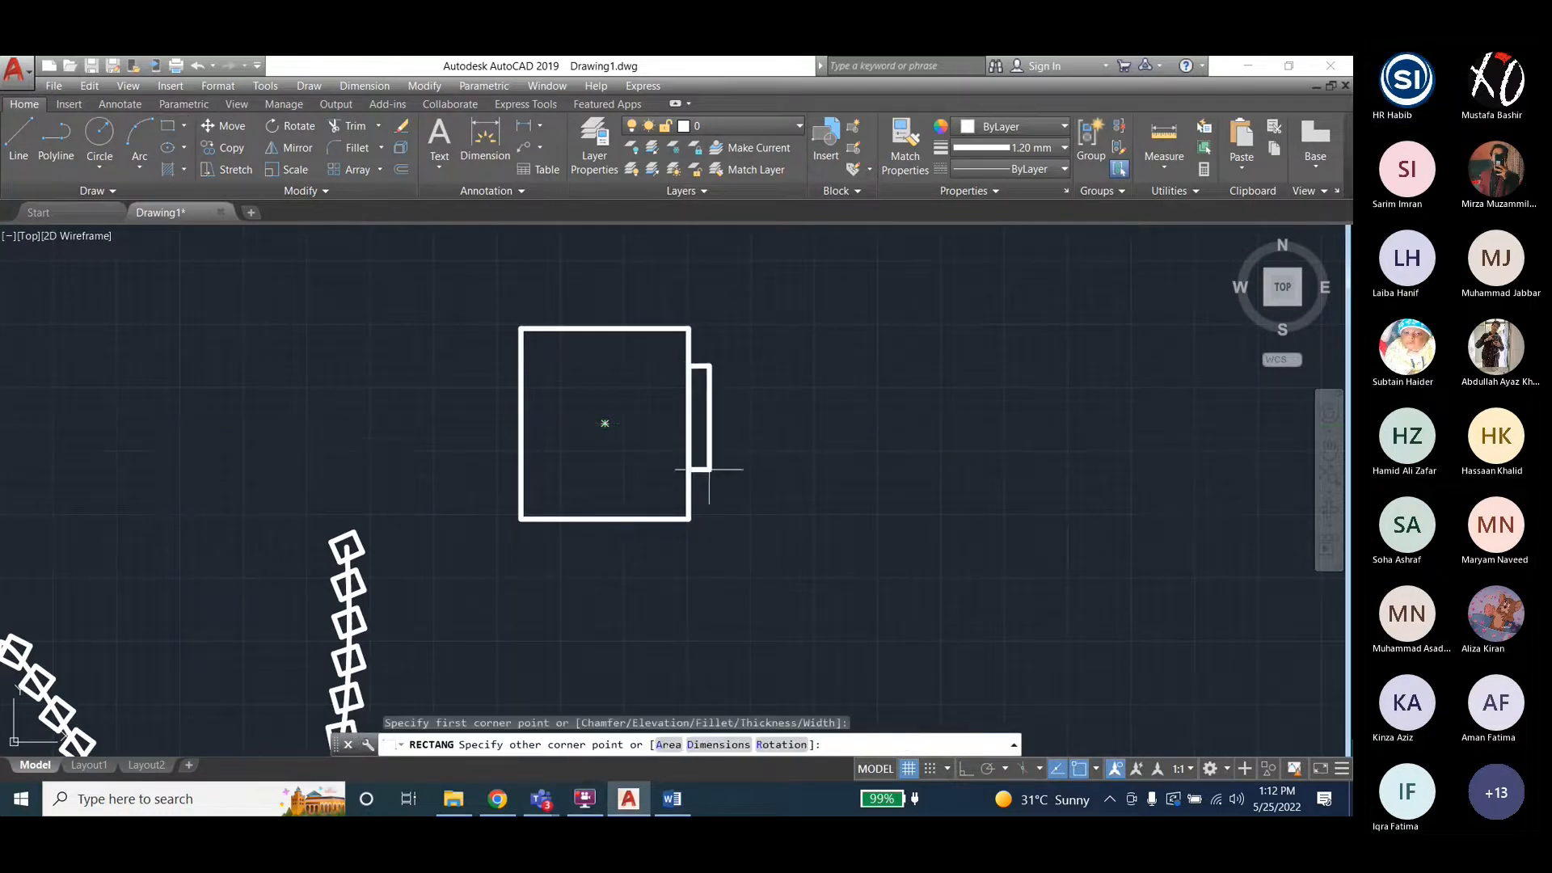
left_click(875, 487)
key("Escape")
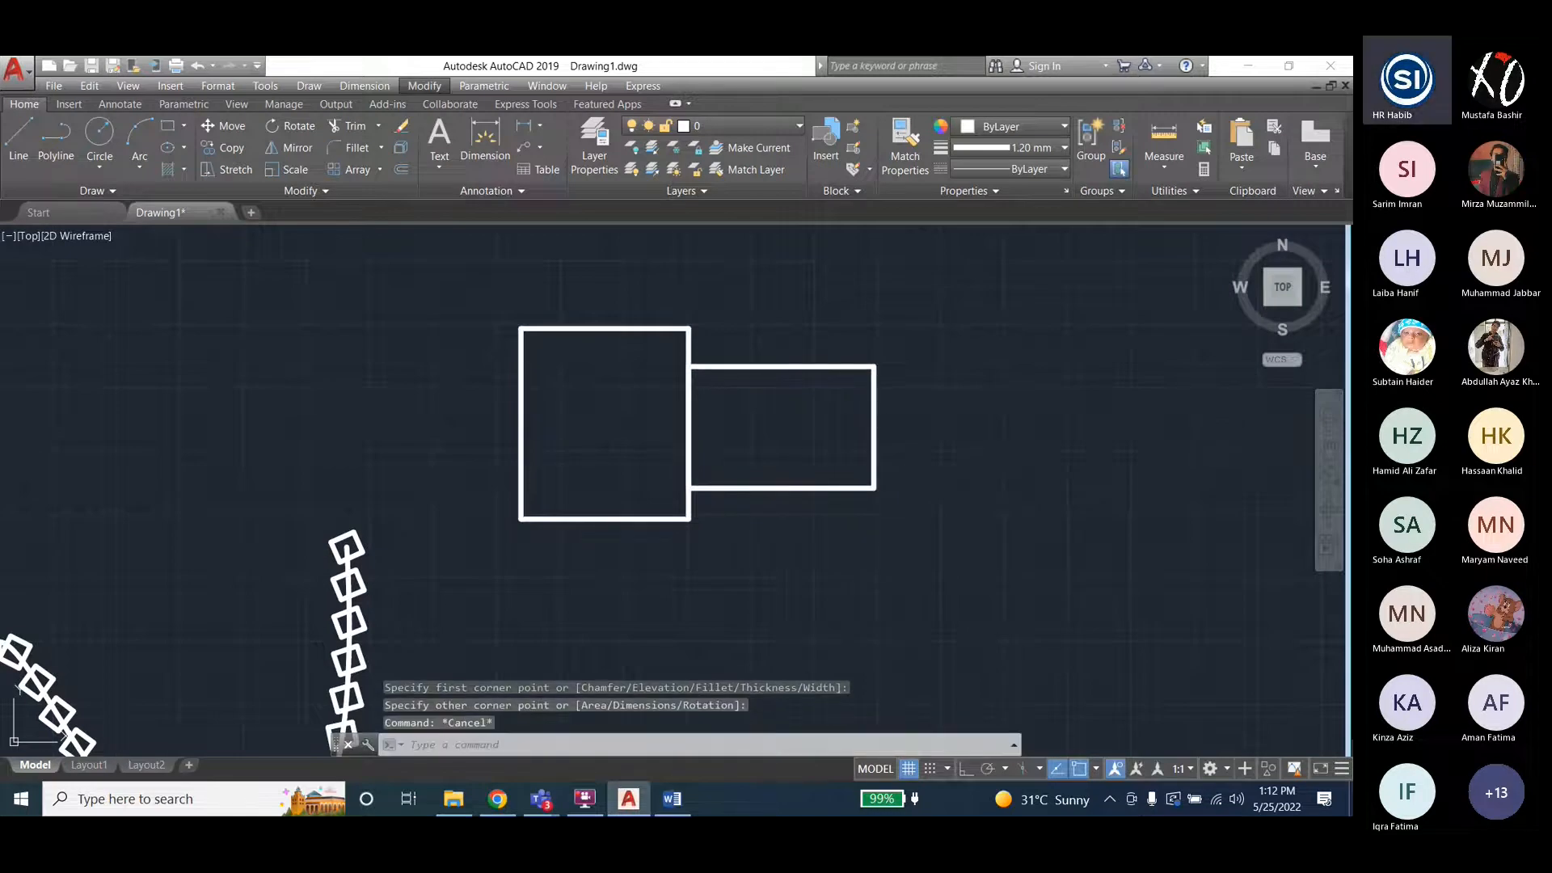
Trim away the shared edge between the two adjoining rectangles, using both rectangles as cutting edges, to leave one stepped outline.
left_click(423, 87)
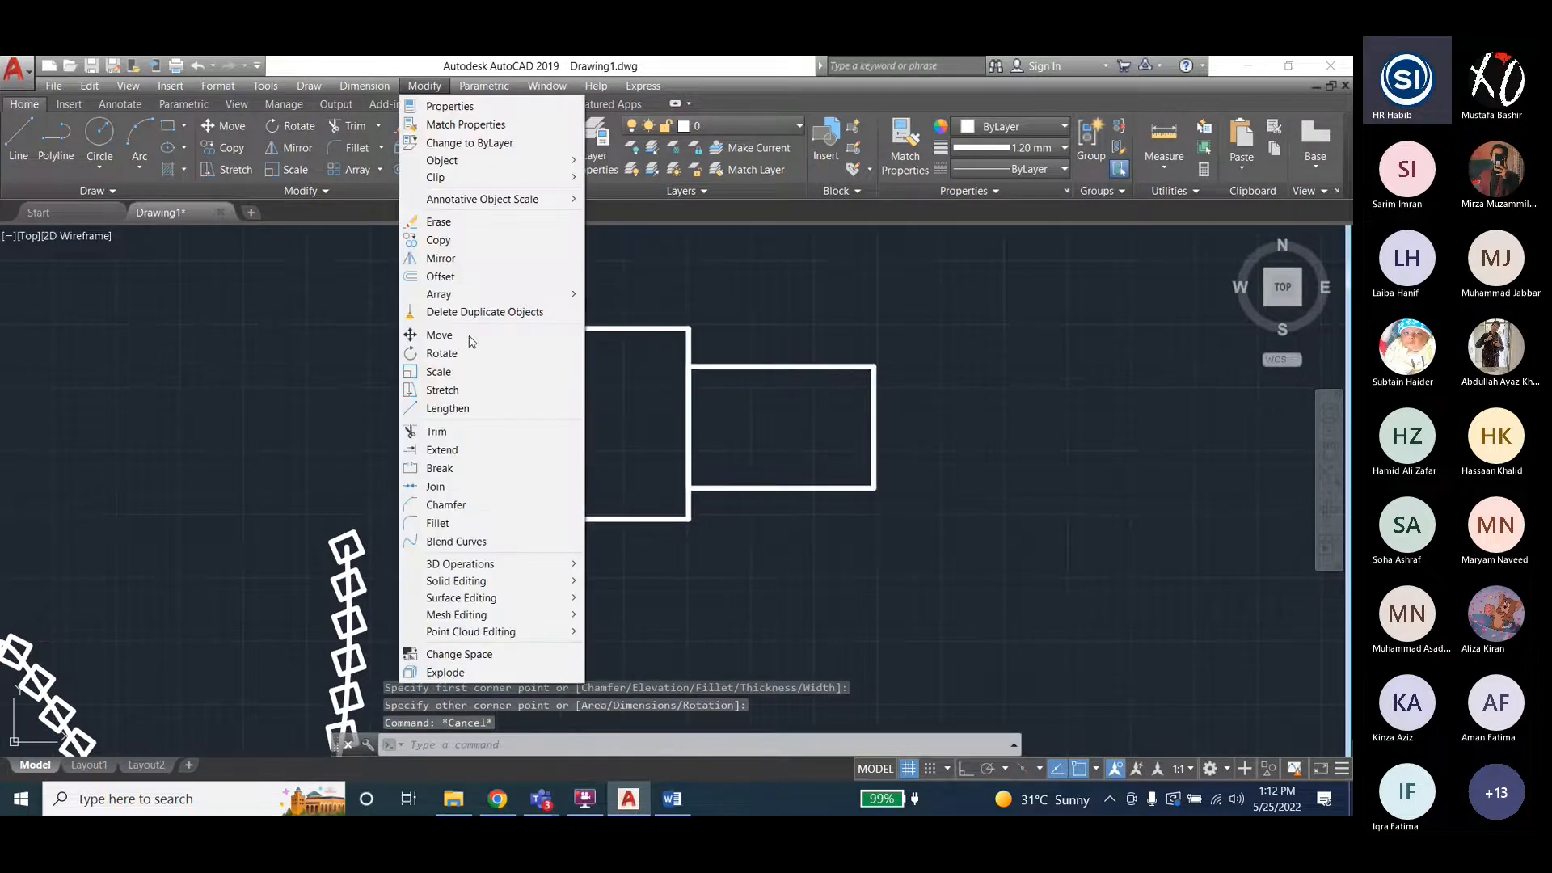
left_click(458, 430)
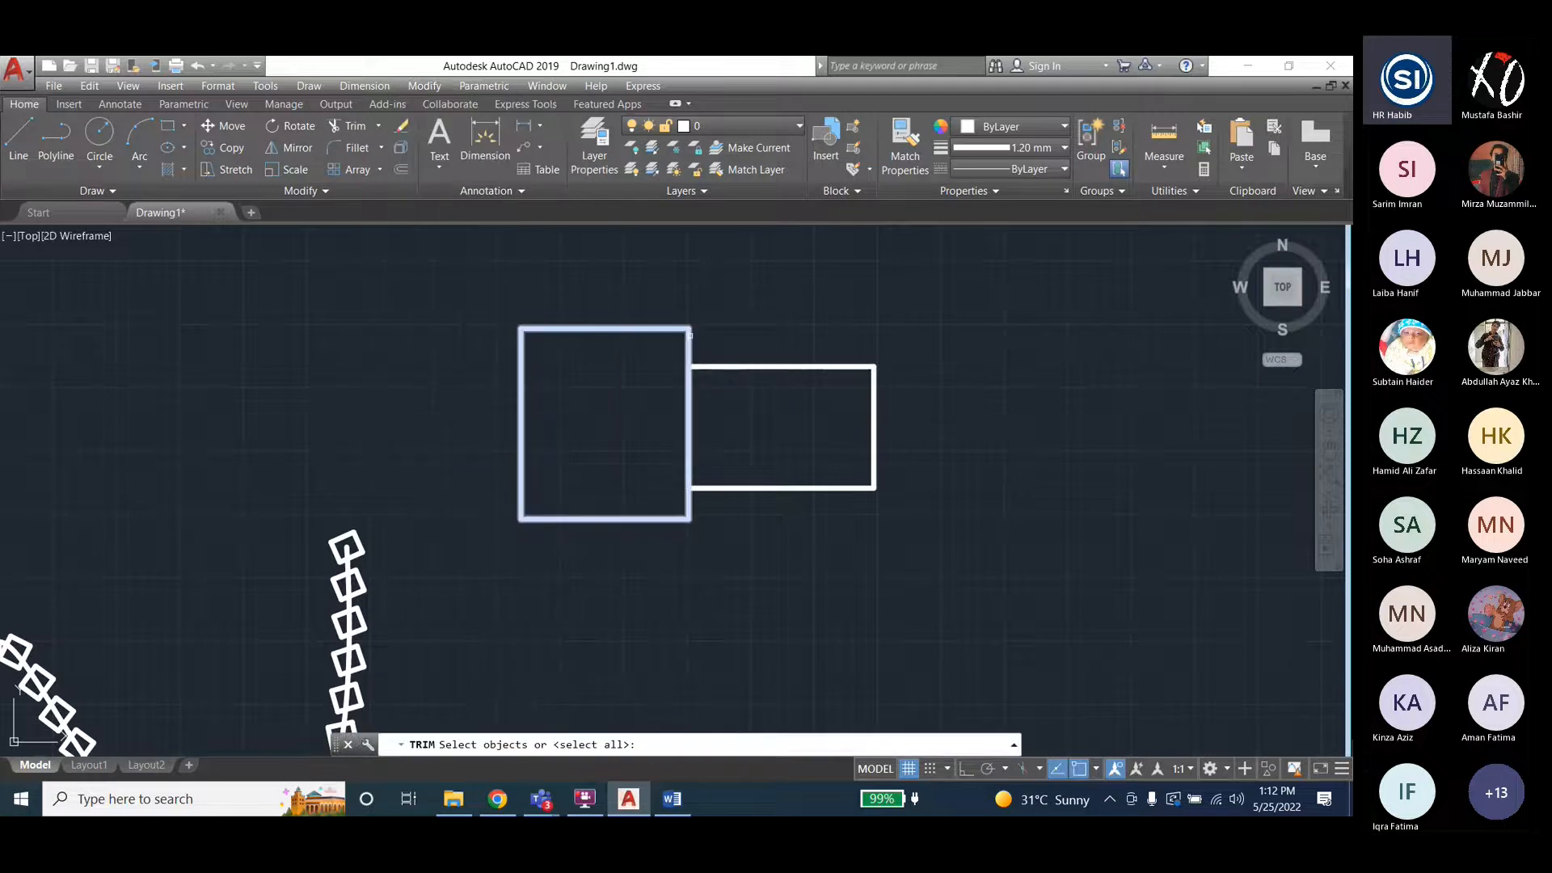
left_click(689, 335)
left_click(692, 428)
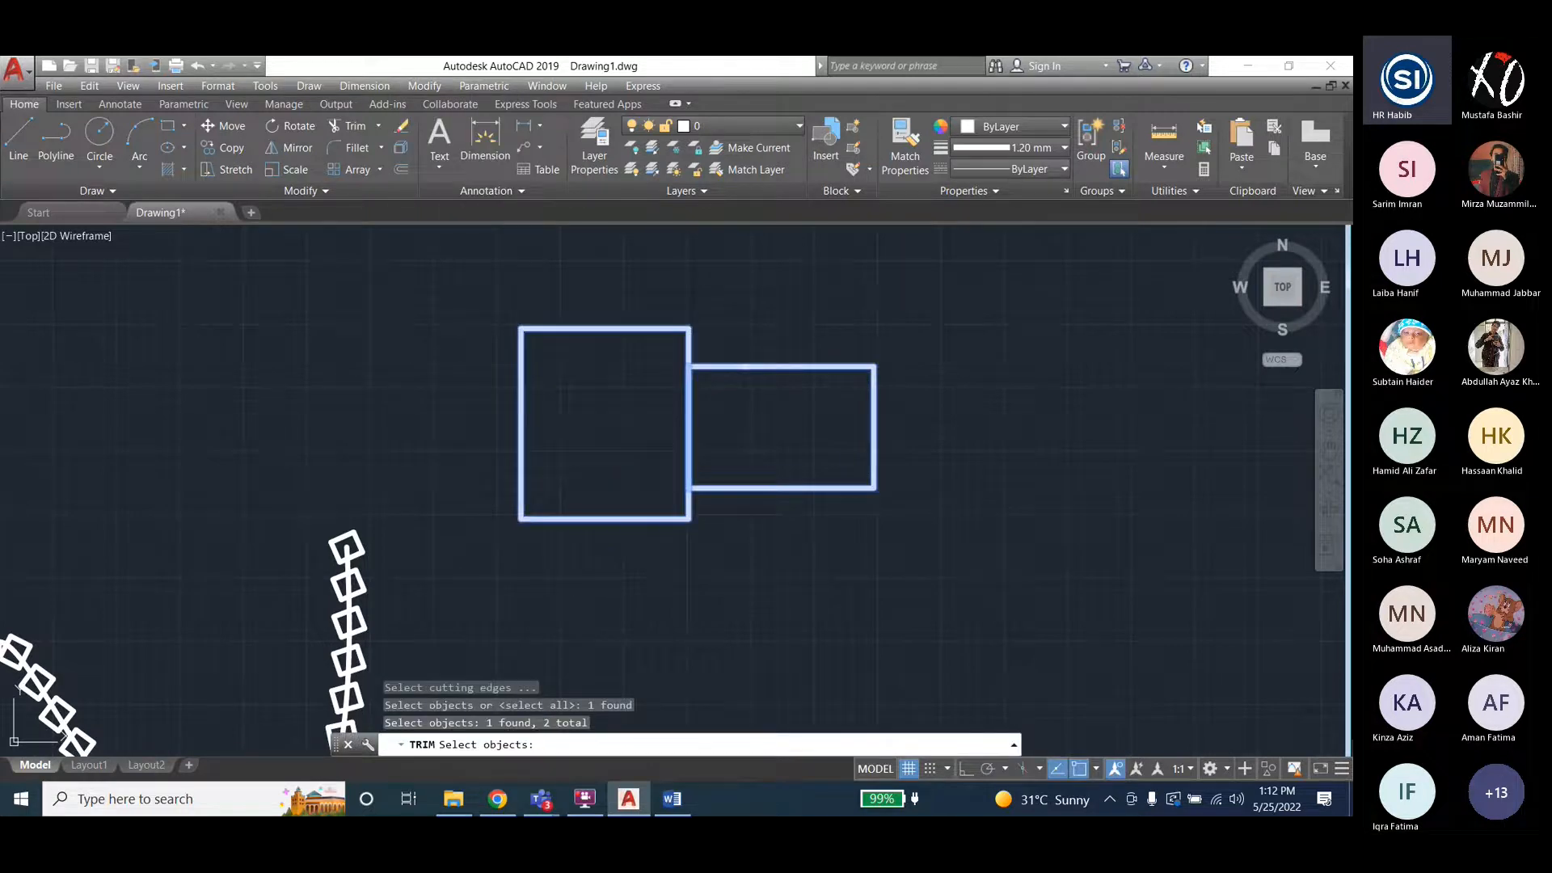
key("Return")
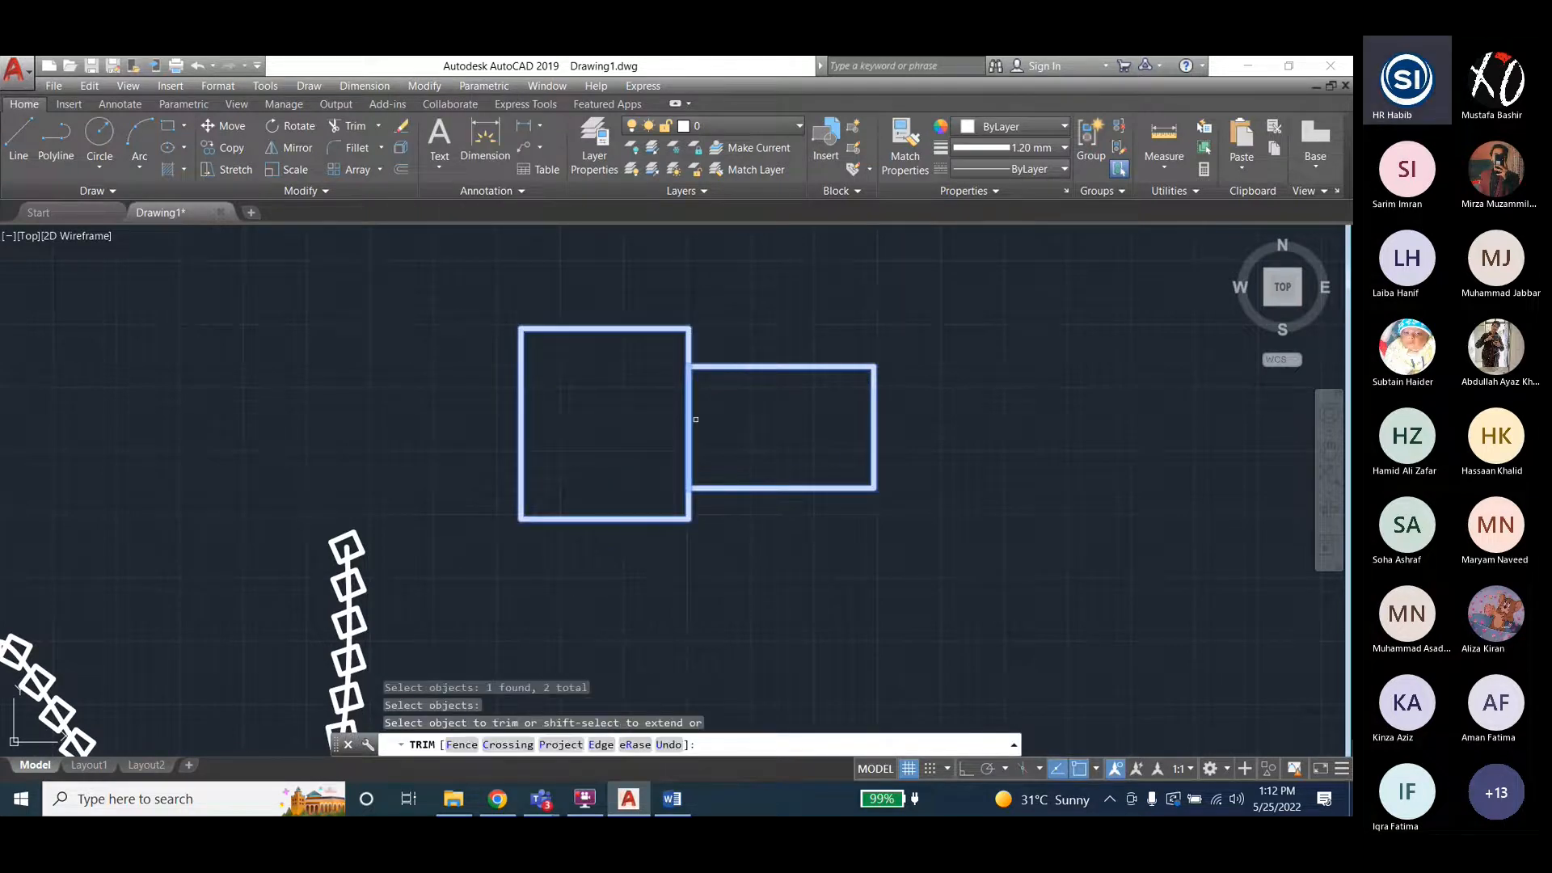
left_click(692, 429)
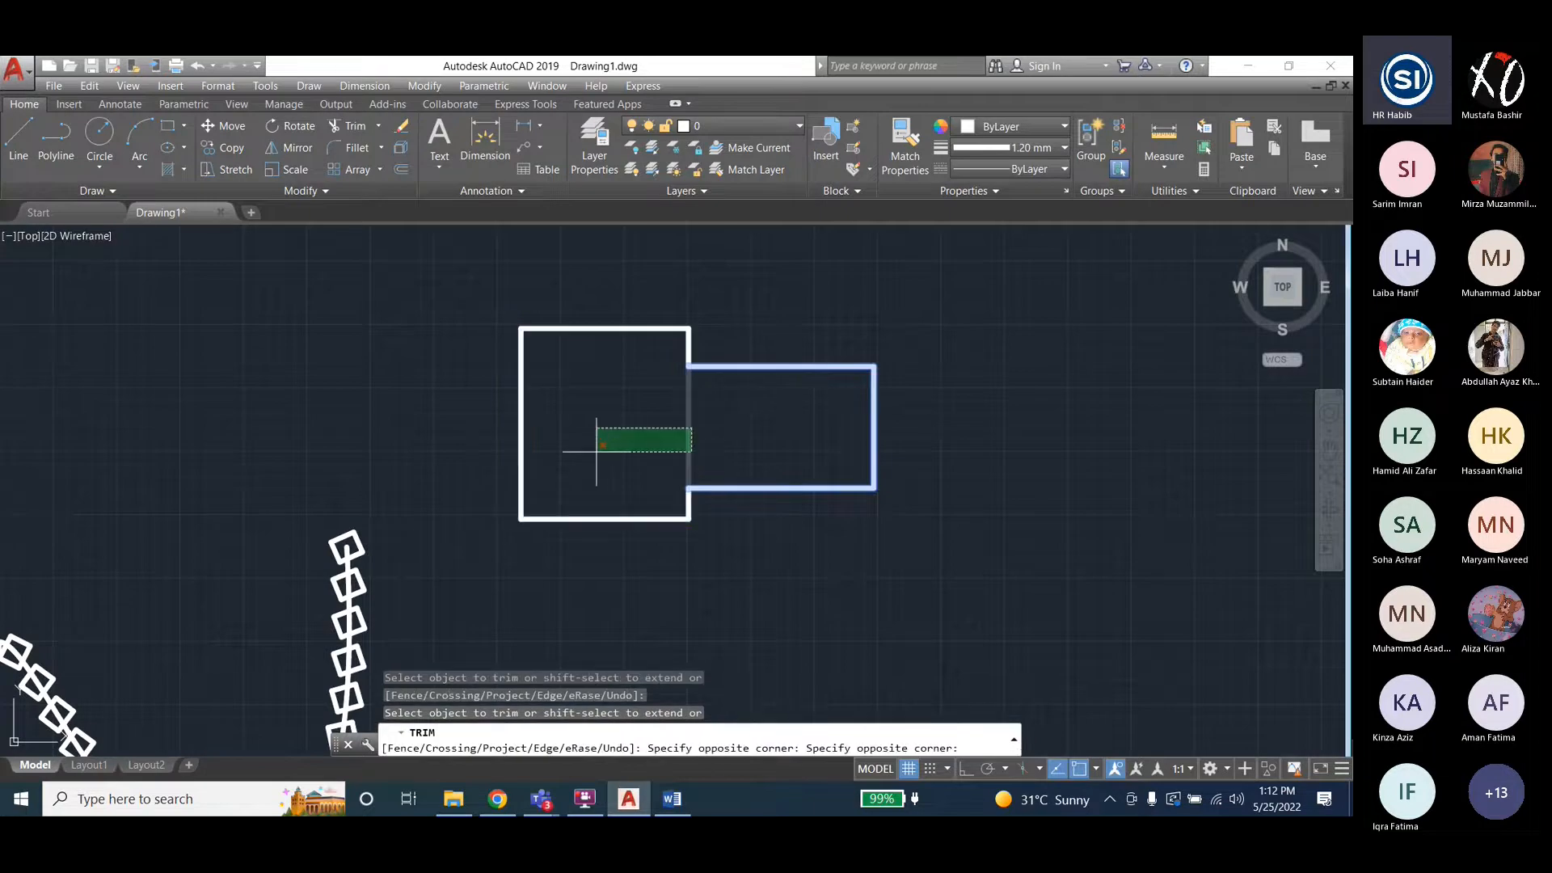
left_click(596, 452)
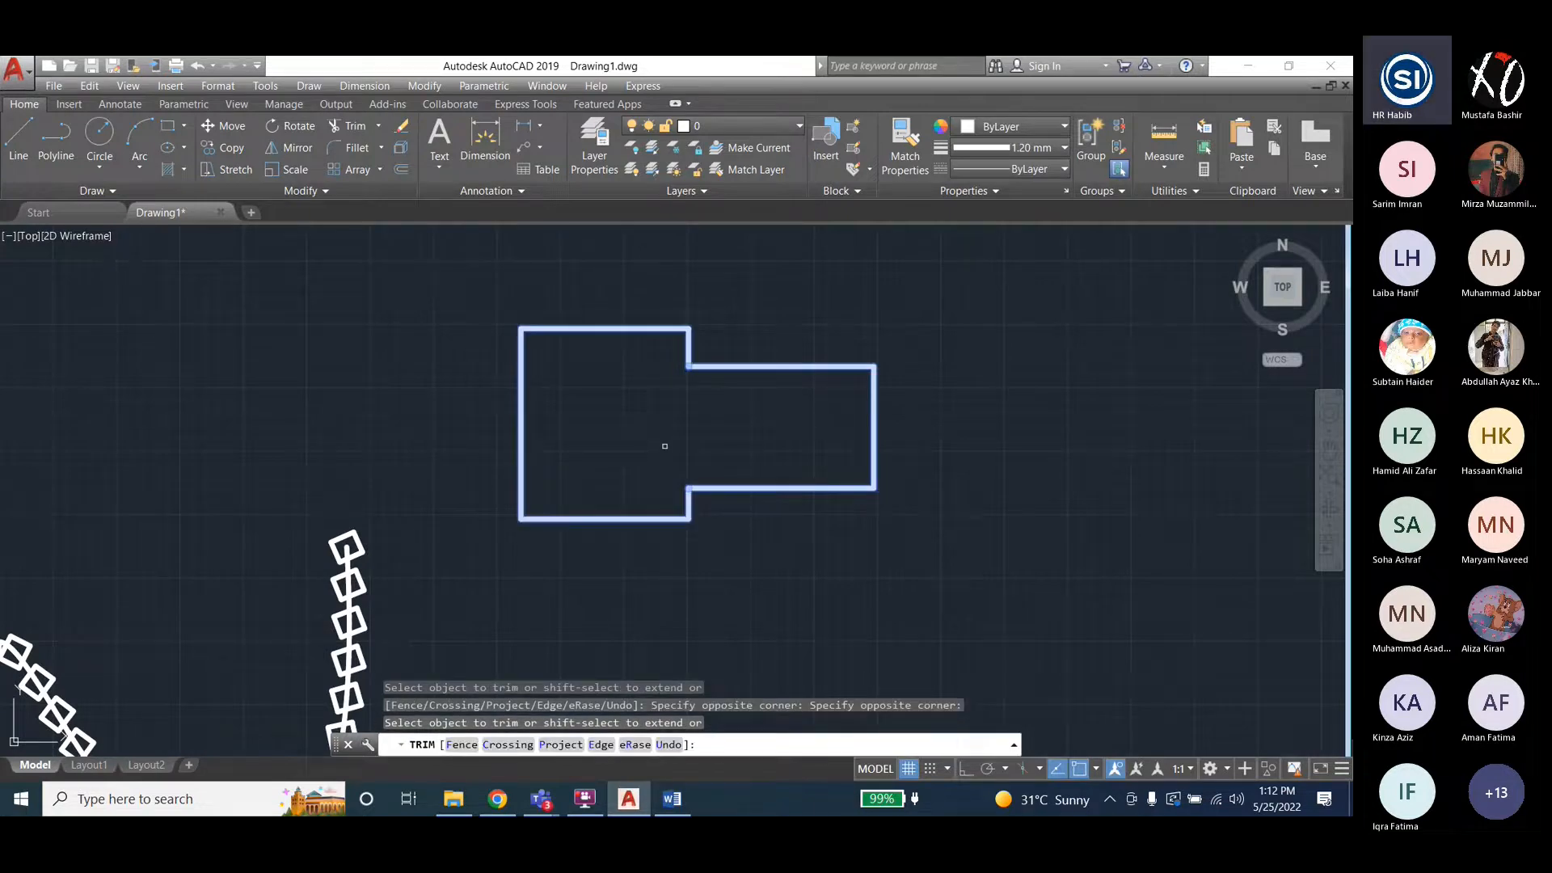
key("Escape")
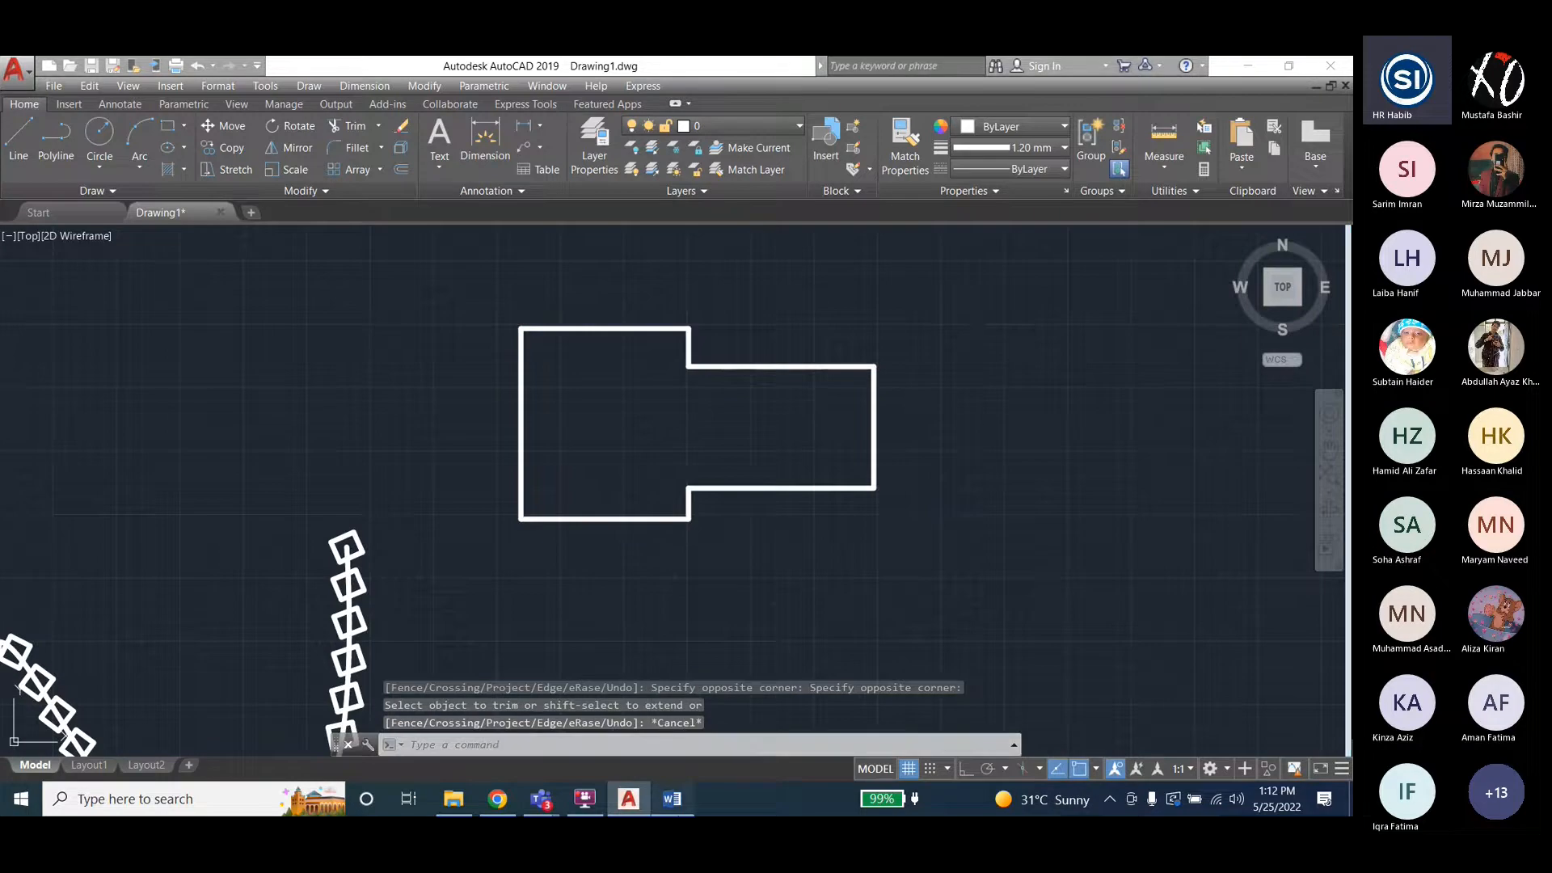
Check Fig 5.2 in the Word lab manual, return to AutoCAD, and fillet the outline's upper inner corner with radius 1.
left_click(672, 799)
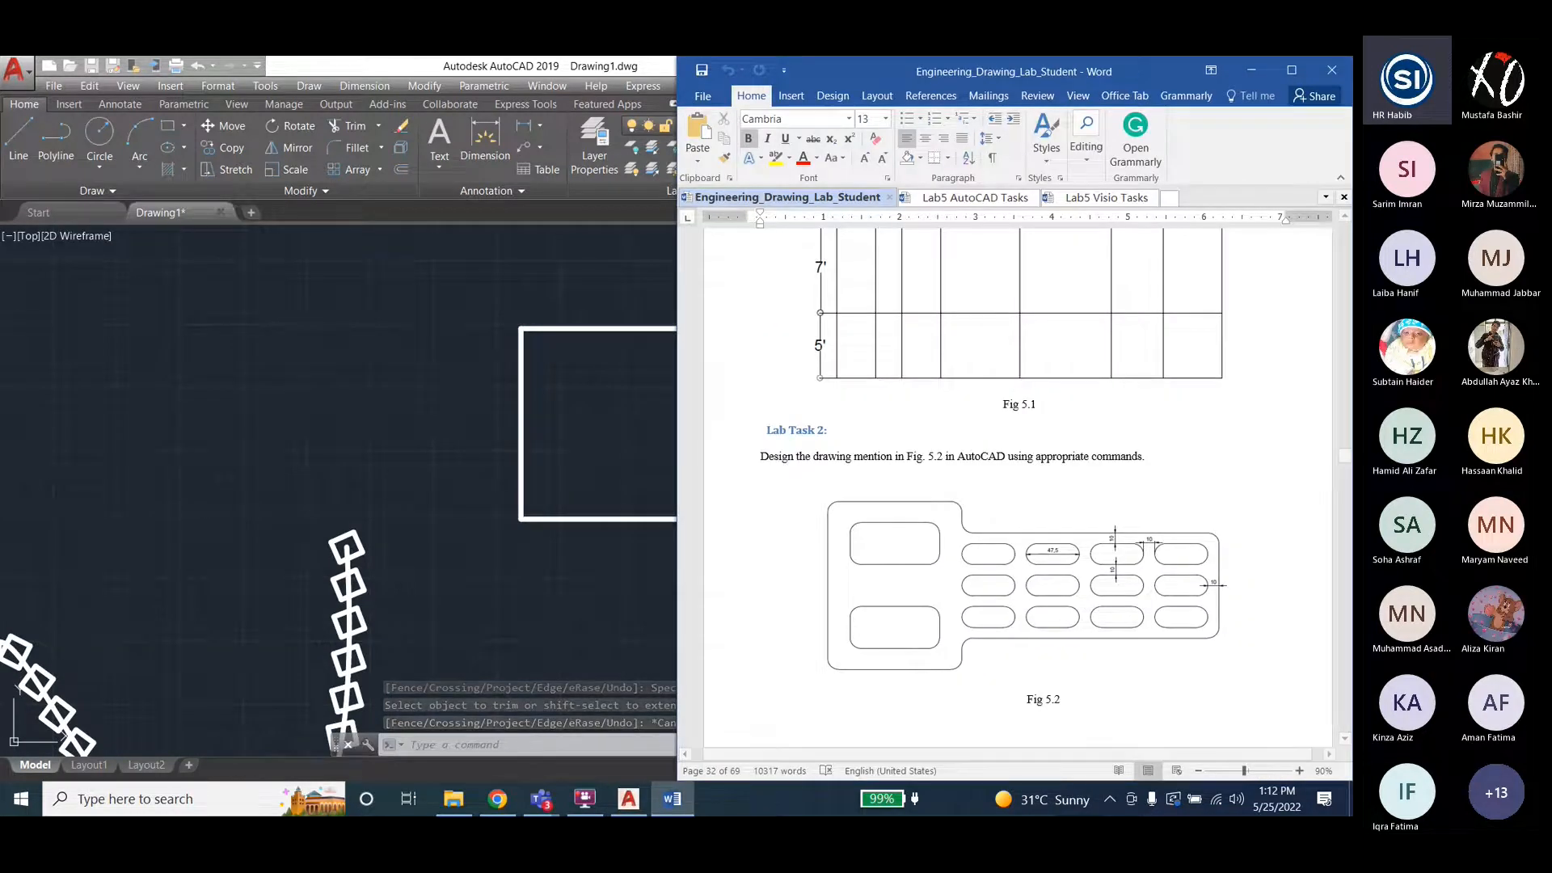
left_click(672, 799)
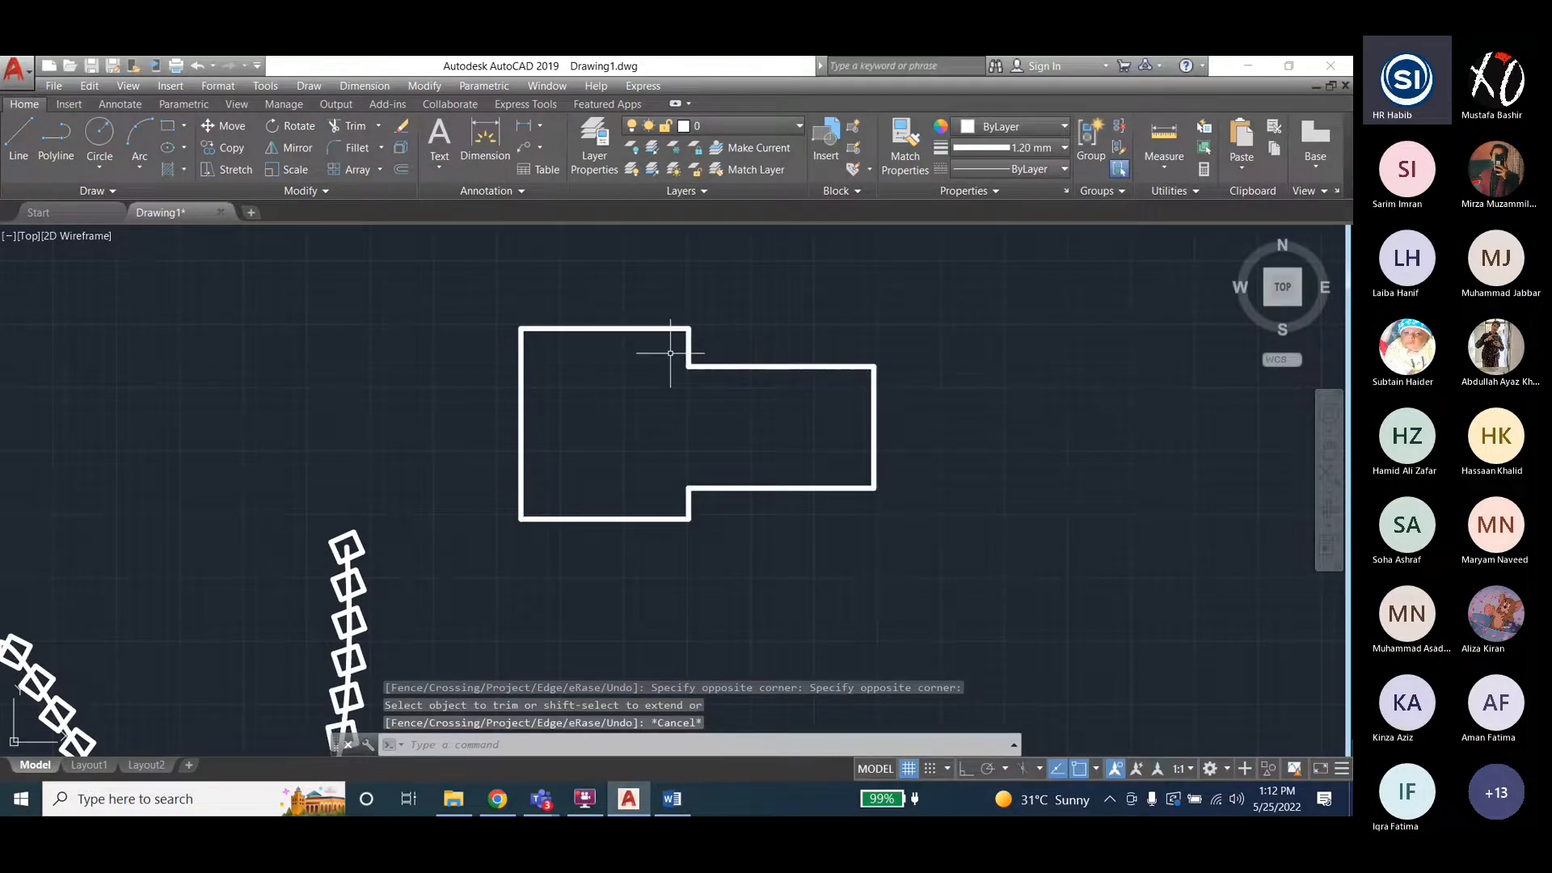
left_click(419, 87)
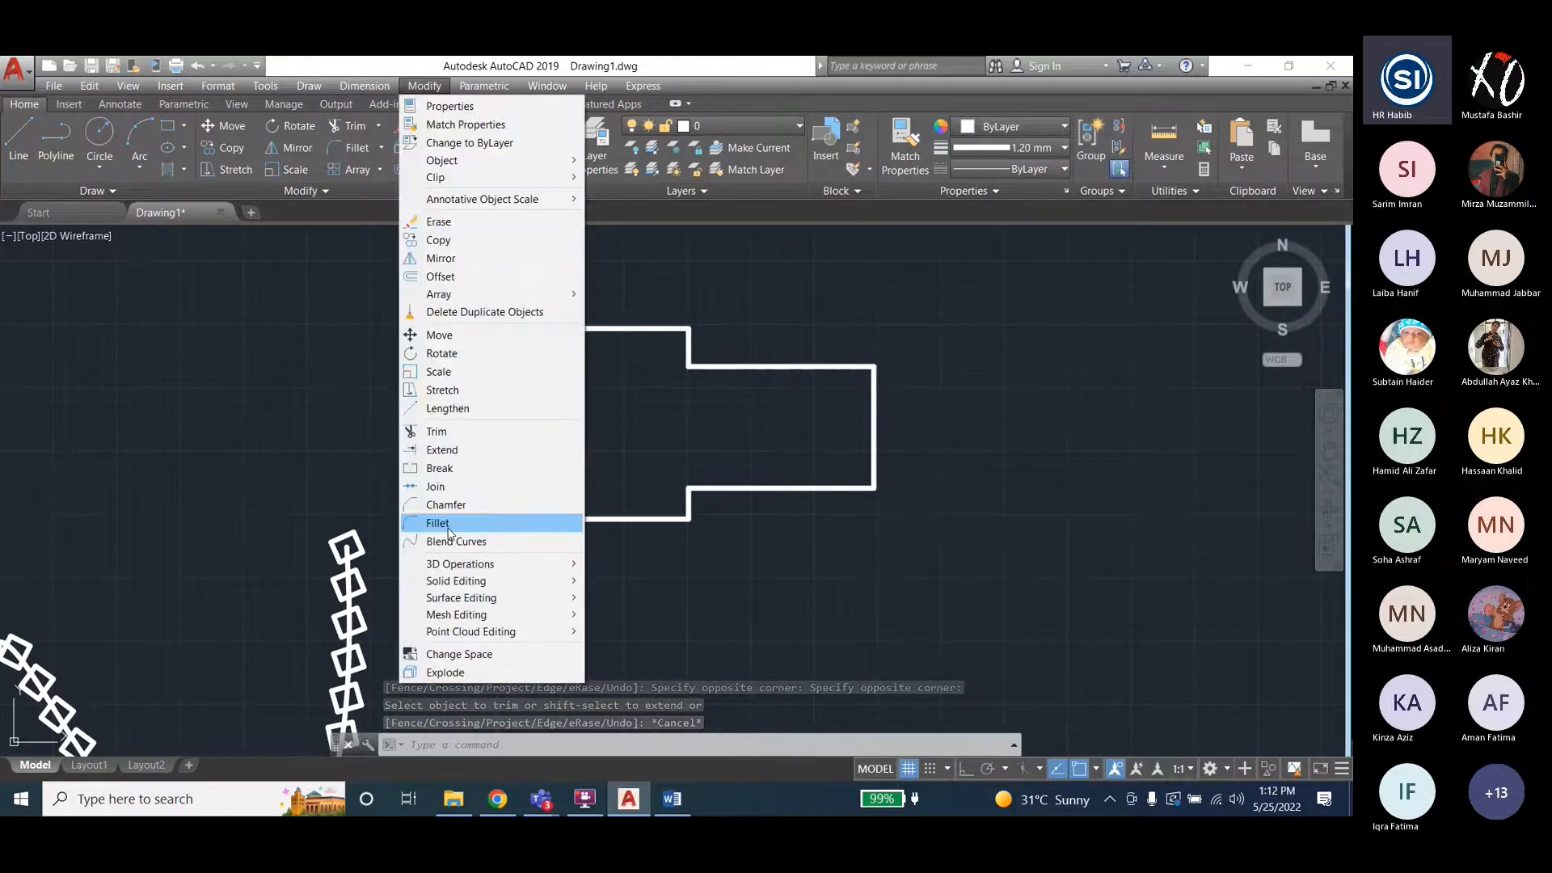
left_click(437, 523)
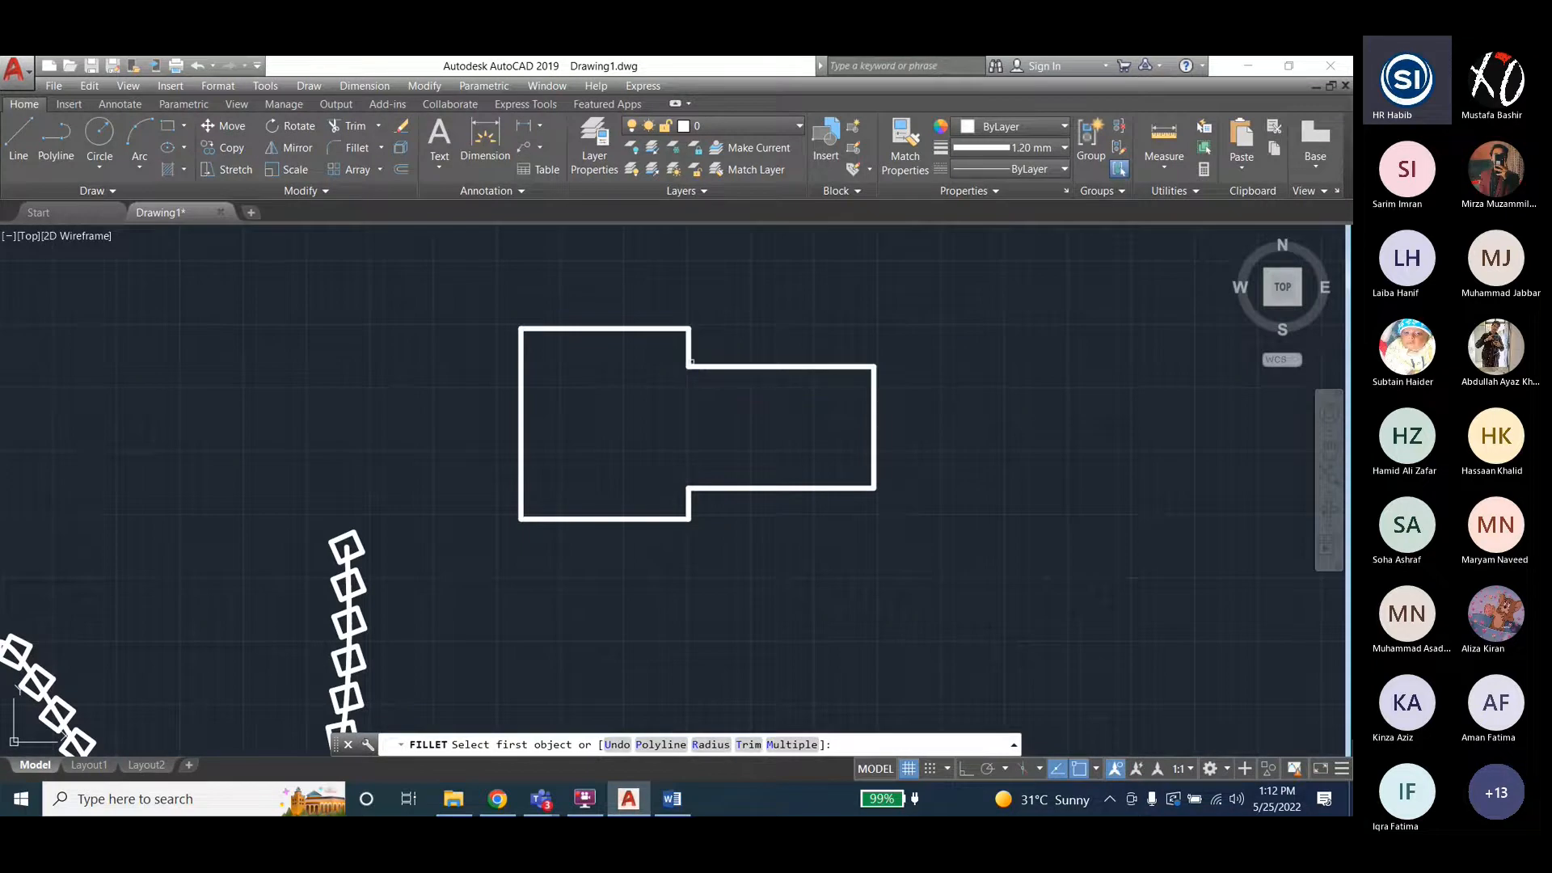
left_click(711, 745)
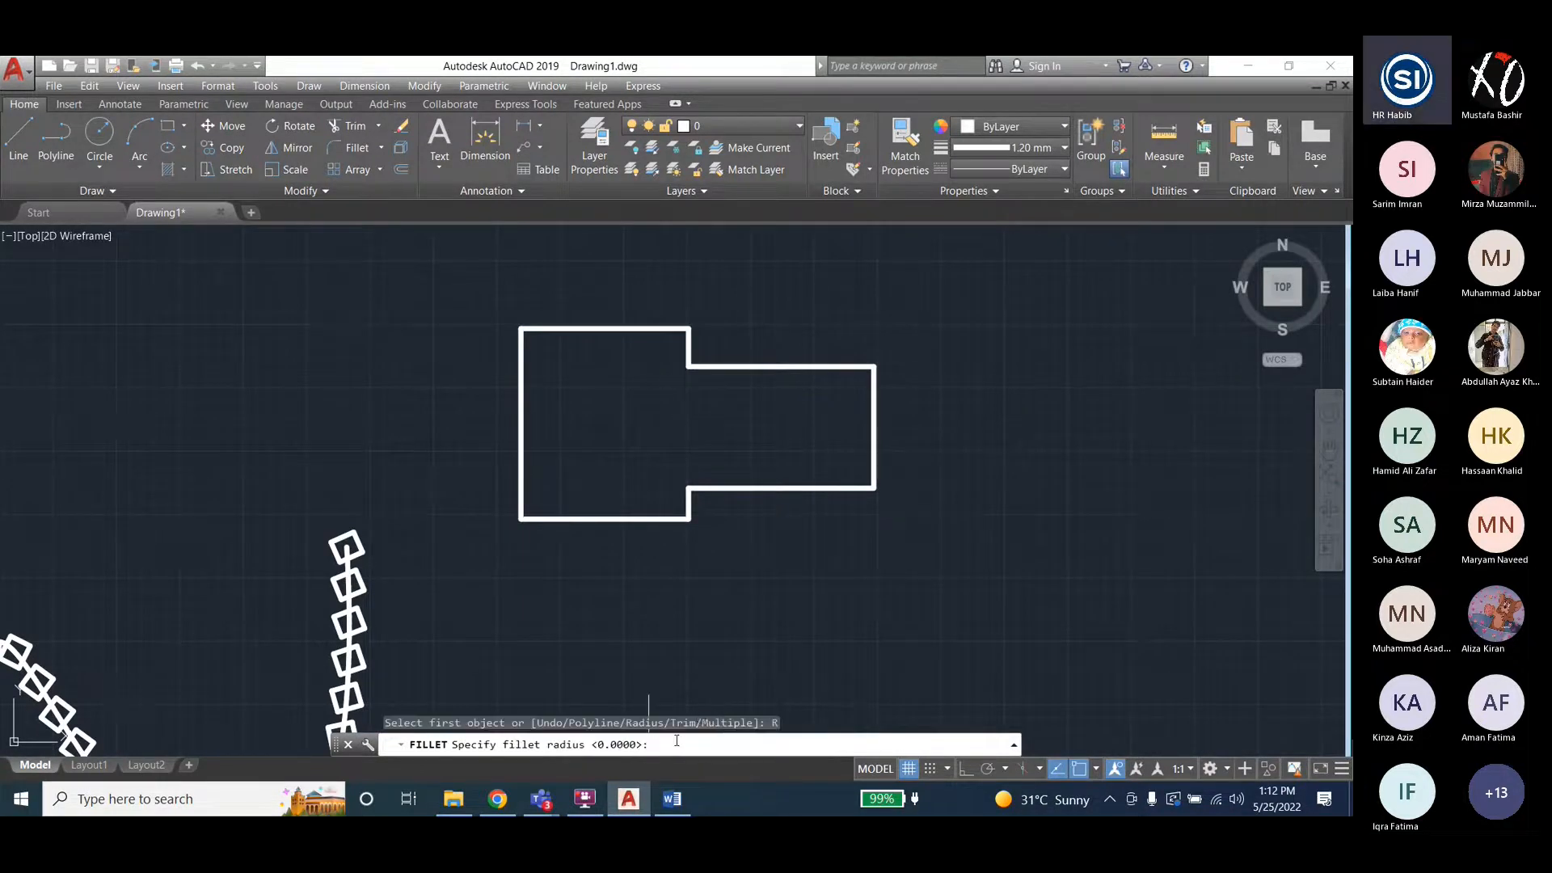
type("1")
key("Return")
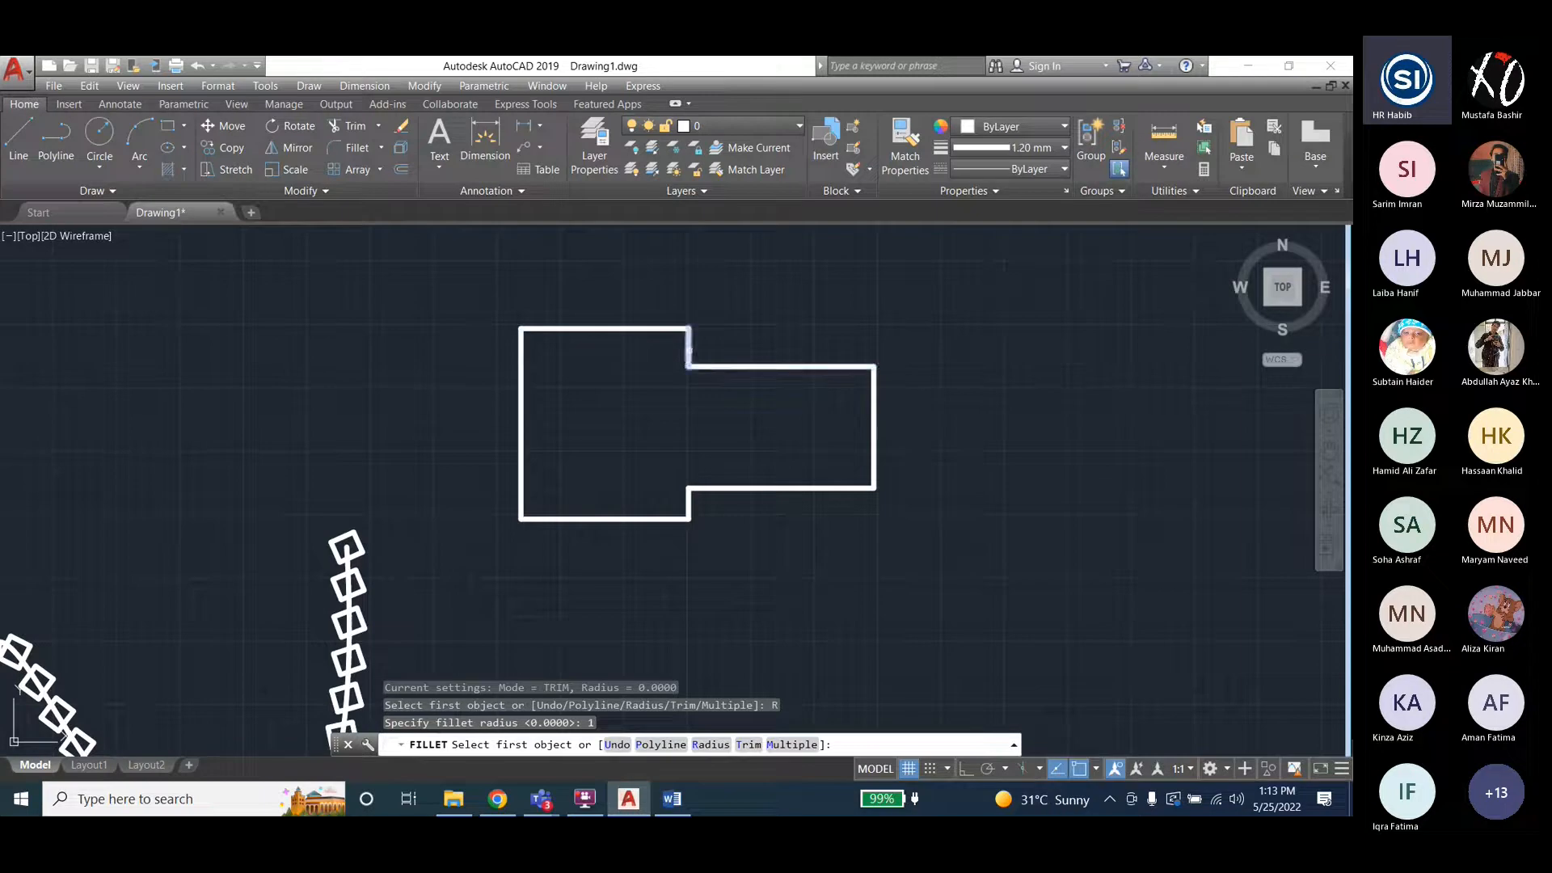
left_click(689, 351)
left_click(697, 367)
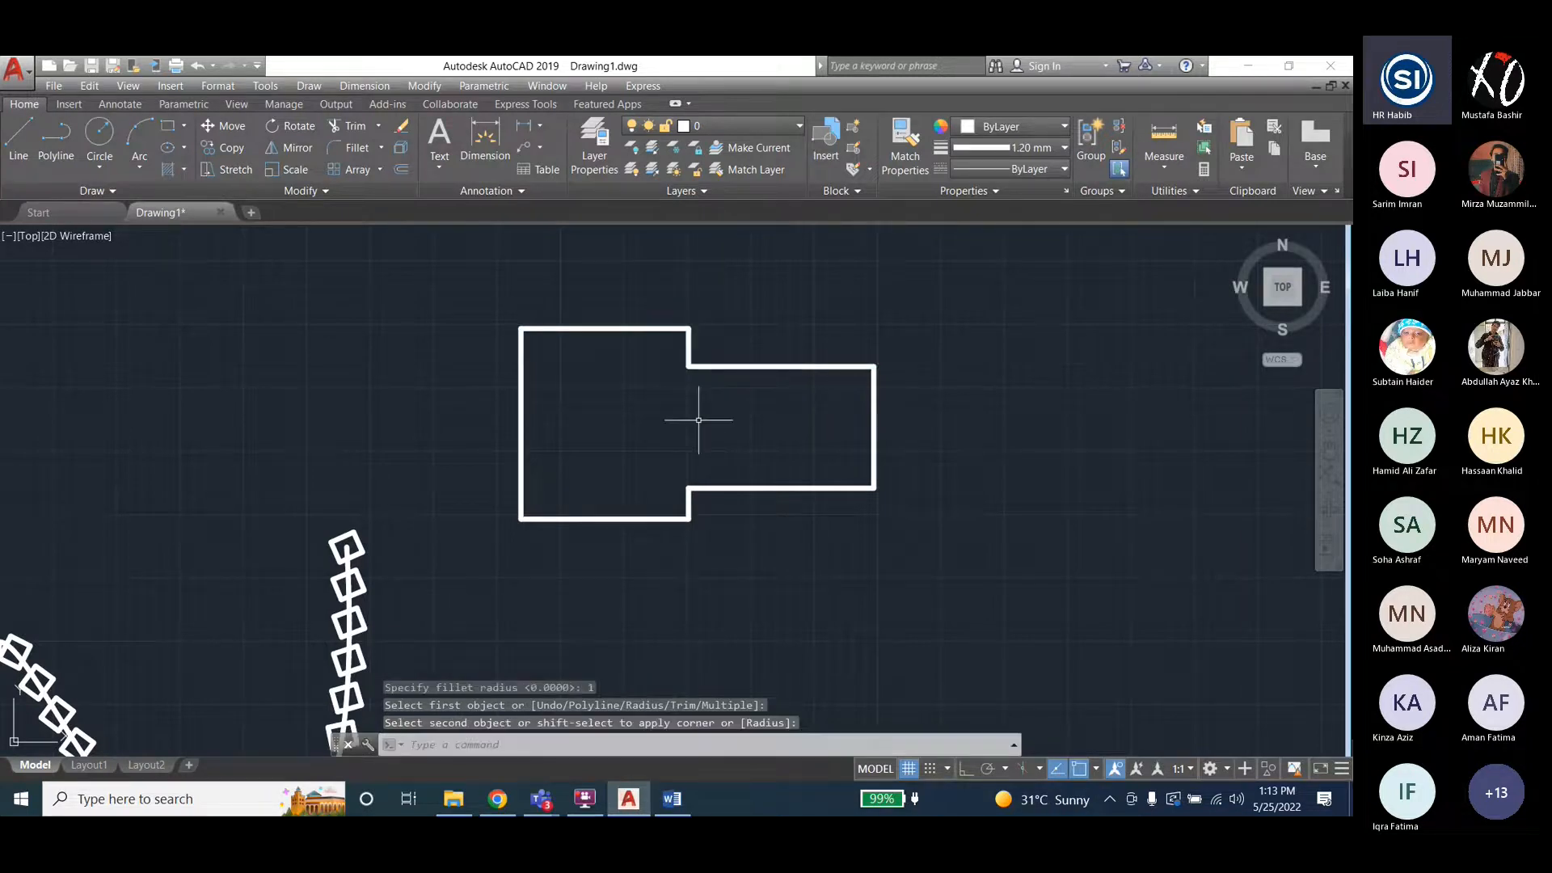
scroll(697, 408, "up", 6)
scroll(692, 400, "up", 3)
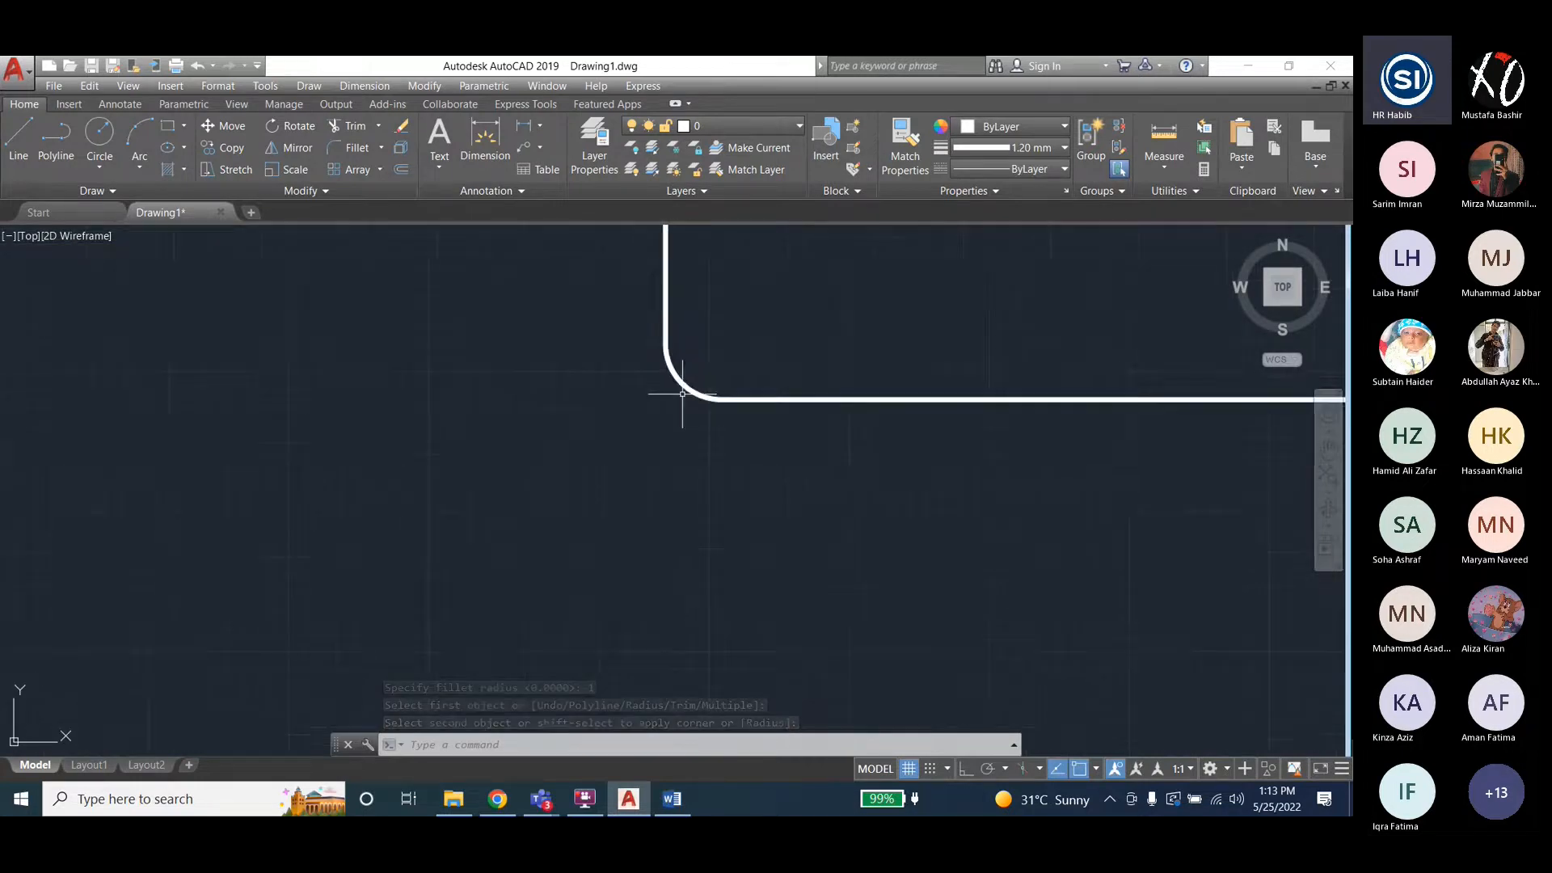
scroll(685, 380, "down", 1)
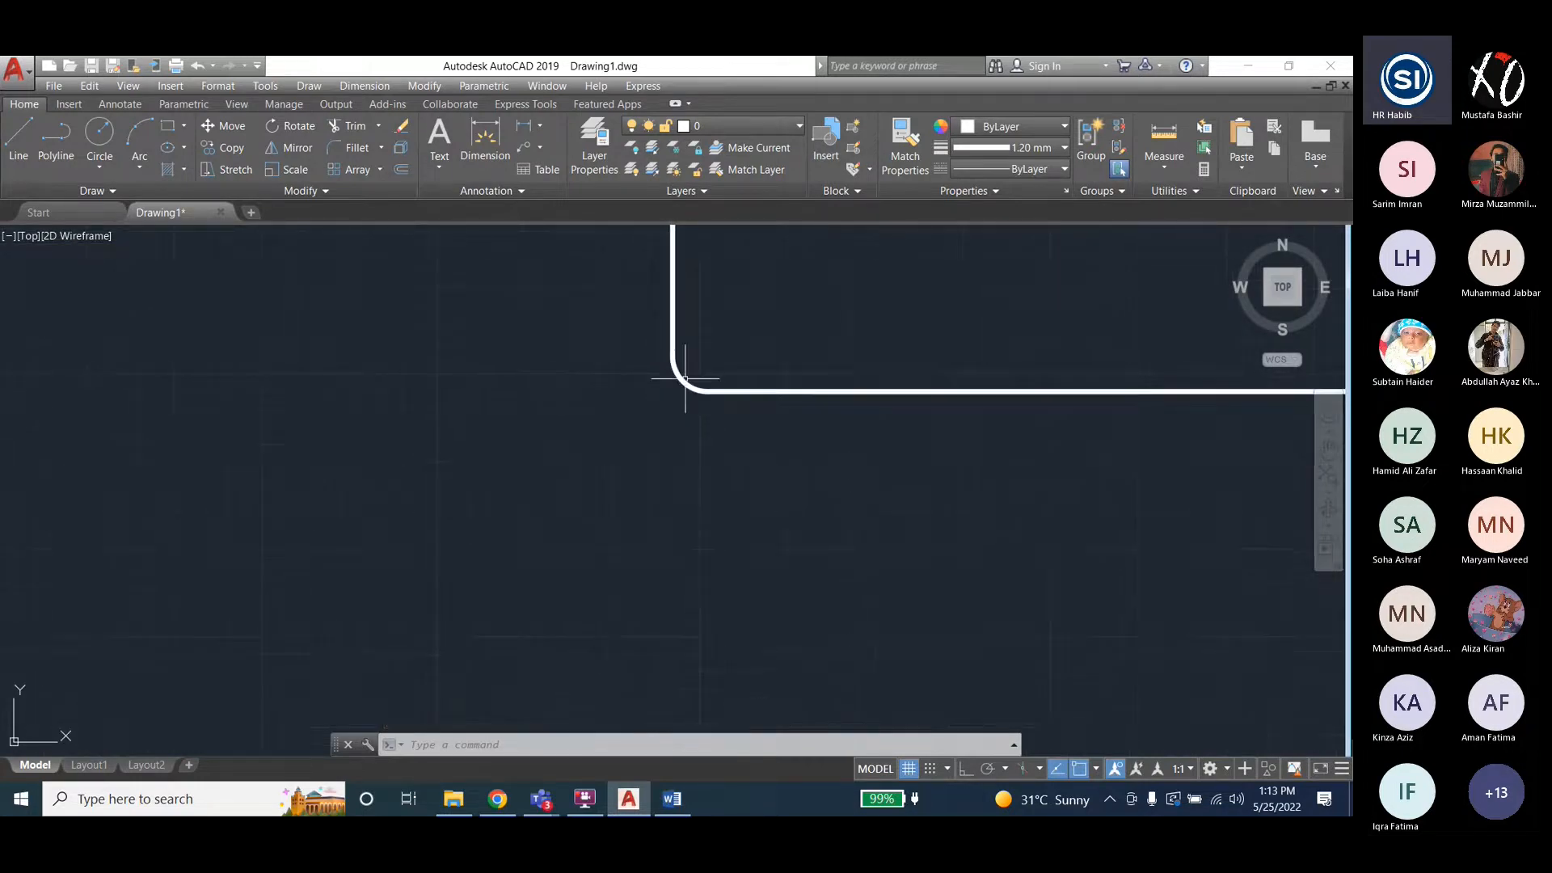
scroll(684, 412, "down", 8)
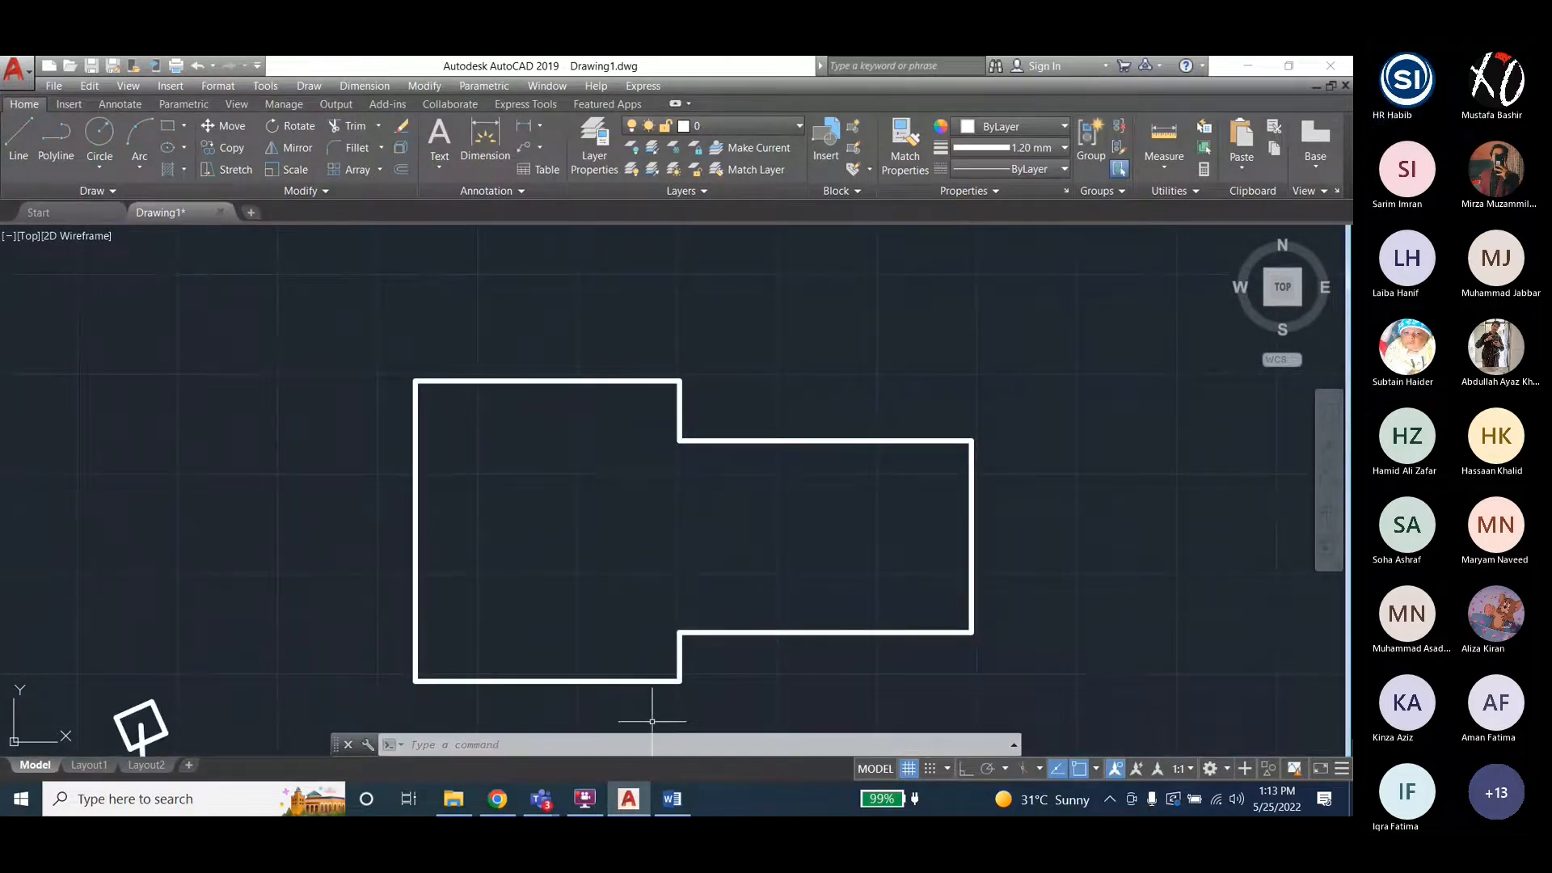
Fillet the northeast corner of the outline's large square part with radius 2.
key("Return")
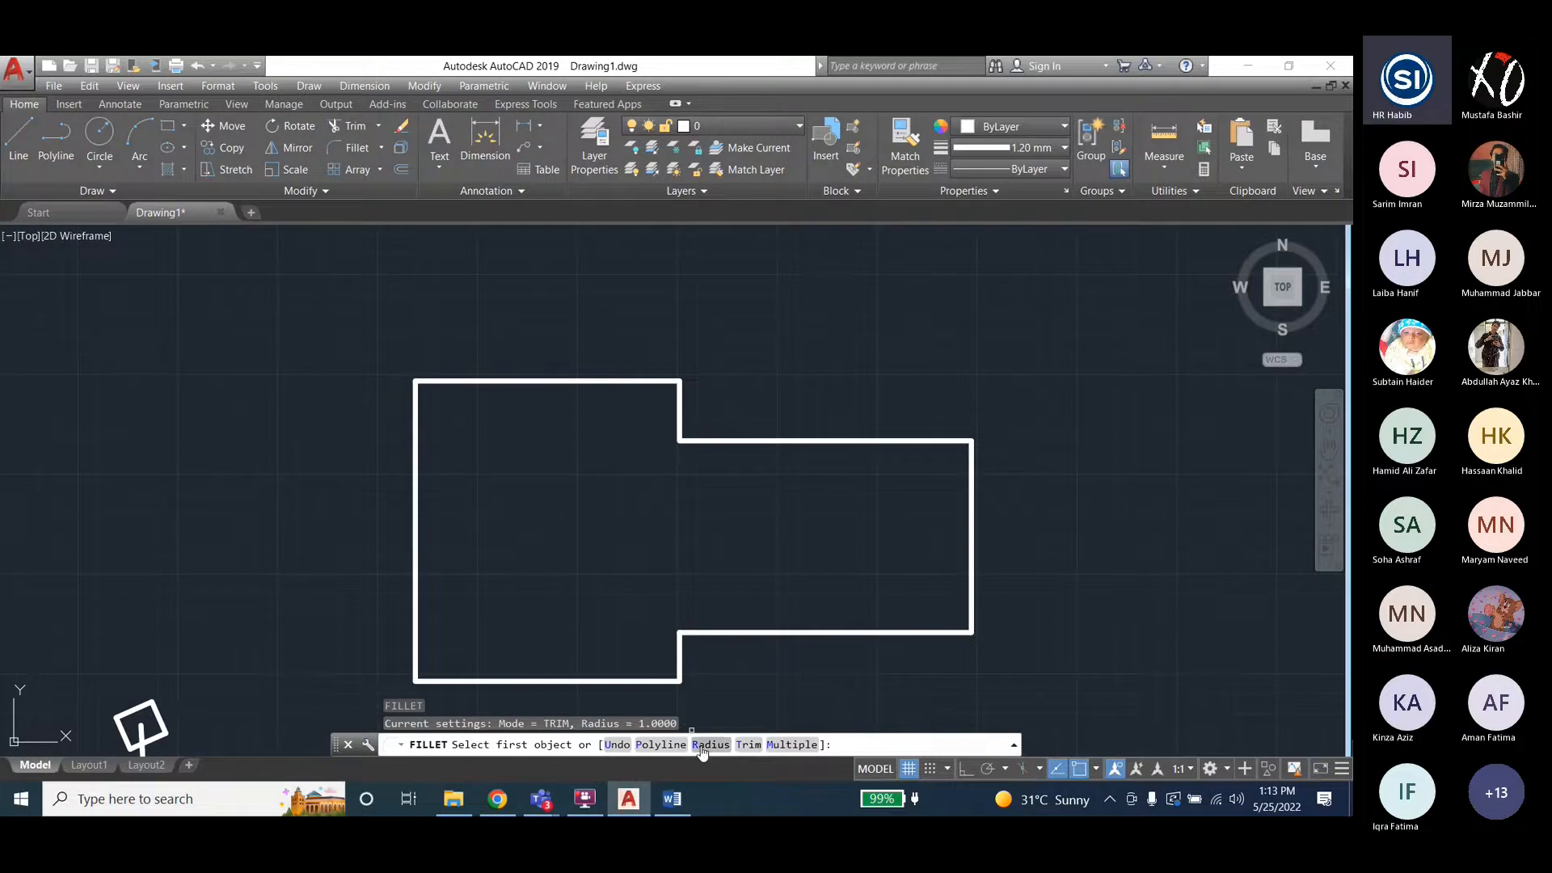
left_click(711, 745)
type("2")
key("Return")
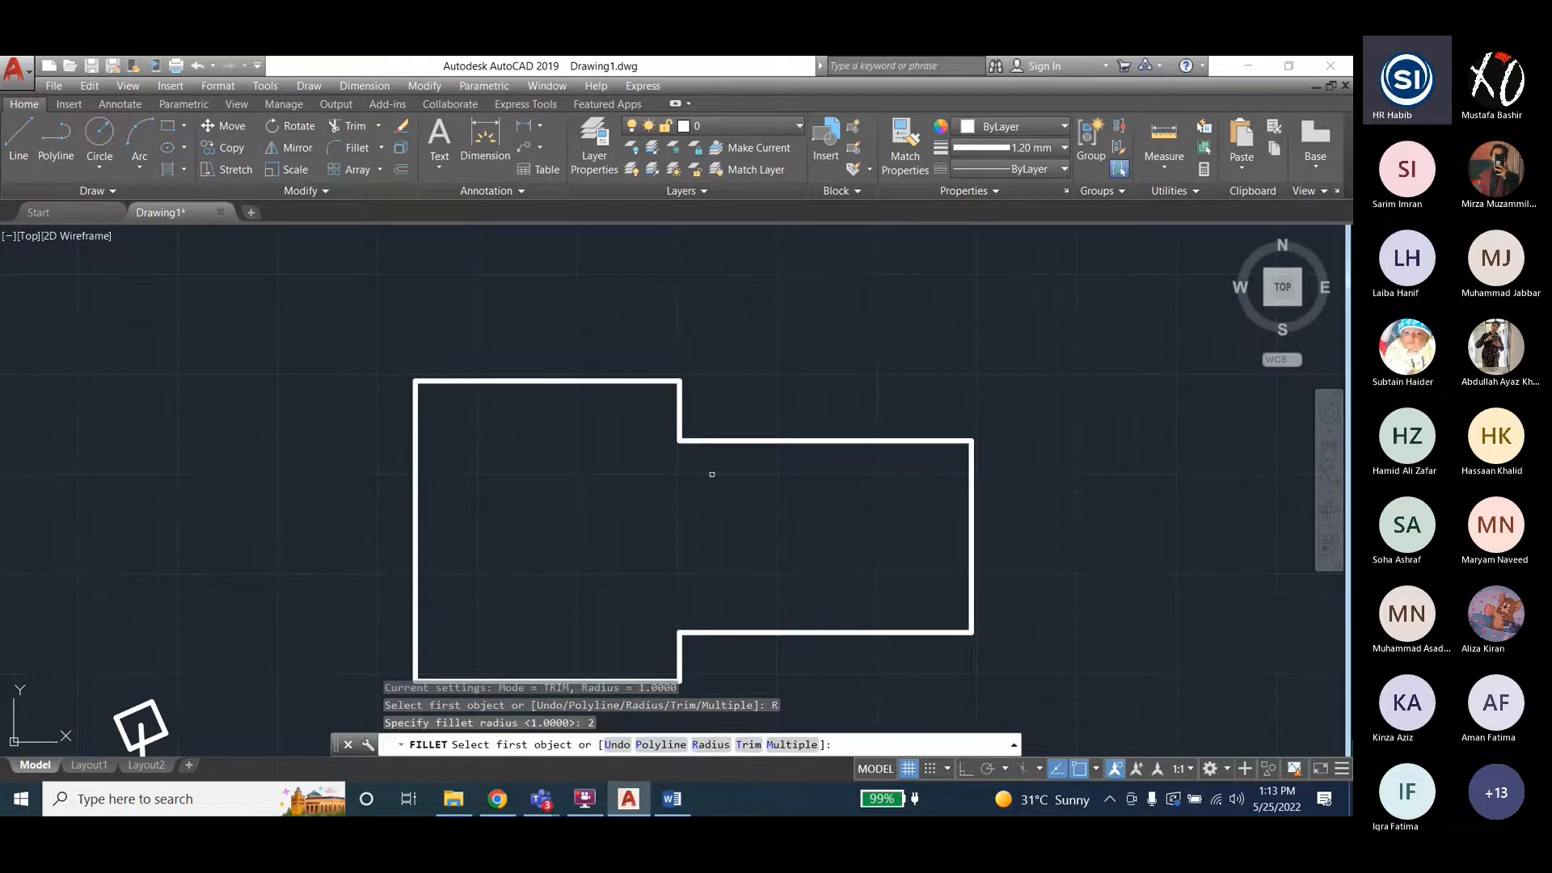
left_click(652, 381)
left_click(679, 400)
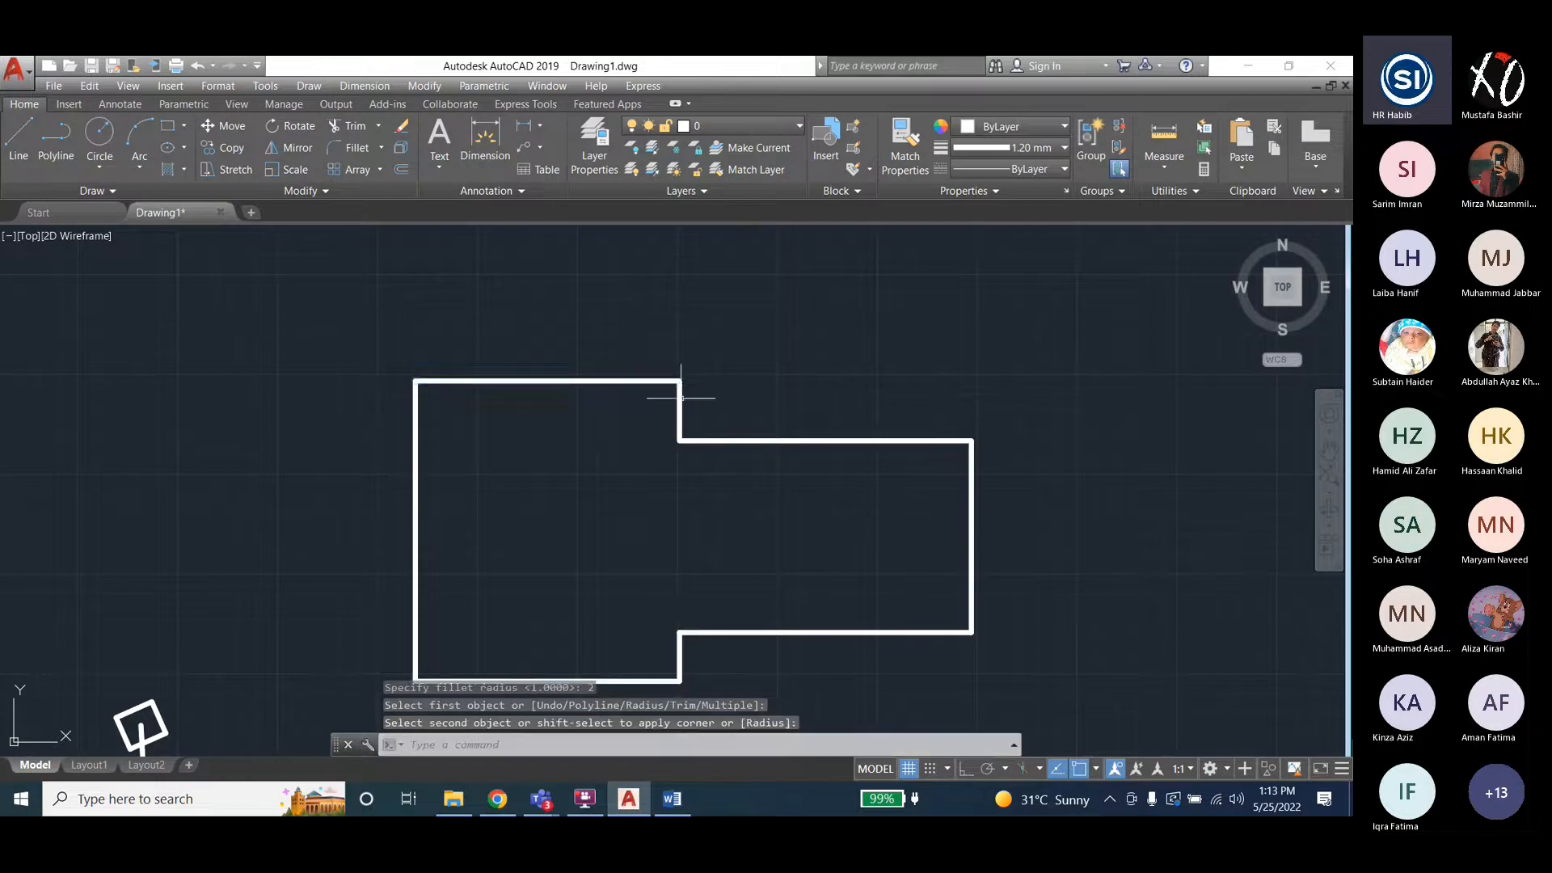
scroll(679, 398, "up", 4)
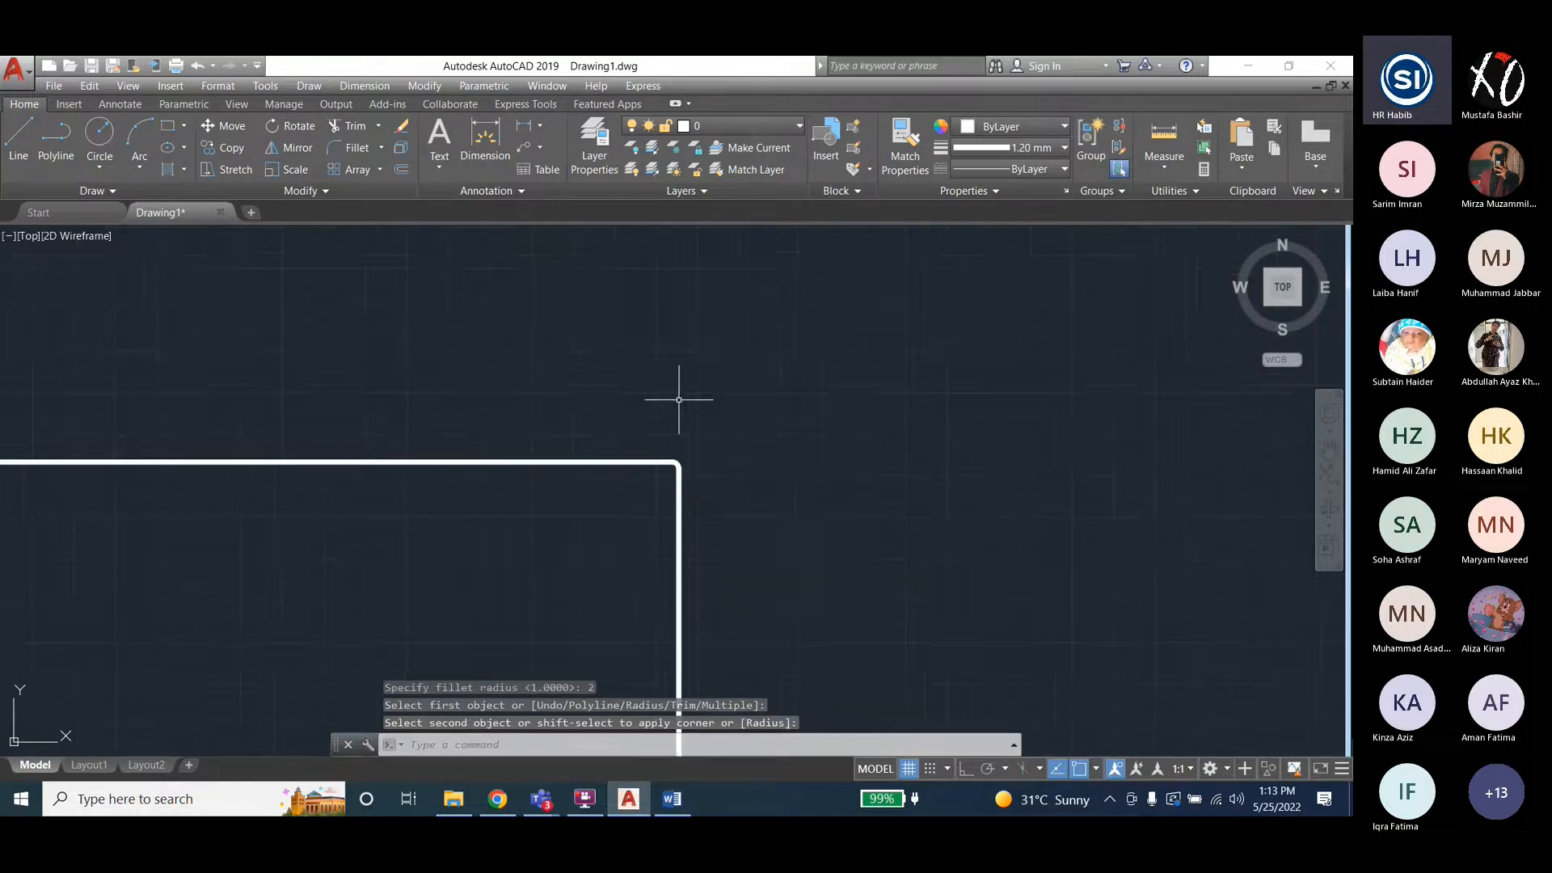
scroll(702, 375, "down", 2)
scroll(701, 375, "down", 2)
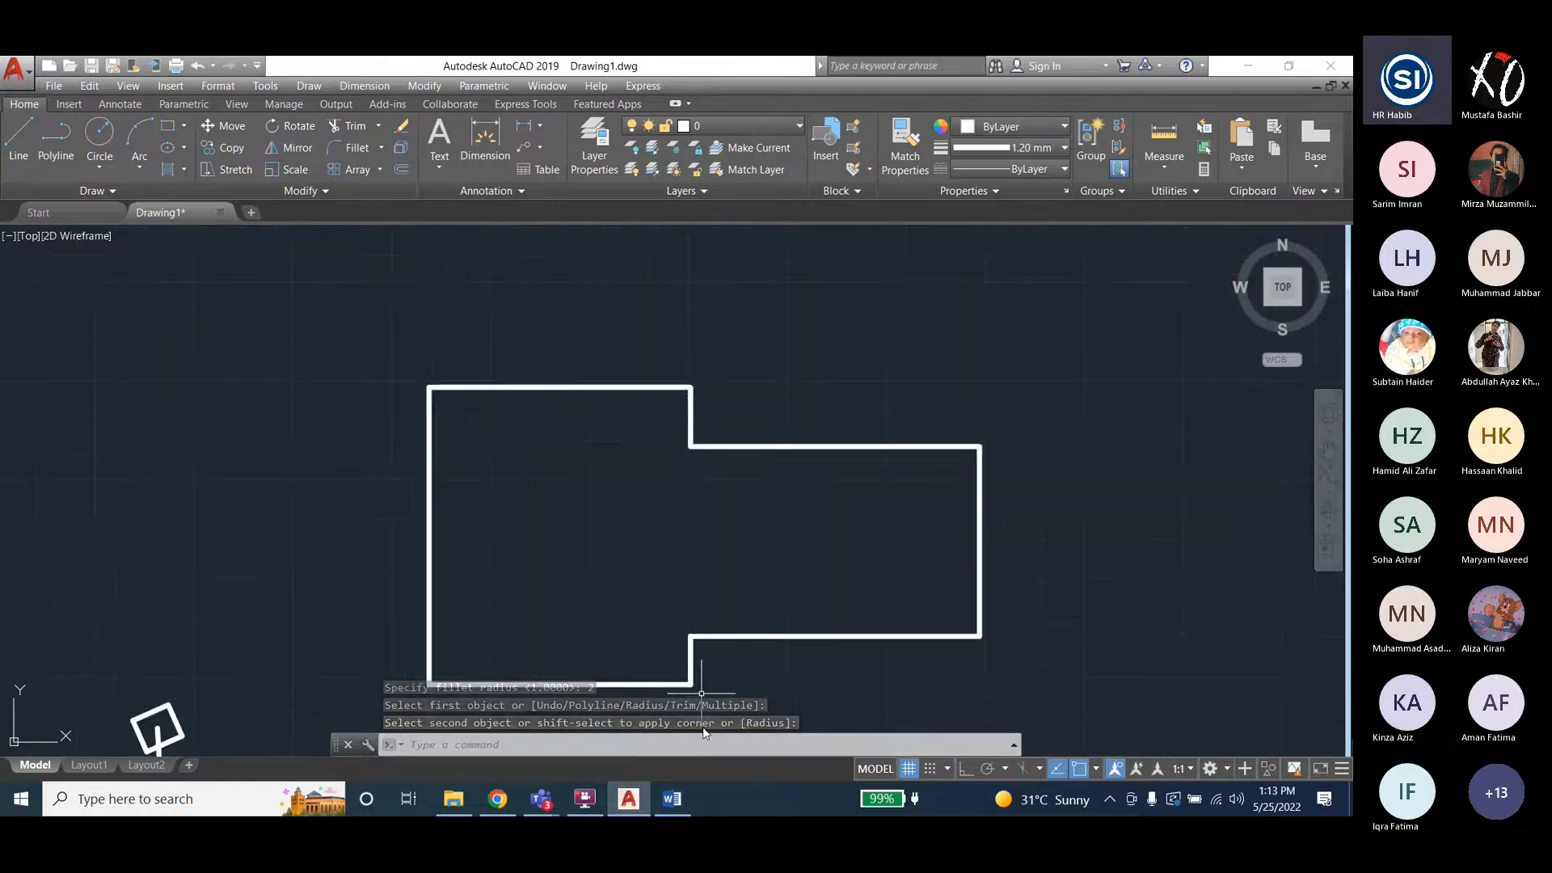
Fillet the northwest corner of the outline's large square part with radius 5.
key("Return")
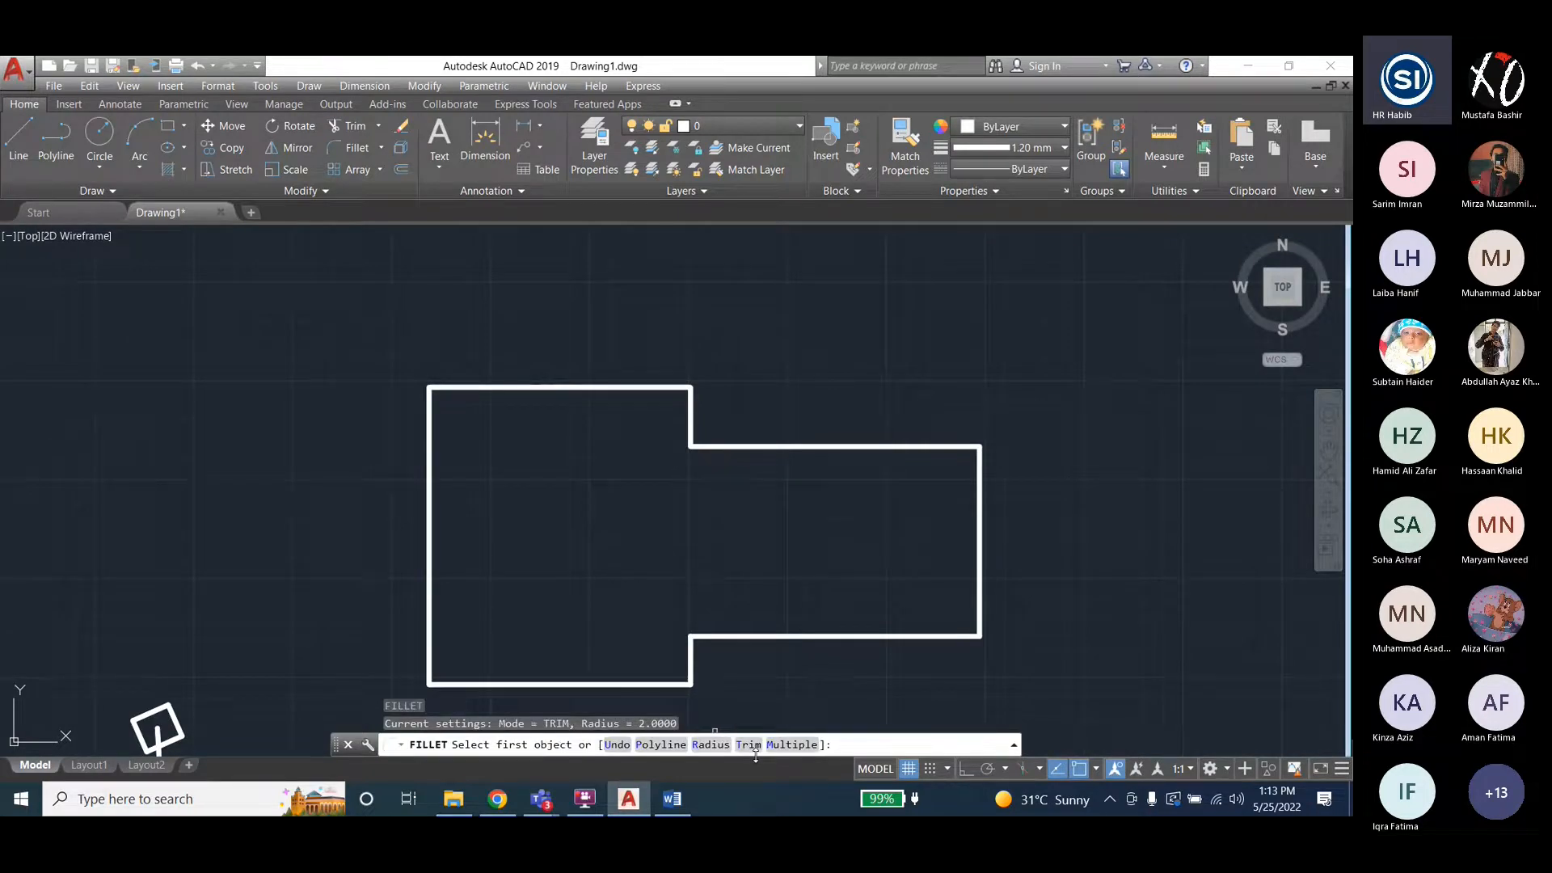
type("R")
key("Return")
type("5")
key("Return")
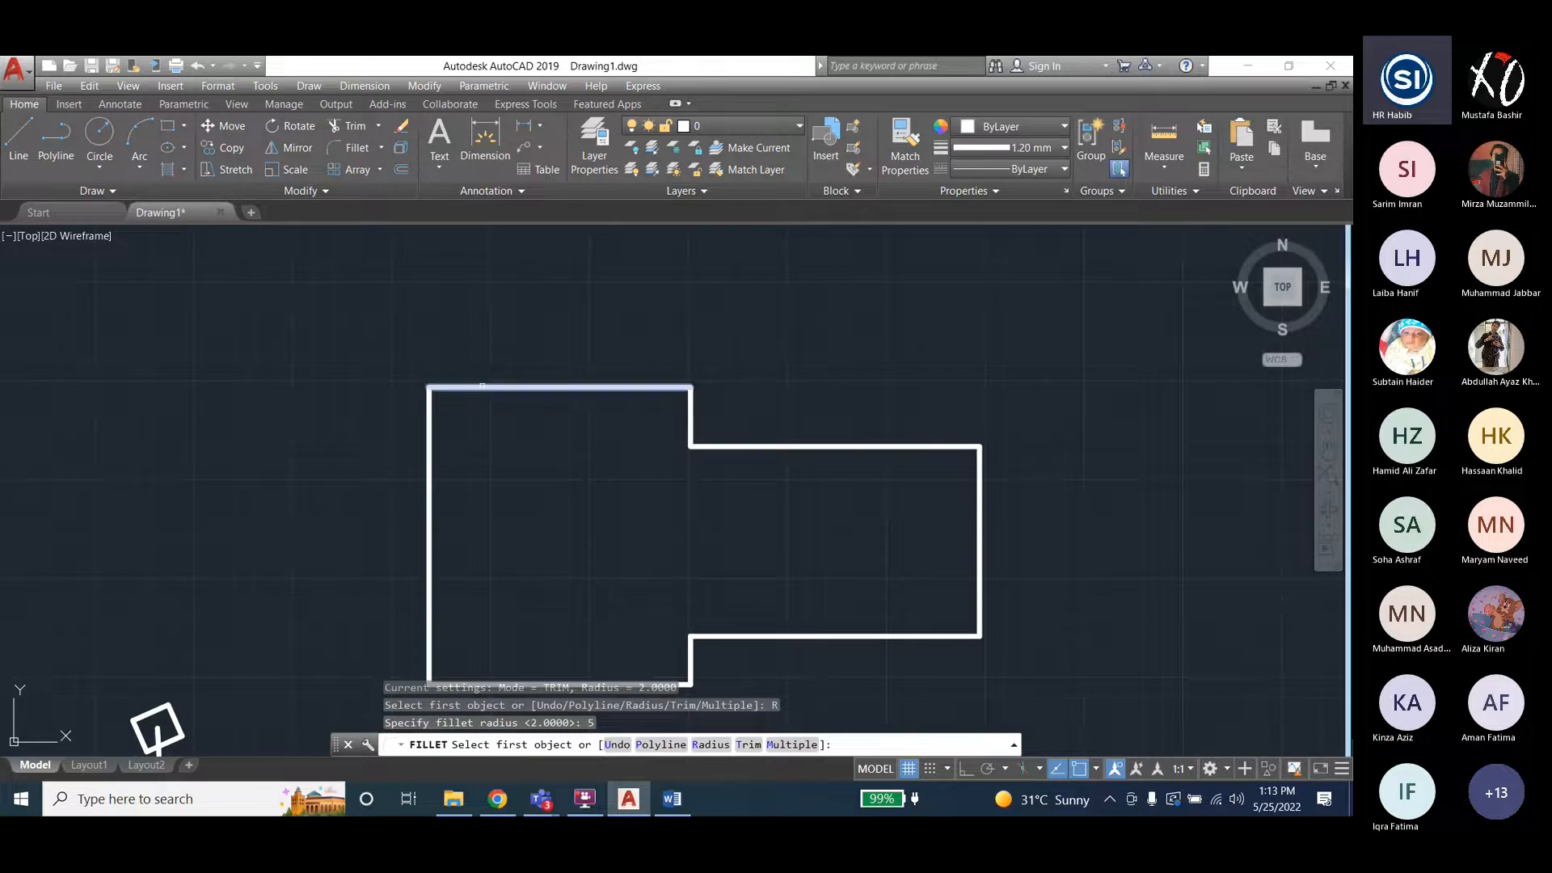
left_click(481, 389)
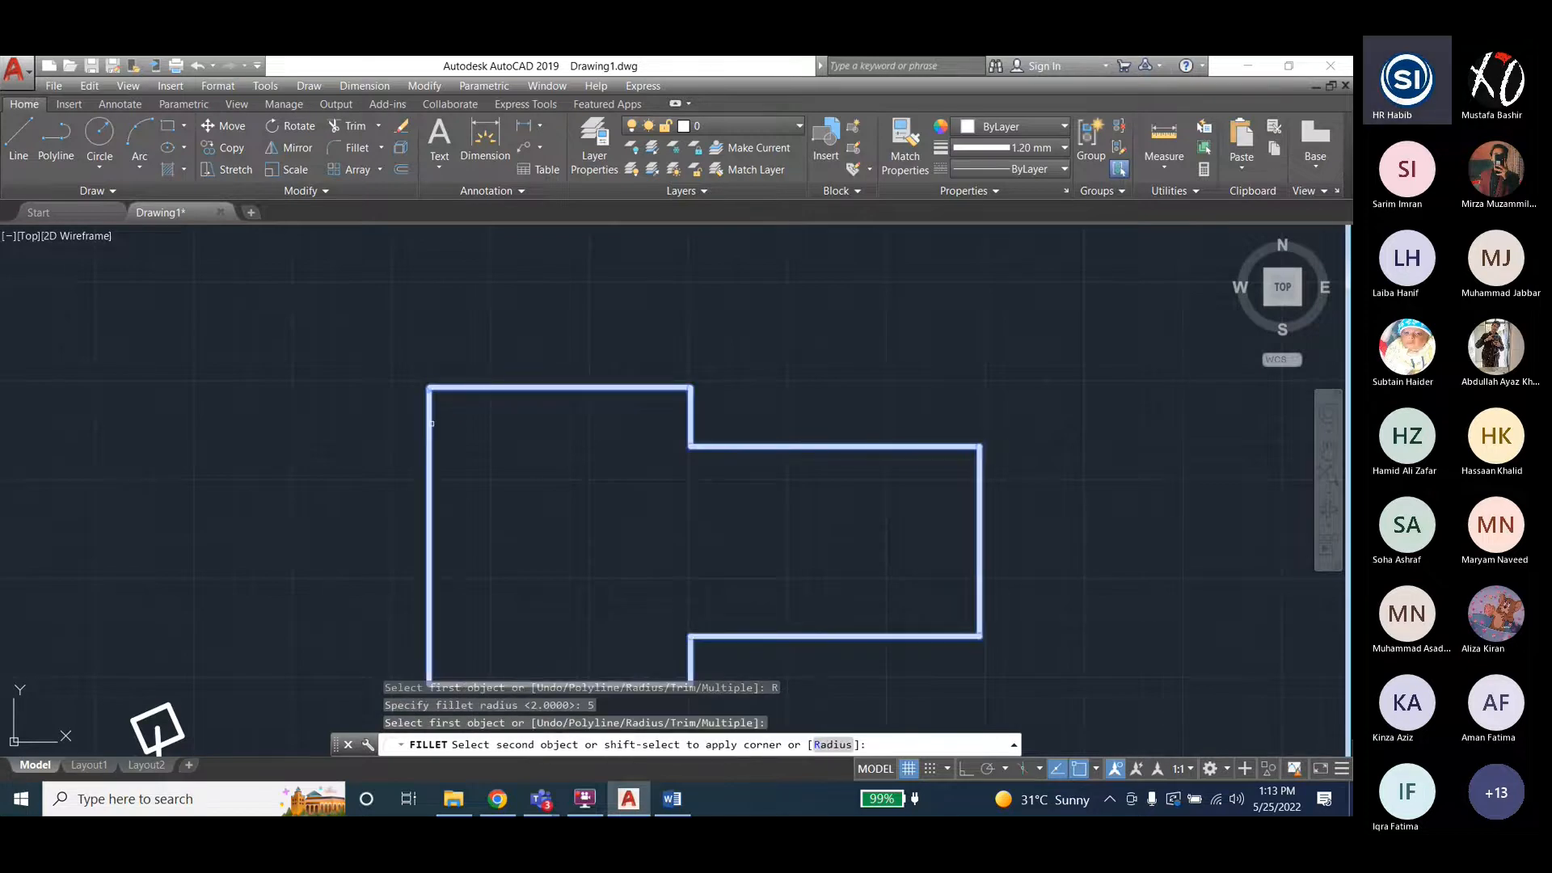
left_click(431, 414)
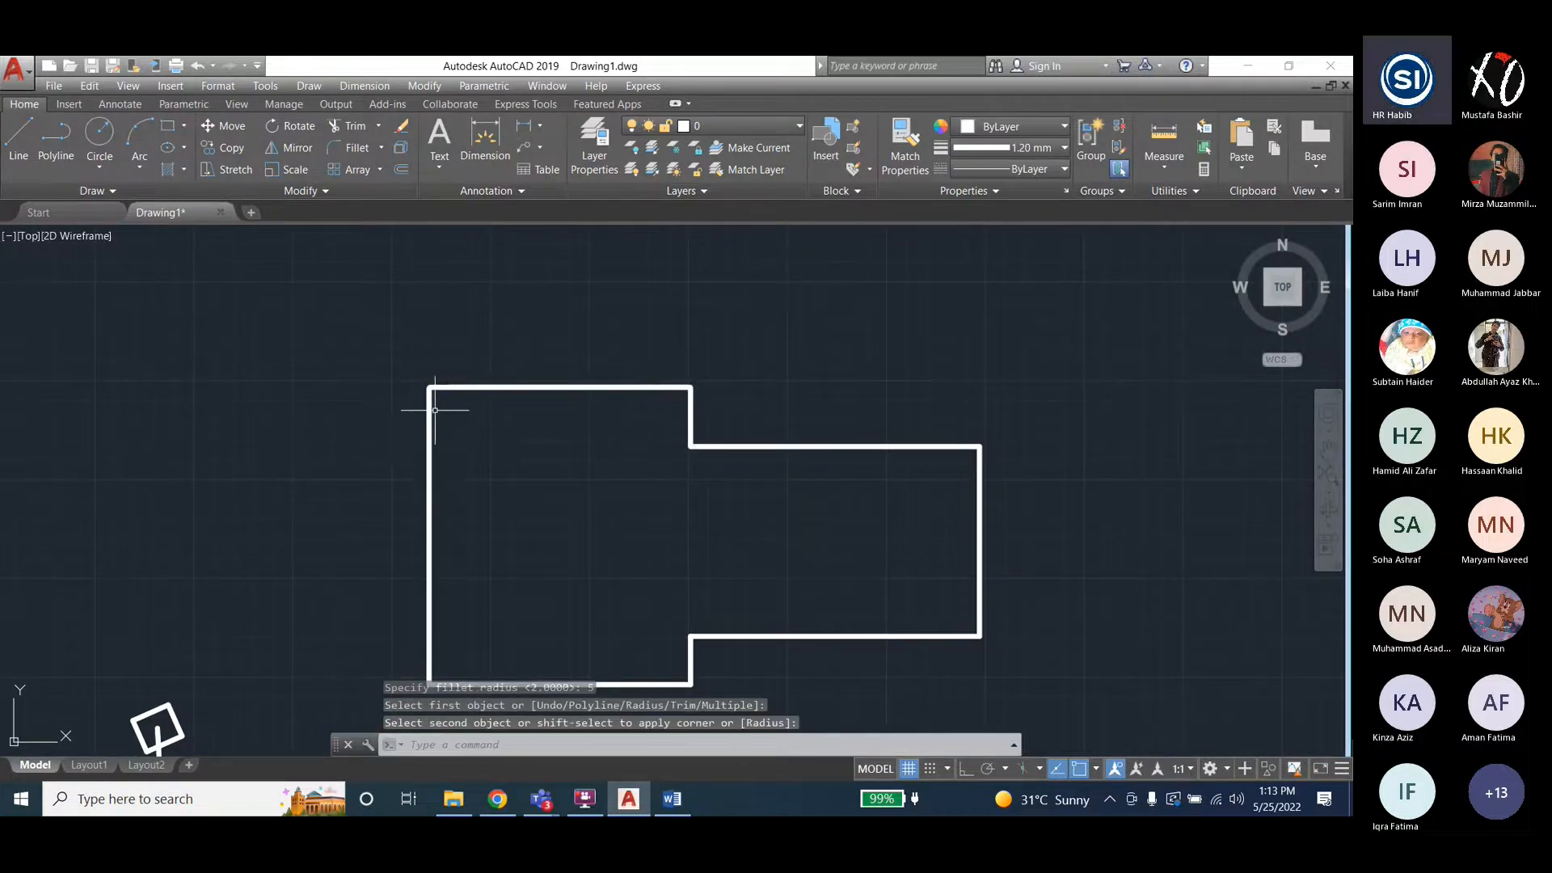
middle_click_drag(435, 410, 420, 391)
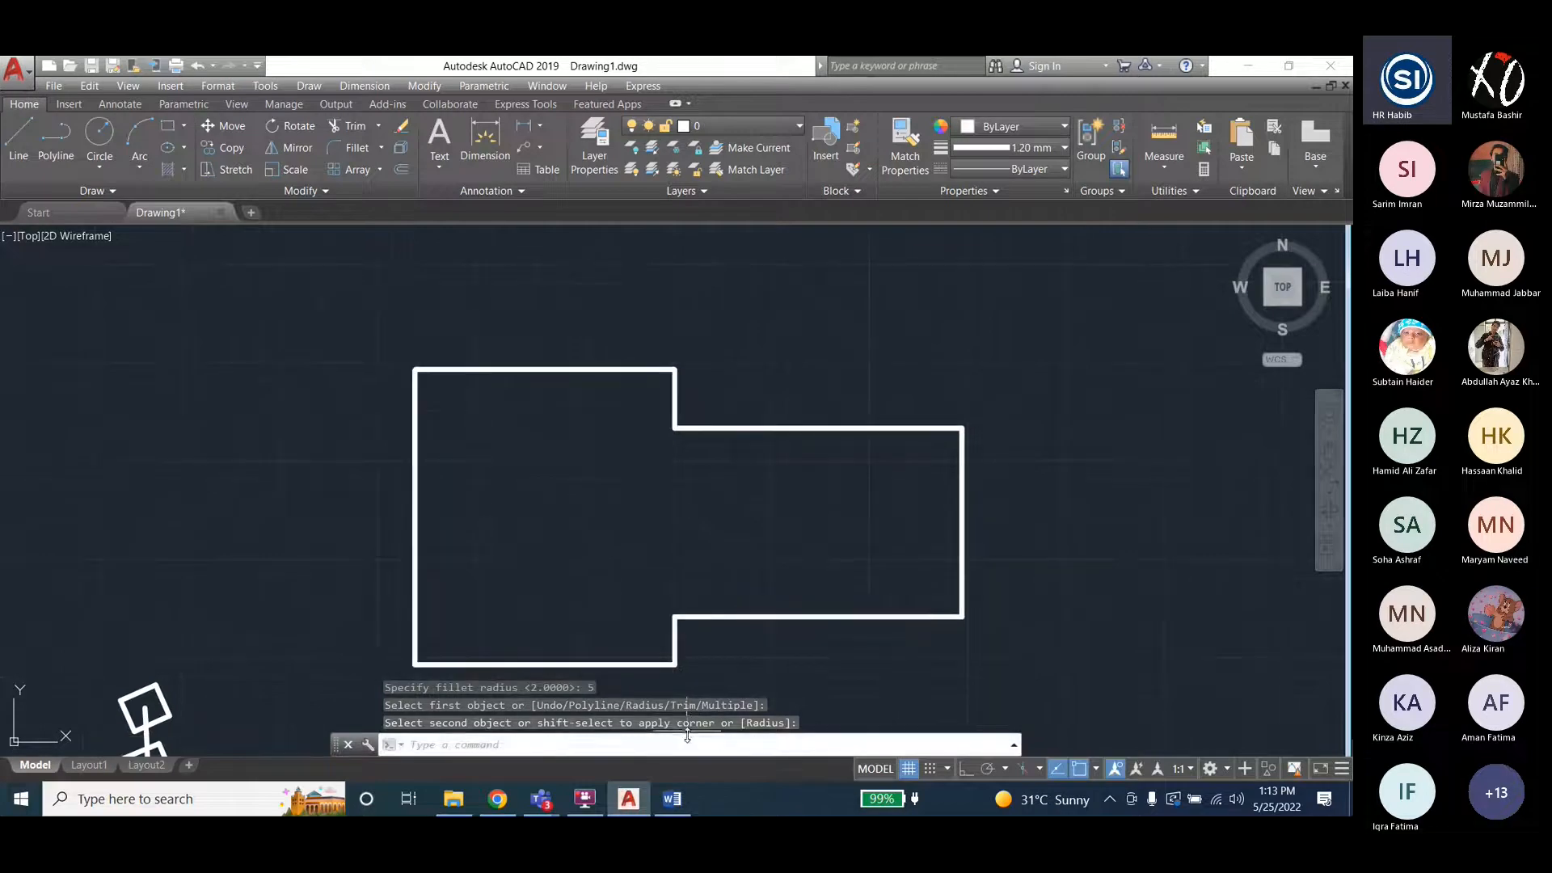
Fillet the lower inner corner, where the large and narrow parts of the outline meet, with radius 30.
key("Return")
left_click(705, 746)
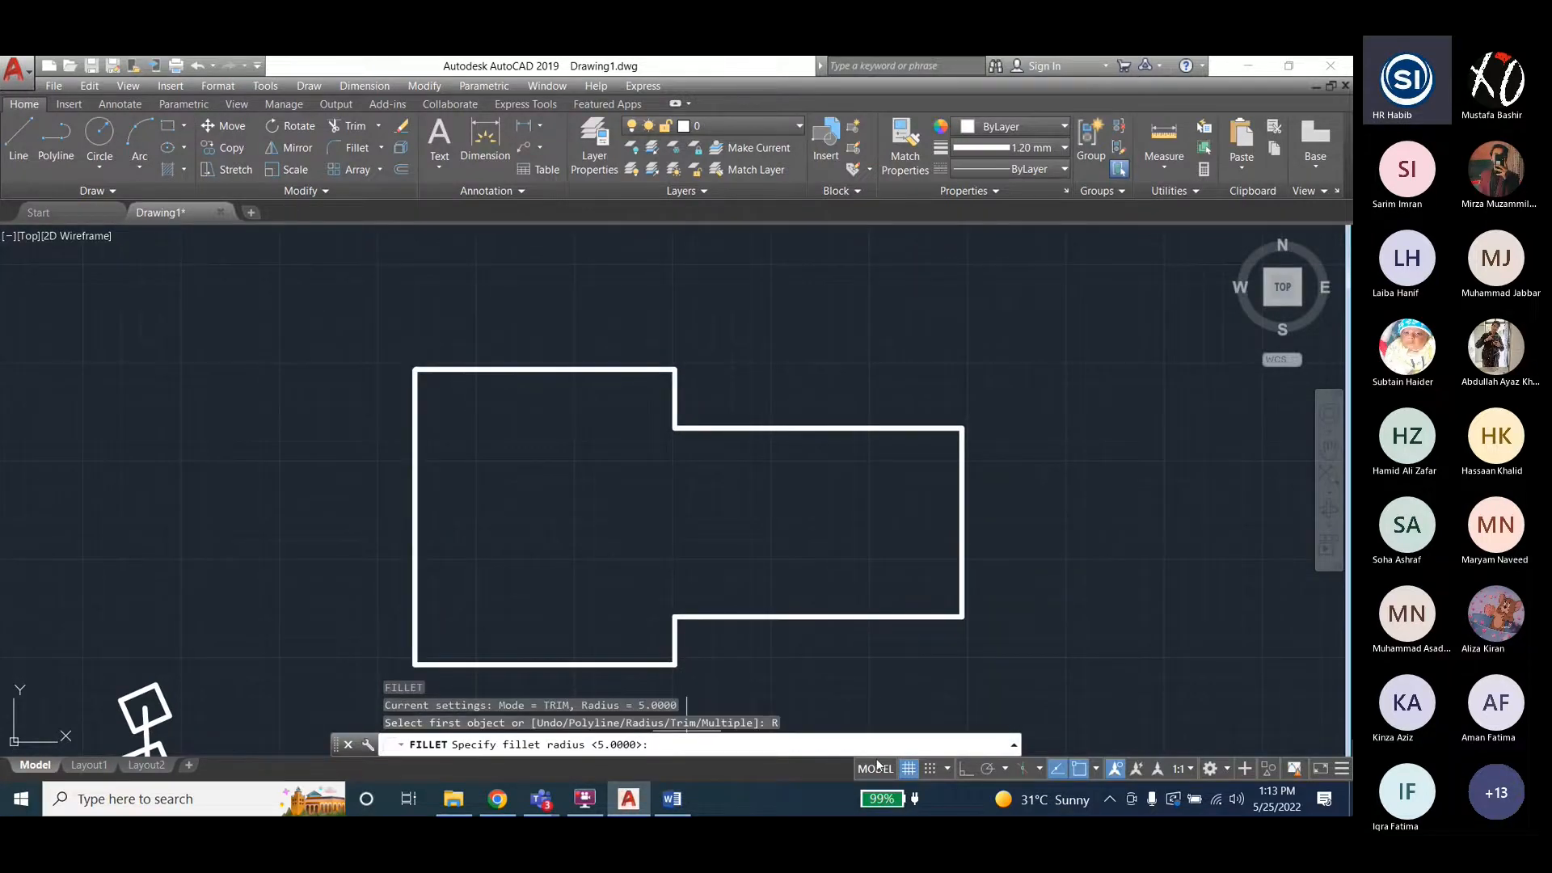
type("30")
key("Return")
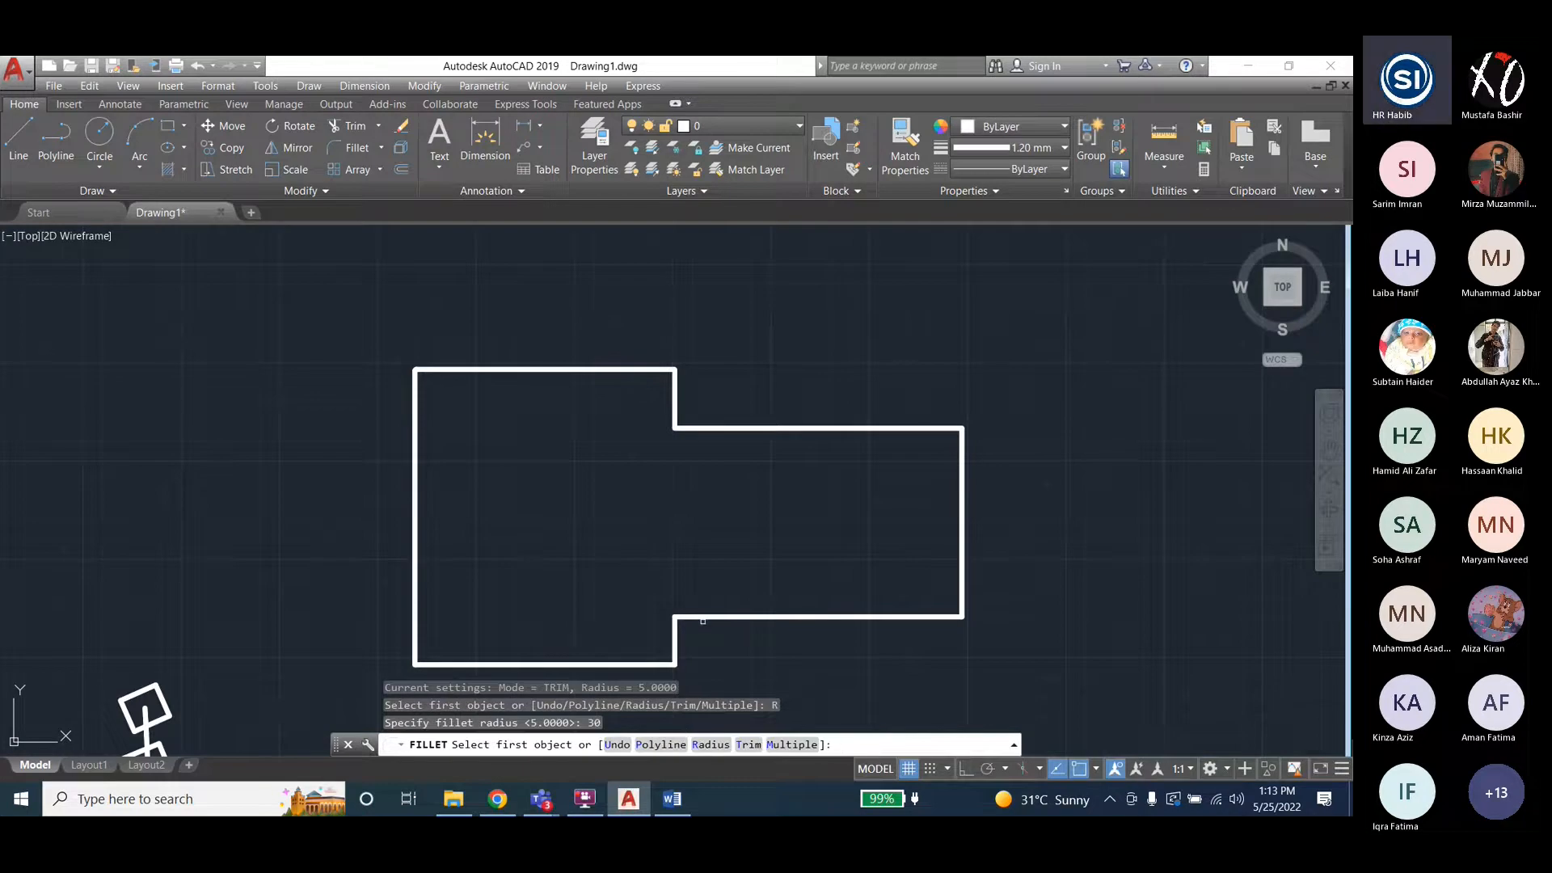
left_click(702, 621)
left_click(674, 645)
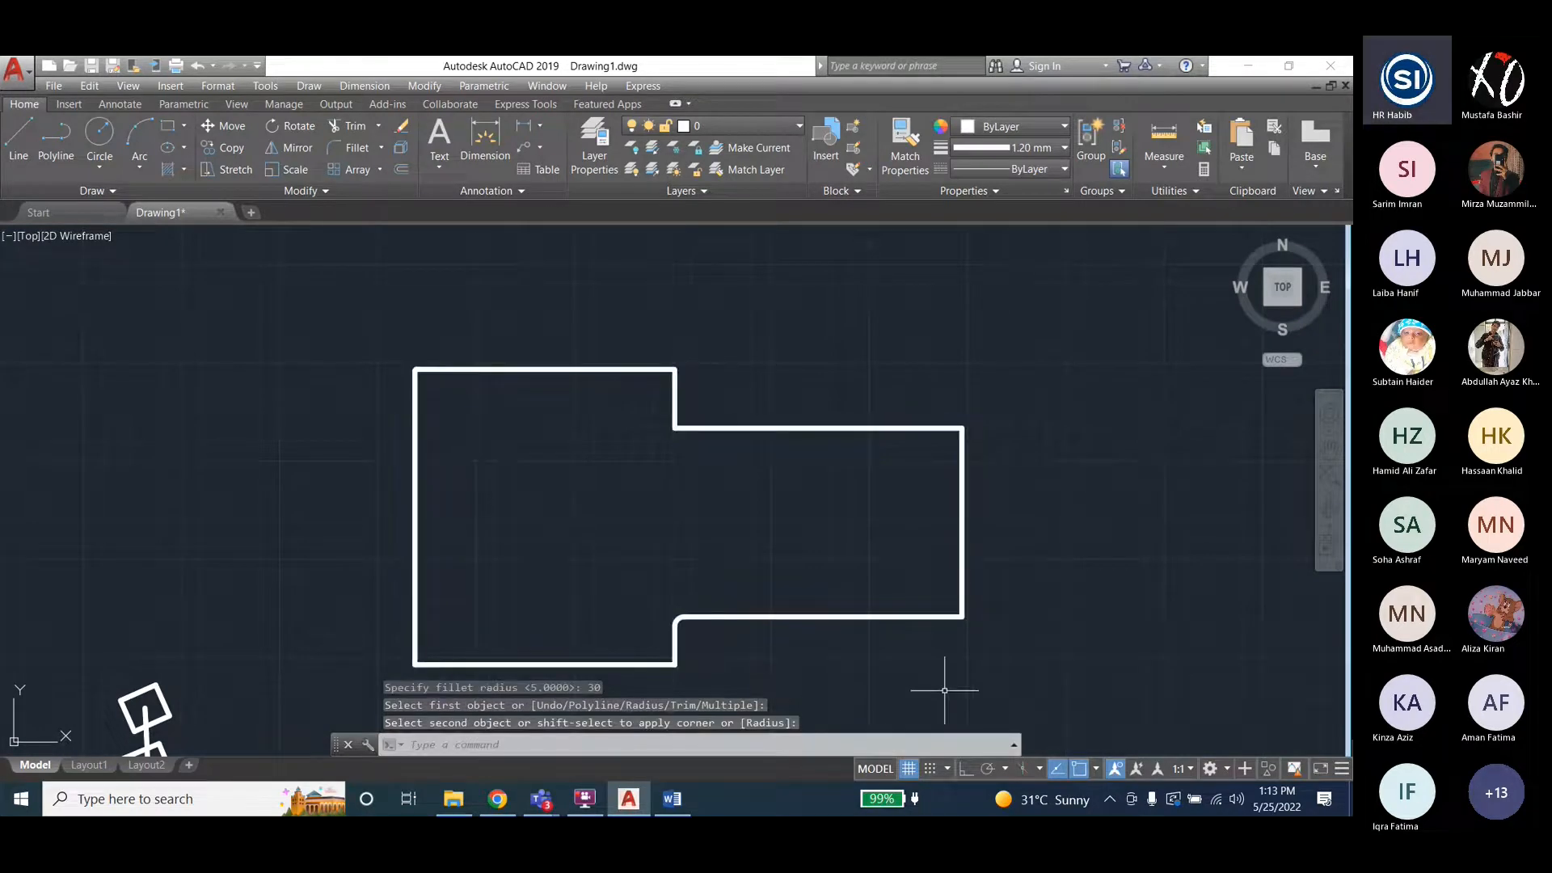
Fillet the southeast corner of the outline's narrow part with radius 50.
key("Return")
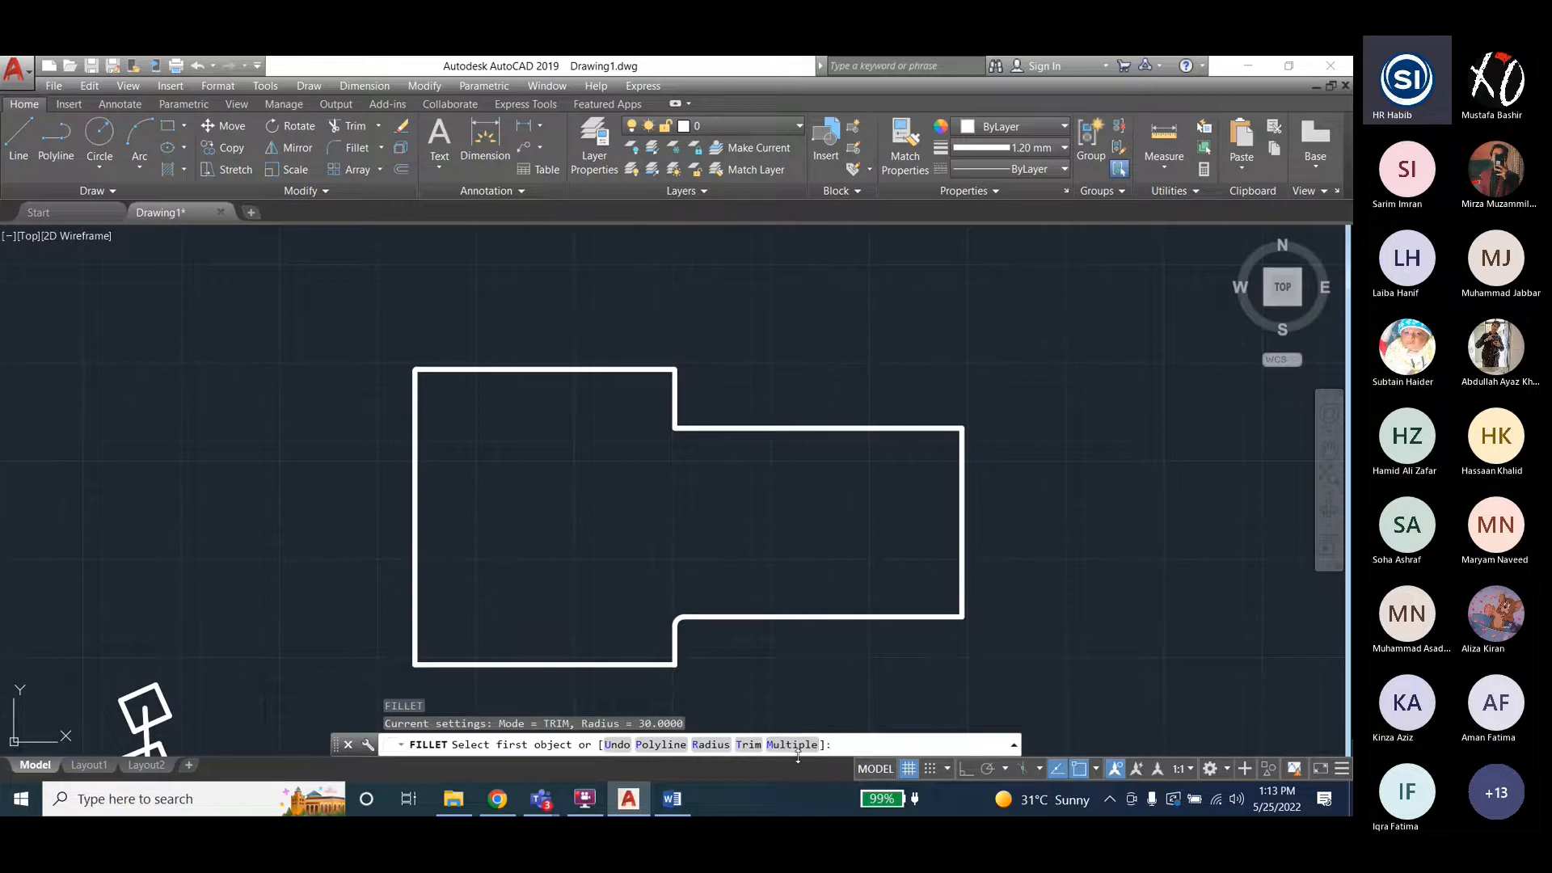
type("R")
key("Return")
type("50")
key("Return")
left_click(922, 618)
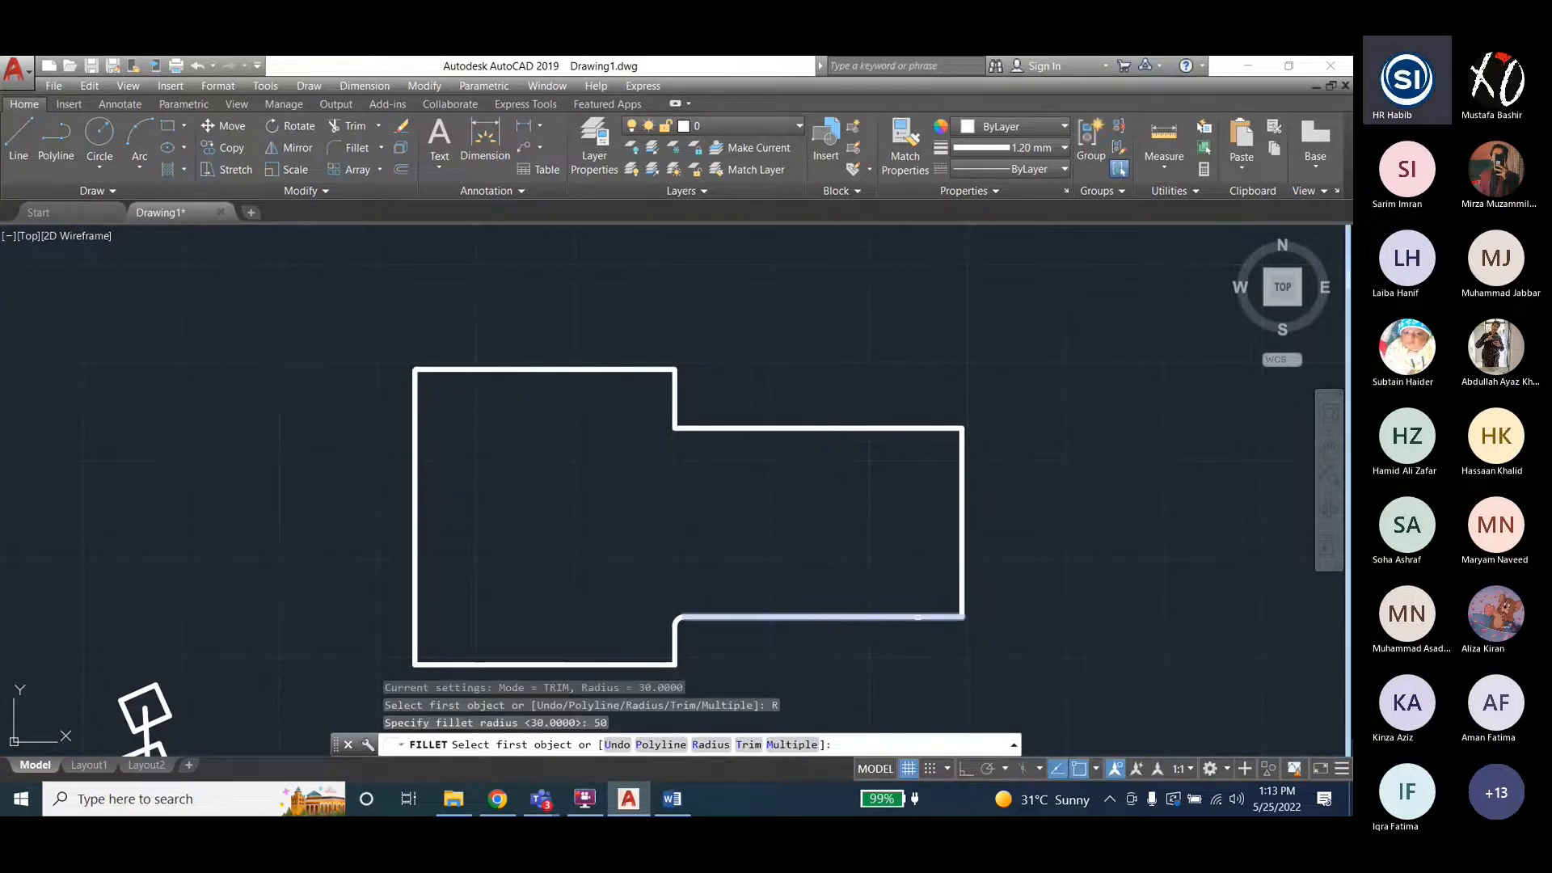
left_click(959, 584)
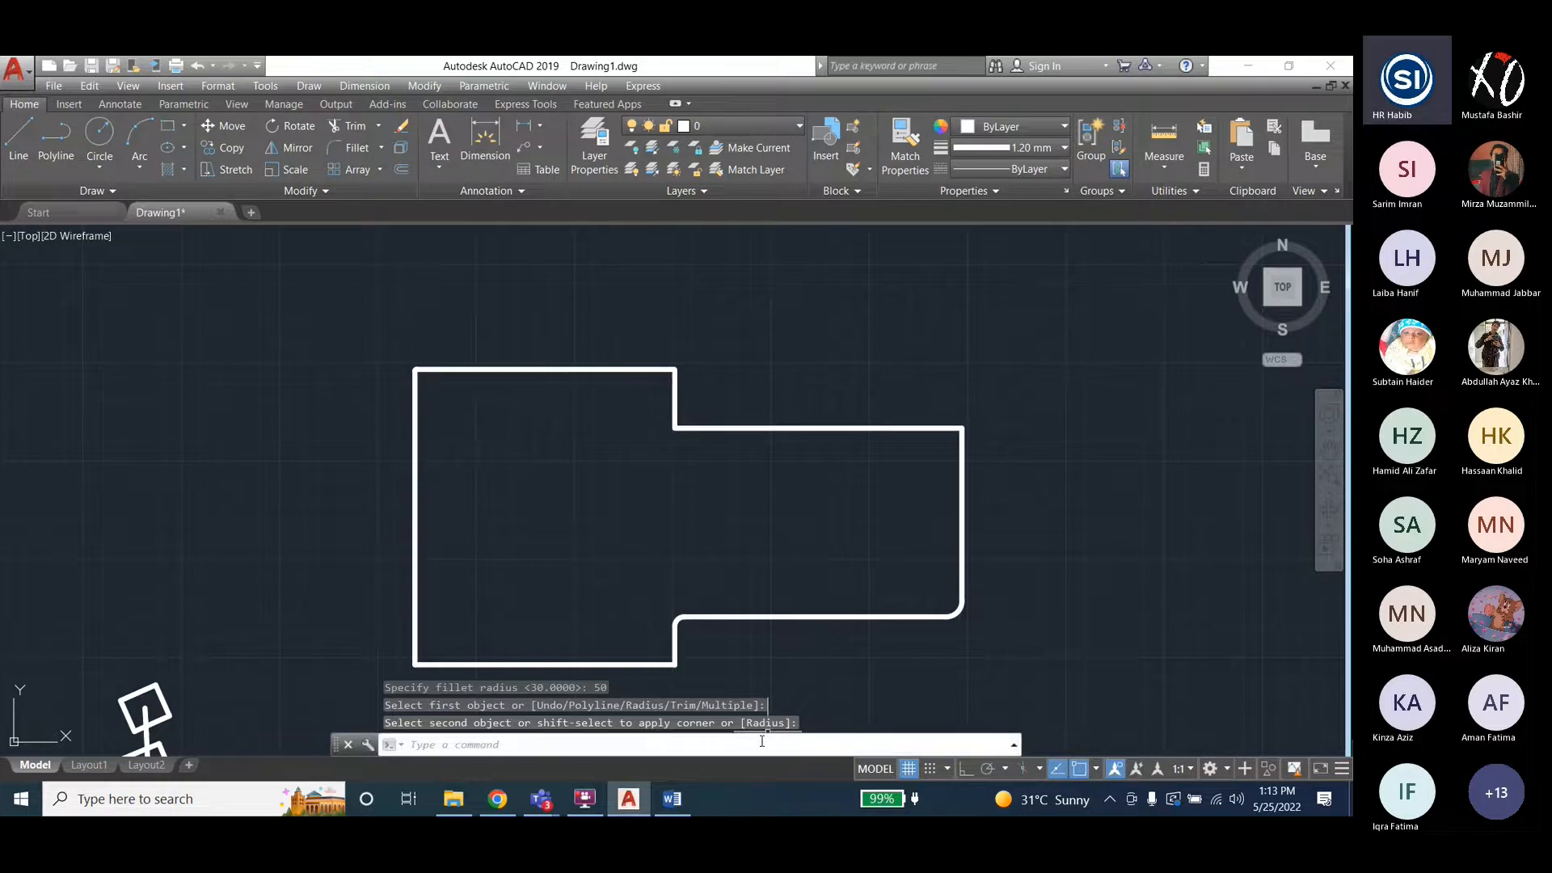
Fillet the northeast corner of the outline's narrow part with radius 100.
key("Return")
type("R")
key("Return")
type("100")
key("Return")
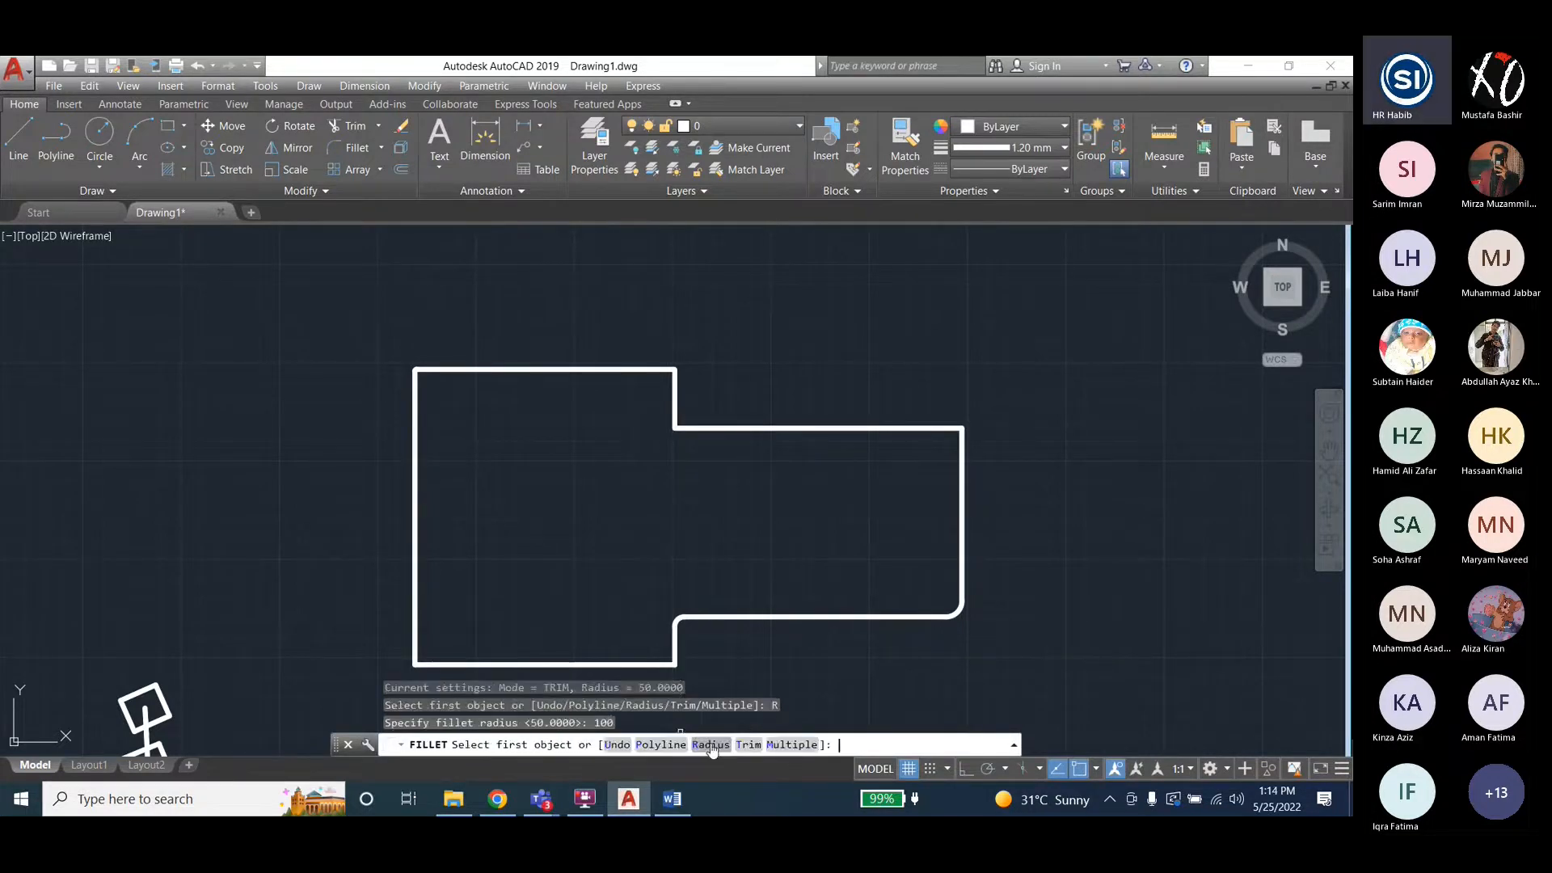
left_click(922, 429)
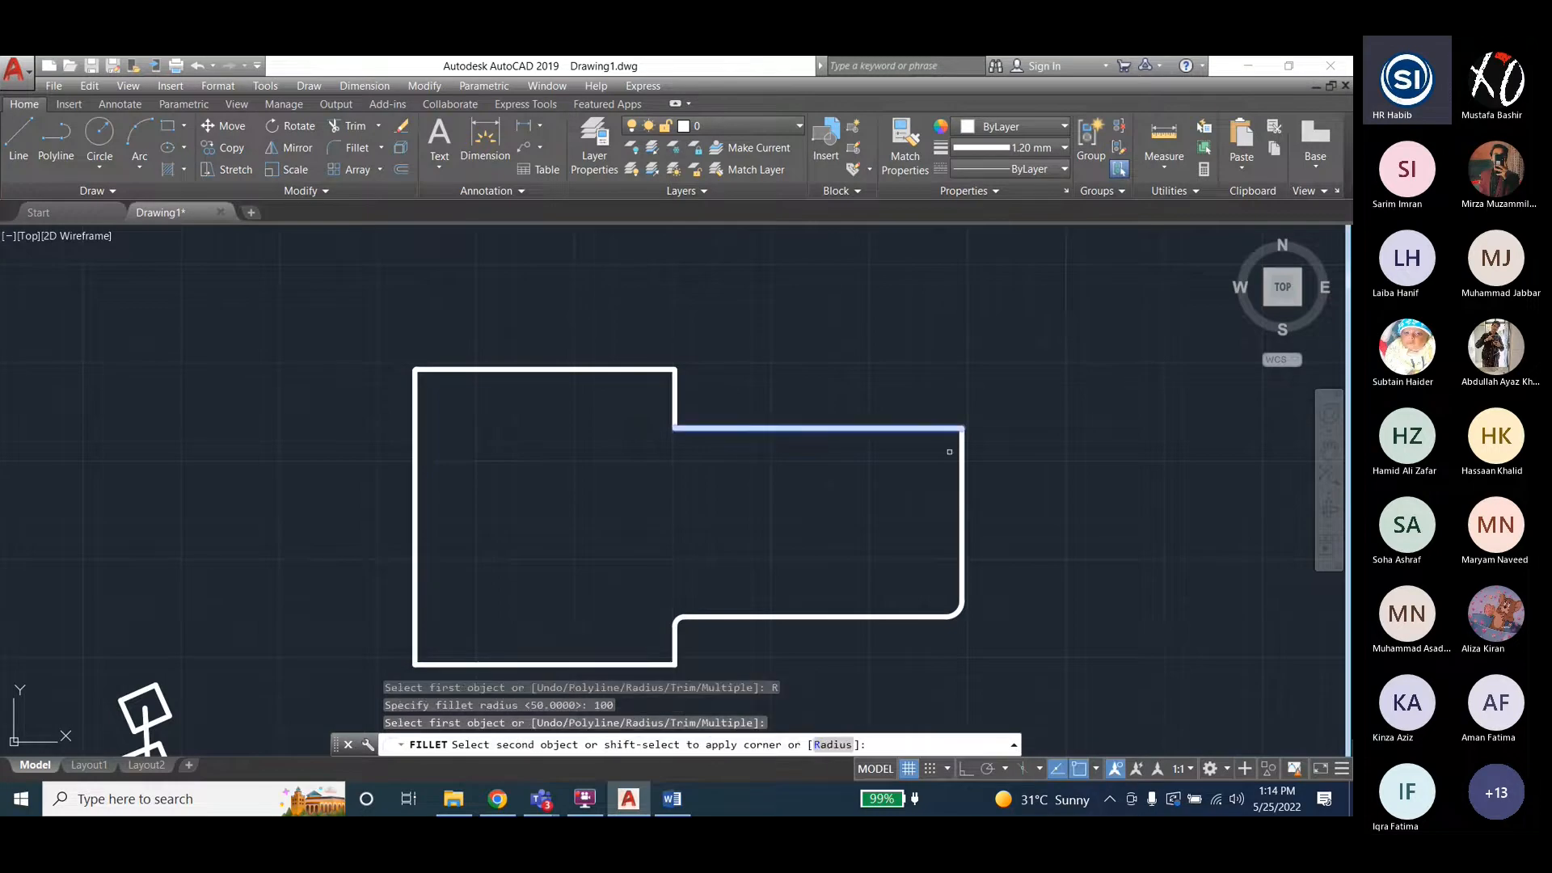
left_click(961, 477)
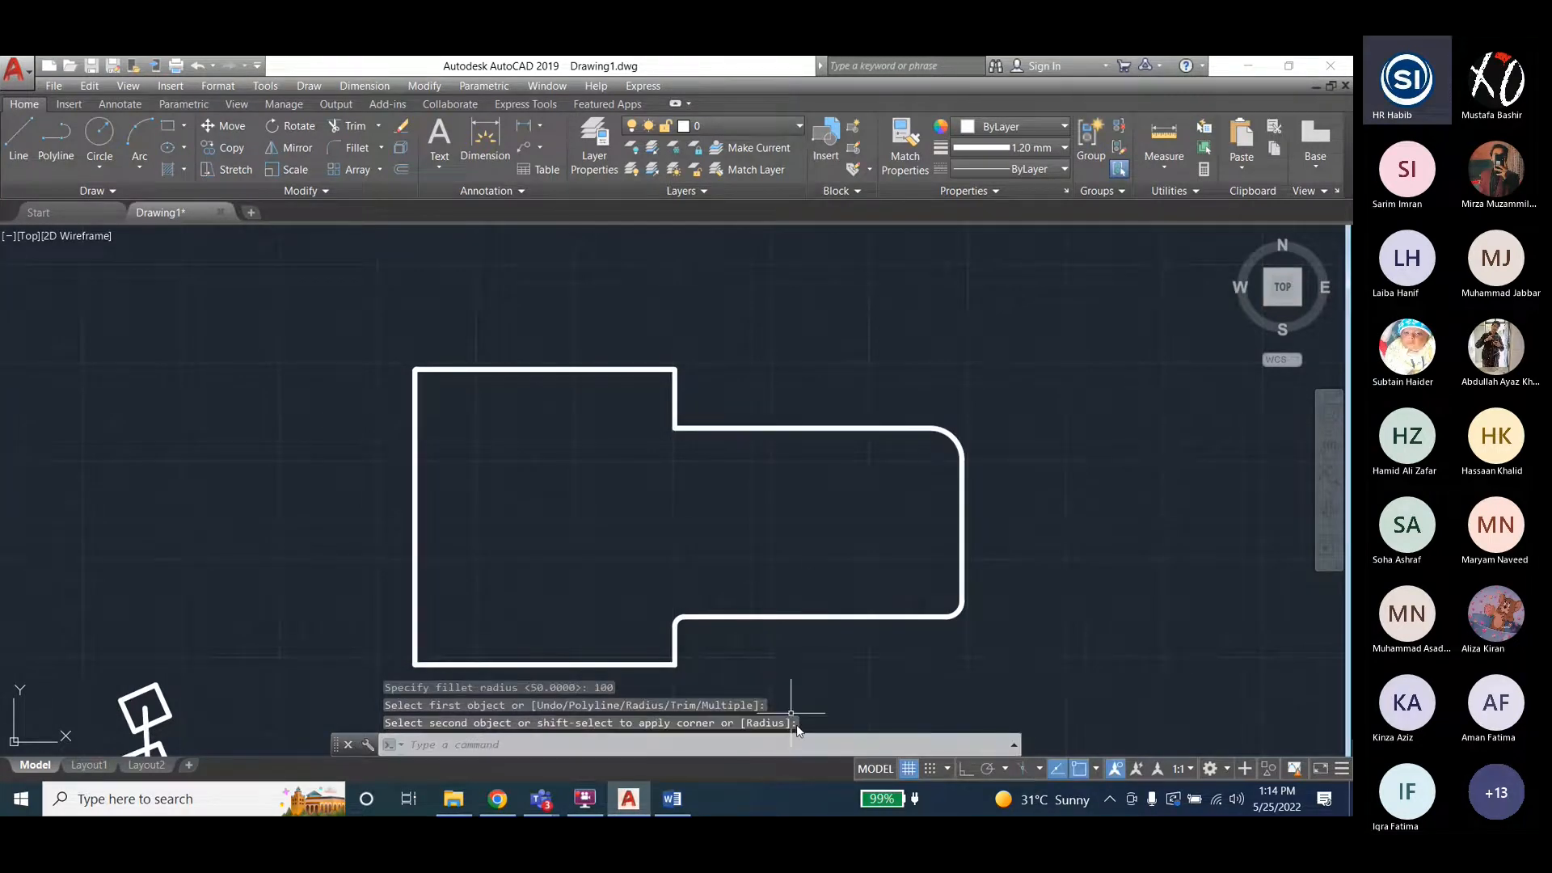
Fillet the southwest corner of the outline's large square part with radius 150.
key("Return")
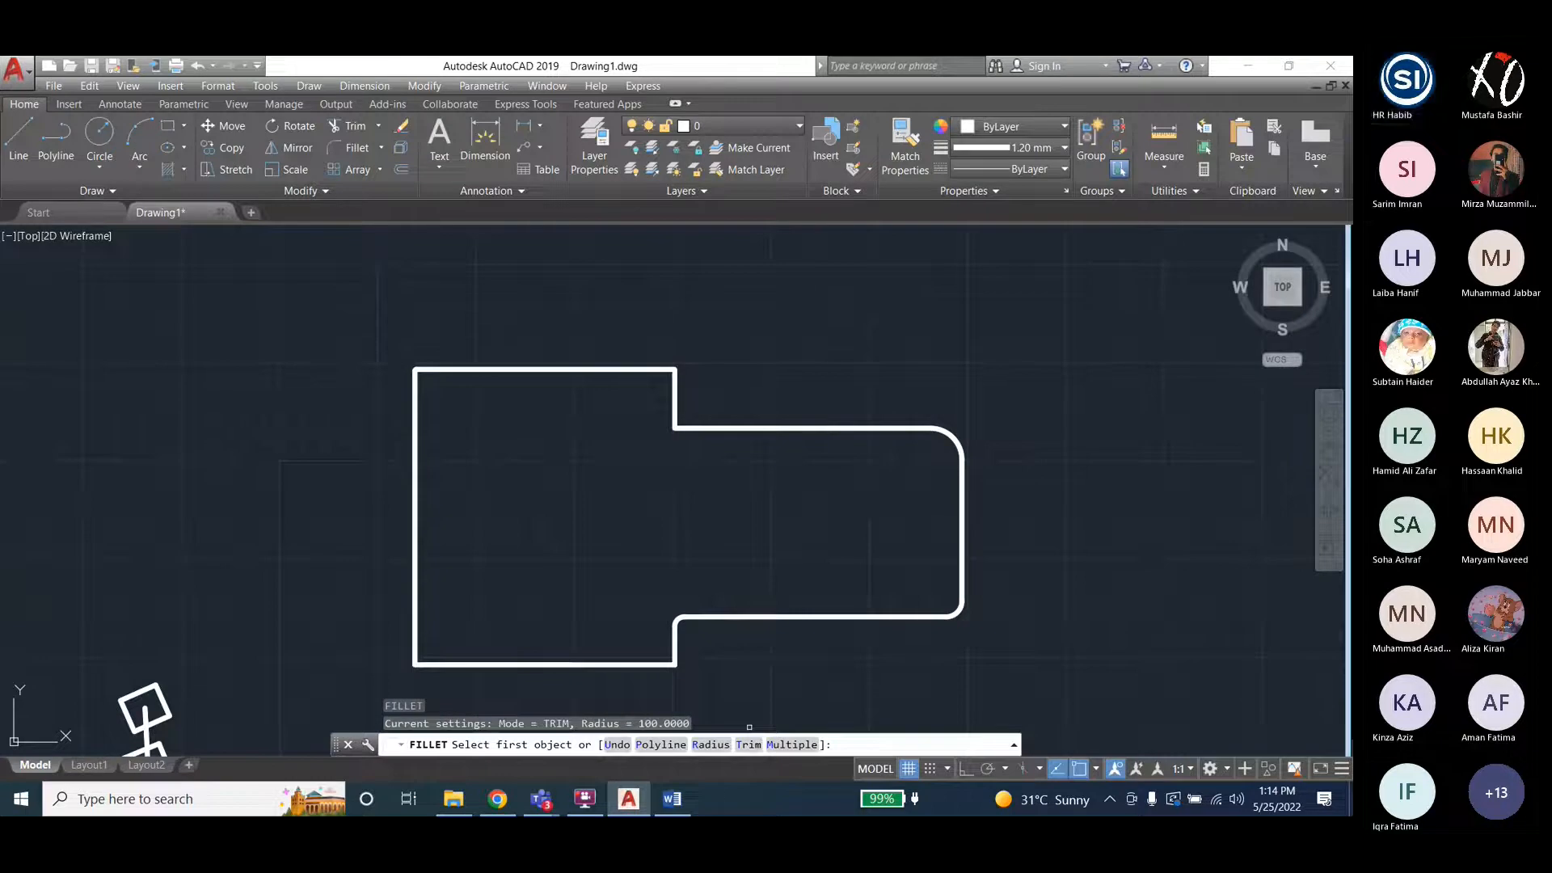
left_click(701, 745)
type("150")
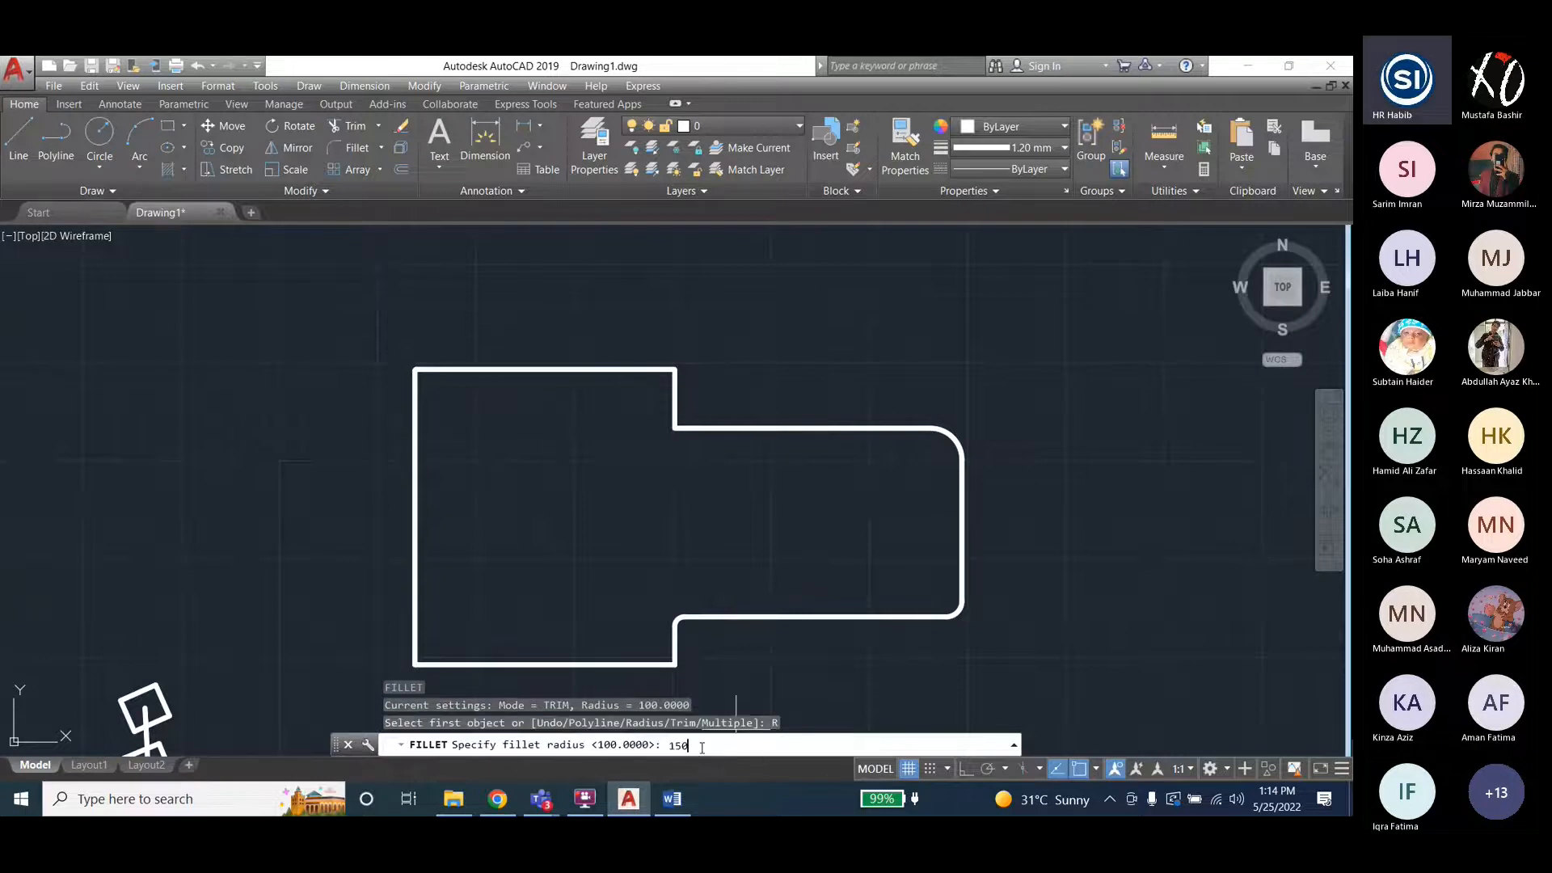
key("Return")
left_click(413, 616)
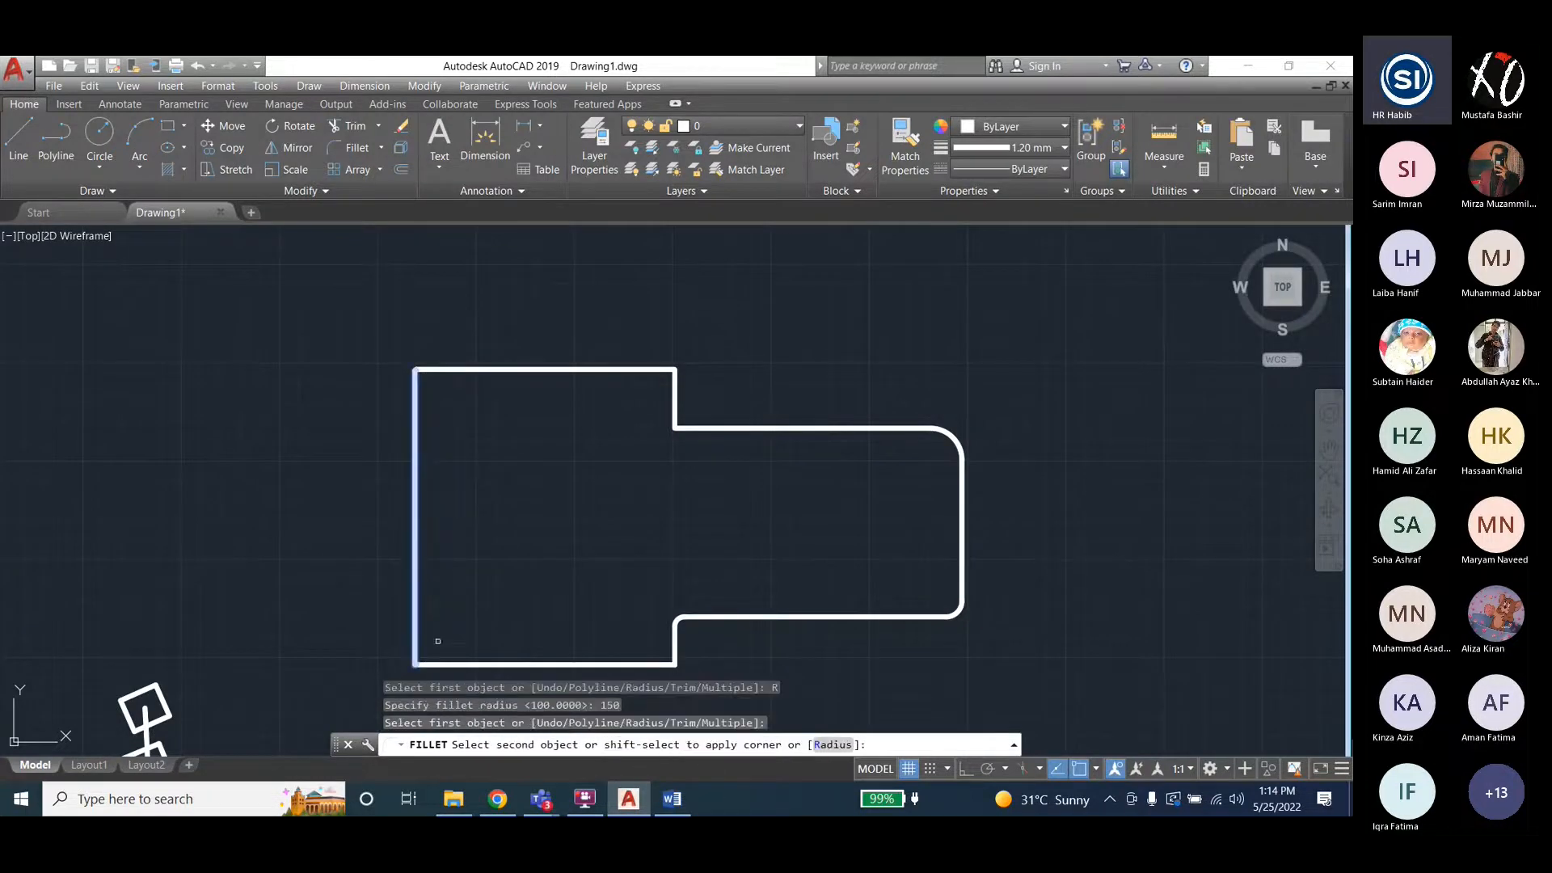
left_click(449, 664)
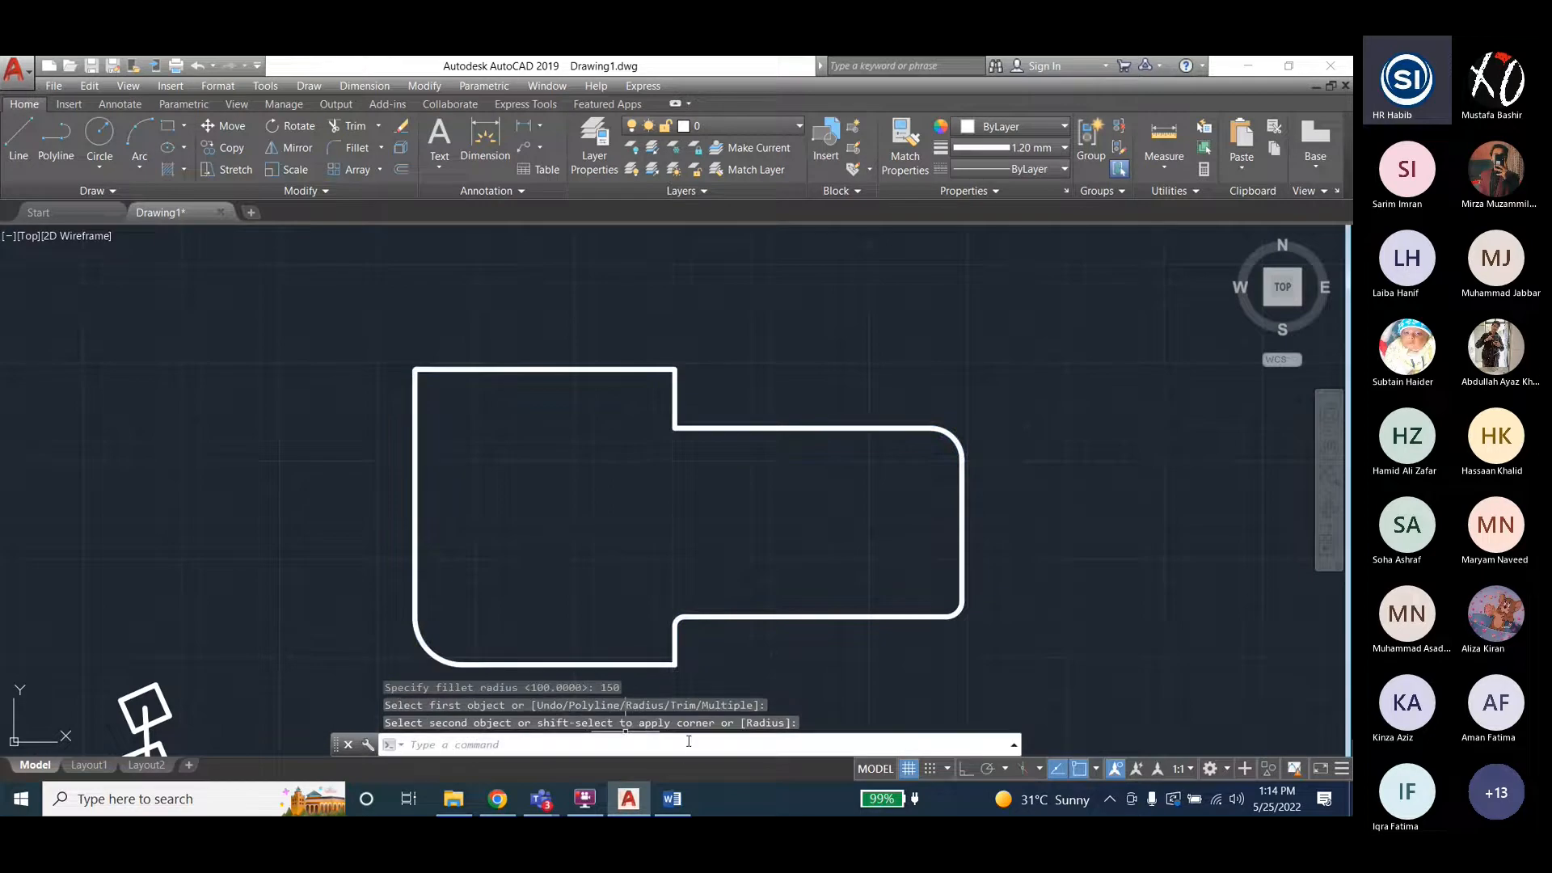
Fillet the northwest corner of the outline's large square part with radius 200 and end the command.
key("Return")
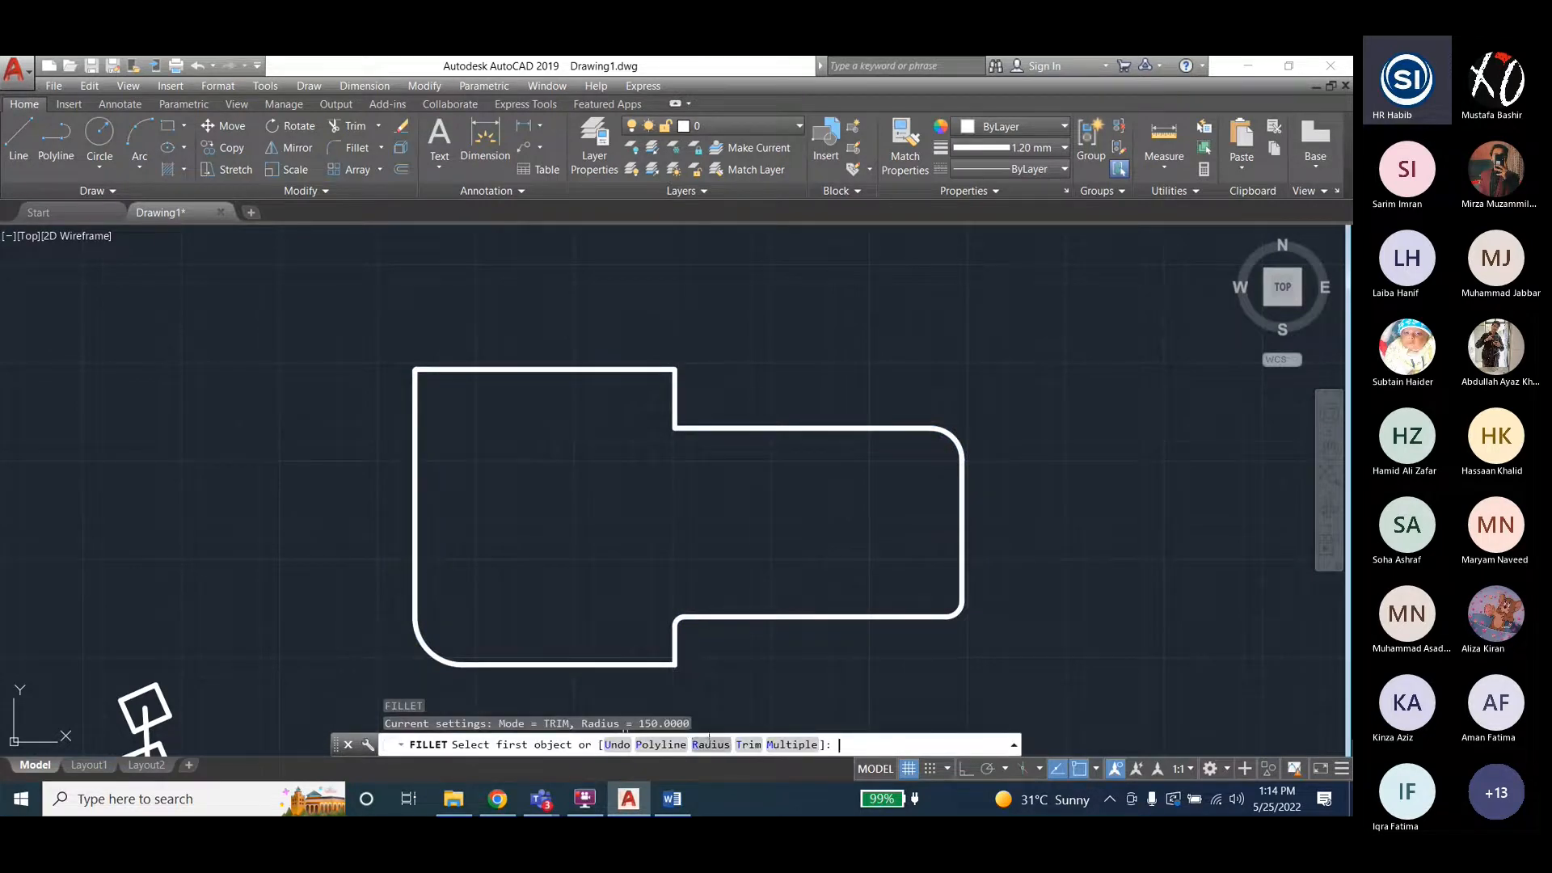
left_click(710, 743)
type("200")
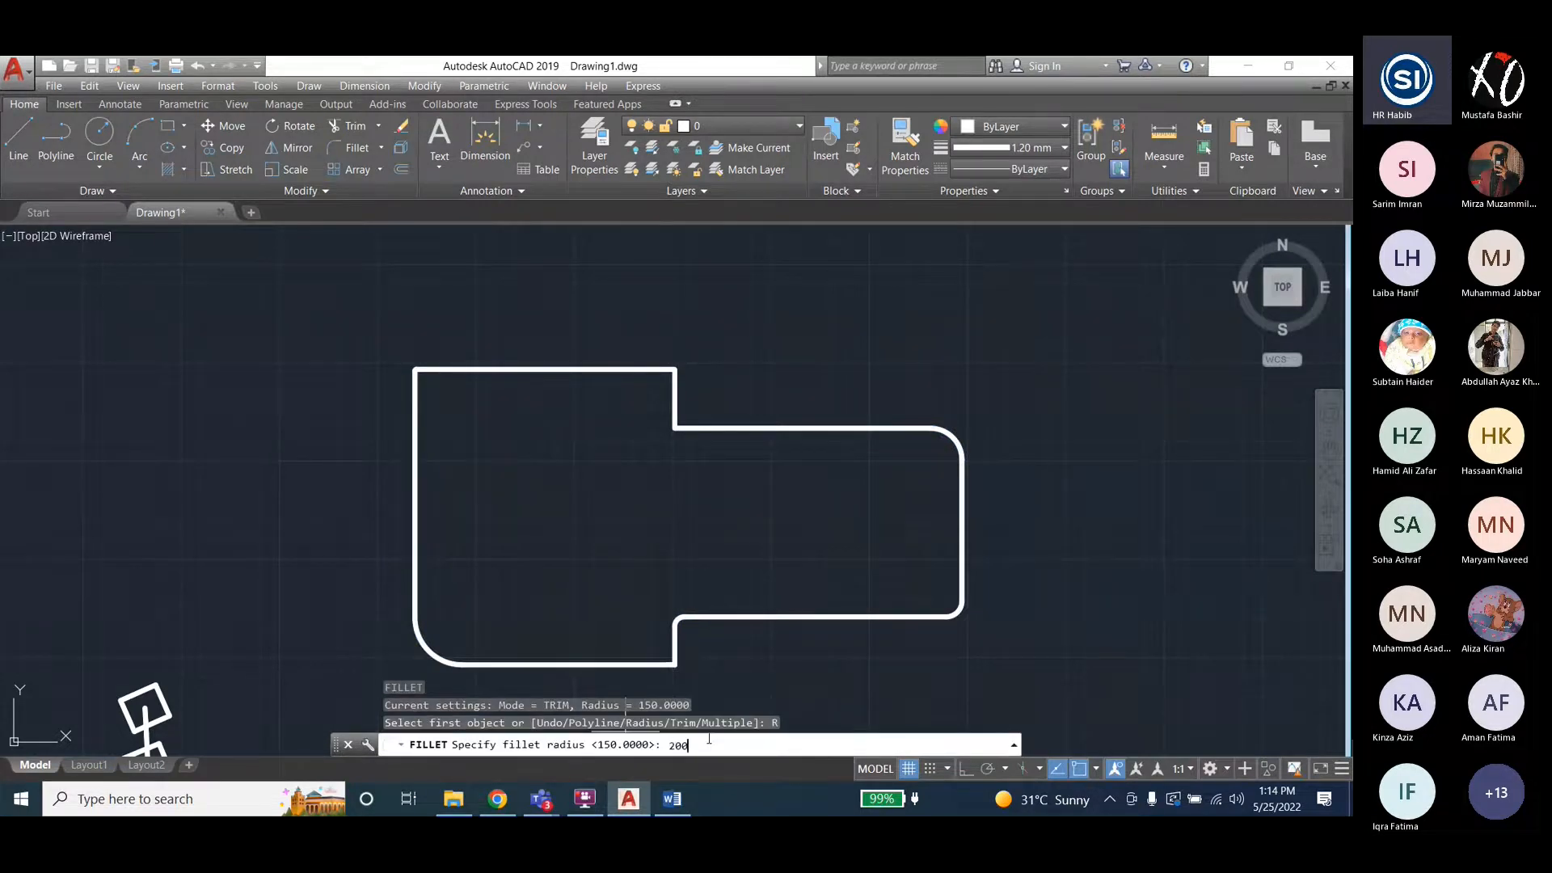
key("Return")
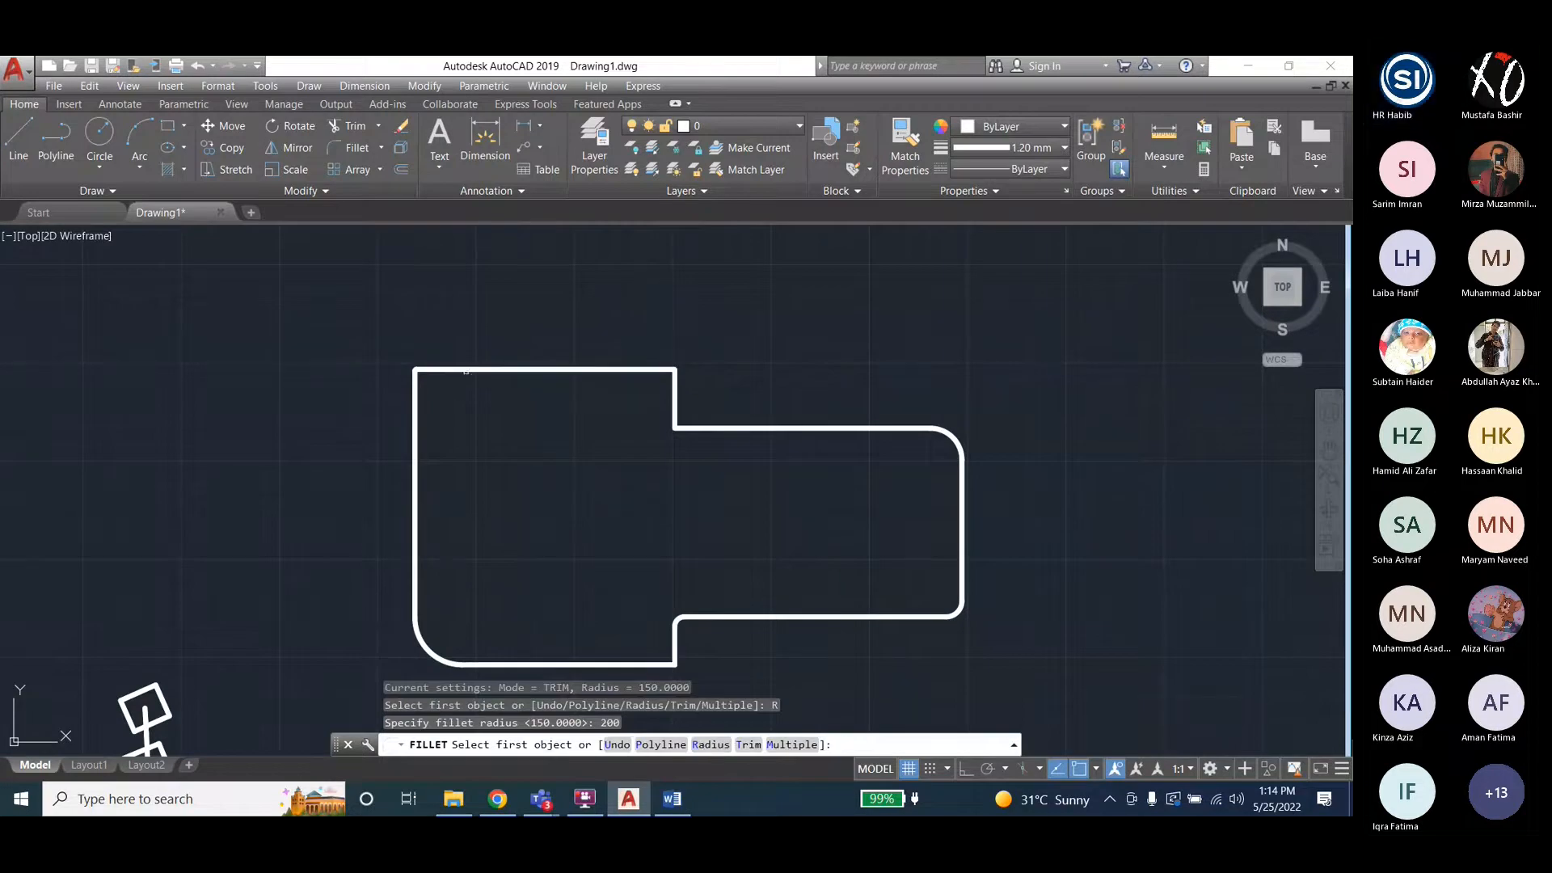
left_click(458, 375)
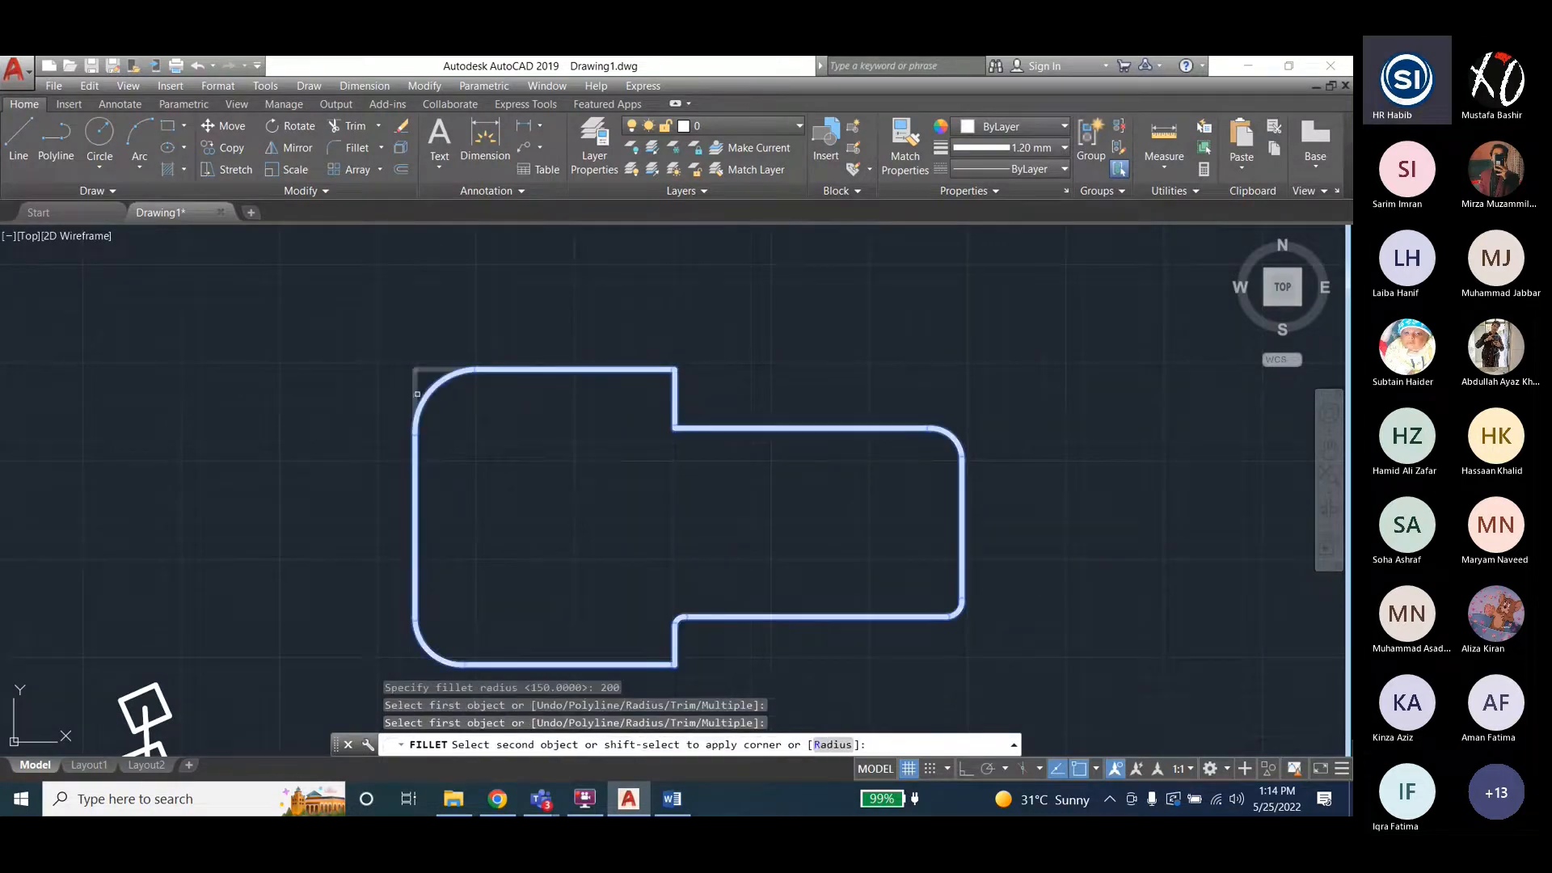
left_click(414, 435)
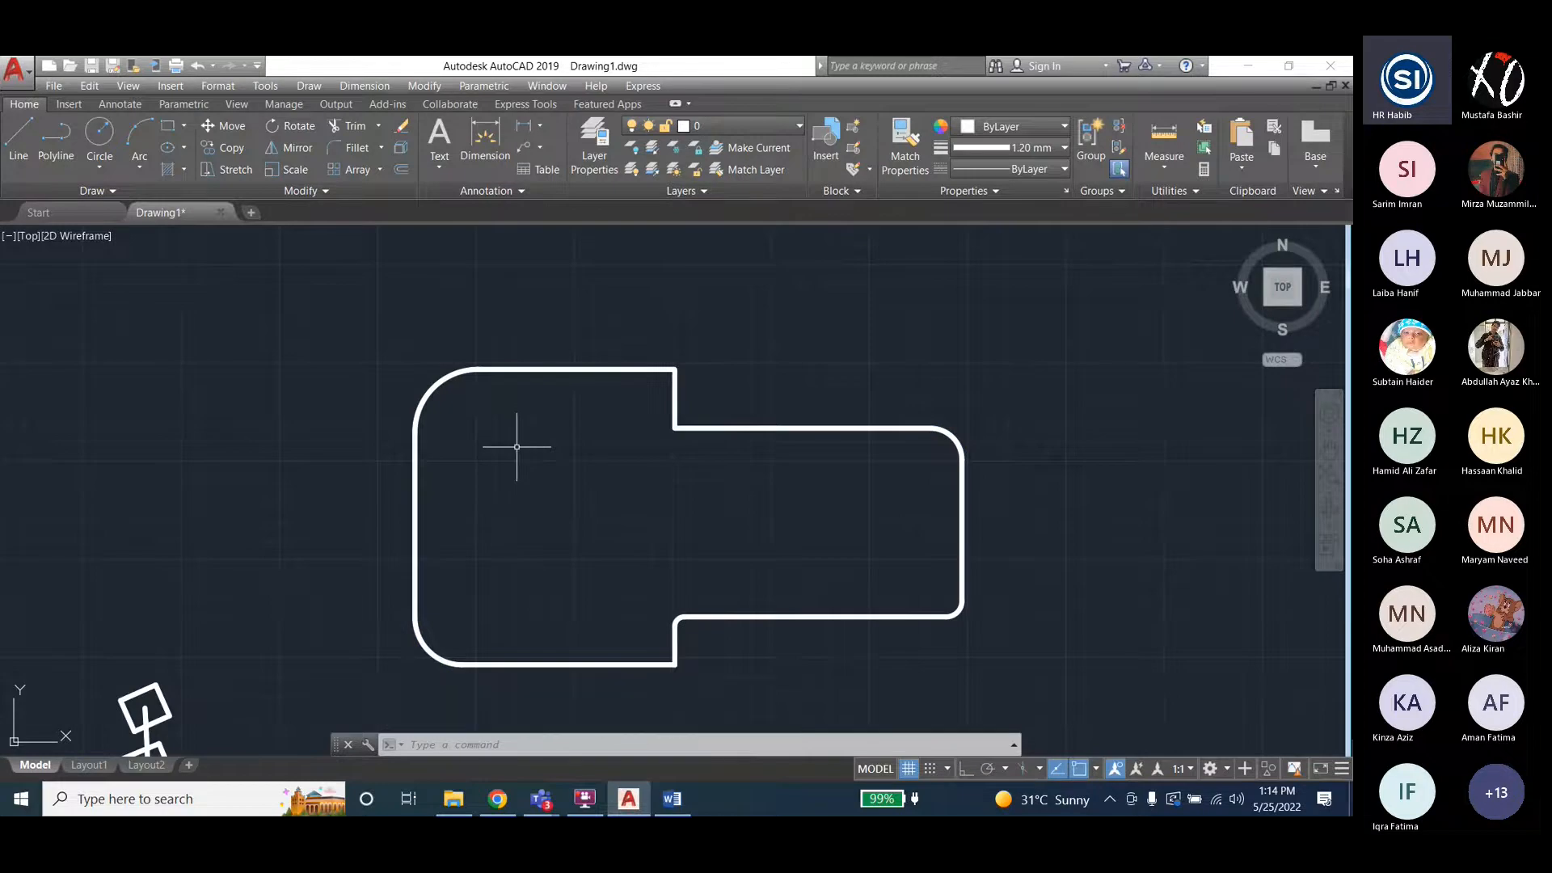
key("Escape")
key("Escape")
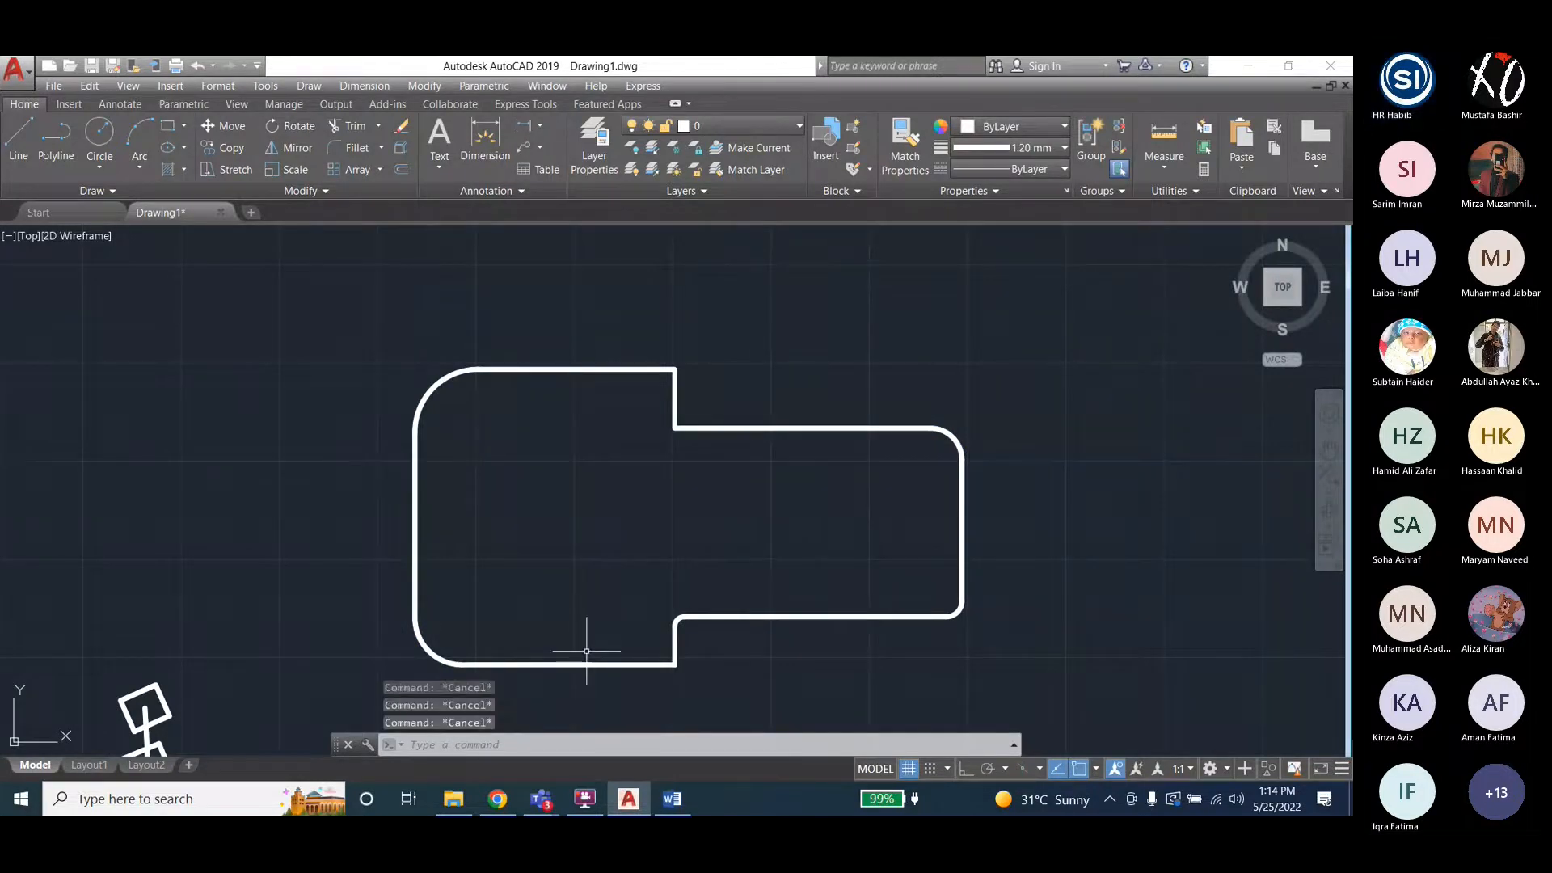
type("f")
key("Return")
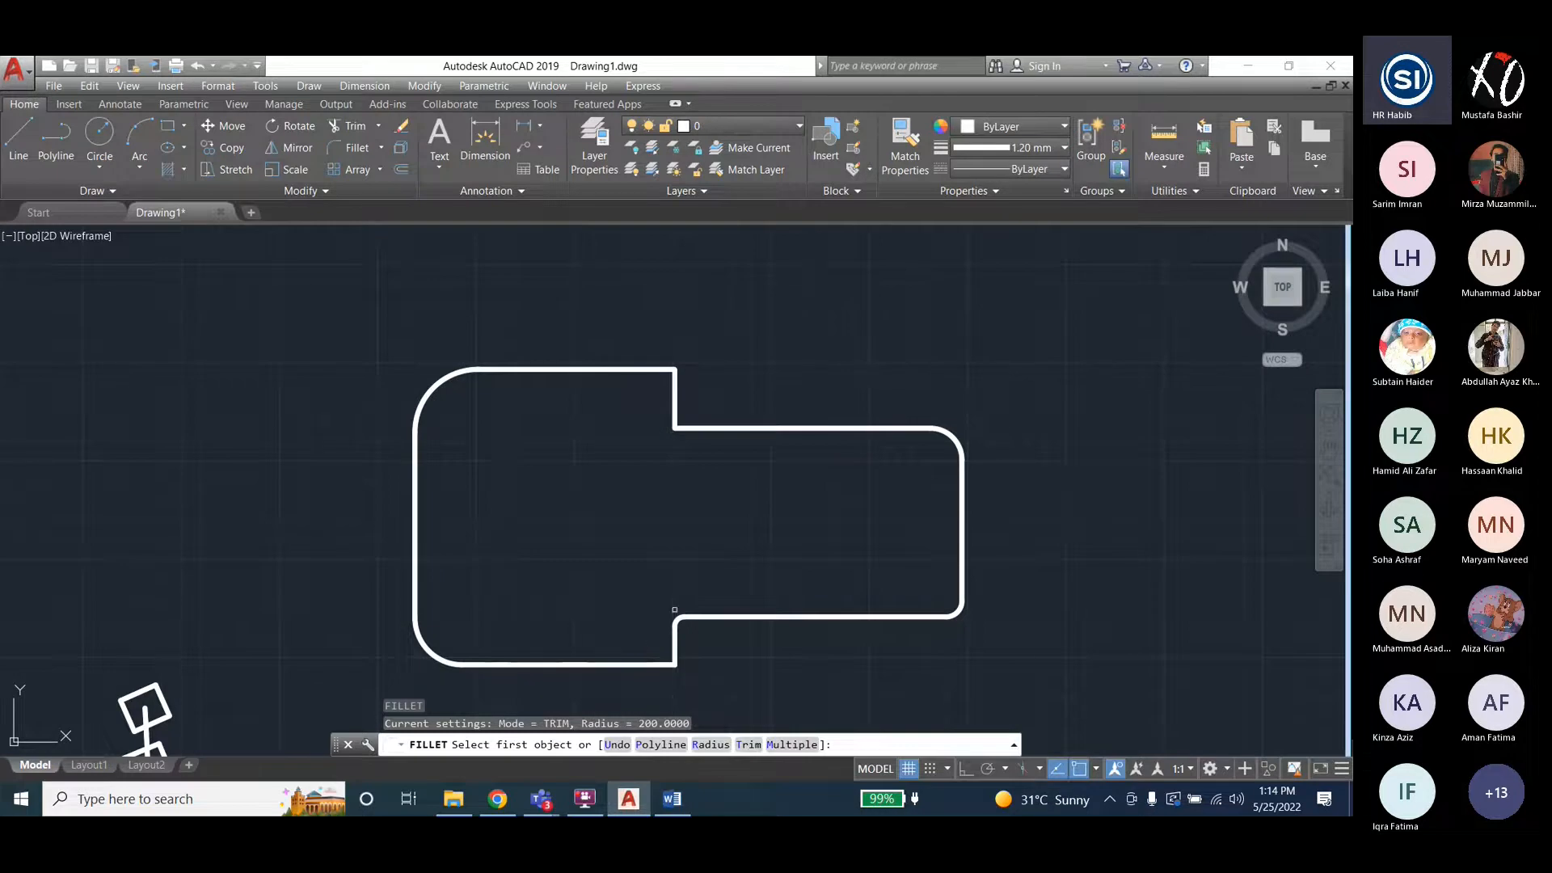
key("Return")
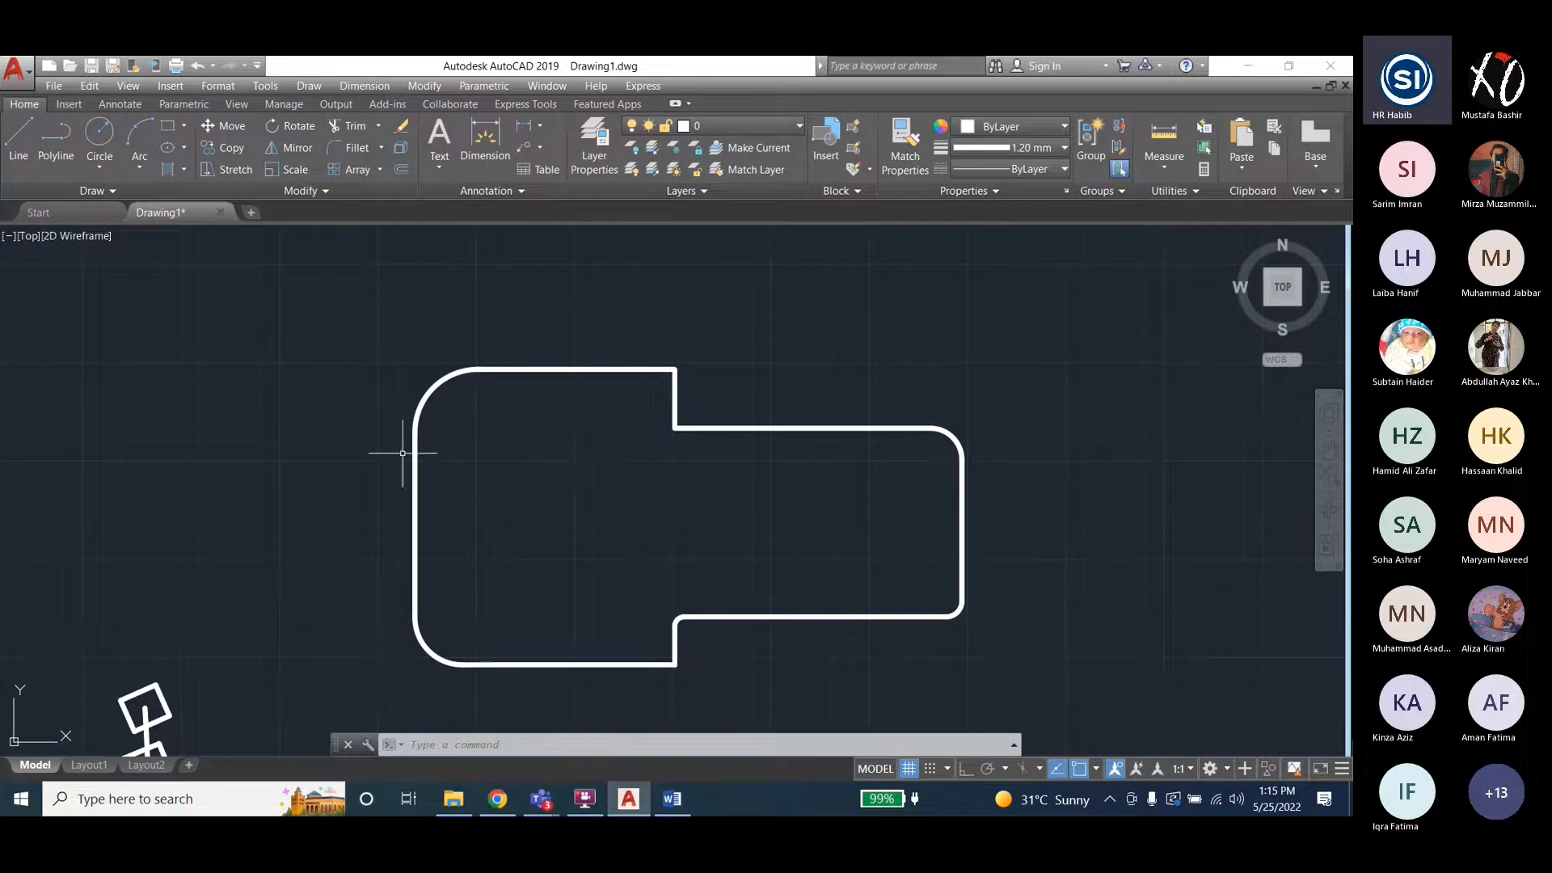
key("Escape")
left_click(532, 368)
key("Escape")
Switch to the Engineering_Drawing_Lab_Student document in Word and review the Fig 5.1 and Fig 5.2 tasks and the start of Lab 6.
left_click(673, 801)
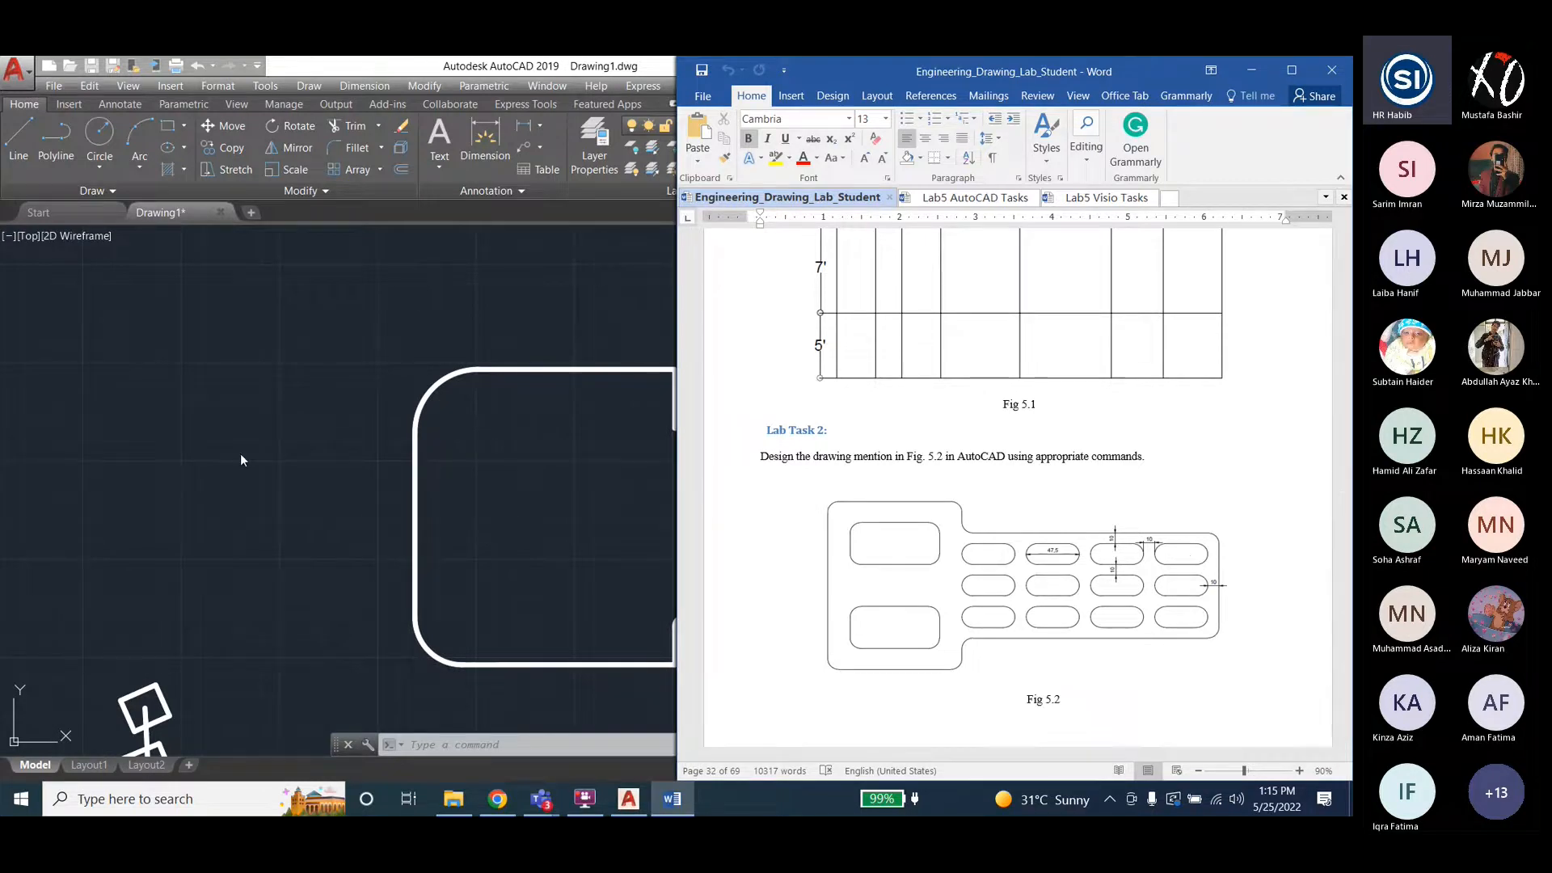
scroll(1003, 499, "down", 5)
scroll(1003, 499, "down", 3)
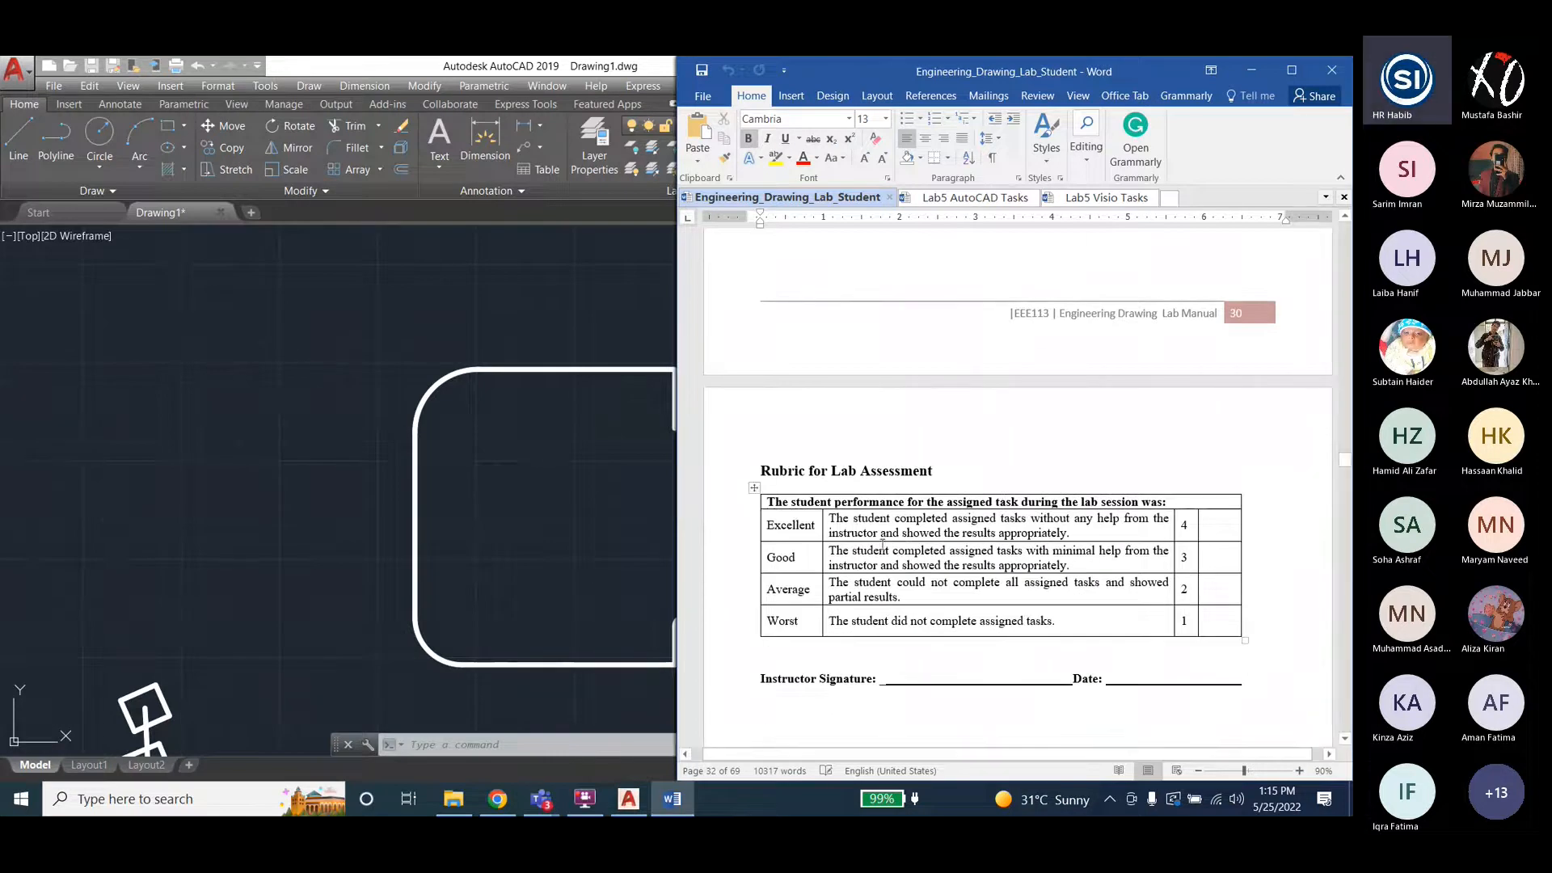
scroll(905, 545, "down", 20)
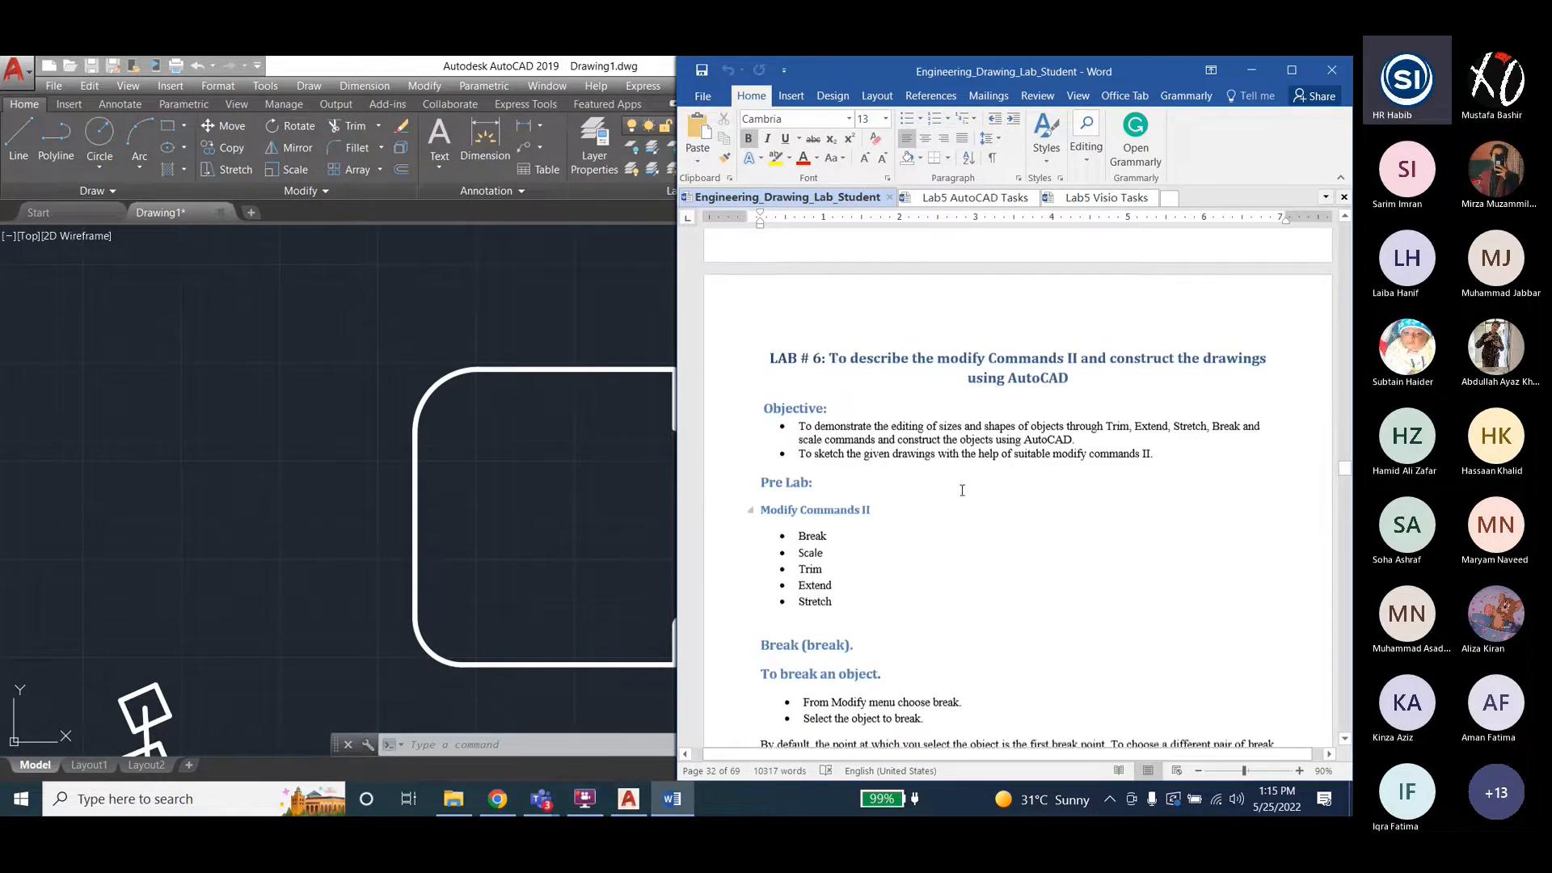
scroll(963, 490, "up", 5)
scroll(963, 490, "up", 4)
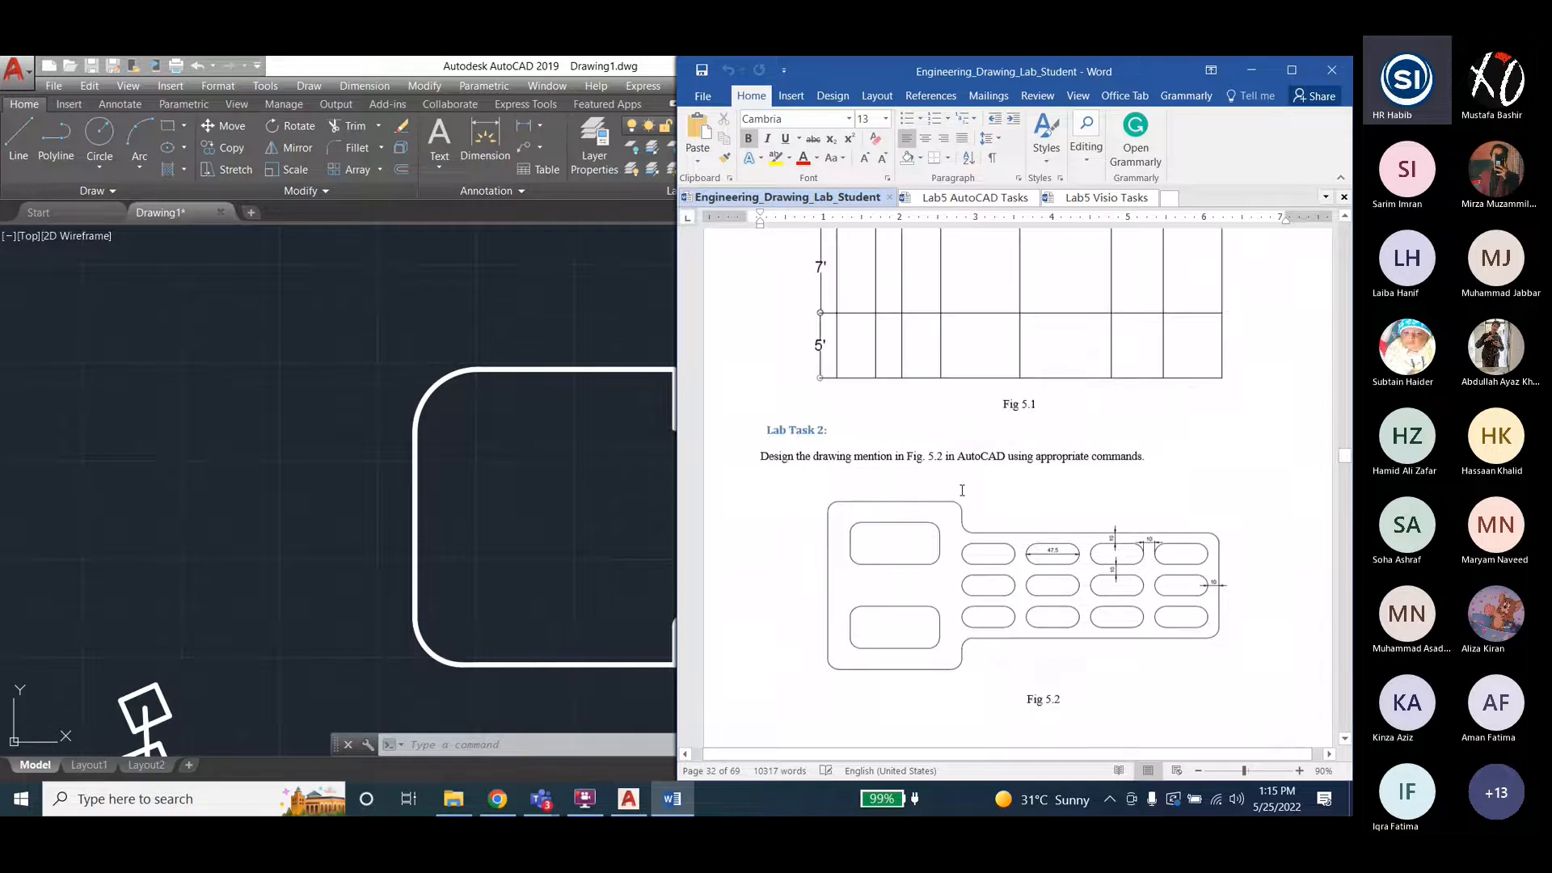
scroll(962, 490, "up", 2)
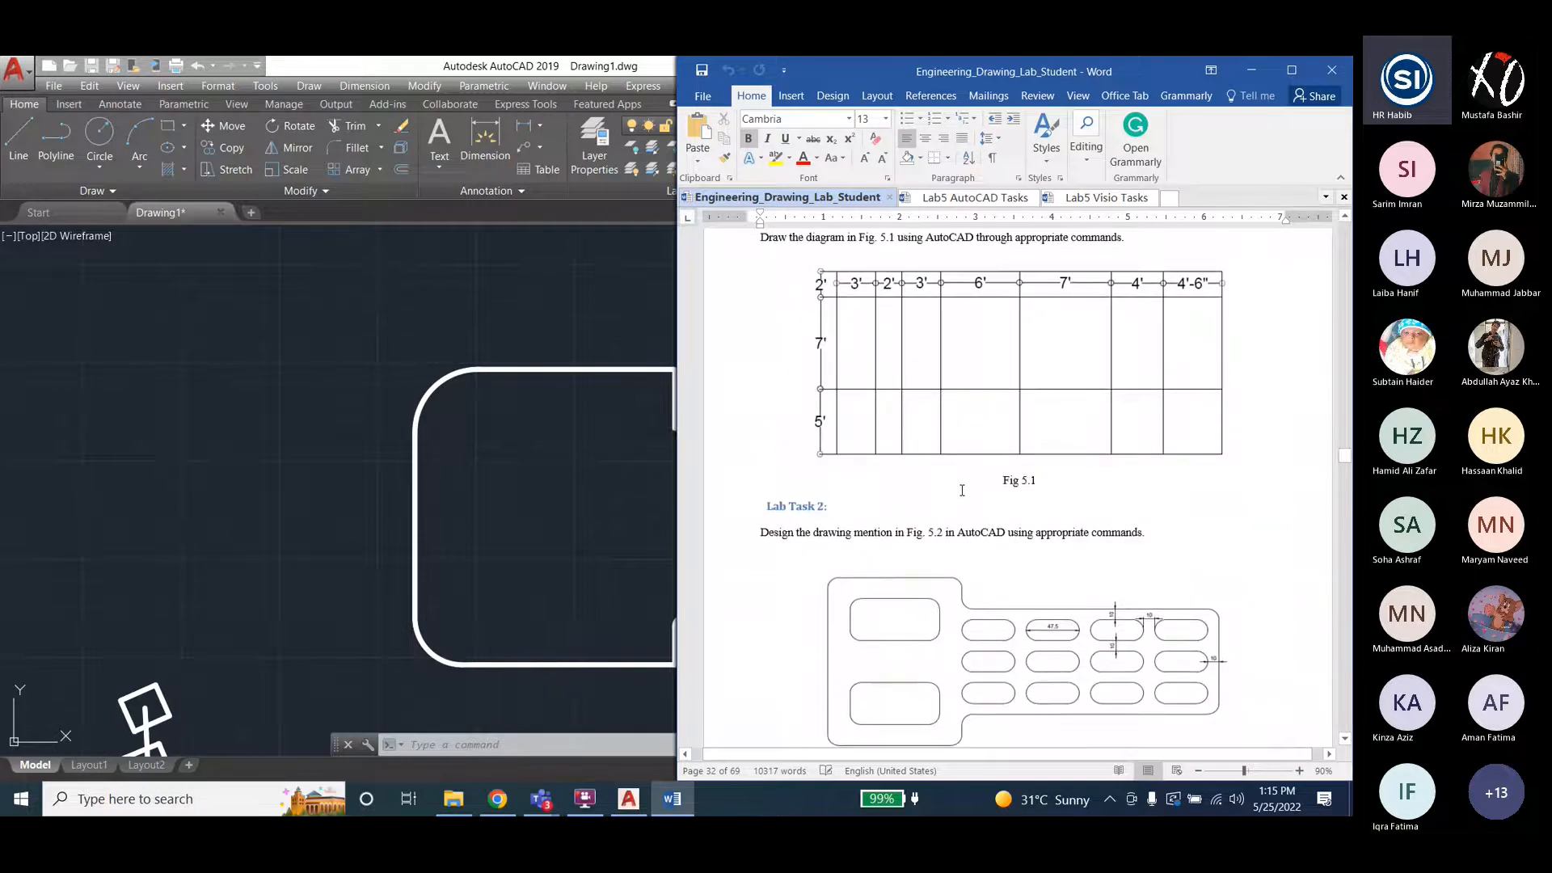
Review the Decora receptacle task in the Lab5 Visio Tasks document.
left_click(1093, 199)
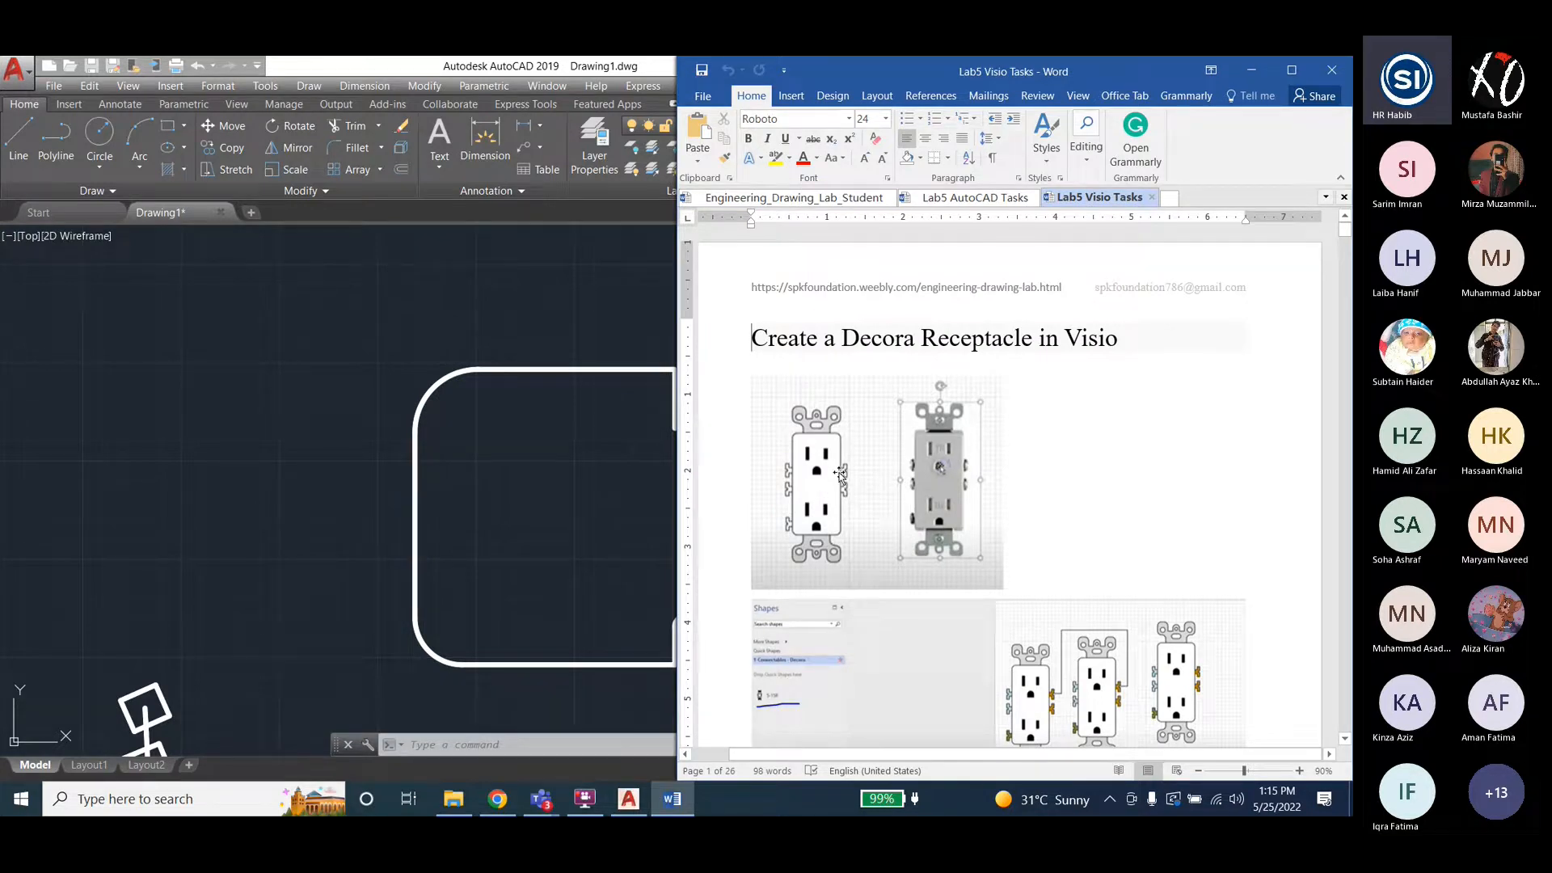
scroll(841, 475, "down", 2)
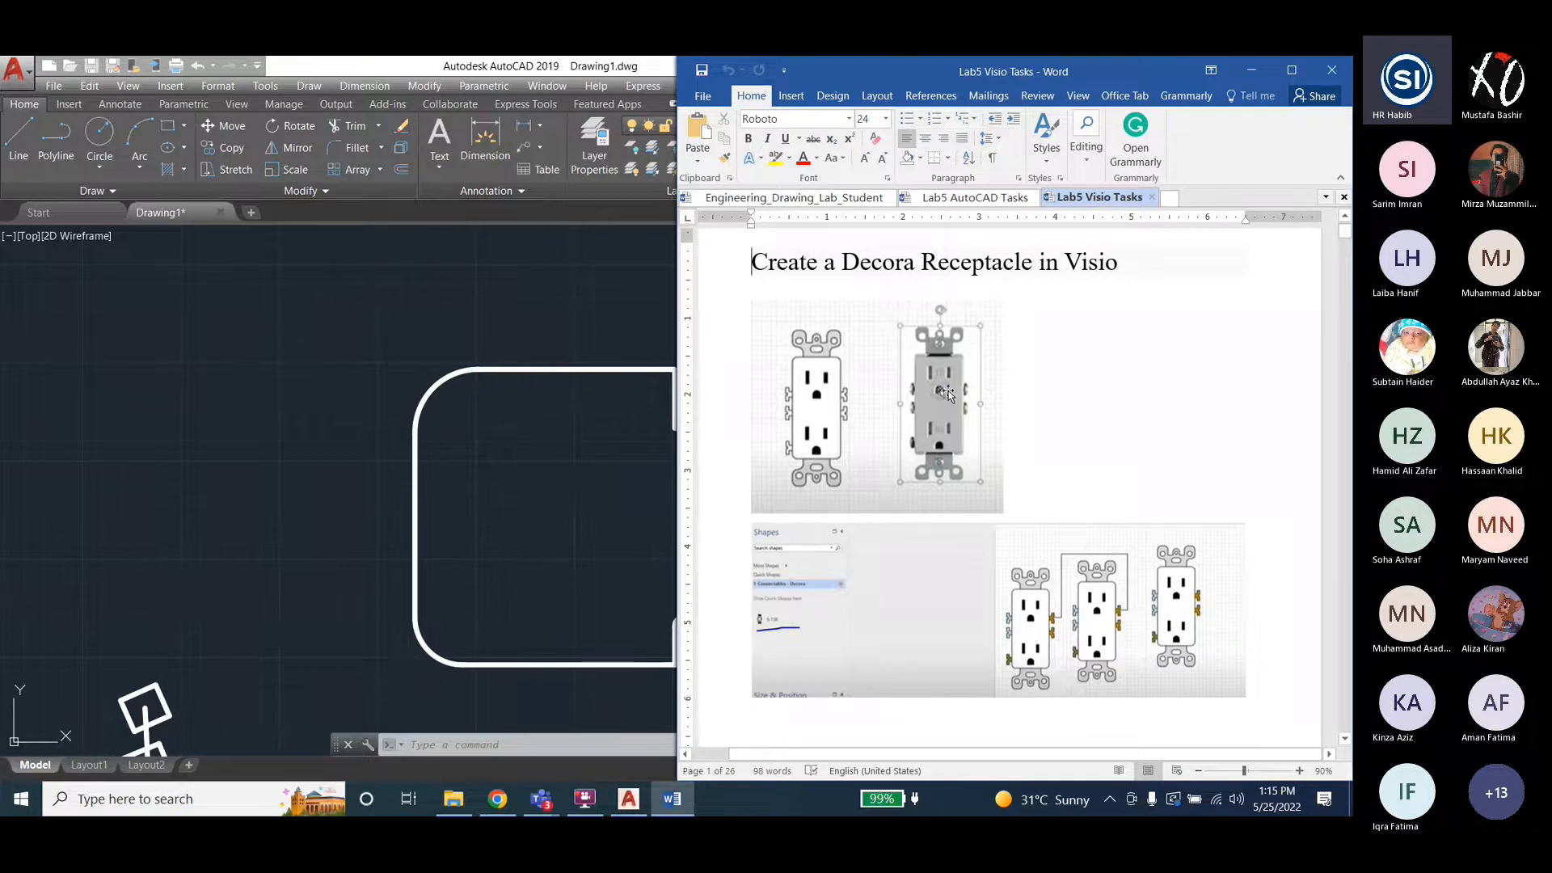
scroll(1045, 546, "down", 1)
scroll(1046, 546, "down", 2)
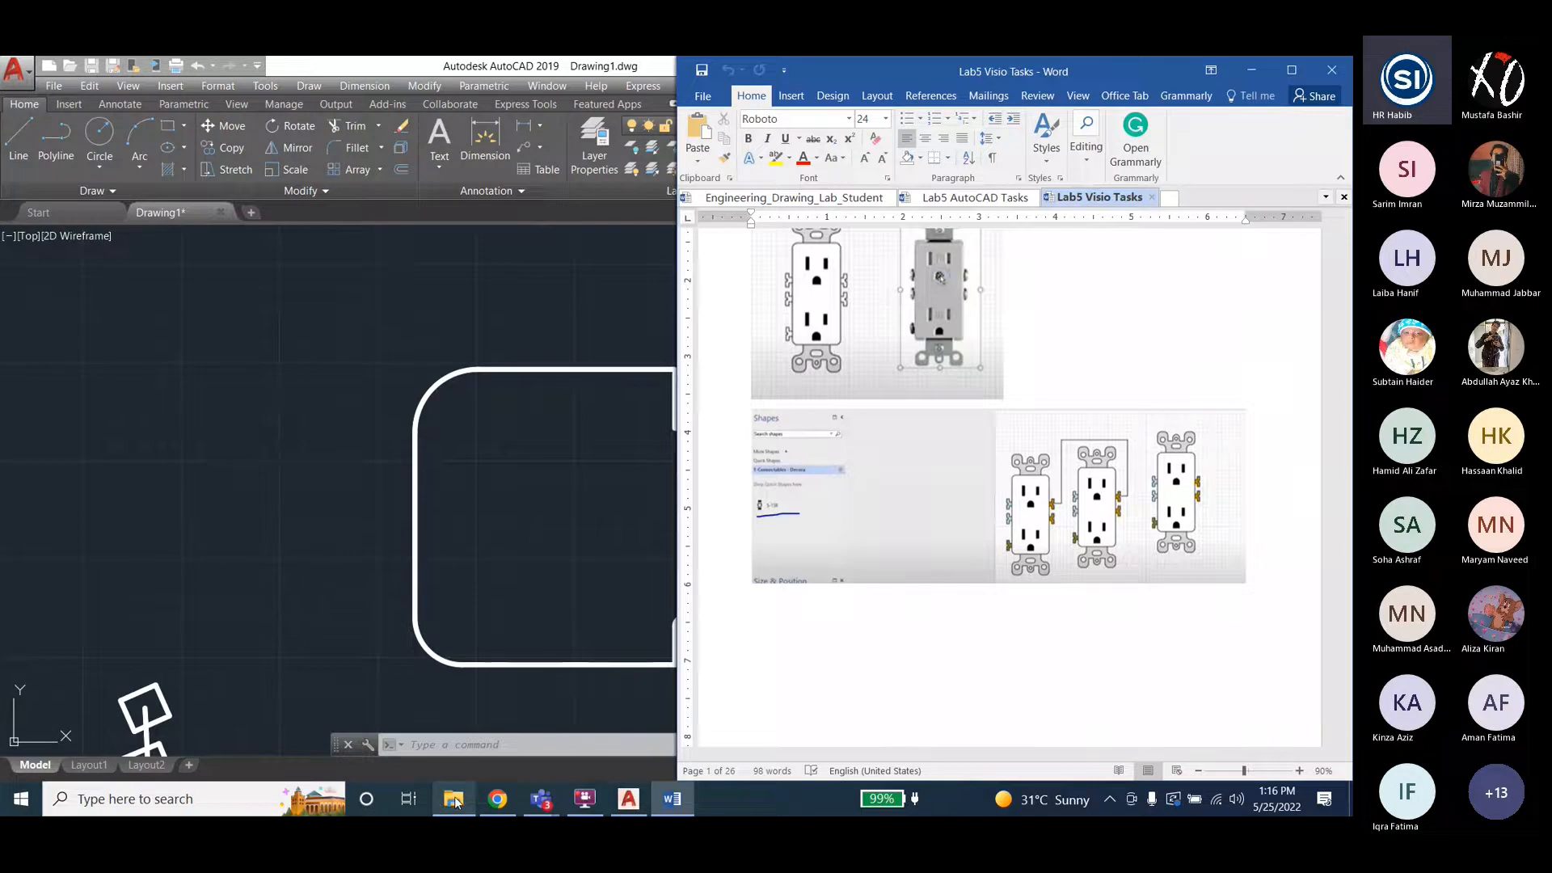
Switch to the Lab6 folder in File Explorer, view the Lab6 ED receptacle image and close it.
mouse_move(453, 799)
left_click(455, 718)
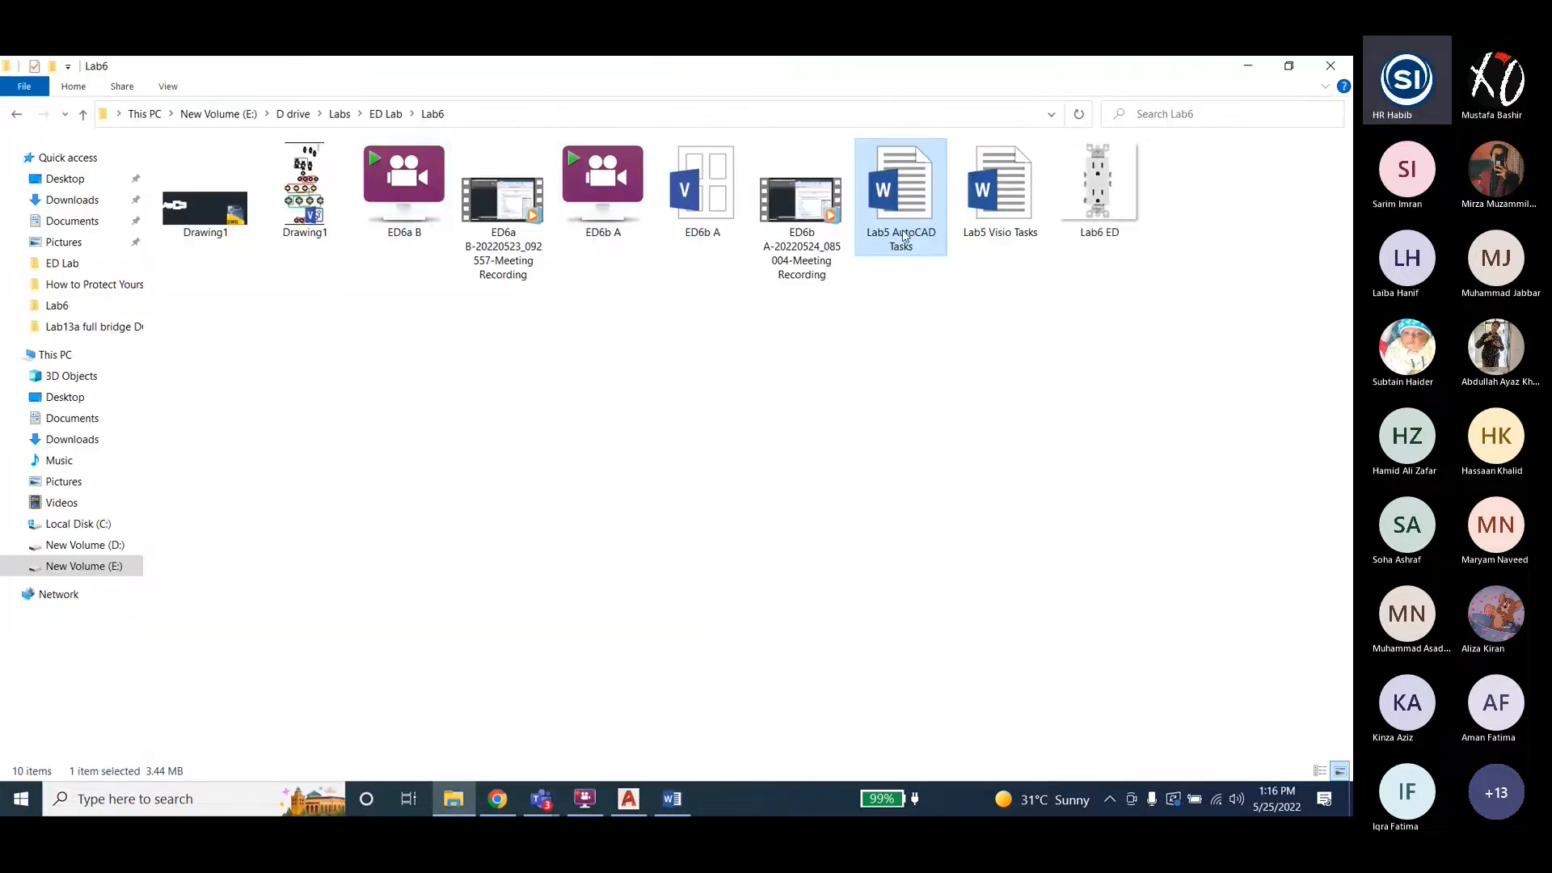
left_click(1089, 203)
double_click(1089, 204)
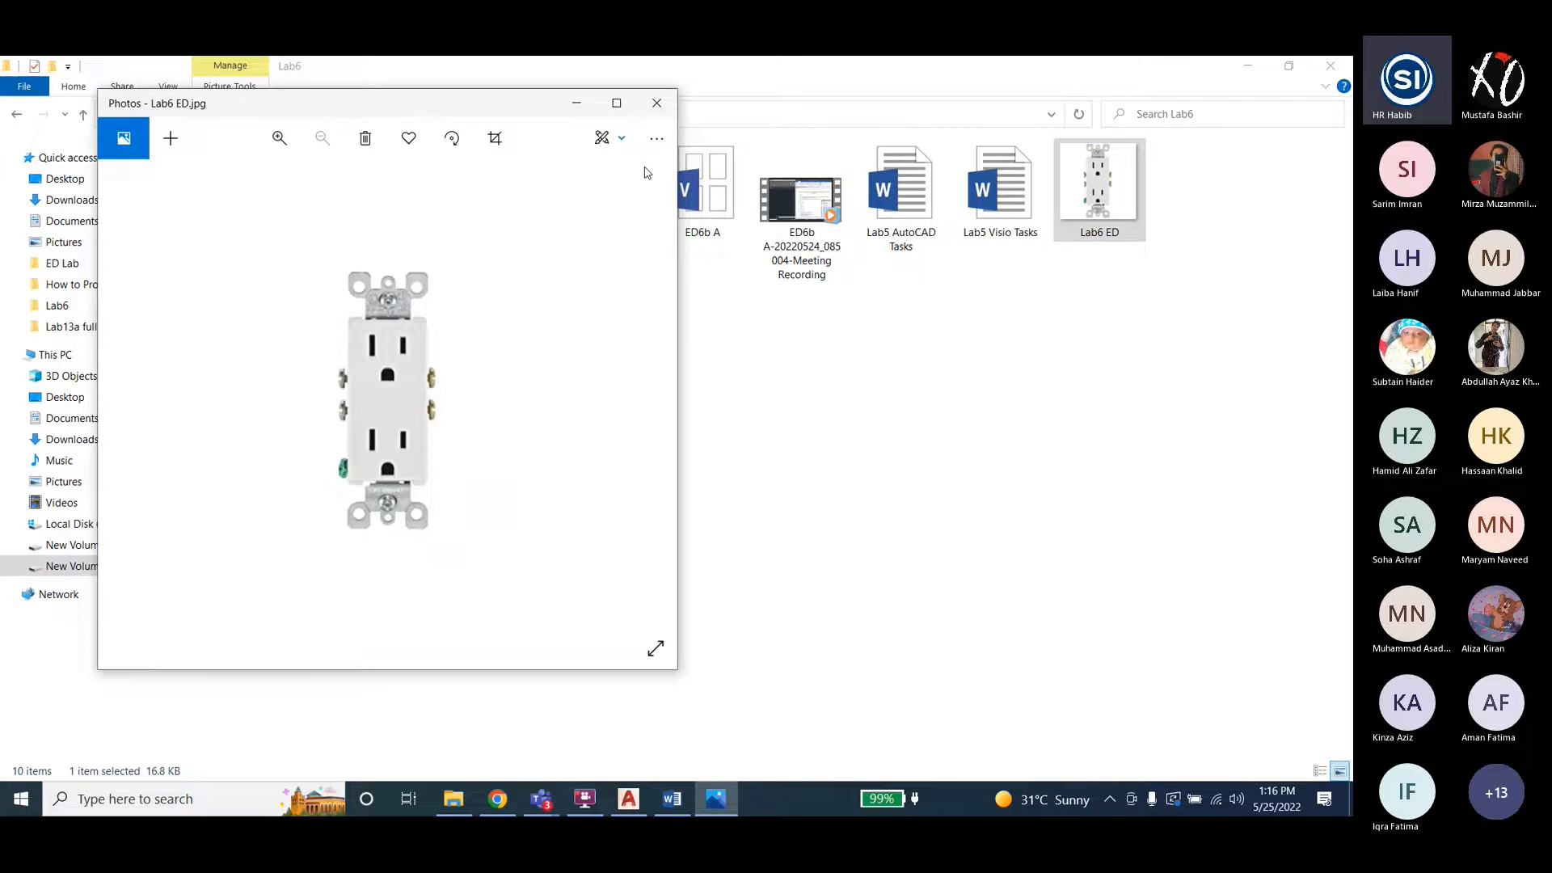
left_click(657, 102)
Switch to Microsoft Teams and start a reply to the current meeting post in the General channel.
mouse_move(541, 799)
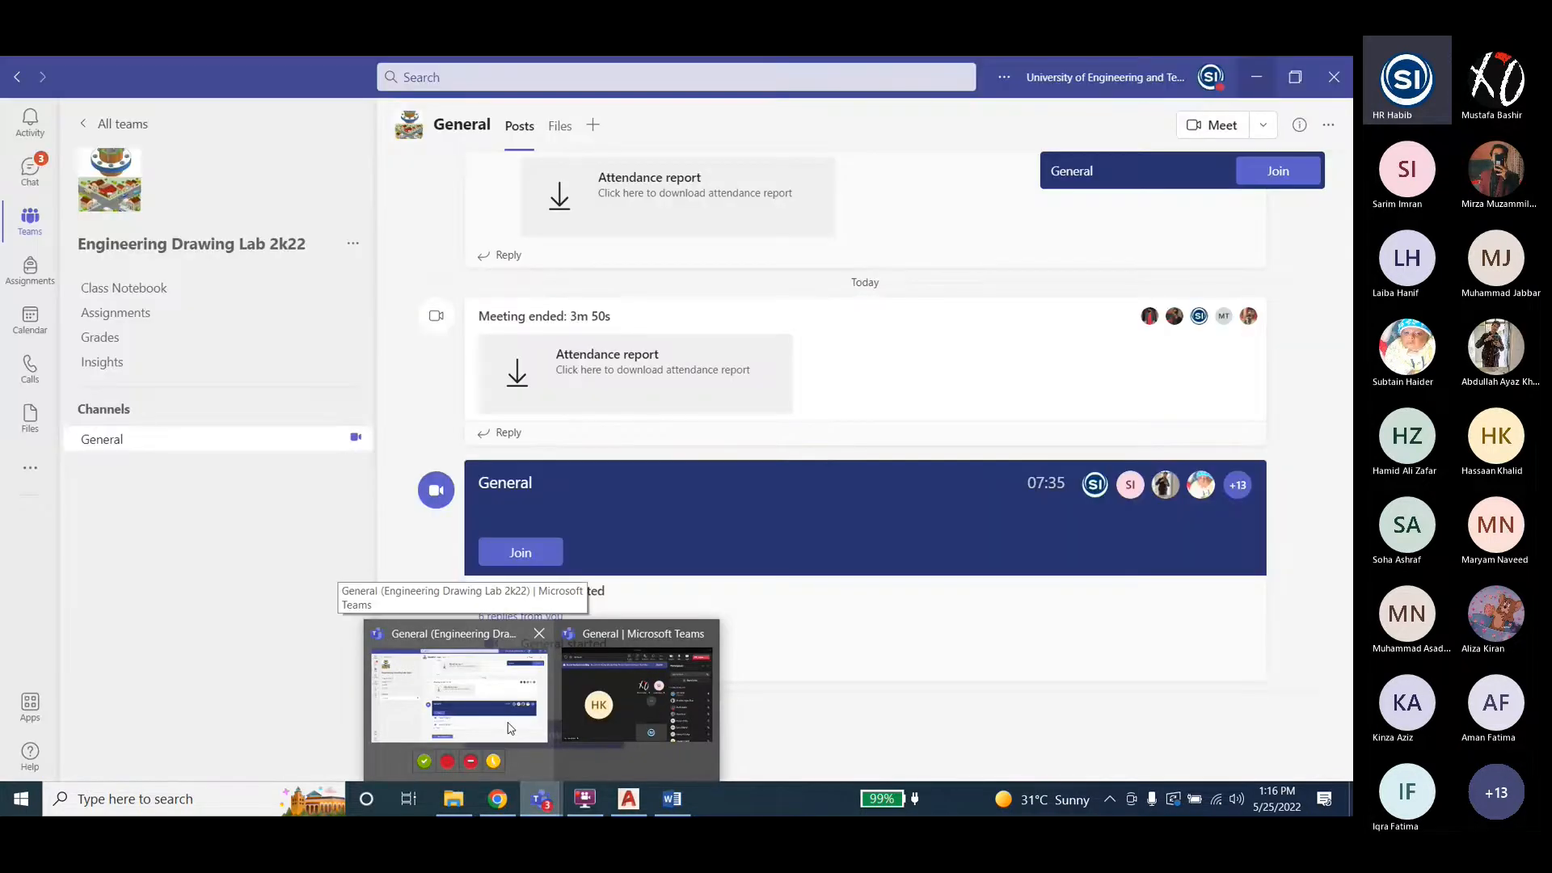
left_click(509, 728)
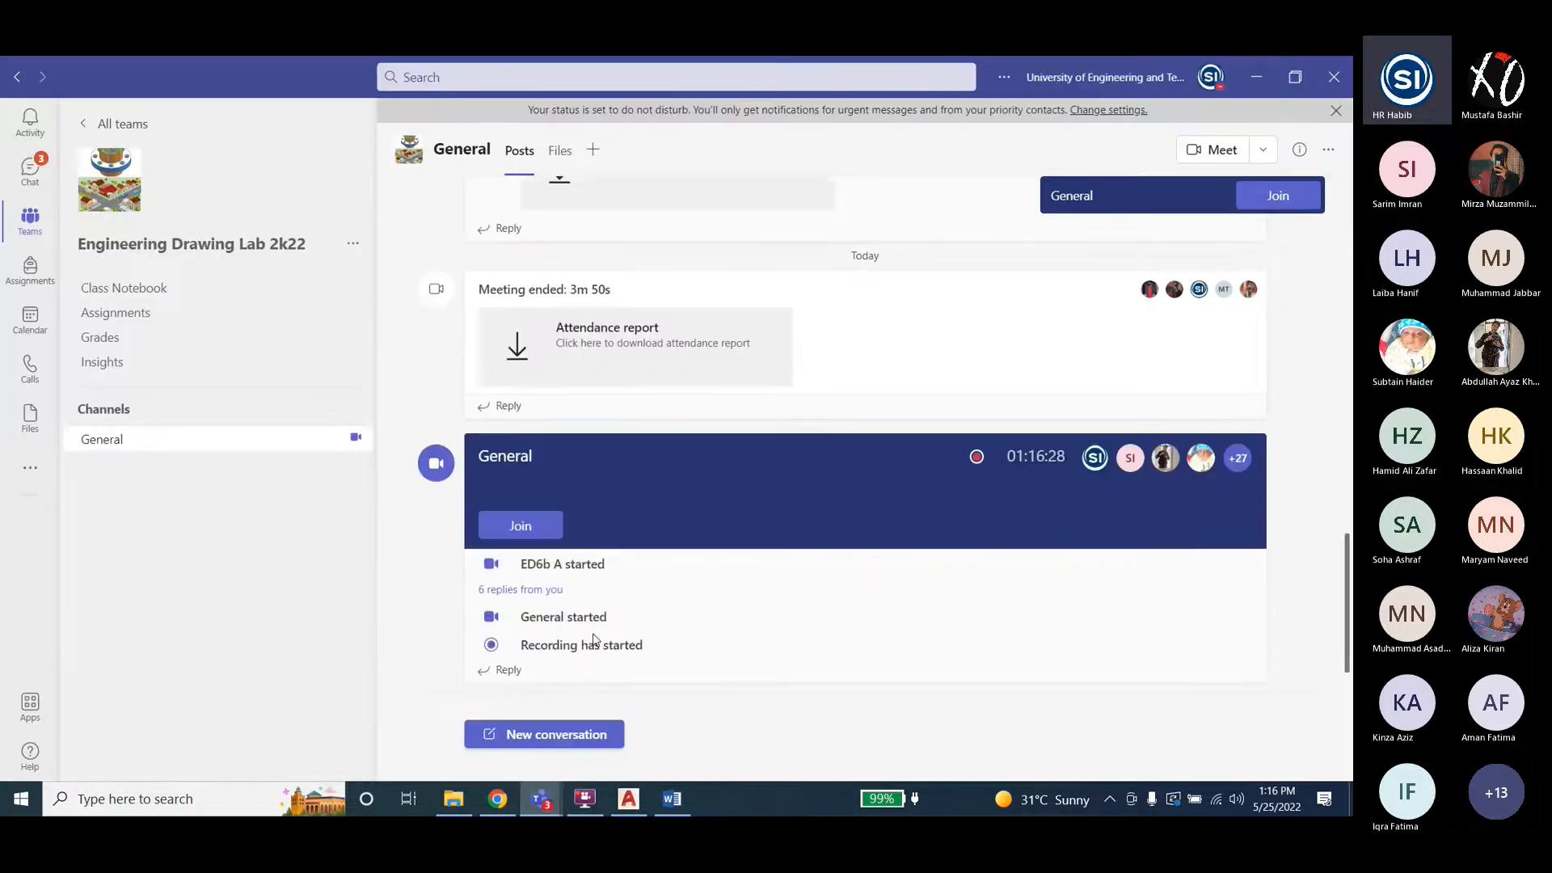
left_click(510, 670)
Copy the Lab6 folder's path in File Explorer and return to the reply in the Teams General channel.
left_click(453, 799)
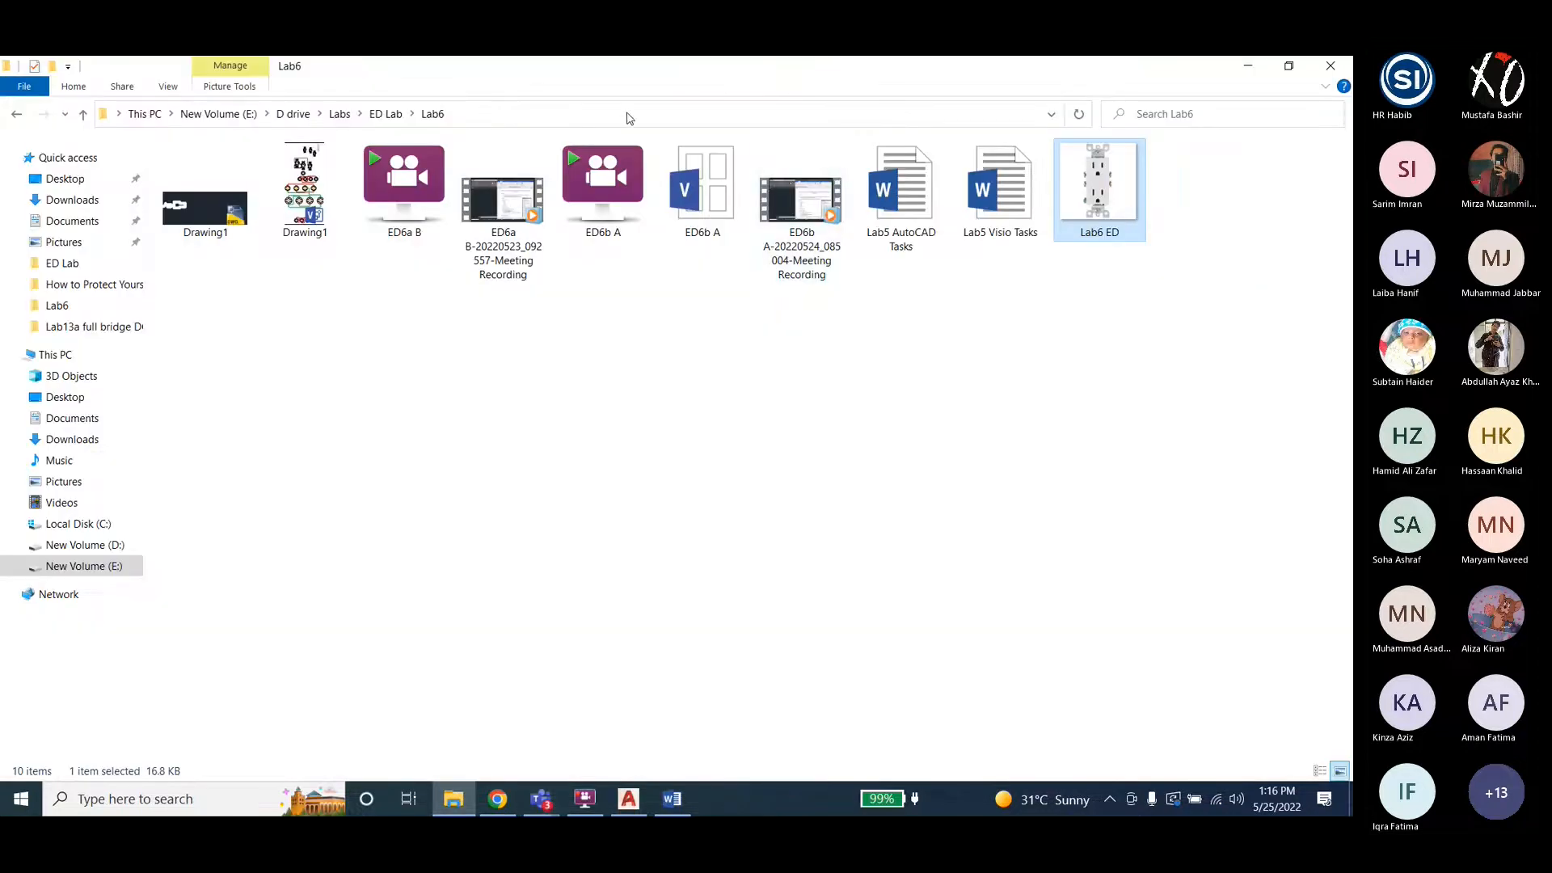
left_click(541, 798)
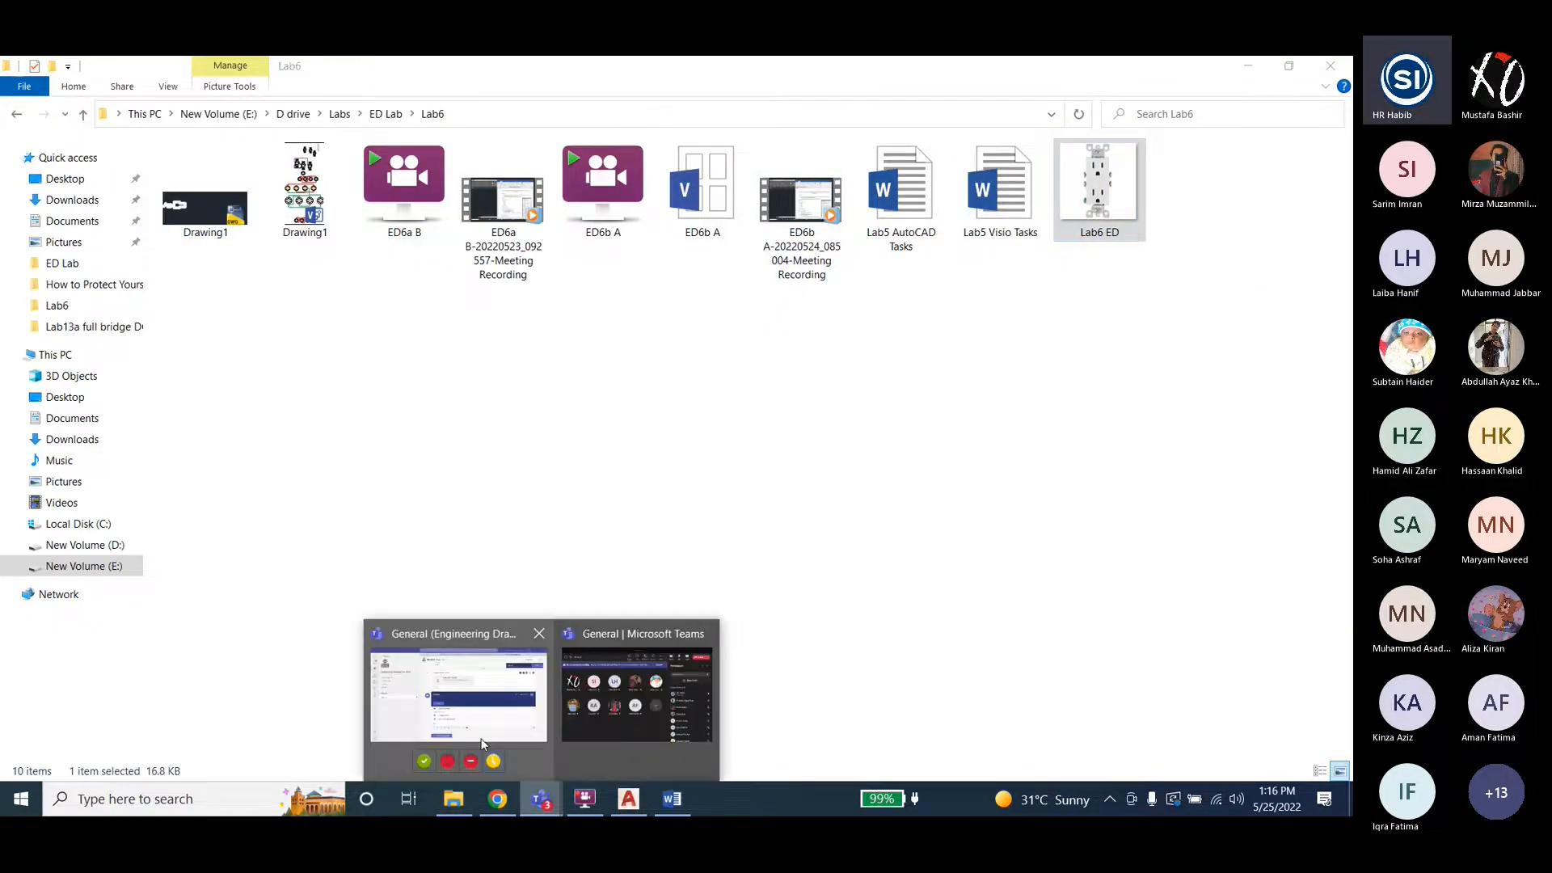
left_click(483, 744)
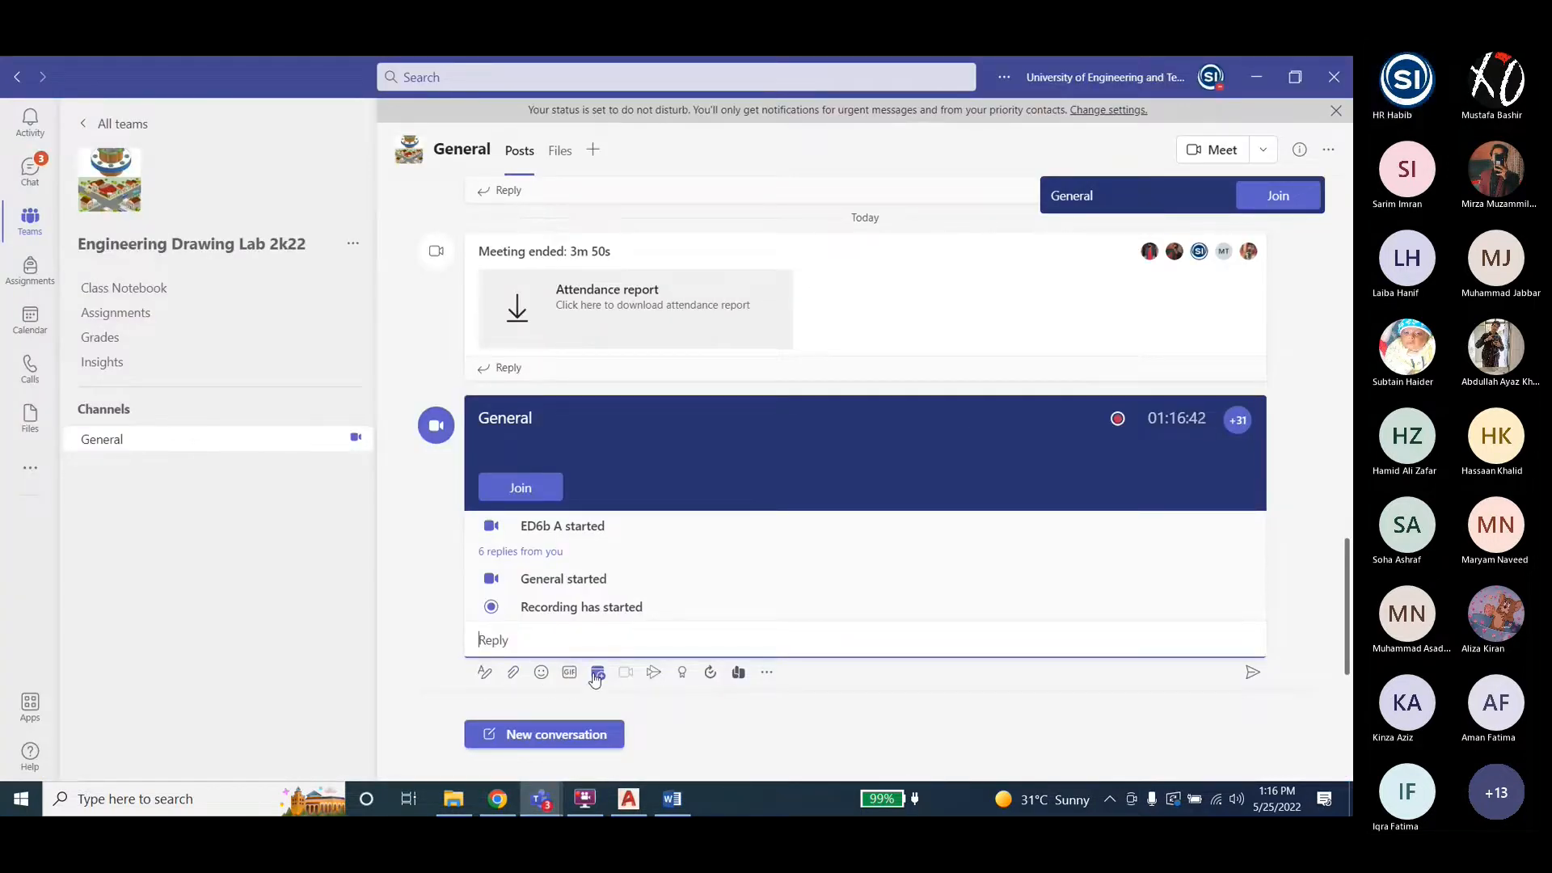
left_click(570, 676)
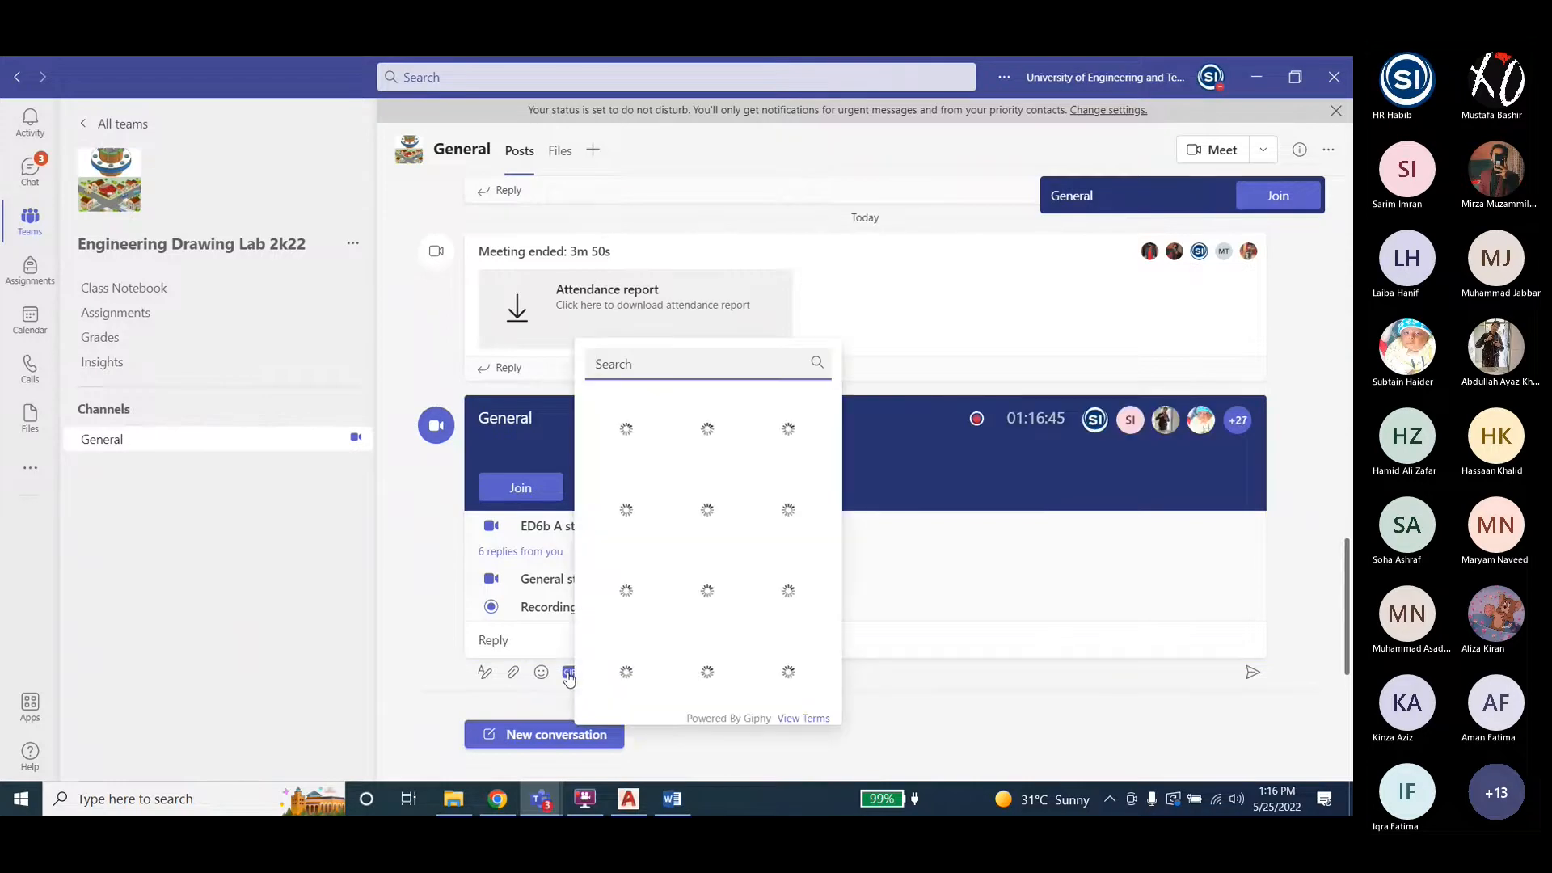
left_click(513, 679)
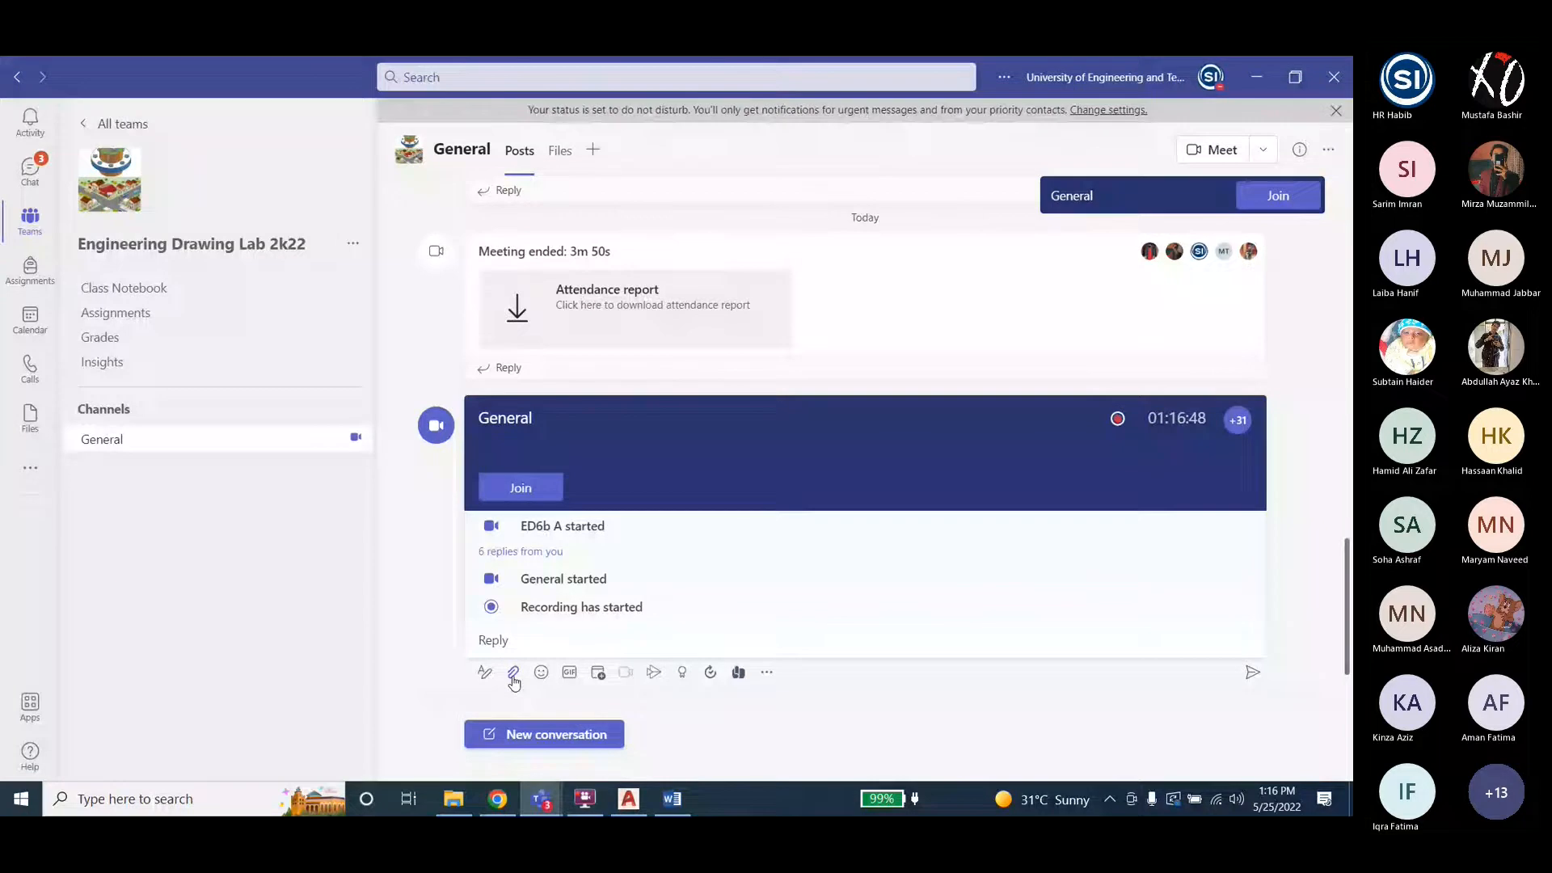
Attach Lab6 ED.jpg from E:\D drive\Labs\ED Lab\Lab6 to the reply, uploading it to the General channel.
left_click(514, 673)
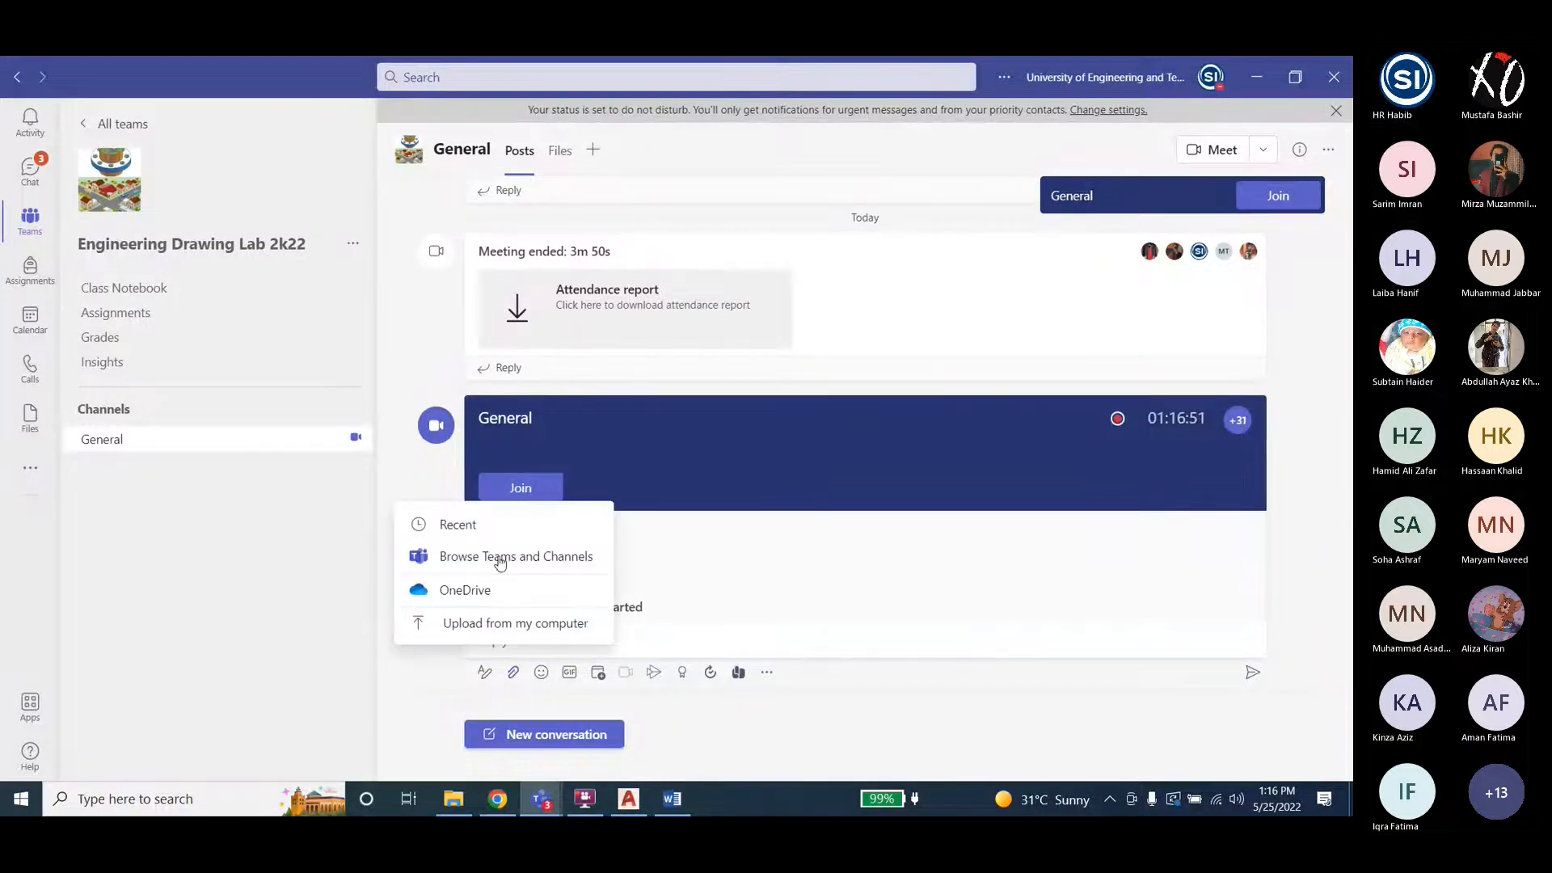
left_click(496, 627)
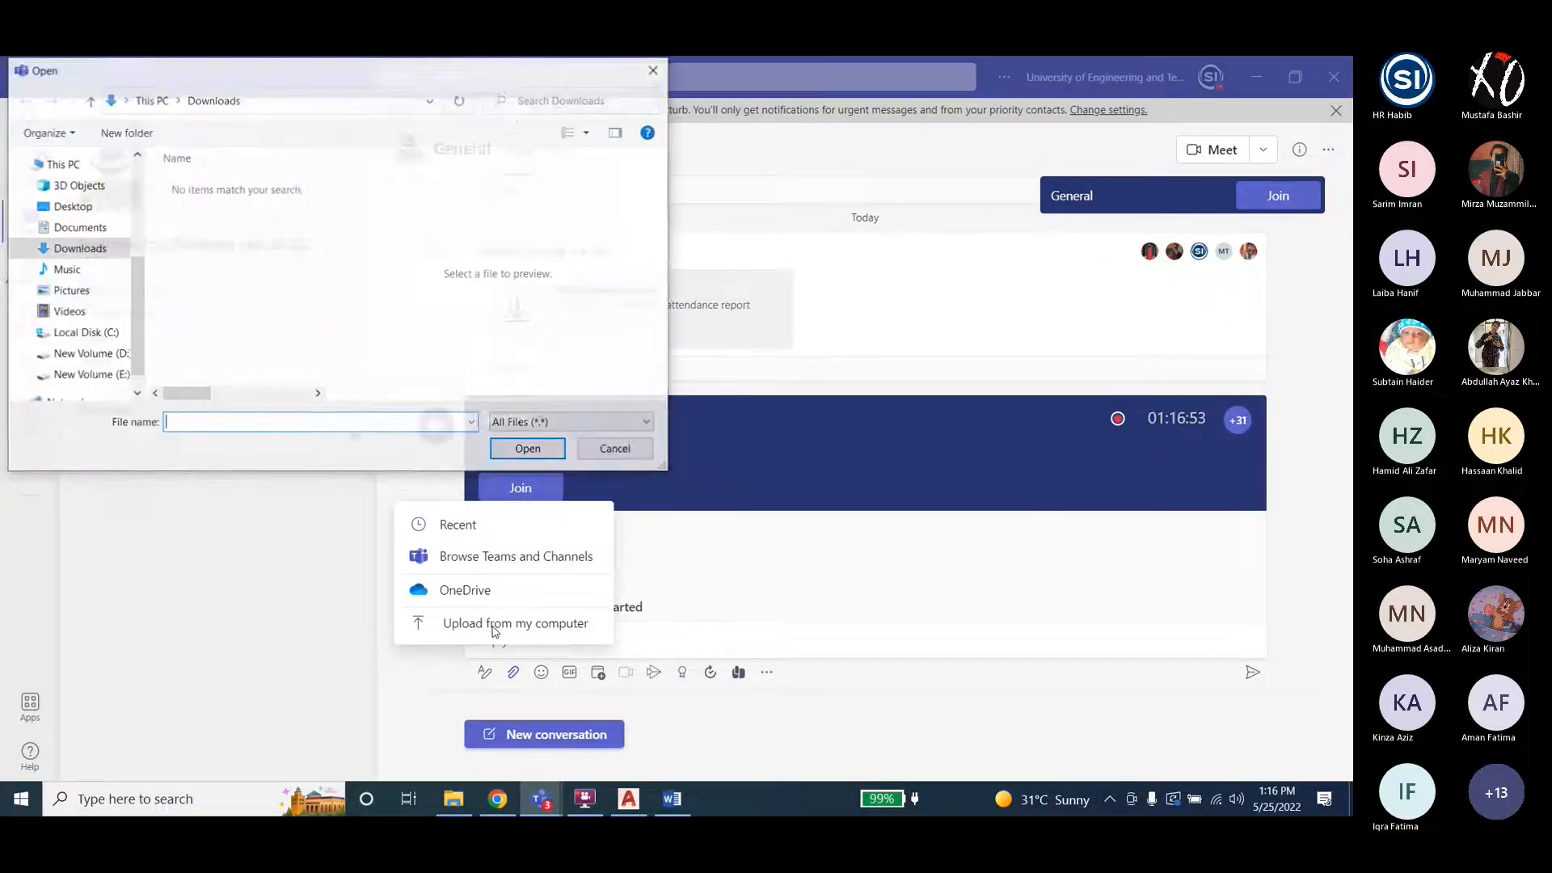
left_click(316, 101)
type("E:\\D drive\\Labs\\ED Lab\\Lab6")
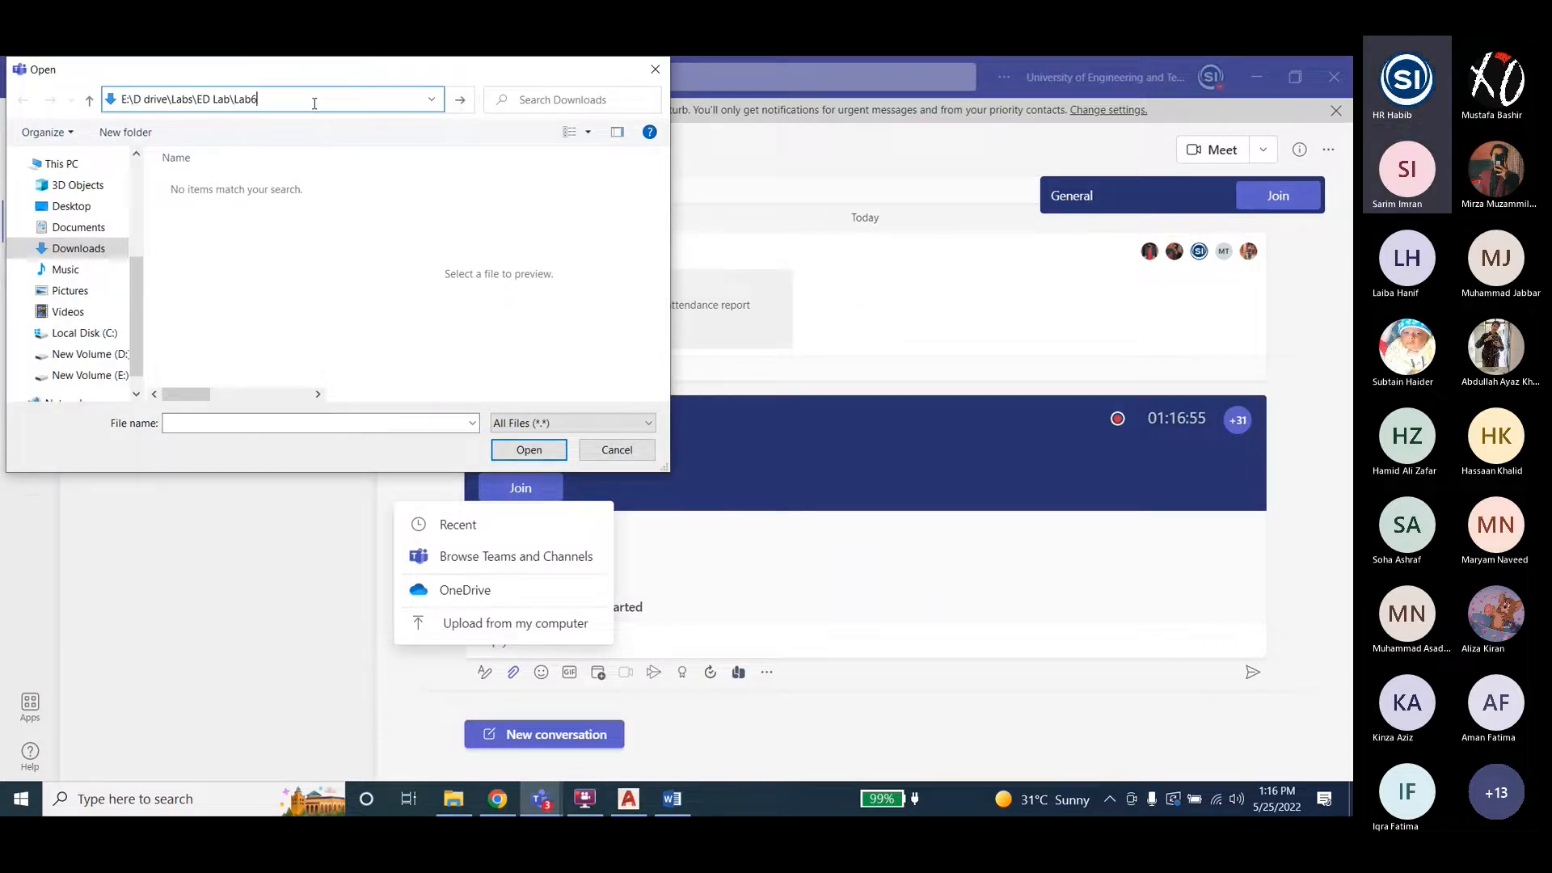
key("Return")
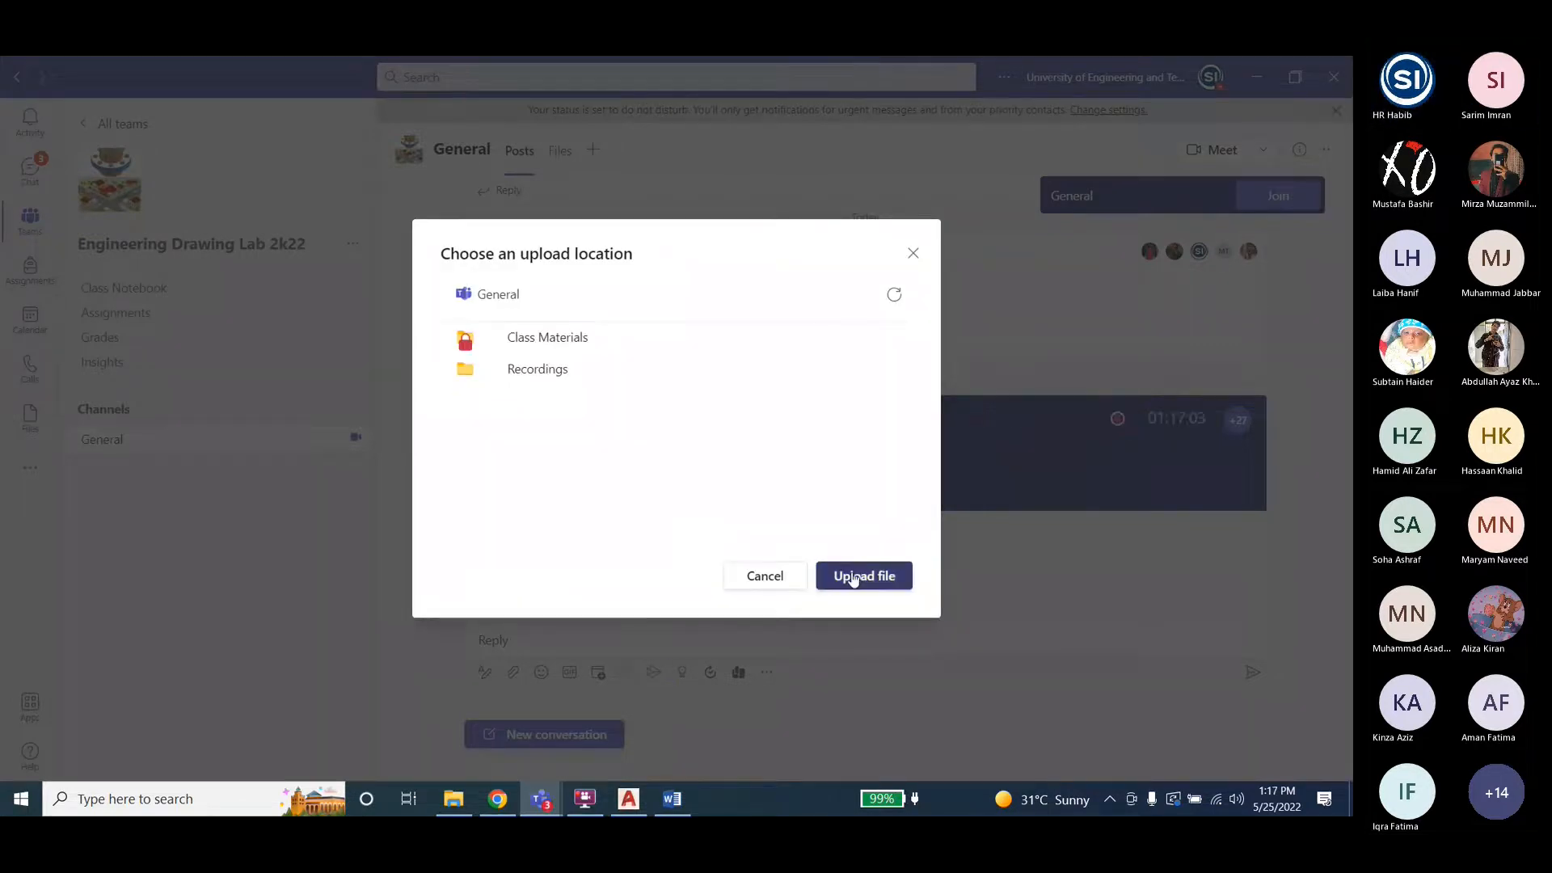
left_click(853, 577)
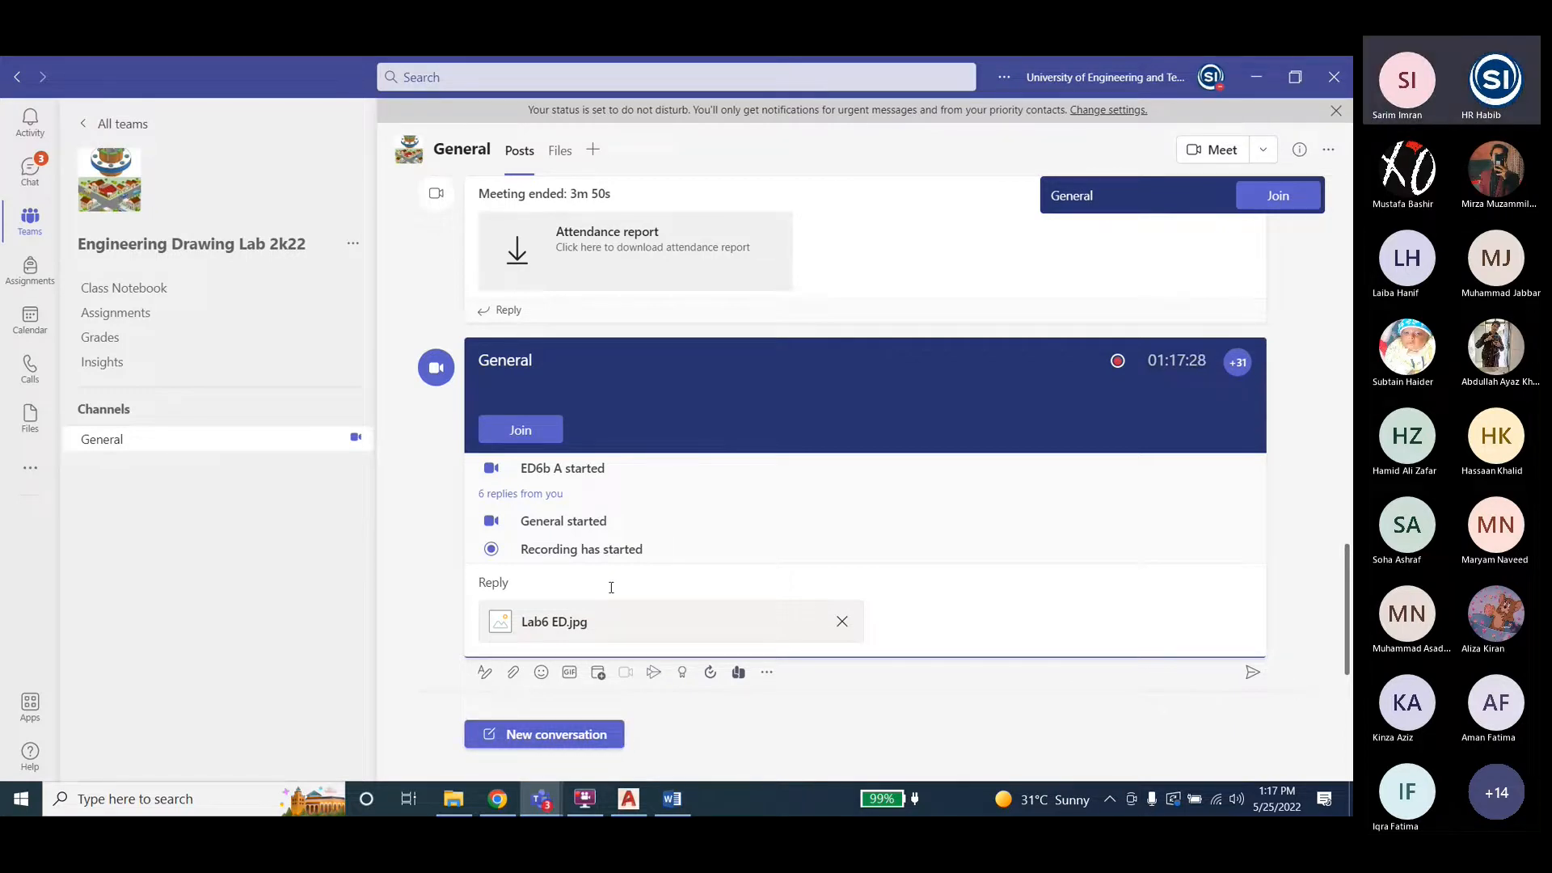
Switch to AutoCAD and quit it, choosing to save the changes to the drawing.
left_click(454, 798)
left_click(629, 798)
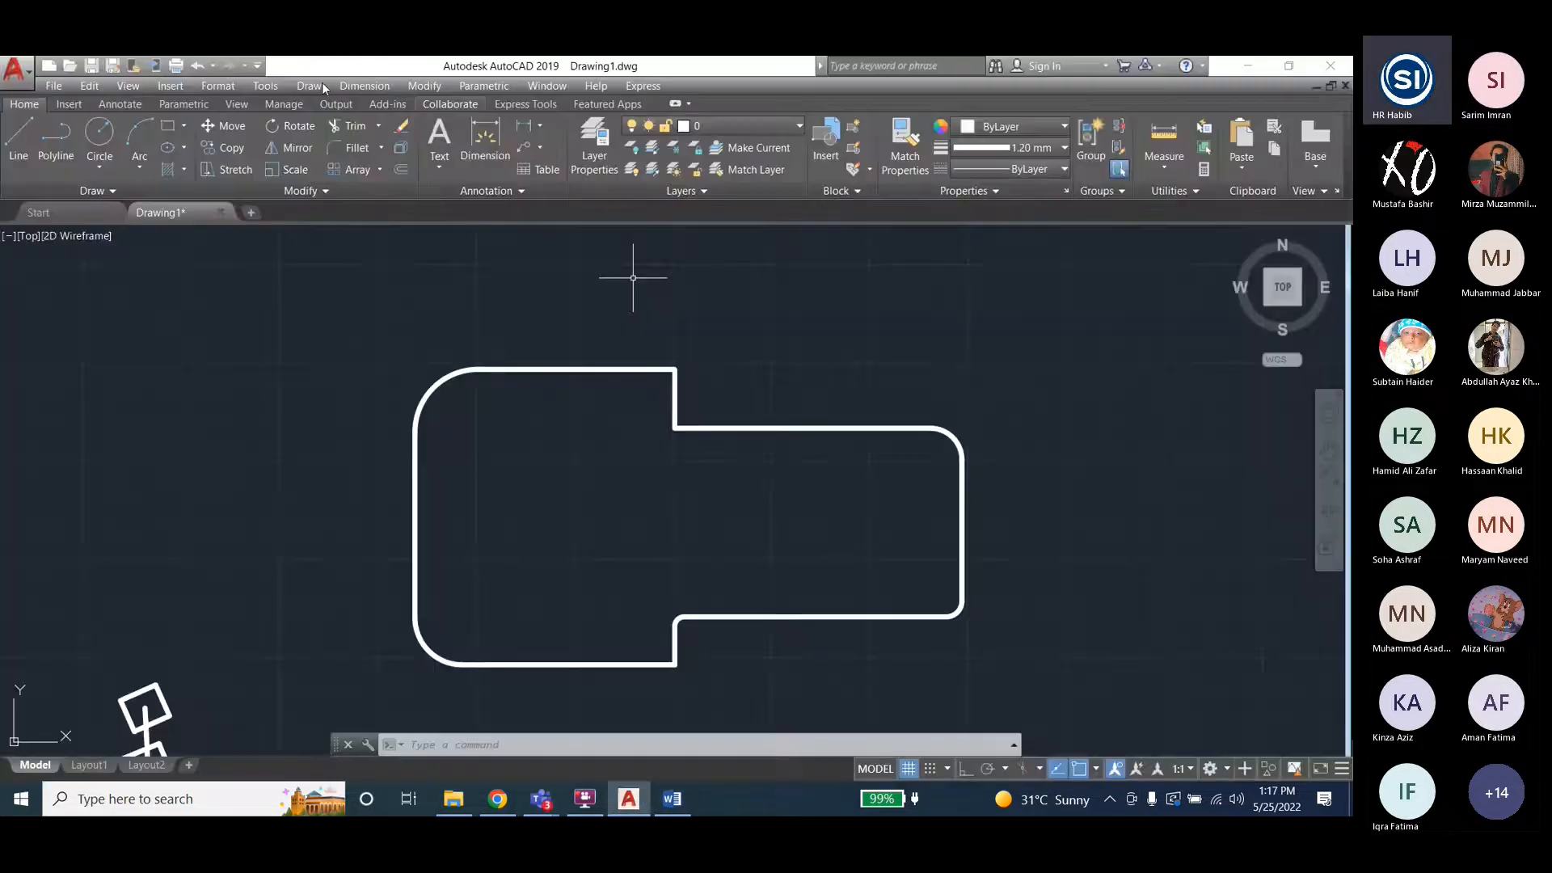
left_click(1317, 71)
left_click(586, 463)
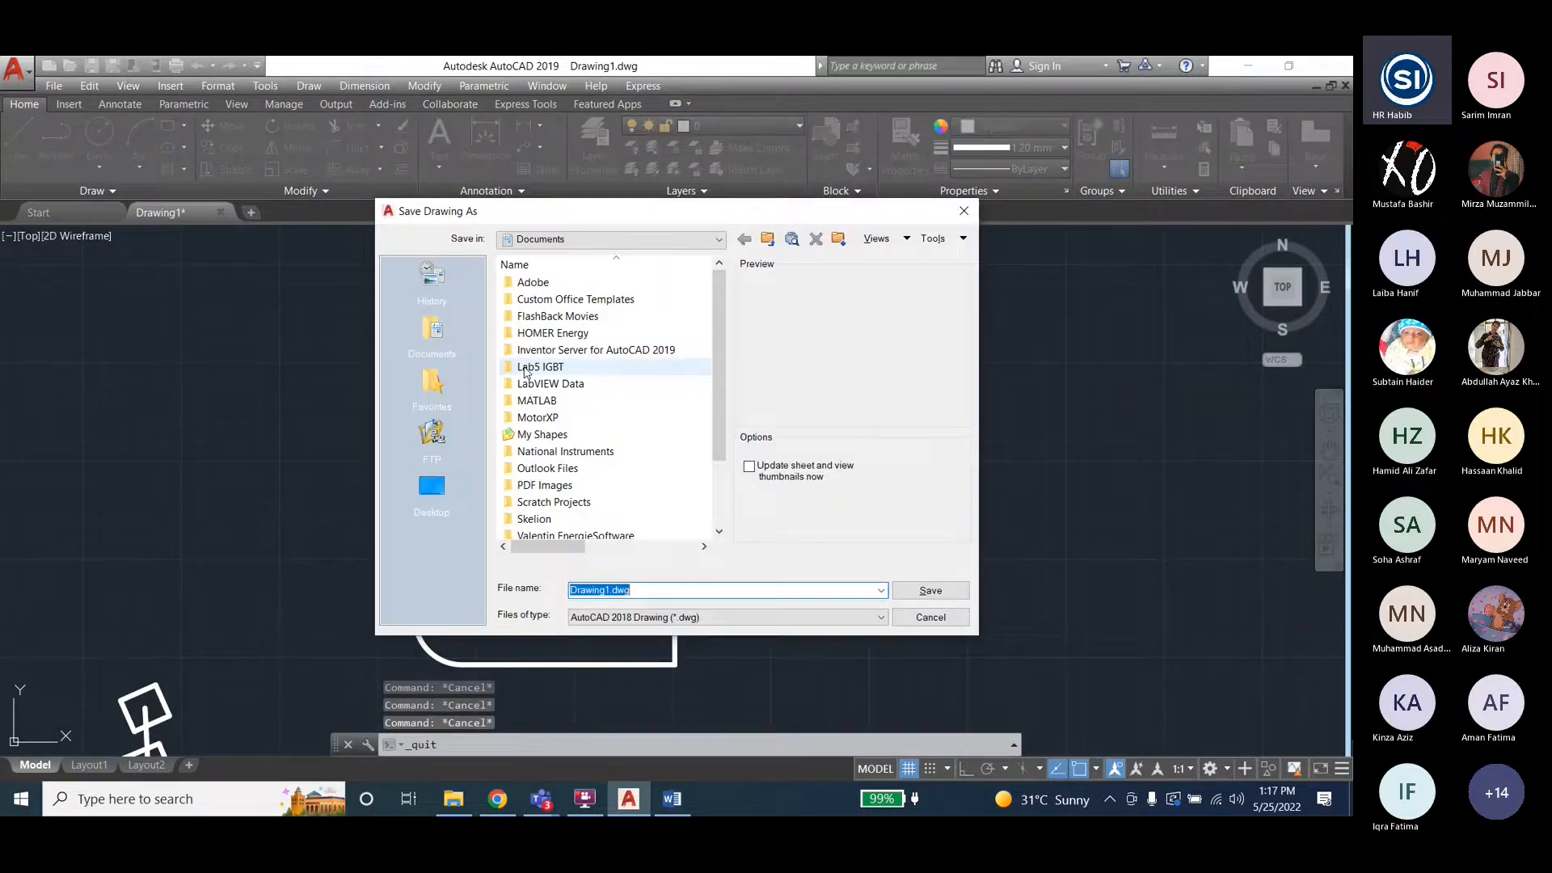
Set the save location to the Lab6 folder under D drive, Labs, ED Lab on New Volume (E:).
left_click(432, 489)
double_click(533, 299)
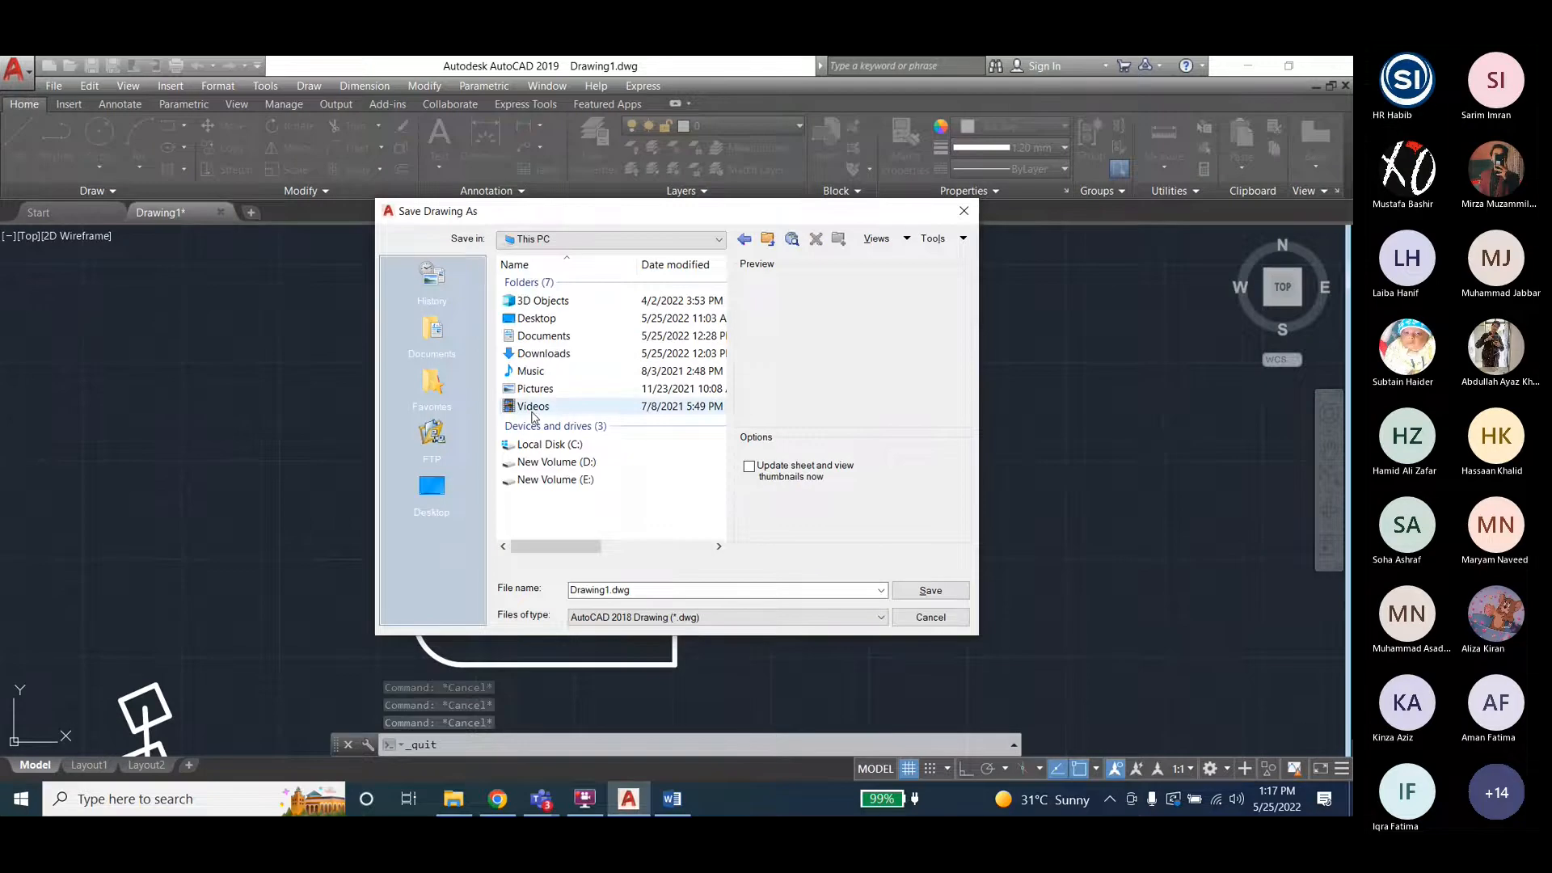
double_click(555, 480)
left_click(546, 301)
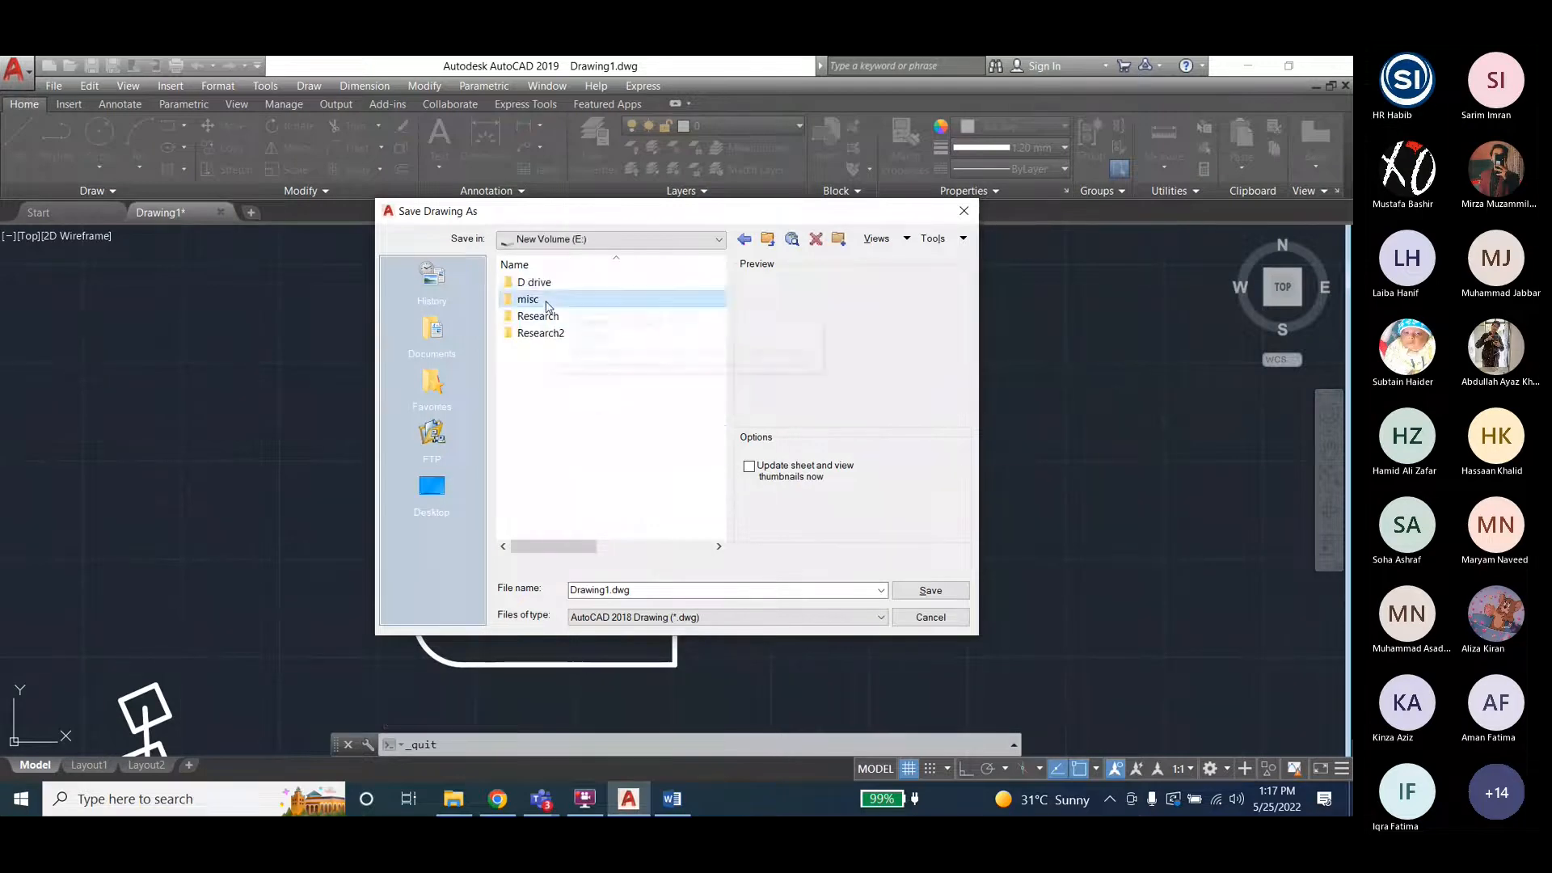
double_click(545, 301)
double_click(535, 383)
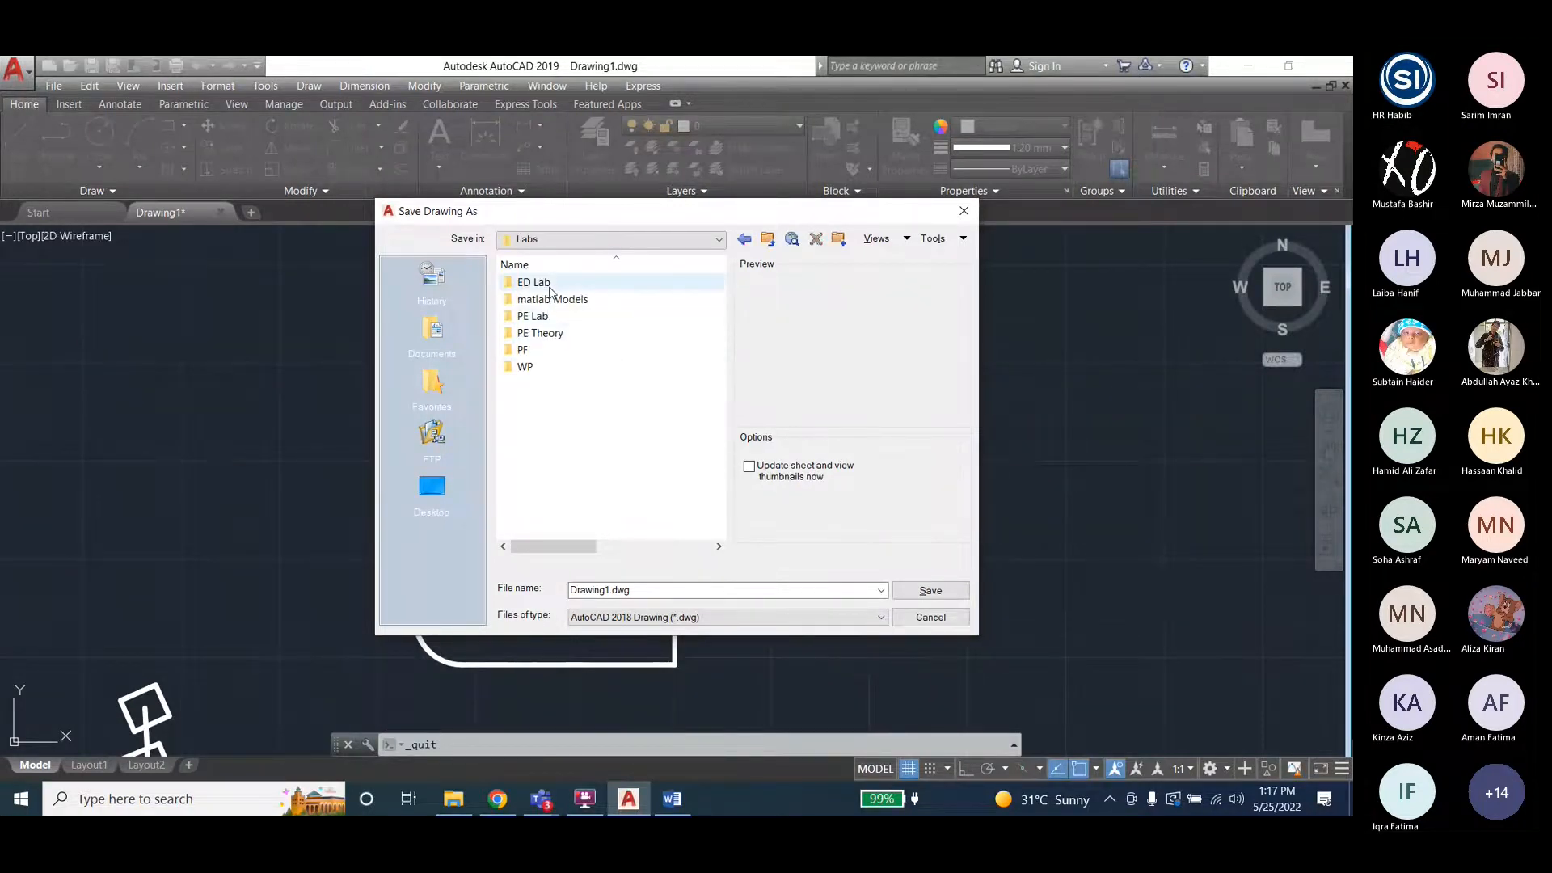
double_click(535, 283)
double_click(538, 435)
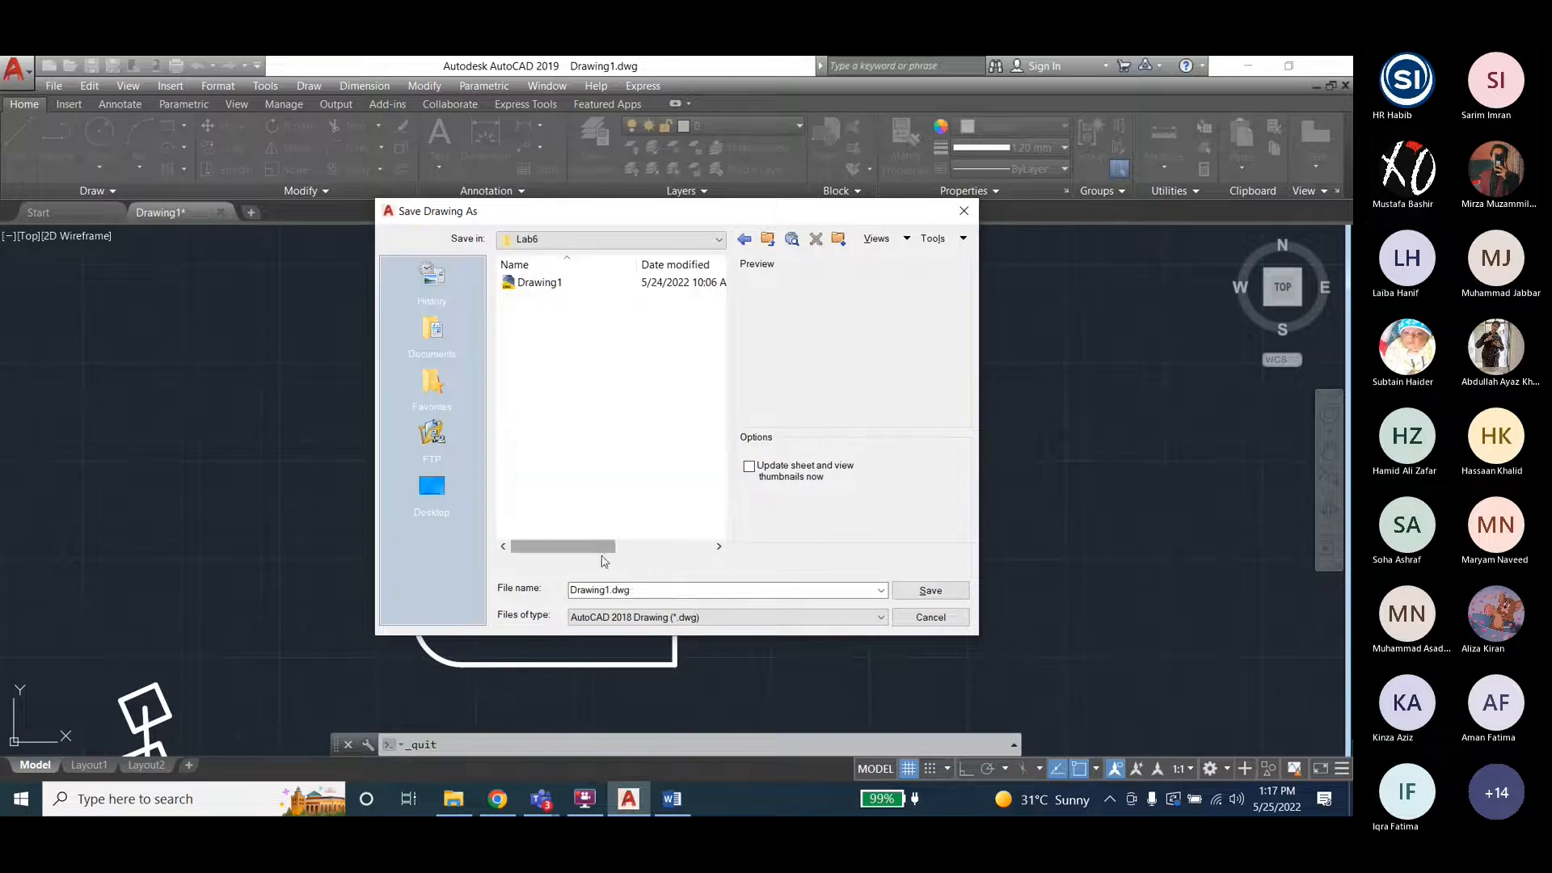
Save the drawing as Drawing2 in the Lab6 folder.
left_click(558, 284)
left_click(656, 589)
left_click(656, 589)
key("BackSpace")
type("2")
key("Return")
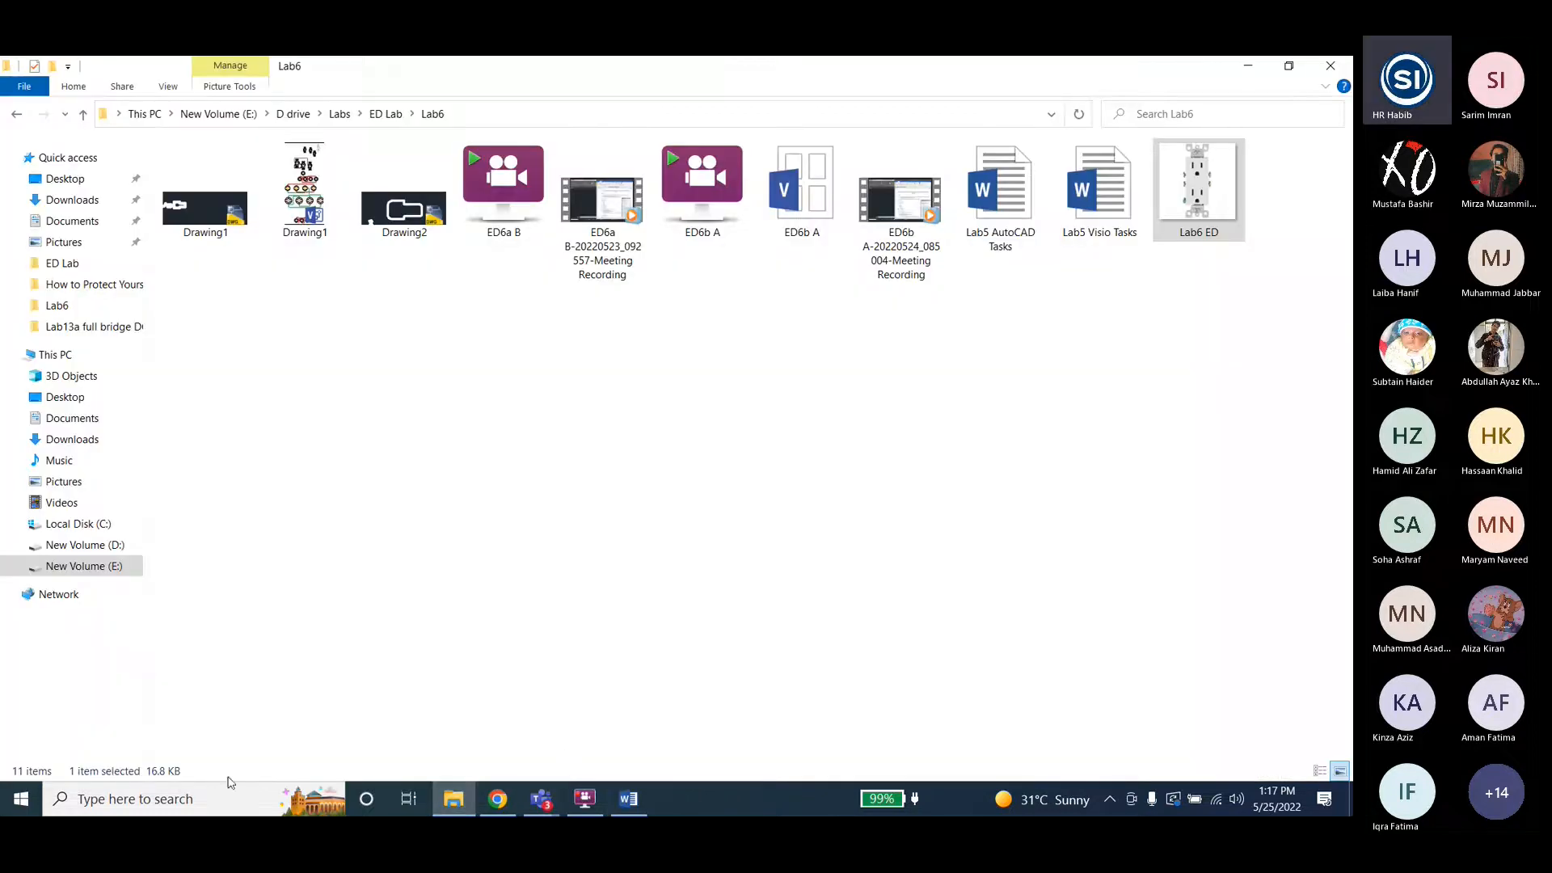
Launch Visio 2016 and create a blank drawing with US units.
left_click(231, 788)
type("visio")
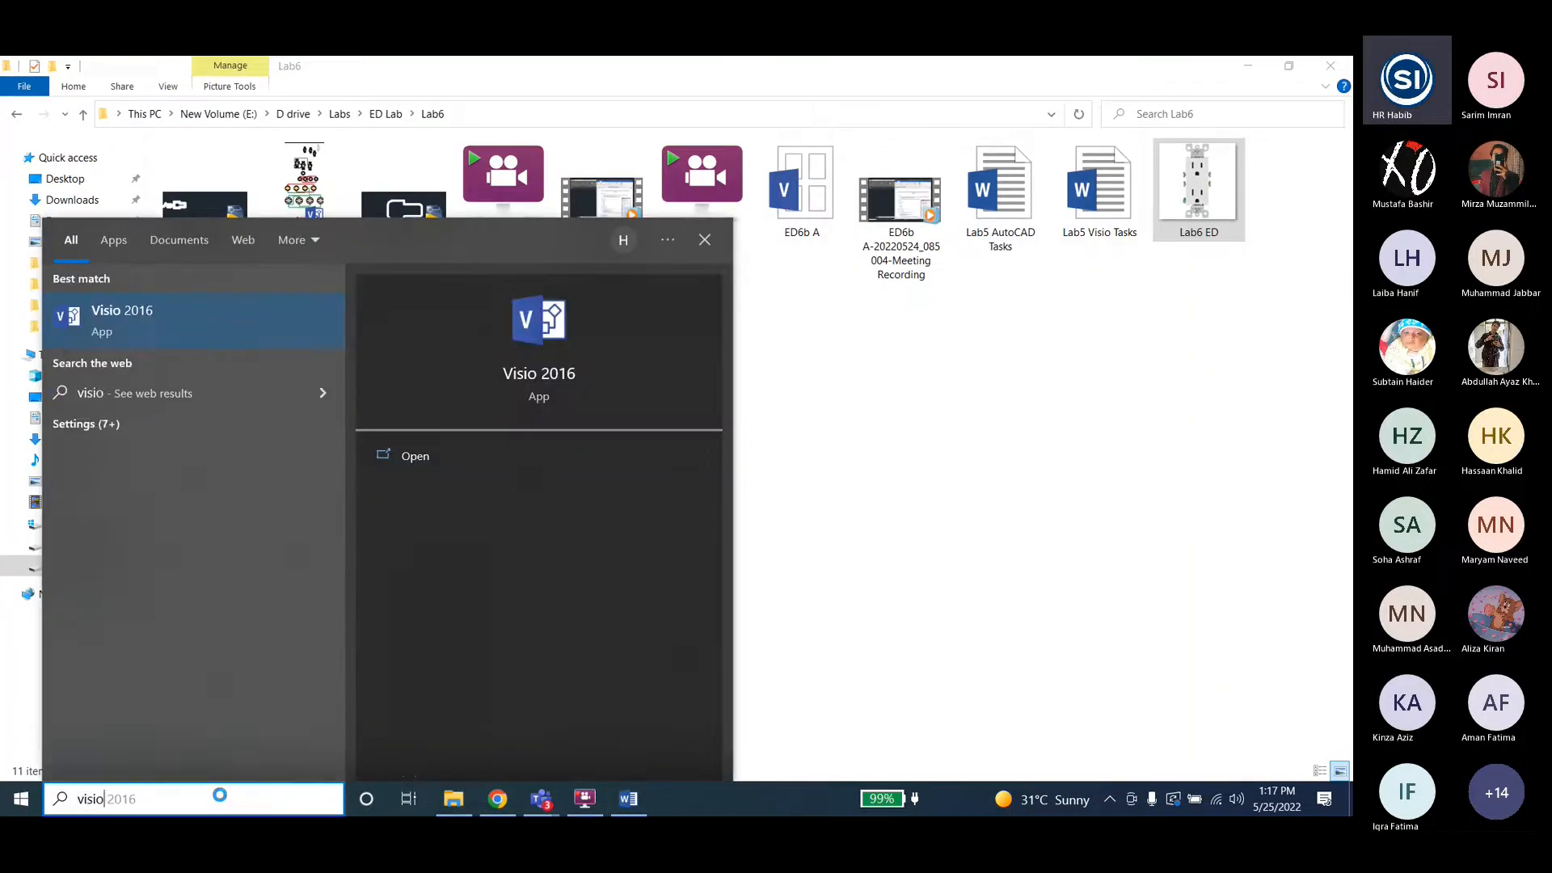
key("Return")
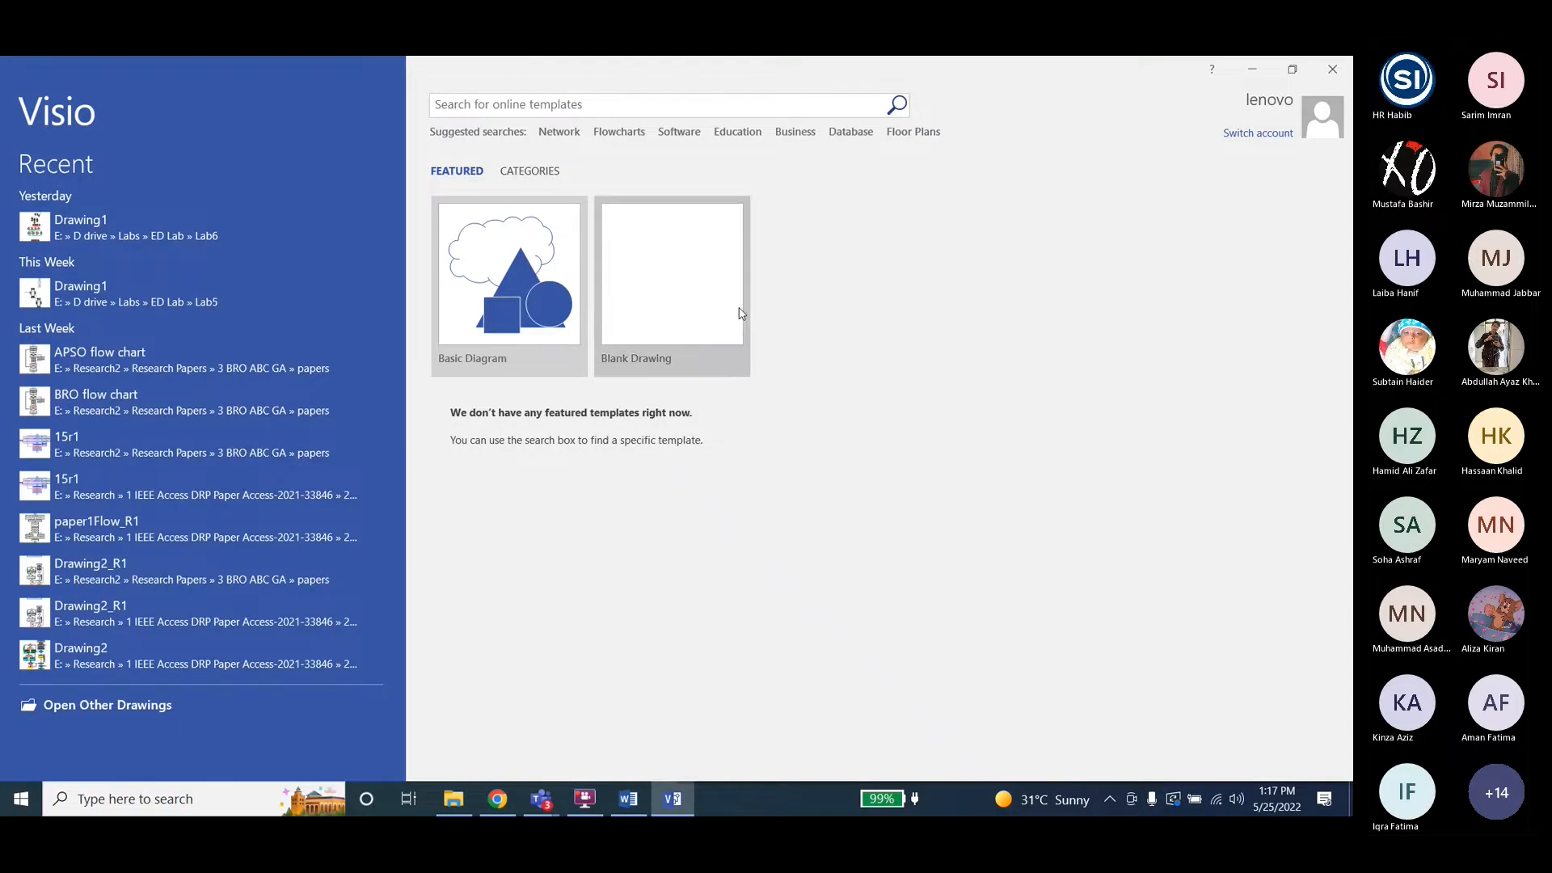
left_click(689, 305)
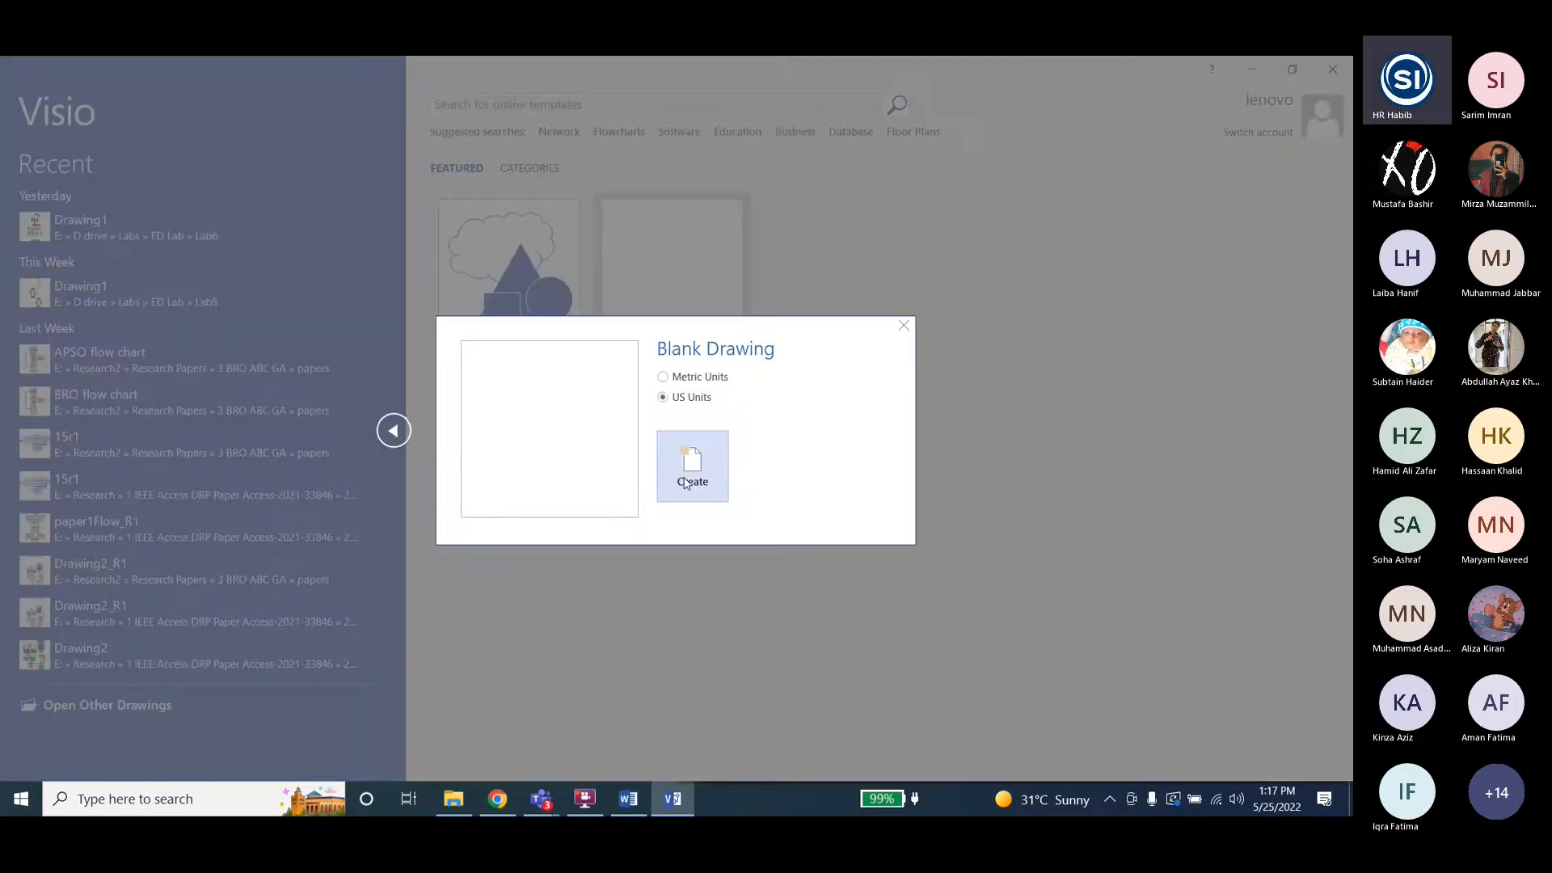
left_click(686, 483)
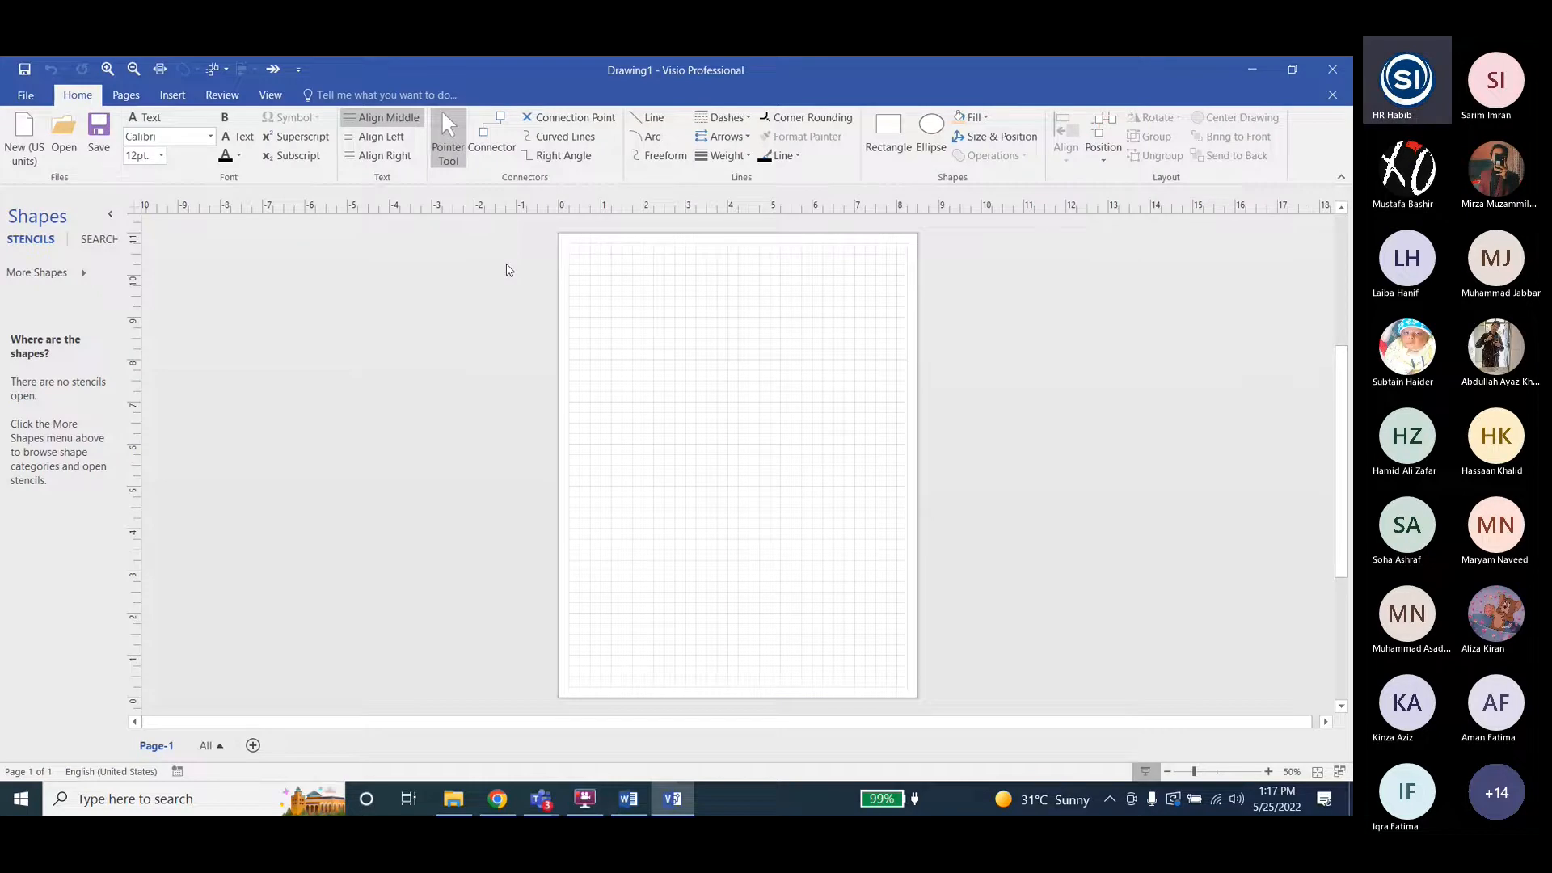
Toggle the guides and the grid off and back on, and look through the Quick Access Toolbar customization options.
left_click(270, 96)
left_click(125, 151)
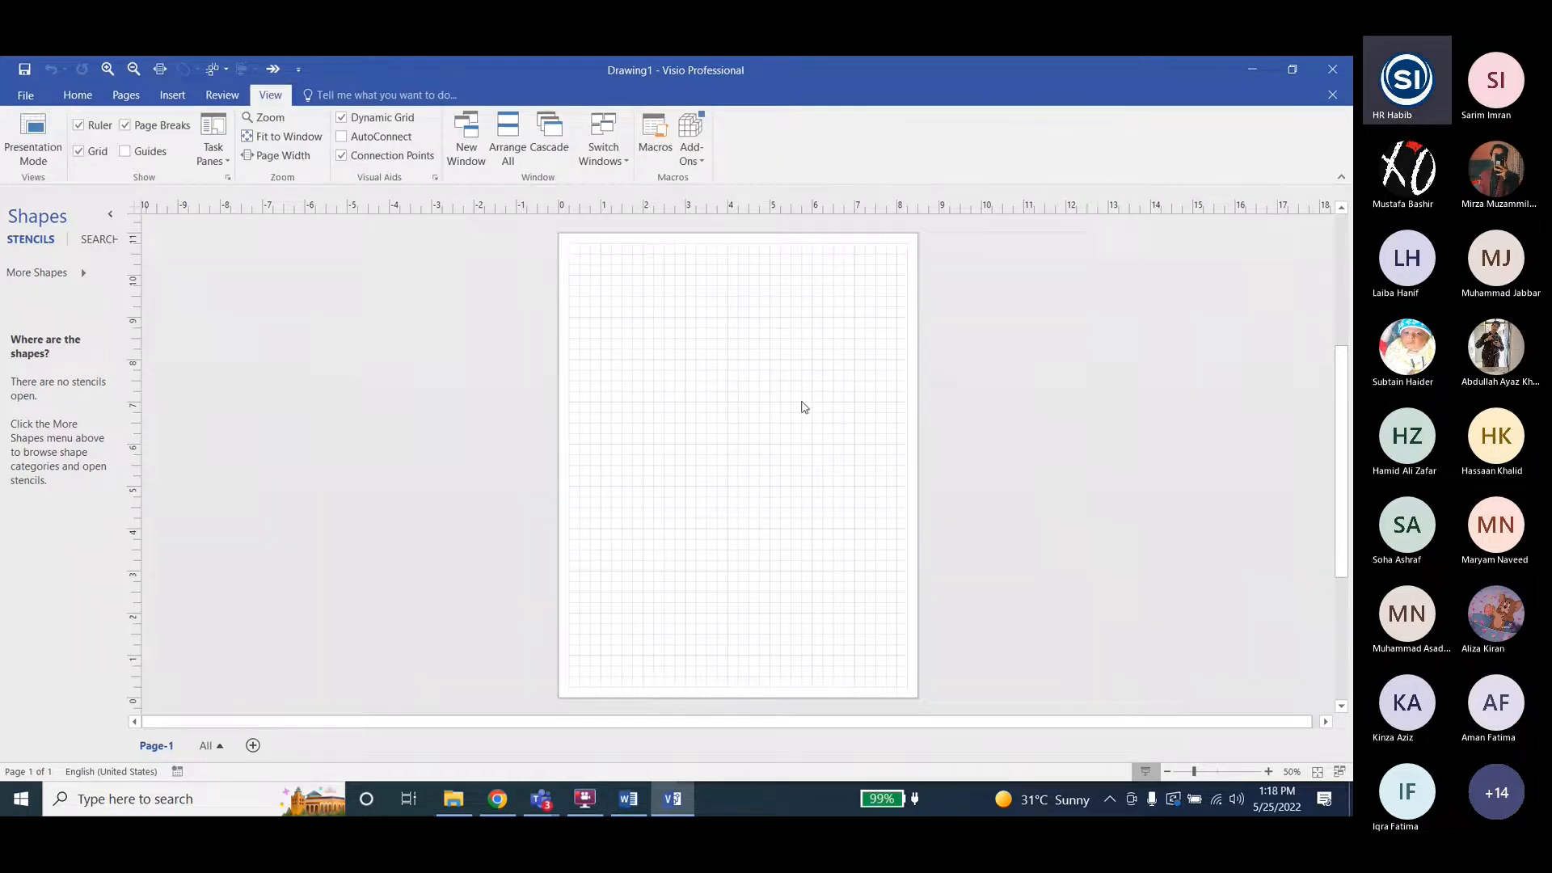
left_click(125, 152)
left_click(79, 151)
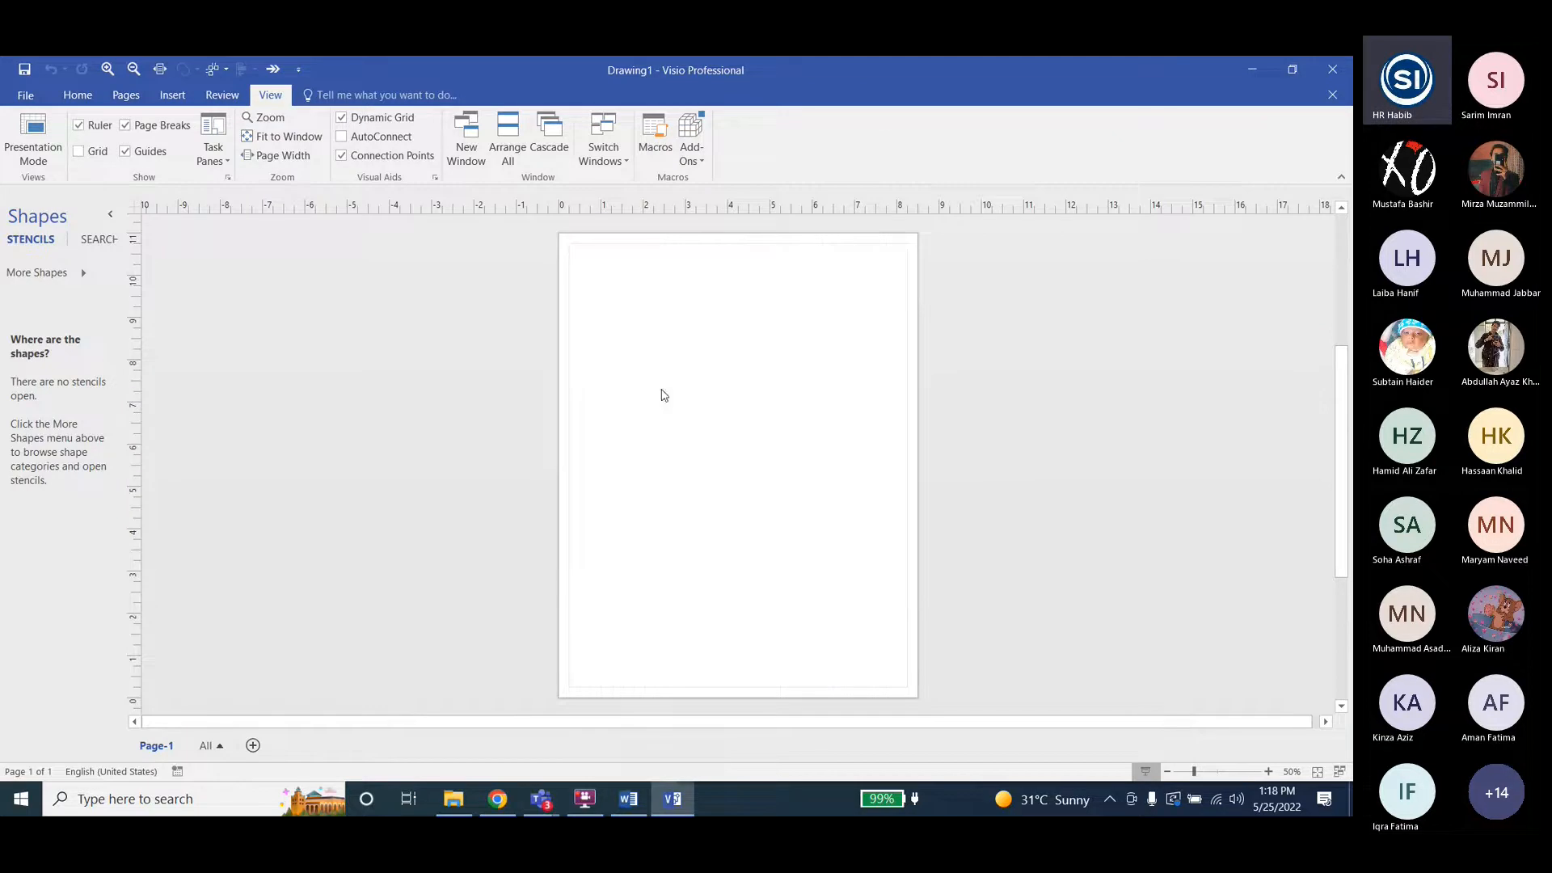
left_click(79, 152)
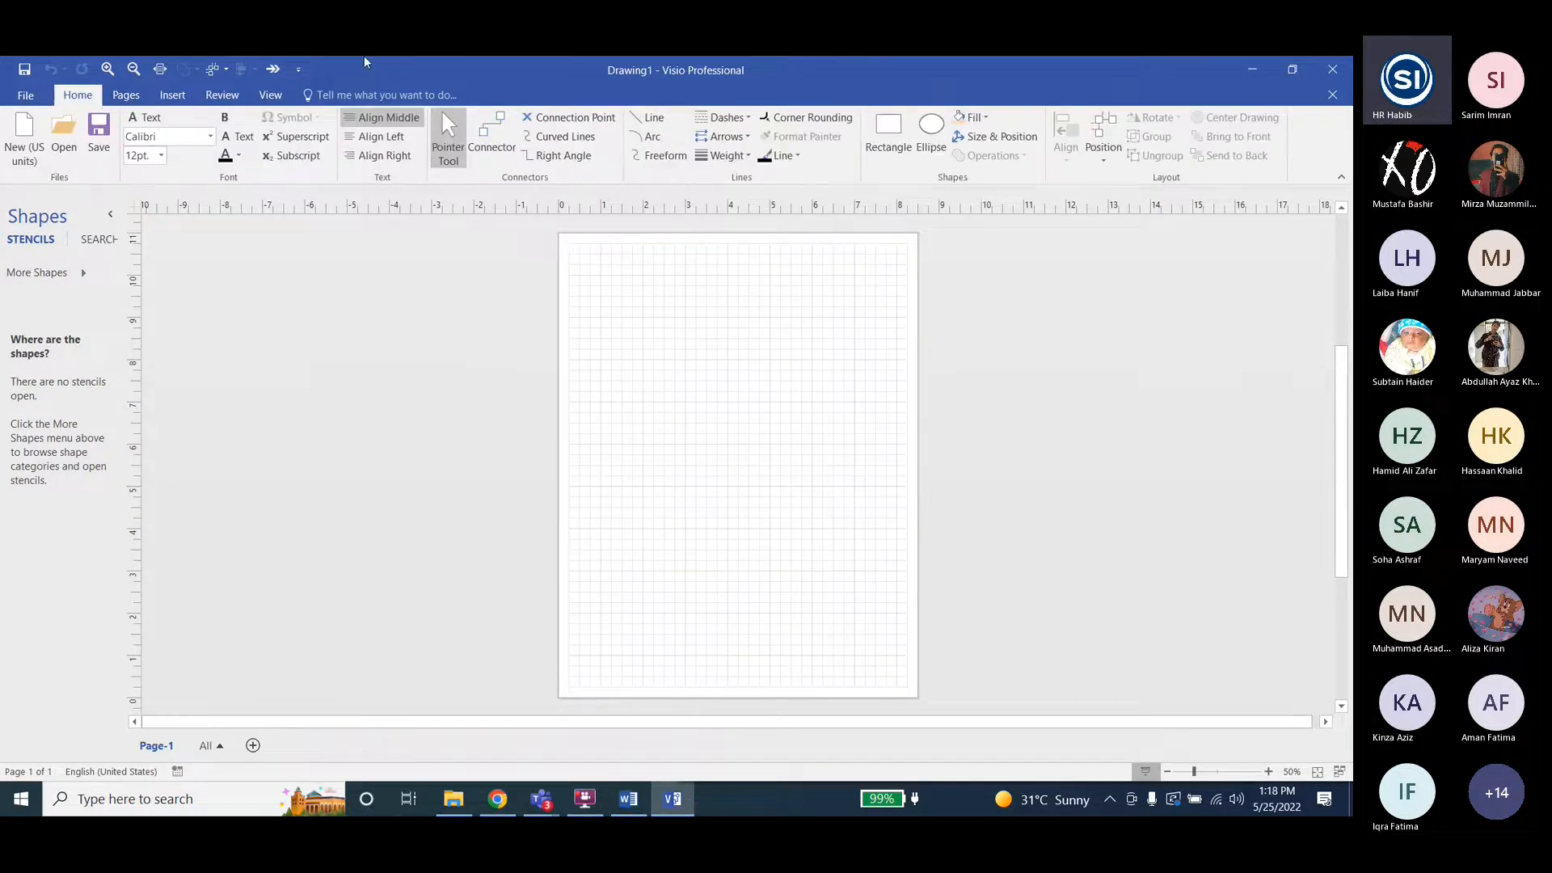
left_click(297, 69)
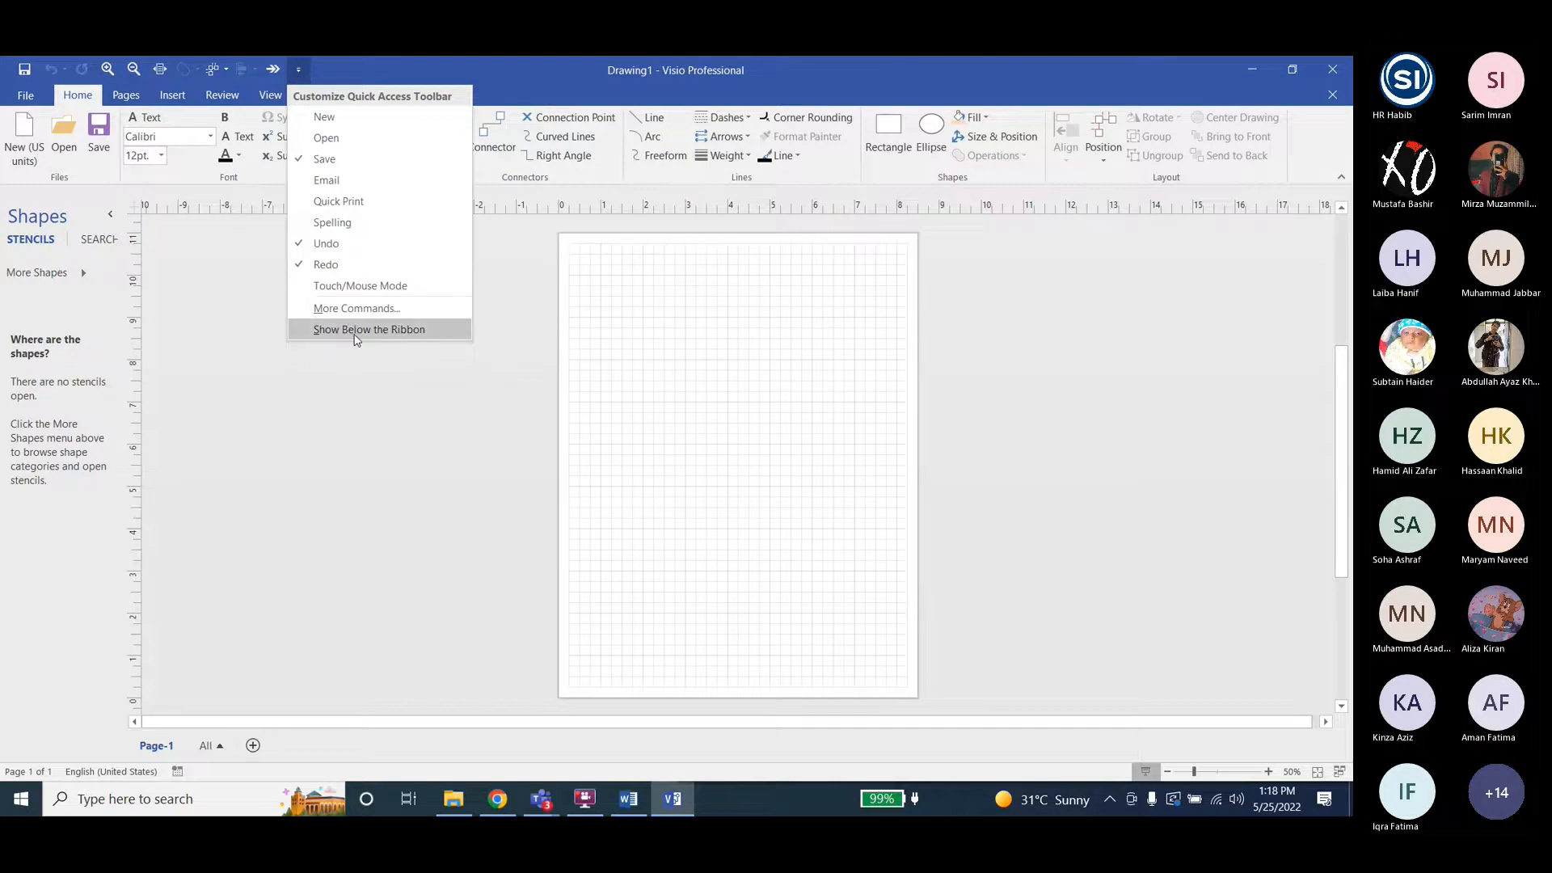
left_click(299, 70)
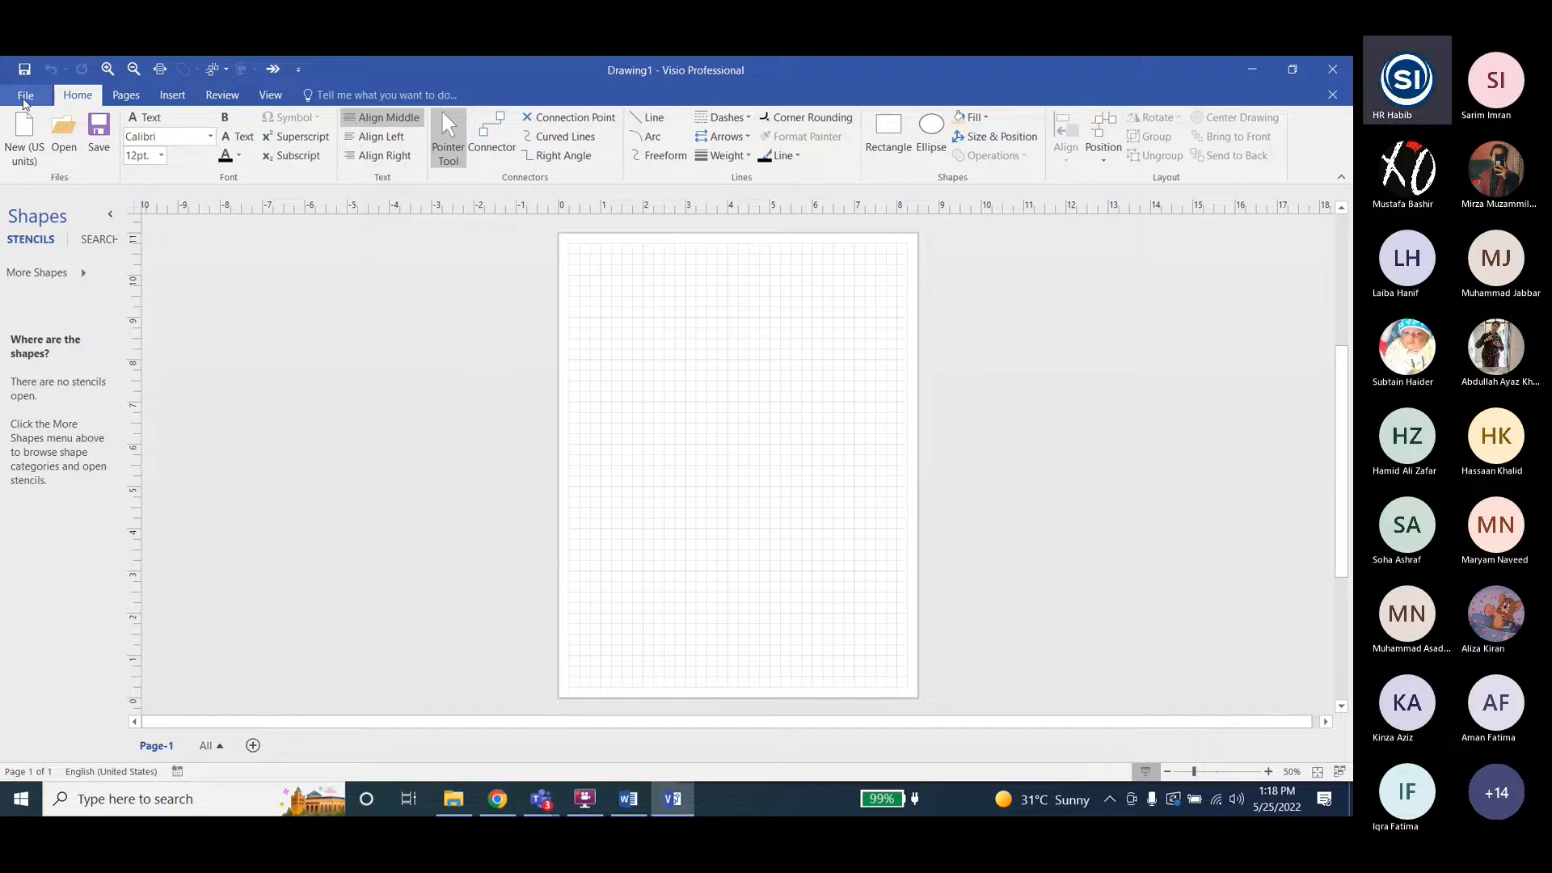
Switch to Word and look through the receptacle illustrations on the first pages of Lab5 Visio Tasks.
left_click(628, 799)
scroll(994, 380, "up", 2)
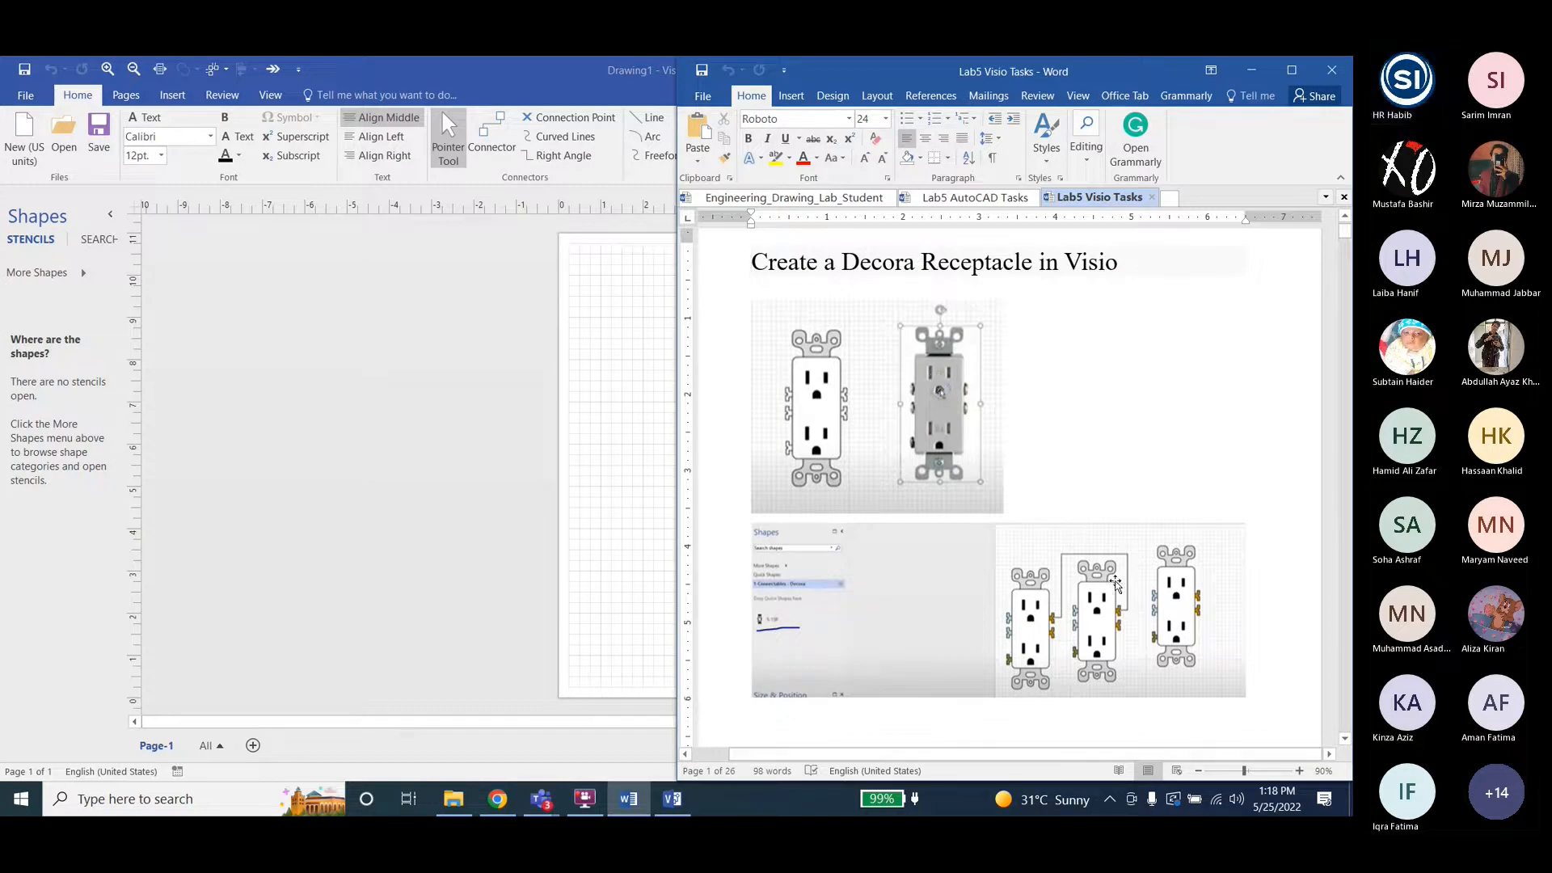
scroll(1128, 533, "down", 1)
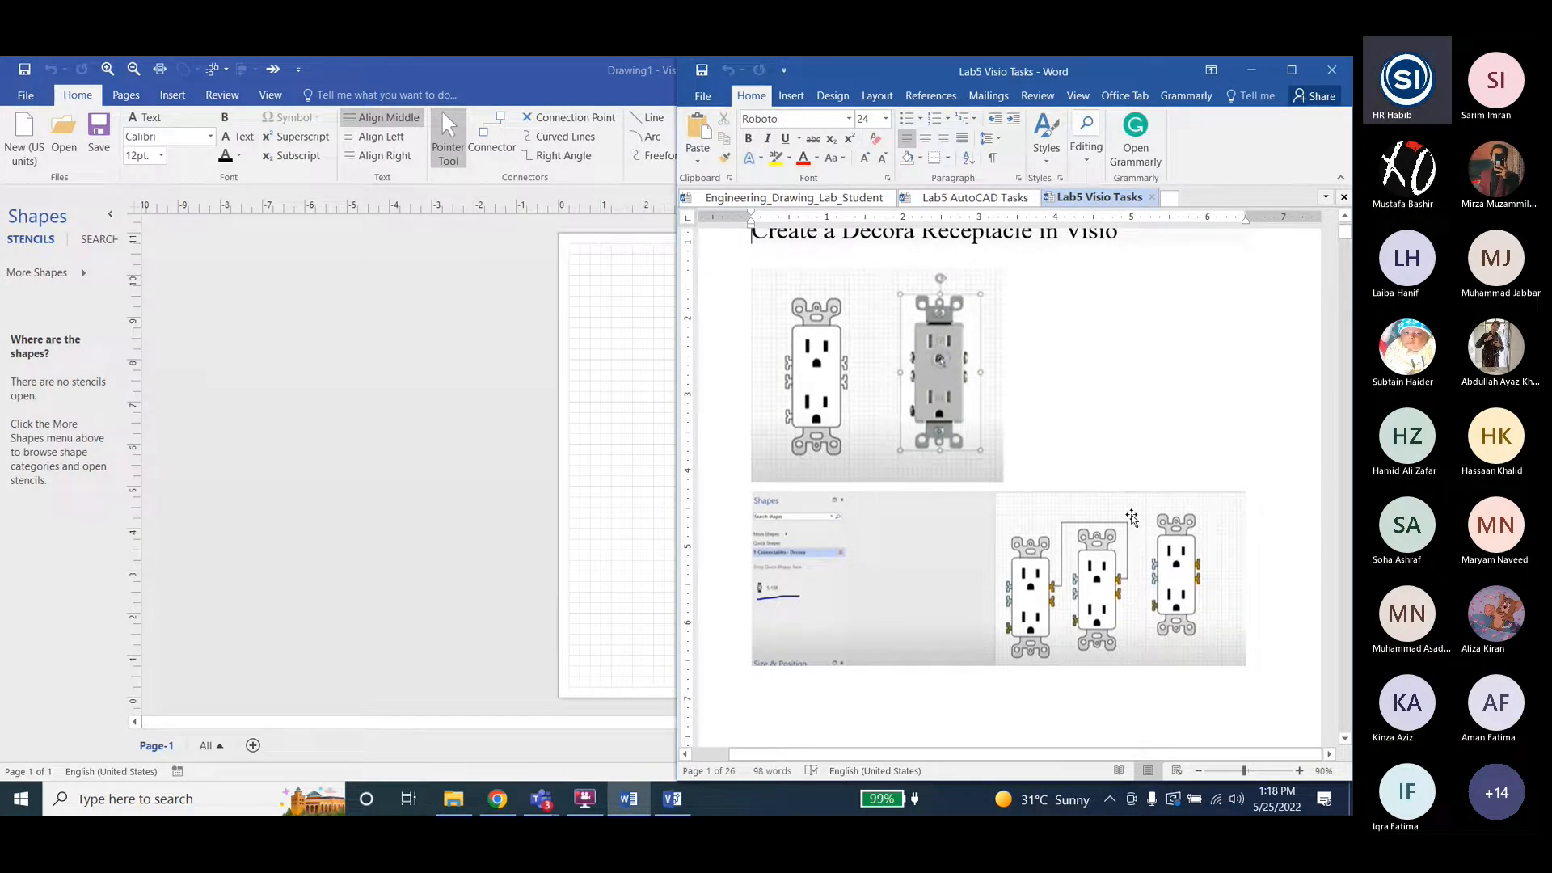
scroll(1131, 517, "down", 10)
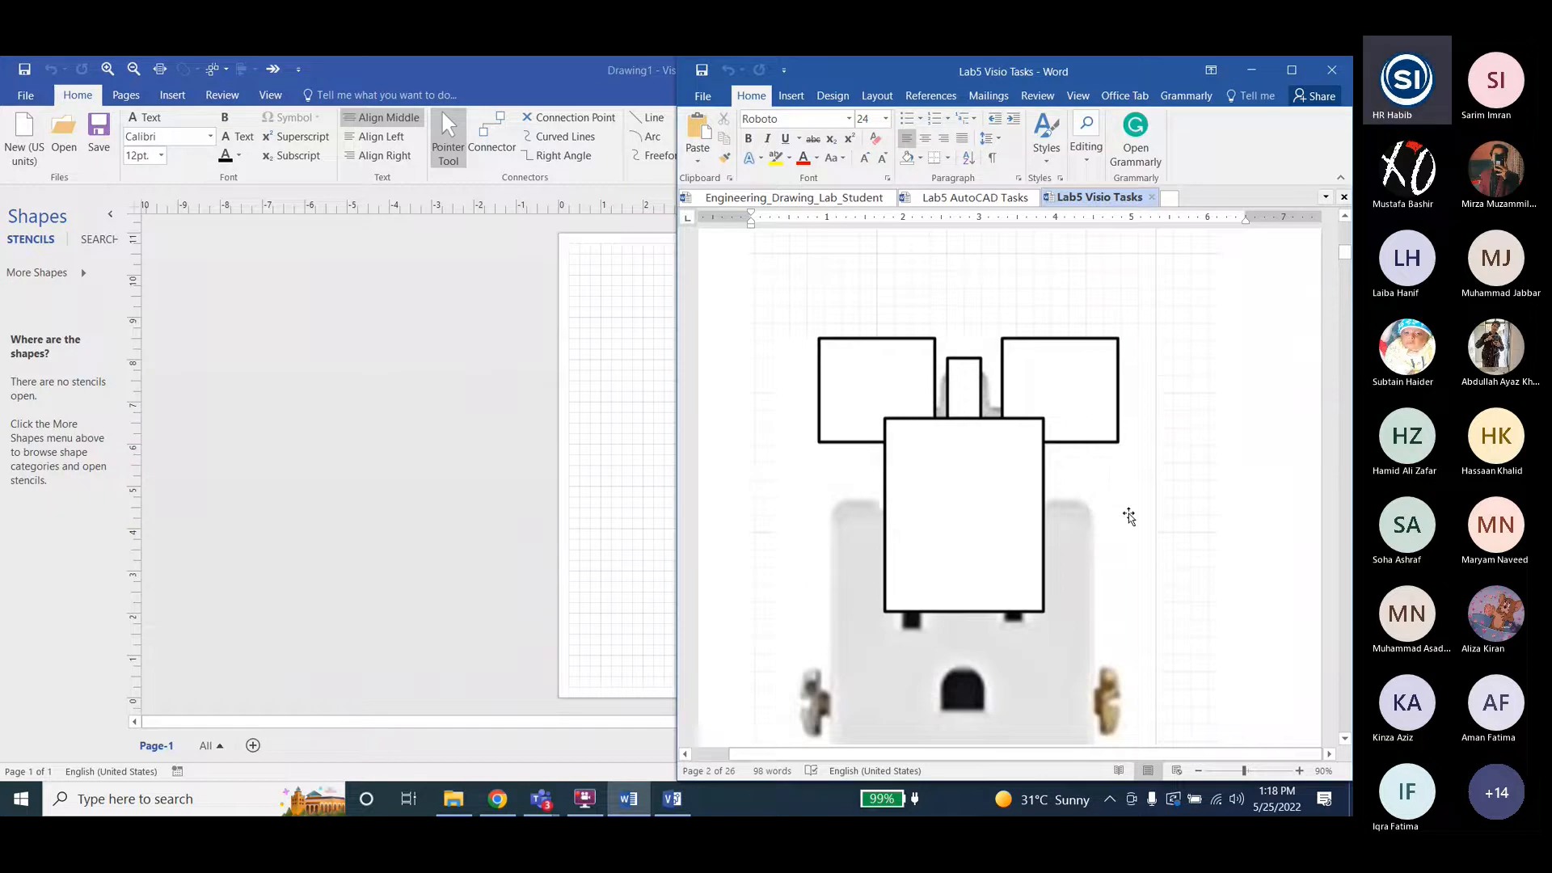
scroll(1128, 517, "up", 10)
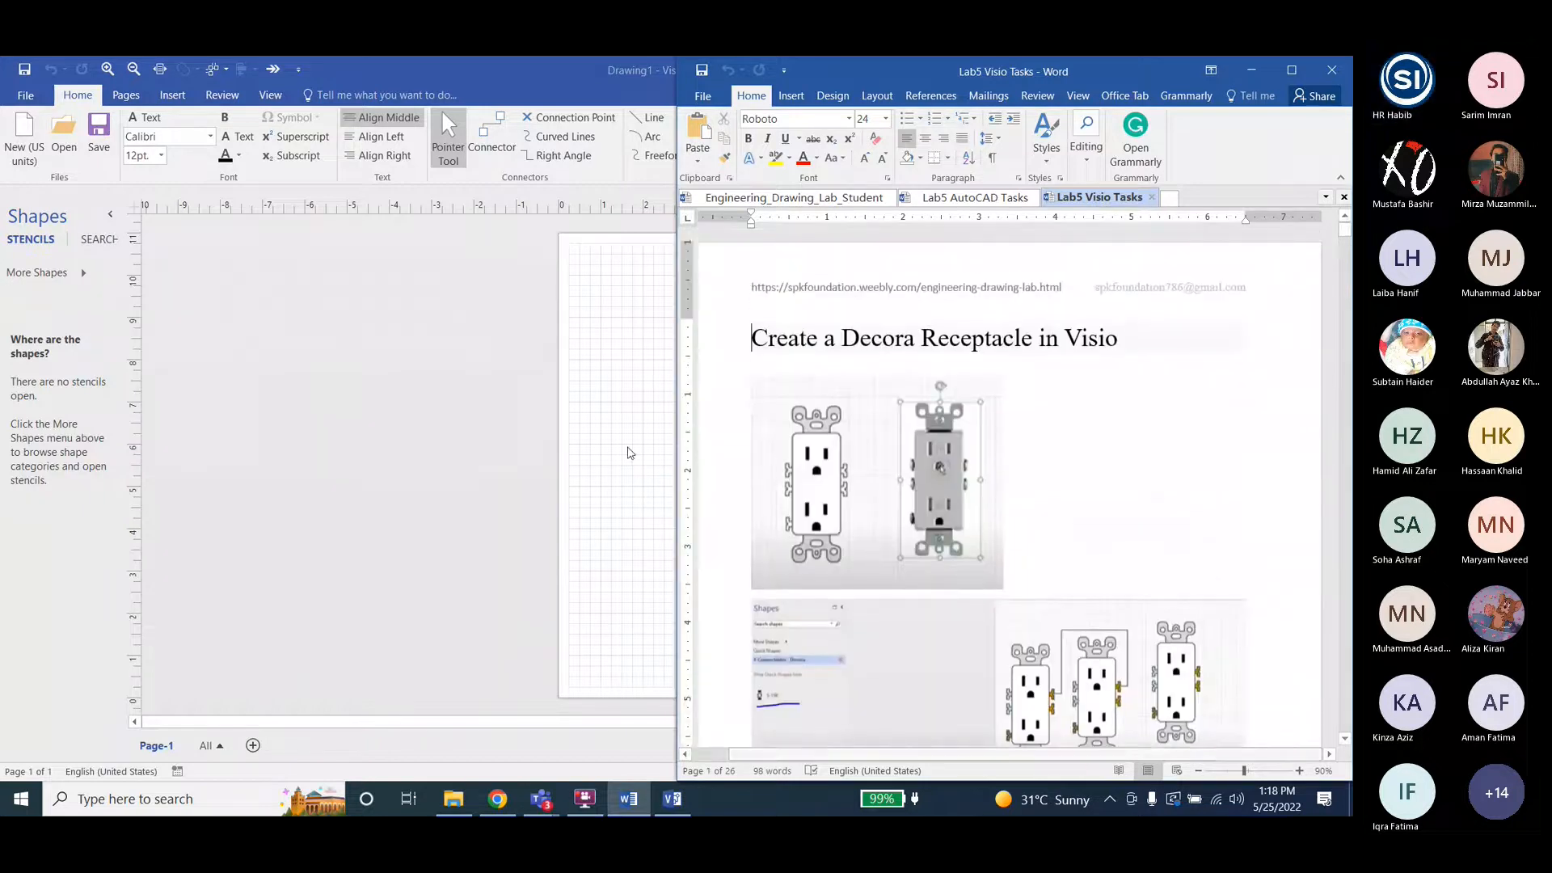
Switch back to Visio and insert the Lab6 ED receptacle picture from the Lab6 folder onto the page.
left_click(631, 452)
left_click(26, 95)
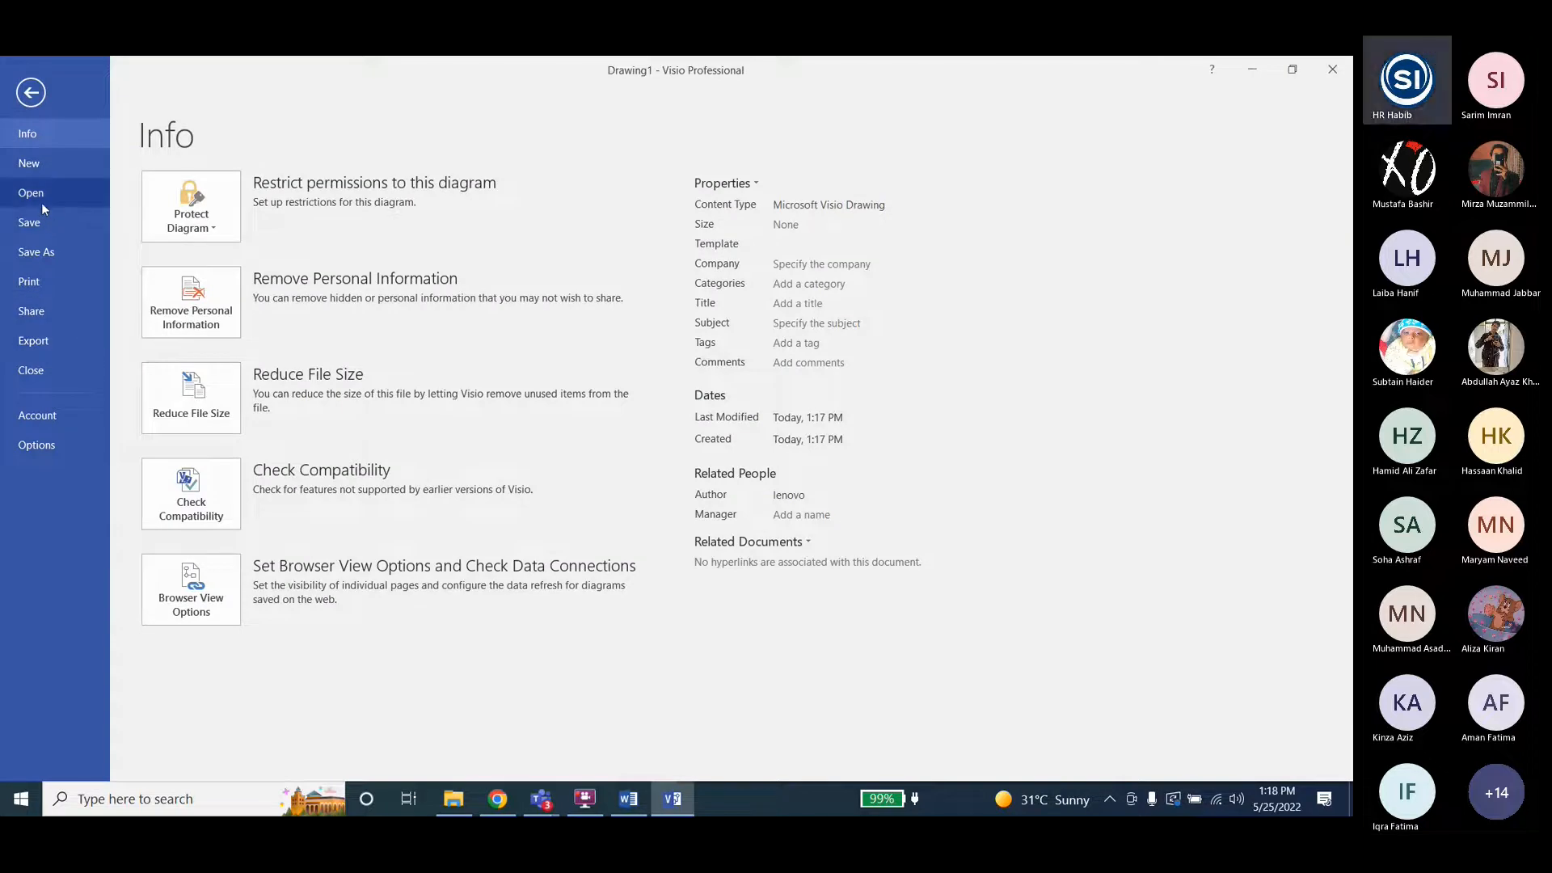
left_click(34, 102)
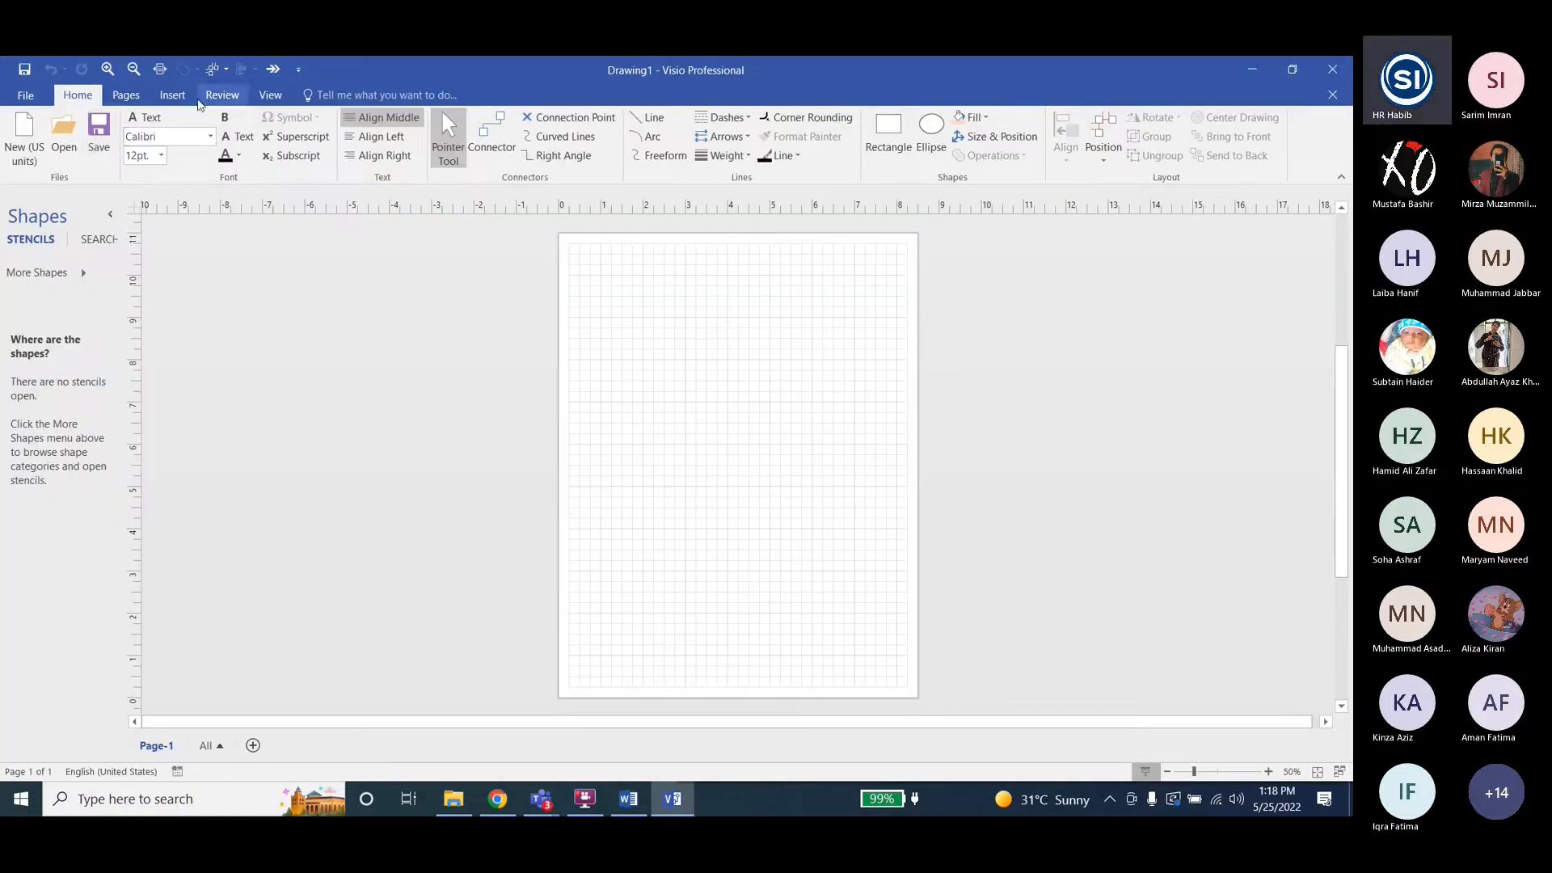
left_click(172, 95)
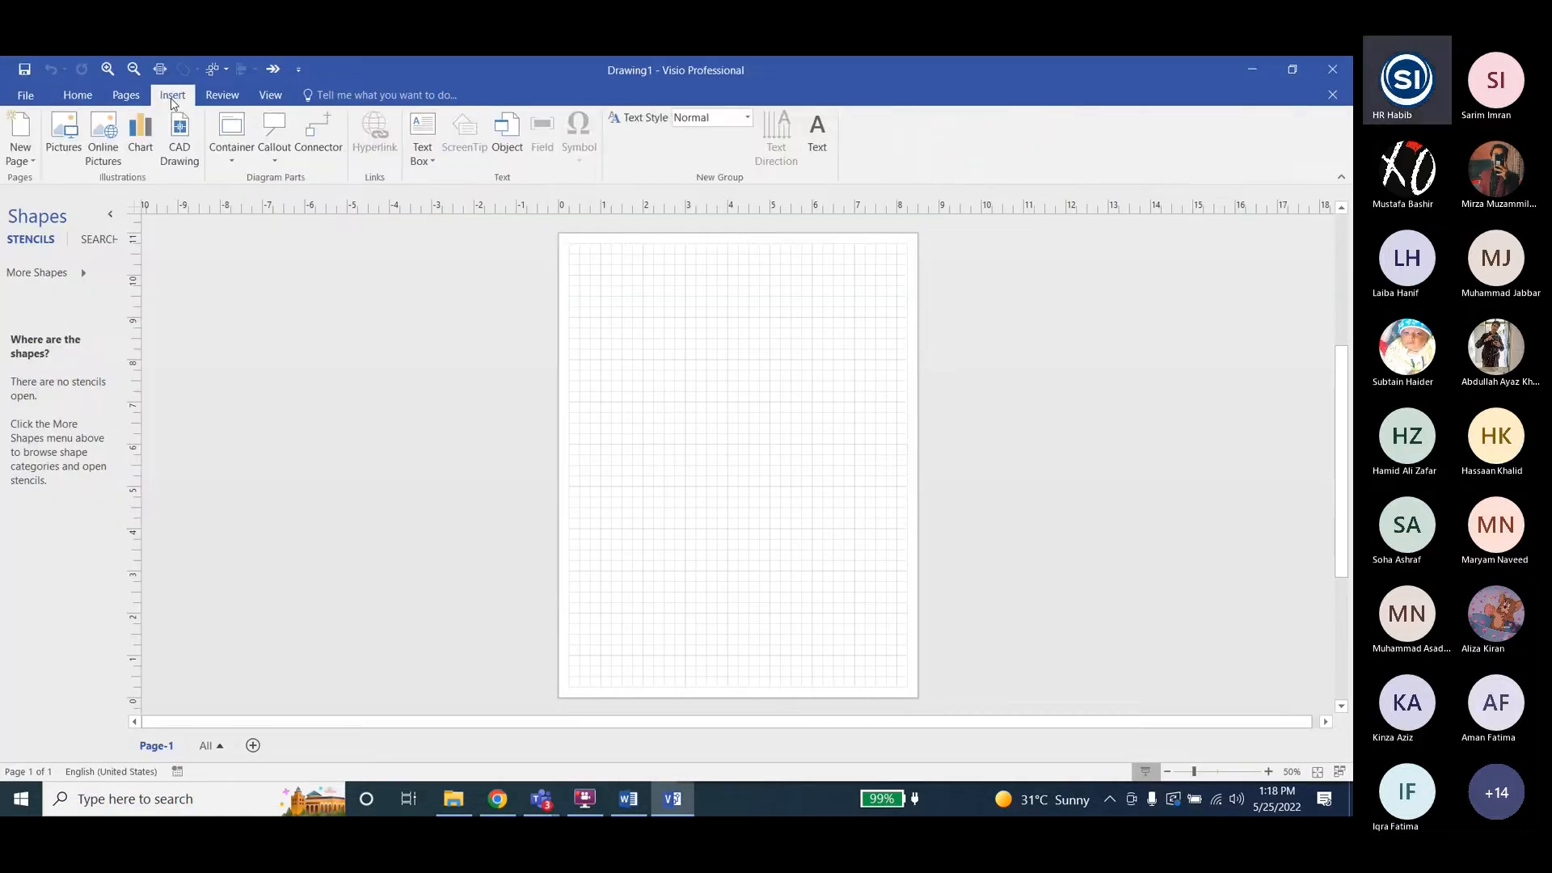
left_click(63, 133)
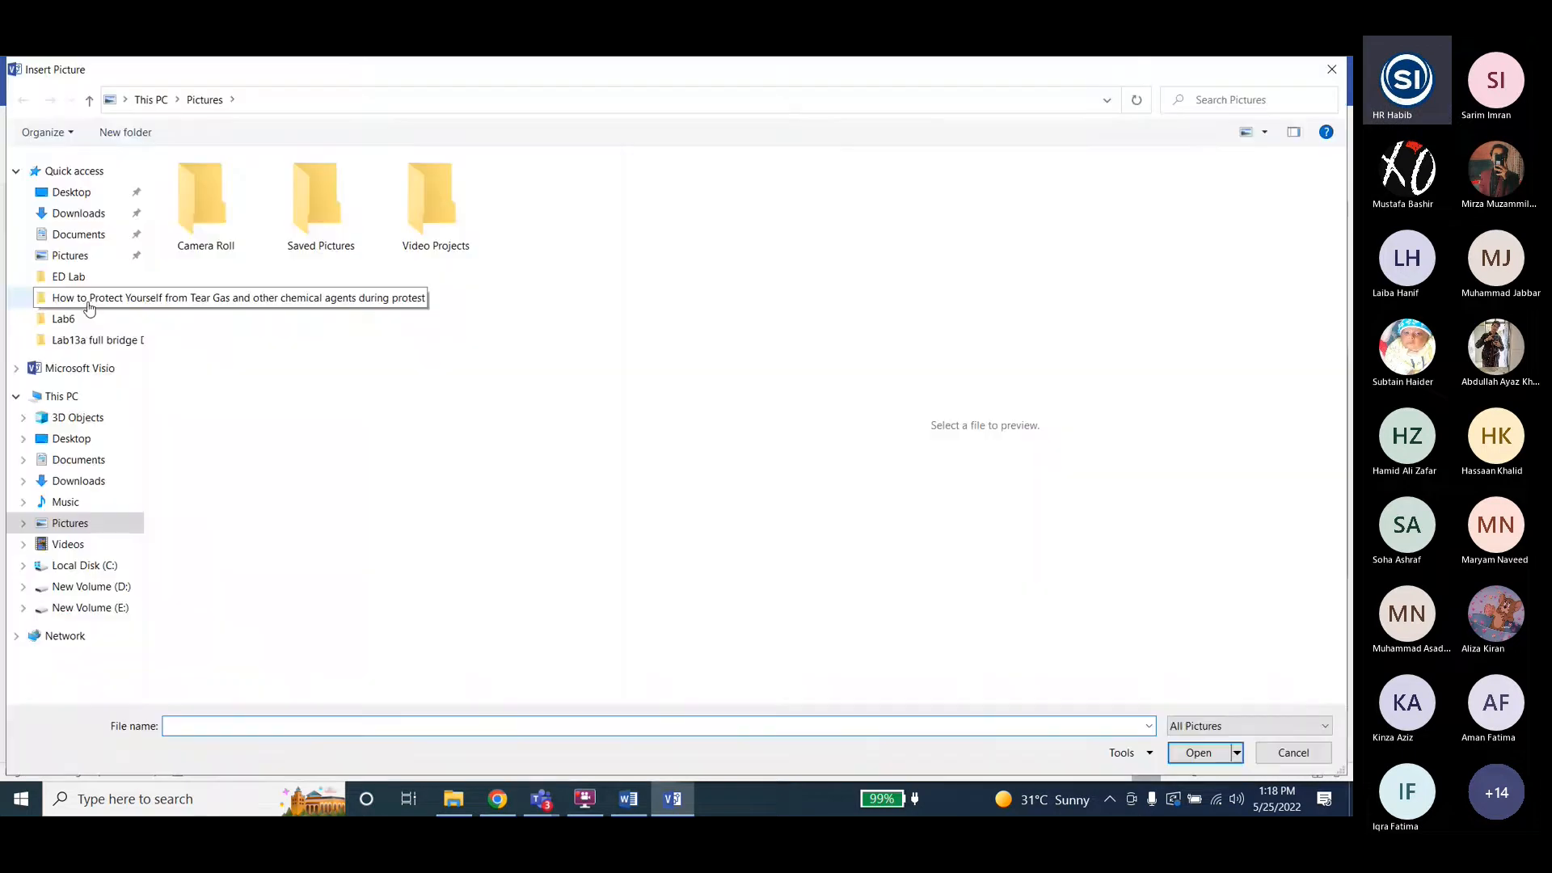
left_click(63, 315)
double_click(206, 212)
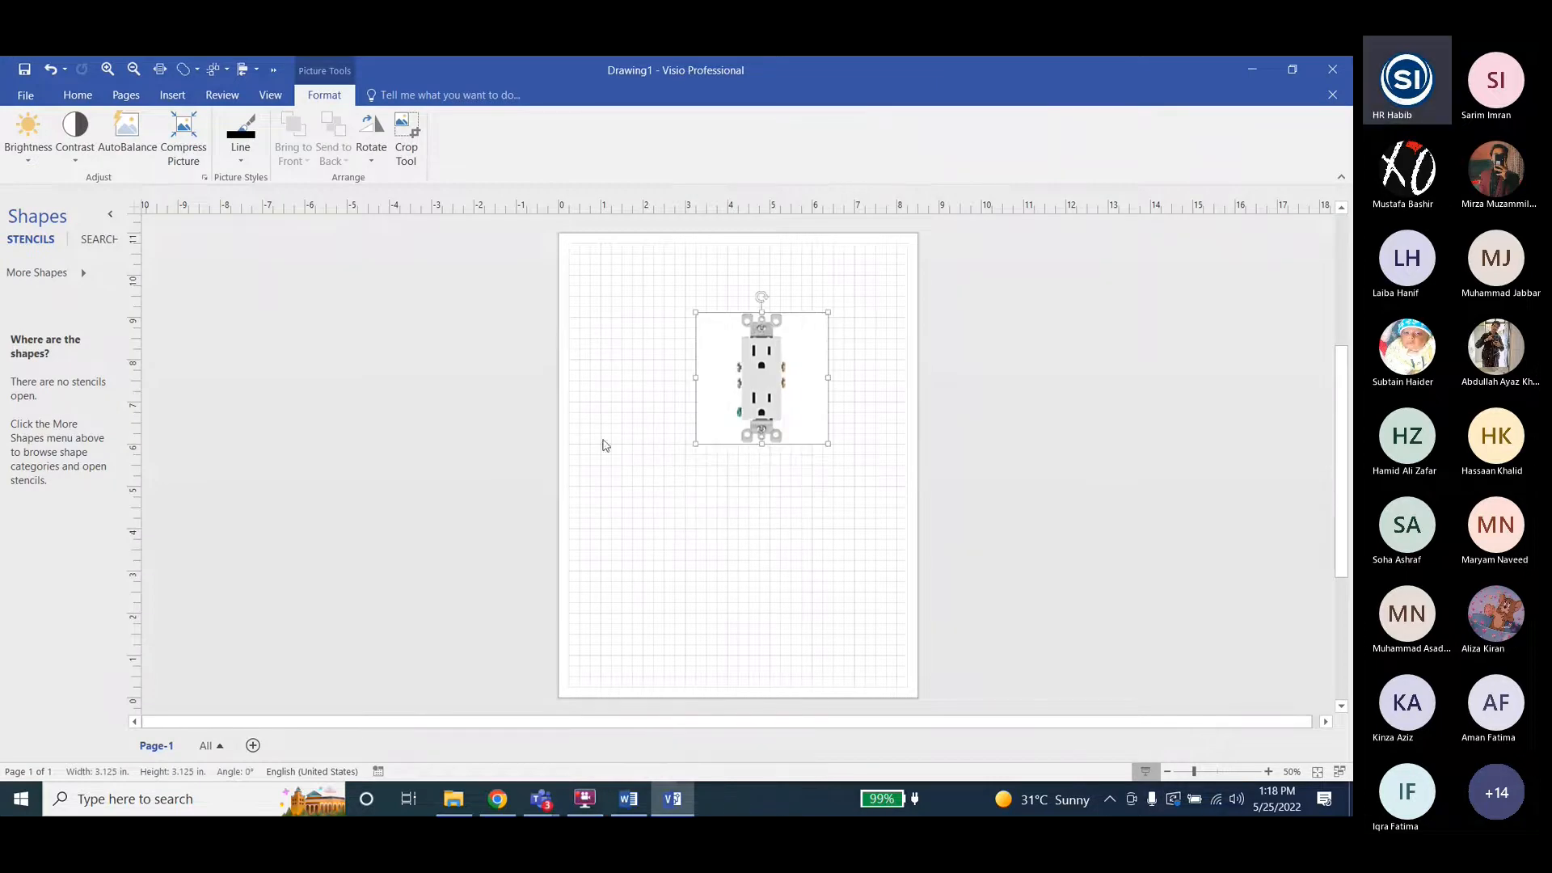
Examine the inserted receptacle picture at different magnifications, from the whole page to its slots and side screws.
scroll(742, 360, "up", 2)
scroll(755, 355, "down", 2)
scroll(765, 349, "up", 5, "ctrl")
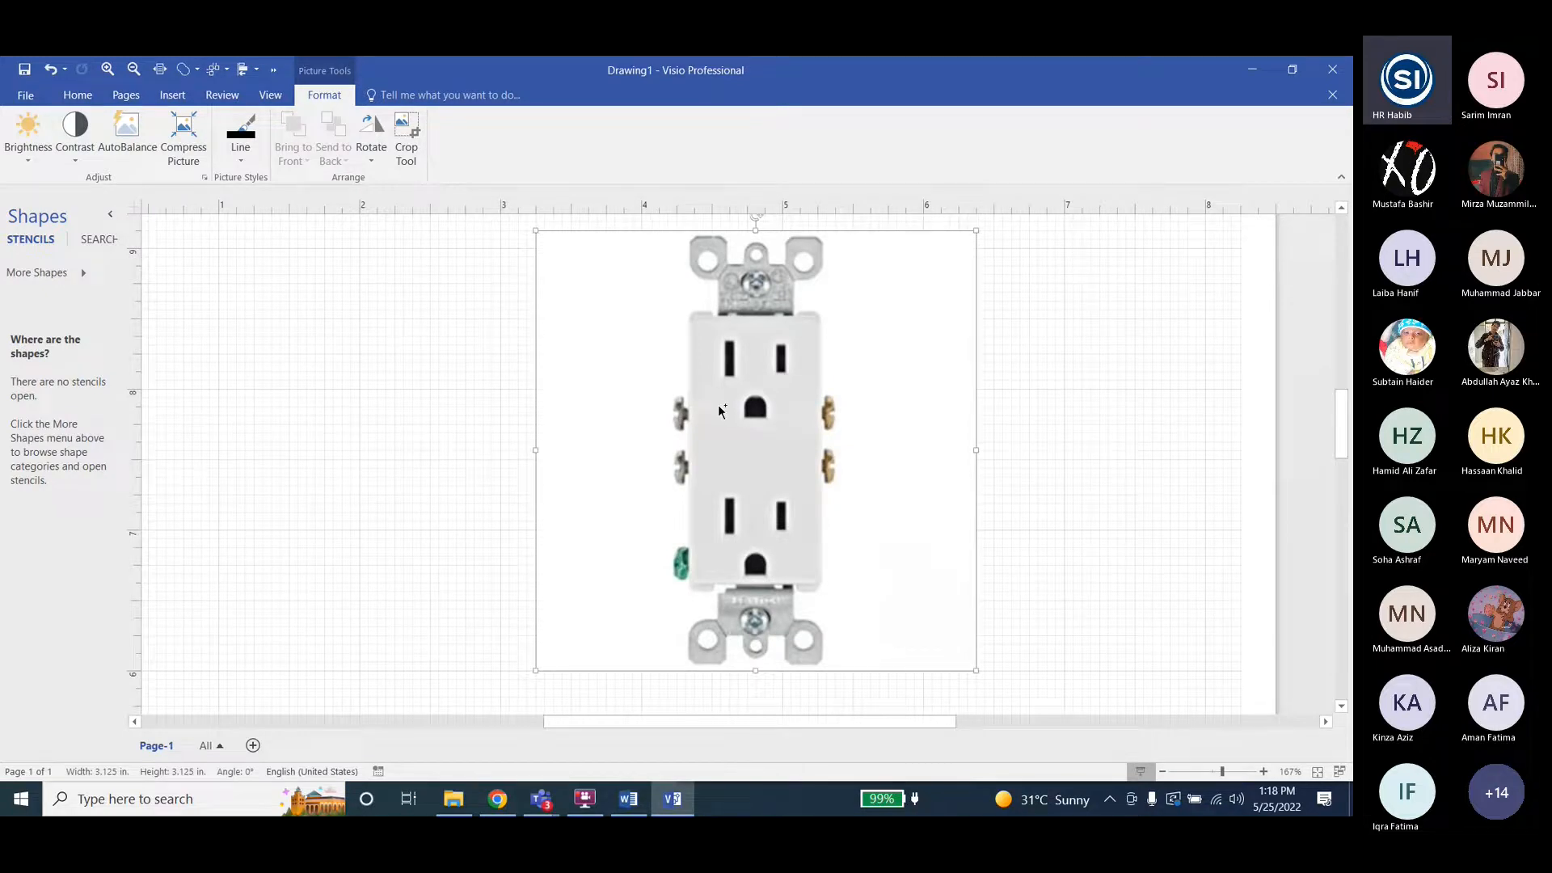
scroll(734, 404, "down", 5, "ctrl")
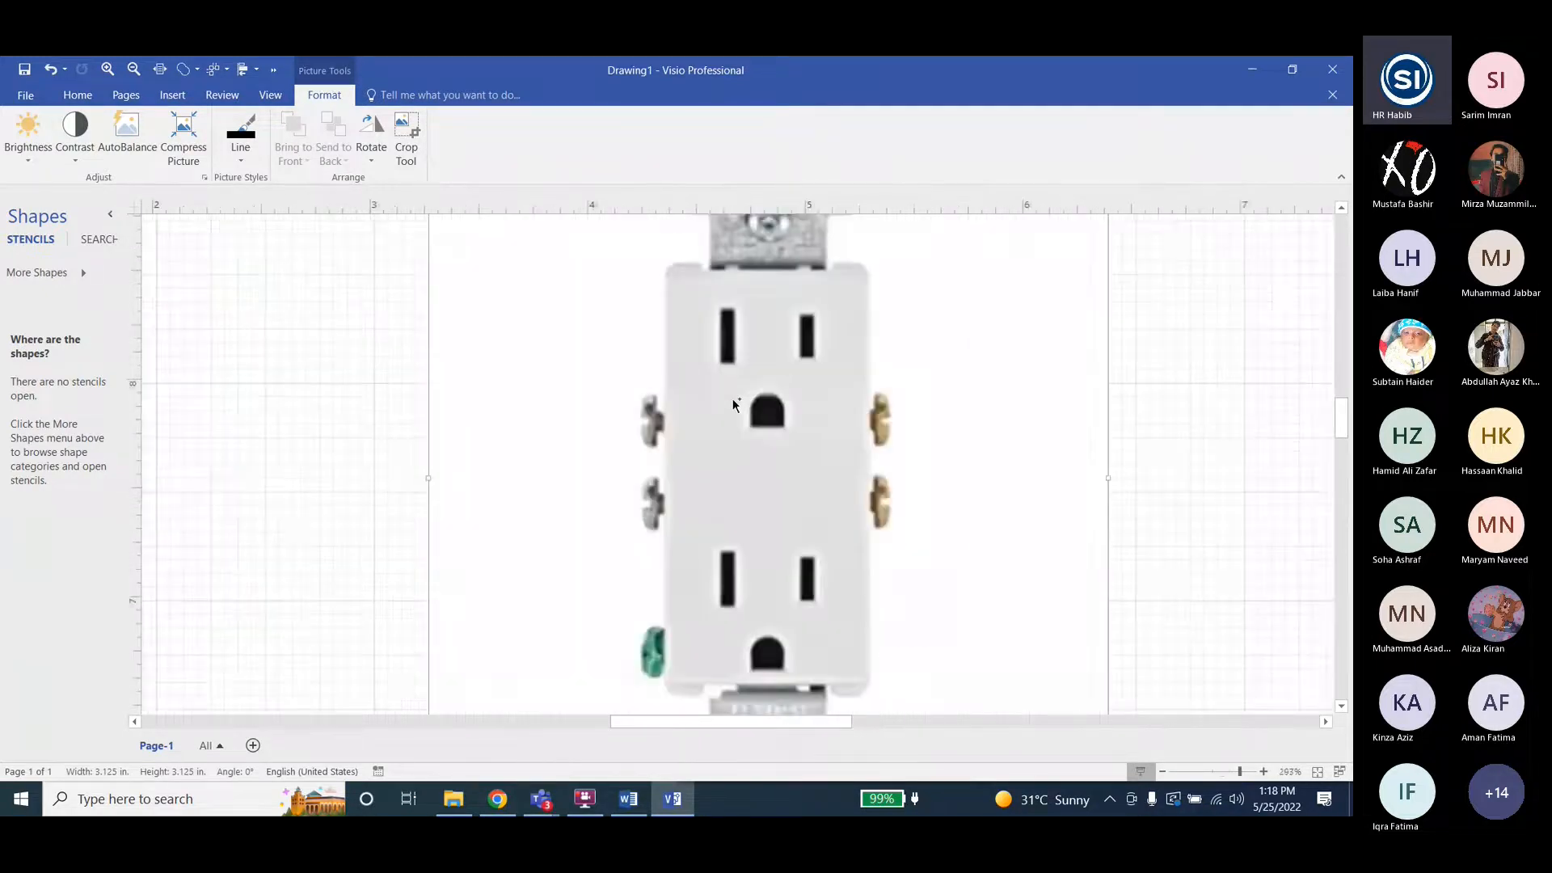
scroll(746, 443, "up", 3, "ctrl")
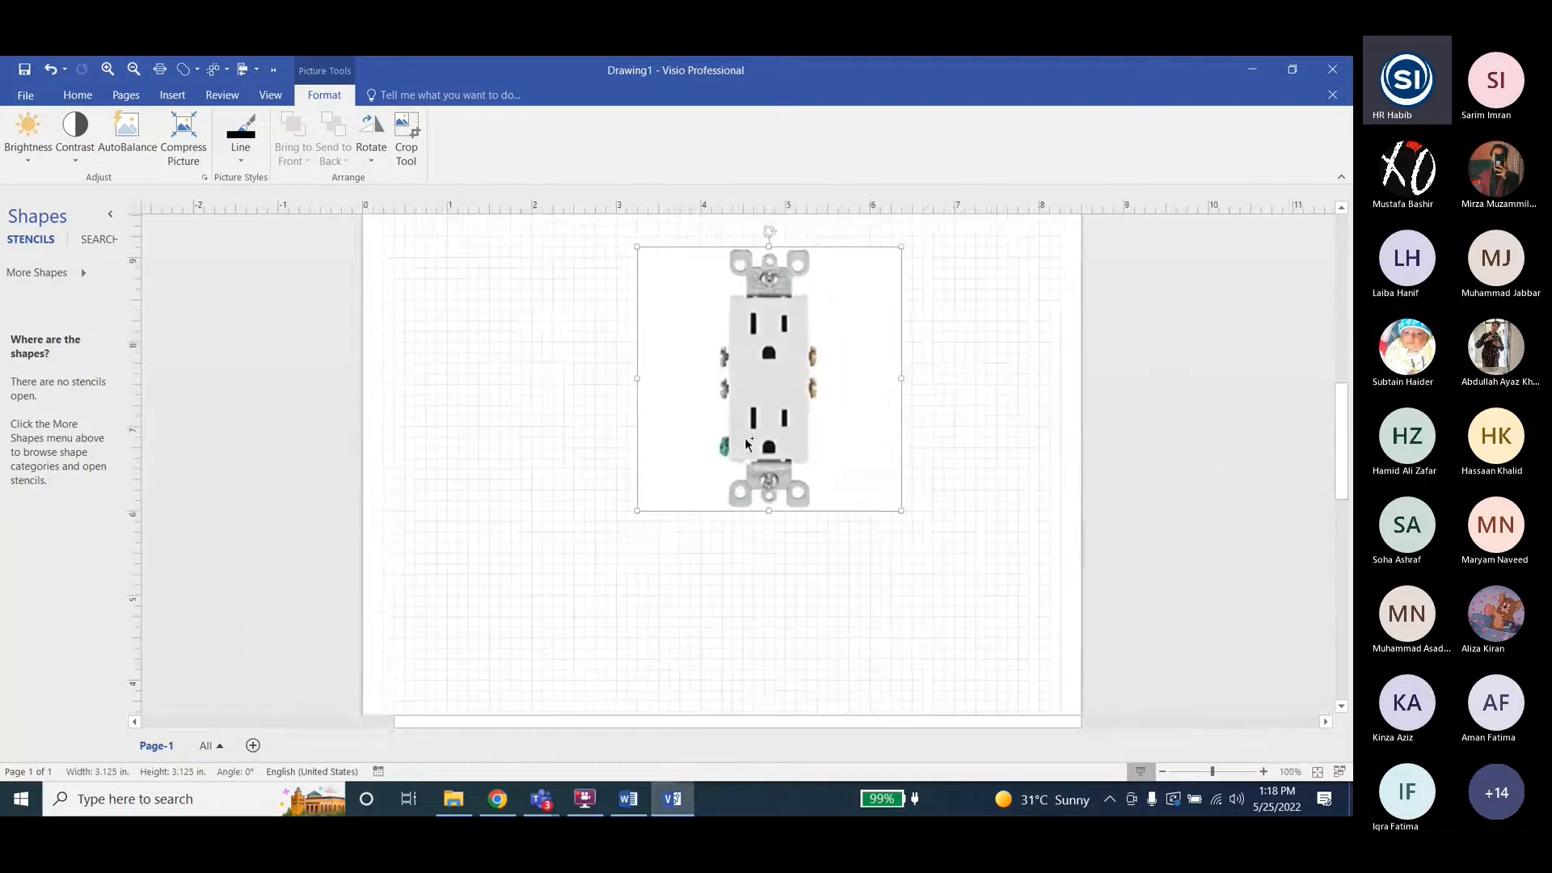
scroll(746, 443, "down", 4, "ctrl")
scroll(747, 453, "up", 6, "ctrl")
scroll(749, 466, "down", 3, "ctrl")
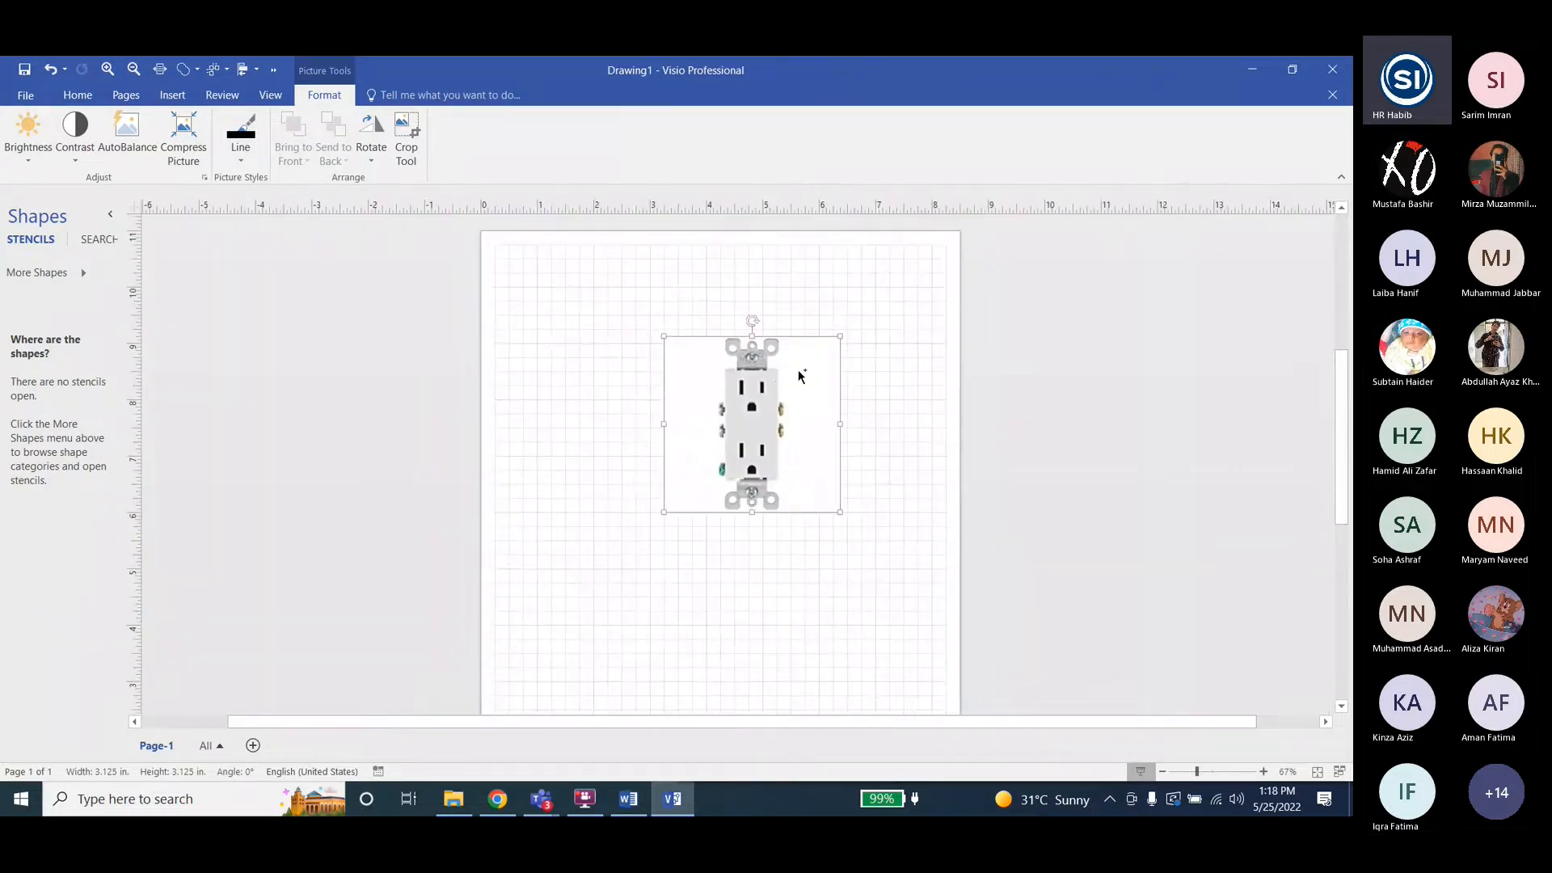
scroll(797, 371, "up", 2, "ctrl")
scroll(720, 405, "up", 2, "ctrl")
scroll(735, 404, "down", 1, "ctrl")
scroll(734, 405, "up", 1, "ctrl")
scroll(735, 407, "down", 4, "ctrl")
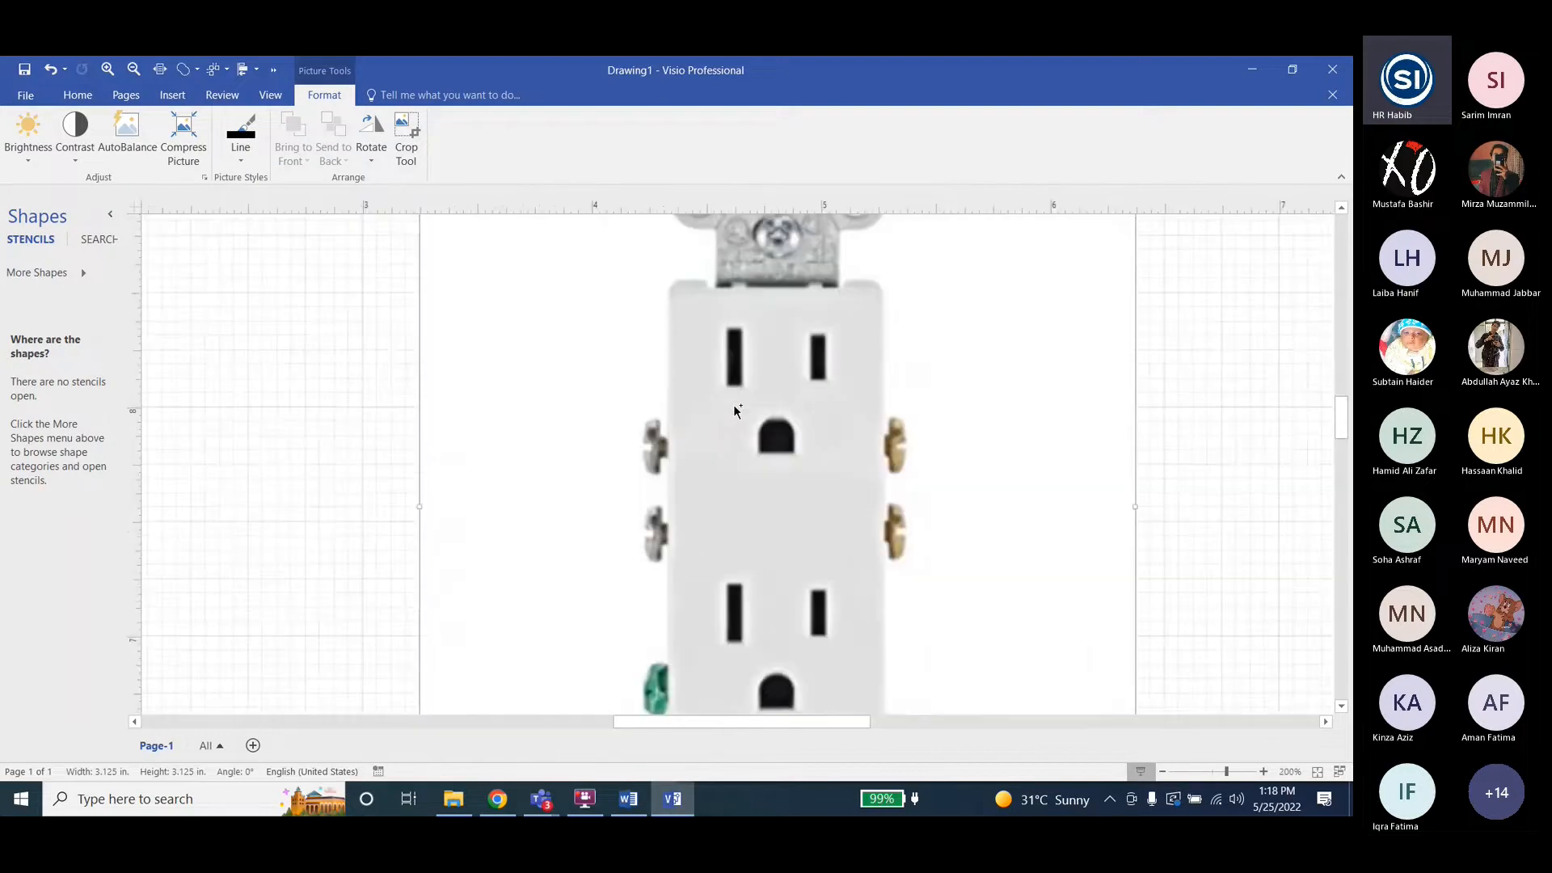
Examine the placement of the receptacle picture on the page, from its slots to the whole page.
scroll(764, 406, "up", 3)
scroll(764, 406, "down", 5)
scroll(764, 406, "up", 4)
scroll(764, 406, "down", 3)
scroll(764, 406, "up", 3)
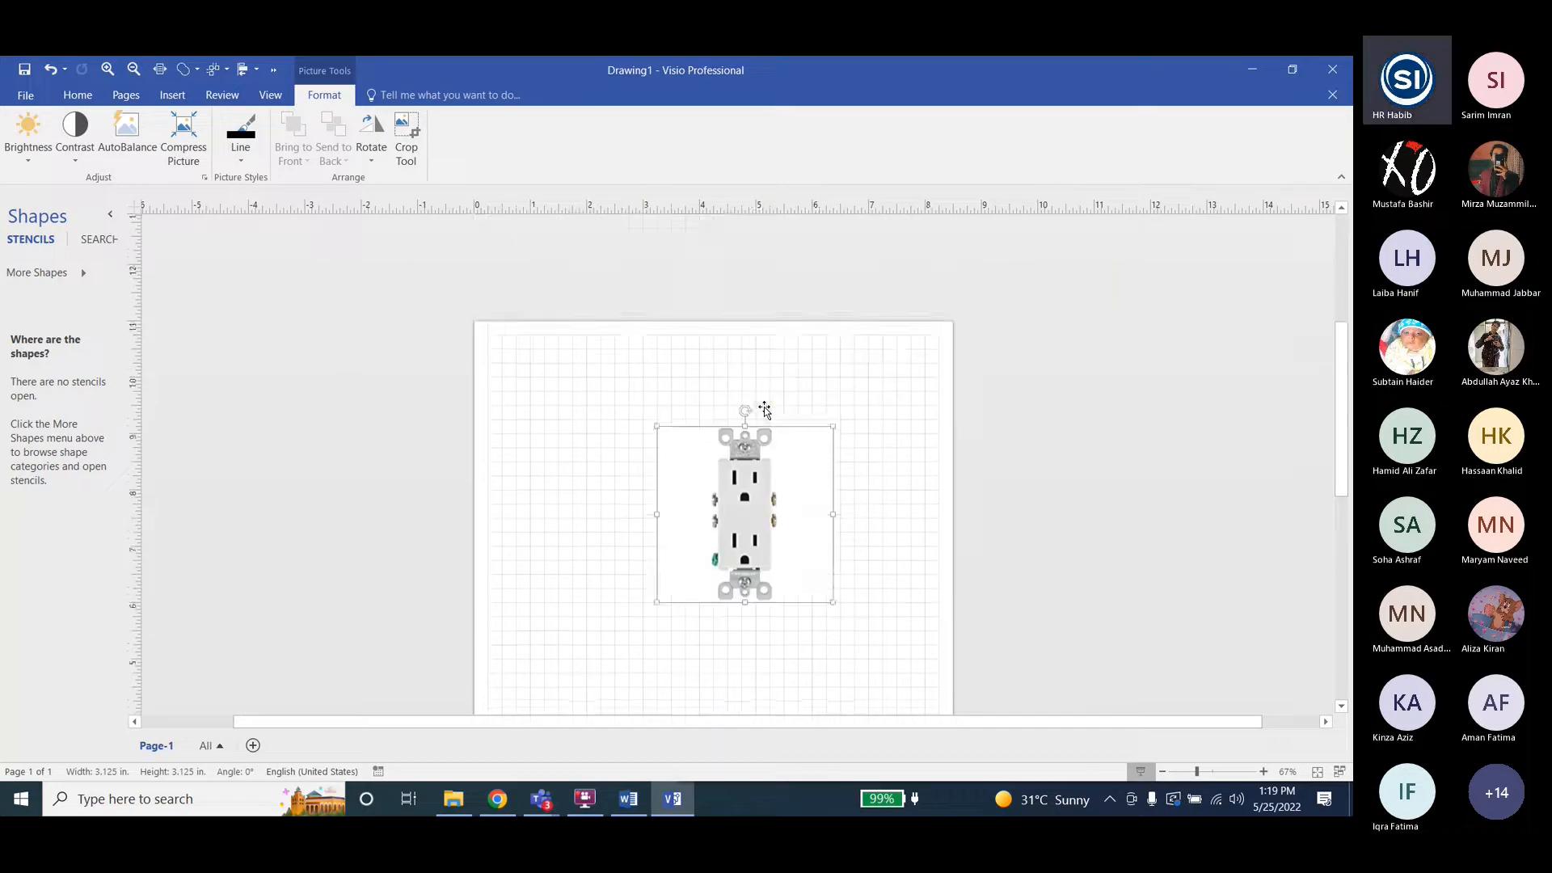
scroll(764, 406, "down", 4)
scroll(764, 406, "down", 1)
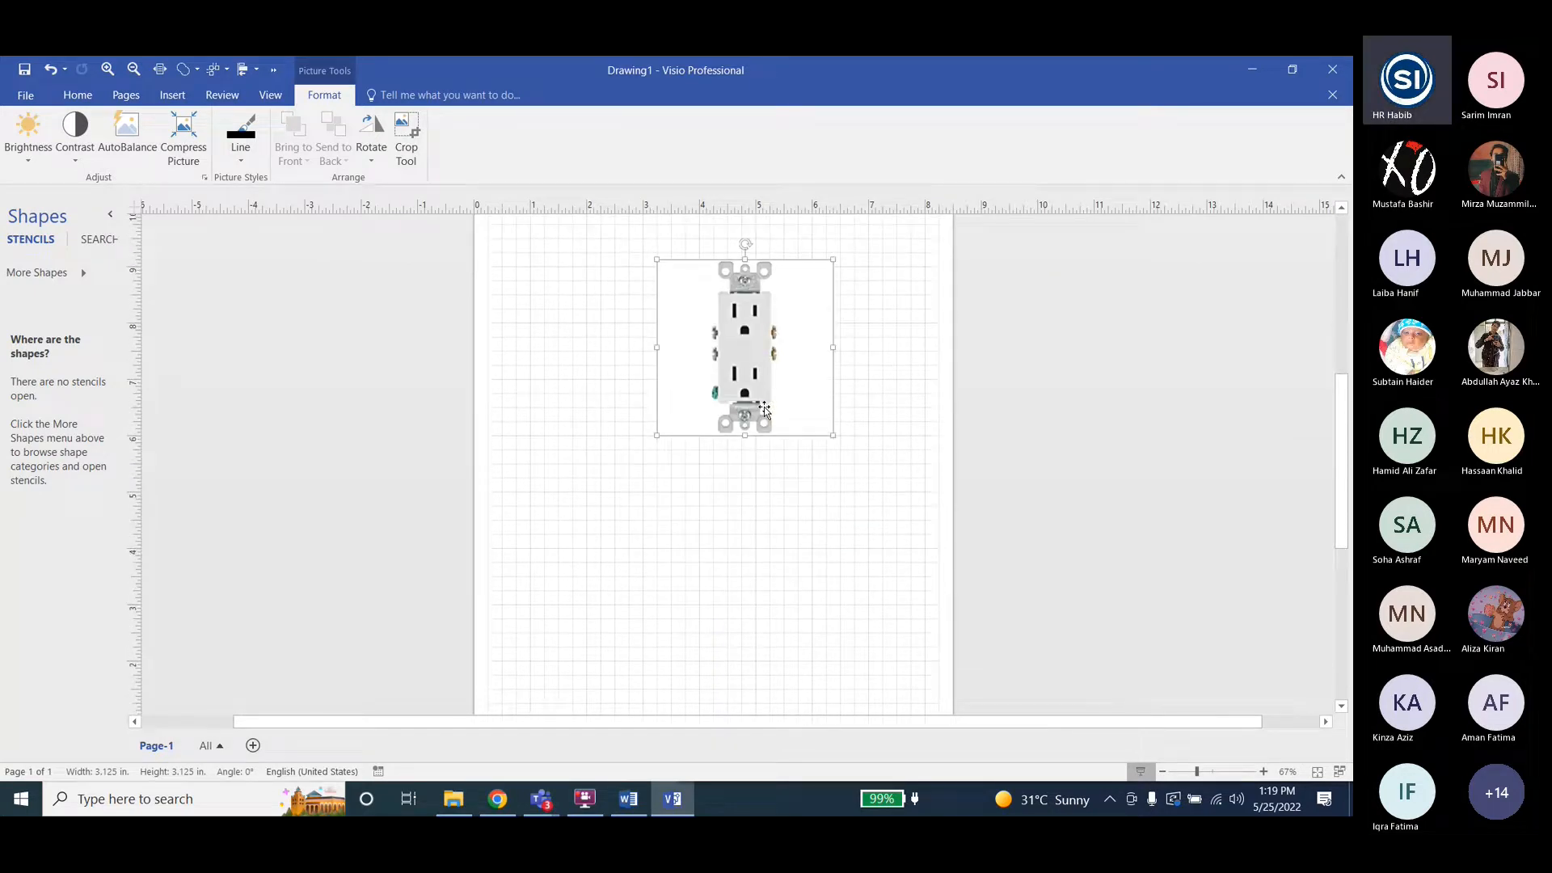
scroll(764, 408, "up", 4)
mouse_move(635, 804)
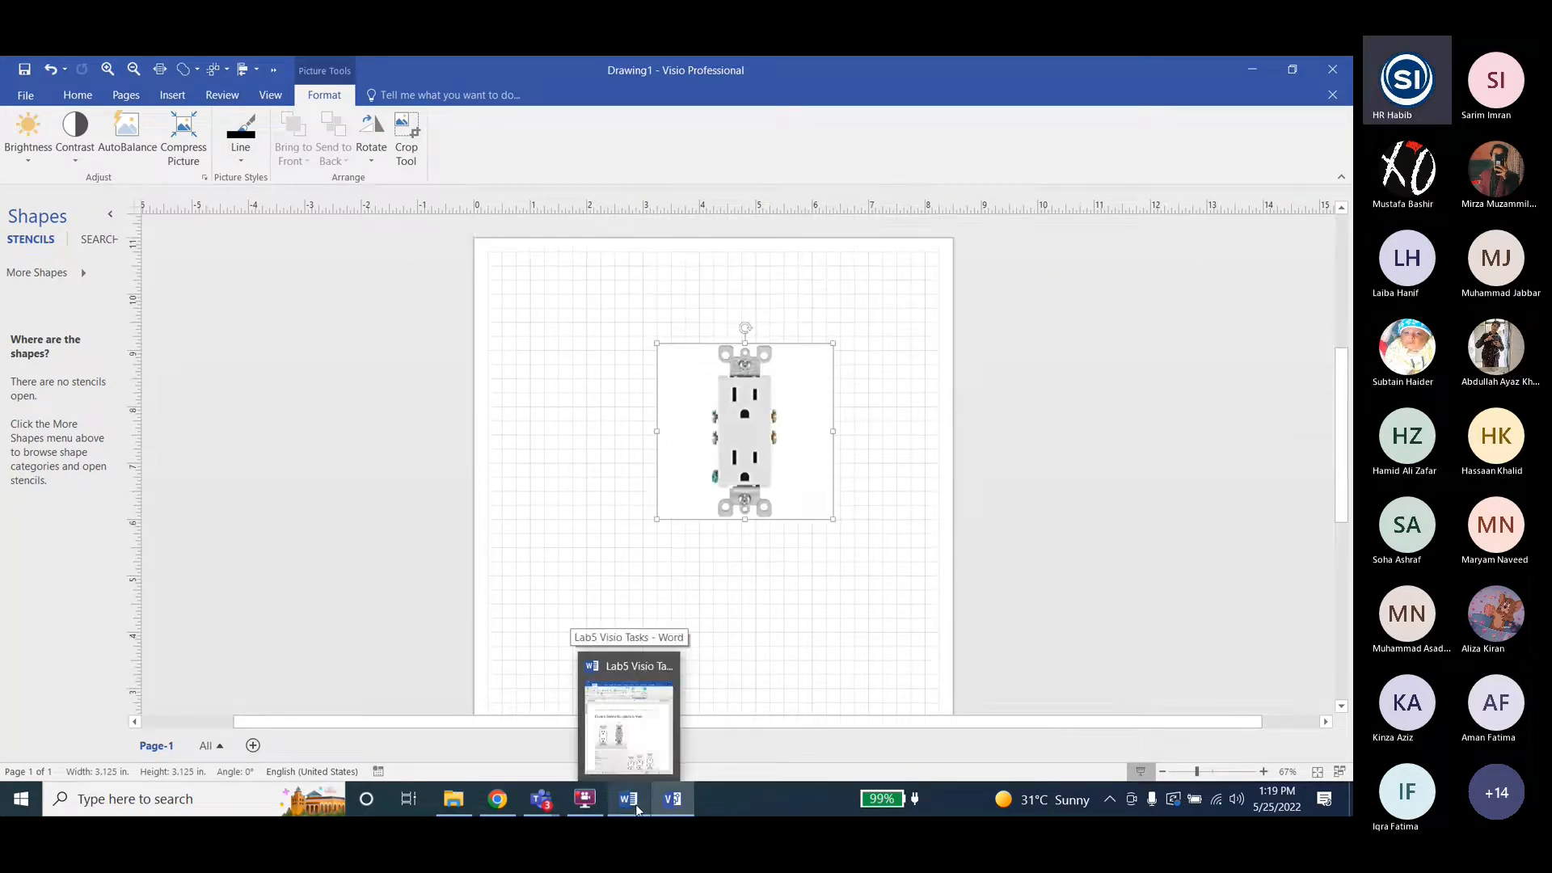
Draw a rectangle about 0.27 by 0.31 in over the upper bracket's left ear and place a duplicate over the right ear.
scroll(733, 339, "up", 5, "ctrl")
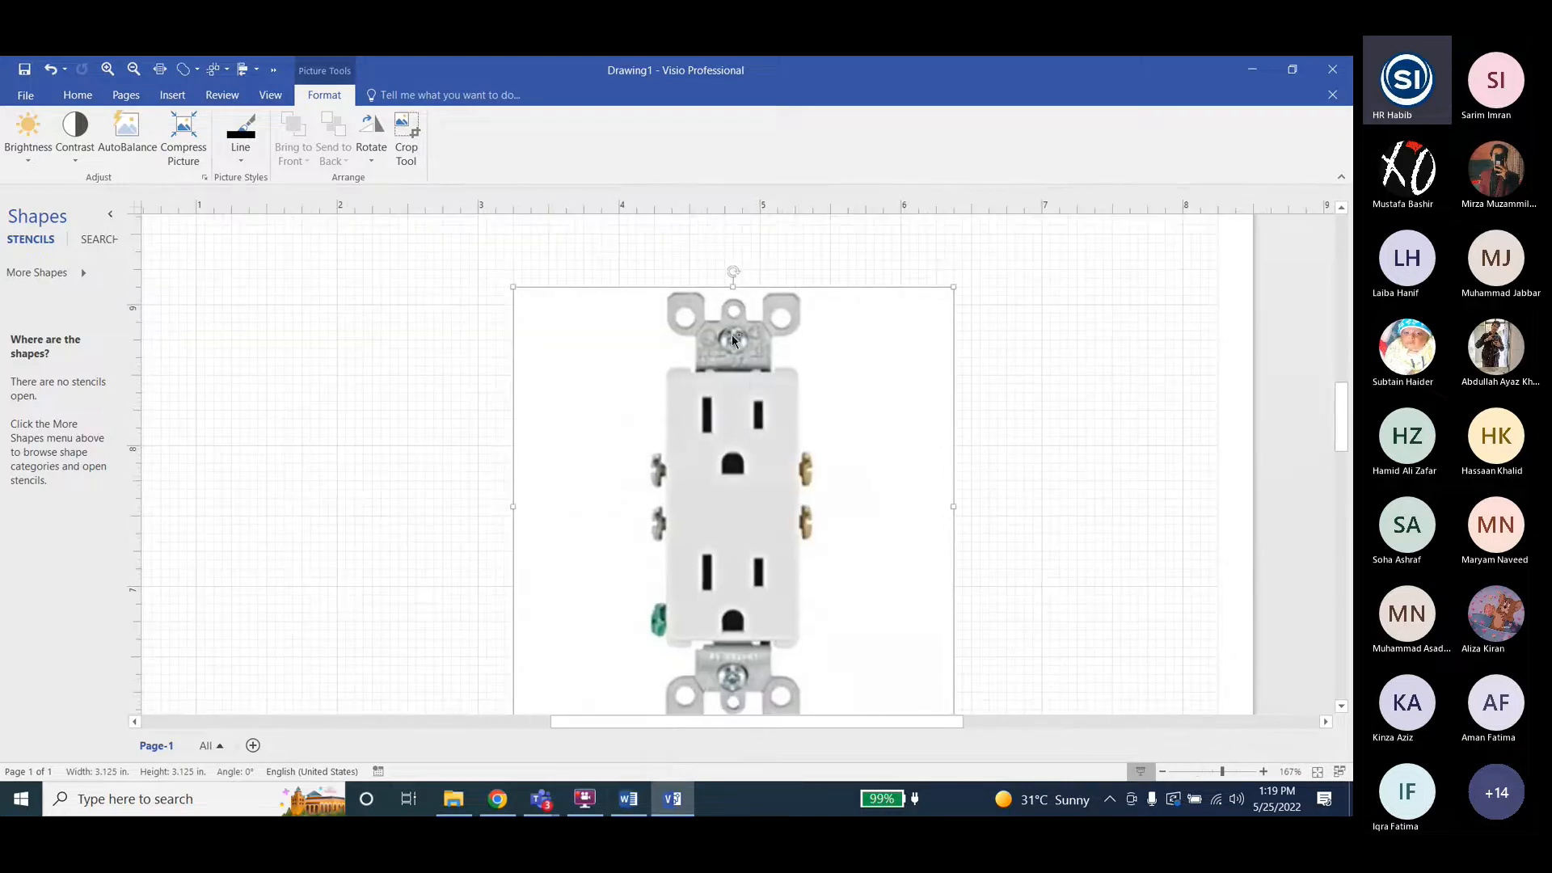
scroll(720, 507, "up", 1, "ctrl")
scroll(720, 506, "up", 2)
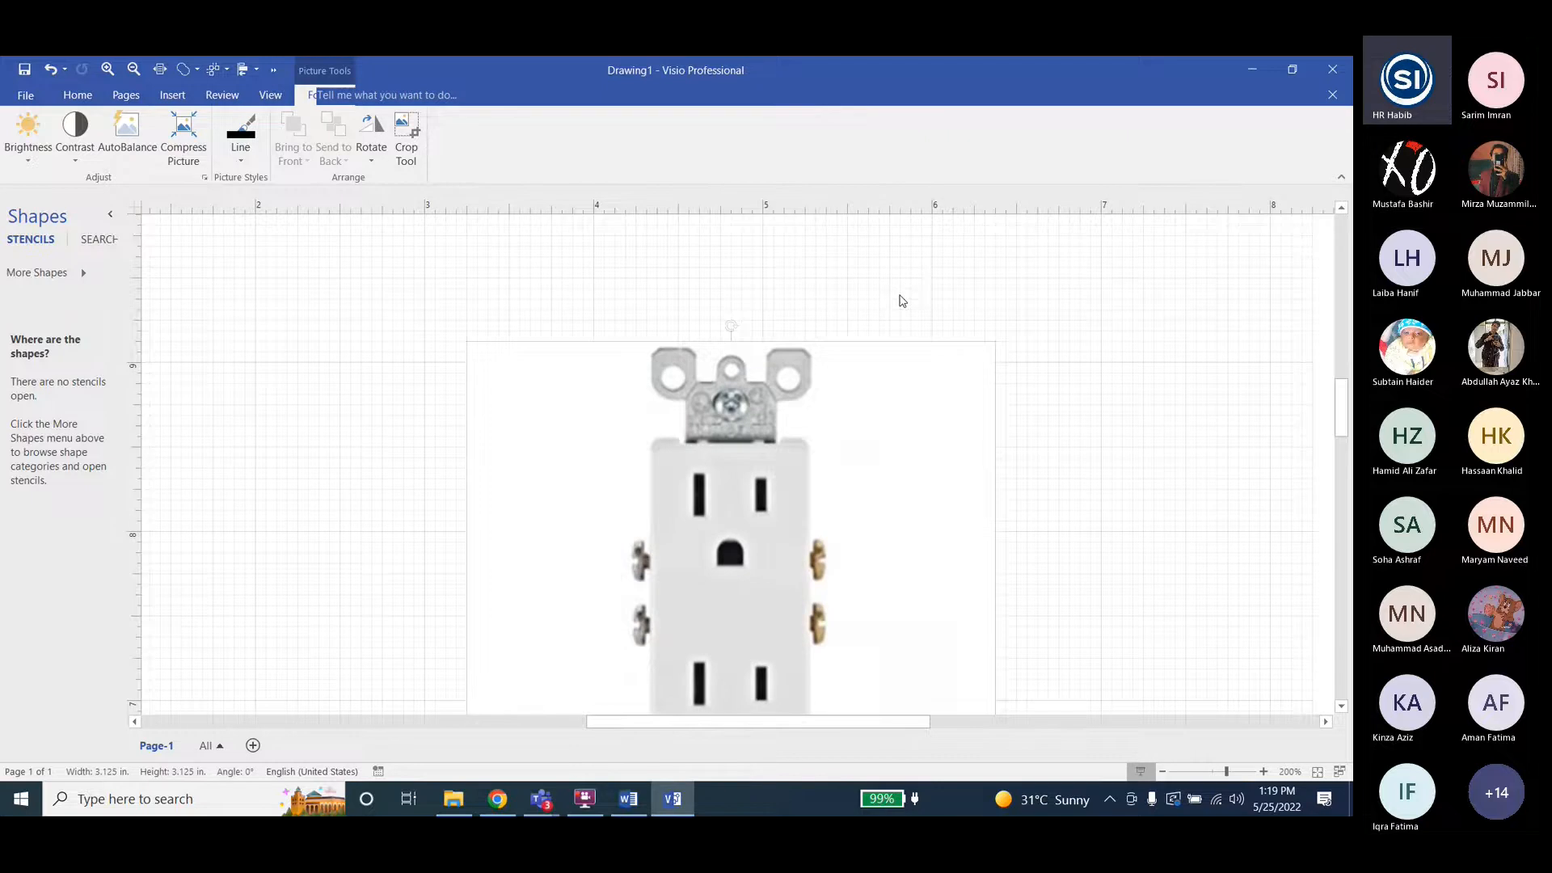
left_click(902, 301)
left_click(889, 129)
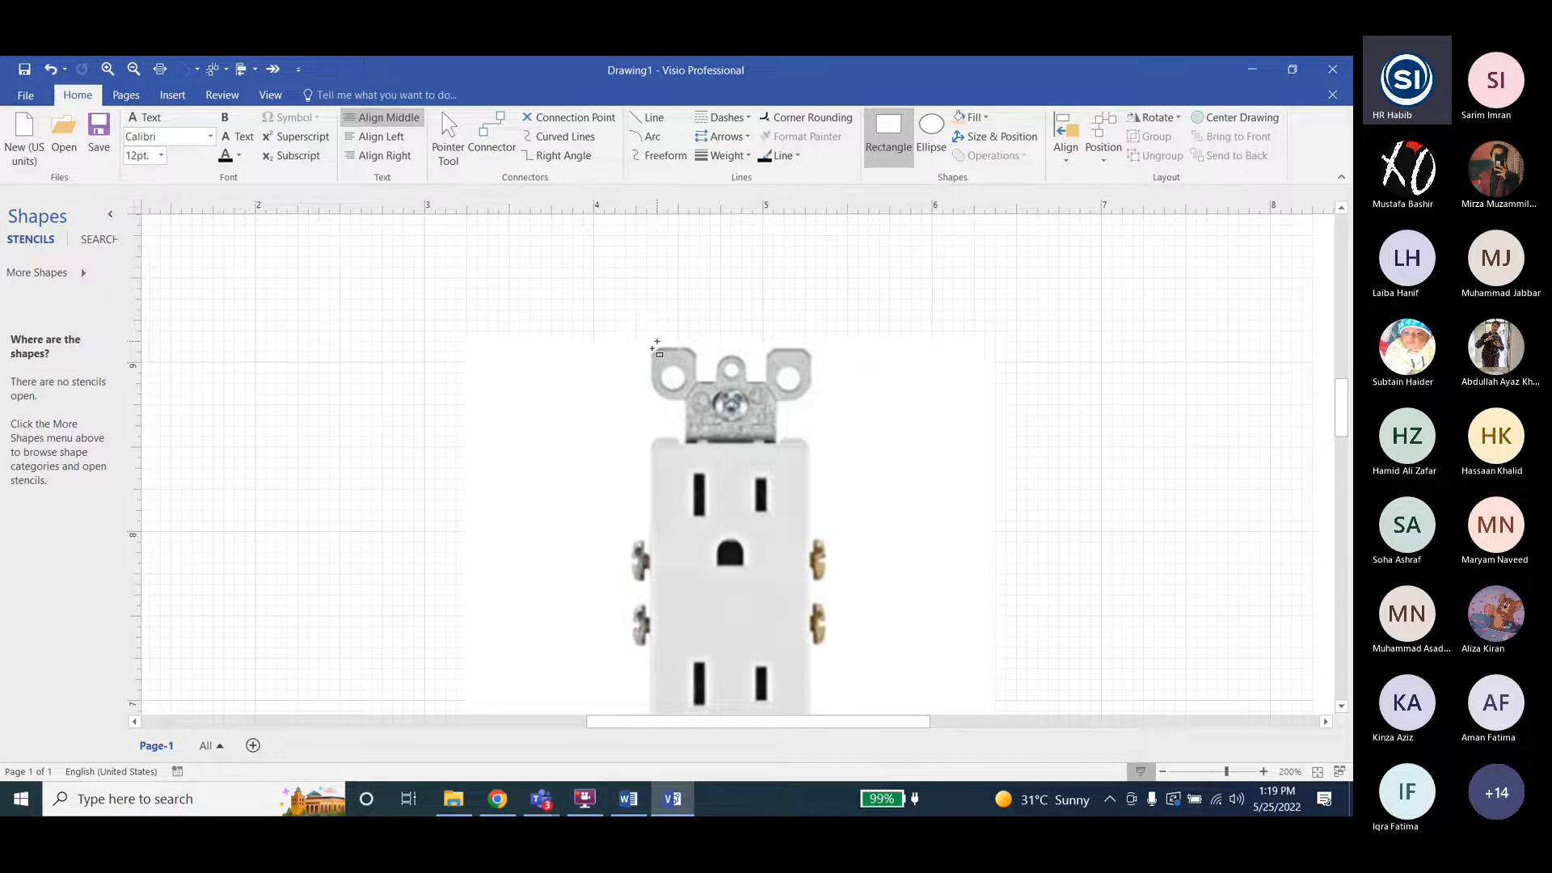
scroll(657, 344, "up", 5, "ctrl")
left_click_drag(651, 351, 781, 494)
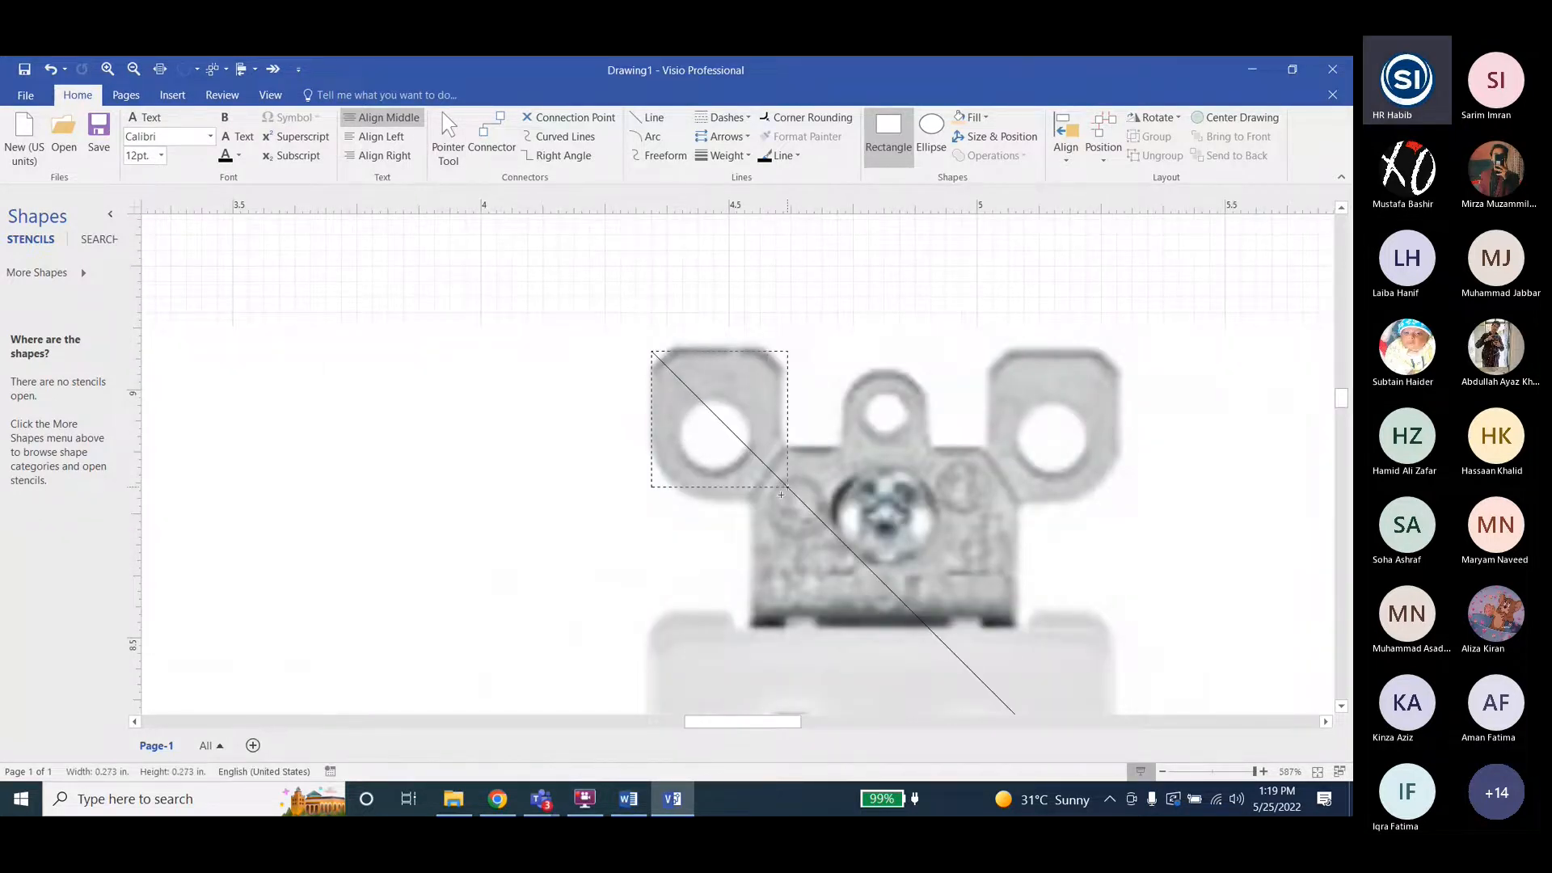
left_click_drag(781, 494, 783, 506)
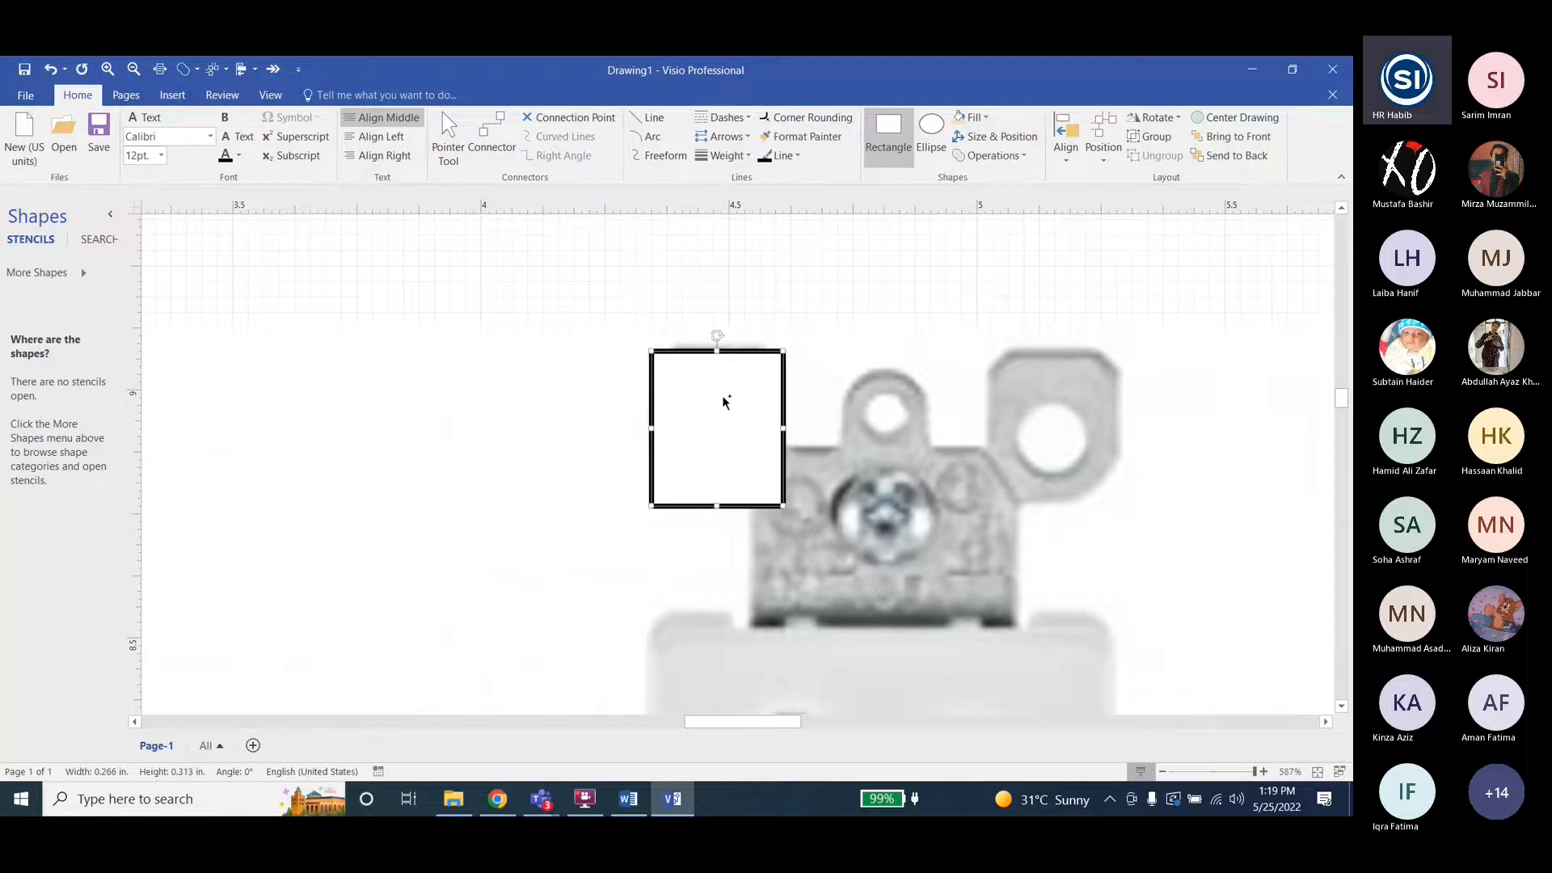
key("ctrl+d")
left_click_drag(853, 565, 1030, 393)
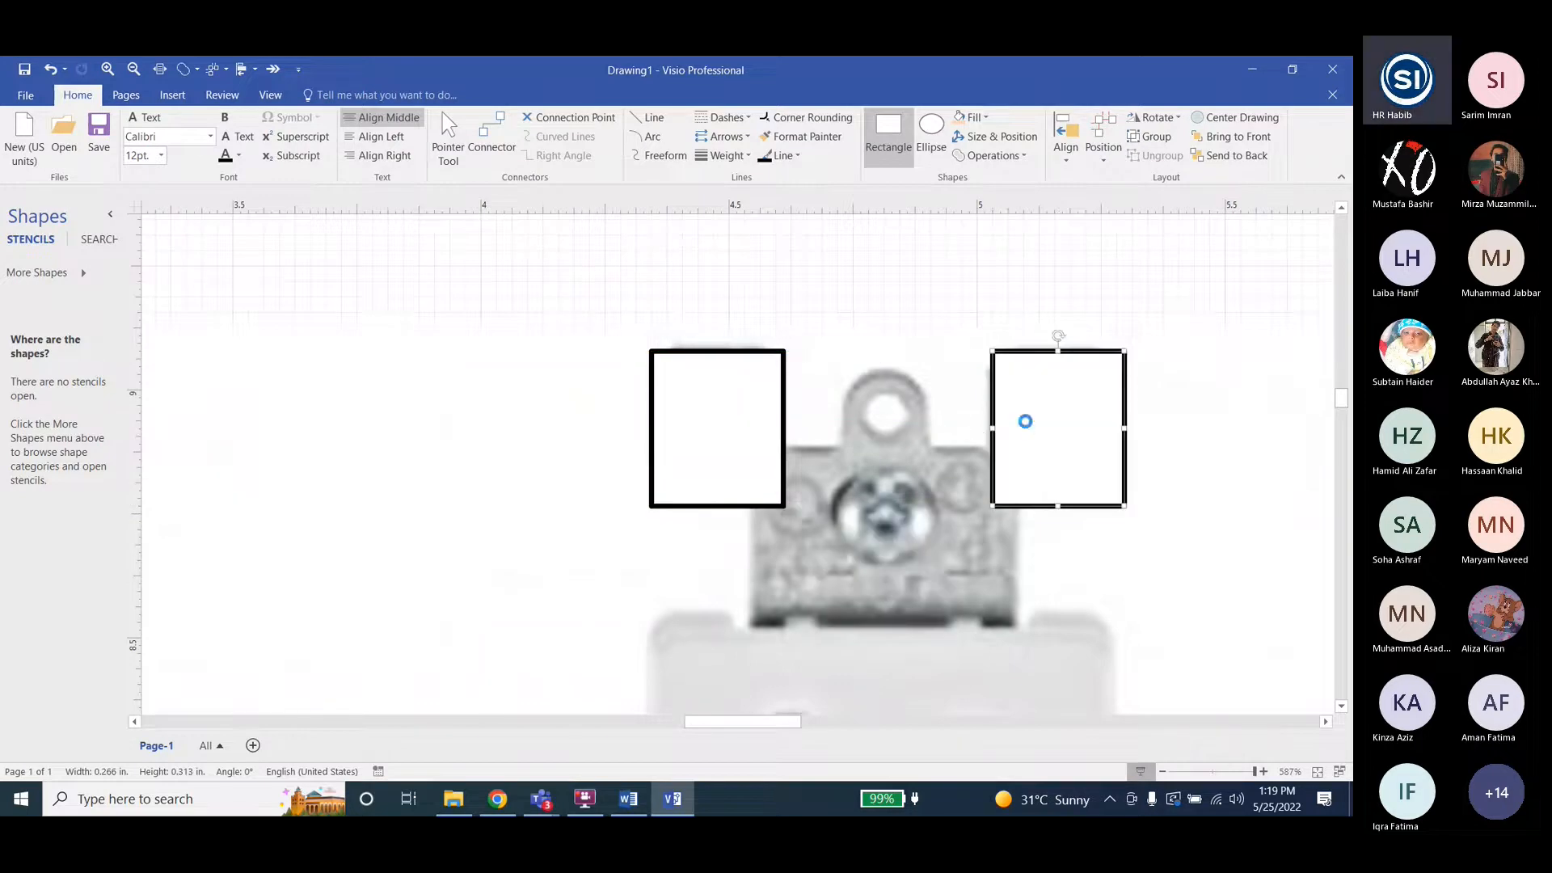
Duplicate the ear rectangle and shrink the copy to about 0.17 by 0.20 in over the bracket's small middle tab.
key("ctrl+d")
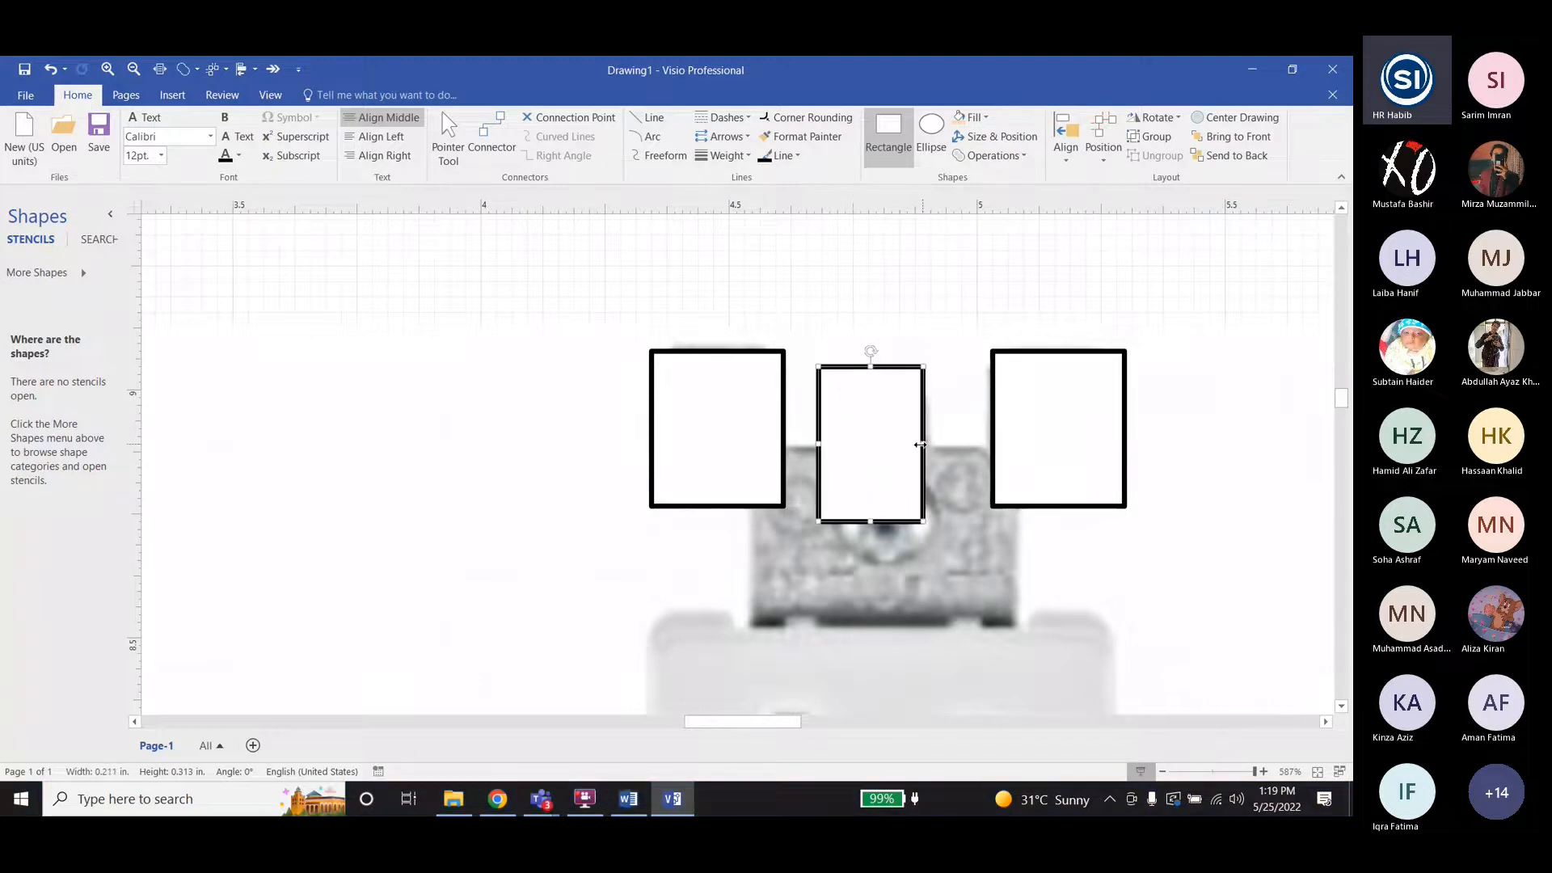
left_click_drag(924, 445, 931, 445)
left_click_drag(819, 445, 845, 443)
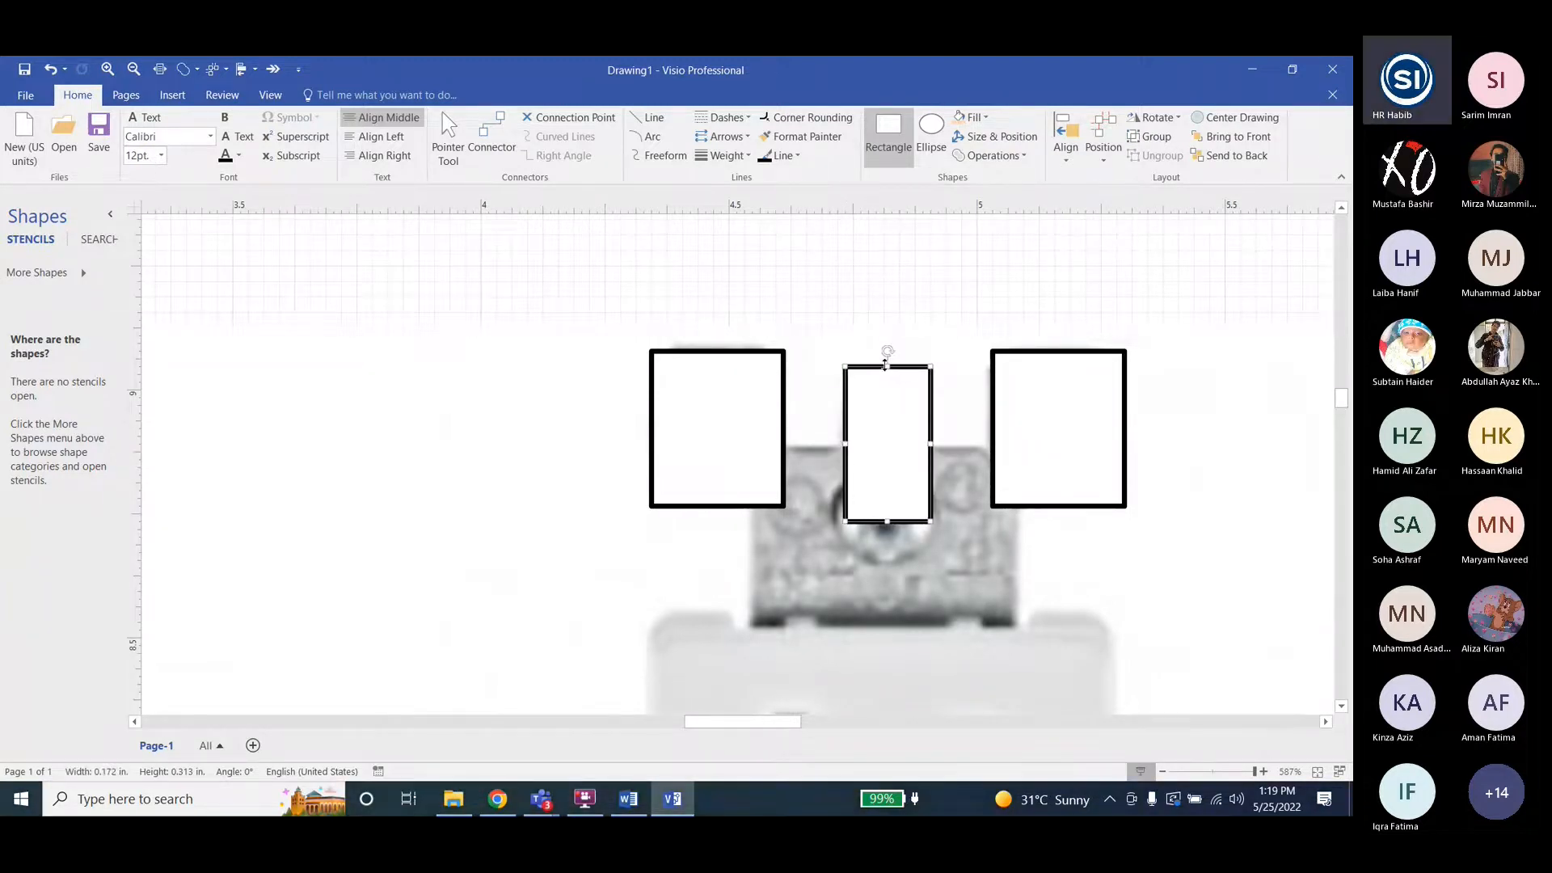
mouse_move(887, 366)
left_mouse_down()
mouse_move(891, 442)
mouse_move(888, 366)
left_mouse_up()
left_click_drag(884, 521, 883, 469)
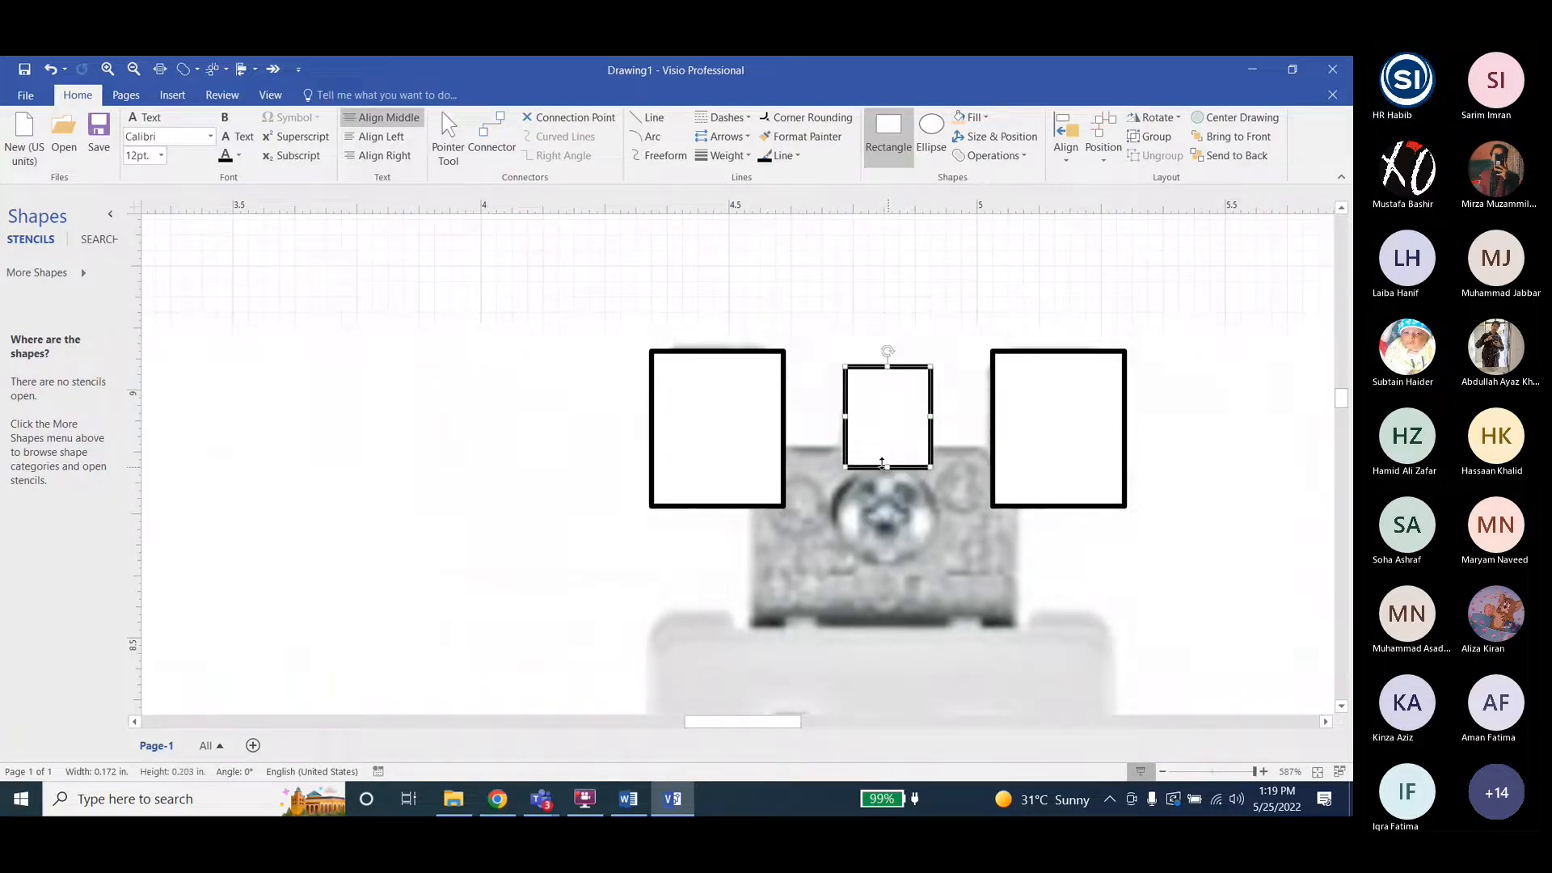
Place another rectangle copy over the upper bracket's base plate and resize it to about 0.53 by 0.41 in.
left_click(891, 139)
left_click(774, 422)
left_click_drag(776, 422, 752, 530, "ctrl")
left_click_drag(933, 529, 1016, 527)
left_click_drag(885, 450, 885, 444)
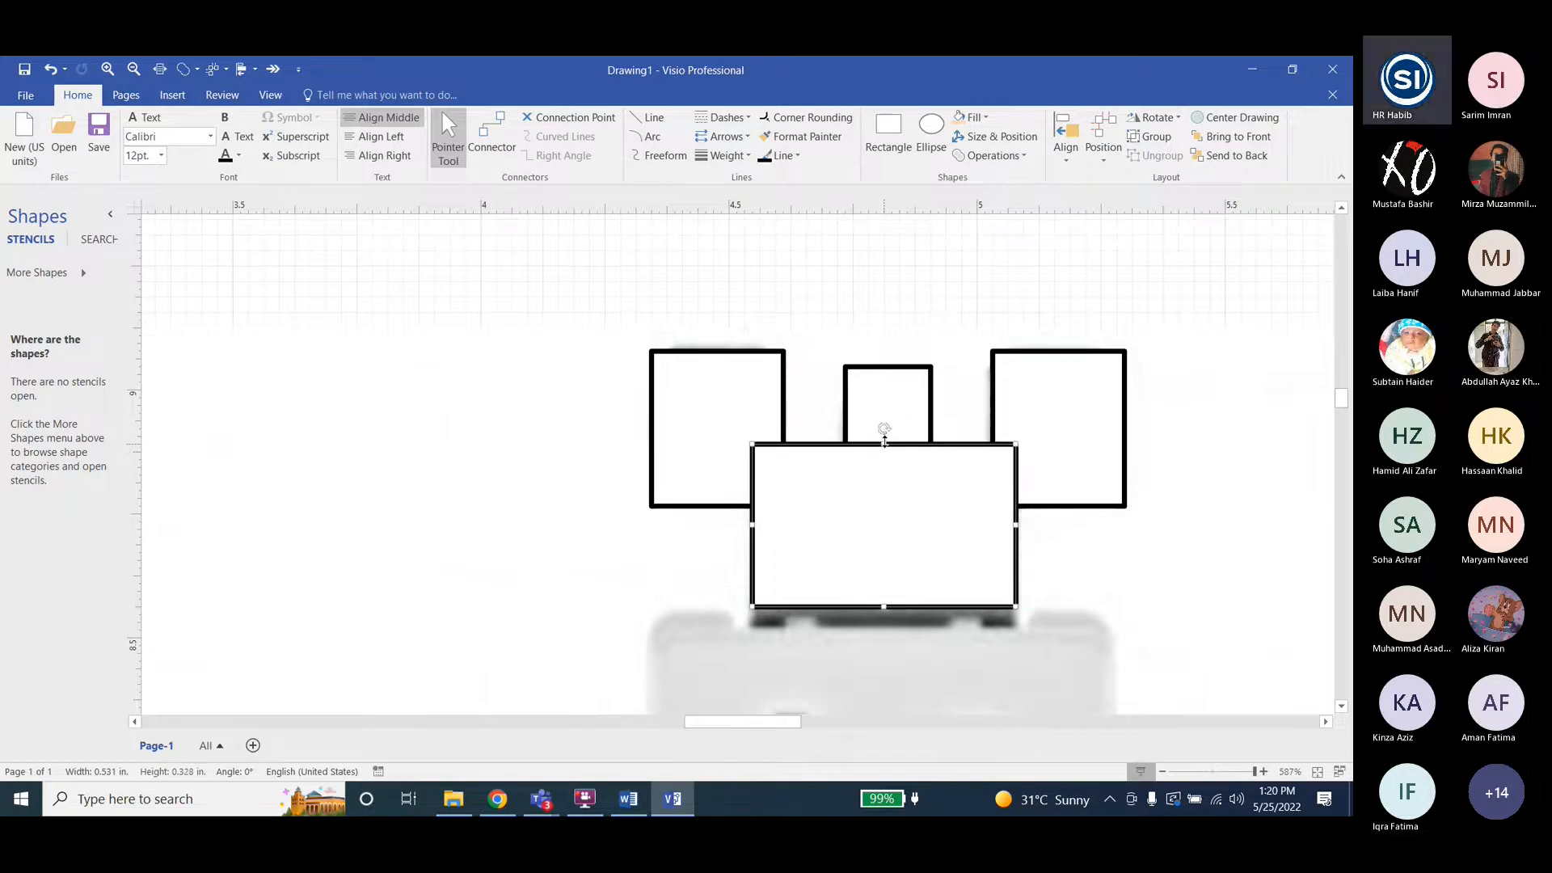
left_click_drag(884, 603, 884, 645)
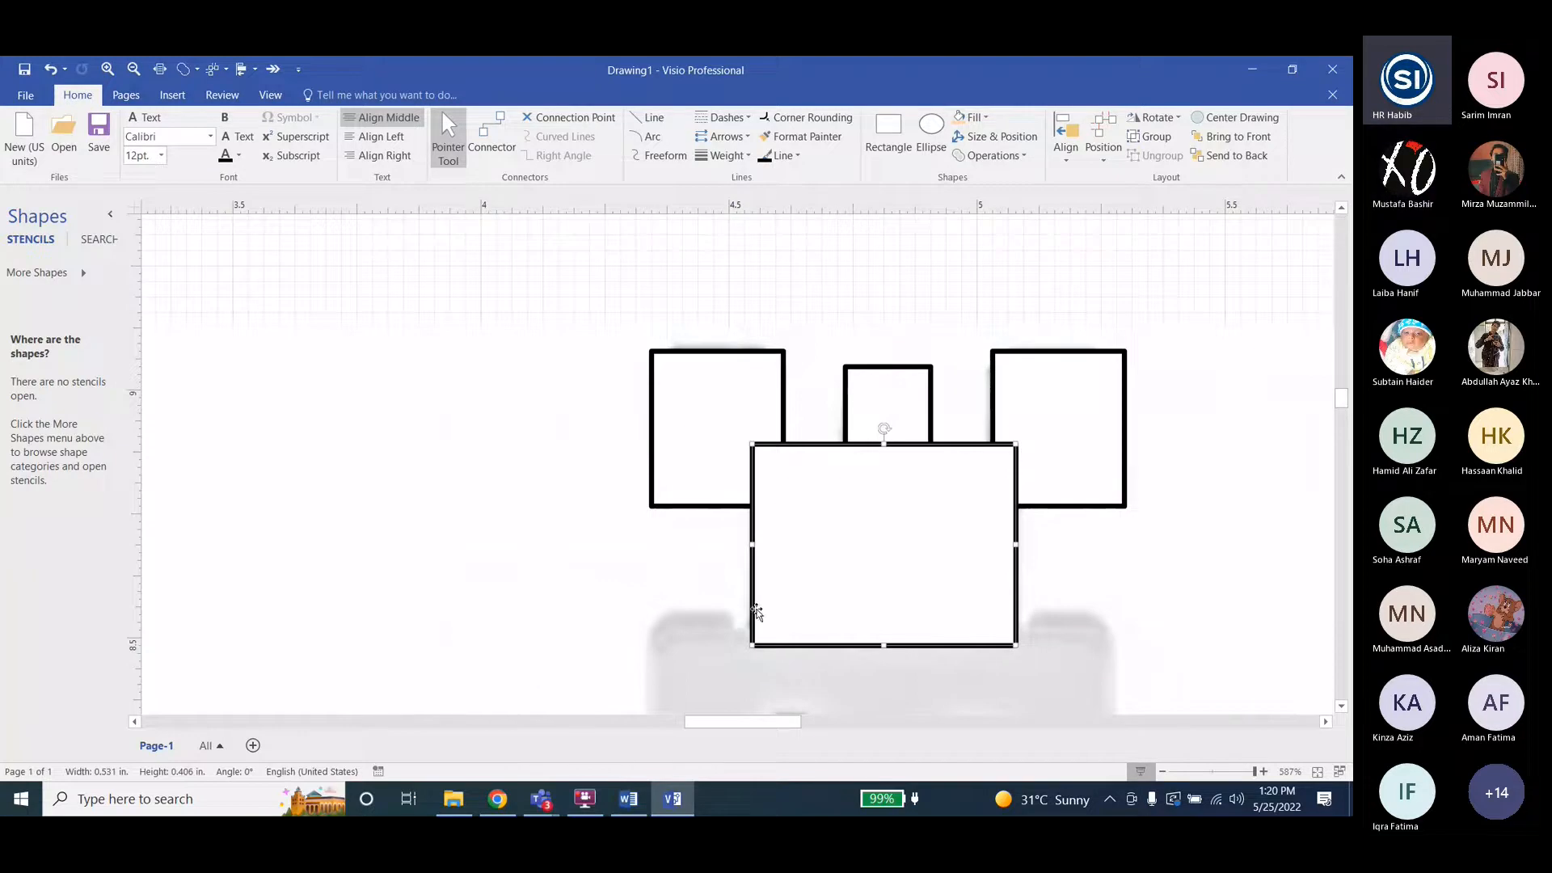
Select the two ear rectangles, the middle tab rectangle and the base plate rectangle together.
left_click(736, 402)
scroll(424, 429, "down", 2, "ctrl")
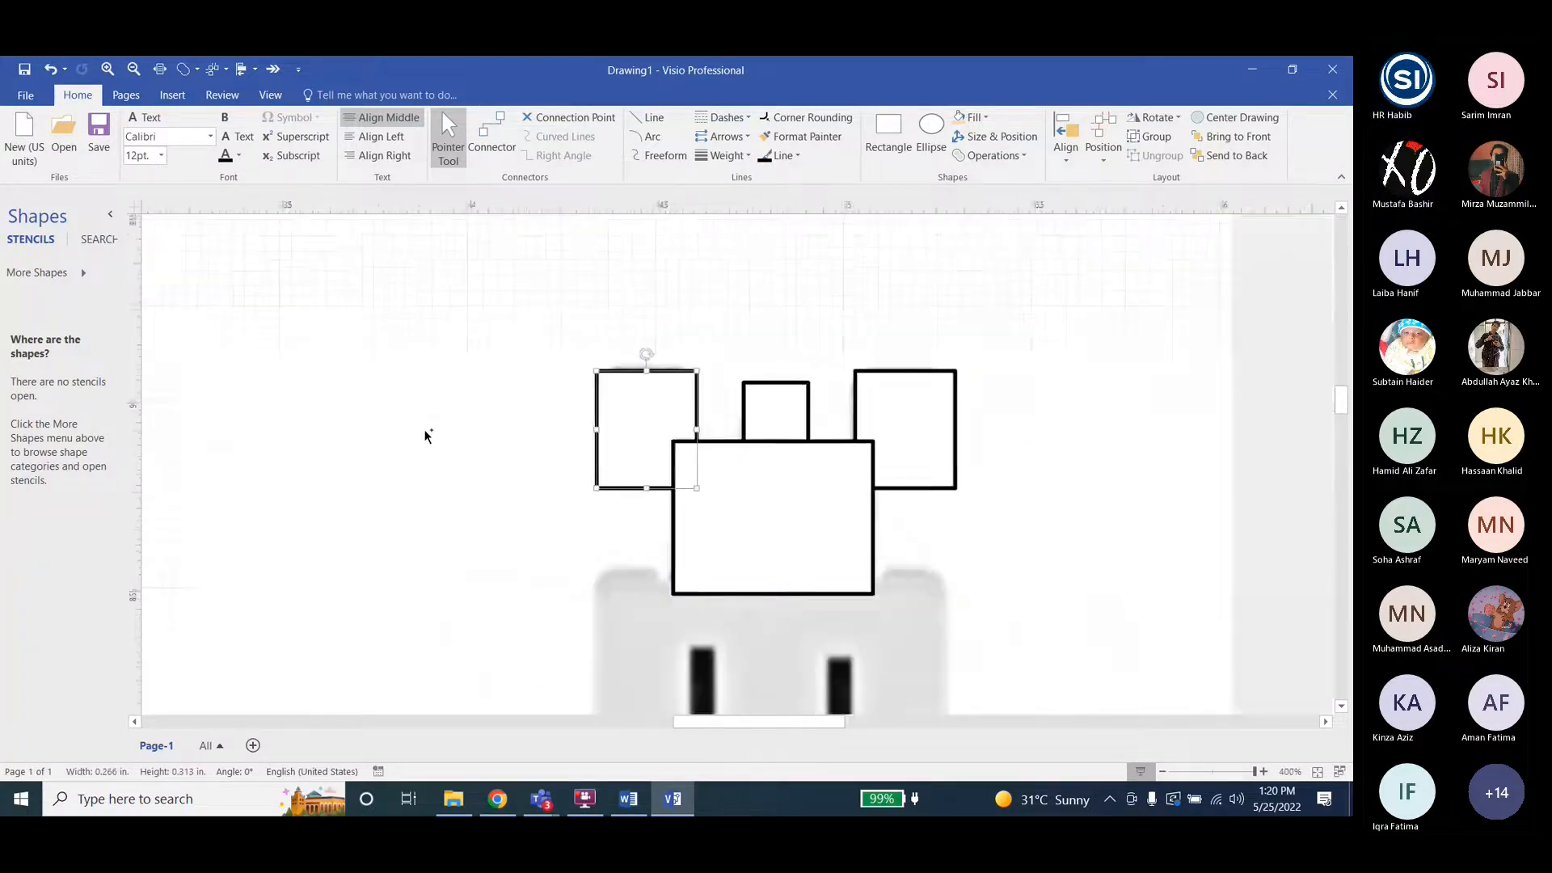
left_click(736, 410, "shift")
left_click(825, 415, "shift")
left_click(797, 537, "shift")
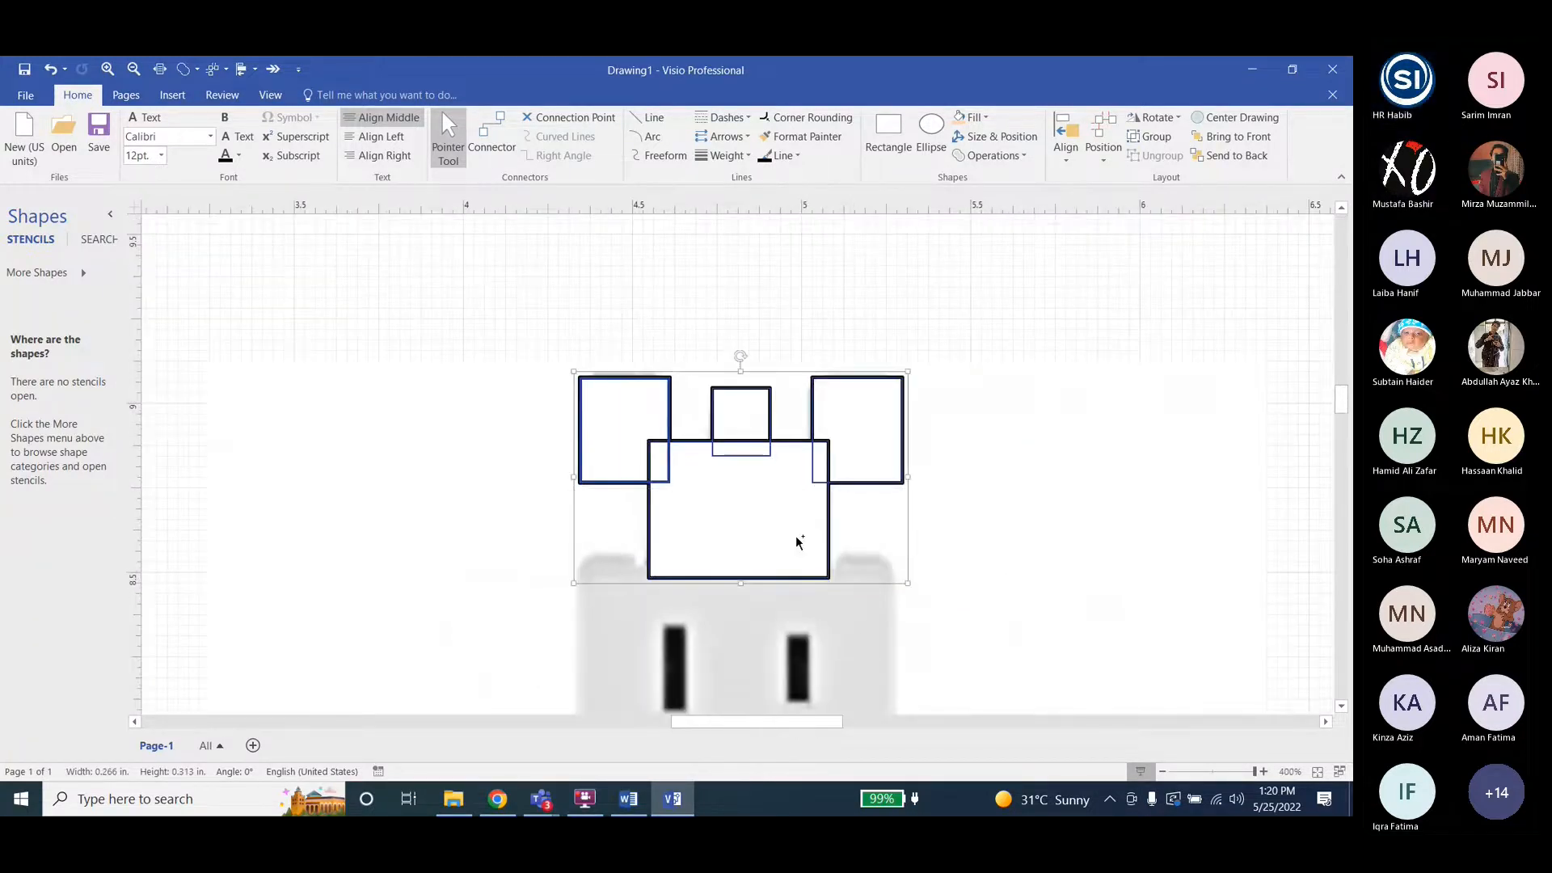
Check the merged bracket outline in the Lab5 Visio Tasks document in Word, then return to Visio and look up the shape operations.
left_click(628, 799)
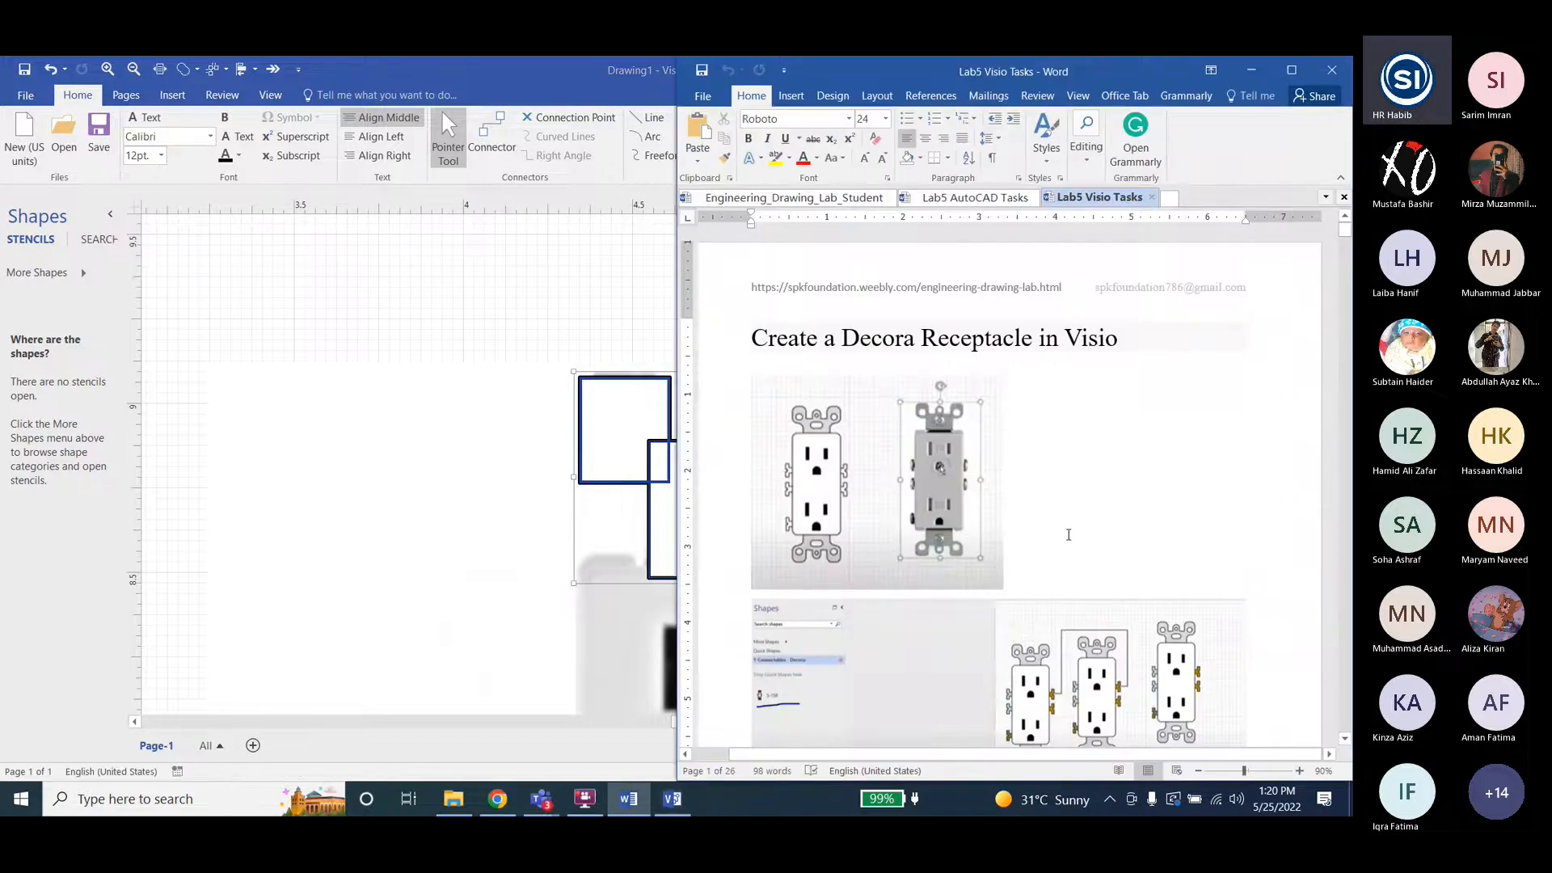
scroll(1069, 534, "down", 10)
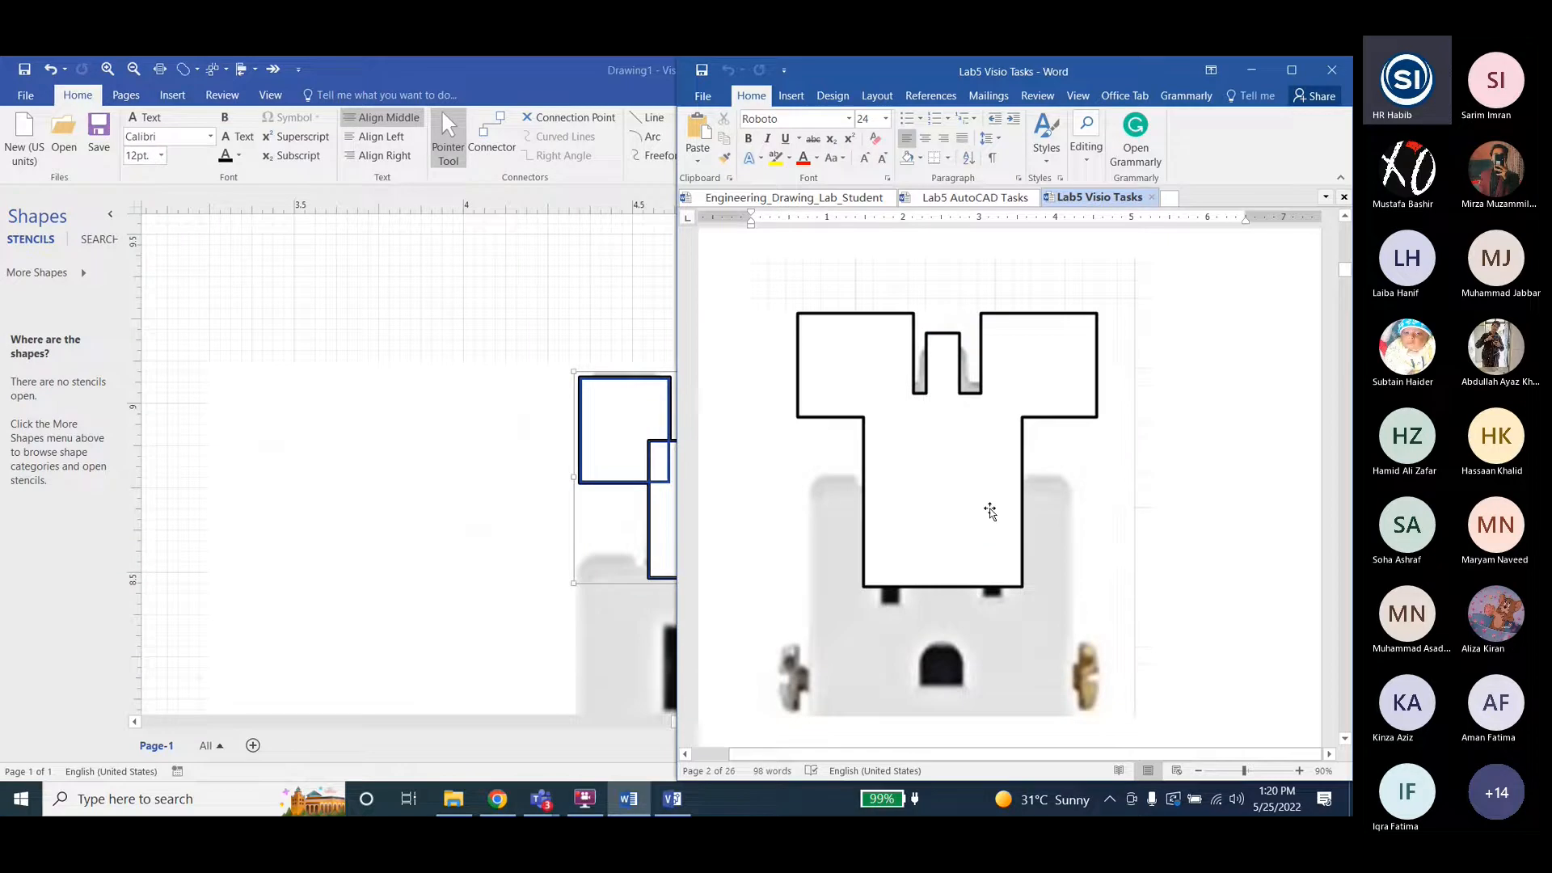
left_click(222, 95)
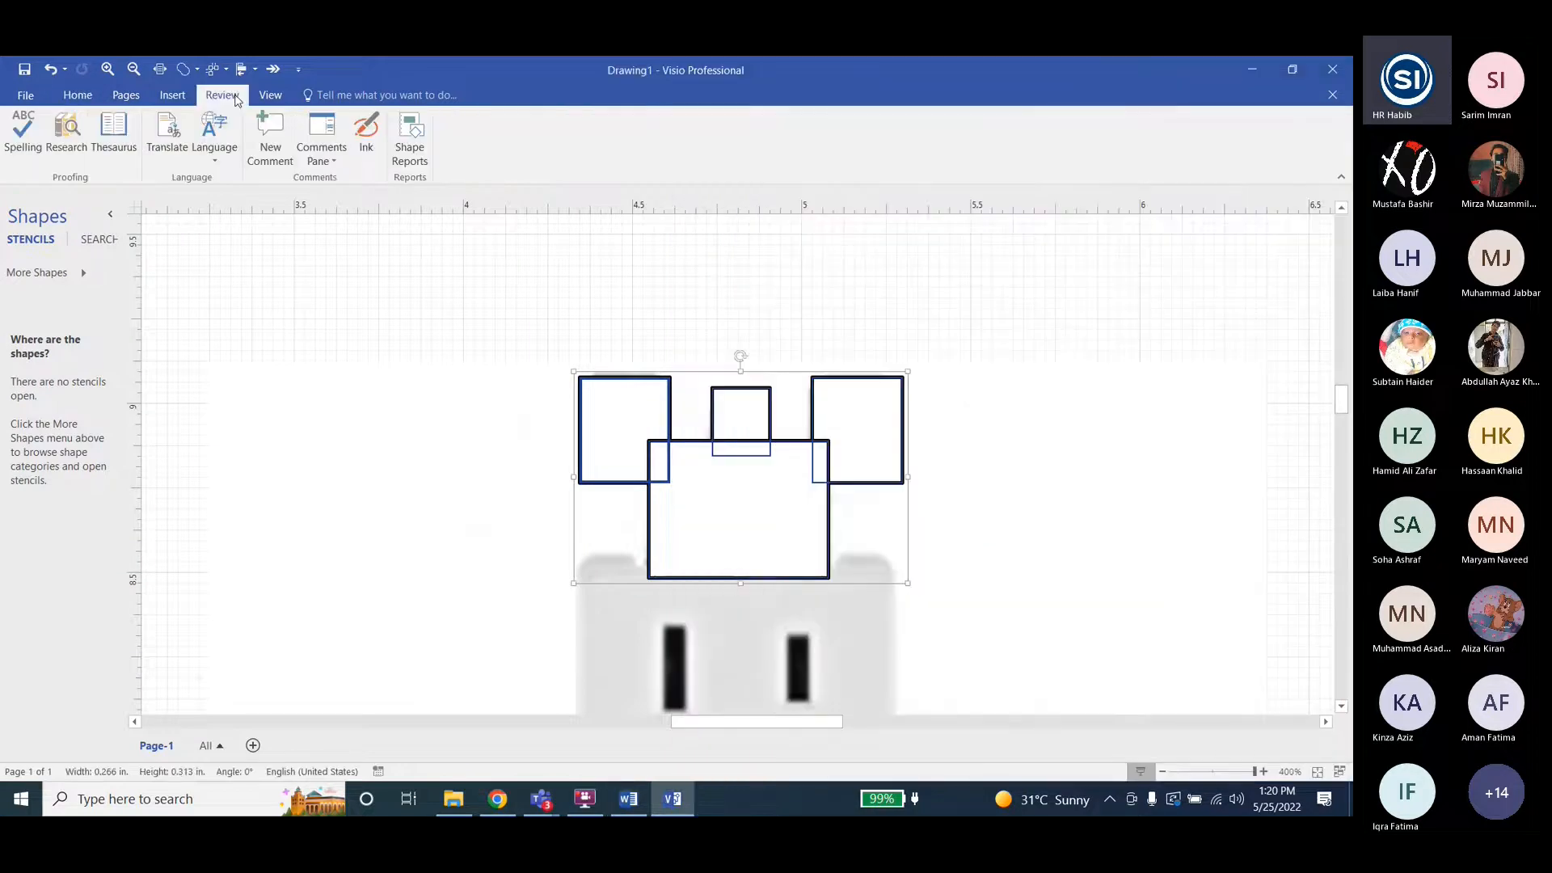
left_click(173, 95)
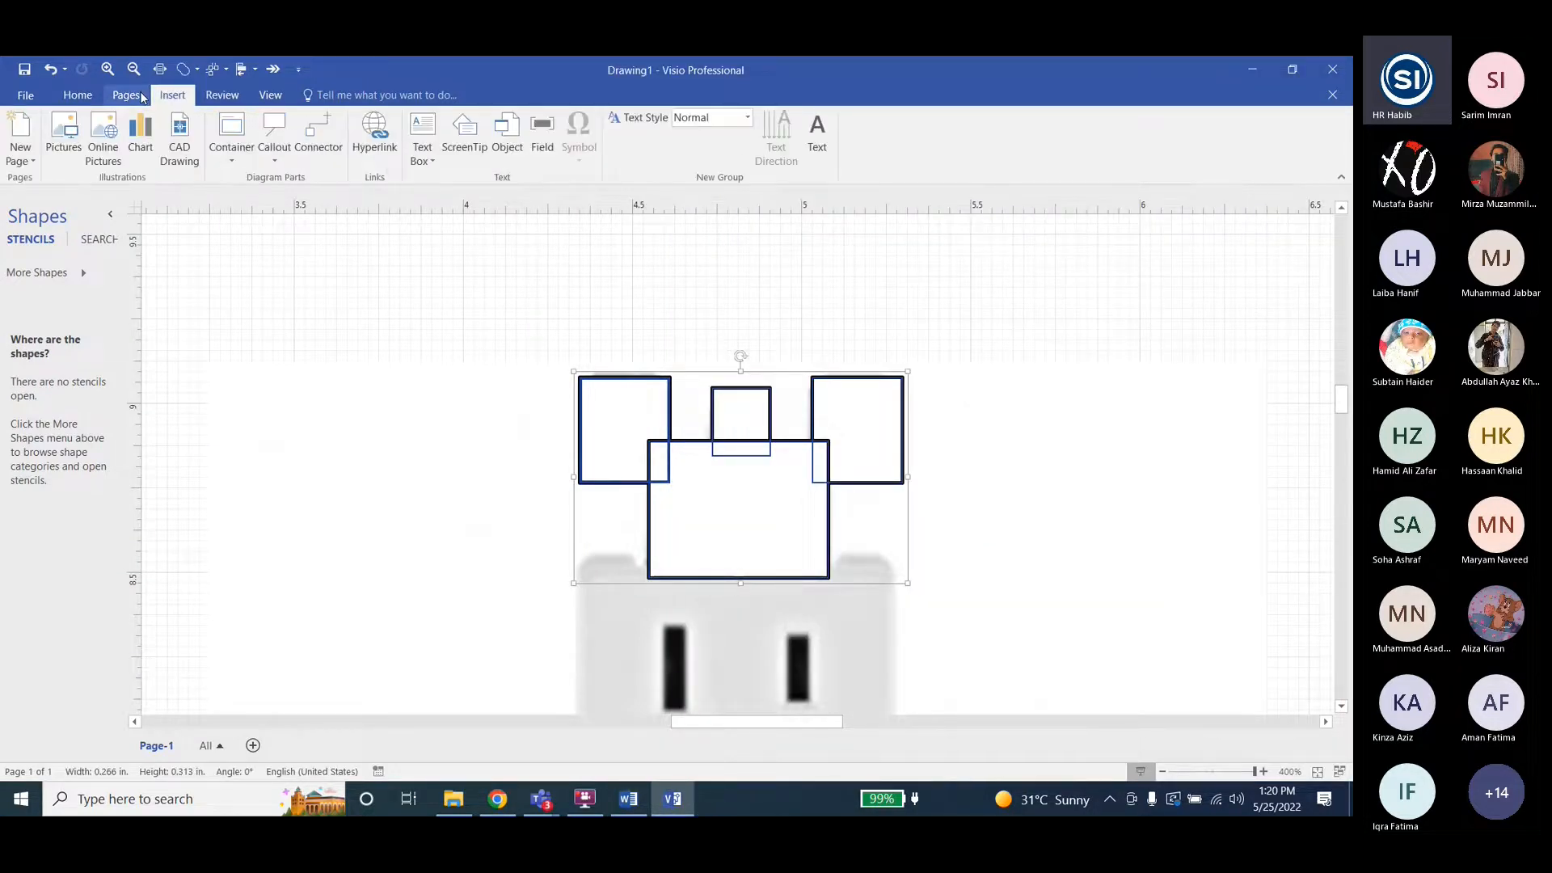
left_click(80, 96)
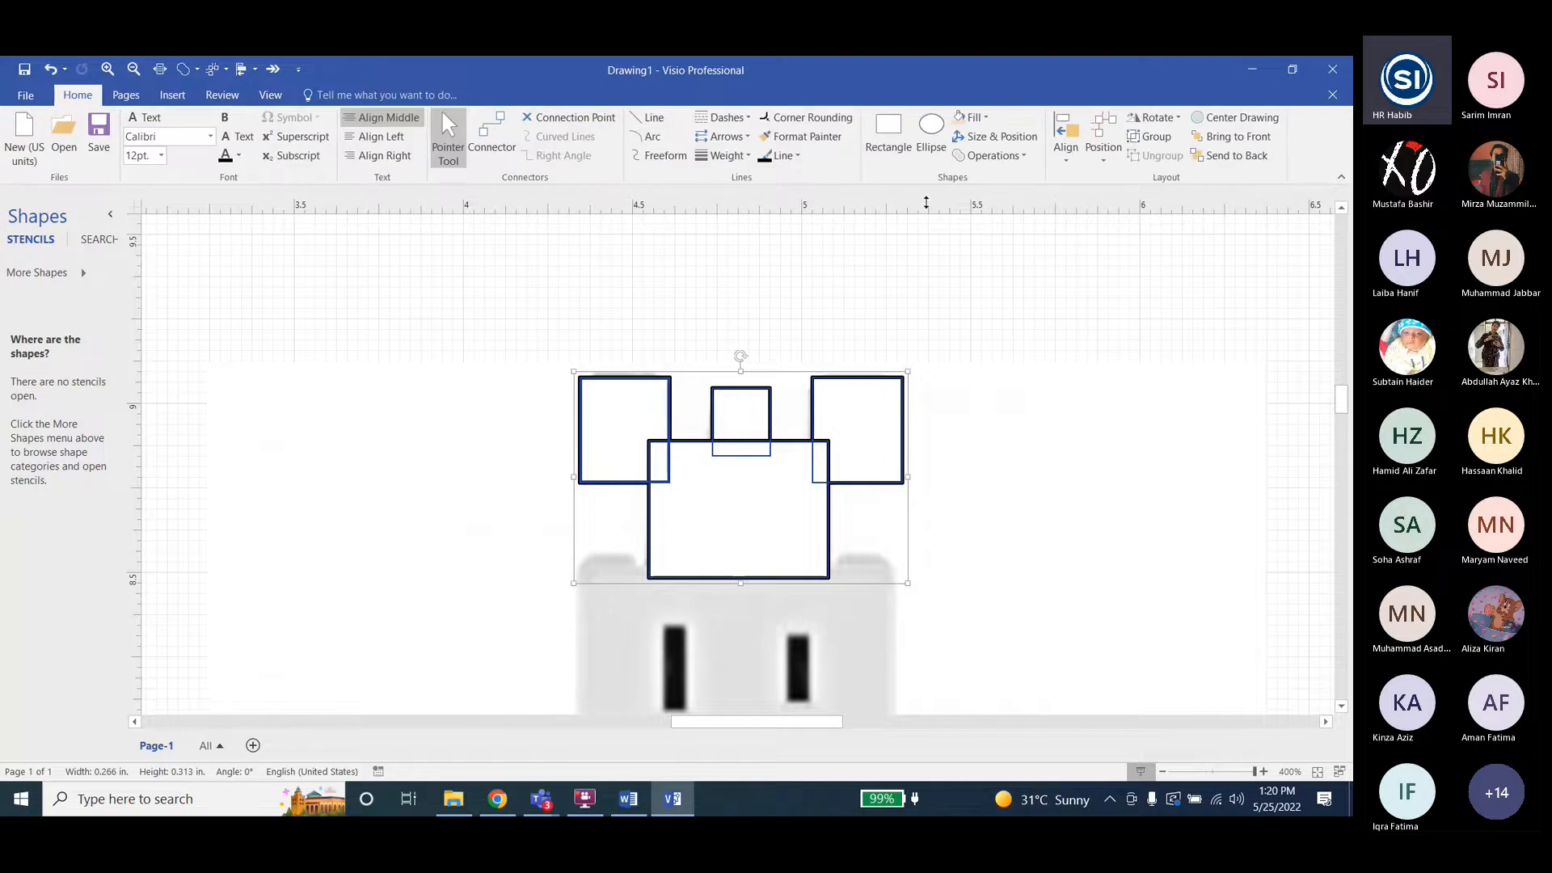
left_click(993, 155)
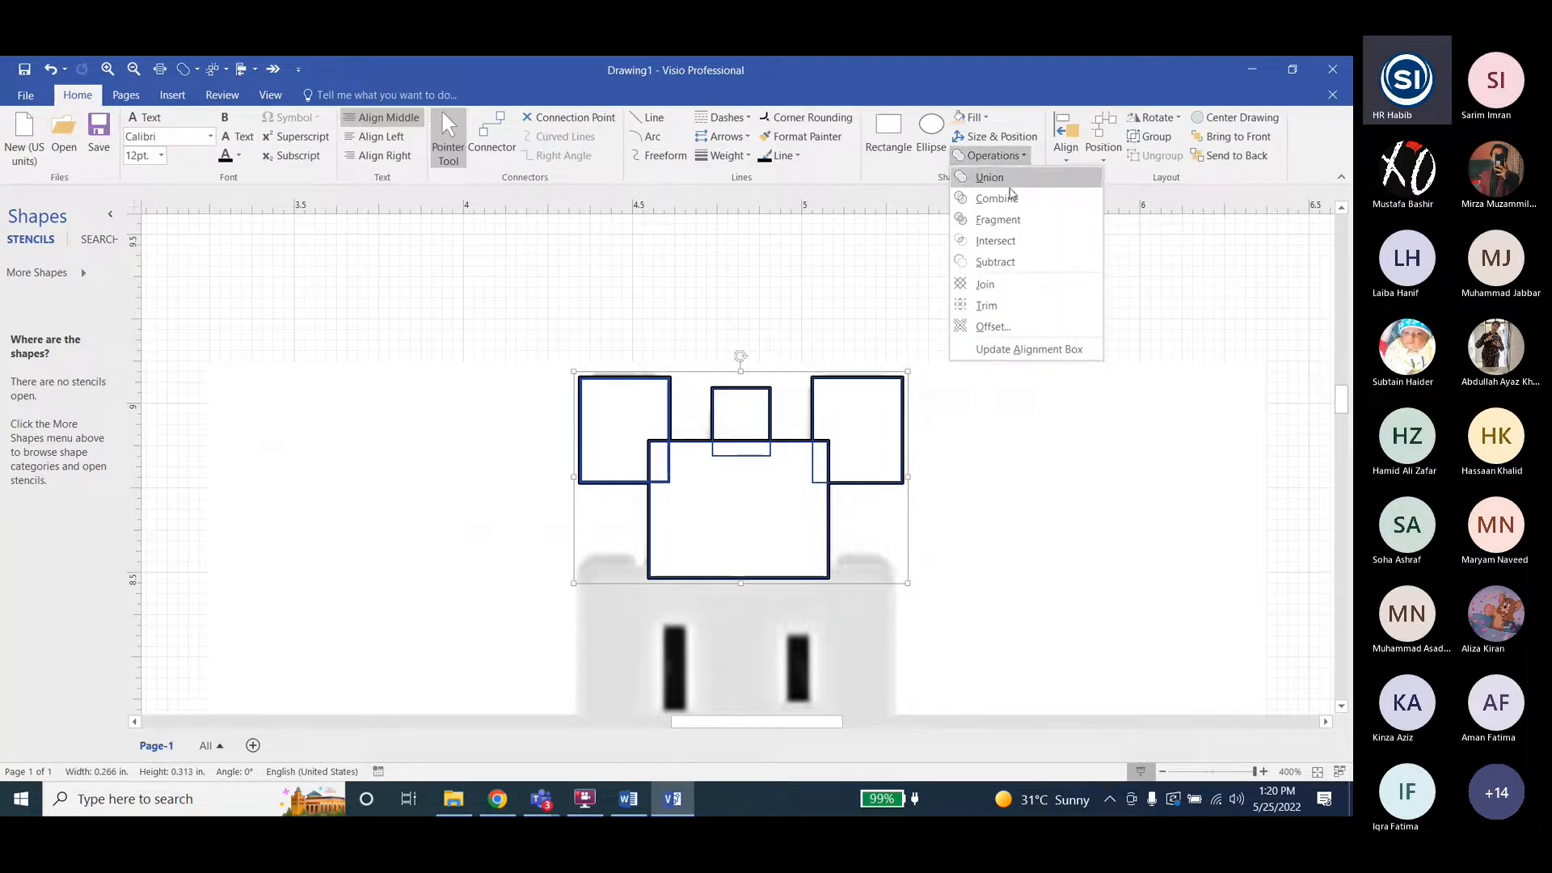
Add the Shapes group to the Quick Access Toolbar and look up Geometric Operations among all available toolbar commands.
right_click(881, 173)
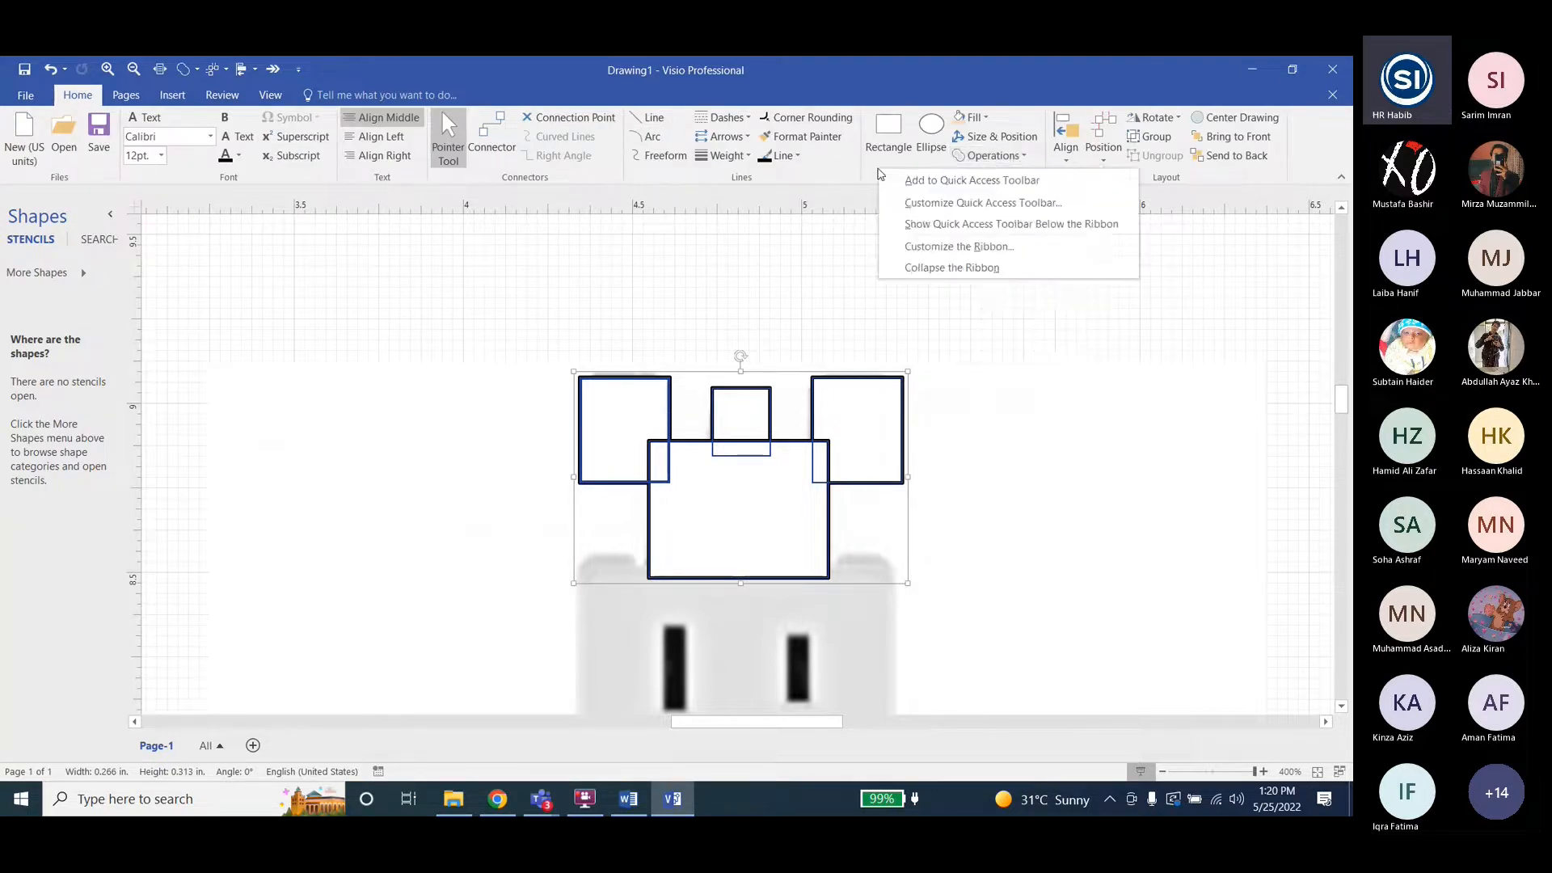
left_click(921, 185)
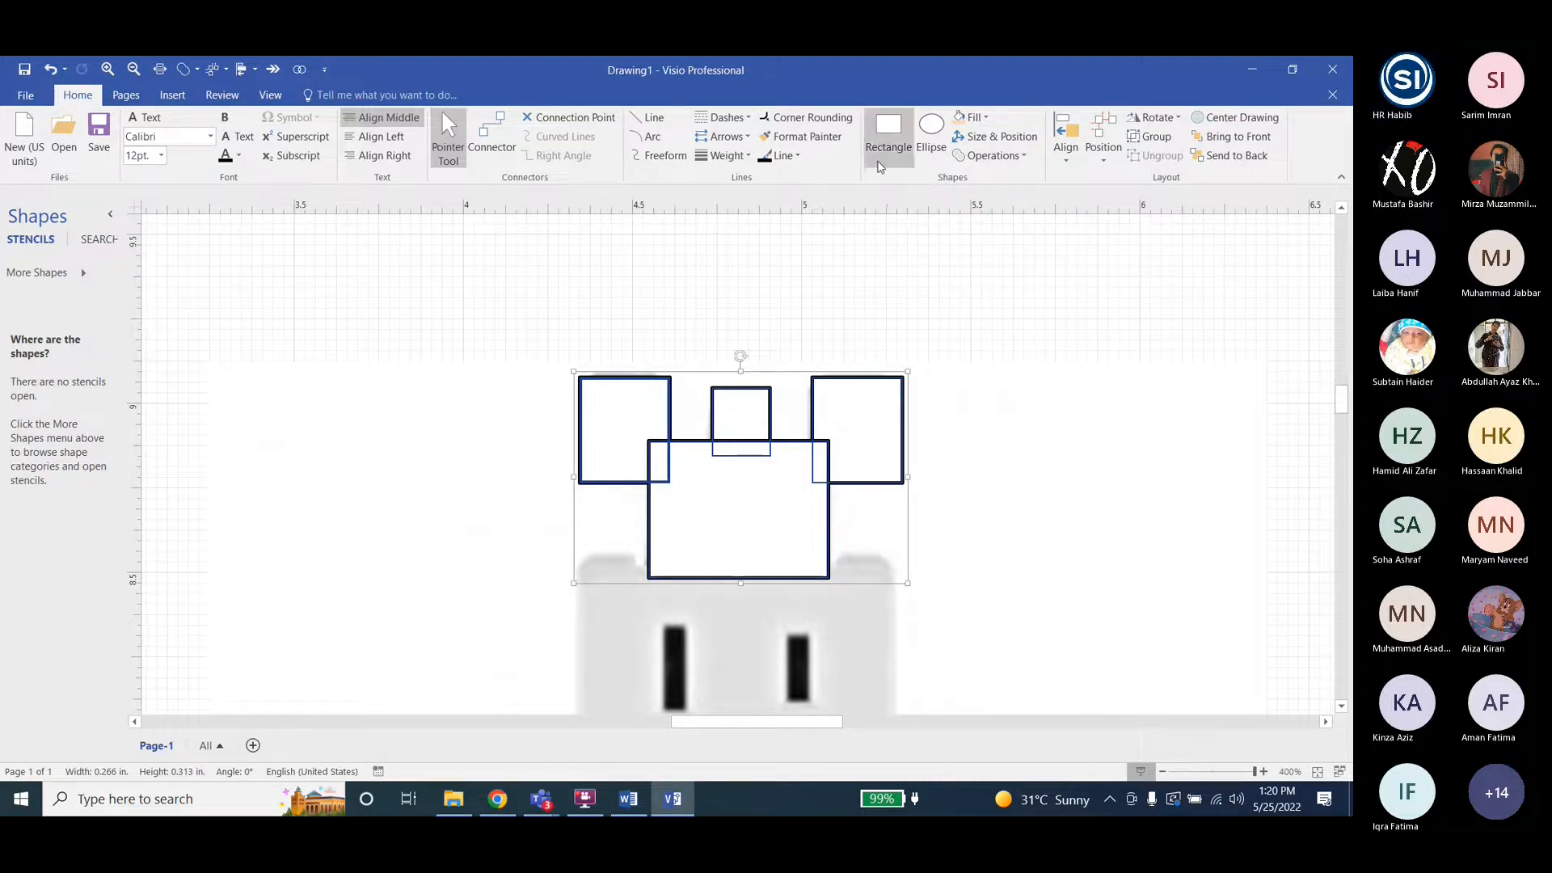
right_click(855, 163)
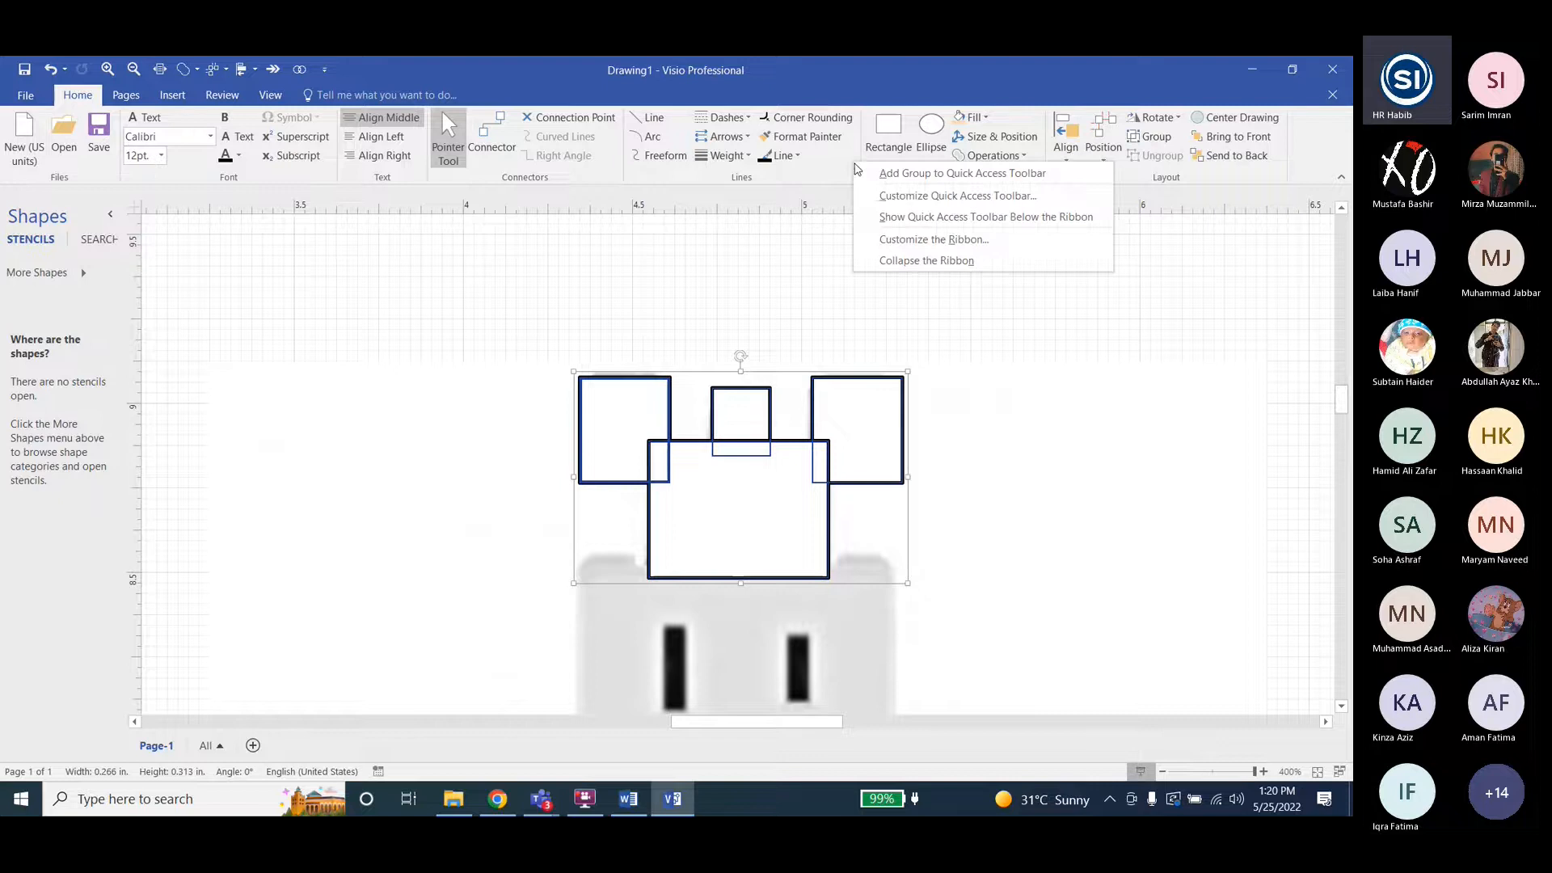
left_click(885, 196)
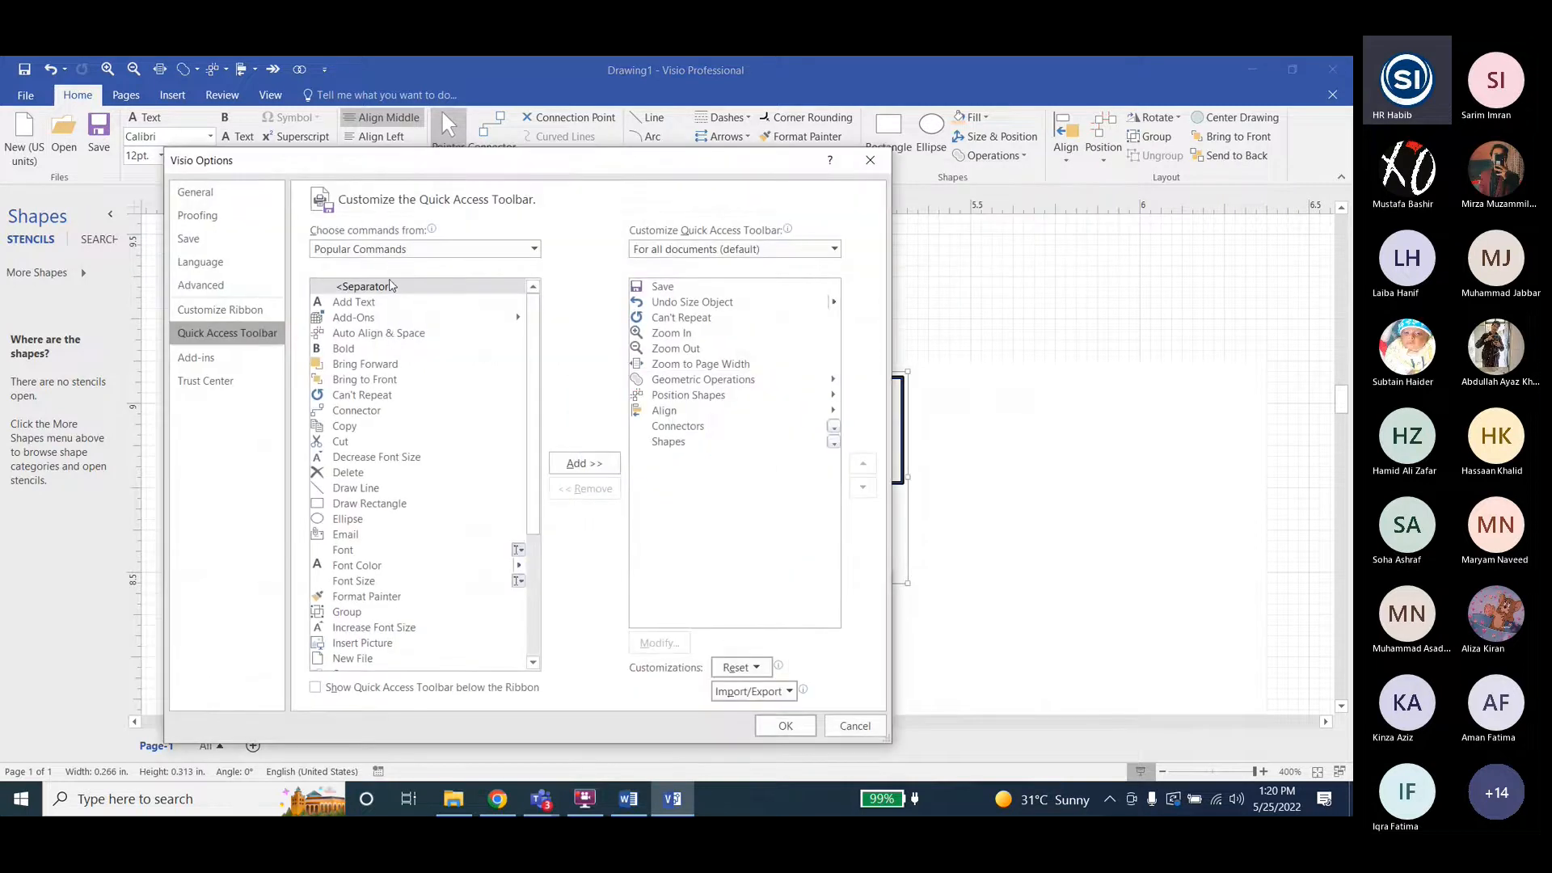
left_click(438, 251)
left_click(381, 302)
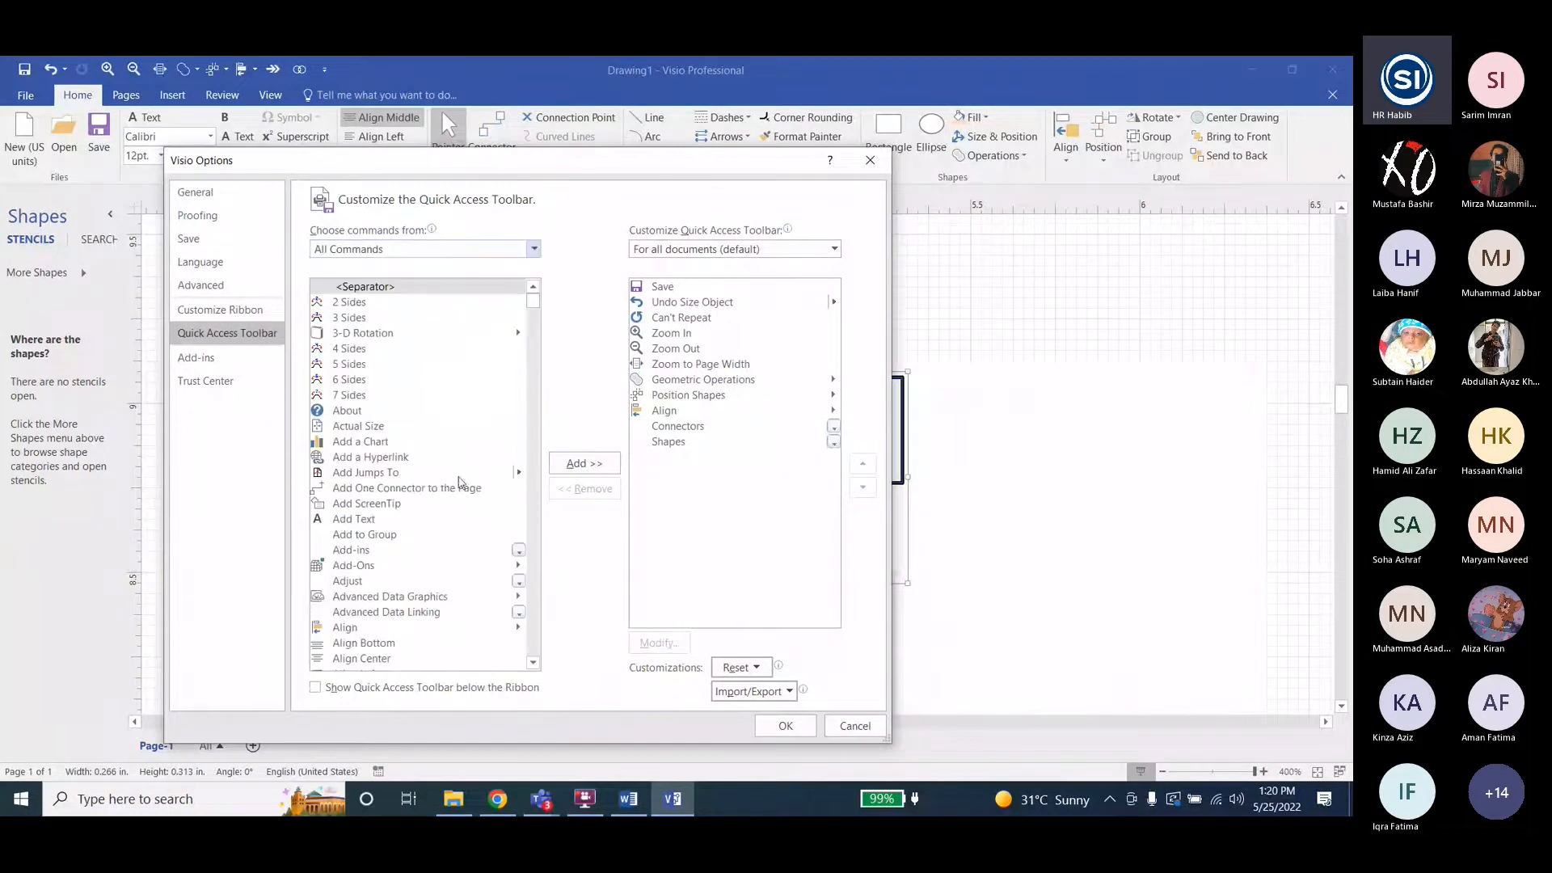
left_click_drag(534, 330, 532, 442)
left_click(398, 466)
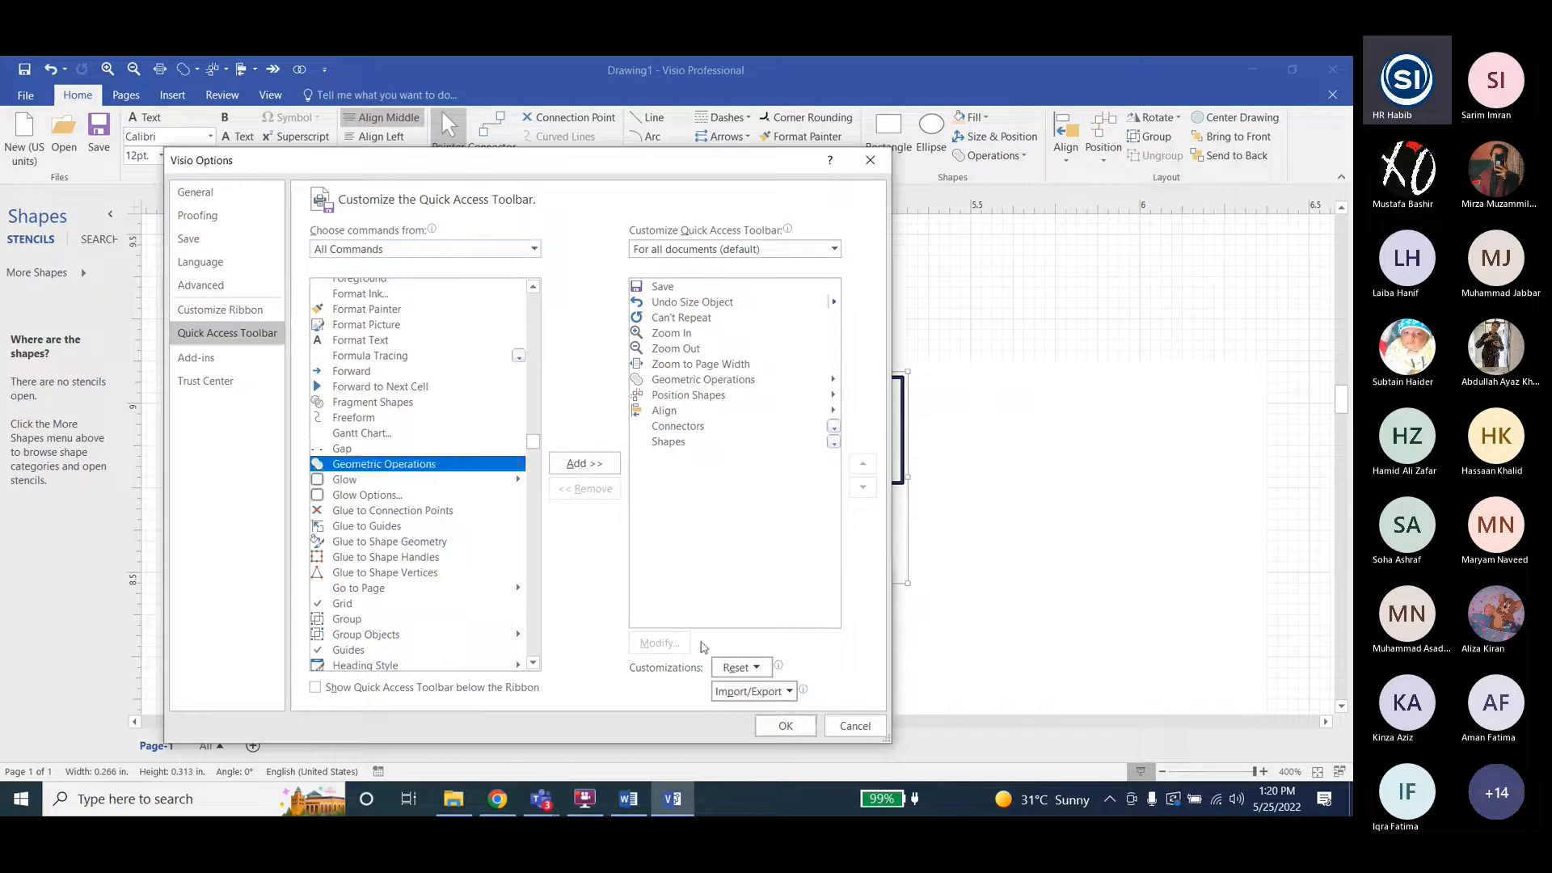
left_click(870, 160)
Unite the four selected rectangles into one bracket outline and check the rounded version in the Lab5 Visio Tasks document in Word.
left_click(1000, 158)
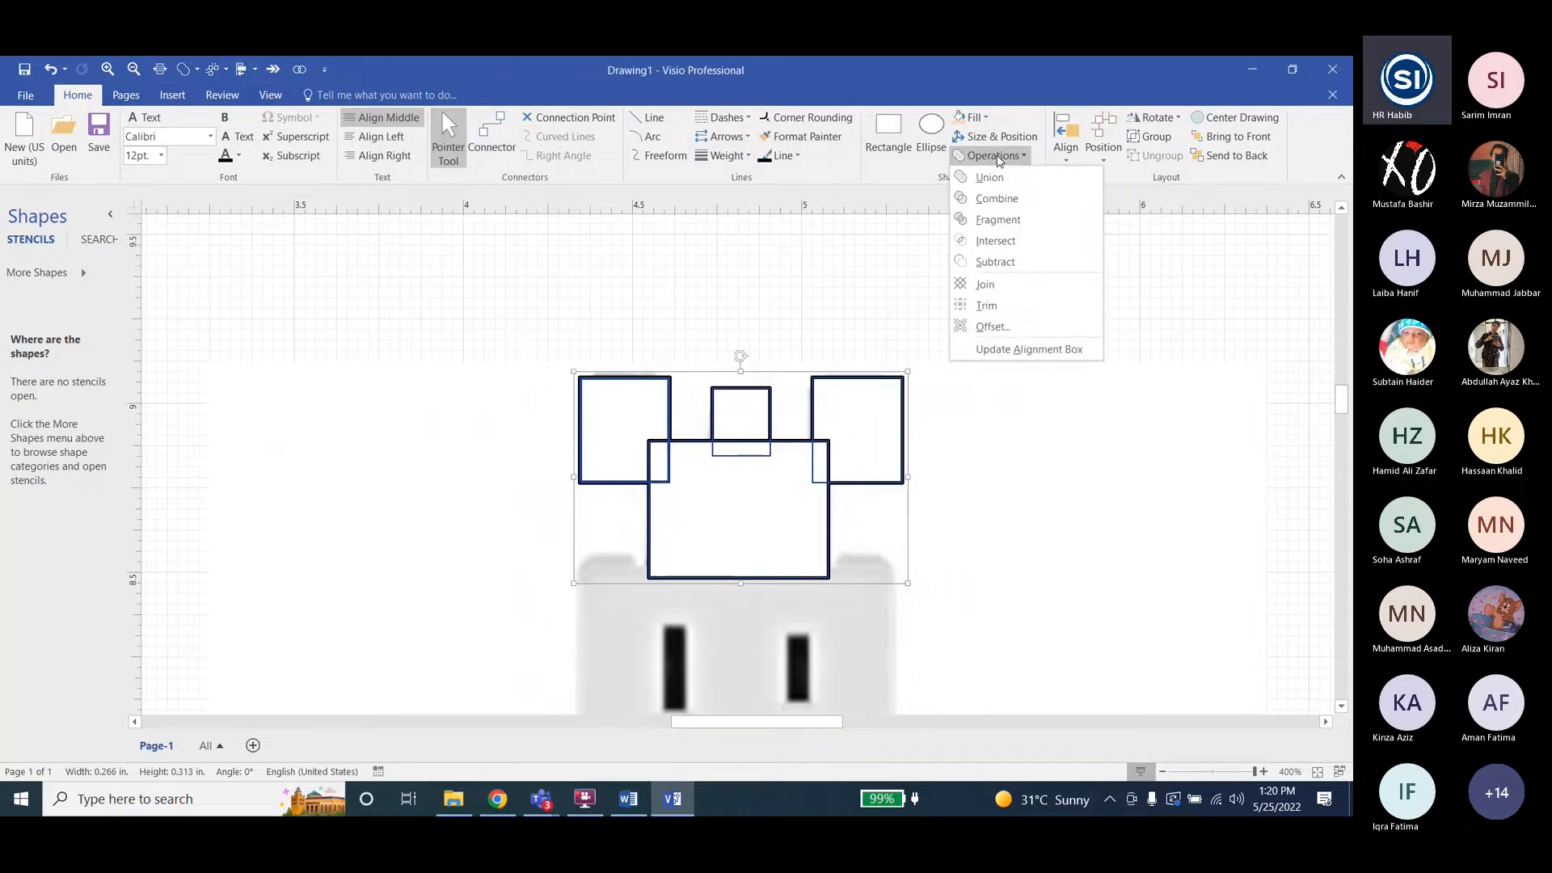
left_click(990, 177)
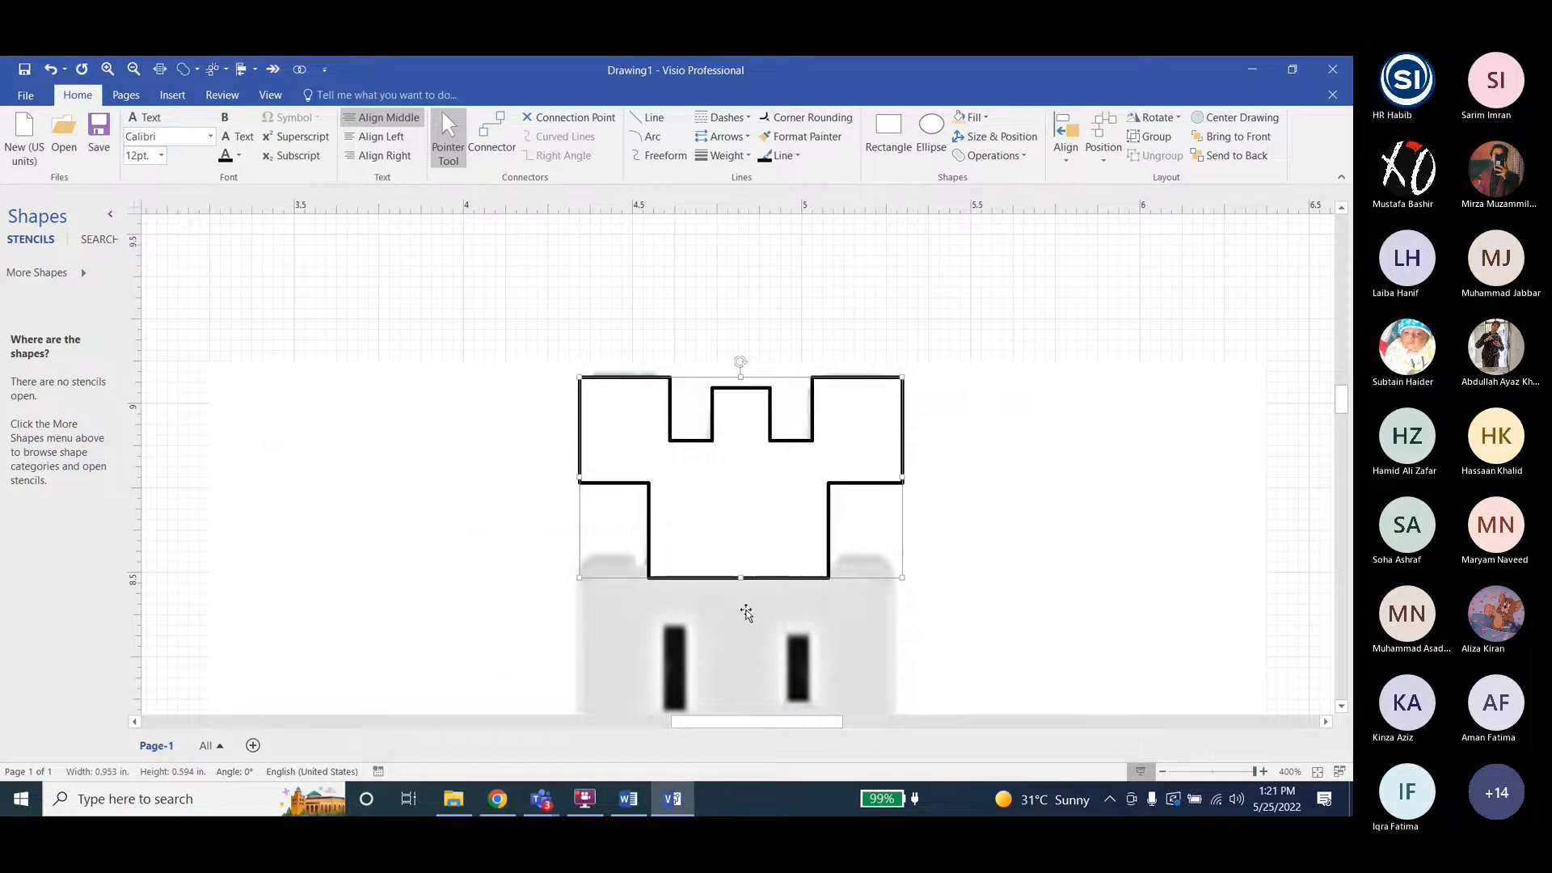
left_click(628, 798)
scroll(1072, 490, "down", 6)
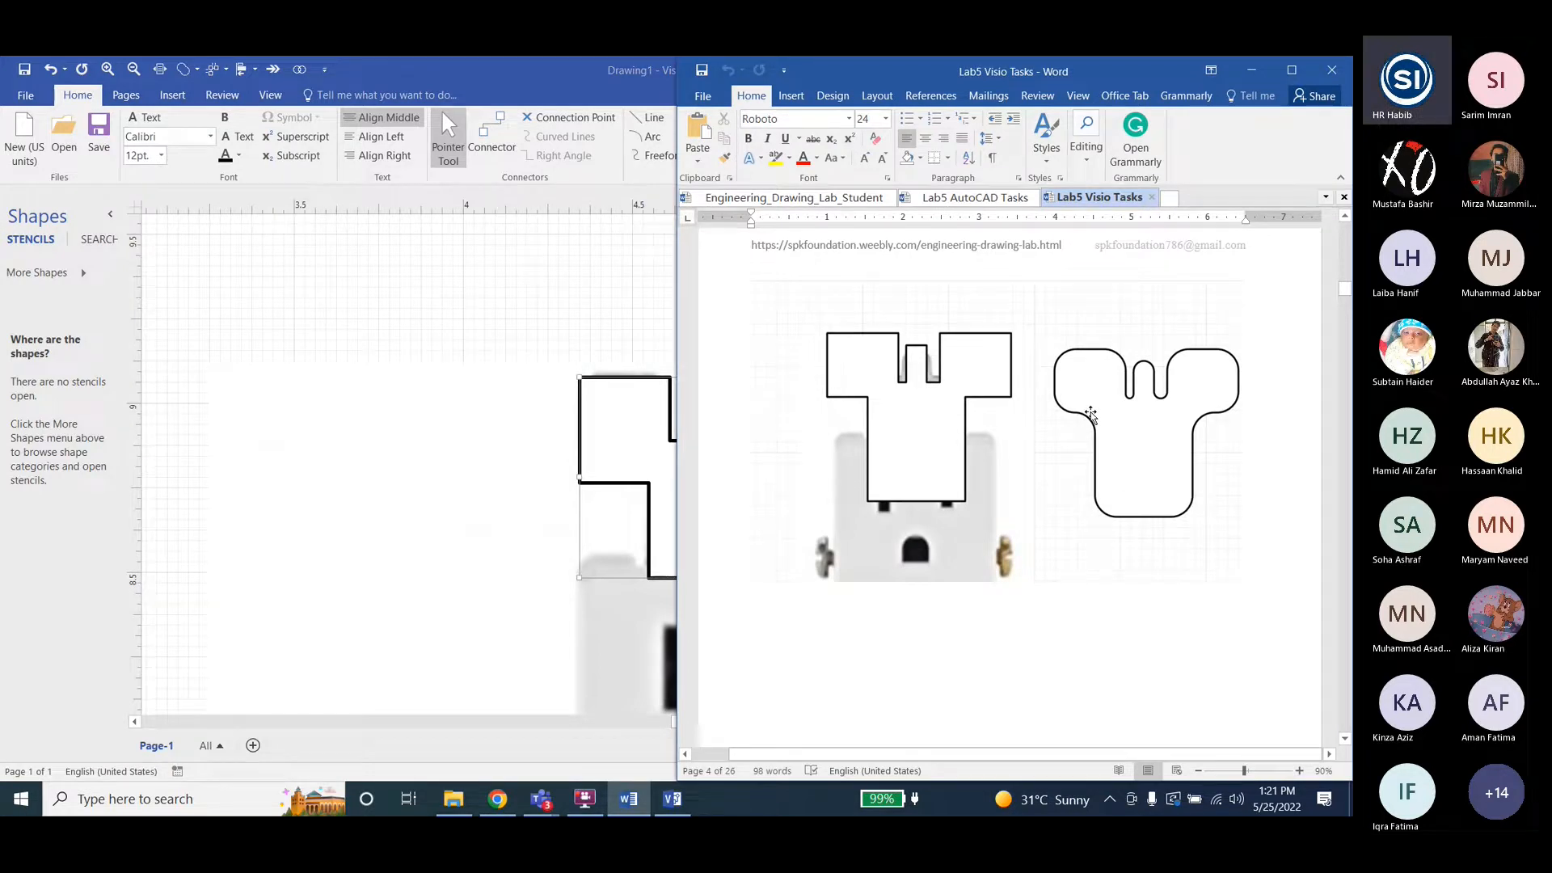
Switch back to Visio, duplicate the united bracket outline and place the copy to the right of the receptacle picture.
left_click(451, 381)
scroll(289, 450, "down", 2, "ctrl")
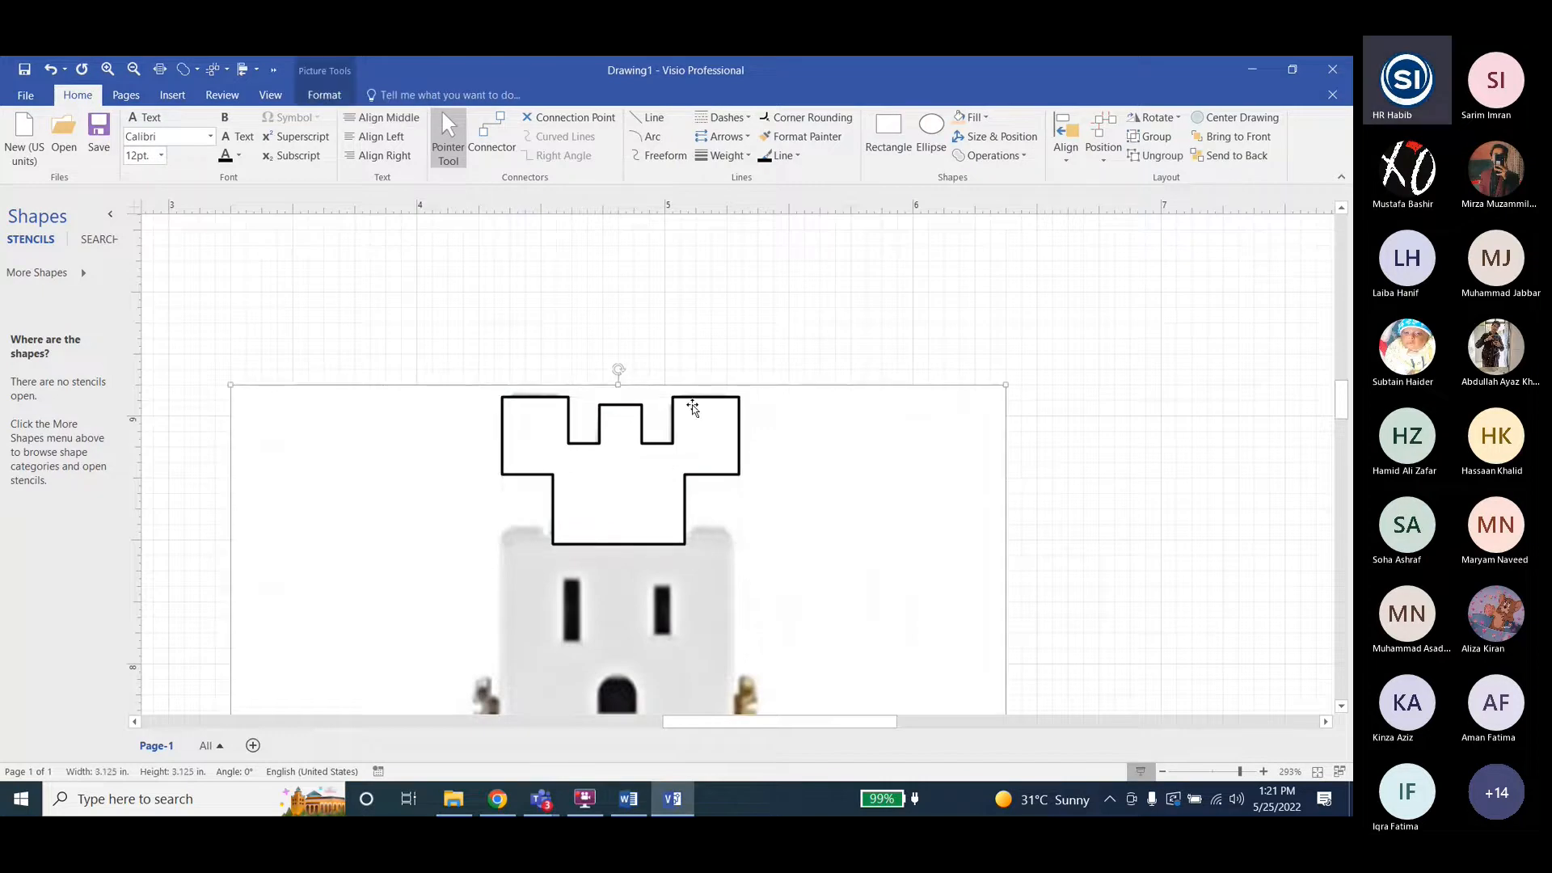
key("ctrl+d")
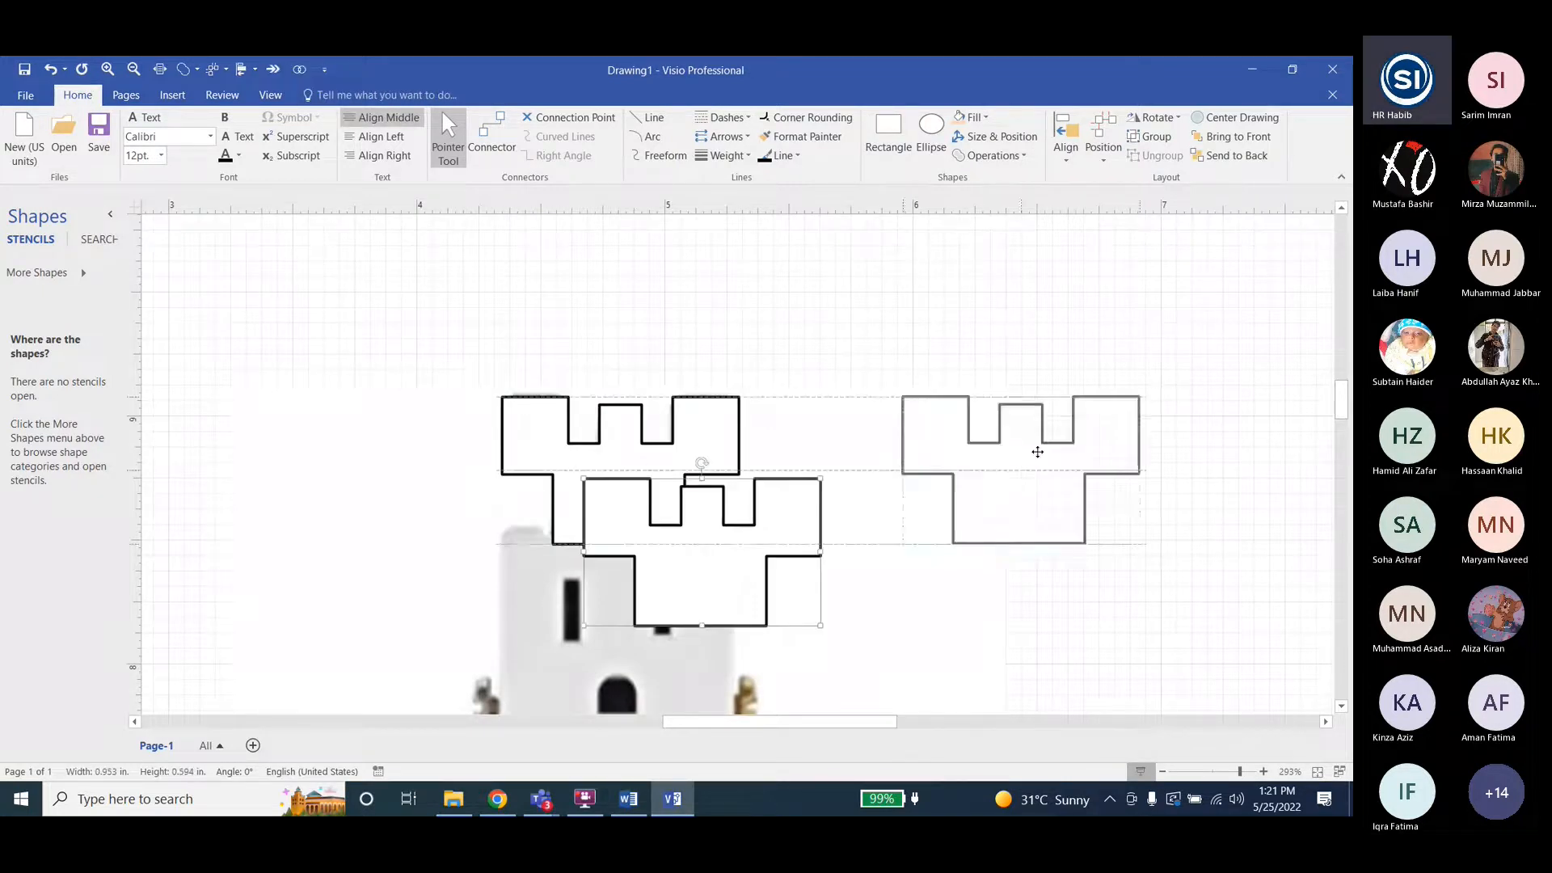
left_click_drag(702, 543, 1055, 439)
scroll(367, 506, "down", 1)
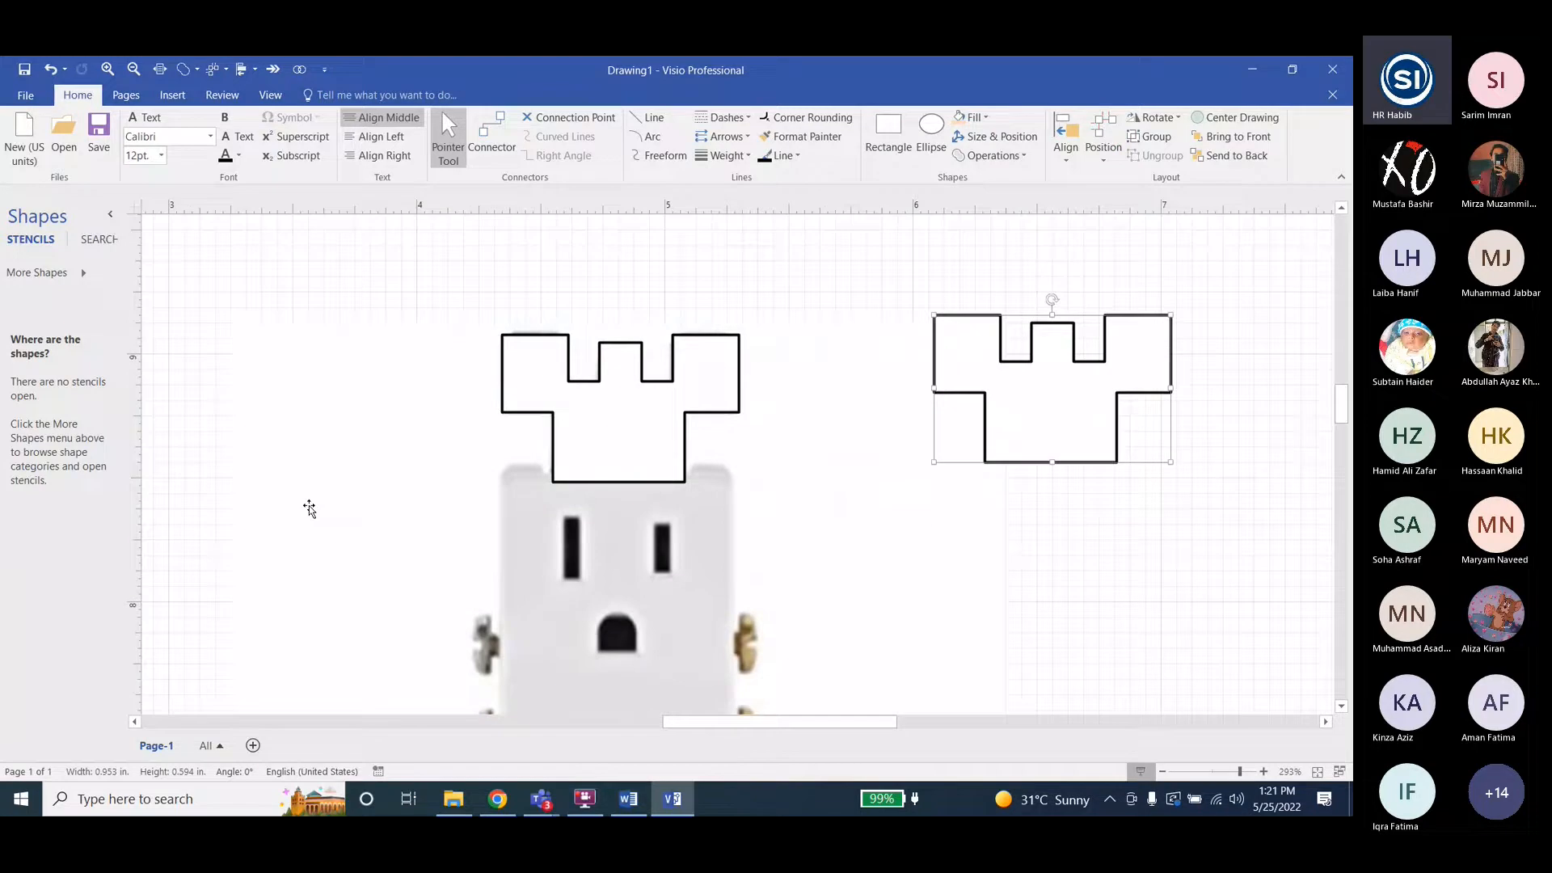
scroll(308, 506, "down", 3, "ctrl")
Round the corners of the copied bracket outline with a rounding preset that gives a 0.0625 in. rounding size.
left_click(805, 119)
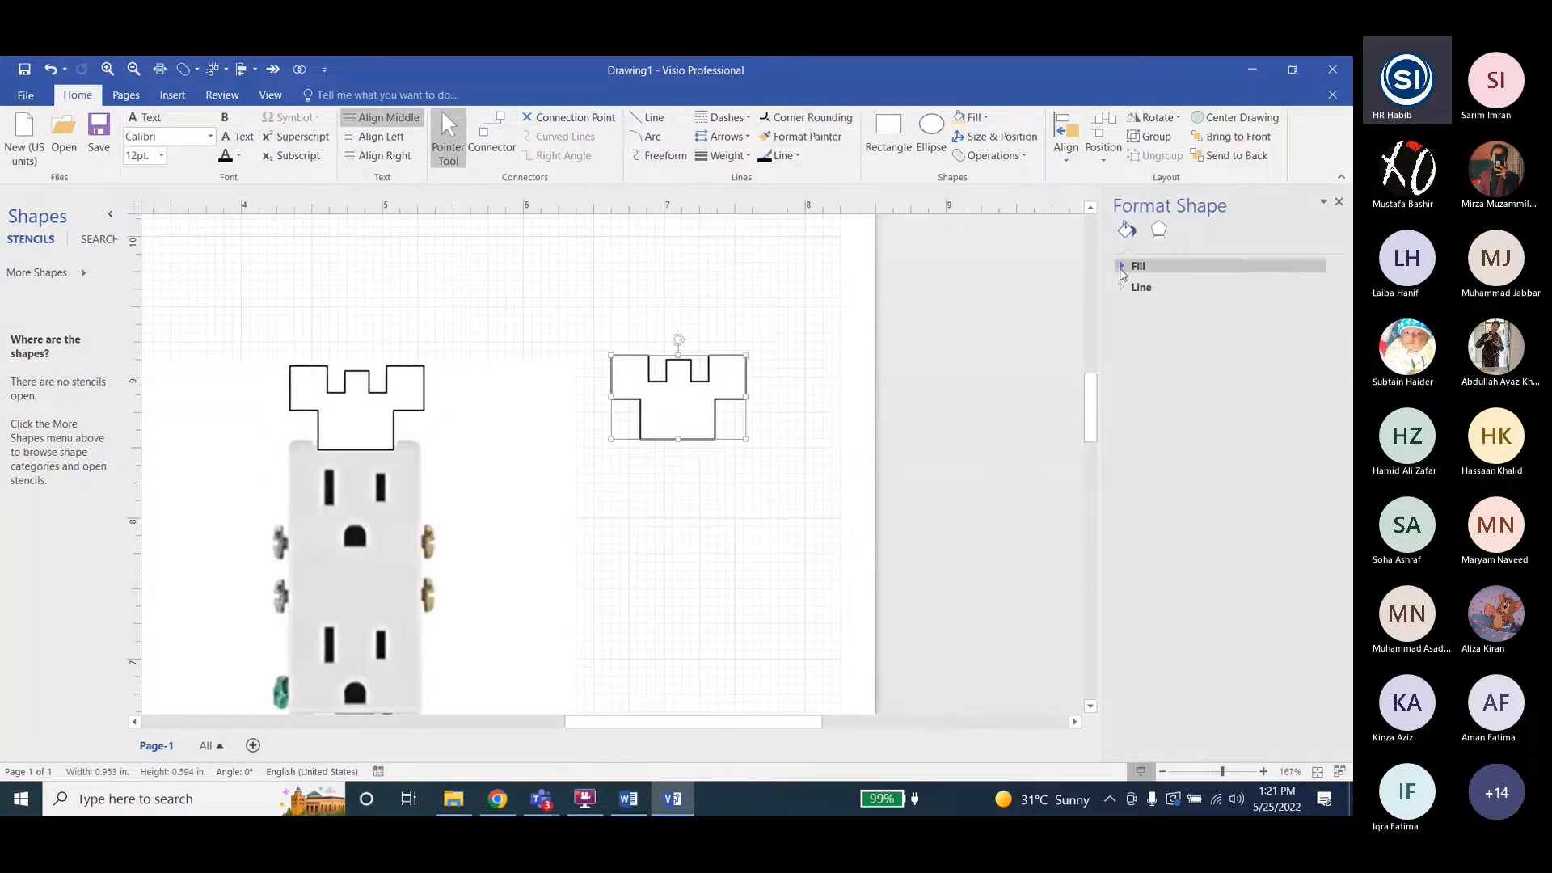
left_click(1141, 287)
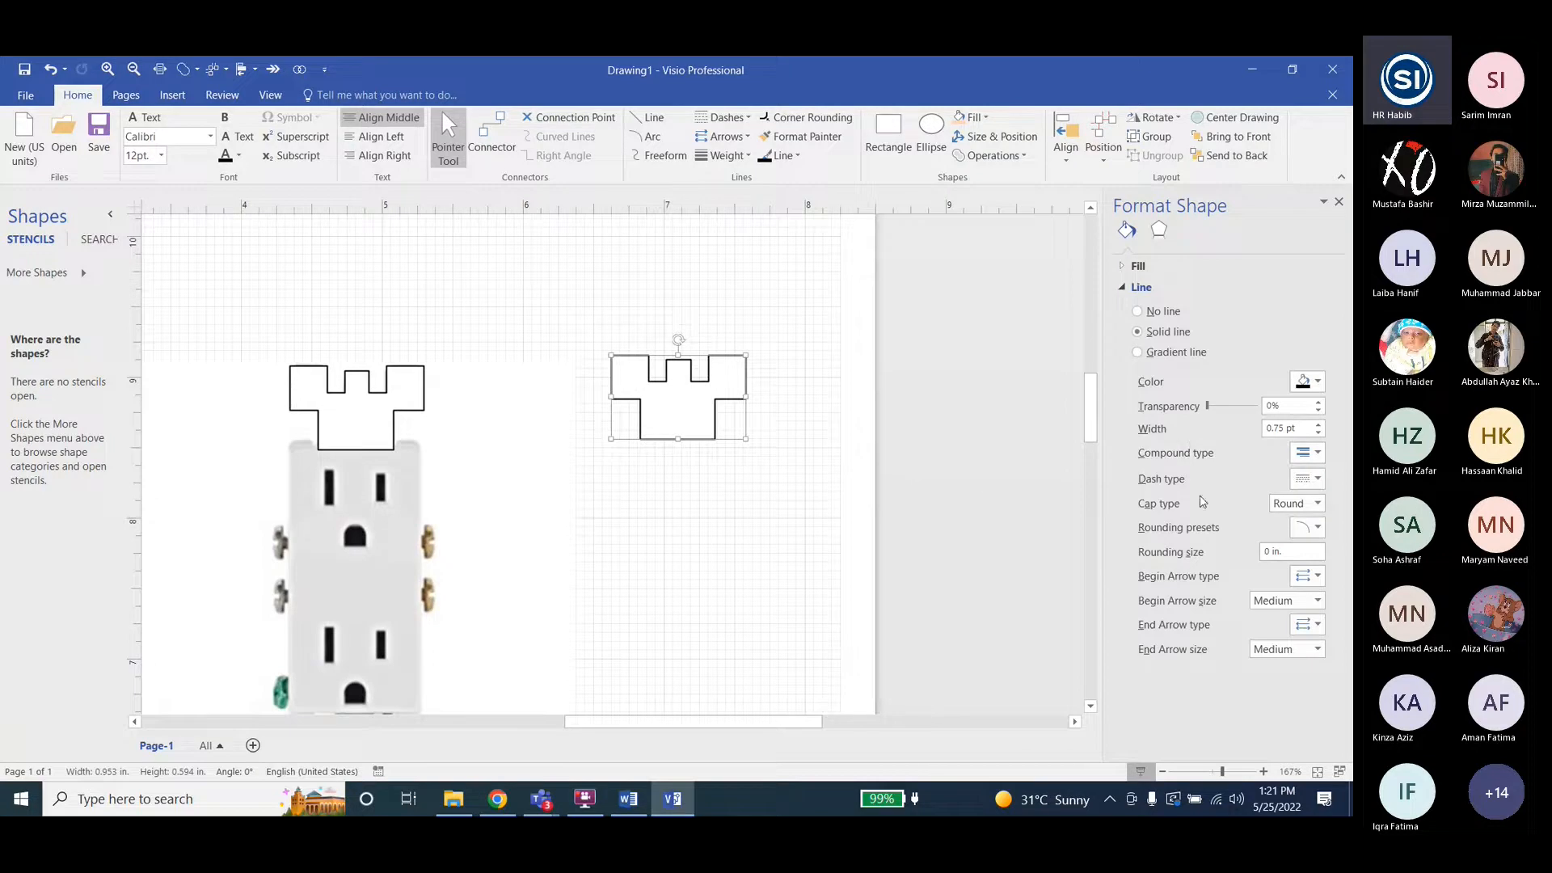
left_click(1308, 528)
left_click(1301, 587)
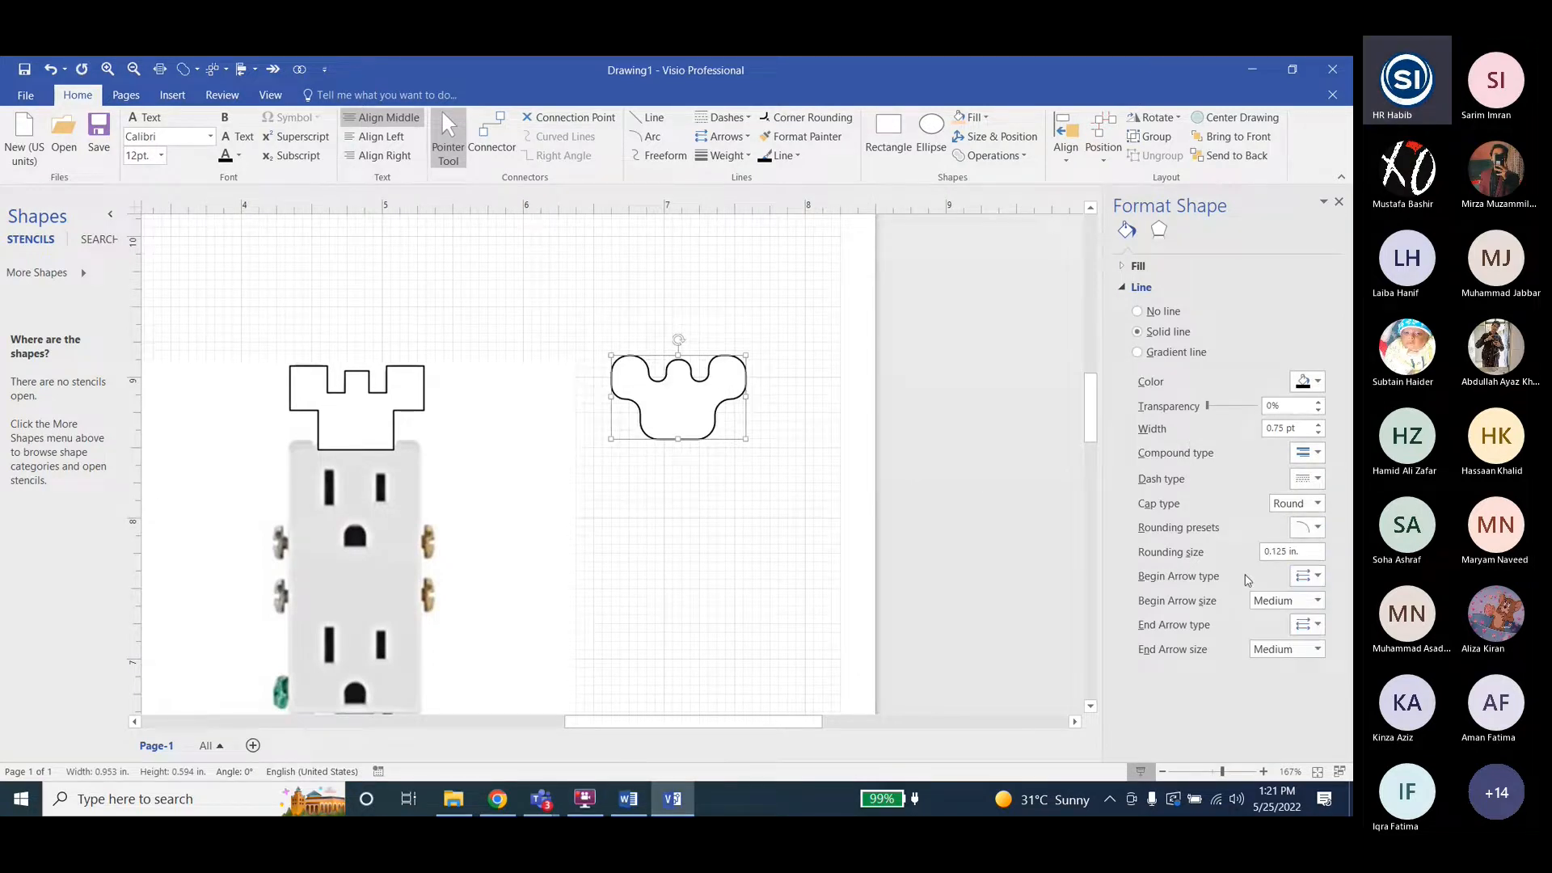
left_click(1303, 531)
left_click(1326, 564)
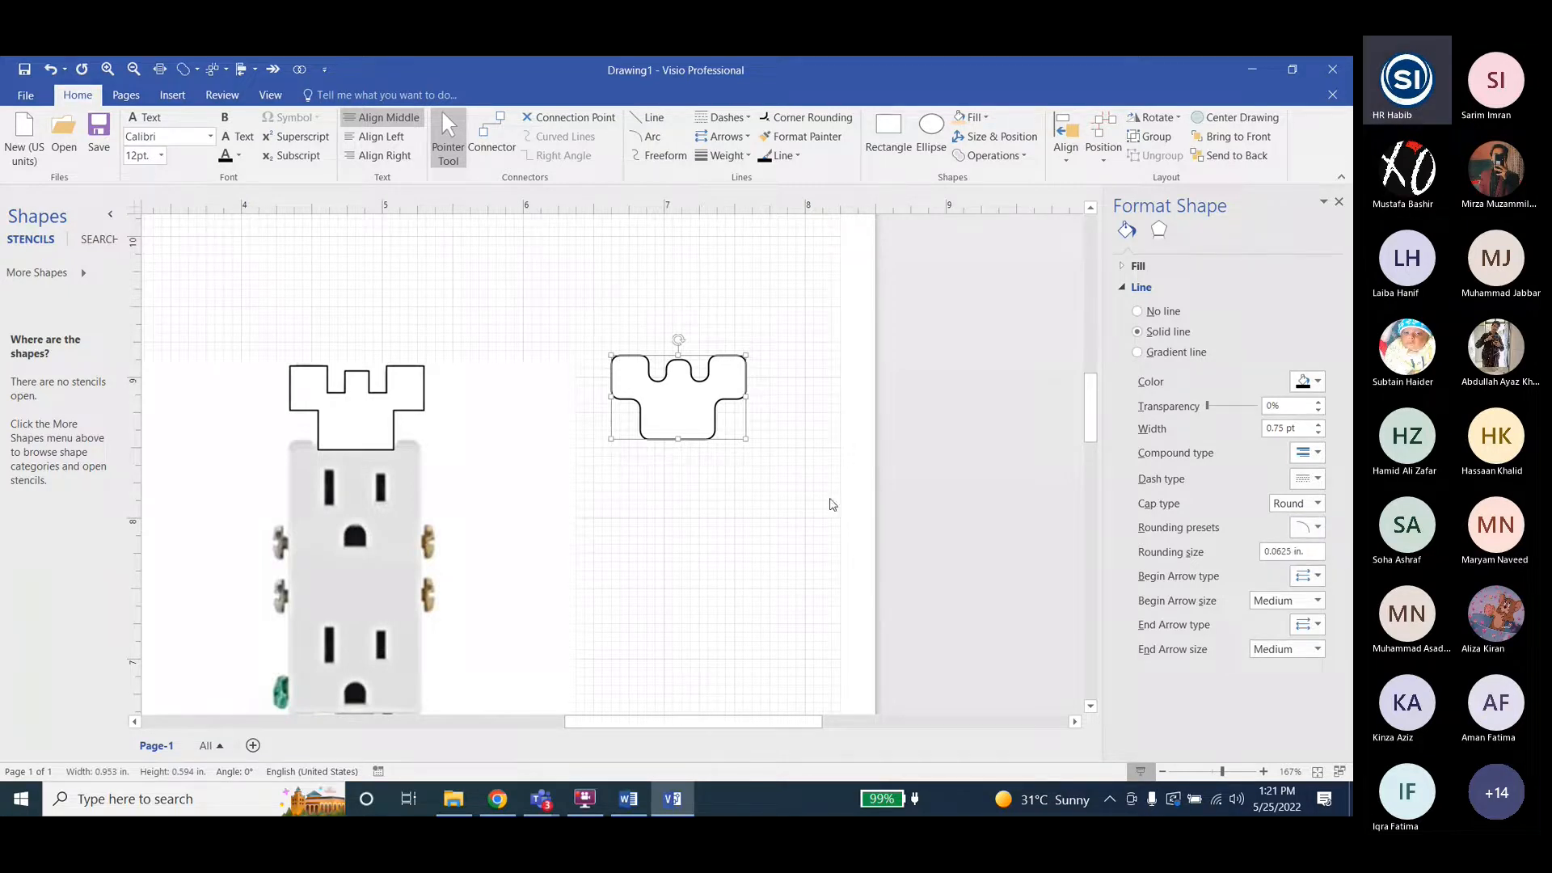
scroll(654, 402, "up", 3, "ctrl")
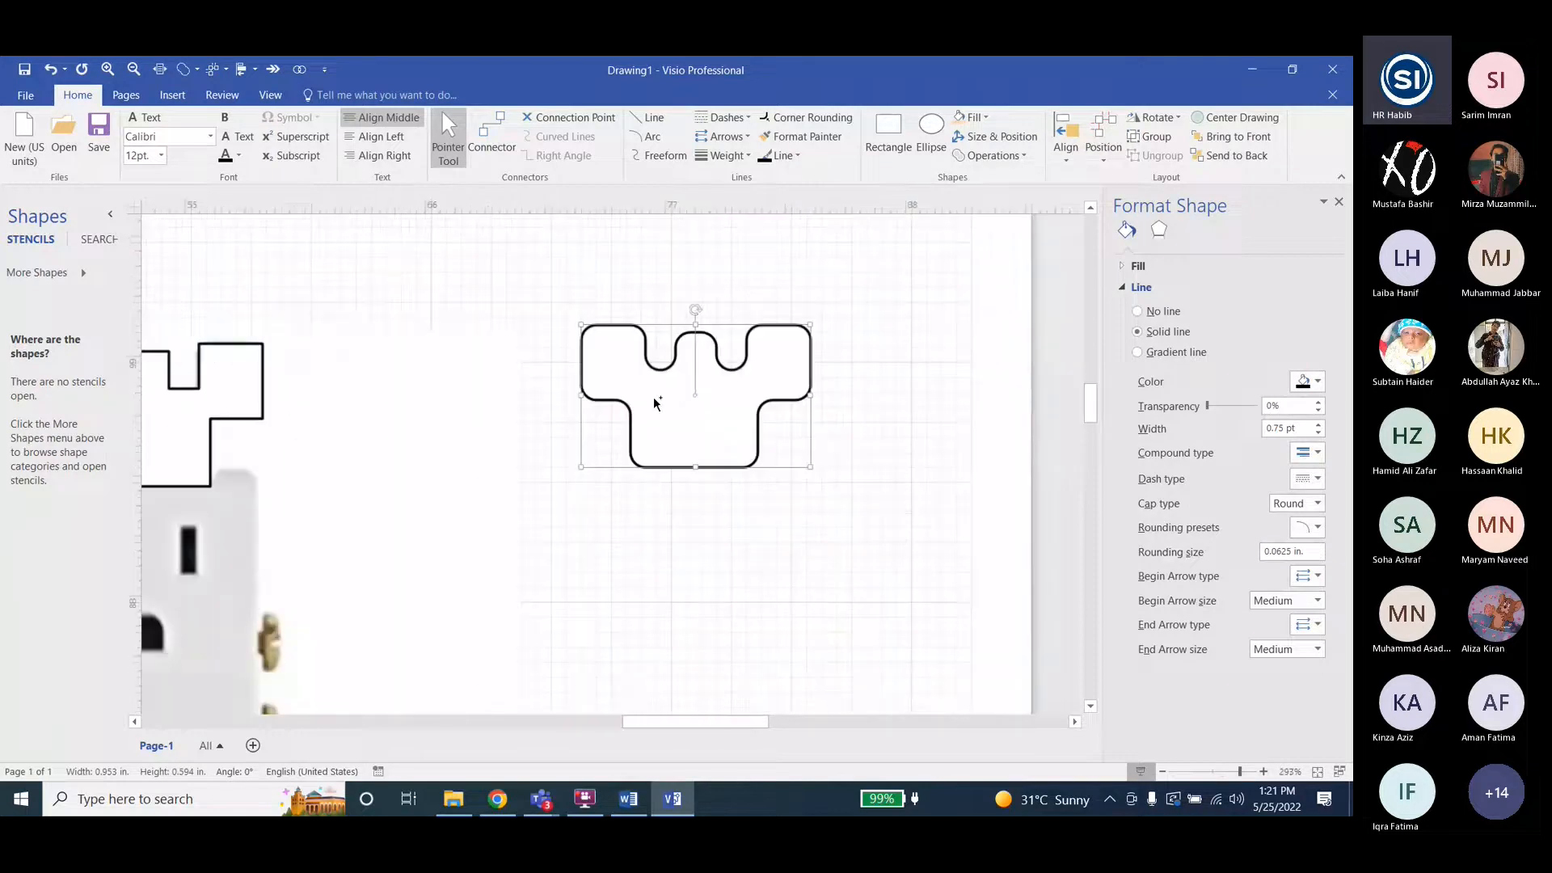
scroll(602, 414, "down", 2, "ctrl")
scroll(599, 417, "up", 2, "ctrl")
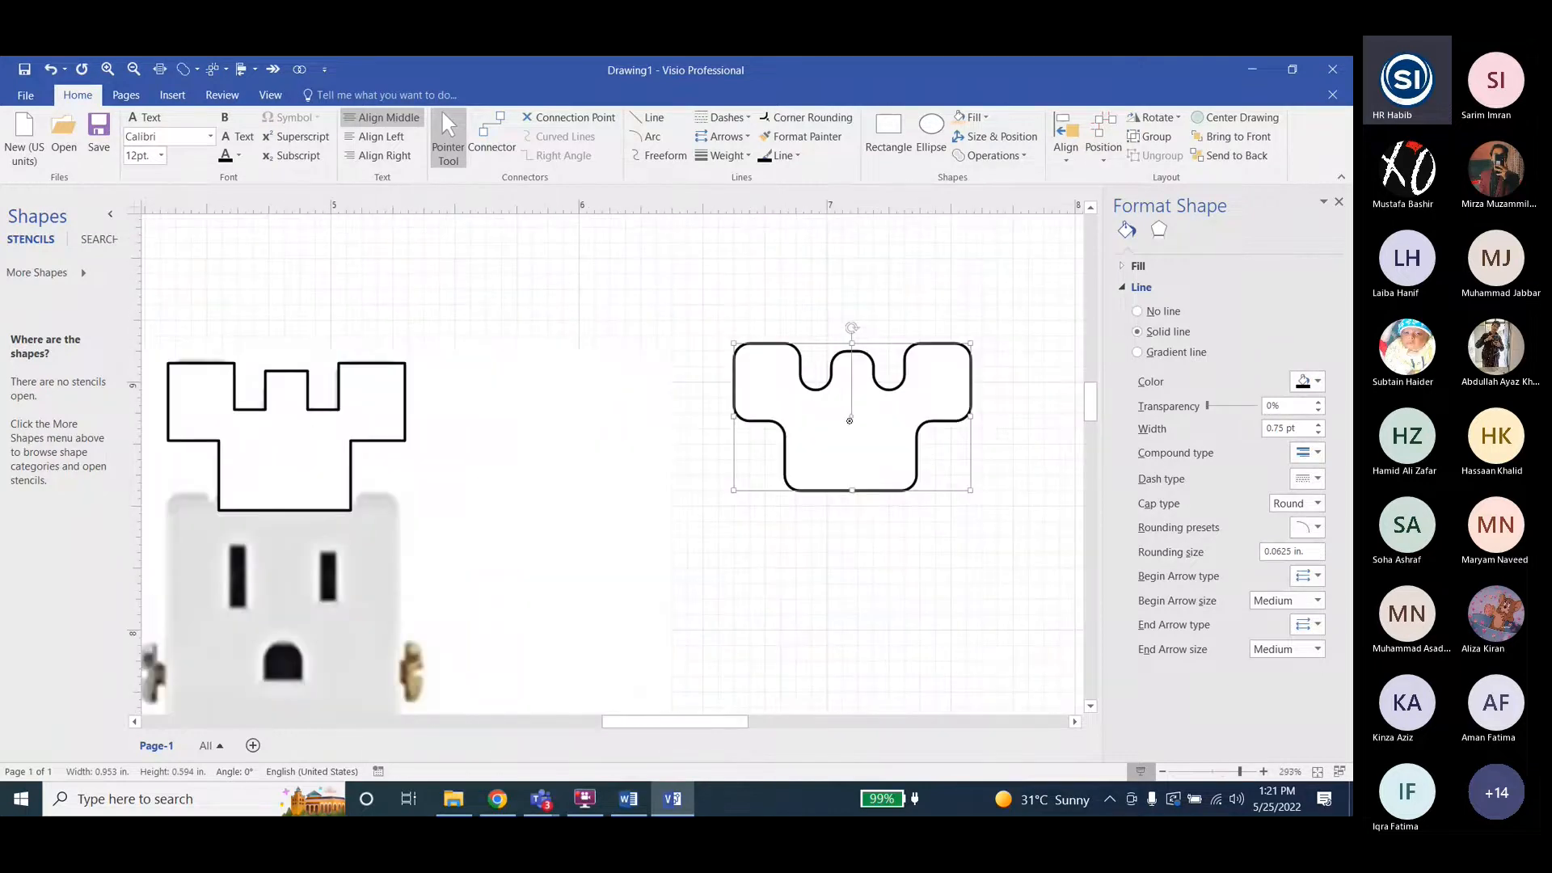
Move the rounded bracket outline onto the square-cornered outline above the receptacle picture so that the two coincide.
left_click(816, 513)
left_click(852, 445)
left_click_drag(851, 447, 288, 447)
scroll(1030, 599, "down", 3, "ctrl")
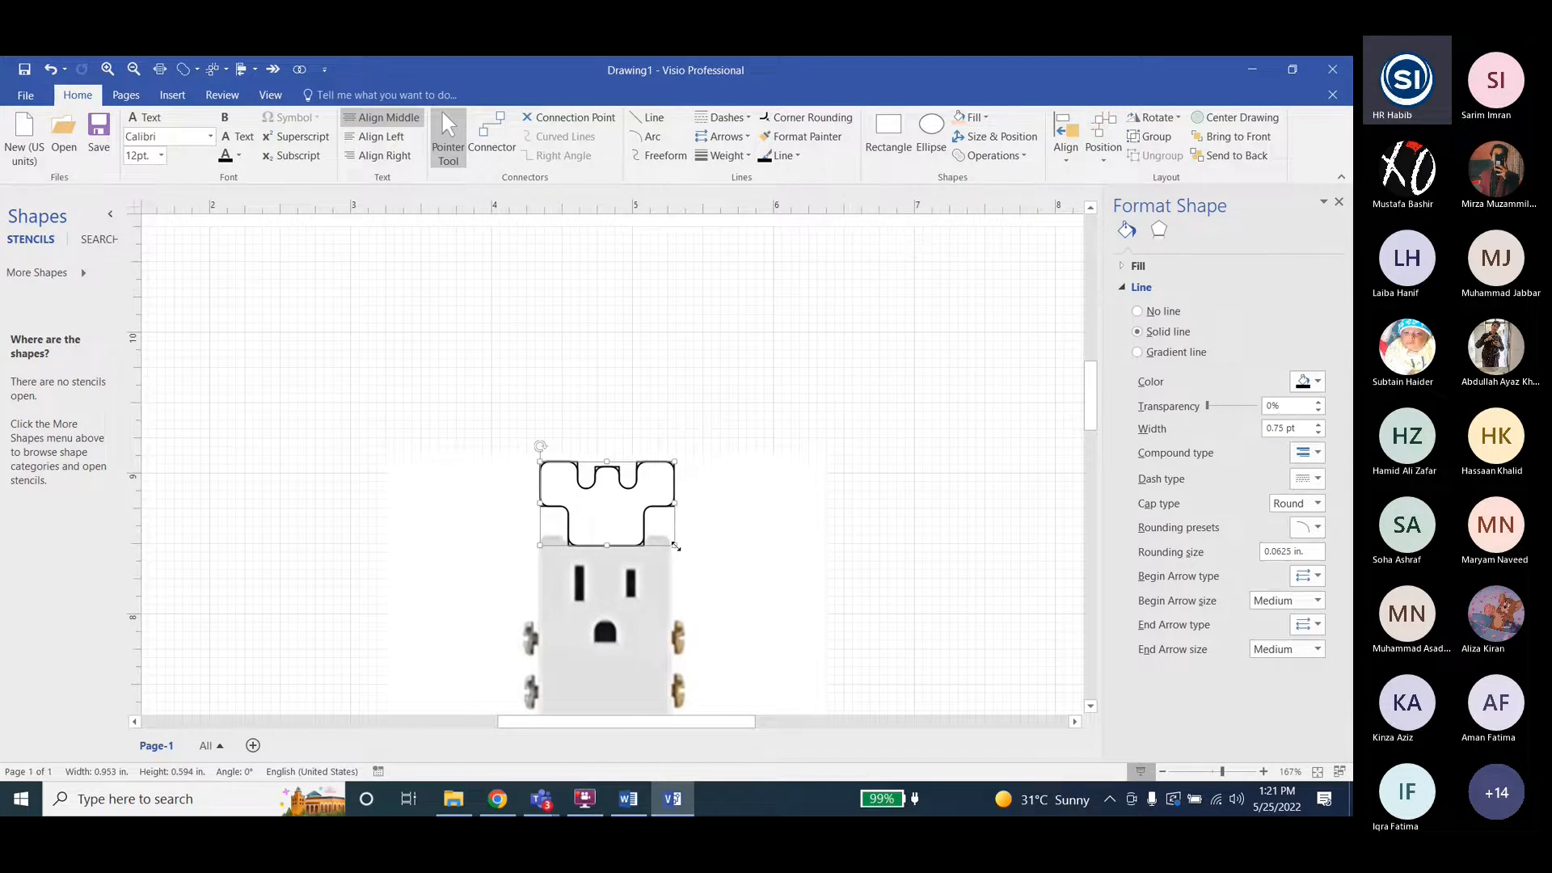
scroll(633, 534, "up", 5, "ctrl")
left_click(375, 256)
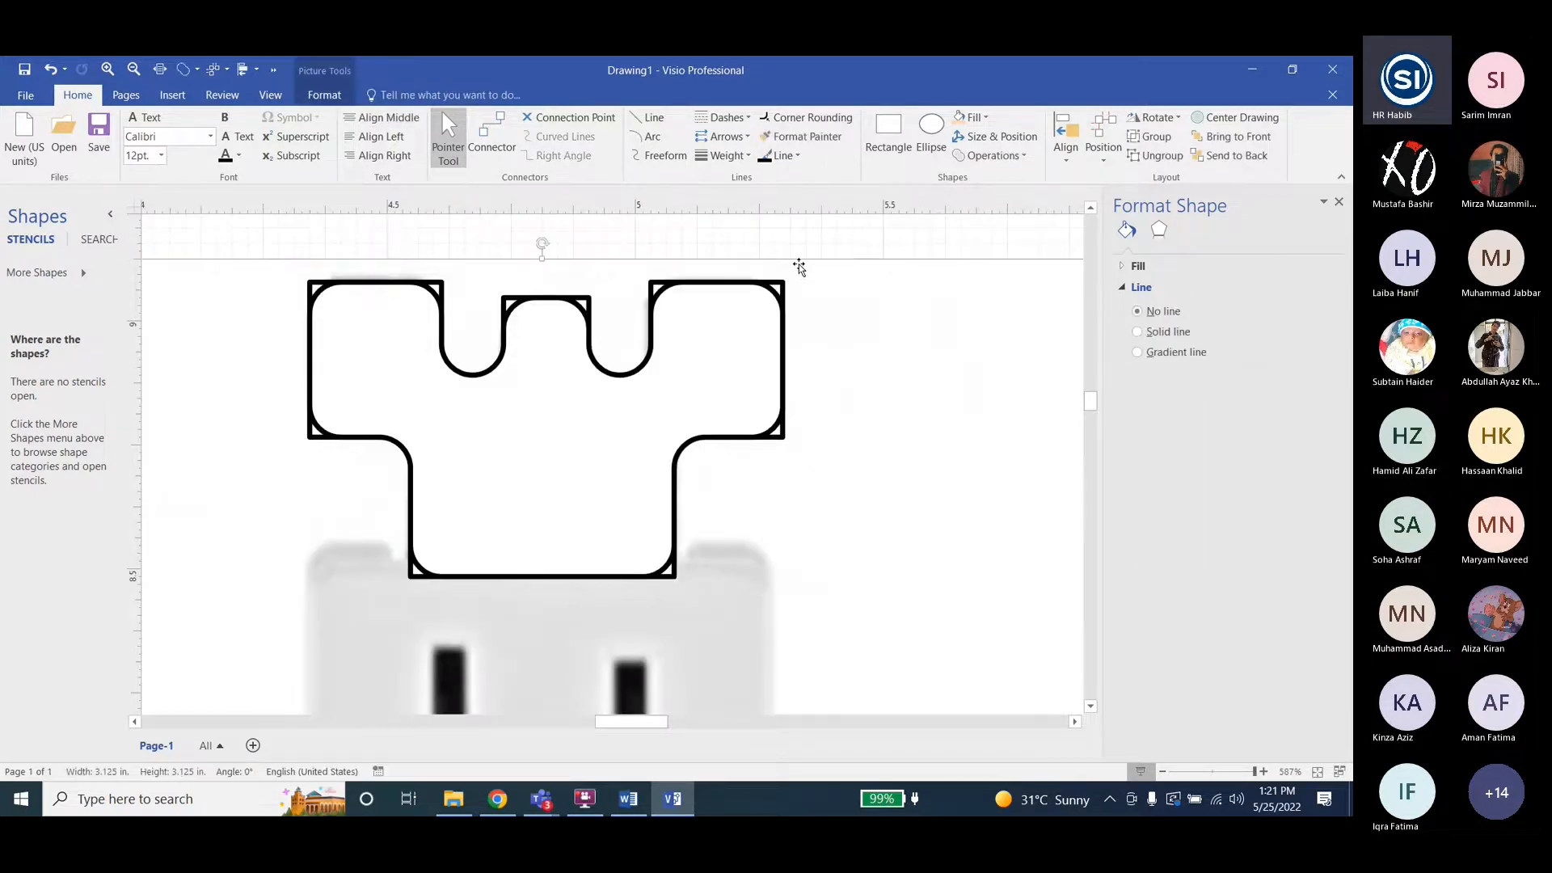
left_click_drag(259, 231, 917, 641)
left_click(849, 246)
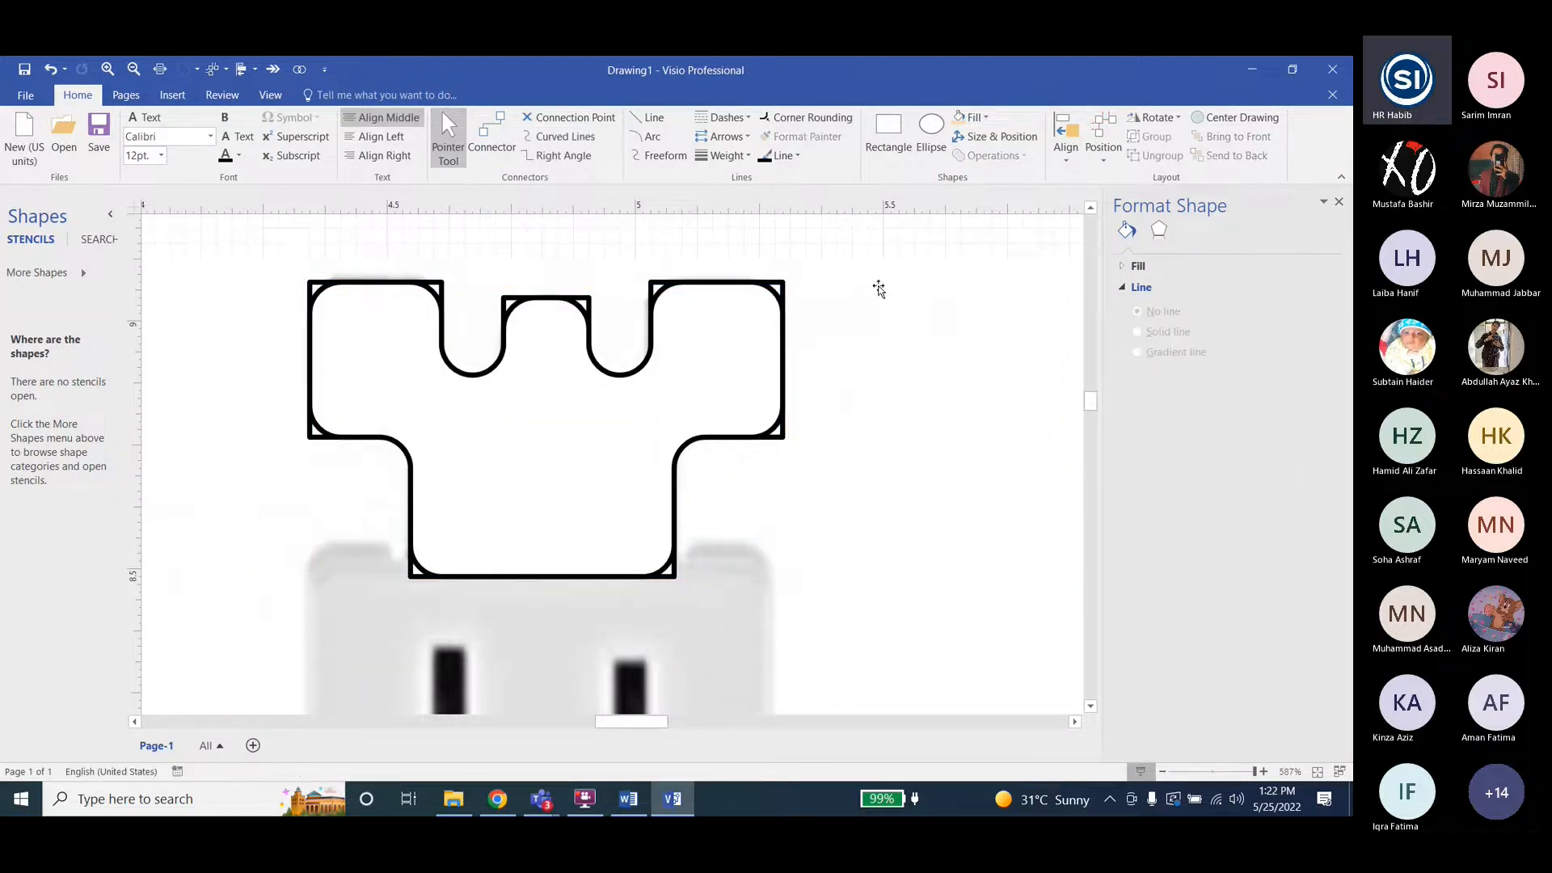
left_click(697, 537)
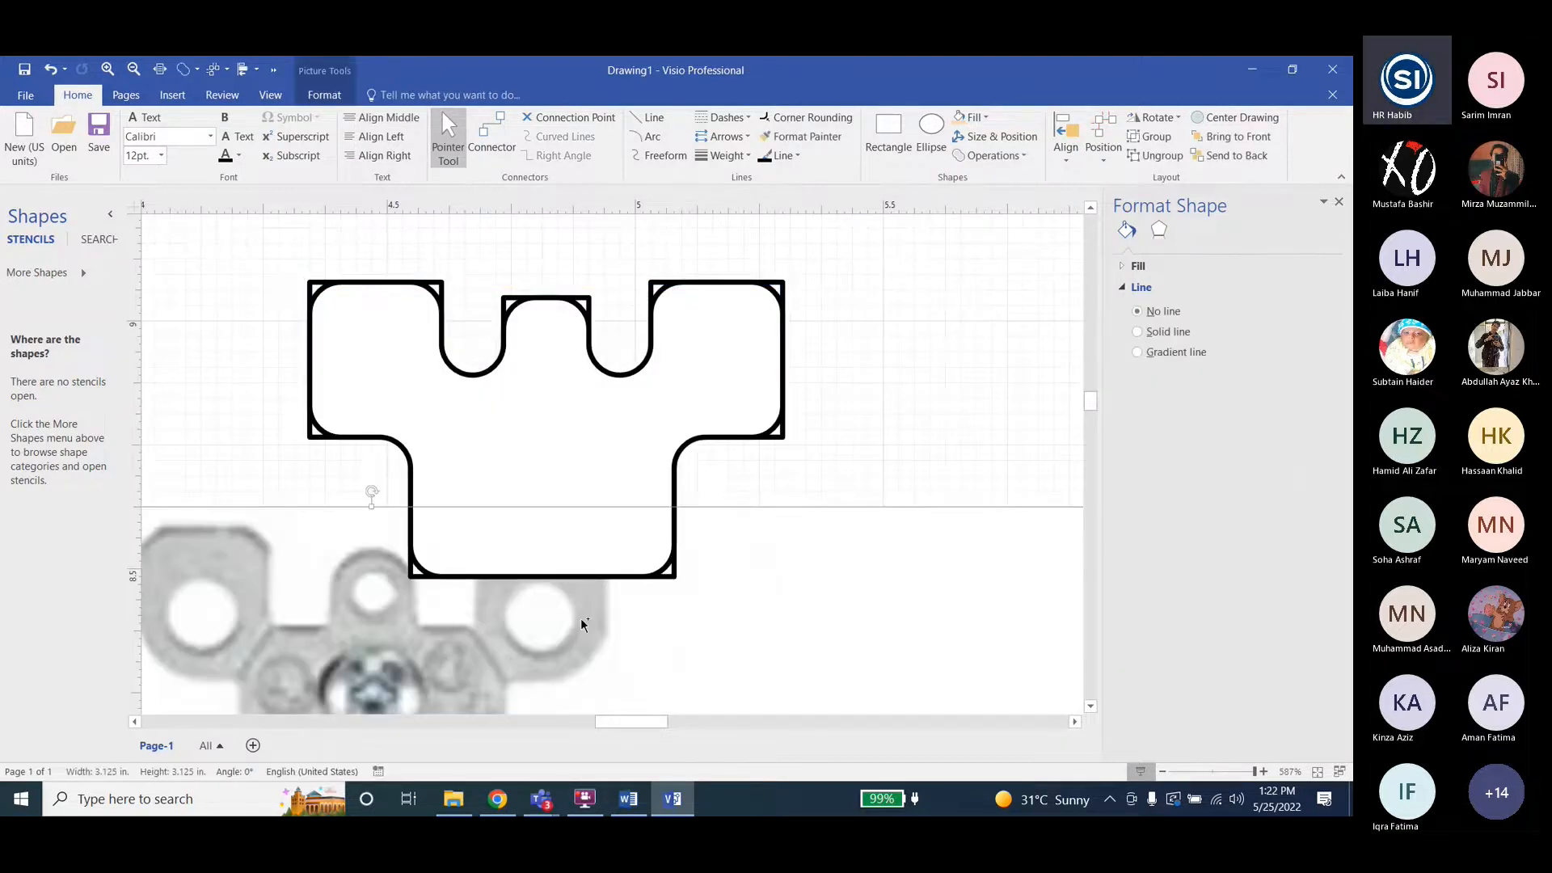
key("ctrl+z")
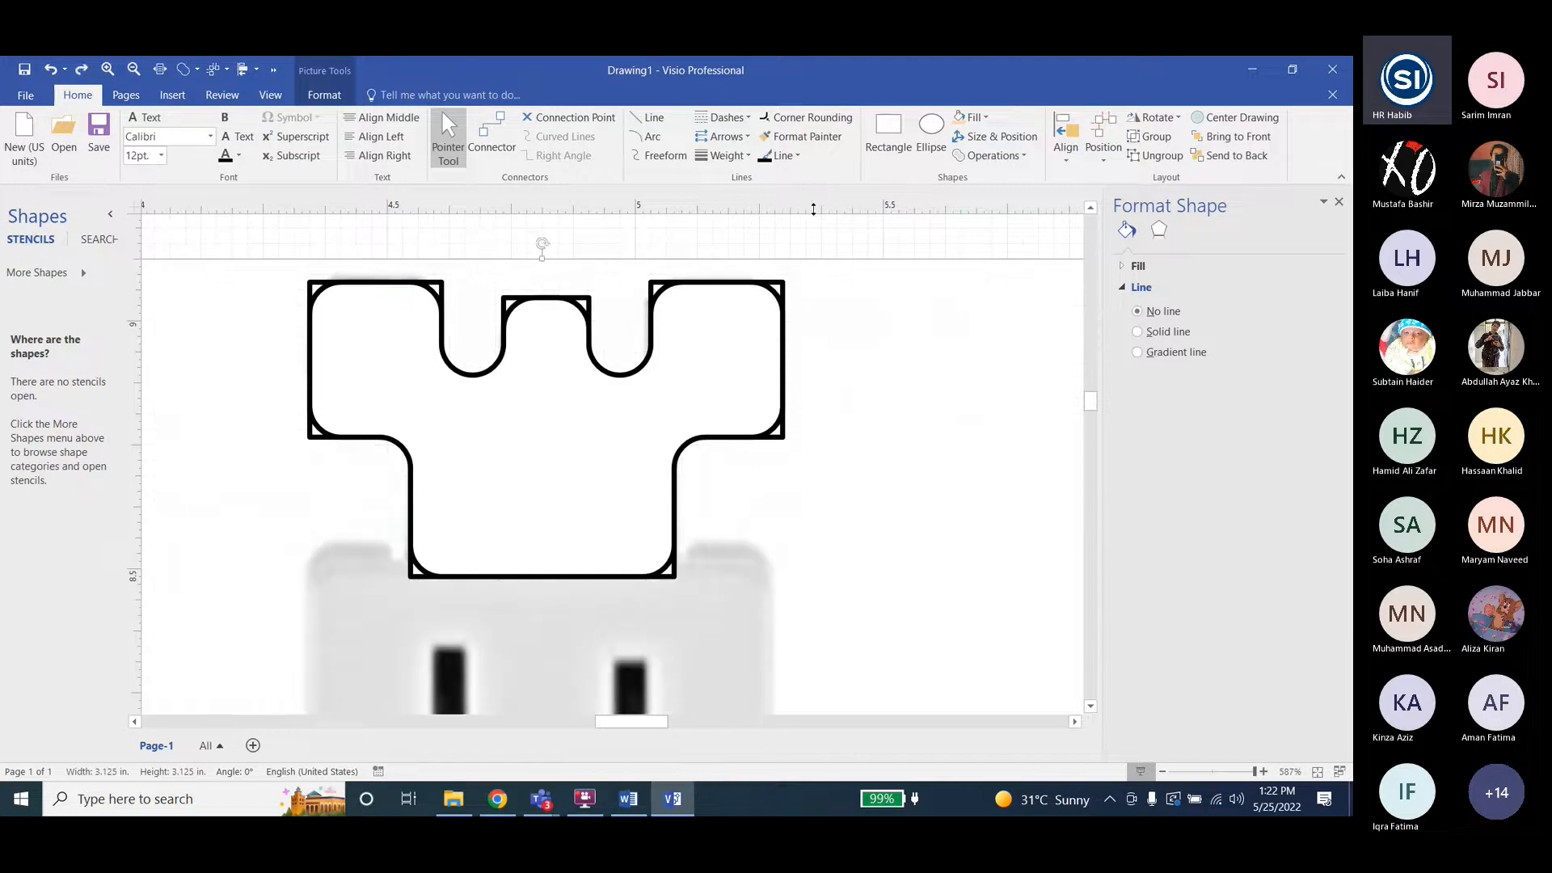
left_click(820, 246)
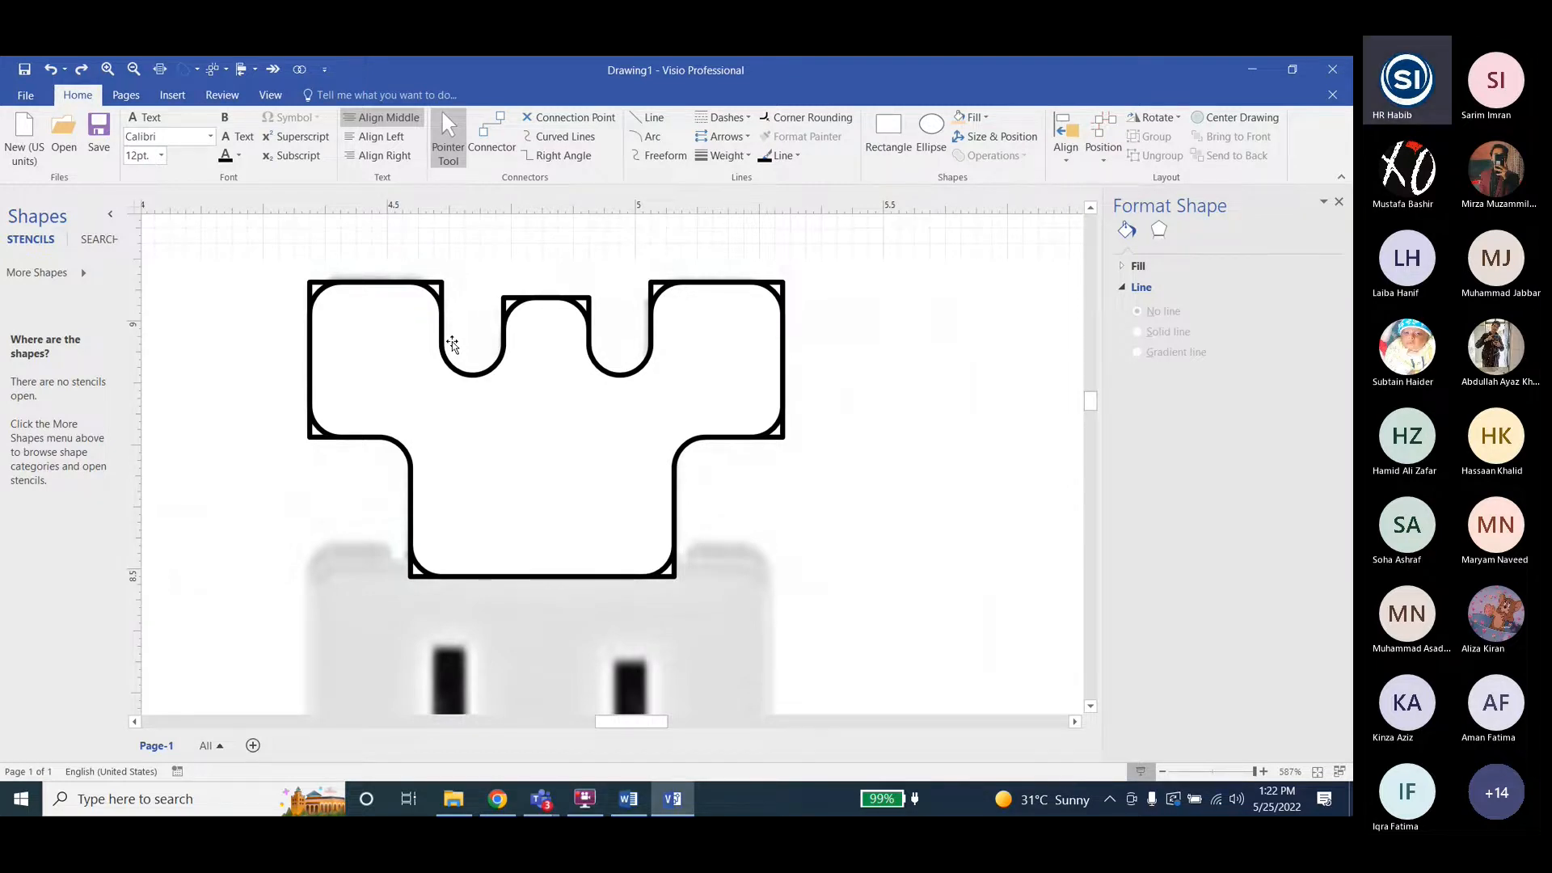
scroll(833, 376, "down", 6, "ctrl")
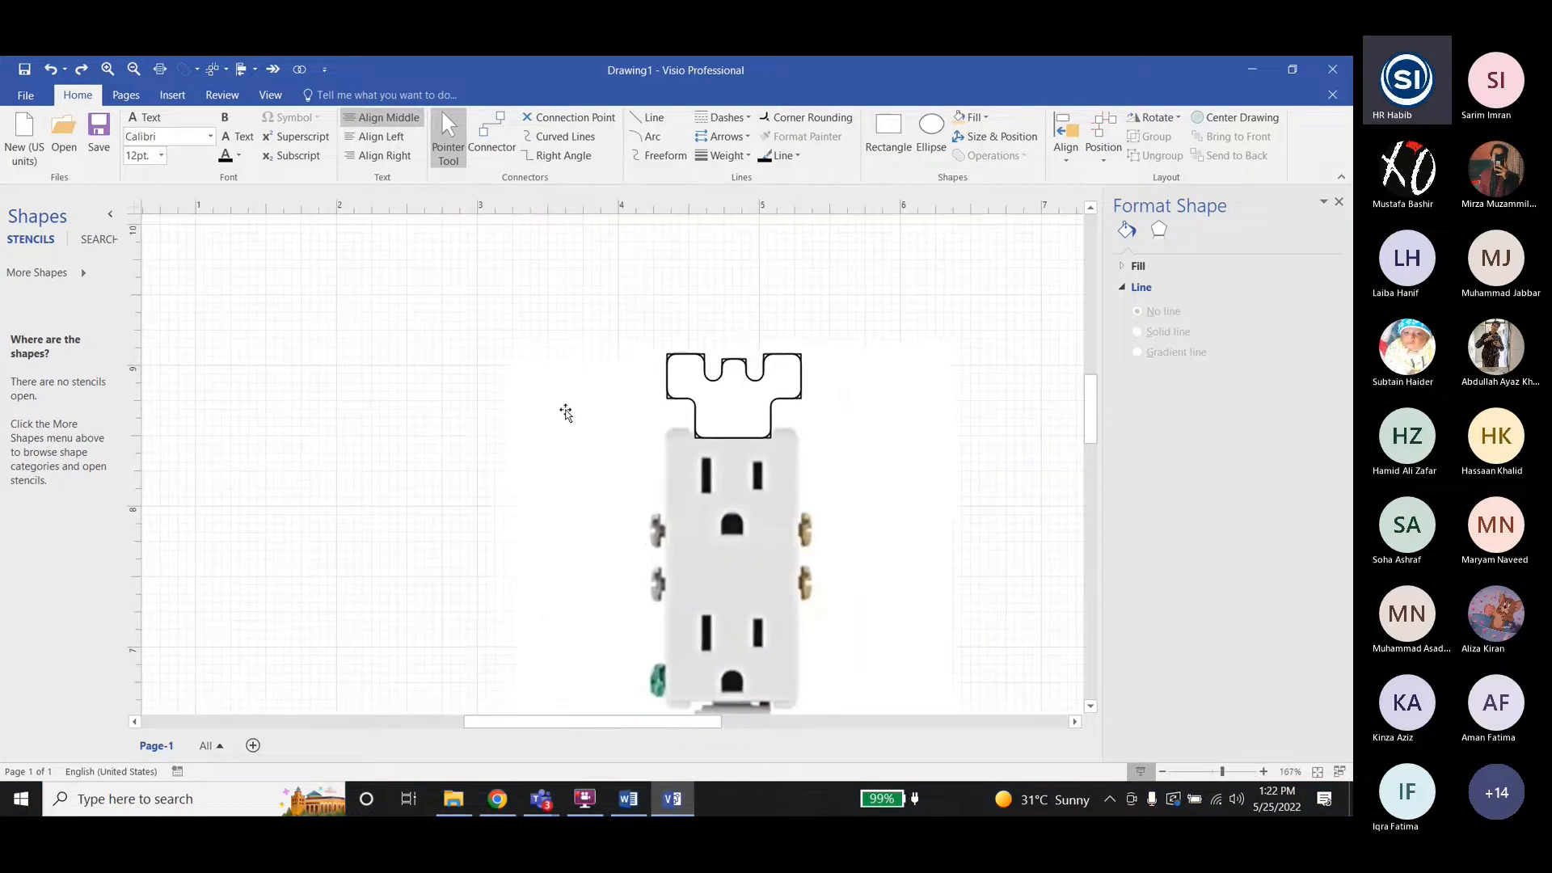
left_click(563, 417)
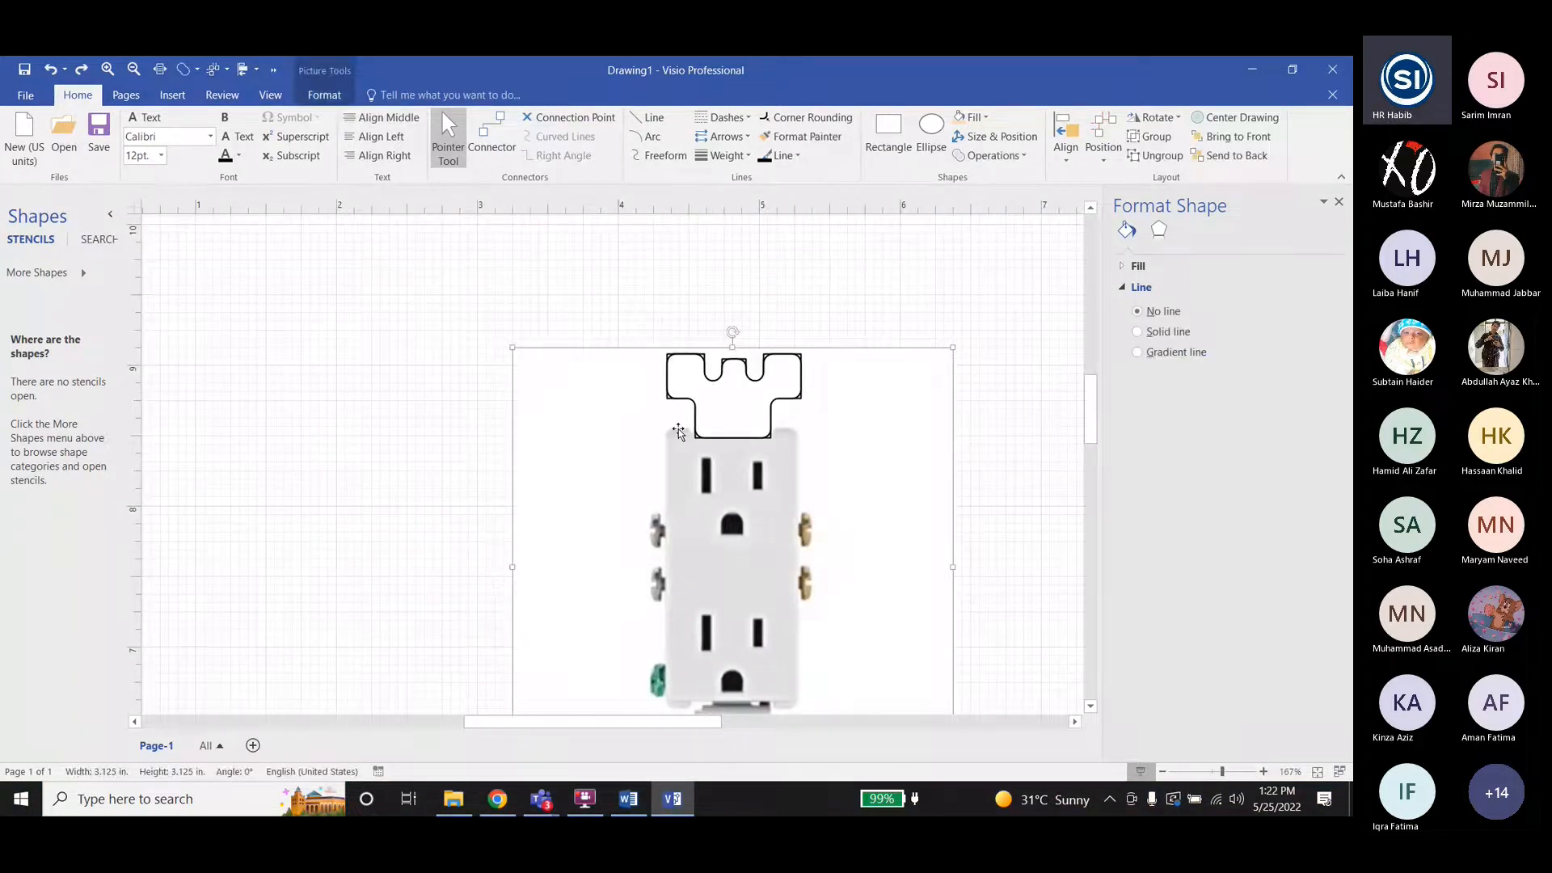
left_click_drag(644, 291, 880, 489)
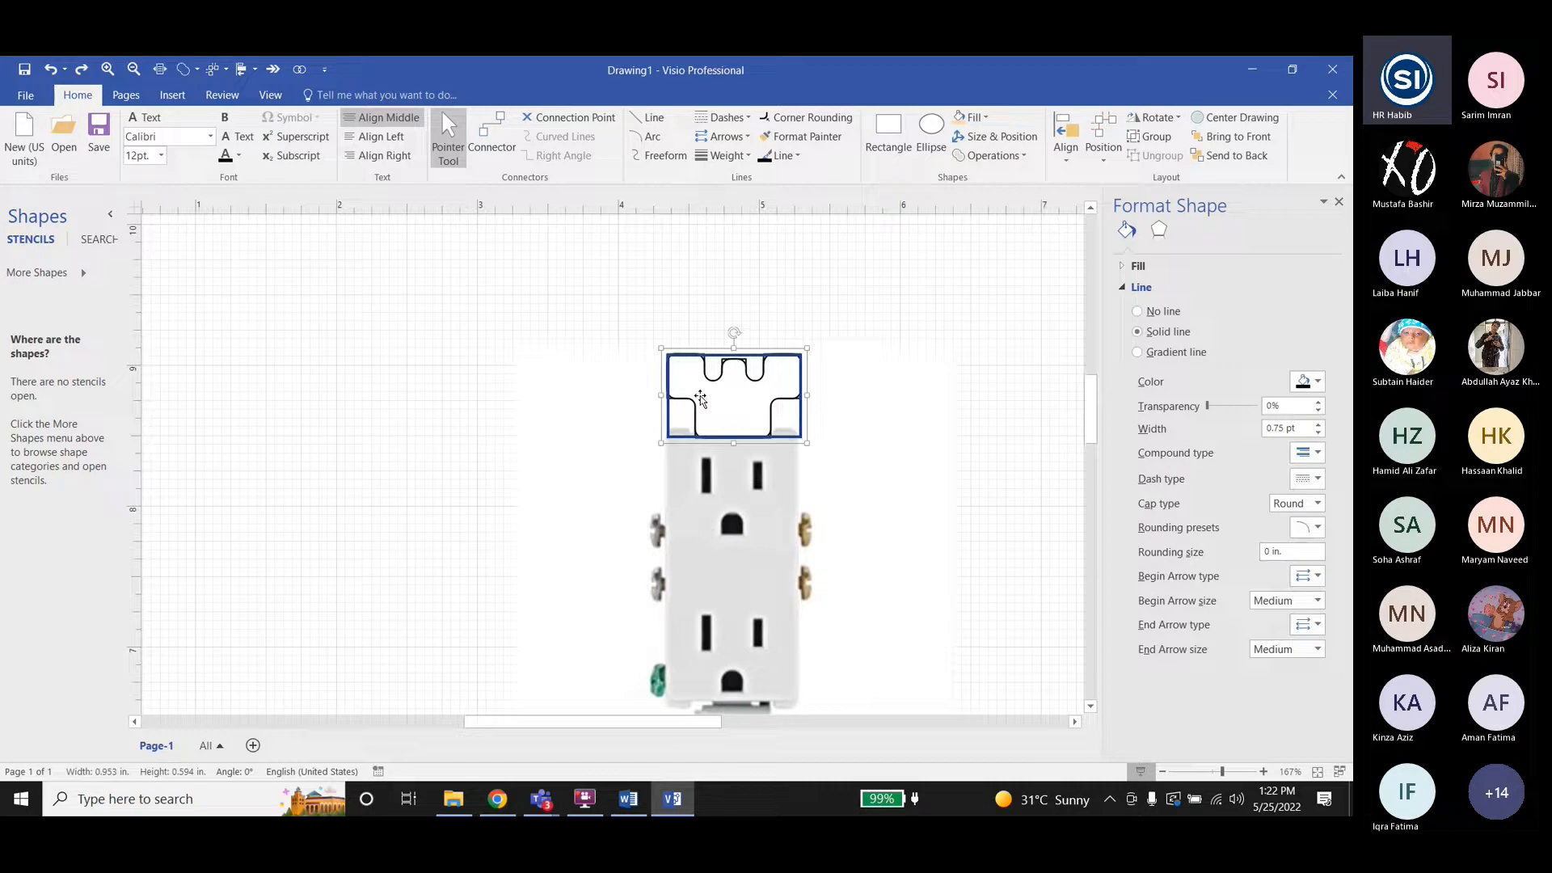
left_click(602, 462)
left_click(427, 396)
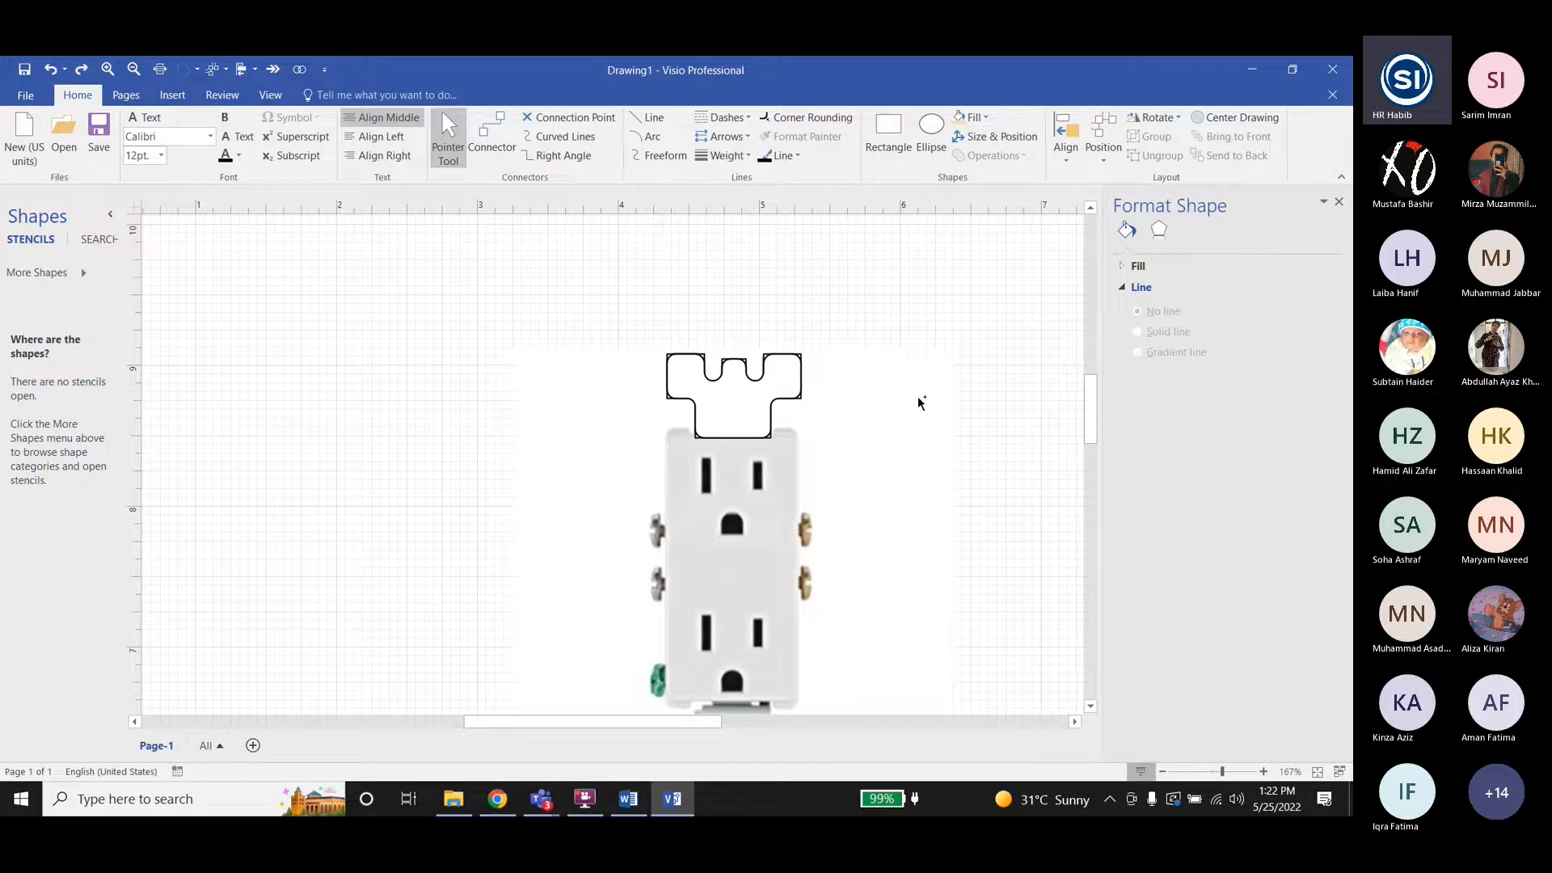
Select the overlapping rounded and square bracket outlines together and apply the Fragment operation to them.
scroll(920, 396, "up", 1, "ctrl")
scroll(705, 439, "up", 2, "ctrl")
scroll(598, 461, "down", 1, "ctrl")
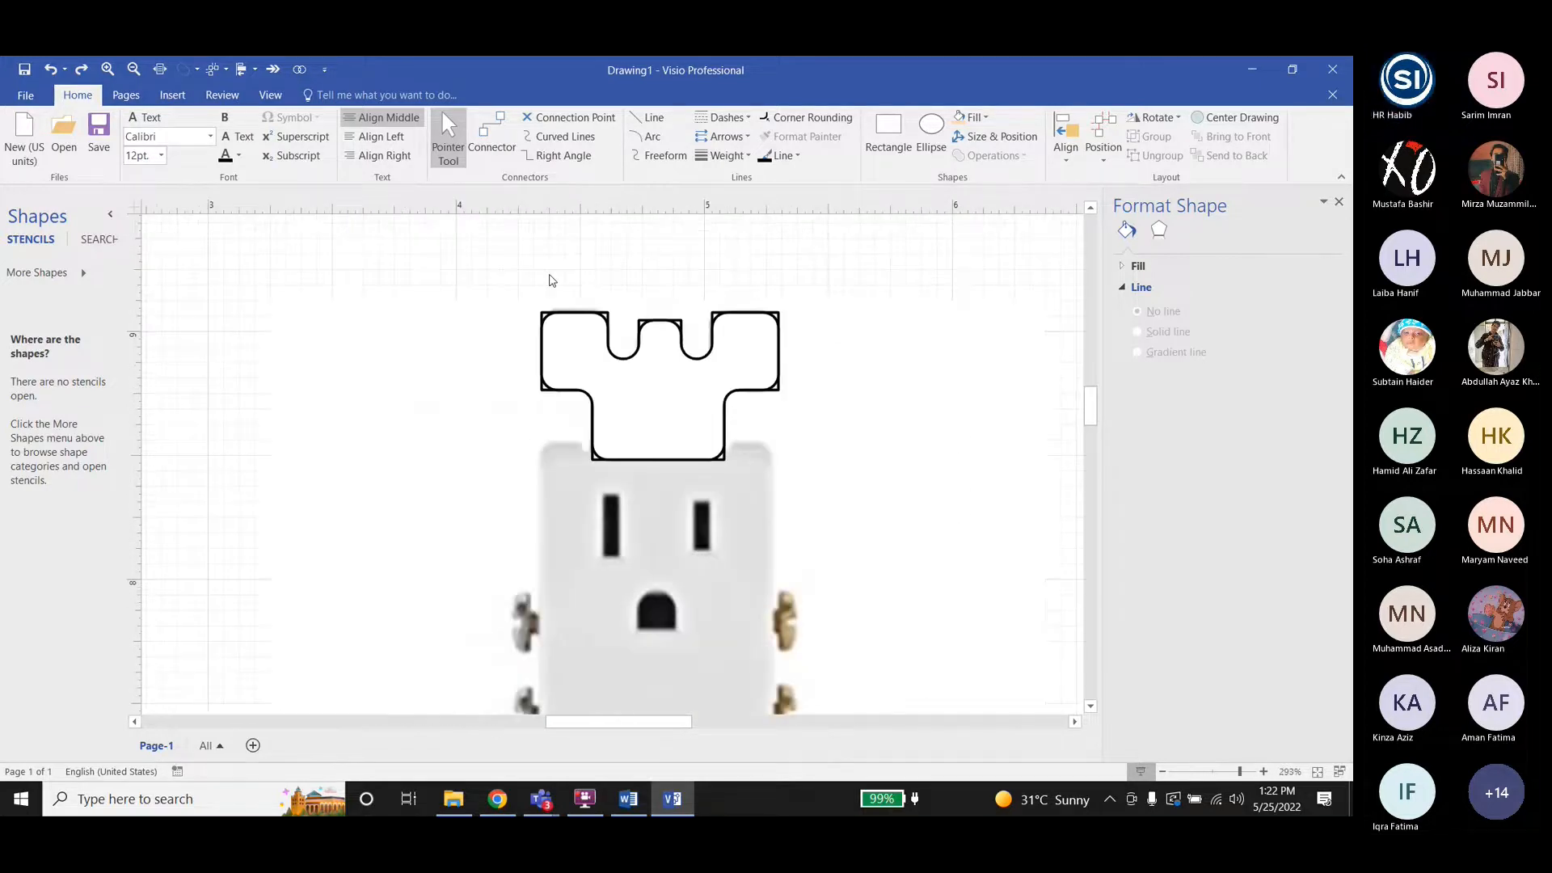
left_click_drag(506, 253, 830, 514)
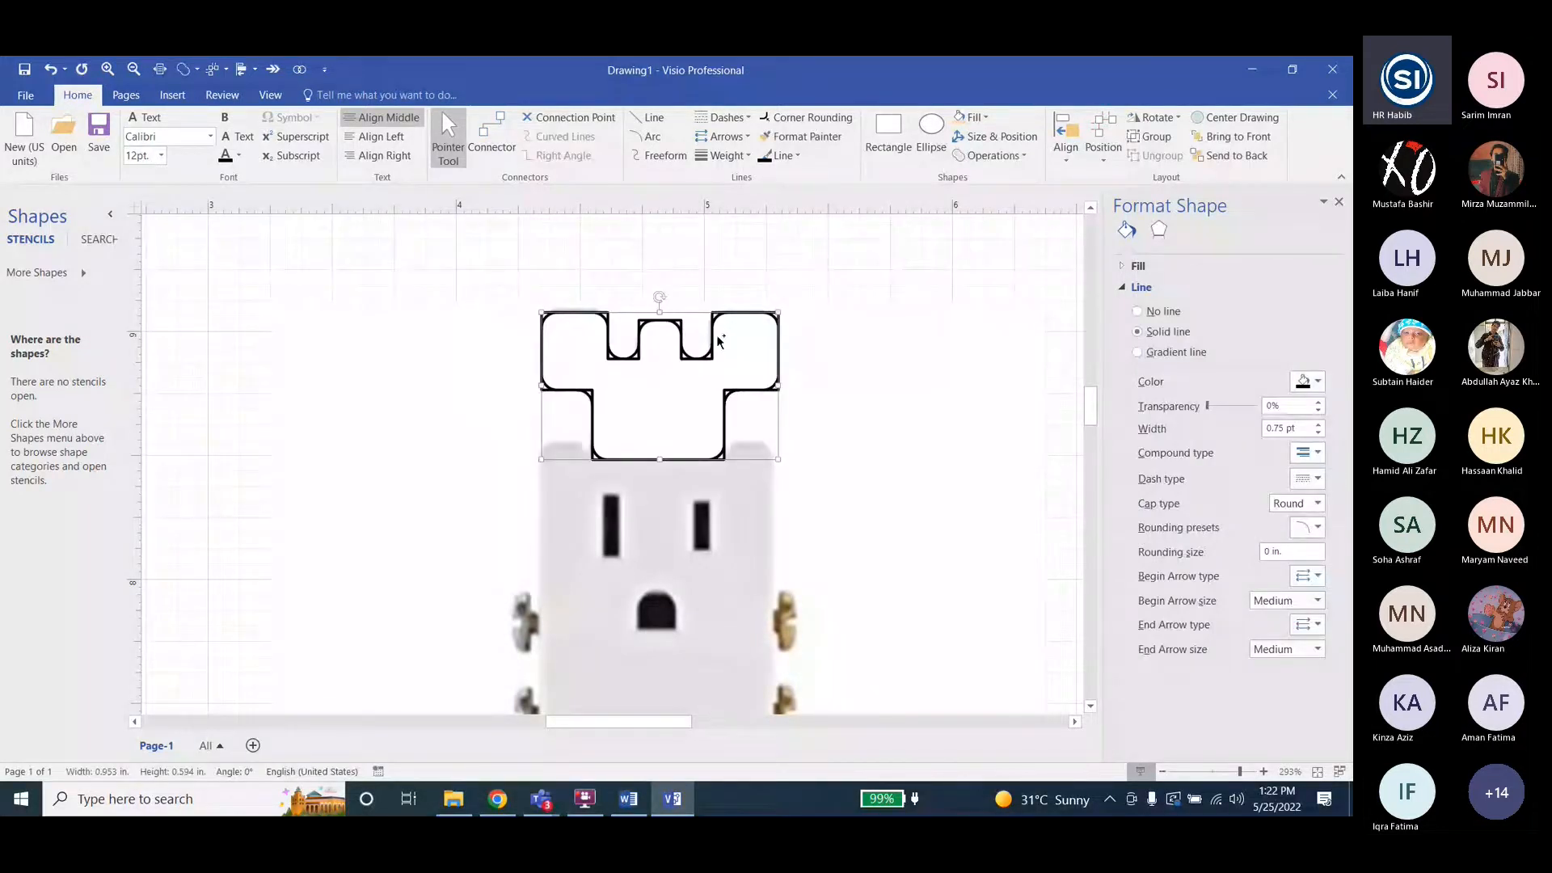
scroll(718, 341, "up", 2, "ctrl")
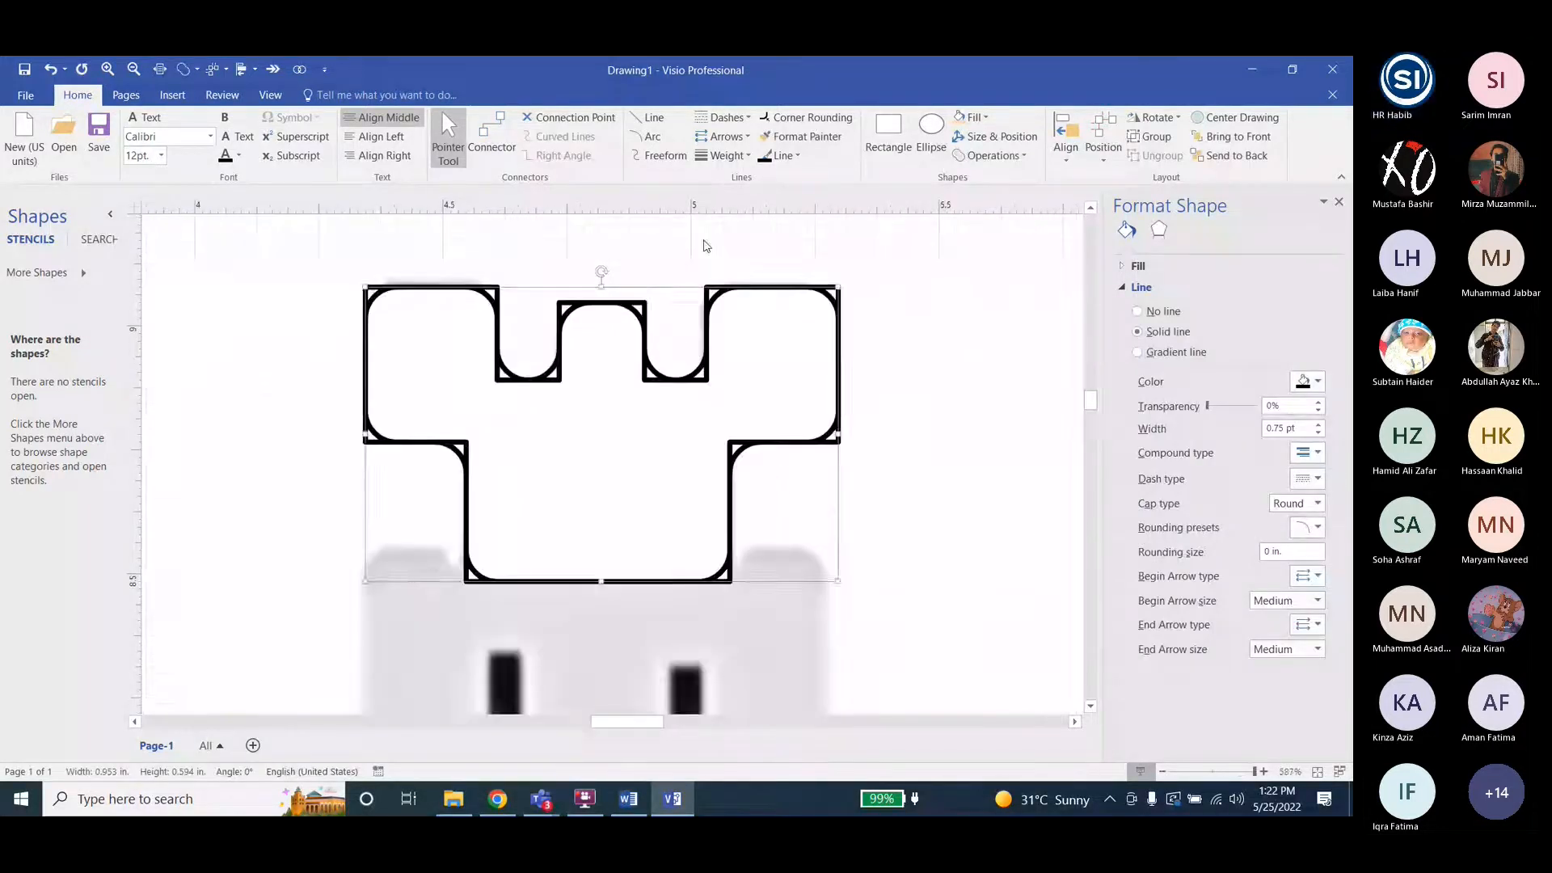
Review the Fragment and Union stages of the bracket in the Lab5 Visio Tasks document in Word, and return to Visio.
left_click(648, 789)
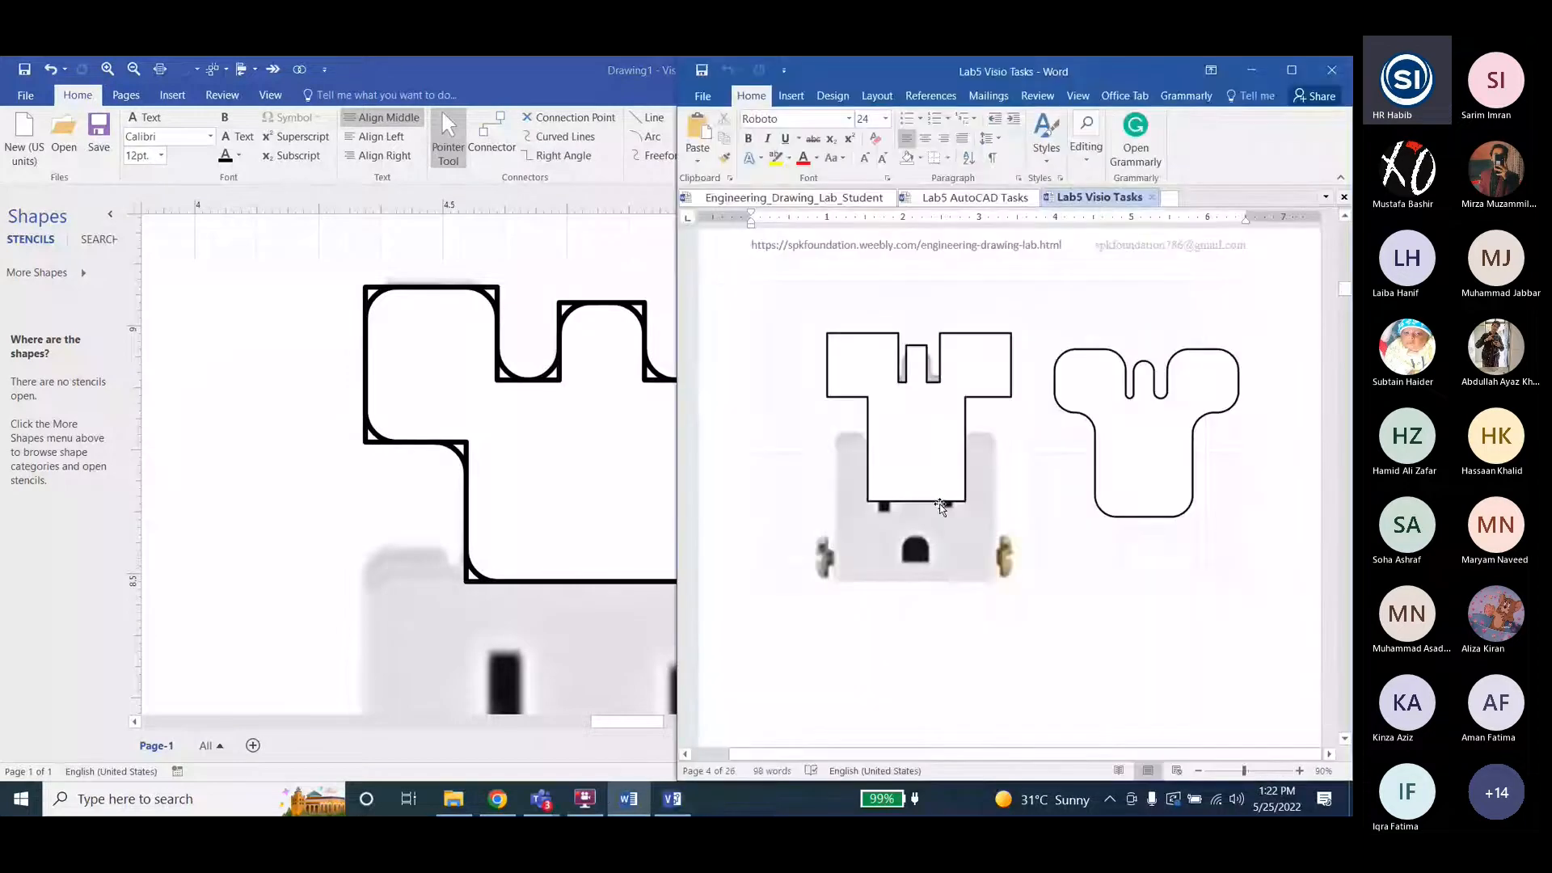
scroll(969, 506, "down", 15)
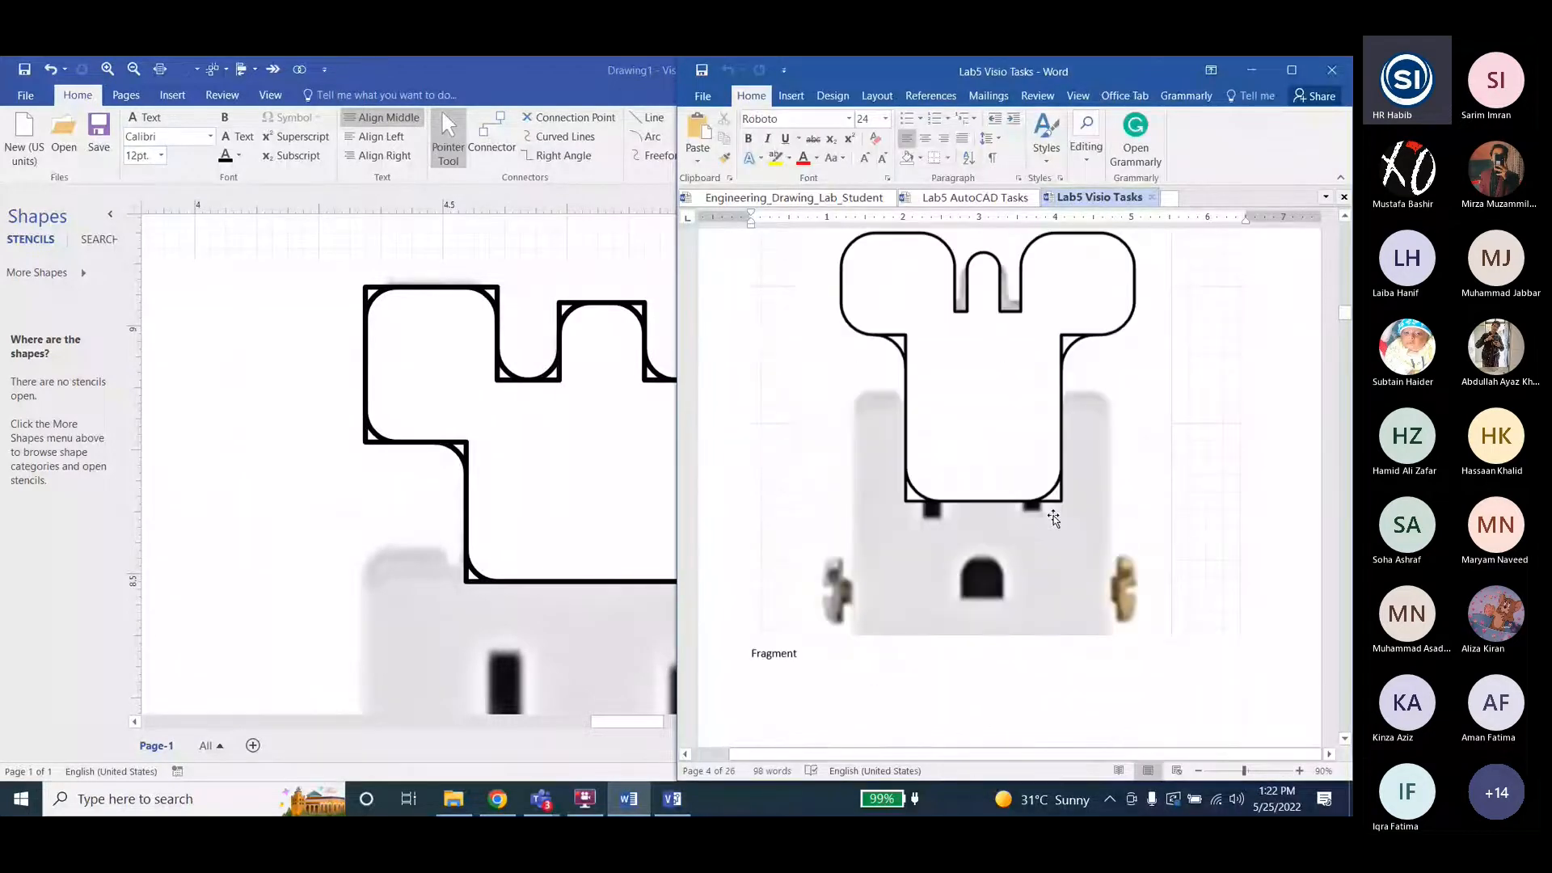
scroll(1072, 500, "down", 14)
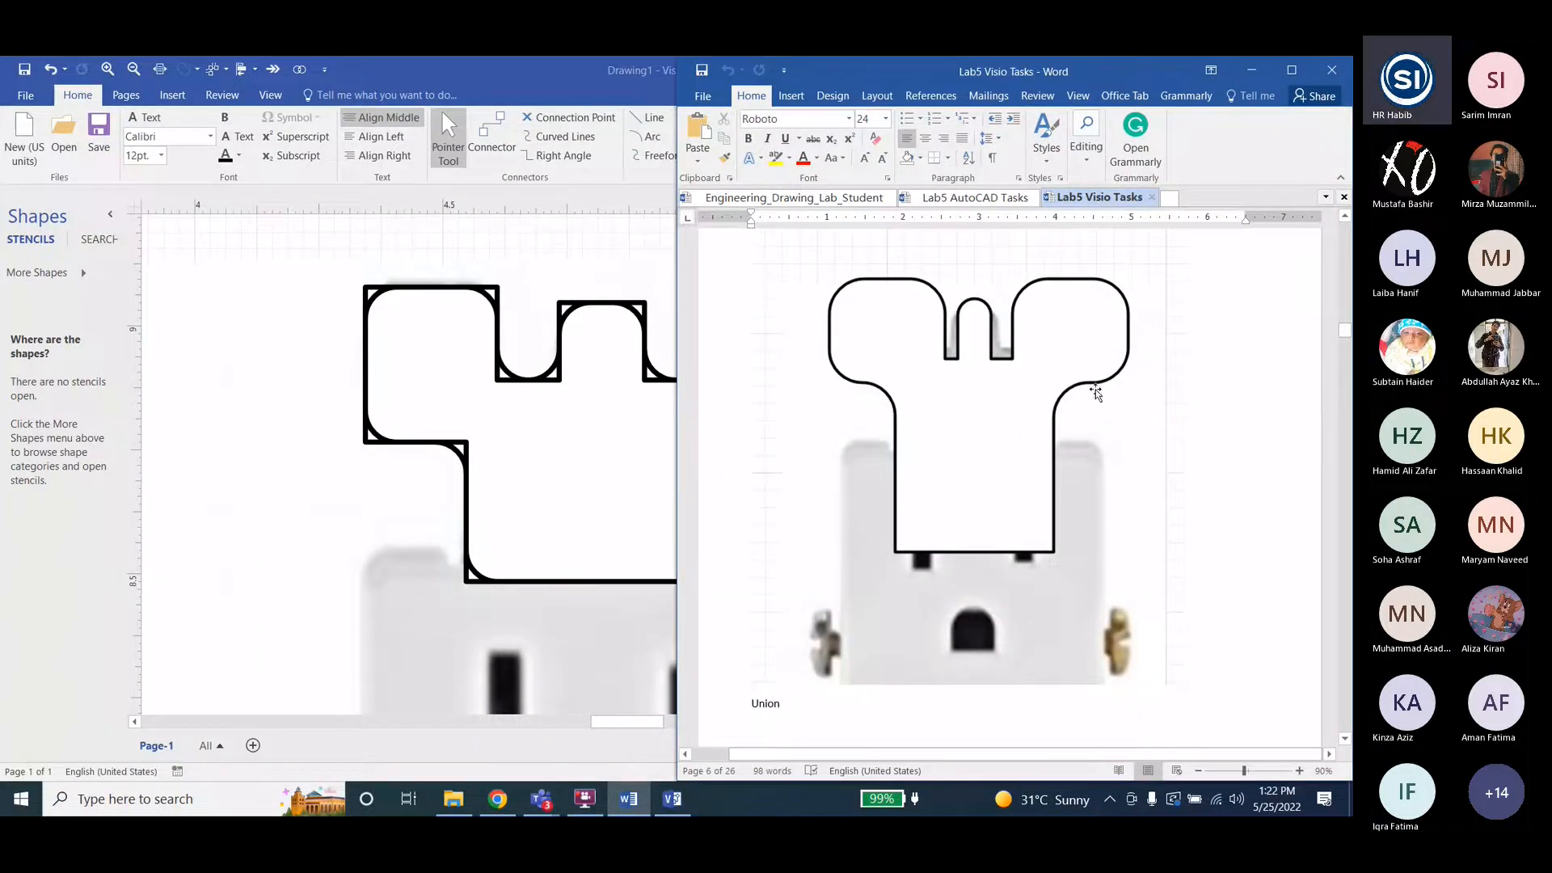
left_click(367, 440)
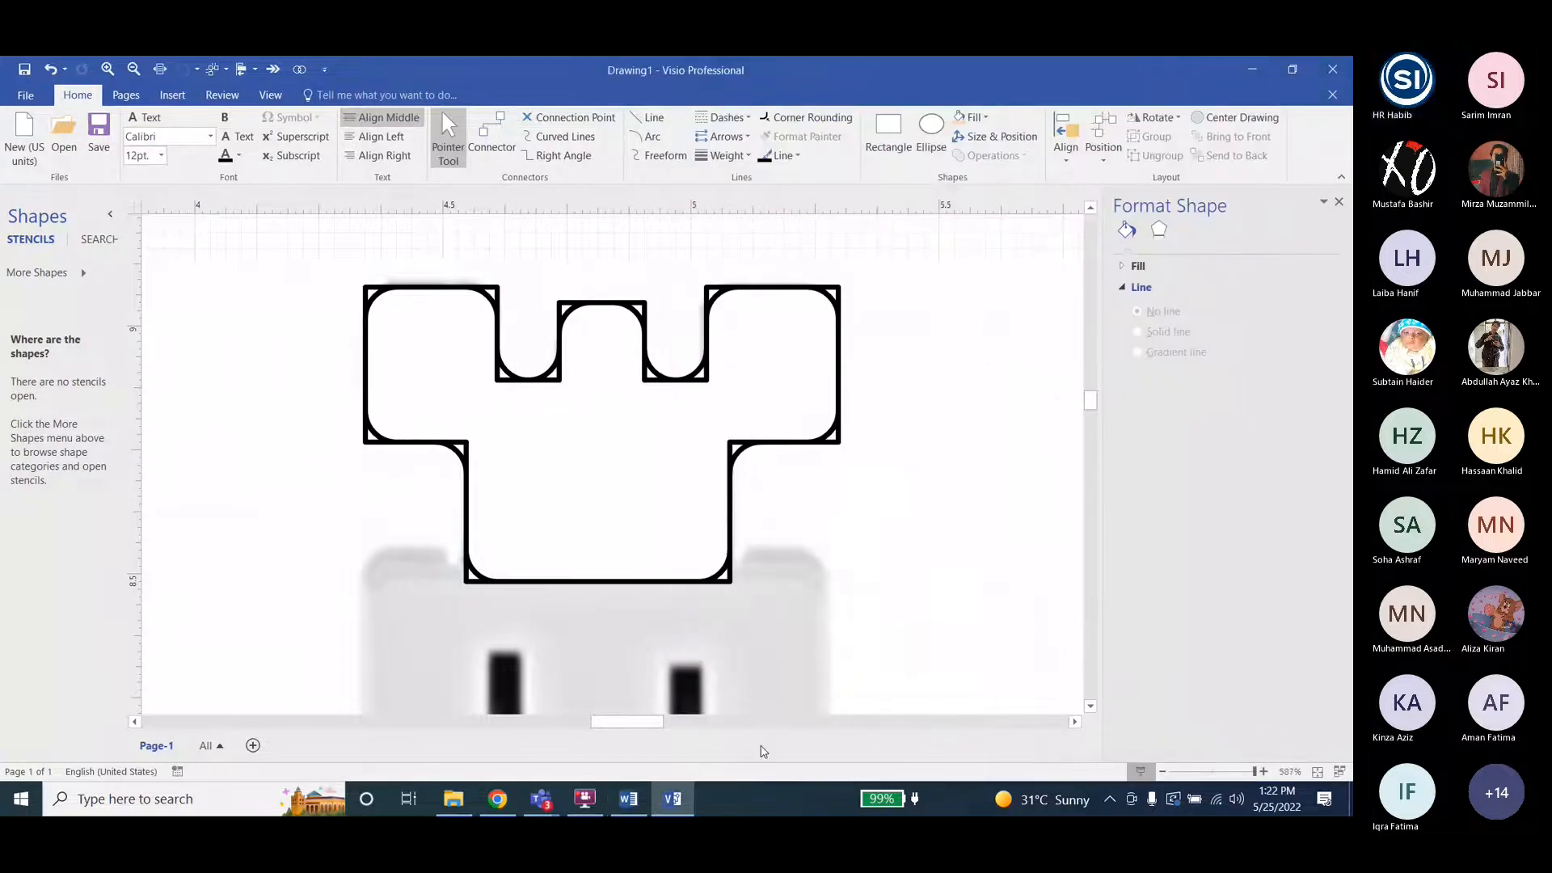
Consult the Union figure in the Word lab document, and delete the square corner piece at the left lobe's lower outer corner in Visio.
left_click(637, 802)
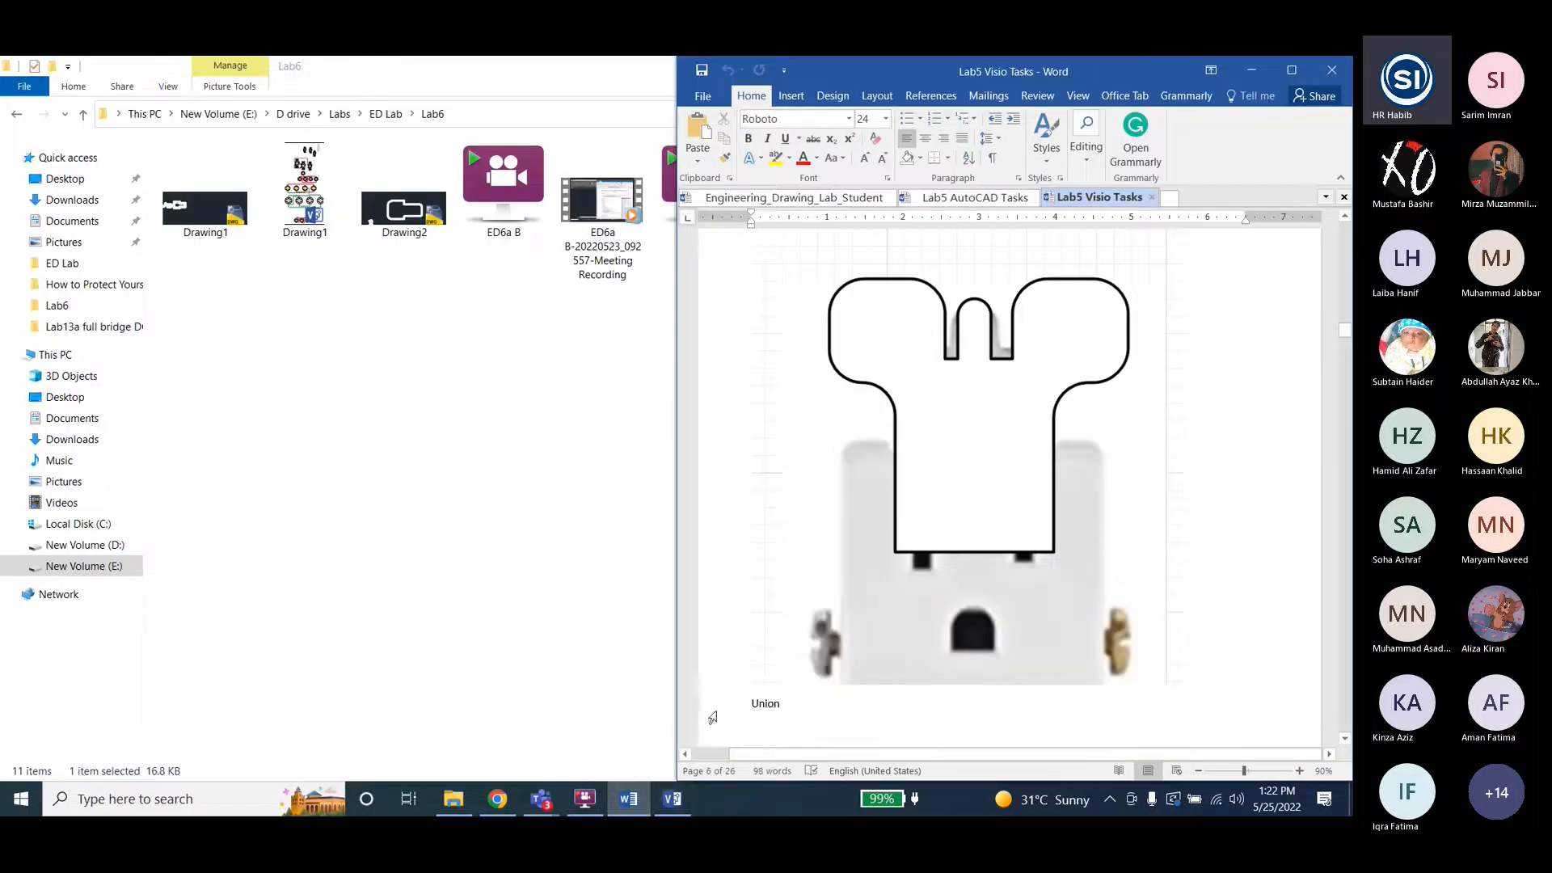
left_click(636, 802)
left_click(672, 800)
left_click(635, 802)
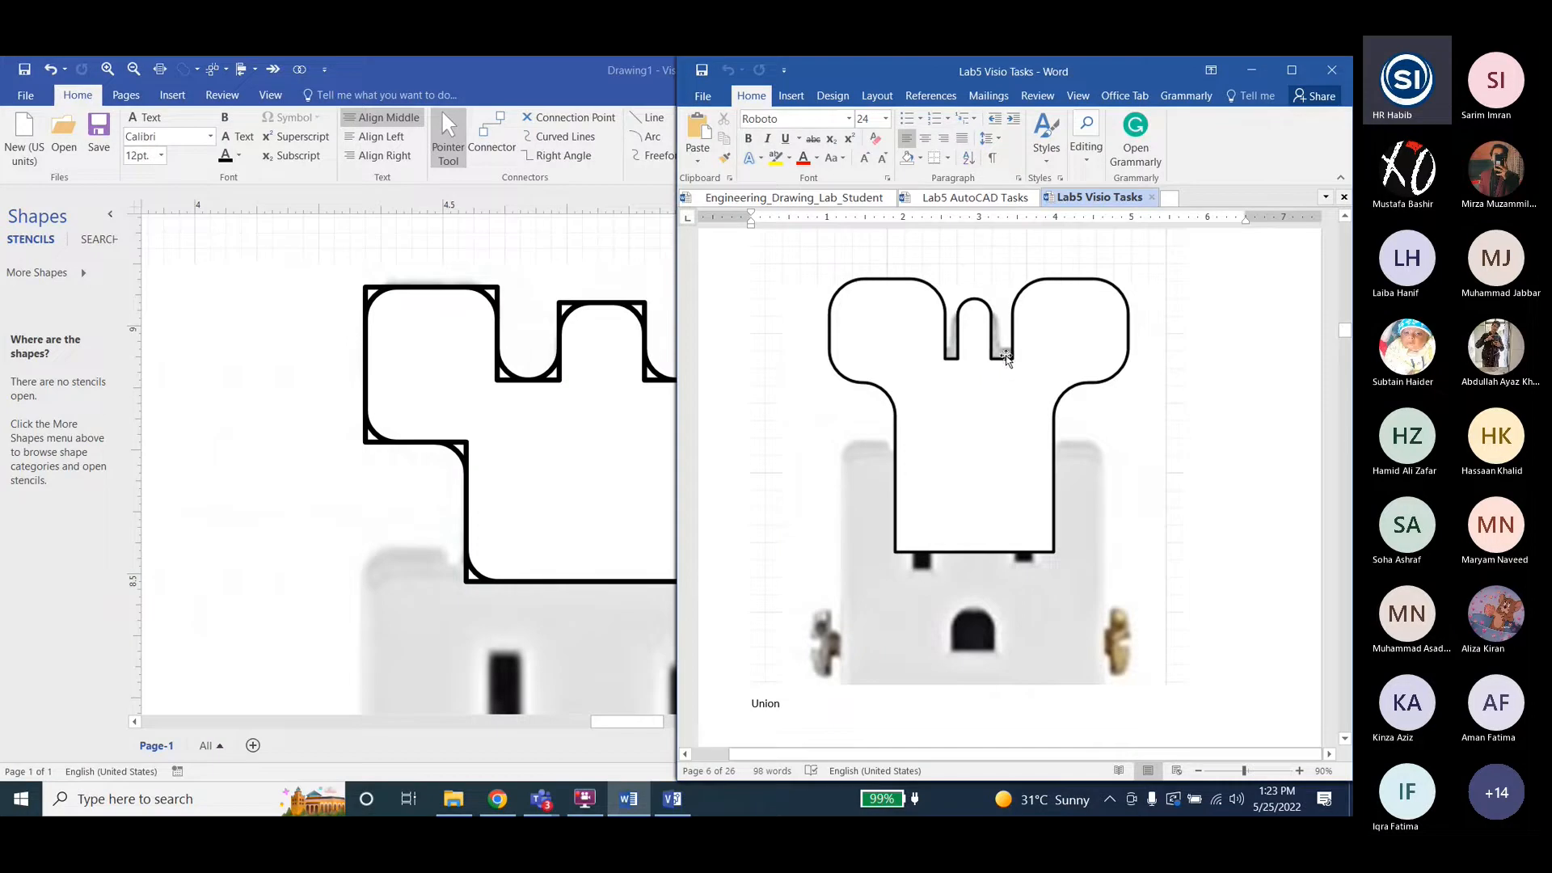
left_click(348, 453)
left_click(366, 440)
key("Delete")
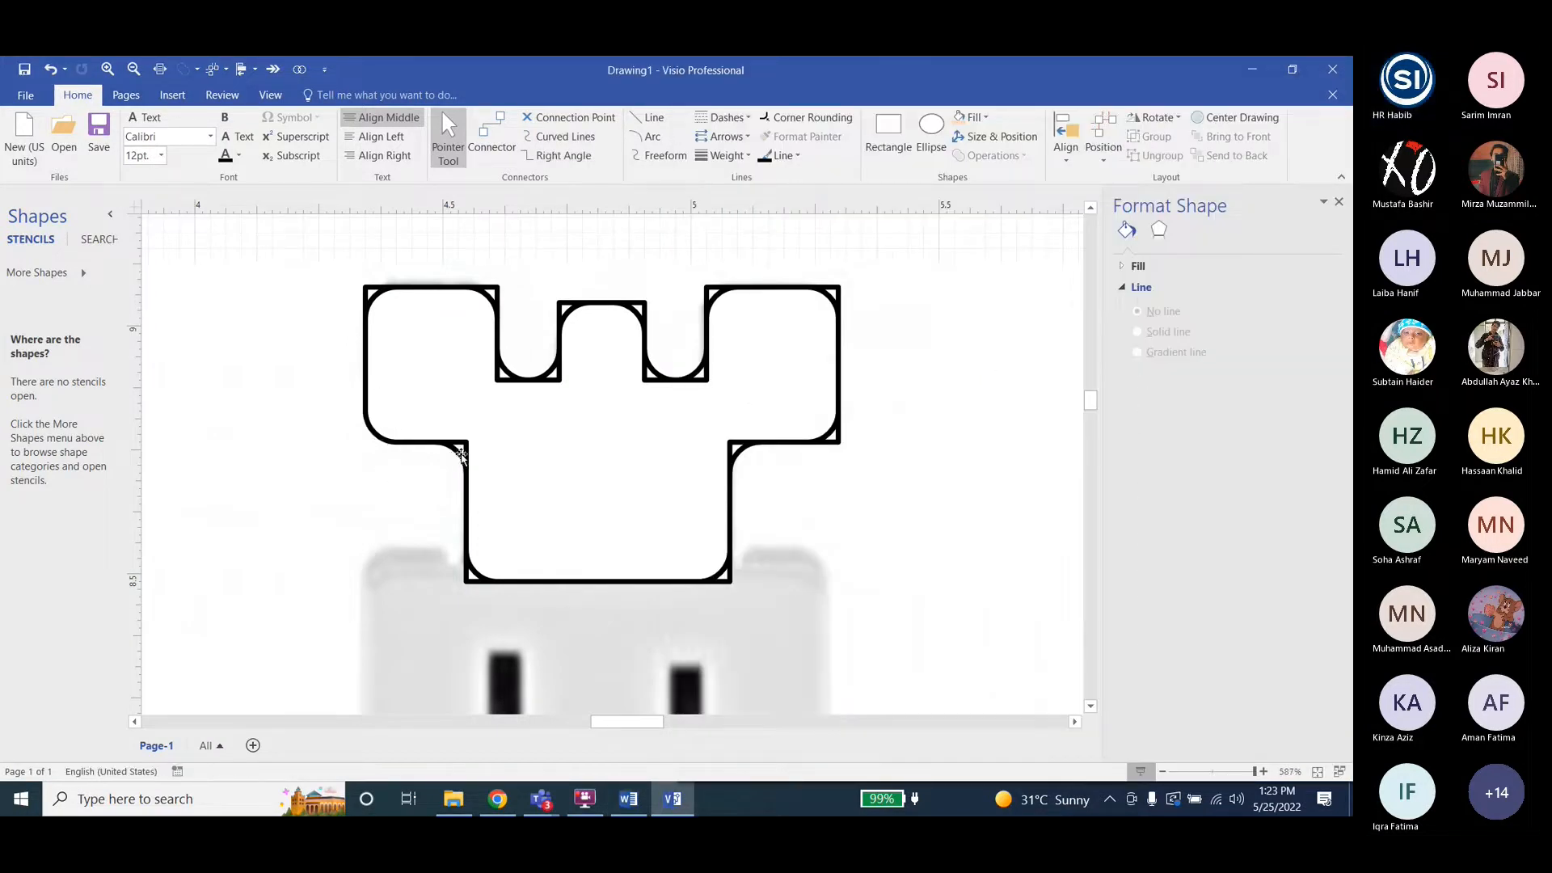
Delete the leftover corner pieces around the upper corners of the left lobe, the middle prong and the right lobe.
left_click(373, 293)
key("Delete")
left_click(562, 307)
key("Delete")
left_click(643, 307)
key("Delete")
left_click(709, 293)
key("Delete")
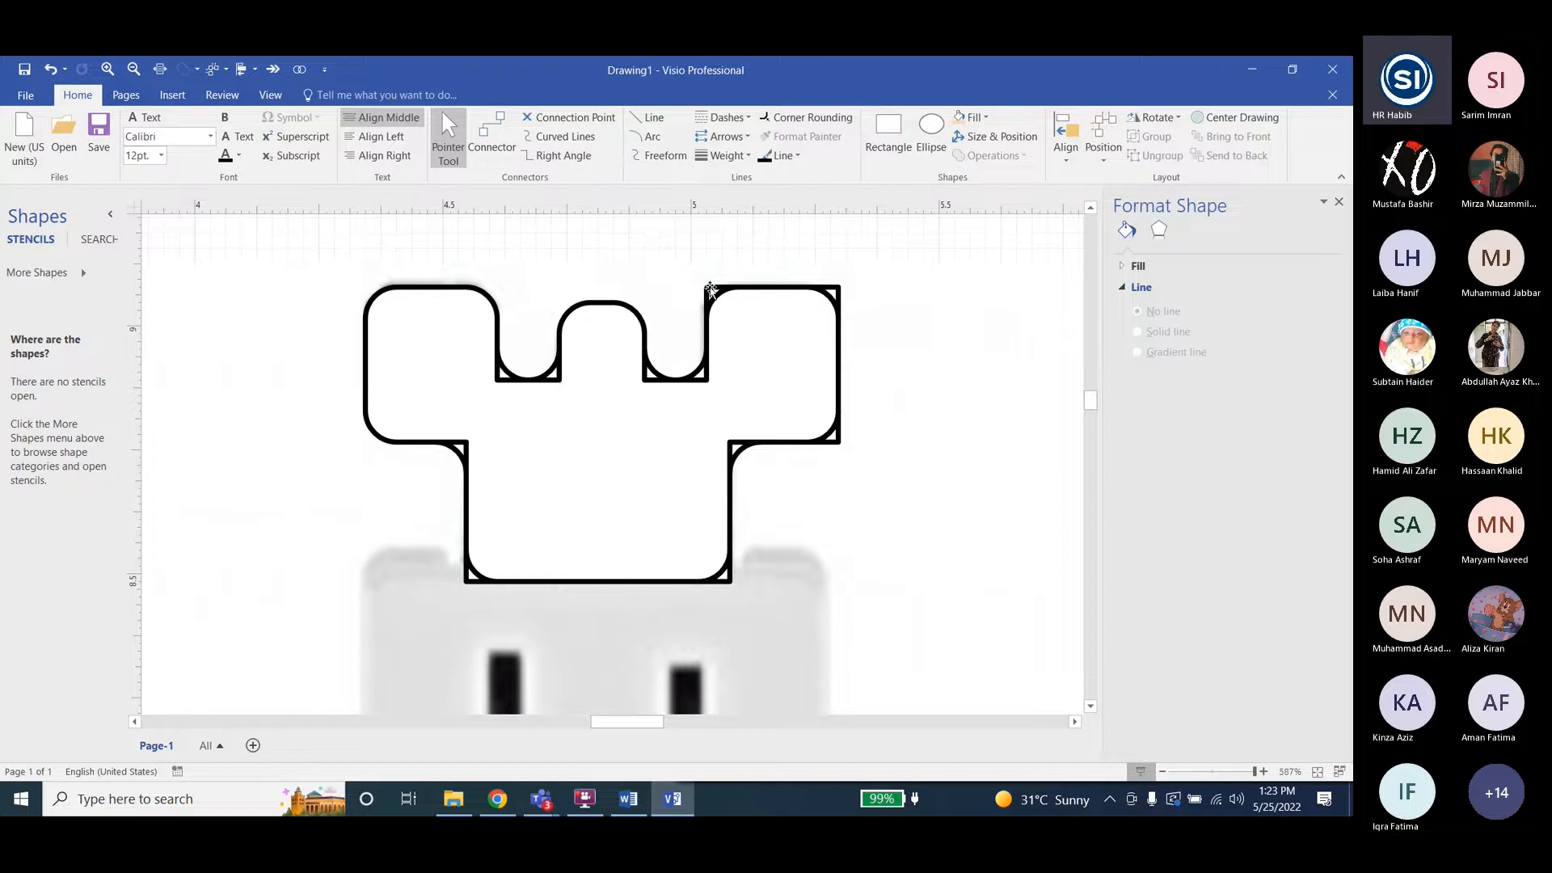
left_click(846, 291)
key("Delete")
Try deleting the corner piece where the right lobe meets the stem, and compare the outline with the Word reference figure.
left_click(735, 447)
key("Delete")
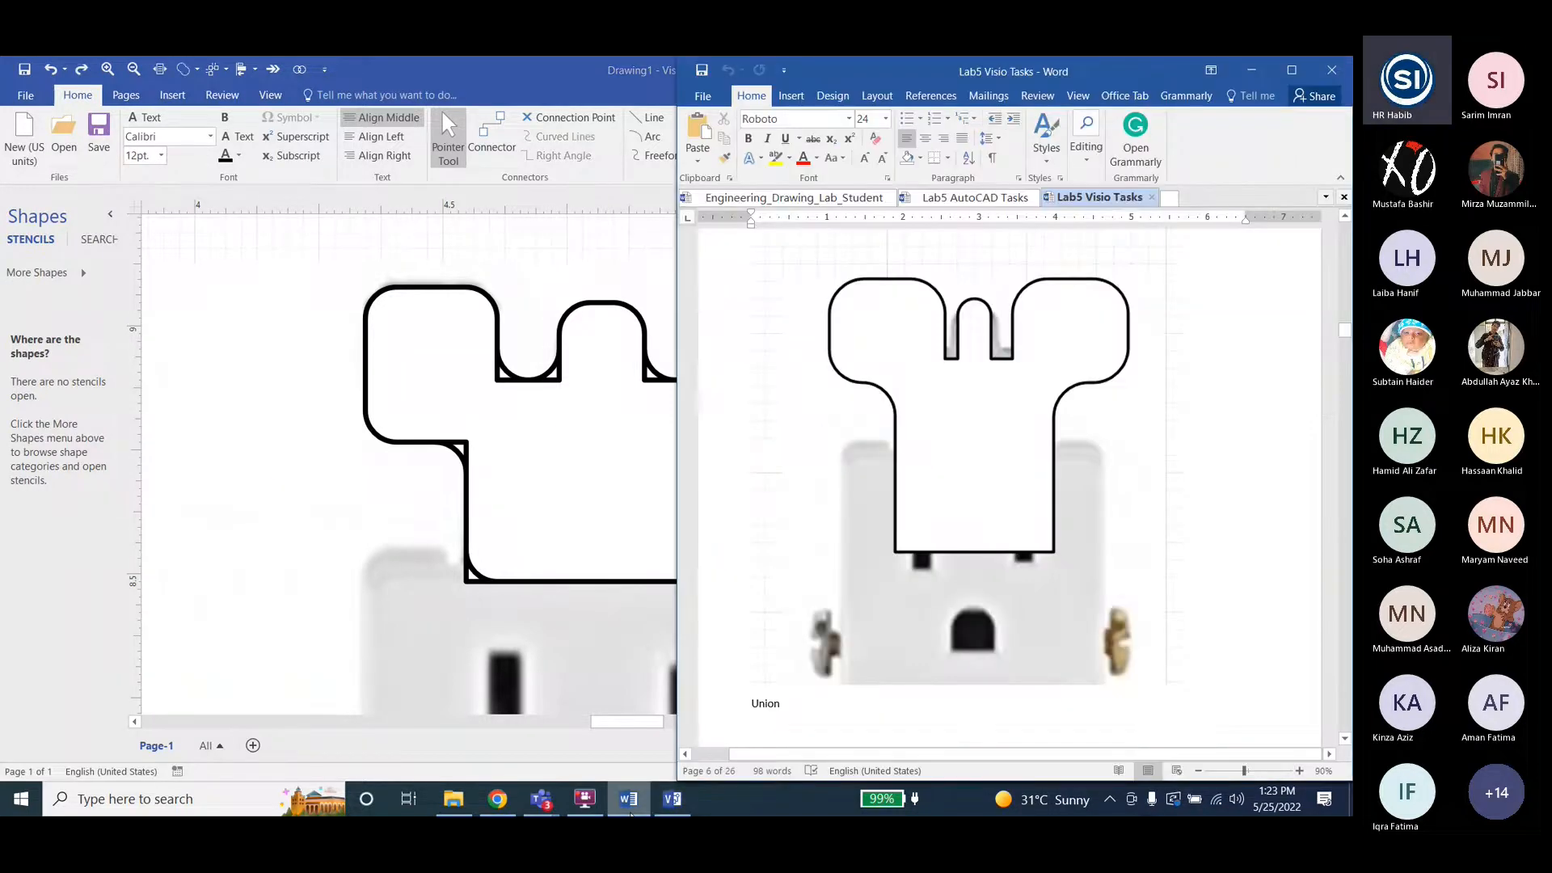
left_click(732, 457)
left_click(802, 499)
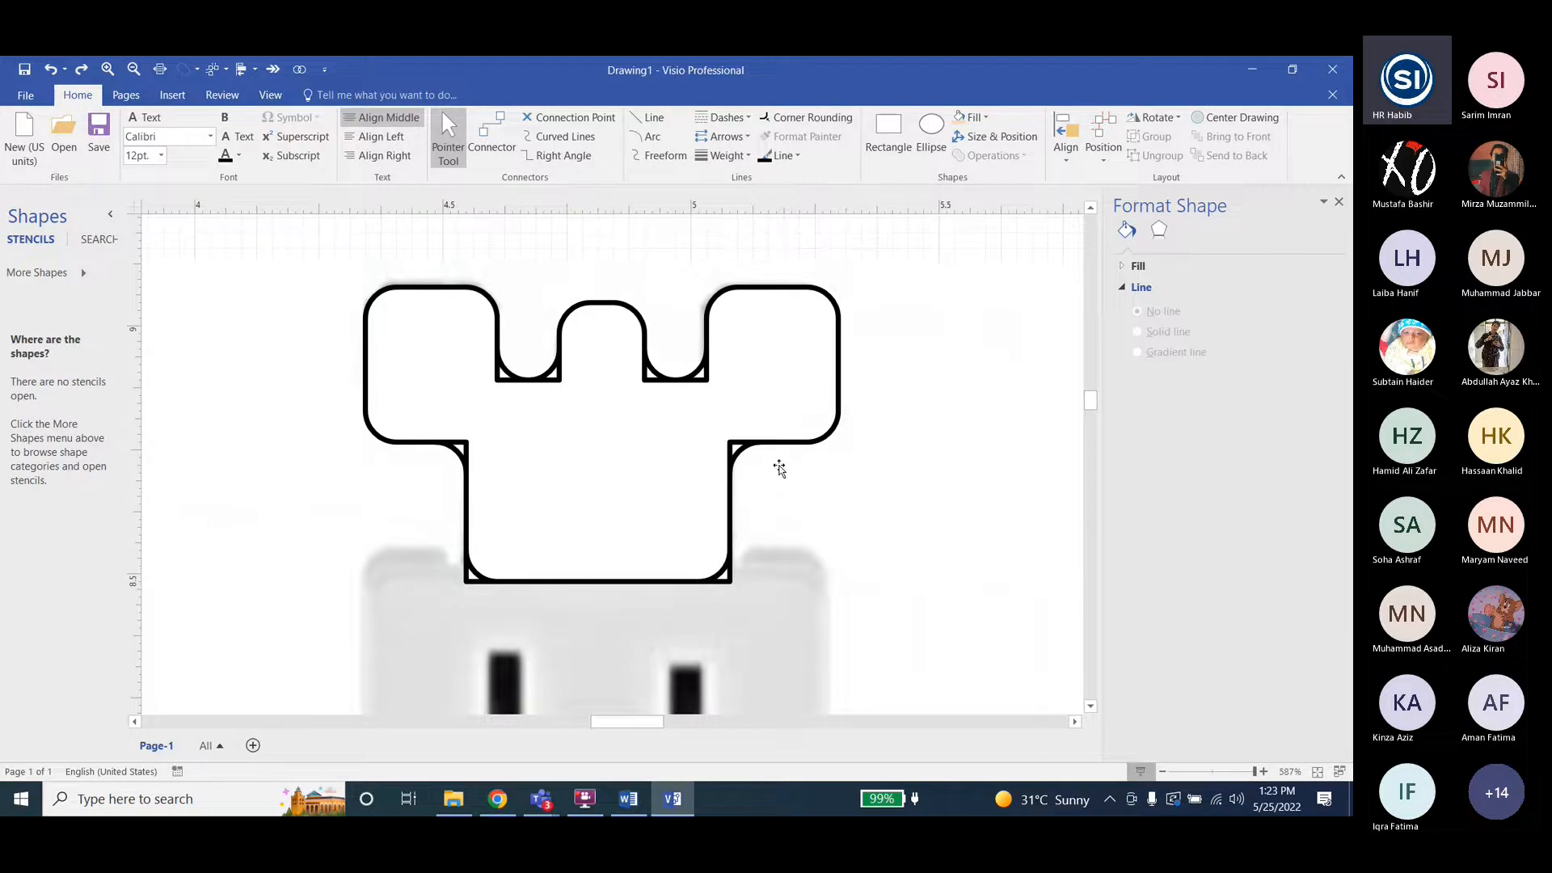
Union the corner piece beneath the right lobe with the main body to form the rounded inner corner.
scroll(739, 450, "up", 3, "ctrl")
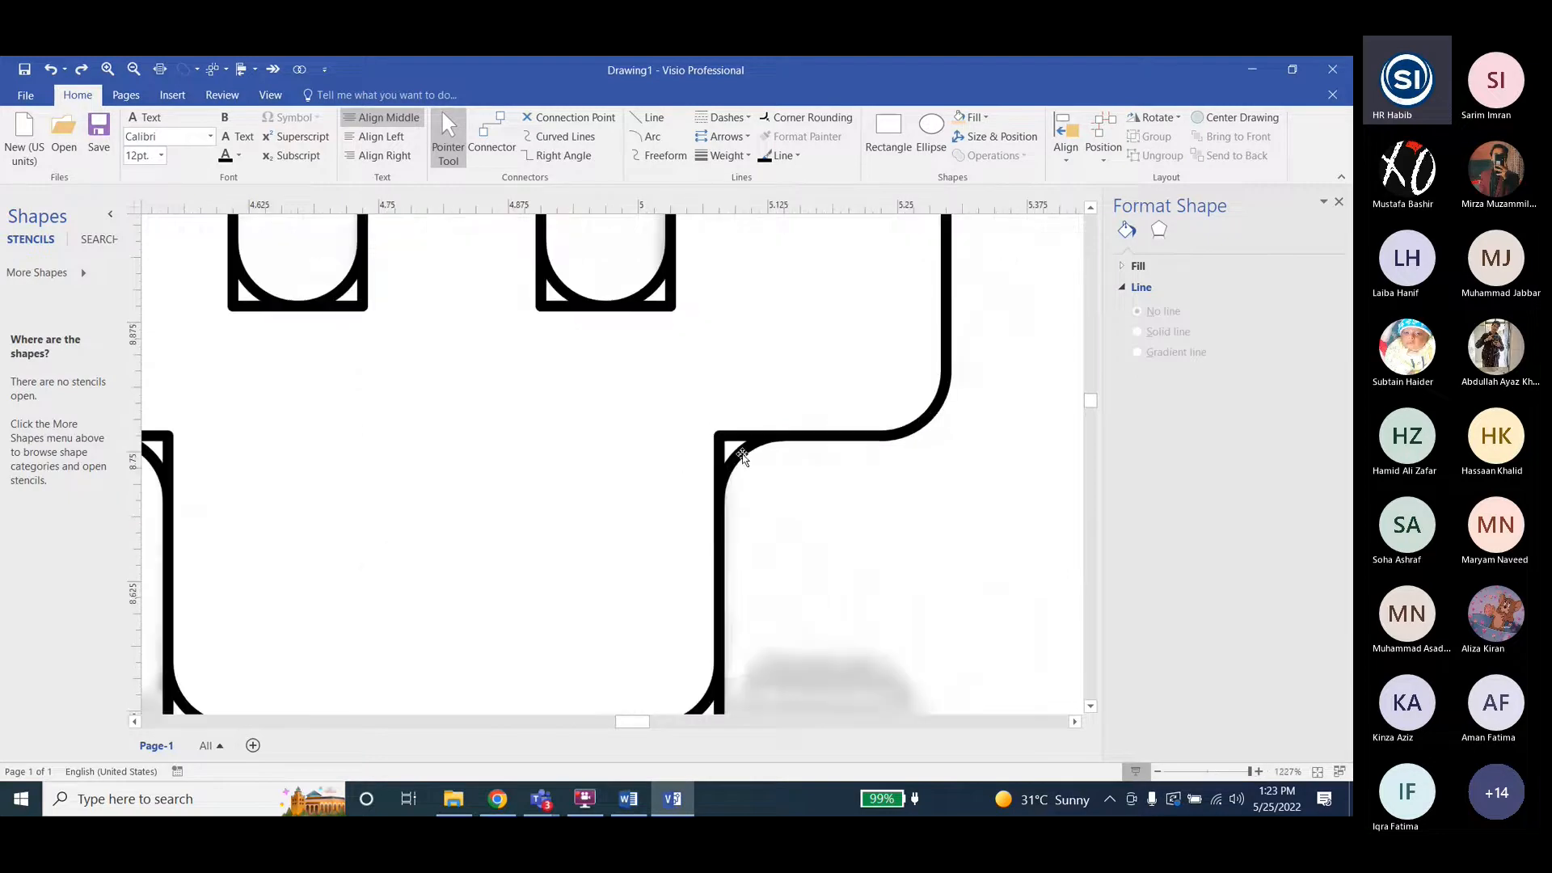
left_click(743, 456)
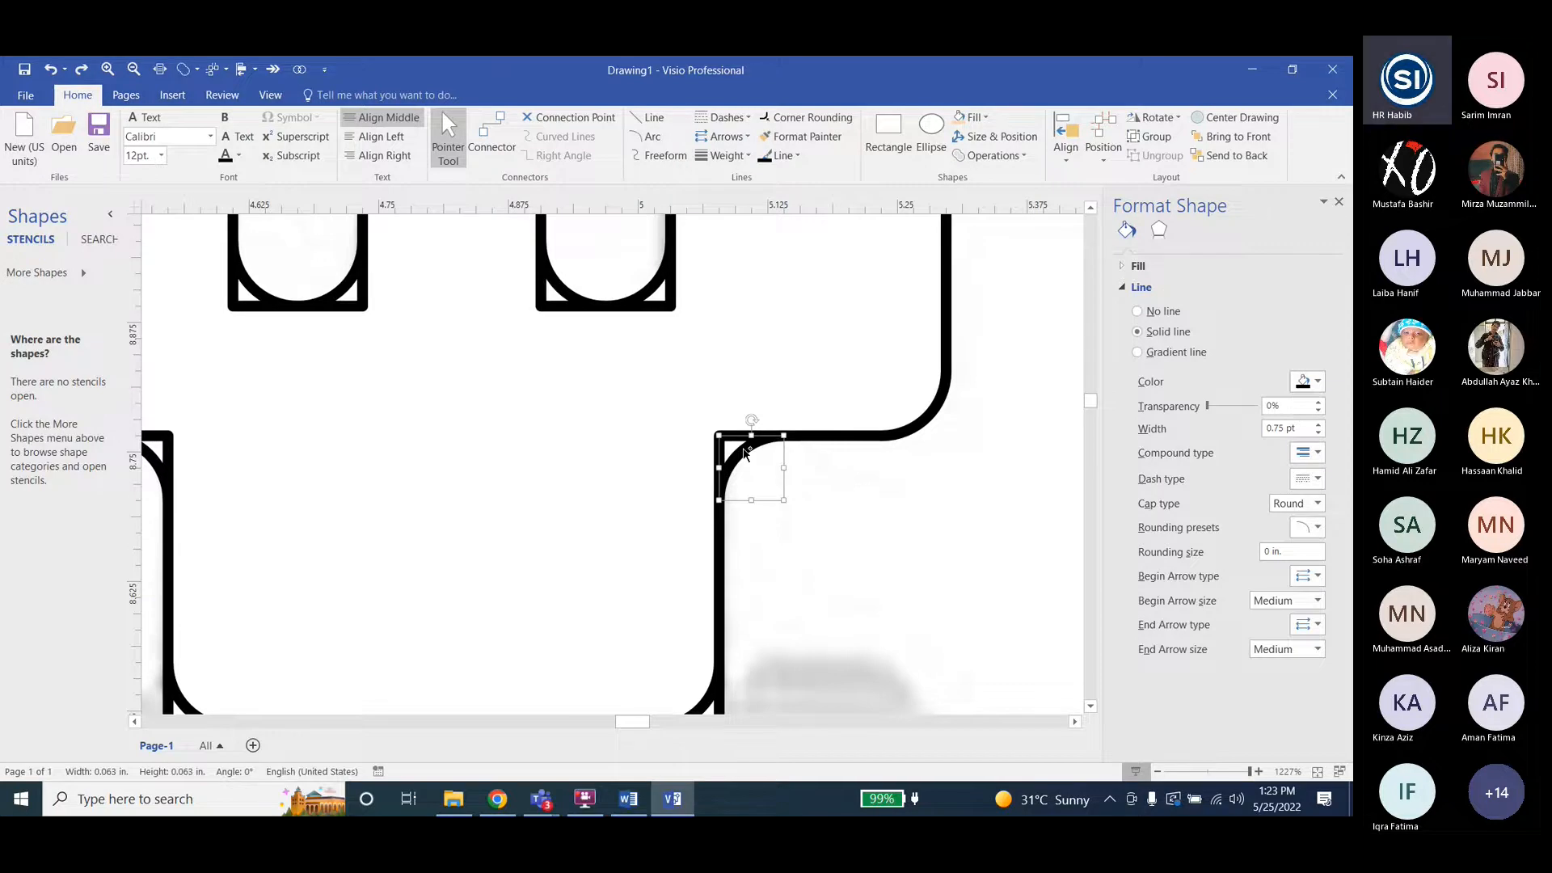
left_click_drag(745, 455, 722, 533)
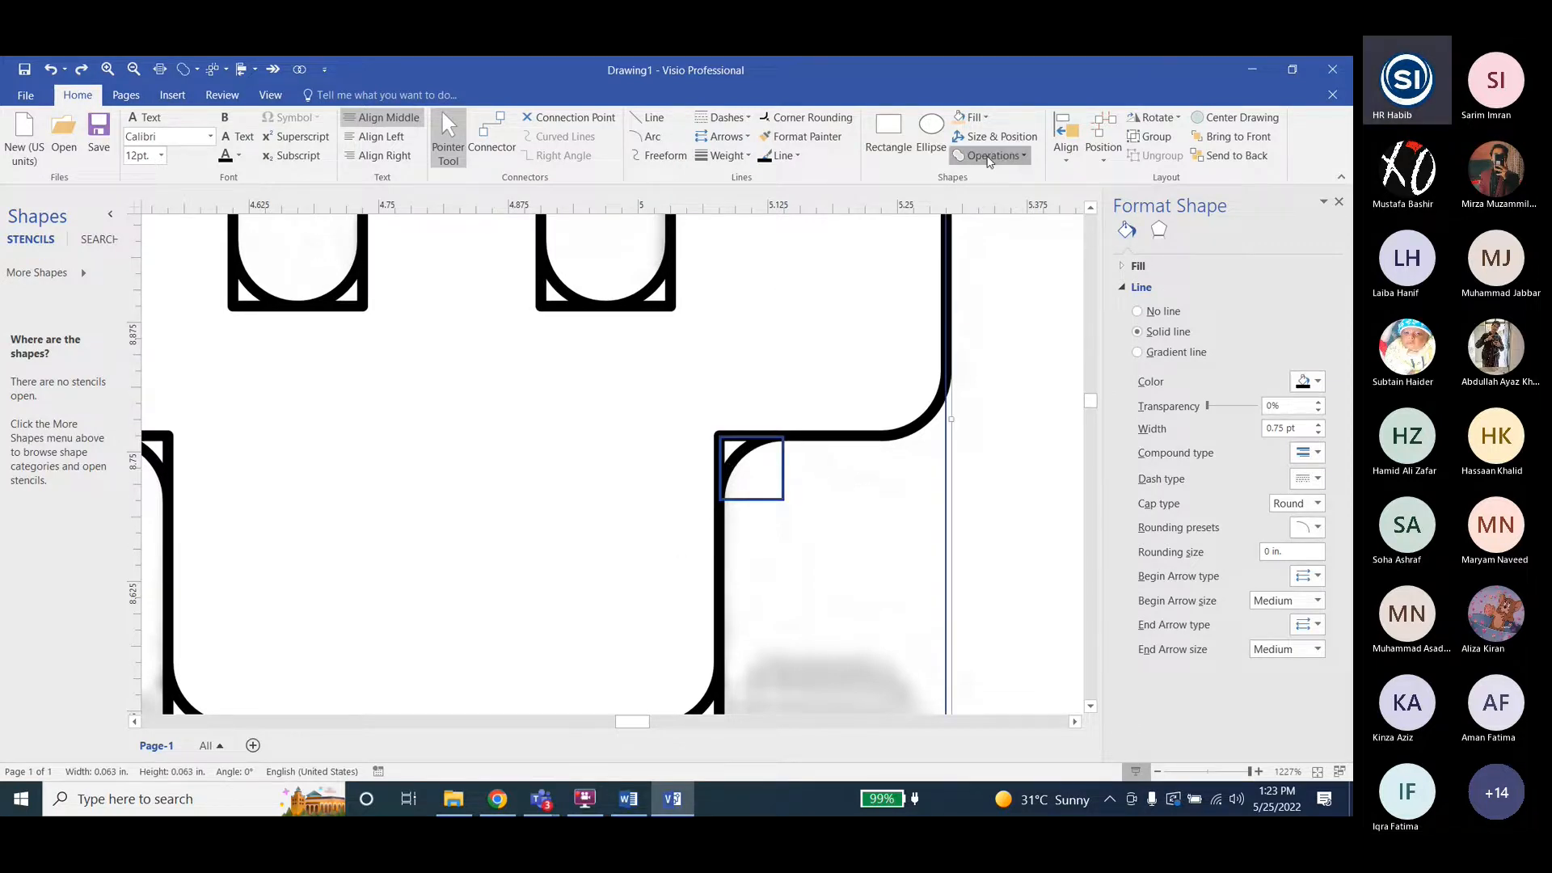
scroll(922, 509, "down", 2, "ctrl")
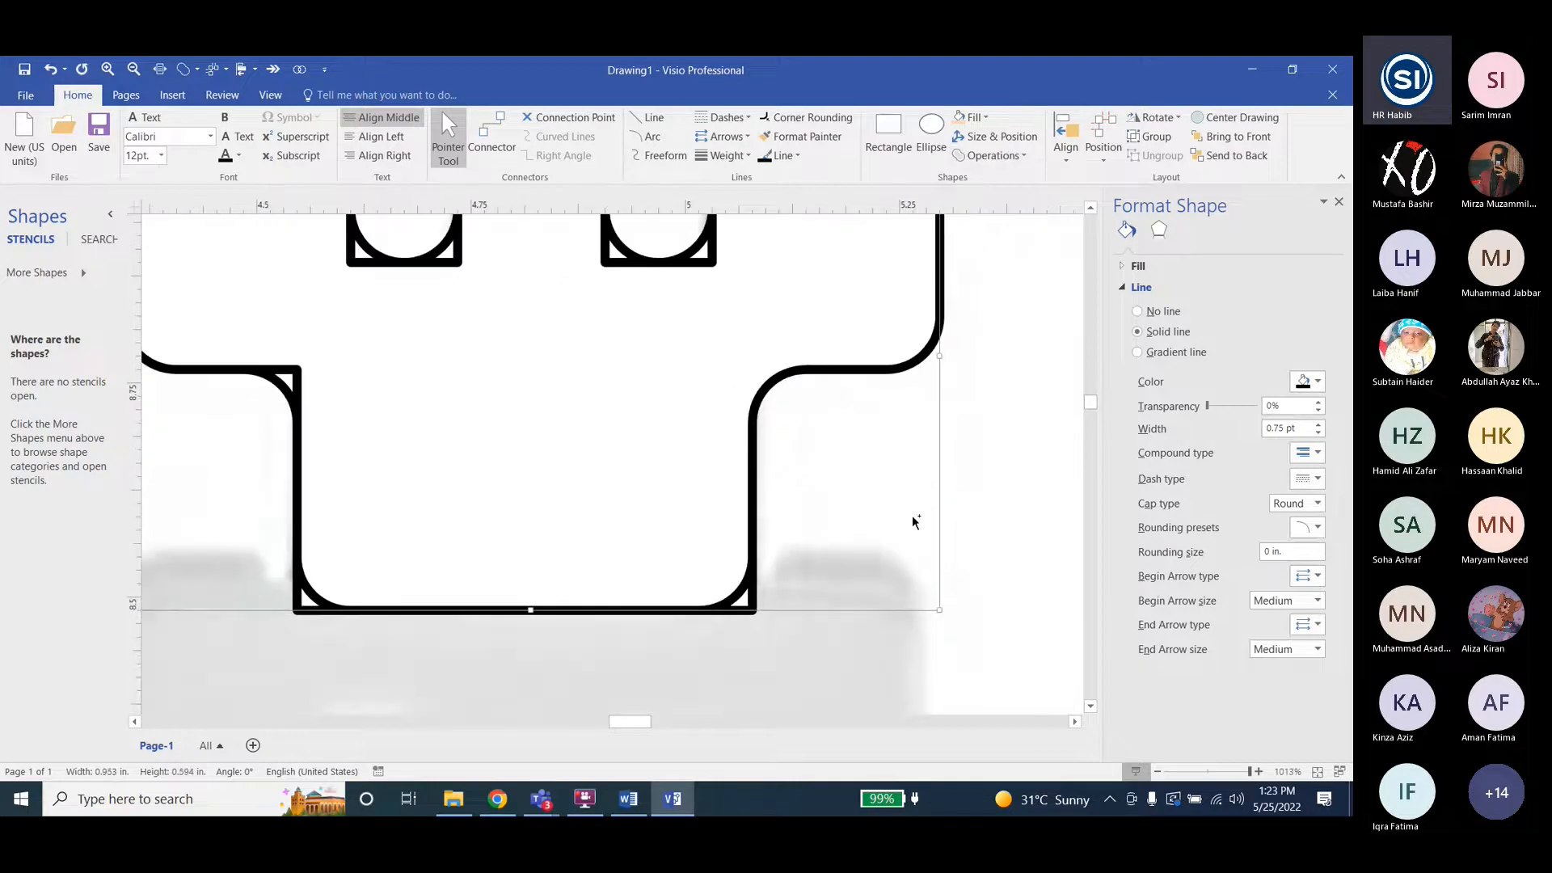
Union the corner piece beneath the left lobe with the main body to round that inner corner.
left_click(287, 379)
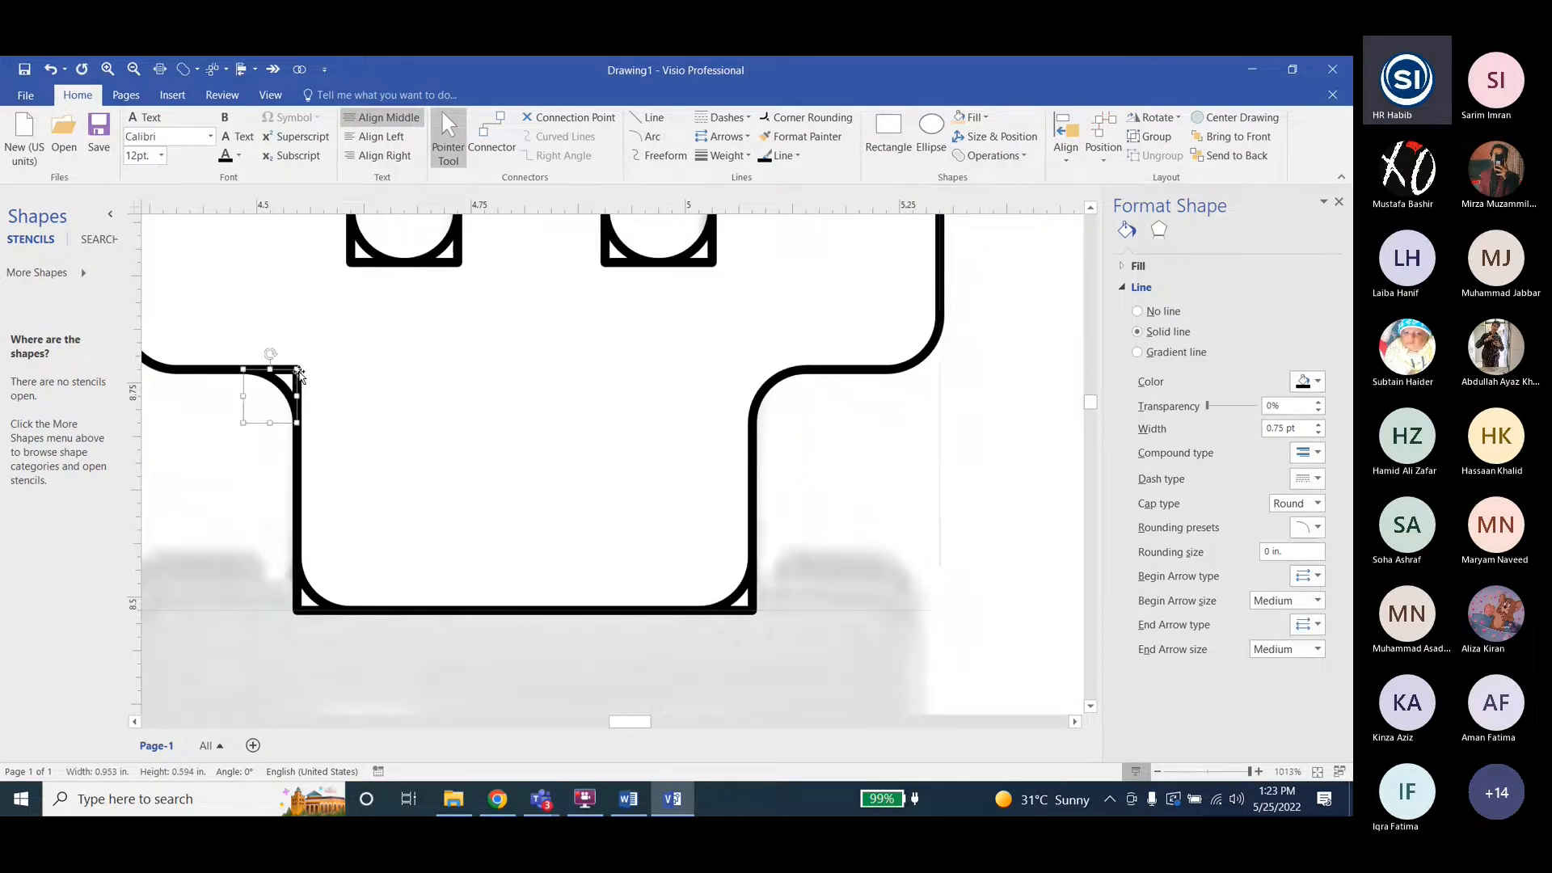
left_click(299, 387, "shift")
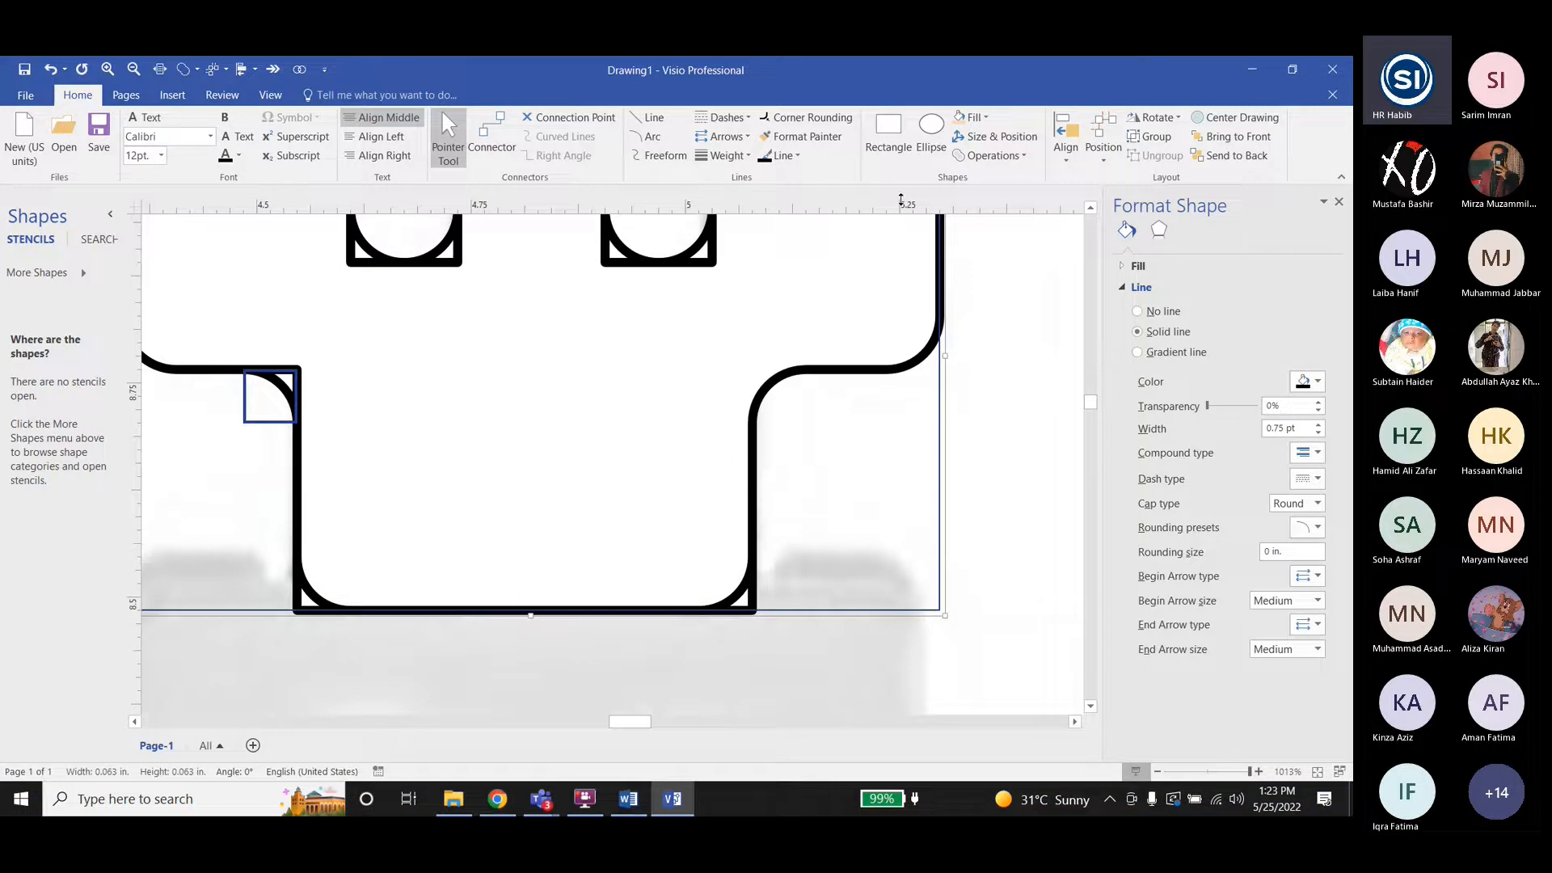
left_click(993, 155)
left_click(990, 178)
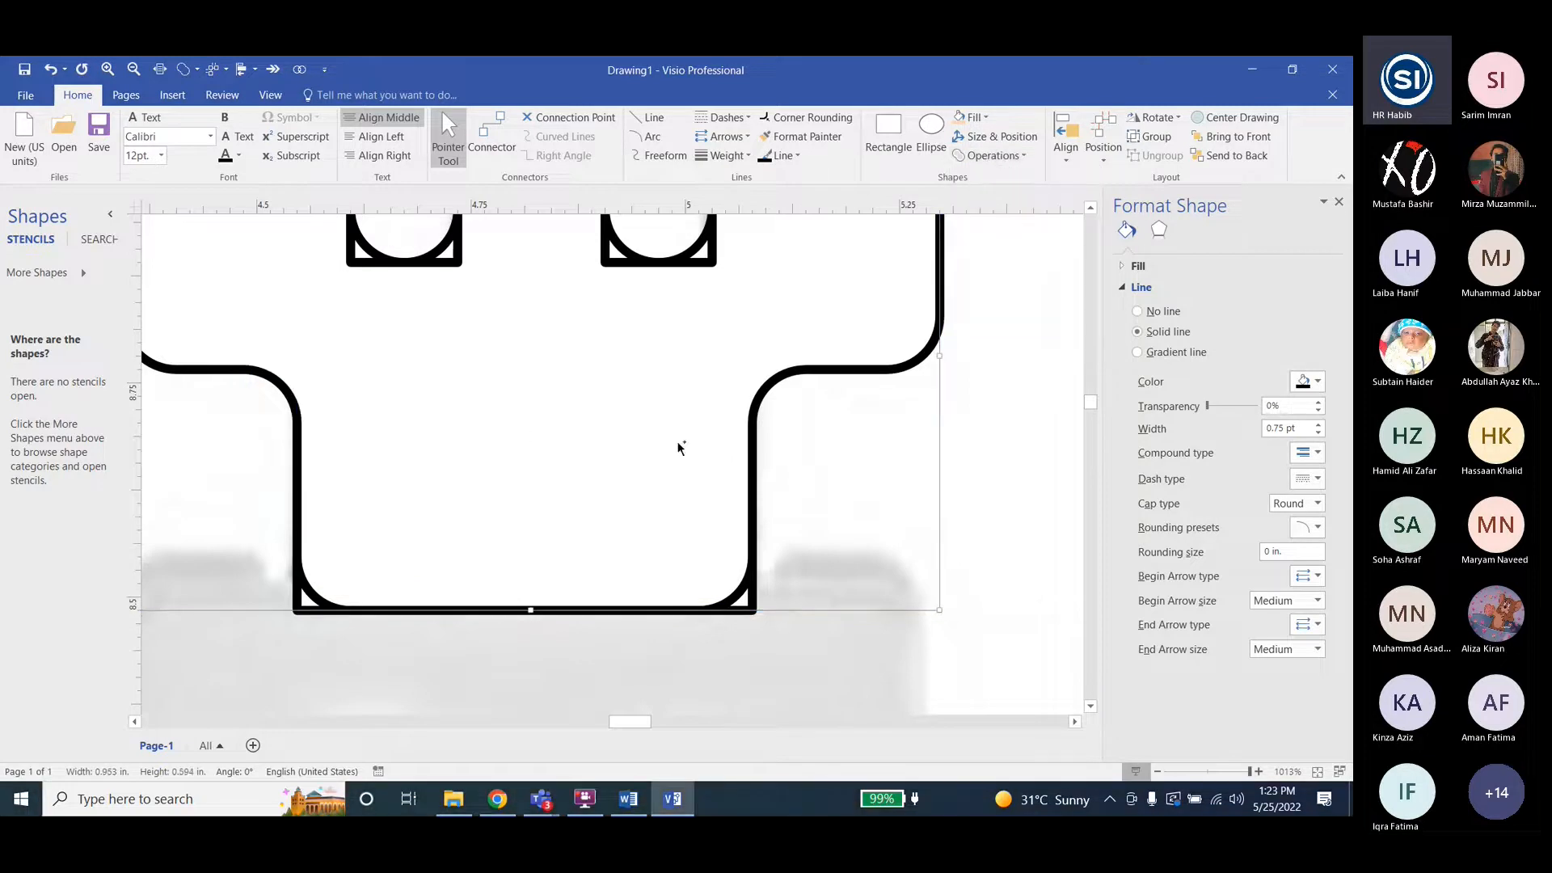
Check the Word reference figure, try deleting the corner piece at the stem's lower-left corner, and undo the deletion.
scroll(679, 447, "down", 5, "ctrl")
left_click(628, 799)
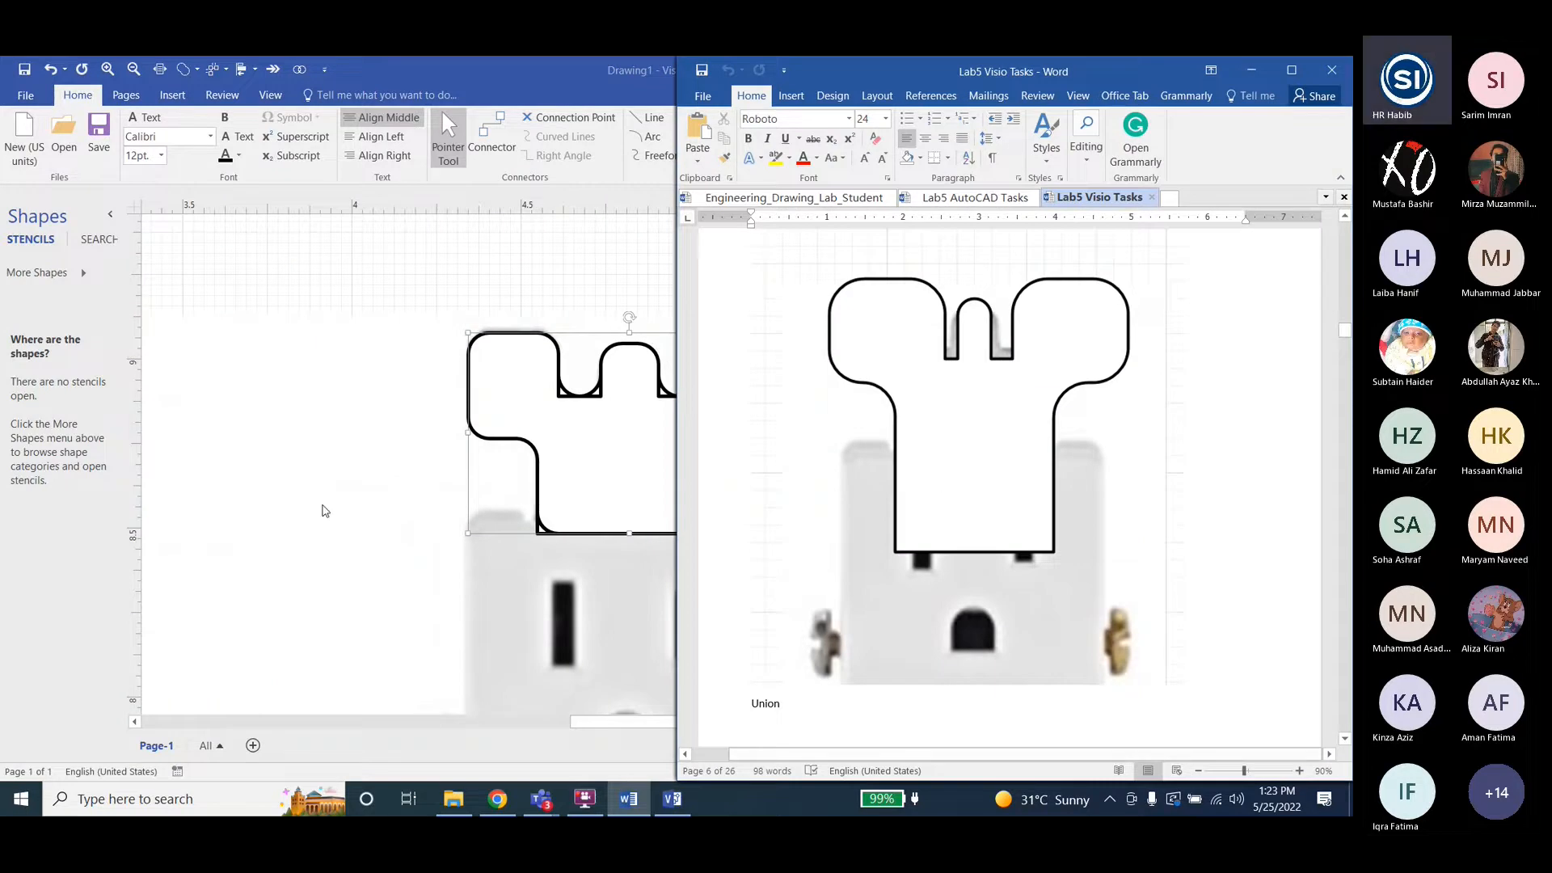
left_click(526, 524)
scroll(548, 511, "up", 5, "ctrl")
left_click(524, 581)
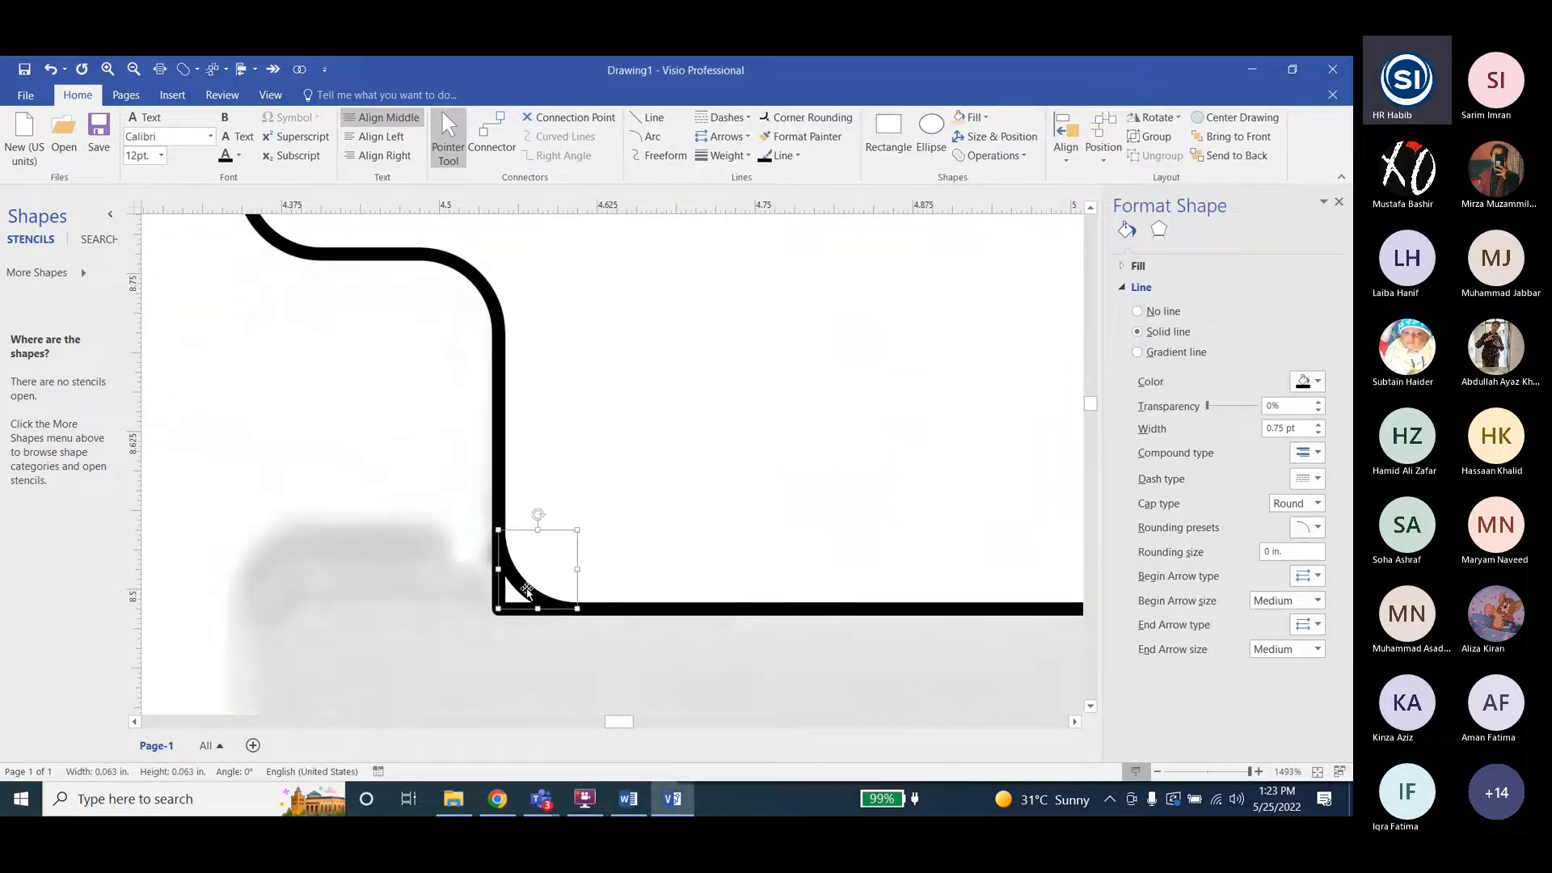
scroll(313, 600, "down", 3, "ctrl")
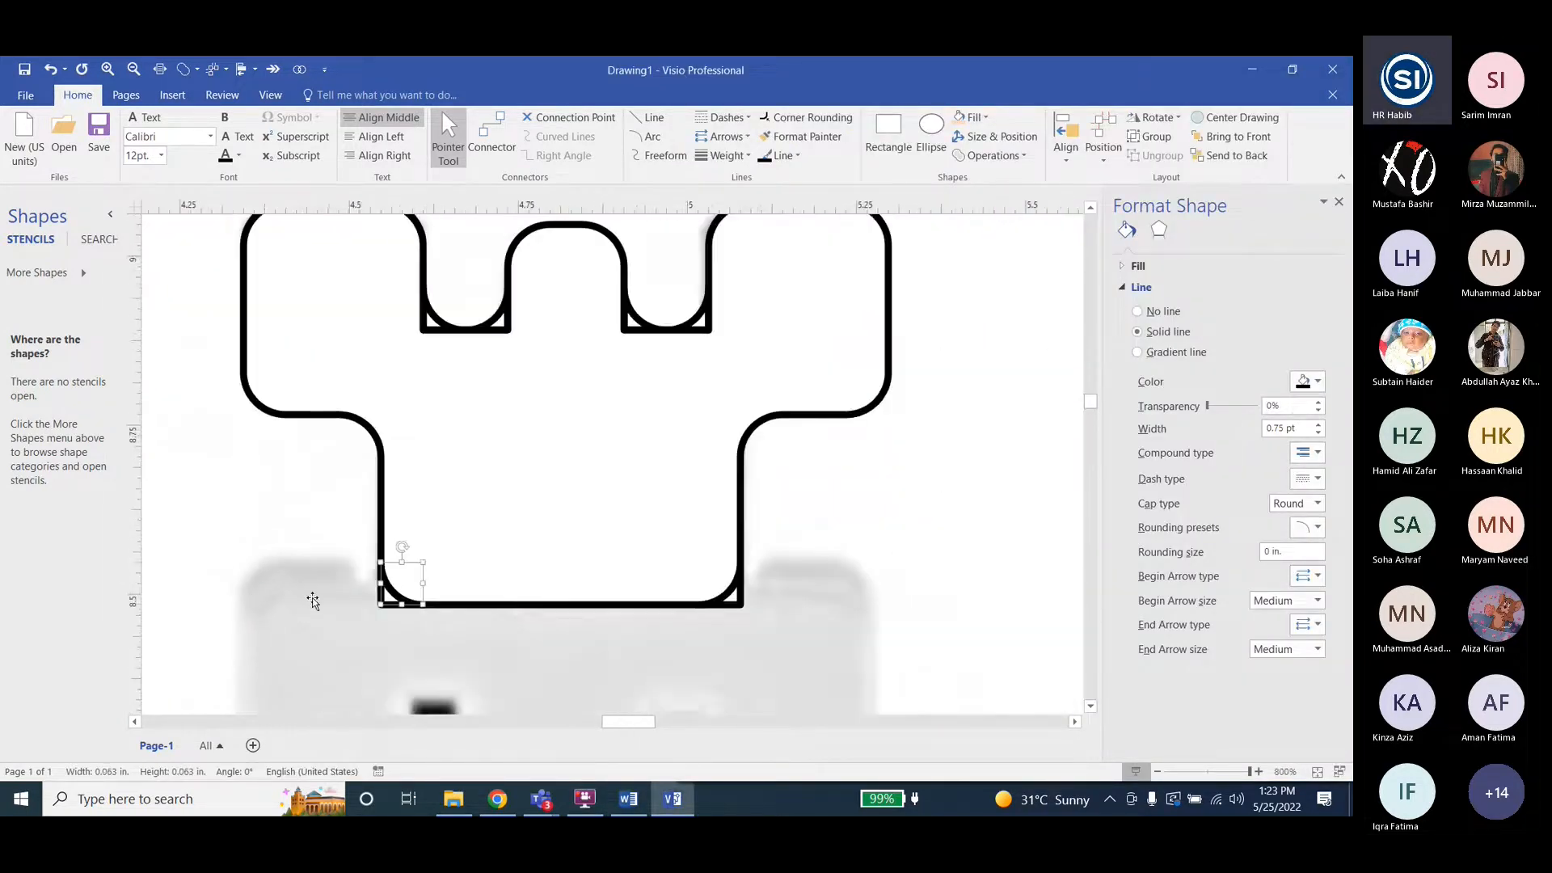
key("Escape")
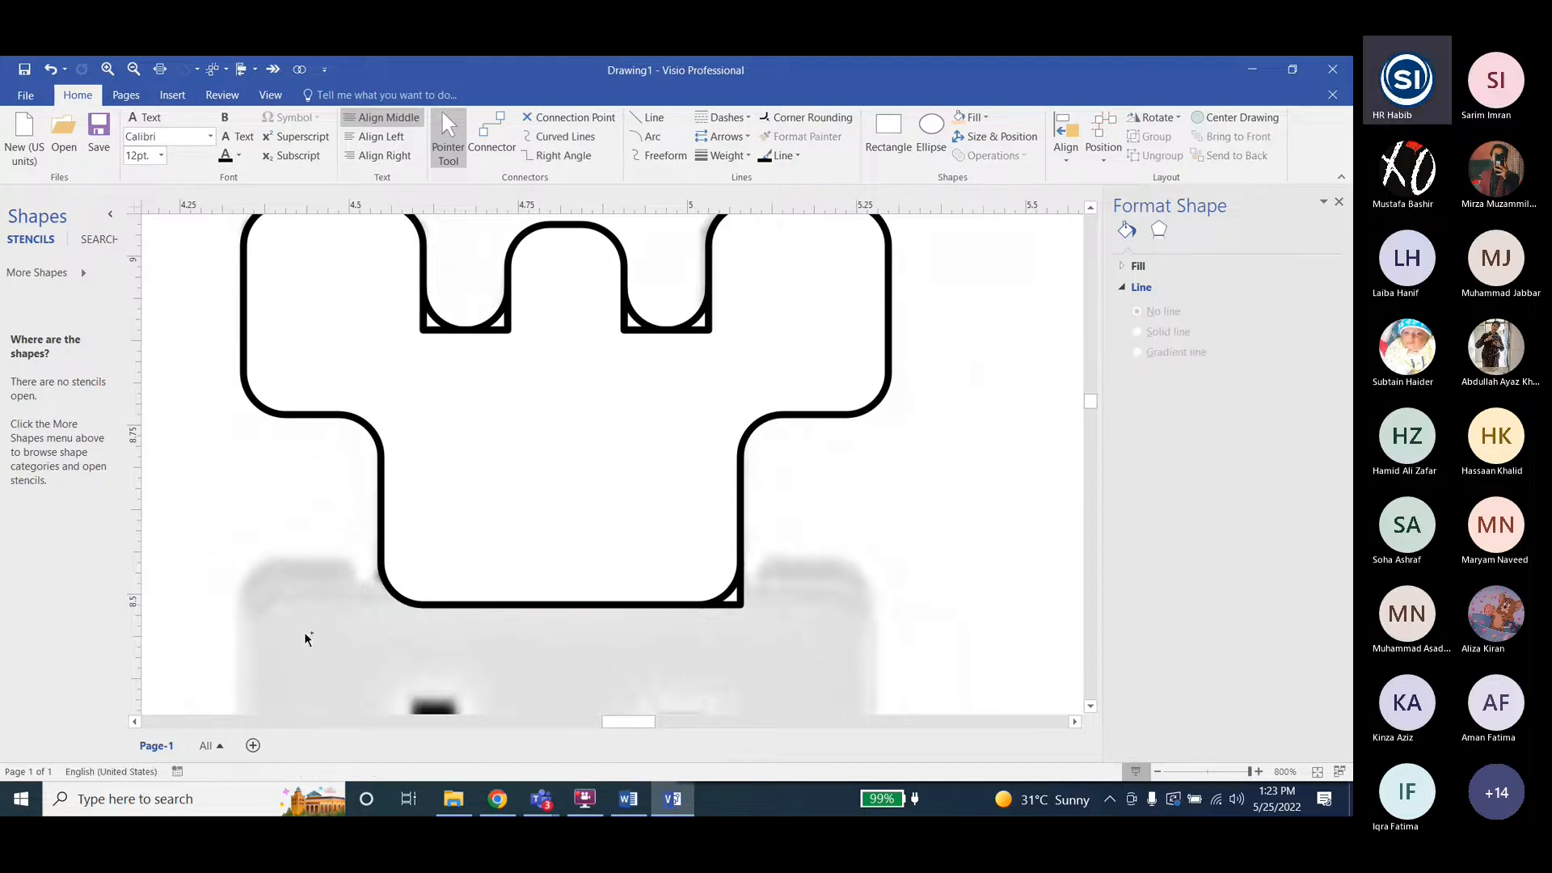
key("ctrl+z")
scroll(883, 581, "down", 2, "ctrl")
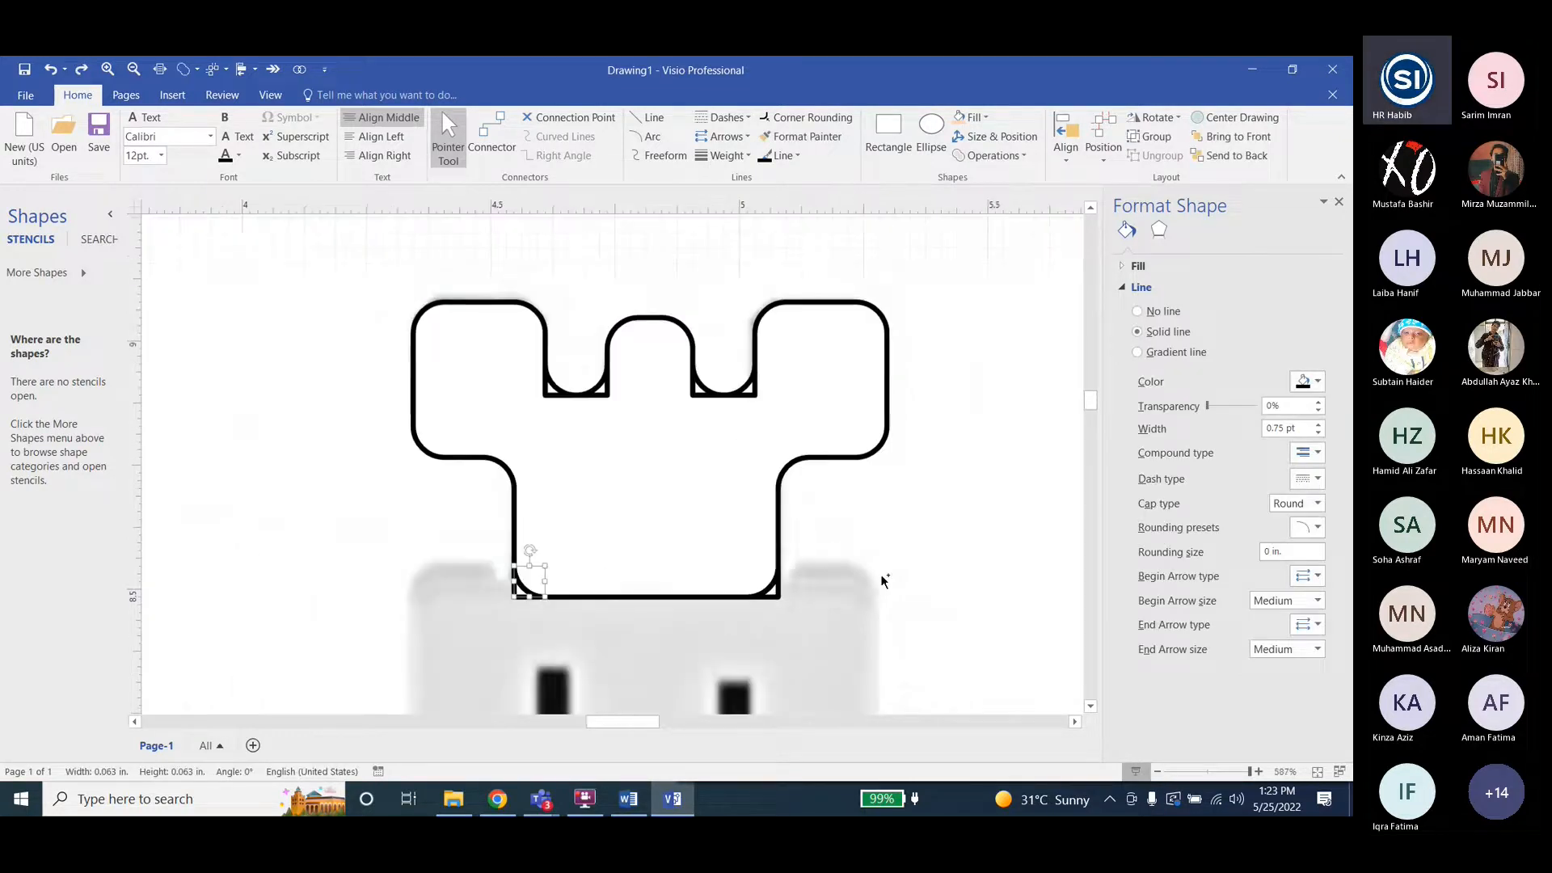
Delete the stem's lower-left corner piece once more and undo the deletion.
left_click(524, 588)
left_click(526, 591)
scroll(534, 588, "up", 3, "ctrl")
key("Delete")
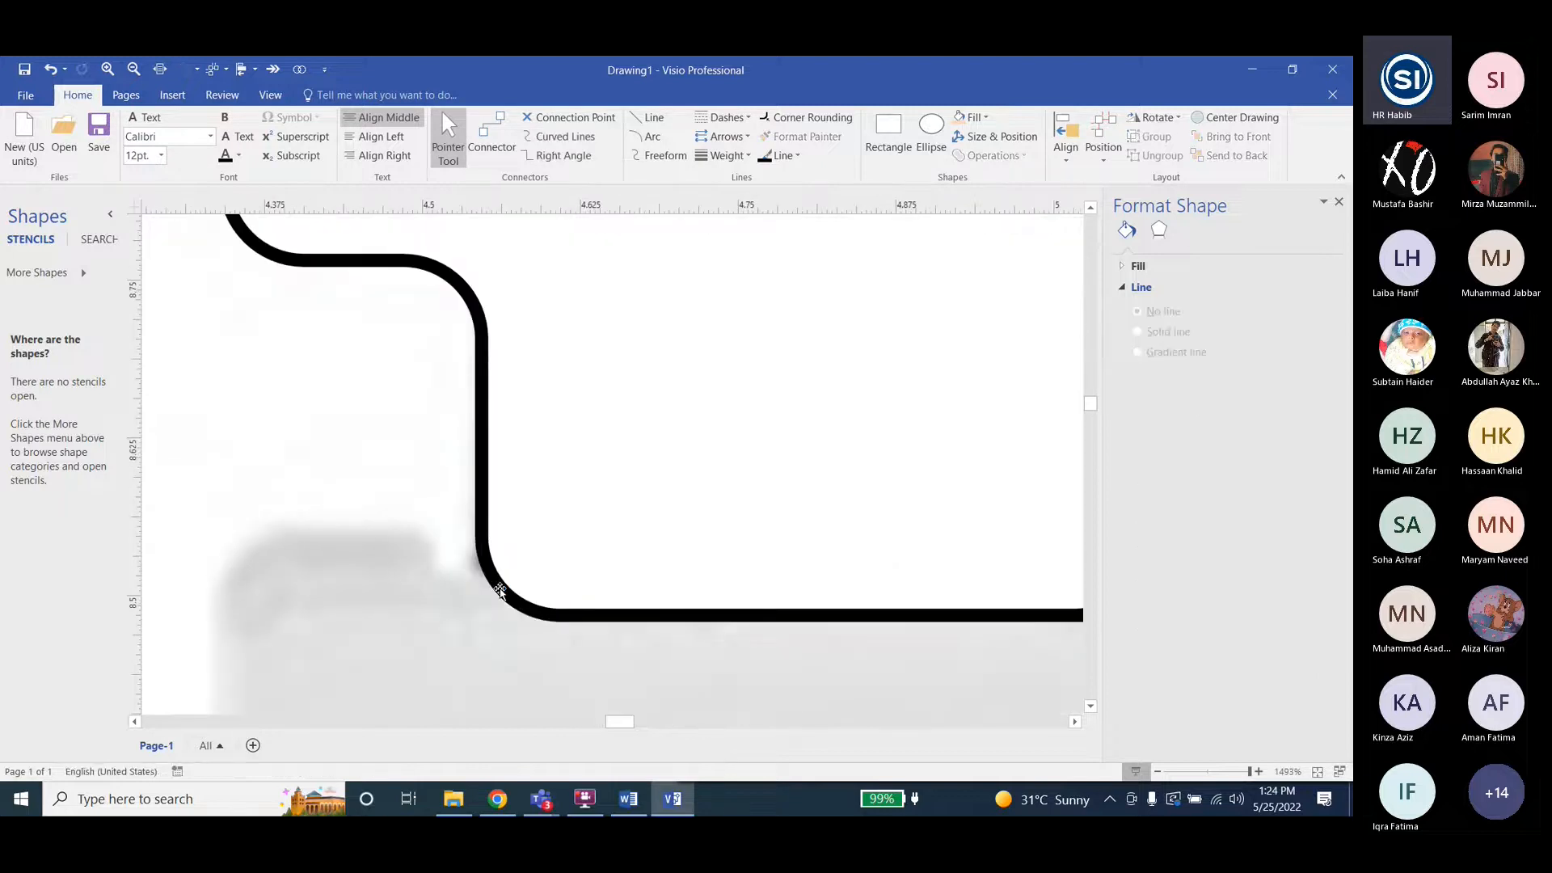
key("ctrl+z")
scroll(367, 581, "down", 2, "ctrl")
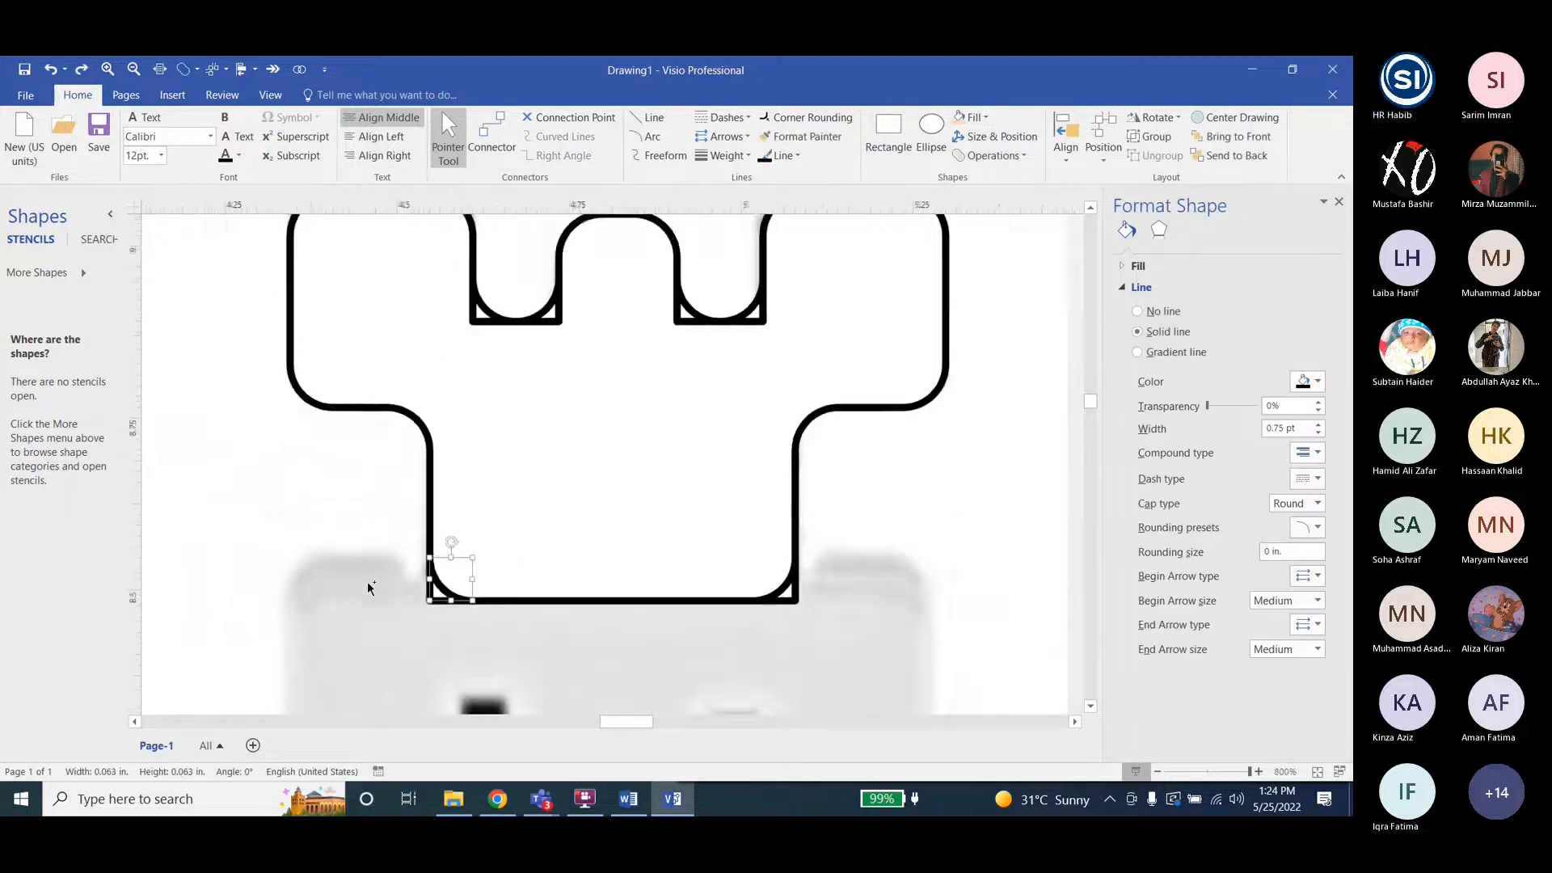
Compare the stem's base with the Word reference figure and try the Trim operation on its lower-left corner piece.
scroll(368, 581, "down", 2, "ctrl")
left_click(628, 799)
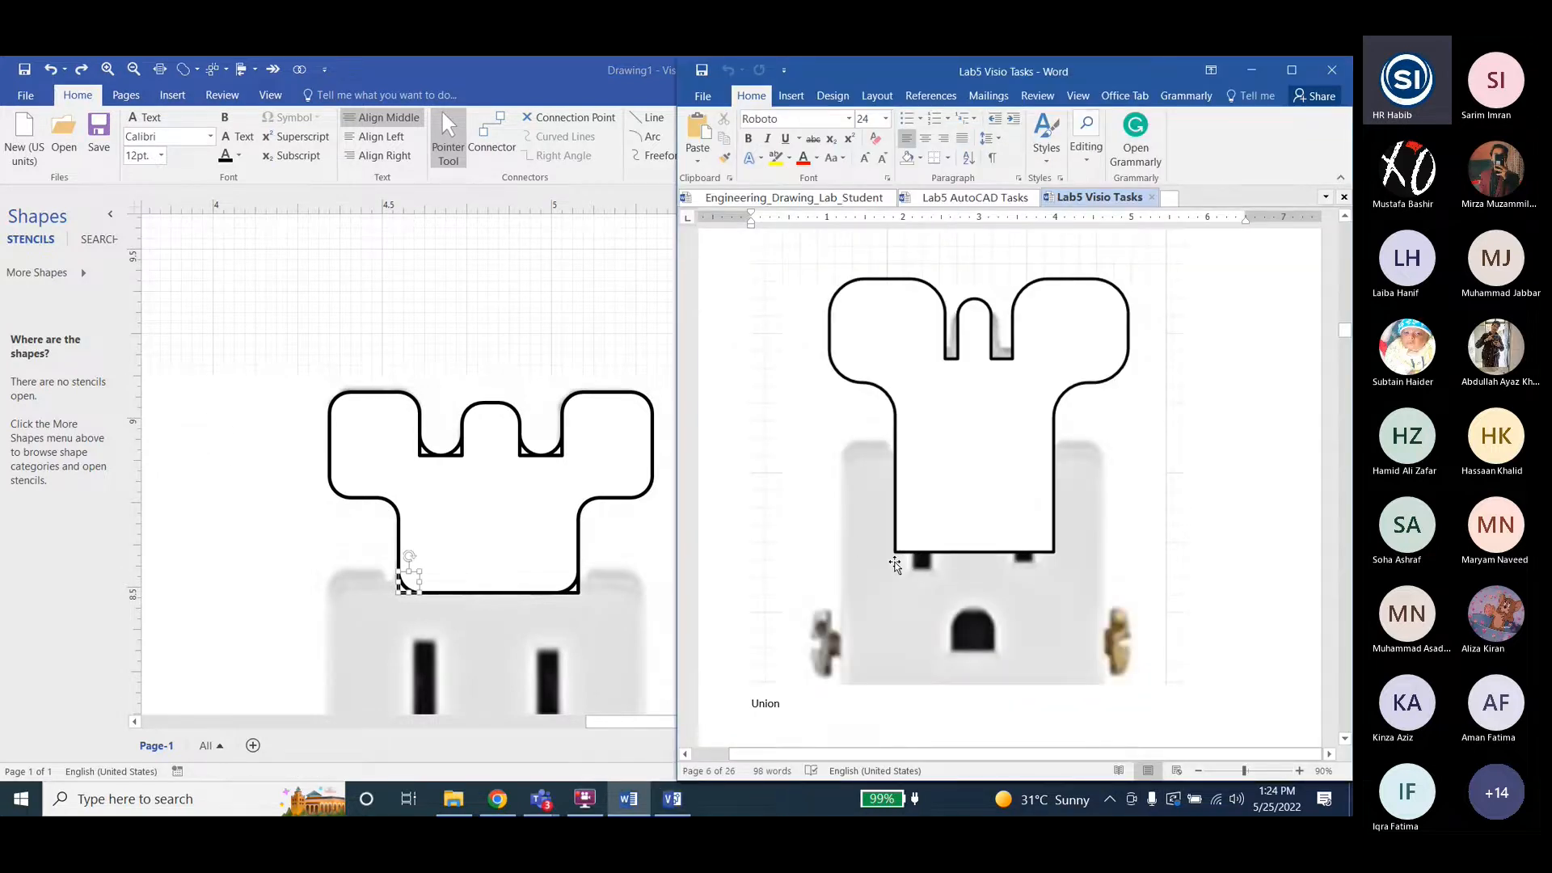
scroll(408, 575, "up", 2, "ctrl")
left_click(416, 566)
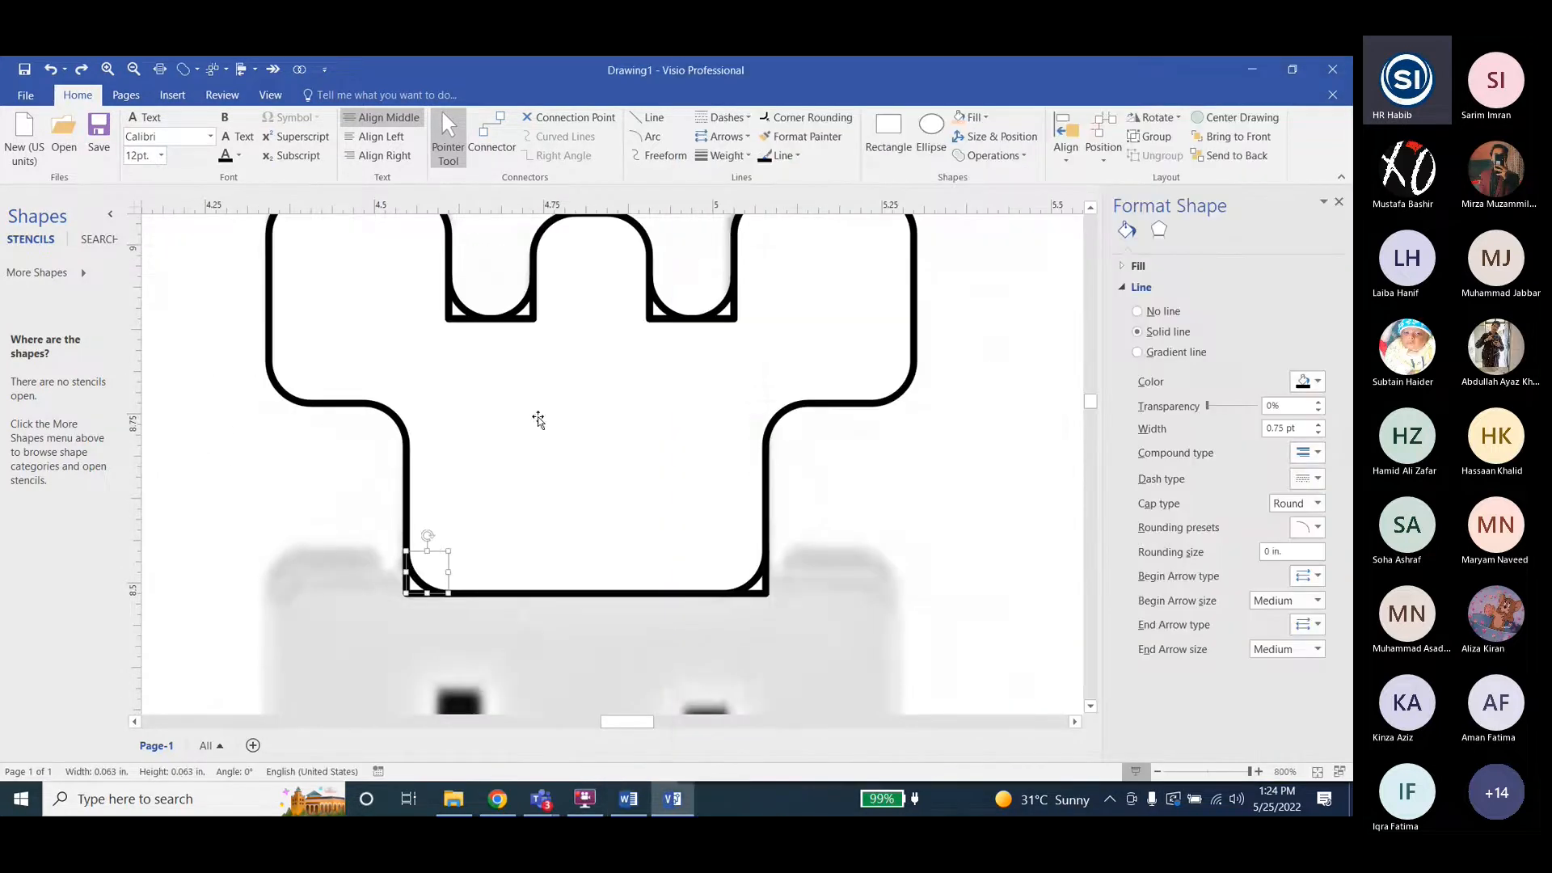
left_click(991, 155)
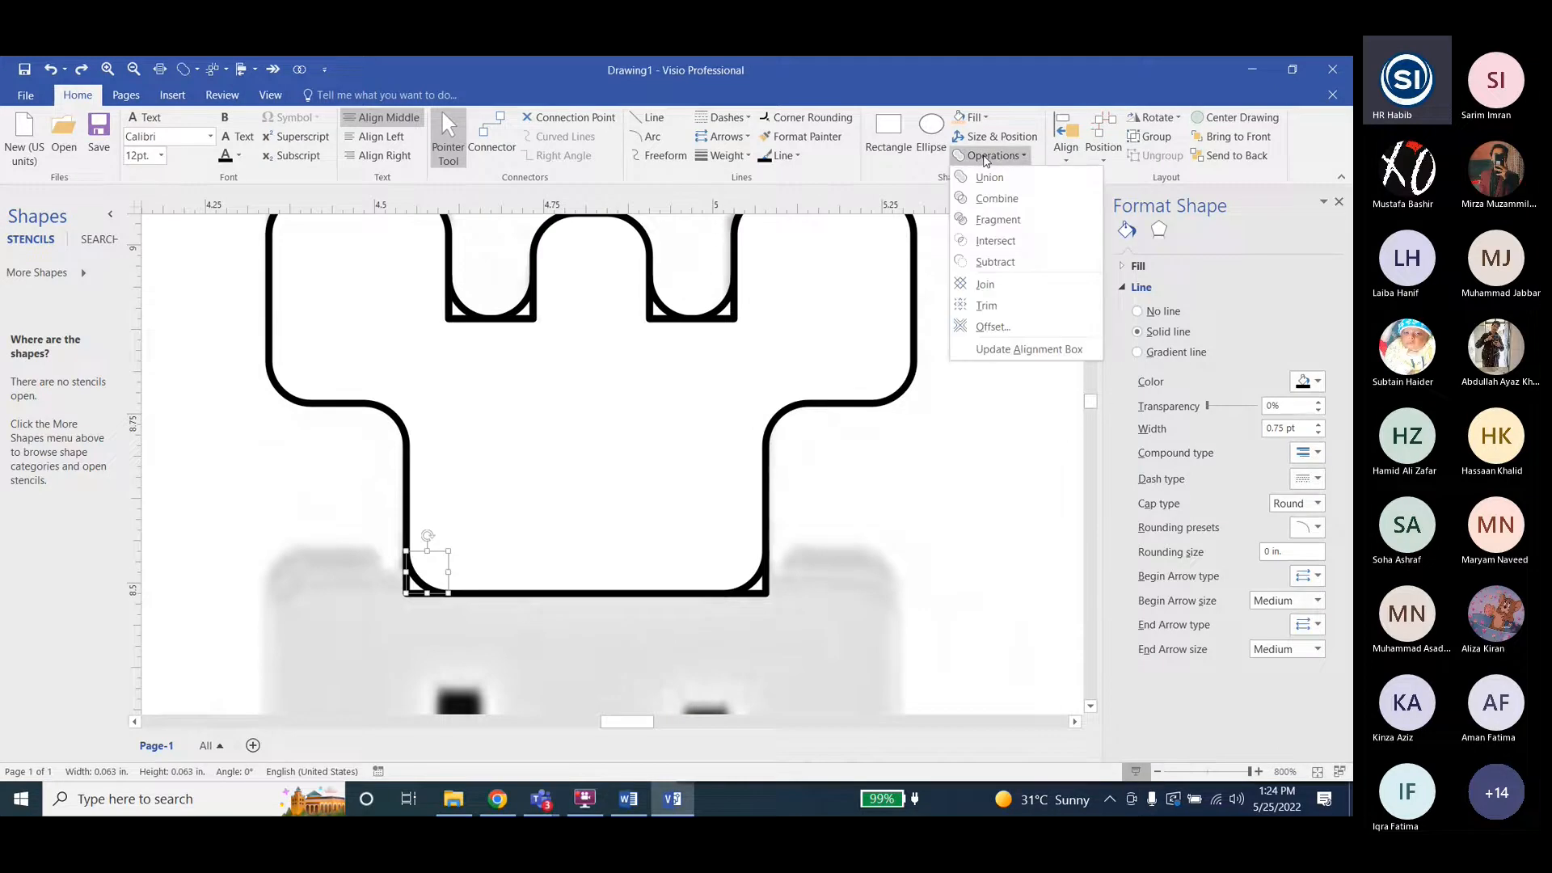
left_click(986, 305)
left_click(473, 594)
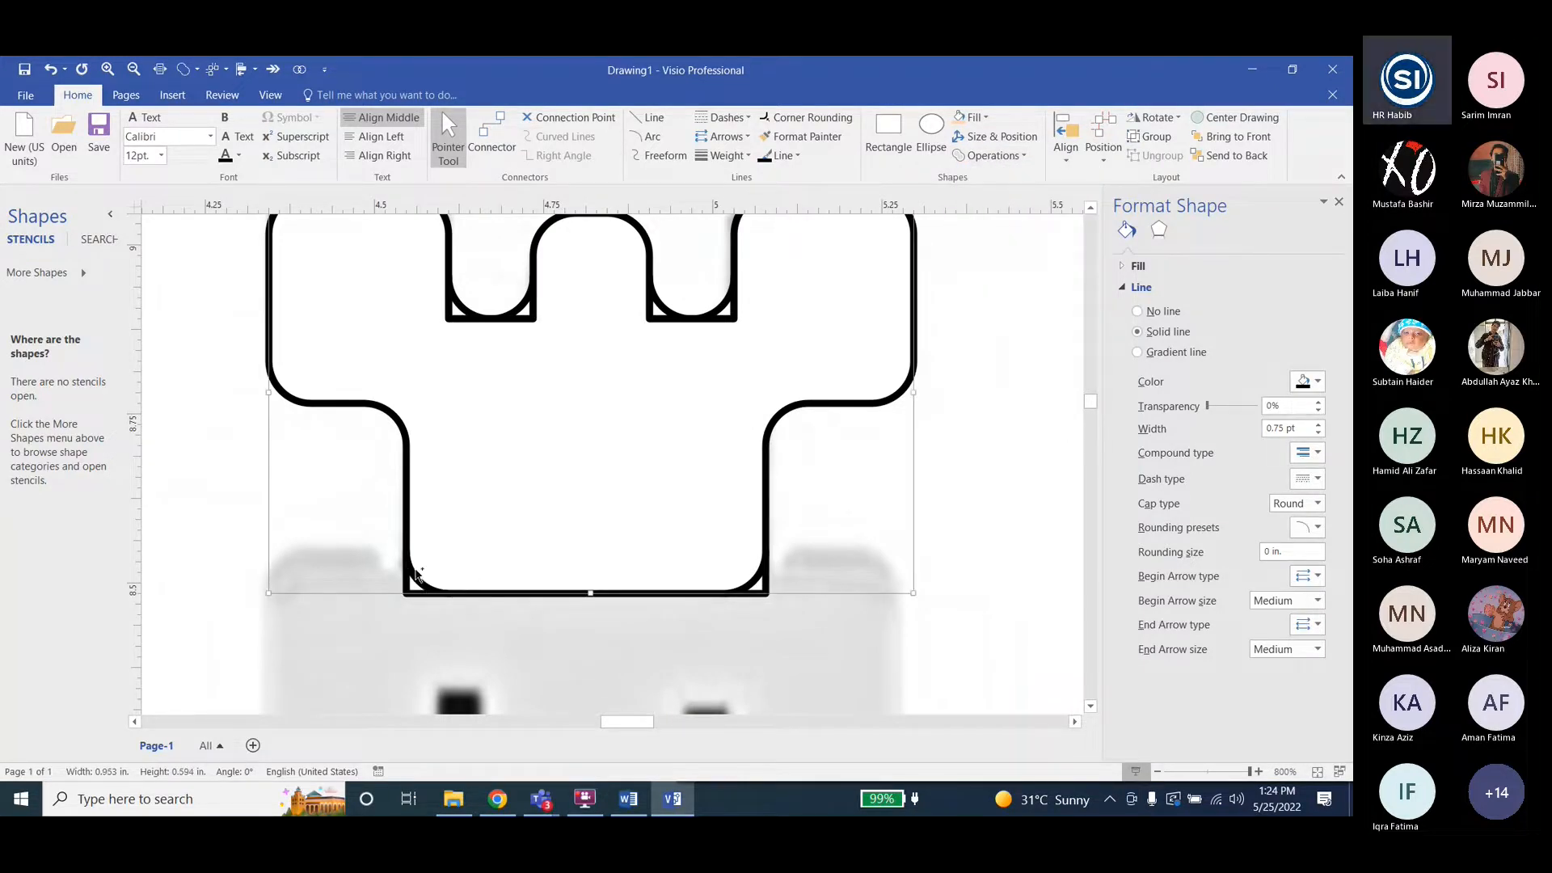
left_click(415, 572)
left_click(418, 585)
left_click(465, 596, "shift")
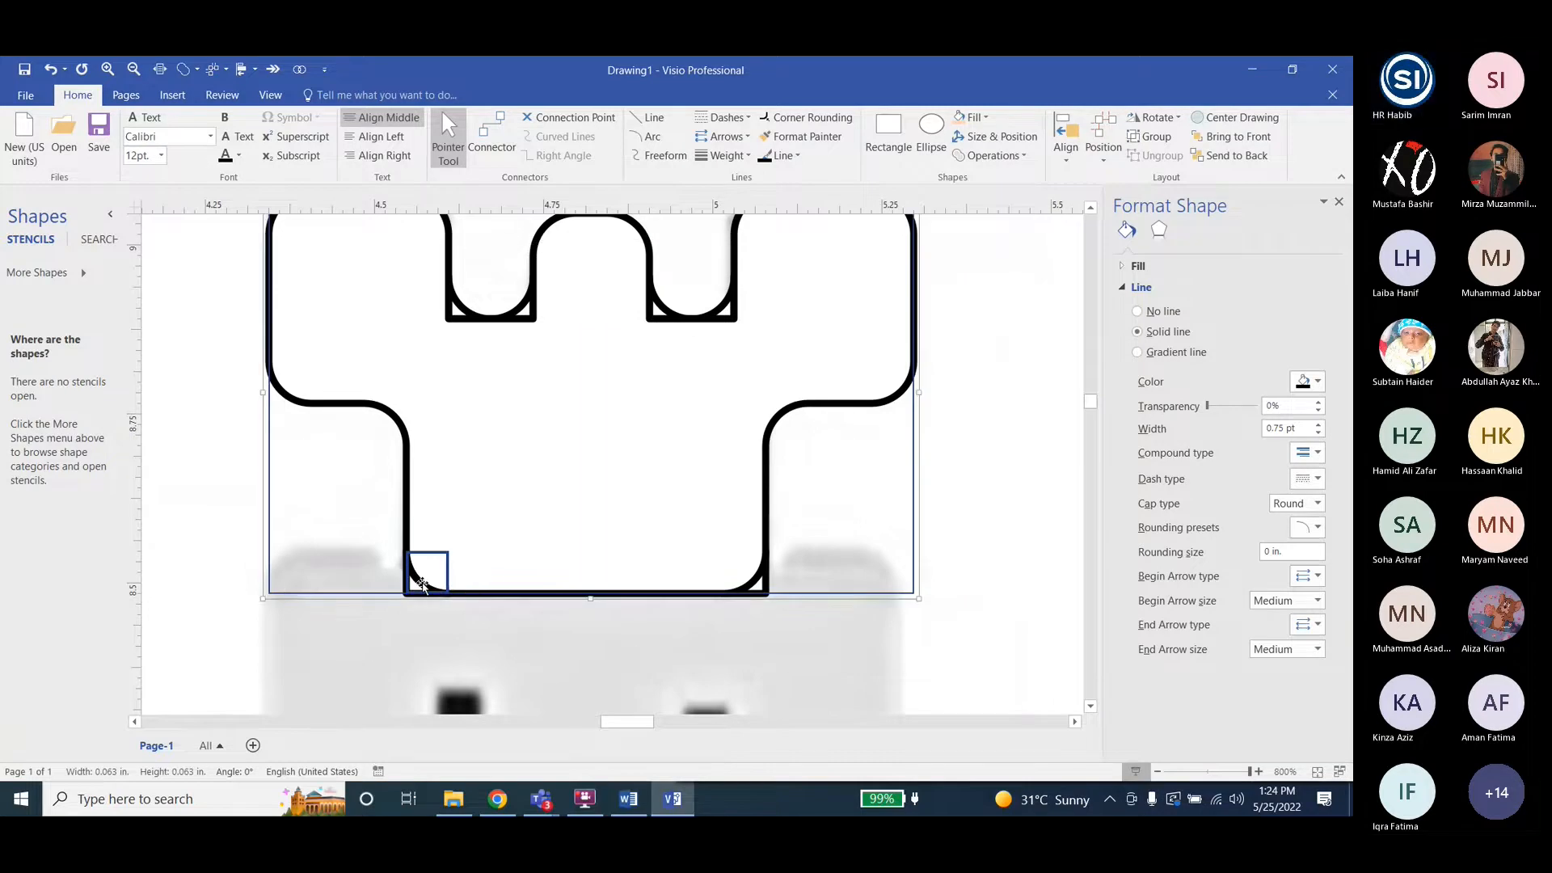
left_click(422, 585)
left_click(480, 596, "shift")
scroll(345, 577, "down", 2, "ctrl")
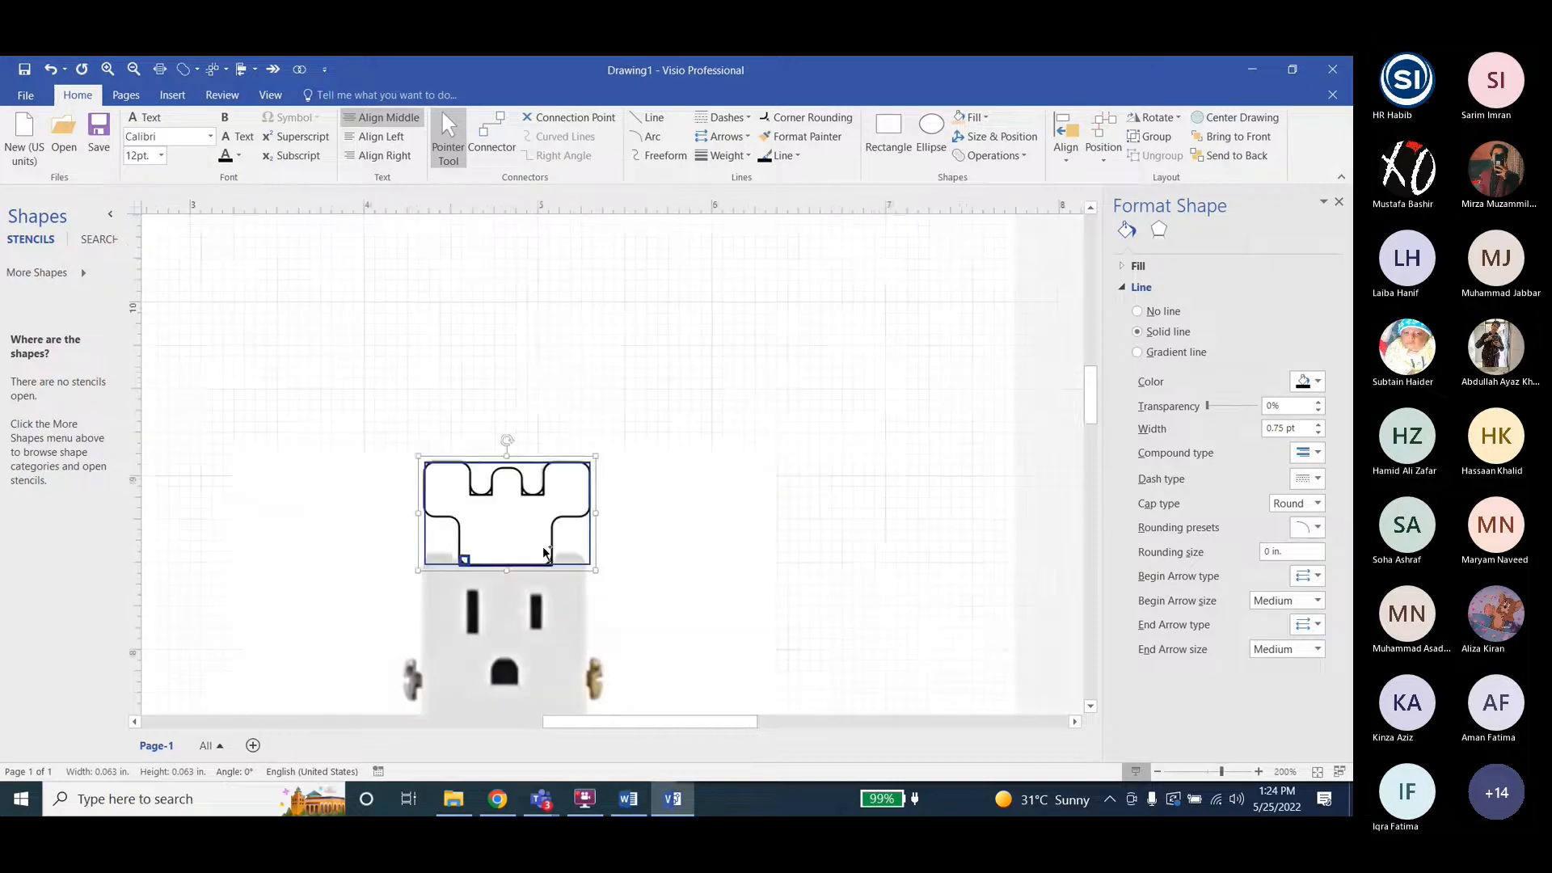
left_click(794, 376)
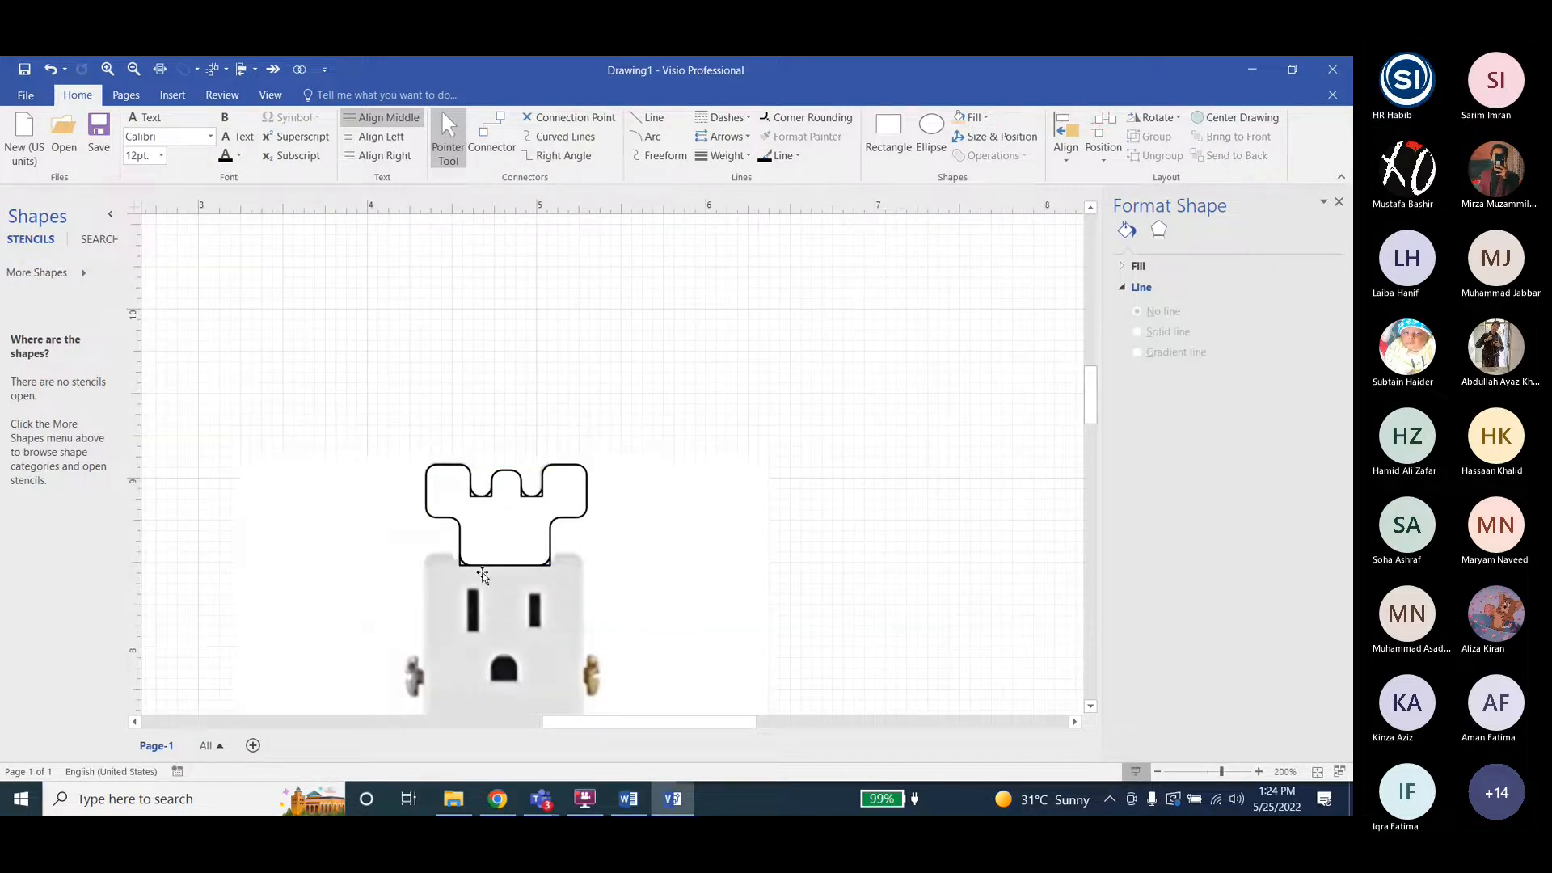
Try removing the small corner piece at the lower left of the stem, and undo the removal.
scroll(483, 576, "up", 2, "ctrl")
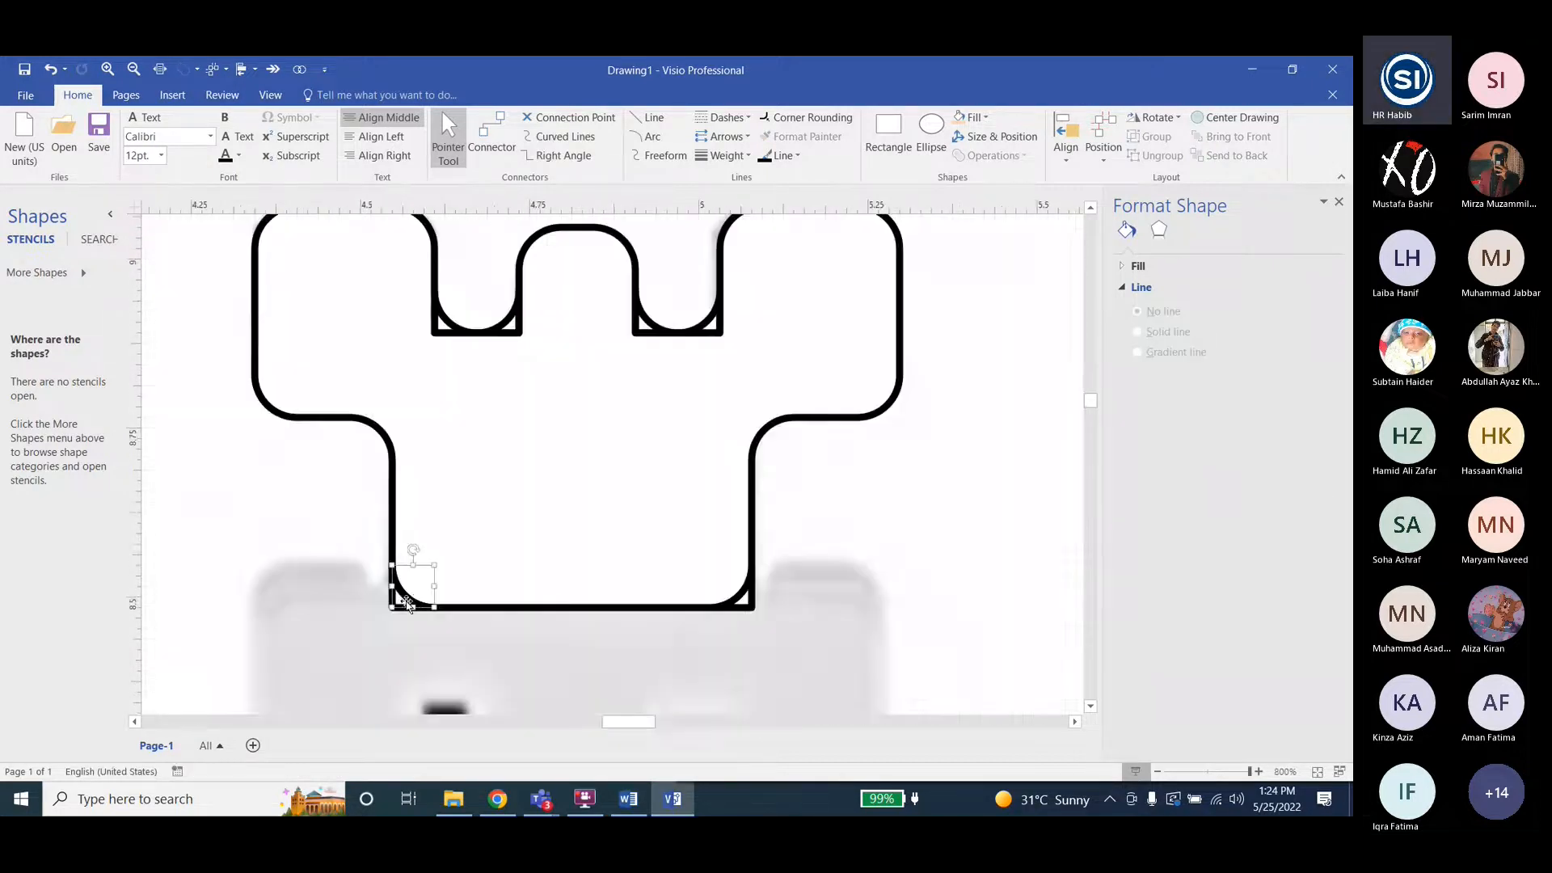
left_click(466, 563)
key("Delete")
key("ctrl+z")
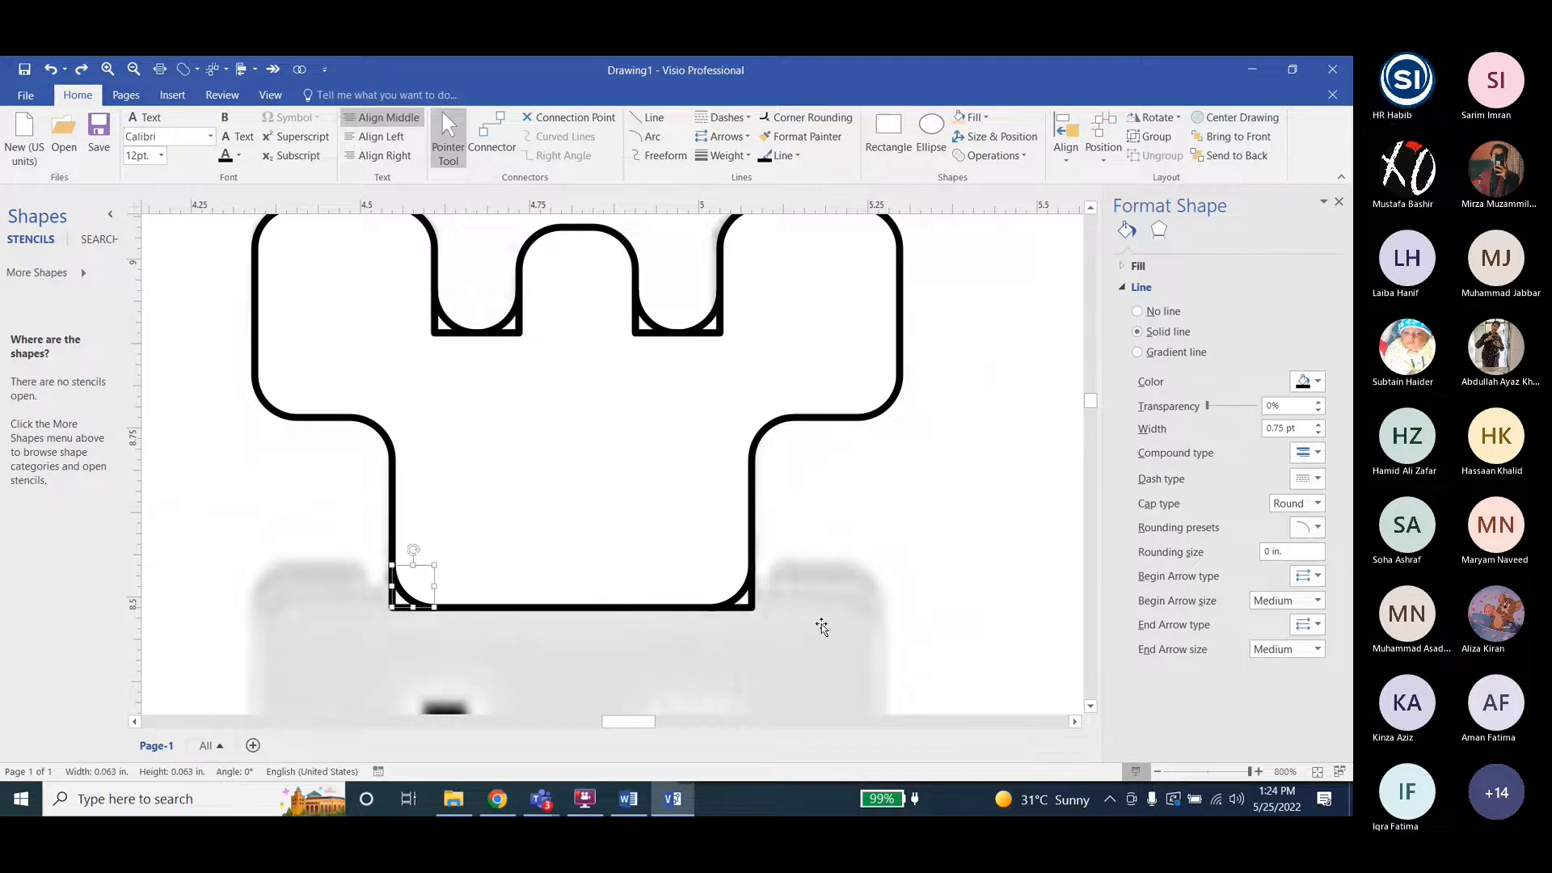
Delete the leftover corner pieces inside both notches beside the middle prong, checking the outline against the Word reference figure.
left_click(629, 799)
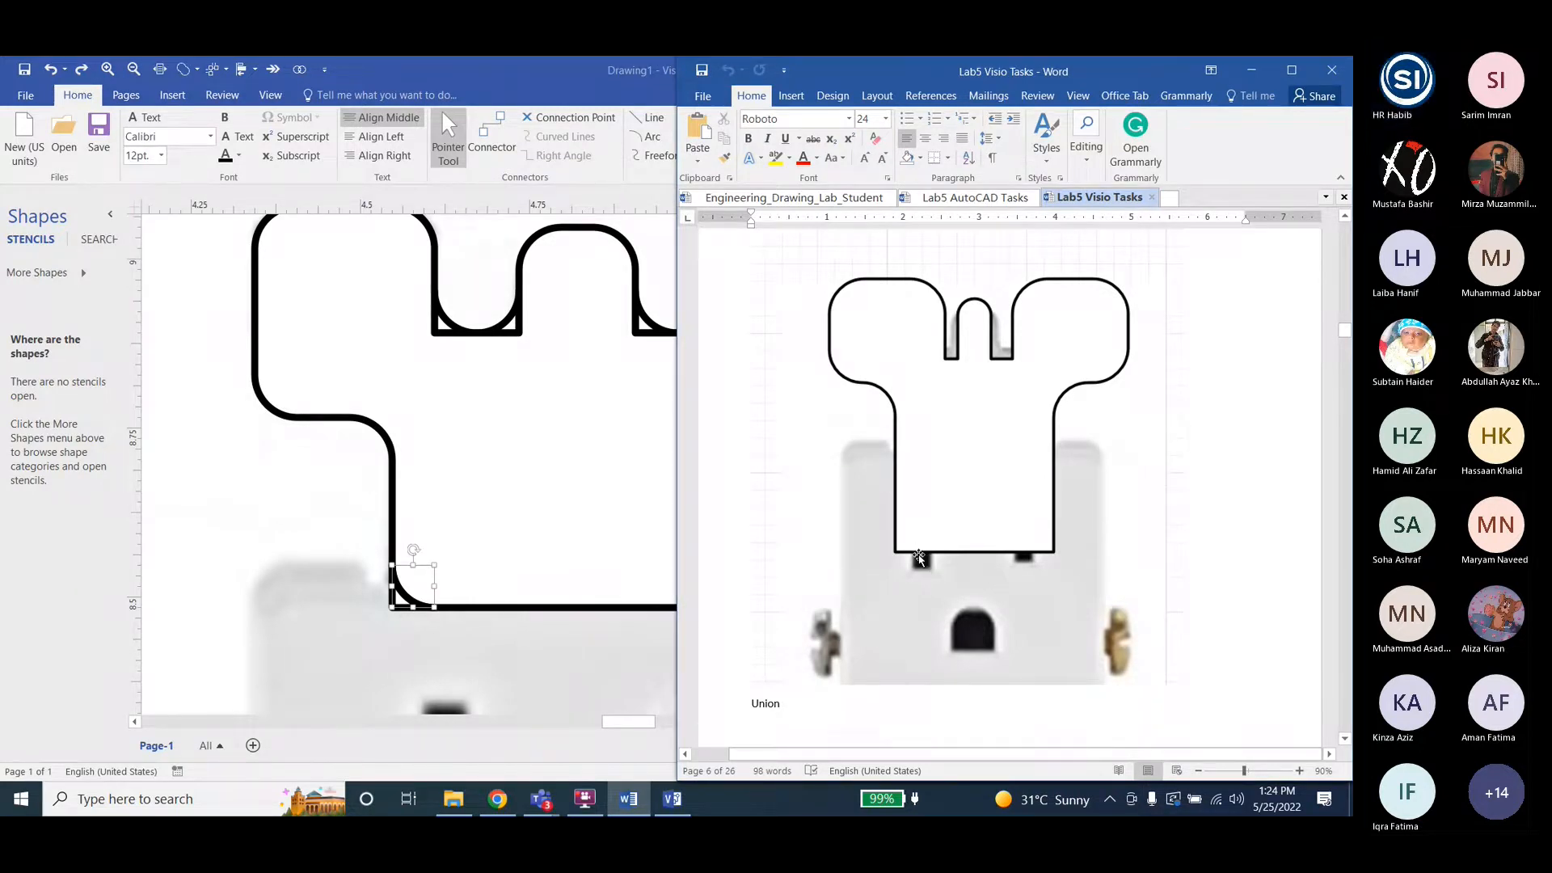
left_click(453, 333)
left_click(452, 326)
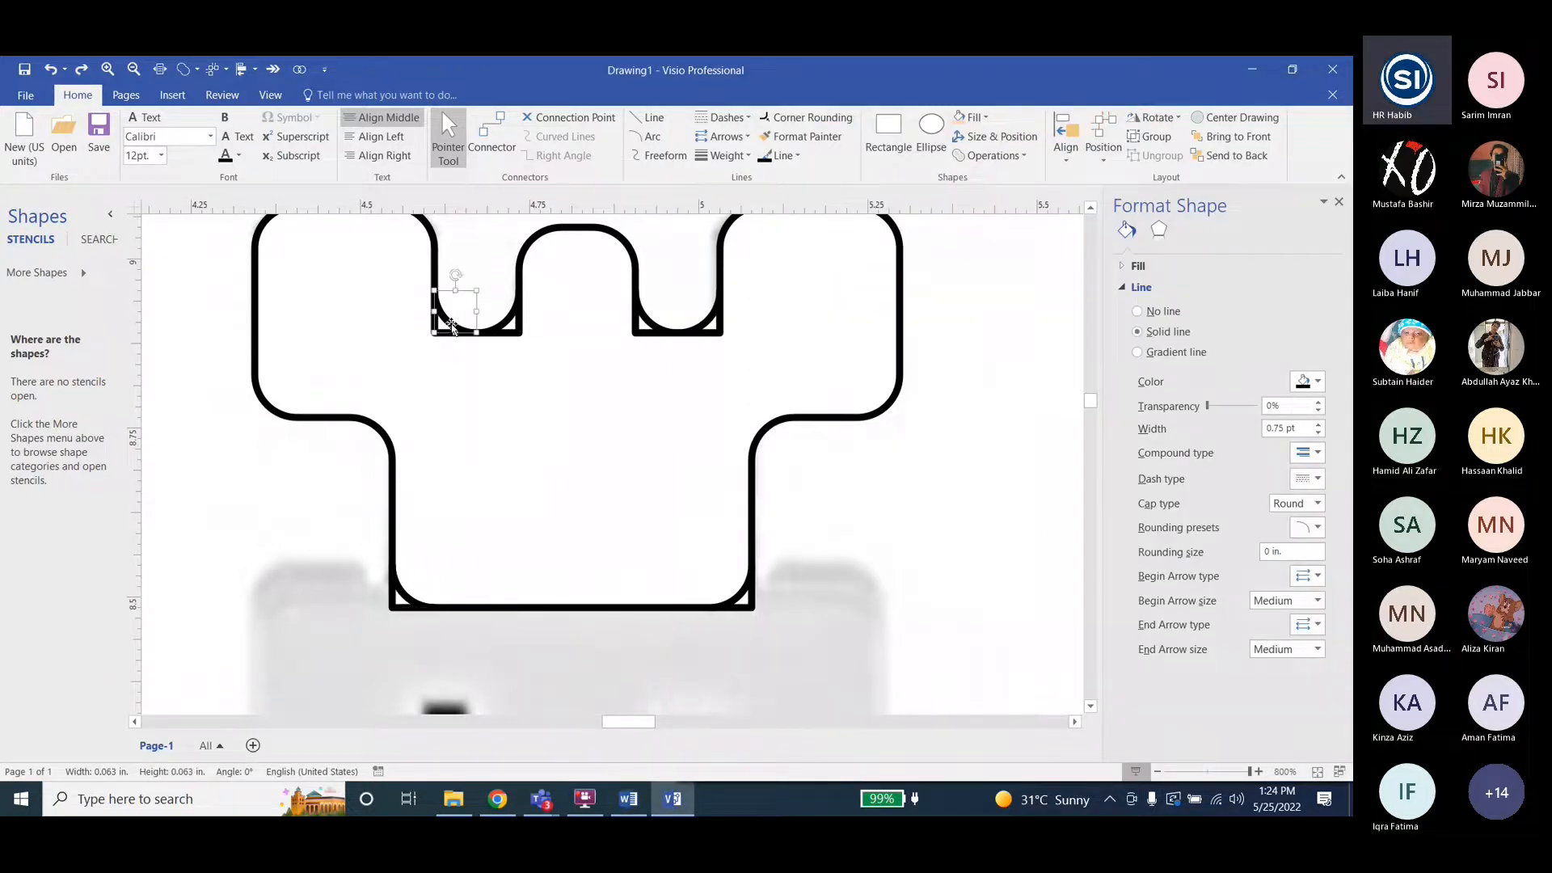
key("Delete")
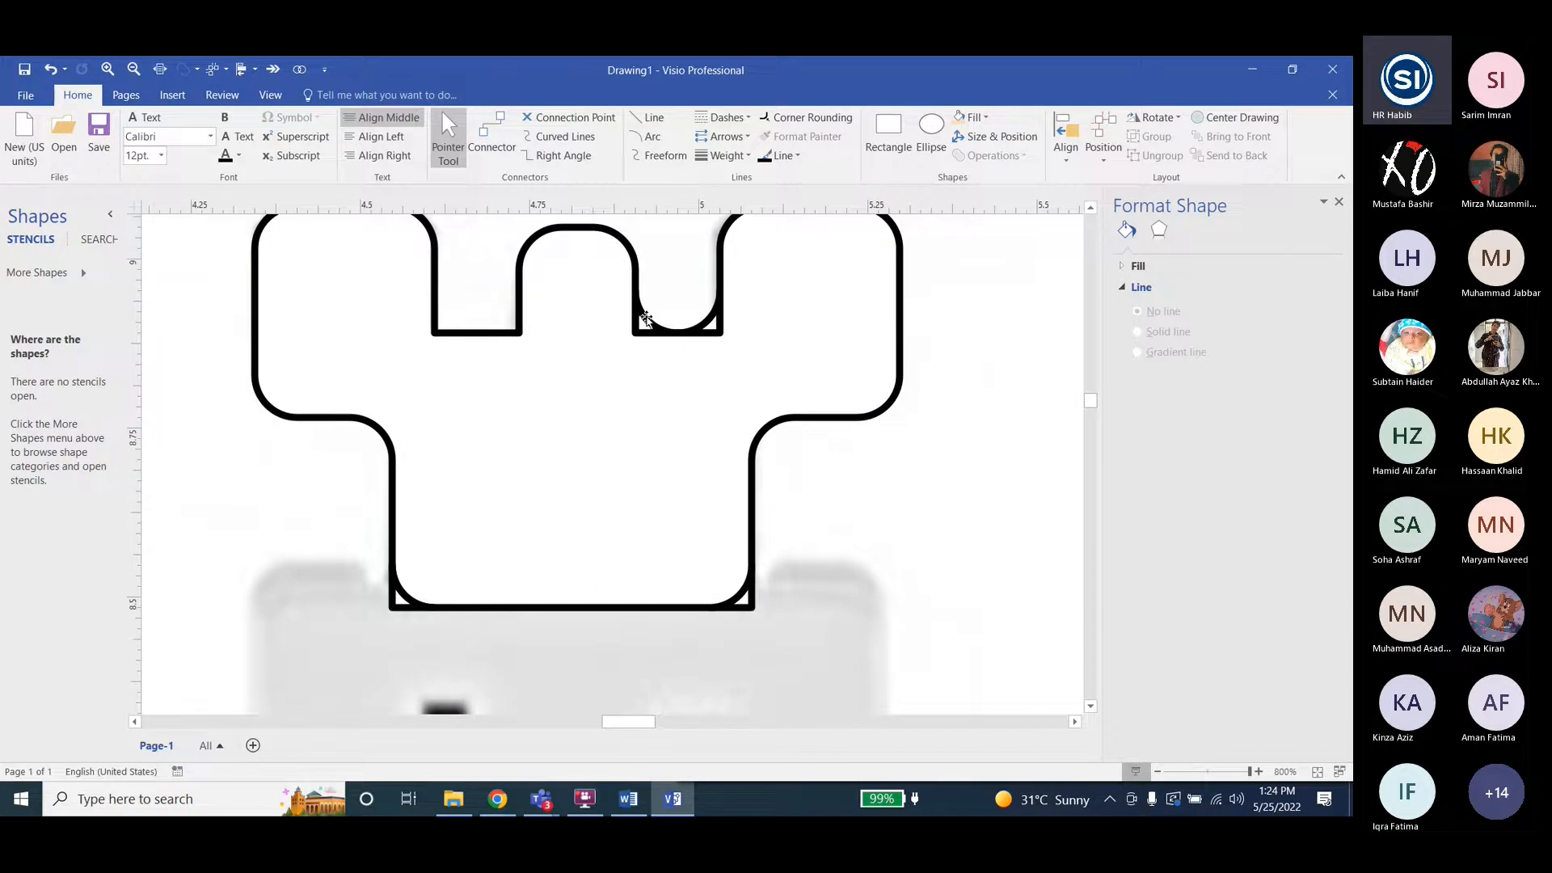
scroll(645, 317, "up", 1)
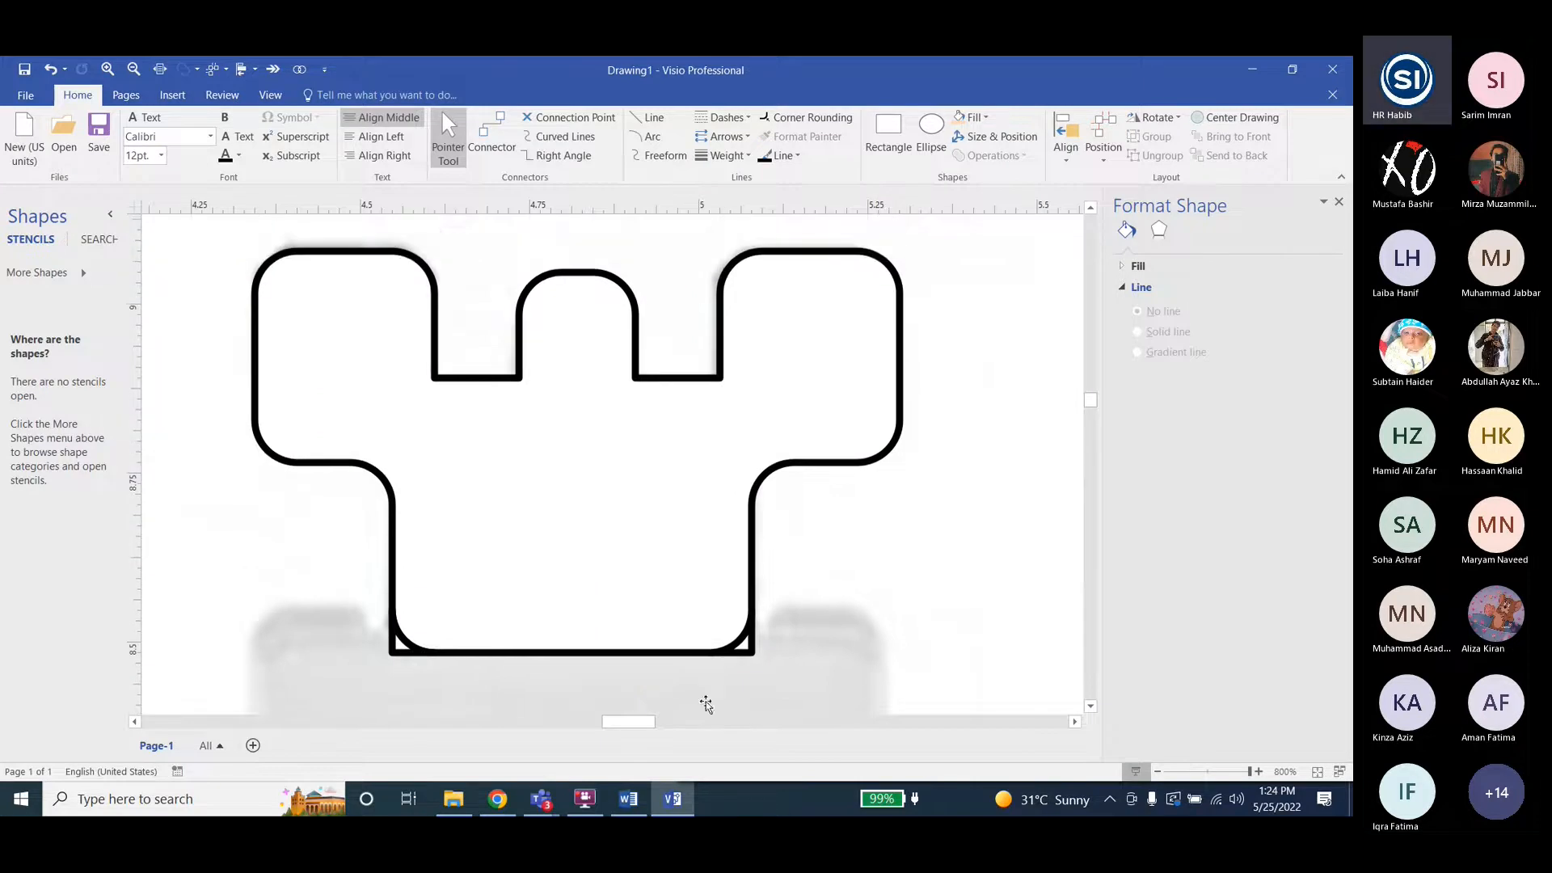
left_click(628, 799)
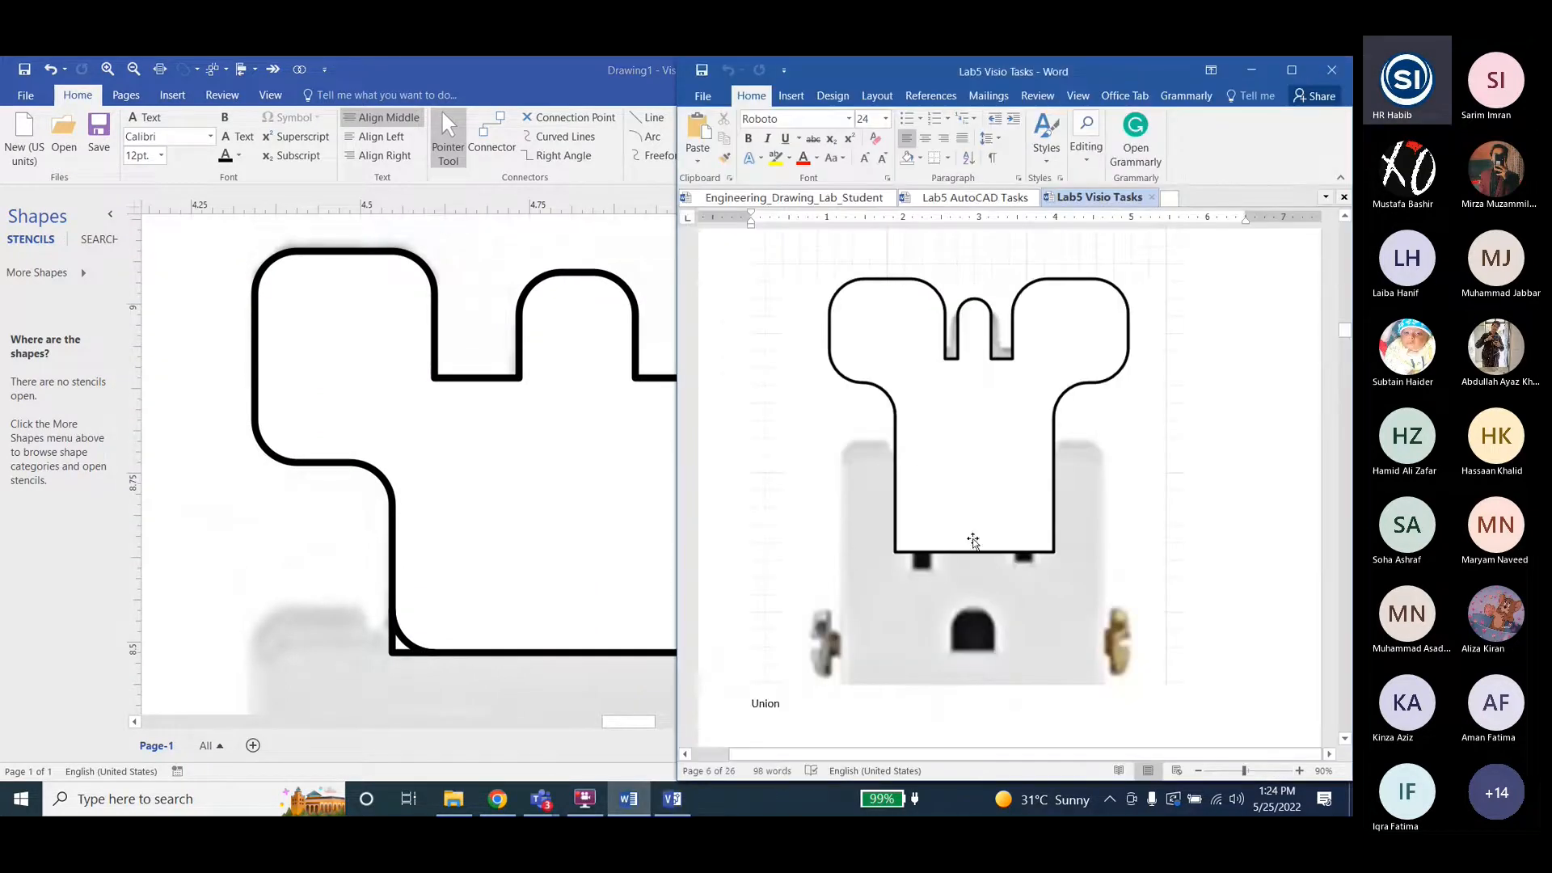
left_click(233, 550)
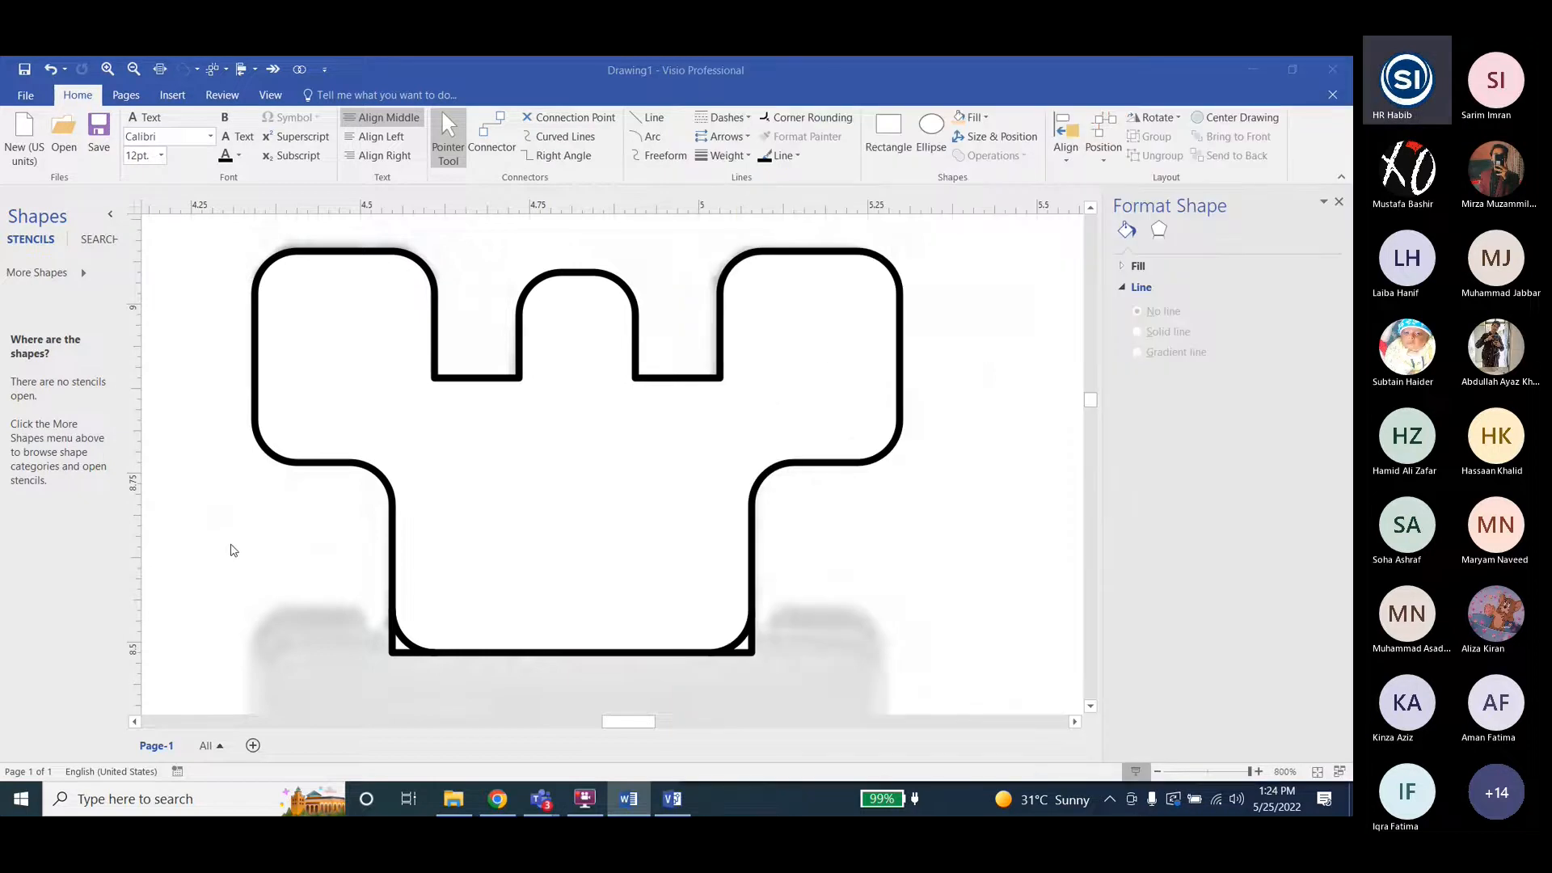
Unite the stem's lower-left corner piece with the bracket outline using the Union operation.
left_click(400, 641)
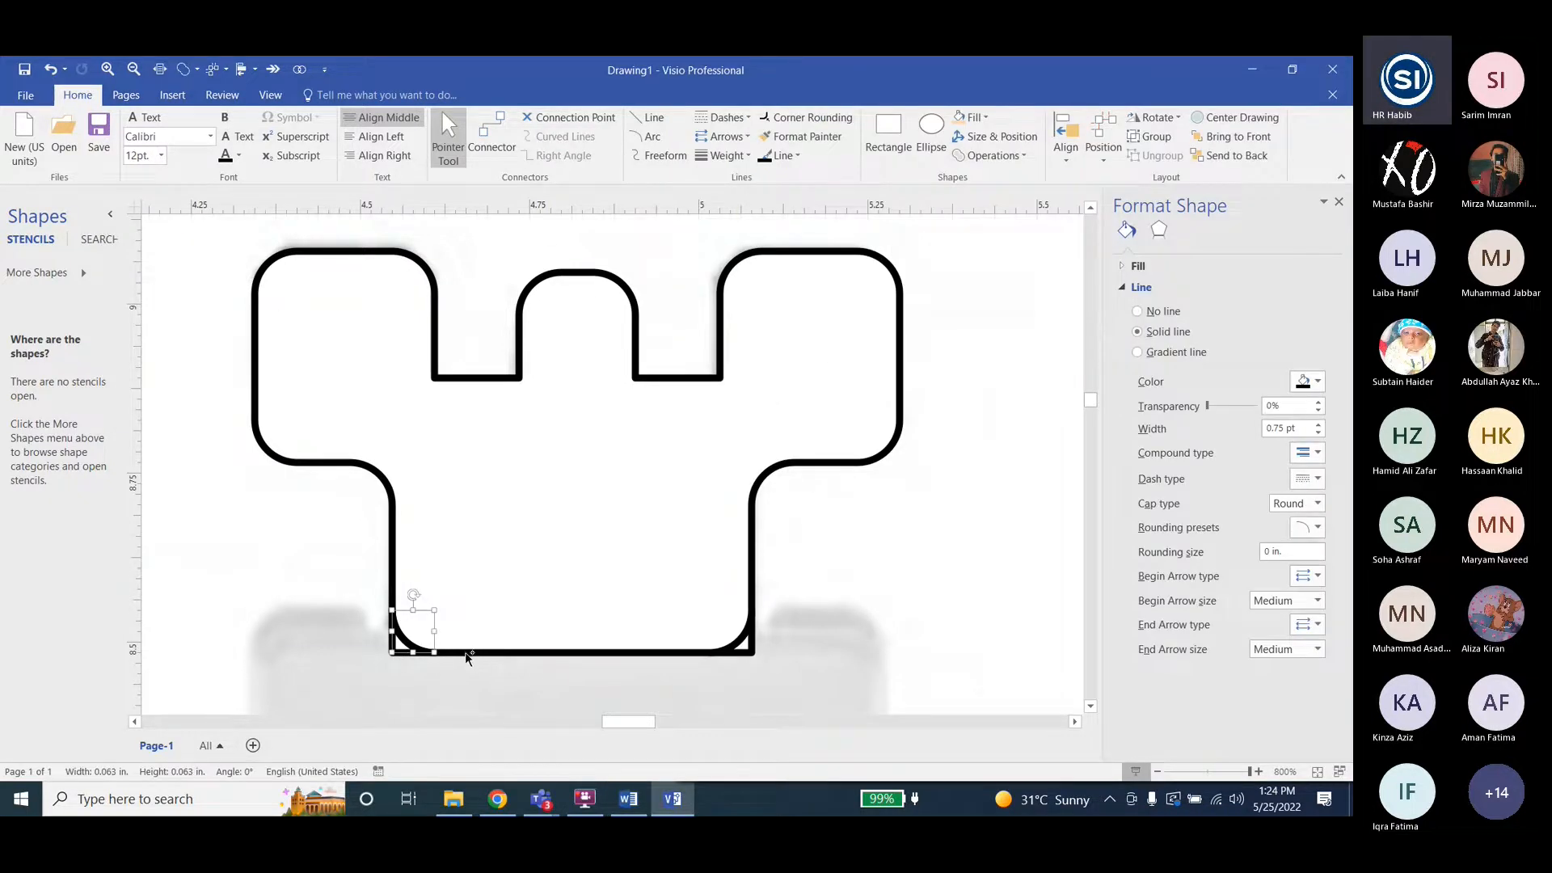
left_click(513, 623, "shift")
left_click(993, 155)
left_click(1000, 185)
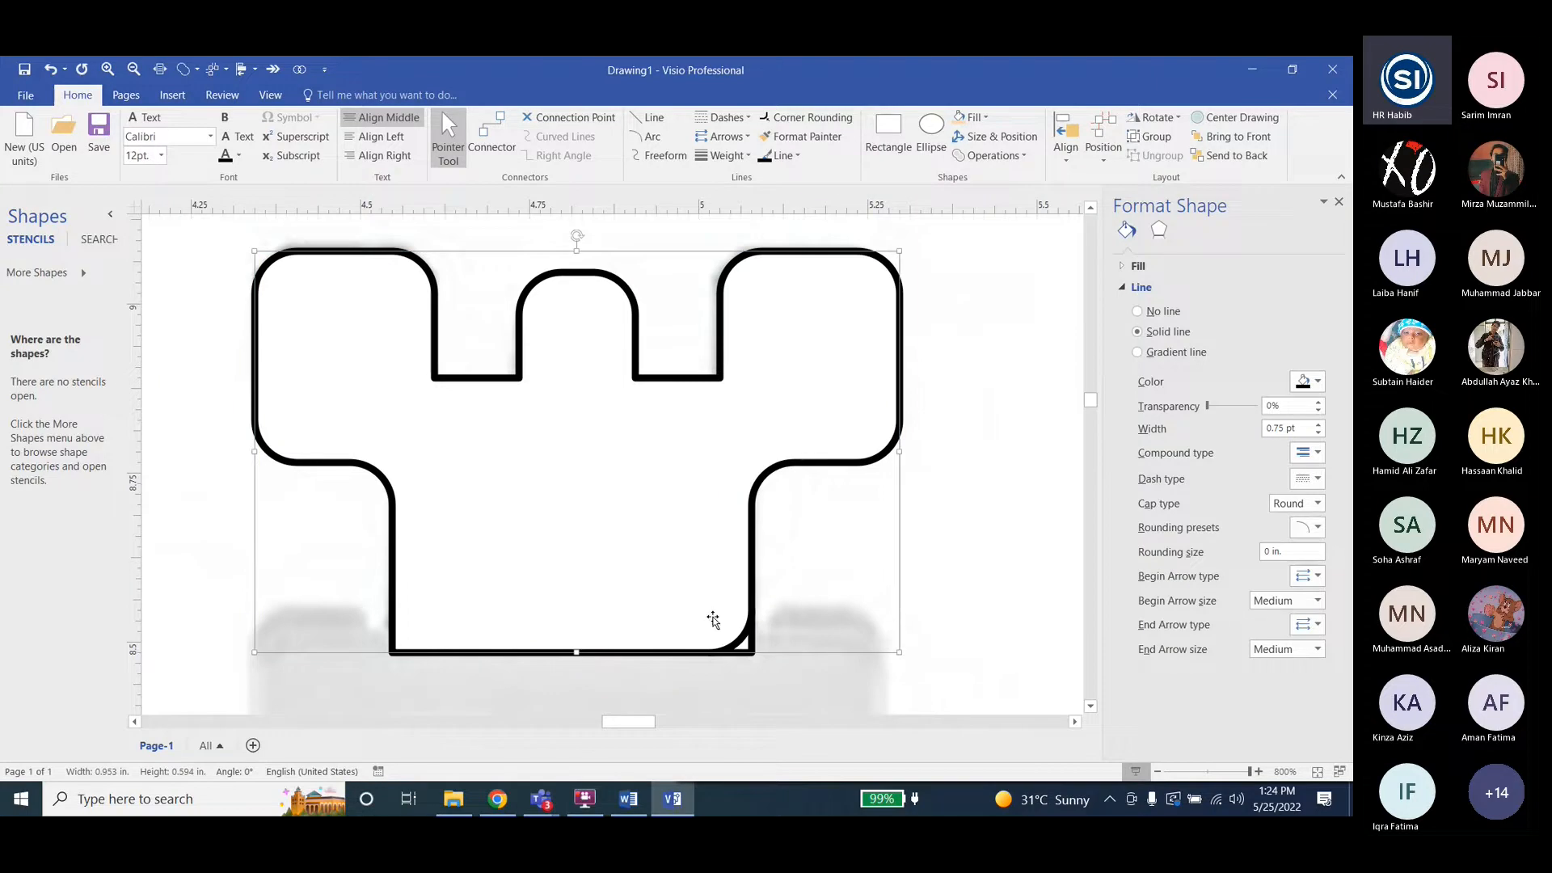
Unite the stem's lower-right corner piece with the bracket outline using the Union operation.
left_click(746, 644)
left_click(757, 647)
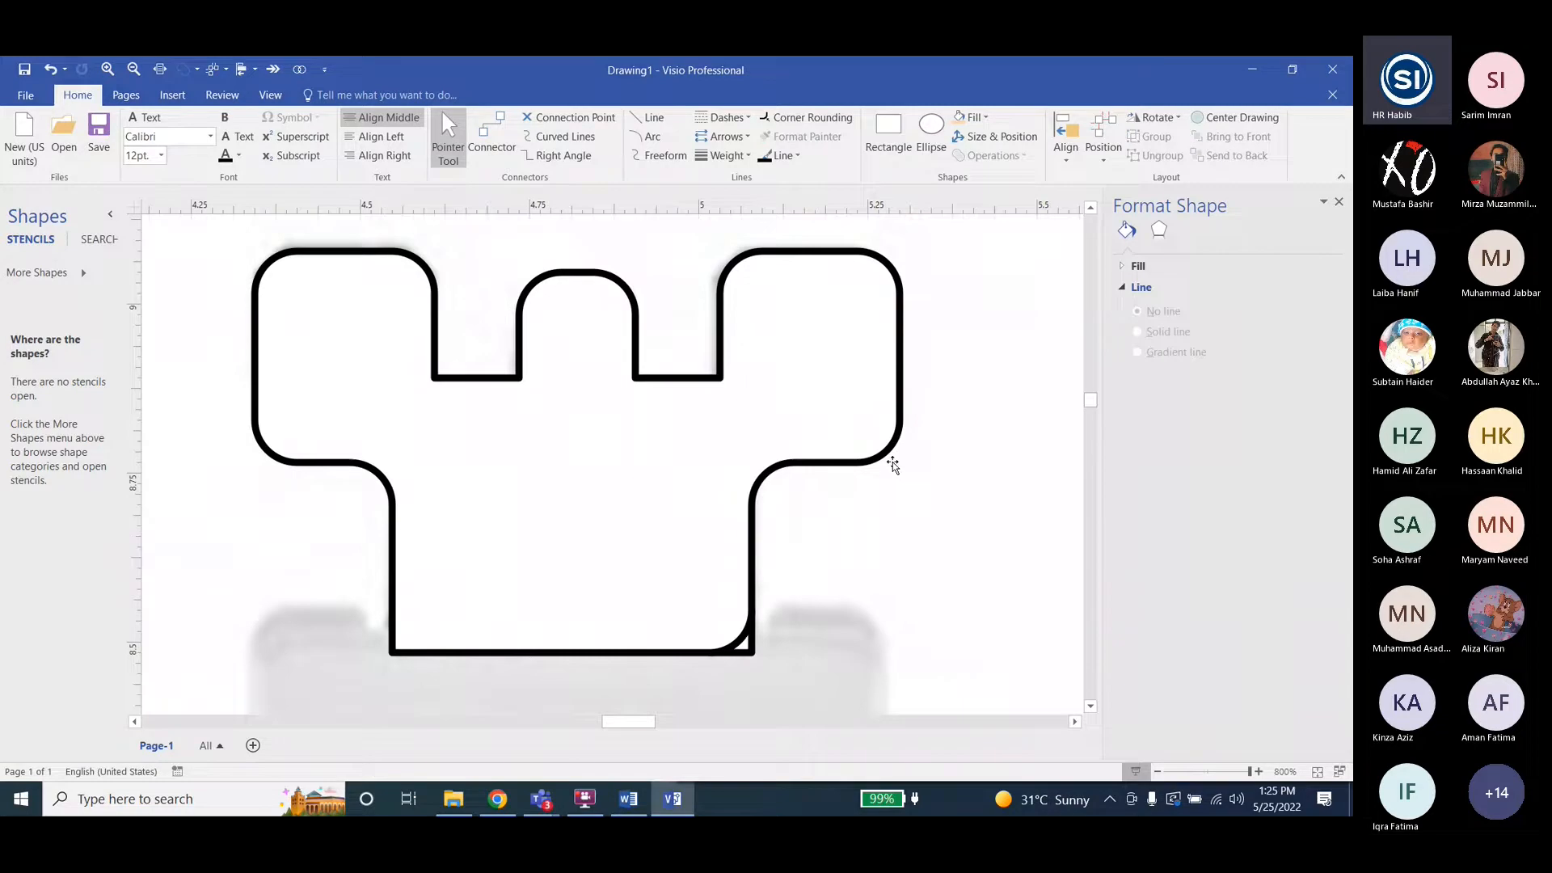
left_click(748, 638)
key("ctrl+a")
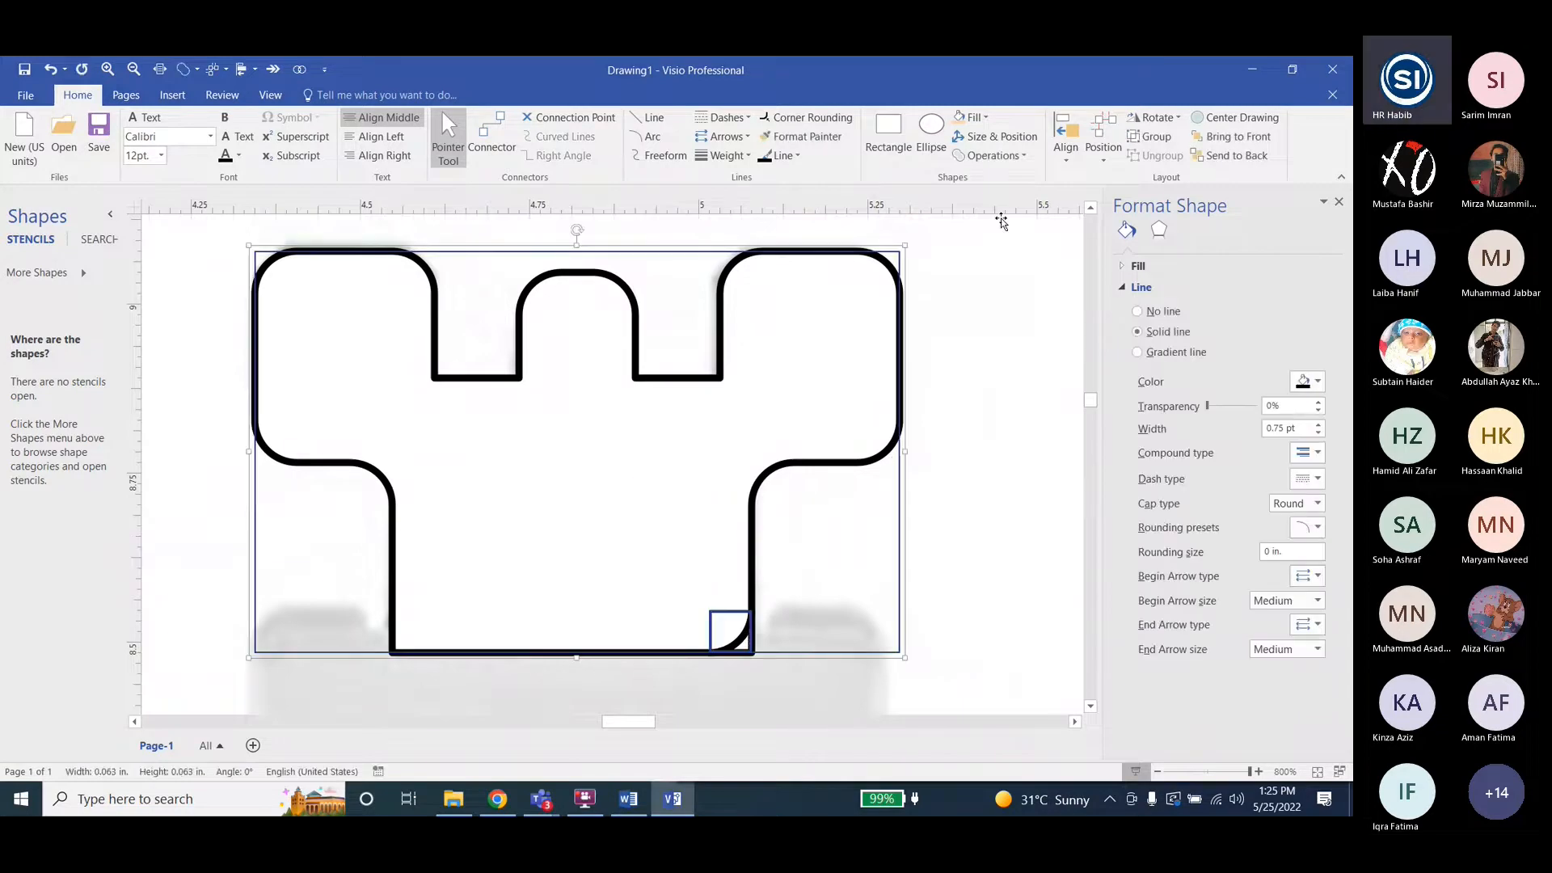
left_click(1002, 157)
left_click(993, 176)
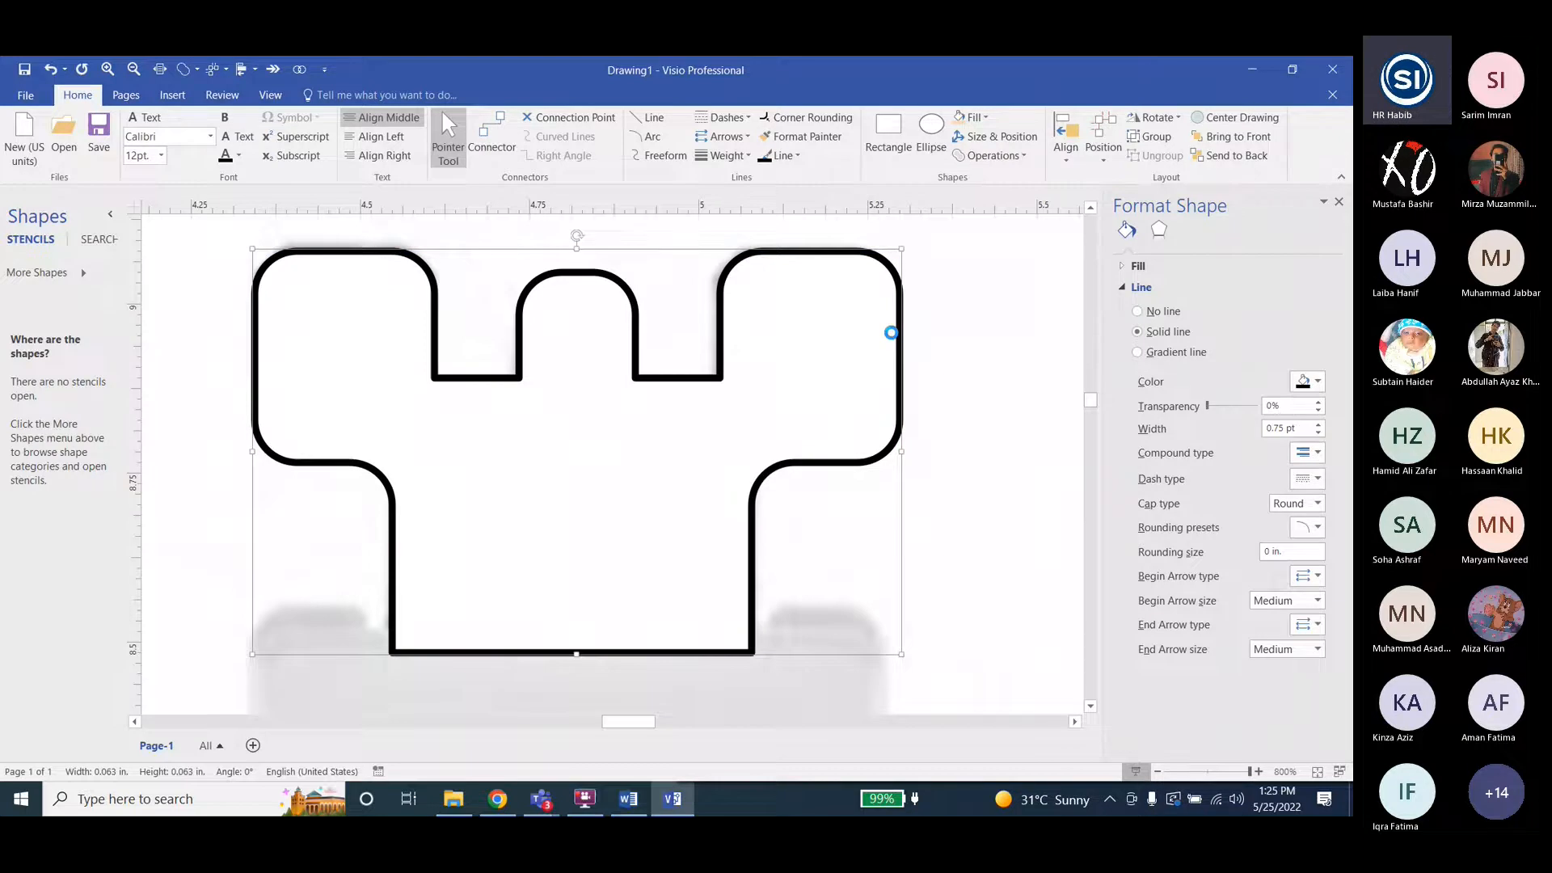
Check the Word lab document's "Send back and insert holes" figure and send the united bracket outline behind the outlet picture.
scroll(553, 489, "down", 1, "ctrl")
left_click(537, 582)
scroll(524, 418, "down", 2, "ctrl")
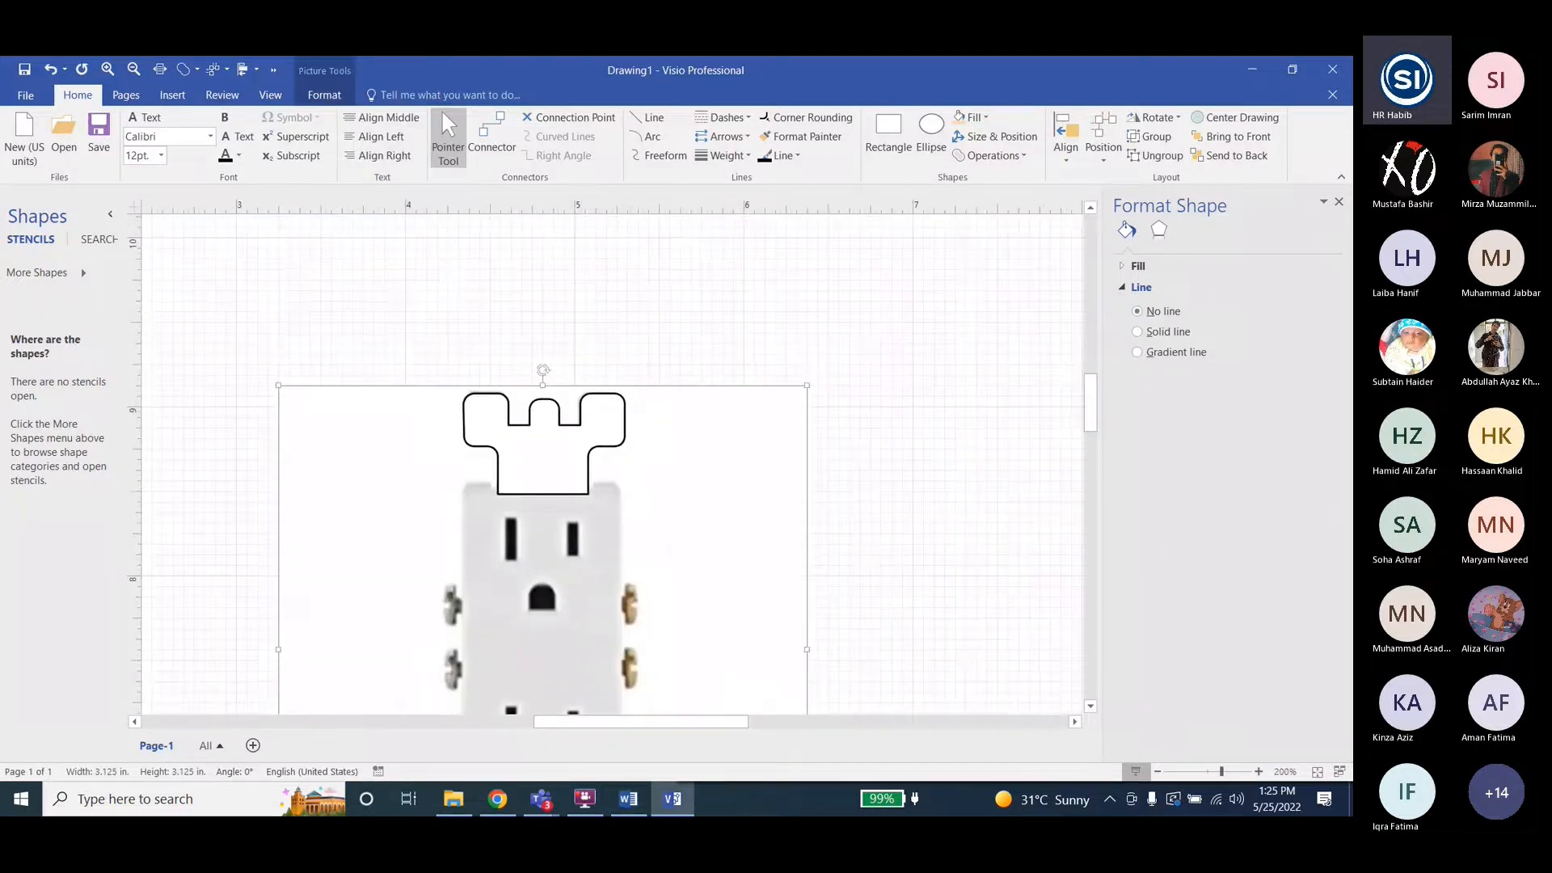
left_click(629, 798)
scroll(1052, 589, "down", 5)
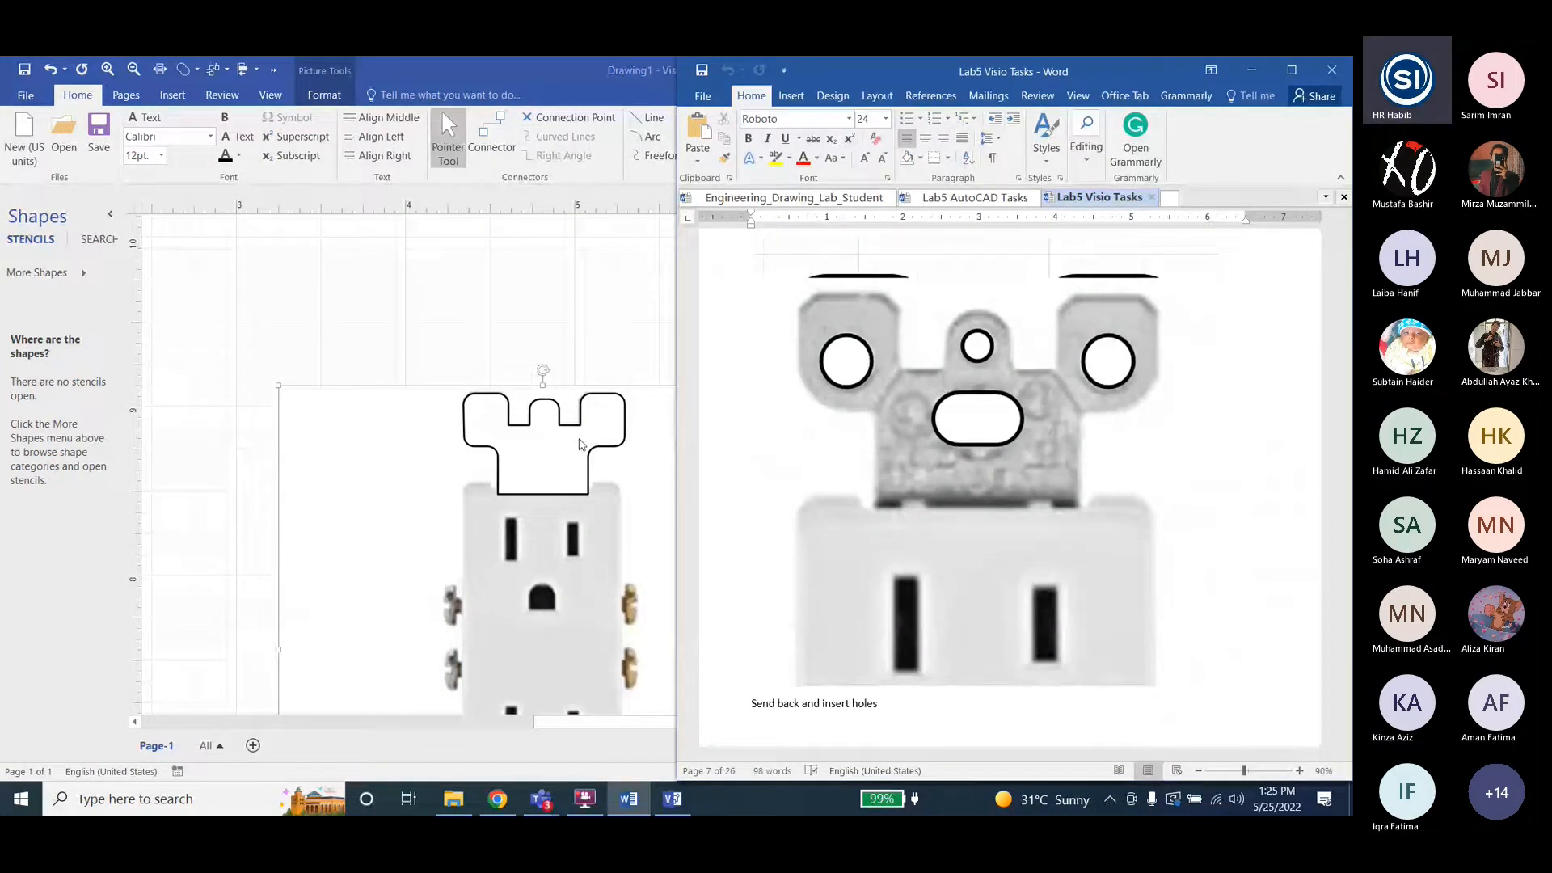
left_click(549, 448)
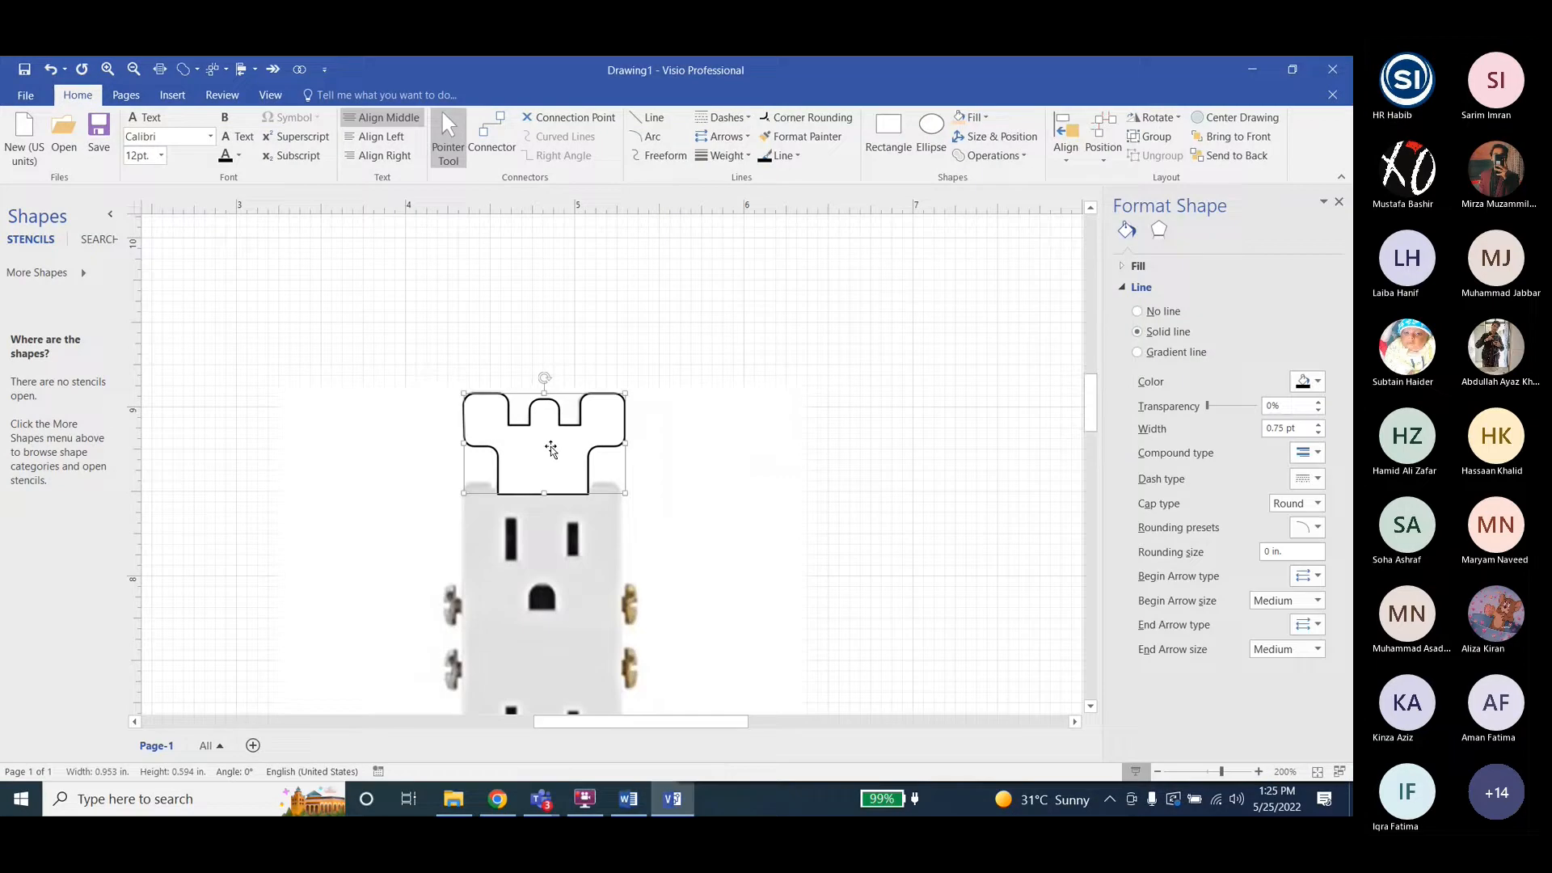
left_click(1229, 156)
left_click(485, 267)
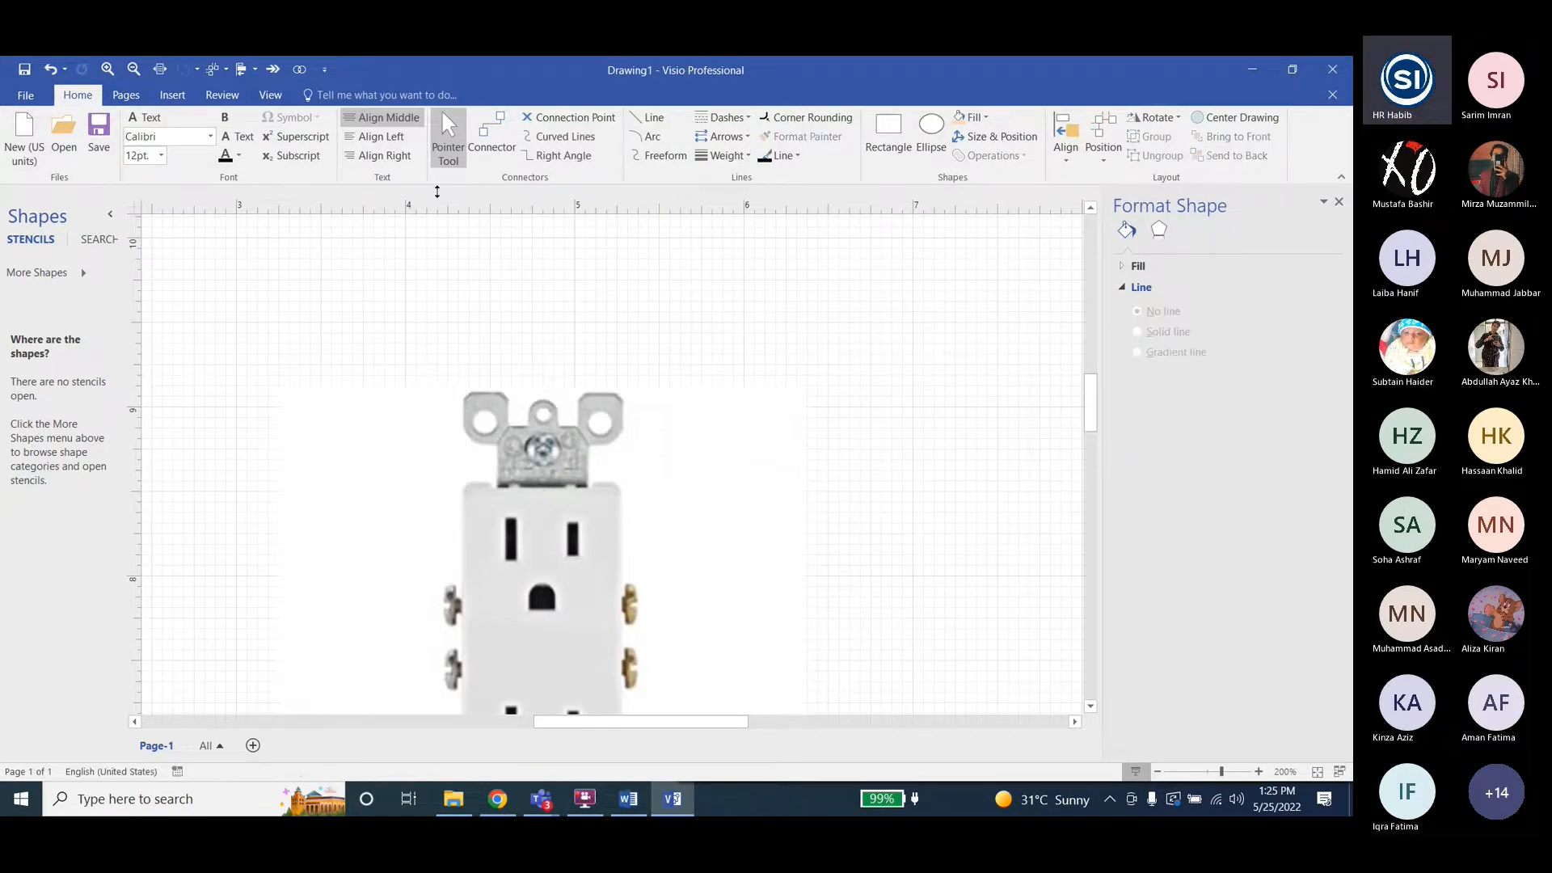
Draw a circle about 0.148 in. in diameter over the hole in the bracket's left ear.
key("ctrl+9")
left_click_drag(487, 421, 506, 451)
scroll(455, 425, "up", 3, "ctrl")
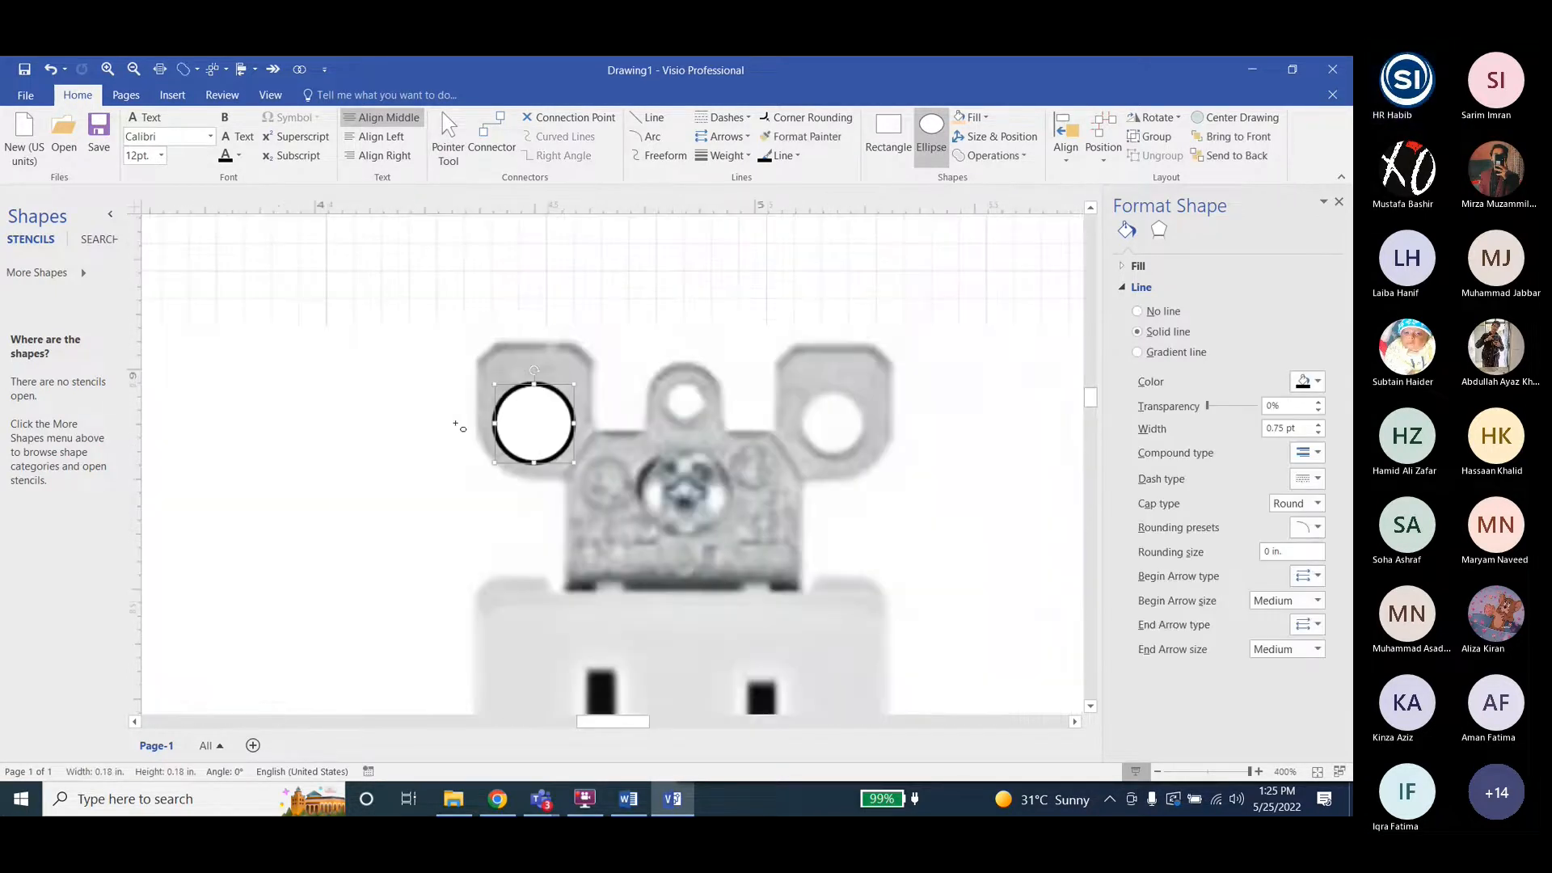
left_click_drag(537, 425, 544, 419)
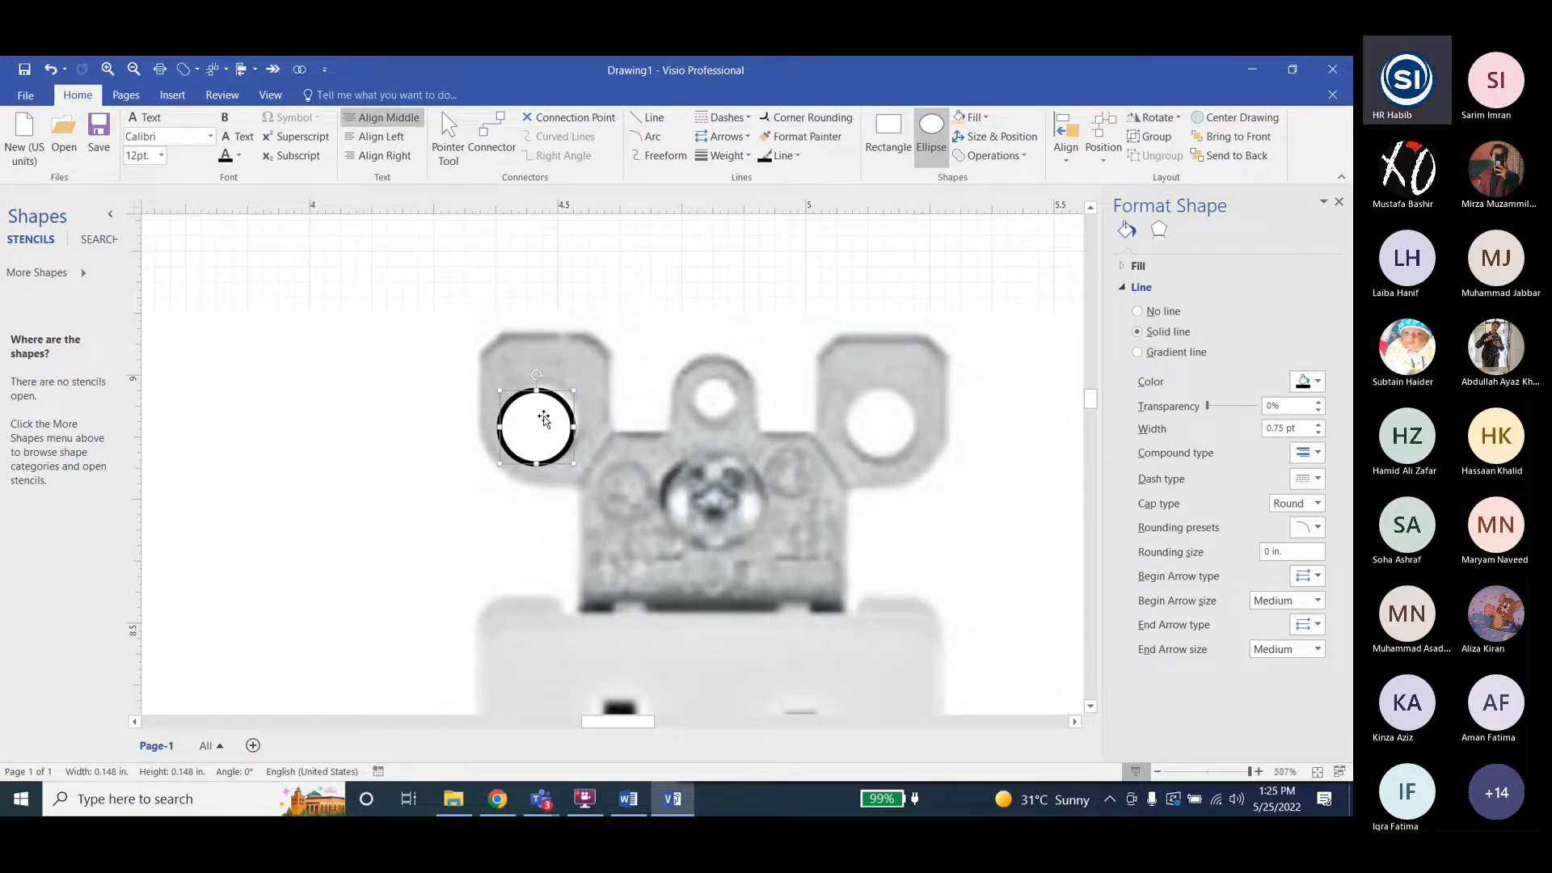
Duplicate the circle onto the right ear's hole and the middle prong's hole, shrinking the prong copy to about 0.09 in.
key("ctrl+d")
left_click_drag(677, 582, 855, 418)
key("ctrl+d")
left_click_drag(1035, 580, 716, 391)
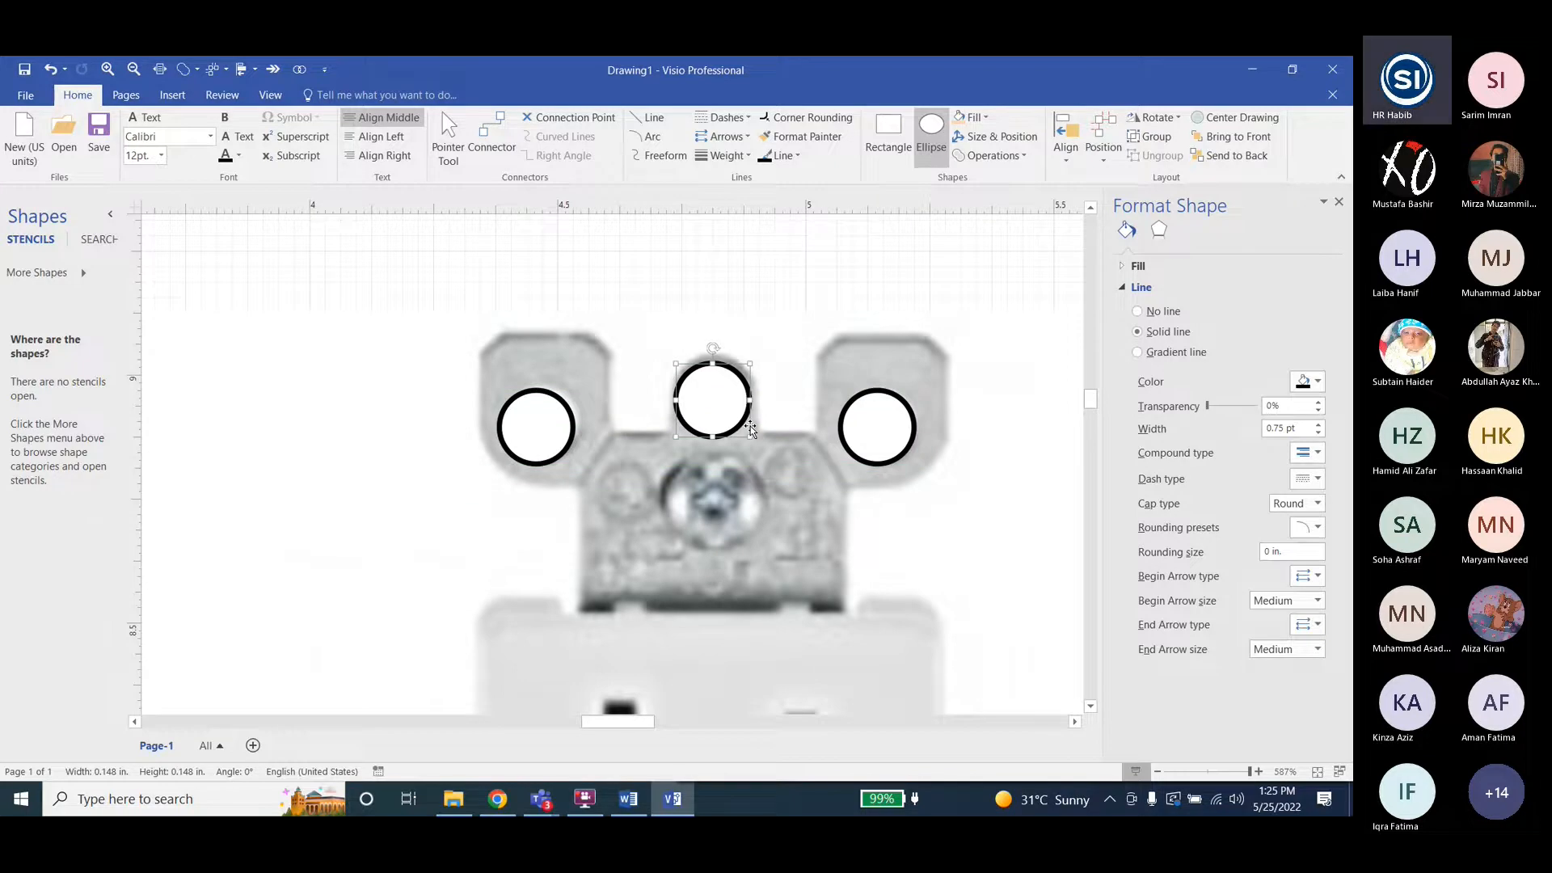
left_click_drag(750, 428, 720, 398)
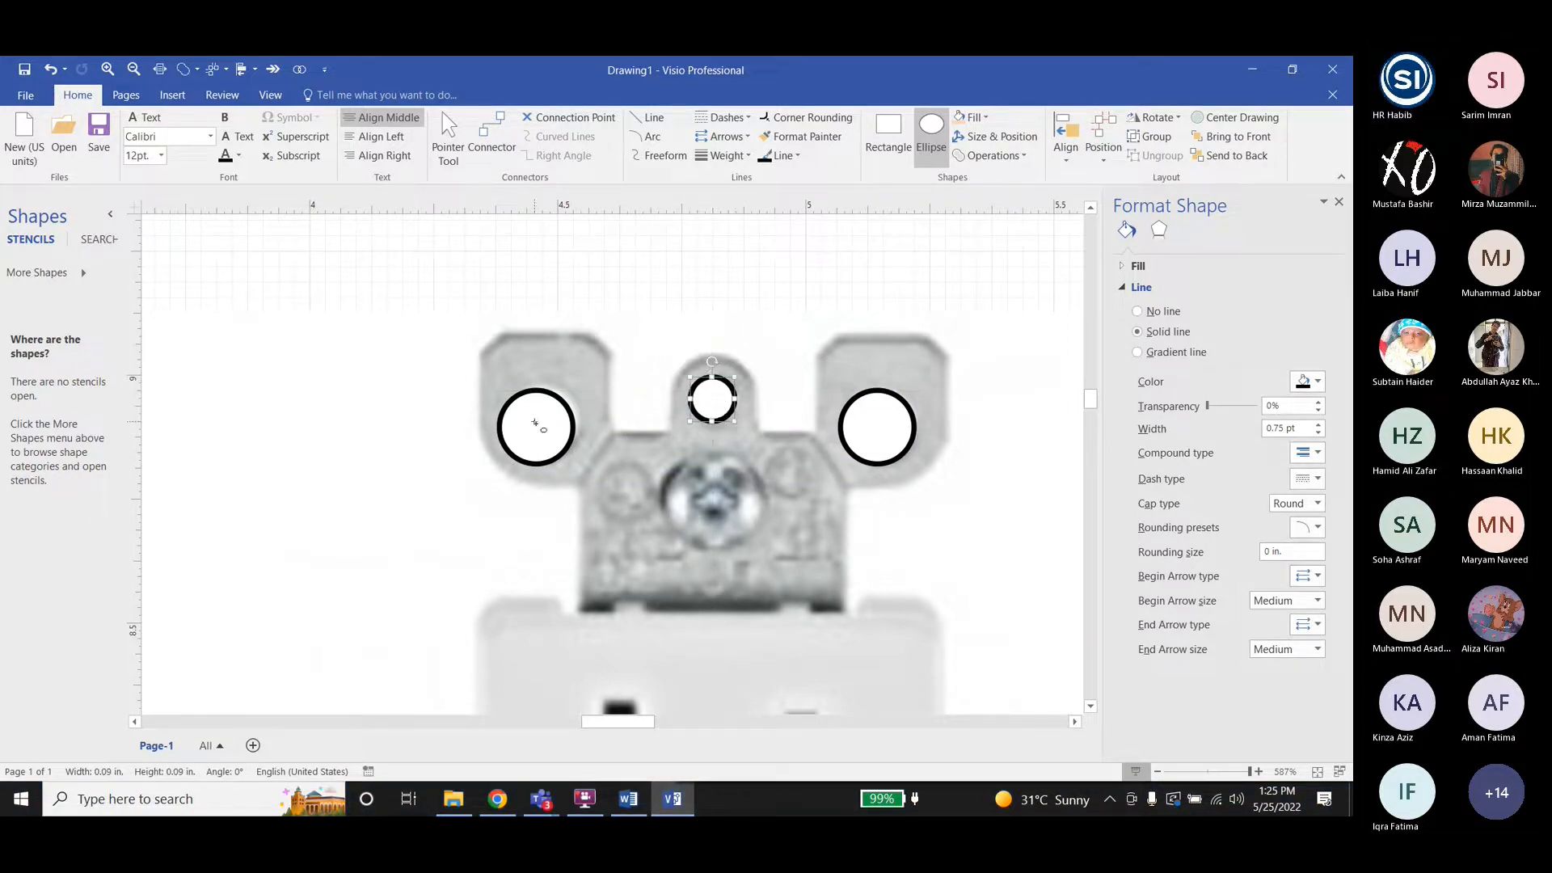
Duplicate the left ear's circle over the central screw and resize the copy to about 0.211 in.
scroll(331, 408, "down", 1)
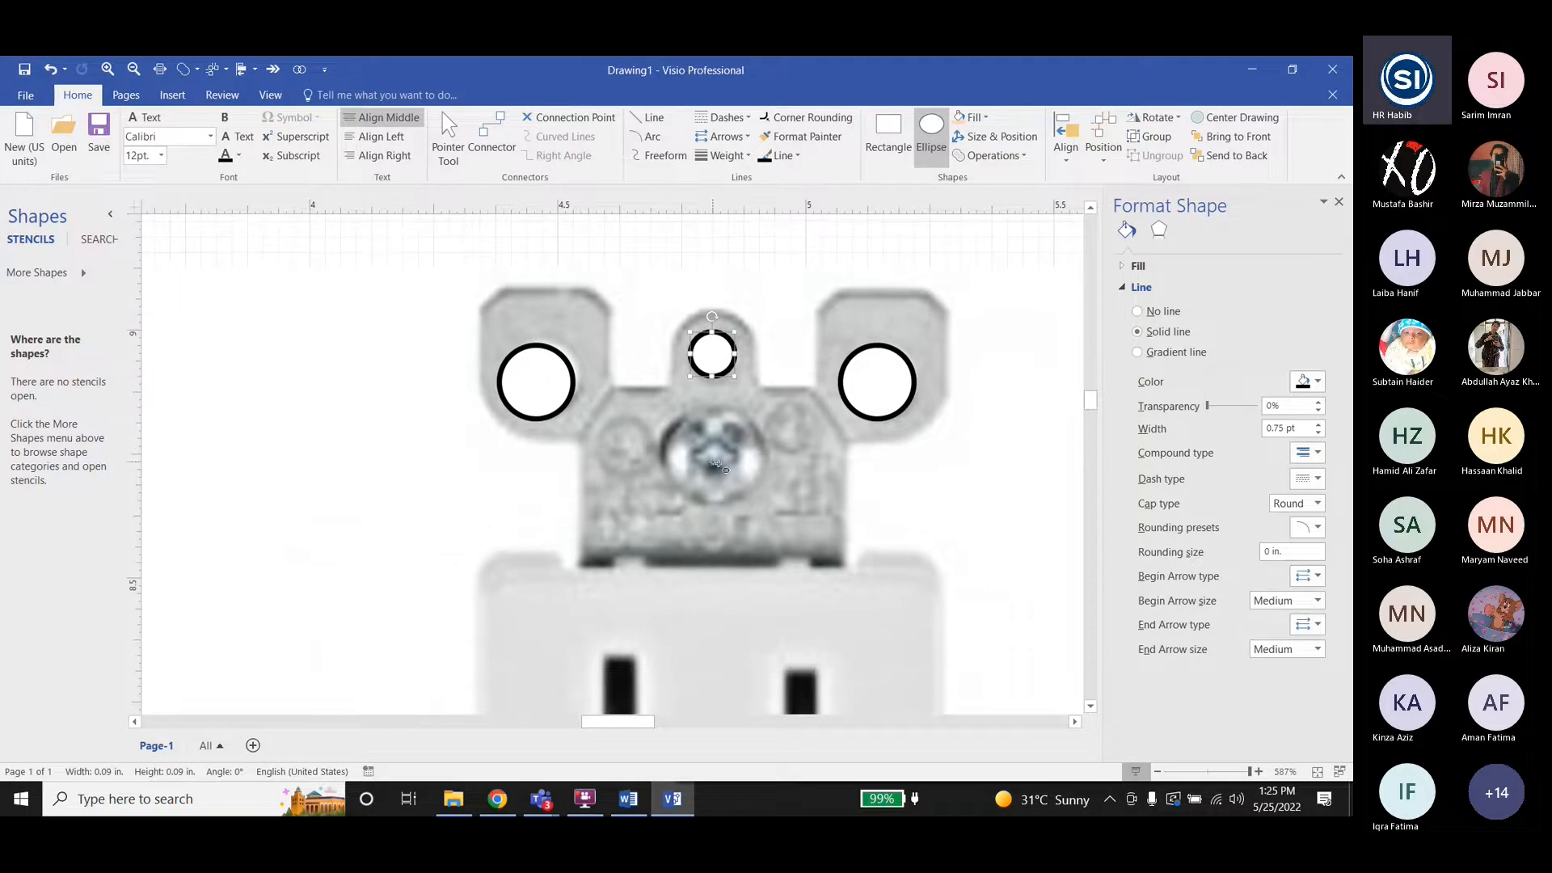
left_click(550, 384)
key("ctrl+d")
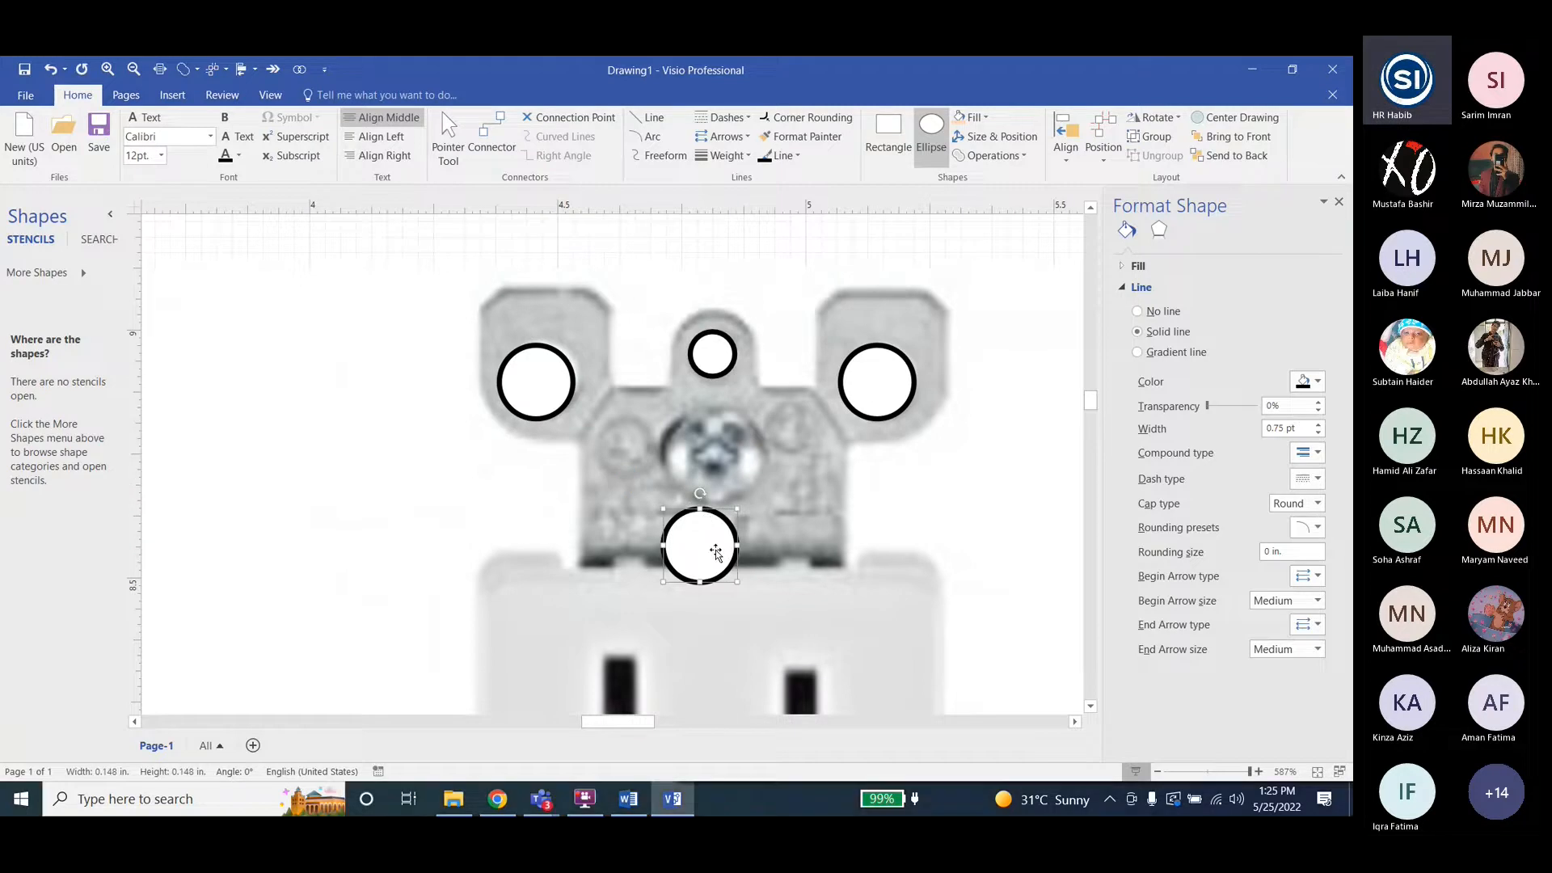
left_click_drag(709, 522, 726, 425)
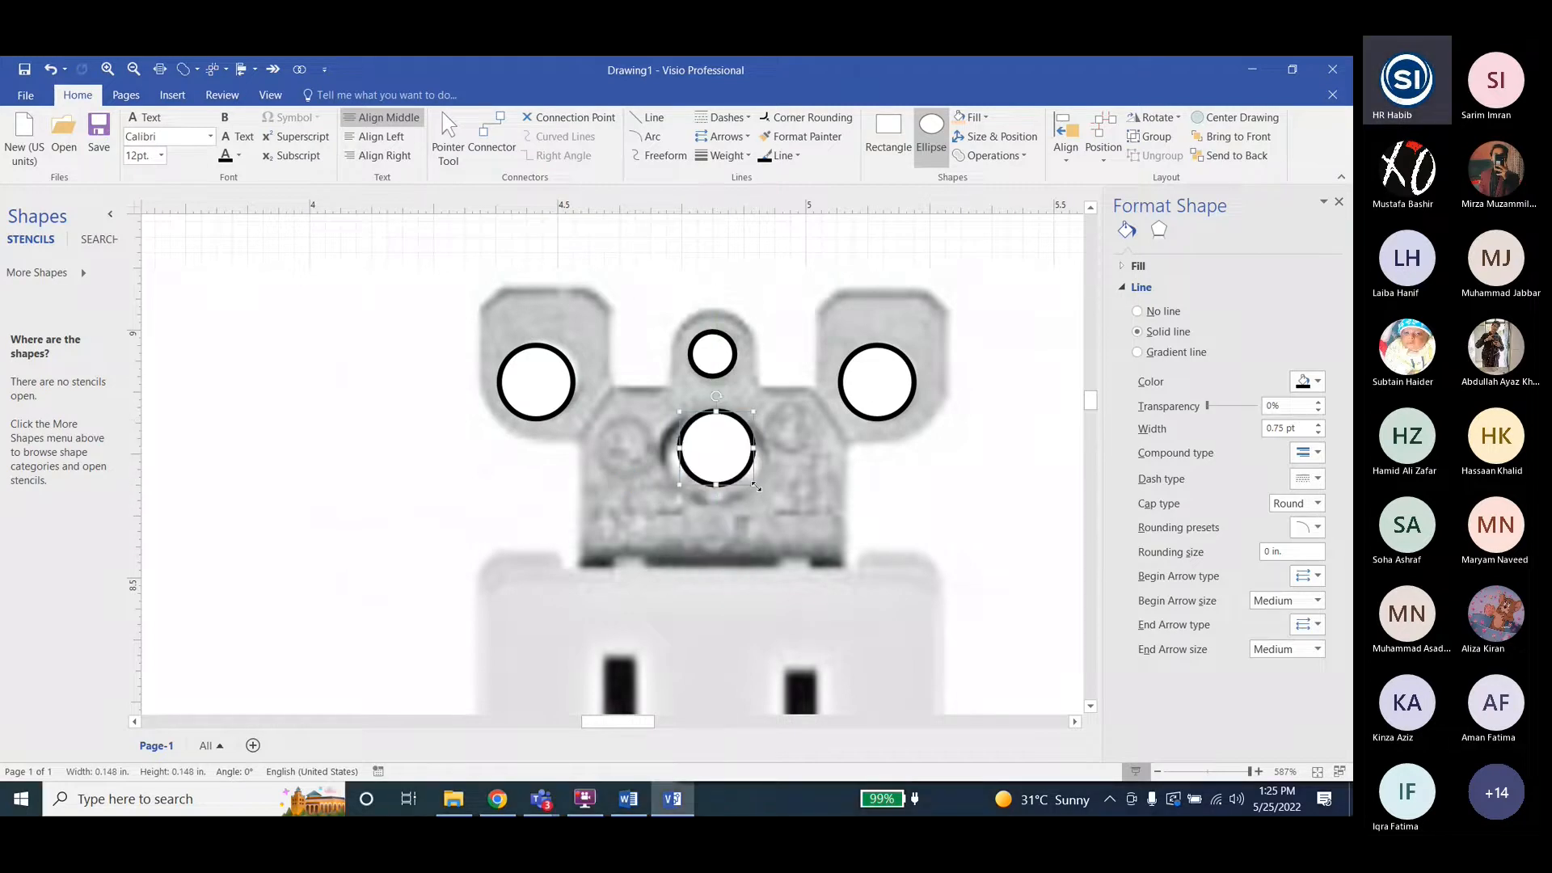
mouse_move(756, 487)
left_mouse_down()
mouse_move(786, 517)
mouse_move(742, 473)
left_mouse_up()
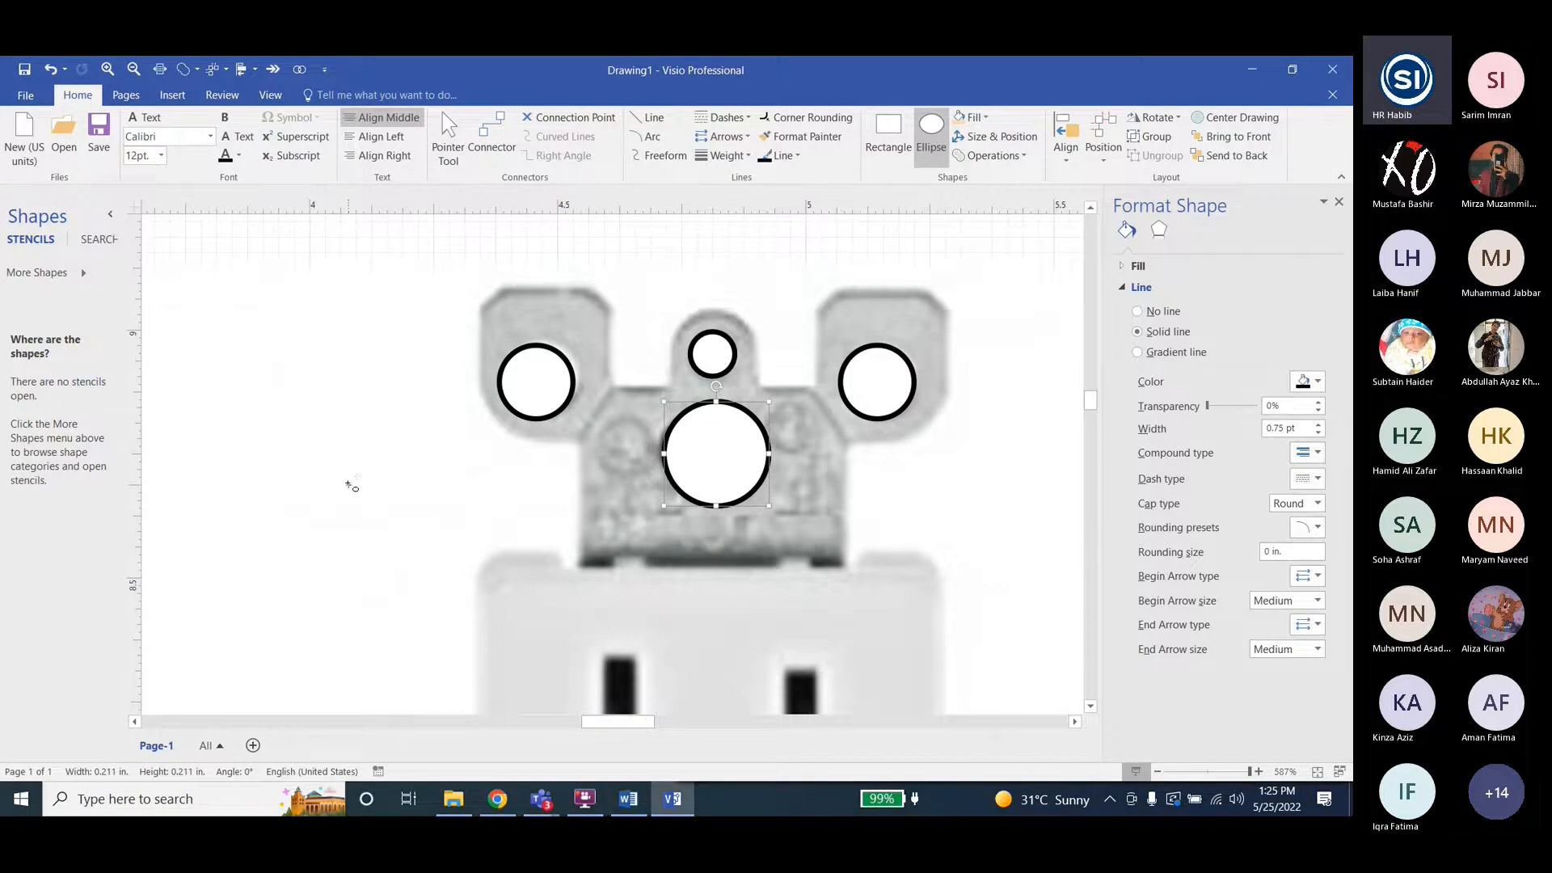
scroll(322, 486, "down", 2, "ctrl")
left_click_drag(594, 461, 640, 546)
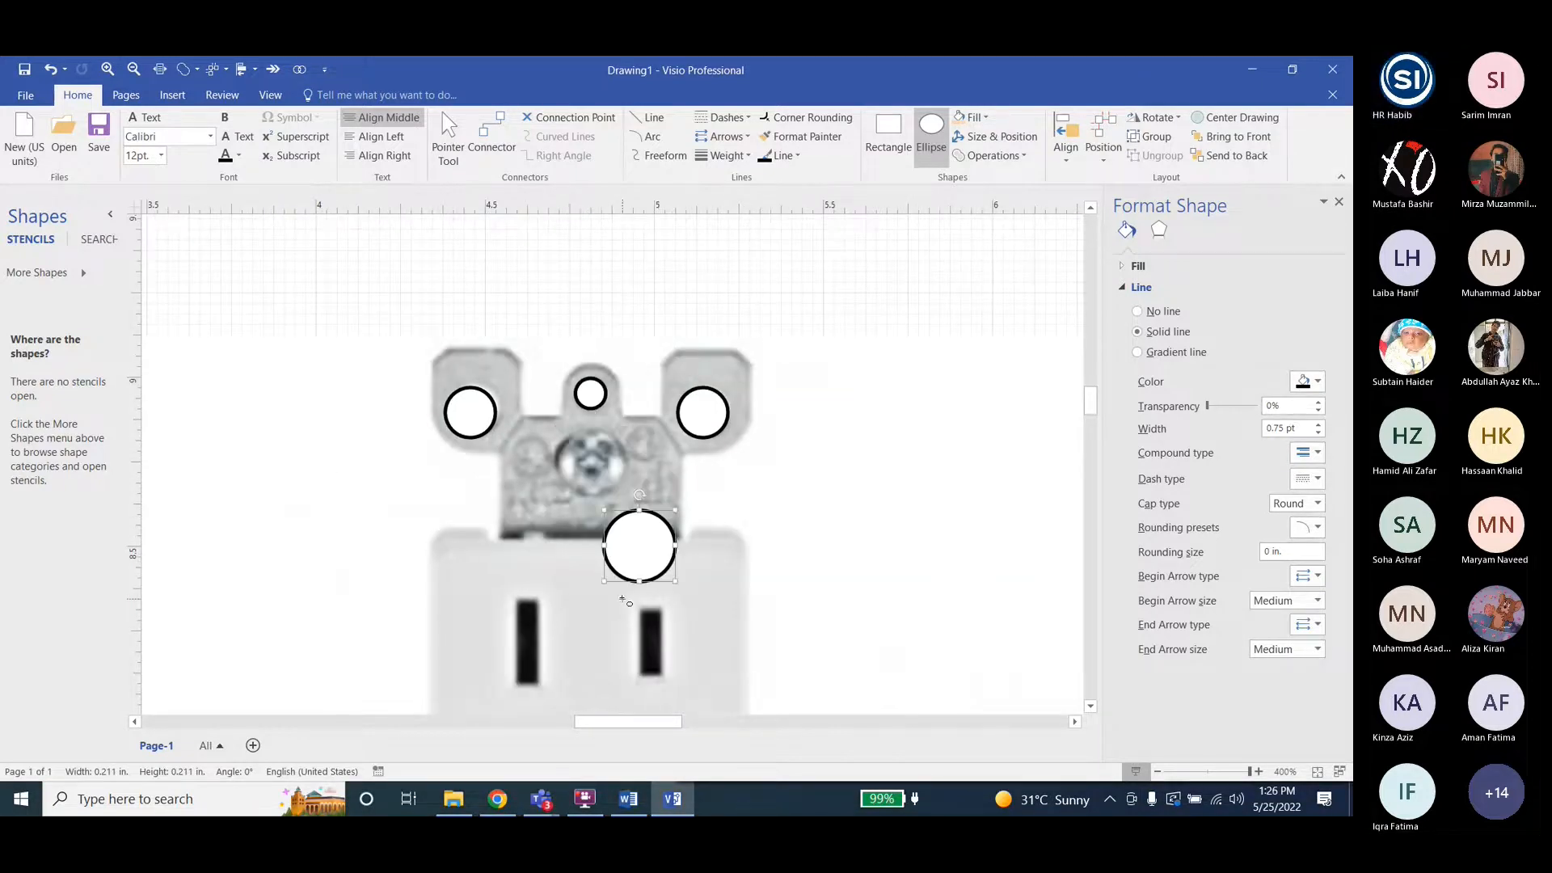
key("ctrl+z")
Group the four hole circles on the bracket, following the "Group holes" figure in the Word lab document.
scroll(532, 293, "down", 2, "ctrl")
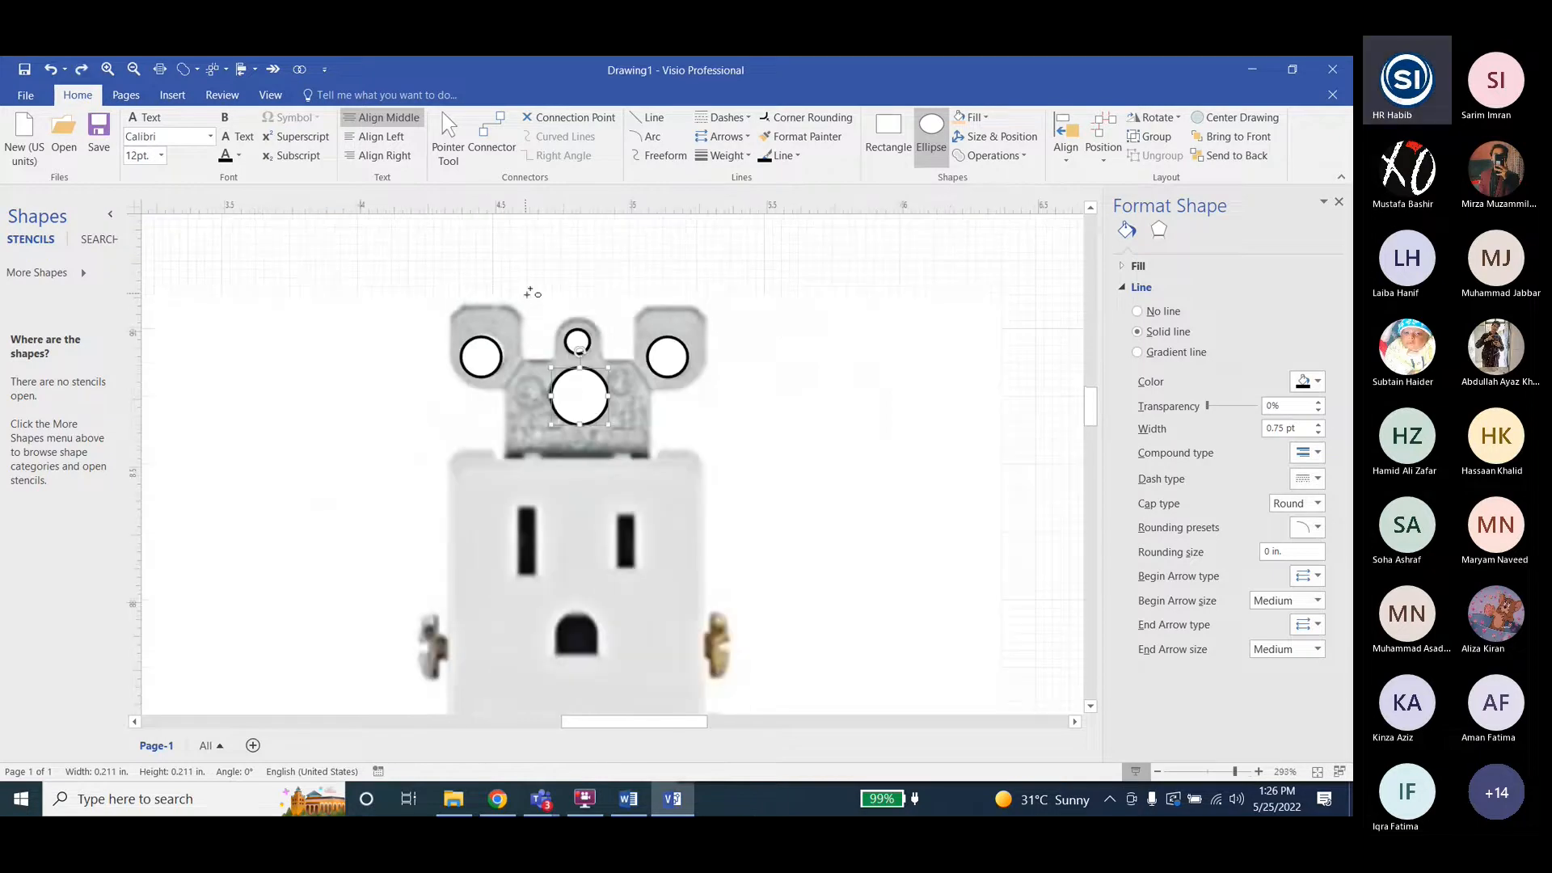
scroll(531, 293, "down", 1, "ctrl")
key("alt+Tab")
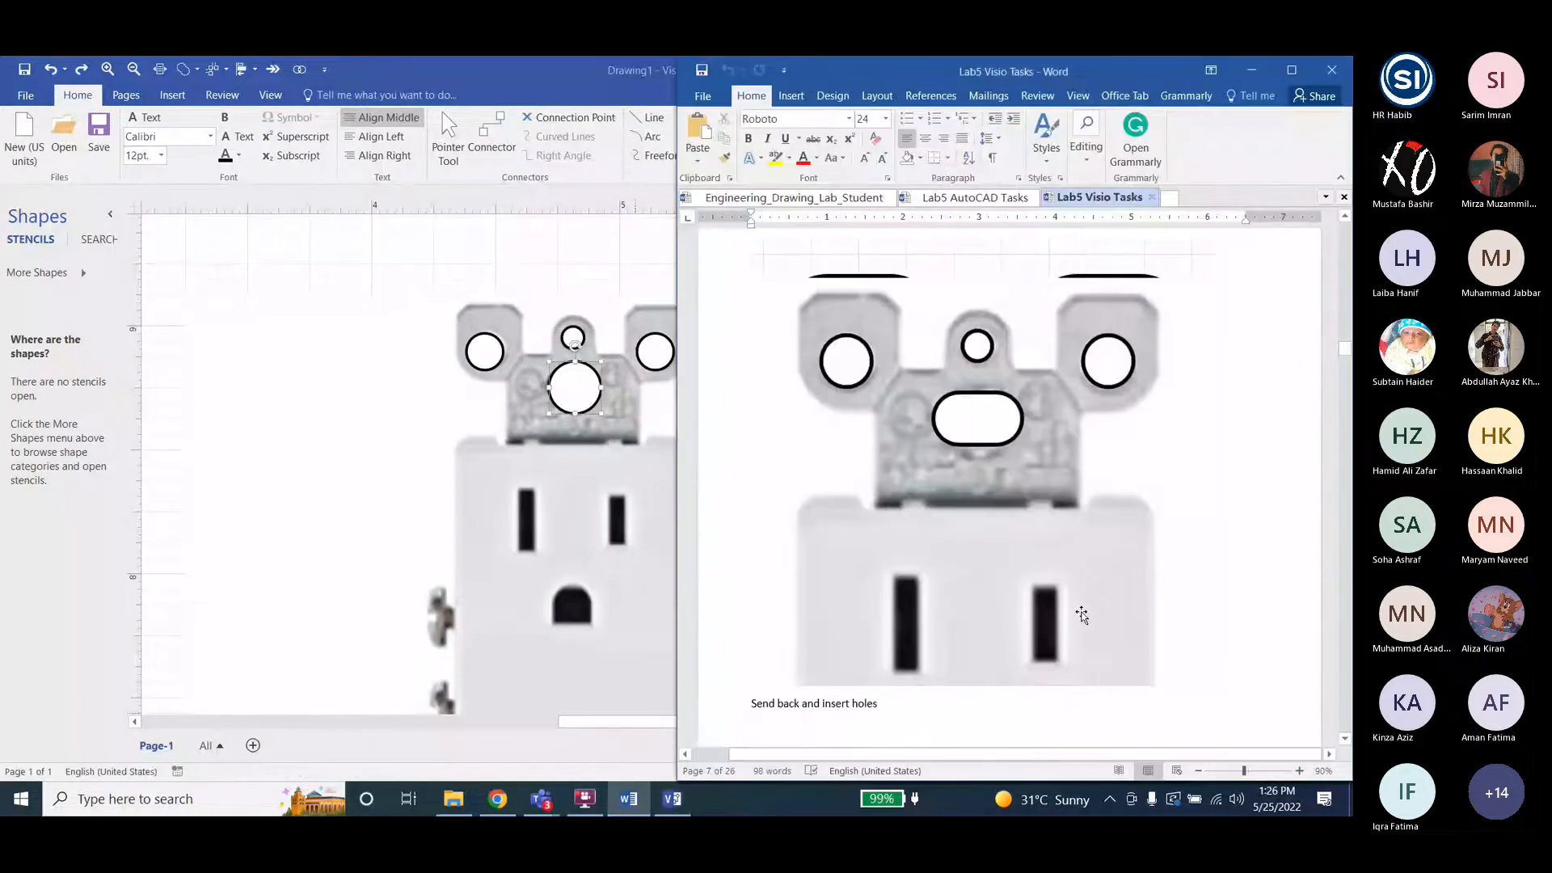
scroll(1059, 526, "down", 7)
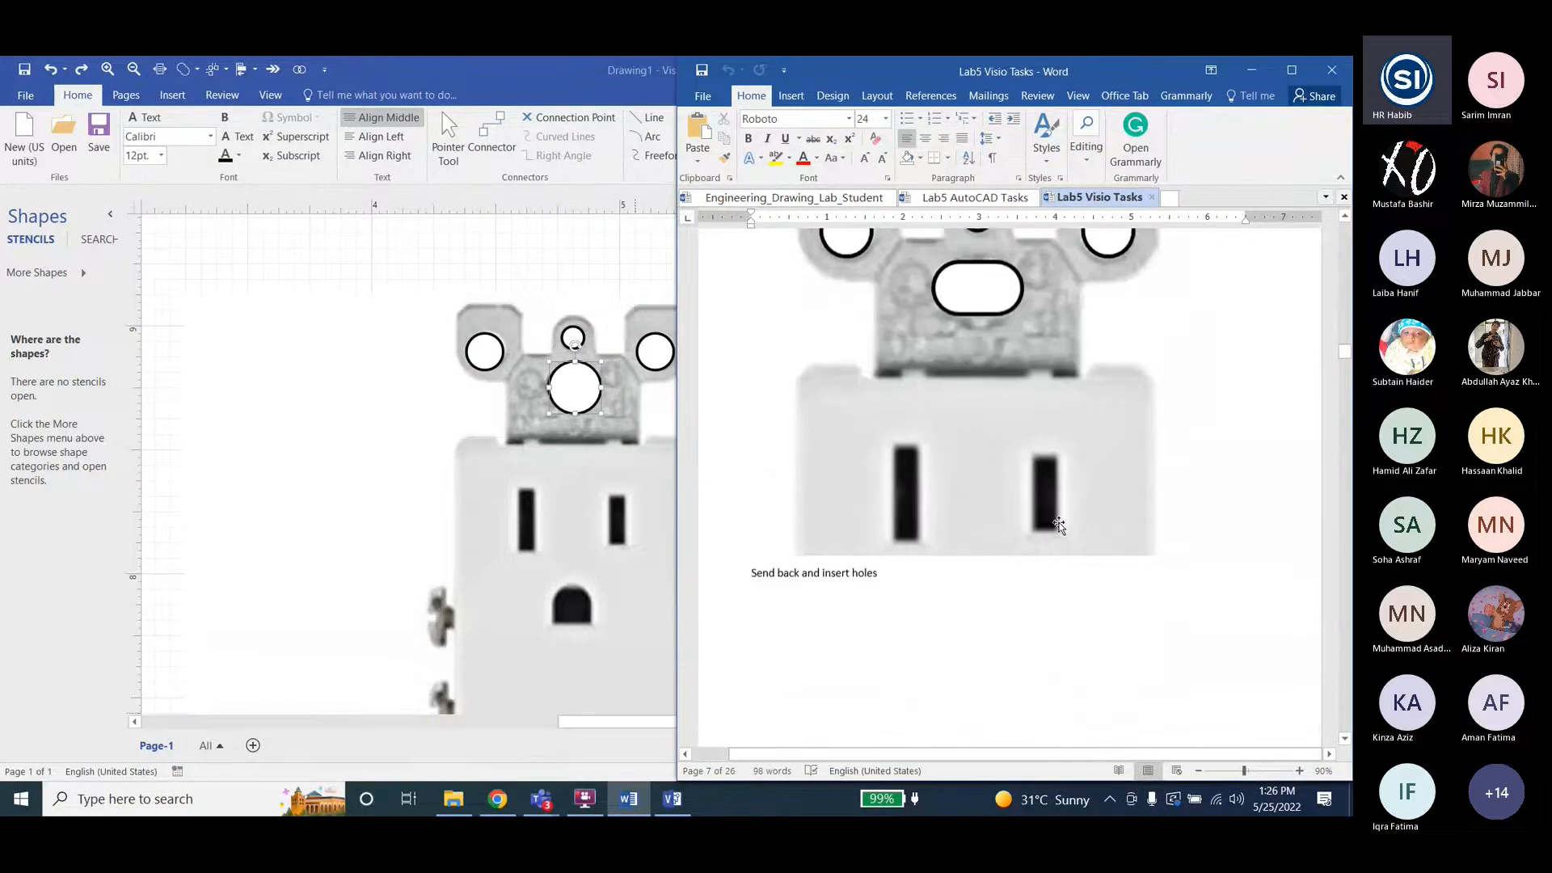
scroll(1059, 525, "down", 6)
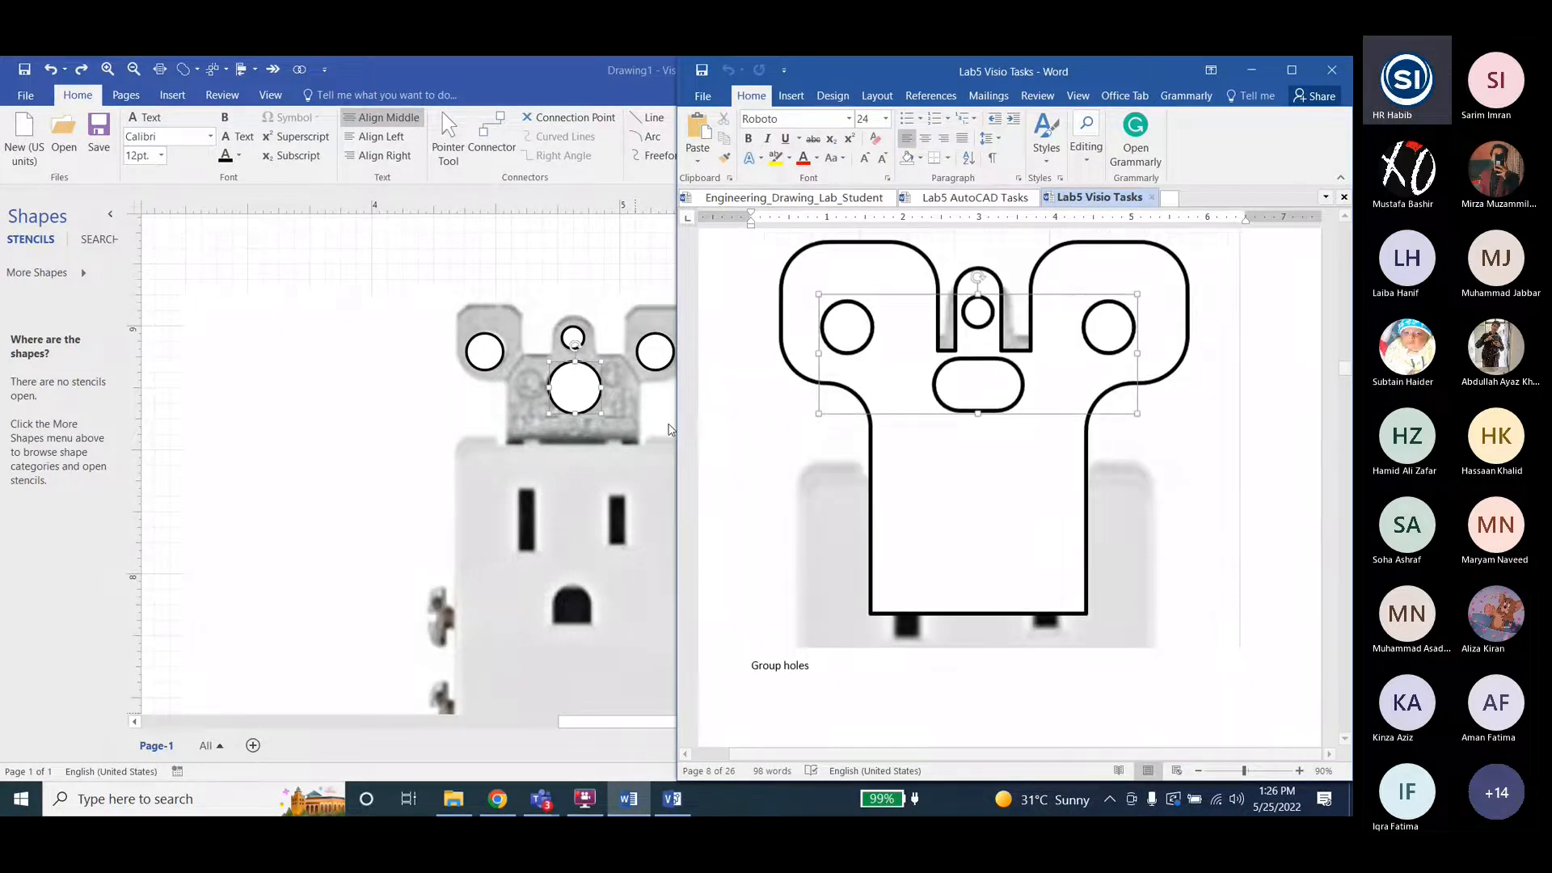
left_click(494, 353)
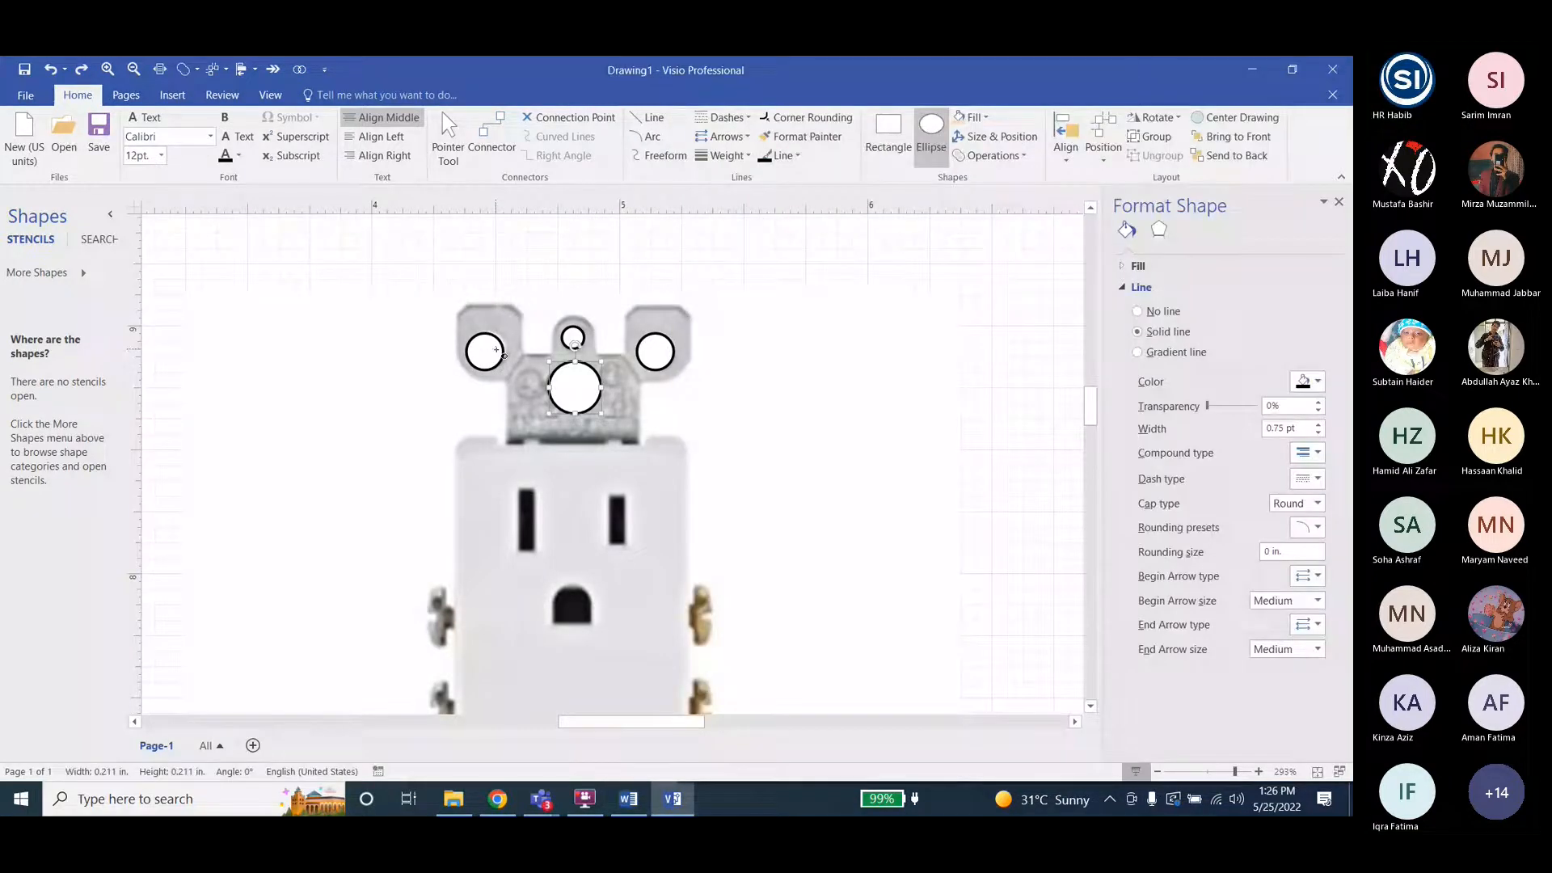
left_click(495, 351)
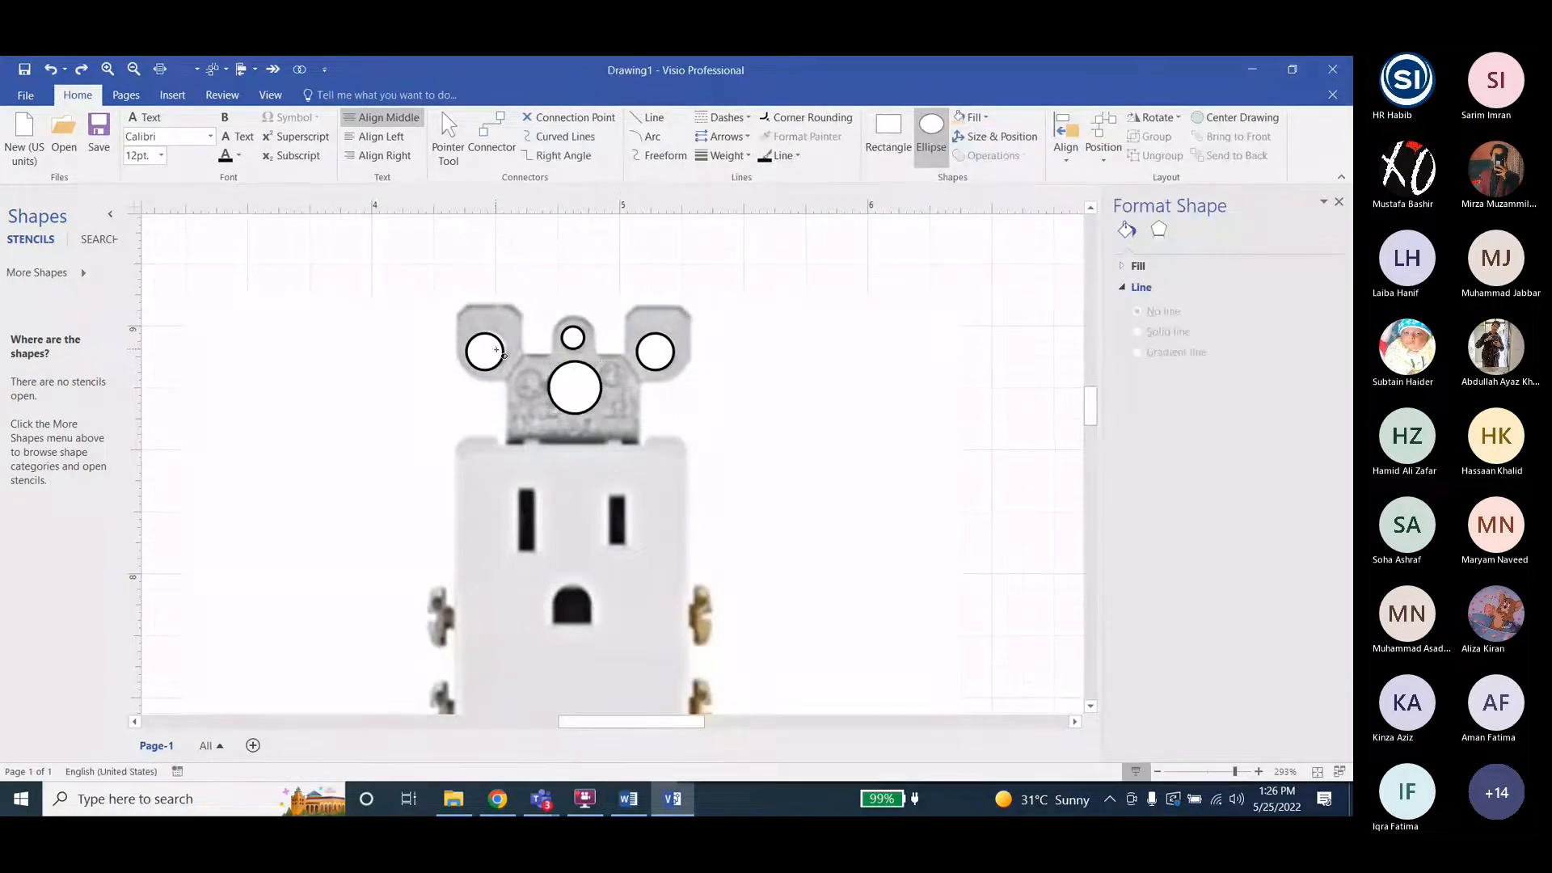
left_click(572, 335, "shift")
left_click(655, 352, "shift")
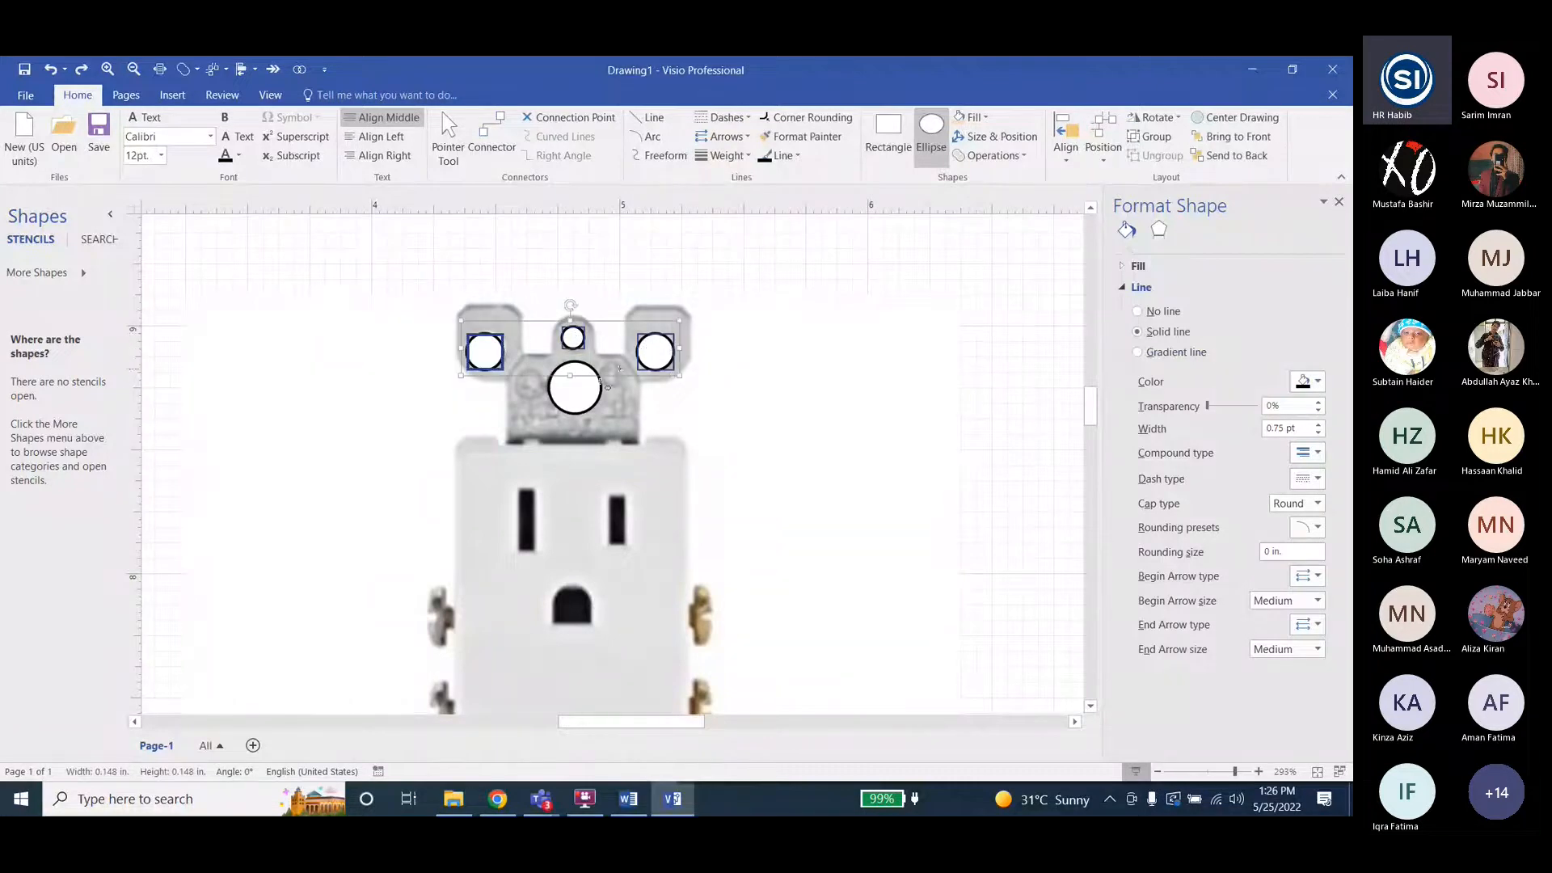
left_click(589, 389, "shift")
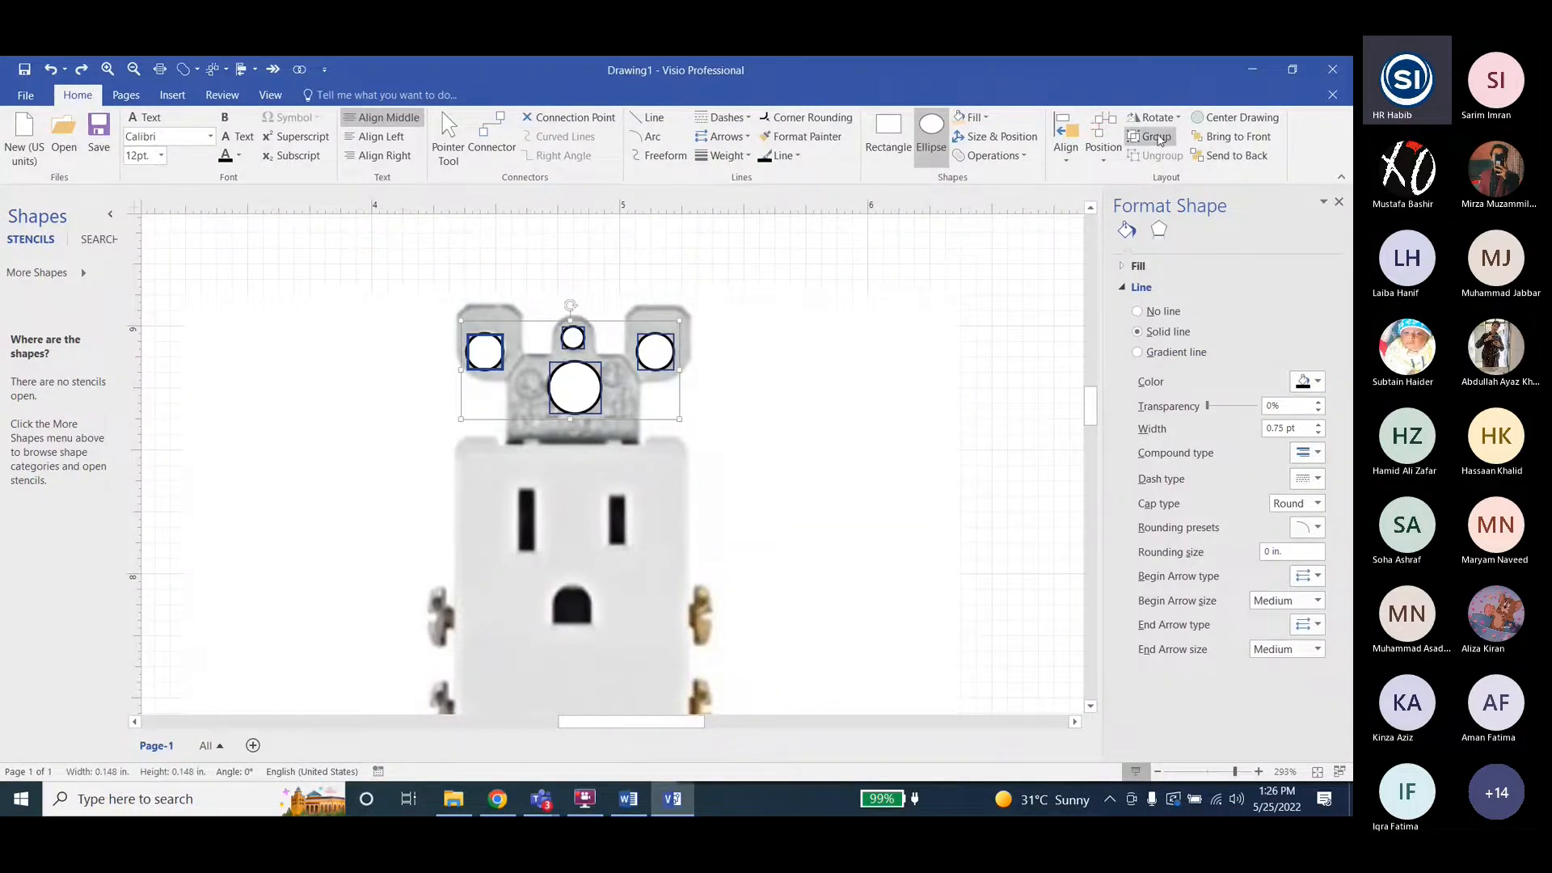
right_click(683, 183)
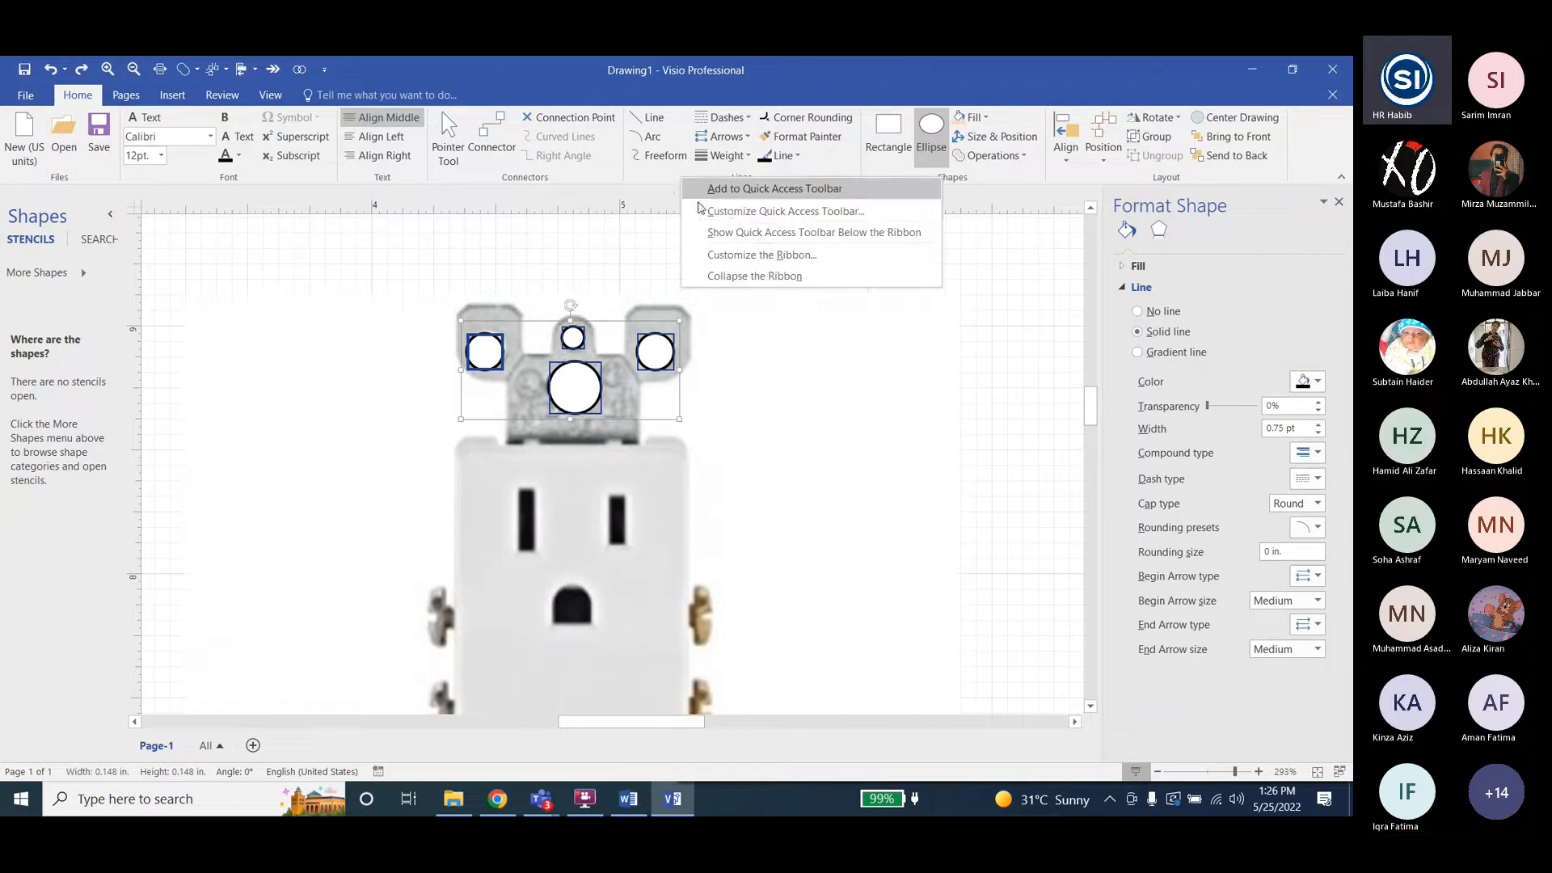
left_click(1154, 137)
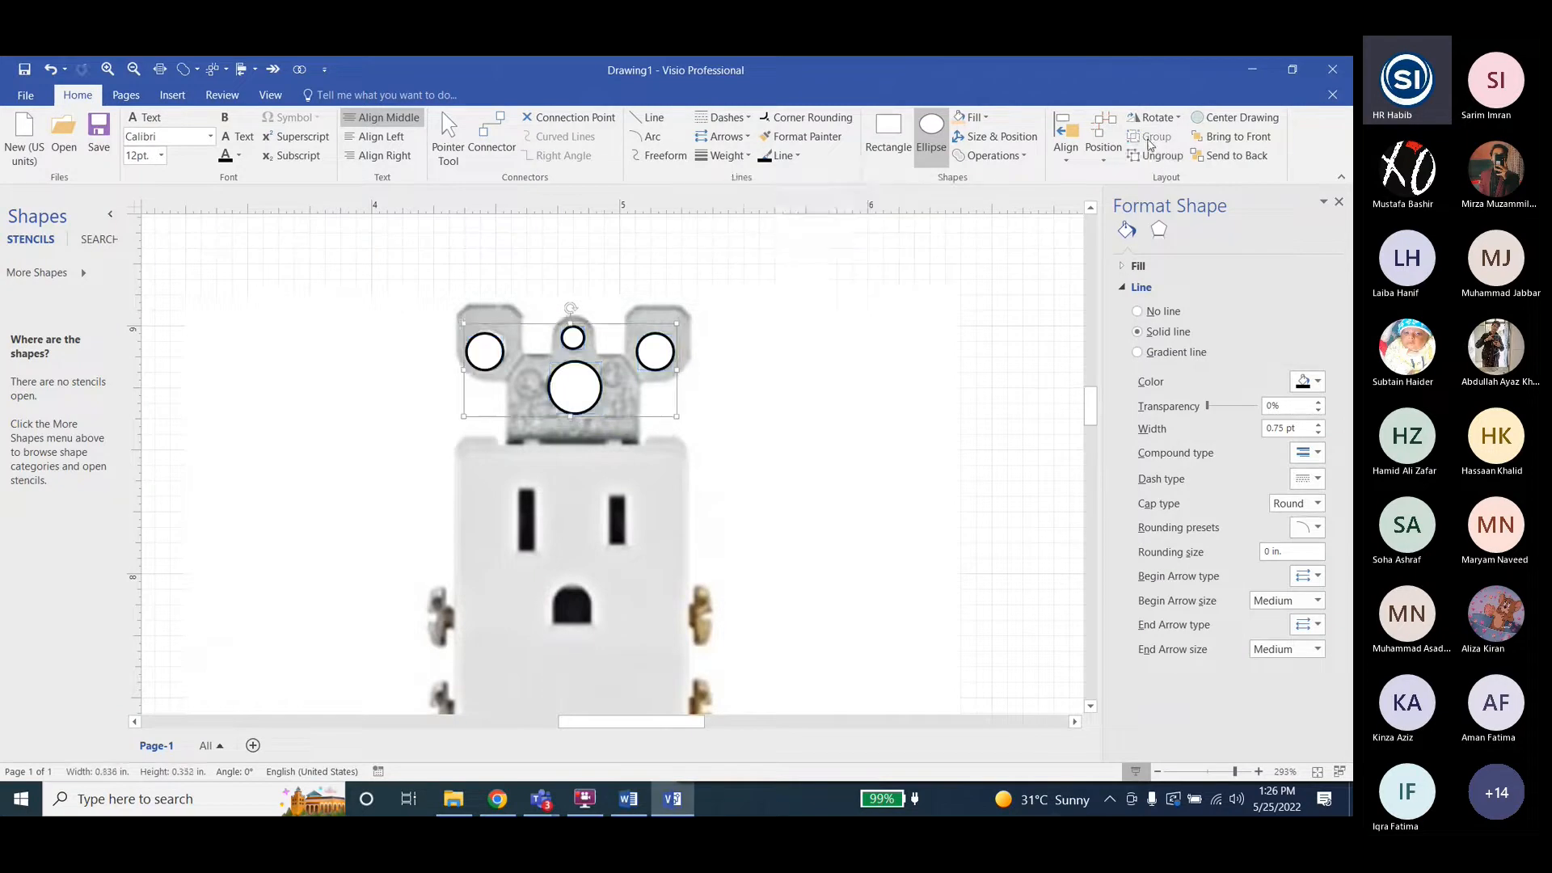
Bring the bracket outline in front of the outlet picture and place the grouped holes on top of it, matching the Word figure.
left_click(628, 799)
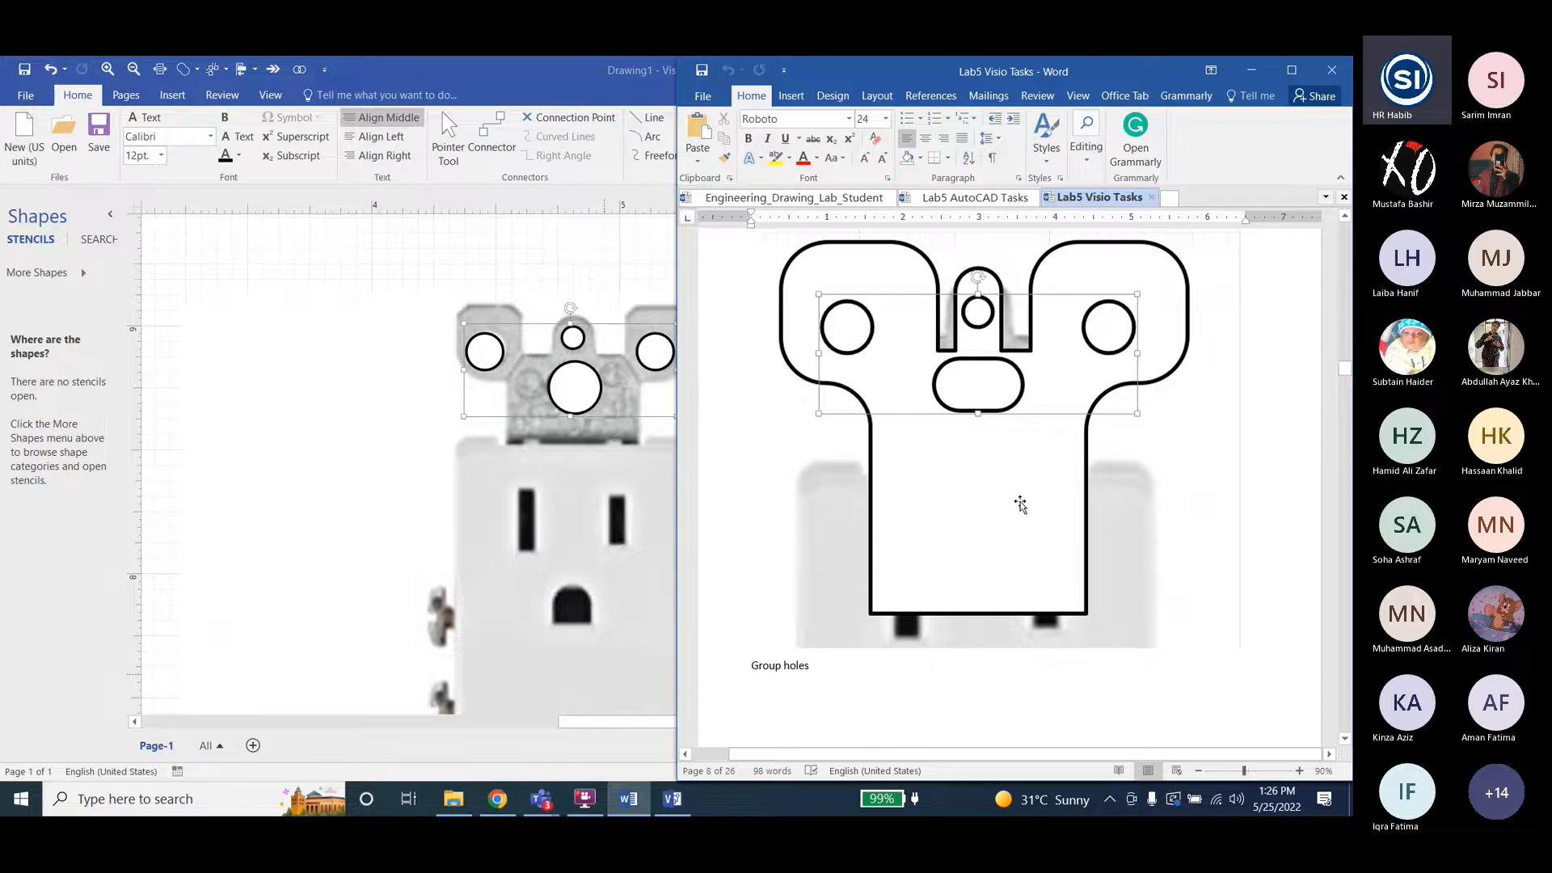
left_click(544, 493)
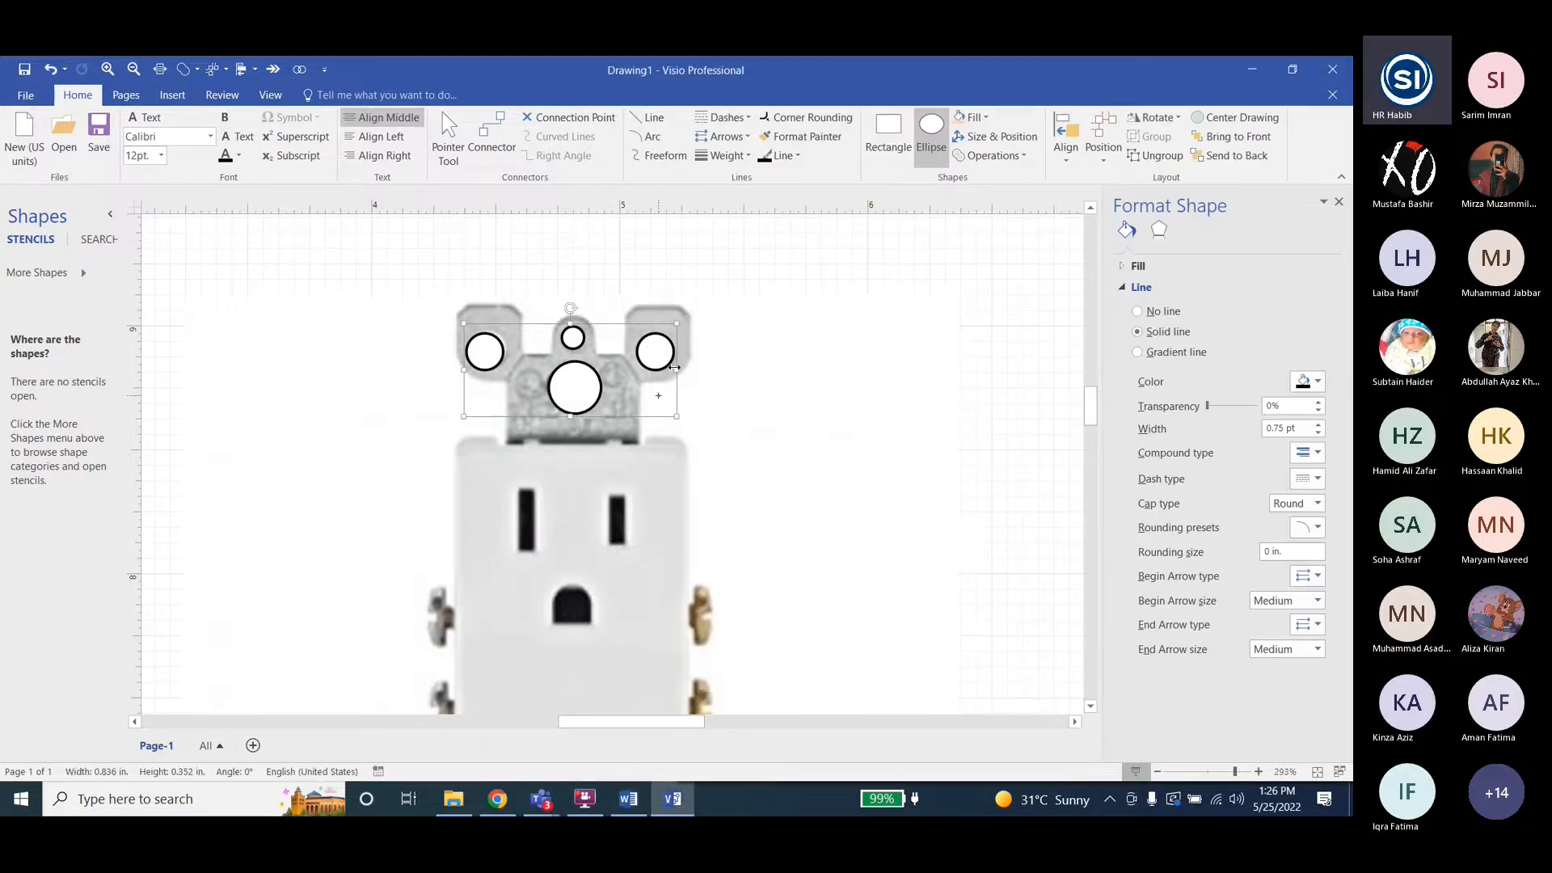
key("ctrl+1")
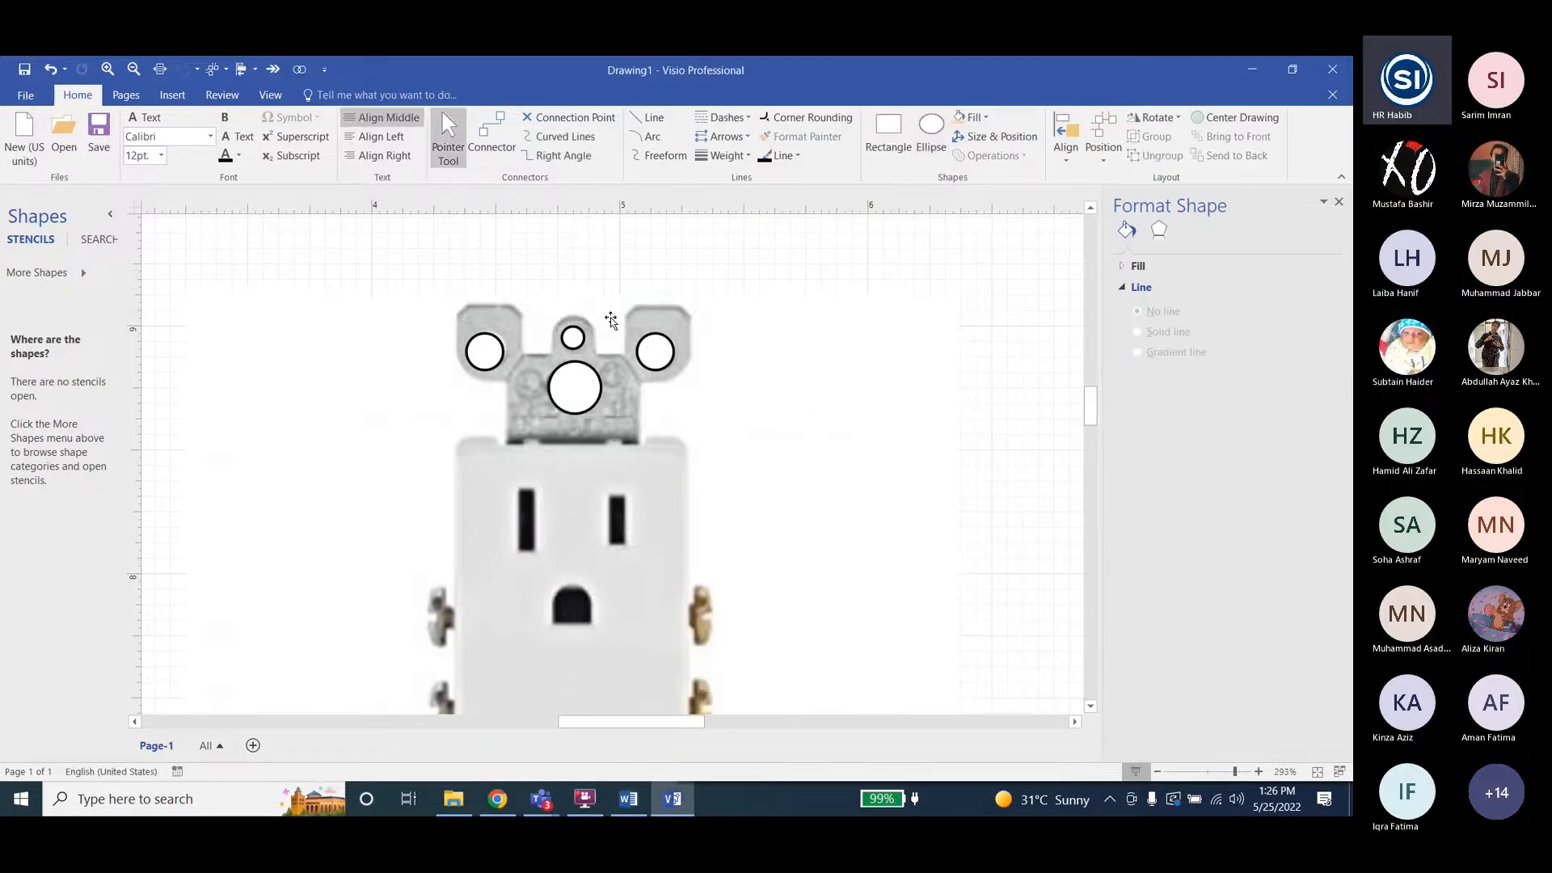
left_click(602, 320)
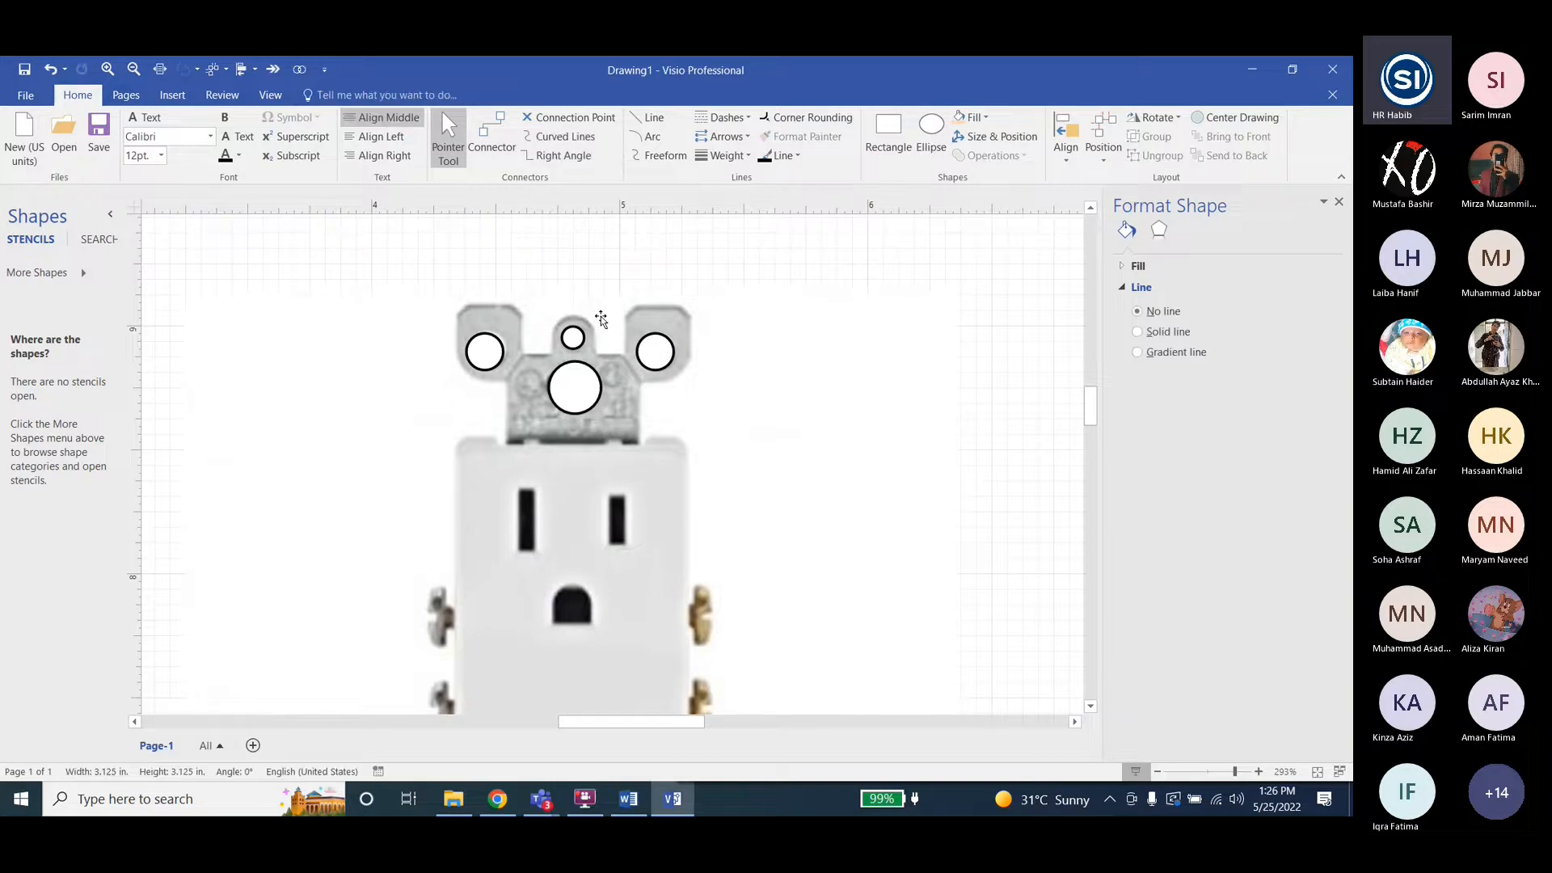
left_click(650, 409)
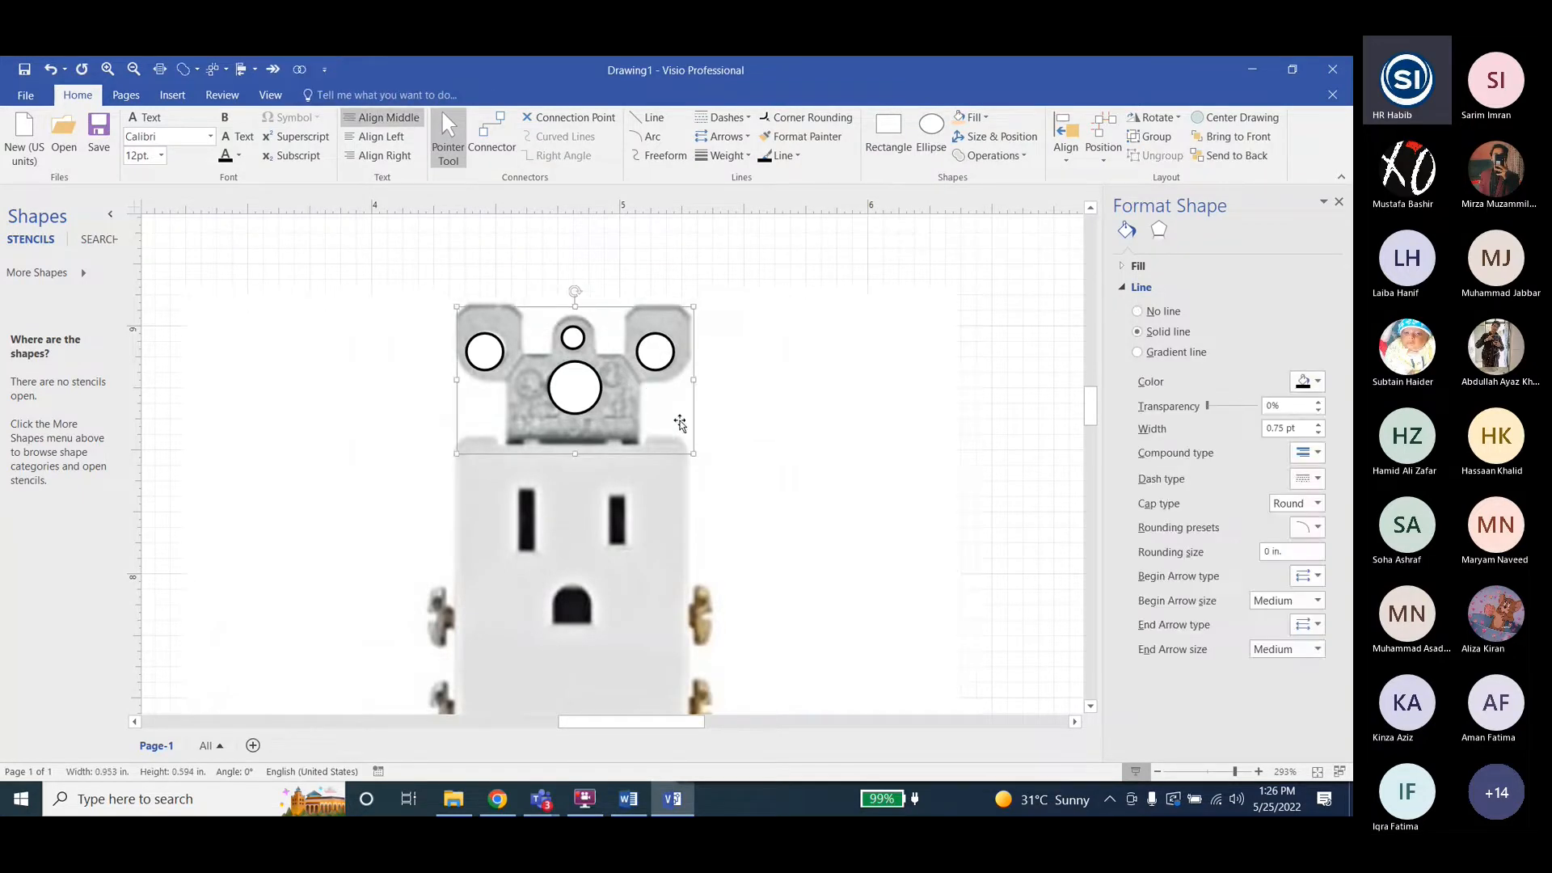
left_click(1226, 144)
left_click(588, 380)
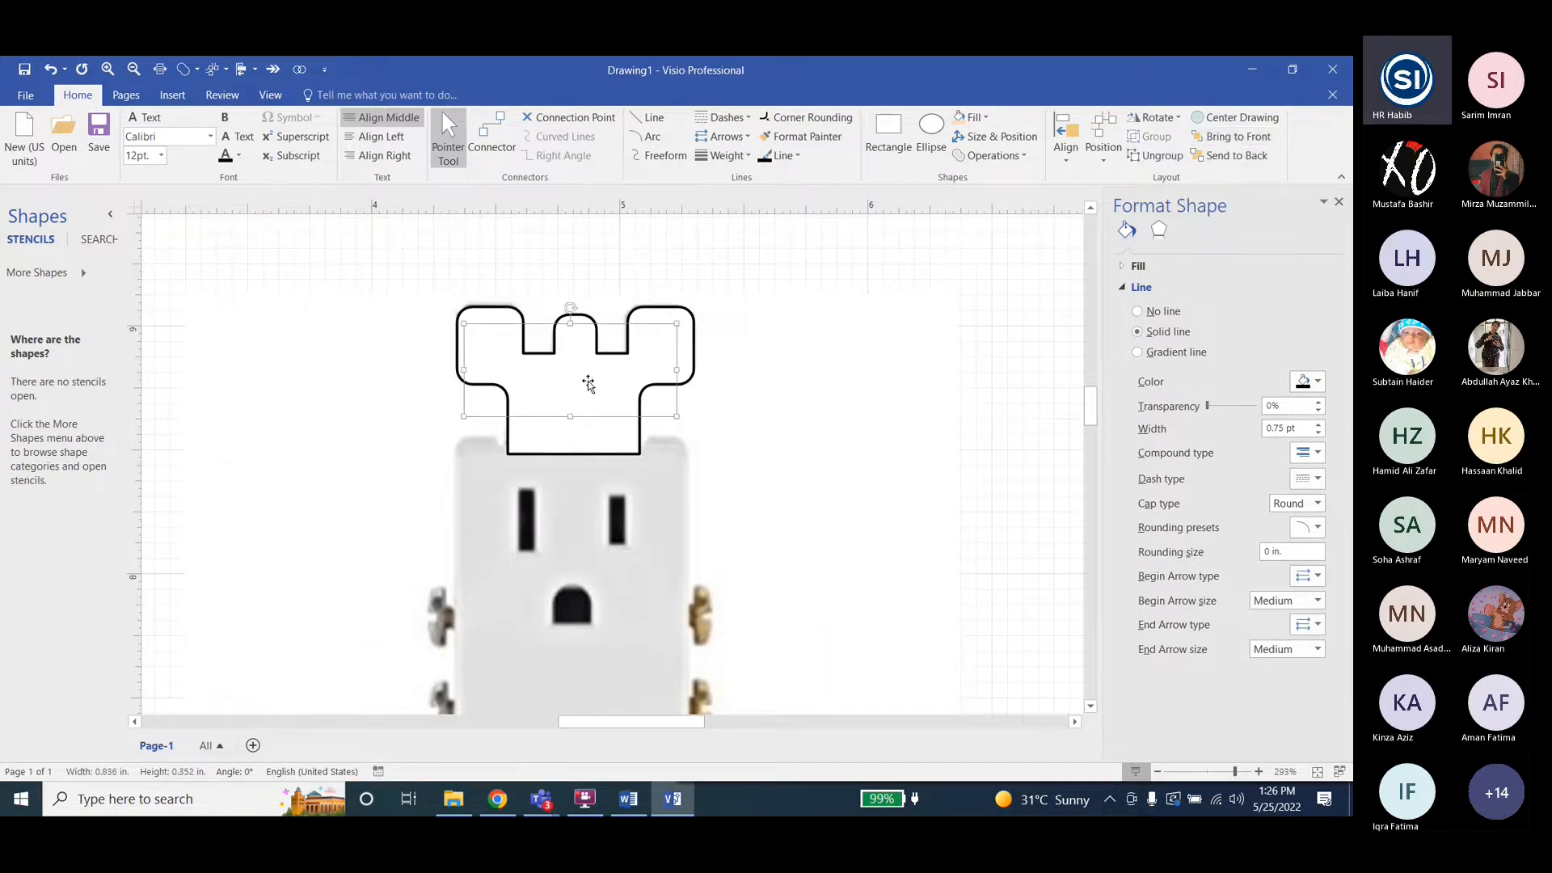
left_click(1228, 155)
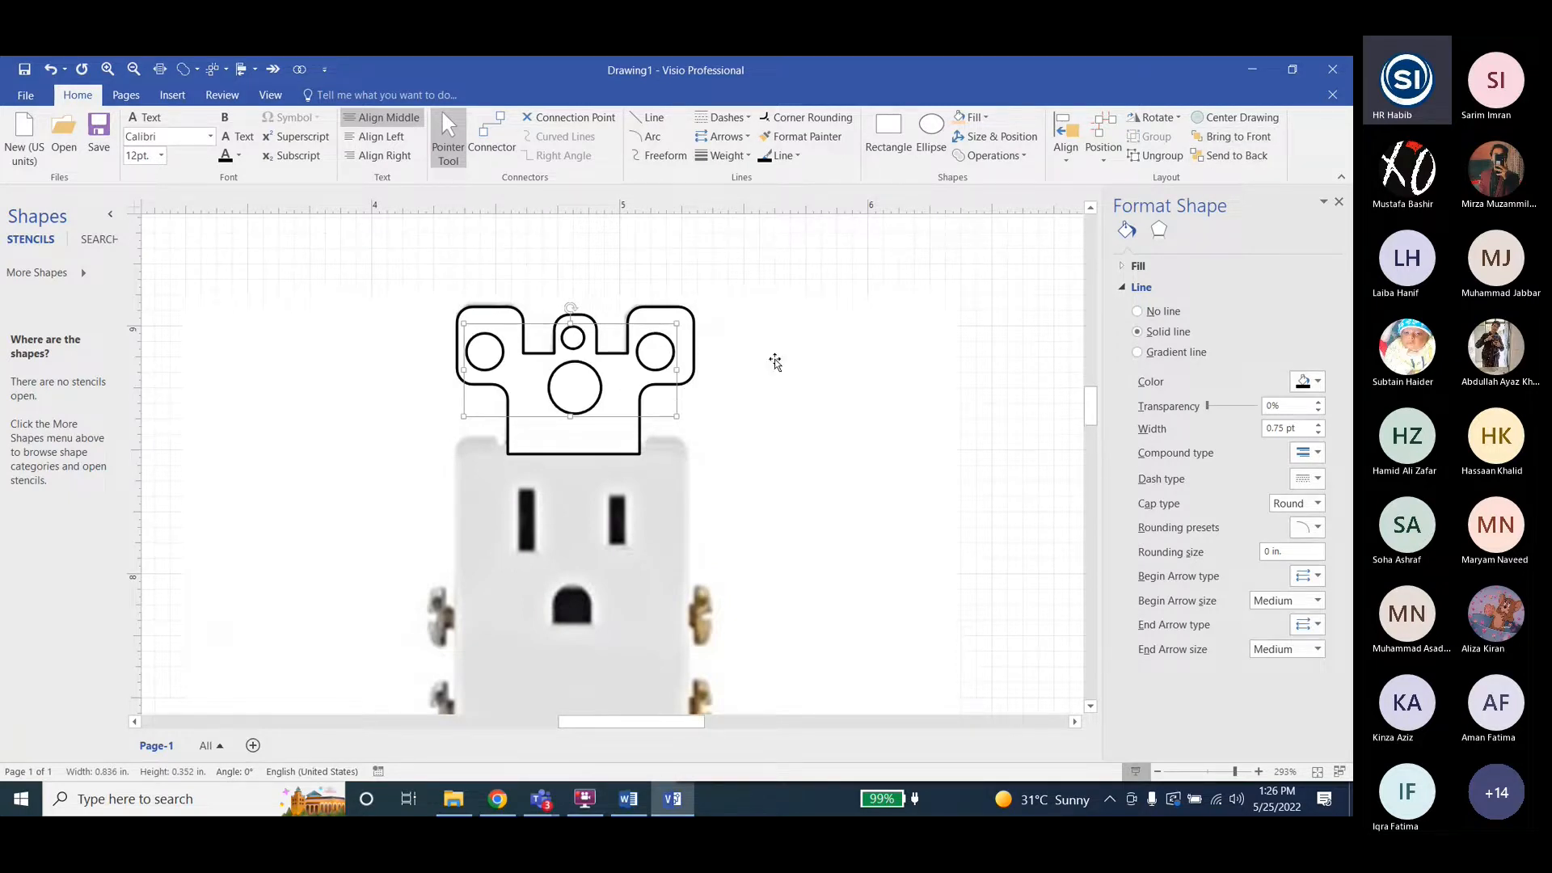
Align the bracket outline and the grouped holes on a common center, following the "Select both and align center" figure in the Word document.
left_click(823, 271)
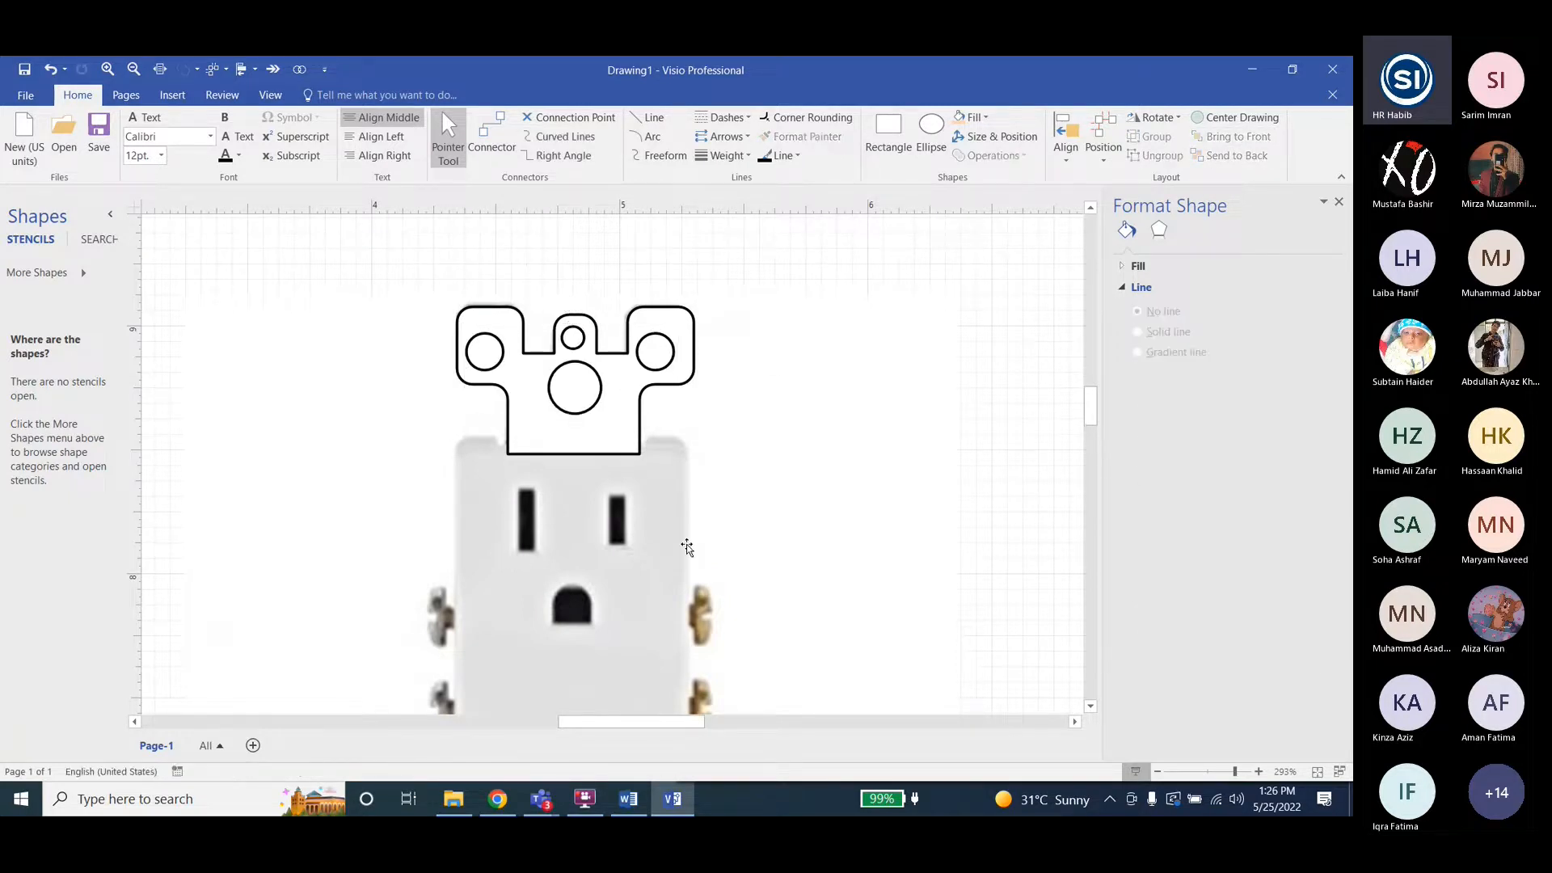
left_click(629, 799)
scroll(1145, 574, "down", 10)
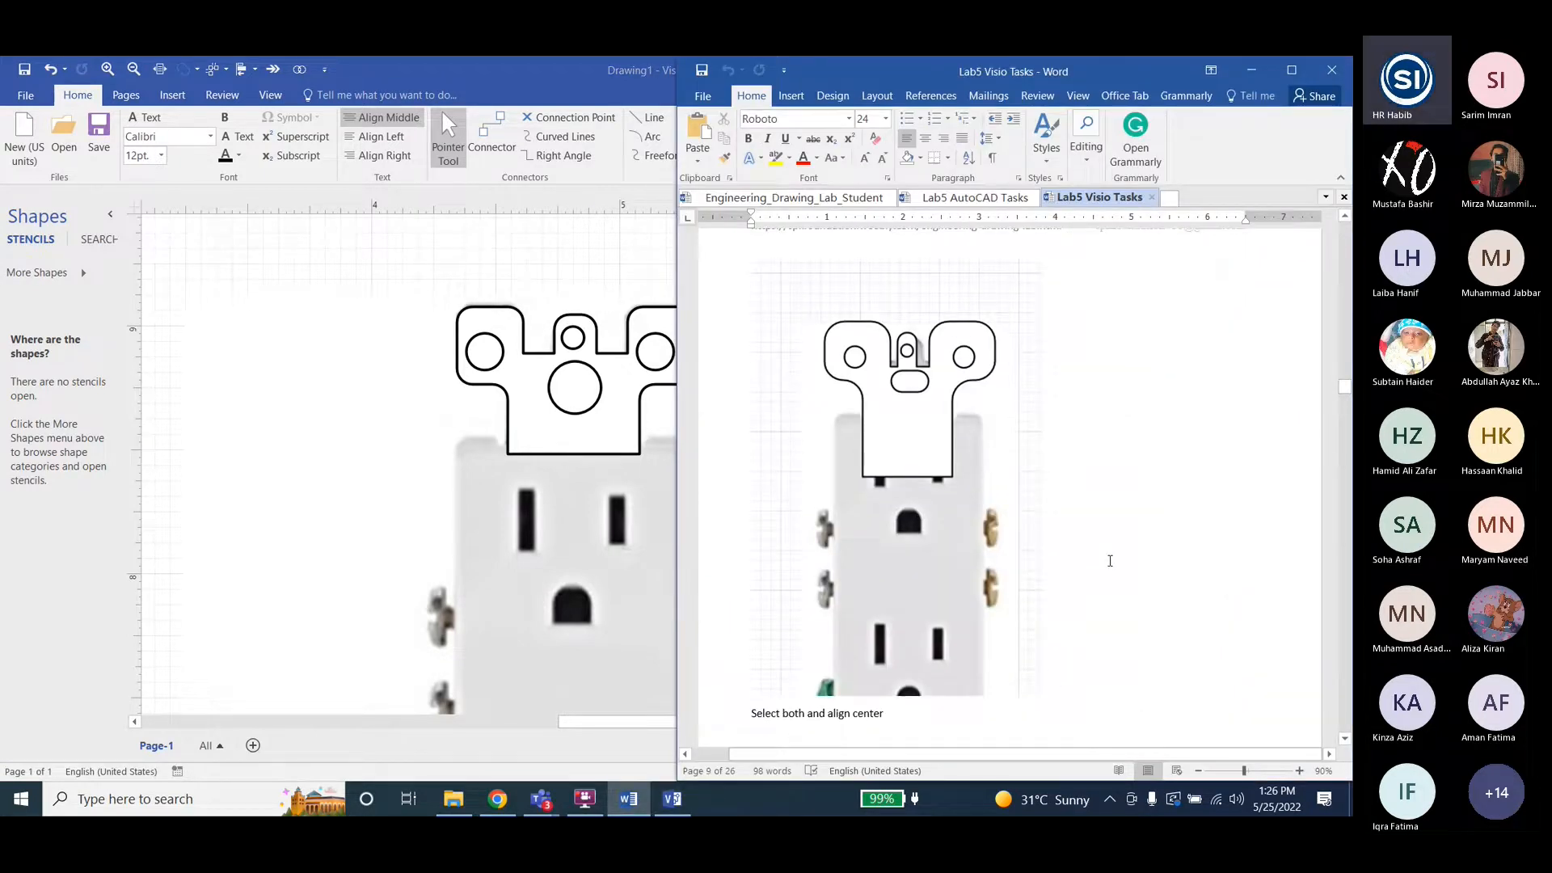
left_click(527, 317)
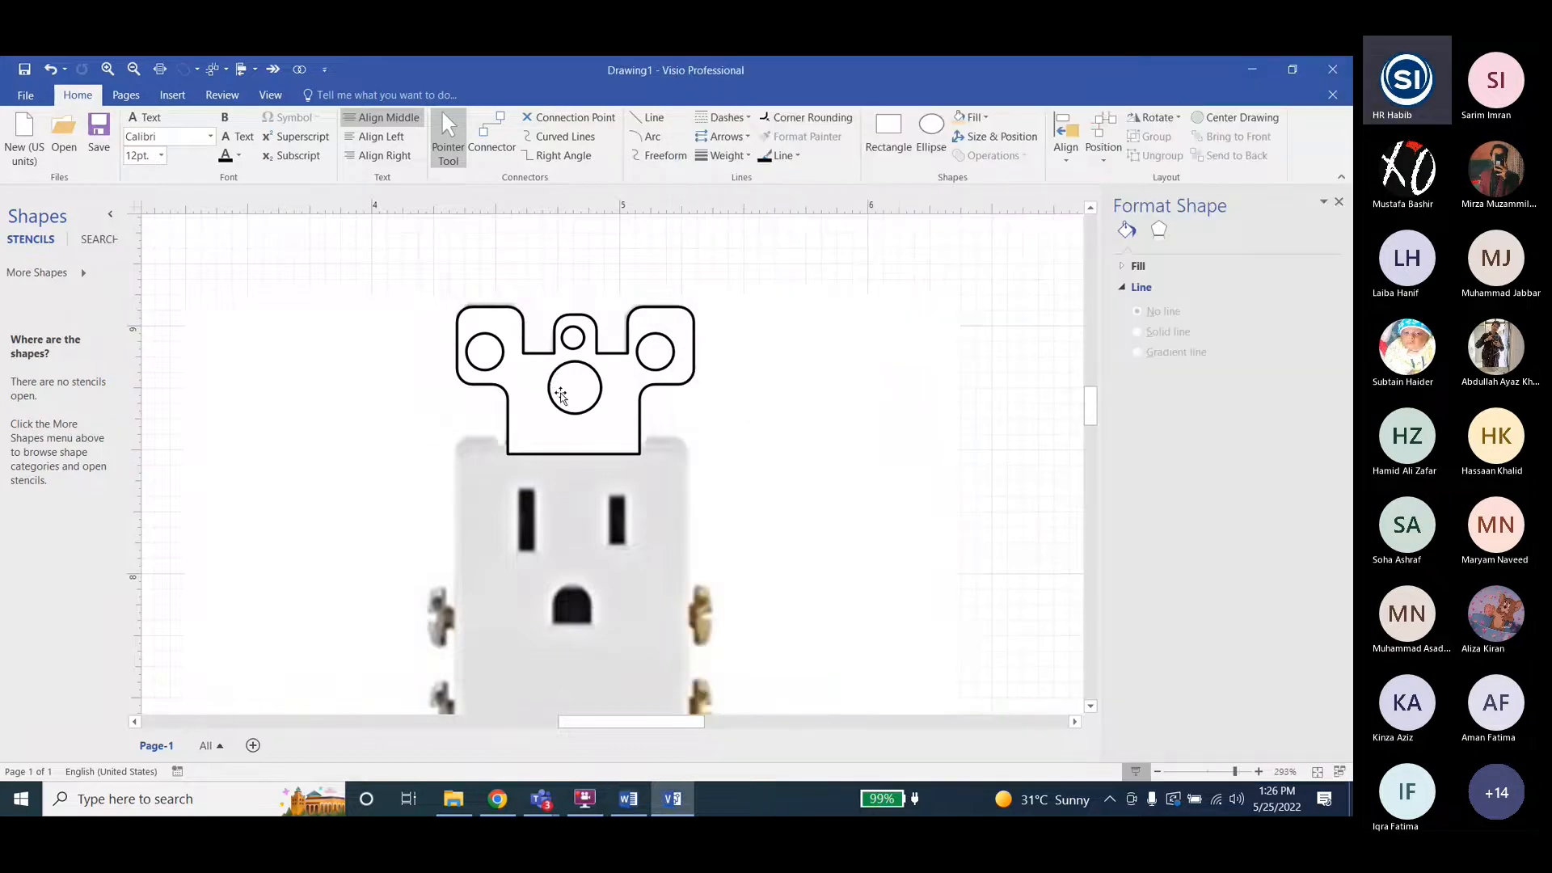
left_click(554, 388)
left_click(690, 330, "shift")
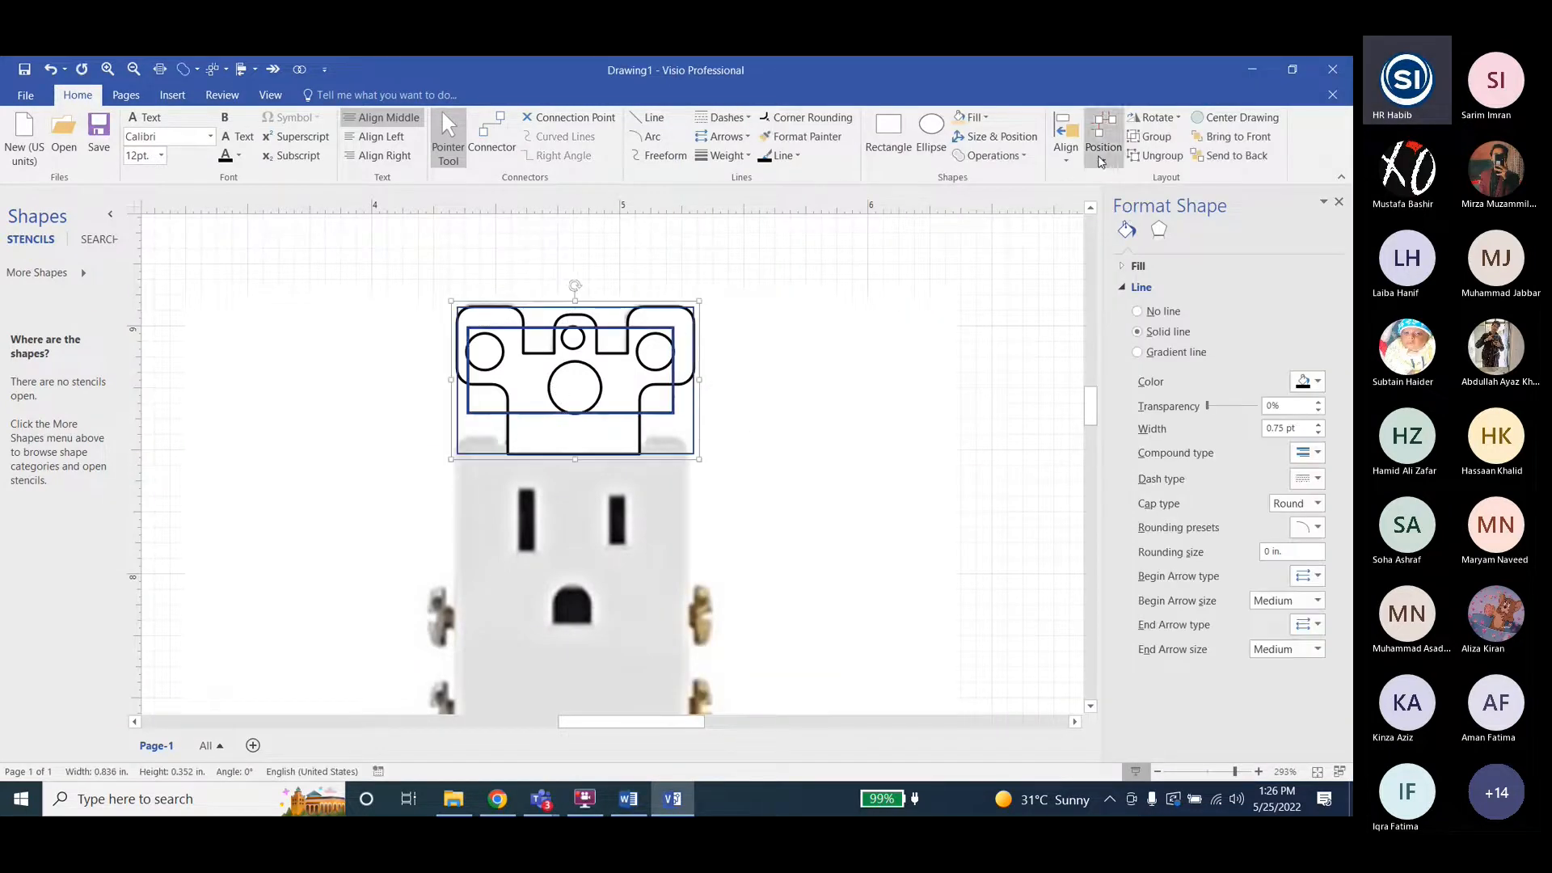
left_click(1066, 142)
left_click(1088, 240)
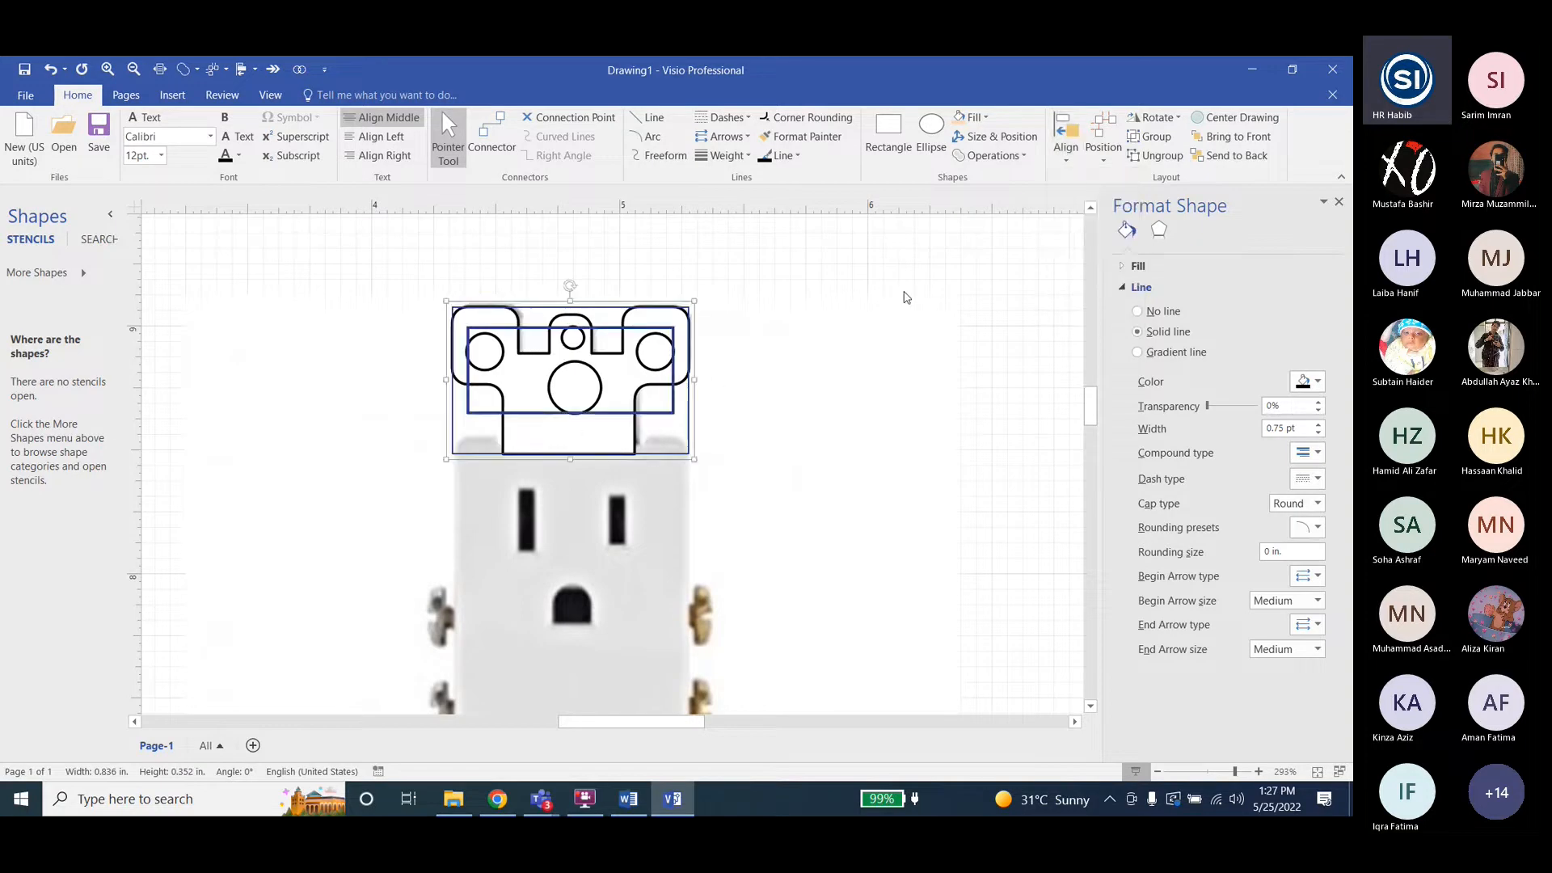
left_click(906, 298)
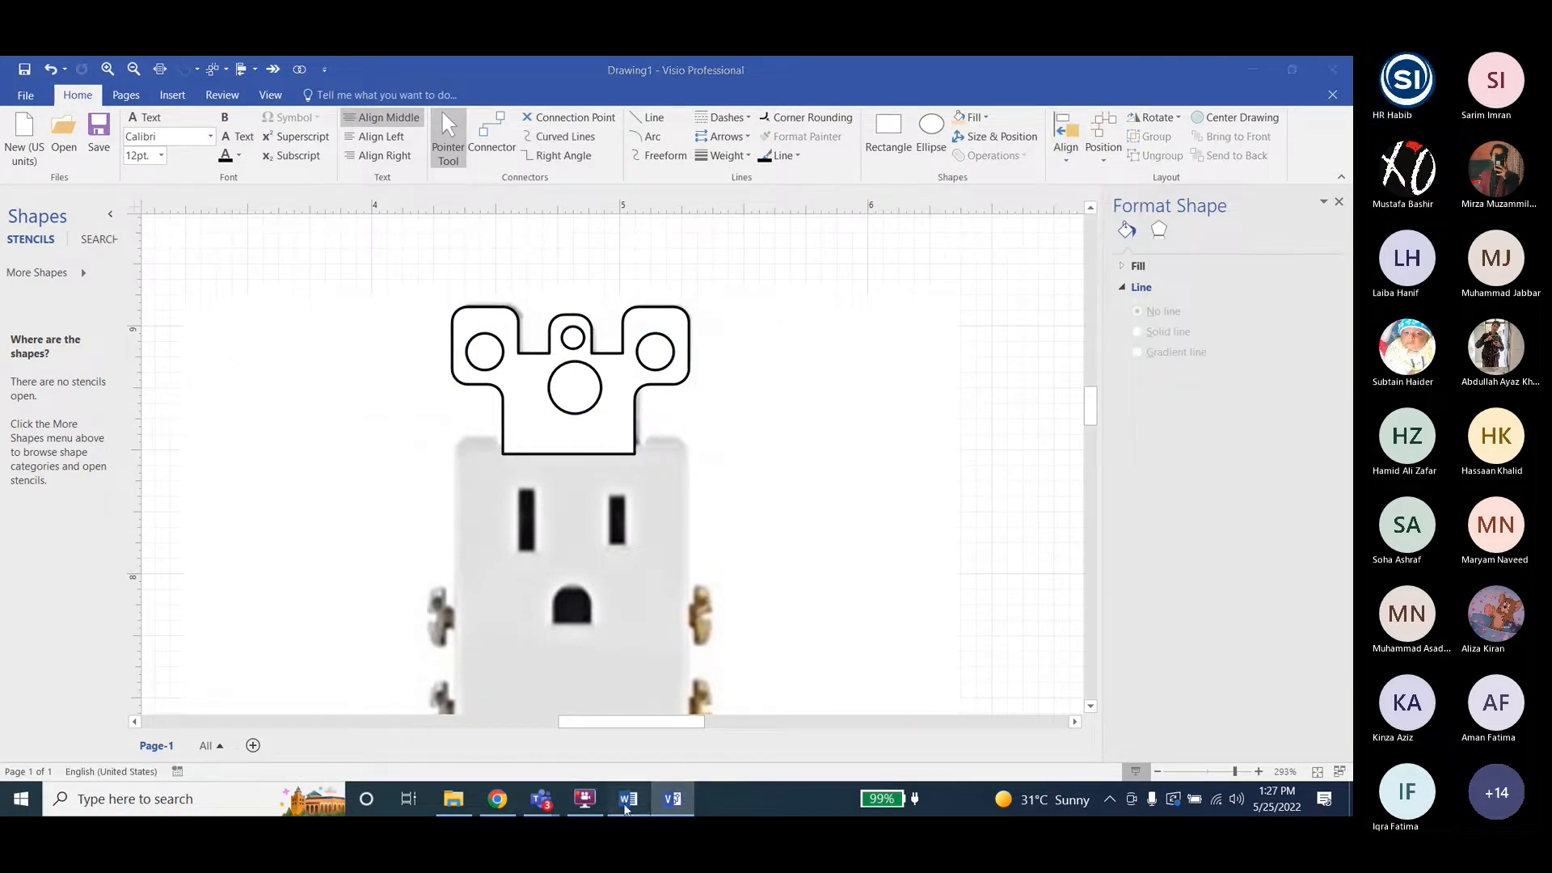
Check the Word figure "Fragment, delete holes and color", group the outline with the holes, and move them left of the outlet picture.
left_click(628, 799)
scroll(980, 514, "down", 5)
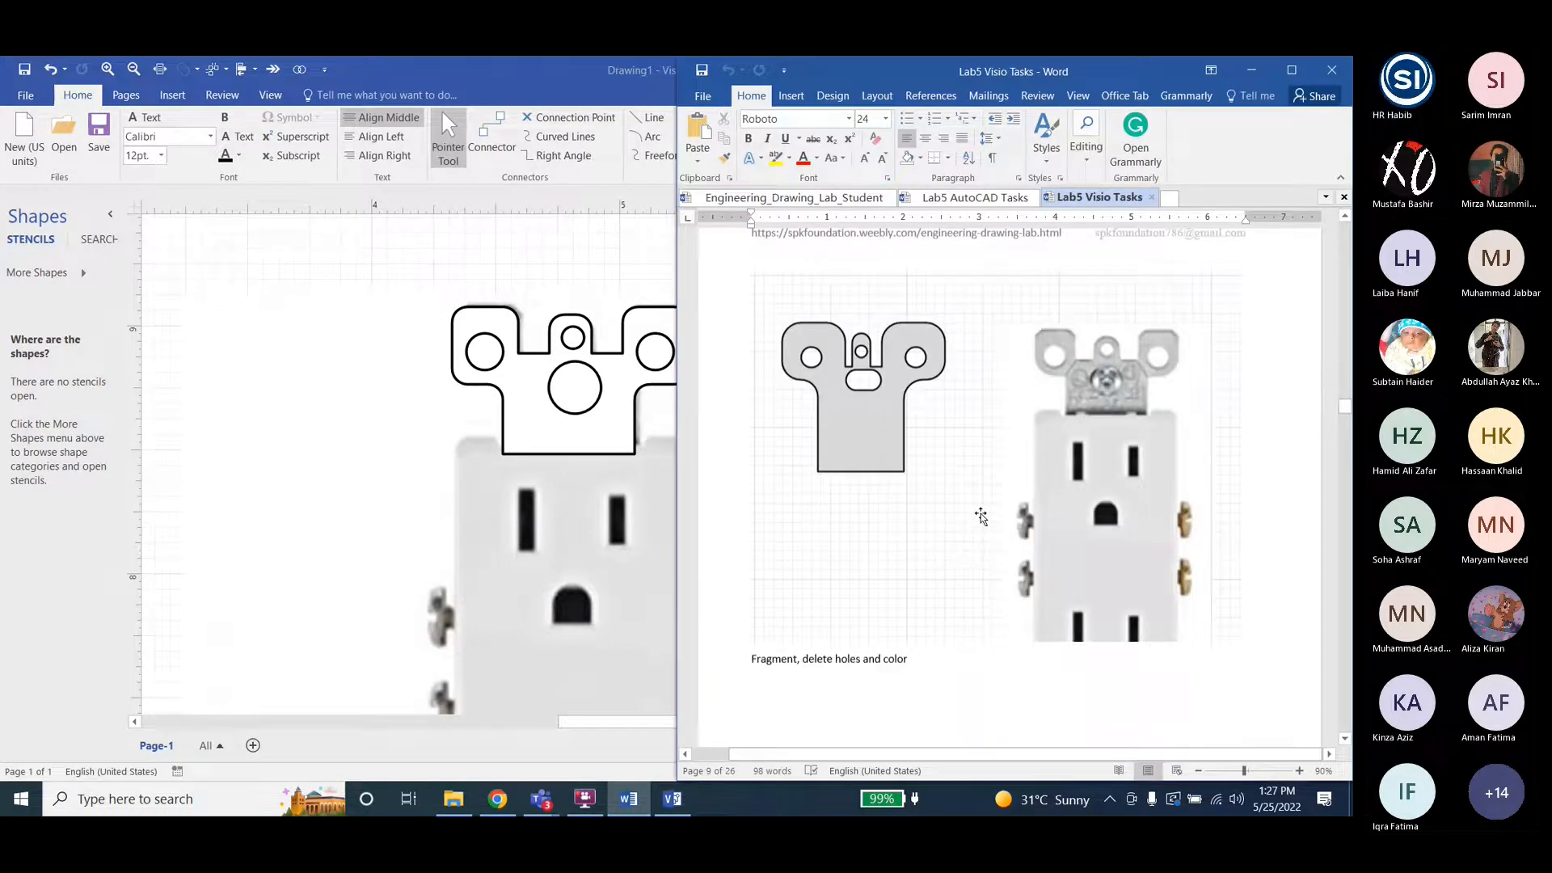
scroll(981, 515, "down", 1)
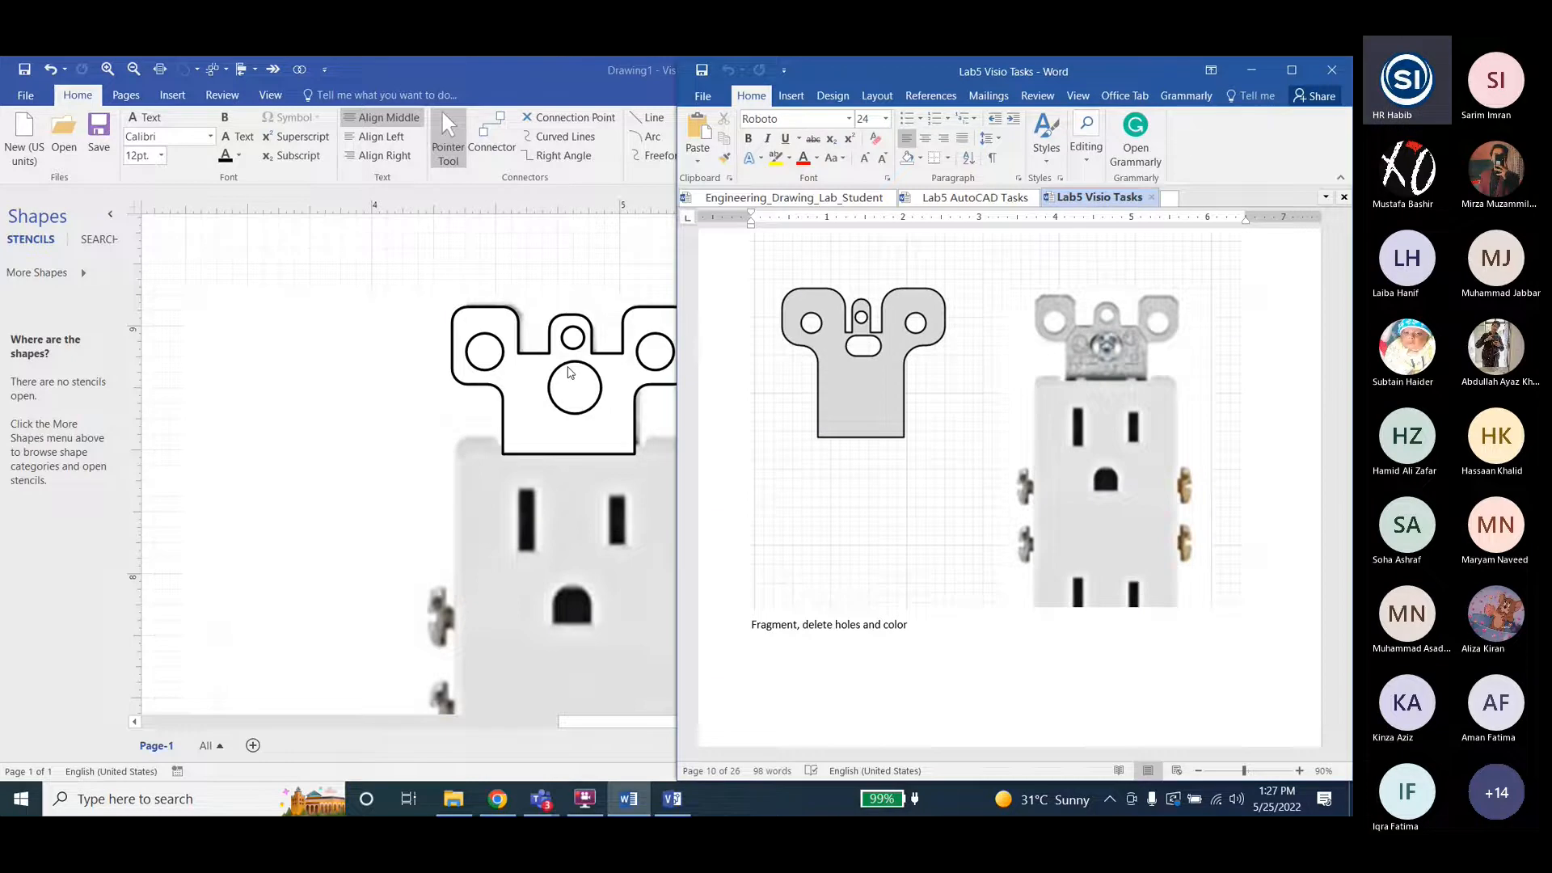
left_click(551, 406)
left_click(570, 393)
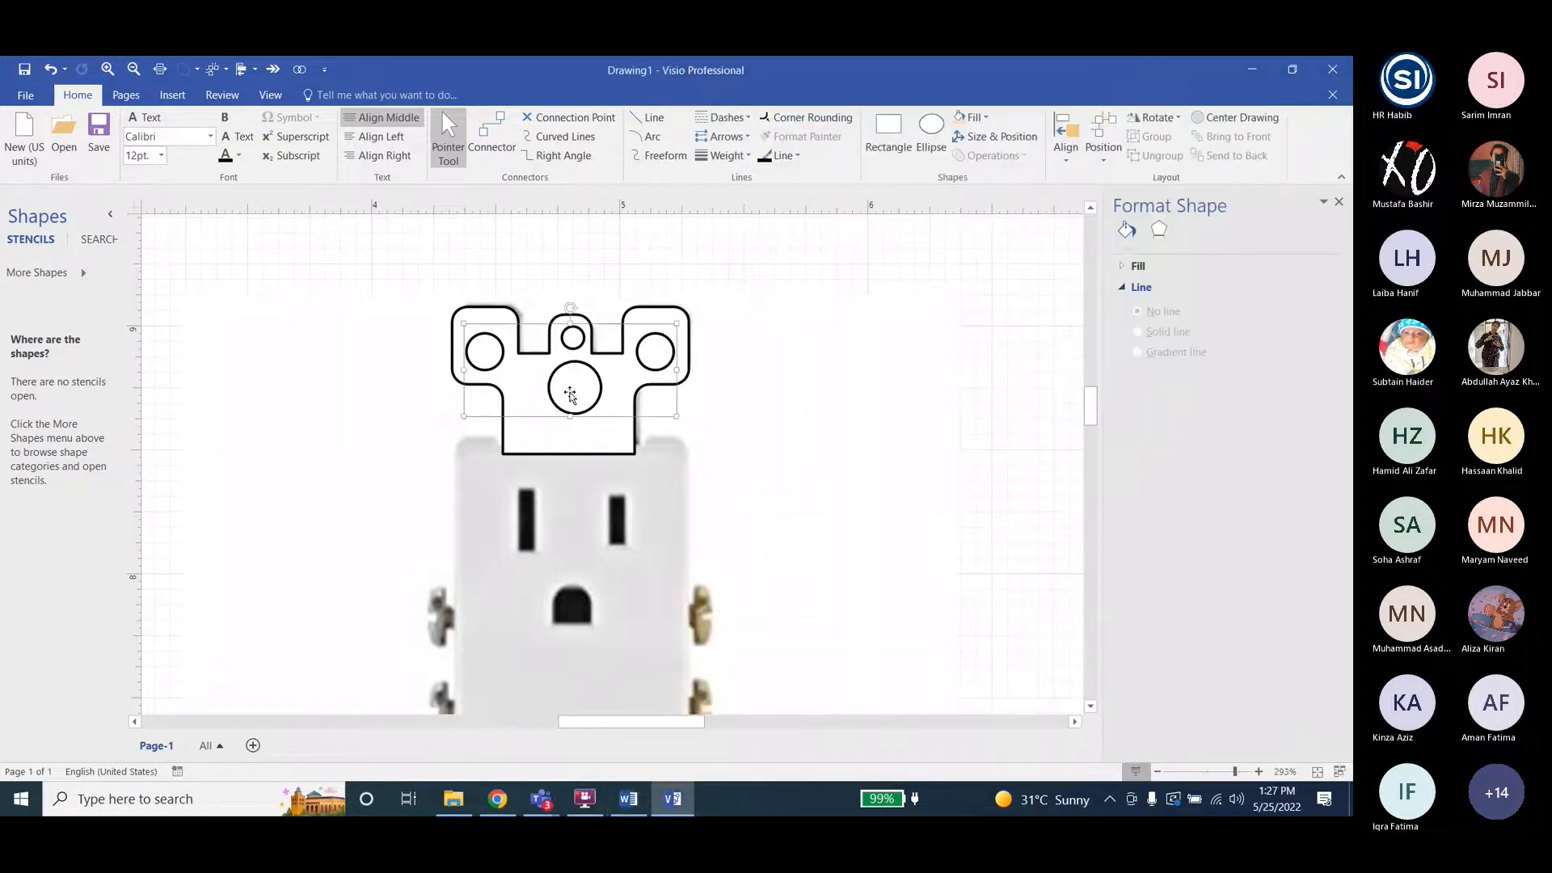
left_click(570, 393)
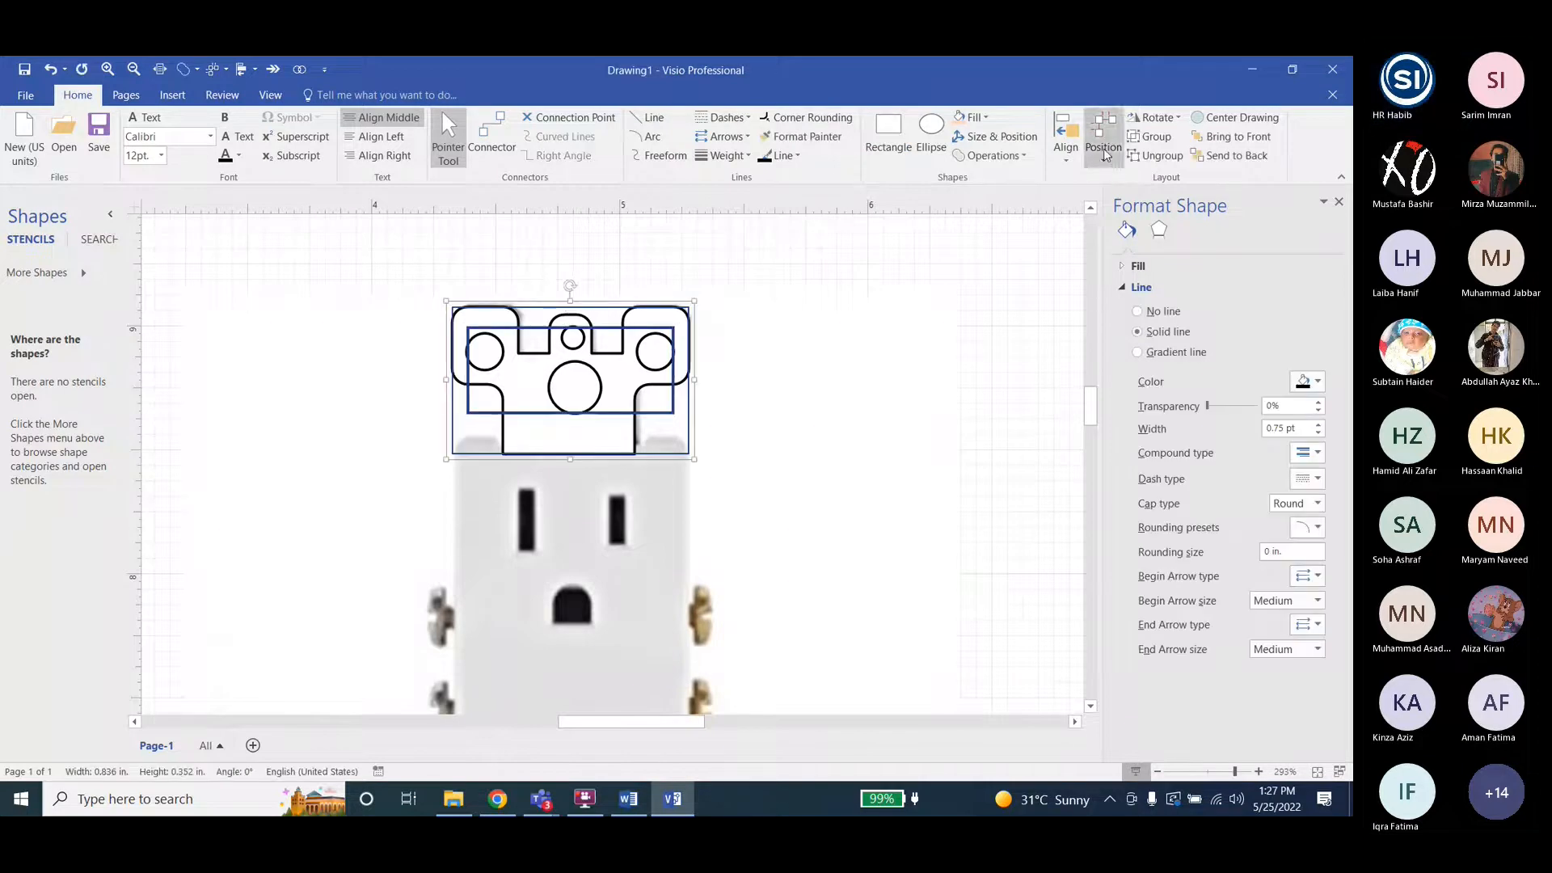
left_click(661, 328)
left_click_drag(656, 344, 355, 347)
left_click(303, 456)
left_click(307, 399)
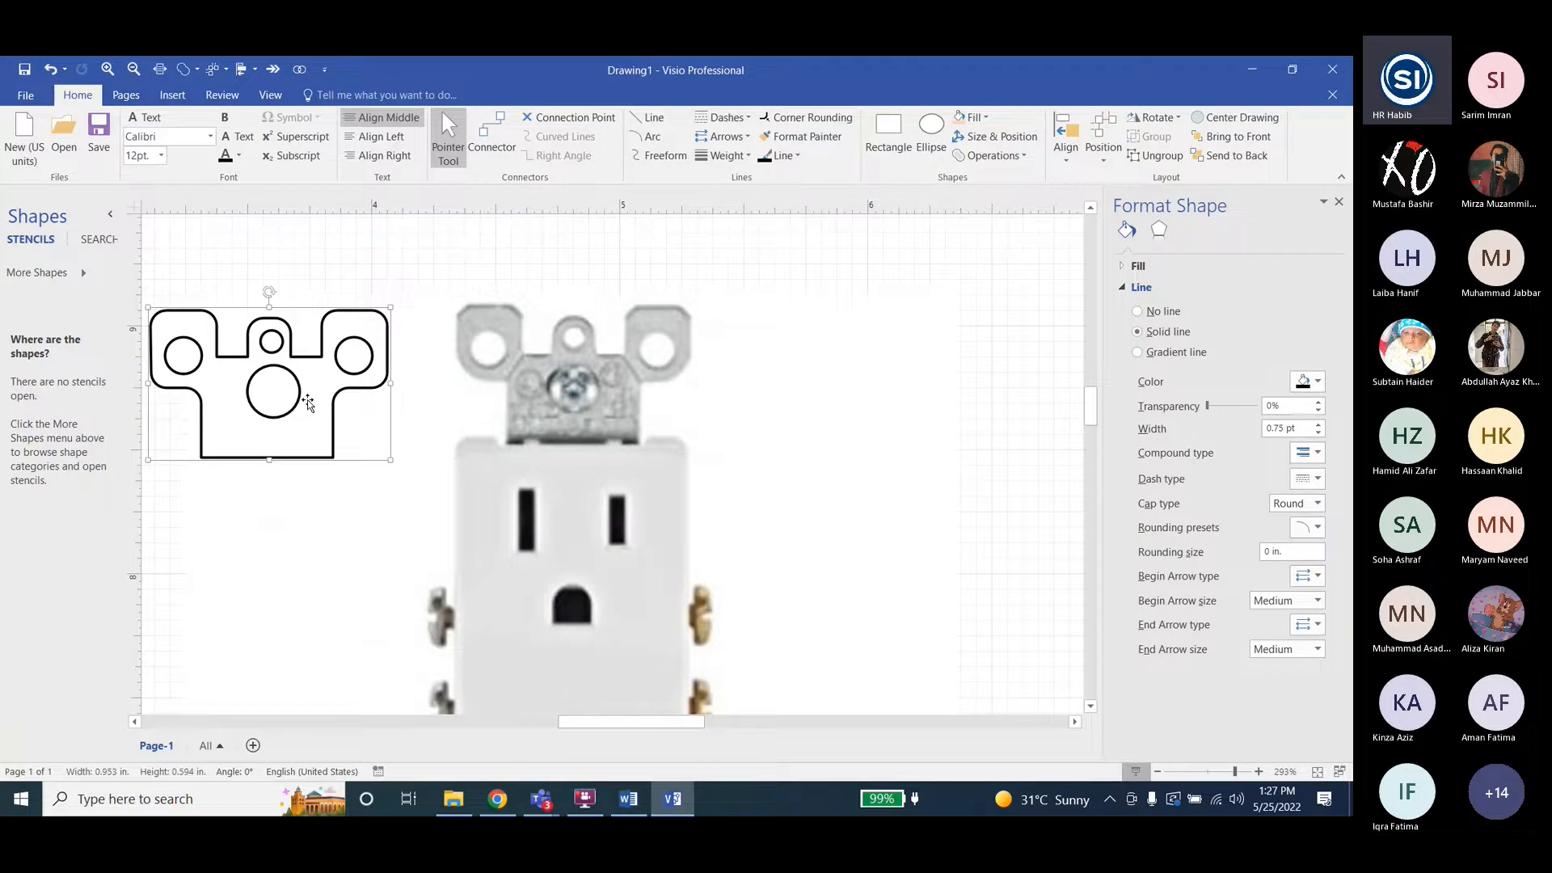
Try to fragment the bracket and its holes as in the Word figure, and undo back to the bracket over the picture.
left_click(637, 805)
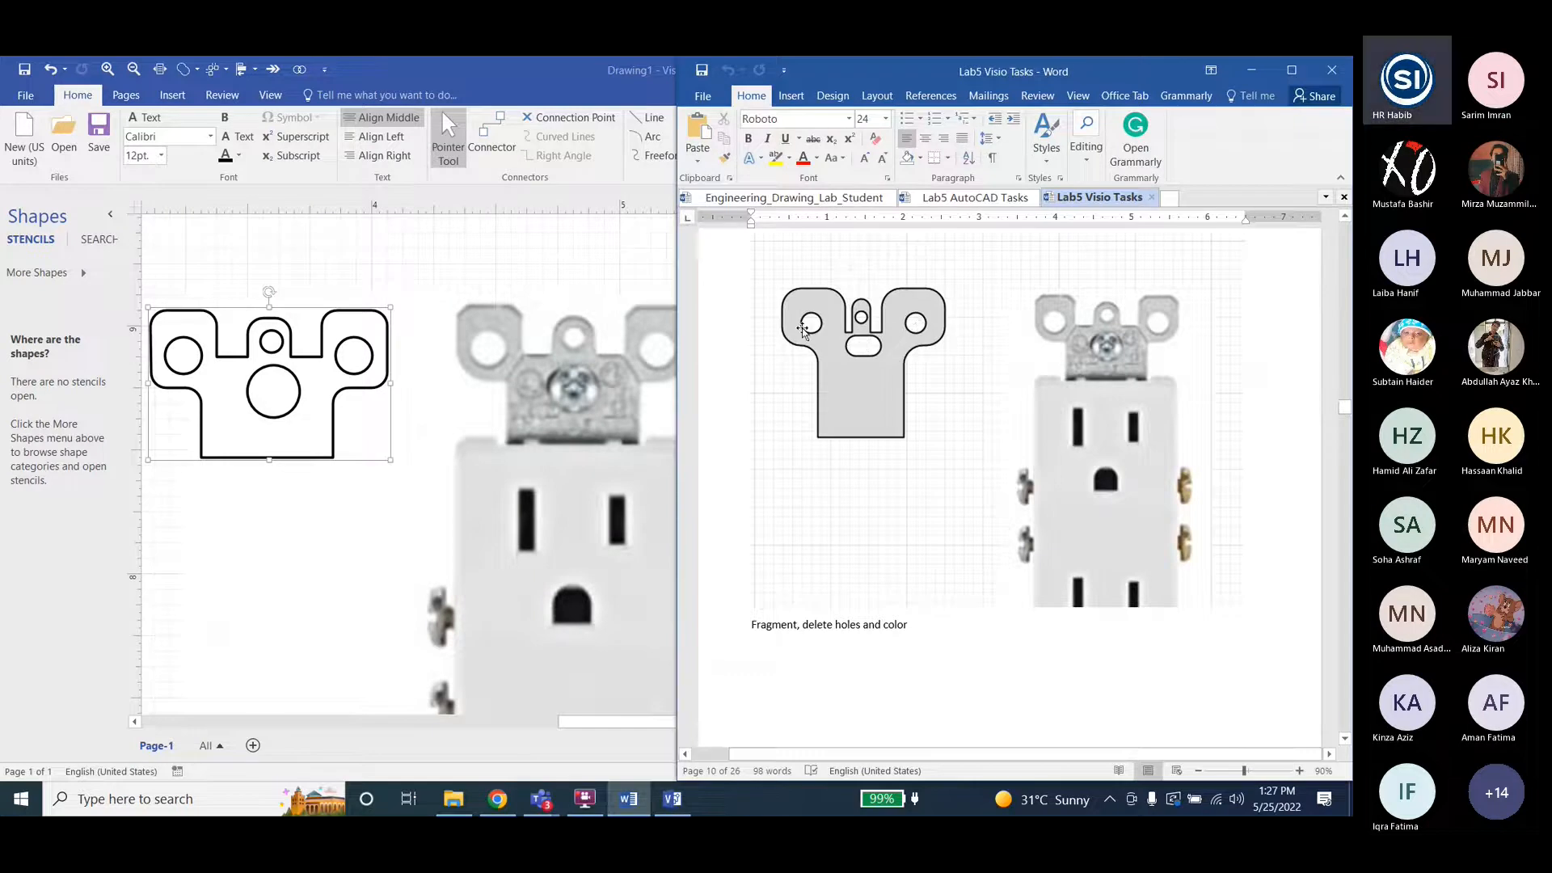
left_click(353, 363)
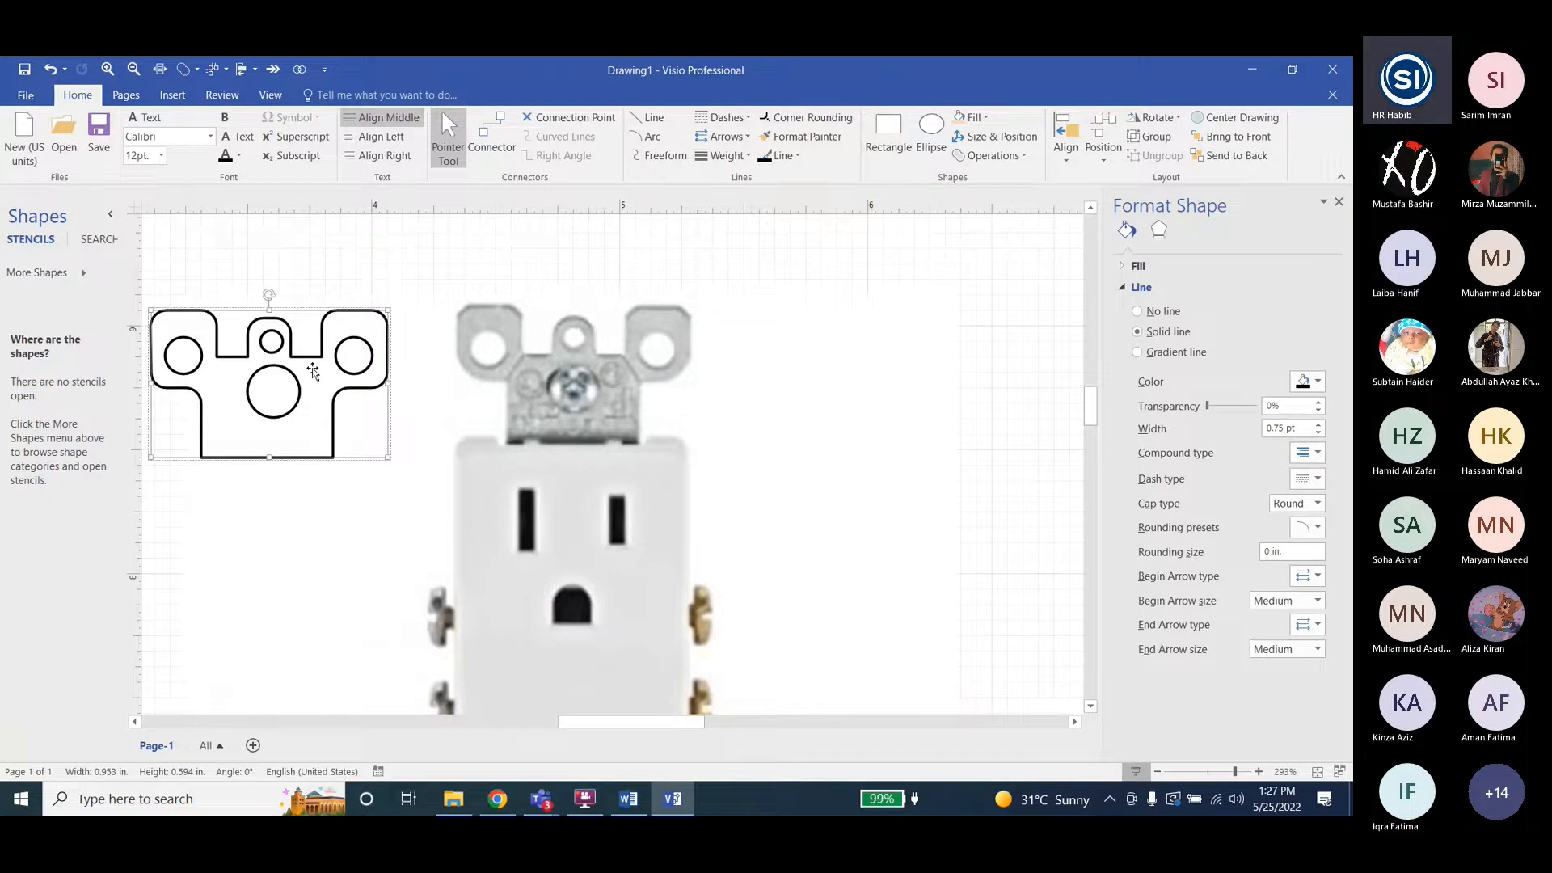
left_click(1061, 132)
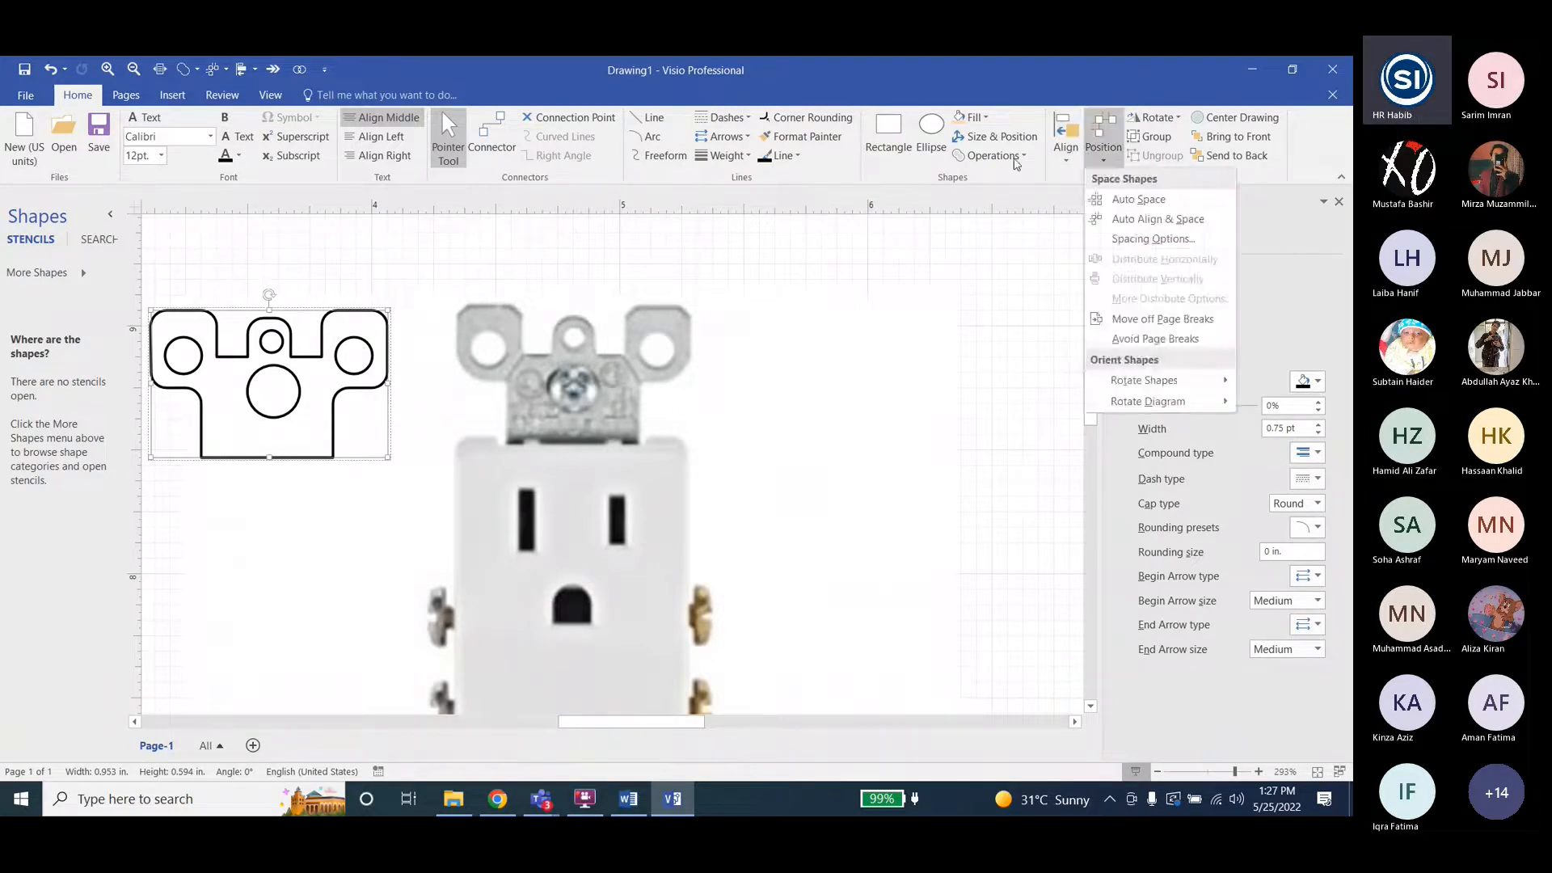
left_click(991, 156)
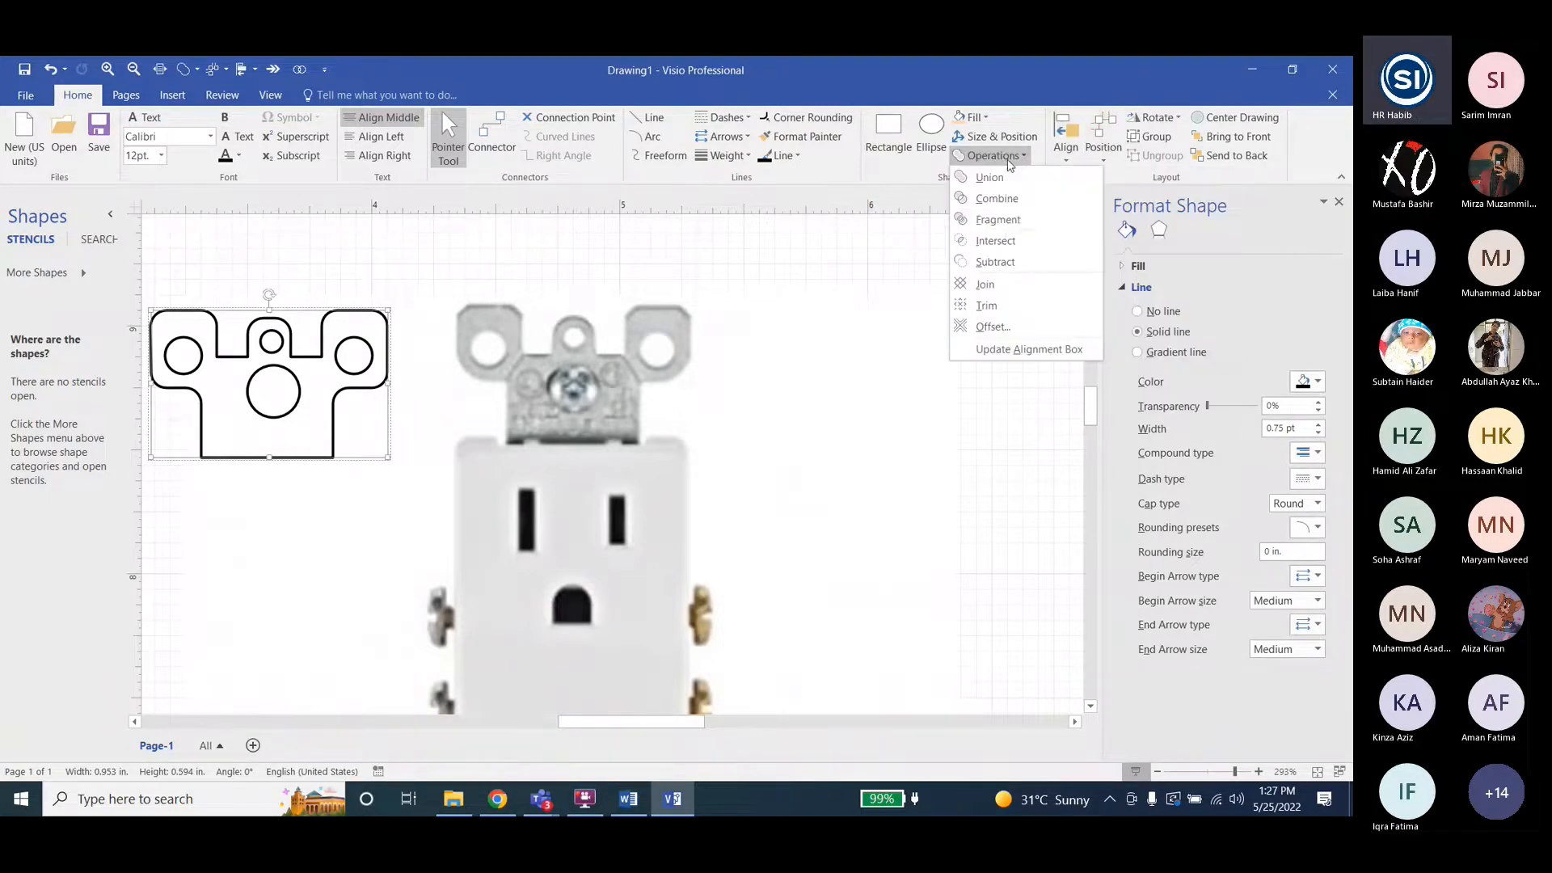
left_click(1000, 220)
left_click_drag(215, 398, 515, 395)
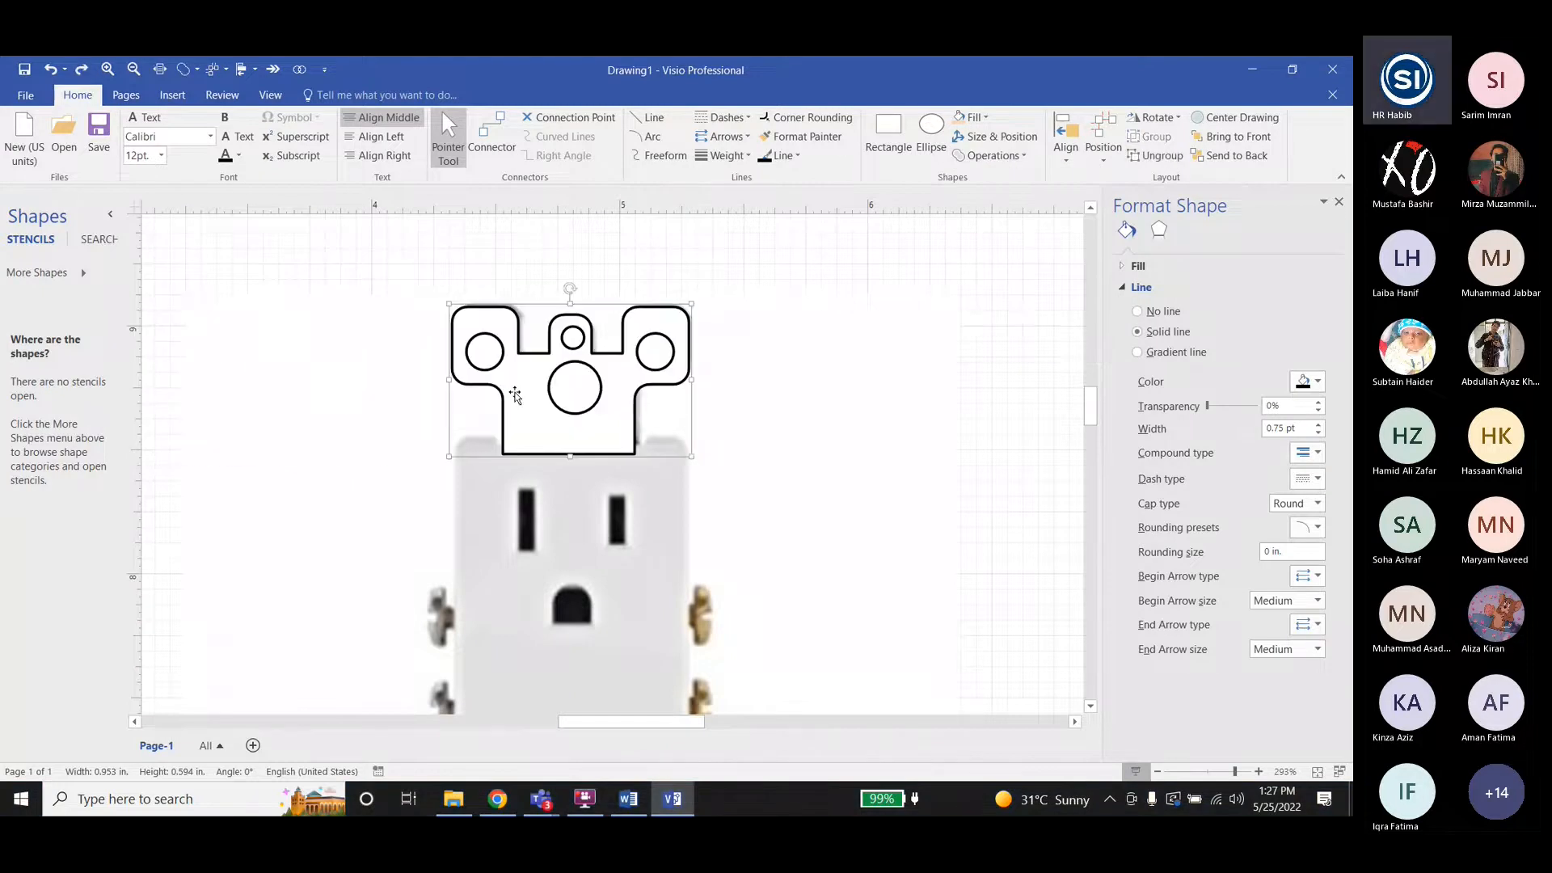
Move the bracket outline together with its holes left of the outlet picture and fragment them into separate pieces.
left_click(841, 375)
left_click_drag(577, 388, 292, 384)
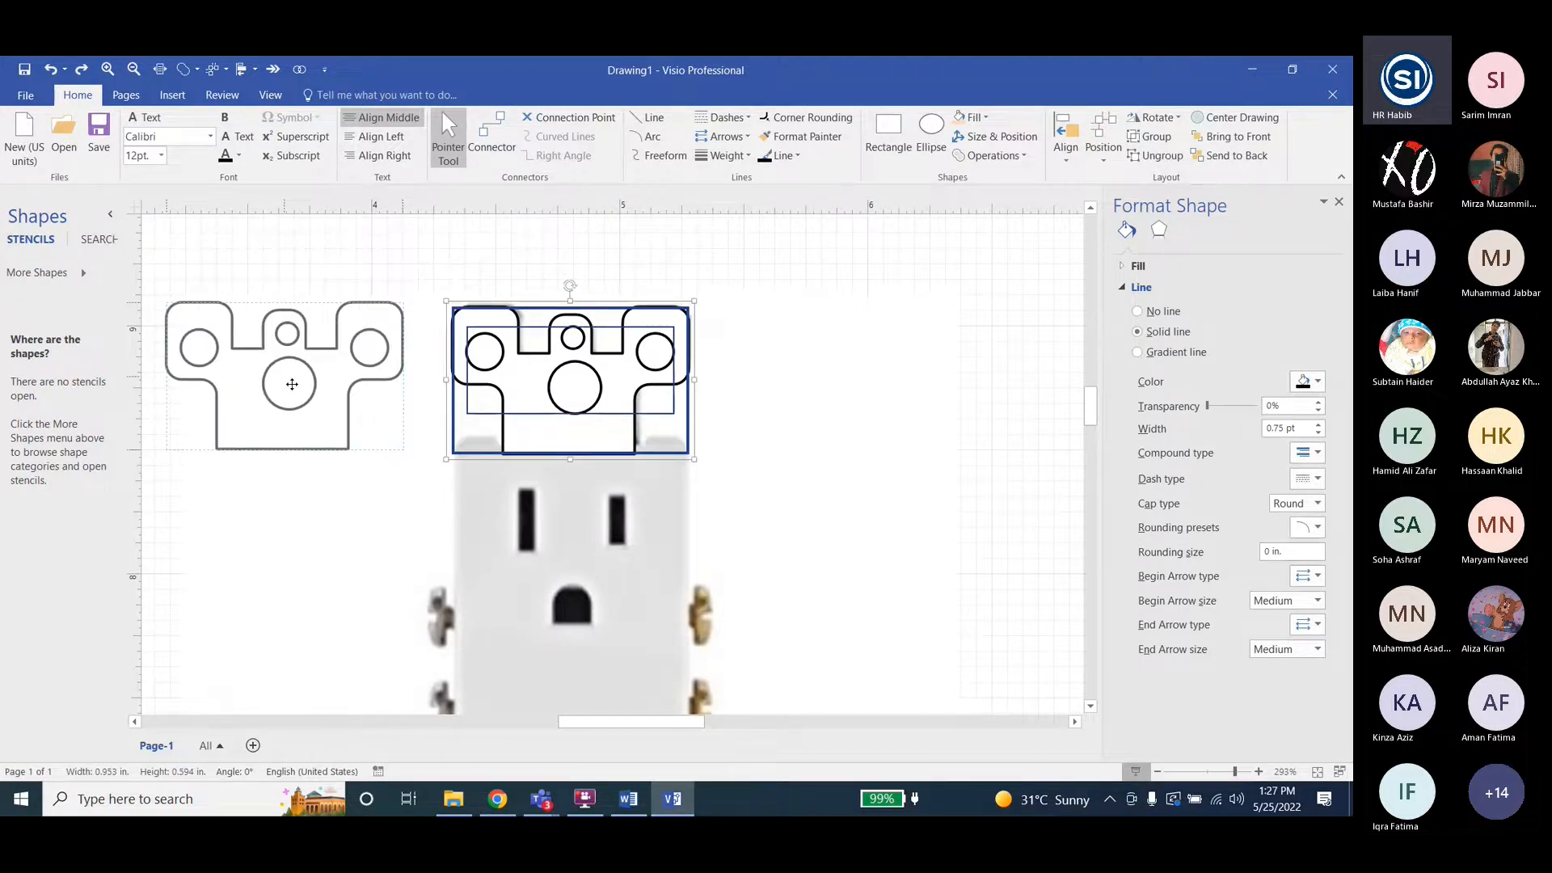
left_click_drag(292, 384, 291, 384)
left_click(370, 356)
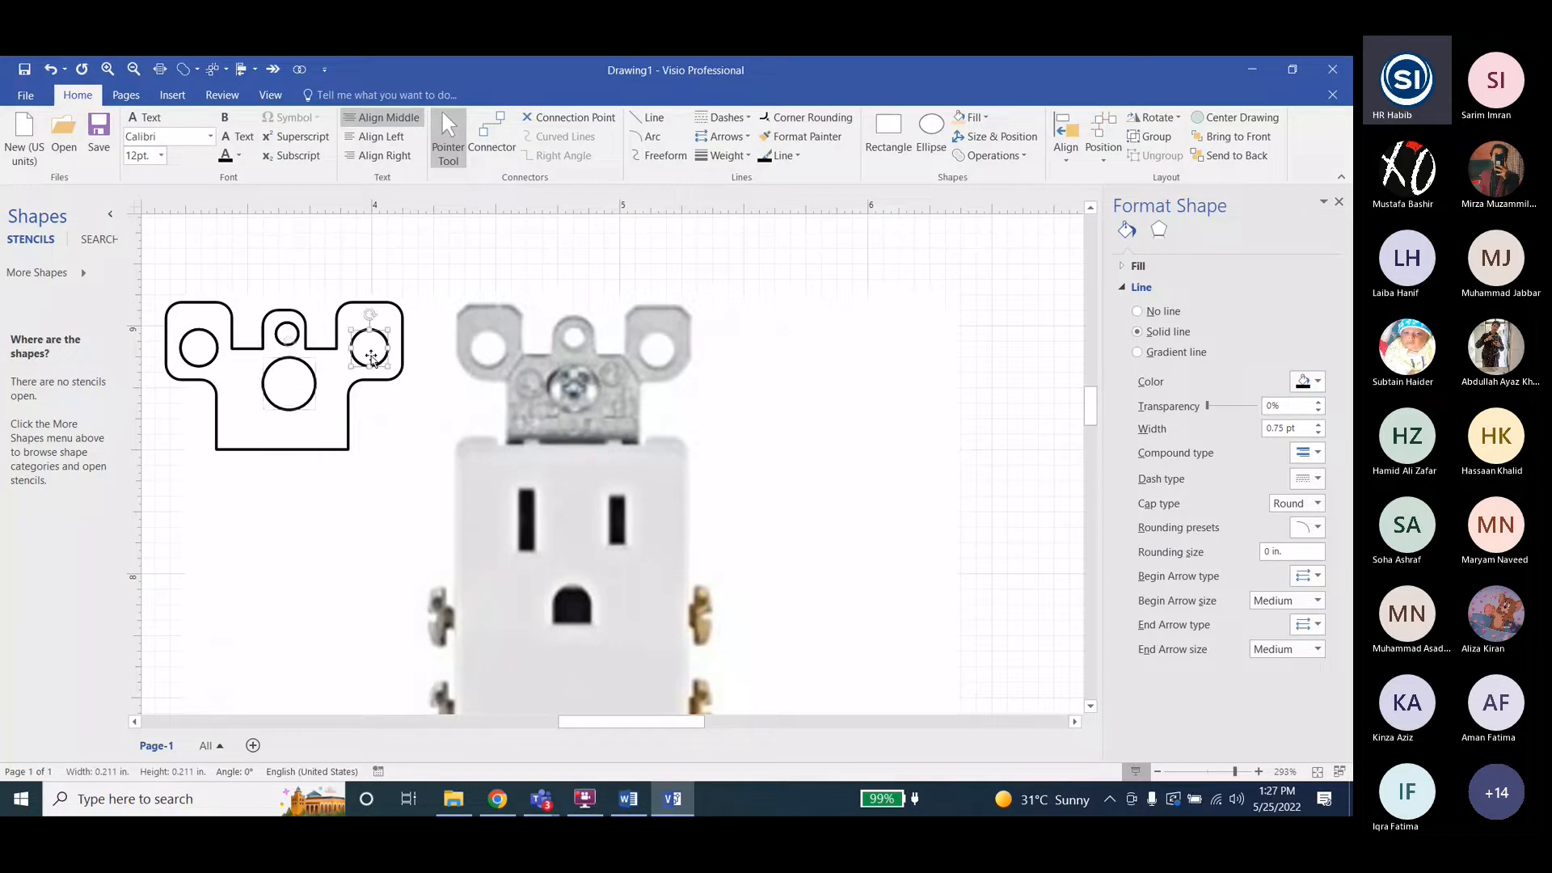
left_click(369, 364)
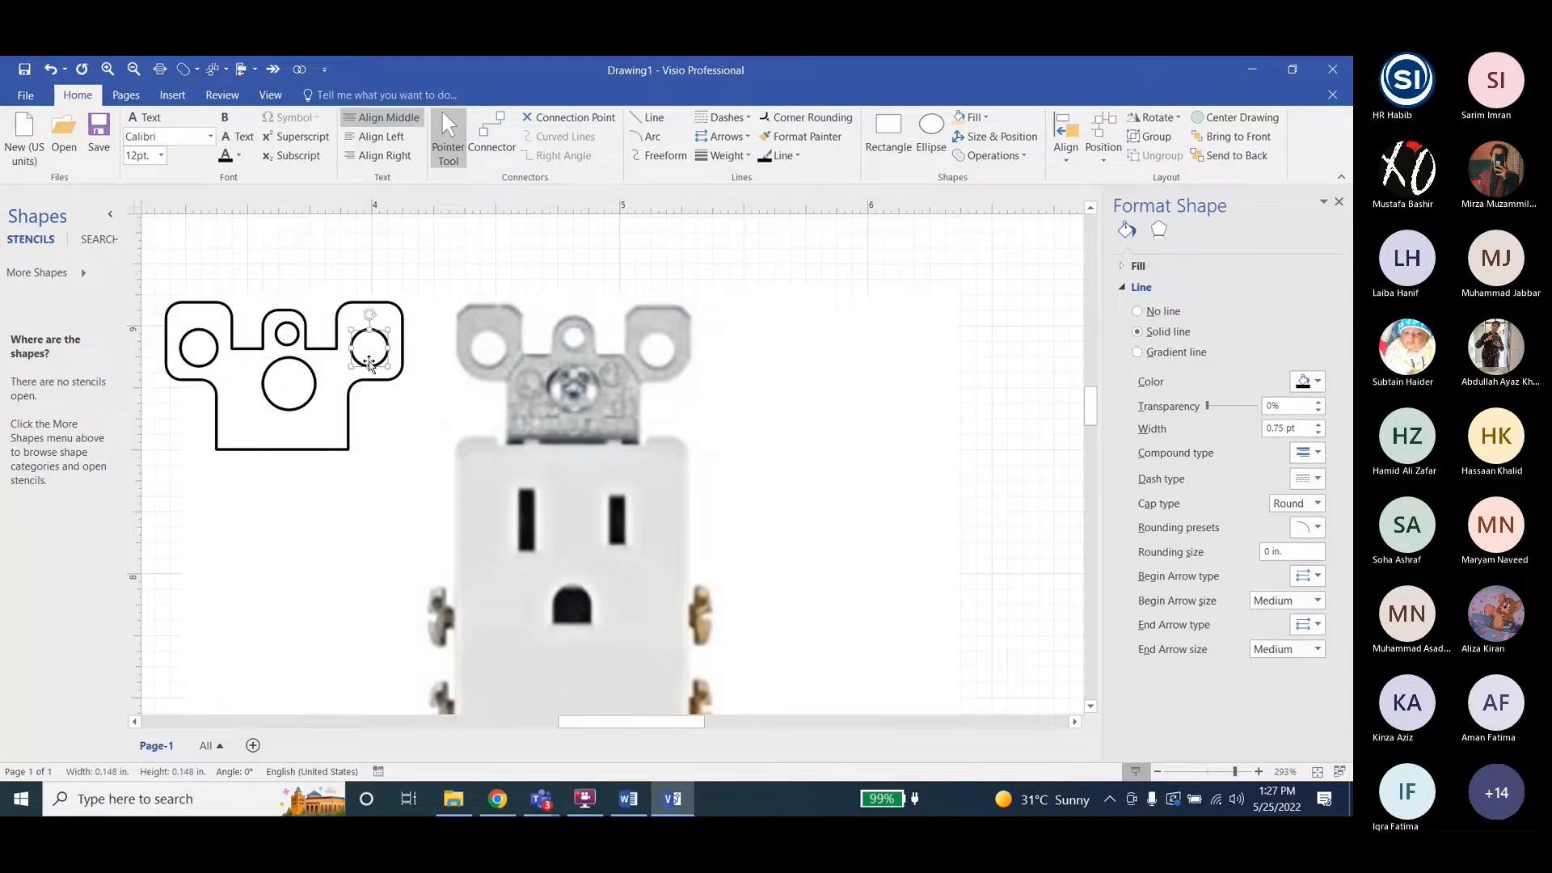
left_click(295, 382)
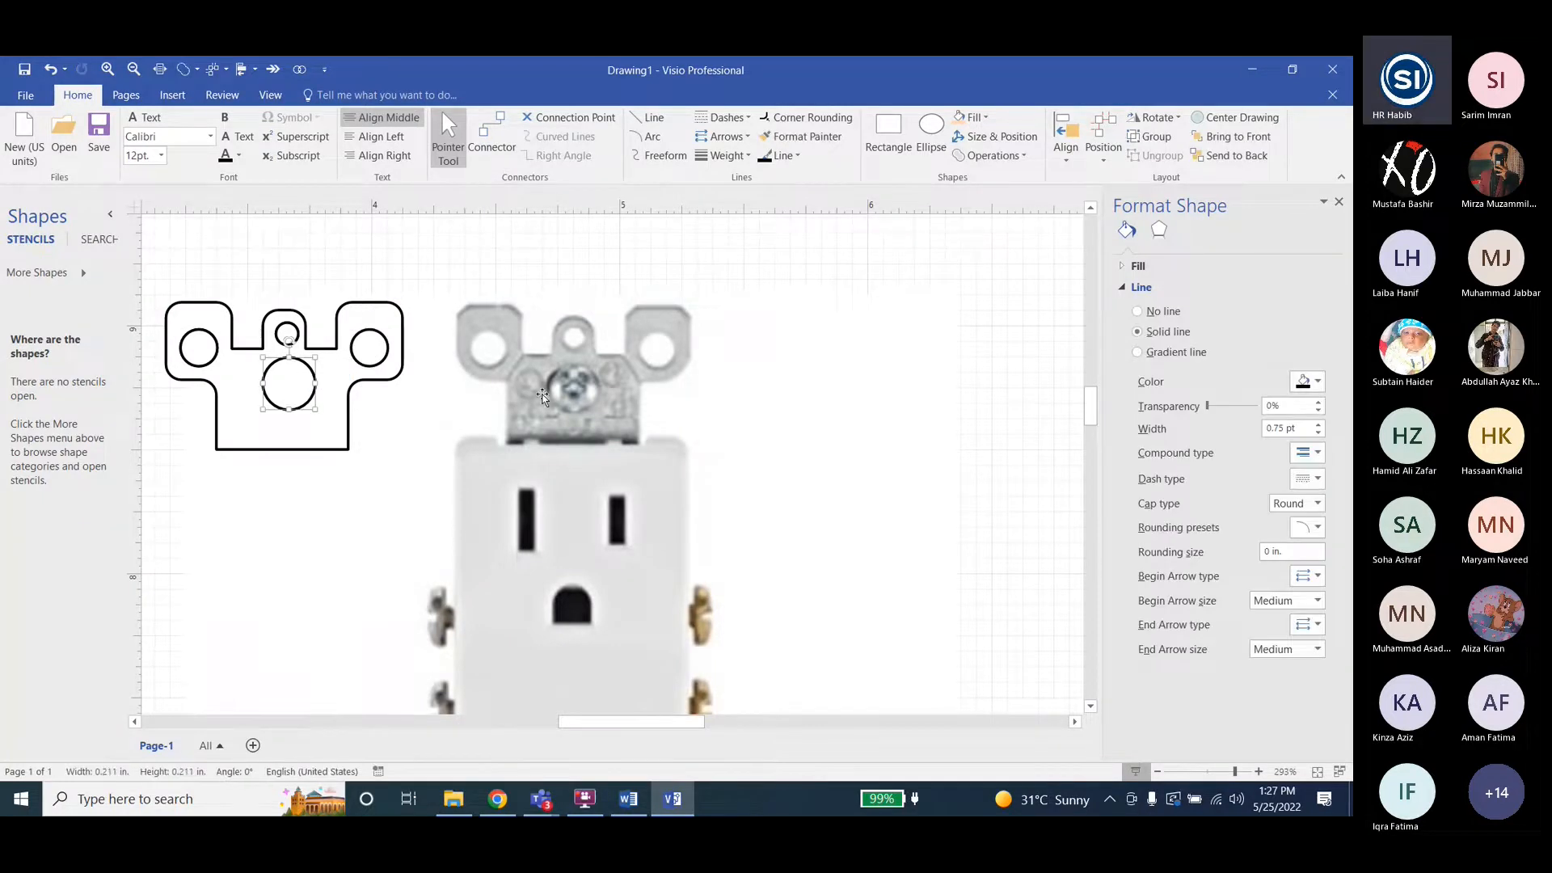
key("ctrl+z")
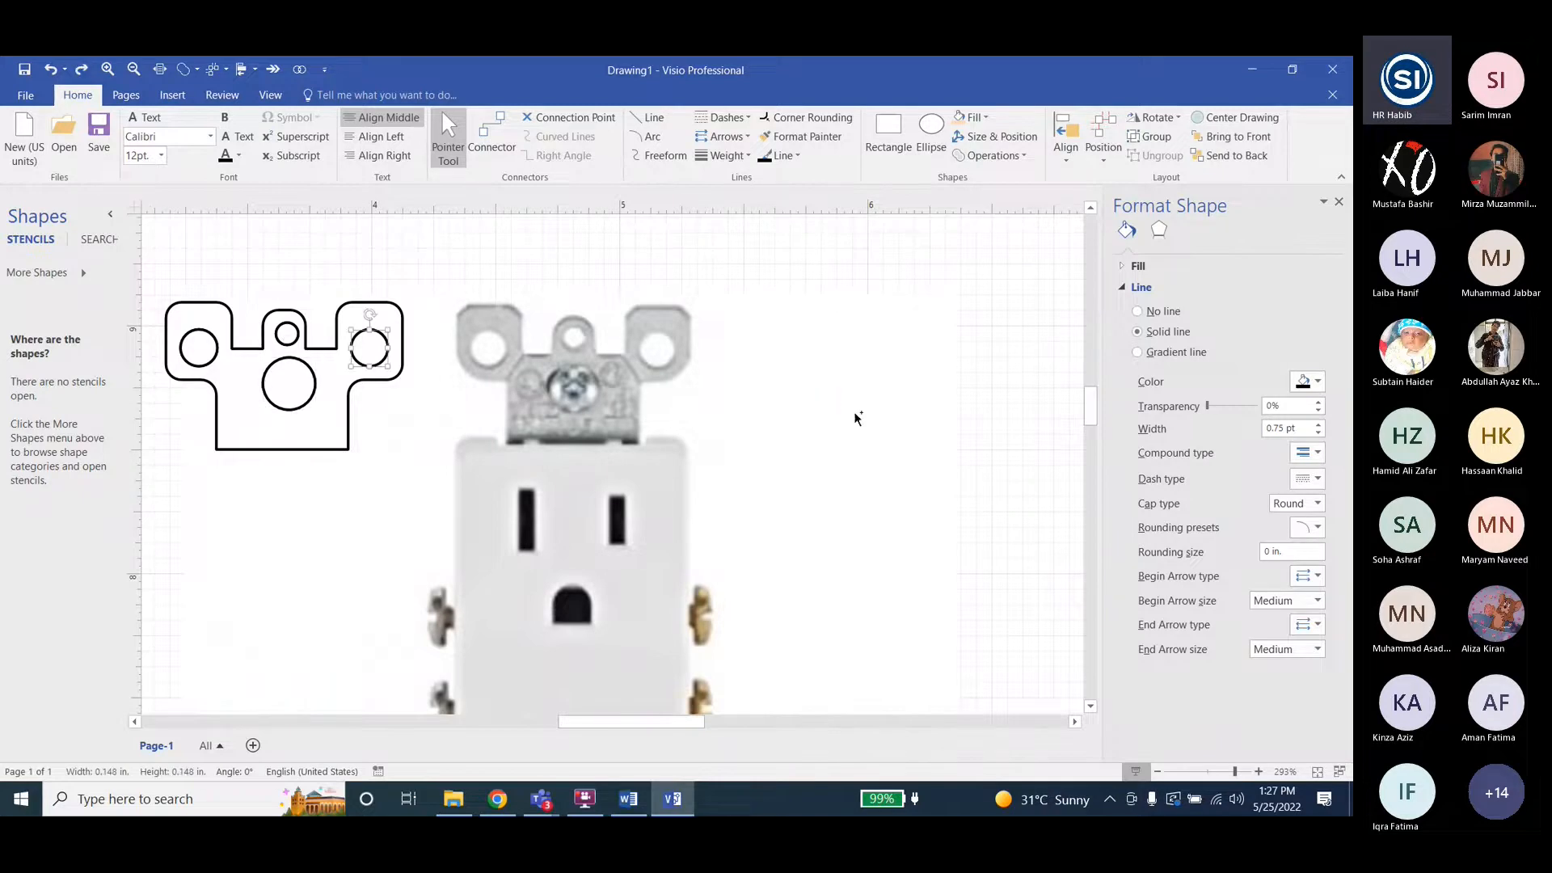
Select all the fragmented bracket pieces and move them farther away from the outlet picture, onto the blank part of the page.
scroll(858, 418, "down", 3, "ctrl")
mouse_move(452, 330)
left_mouse_down()
mouse_move(657, 423)
mouse_move(673, 456)
left_mouse_up()
left_click_drag(560, 404, 330, 379)
left_click(330, 378)
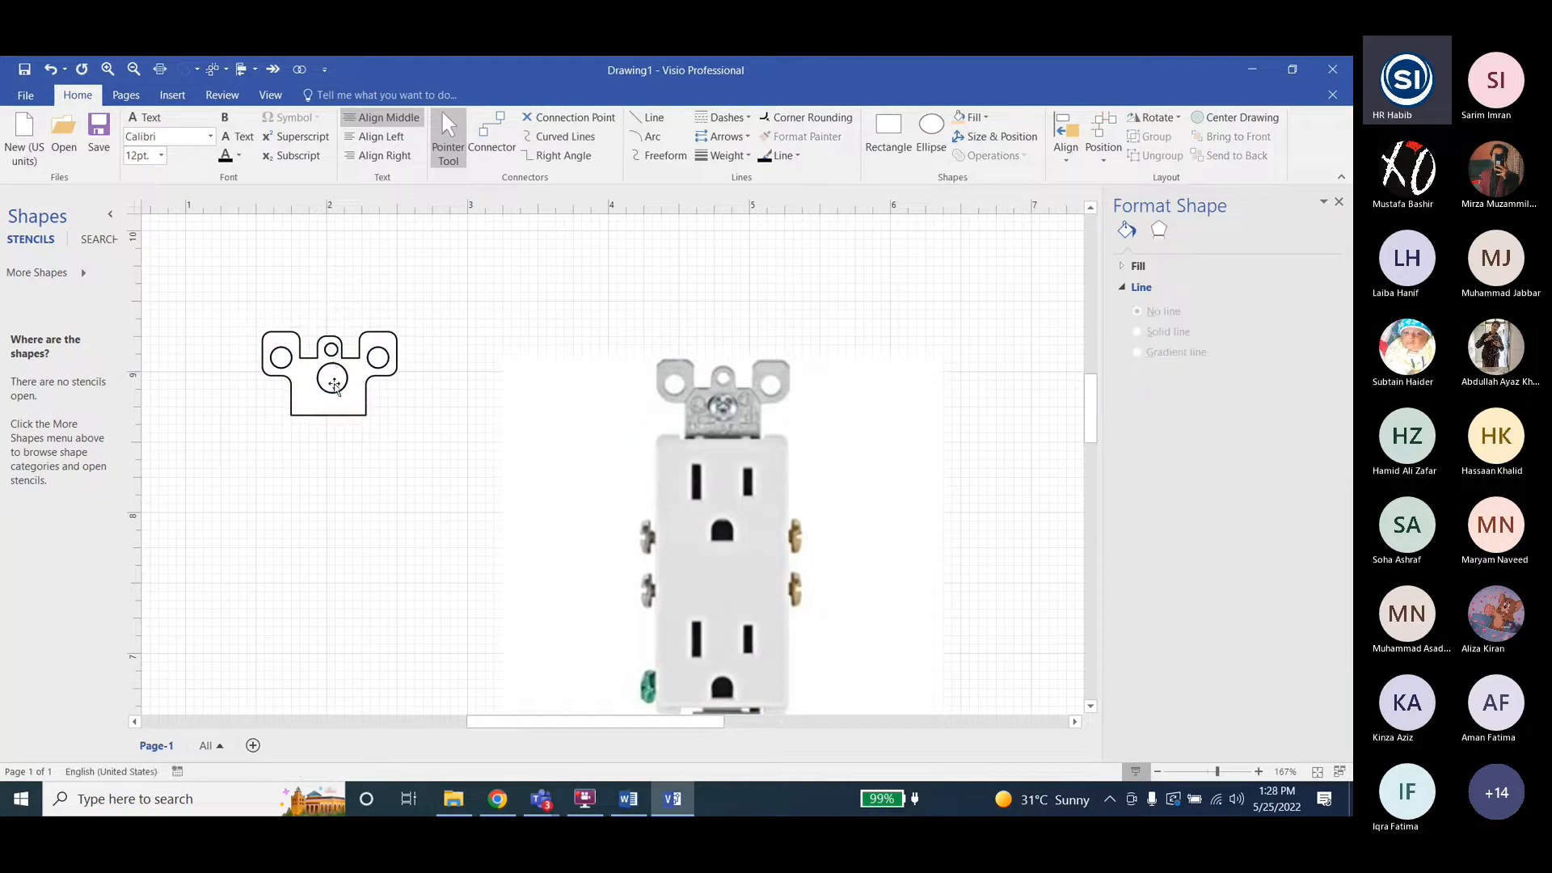
Delete the circular pieces inside the fragmented bracket so that its four holes are open.
scroll(333, 356, "up", 5, "ctrl")
left_click(439, 362)
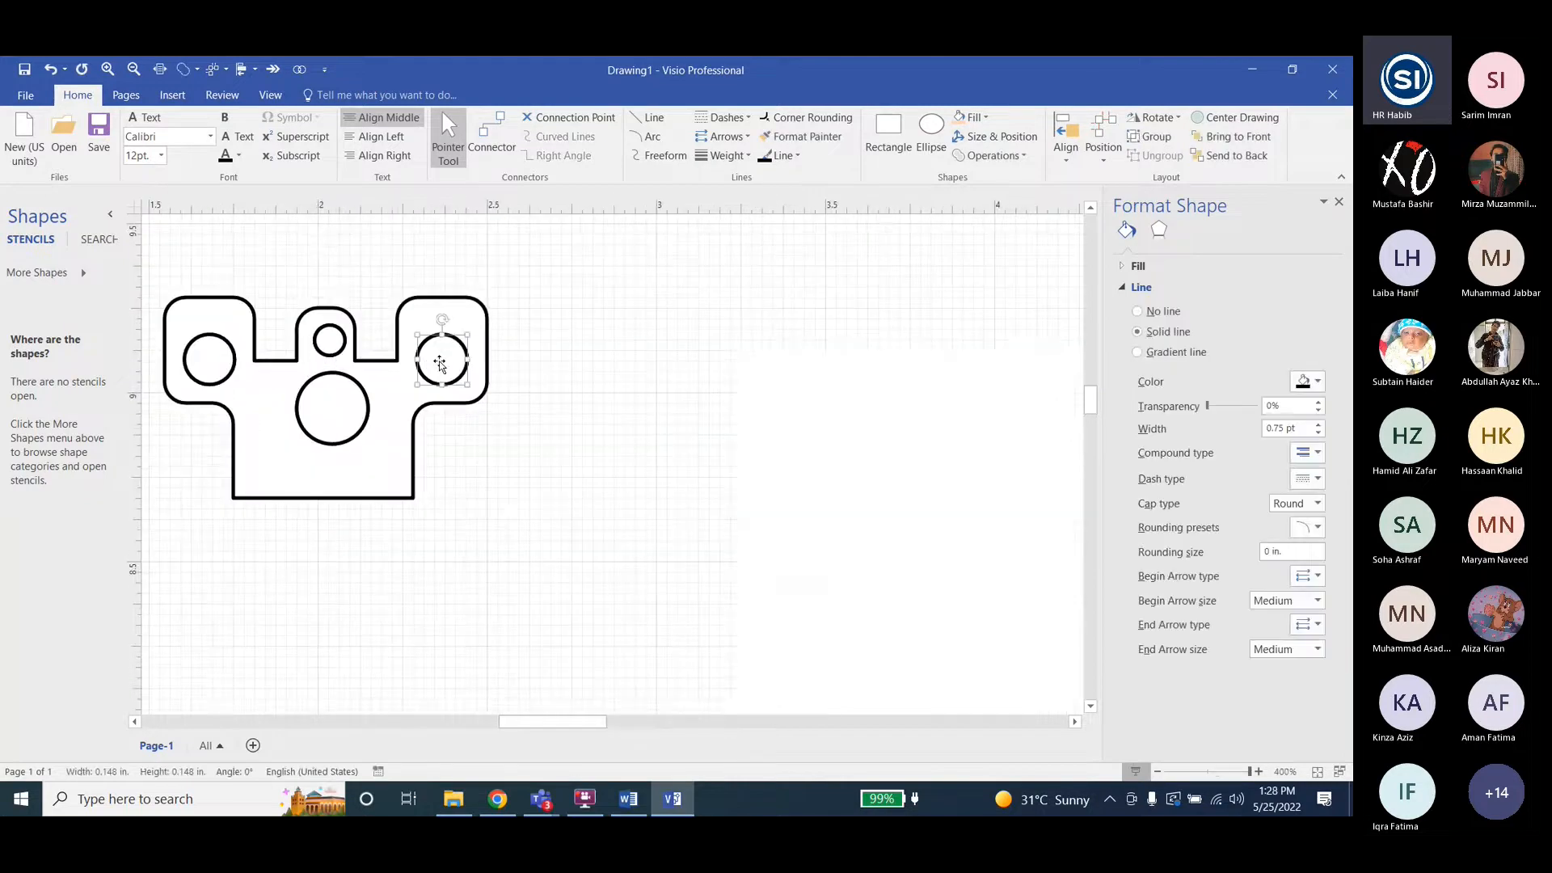
left_click(454, 467)
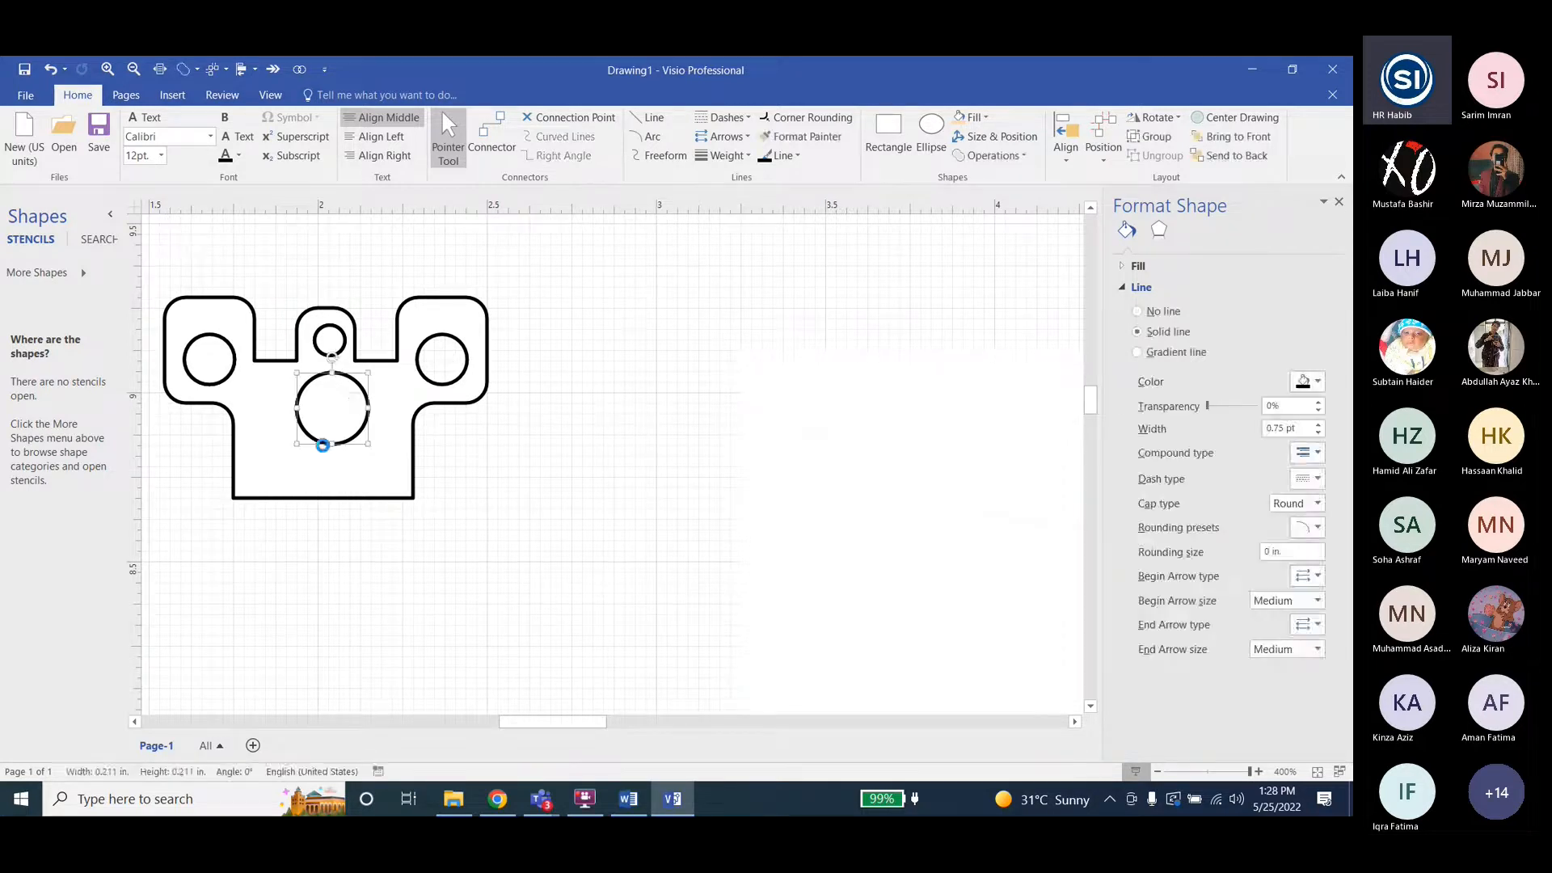
left_click(232, 370)
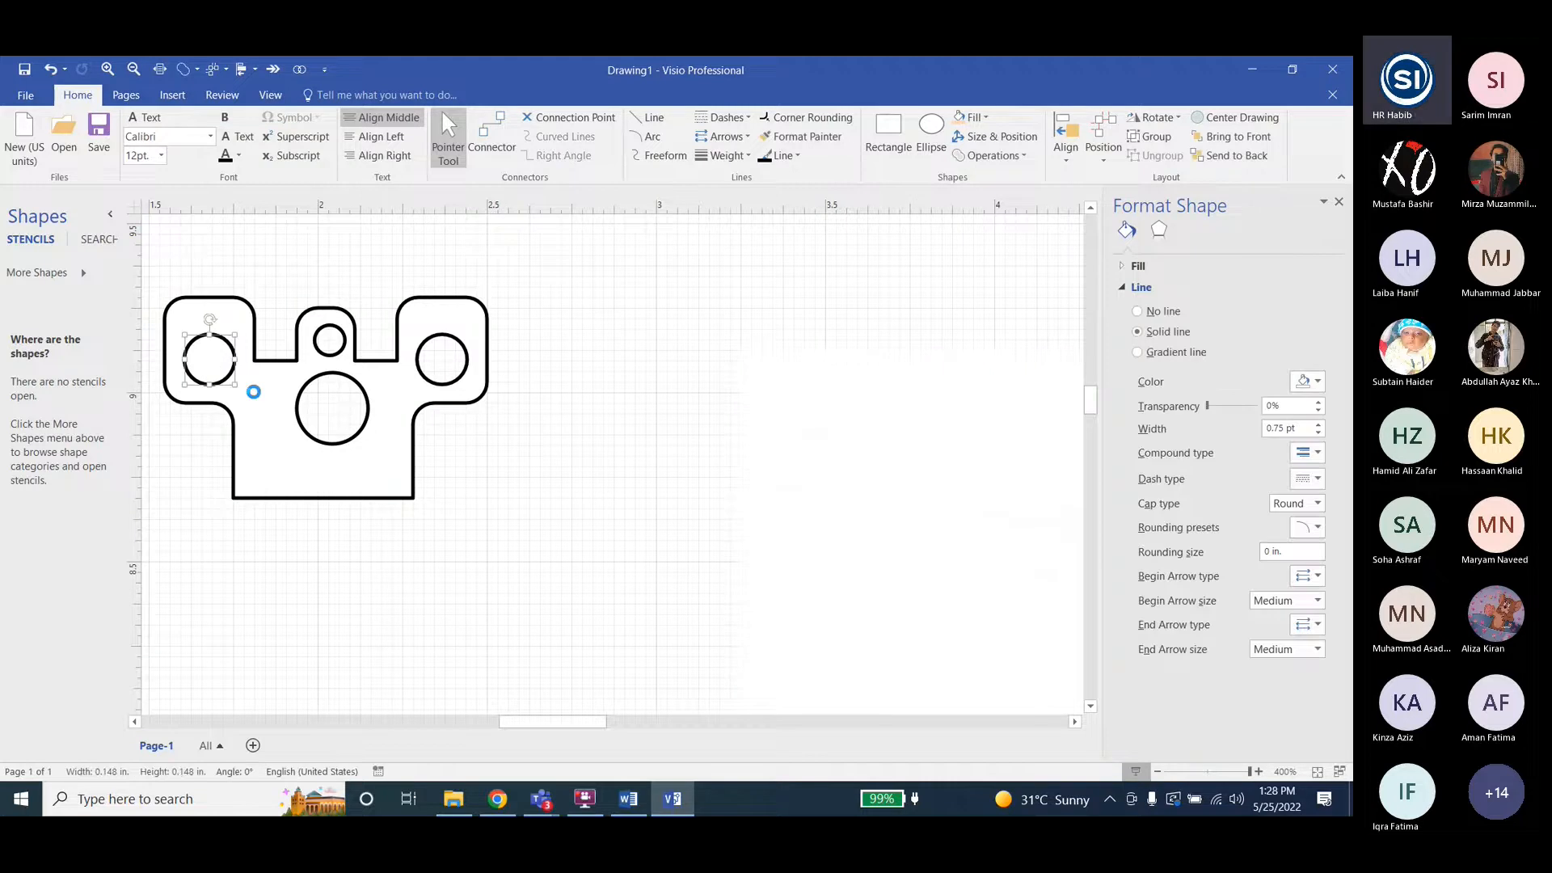
Fill the remaining bracket piece with a light blue theme color.
left_click(381, 423)
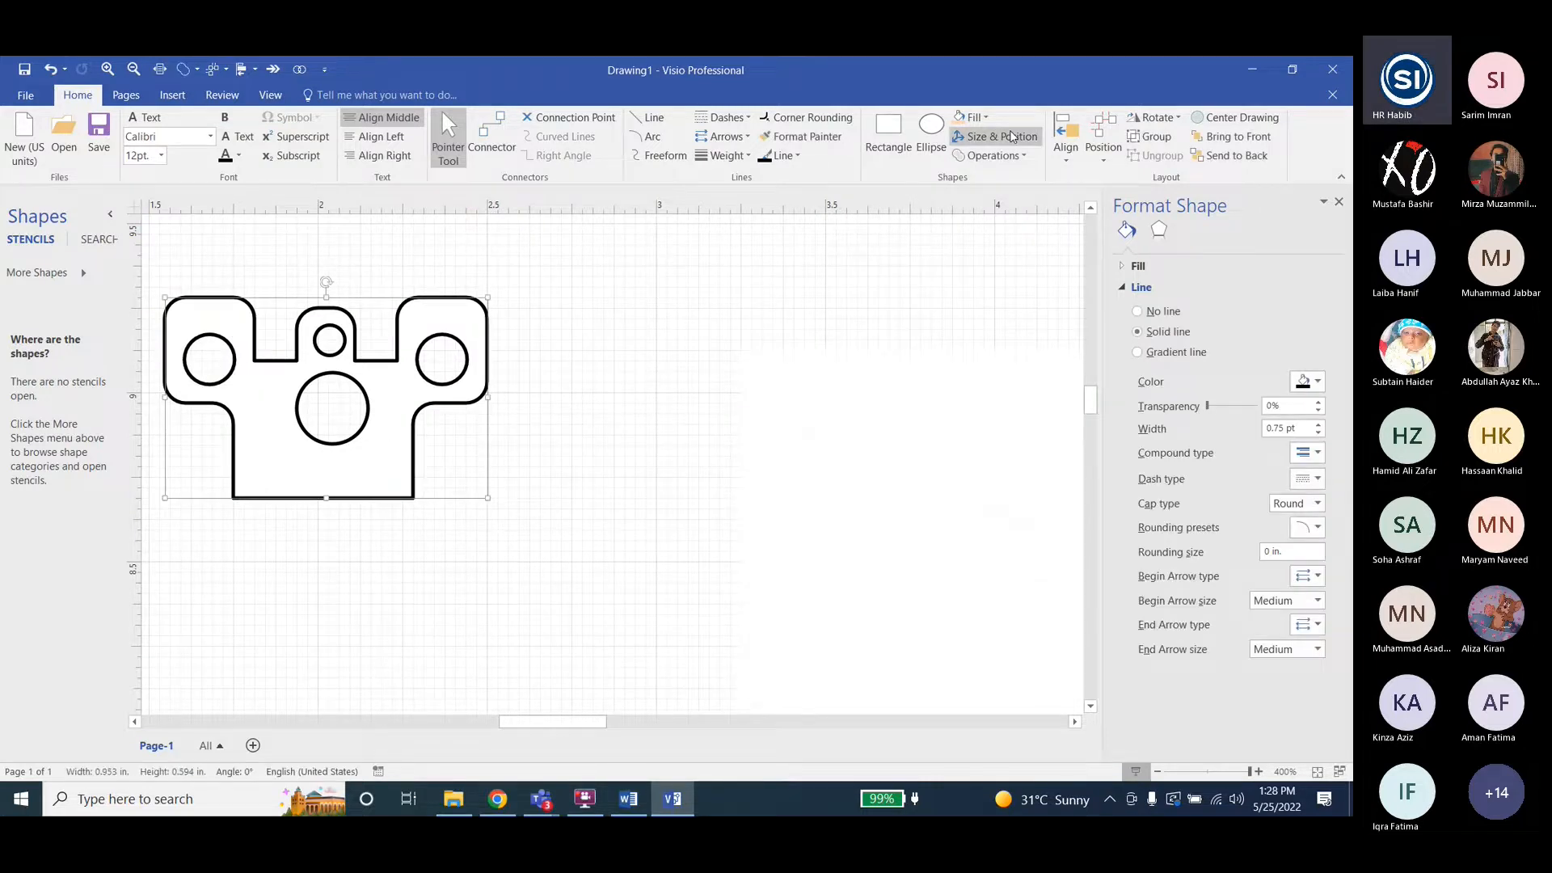
left_click(973, 117)
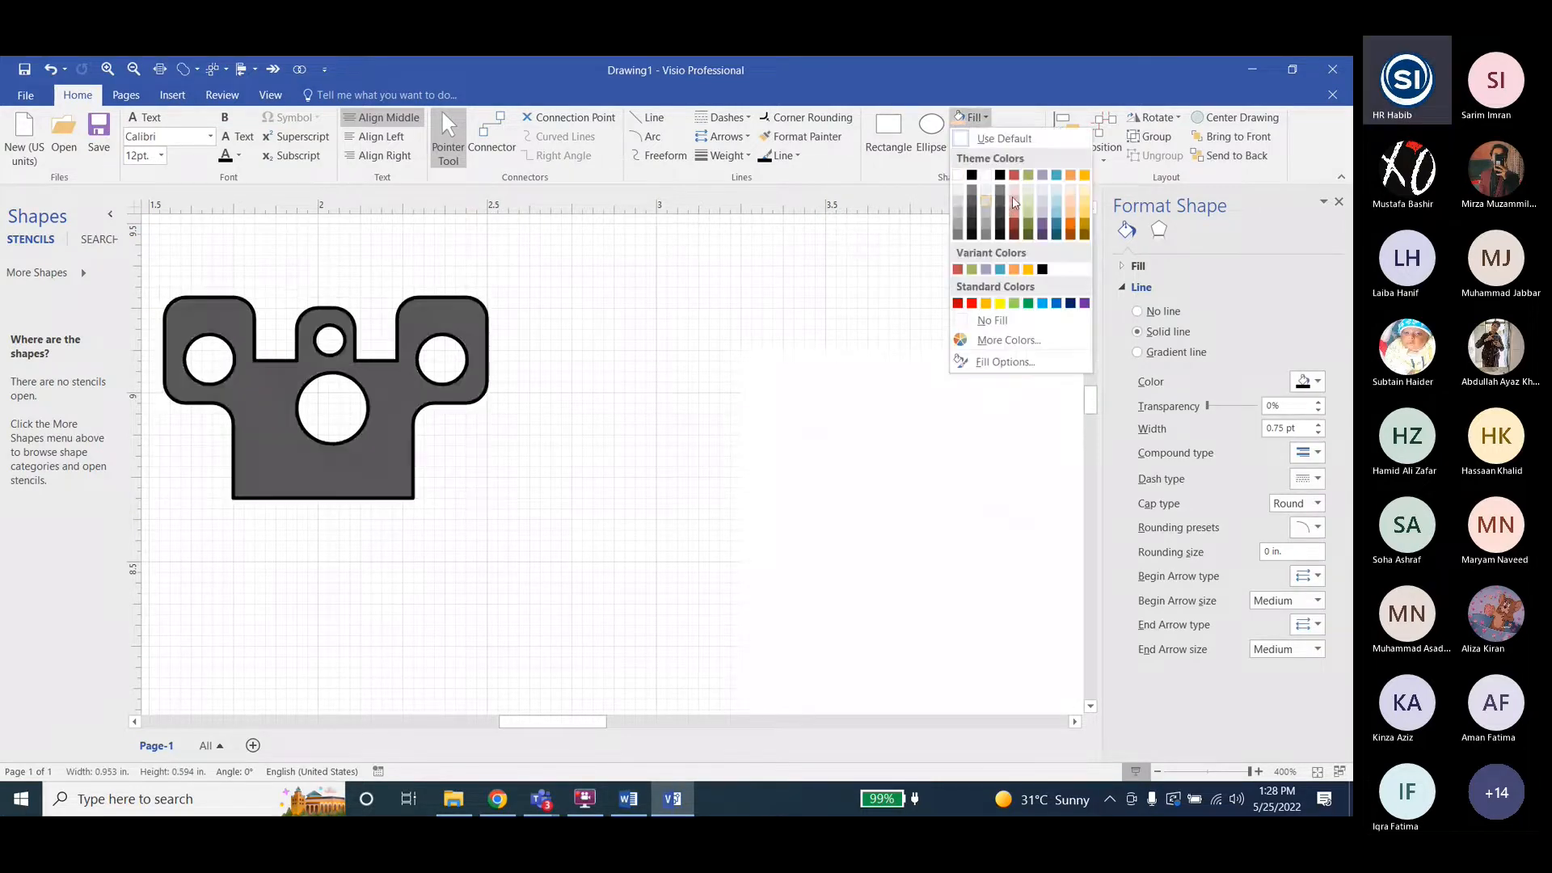
left_click(1053, 210)
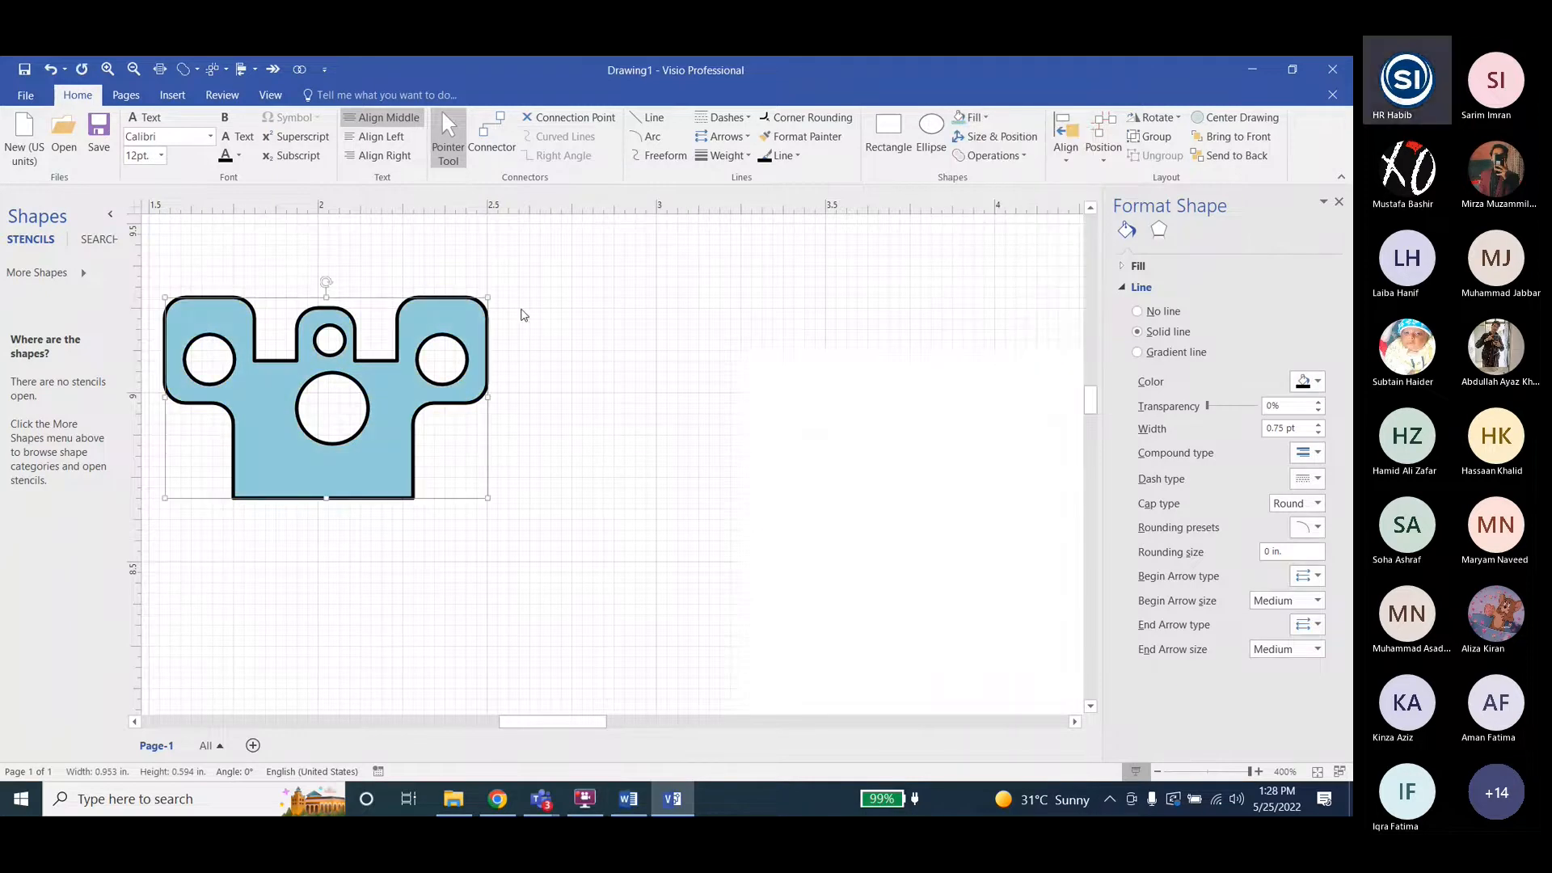
Find the Word figure with brackets at both outlet ends and move the blue bracket over the picture's upper metal tab.
scroll(520, 314, "down", 4, "ctrl")
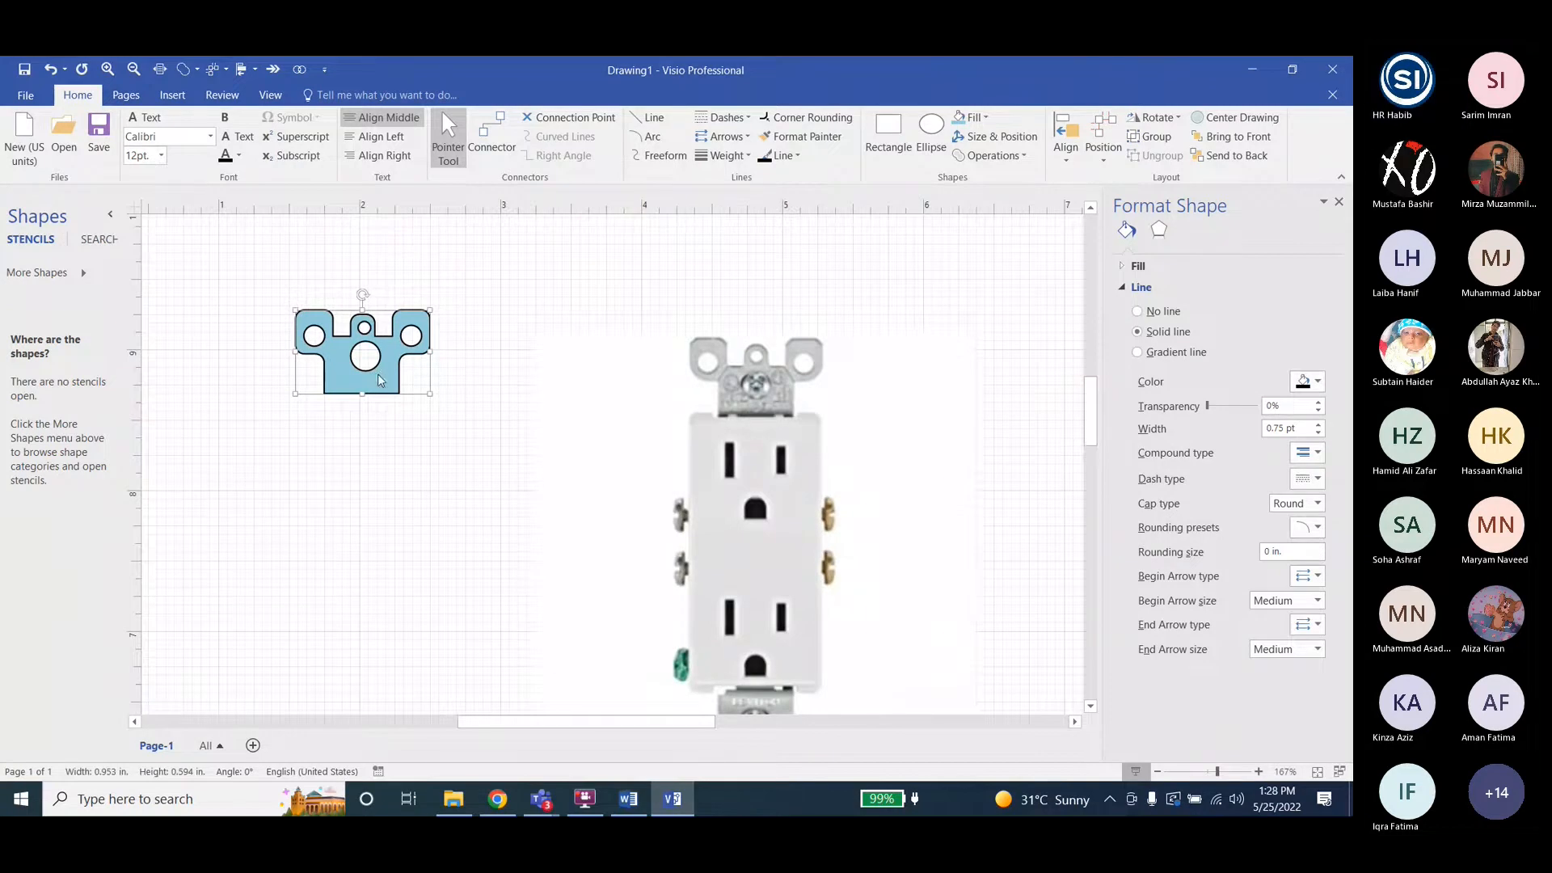
left_click(629, 798)
scroll(965, 498, "down", 1)
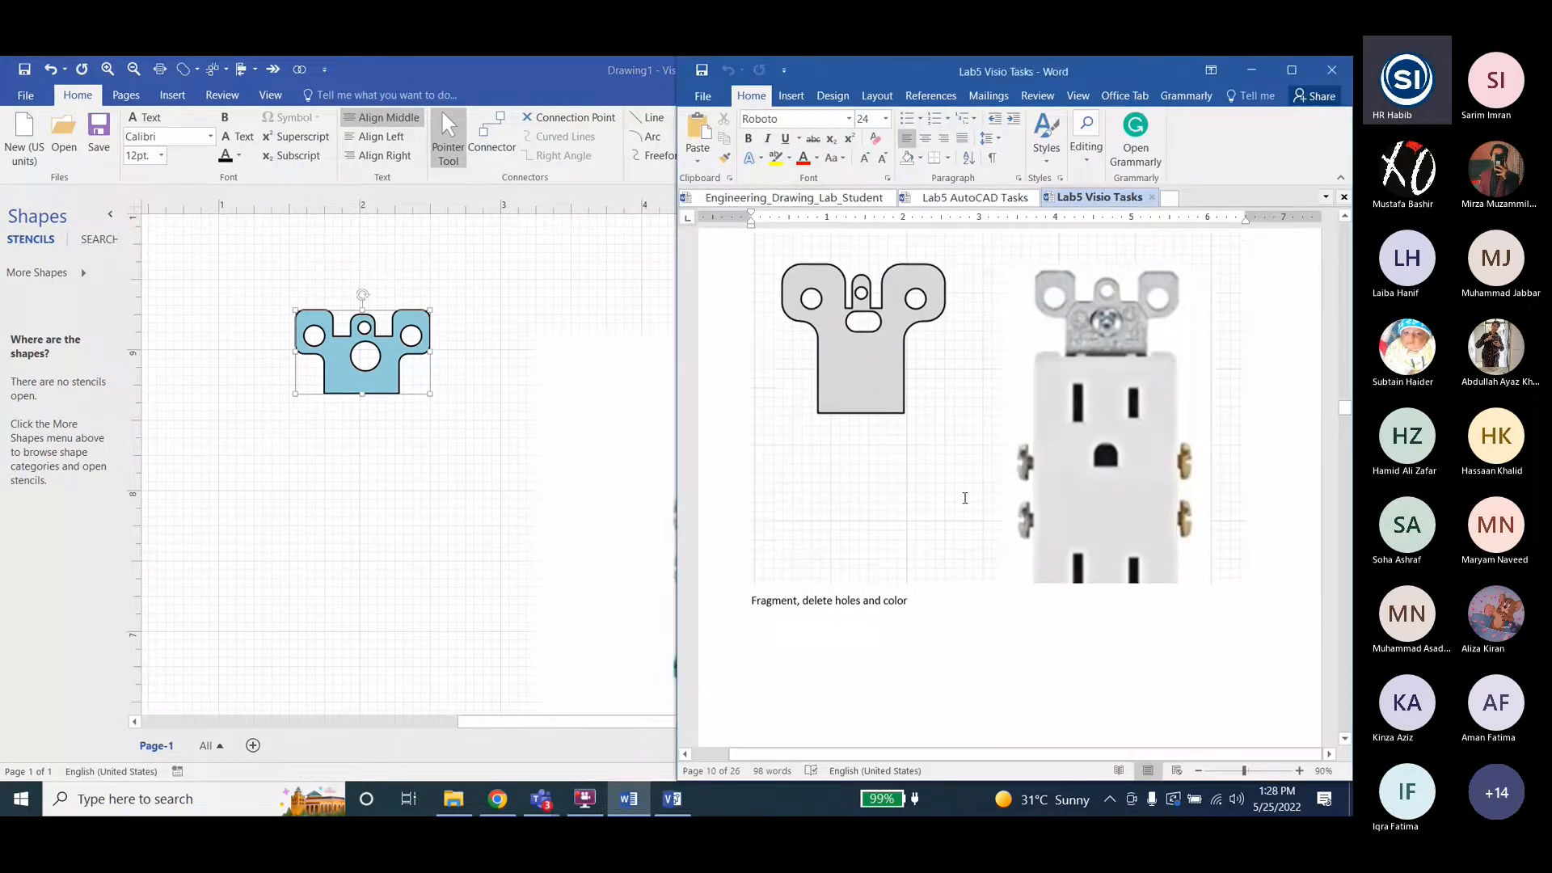
scroll(964, 498, "down", 10)
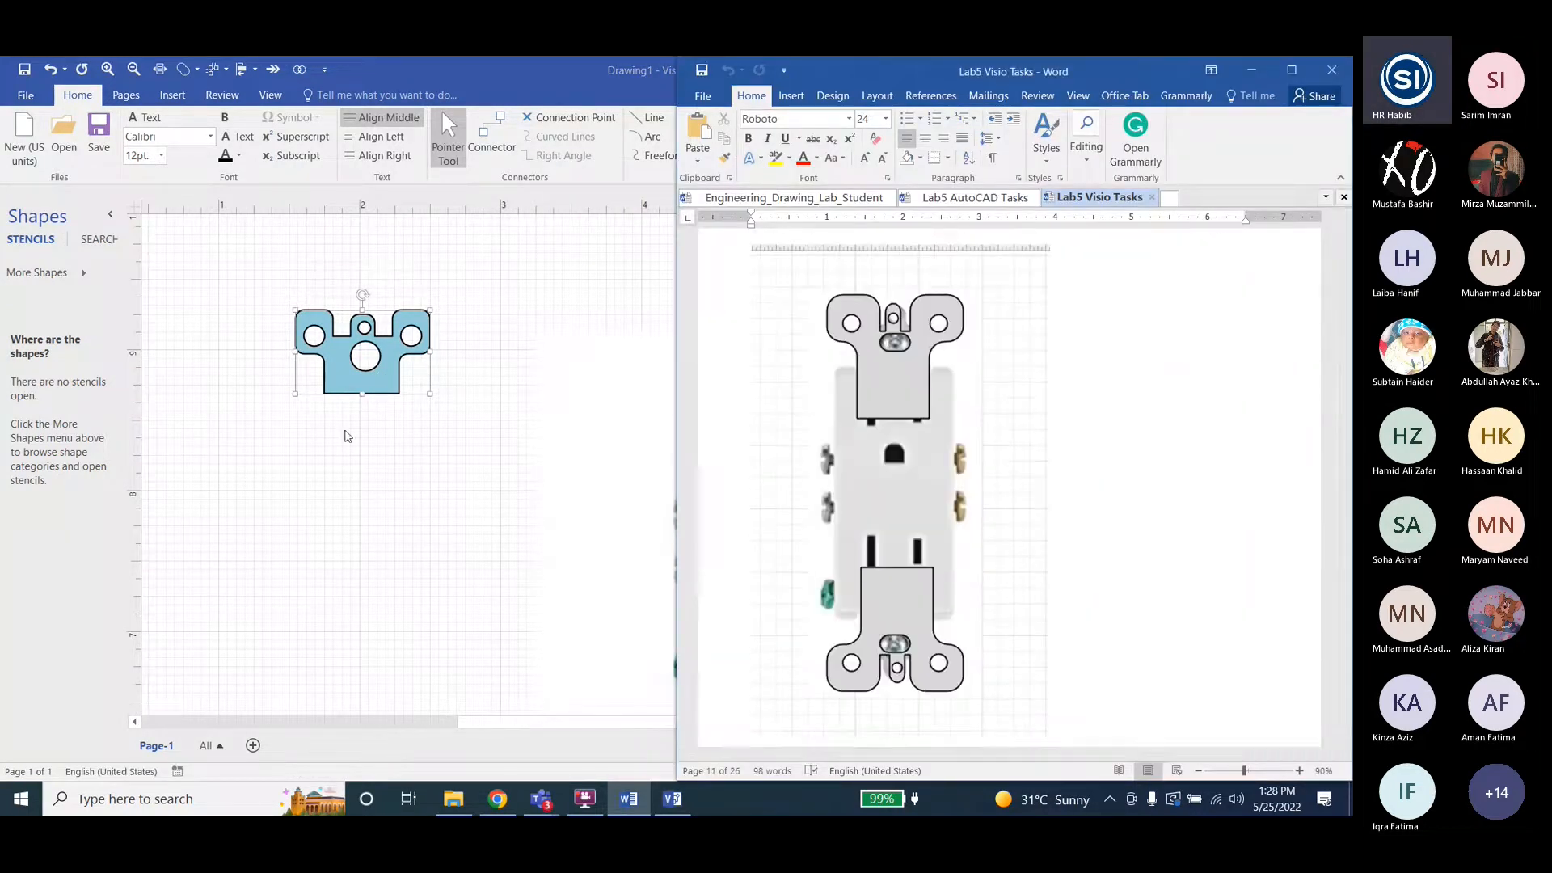
left_click(366, 397)
left_click_drag(348, 373, 741, 395)
Nudge the blue bracket slightly so its holes line up with the mounting holes and screw in the outlet picture.
scroll(772, 349, "up", 4, "ctrl")
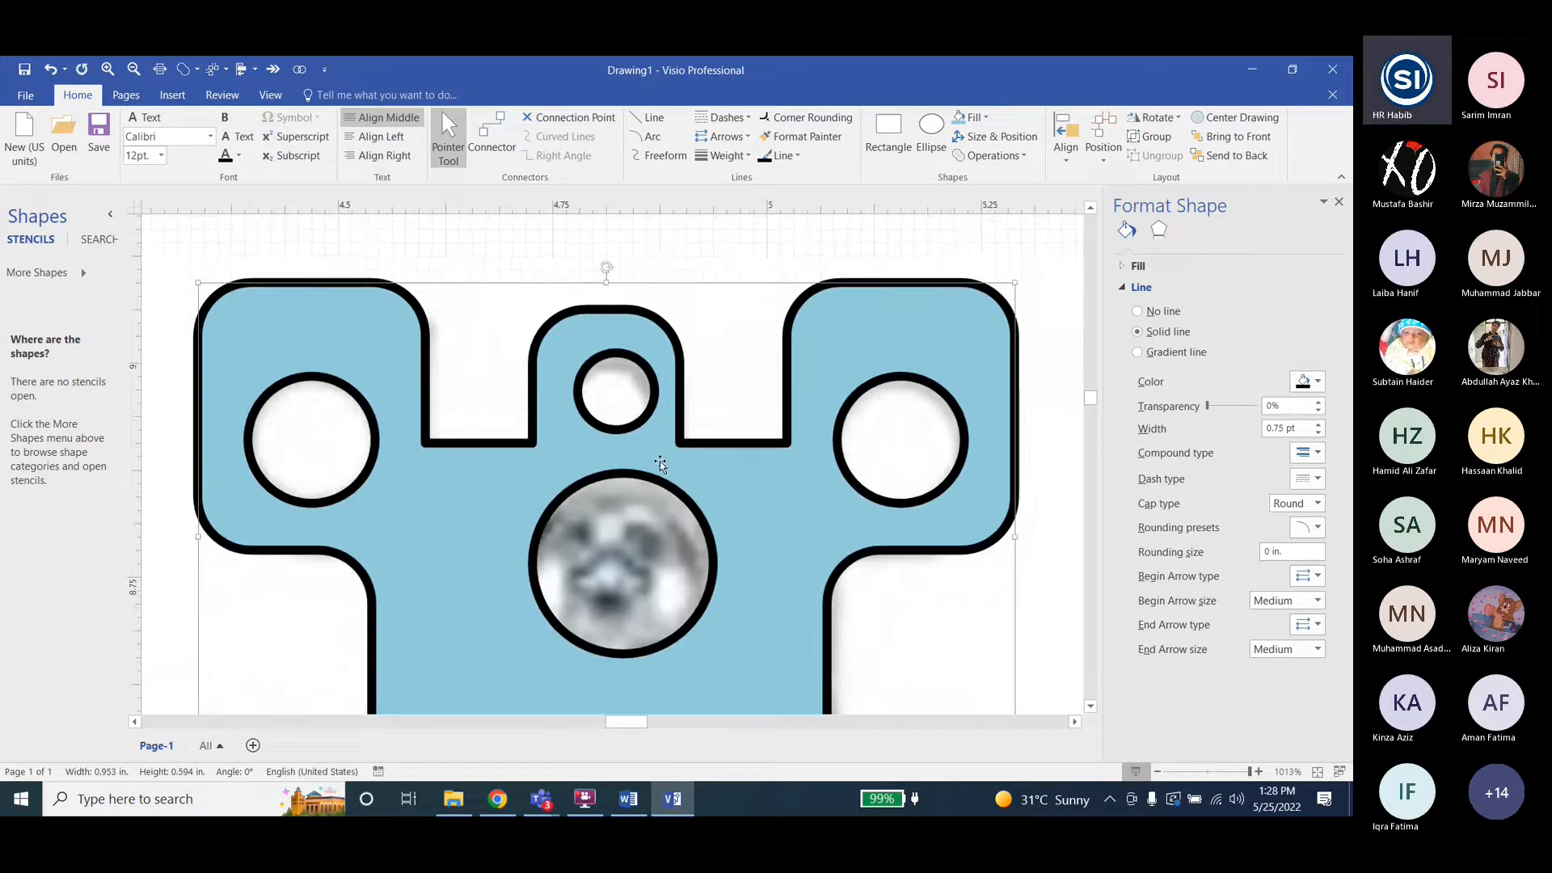
key("Down")
key("Left")
key("Up")
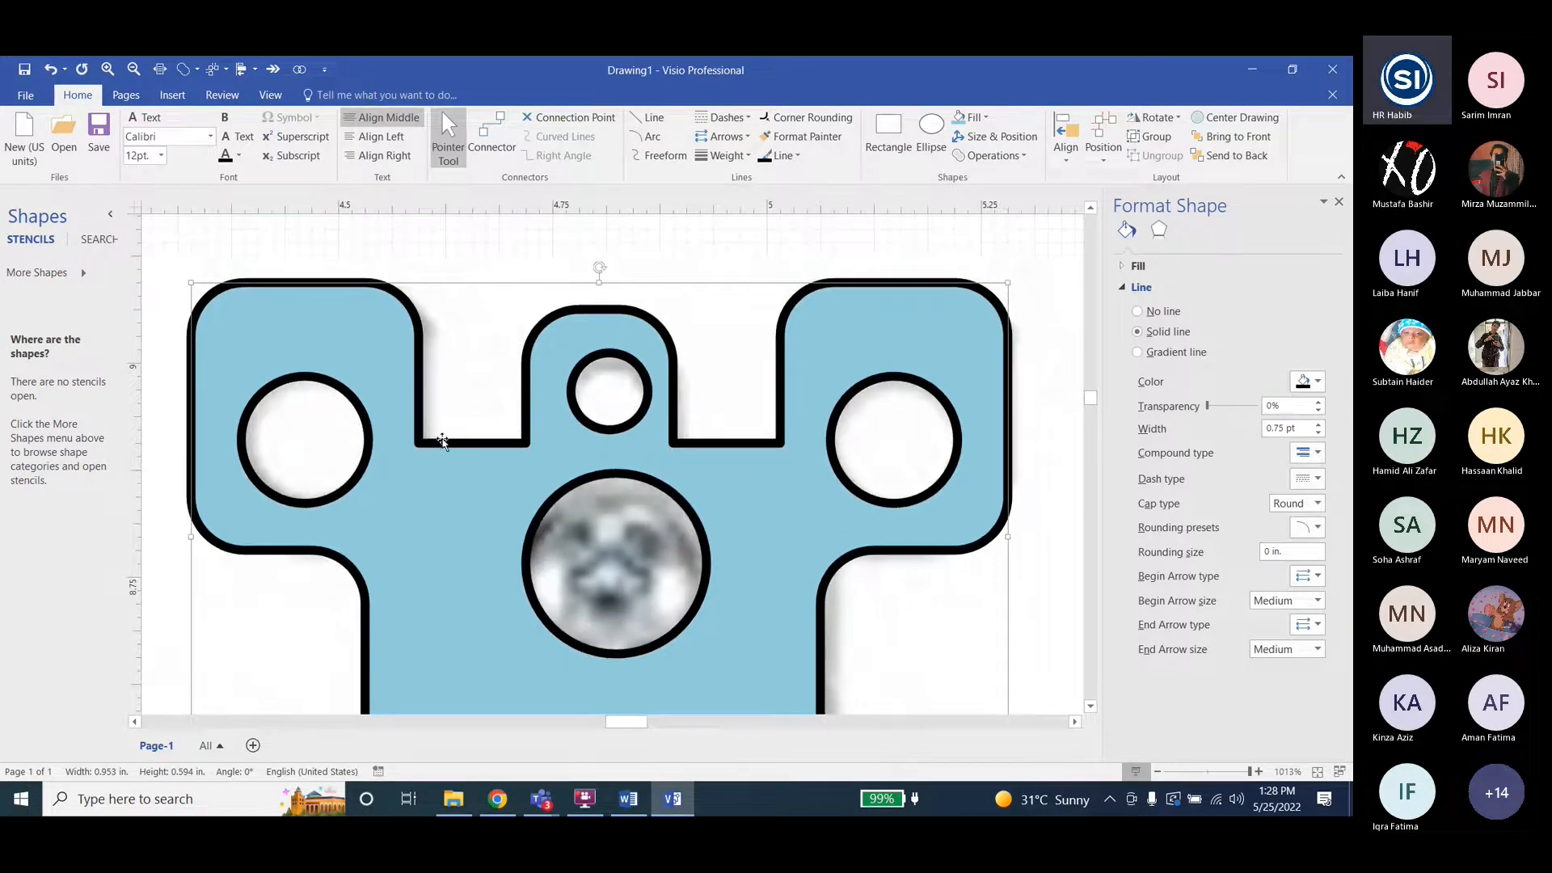
scroll(319, 329, "down", 5, "ctrl")
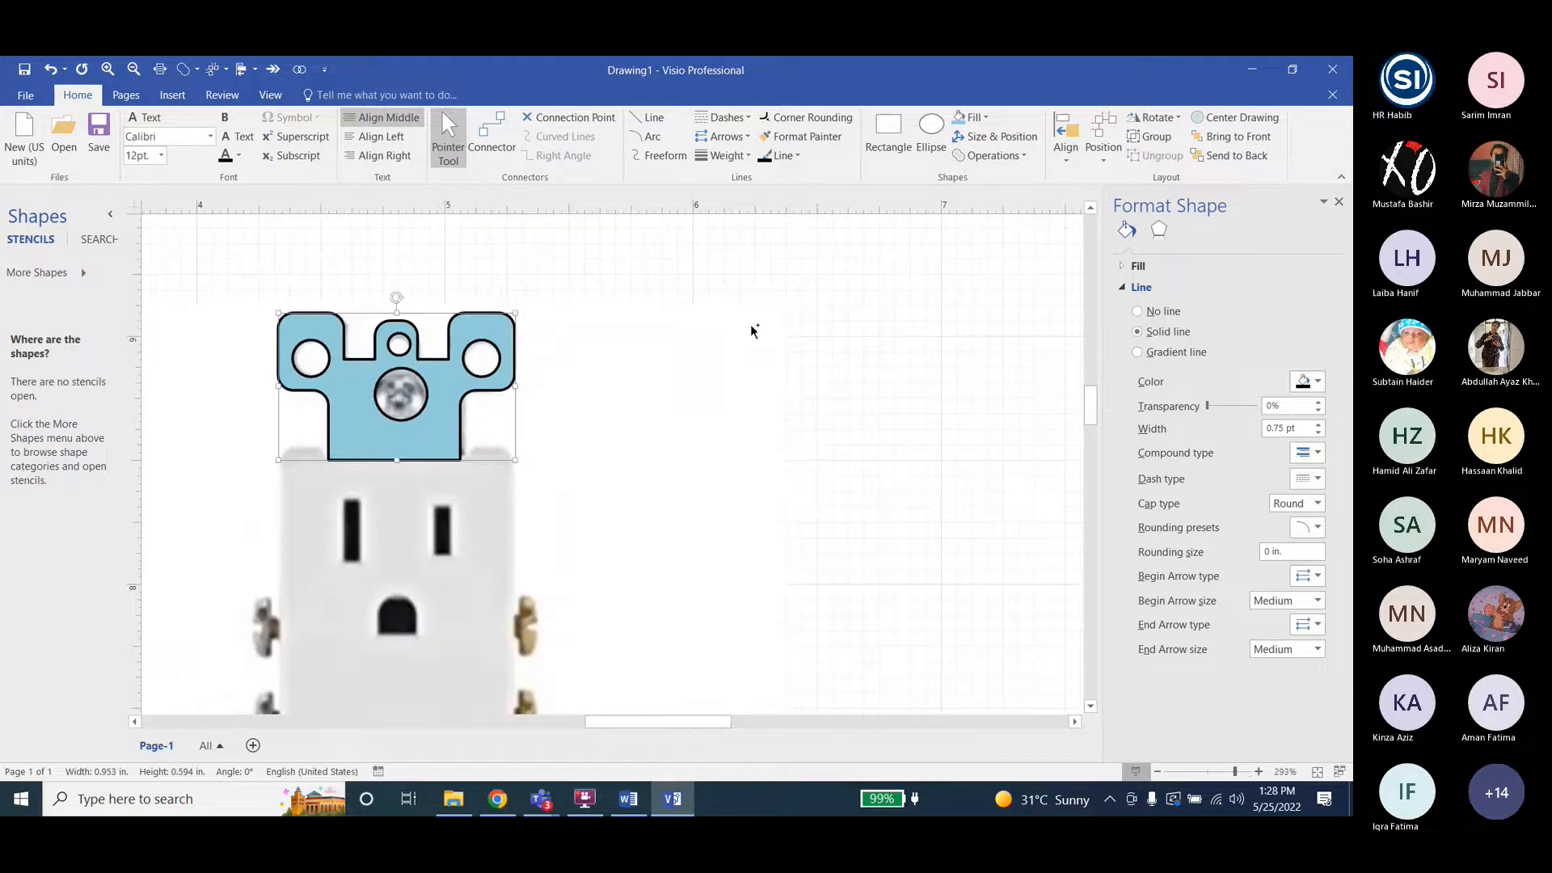
scroll(750, 324, "down", 2, "ctrl")
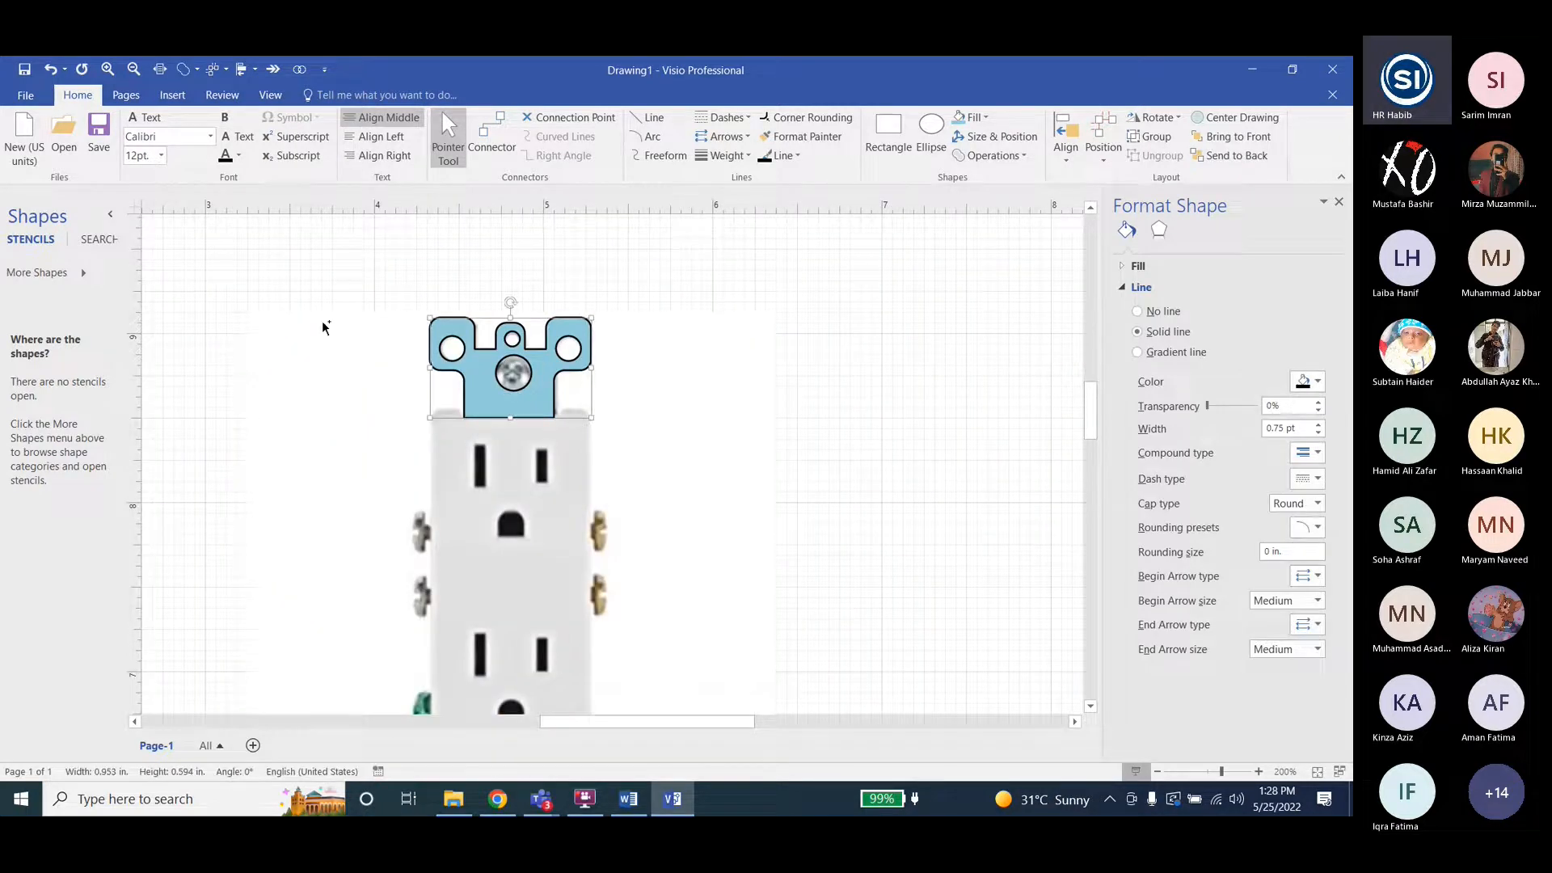
Duplicate the blue bracket, rotate the copy 180 degrees and place it over the outlet picture's lower metal tab.
scroll(323, 340, "down", 2, "ctrl")
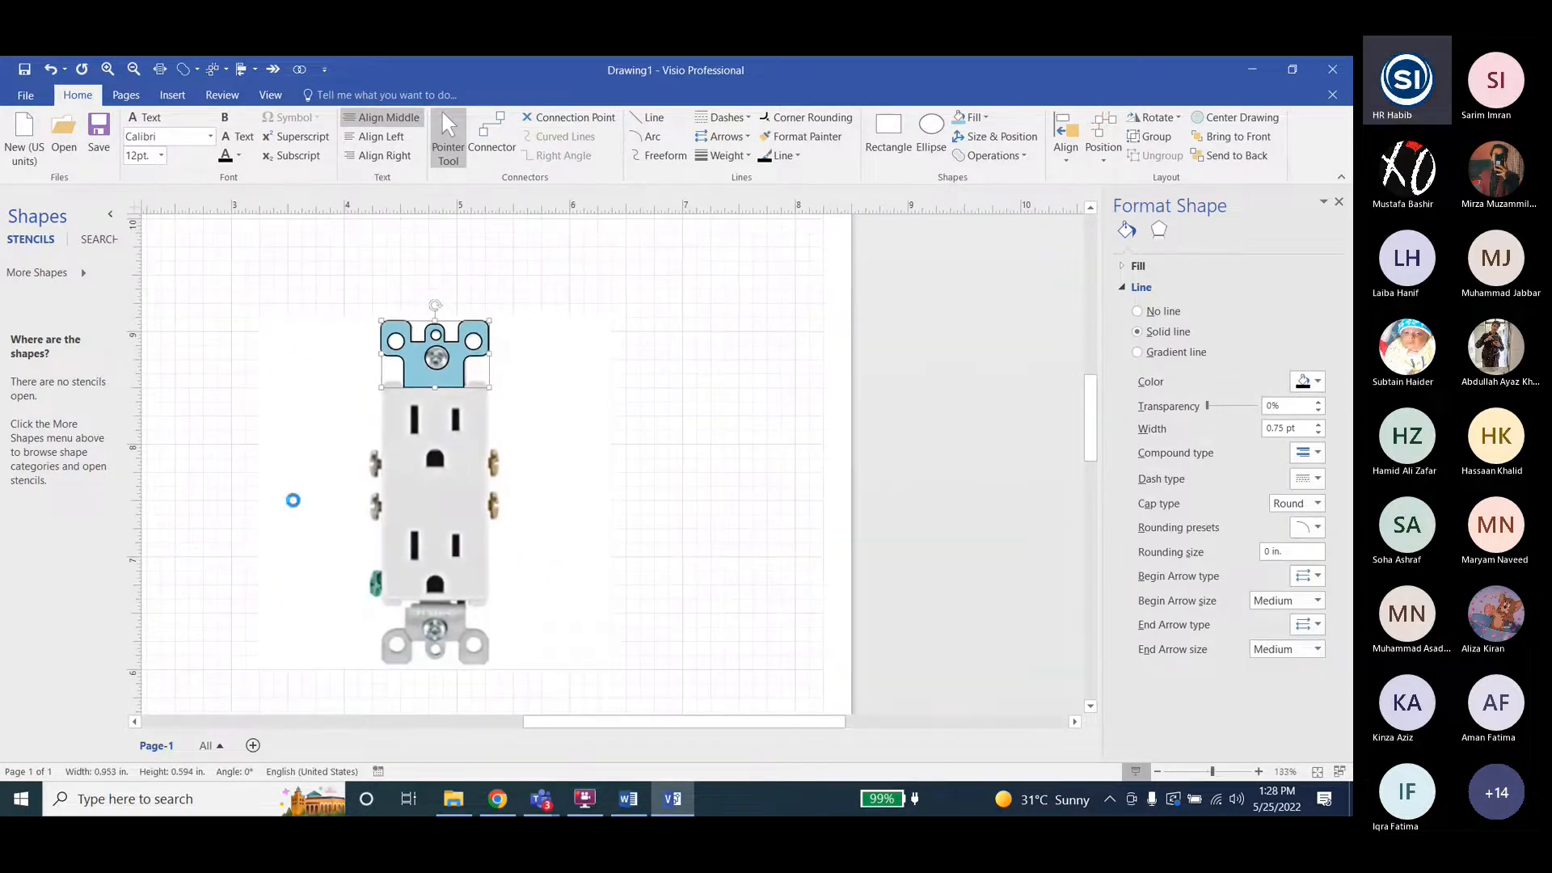
key("ctrl+d")
key("ctrl+r")
key("ctrl+r")
left_click_drag(489, 388, 457, 619)
scroll(458, 619, "up", 2, "ctrl")
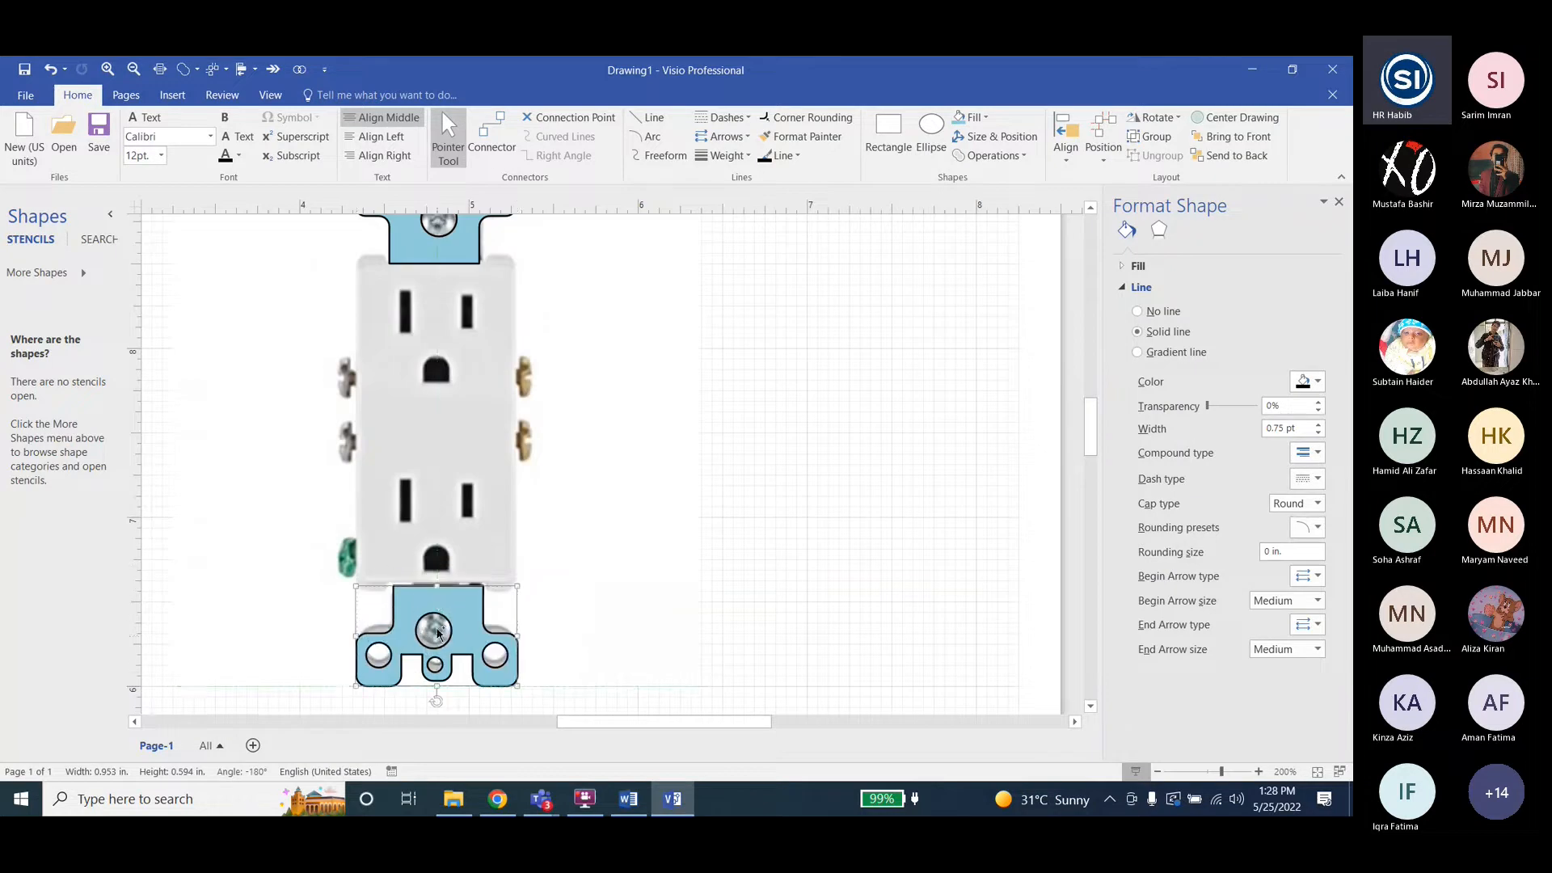
Nudge the lower bracket copy until its holes line up with the mounting holes and screw in the picture, and deselect it.
scroll(437, 633, "up", 5, "ctrl")
scroll(512, 538, "down", 2, "ctrl")
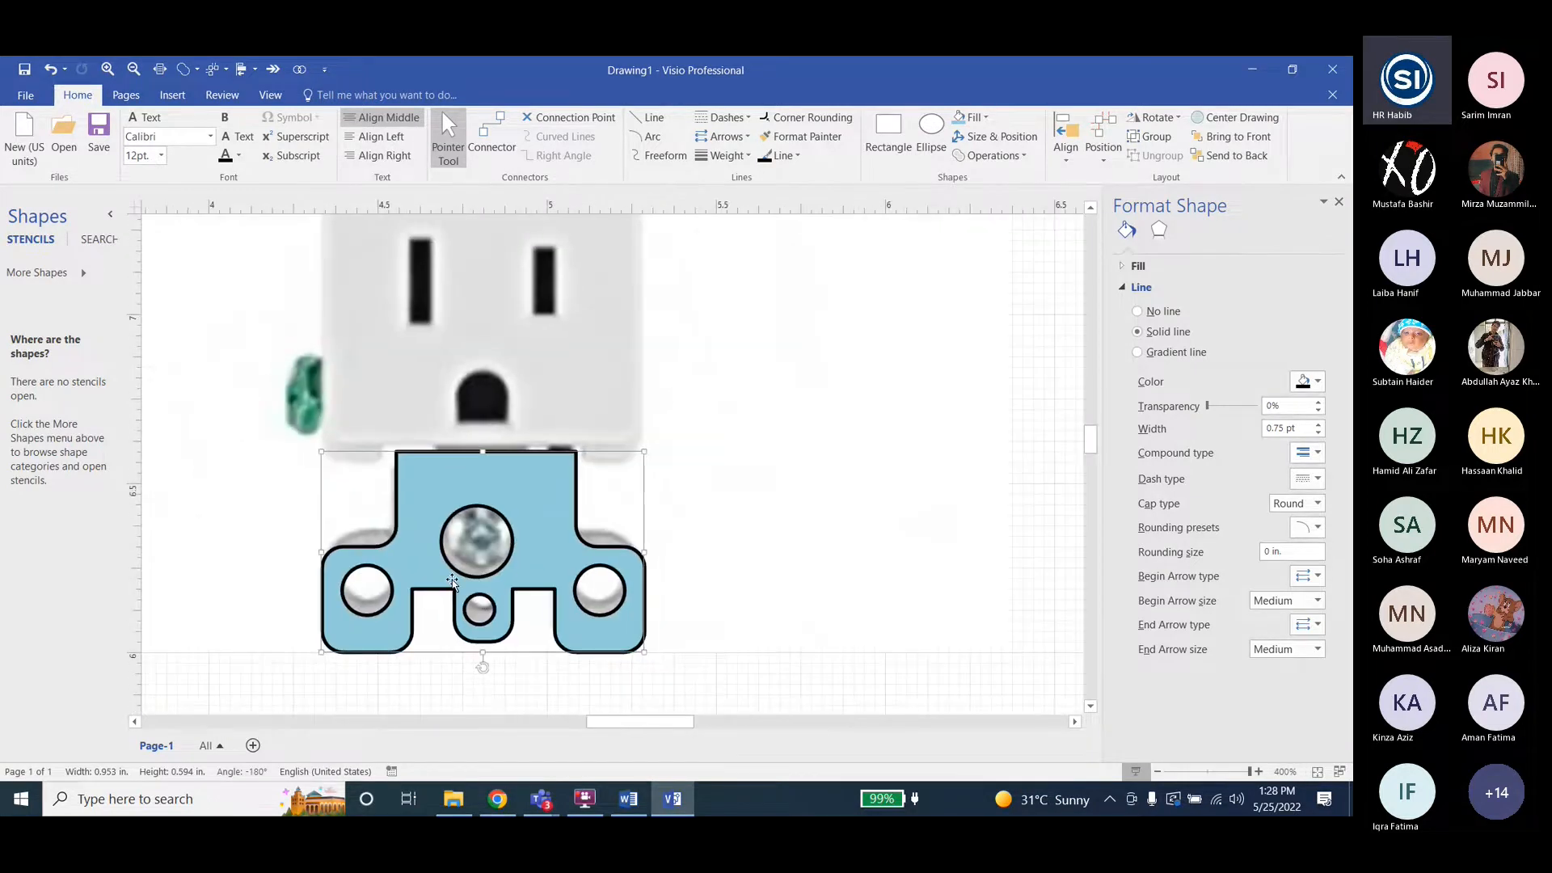
key("Up")
key("Up")
key("Up")
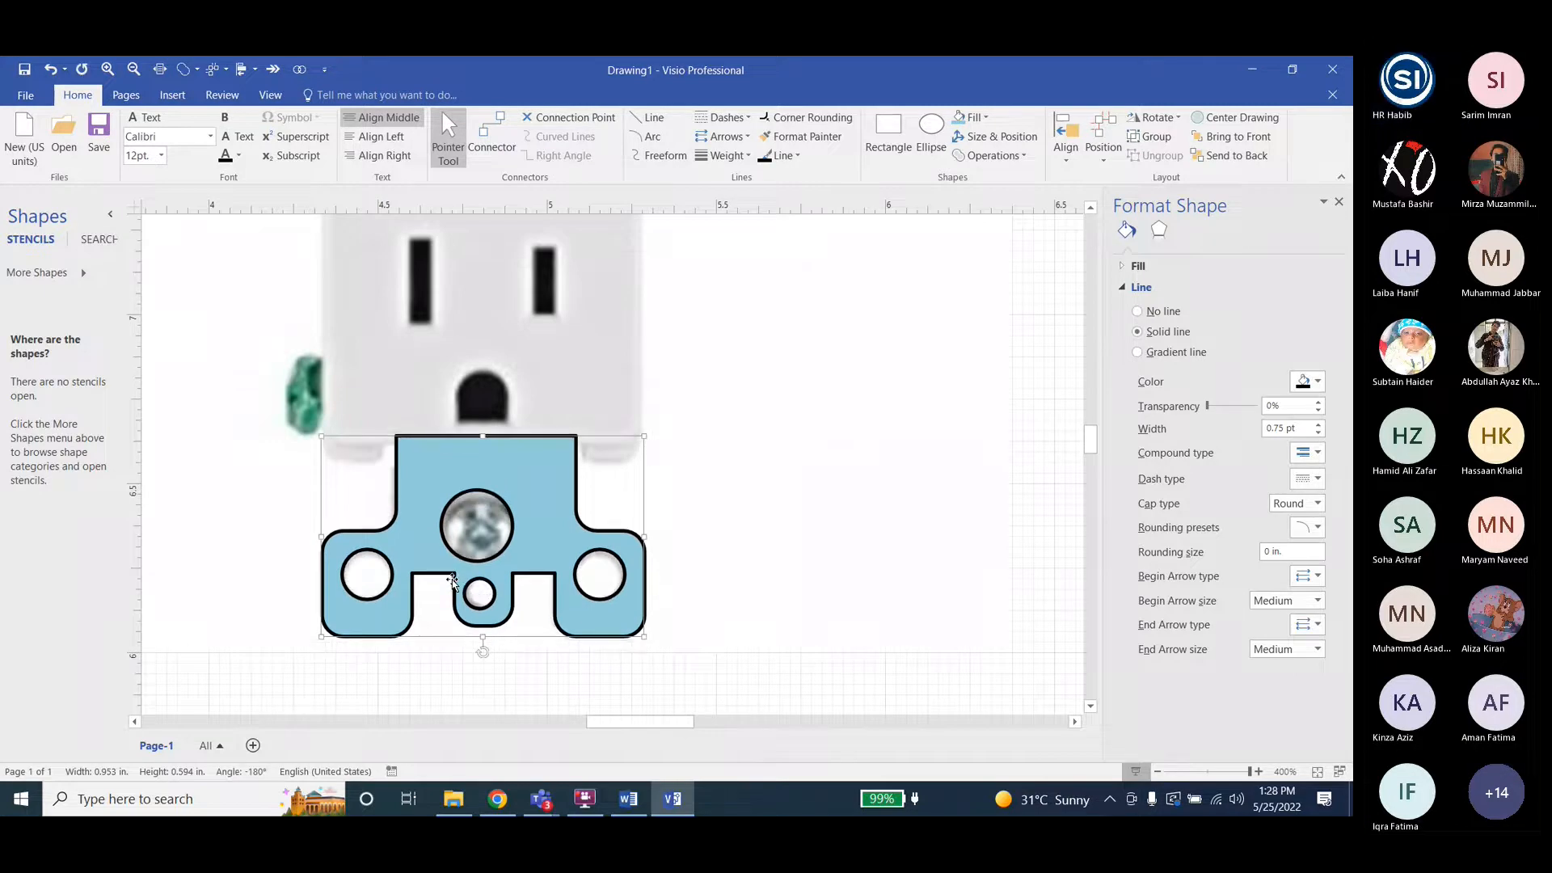
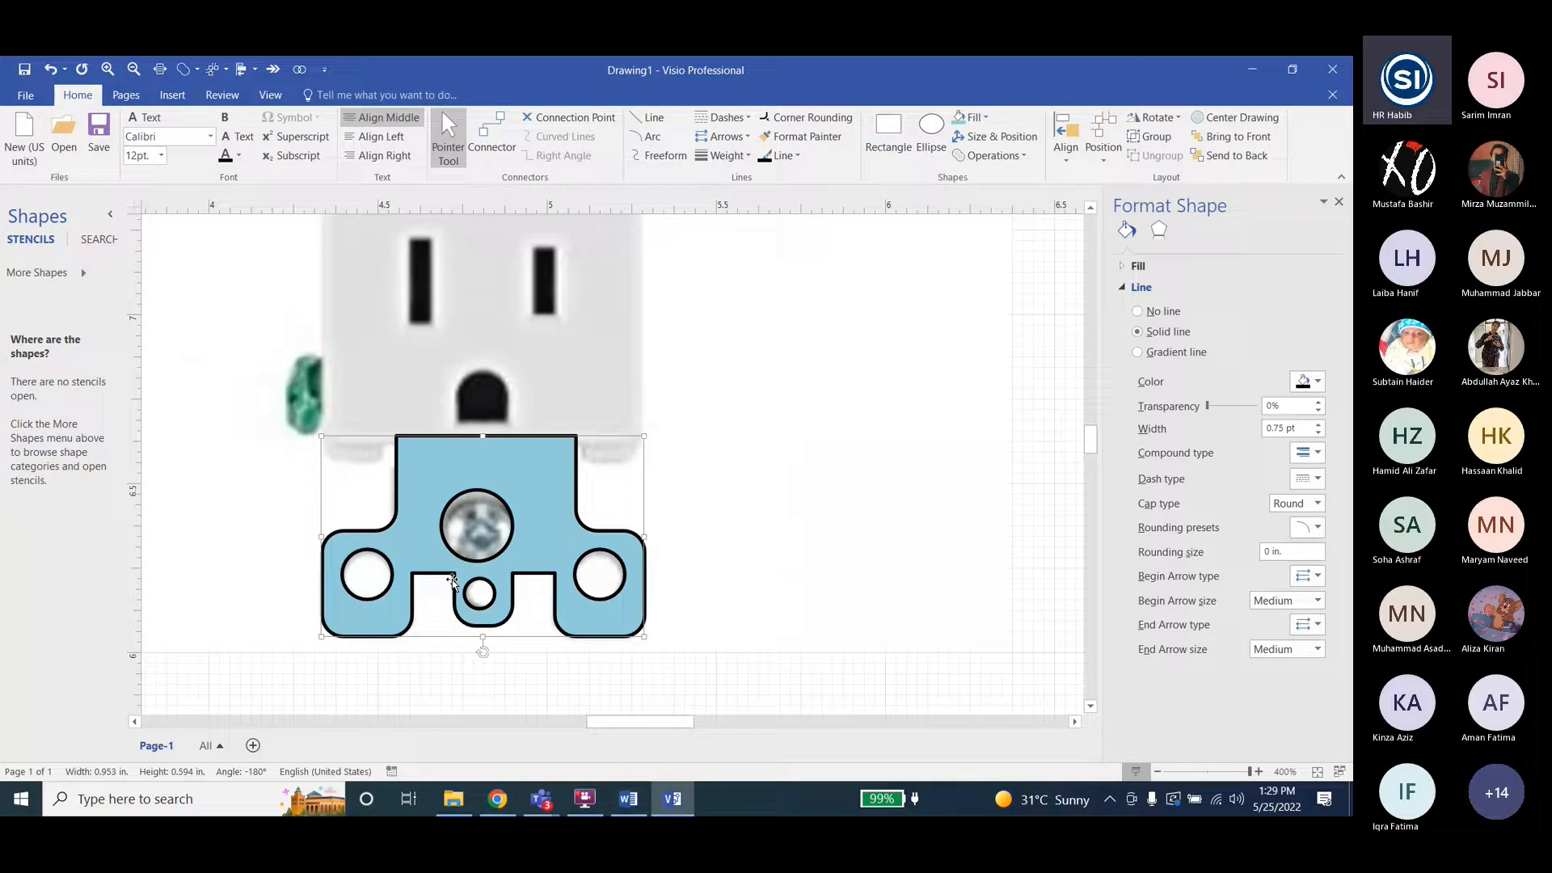
key("Up")
key("Down")
key("Down")
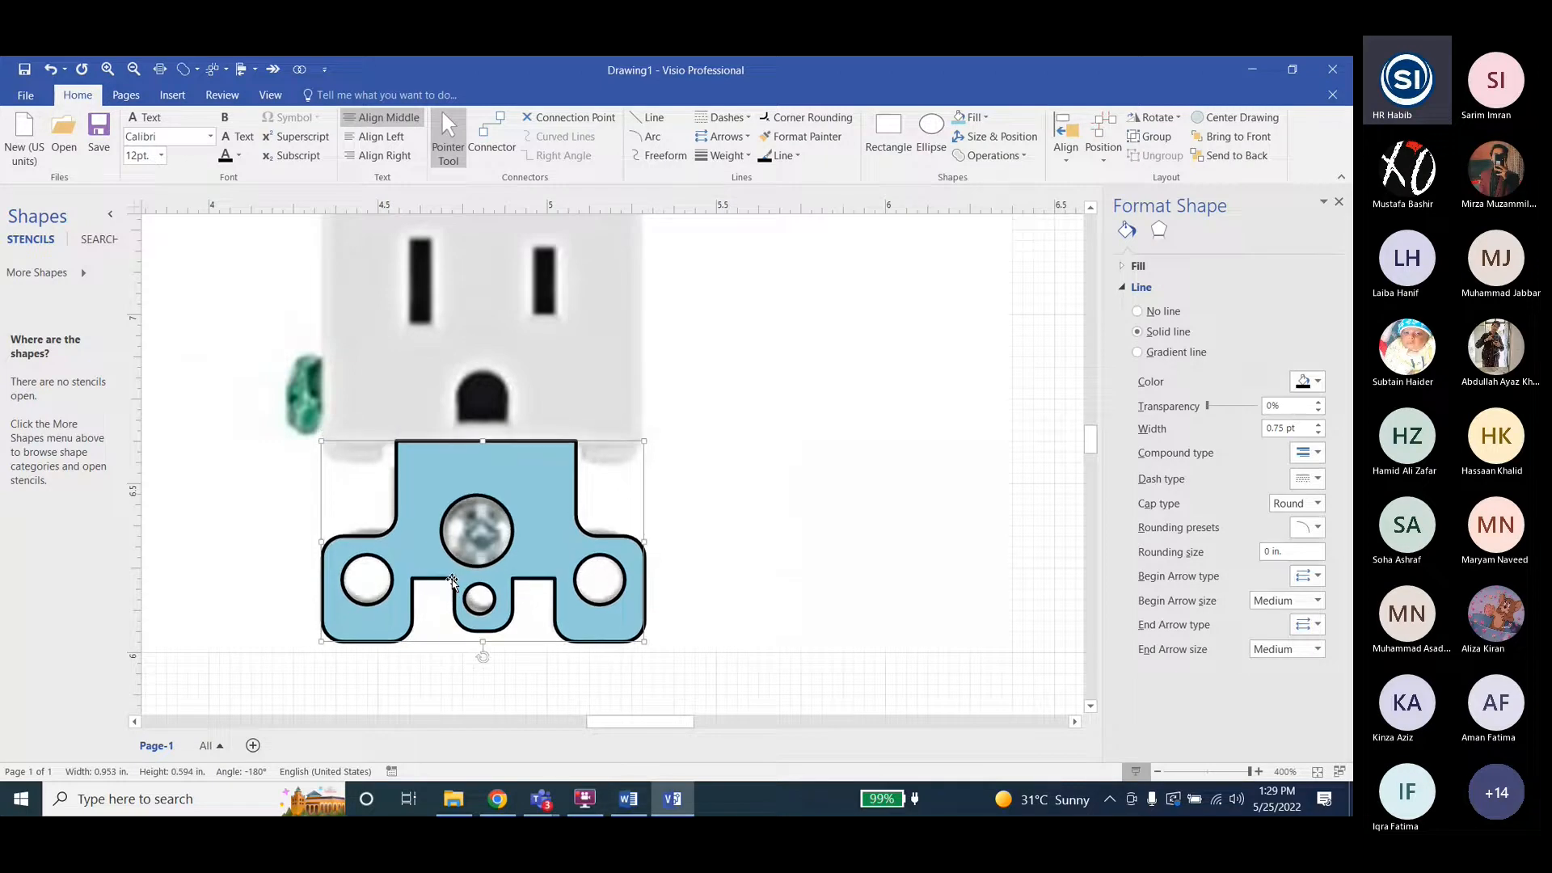
key("Up")
key("Right")
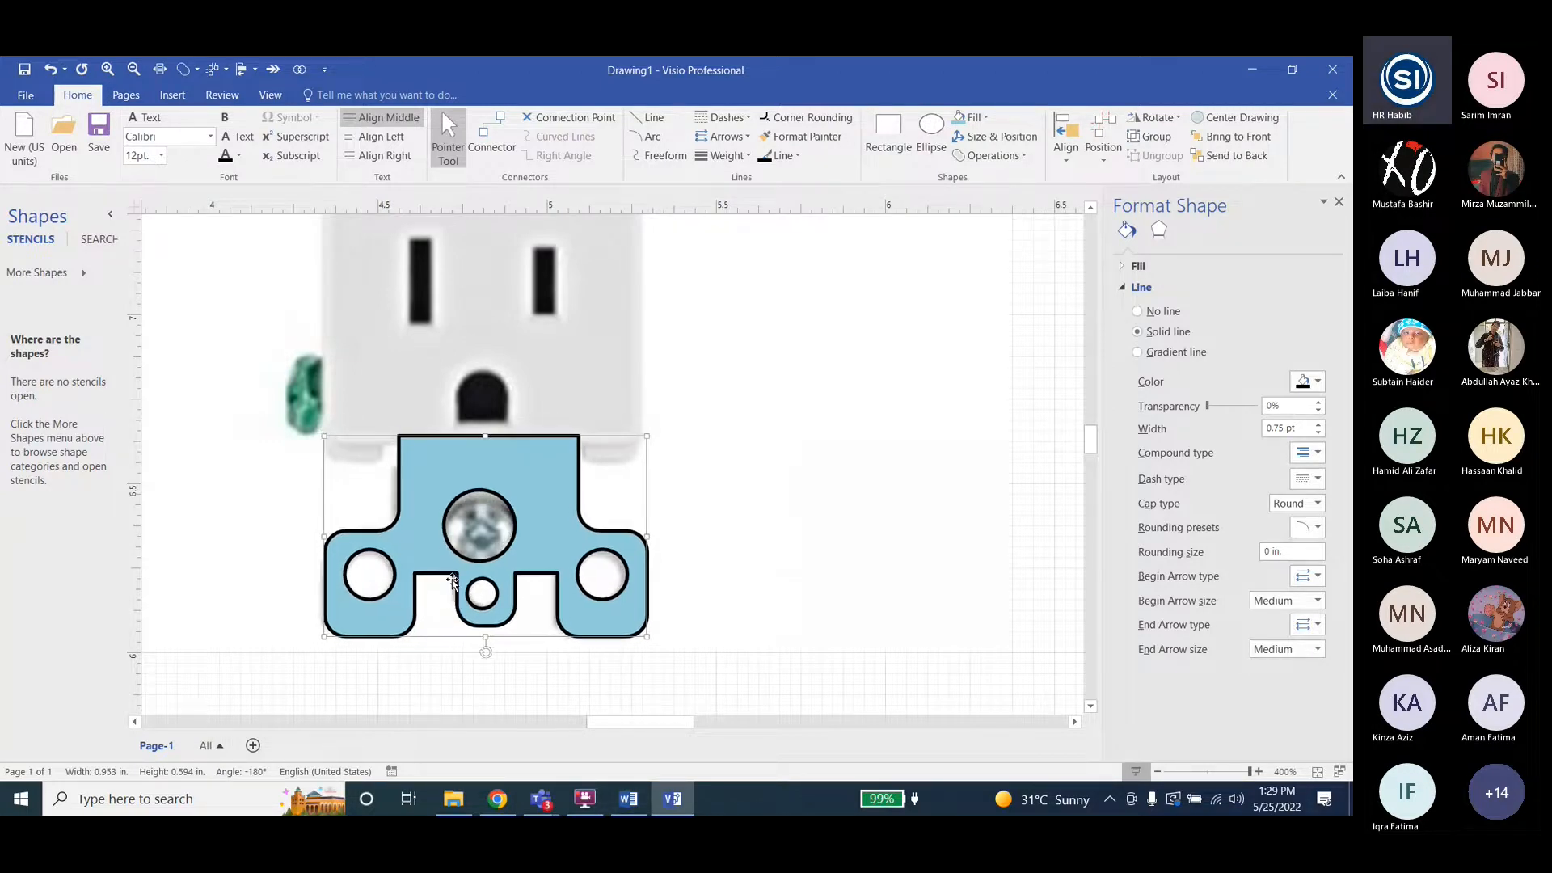
key("Down")
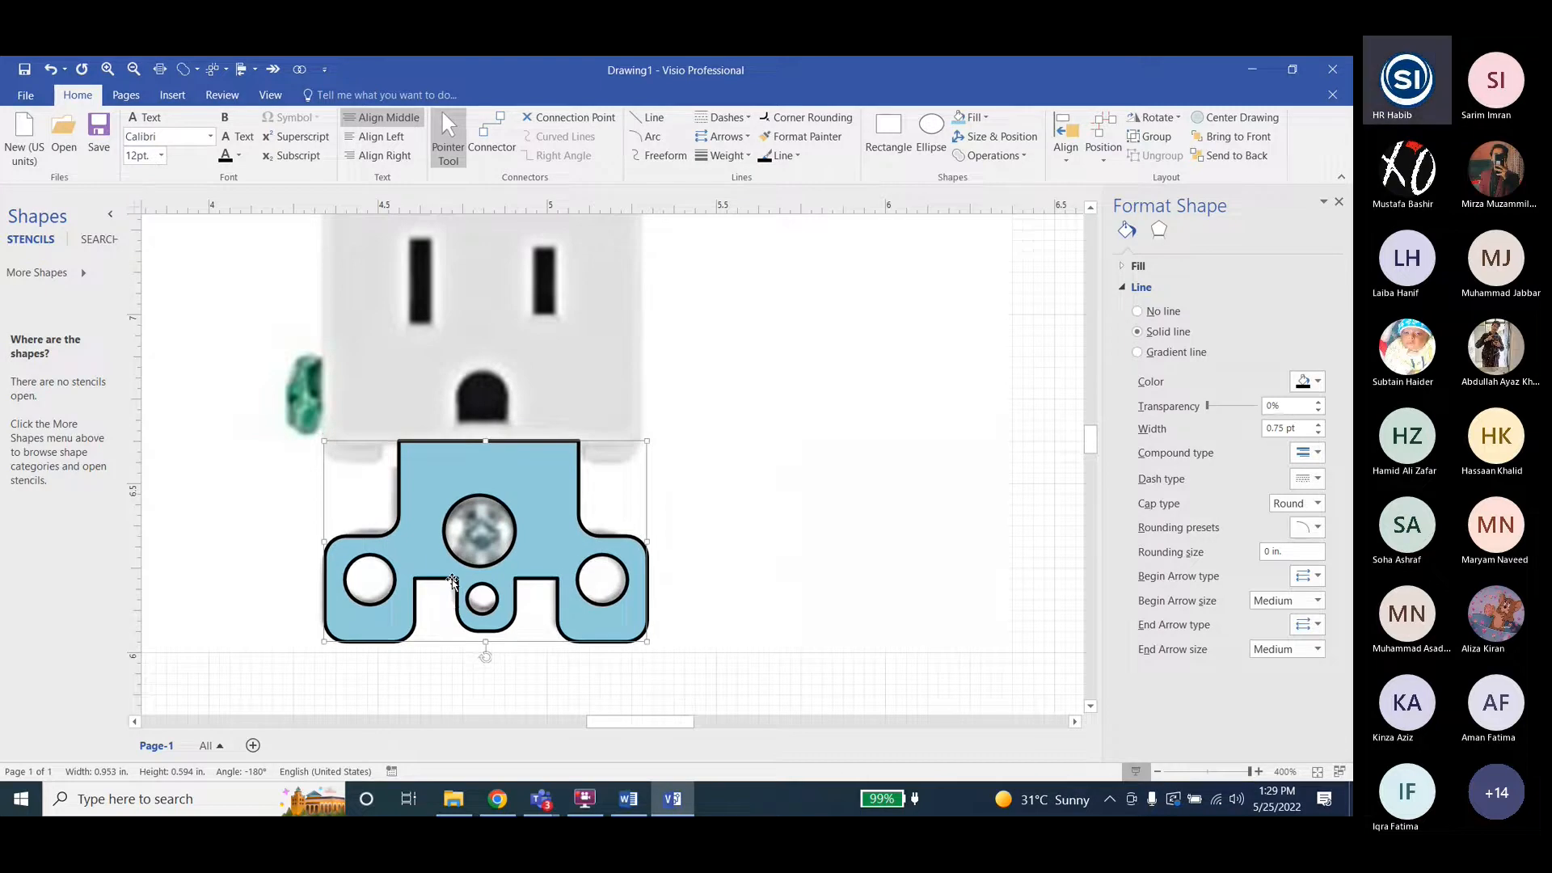
key("Left")
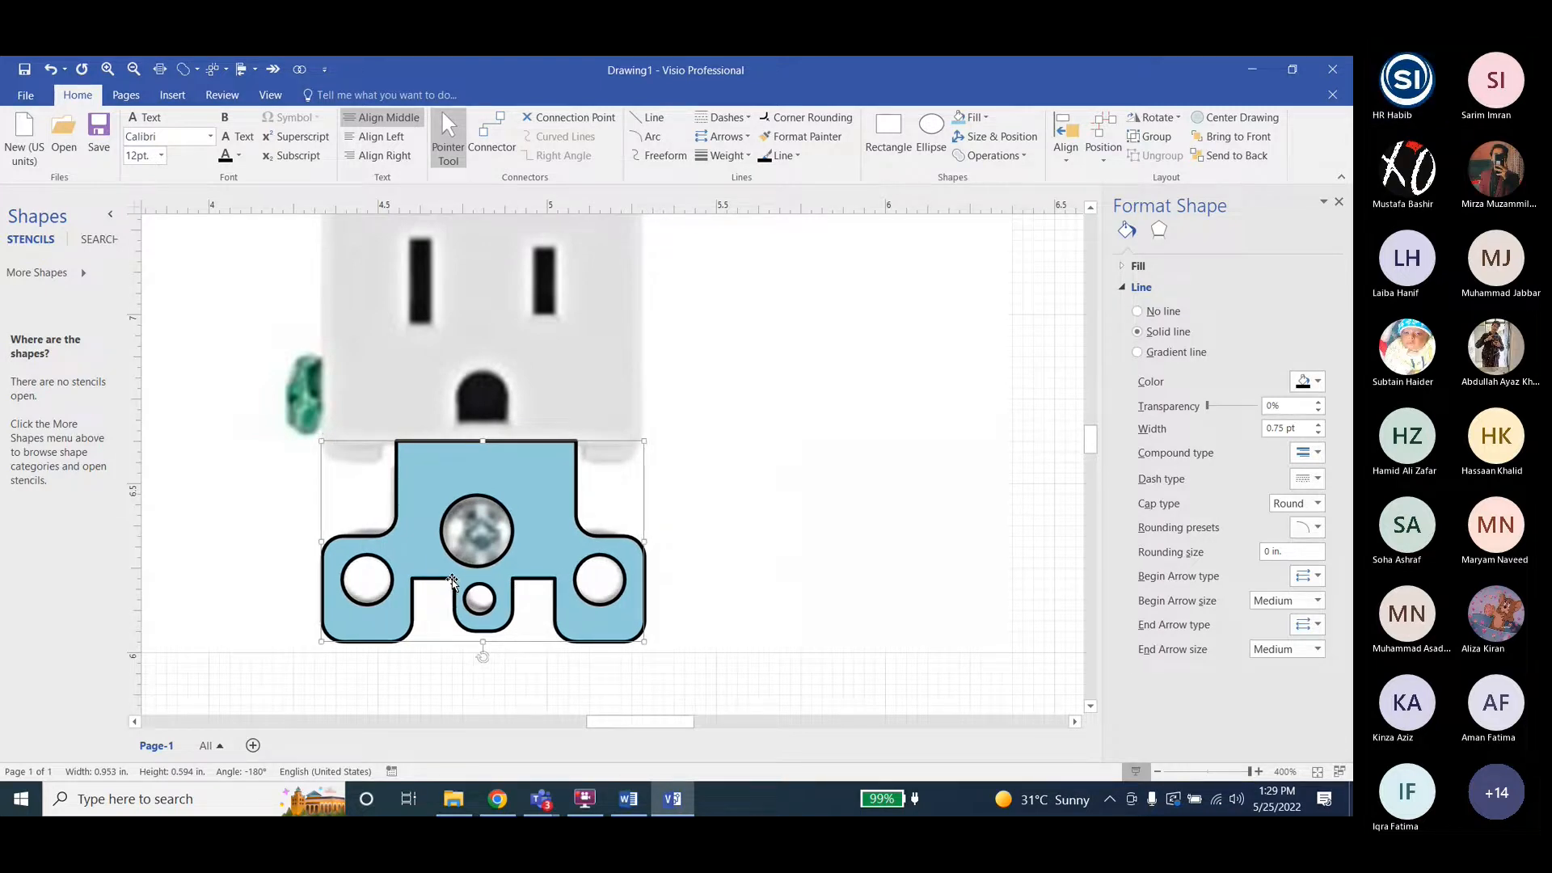
left_click(728, 465)
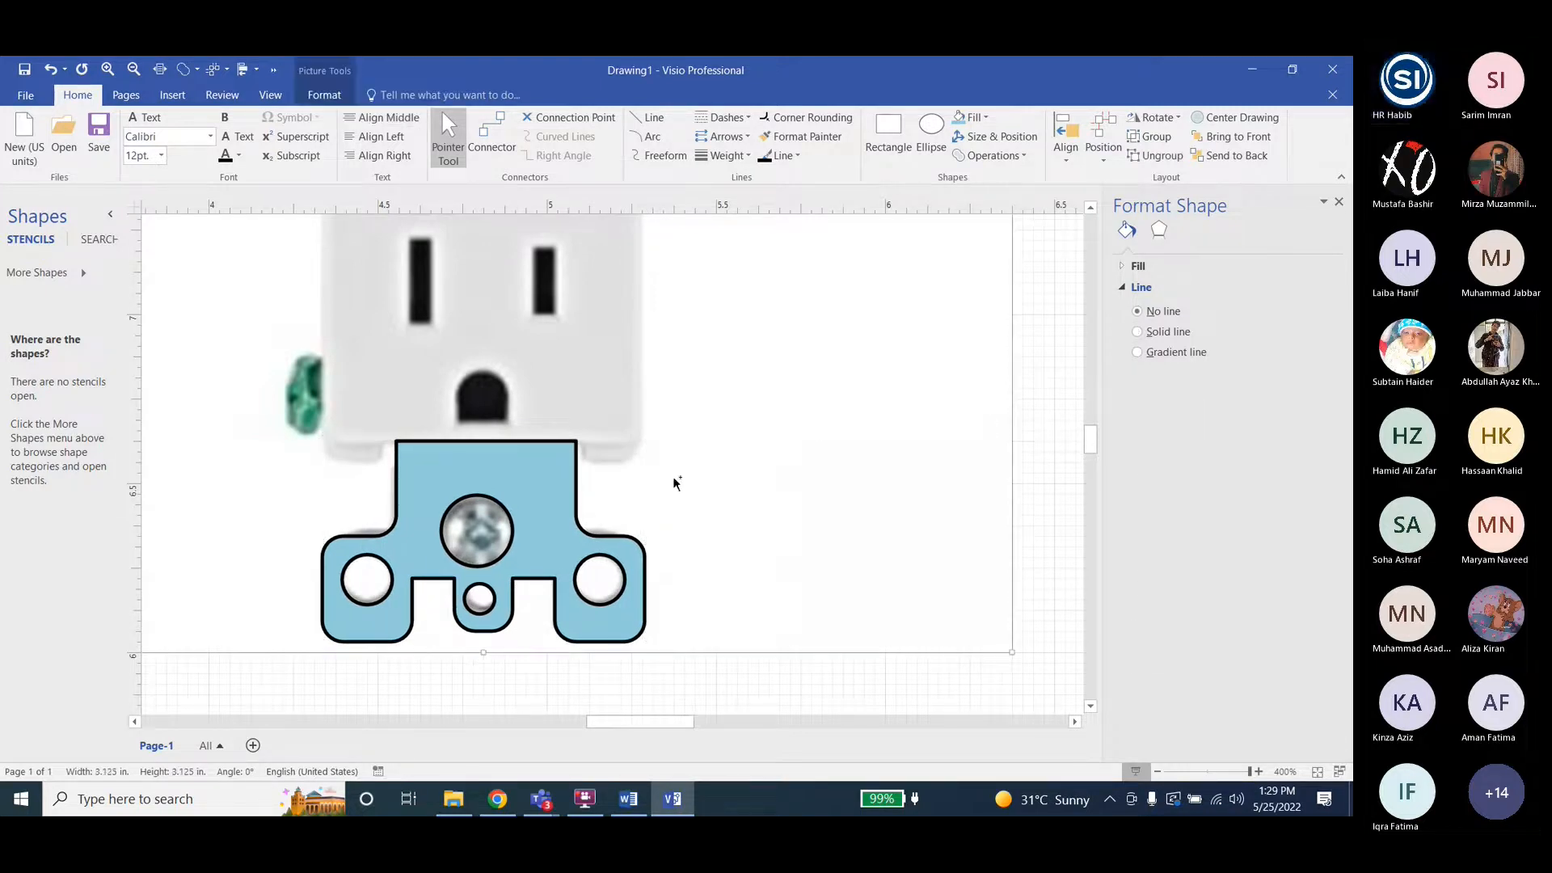
scroll(676, 482, "down", 5, "ctrl")
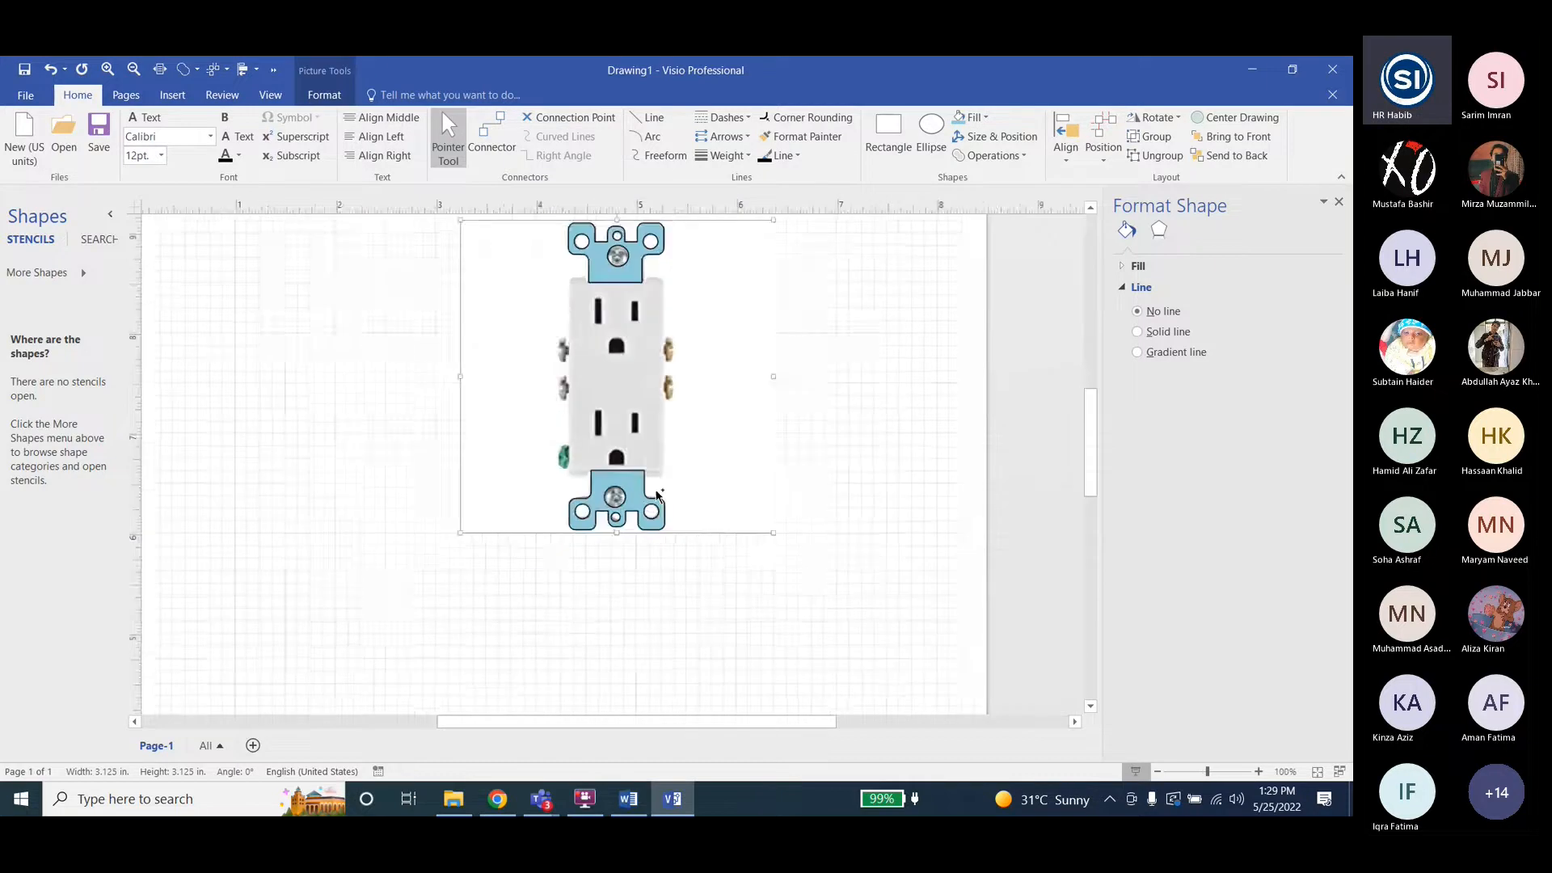
Check the Word document's rectangle figure and draw a rectangle about 0.875 in wide over the outlet body between the brackets in Visio.
left_click(627, 799)
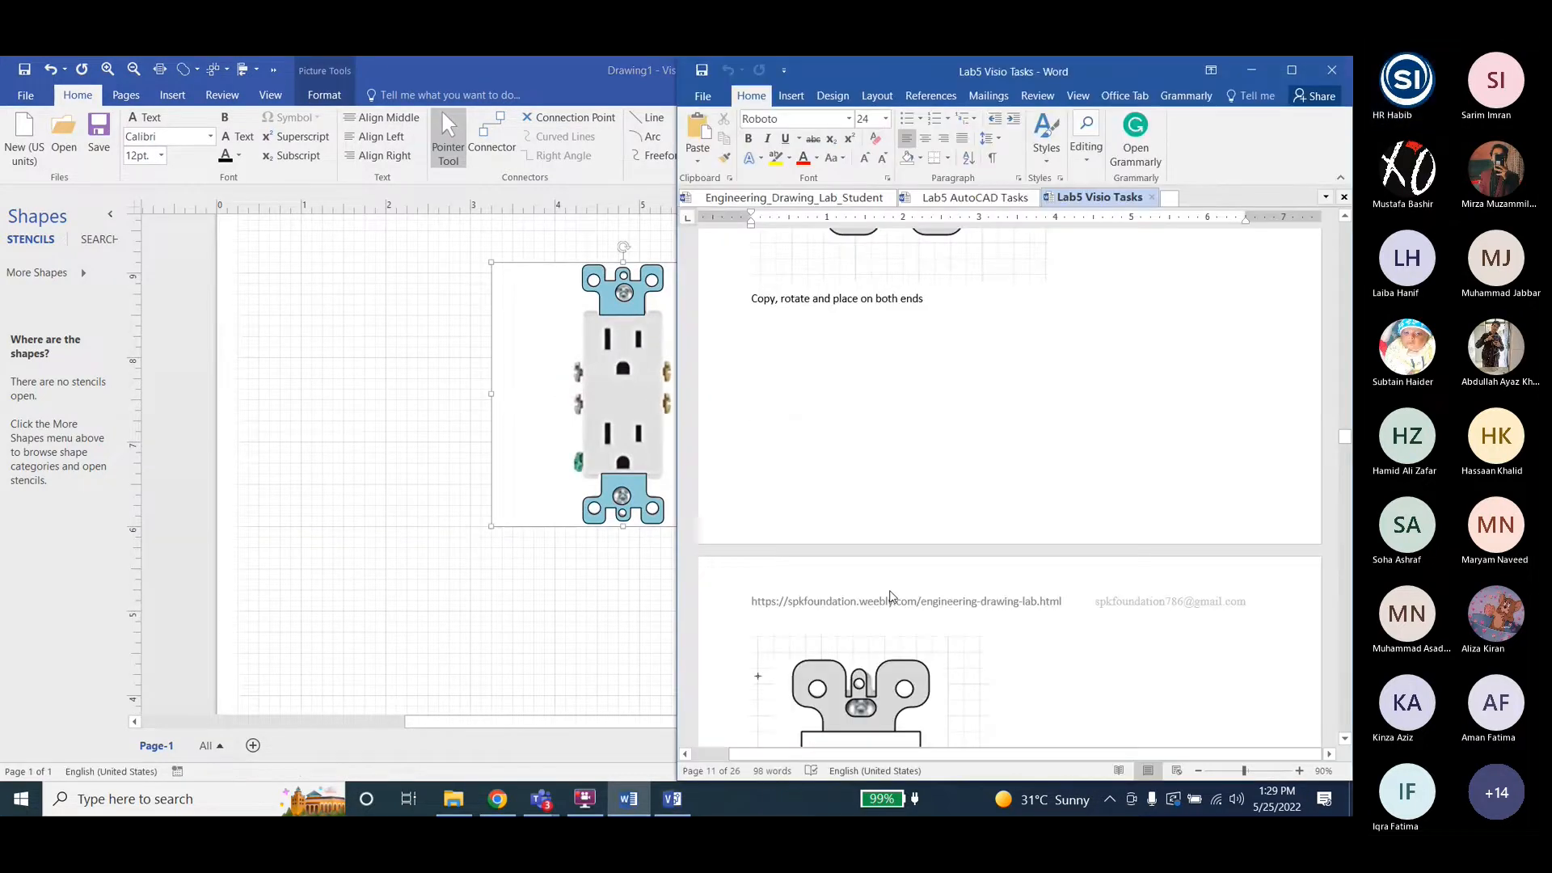
scroll(898, 582, "down", 3)
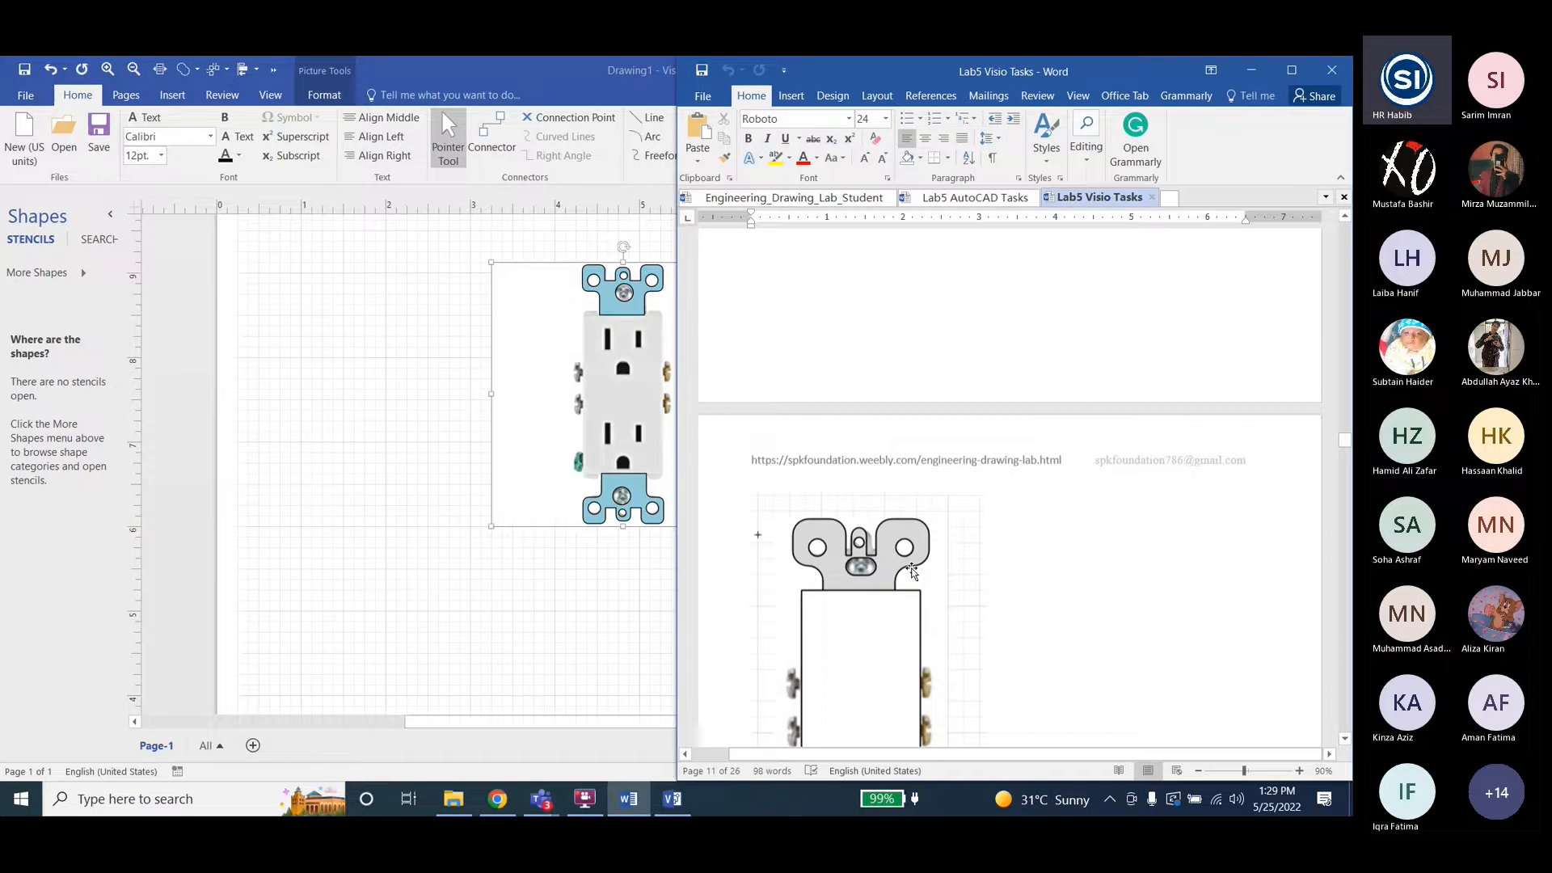
scroll(874, 457, "down", 5)
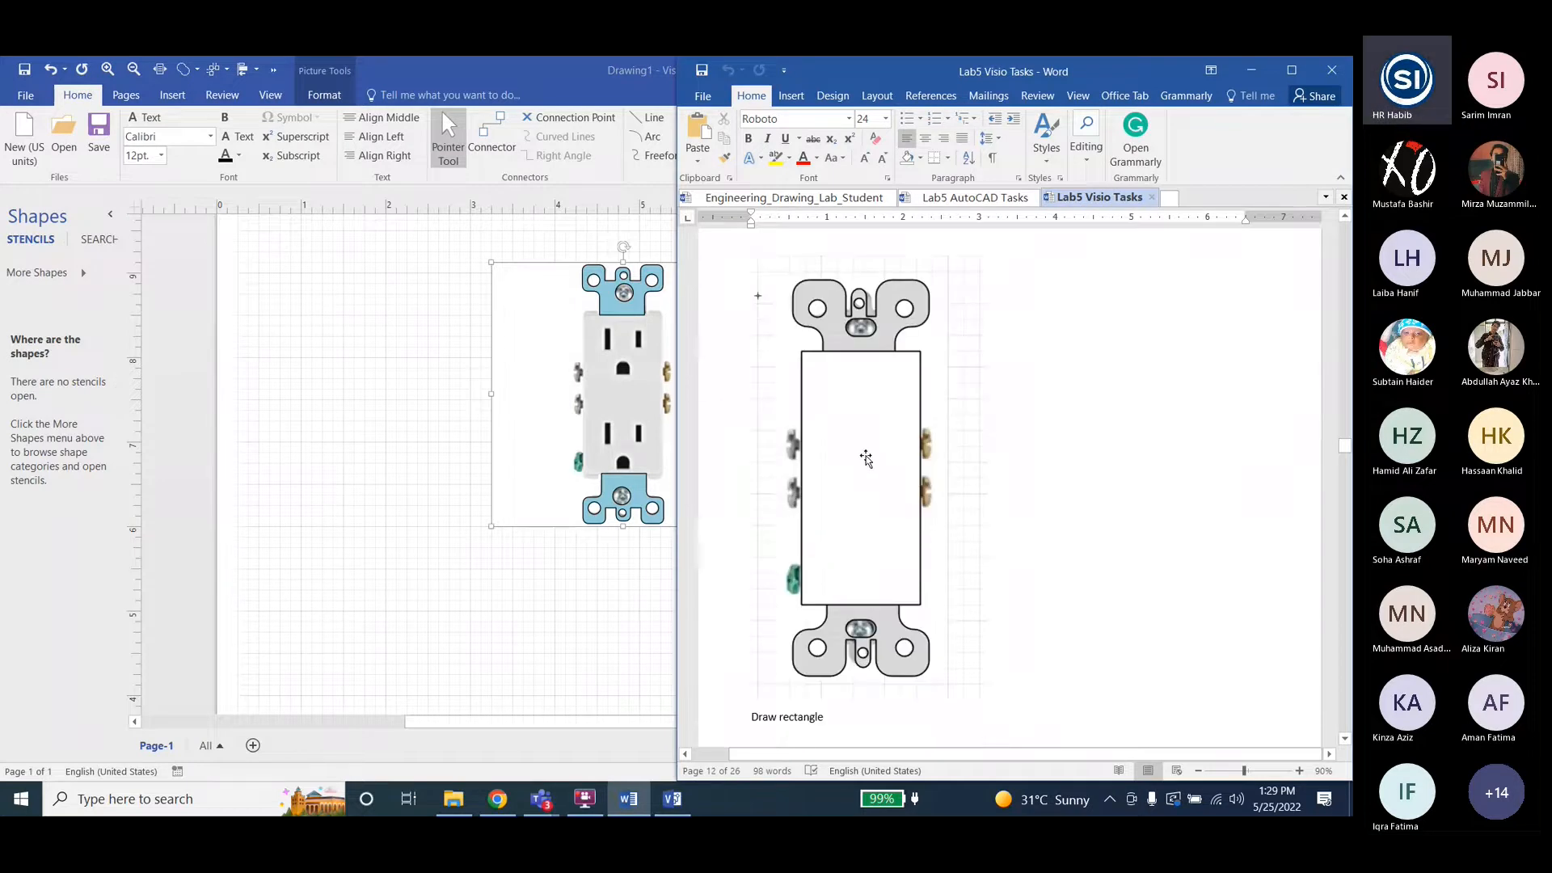
left_click(346, 394)
left_click(889, 133)
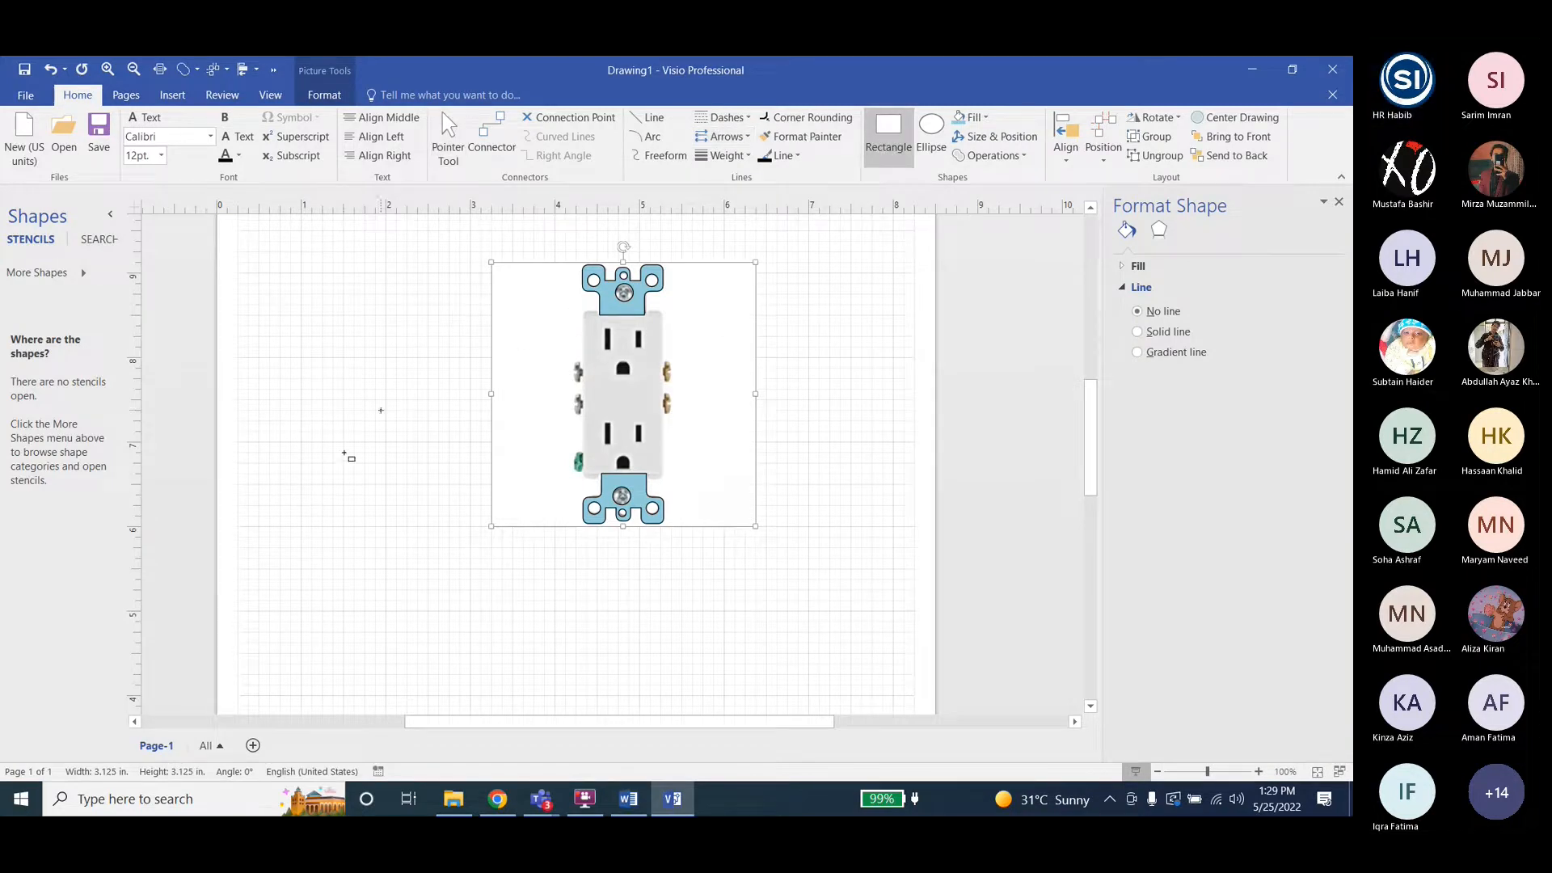
left_click(350, 456)
left_click(889, 134)
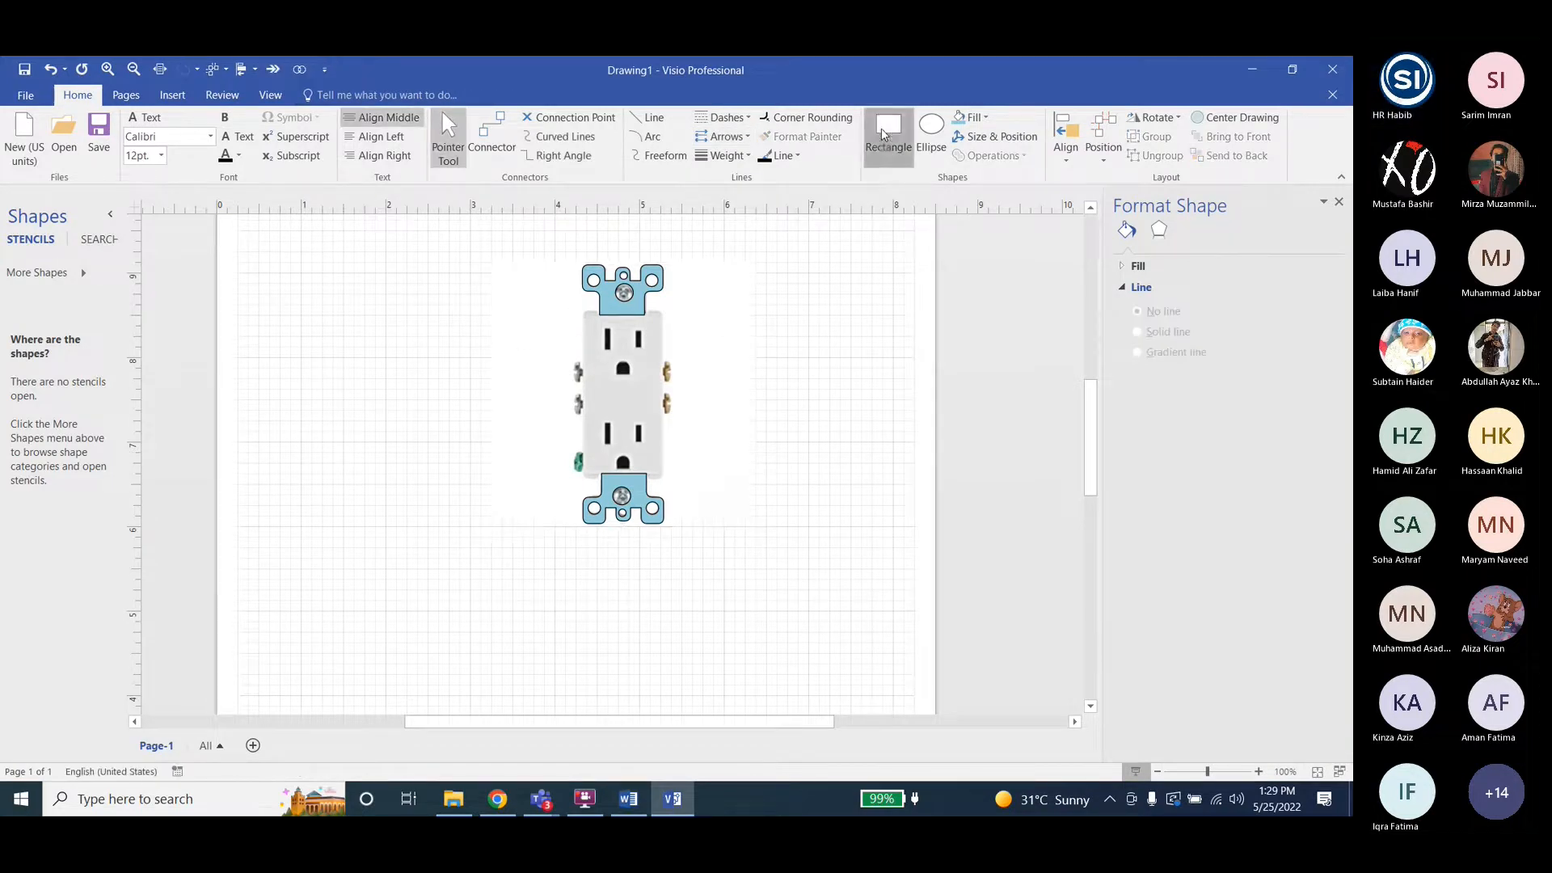
left_click_drag(586, 316, 661, 475)
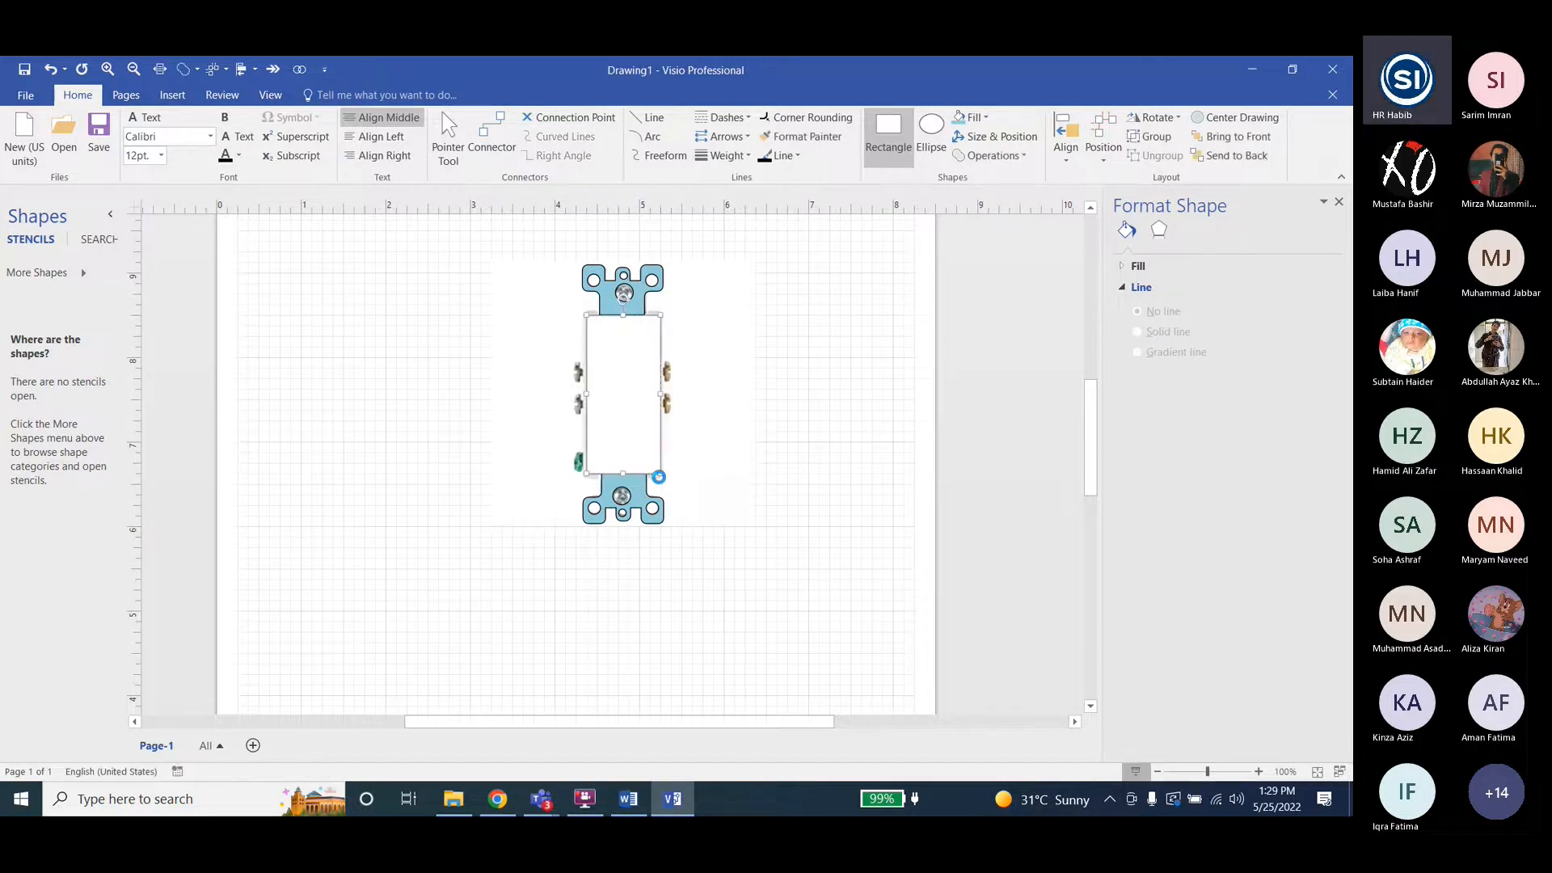
Resize the rectangle to about 0.938 in wide and 2 in high so its edges fit the outlet body between the side screws.
scroll(667, 389, "up", 3, "ctrl")
left_click_drag(597, 533, 597, 542)
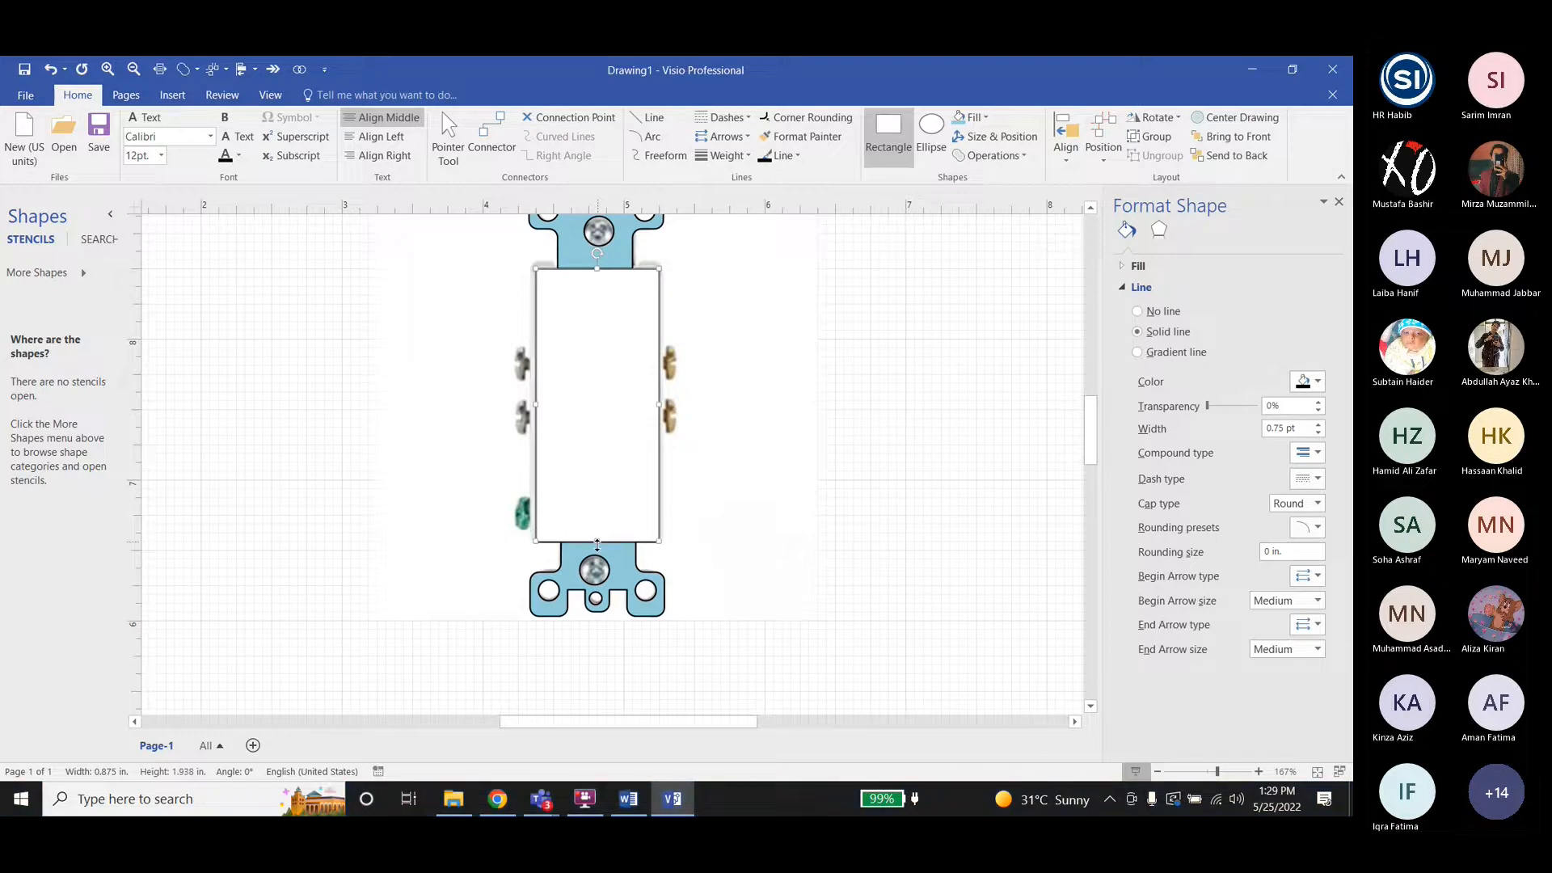
left_click_drag(536, 403, 531, 403)
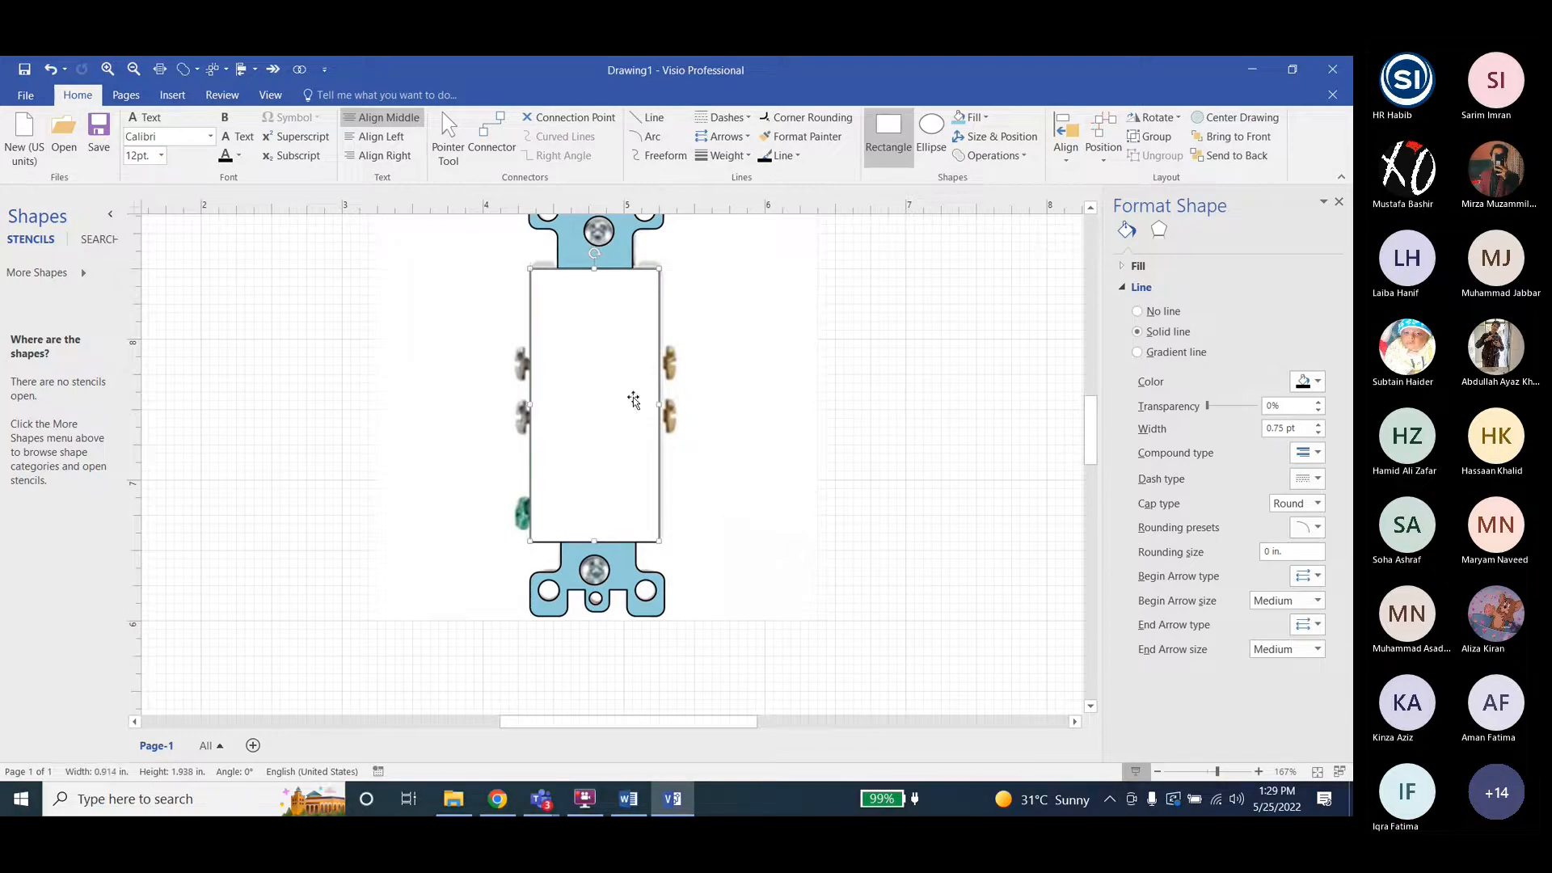
left_click_drag(660, 403, 663, 403)
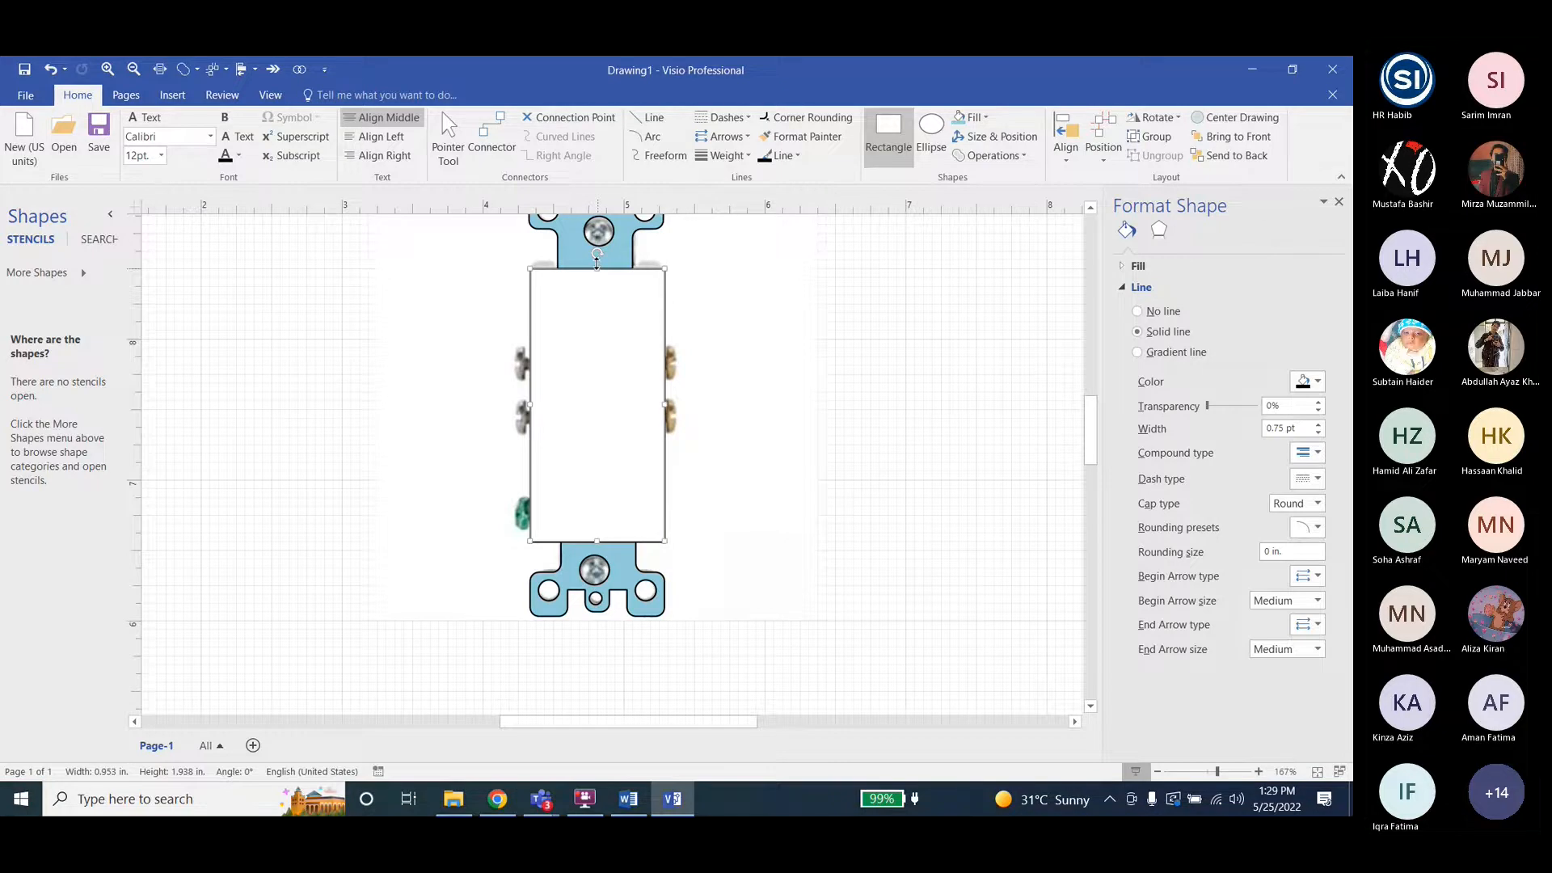
left_click_drag(597, 261, 597, 254)
scroll(685, 438, "up", 5, "ctrl")
mouse_move(685, 437)
left_mouse_down()
mouse_move(662, 441)
mouse_move(680, 443)
left_mouse_up()
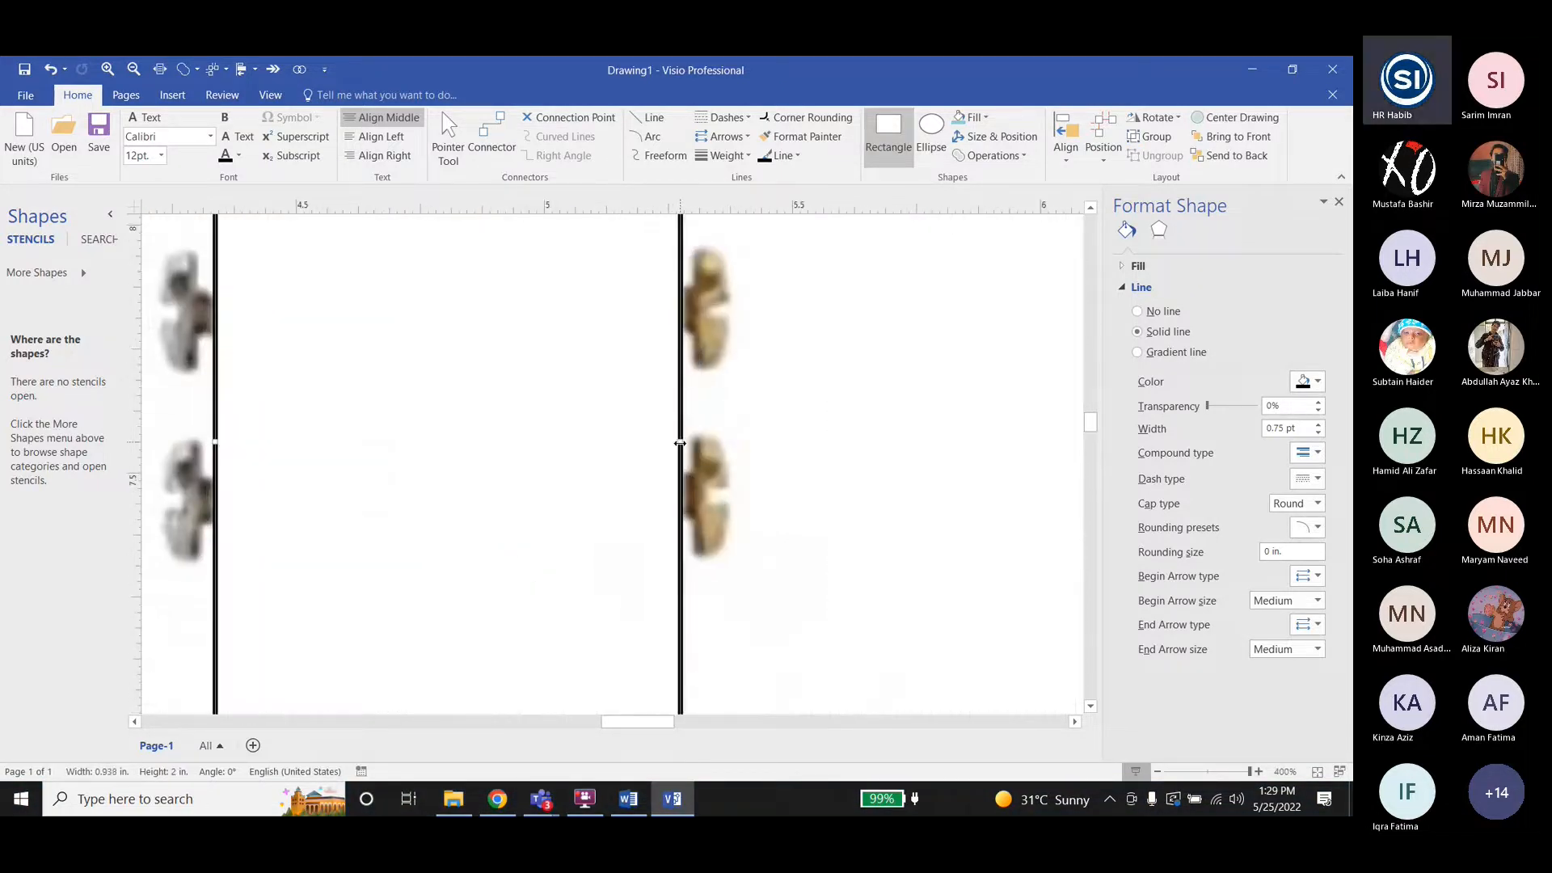
scroll(679, 429, "down", 3, "ctrl")
scroll(474, 478, "up", 8, "ctrl")
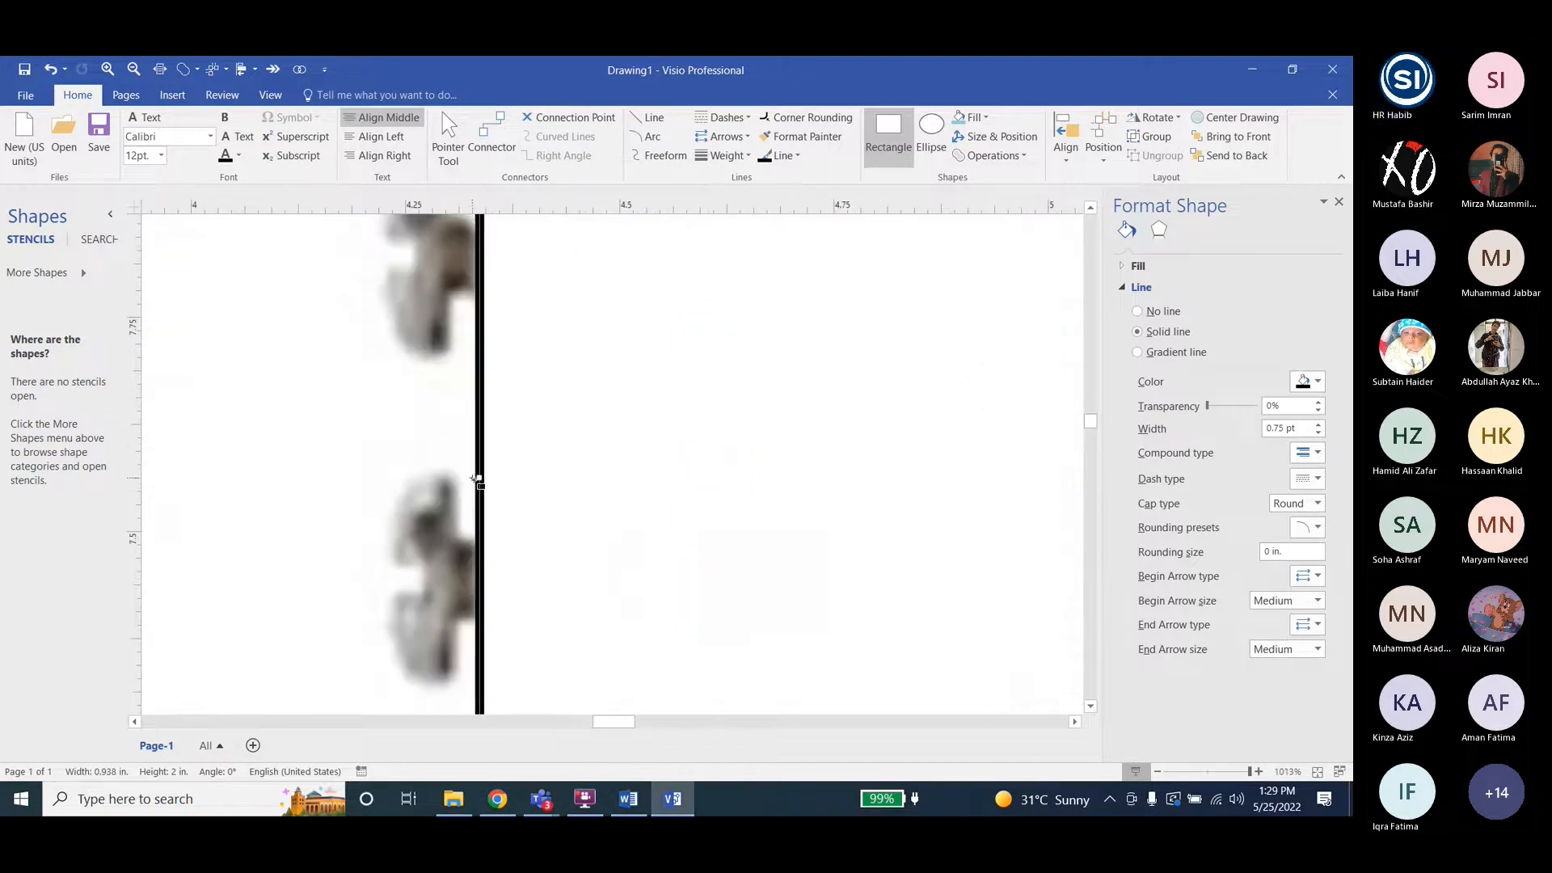
scroll(340, 429, "down", 5, "ctrl")
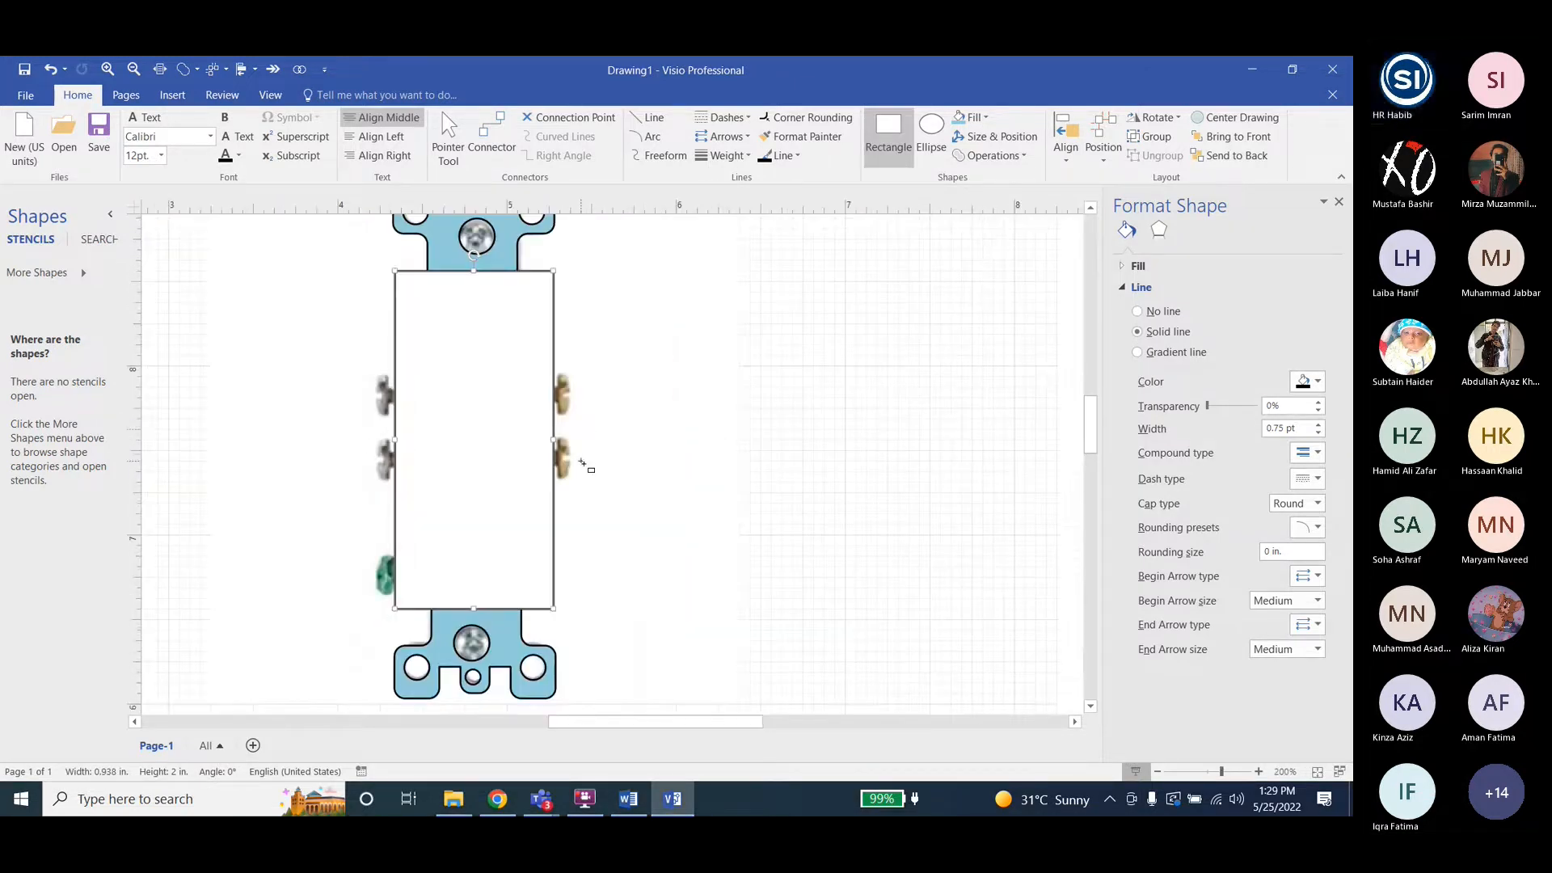
scroll(582, 461, "down", 1, "ctrl")
Find the alignment instruction in the Word lab document and, in Visio, align both brackets with the rectangle and distribute the three shapes vertically.
left_click(633, 802)
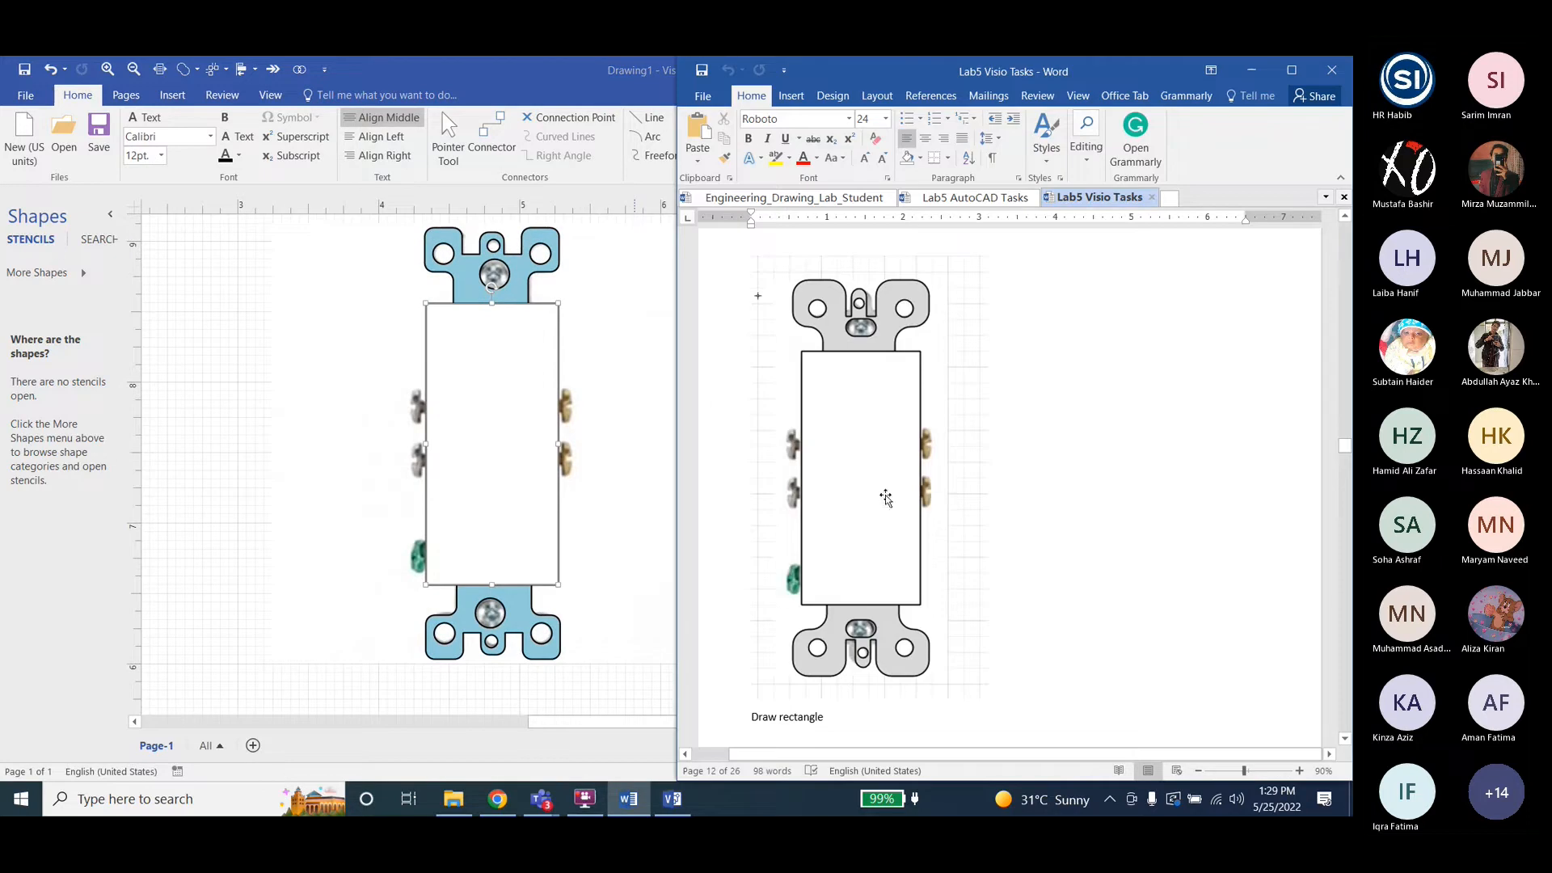
scroll(907, 536, "down", 5)
scroll(889, 497, "down", 9)
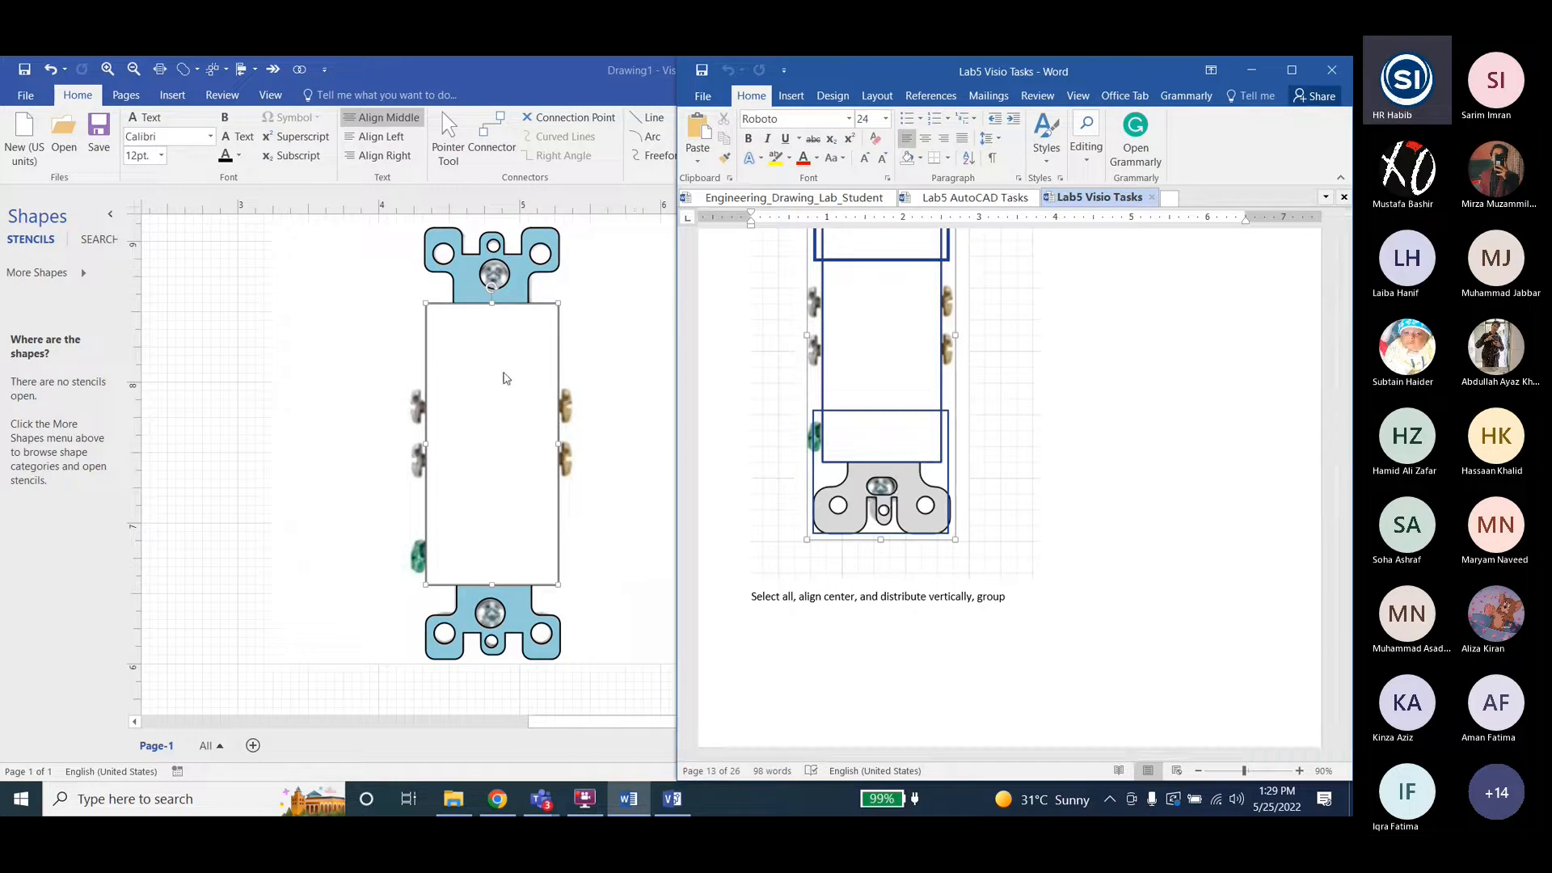
scroll(255, 360, "down", 2, "ctrl")
left_click(457, 303)
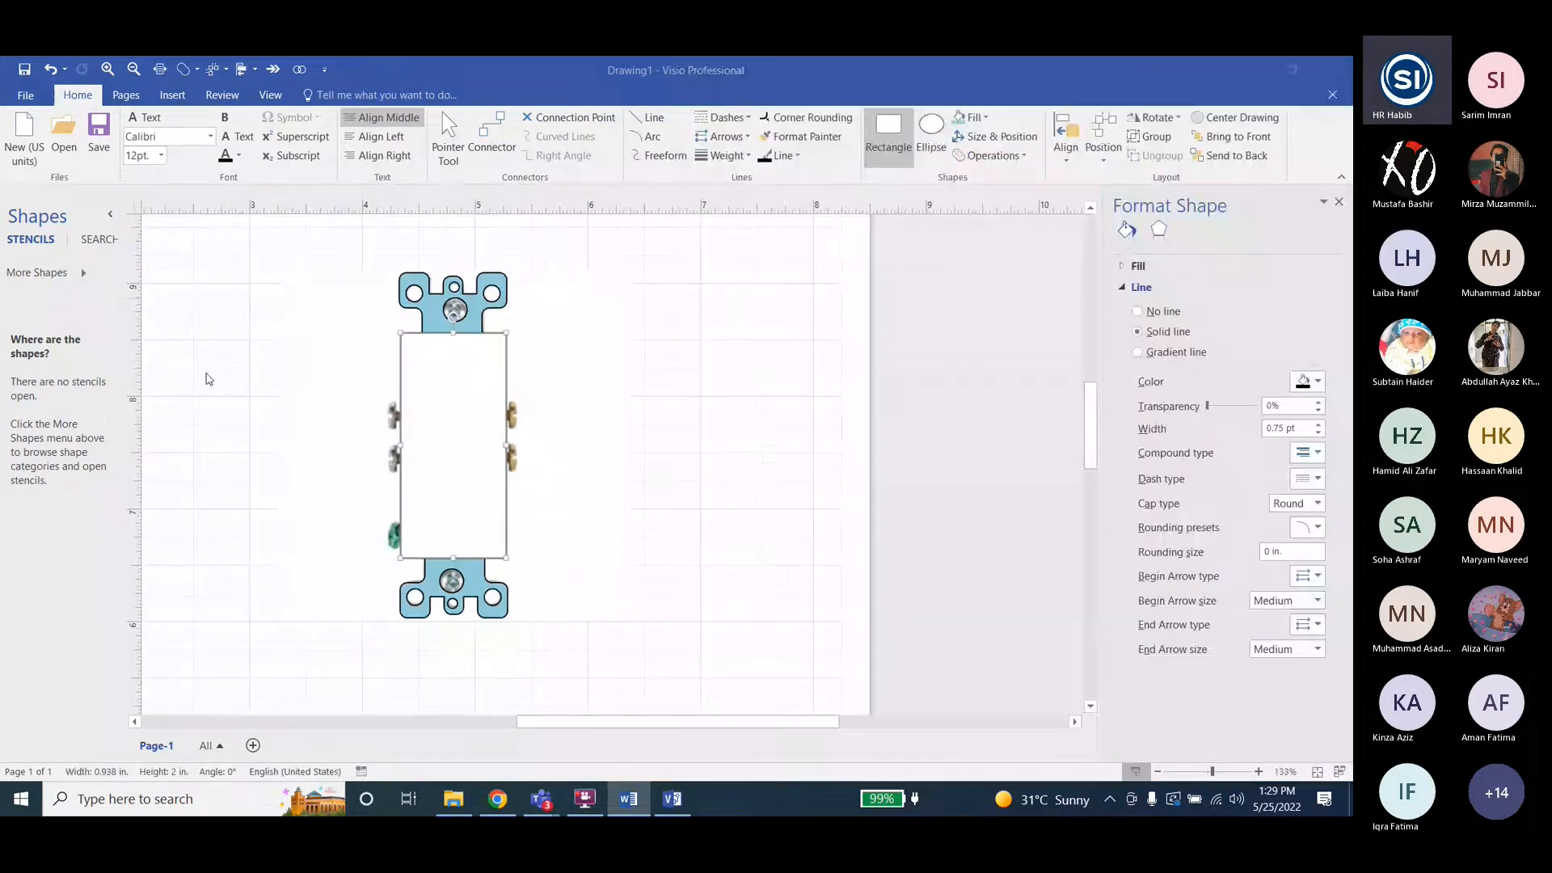
left_click(457, 304, "shift")
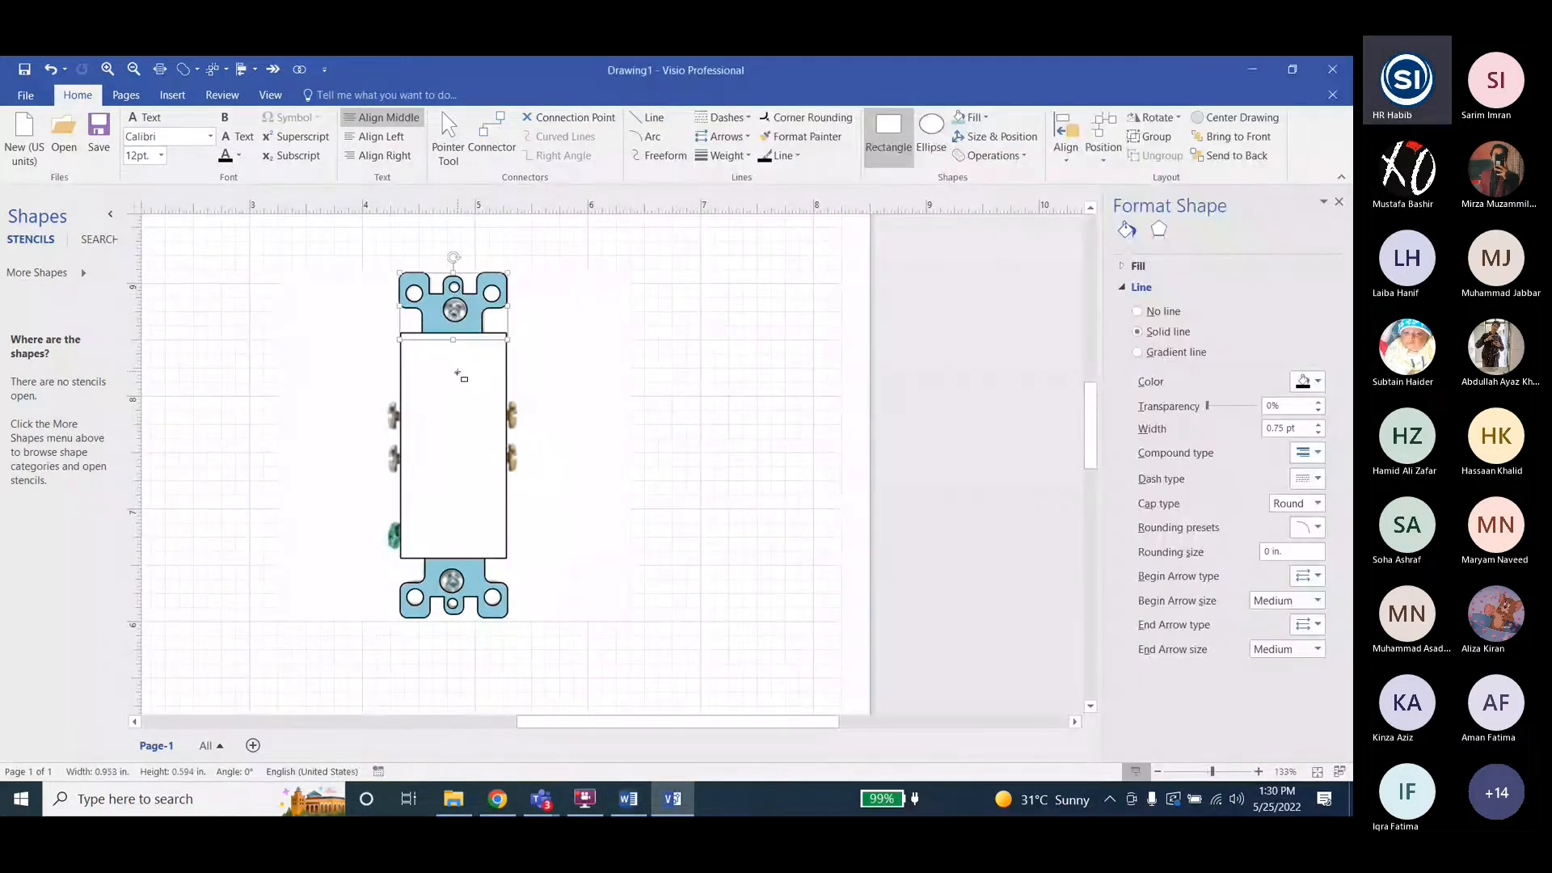
left_click(436, 591, "shift")
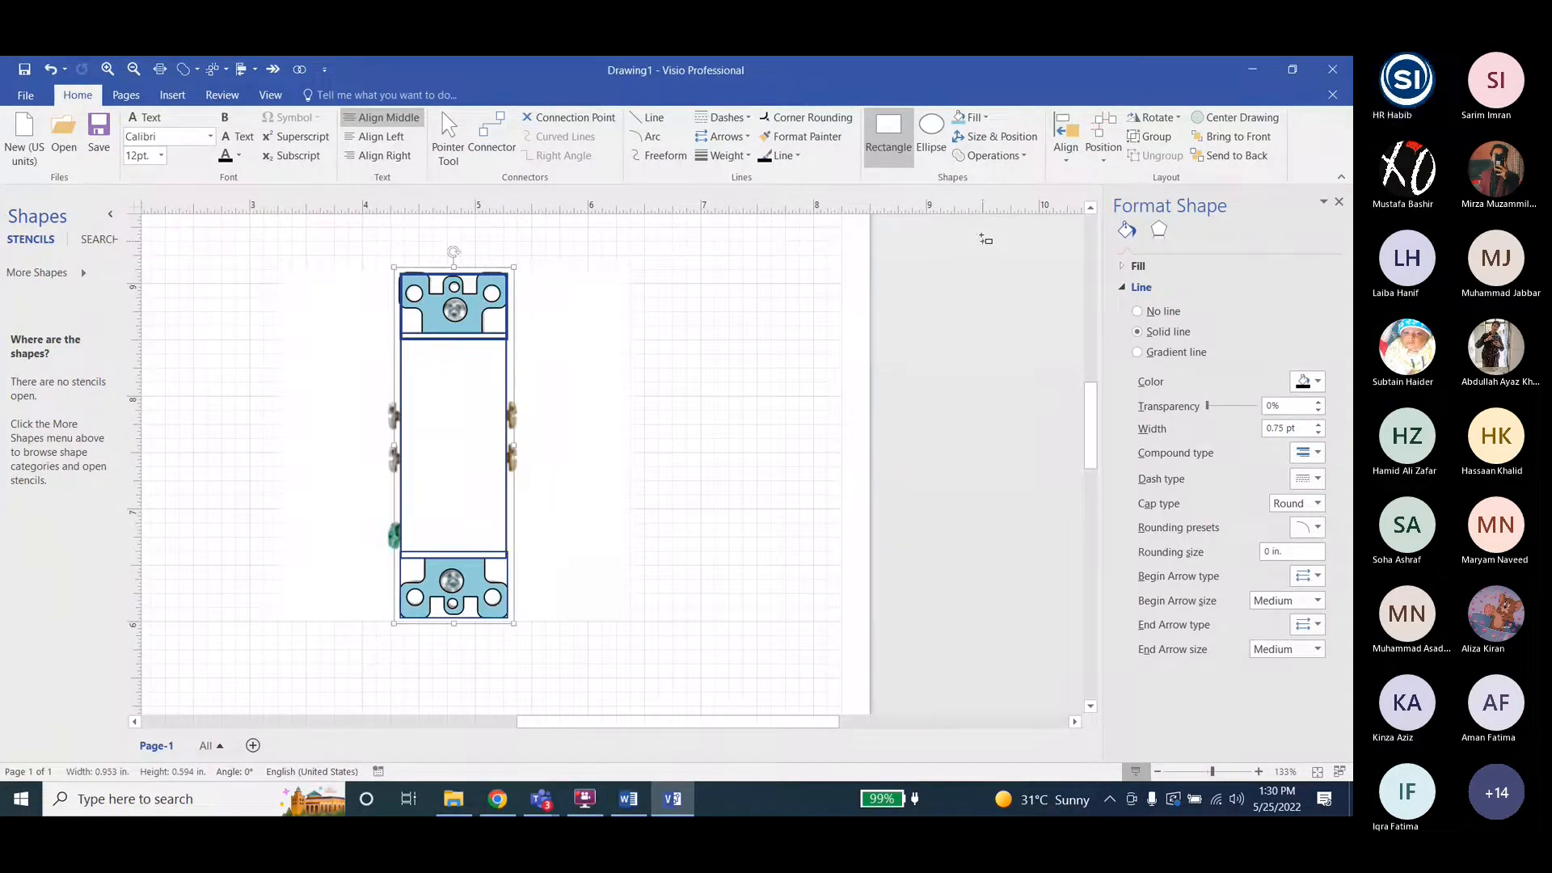
left_click(1066, 141)
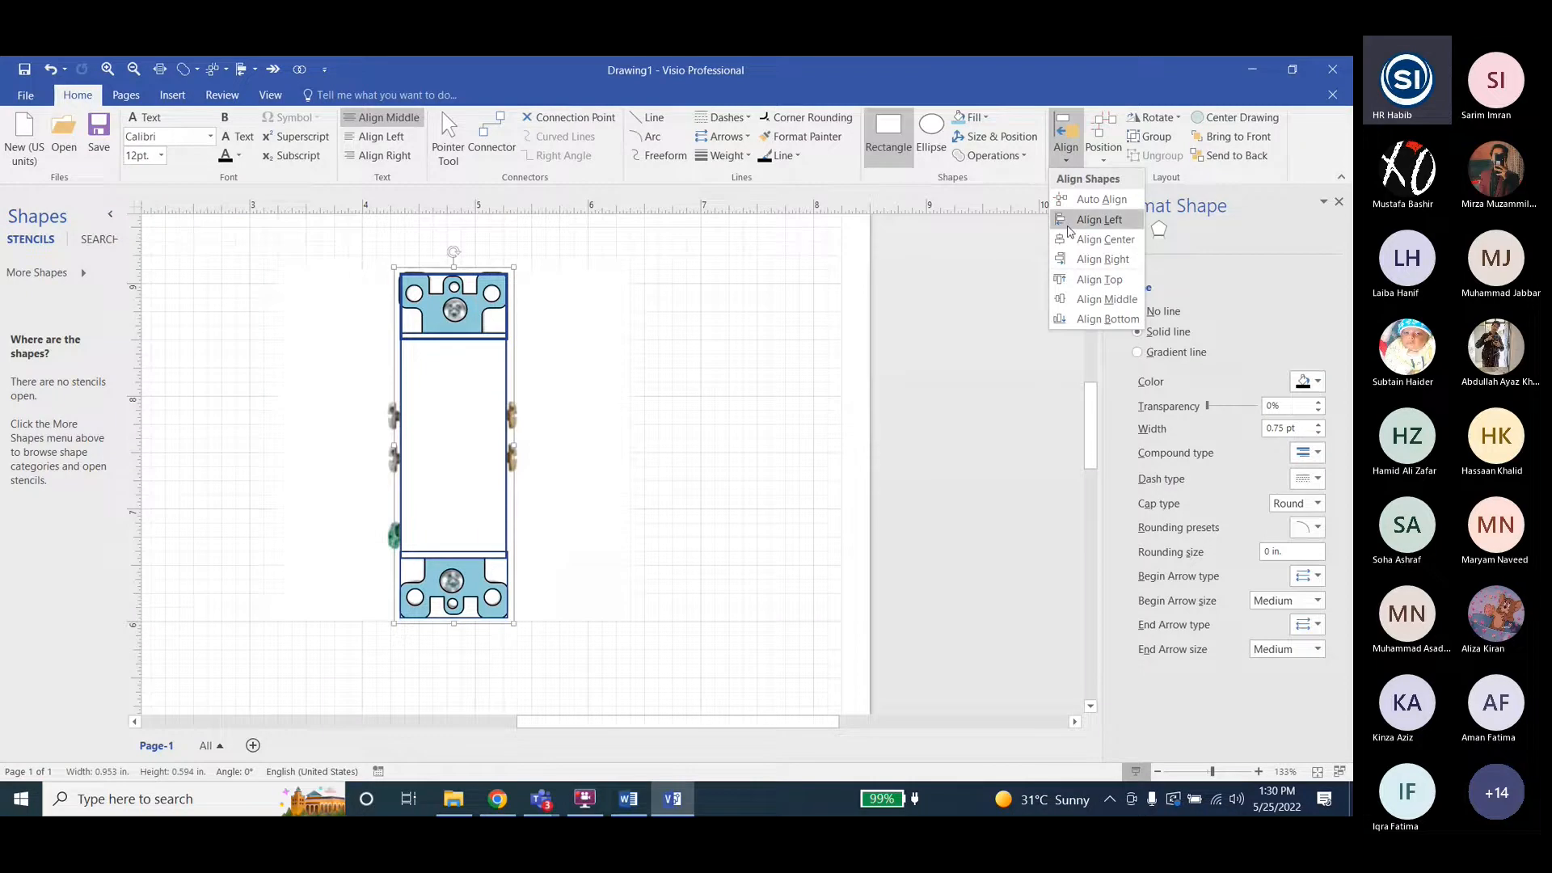
left_click(1099, 219)
left_click(1104, 142)
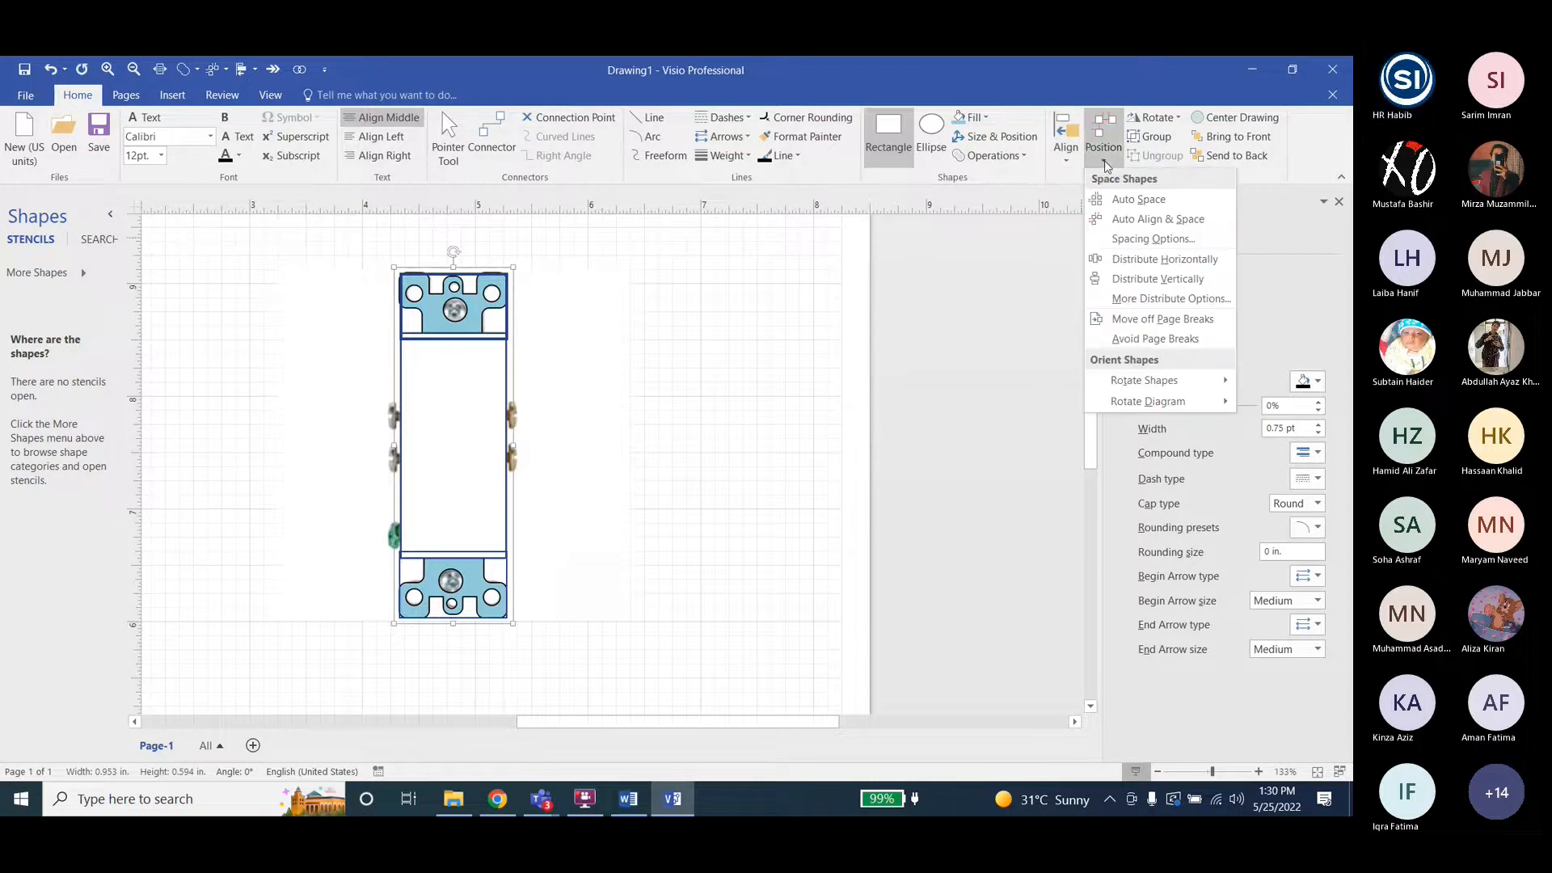
left_click(1137, 281)
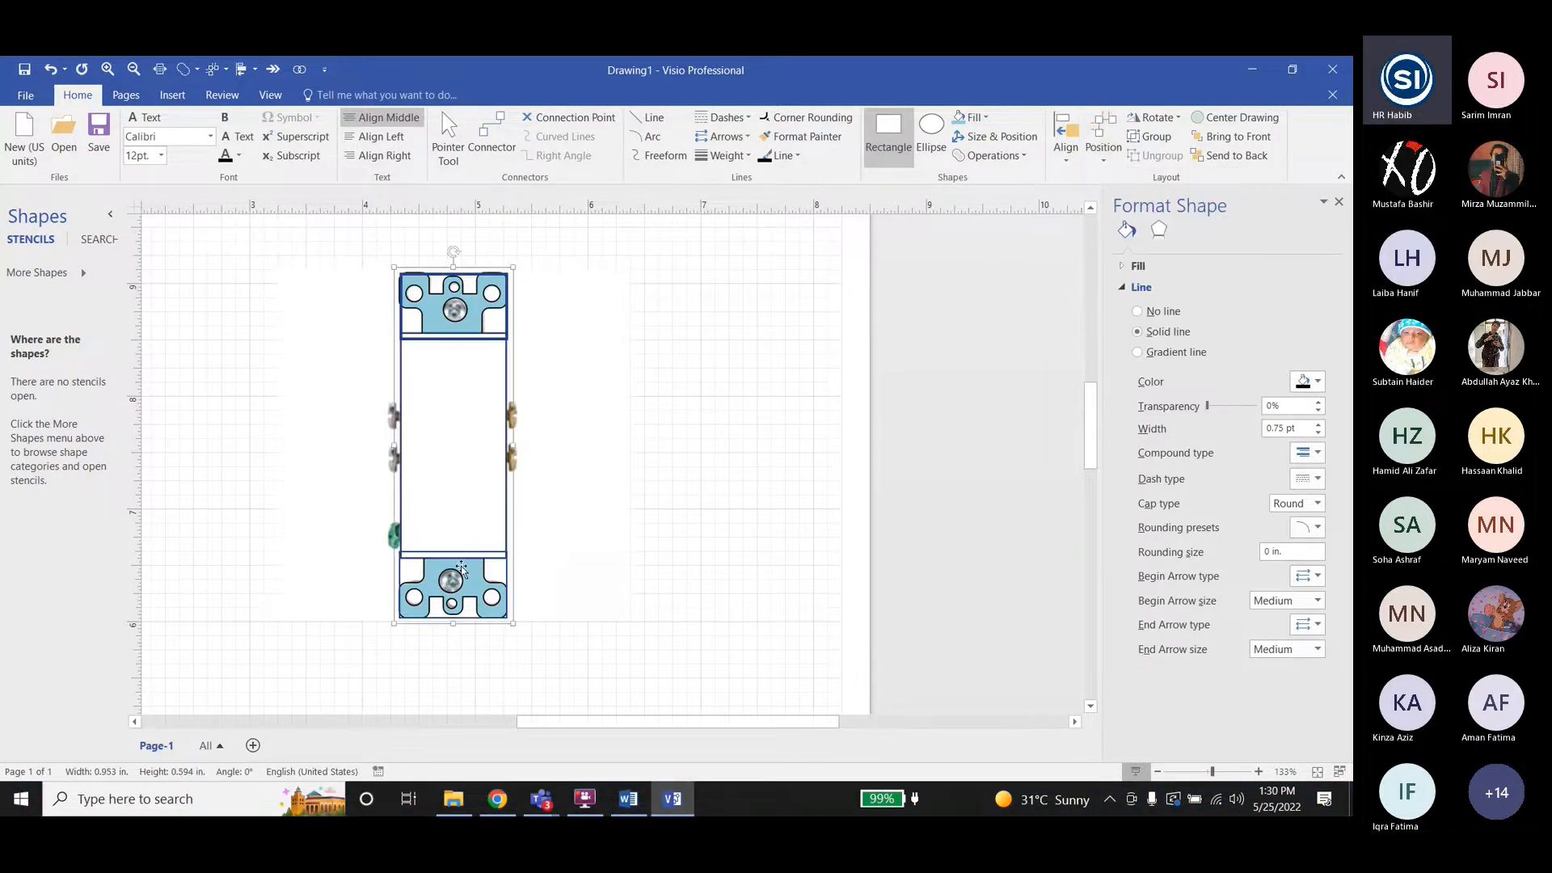
Group the brackets and rectangle, and find the Word figure showing the drawing placed beside the outlet picture.
left_click(1150, 136)
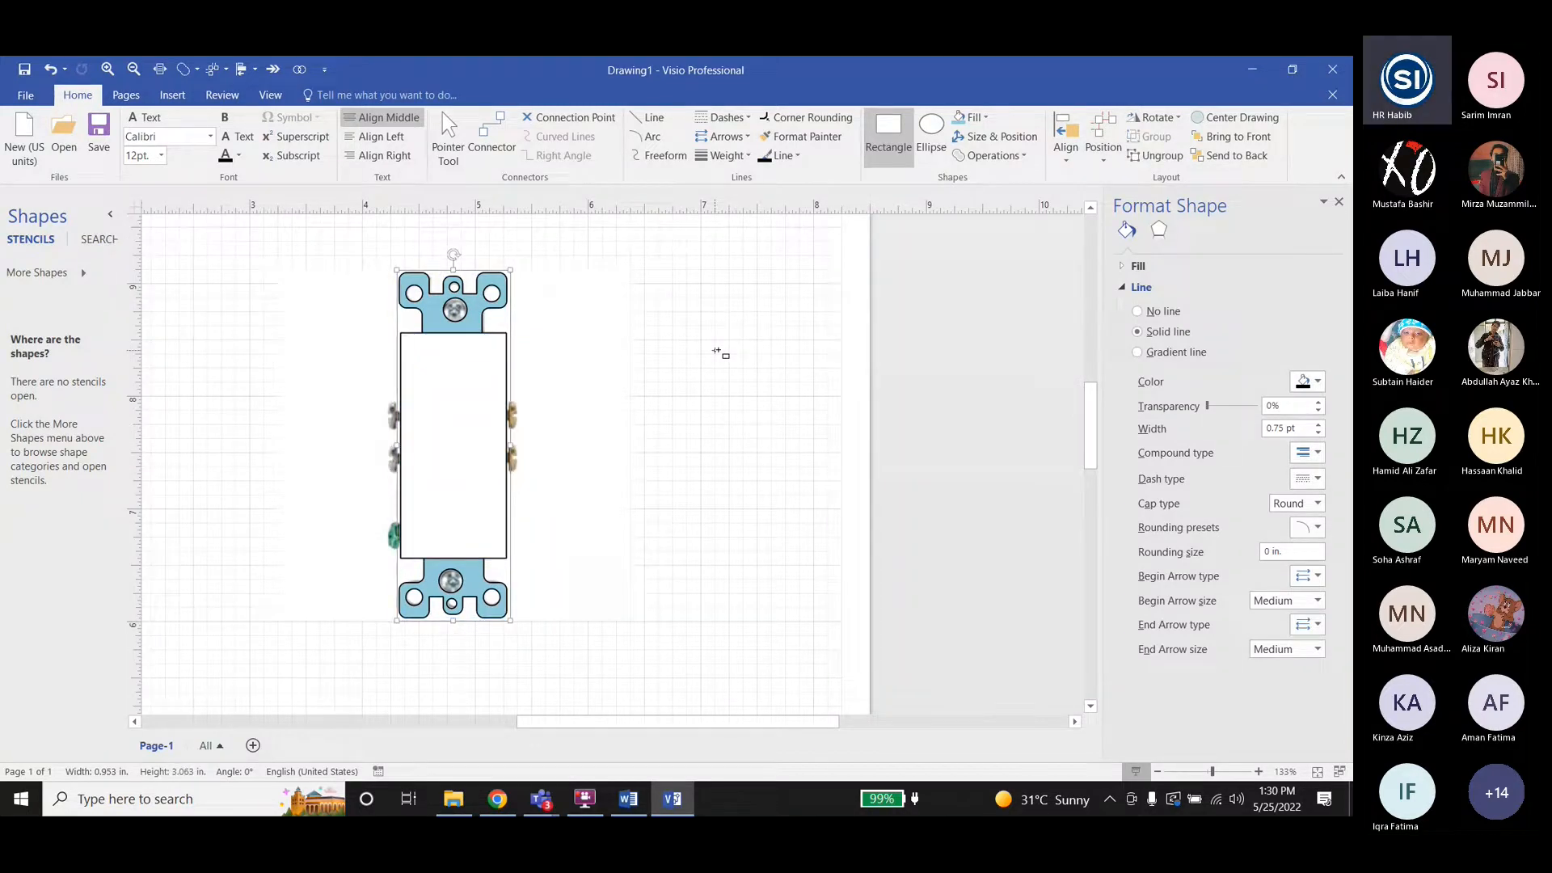
key("Escape")
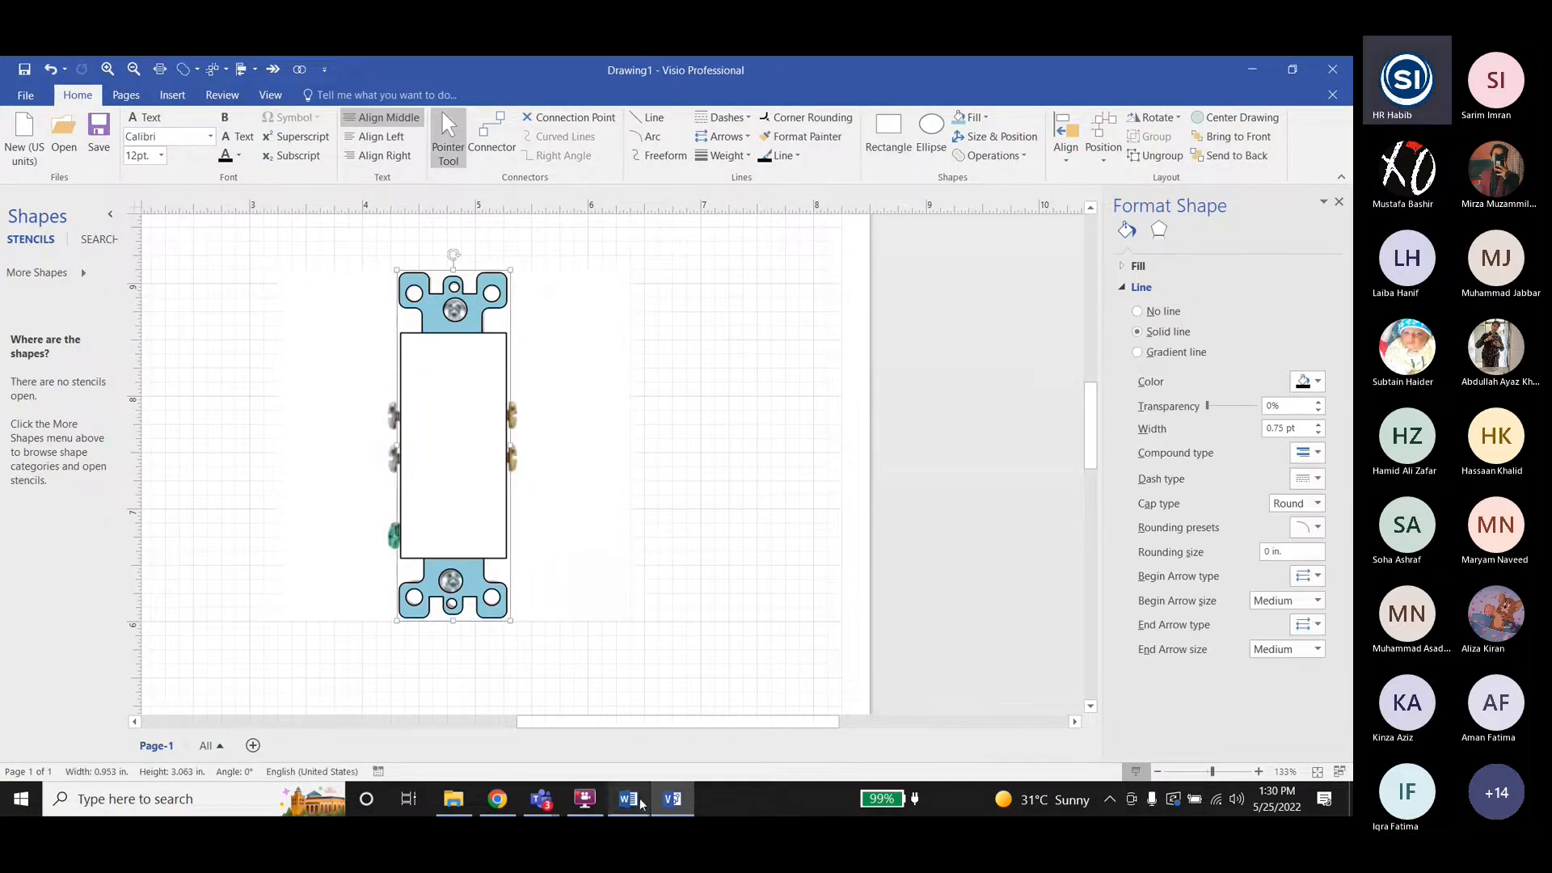
left_click(630, 799)
scroll(934, 566, "down", 5)
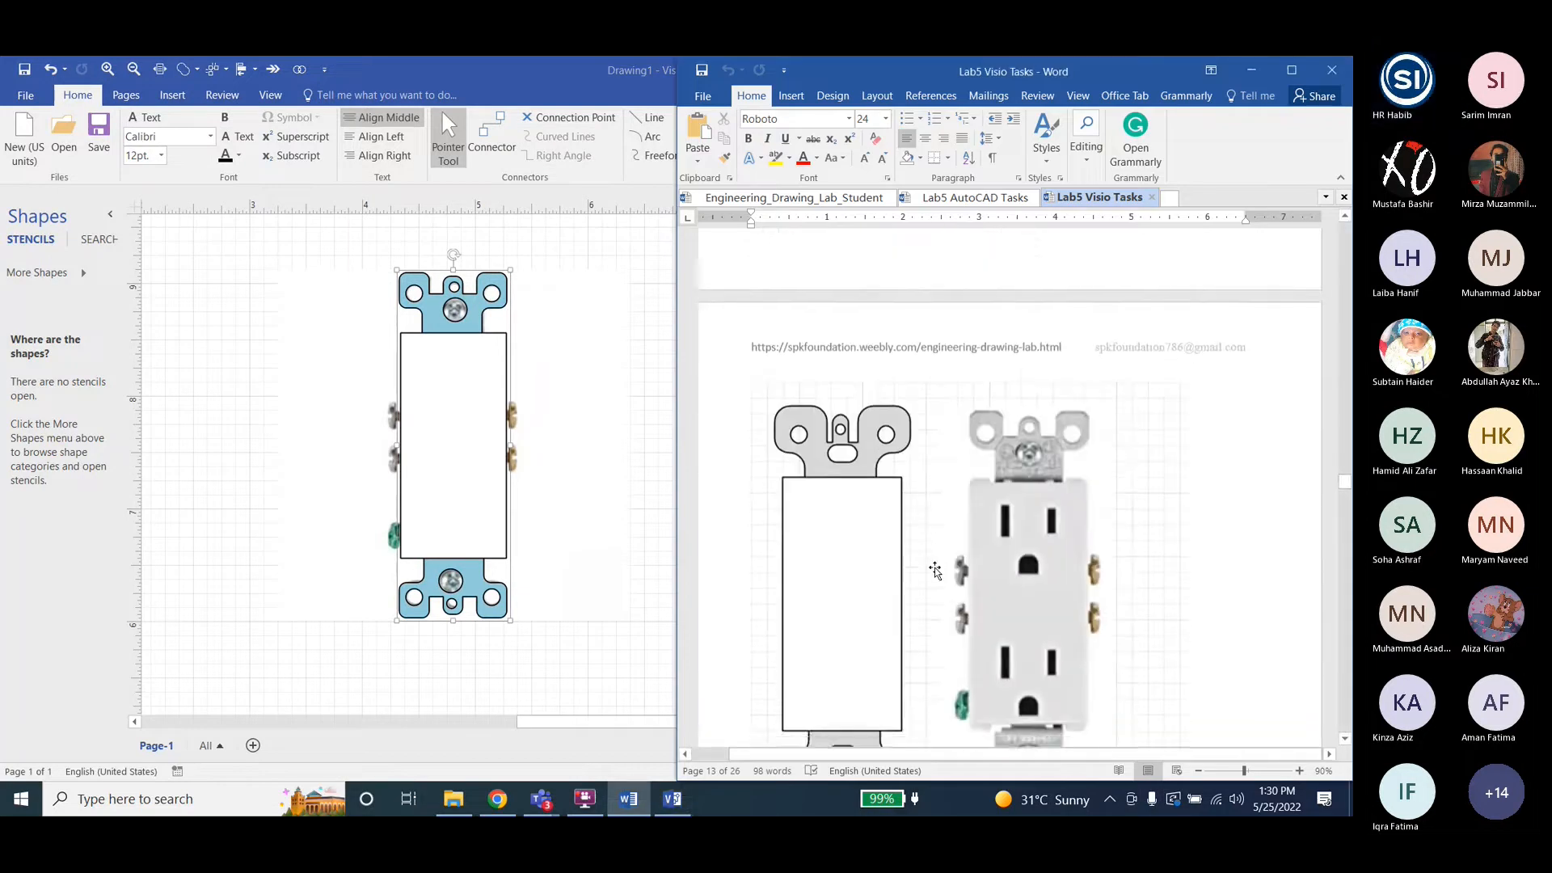
scroll(936, 571, "down", 3)
scroll(936, 570, "up", 2)
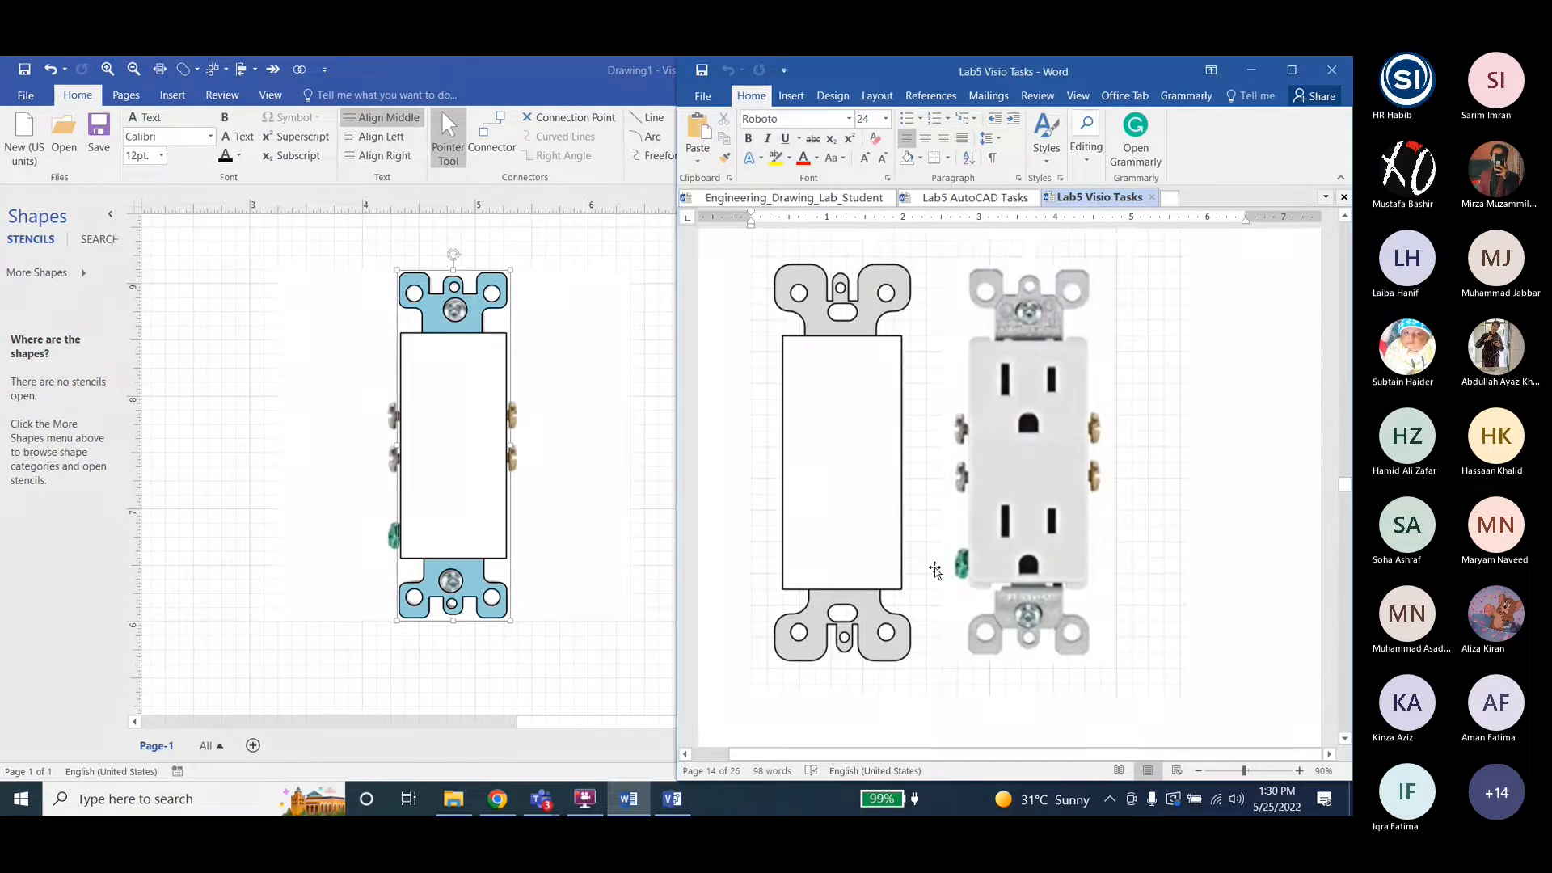
Check the Word figure and instruction for the socket holes, and send the grouped outlet drawing behind the picture in Visio.
scroll(935, 570, "down", 5)
scroll(934, 568, "down", 5)
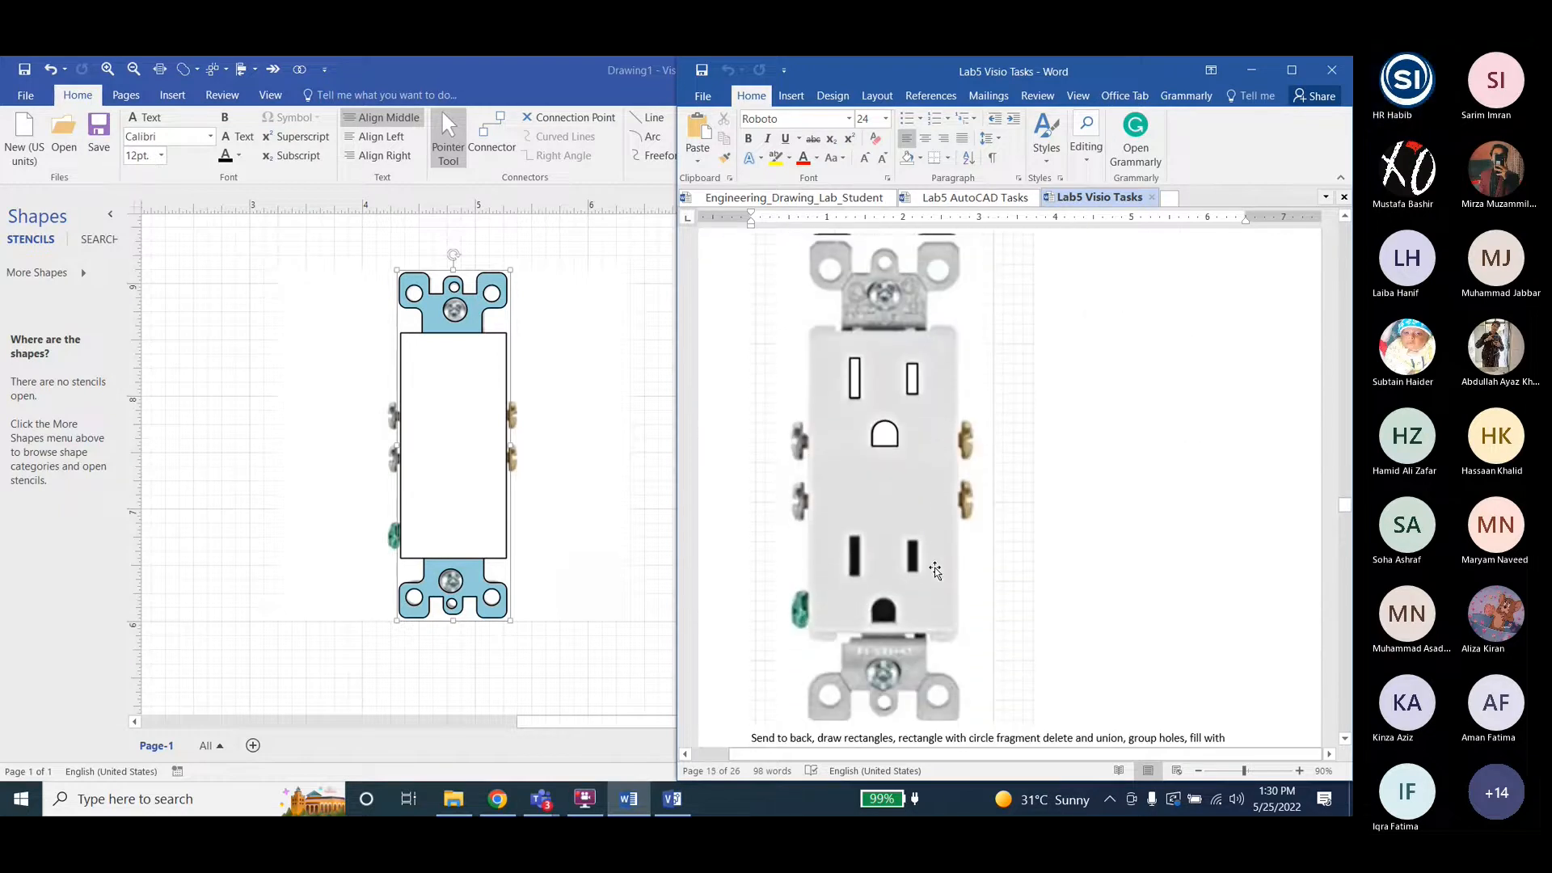
scroll(901, 493, "up", 1)
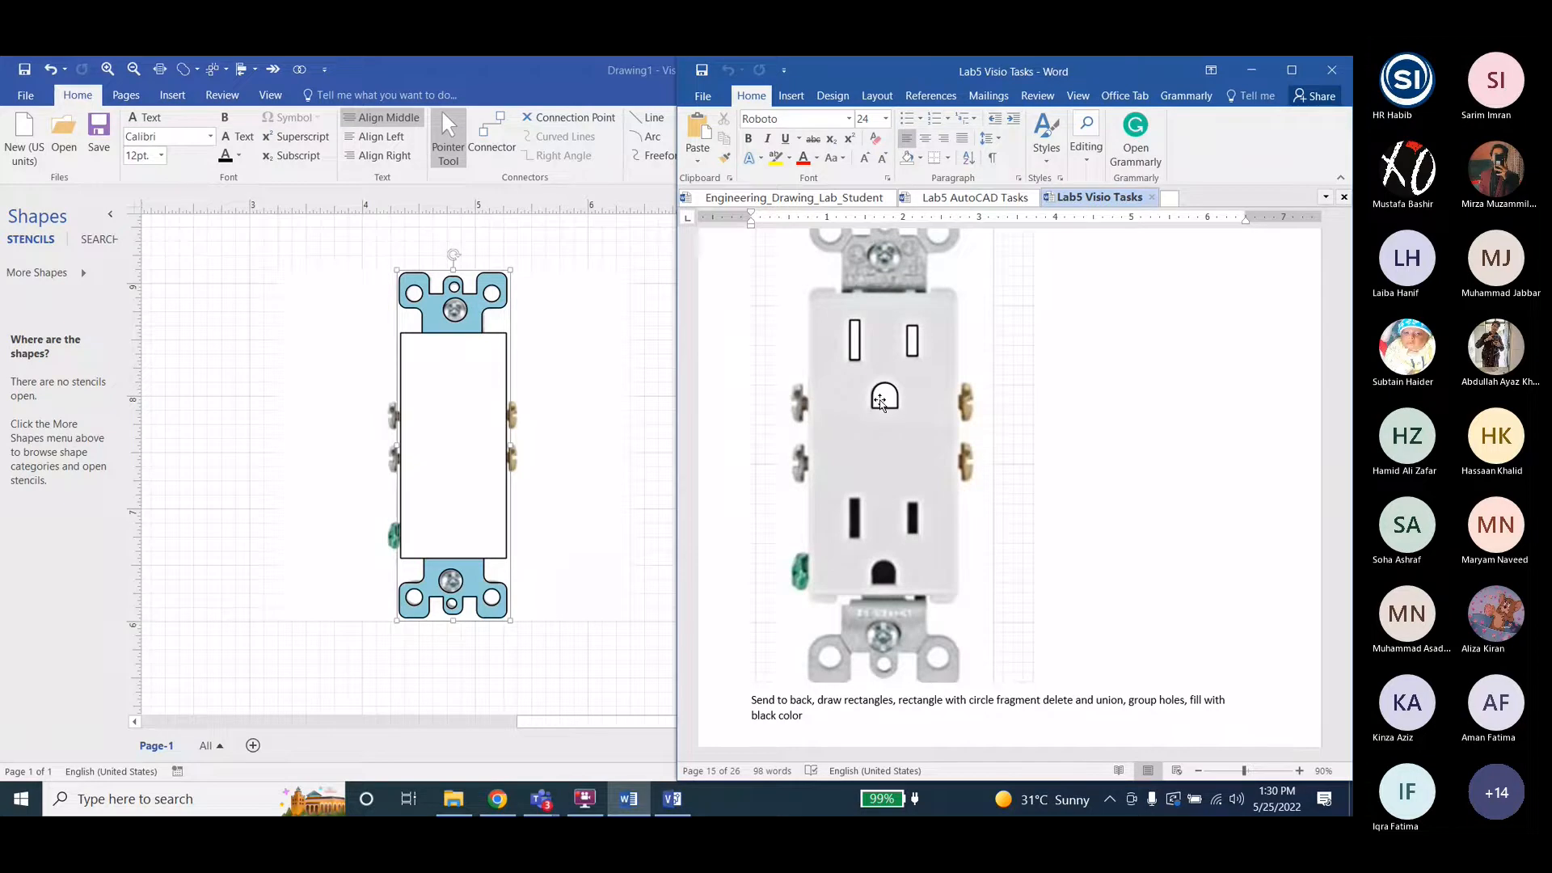
left_click(480, 404)
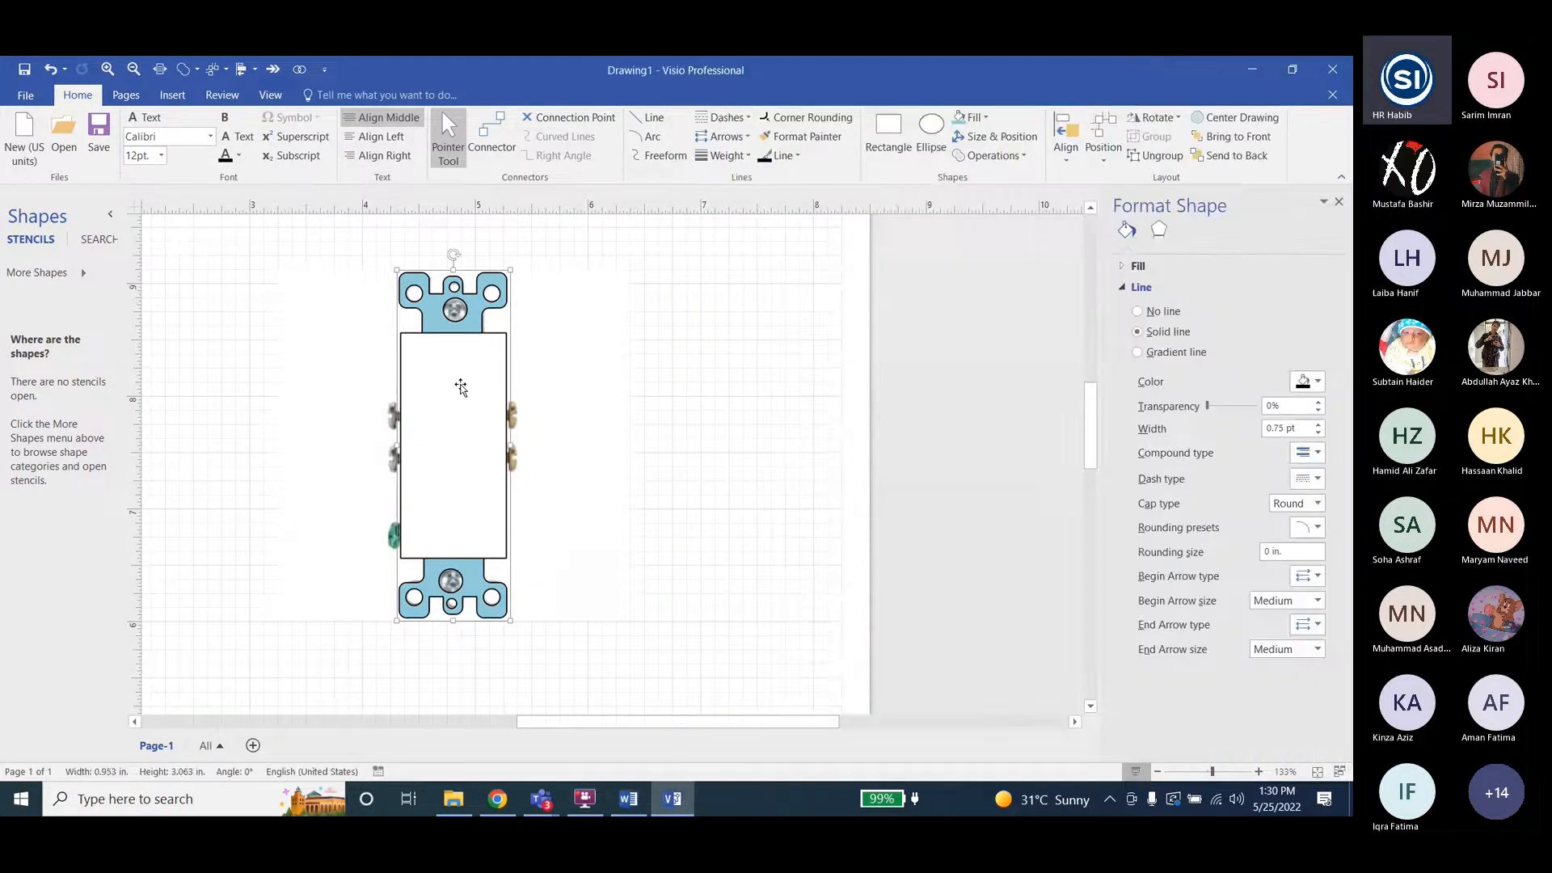
left_click(491, 294)
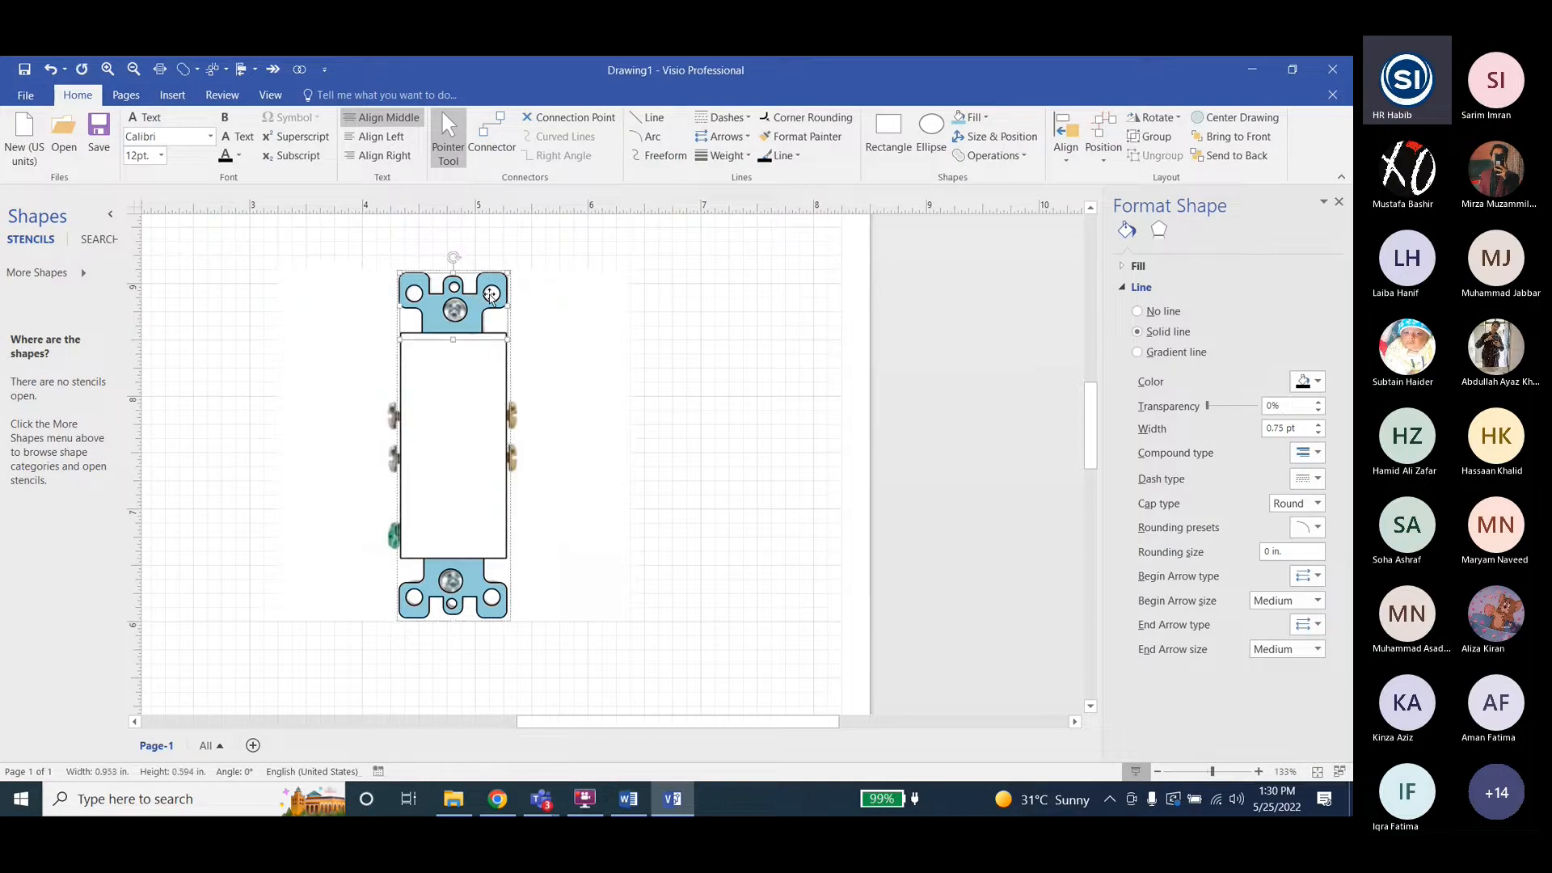
left_click(451, 418)
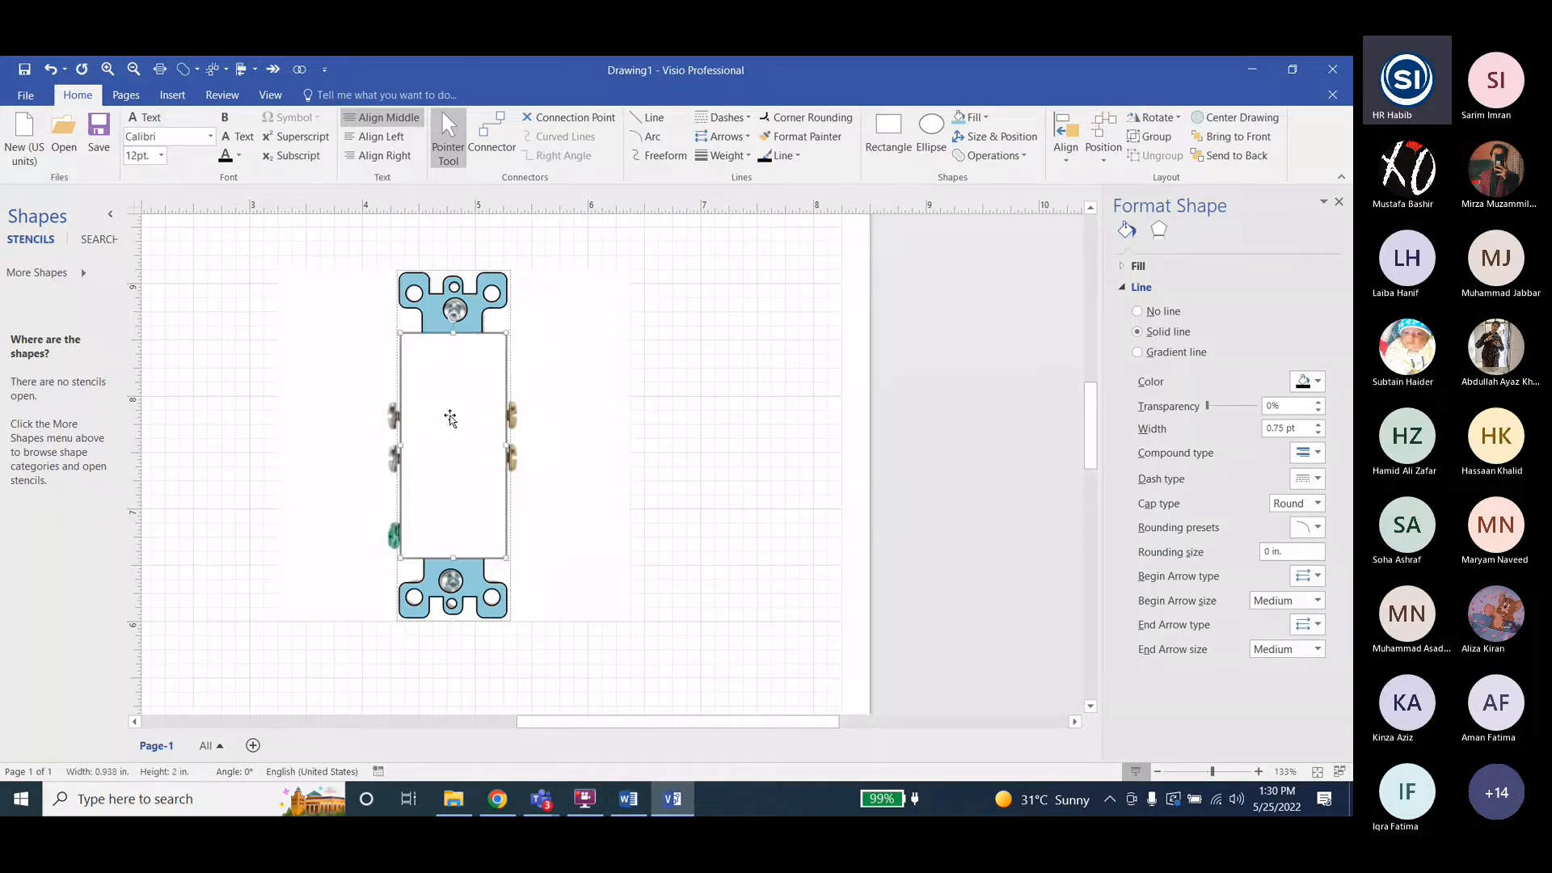
left_click(481, 272)
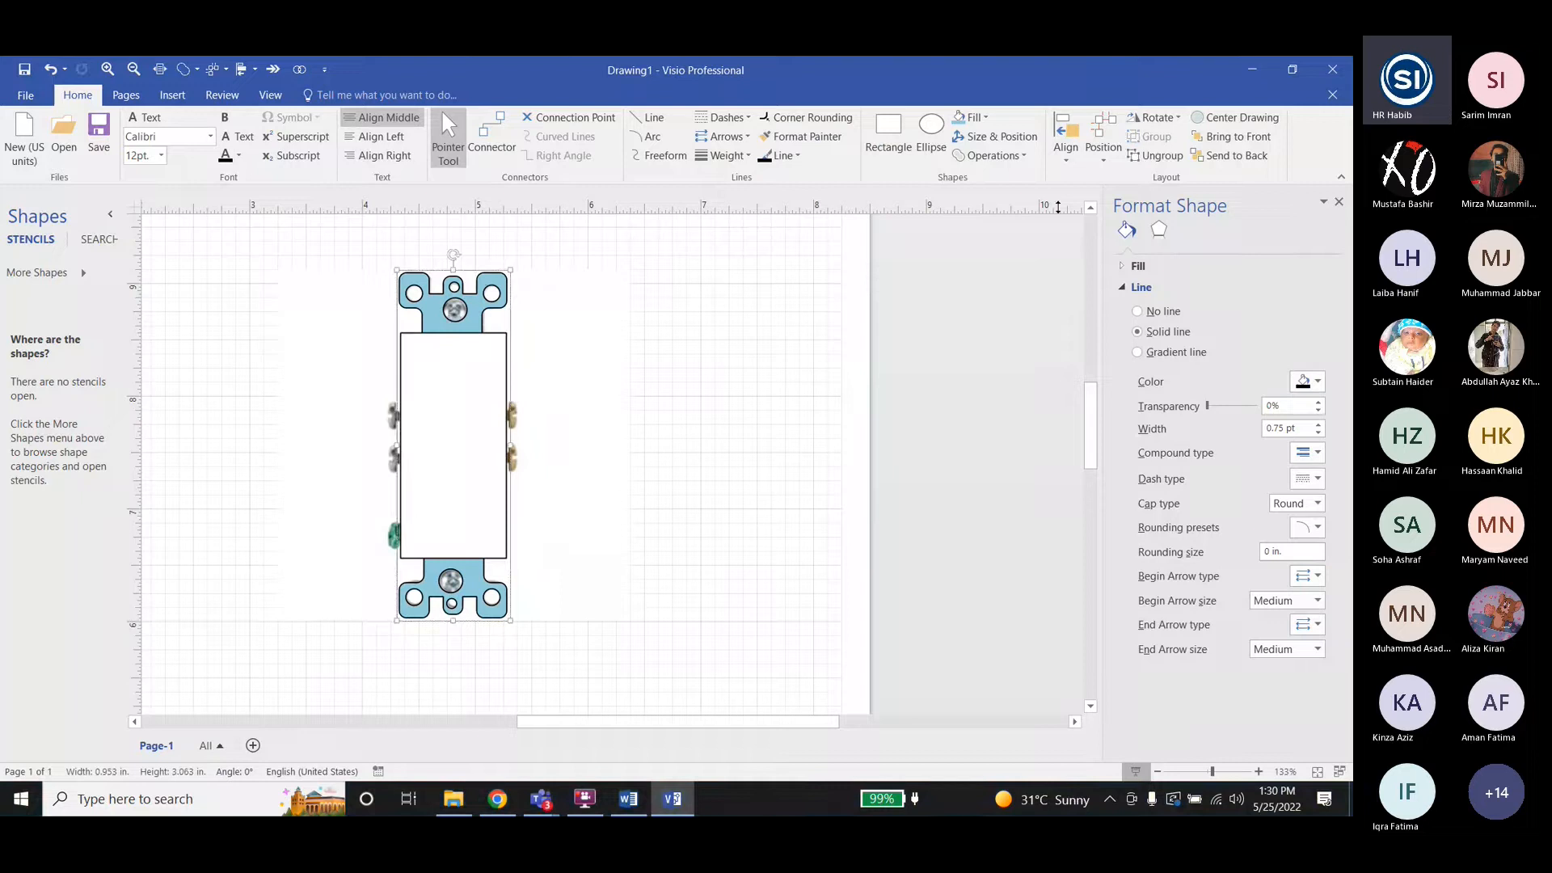
left_click(1230, 156)
Draw a rectangle about 0.063 in wide and 0.25 in high over the taller slot of the upper socket.
scroll(416, 374, "up", 4, "ctrl")
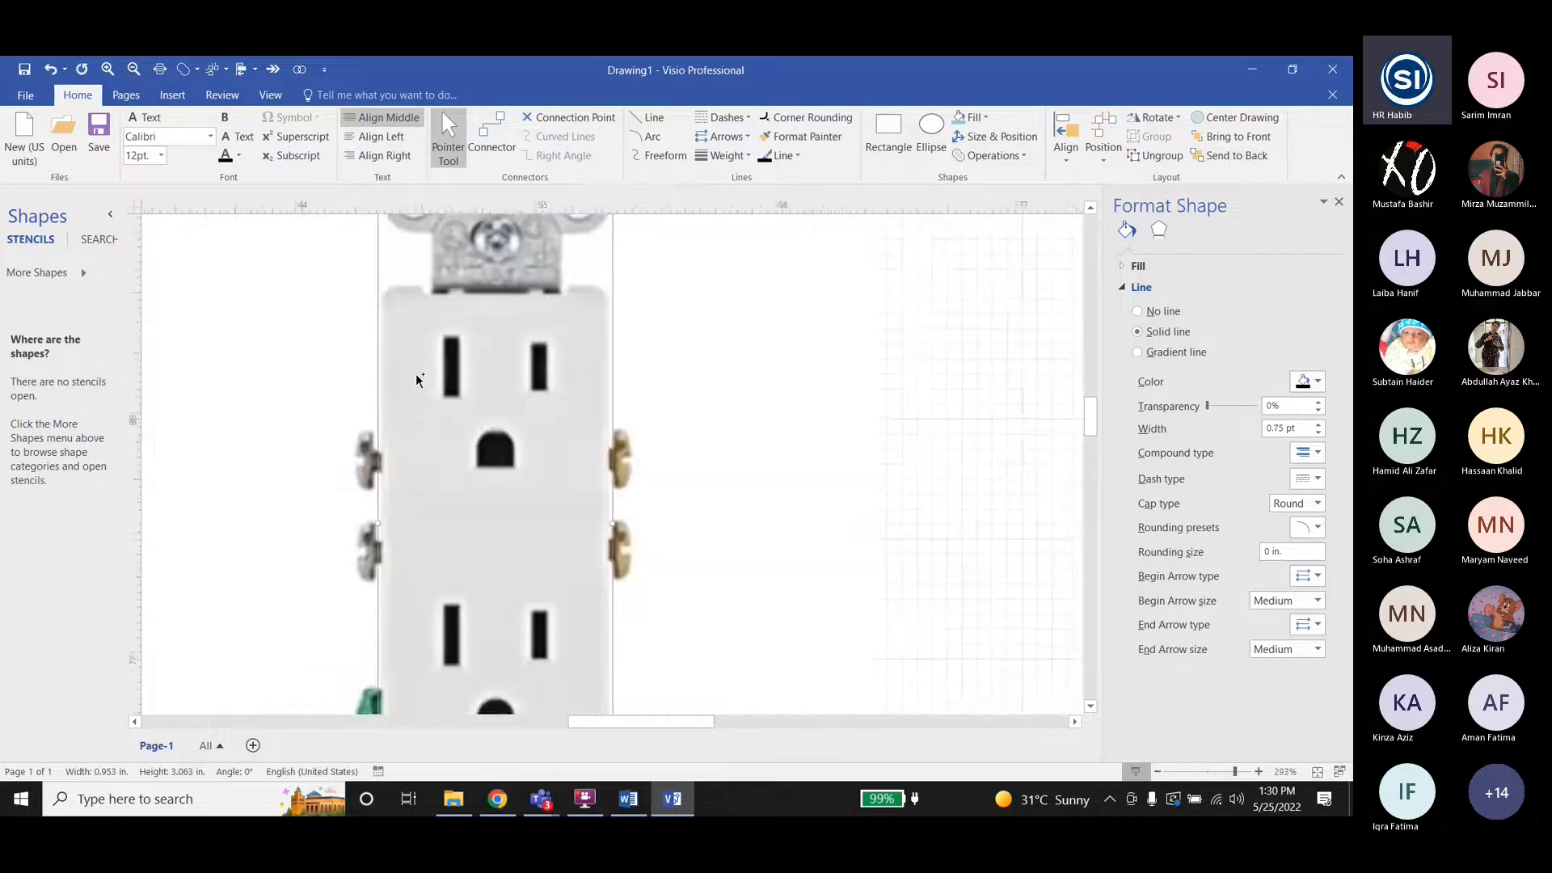
left_click(898, 131)
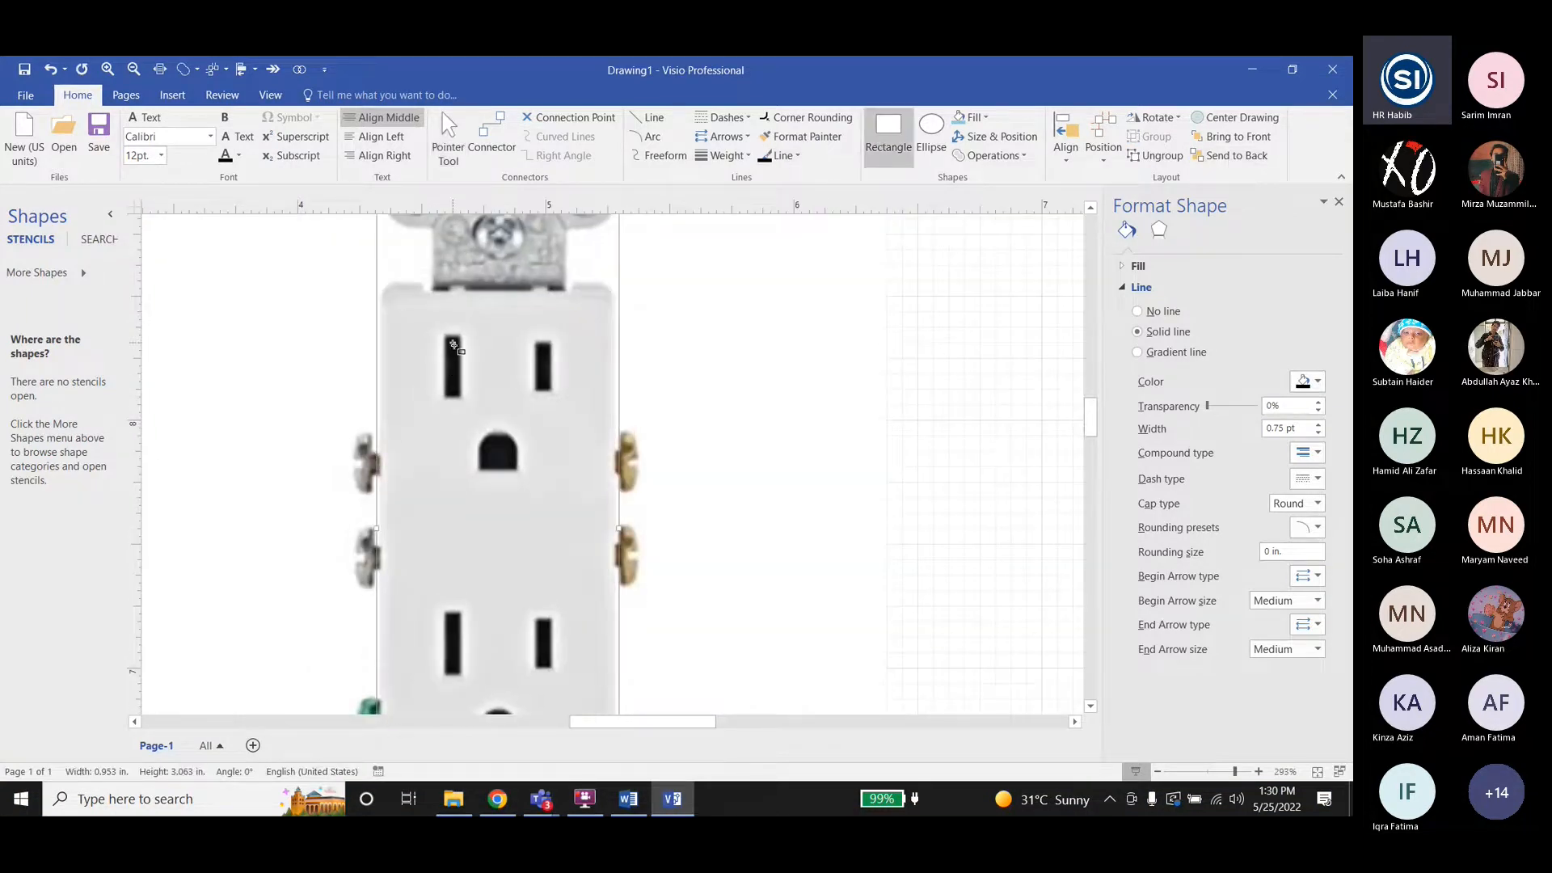
left_click_drag(445, 335, 444, 396)
scroll(455, 366, "up", 3, "ctrl")
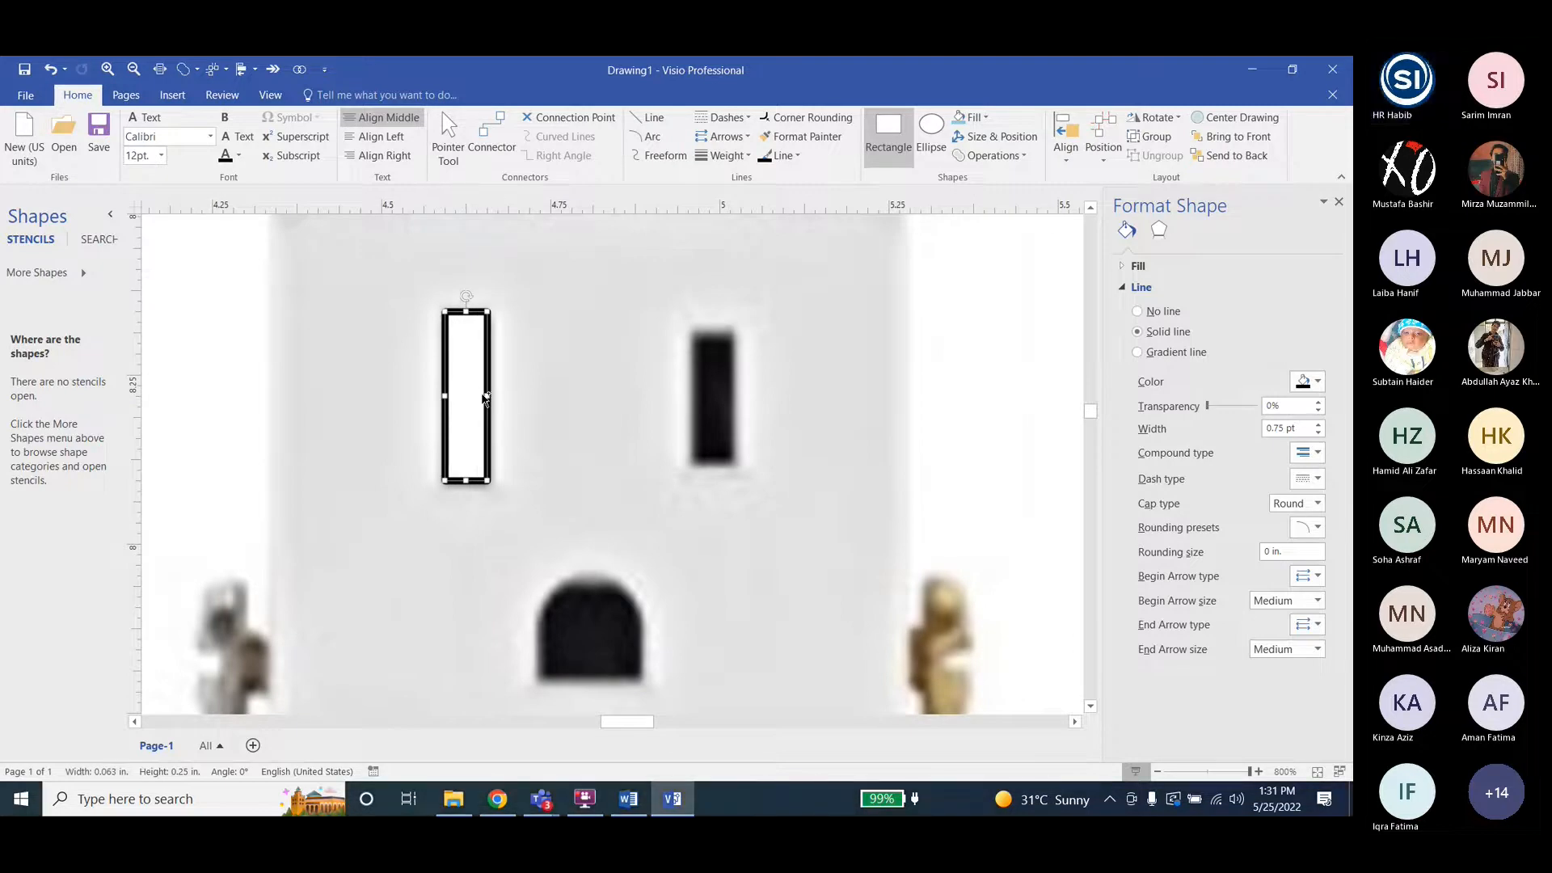
Duplicate the slot rectangle onto the shorter slot of the upper socket and reduce its height to about 0.195 in.
key("ctrl+d")
left_click_drag(679, 581, 705, 378)
left_click_drag(709, 502, 709, 465)
scroll(615, 485, "down", 2, "ctrl")
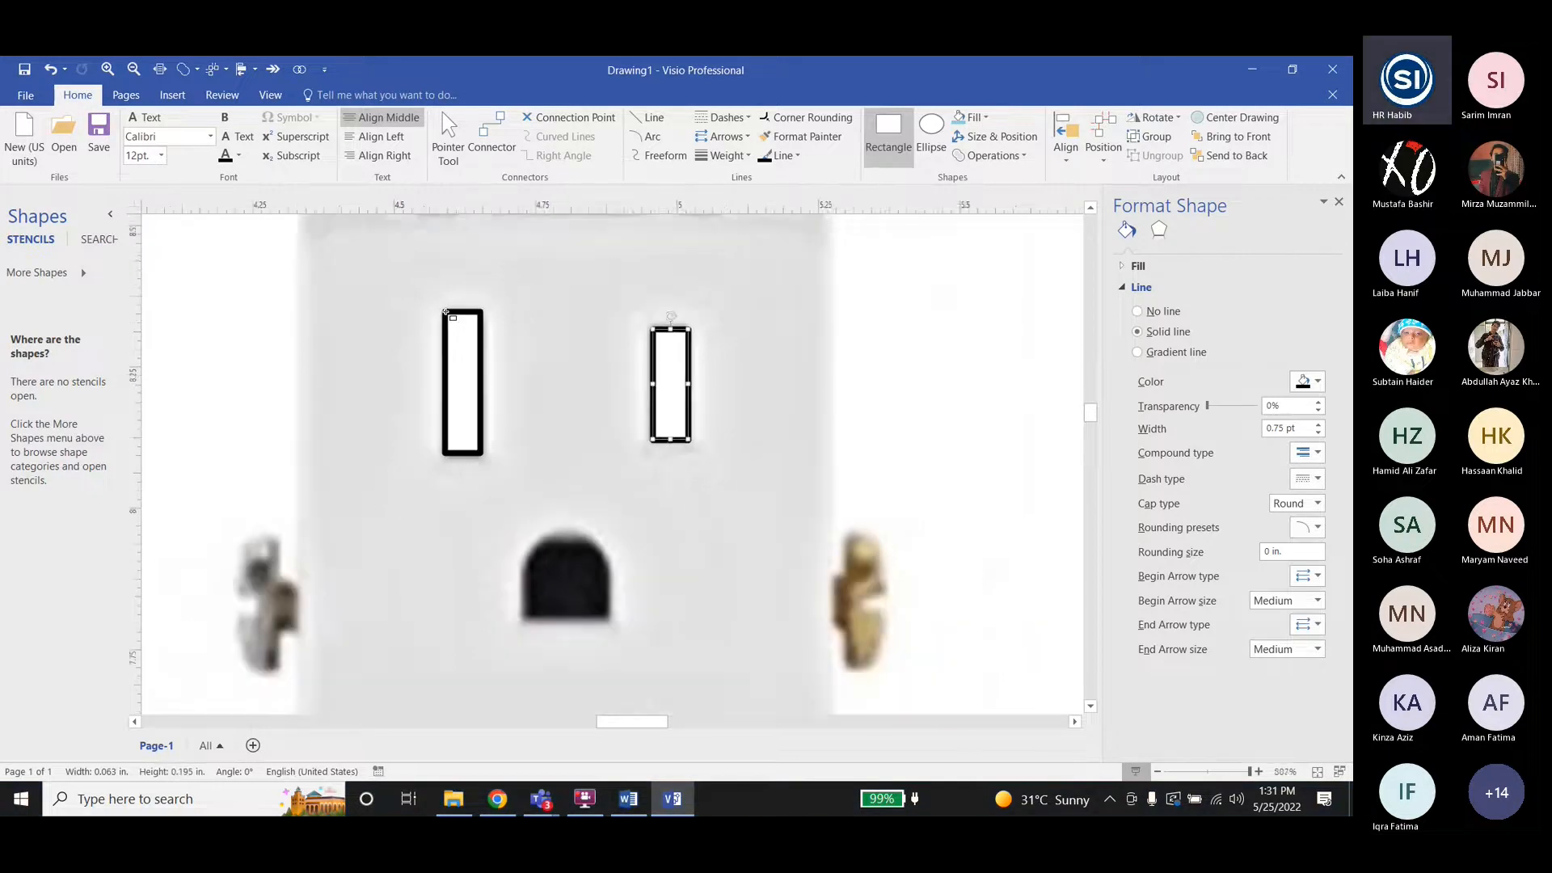
Copy the shorter slot rectangle onto the upper ground hole and resize it to about 0.148 by 0.094 in over the hole's straight-sided part.
left_click_drag(642, 400, 595, 542, "ctrl")
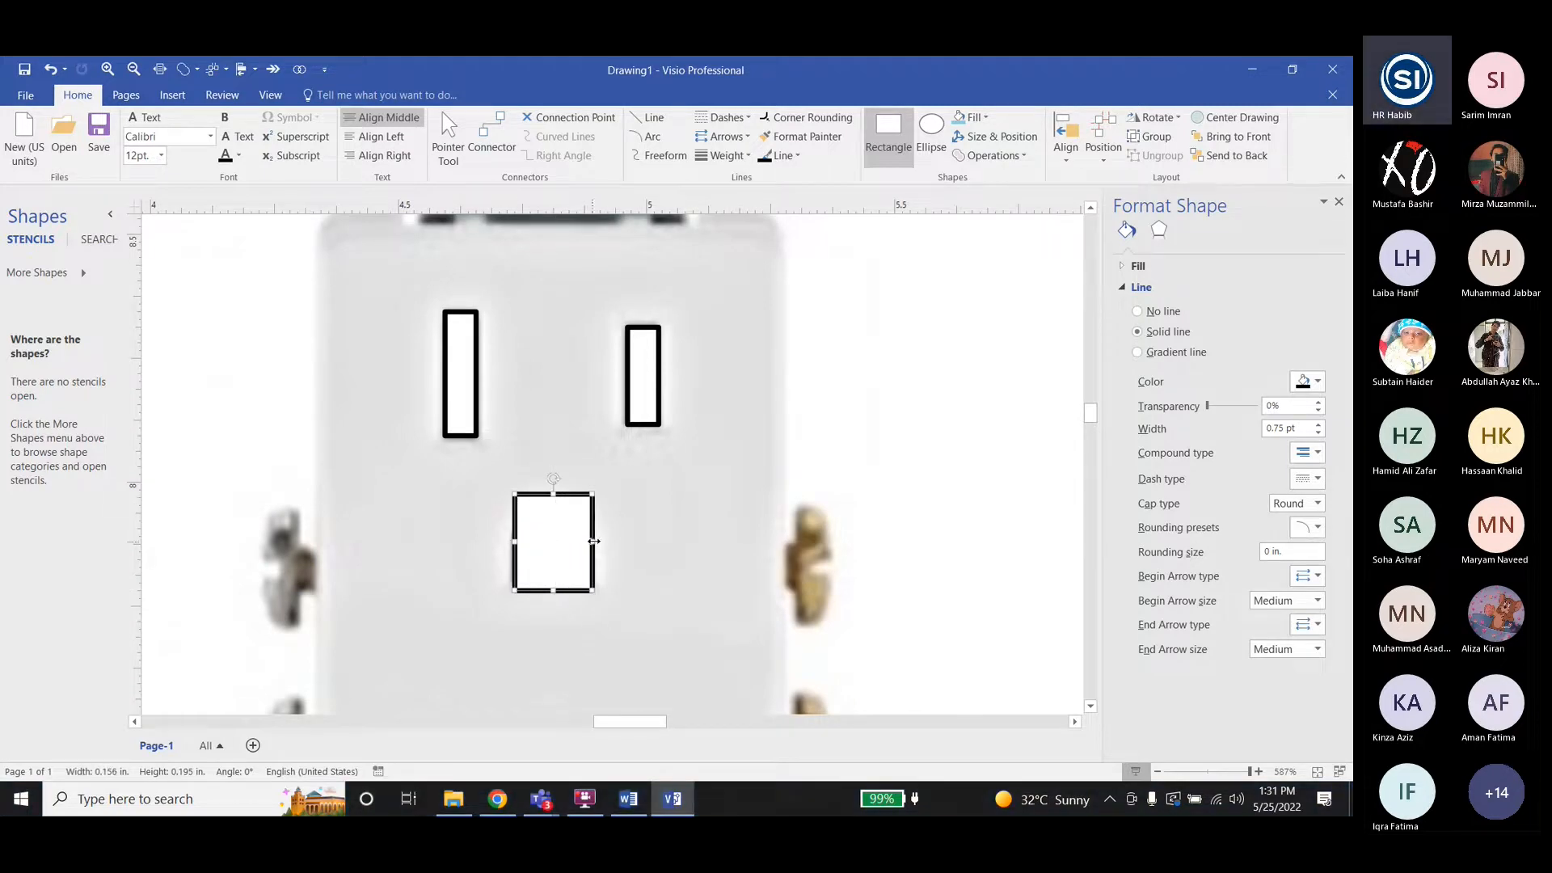
mouse_move(553, 590)
left_mouse_down()
mouse_move(548, 546)
mouse_move(547, 587)
mouse_move(566, 569)
mouse_move(565, 592)
left_mouse_up()
scroll(547, 580, "up", 5, "ctrl")
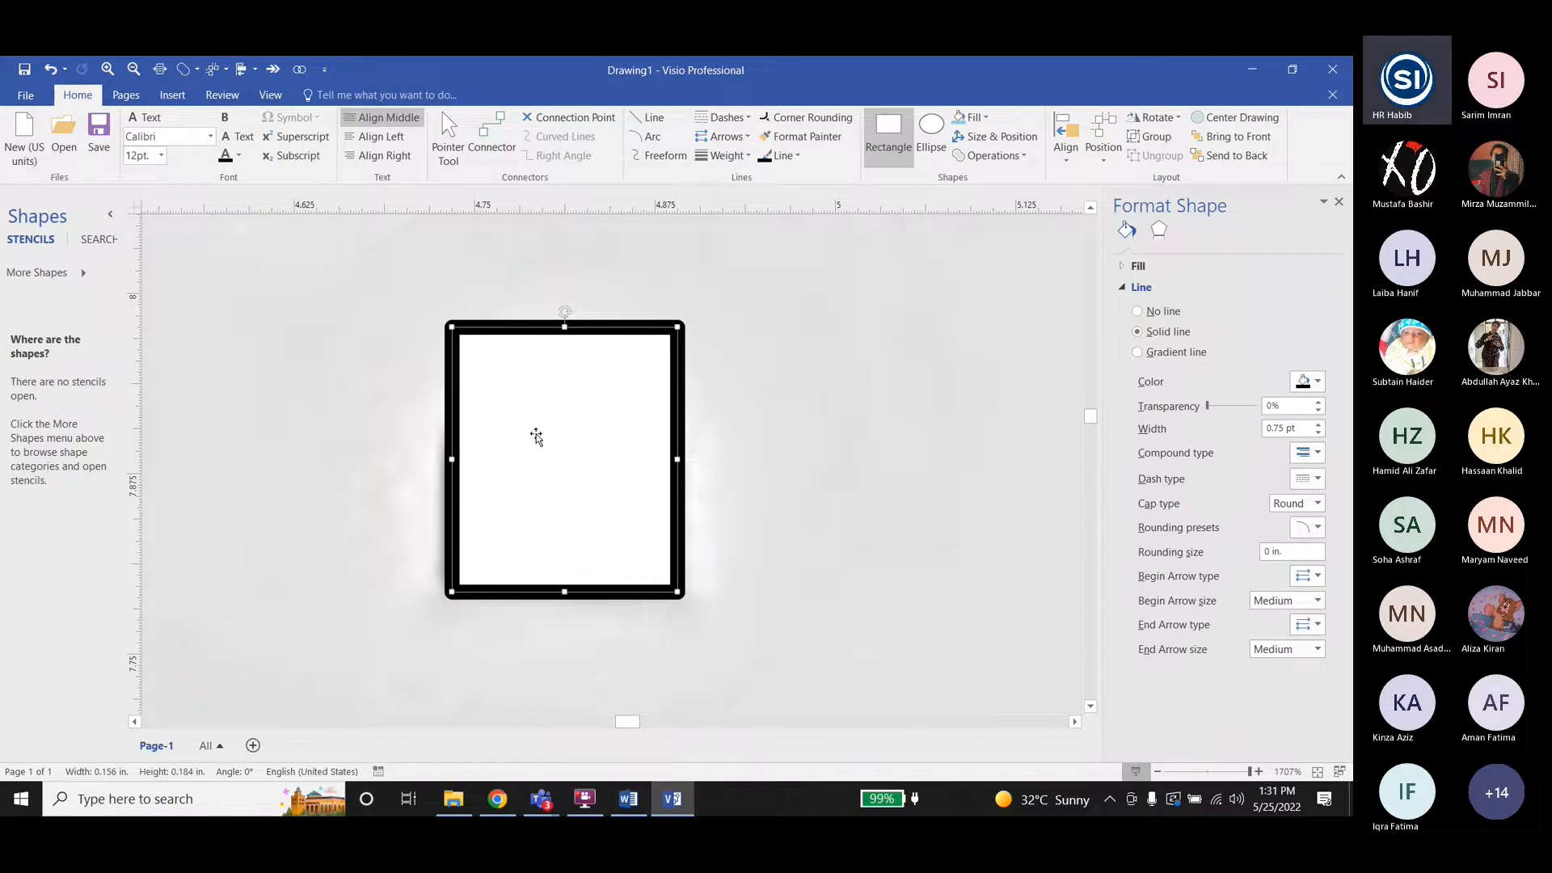
left_click_drag(565, 327, 565, 456)
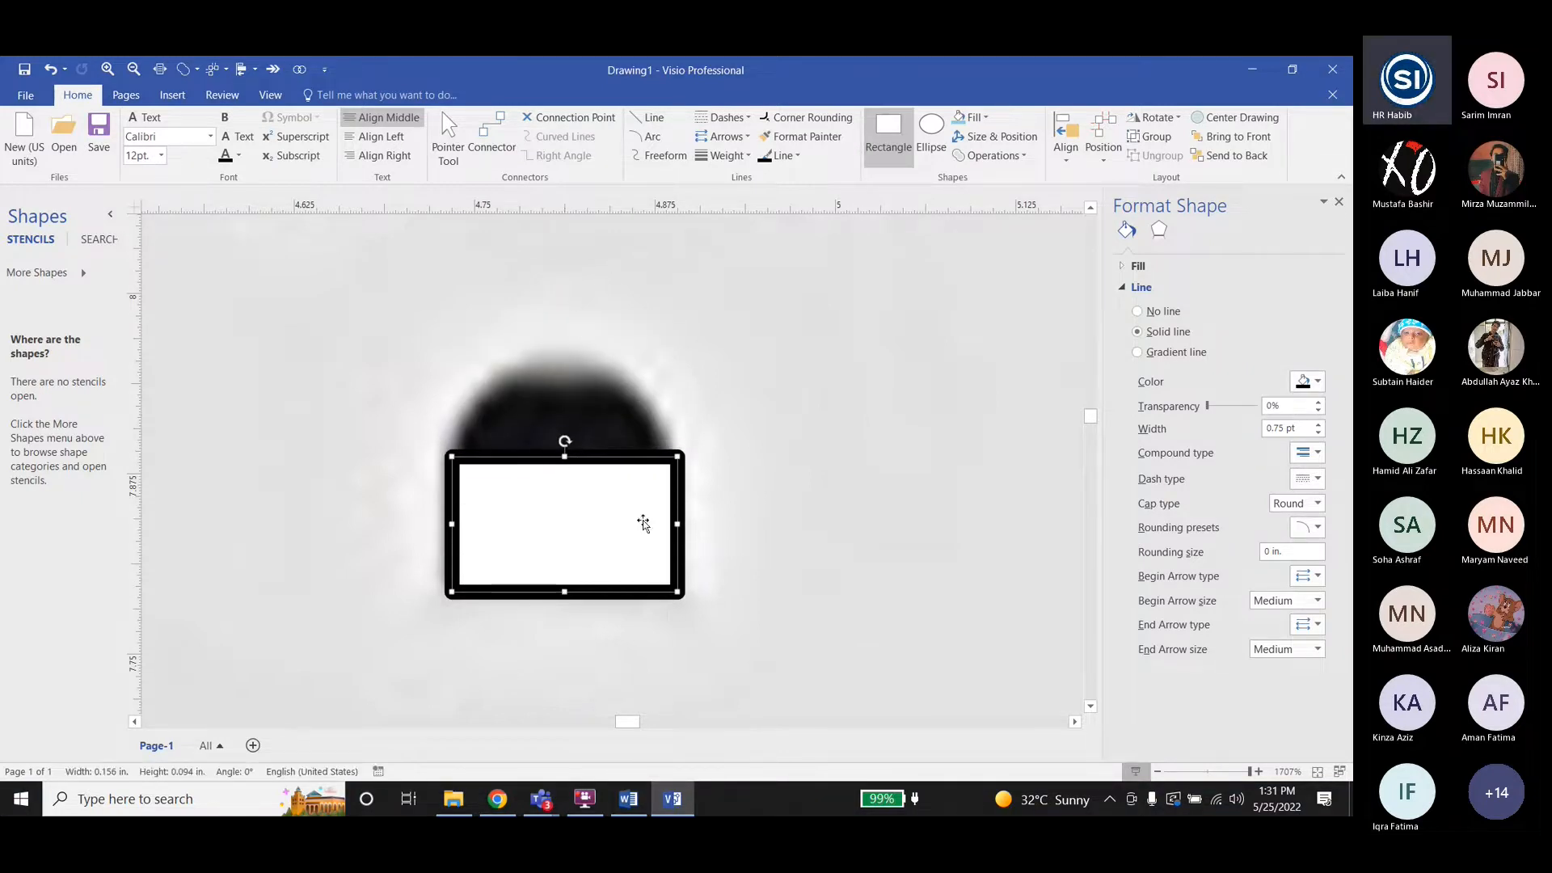
left_click_drag(677, 524, 667, 524)
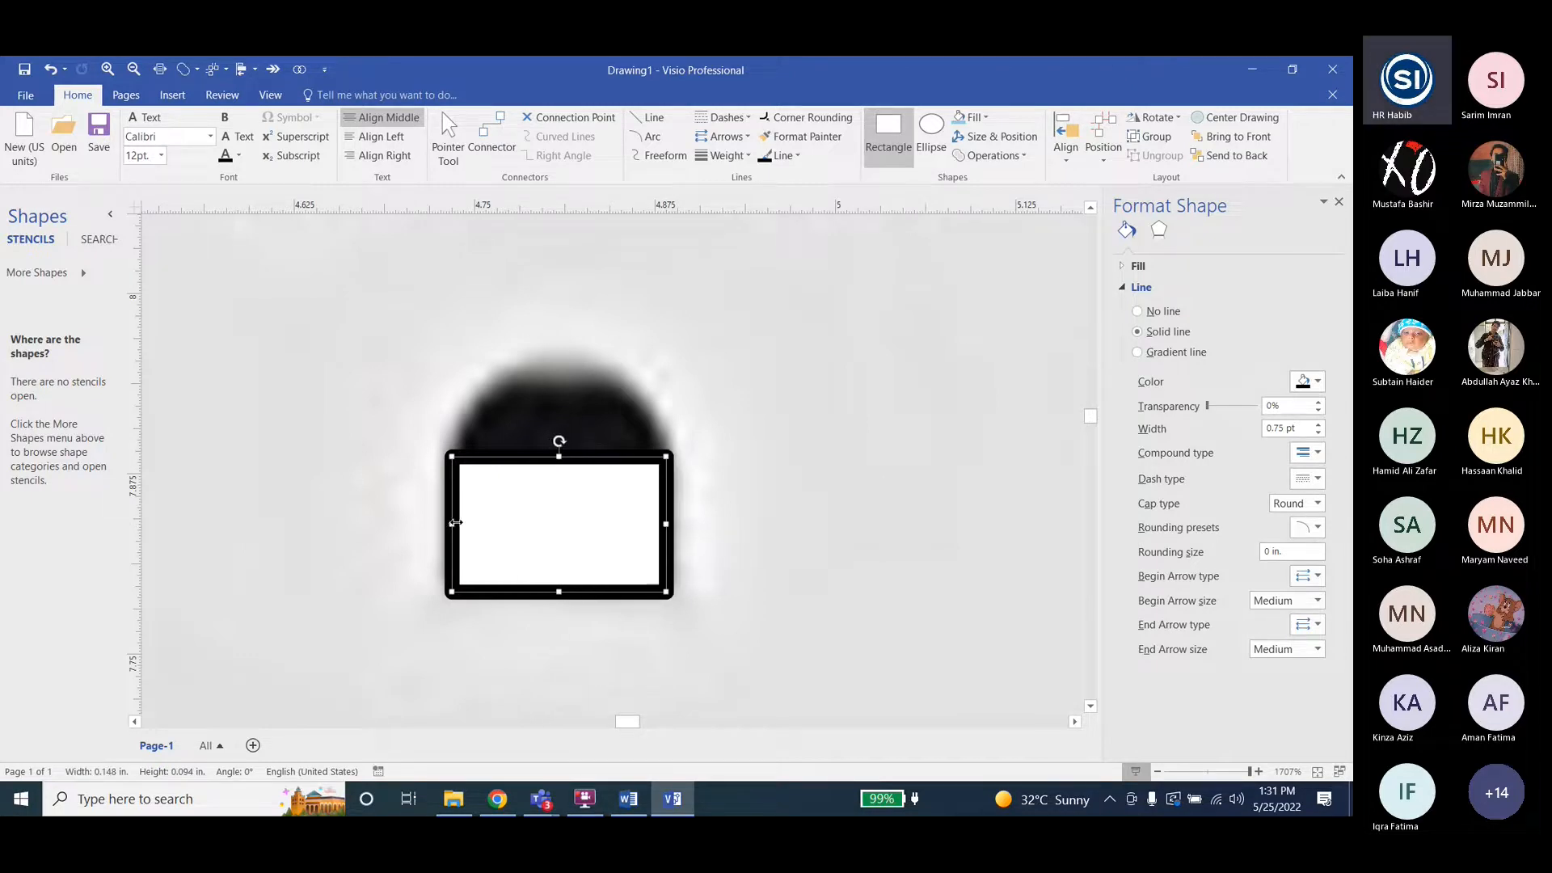
mouse_move(455, 523)
left_mouse_down()
mouse_move(472, 523)
mouse_move(454, 524)
left_mouse_up()
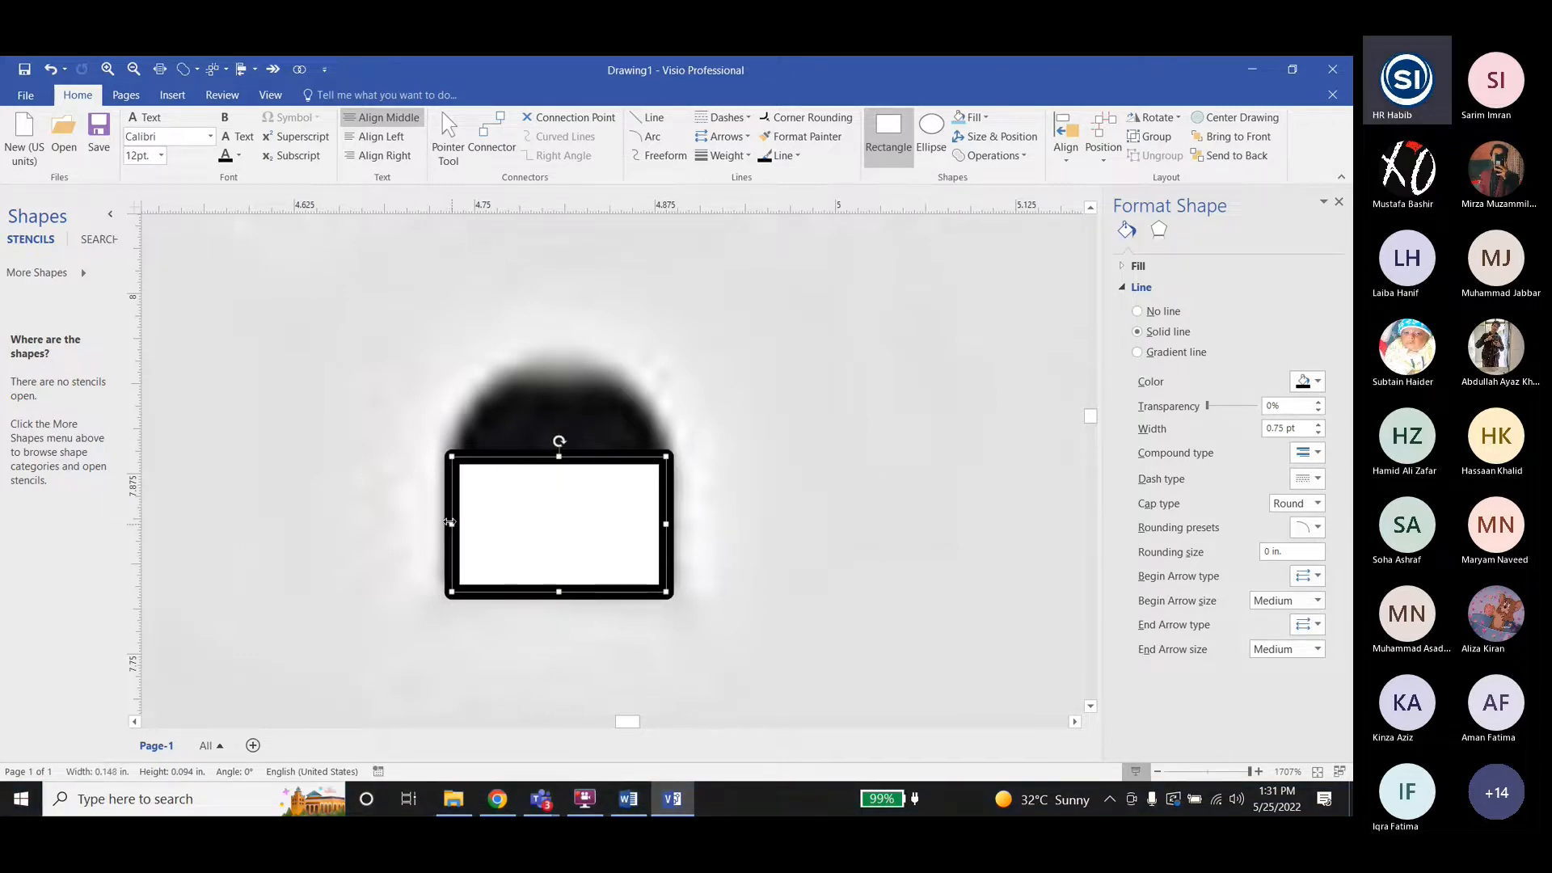
left_click(716, 393)
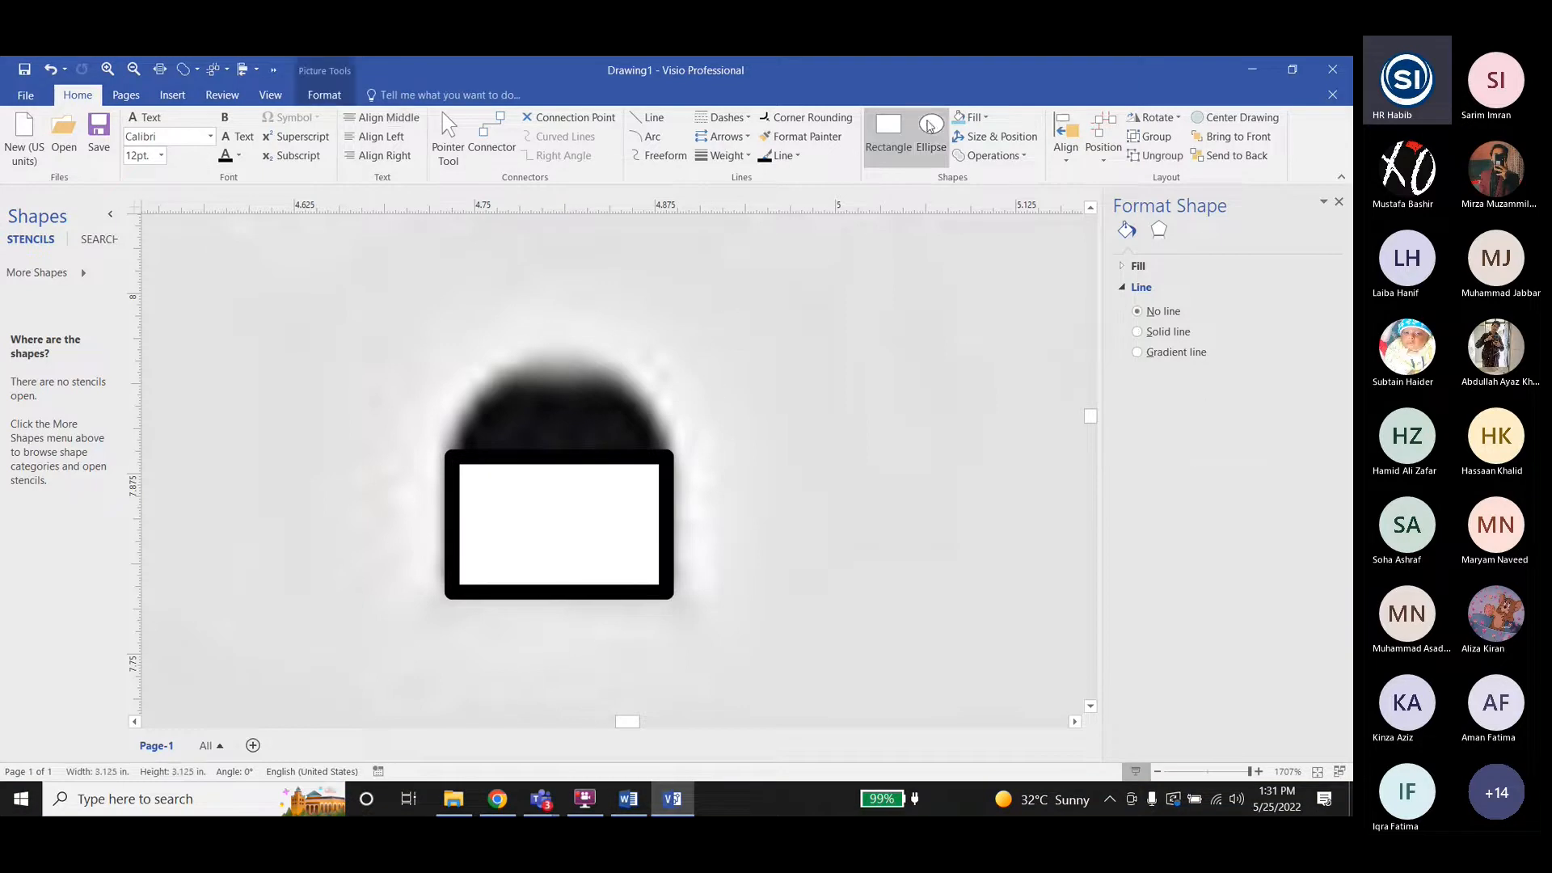
left_click_drag(502, 389, 600, 518)
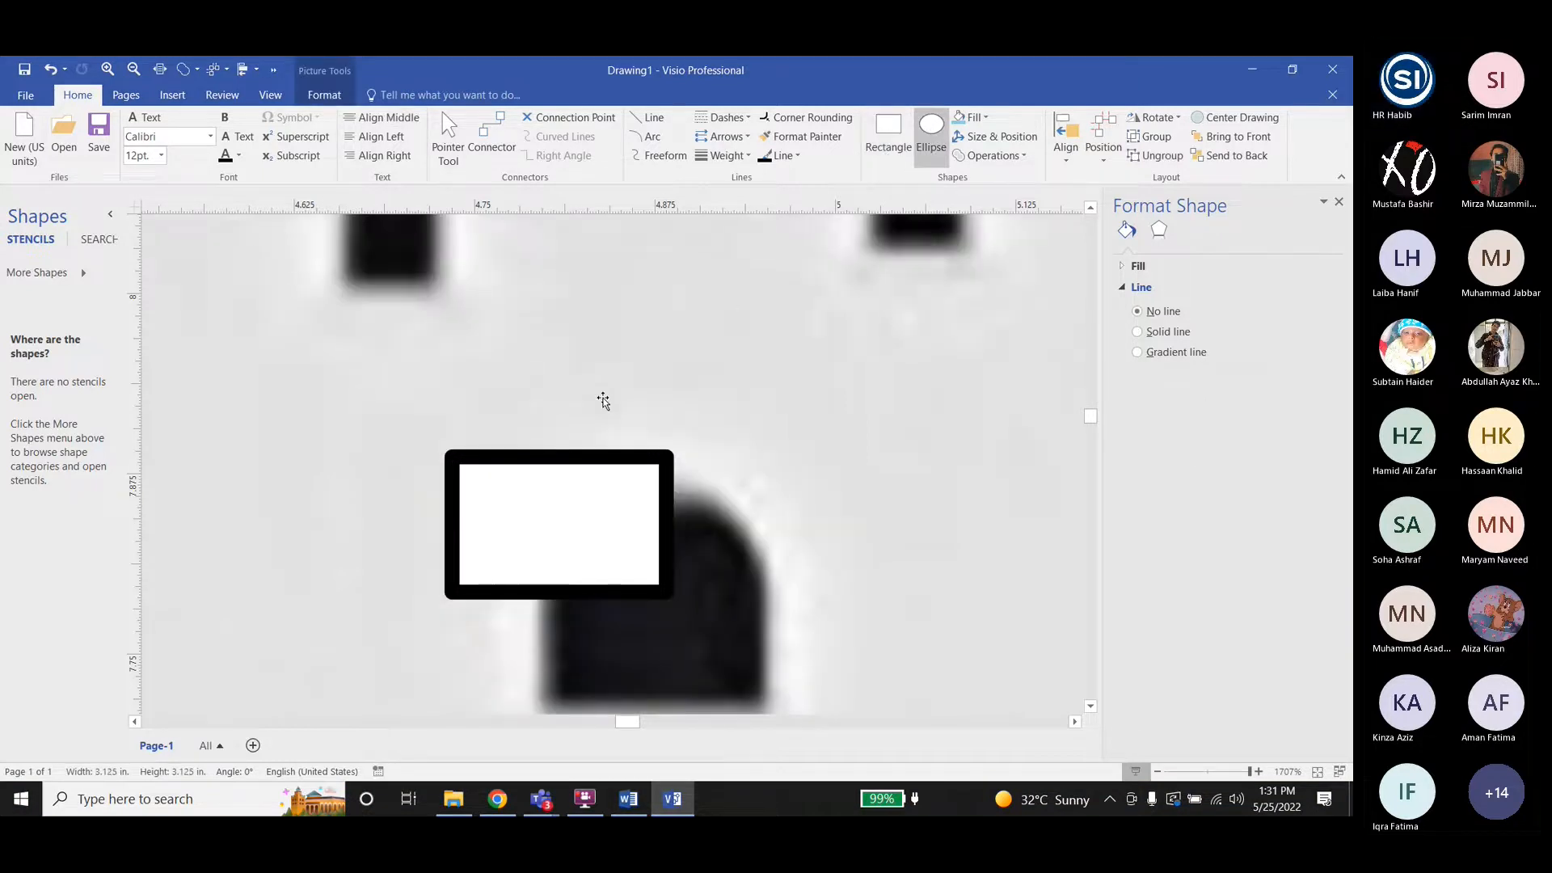
key("ctrl+z")
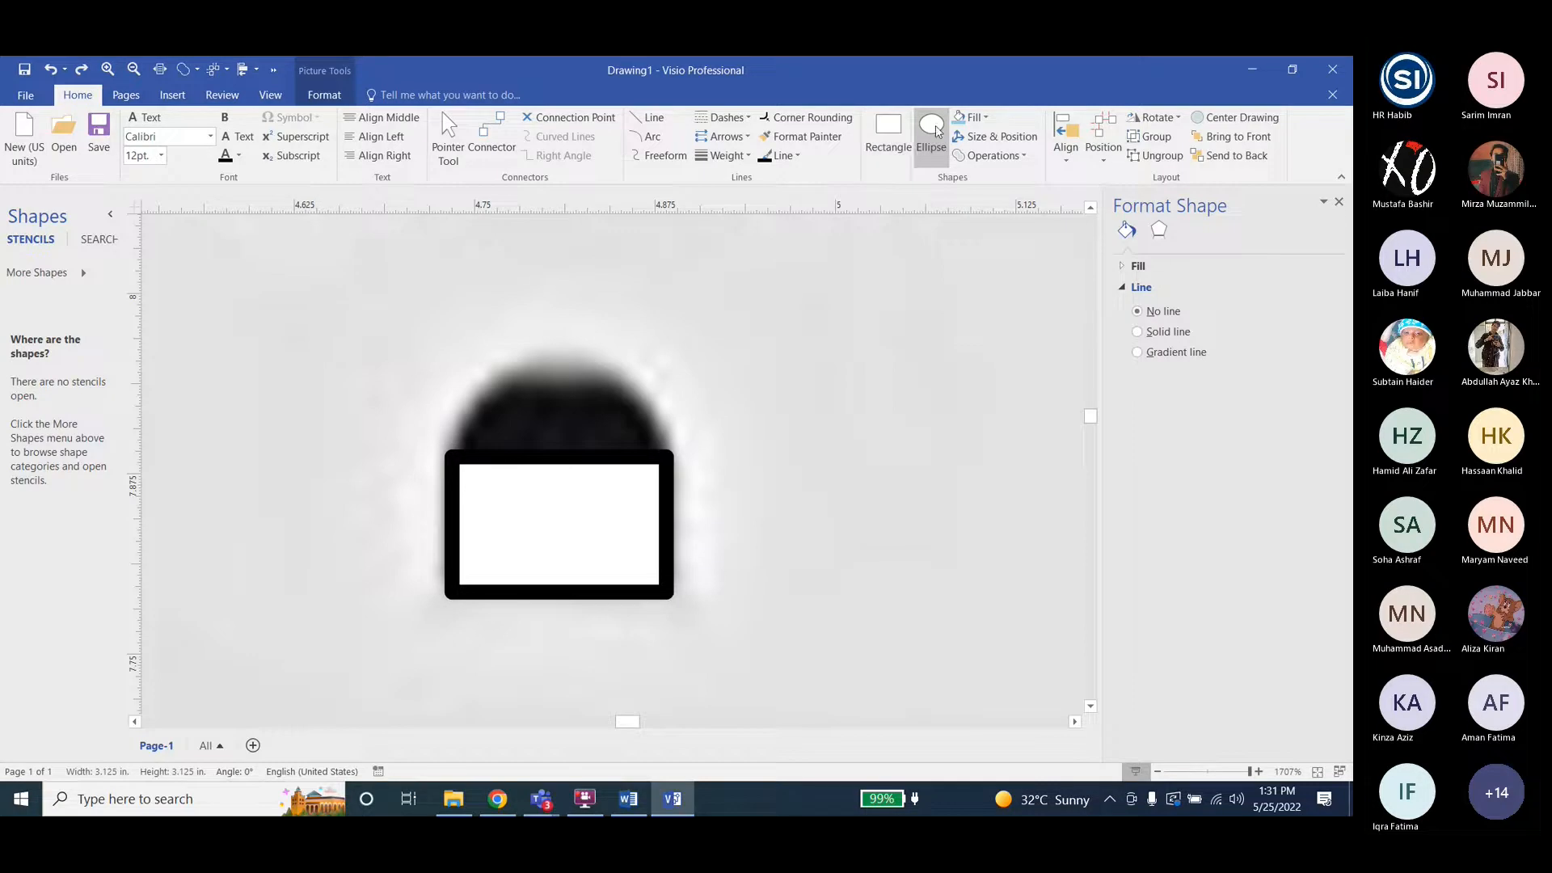
scroll(799, 376, "down", 3, "ctrl")
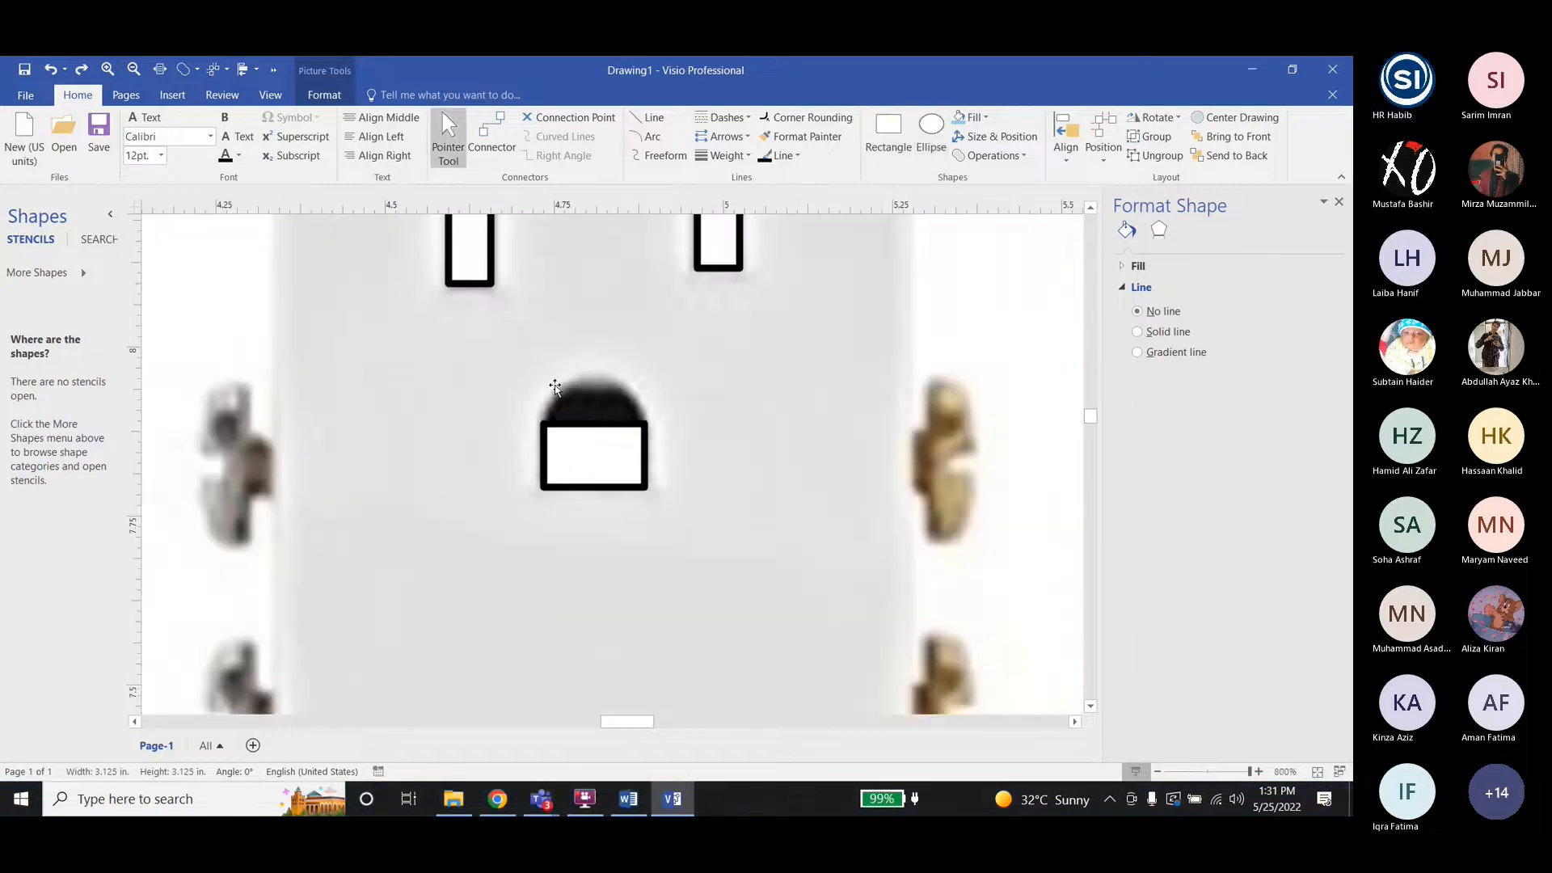
scroll(566, 453, "down", 4, "ctrl")
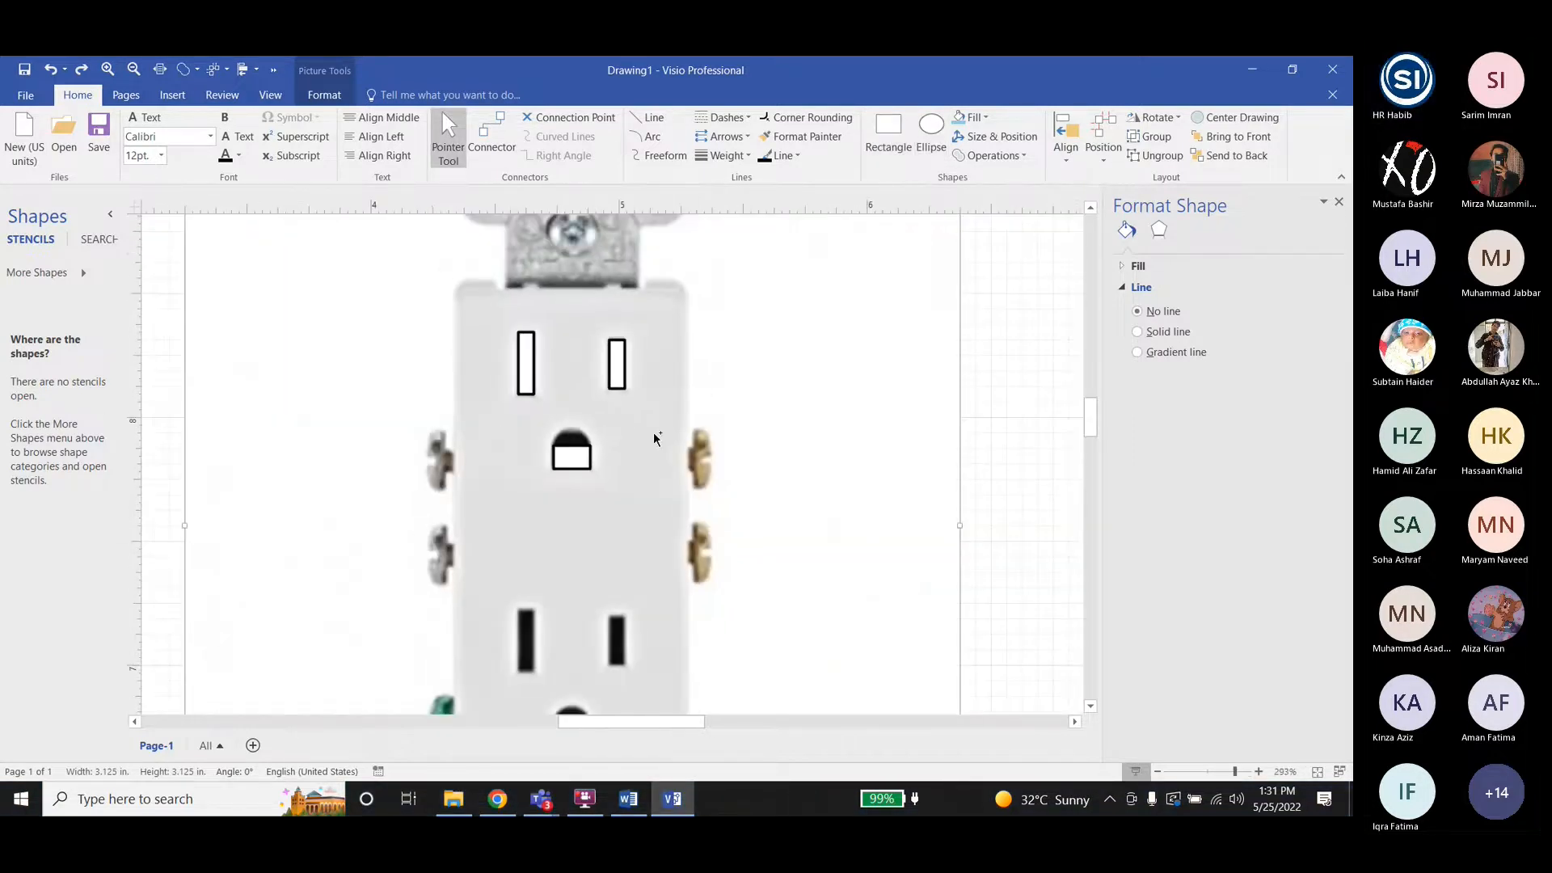
left_click(944, 409)
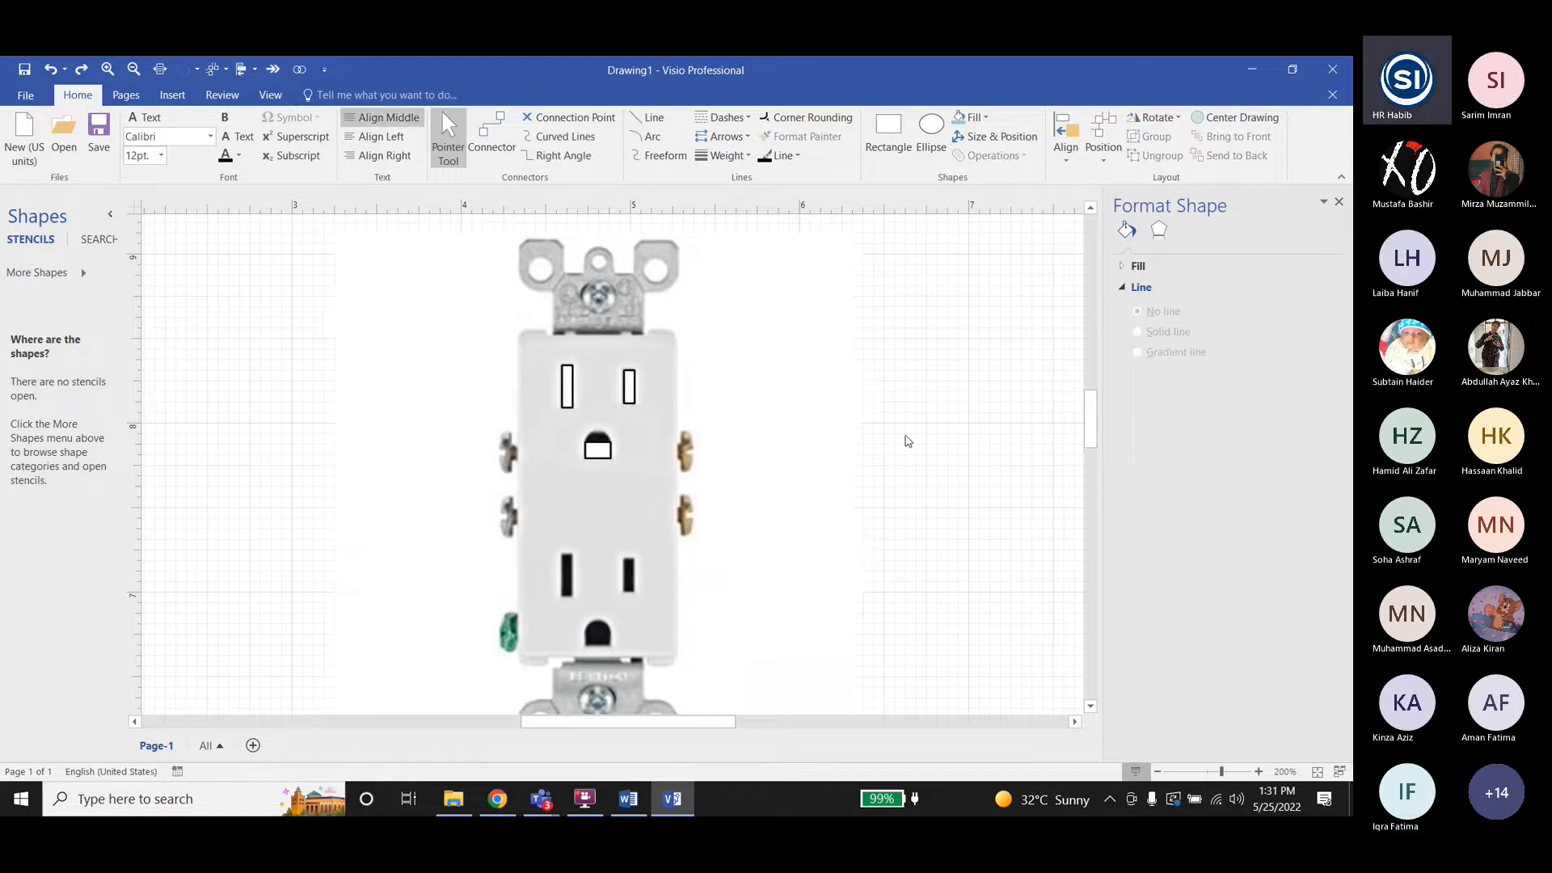
Draw an ellipse about 0.148 in wide and 0.109 in high over the rounded top of the upper ground hole, overlapping the rectangle.
scroll(602, 405, "up", 4, "ctrl")
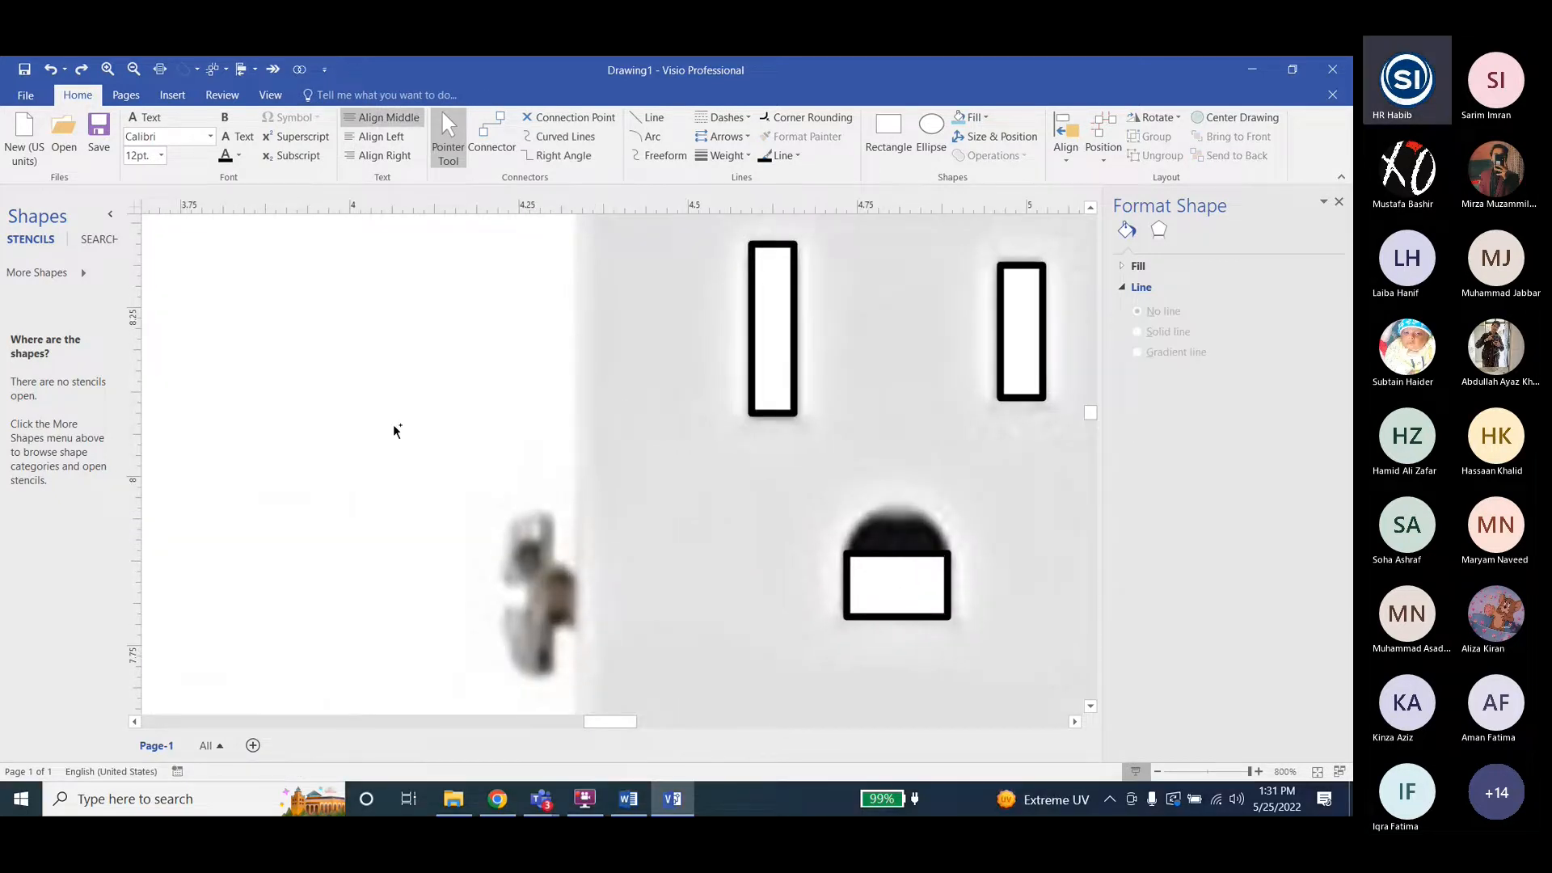
scroll(393, 424, "down", 5, "ctrl")
scroll(545, 477, "up", 5, "ctrl")
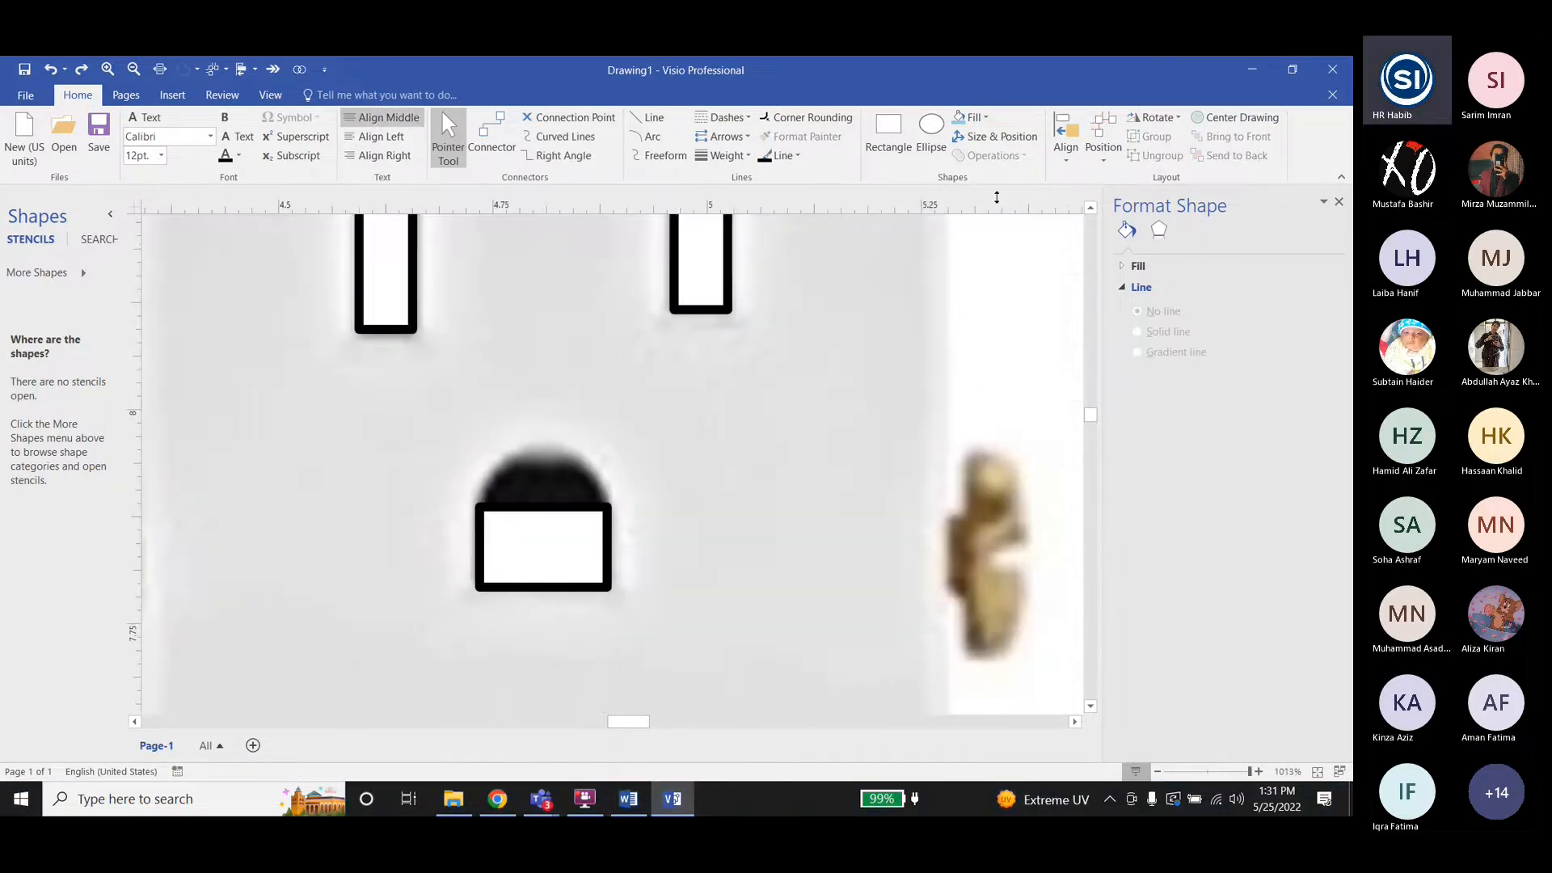
key("ctrl+9")
mouse_move(519, 454)
left_mouse_down()
mouse_move(617, 534)
mouse_move(607, 544)
left_mouse_up()
left_click_drag(518, 502, 479, 501)
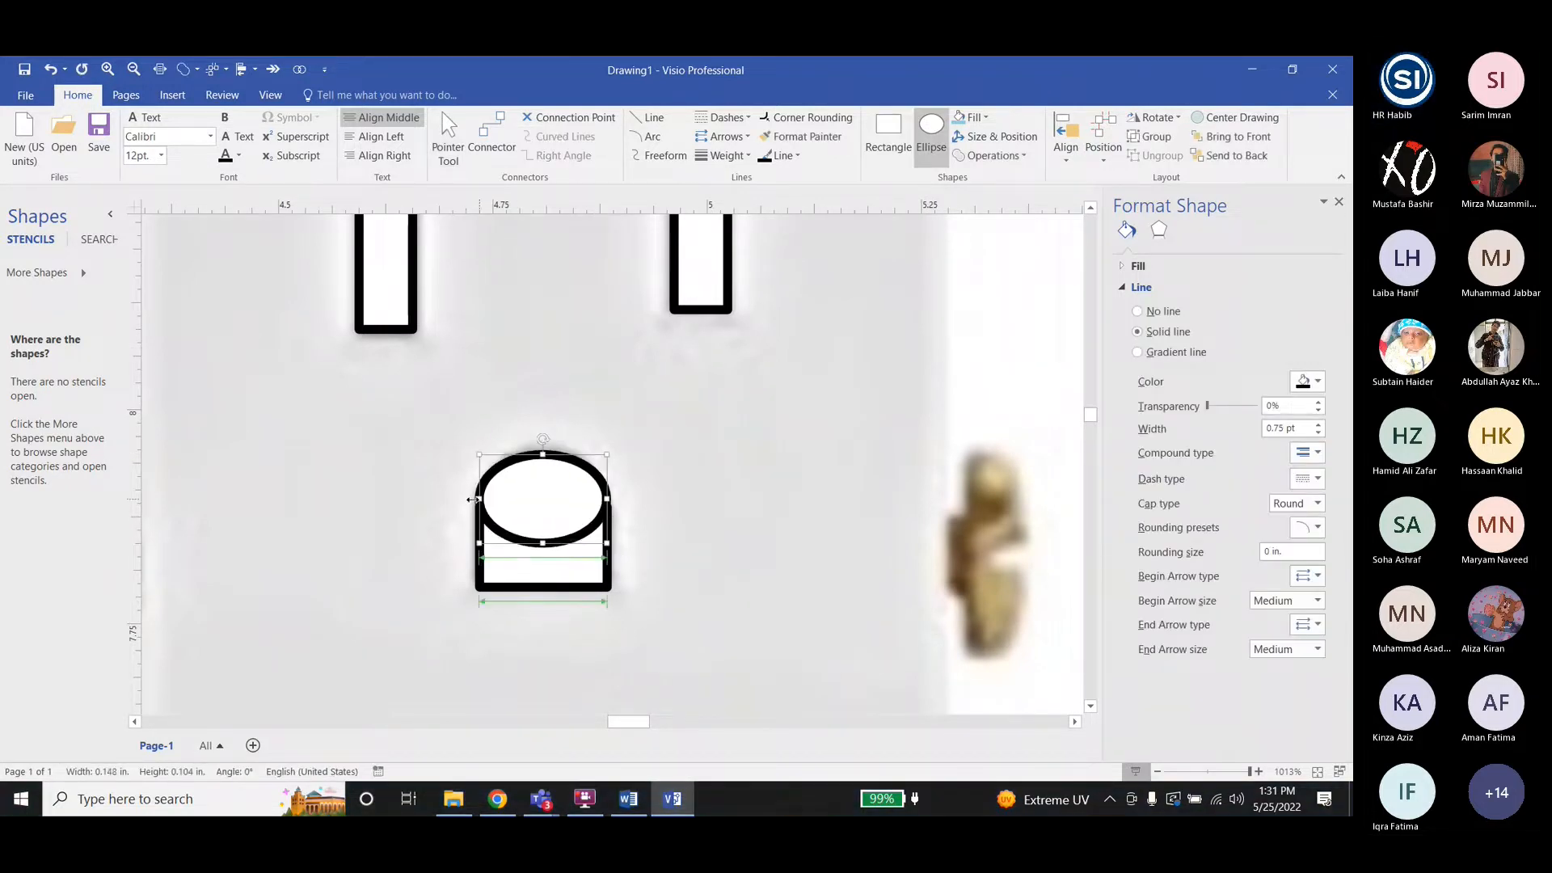
left_click_drag(543, 454, 544, 449)
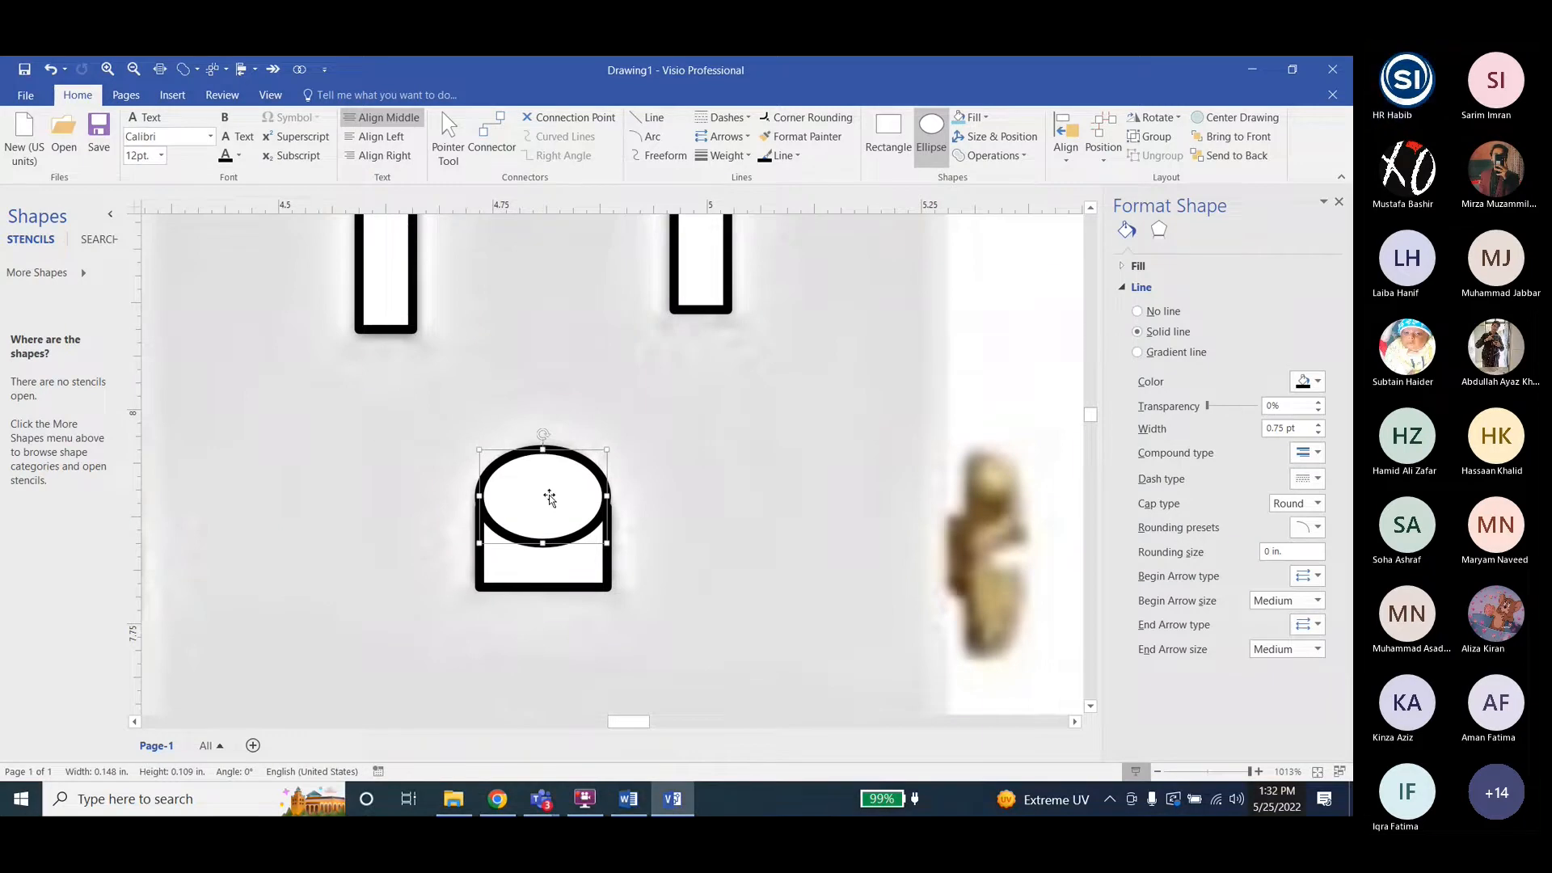
Nudge the ellipse slightly down so its widest part meets the upper corners of the ground hole rectangle.
scroll(582, 495, "up", 4, "ctrl")
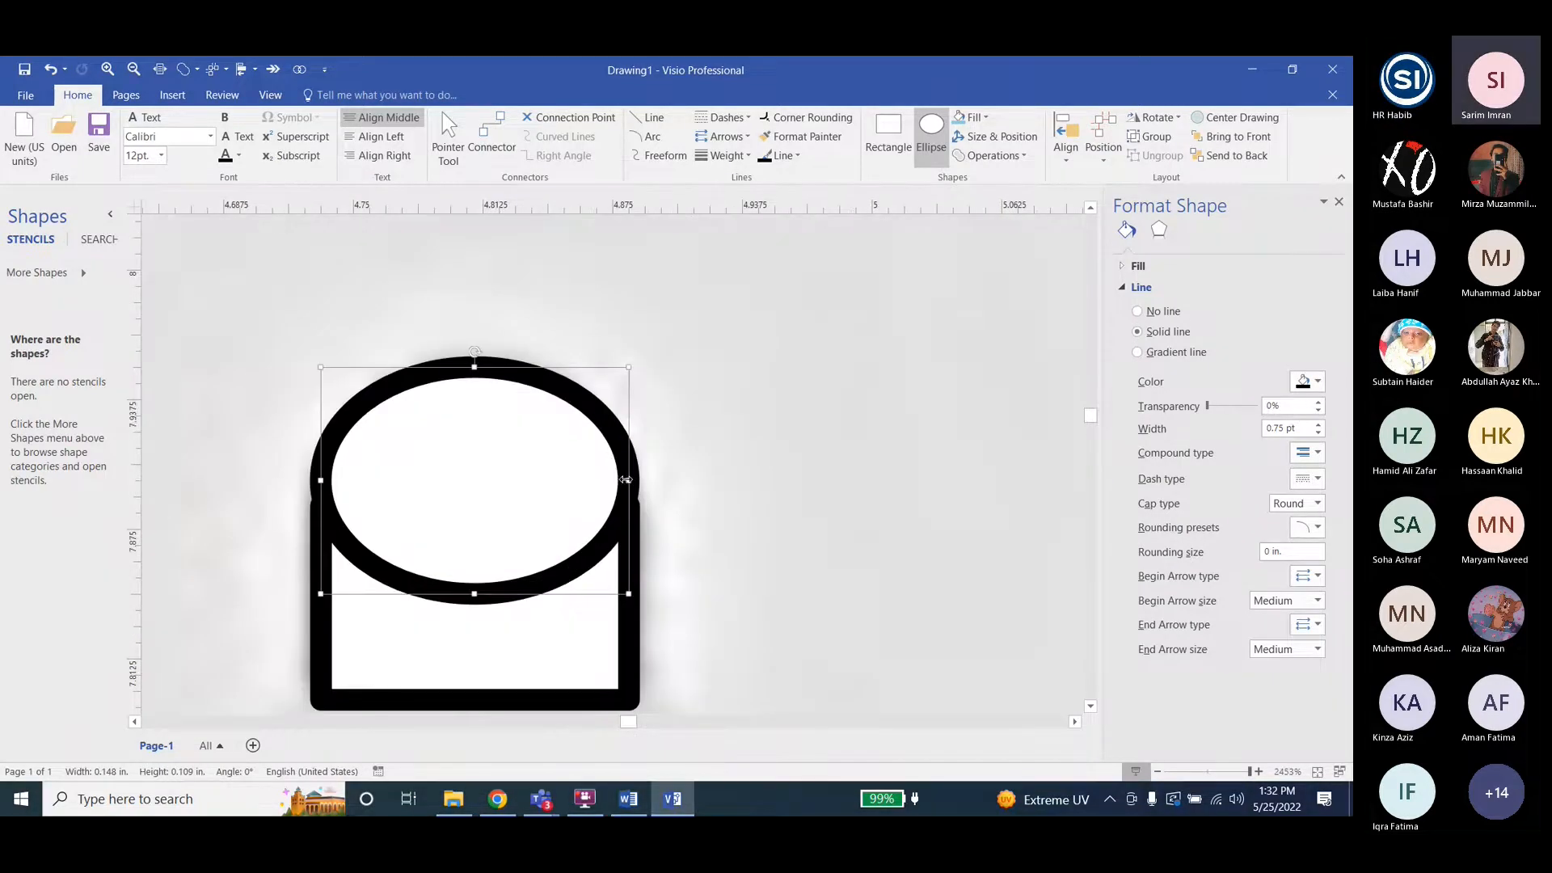
left_click_drag(624, 479, 624, 479)
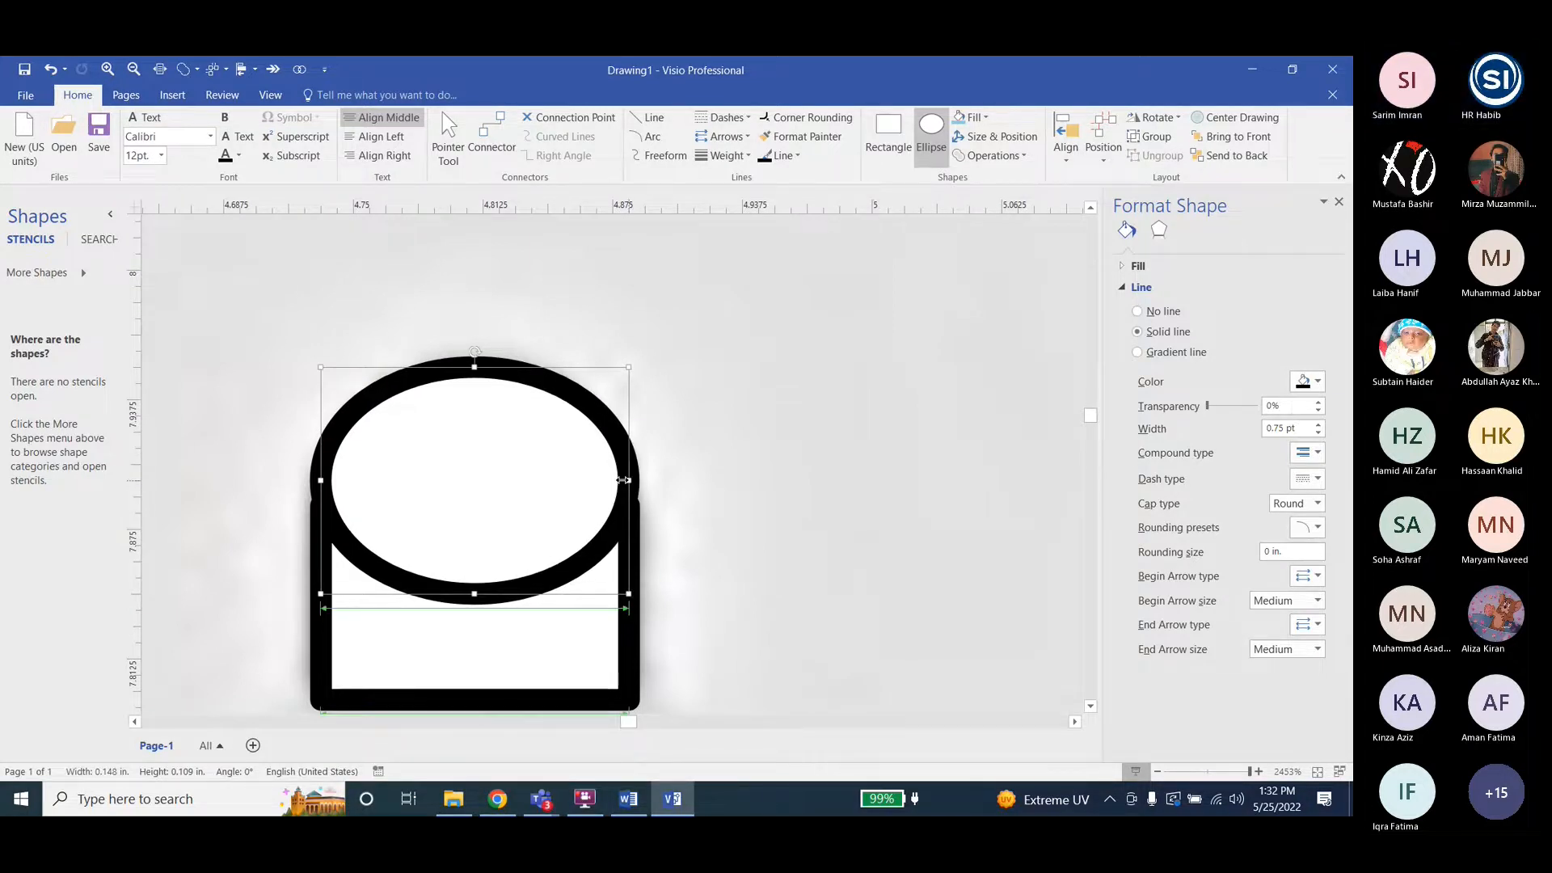
key("ctrl+z")
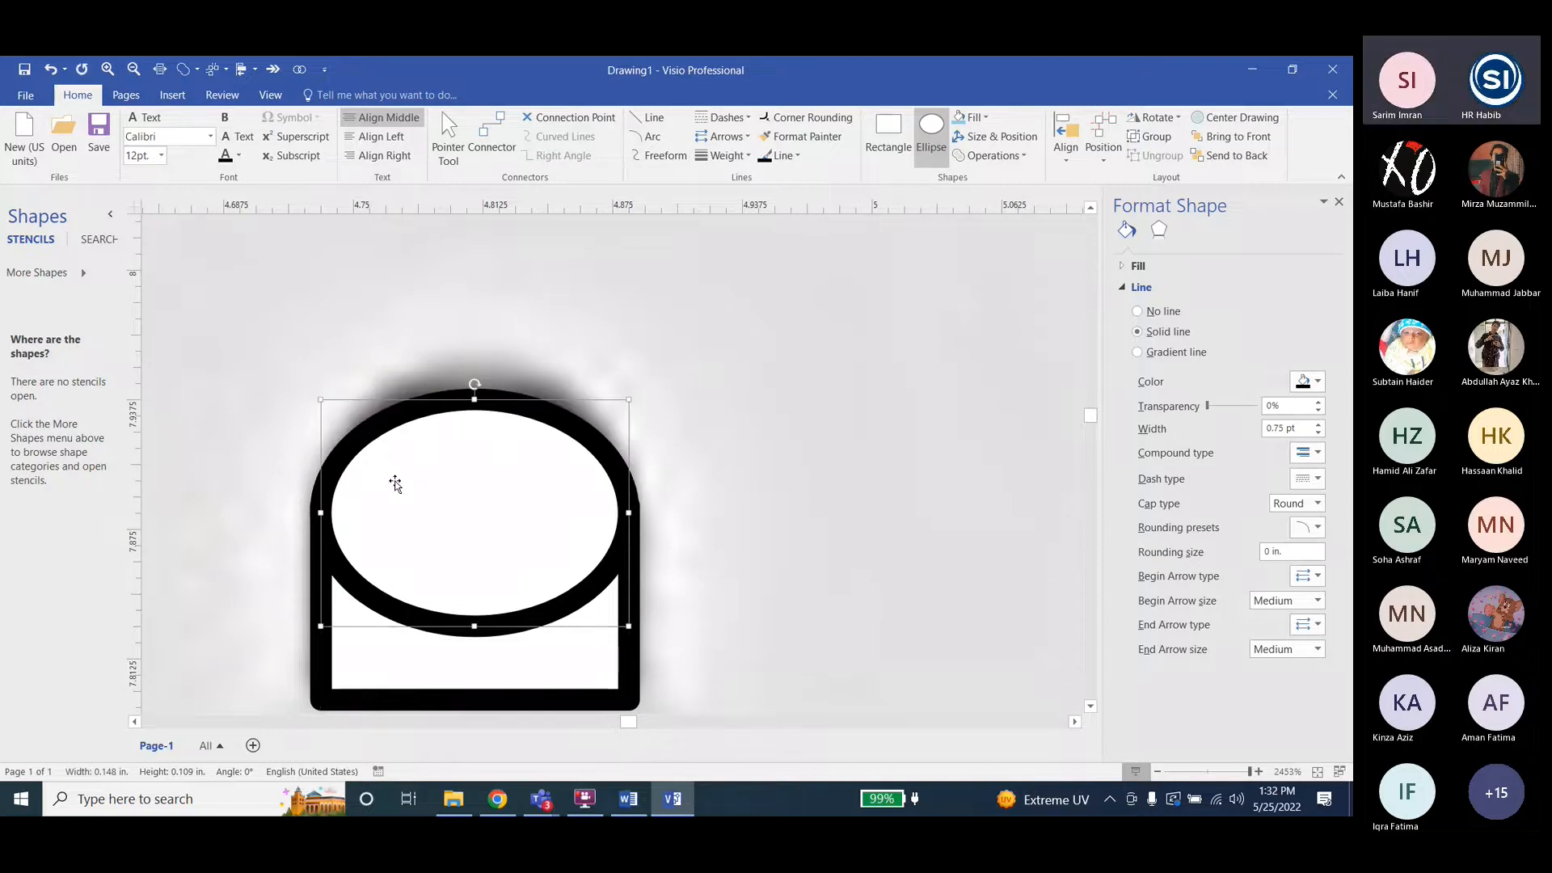
key("Down")
key("Up")
key("Up")
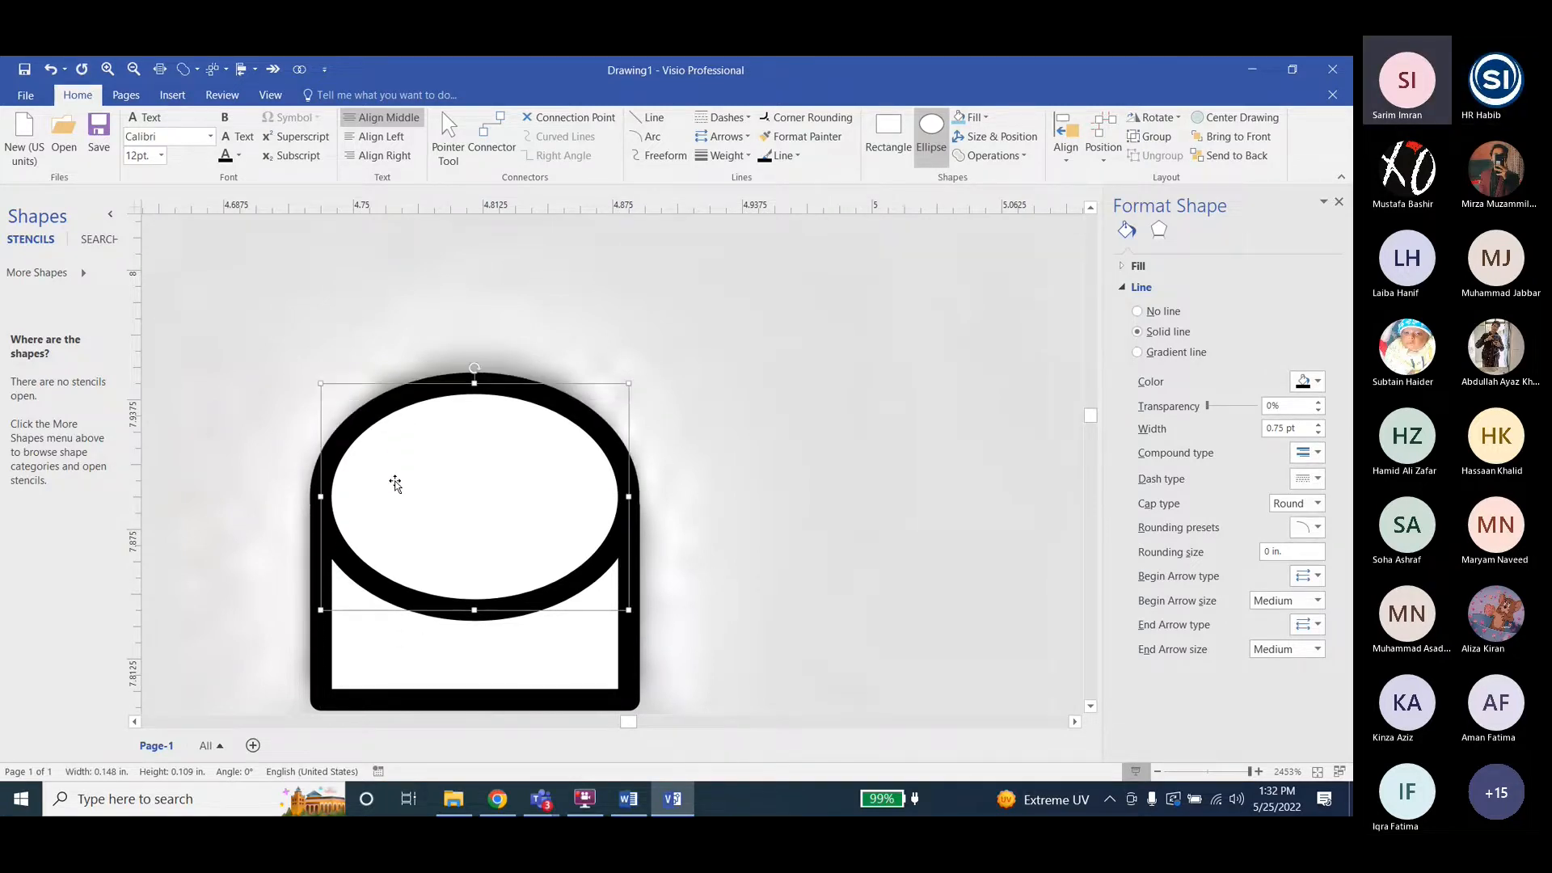
key("Down")
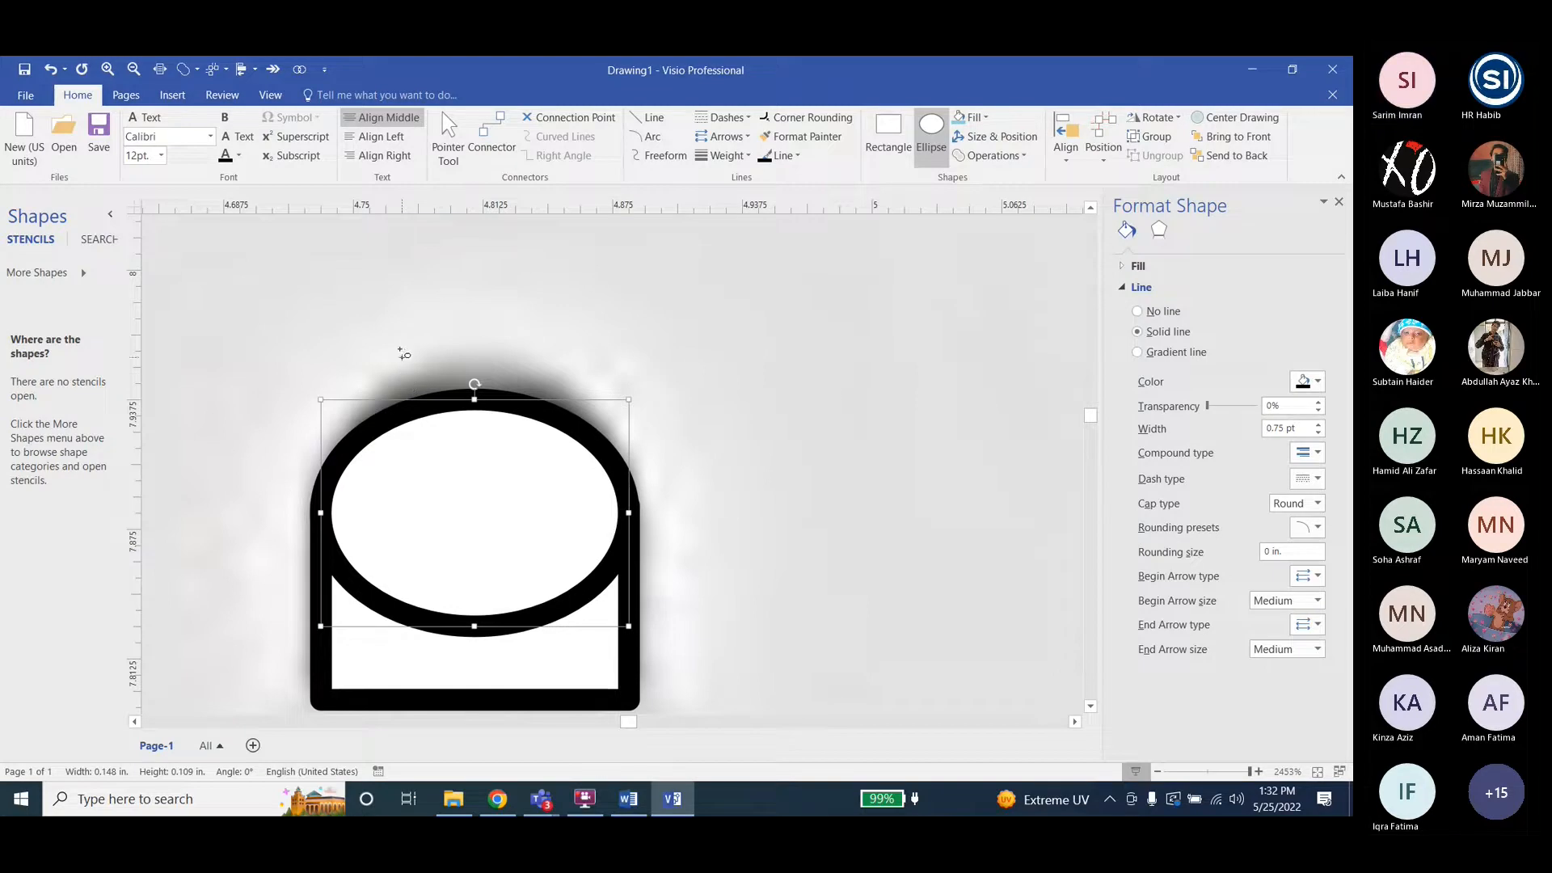
scroll(402, 343, "down", 2, "ctrl")
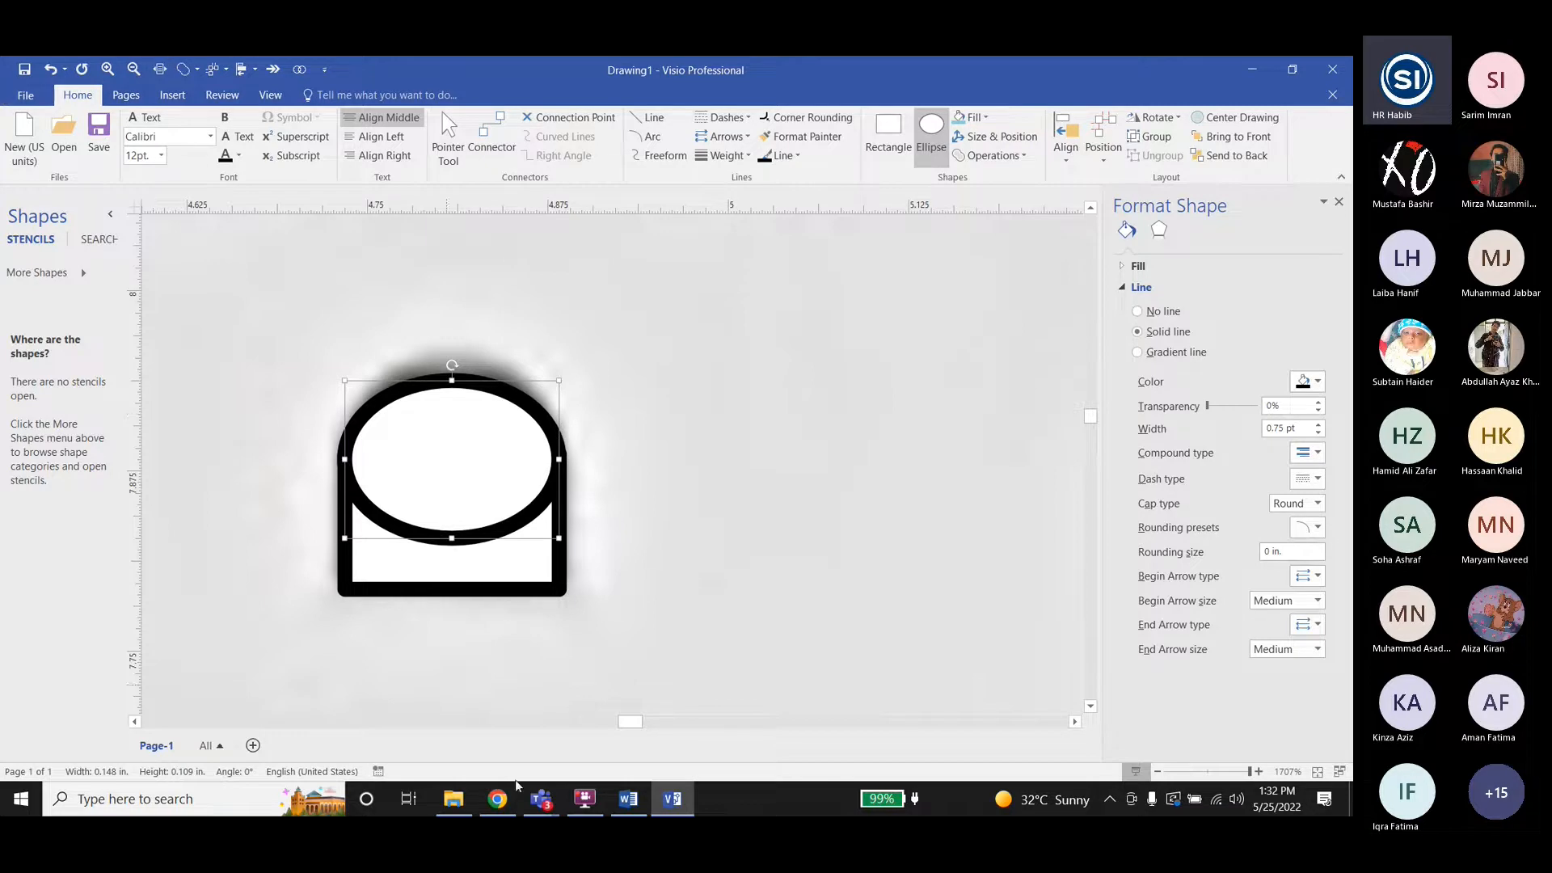
left_click(562, 415)
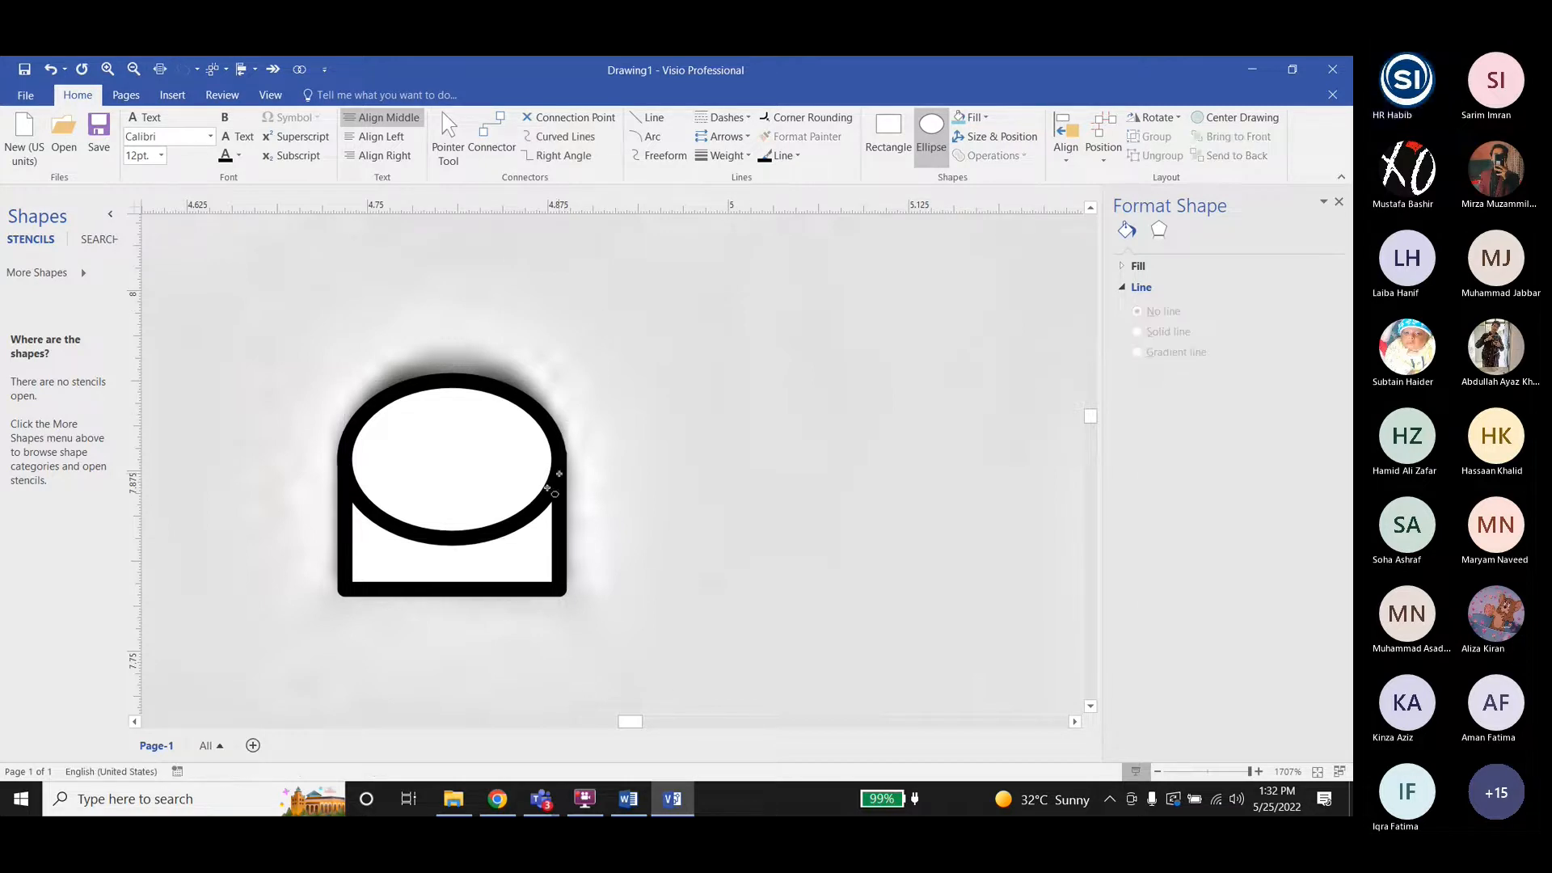
Combine the ellipse and the rectangle of the upper ground hole into one shape with Union.
scroll(540, 495, "down", 1, "ctrl")
scroll(540, 495, "down", 5, "ctrl")
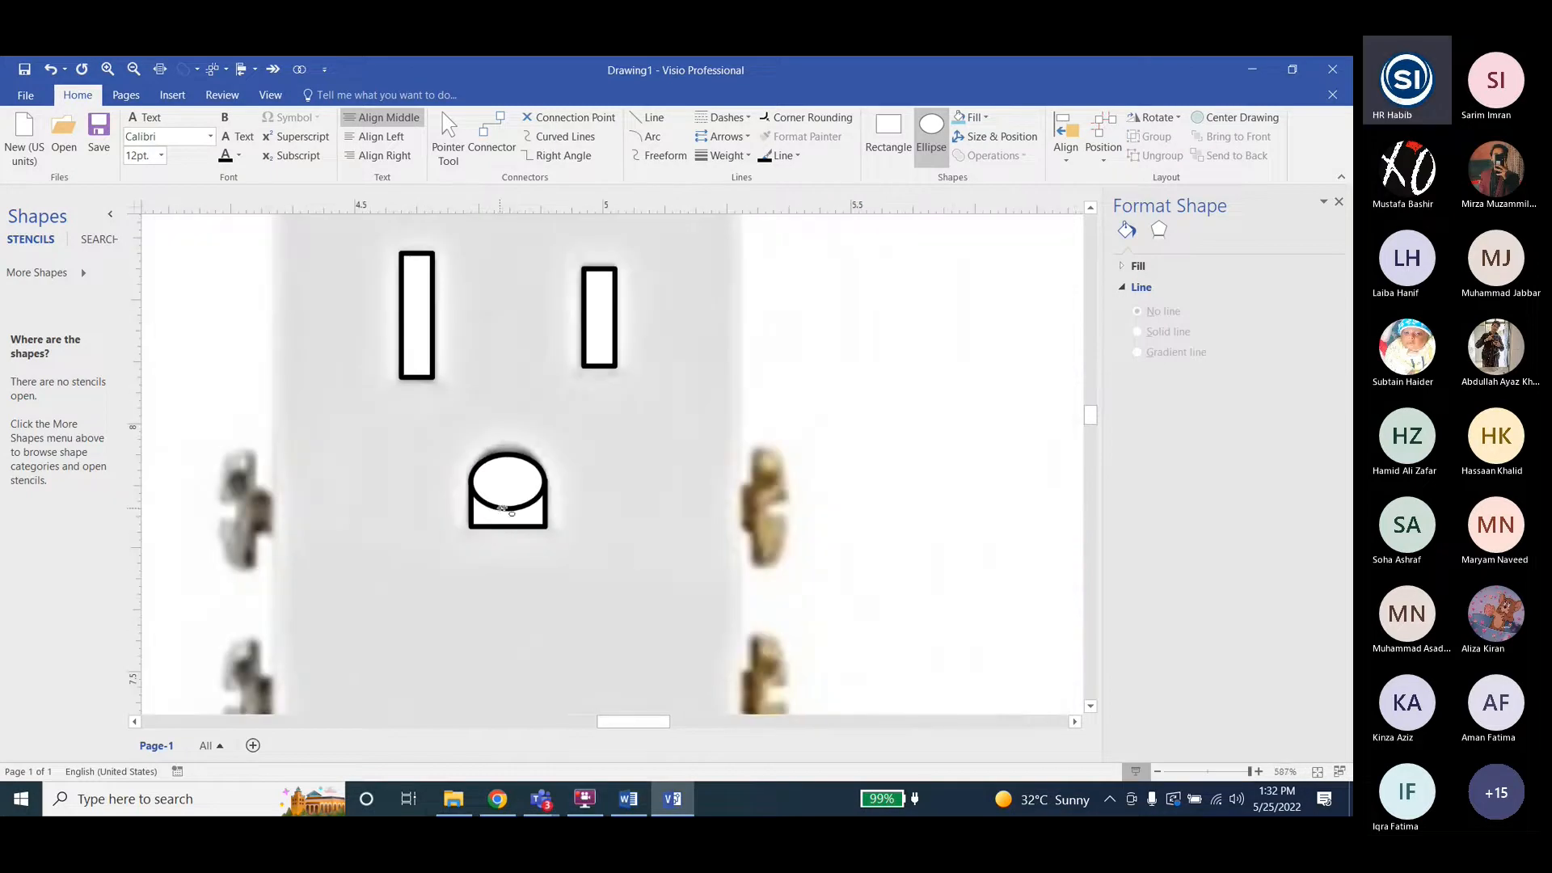
key("ctrl+1")
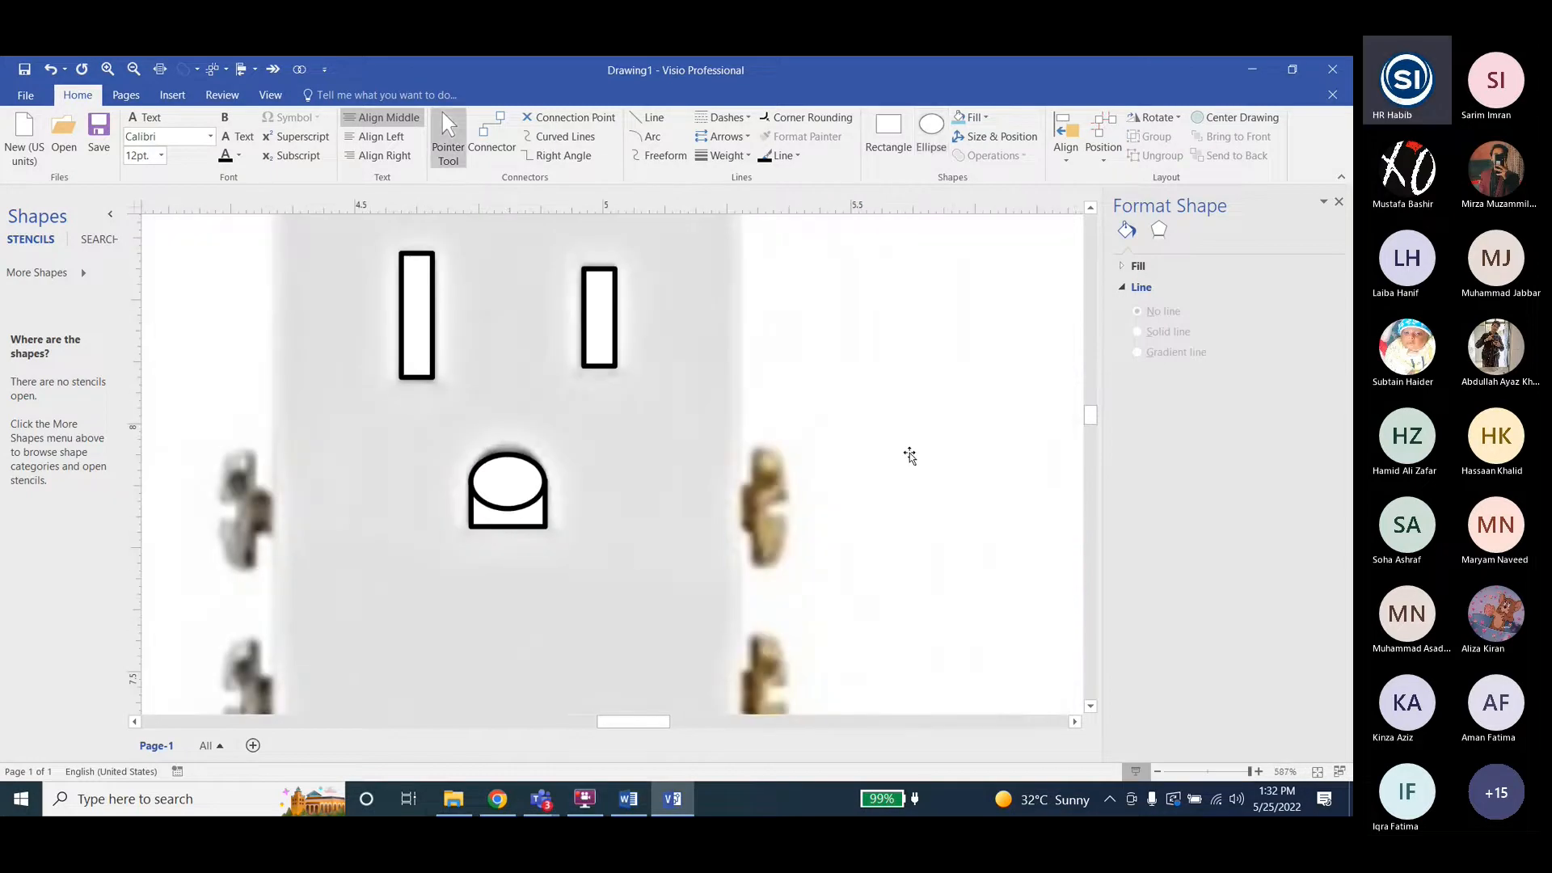
left_click(507, 505)
left_click(532, 528, "shift")
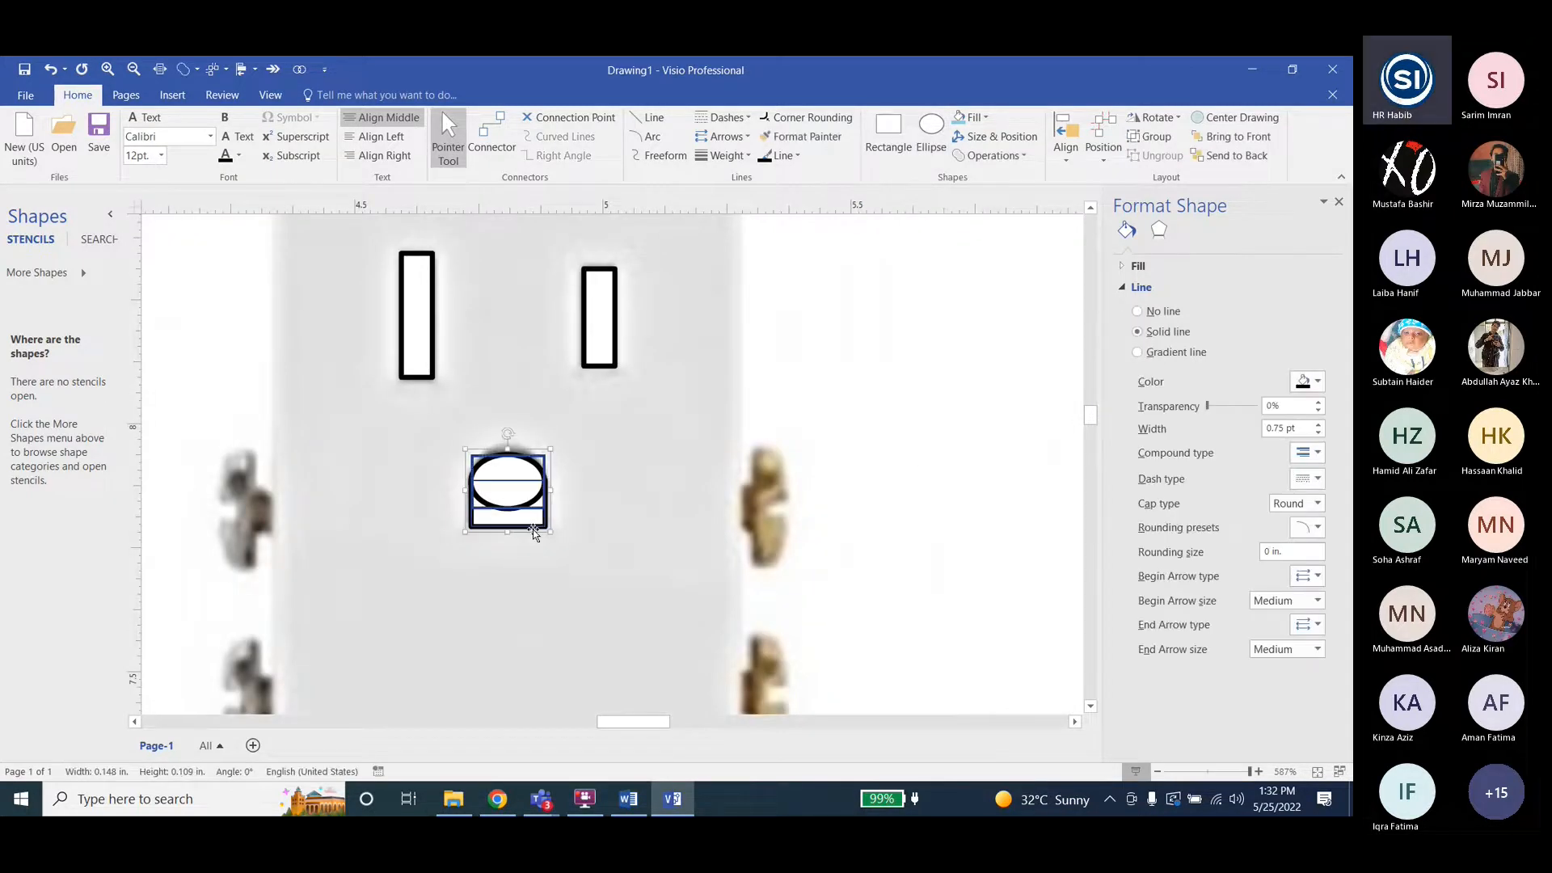
left_click(1093, 161)
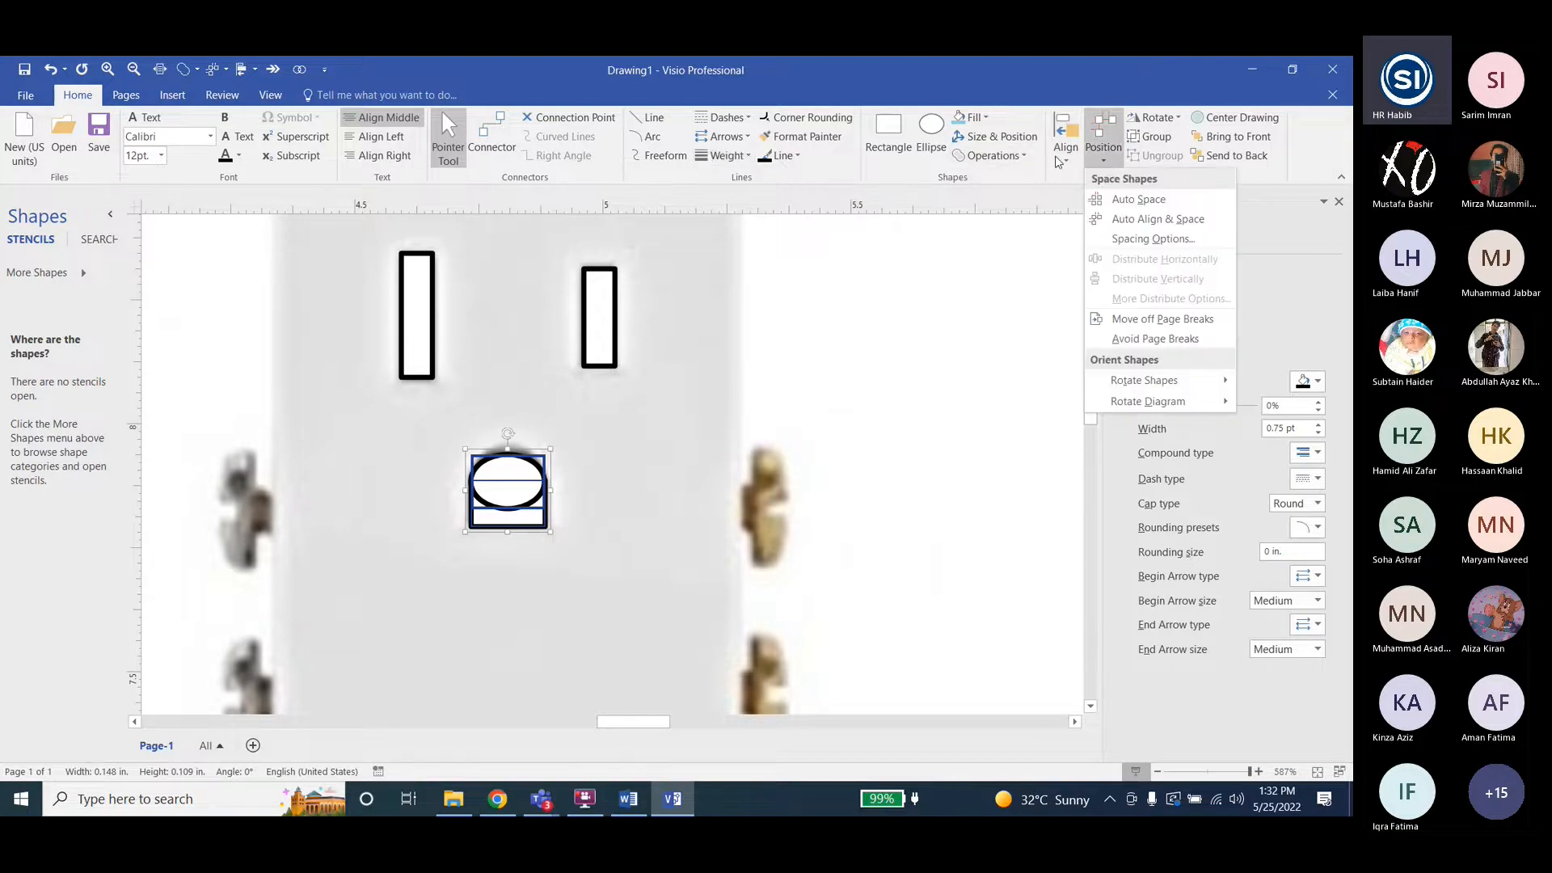
left_click(991, 155)
left_click(982, 173)
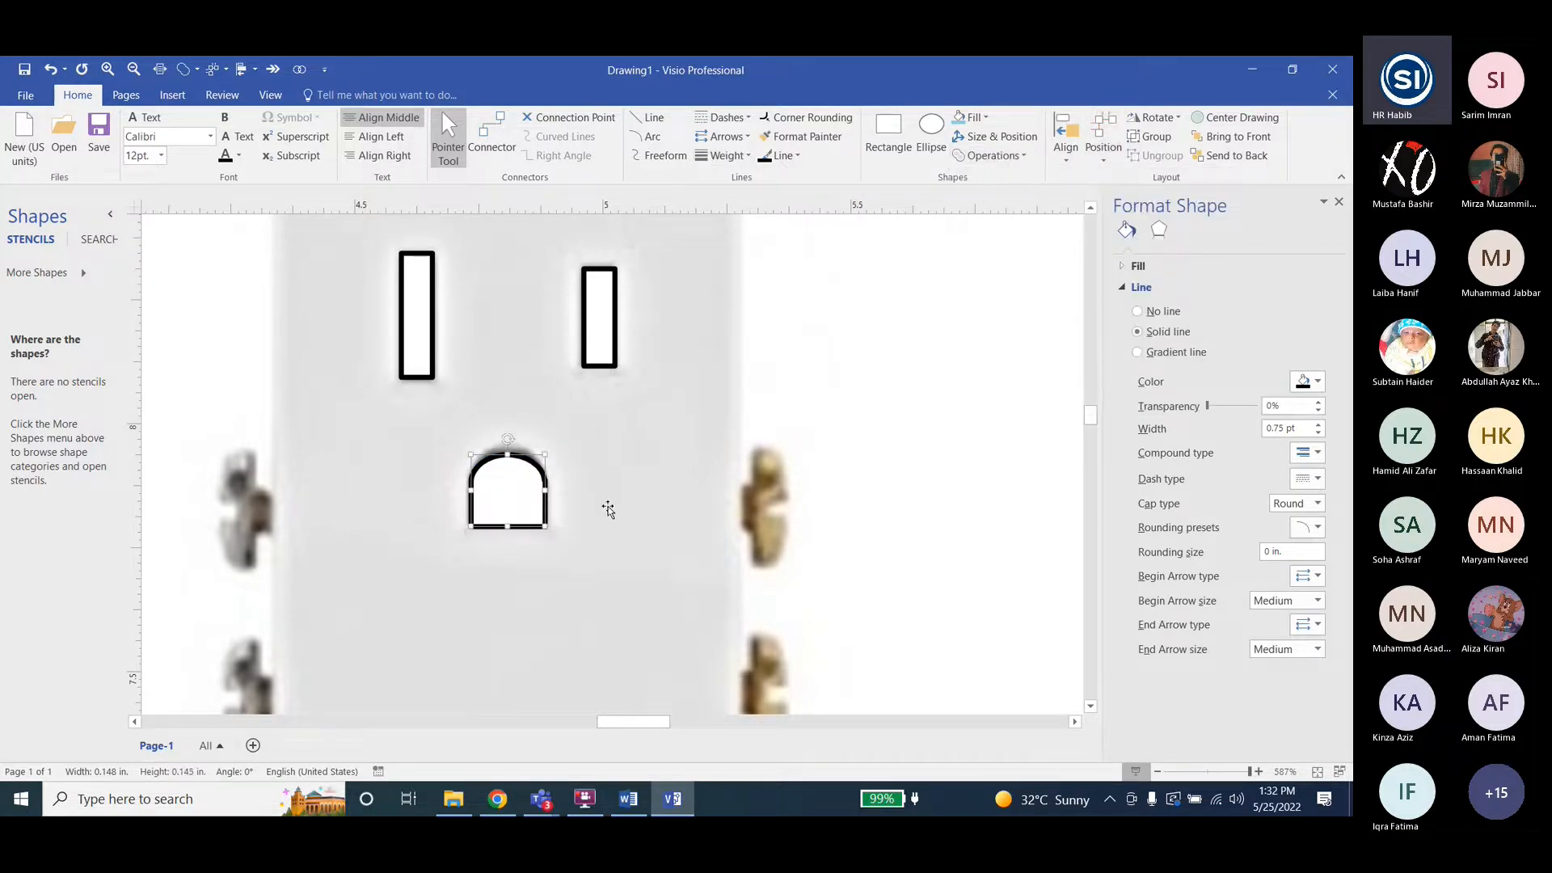
Check the Word lab document, and bring the grouped body, both slots and the ground hole in front of the outlet picture.
scroll(536, 472, "down", 5, "ctrl")
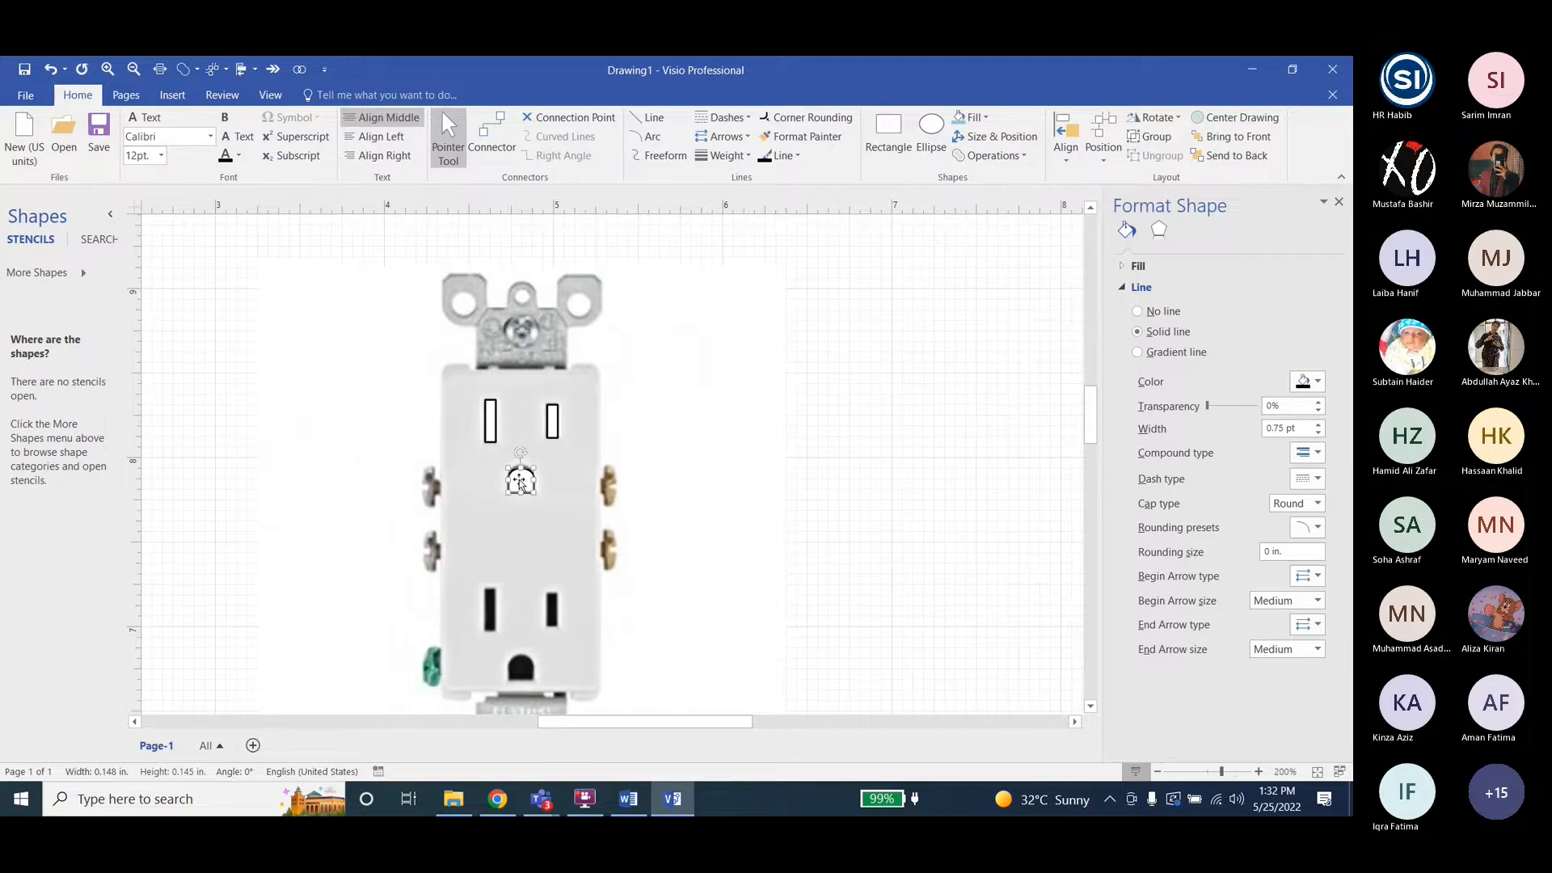
scroll(365, 477, "down", 1, "ctrl")
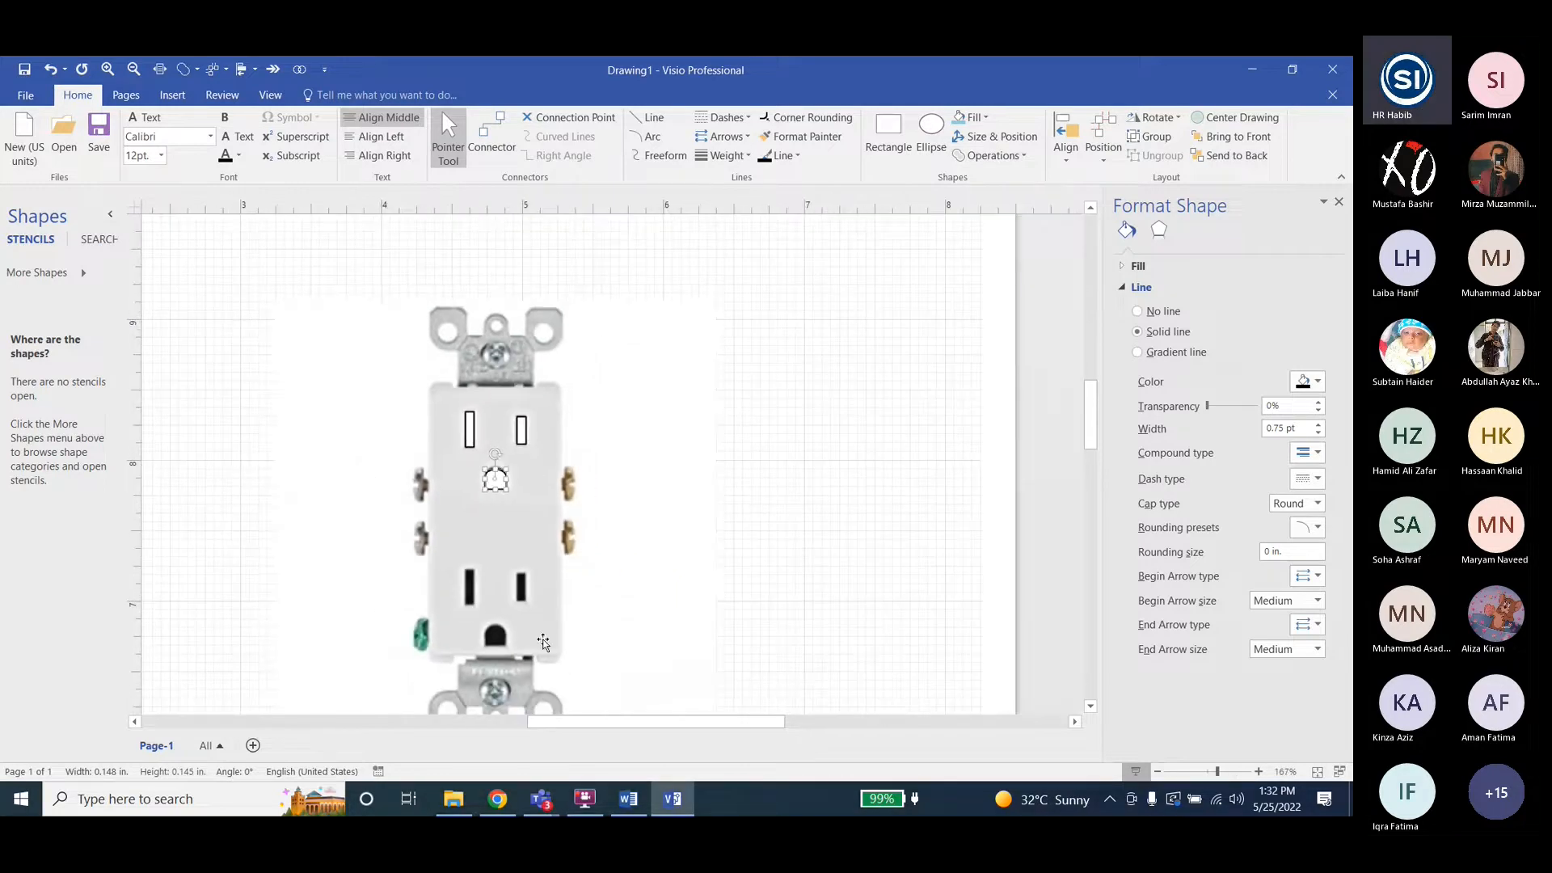
left_click(629, 802)
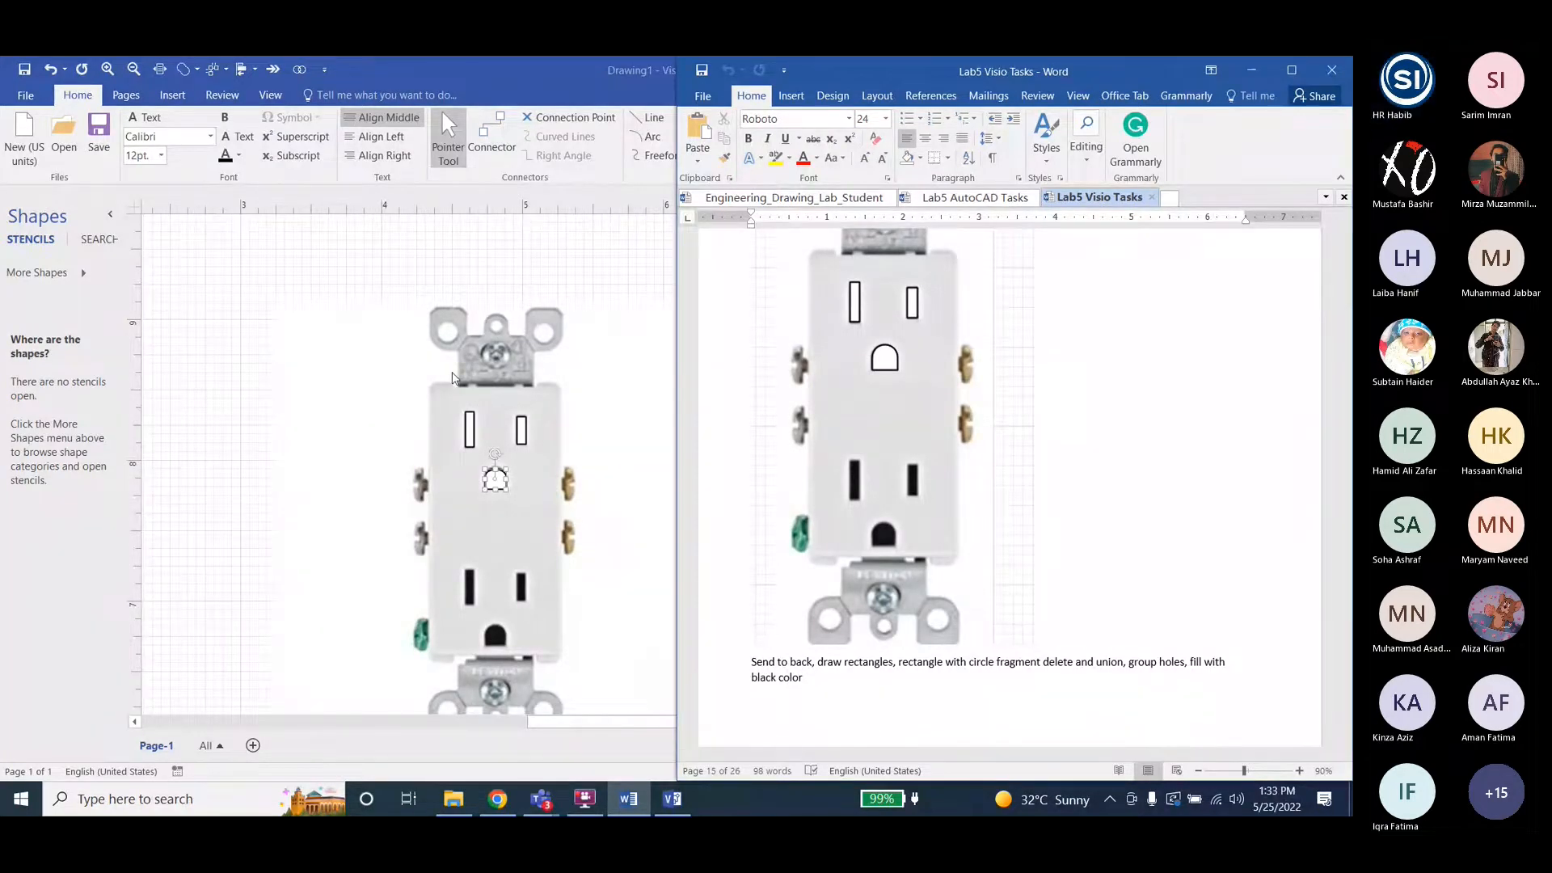
left_click(578, 373)
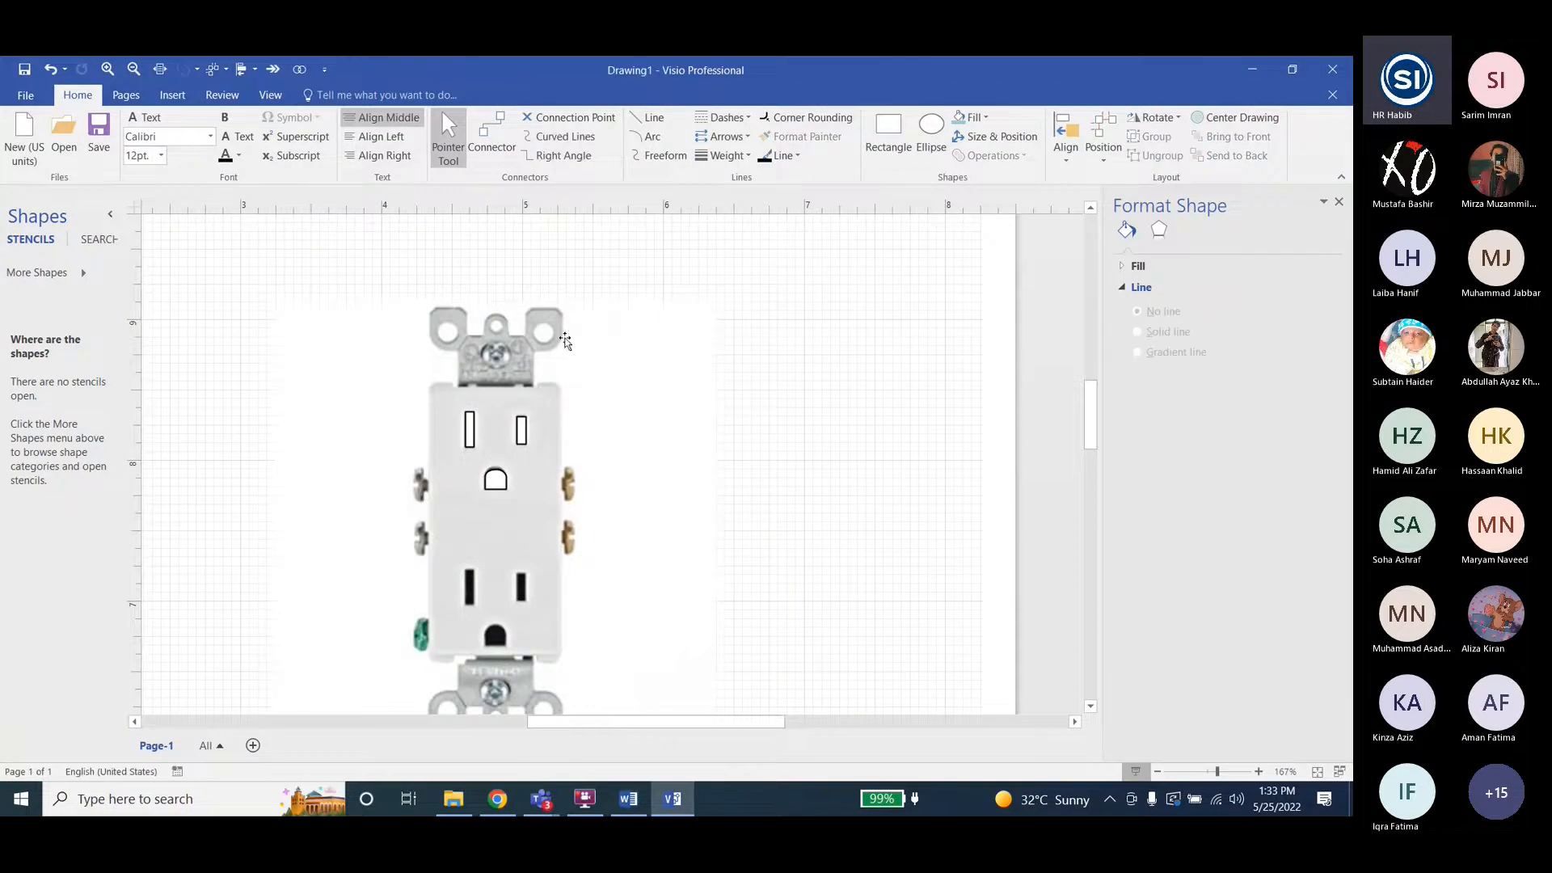
left_click(444, 374)
scroll(477, 511, "down", 2)
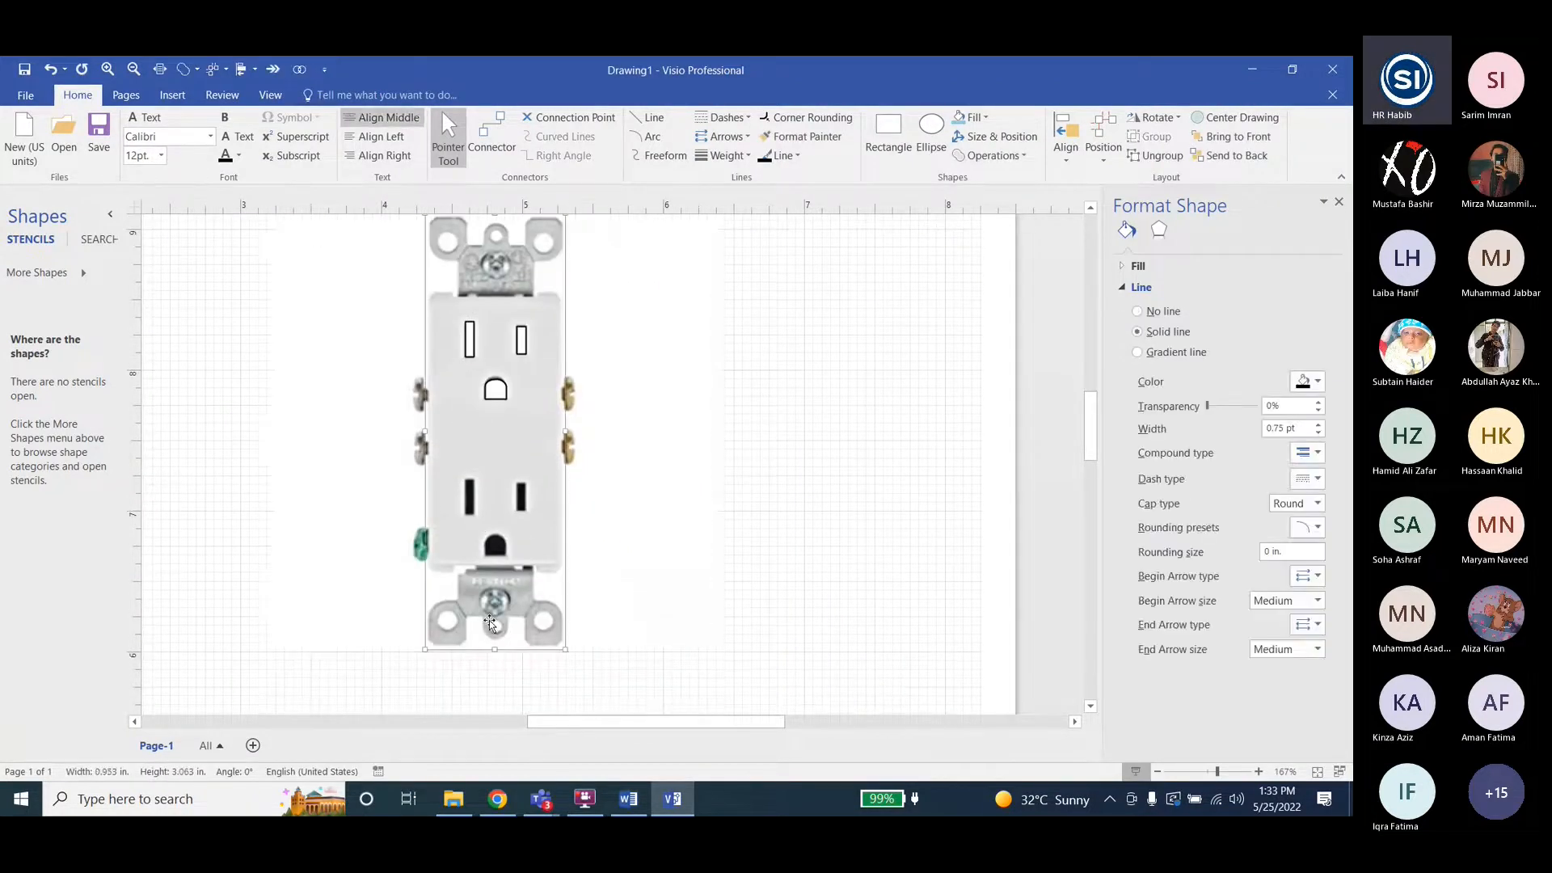
scroll(511, 429, "up", 3)
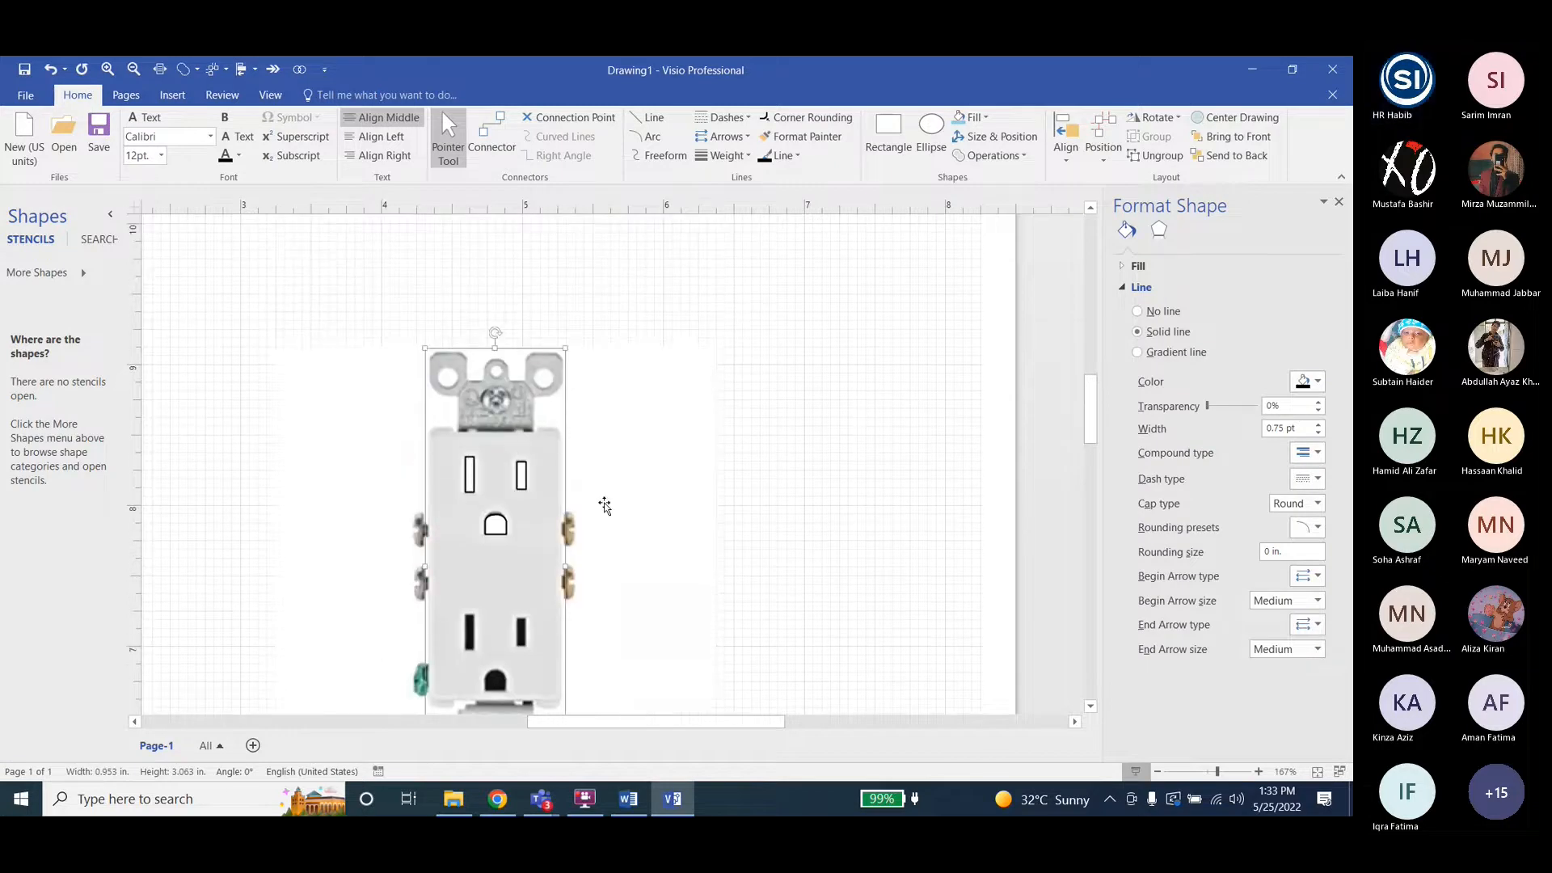
left_click(522, 483, "ctrl")
left_click(473, 480, "ctrl")
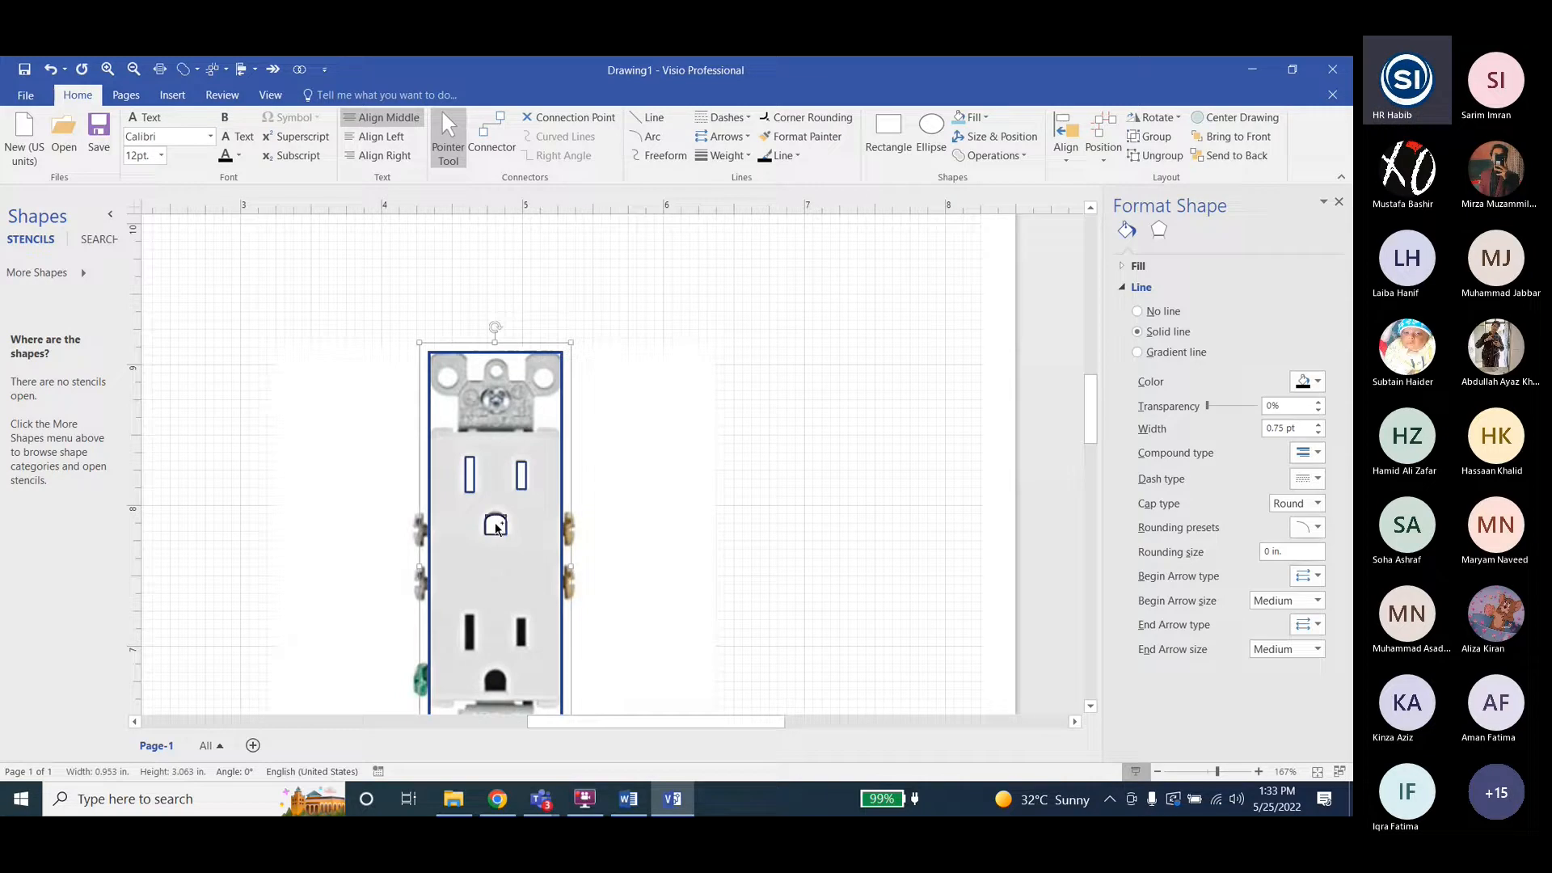
left_click(993, 155)
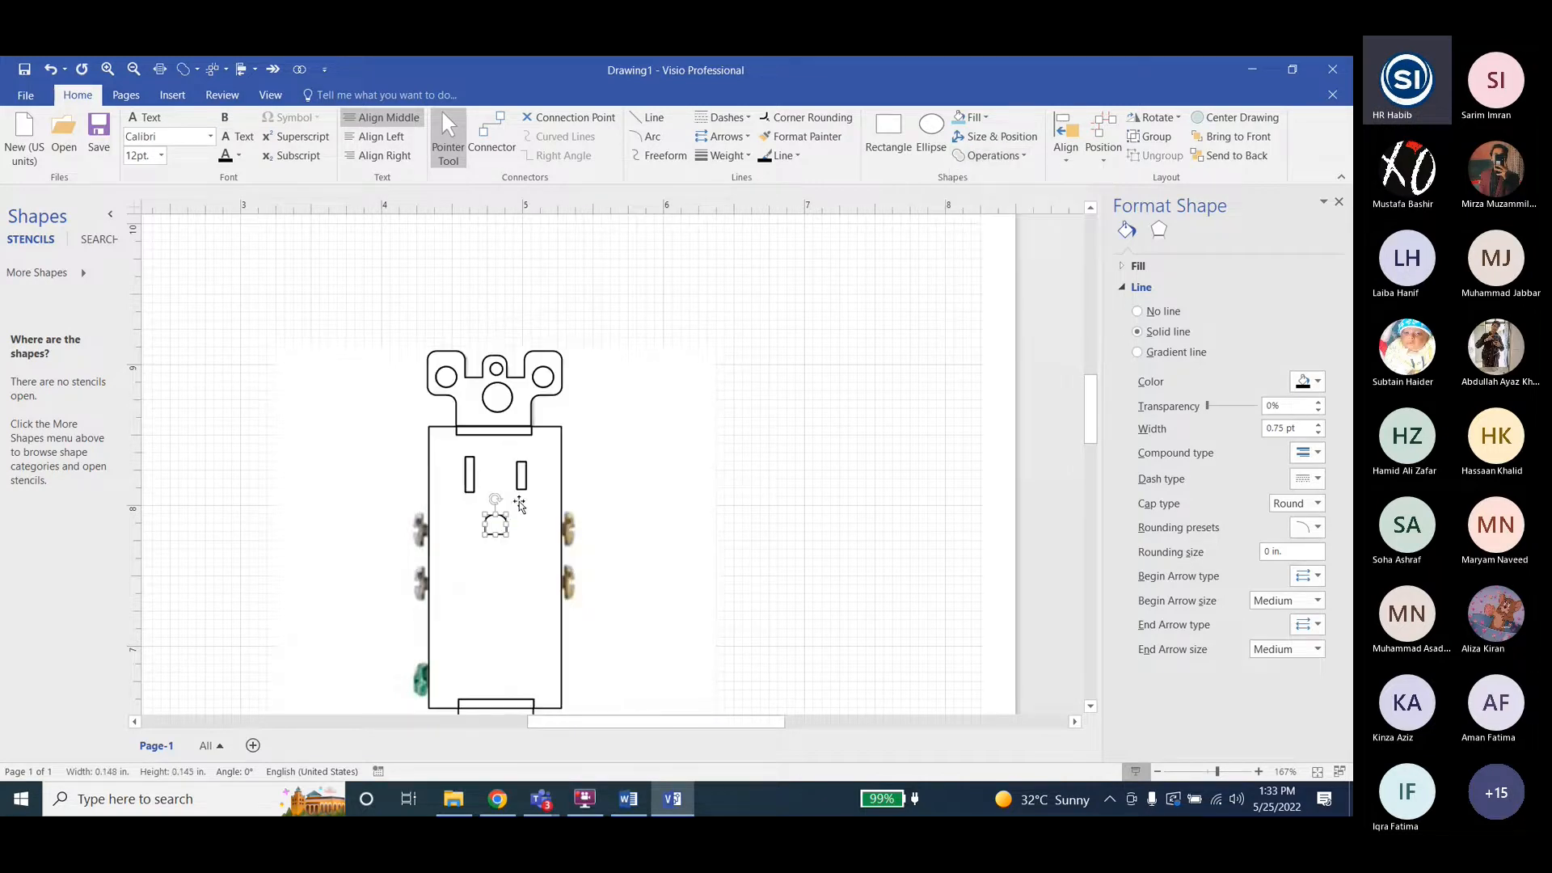
Try a dark fill on the two slots and the ground hole of the upper socket.
left_click(522, 481)
left_click(506, 547)
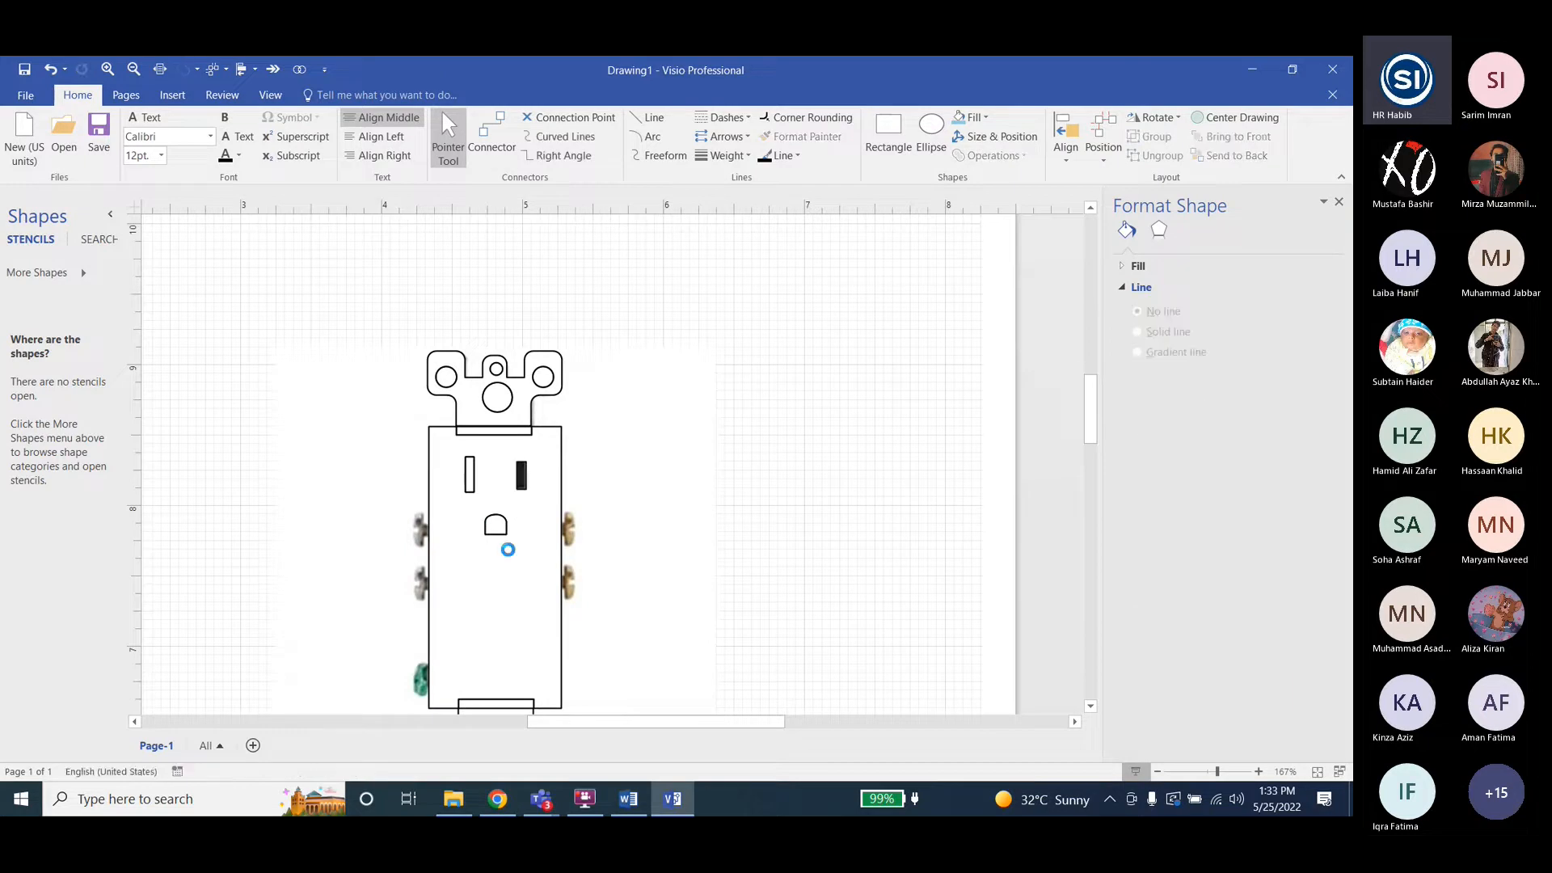
left_click(470, 477)
left_click(495, 526)
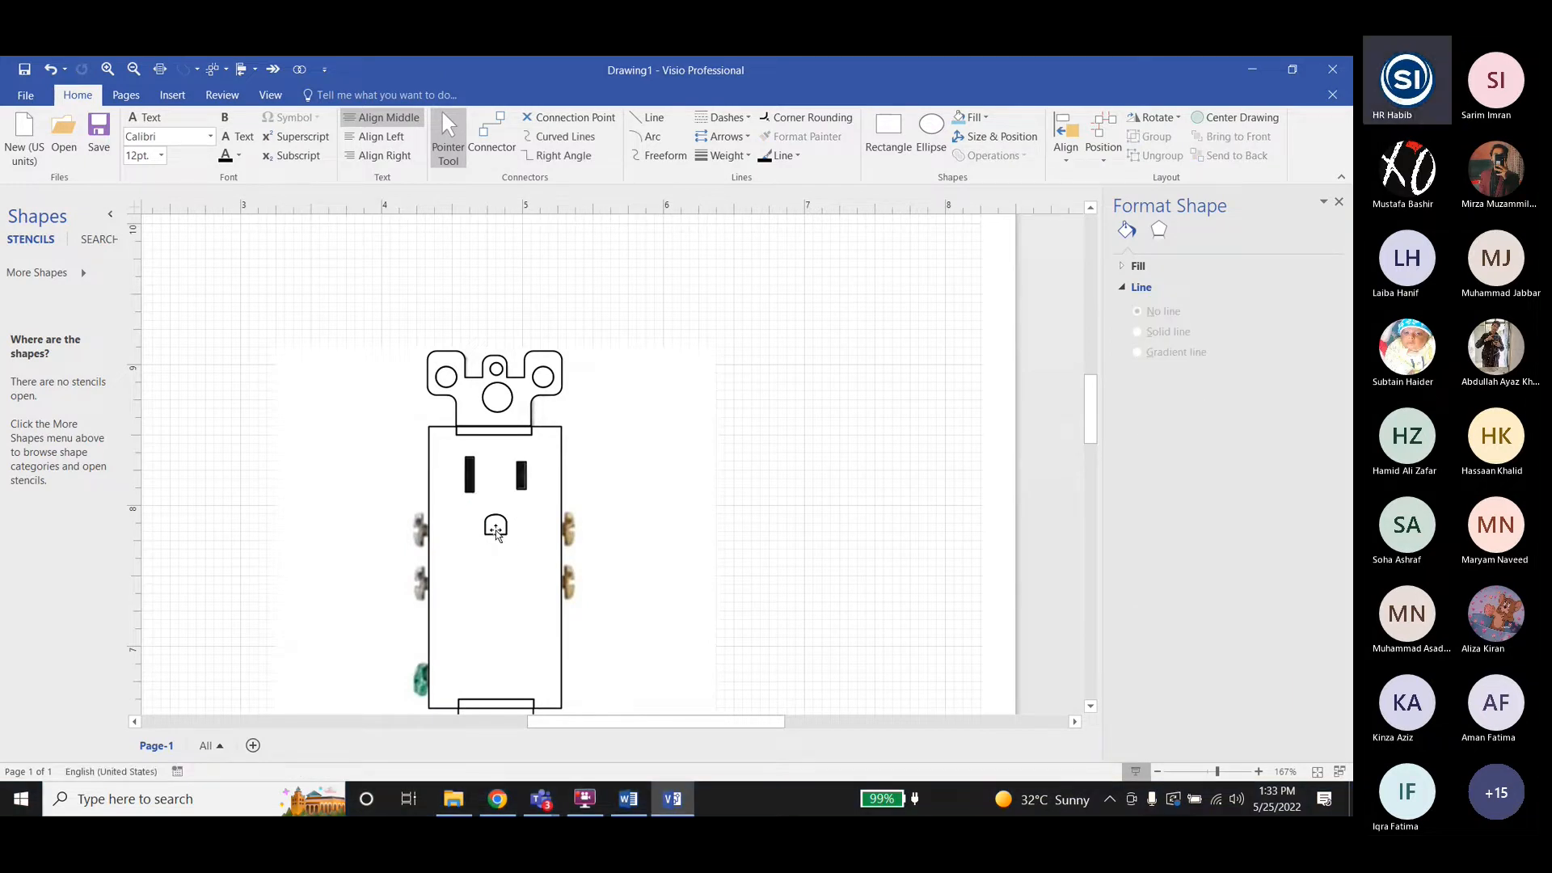
left_click(472, 577)
scroll(499, 493, "down", 2)
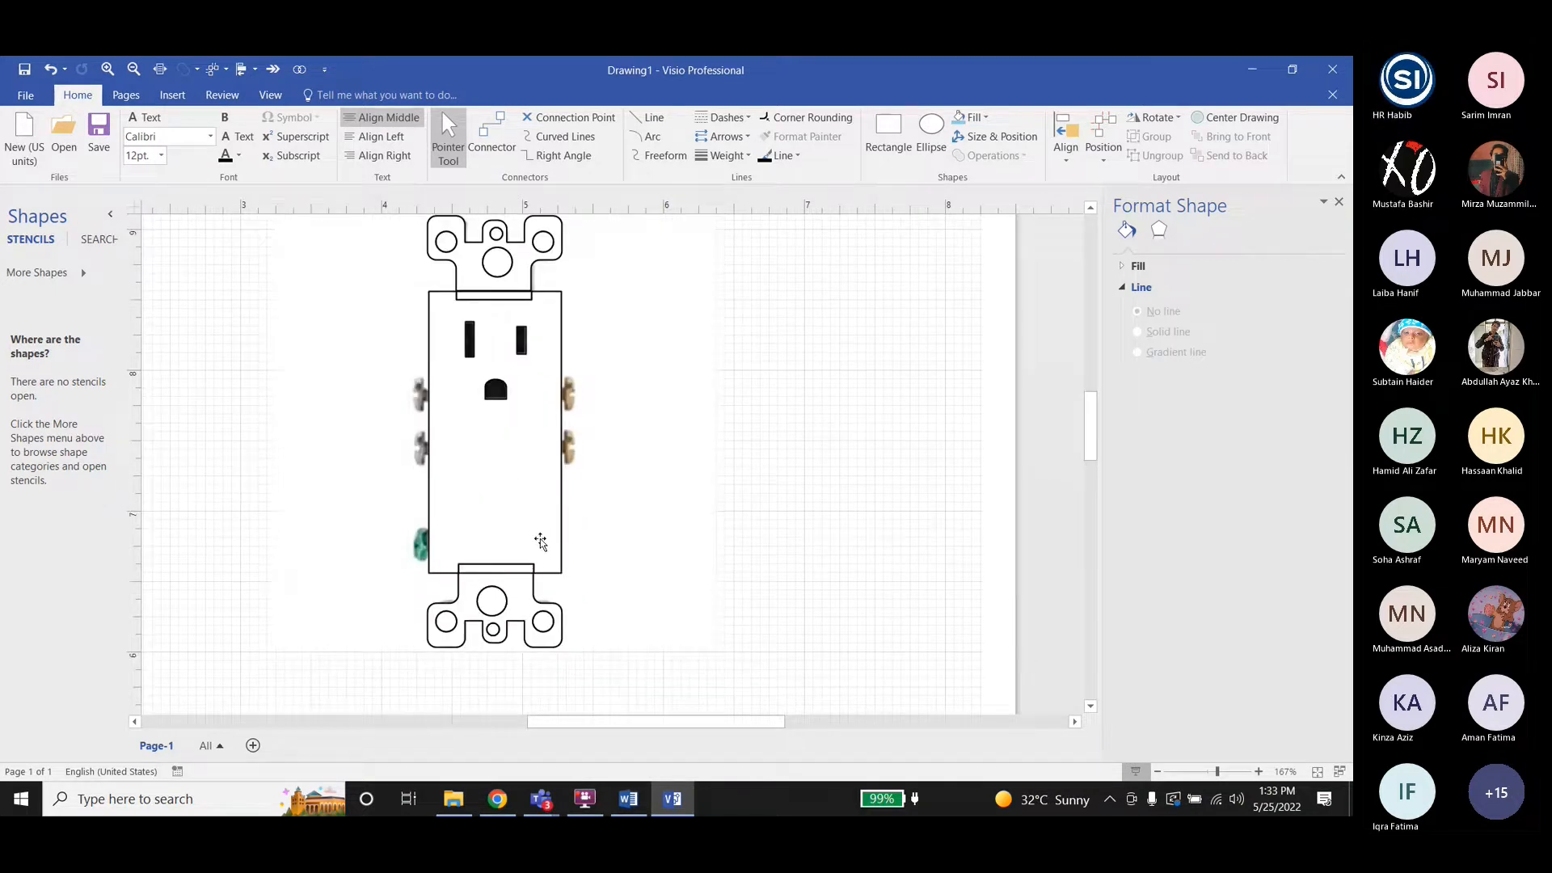
scroll(541, 542, "up", 2)
left_click(522, 474)
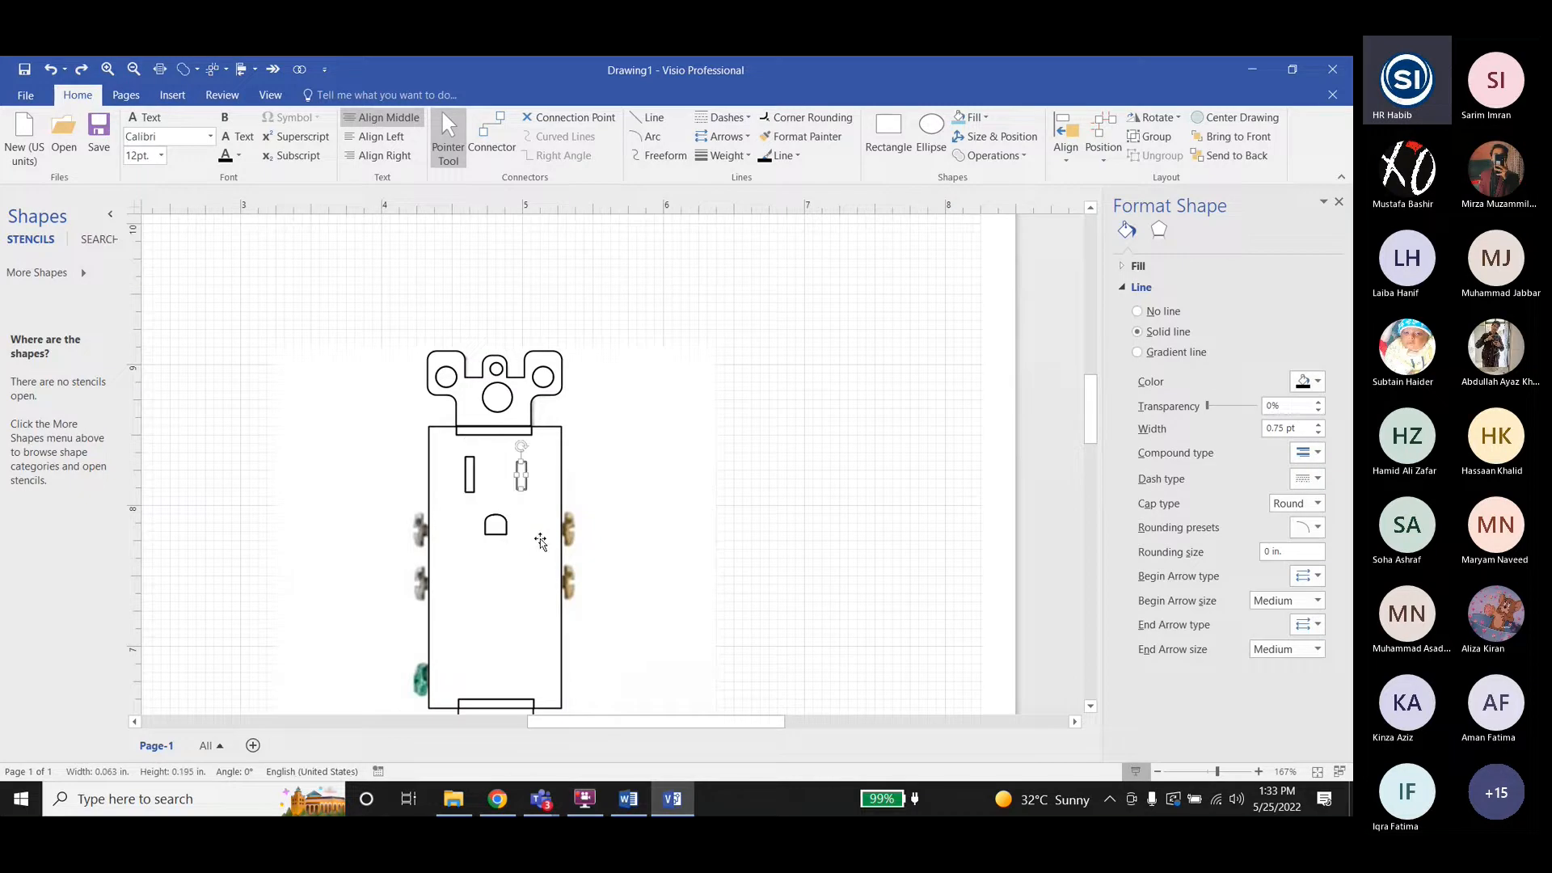
Fill the two slots and the ground hole of the upper socket with black.
left_click(470, 475)
left_click(986, 118)
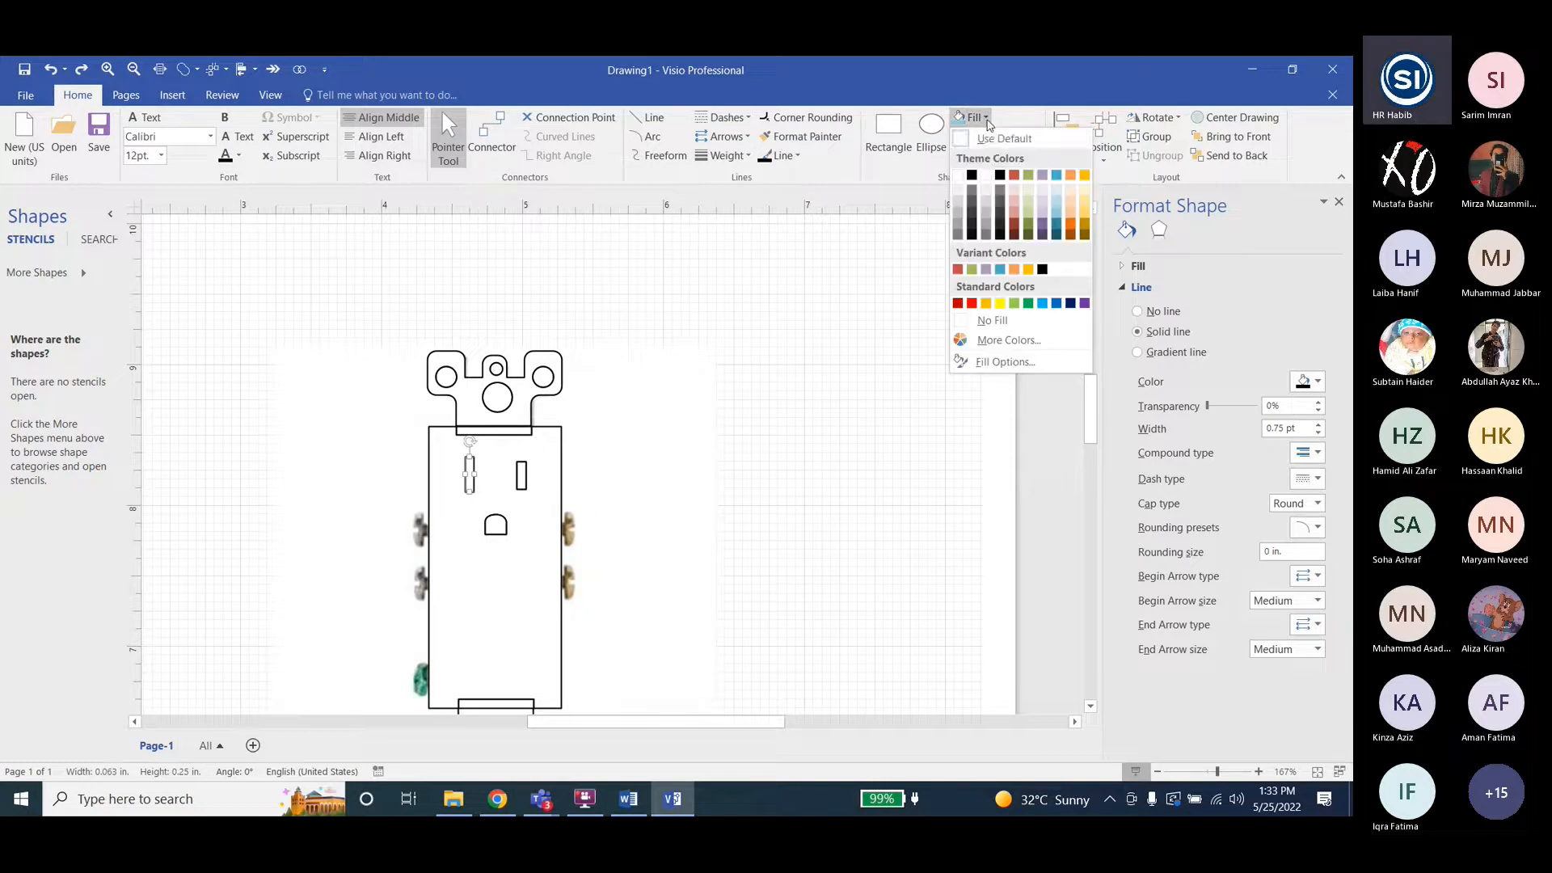
left_click(972, 175)
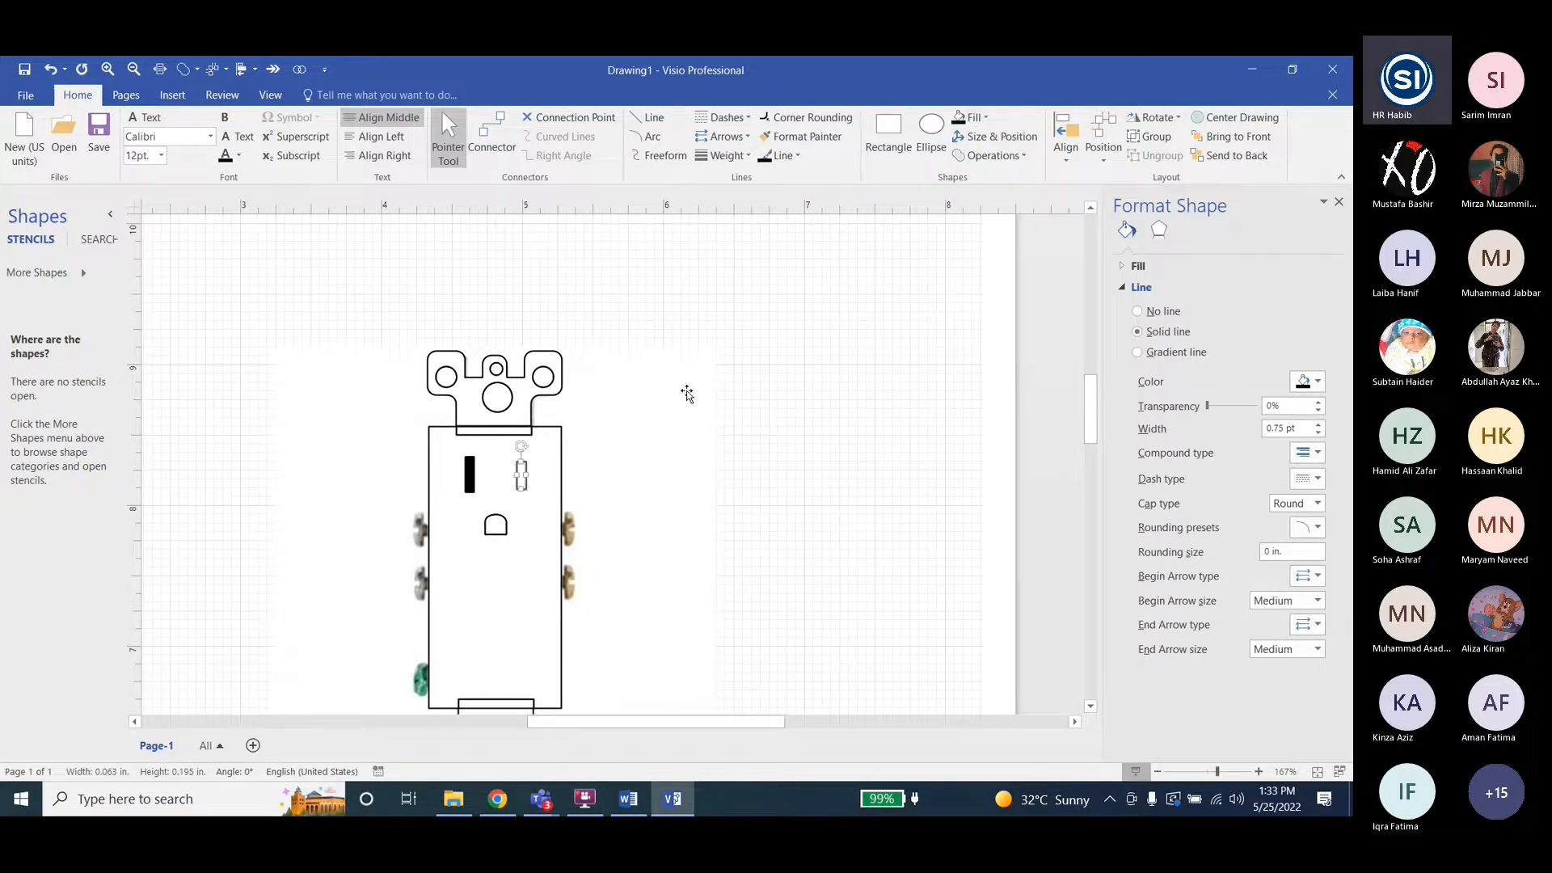
left_click(522, 475)
left_click(489, 524)
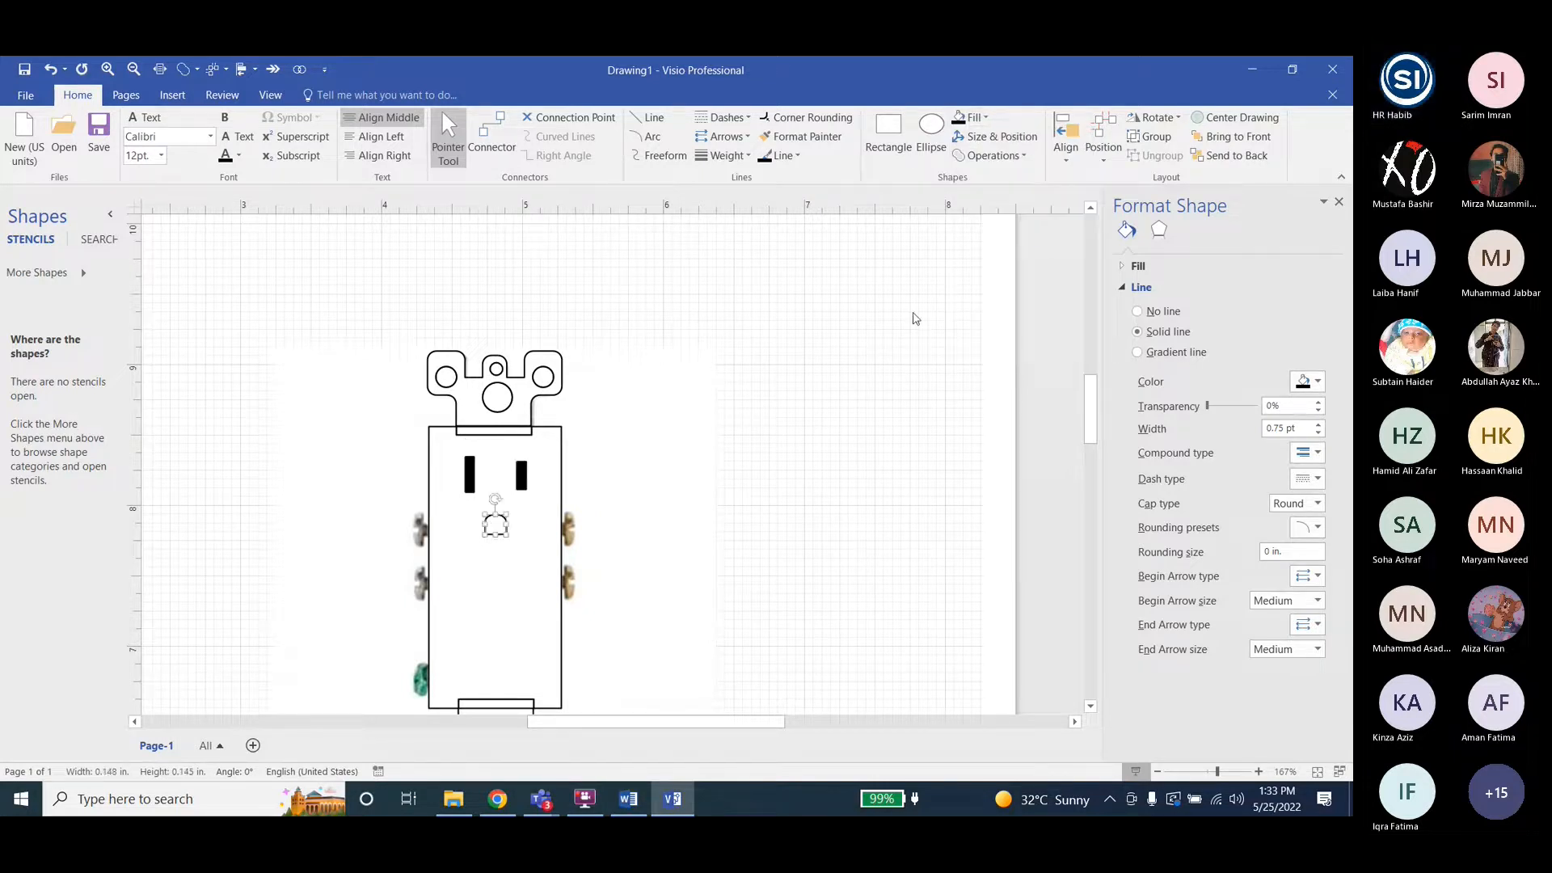
left_click(967, 118)
scroll(843, 404, "down", 1)
left_click(843, 419)
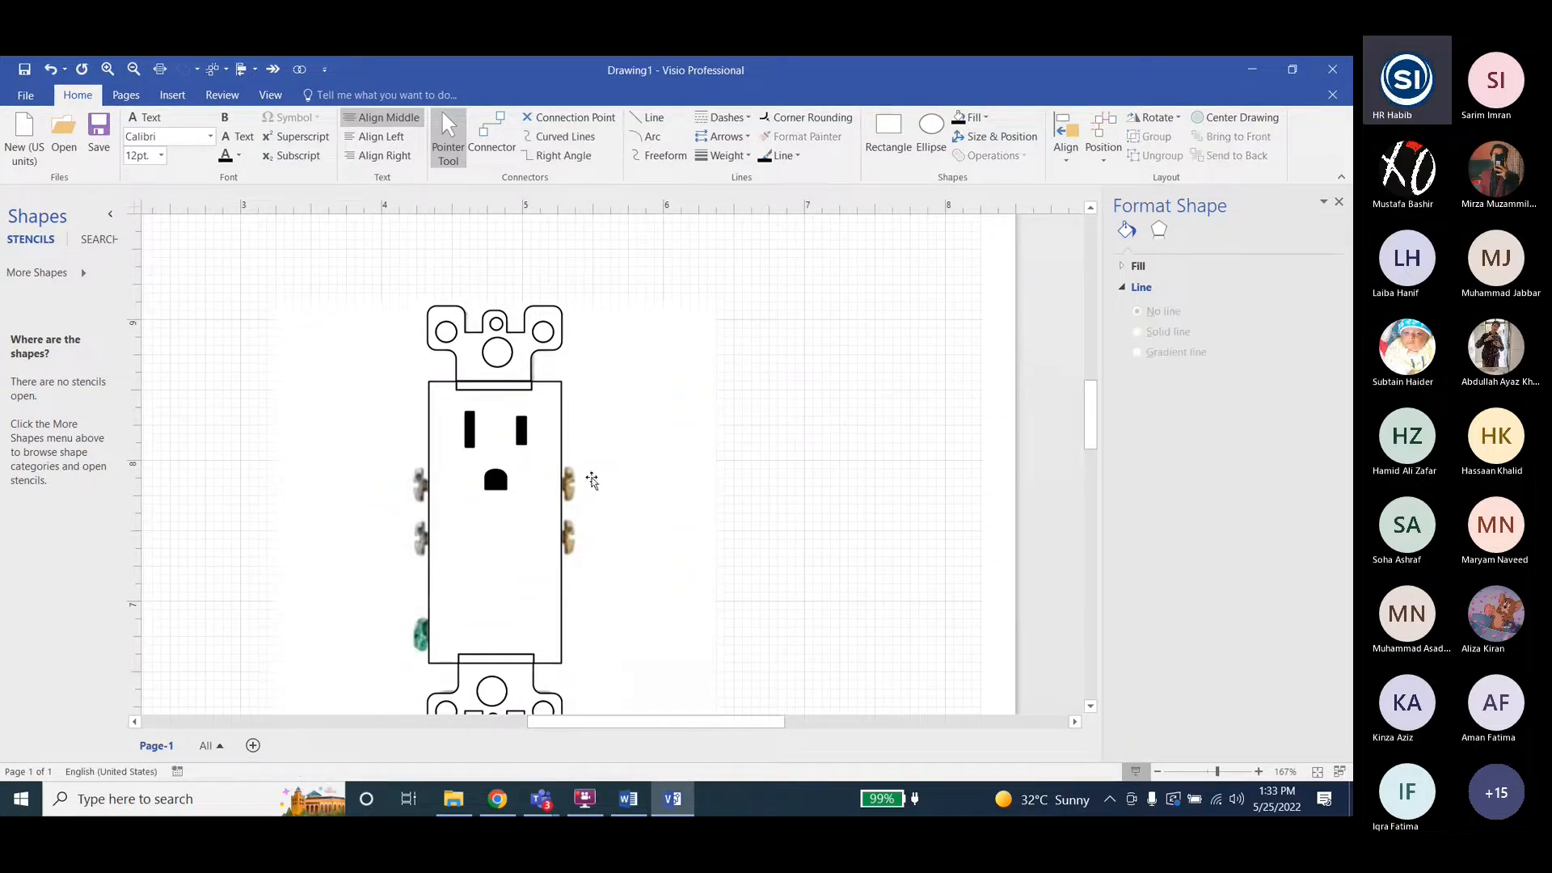
Check the lab document's instruction, and group the two black slots with the ground hole of the upper socket.
left_click(472, 431)
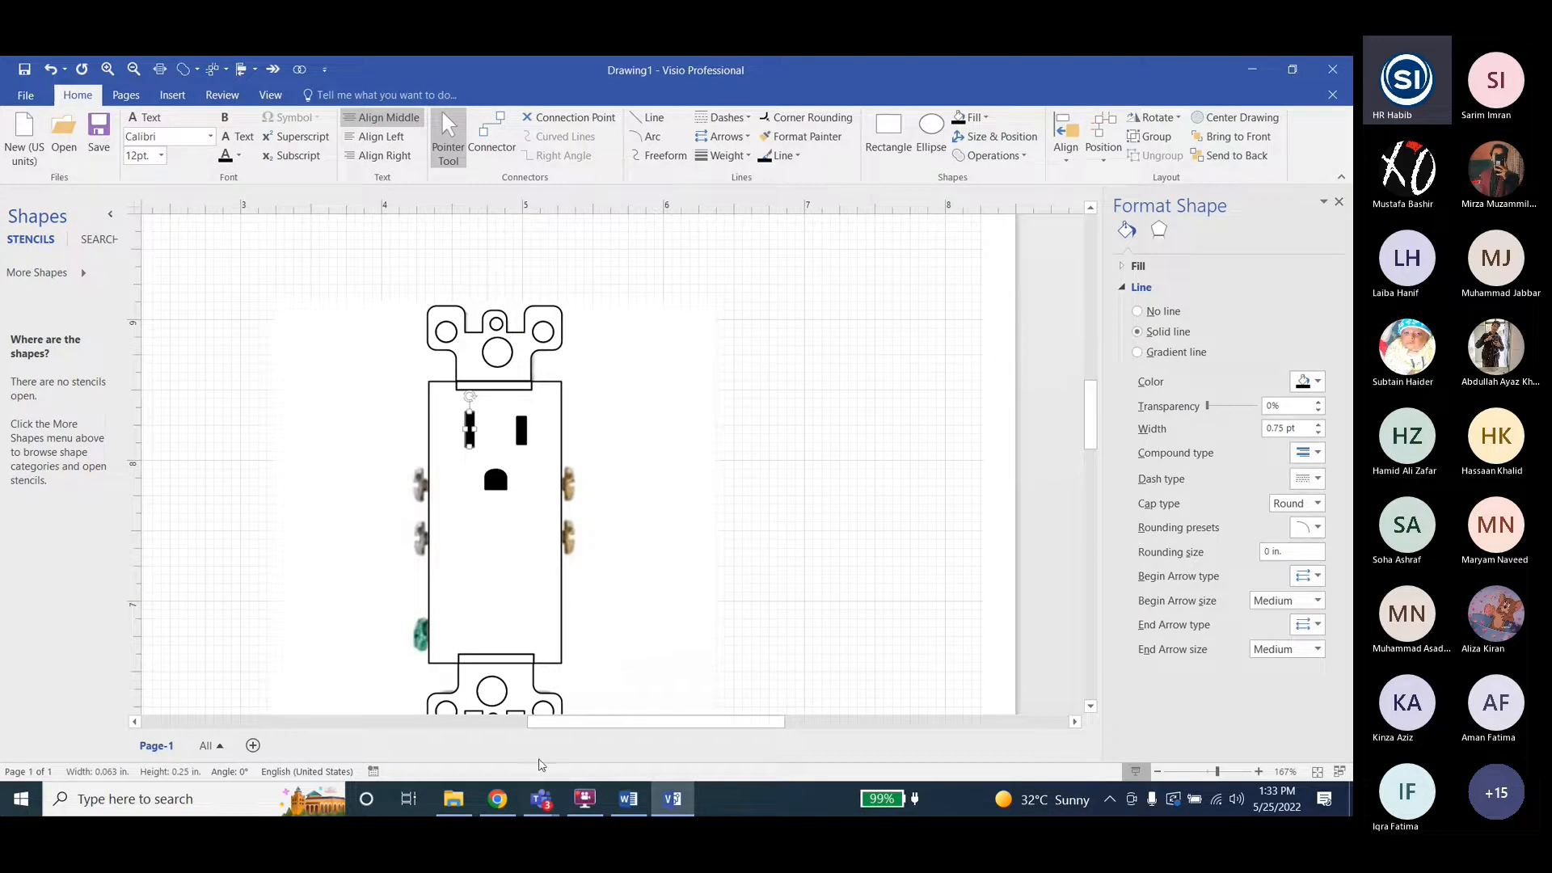
left_click(628, 798)
scroll(999, 538, "down", 3)
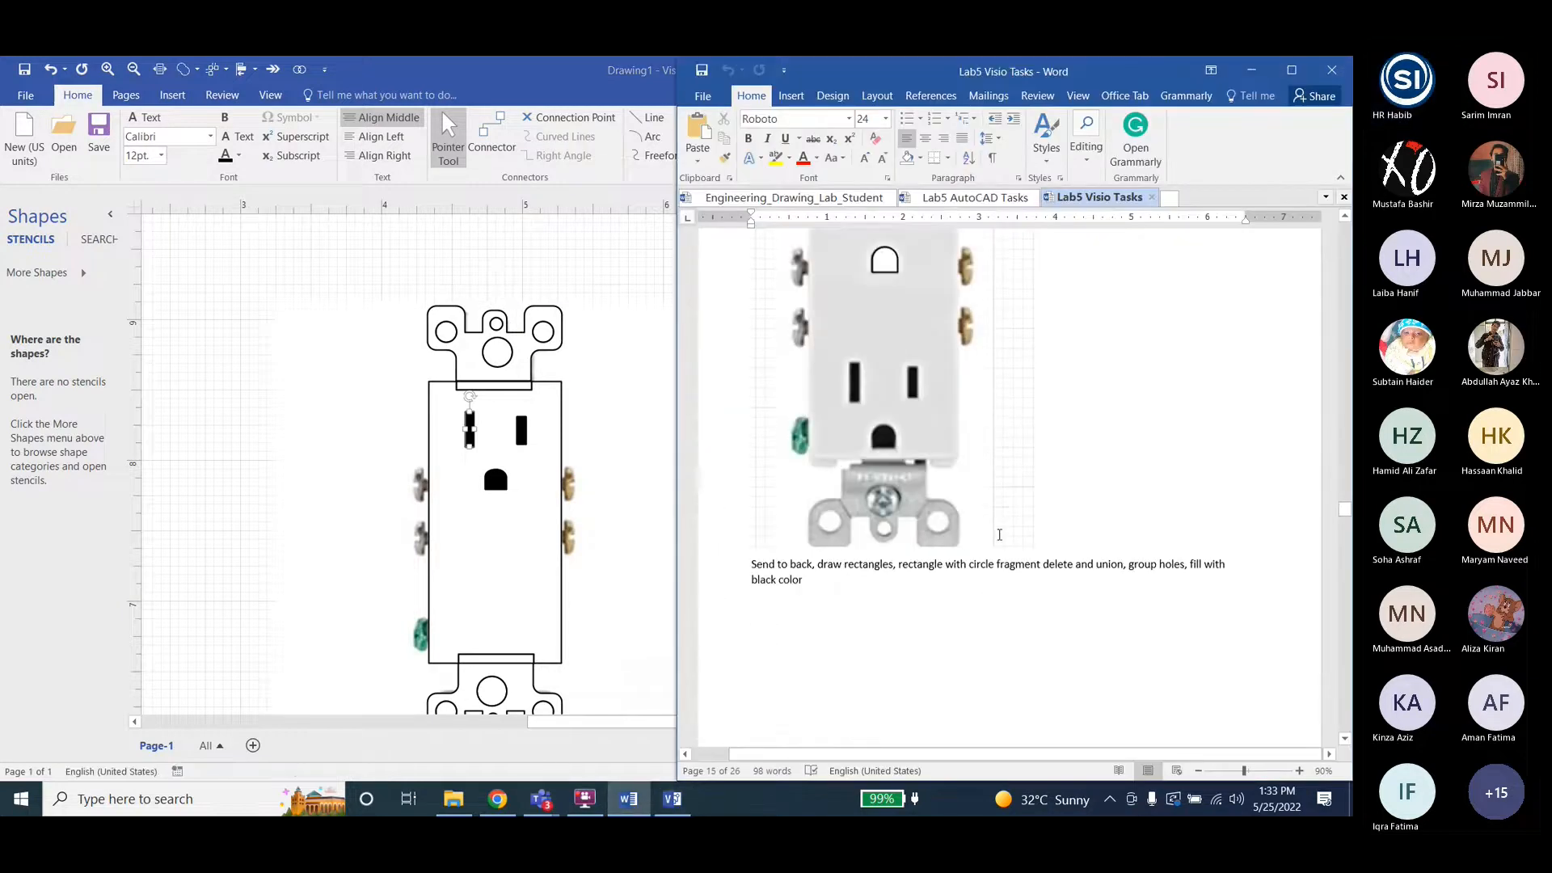
left_click(260, 368)
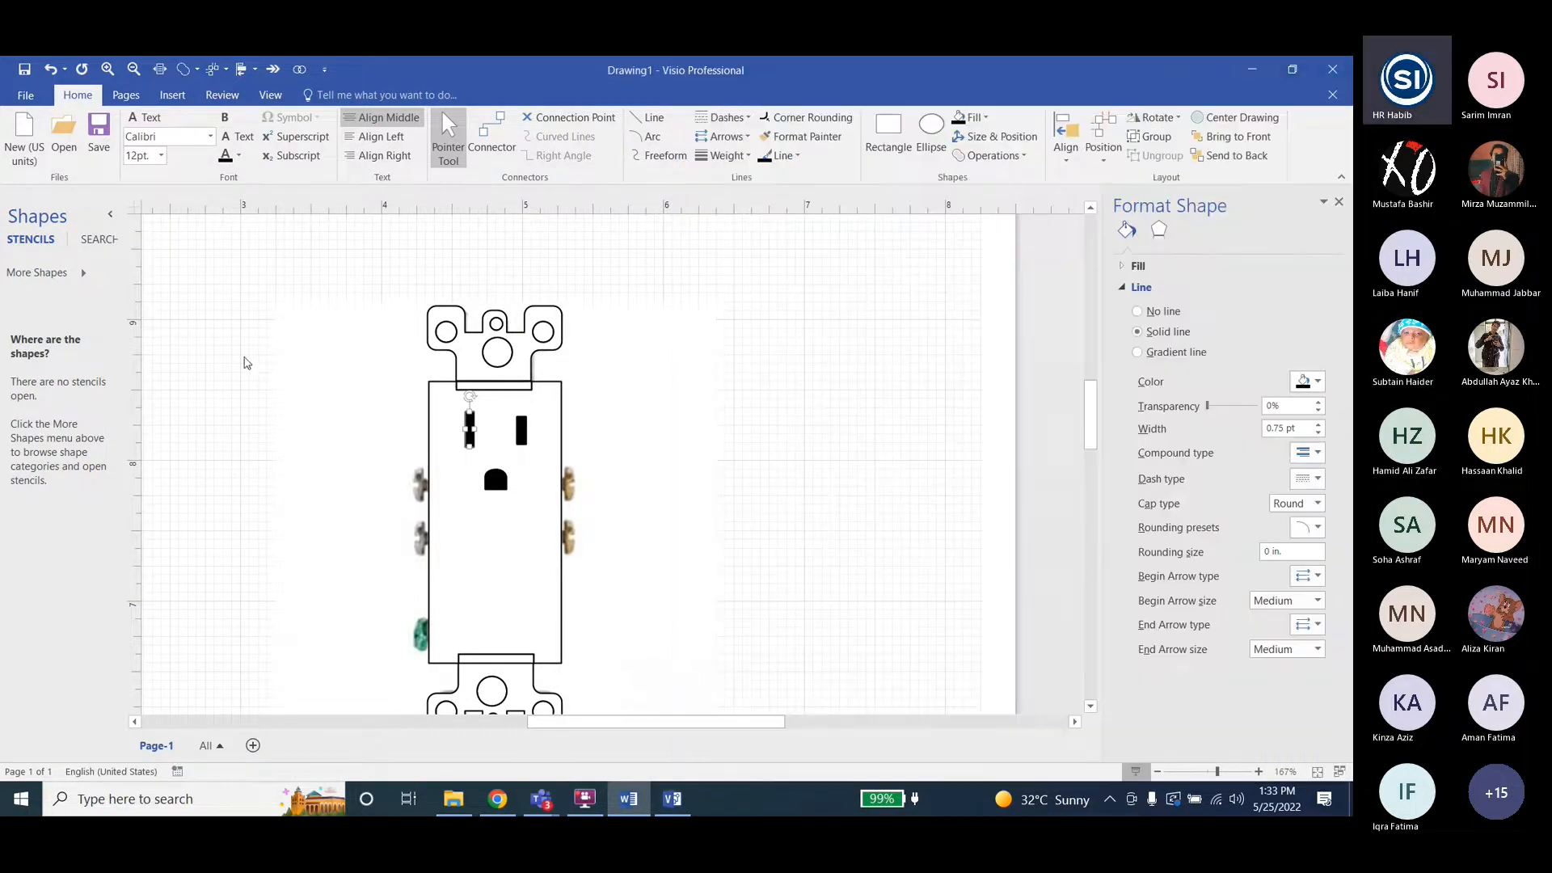
left_click(470, 429)
left_click(522, 431, "shift")
left_click(496, 482, "shift")
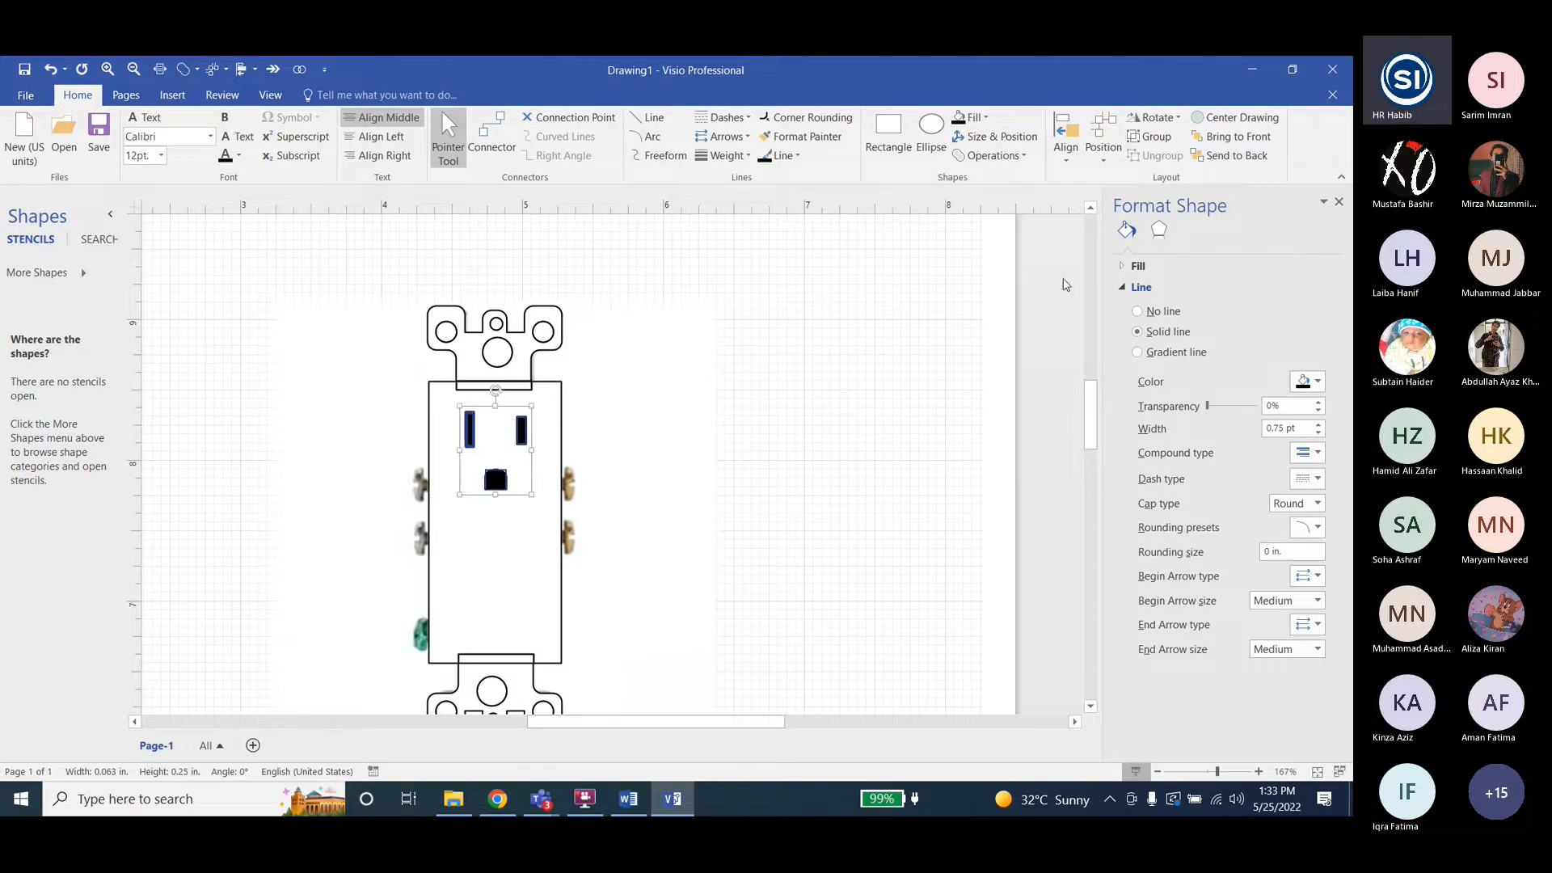
left_click(1151, 136)
Read the next task in the Word lab document, and duplicate the grouped socket holes slightly below and to the right of the original.
left_click(628, 799)
scroll(870, 497, "down", 10)
scroll(870, 498, "down", 3)
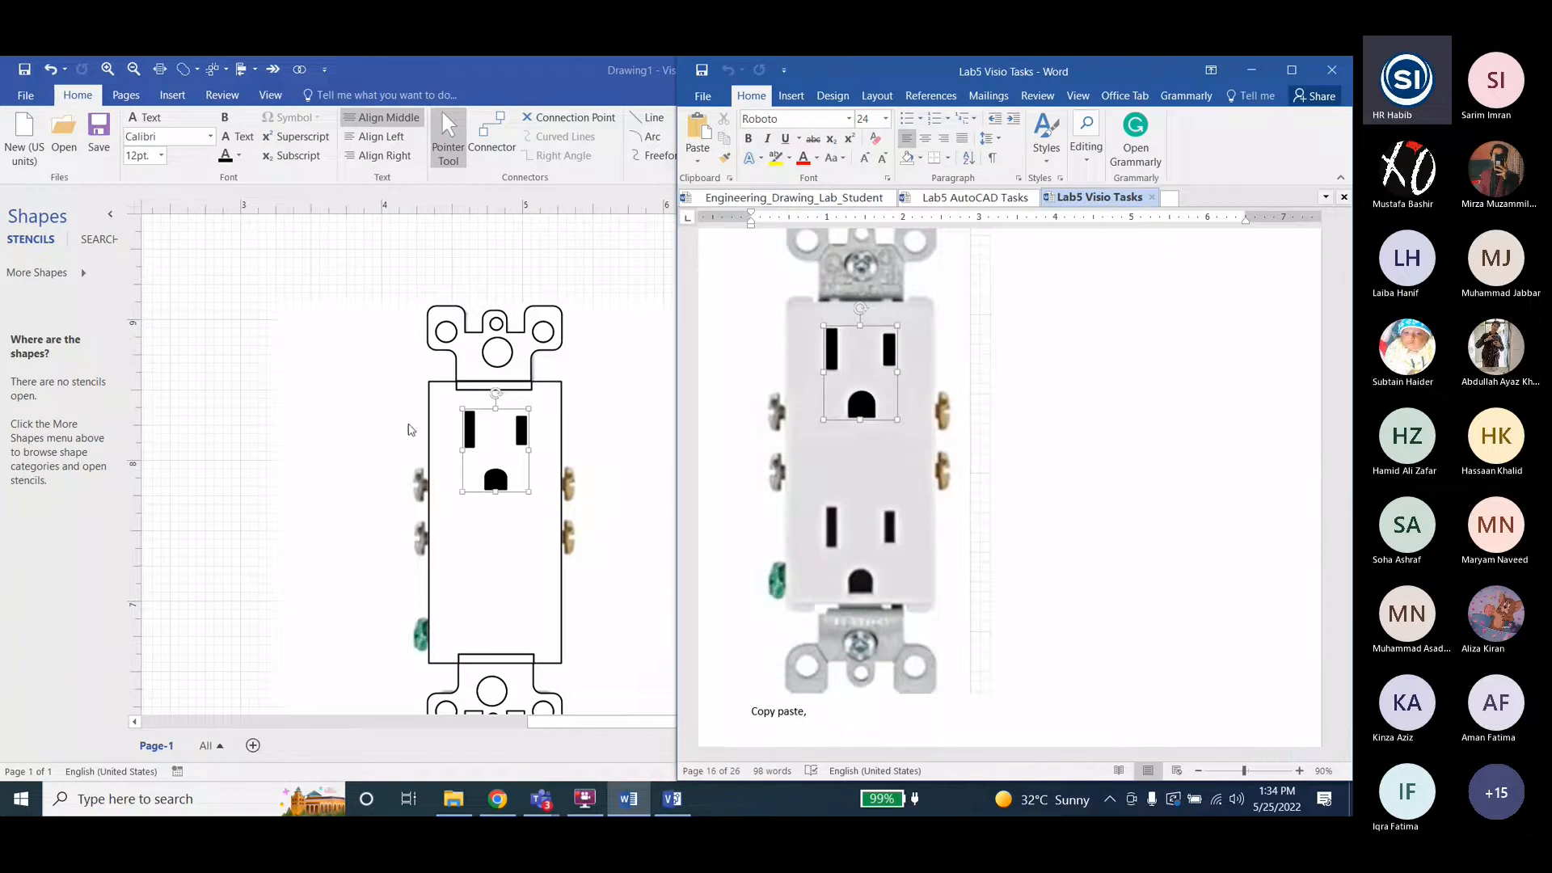
left_click(480, 428)
left_click(498, 468)
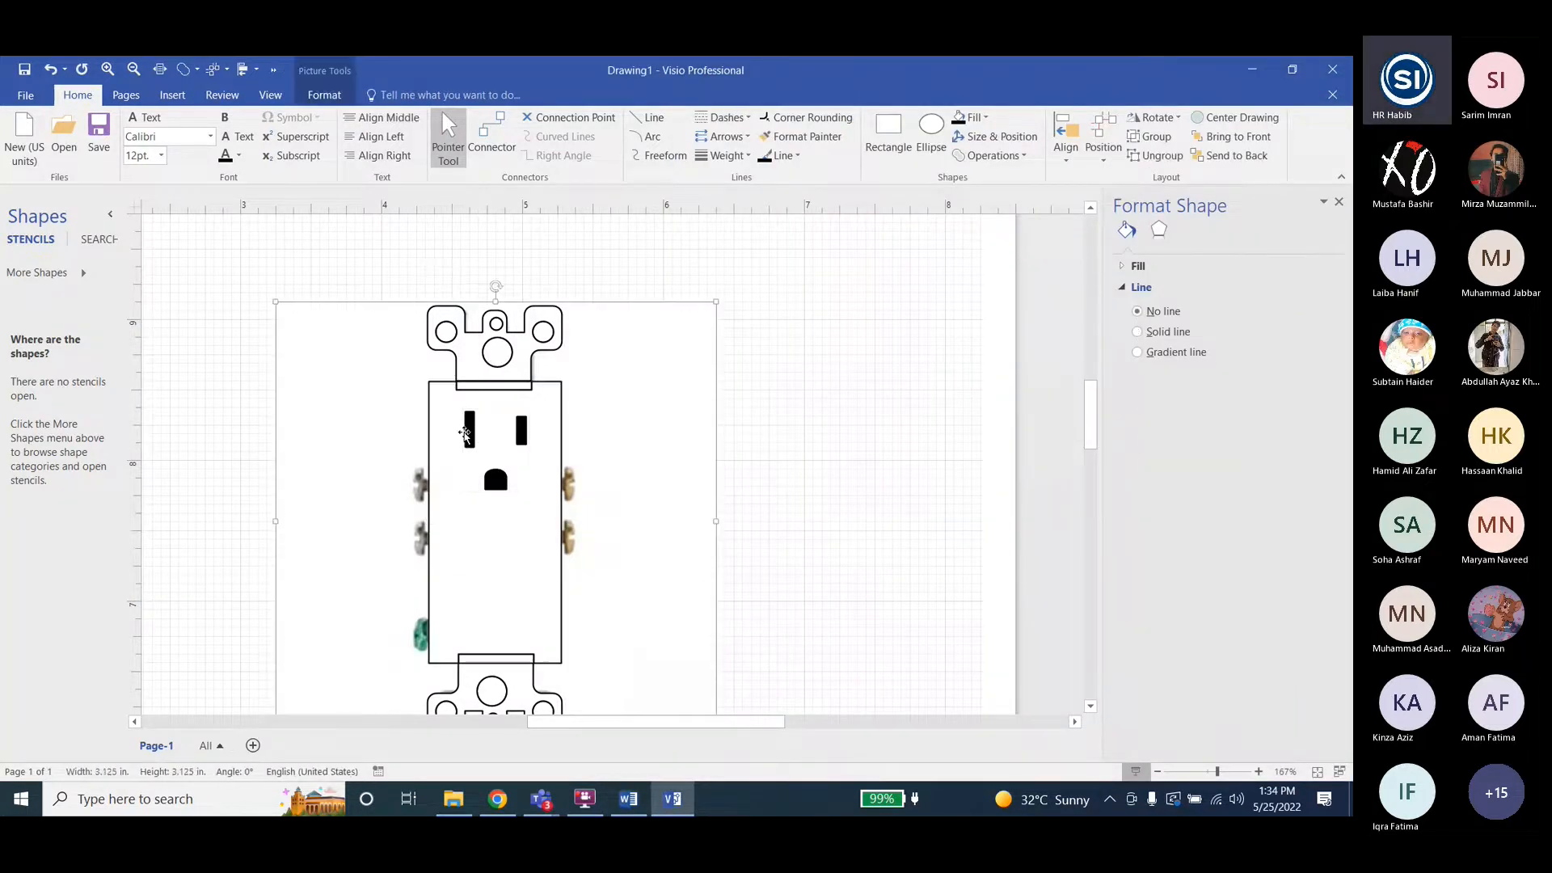
left_click(485, 437)
left_click_drag(485, 437, 531, 484)
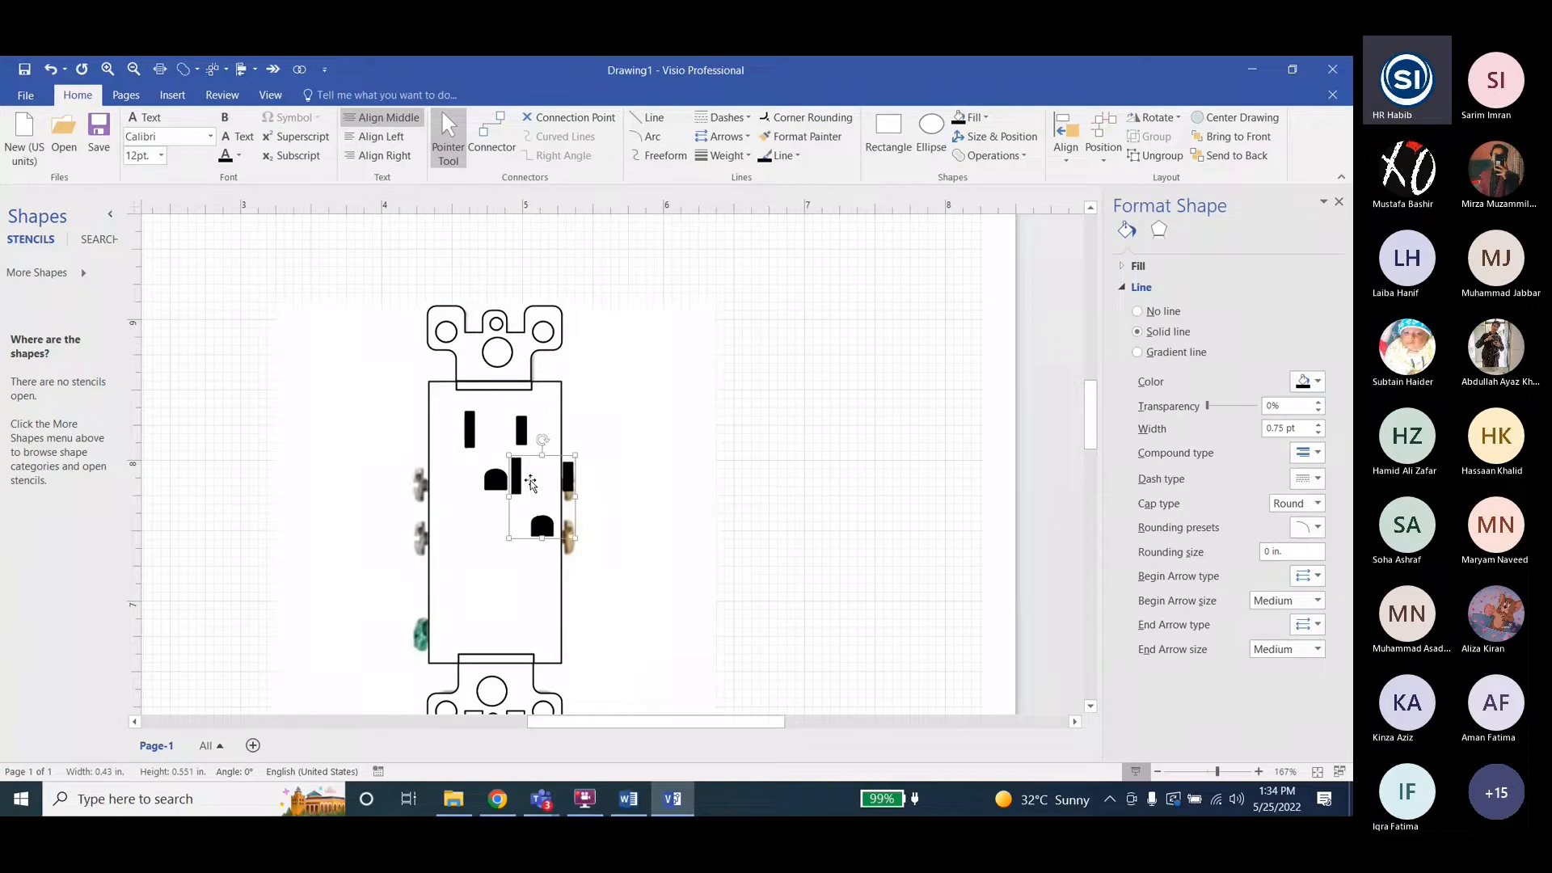
Move the duplicated group of socket holes straight across to the blank page area on the right of the outlet picture.
left_click(461, 553)
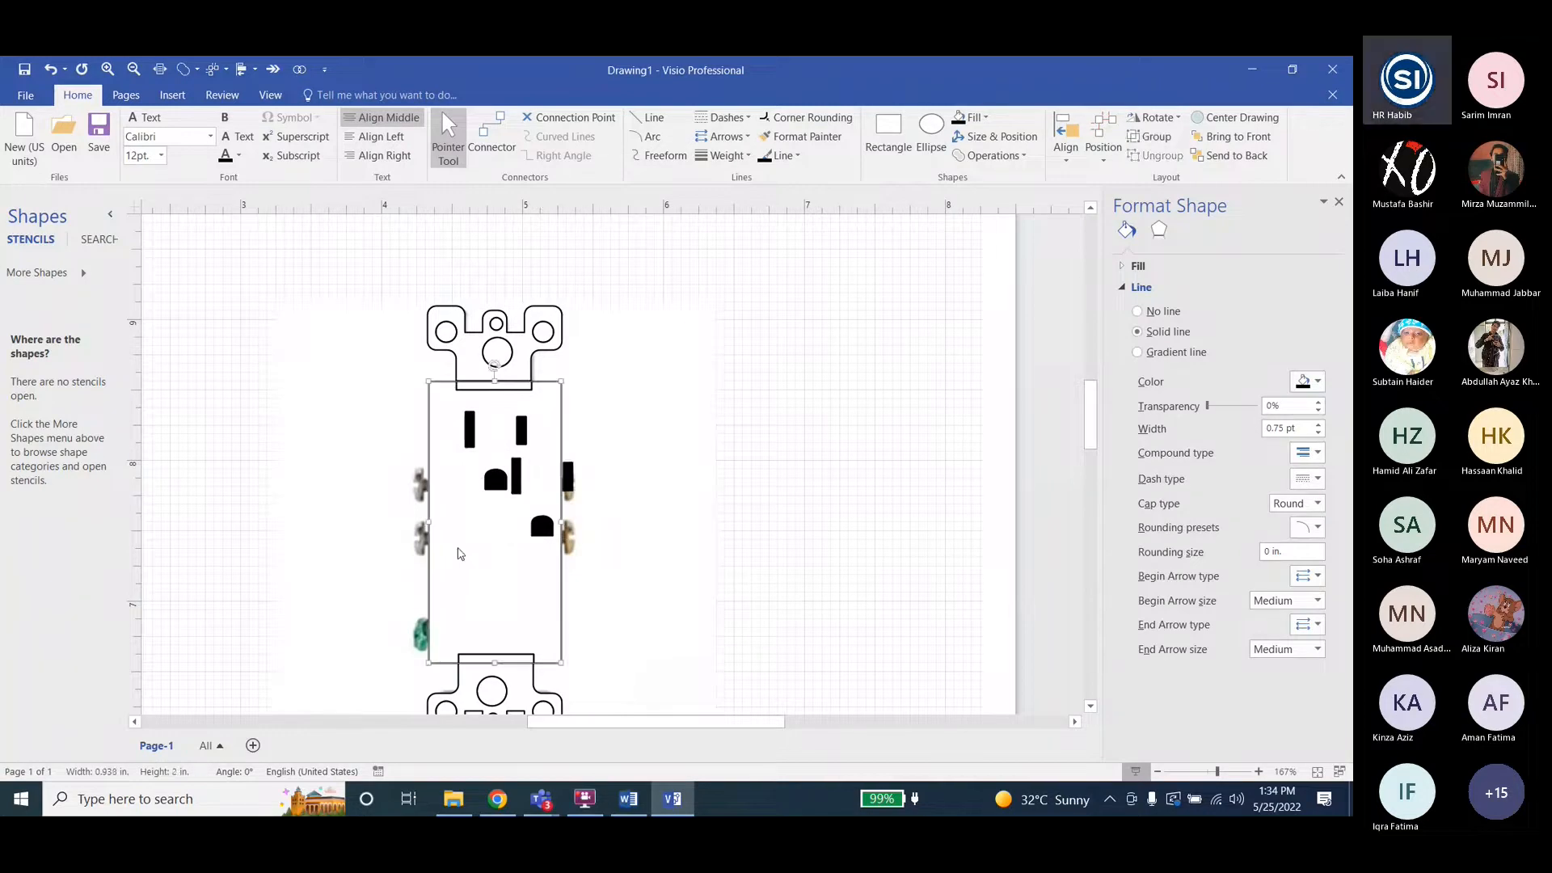
scroll(485, 647, "down", 2)
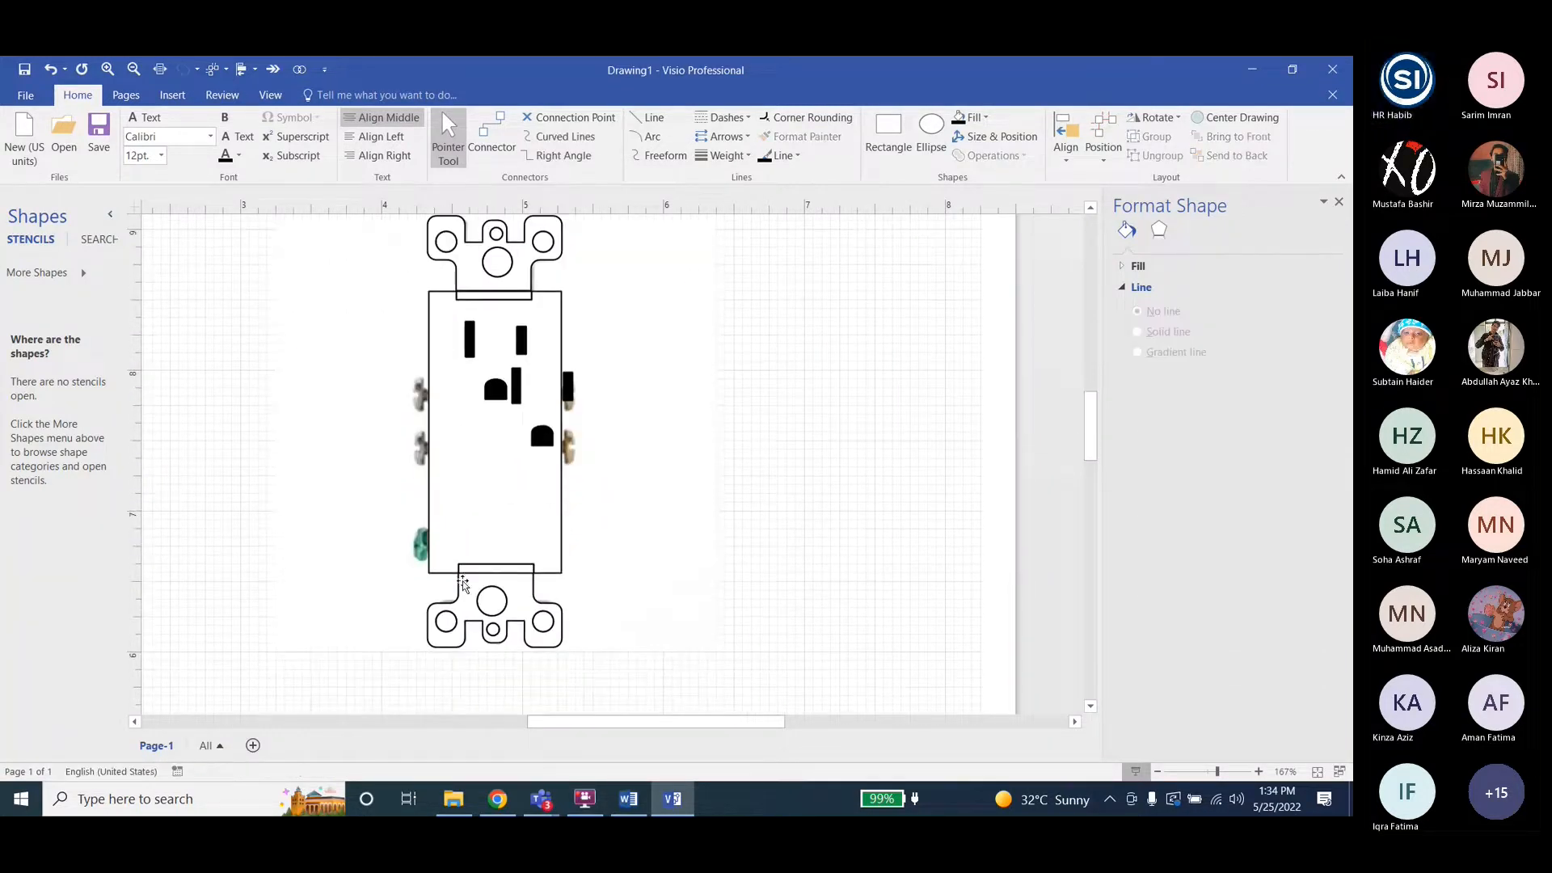
left_click(490, 643)
left_click(483, 543)
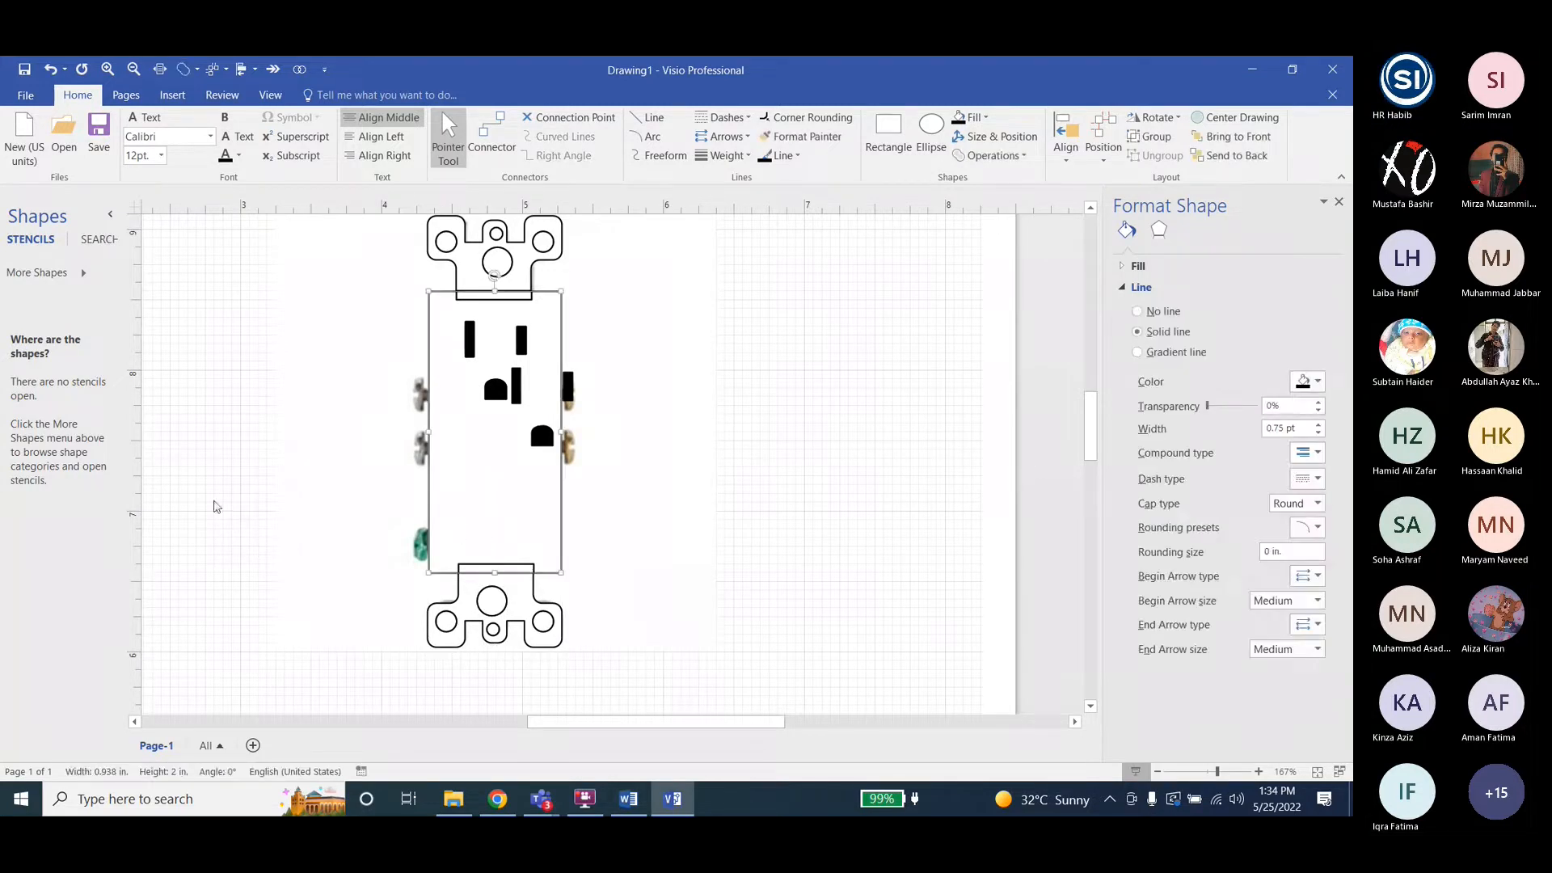
left_click(540, 450)
left_click(540, 449)
left_click_drag(540, 450, 909, 450)
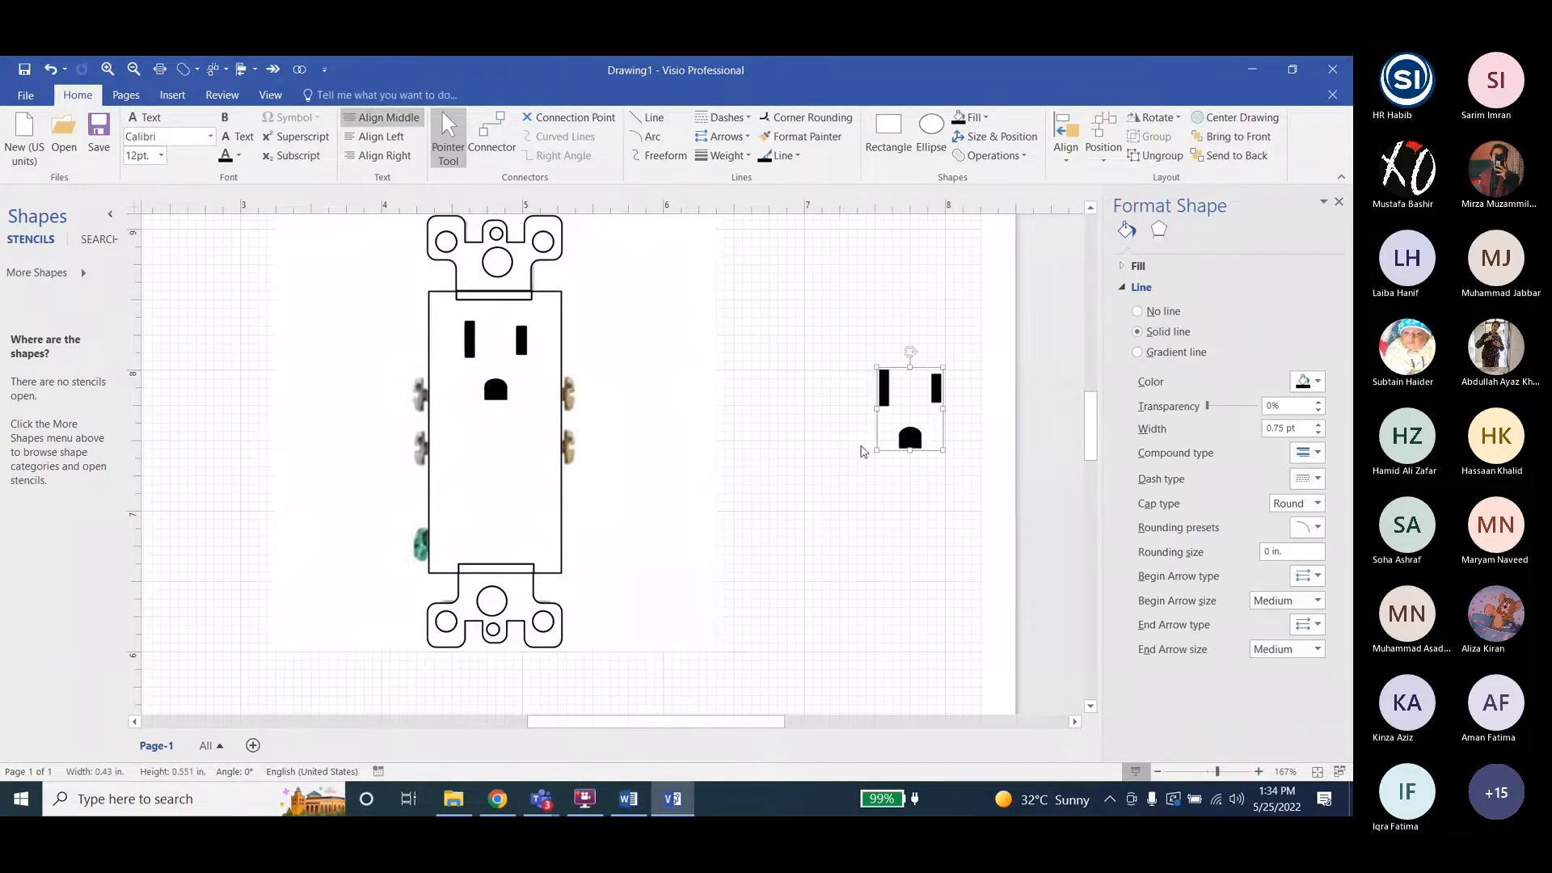
left_click(454, 471)
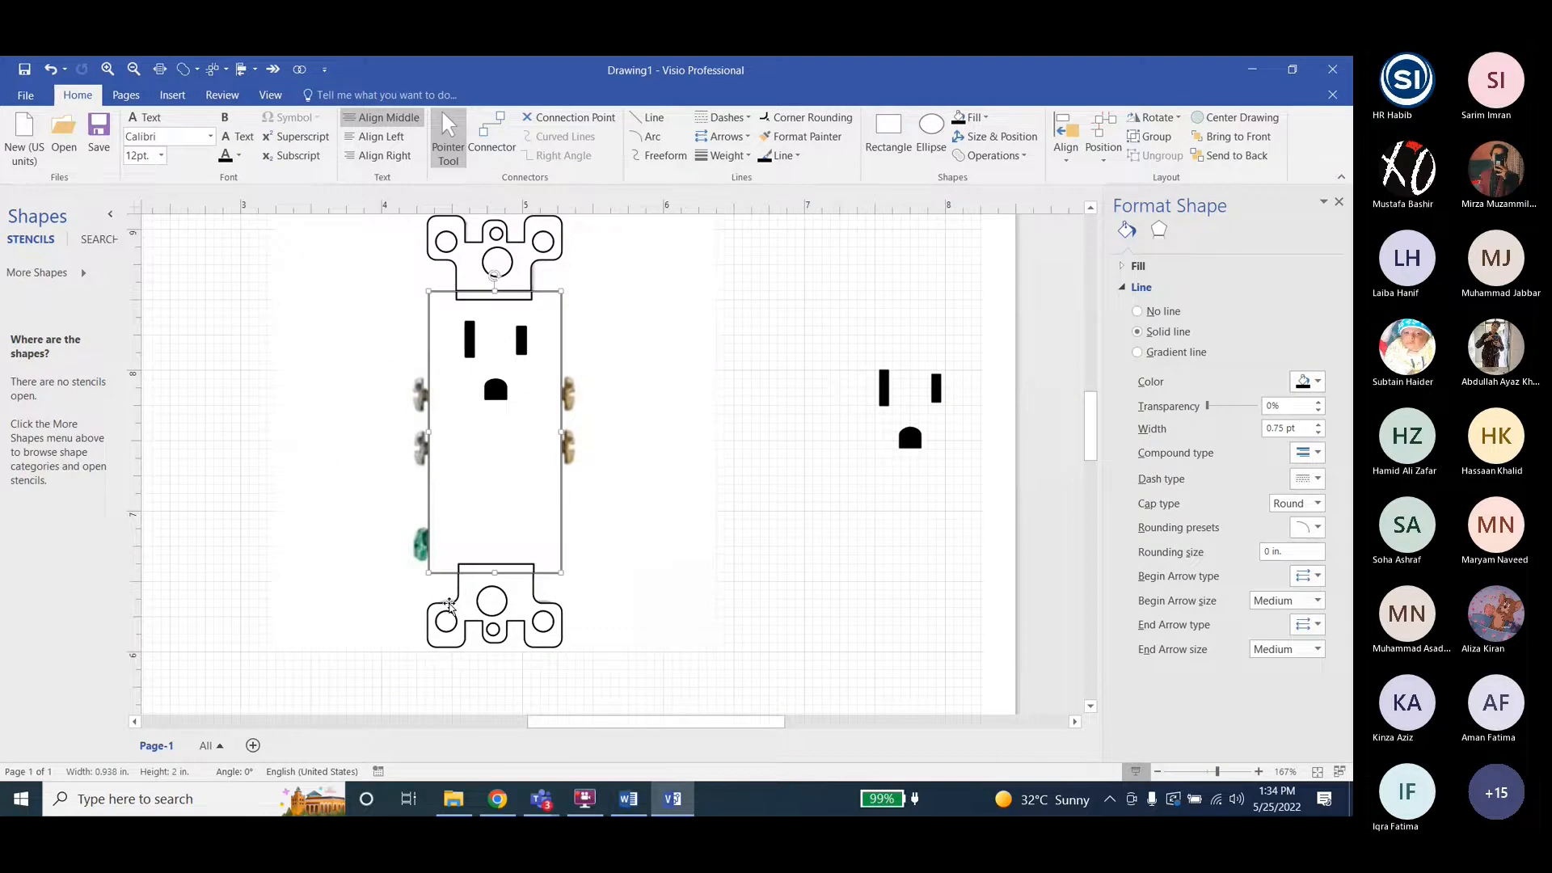
scroll(465, 453, "up", 3)
left_click(472, 405)
scroll(468, 269, "down", 1)
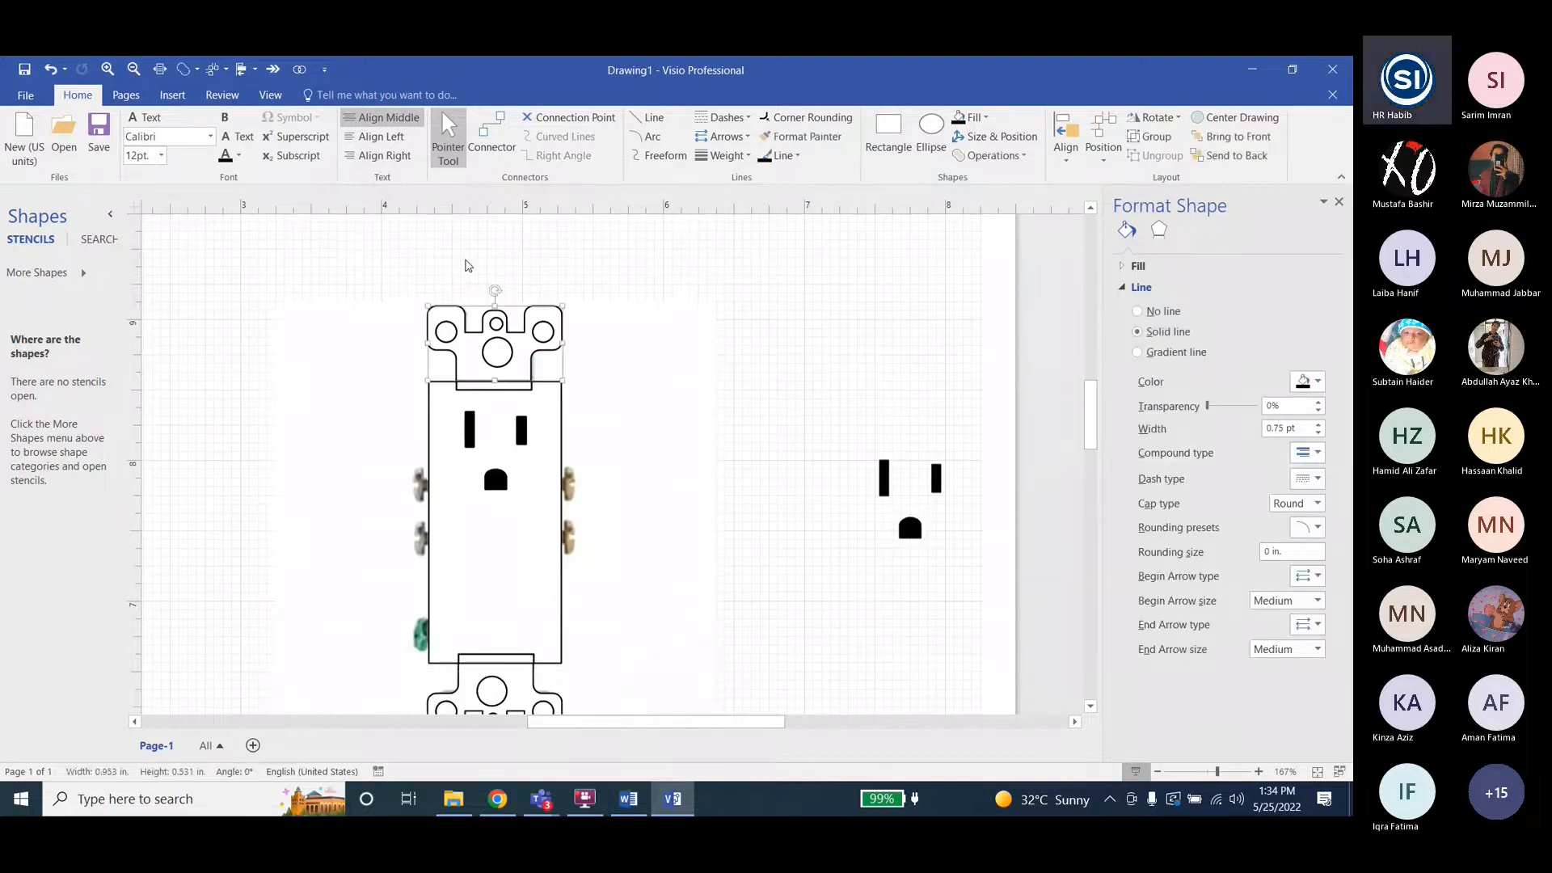
left_click(465, 265)
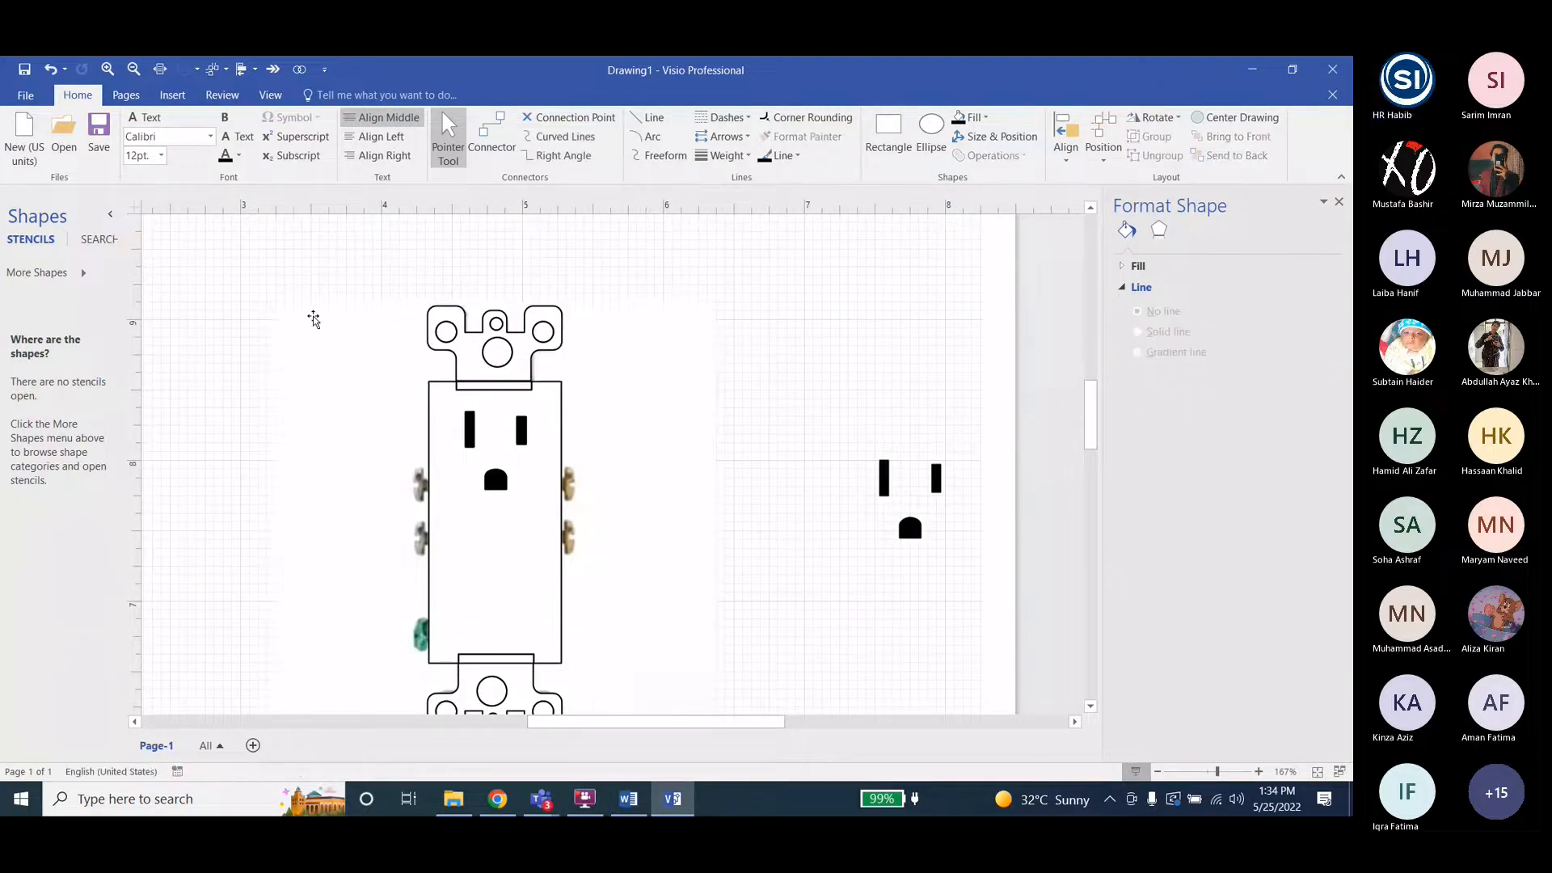
Group all the drawn outlet shapes into one drawing, and send the group behind the outlet picture.
scroll(395, 242, "down", 1)
left_click_drag(395, 228, 611, 710)
left_click(1156, 138)
left_click(526, 428)
left_click(173, 458)
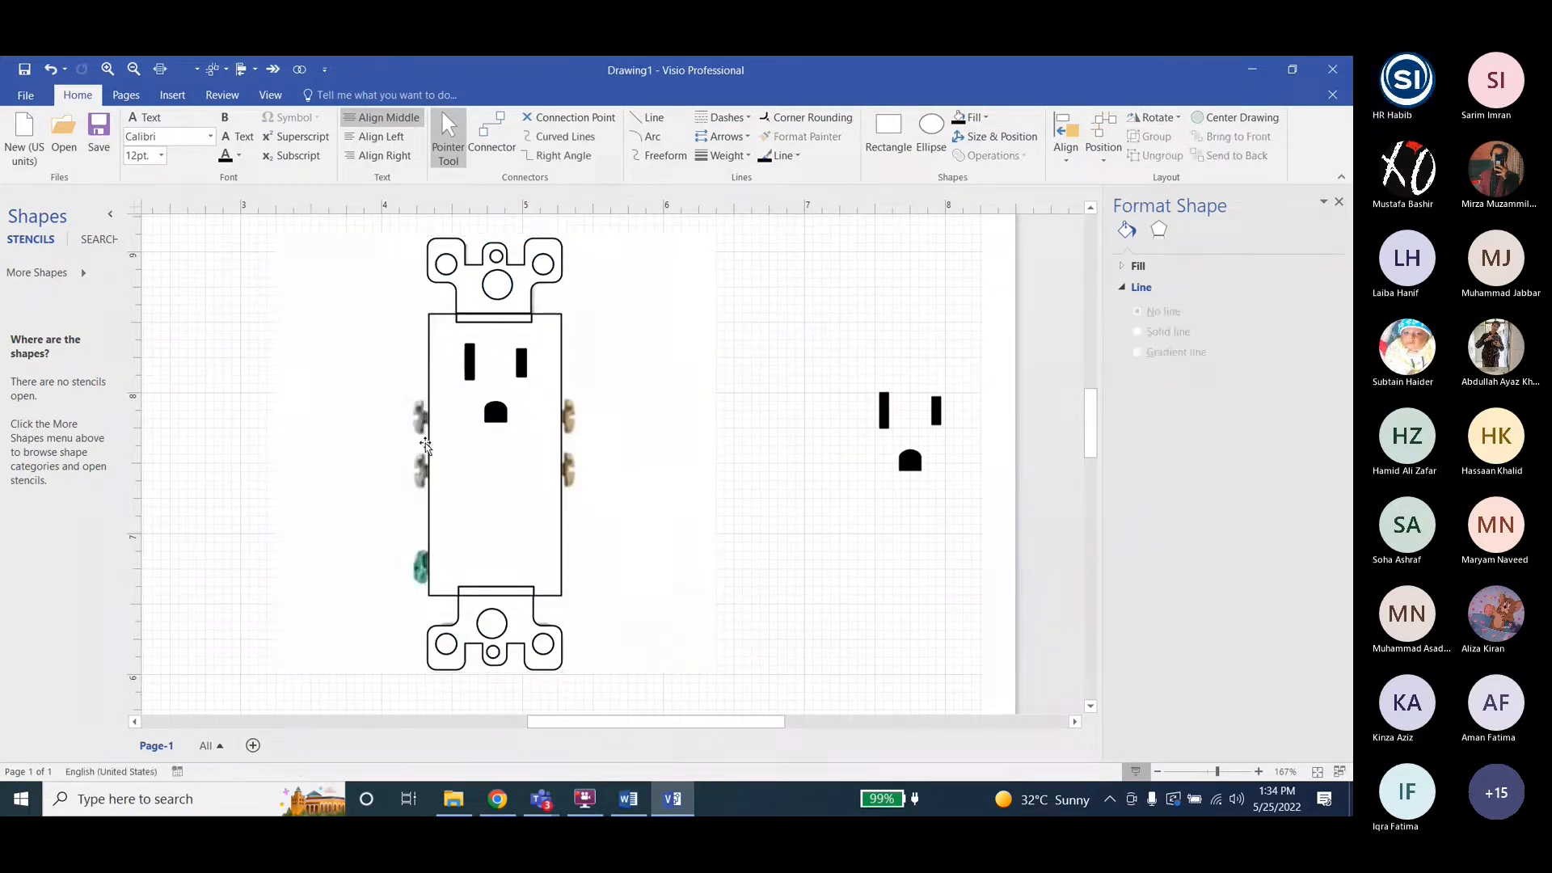
left_click(438, 445)
left_click(1217, 156)
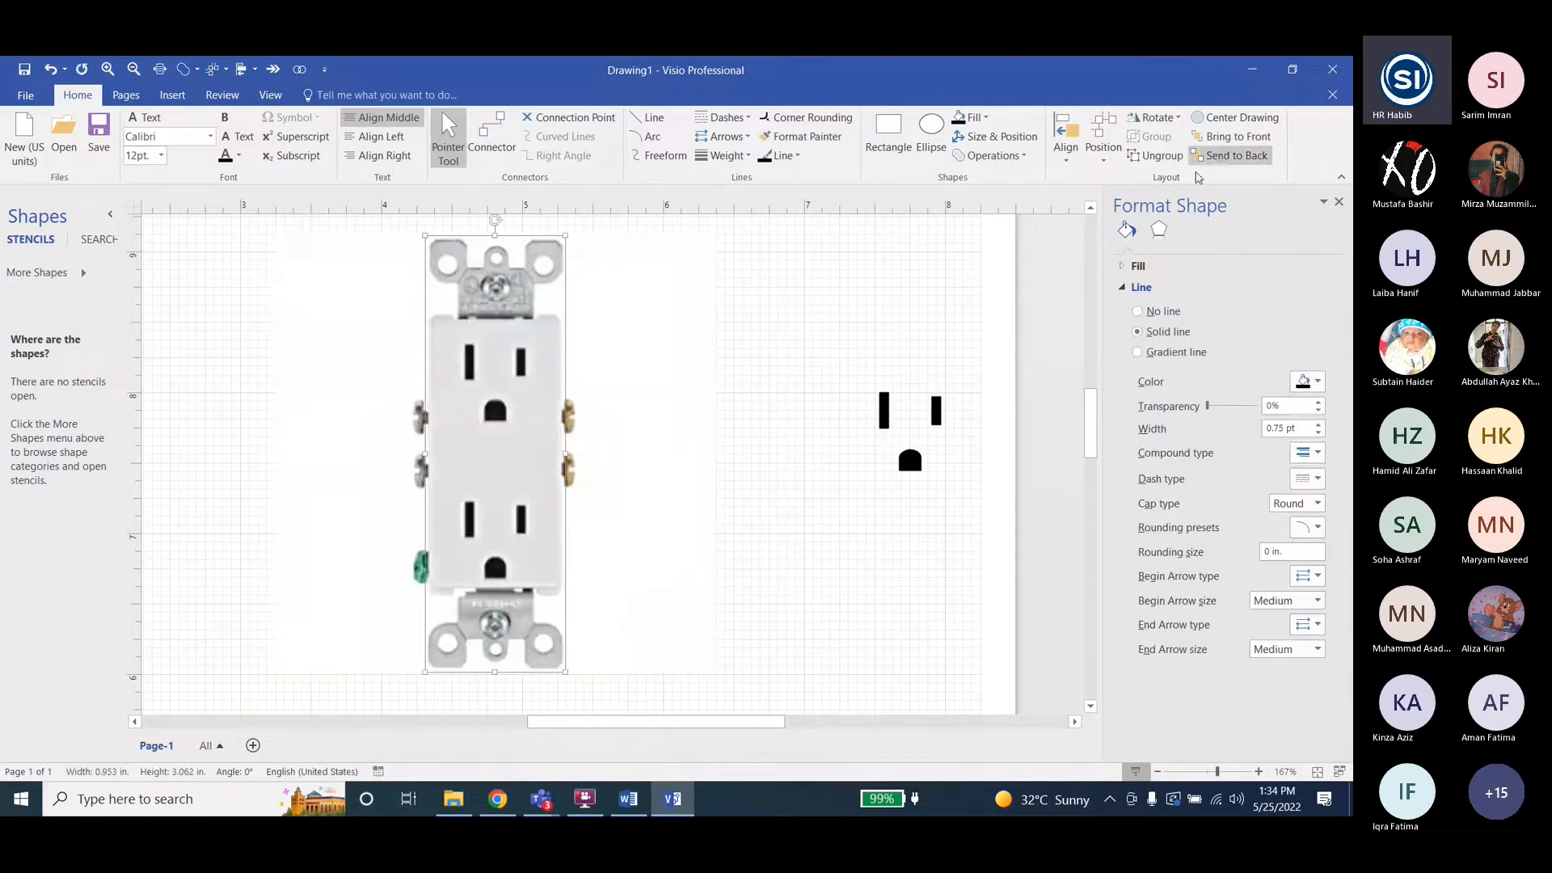
Move the duplicated group of socket holes onto the lower socket in the outlet picture, and nudge it slightly upward to align.
left_click_drag(889, 418, 456, 537)
left_click(628, 523)
left_click(497, 558)
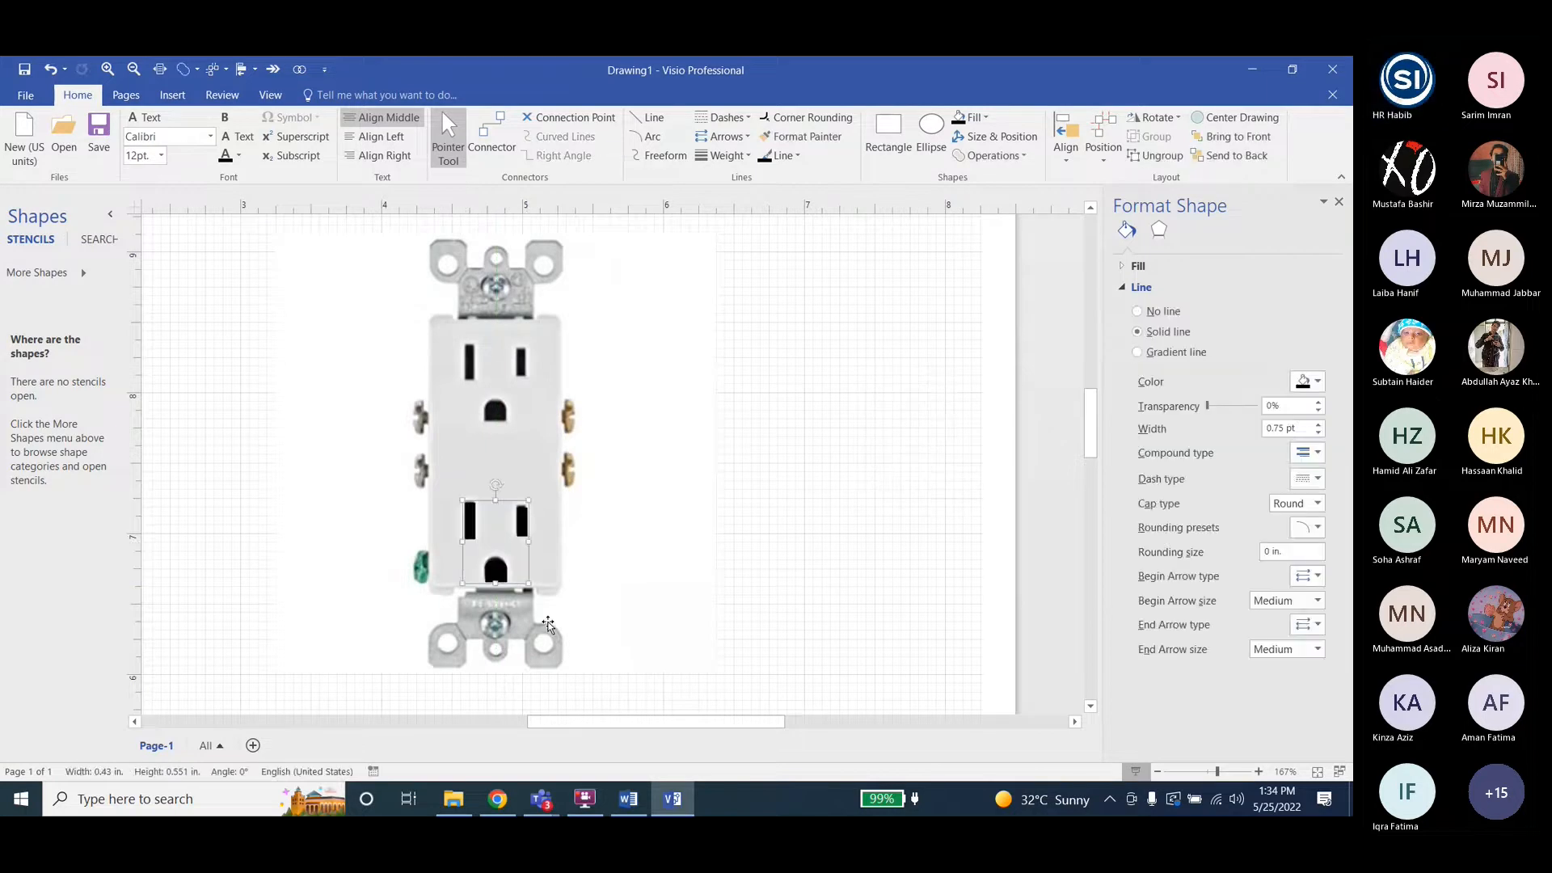
key("Up")
left_click(748, 617)
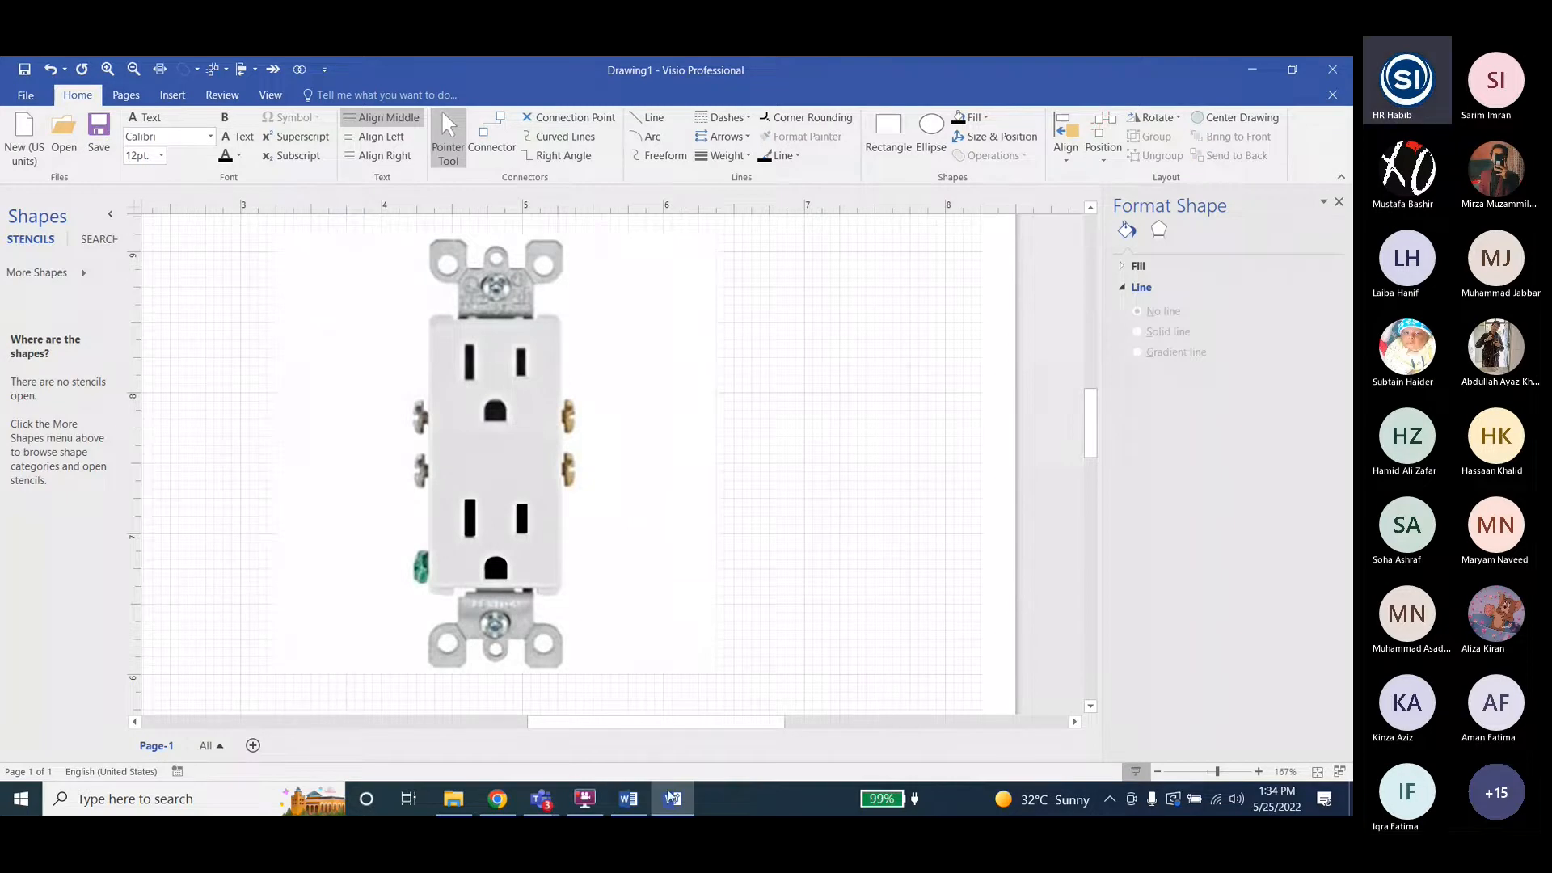
Check the illustration after the copy-paste instruction in the Word lab document, and return to the Visio drawing.
left_click(628, 799)
scroll(847, 559, "down", 5)
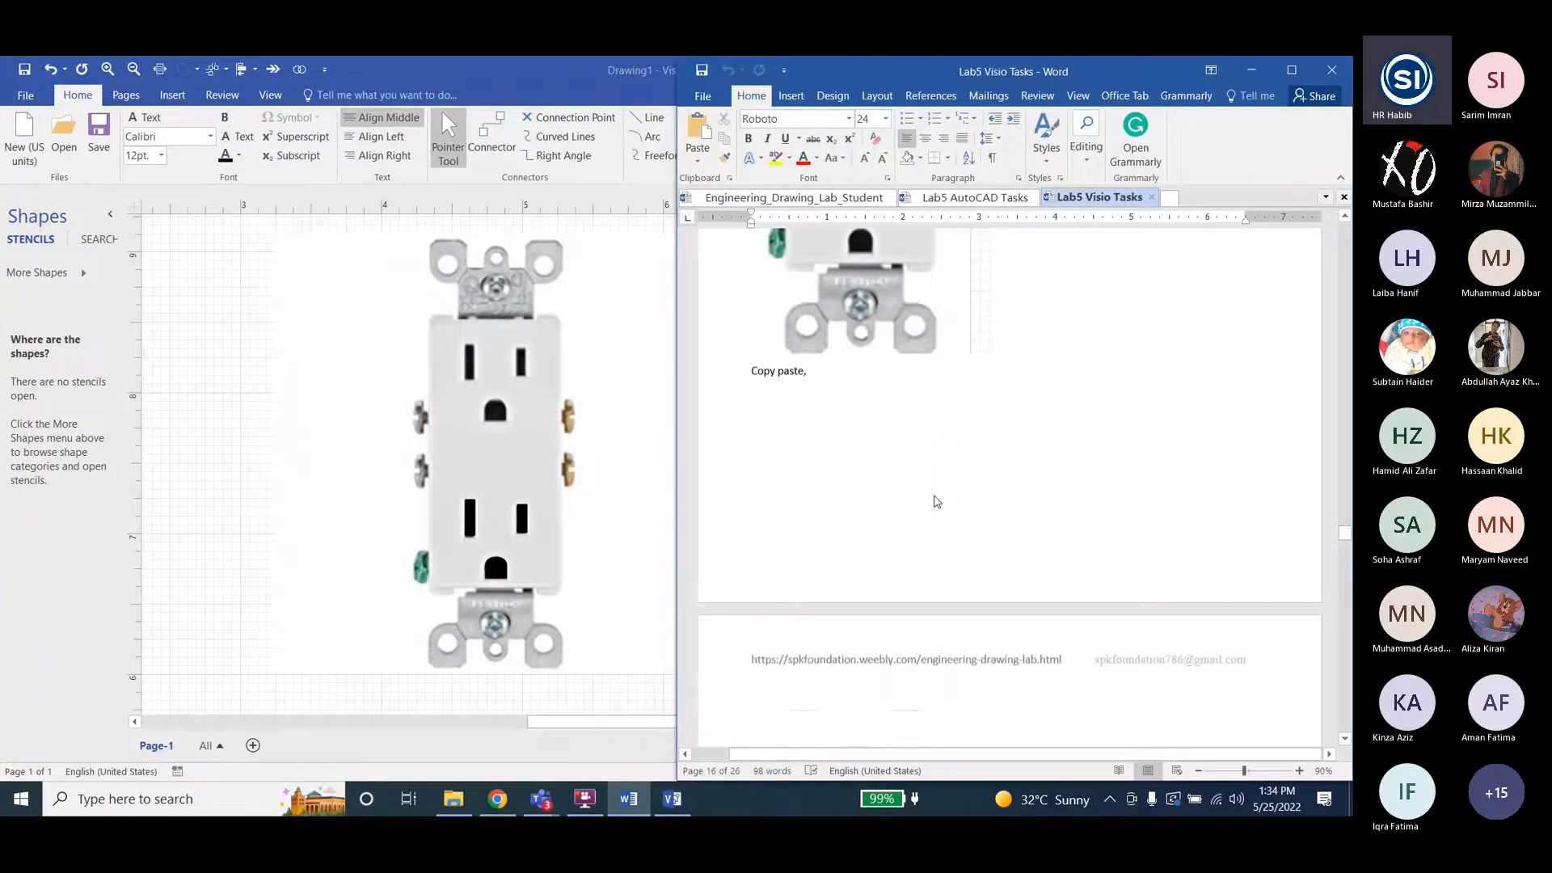
scroll(936, 485, "down", 4)
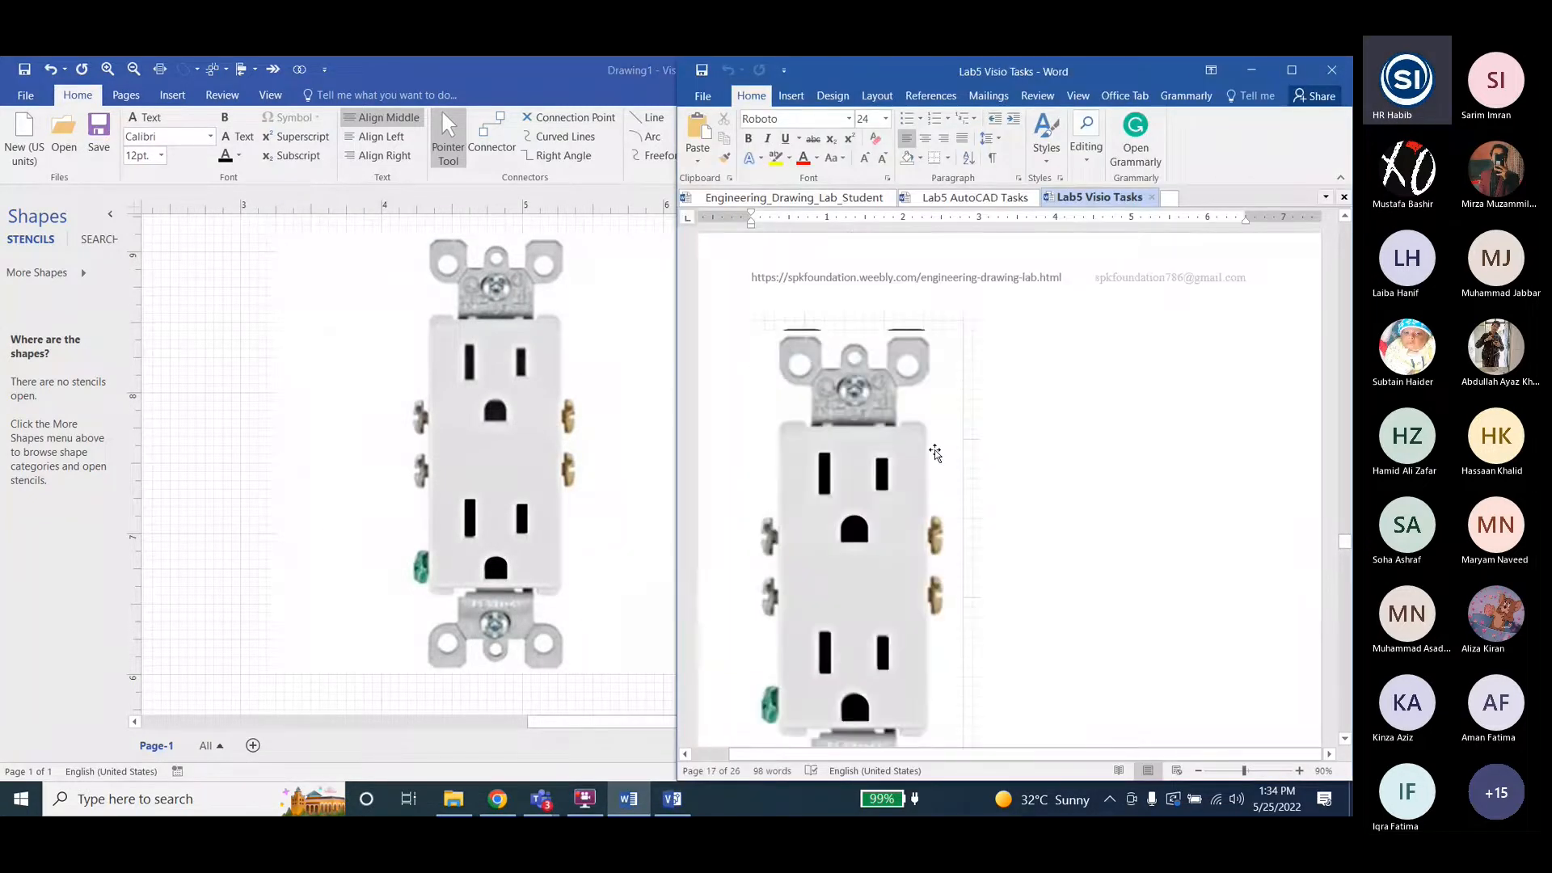
left_click(369, 380)
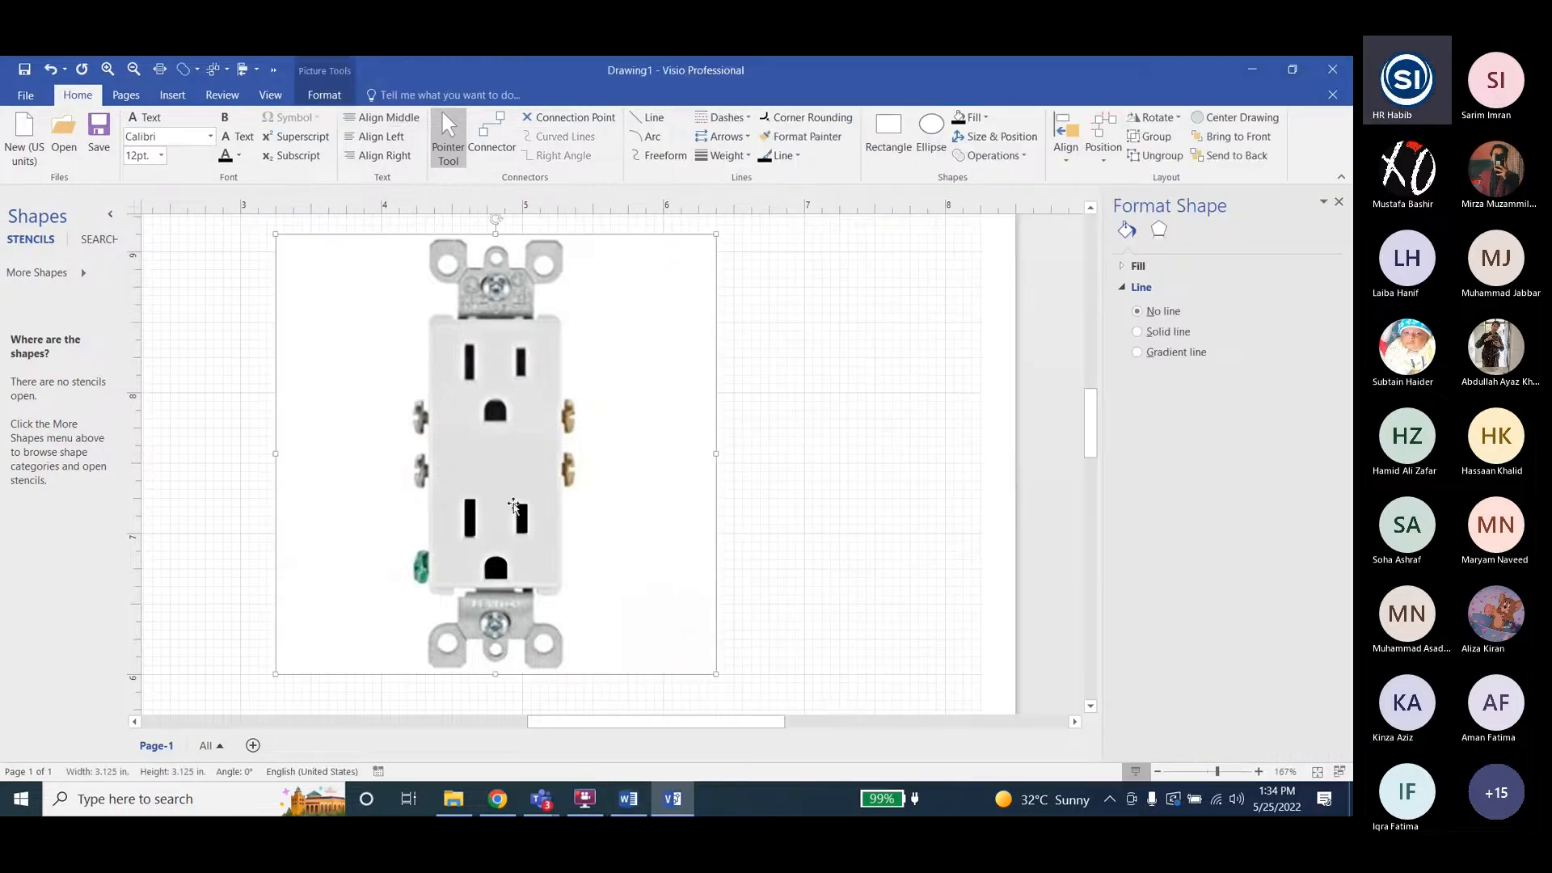
Bring the outlet group in front of the picture and send it behind again to compare the socket holes.
left_click(498, 670)
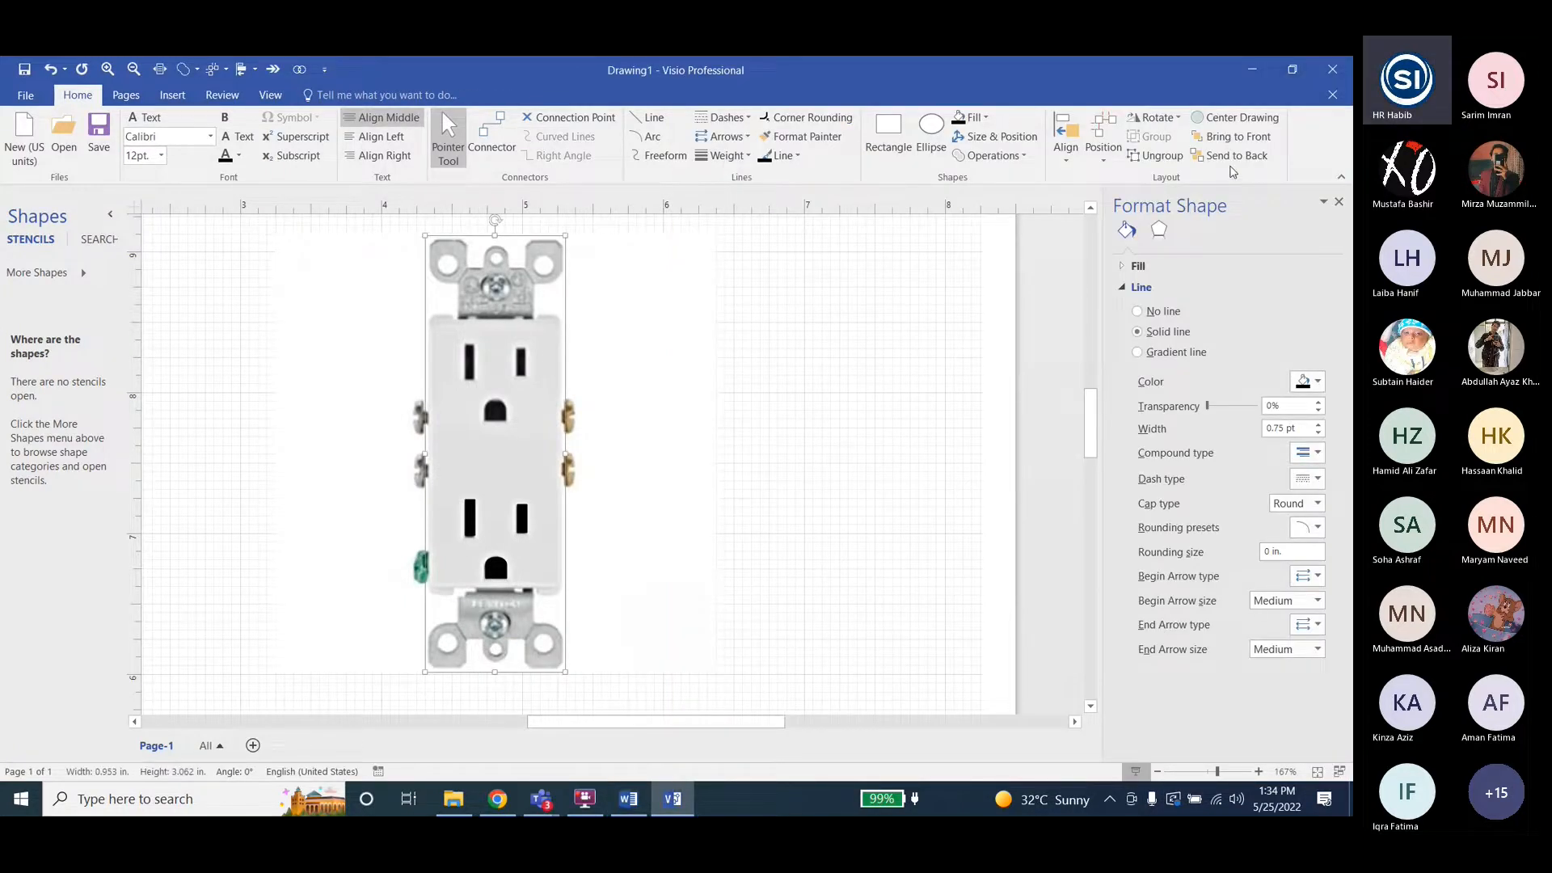
left_click(1239, 136)
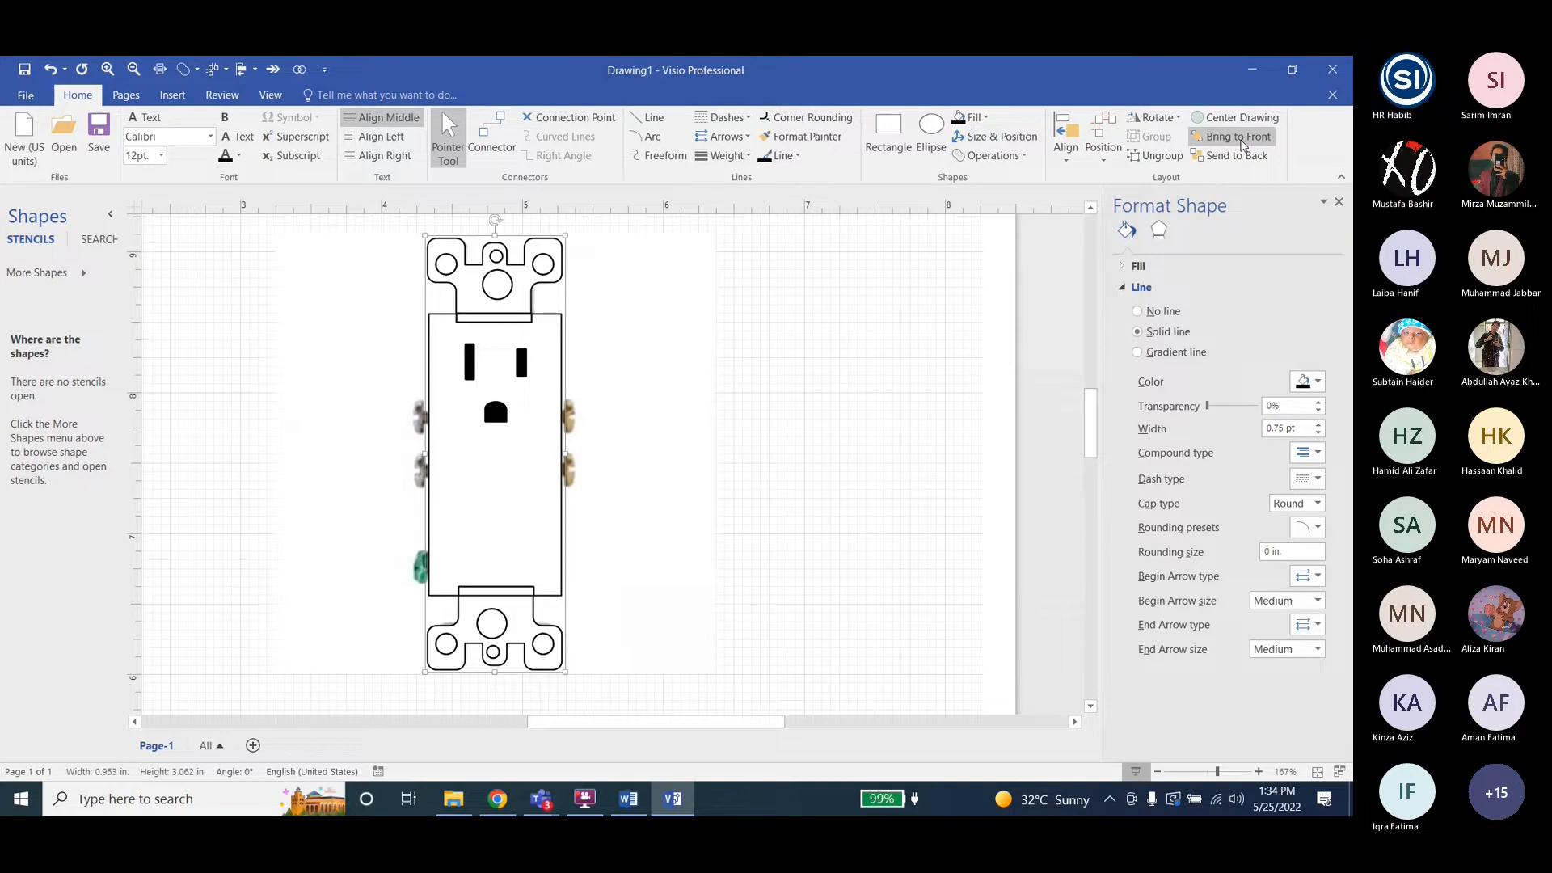
left_click(1239, 155)
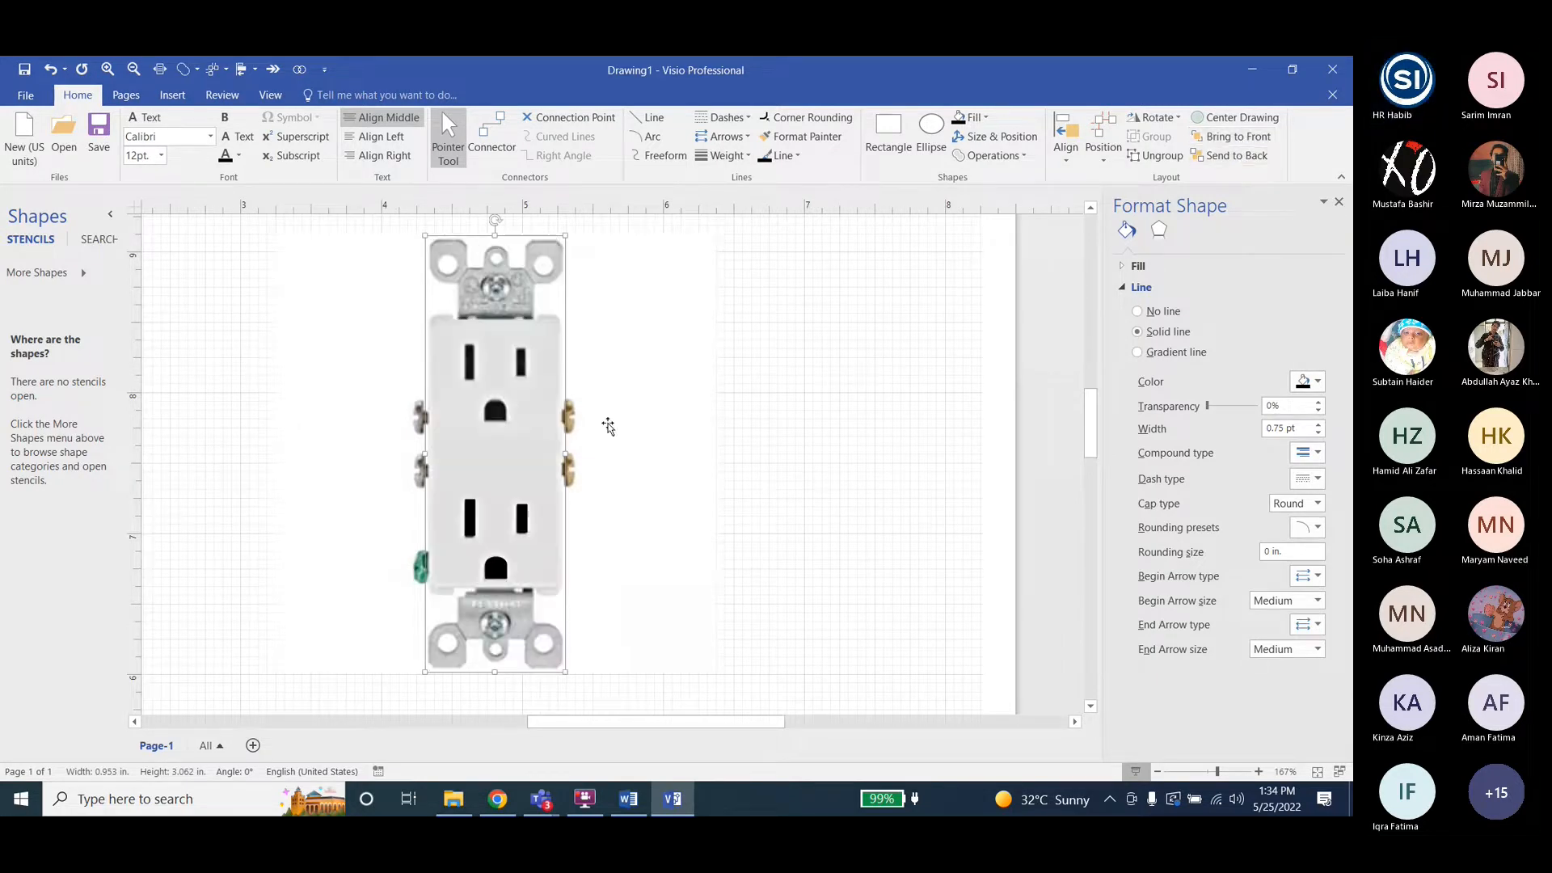
left_click(522, 527)
left_click(522, 527)
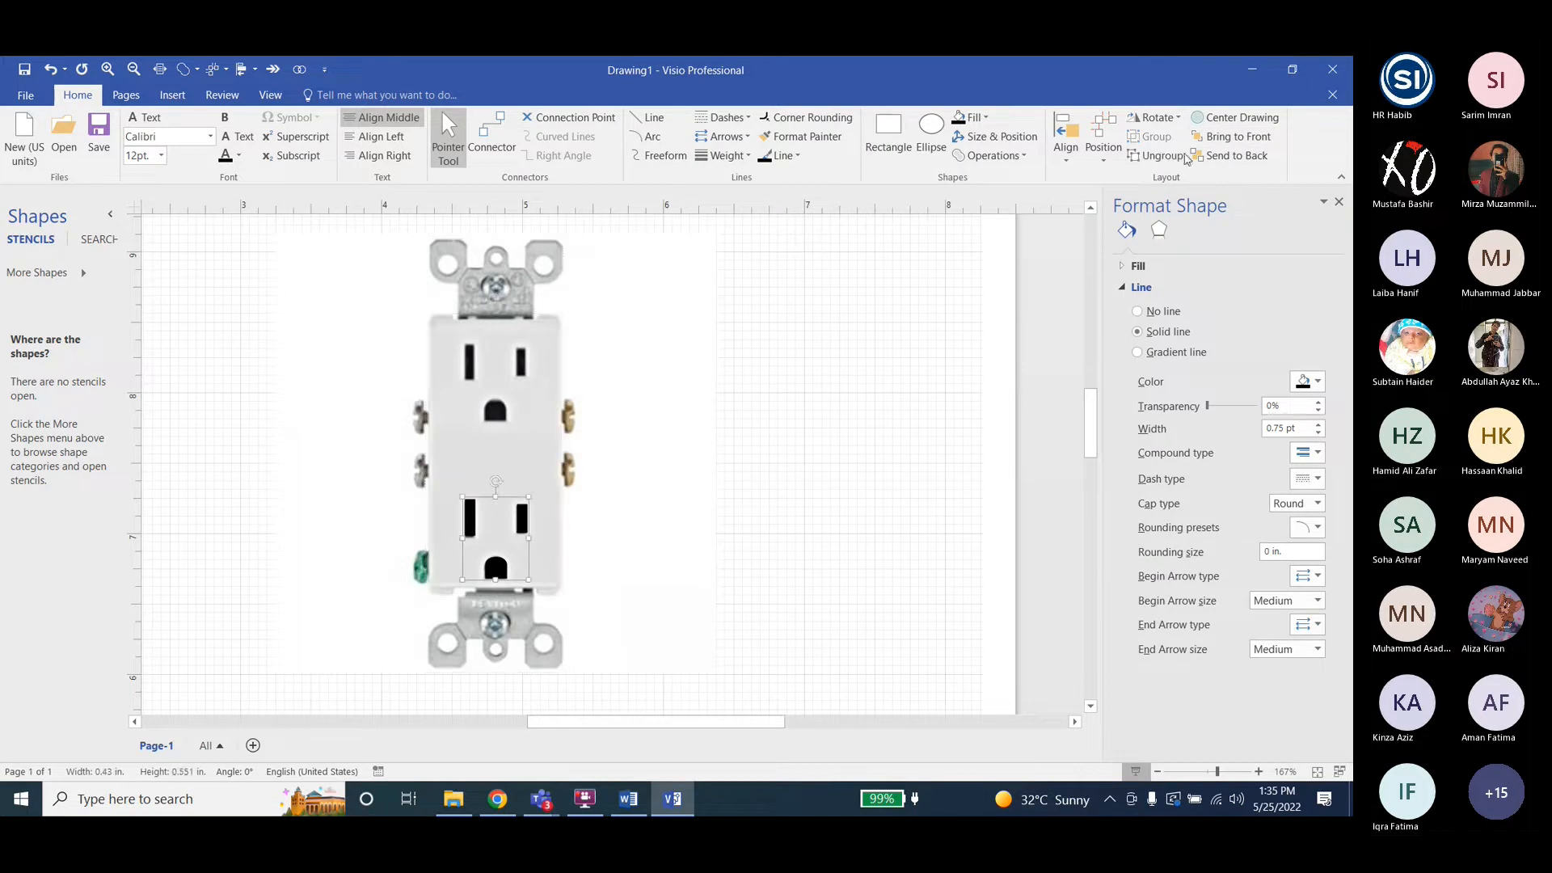
left_click(497, 665)
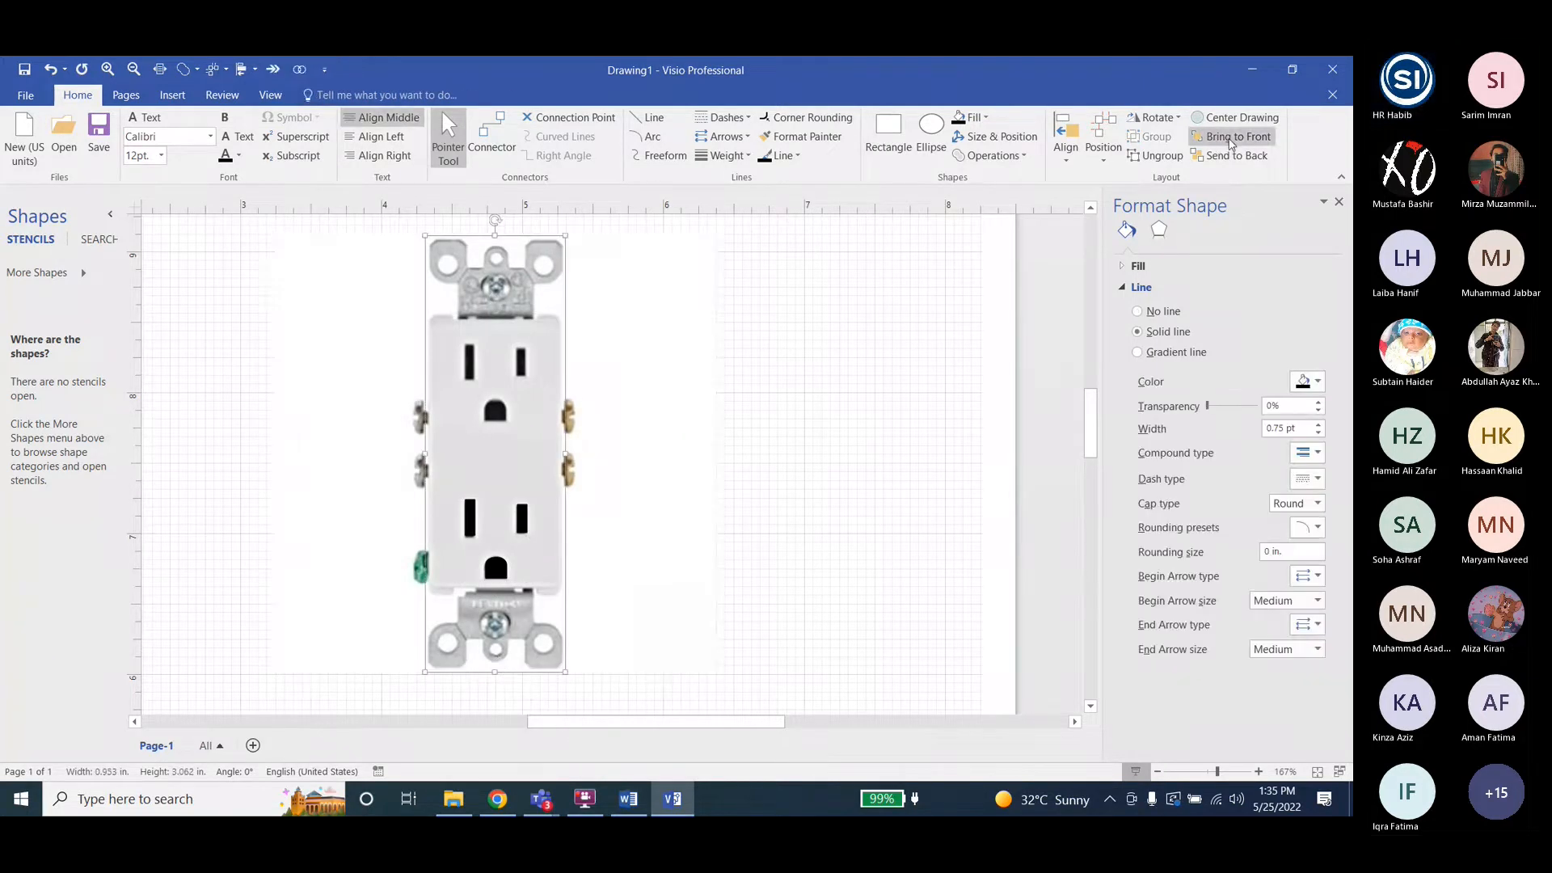
left_click(1230, 154)
left_click(504, 518)
left_click(563, 521)
left_click(500, 521)
left_click(400, 520)
left_click(484, 521)
left_click(503, 526)
left_click(495, 535)
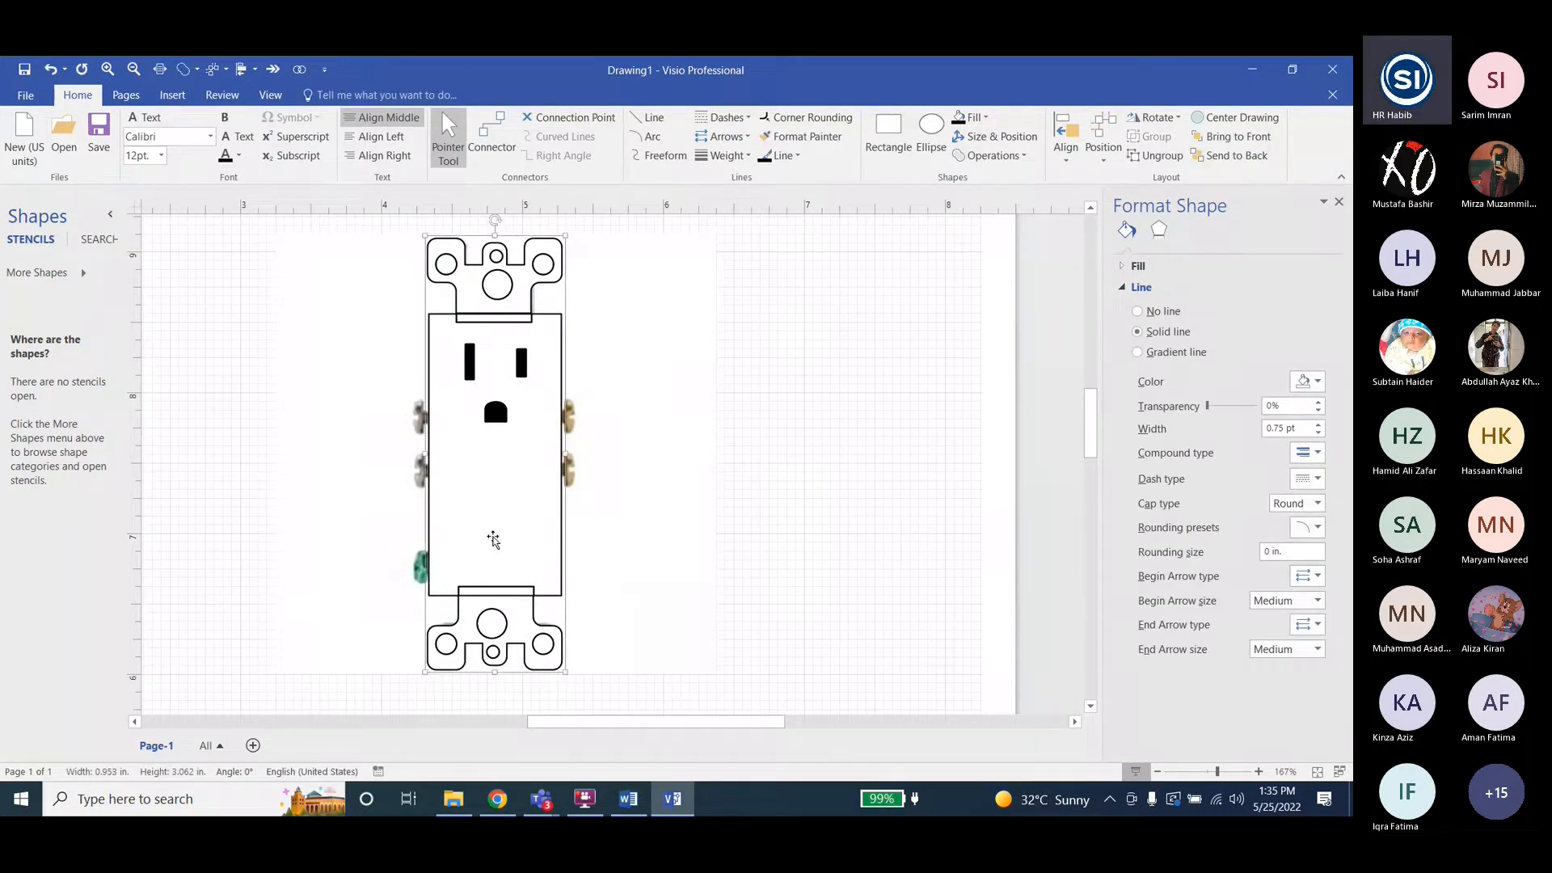
left_click(1231, 155)
Try to add the upper socket's holes to the selection of the lower socket hole group.
left_click(527, 518)
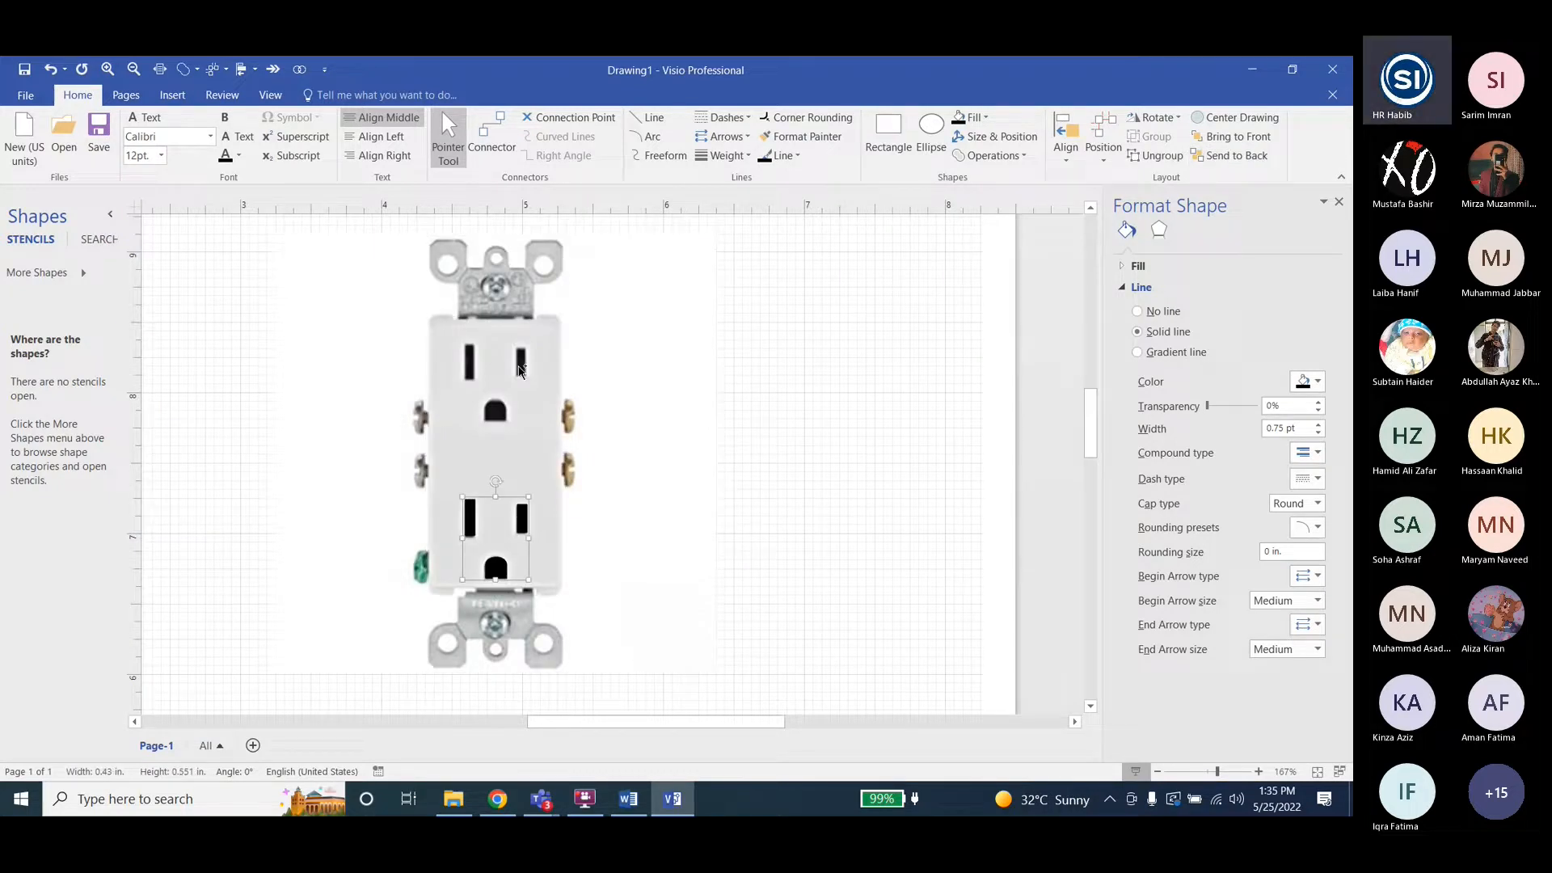
left_click(521, 371, "ctrl")
left_click(496, 384, "ctrl")
left_click(495, 384, "ctrl")
left_click(496, 412, "ctrl")
left_click(496, 415, "ctrl")
left_click(496, 416, "ctrl")
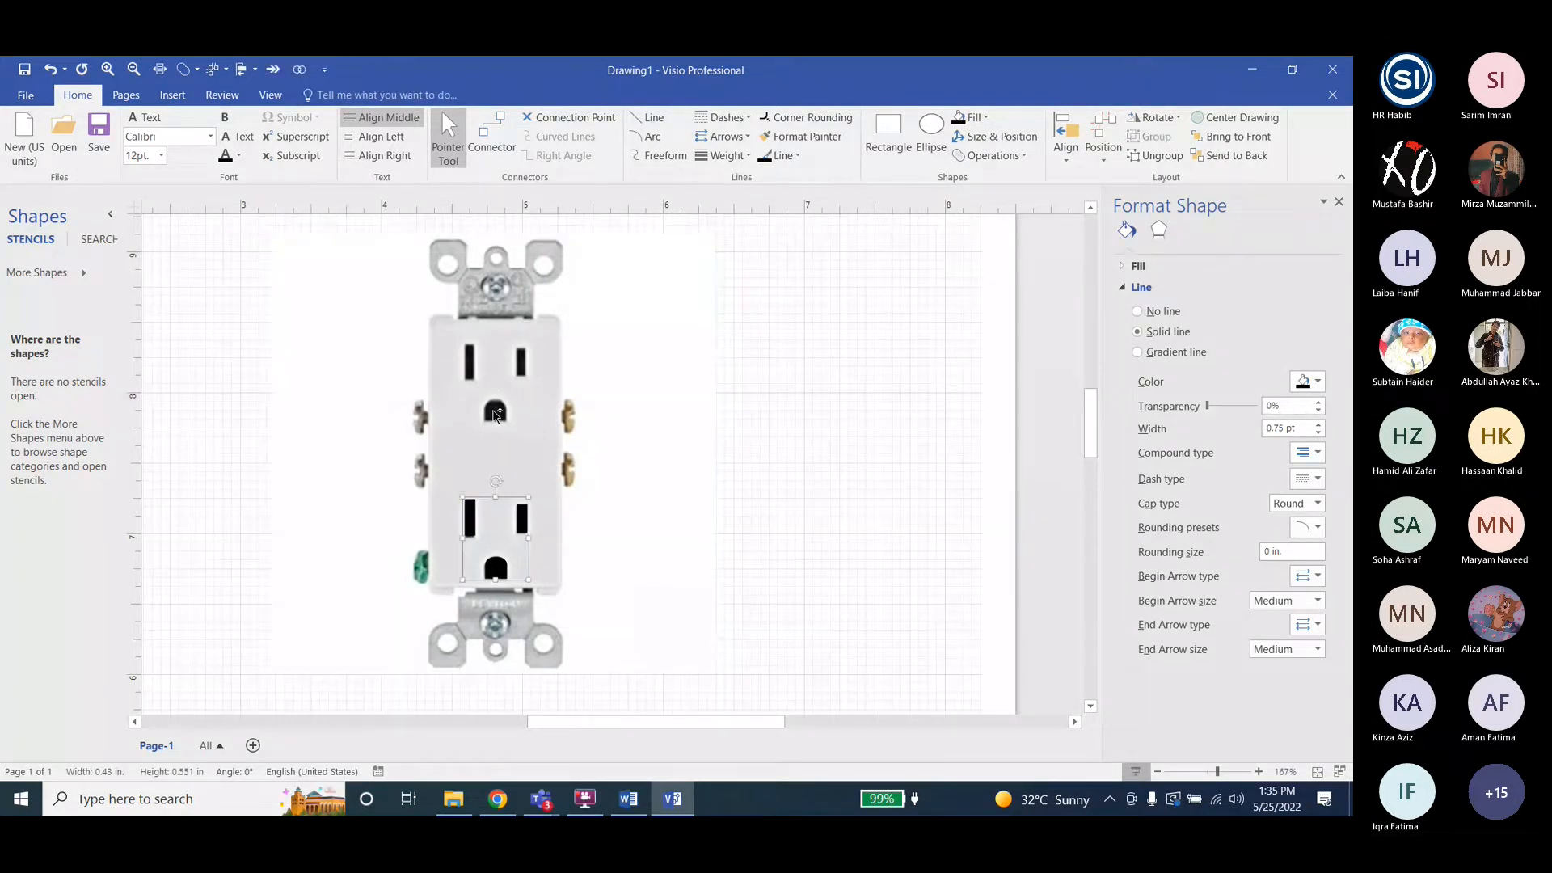
left_click(496, 414, "ctrl")
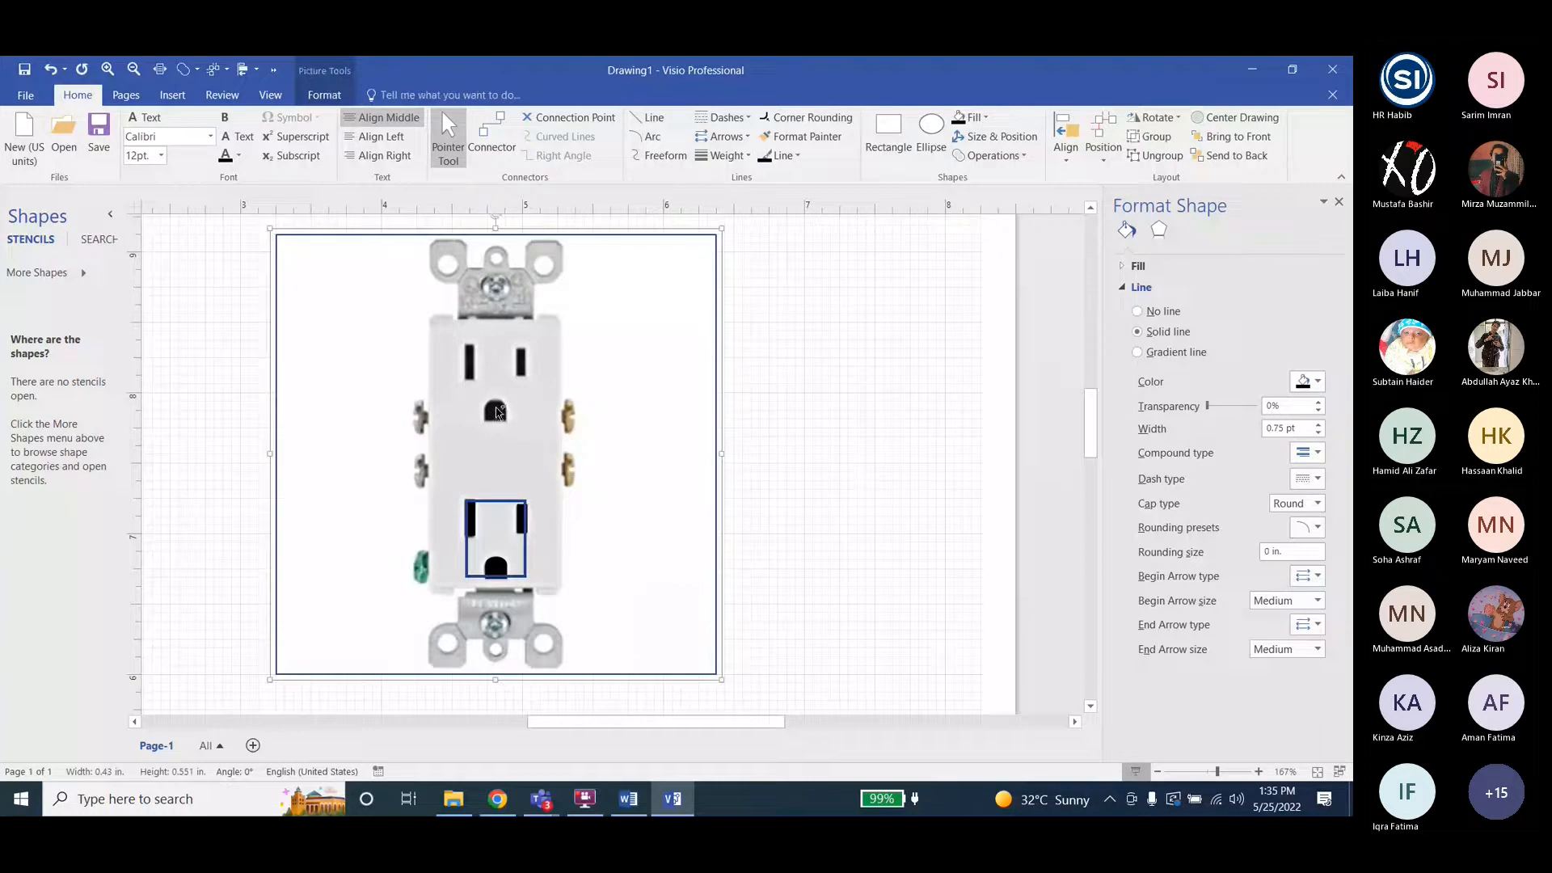
left_click(496, 412, "ctrl")
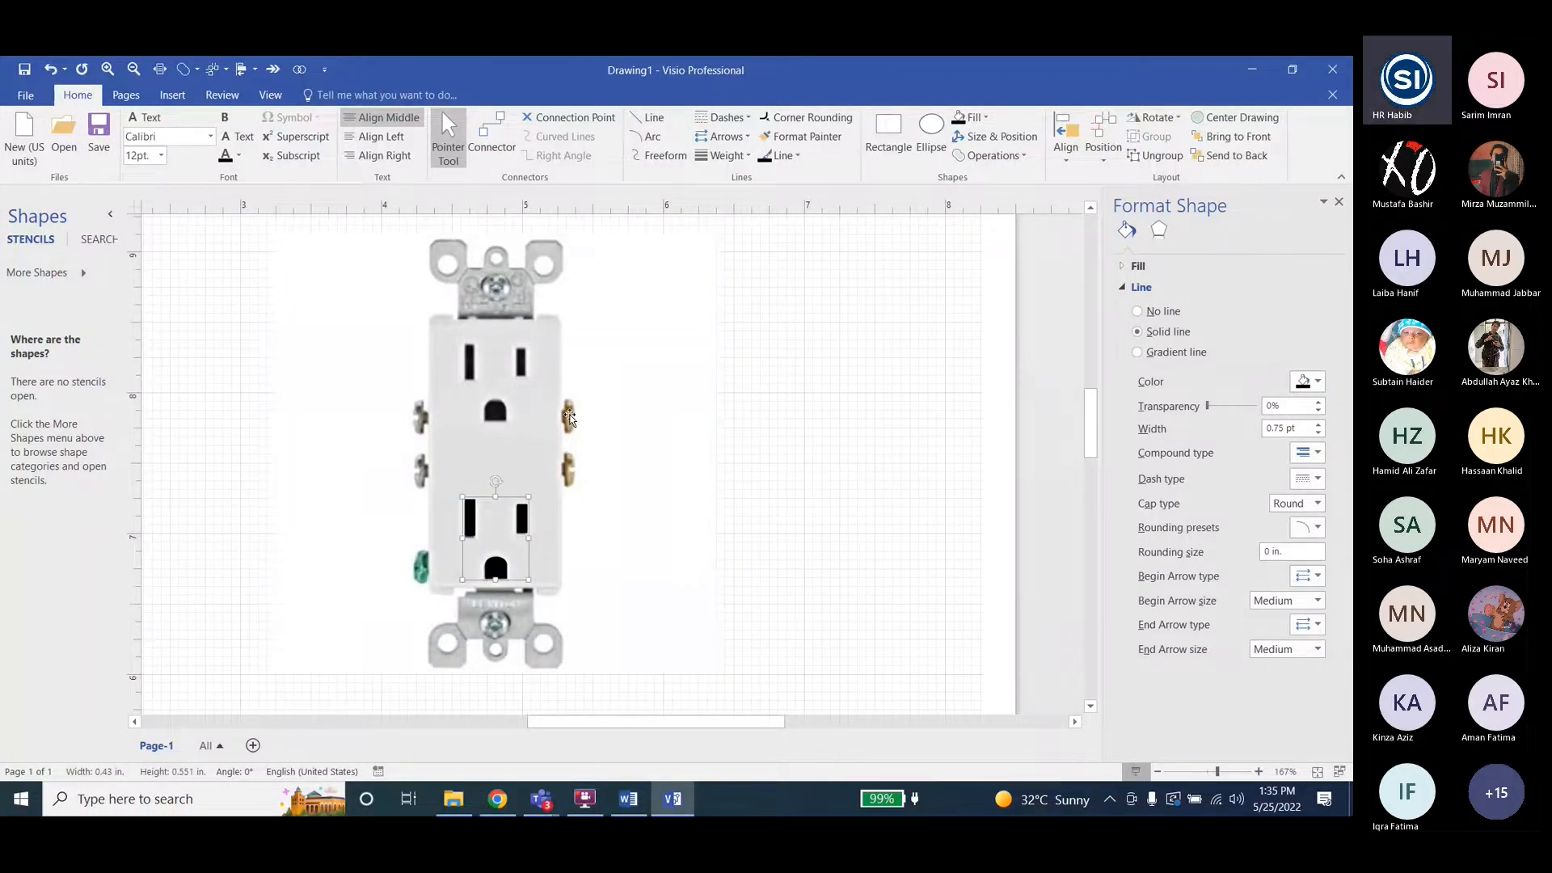
Try to group the outlet drawing with the lower socket holes and fragment the shapes.
left_click(507, 653)
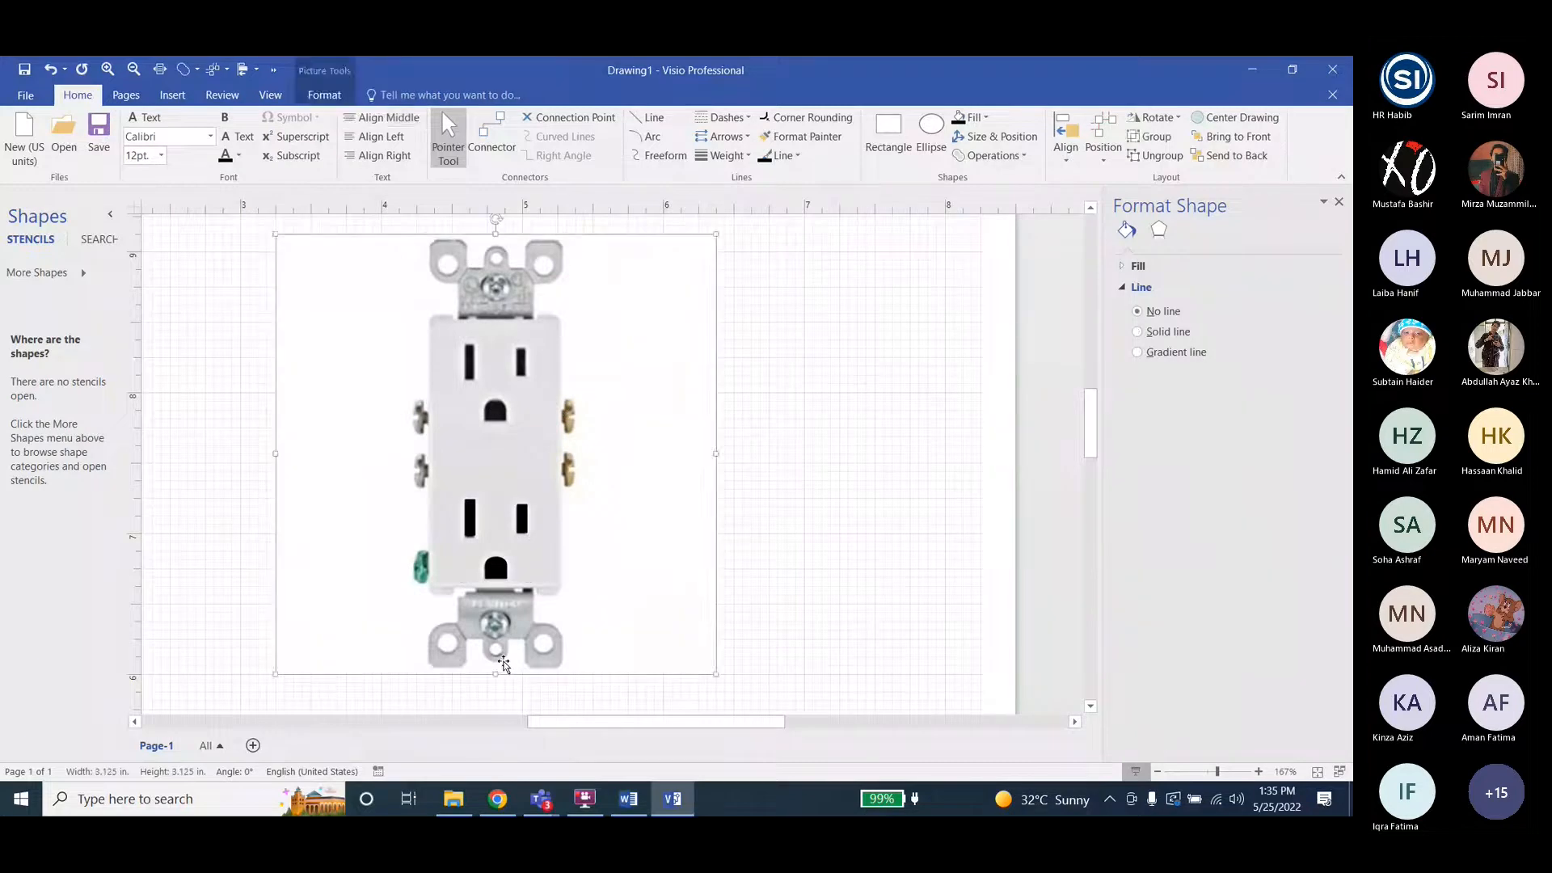
left_click(521, 525)
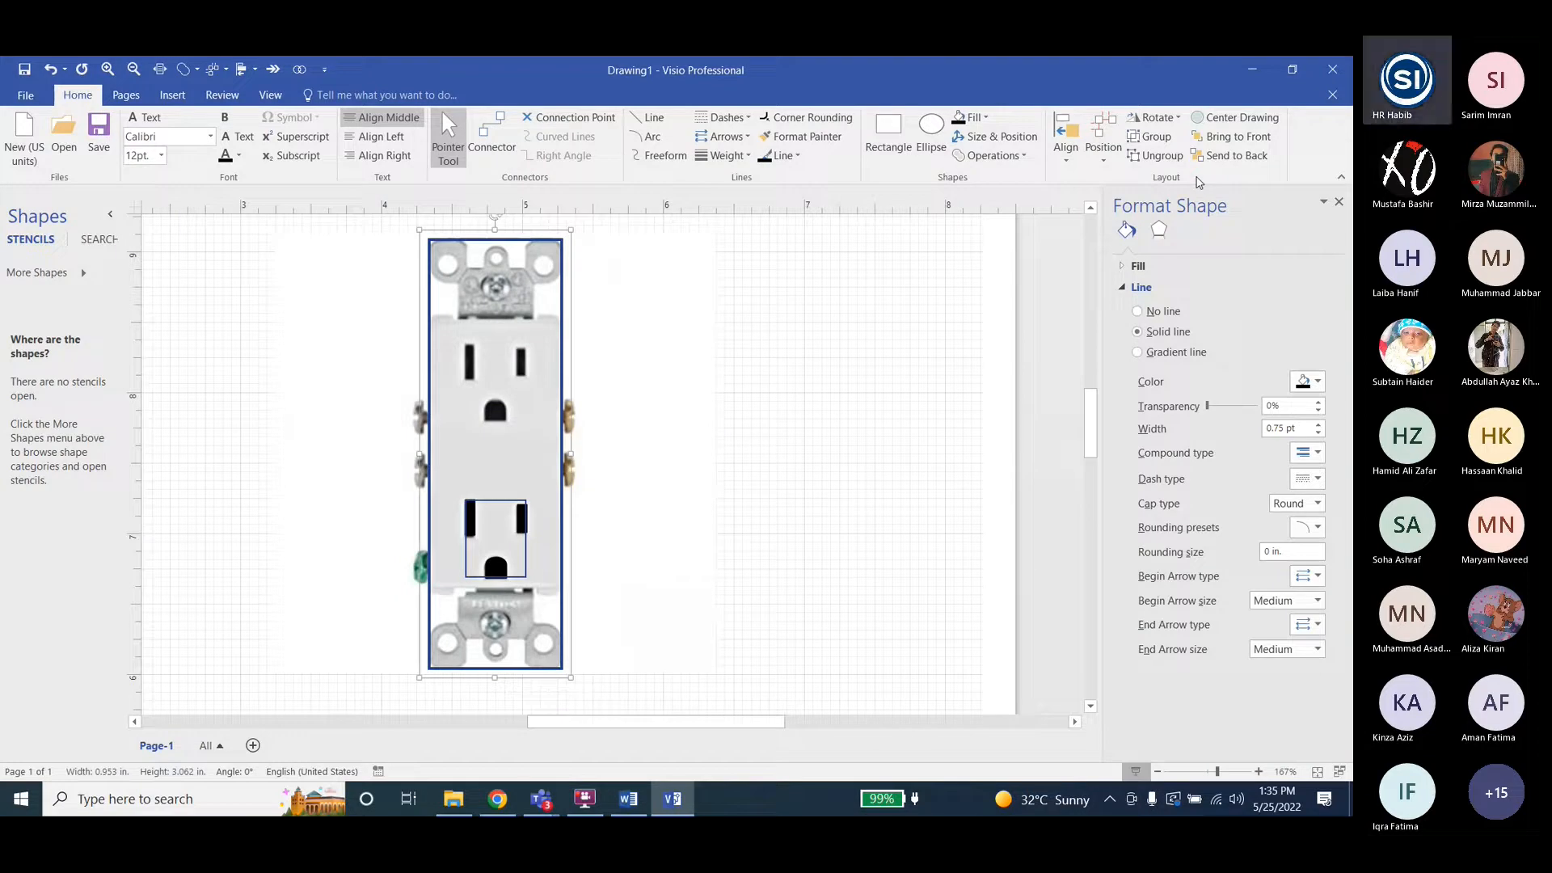
left_click(1134, 156)
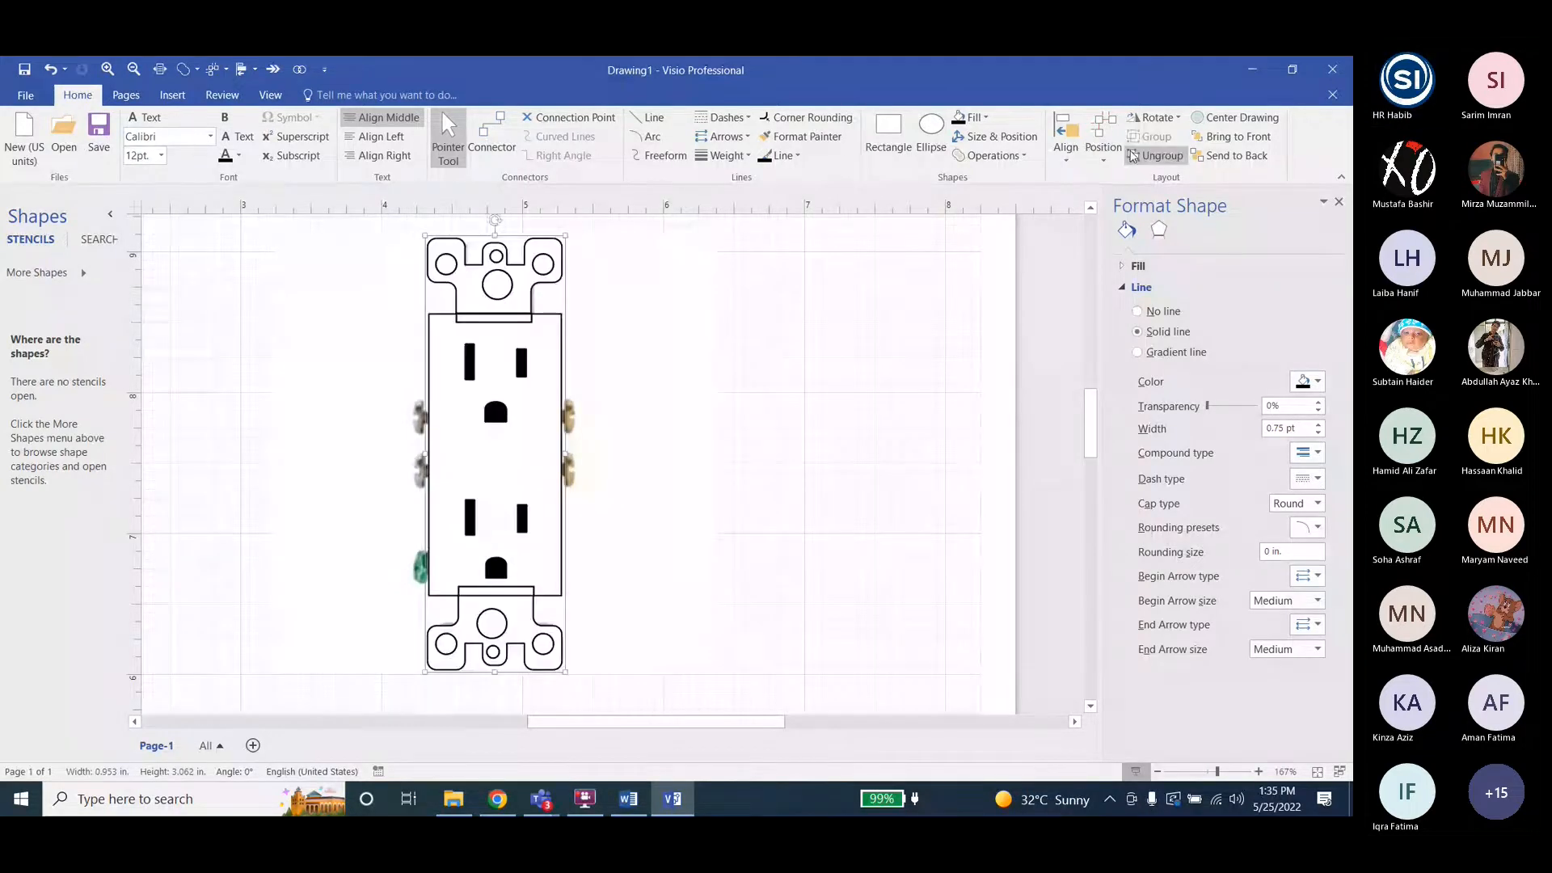
left_click(993, 155)
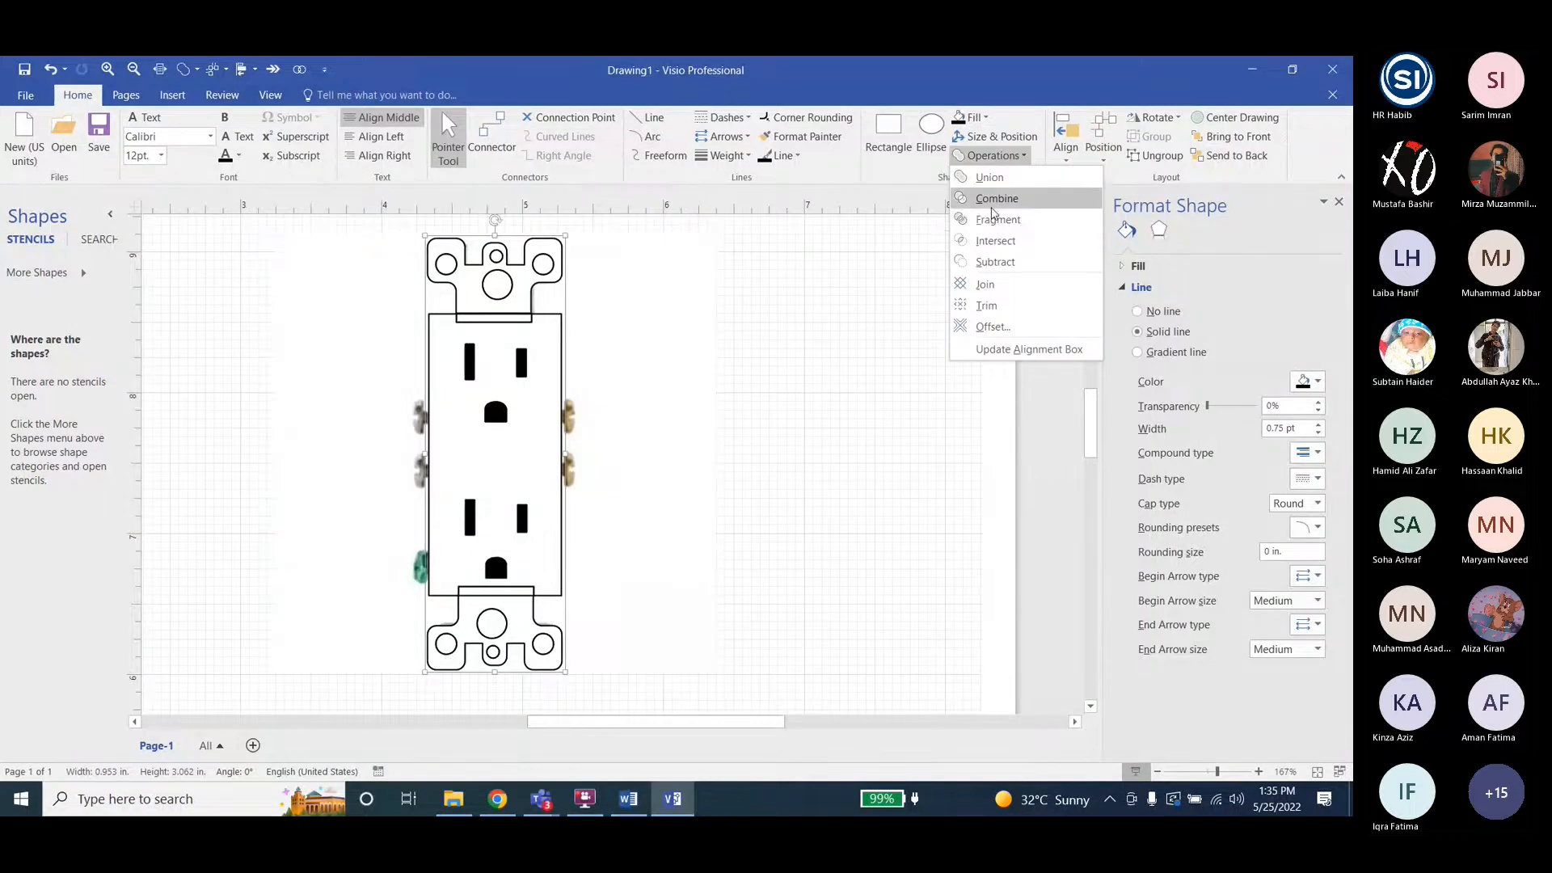
left_click(982, 227)
left_click(866, 442)
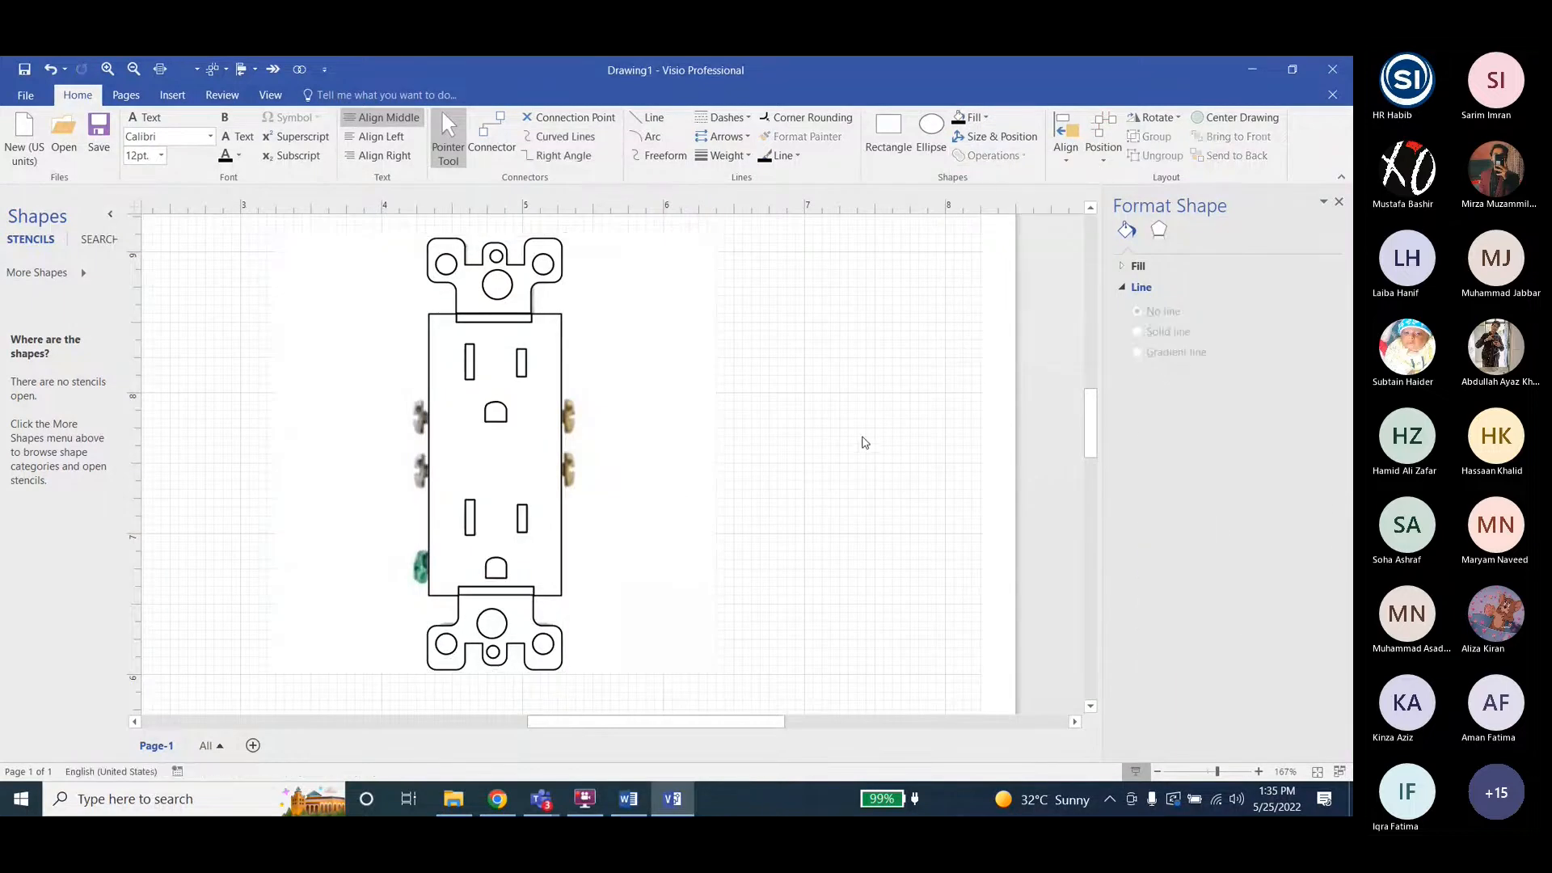
key("ctrl+a")
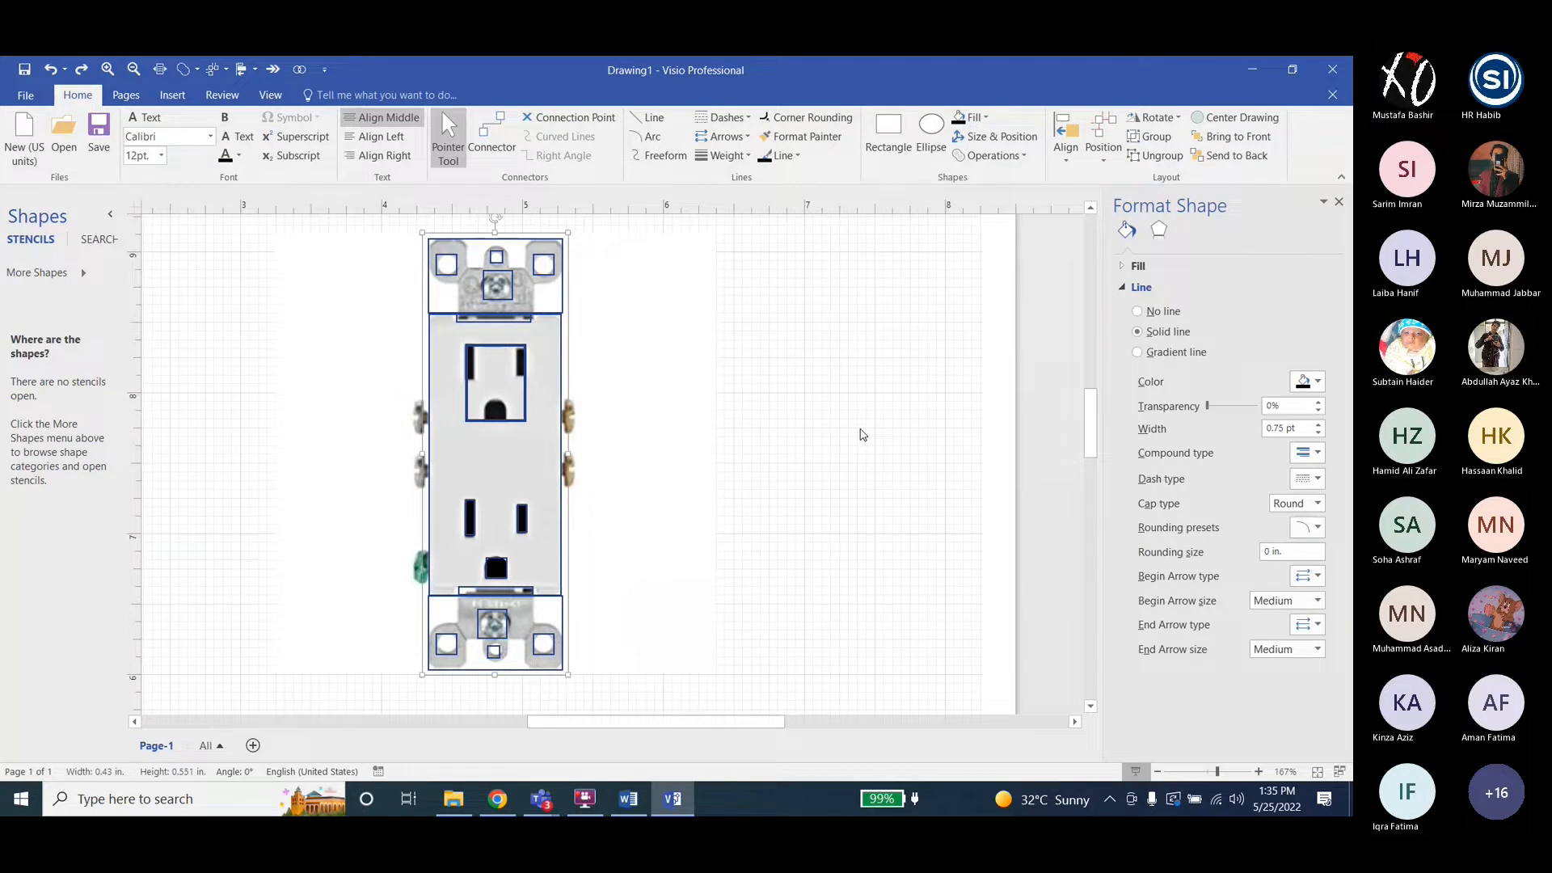
left_click(864, 435)
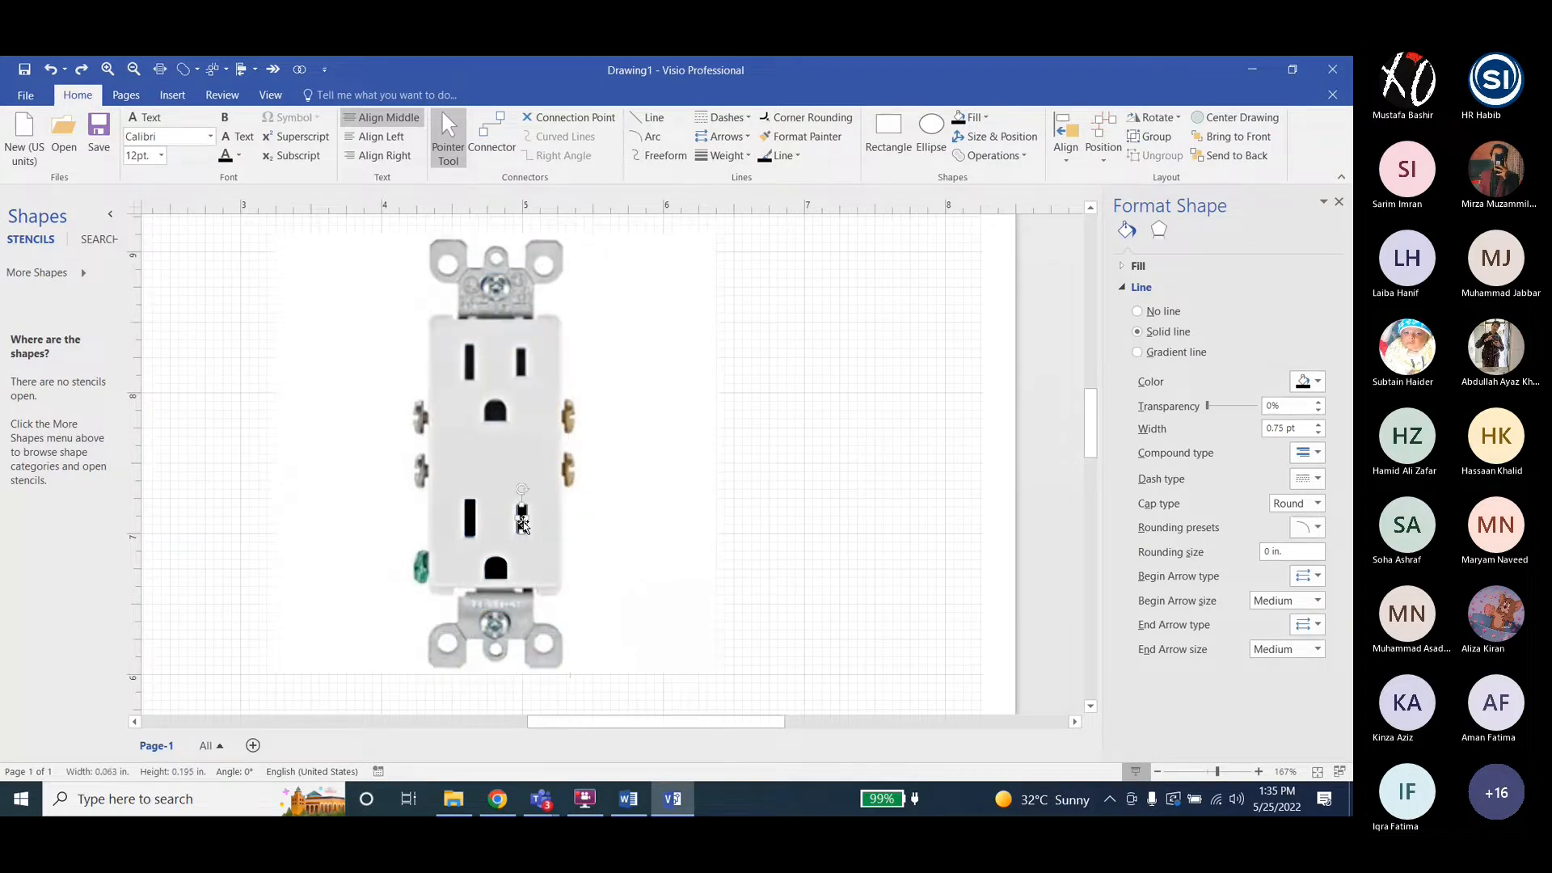
left_click(502, 413)
left_click(499, 412)
left_click(522, 532)
left_click(472, 524)
left_click(494, 574)
left_click(471, 524)
left_click(499, 688)
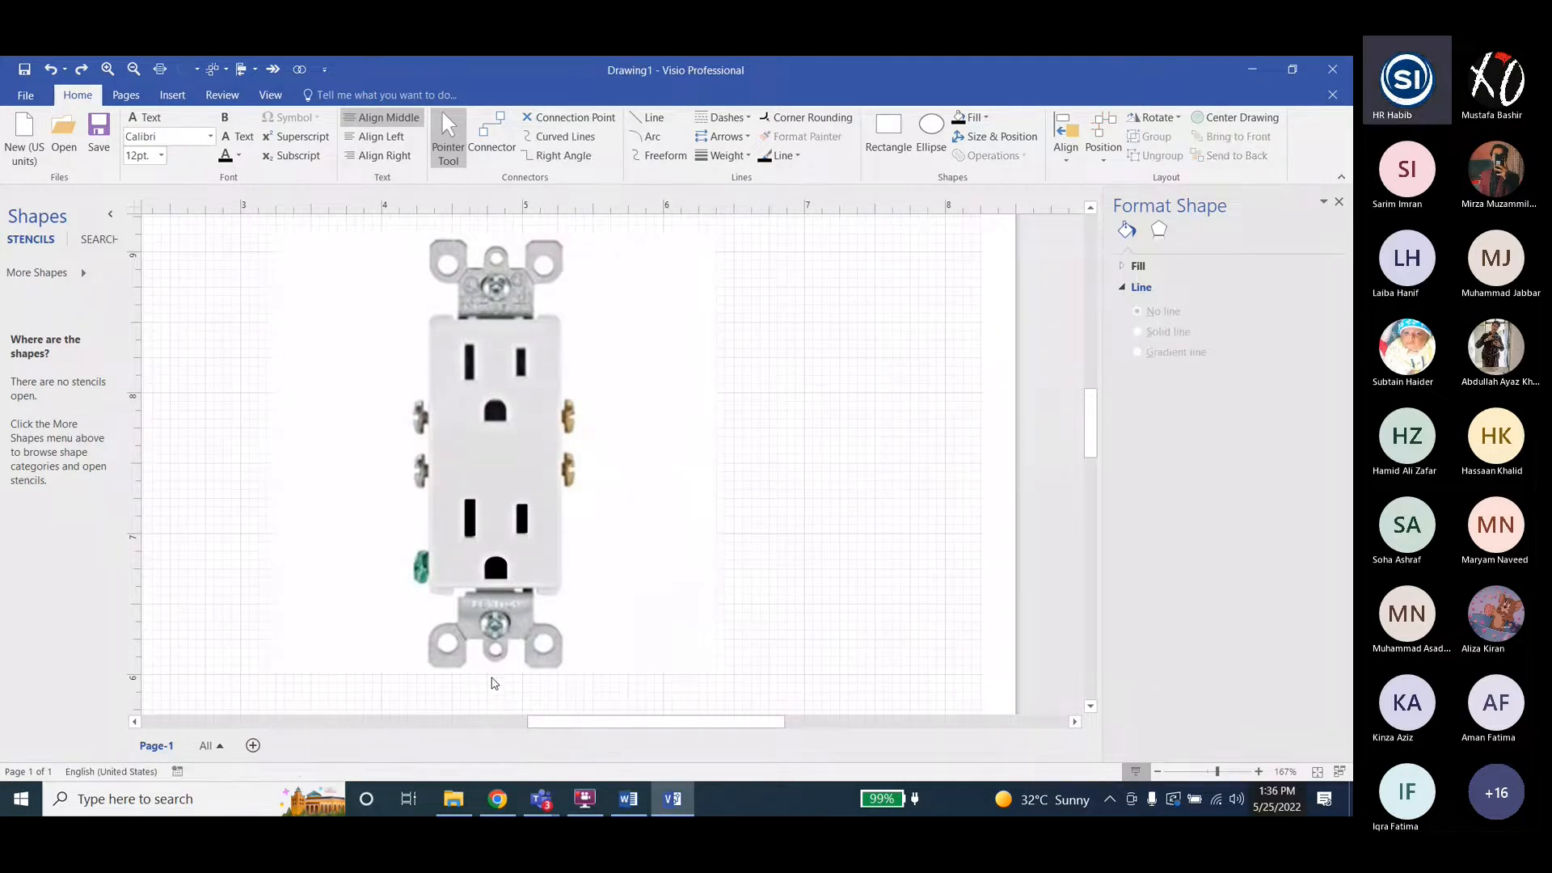
Bring the outlet drawing back in front of the outlet picture.
left_click(493, 671)
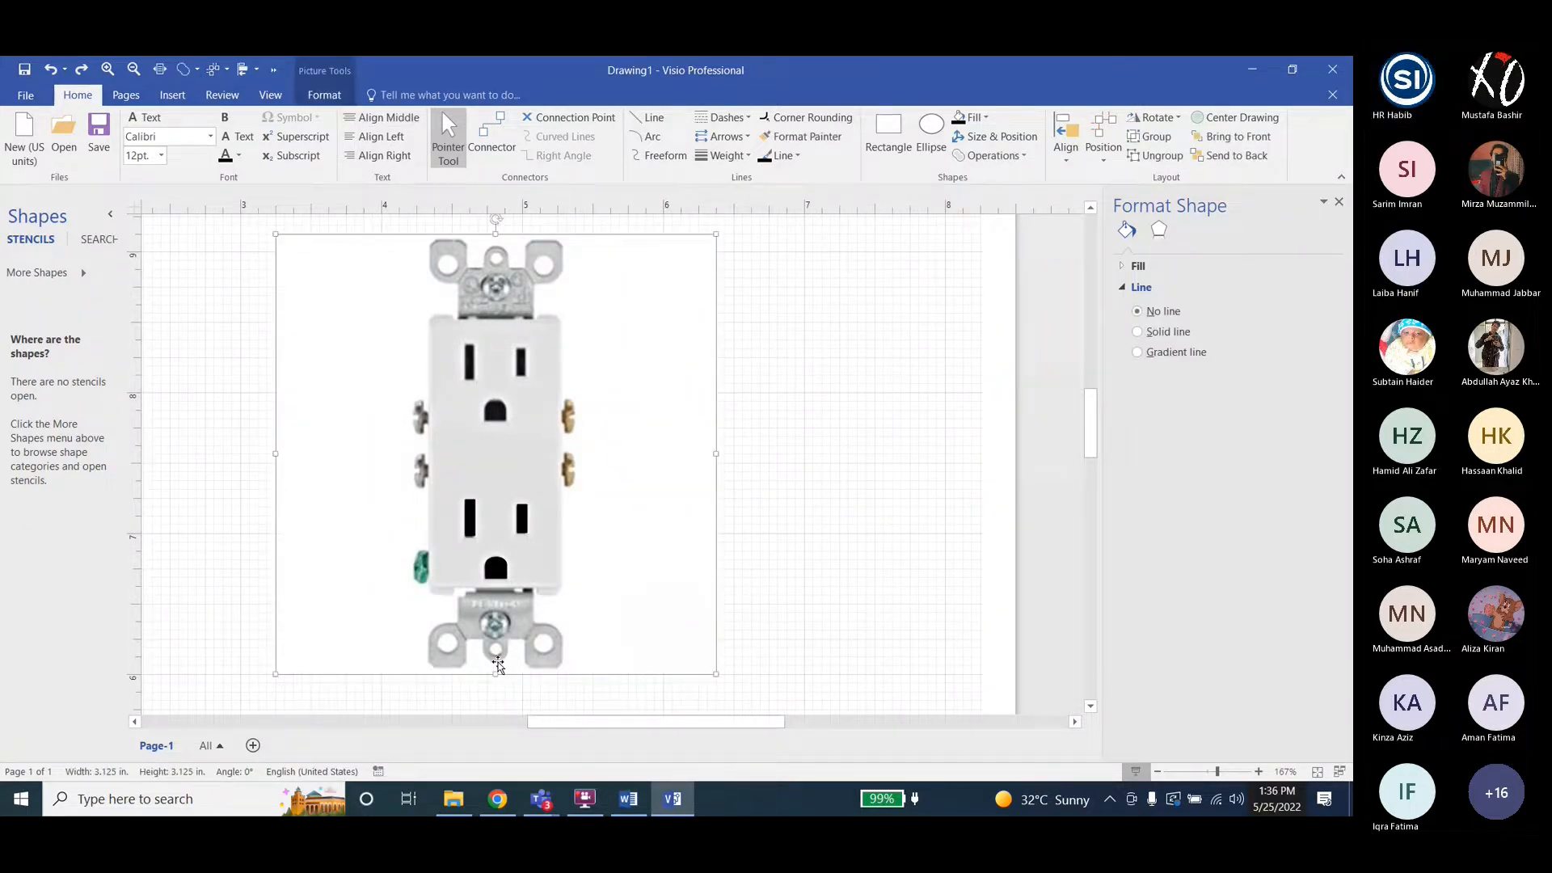
left_click(497, 639)
left_click(507, 559)
left_click(510, 559)
left_click(523, 521)
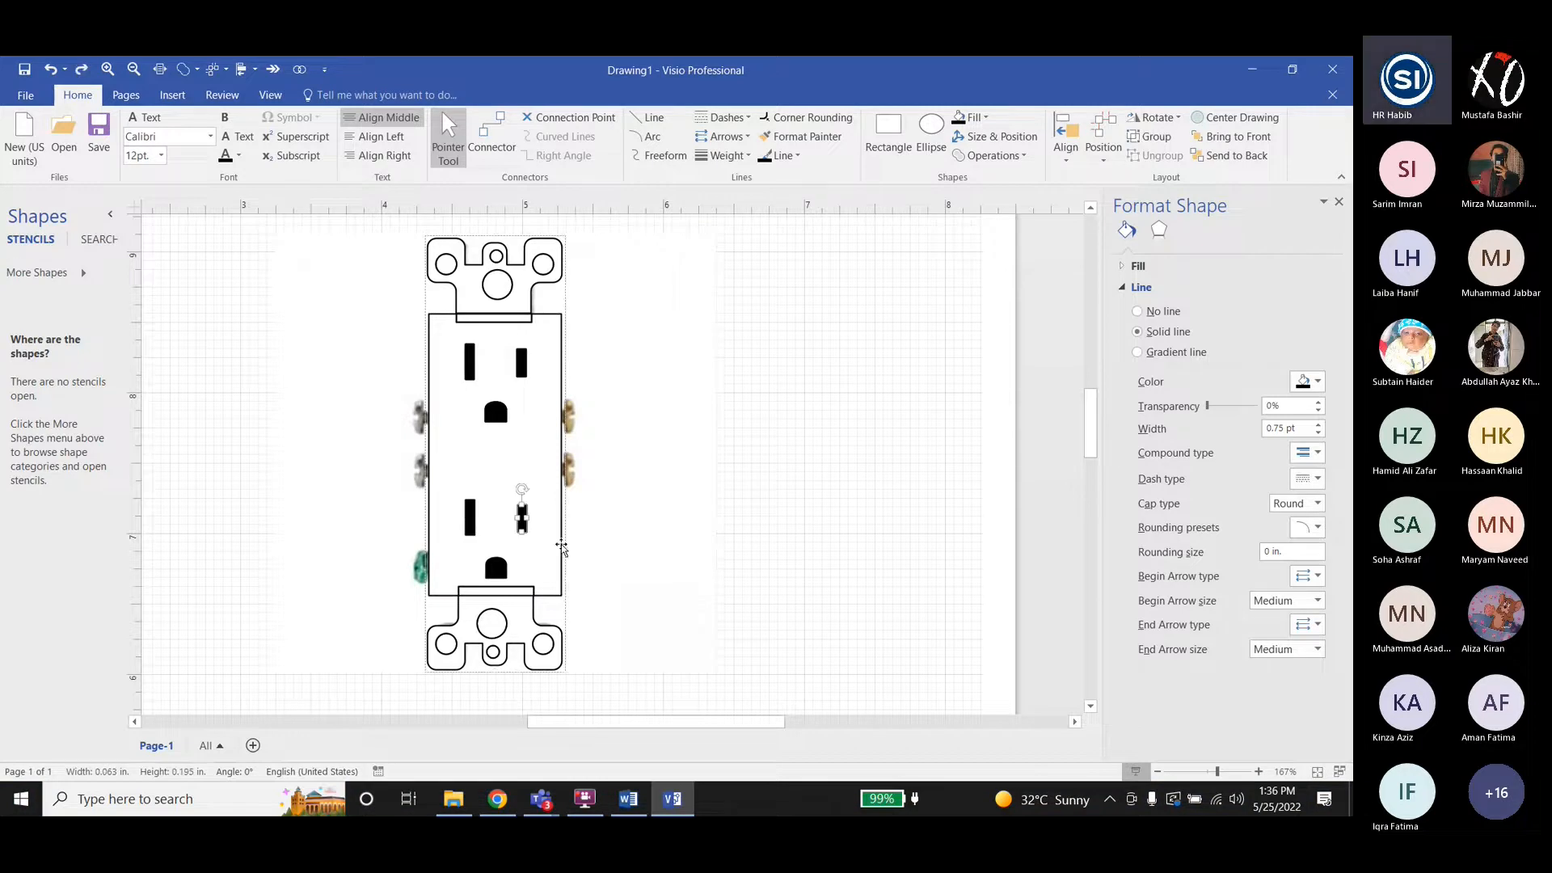
Try to fragment the outlet's body rectangle with the lower socket's short slot and ground hole.
left_click(537, 559)
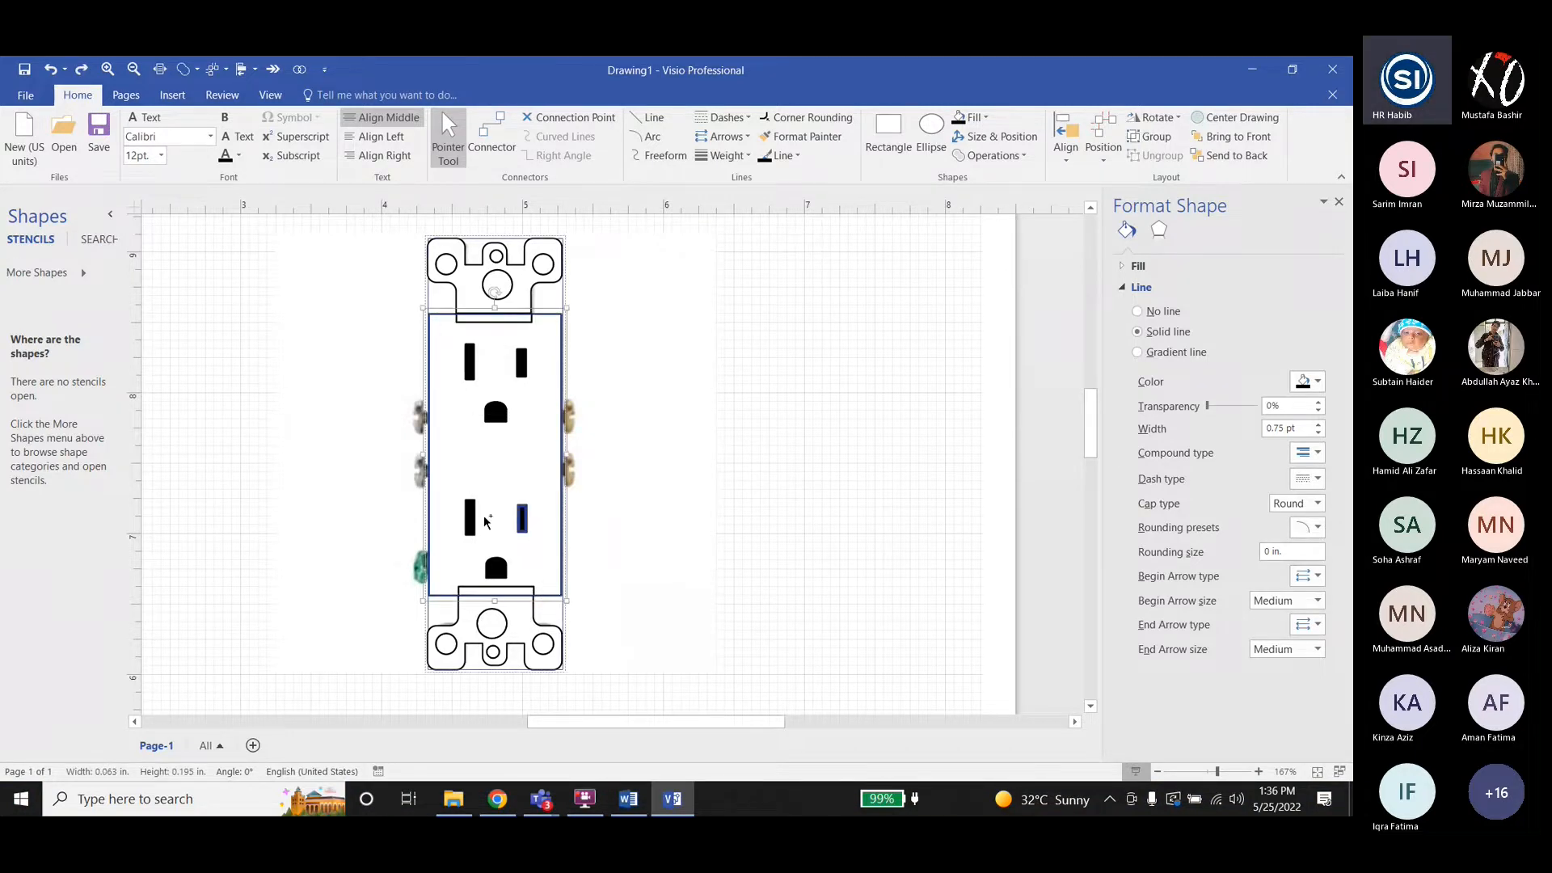
left_click(495, 570, "ctrl")
left_click(993, 155)
left_click(1005, 215)
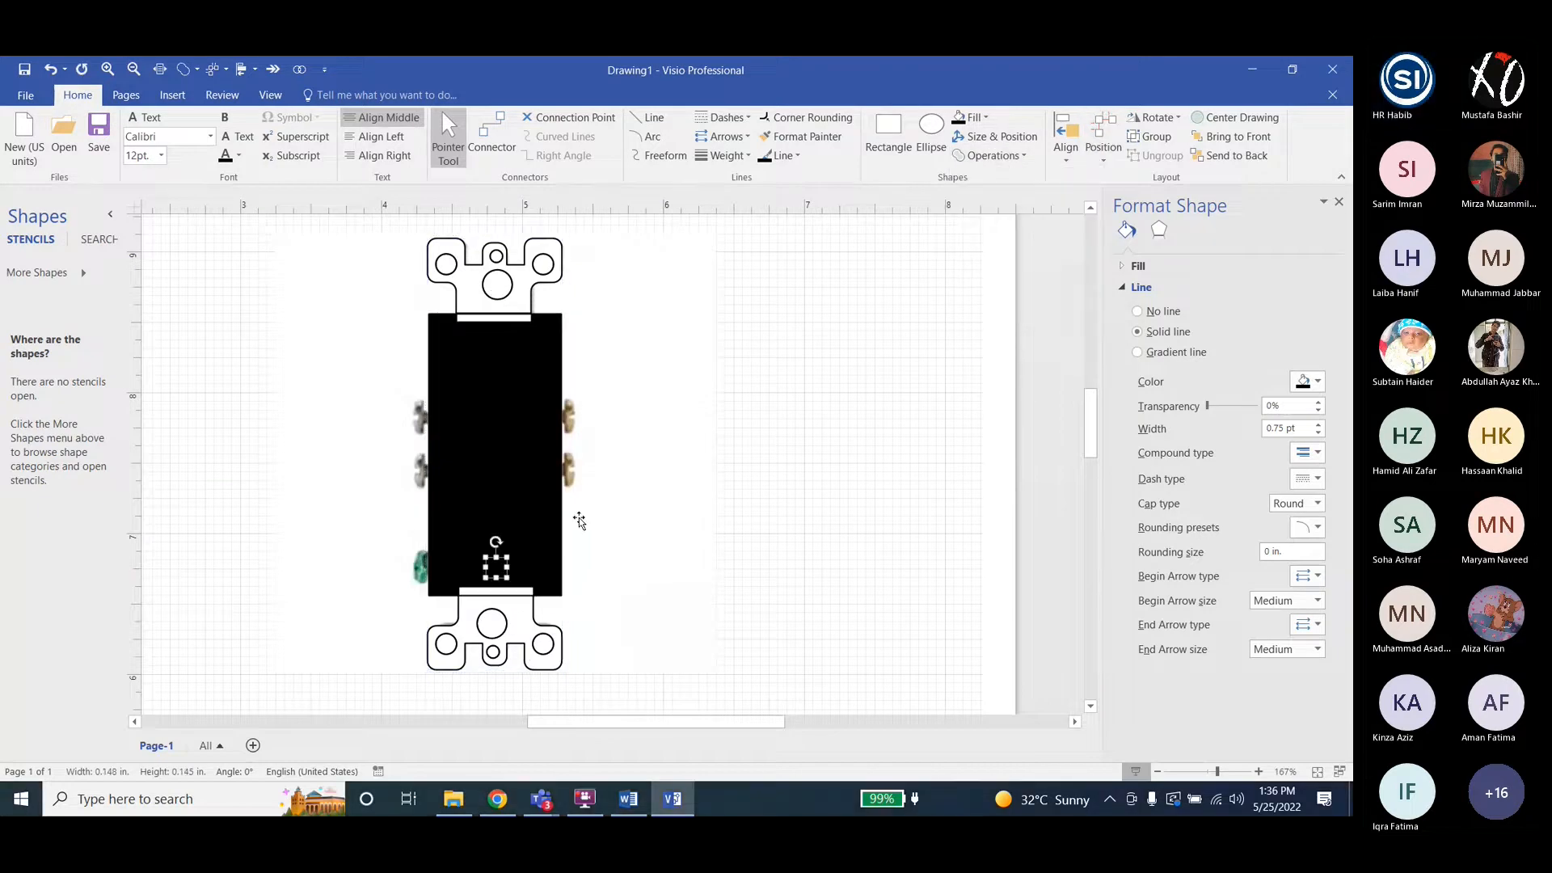
key("ctrl+z")
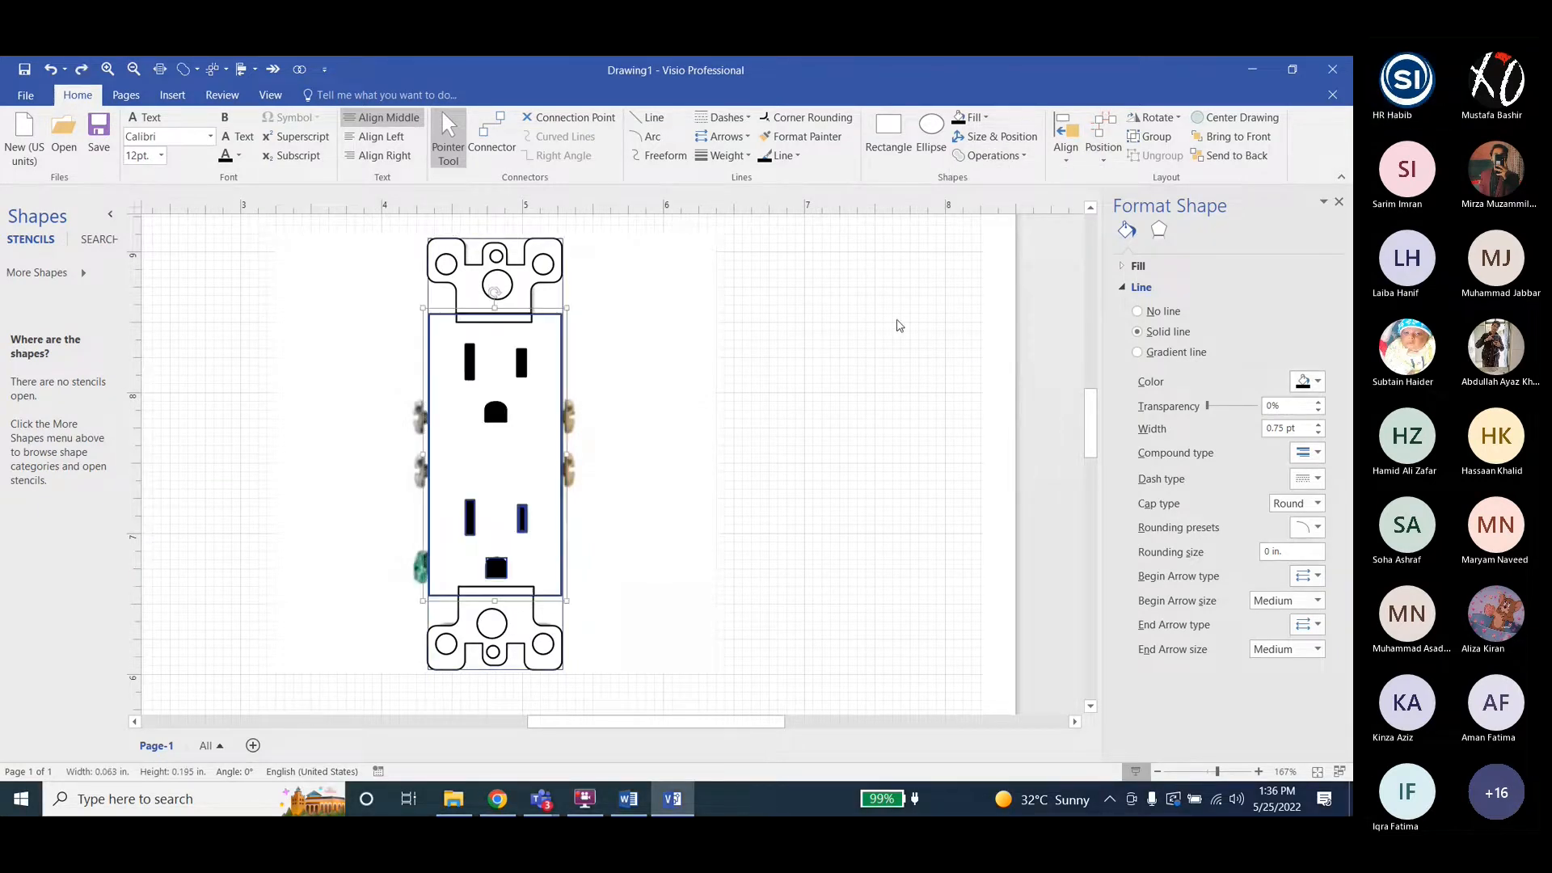
Select the two slots and the ground hole of the lower socket, and group them.
left_click(547, 338)
left_click(471, 519)
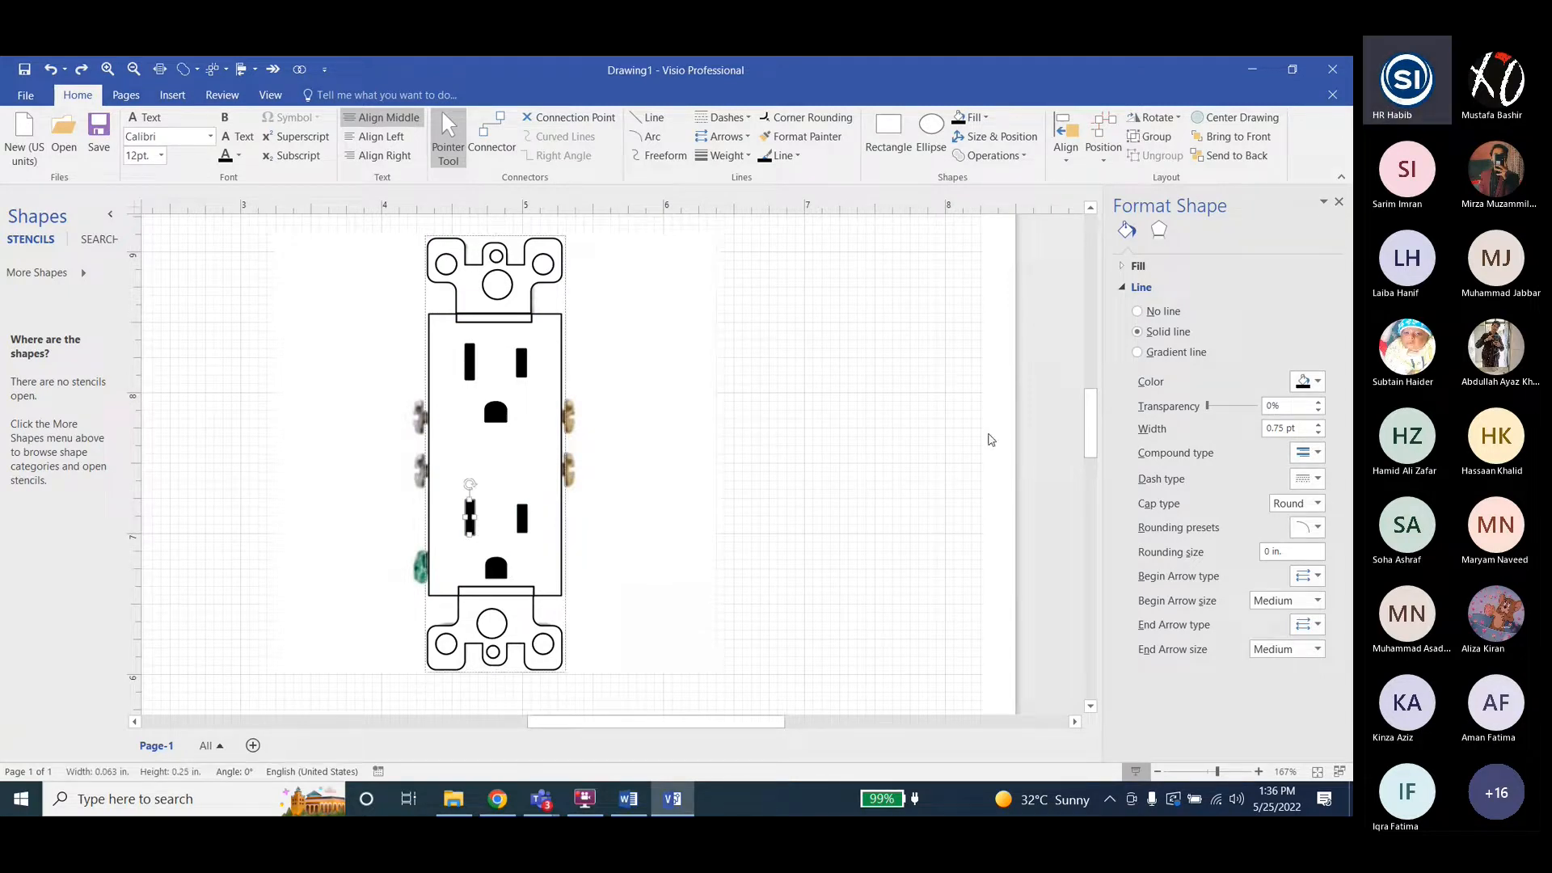
left_click(987, 440)
left_click(469, 515)
left_click(470, 517)
left_click(523, 519, "shift")
left_click(497, 569, "shift")
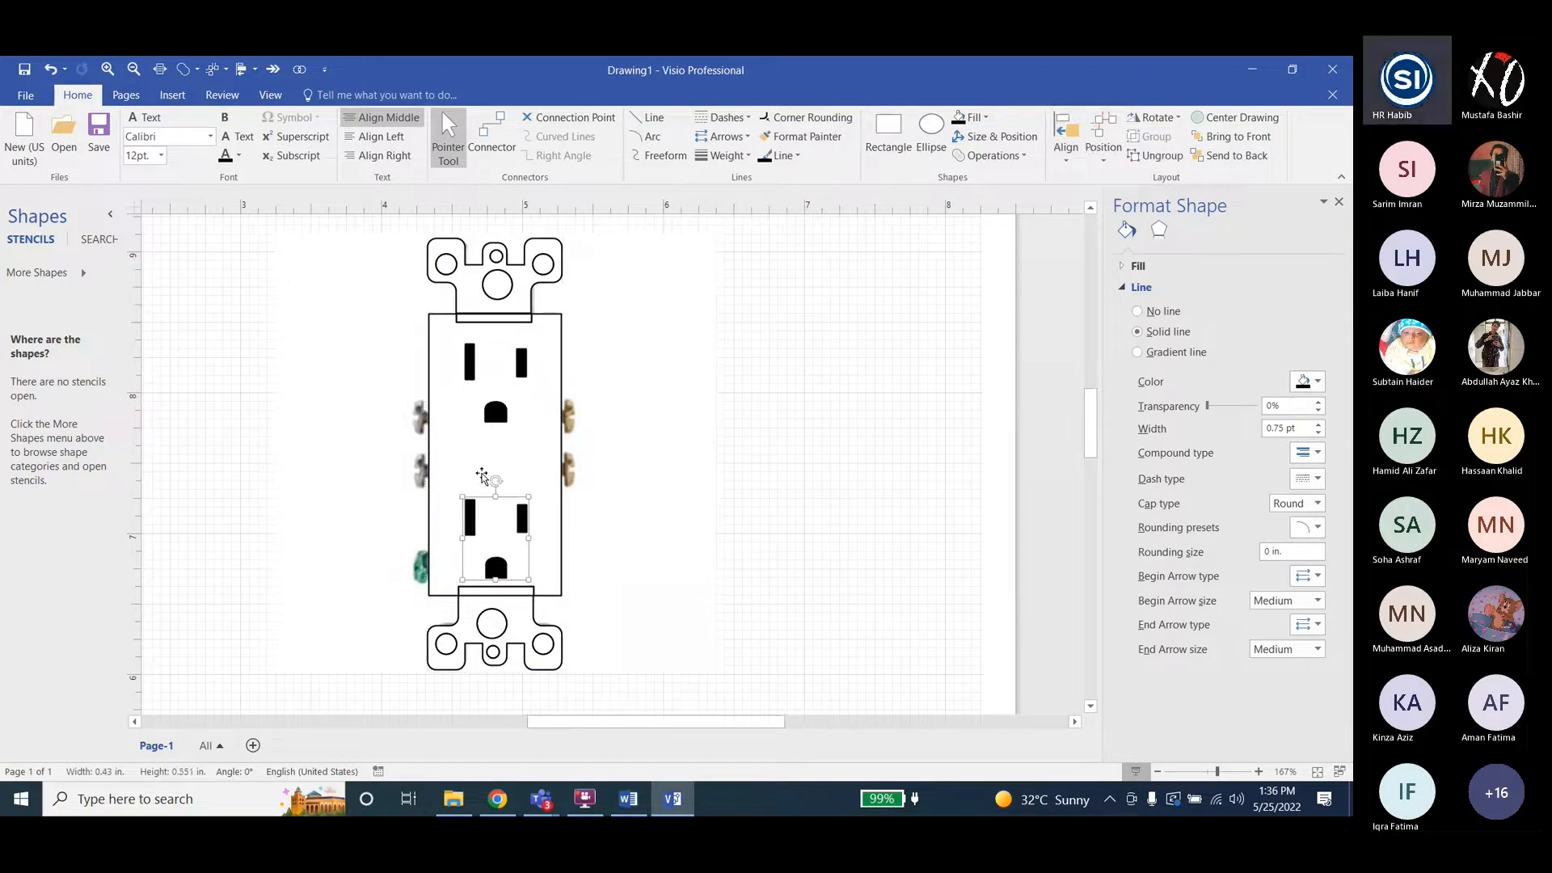
Fragment the outlet drawing group together with the grouped holes of the lower socket.
left_click(514, 462)
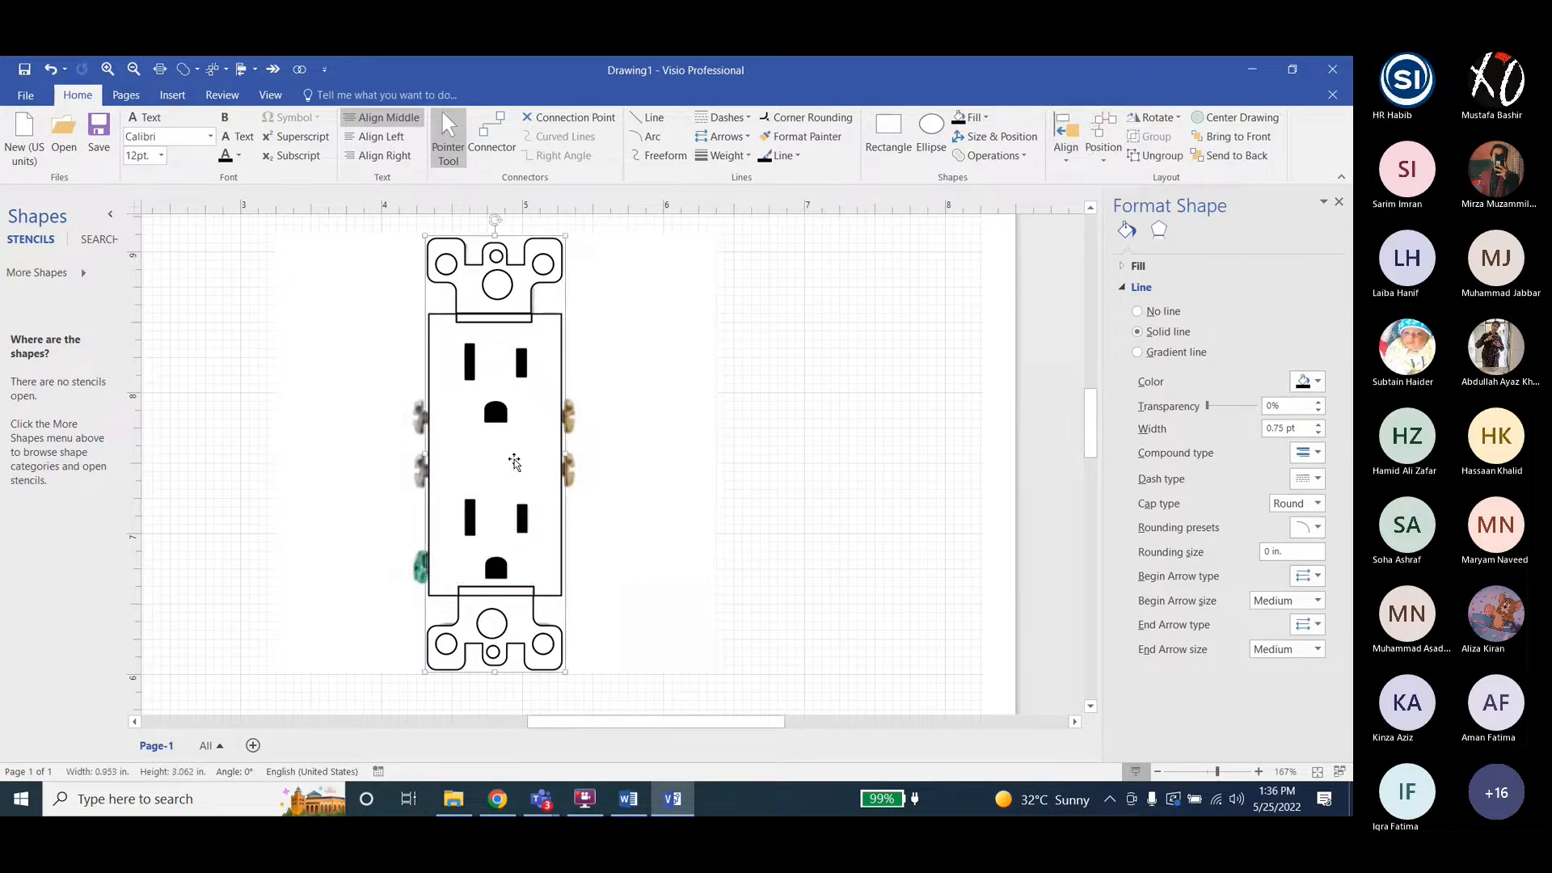
left_click(497, 567)
left_click(993, 156)
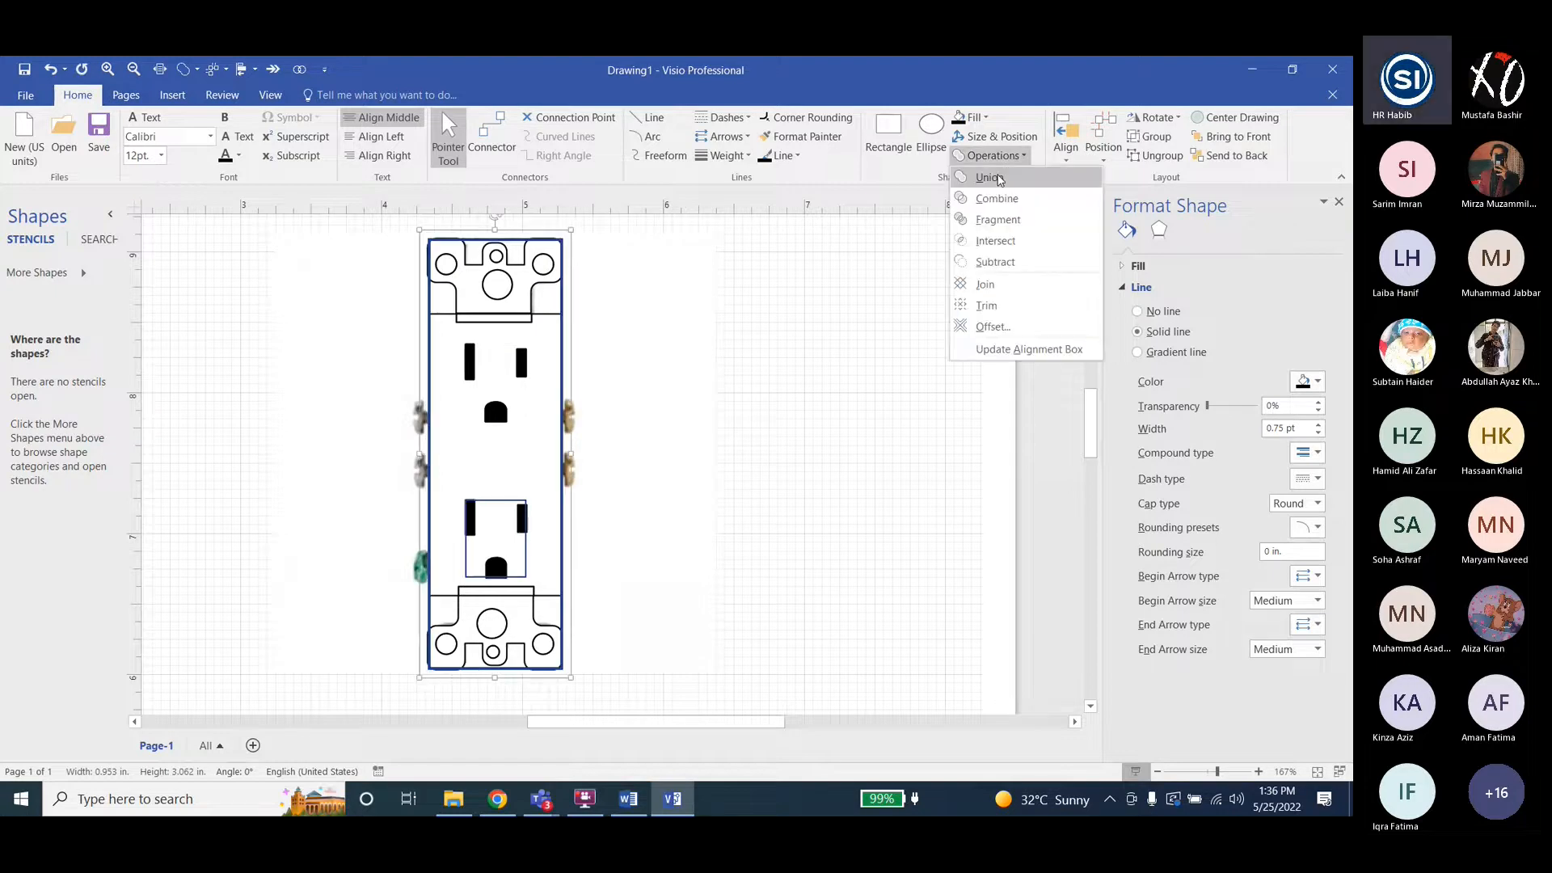
left_click(997, 219)
left_click(471, 521)
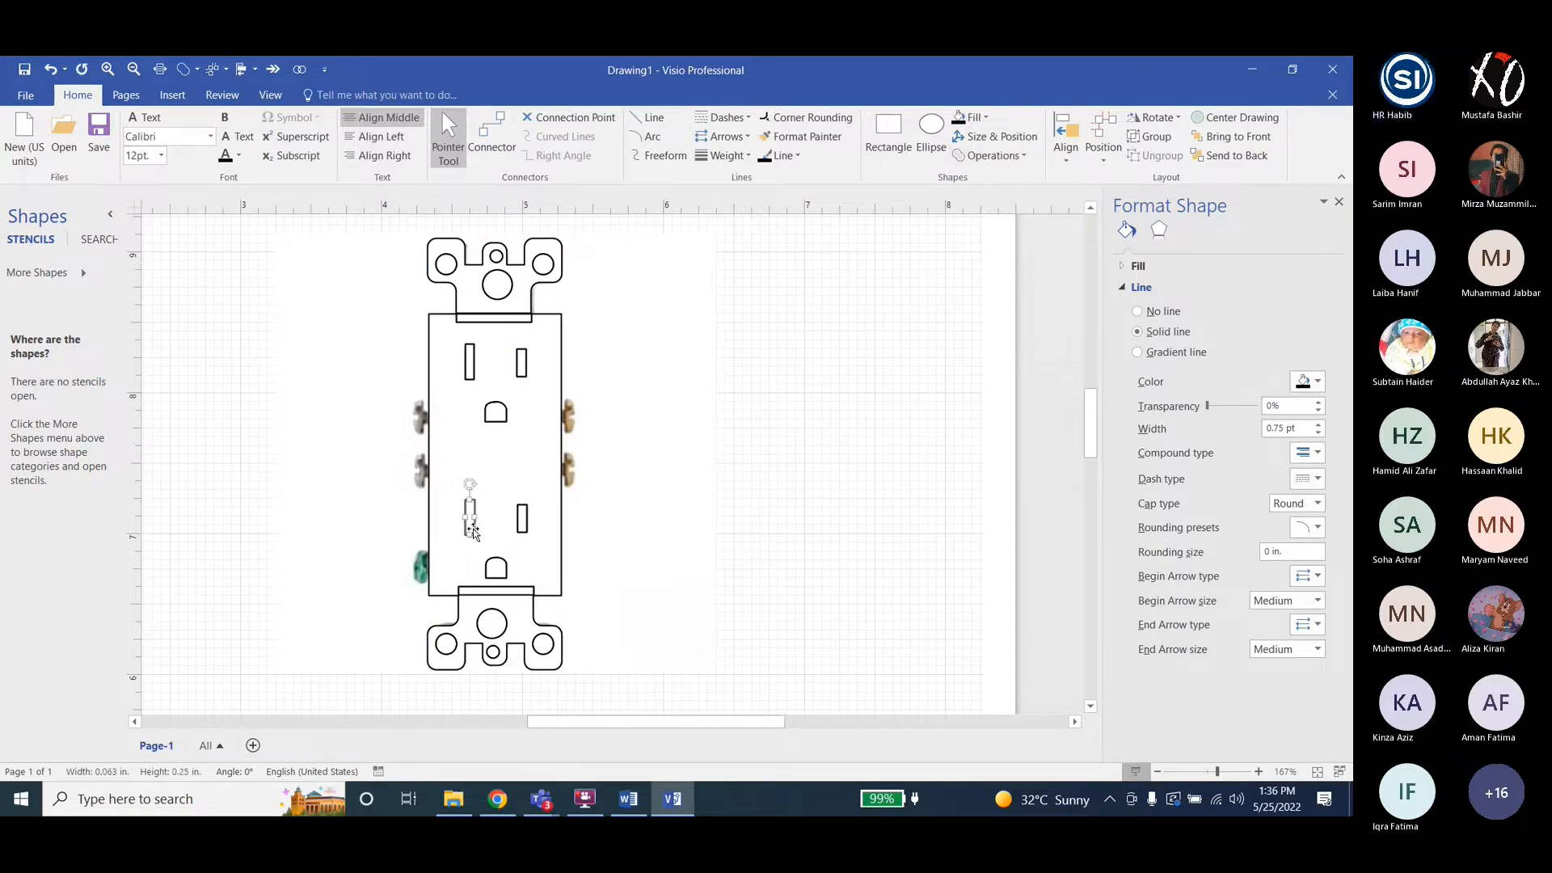
Delete the fragmented slots and ground holes of both sockets from the outlet drawing.
left_click(523, 522)
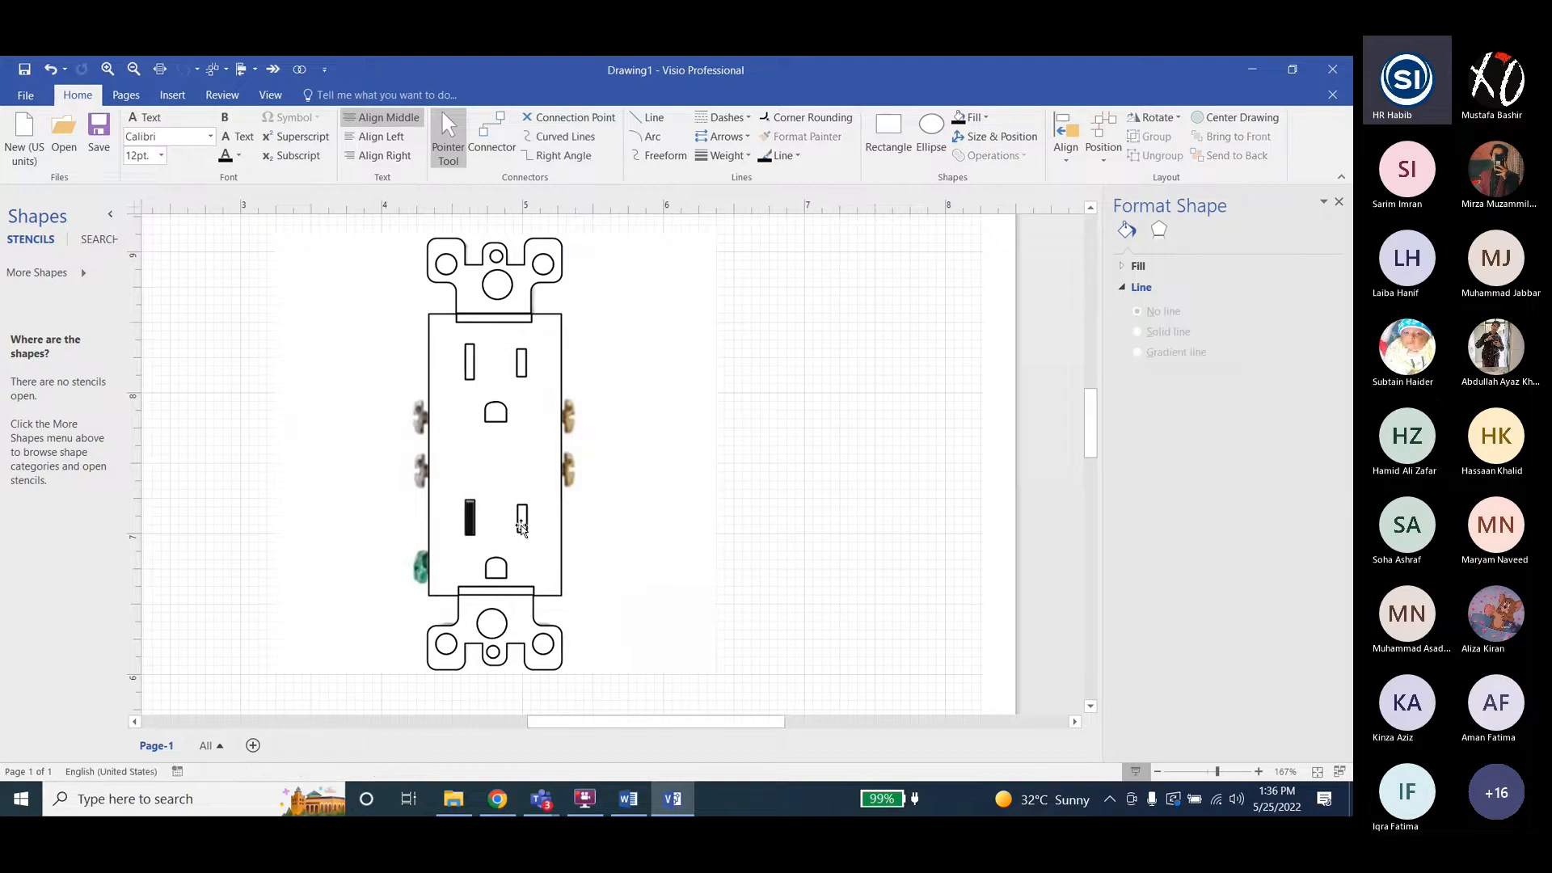
left_click(504, 575)
left_click(470, 361)
left_click(521, 363)
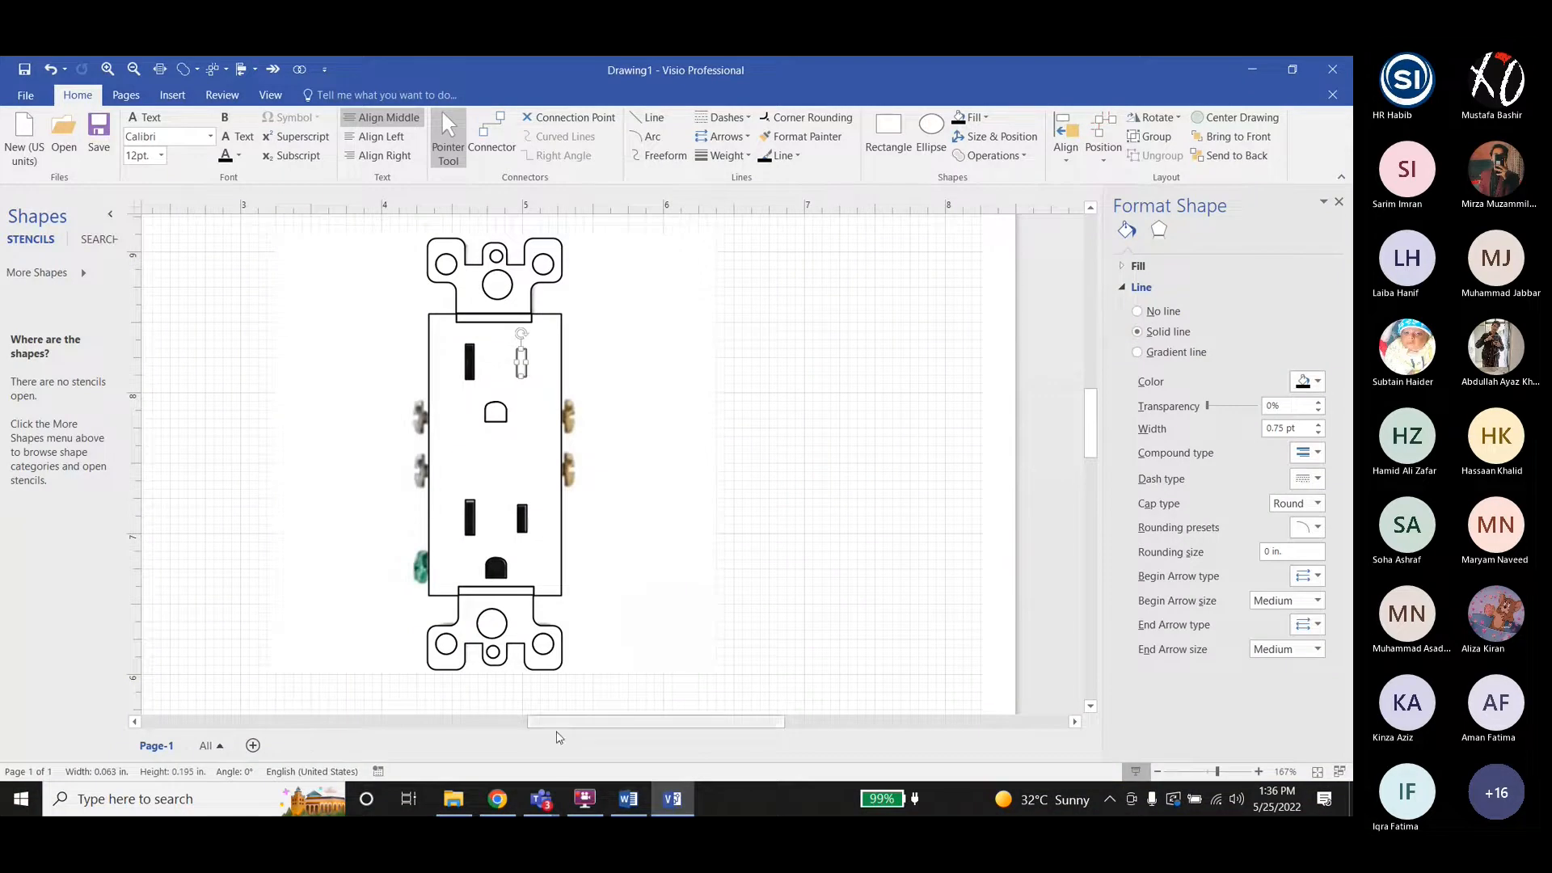
left_click(629, 799)
left_click(630, 799)
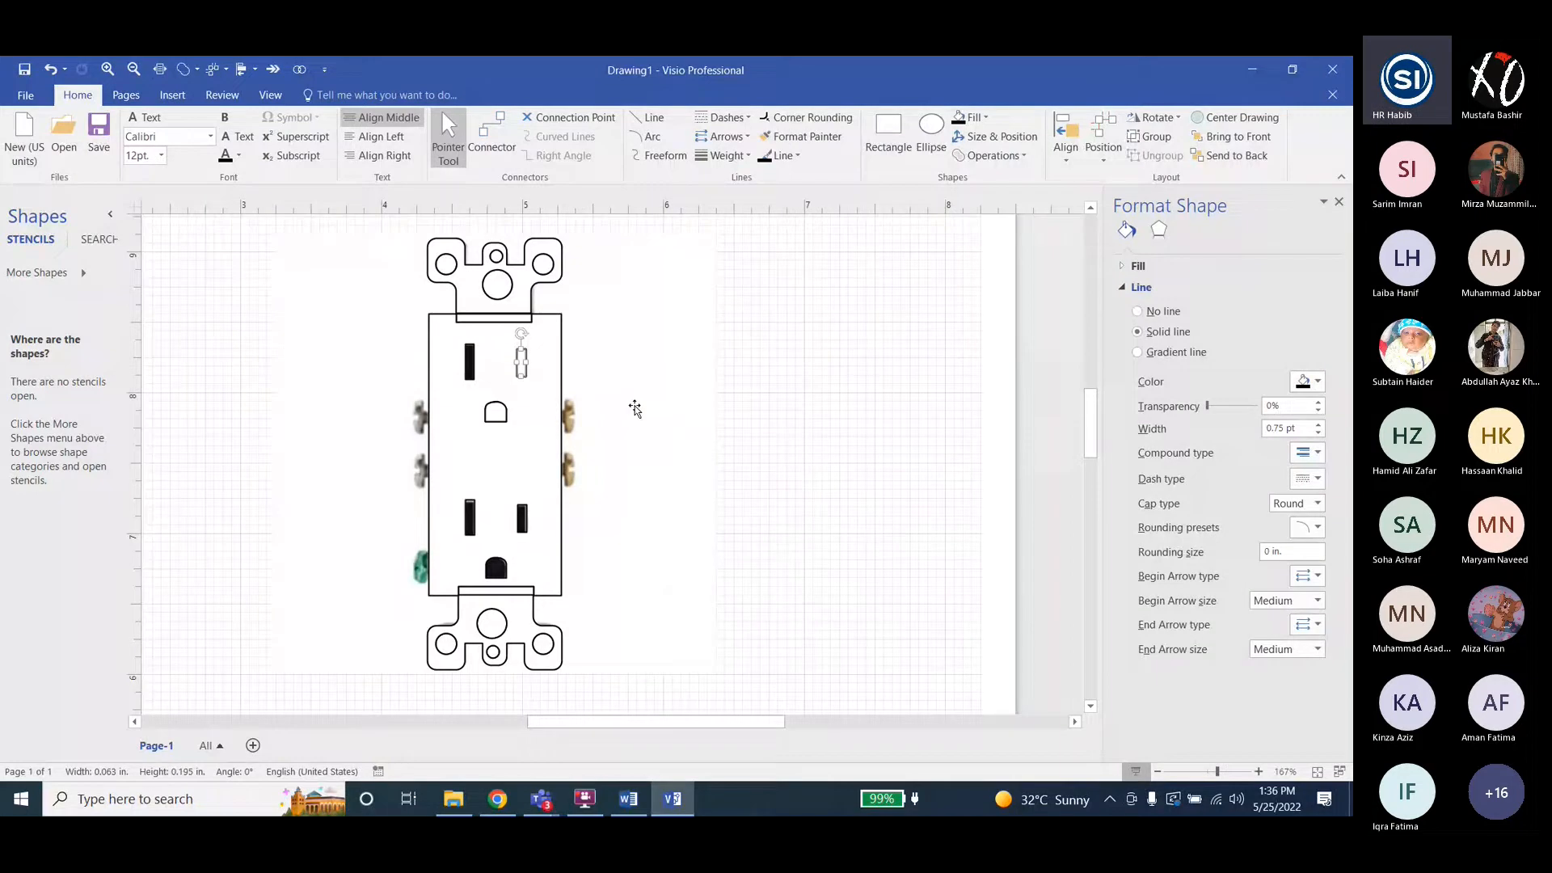
left_click(570, 406)
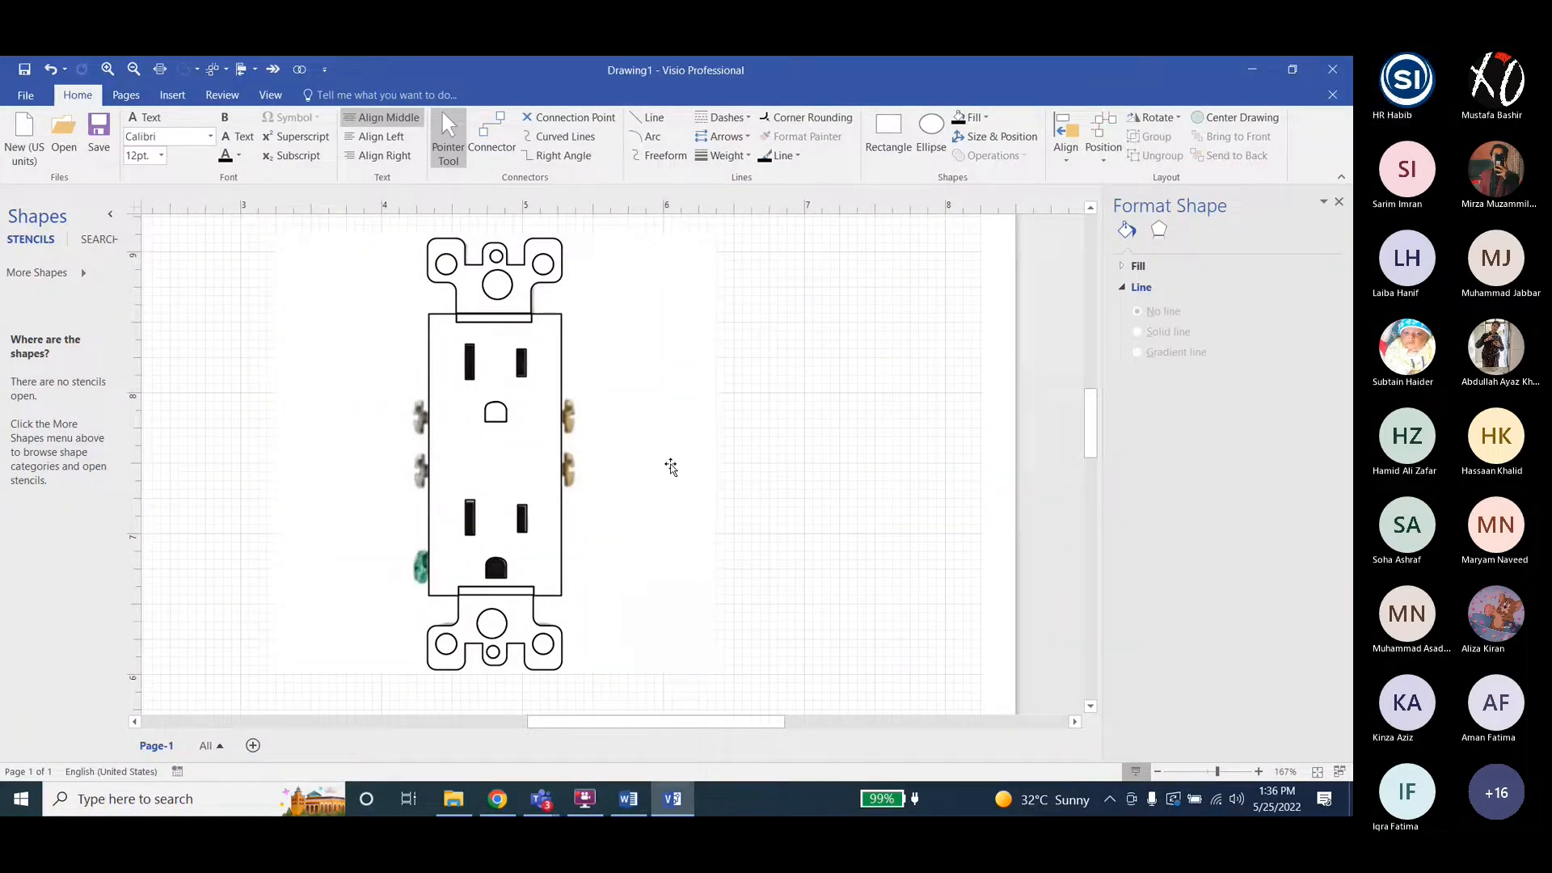
left_click(497, 415)
left_click(876, 454)
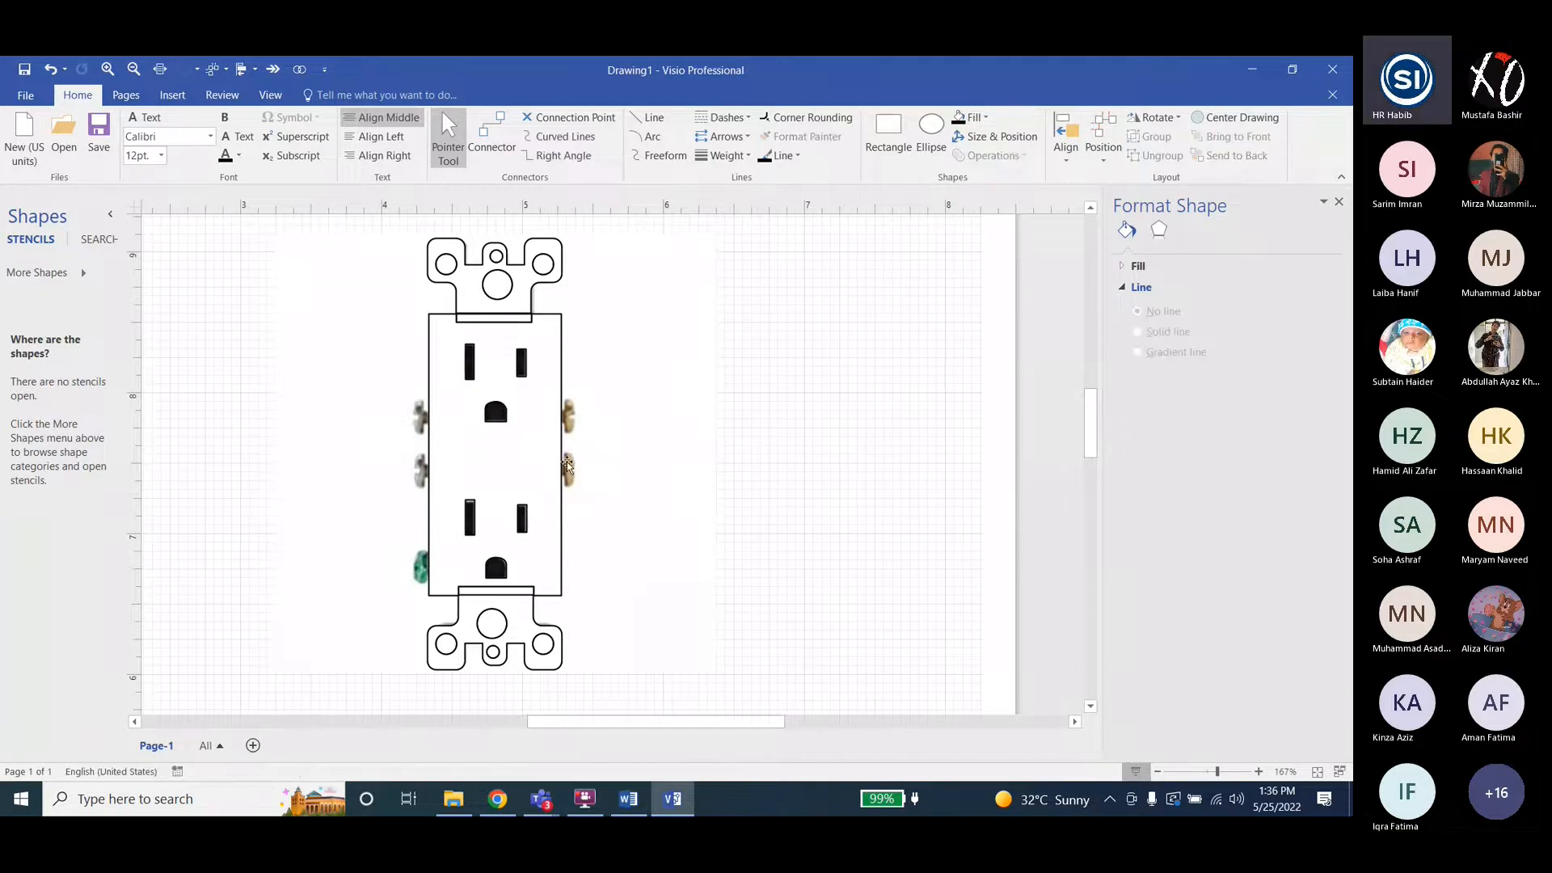
left_click(522, 473)
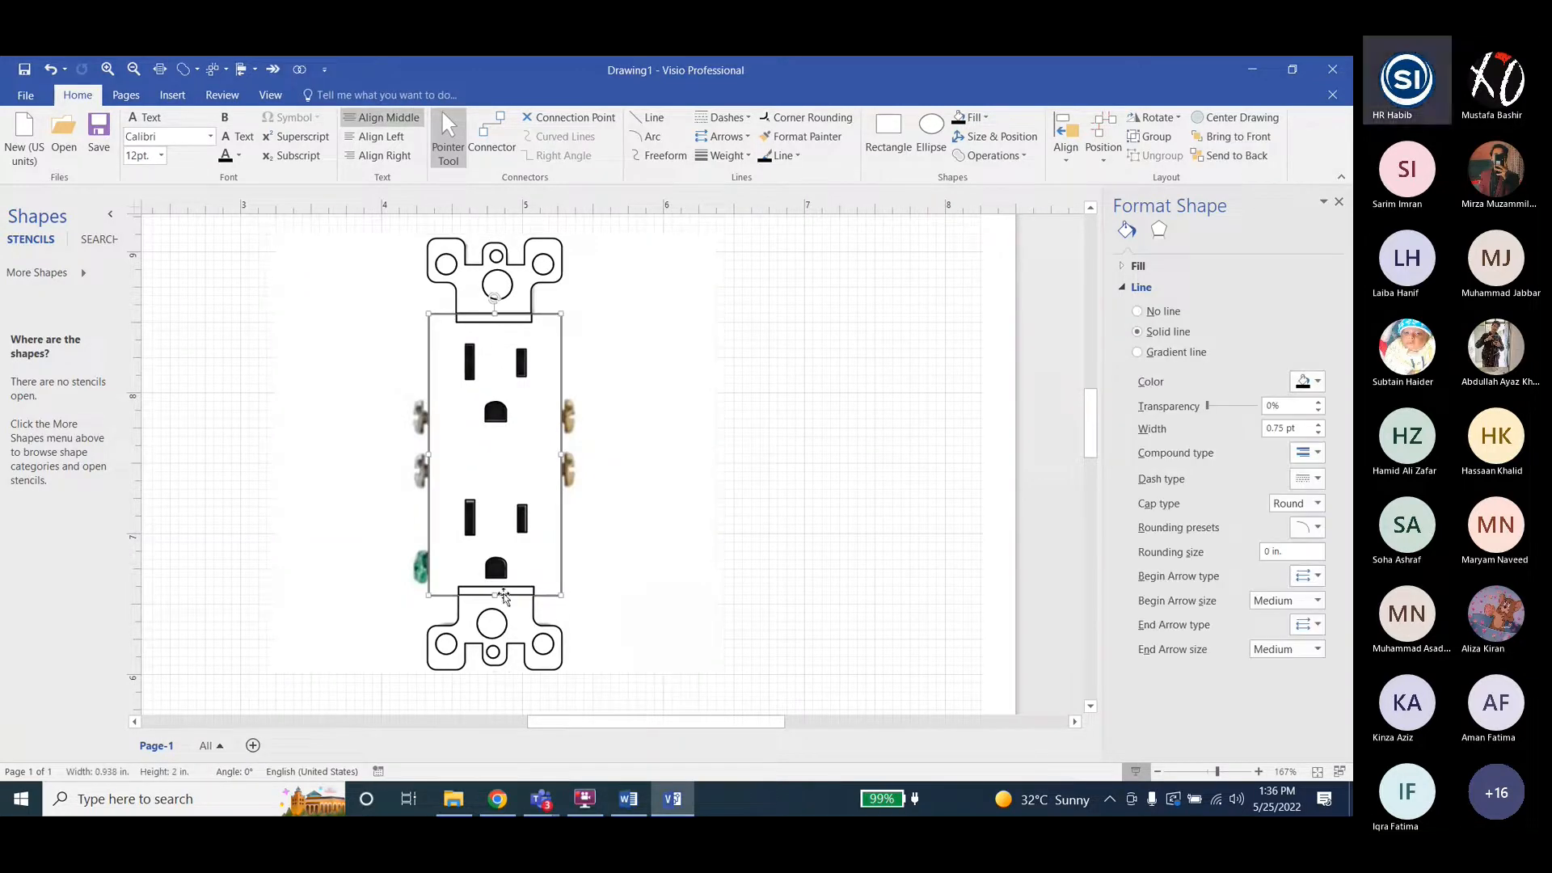
left_click(509, 693)
left_click(495, 565)
left_click(782, 478)
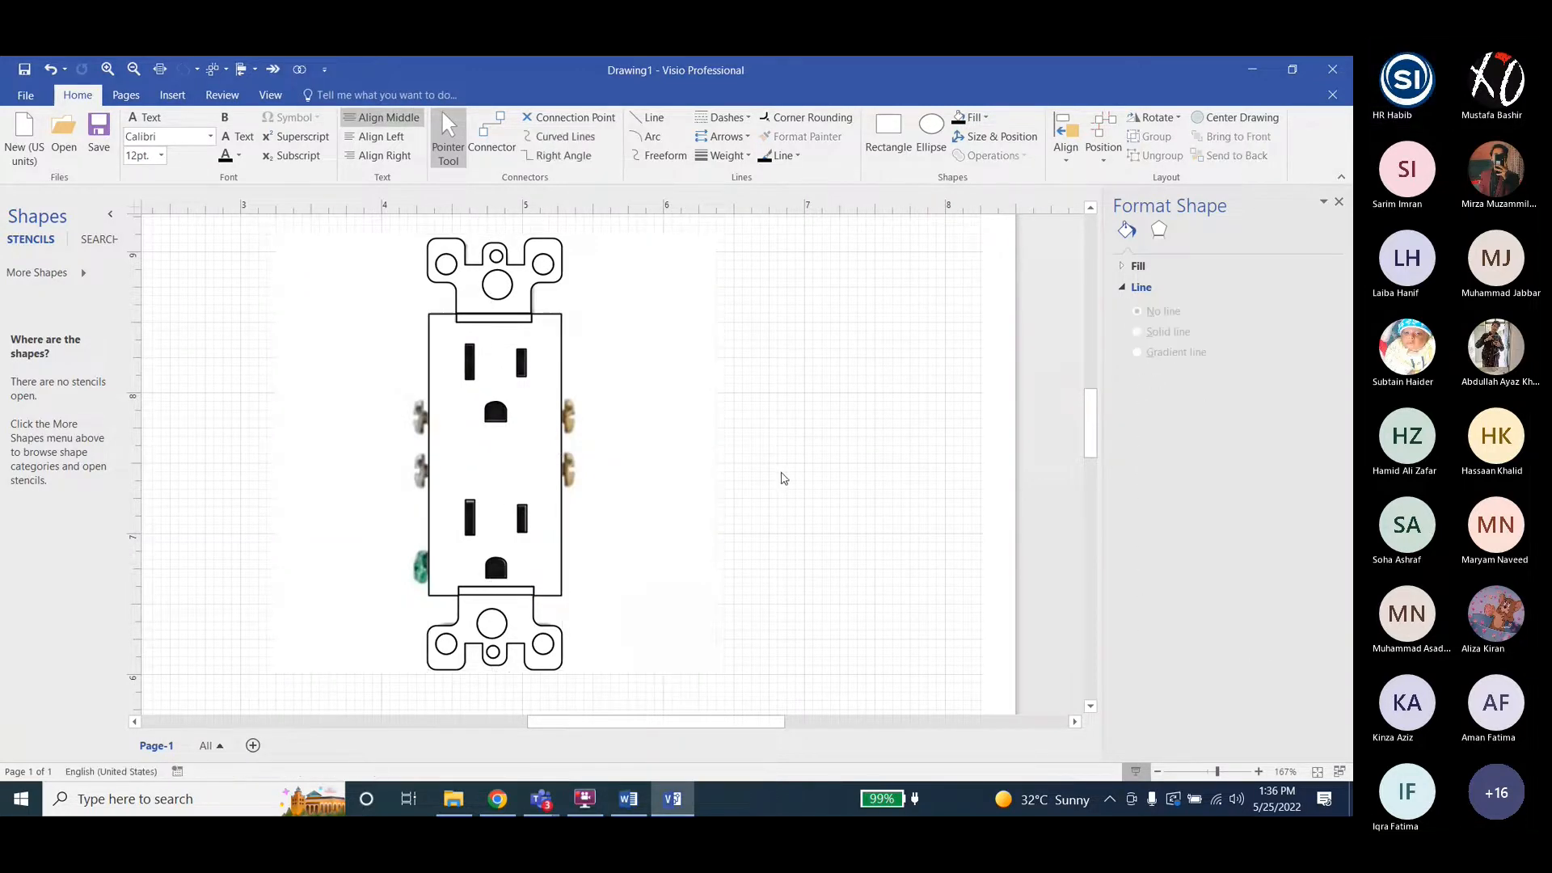
scroll(798, 468, "down", 2, "ctrl")
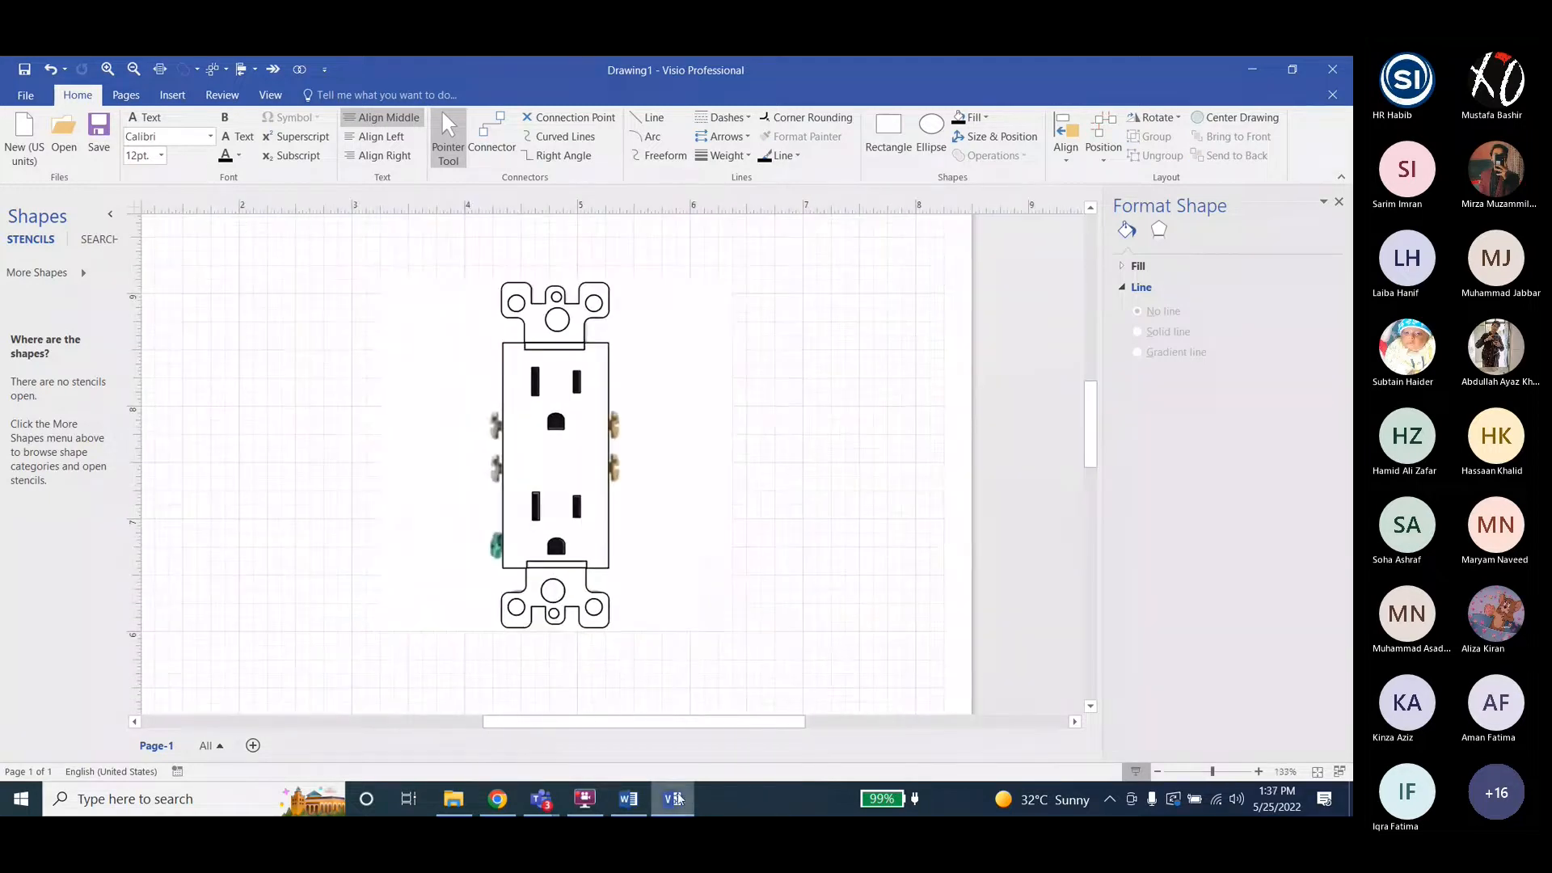
Switch to the Word lab document and examine the following outlet steps up to the finished drawing beside the picture.
left_click(569, 324)
left_click(629, 799)
scroll(919, 621, "down", 1)
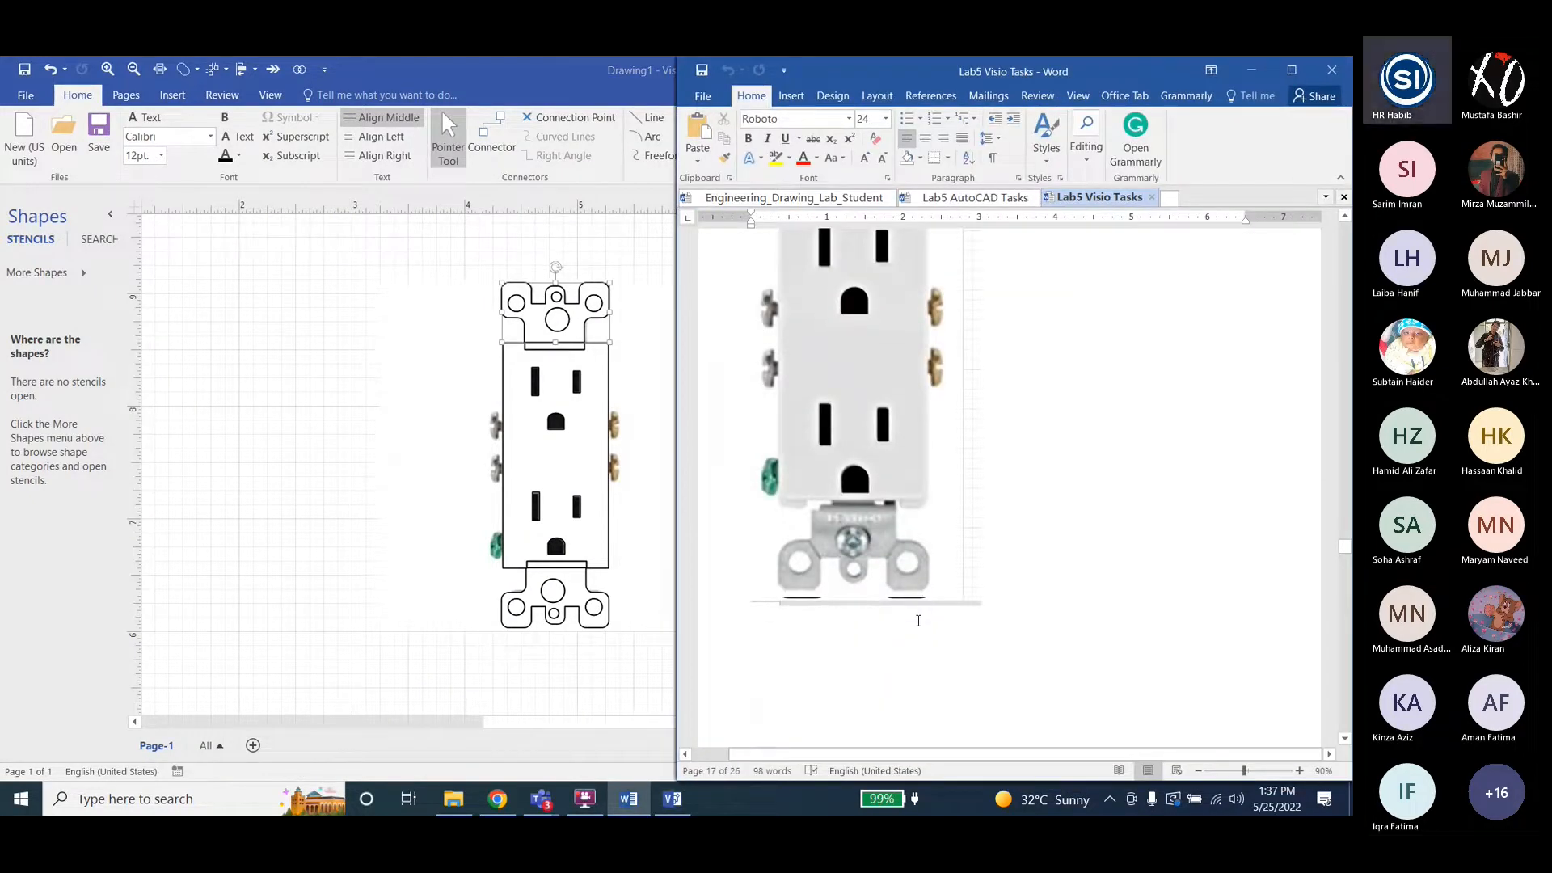
scroll(918, 620, "up", 9)
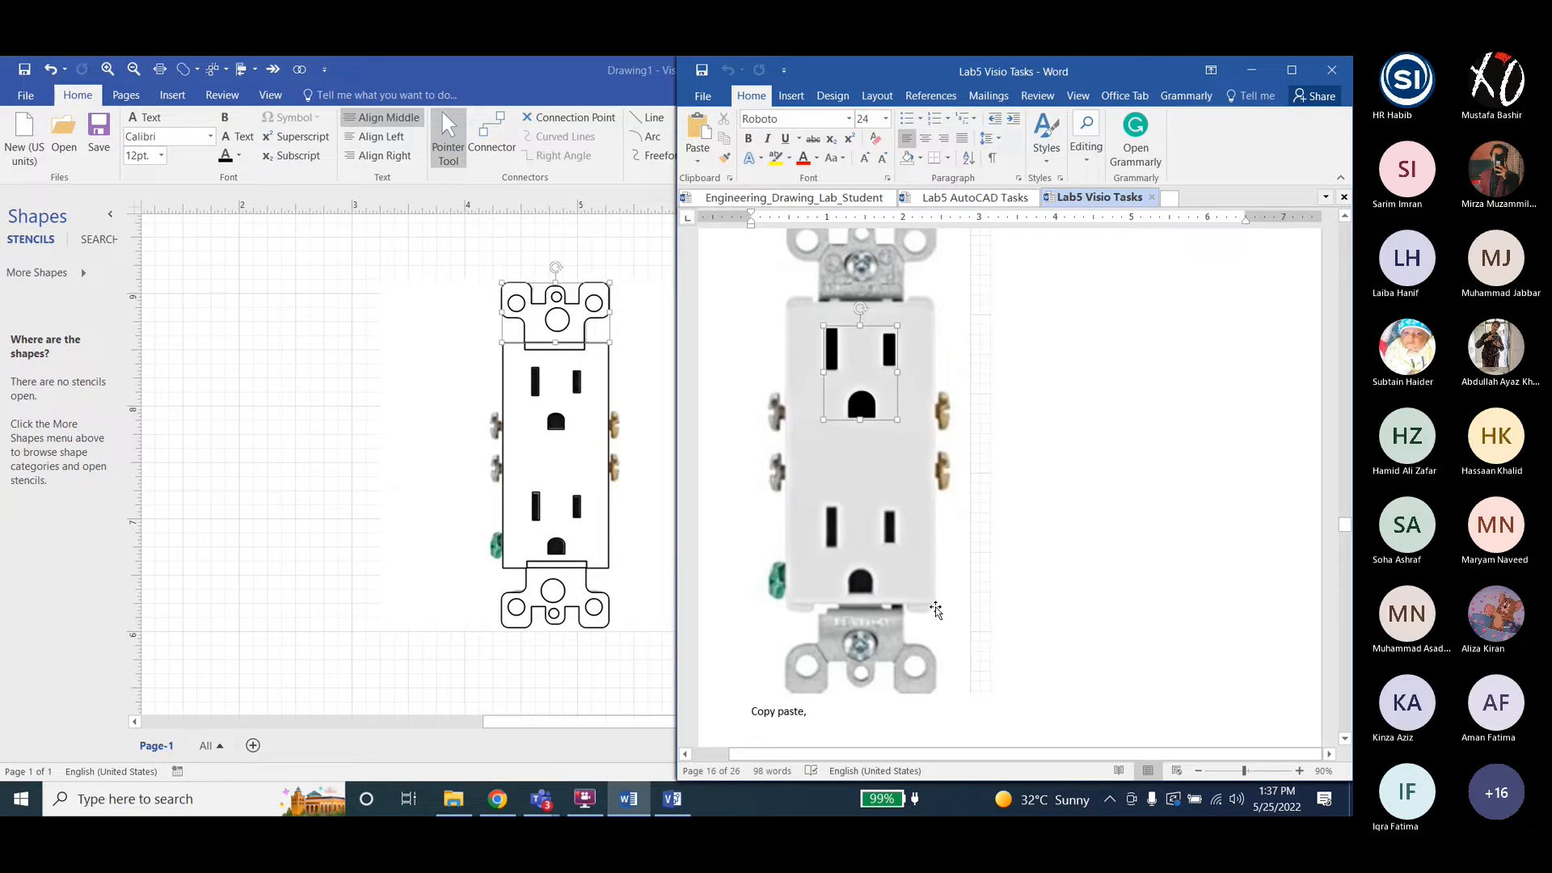
scroll(935, 610, "down", 5)
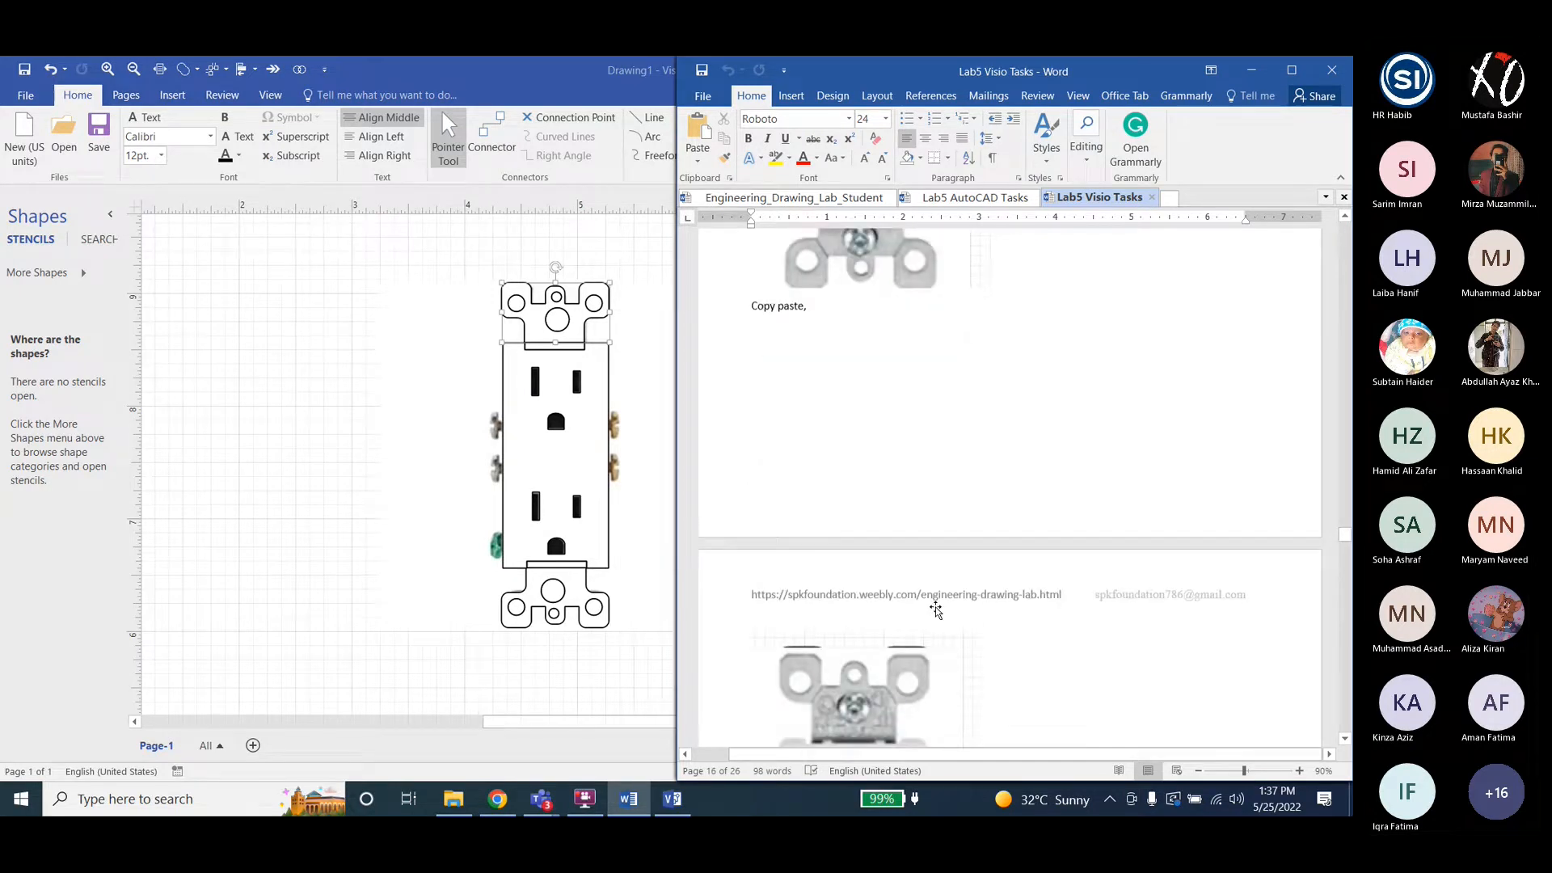
scroll(935, 610, "down", 5)
scroll(937, 608, "up", 1)
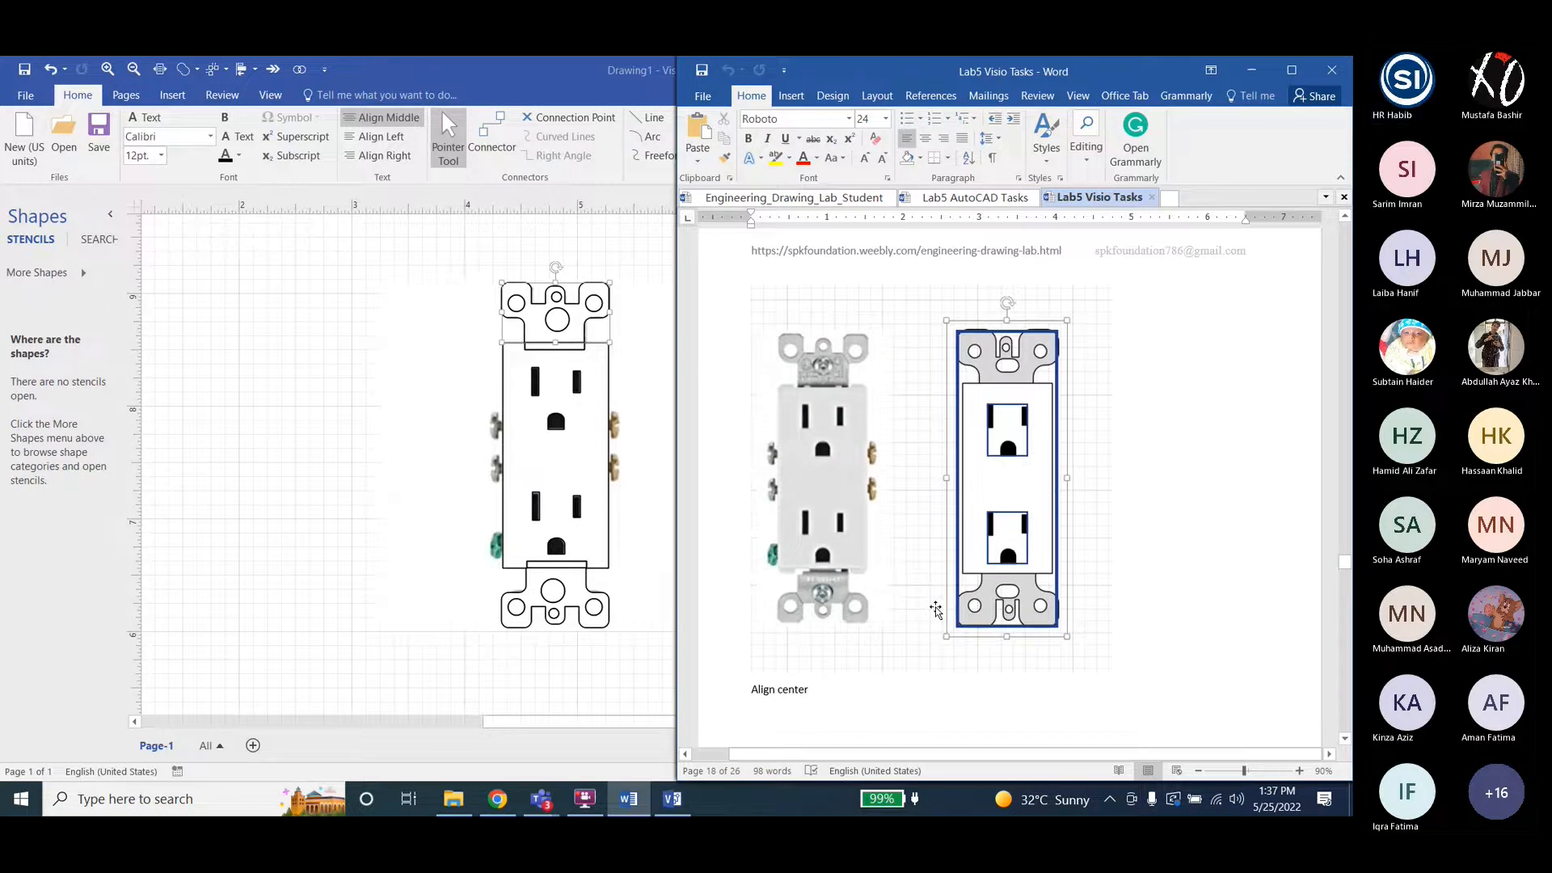
Switch back to Visio and move the whole outlet drawing off the picture into empty space beside it.
left_click(507, 243)
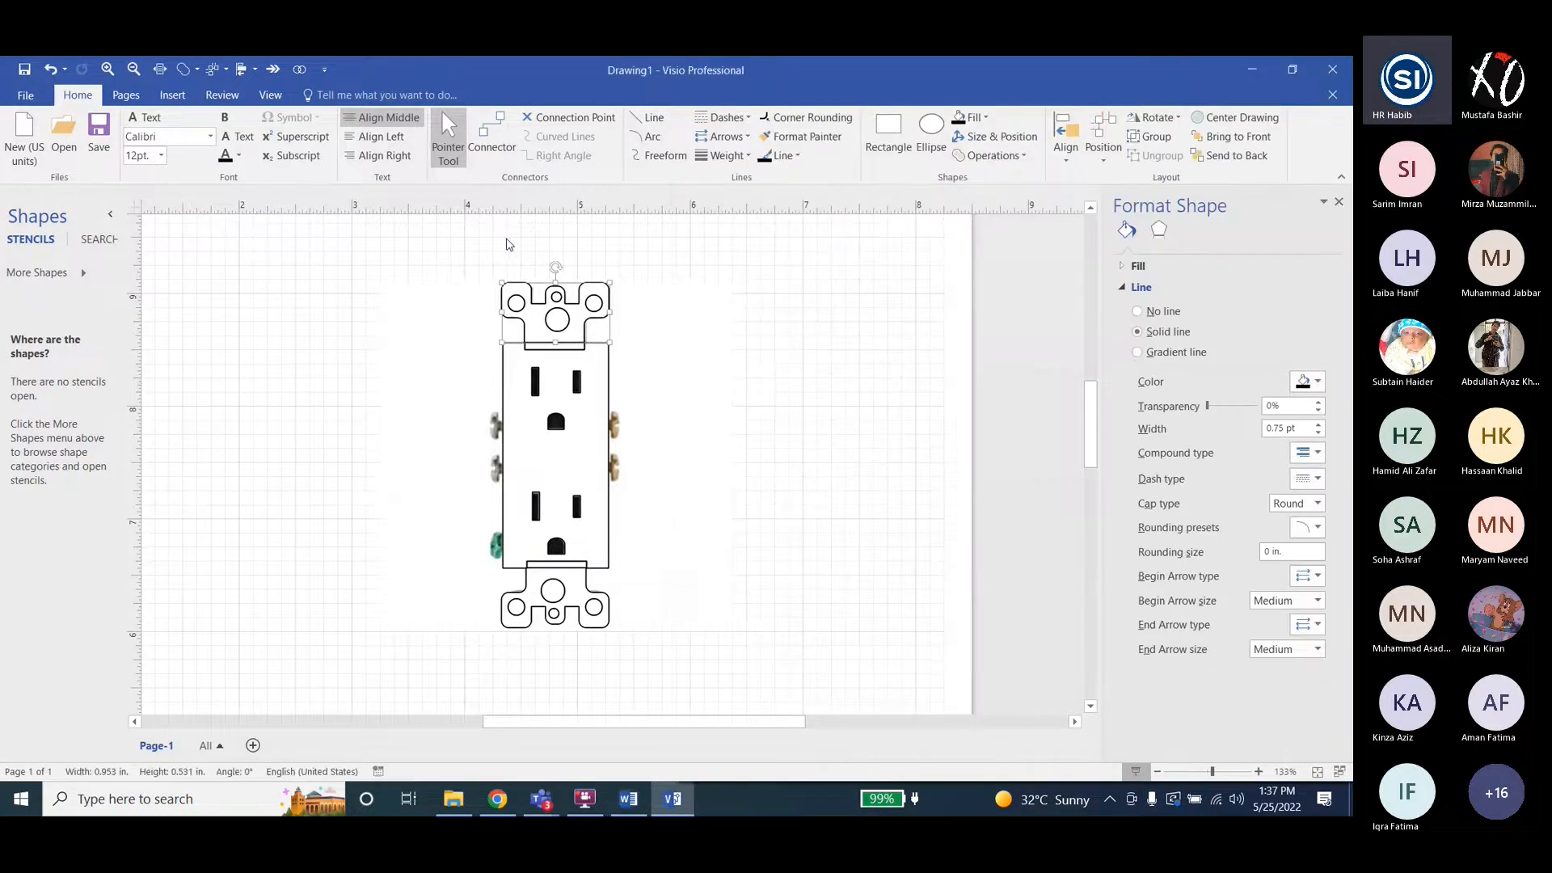
left_click_drag(555, 441, 259, 443)
scroll(730, 598, "down", 1, "ctrl")
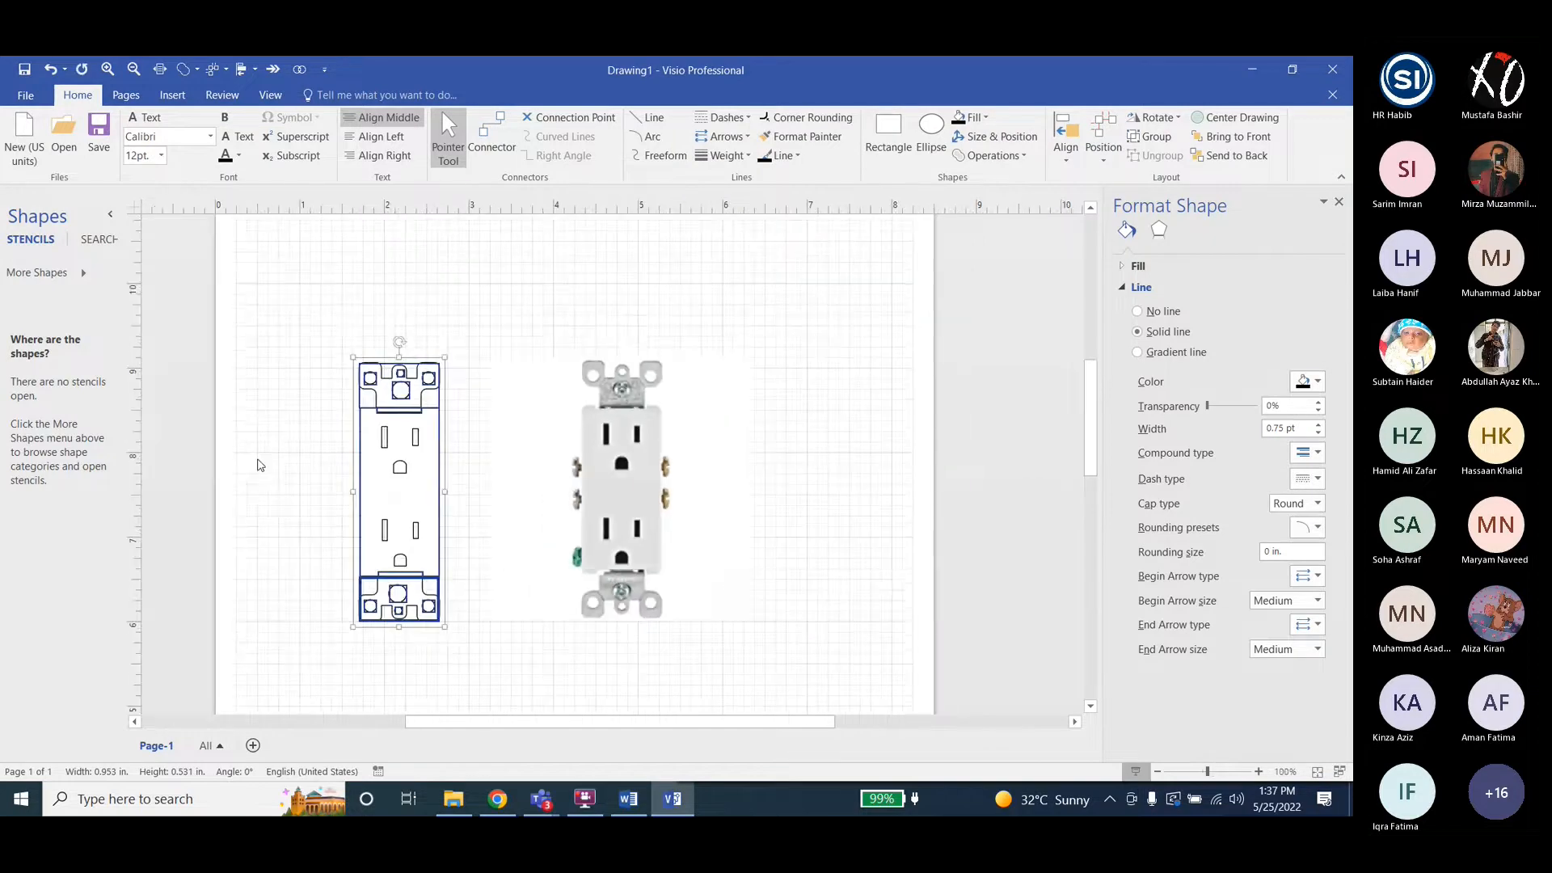
left_click(258, 460)
scroll(380, 483, "up", 2, "ctrl")
scroll(380, 482, "up", 1, "ctrl")
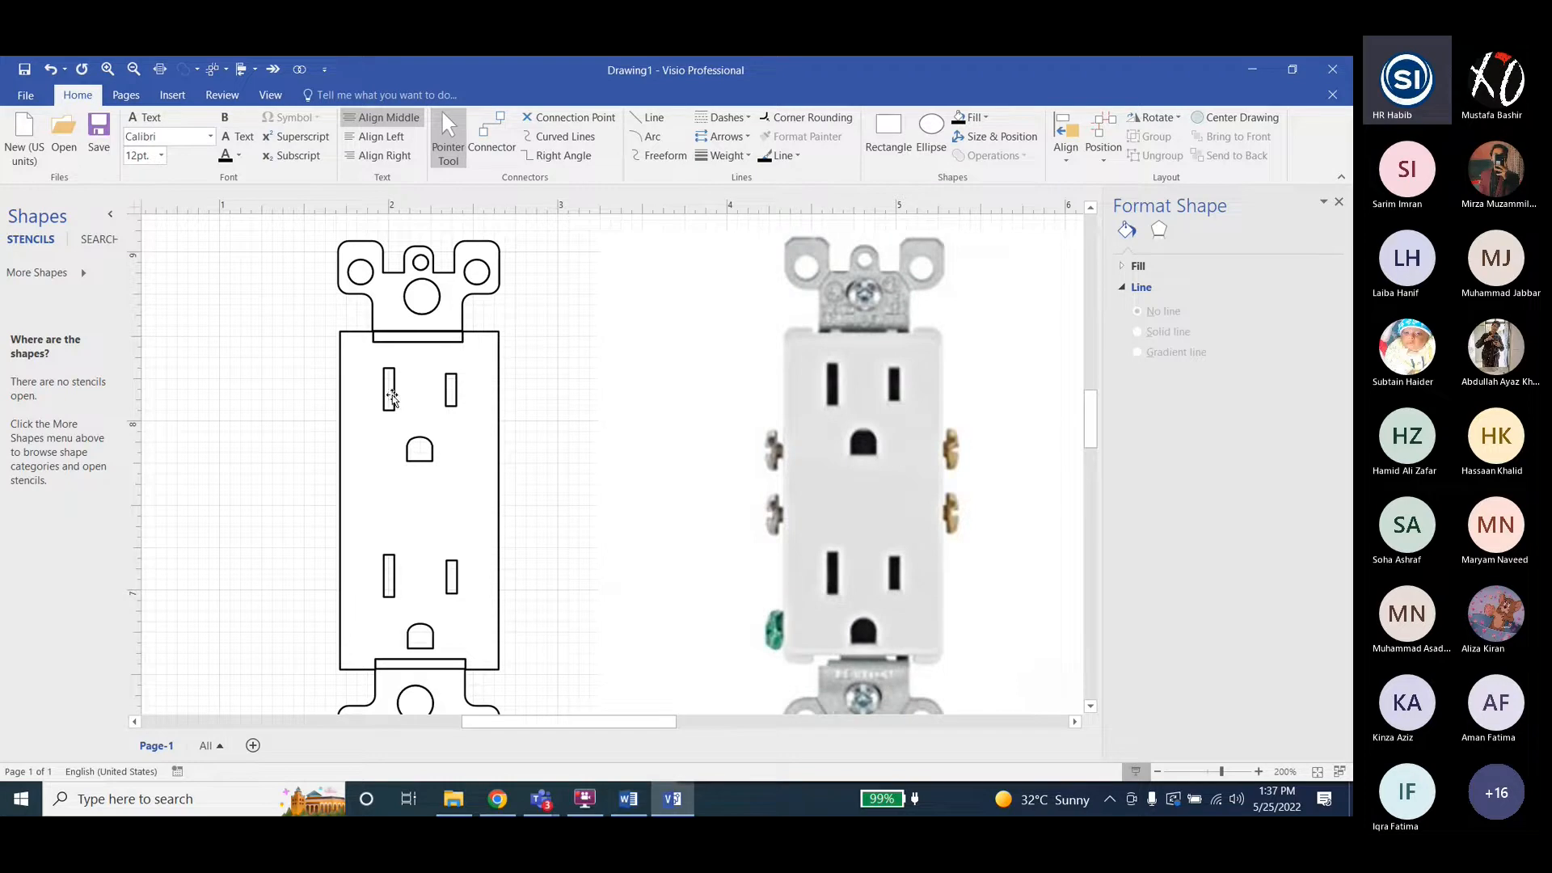
Undo the move of the outlet drawing and the deletions of the sockets' slots and ground holes.
key("ctrl+z")
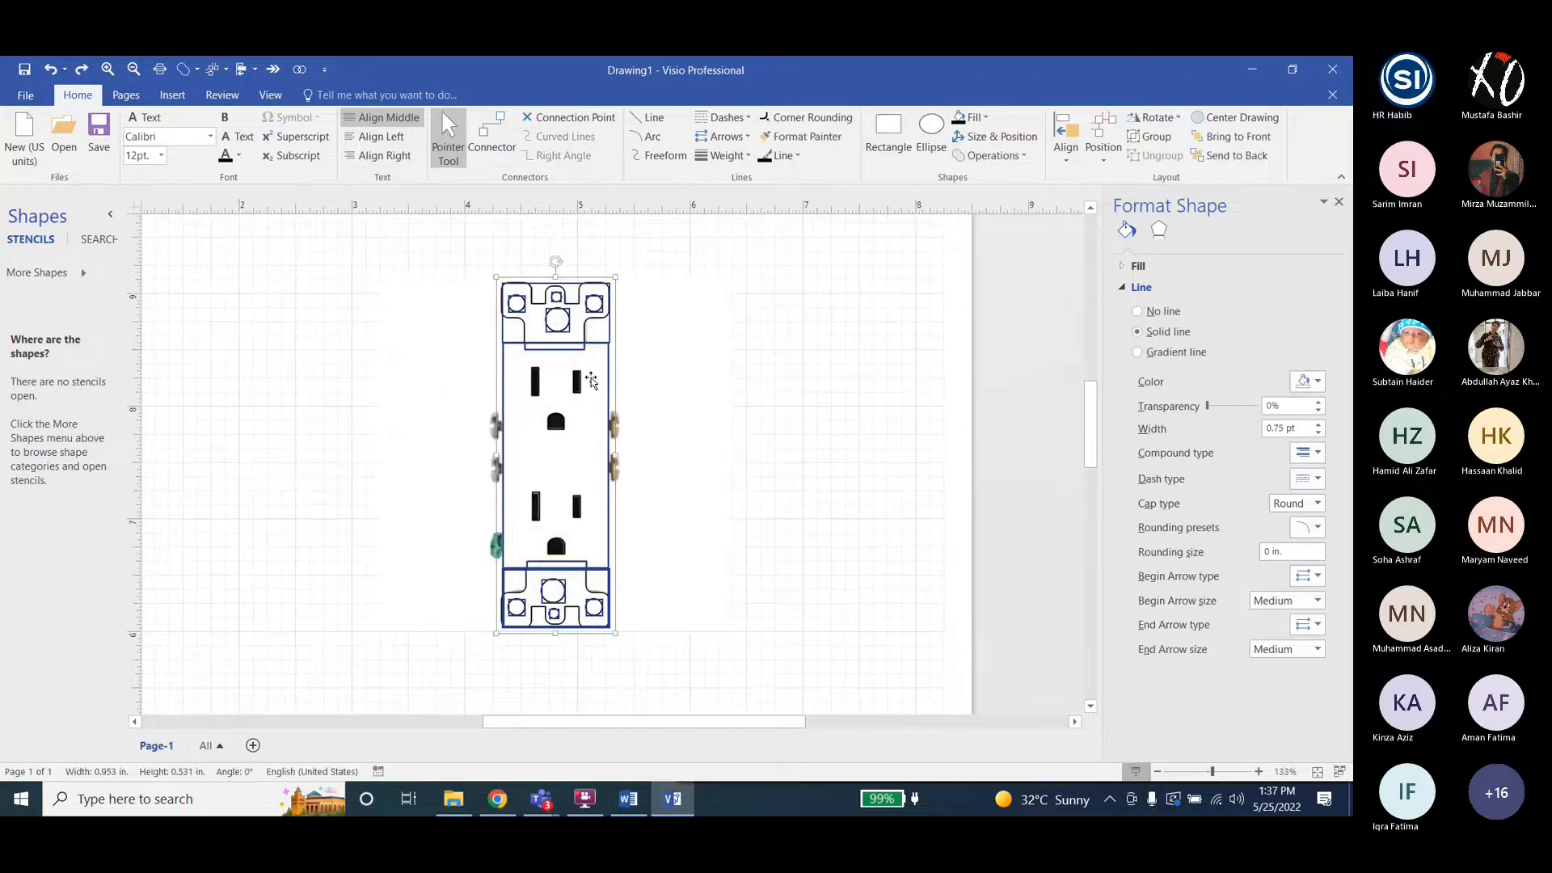
key("ctrl+z")
key("ctrl+z")
key("ctrl+z")
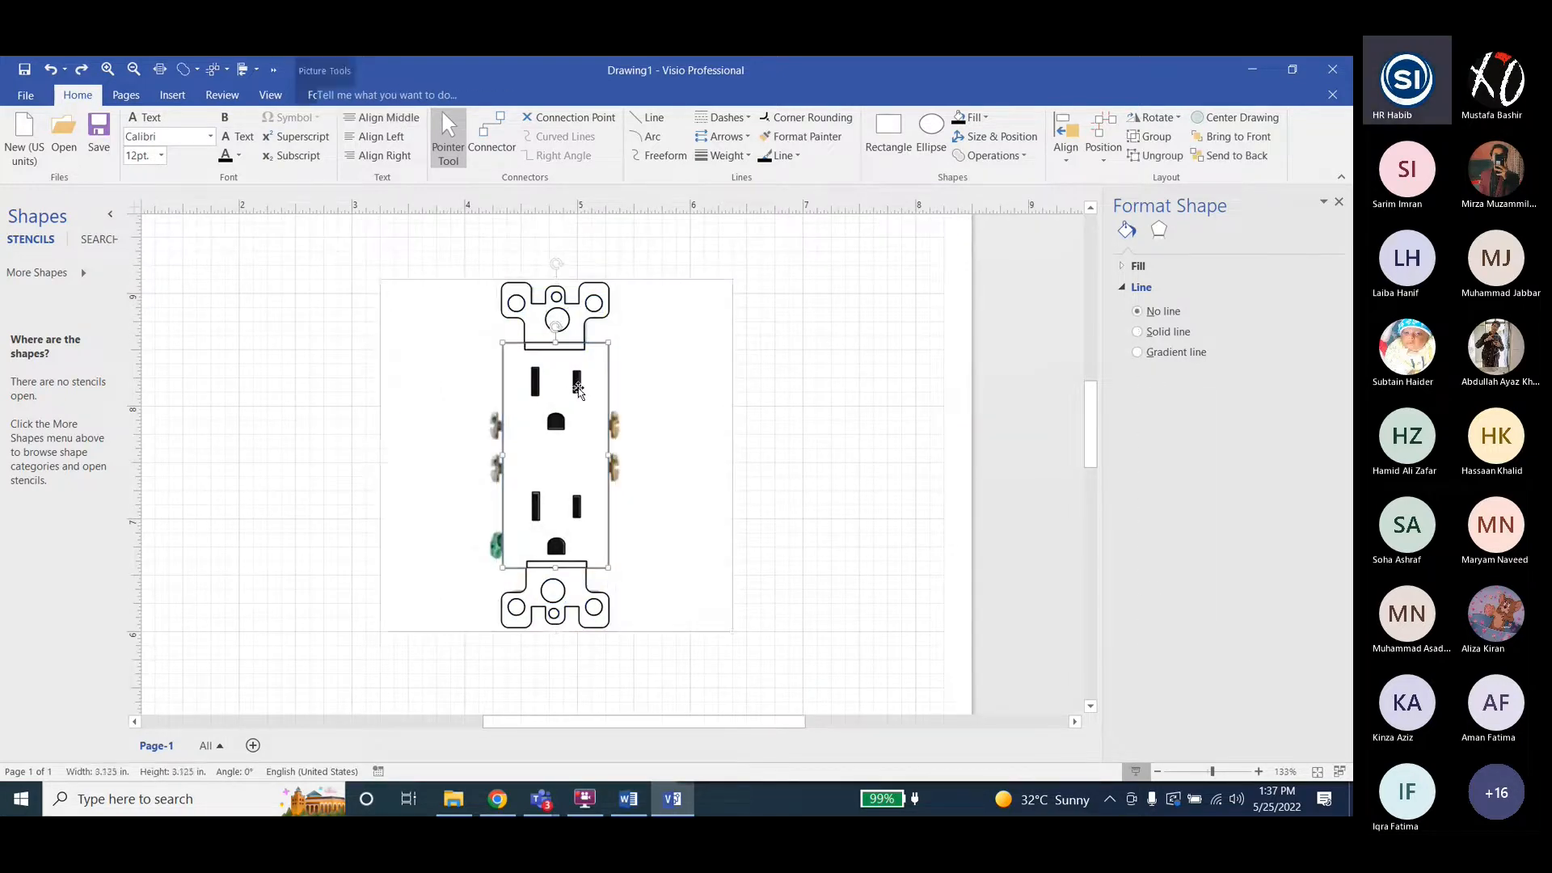
left_click(556, 425)
key("ctrl+z")
key("ctrl+z")
key("ctrl+z")
key("ctrl+z")
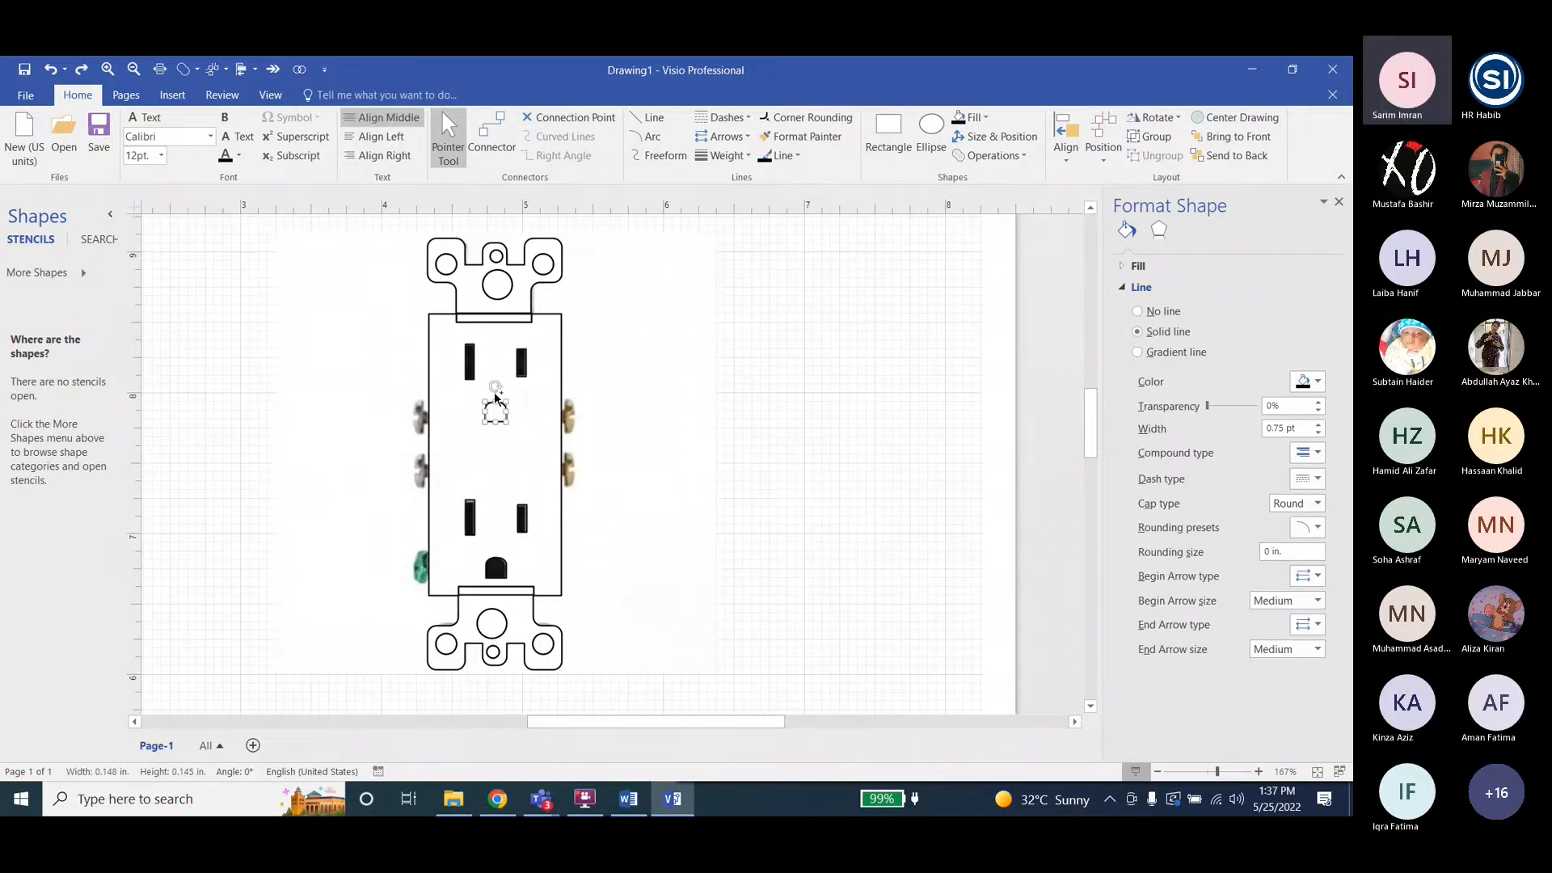
key("ctrl+z")
key("ctrl+z")
key("ctrl+z")
key("ctrl+z")
key("ctrl+z")
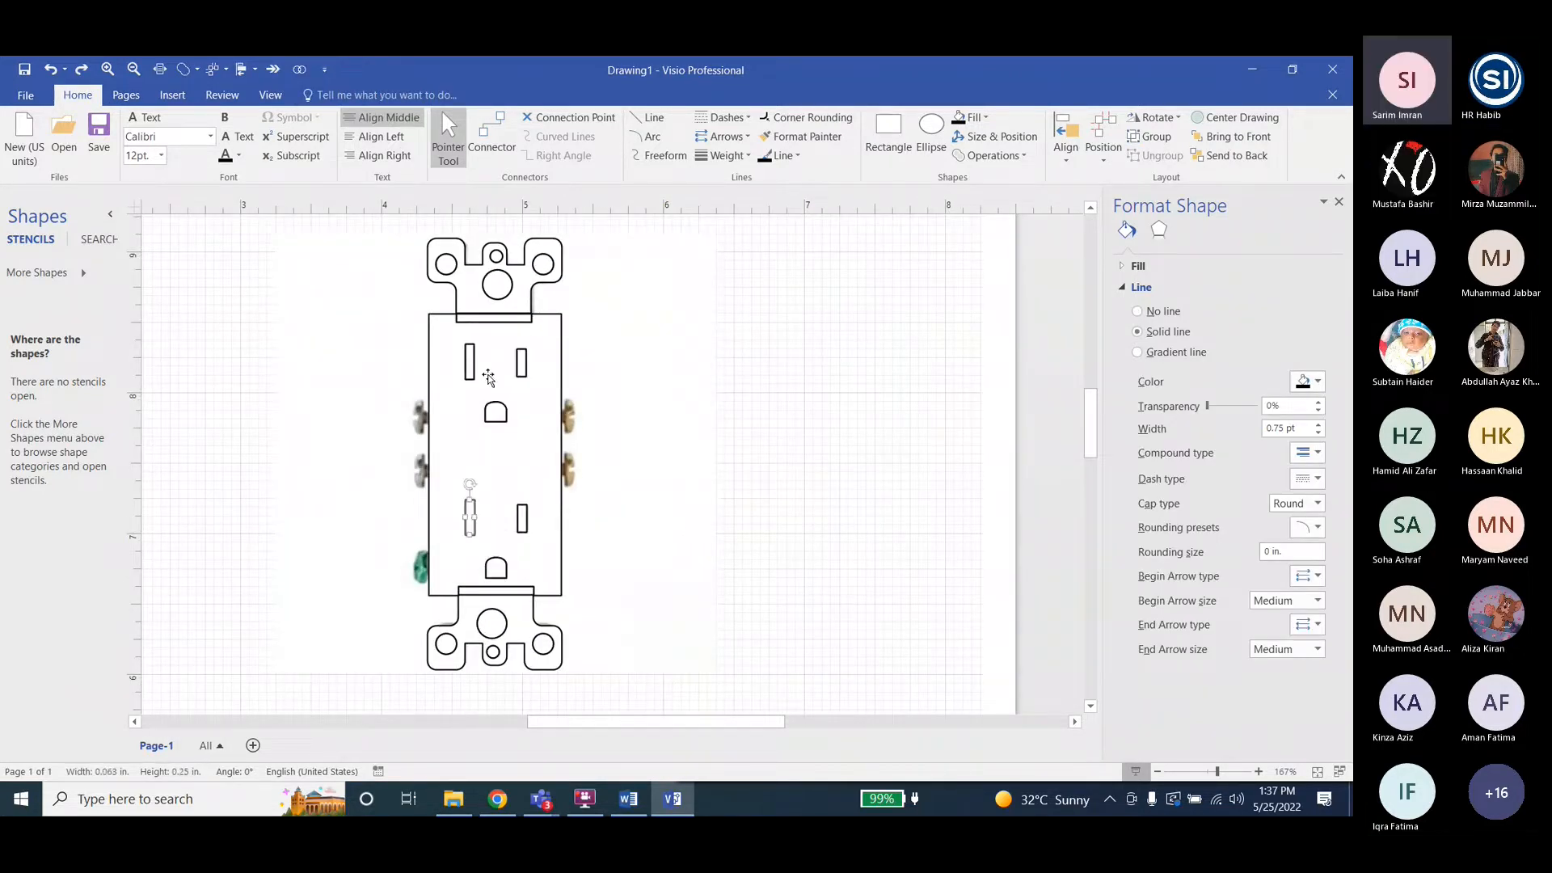
Fill the two slots and the ground hole of the upper socket with black.
left_click(473, 366)
left_click(964, 118)
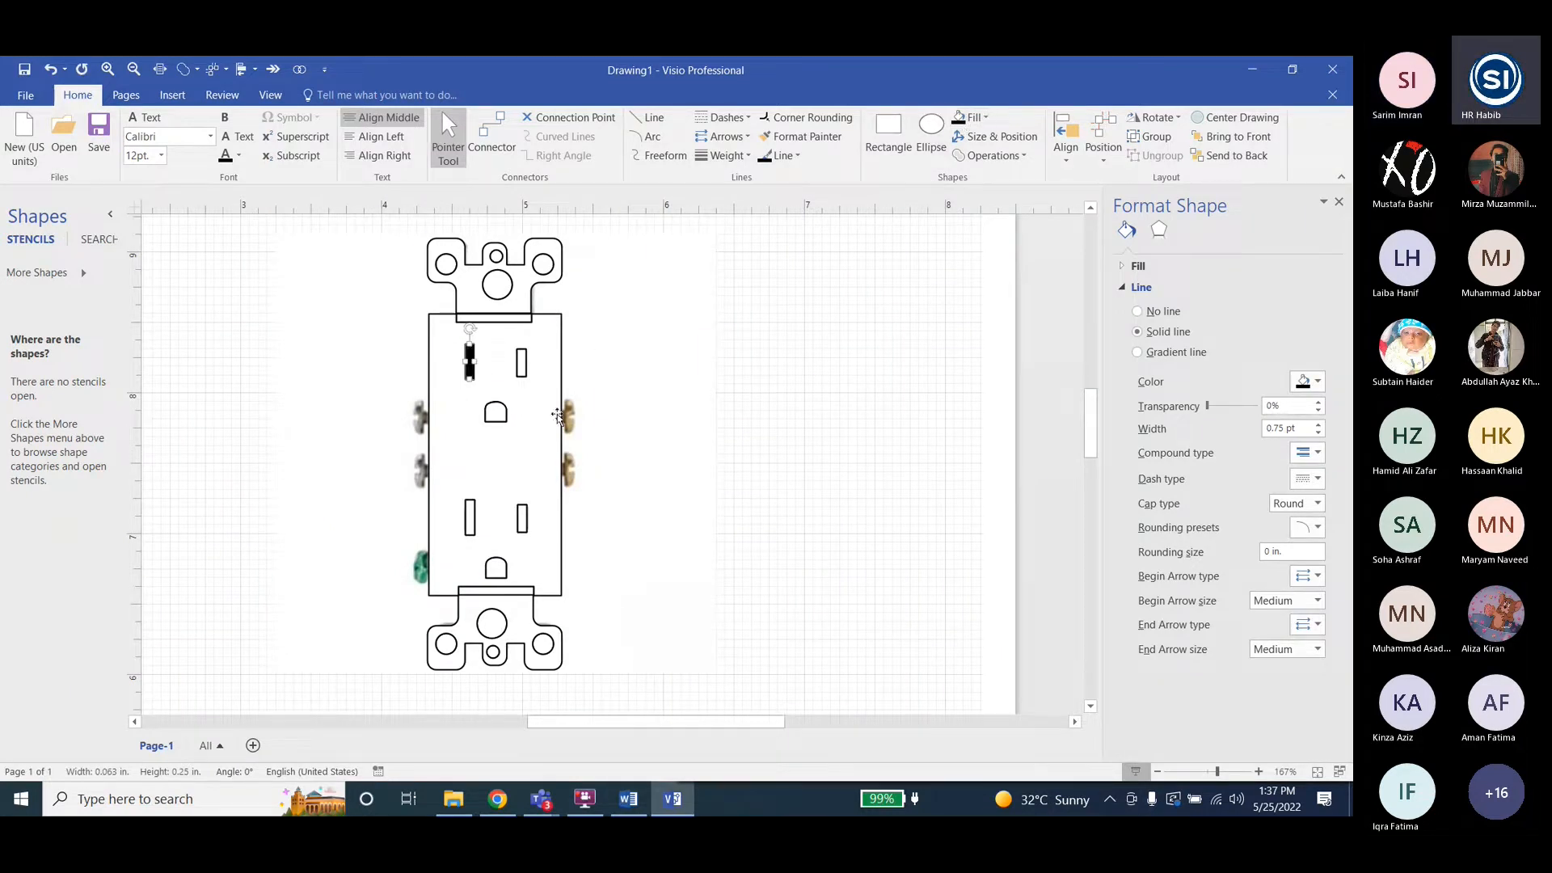
left_click(523, 361)
left_click(963, 119)
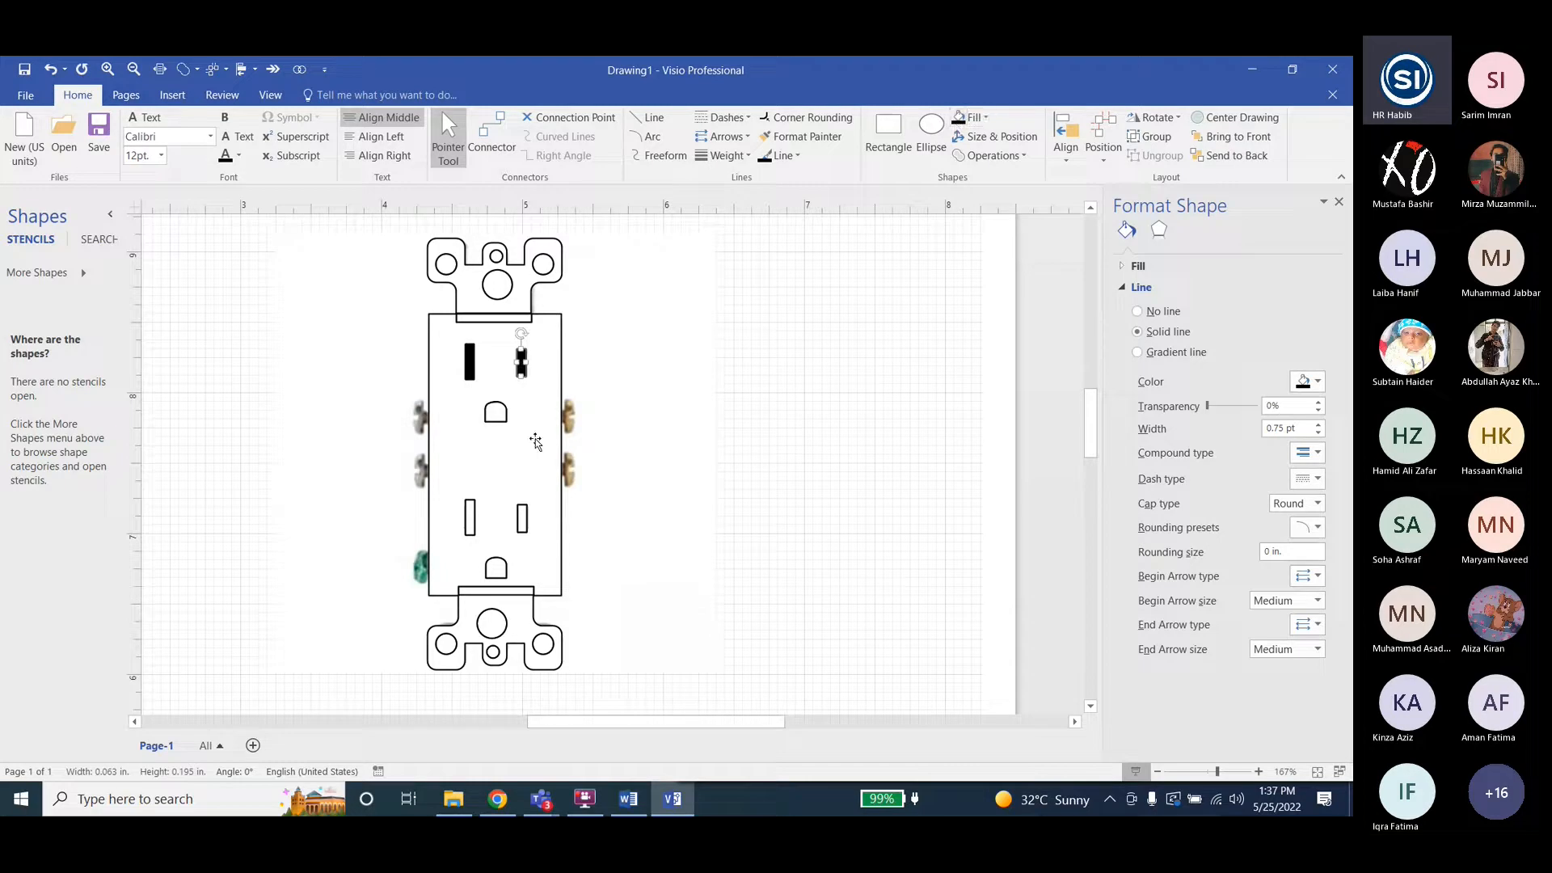
left_click(501, 414)
left_click(963, 118)
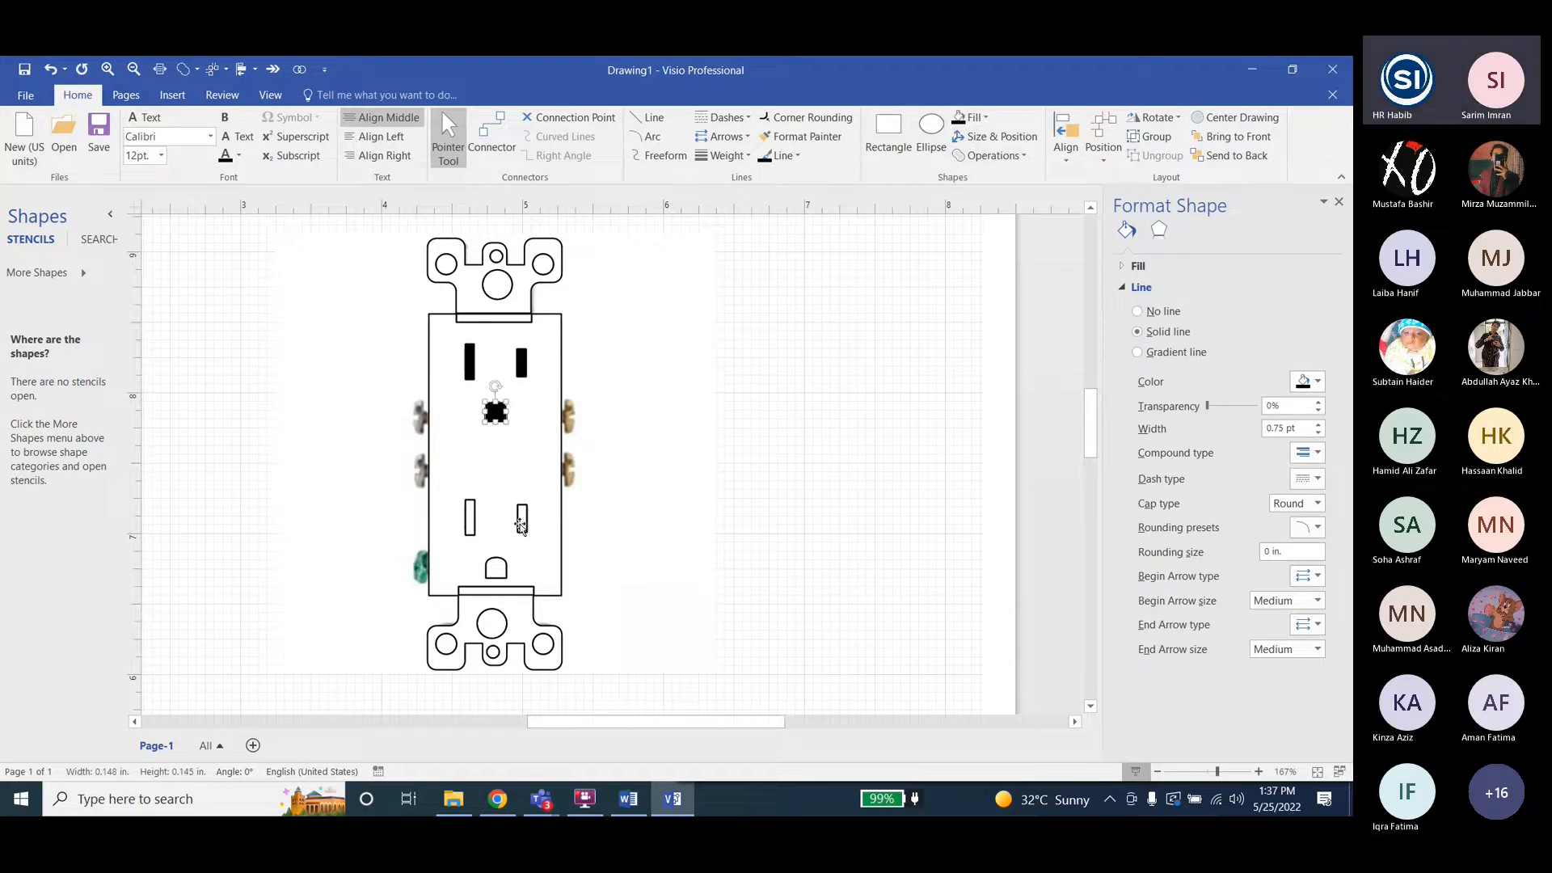
Fill the two slots and the ground hole of the lower socket with black.
left_click(523, 522)
left_click(964, 118)
left_click(470, 518)
left_click(964, 118)
left_click(497, 569)
left_click(970, 118)
Fill the upper and lower mounting brackets of the outlet with a light olive green theme color.
left_click(528, 271)
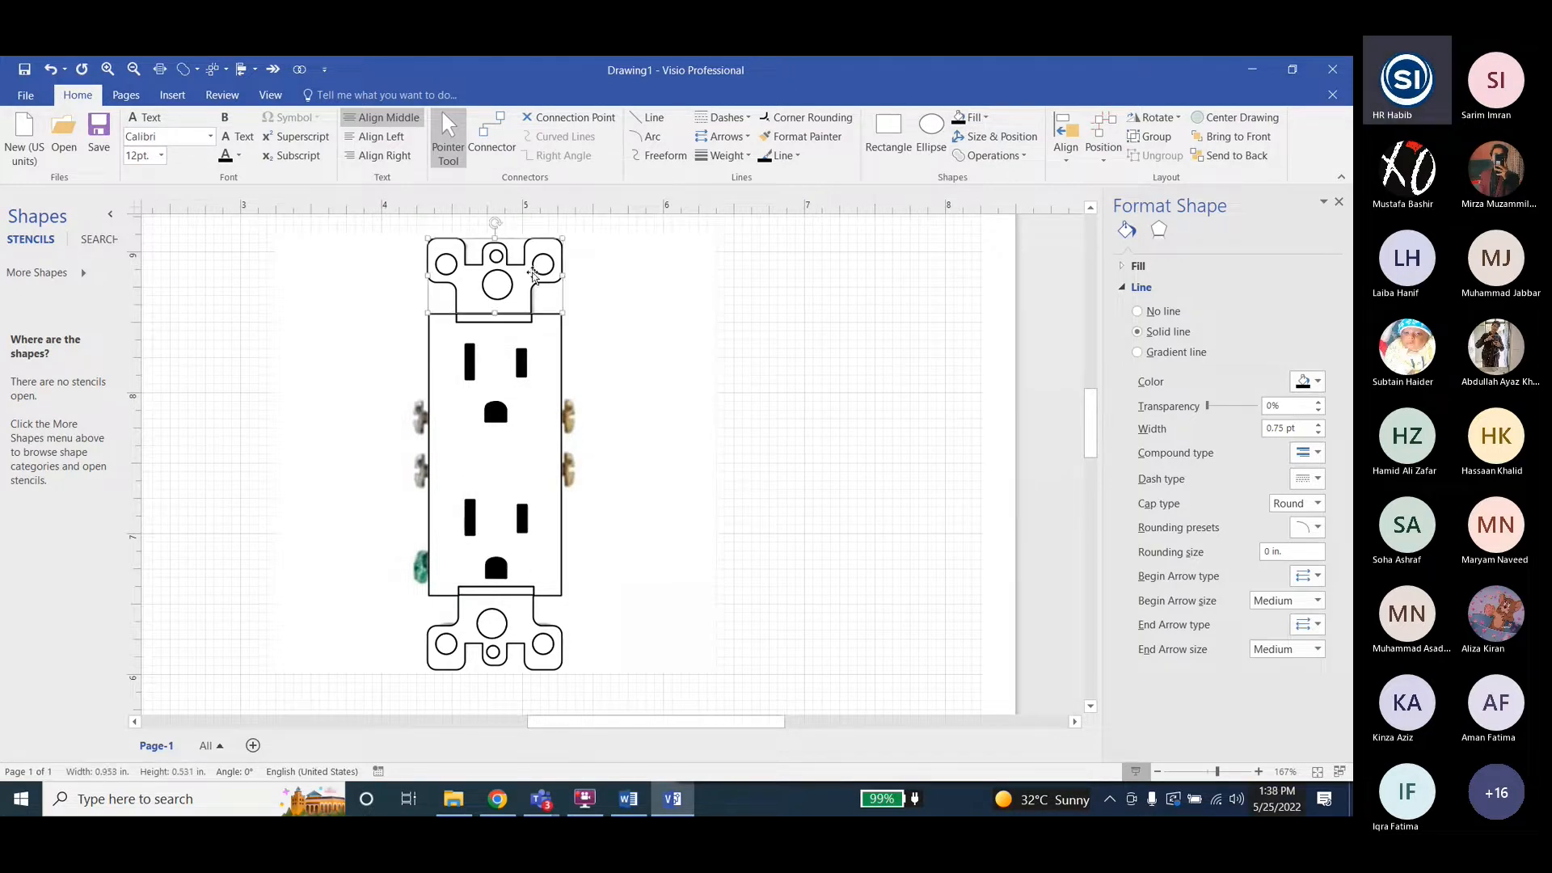
left_click(977, 120)
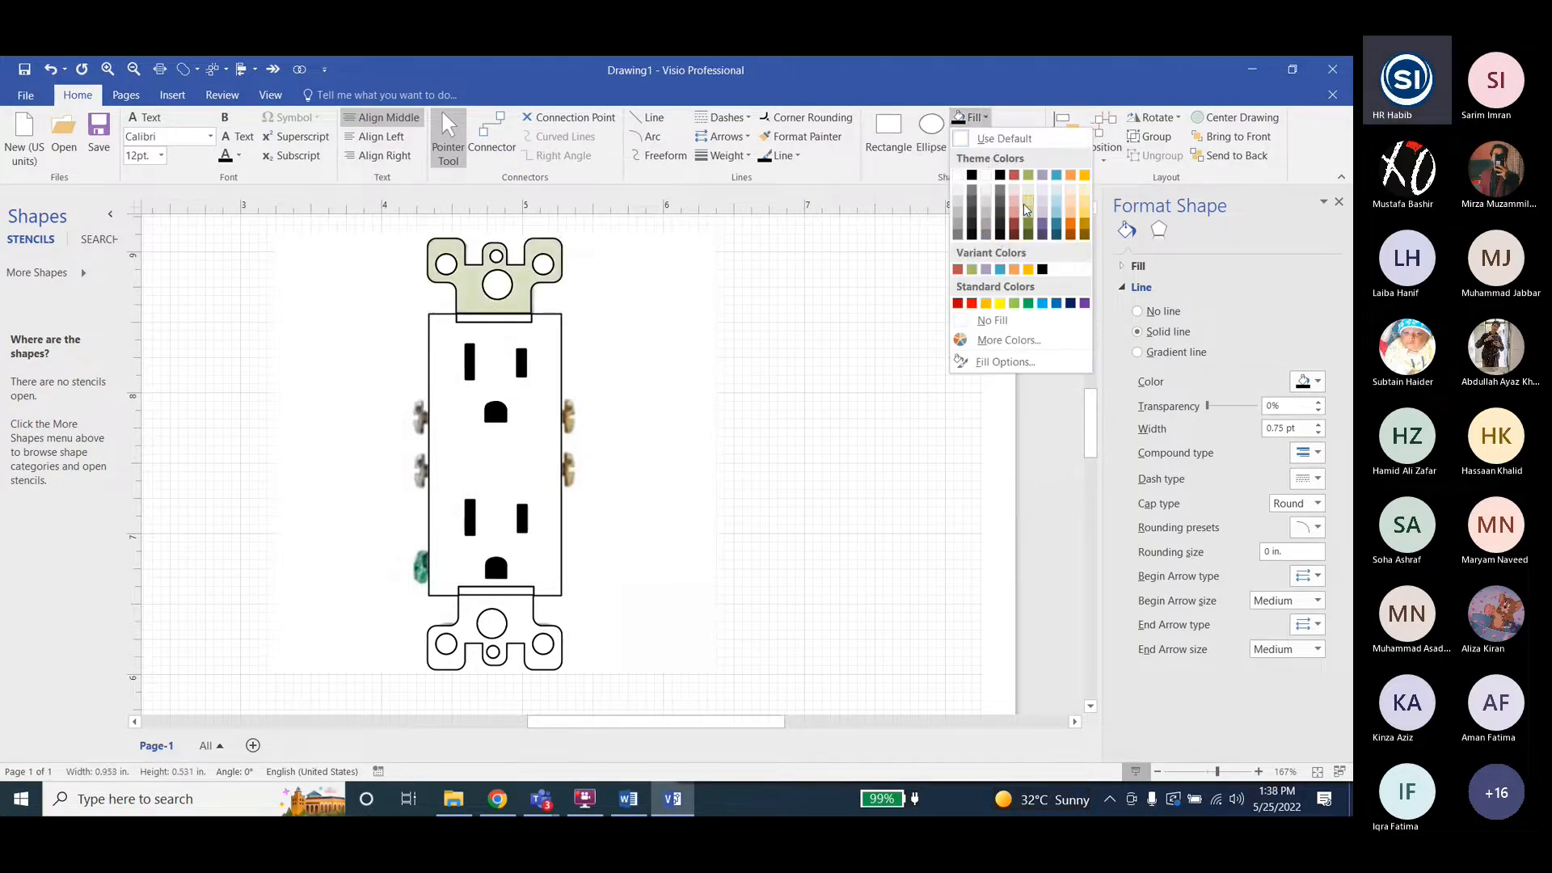
left_click(1026, 204)
left_click(476, 639)
left_click(970, 118)
left_click(792, 431)
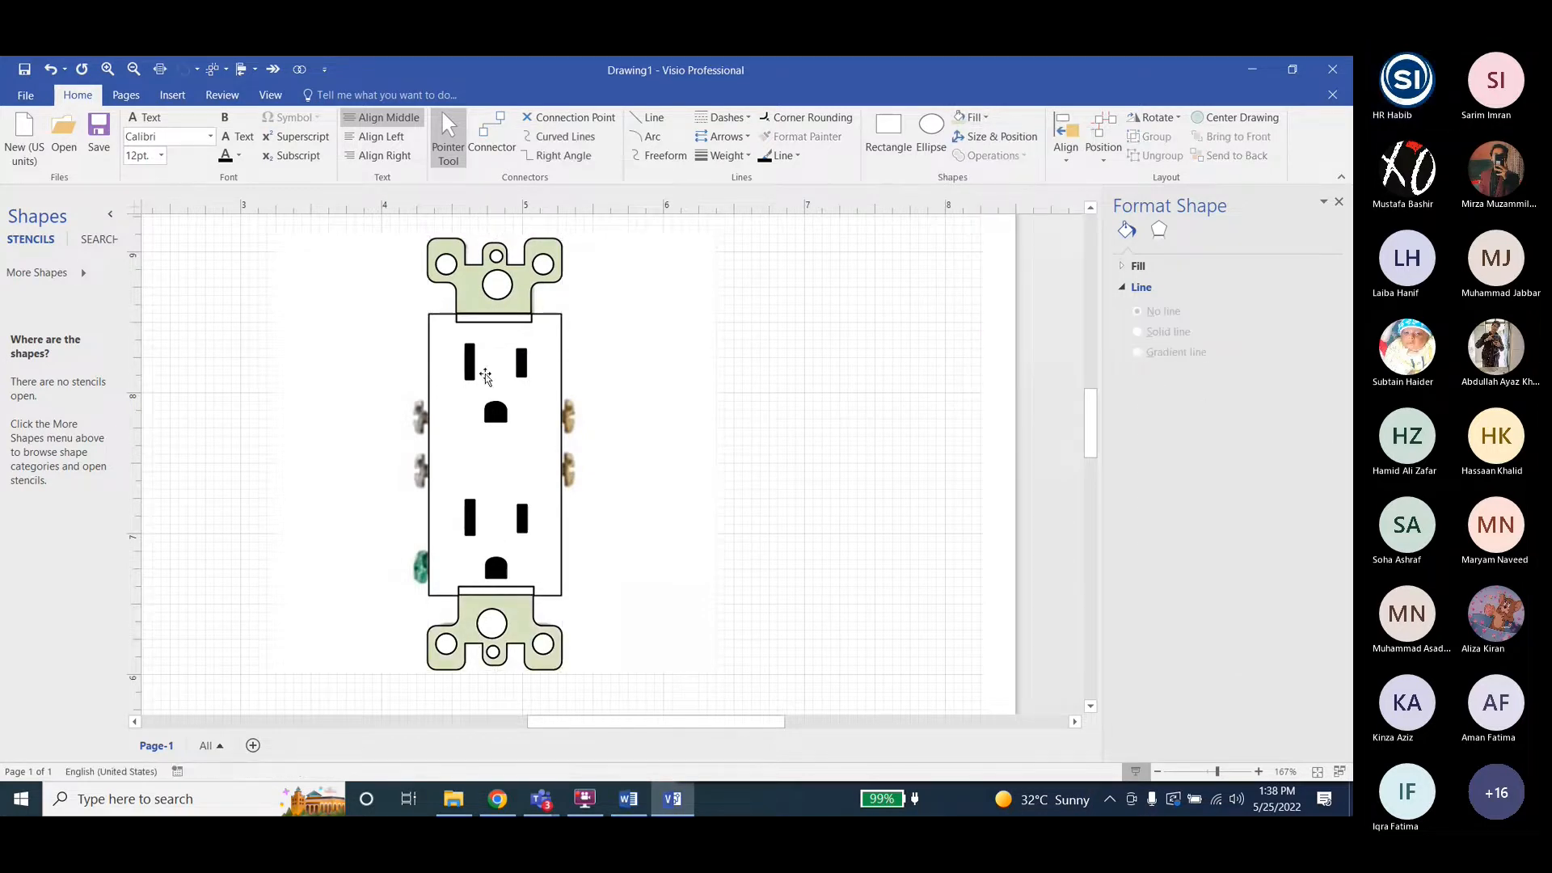
Fill the narrow strip under the upper bracket light olive green and the outlet's body rectangle blue.
left_click(495, 317)
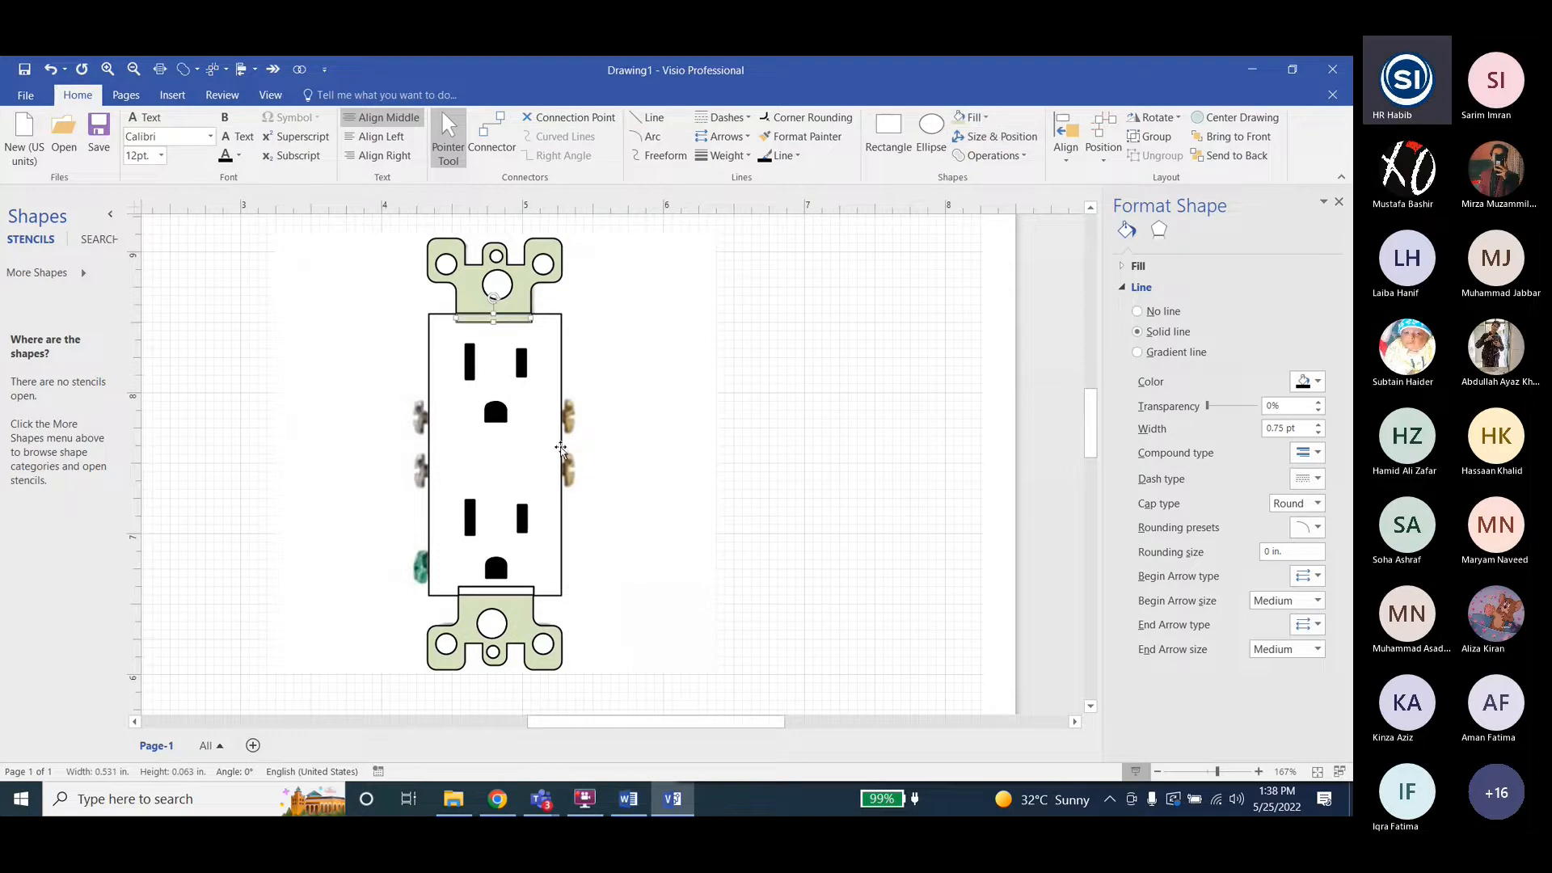
left_click(493, 589)
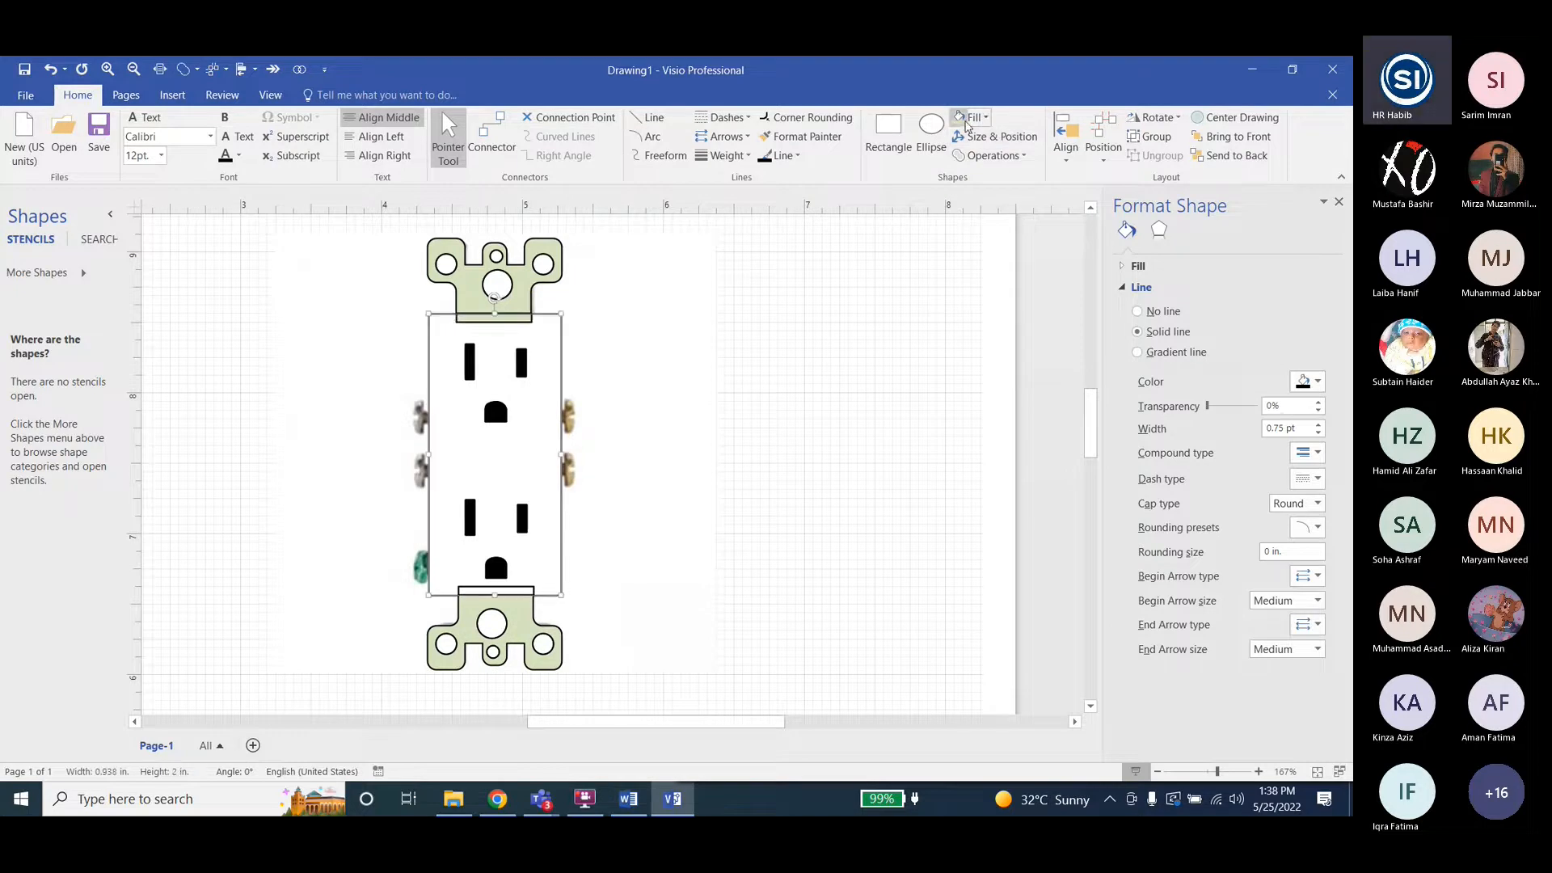
left_click(969, 119)
left_click(532, 526)
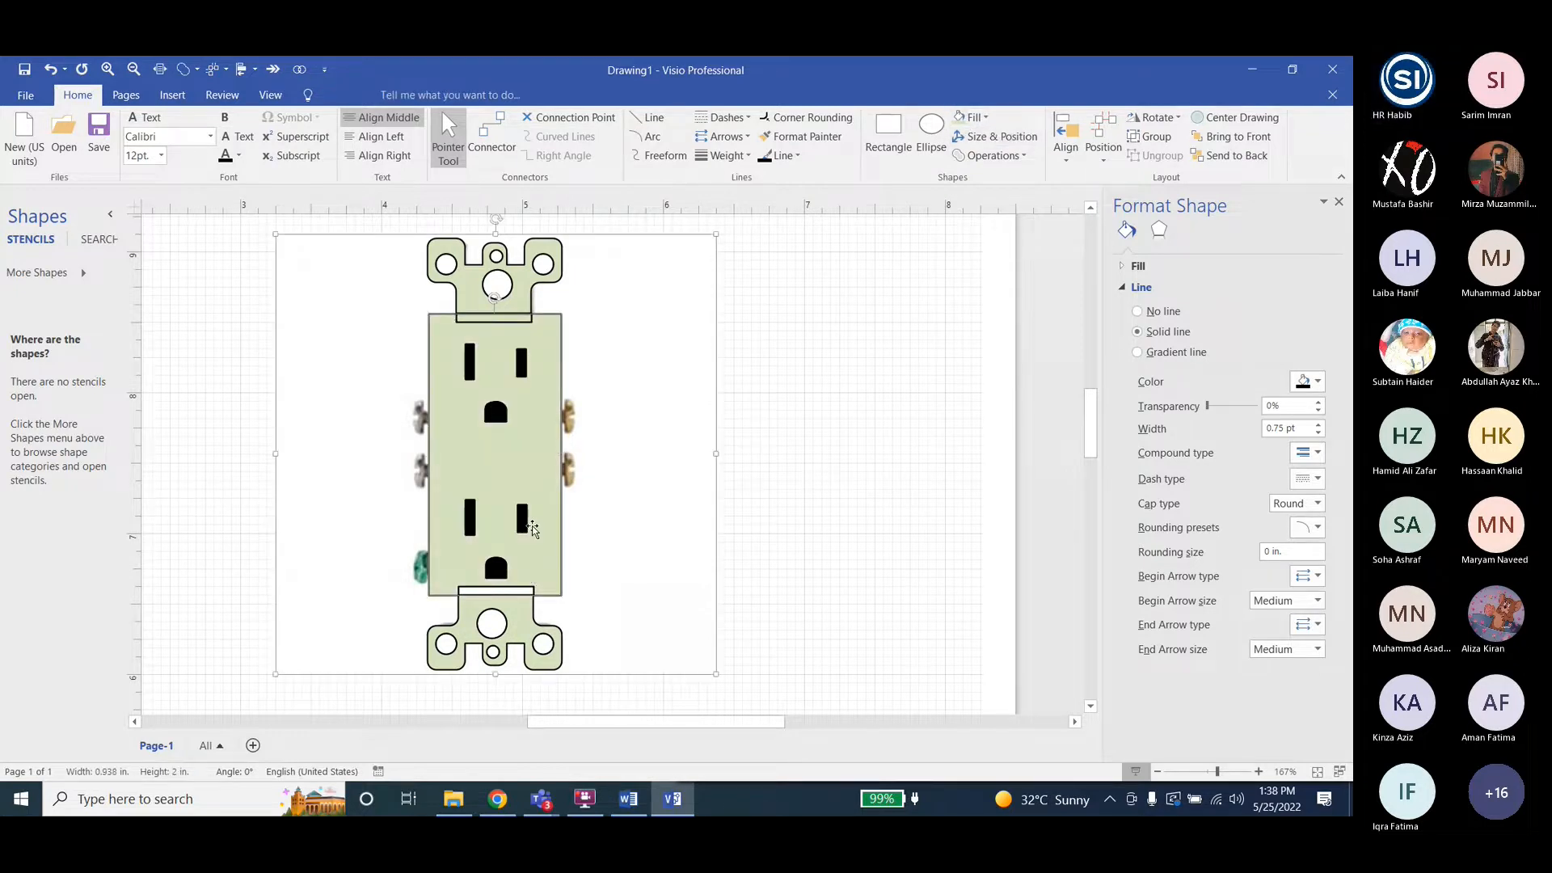
left_click(542, 461)
left_click(969, 119)
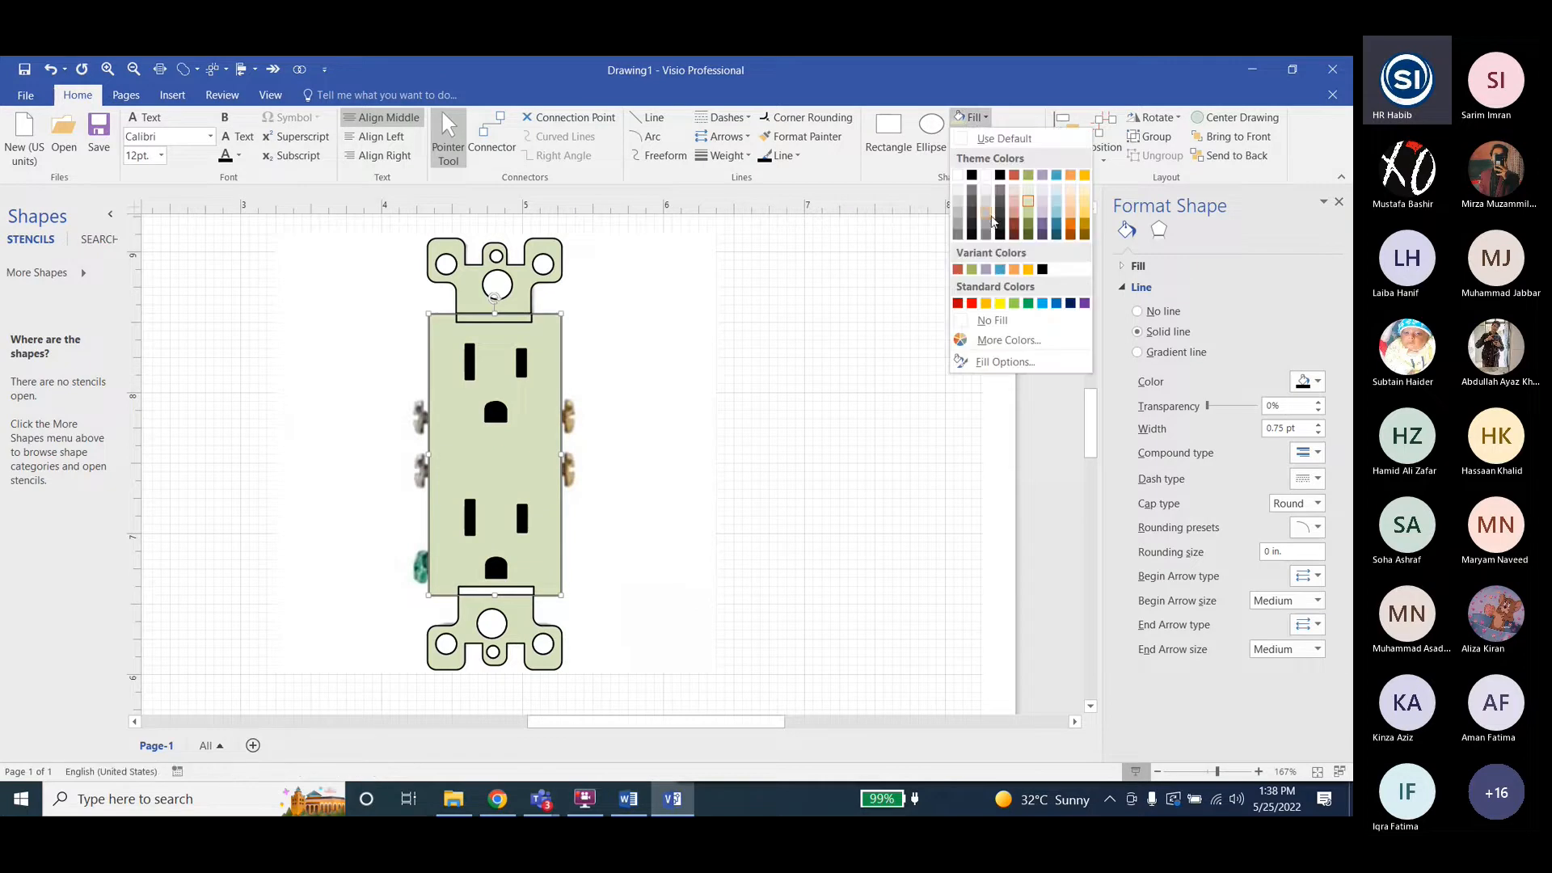
left_click(999, 269)
Fill the narrow strip above the lower bracket with a light olive green theme color.
left_click(511, 594)
left_click(969, 119)
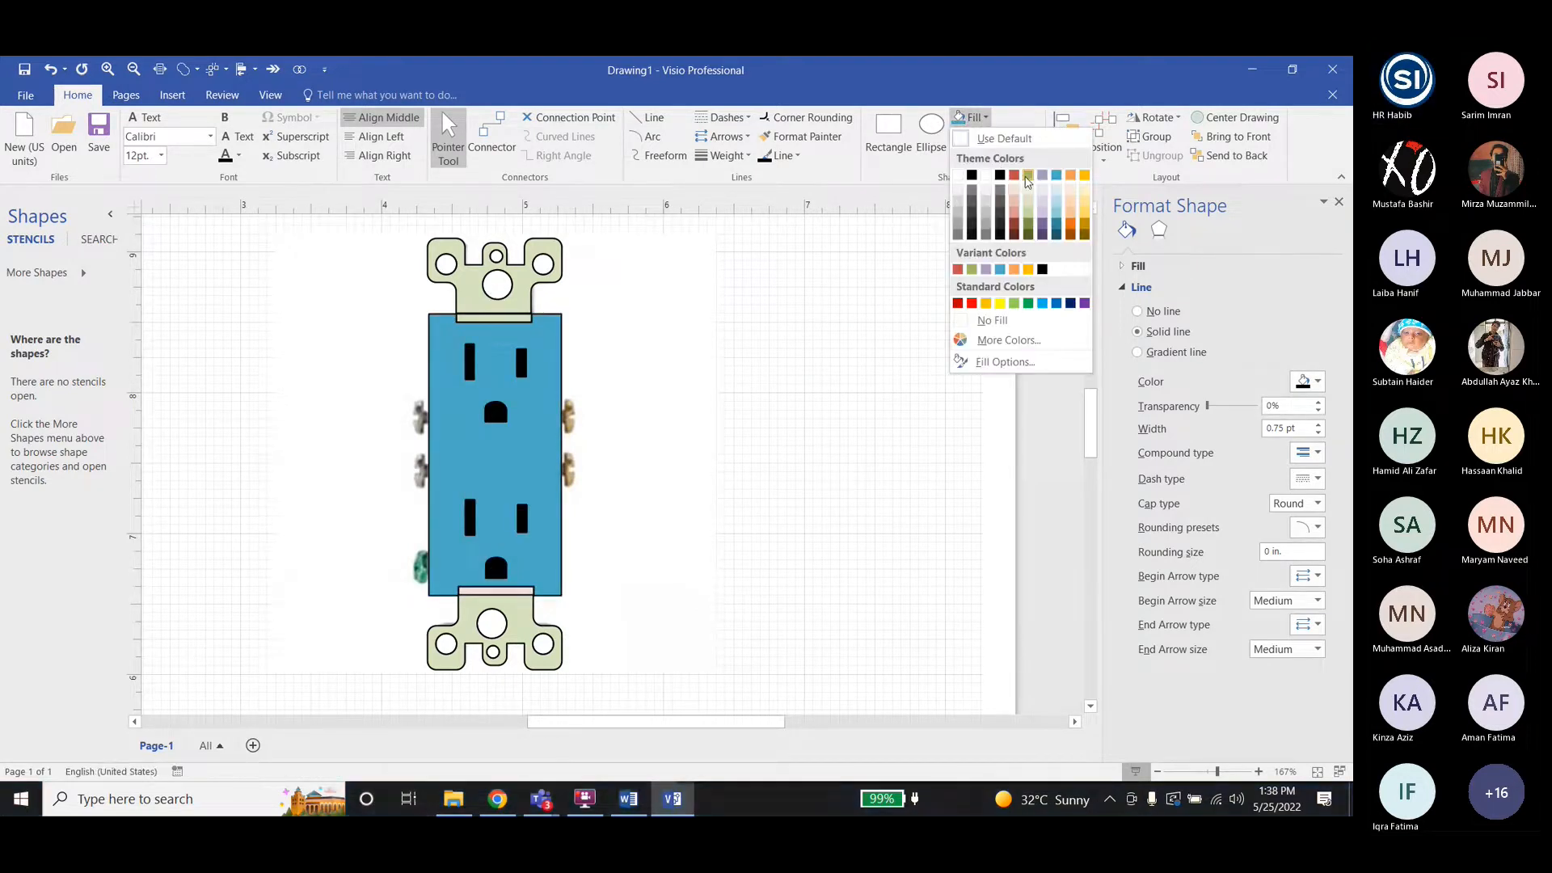
left_click(1029, 215)
left_click(709, 440)
Select the whole colored outlet drawing and move it off the picture into the empty space beside it.
scroll(711, 442, "down", 1)
scroll(715, 453, "down", 2, "ctrl")
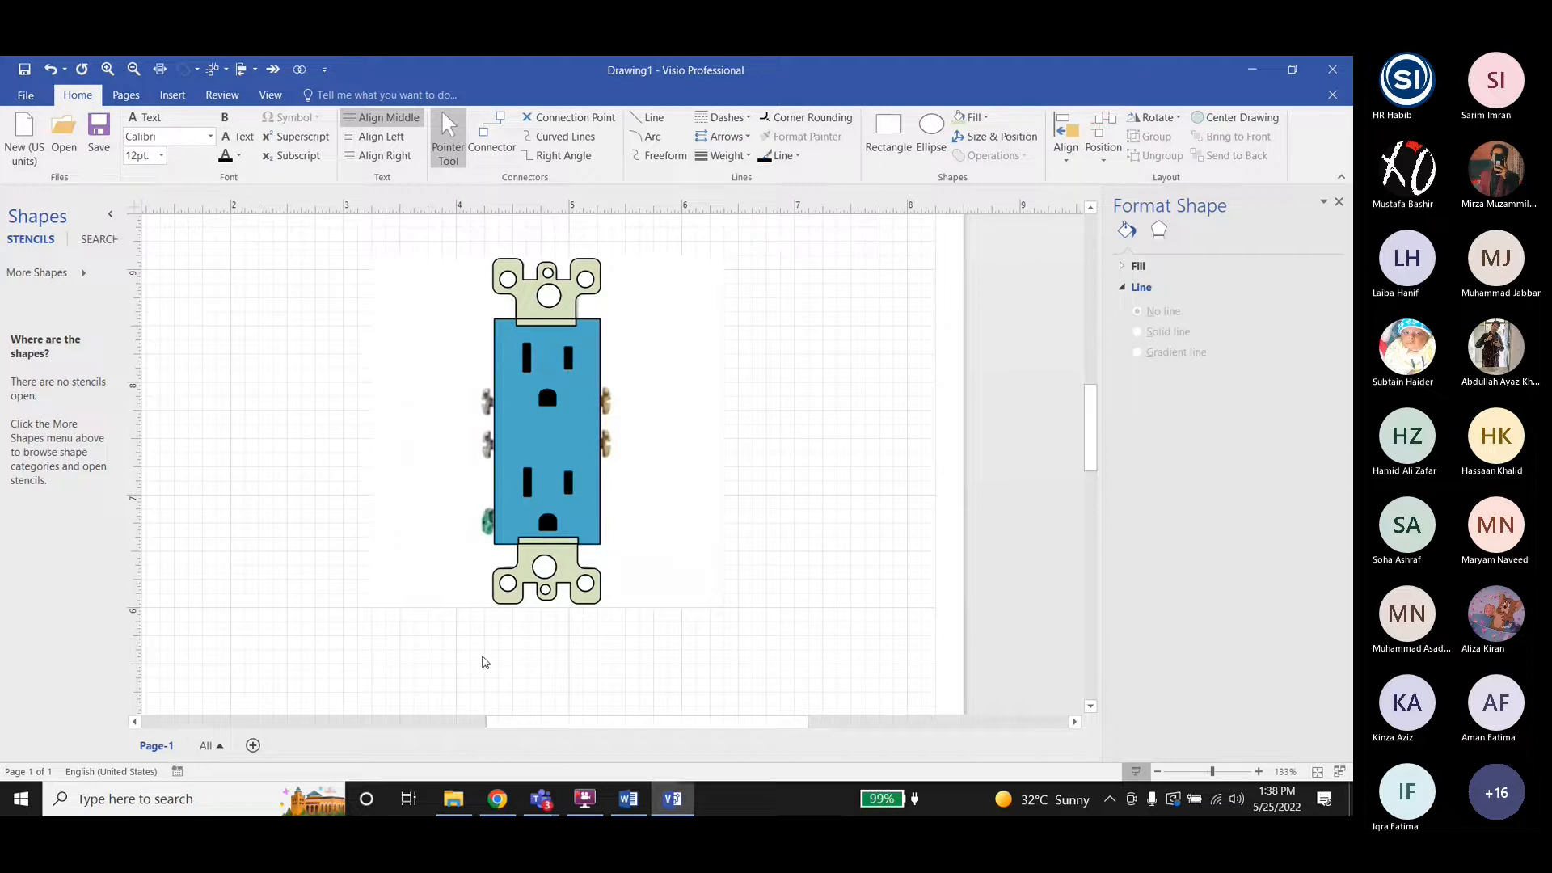
mouse_move(461, 635)
left_mouse_down()
mouse_move(701, 212)
mouse_move(676, 270)
left_mouse_up()
left_click_drag(558, 441, 277, 415)
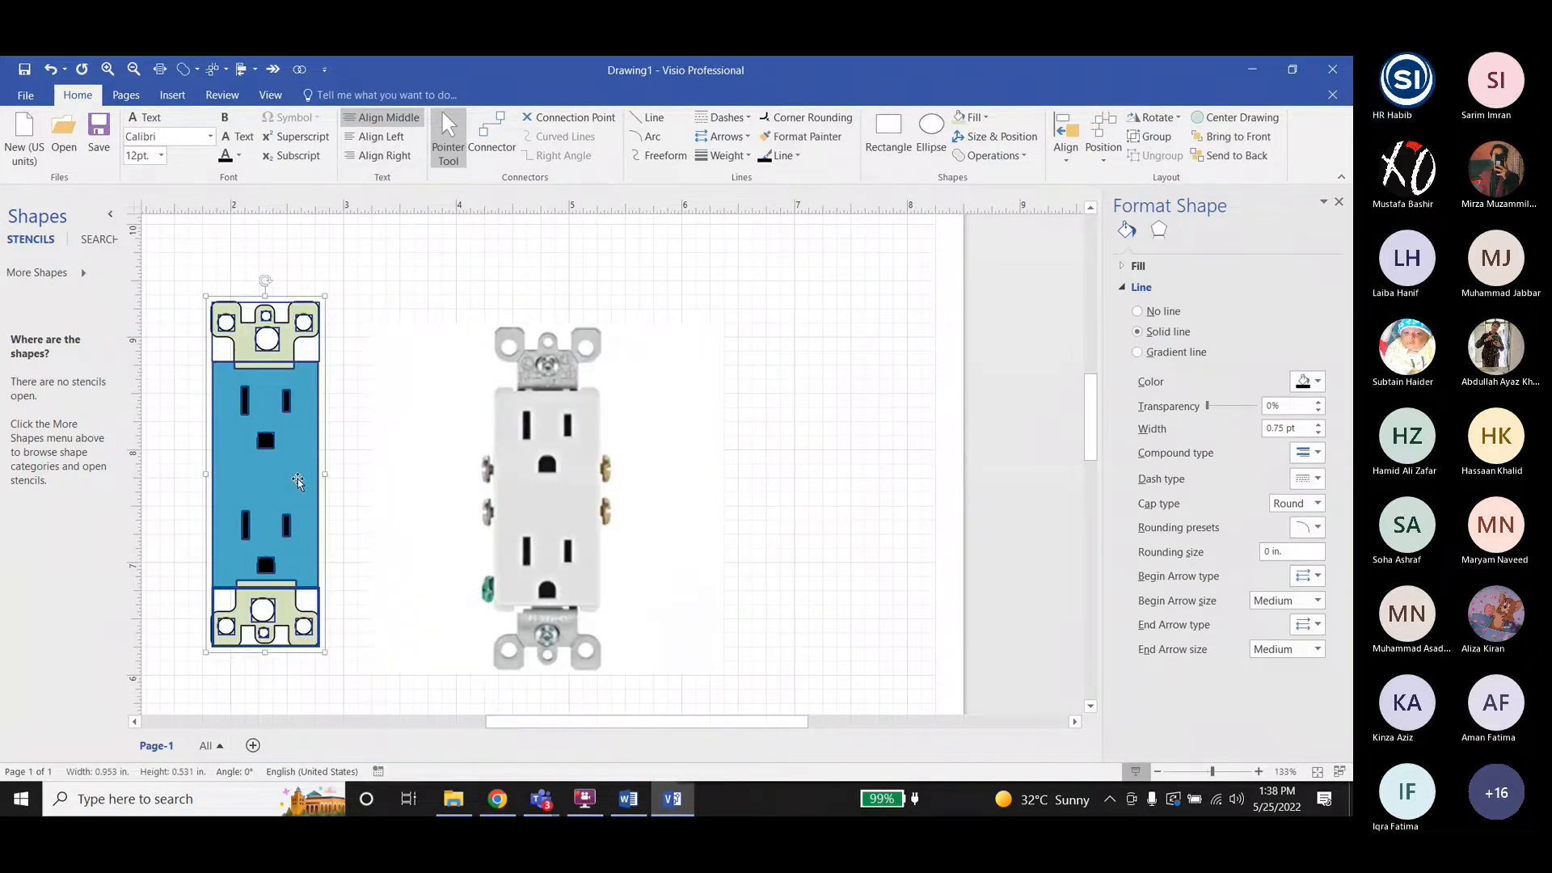
Check the outlet's alignment and union instructions in the Word lab document against the colored drawing, and return to Visio.
key("alt+Tab")
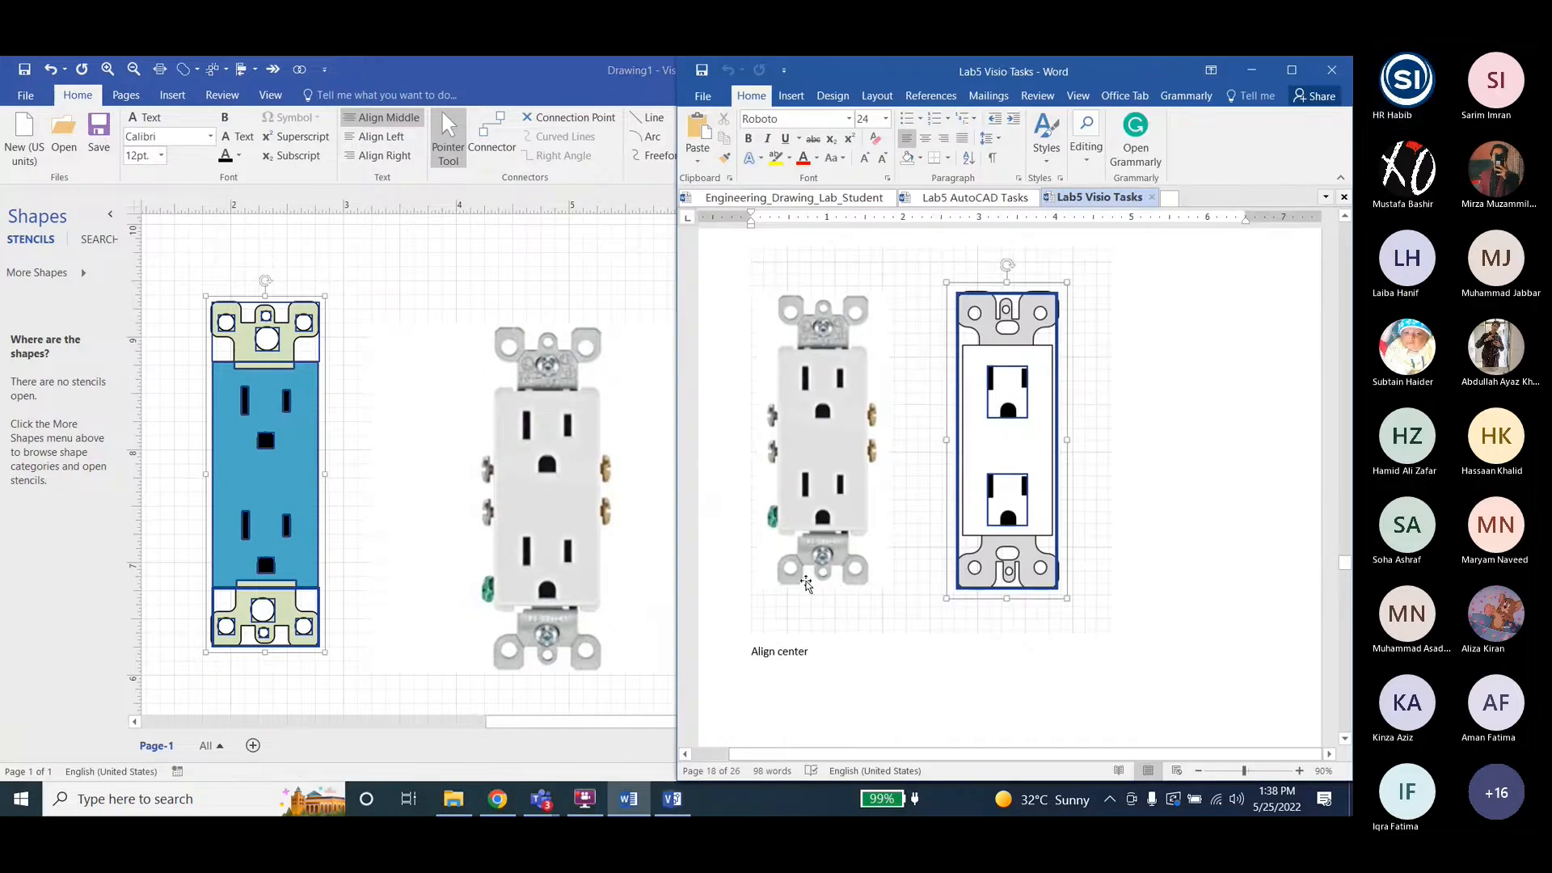
left_click(350, 469)
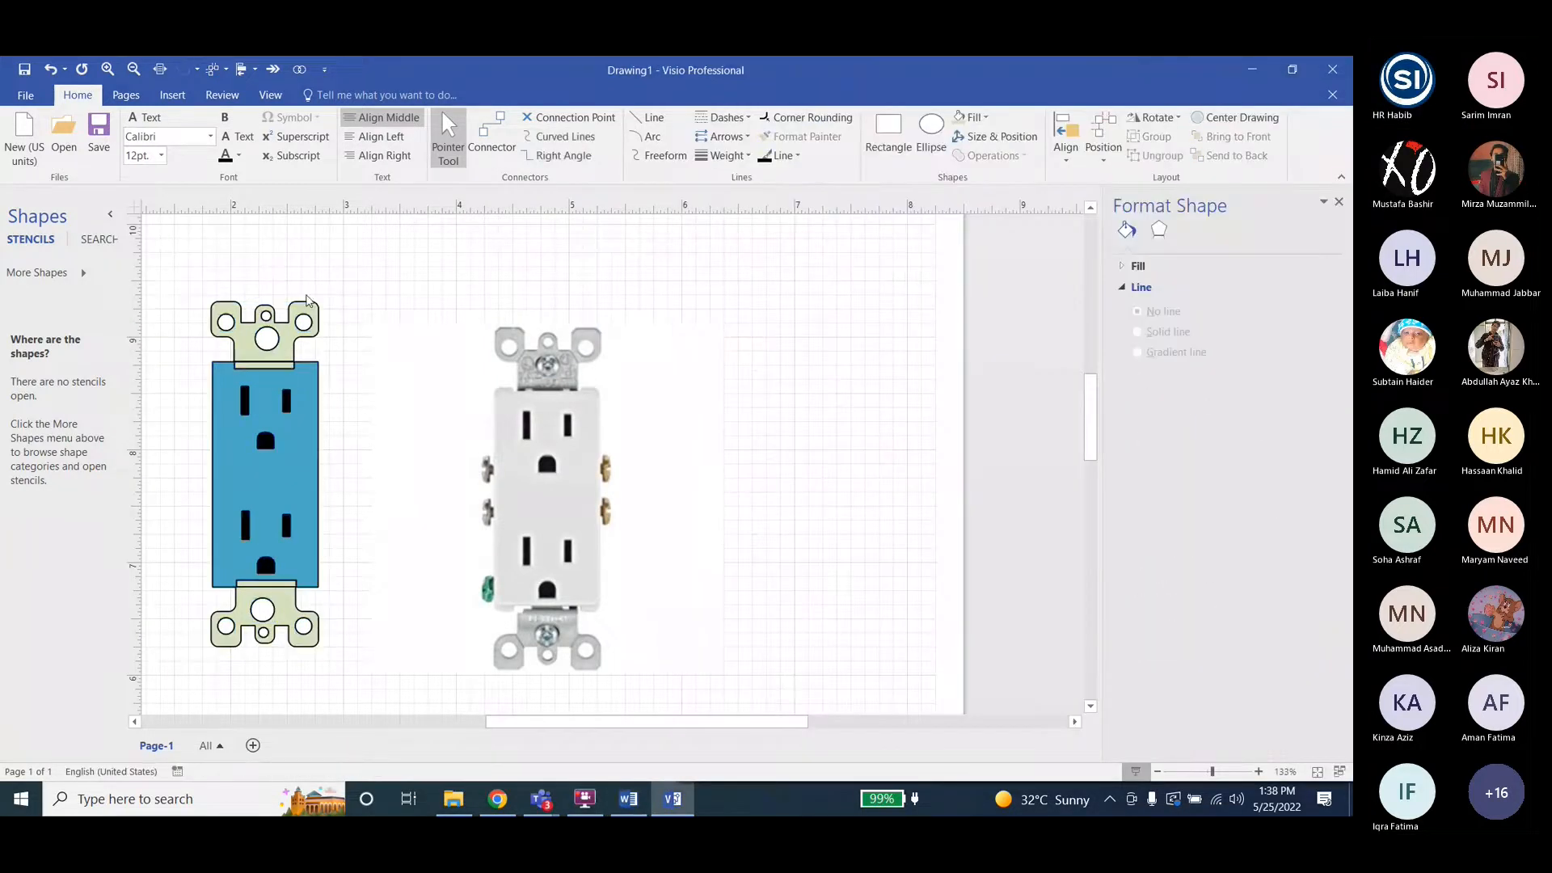
left_click_drag(160, 270, 362, 701)
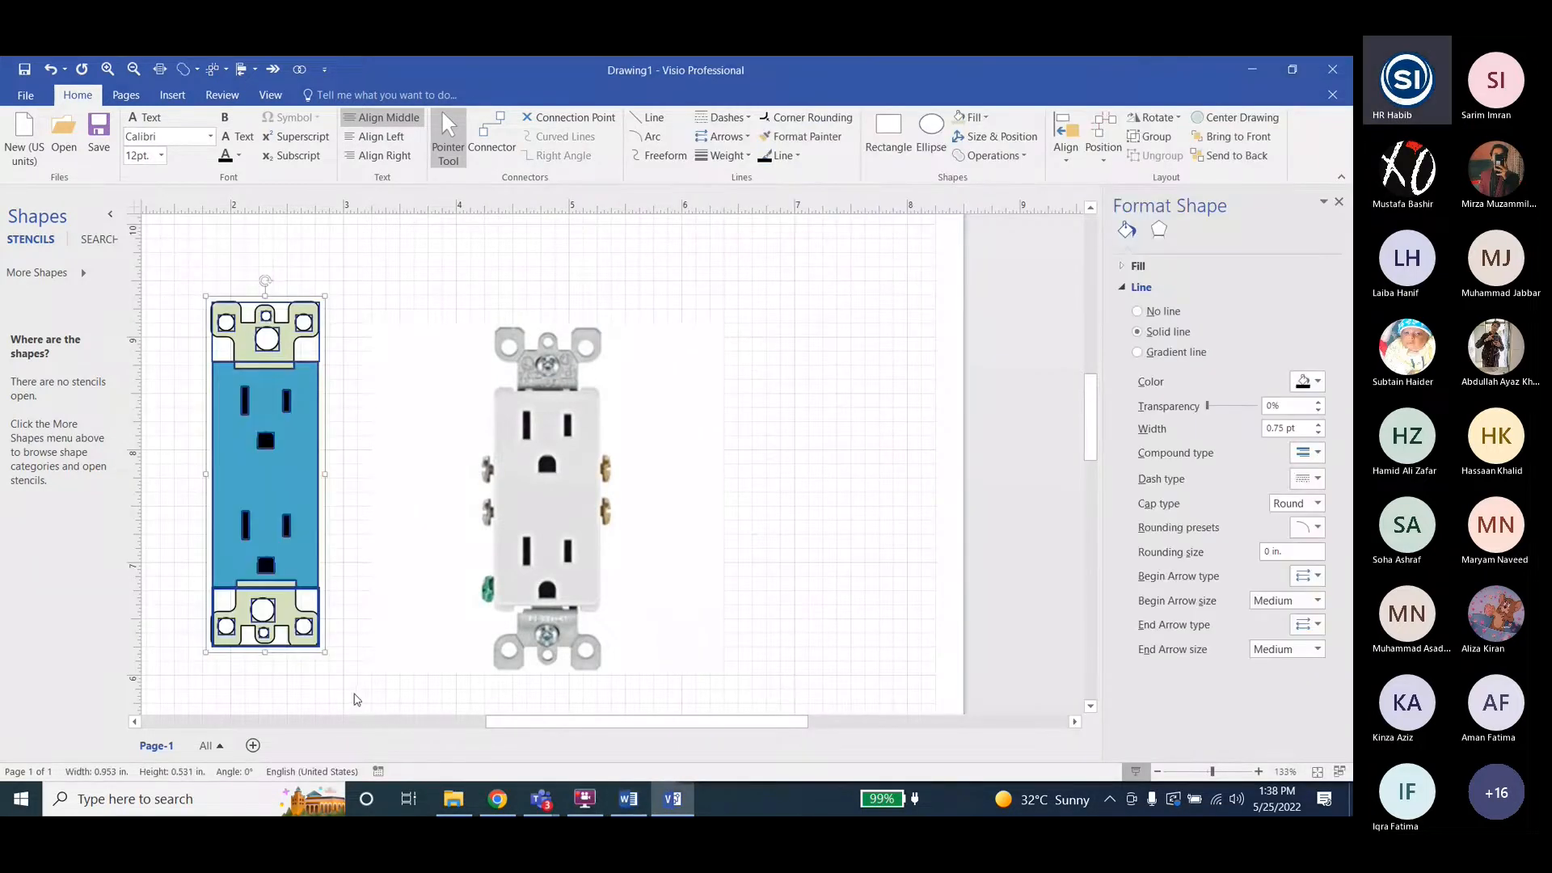
left_click(206, 466)
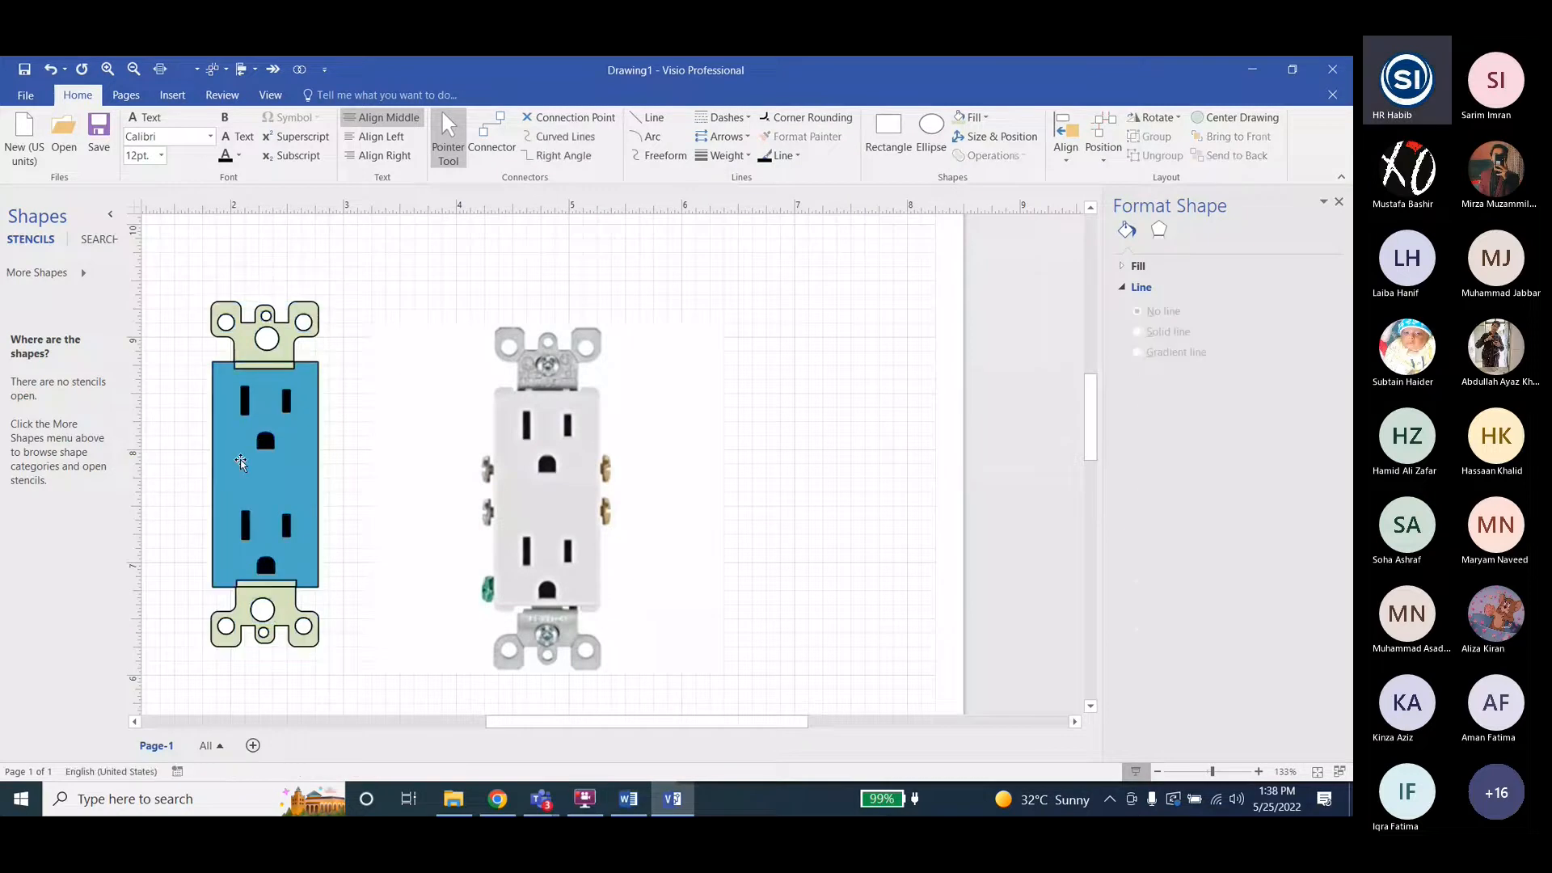
left_click(240, 460)
left_click(283, 357, "ctrl")
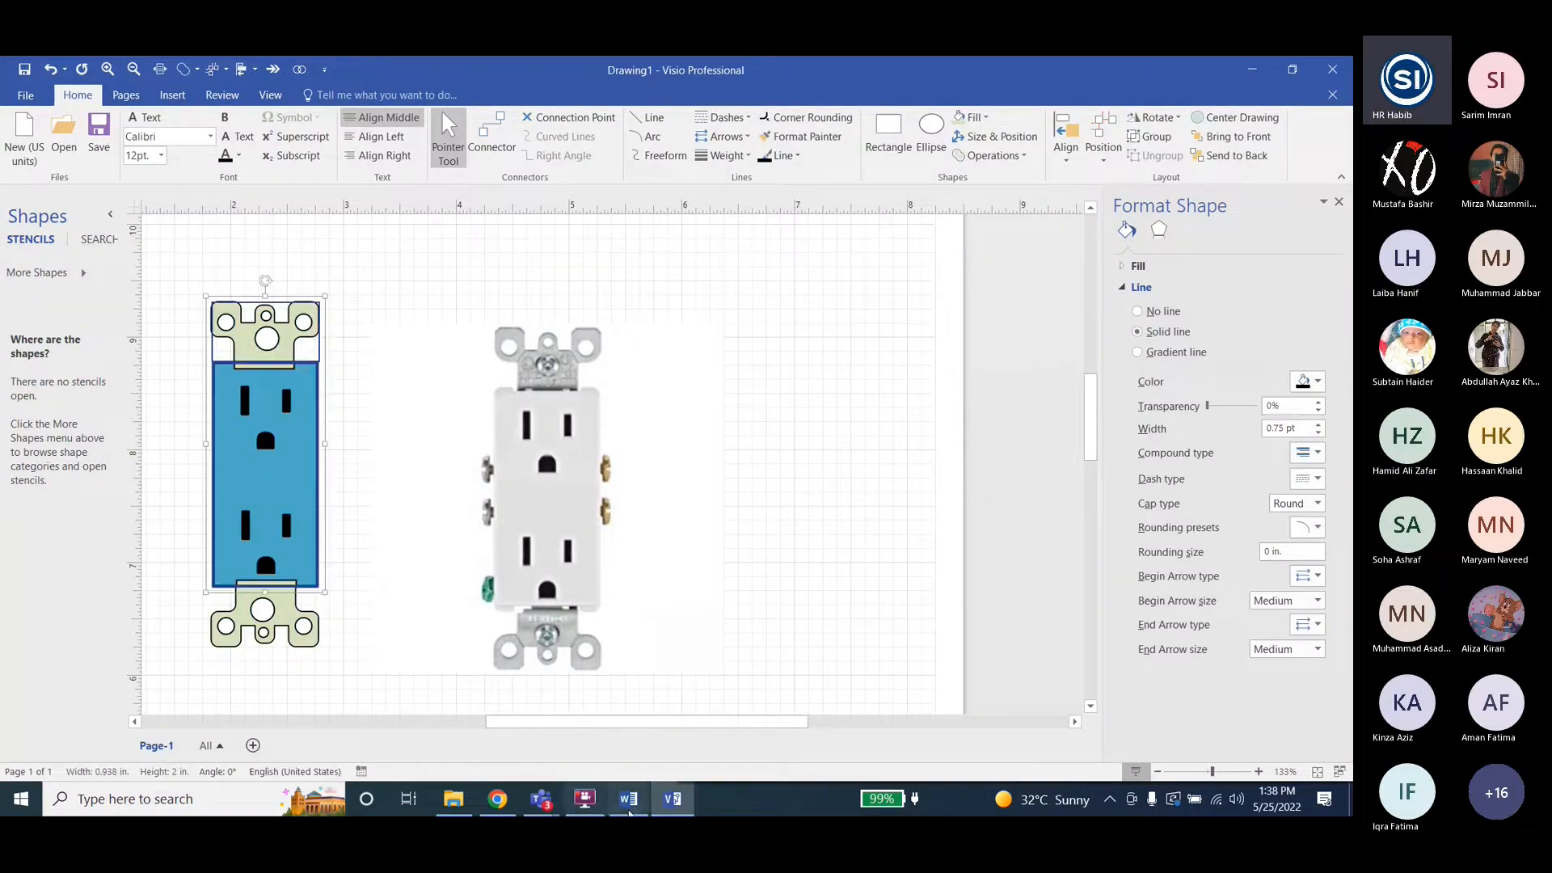
left_click(637, 800)
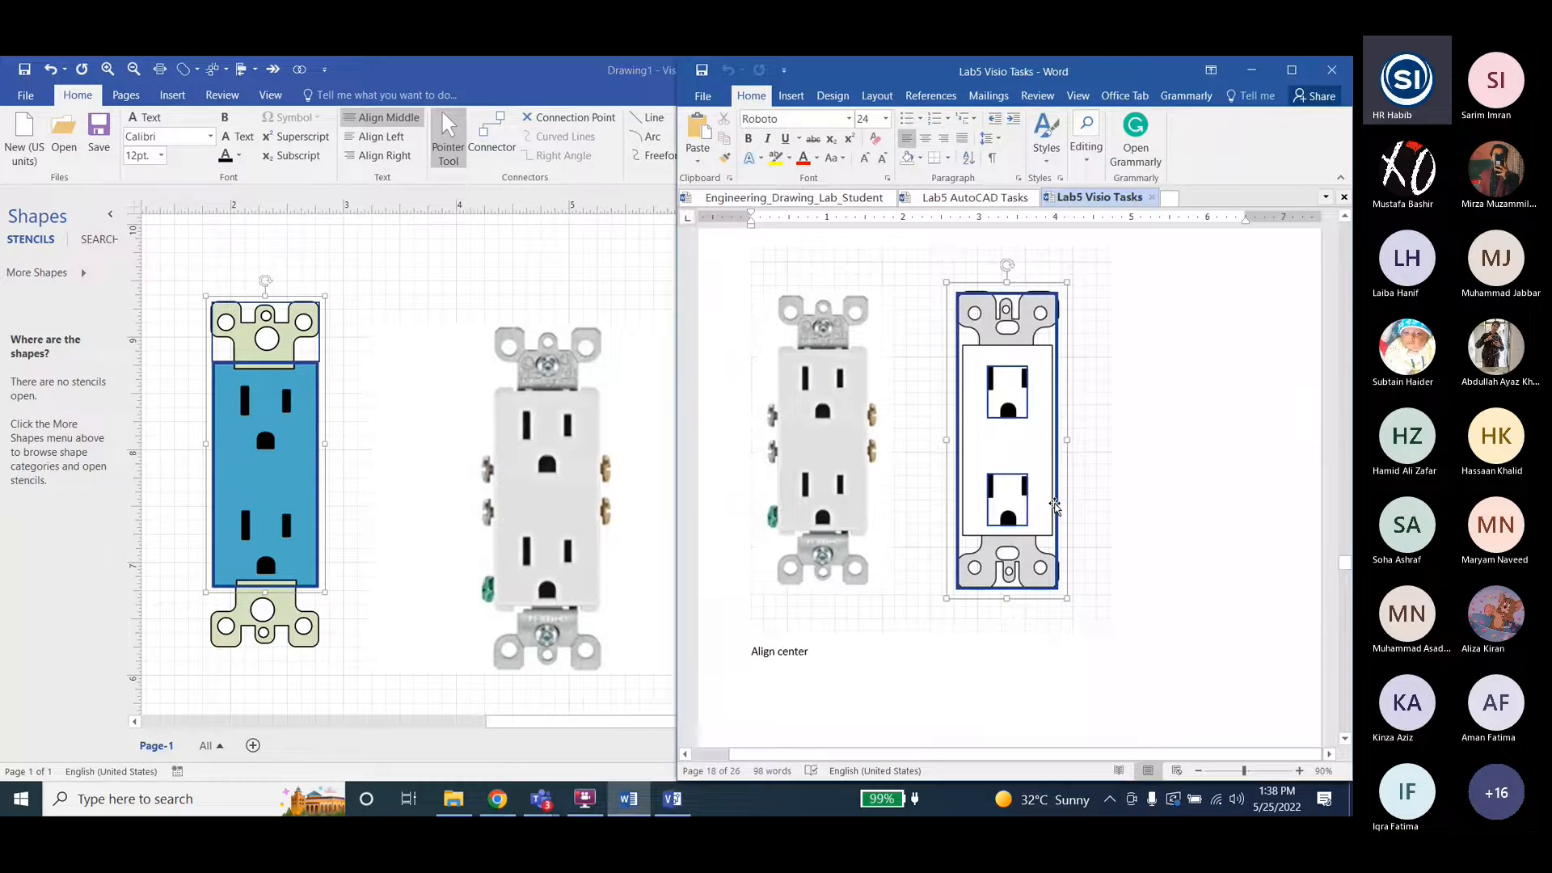
scroll(1055, 505, "down", 10)
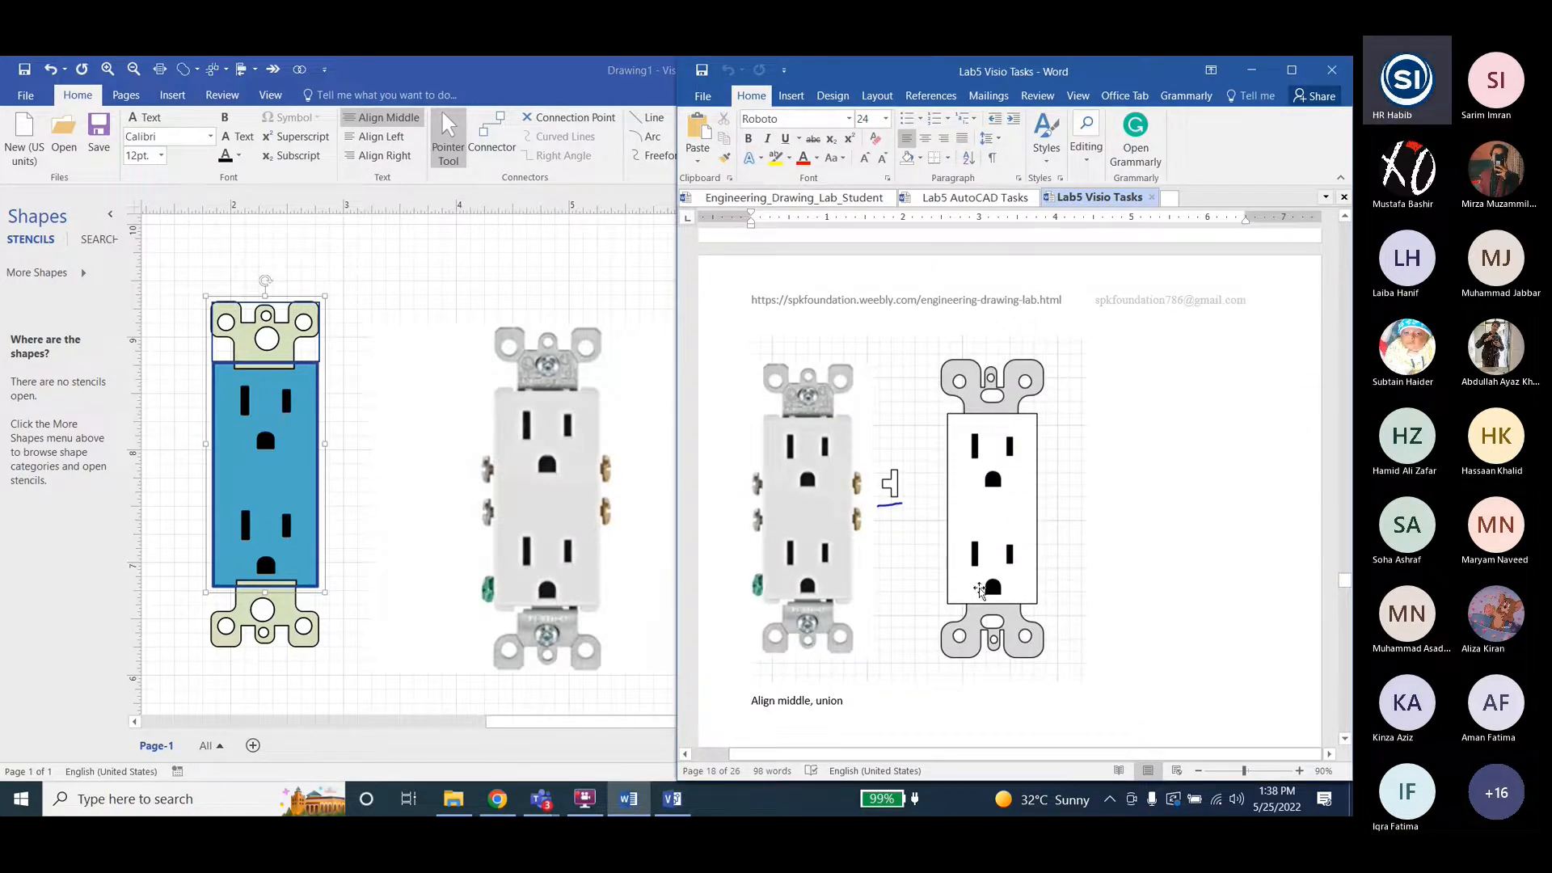
left_click(257, 244)
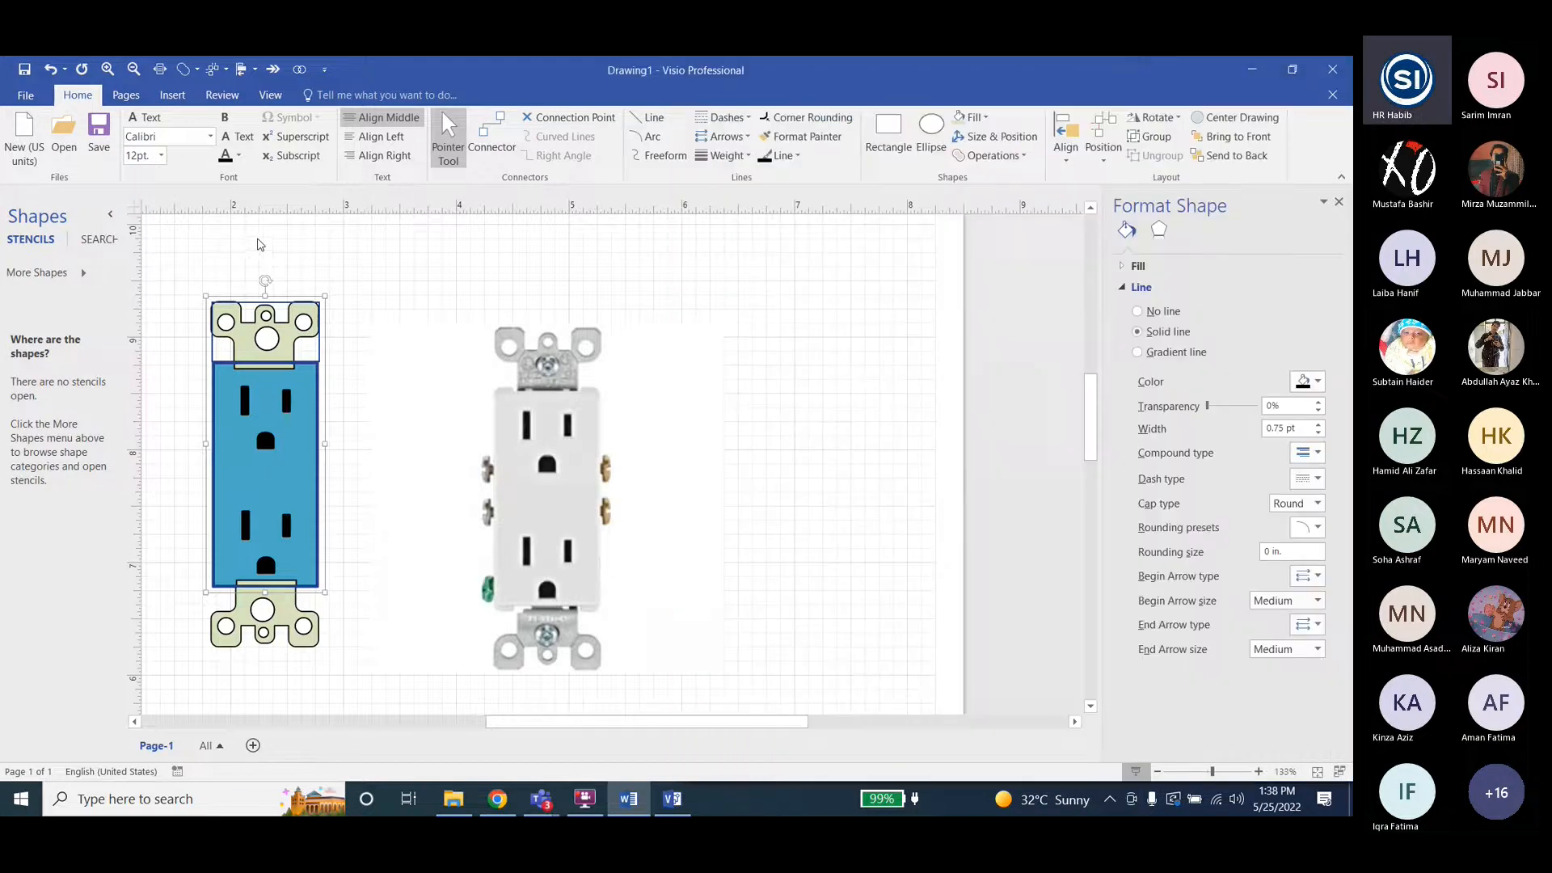
Try to merge the upper mounting bracket and the outlet's body into one shape, and undo the merge.
left_click(274, 350)
left_click(263, 400)
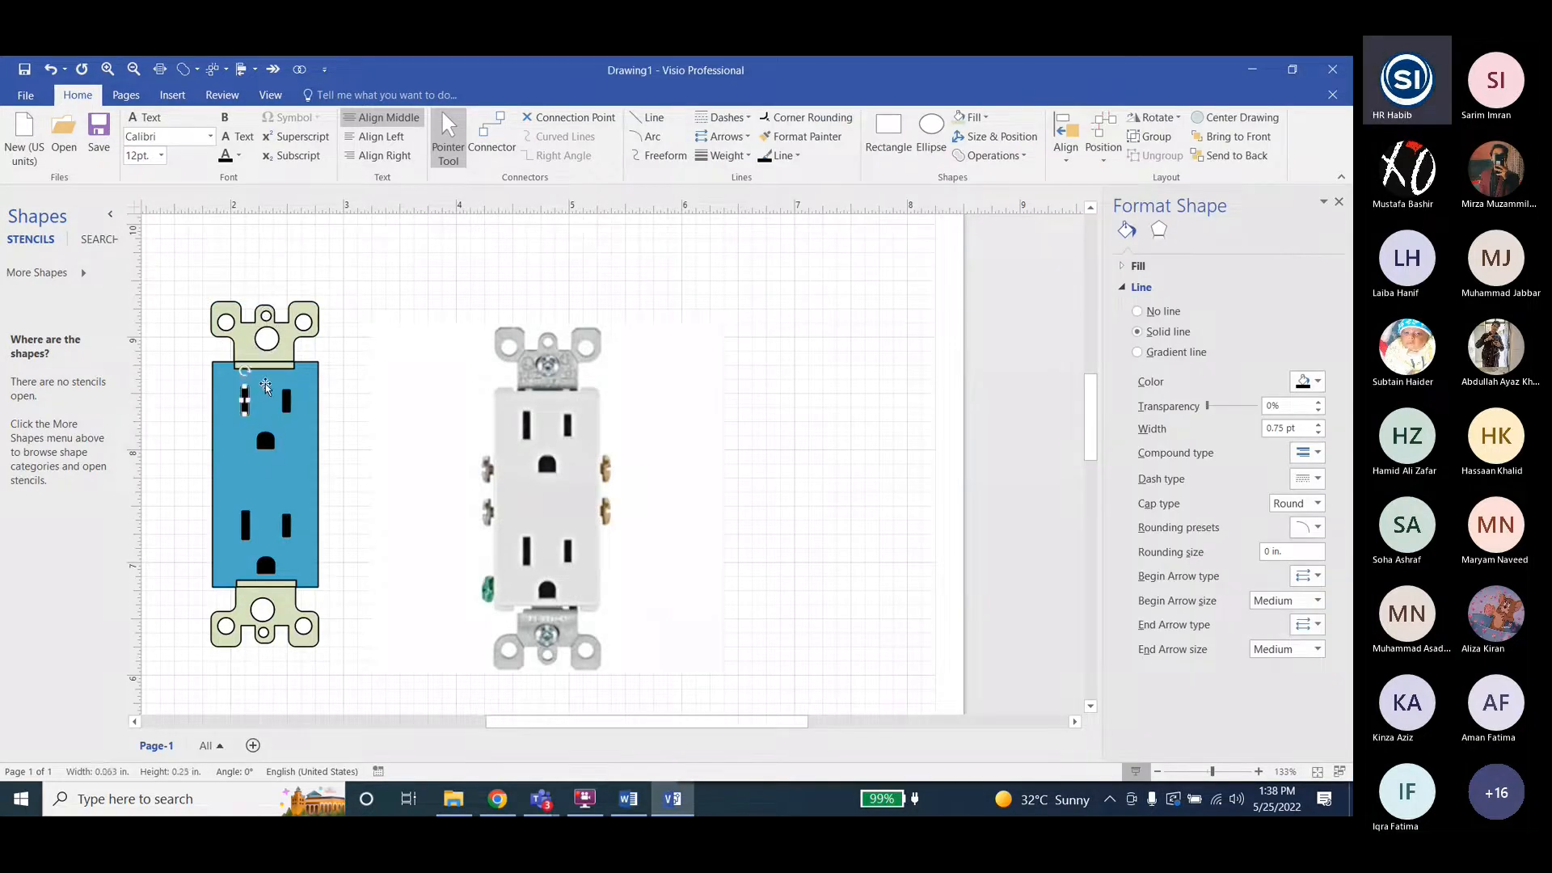
left_click(266, 324, "shift")
left_click(991, 155)
left_click(997, 199)
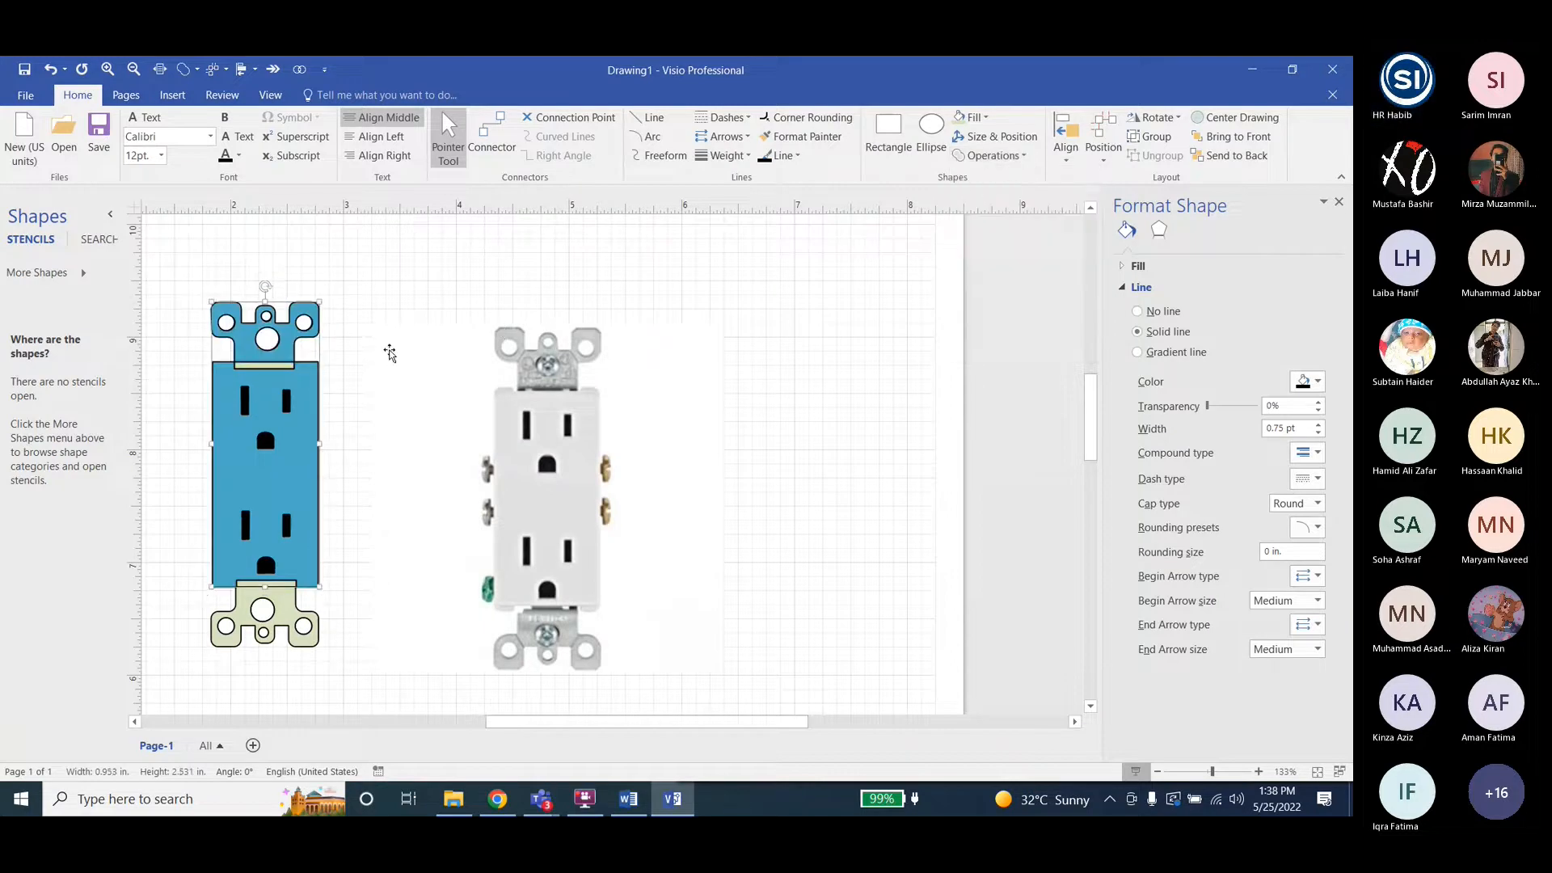
key("ctrl+z")
Unite the narrow strip under the upper bracket with the outlet's body rectangle using Union.
left_click(270, 371)
left_click(269, 366)
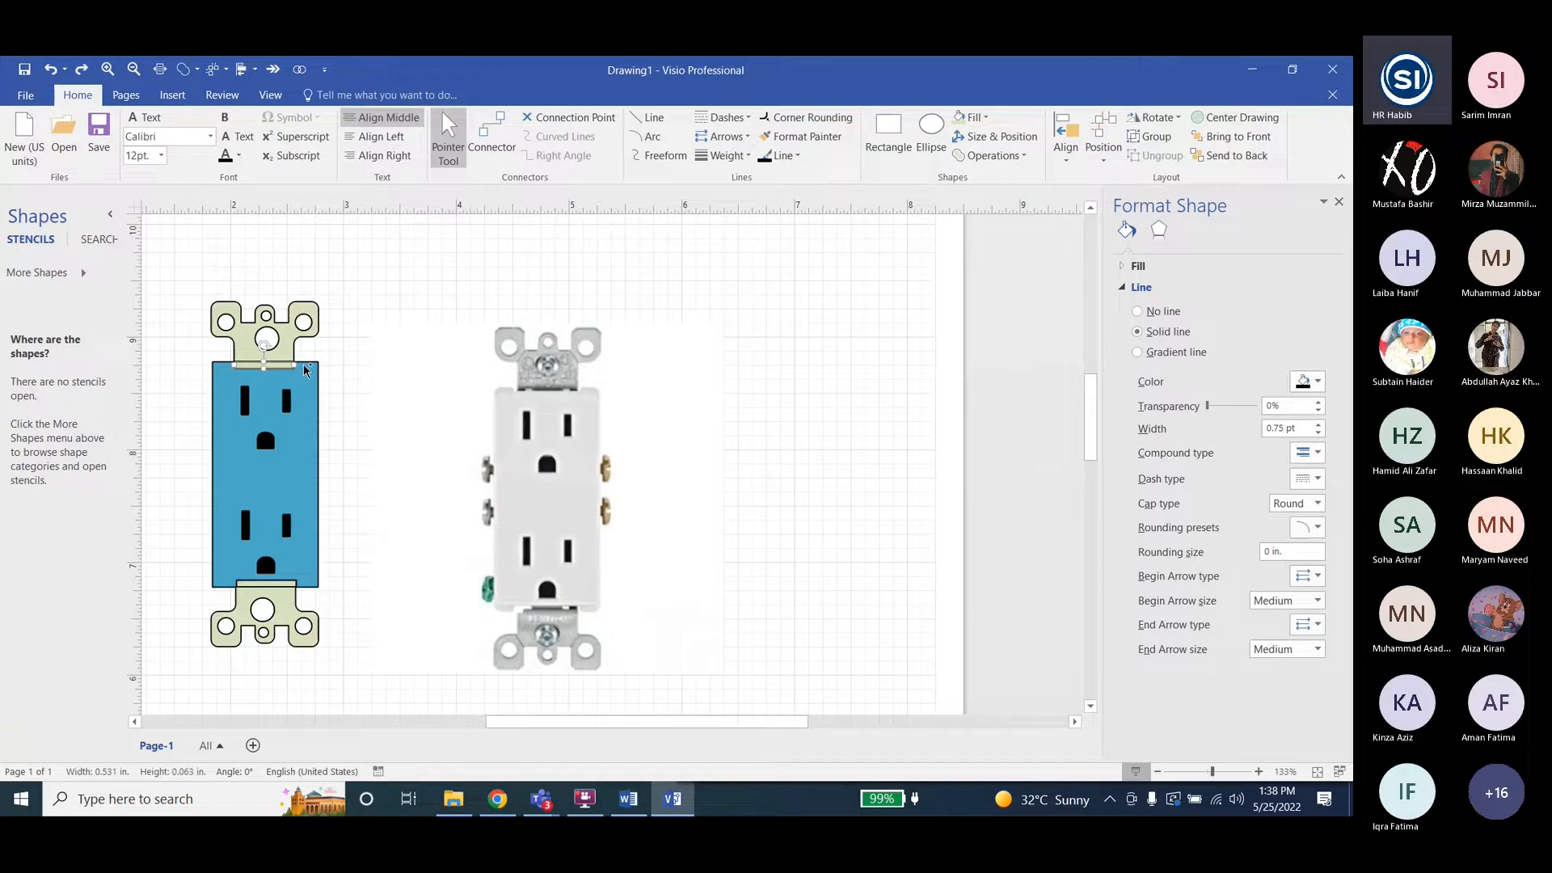
left_click(305, 372, "shift")
left_click(990, 155)
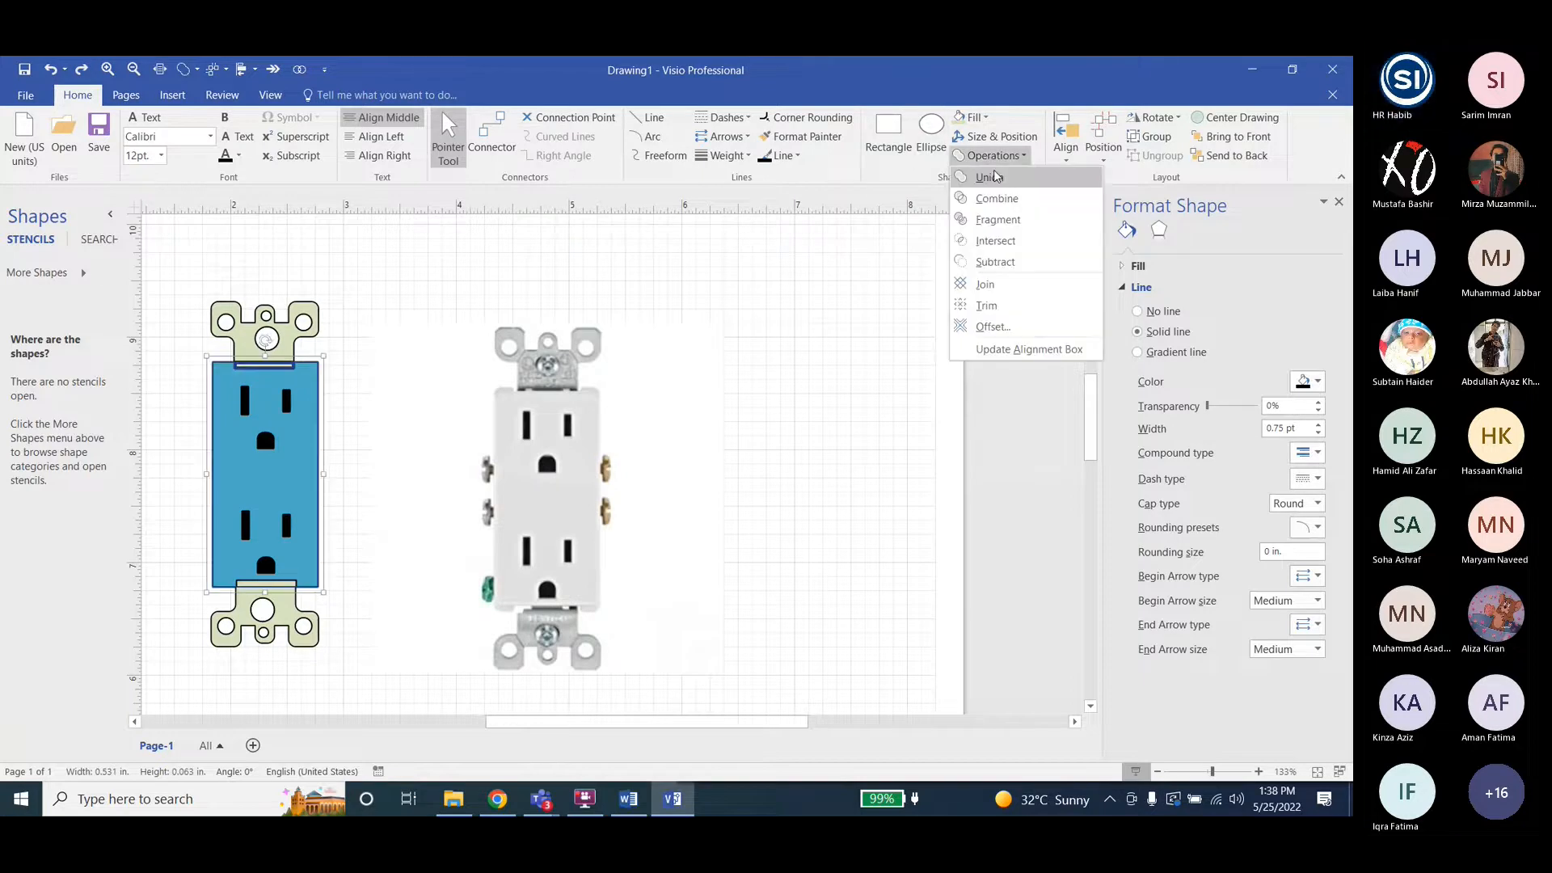
left_click(997, 181)
Unite the narrow strip above the lower bracket with the outlet's body using Union.
left_click(261, 583)
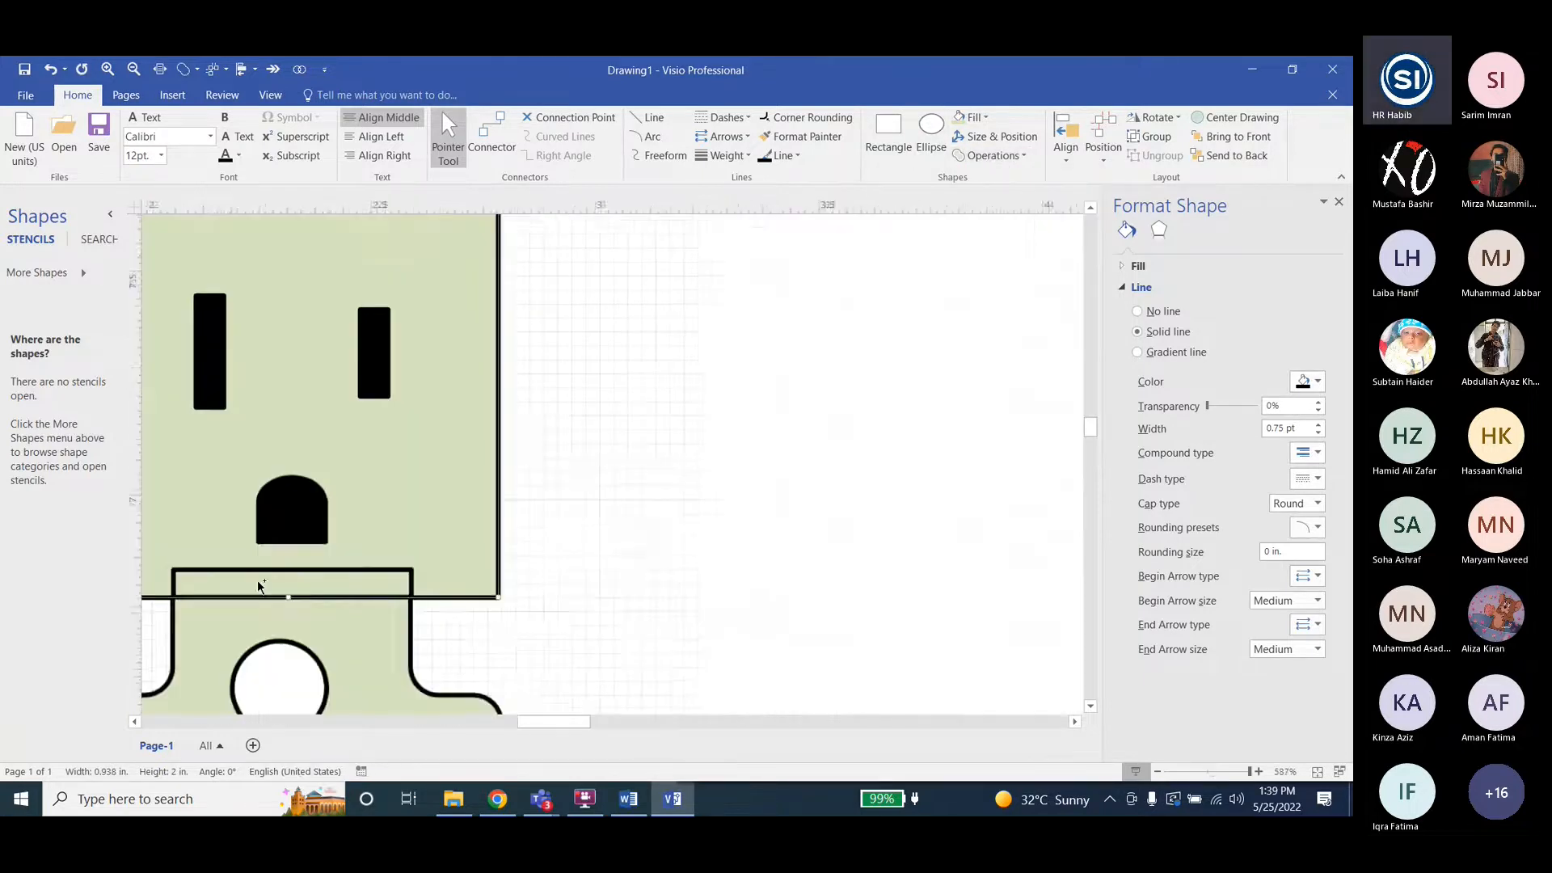
scroll(260, 583, "up", 8, "ctrl")
left_click(296, 590)
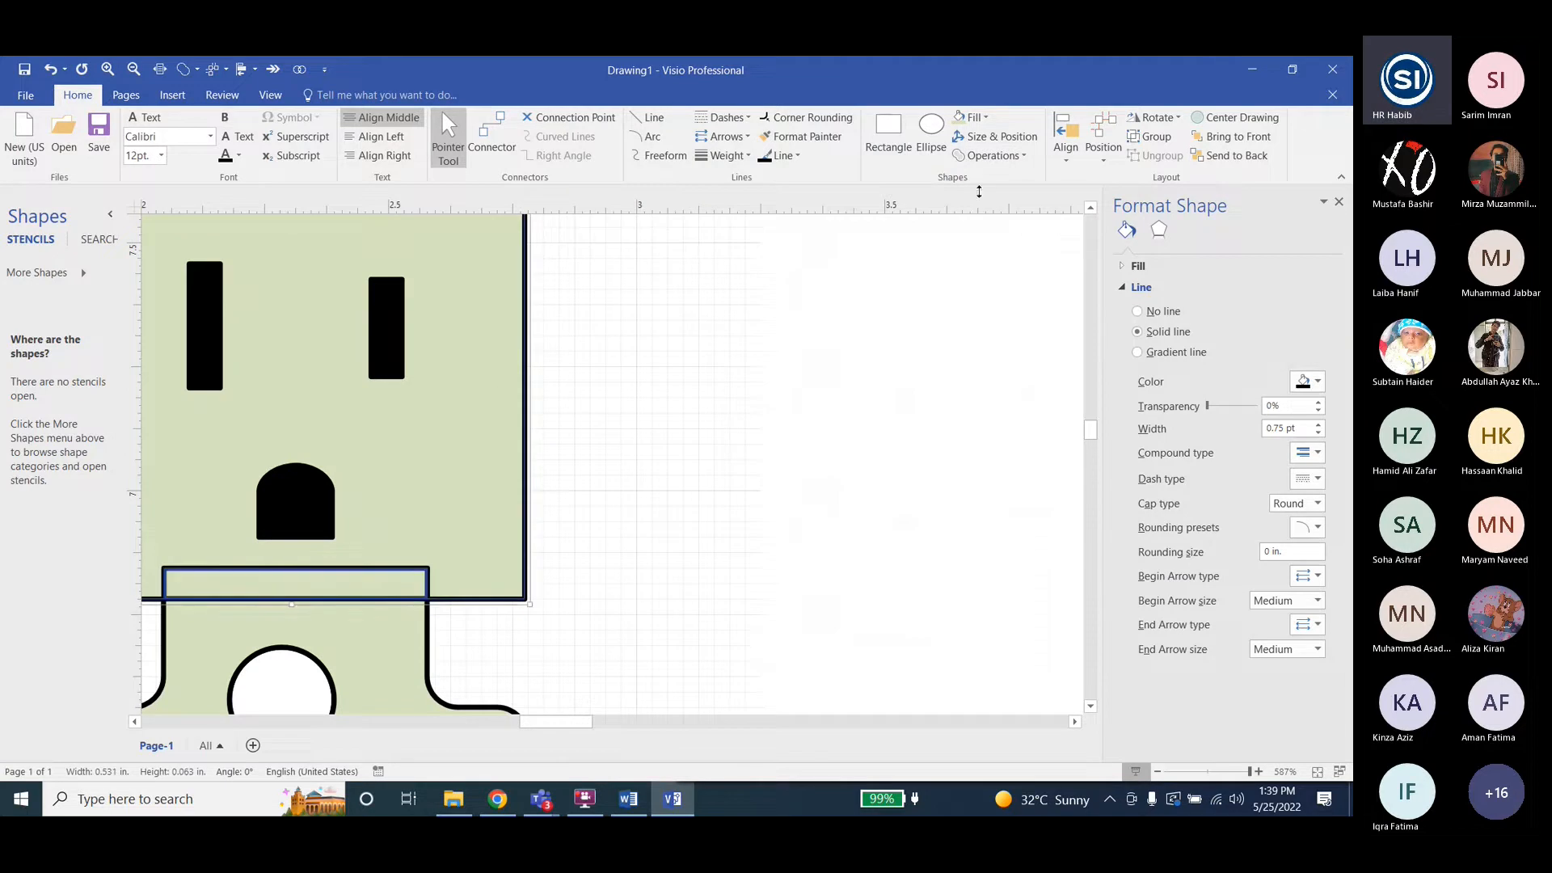
left_click(986, 156)
left_click(997, 181)
scroll(596, 430, "down", 8, "ctrl")
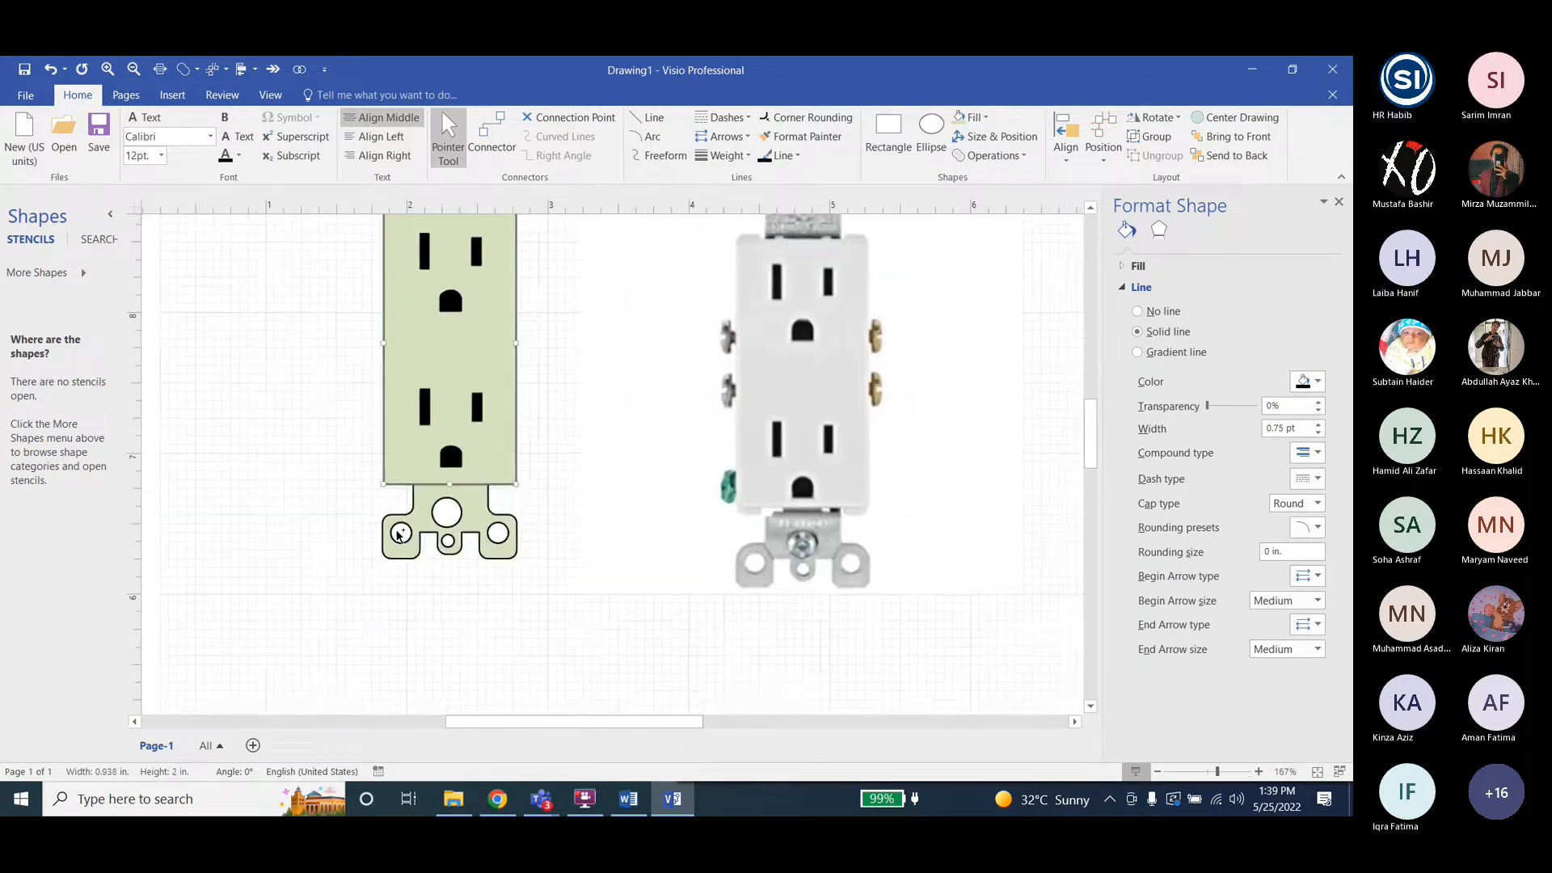
Fill the outlet's united body with a light purple theme color.
left_click(349, 451)
scroll(349, 452, "down", 2, "ctrl")
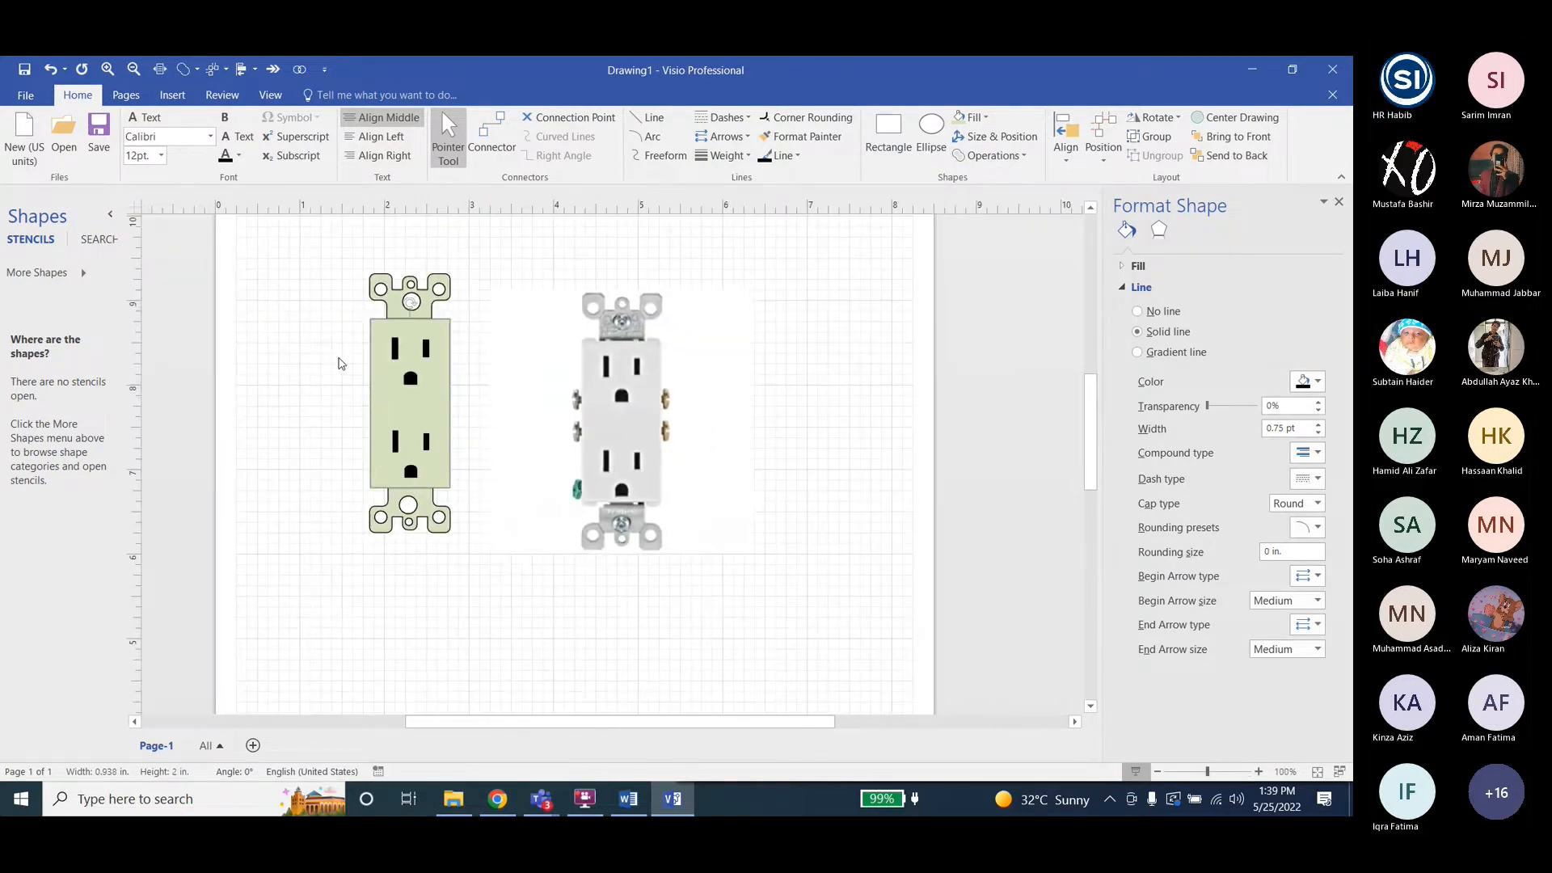
left_click(428, 365)
left_click(973, 117)
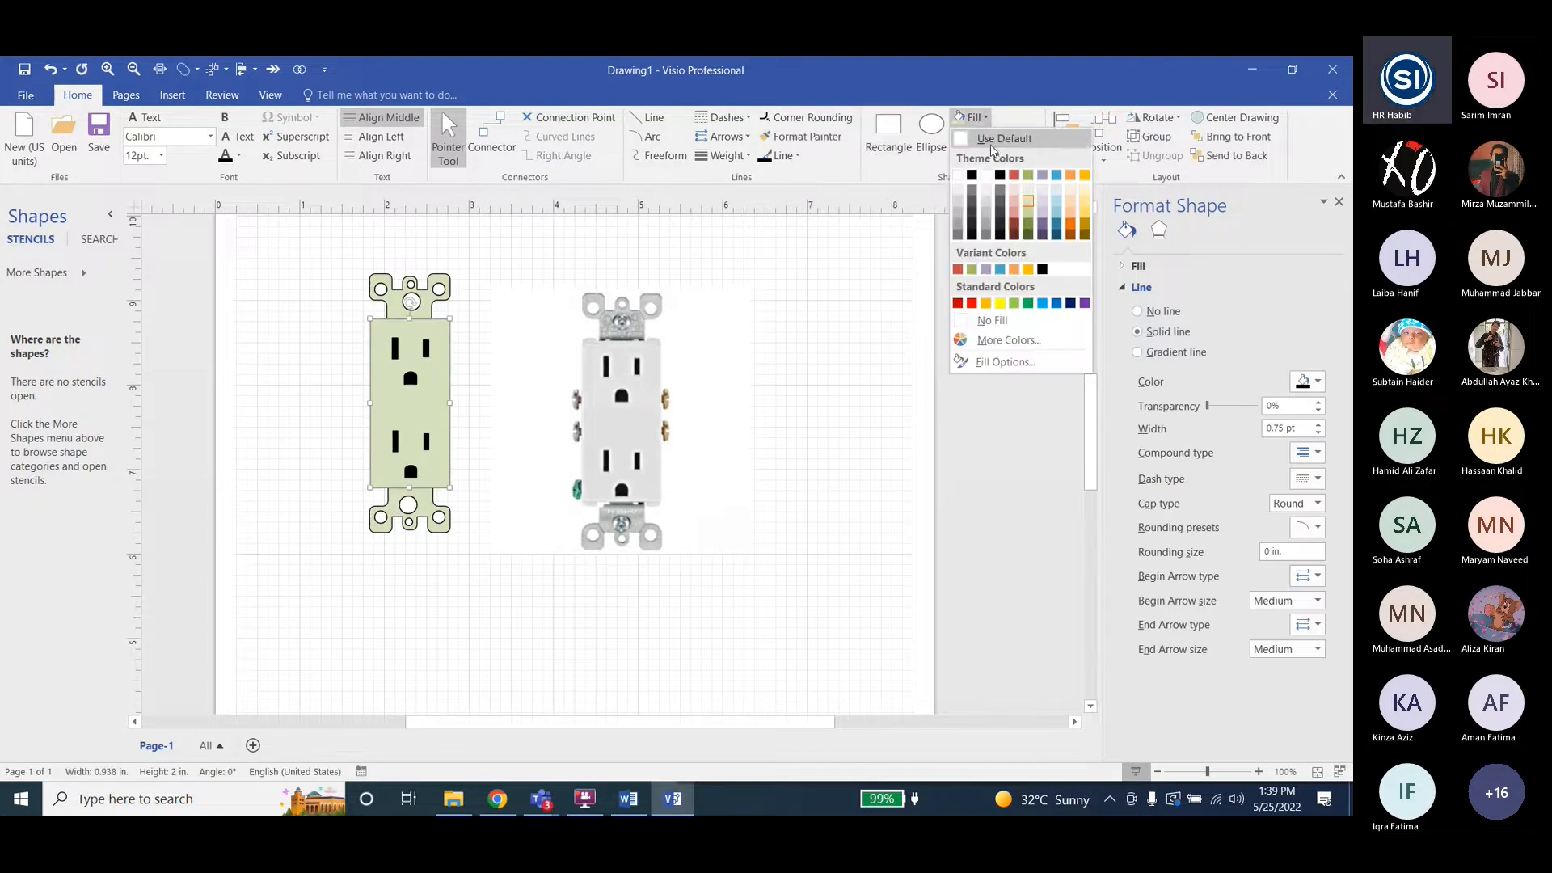
left_click(1048, 223)
left_click(301, 259)
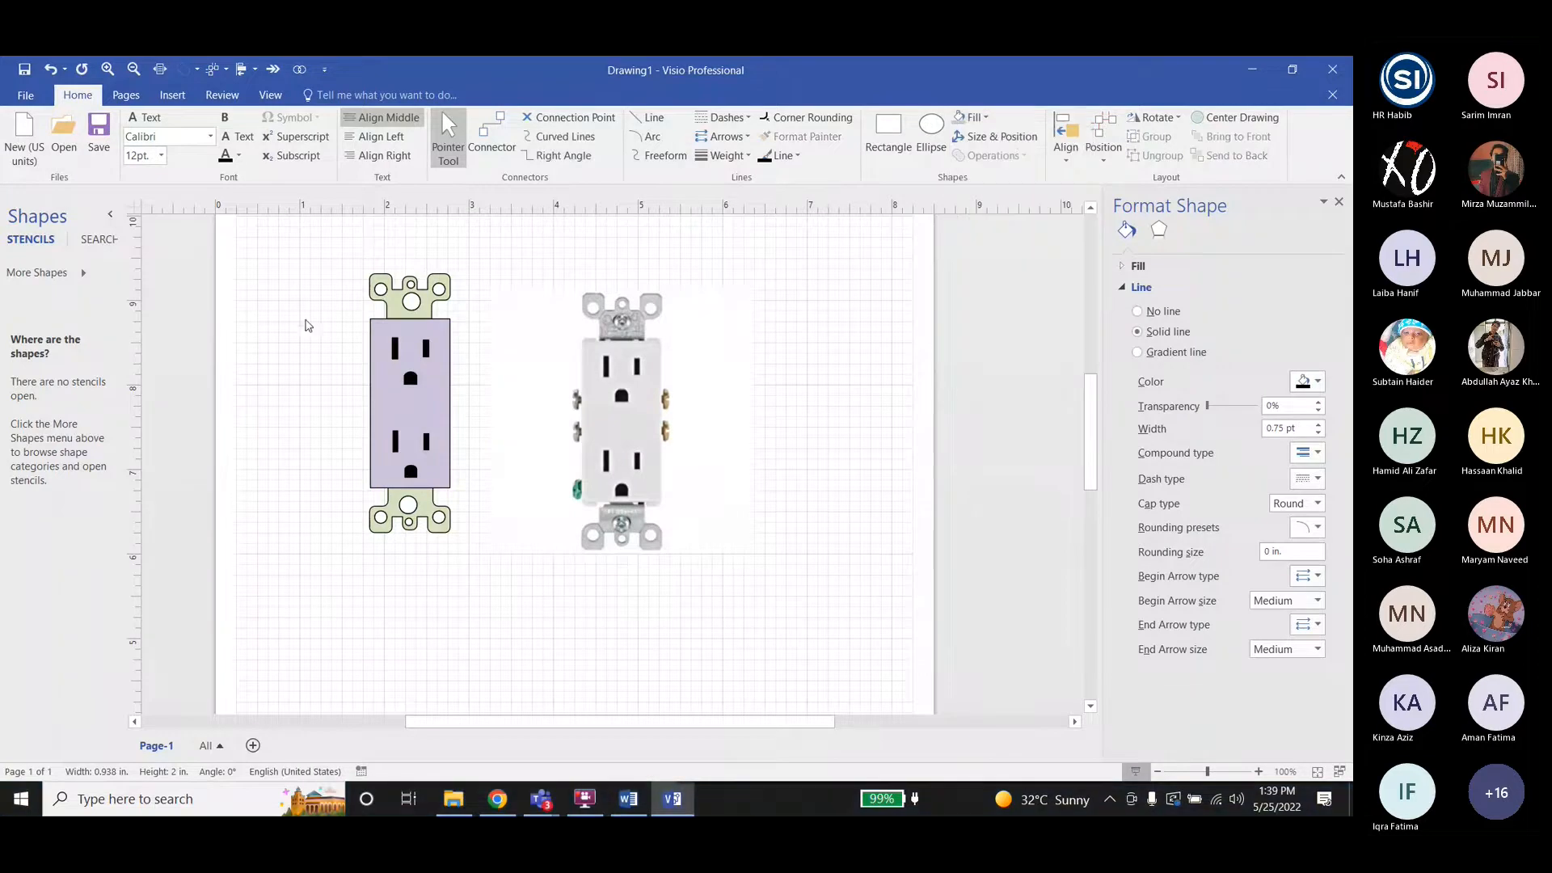
Try to align all parts of the outlet drawing to center, and undo the alignment.
left_click_drag(283, 233, 506, 541)
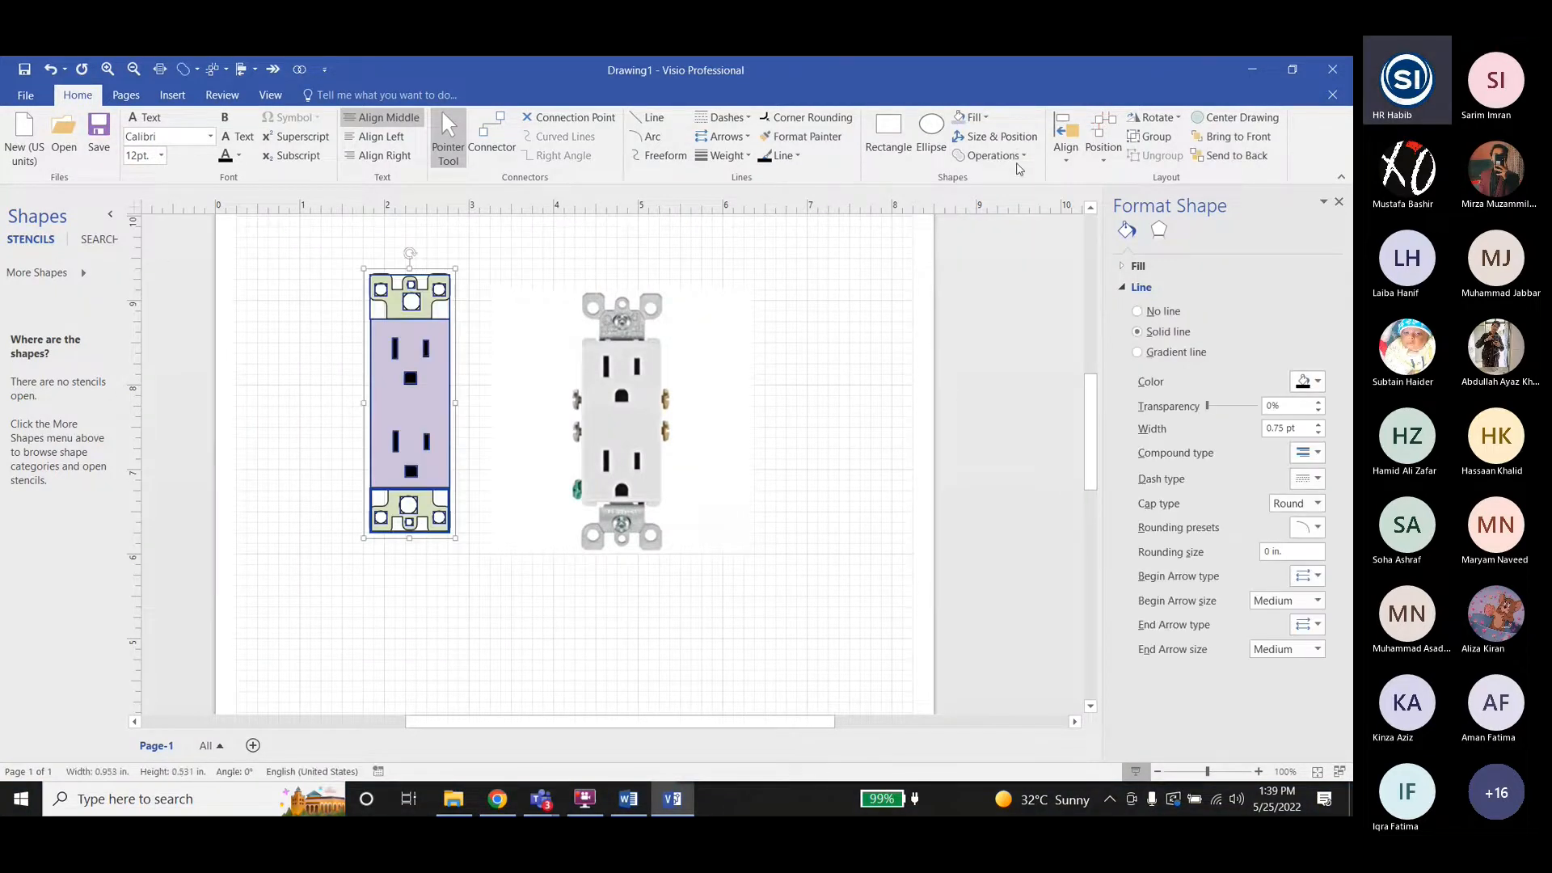
left_click(1066, 141)
left_click(1092, 240)
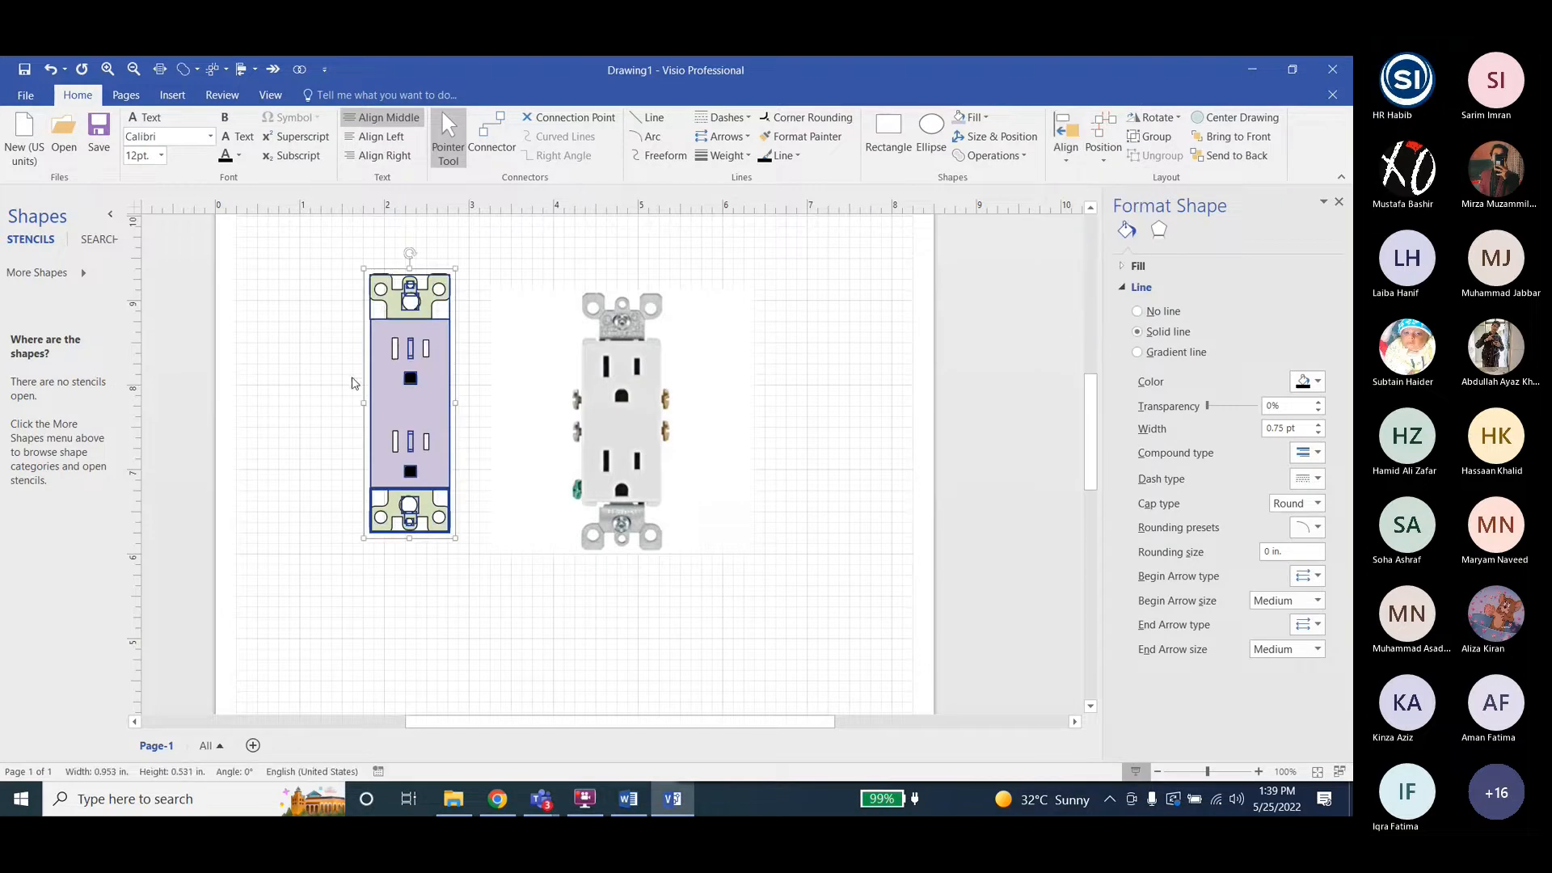
left_click(315, 474)
key("ctrl+z")
left_click(301, 387)
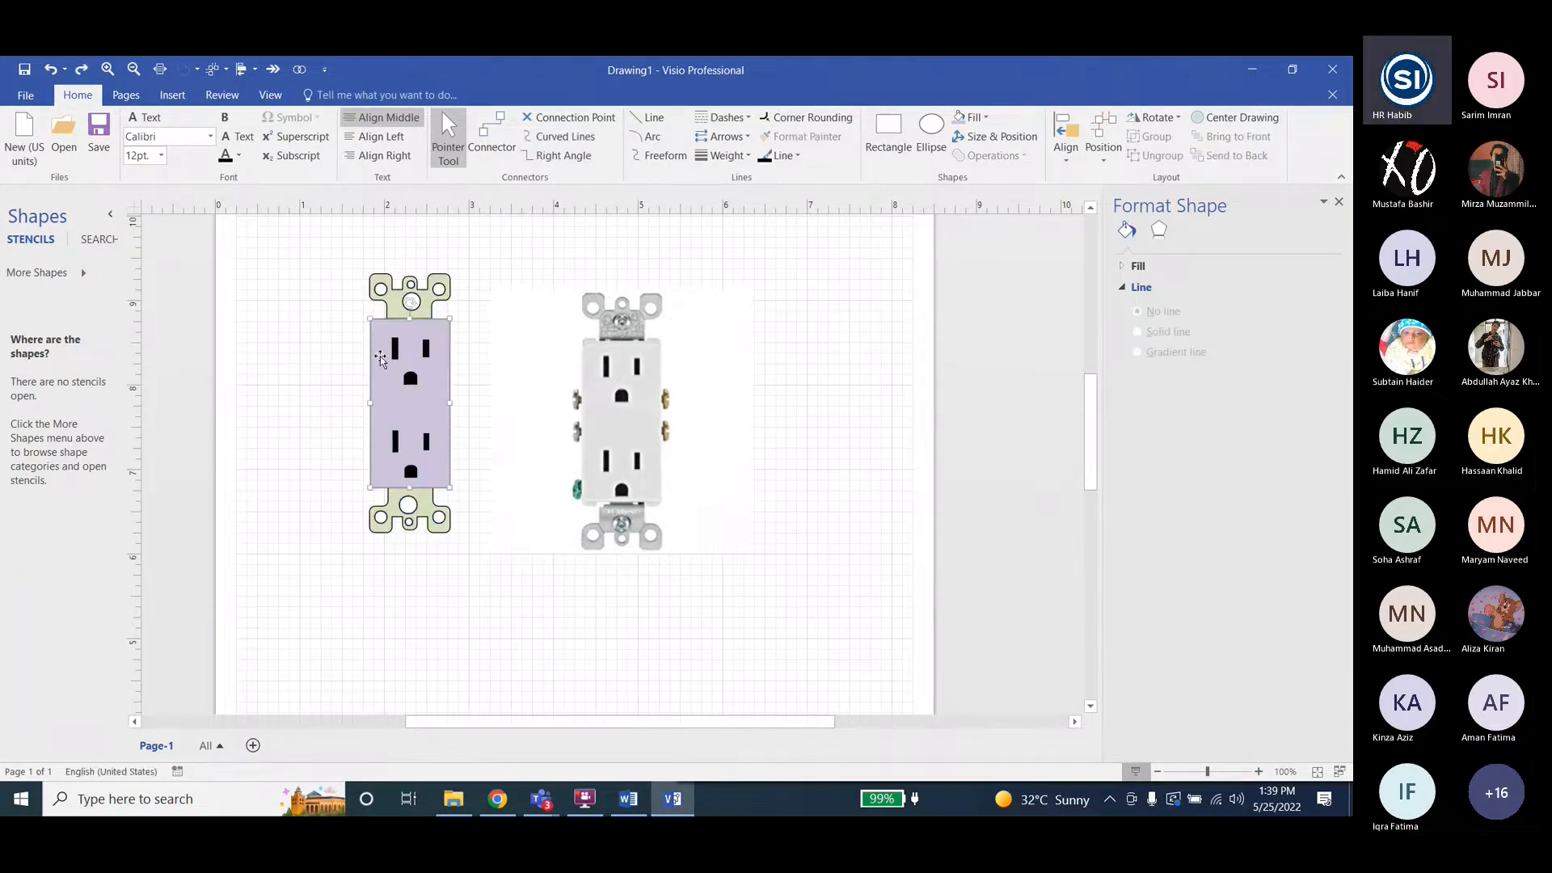
Select the whole outlet drawing and move it about 1 in. farther left, level with the picture.
left_click_drag(321, 241, 481, 619)
left_click_drag(433, 389, 312, 405)
left_click(362, 612)
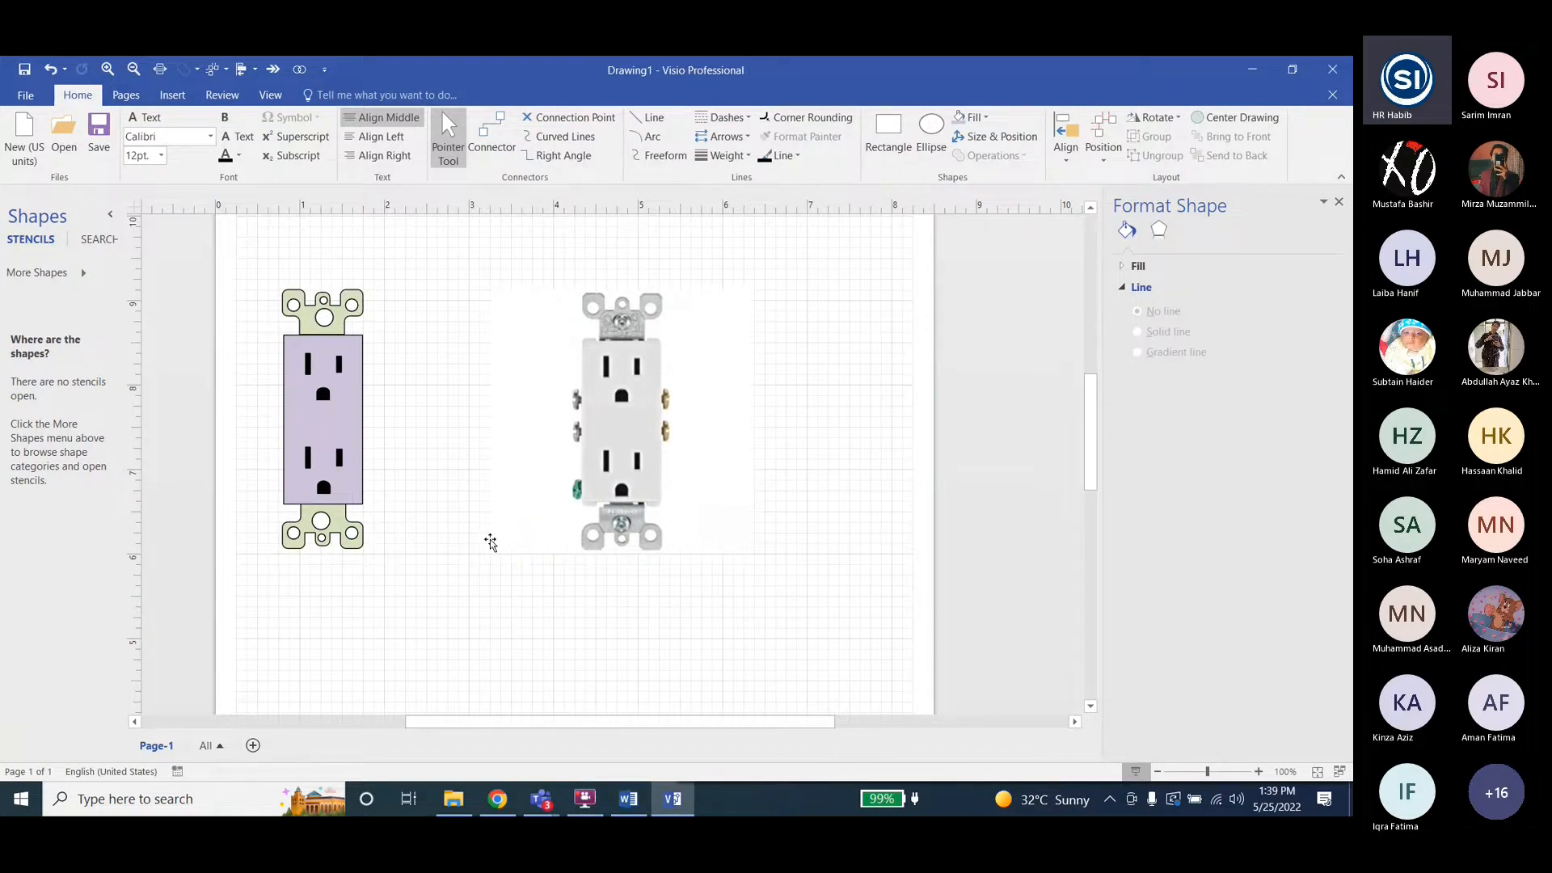
Read the next pages of the Word lab document on drawing and placing the outlet's side screws, and return to Visio.
left_click(629, 799)
scroll(1078, 475, "down", 9)
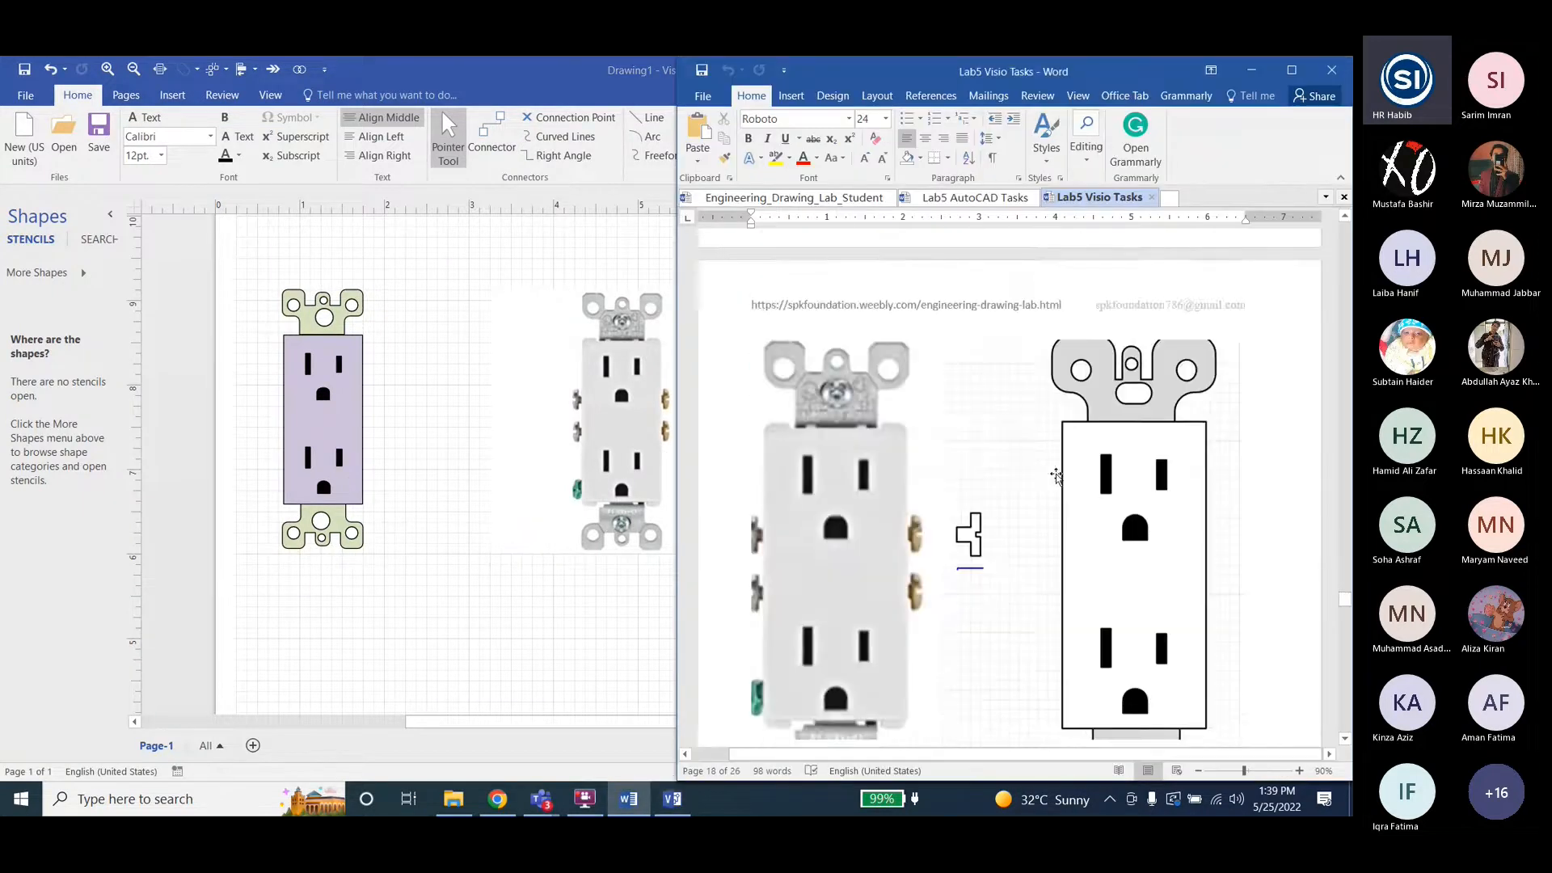
scroll(1057, 476, "down", 1)
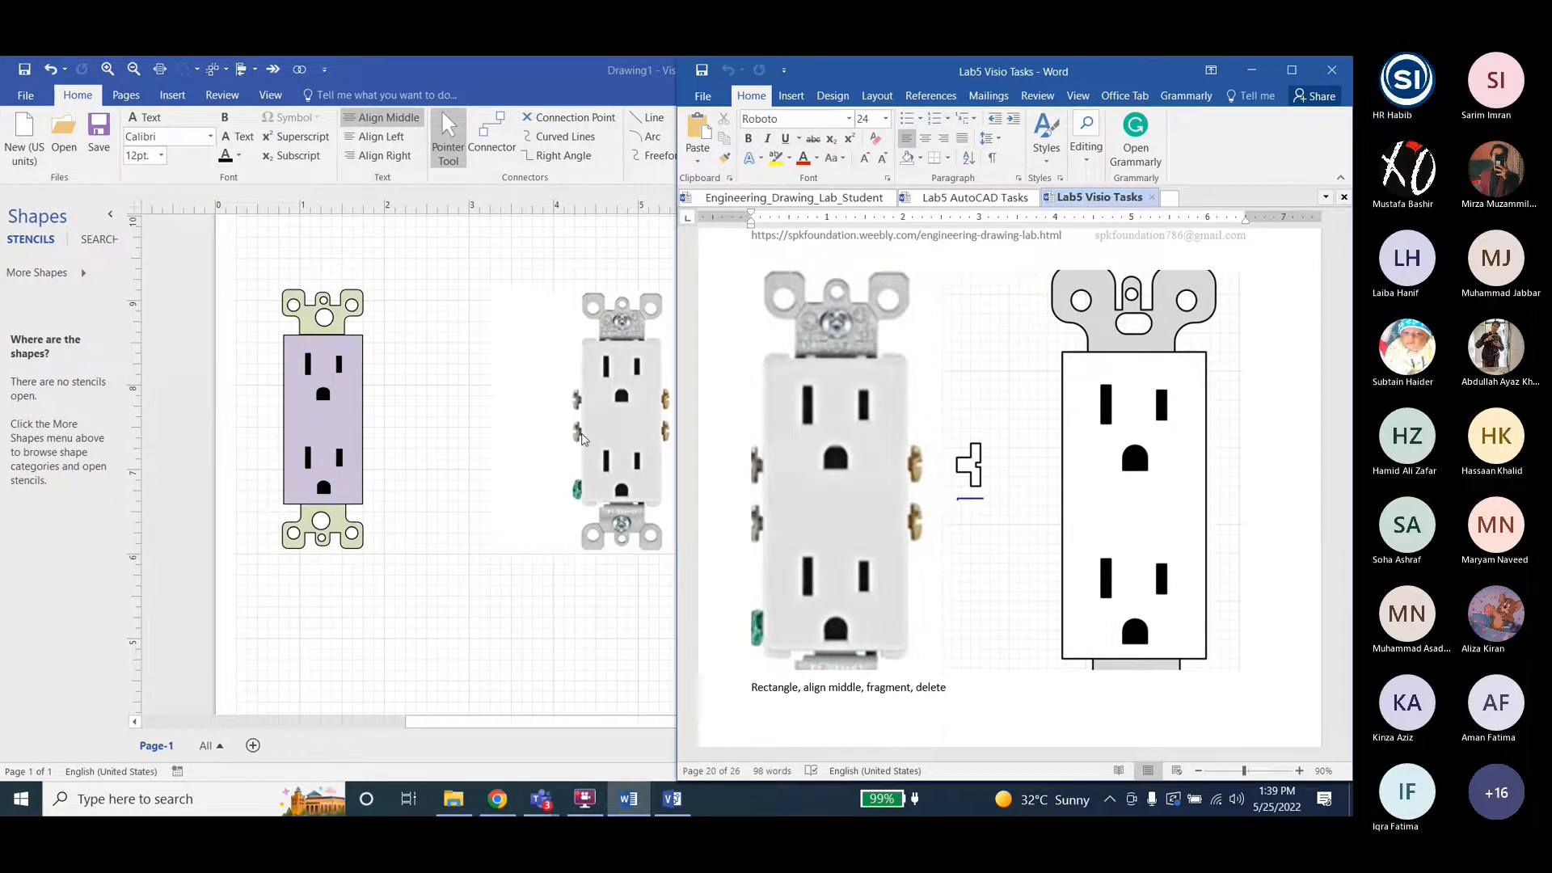
scroll(967, 544, "down", 3)
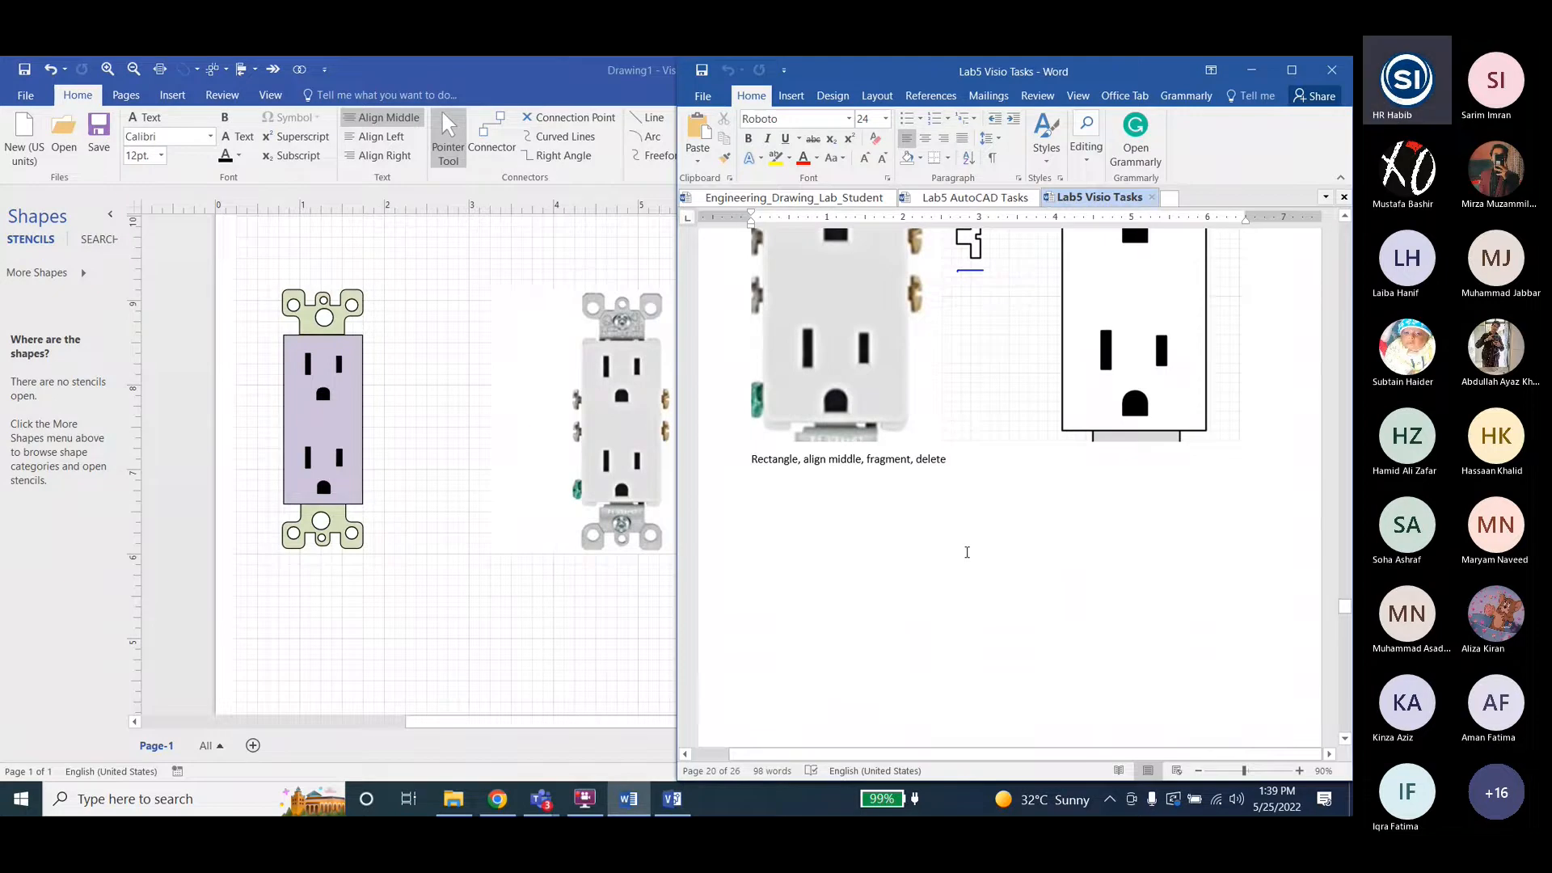
scroll(967, 552, "up", 2)
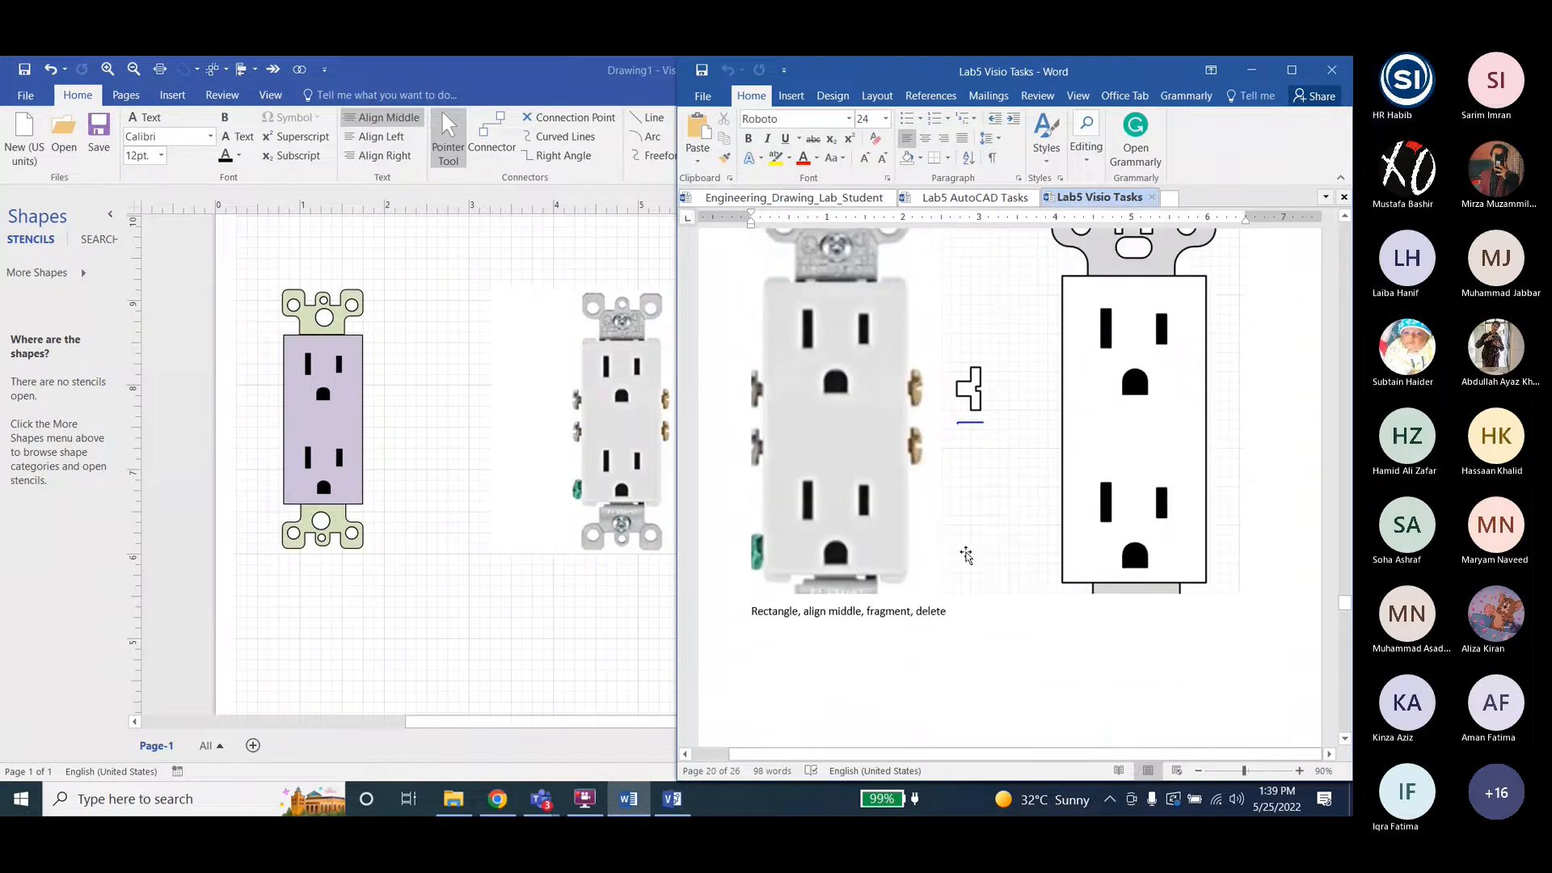
scroll(967, 554, "down", 6)
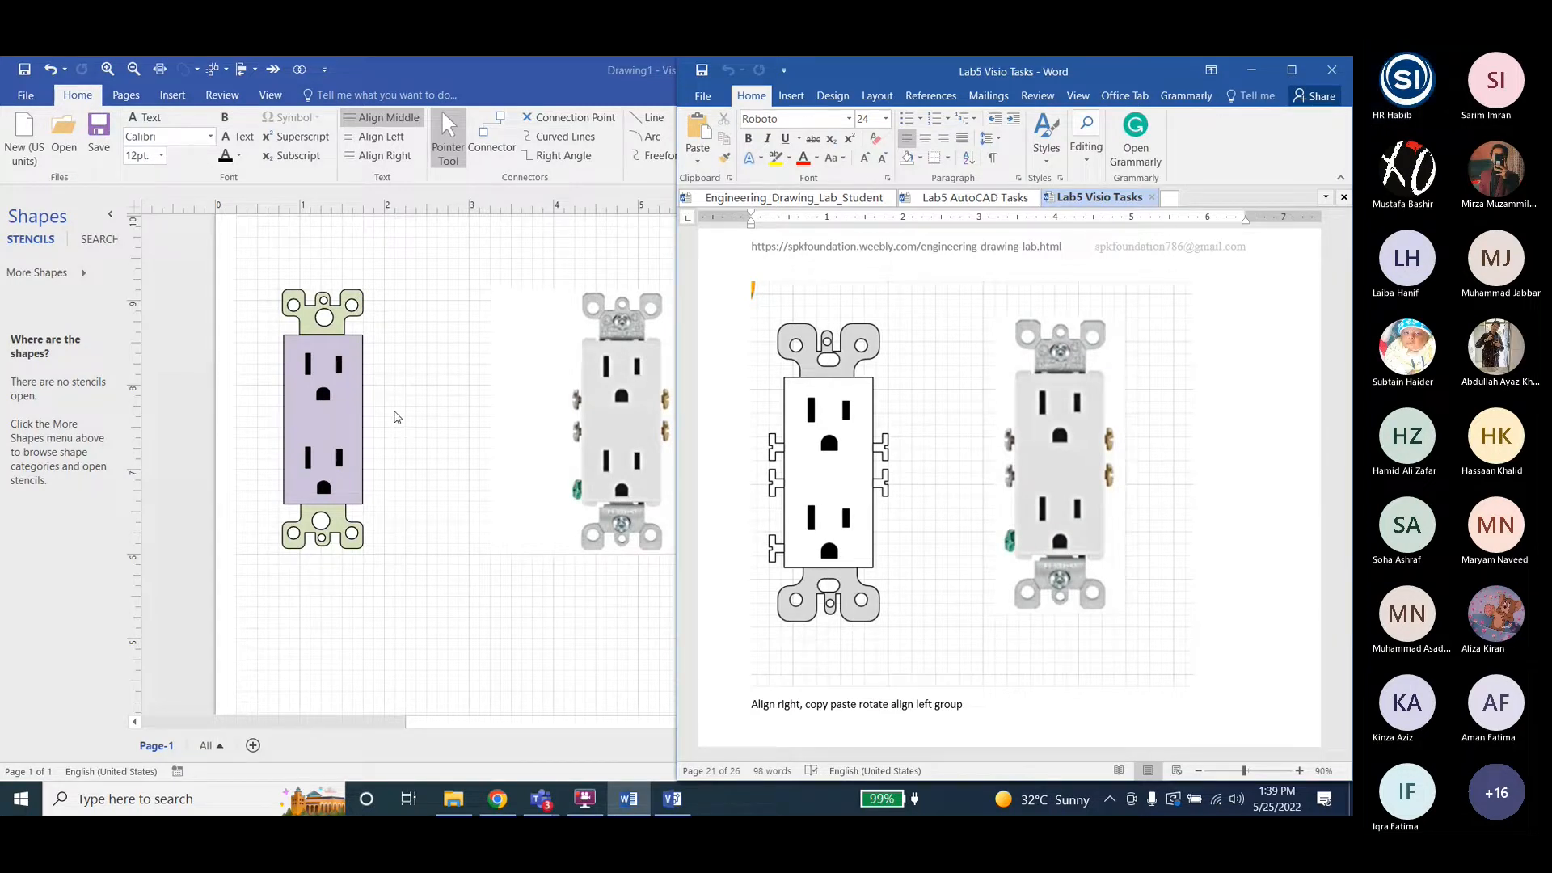
left_click(406, 418)
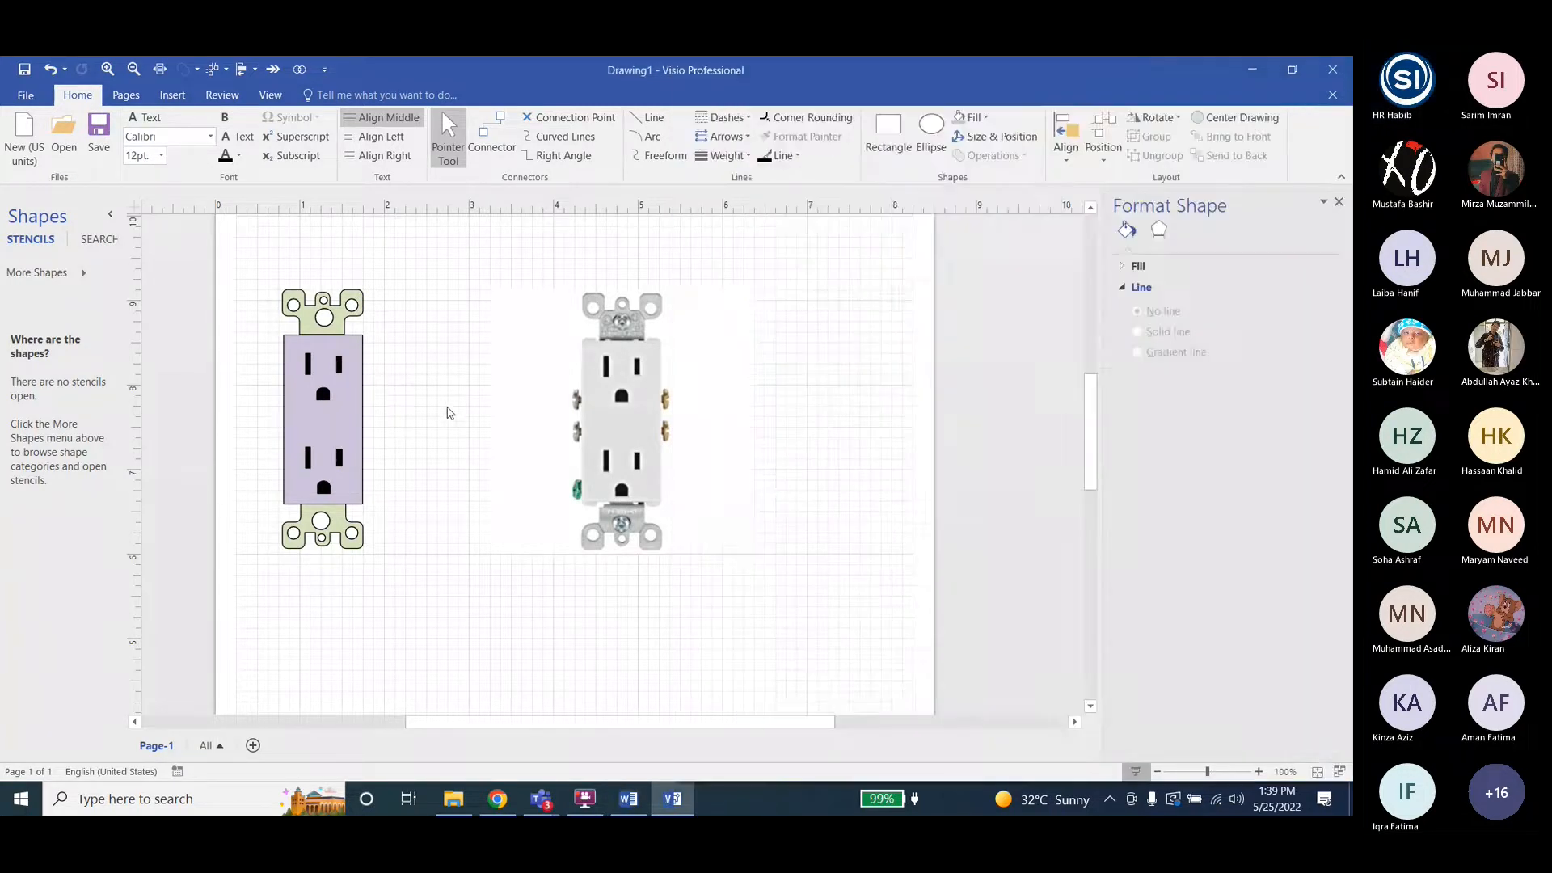
Draw a small upright rectangle 0.125 in. wide and 0.375 in. high between the outlet drawing and the picture.
left_click(889, 134)
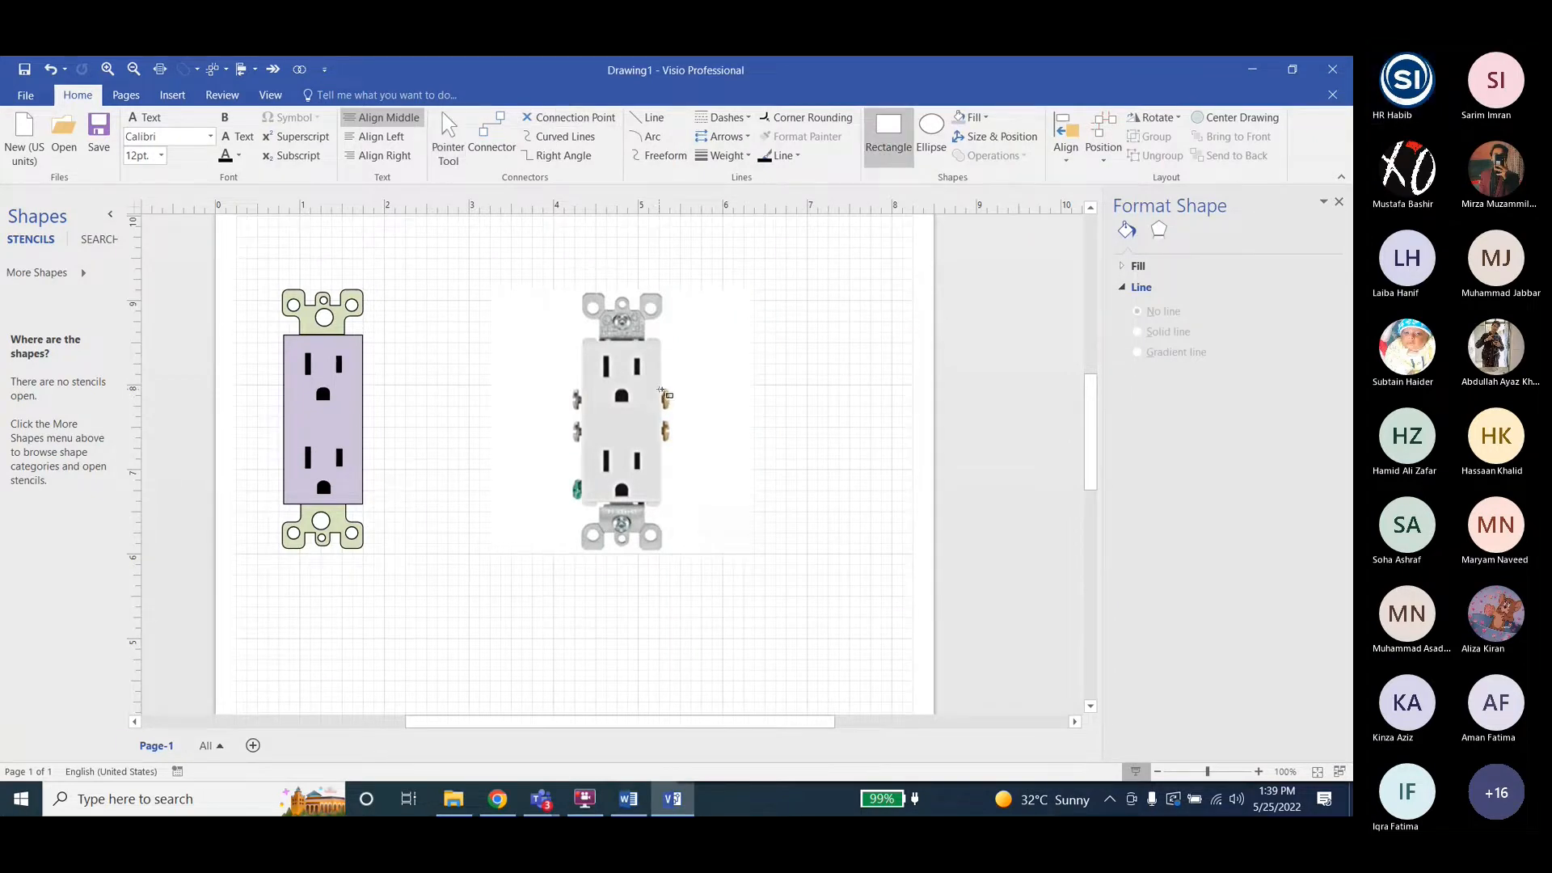
left_click_drag(429, 395, 437, 425)
scroll(436, 416, "up", 3, "ctrl")
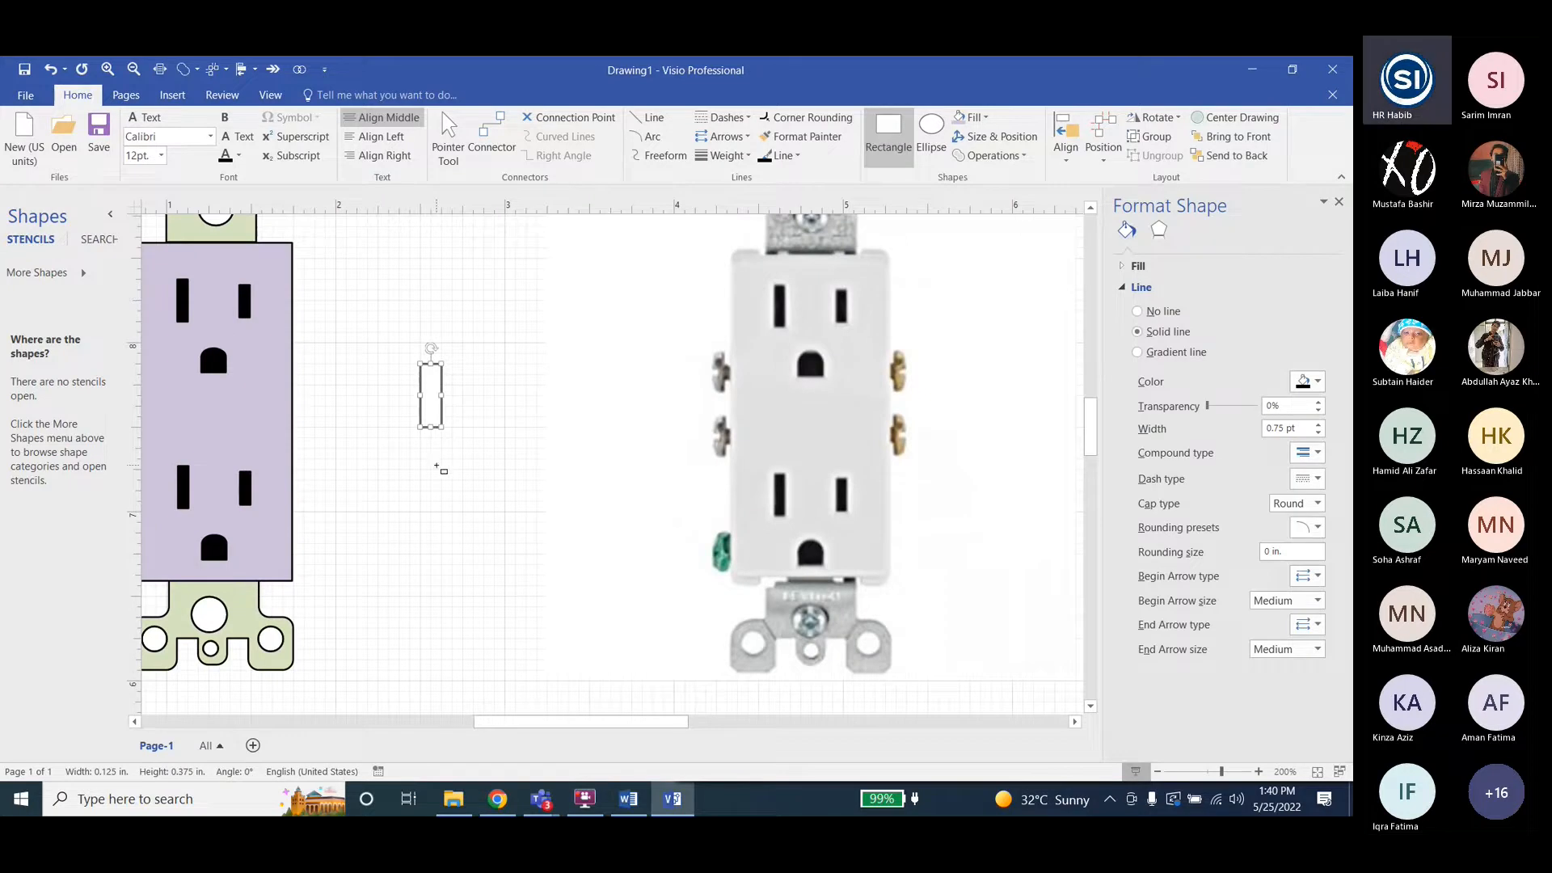
Add two copies rotated 90 degrees clockwise, one against the upright rectangle's left edge and one overlapping its right half, centered on its height.
key("ctrl+d")
key("ctrl+r")
left_click_drag(477, 450, 386, 393)
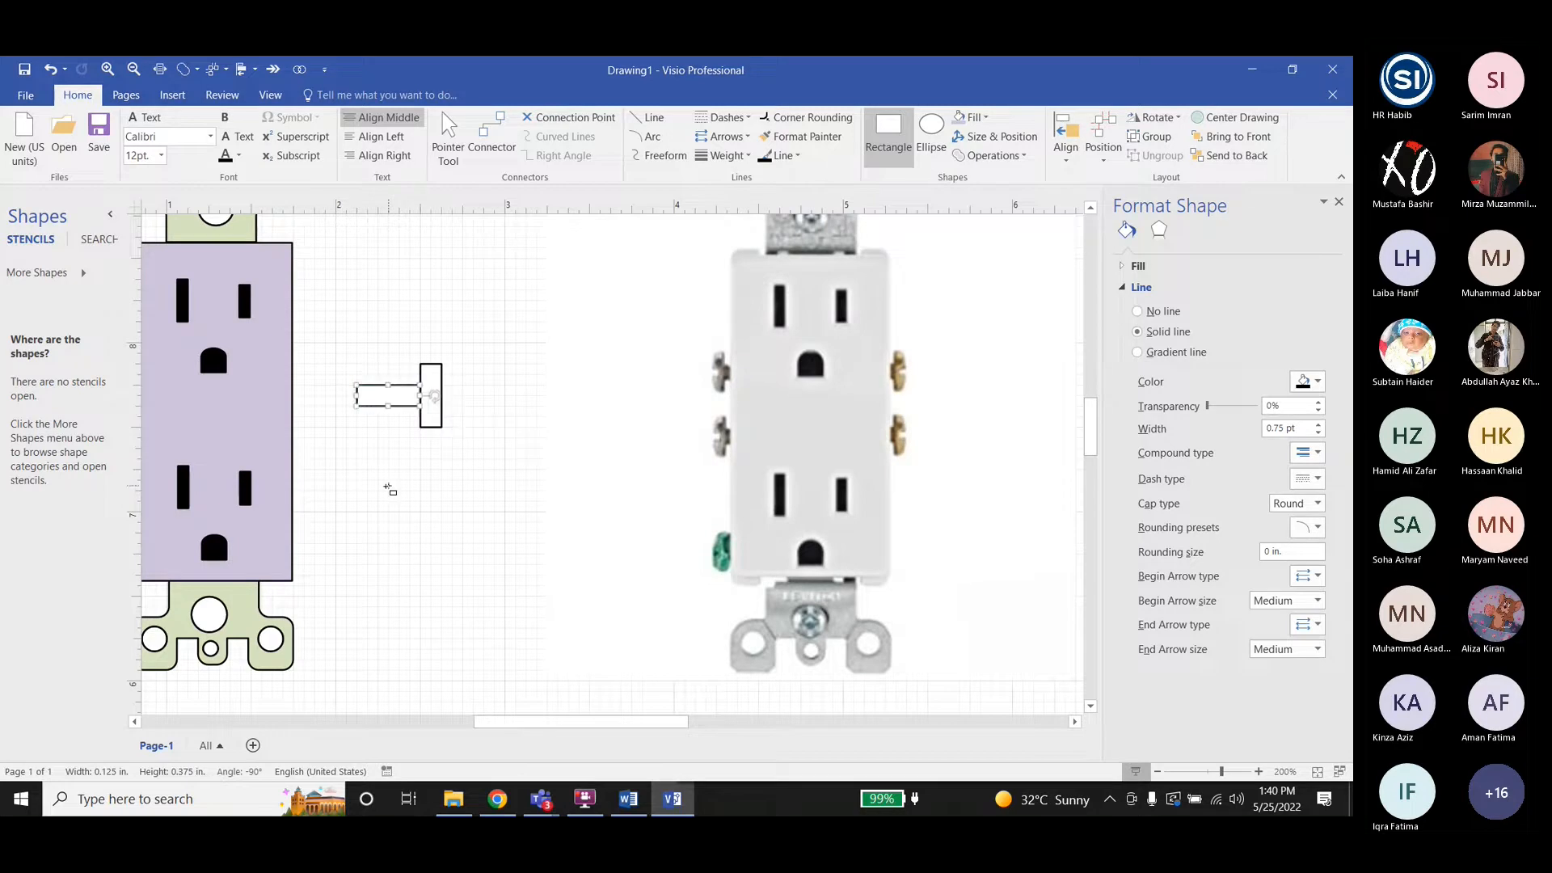
key("ctrl+d")
left_click_drag(446, 444, 457, 393)
key("Escape")
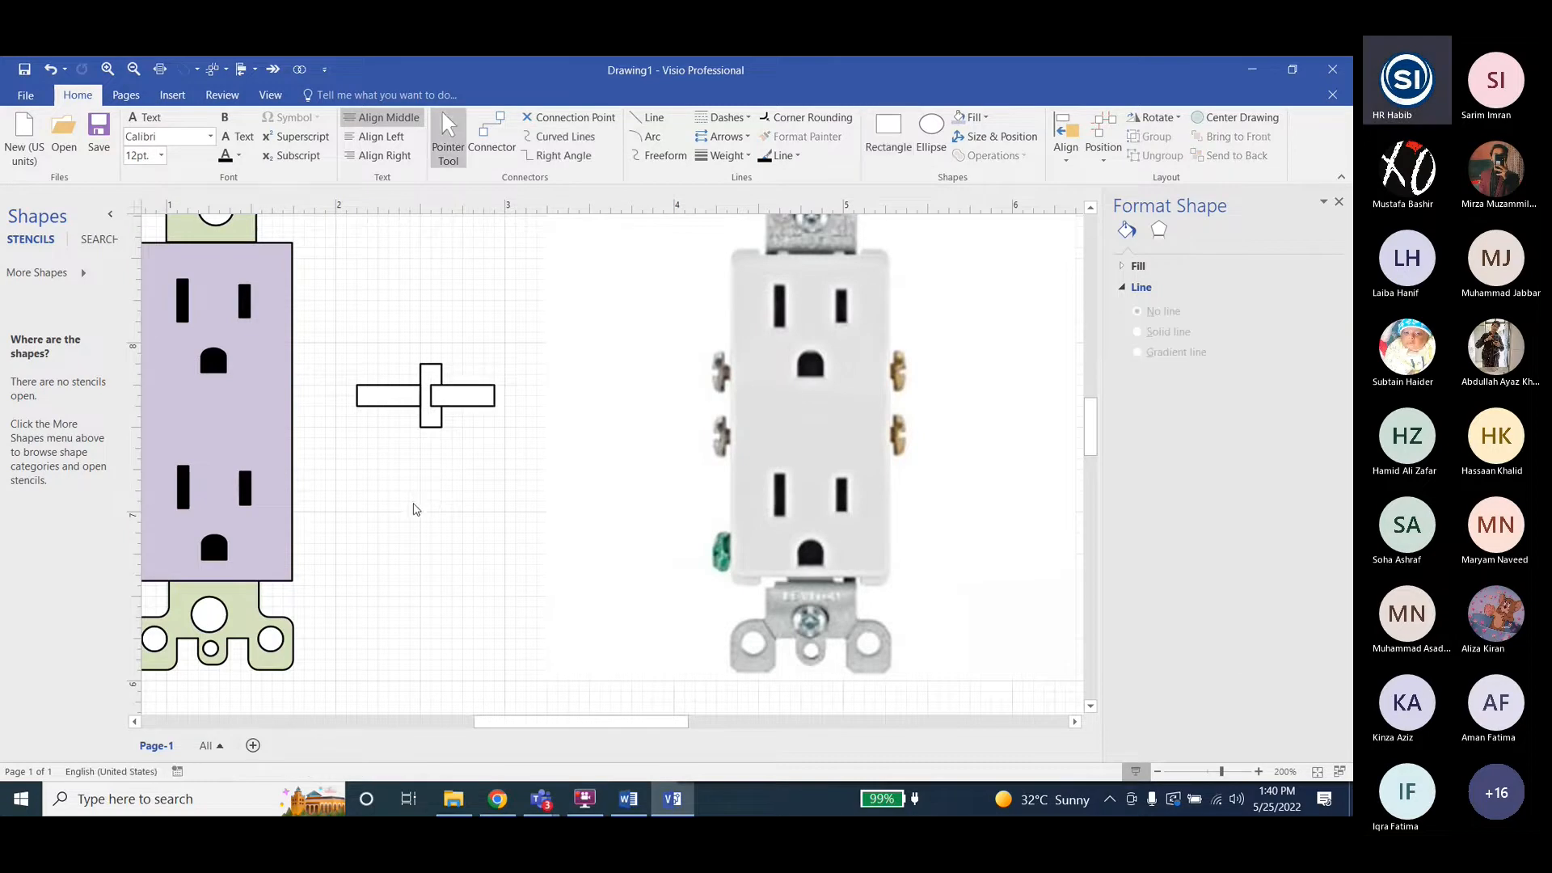
Shorten the left horizontal rectangle from its outer end to about a third of its length.
left_click(628, 805)
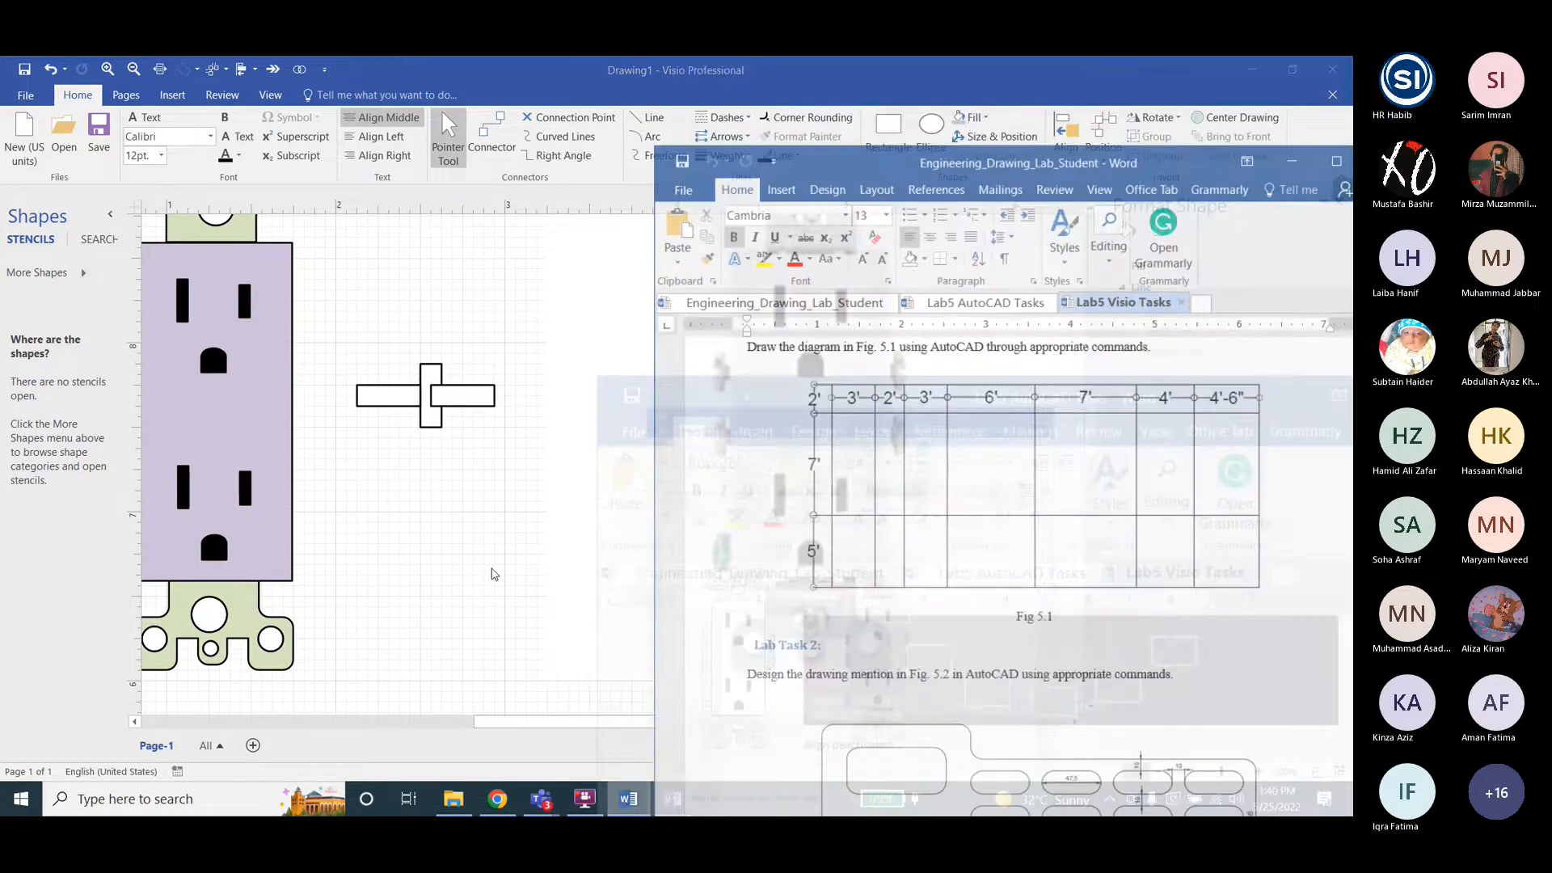
left_click(361, 394)
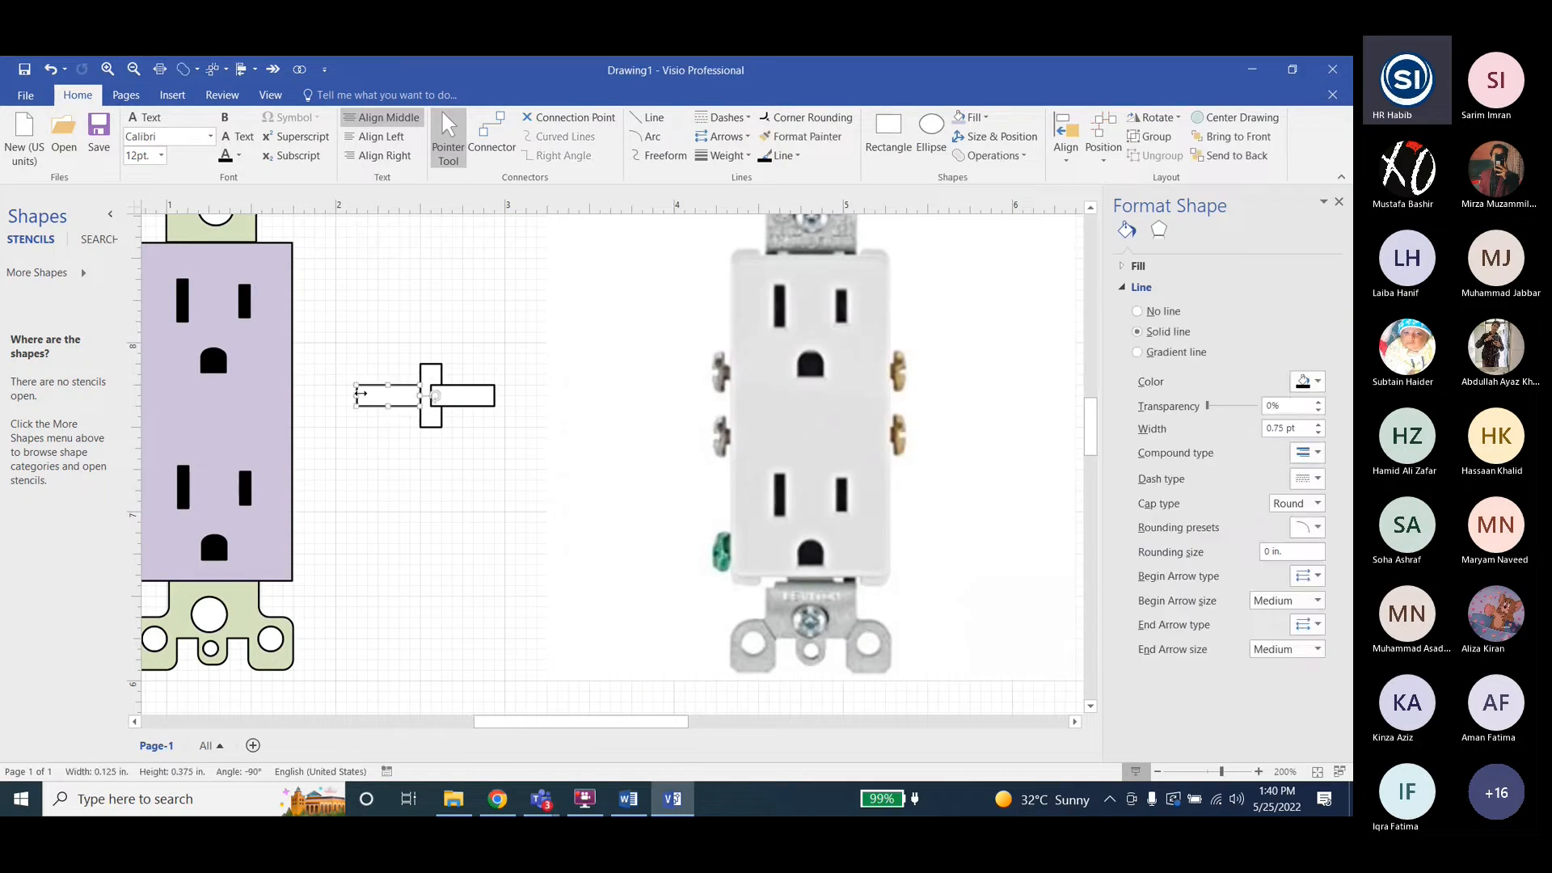
left_click_drag(361, 394, 398, 394)
left_click(455, 499)
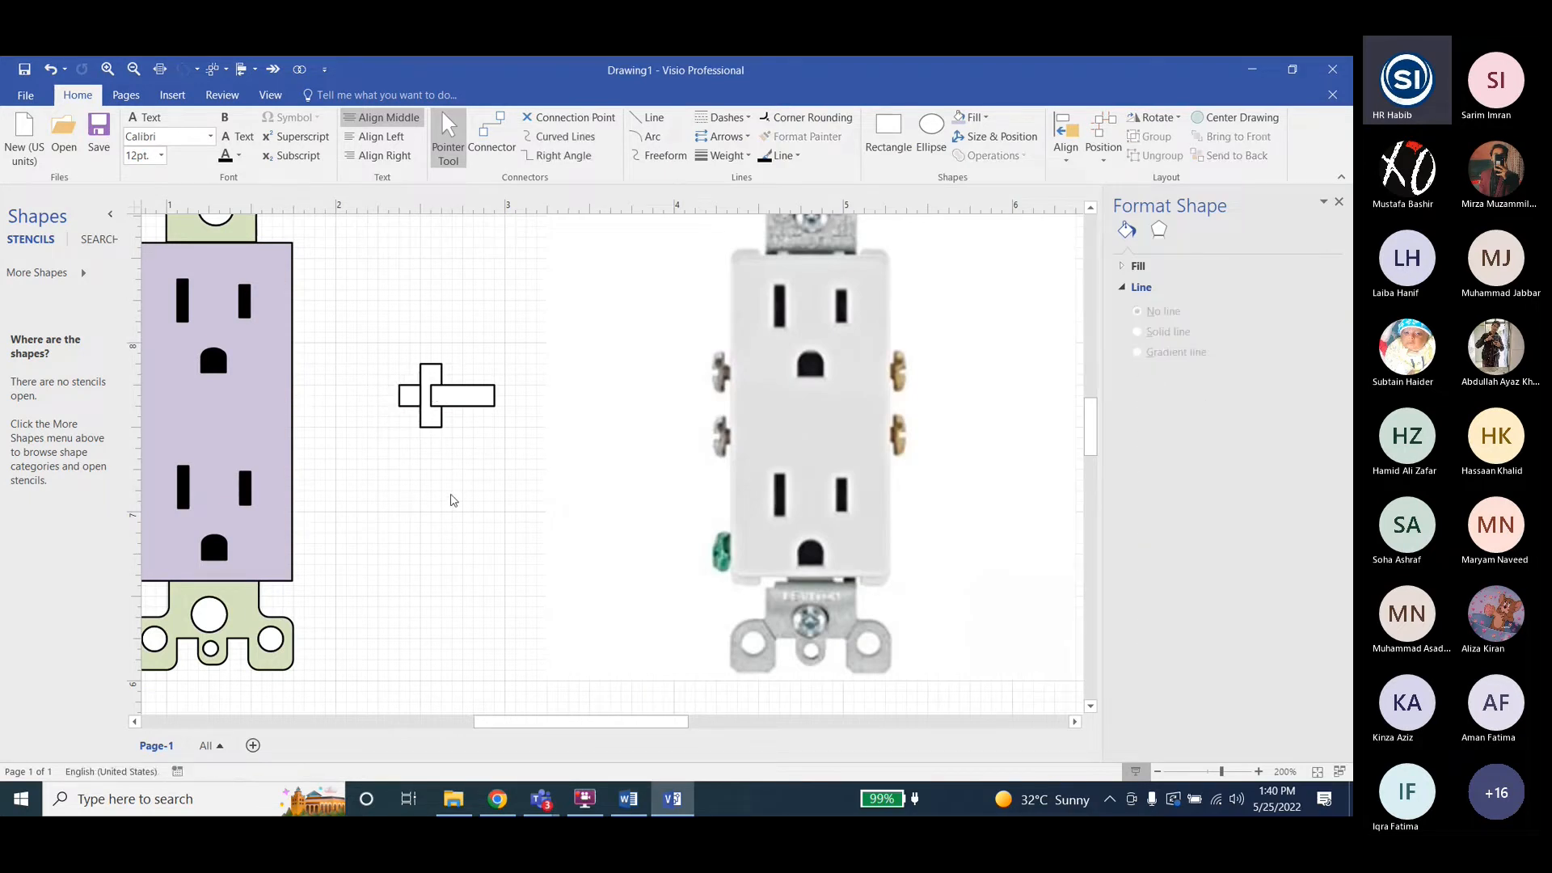
Try uniting the upright rectangle with the right horizontal rectangle, and undo the union.
left_click(451, 396)
left_click(441, 374, "shift")
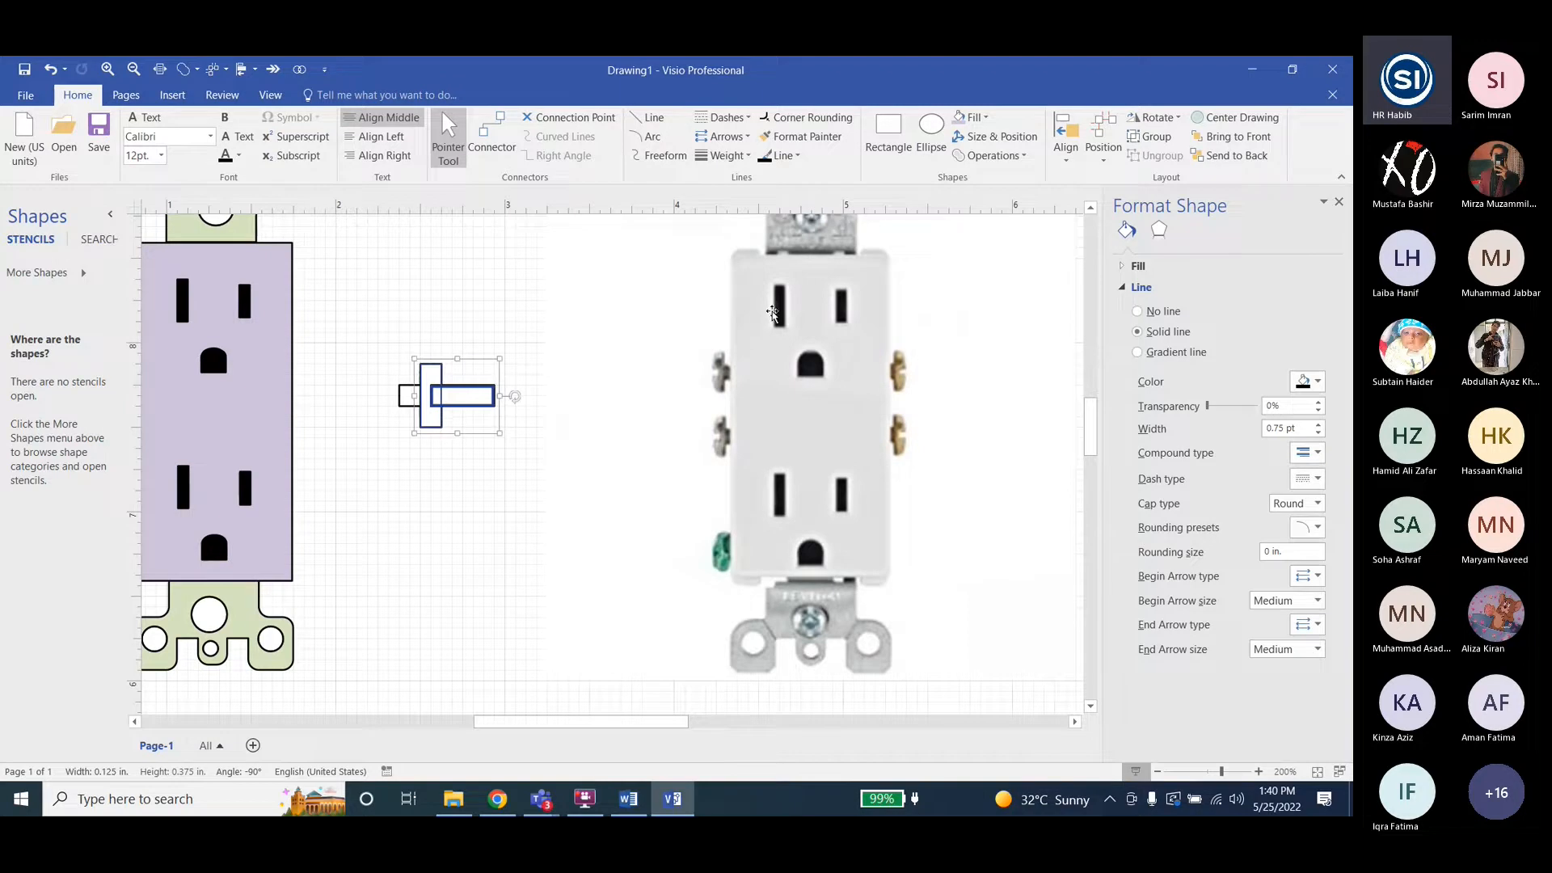
left_click(993, 155)
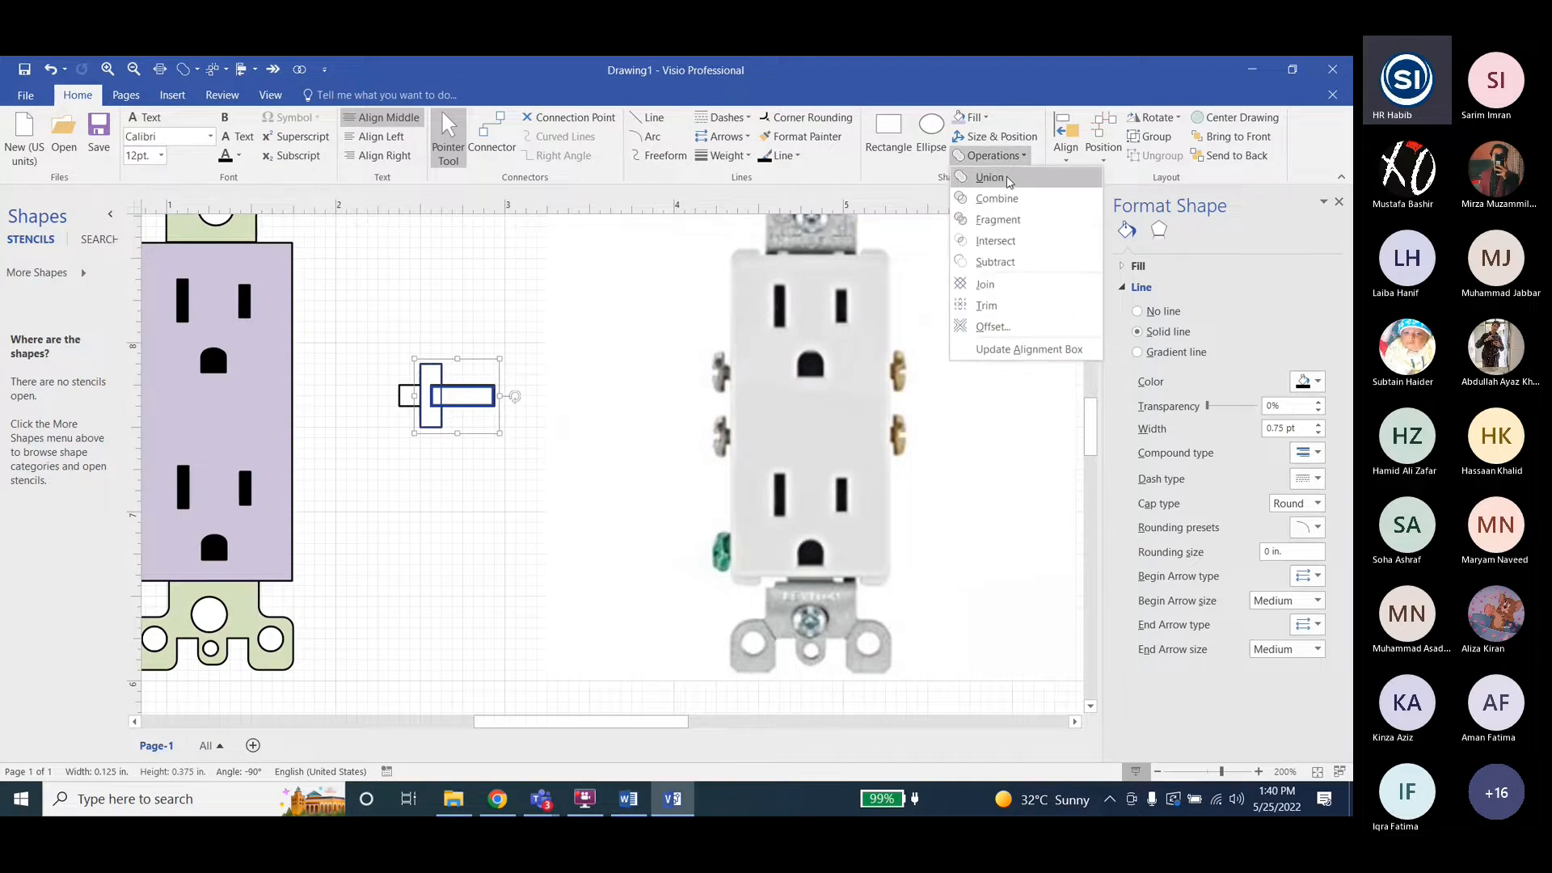
left_click(990, 177)
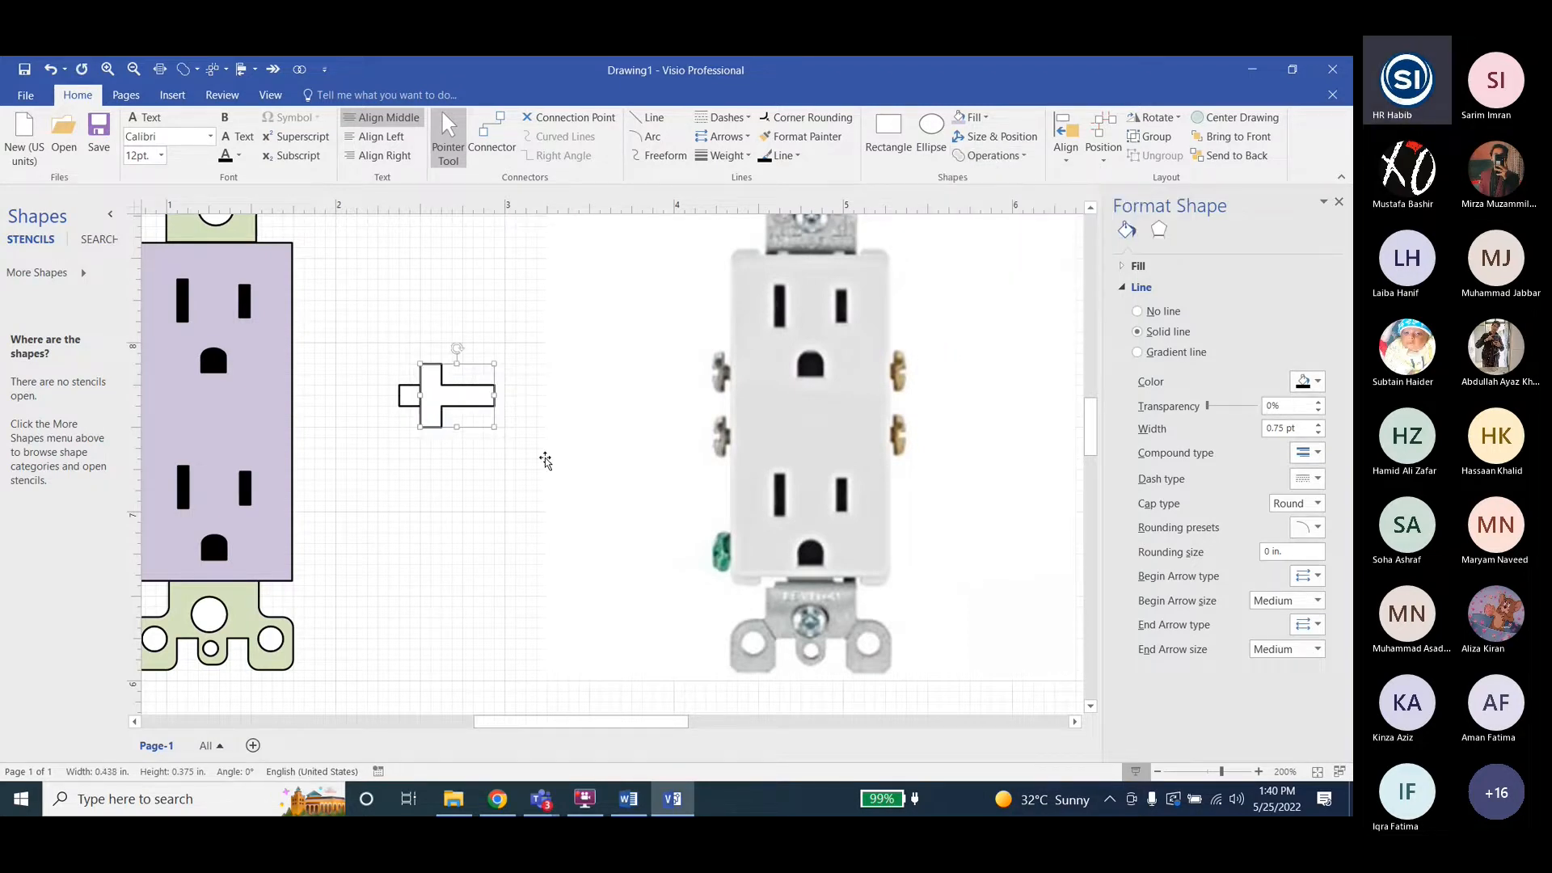
key("ctrl+z")
left_click(457, 463)
Fragment the upright and right horizontal rectangles and delete the horizontal rectangle's pieces, leaving a notch in the upright one.
left_click(425, 374)
left_click(481, 395, "shift")
left_click(982, 158)
left_click(995, 219)
left_click(461, 357)
left_click(462, 387)
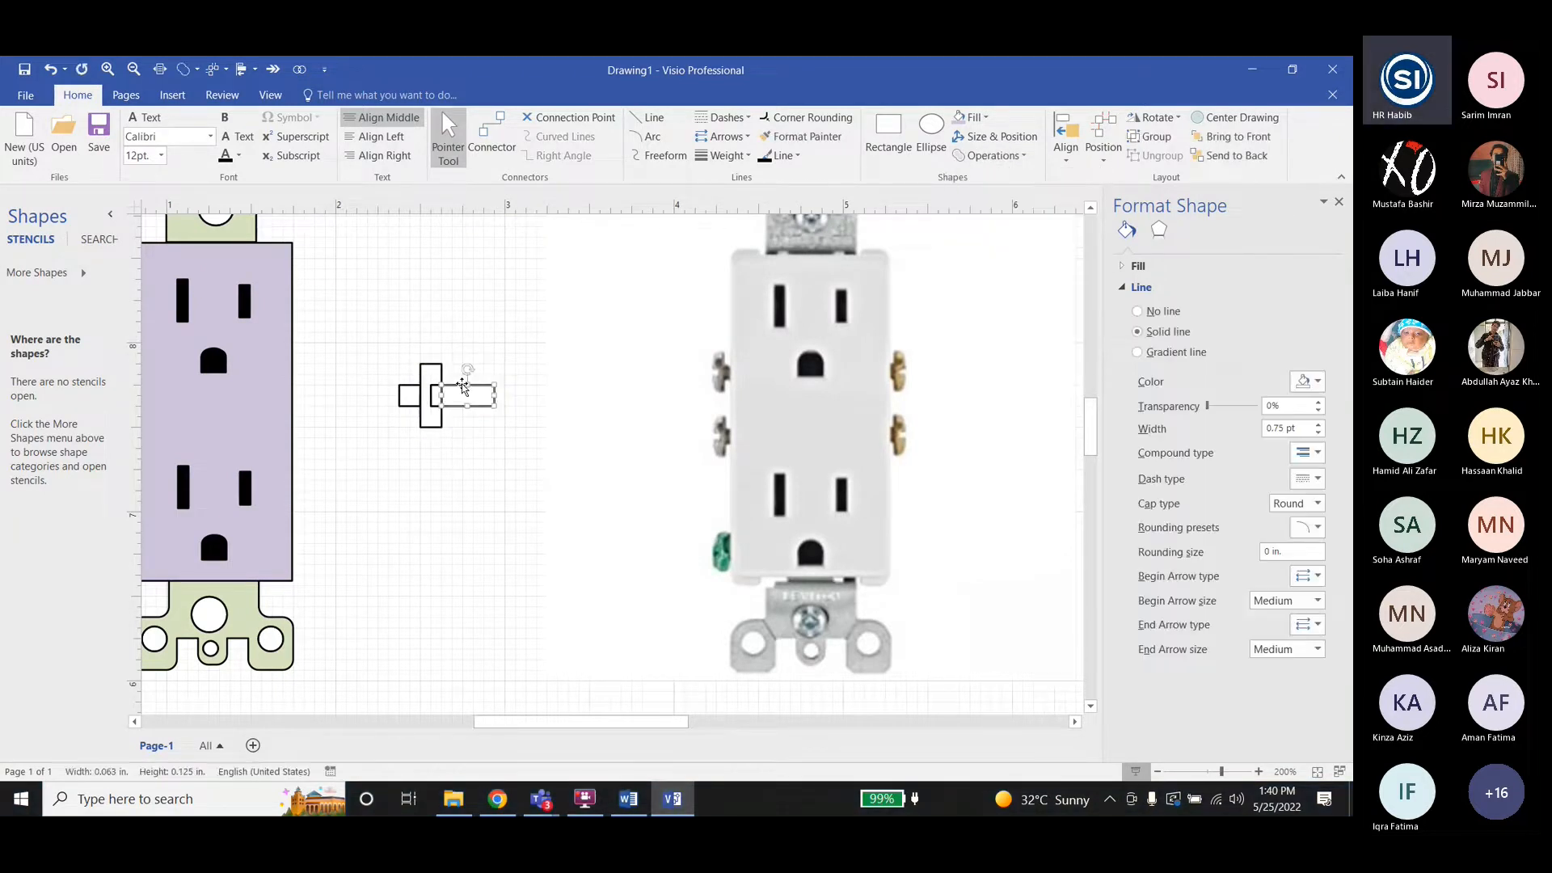
key("Delete")
left_click(438, 397)
key("Delete")
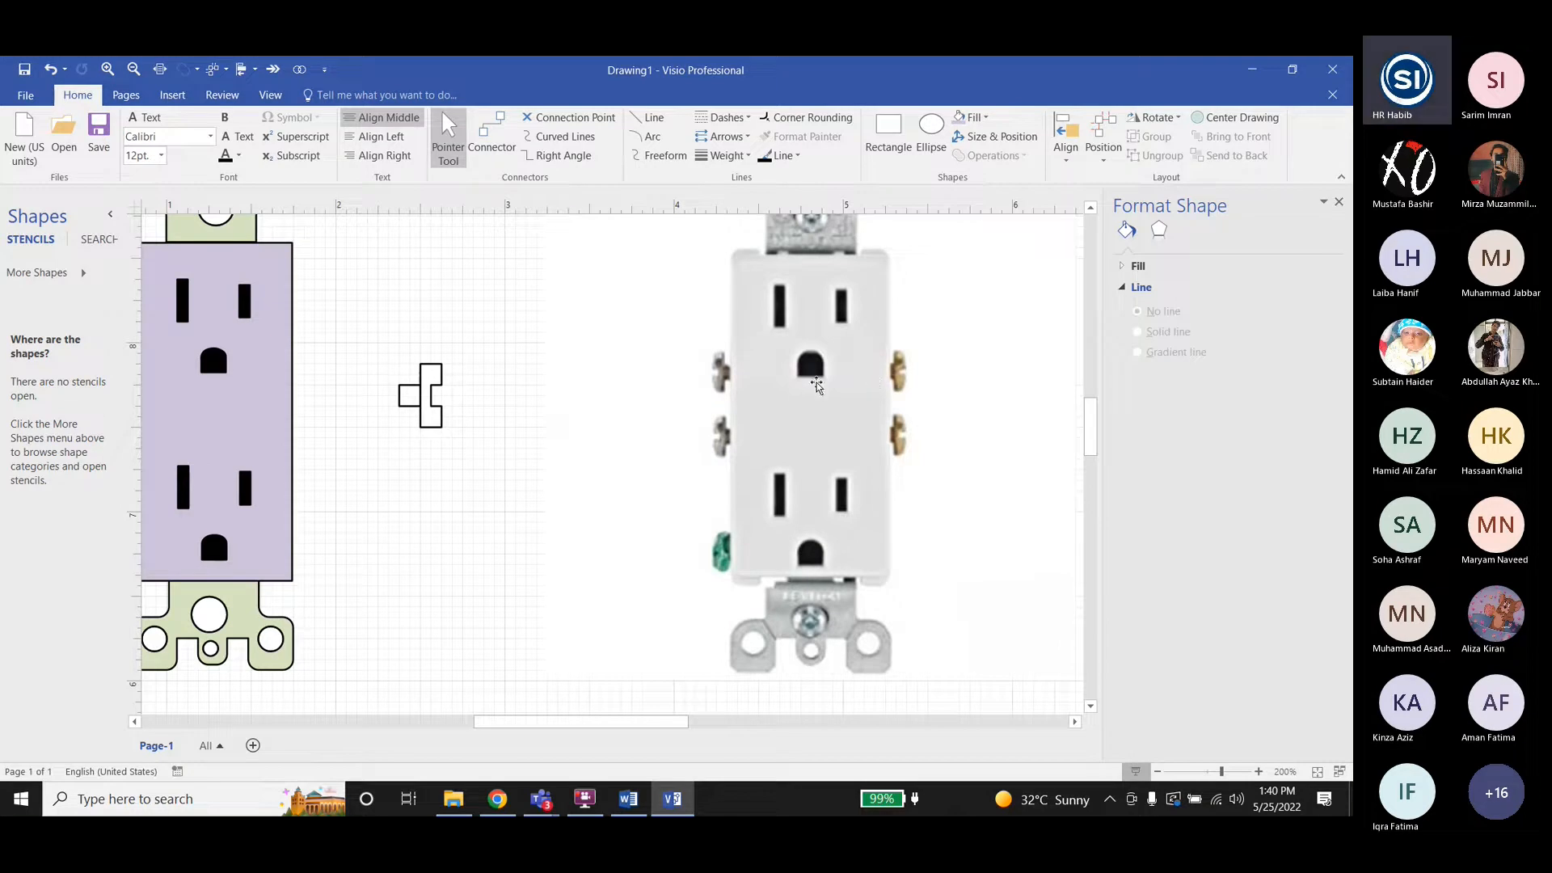
left_click(427, 396)
left_click(419, 443)
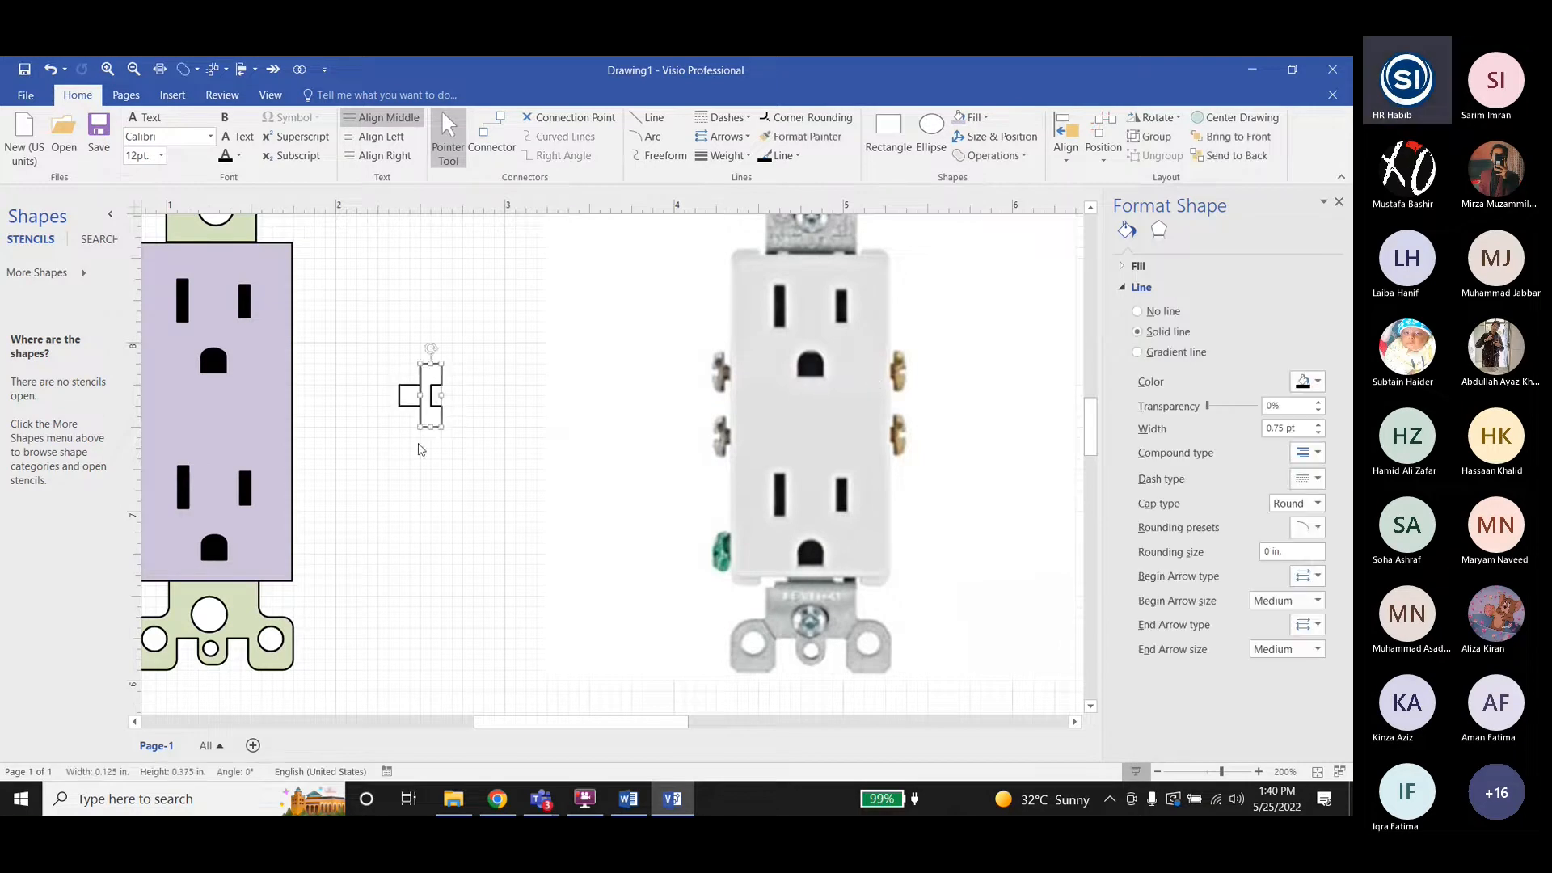
left_click(423, 405)
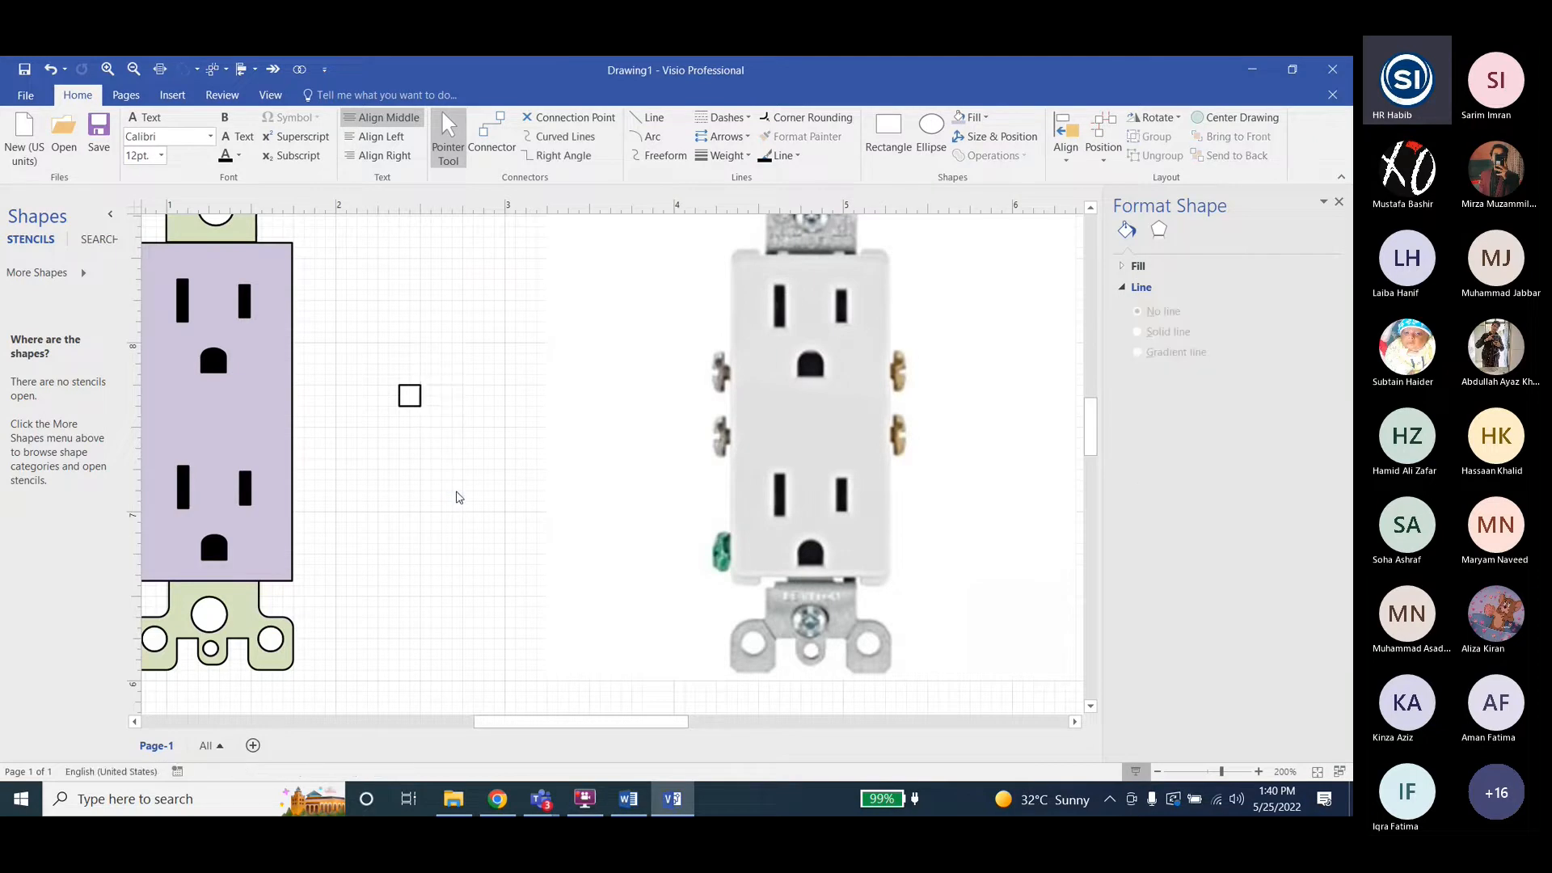
left_click_drag(358, 336, 508, 462)
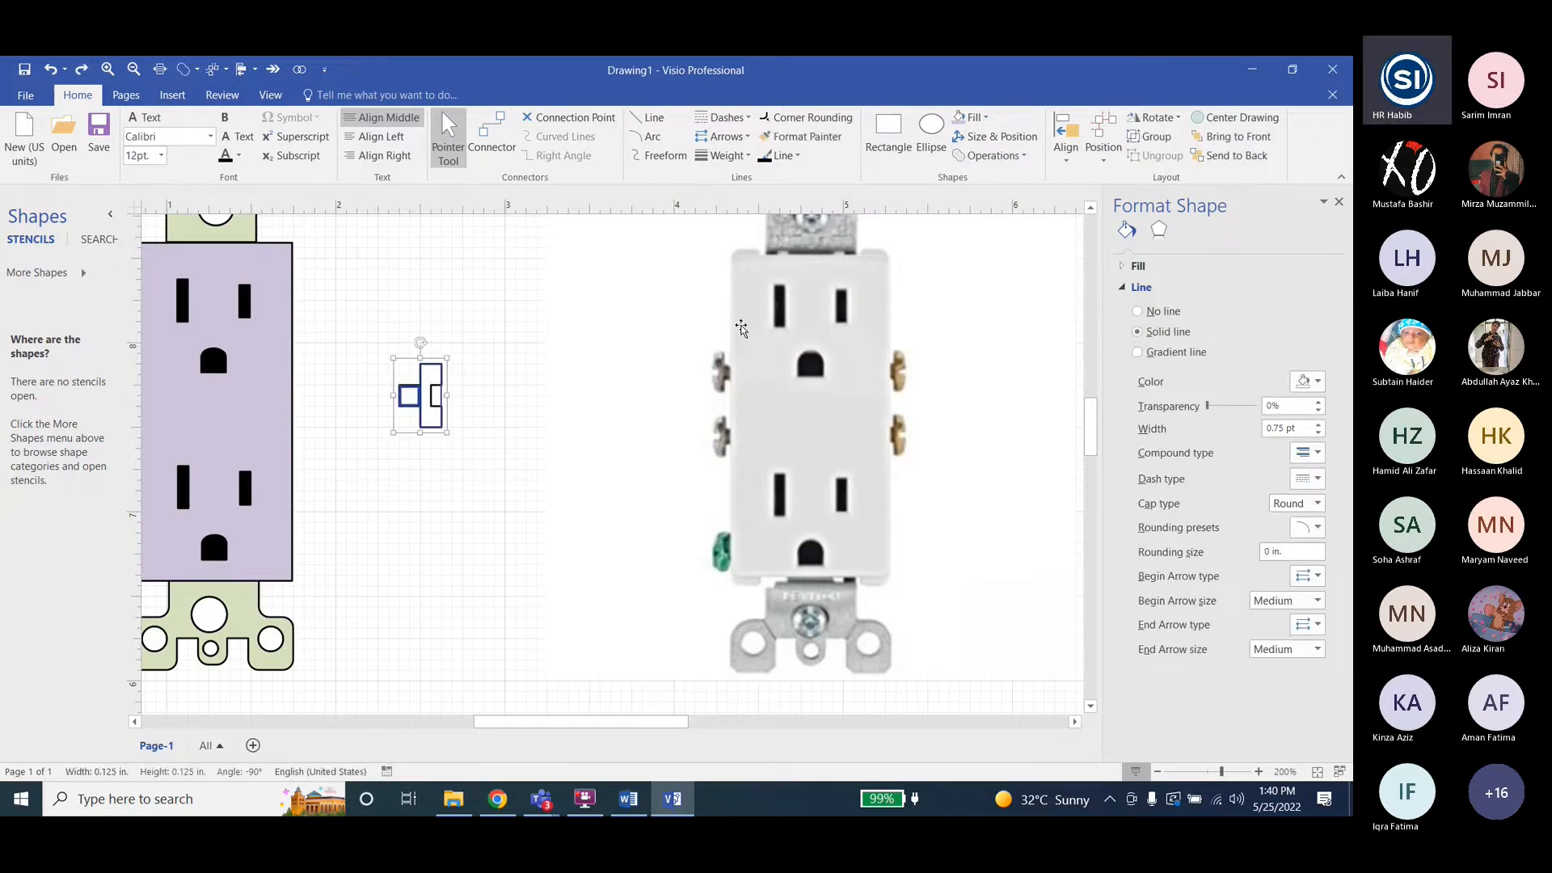
left_click(484, 380)
left_click(422, 403)
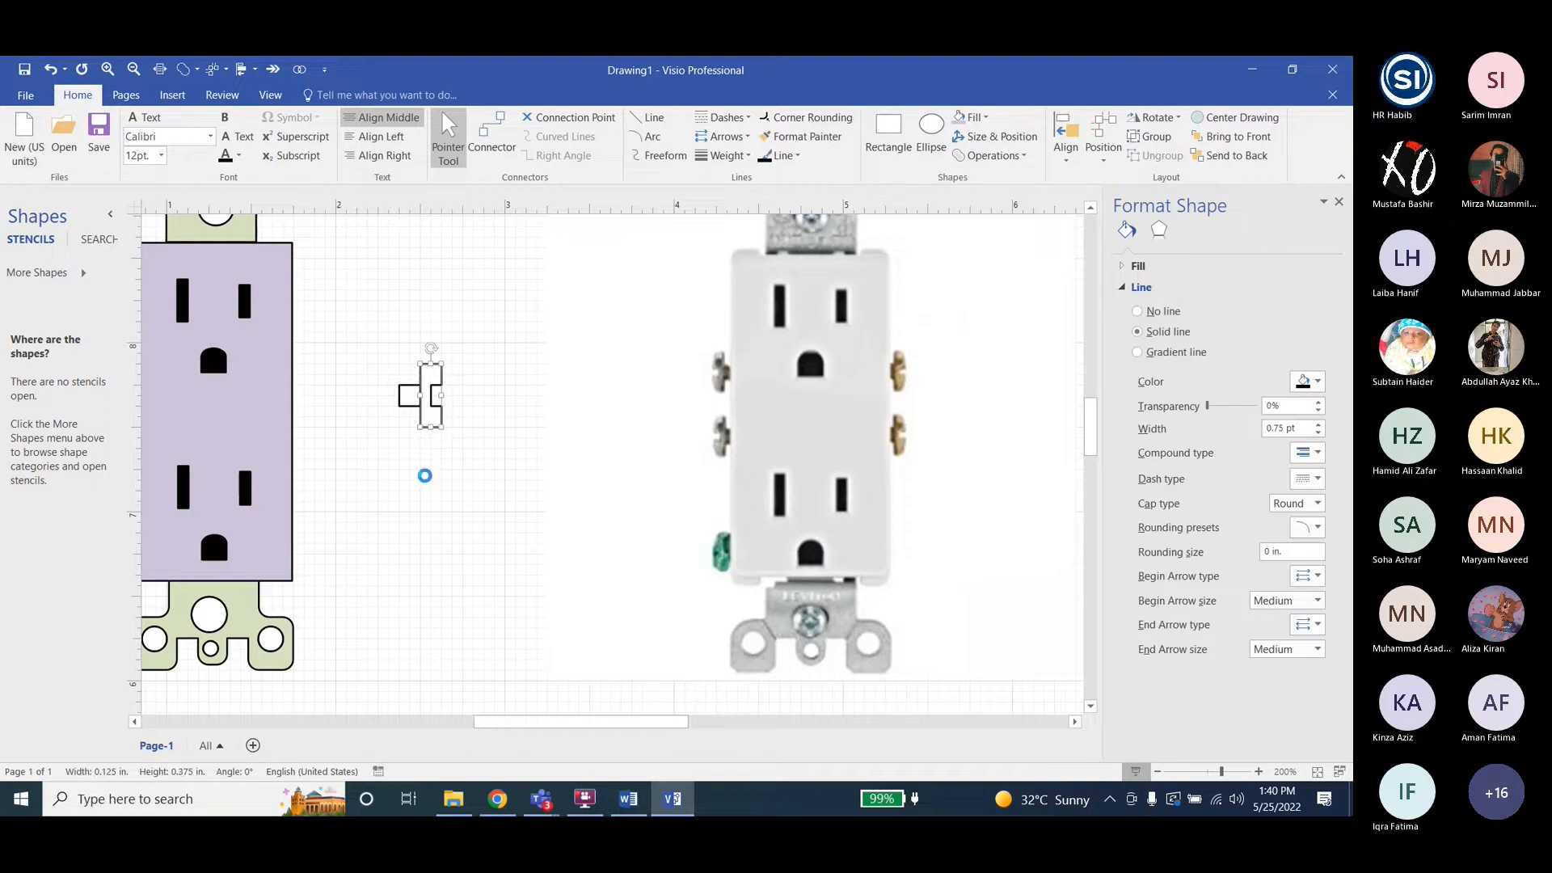
Unite the small square with the notched upright piece into a single screw shape.
left_click_drag(368, 315, 468, 490)
left_click(993, 155)
left_click(990, 176)
Try placing the screw shape against the outlet drawing's right edge, and undo the move.
left_click(503, 471)
left_click_drag(434, 402, 326, 387)
scroll(370, 437, "down", 1, "ctrl")
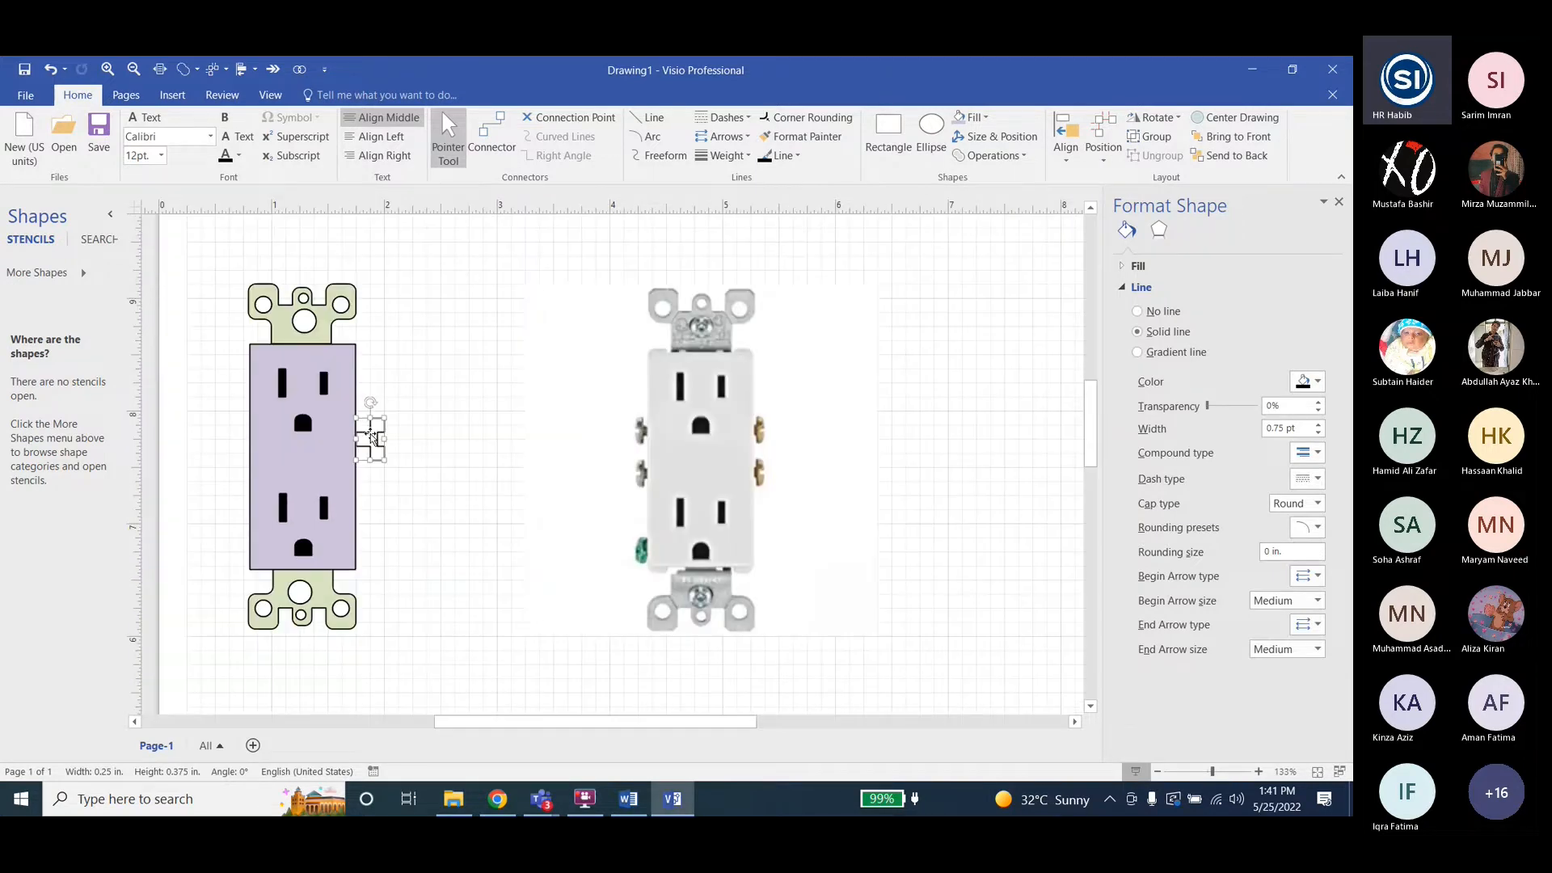
key("ctrl+z")
Move the outlet drawing onto the picture and place the screw shape at the picture's upper right screw.
left_click_drag(267, 452, 663, 459, "ctrl")
left_click(413, 257)
left_click_drag(416, 255, 773, 440)
Fill the screw shape with standard purple and shrink it to about 0.156 in. wide and 0.234 in. high against the outlet's right edge.
left_click(975, 117)
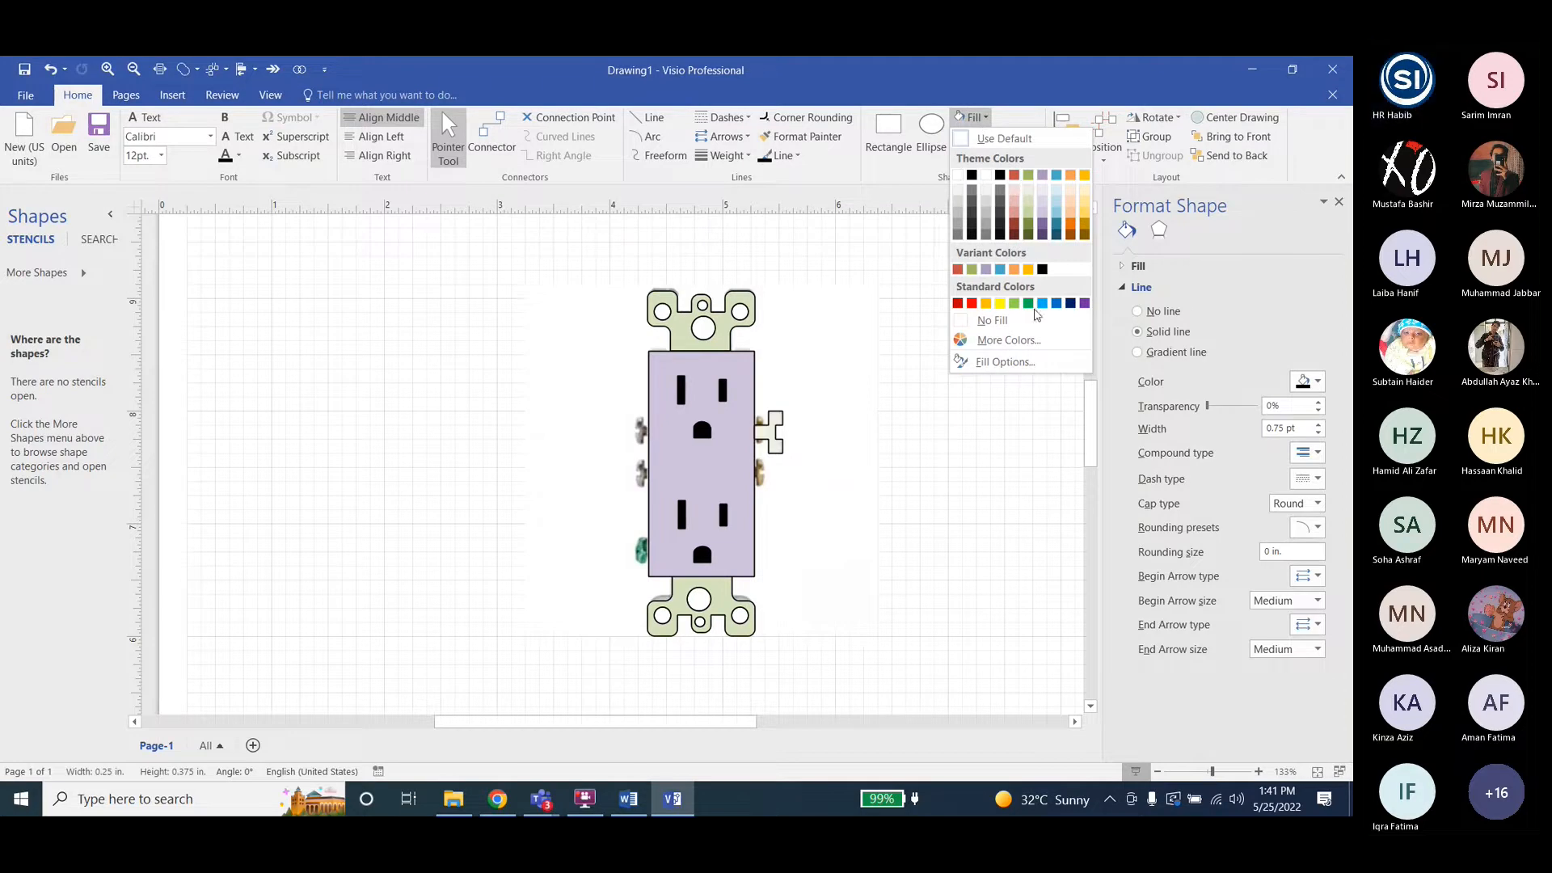
left_click(1084, 303)
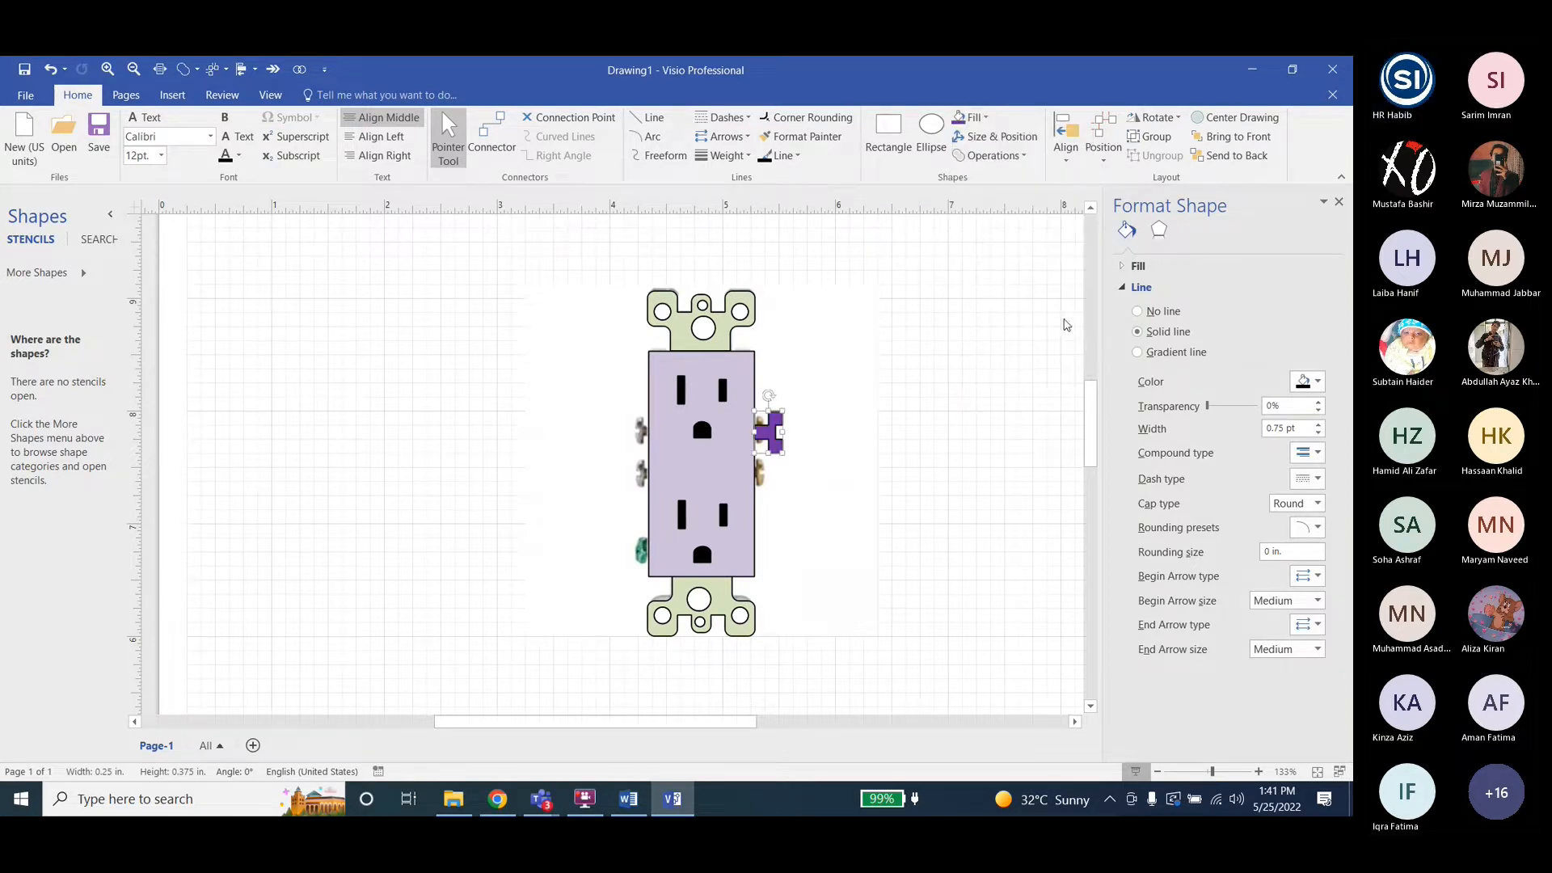
scroll(547, 461, "down", 2, "ctrl")
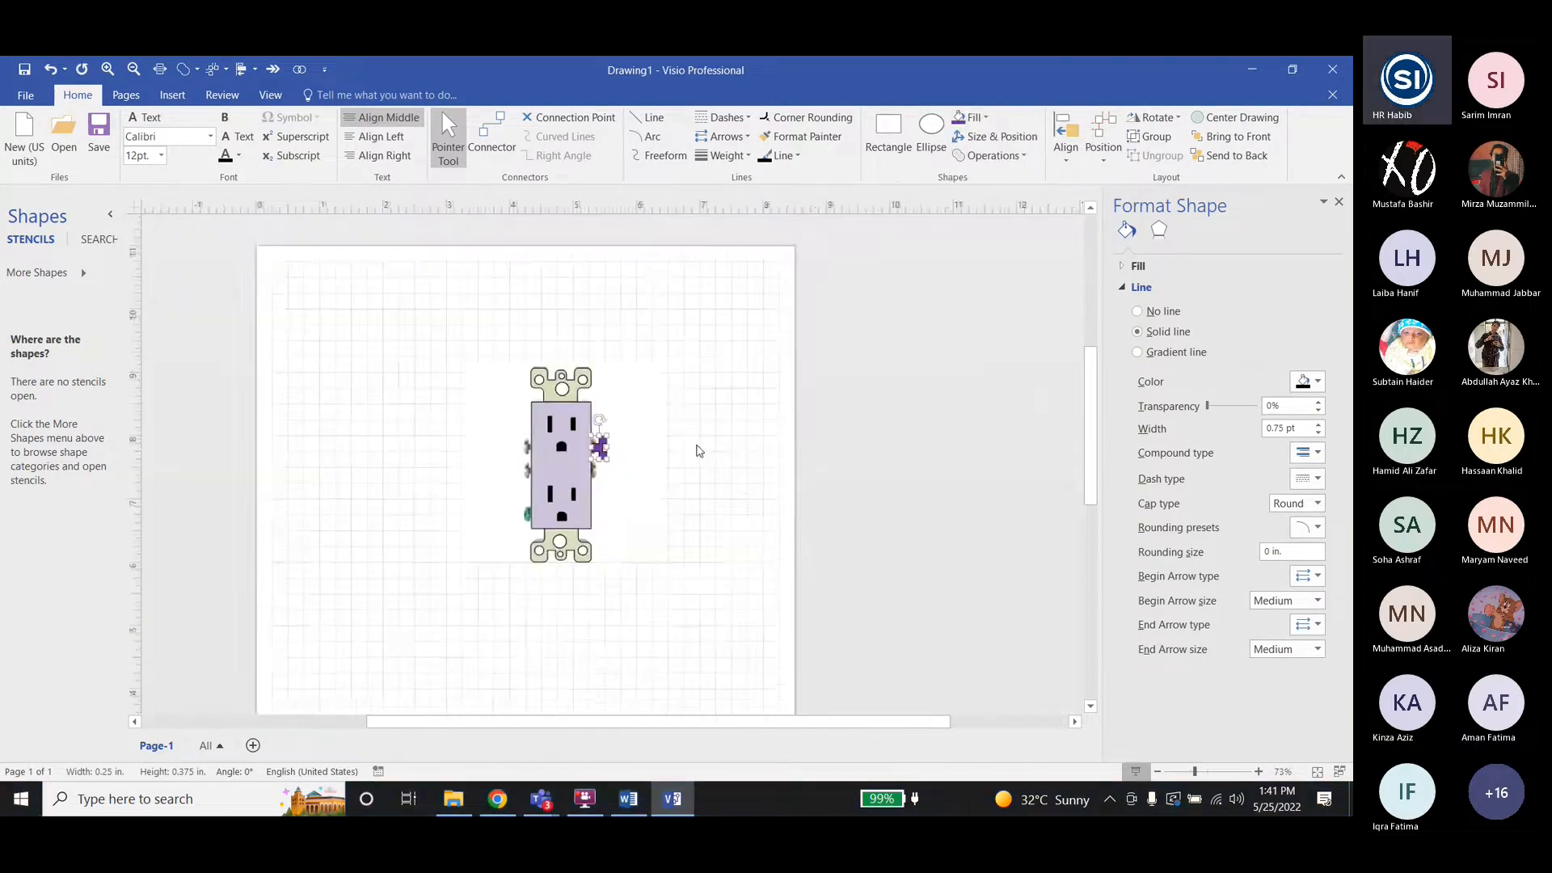
scroll(693, 451, "up", 4, "ctrl")
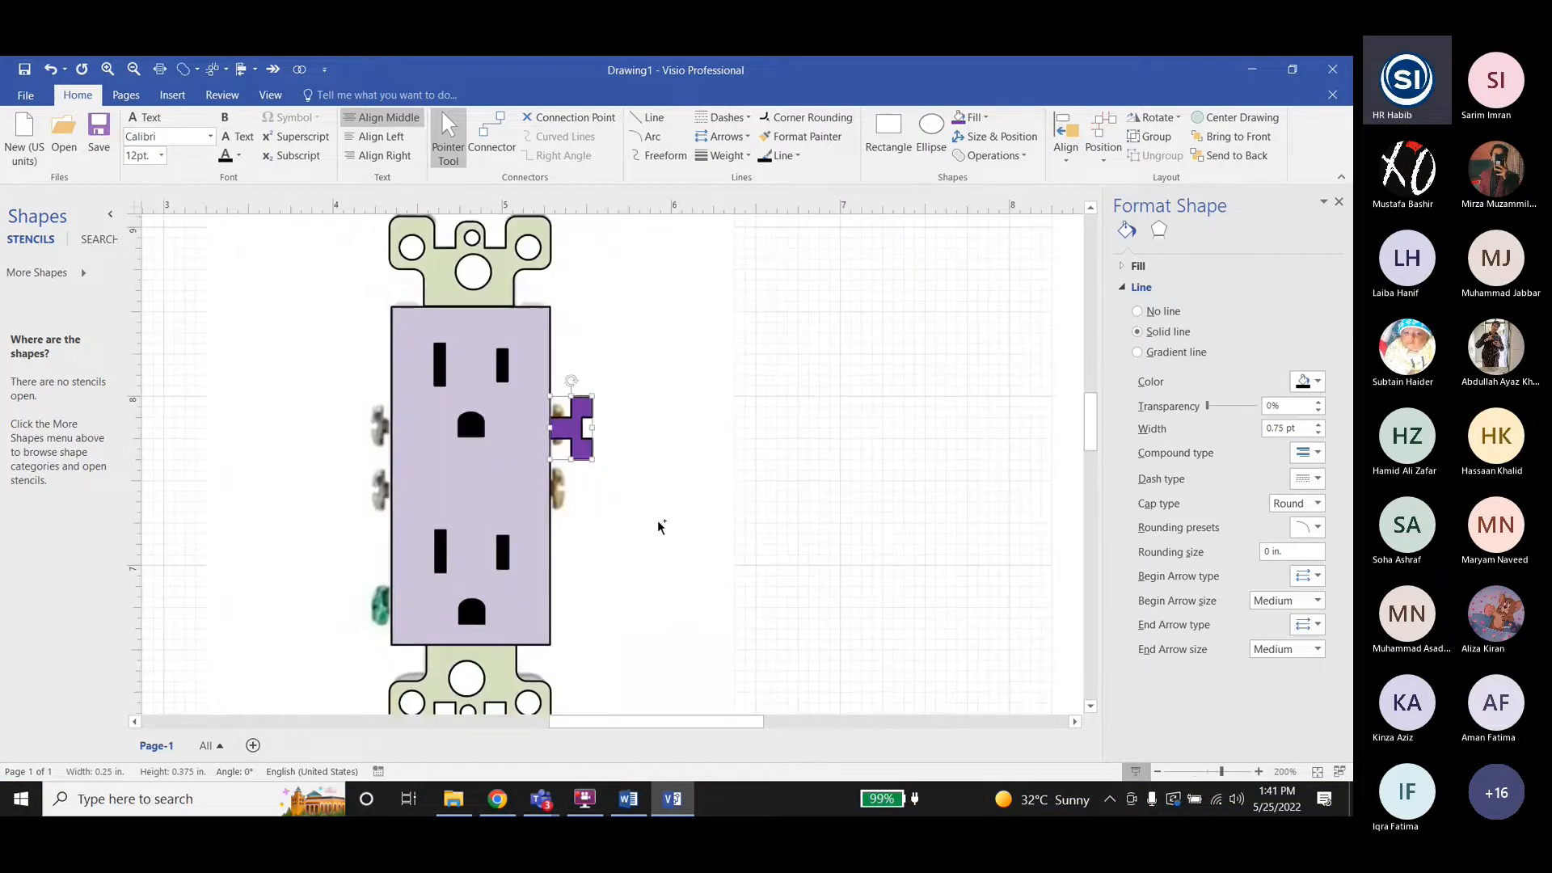
left_click_drag(591, 459, 564, 426)
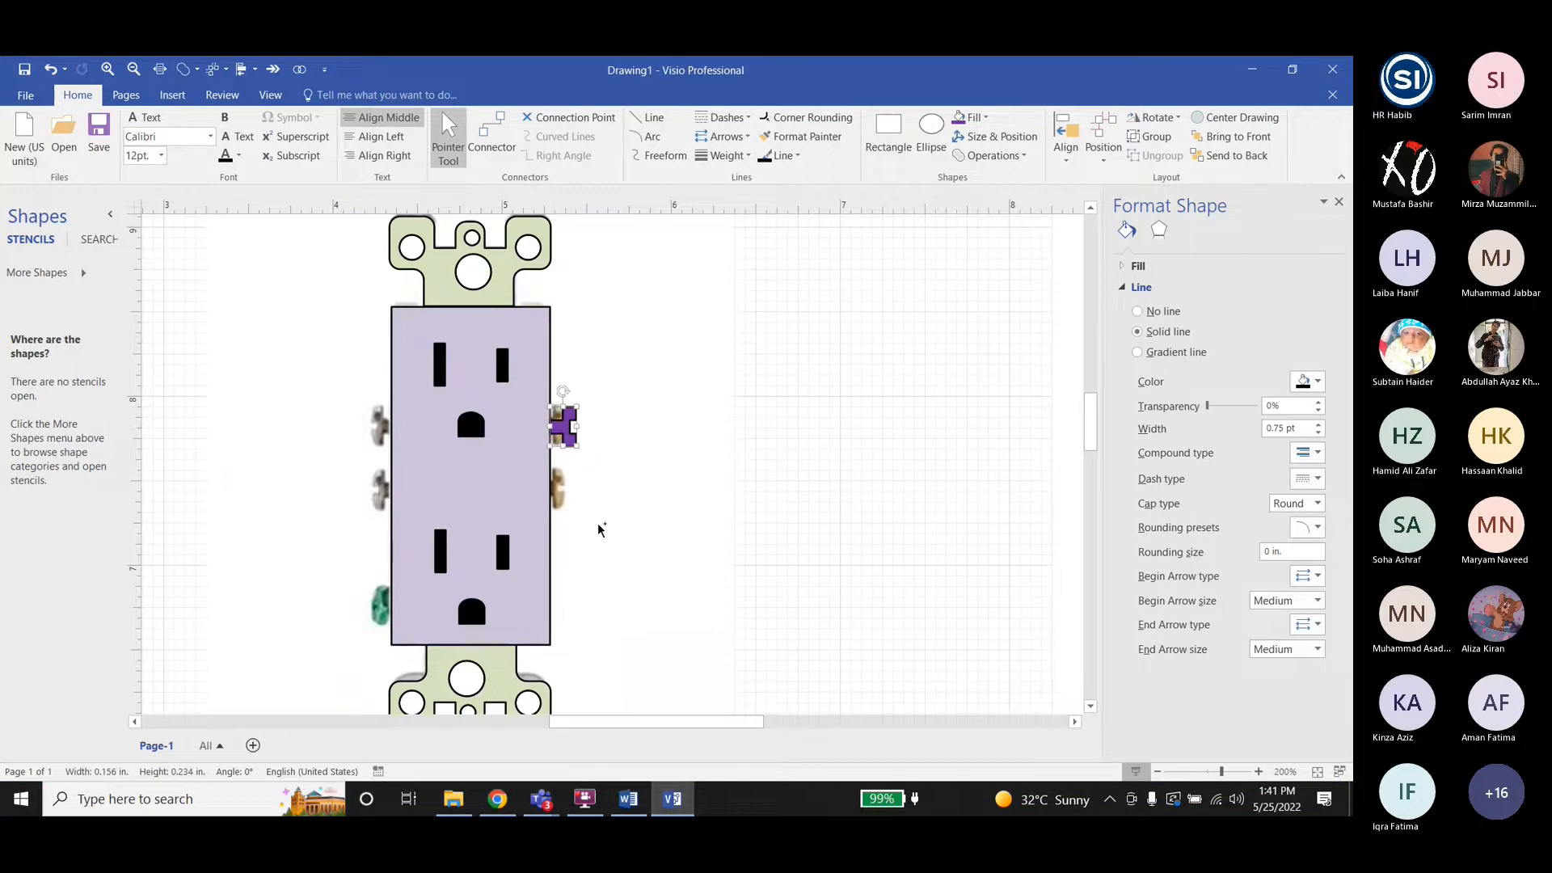
Duplicate the purple terminal shape onto the lower screw on the outlet's right side and align both terminals on their centers.
key("ctrl+d")
left_click_drag(620, 479, 566, 485)
left_click(728, 458)
left_click(576, 436)
left_click(566, 490, "shift")
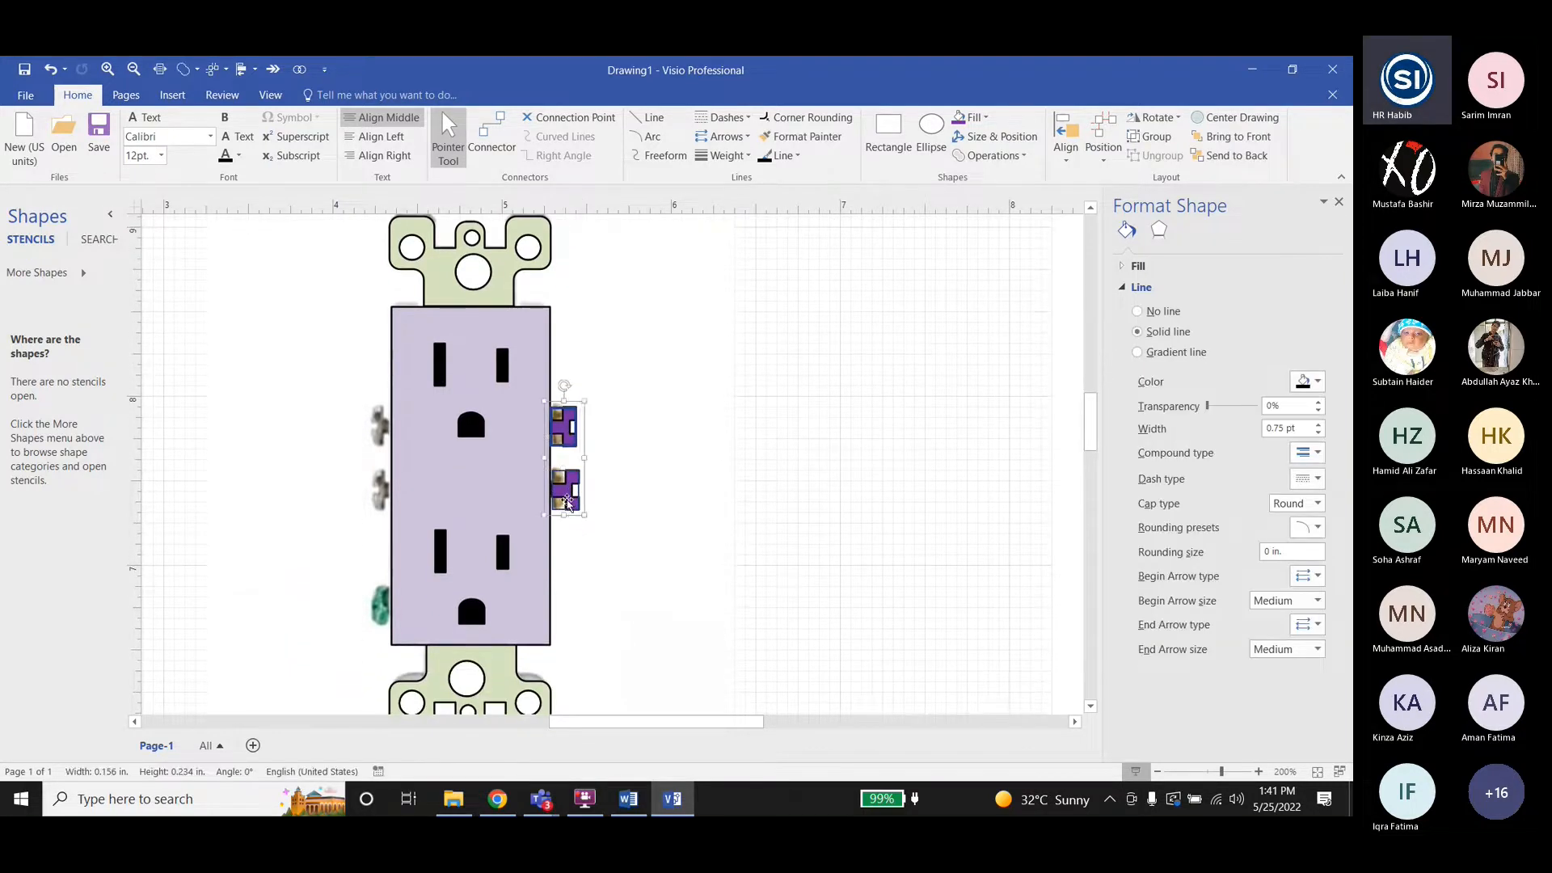
left_click(1066, 135)
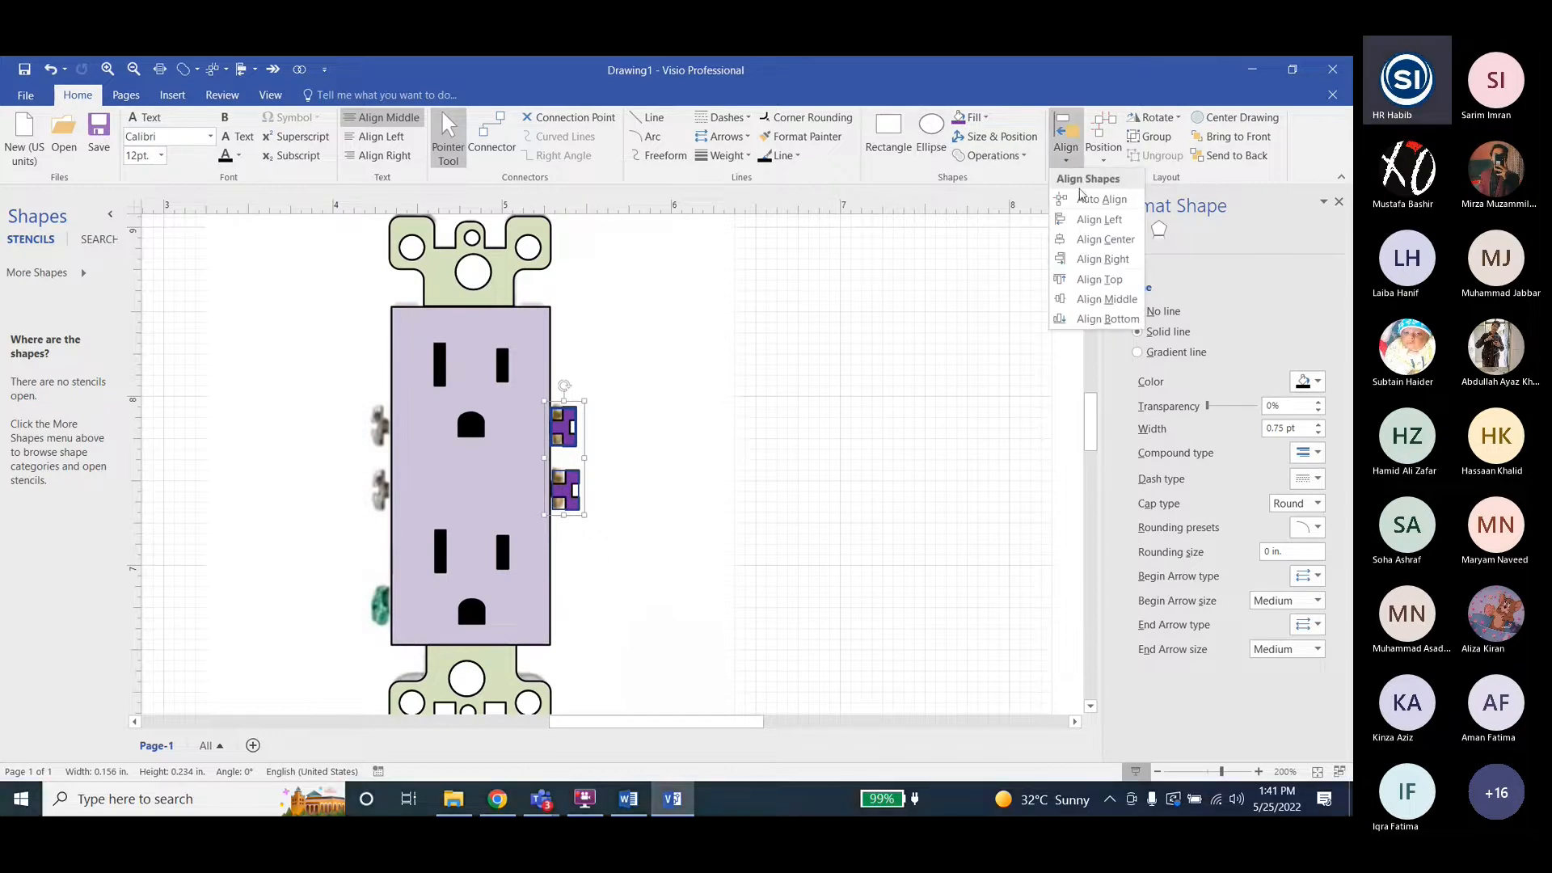
left_click(1101, 239)
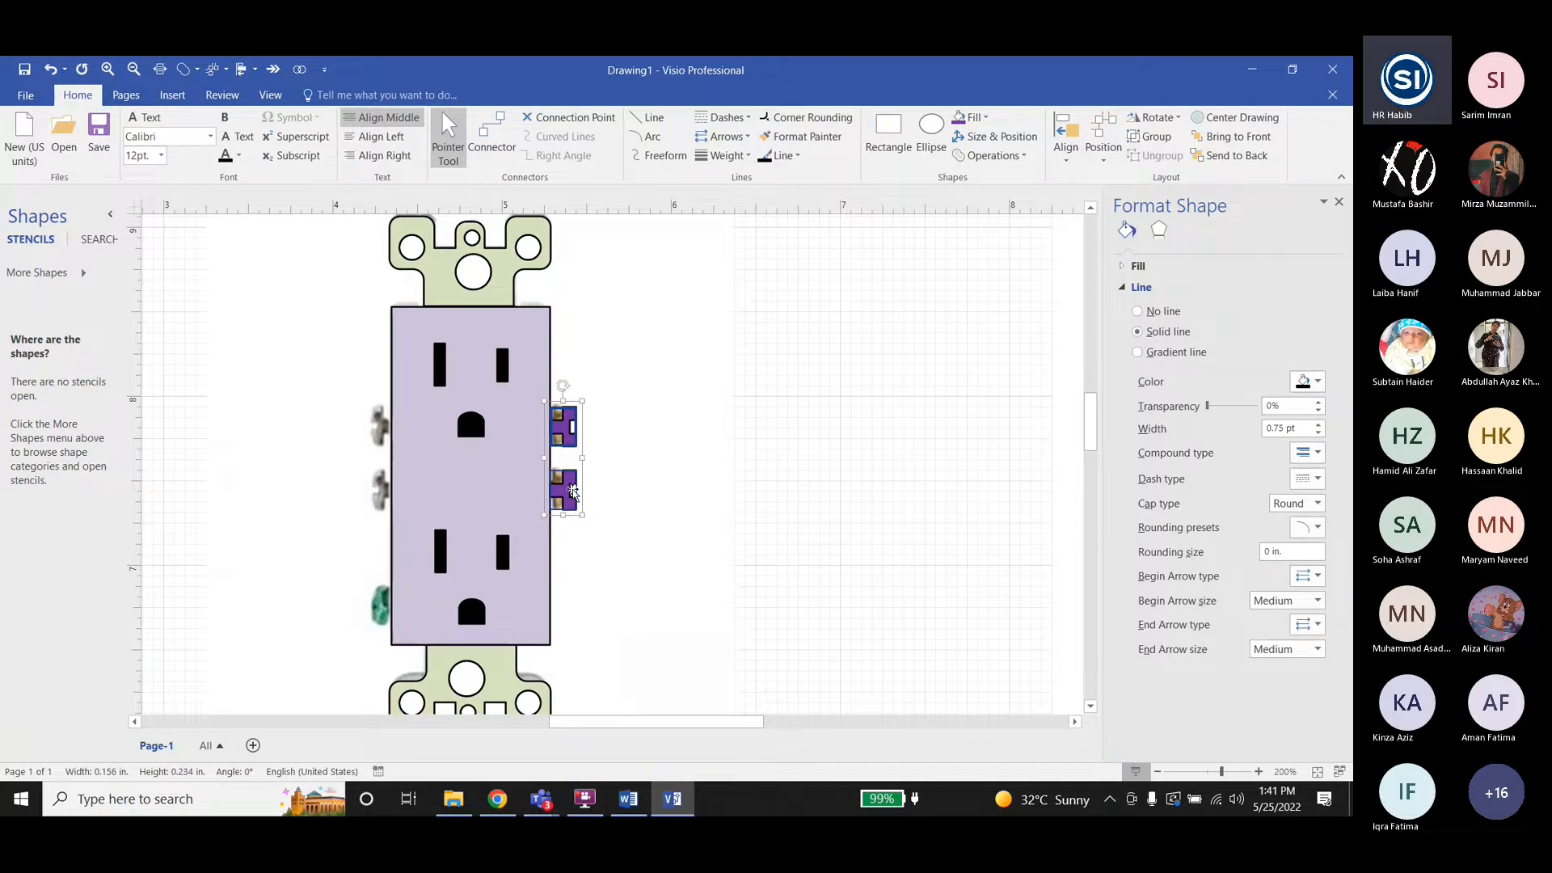
Group the two right-hand terminals, duplicate the group, rotate the copy 180 degrees and place it over the two left-hand screws.
key("ctrl+g")
key("ctrl+d")
key("ctrl+r")
key("ctrl+r")
left_click_drag(621, 540, 380, 484)
scroll(380, 485, "up", 5, "ctrl")
left_click_drag(408, 538, 429, 524)
scroll(325, 470, "down", 4, "ctrl")
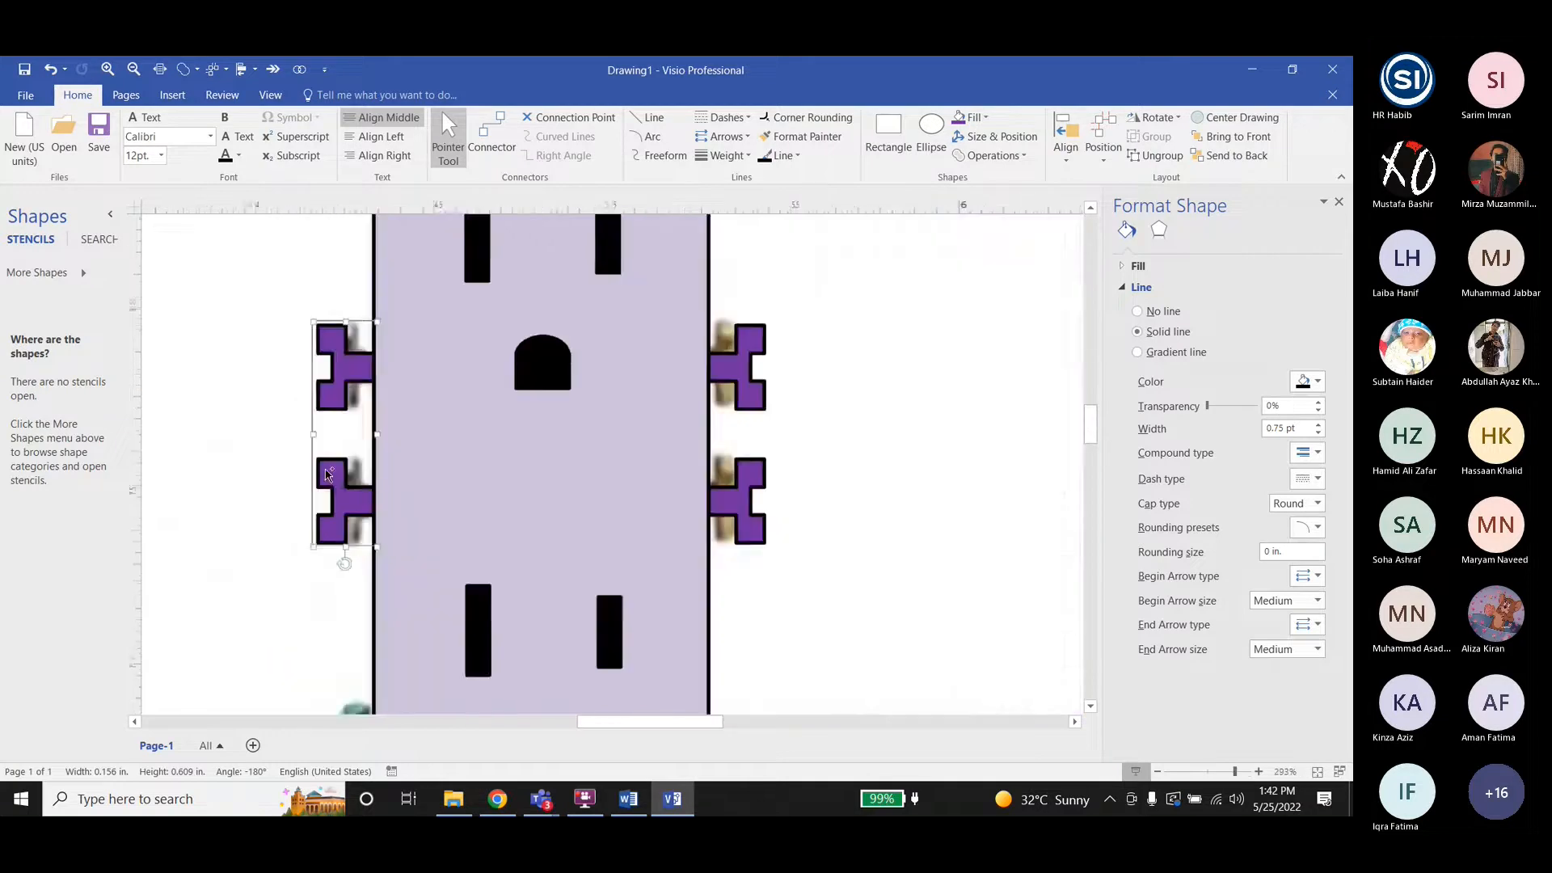
scroll(599, 419, "up", 4, "ctrl")
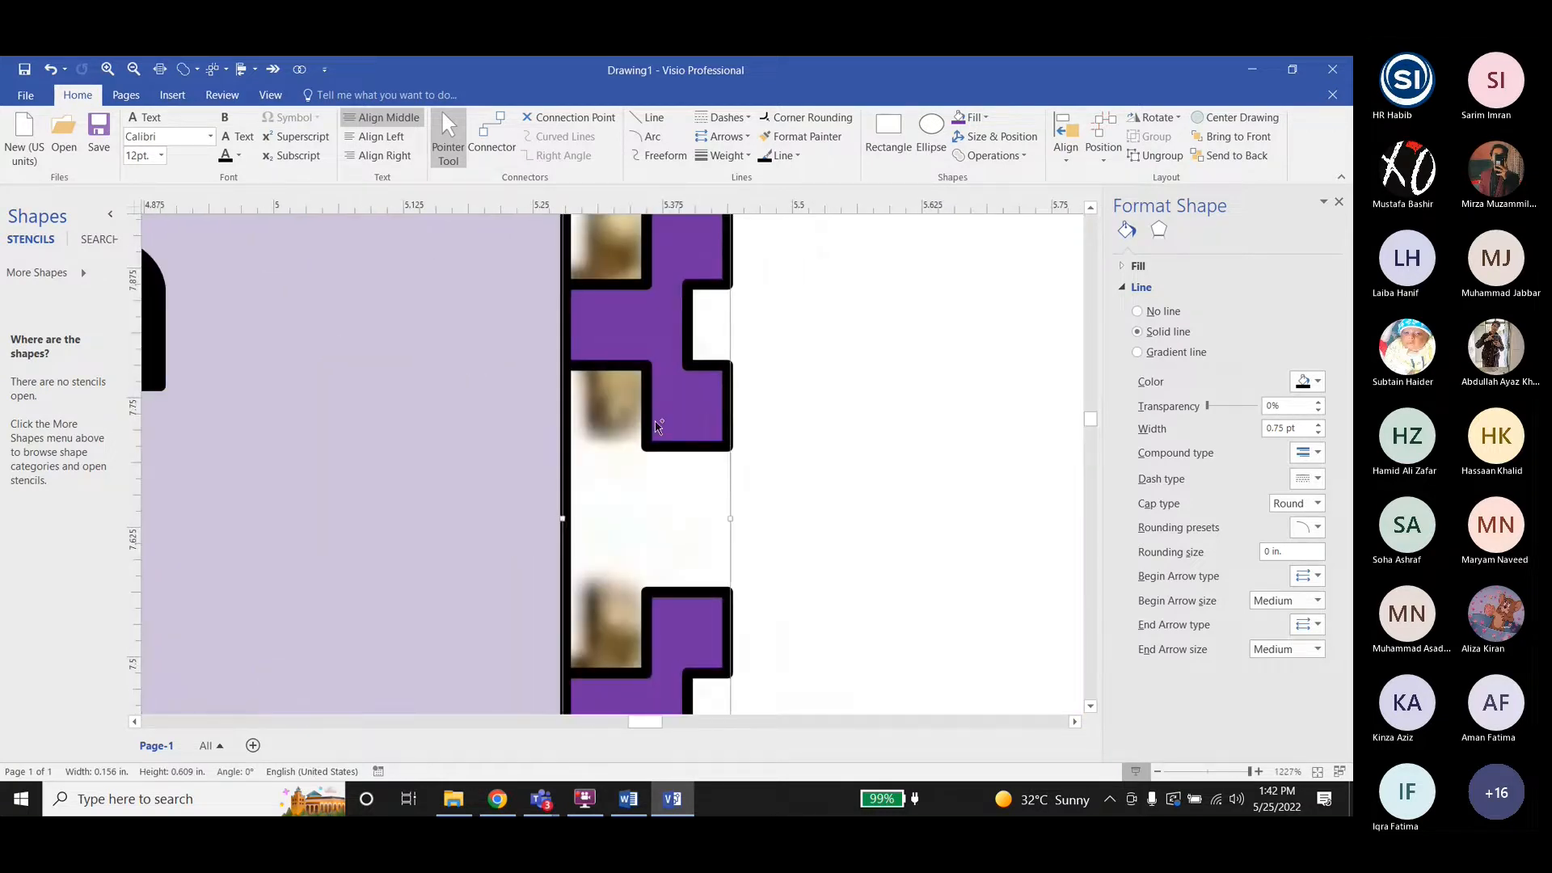
scroll(659, 412, "down", 4, "ctrl")
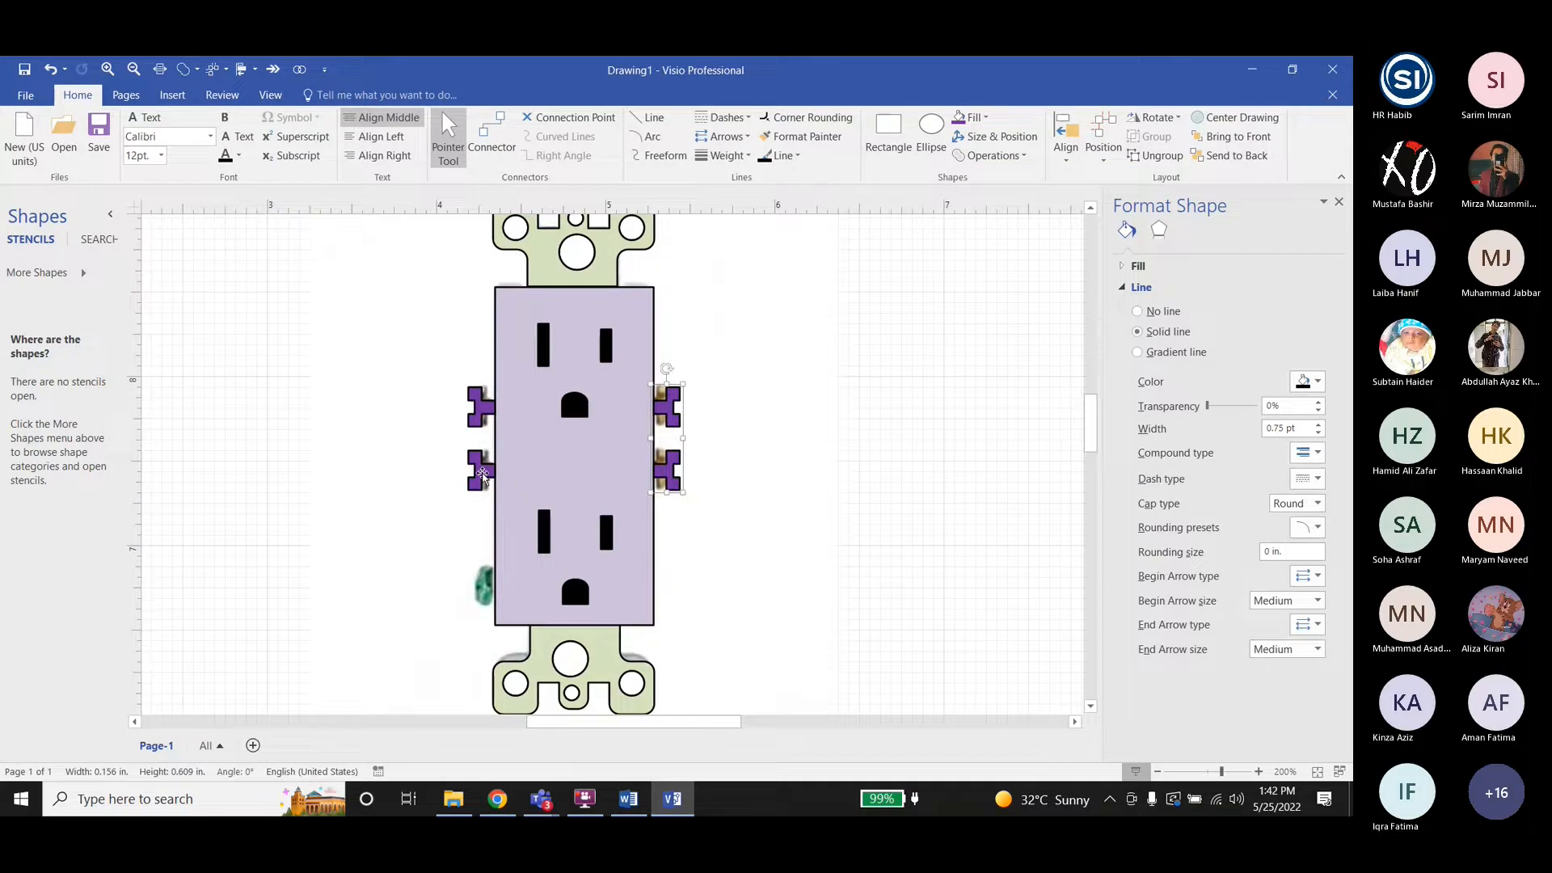
Duplicate a single left-hand terminal, orient it like the others and place it over the green ground screw at the outlet's lower left.
left_click(482, 476)
left_click(475, 487)
key("ctrl+d")
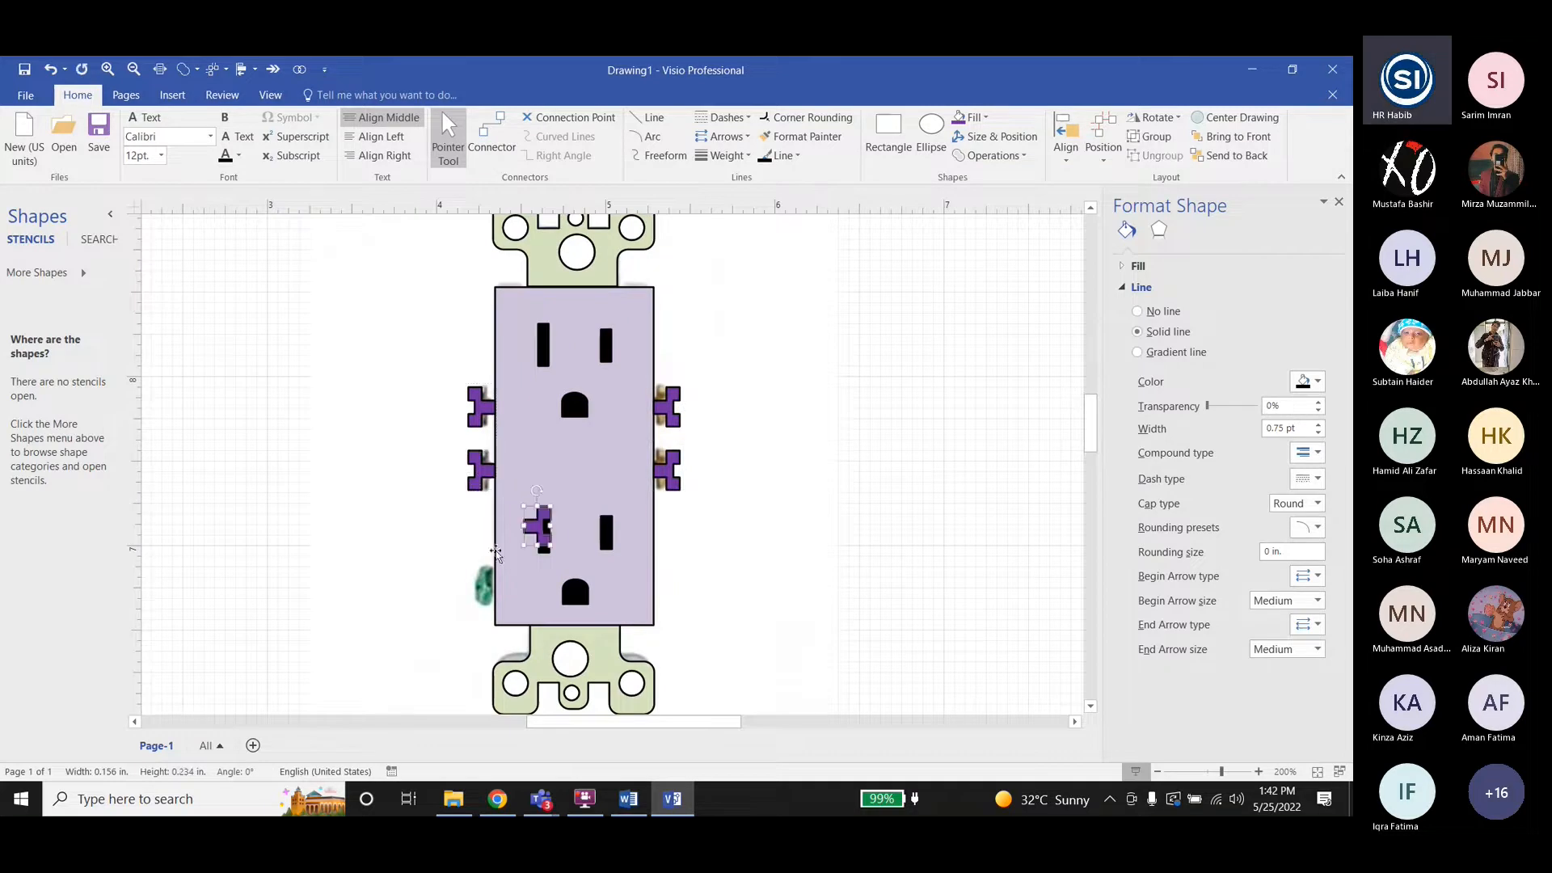
left_click_drag(542, 534, 486, 590)
key("ctrl+r")
scroll(494, 611, "up", 10, "ctrl")
scroll(259, 472, "down", 9, "ctrl")
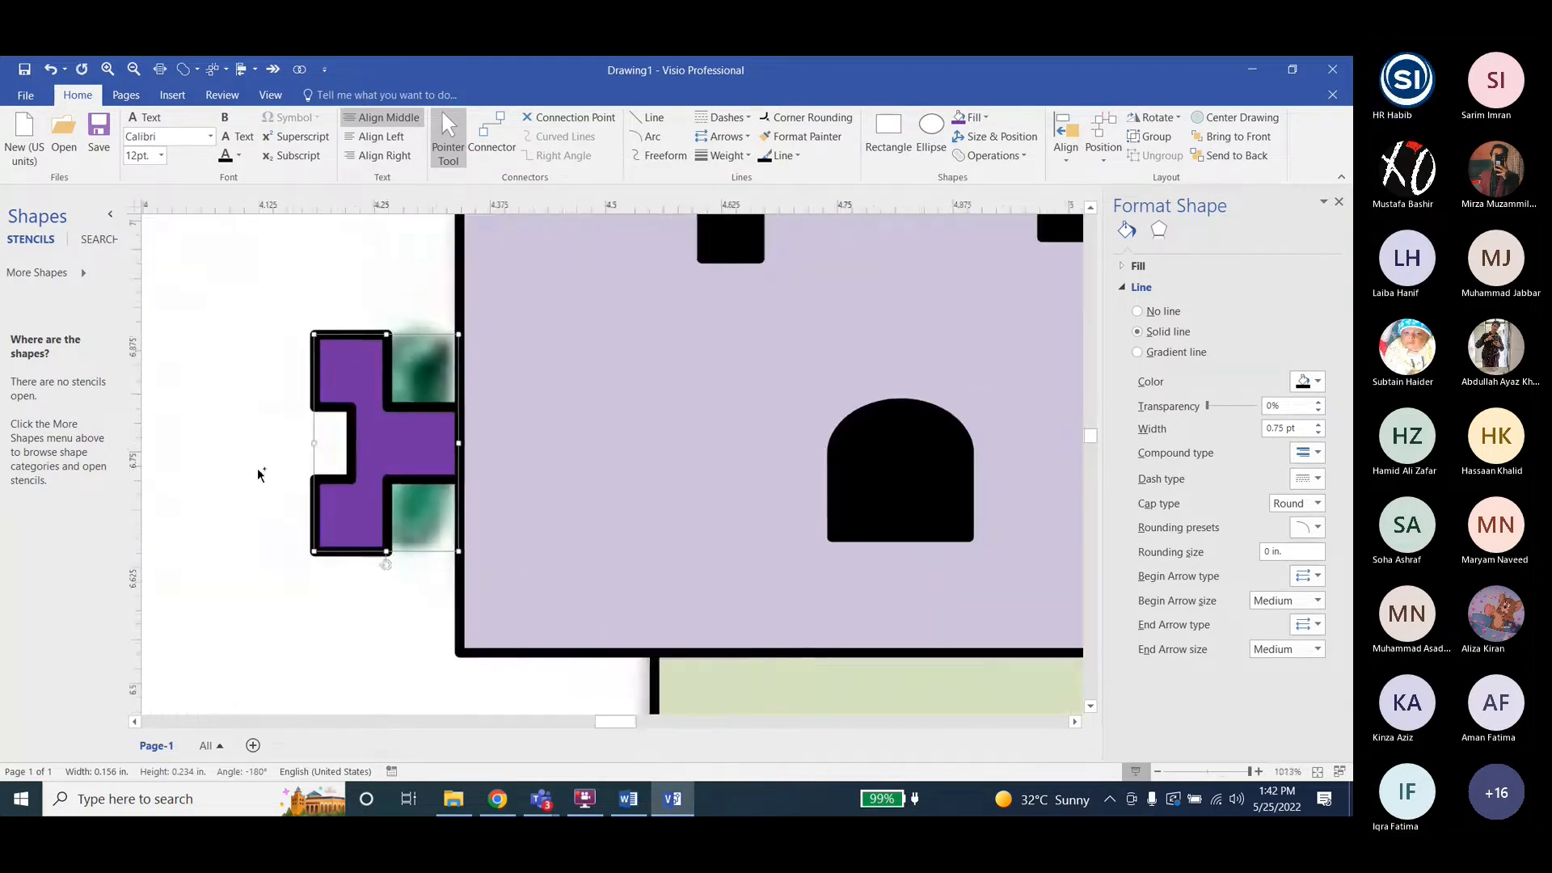
scroll(780, 509, "down", 2, "ctrl")
left_click(909, 455)
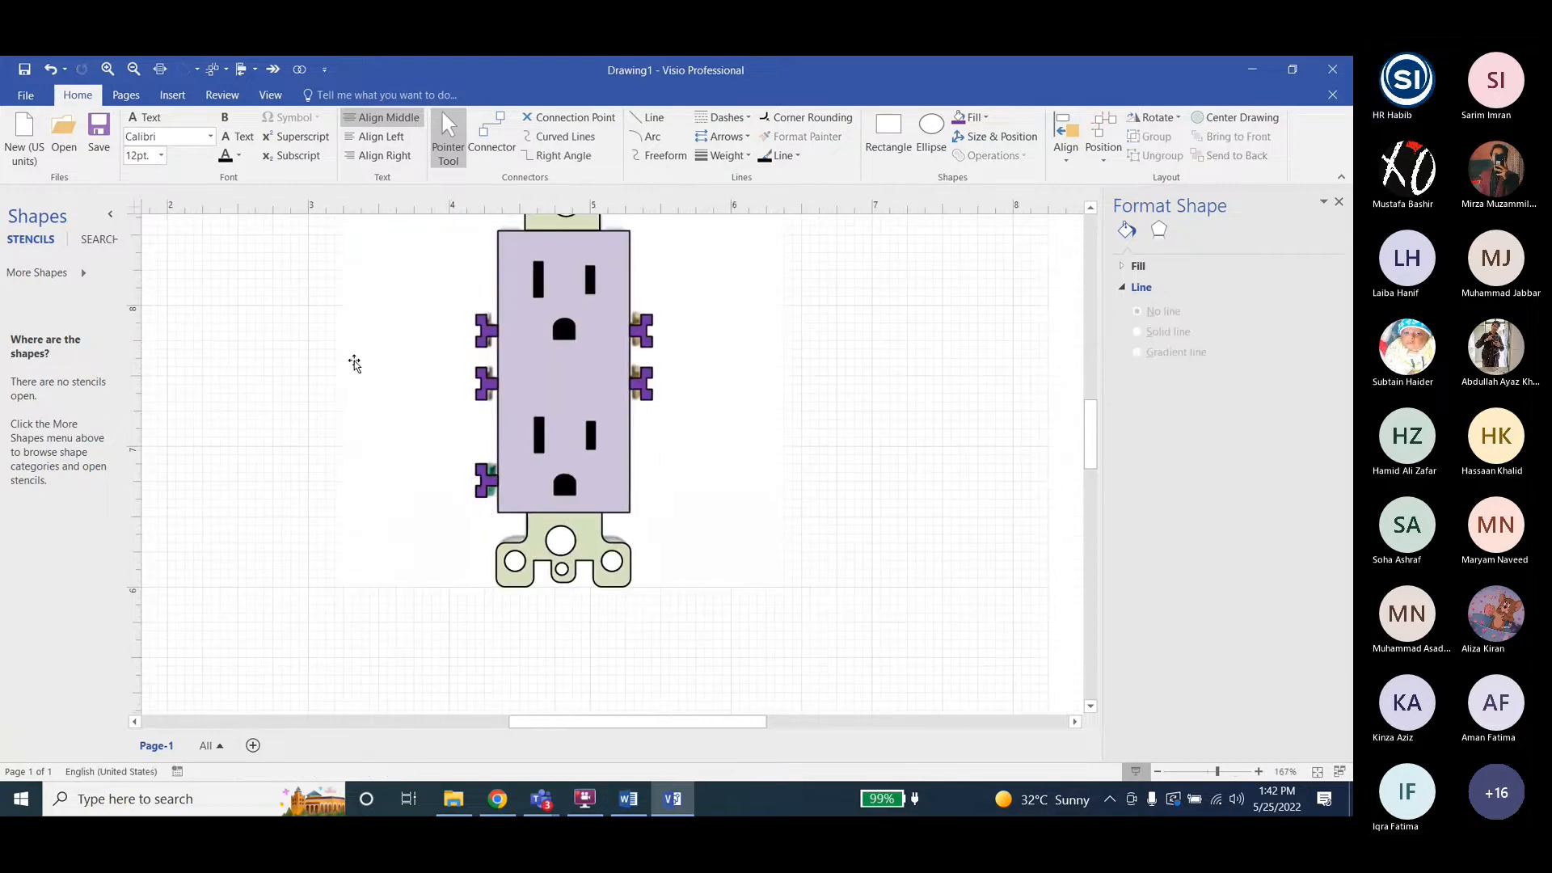
Align the left-hand terminal pair and the single ground terminal along their left edges.
left_click_drag(308, 277, 513, 505)
left_click(1067, 155)
left_click(1083, 225)
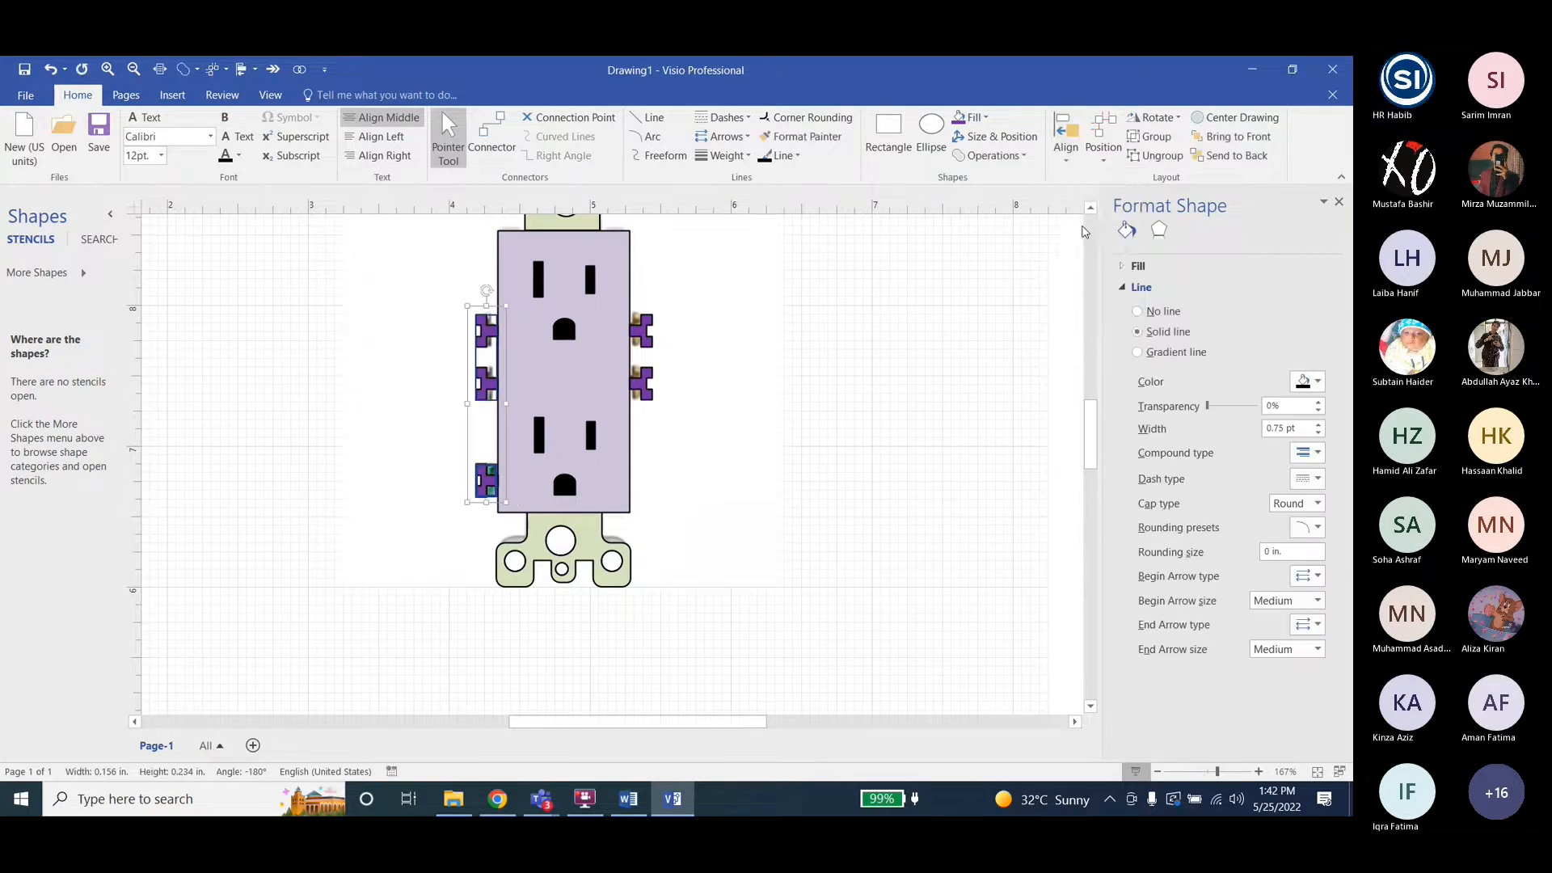
left_click(995, 454)
Align the left-hand and right-hand terminal pairs to each other with Align Middle.
left_click_drag(291, 305, 778, 425)
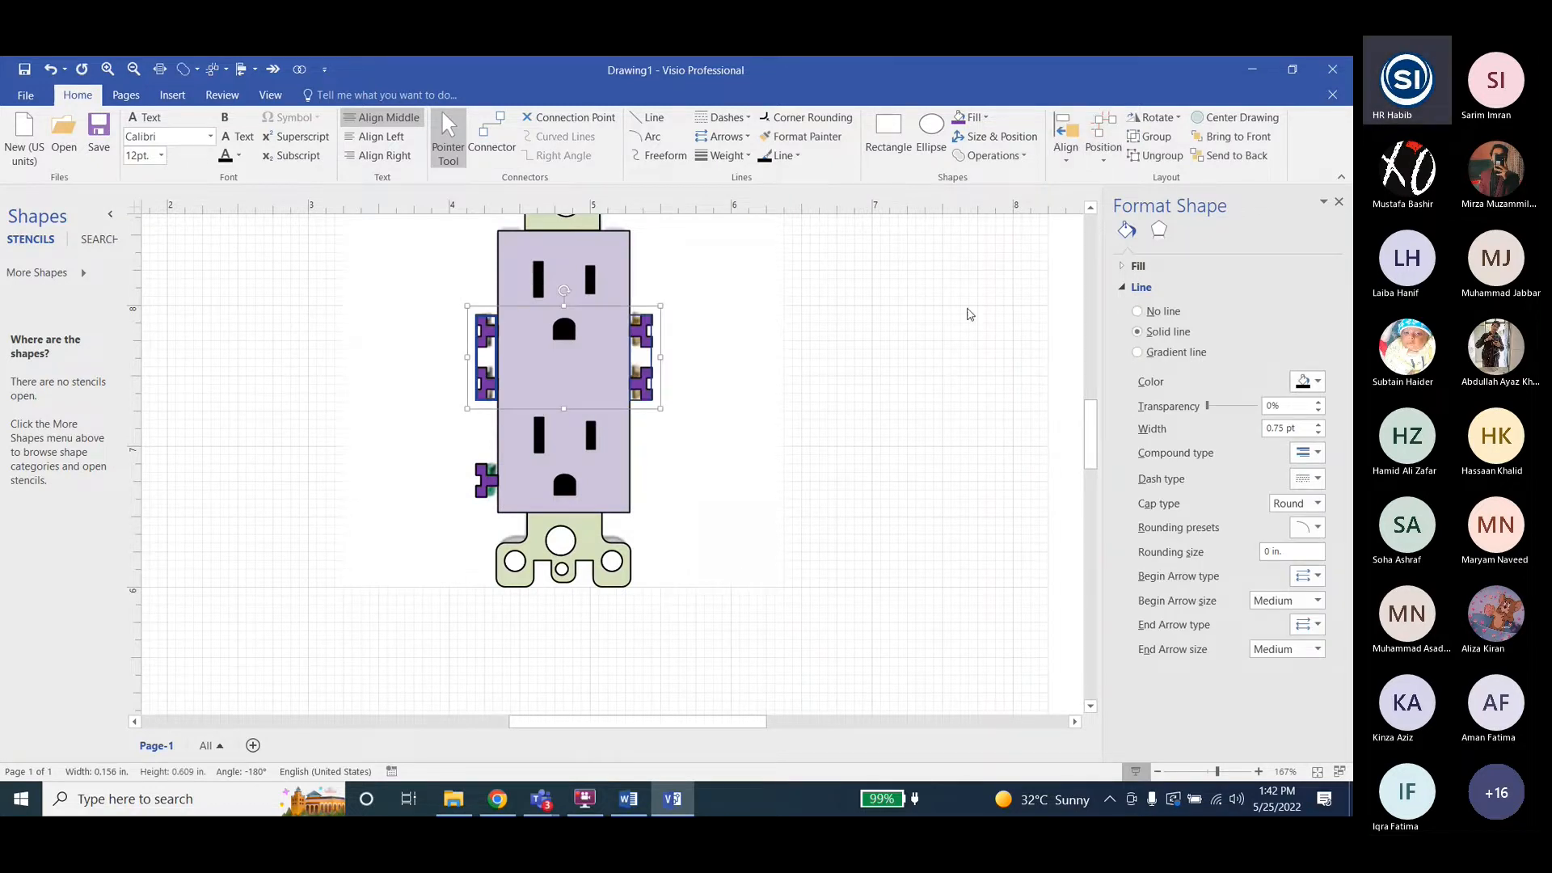
left_click(1067, 154)
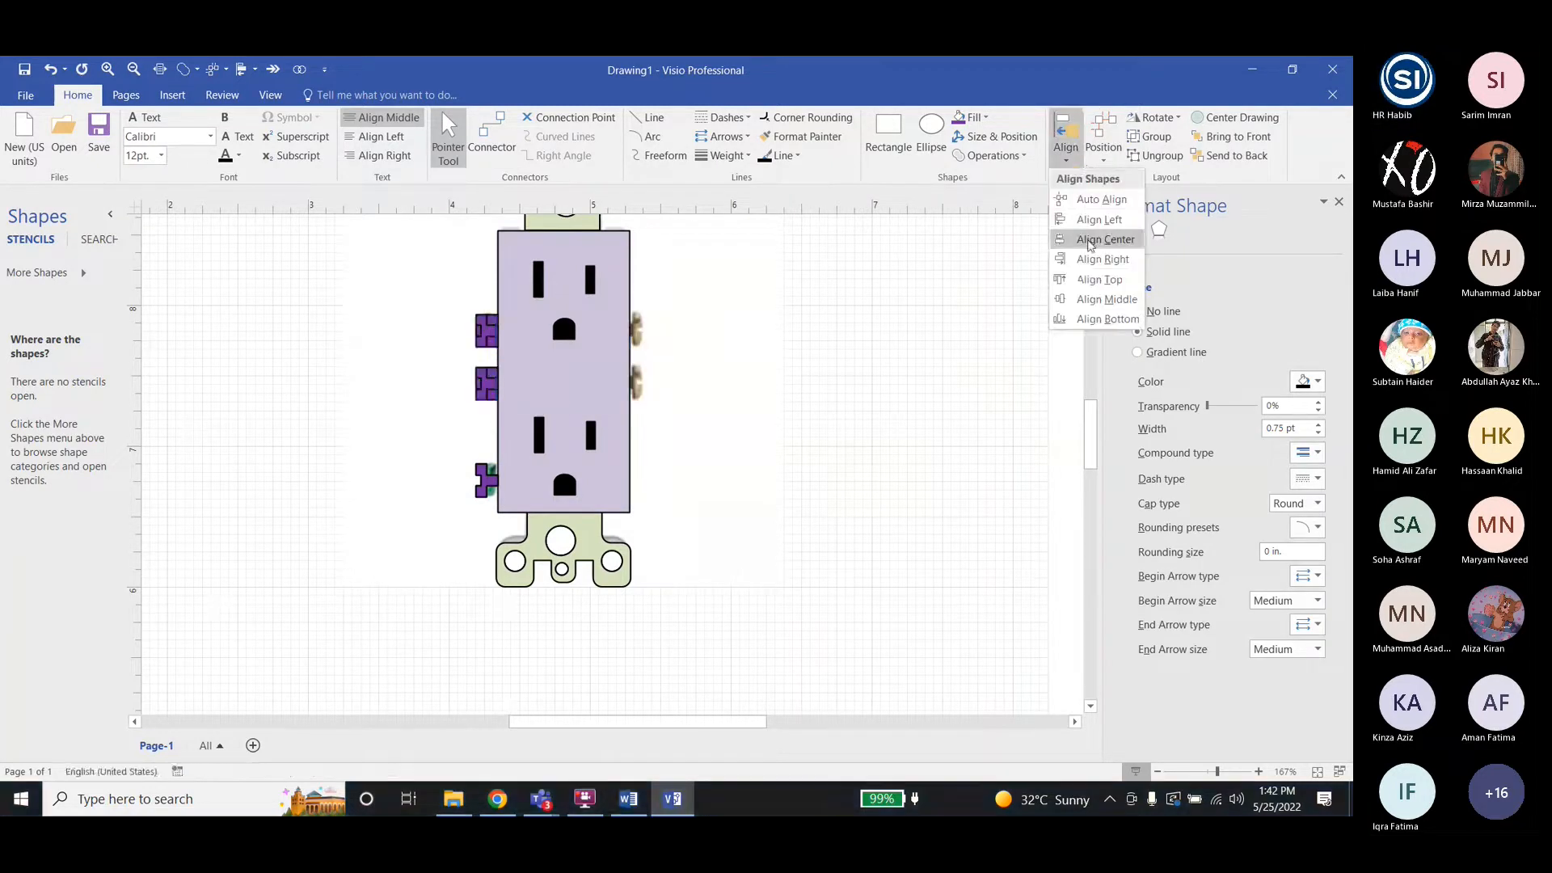
left_click(1091, 241)
left_click(1105, 162)
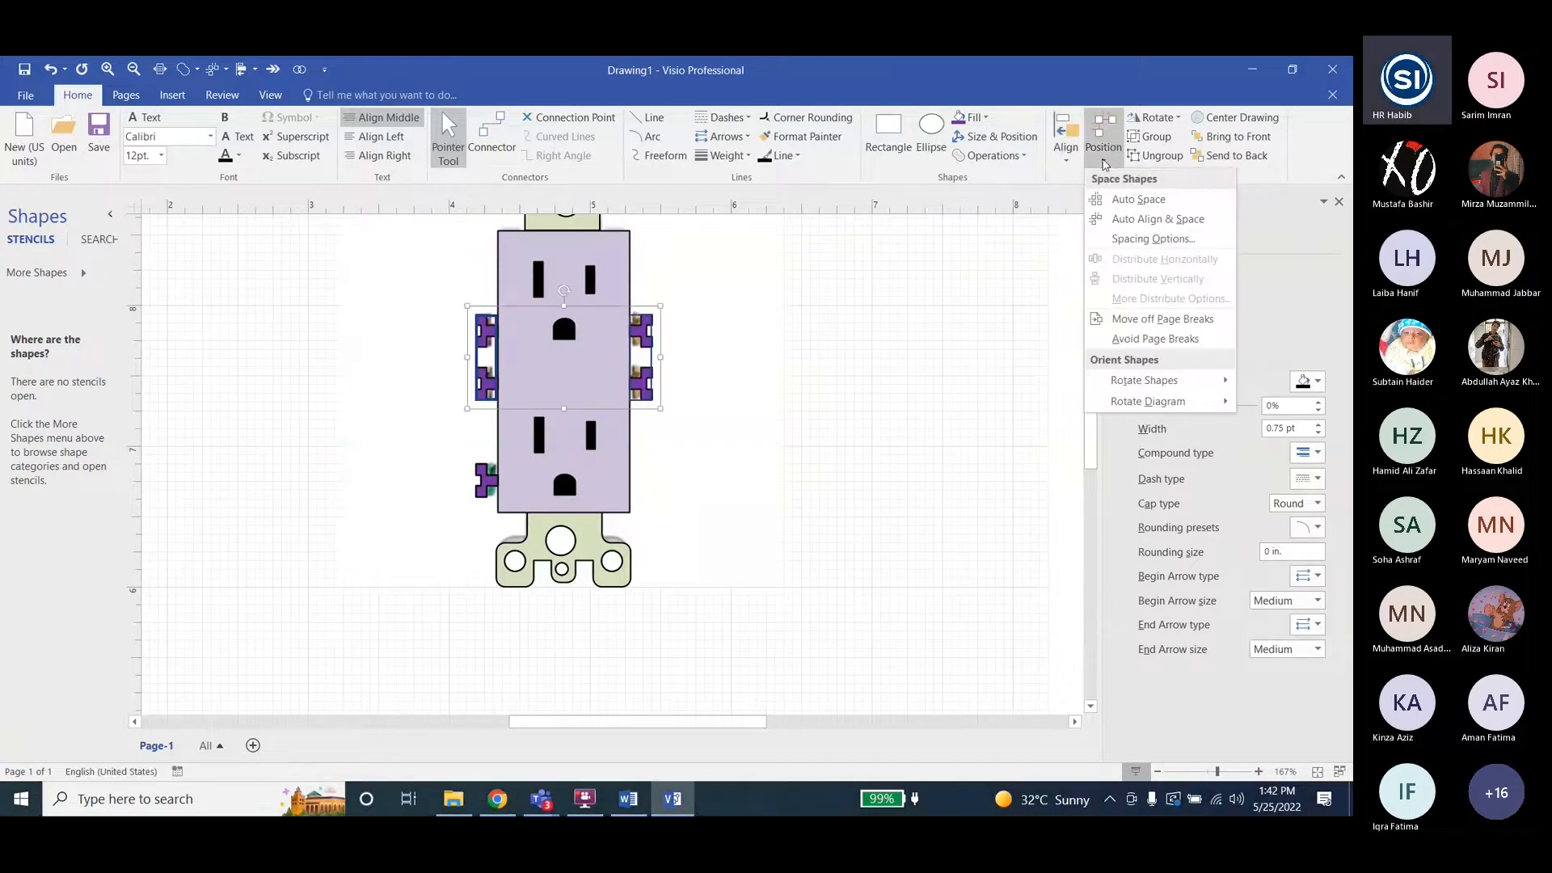
left_click(1068, 161)
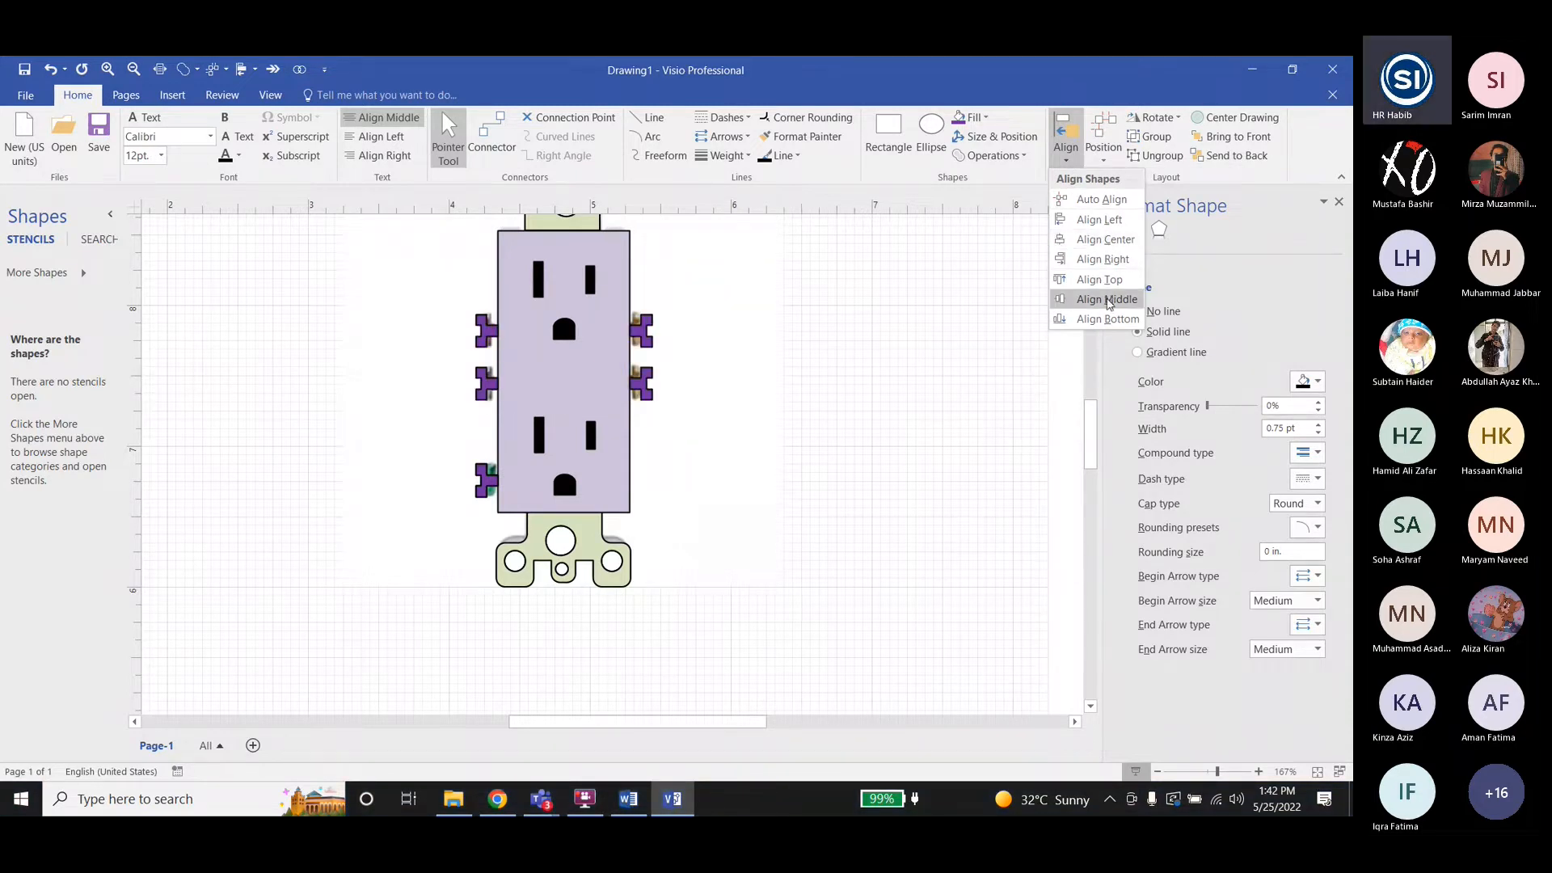
left_click(1108, 301)
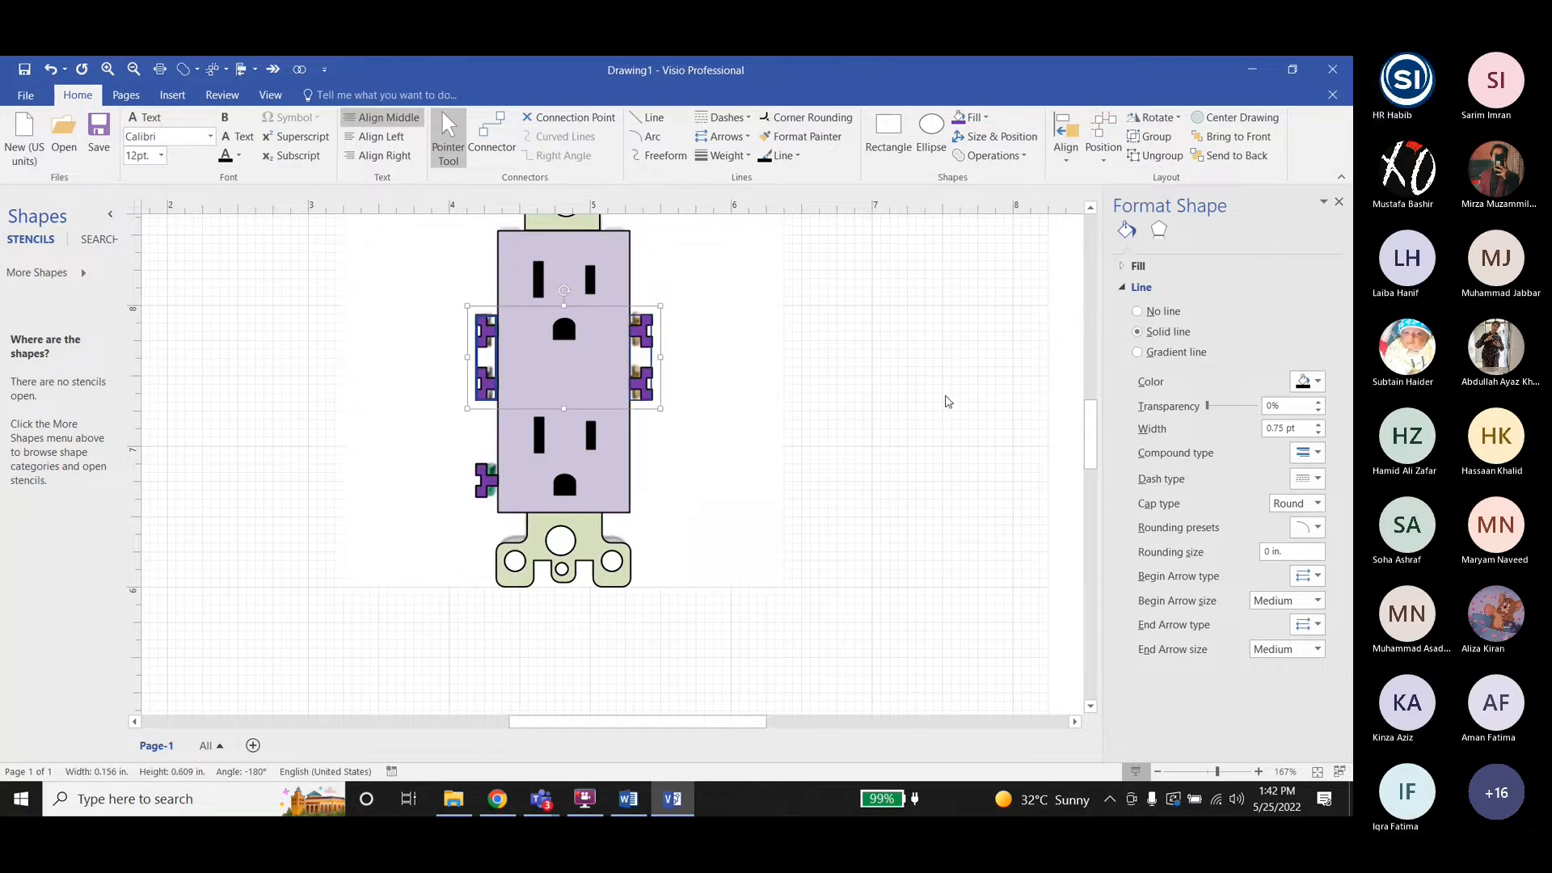
left_click(290, 537)
scroll(258, 542, "up", 2)
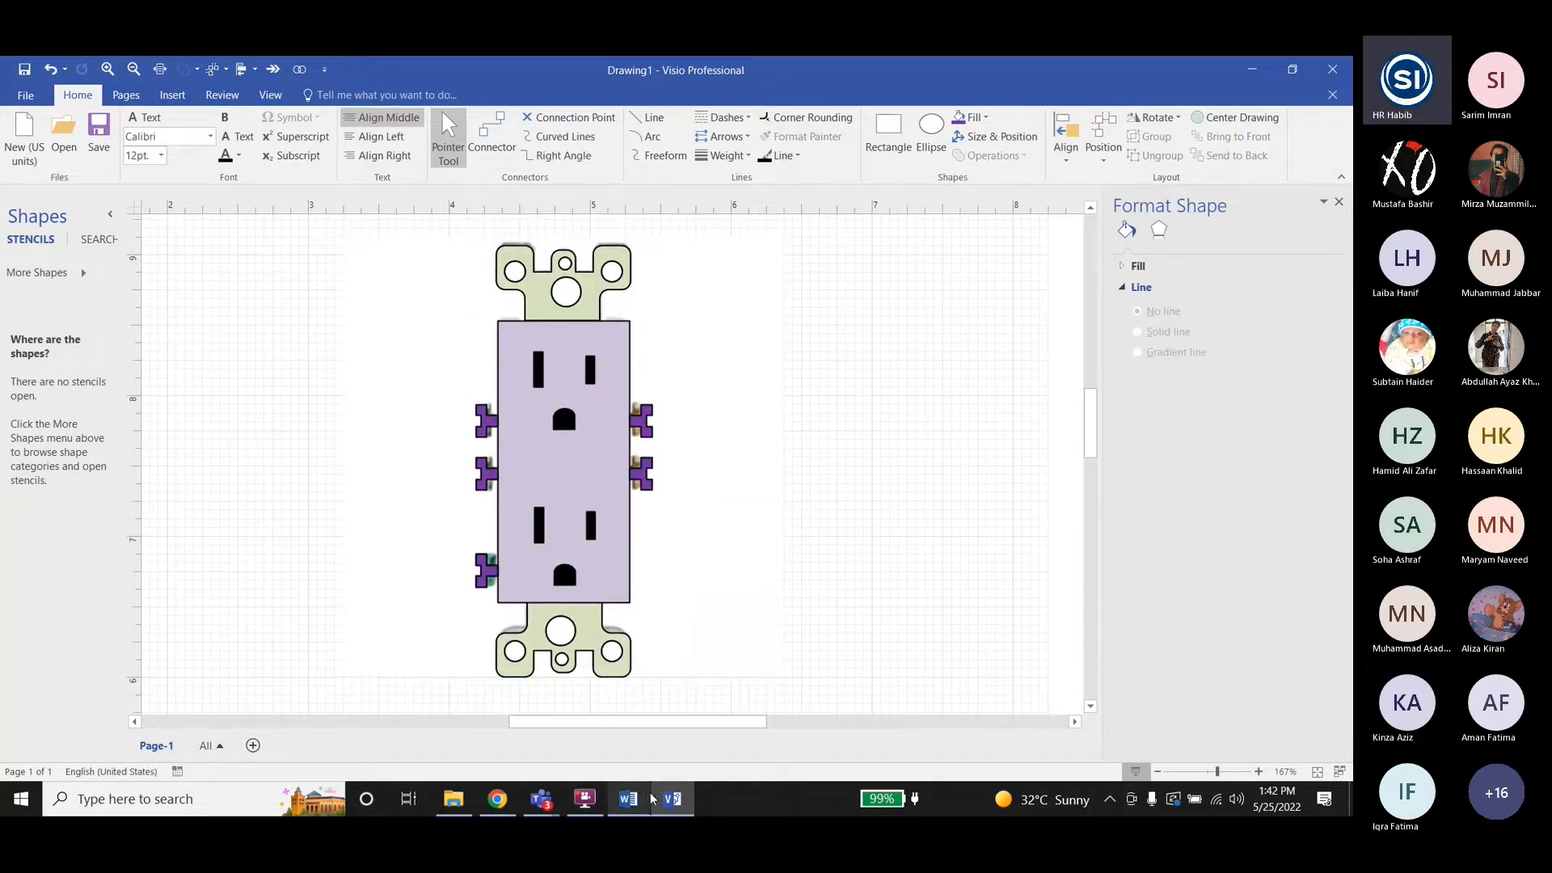
Switch to Word and read the outlet drawing stages in the Lab5 Visio Tasks document up to the coloring stage.
left_click(628, 799)
scroll(986, 585, "down", 5)
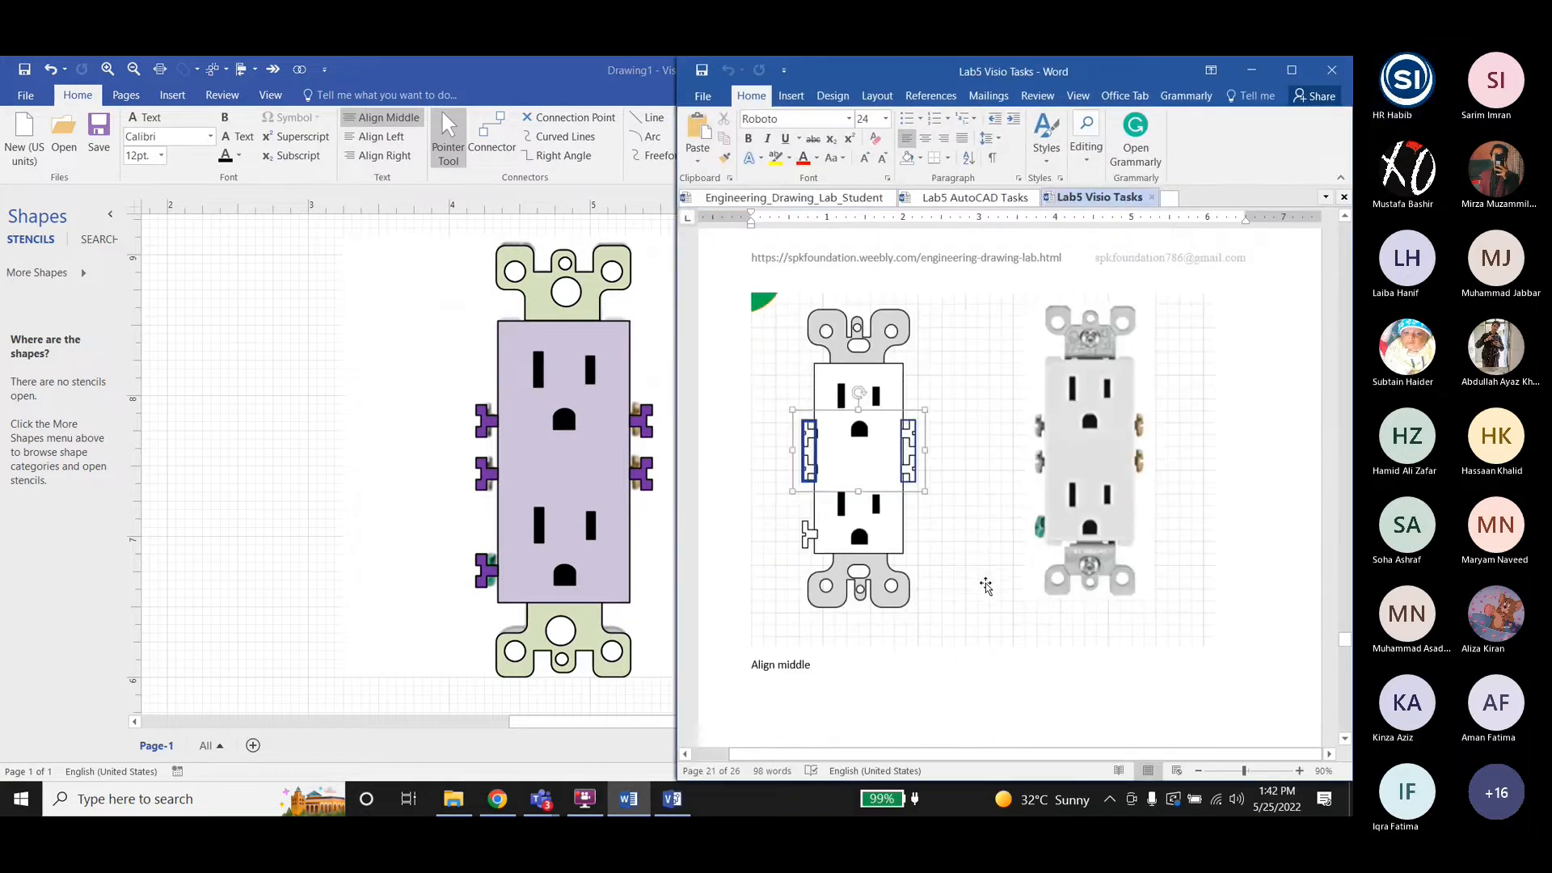
scroll(981, 586, "down", 1)
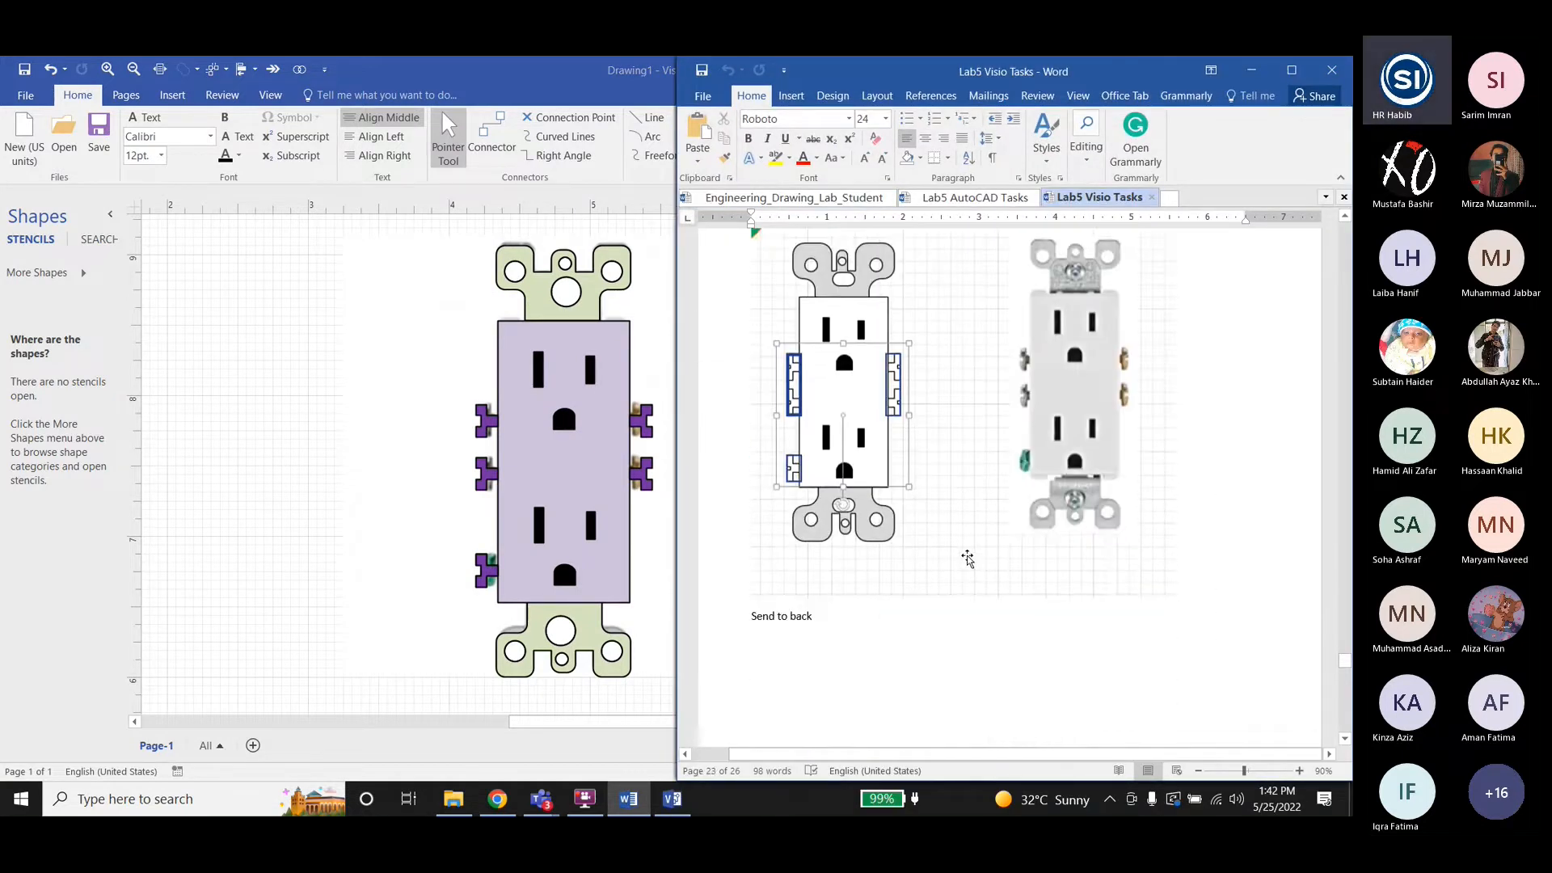
scroll(968, 557, "down", 5)
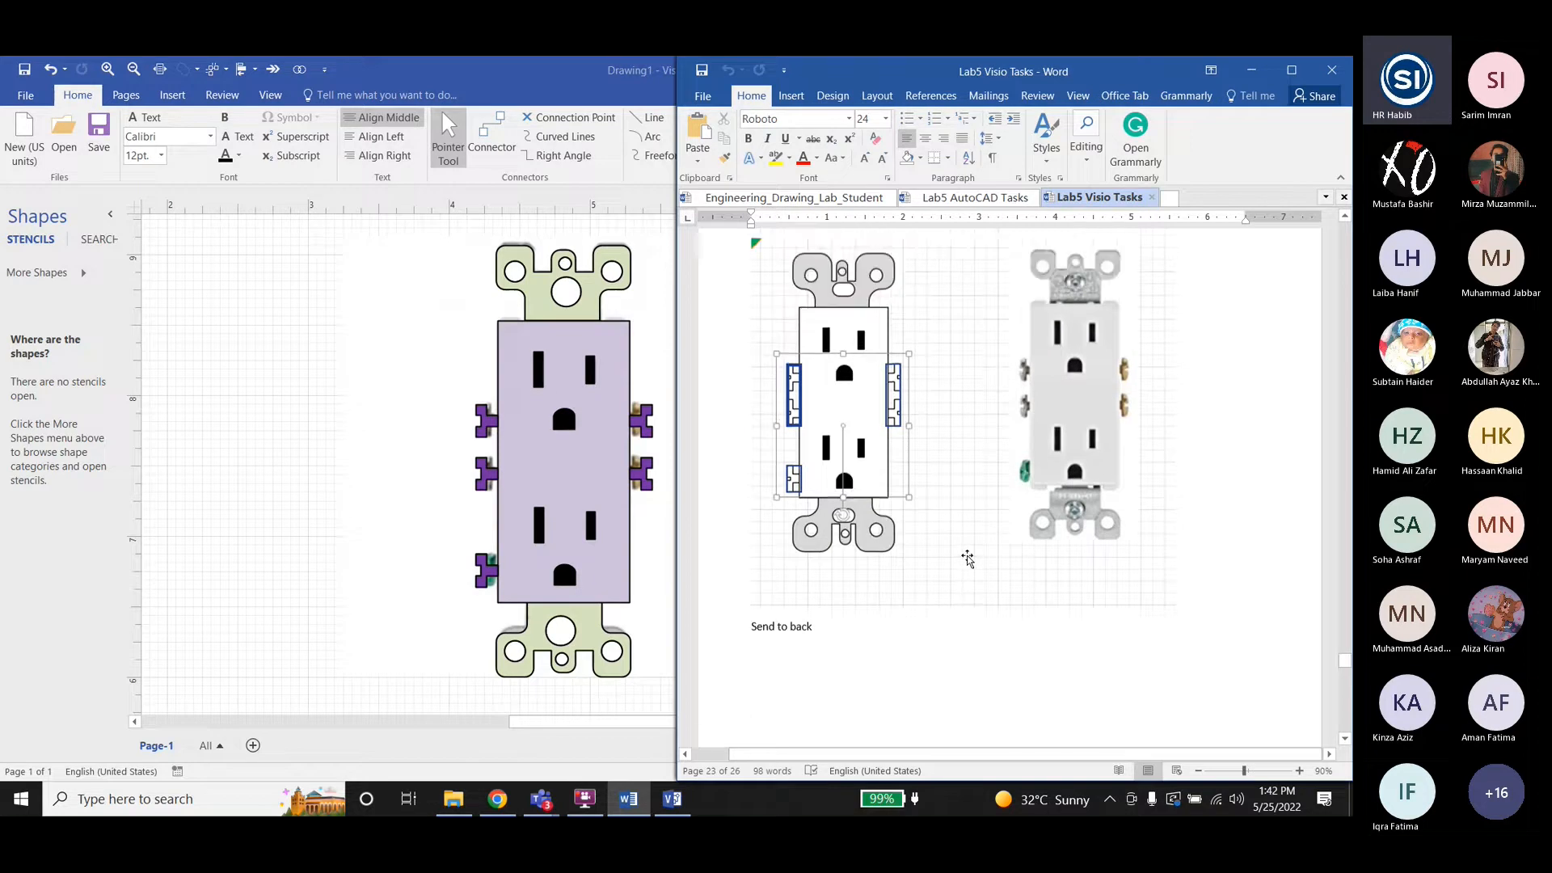
scroll(968, 558, "down", 5)
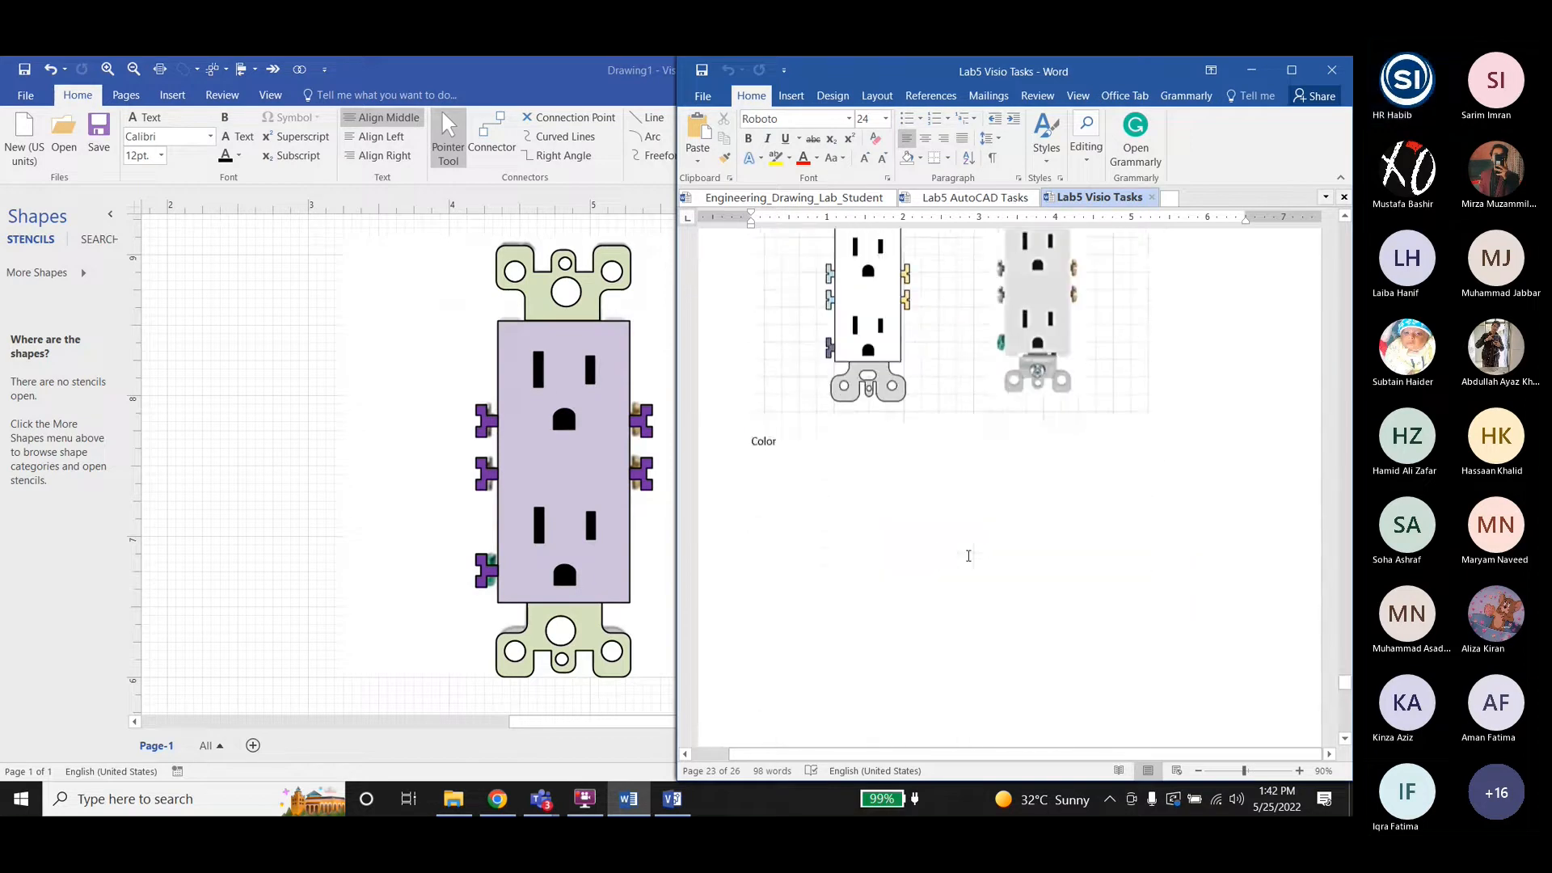
scroll(968, 556, "up", 2)
In Visio, fill the left-hand terminal pair with the green theme color and the lower-left ground terminal with light orange.
left_click(486, 426)
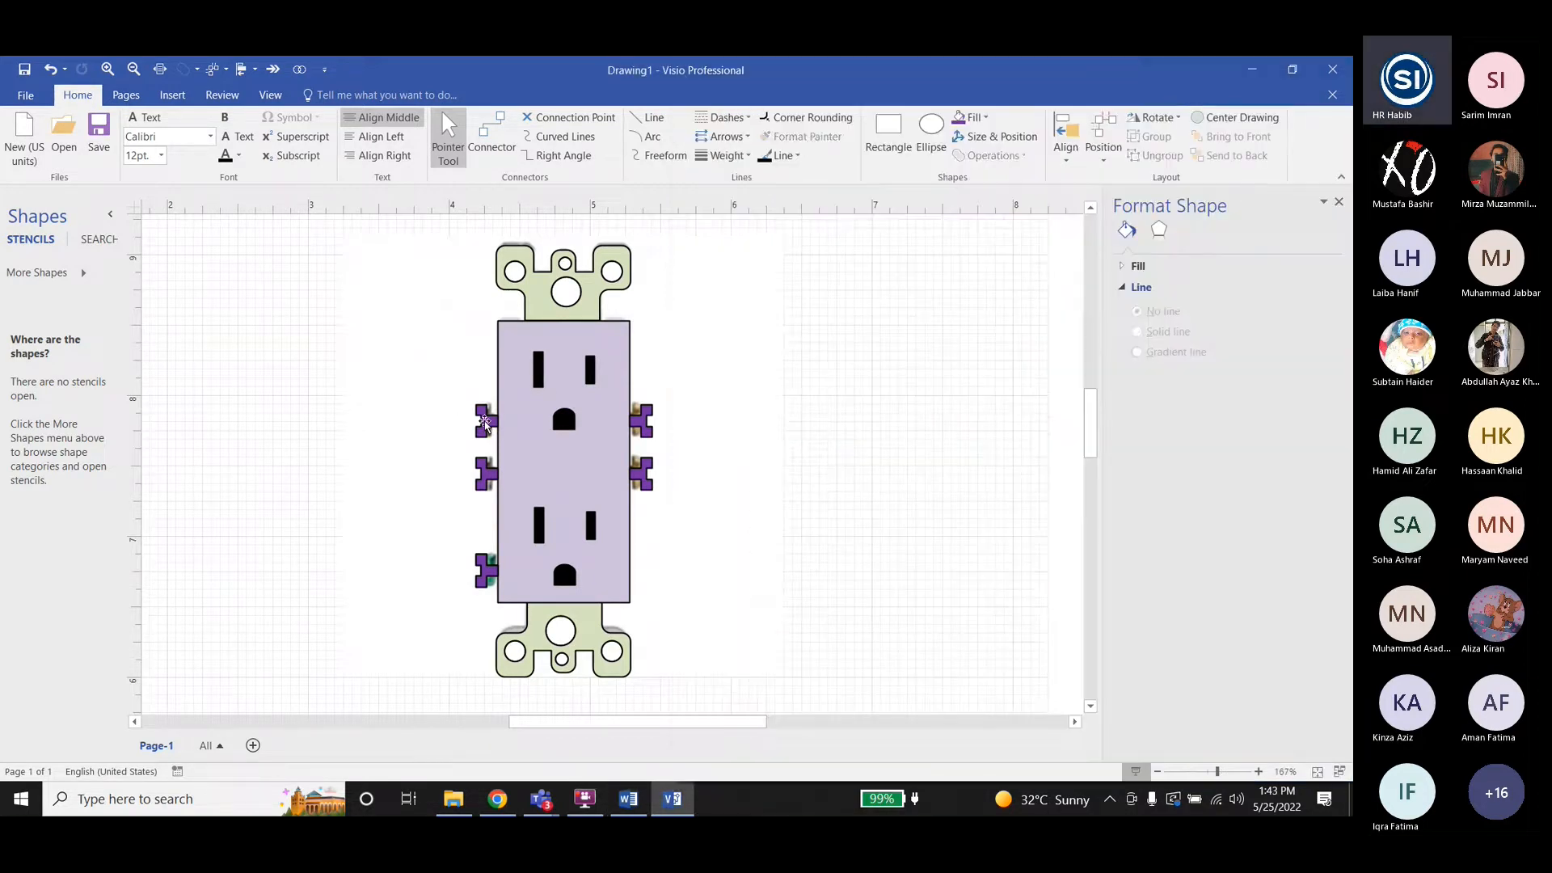
left_click(985, 119)
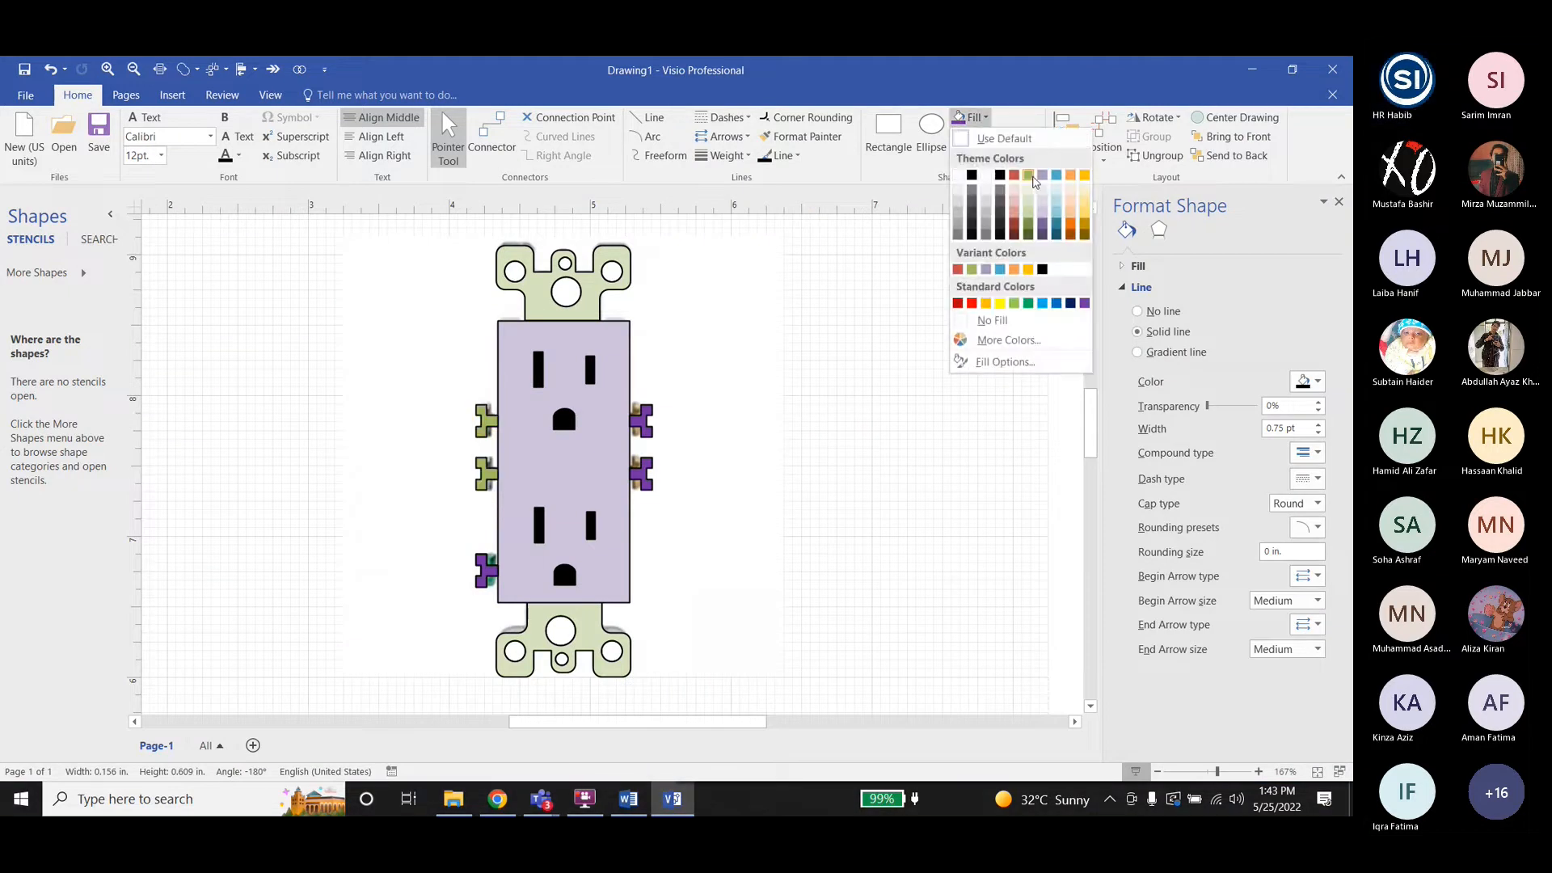
left_click(1035, 176)
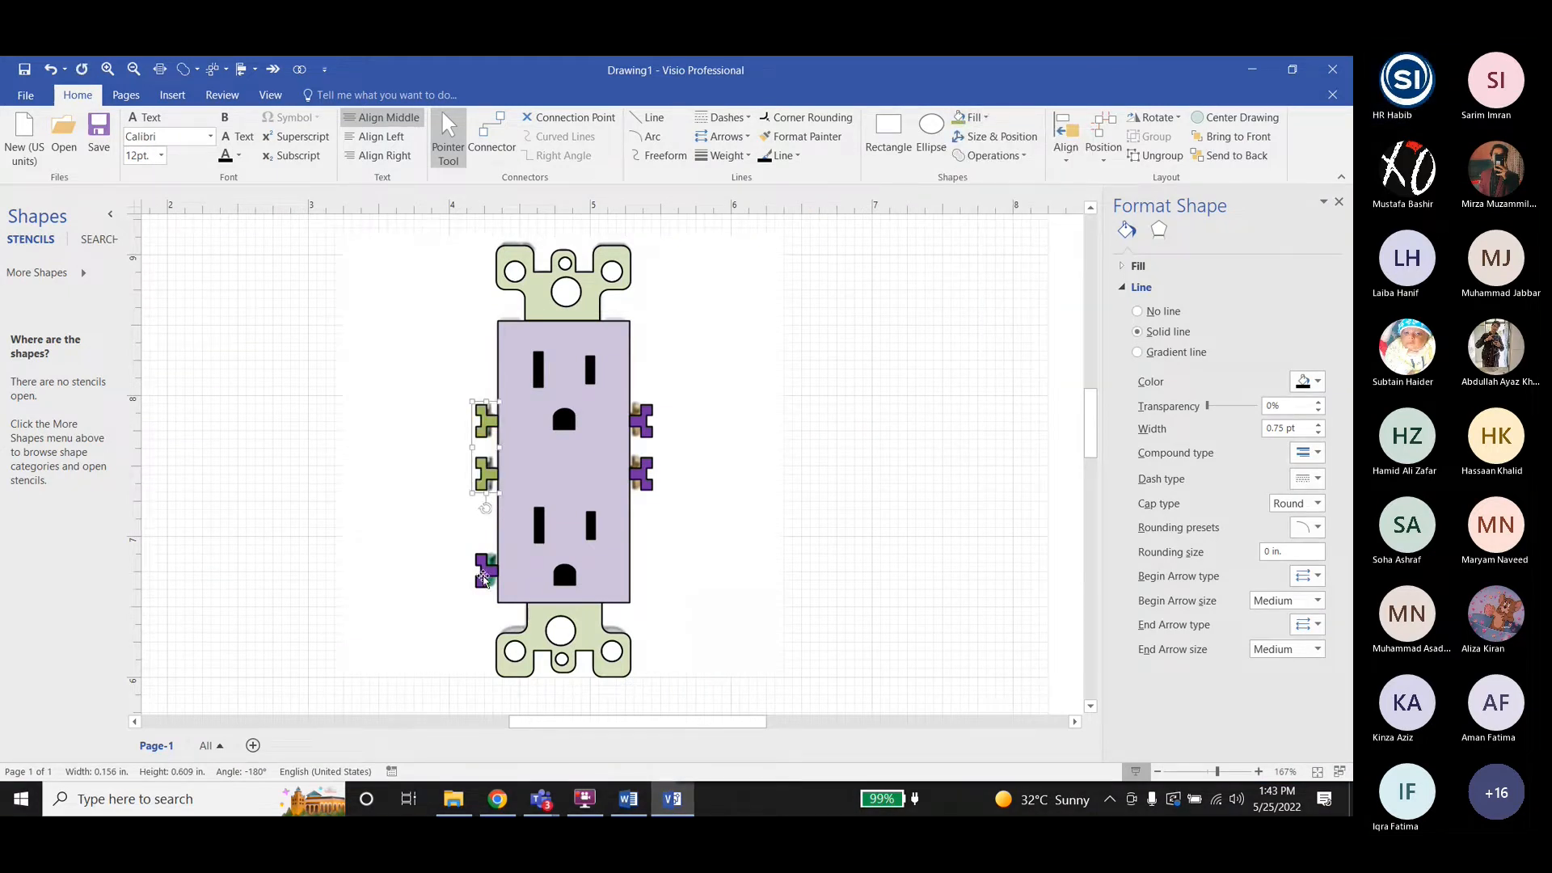
left_click(483, 575)
left_click(976, 117)
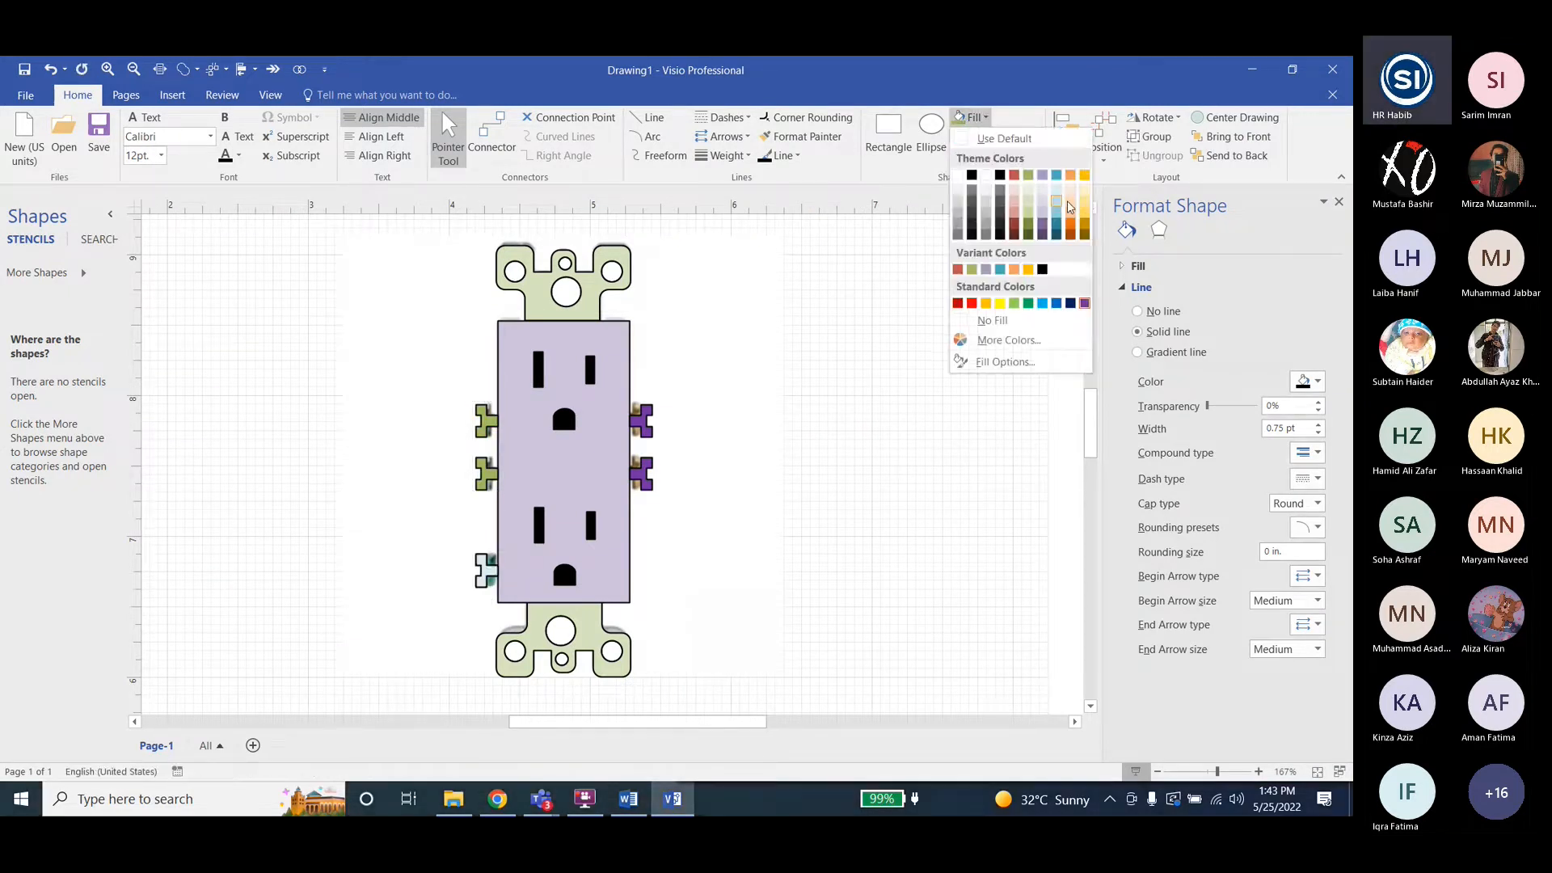
left_click(1068, 207)
Fill the right-hand terminal pair with the red variant color.
left_click(664, 430)
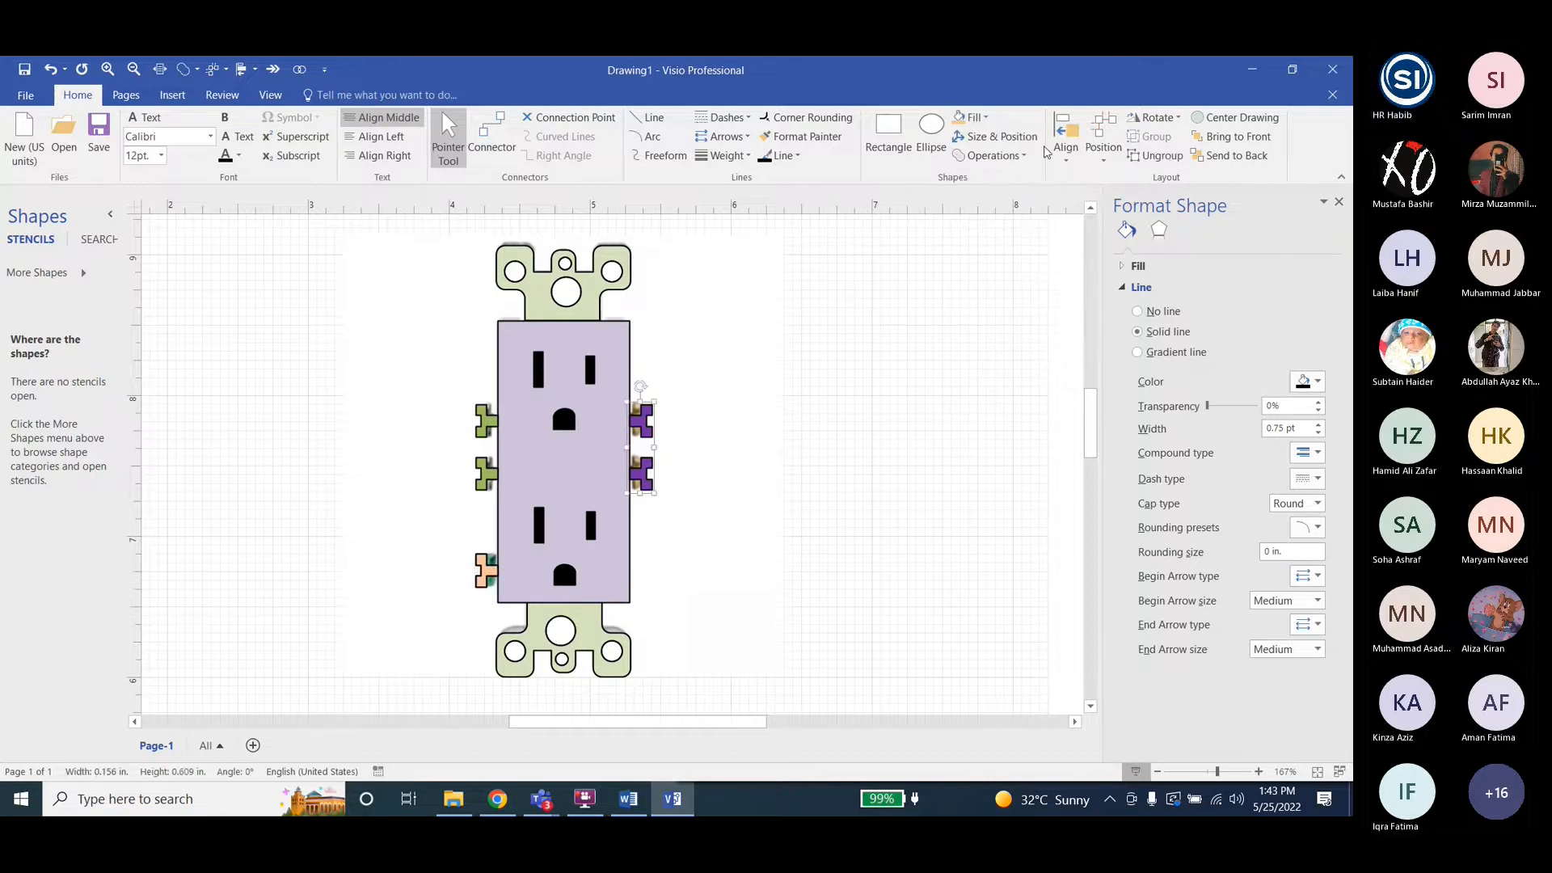
left_click(968, 119)
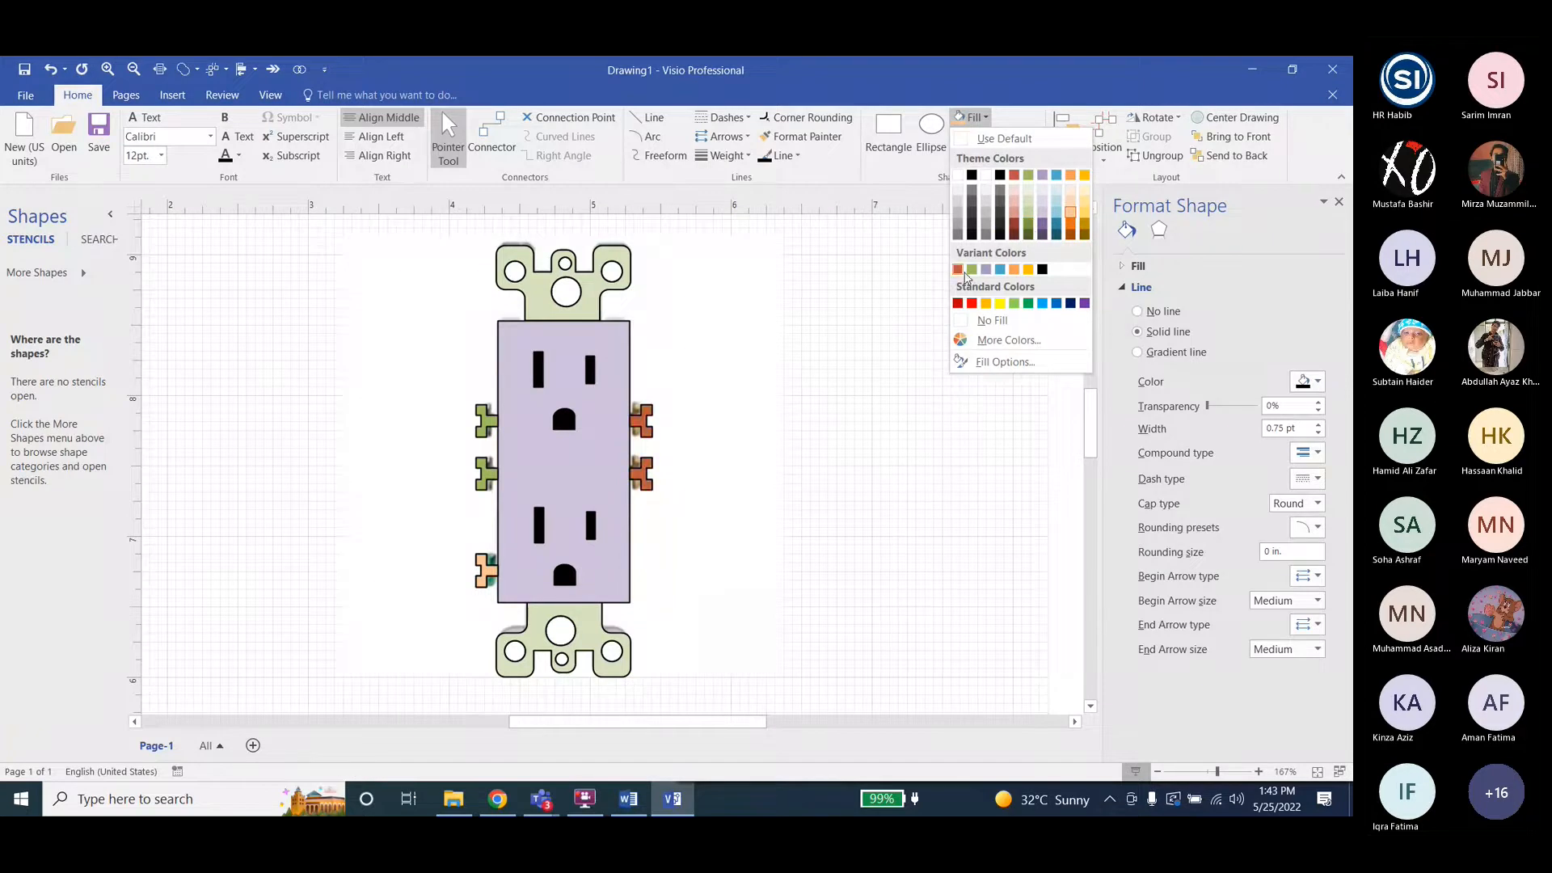
left_click(963, 274)
left_click(409, 474)
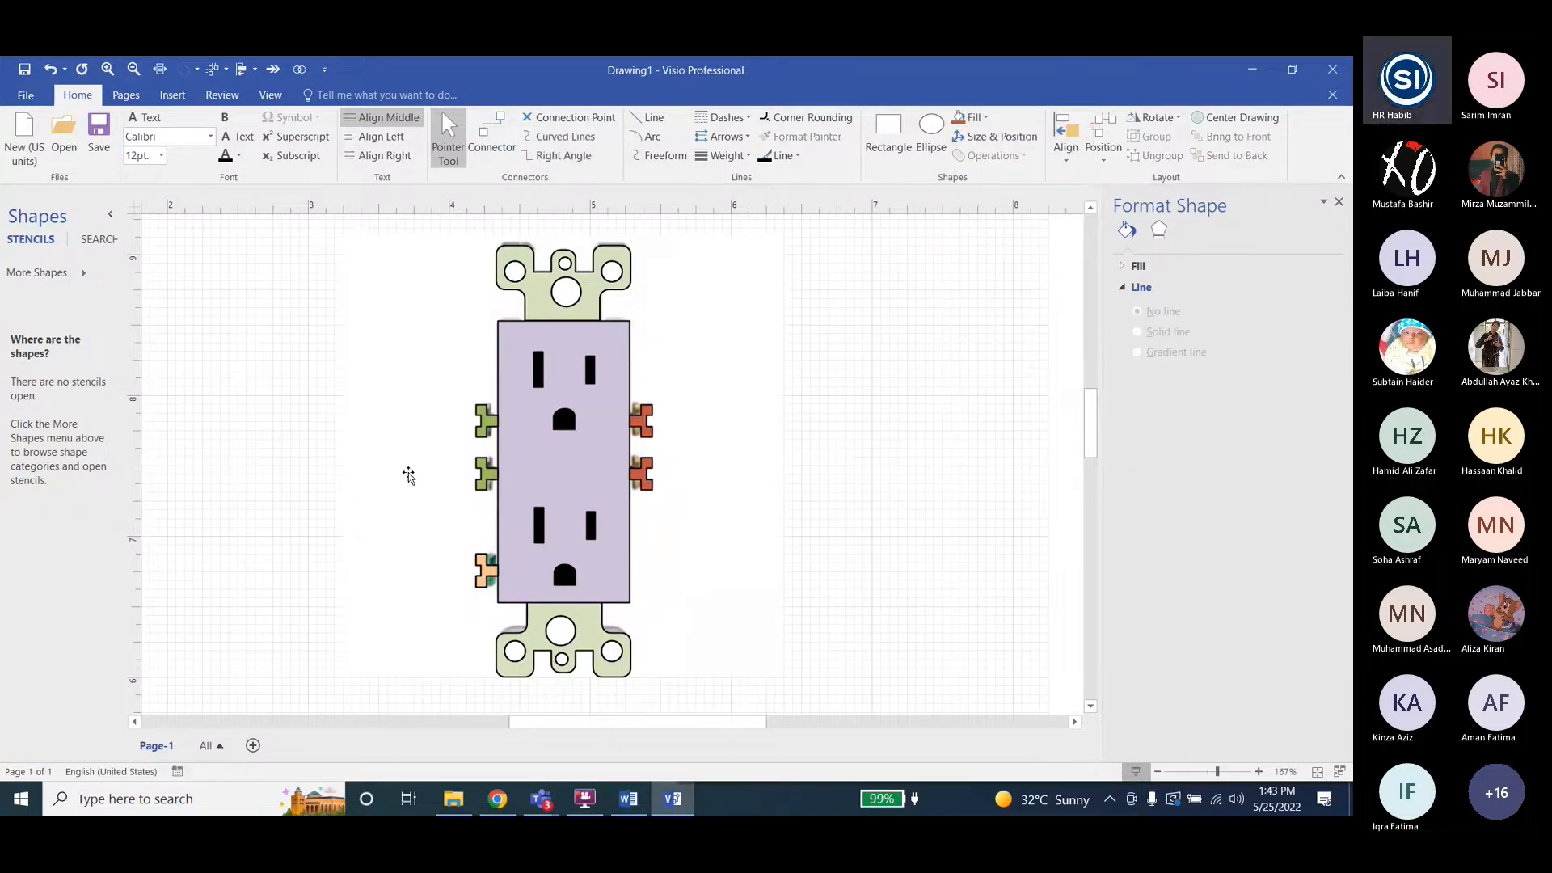
Consult the next stages in the Word lab document, and in Visio move all the outlet shapes left, clear of the reference photo.
key("alt+Tab")
scroll(1075, 560, "down", 15)
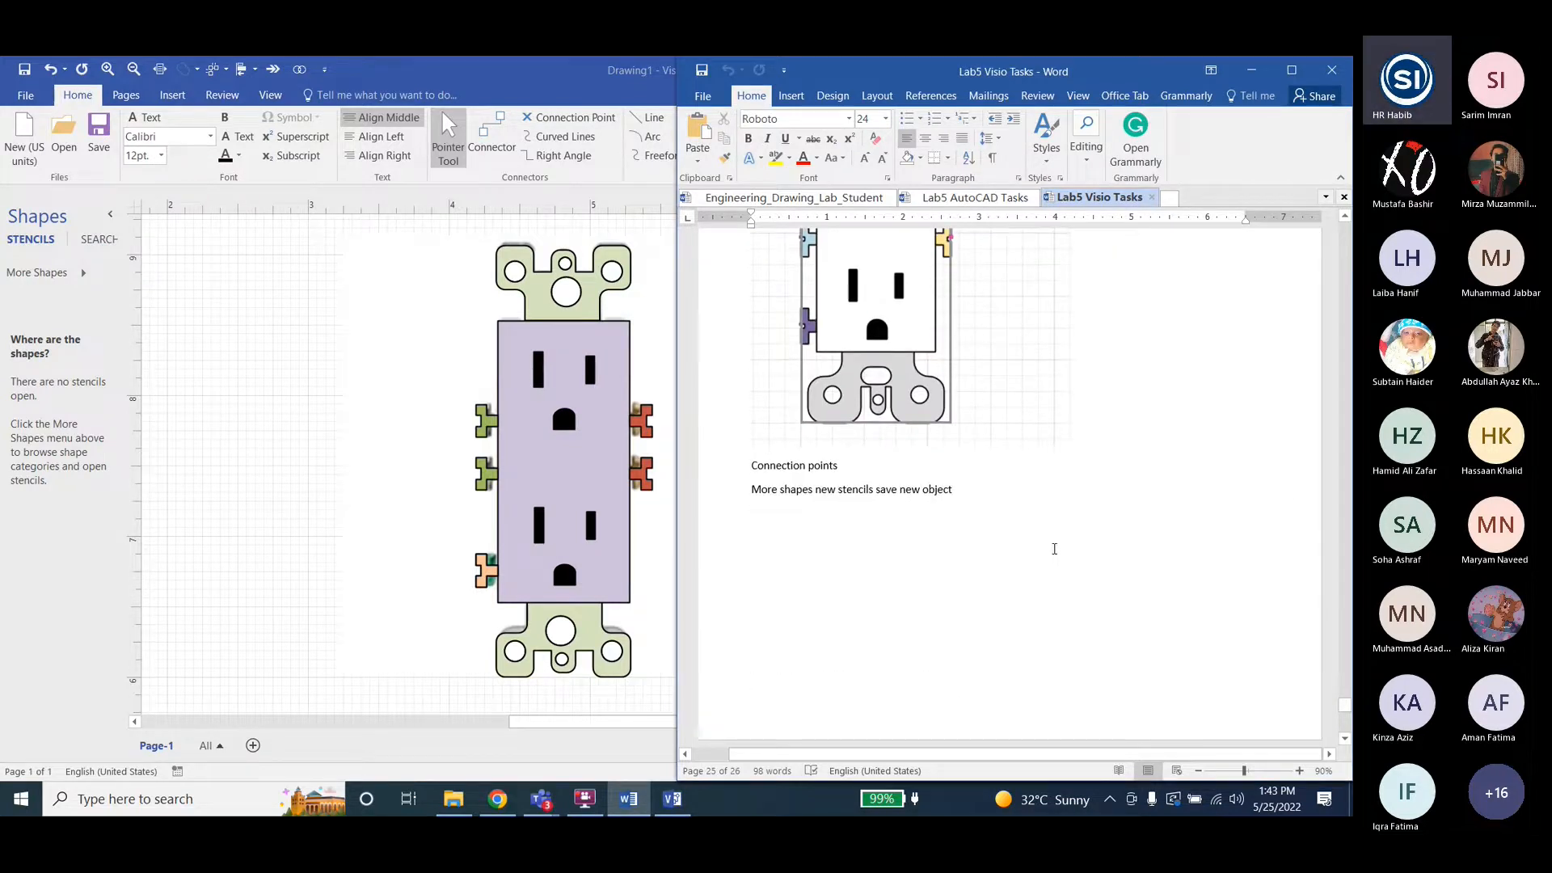
left_click(294, 530)
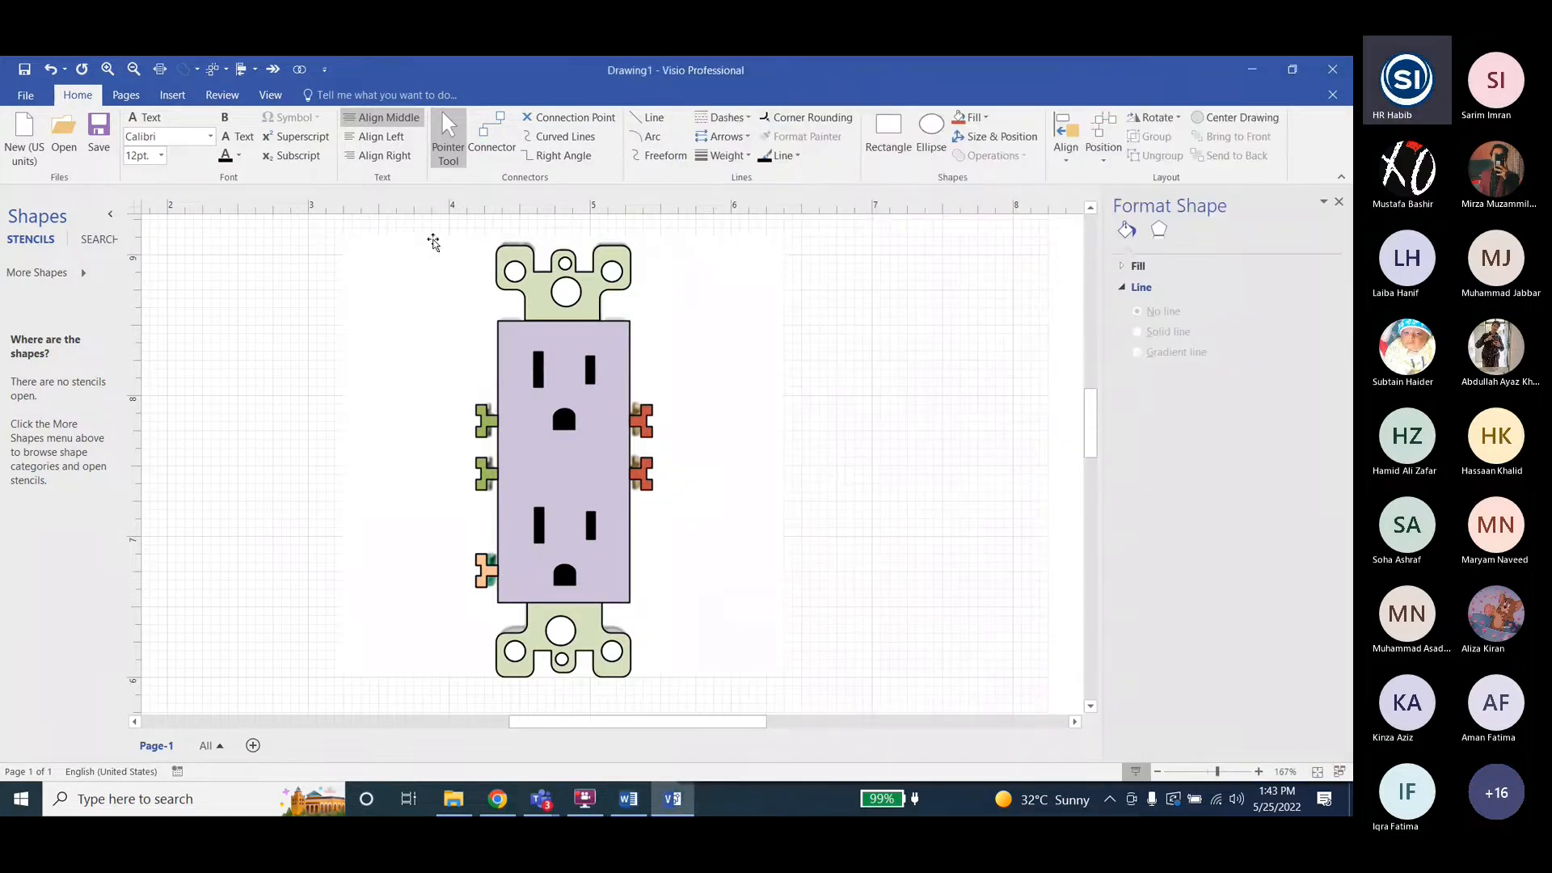
left_click(566, 453)
scroll(827, 589, "down", 1)
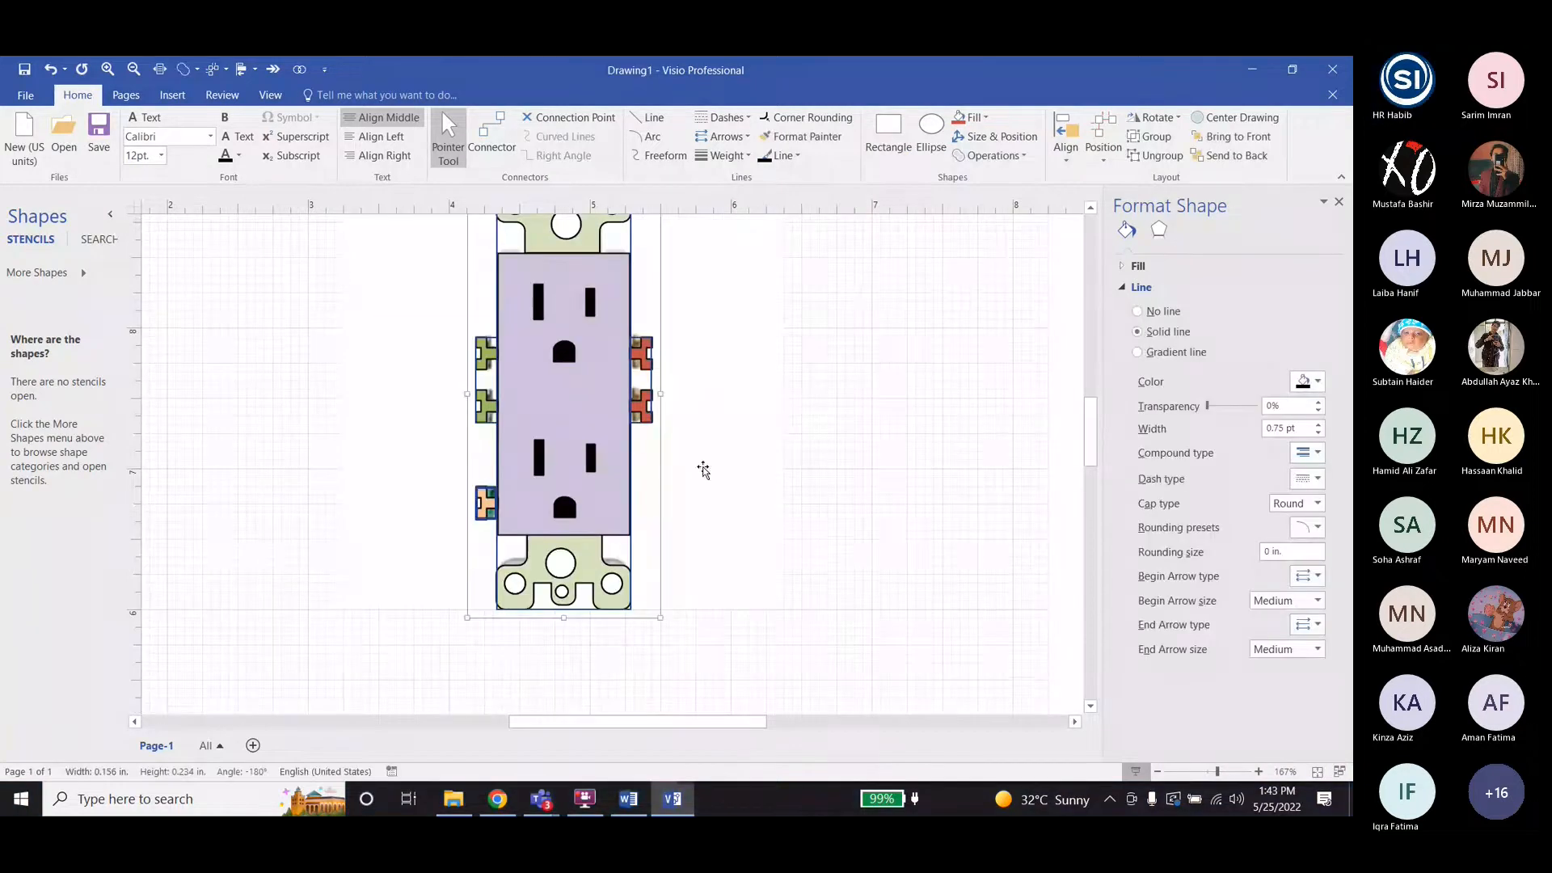
left_click_drag(558, 419, 281, 477)
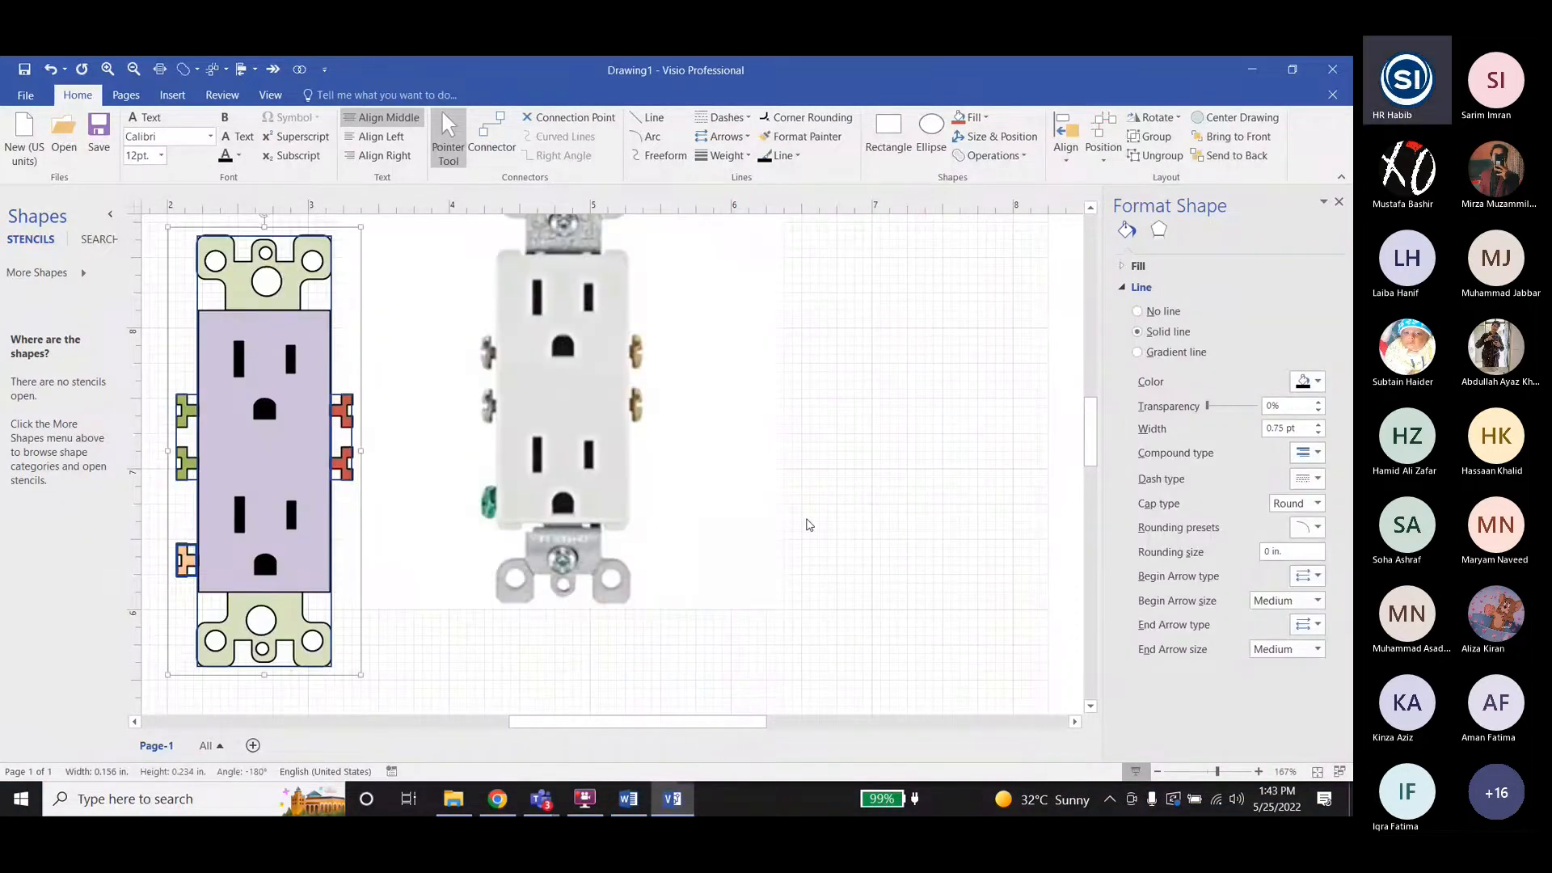
scroll(810, 524, "down", 4, "ctrl")
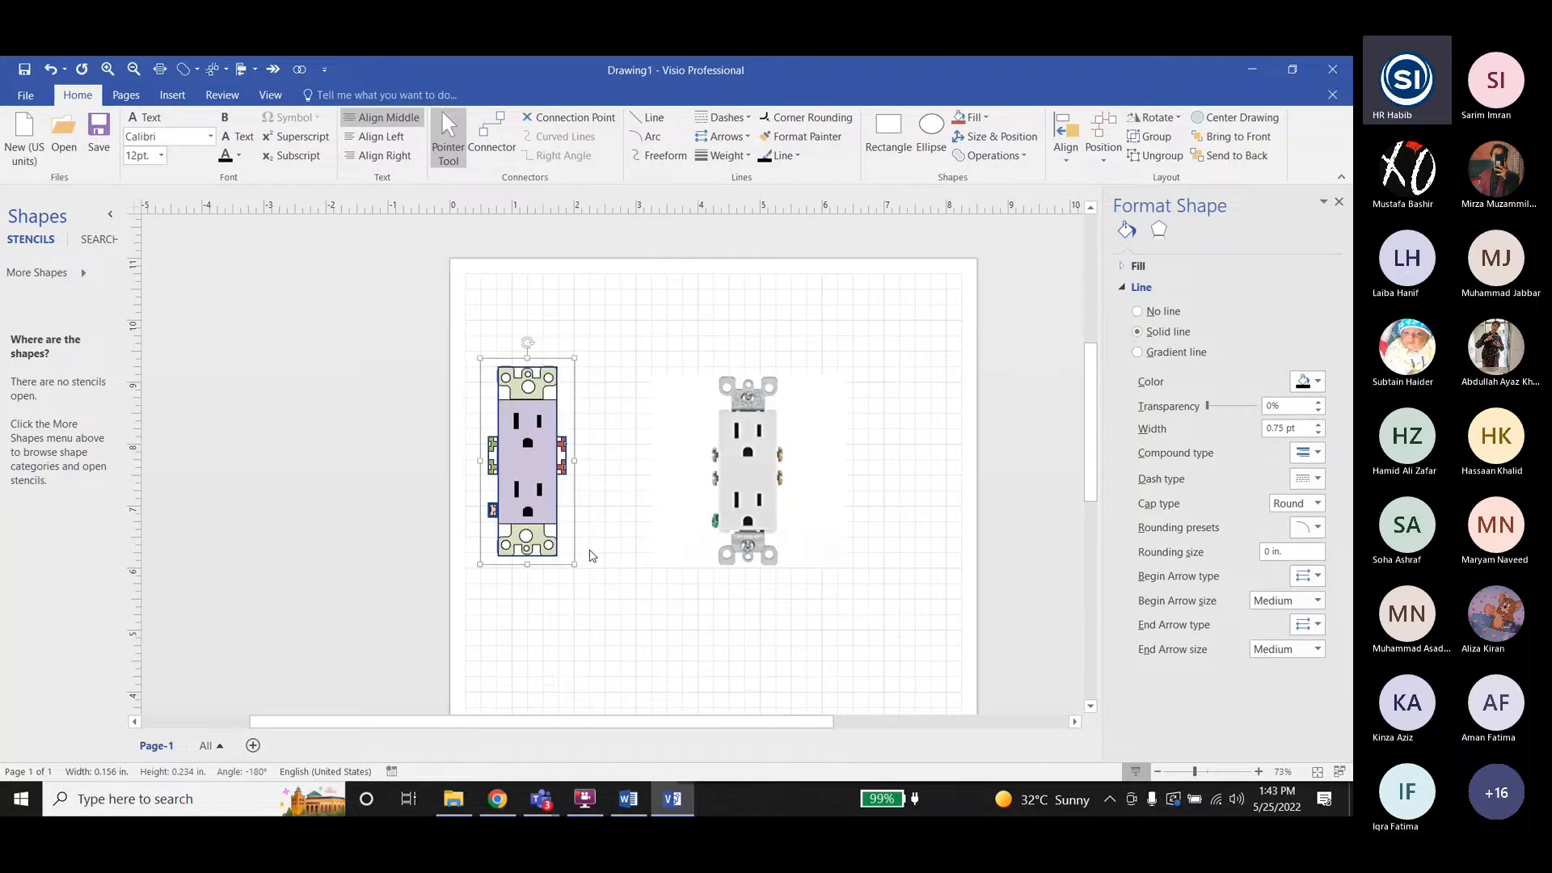
Group the outlet drawing, move it to the page's upper-left area, and shift the reference photo farther to the right.
left_click(527, 512)
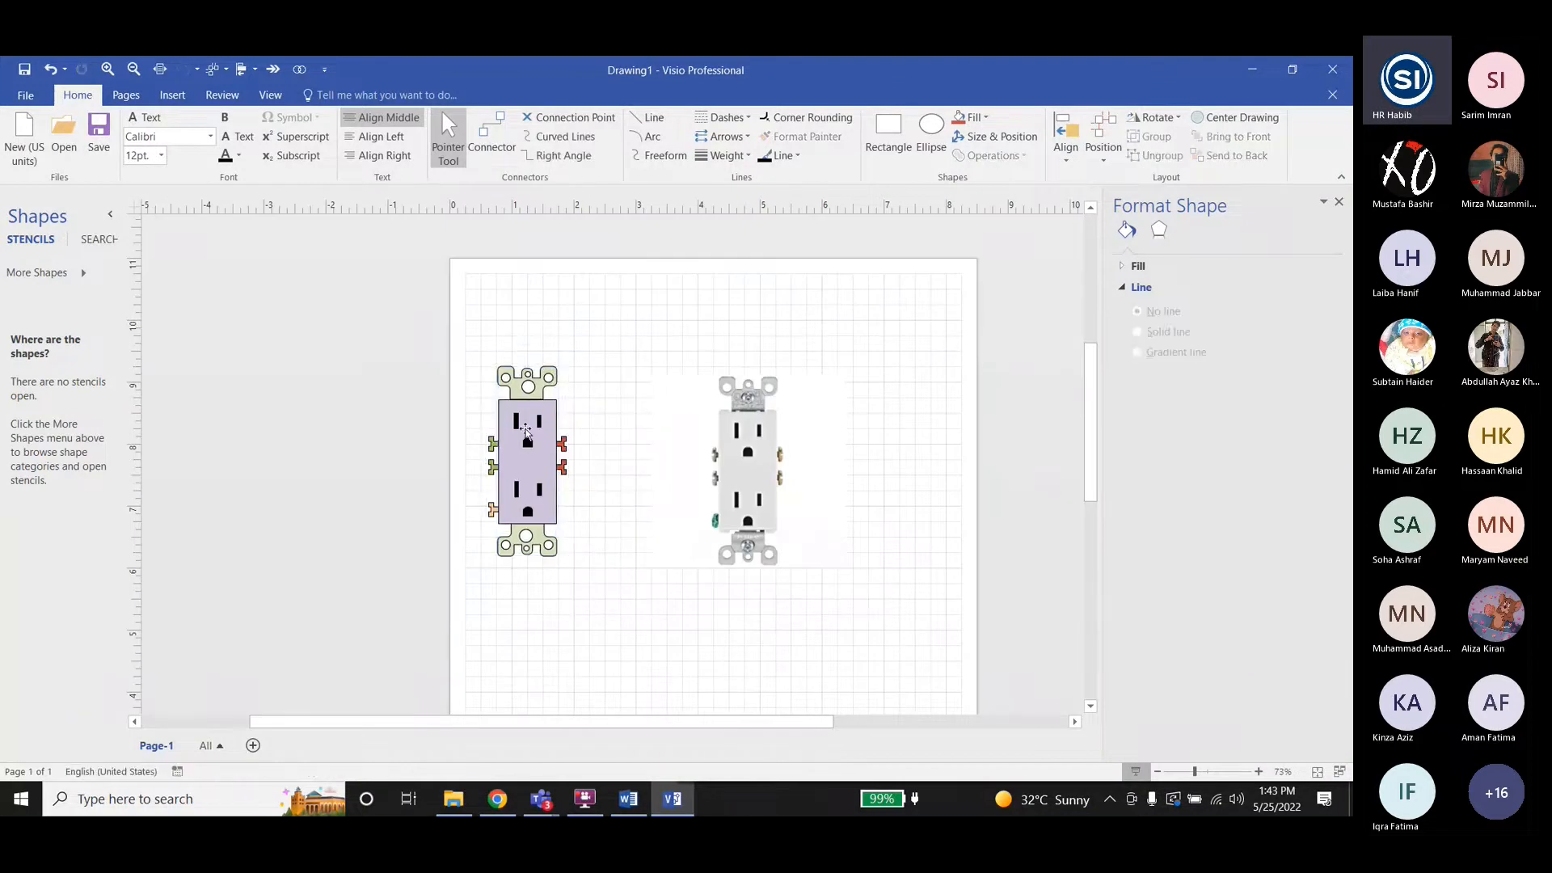
left_click_drag(527, 512, 535, 431)
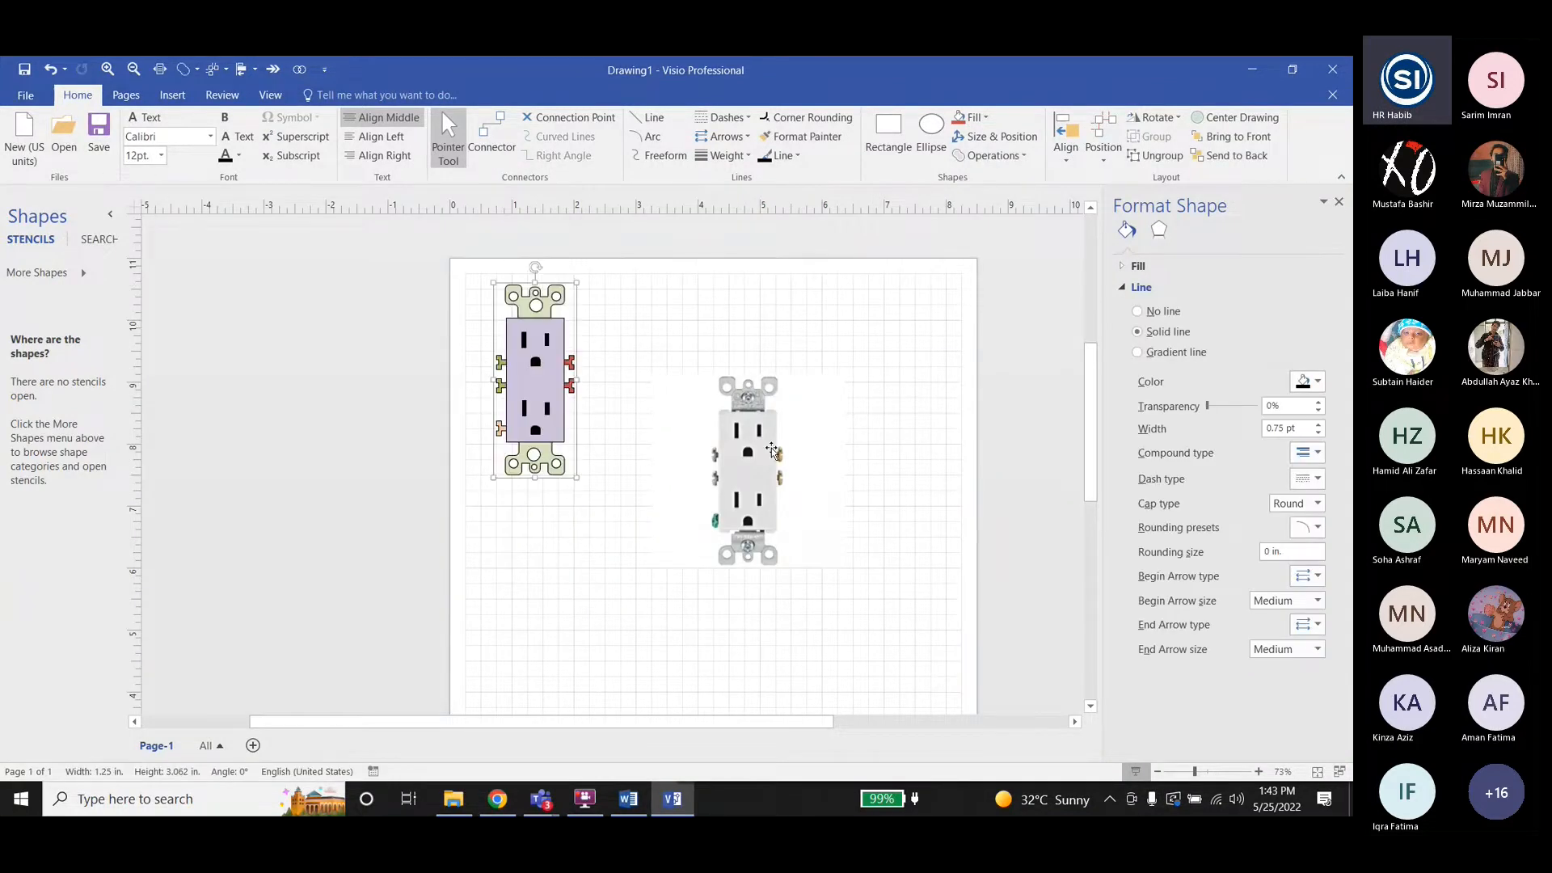
left_click_drag(772, 450, 889, 359)
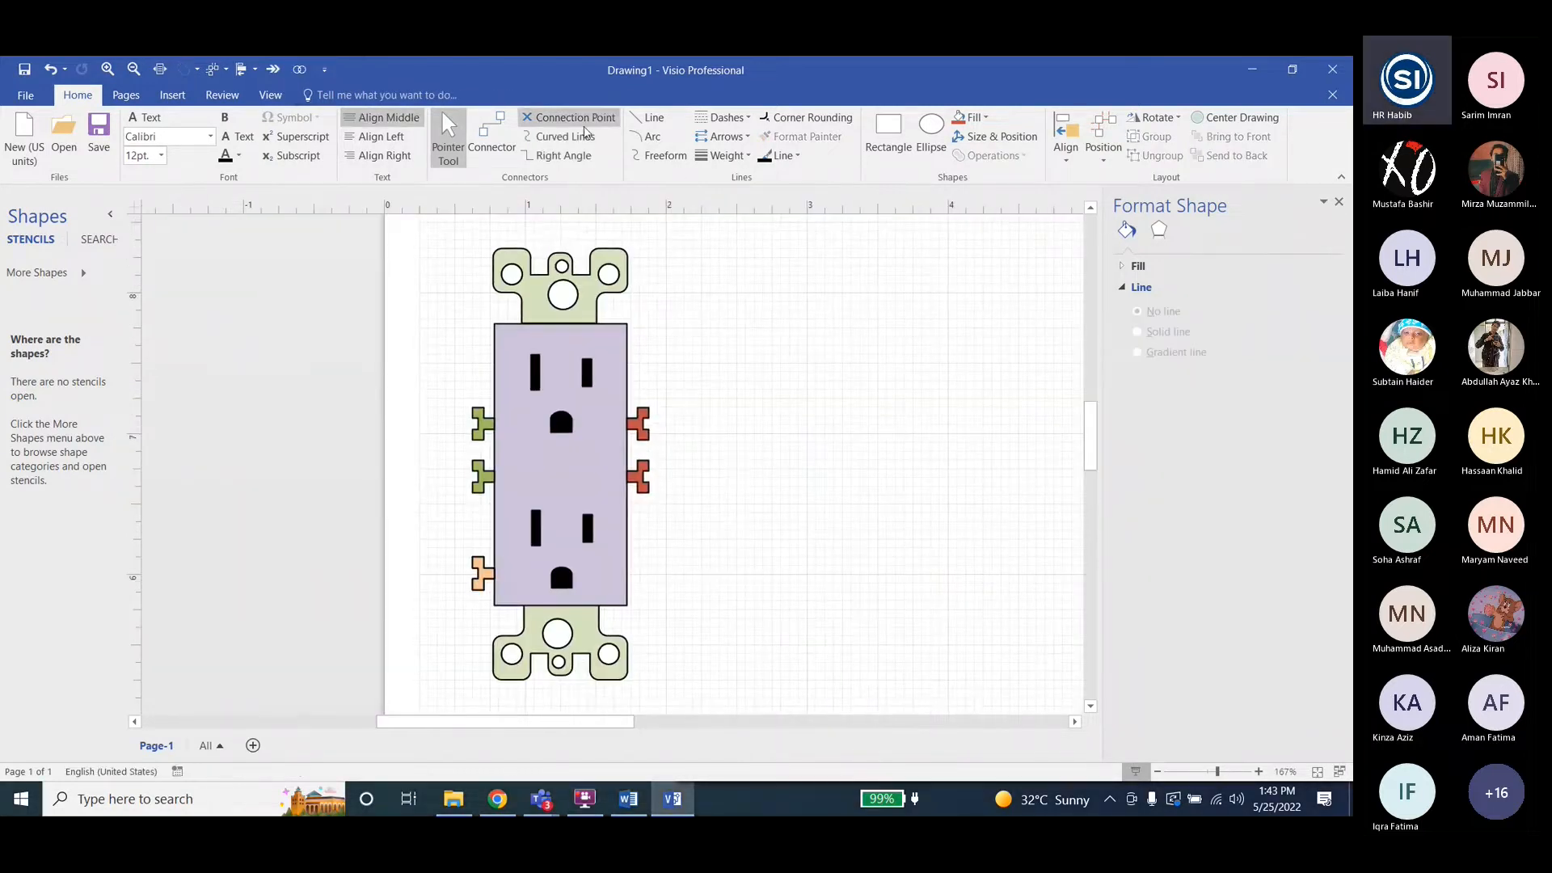
Add connection points at the outer edges of the two red terminals on the grouped outlet.
left_click(575, 118)
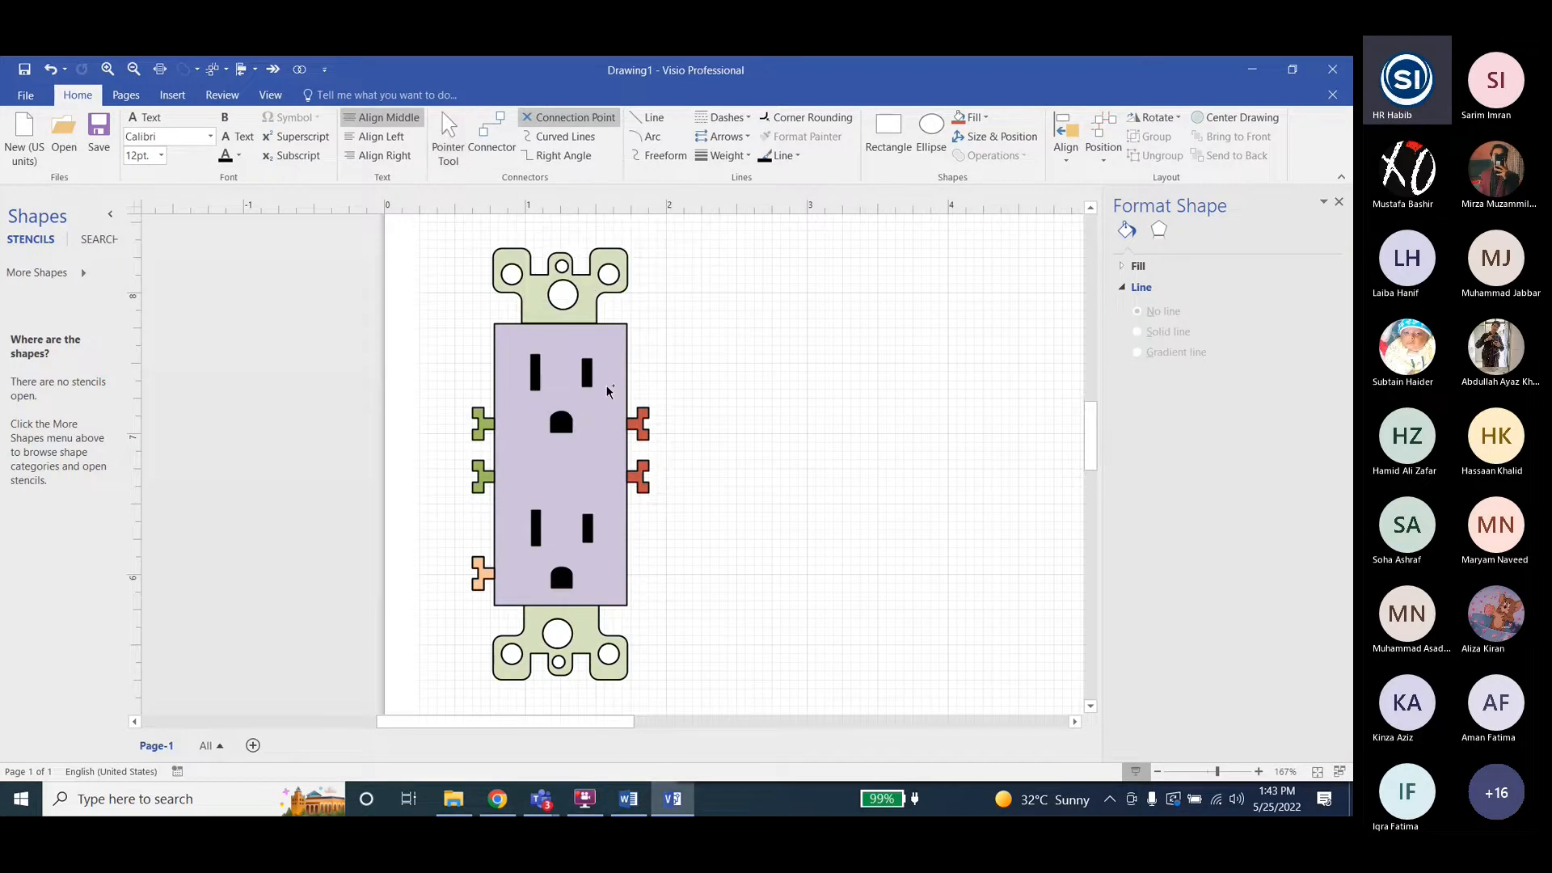
scroll(660, 435, "up", 3, "ctrl")
scroll(660, 435, "up", 5, "ctrl")
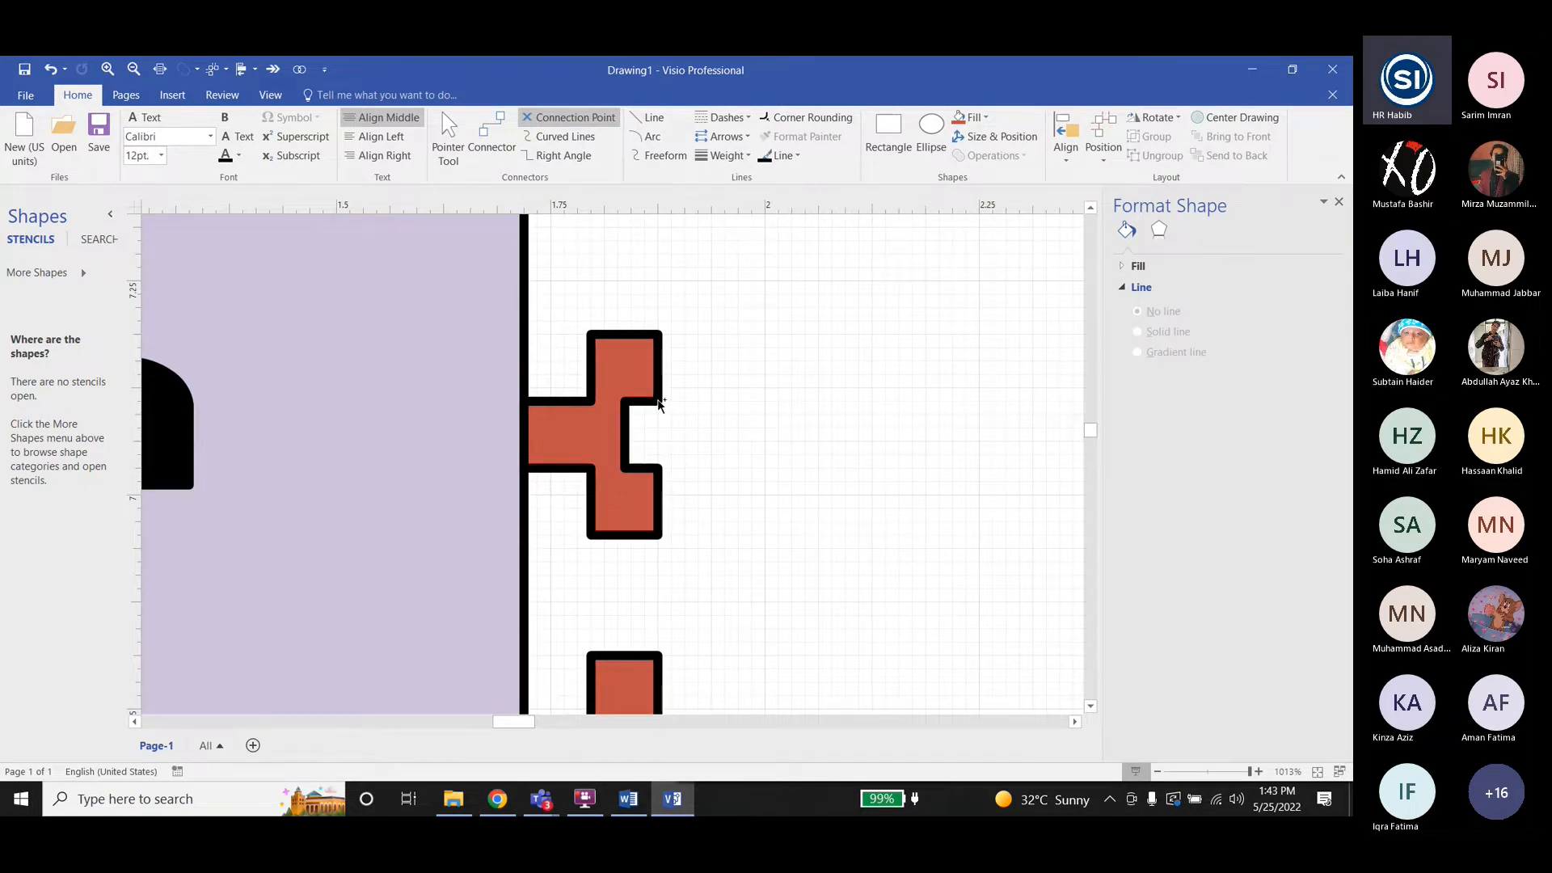
left_click(660, 404)
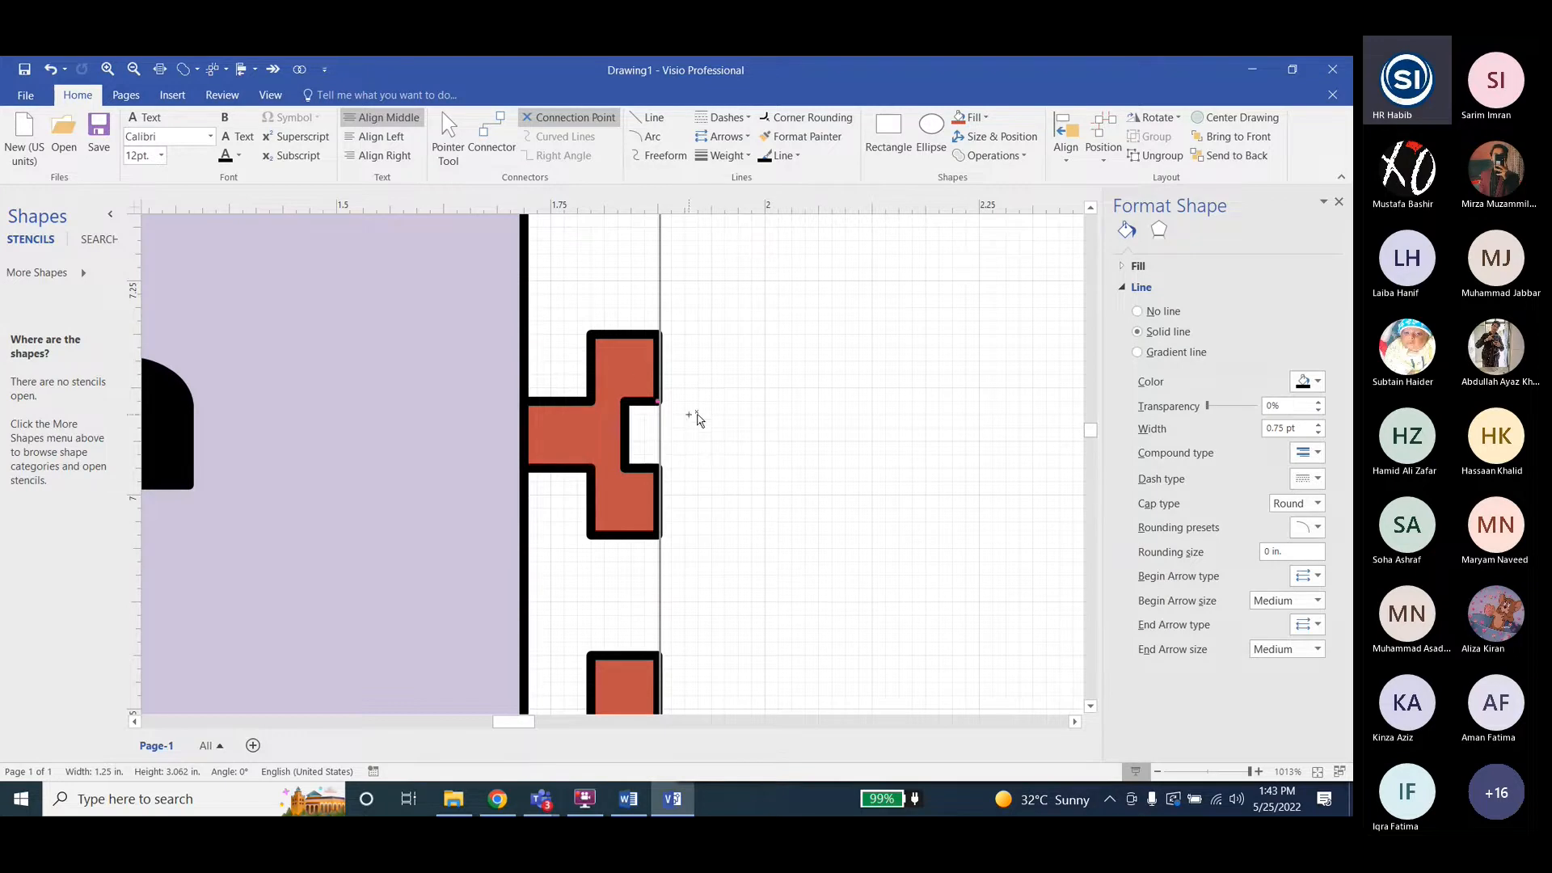
scroll(688, 401, "down", 1)
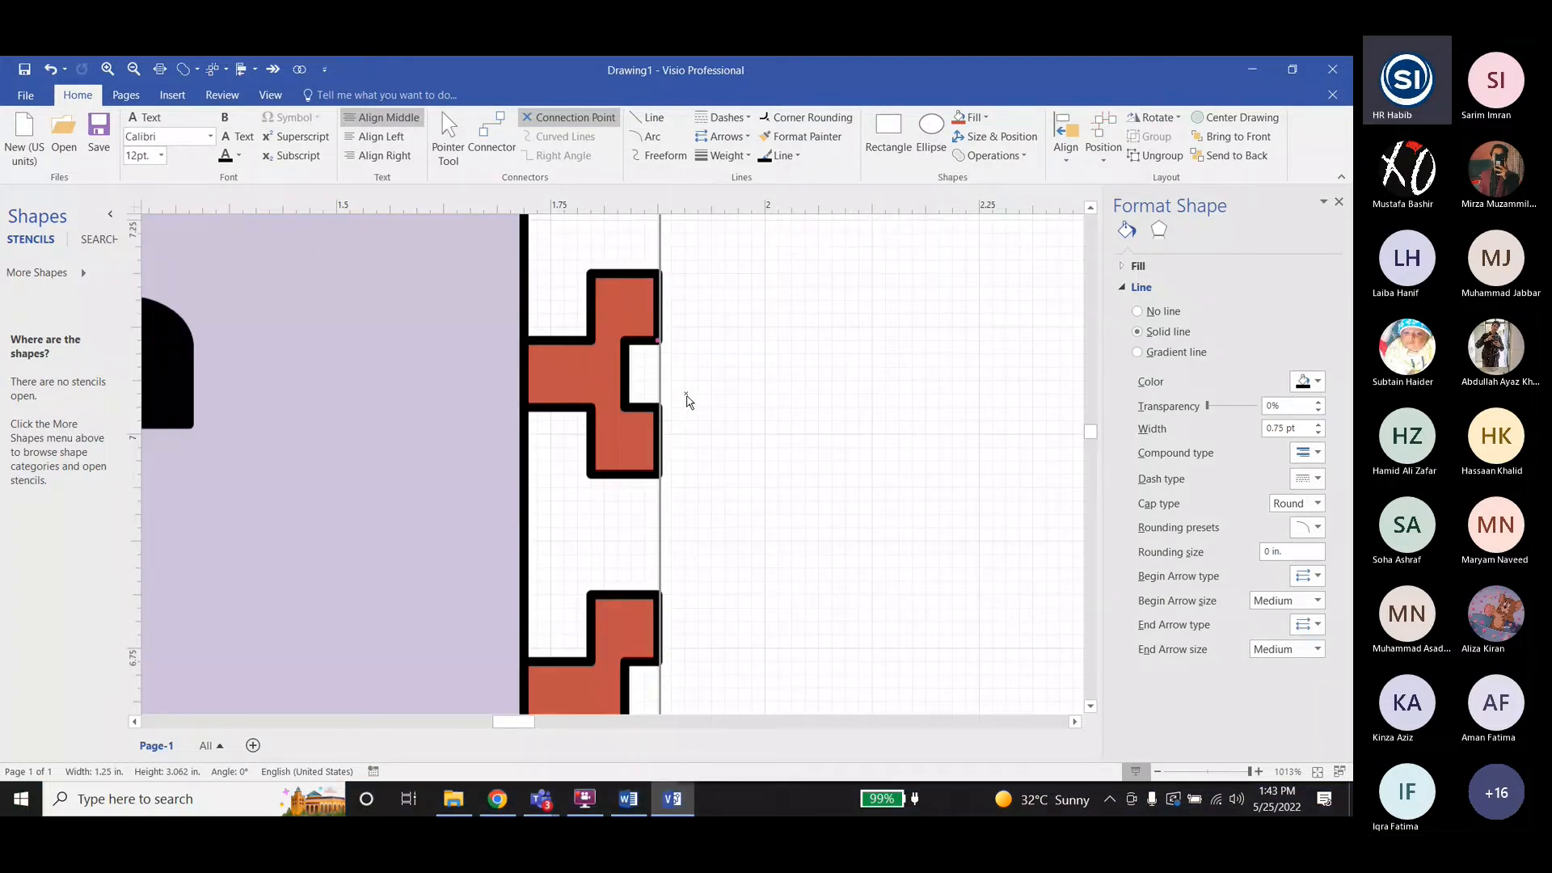
scroll(689, 402, "down", 1)
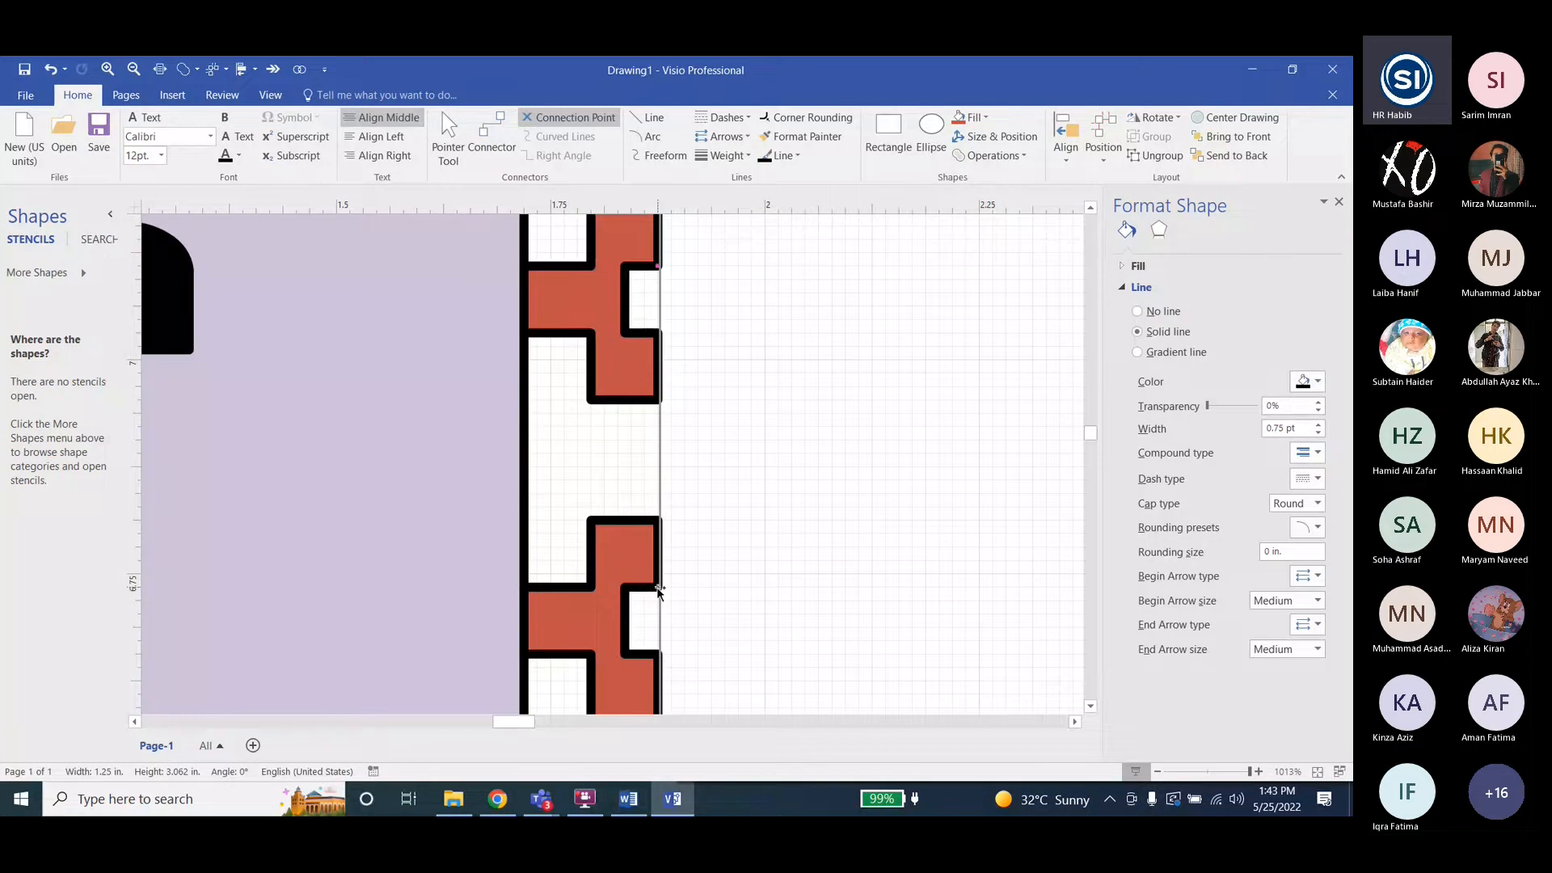
left_click(658, 588)
scroll(842, 627, "down", 2)
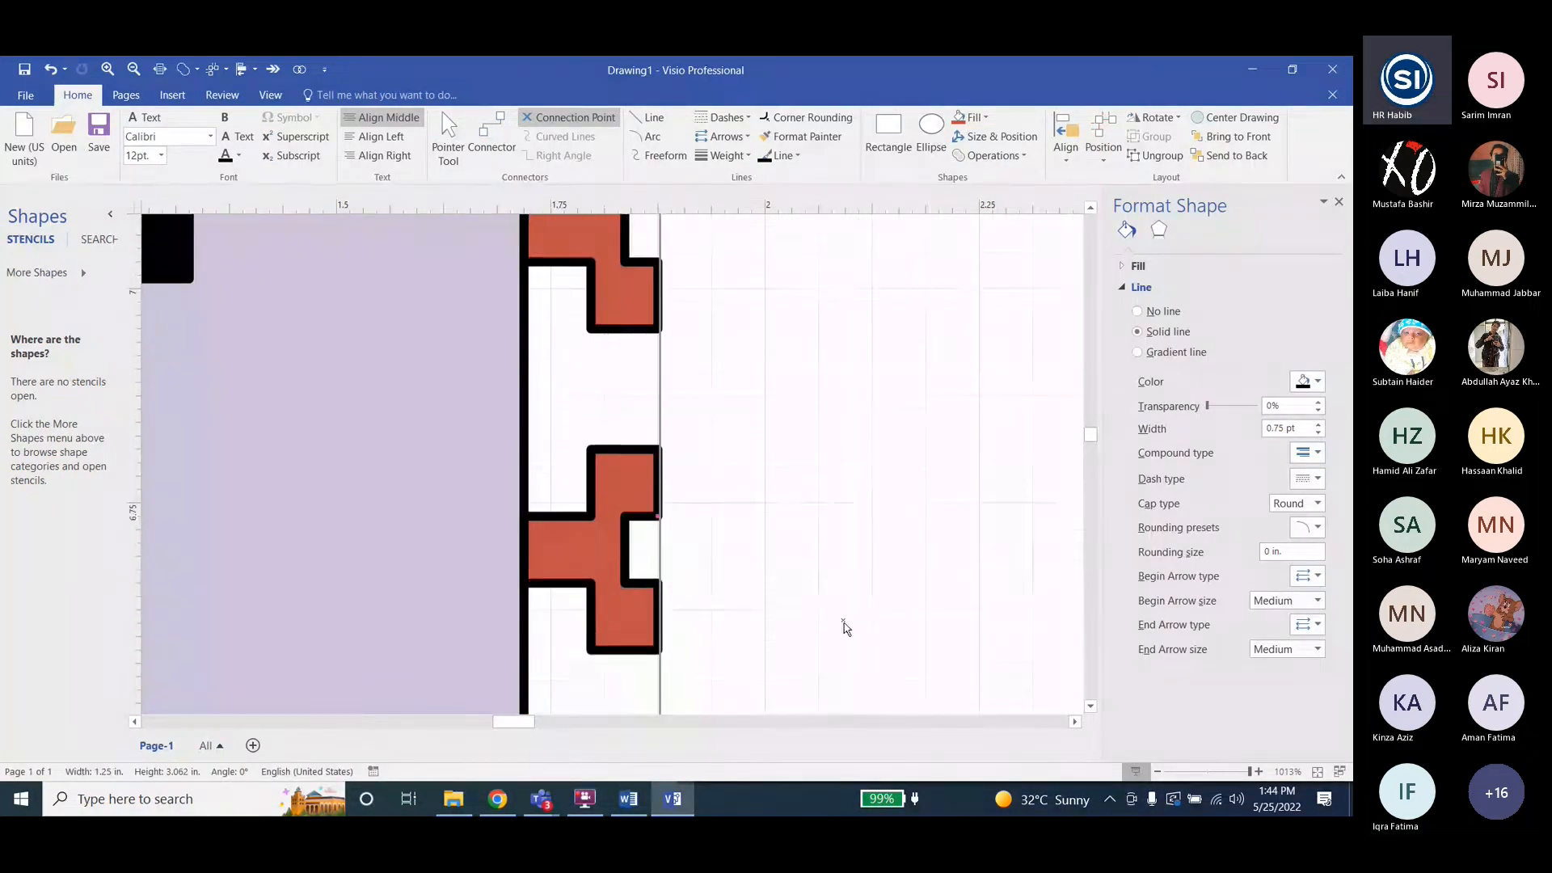
Add connection points at the outer corners of the two green terminals and the orange ground terminal.
scroll(815, 622, "down", 5, "ctrl")
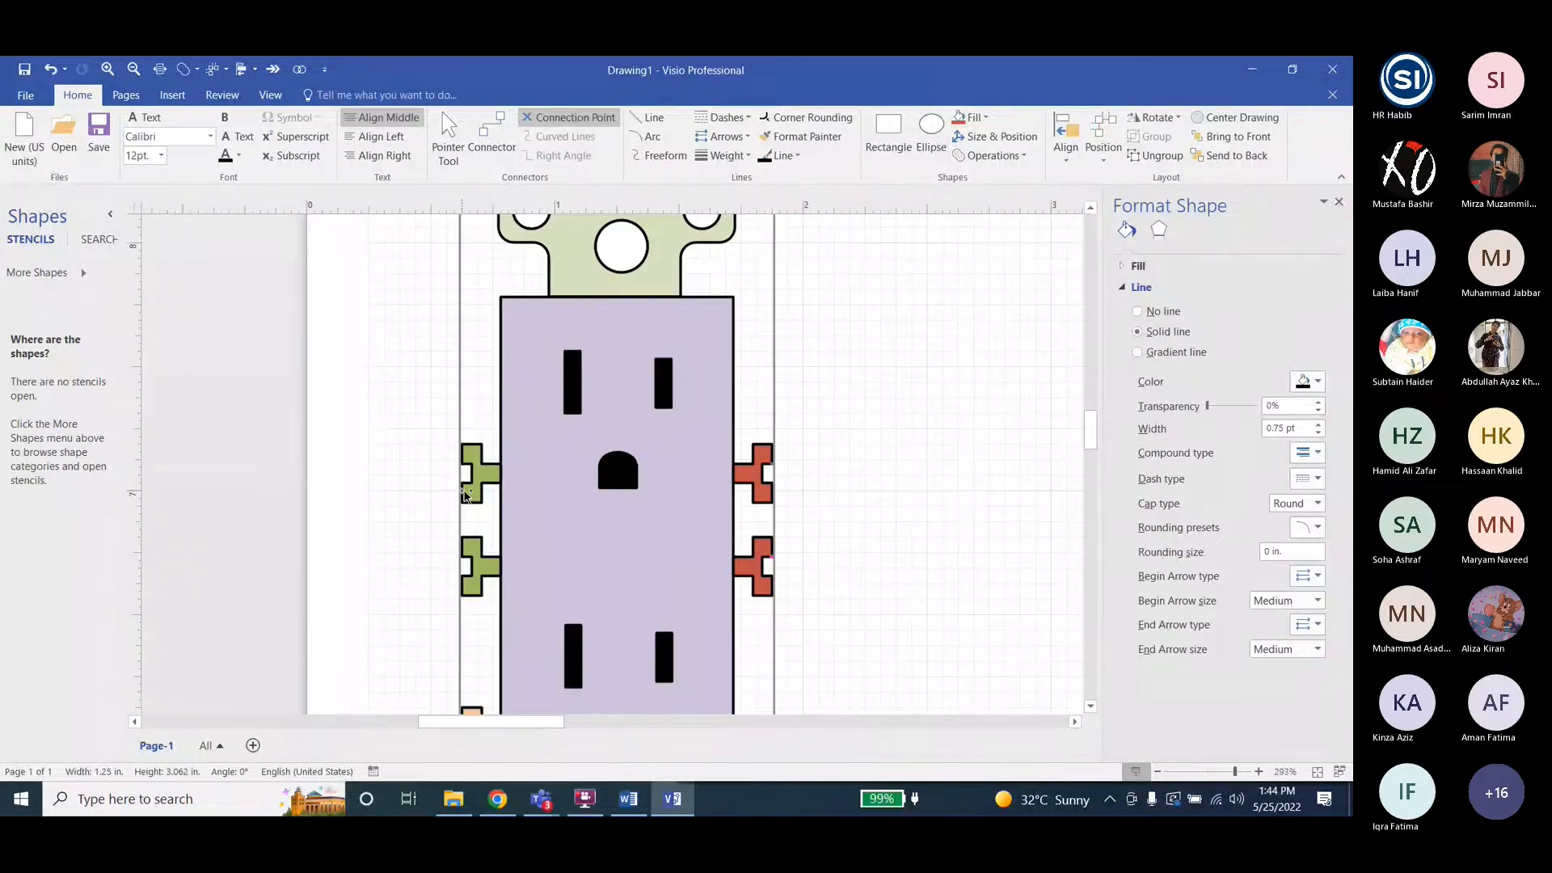
scroll(462, 480, "up", 2, "ctrl")
scroll(462, 481, "up", 3, "ctrl")
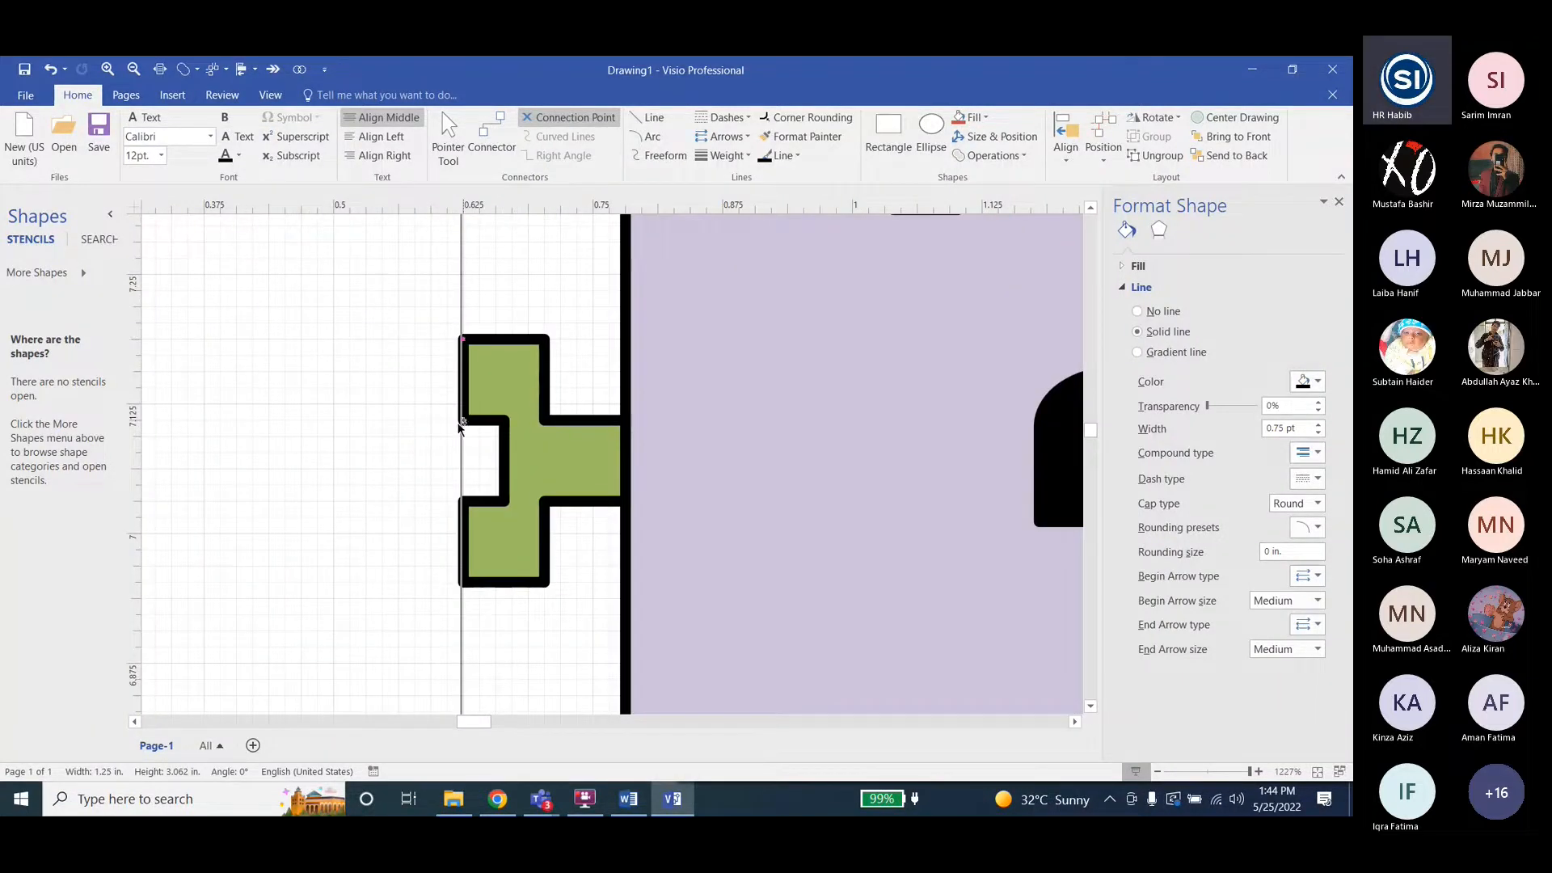
scroll(483, 483, "down", 2)
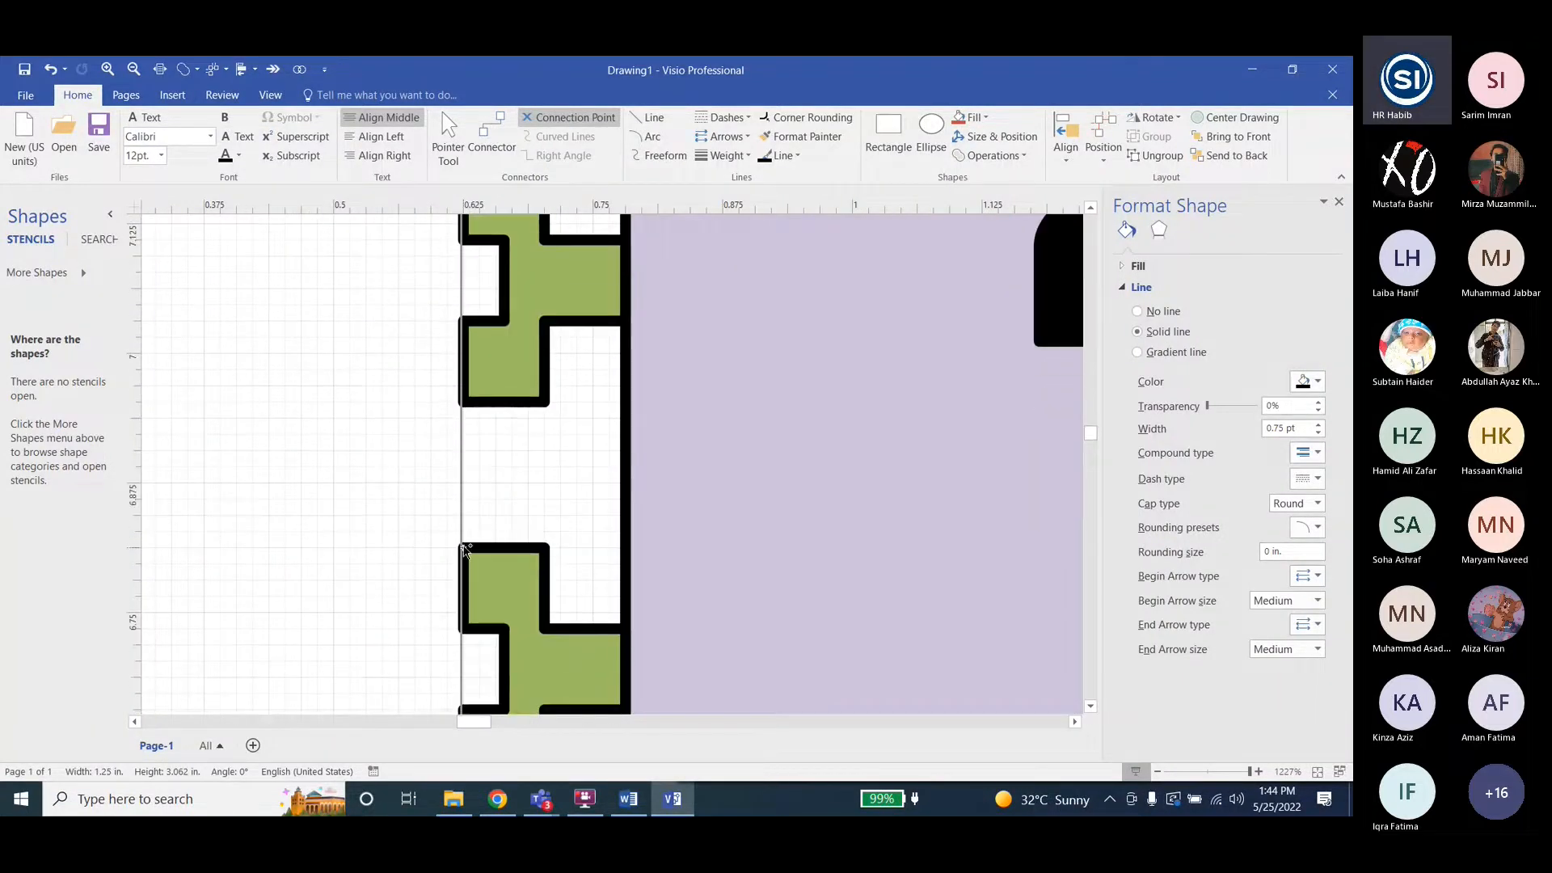
scroll(465, 549, "down", 8)
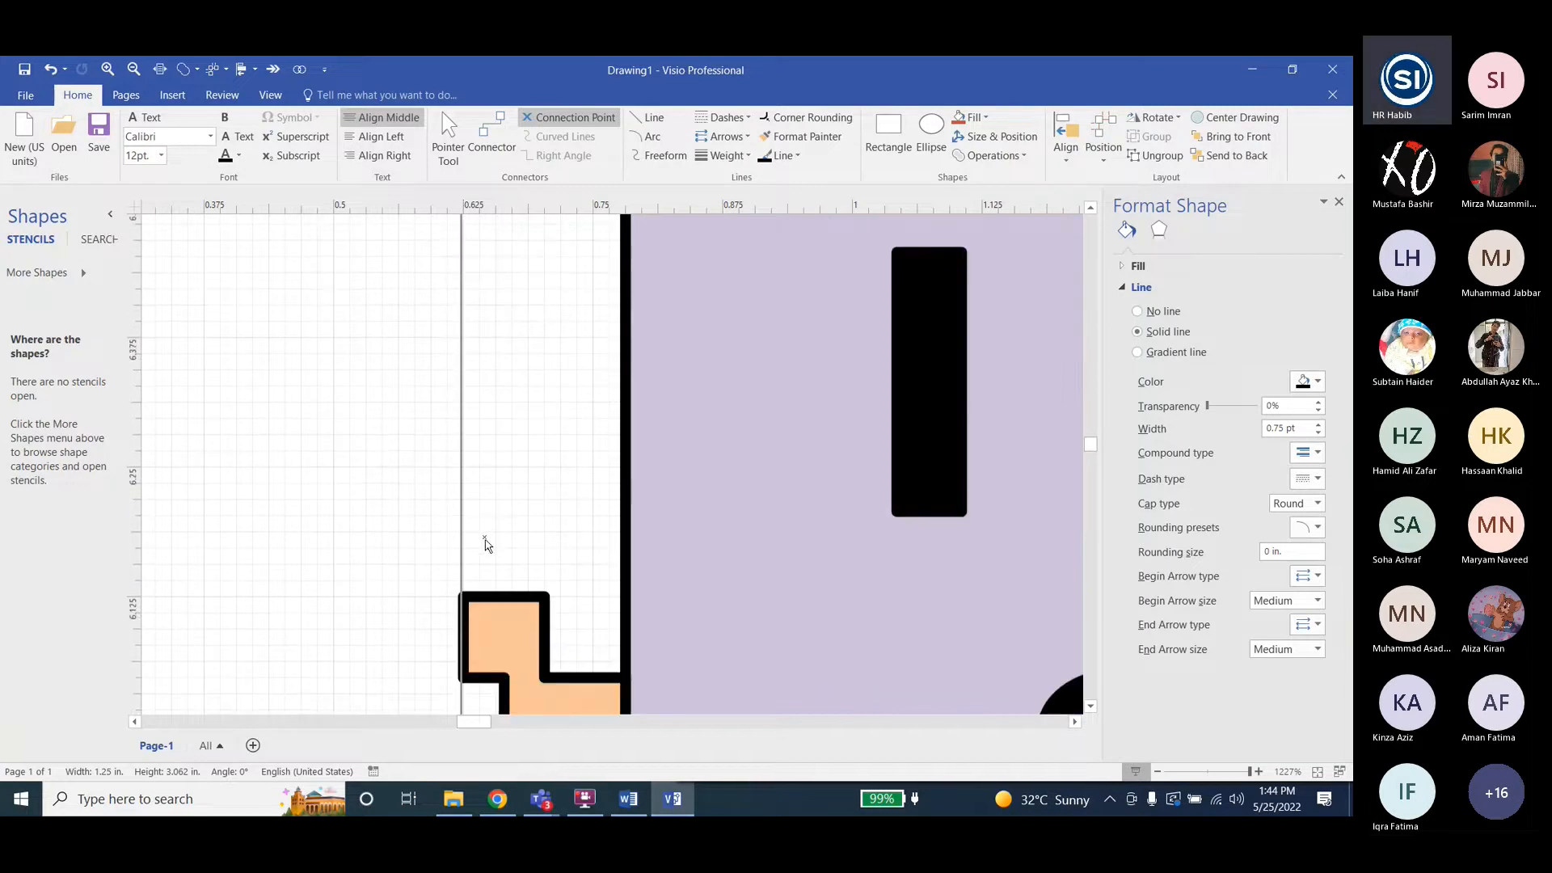
scroll(485, 545, "down", 1)
scroll(485, 544, "down", 2)
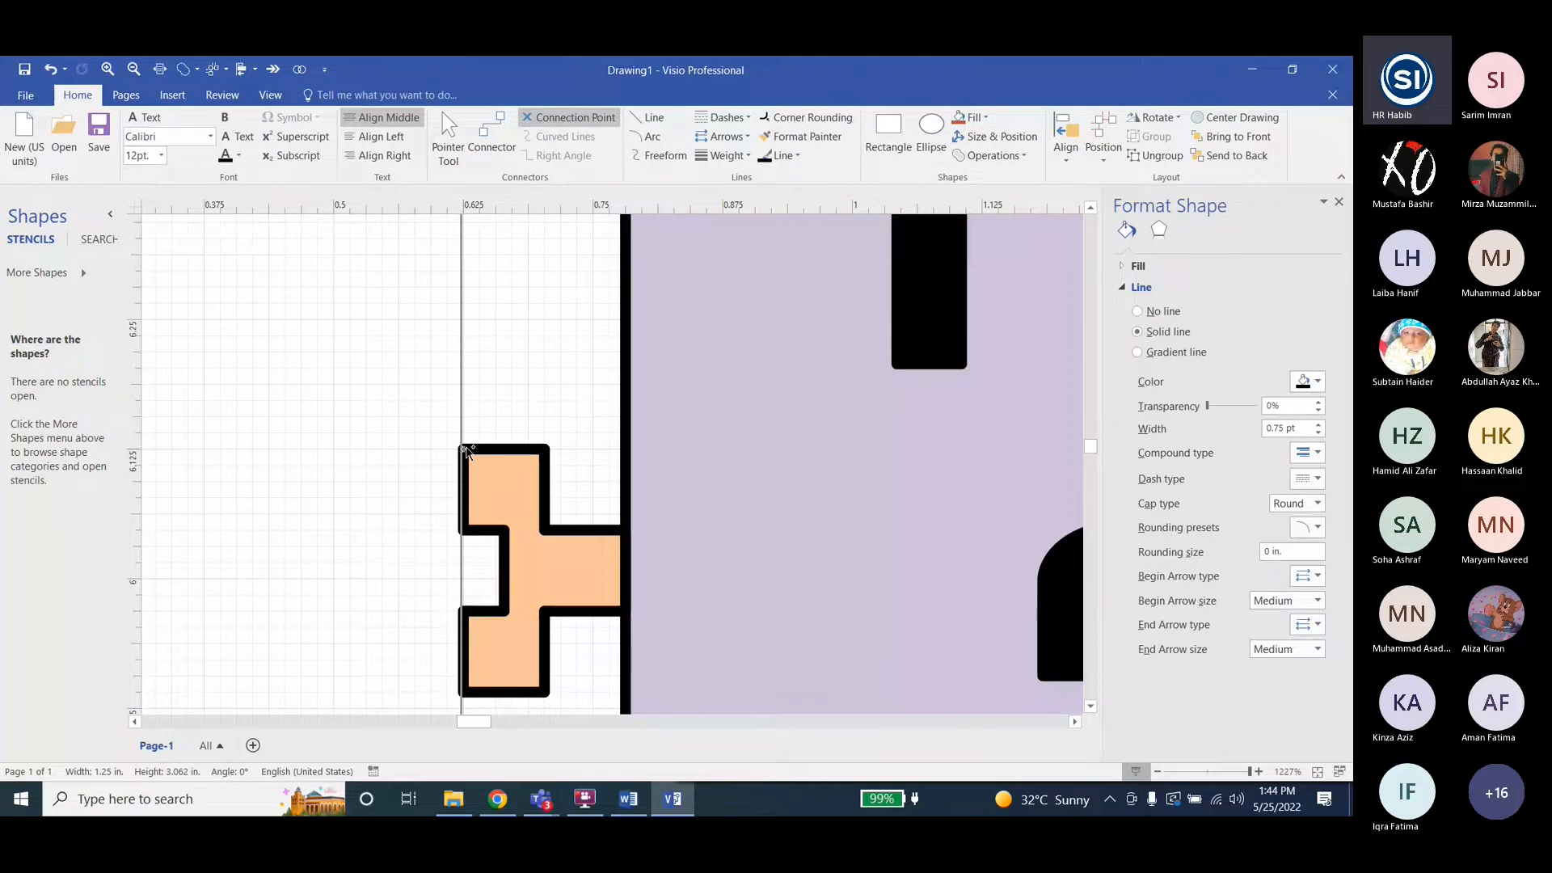
scroll(292, 511, "down", 8, "ctrl")
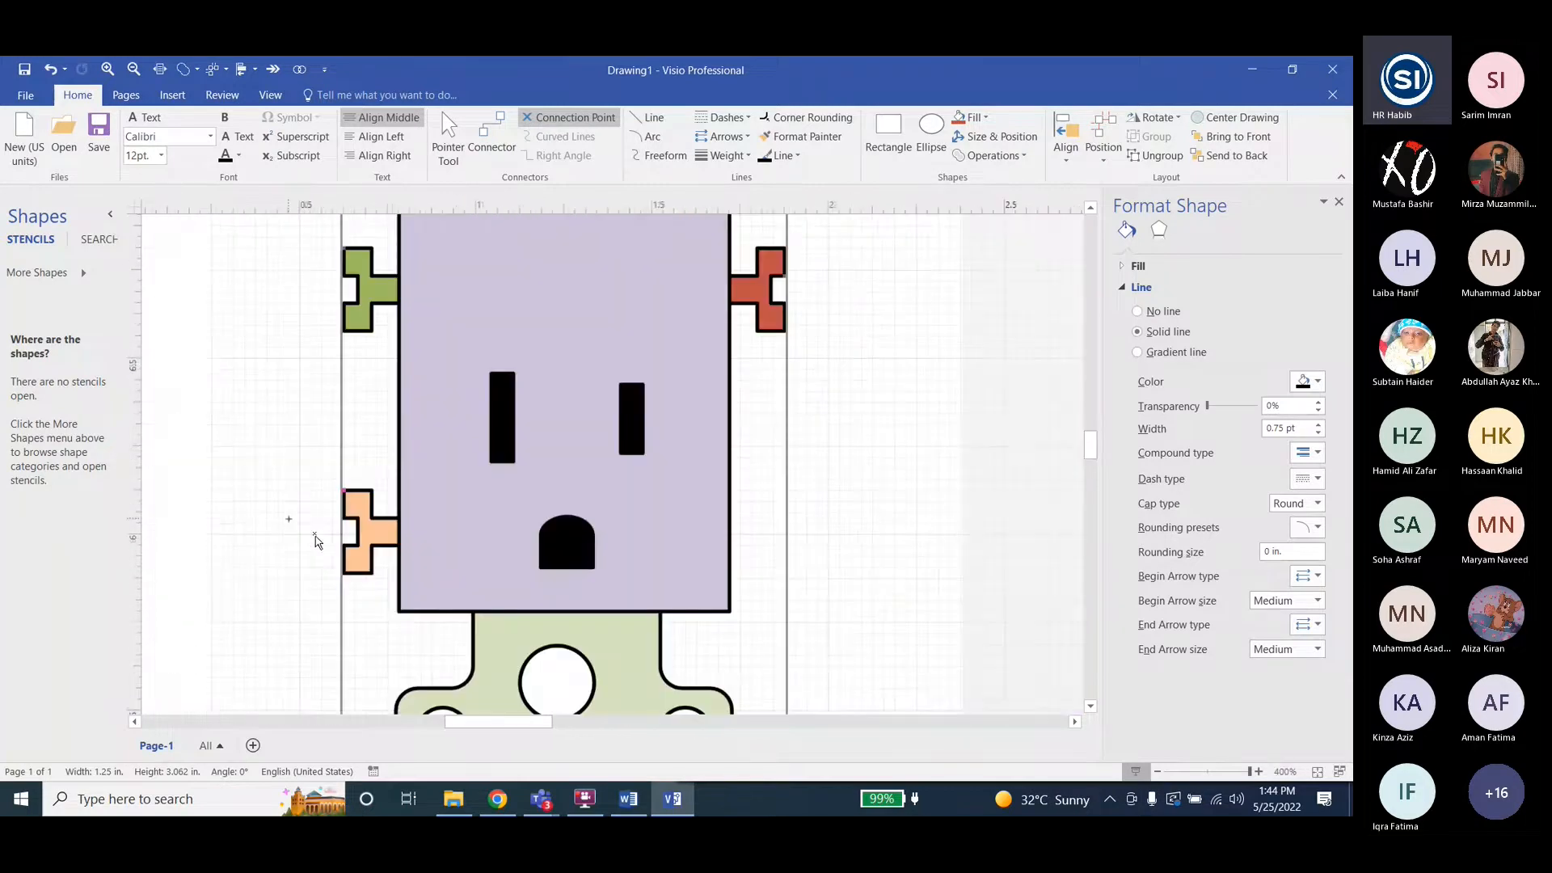
scroll(346, 548, "down", 3, "ctrl")
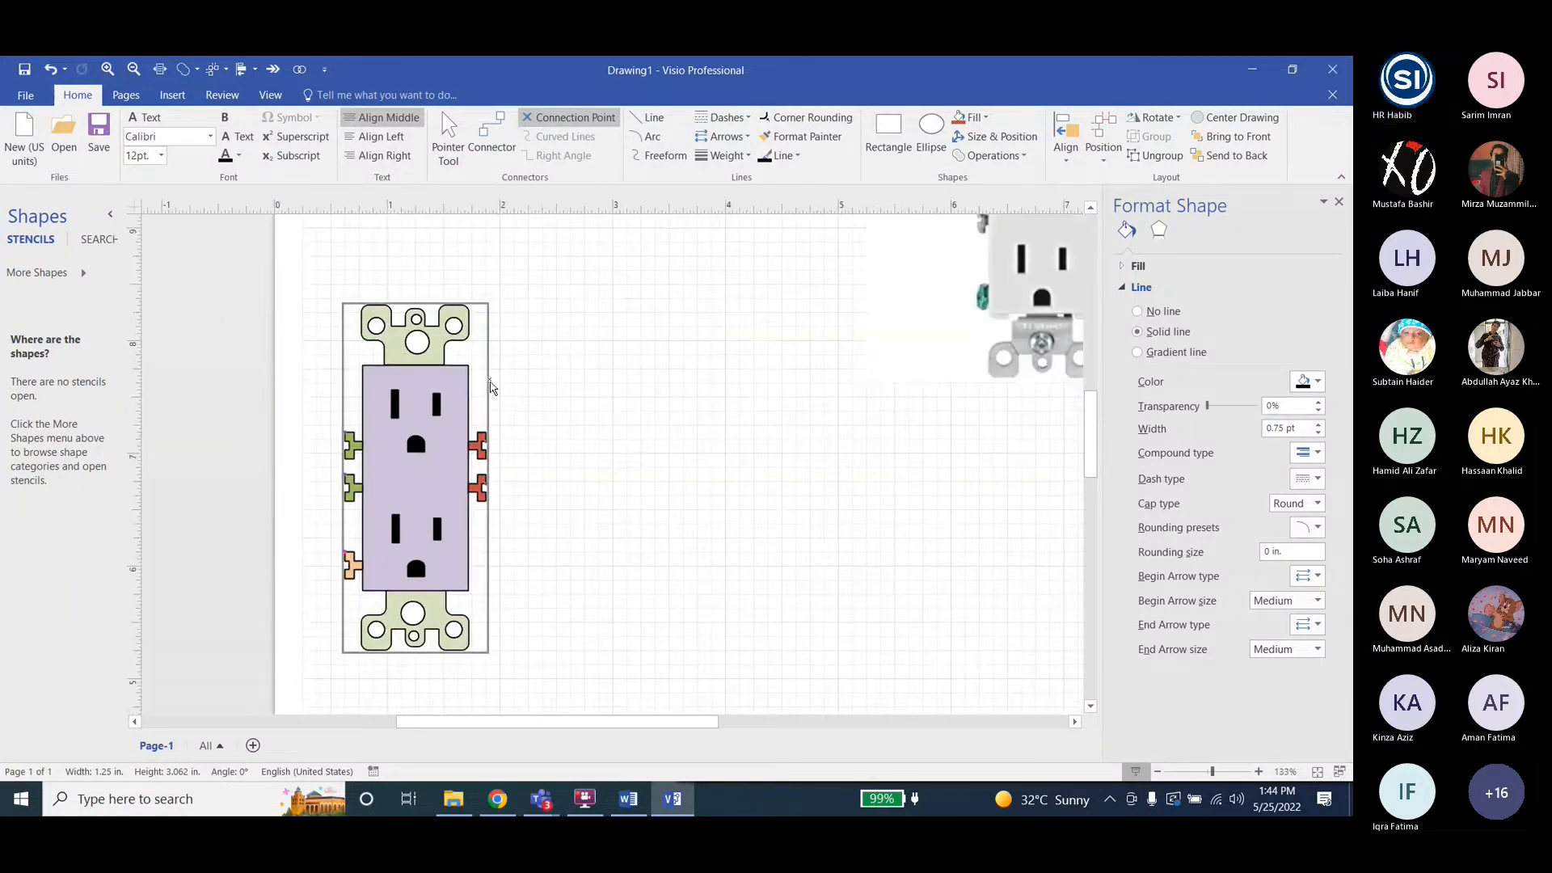
Make two copies of the outlet group and arrange the three outlets in a staggered row descending to the right.
left_click(548, 389)
left_click(454, 134)
left_click(388, 446)
left_click_drag(482, 529, 700, 559, "ctrl")
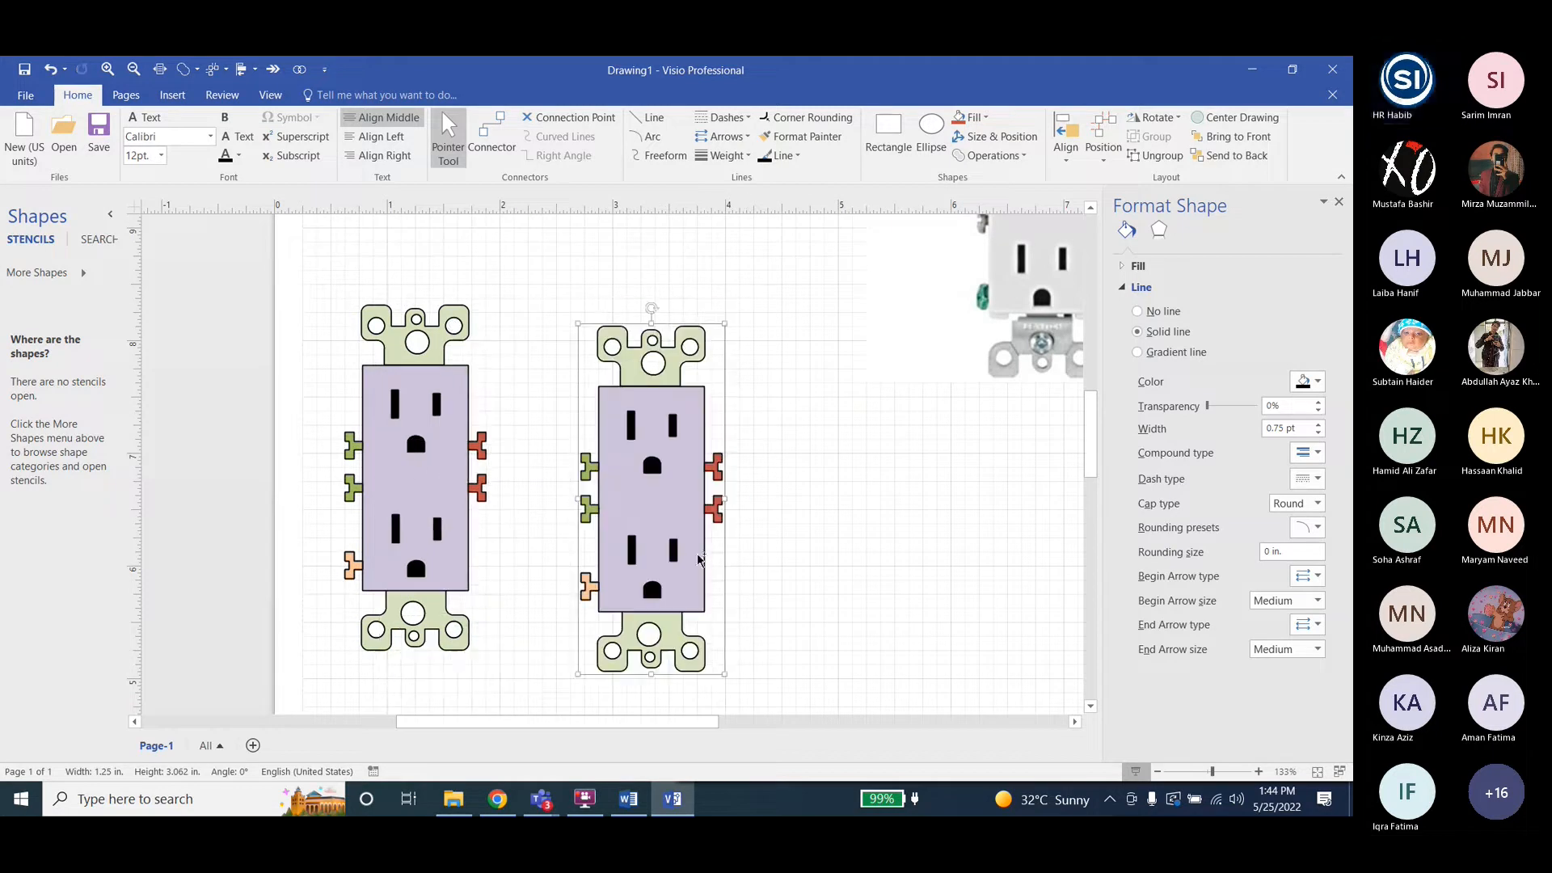
key("ctrl+d")
scroll(710, 576, "down", 3)
left_click_drag(682, 421, 851, 551)
scroll(758, 507, "down", 3, "ctrl")
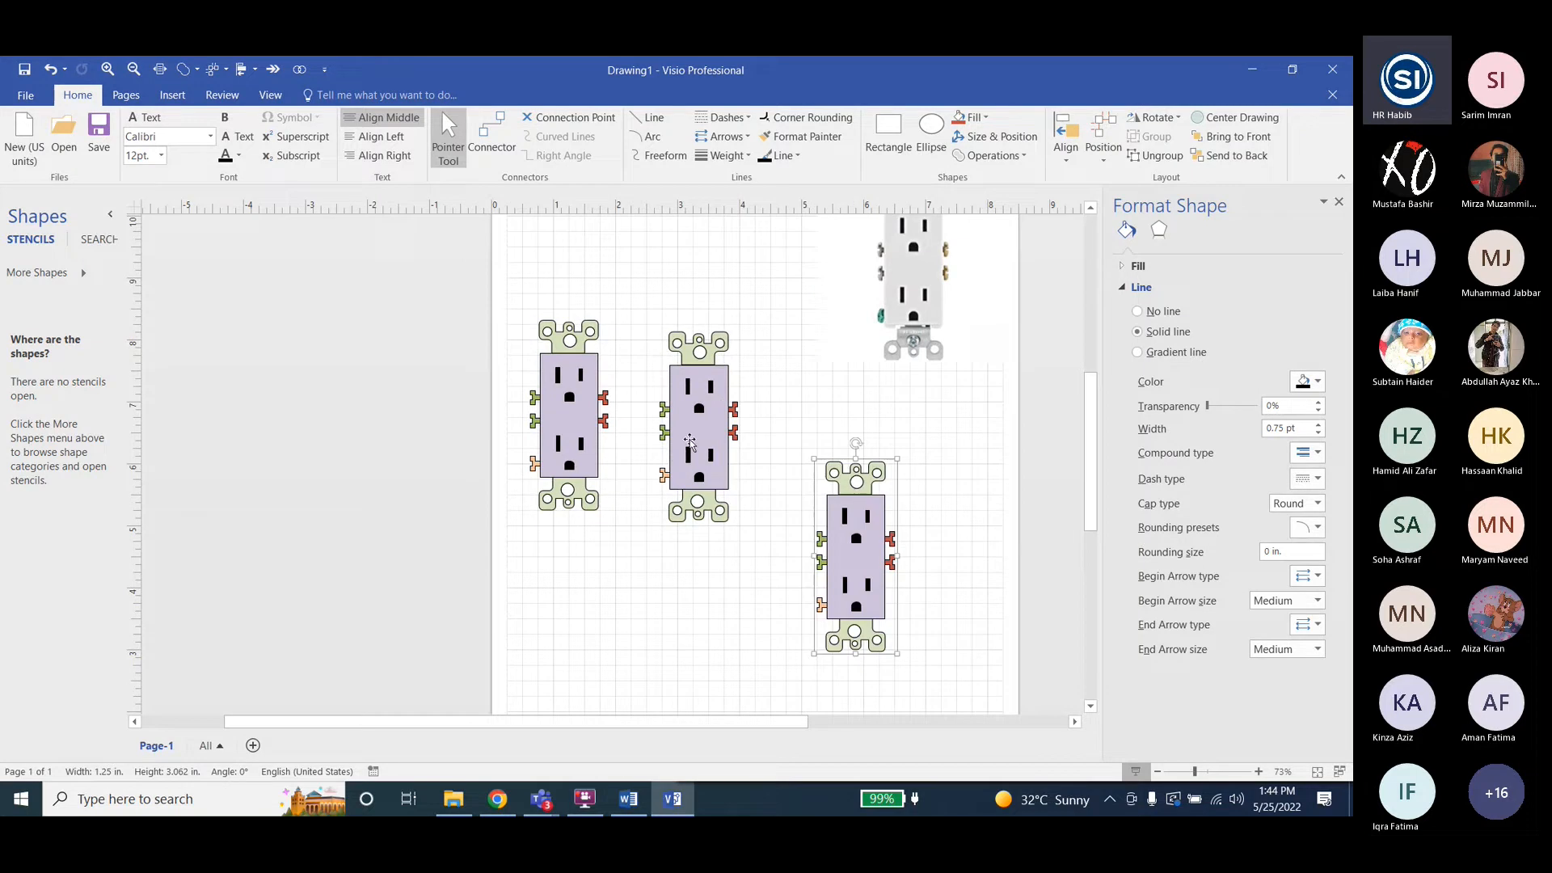
left_click_drag(690, 441, 692, 517)
left_click(461, 413)
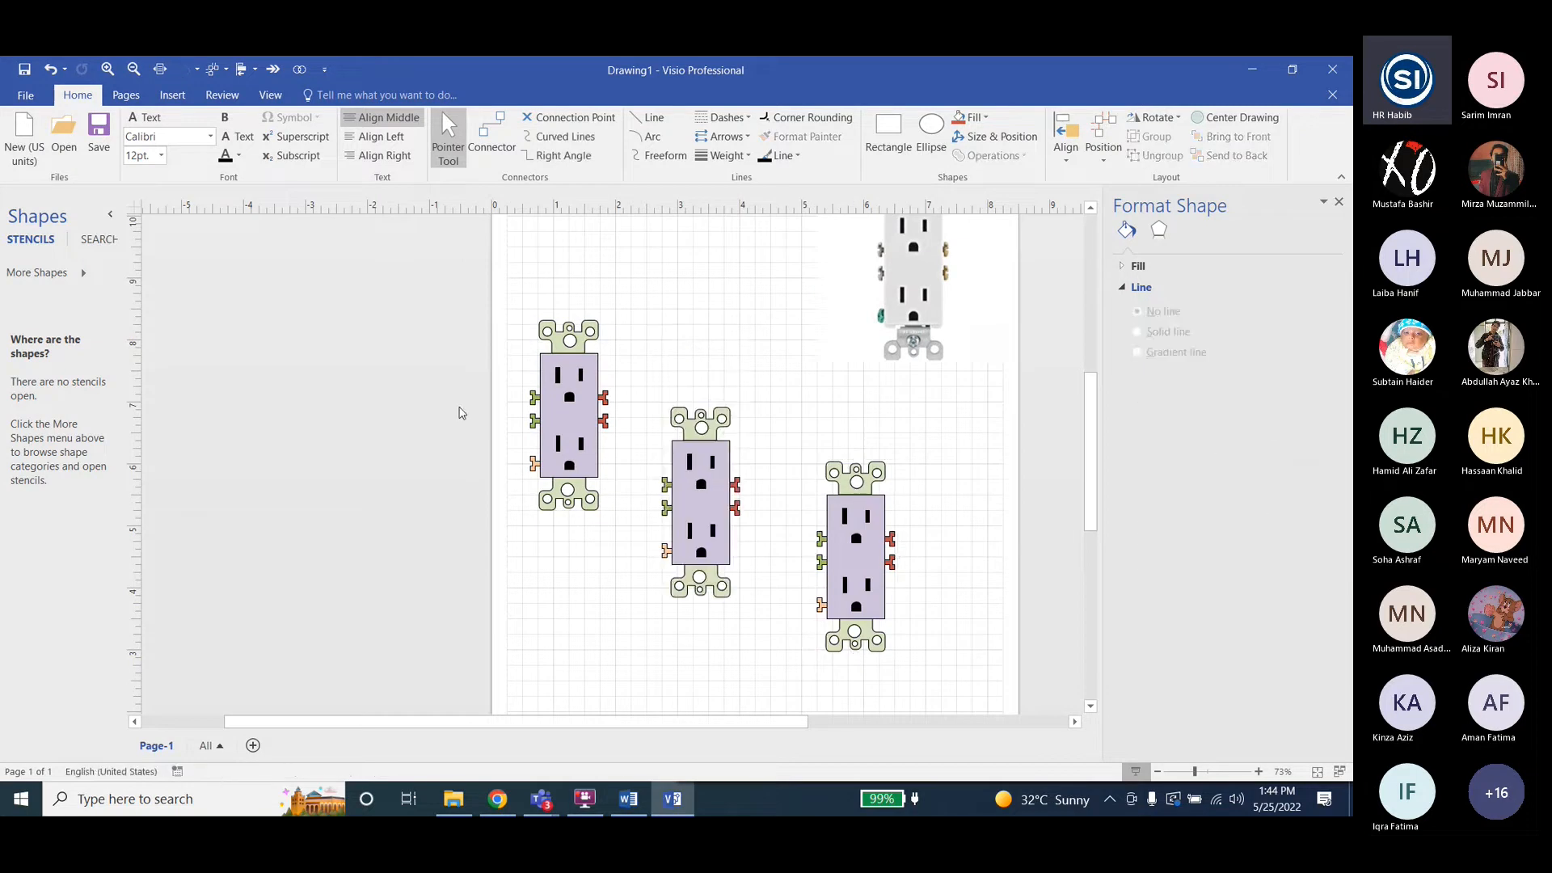
Draw connectors from the first outlet's red terminals to the third's upper red and second's upper green, and from its upper green and ground to their grounds.
left_click(492, 142)
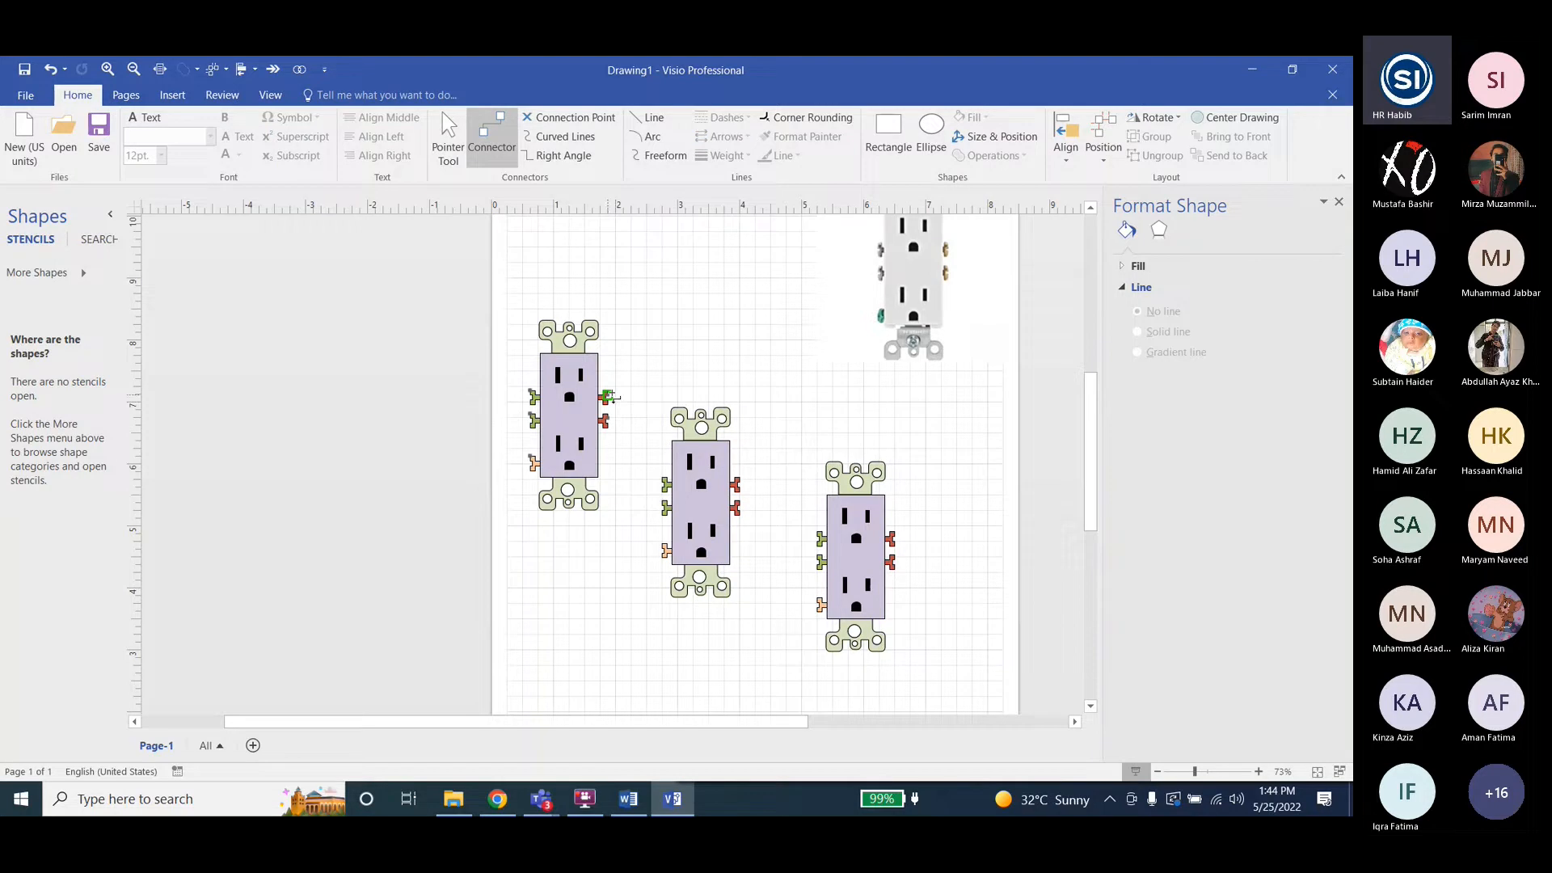
left_click_drag(847, 418, 894, 537)
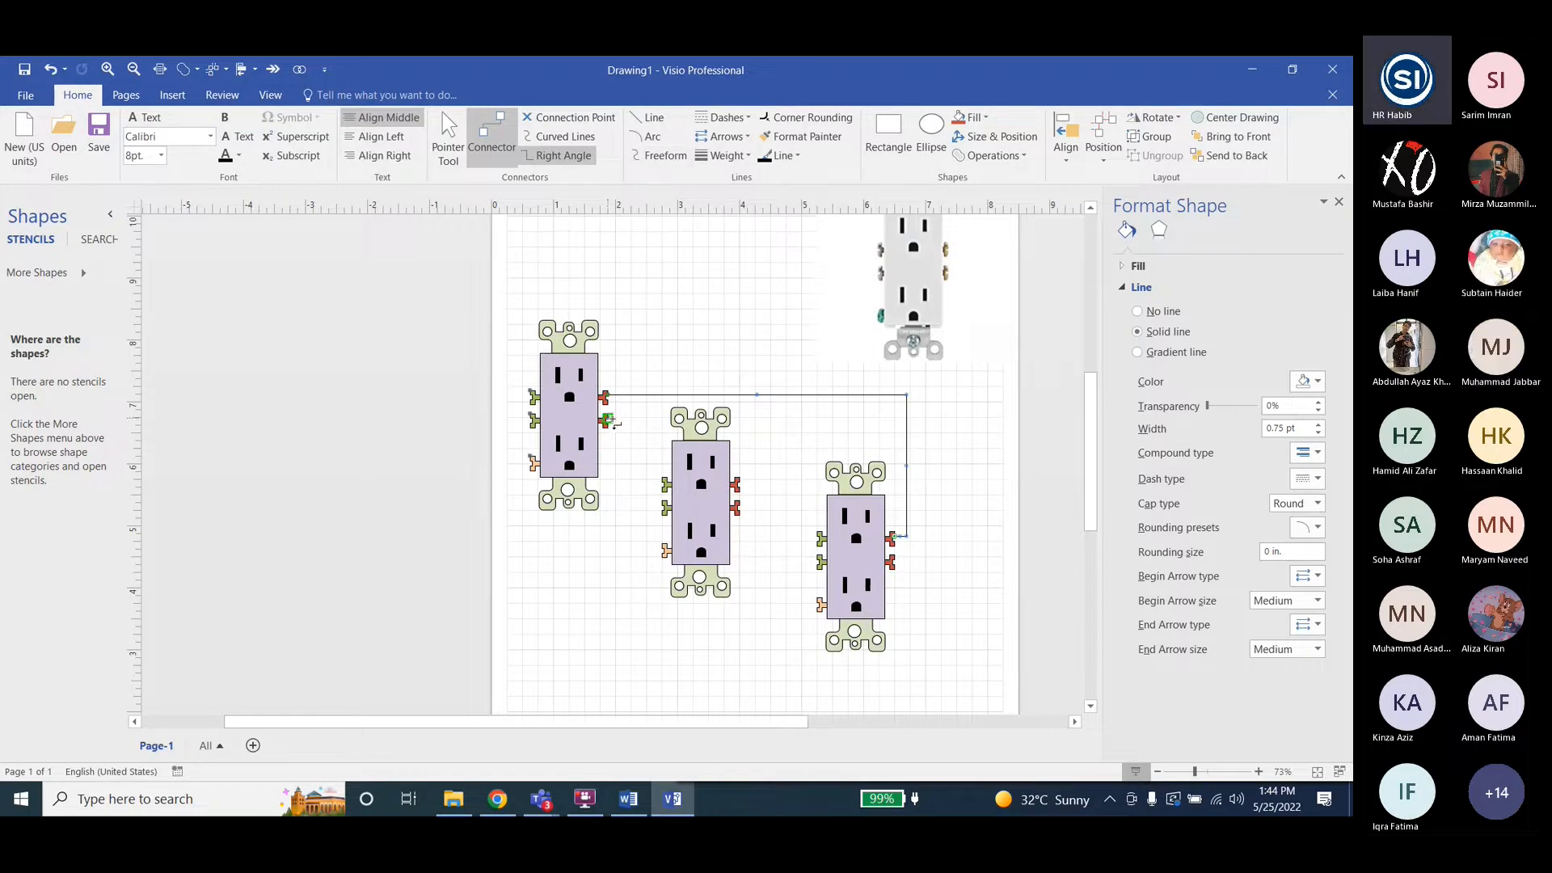
left_click_drag(663, 478, 663, 478)
left_click_drag(530, 394, 665, 548)
left_click_drag(533, 463, 819, 602)
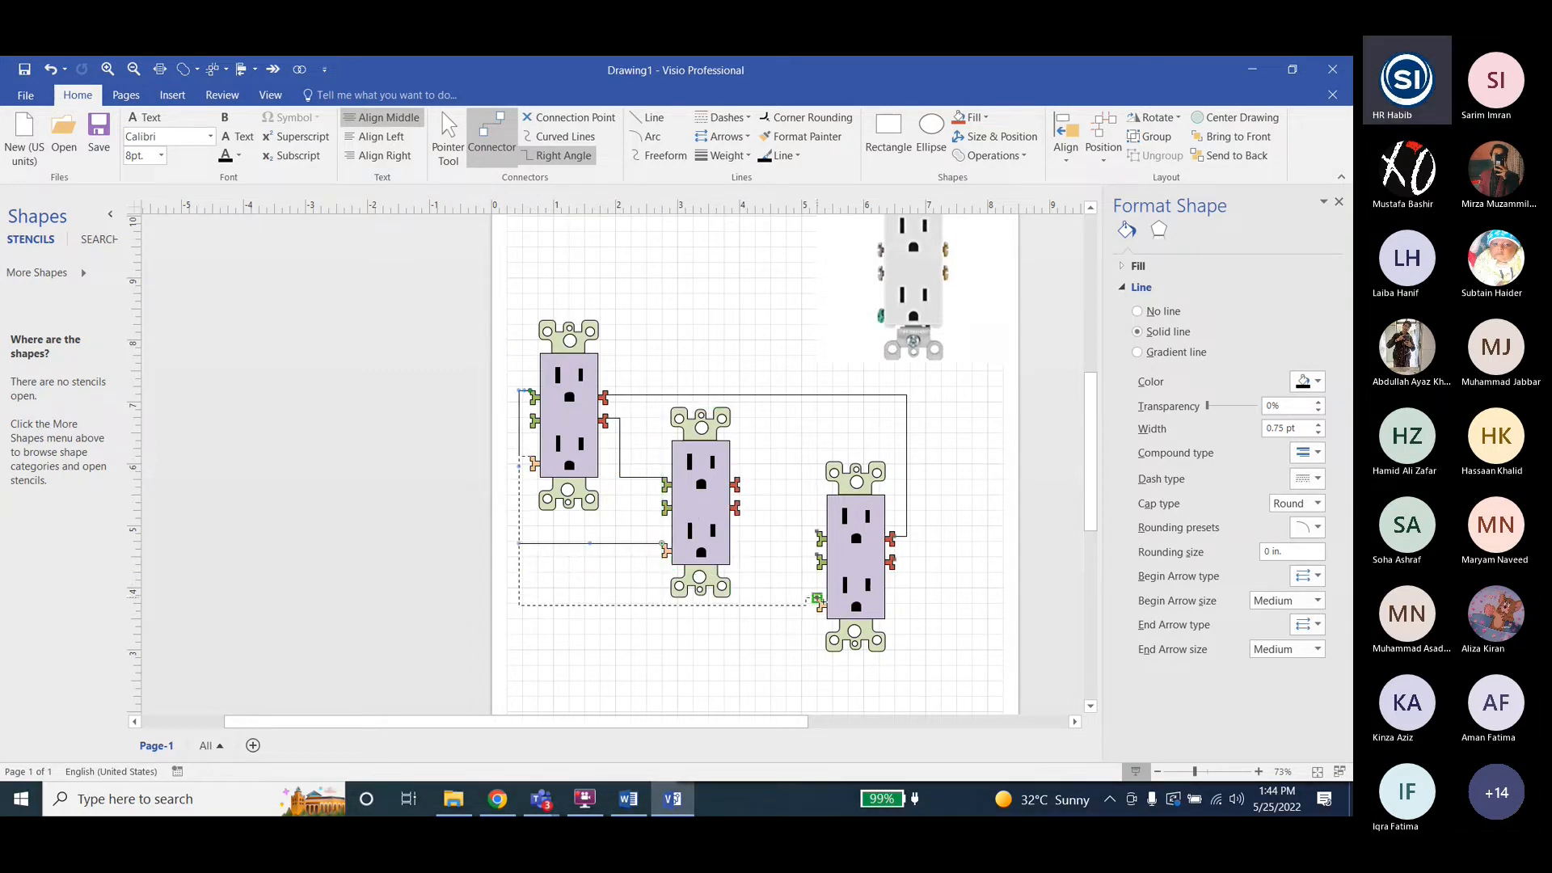
Connect the second outlet's red terminals to the first's lower green and third's upper green, and link the third outlet's lower green and red terminals.
left_click_drag(533, 397, 817, 532)
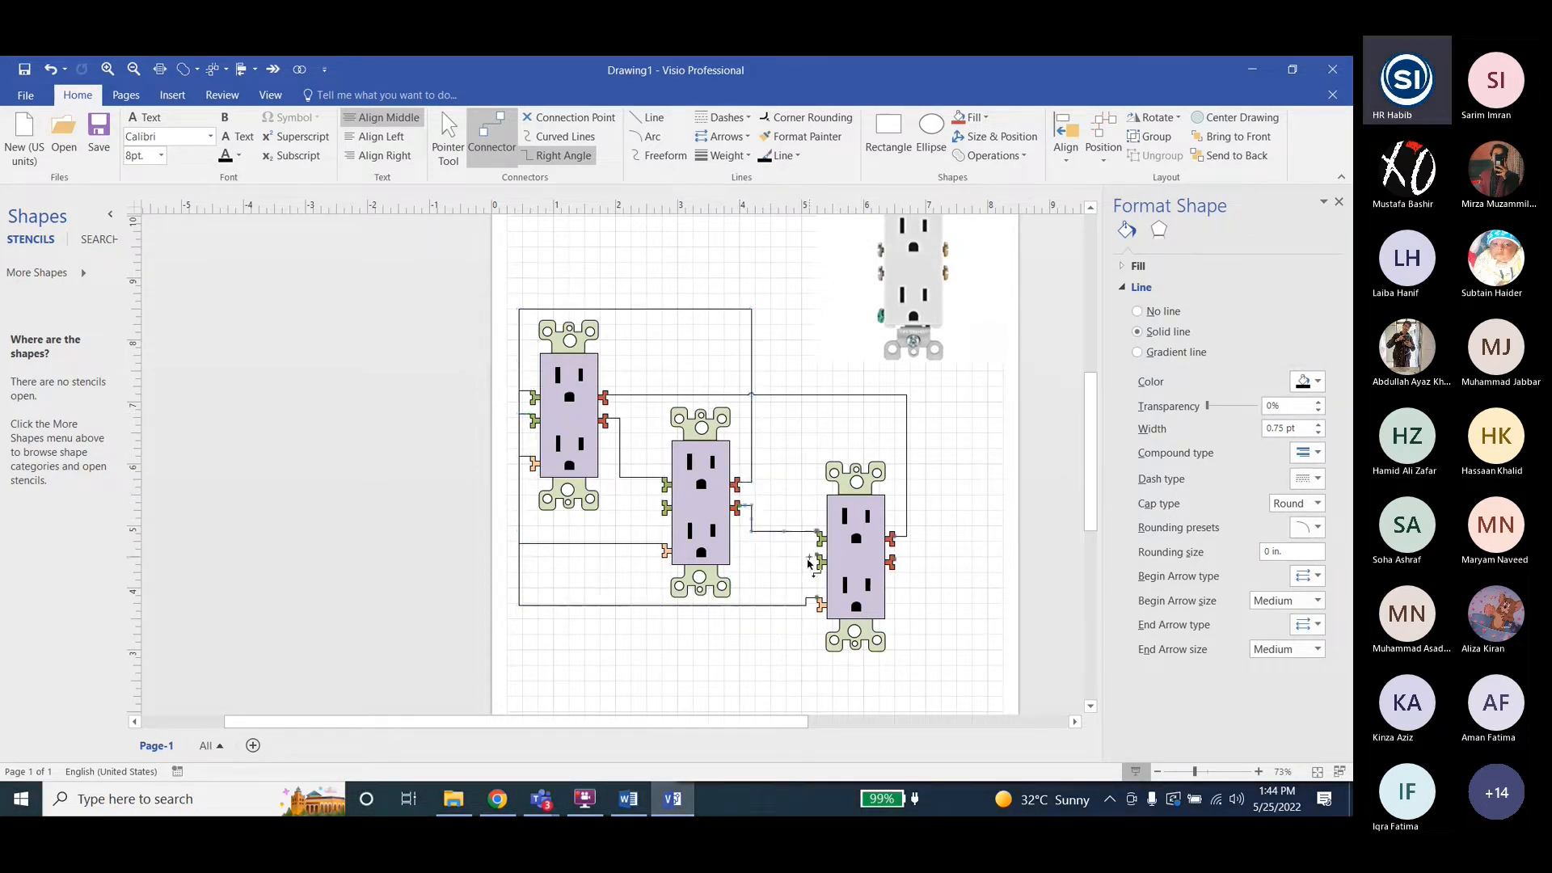
left_click_drag(796, 587, 893, 559)
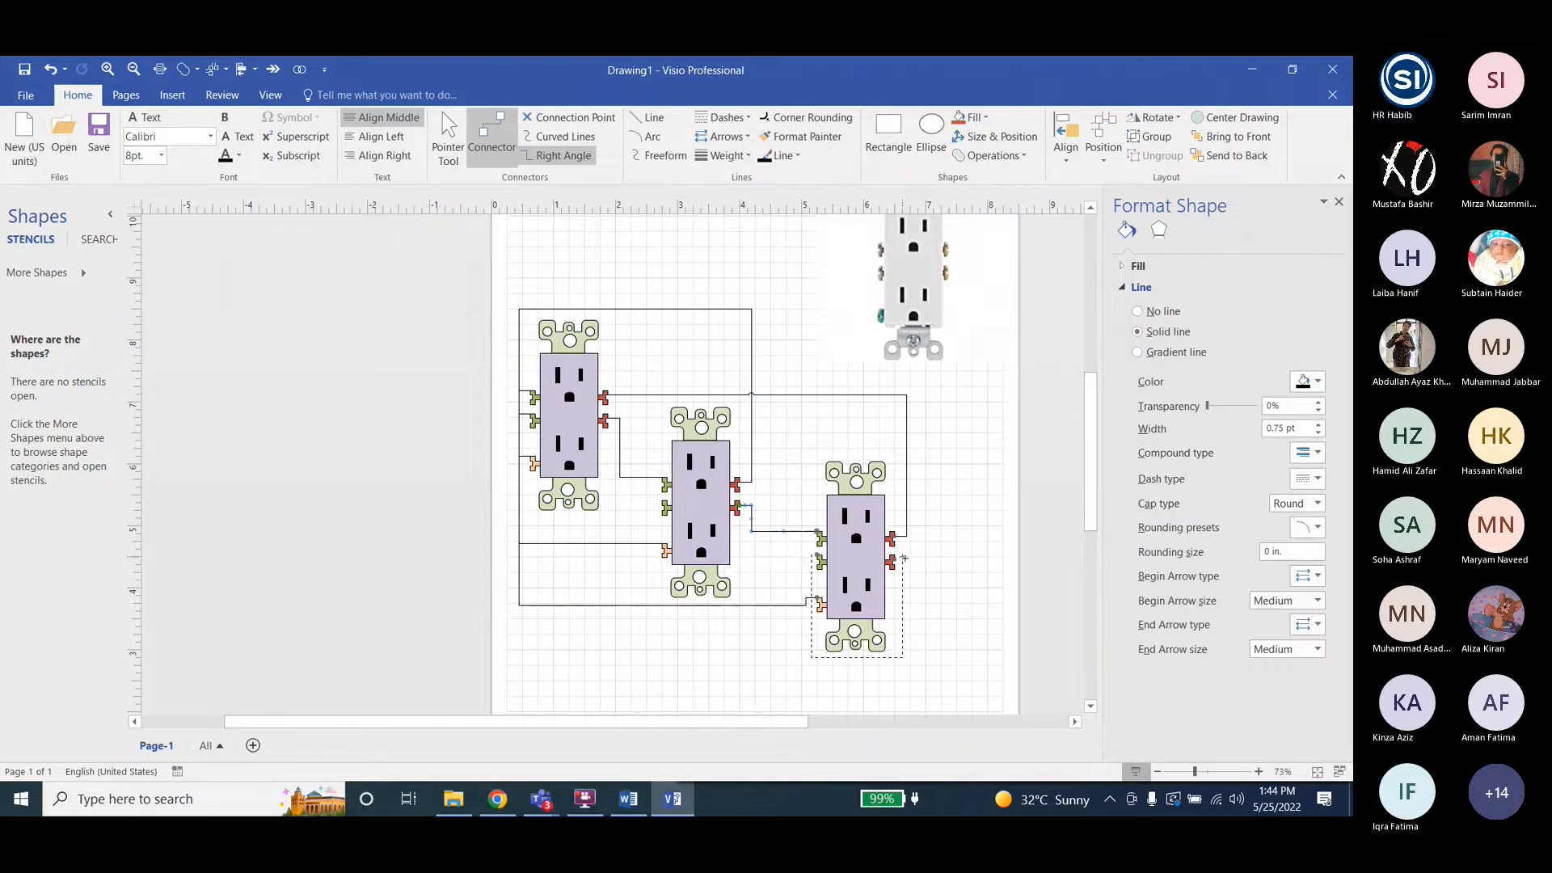
left_click_drag(665, 507, 631, 542)
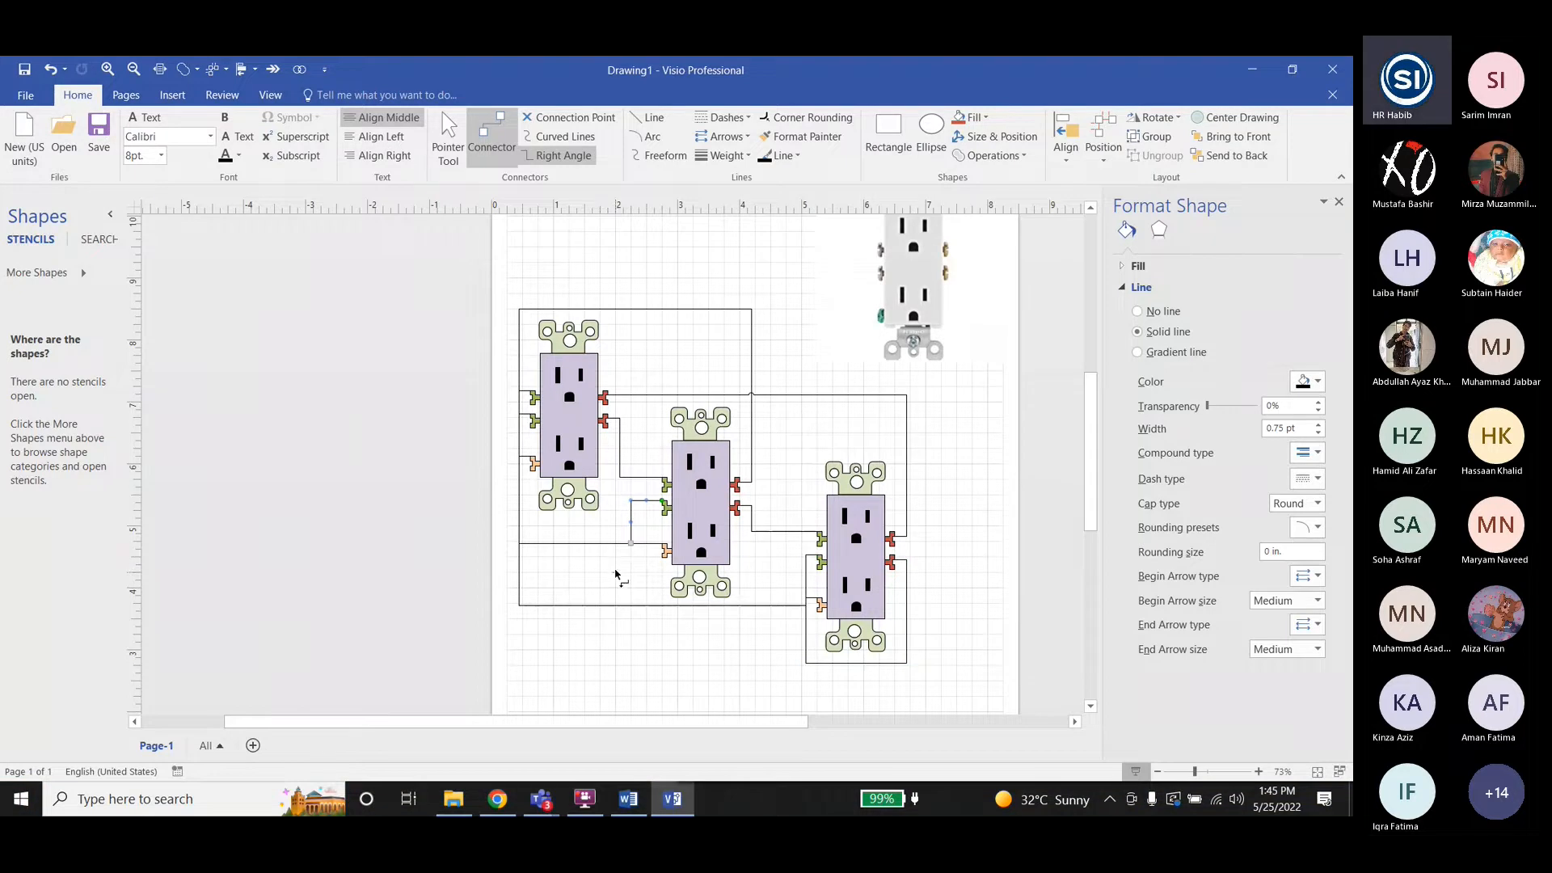
Move the vertical segment of the connector between the first outlet's upper green terminal and the second outlet's ground left, clear of the overlapping wires.
key("ctrl+1")
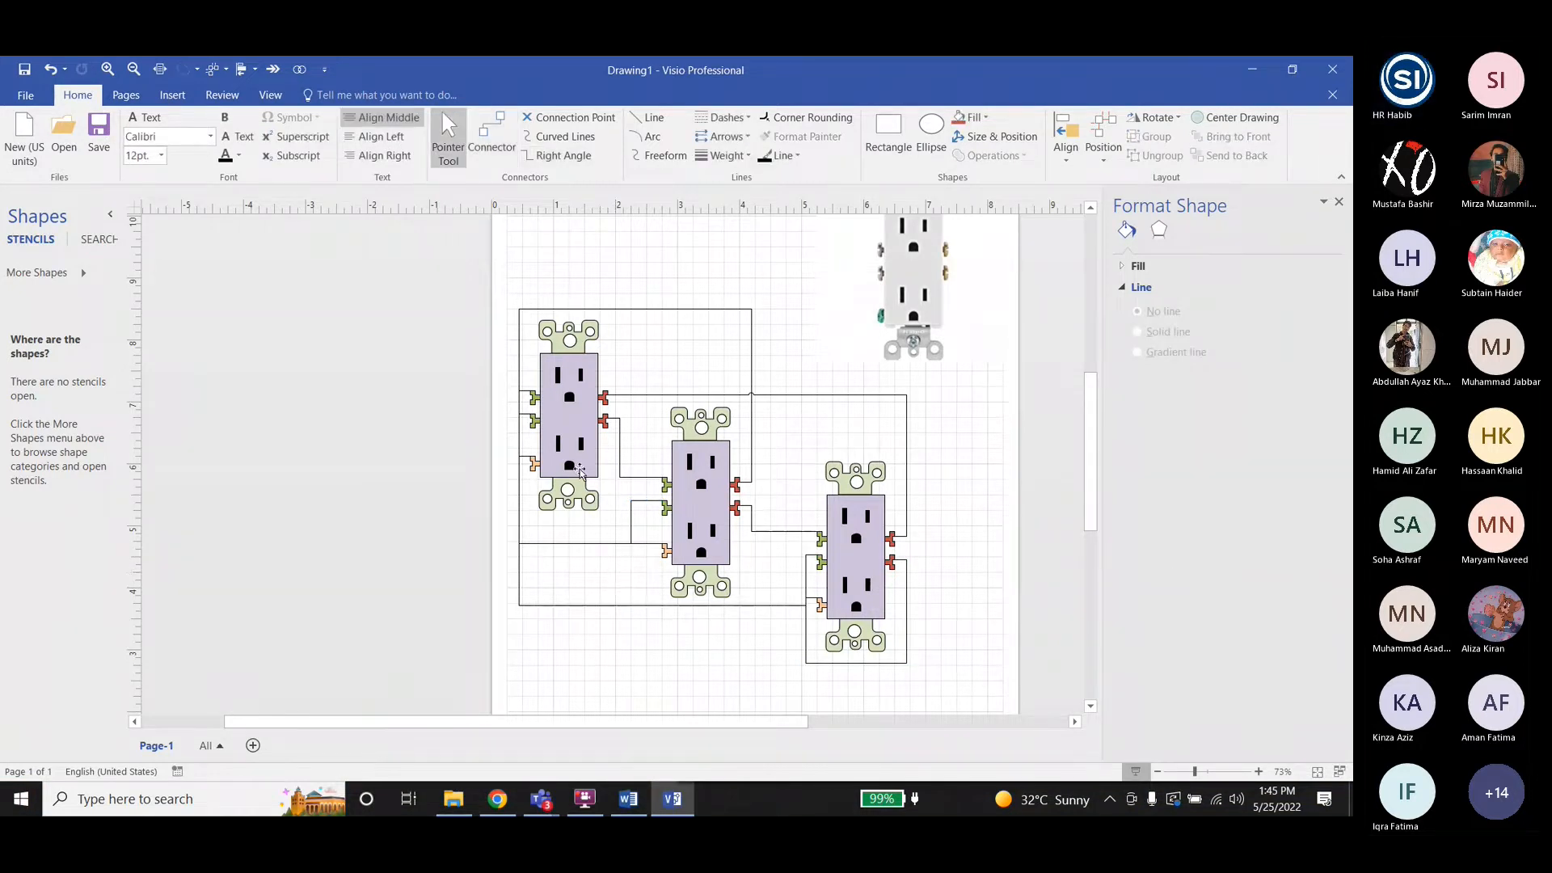
left_click(520, 429)
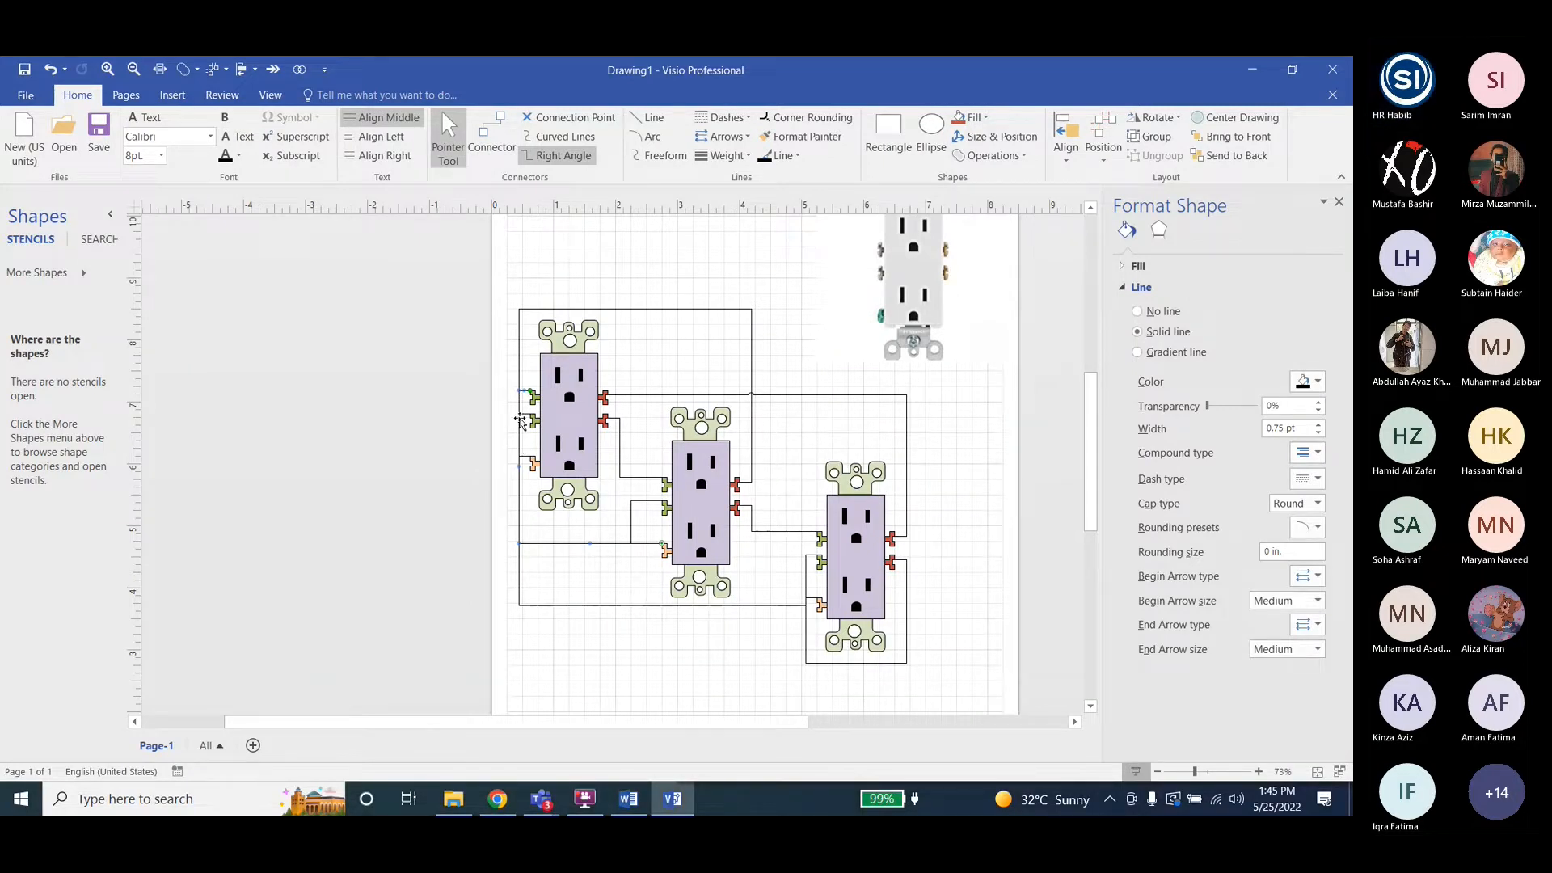
scroll(521, 444, "up", 5, "ctrl")
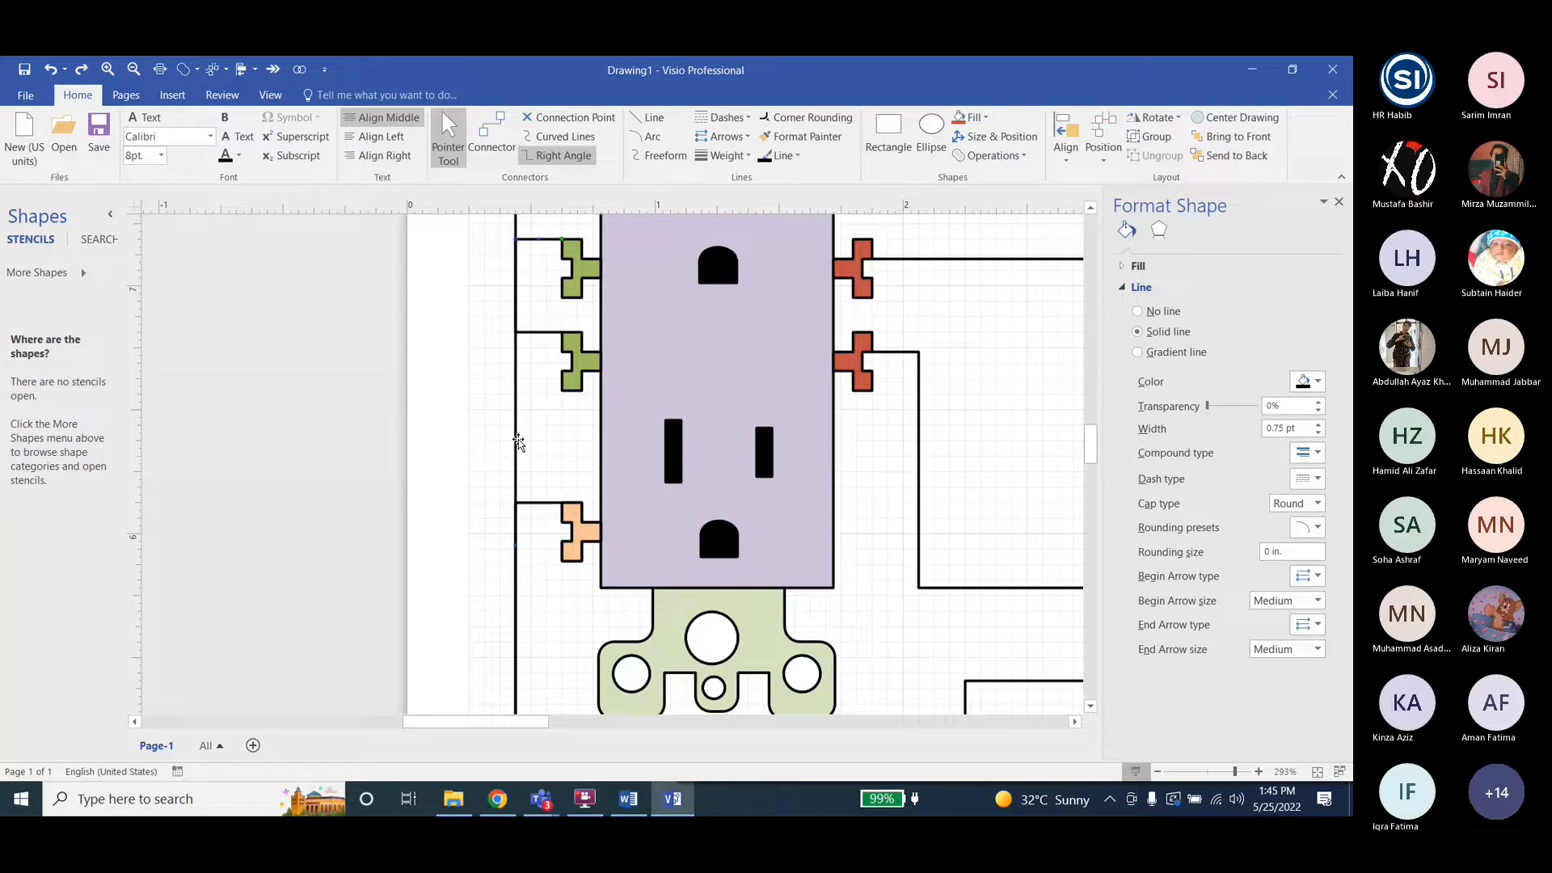
key("Escape")
scroll(544, 336, "down", 3, "ctrl")
left_click(553, 483)
scroll(553, 482, "down", 2, "ctrl")
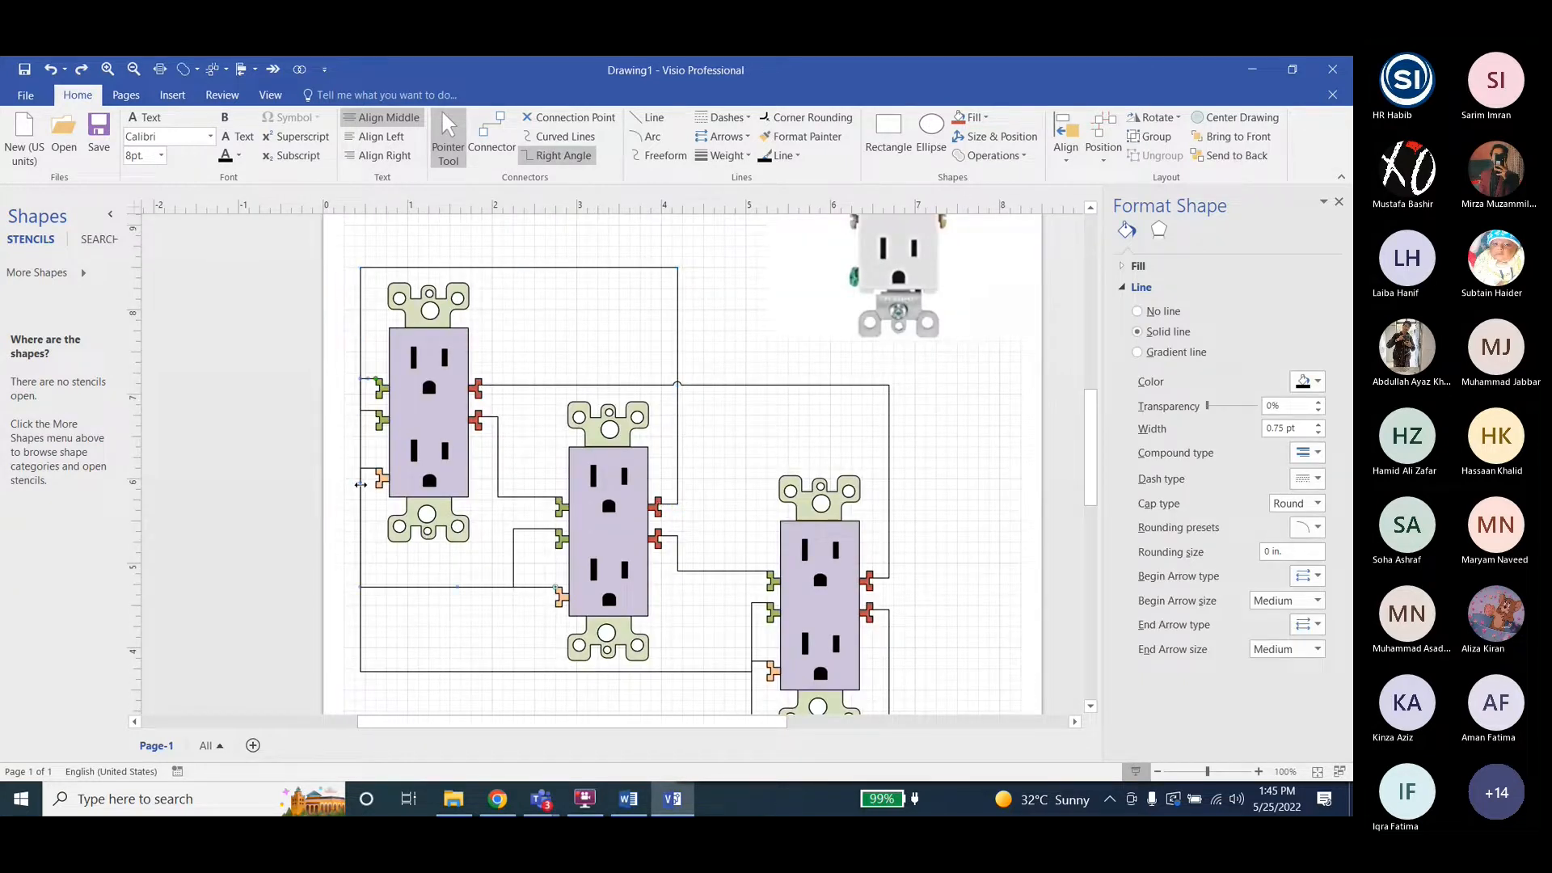
left_click(358, 531)
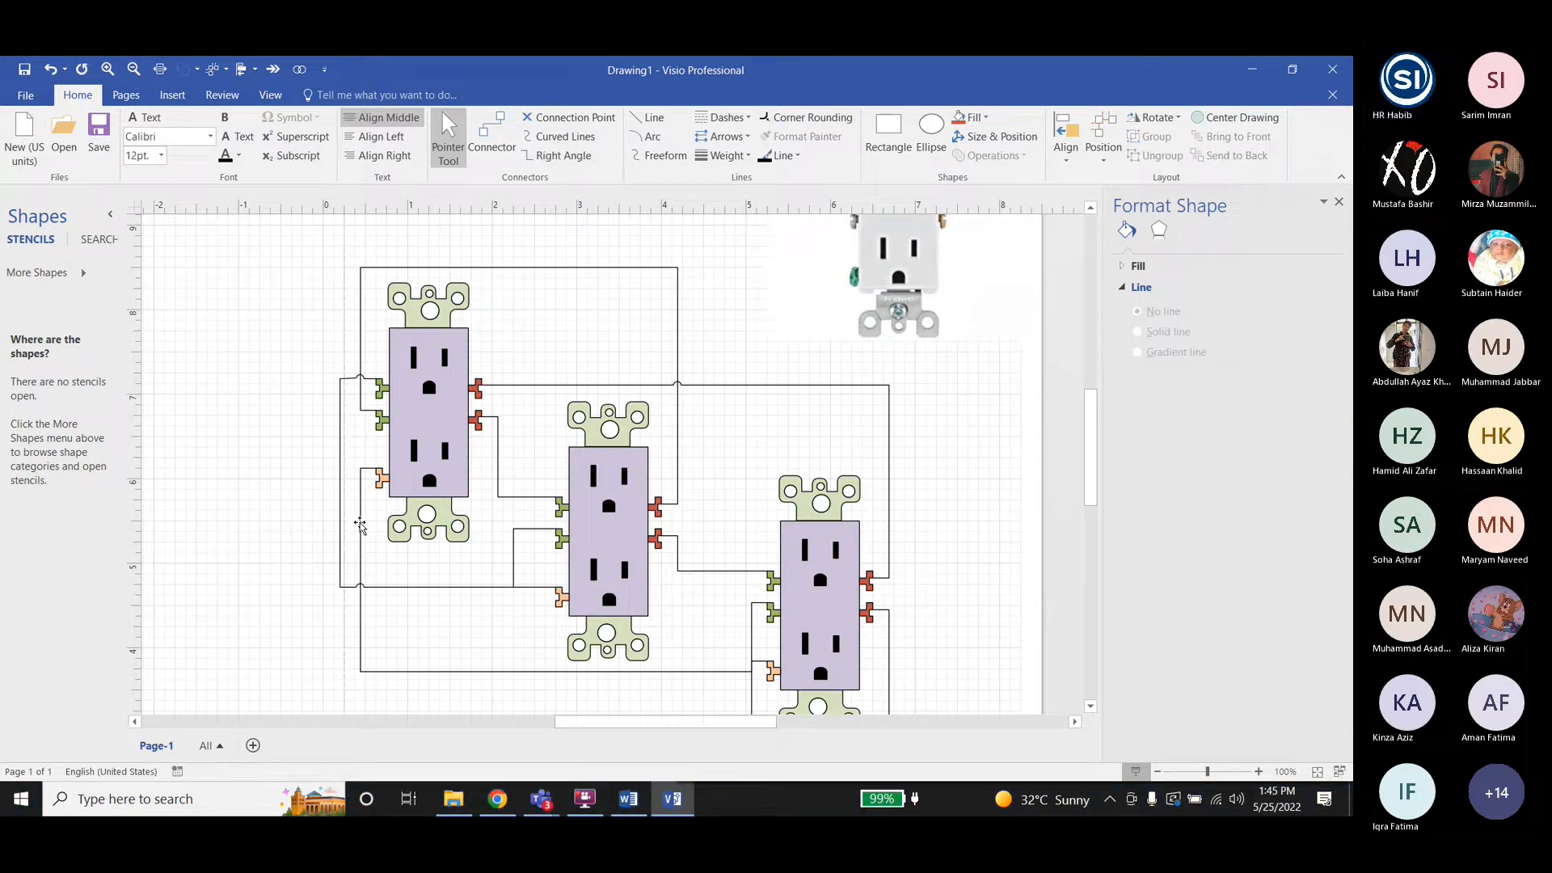
Shift the vertical segment of the third outlet's loop connector left, and delete the short connector from the second outlet's lower green terminal.
scroll(546, 461, "down", 2, "ctrl")
left_click(659, 614)
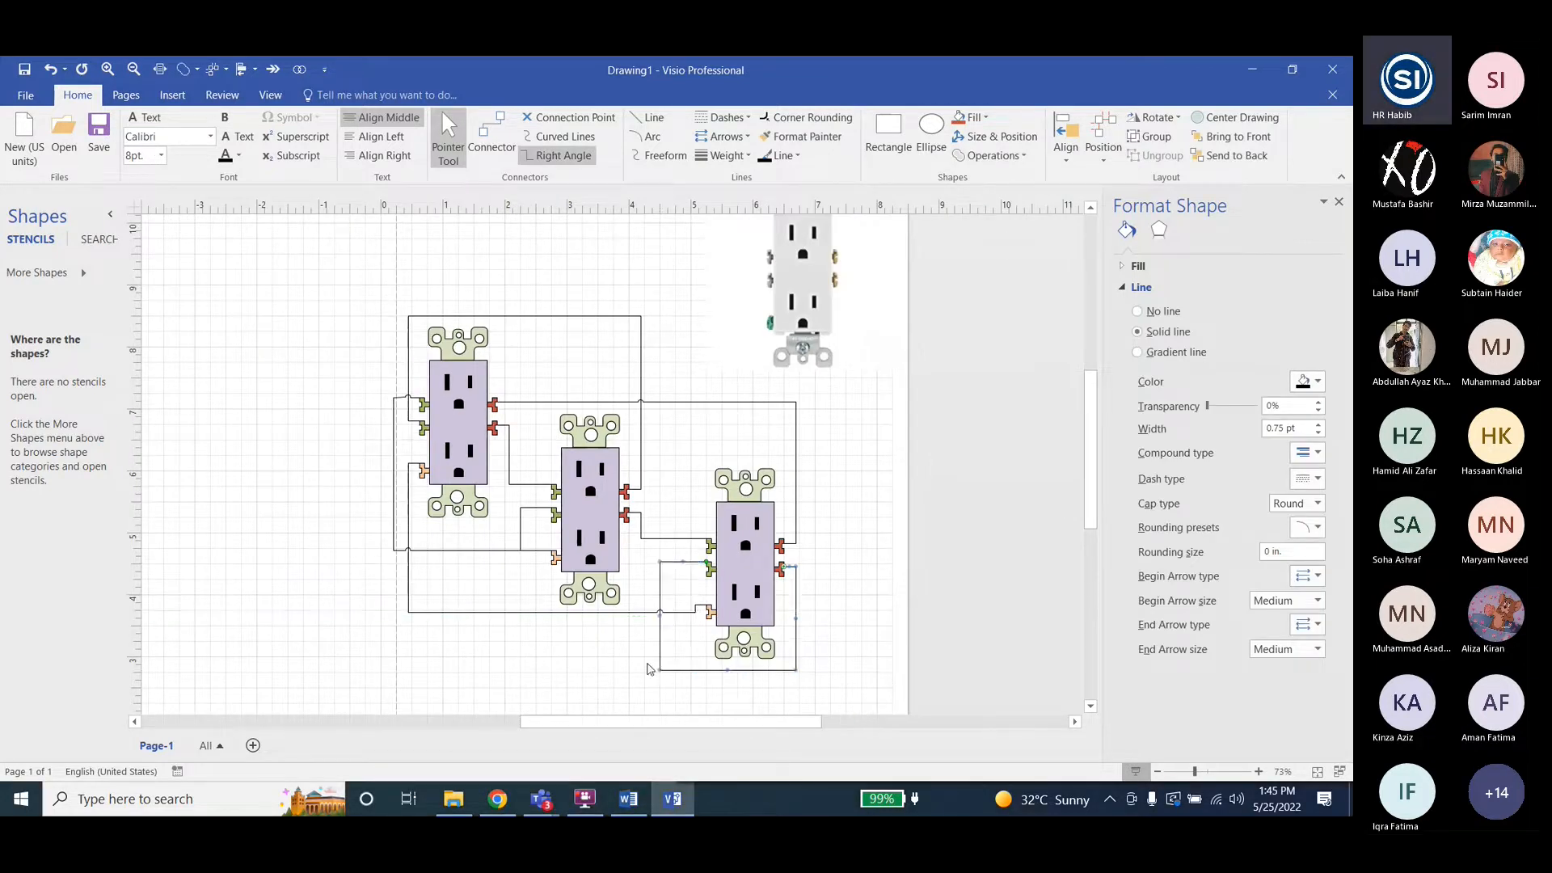
left_click(524, 538)
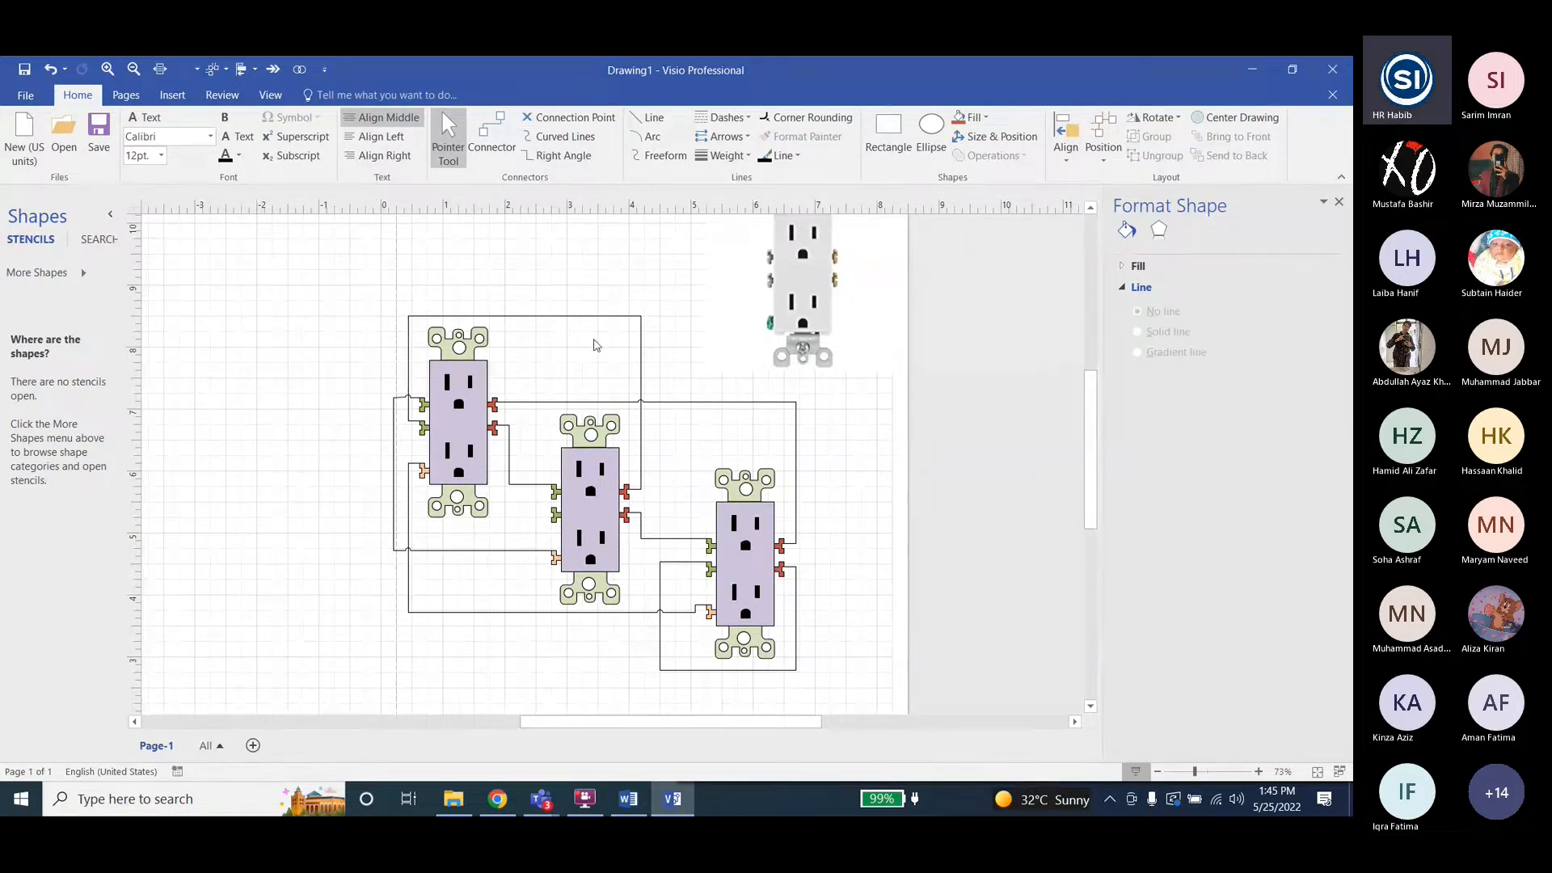
Color the connector between the first outlet's lower green terminal and the second outlet's upper red terminal red.
left_click(605, 316)
left_click(1312, 382)
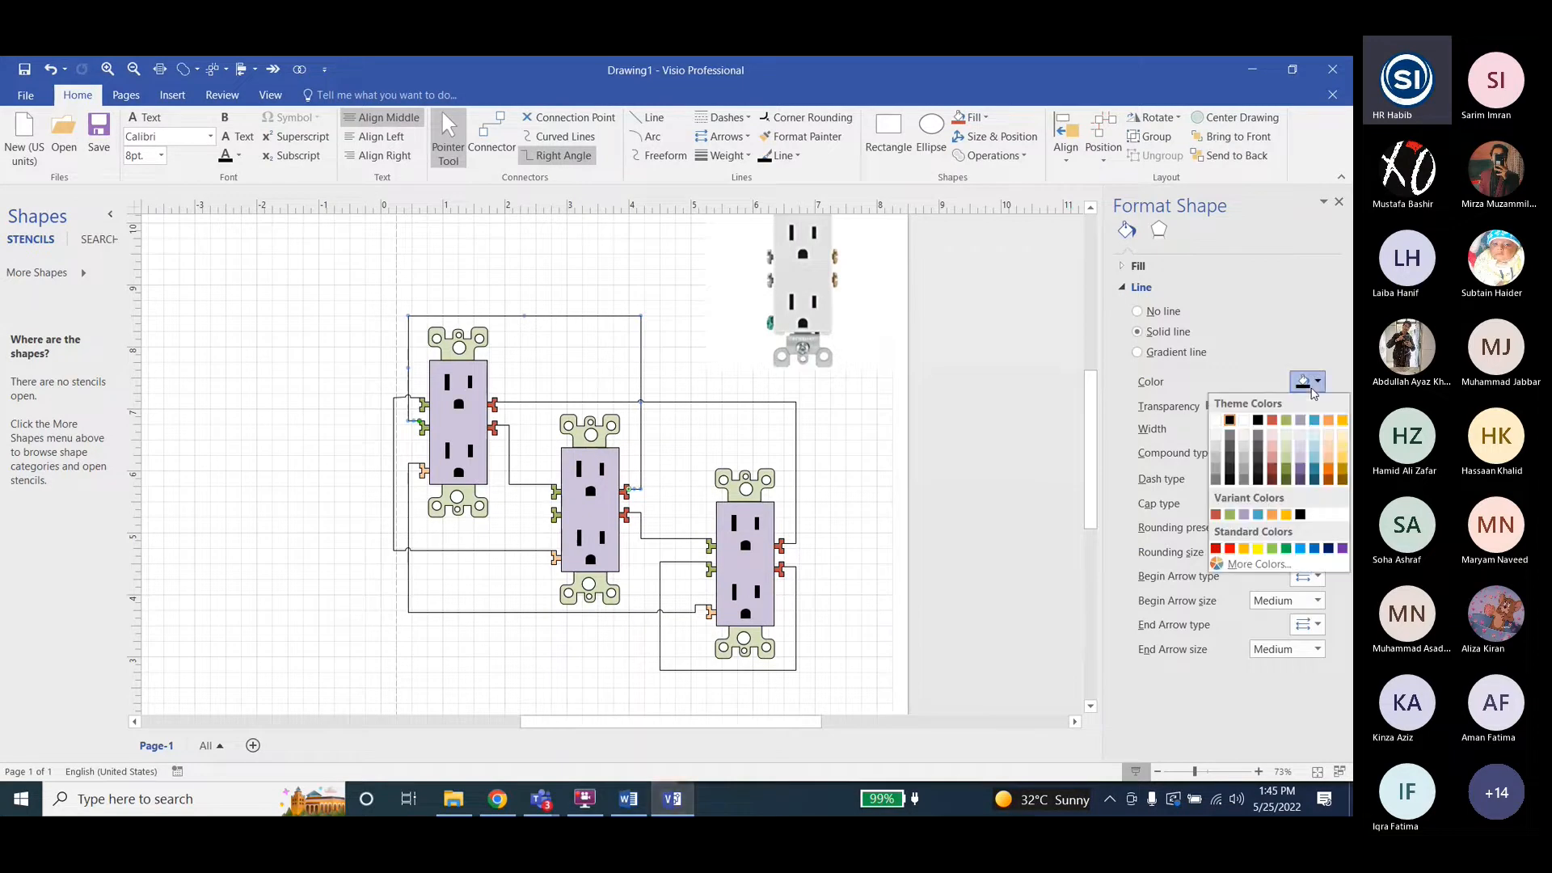
left_click(1273, 475)
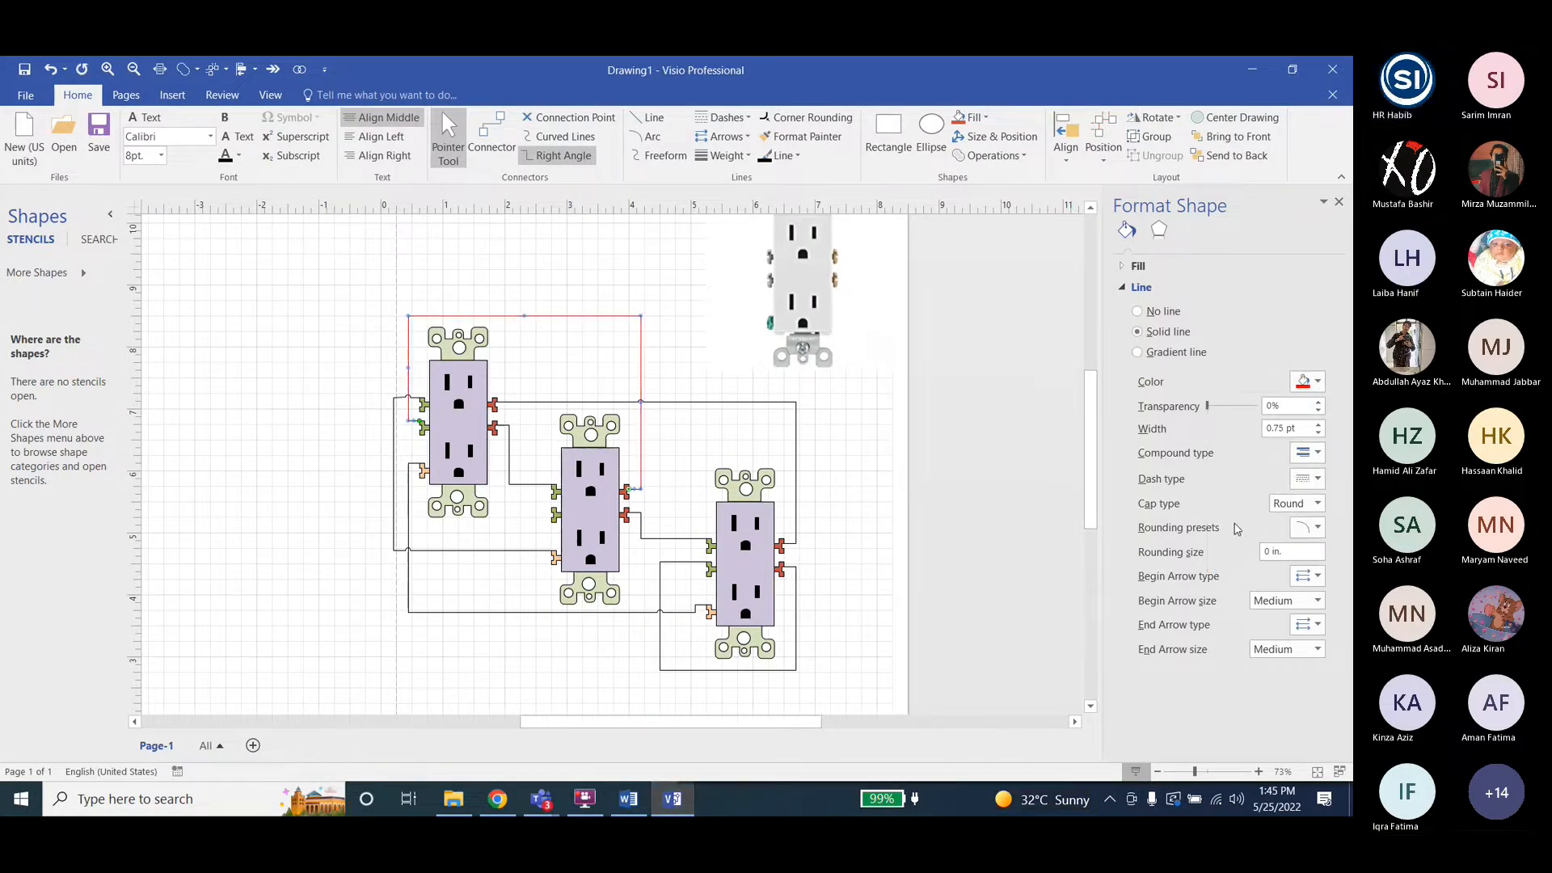
left_click(1317, 454)
left_click(1312, 490)
left_click(1313, 485)
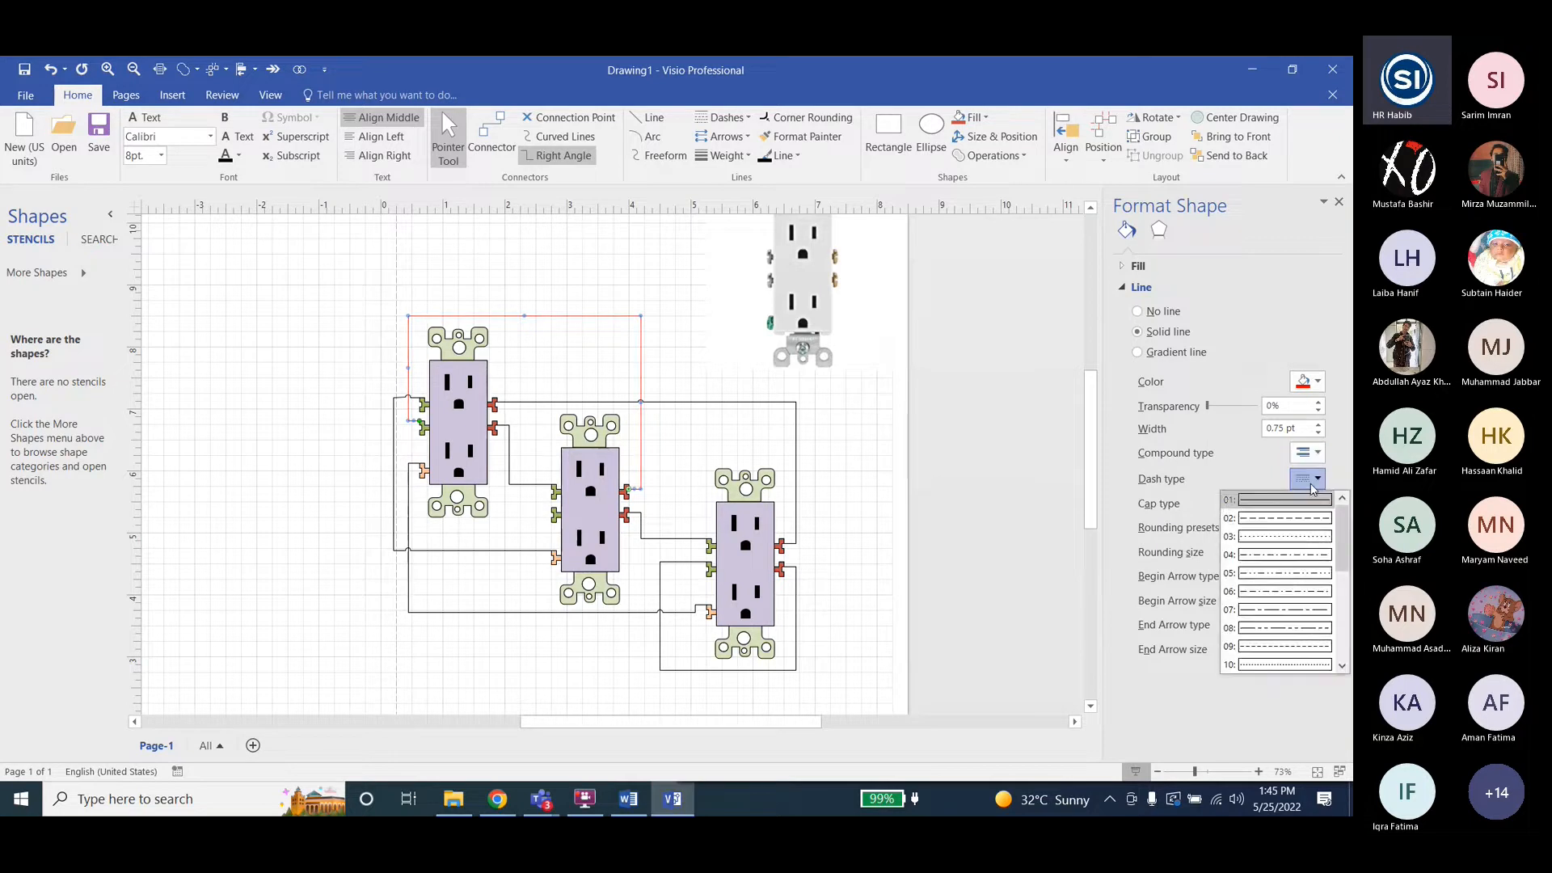
left_click(1312, 497)
left_click(1310, 506)
left_click(1311, 511)
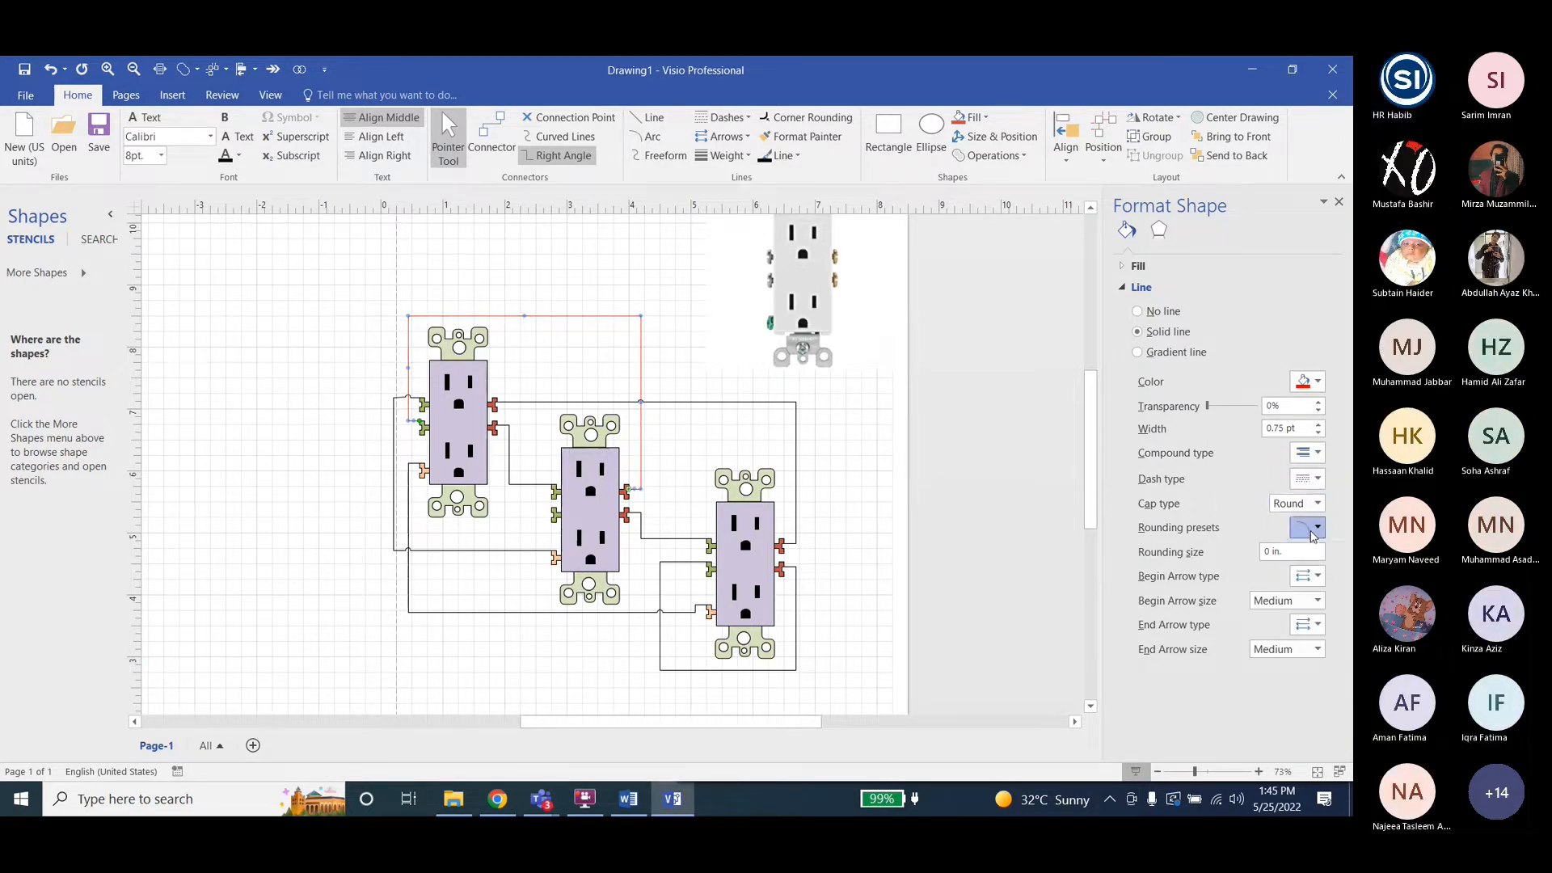
left_click(1309, 531)
left_click(1309, 532)
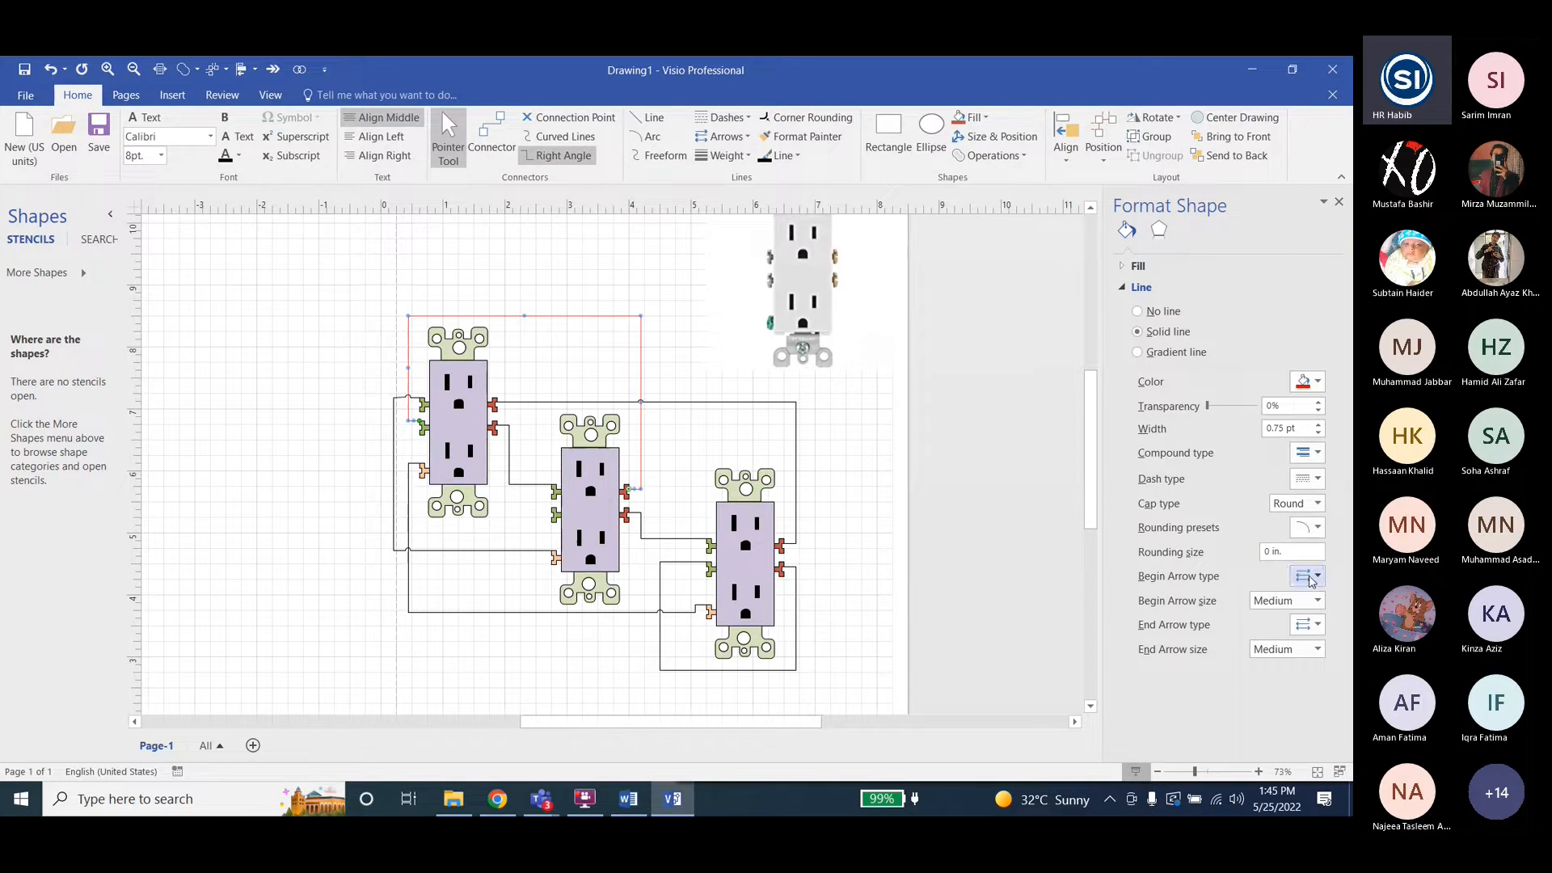
Give the red connector a begin arrowhead and set its line width to 3 pt.
left_click(1307, 577)
left_click(1282, 669)
left_click(1317, 426)
left_click(1317, 426)
left_click(1317, 429)
left_click(1317, 429)
left_click(1317, 429)
left_click(1317, 428)
left_click(1317, 429)
left_click(1317, 428)
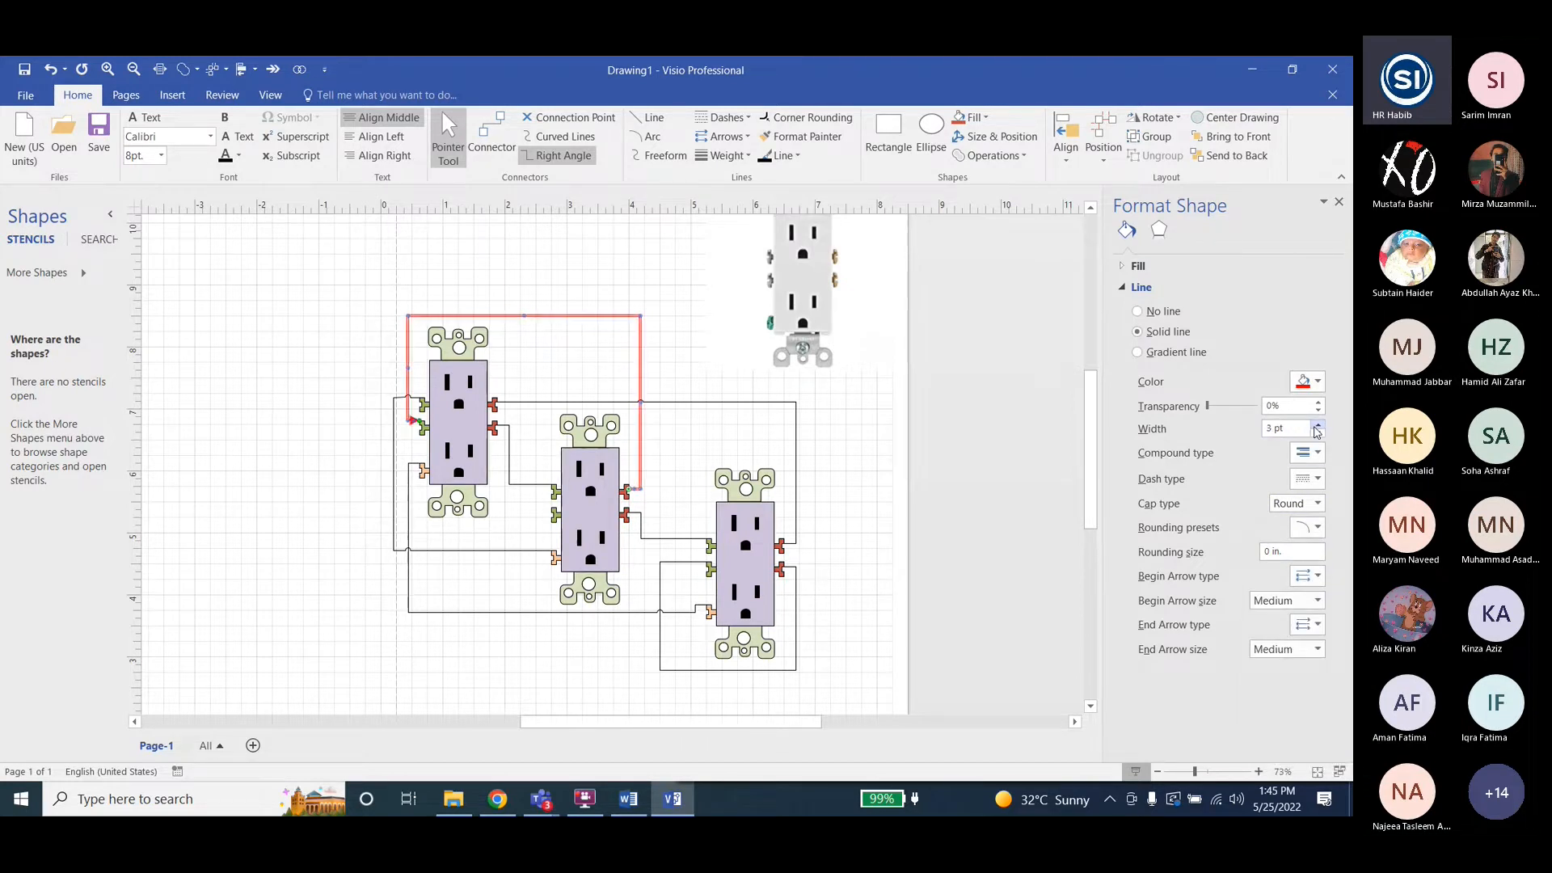
Increase the red connector's line width to 5.75 pt.
left_click(1317, 428)
left_click(1317, 428)
left_click(1317, 429)
left_click(1317, 429)
left_click(1317, 429)
left_click(1317, 429)
left_click(1317, 429)
left_click(1317, 428)
left_click(1317, 428)
left_click(1317, 428)
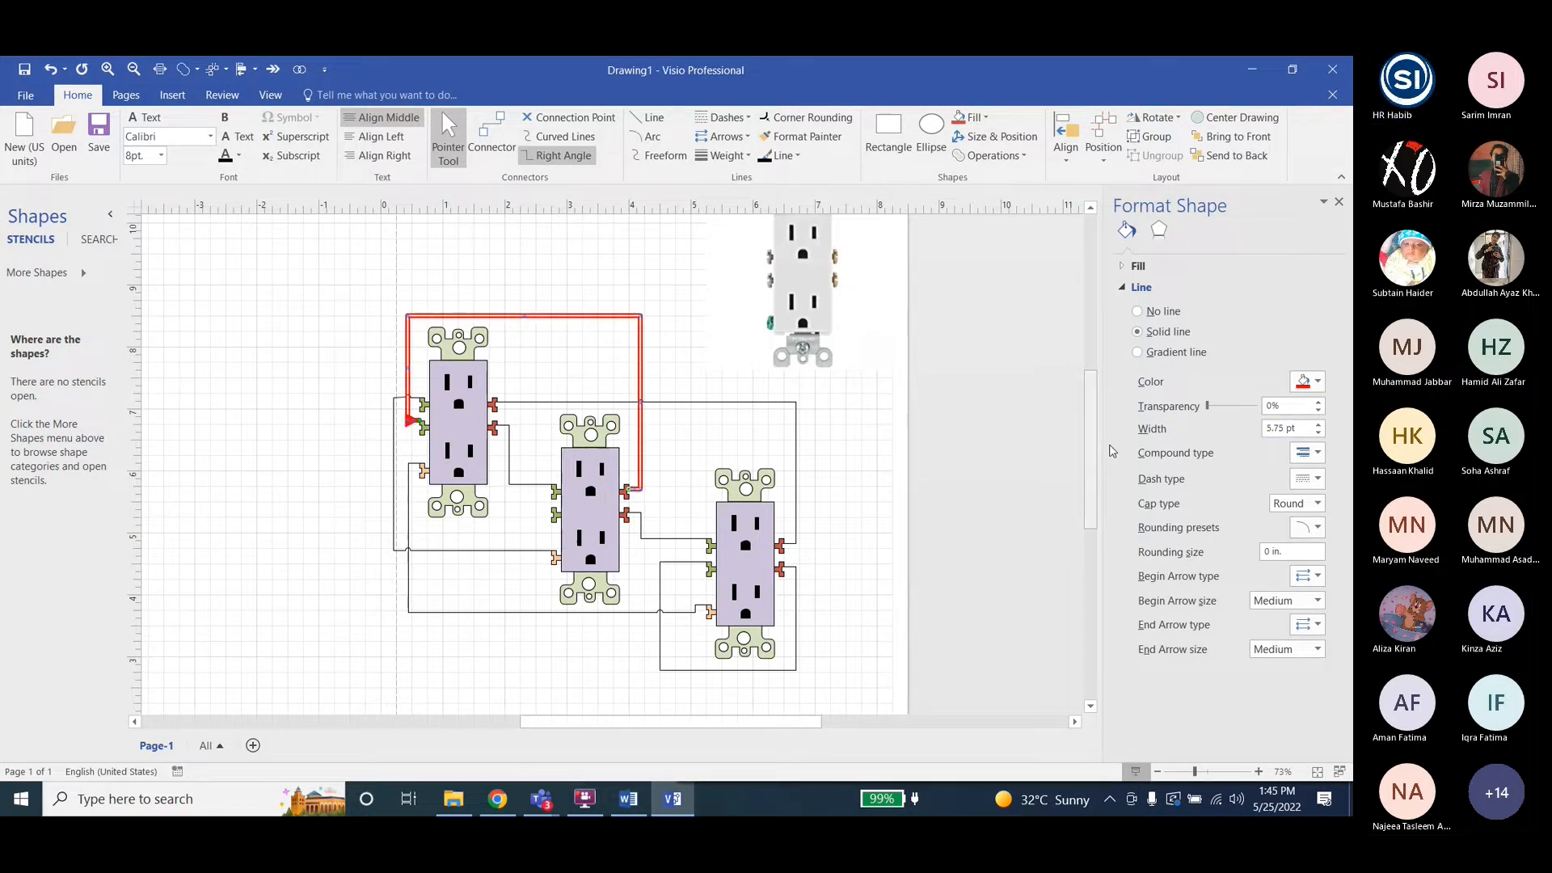
mouse_move(1208, 406)
left_mouse_down()
mouse_move(1246, 410)
mouse_move(1207, 406)
left_mouse_up()
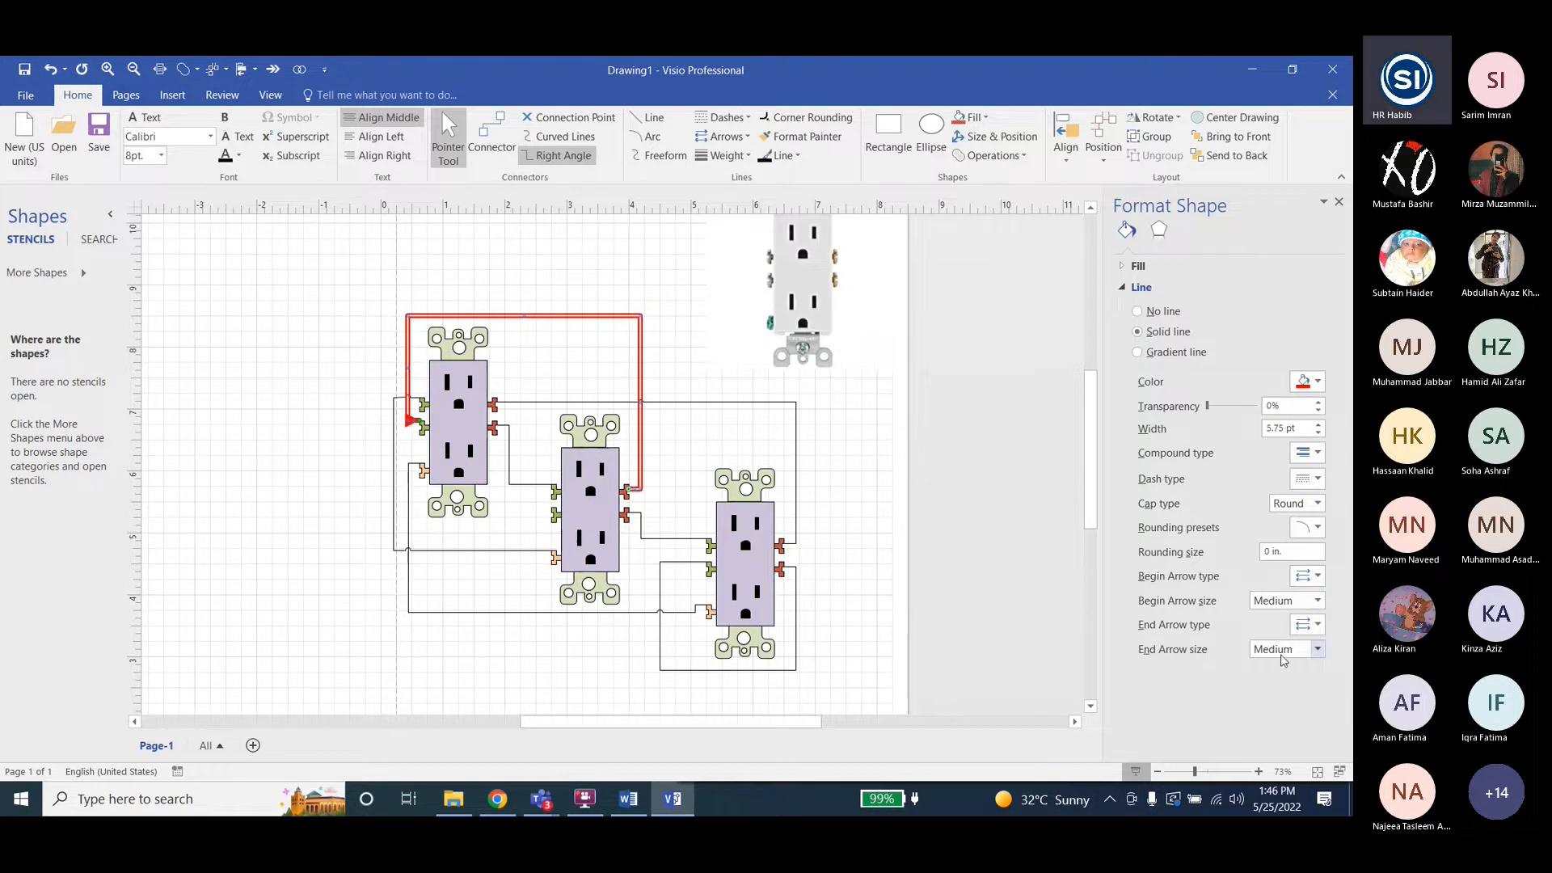
Give the red connector end arrow type 04 and set both its begin and end arrow sizes to Very Small.
left_click(1318, 625)
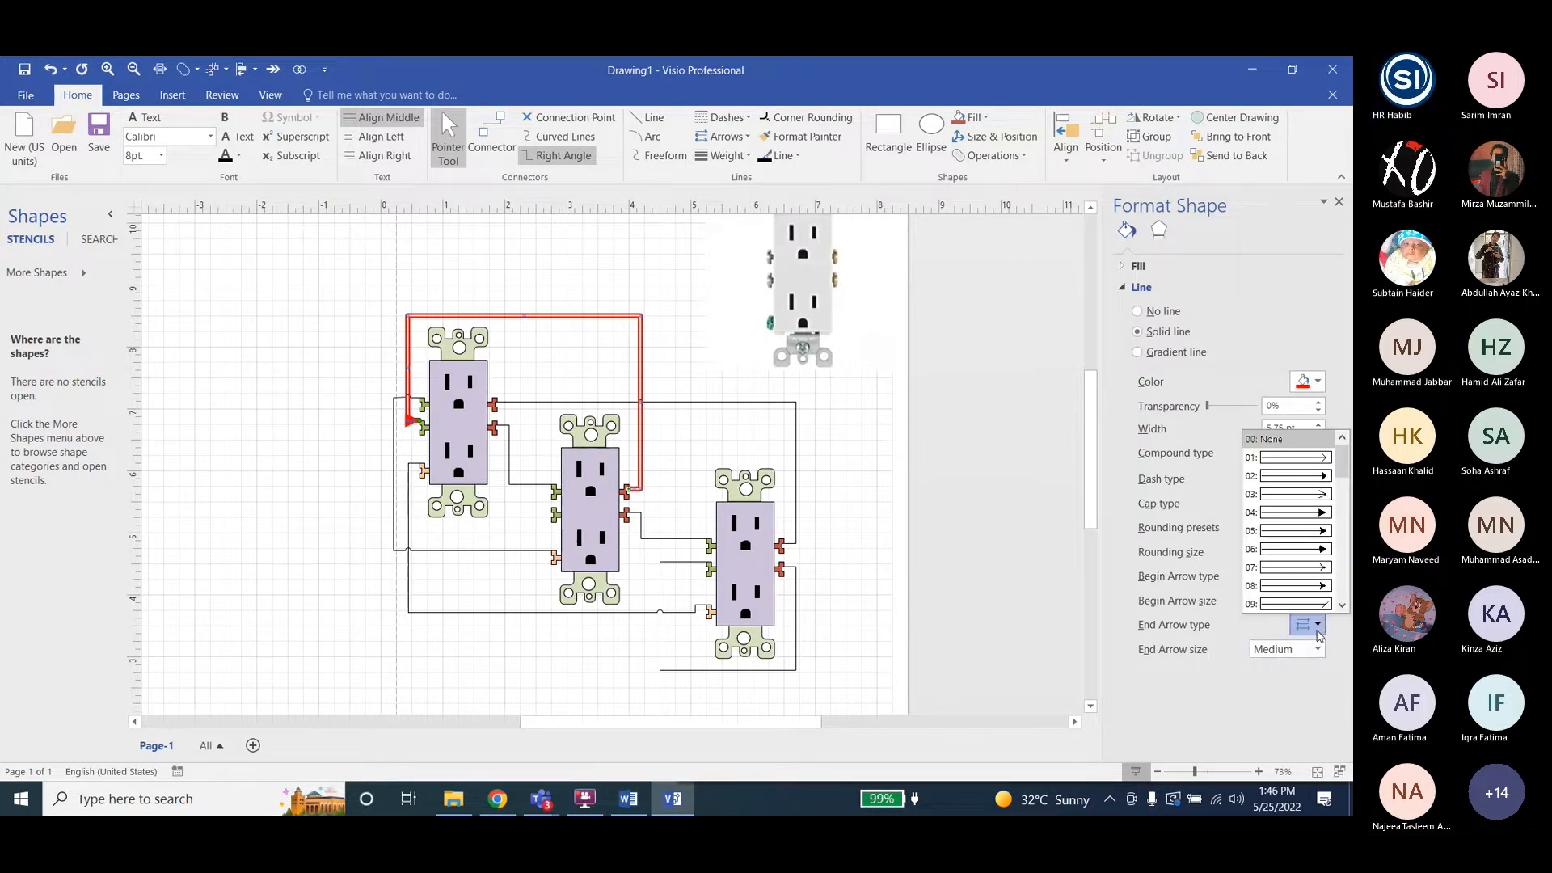
left_click(1302, 514)
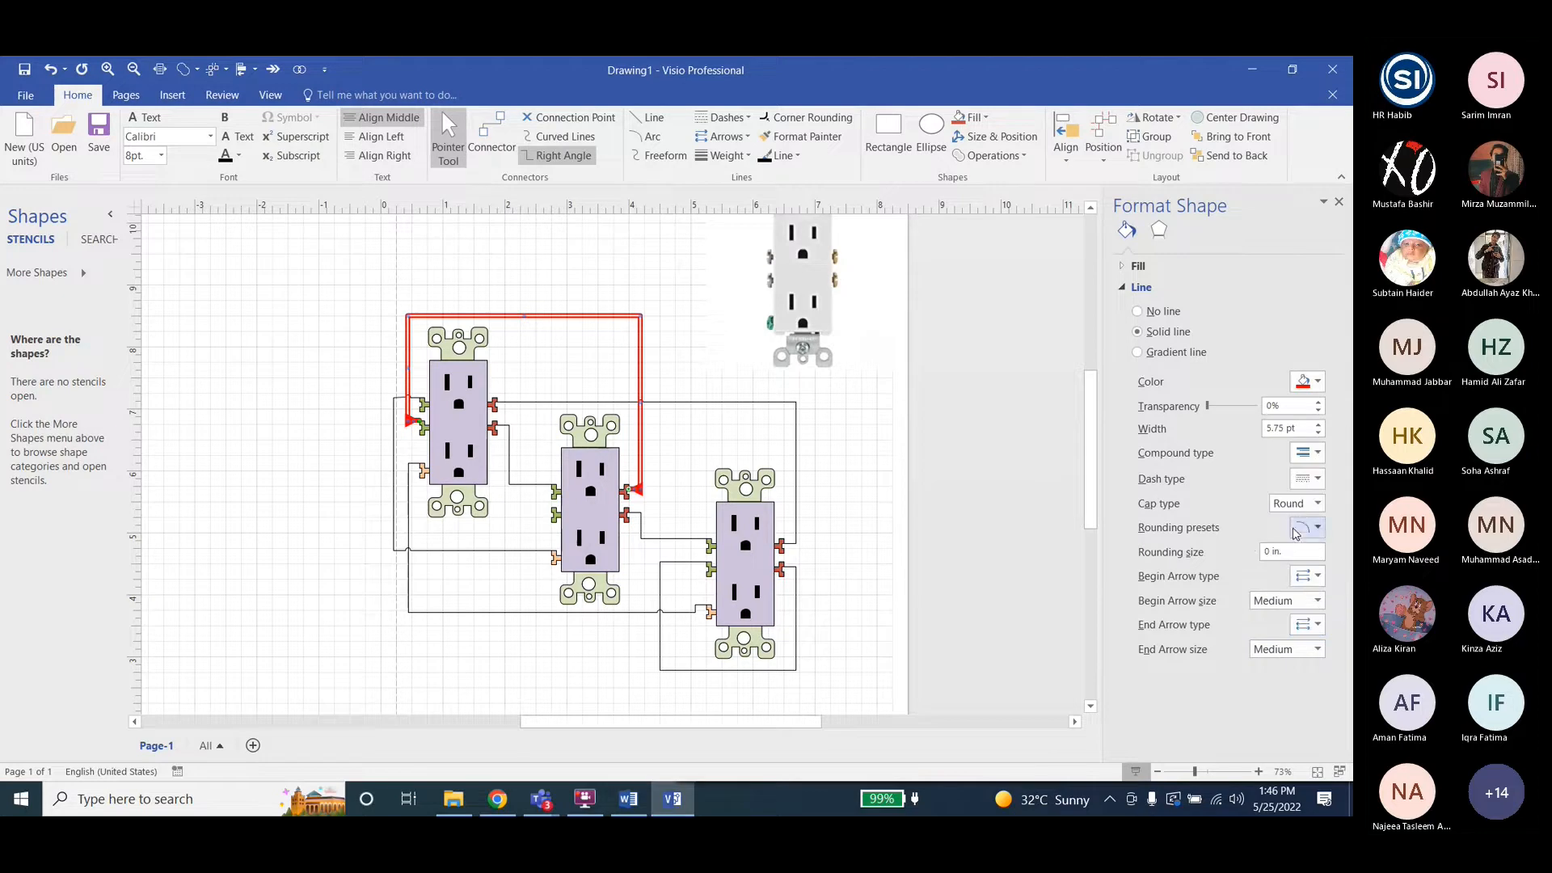
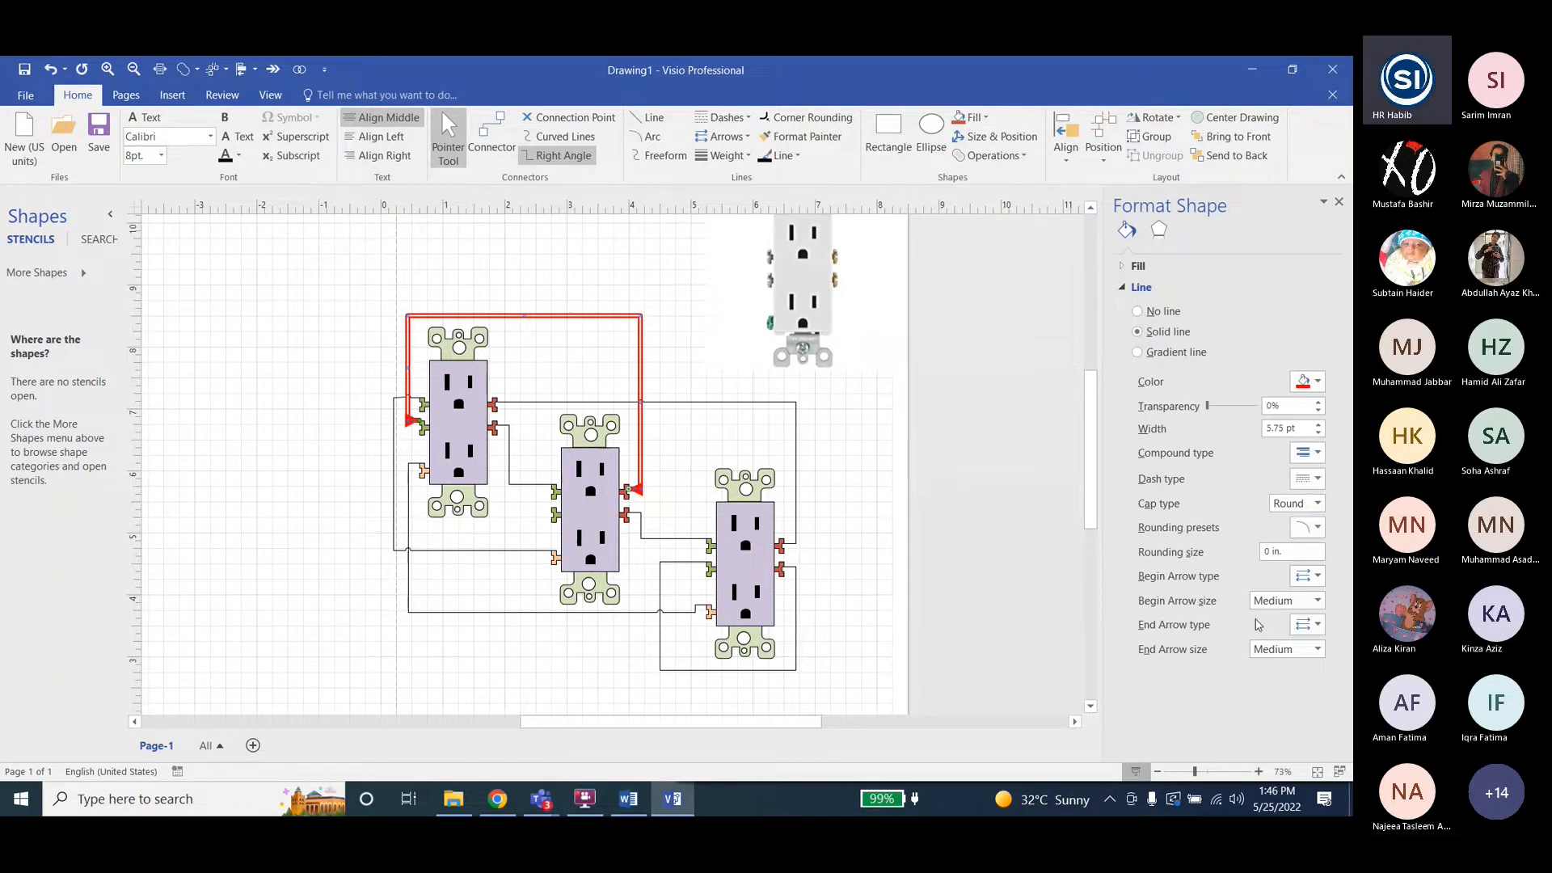
left_click(1285, 601)
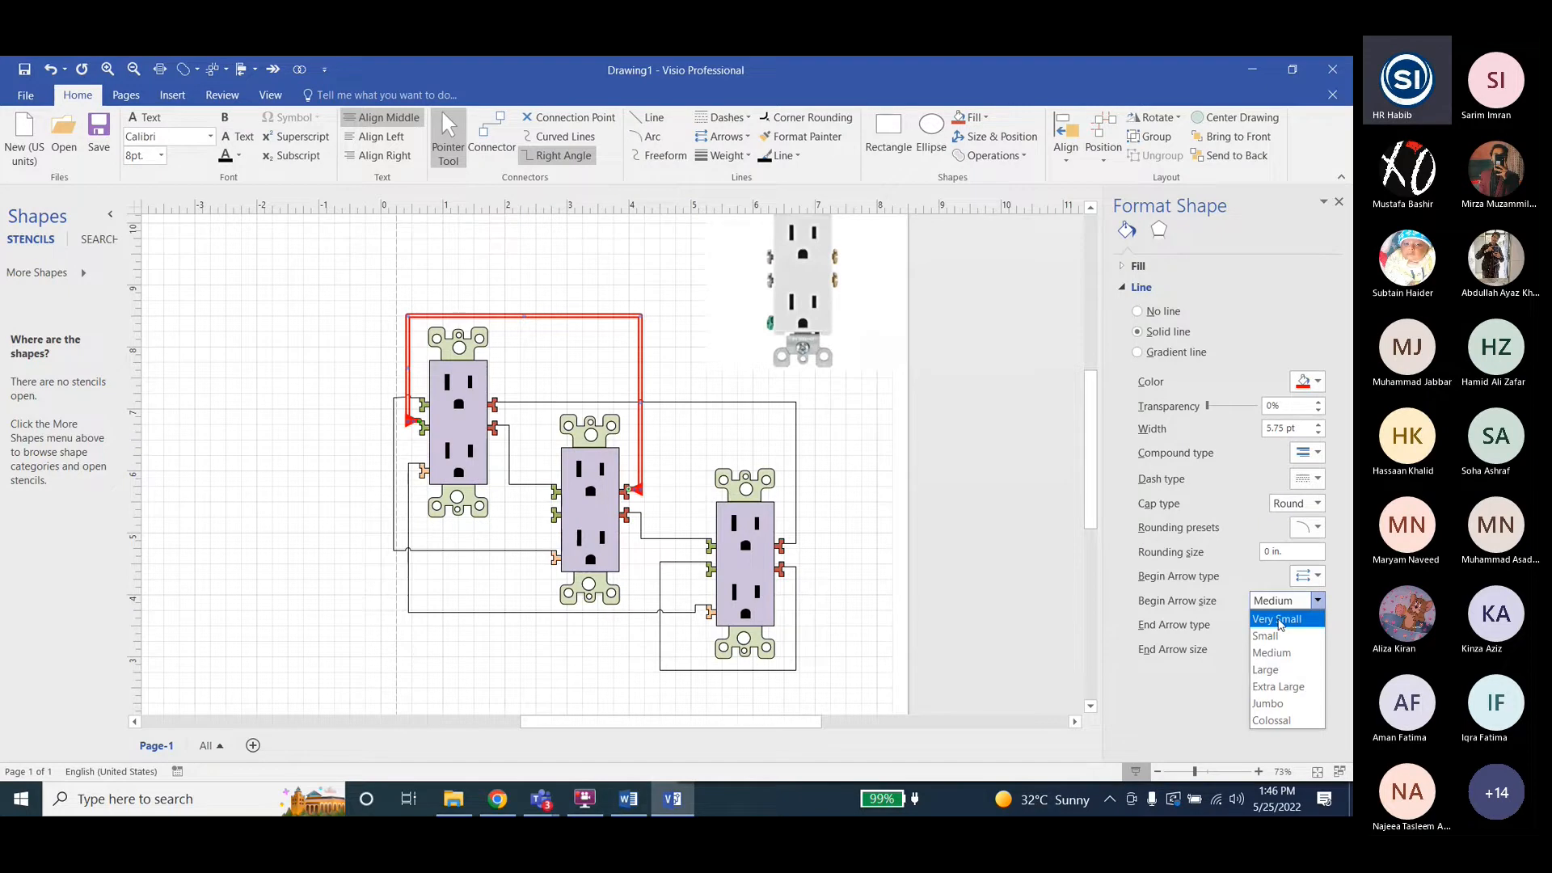
left_click(1281, 617)
left_click(1309, 648)
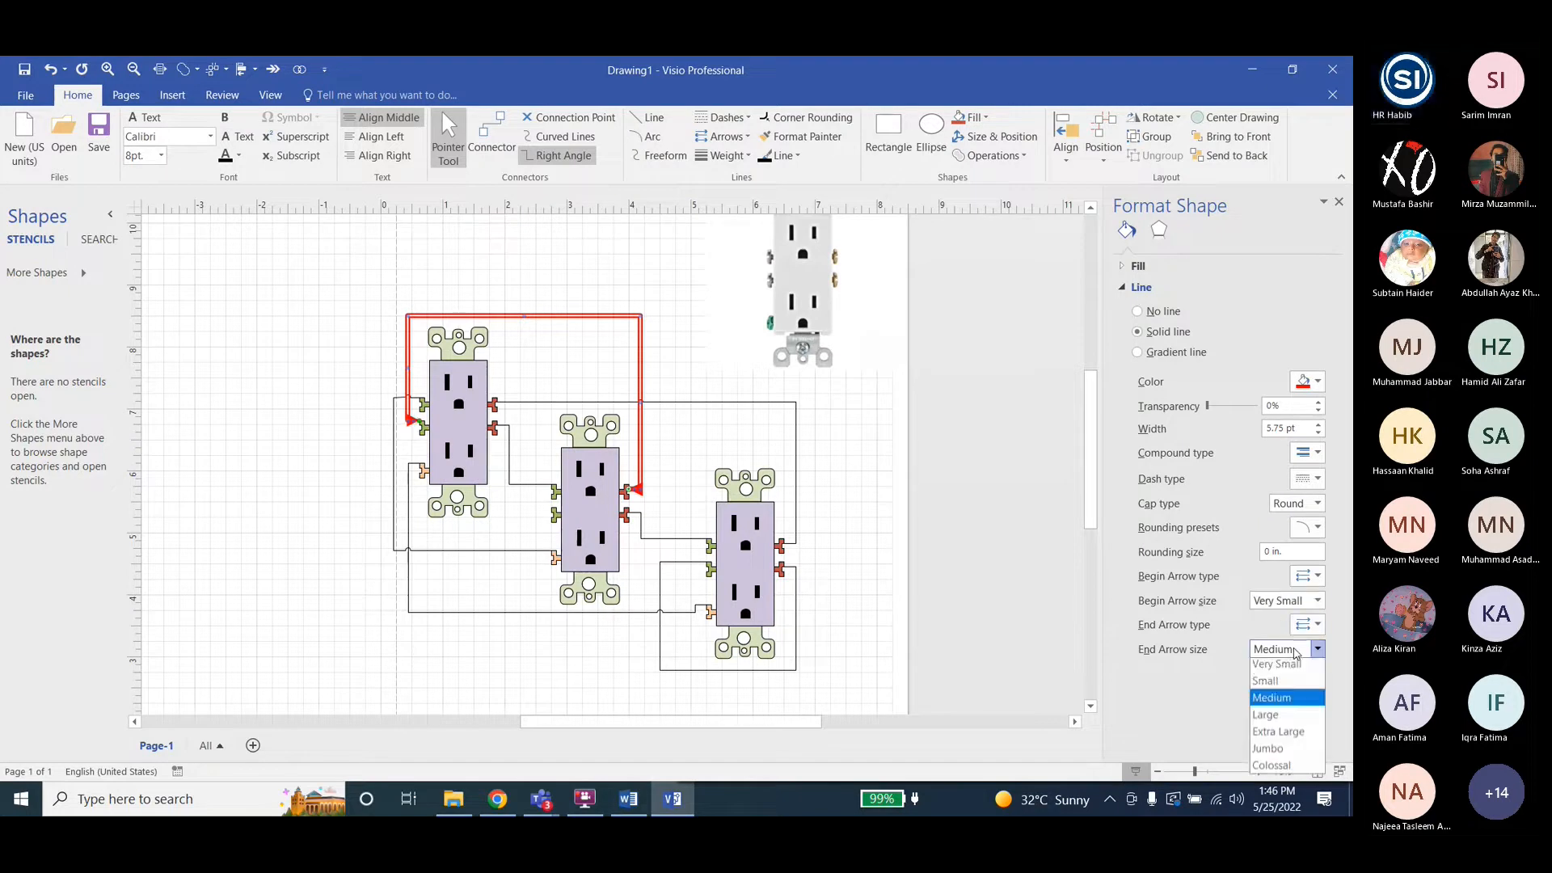
left_click(1282, 665)
left_click(907, 526)
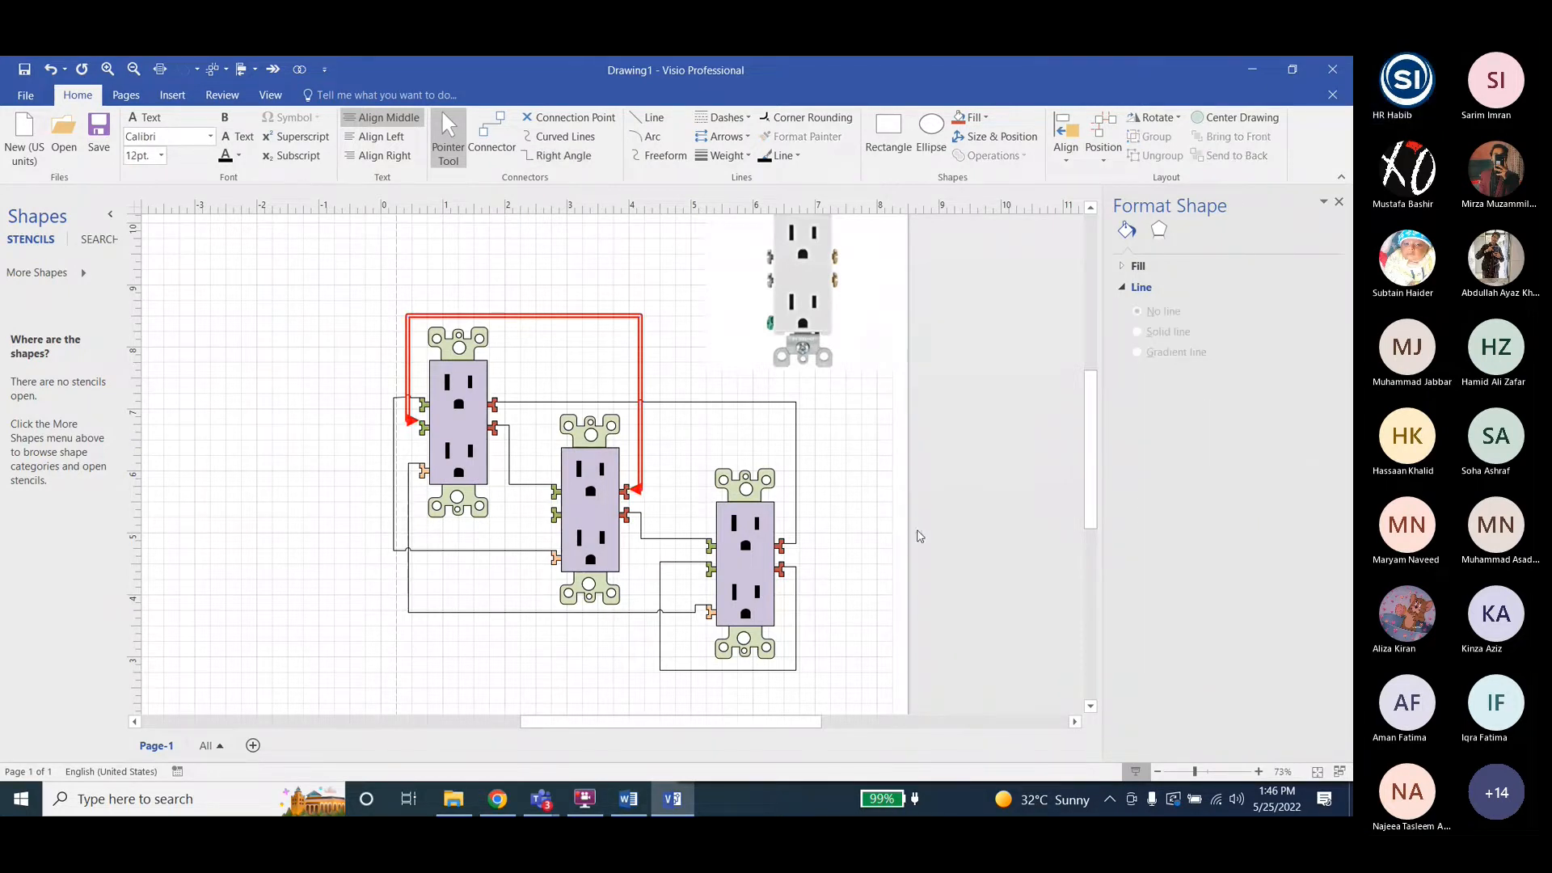
Try the Extra Large end arrow size on the red connector, and settle on Small.
left_click(636, 490)
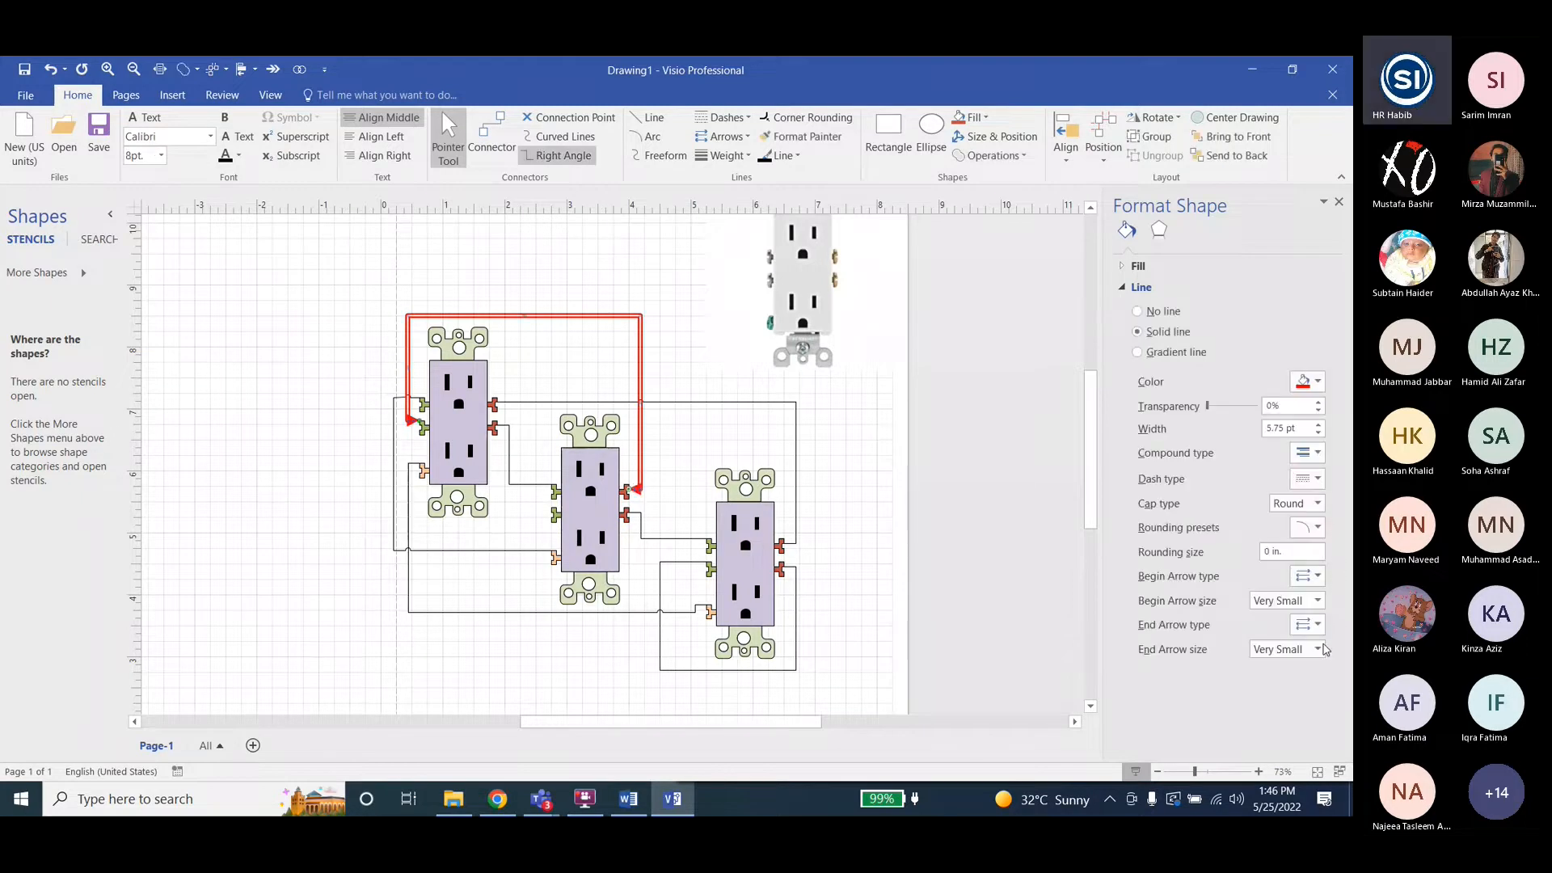
left_click(1318, 649)
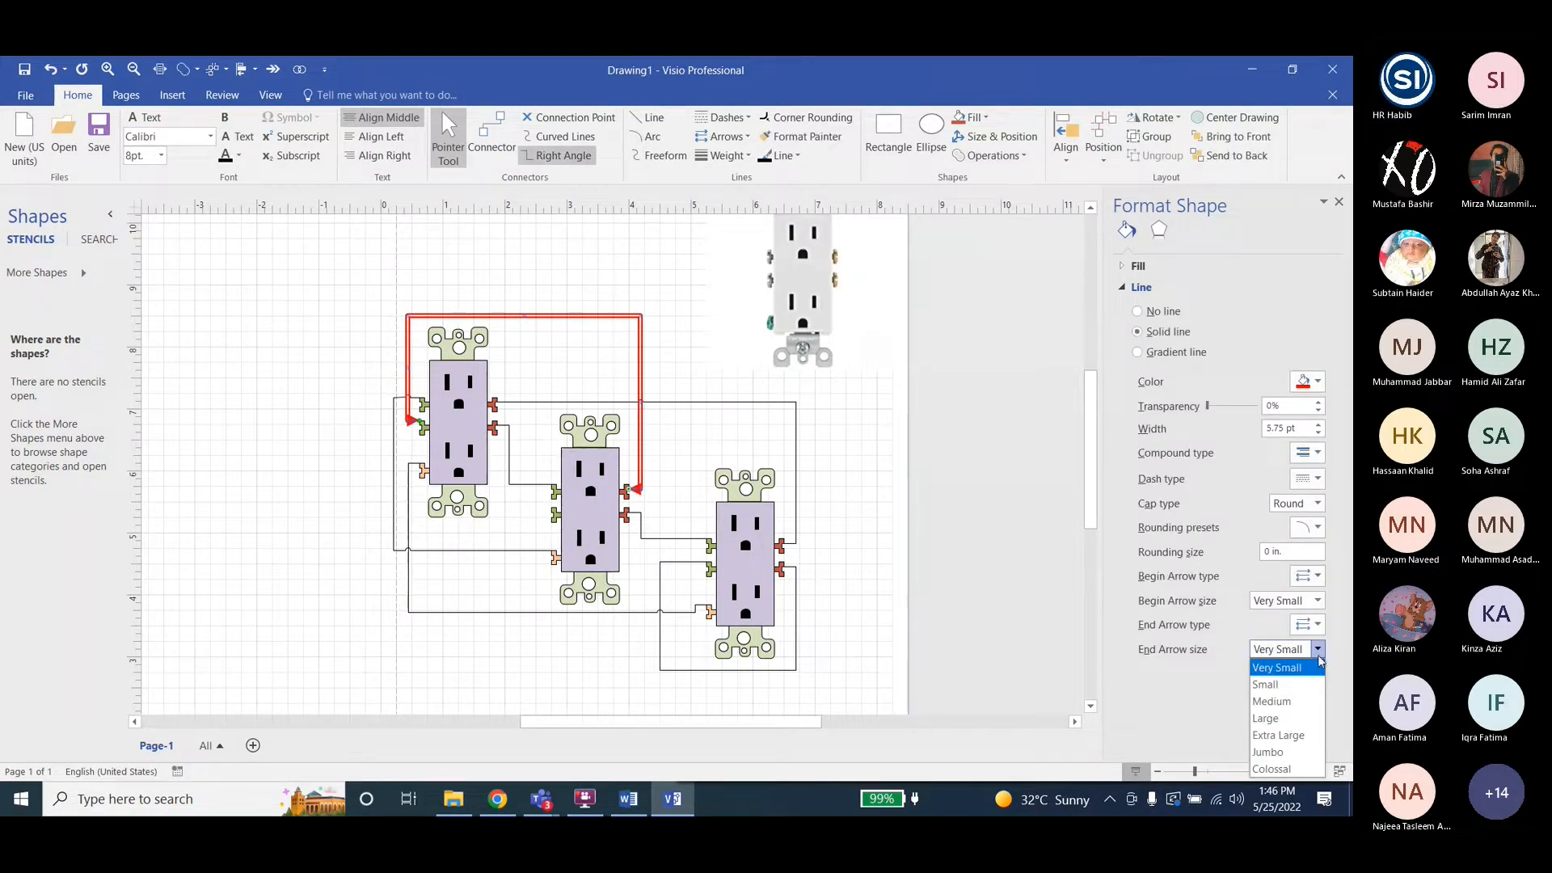
left_click(1294, 684)
left_click(1318, 650)
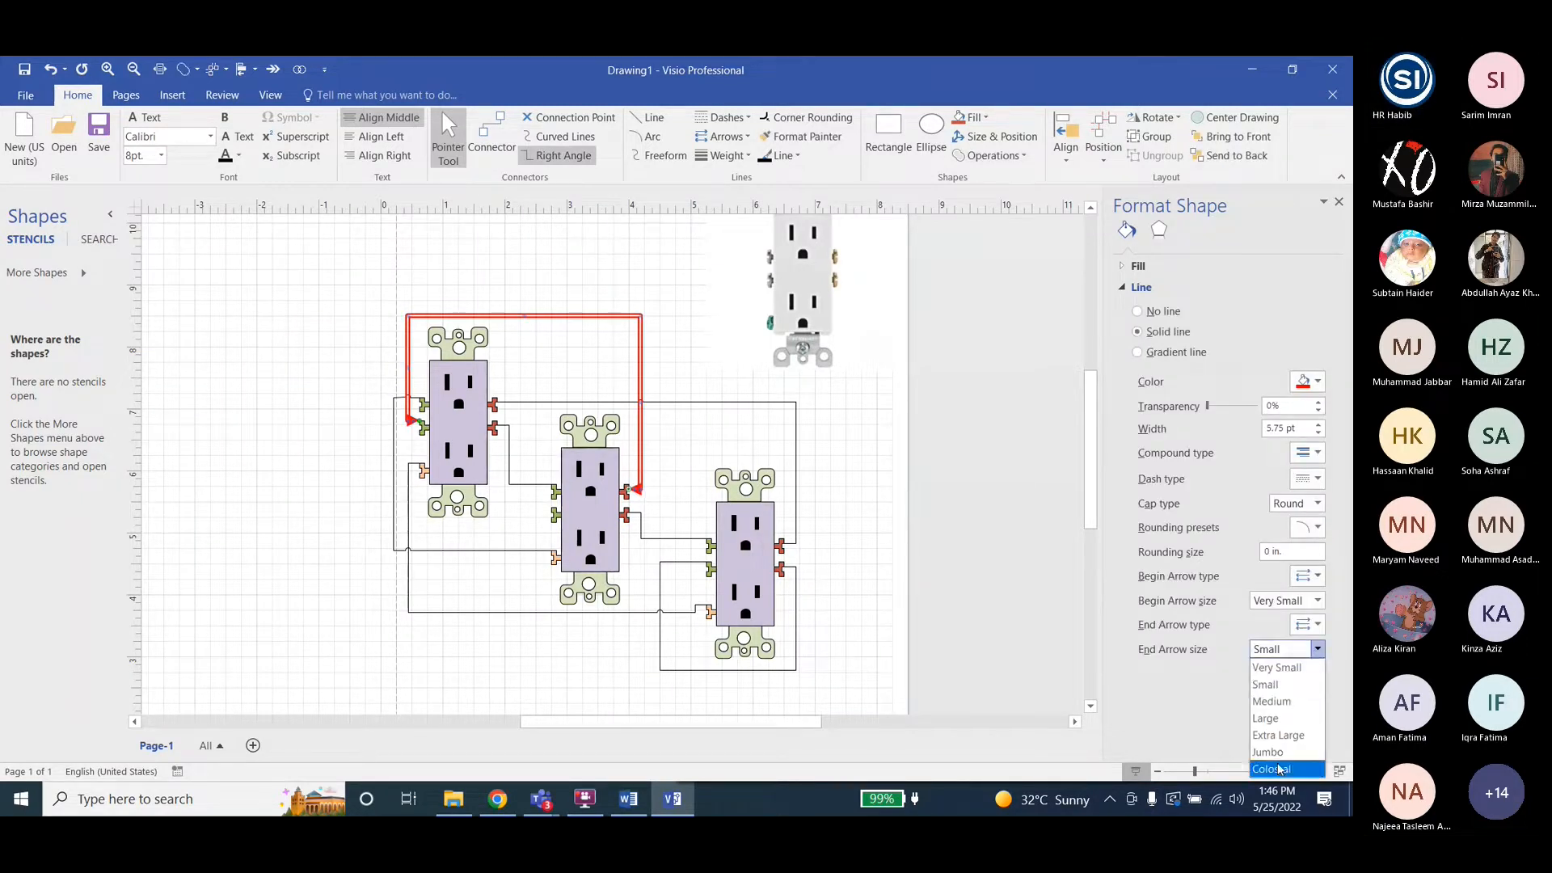
left_click(1279, 735)
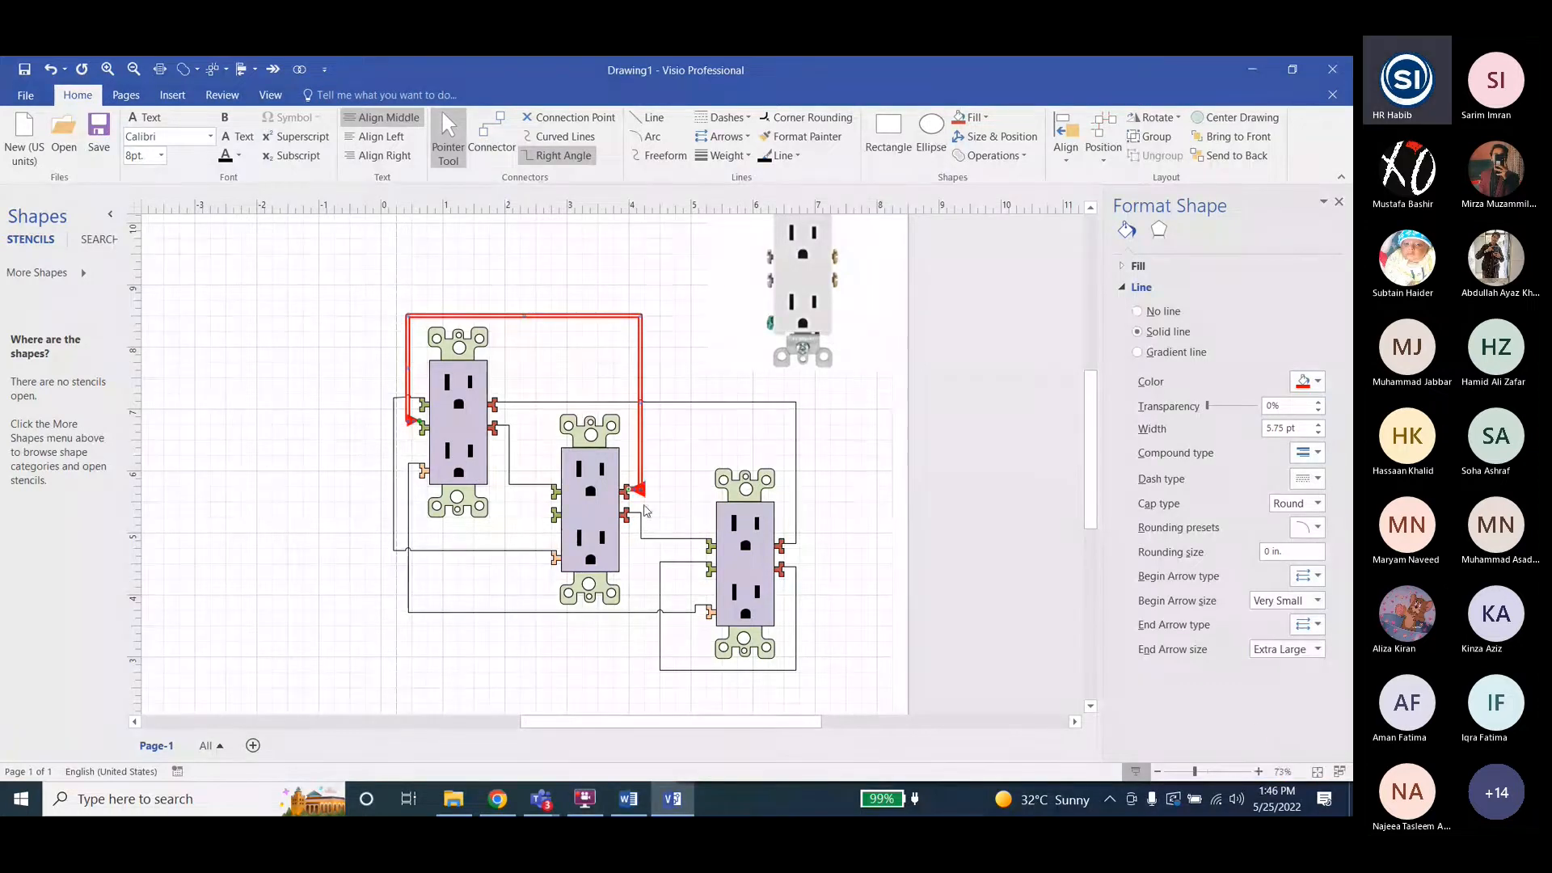
left_click(1318, 649)
left_click(1274, 684)
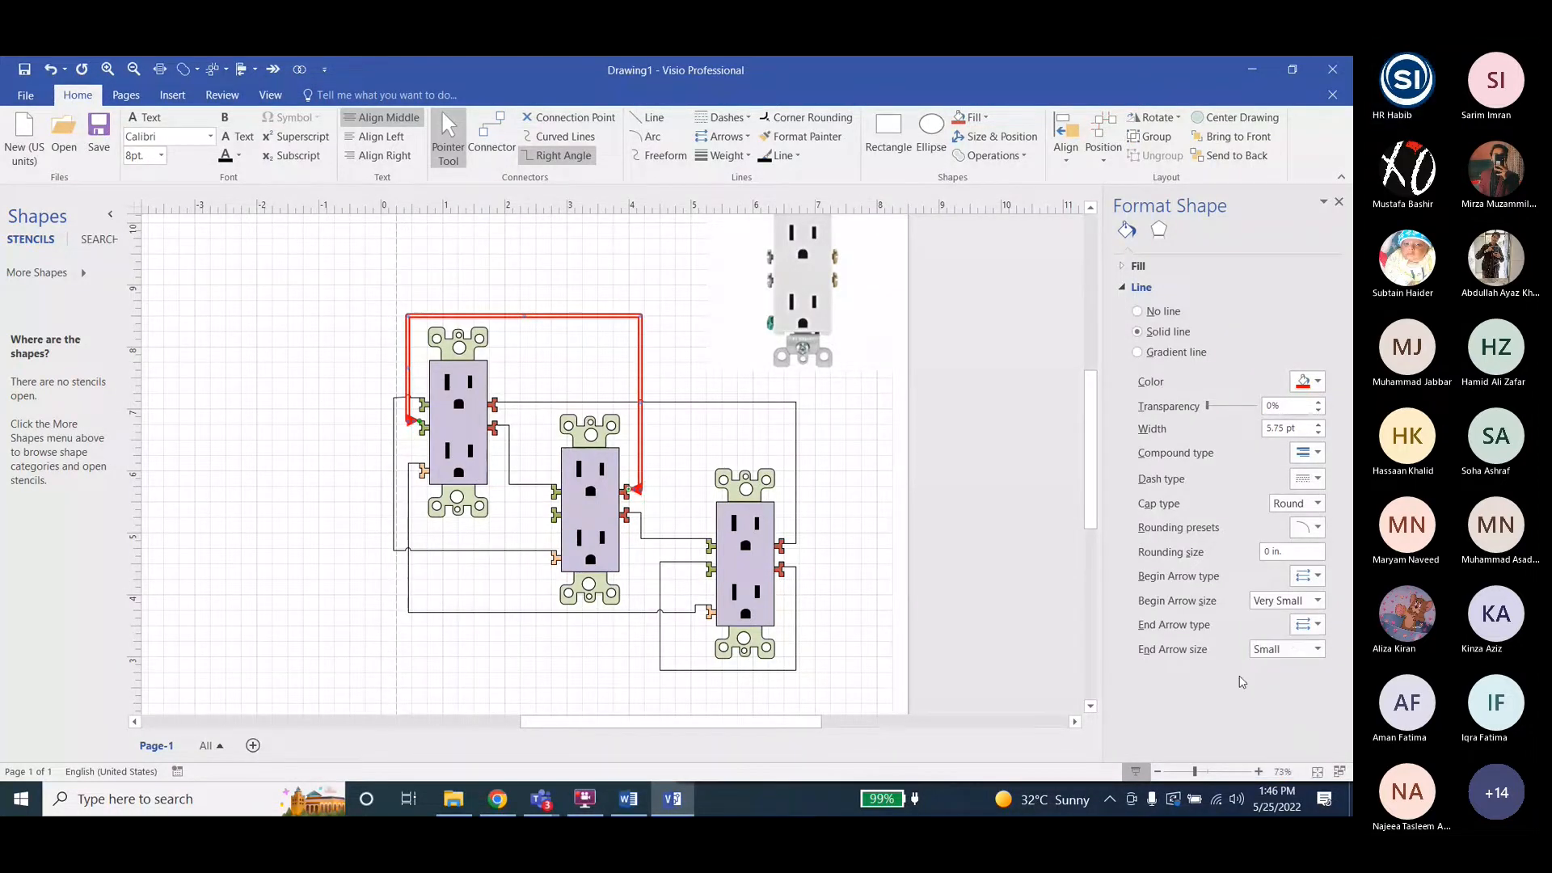
left_click(679, 391)
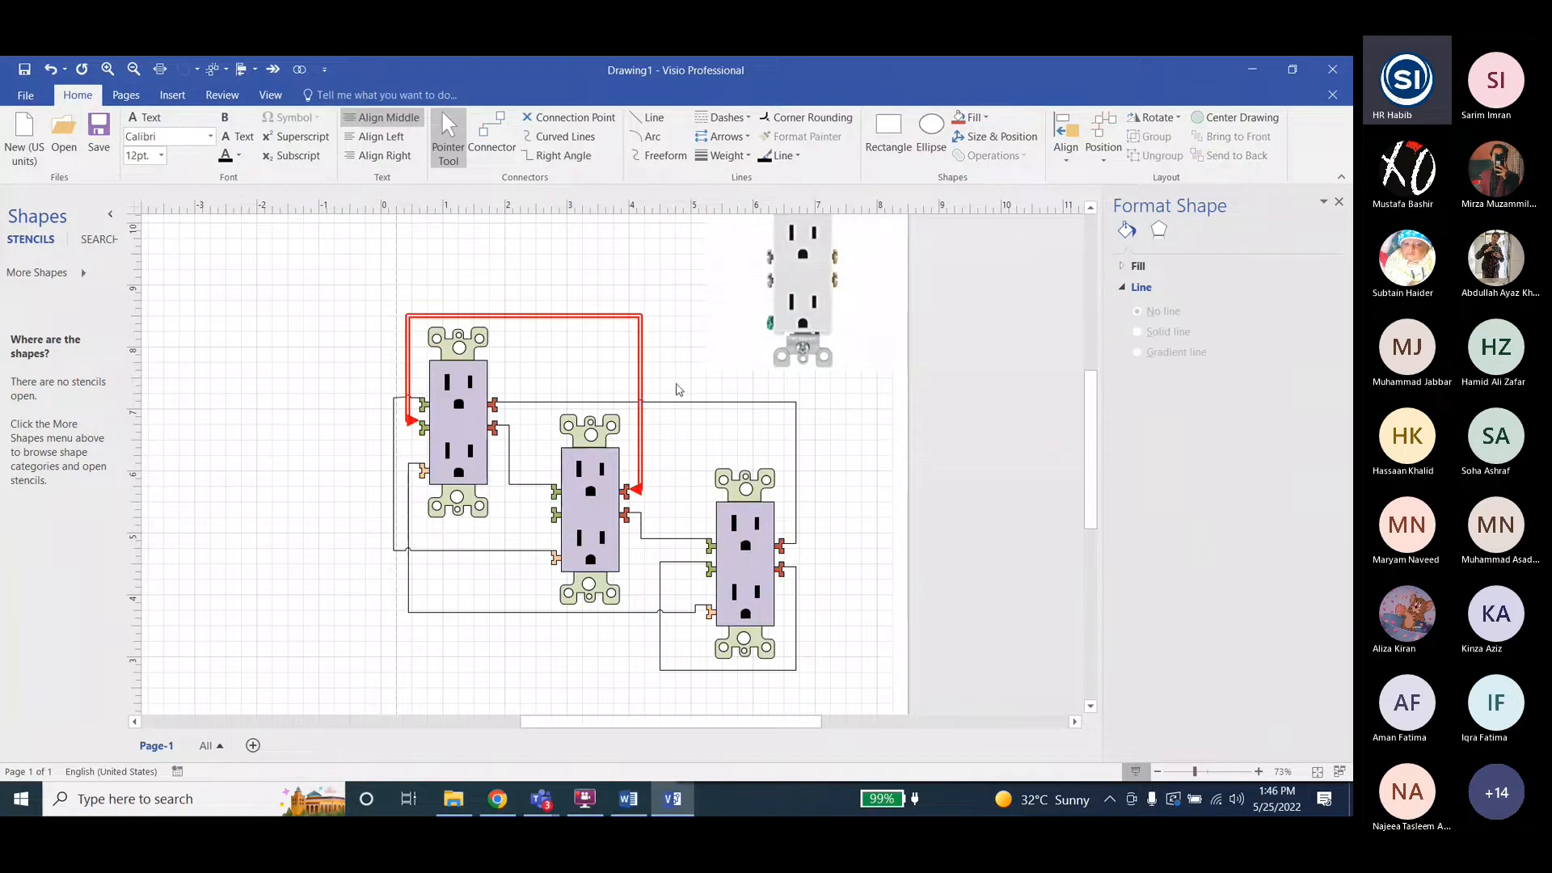
Move the red connector's two vertical segments outward, away from the second outlet's upper red terminal and the first outlet's lower green terminal.
left_click(643, 420)
left_click_drag(643, 421, 660, 404)
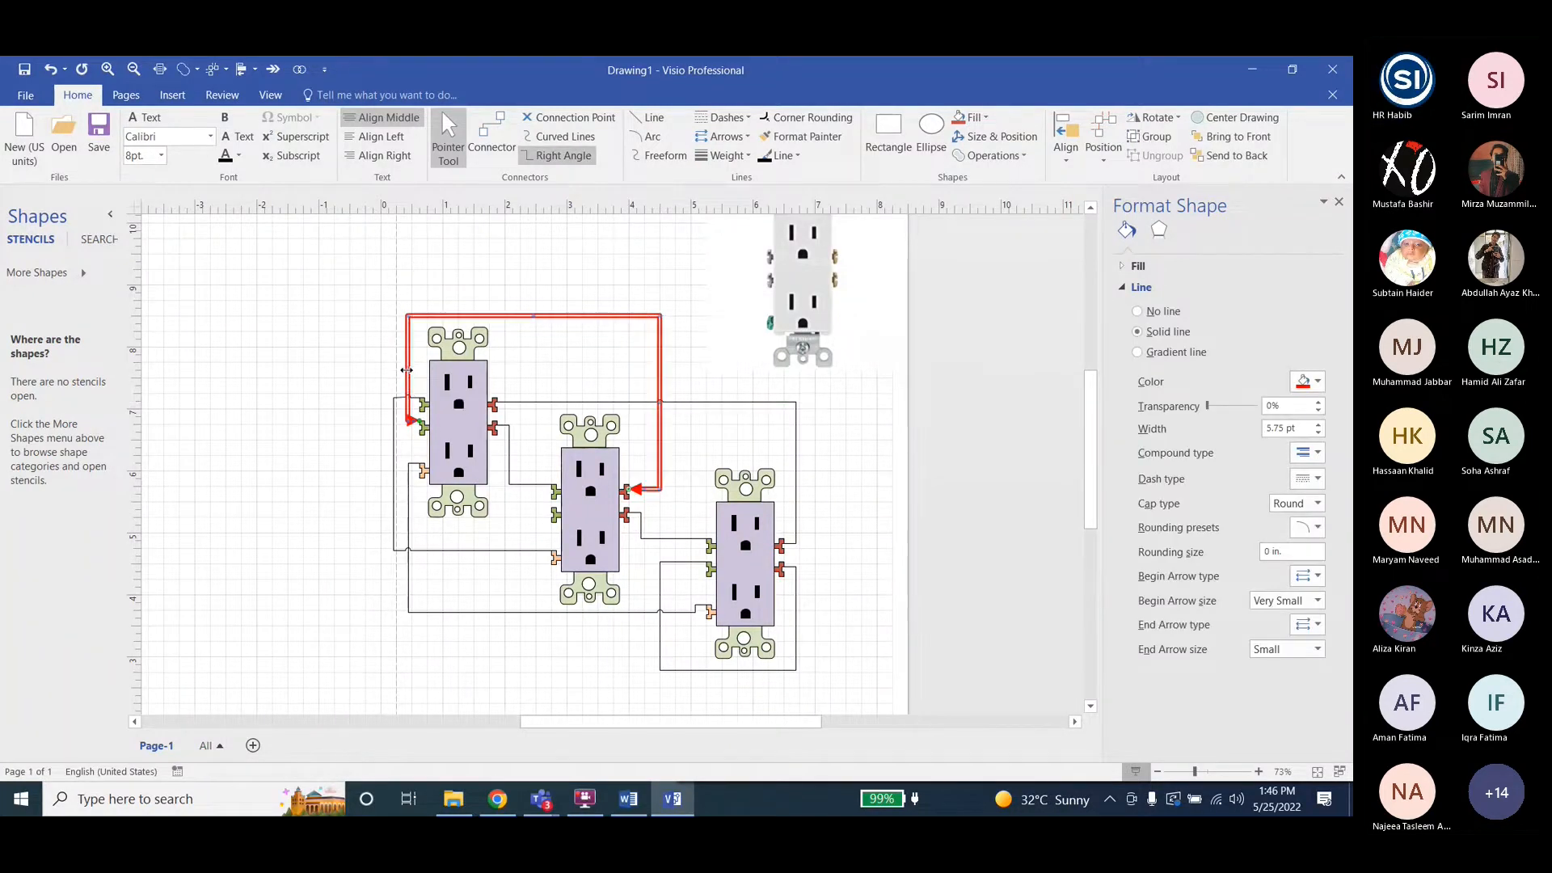
left_click_drag(407, 370, 348, 361)
left_click(546, 372)
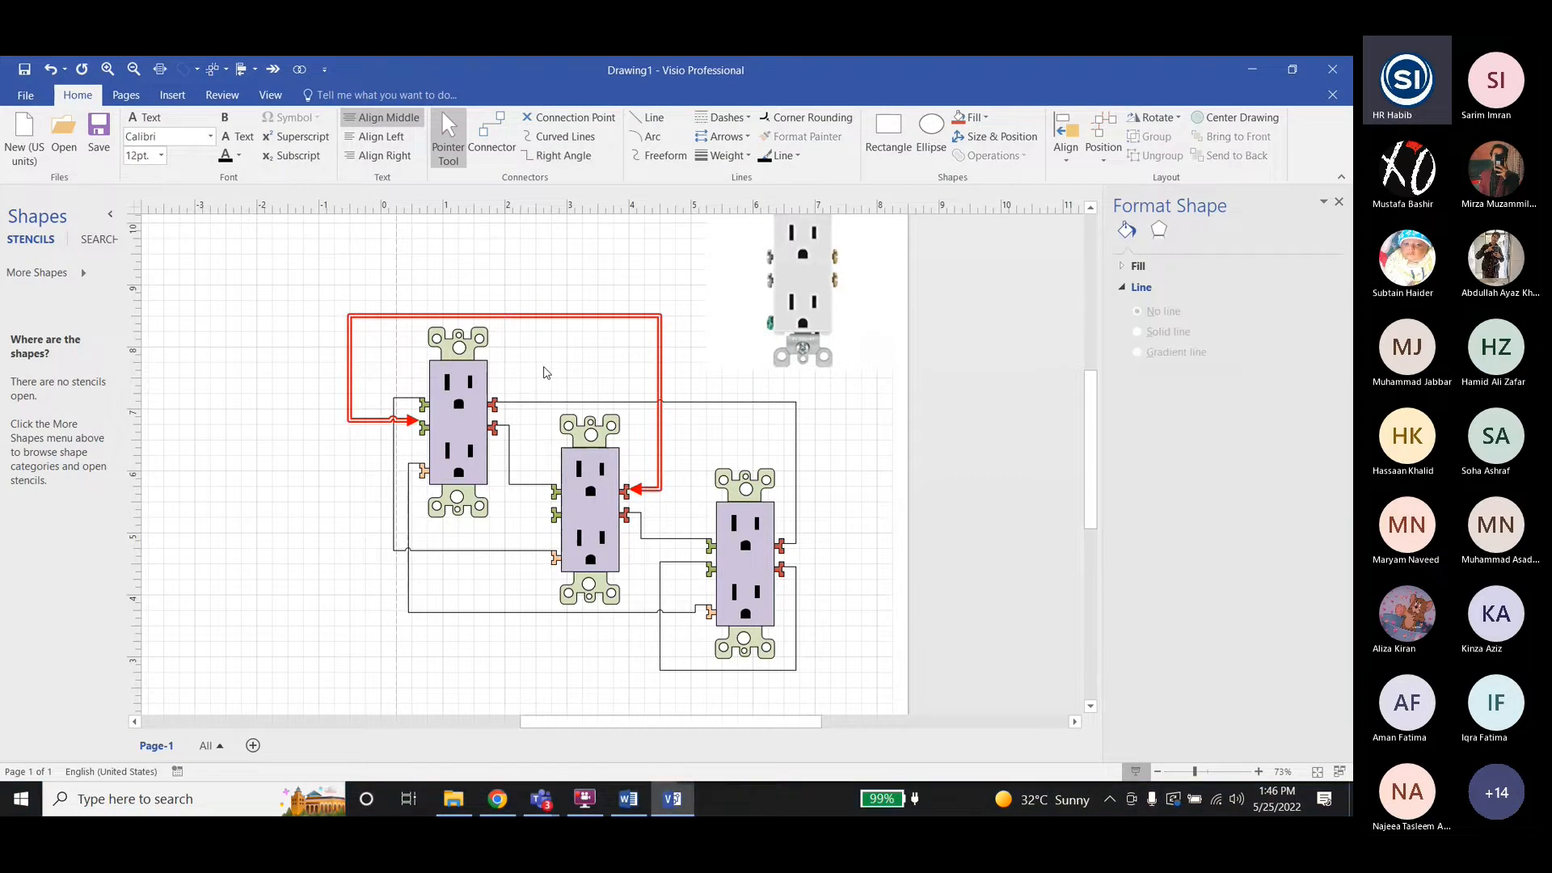
Make the connector between the first and third outlets' upper red terminals dashed, with a line width of 3.25 pt.
left_click(705, 402)
left_click(1312, 454)
left_click(1318, 488)
left_click(1318, 485)
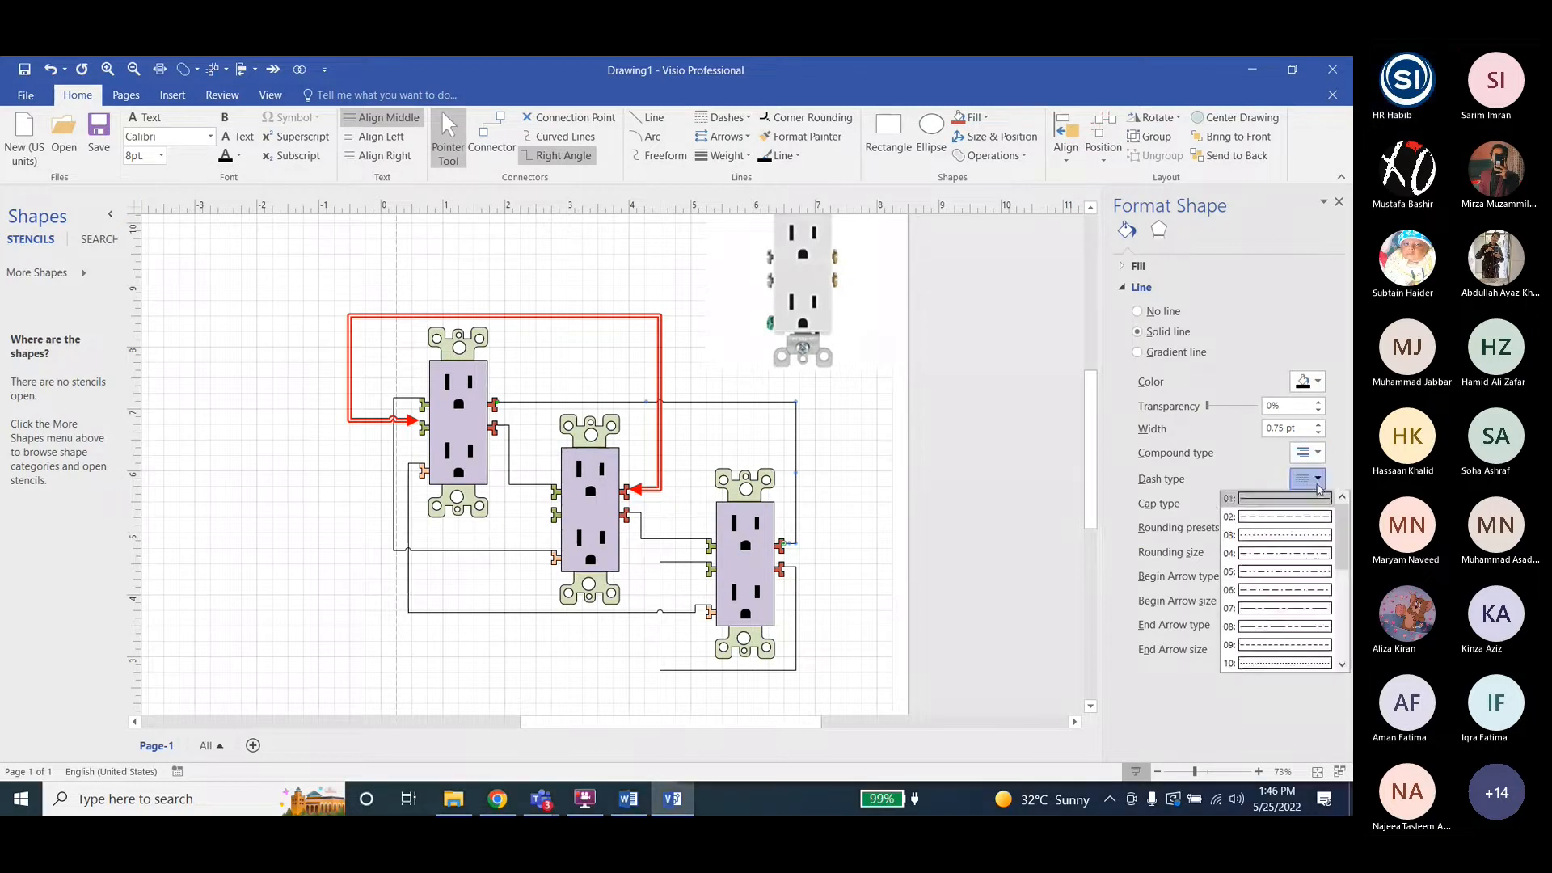
left_click(1295, 524)
left_click(1319, 424)
left_click(1318, 424)
left_click(1319, 425)
left_click(1318, 425)
left_click(1319, 425)
left_click(1318, 426)
left_click(1318, 426)
left_click(1319, 426)
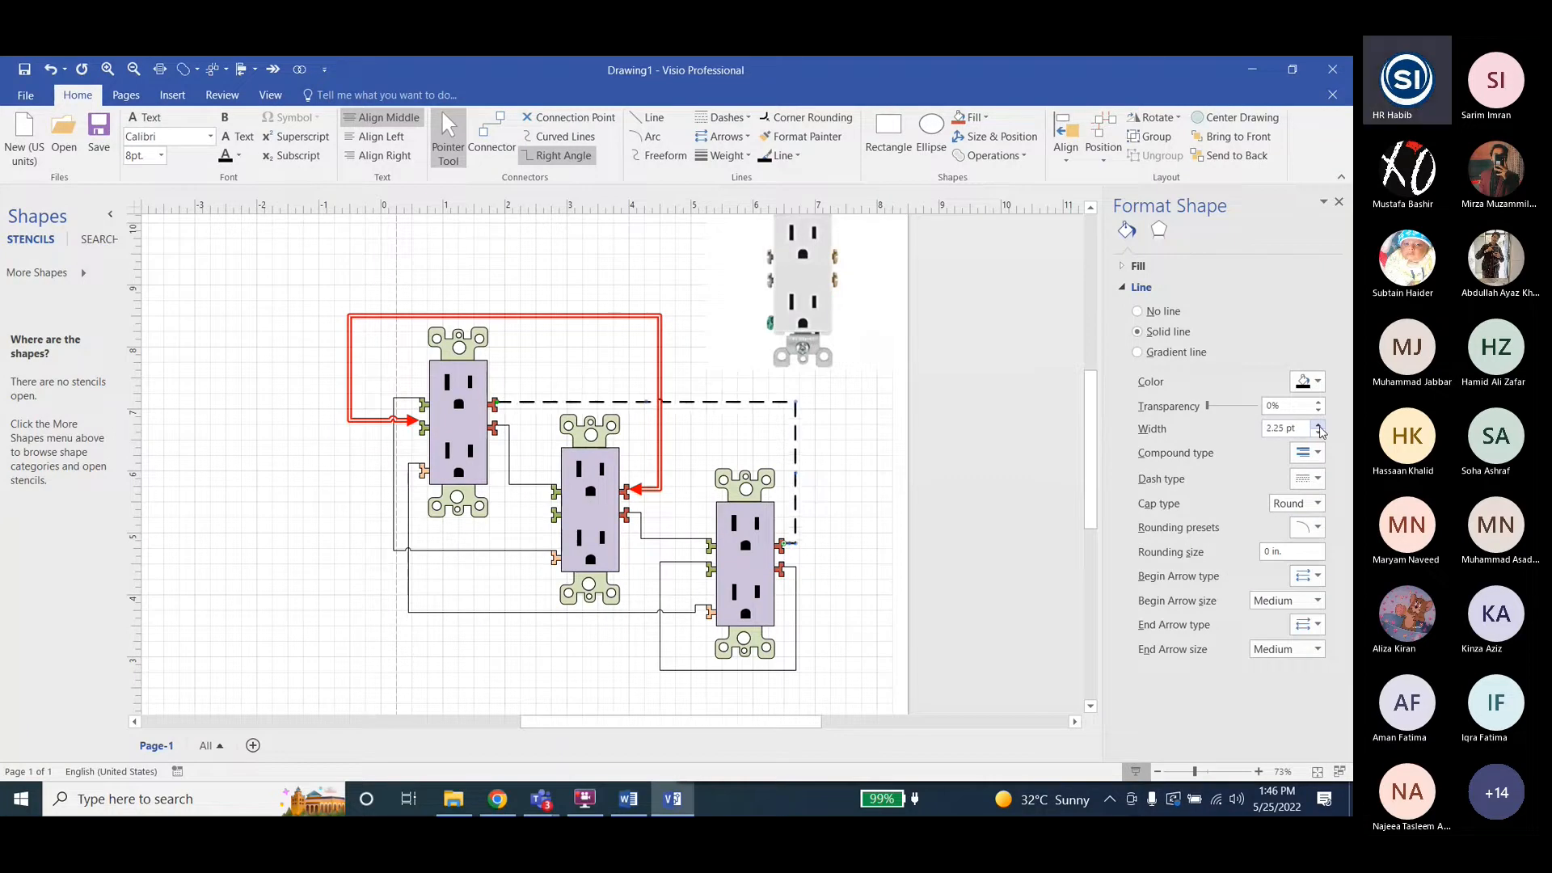
left_click(1319, 425)
left_click(1319, 425)
Color the dashed connector green and give it a begin arrowhead at the first outlet's upper red terminal.
left_click(1318, 381)
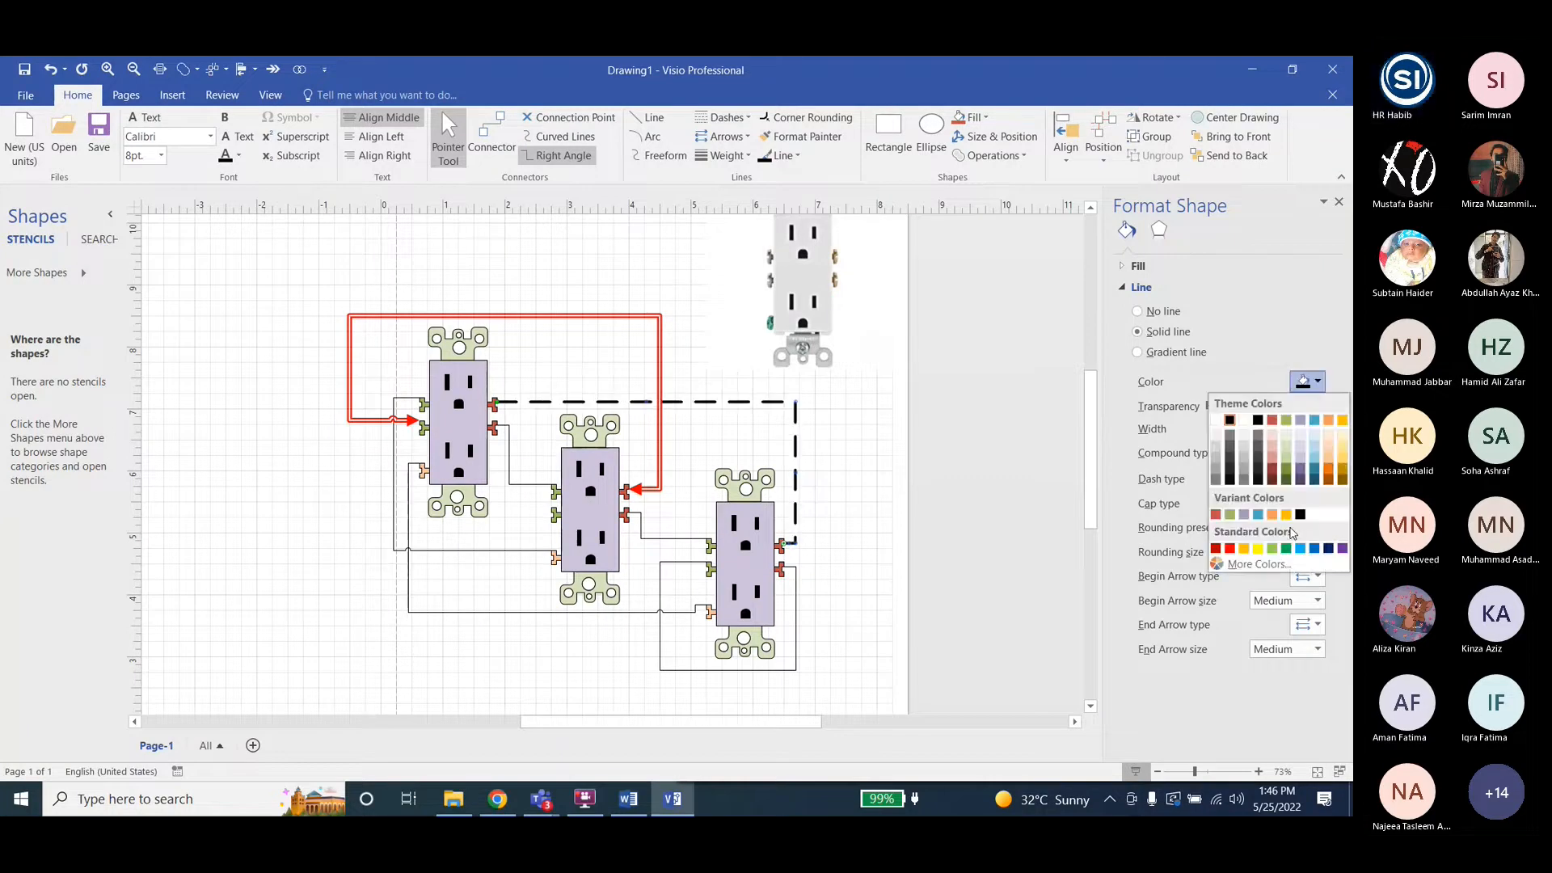
left_click(1289, 525)
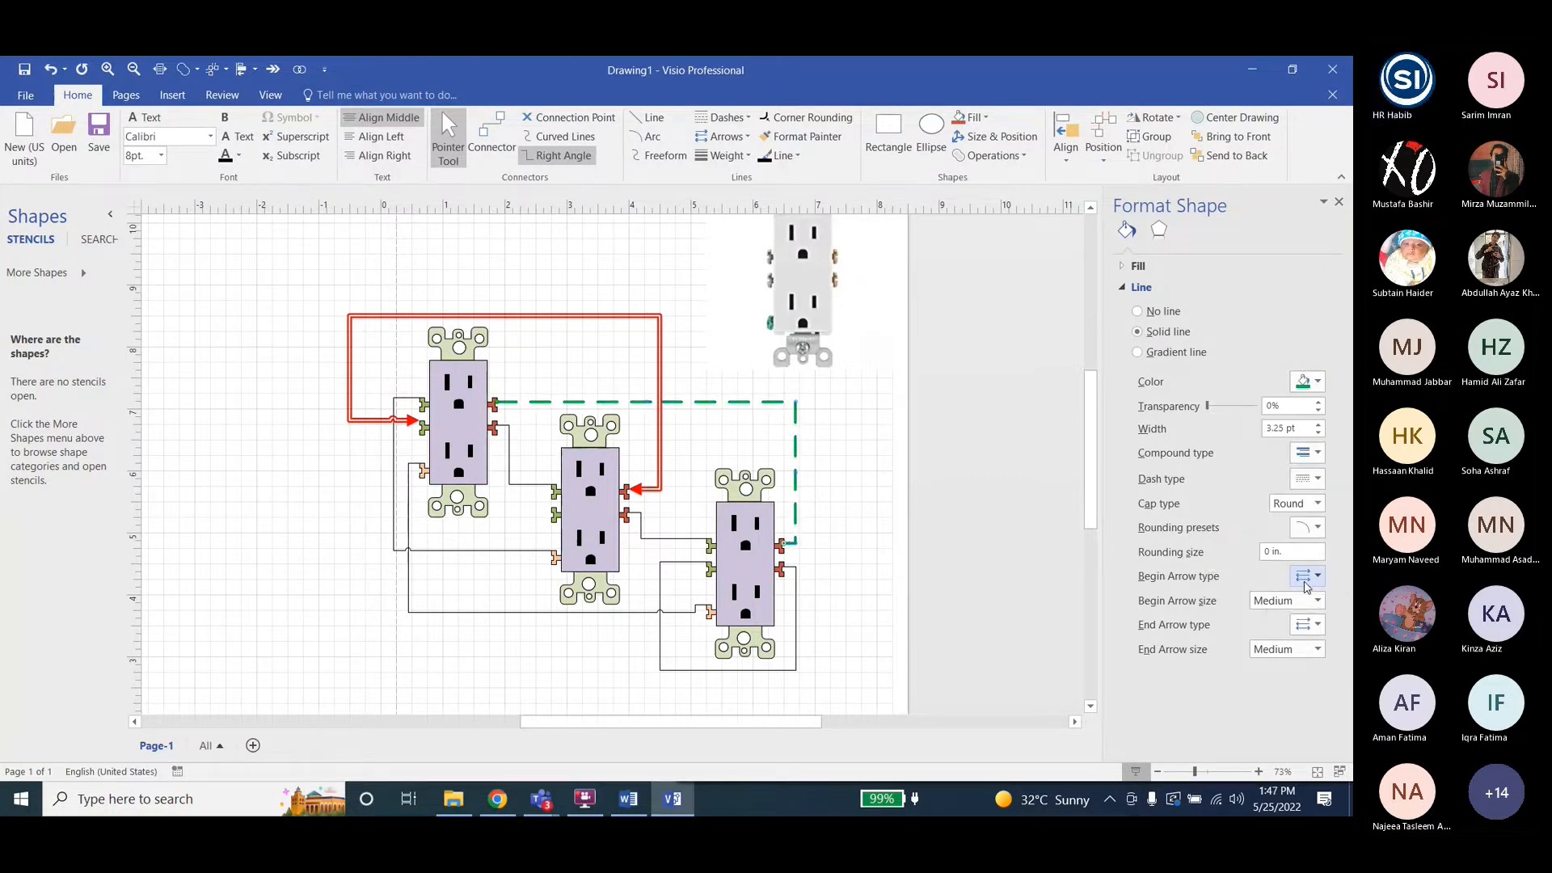
left_click(1306, 579)
left_click(1296, 636)
left_click(698, 518)
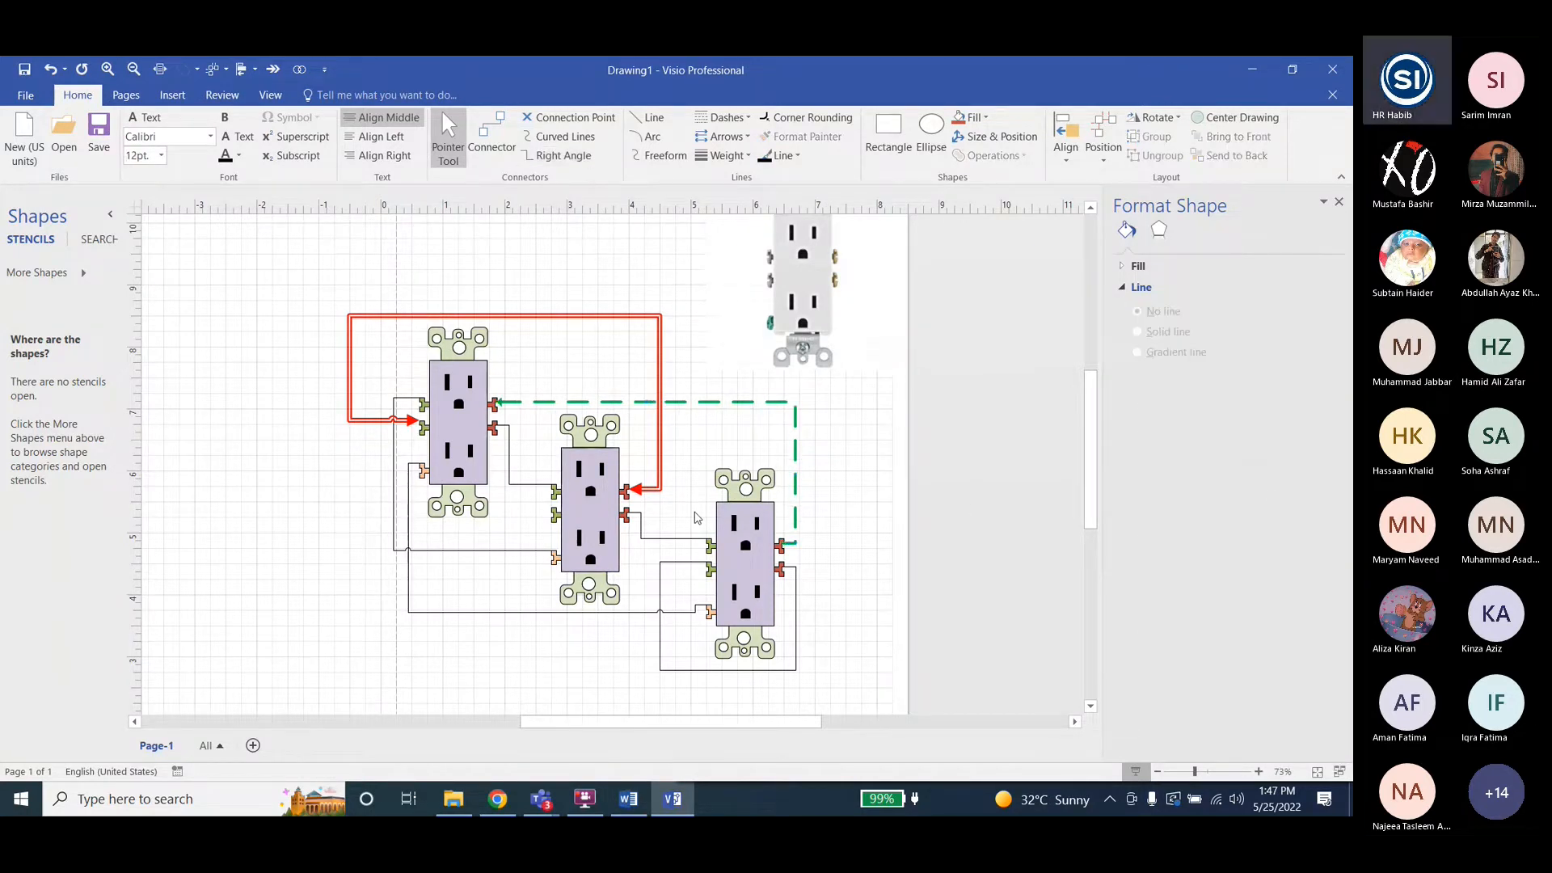
Copy the green dashed formatting with Format Painter onto the two other connectors between the first and second outlets and the one between the second and third.
left_click(700, 401)
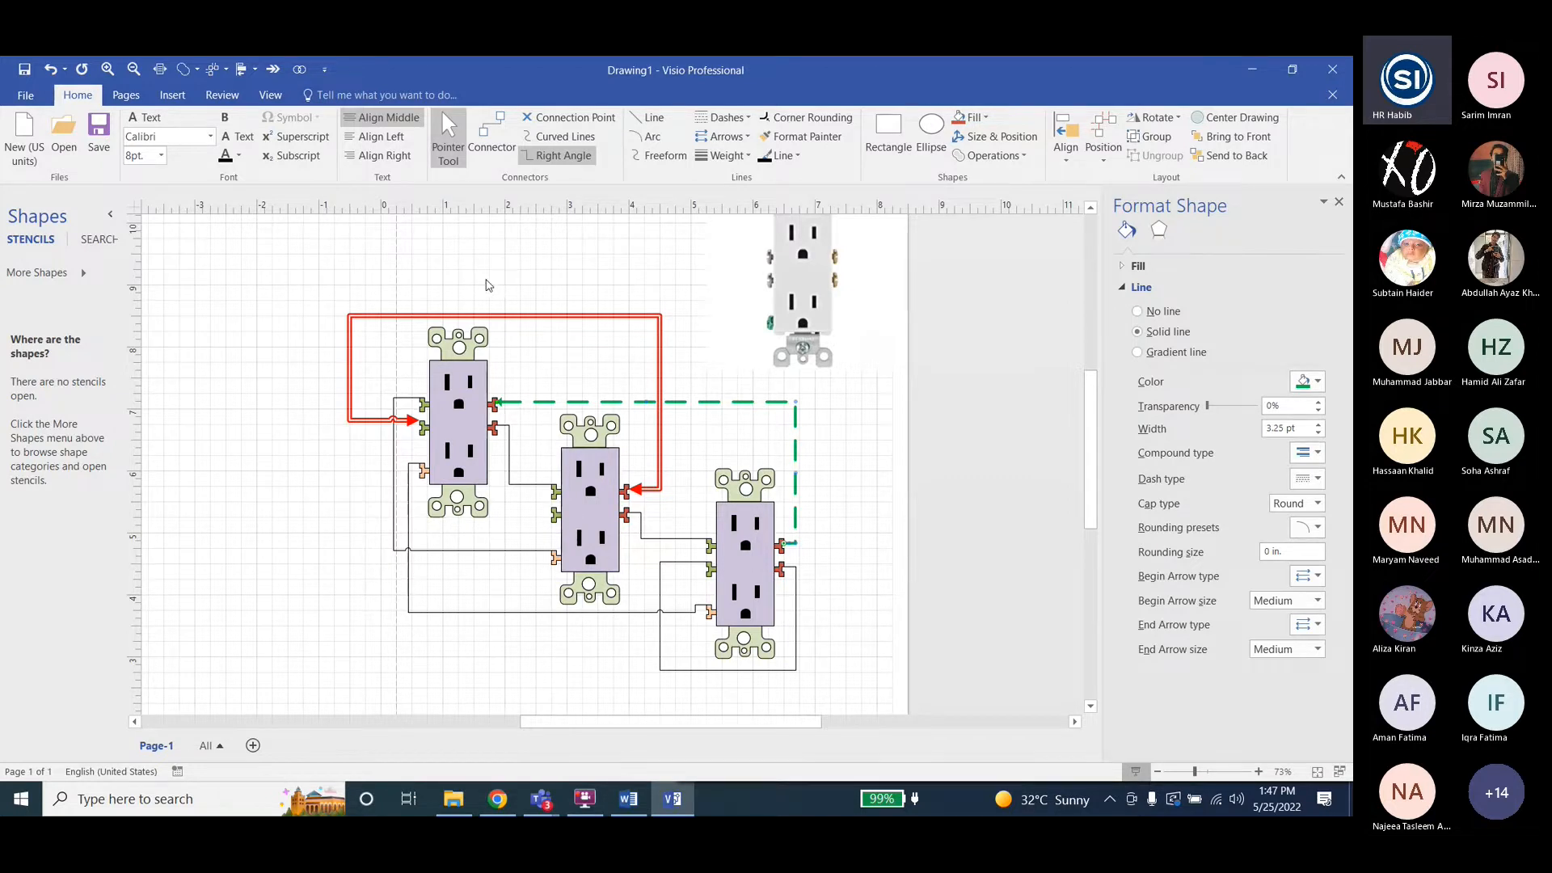
left_click(803, 137)
left_click(667, 538)
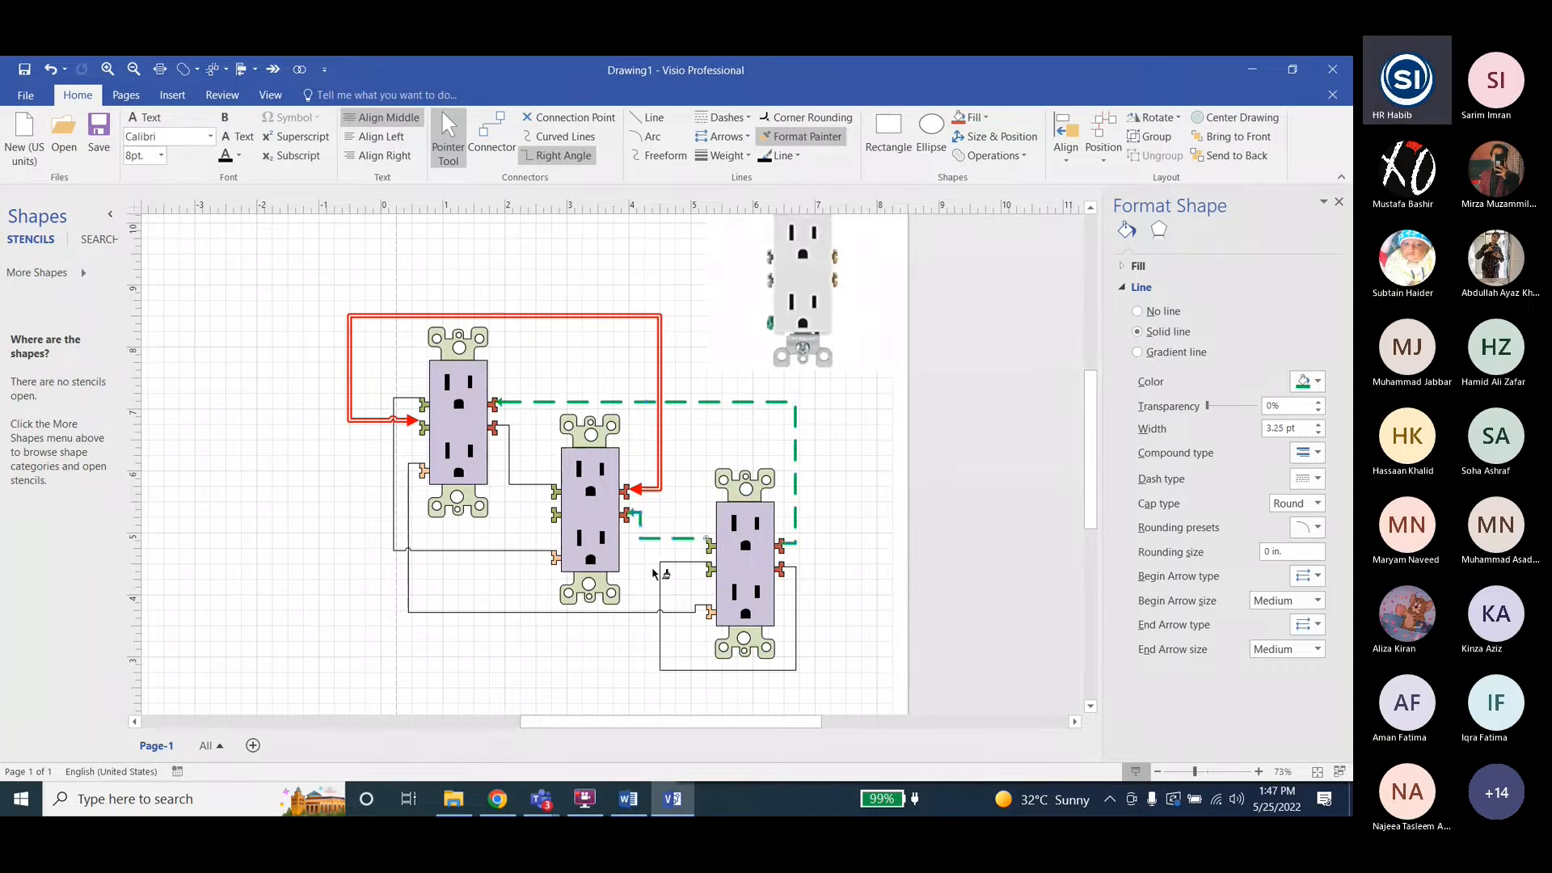
left_click(512, 550)
left_click(533, 486)
left_click(681, 389)
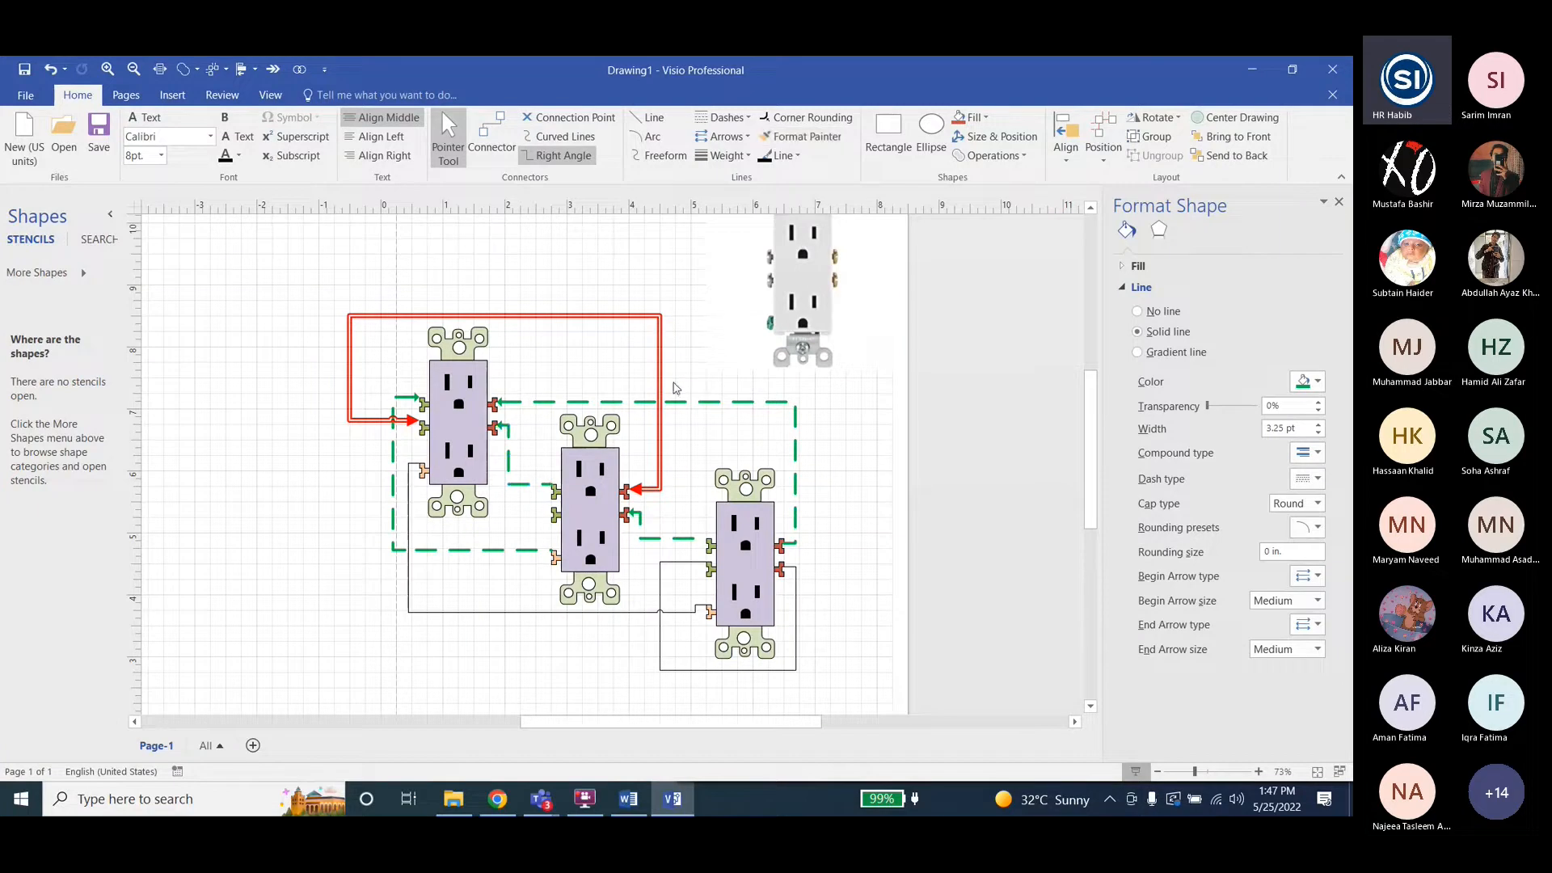
Copy the red connector's formatting with Format Painter onto the connector joining the first and third outlets' grounds and the third outlet's loop connector.
left_click(628, 319)
left_click(807, 138)
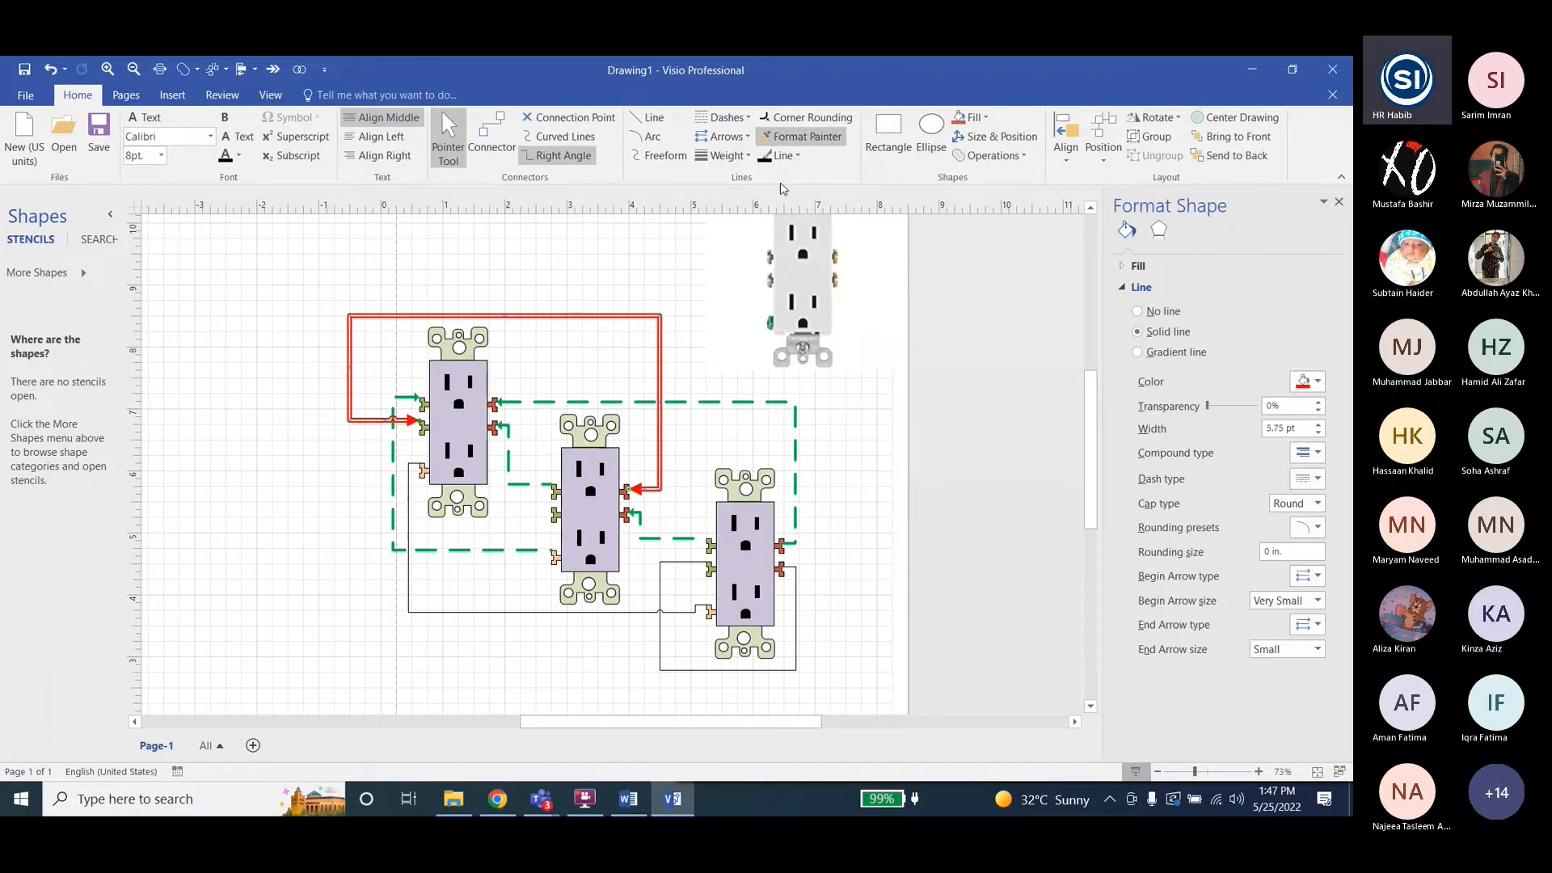
left_click(589, 614)
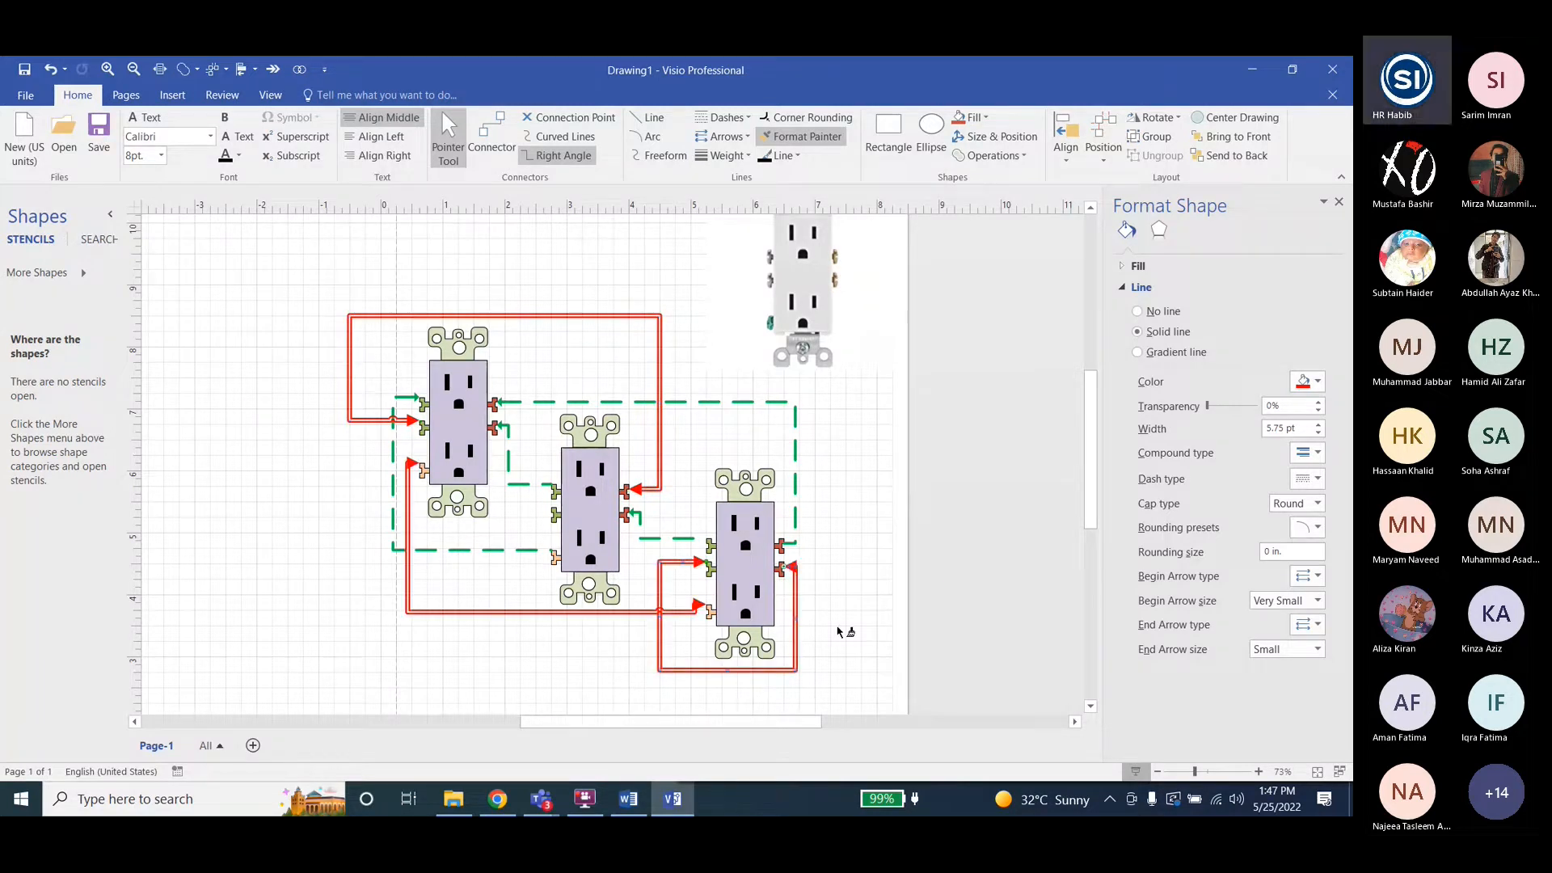
left_click(827, 626)
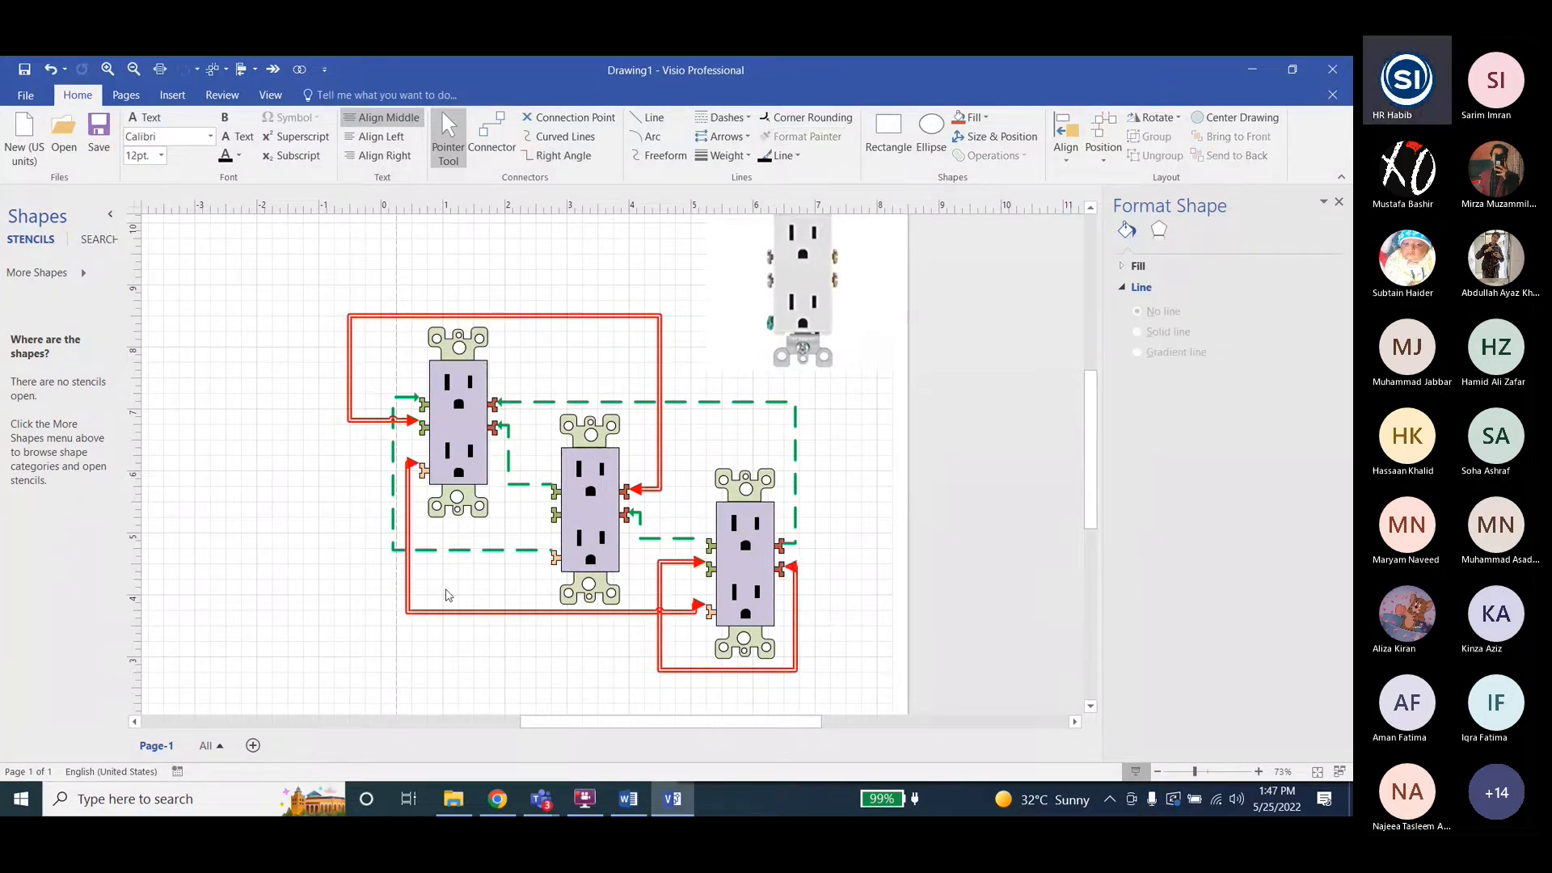
Place a copy of the first outlet in the empty area left of the wired drawing.
left_click(461, 463)
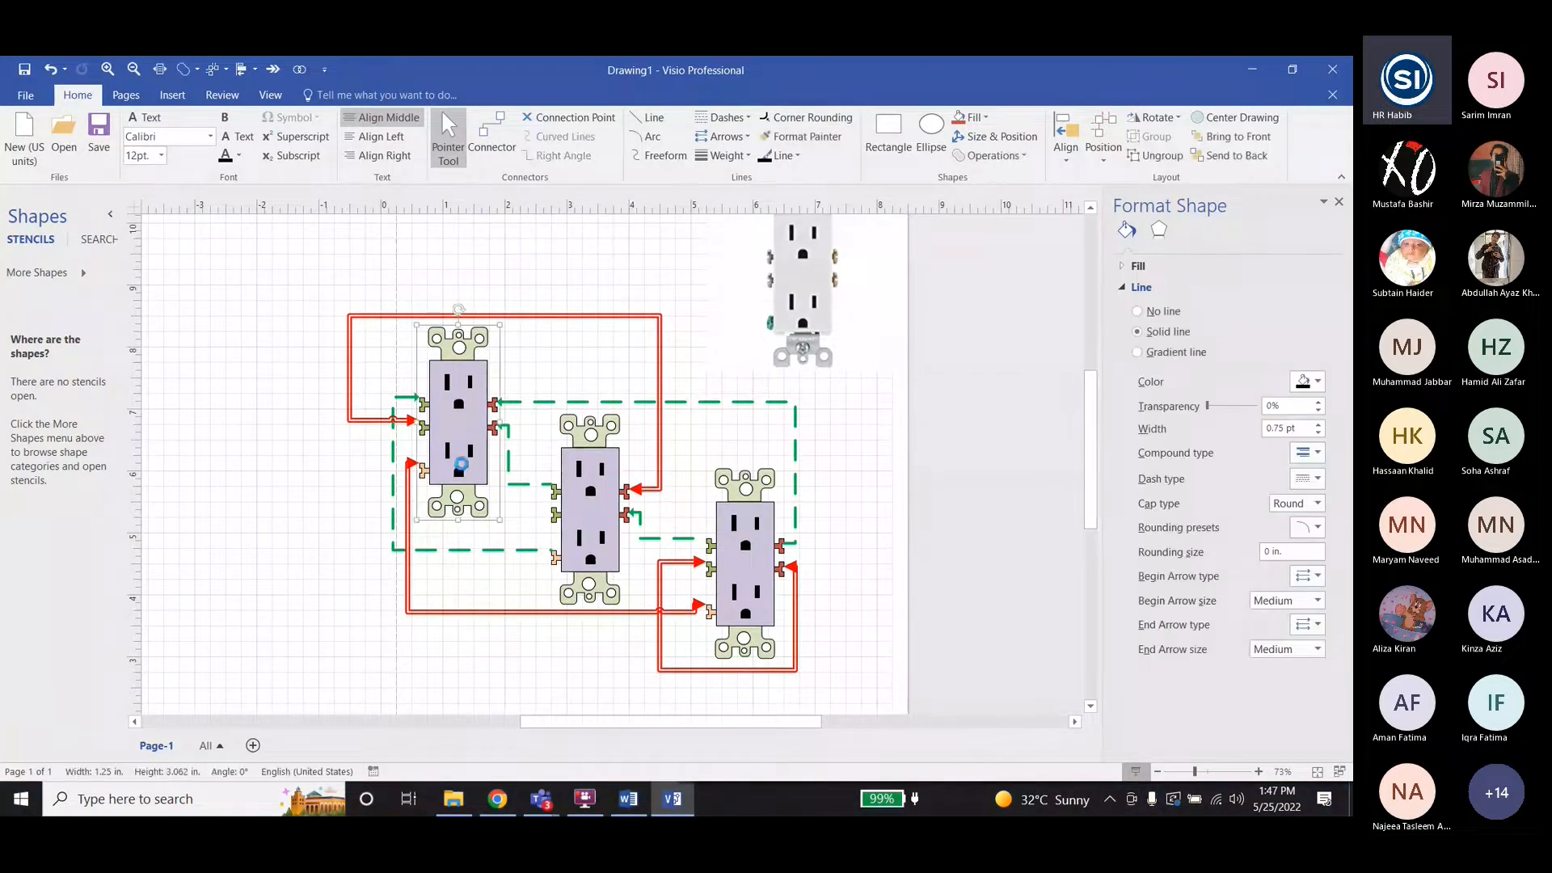
left_click_drag(461, 464, 221, 479)
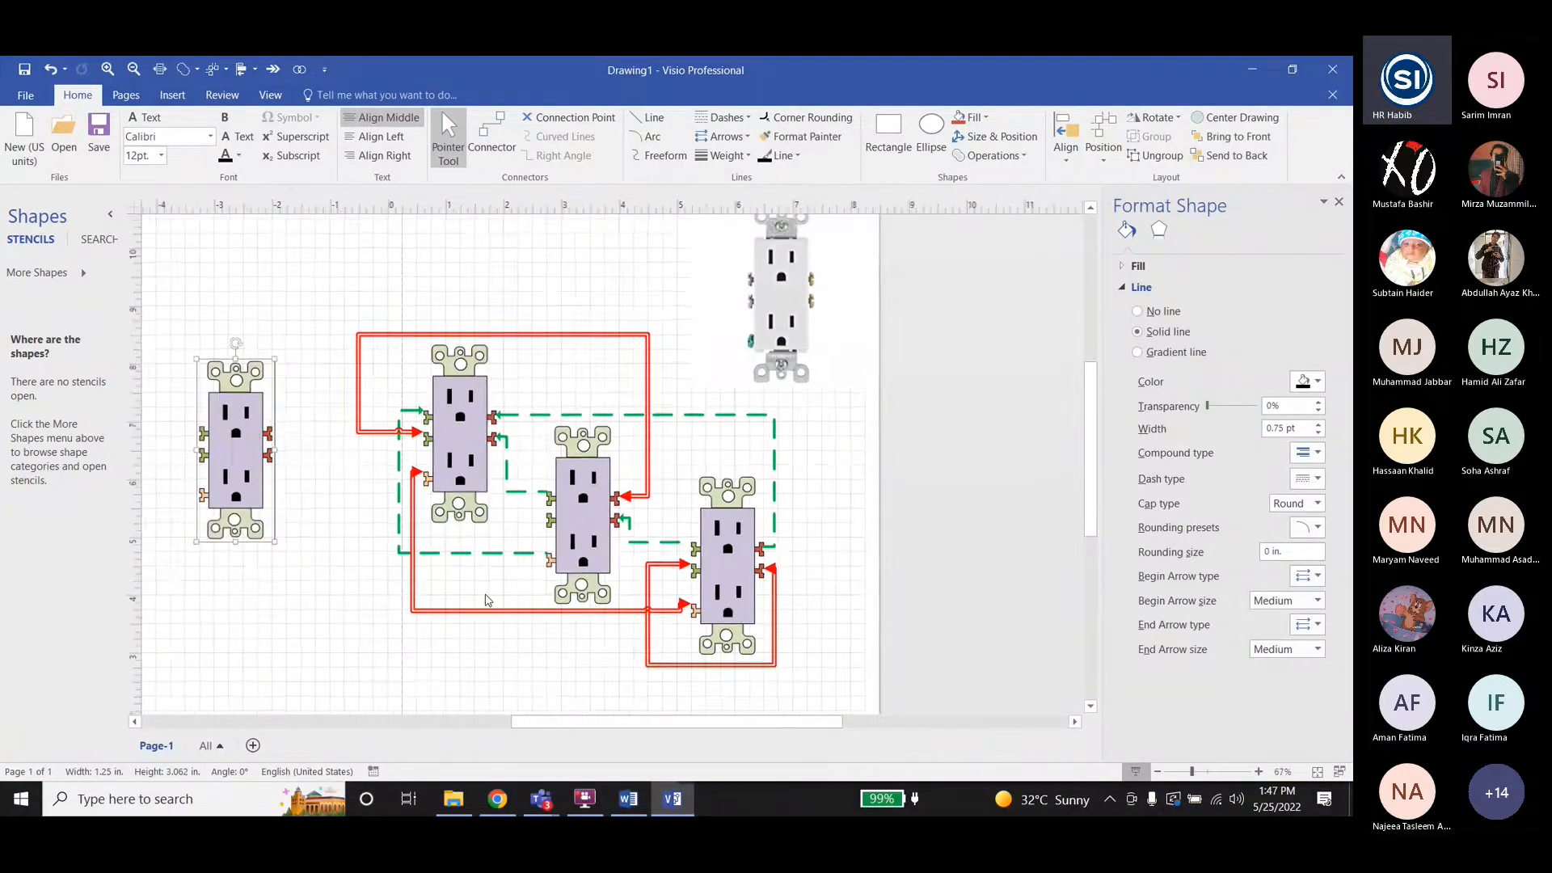
scroll(494, 614, "down", 2, "ctrl")
left_click(743, 336)
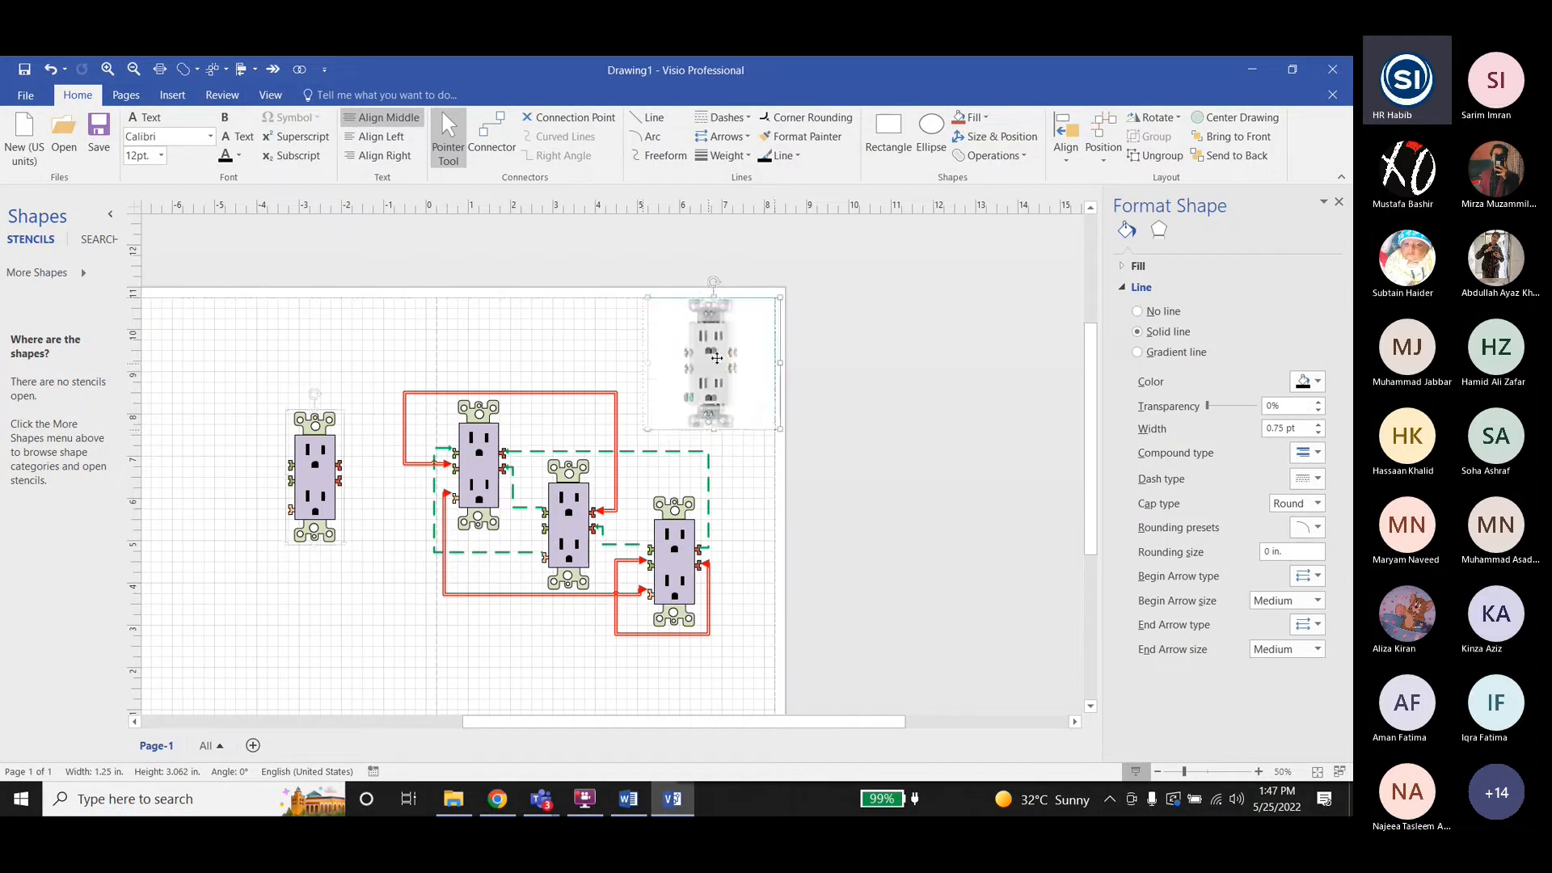
scroll(803, 453, "down", 4, "ctrl")
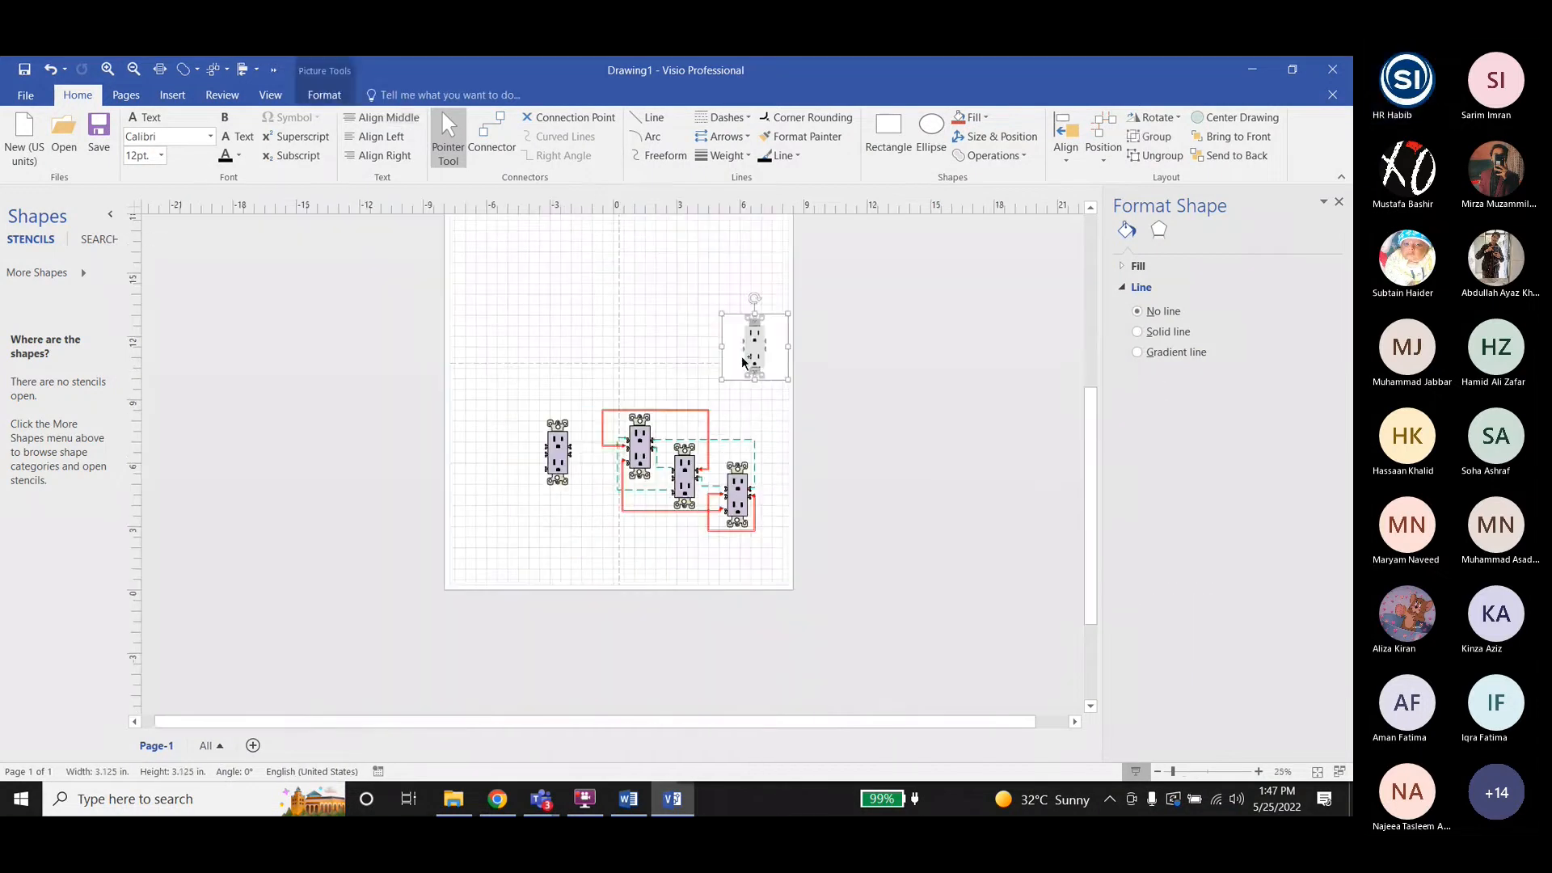
scroll(747, 347, "up", 5, "ctrl")
scroll(689, 447, "down", 2)
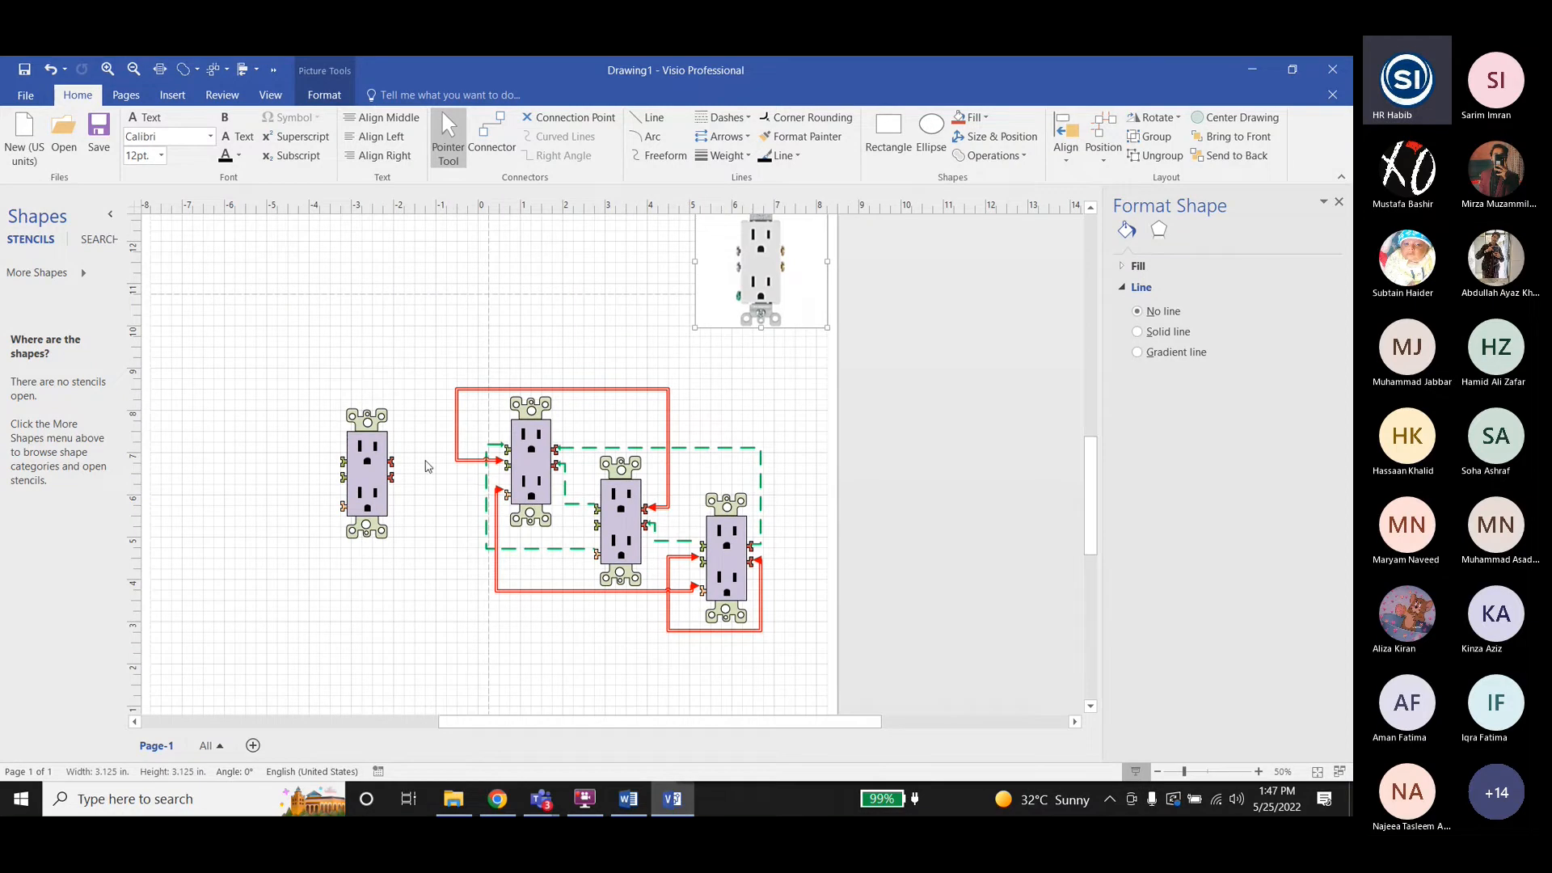
Create a new stencil in US units and move the spare outlet copy into it as a master shape.
left_click(44, 273)
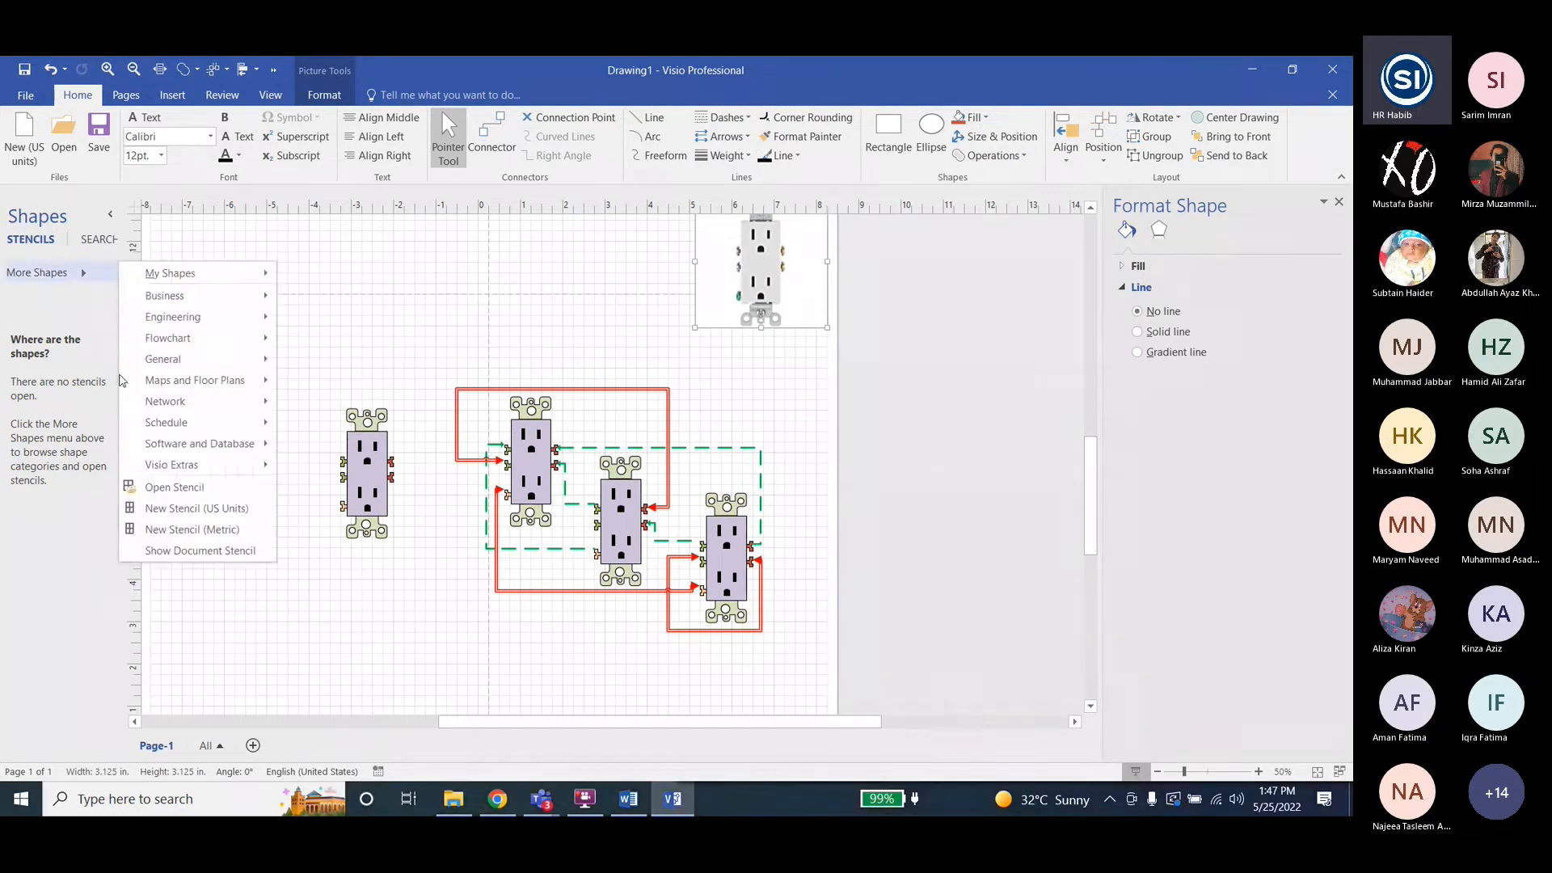
left_click(173, 508)
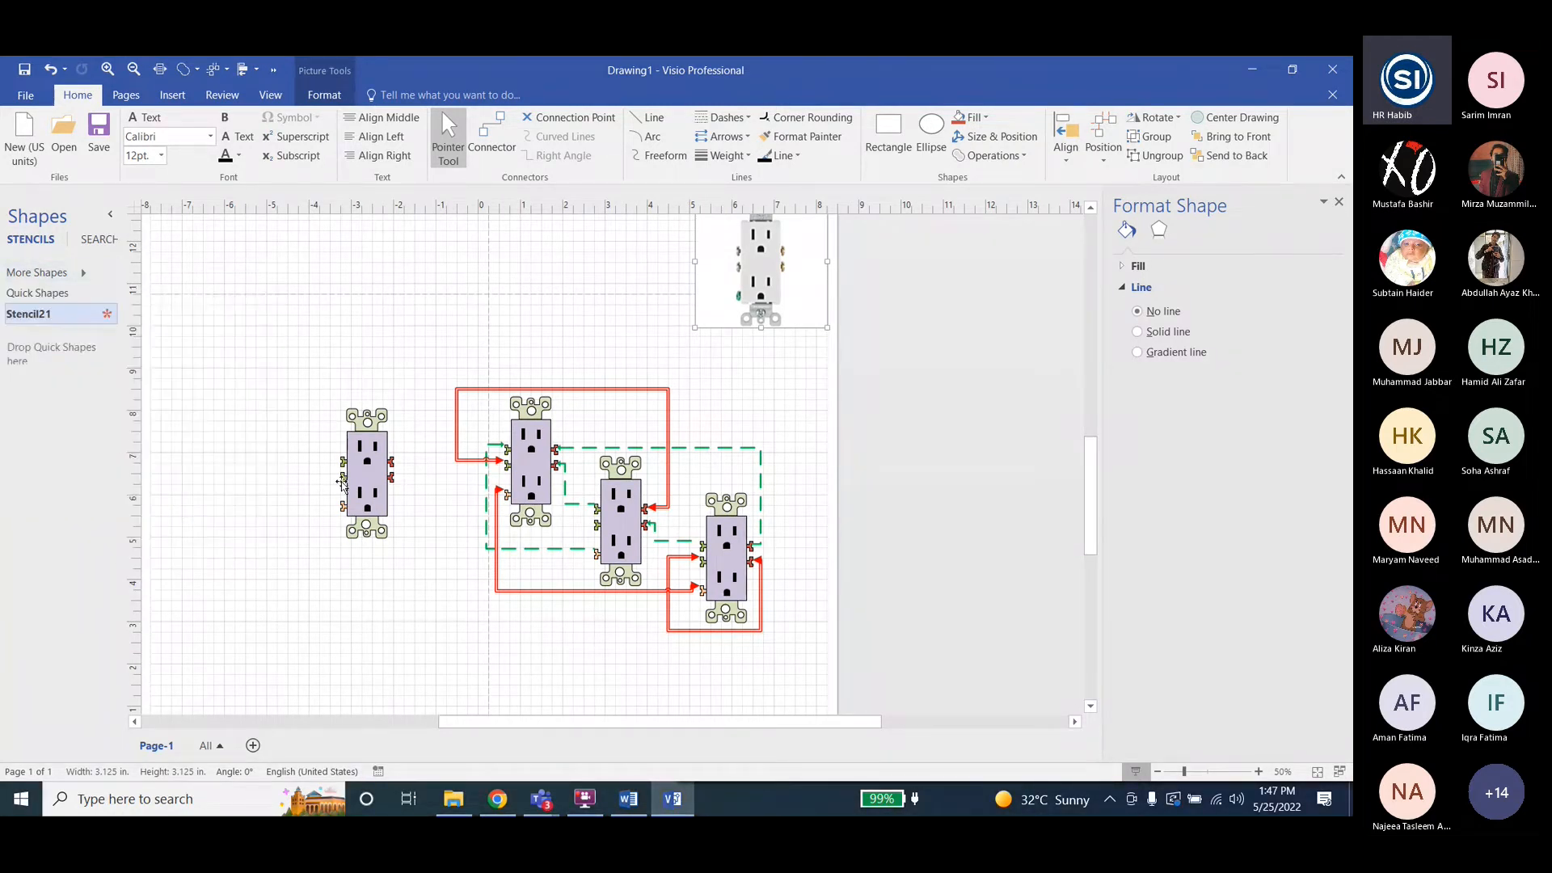
left_click_drag(348, 484, 67, 449)
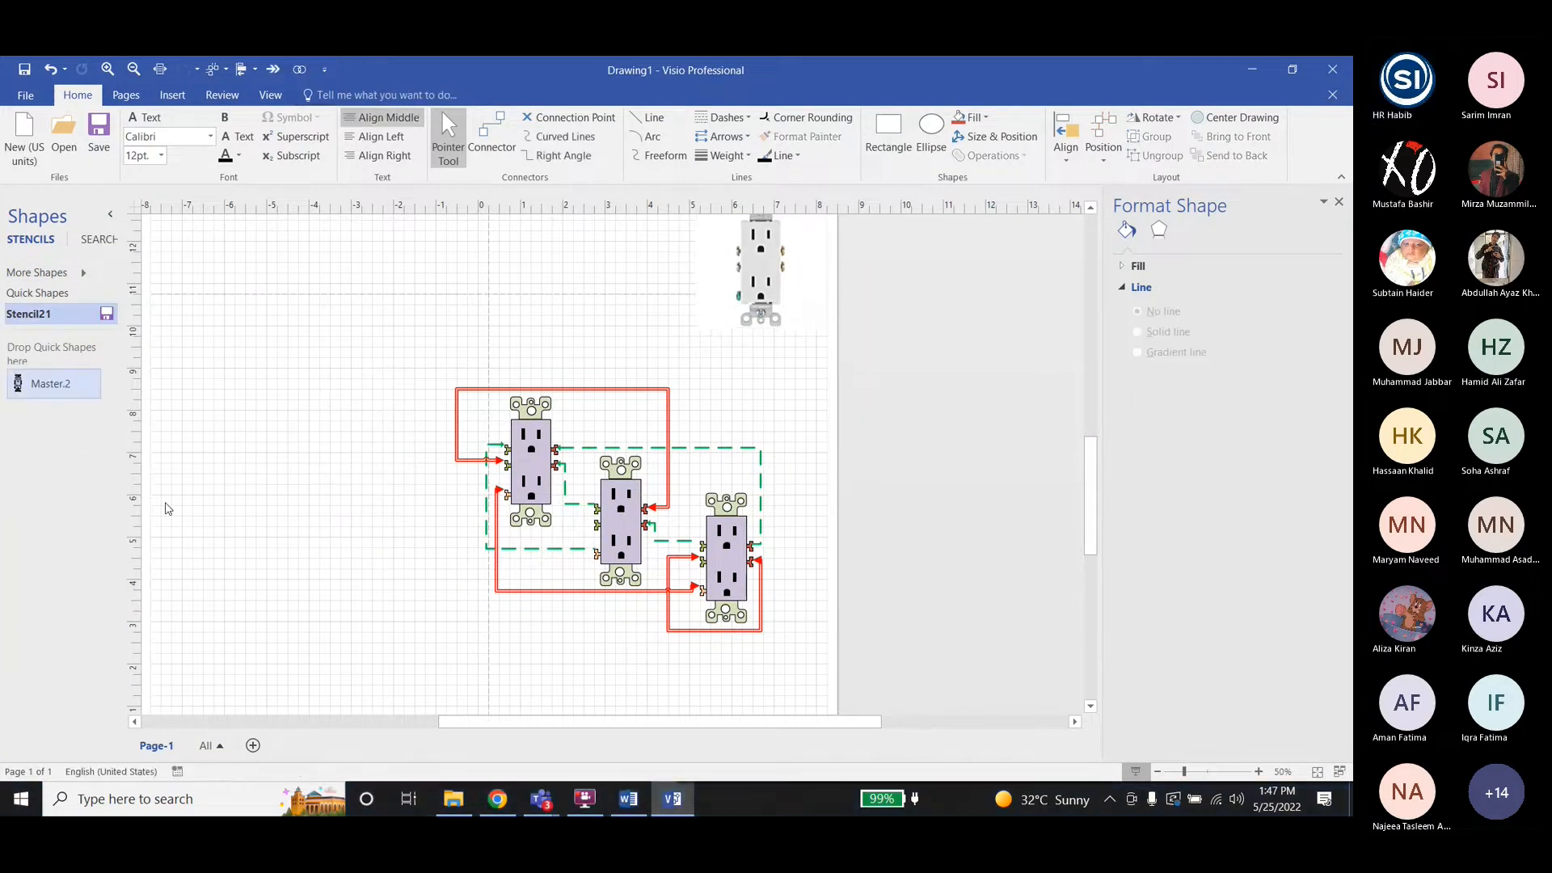
Rename the outlet master in the new stencil to ED6c C1.
double_click(83, 388)
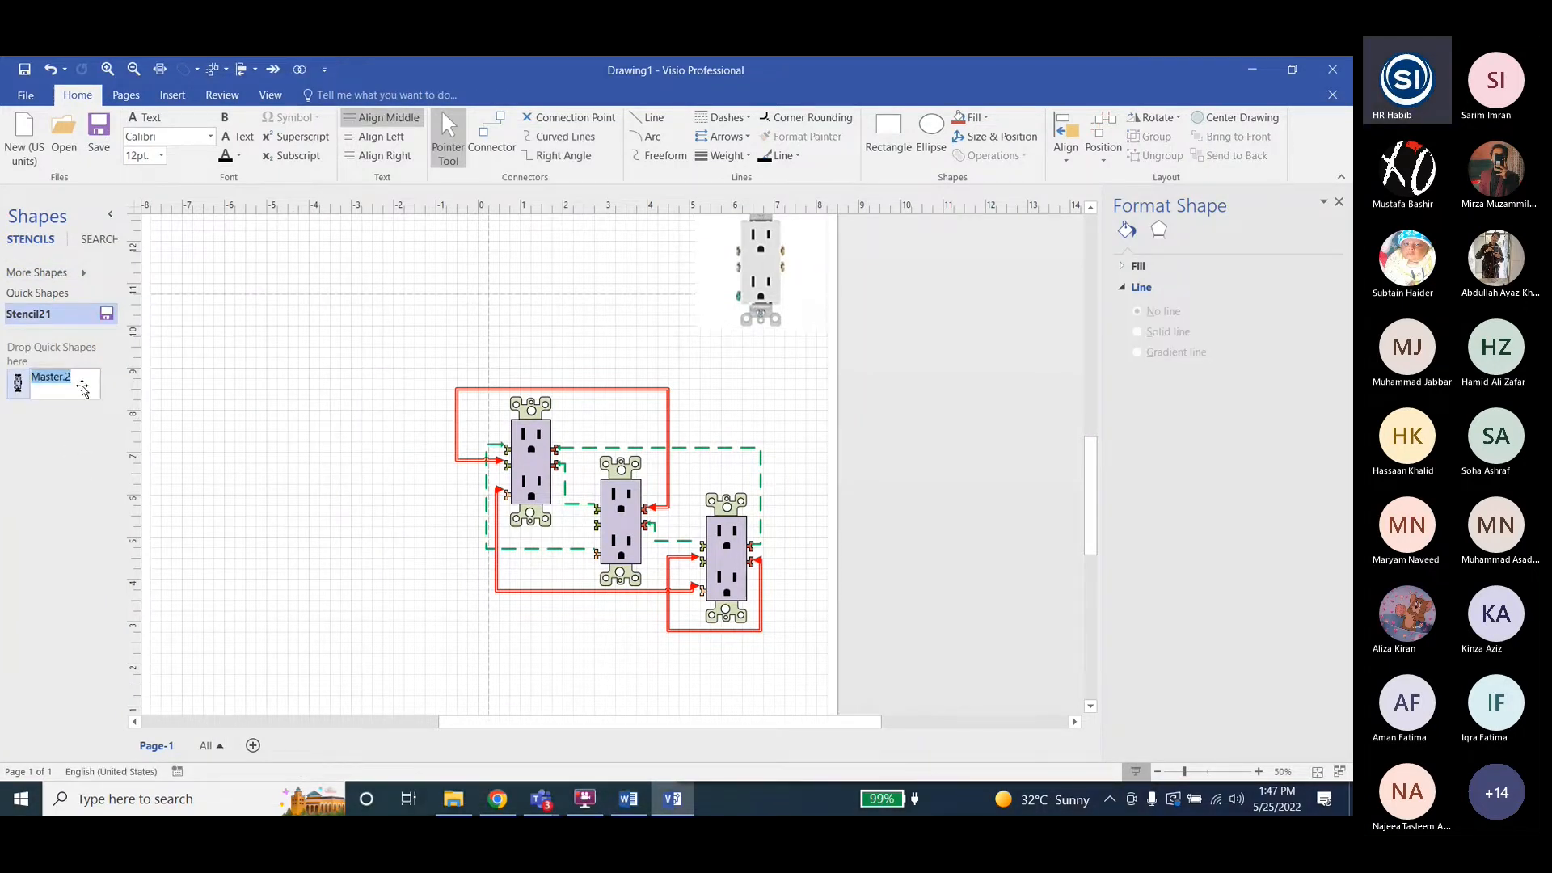
type("ED6c C1")
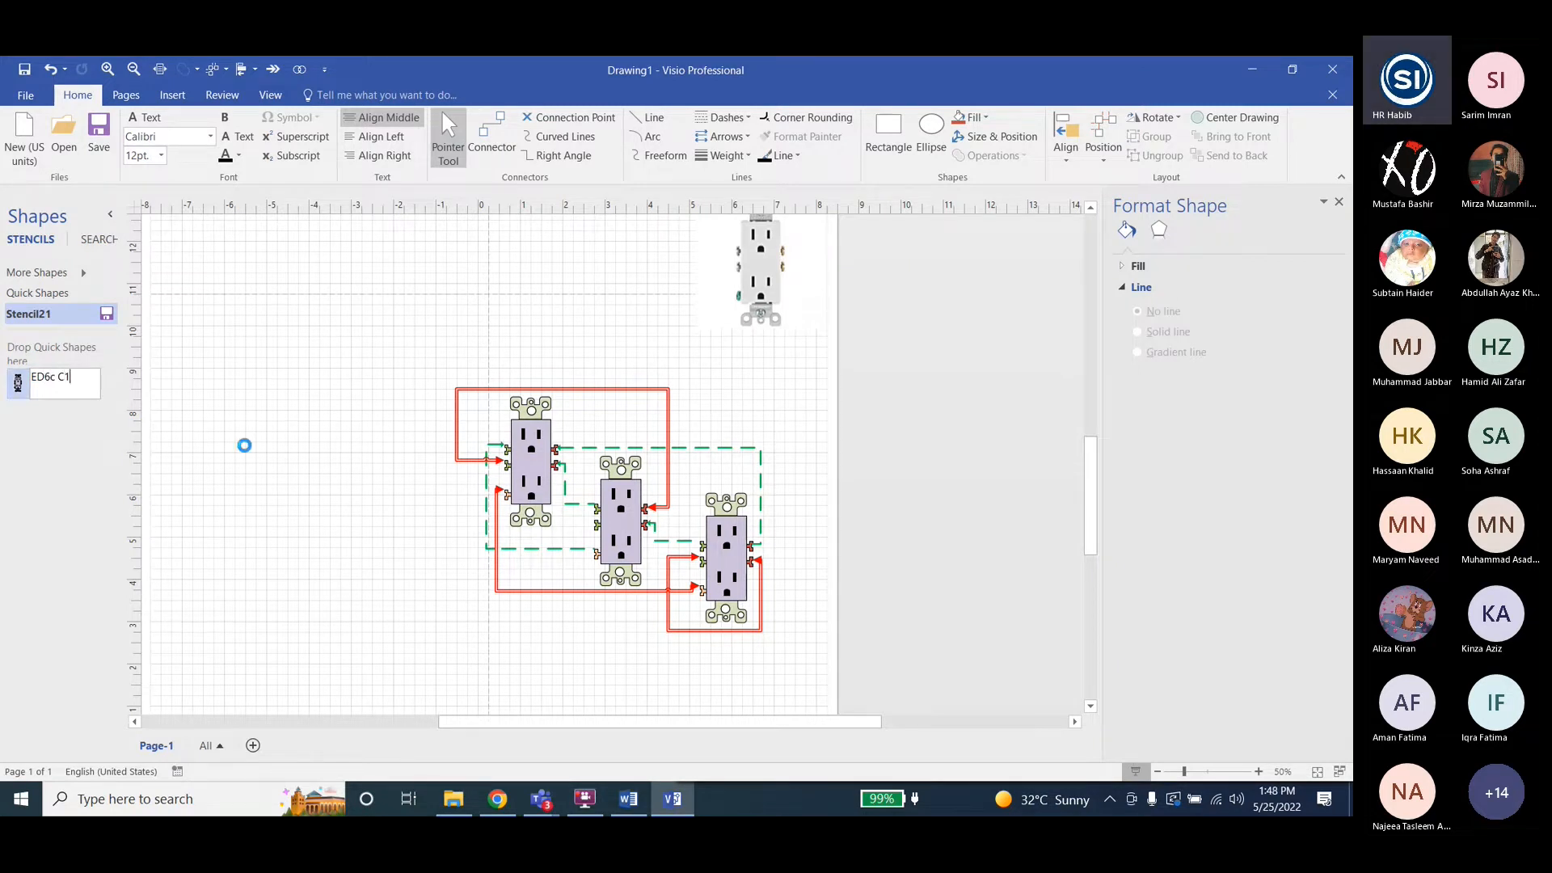
left_click(244, 446)
Group the three wired outlets with their connectors and move the group into the stencil as a second master.
left_click(532, 476)
mouse_move(397, 362)
left_mouse_down()
mouse_move(807, 624)
mouse_move(834, 683)
left_mouse_up()
left_click(1155, 137)
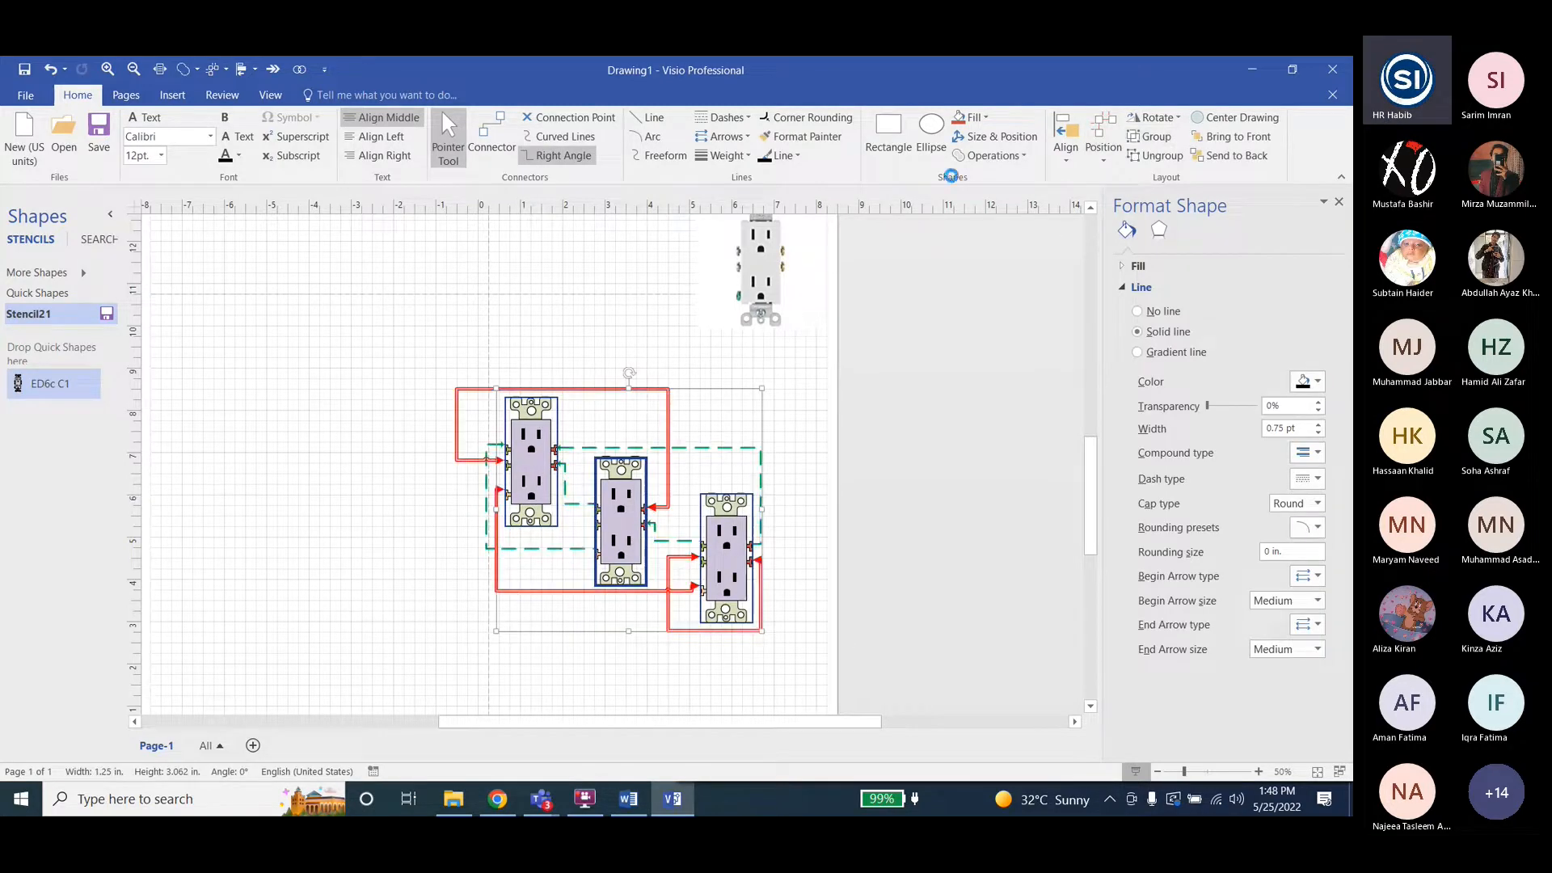
left_click(585, 485)
left_click(542, 467)
left_click_drag(542, 467, 69, 485)
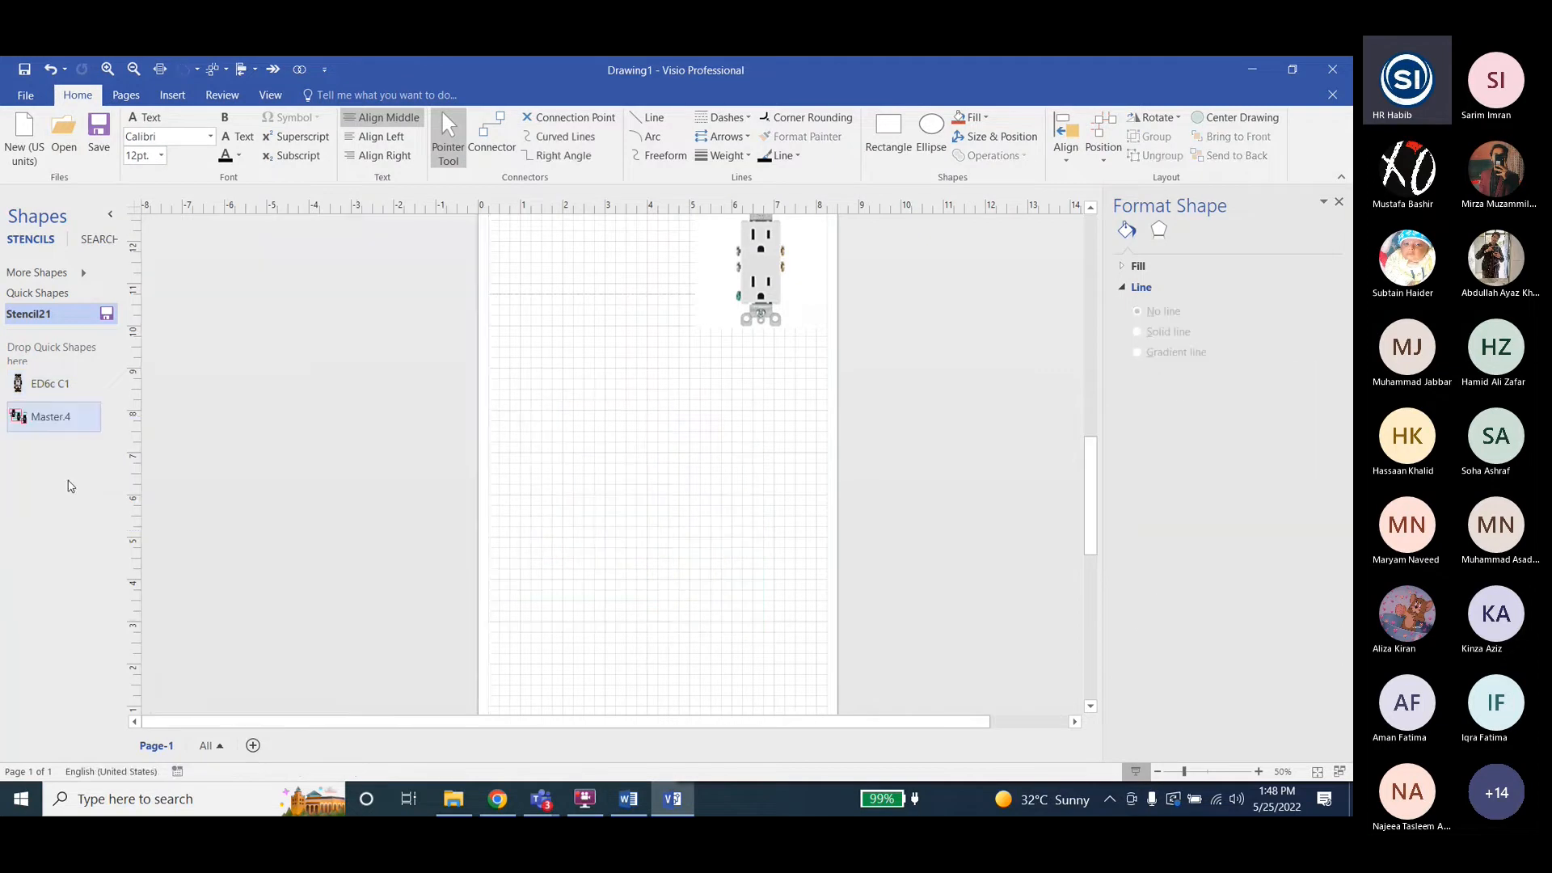
Rename the wired-outlets master to ED6c C2.
left_click(56, 421)
type("E")
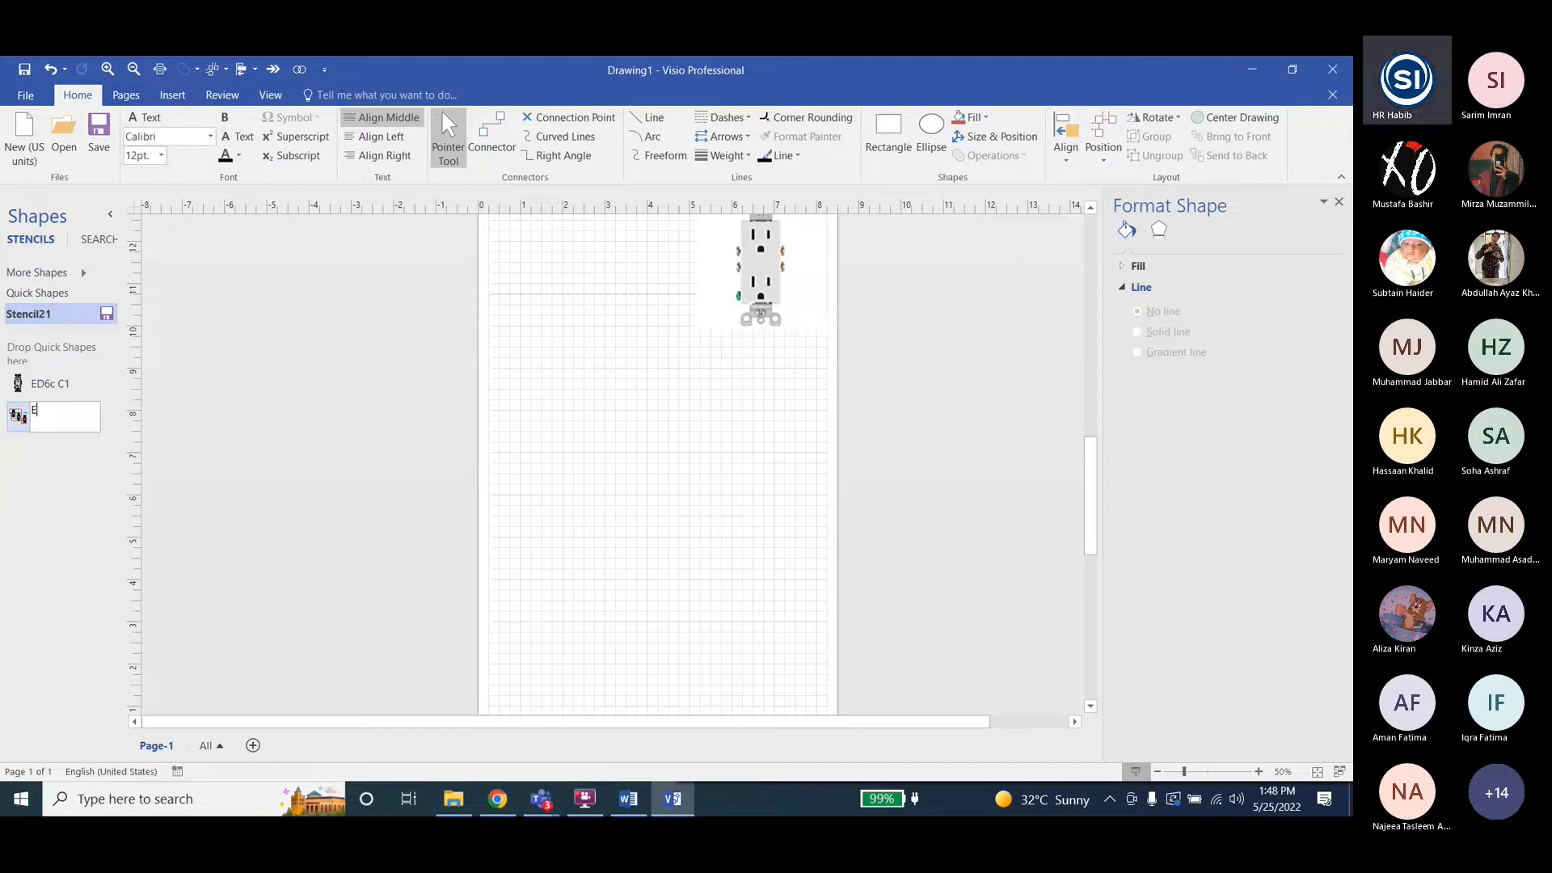
type("D6c C")
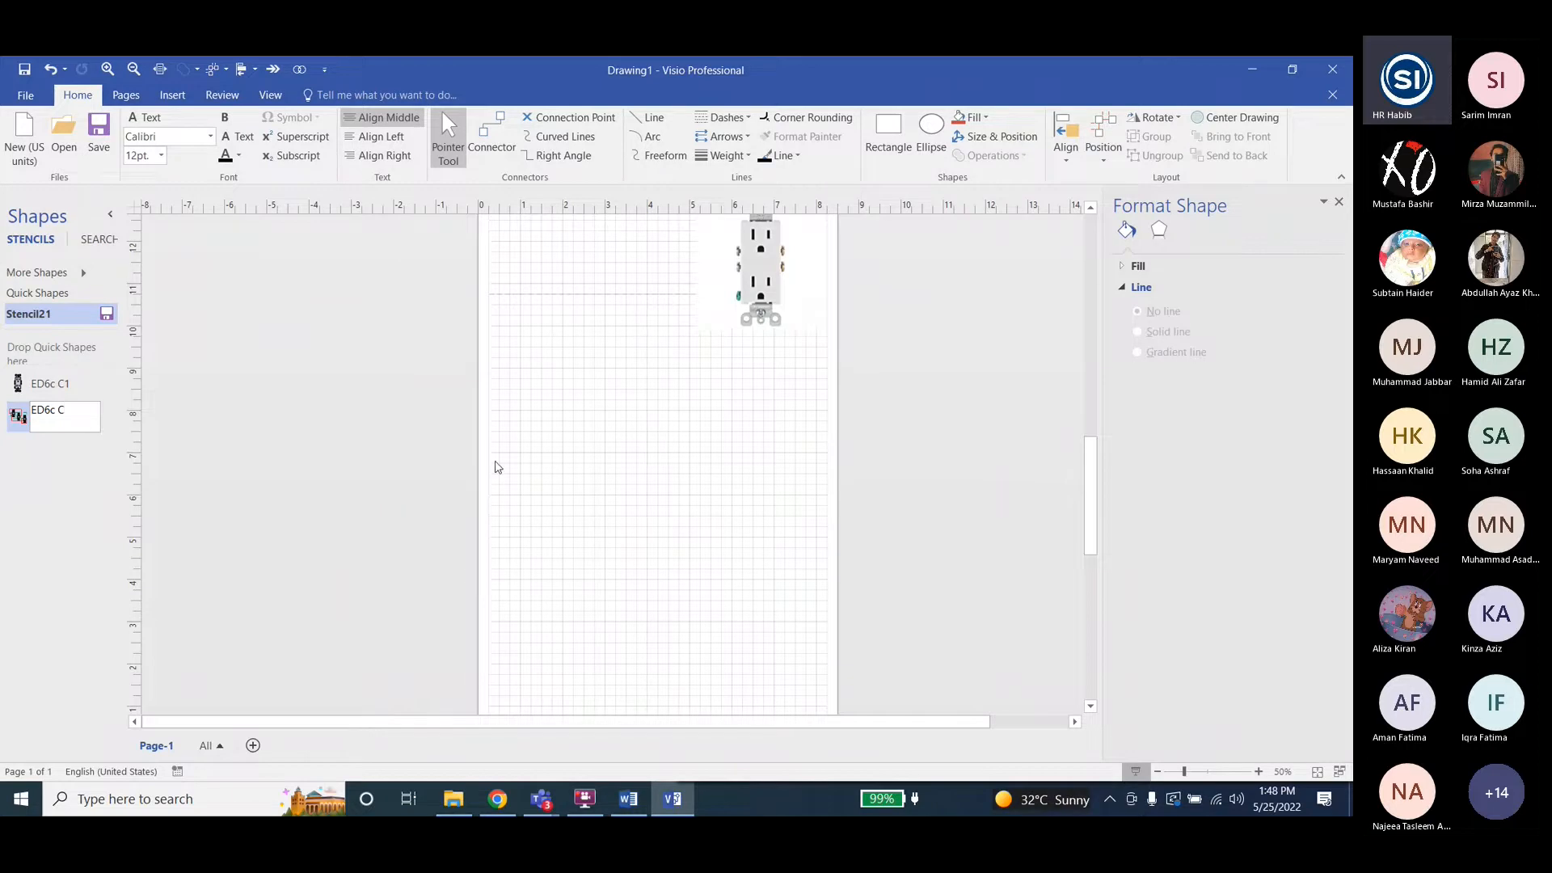
type("2")
key("Return")
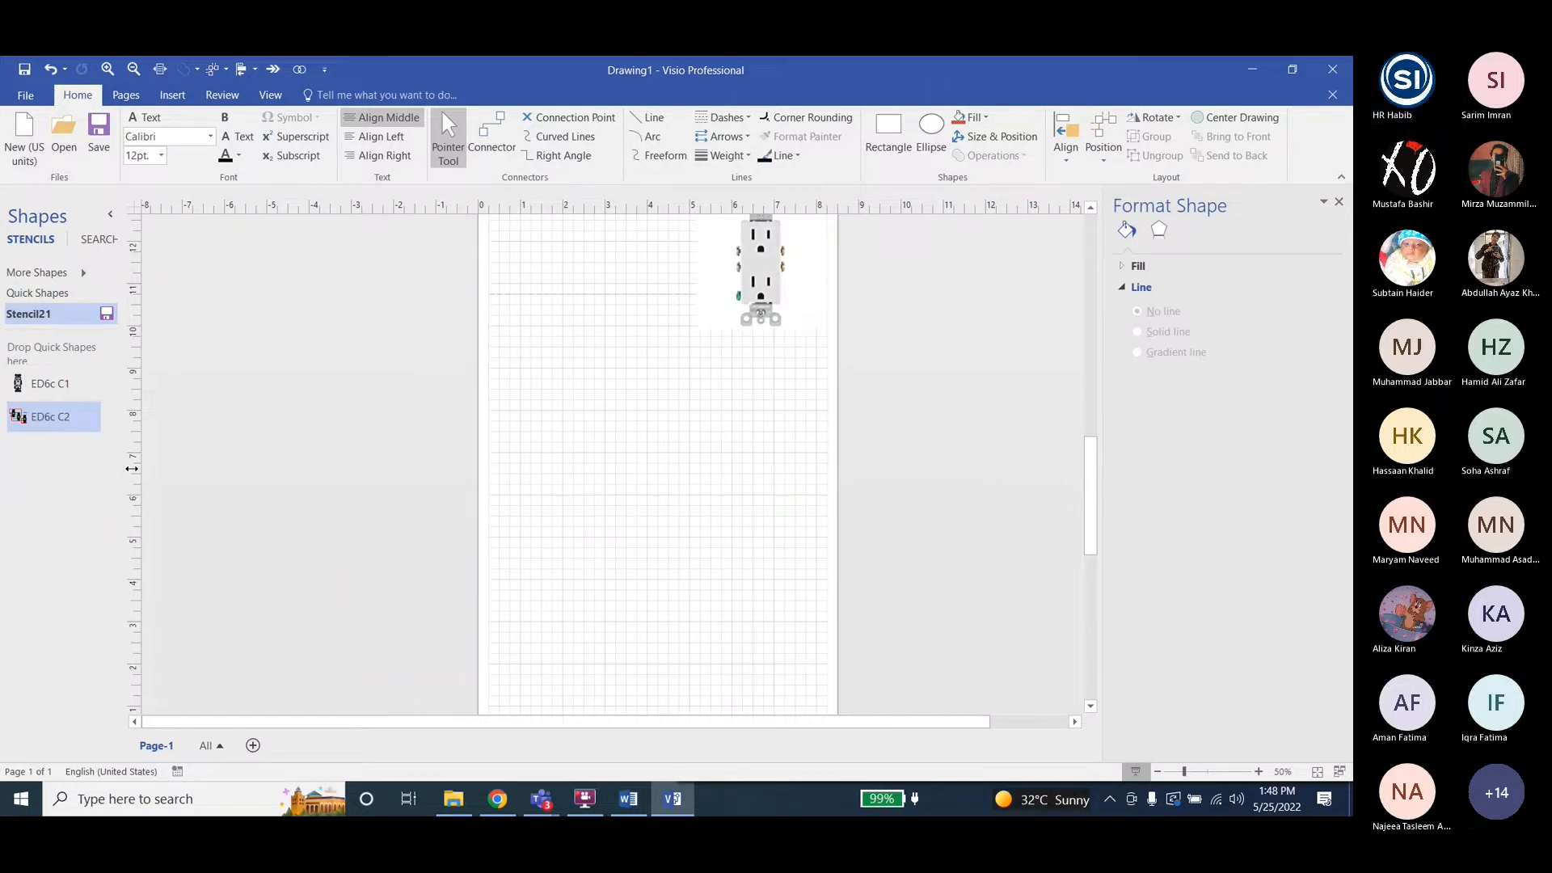
Save the stencil in the Lab6 folder as a Visio Stencil named ED6c C.
left_click(107, 314)
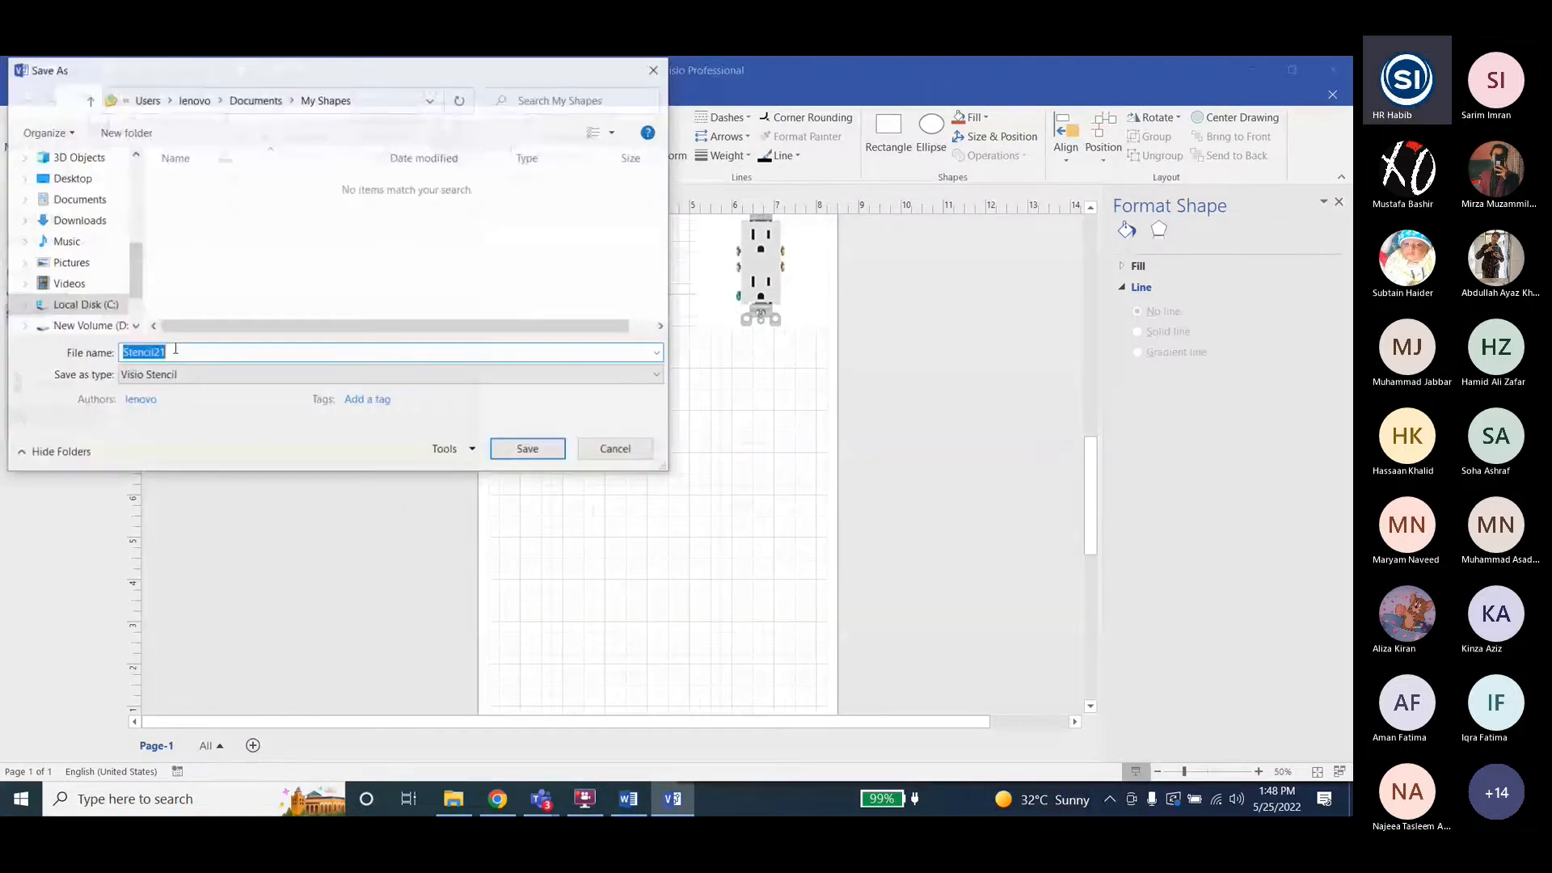
left_click(63, 318)
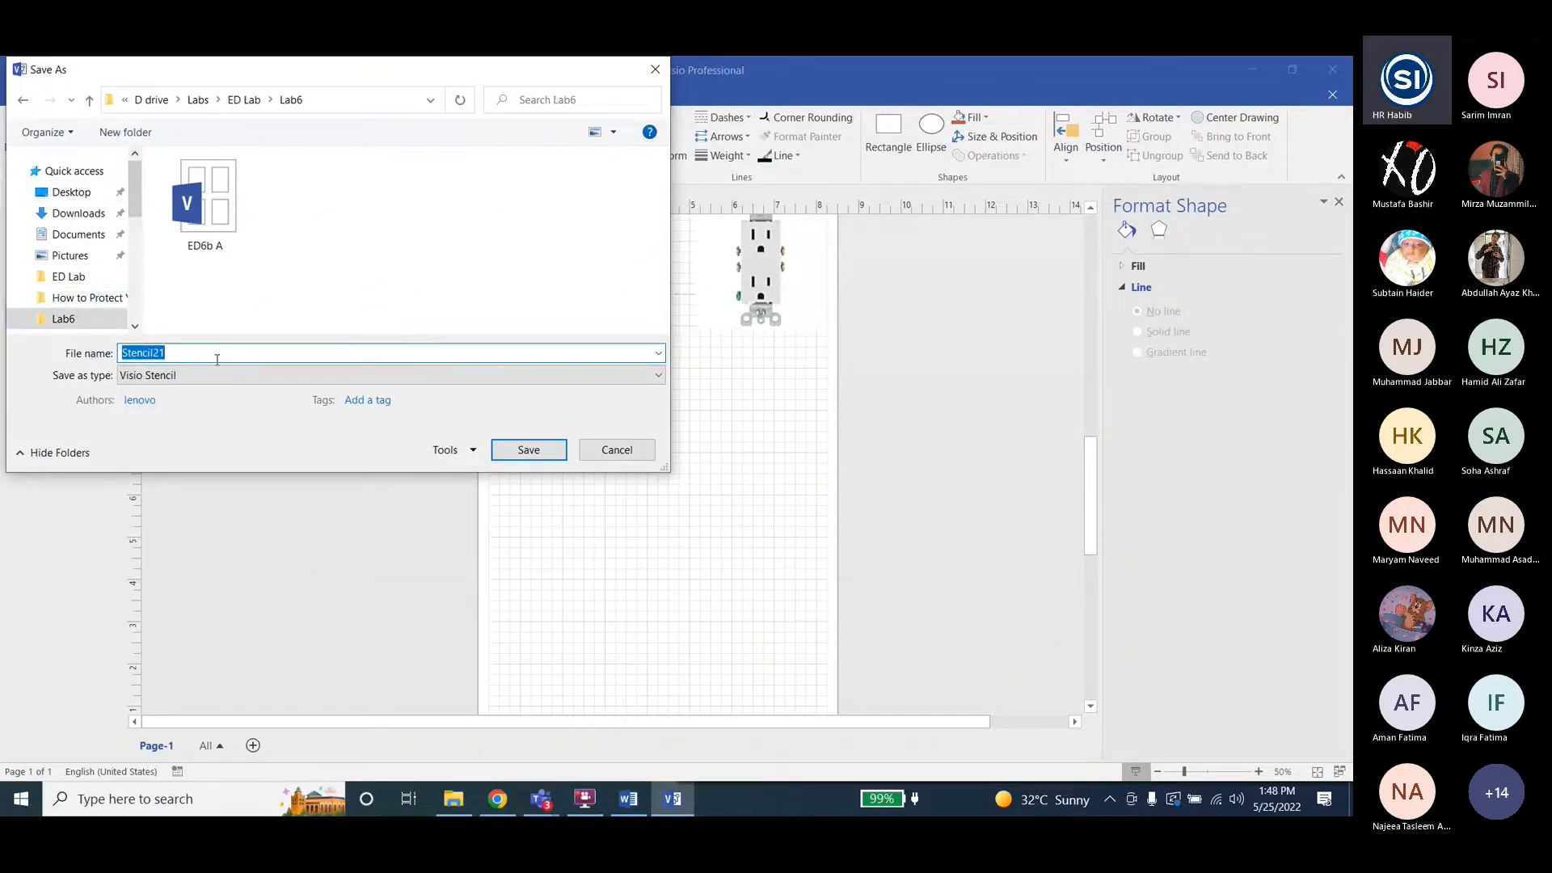
type("ED6")
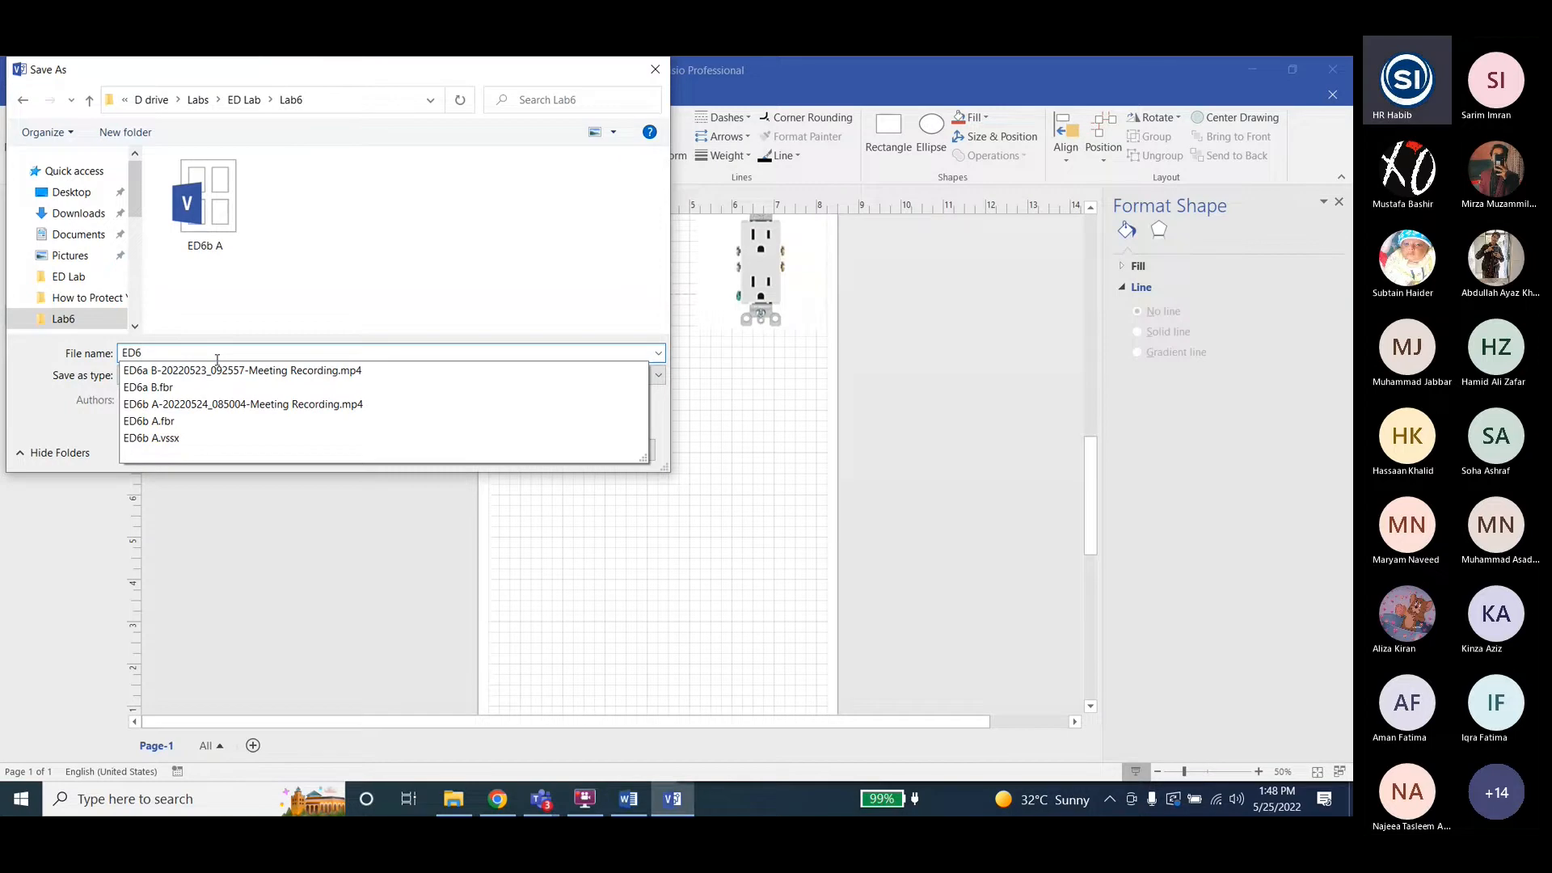
type("c C")
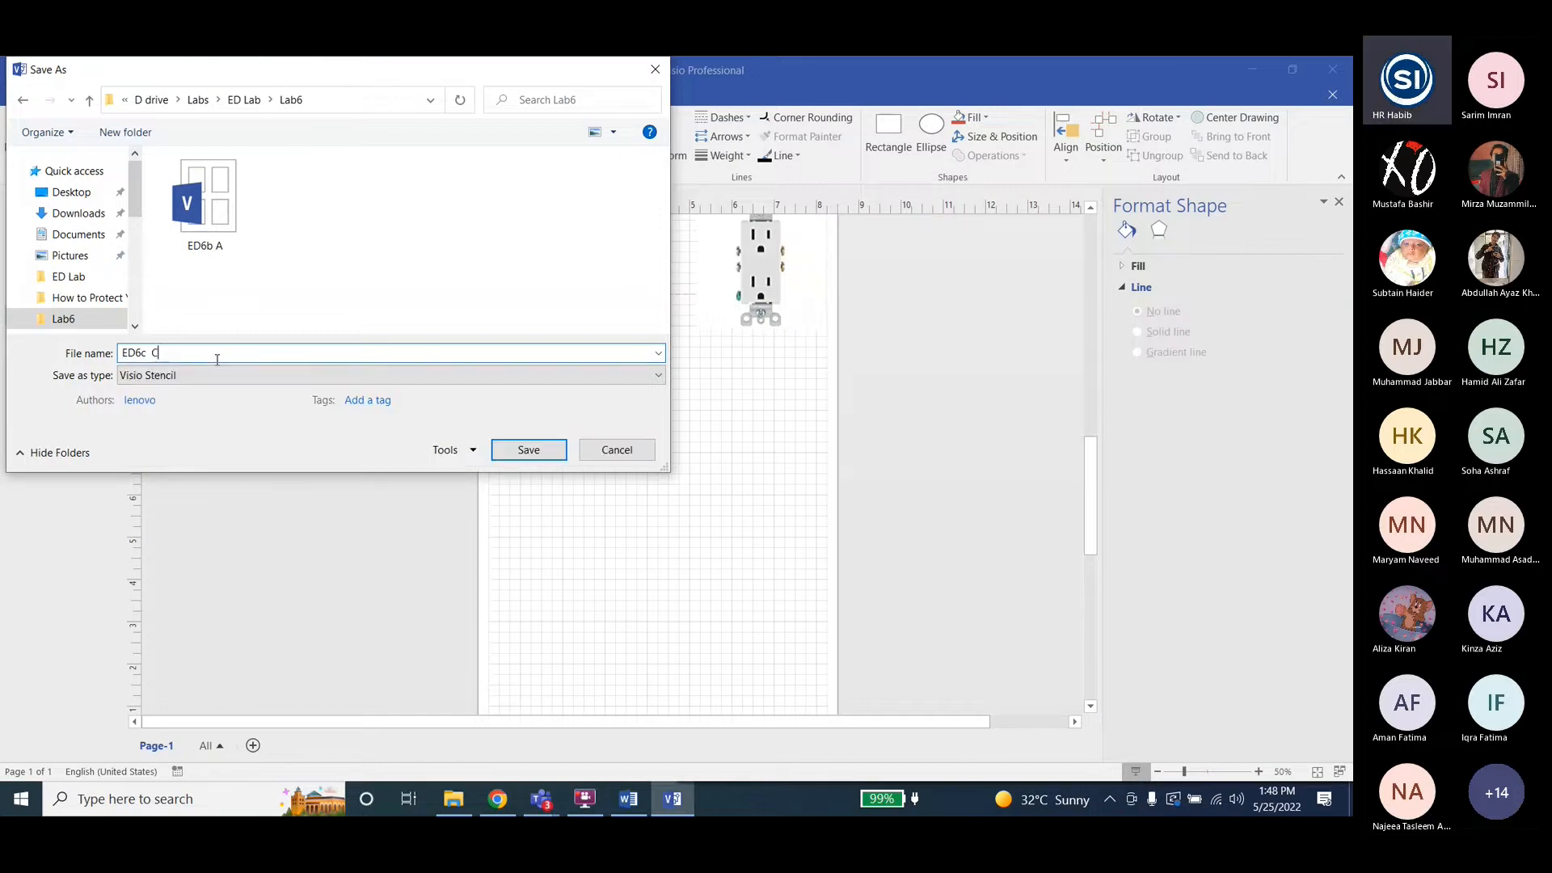
left_click(534, 451)
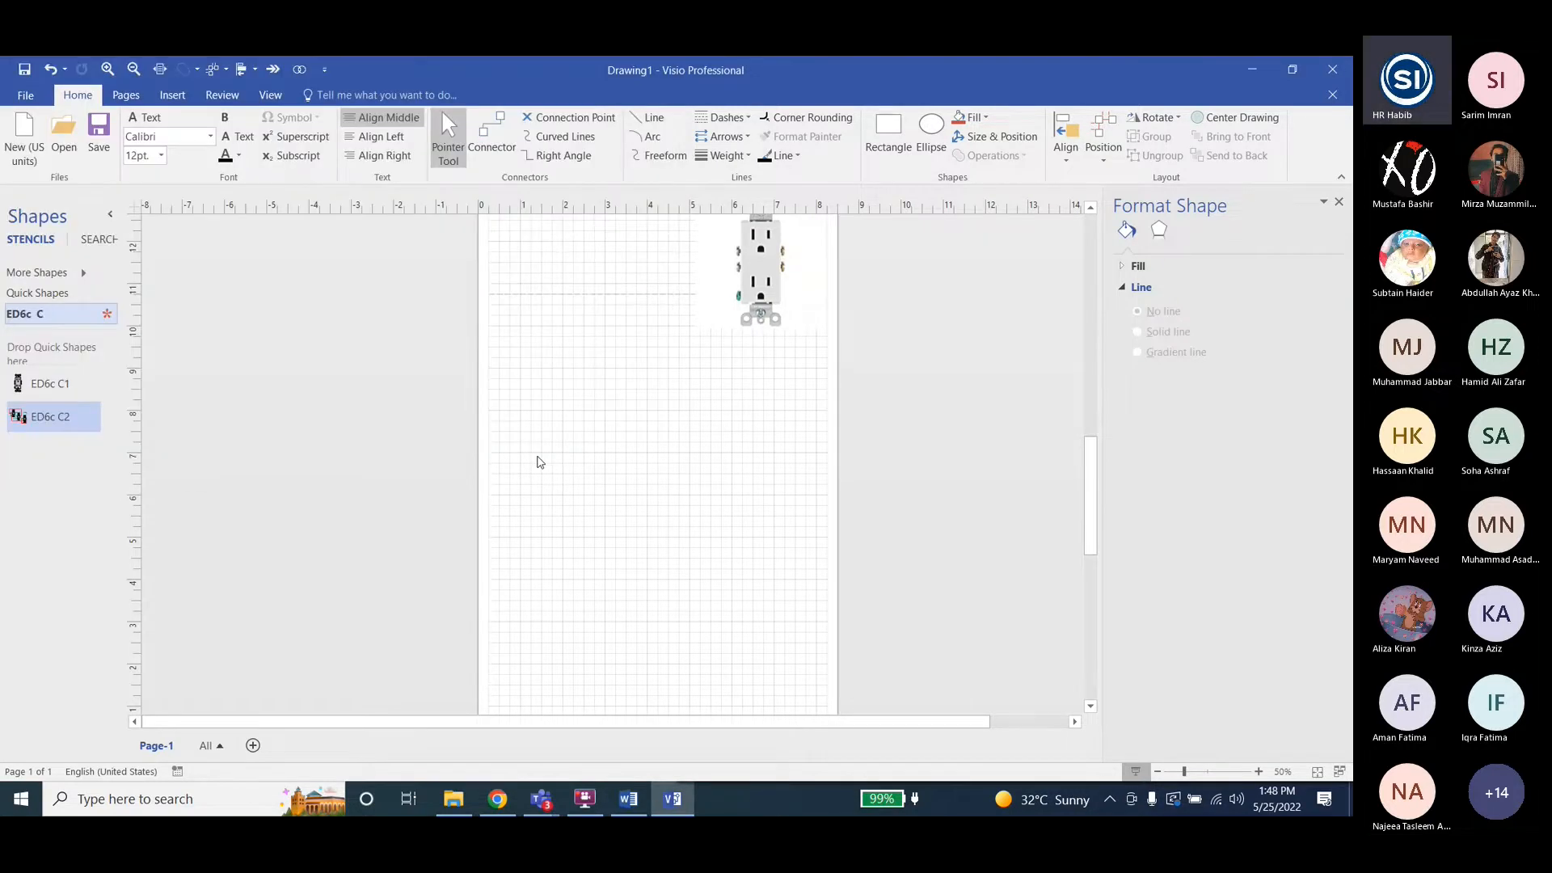
Place three copies of the ED6c C1 outlet and, below them, two copies of the ED6c C2 wired group side by side.
left_click_drag(18, 384, 679, 409)
left_click_drag(49, 383, 761, 443)
left_click_drag(49, 416, 639, 655)
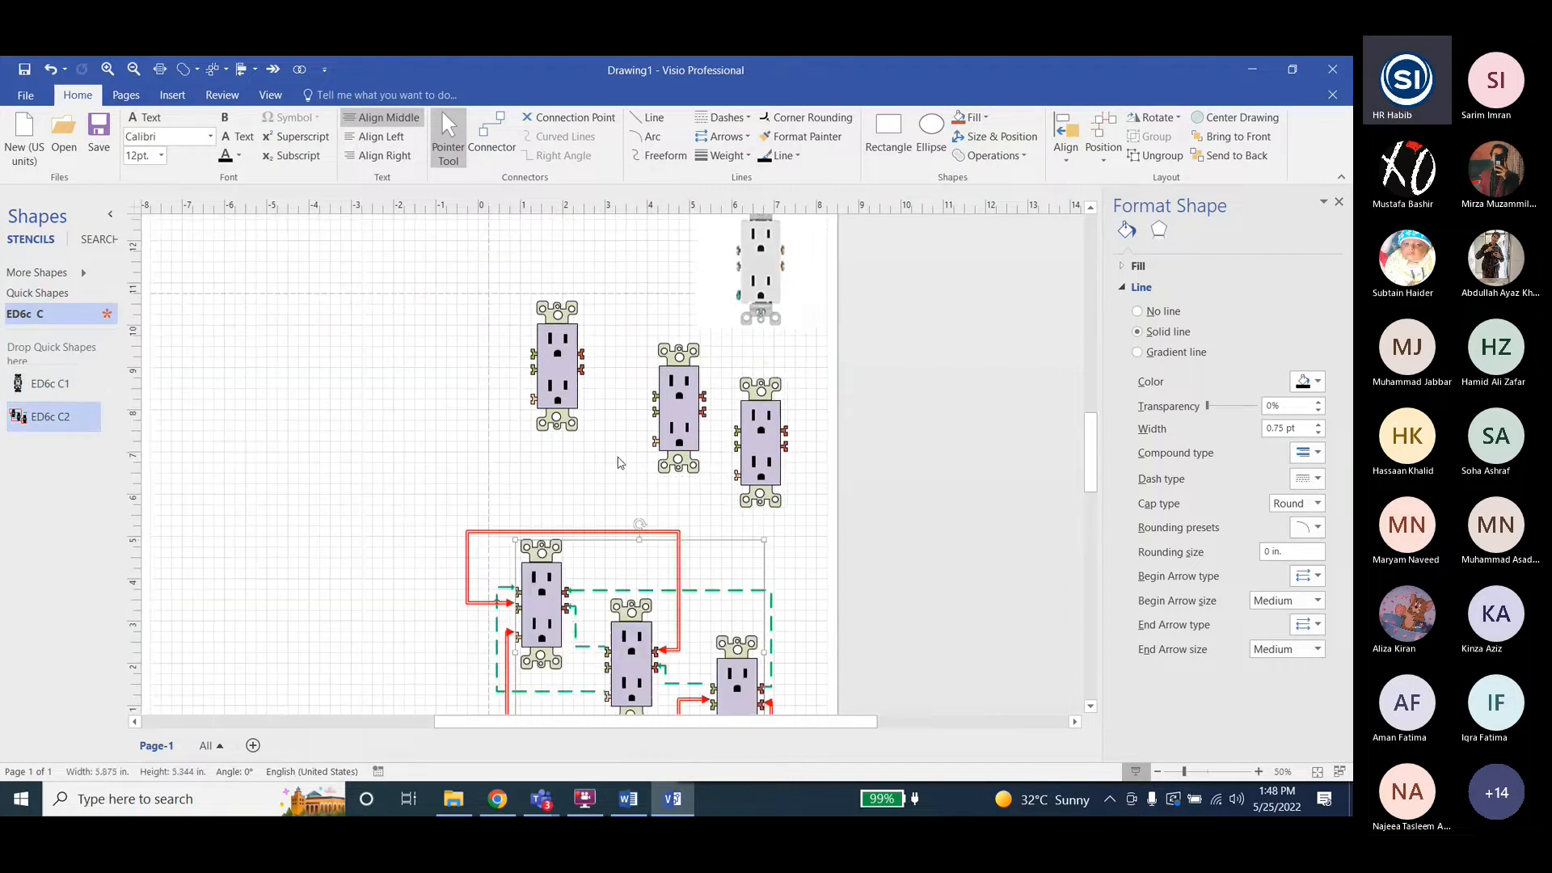
left_click_drag(35, 420, 296, 508)
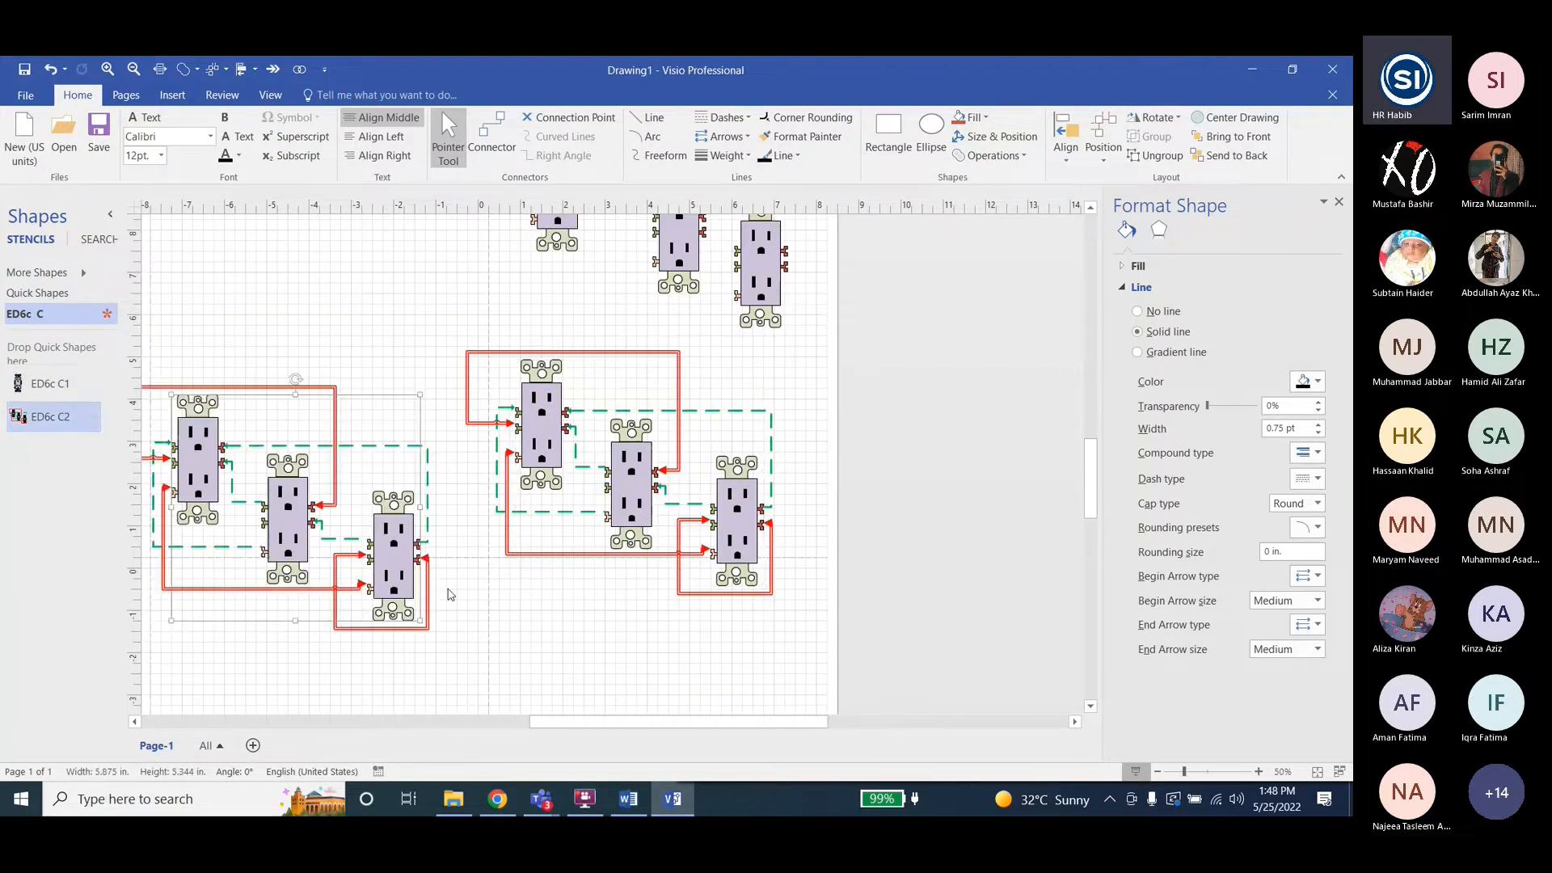
left_click(911, 527)
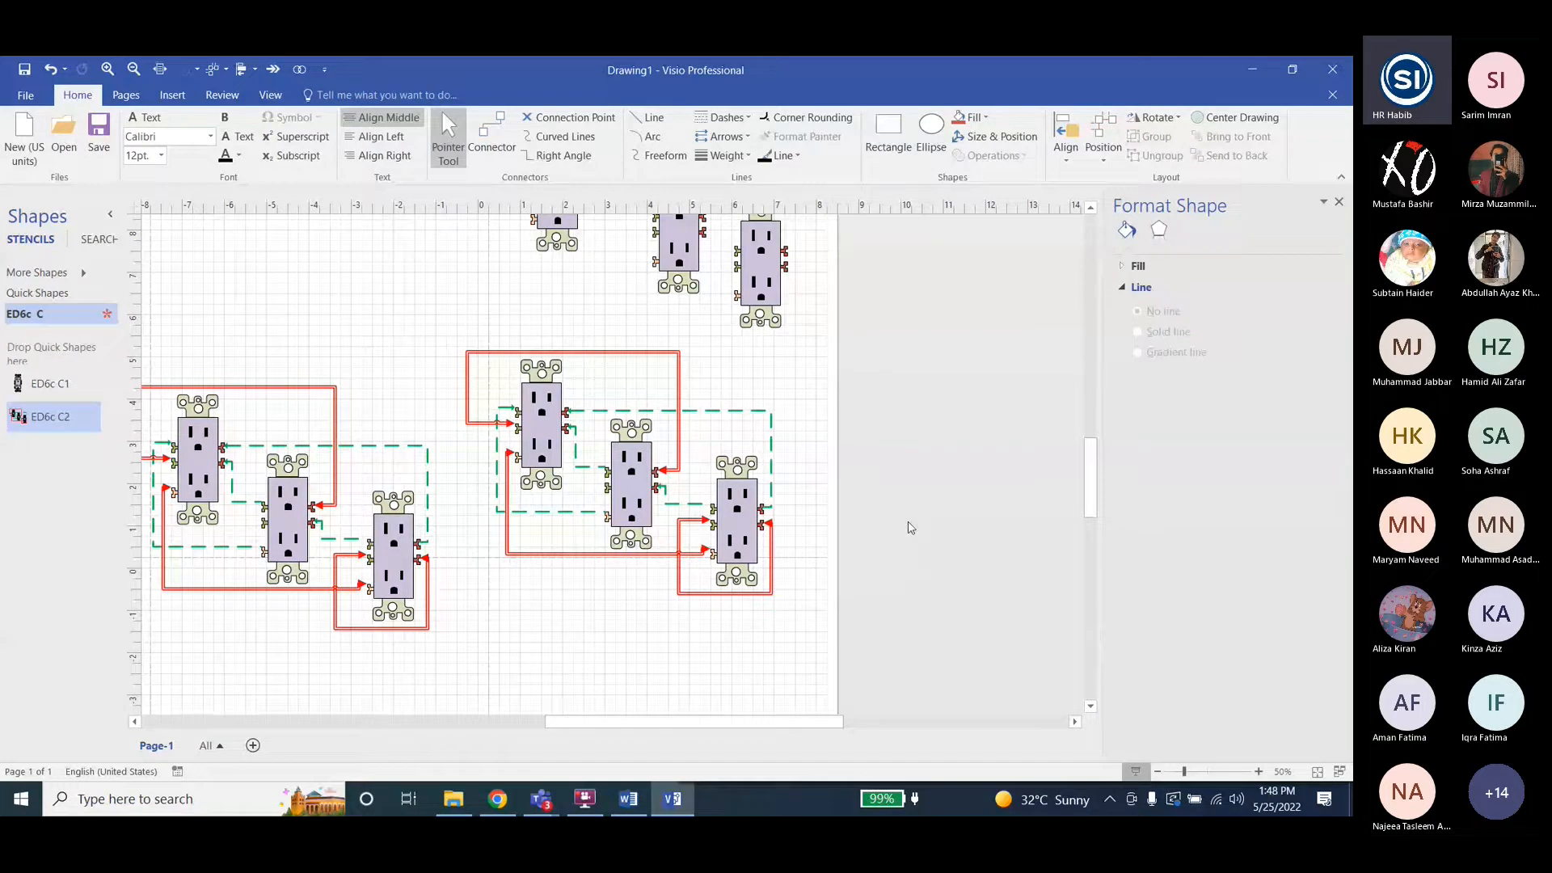
scroll(394, 391, "up", 1, "ctrl")
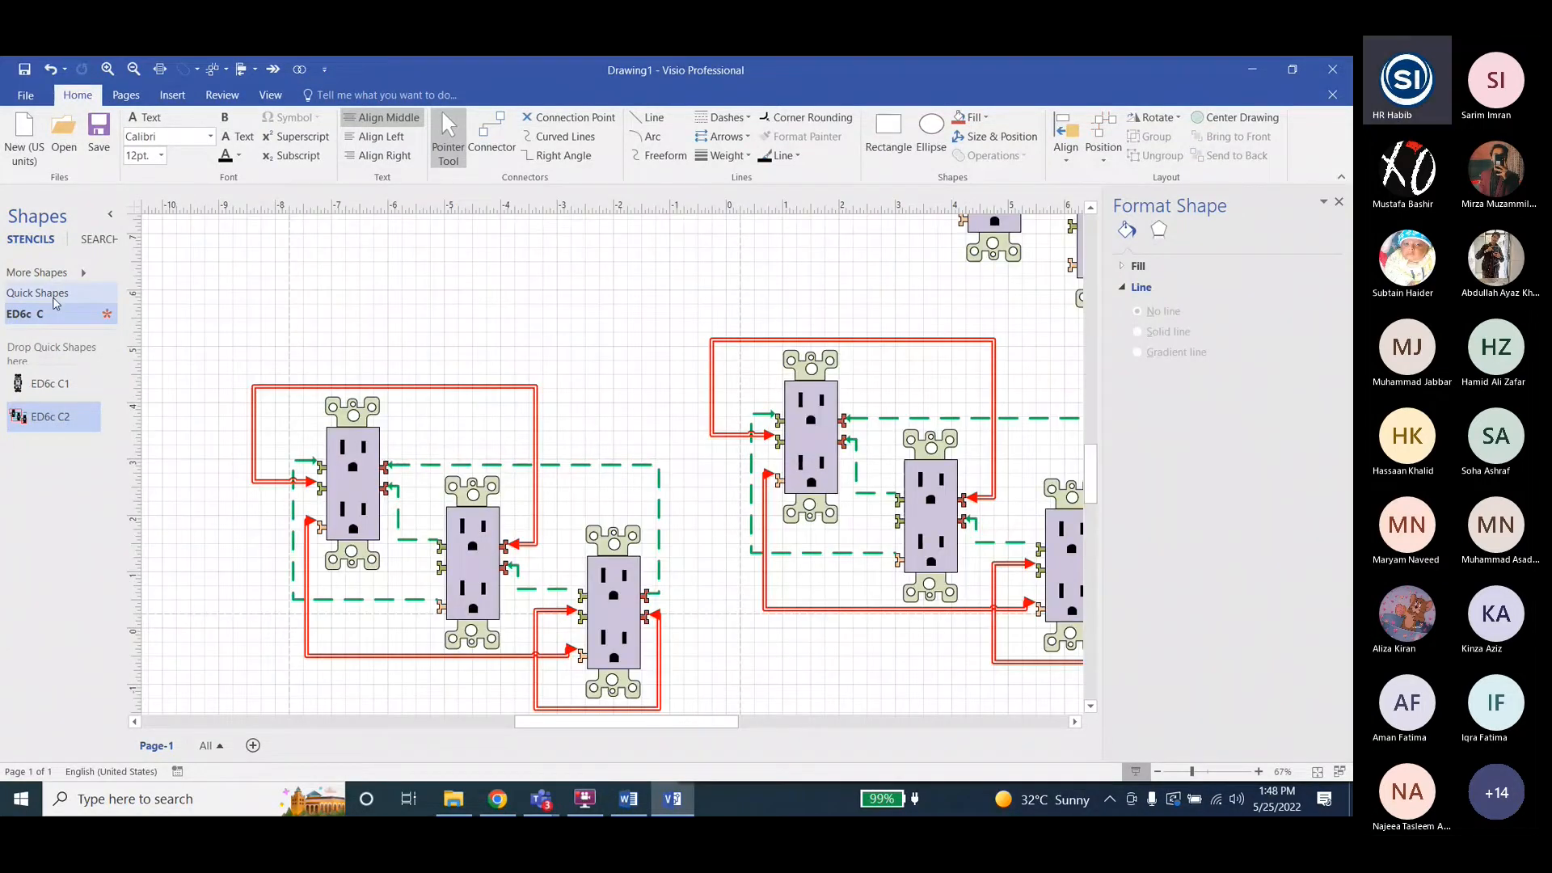
Open the ED6b A stencil from the Lab6 folder.
left_click(41, 273)
left_click(164, 489)
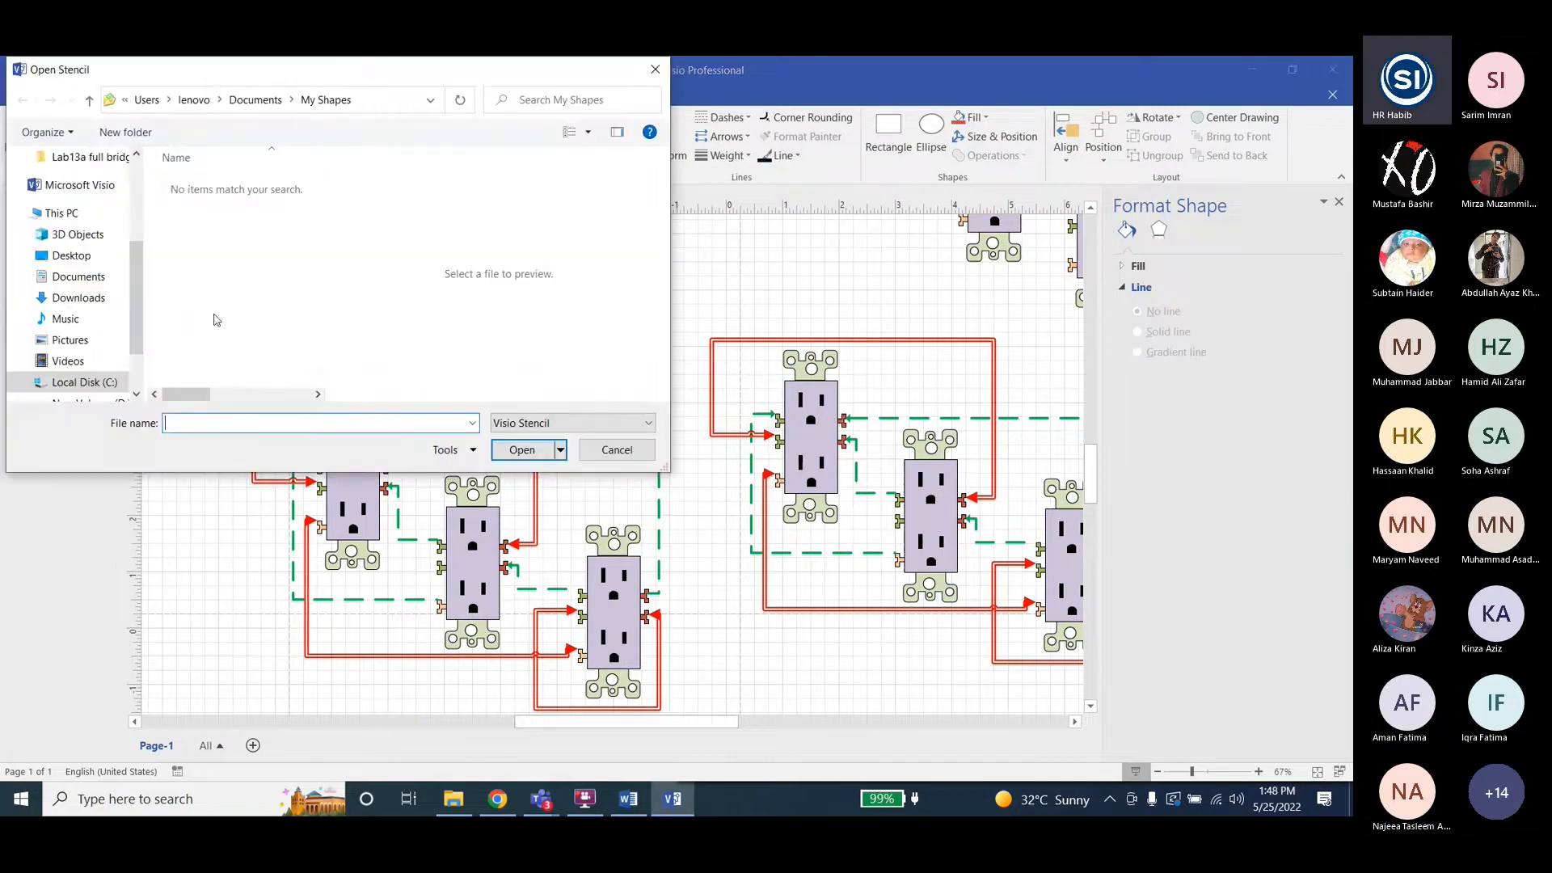
scroll(133, 311, "up", 3)
left_click(129, 318)
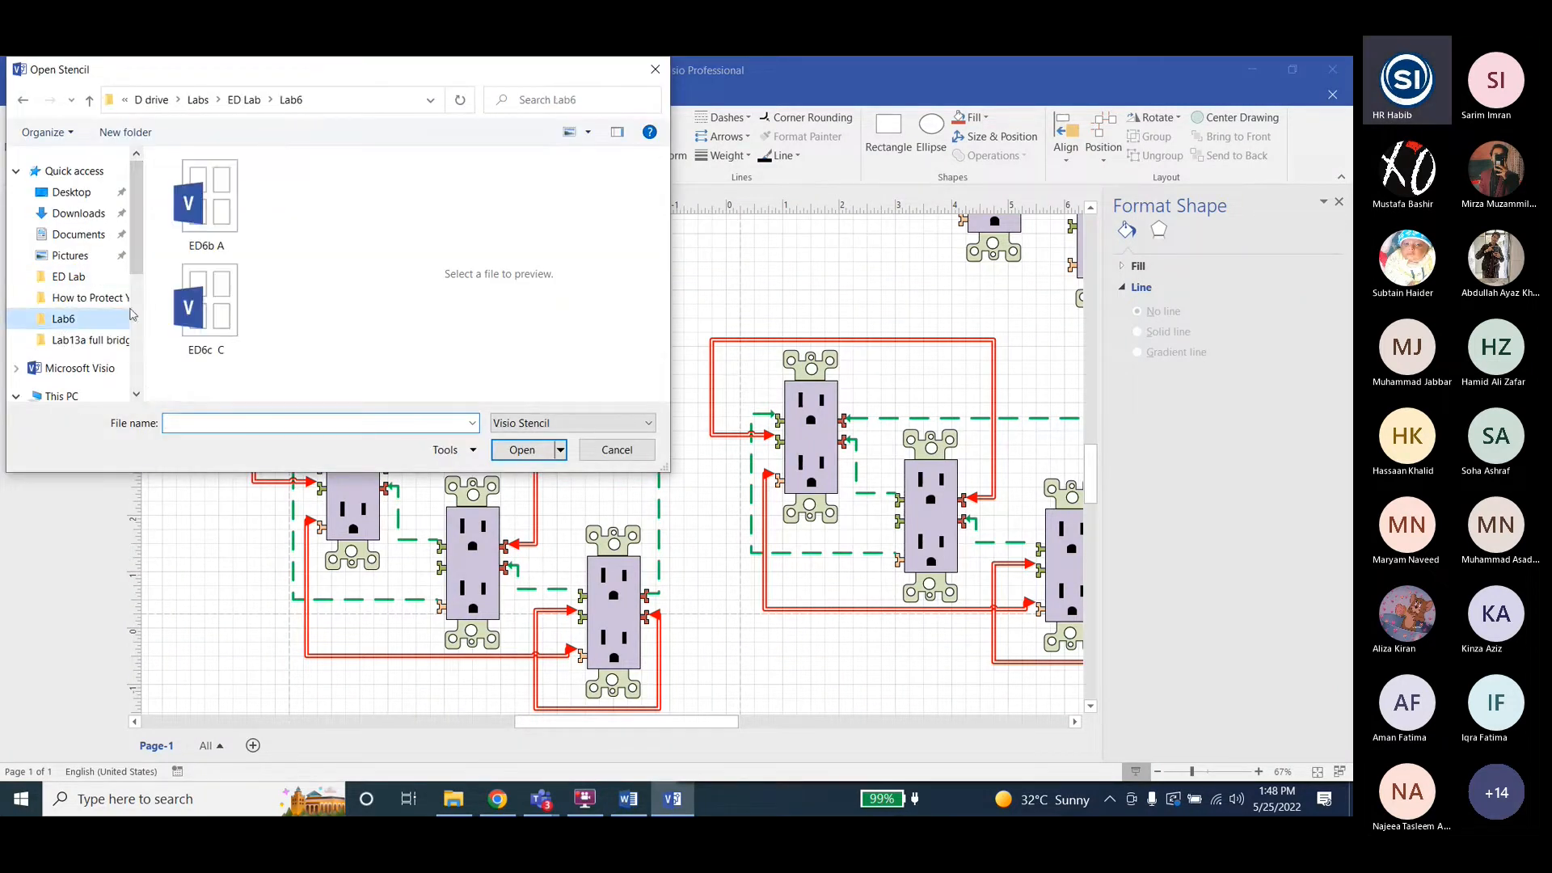
left_click(212, 212)
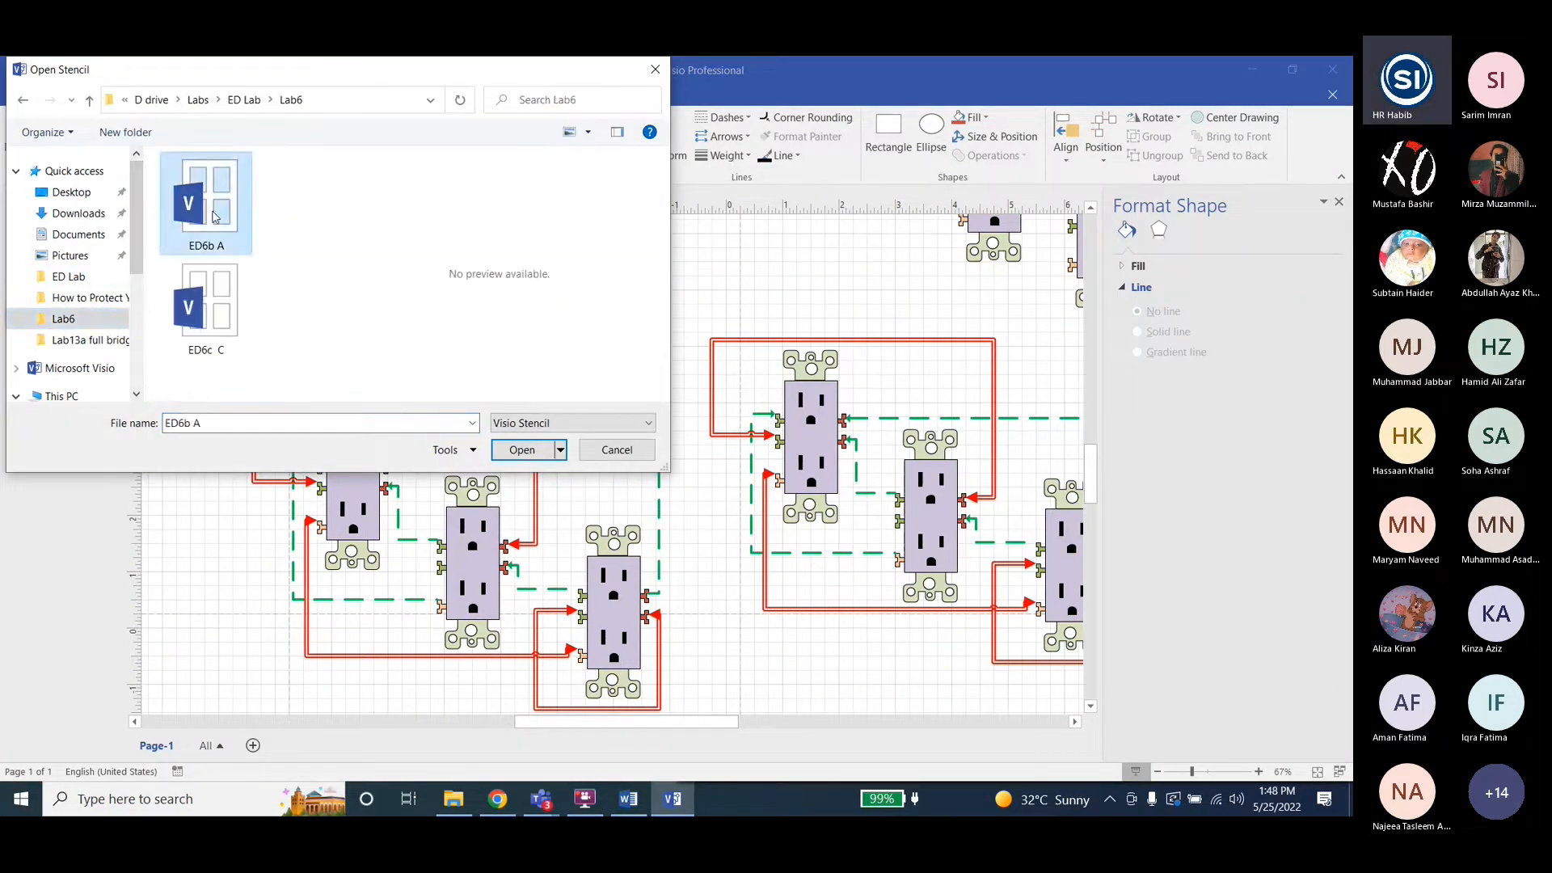
left_click(521, 450)
Place one copy each of the ED6b A1 and ED6b A2 masters below the wired outlet groups.
scroll(170, 378, "down", 1)
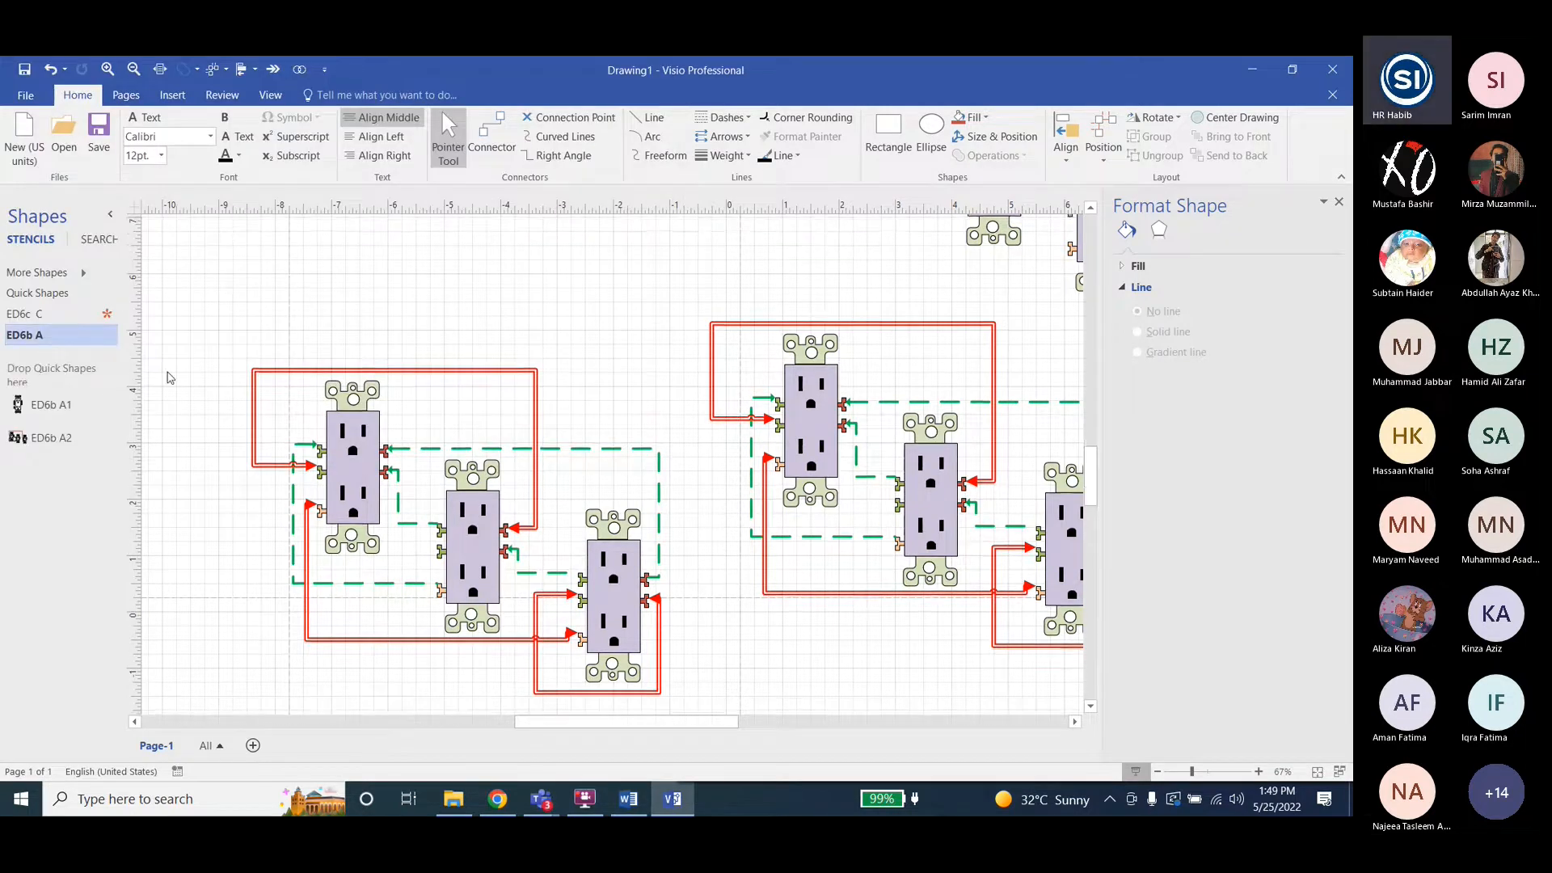
scroll(170, 377, "down", 1)
scroll(471, 364, "down", 4, "ctrl")
left_click_drag(45, 404, 387, 575)
scroll(380, 566, "up", 4, "ctrl")
left_click_drag(44, 445, 761, 540)
scroll(402, 450, "up", 1)
scroll(332, 482, "down", 2, "ctrl")
scroll(329, 486, "down", 2, "ctrl")
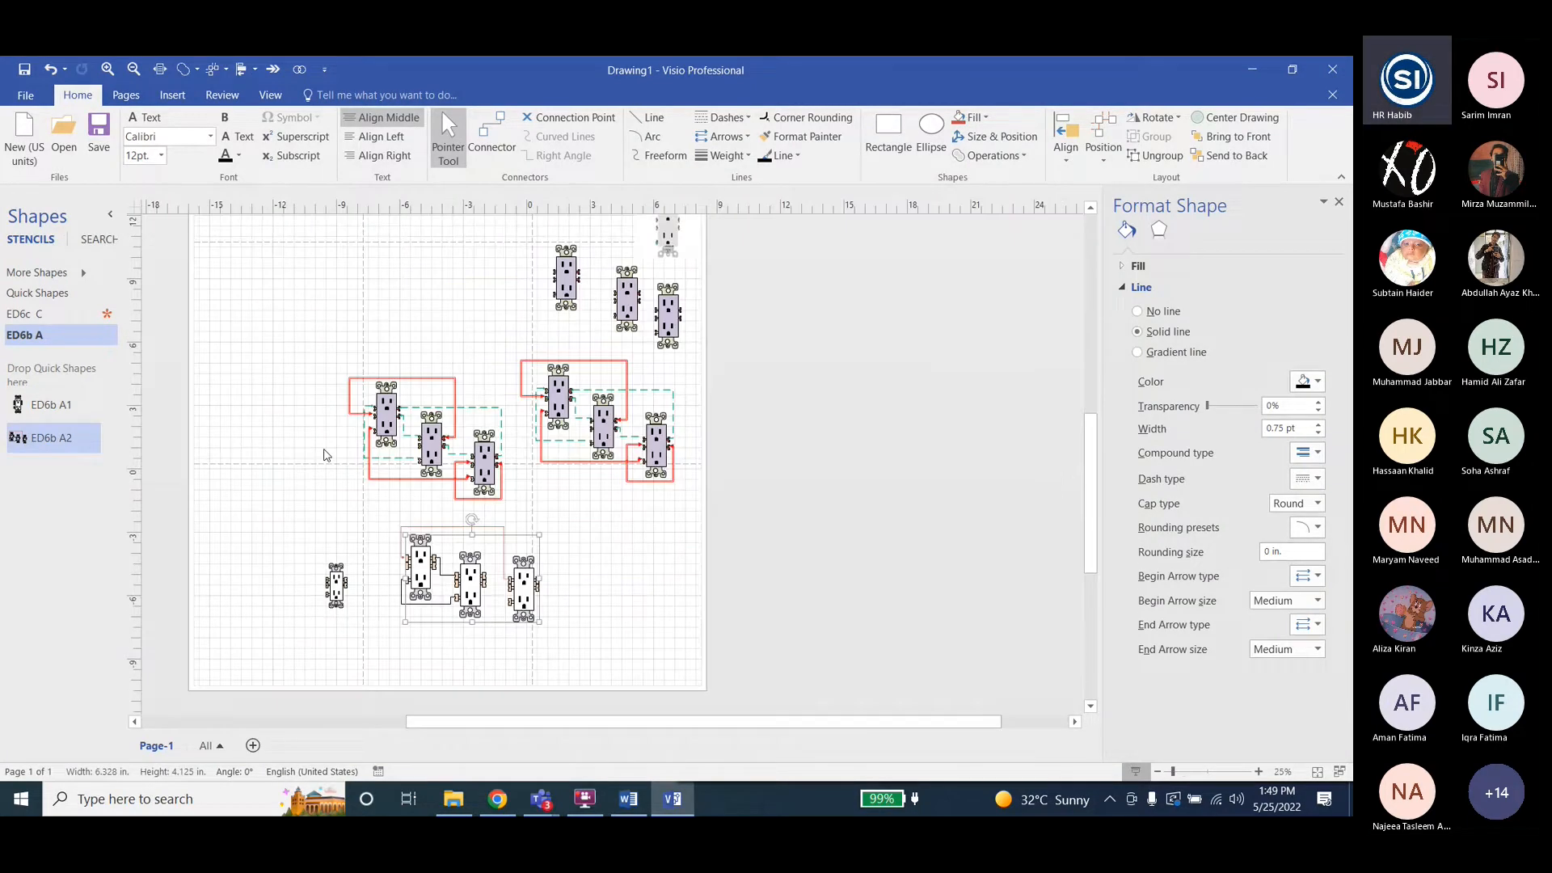
left_click(276, 434)
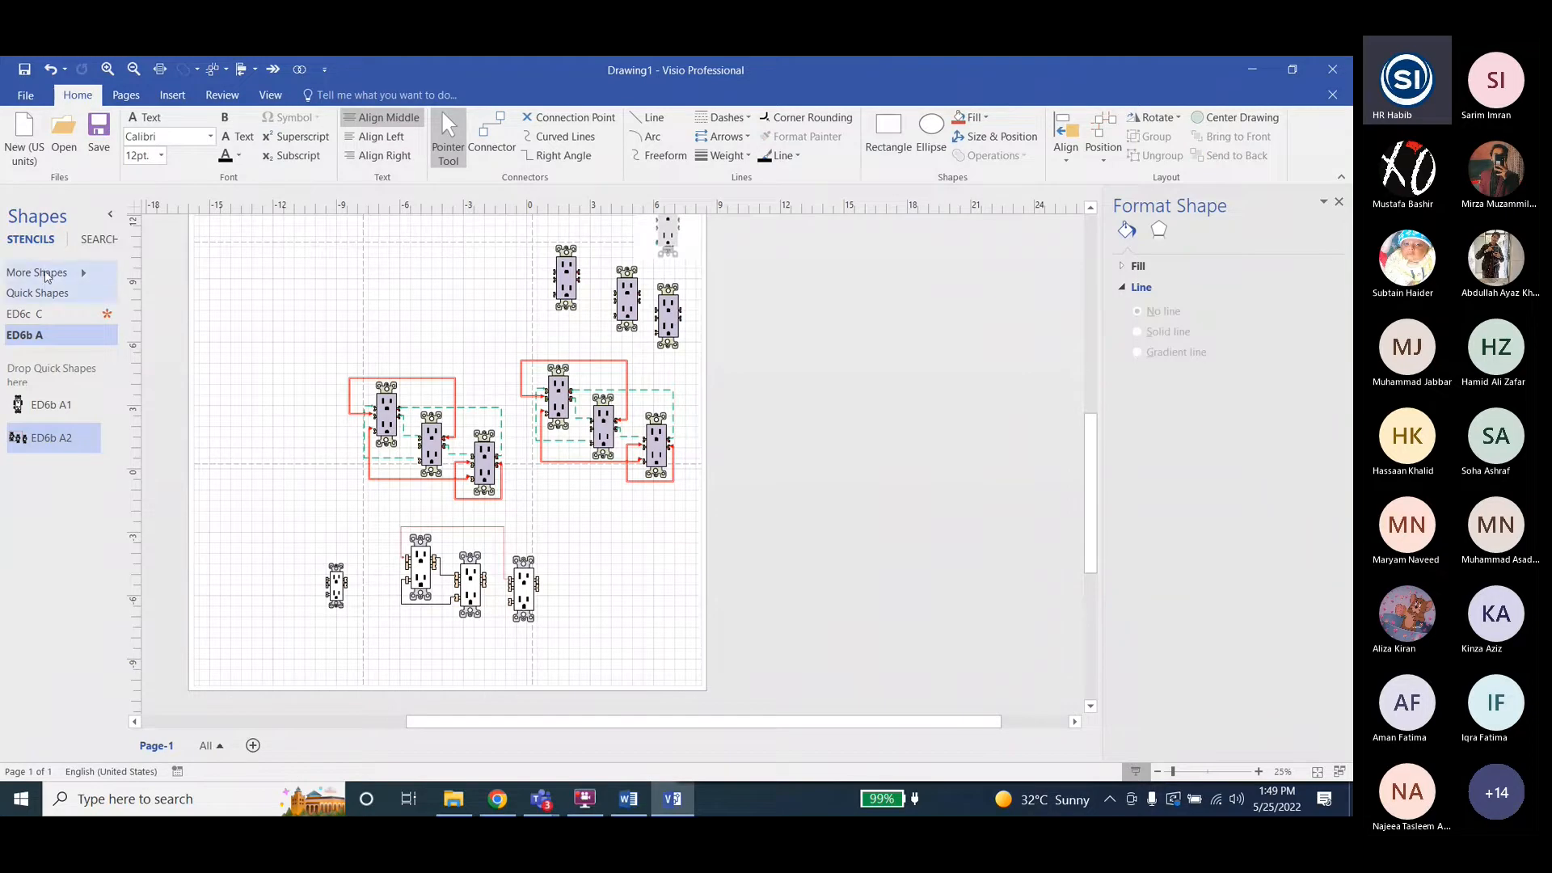
Open the ED3c, Stencil10 and Group1 stencils together from the Lab3 folder.
left_click(46, 278)
left_click(172, 486)
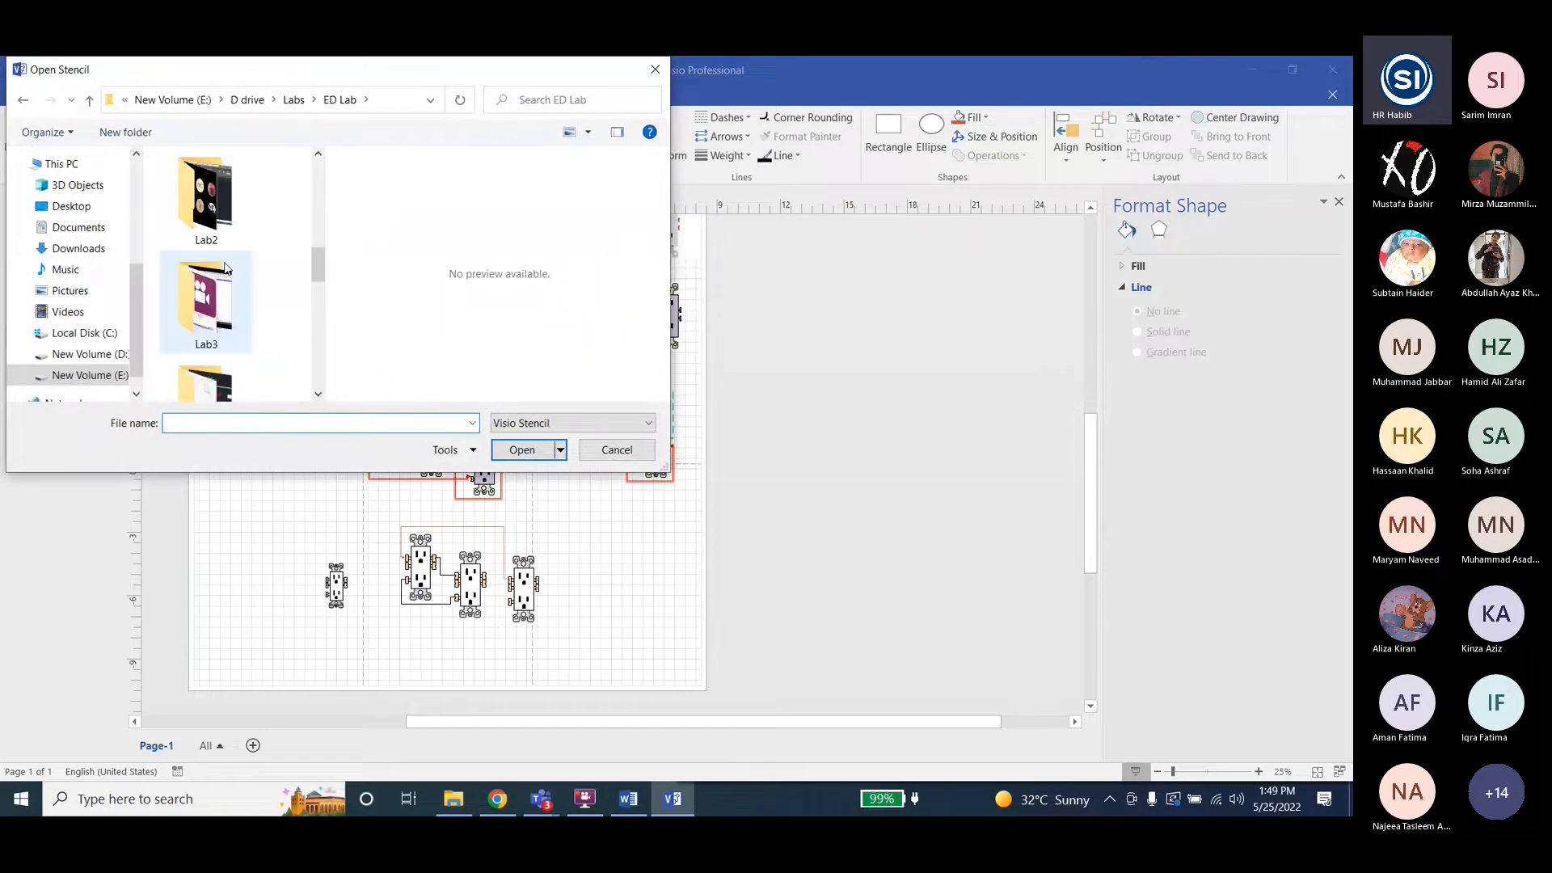
double_click(217, 304)
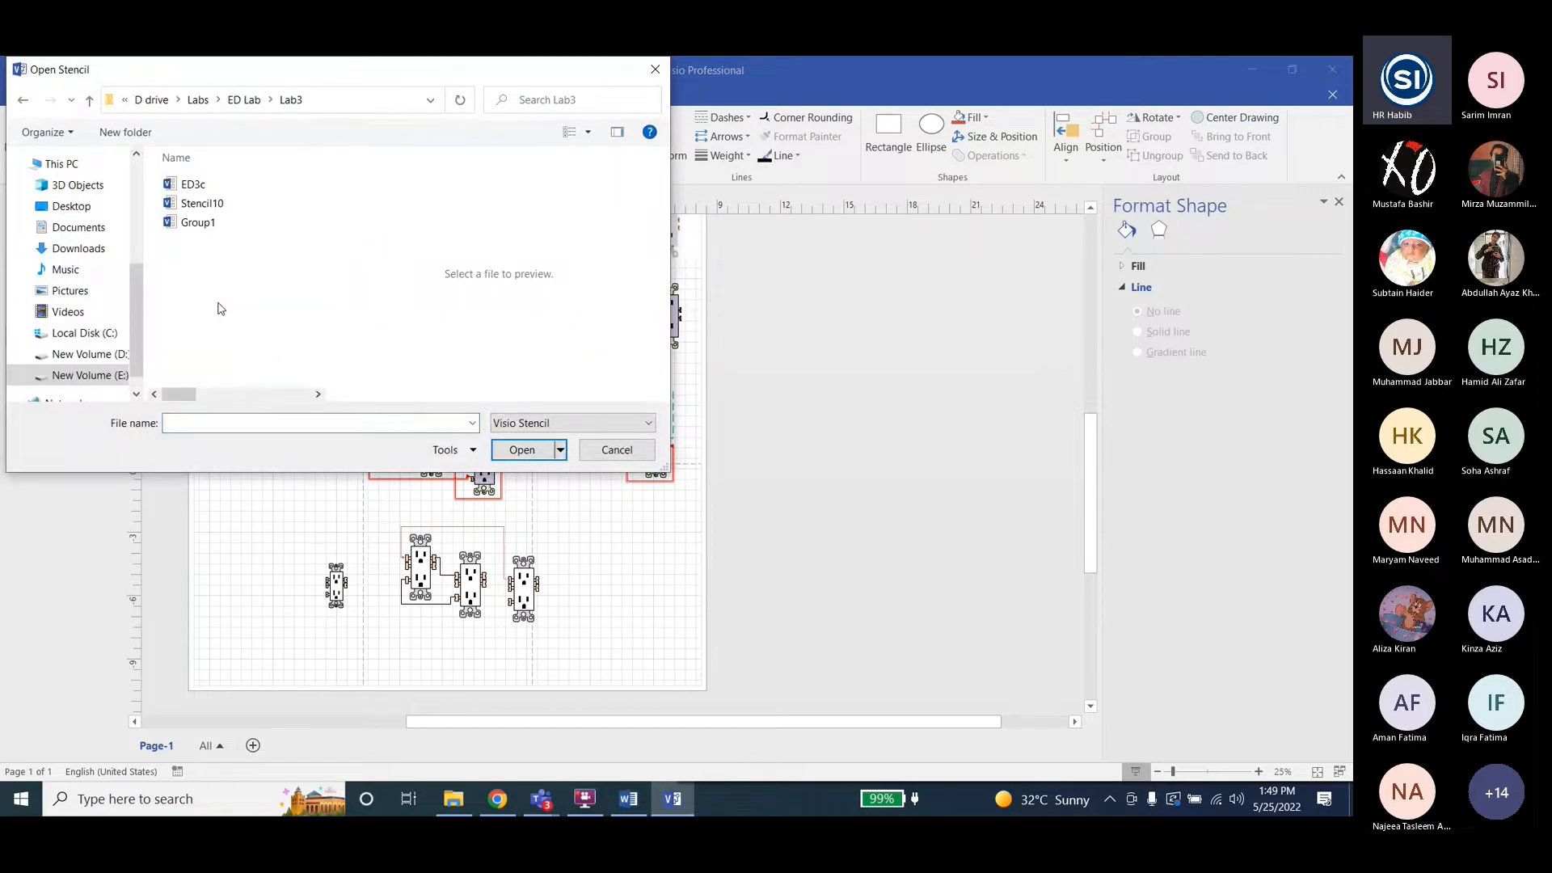
left_click(212, 188)
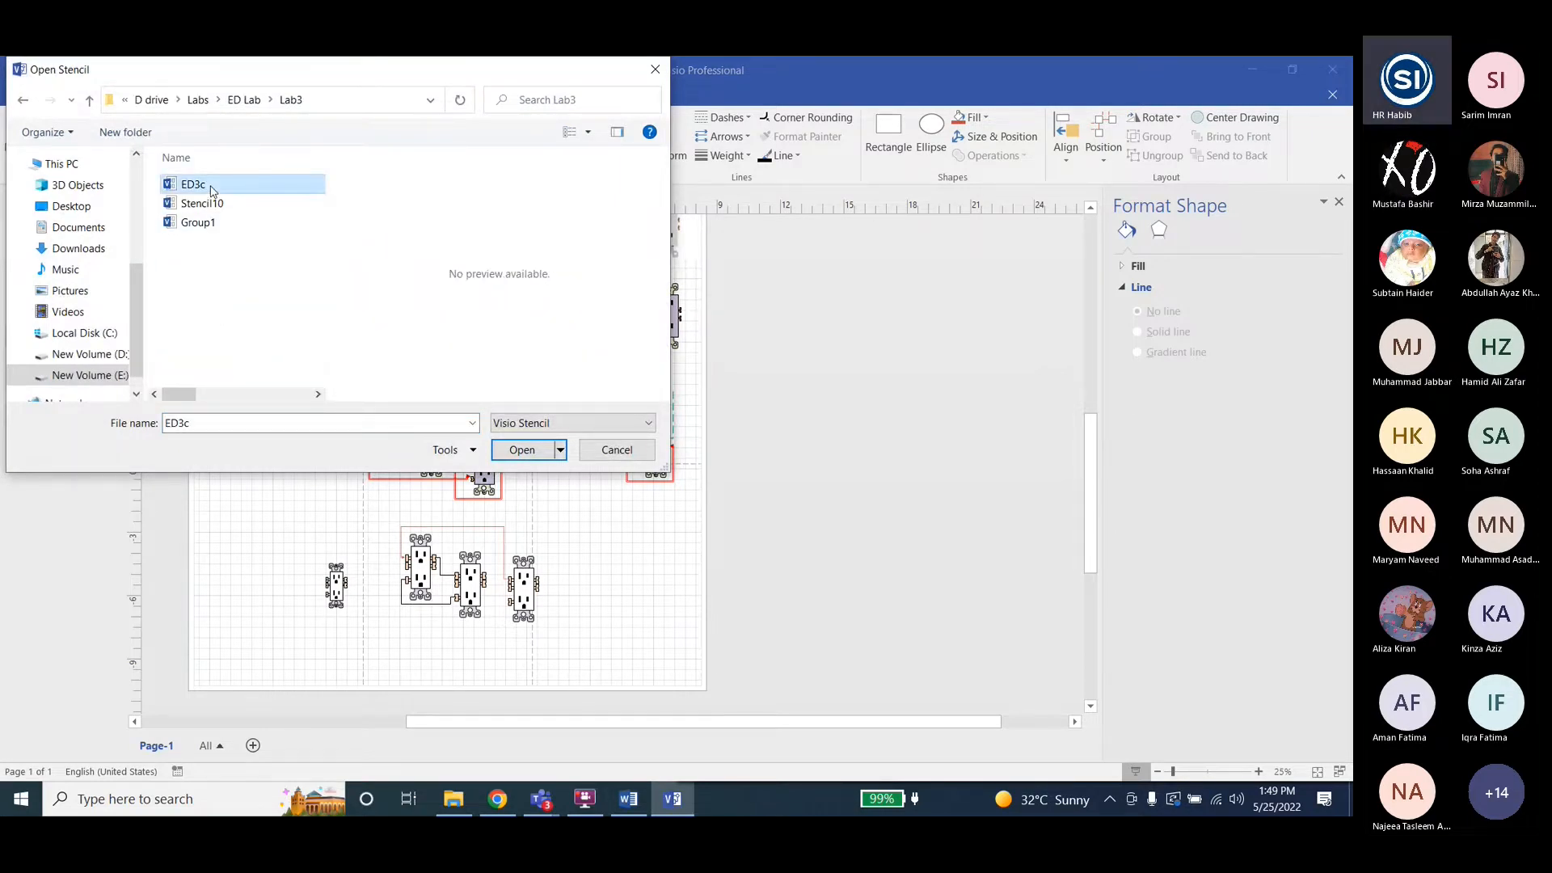
left_click(208, 222, "shift")
left_click(509, 451)
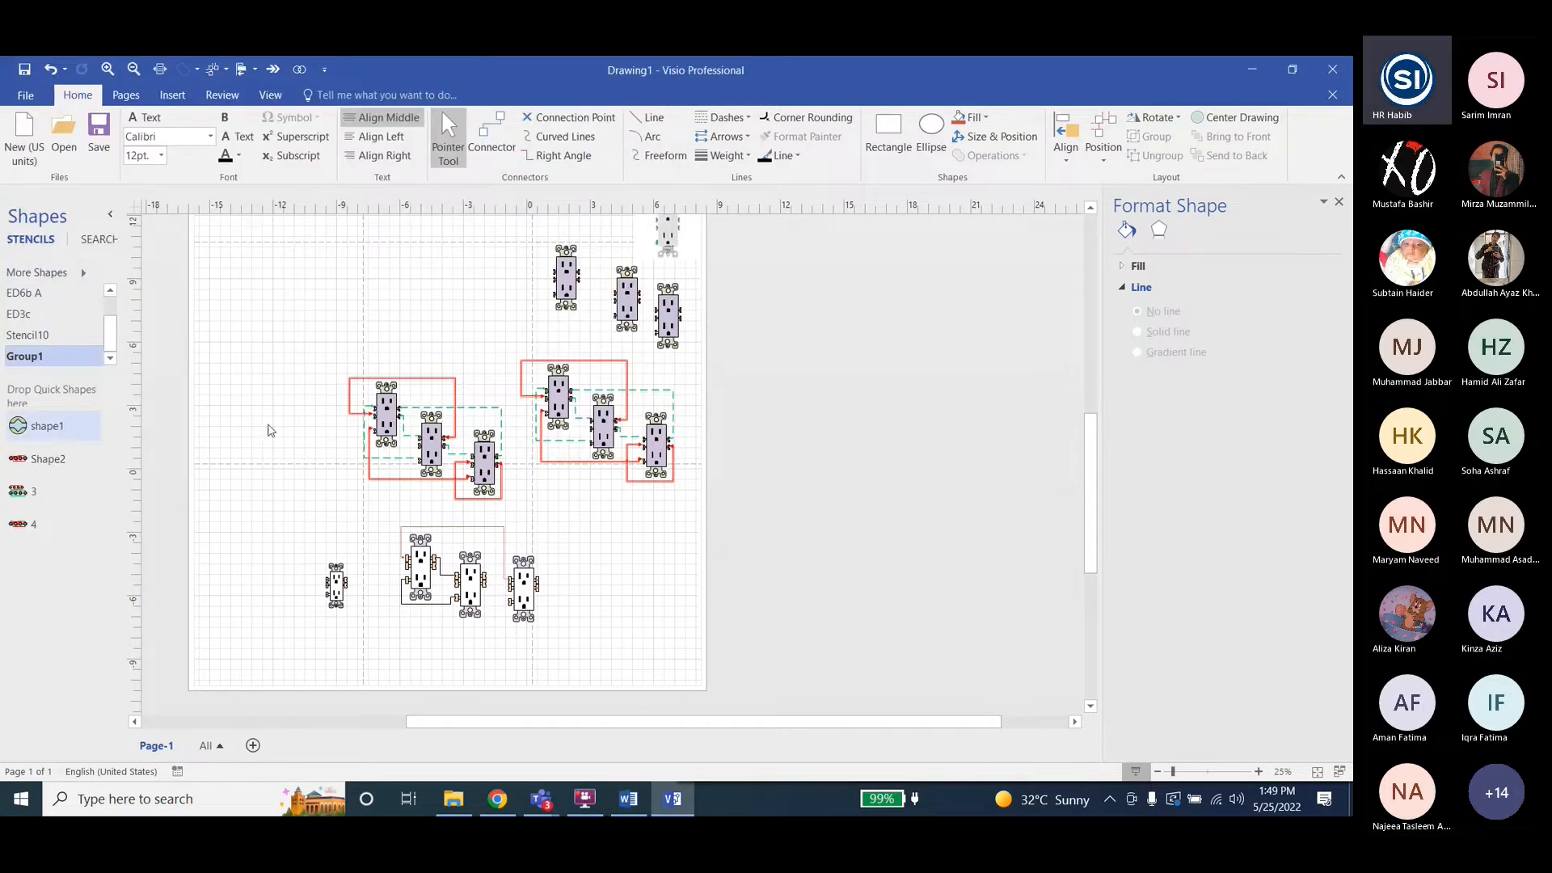
Place one copy each of Group1's masters shape1, Shape2, 3 and 4 below the outlet drawings.
scroll(270, 430, "down", 5)
mouse_move(47, 426)
left_mouse_down()
mouse_move(346, 523)
mouse_move(328, 524)
left_mouse_up()
left_click_drag(40, 458, 537, 548)
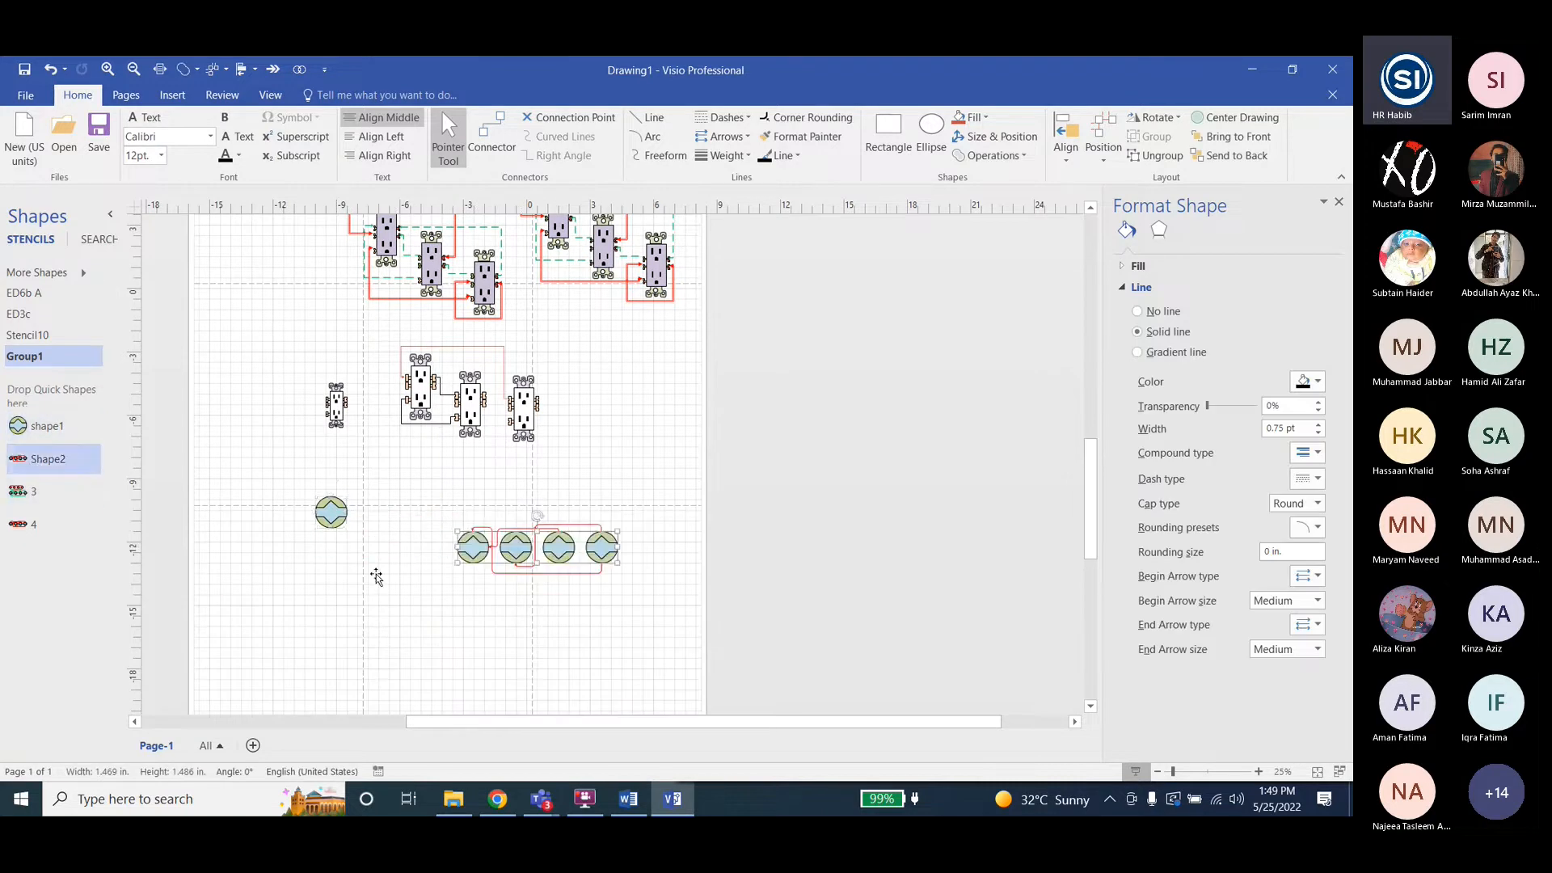
scroll(374, 571, "down", 3)
left_click_drag(20, 491, 340, 588)
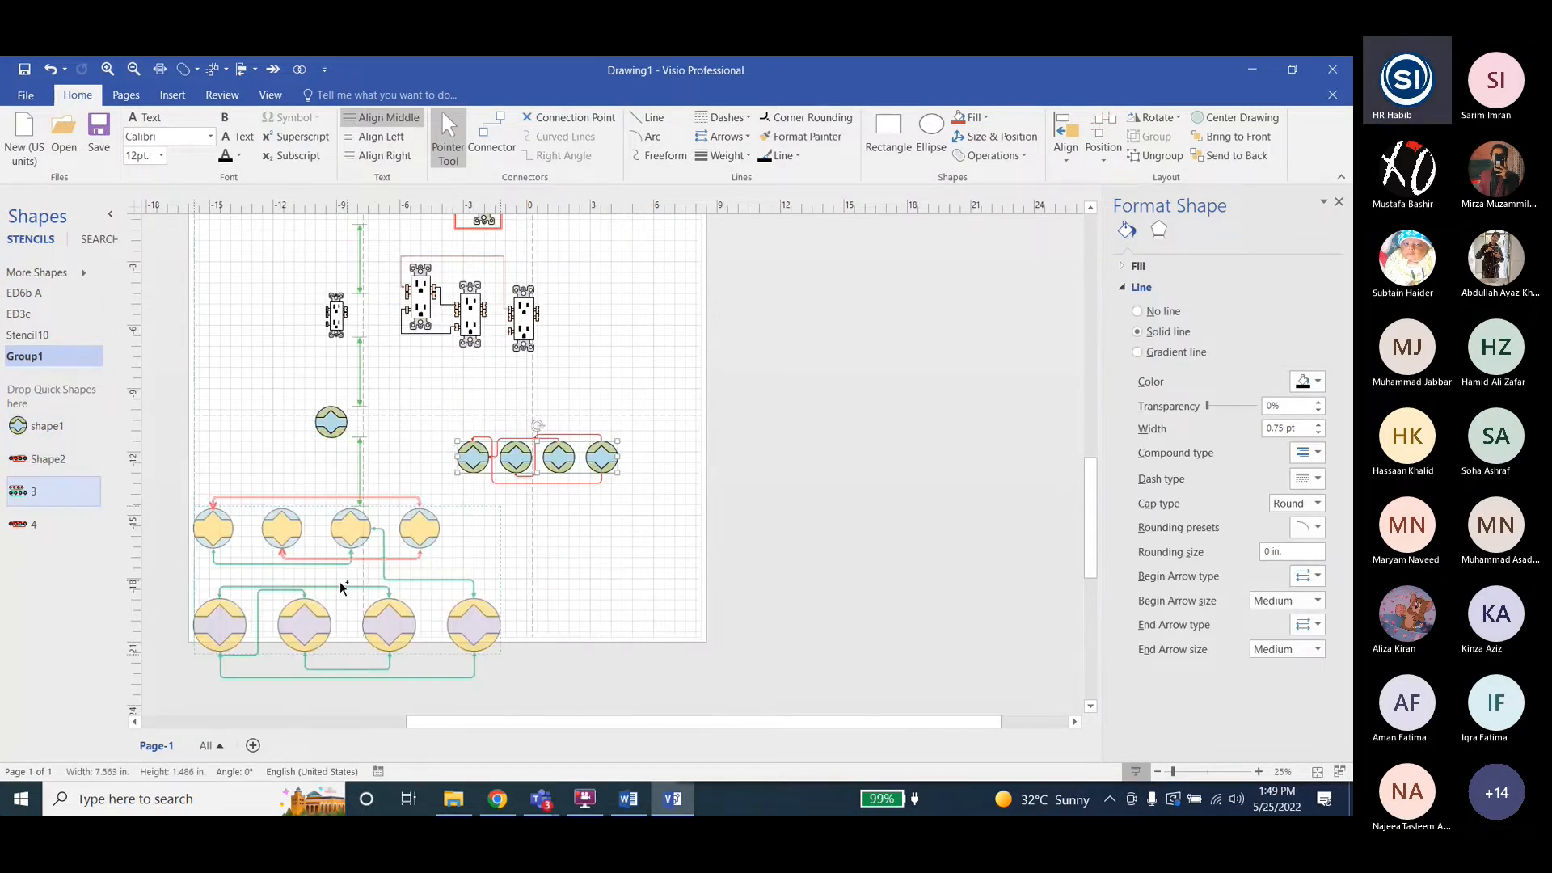
scroll(348, 584, "down", 3)
left_click_drag(19, 524, 553, 649)
scroll(364, 485, "up", 2)
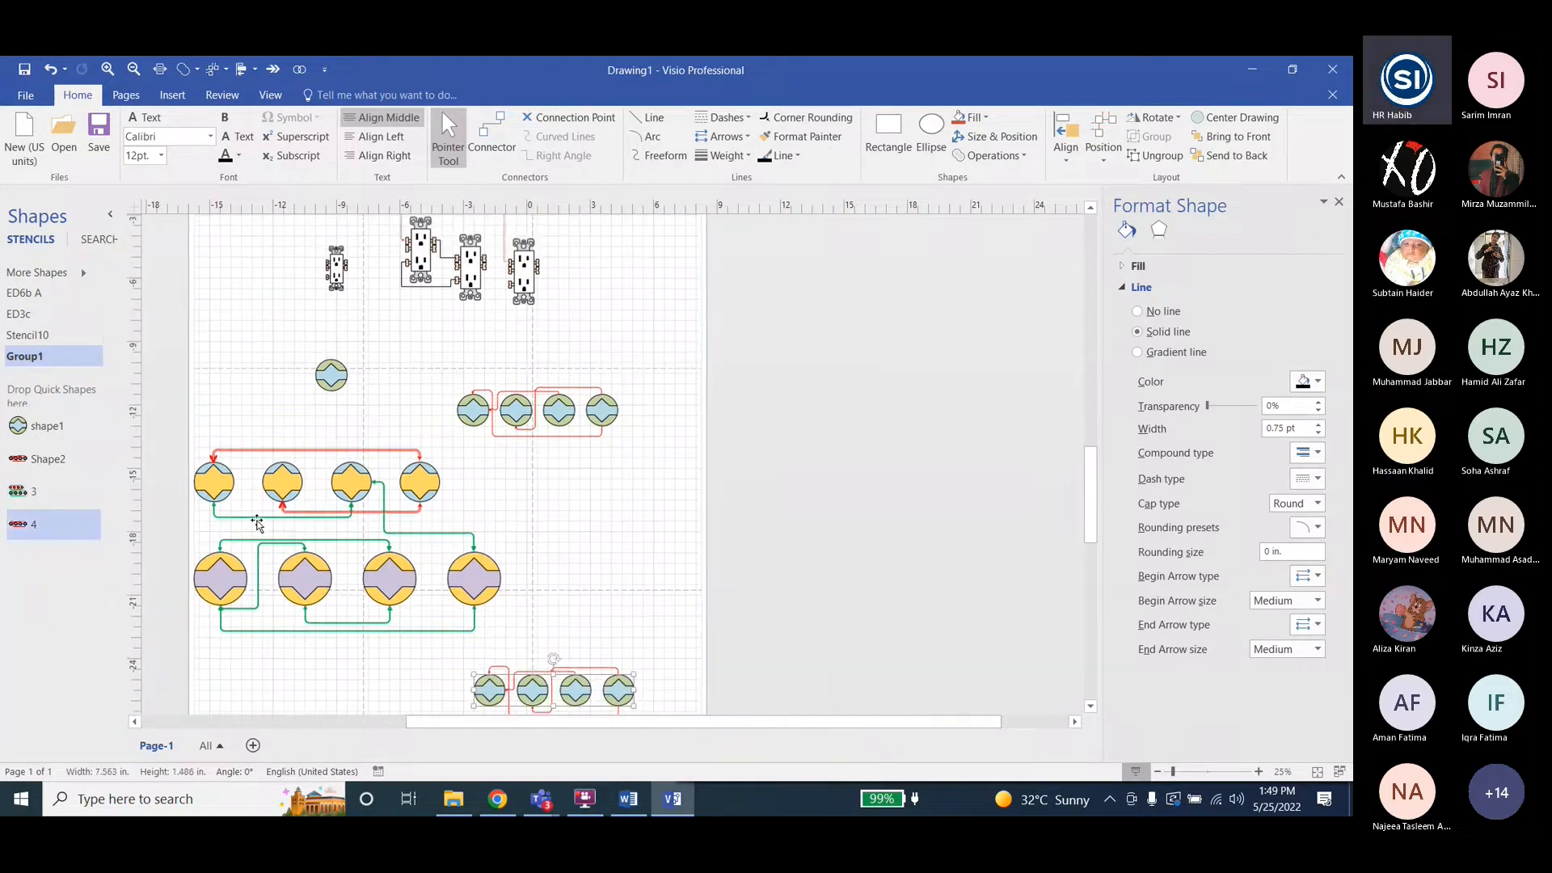
Place one copy each of Stencil10's masters Shape1, Shape2 and Shape3 to the right of the circle groups.
left_click(28, 335)
left_click_drag(18, 426, 652, 538)
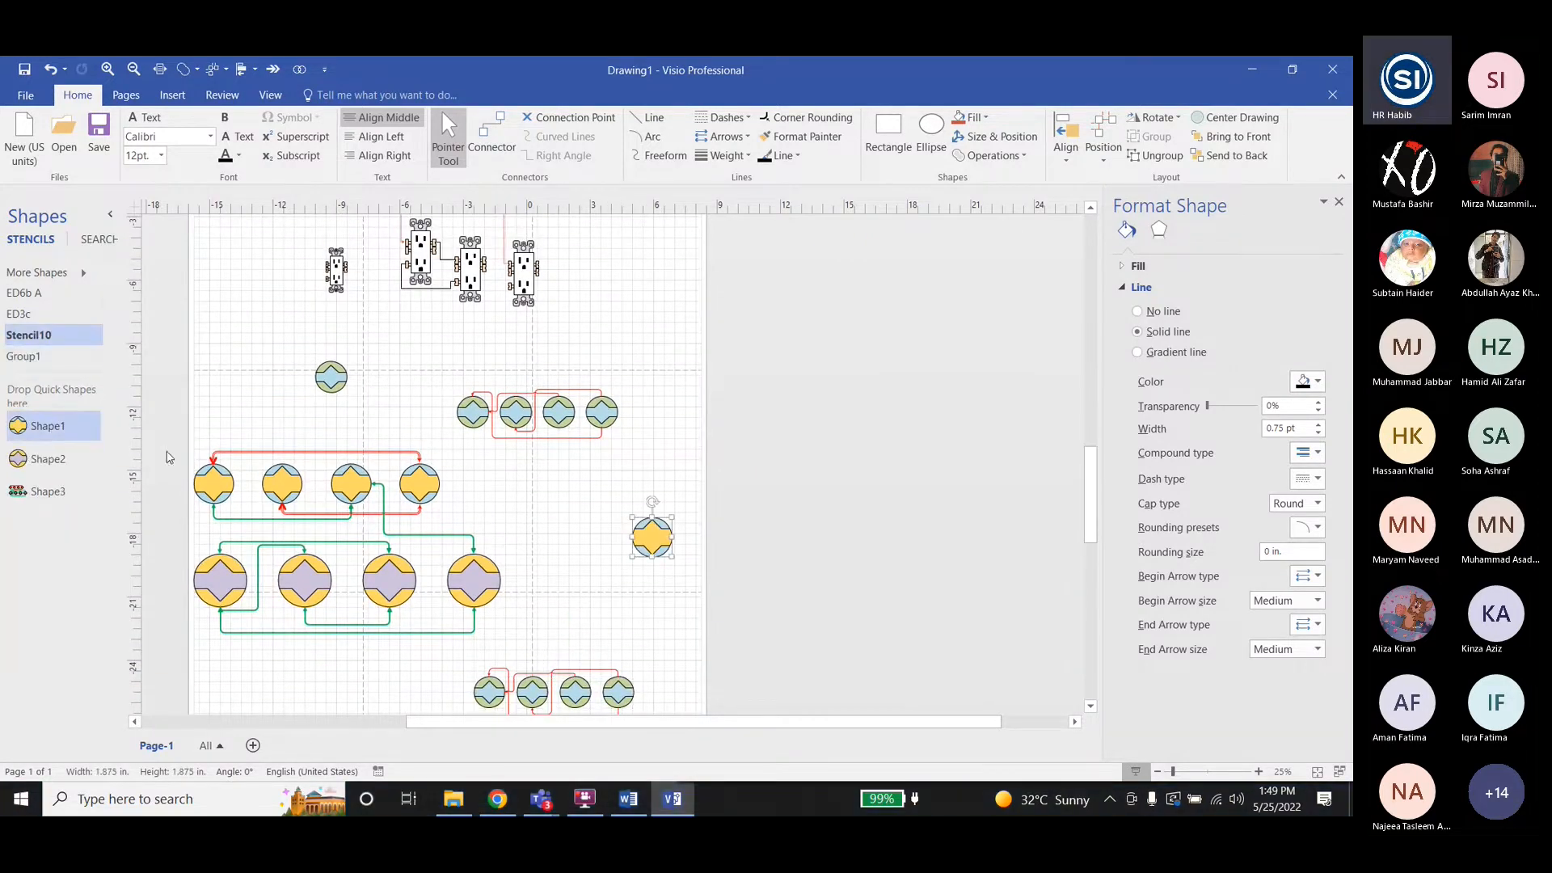
left_click_drag(44, 459, 659, 461)
left_click_drag(25, 491, 878, 594)
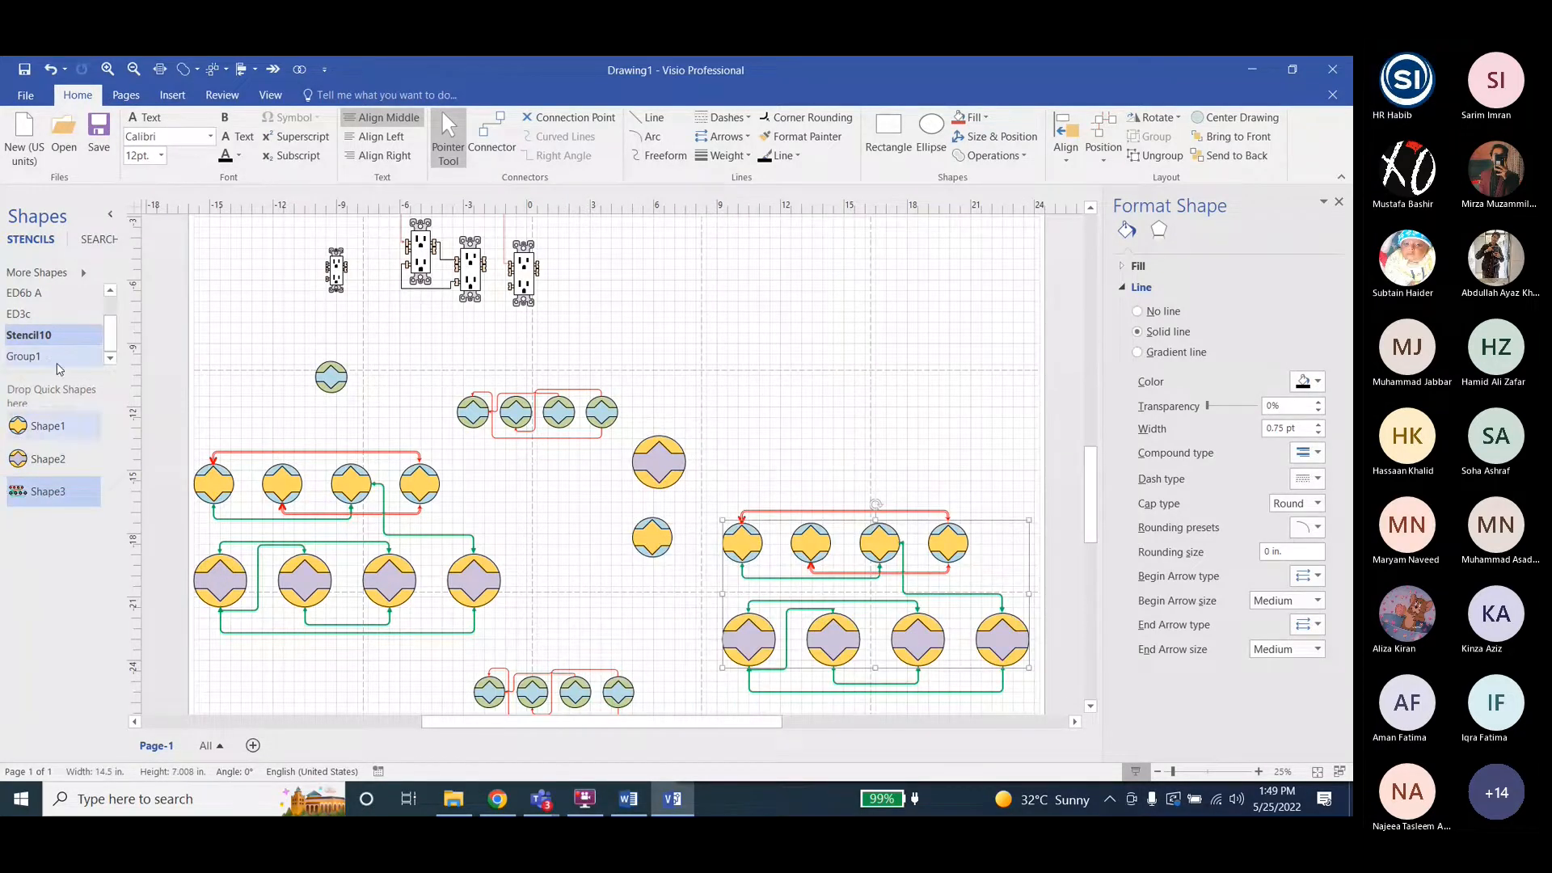
Place another copy each of Group1's shape1 and Shape2 masters above the newly placed Stencil10 group.
left_click(36, 356)
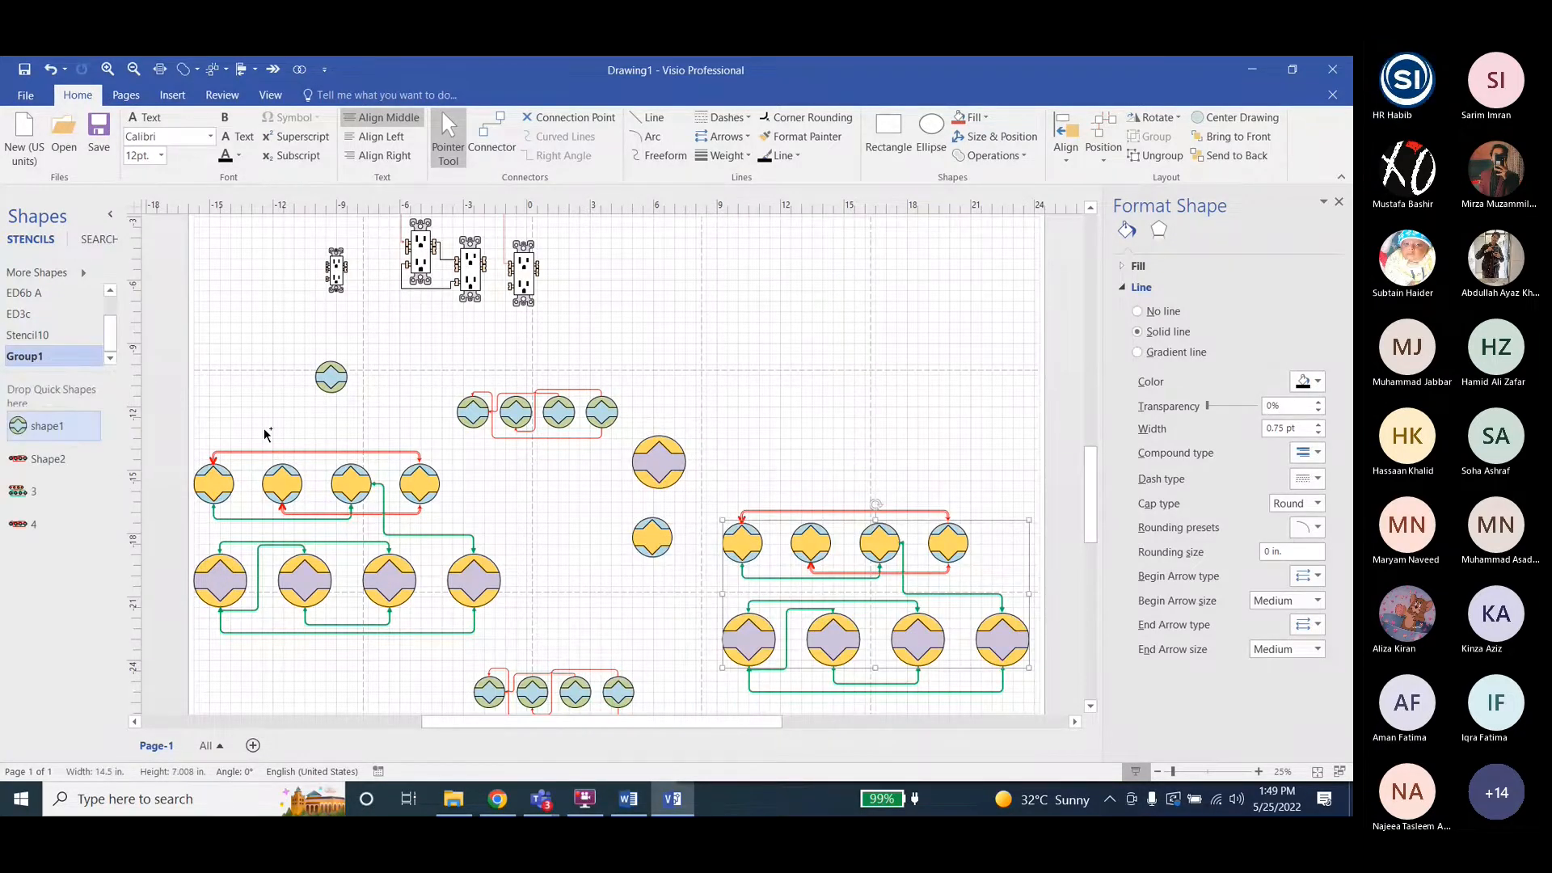
left_click_drag(265, 429, 743, 390)
left_click_drag(50, 461, 928, 370)
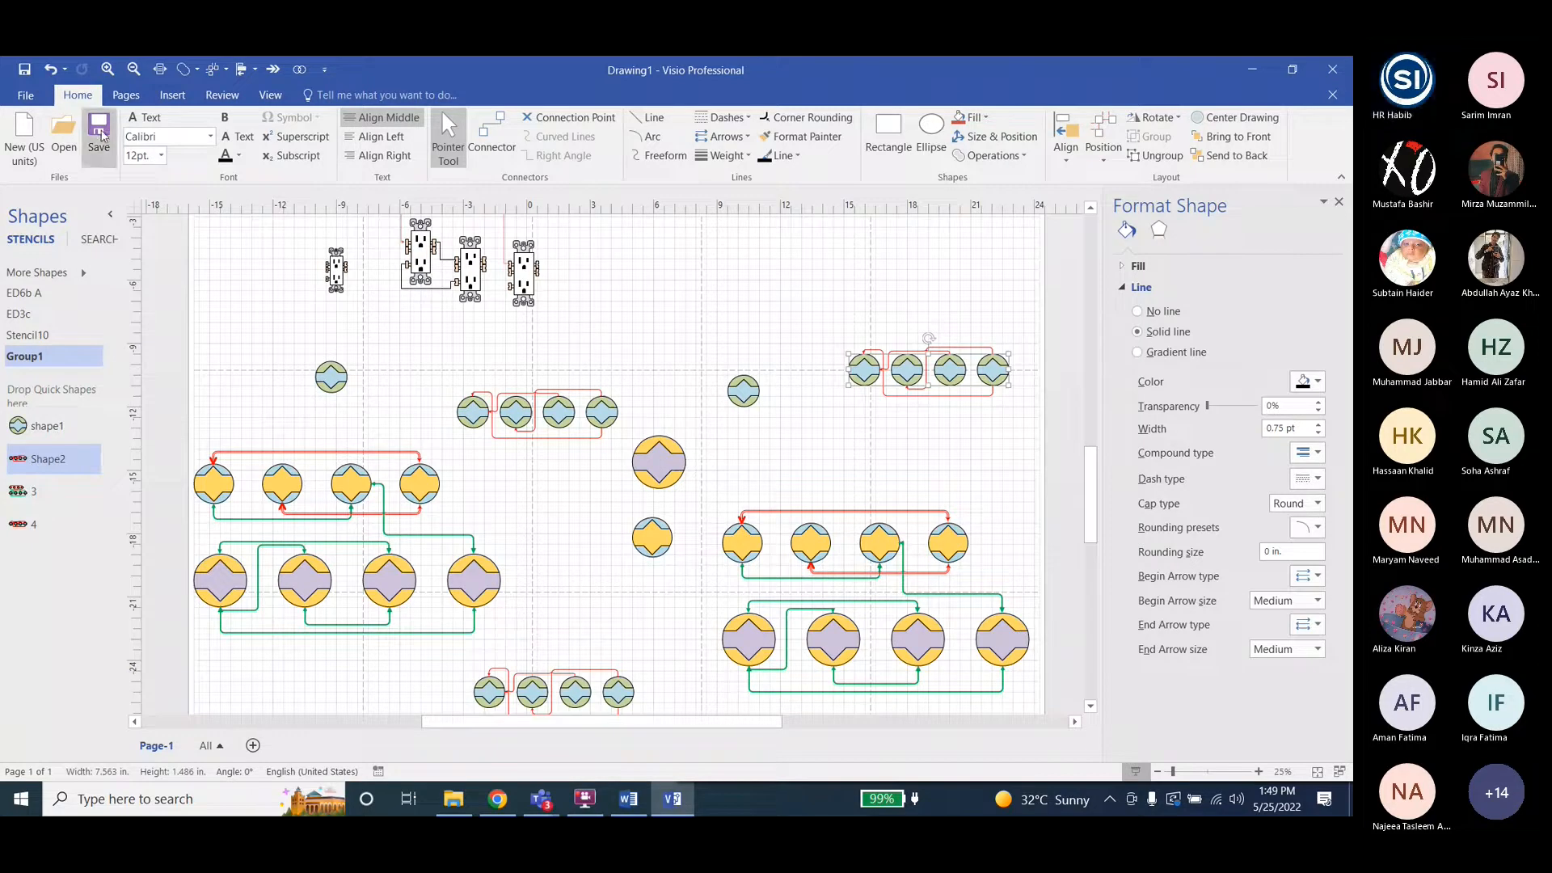
Save the drawing as Drawing3 in the Lab6 folder, keeping the Visio Drawing file type.
left_click(102, 136)
left_click(224, 330)
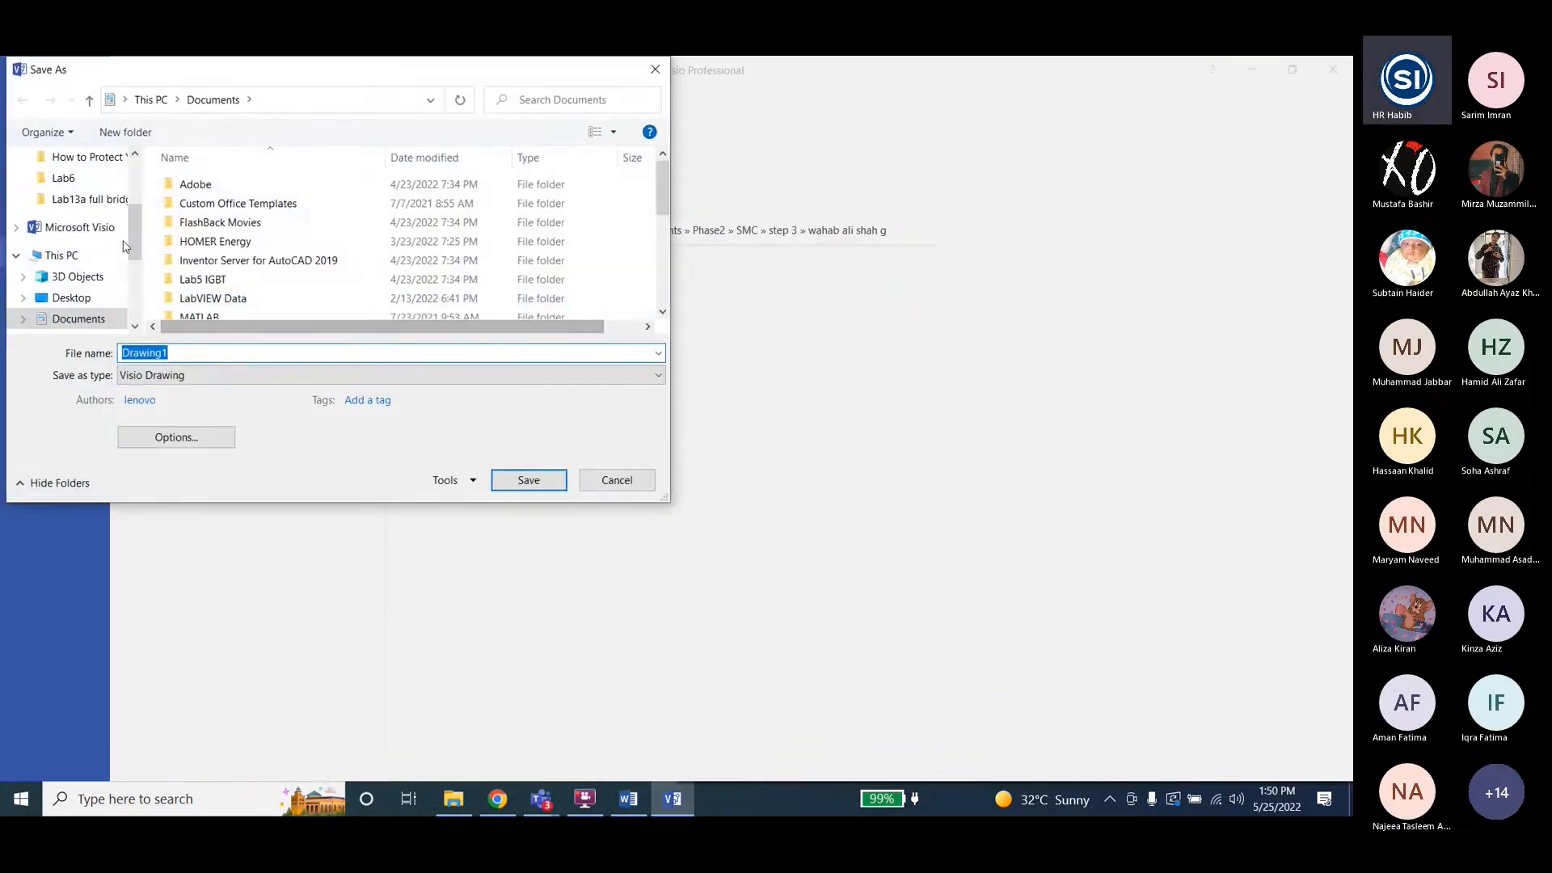
scroll(133, 234, "up", 1)
left_click(63, 199)
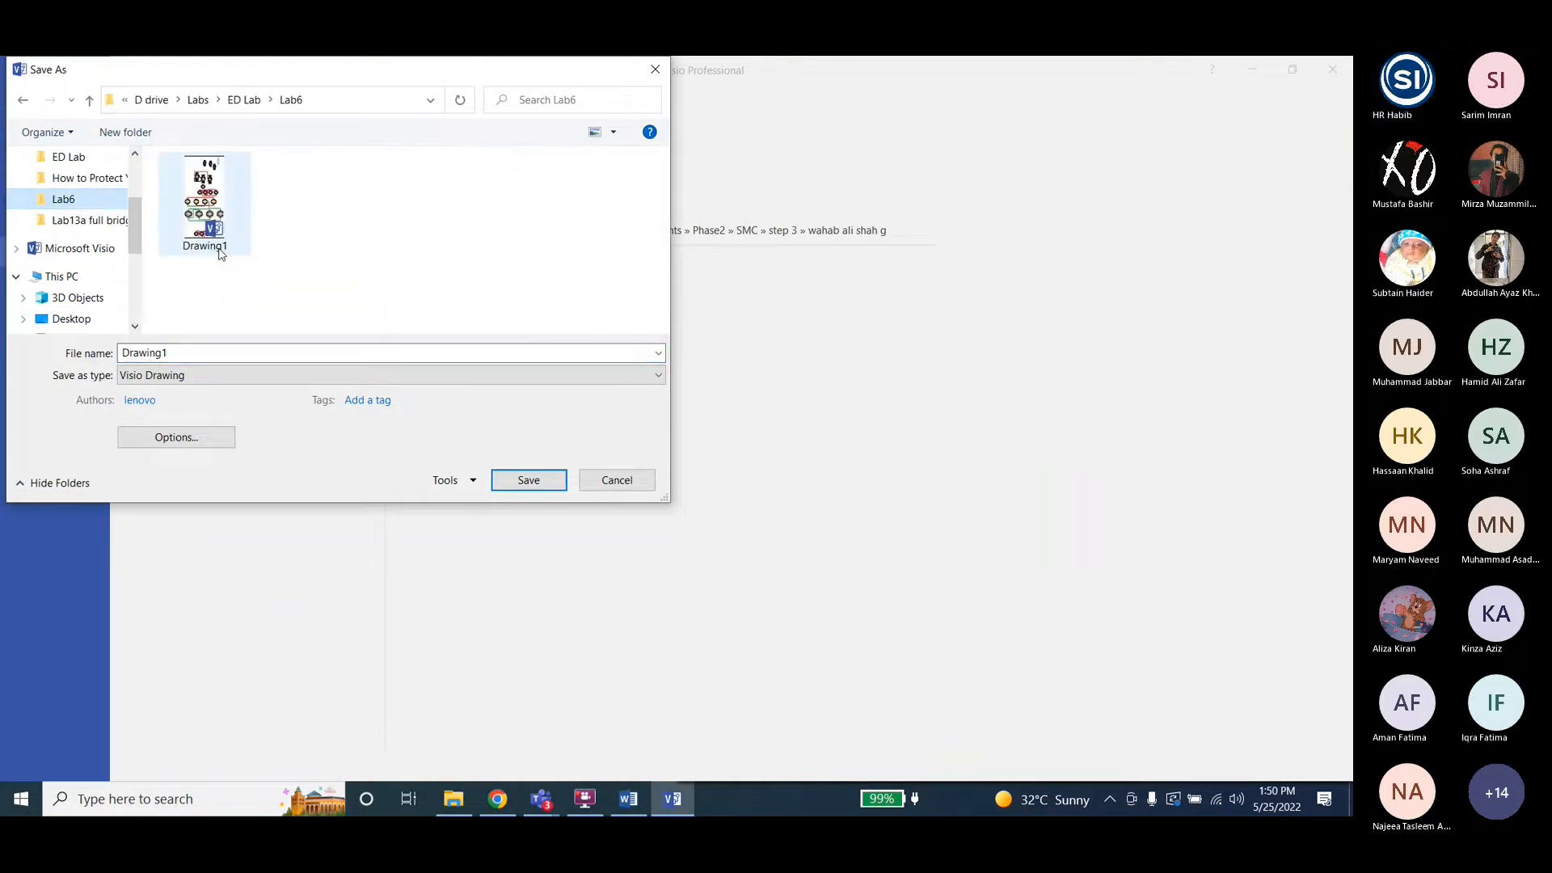
left_click(206, 356)
key("BackSpace")
type("3")
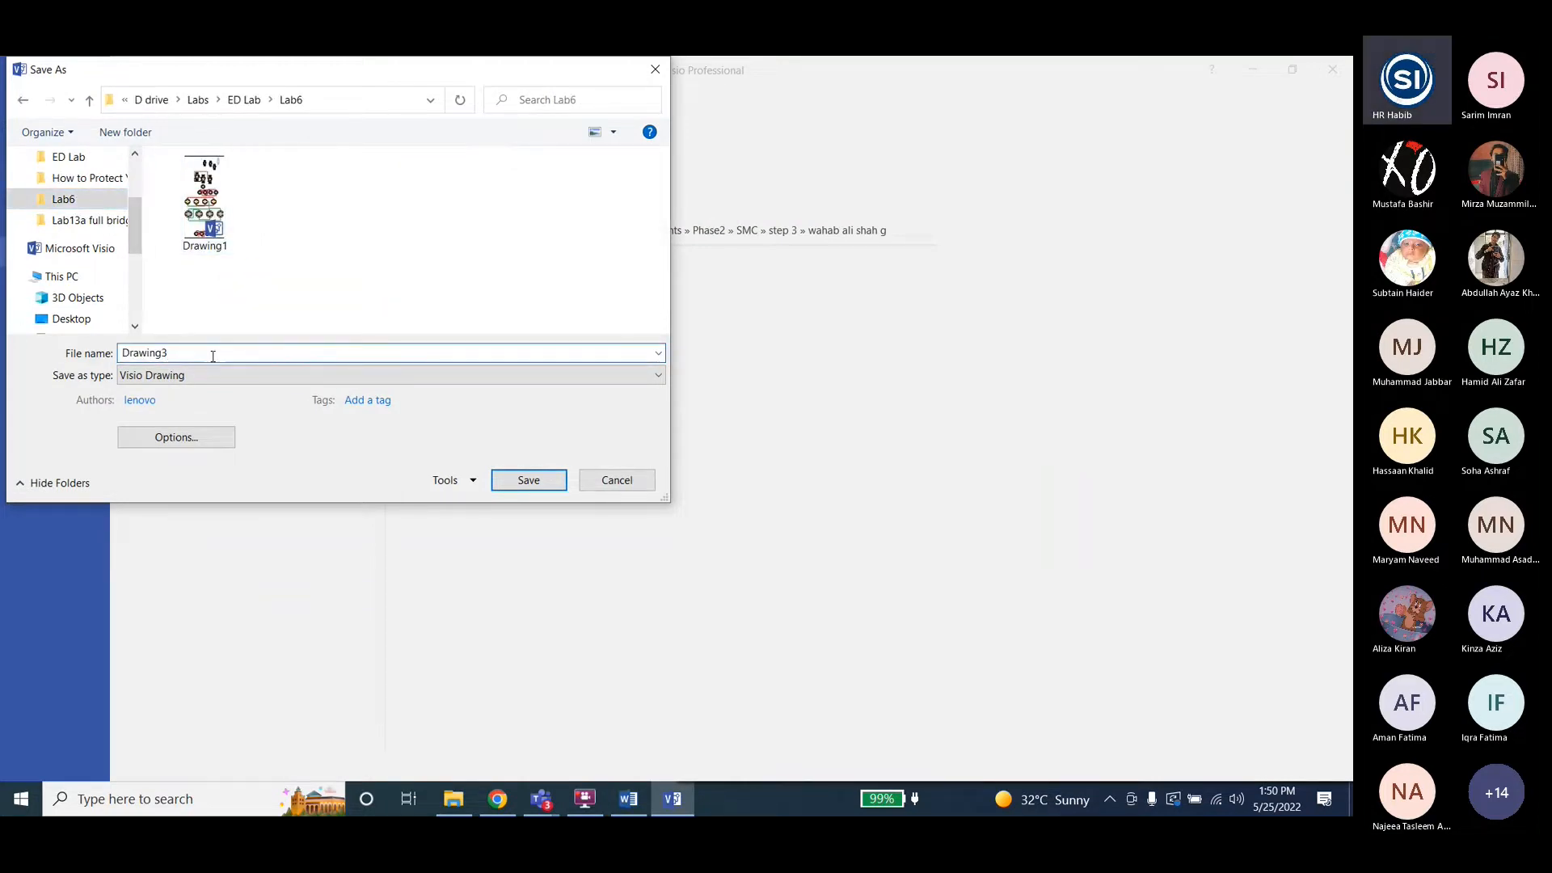
key("BackSpace")
type("2")
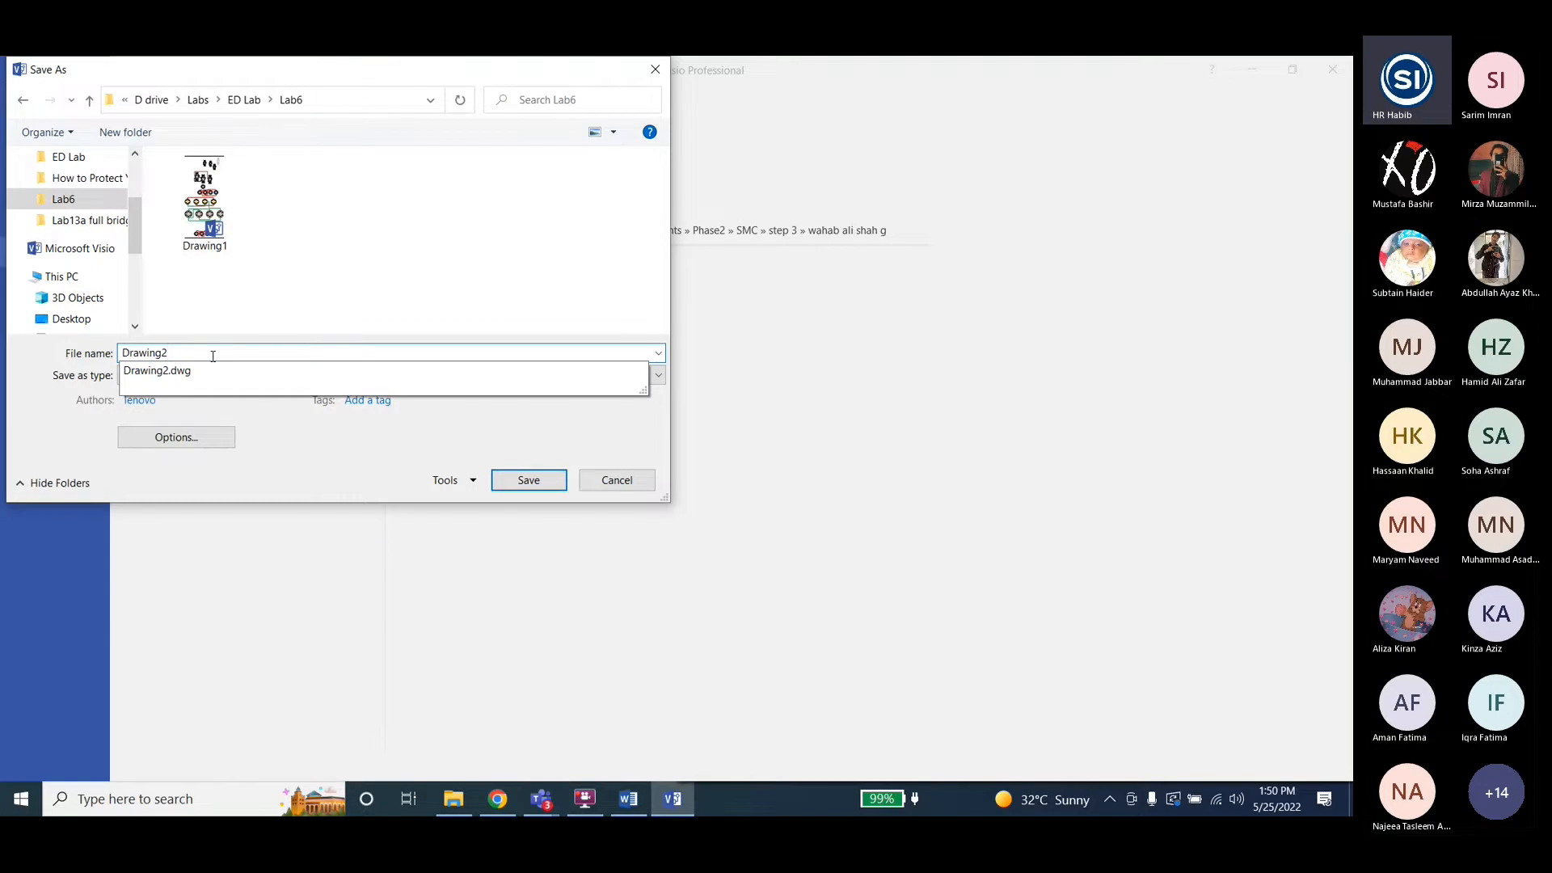
key("BackSpace")
type("3")
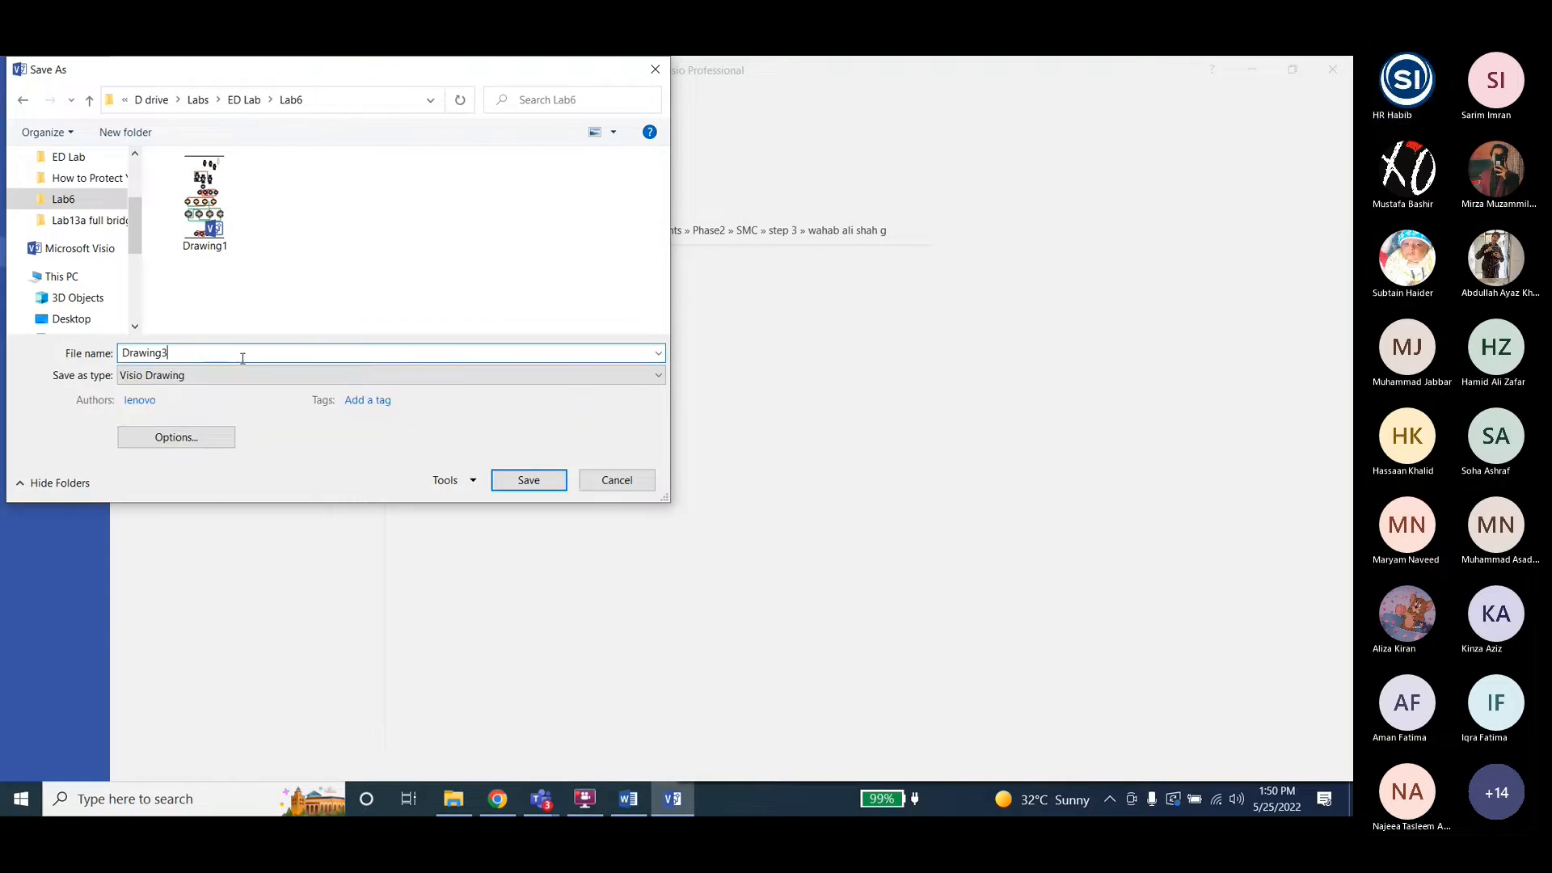
left_click(510, 479)
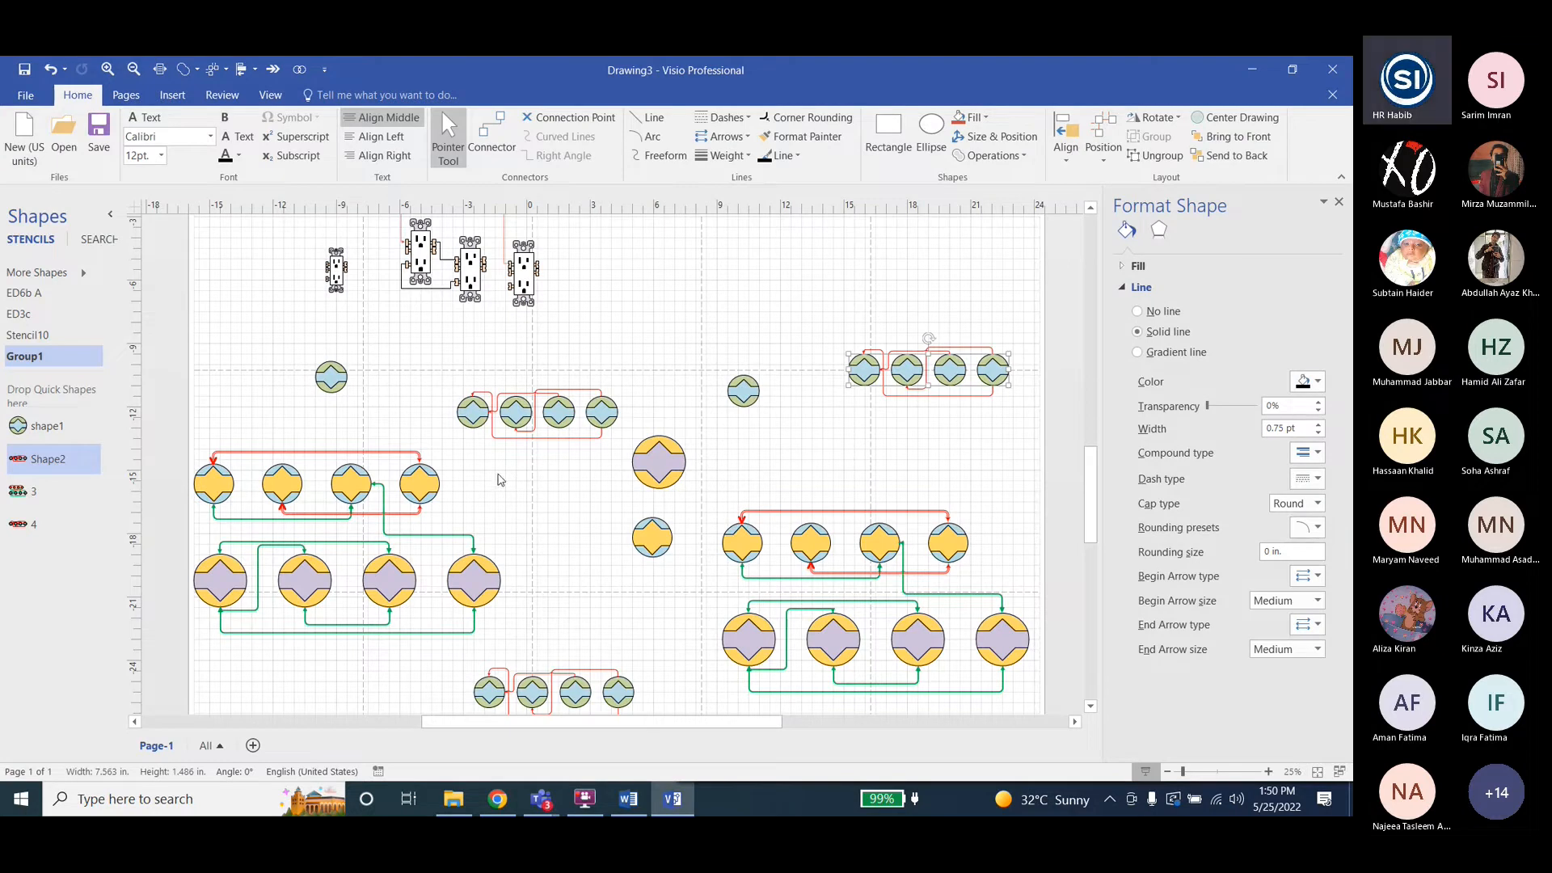
scroll(496, 478, "up", 5)
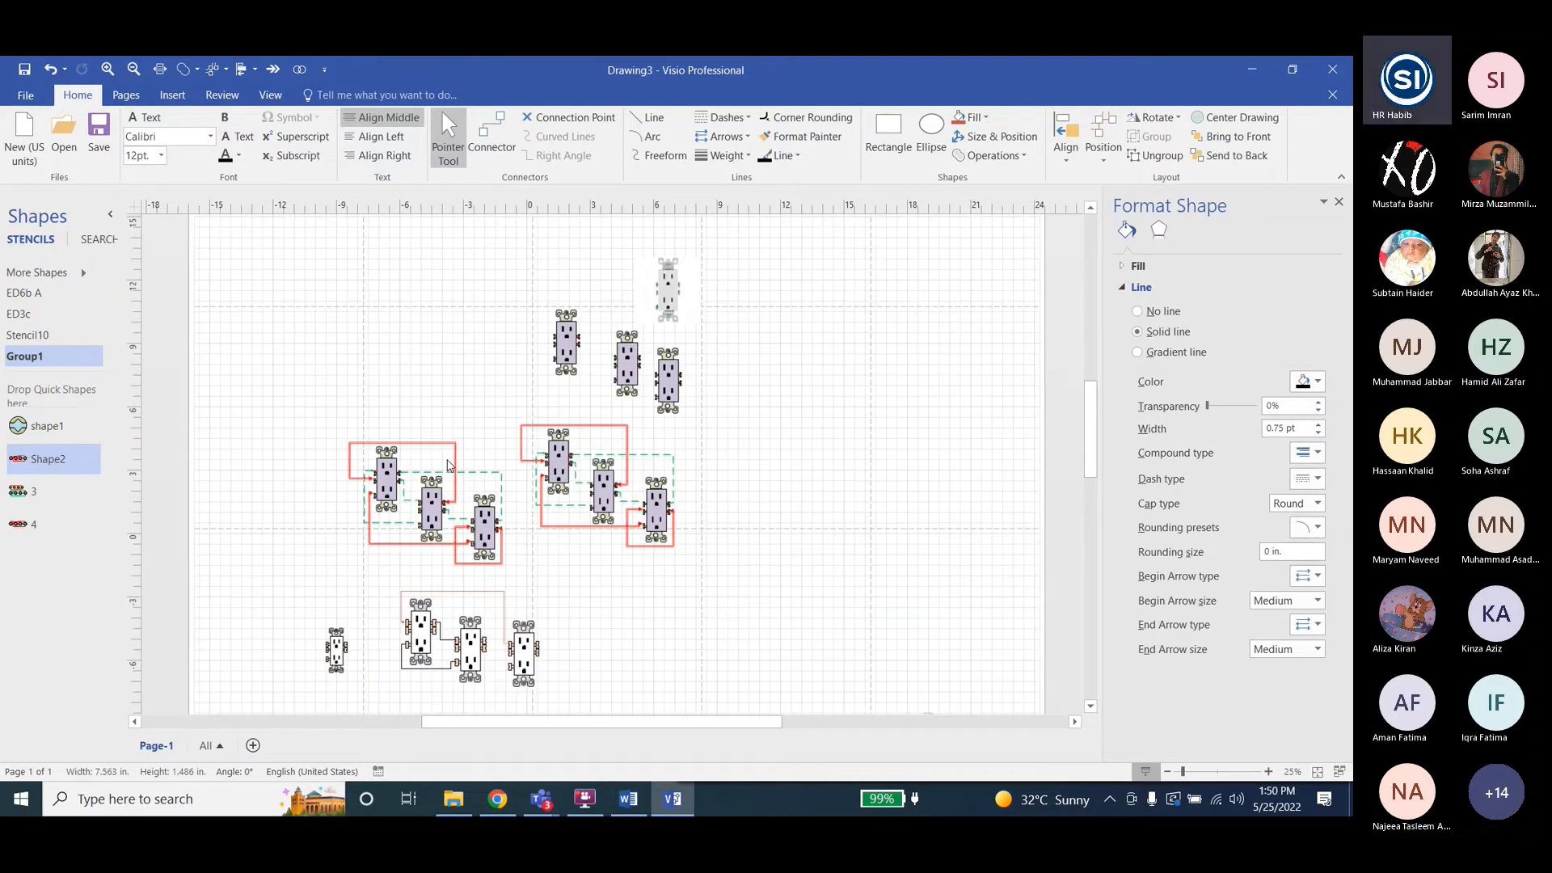
scroll(449, 465, "down", 5)
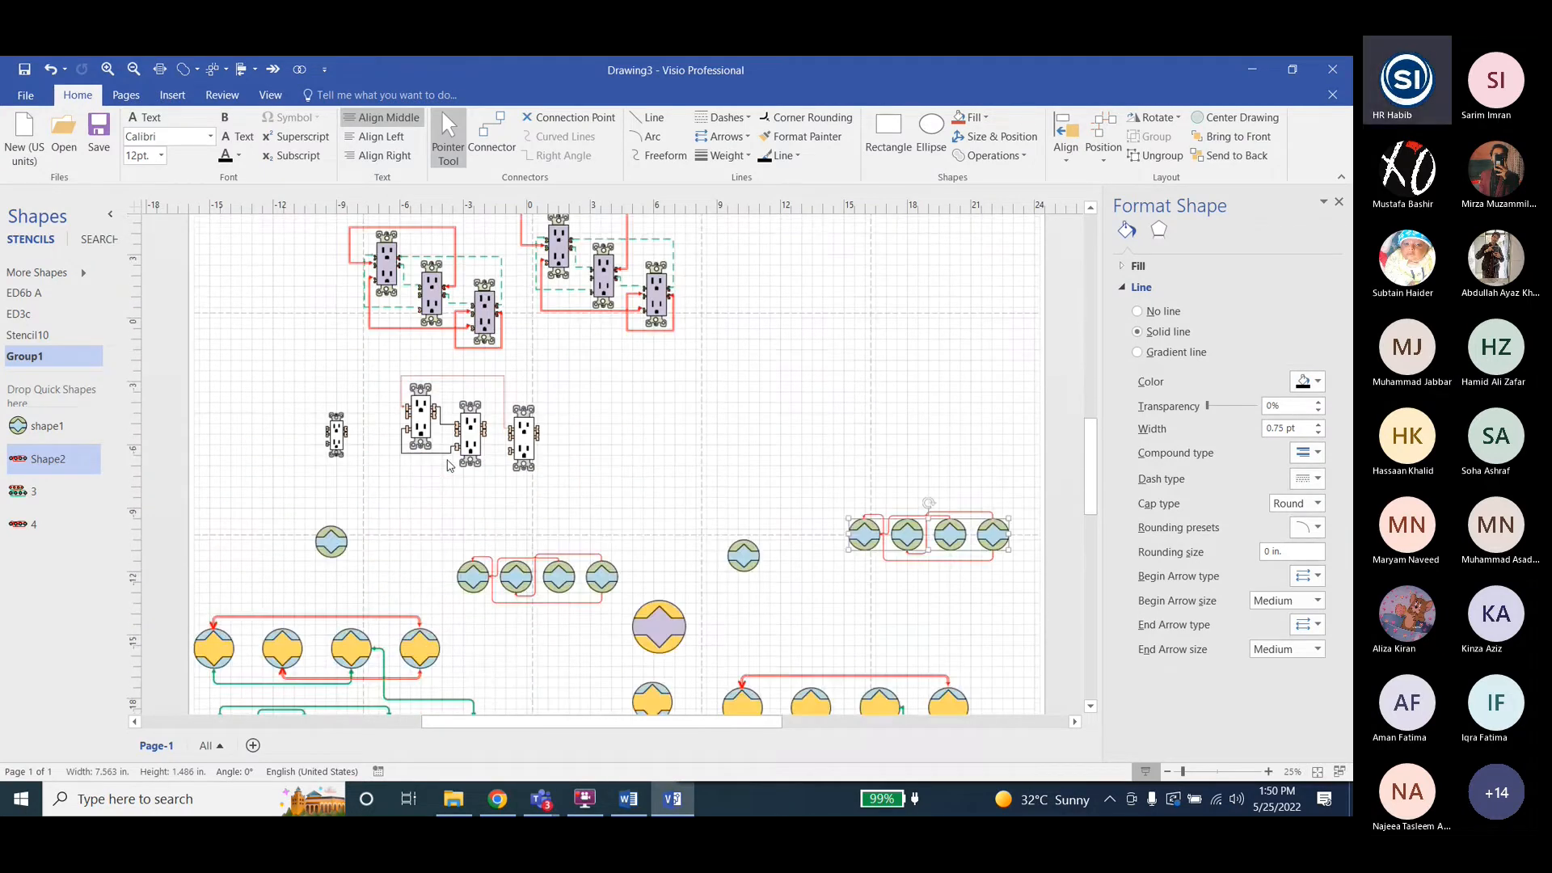
scroll(449, 466, "down", 4, "ctrl")
scroll(532, 509, "up", 2, "ctrl")
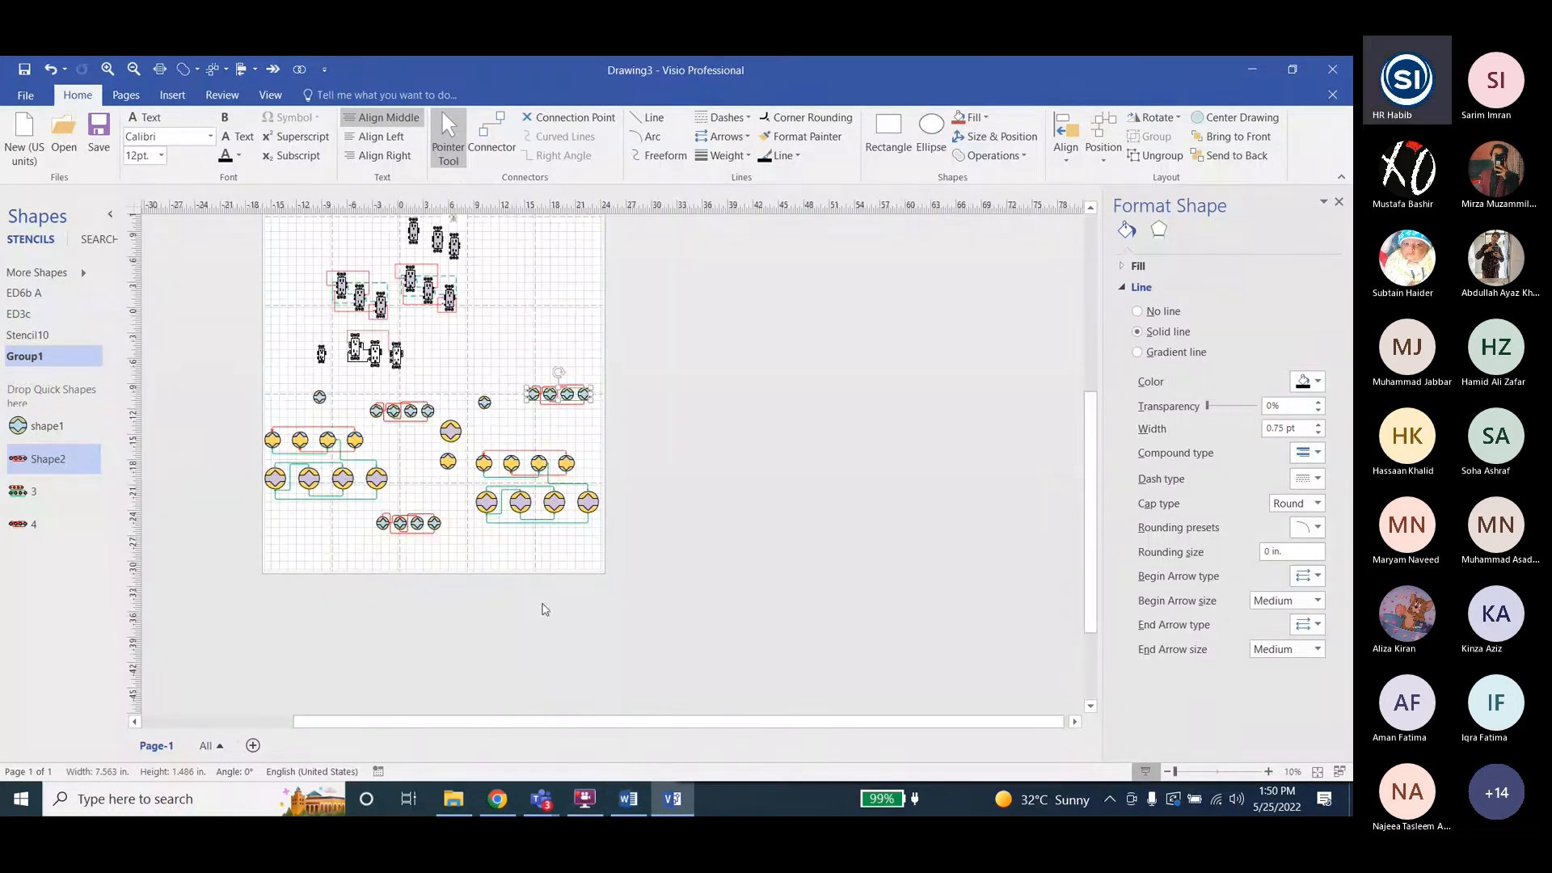
scroll(538, 611, "up", 1, "ctrl")
Switch to Word and find the LAB # 6 heading on modify Commands II in the Engineering_Drawing_Lab_Student document.
left_click(628, 799)
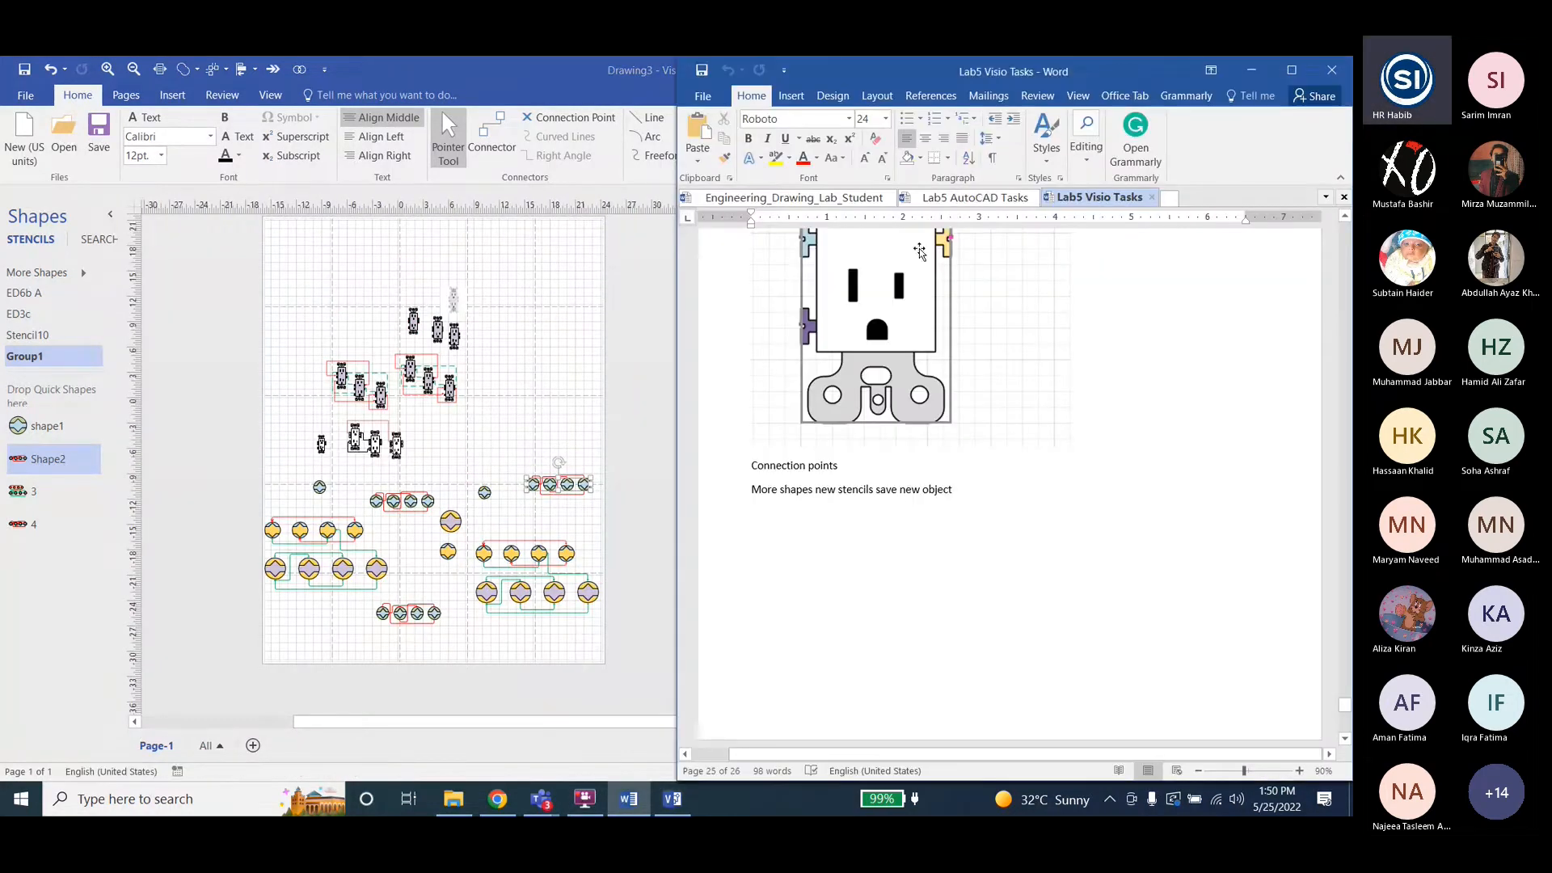
left_click(826, 199)
scroll(993, 529, "down", 12)
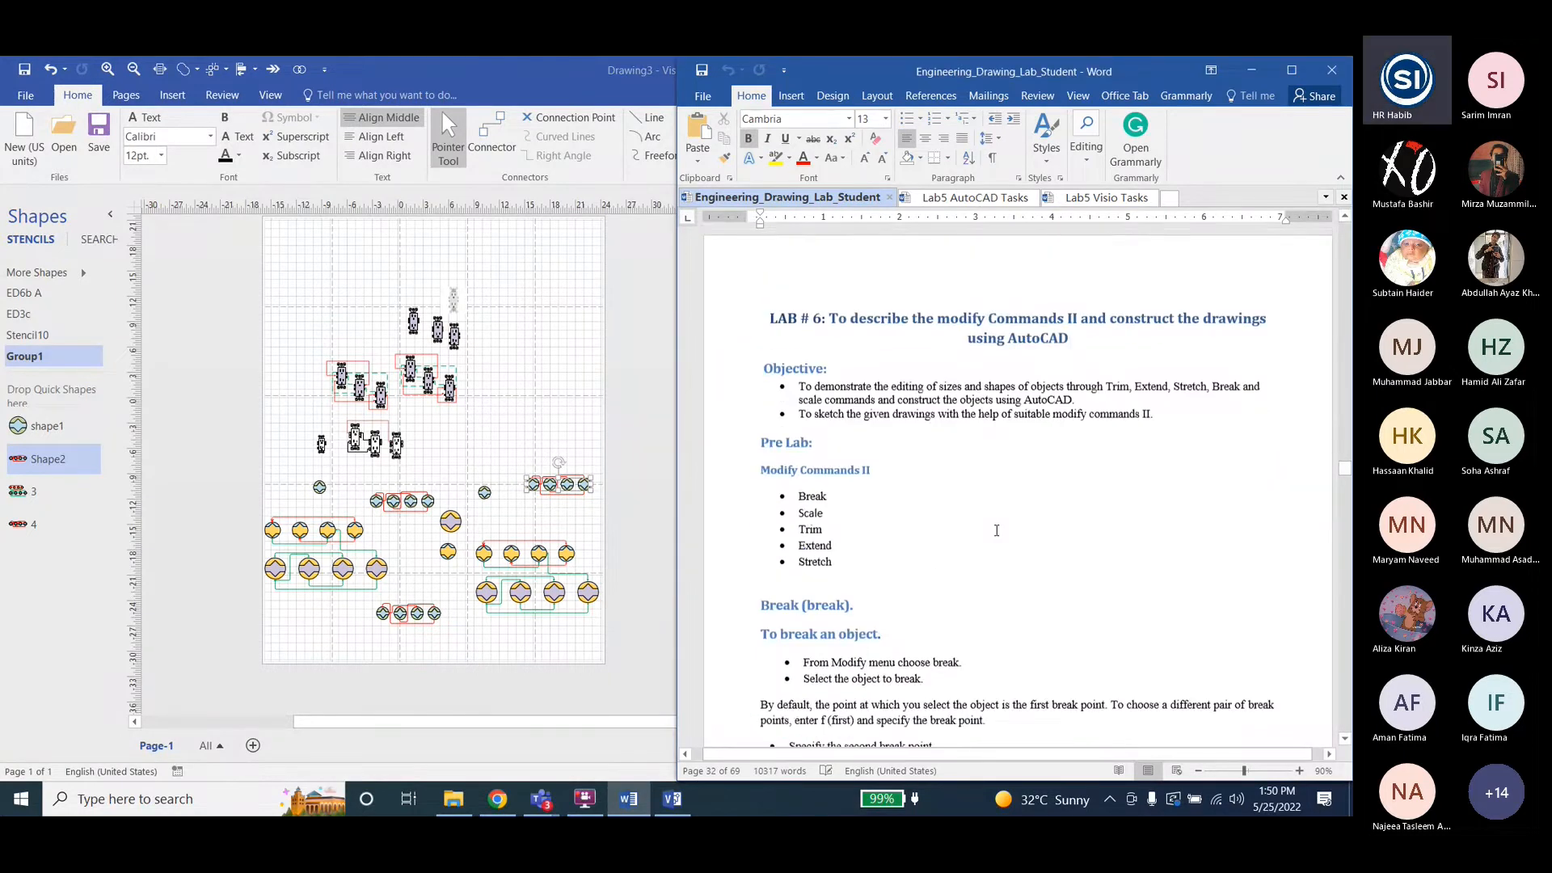
scroll(996, 531, "up", 1)
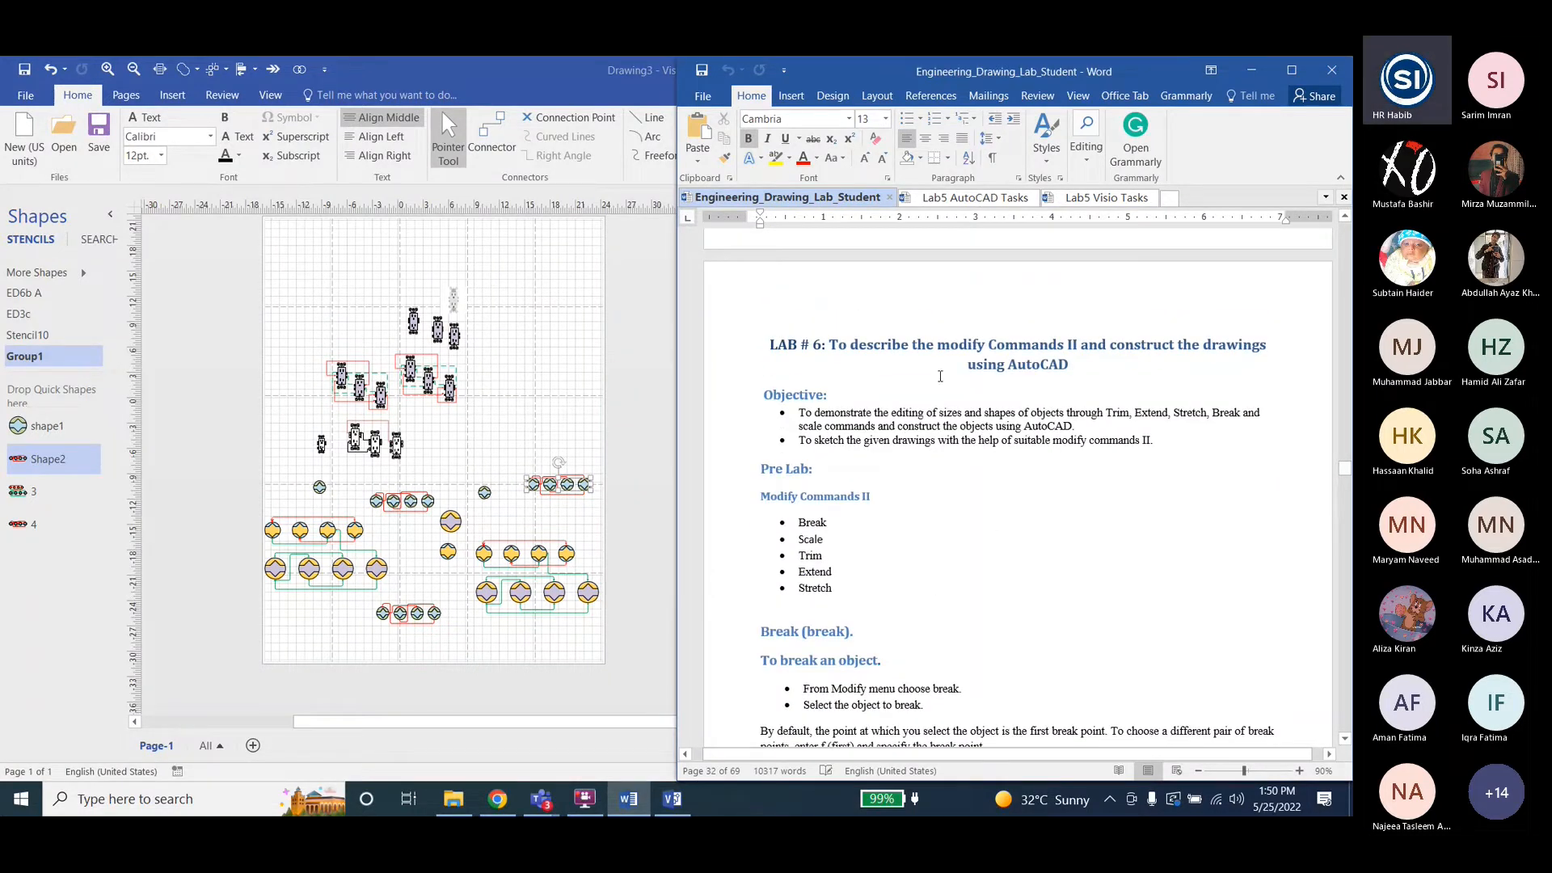
left_click(1005, 365)
left_click_drag(863, 343, 1042, 346)
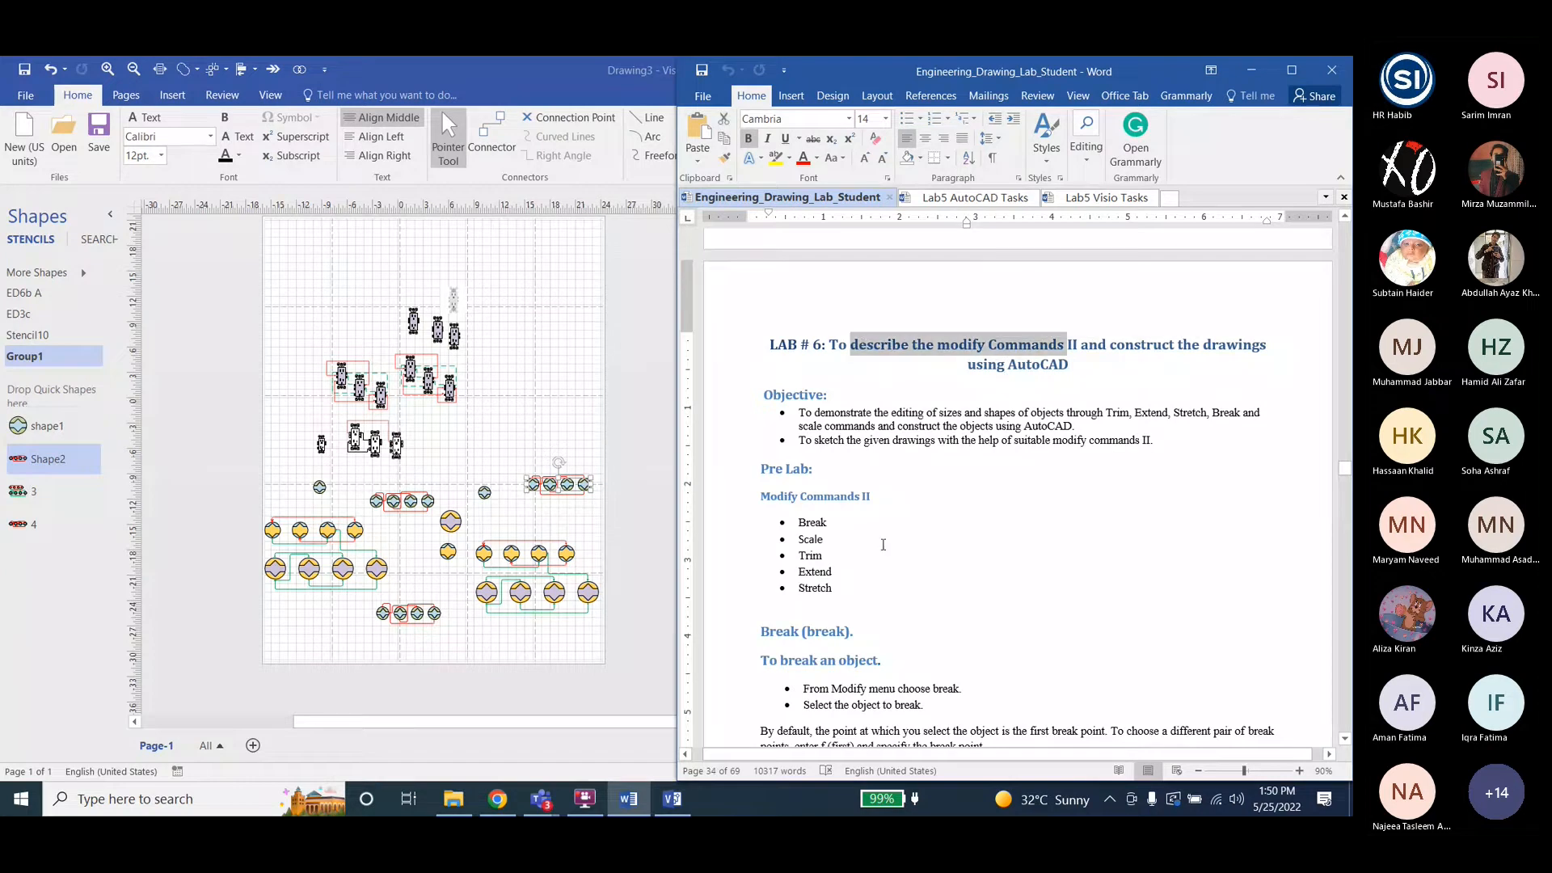
Examine the Modify Commands II list in the Pre Lab section: Break, Scale, Trim, Extend and Stretch.
left_click_drag(810, 523, 832, 523)
left_click(821, 557)
double_click(809, 556)
left_click(810, 564)
scroll(857, 470, "down", 2)
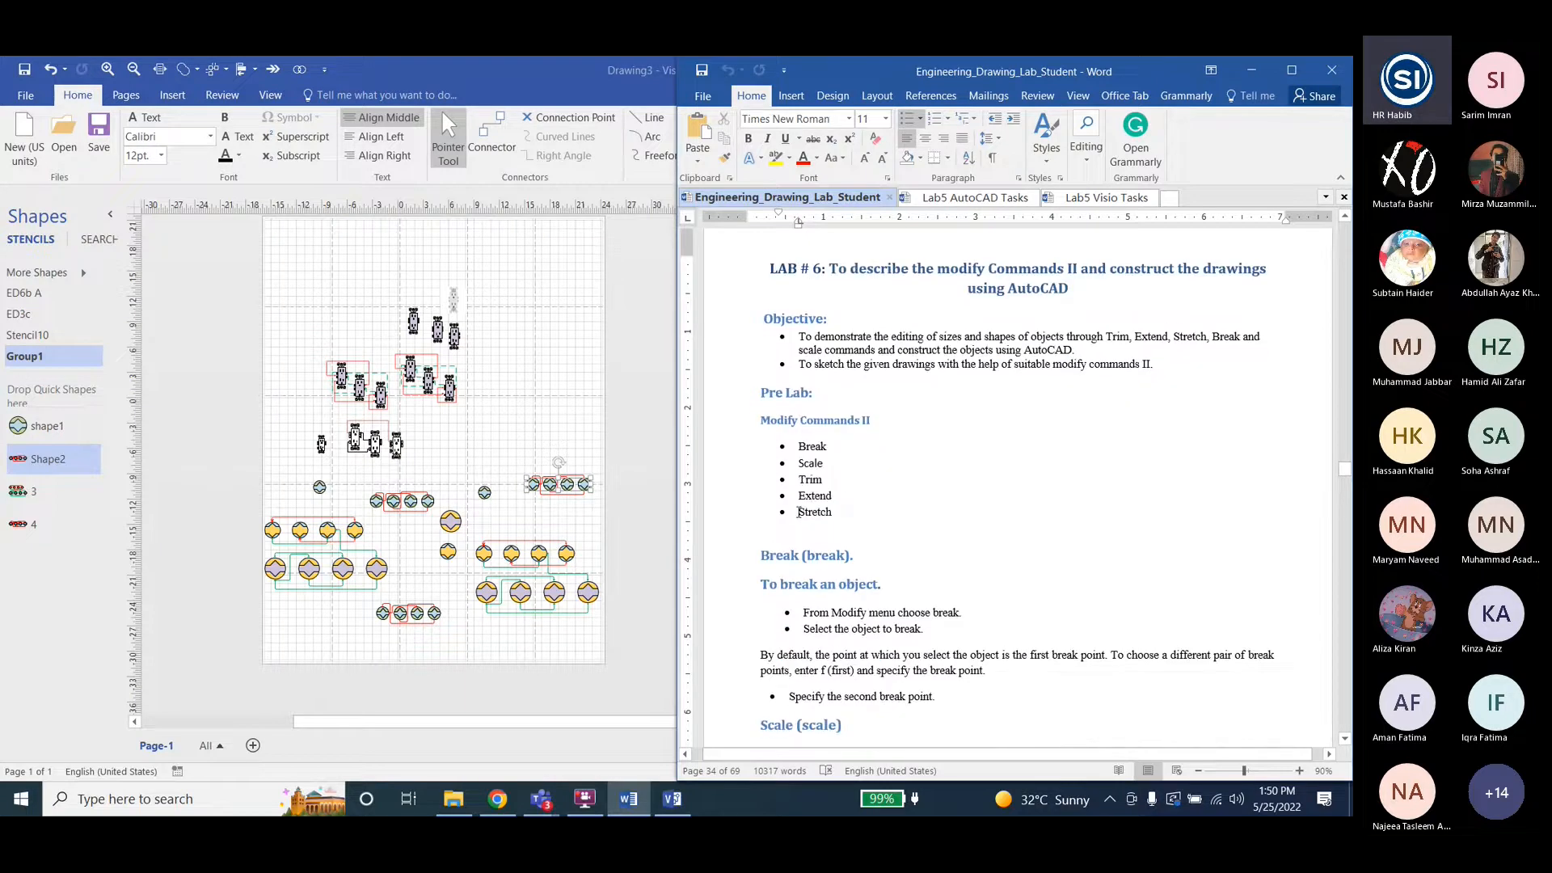
double_click(810, 480)
double_click(825, 466)
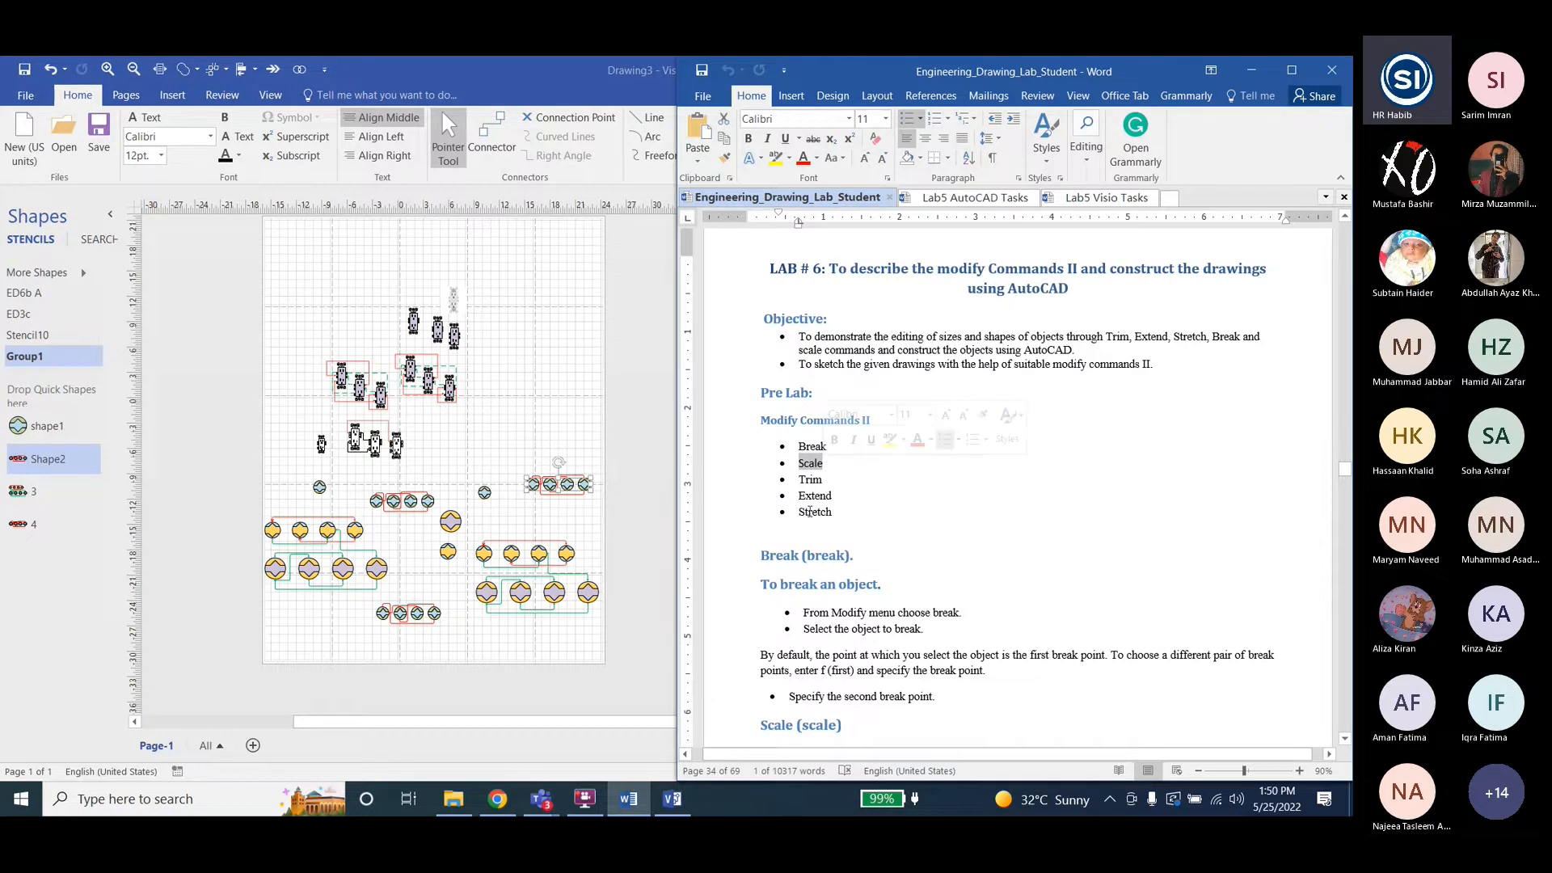
double_click(815, 512)
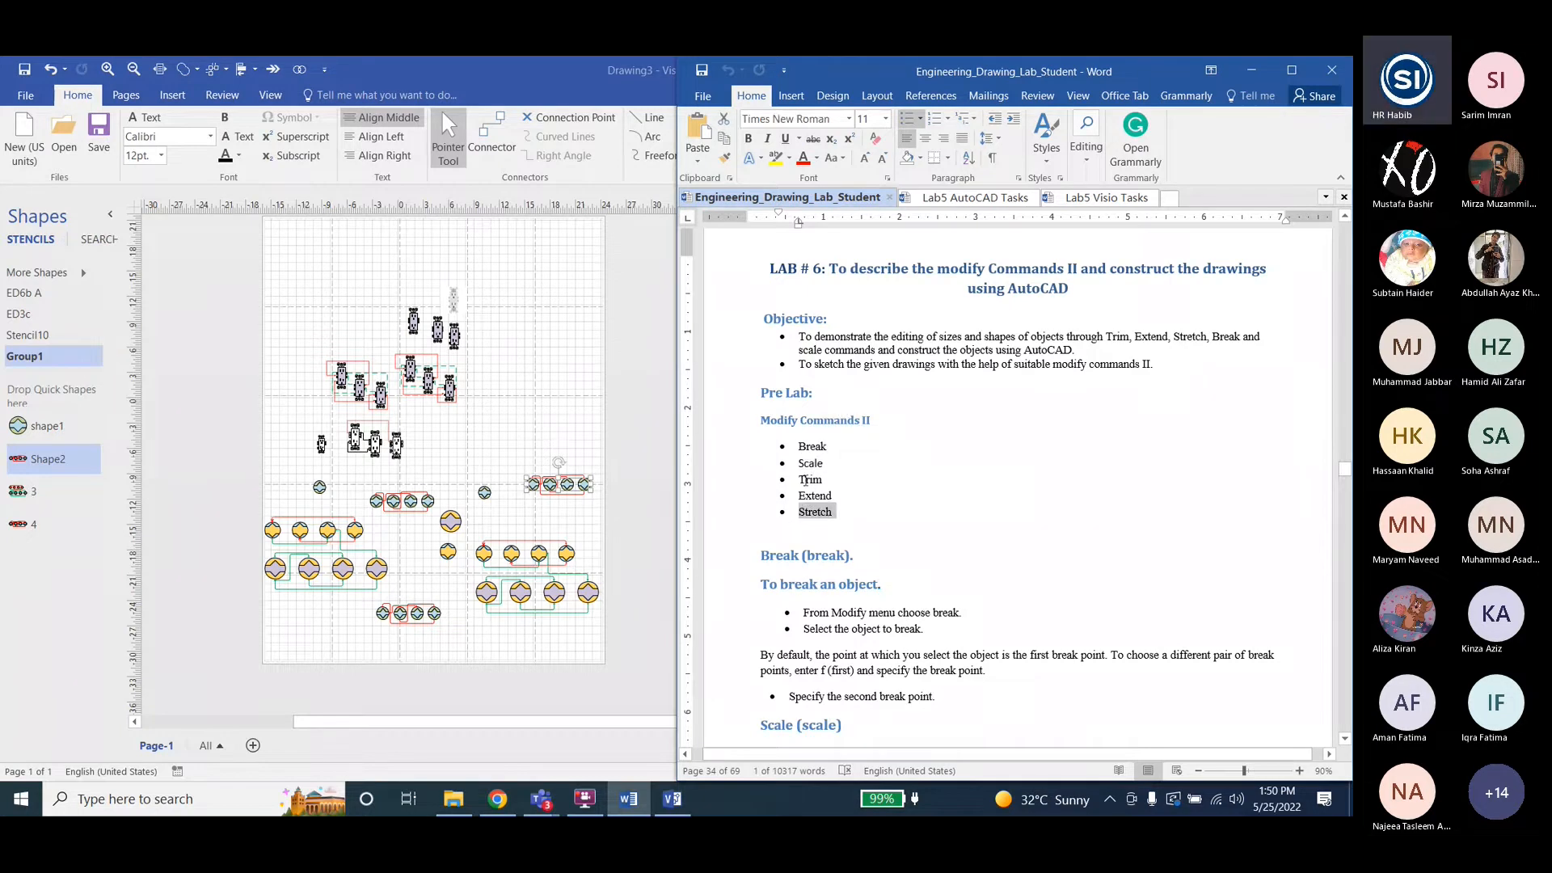
left_click(801, 463)
double_click(801, 446)
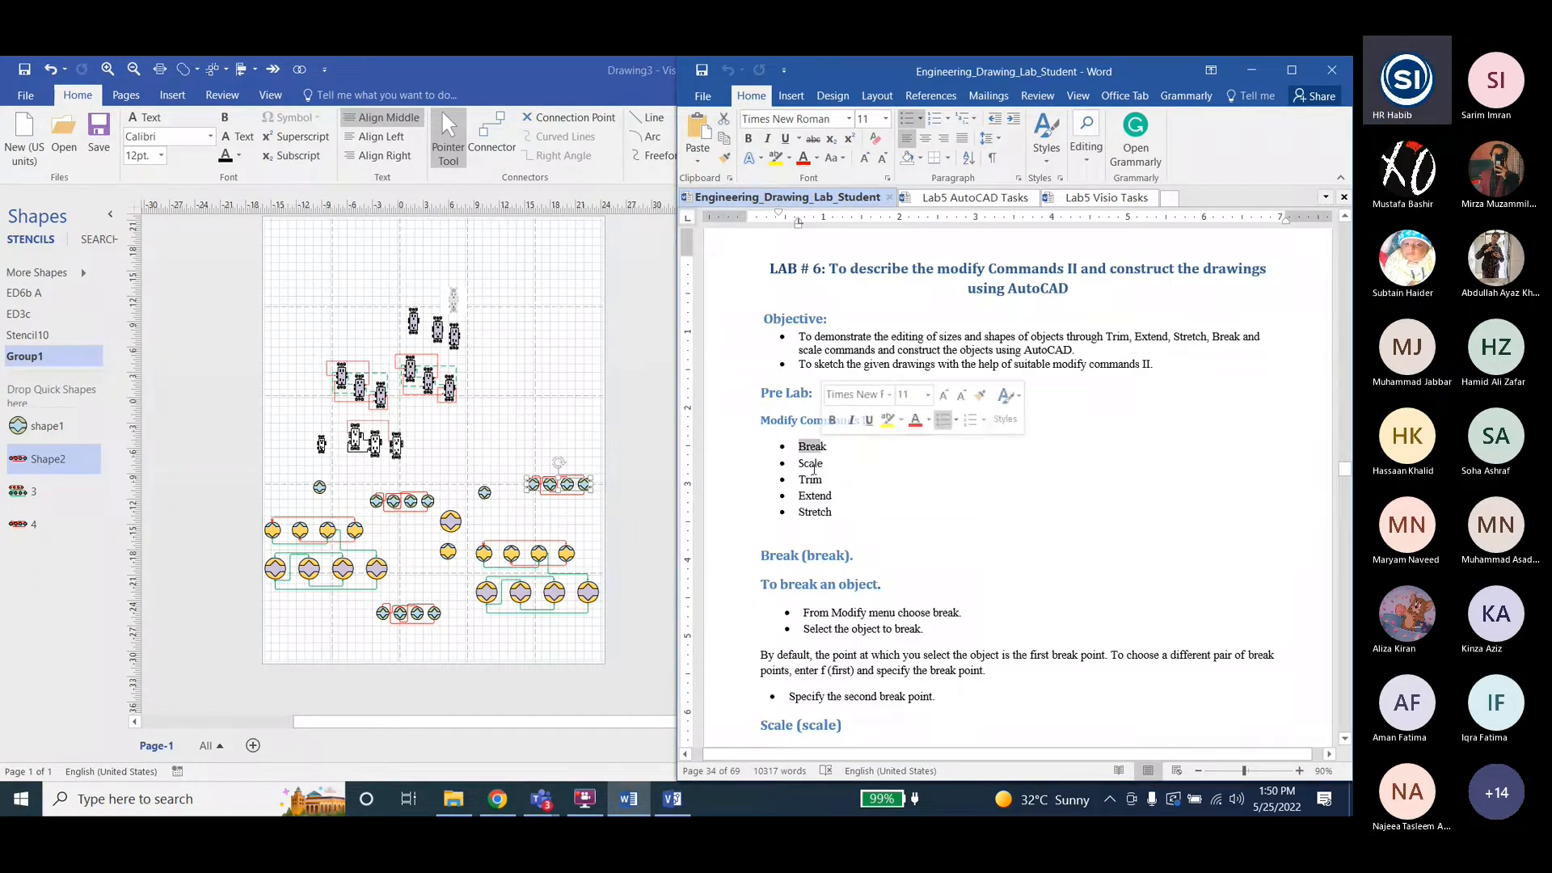
double_click(801, 495)
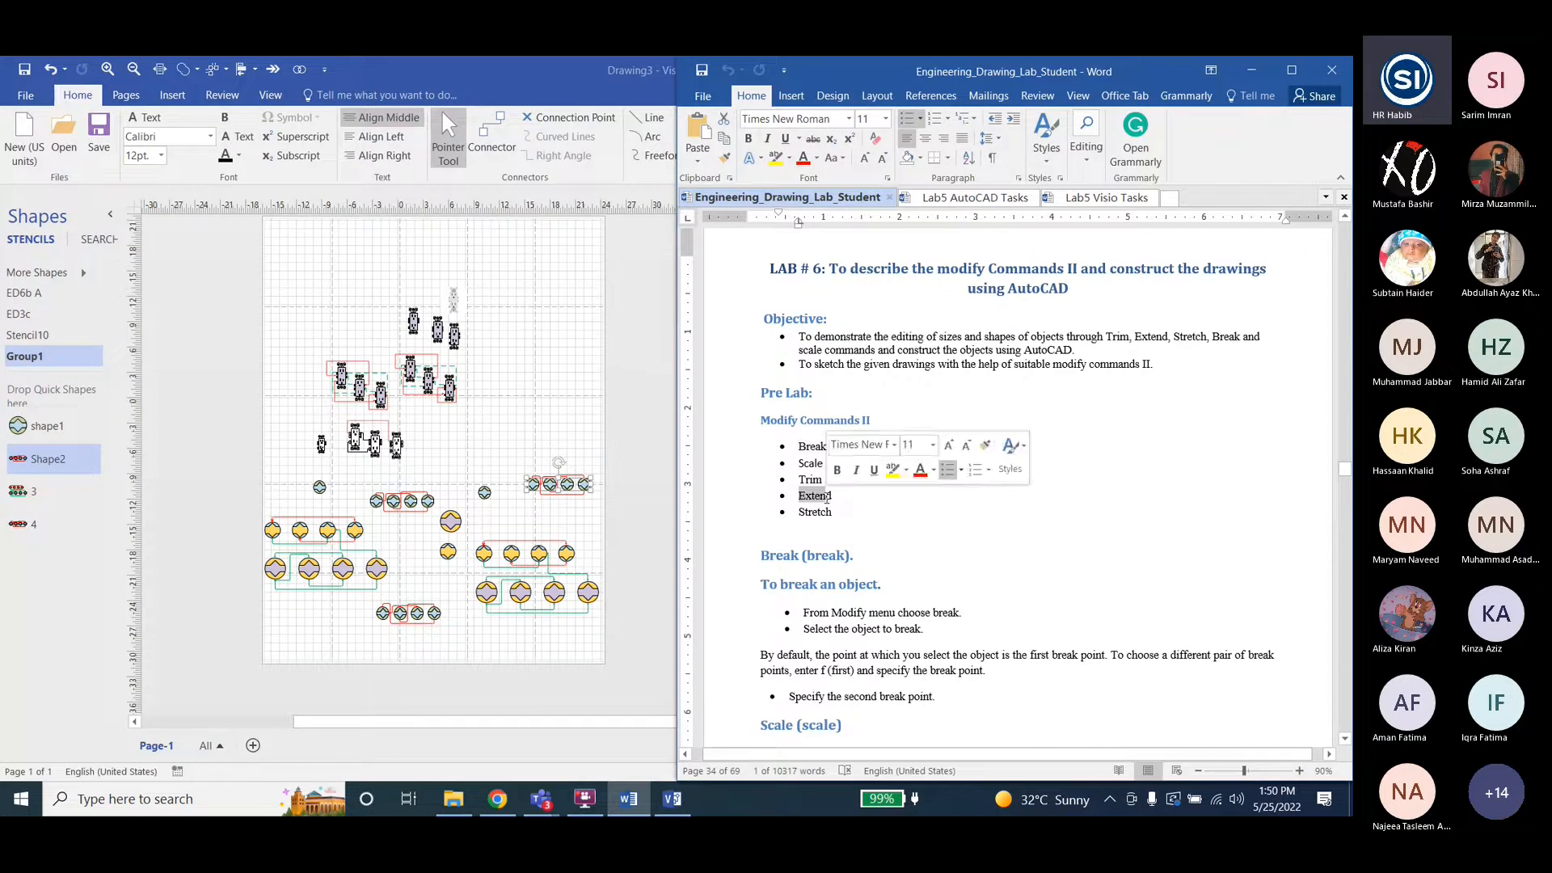
double_click(834, 514)
scroll(841, 485, "down", 2)
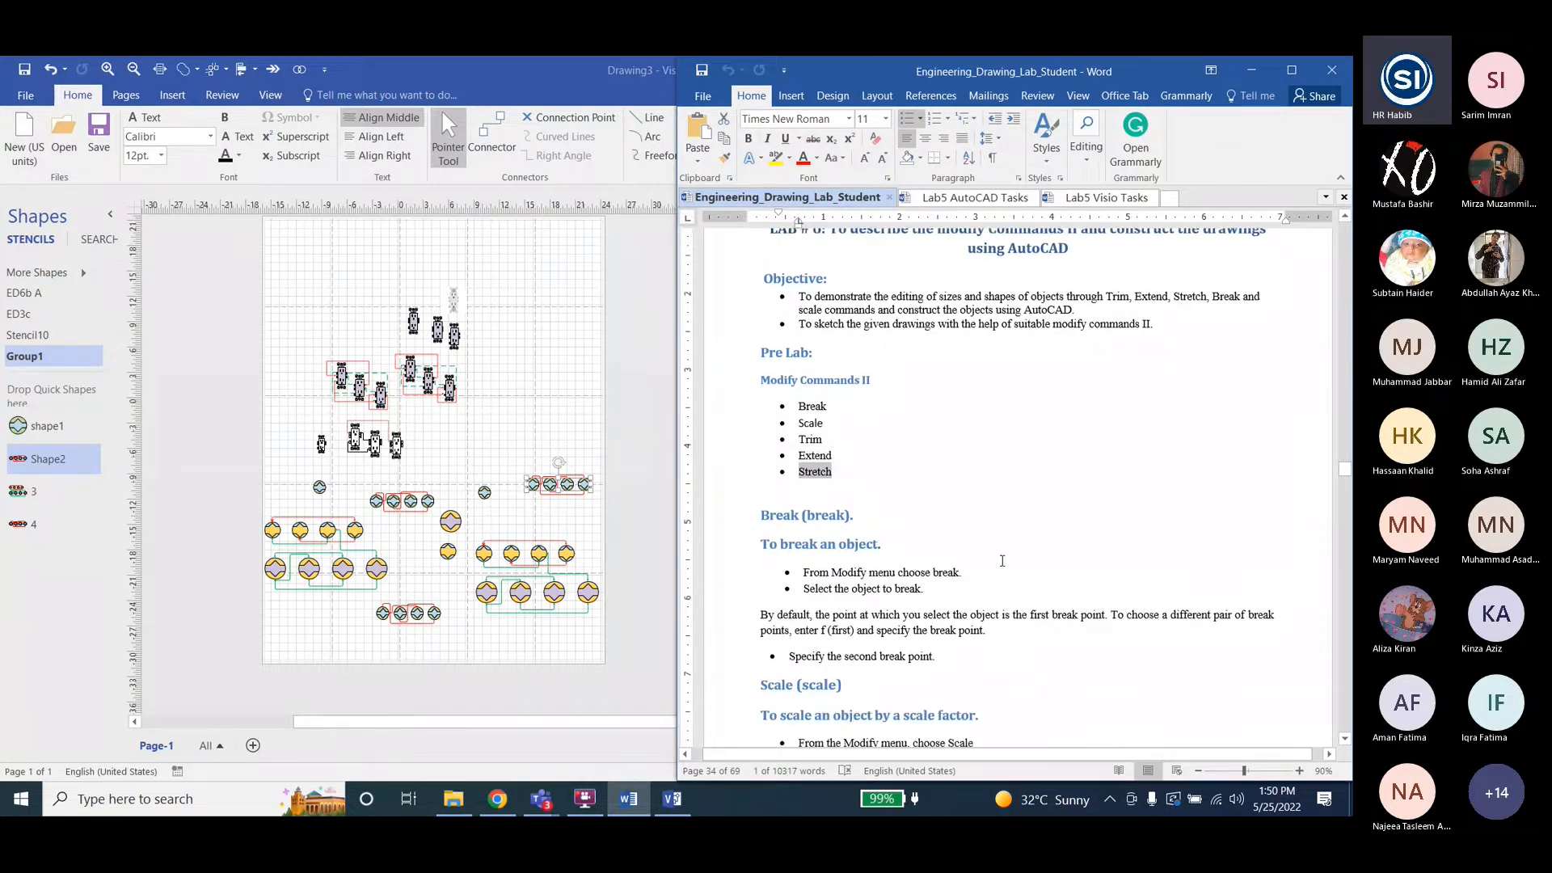
scroll(875, 341, "up", 3)
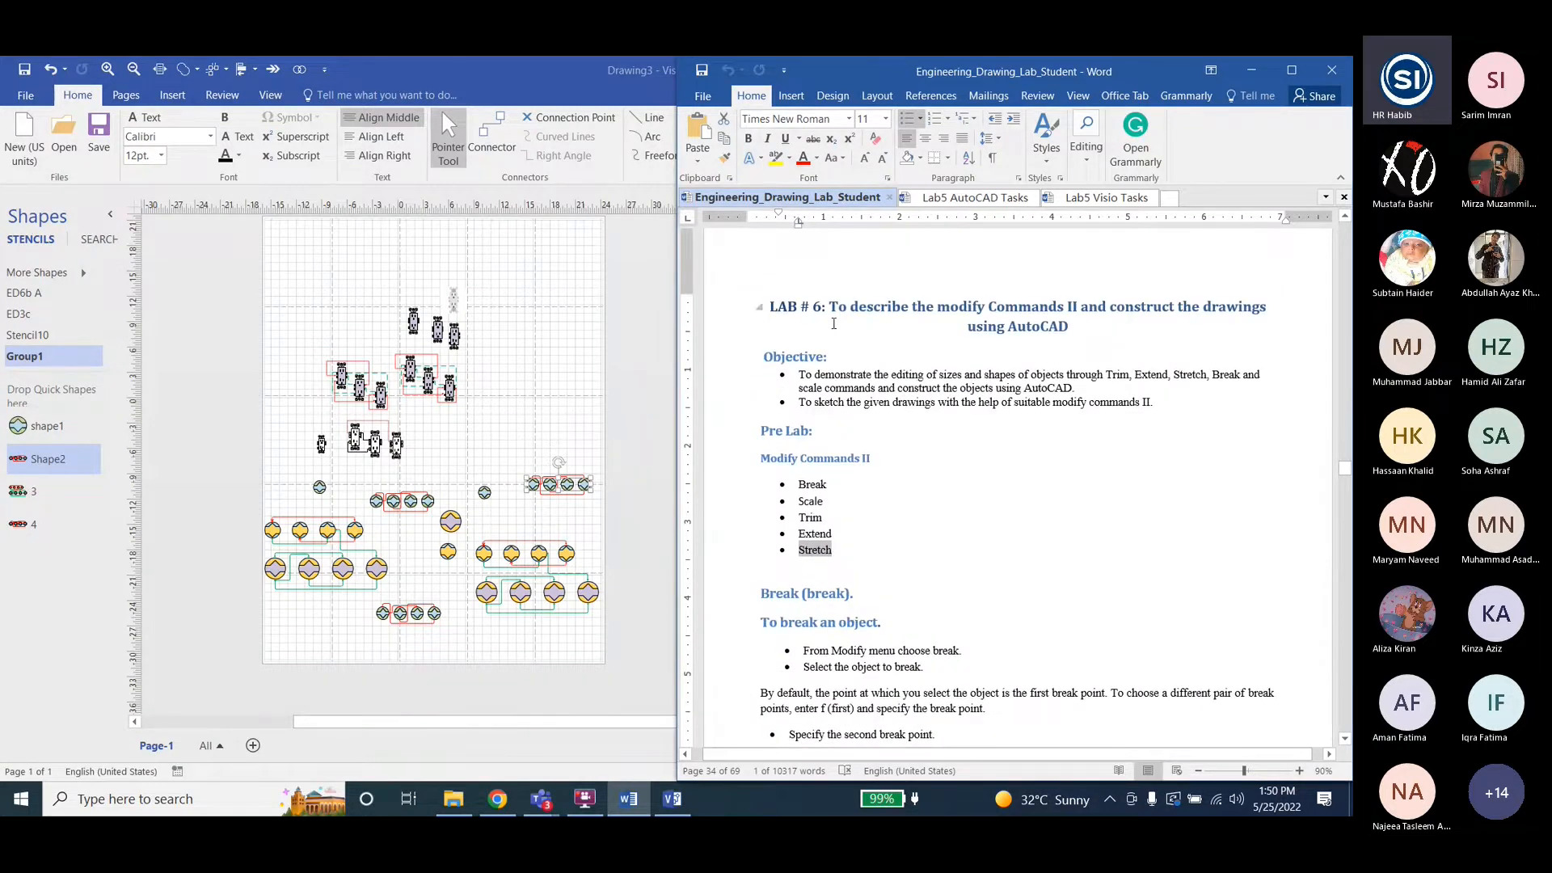
Read the instructions under "To break an object", including the paragraph on the default first break point.
scroll(890, 541, "down", 4)
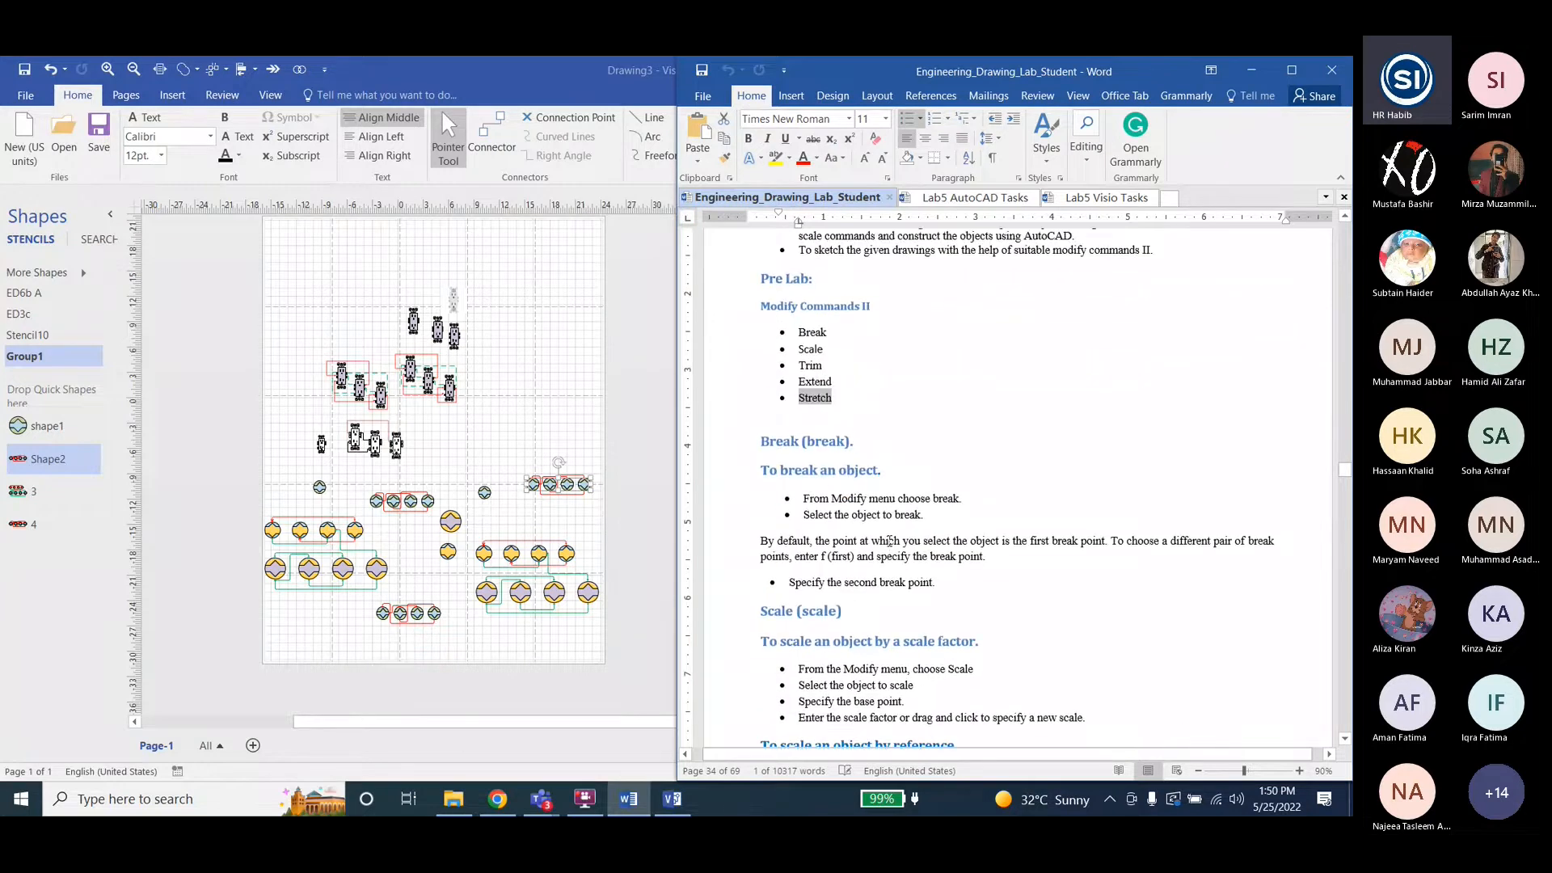
left_click_drag(835, 499, 928, 500)
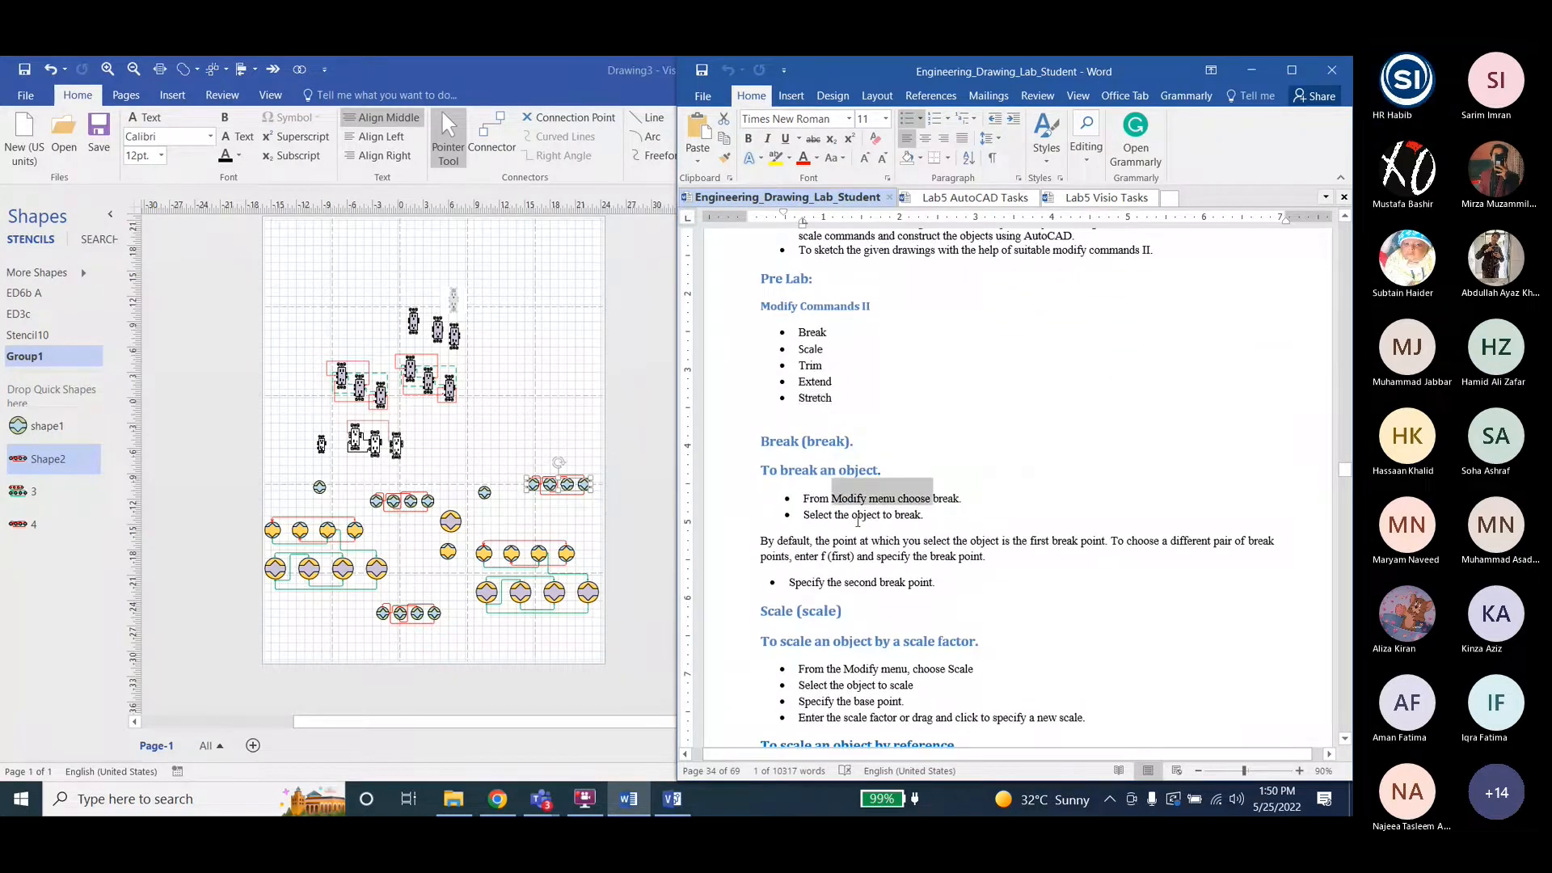
left_click_drag(807, 516, 888, 518)
left_click_drag(761, 541, 970, 541)
Close the finished Visio drawing and launch AutoCAD 2019 - English.
left_click(524, 98)
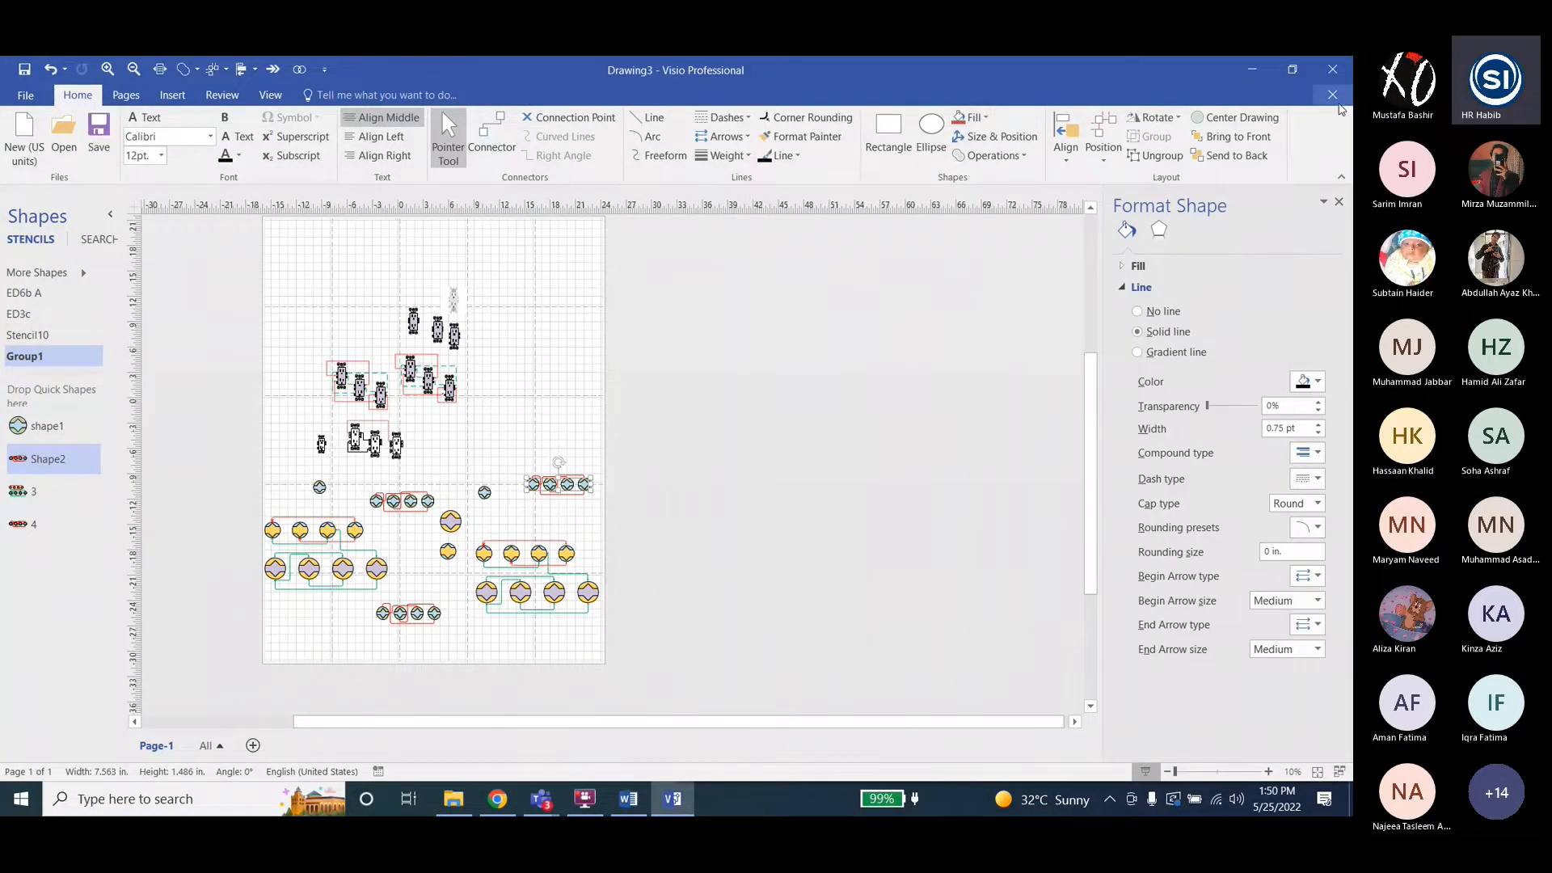
left_click(1332, 95)
left_click(21, 799)
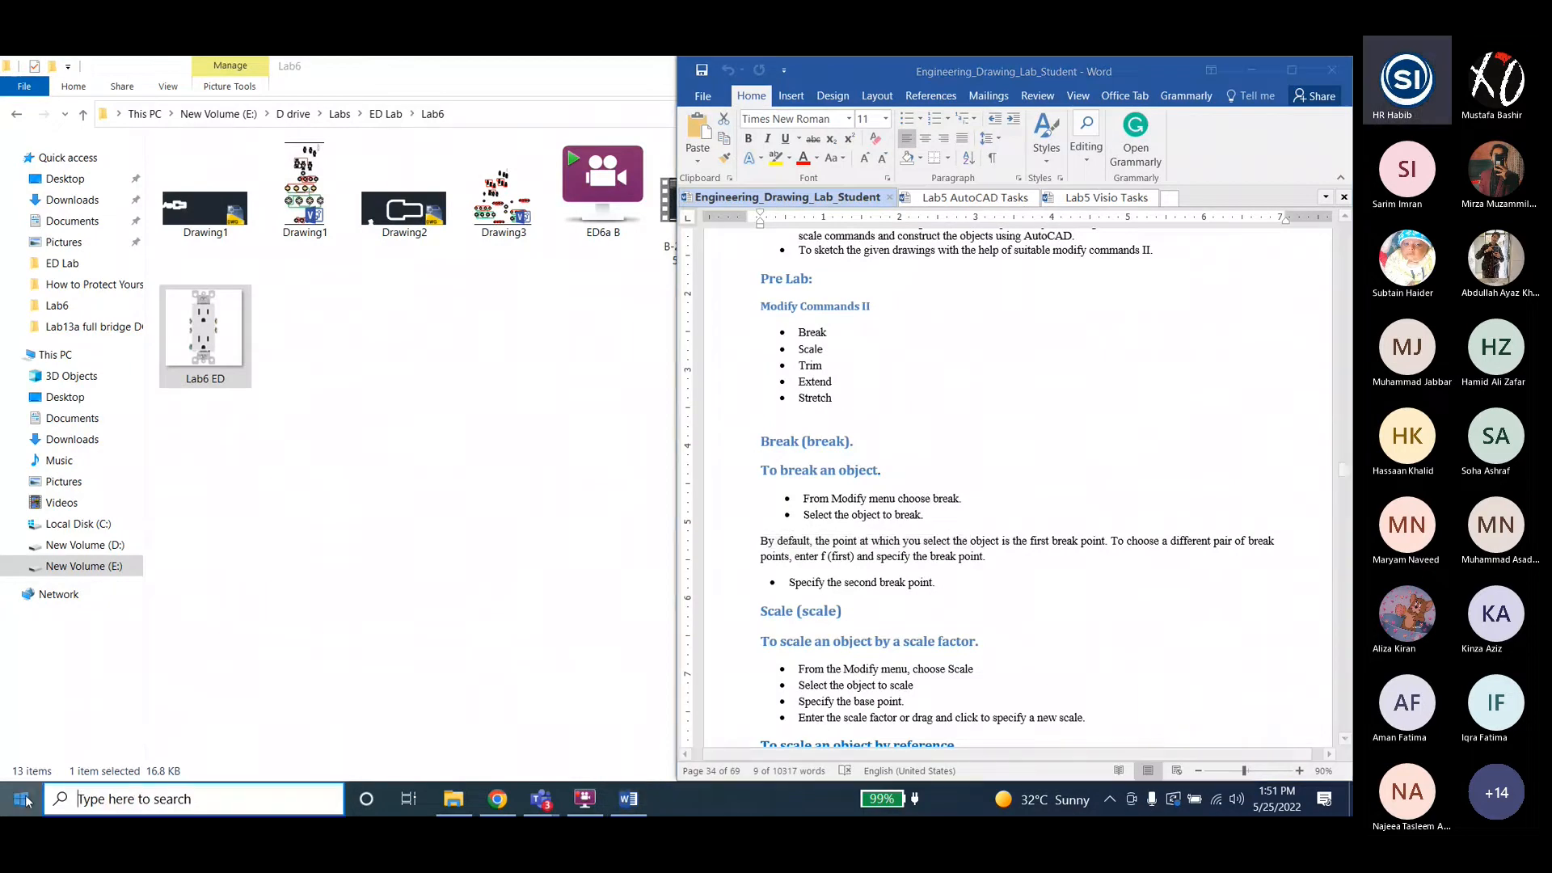
left_click(157, 459)
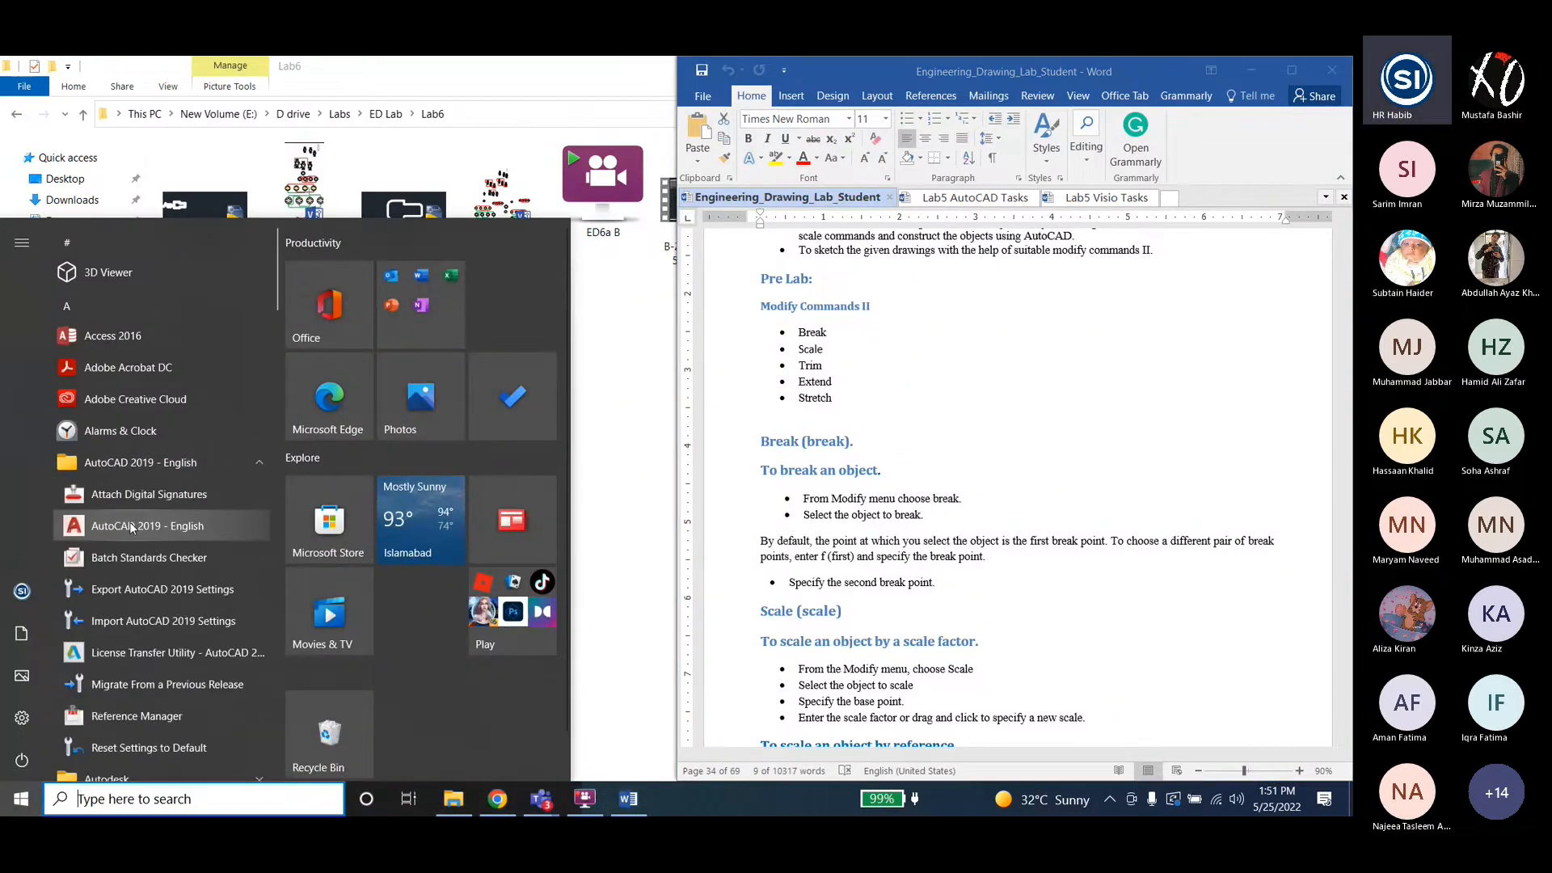
left_click(129, 522)
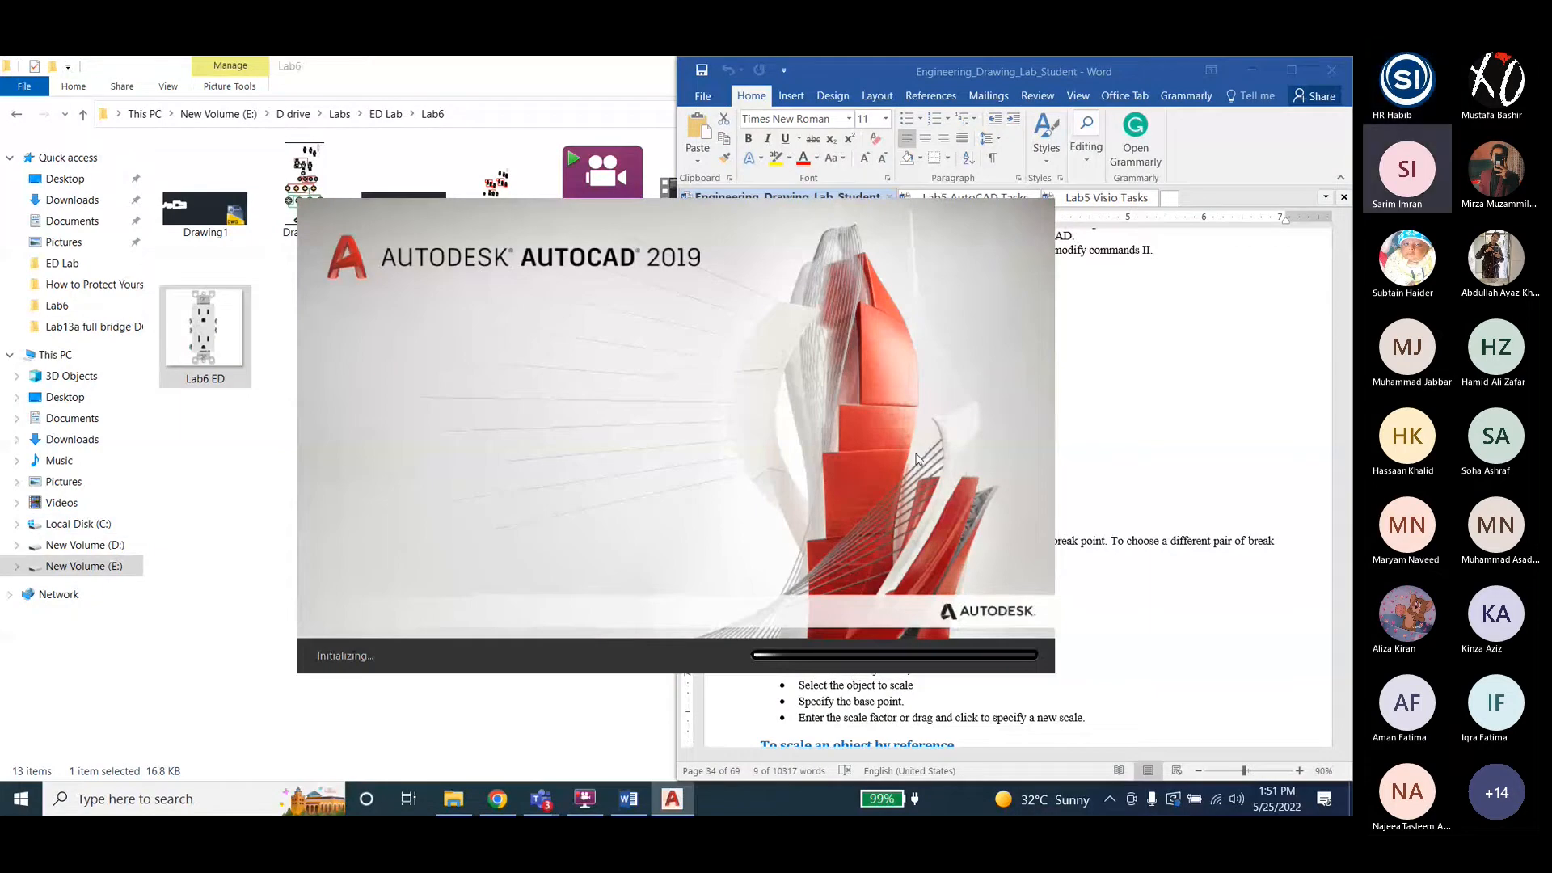
Start a new blank drawing in AutoCAD once it has loaded.
left_click(1091, 479)
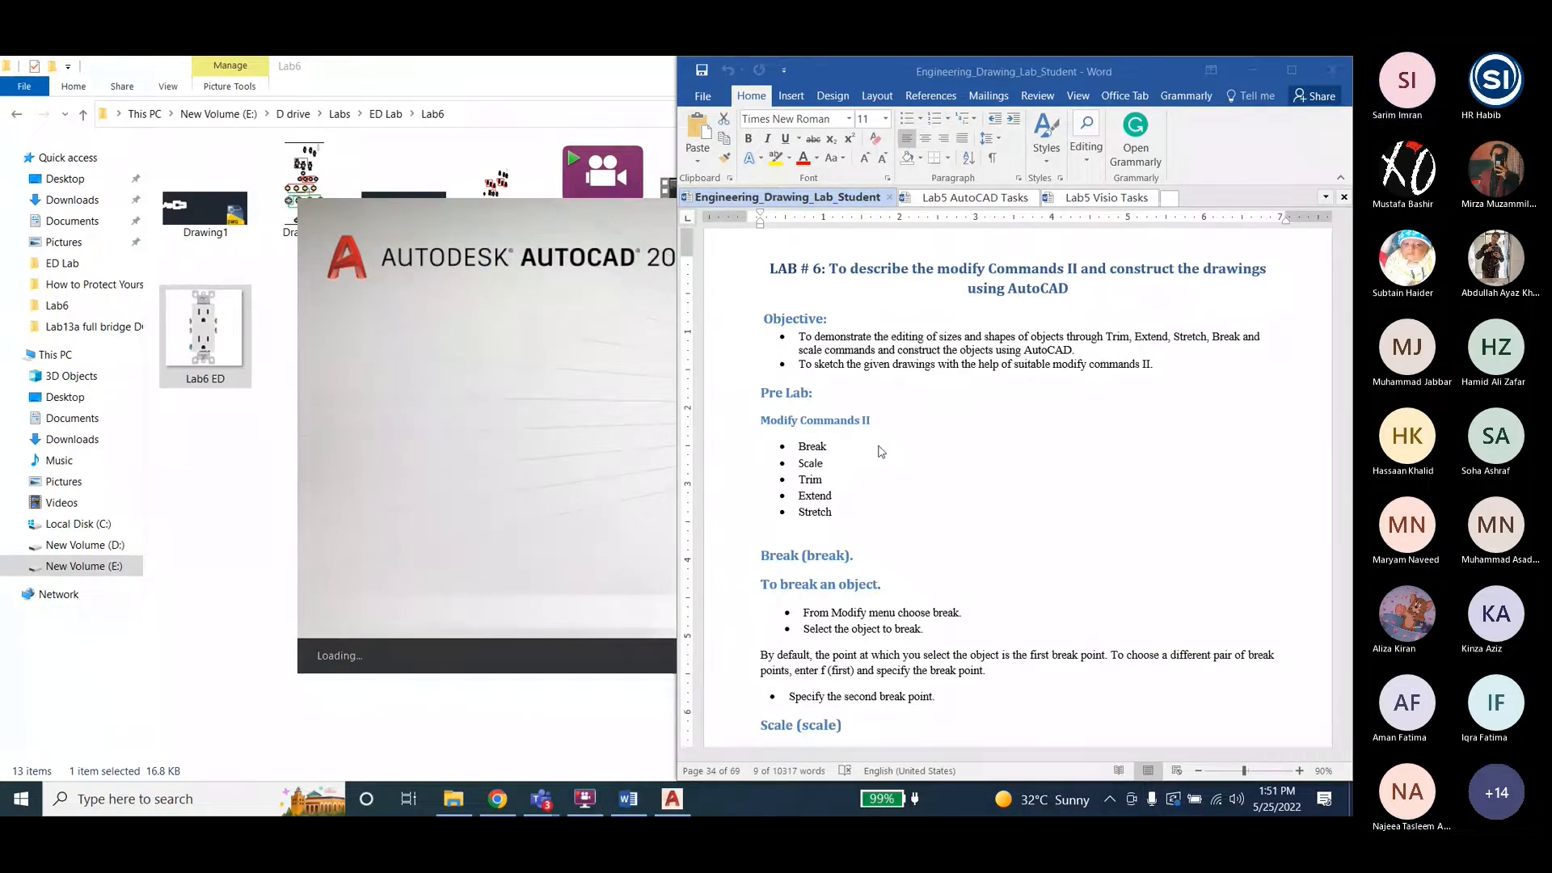
scroll(901, 489, "up", 3)
scroll(901, 489, "down", 3)
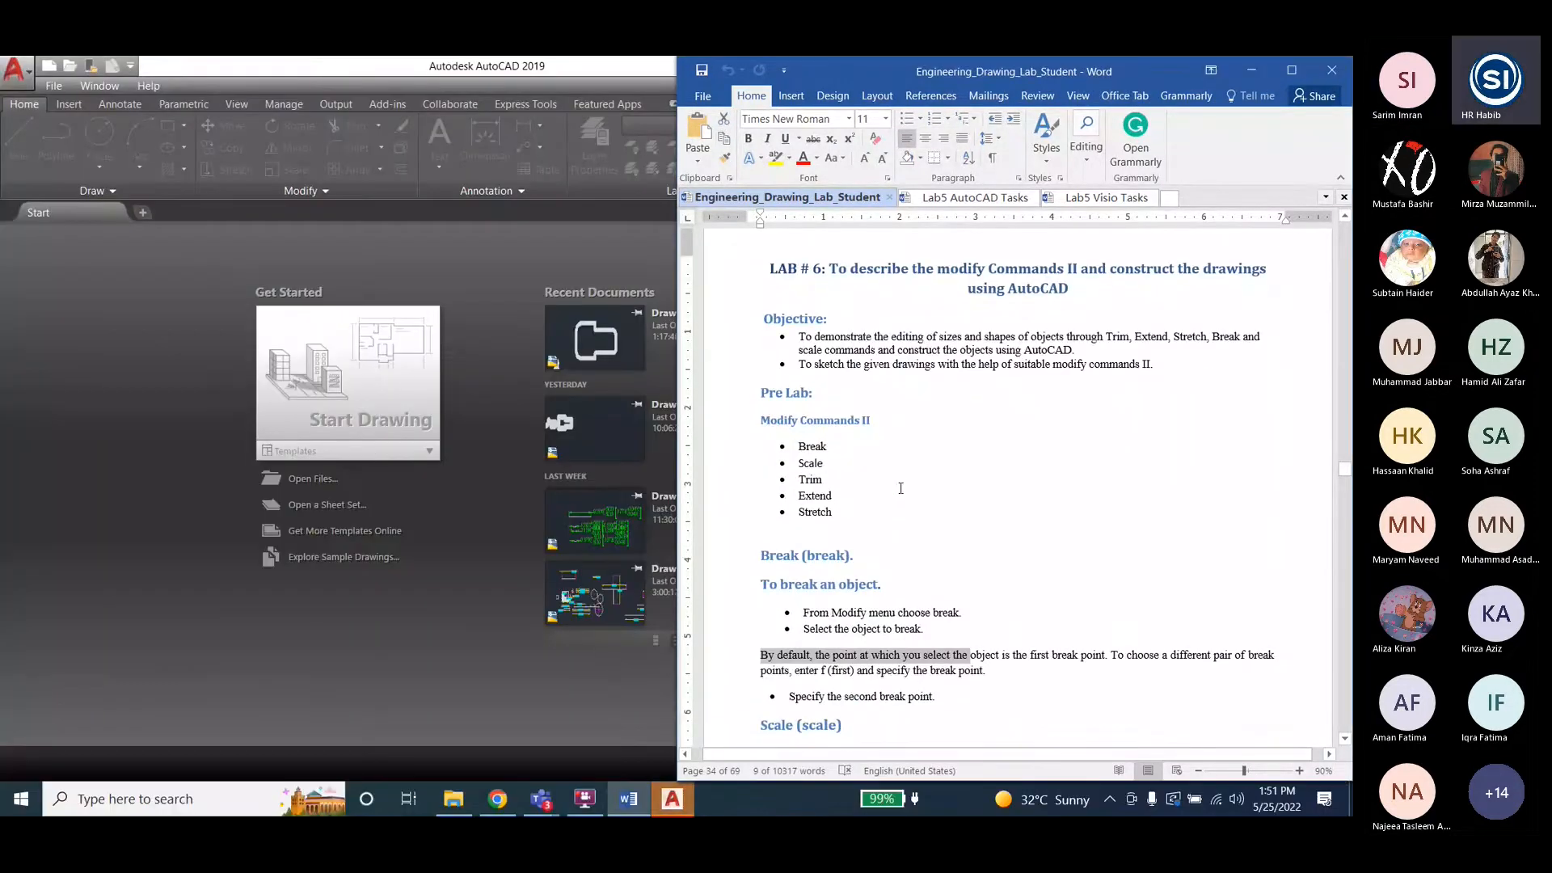
left_click(344, 388)
Switch back to Word and look through the Lab 6 command instructions and lab task figures.
left_click(629, 799)
scroll(899, 520, "up", 2)
scroll(899, 520, "up", 5)
scroll(900, 520, "down", 5)
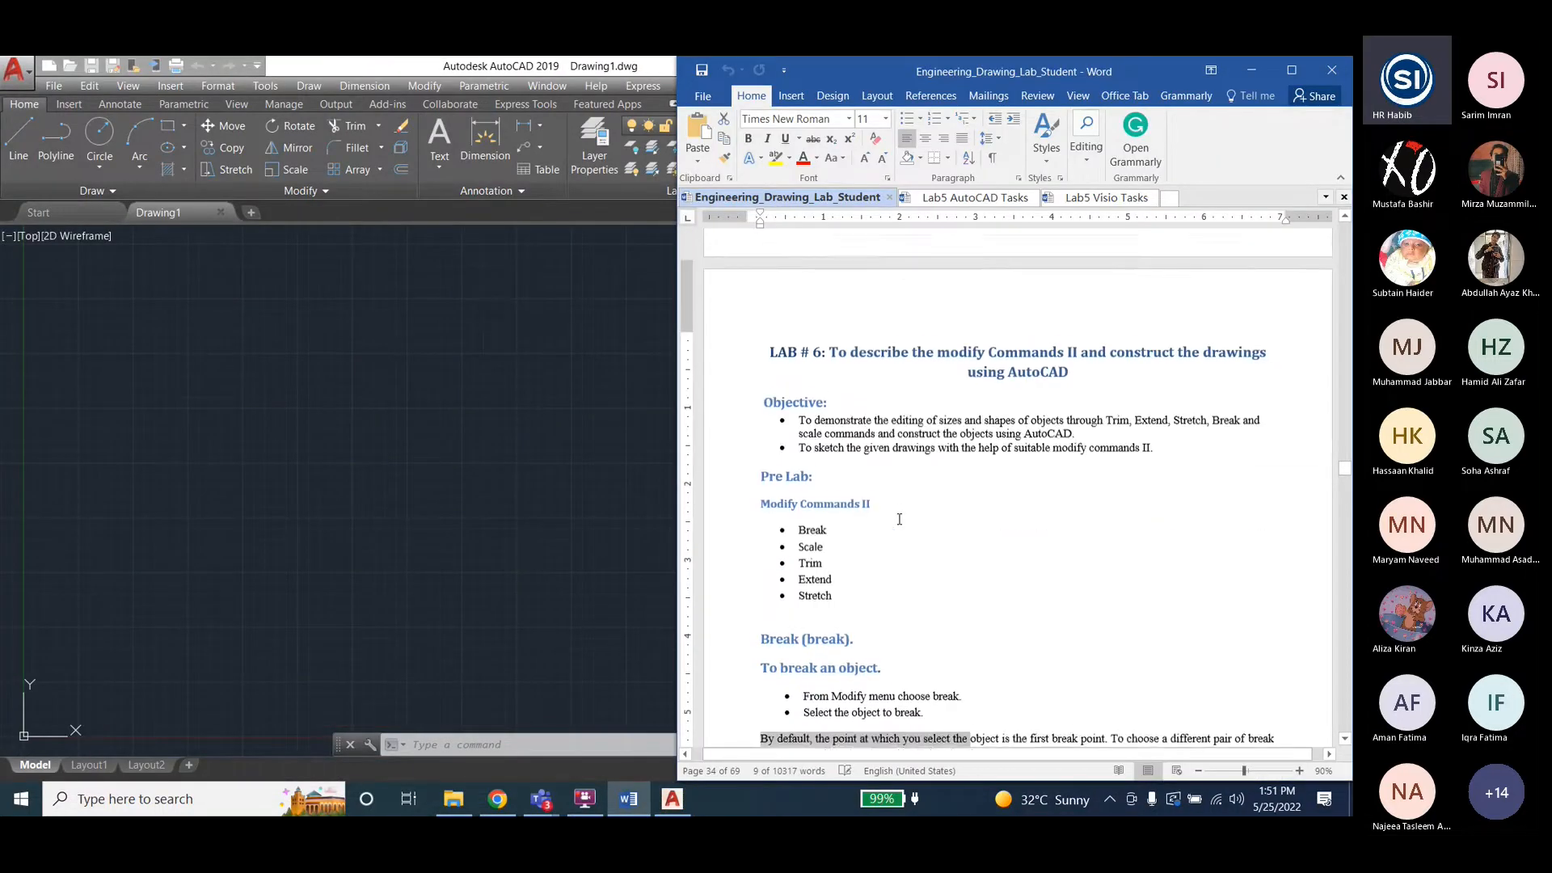
scroll(899, 519, "down", 20)
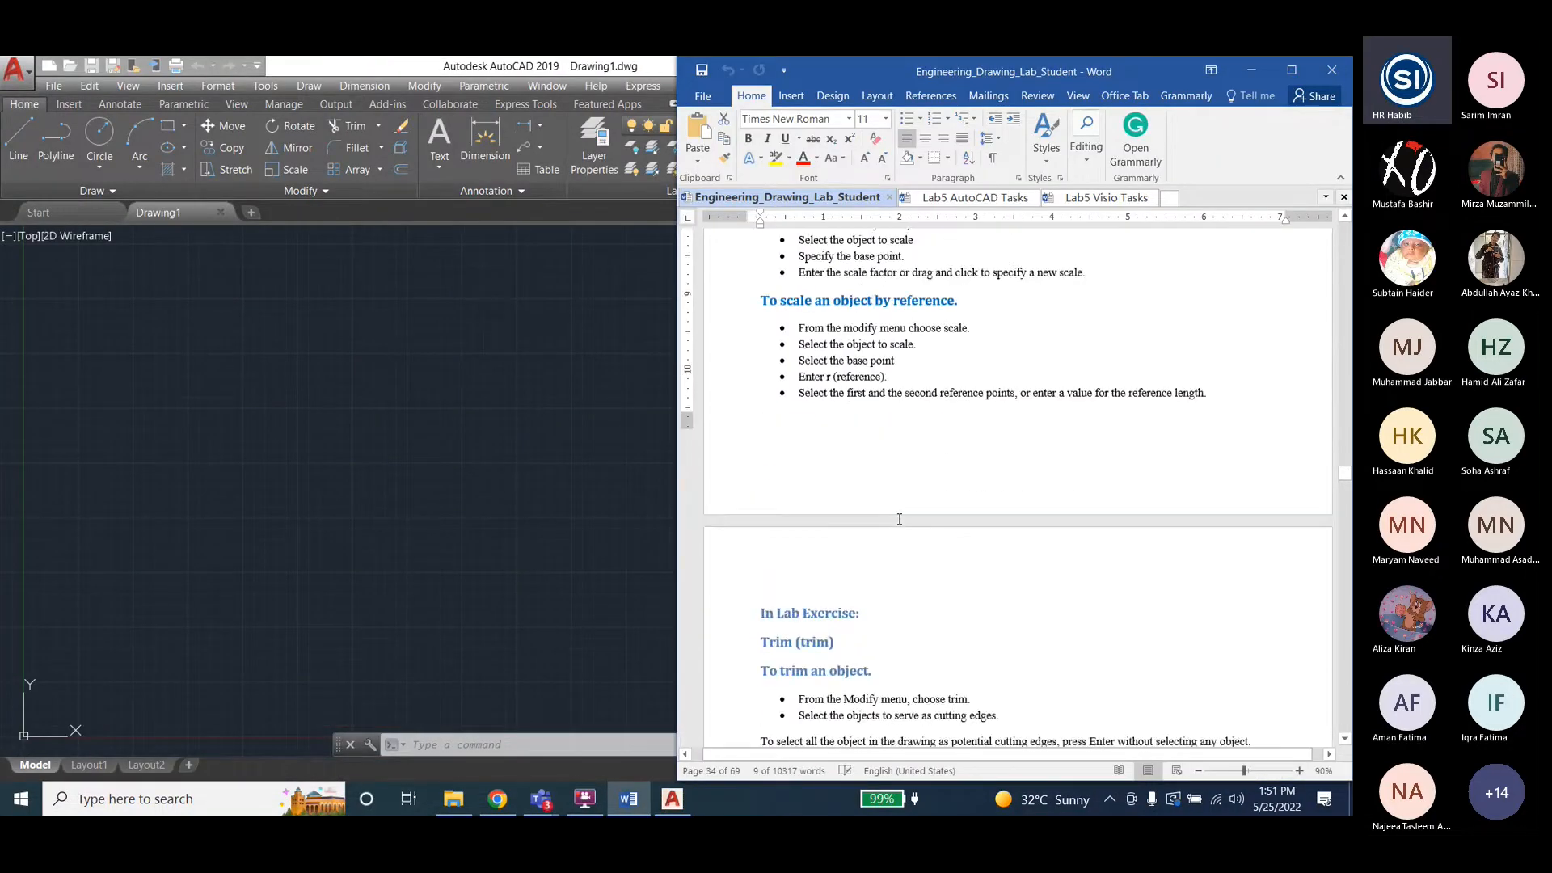
scroll(899, 522, "down", 15)
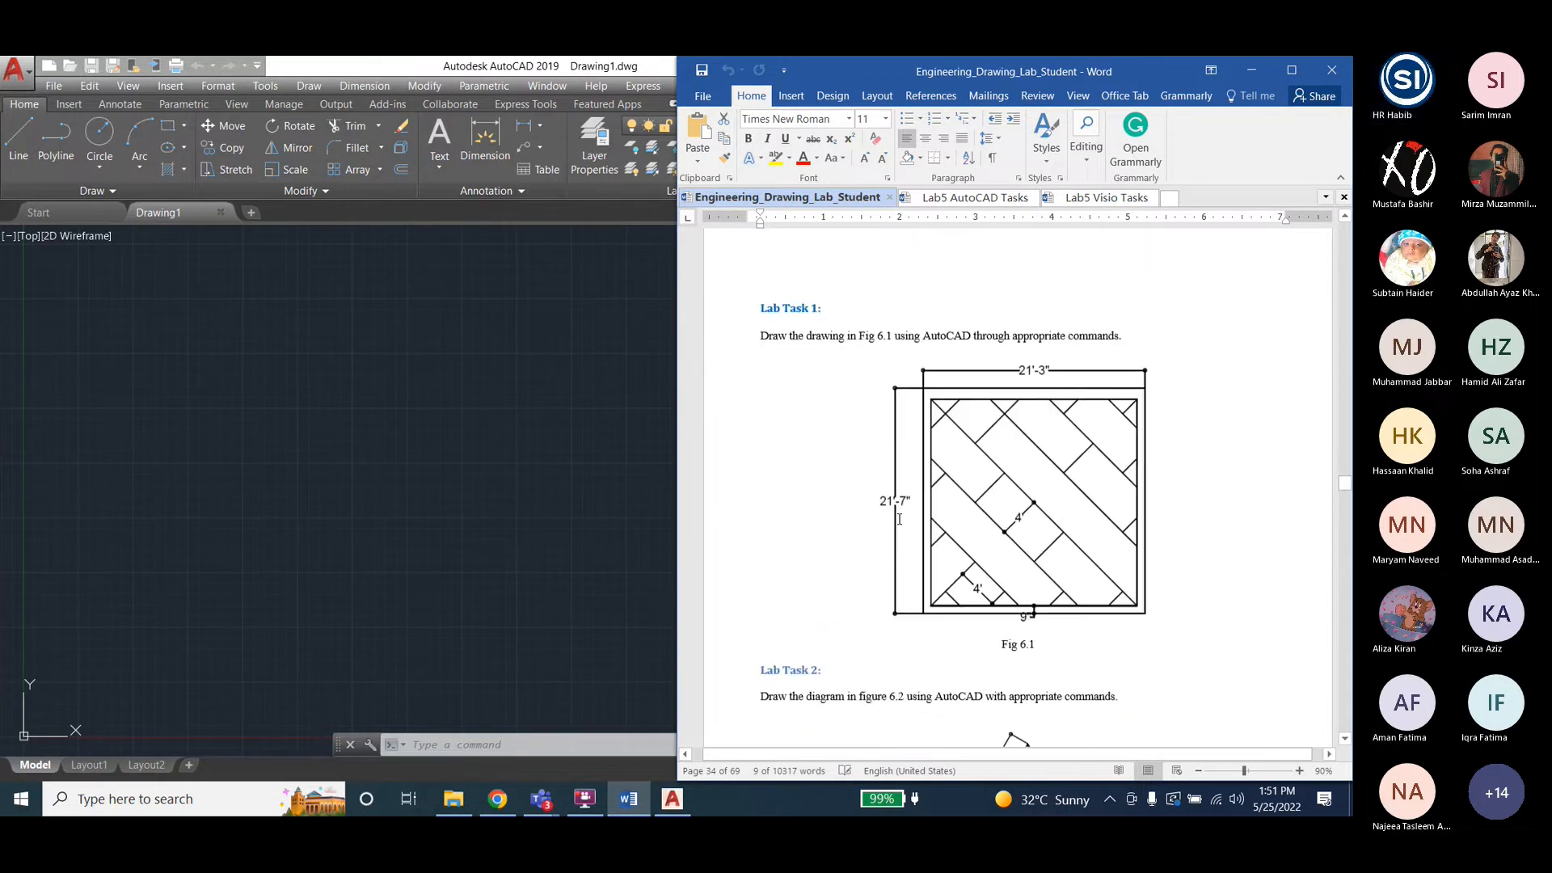
scroll(899, 519, "down", 3)
scroll(899, 519, "up", 10)
scroll(899, 519, "up", 15)
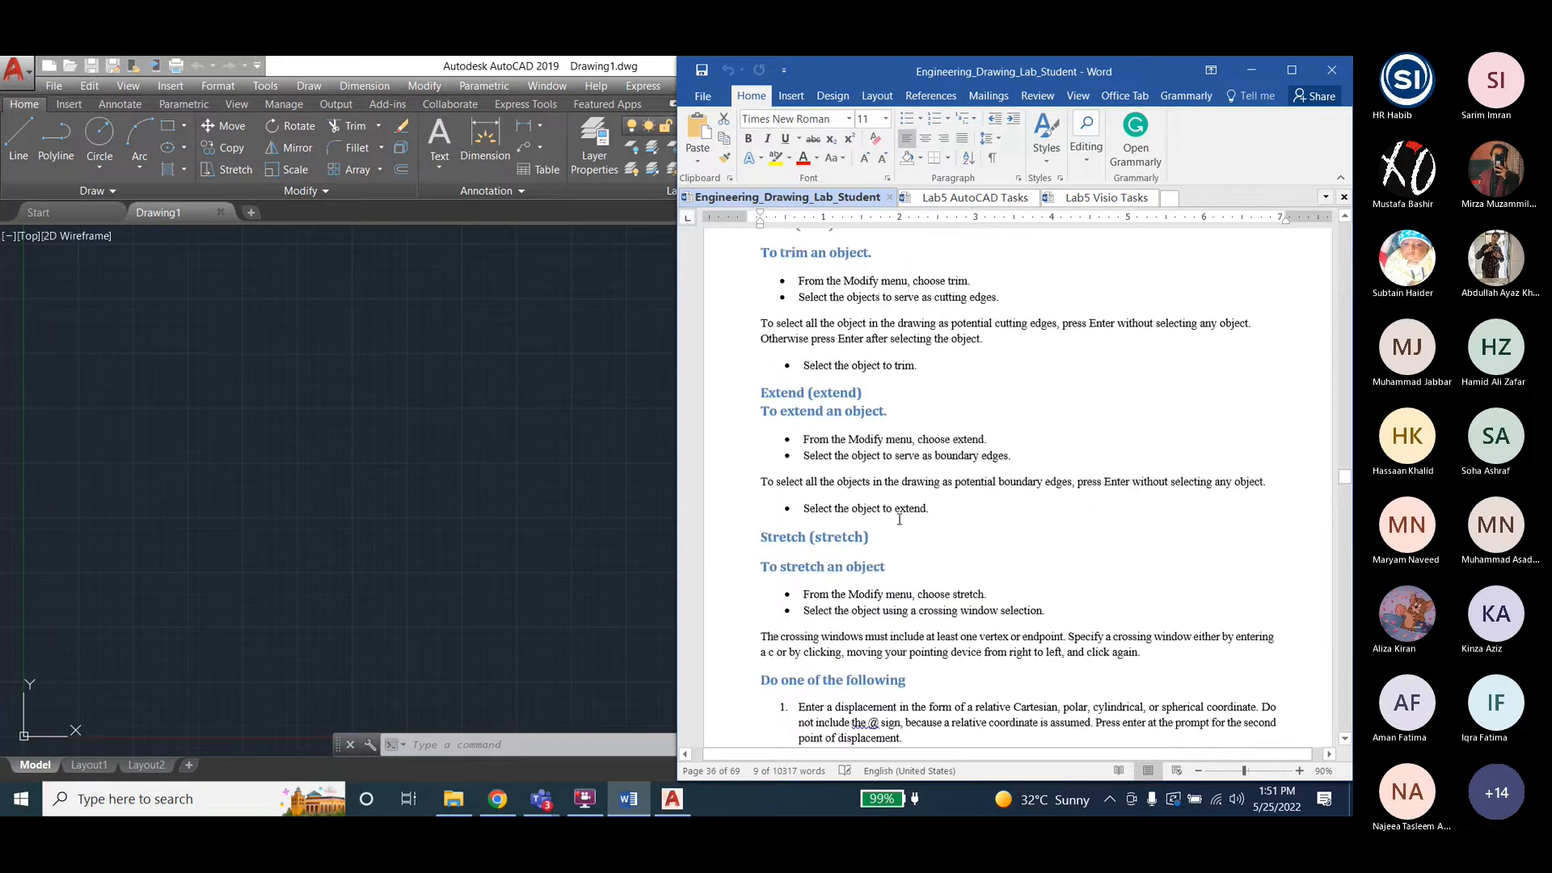
scroll(899, 519, "up", 3)
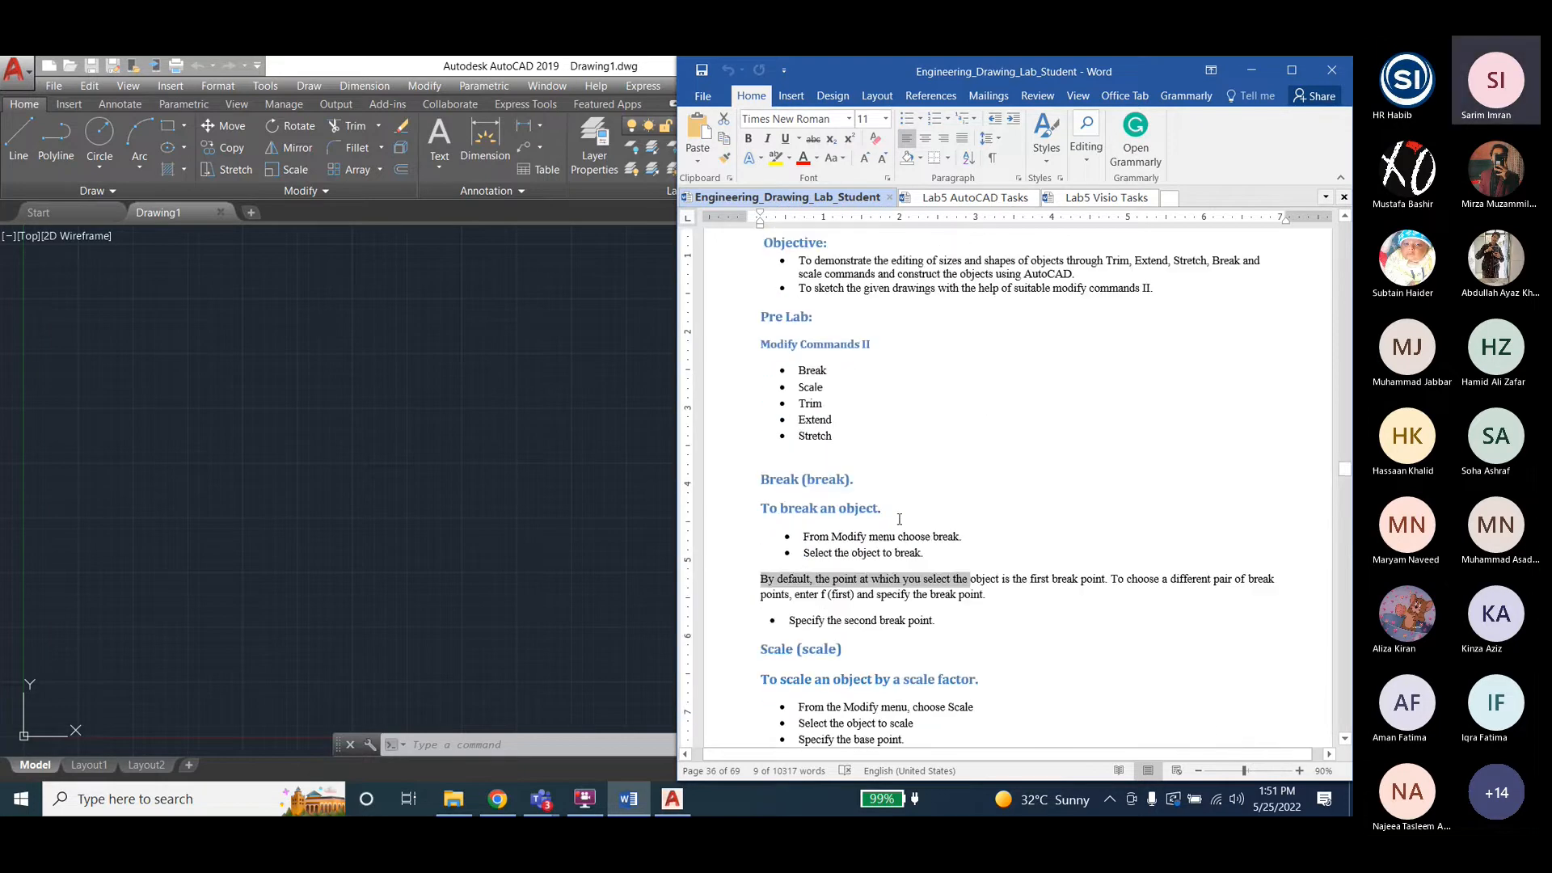
Highlight the word Break in the Modify Commands II list as the first command to cover.
mouse_move(802, 372)
left_mouse_down()
mouse_move(824, 373)
mouse_move(820, 390)
left_mouse_up()
left_click(804, 371)
left_click_drag(804, 371, 833, 378)
left_click(814, 403)
left_click(799, 371)
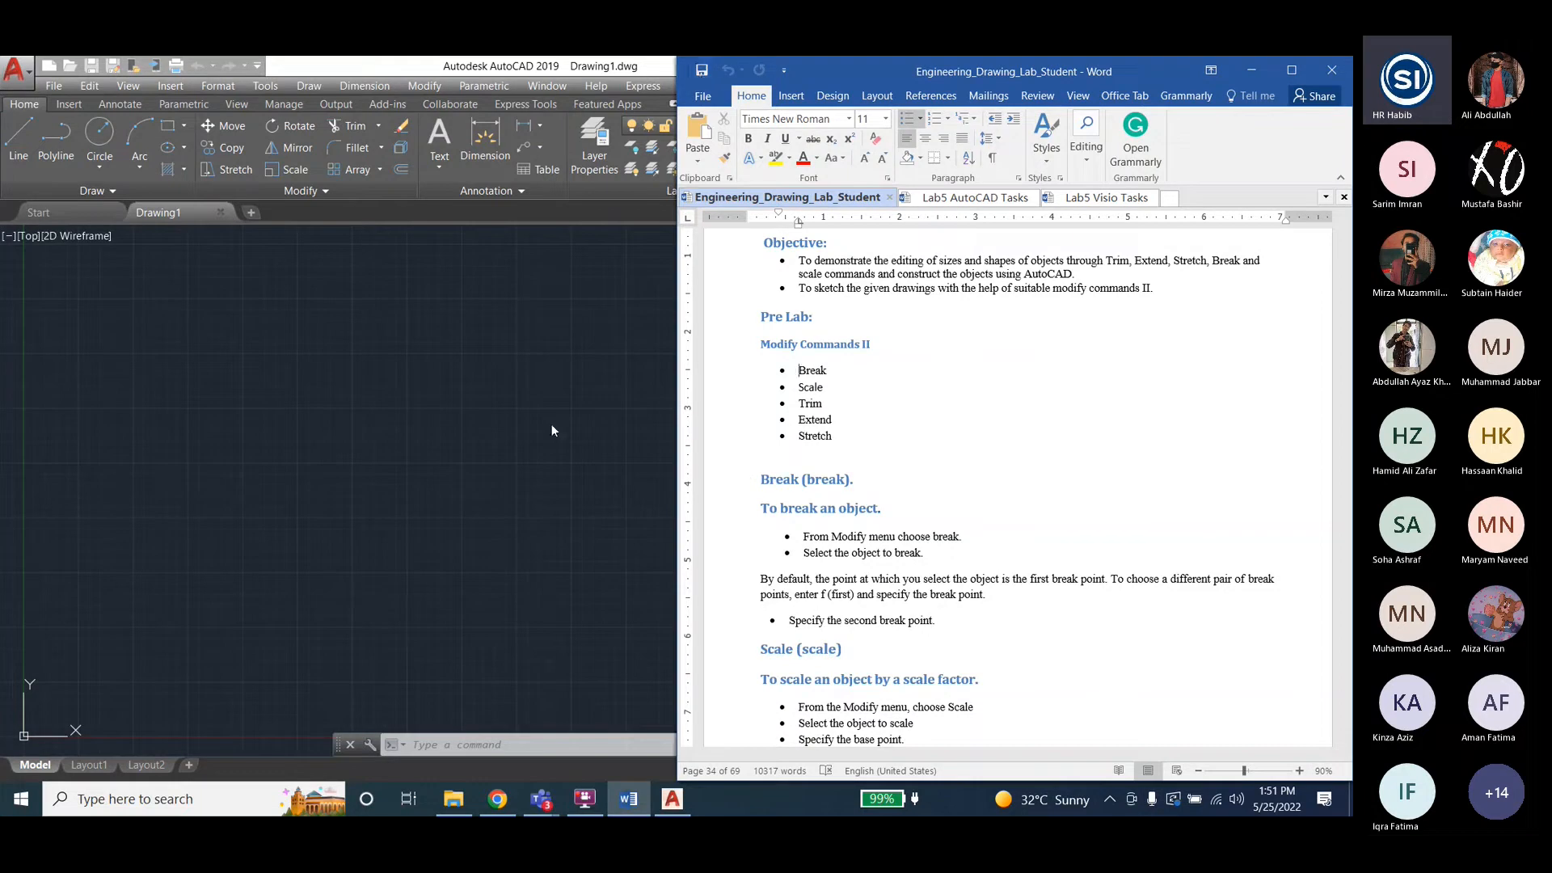
left_click_drag(799, 371, 826, 377)
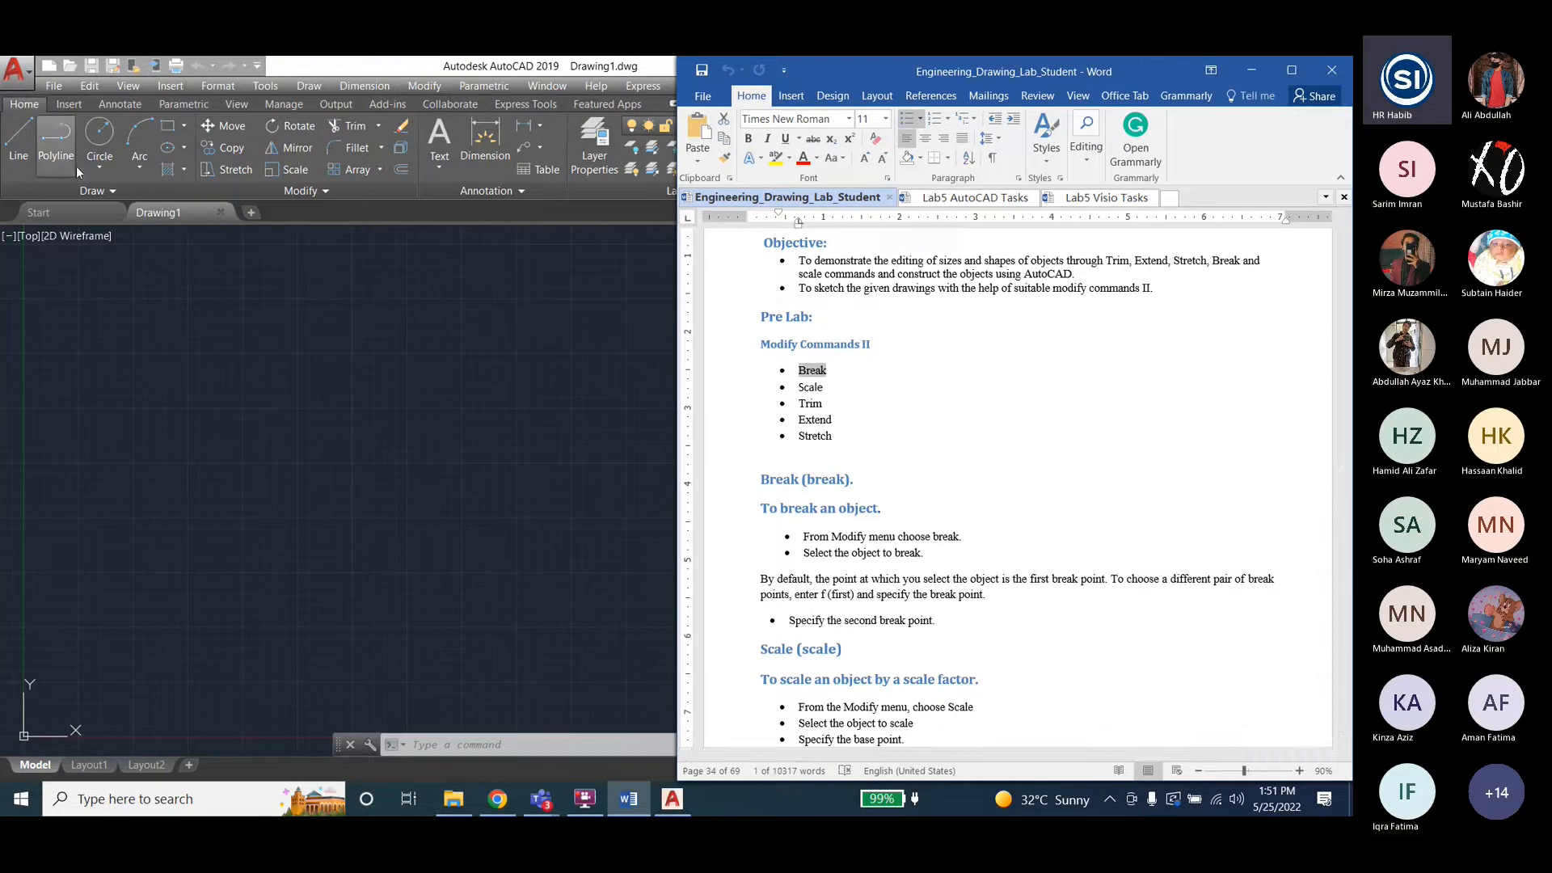
Draw two overlapping circles with radii of about 7.67 in AutoCAD, the second offset to the lower right of the first.
left_click_drag(354, 395, 553, 602)
left_click(100, 133)
left_click(462, 442)
left_click(561, 578)
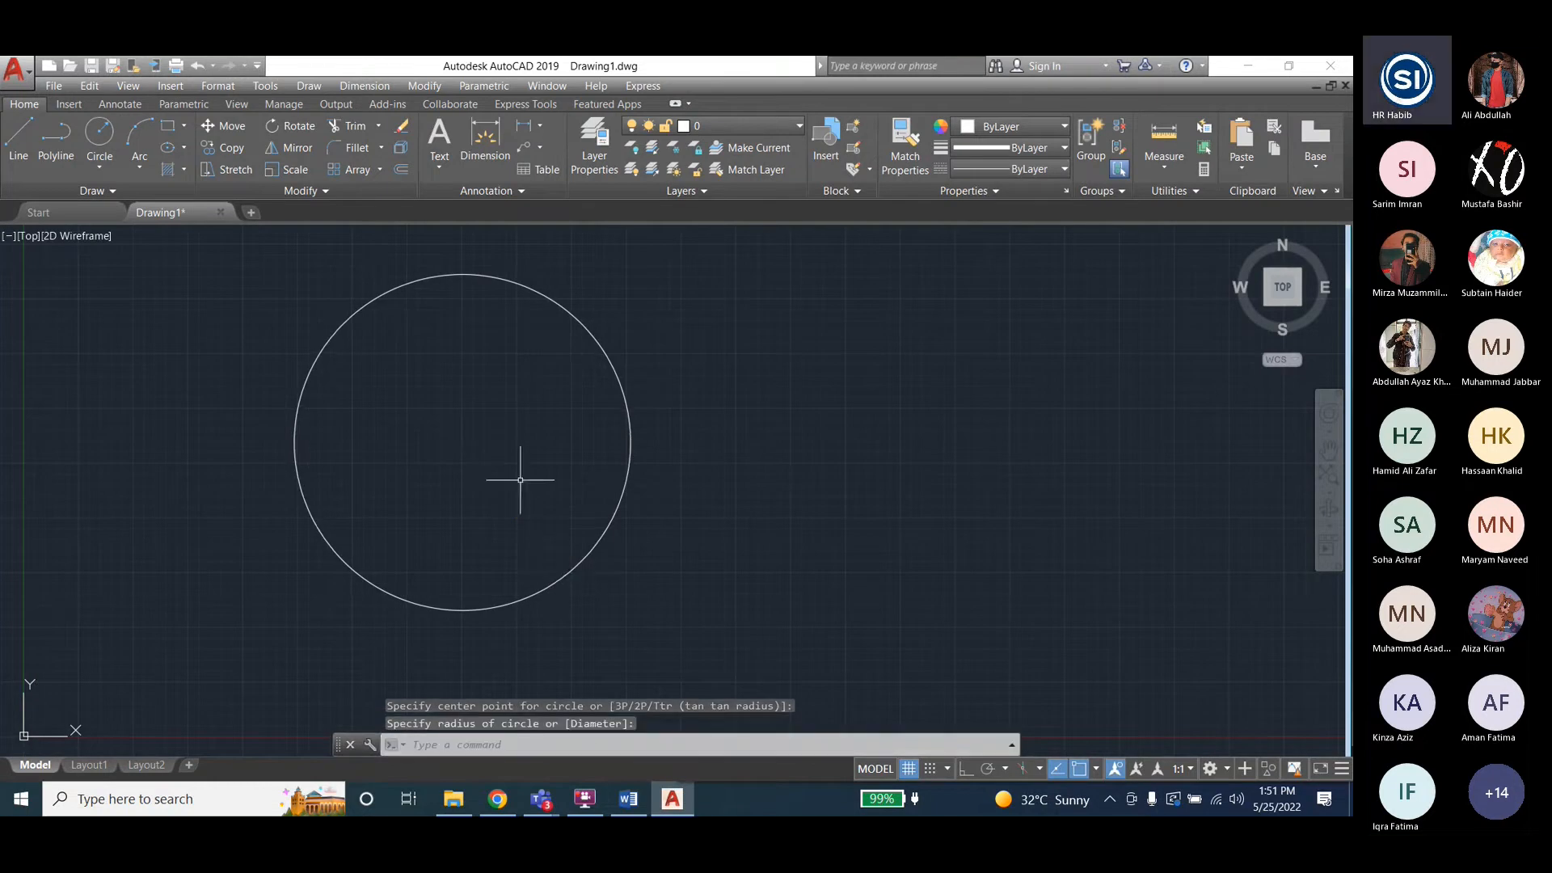
left_click(100, 144)
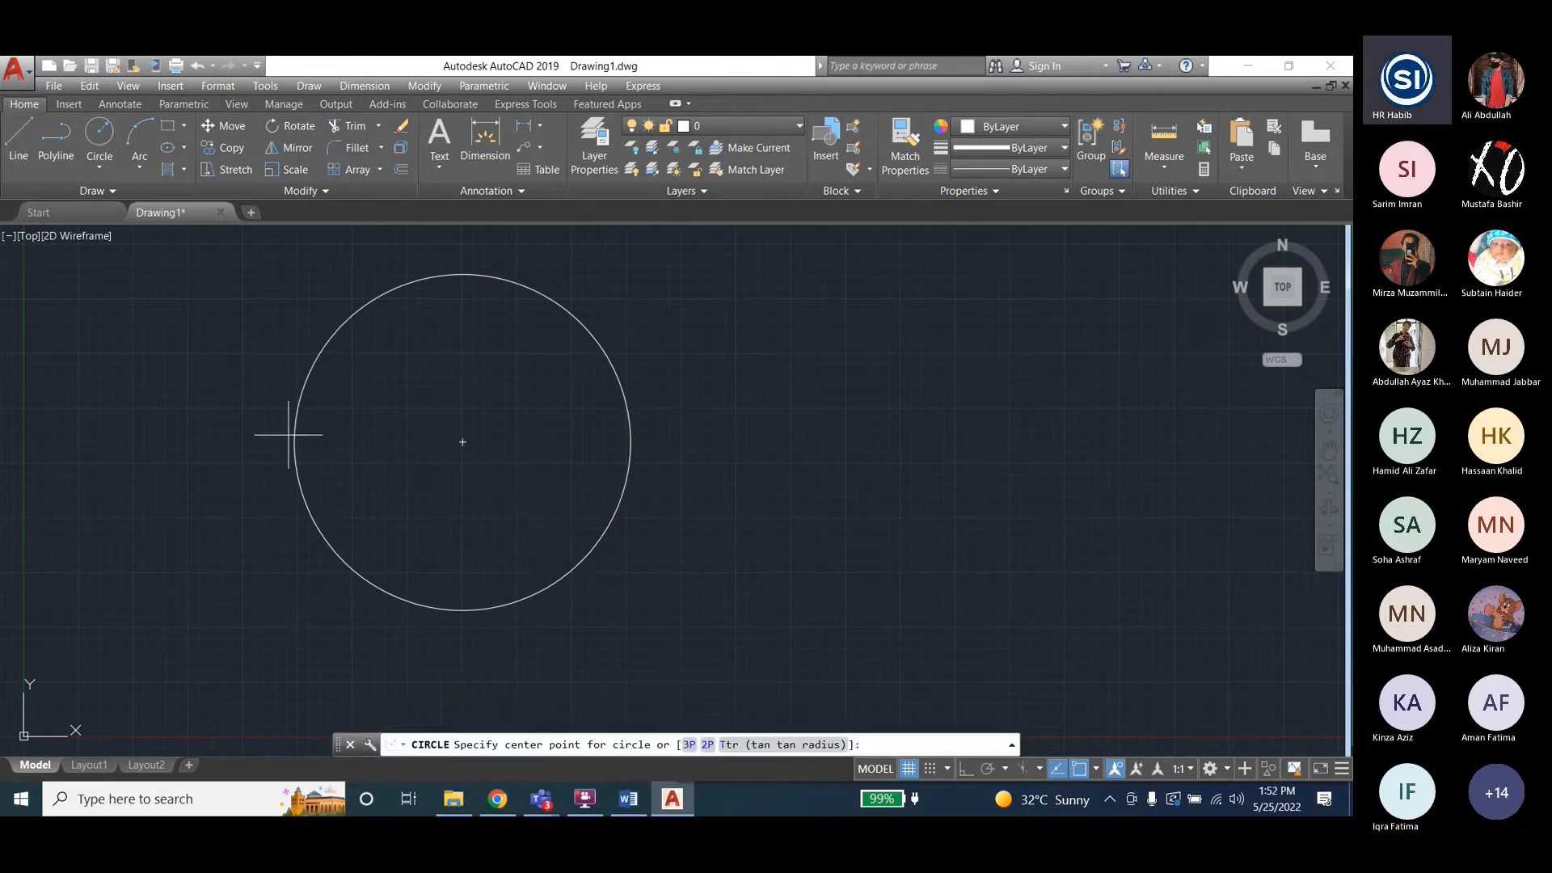
left_click(463, 443)
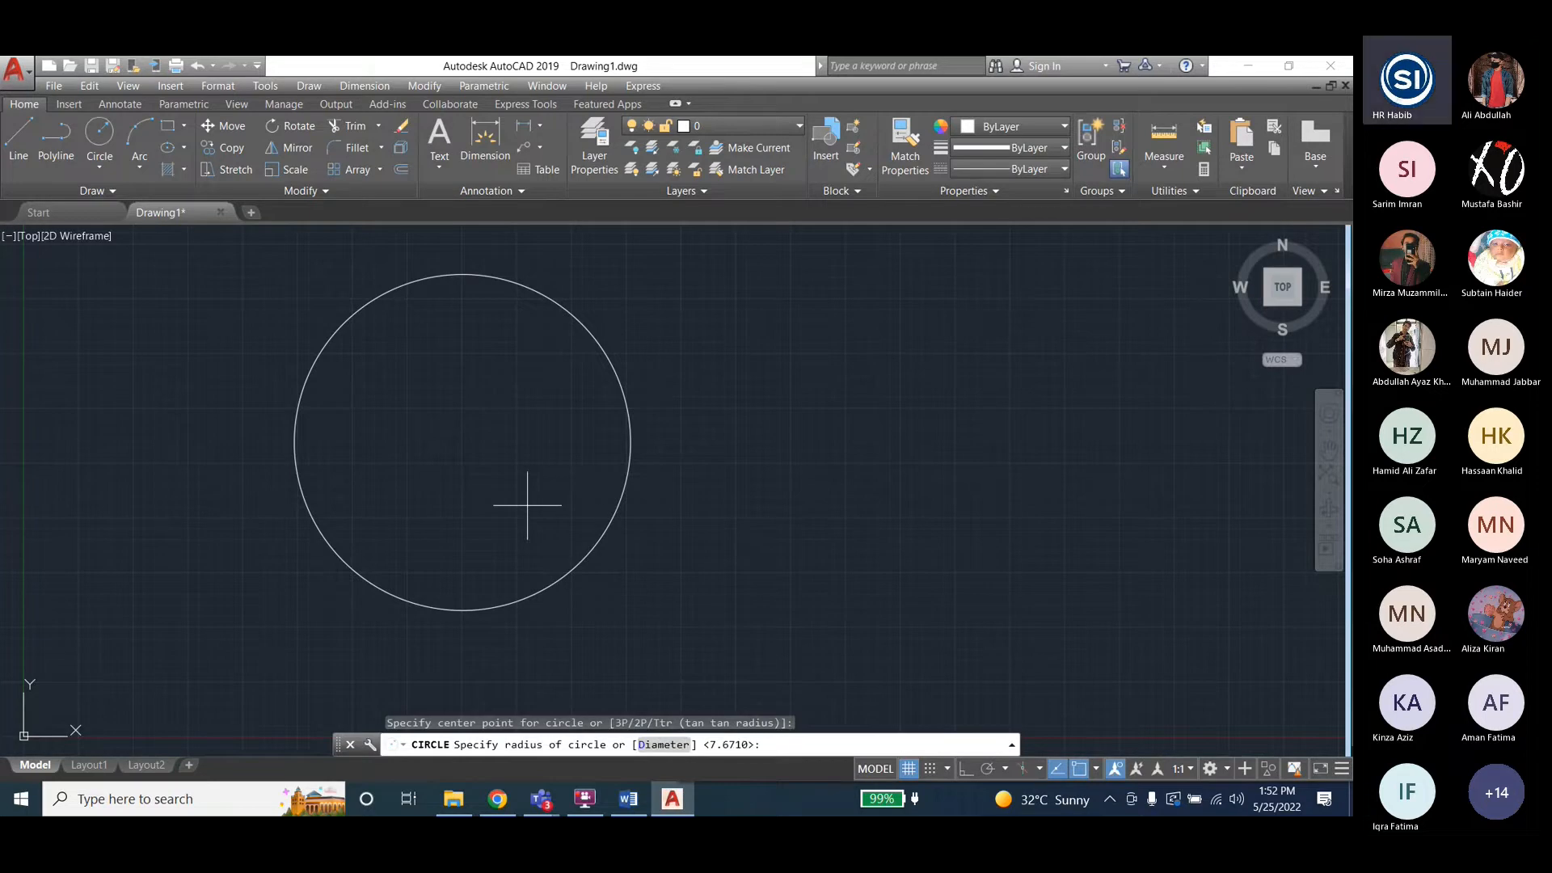
key("Return")
Break the upper-left circle between a point on its upper right and one on its left side, removing the top arc.
left_click(424, 86)
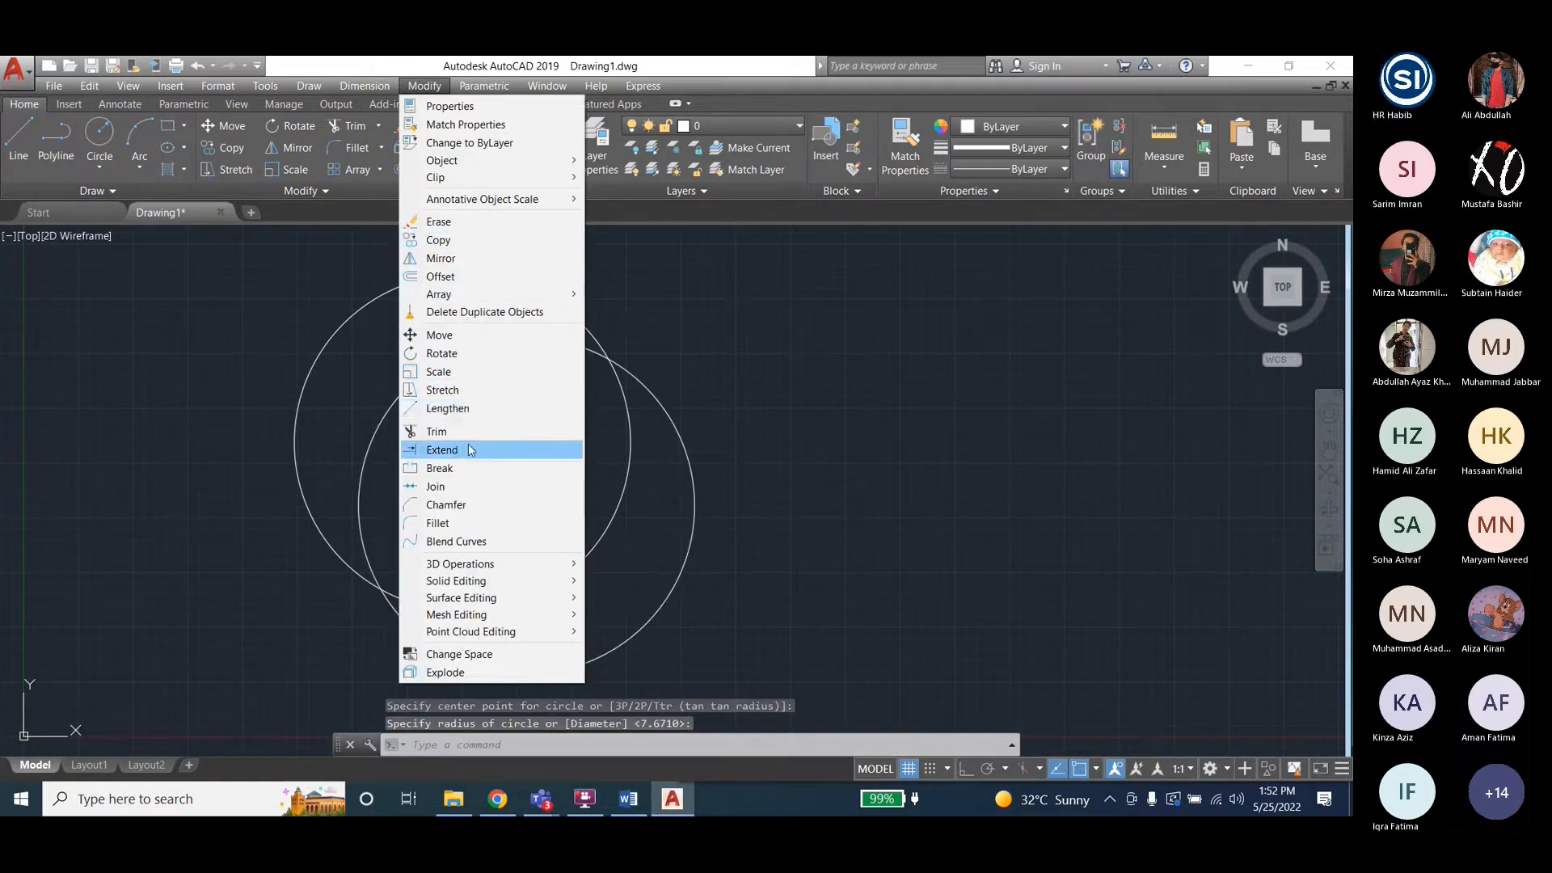
left_click(468, 472)
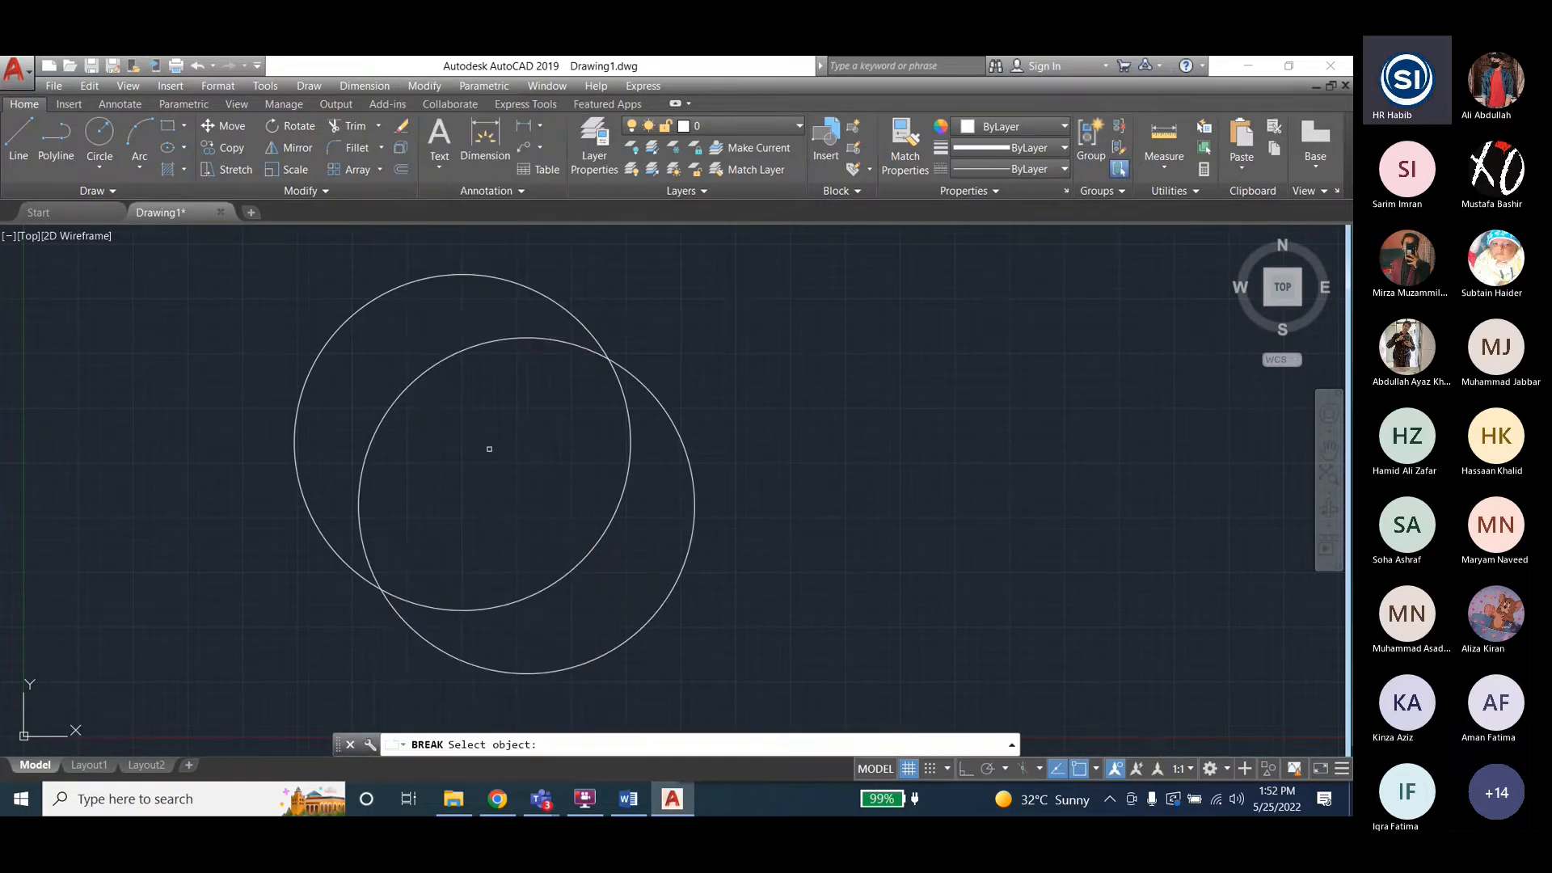
left_click(589, 330)
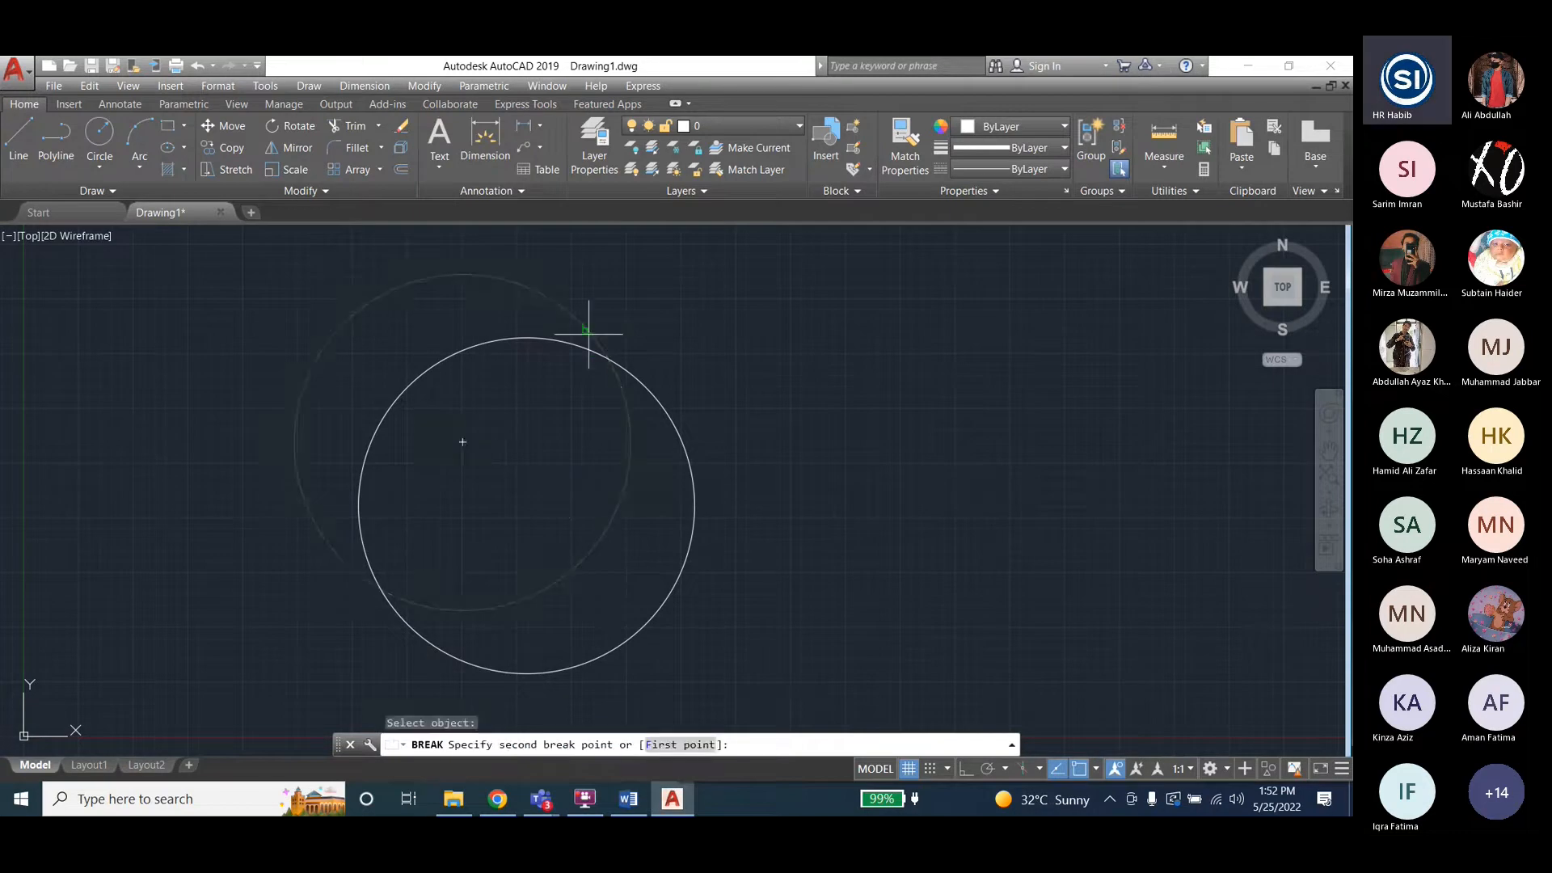
left_click(329, 356)
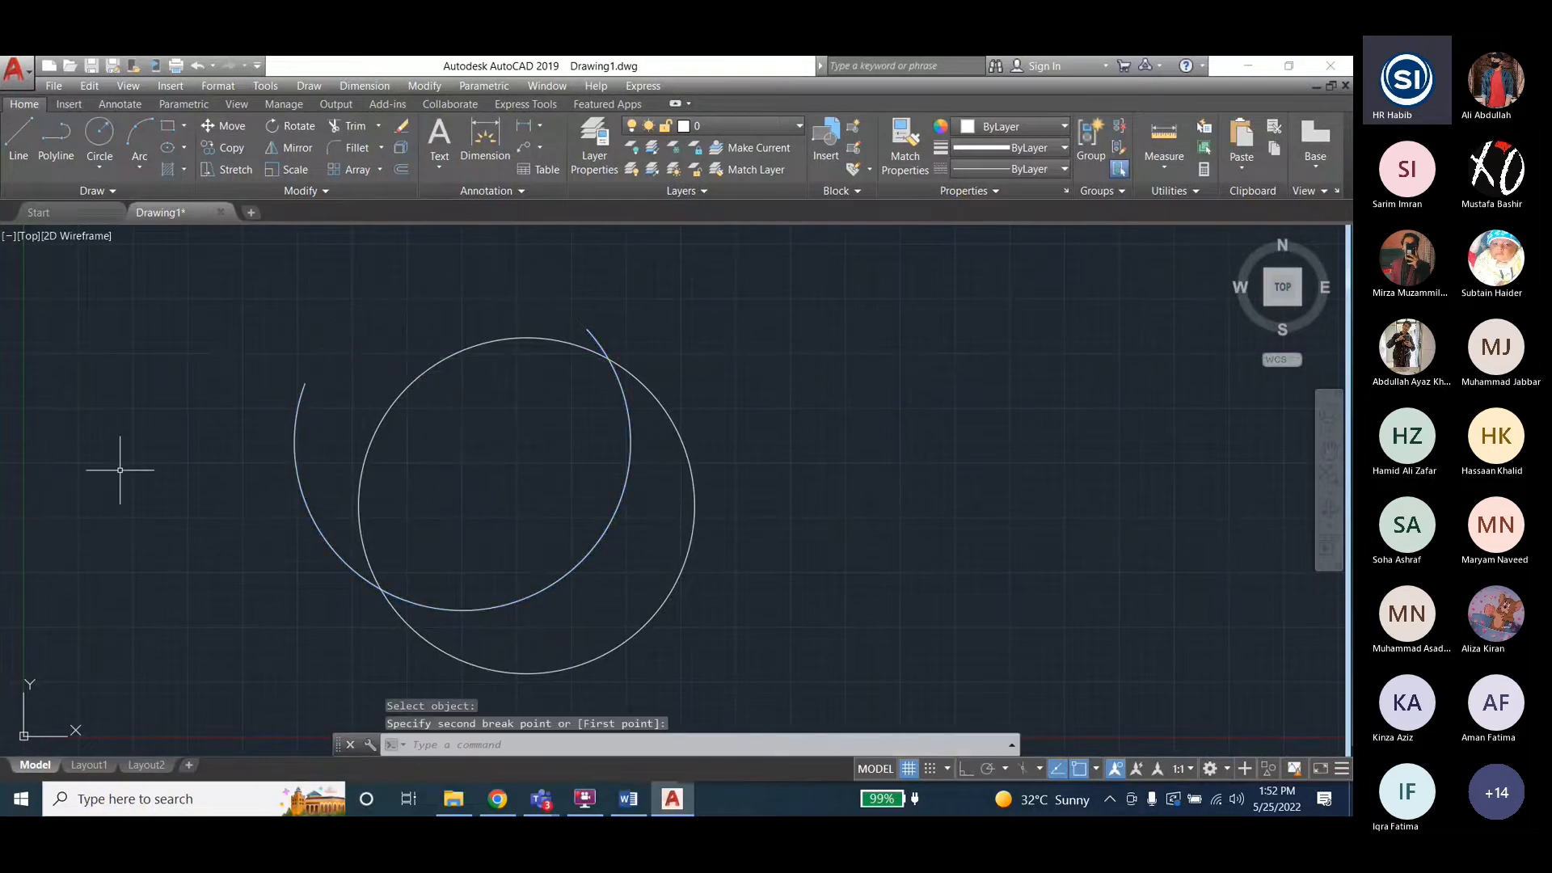
Break the lower-right circle between two points on its right side to remove the short arc between them.
left_click(639, 801)
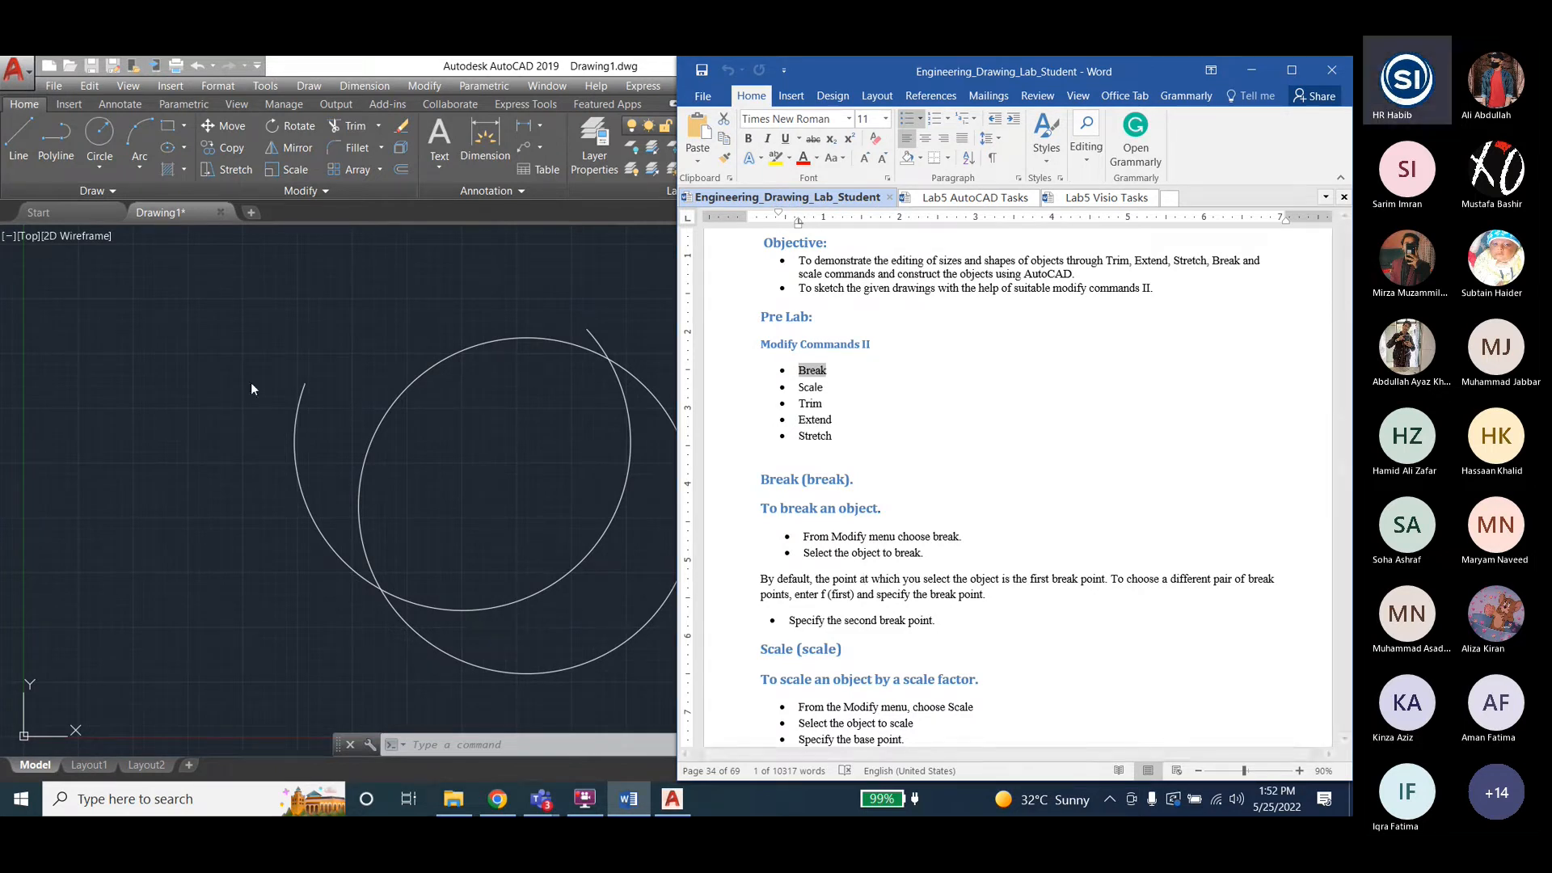
scroll(241, 438, "down", 2)
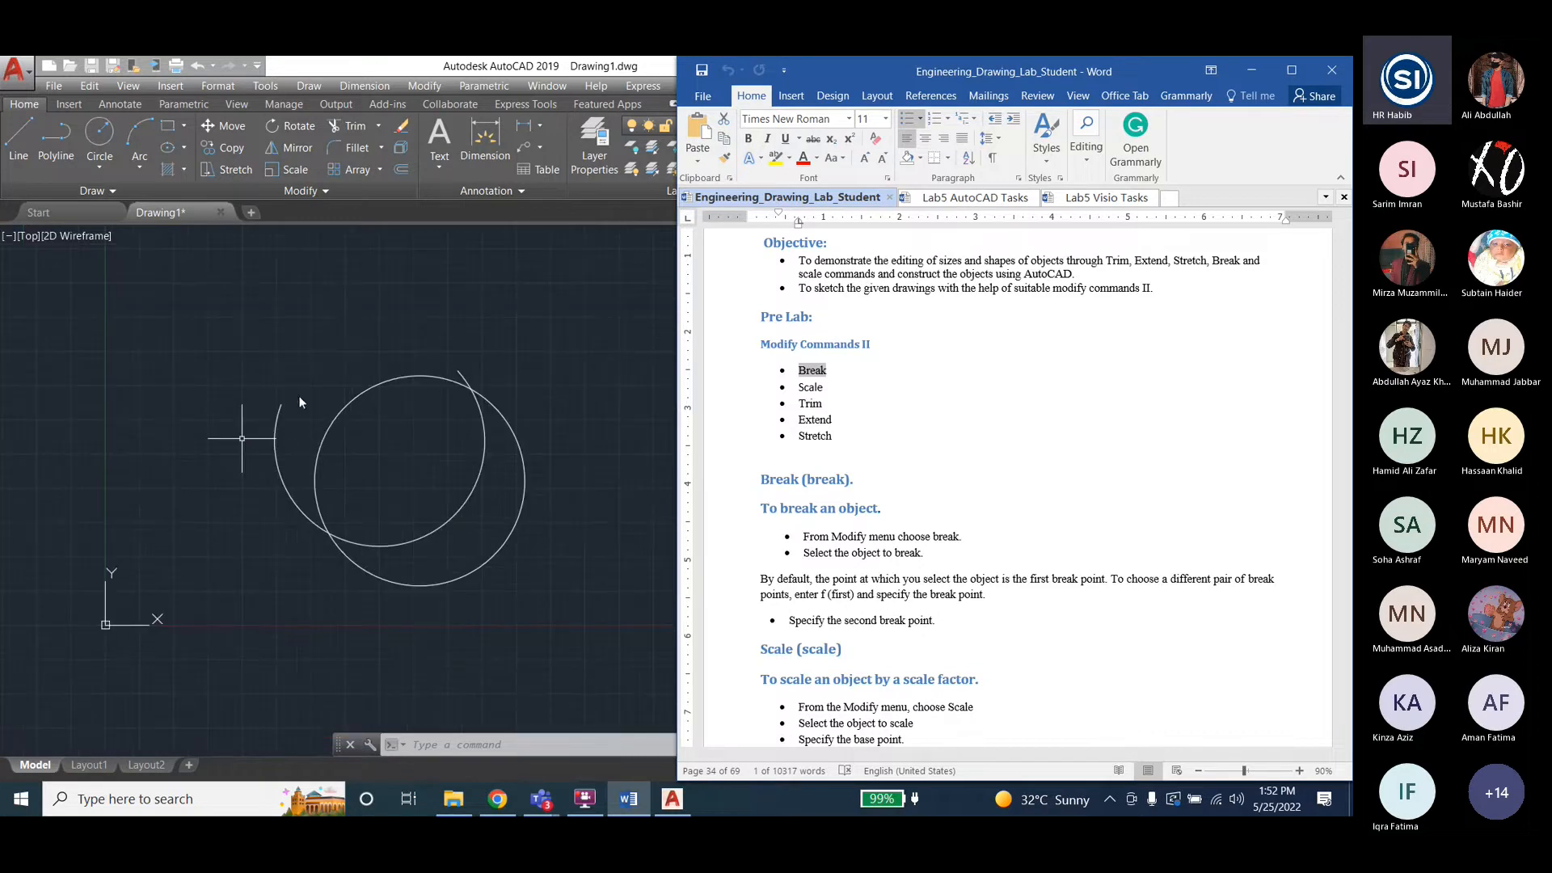
left_click(328, 88)
left_click(425, 86)
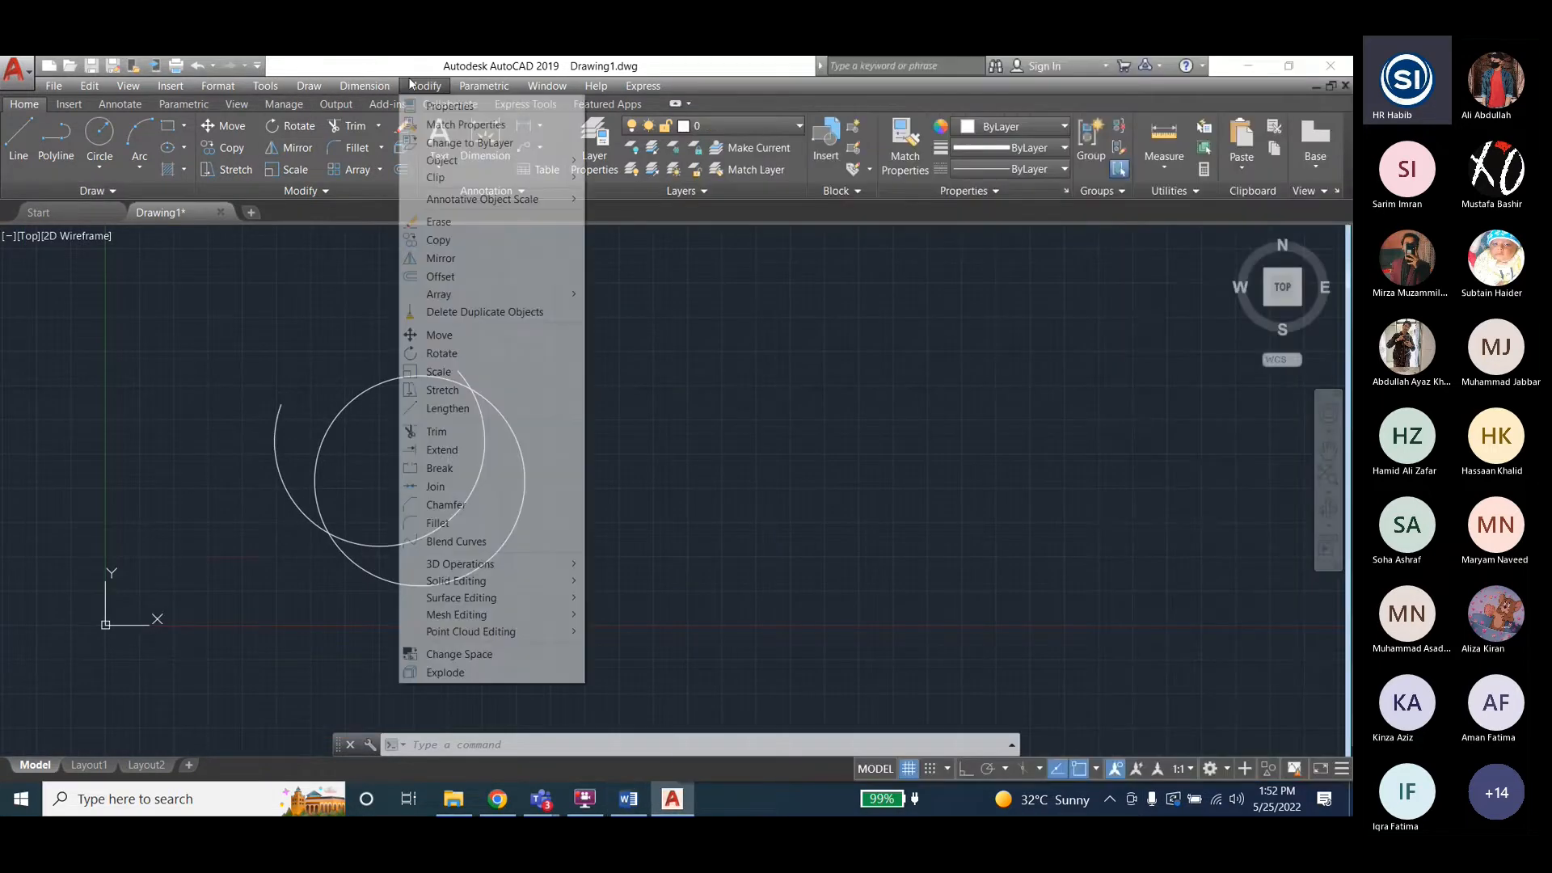
left_click(439, 469)
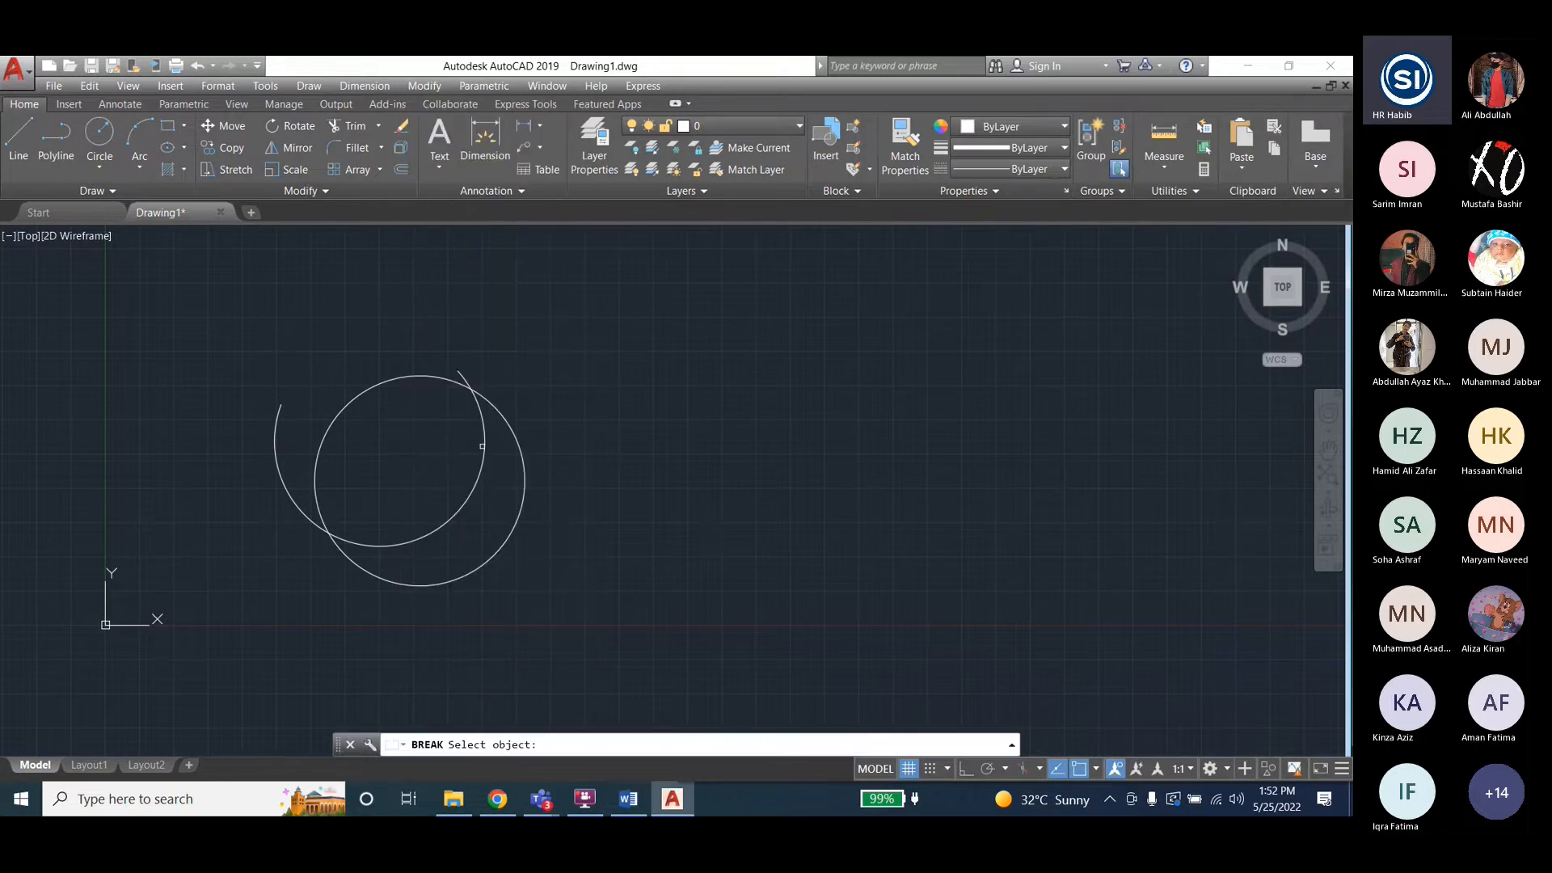
left_click(514, 532)
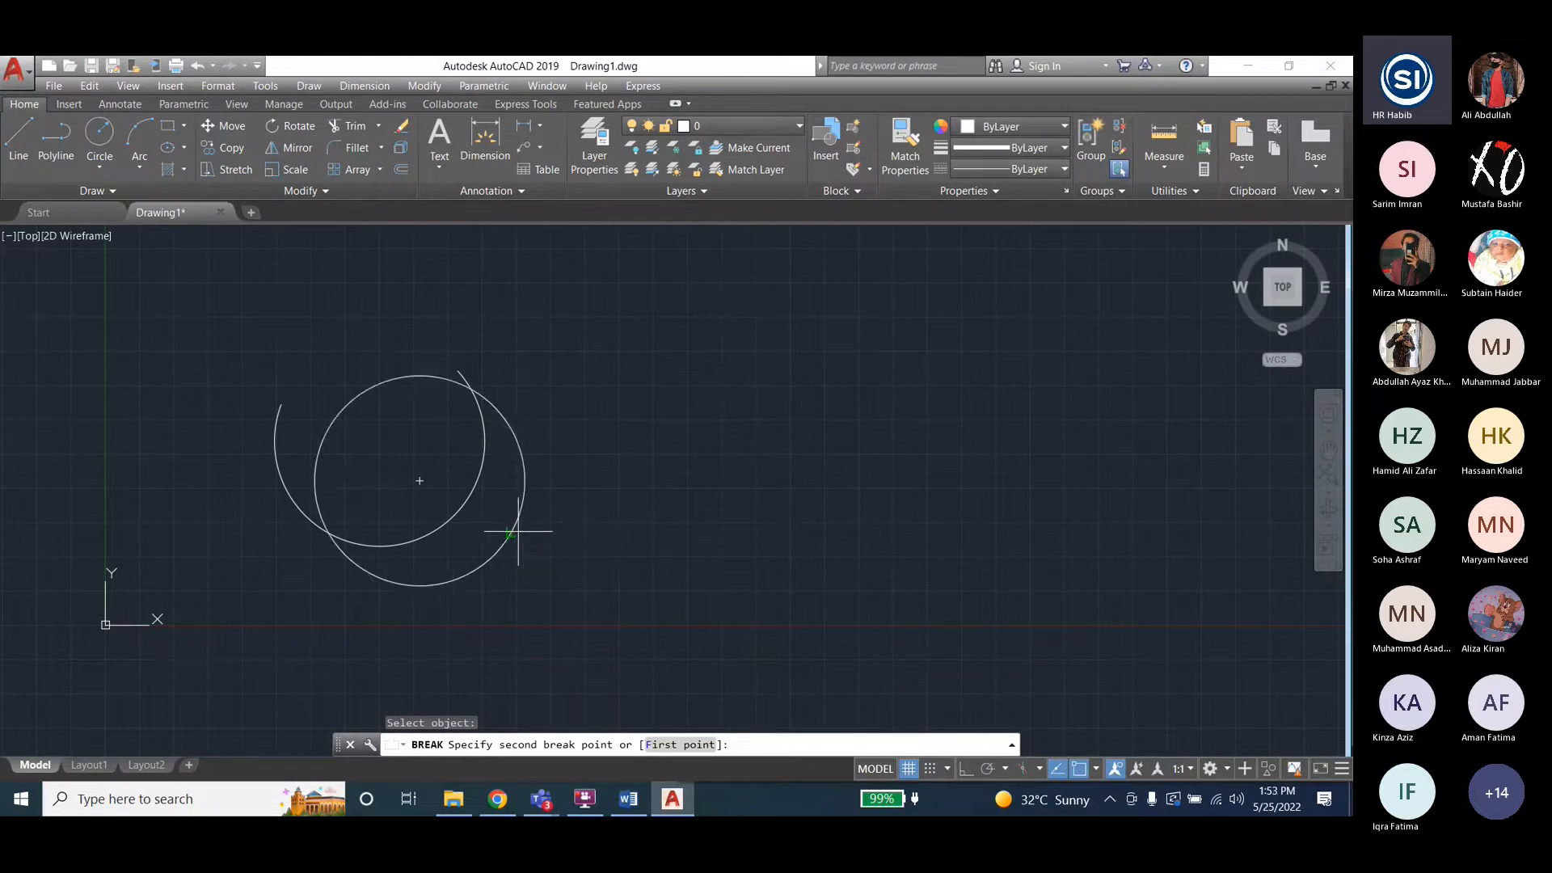
left_click(517, 444)
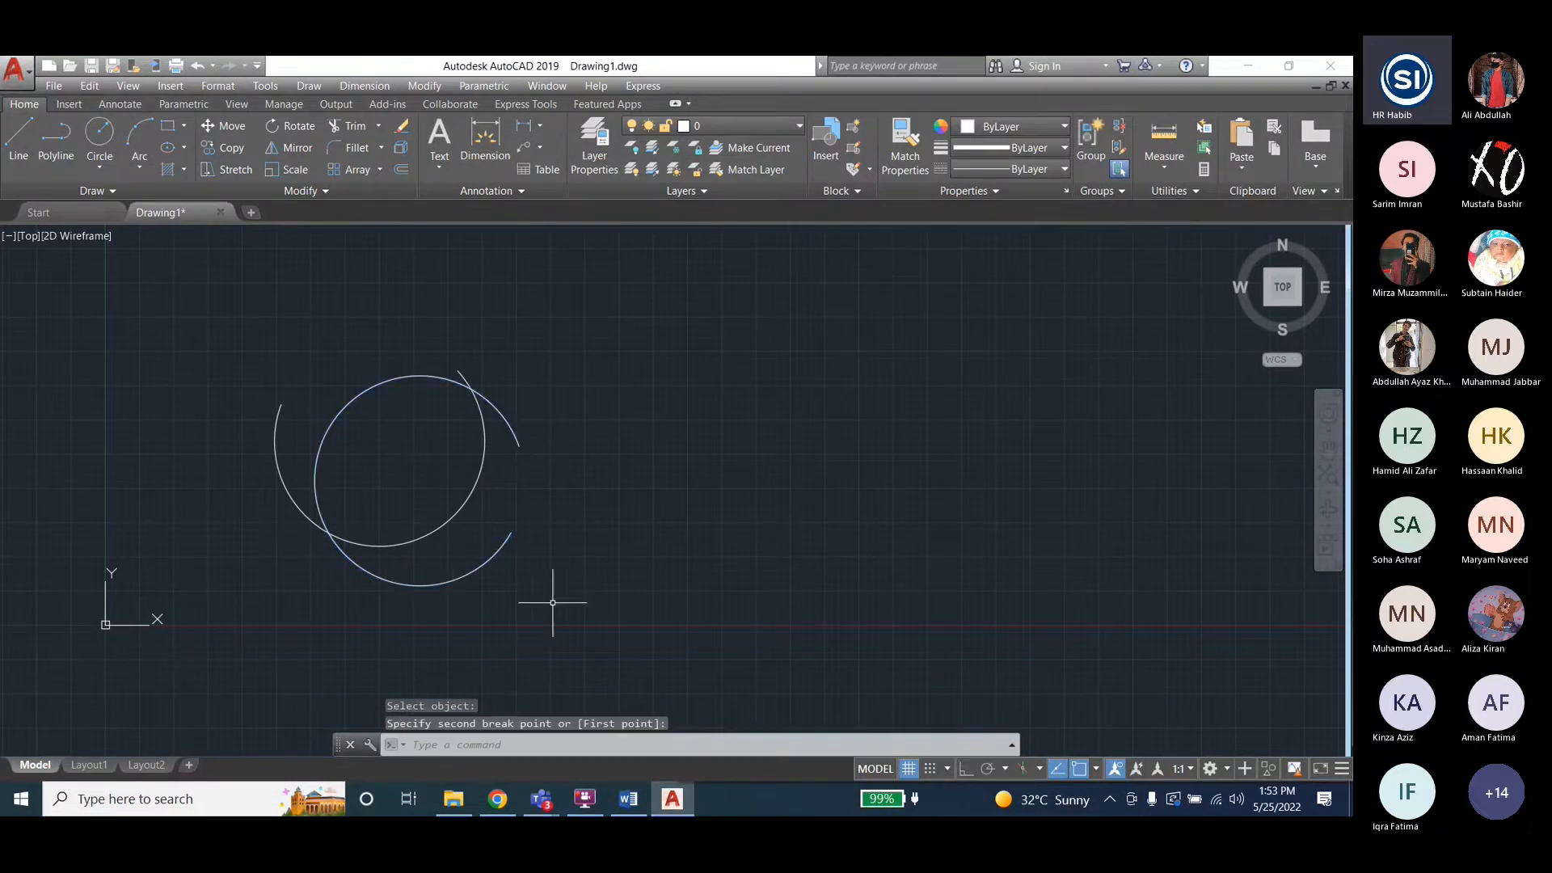
left_click(629, 799)
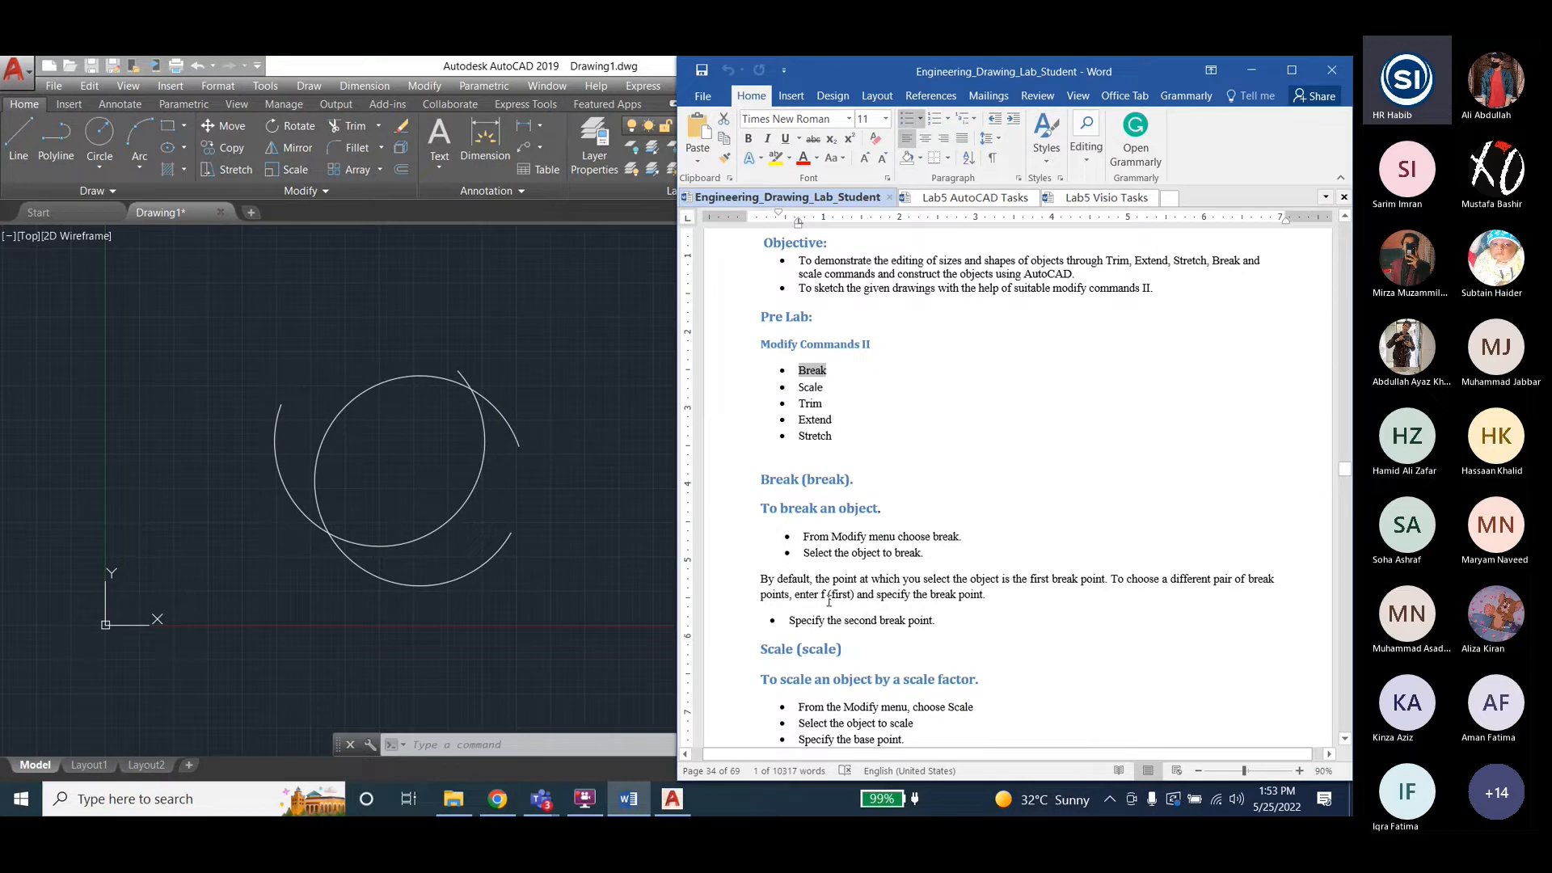
left_click(420, 87)
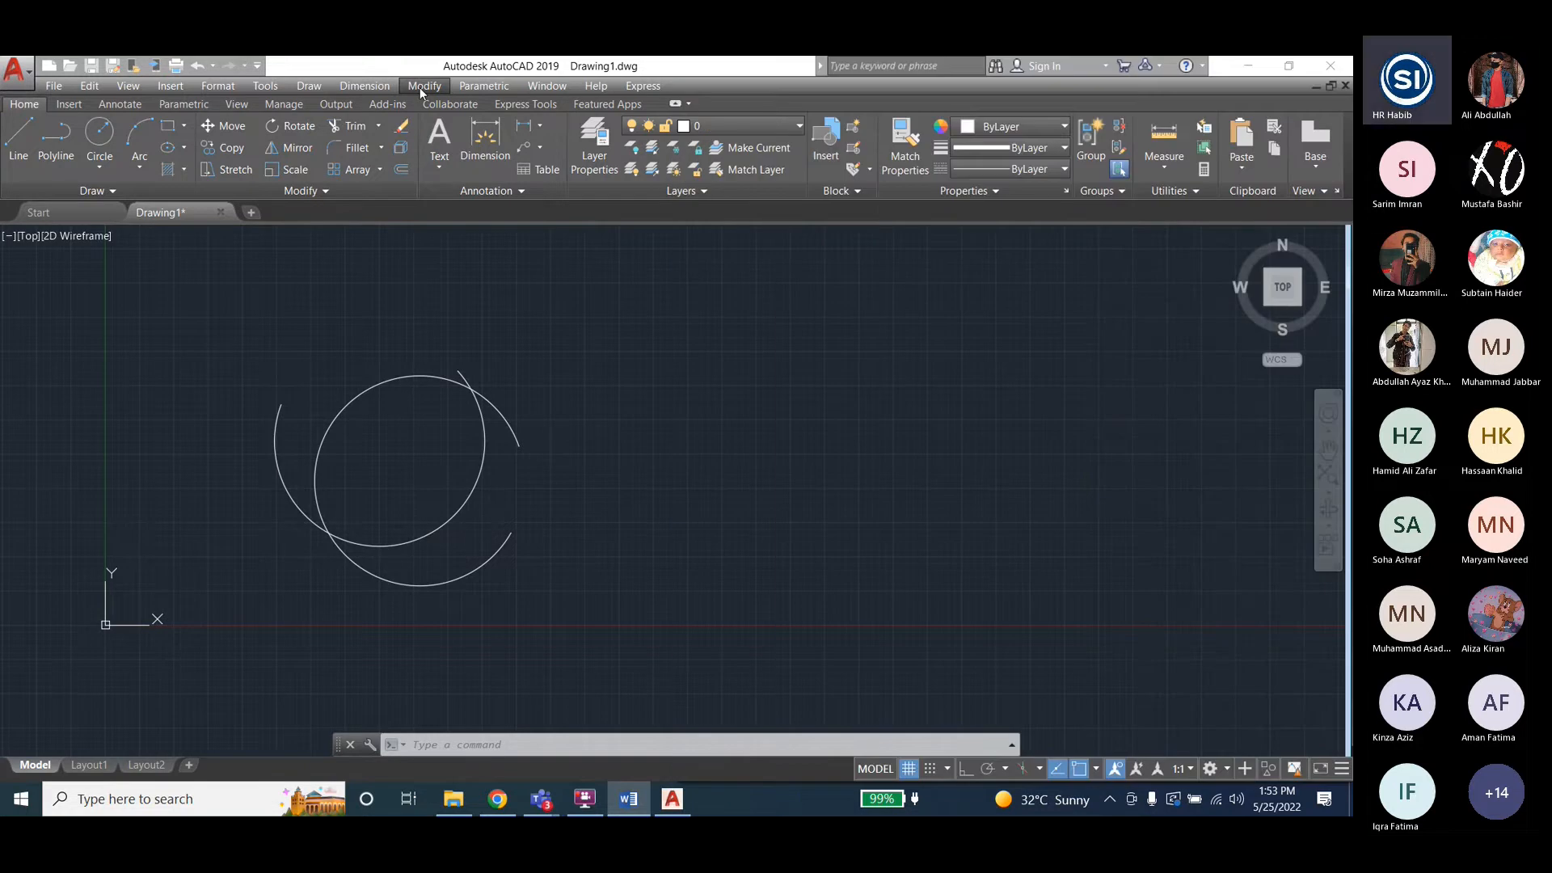
left_click(422, 86)
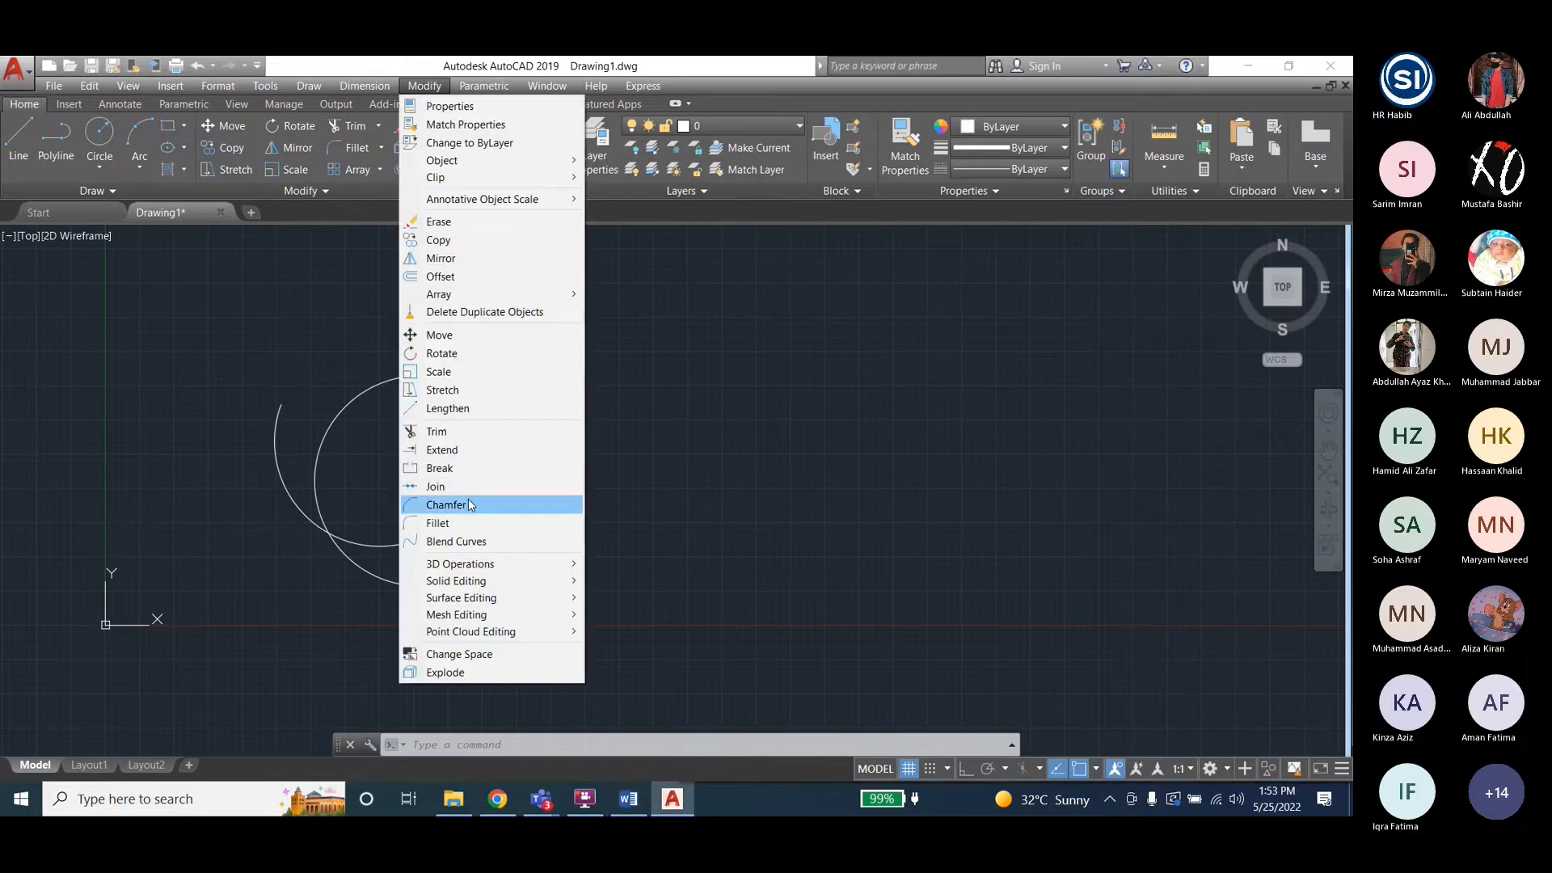
left_click(440, 468)
left_click(511, 533)
left_click(519, 445)
key("Escape")
key("Escape")
key("Escape")
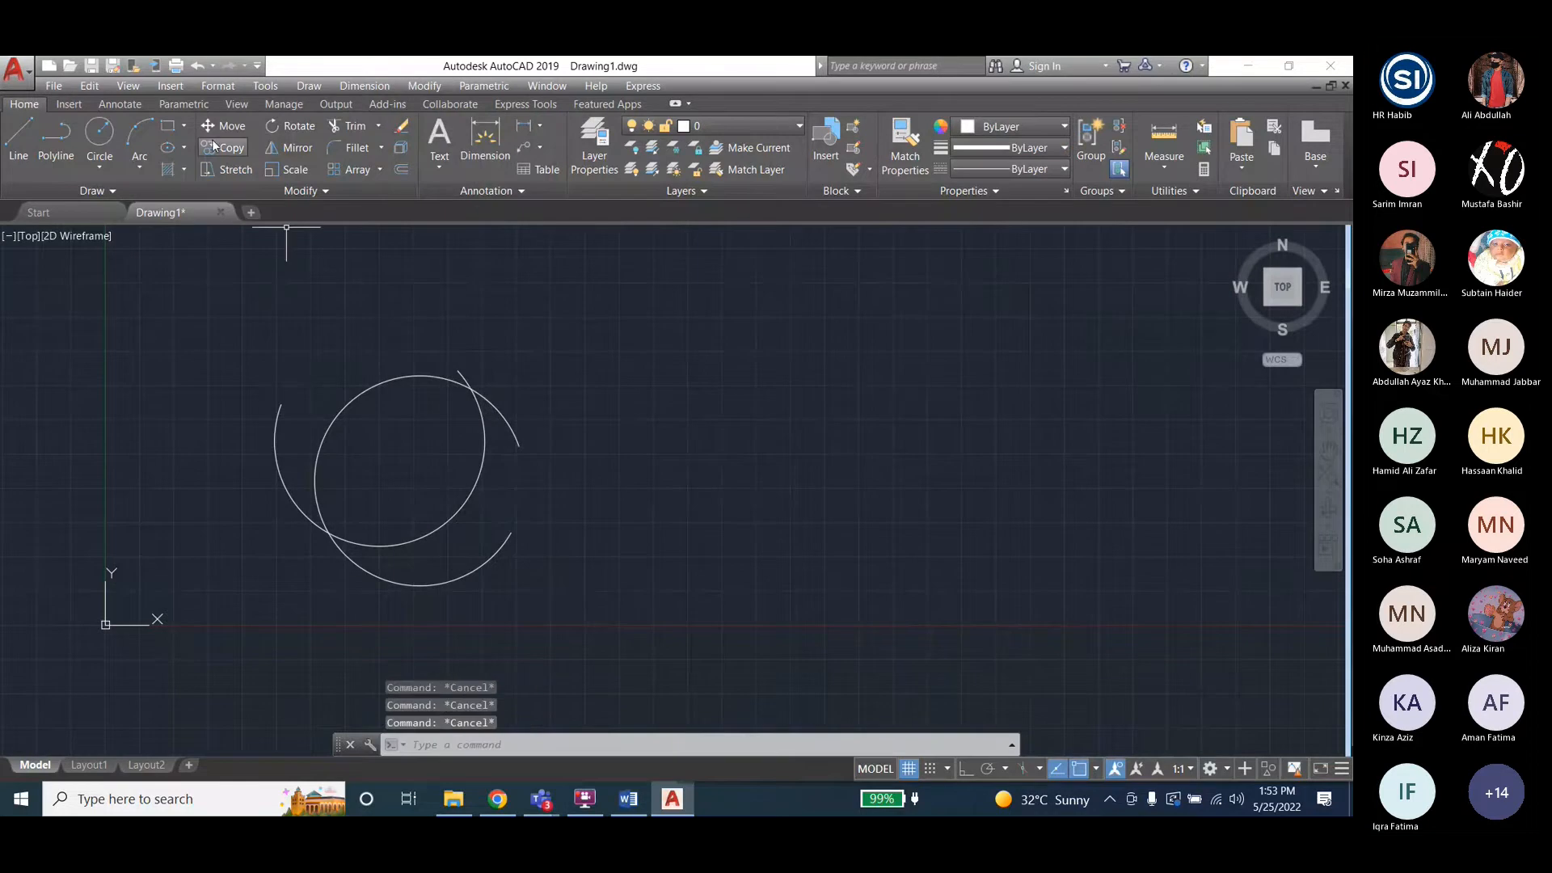
Draw a rectangle to the right of the two broken circles.
left_click(169, 126)
left_click(556, 365)
left_click(822, 540)
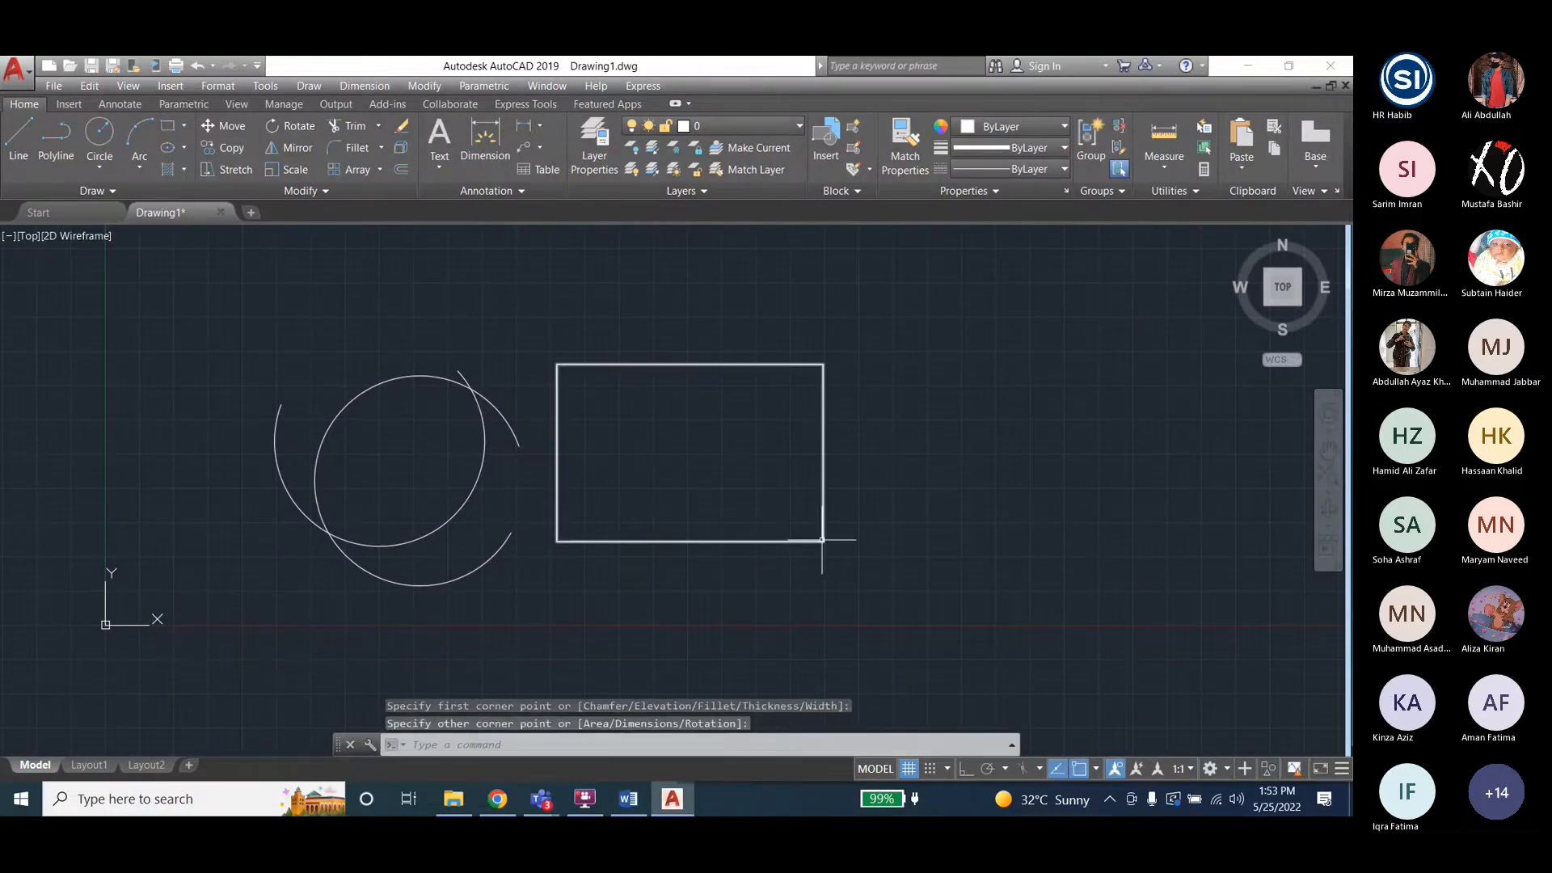
key("Escape")
Break the rectangle using the First point option, from its top edge's midpoint to the upper part of its right edge.
left_click(425, 85)
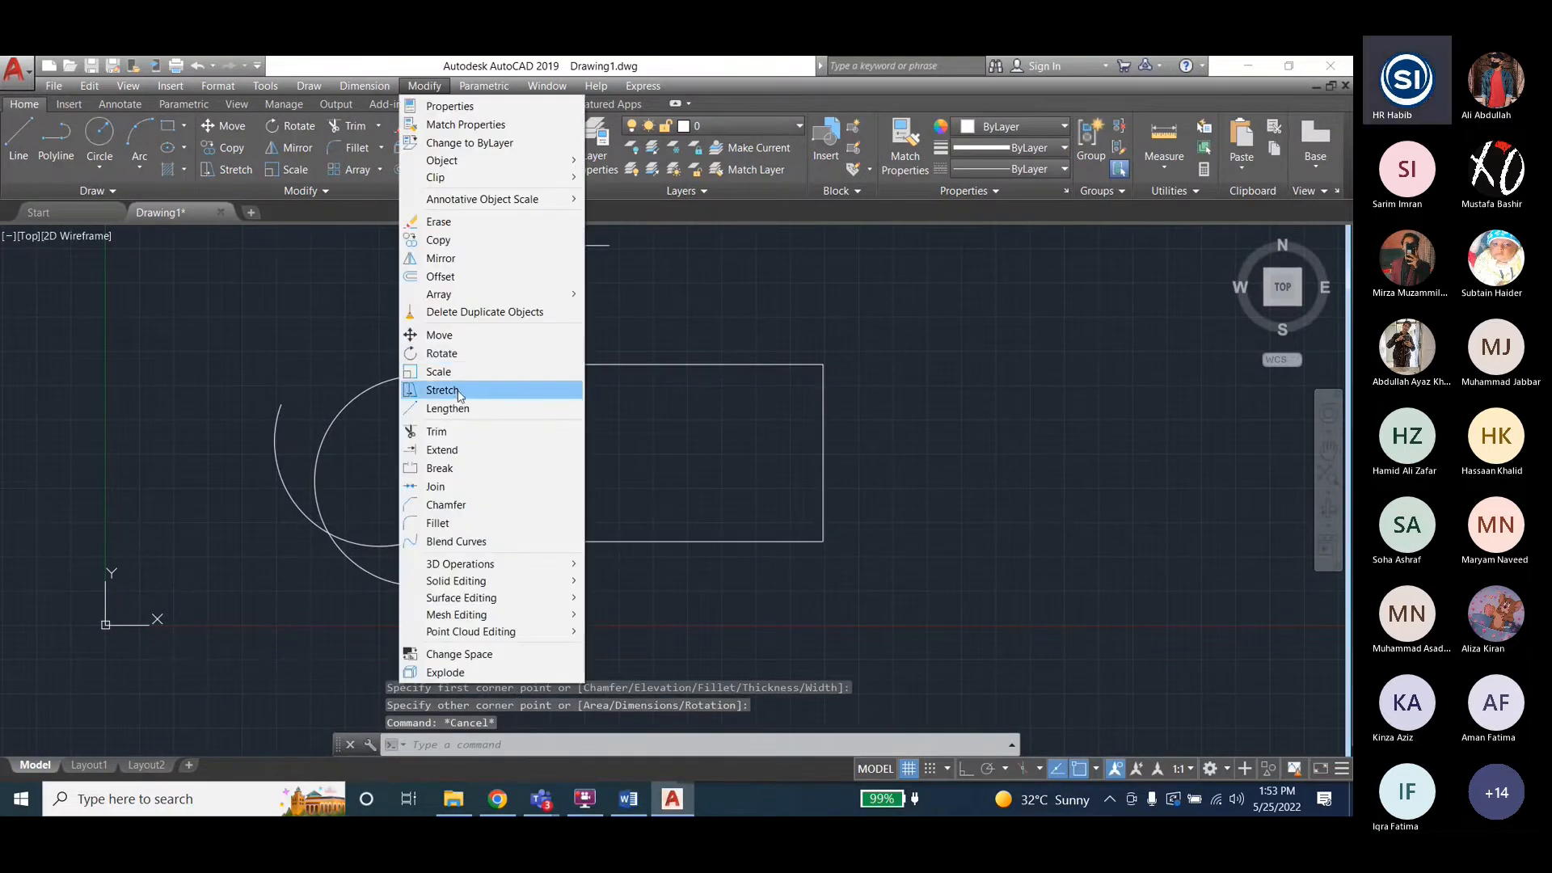
left_click(440, 468)
scroll(681, 365, "up", 2)
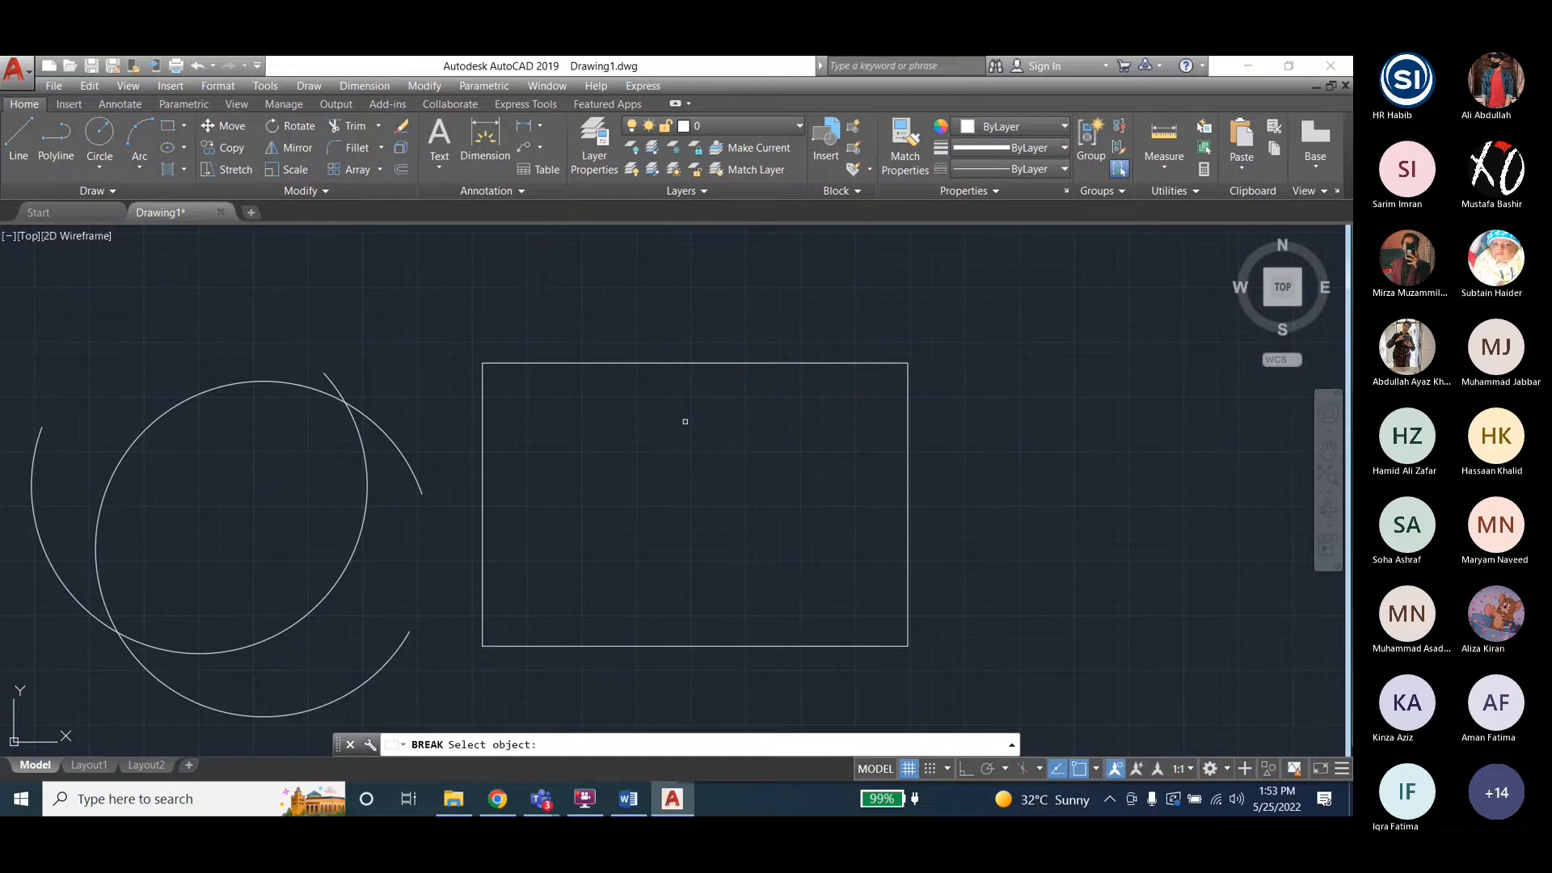
left_click(704, 364)
type("f")
key("Return")
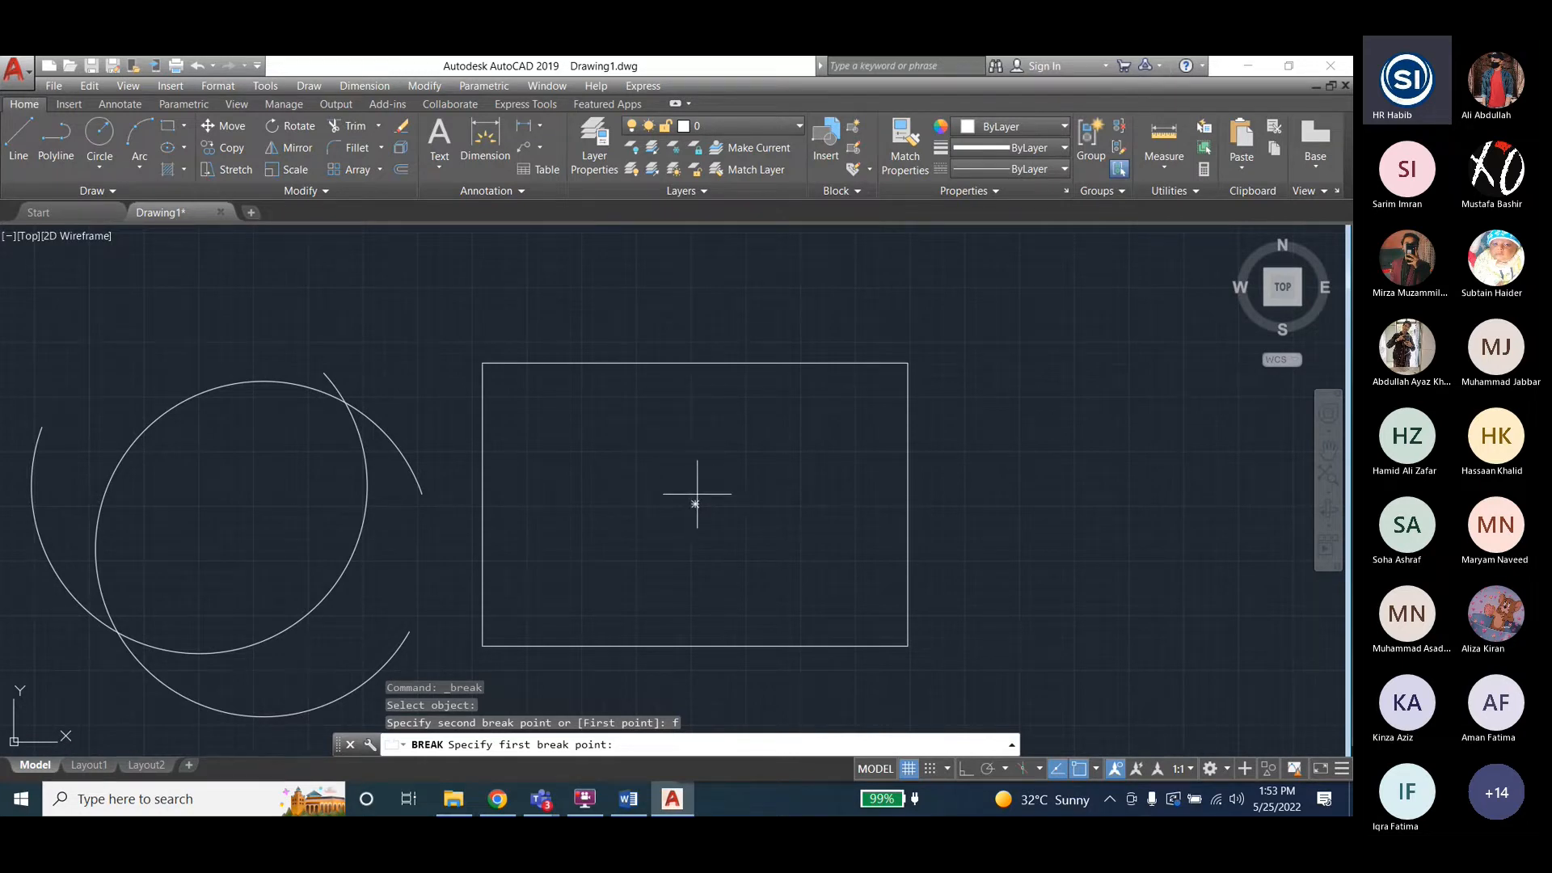
left_click(696, 363)
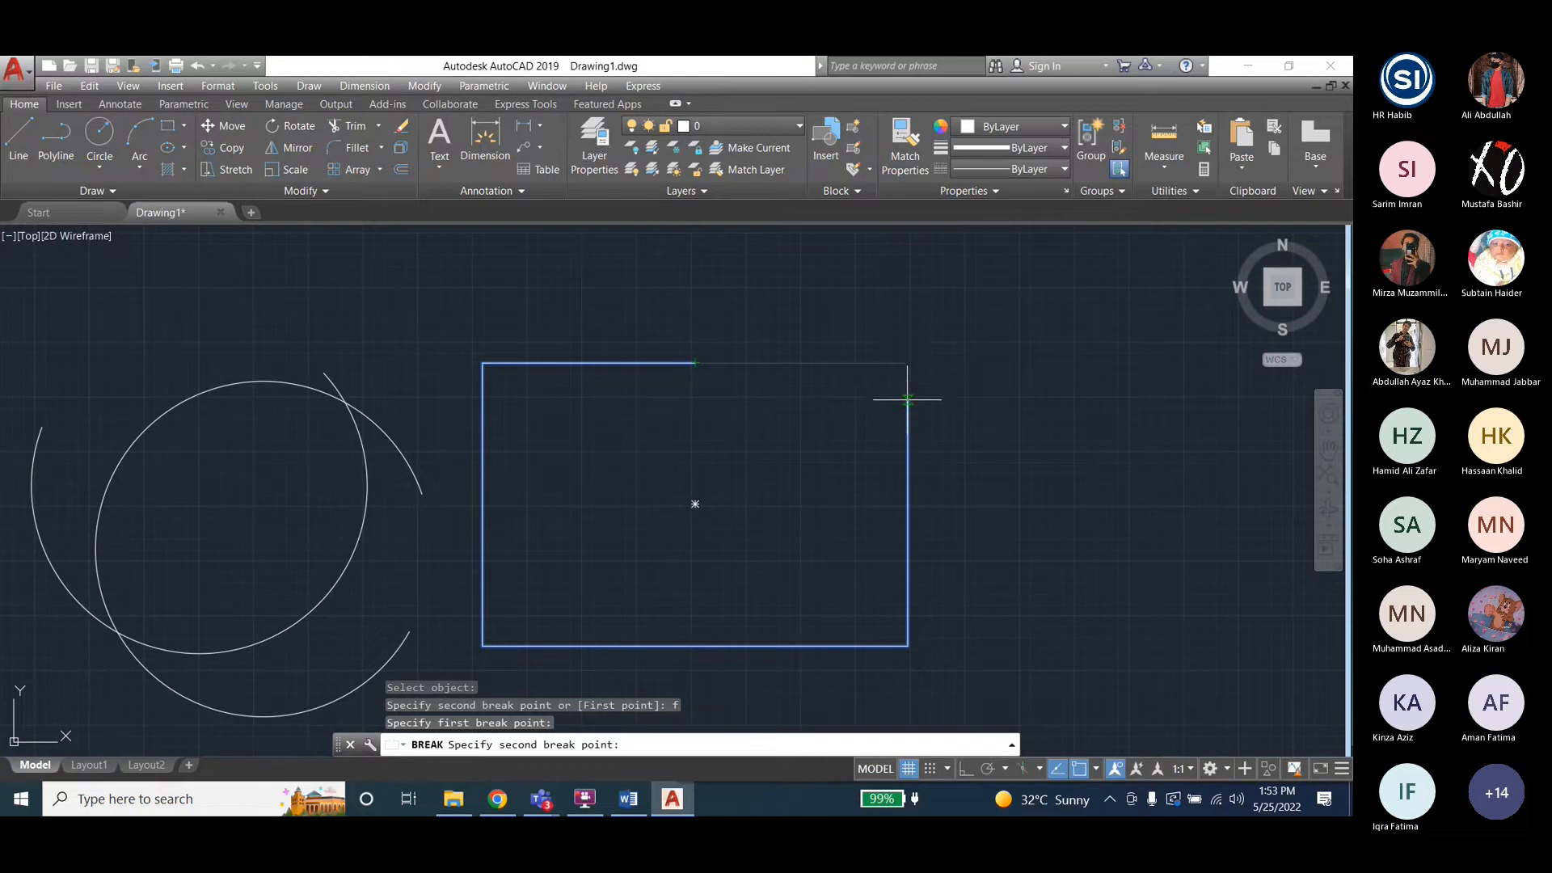
left_click(908, 439)
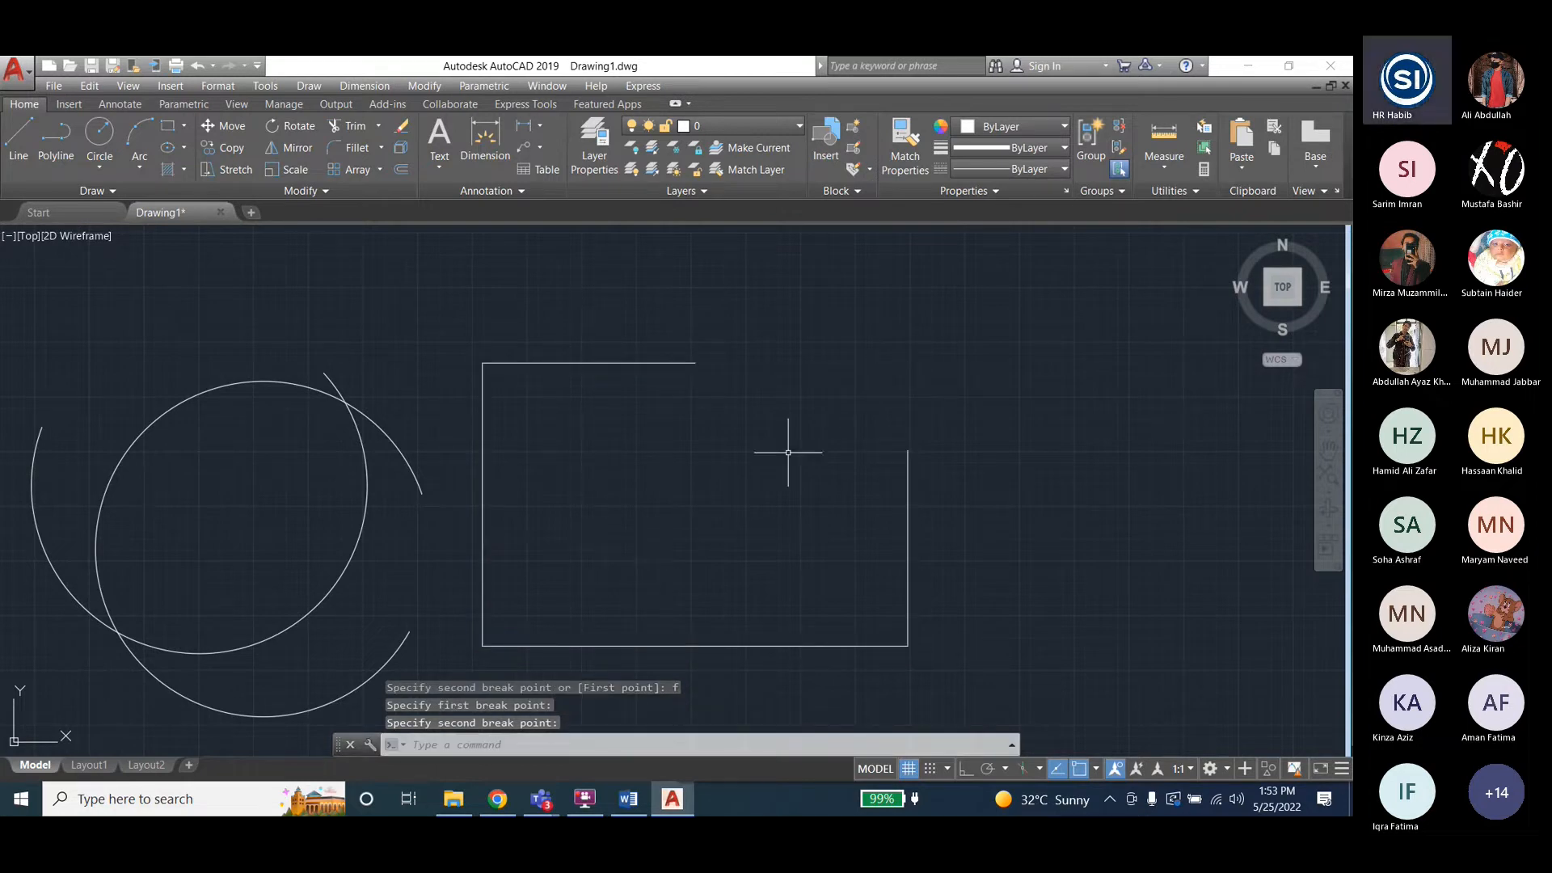
key("Escape")
Switch to Word and highlight Scale in the Modify Commands II list as the next command to cover.
scroll(620, 459, "down", 2)
key("alt+Tab")
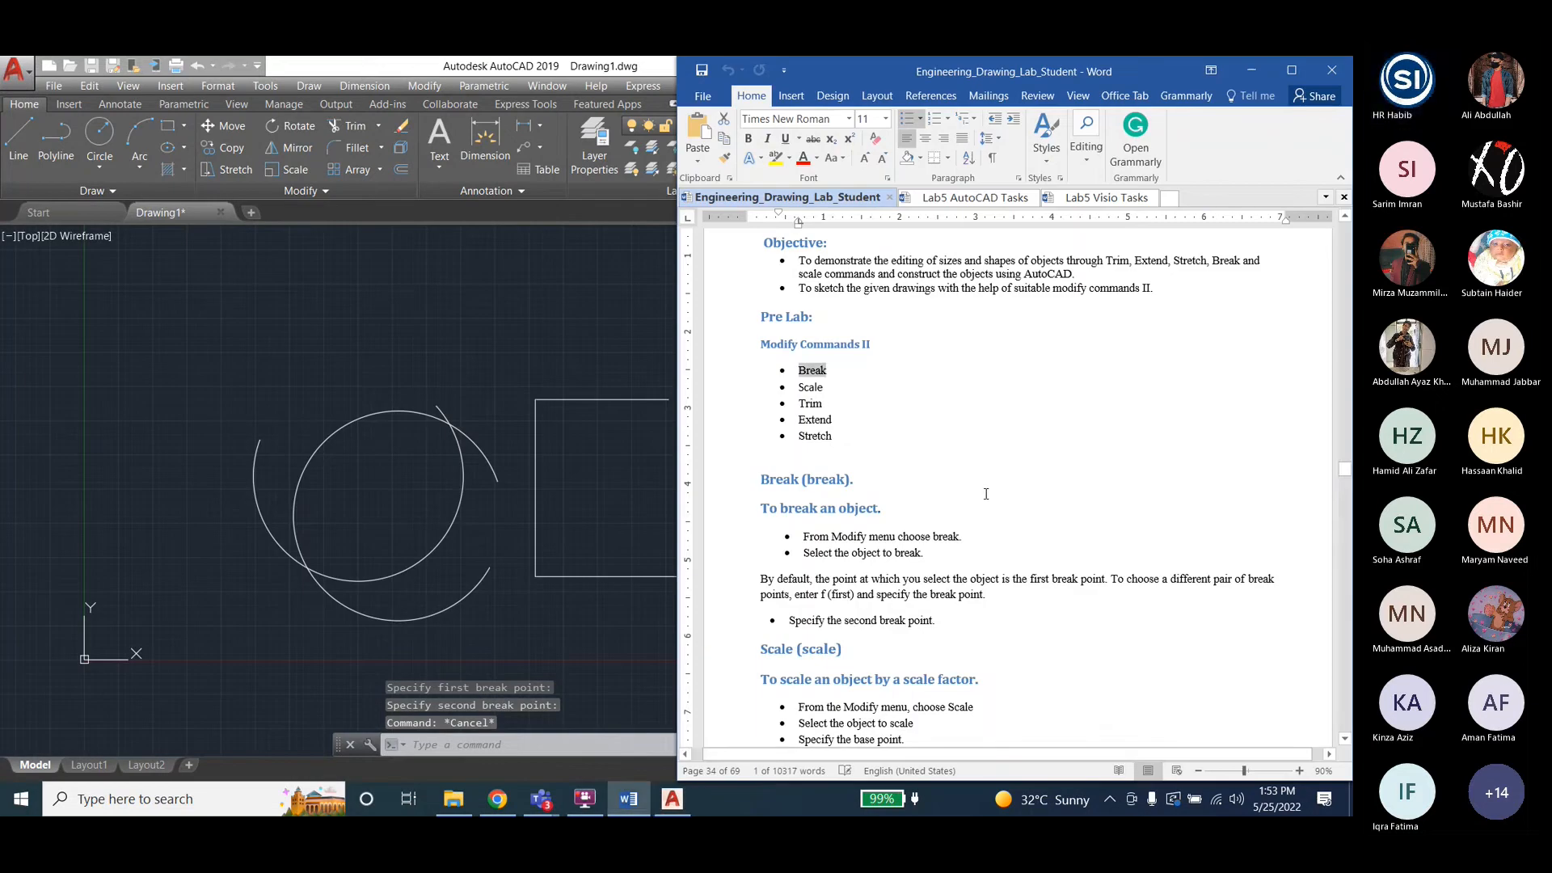
double_click(810, 388)
Return to AutoCAD and draw a small circle above the gap in the broken rectangle.
left_click(543, 353)
key("Escape")
key("Escape")
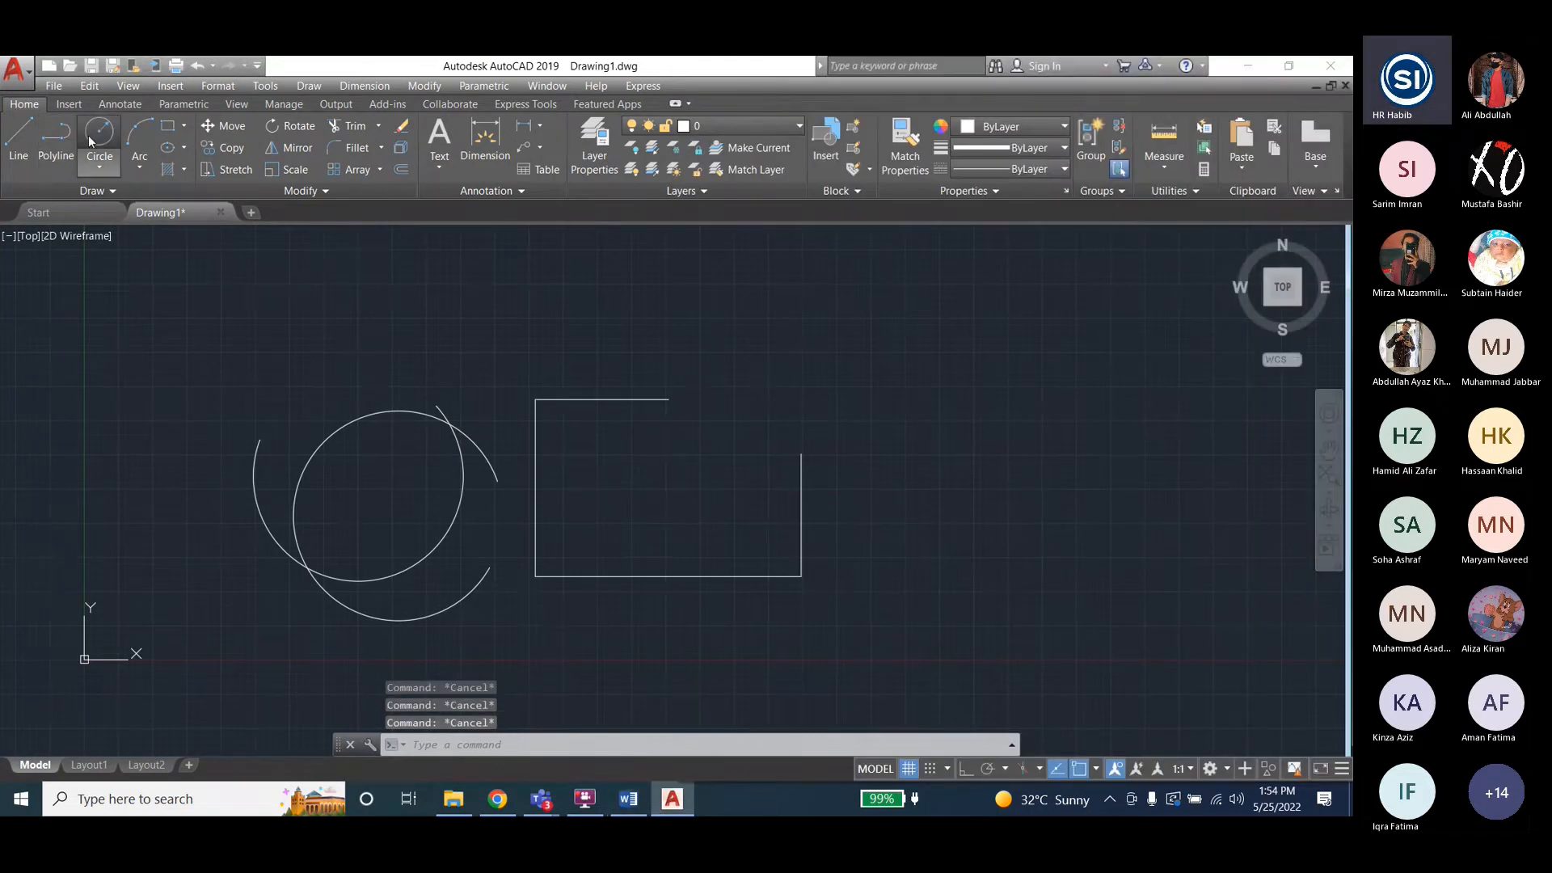
left_click(98, 134)
left_click(727, 341)
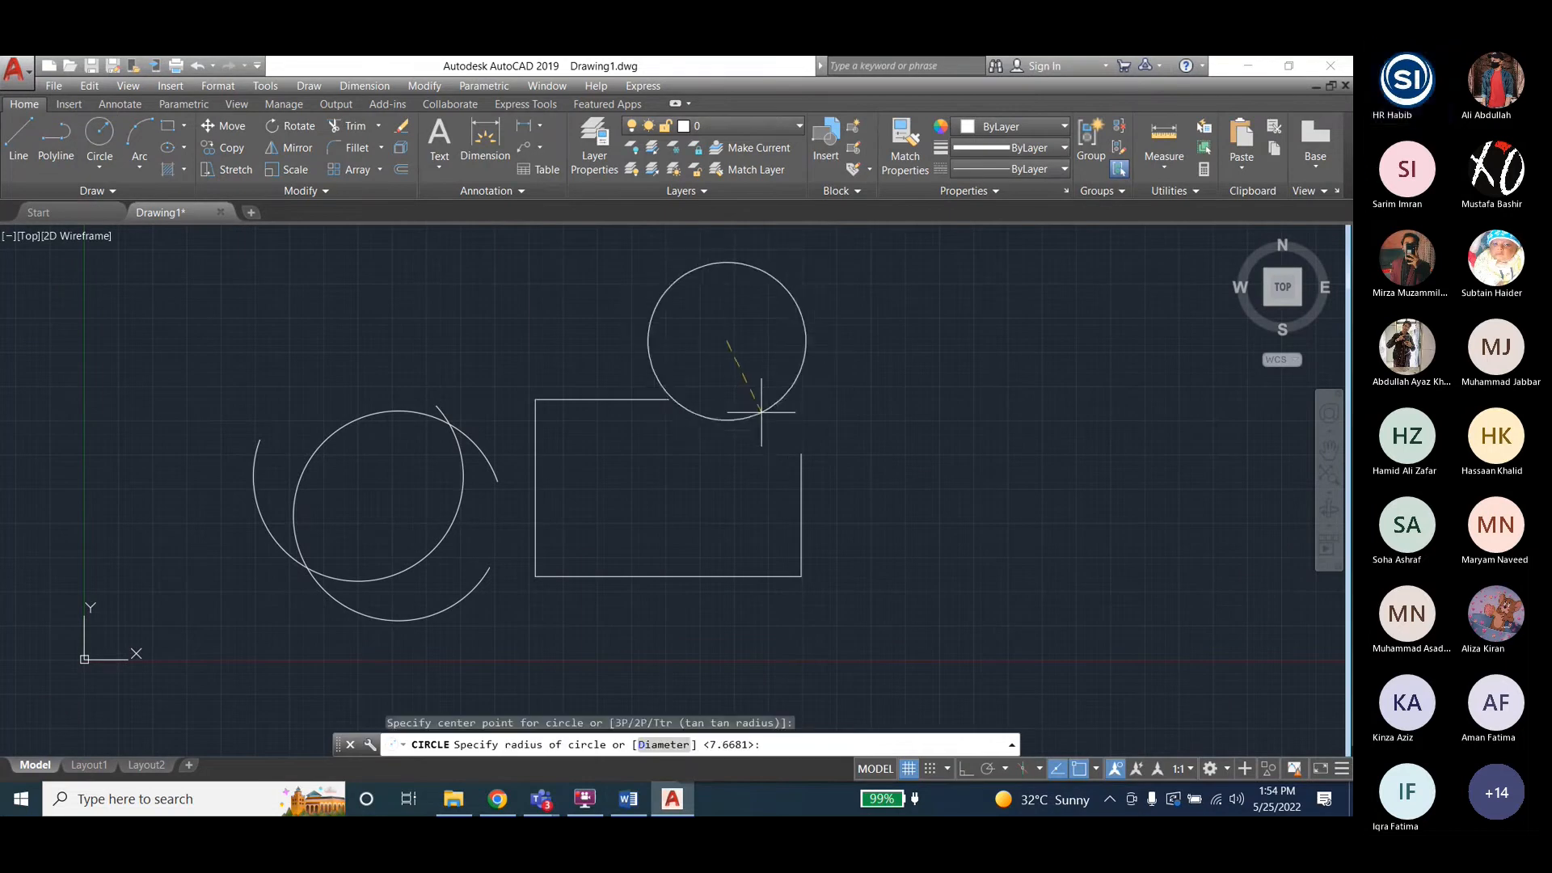
left_click(745, 399)
Scale the small circle above the rectangle about its centre by a factor of 0.5.
left_click(424, 85)
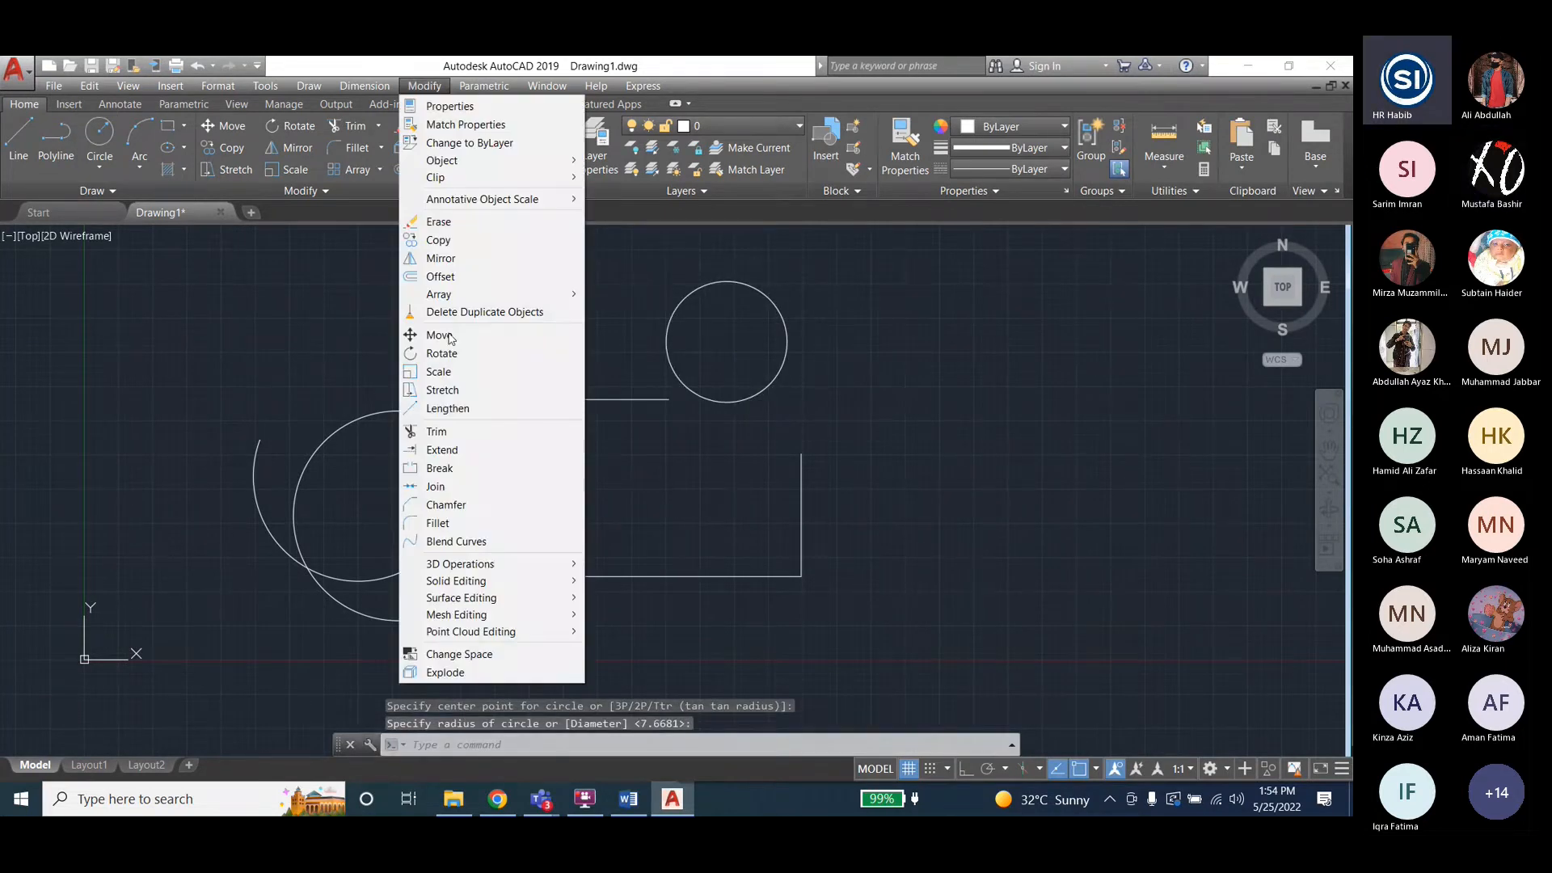
left_click(440, 371)
left_click(785, 358)
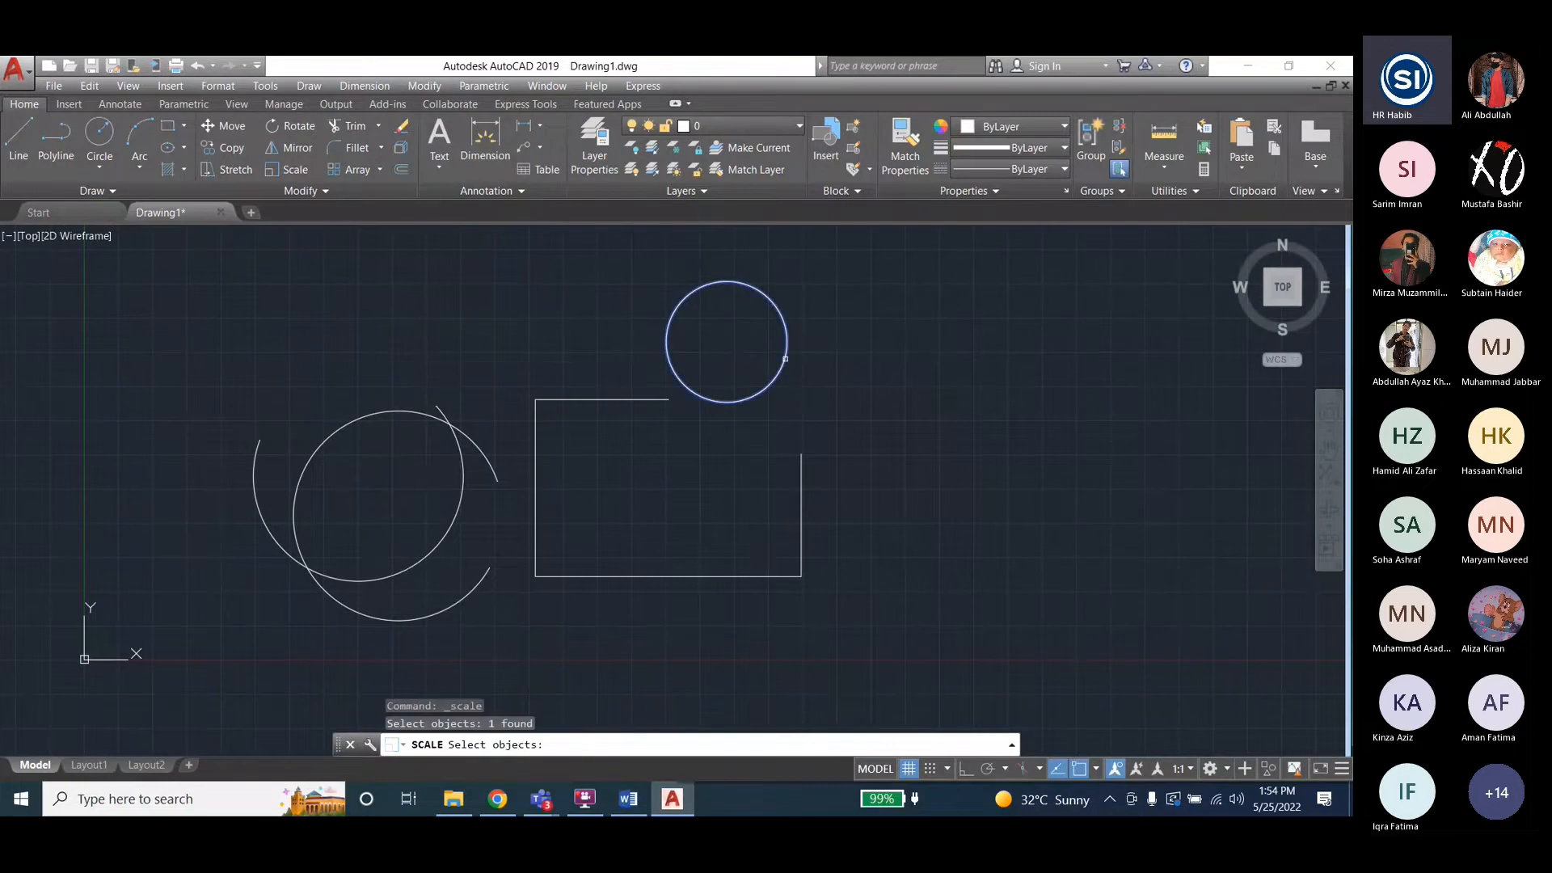
key("Return")
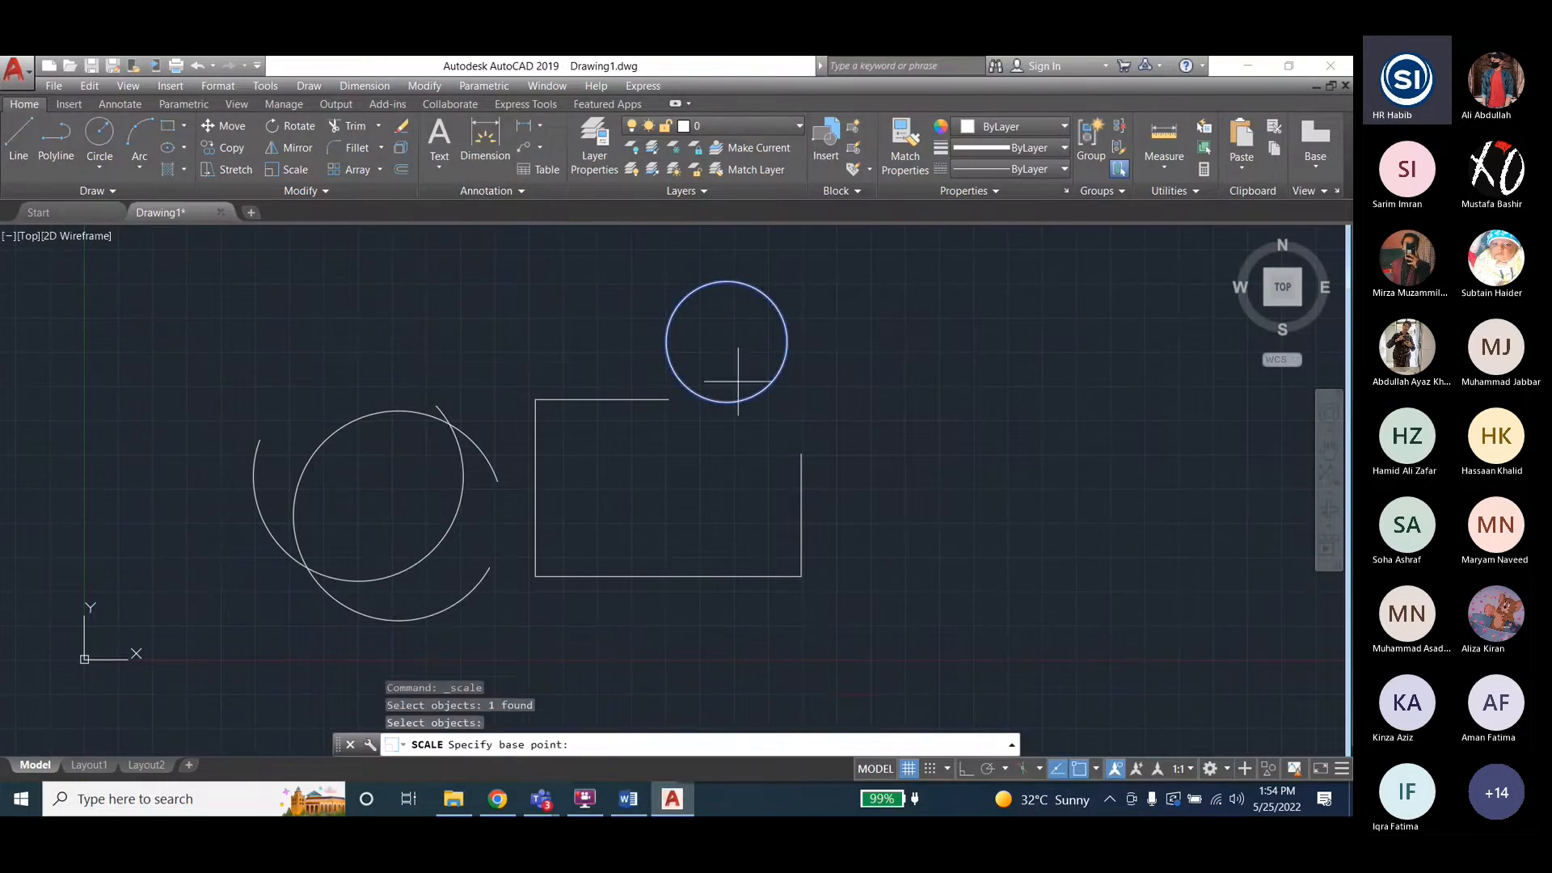
left_click(727, 340)
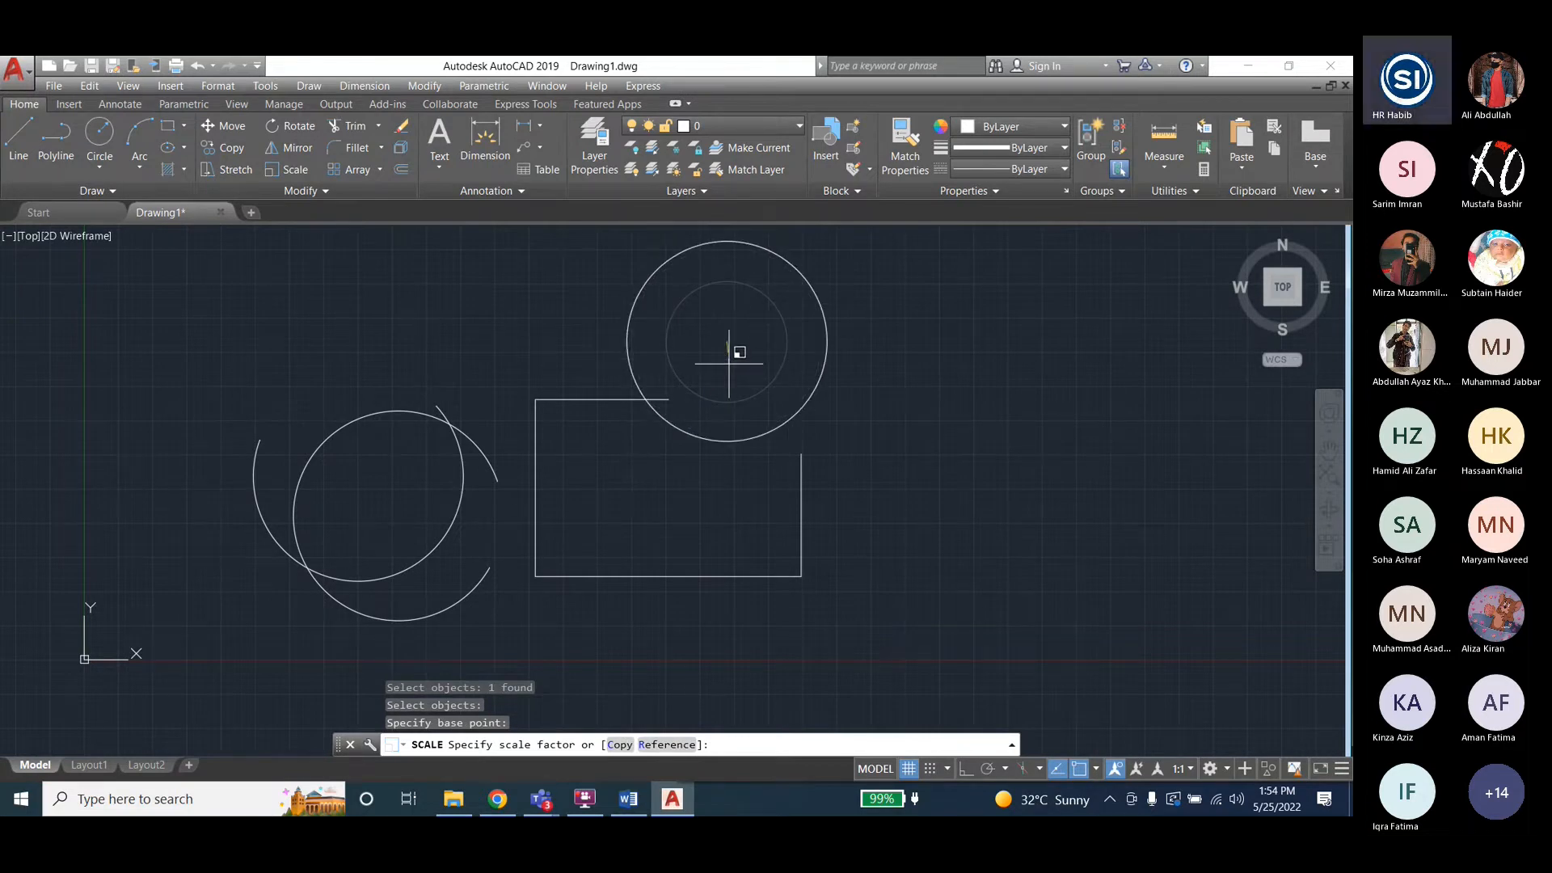
type("0.5")
key("Return")
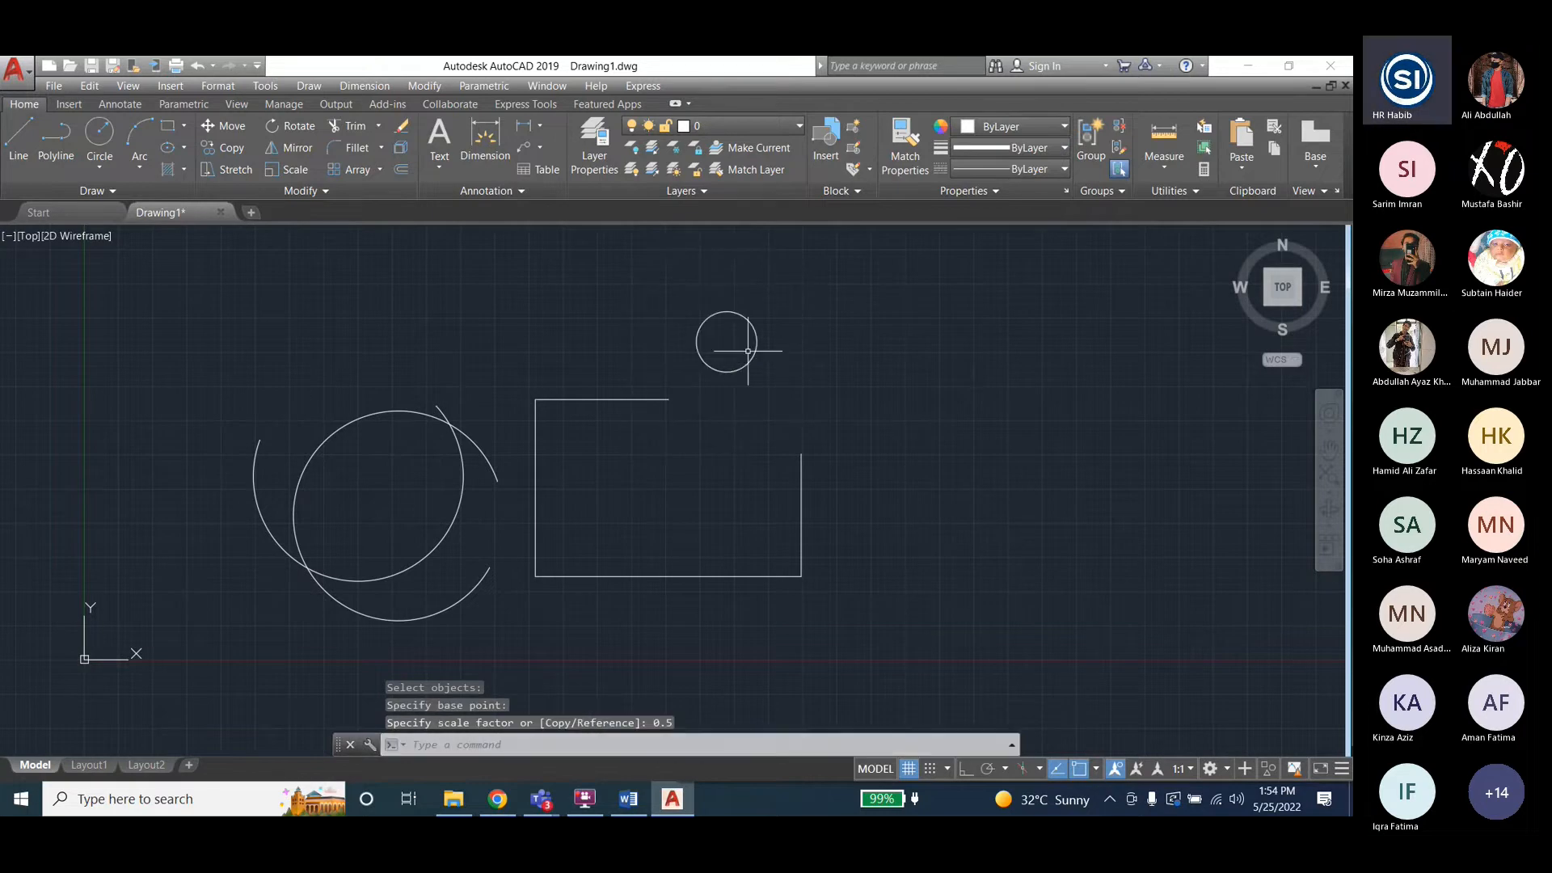
Check the Modify Commands II list in Word for the next command and return to the AutoCAD drawing.
left_click(629, 798)
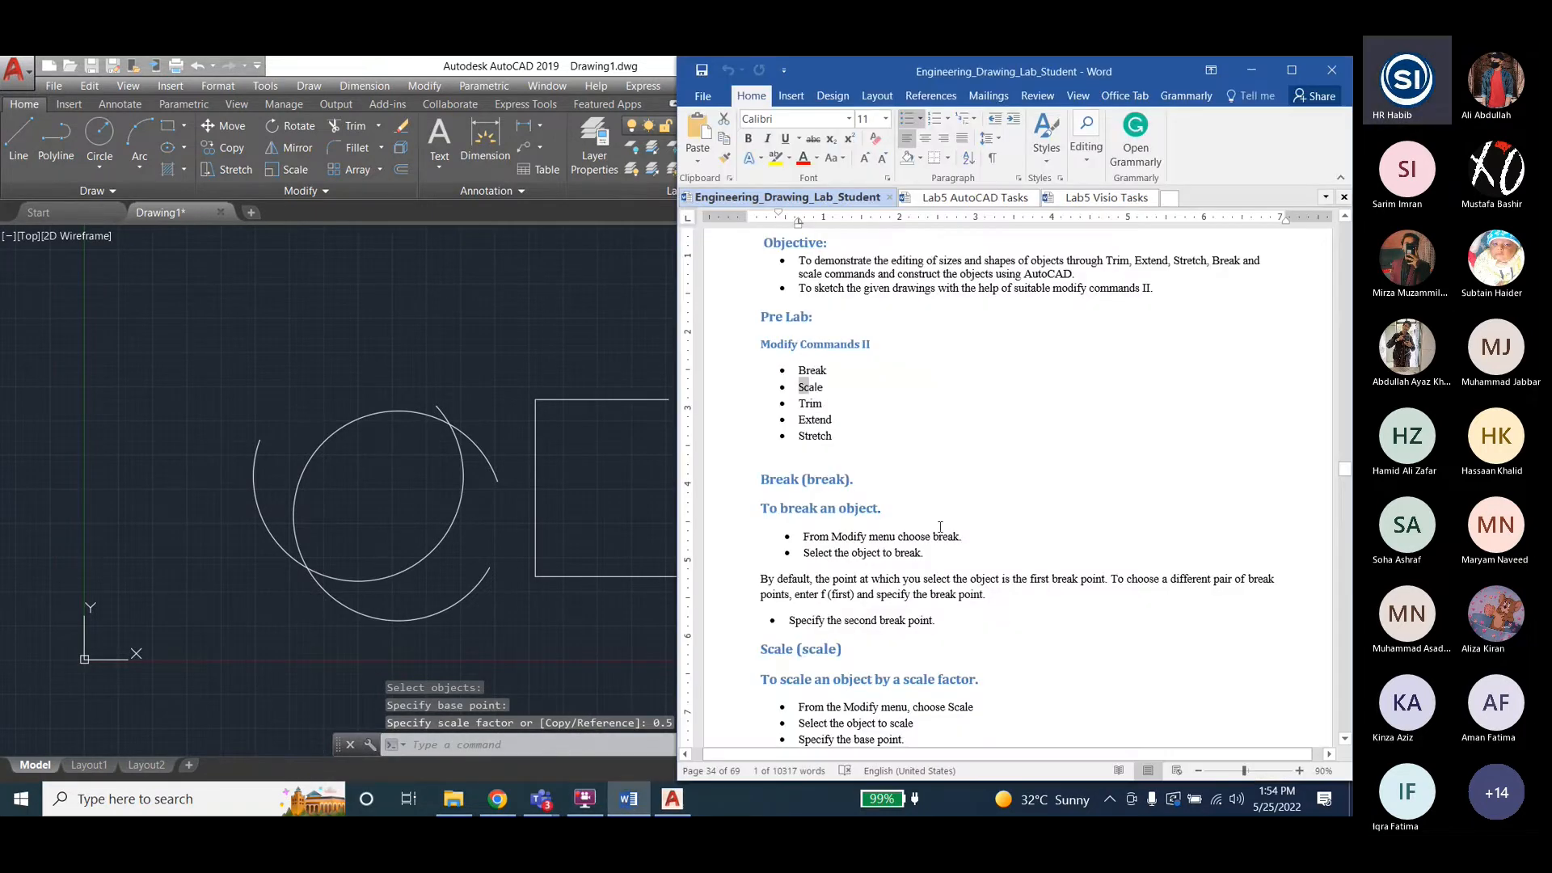
left_click(548, 407)
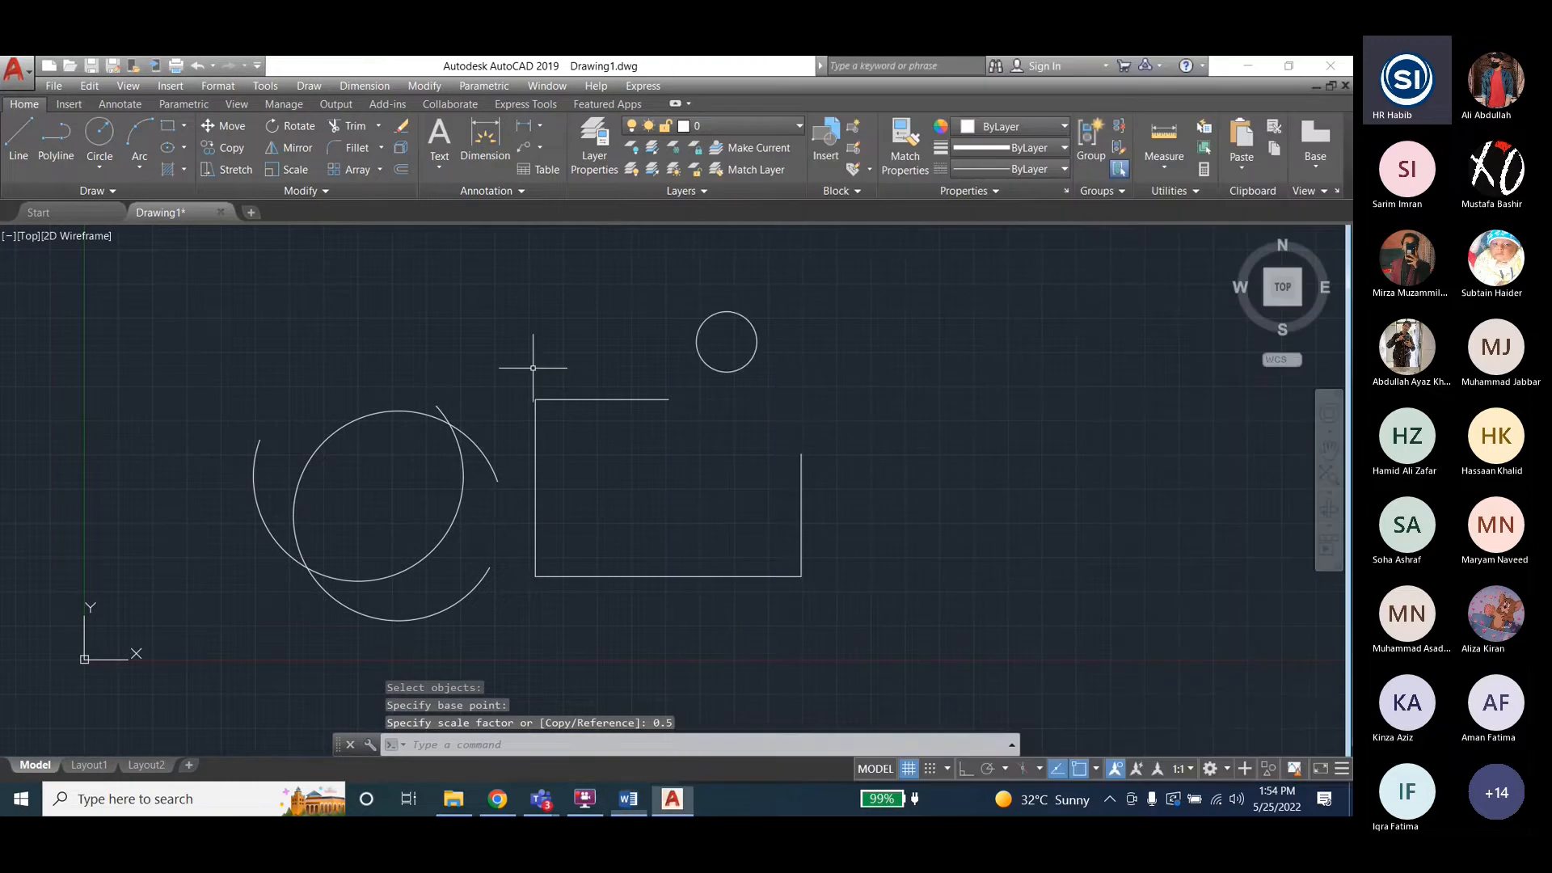
key("Escape")
key("Escape")
key("Escape")
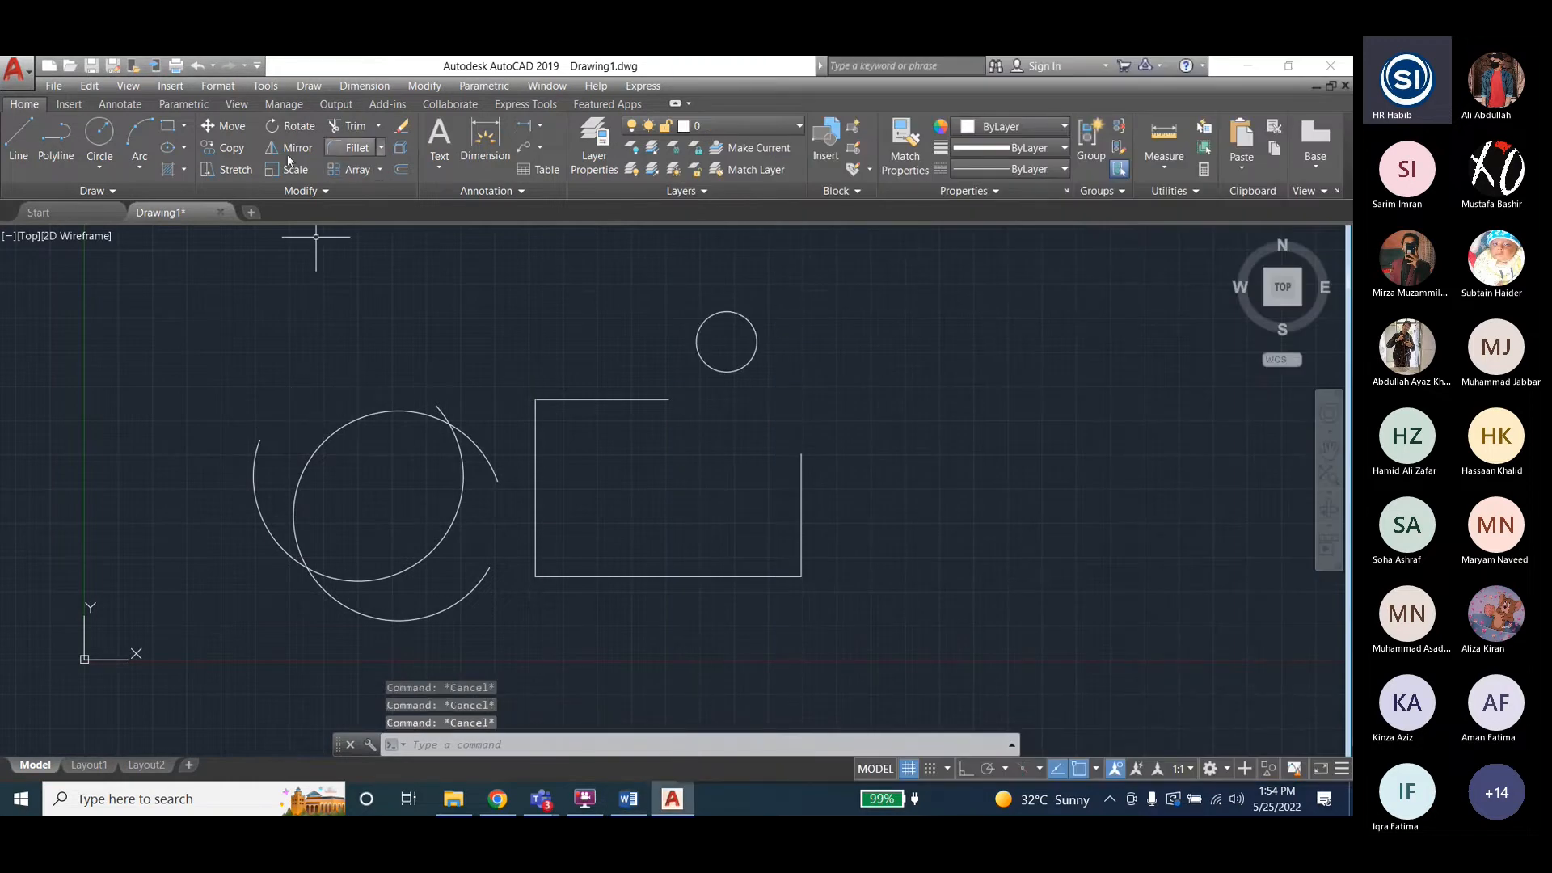
Draw a circle centred on the broken rectangle's lower-right corner, overlapping its bottom and right edges.
left_click(101, 134)
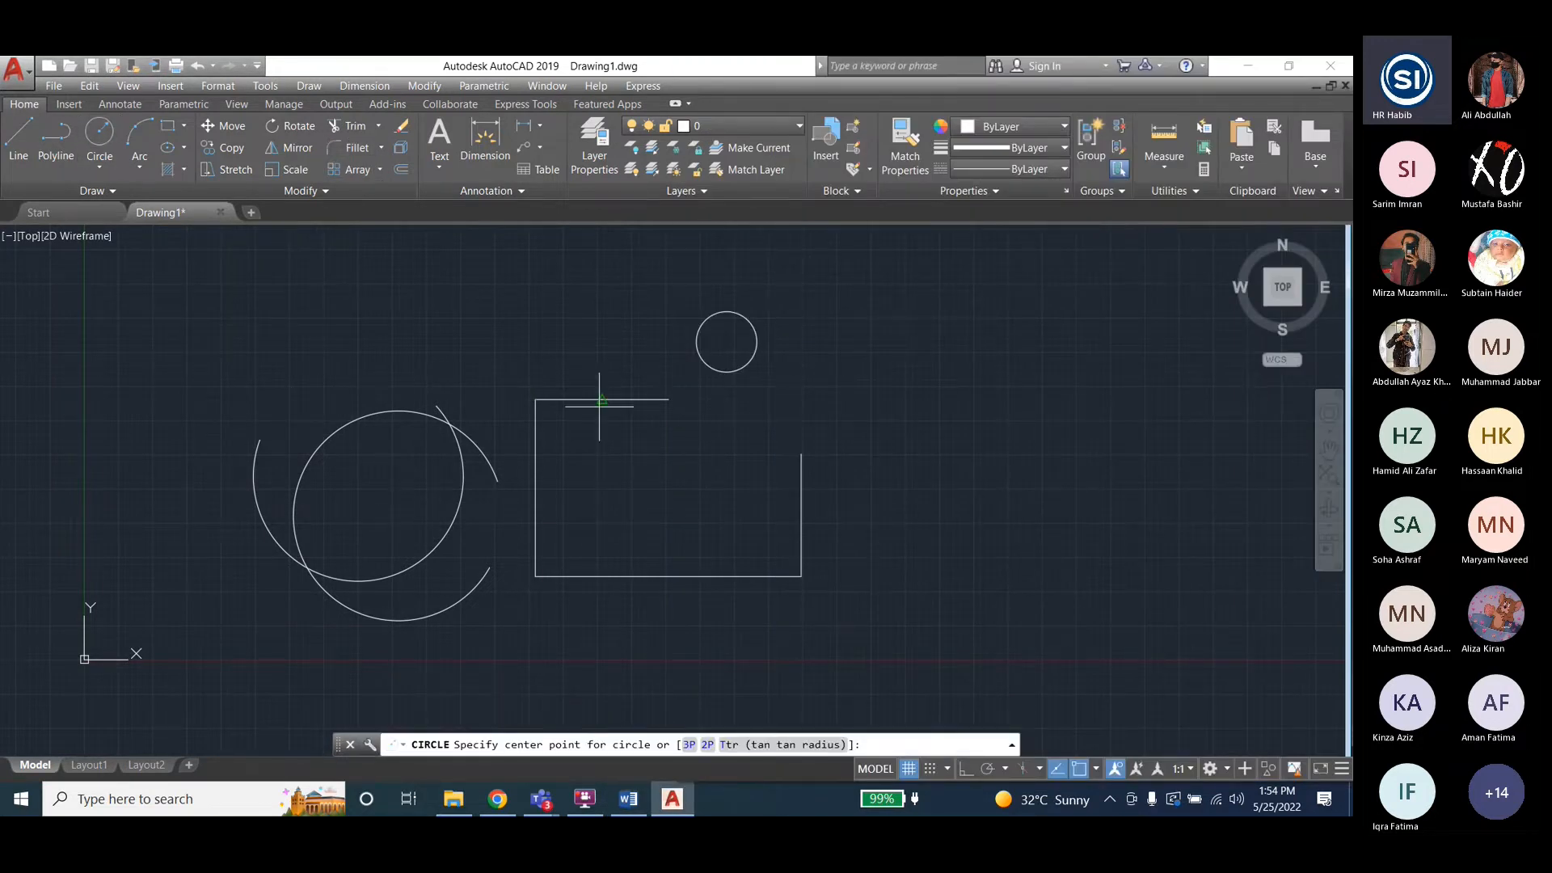
key("Escape")
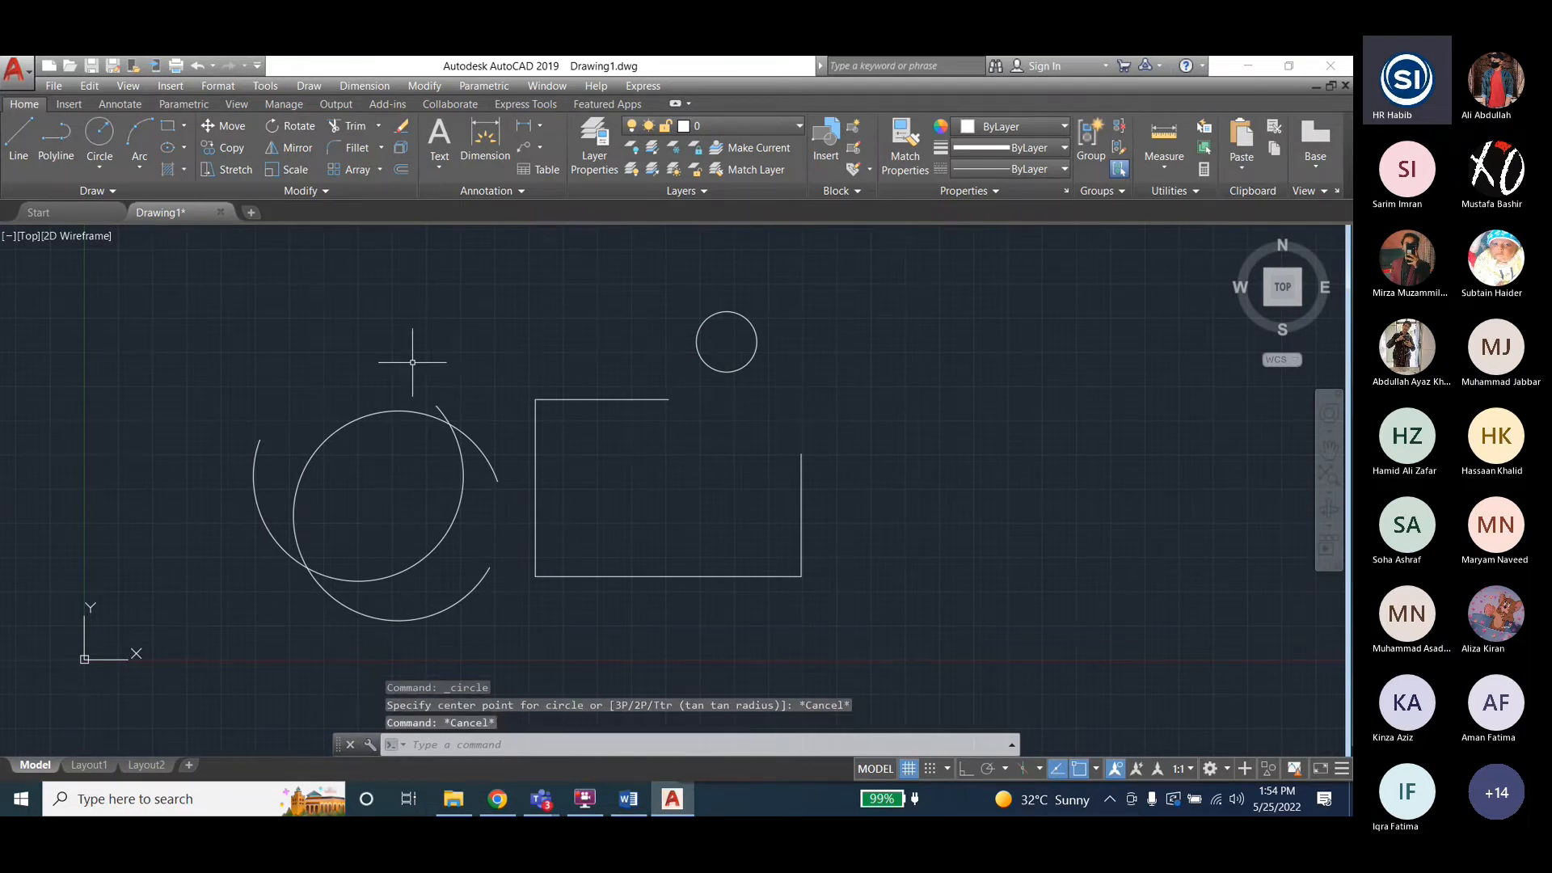
key("Return")
left_click(801, 577)
scroll(833, 624, "up", 2)
key("Escape")
key("Escape")
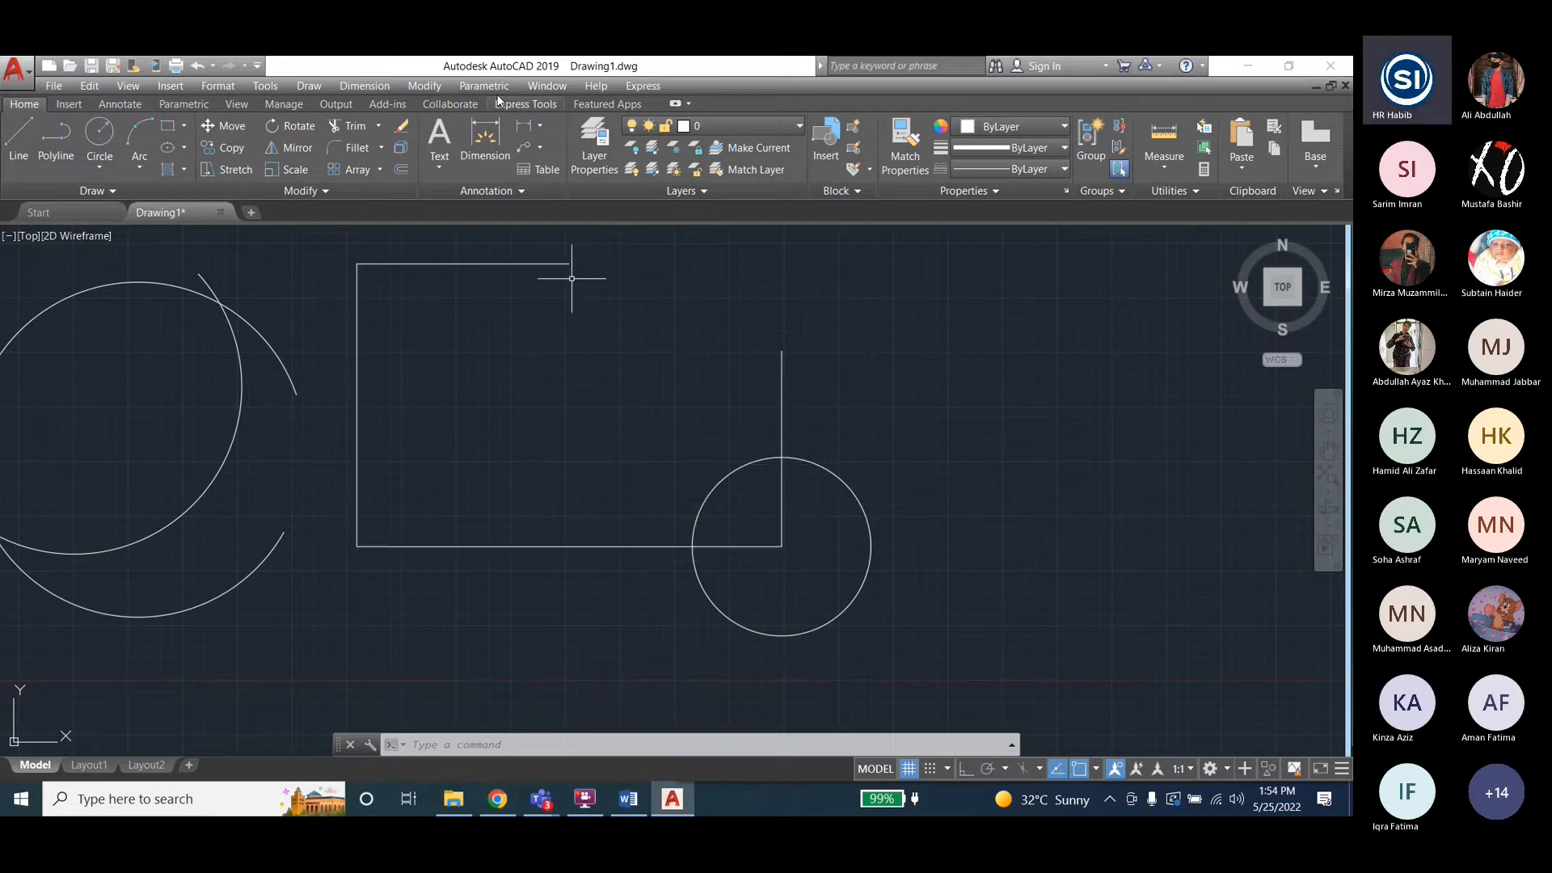
Trim the circle outside the rectangle and the adjoining rectangle edges outside the circle, using both shapes as cutting edges, leaving a quarter-circle sector.
left_click(425, 86)
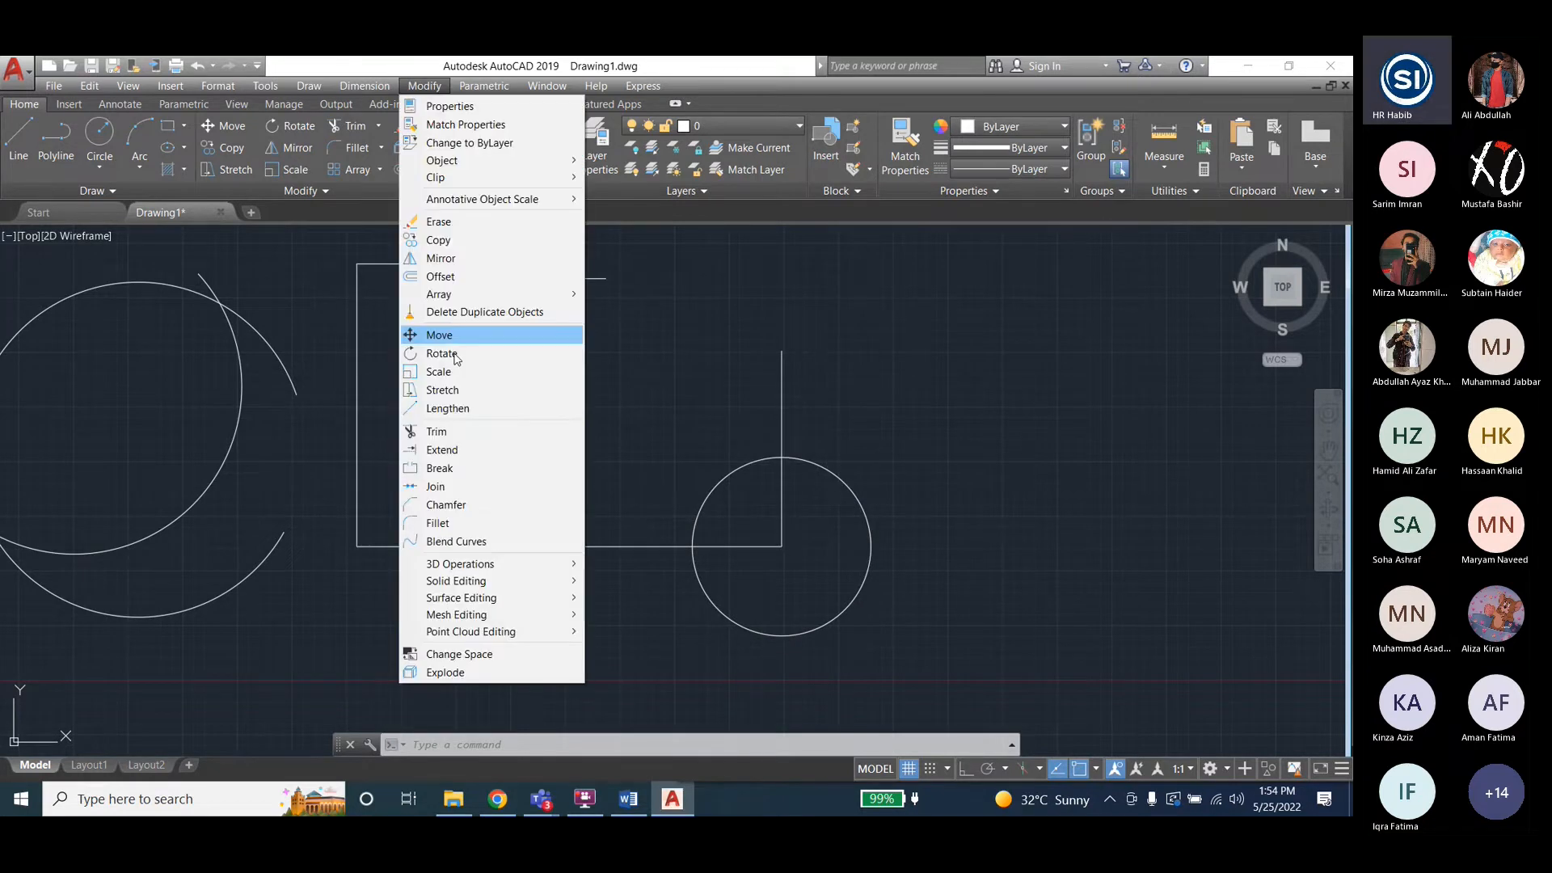
left_click(457, 437)
left_click(781, 429)
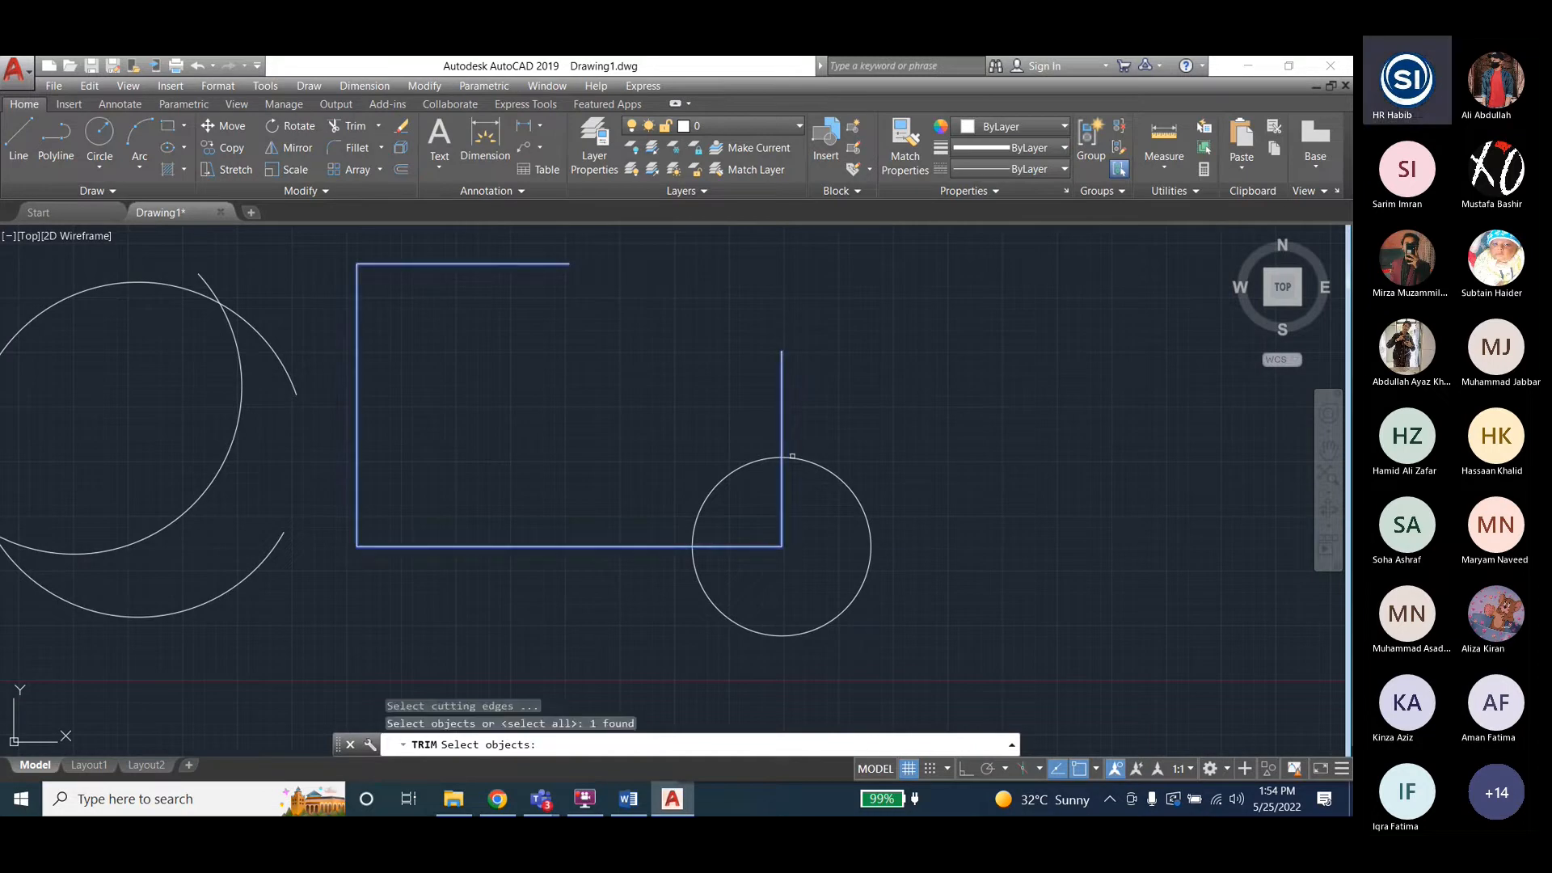
left_click(817, 465)
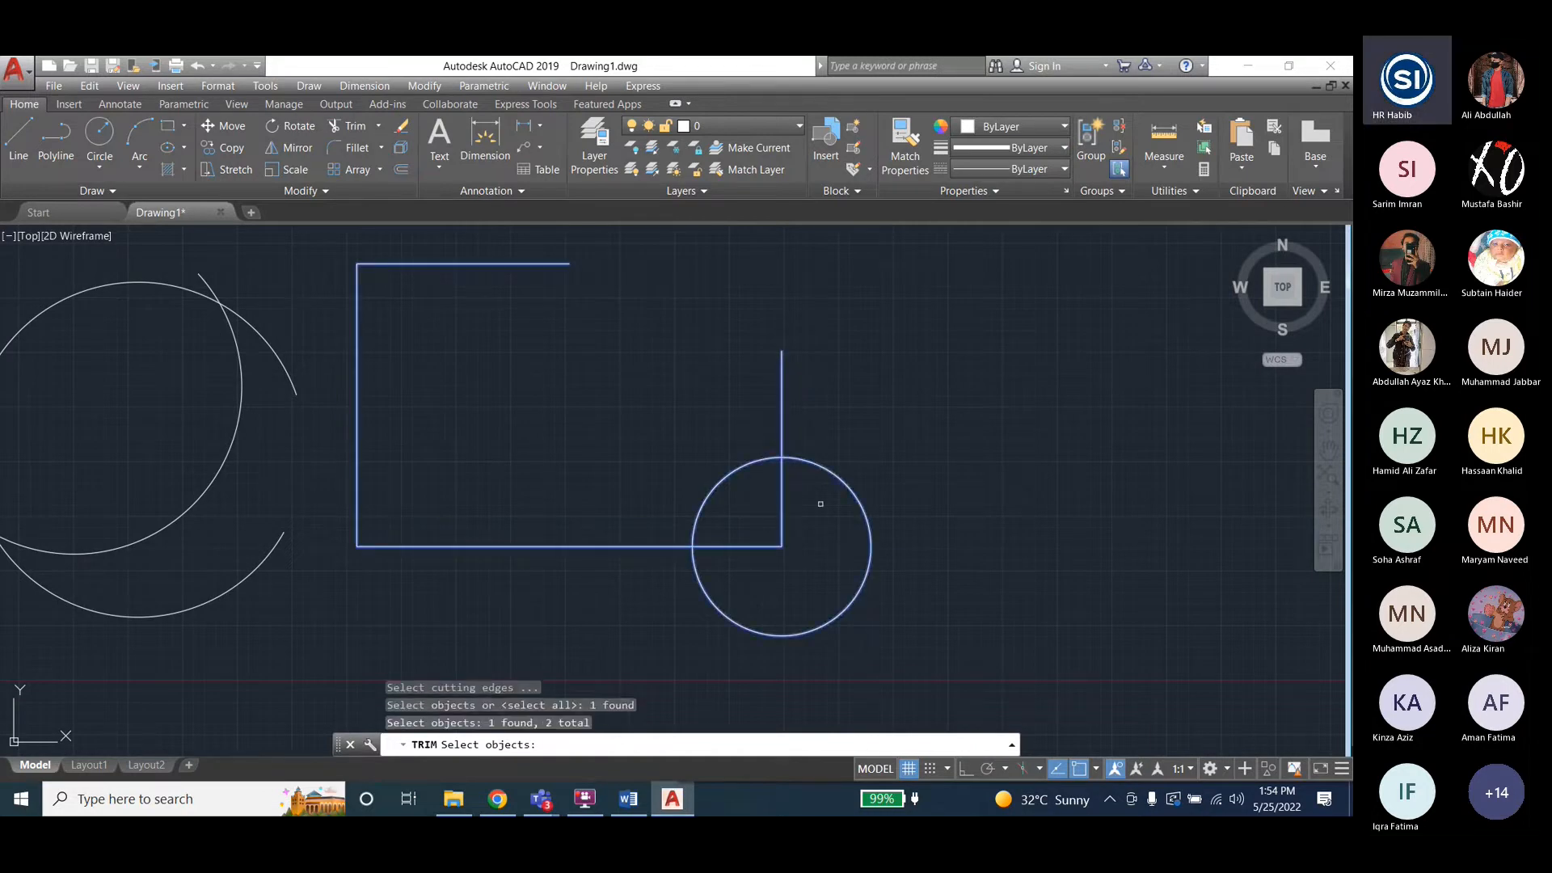
key("Return")
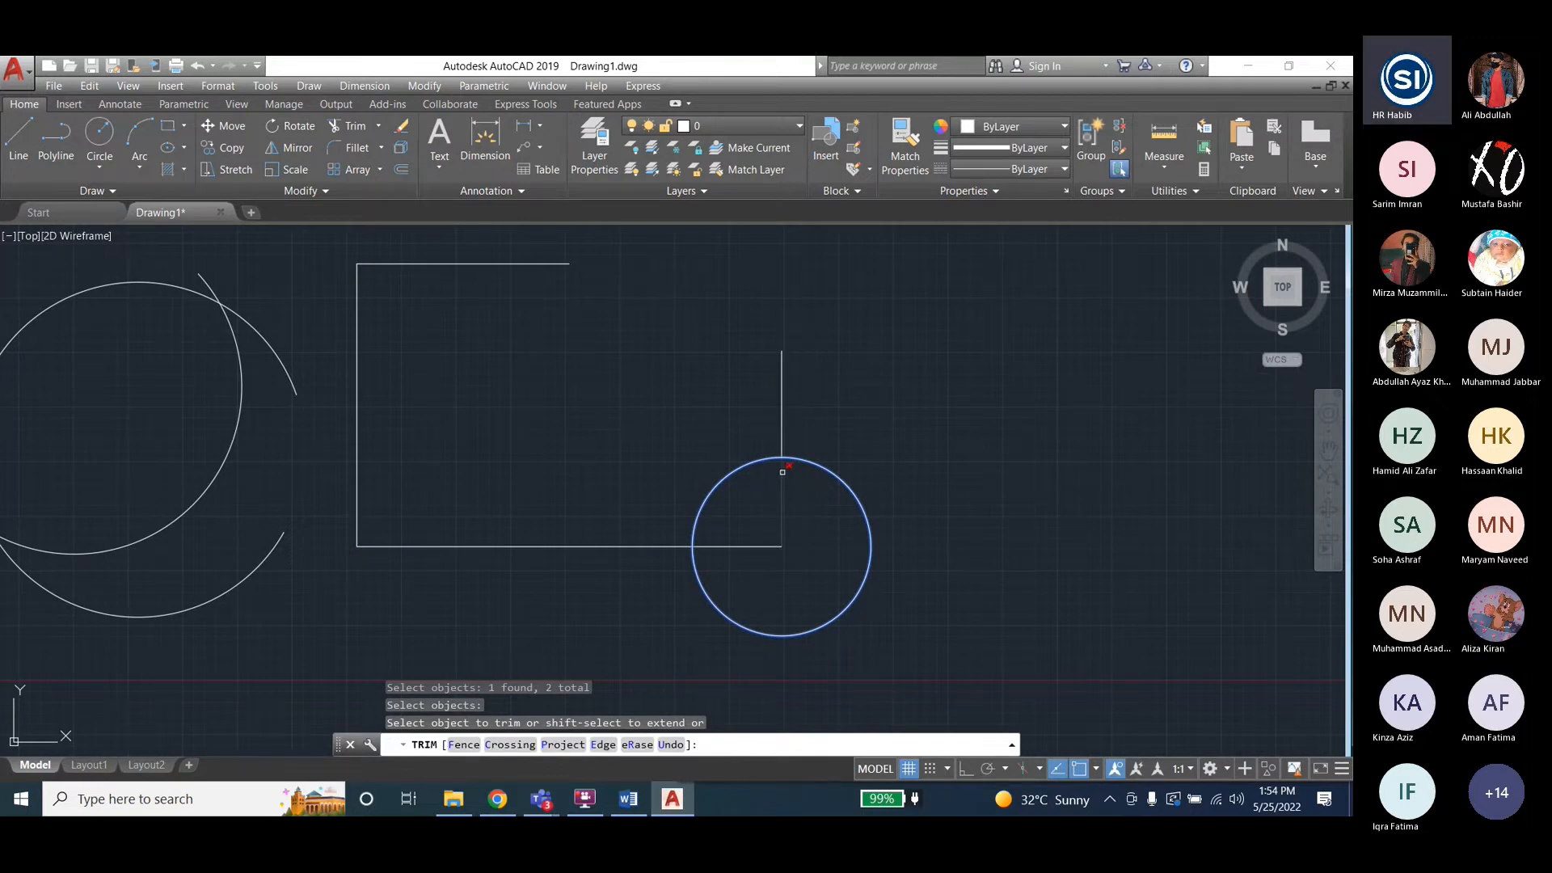
left_click(783, 472)
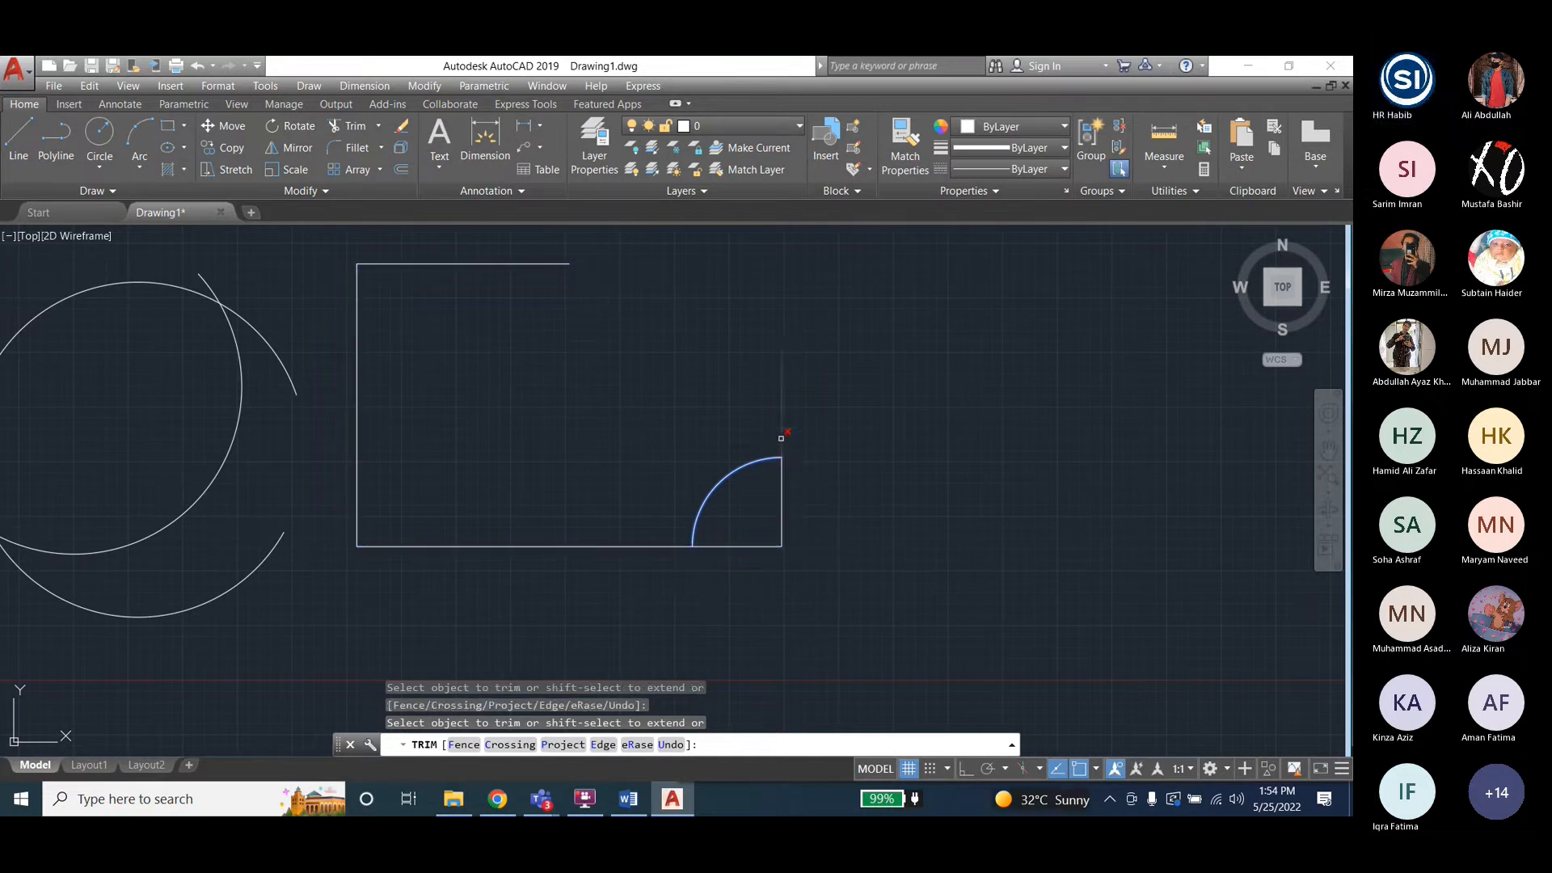
left_click(781, 435)
left_click(663, 549)
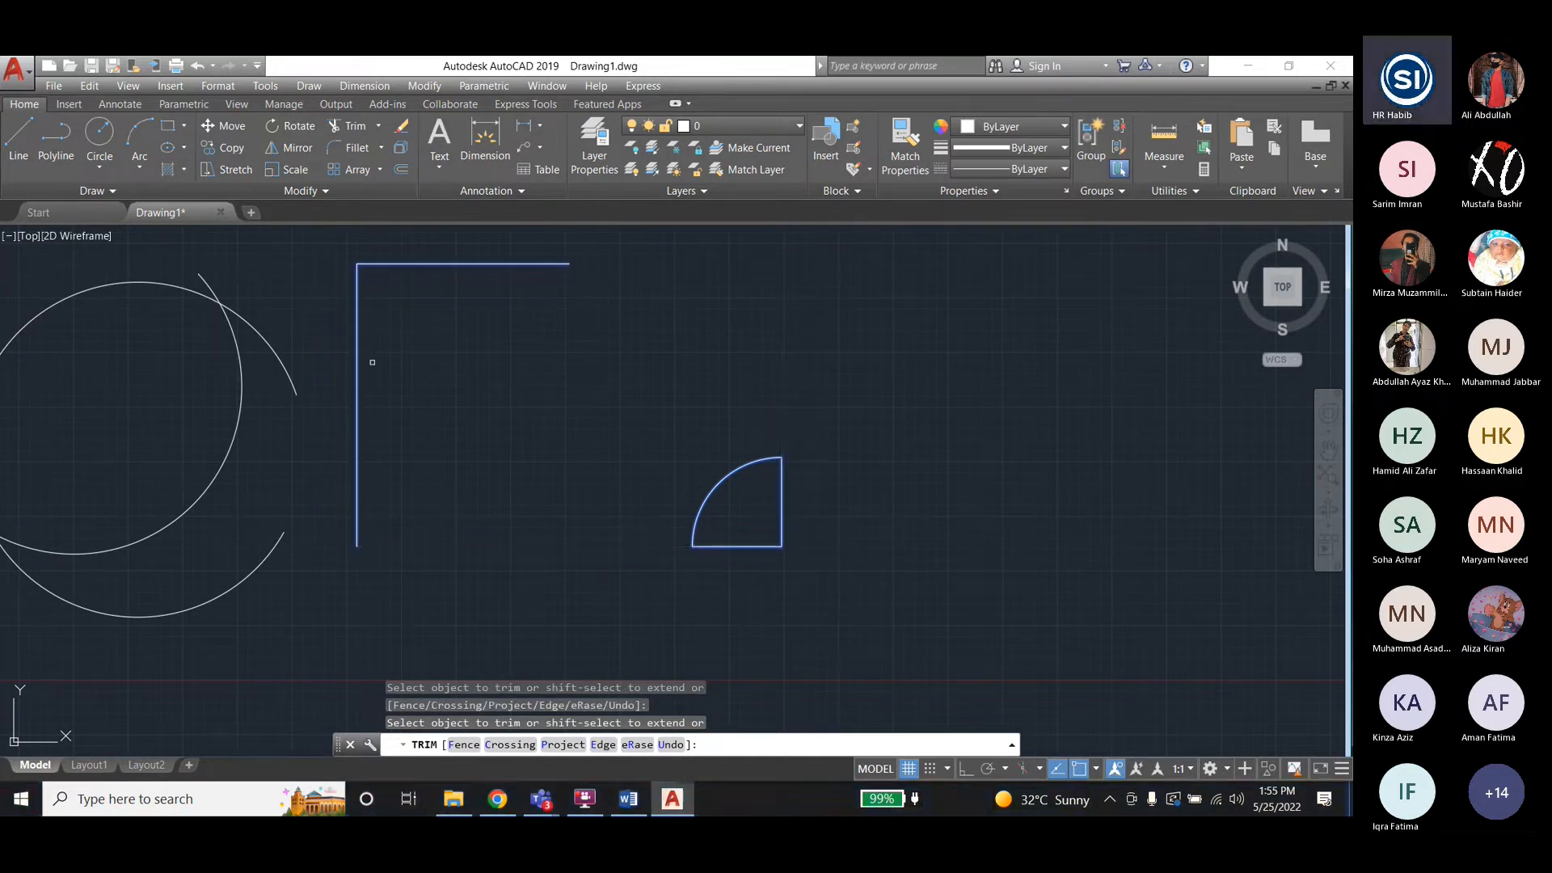
key("Escape")
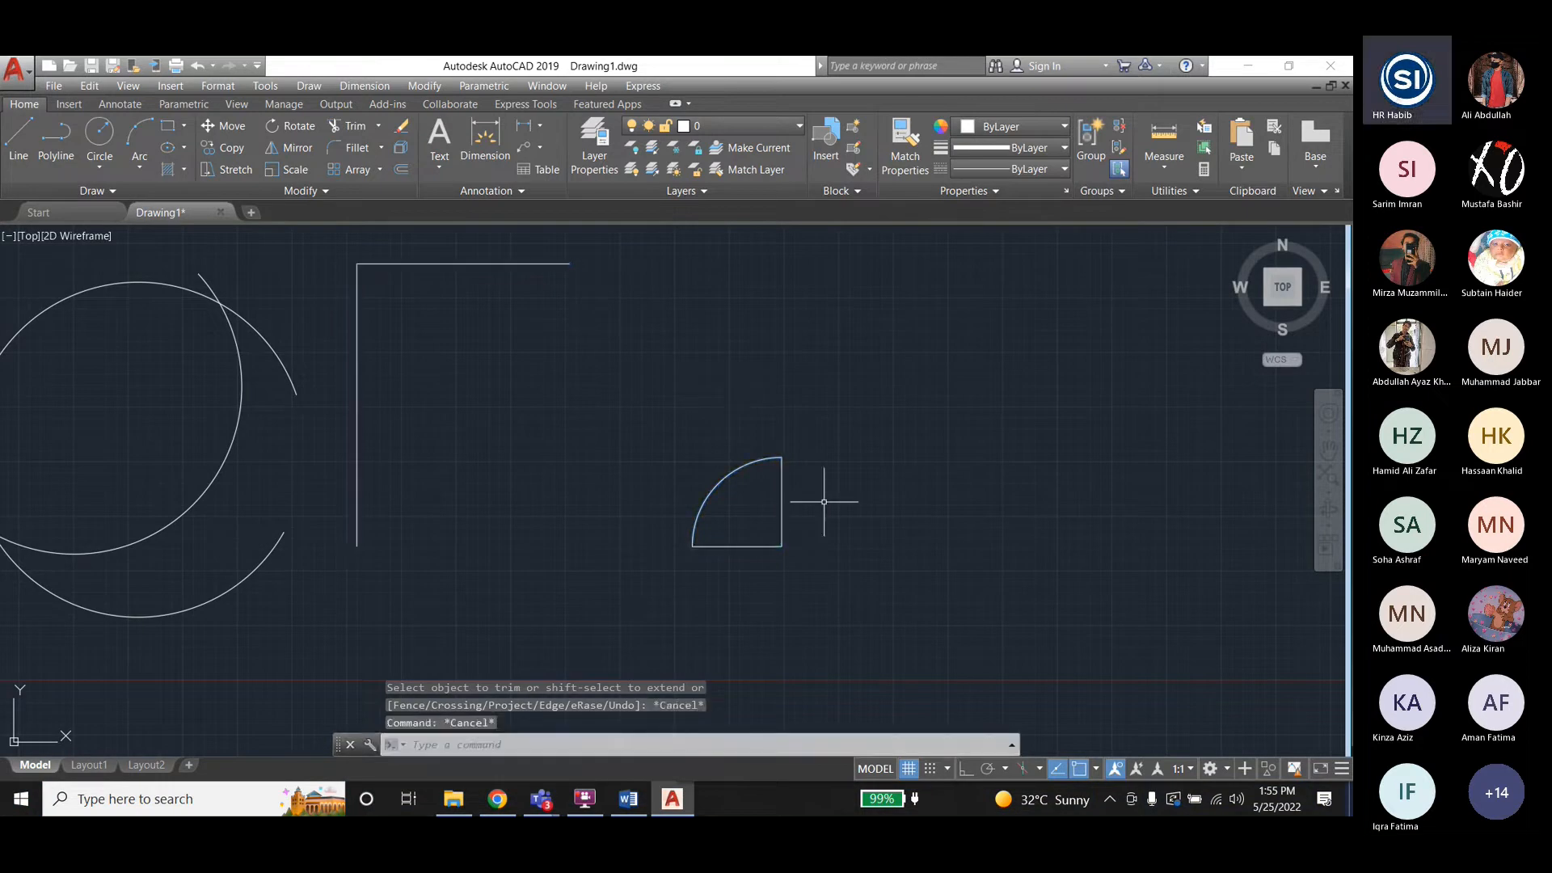
key("Escape")
key("Escape")
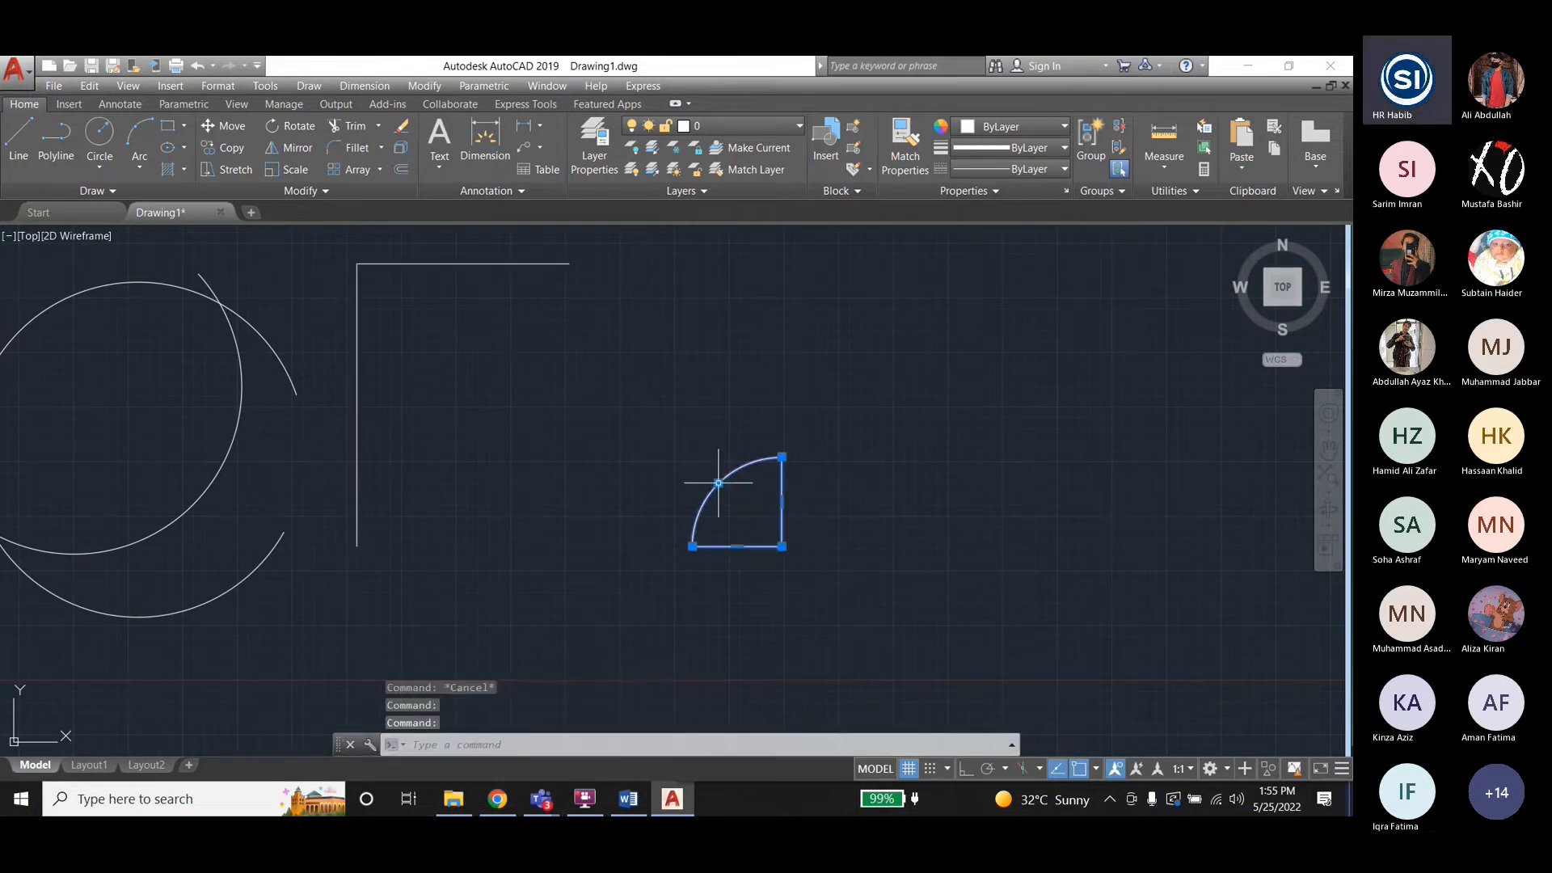
Switch to Word, highlight Extend in the Modify Commands II list, and go through the lab manual to its Extend and Stretch instructions.
left_click(628, 799)
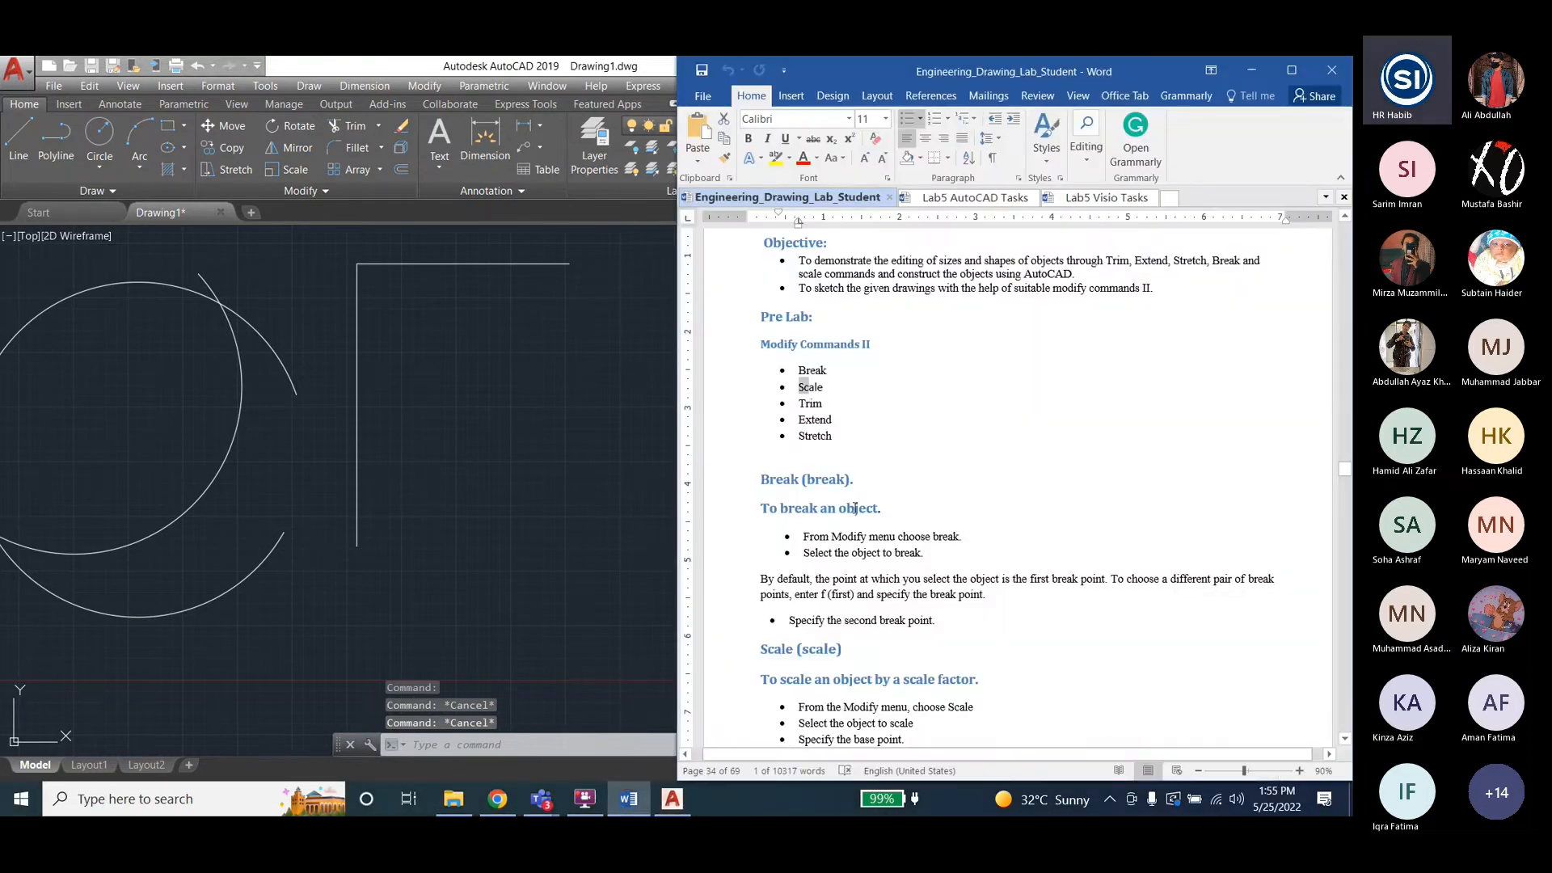
double_click(815, 419)
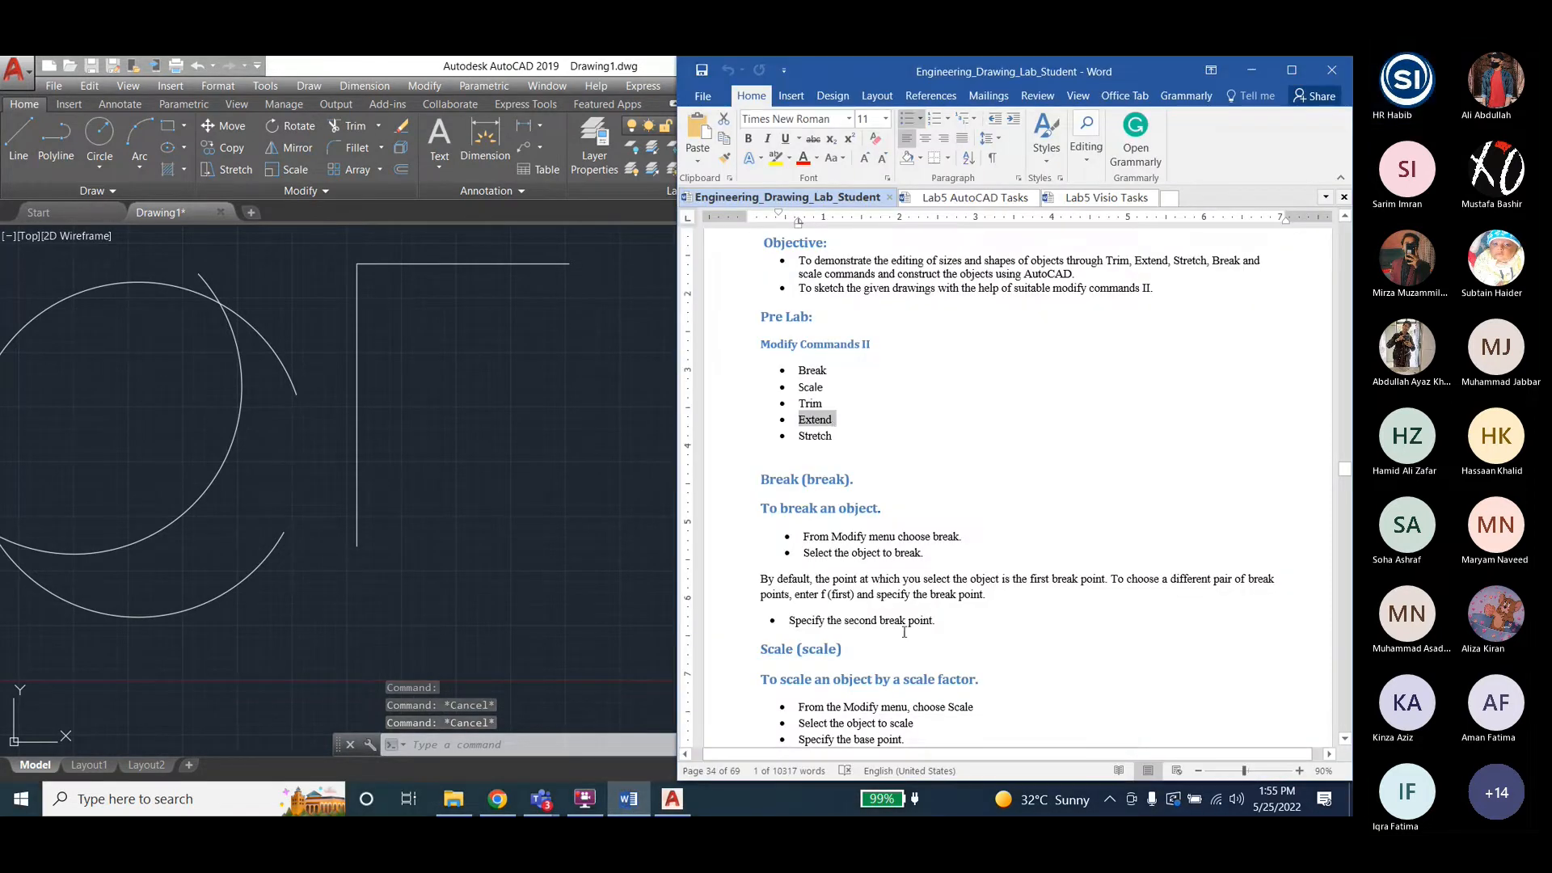
scroll(905, 633, "down", 5)
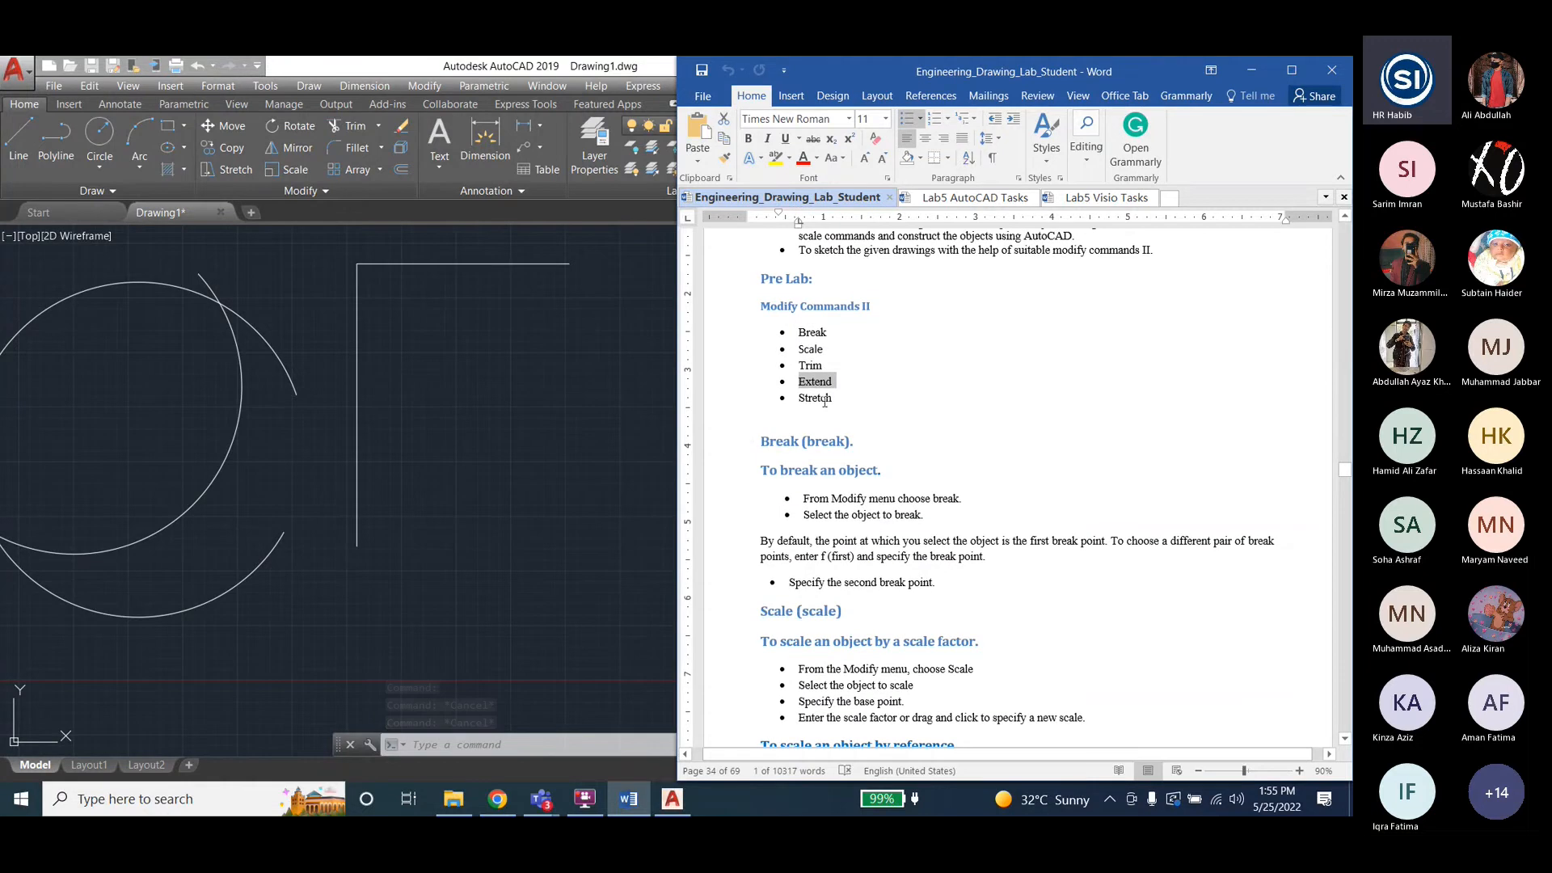
scroll(859, 481, "down", 5)
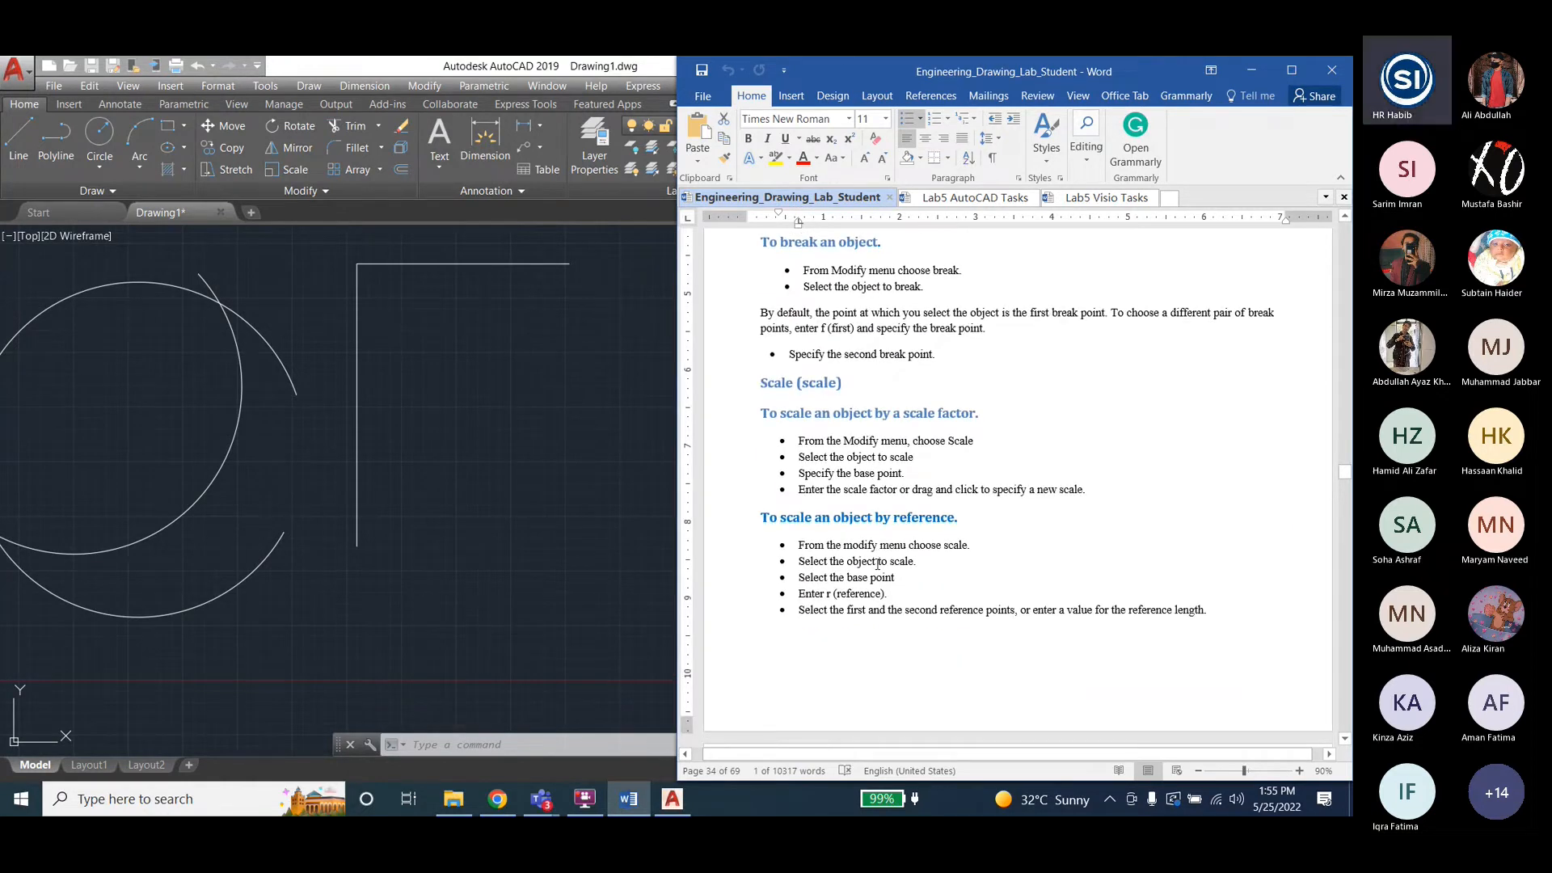
scroll(899, 538, "down", 8)
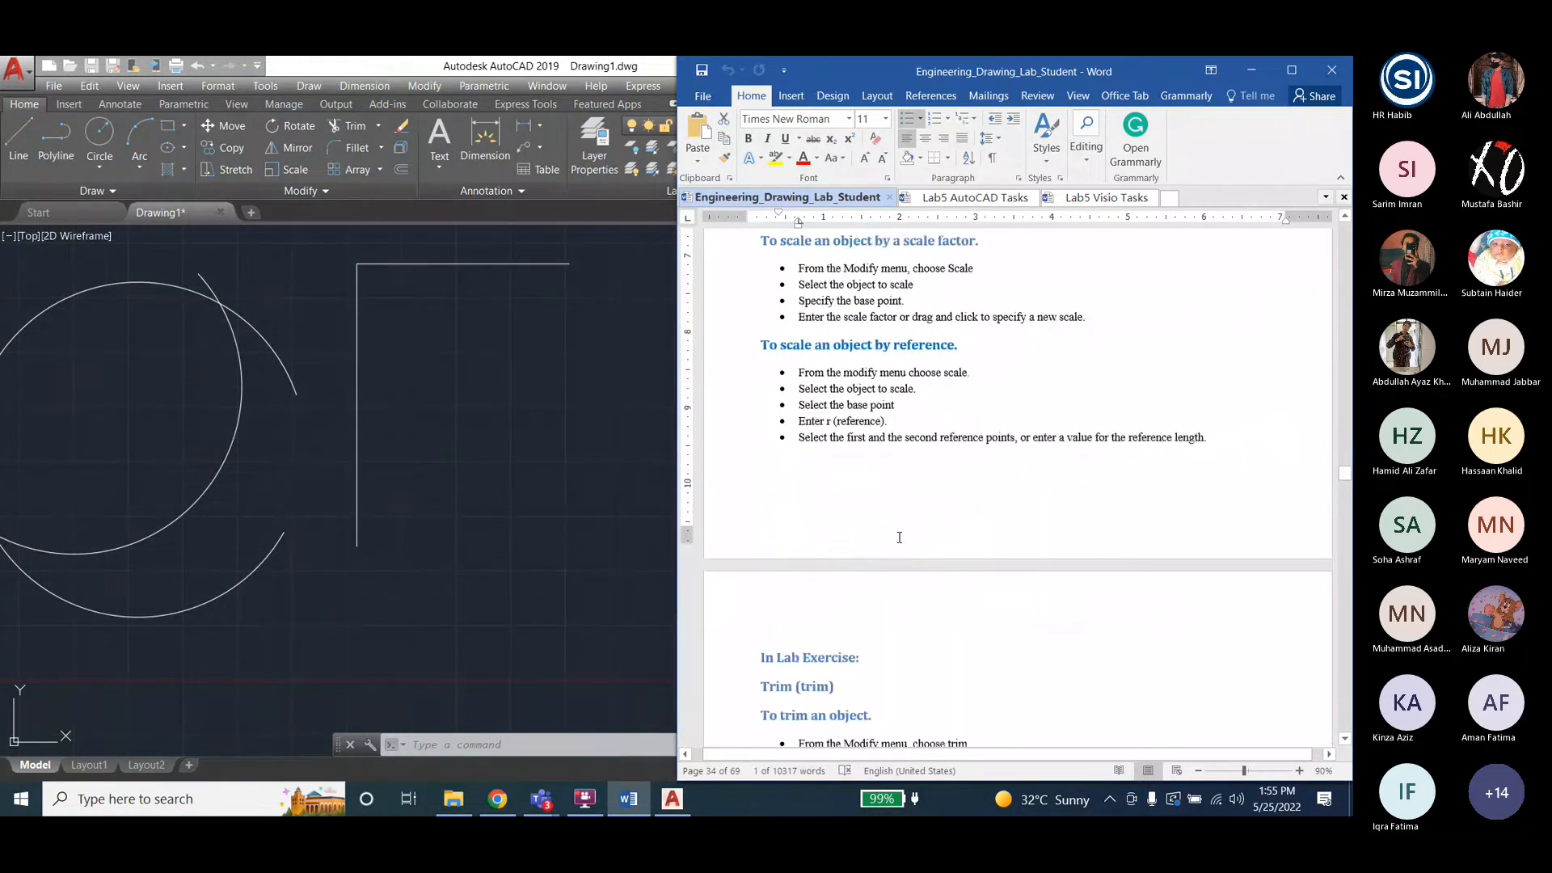
scroll(899, 537, "down", 7)
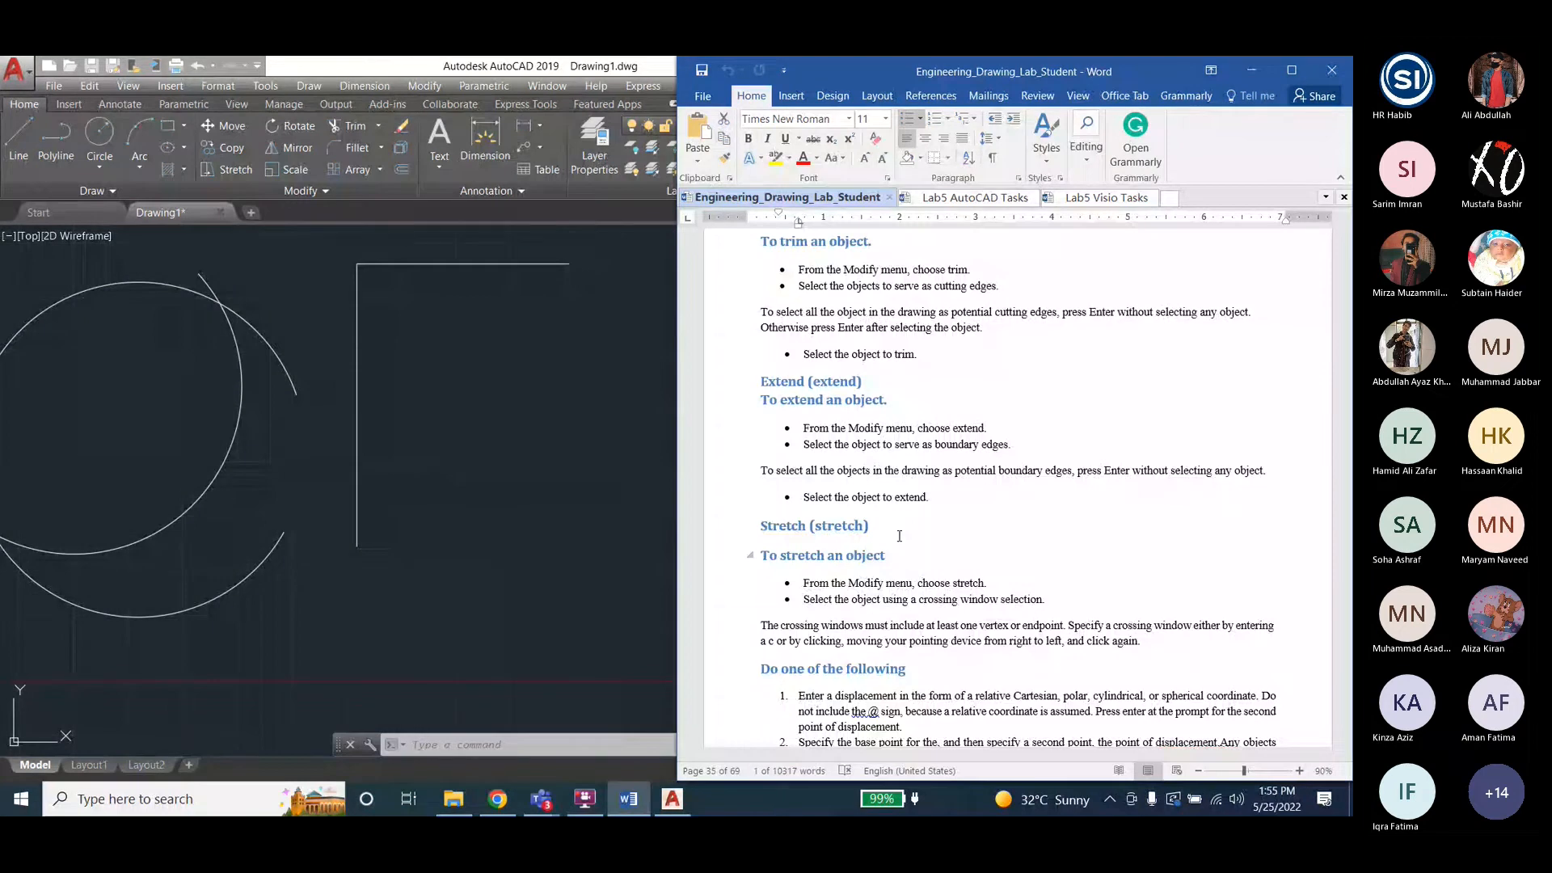
Return to AutoCAD and group the quarter-circle arc with its two straight edges.
left_click(472, 113)
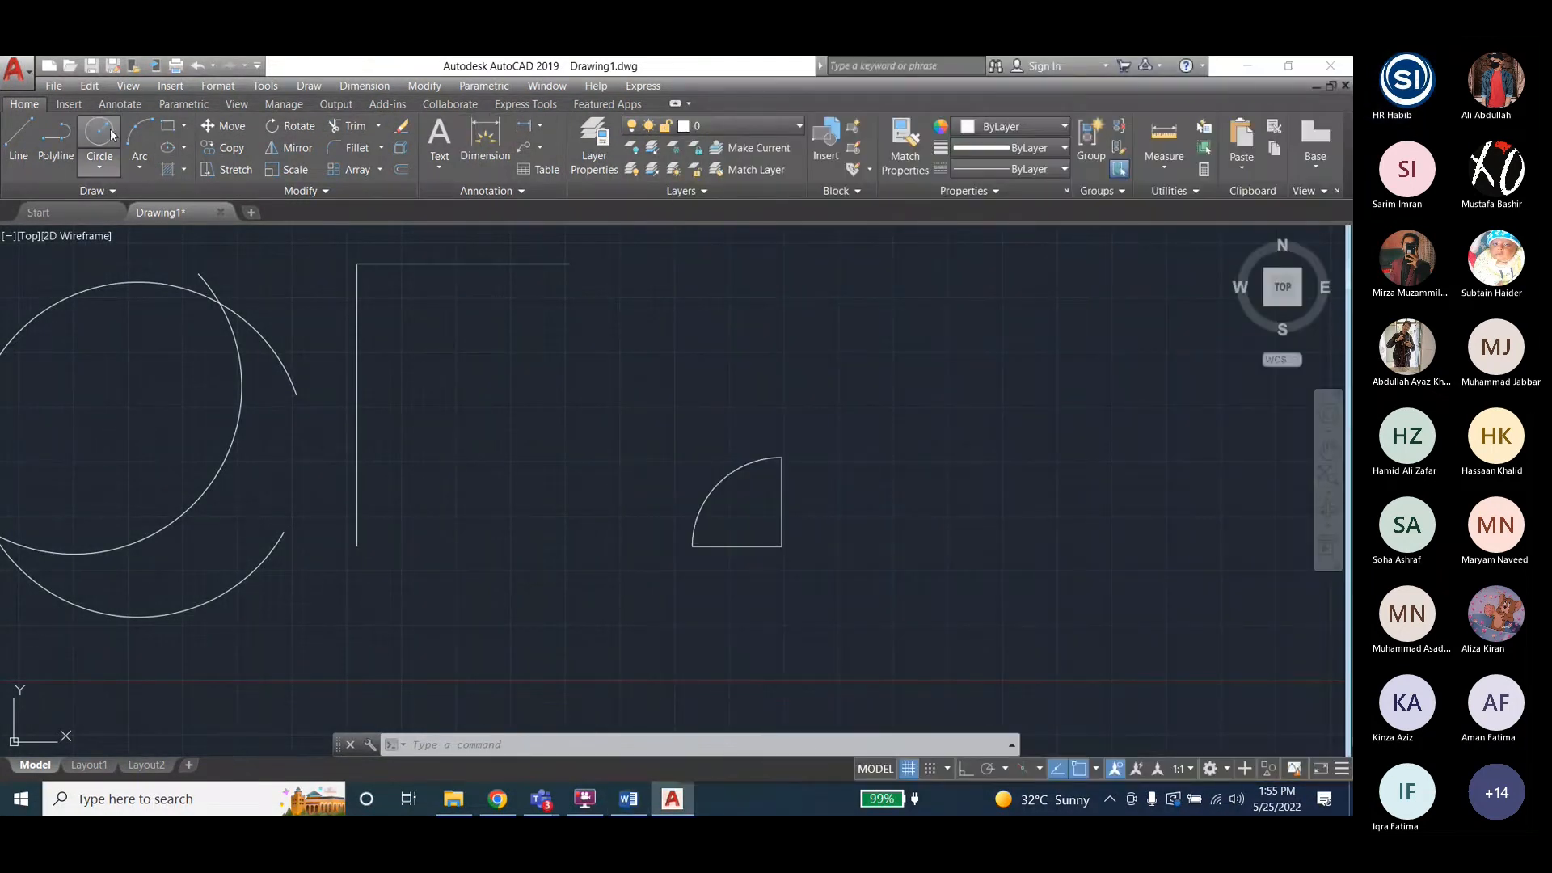
left_click(674, 425)
left_click(810, 588)
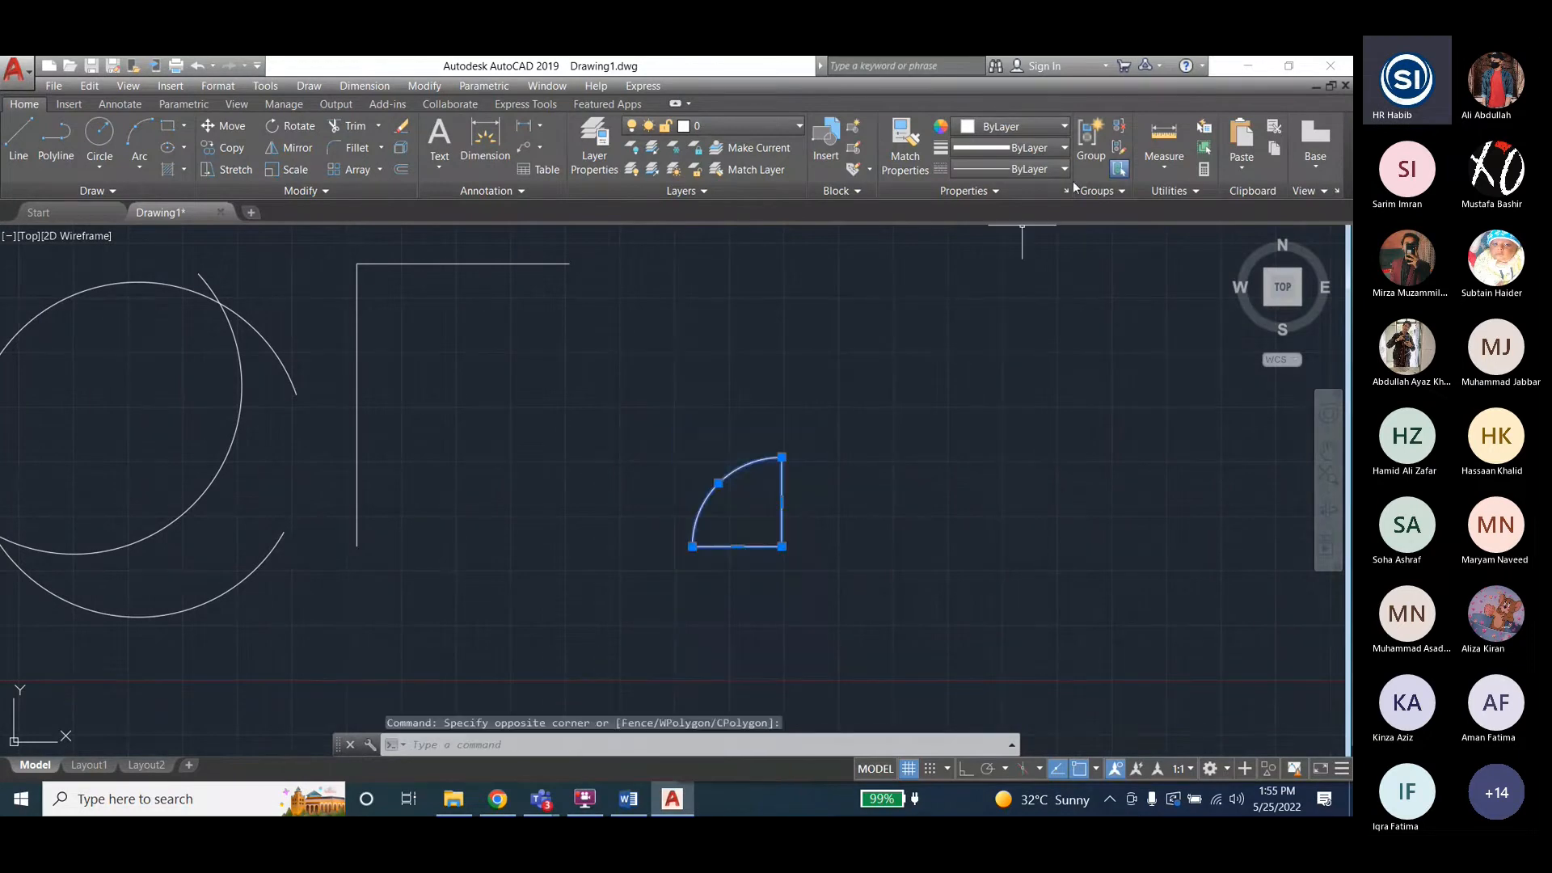
left_click(1092, 137)
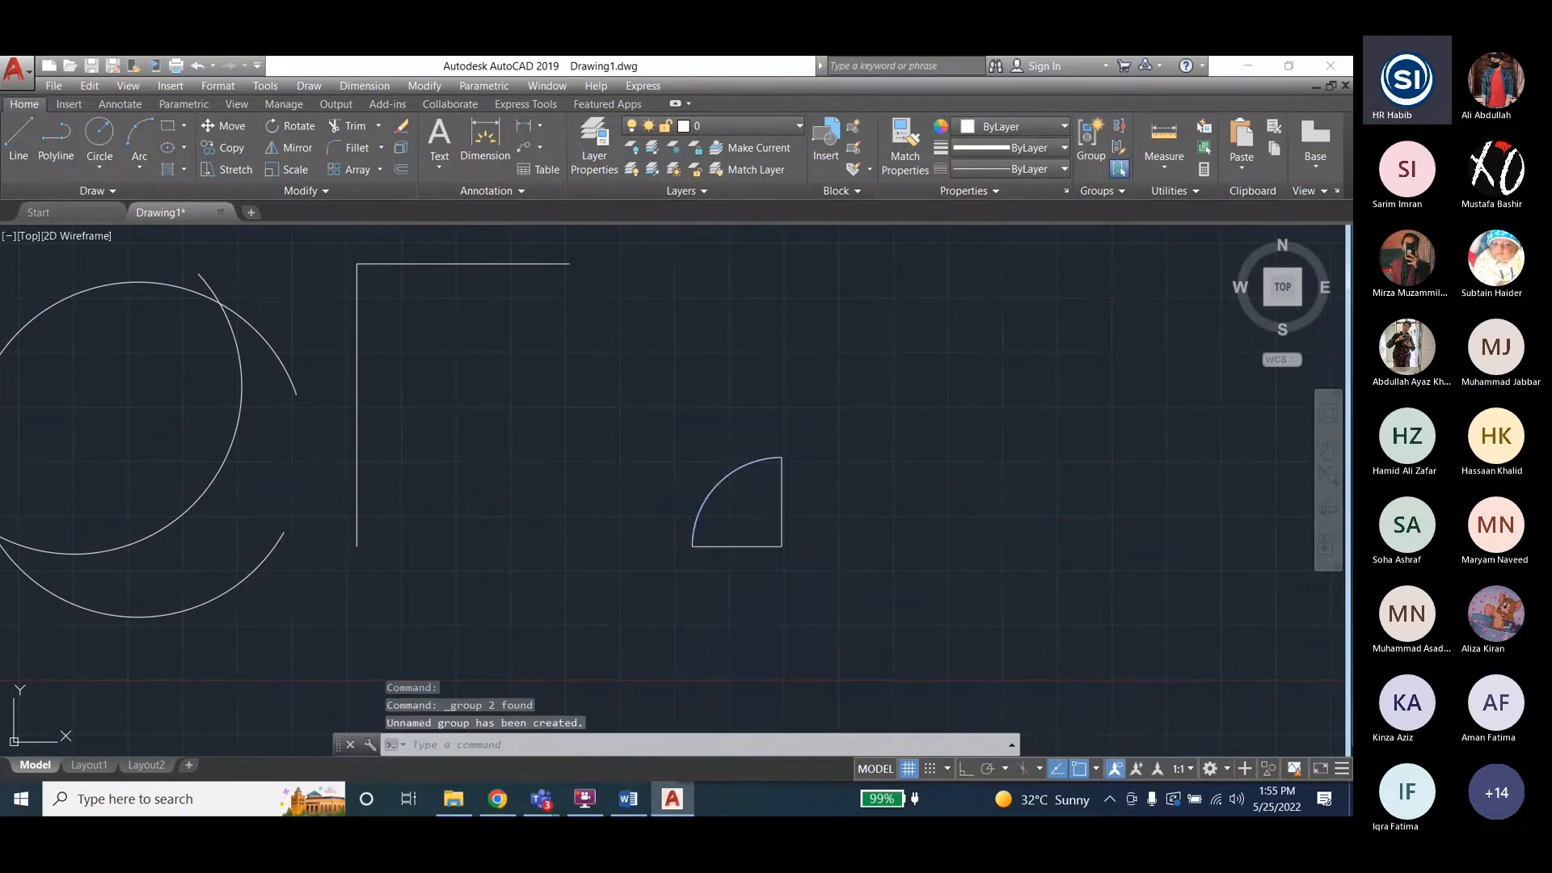
key("Escape")
key("Escape")
Try to extend the grouped sector's vertical edge with the group itself as boundary edges, entering 2 at the object prompt.
left_click(416, 86)
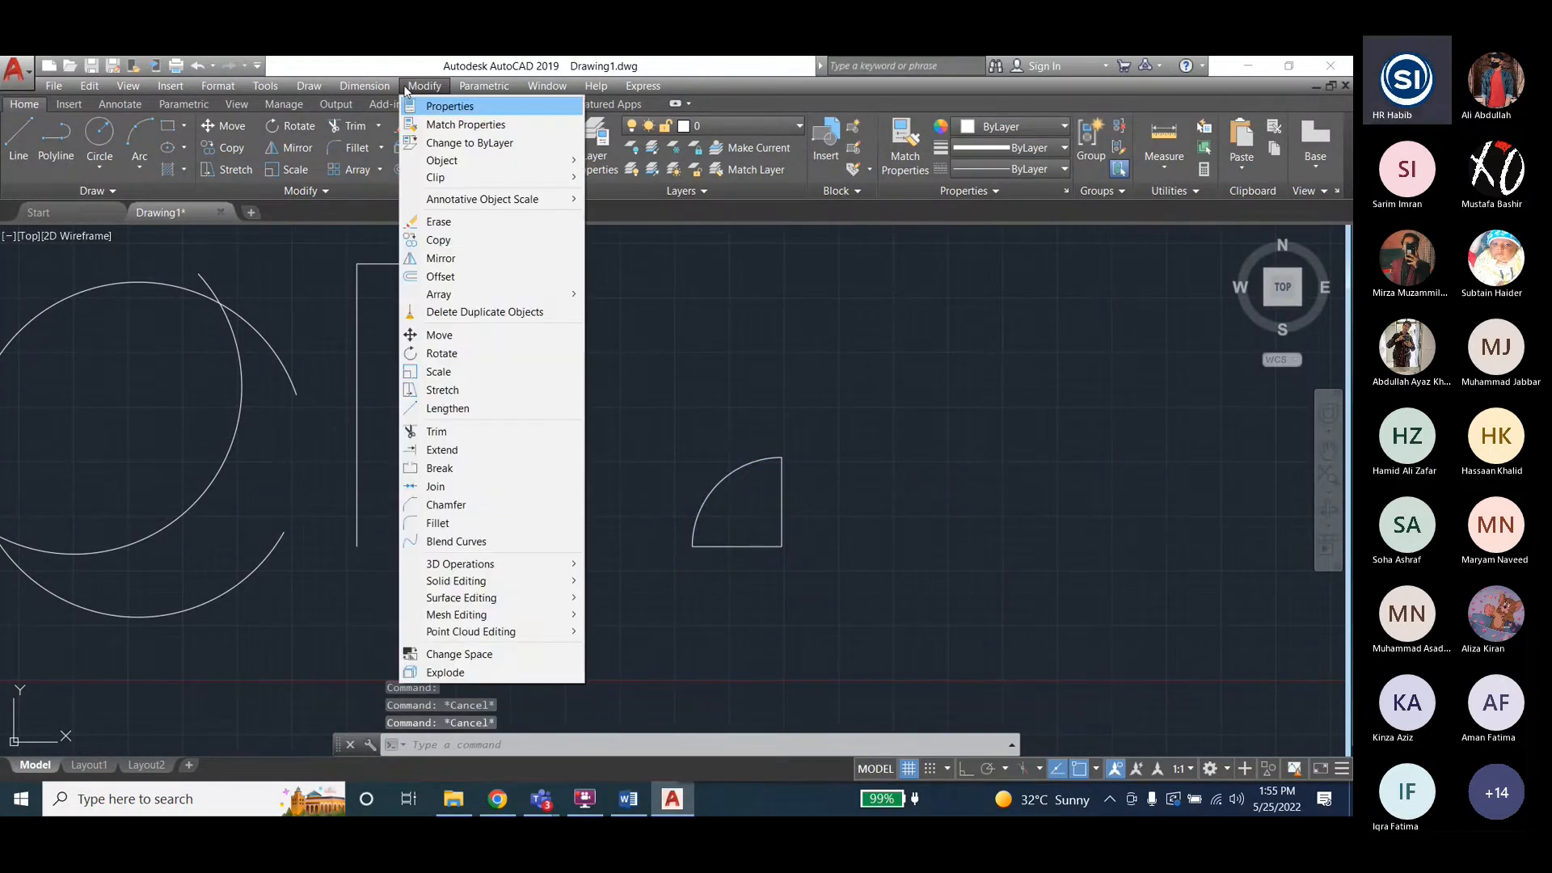
left_click(441, 449)
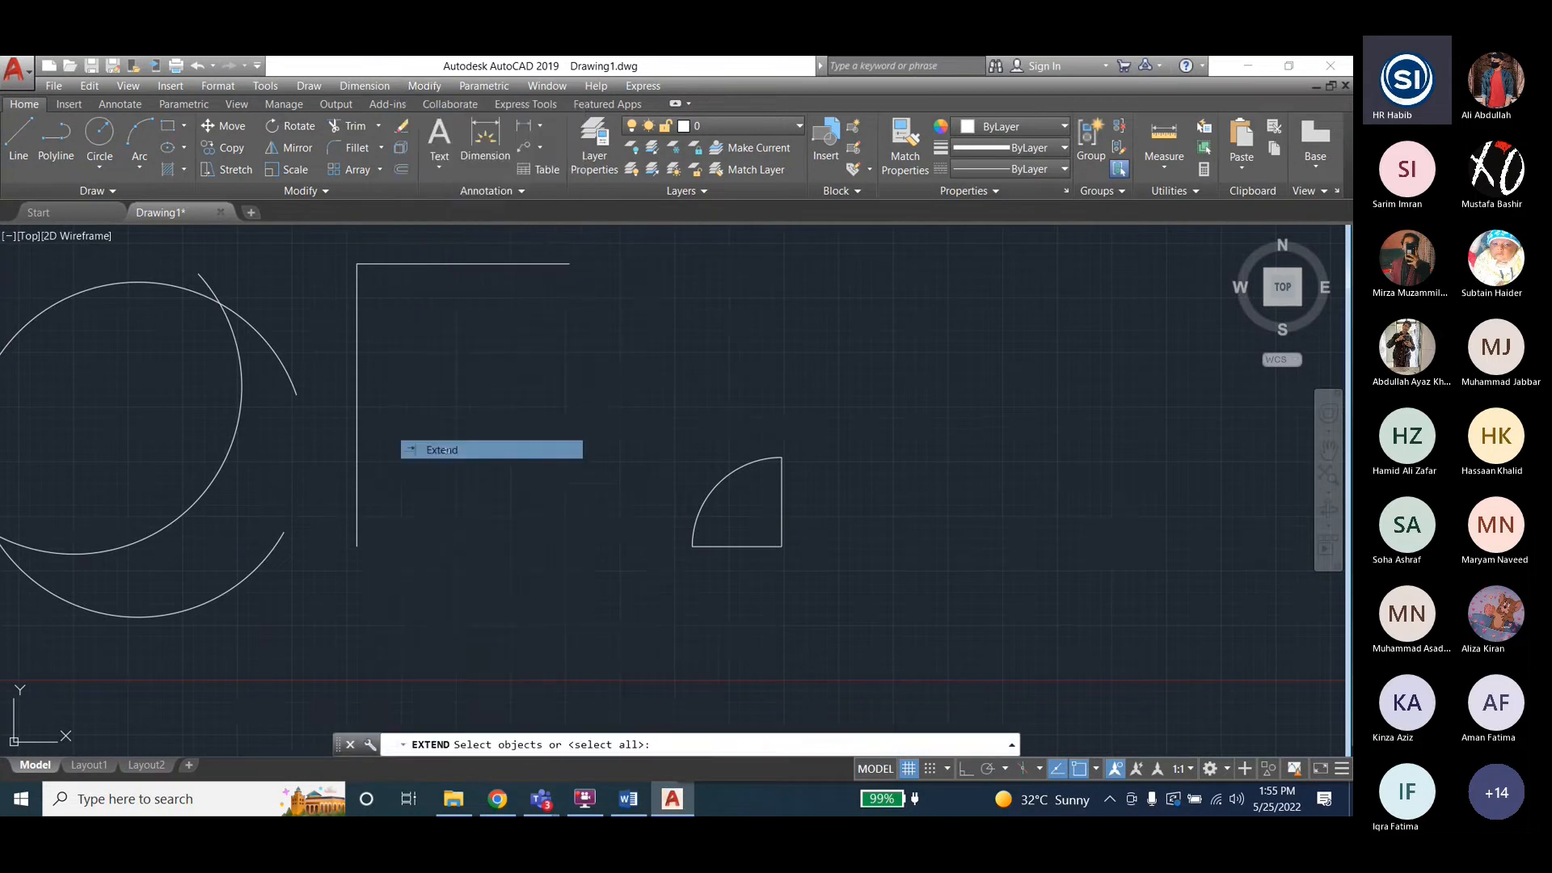
left_click(780, 531)
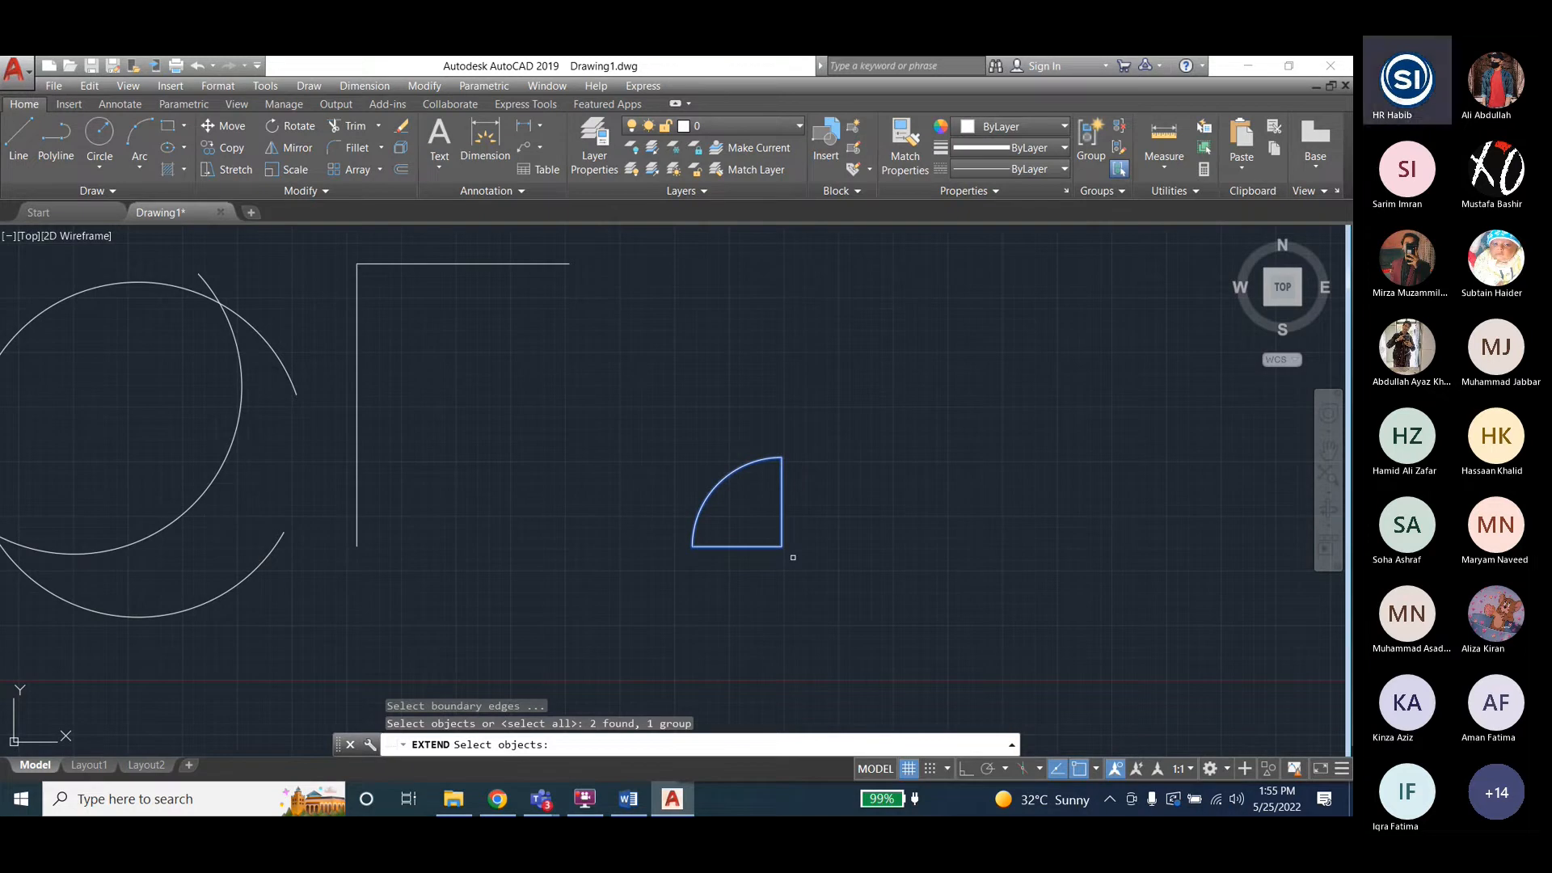
key("Return")
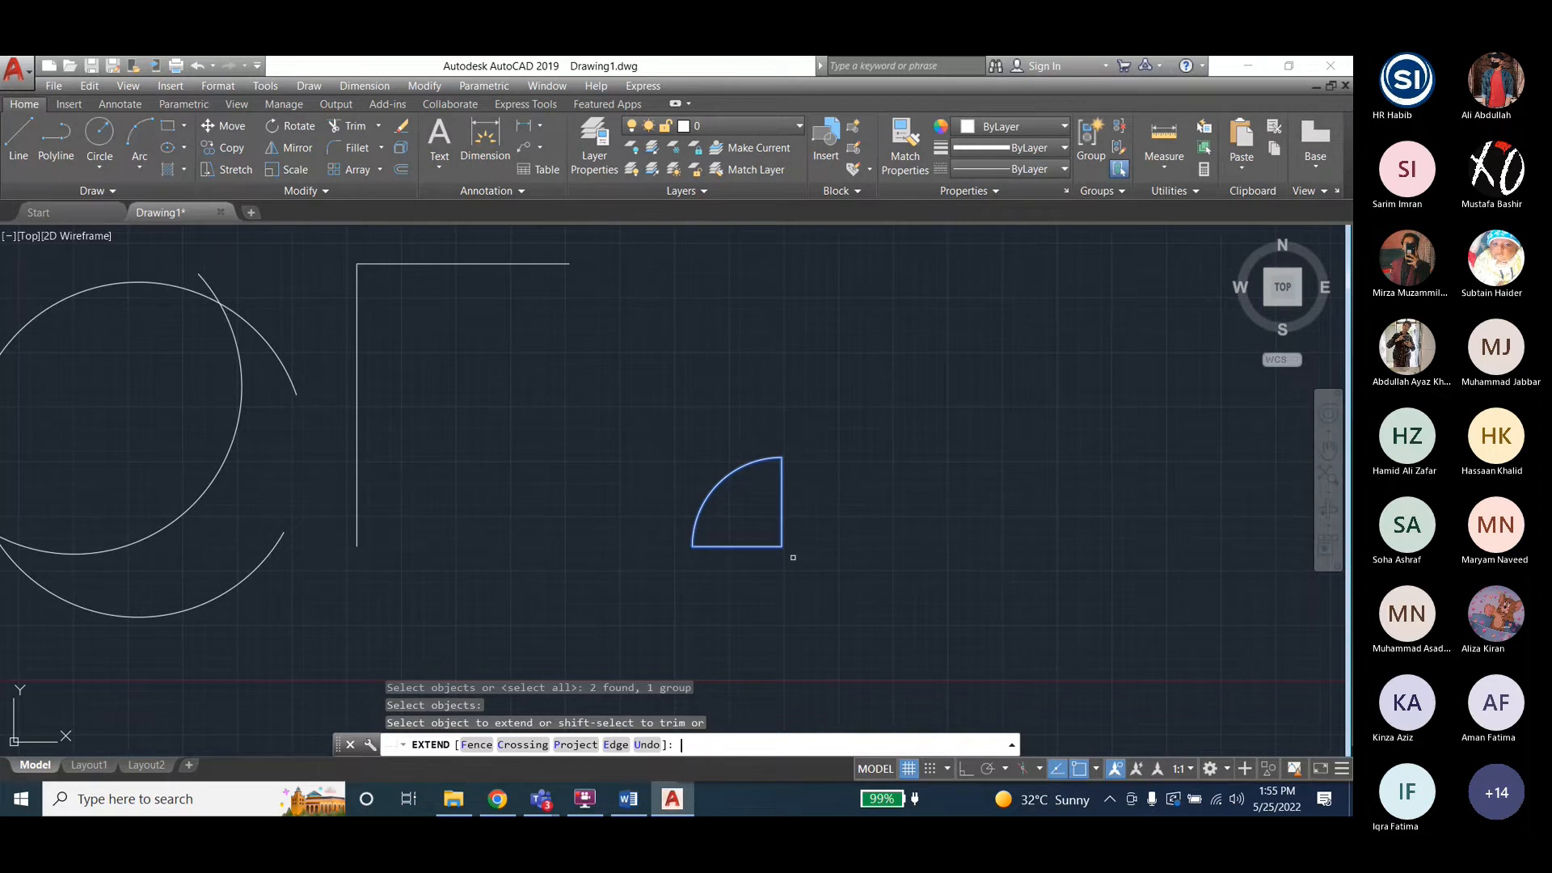
left_click(789, 505)
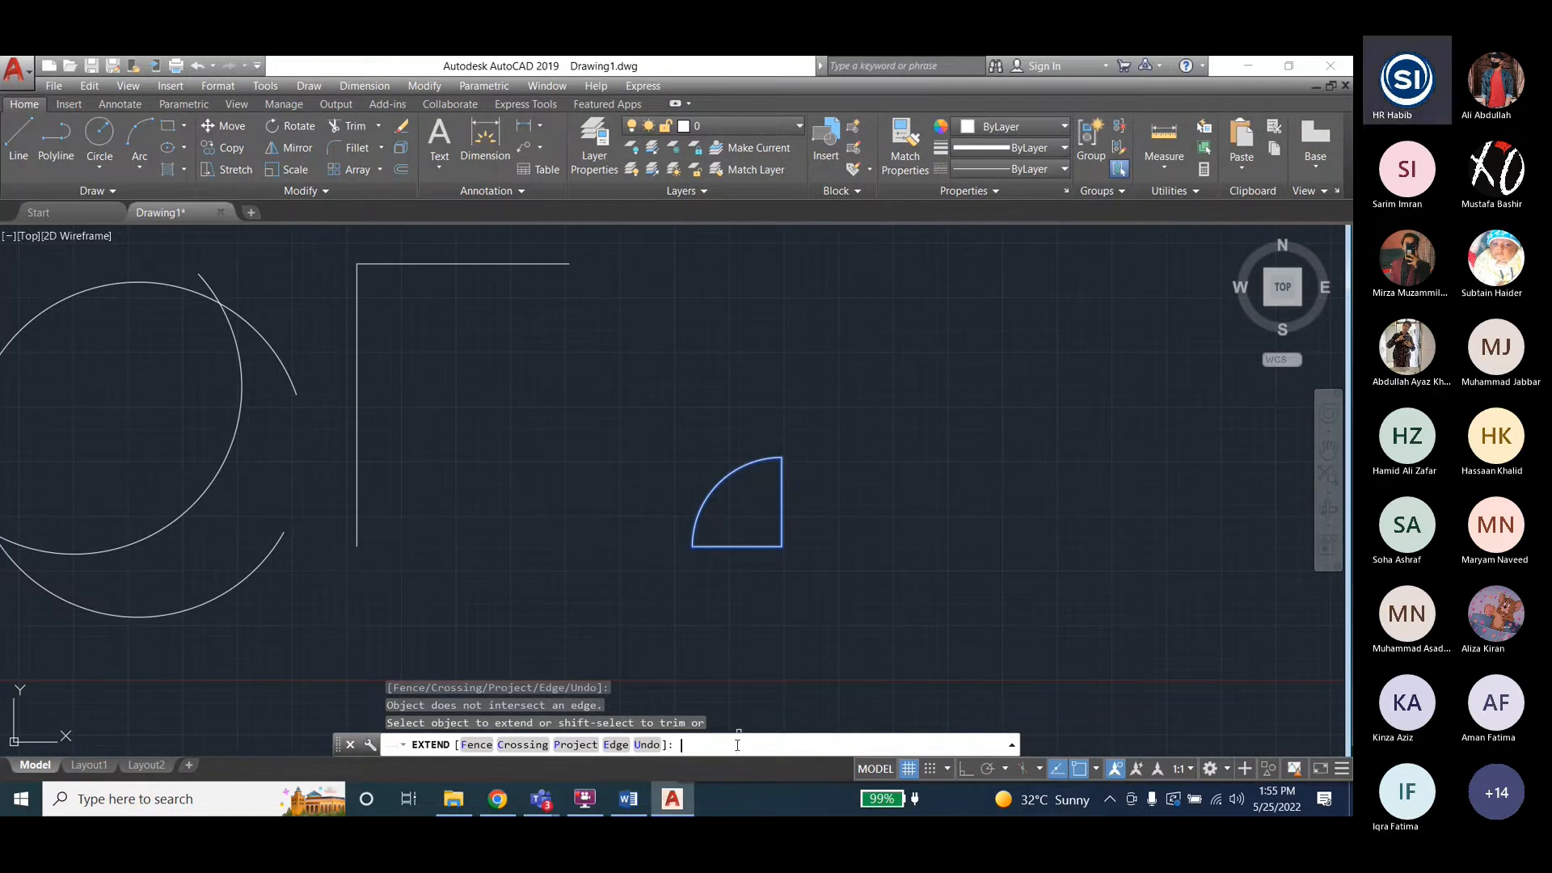
type("2")
key("Return")
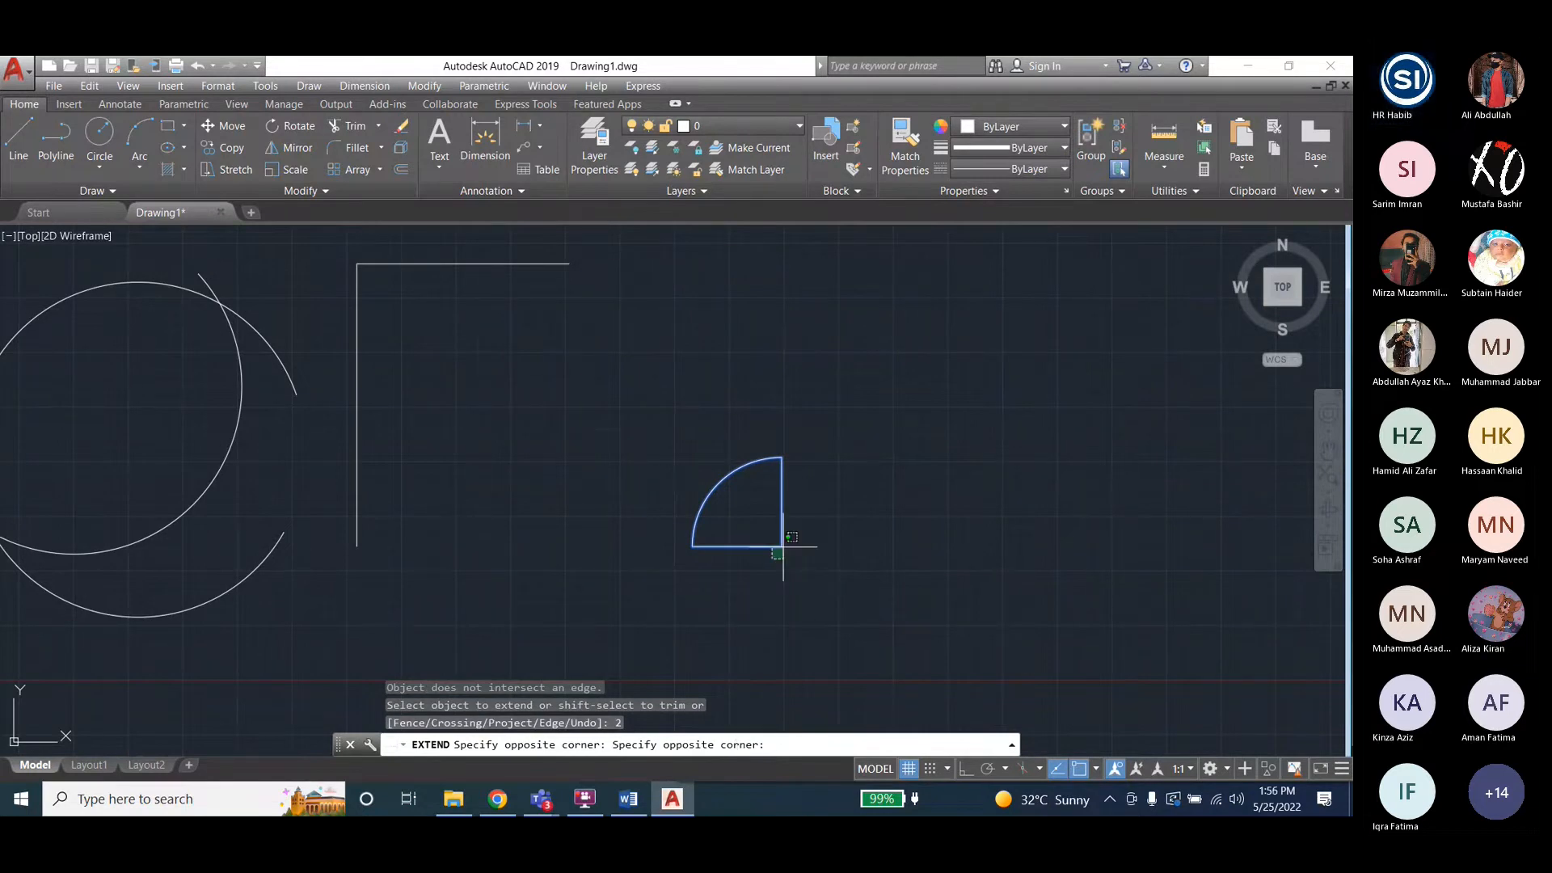
Try to extend the grouped quarter-circle sector by picking its edges and enclosing it in crossing windows.
left_click(861, 527)
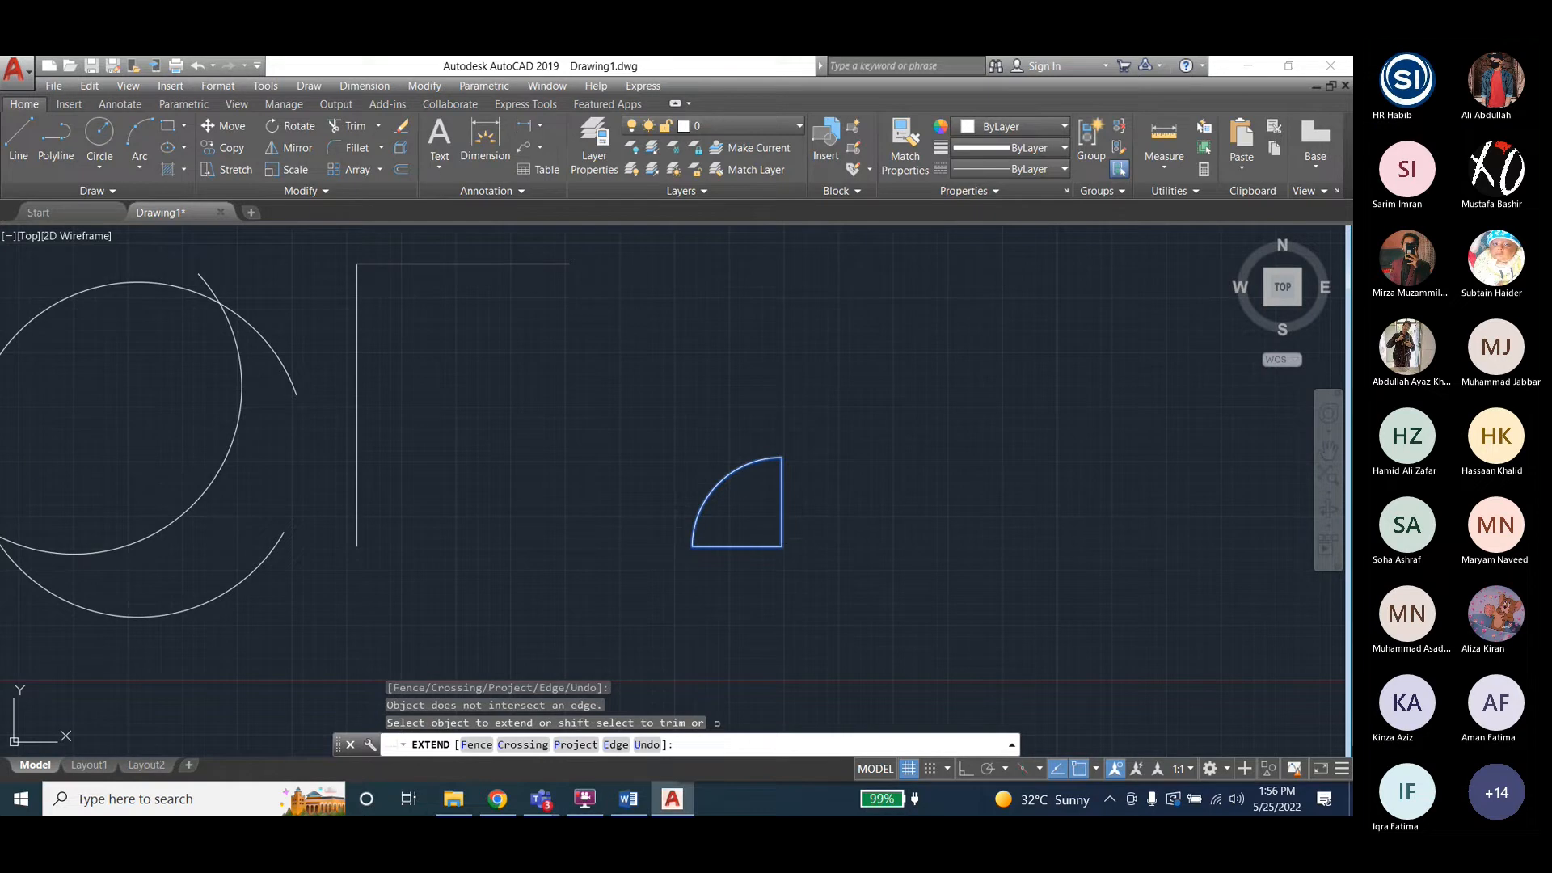
left_click(943, 599)
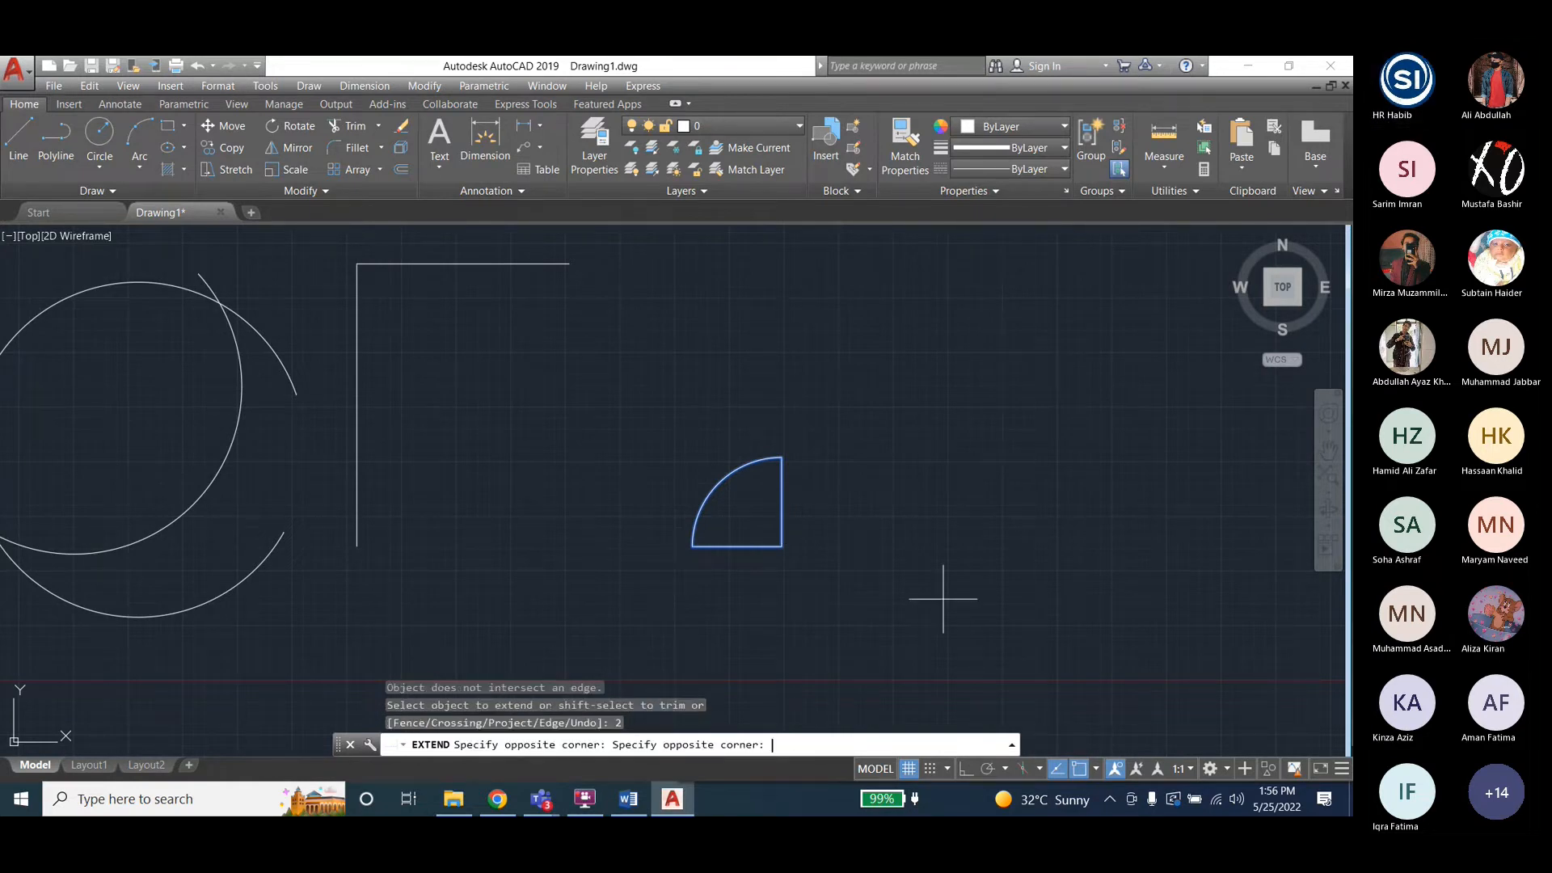
left_click(815, 568)
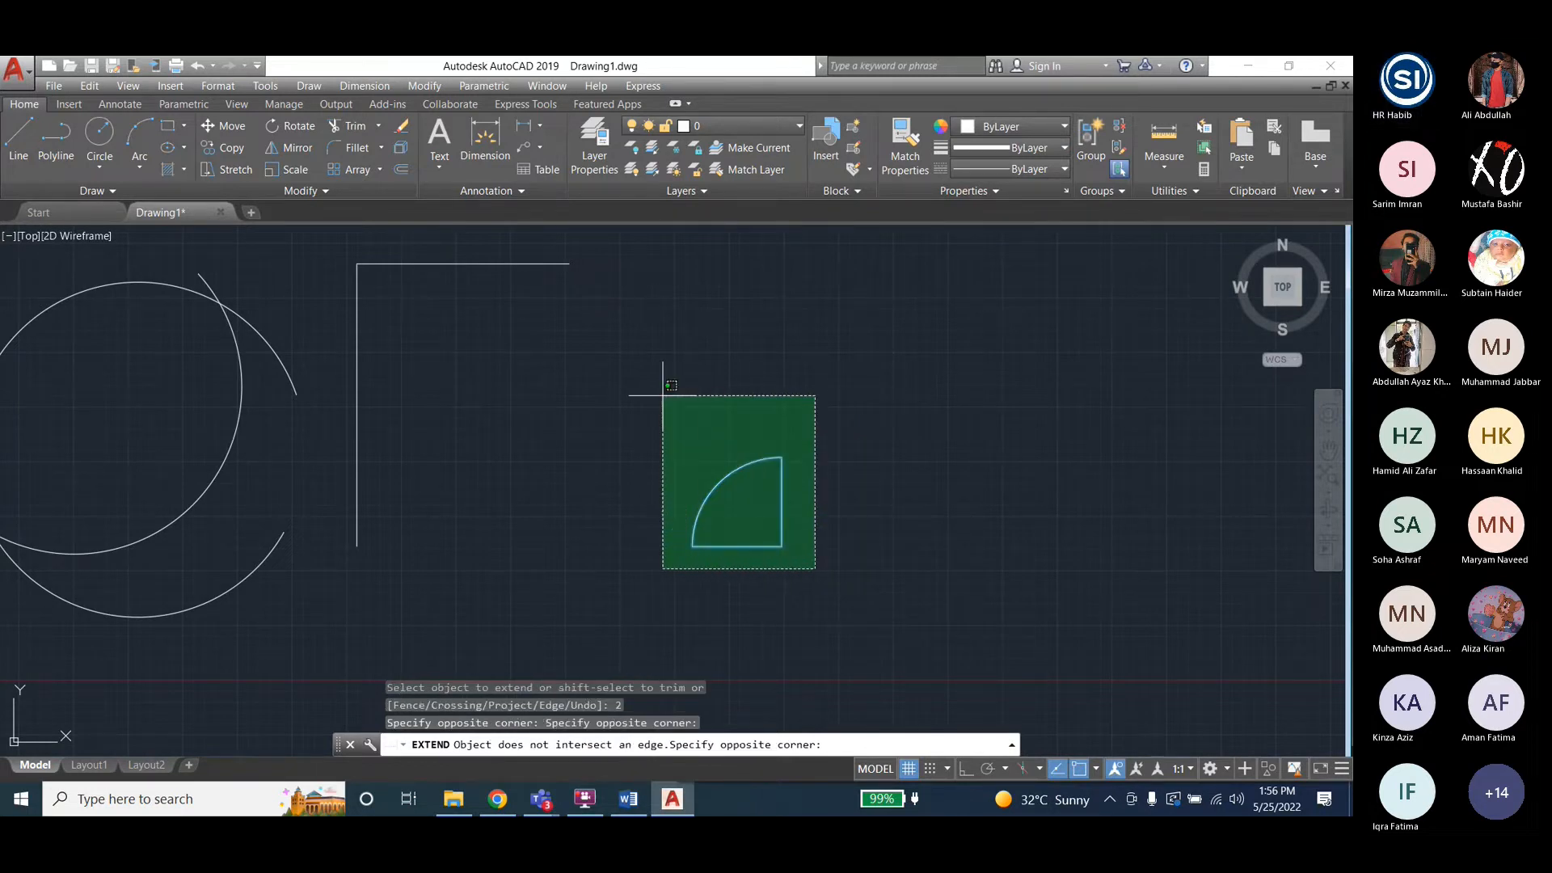
left_click(891, 368)
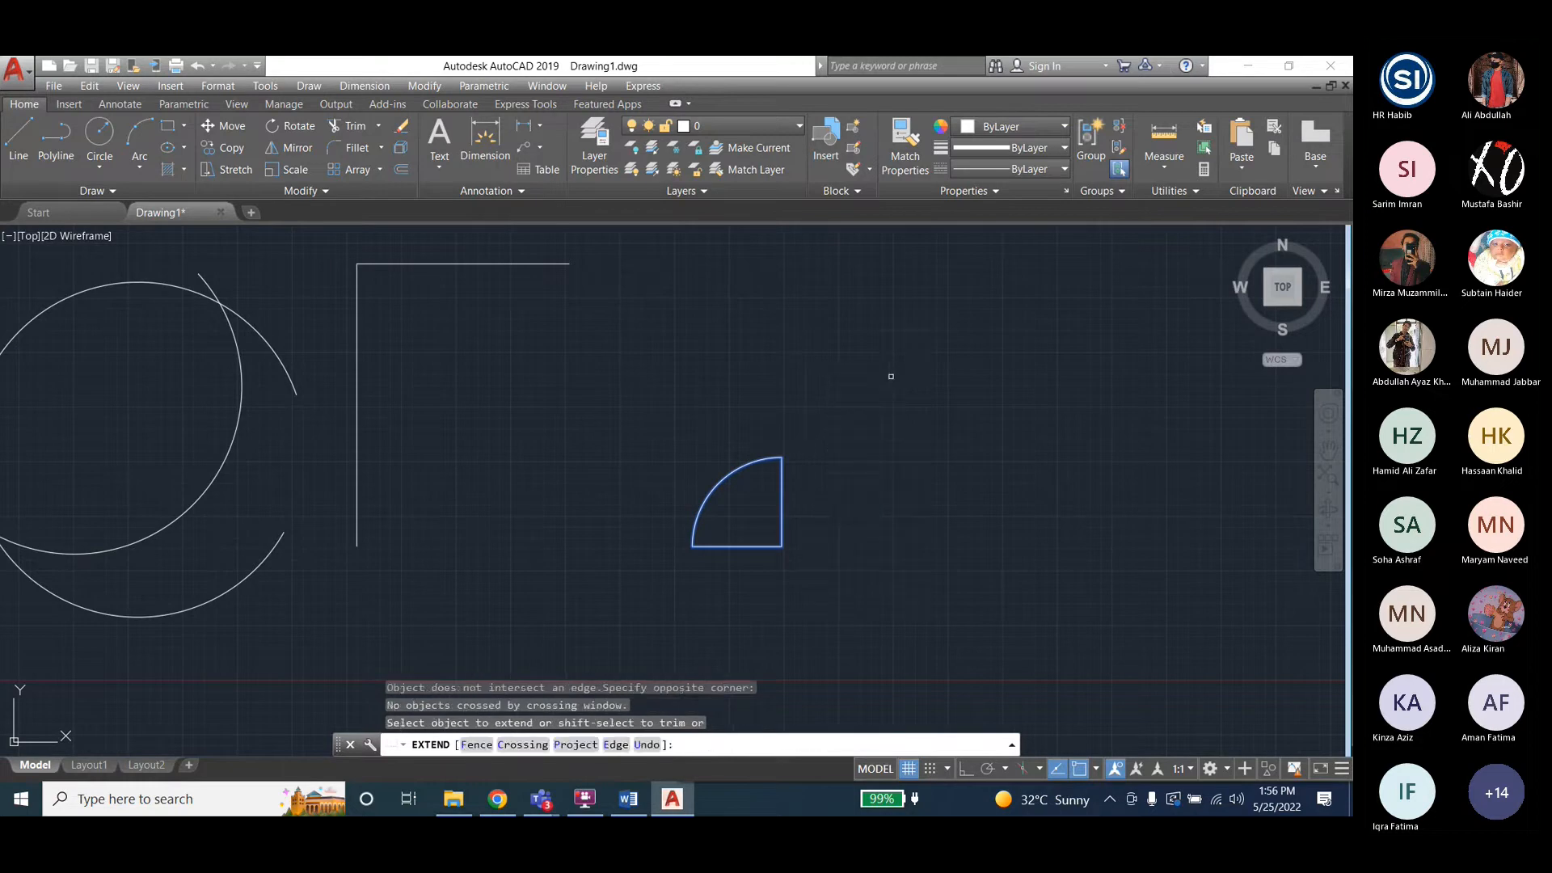
left_click(774, 456)
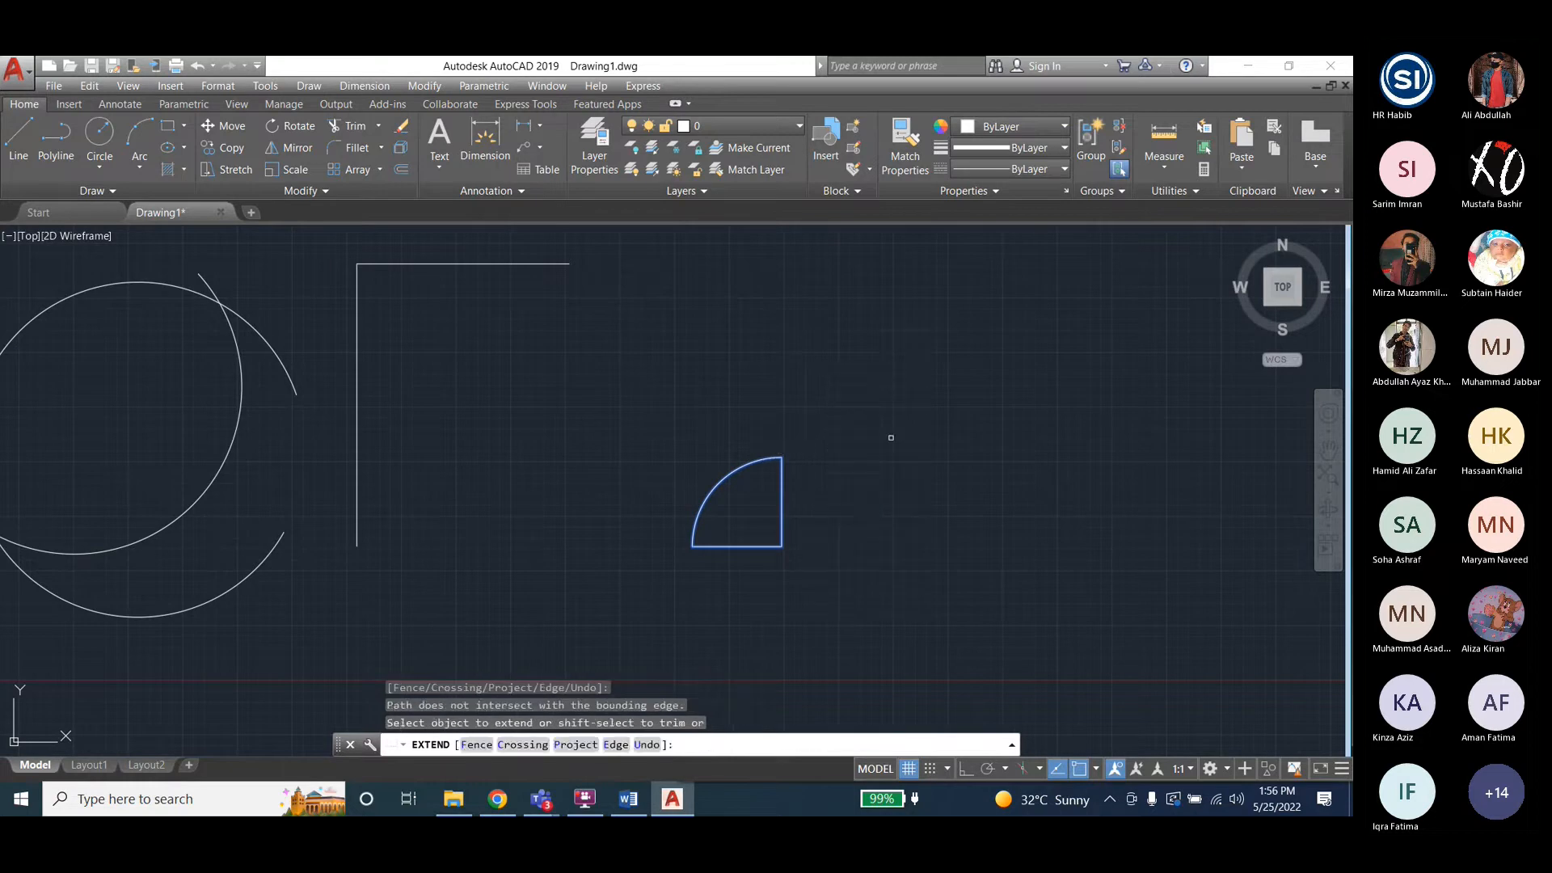
left_click(948, 423)
left_click(763, 462)
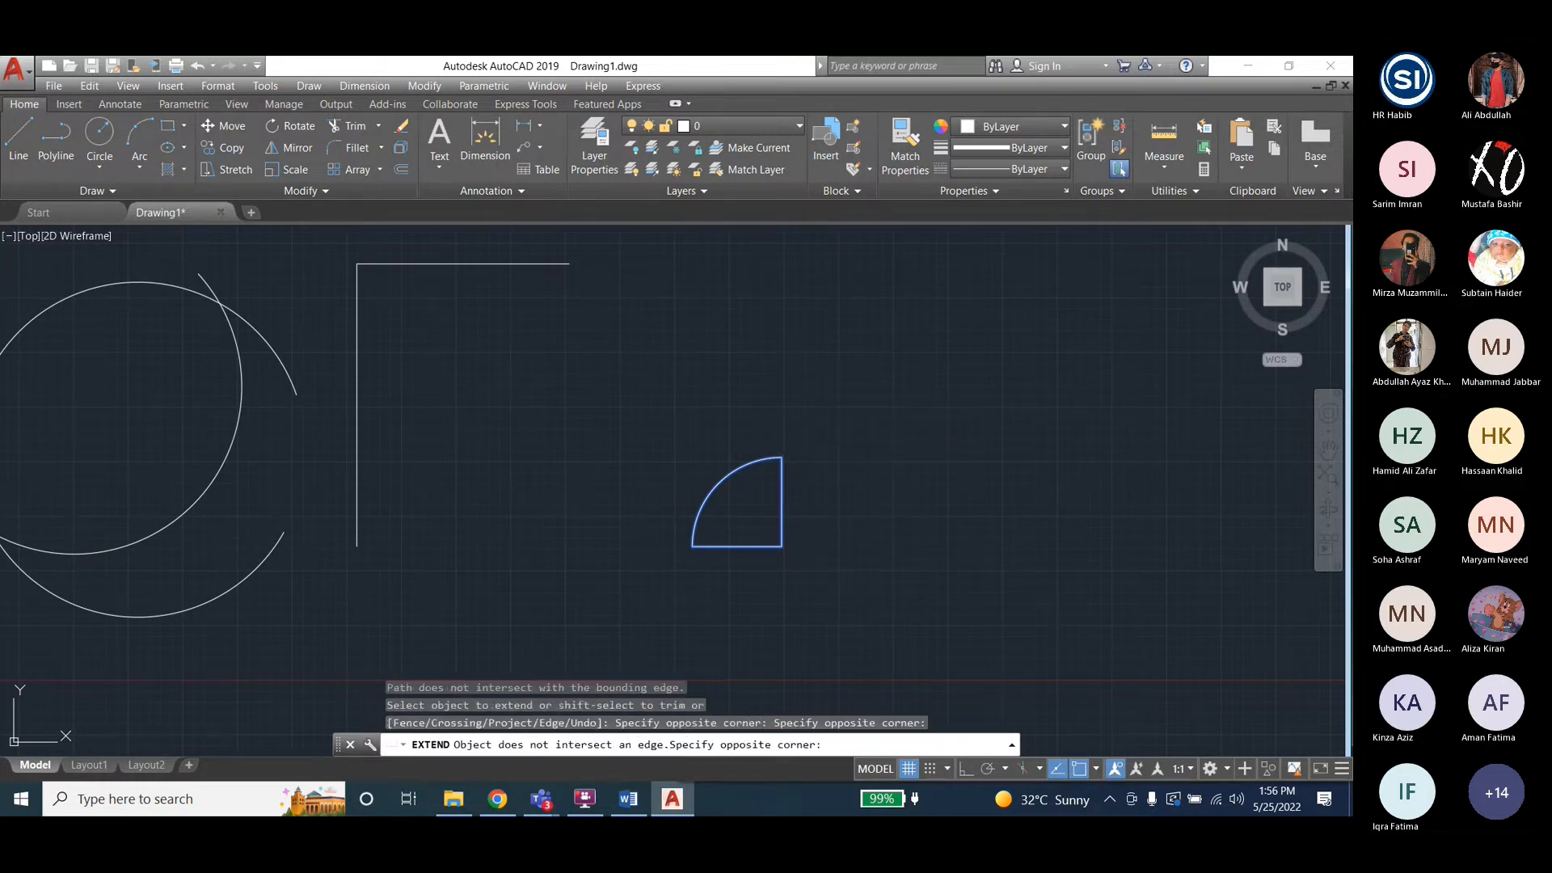
left_click(782, 457)
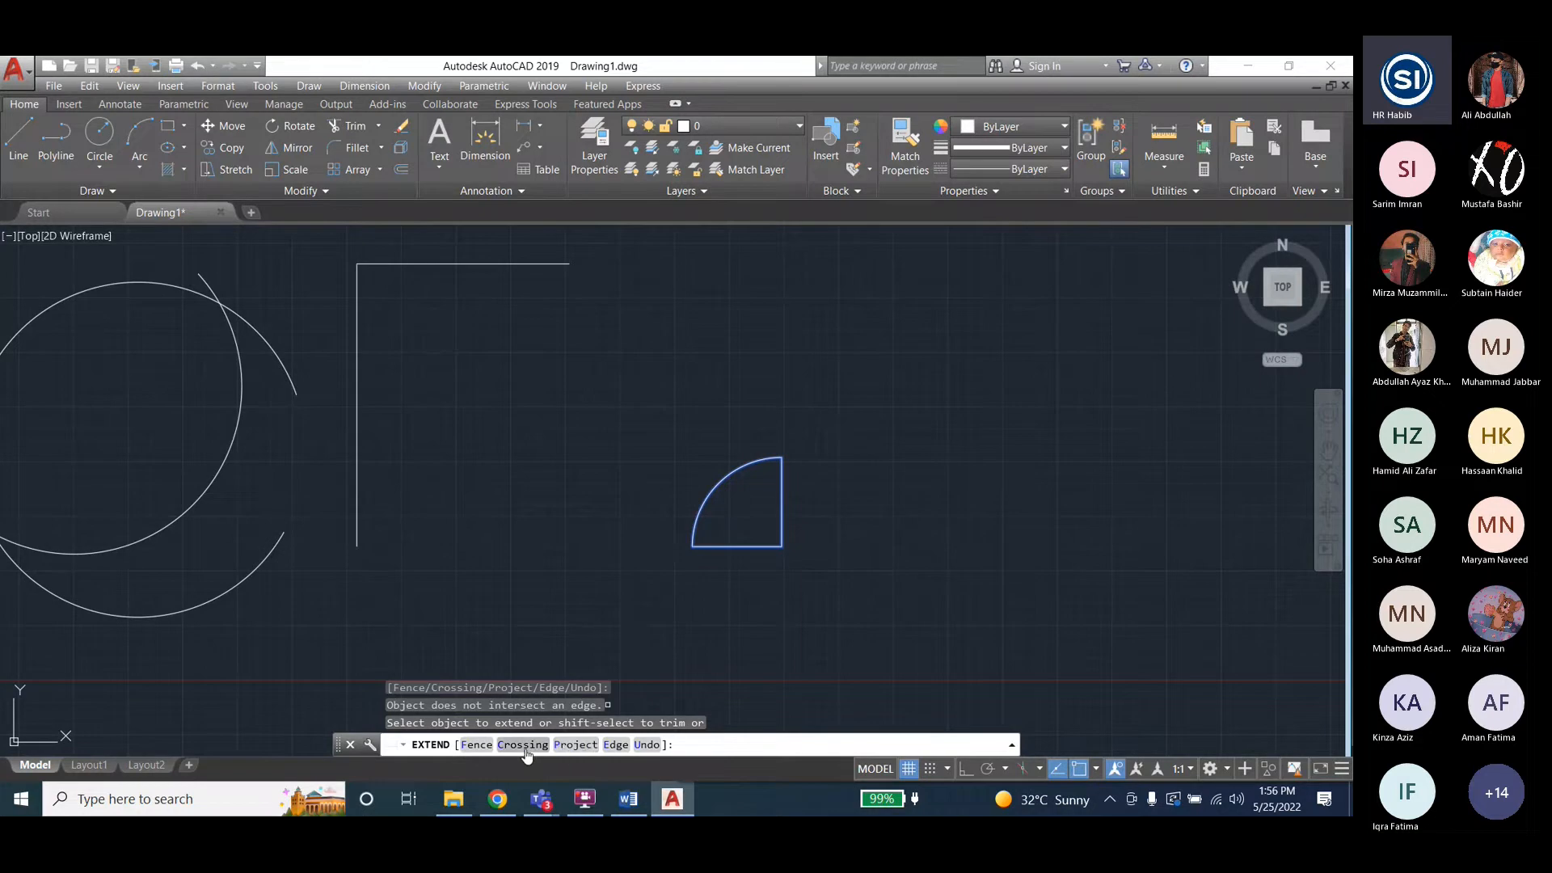
Try extending the sector with a Fence selection starting at its square corner, and leave the Extend command.
left_click(476, 744)
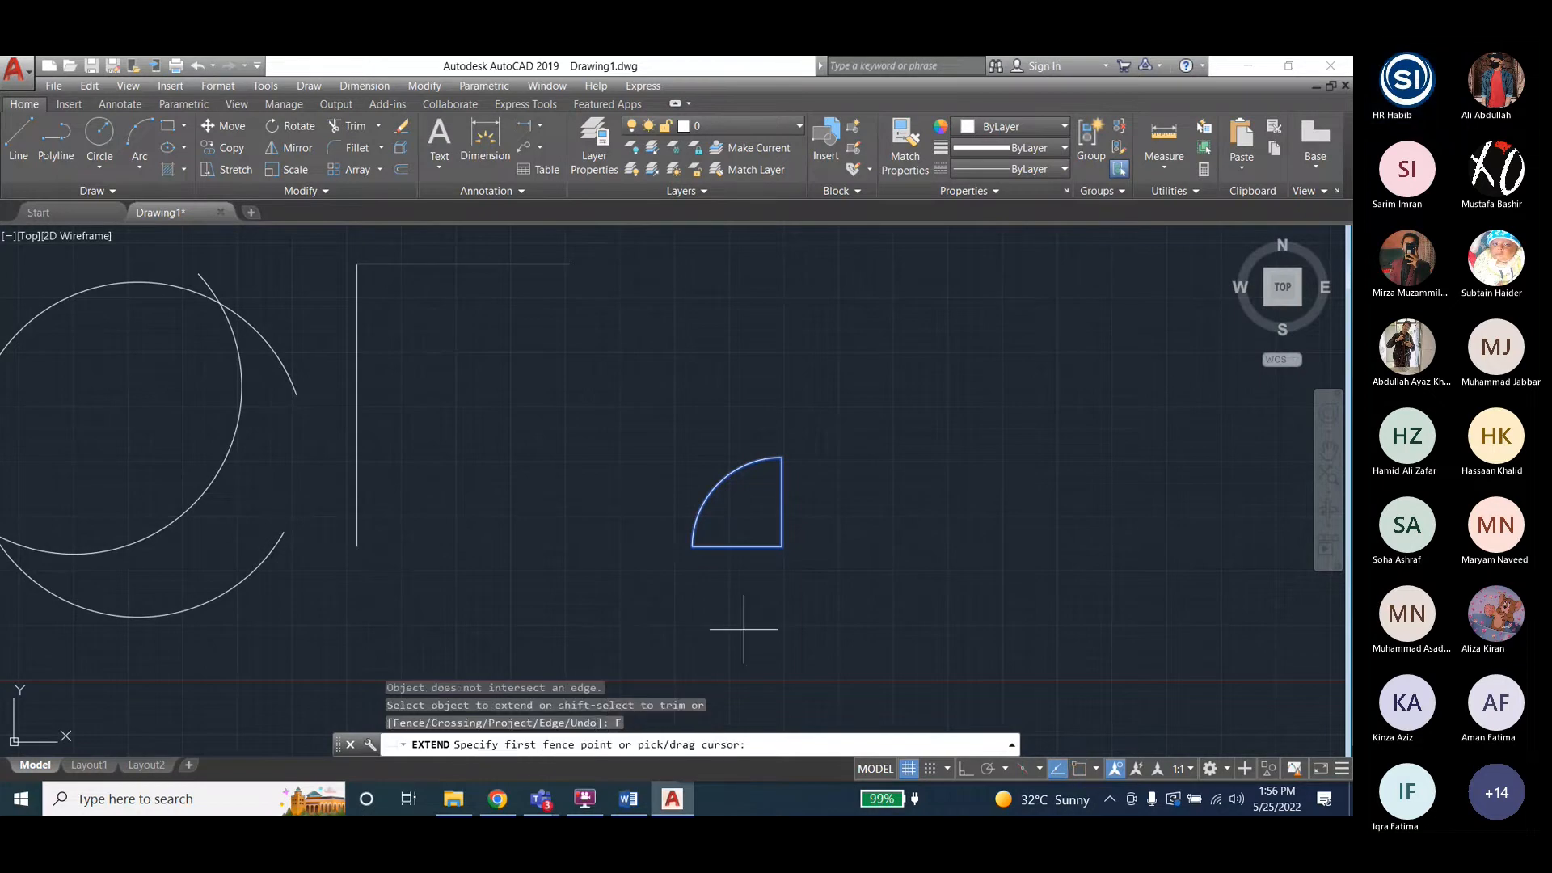
left_click(783, 546)
left_click(906, 555)
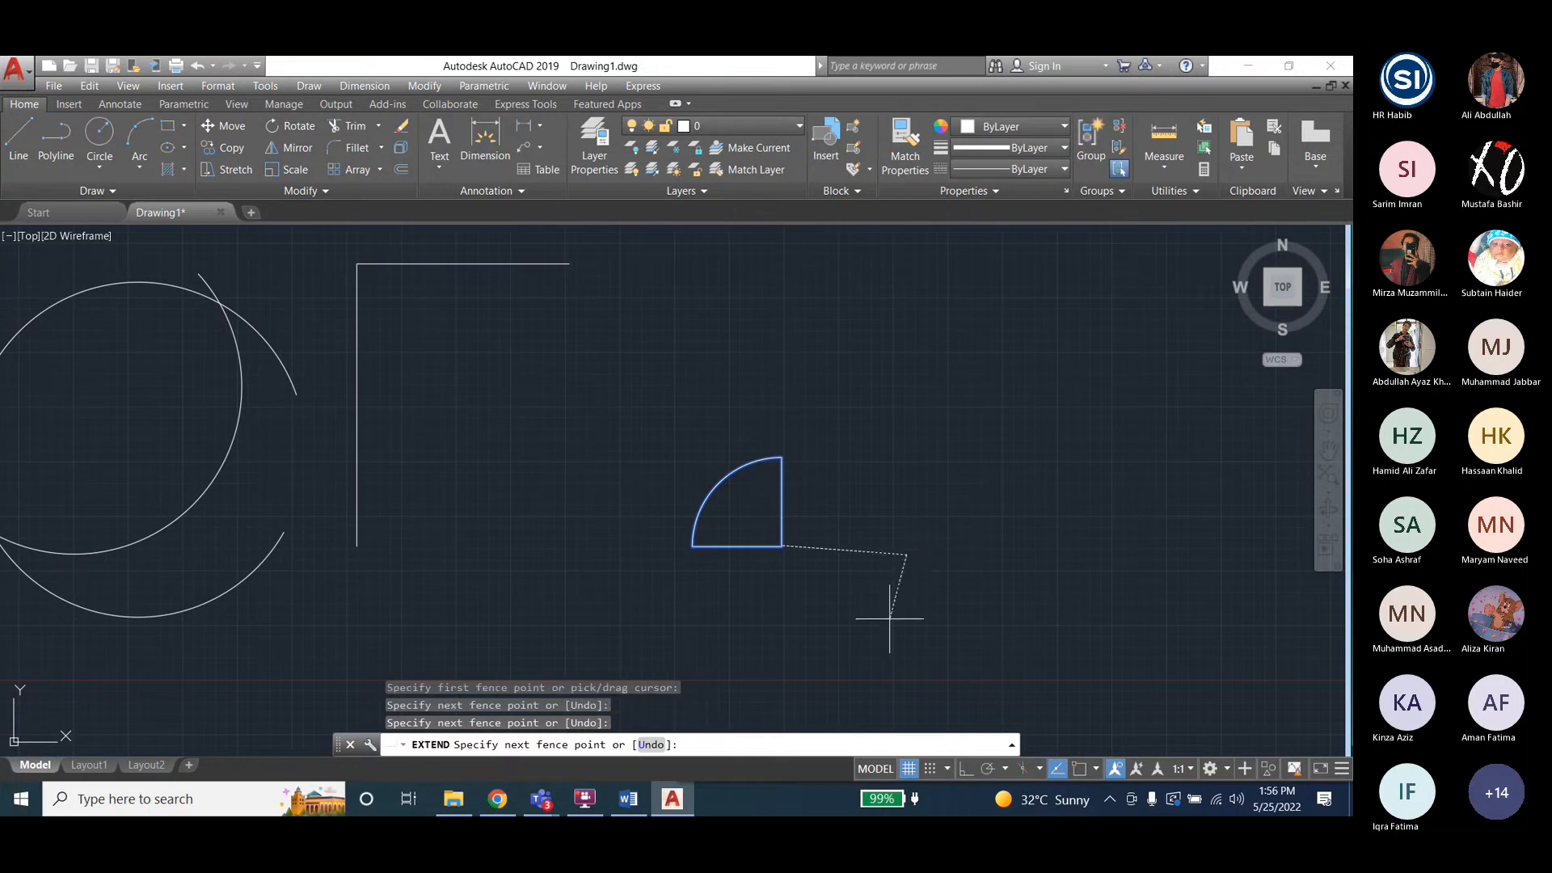
key("Escape")
key("Escape")
key("Escape")
key("Escape")
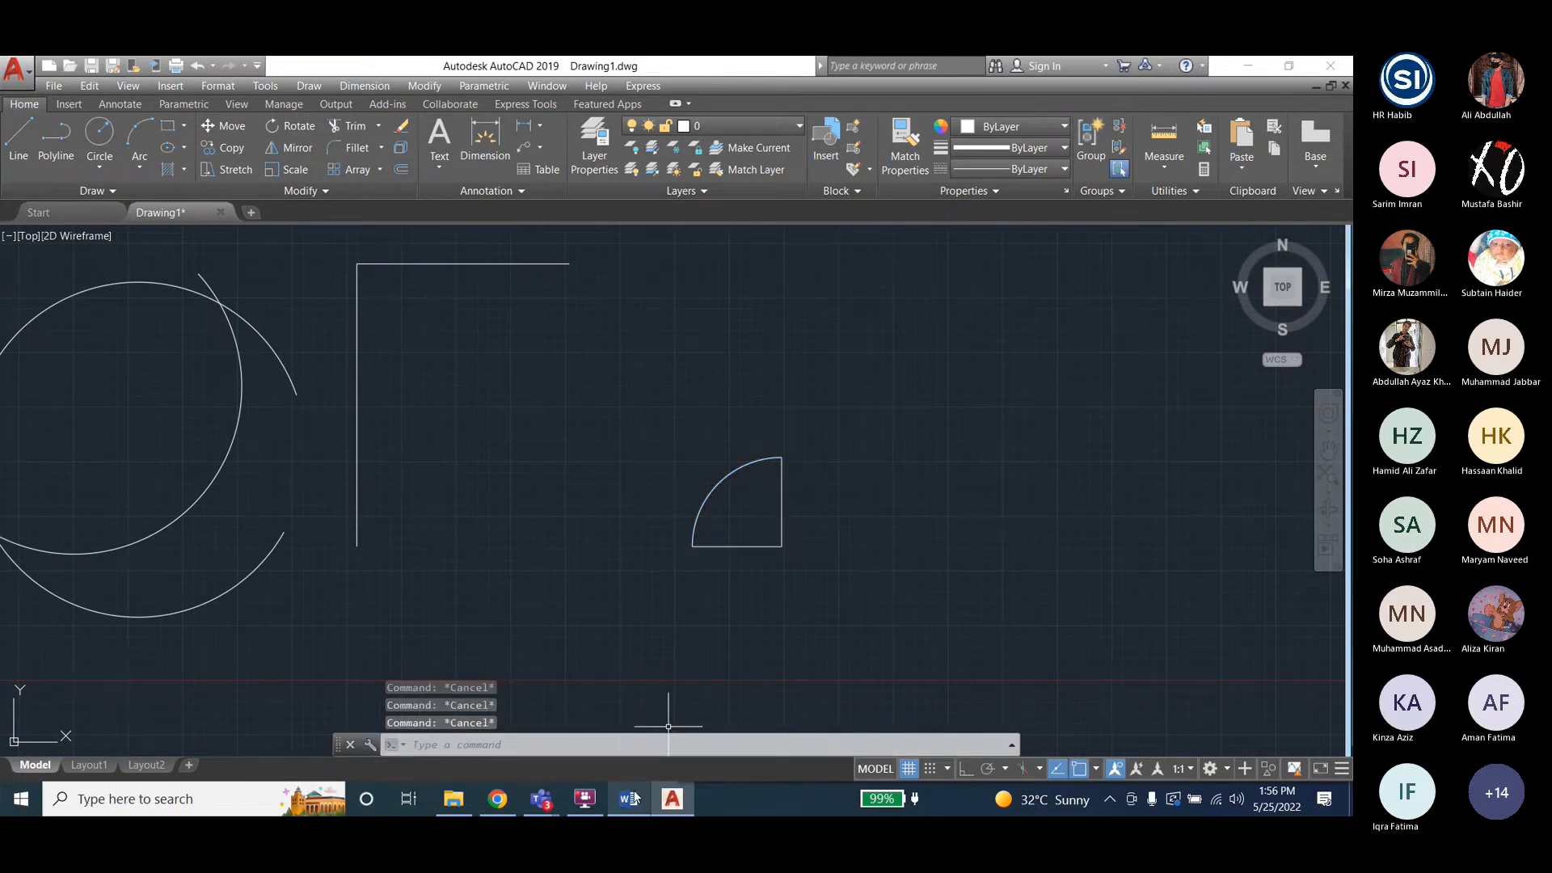
Switch to Word and highlight the Extend instructions on choosing the command and selecting objects as boundary edges.
left_click(634, 798)
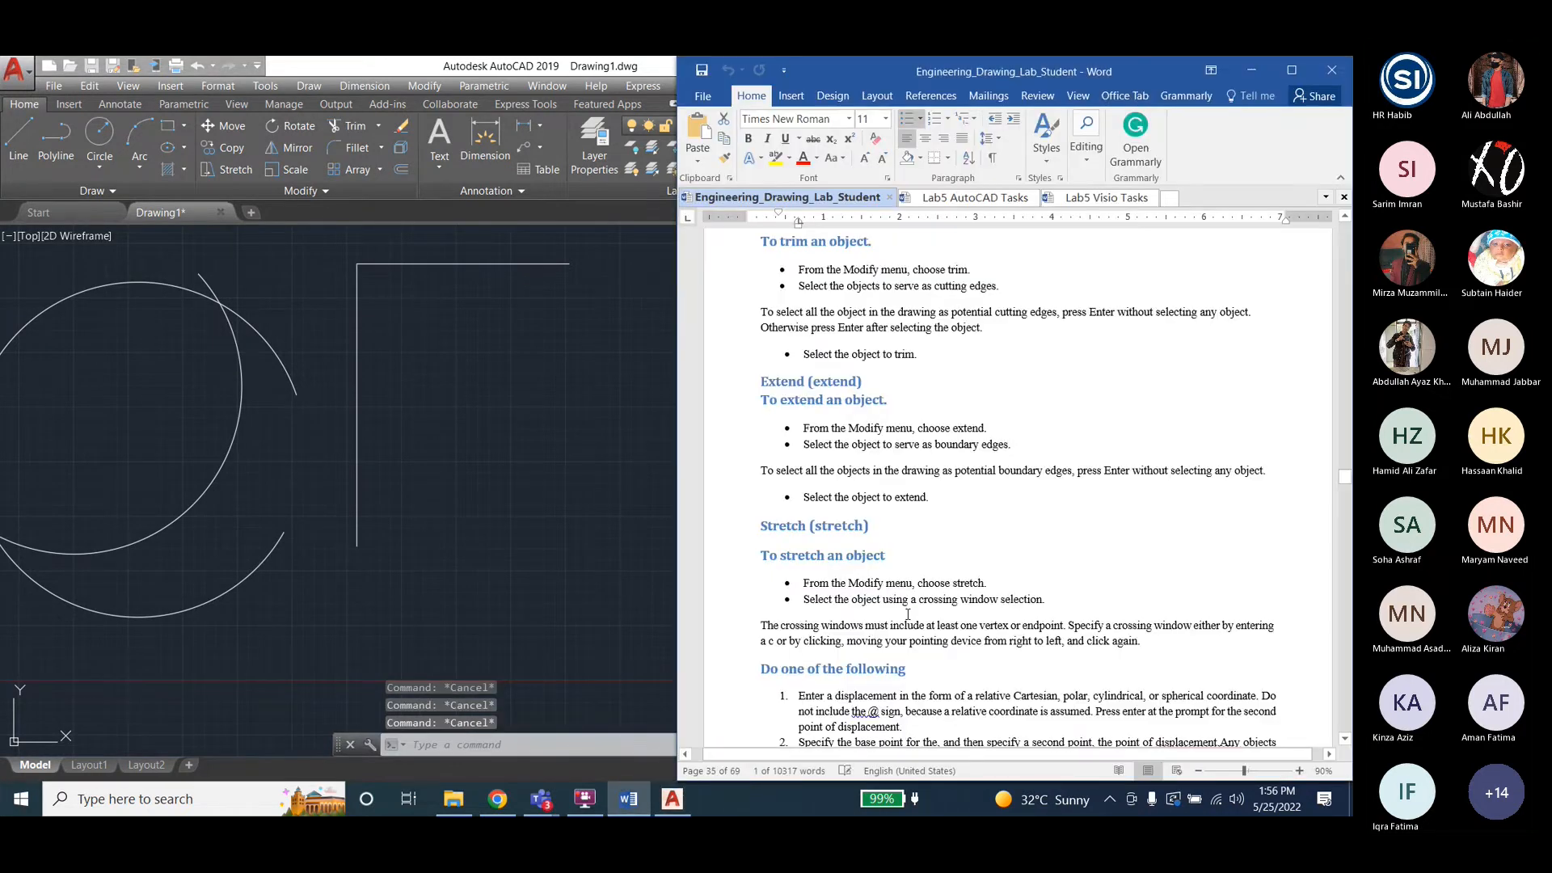
scroll(902, 623, "down", 2)
left_click_drag(849, 353, 985, 353)
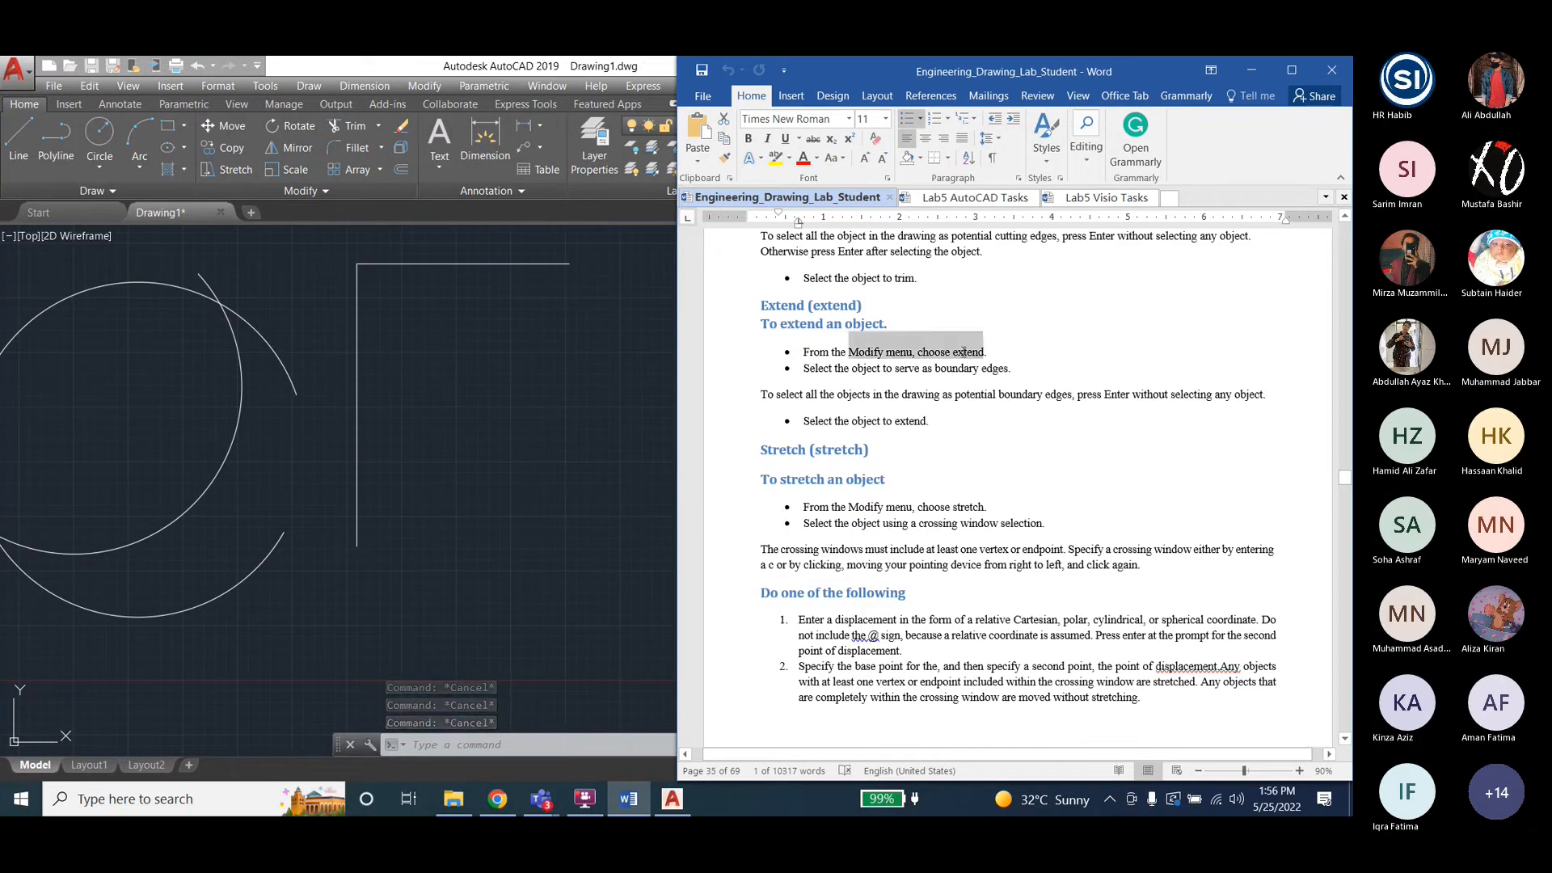
left_click_drag(804, 368, 854, 370)
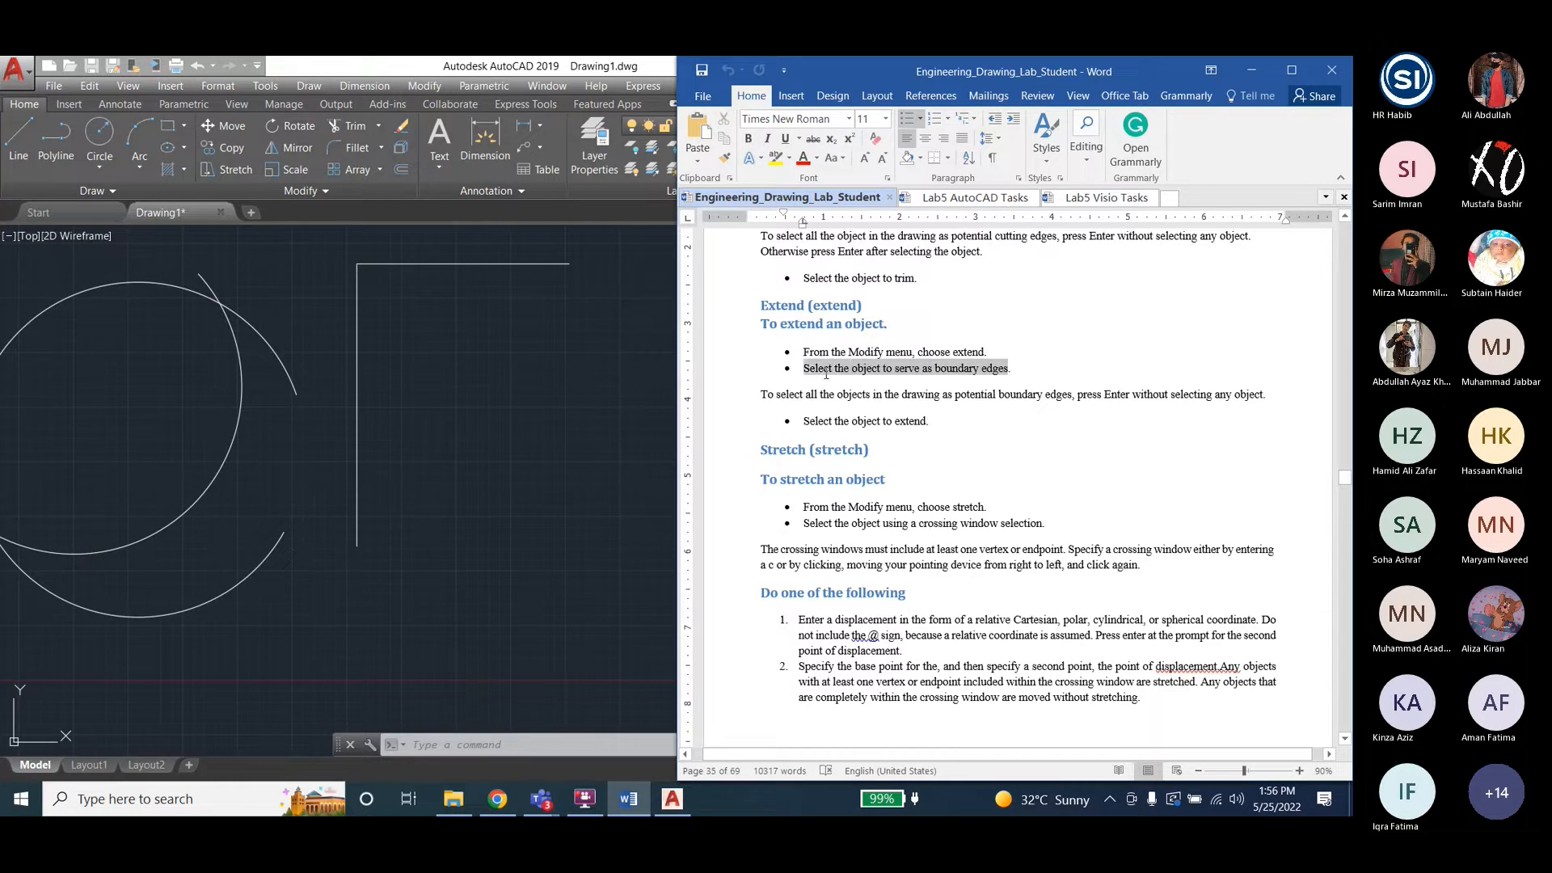
left_click_drag(761, 397, 1117, 395)
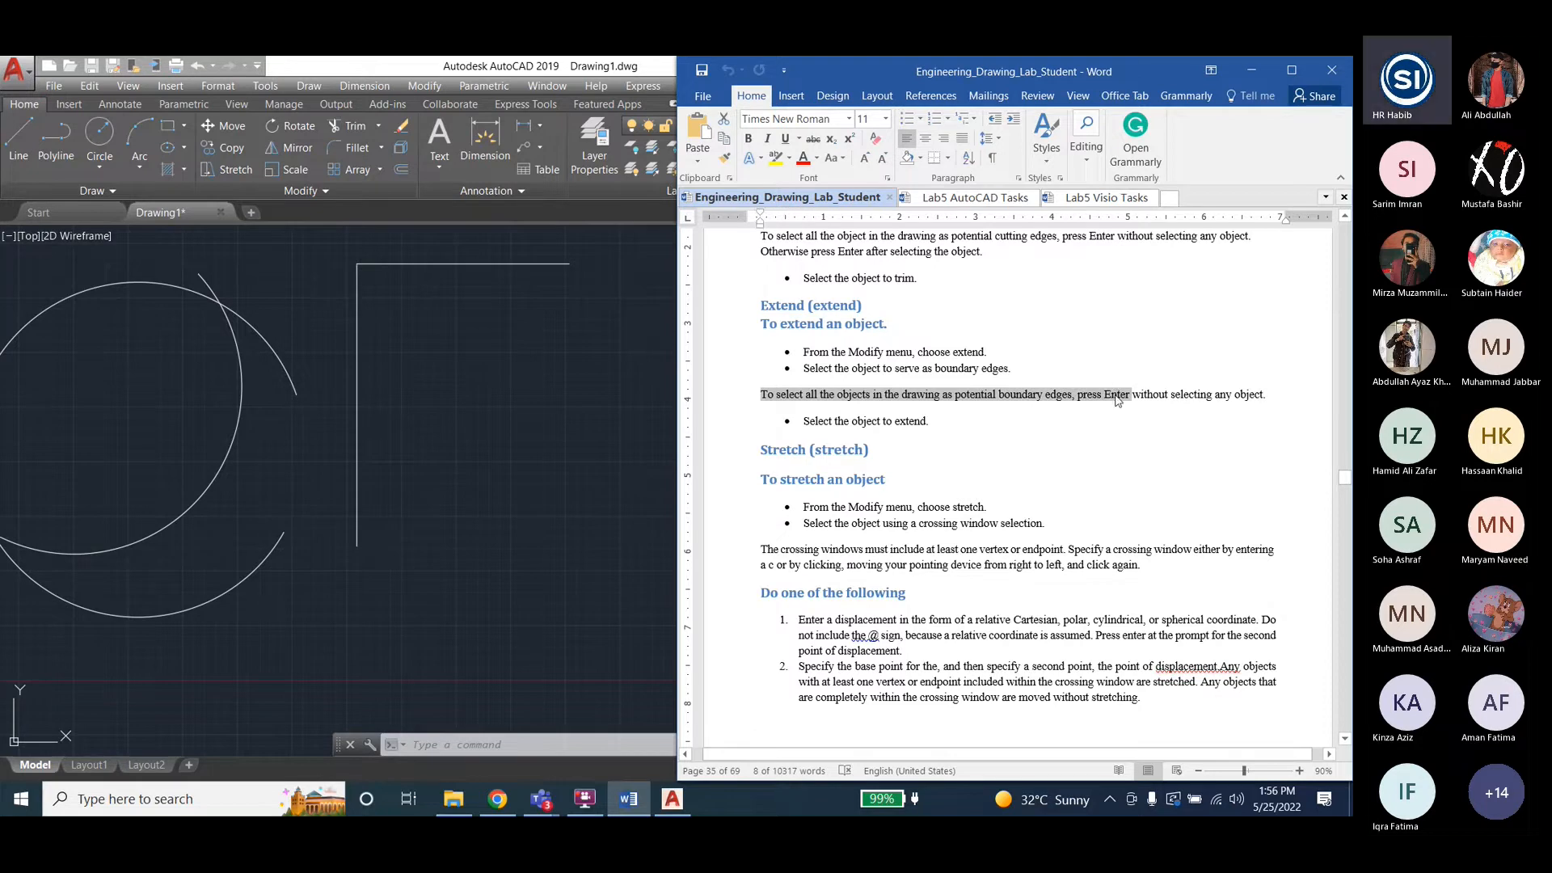
Return to AutoCAD and draw a near-vertical line between the open L-shape and the quarter-circle sector.
left_click(577, 419)
key("Escape")
key("Escape")
key("Escape")
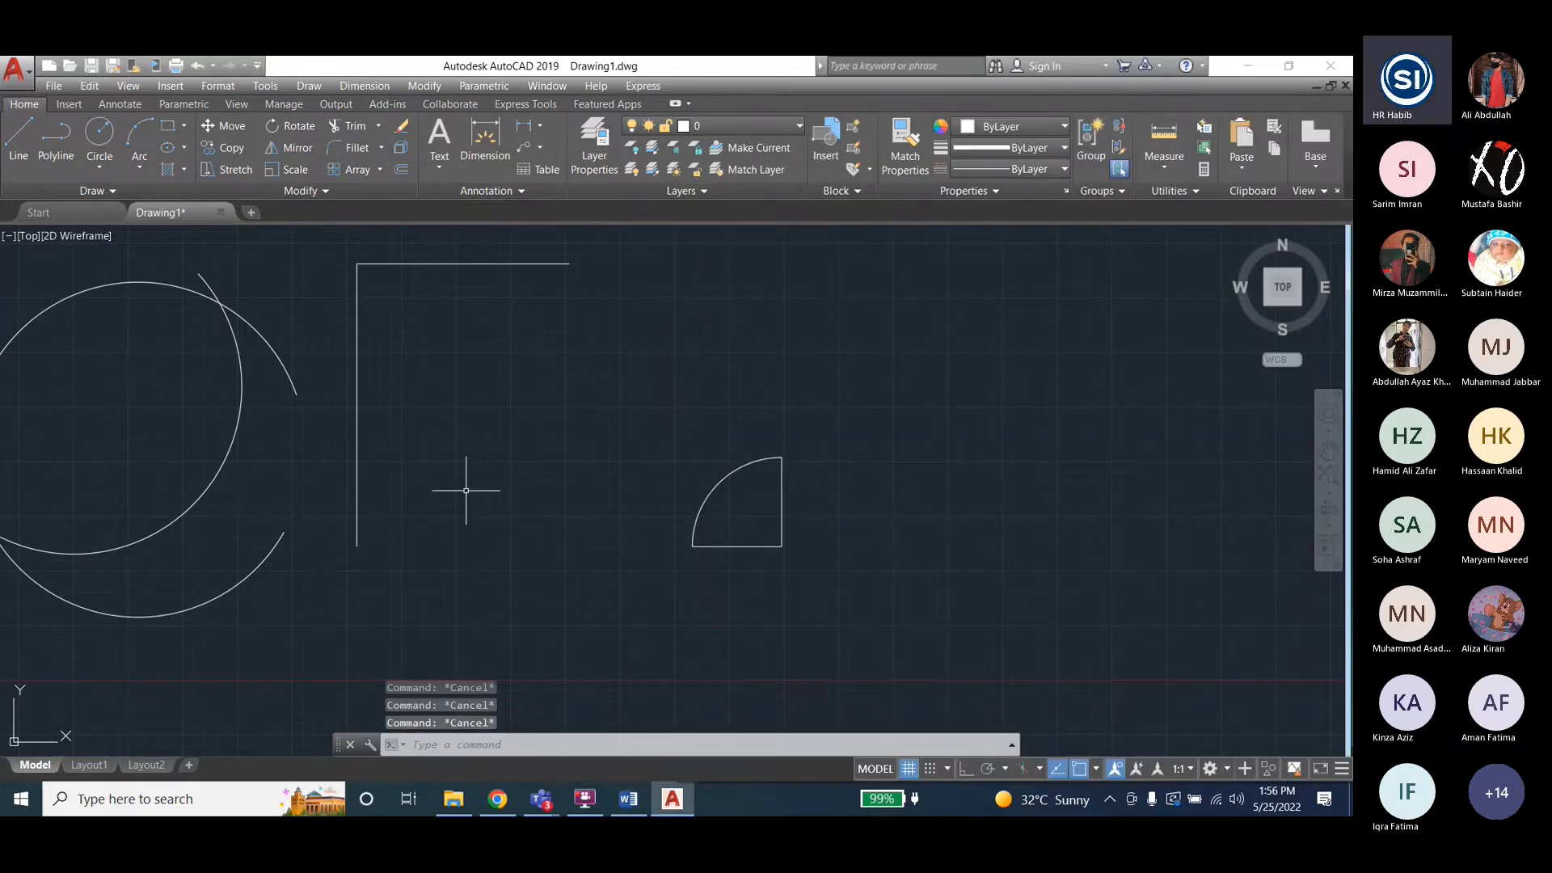
scroll(588, 502, "down", 2)
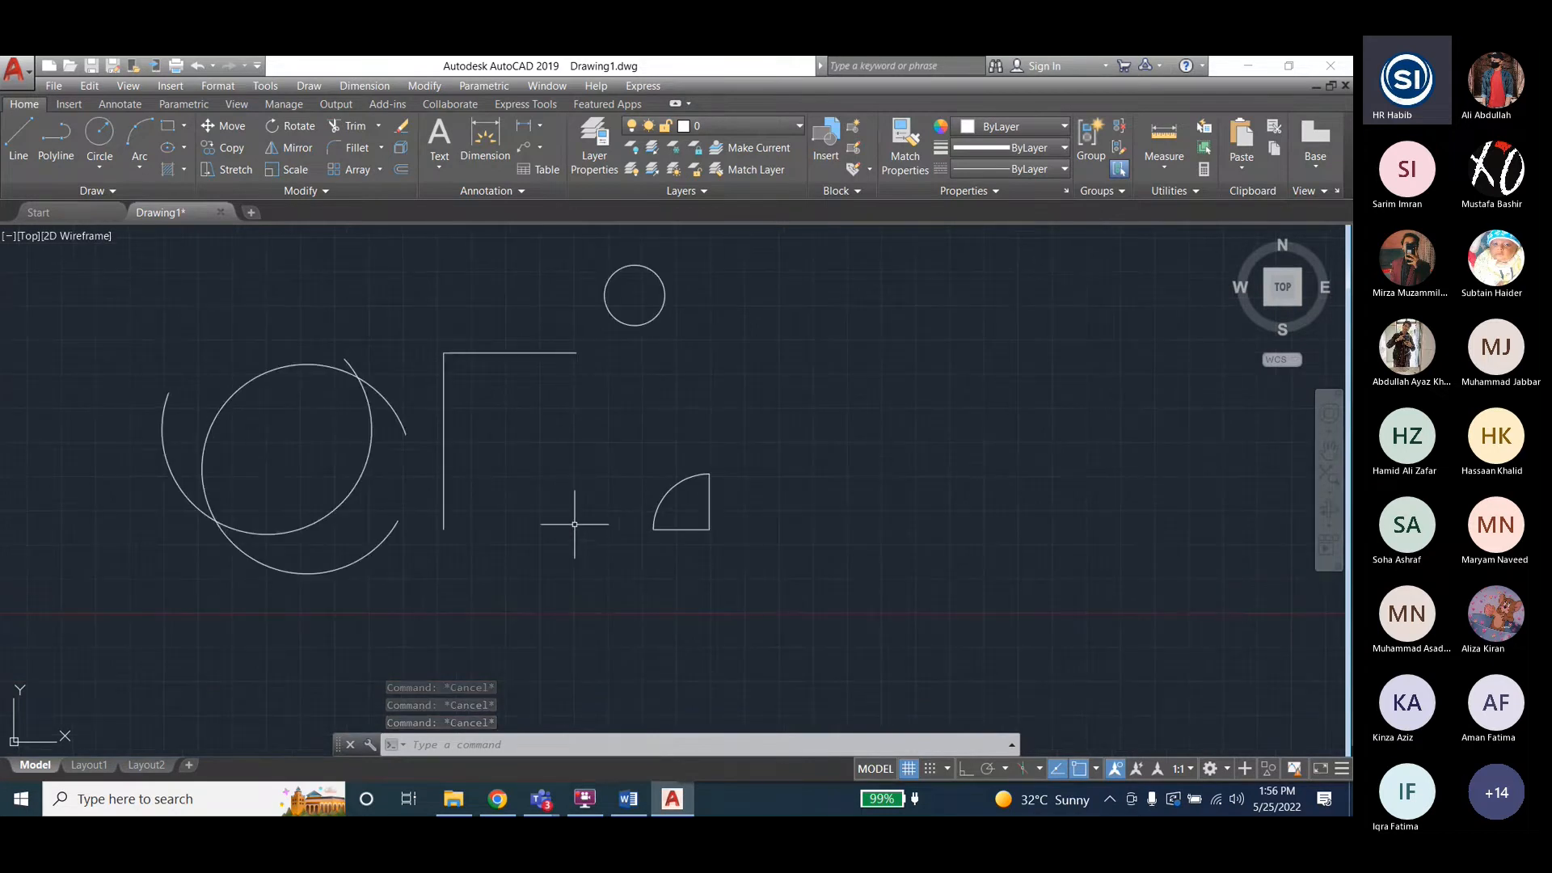
left_click(18, 139)
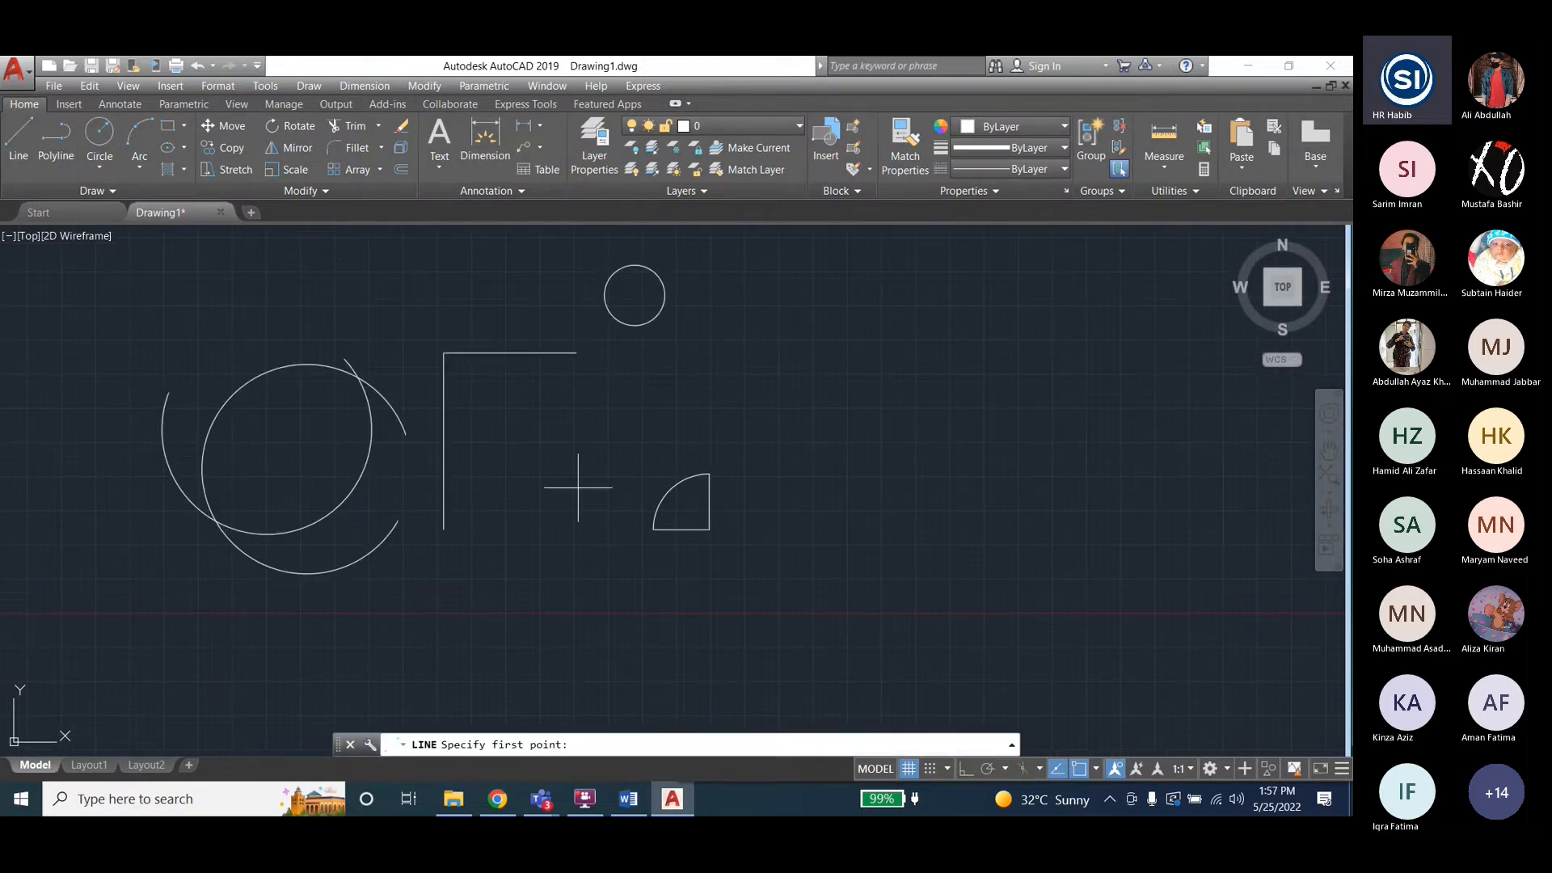
left_click(555, 451)
left_click(560, 617)
key("Escape")
key("Escape")
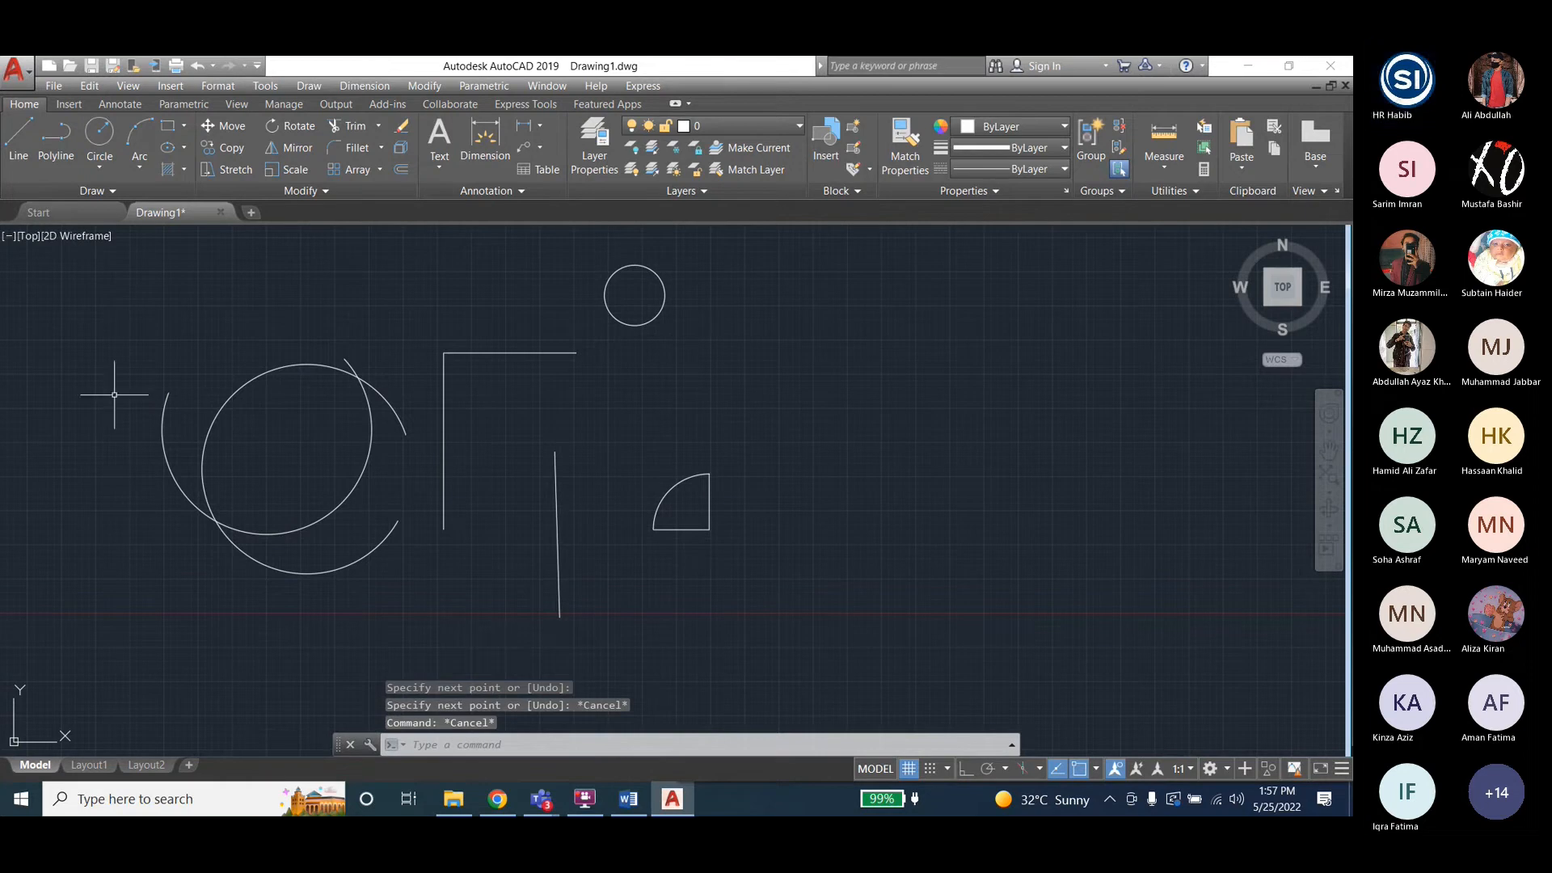
Draw a slanted line below the L-shape, rising to the right and crossing the lower end of the near-vertical line.
left_click(18, 139)
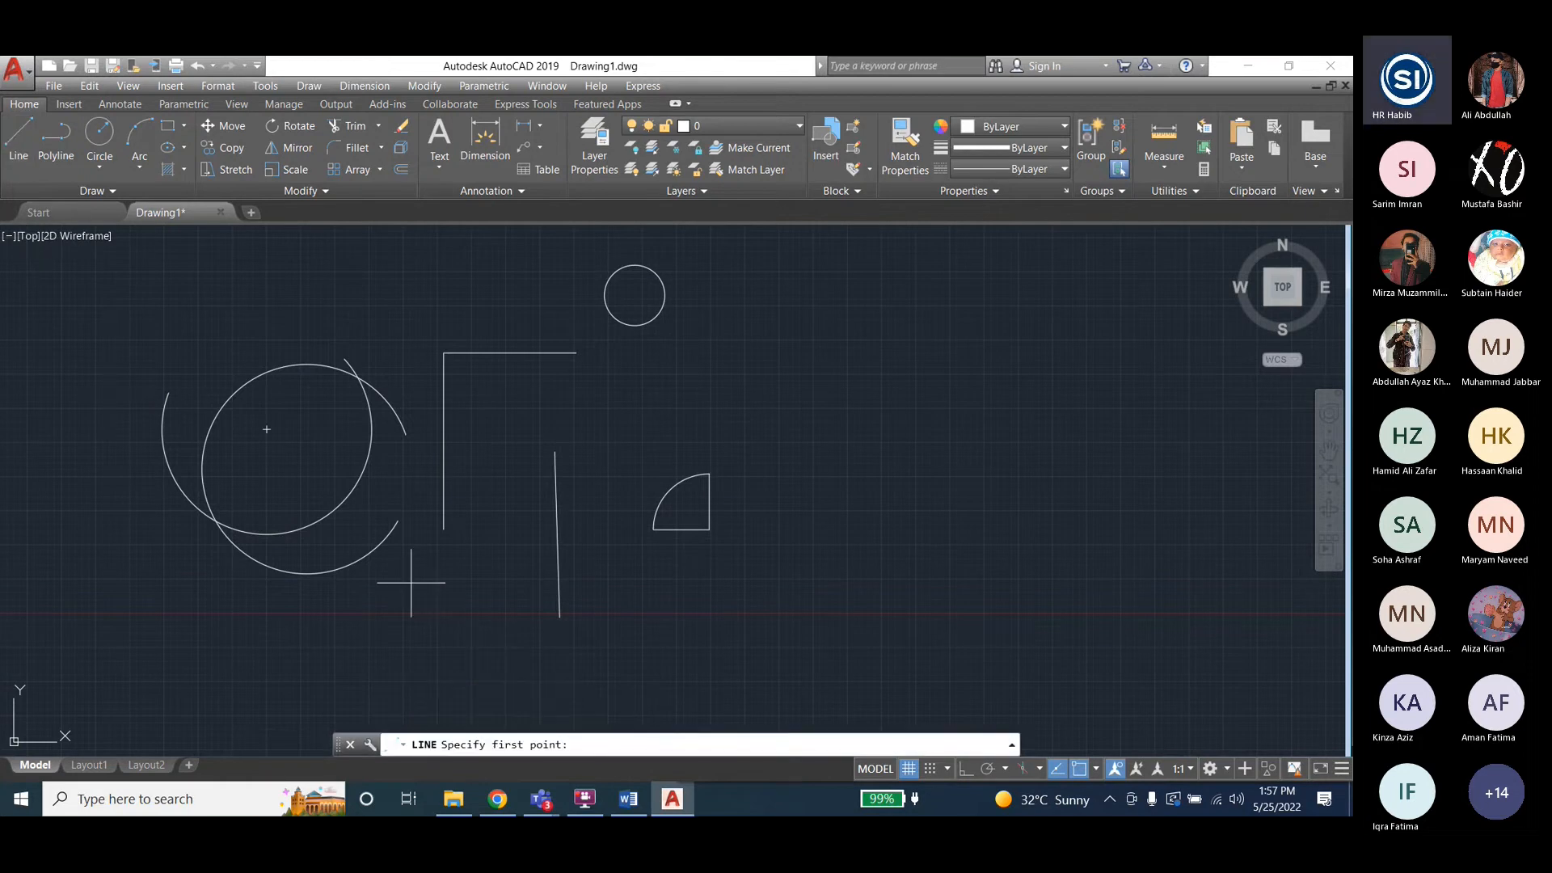
left_click(424, 637)
left_click(589, 576)
key("Escape")
key("Escape")
key("Escape")
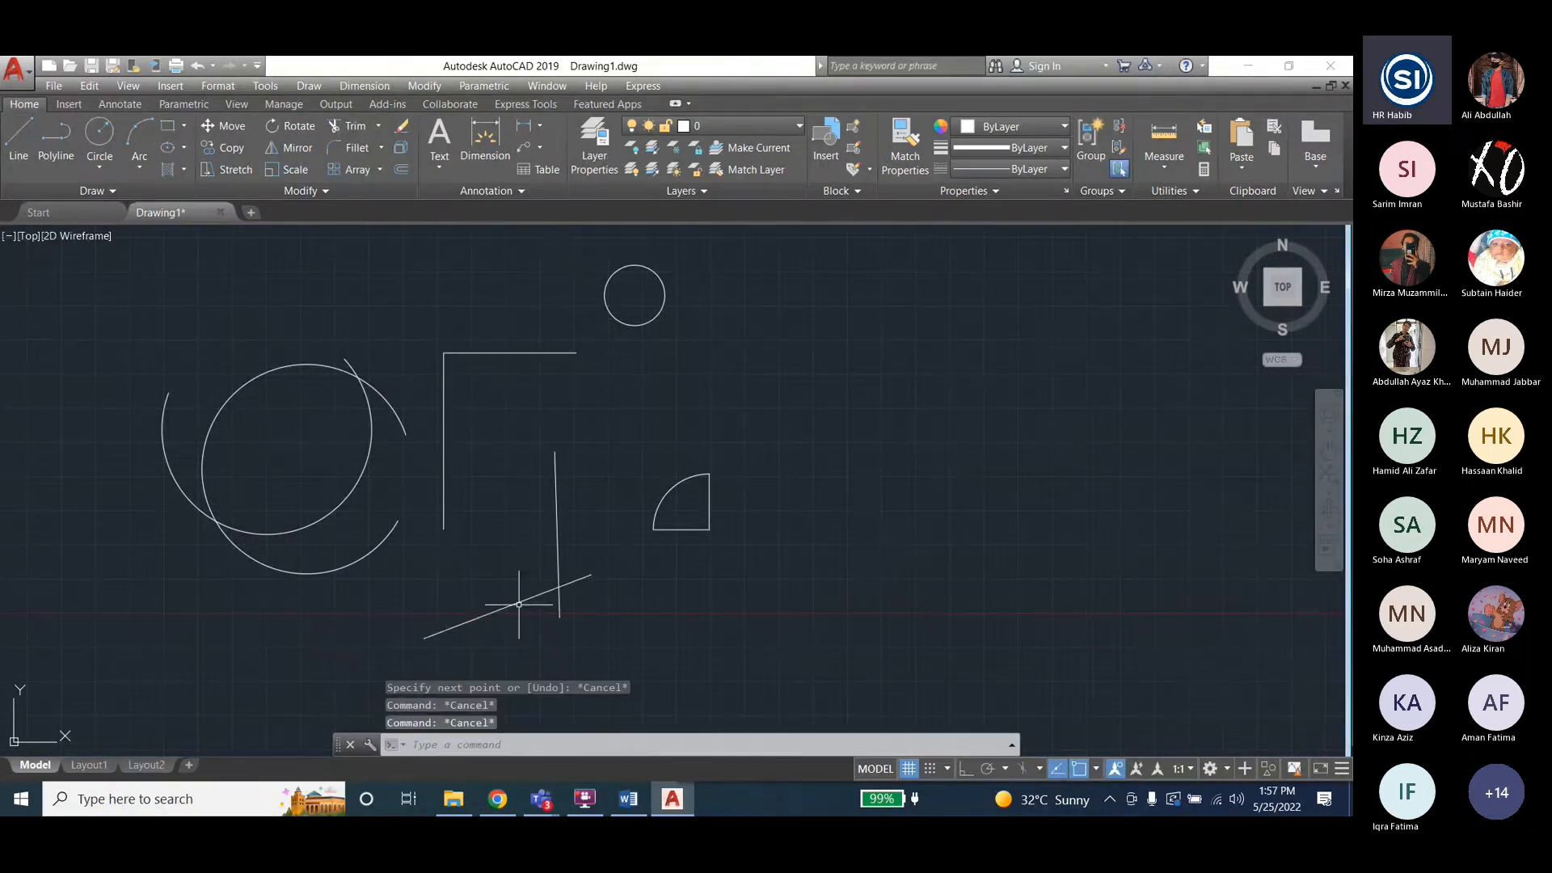
Start Extend and select both new lines, the L-shape, the small circle, the sector and the large arcs as boundary edges.
left_click(421, 86)
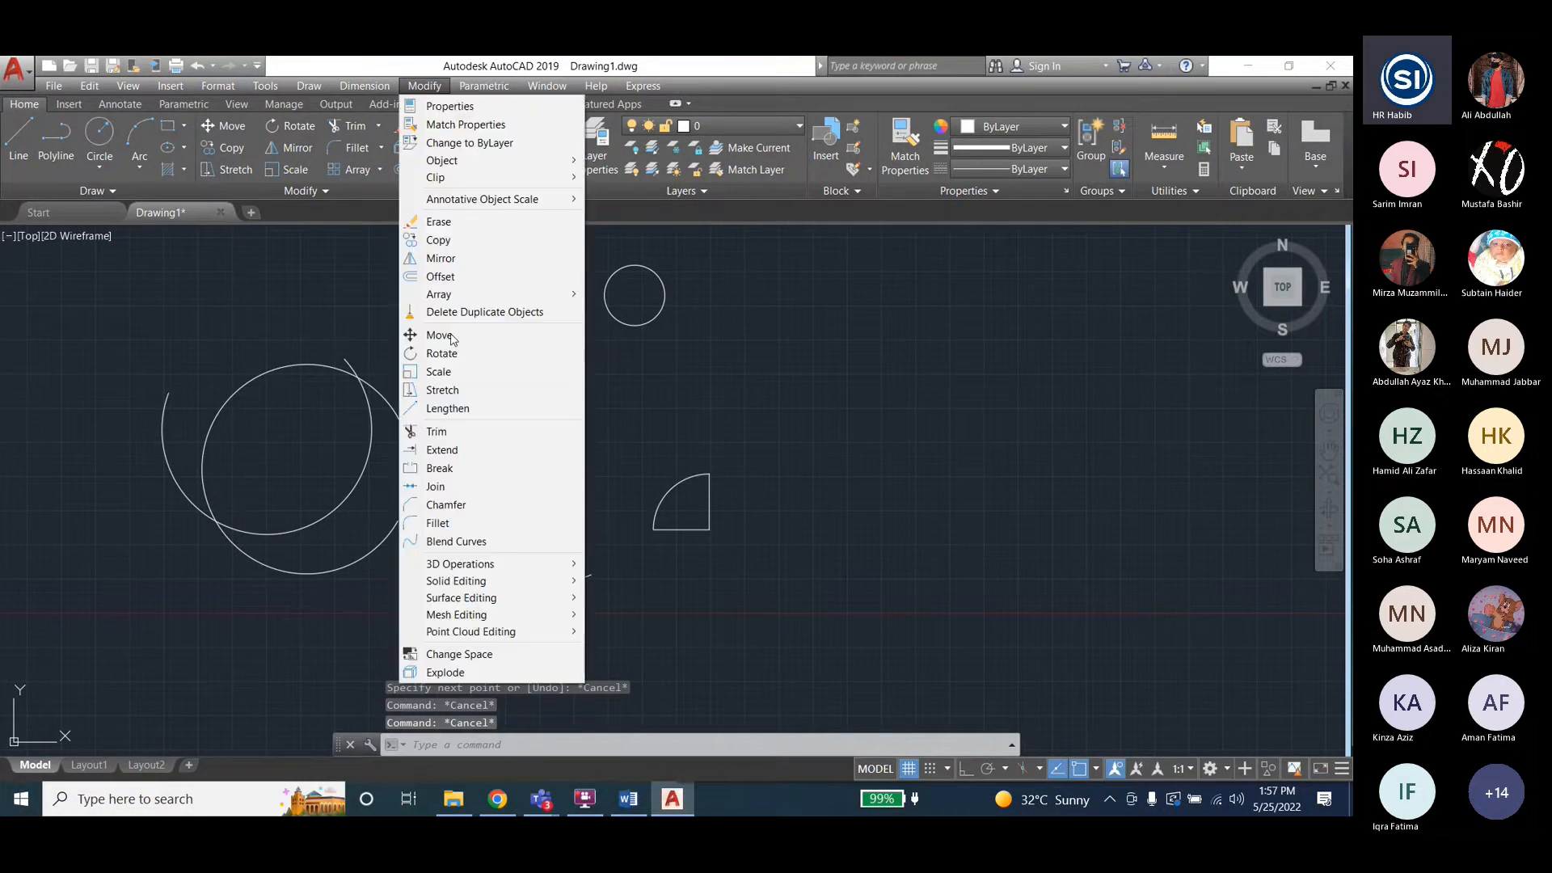
left_click(442, 449)
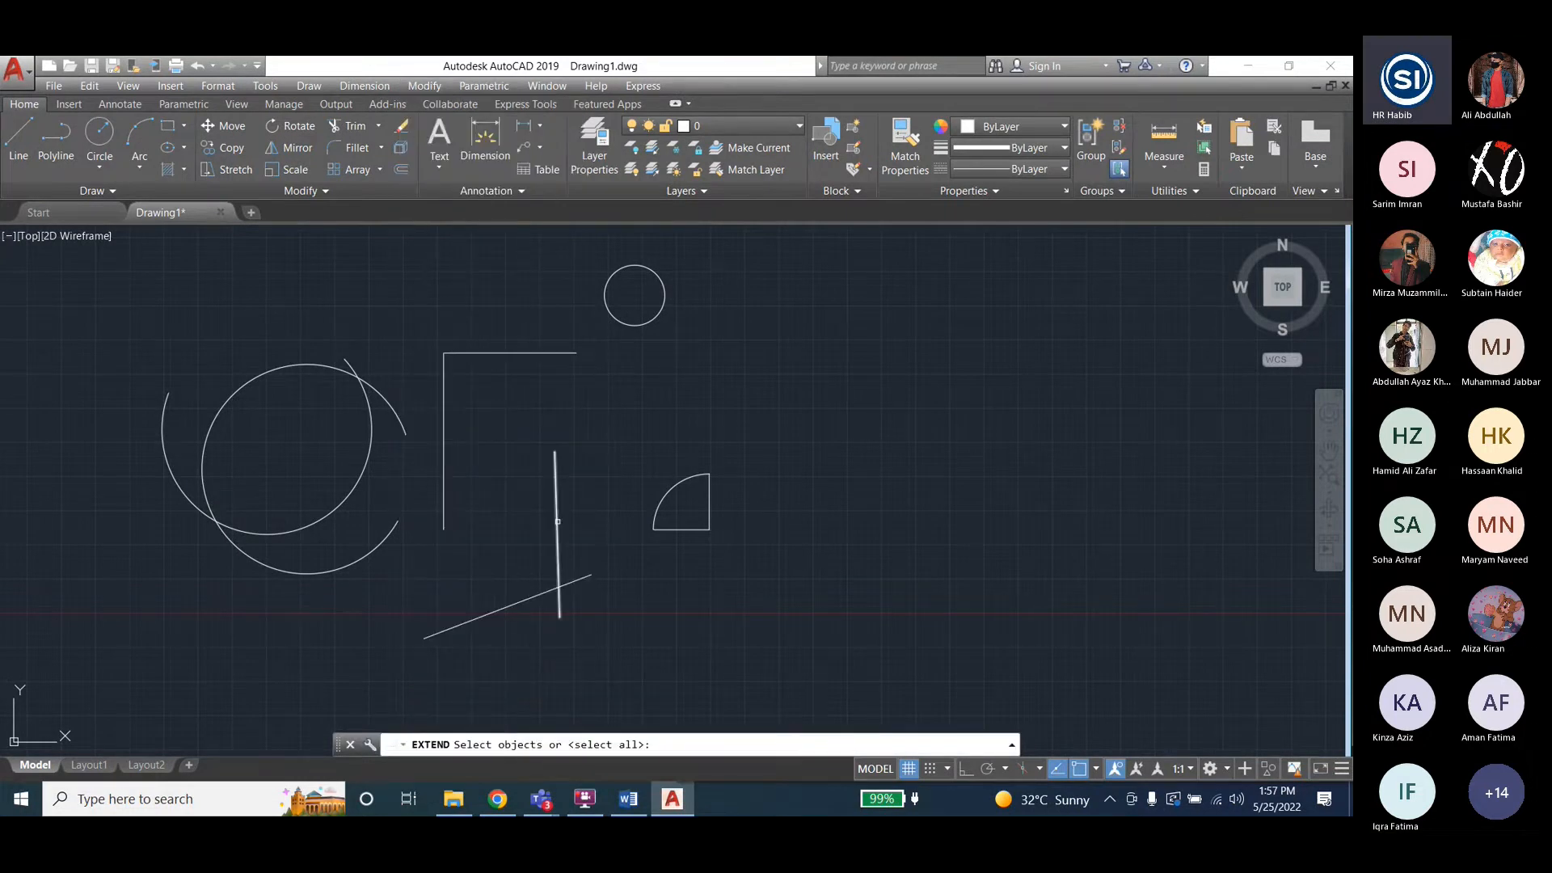
left_click(558, 521)
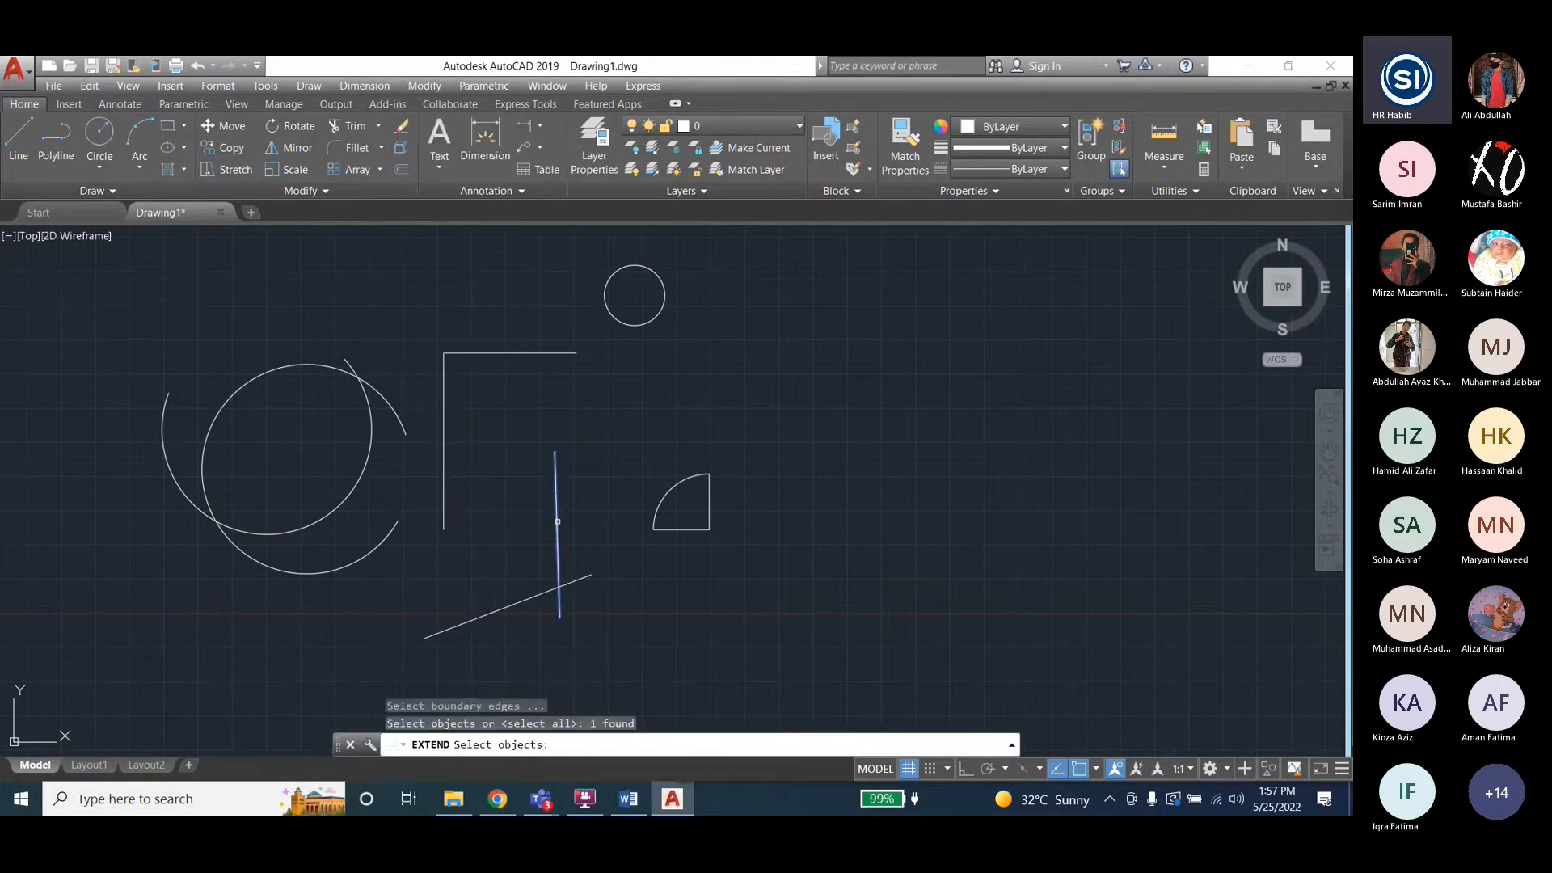
left_click(515, 605)
left_click(445, 484)
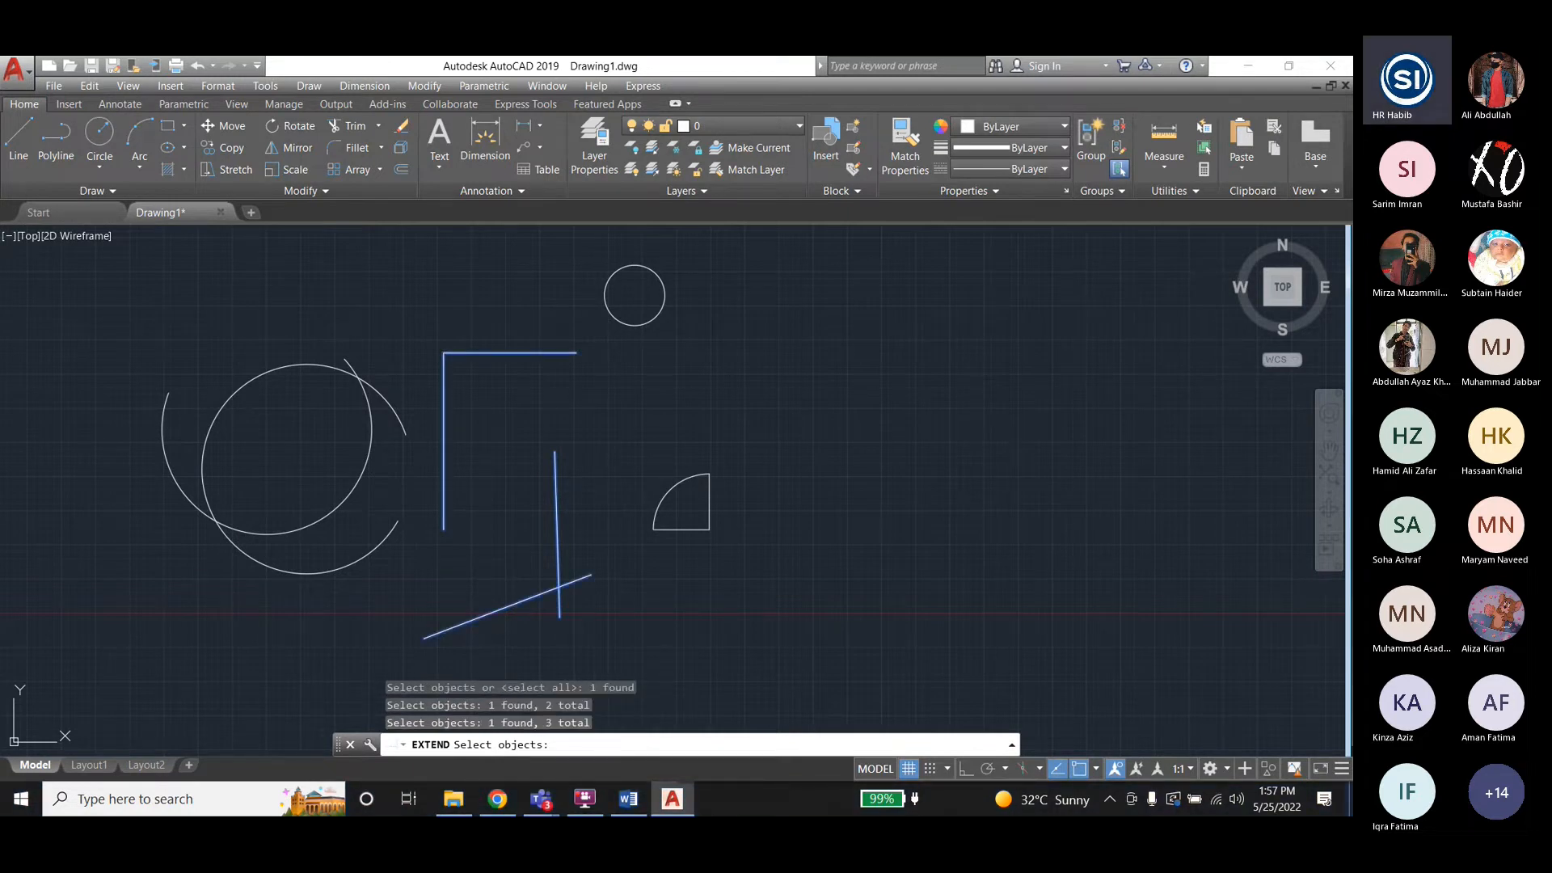
left_click(613, 317)
left_click(670, 491)
left_click(367, 458)
key("Return")
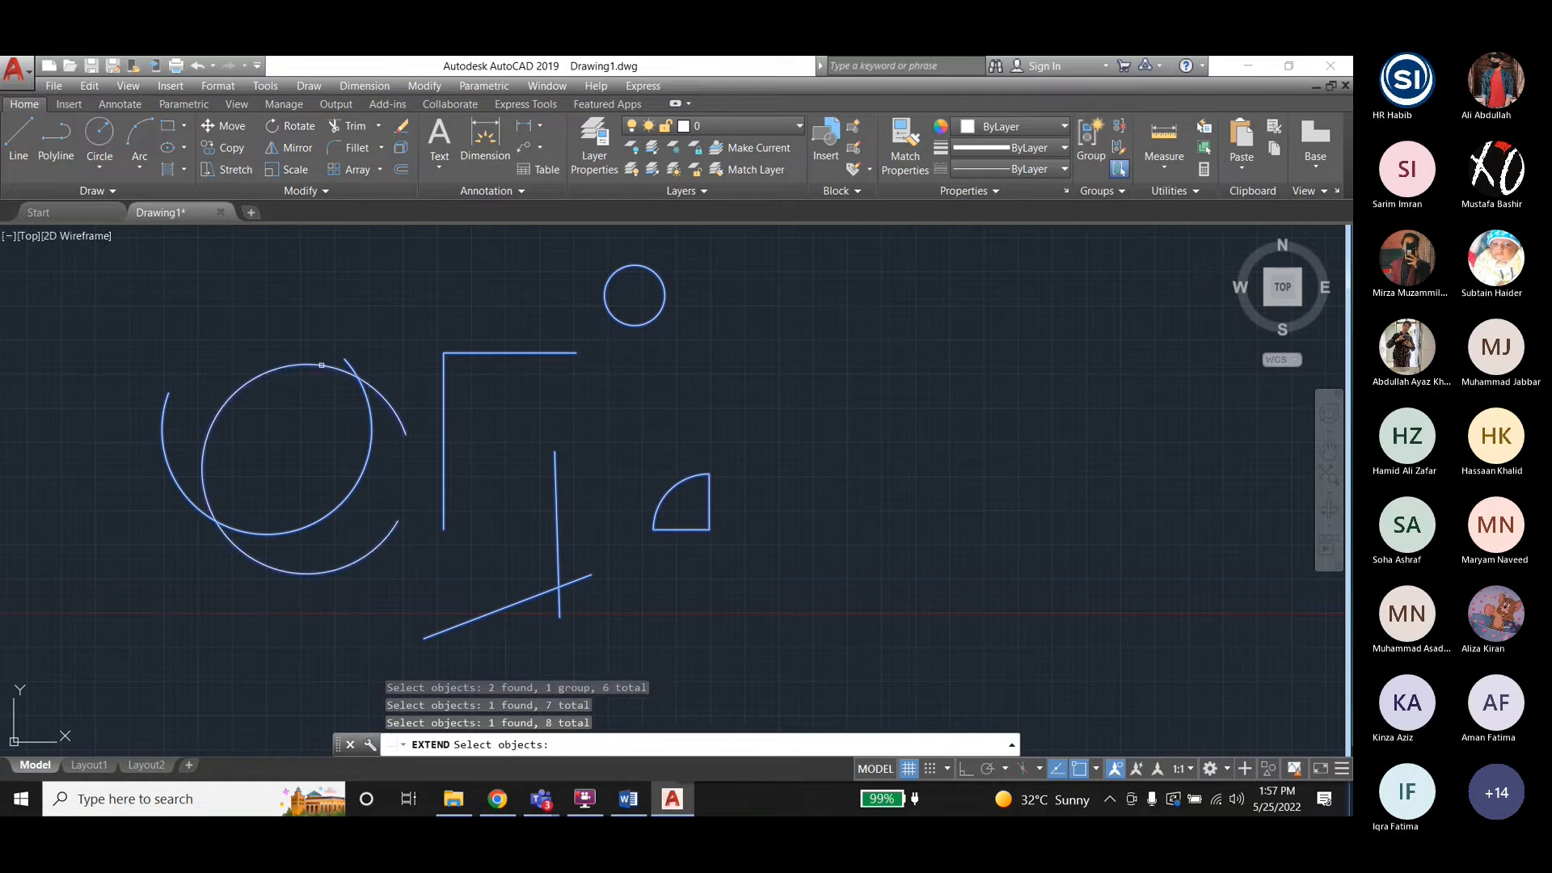
Extend the near-vertical line up to the L-shape's horizontal edge and the slanted line to the sector's square corner.
left_click(347, 365)
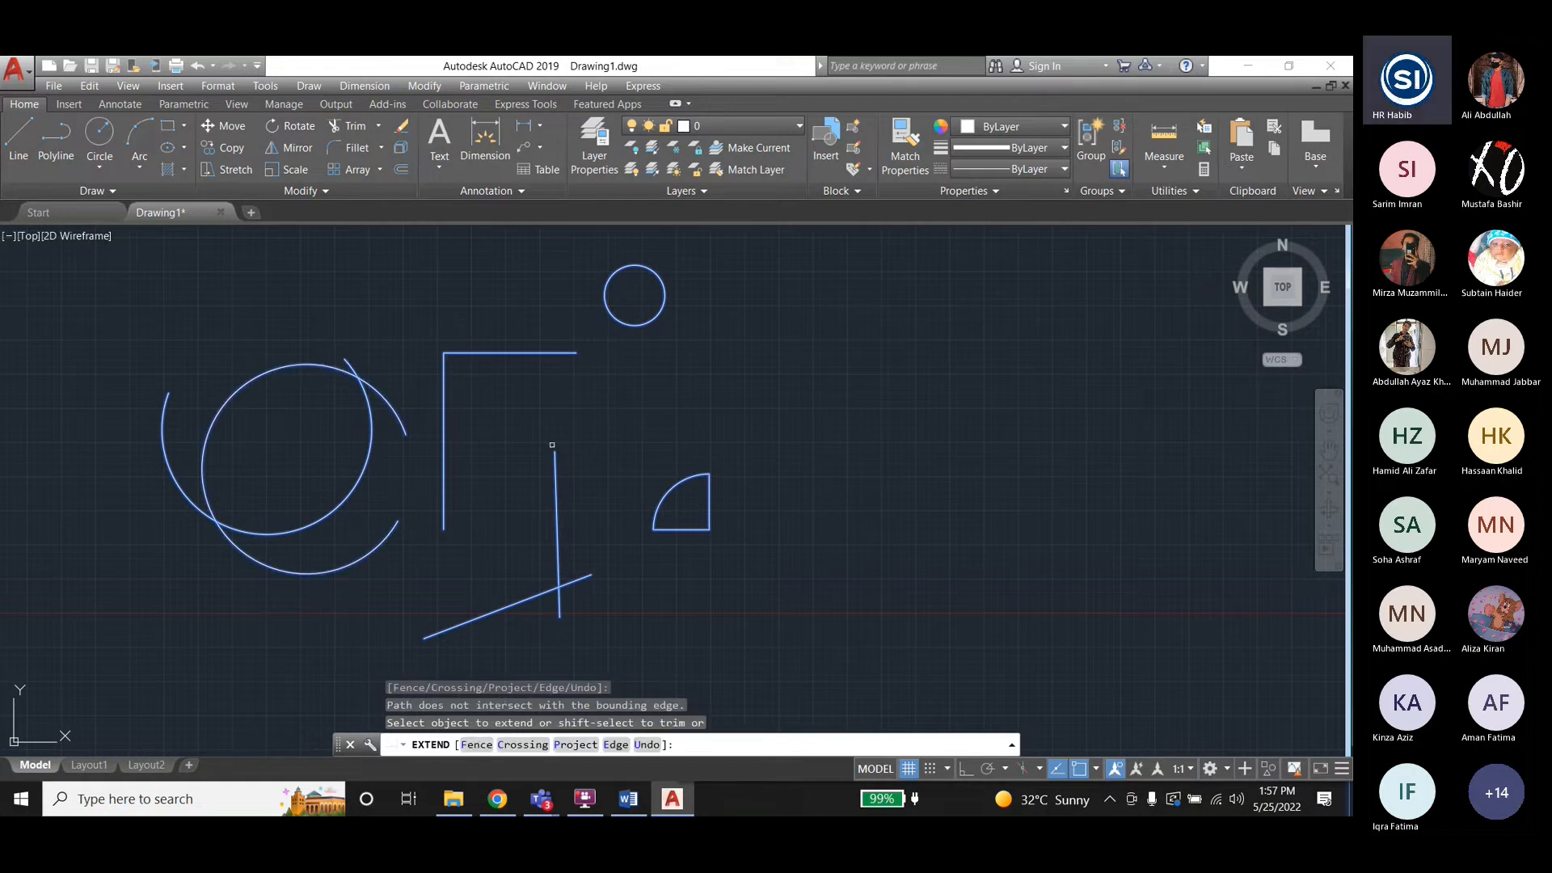
left_click(547, 352)
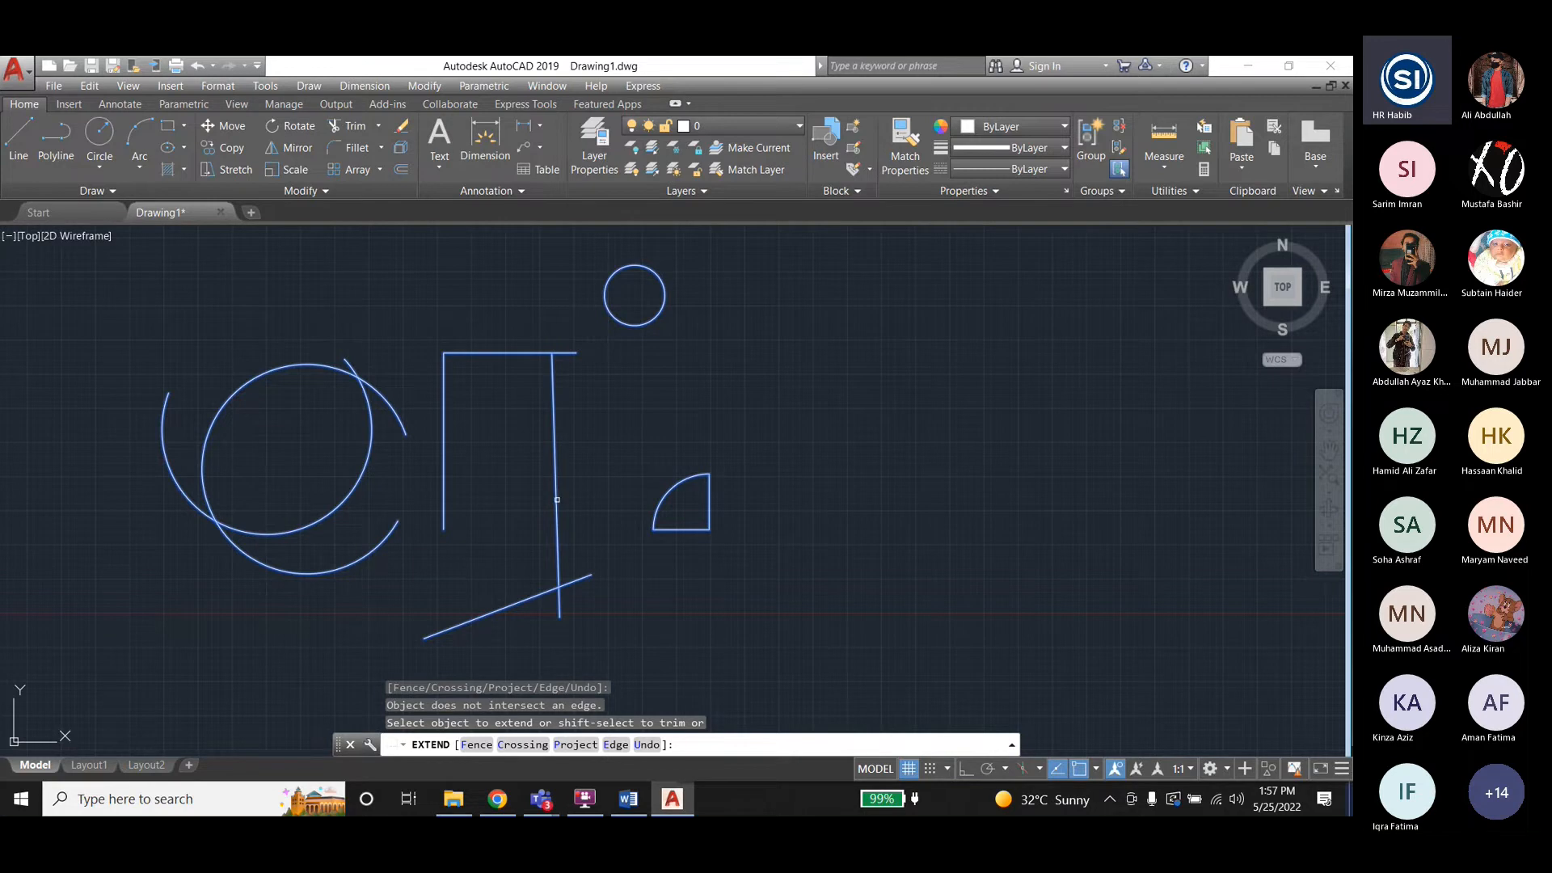
left_click(557, 500)
left_click(501, 606)
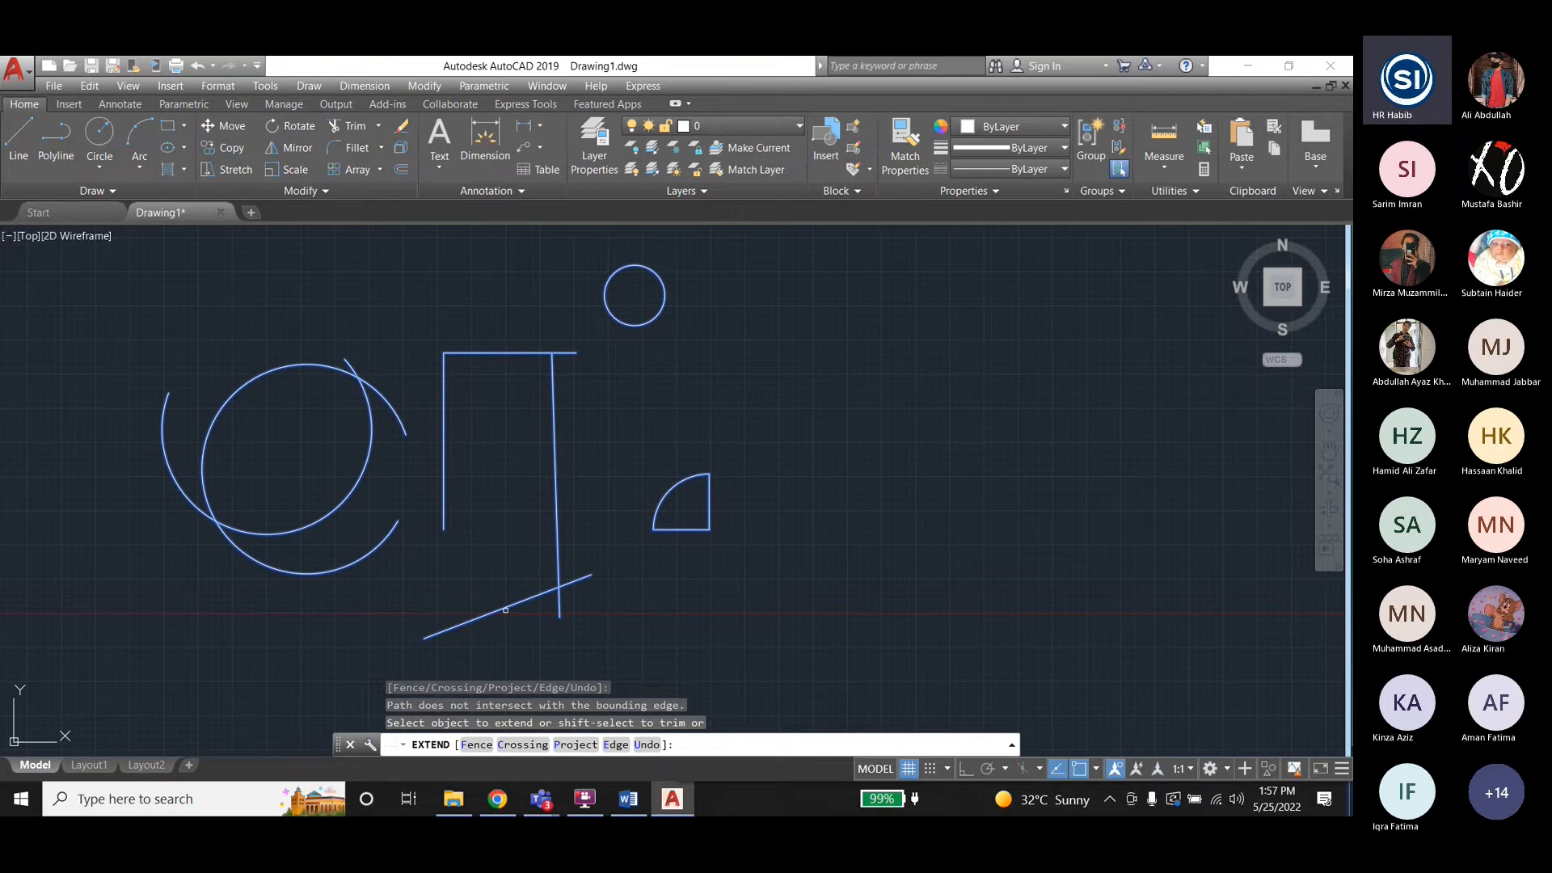
left_click(591, 576)
left_click(592, 575)
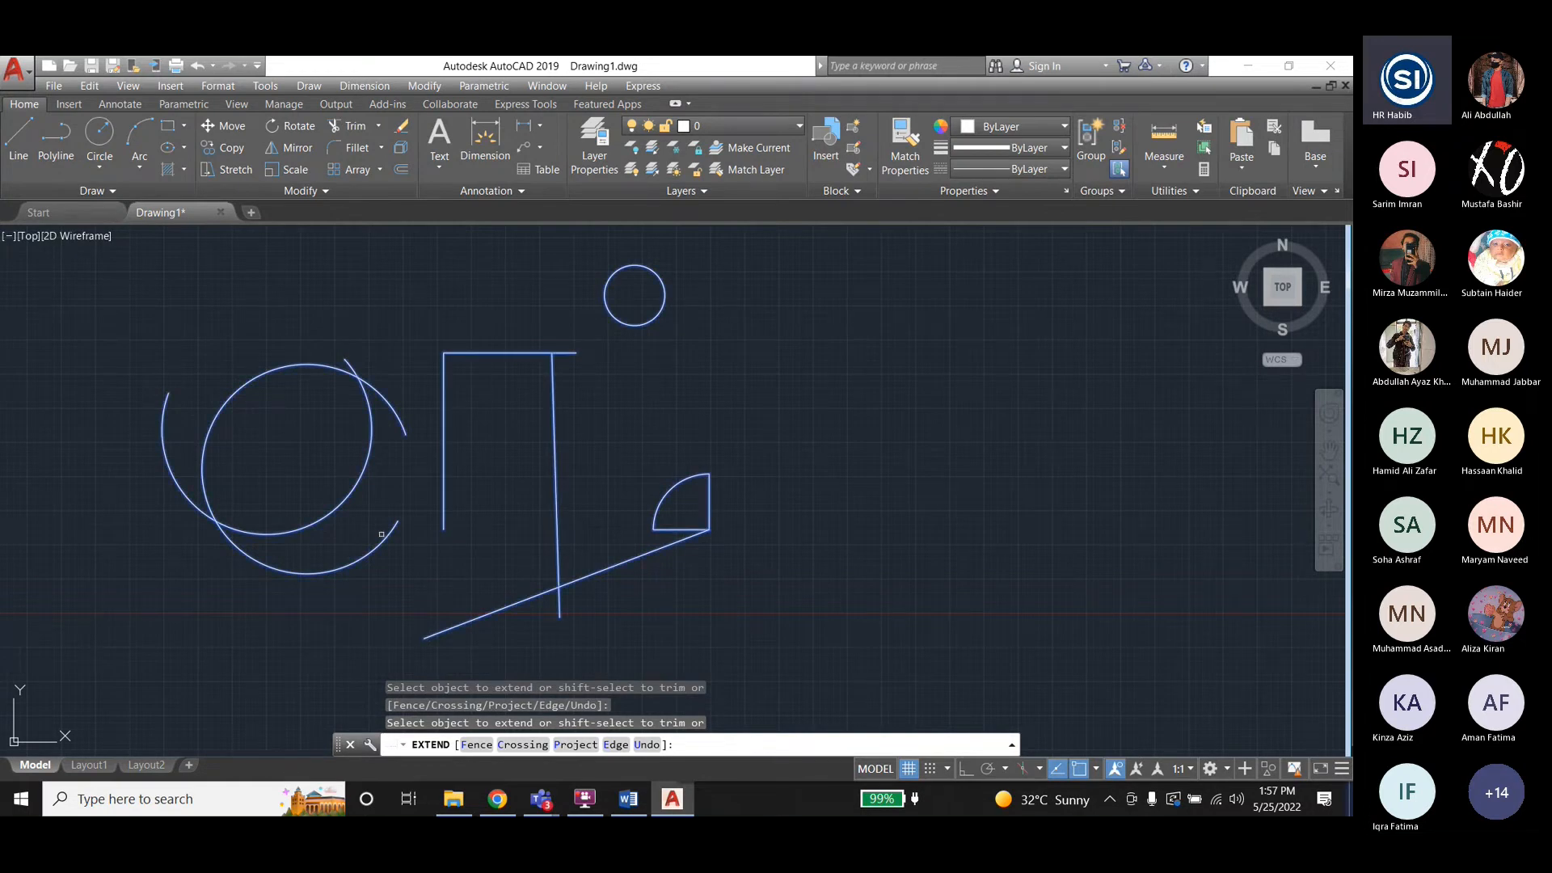
Extend the L-shape's vertical edge down to the slanted line.
left_click(444, 516)
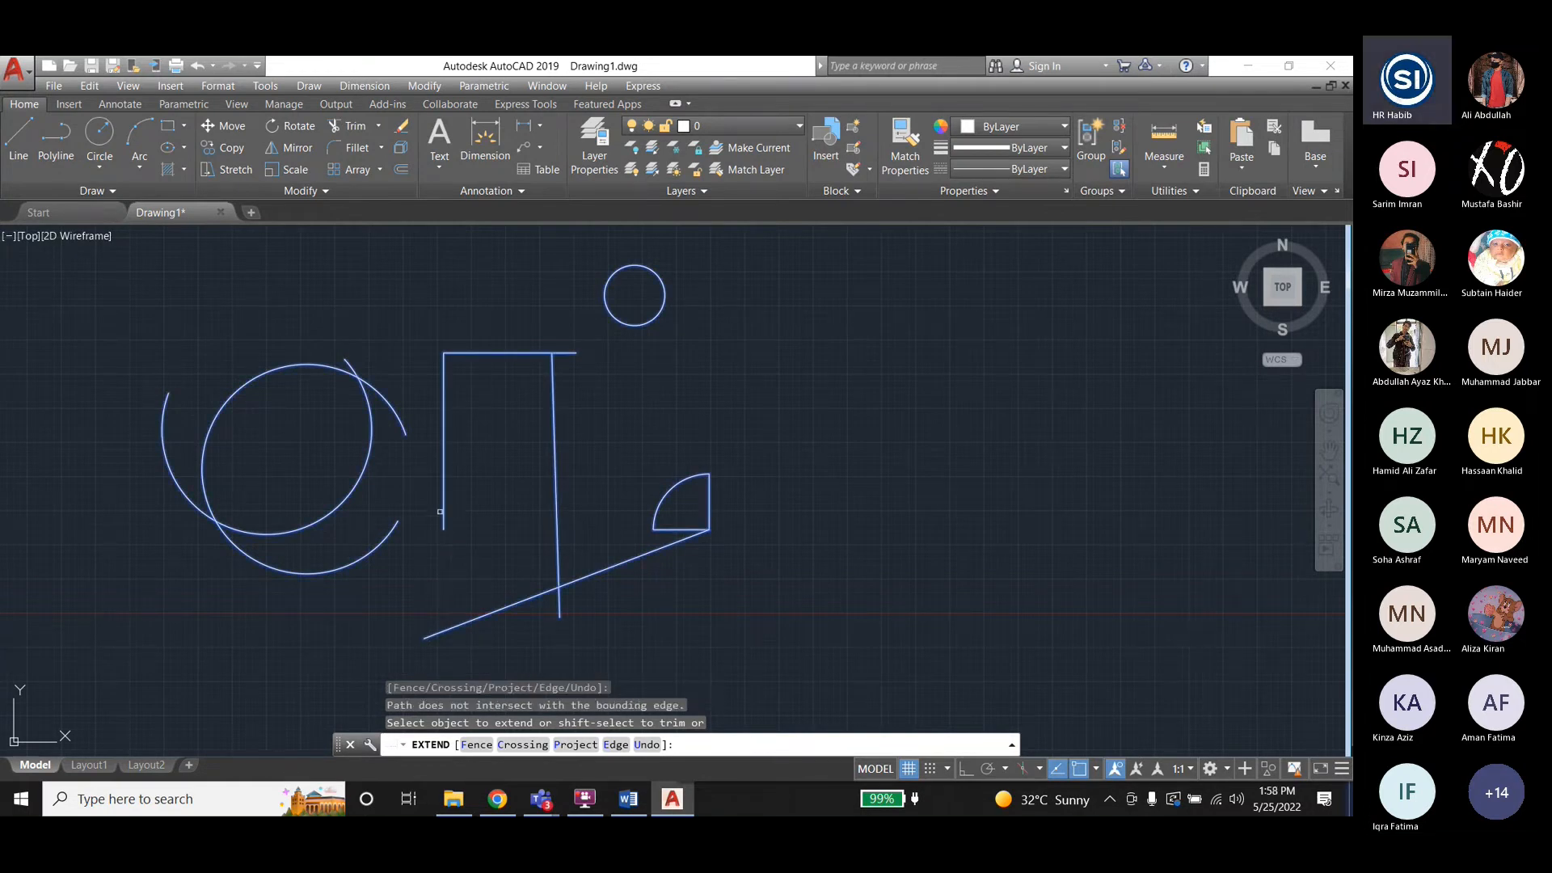
left_click(444, 599)
left_click(560, 600)
left_click(529, 353)
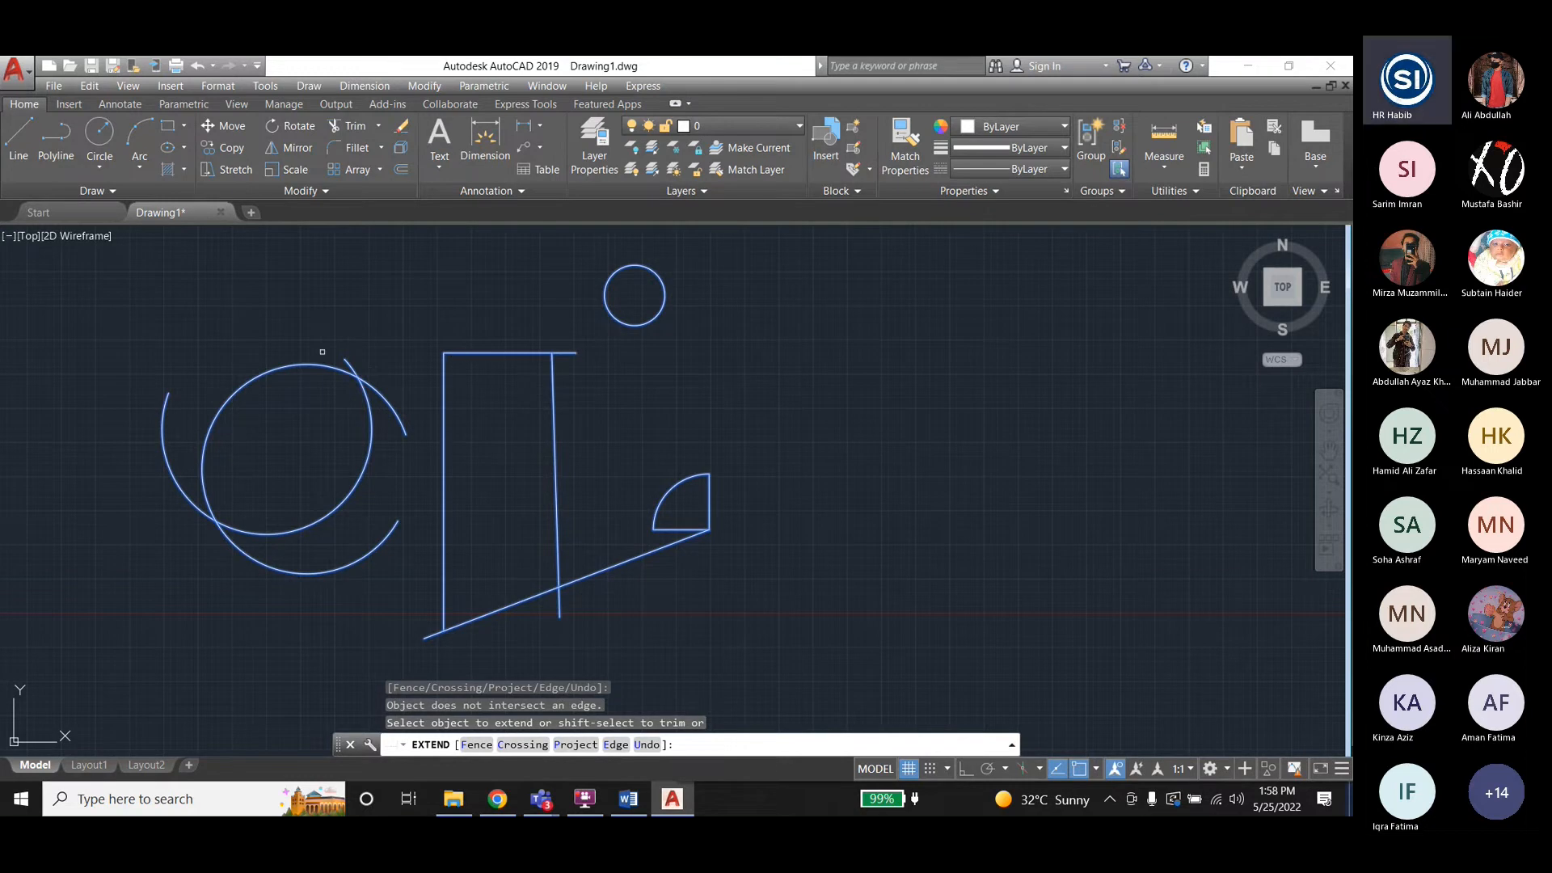
Try to extend the large arcs, the small circle and the sector's arc, and end the Extend command.
left_click(347, 362)
left_click(444, 453)
left_click(622, 322)
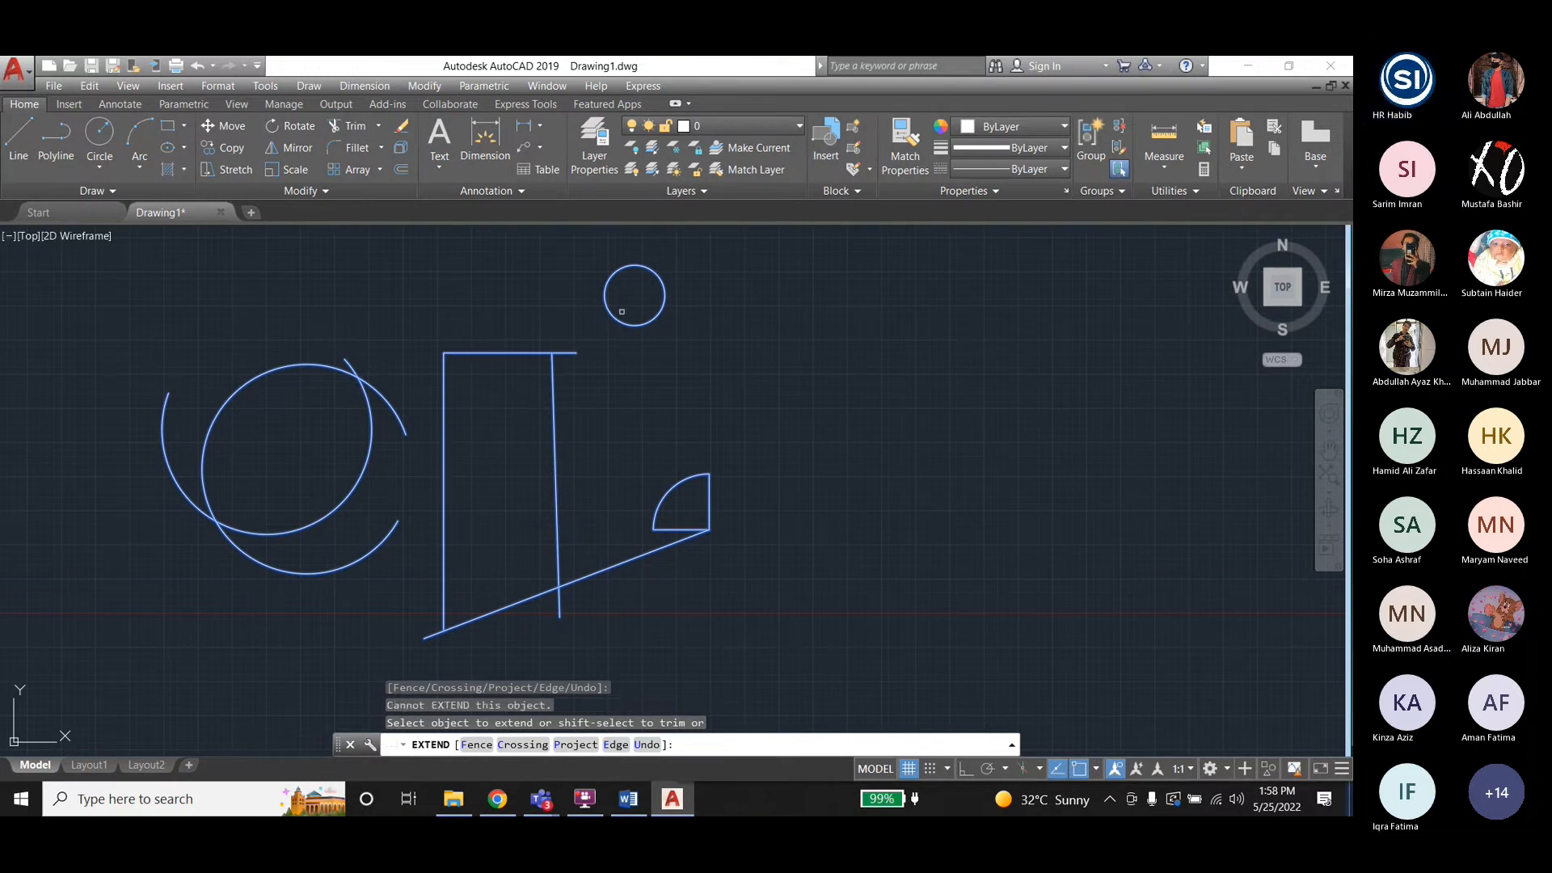
left_click(399, 421)
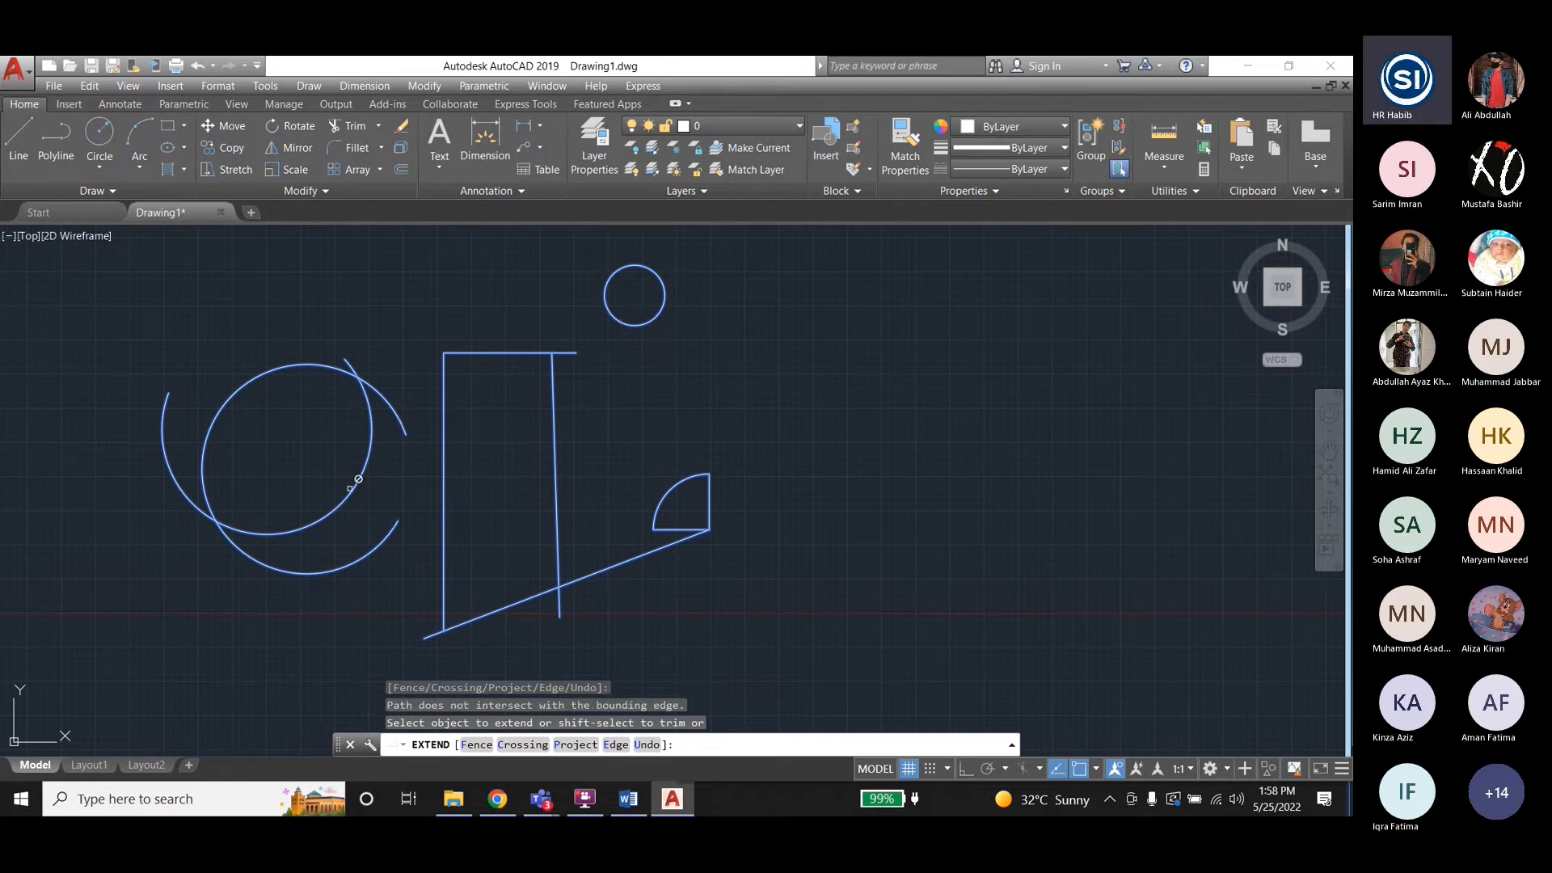
left_click(663, 491)
key("Escape")
key("Escape")
key("Escape")
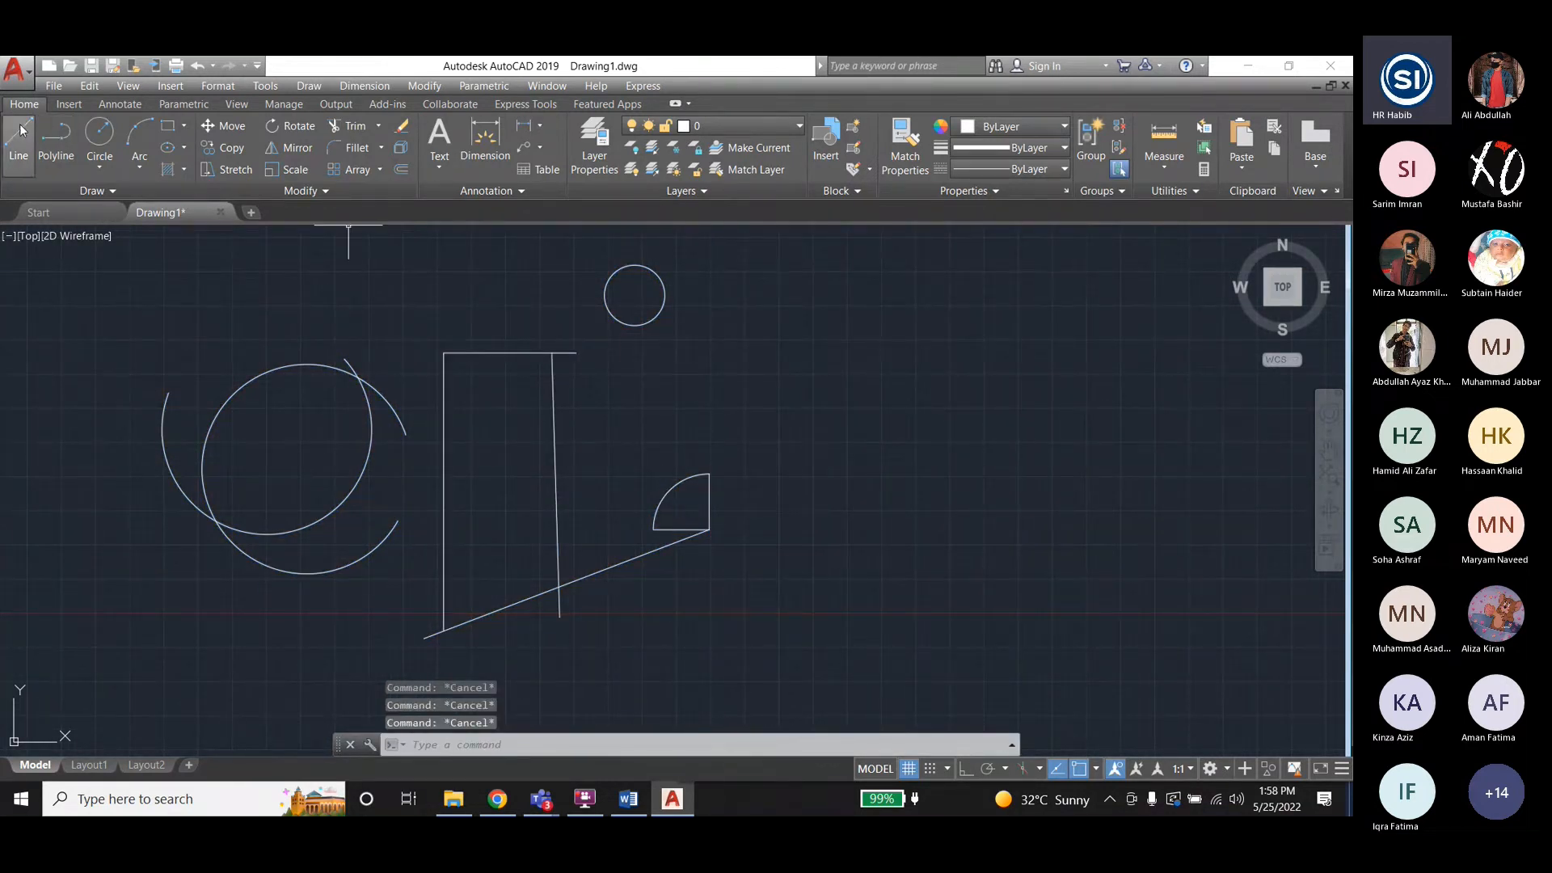
Draw a steep, slightly slanted line in the empty area to the right of the small circle and the sector.
left_click(47, 139)
left_click(789, 253)
left_click(816, 464)
key("Escape")
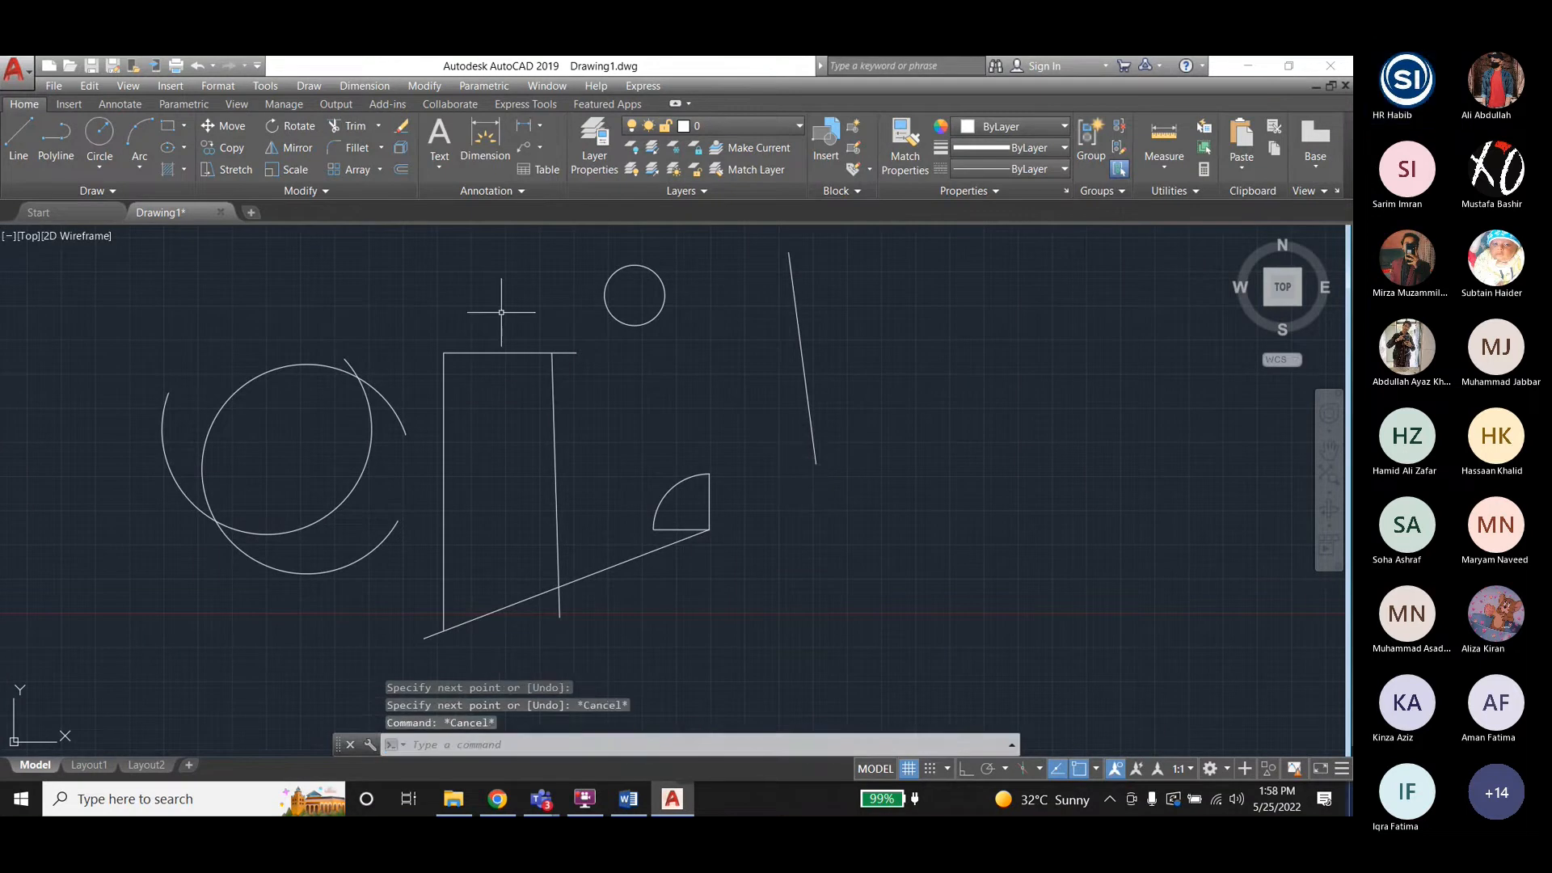
Extend the L-shape's horizontal edge to the steep slanted line, using both objects as boundary edges.
left_click(426, 85)
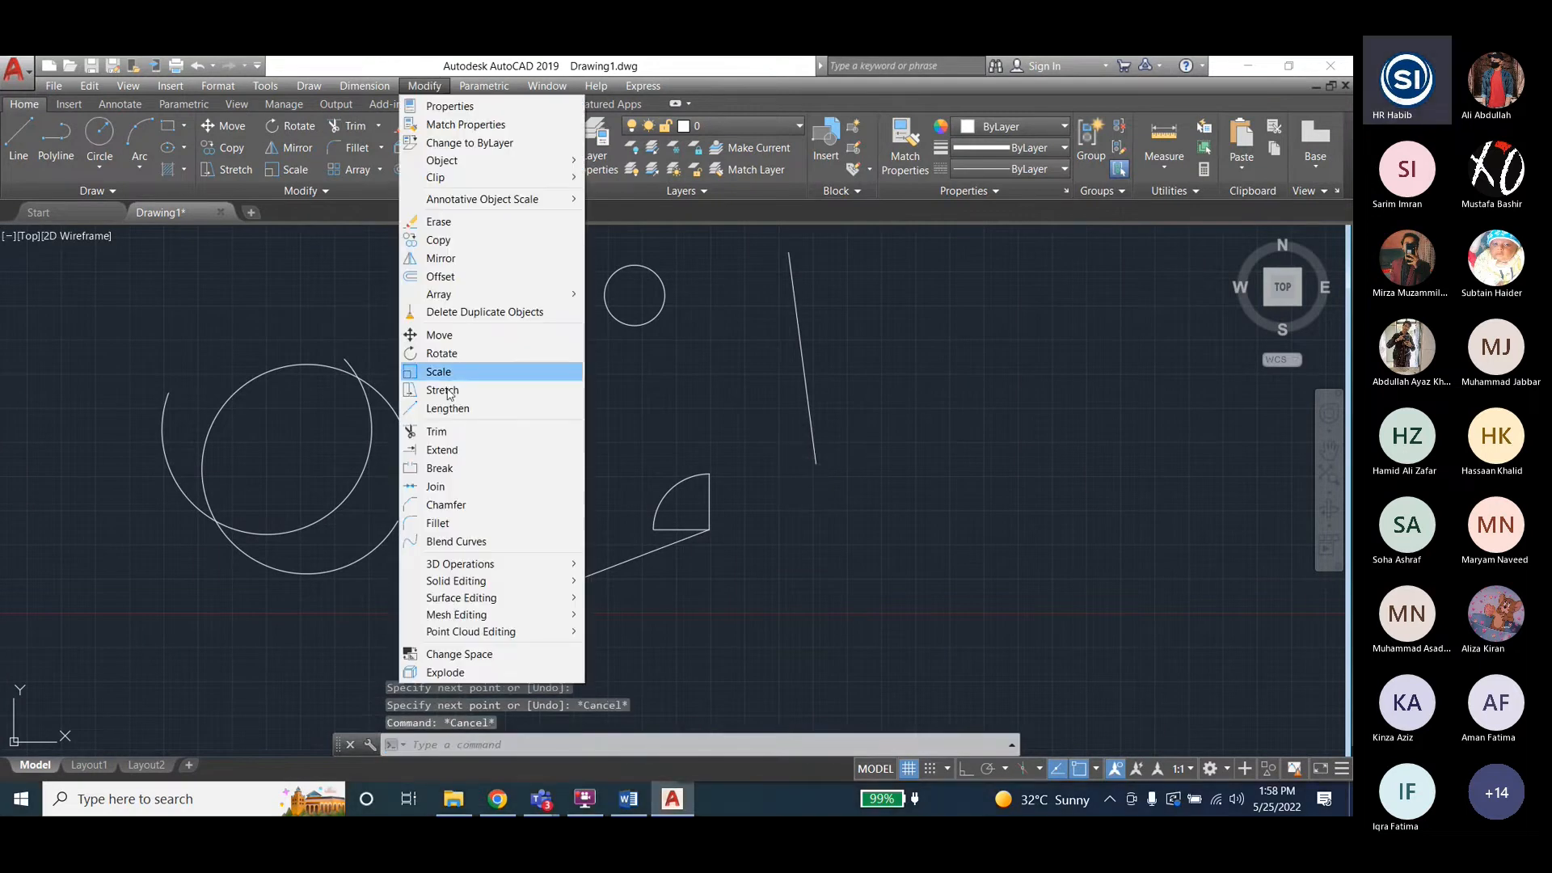
left_click(446, 450)
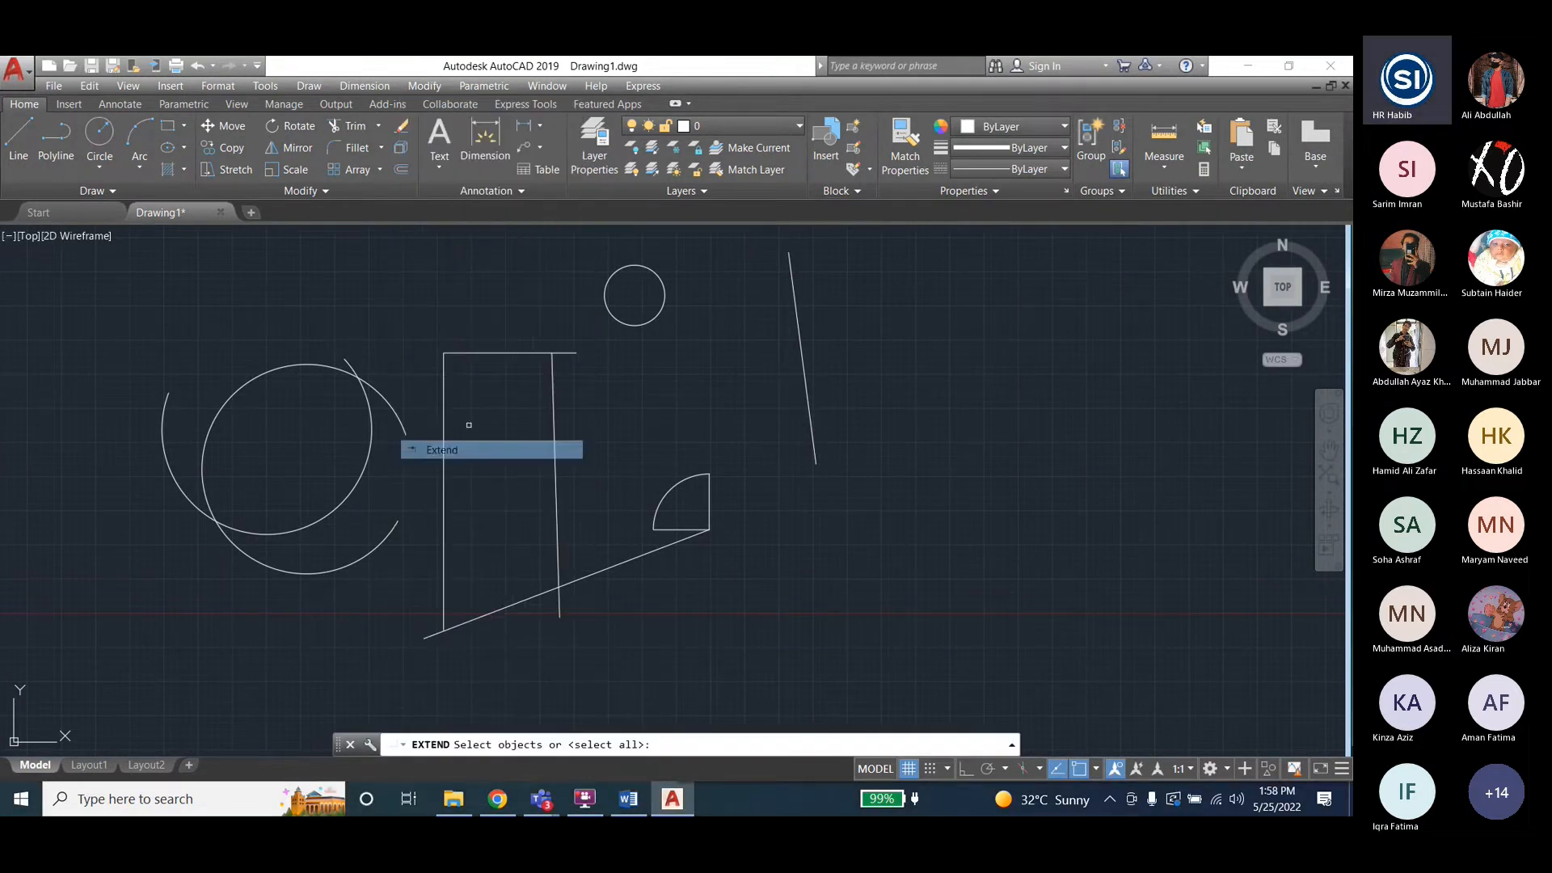
left_click(518, 351)
left_click(800, 353)
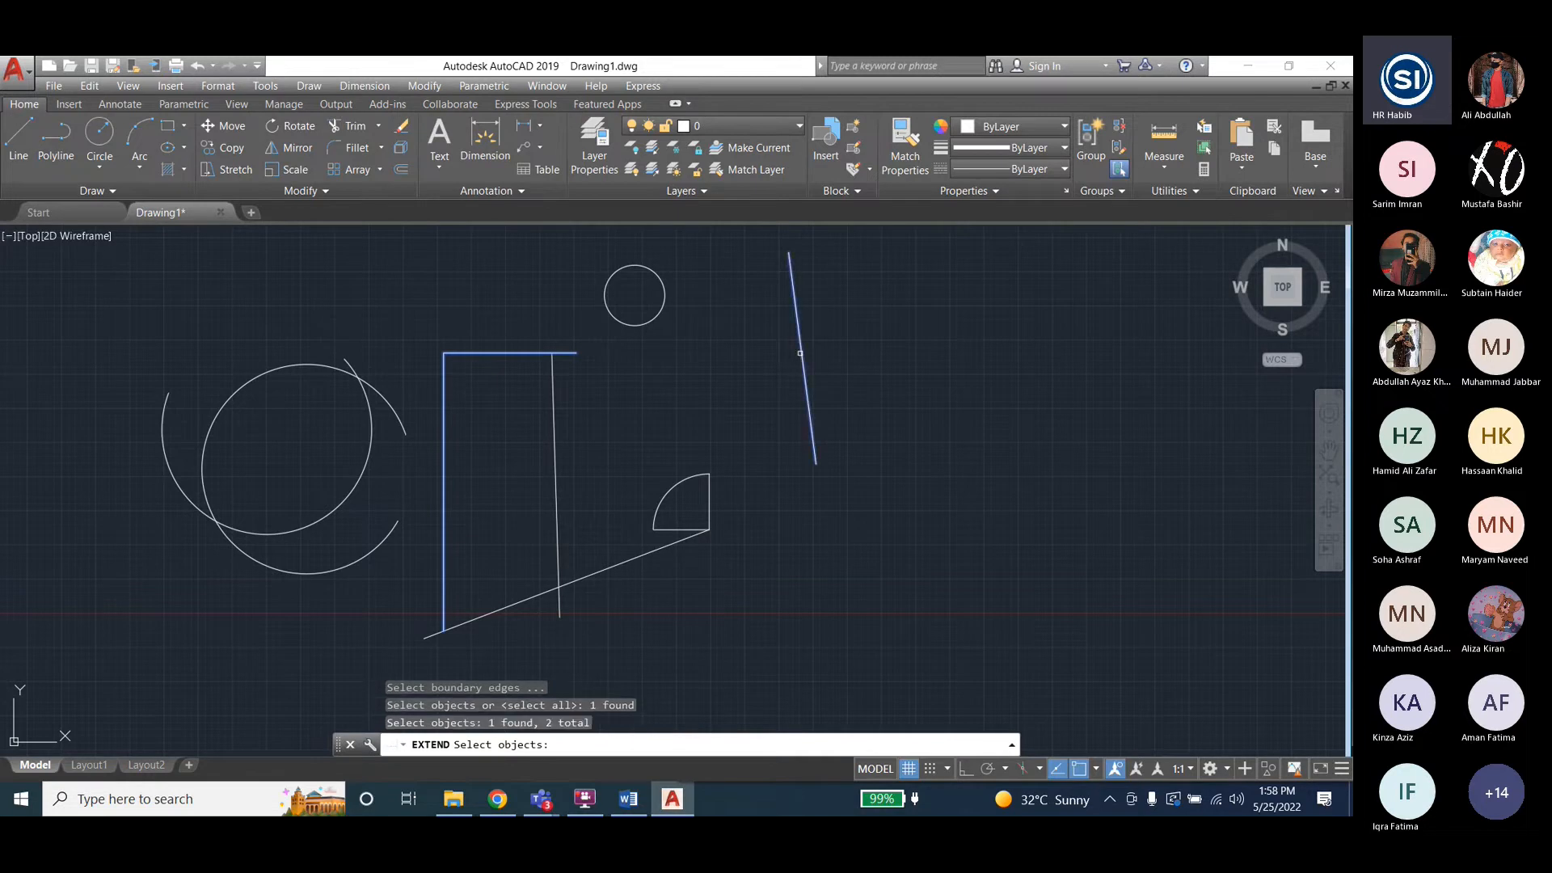
key("Return")
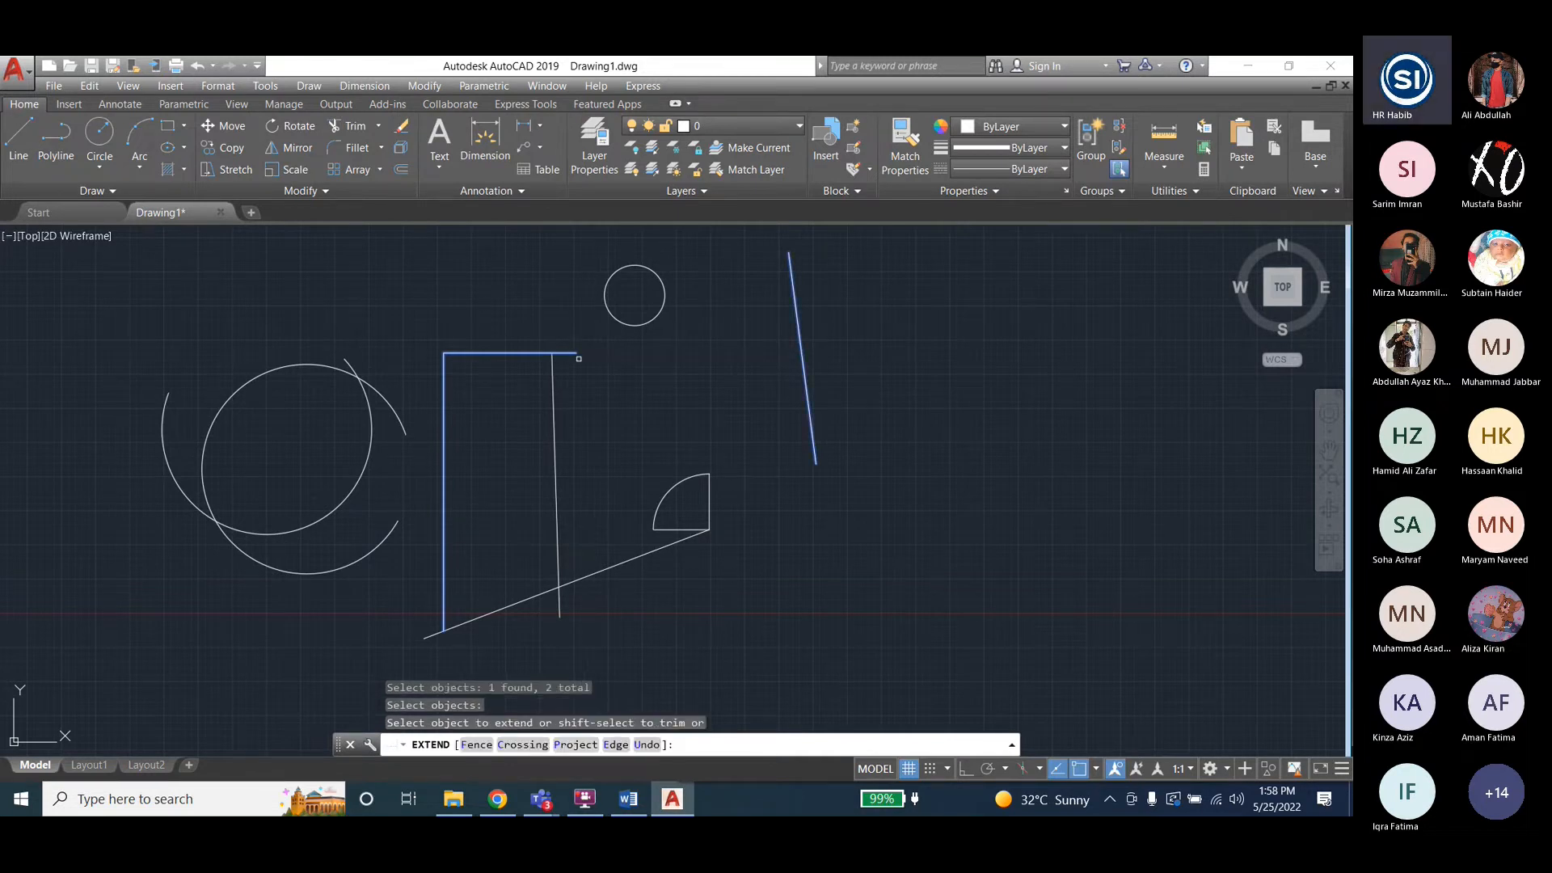
left_click(807, 380)
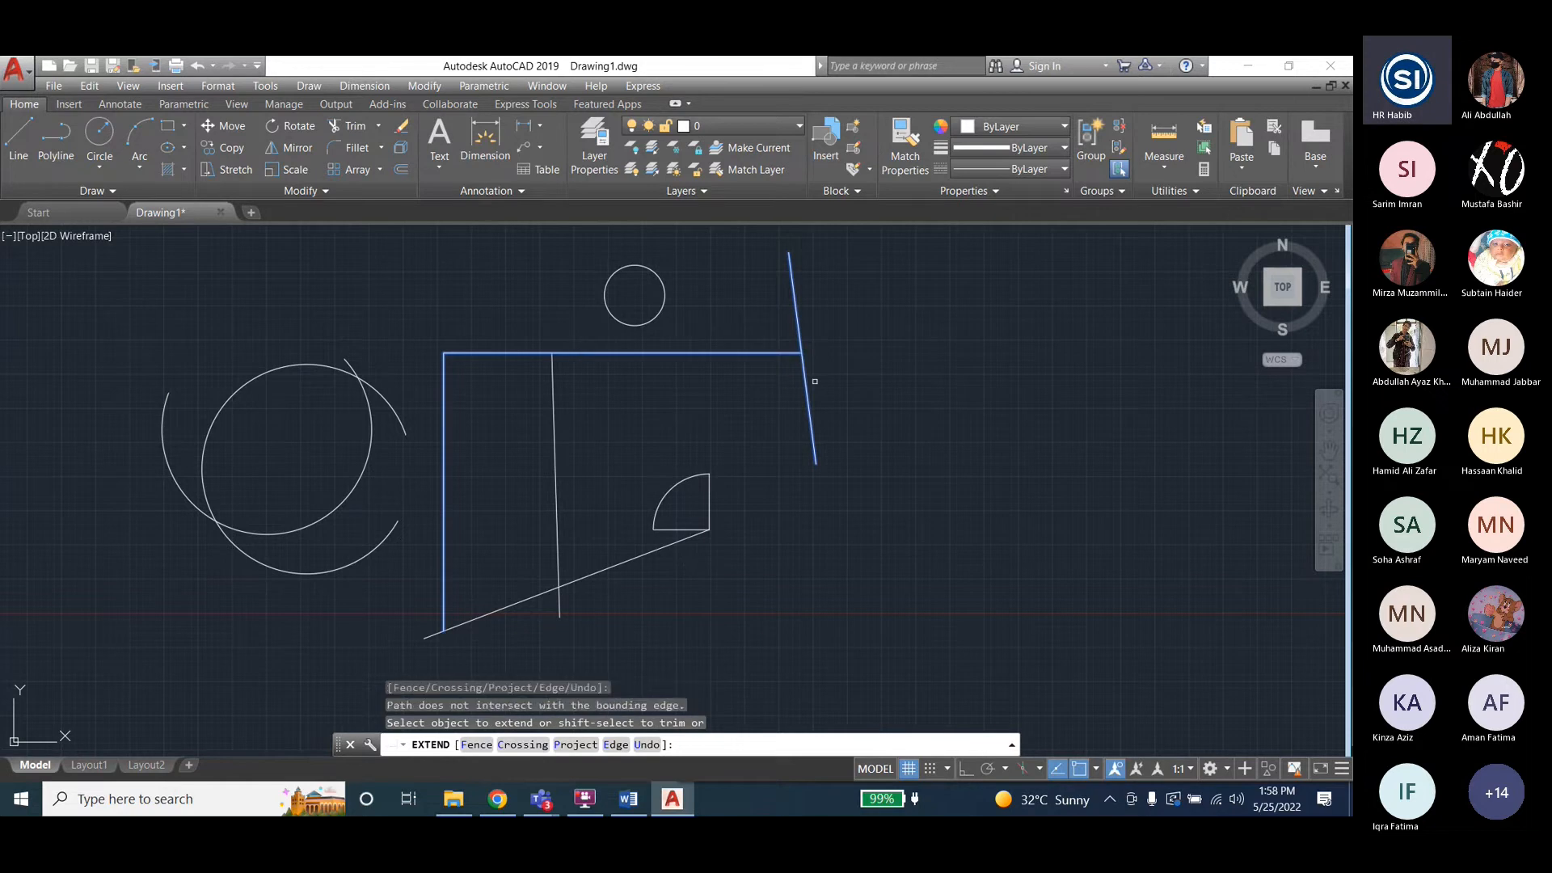
key("Escape")
key("Escape")
key("Escape")
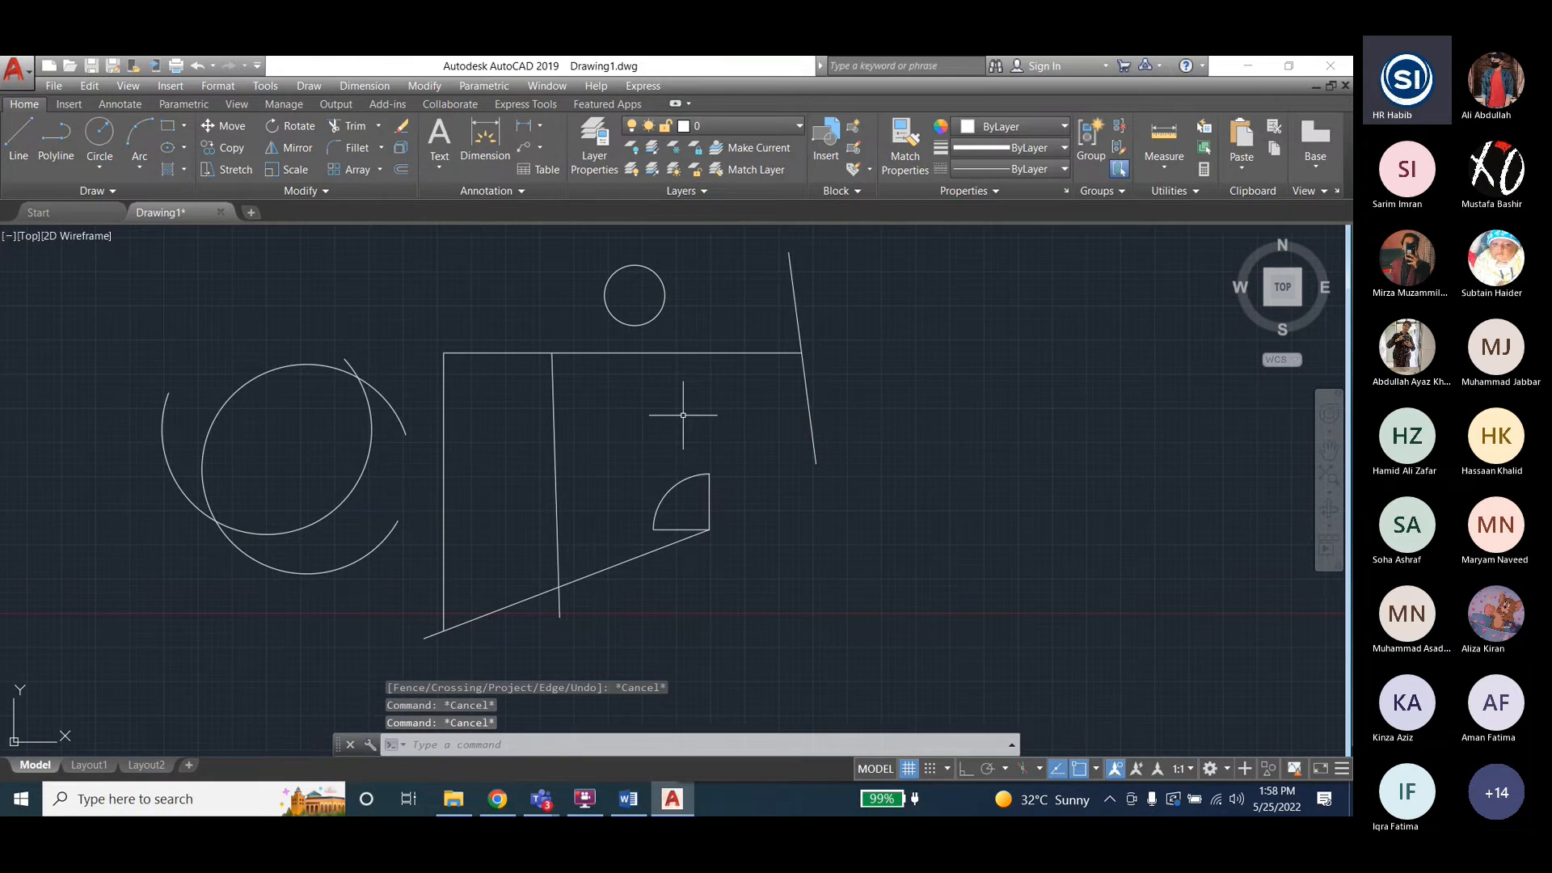
Switch to the lab manual in Word and read the Stretch instructions.
scroll(442, 421, "down", 2)
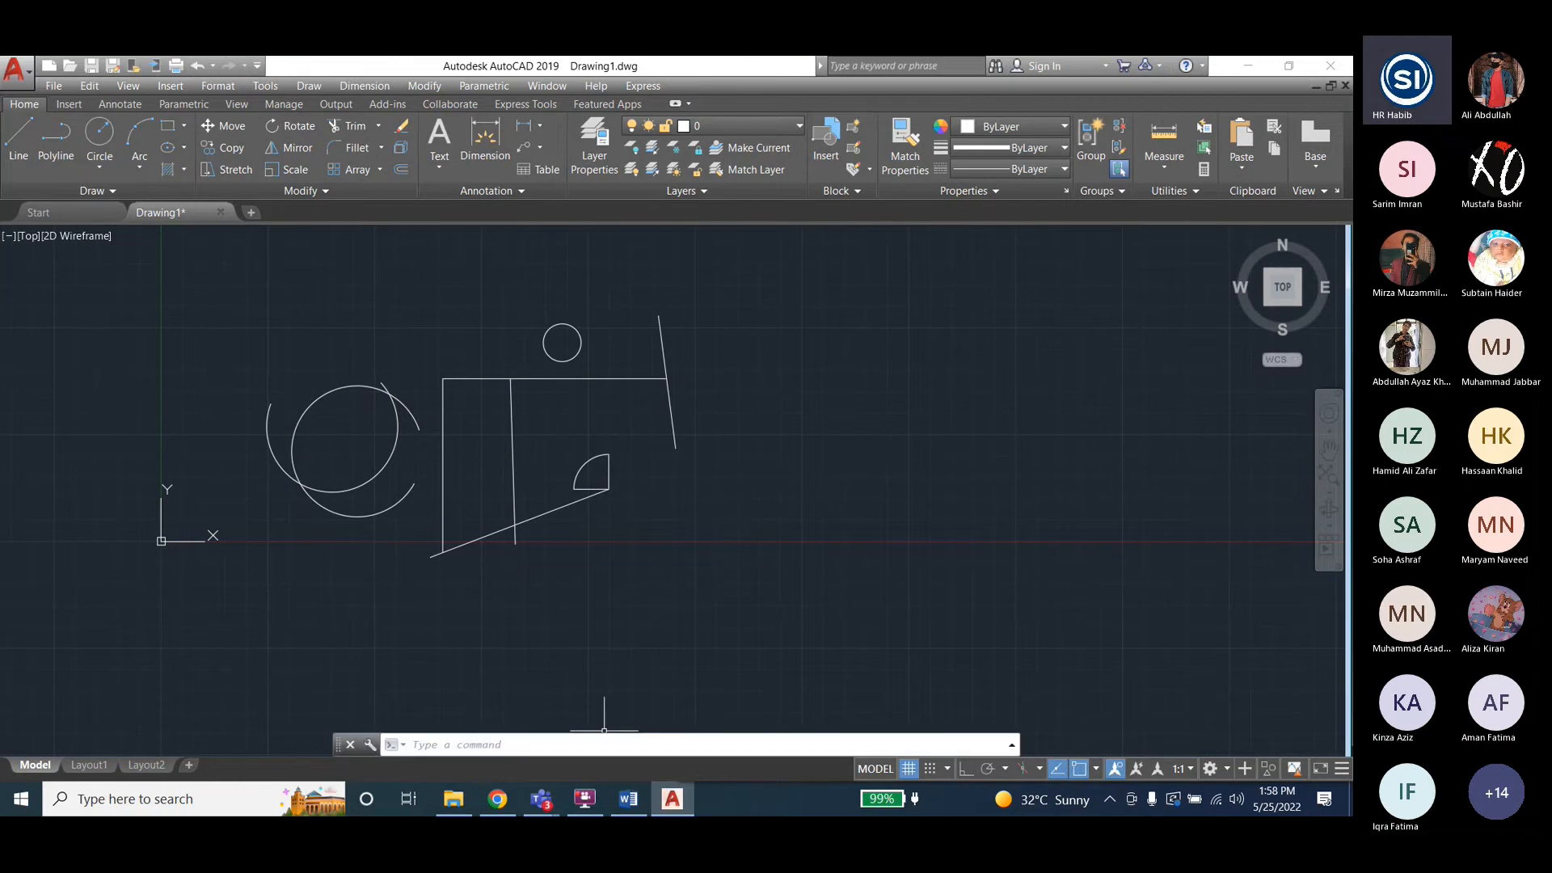
left_click(628, 798)
scroll(831, 558, "down", 1)
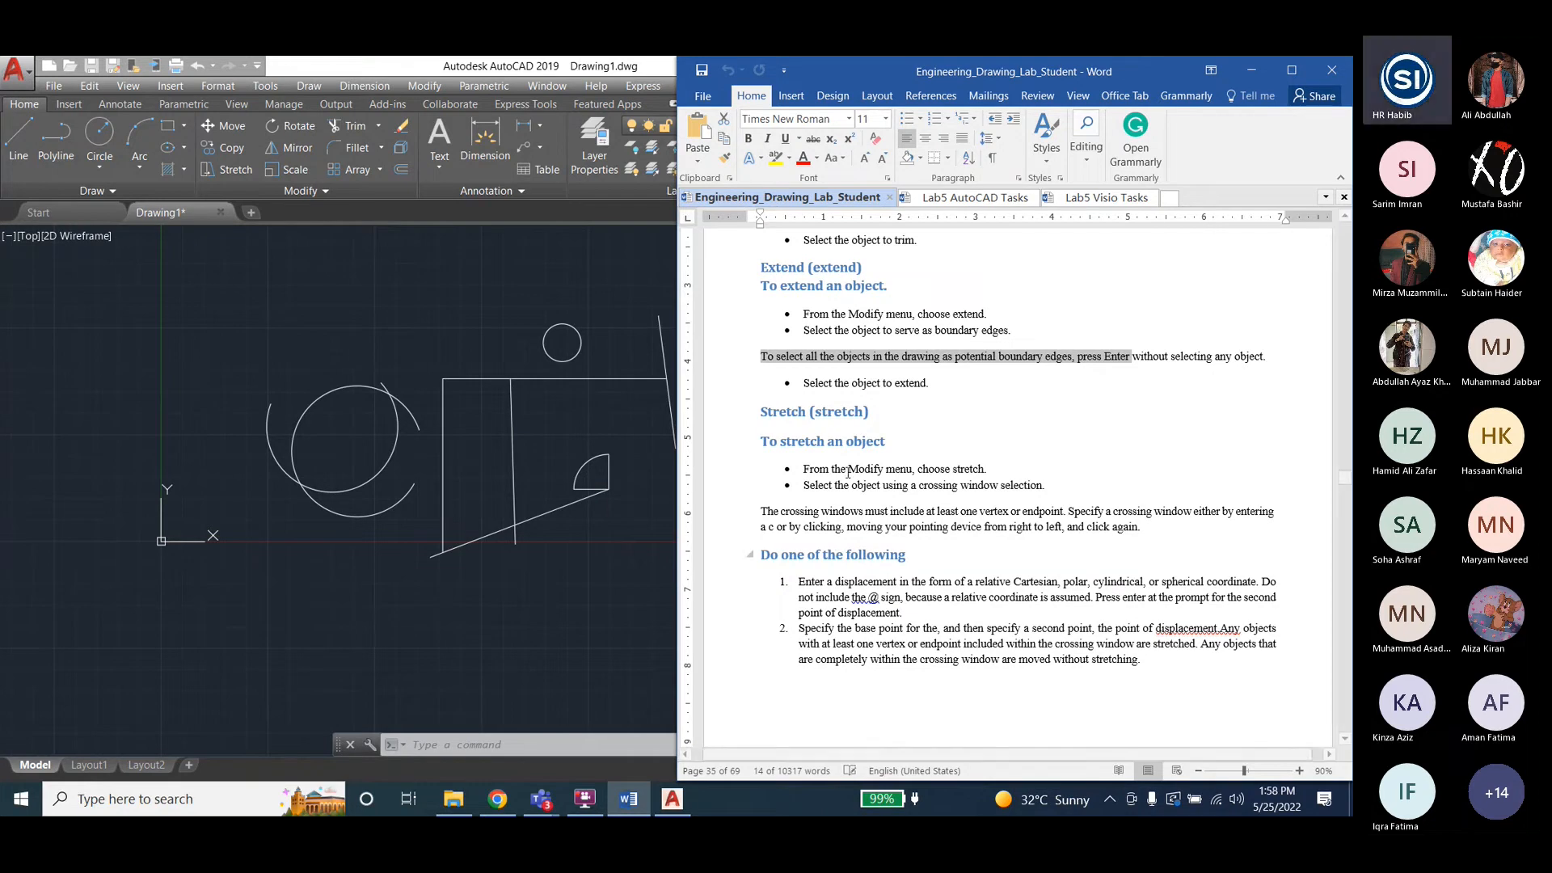
Back in AutoCAD, stretch the sector 5 units horizontally to the right, using its square corner as the base point.
left_click(416, 86)
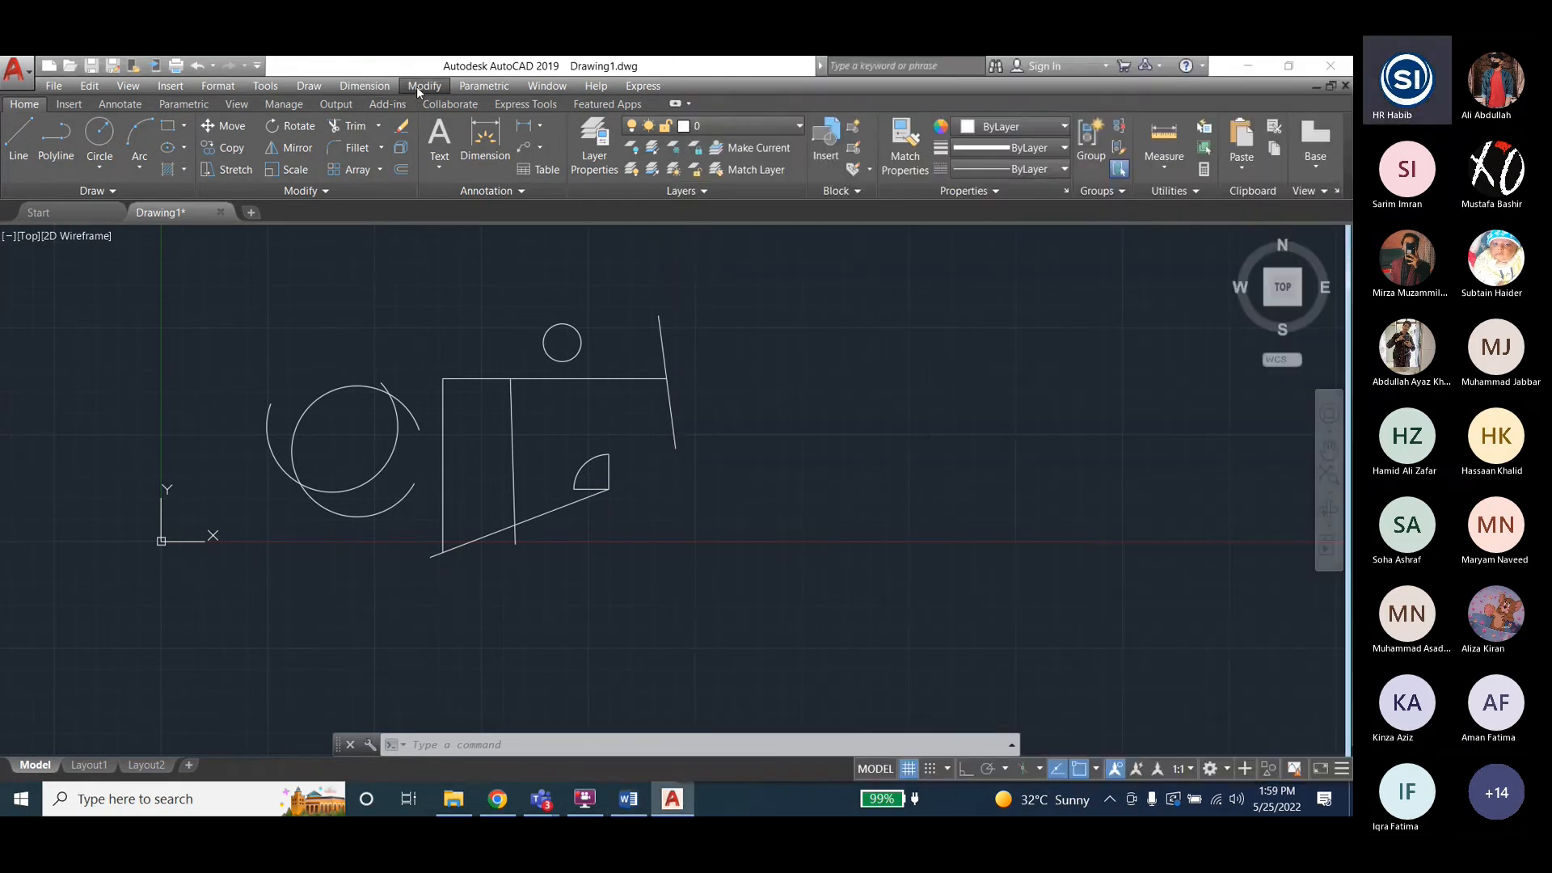
left_click(415, 86)
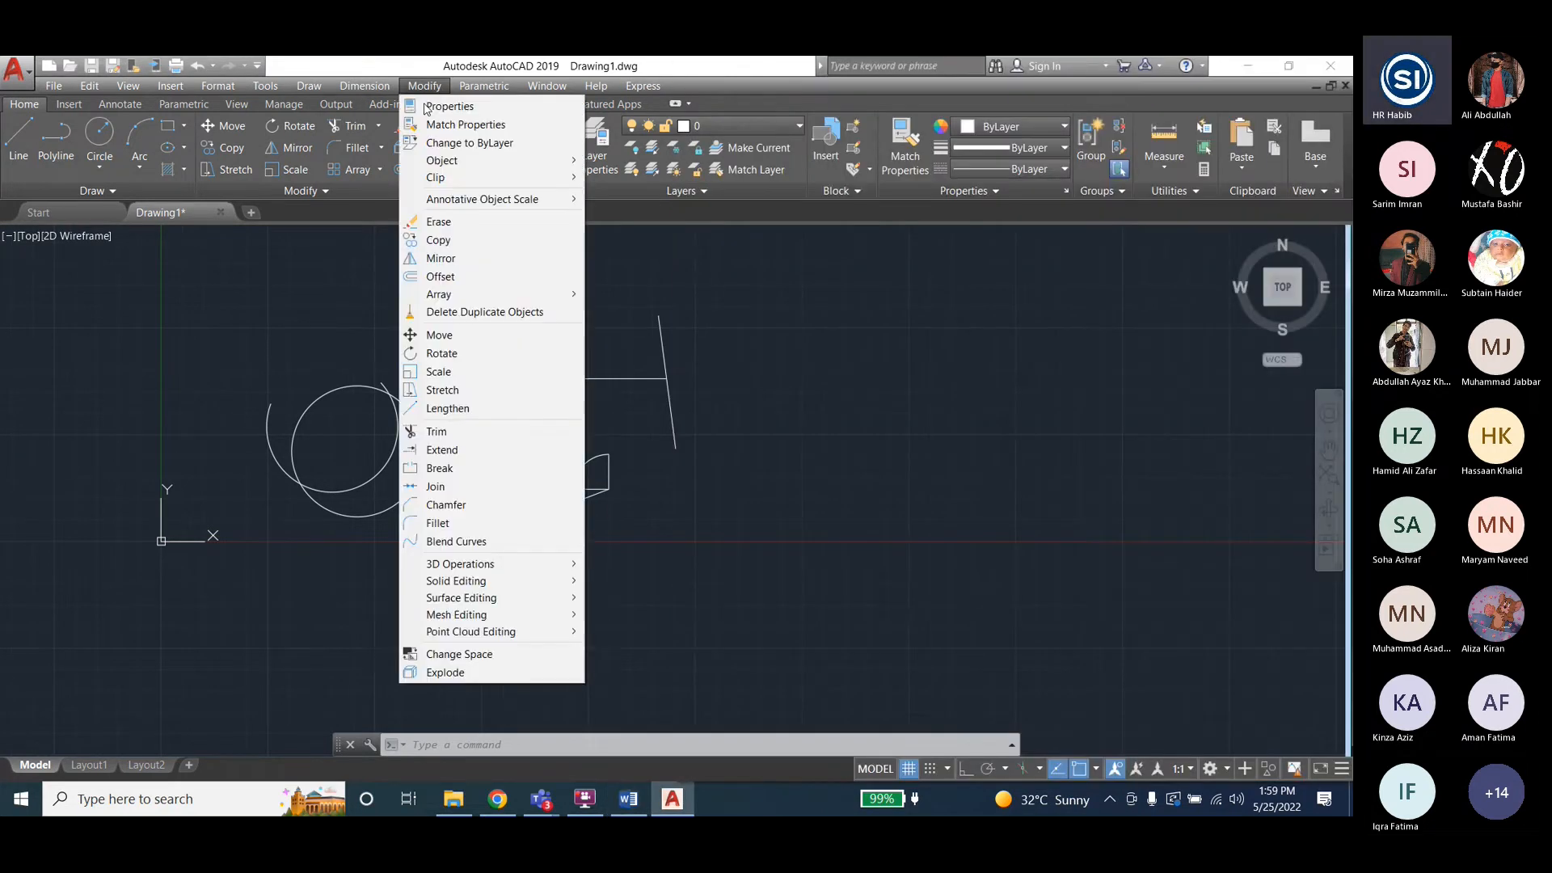
left_click(458, 389)
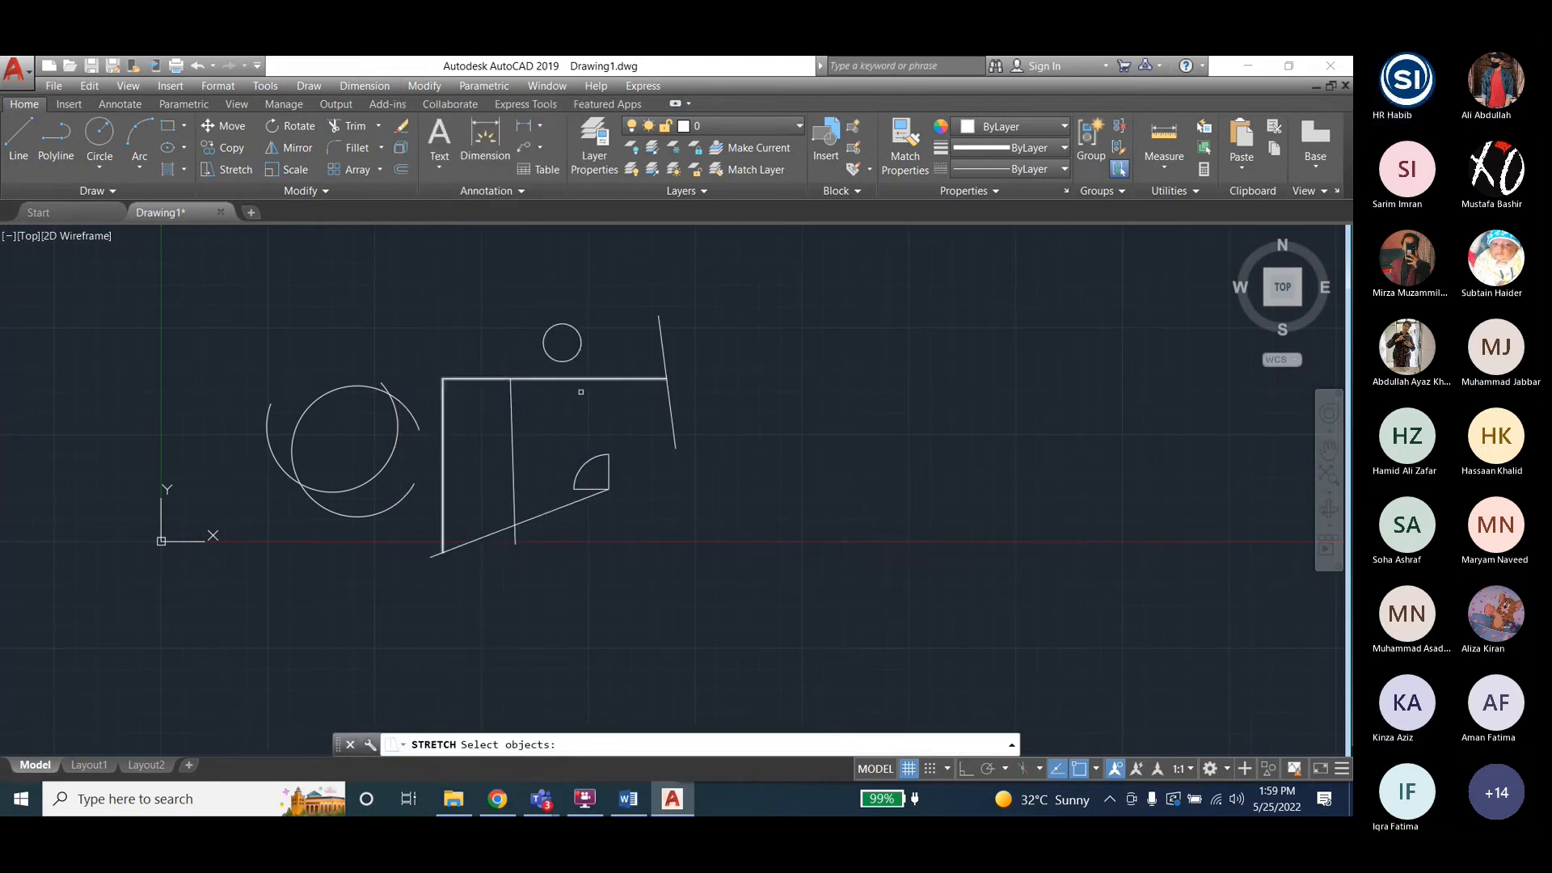
left_click(609, 482)
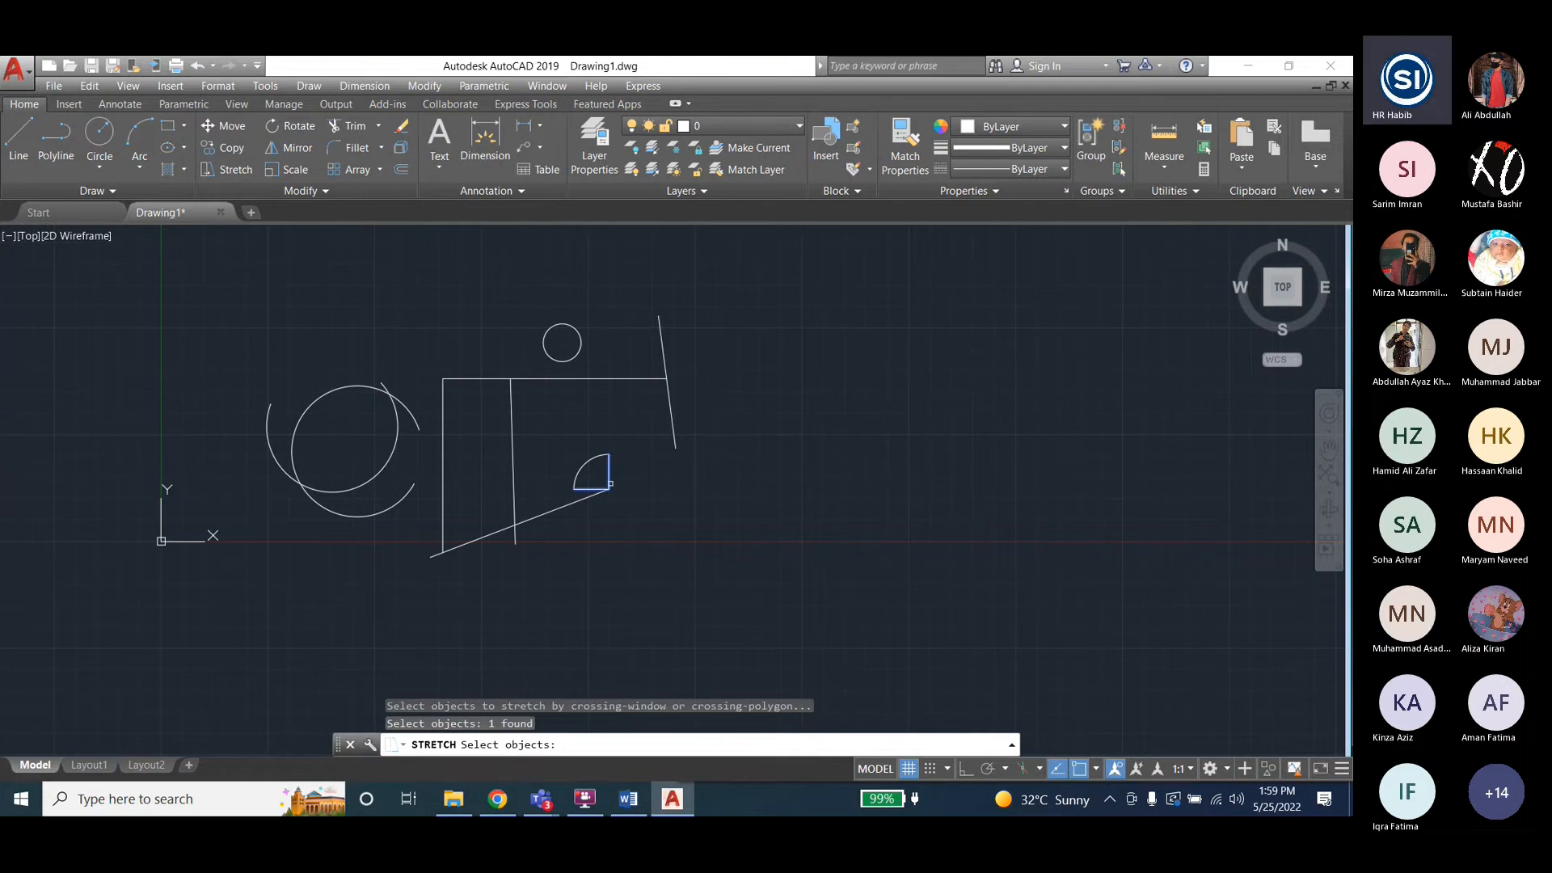
left_click(584, 463)
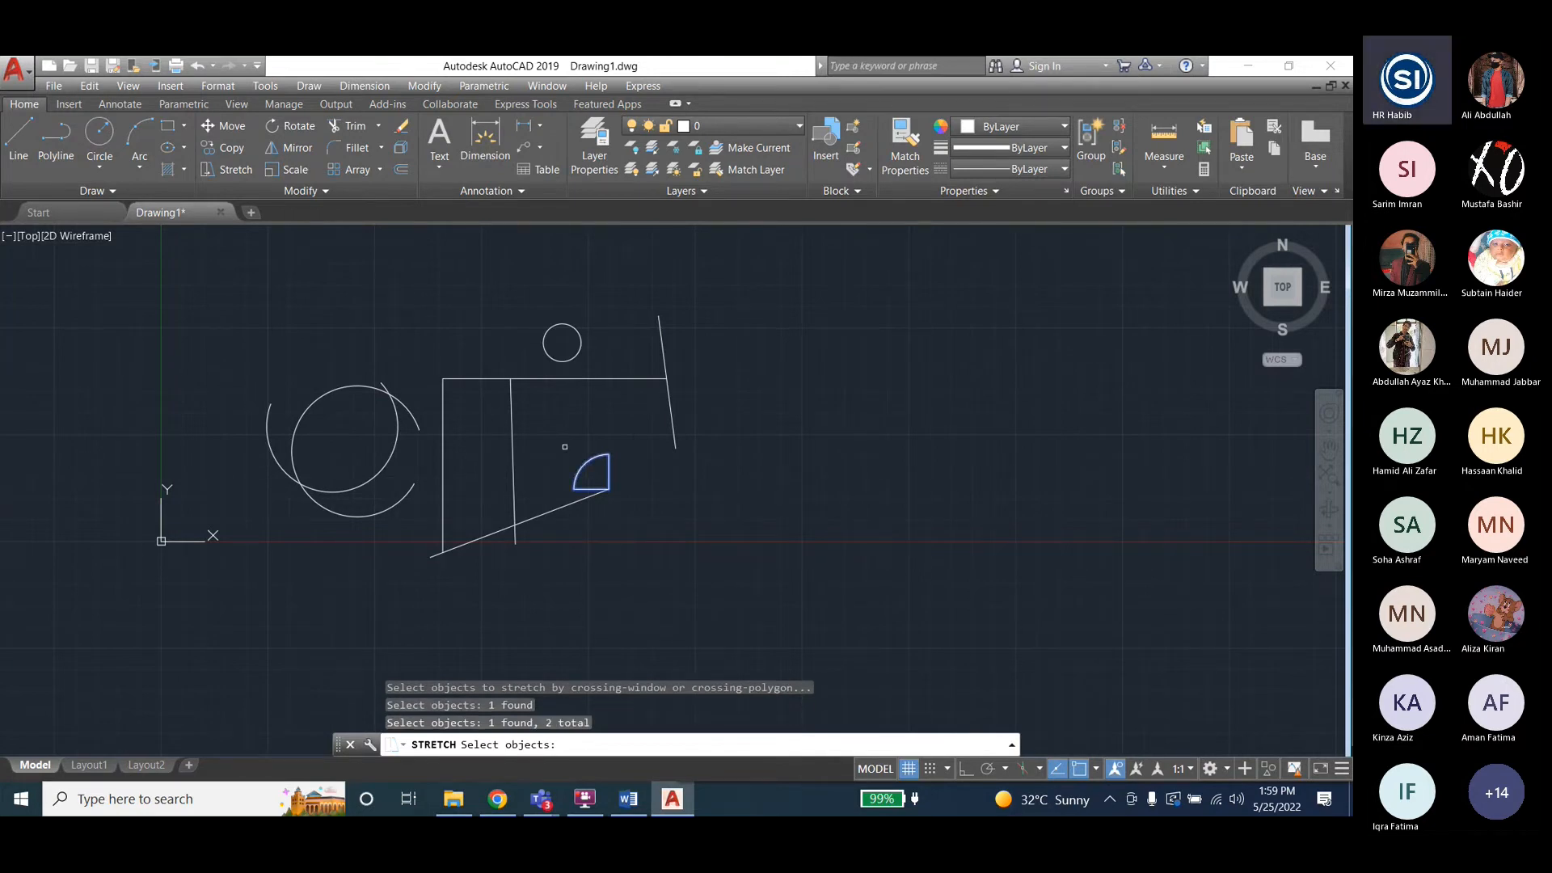
key("Return")
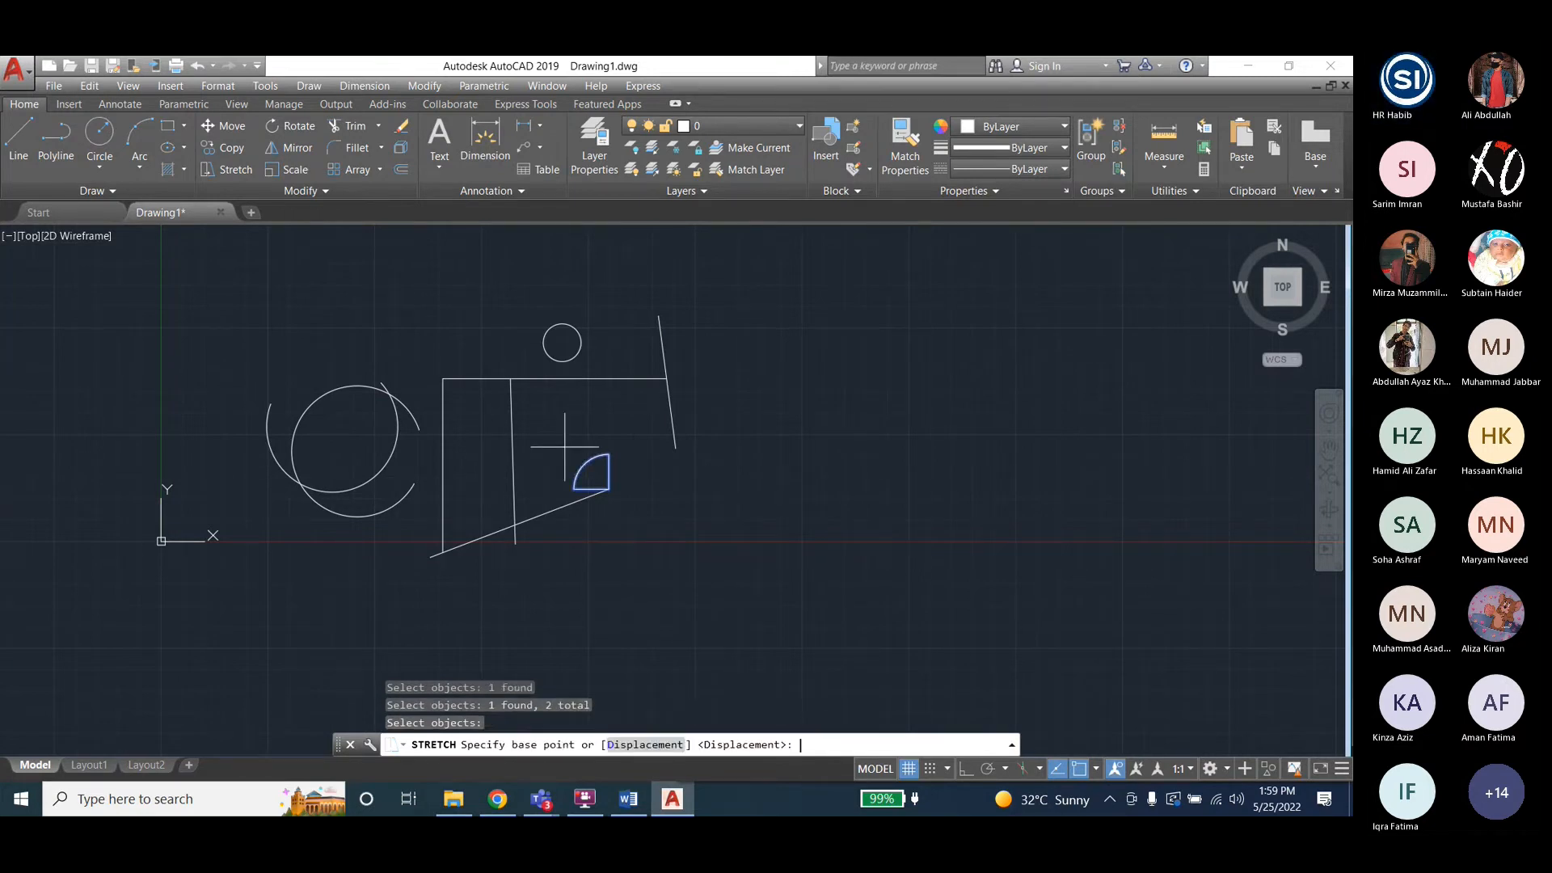
left_click(610, 489)
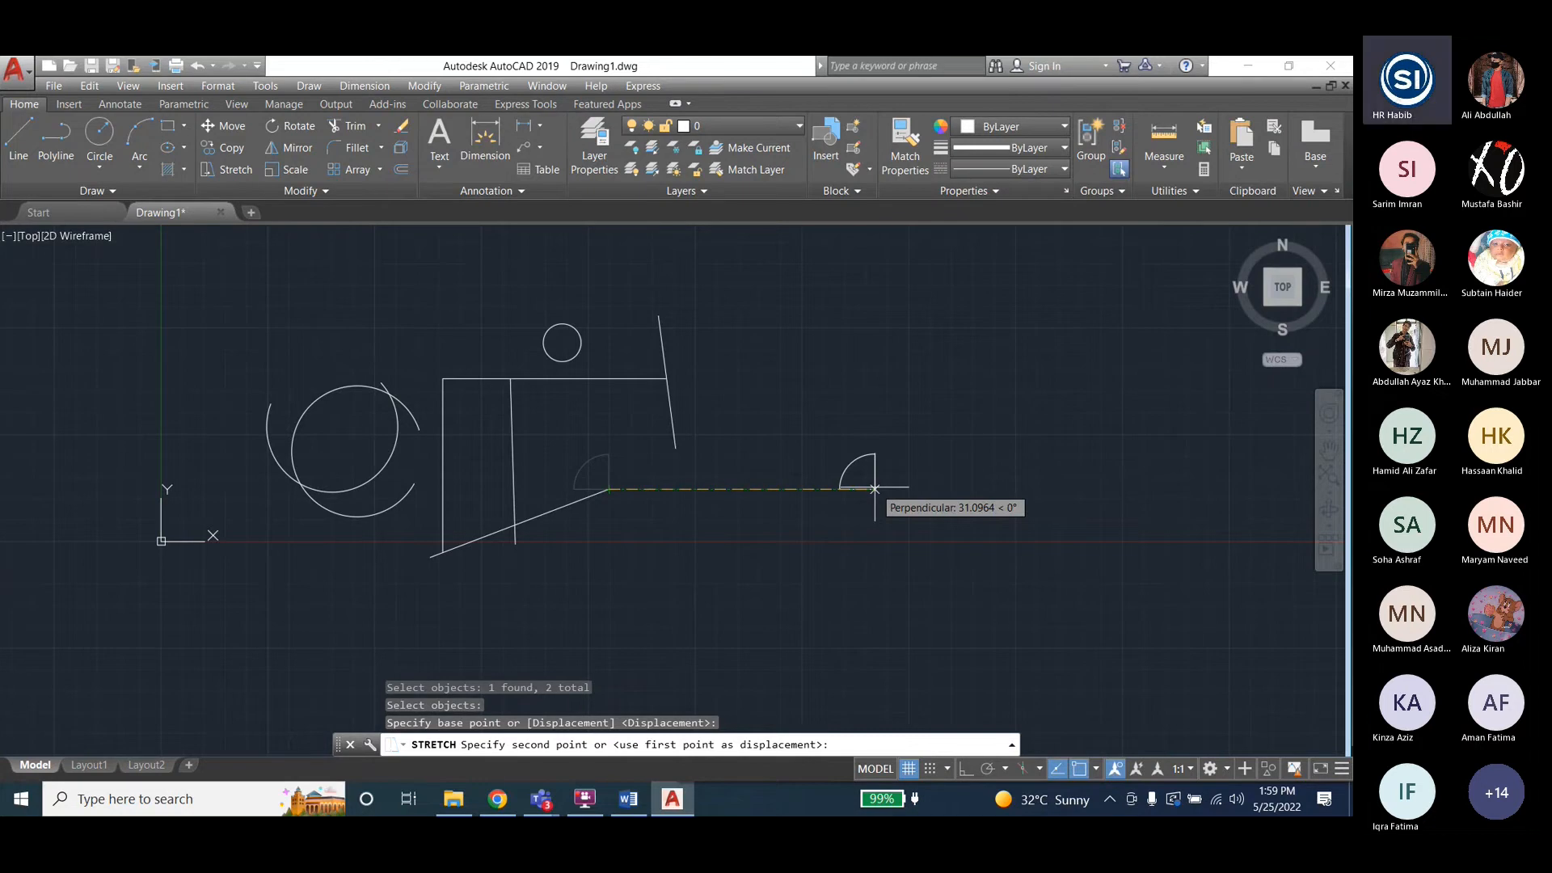
type("5")
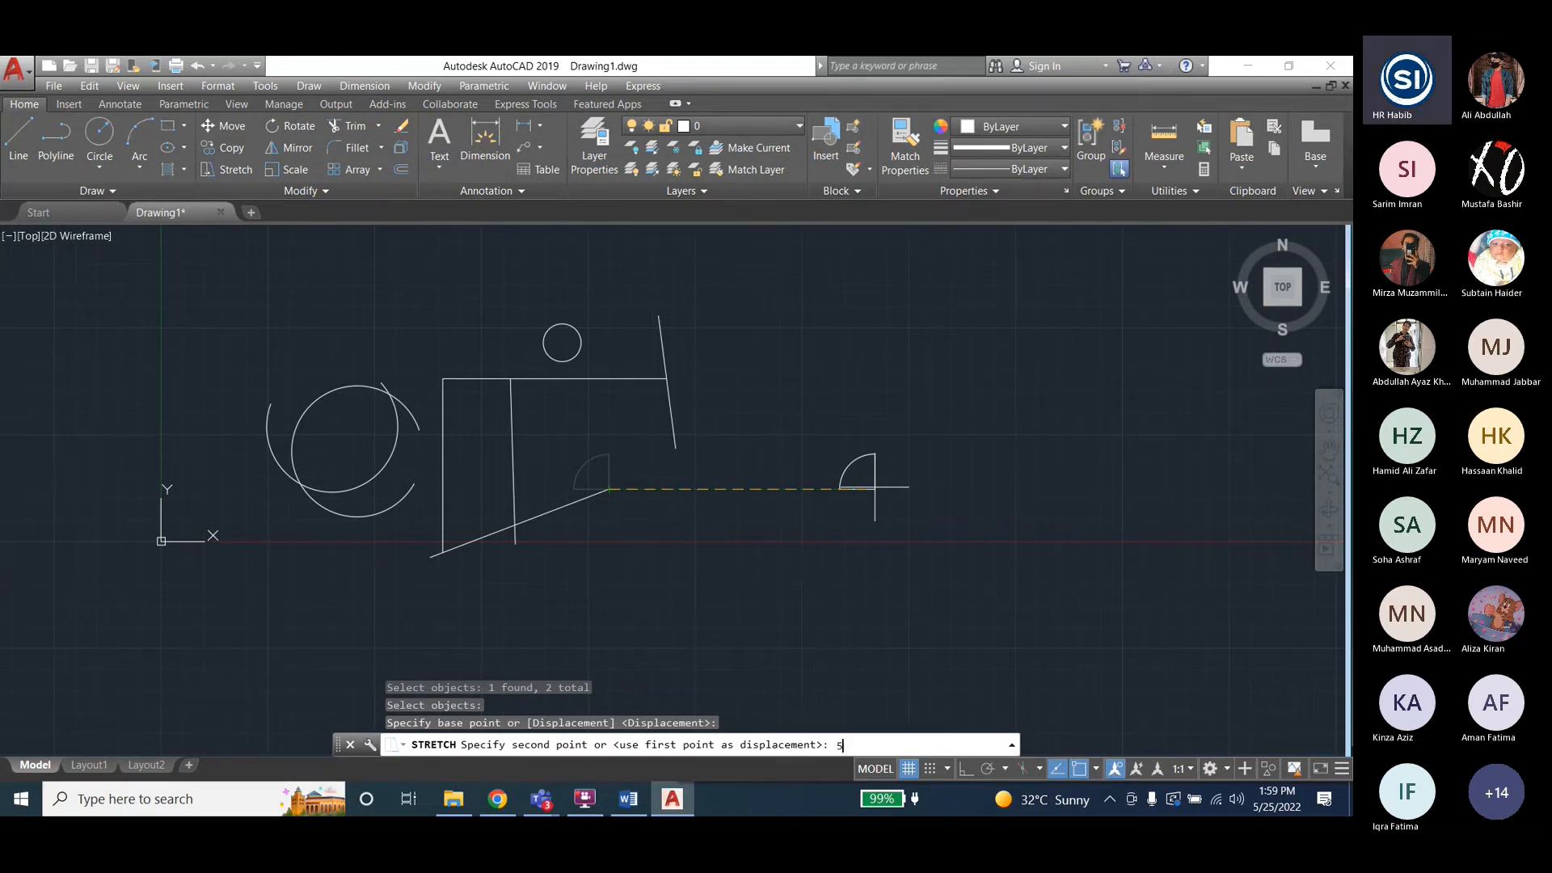
key("Return")
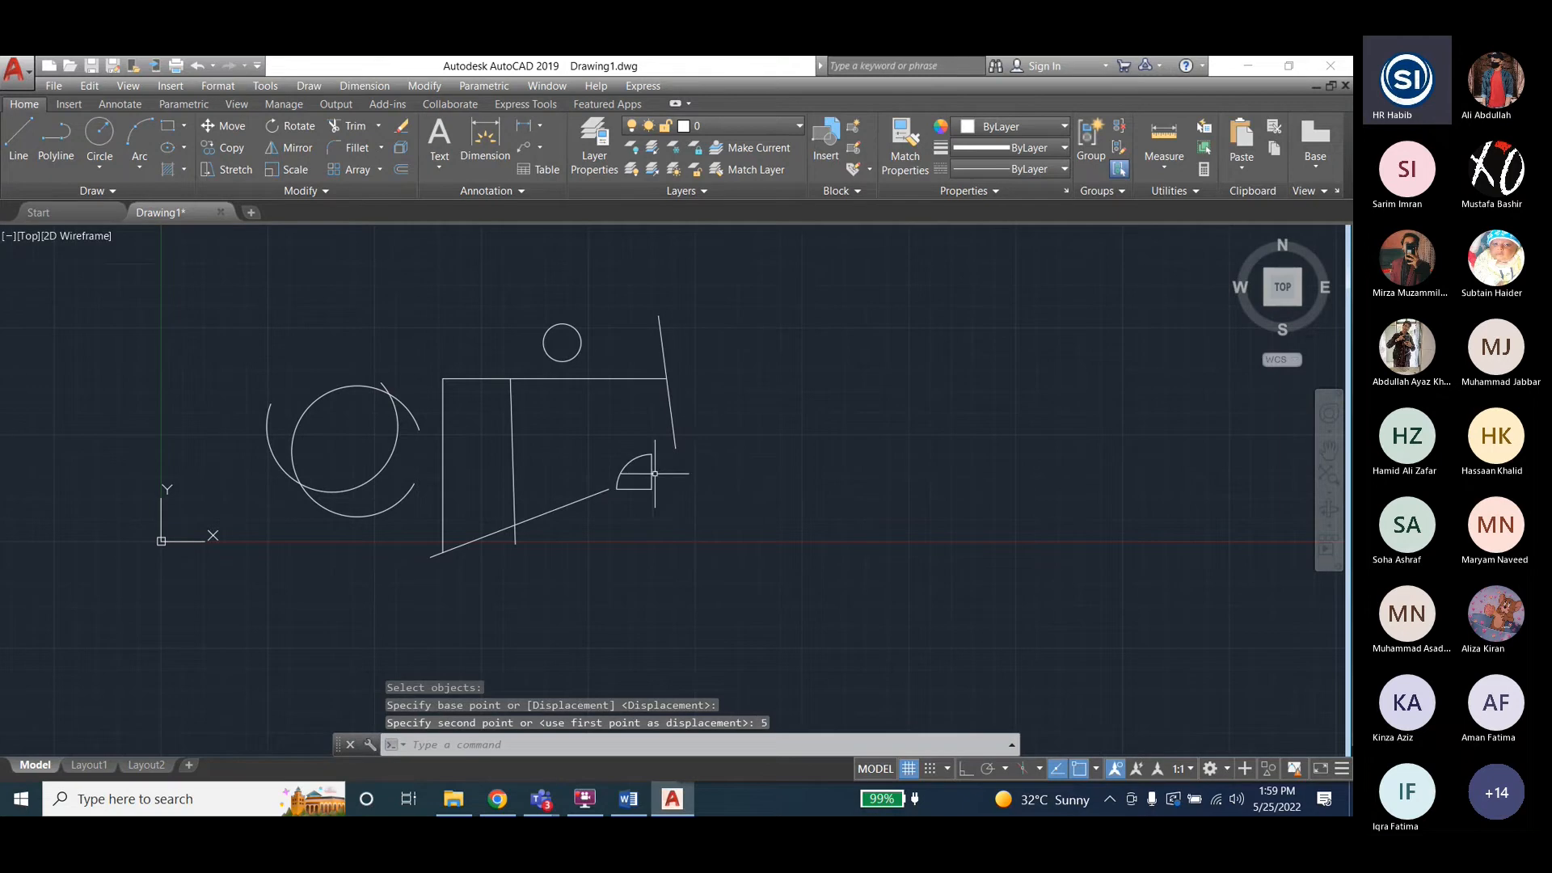
Stretch the sector another 20 units horizontally to the right from its square corner.
left_click(425, 85)
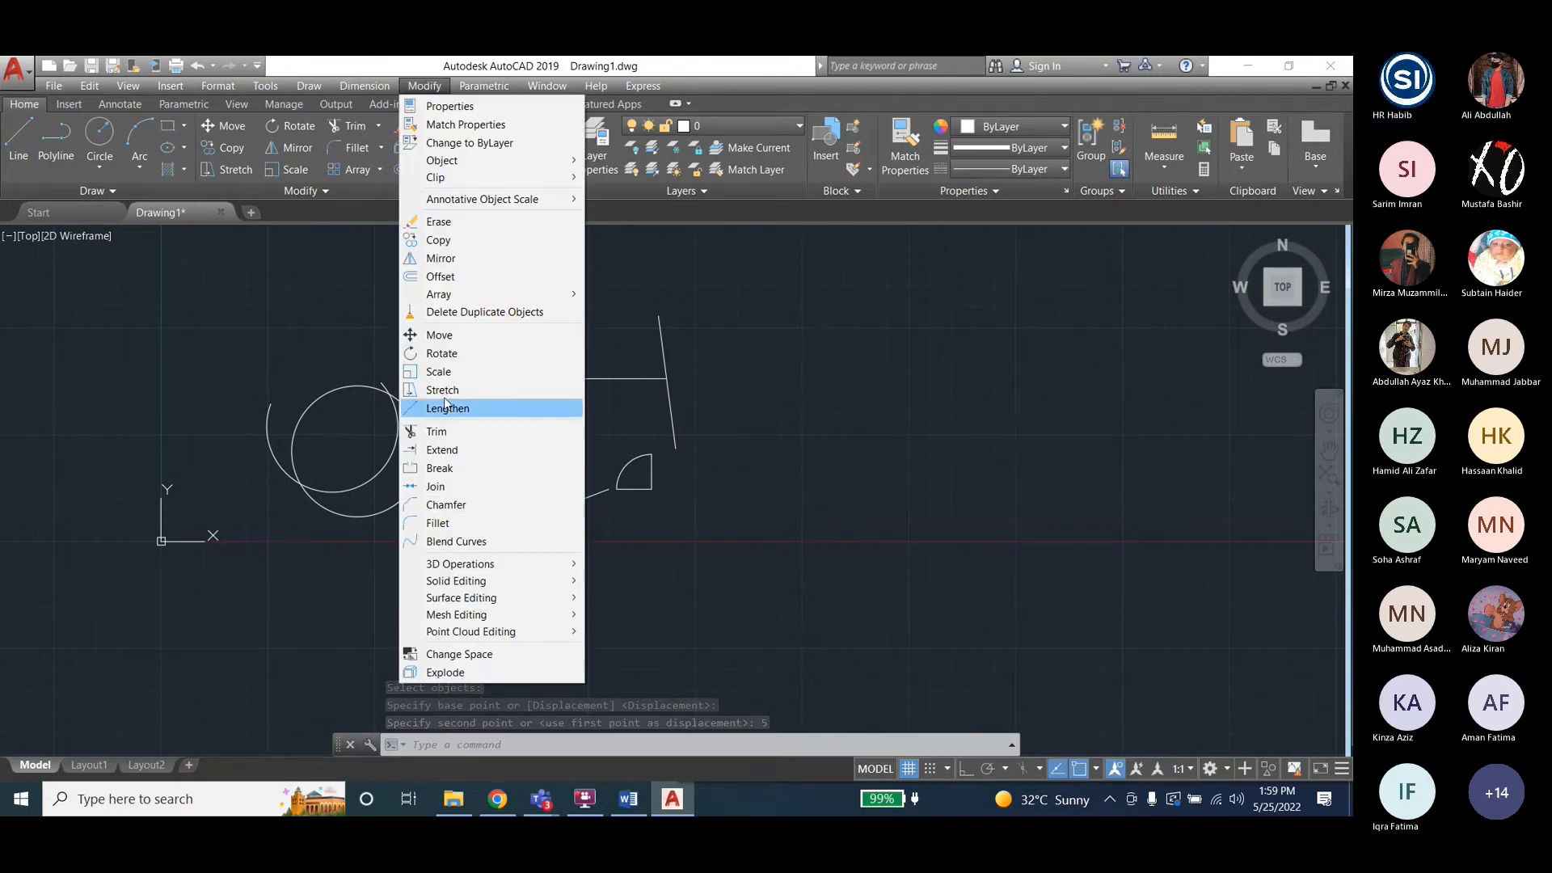
left_click(442, 390)
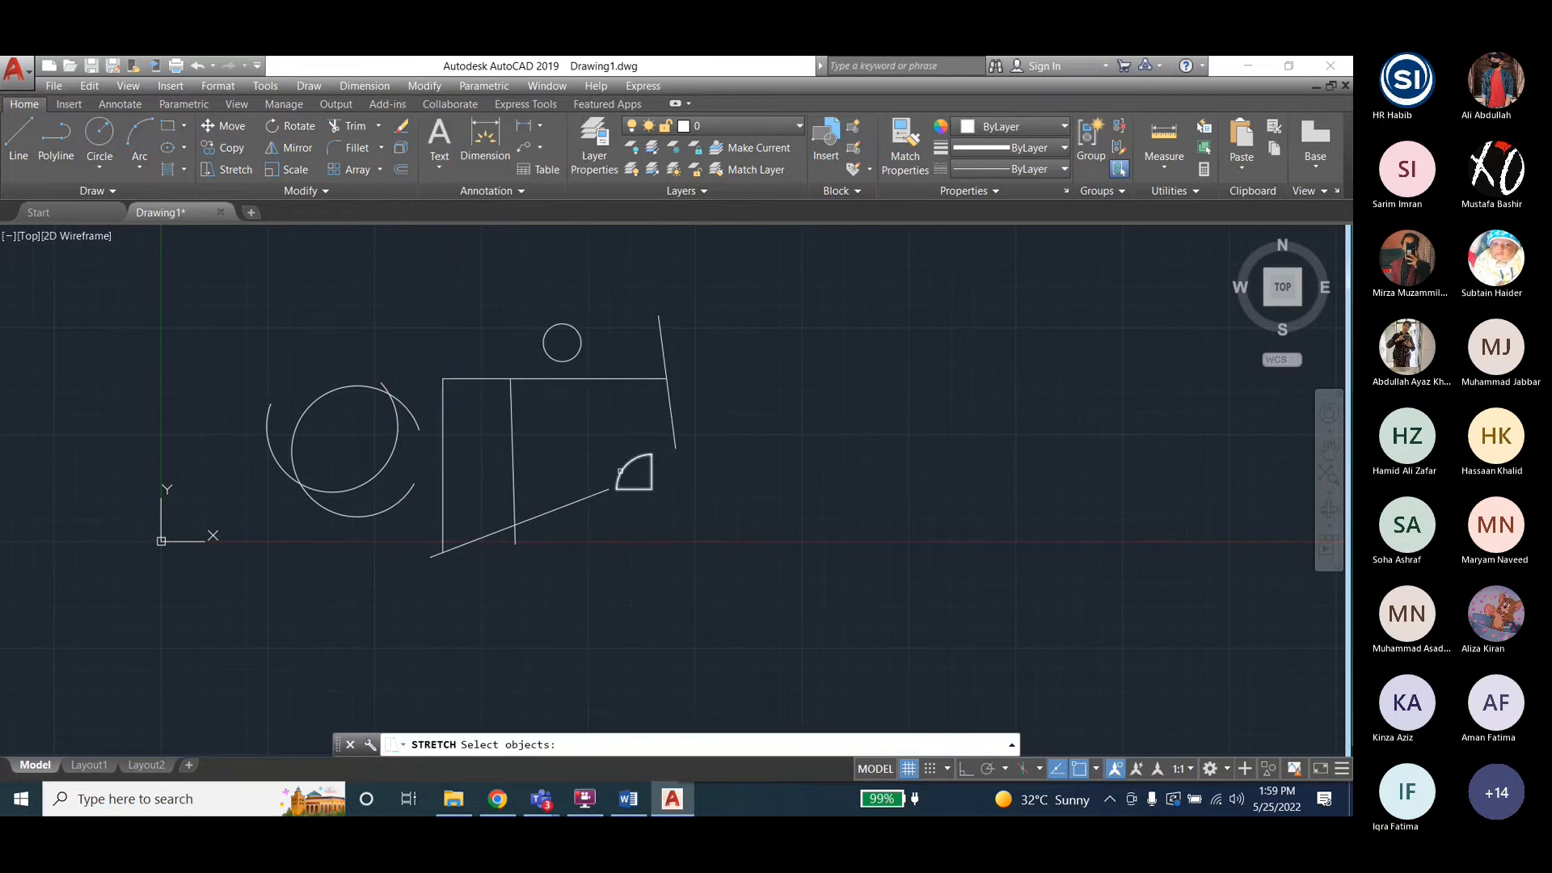
left_click(649, 483)
left_click(650, 482)
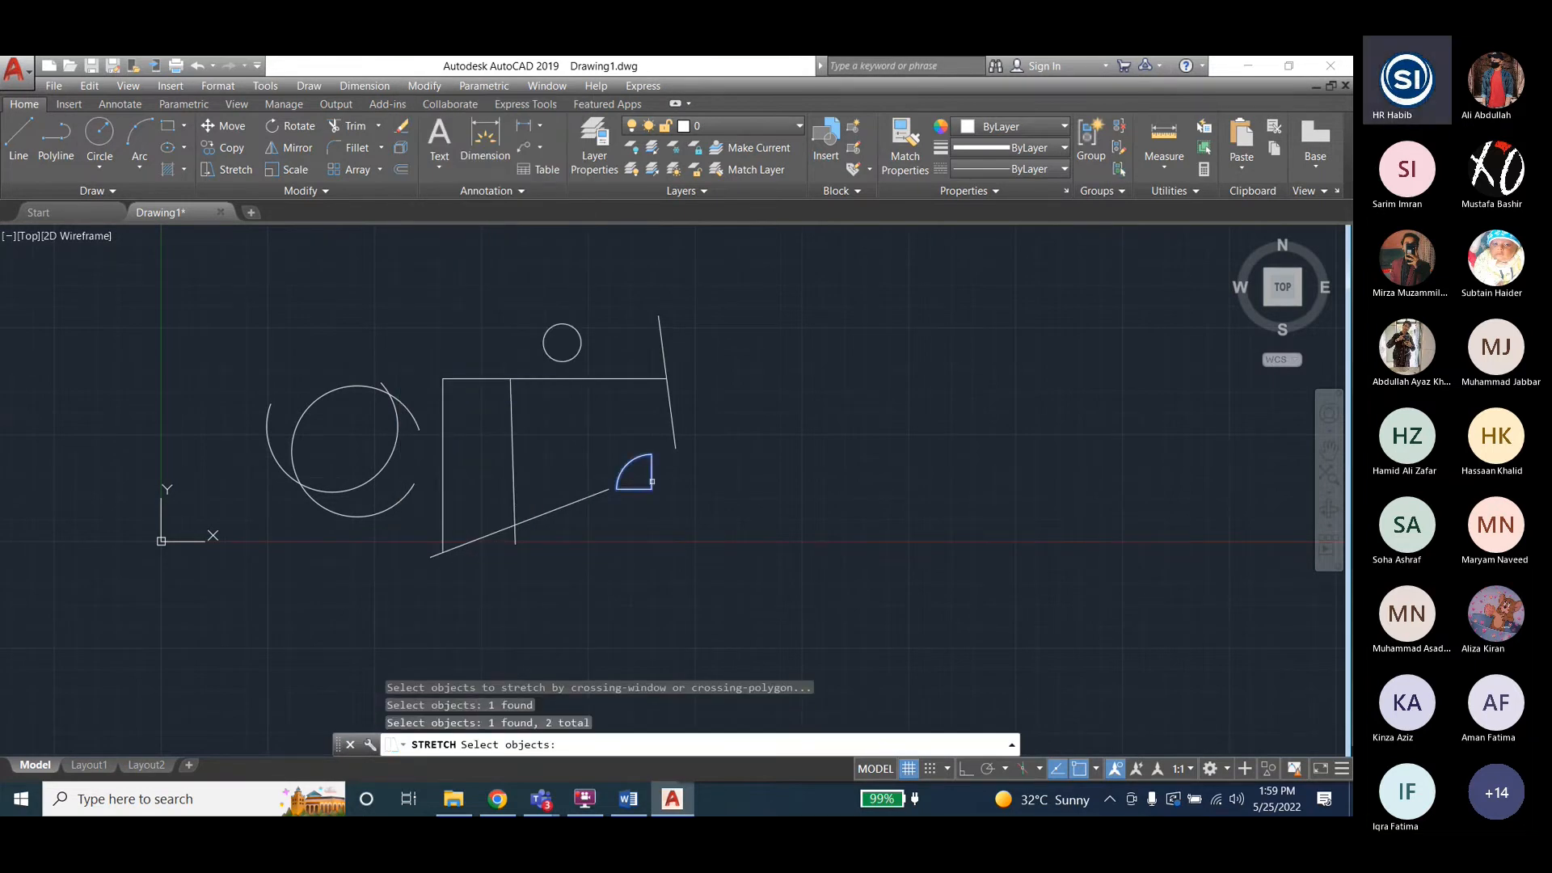
key("Return")
left_click(652, 489)
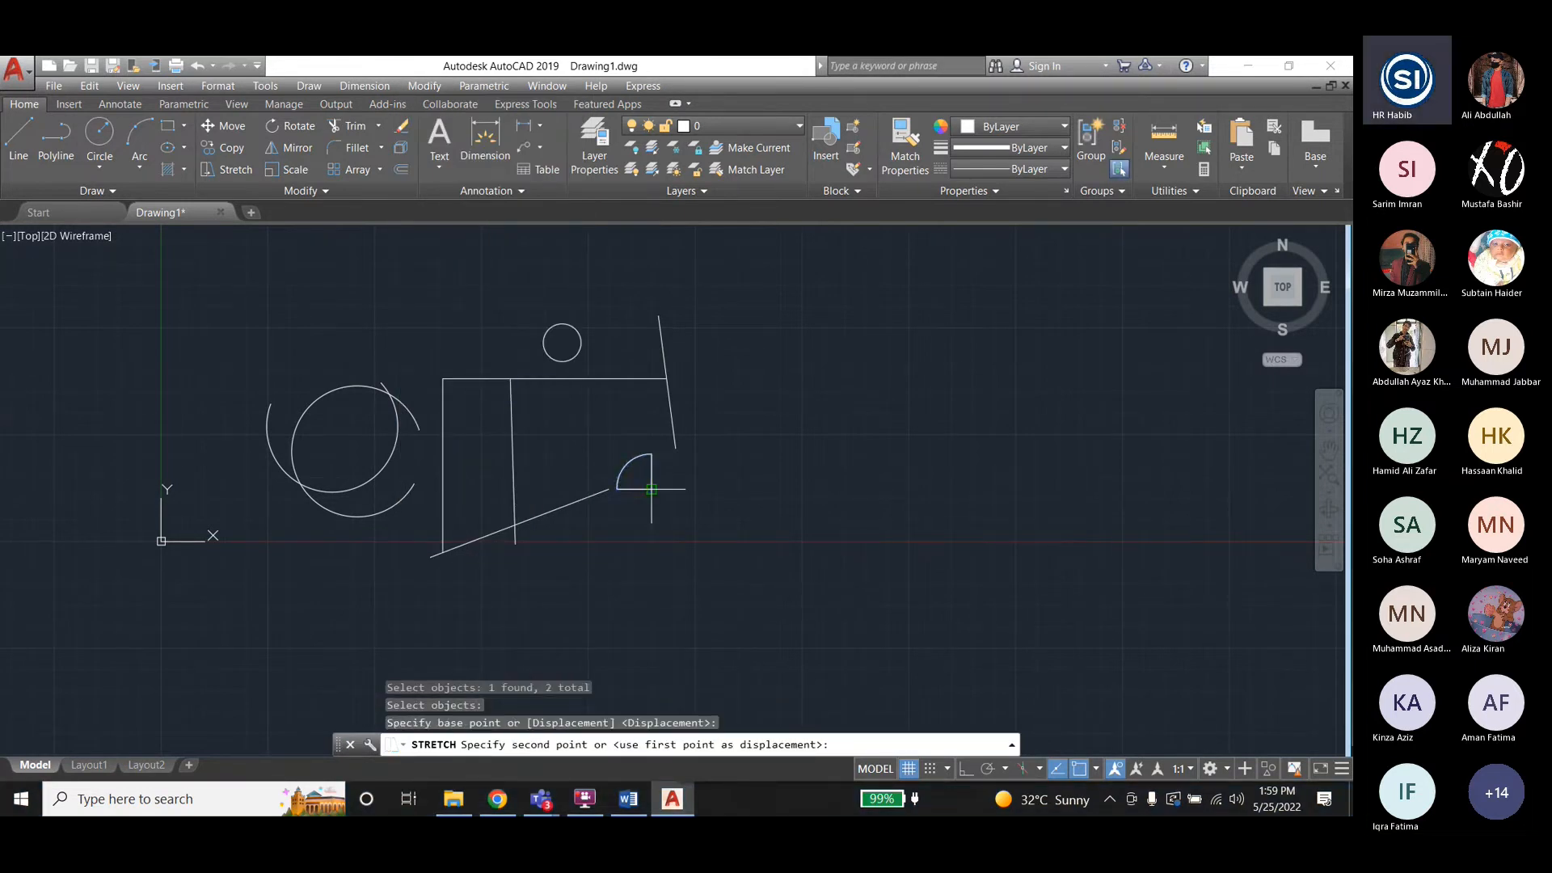
type("20")
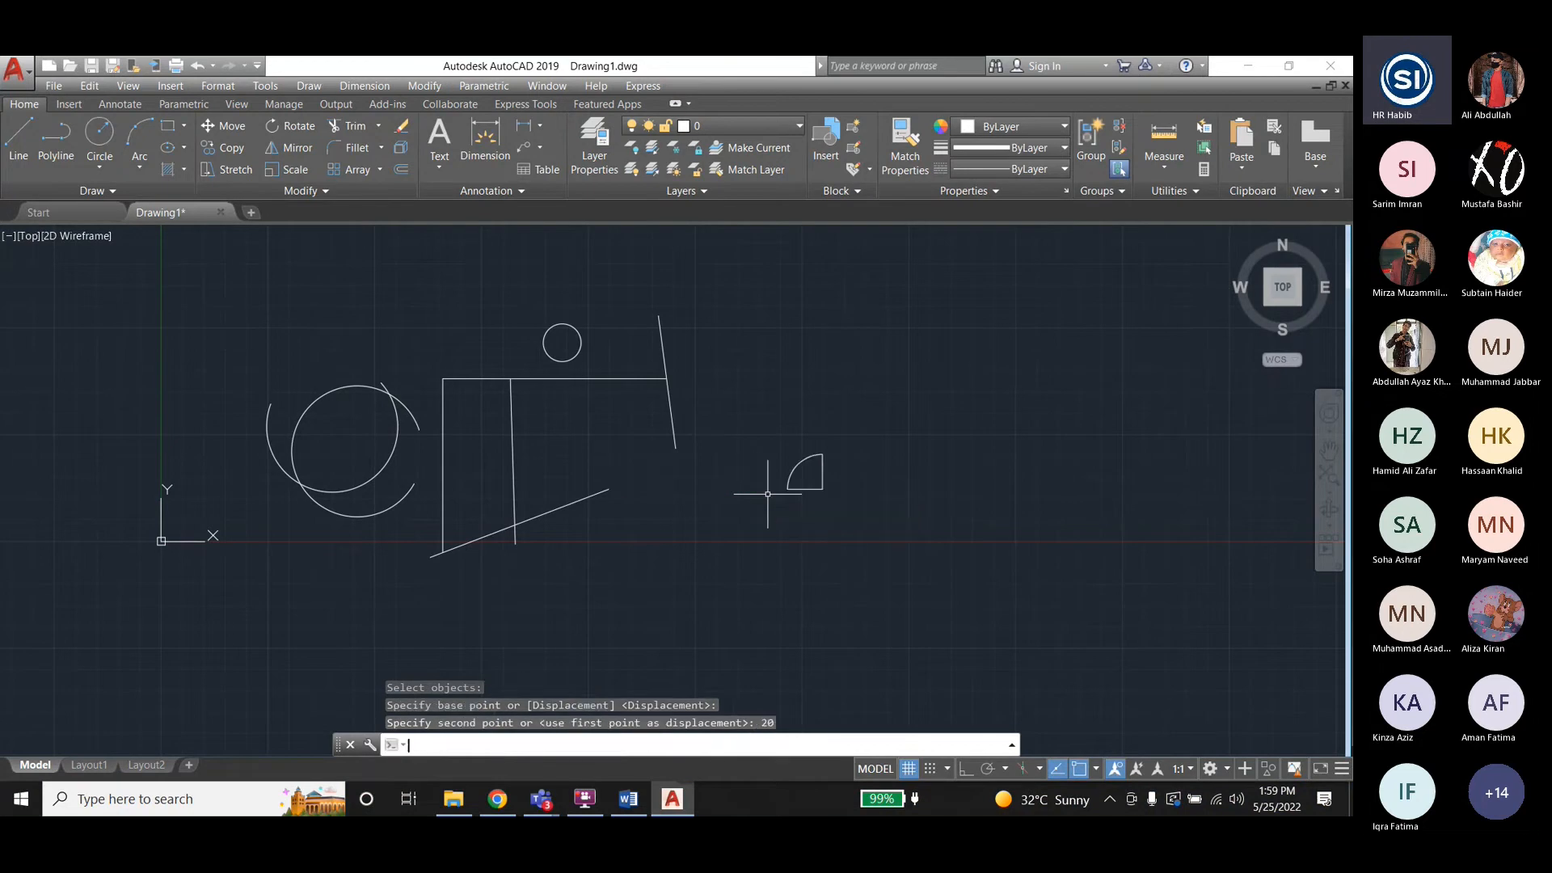
key("Return")
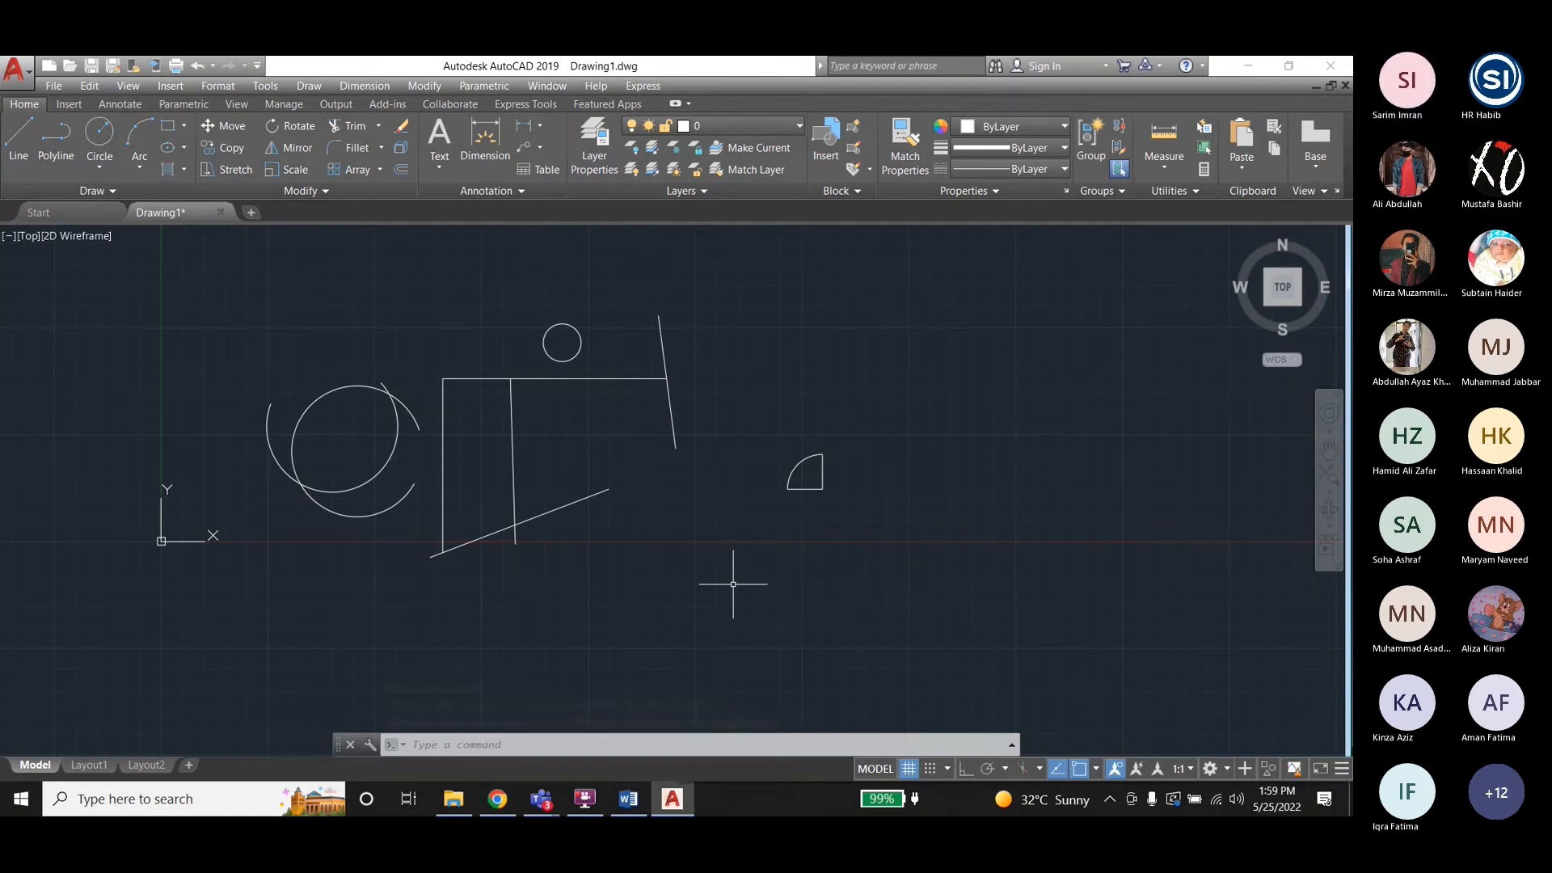
Switch to the lab manual in Word and review the displacement and base-point options for stretching objects.
key("alt+Tab")
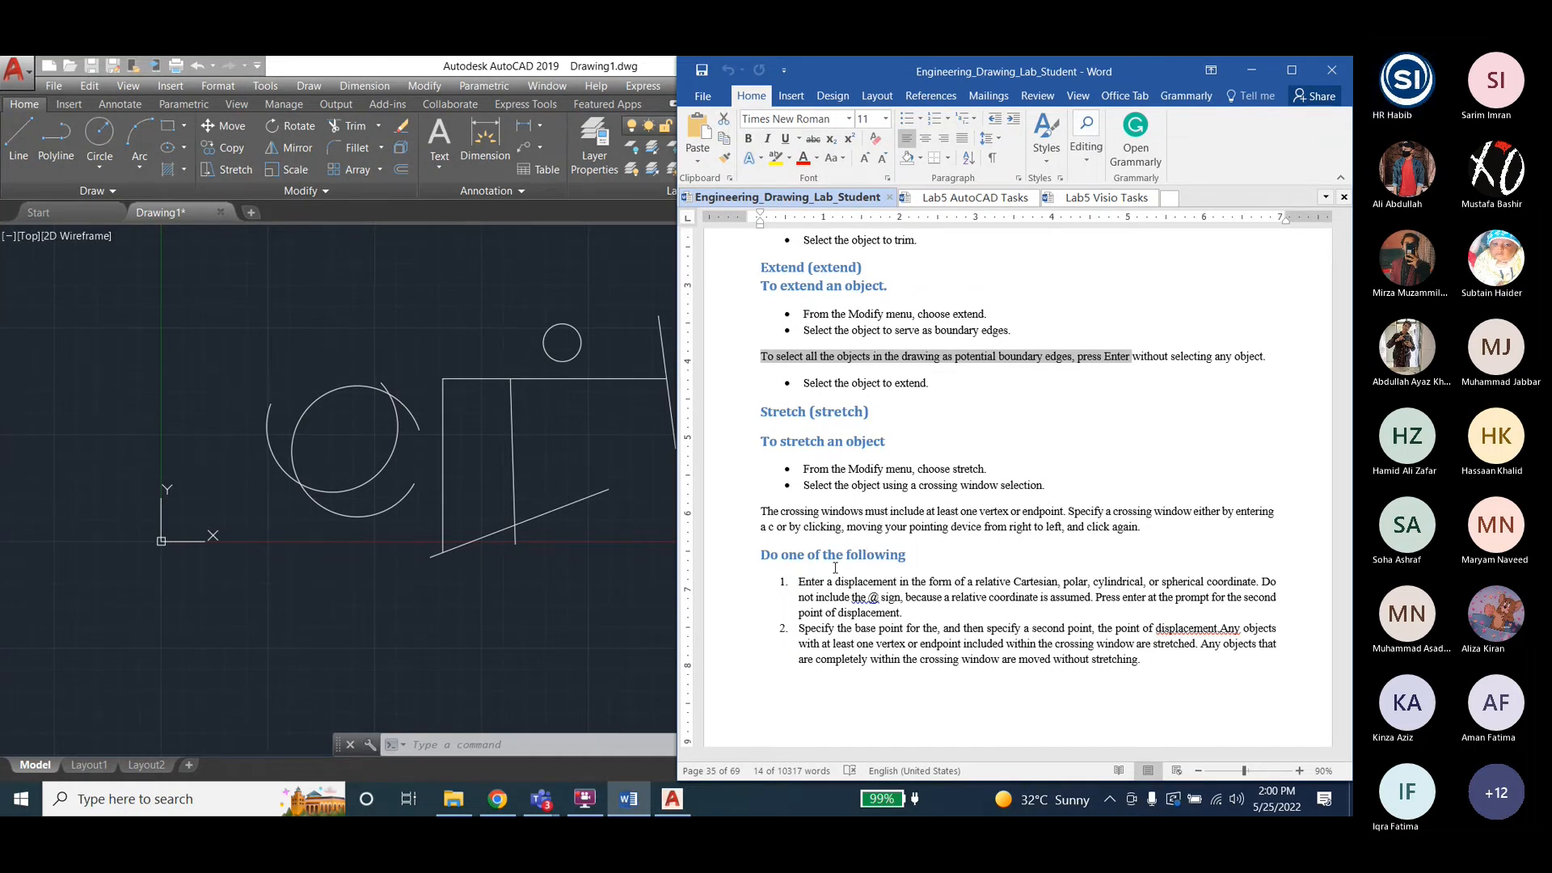
left_click_drag(812, 587, 1256, 582)
left_click(914, 613)
scroll(963, 596, "down", 2)
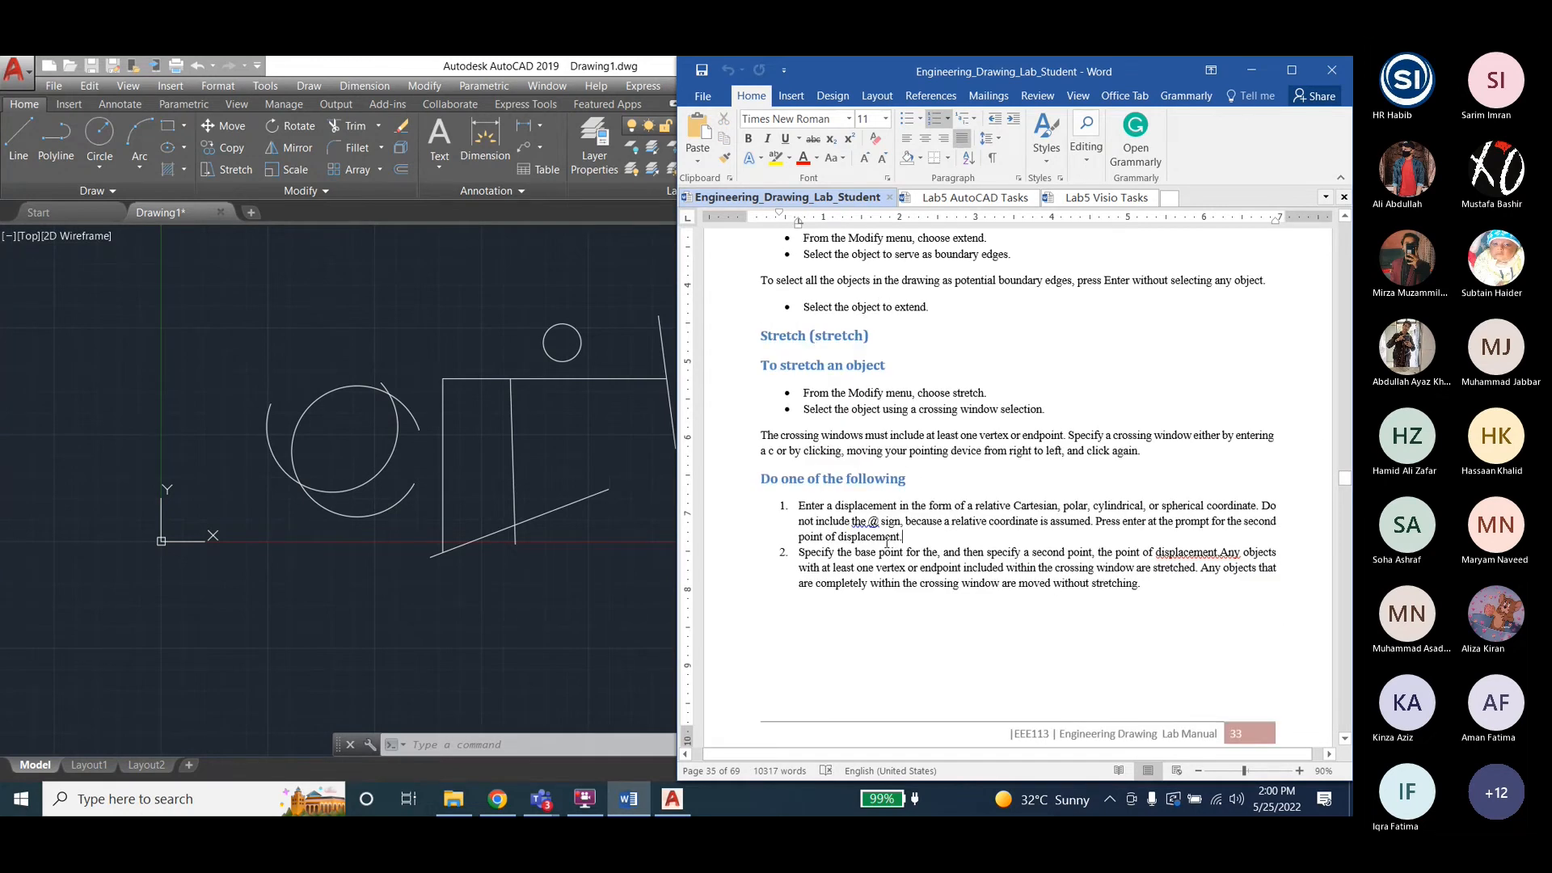
scroll(887, 577, "down", 2)
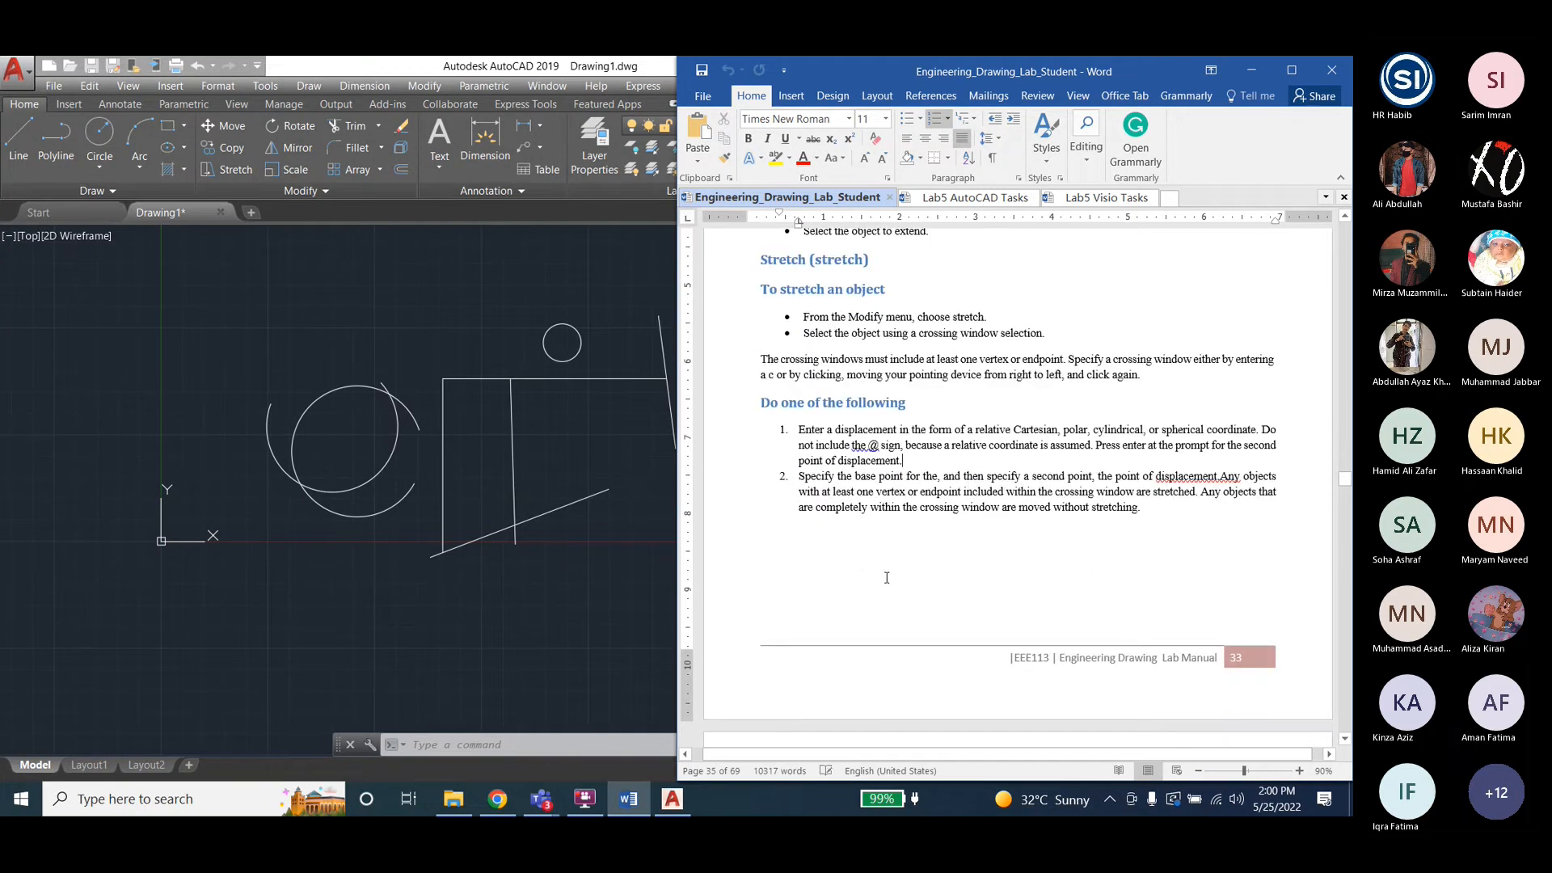
scroll(887, 577, "down", 3)
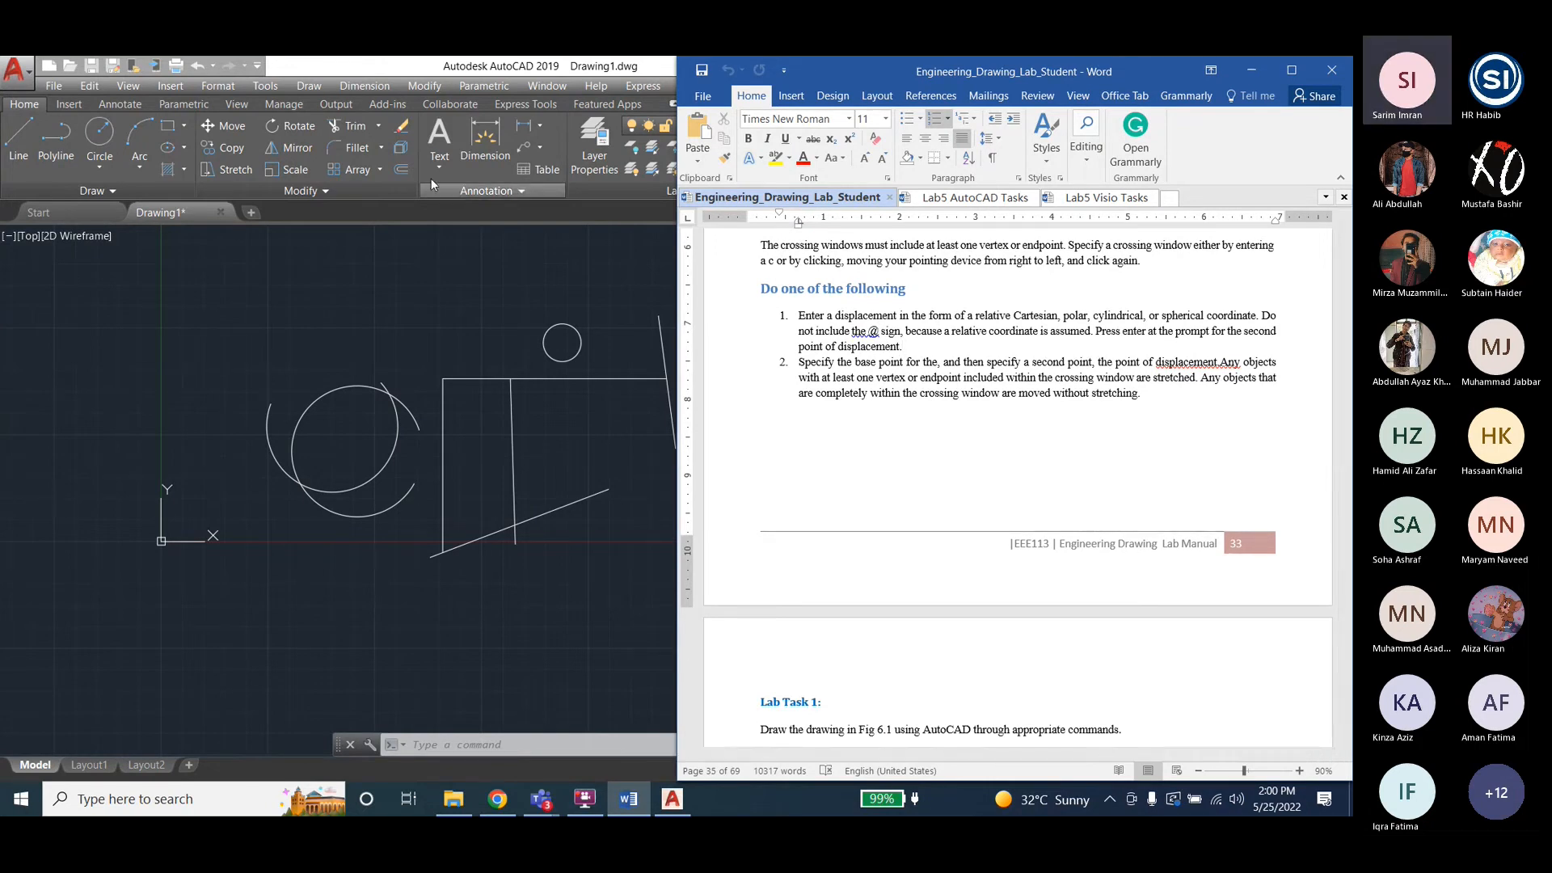
Back in AutoCAD, stretch the leftmost large arc from the other large arc's centre to the empty area just below the sector.
left_click(390, 71)
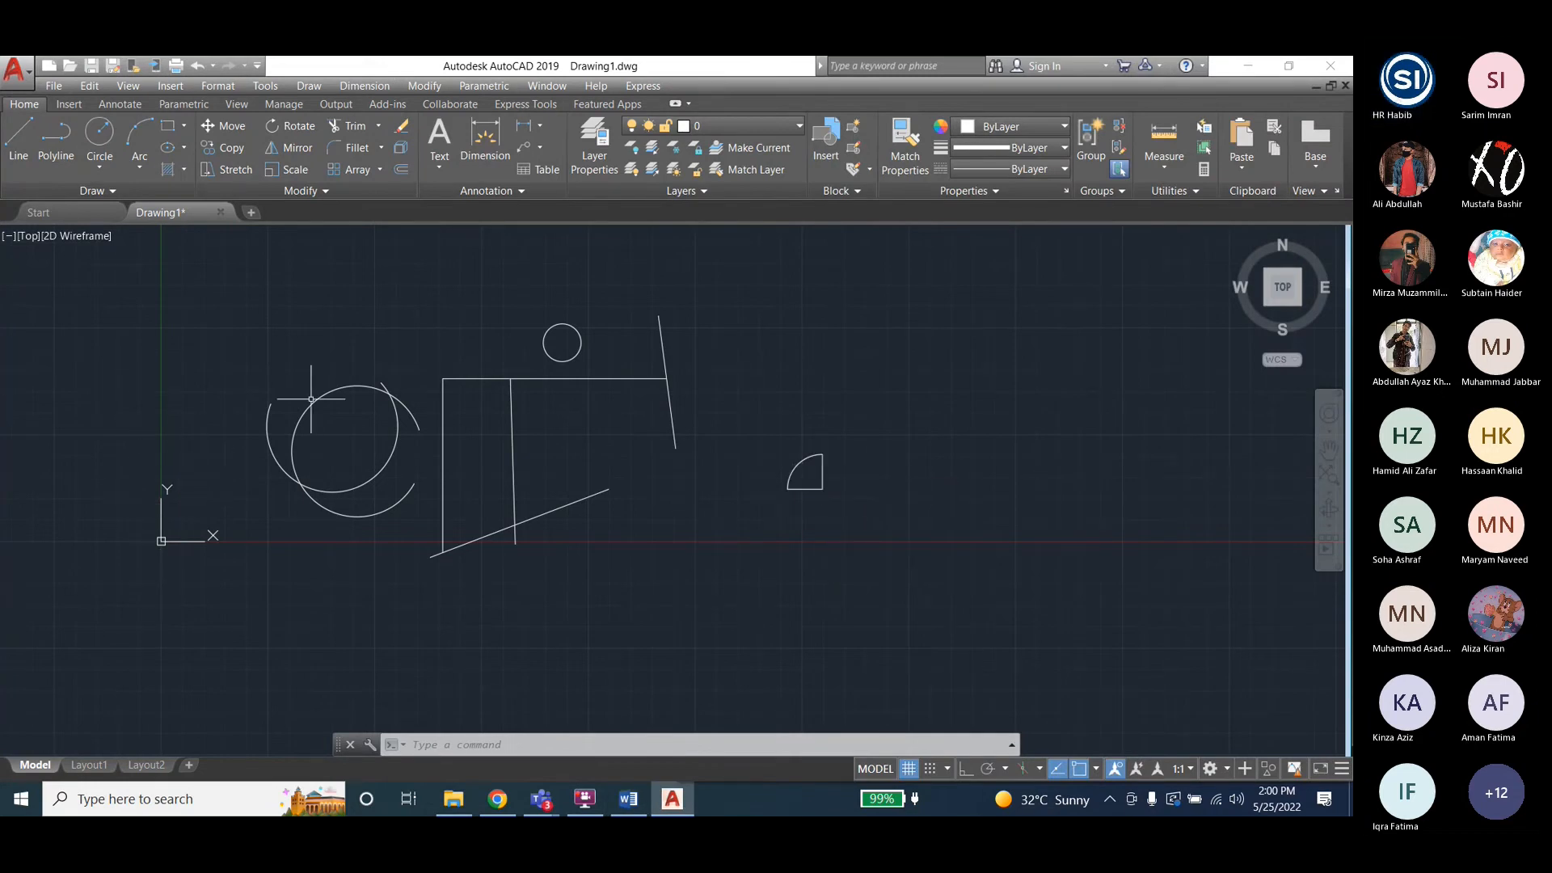
left_click(394, 441)
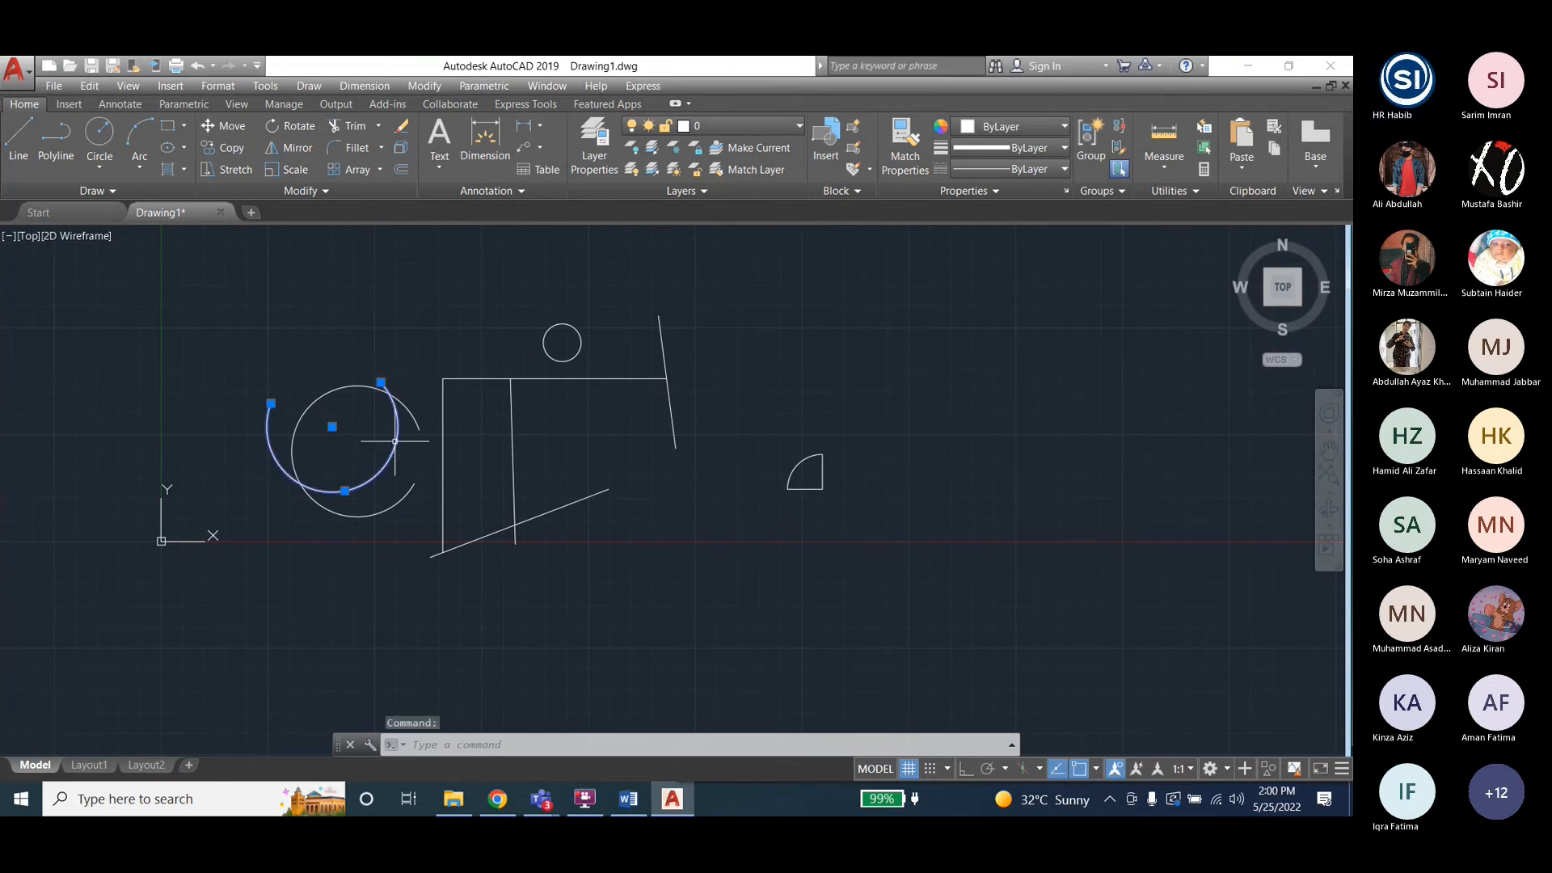
left_click(424, 85)
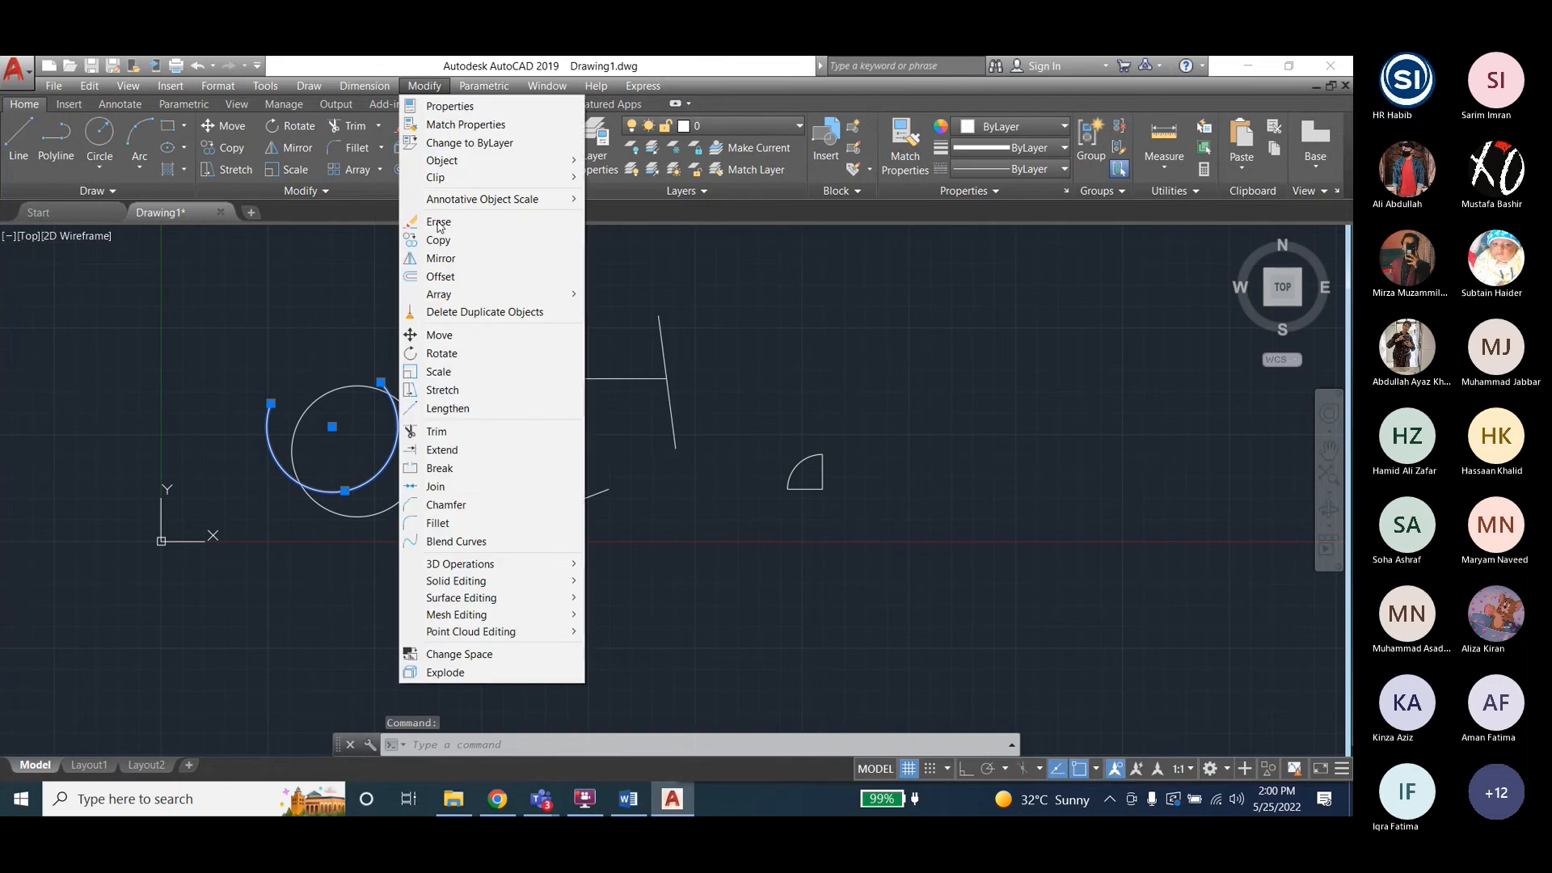
left_click(445, 390)
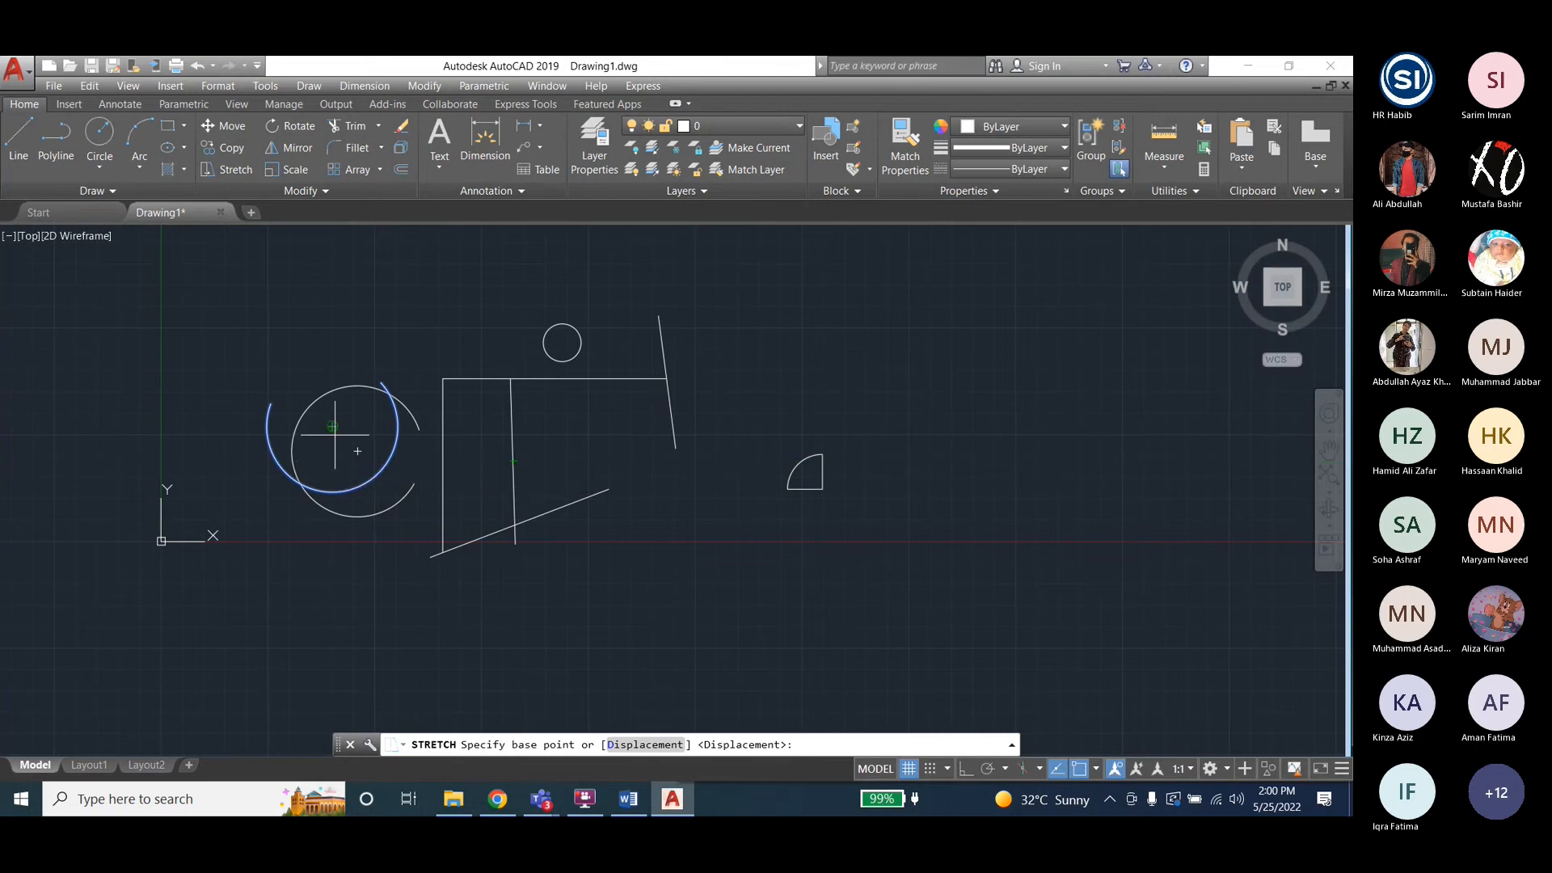
left_click(357, 450)
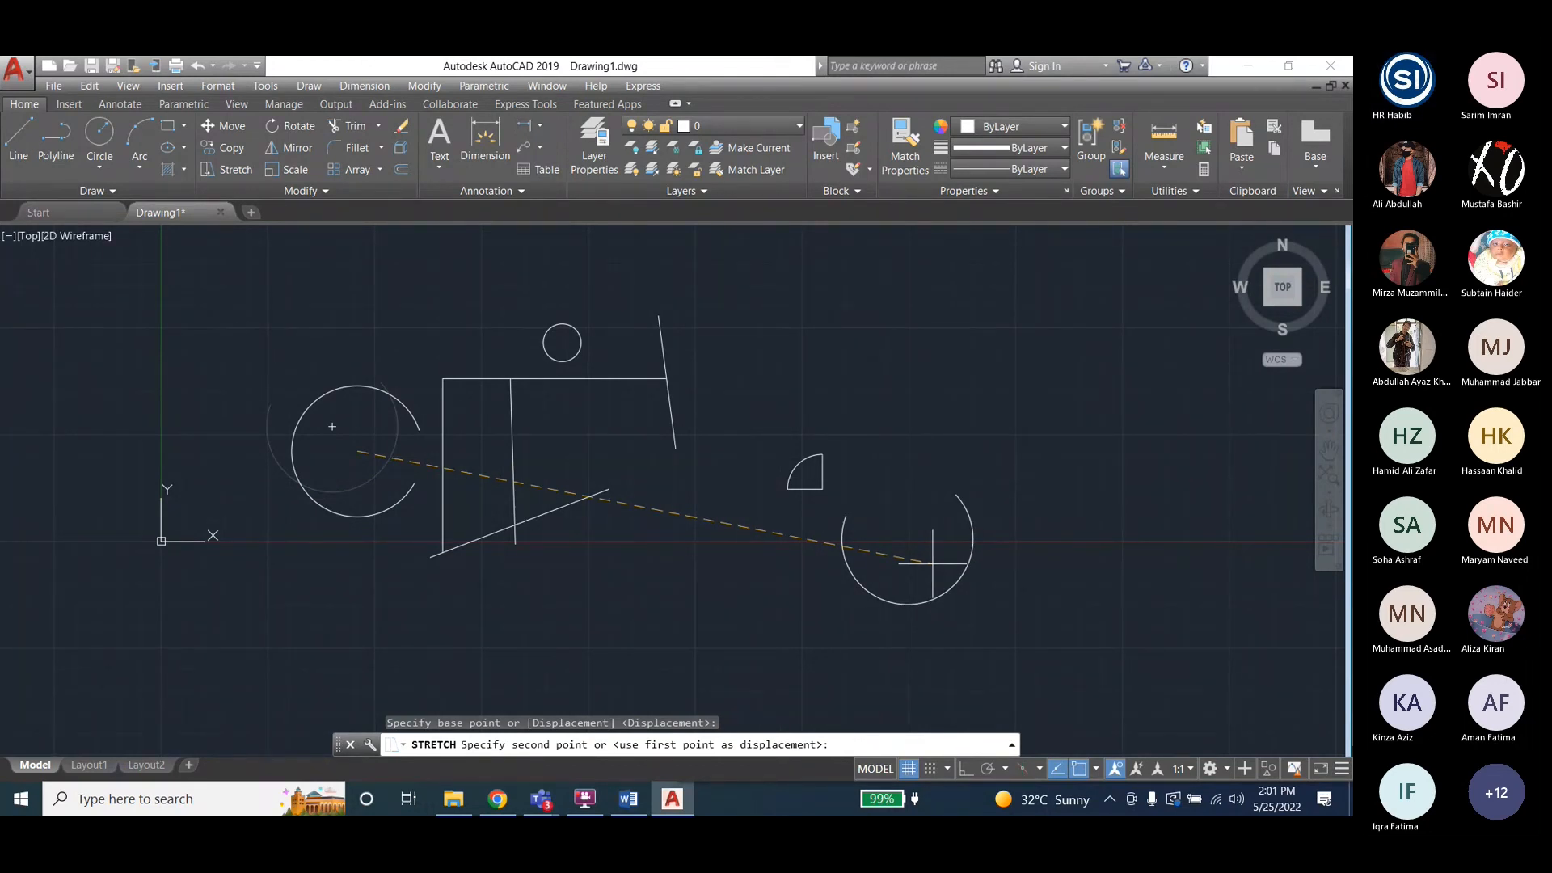
left_click(926, 581)
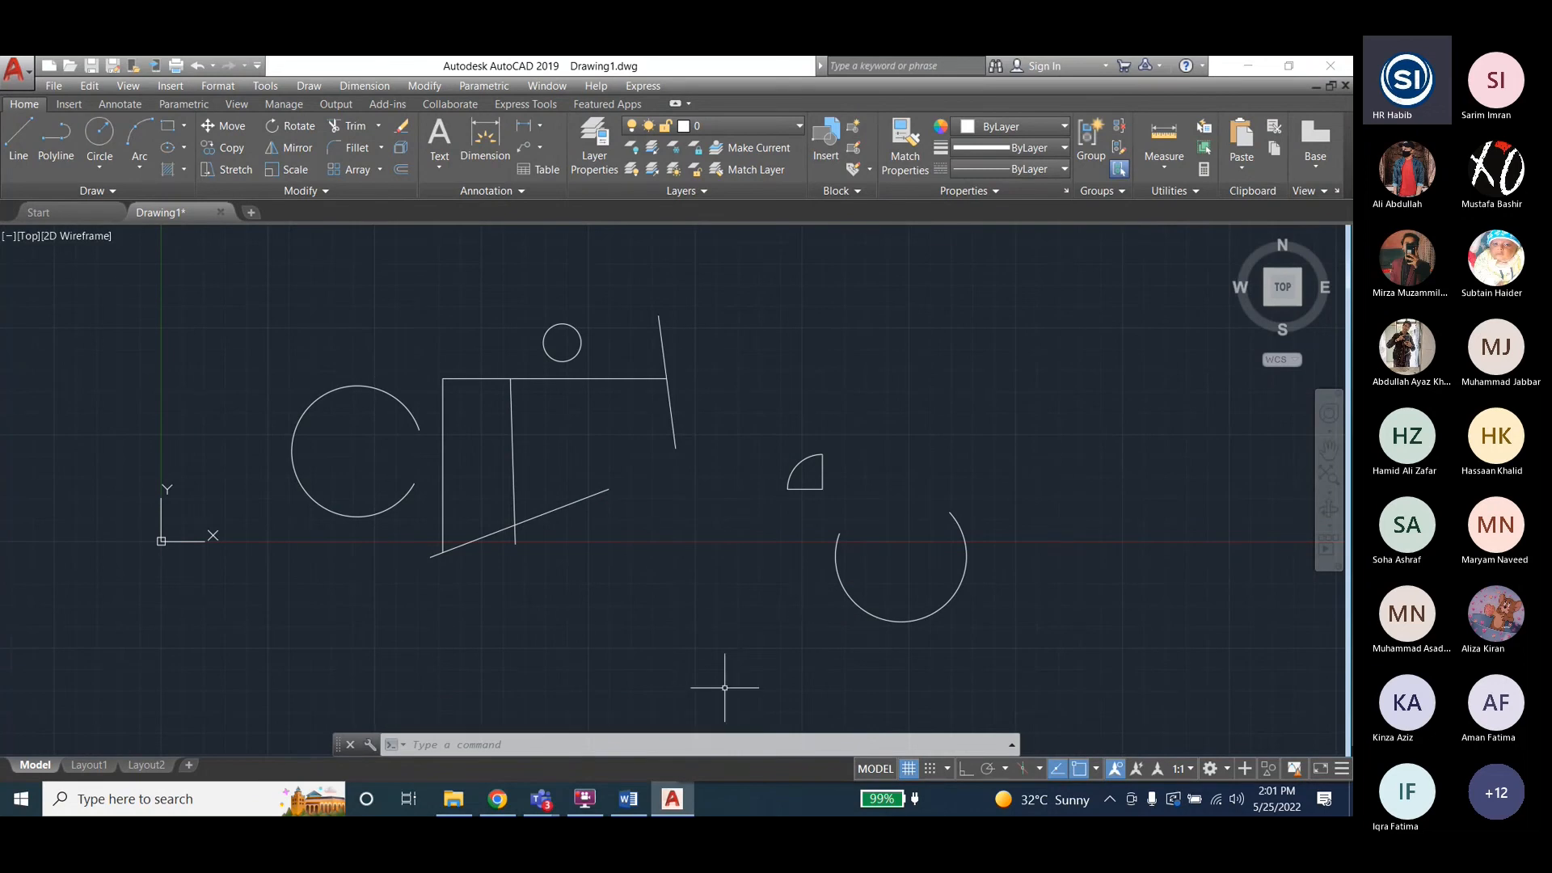
Switch to the lab manual in Word and examine Lab Task 1 with its Fig 6.1 drawing.
left_click(628, 798)
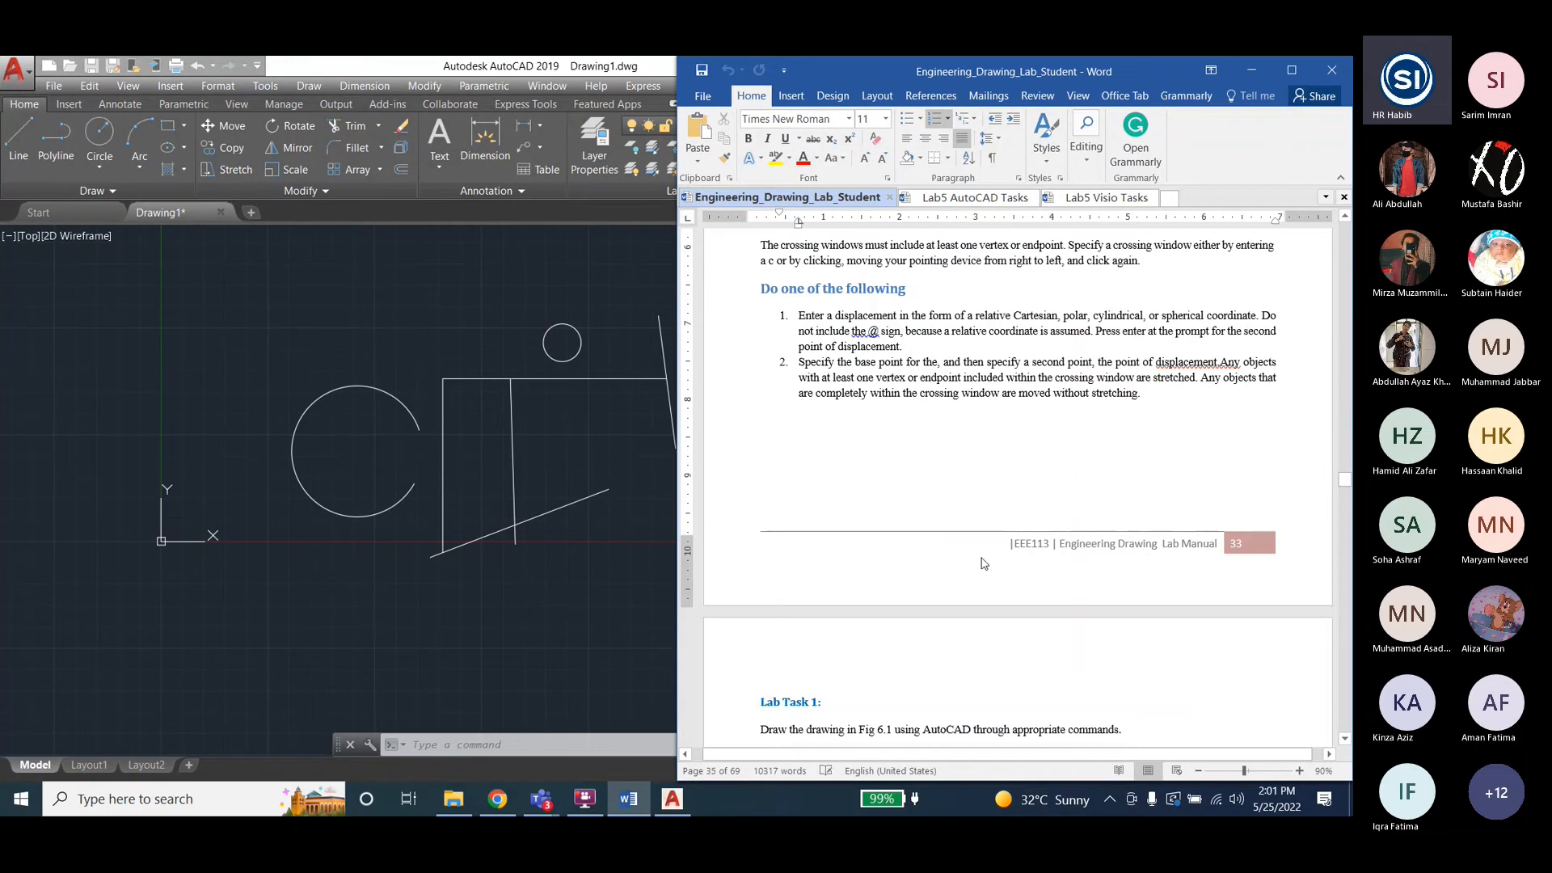
scroll(978, 560, "down", 5)
scroll(978, 560, "down", 3)
scroll(978, 560, "down", 3)
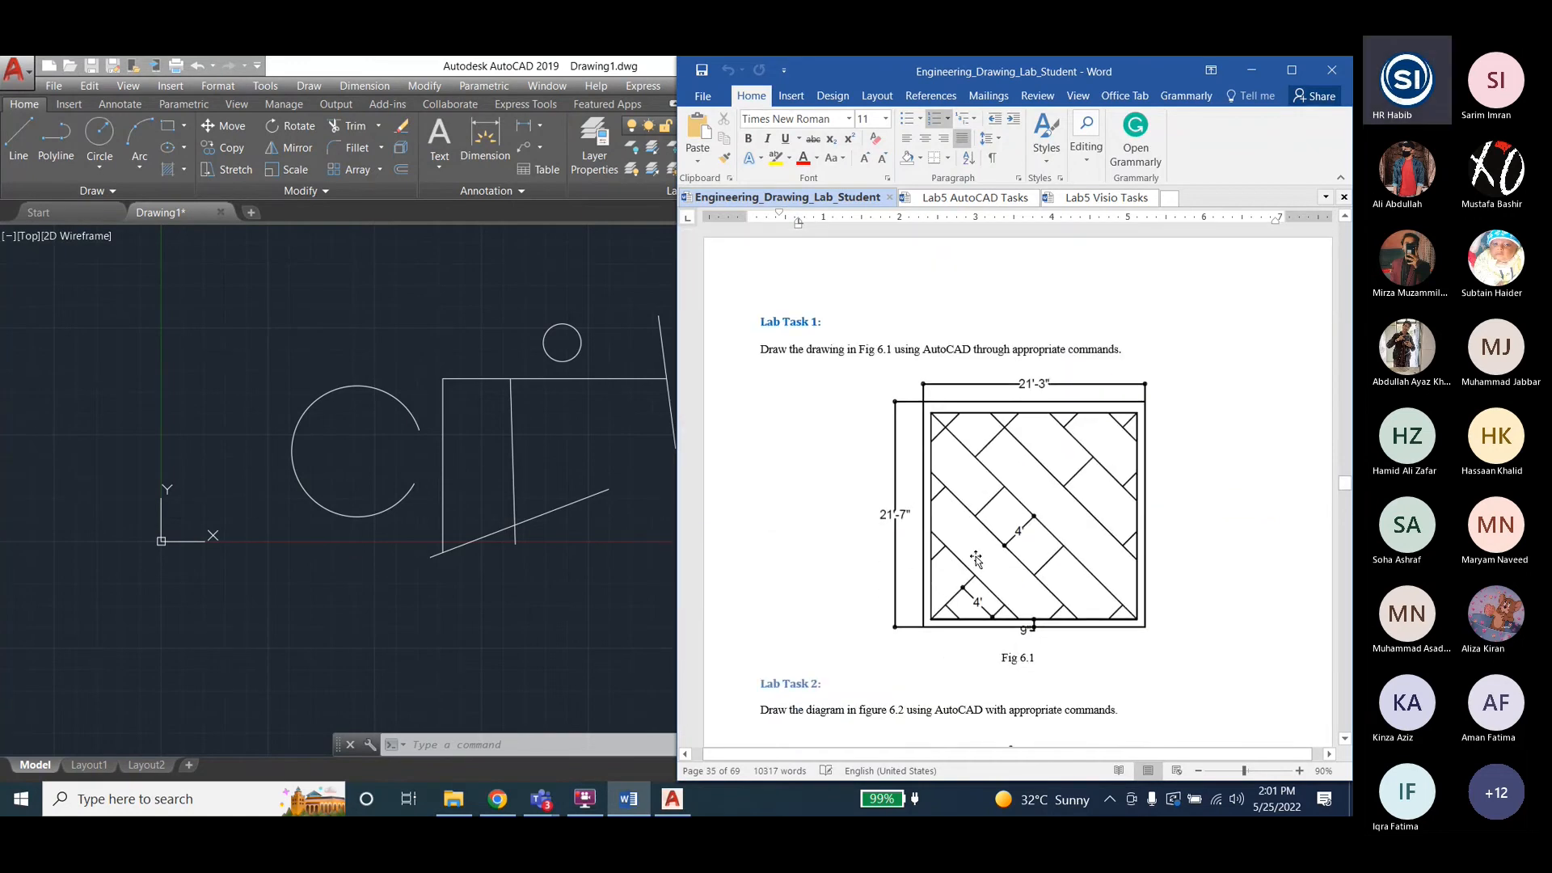
Compare Lab 5's task drawings, Fig 5.1 and Fig 5.2, with Lab 6's Fig 6.1 and Fig 6.2 in the lab manual.
scroll(977, 559, "down", 3)
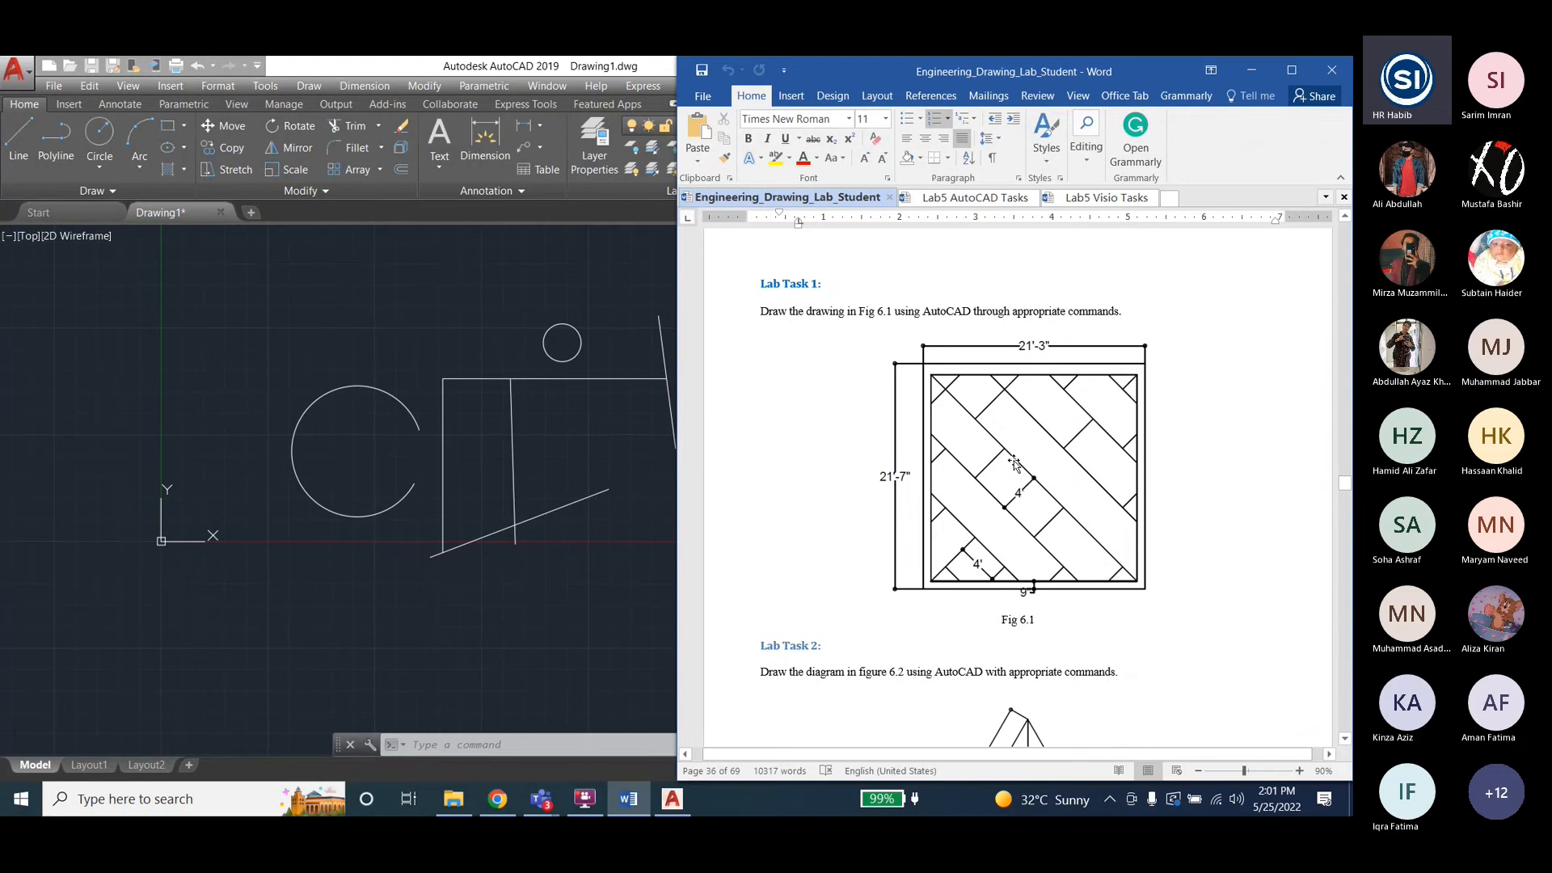
scroll(1014, 462, "up", 20)
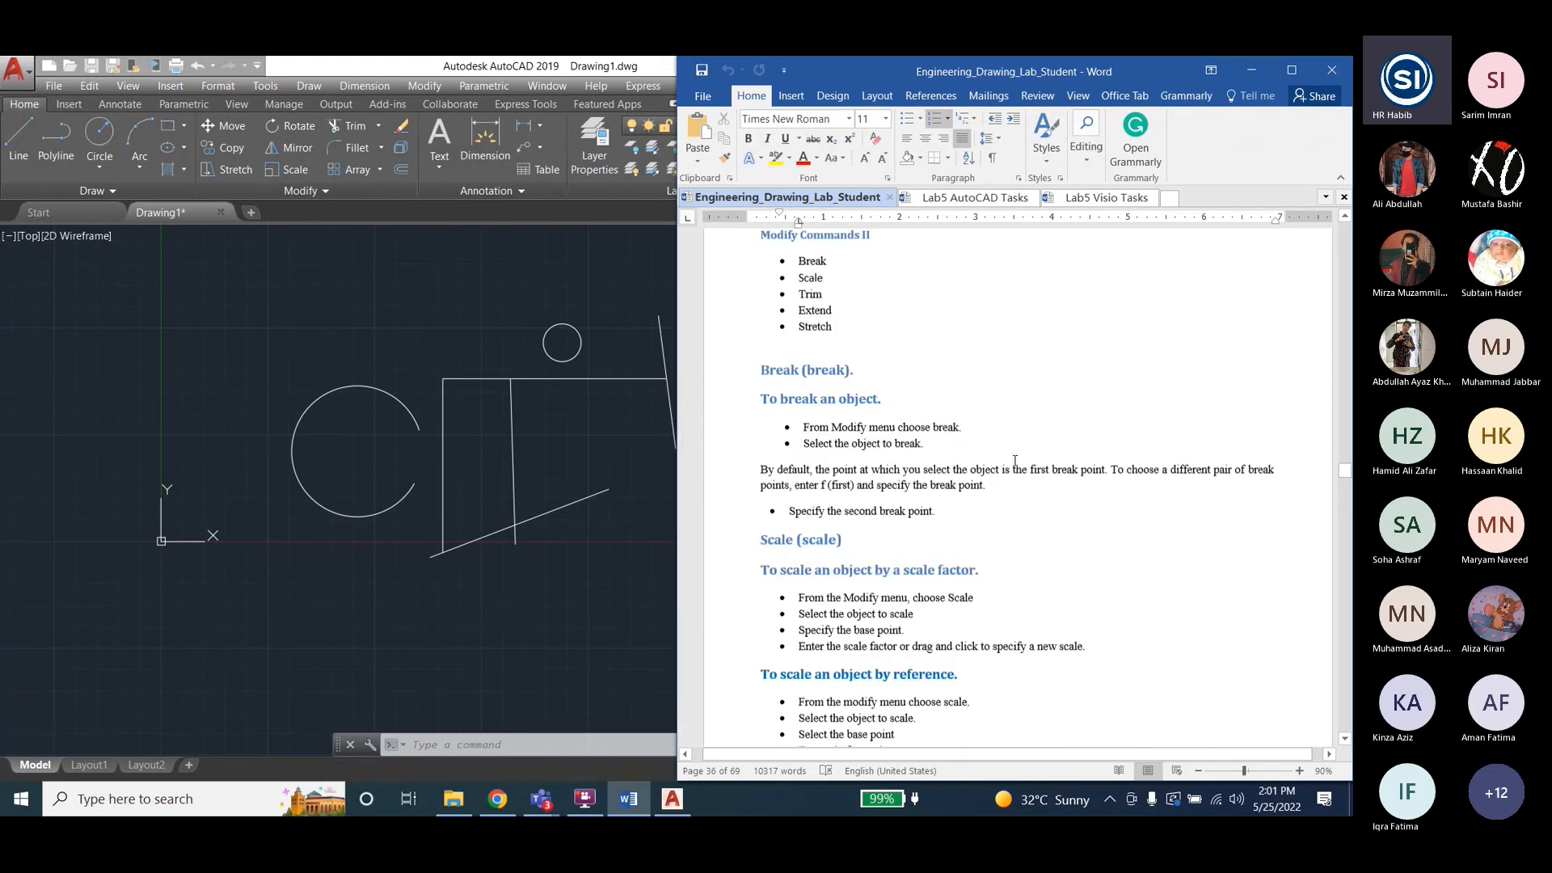
scroll(1014, 463, "up", 15)
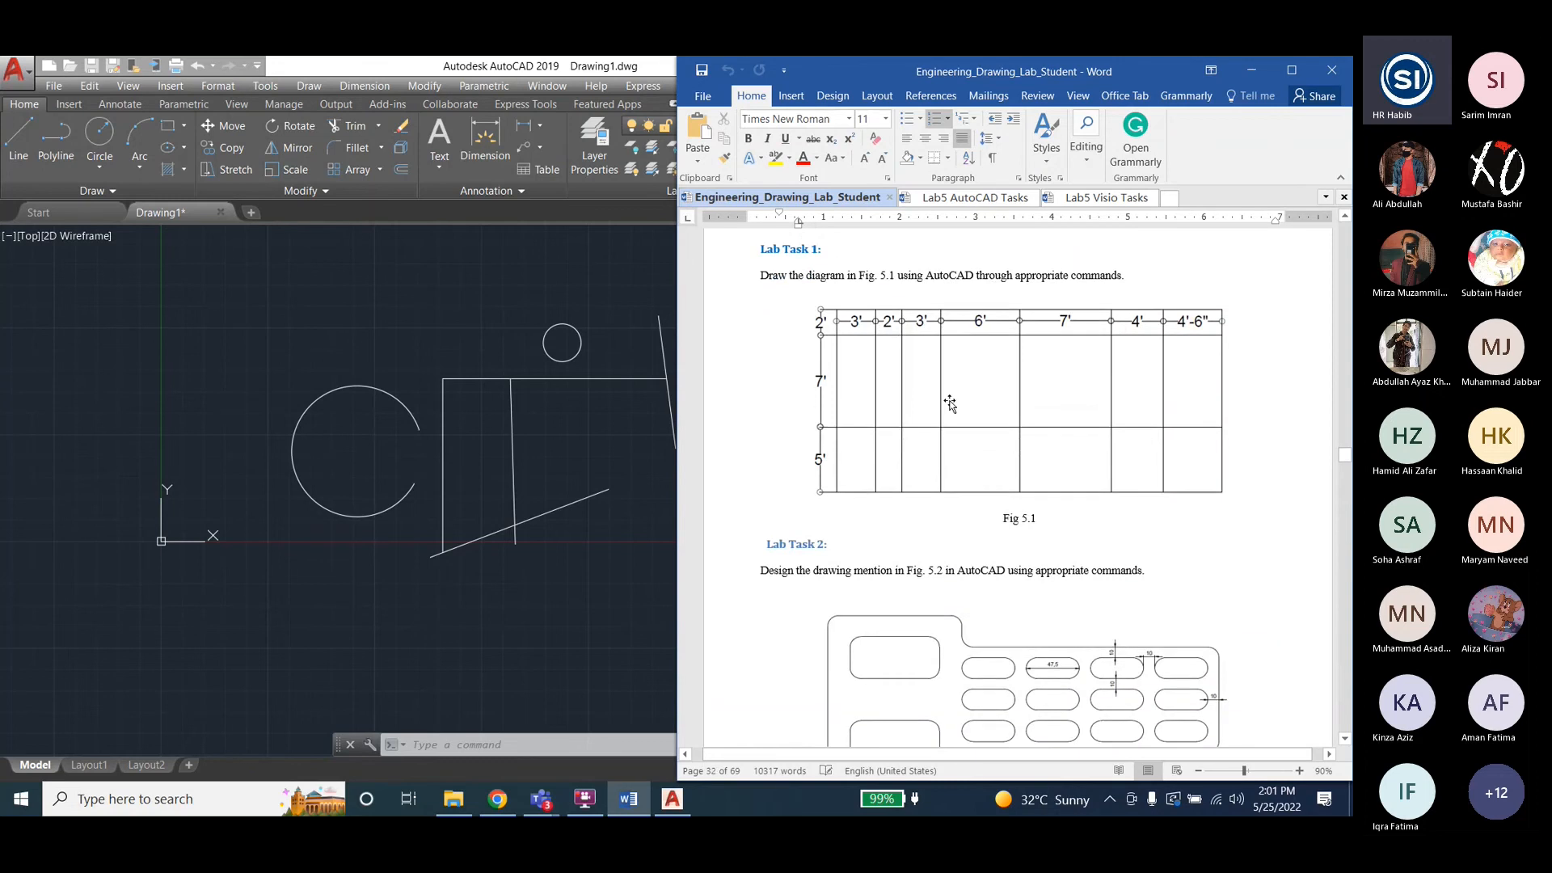
scroll(951, 401, "down", 3)
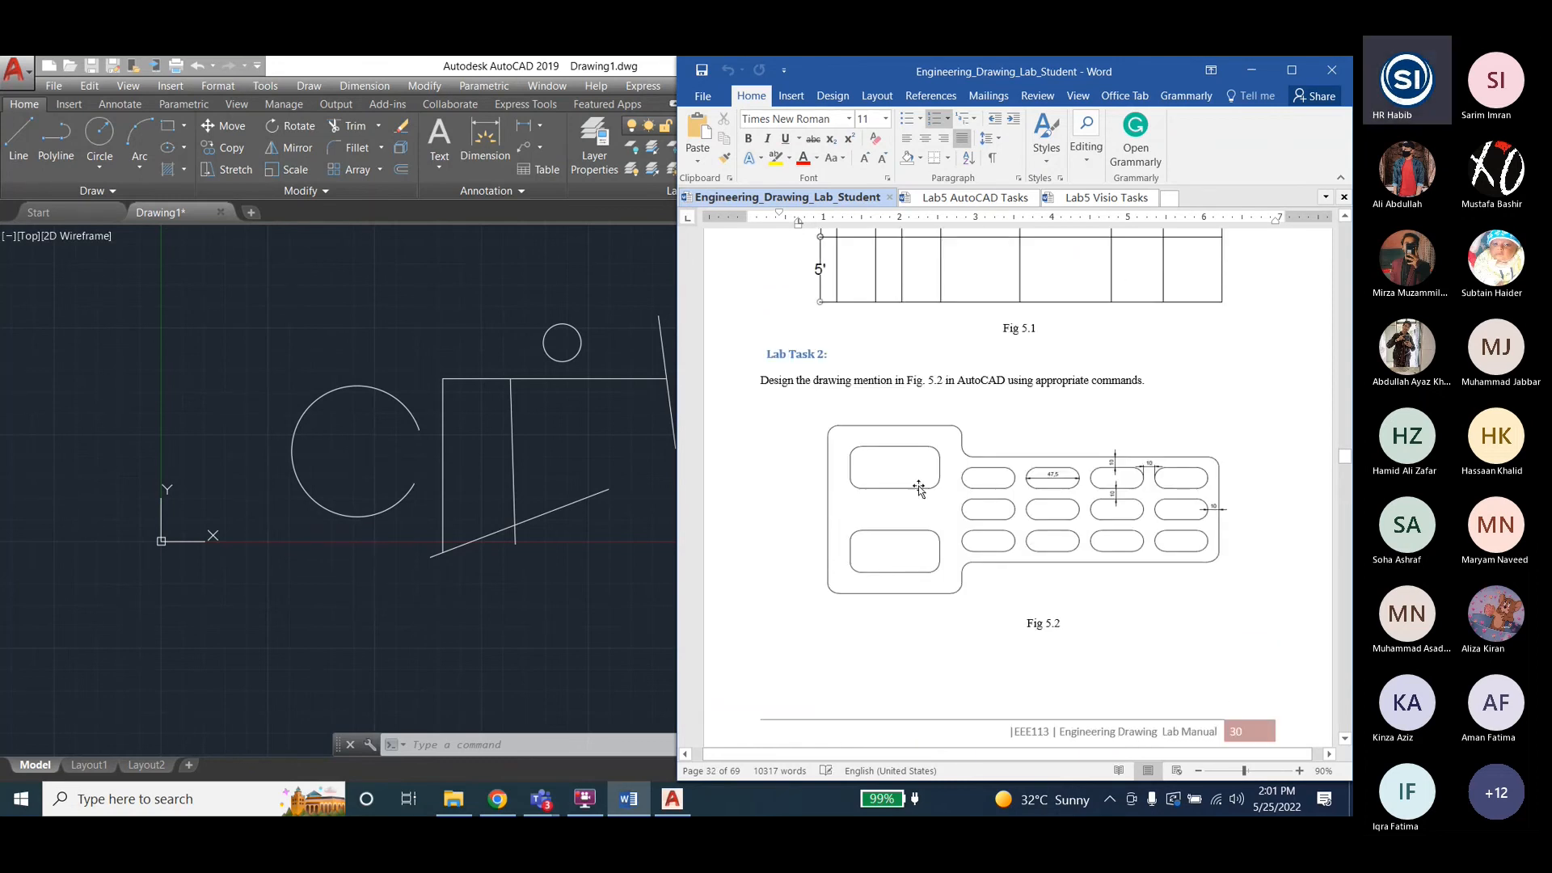
scroll(920, 488, "down", 20)
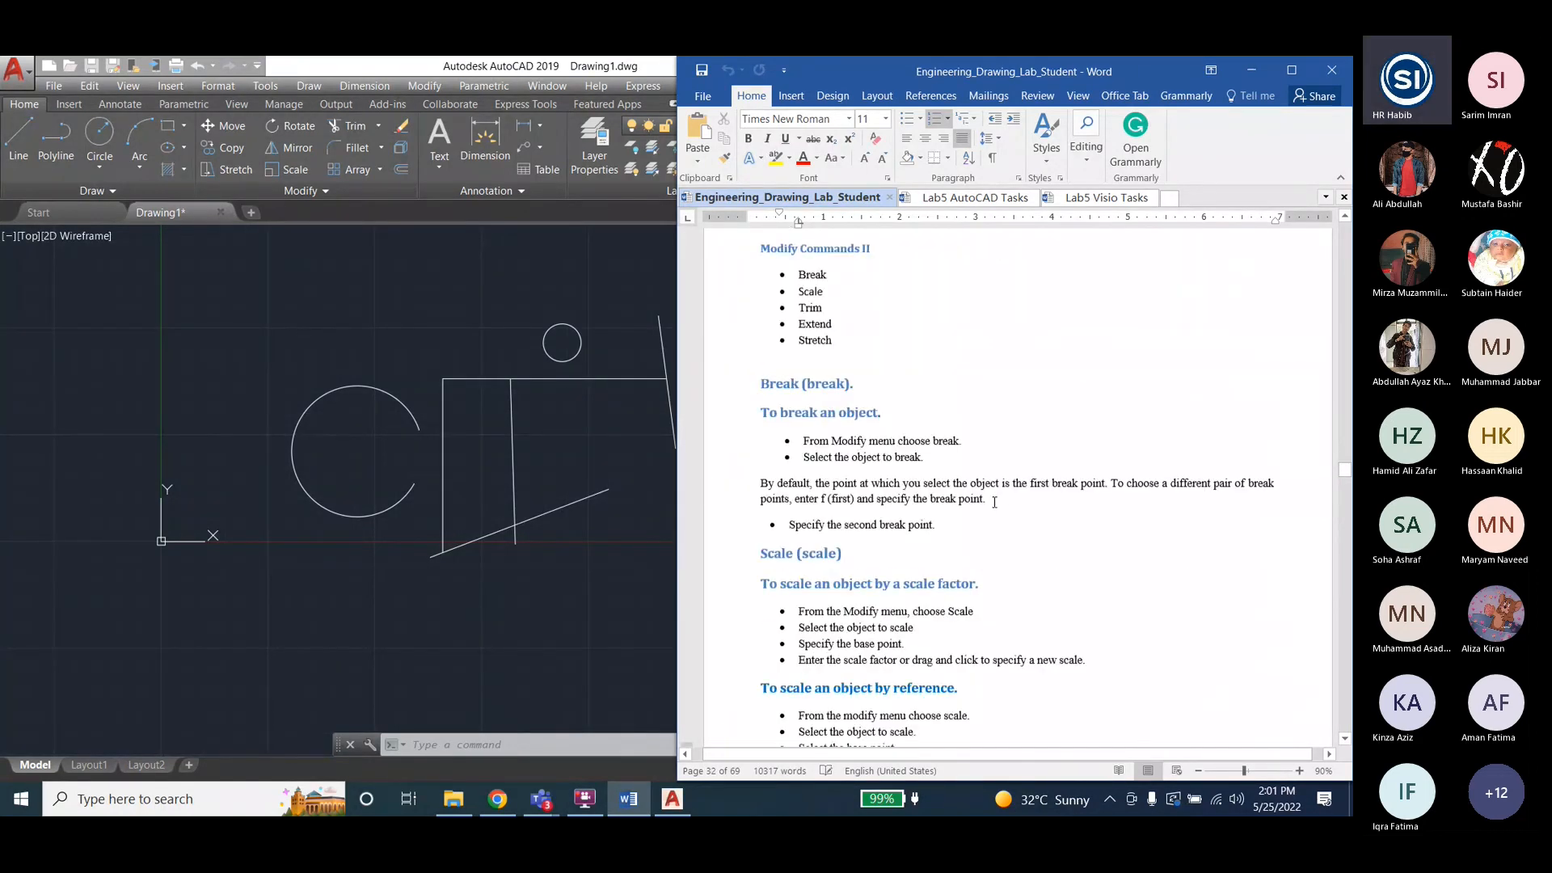
scroll(994, 502, "down", 15)
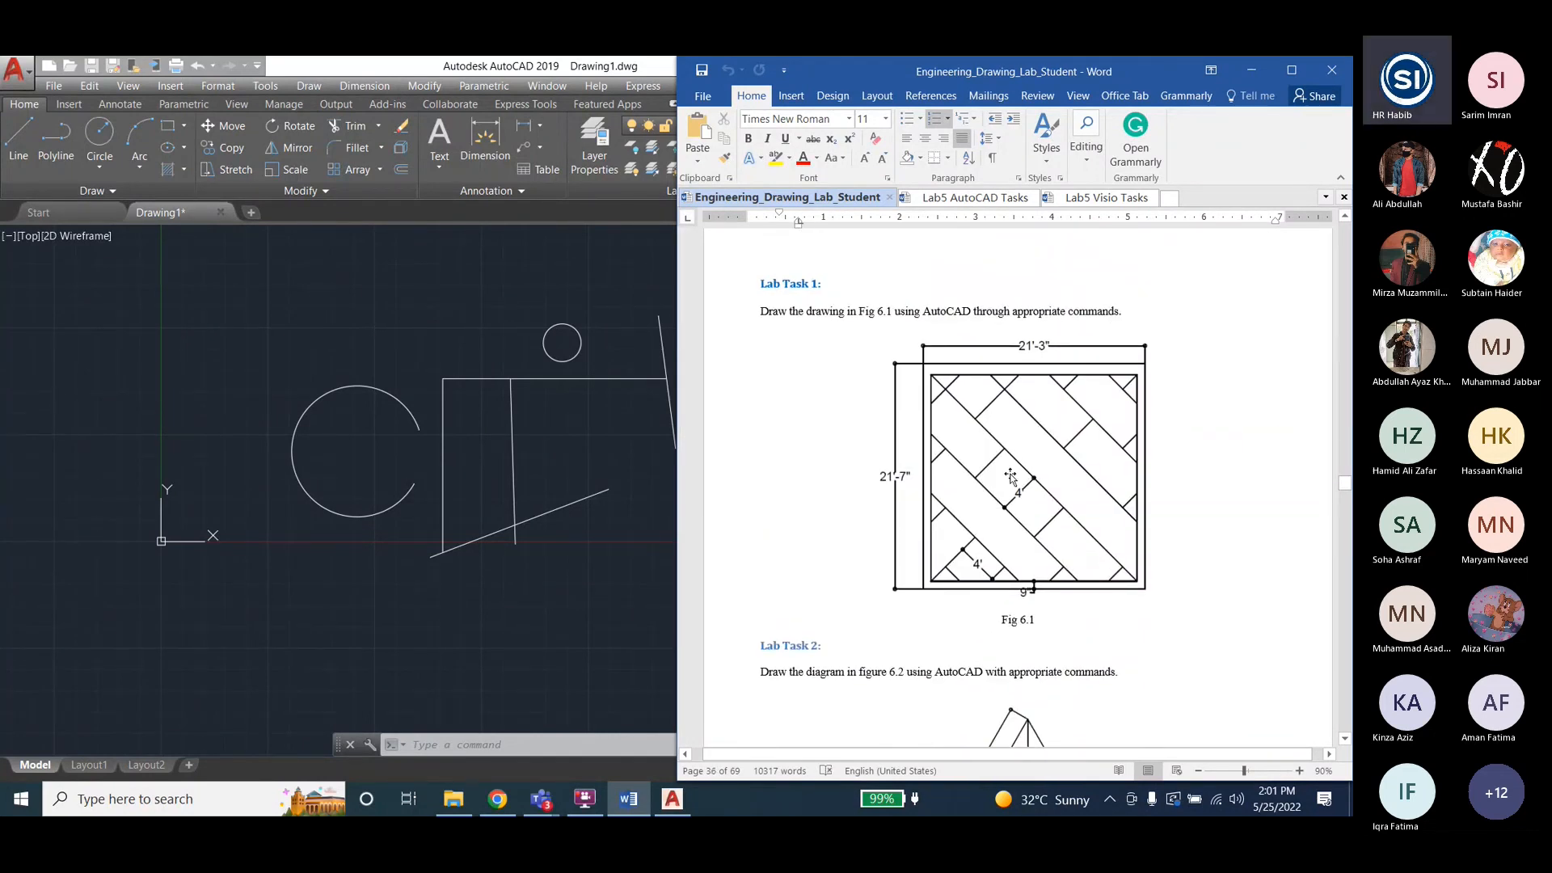
scroll(1011, 475, "down", 1)
scroll(1010, 476, "down", 8)
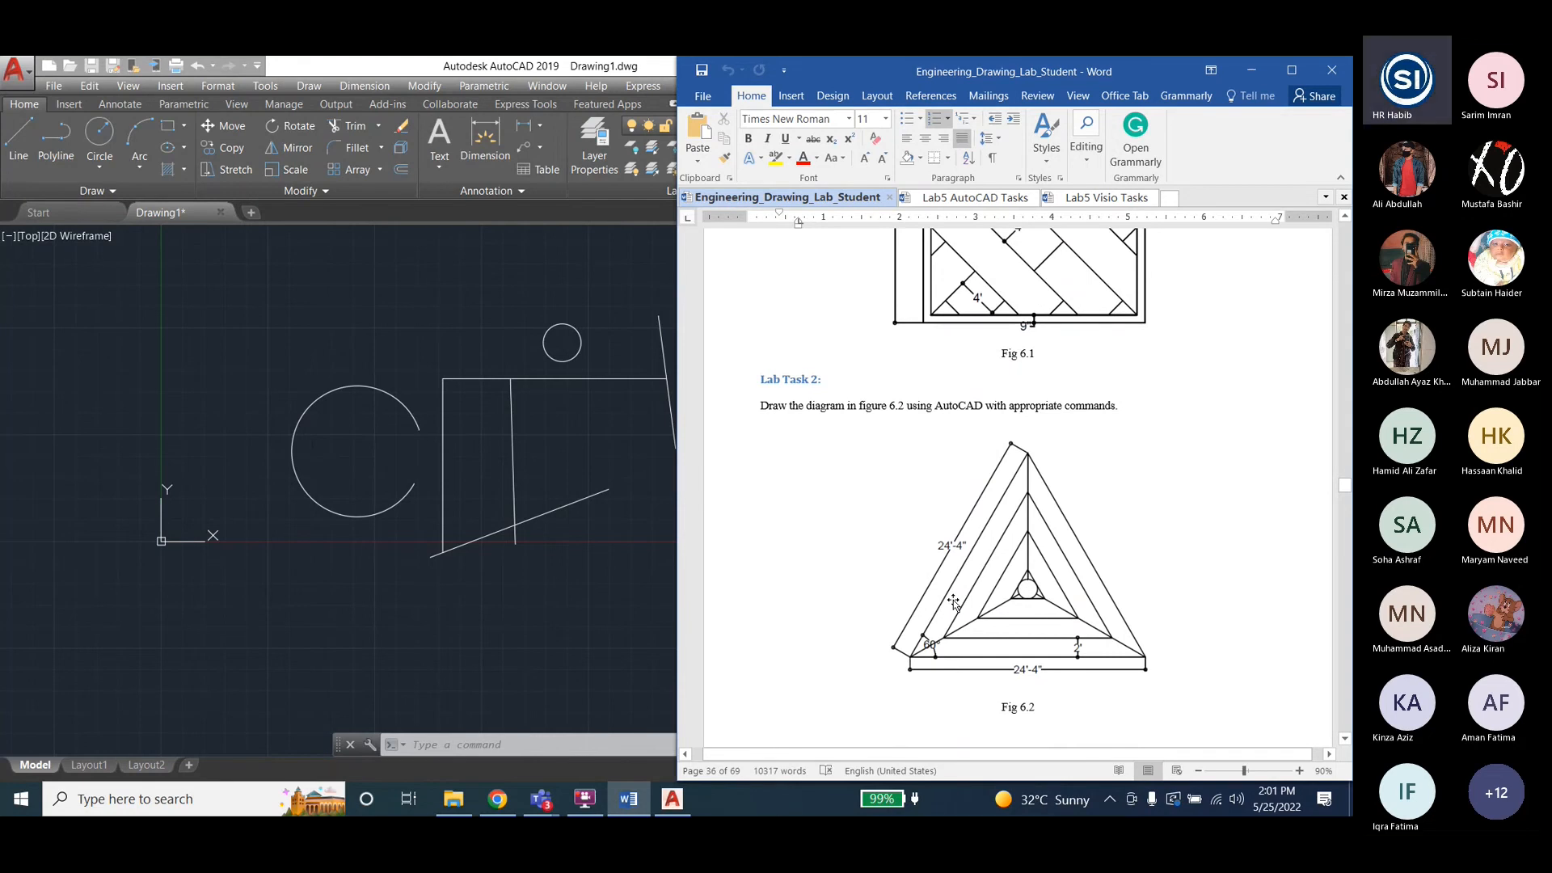
Go over both Lab 5 task drawings again, then return past the stretch instructions to examine Lab Task 2's triangle in Fig 6.2.
scroll(953, 600, "up", 20)
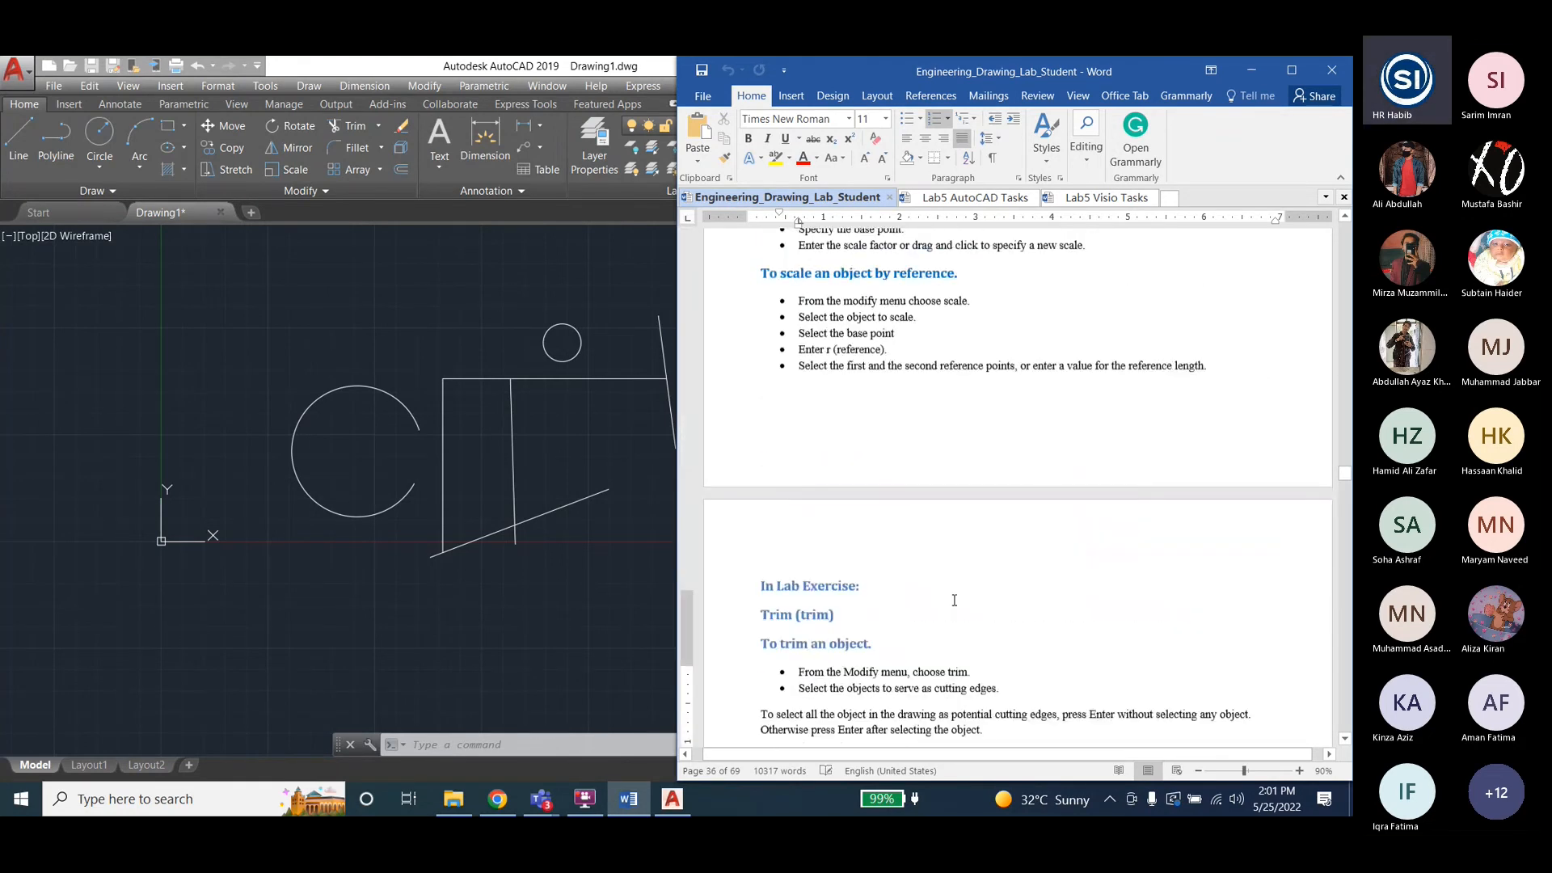
scroll(954, 600, "down", 10)
scroll(952, 602, "up", 3)
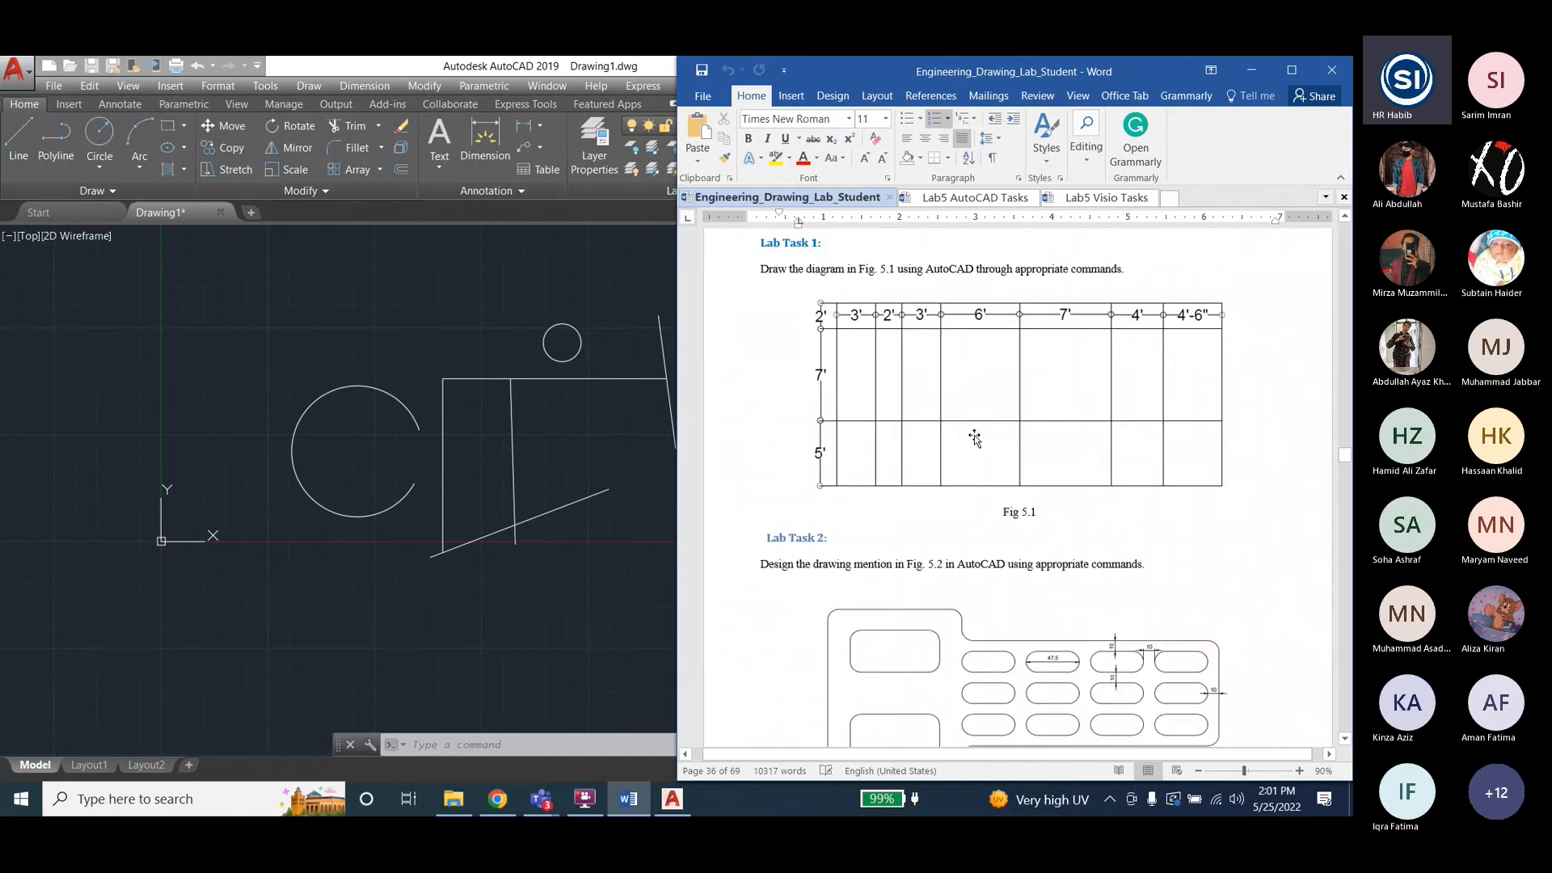
scroll(1010, 566, "down", 3)
scroll(1017, 448, "down", 15)
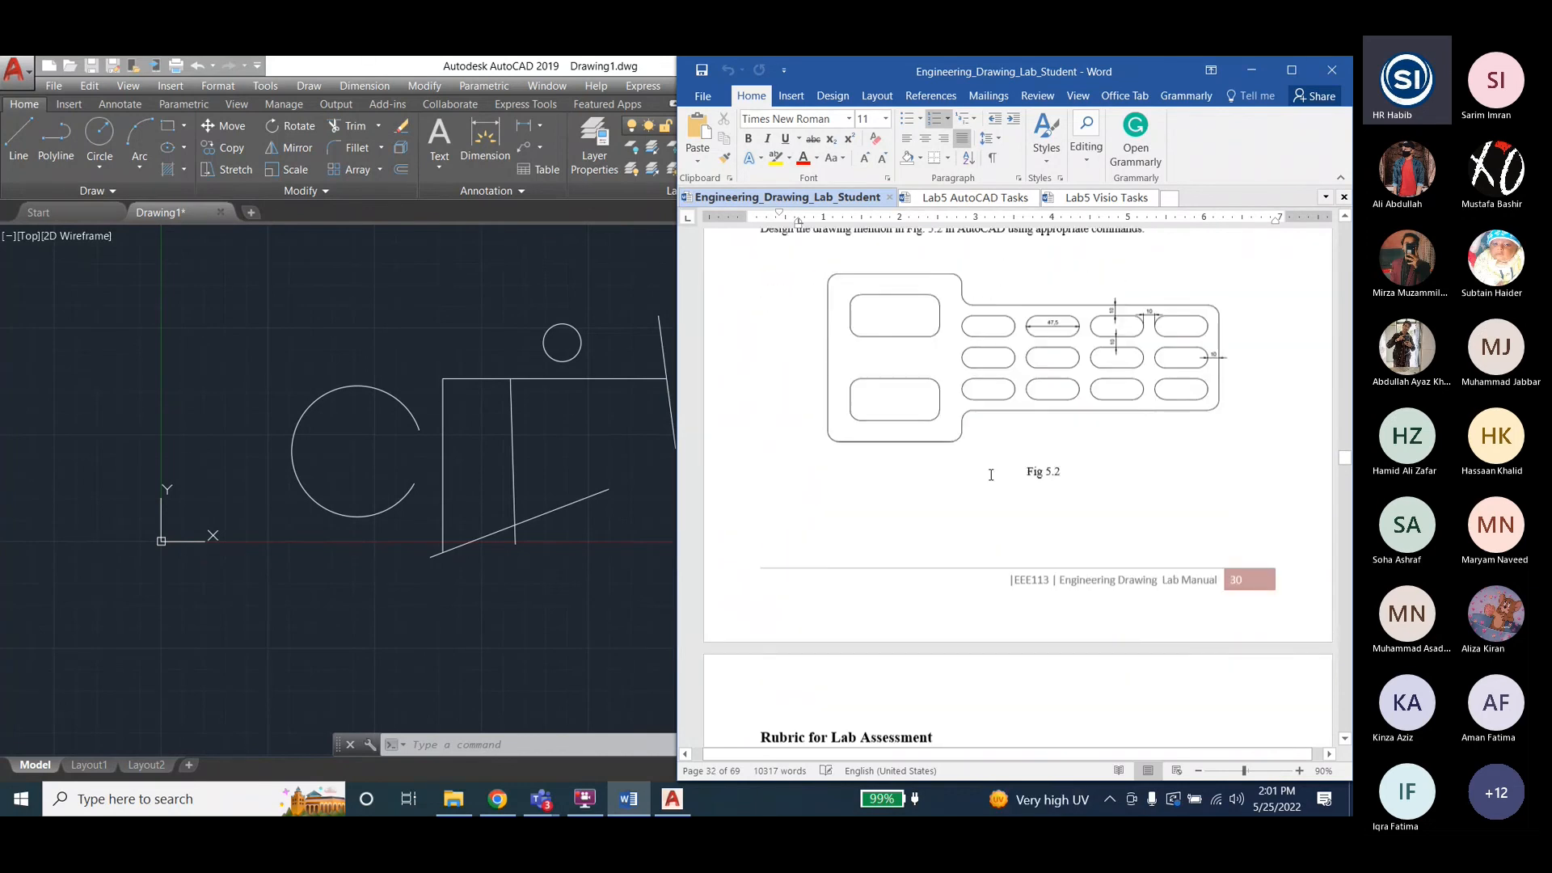
scroll(997, 550, "down", 15)
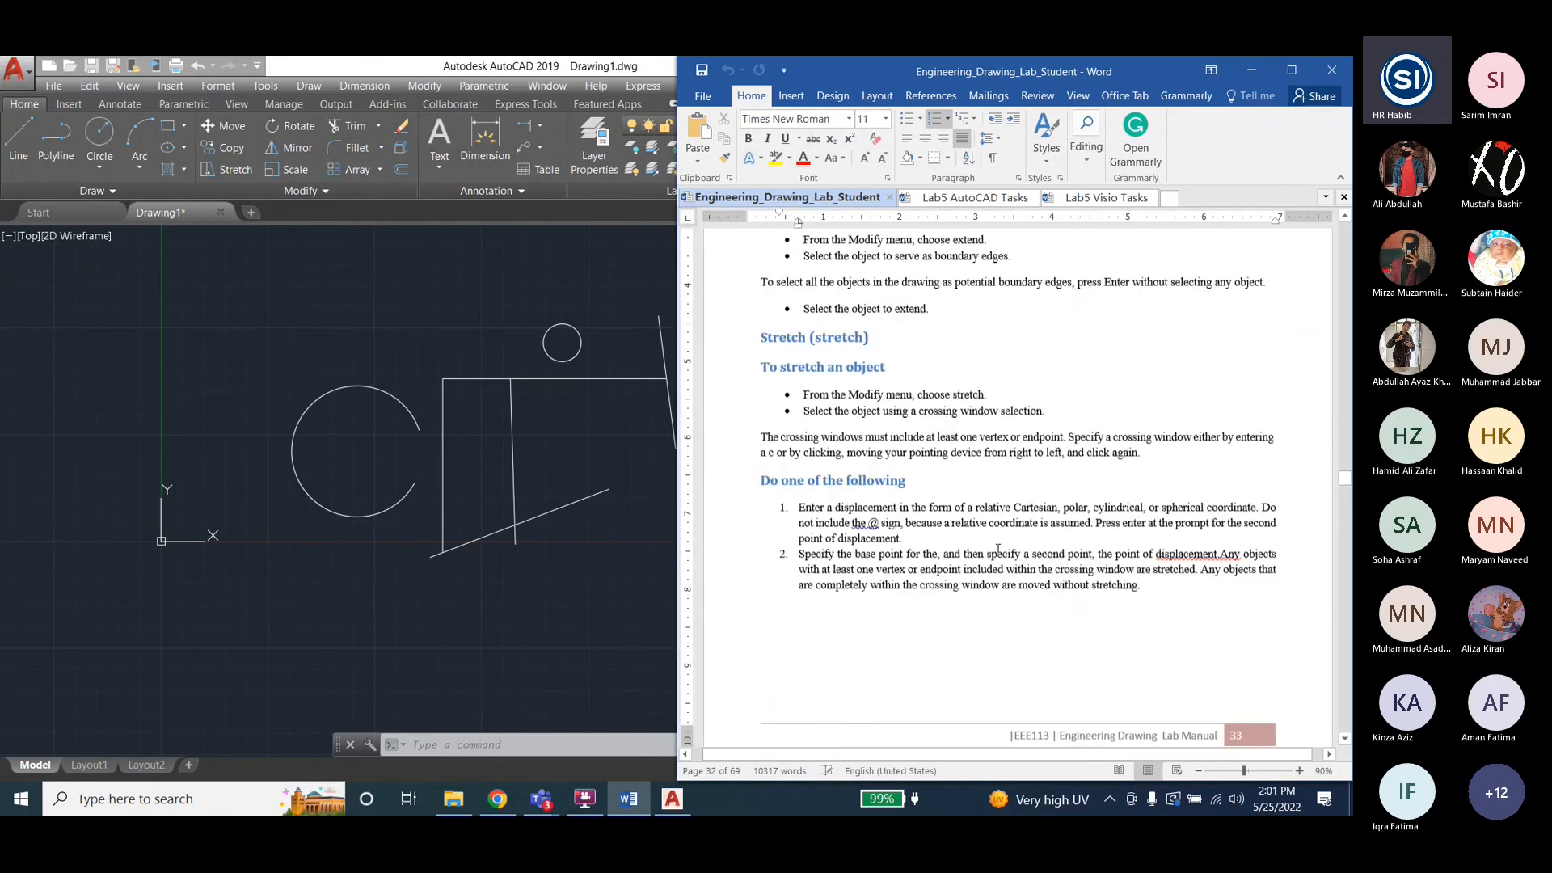
scroll(994, 557, "down", 20)
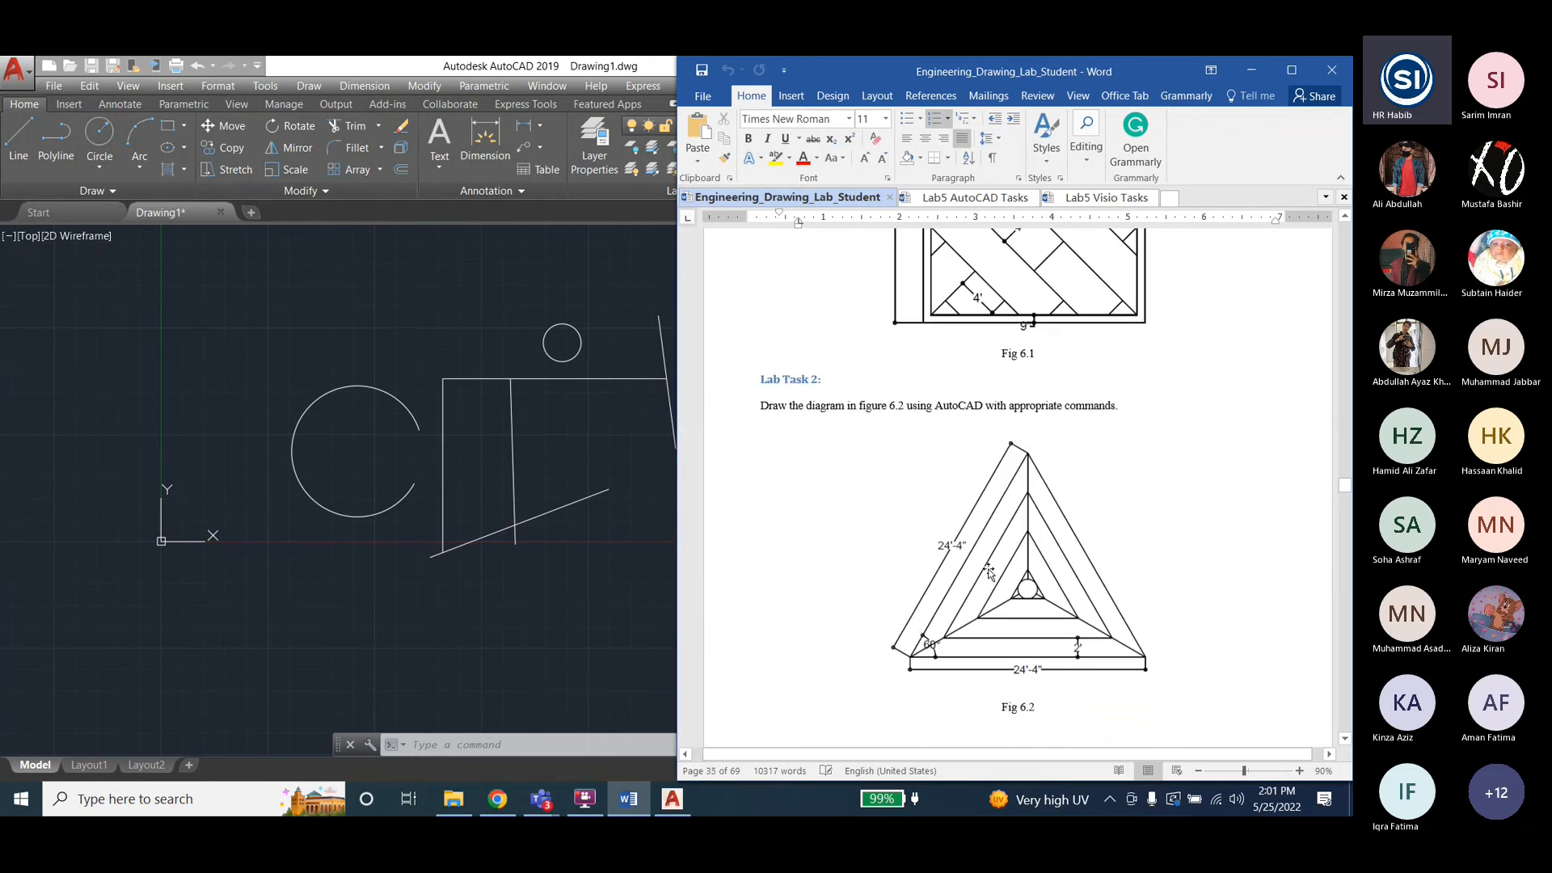
scroll(988, 570, "down", 2)
Look back through the manual from Fig 6.1 to the Lab 5 opening page with its objectives and Modify Commands I list.
scroll(988, 570, "up", 12)
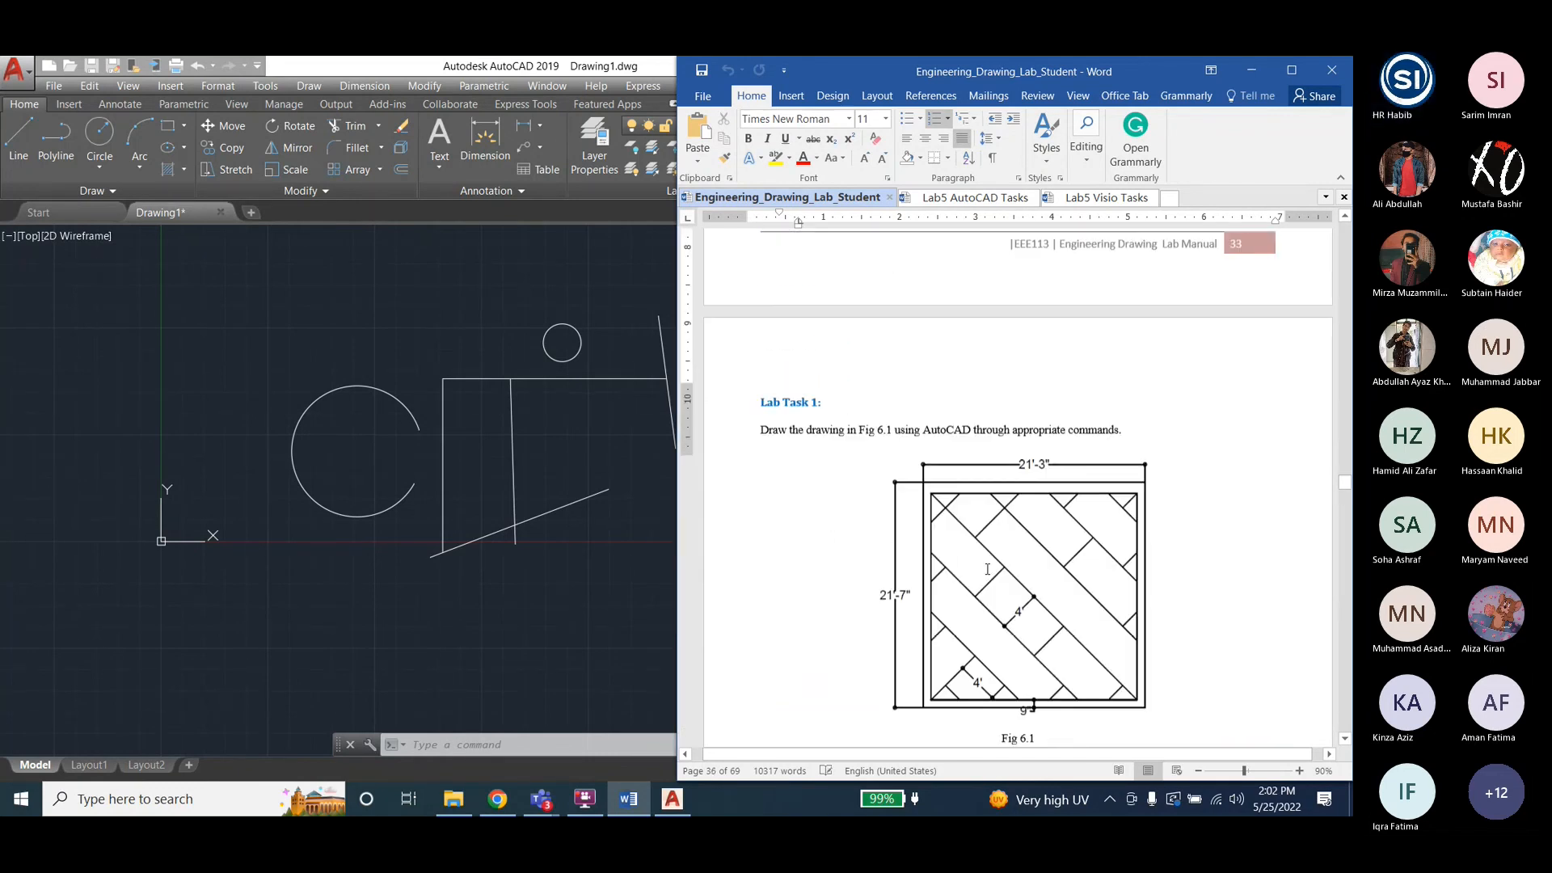
scroll(1002, 558, "up", 20)
scroll(1012, 548, "up", 15)
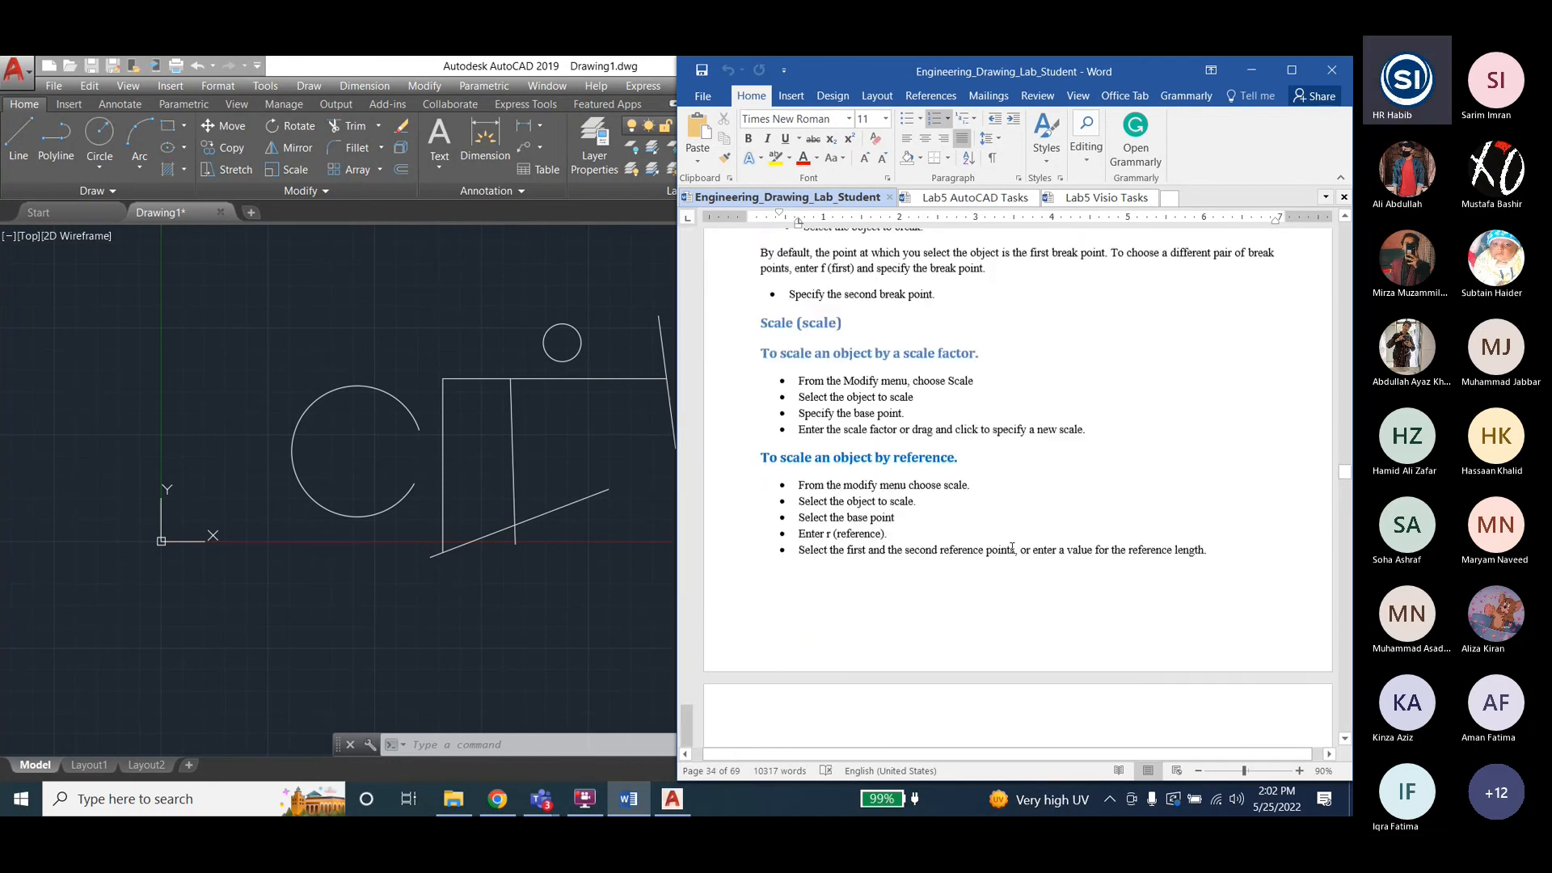
scroll(1012, 548, "up", 20)
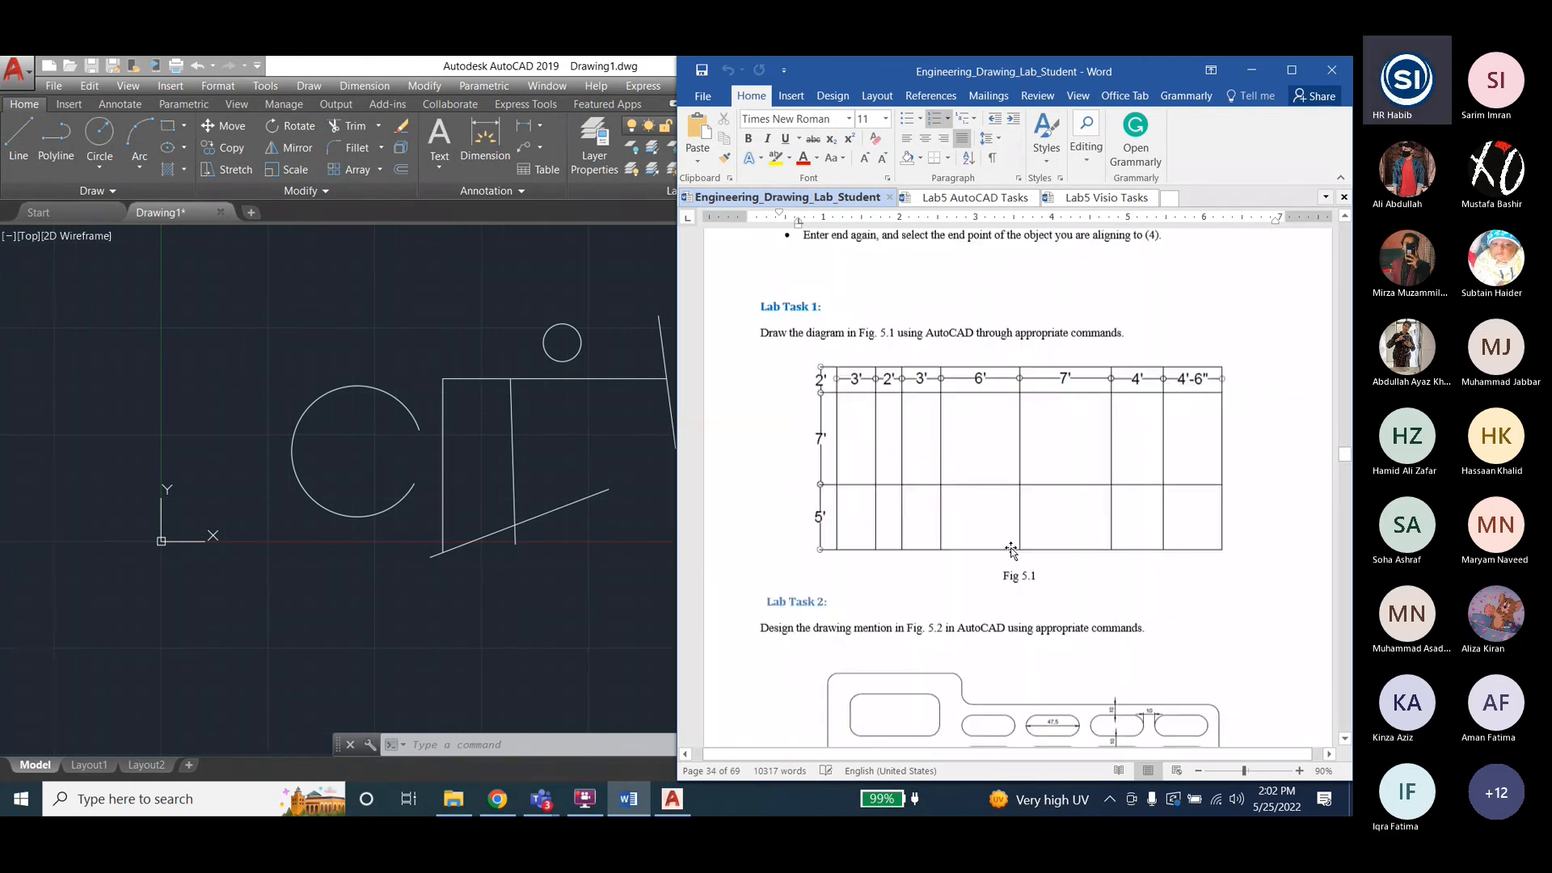
scroll(1013, 554, "up", 15)
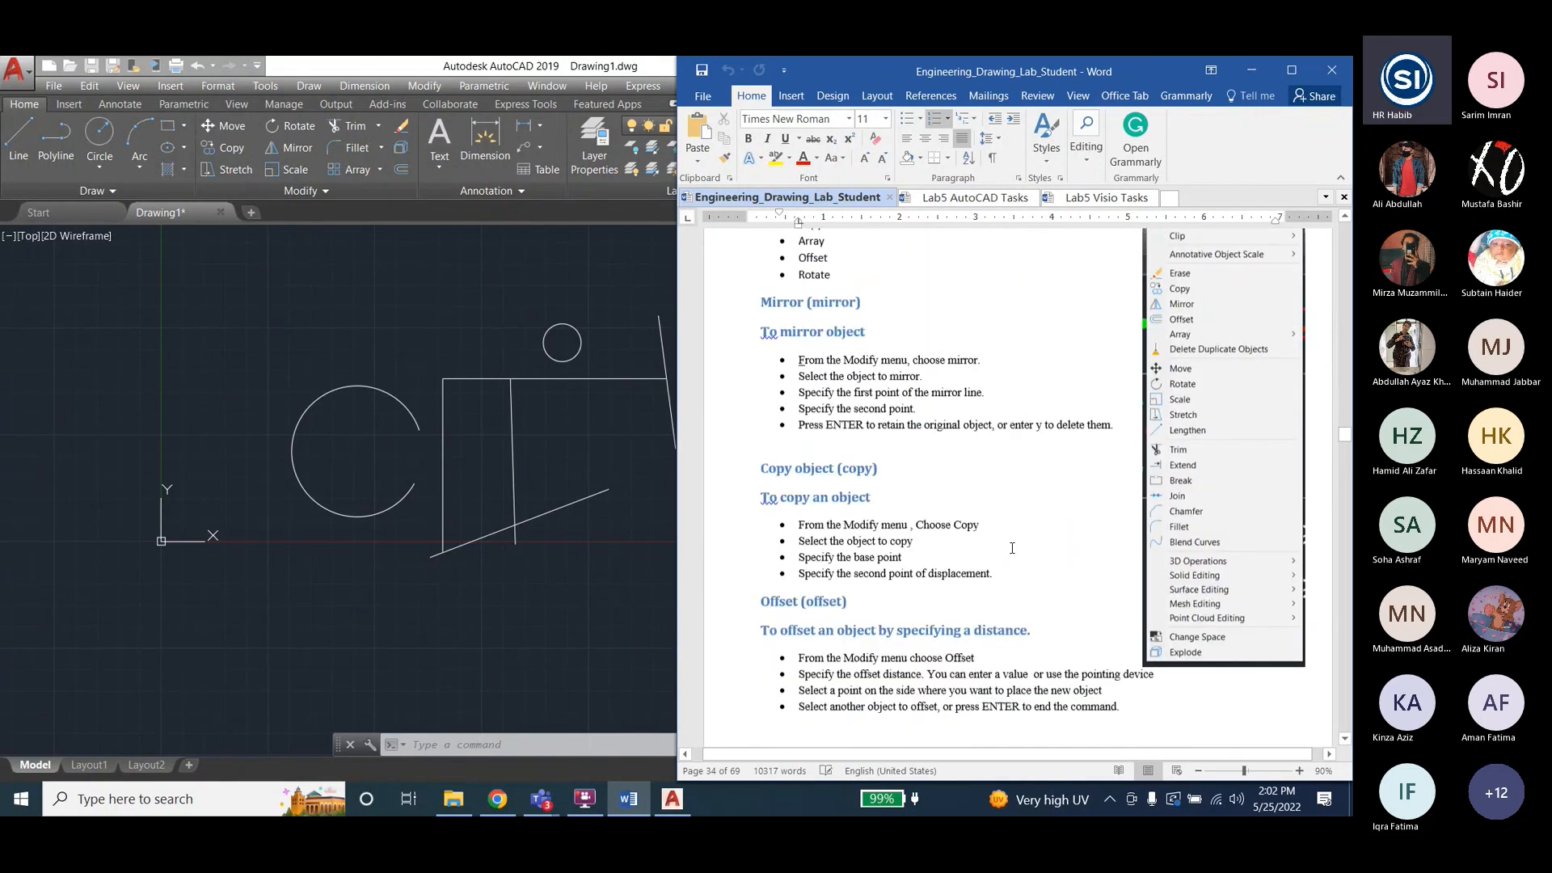
scroll(1012, 548, "up", 8)
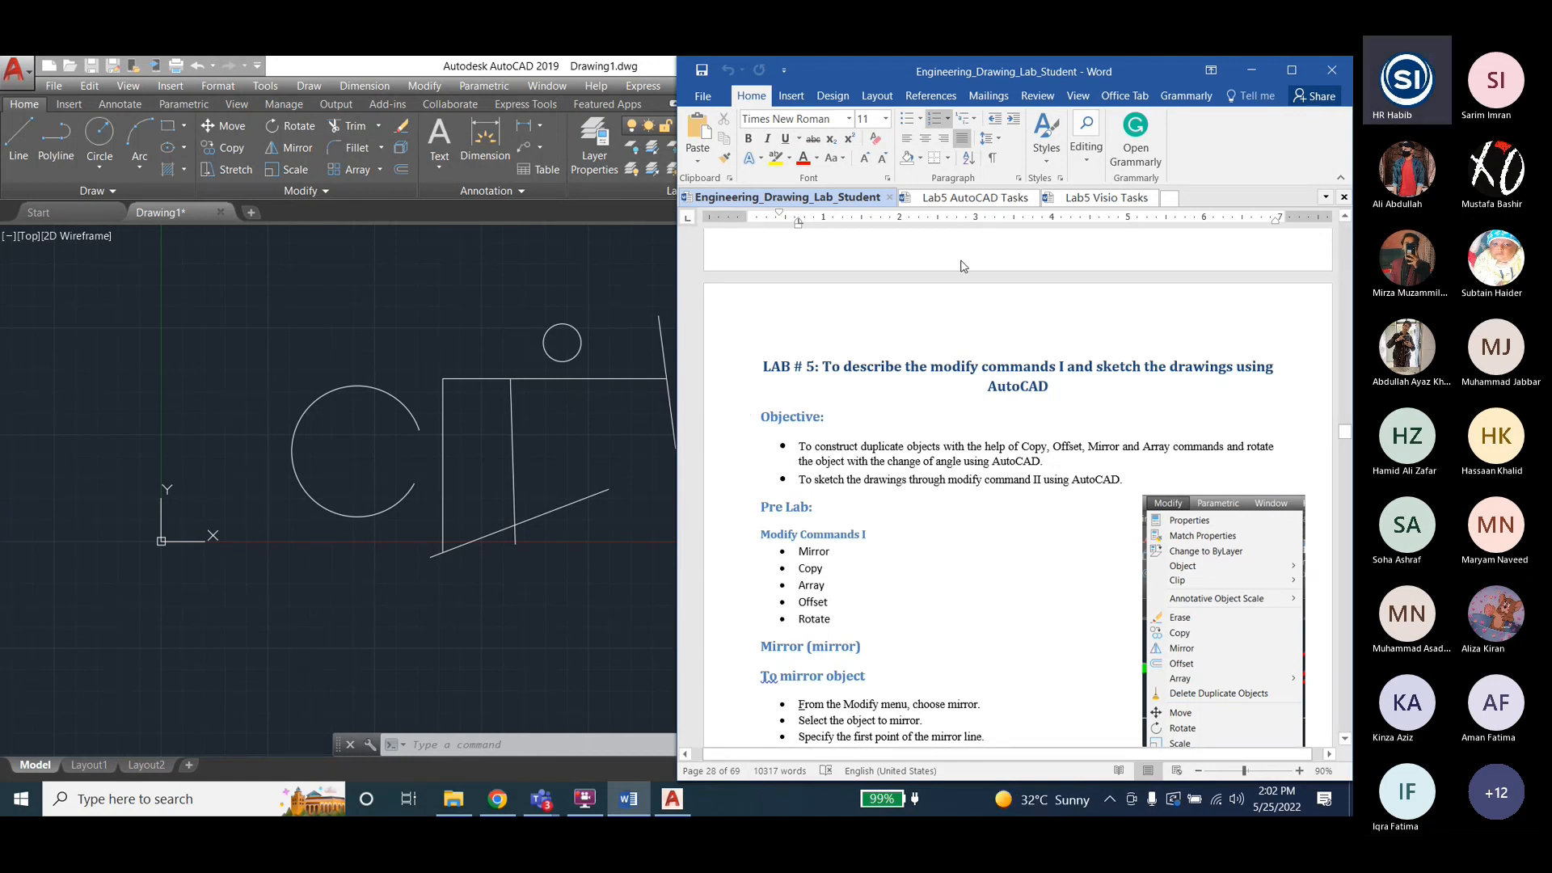
Minimize the lab manual, switch to the Teams meeting window and open its additional meeting actions.
left_click(1250, 73)
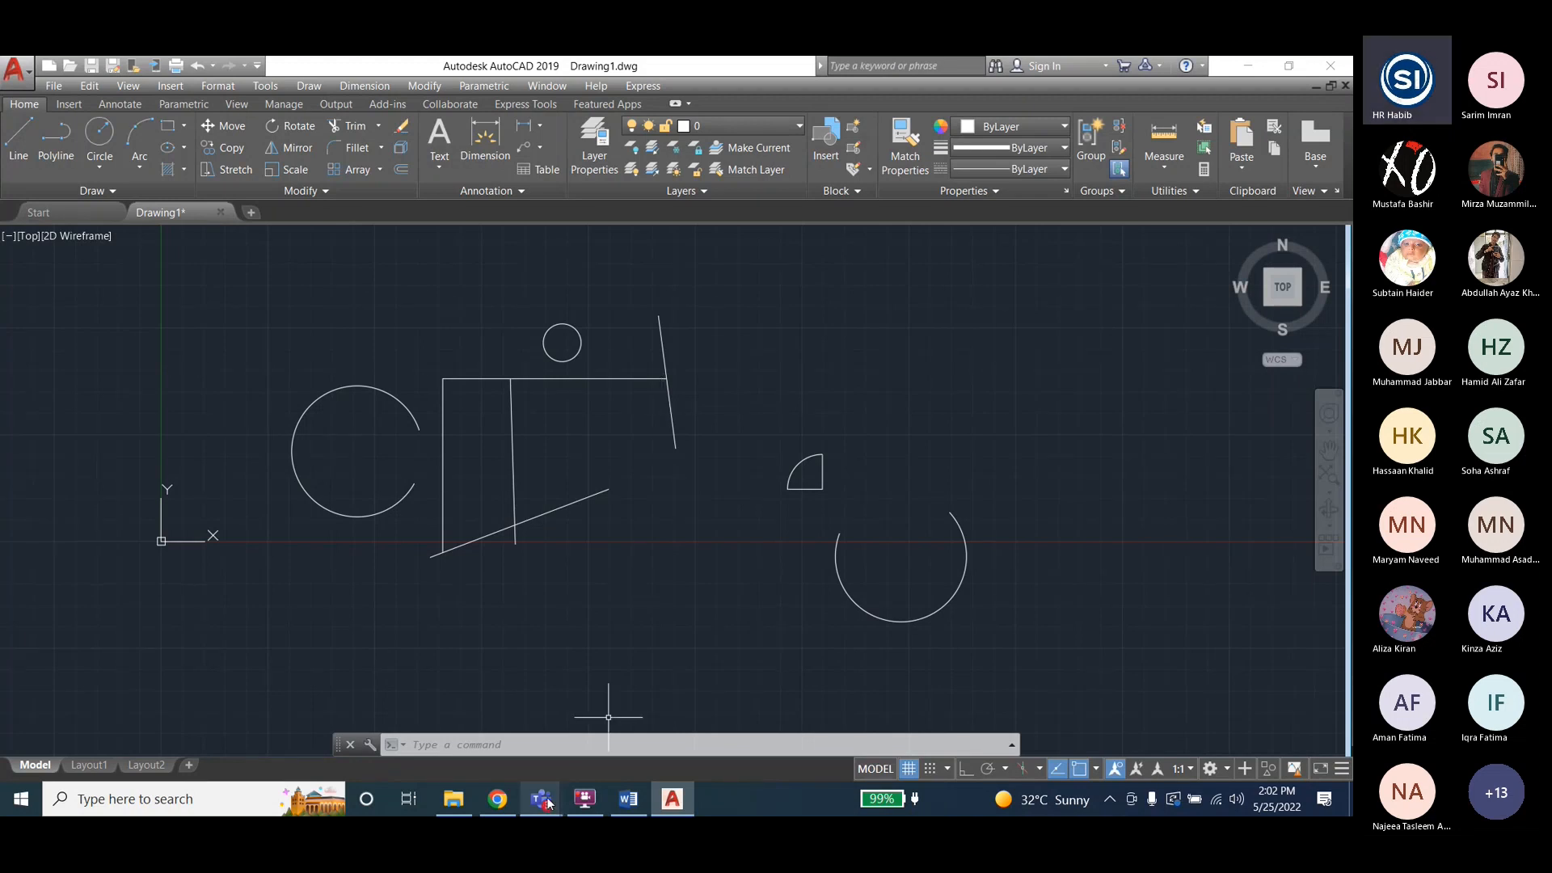
mouse_move(541, 799)
left_click(588, 738)
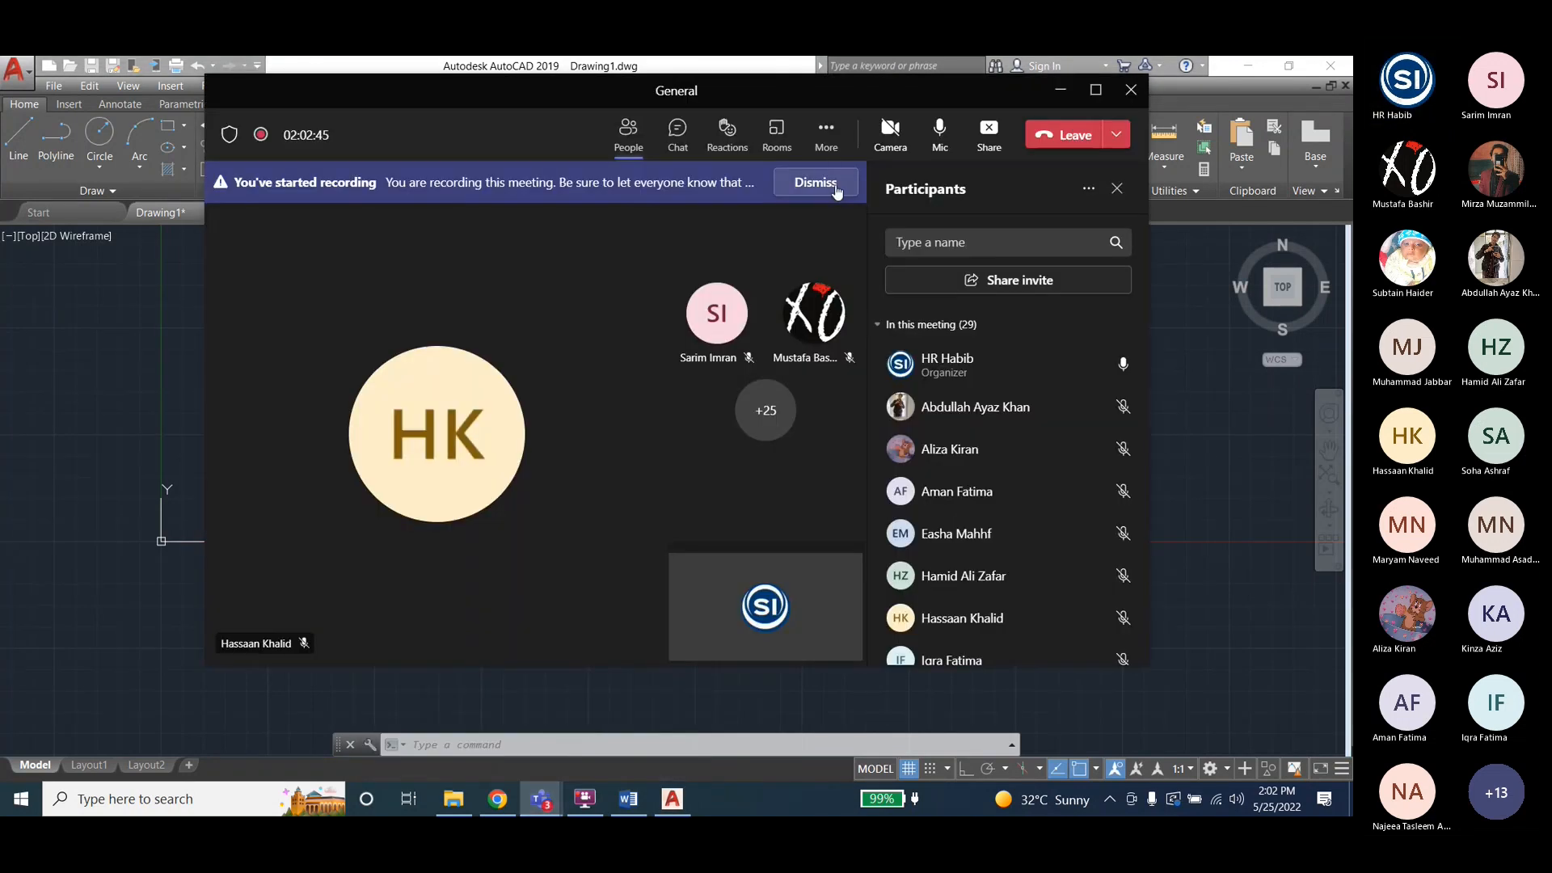
left_click(826, 133)
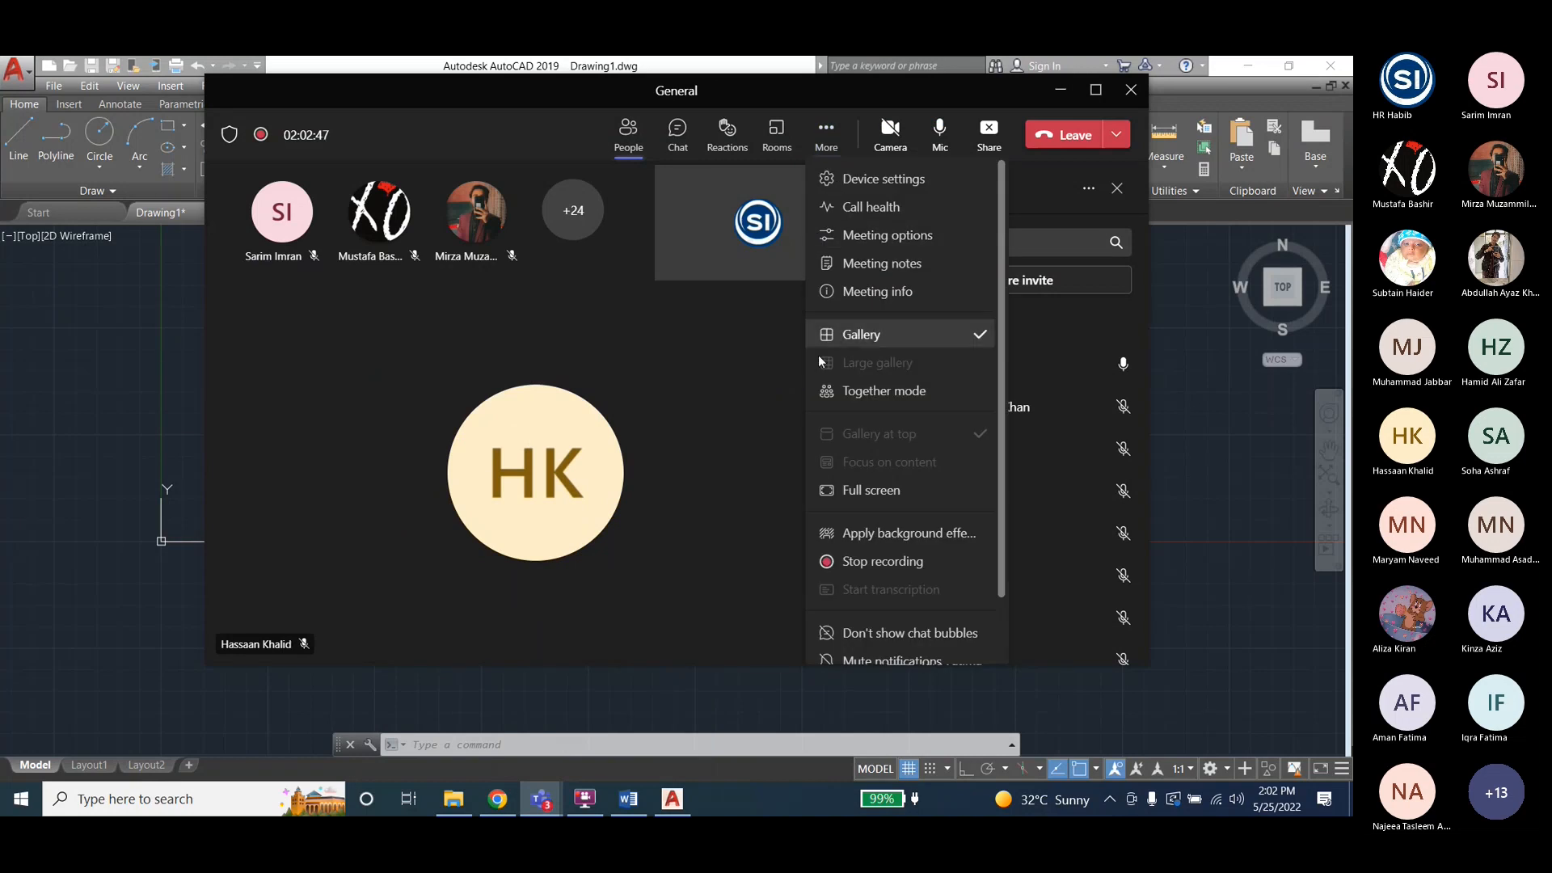